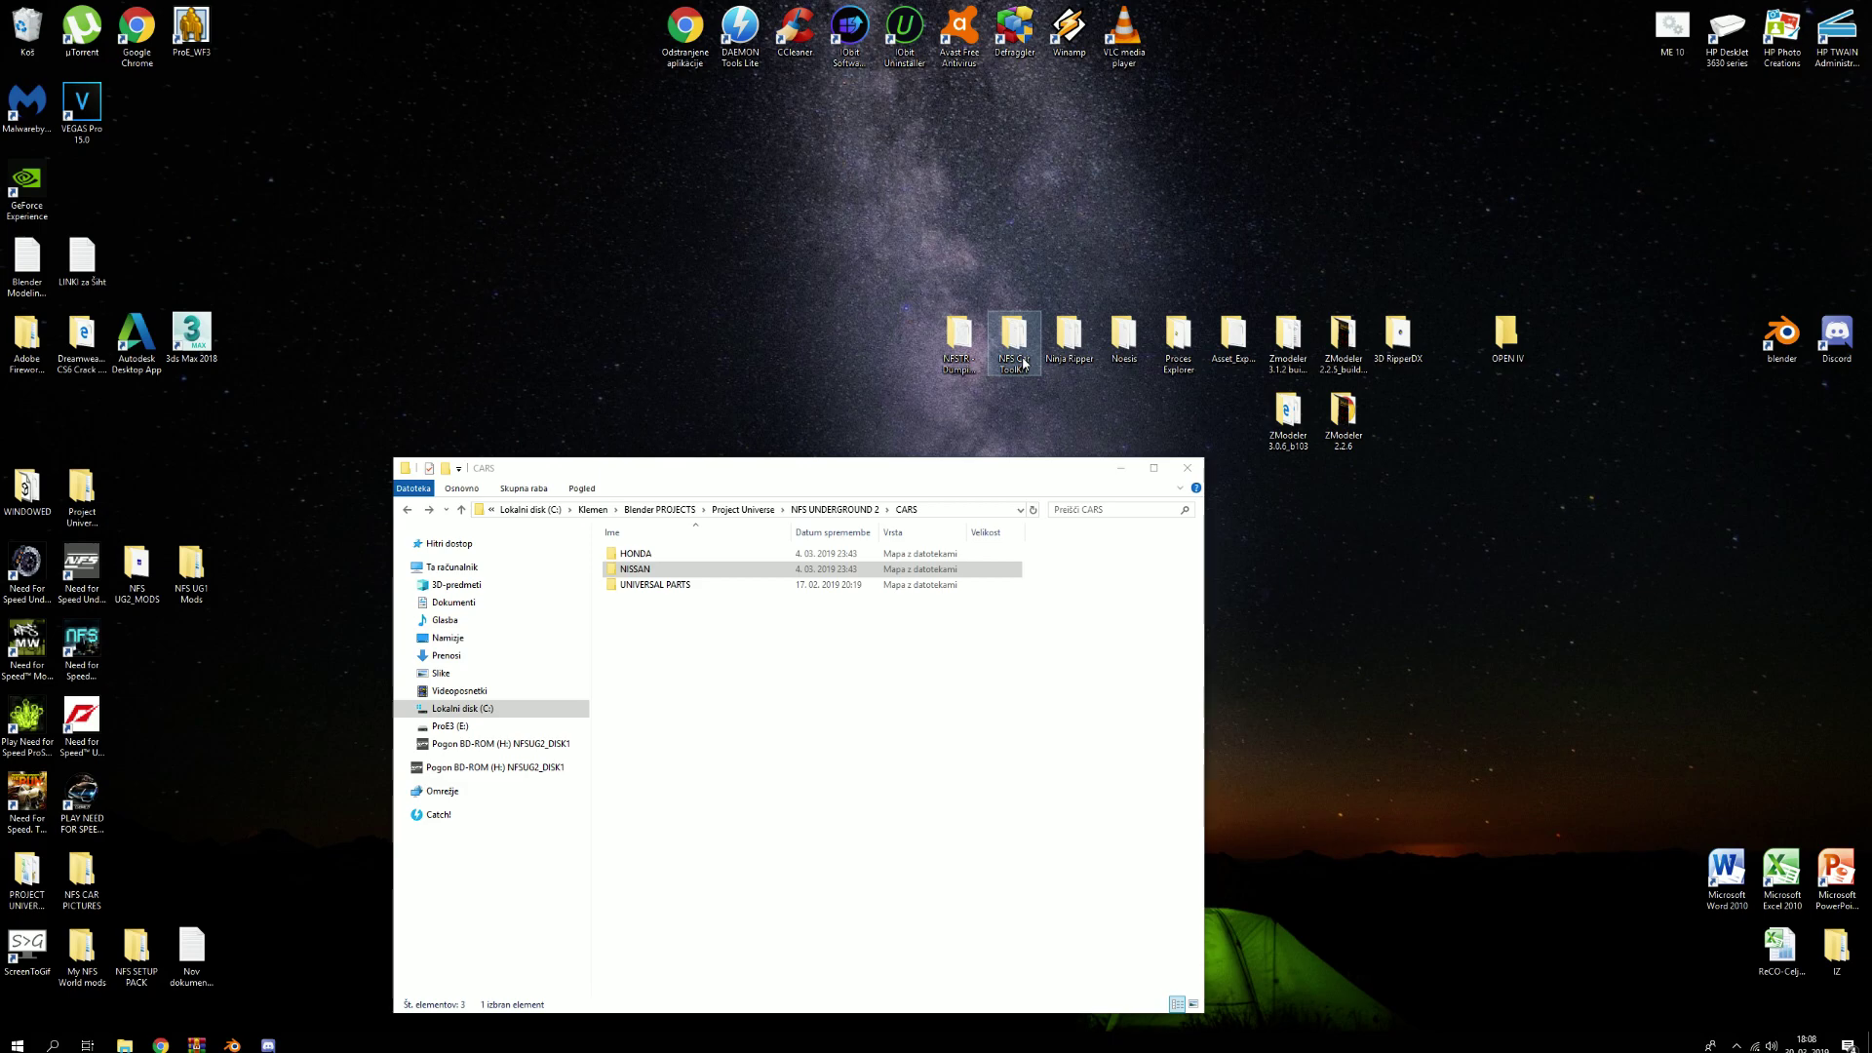
# Look at the NFS Car Toolkit download post in Discord's rip-ing-releated-stuff channel and return to the desktop
pyautogui.click(268, 1043)
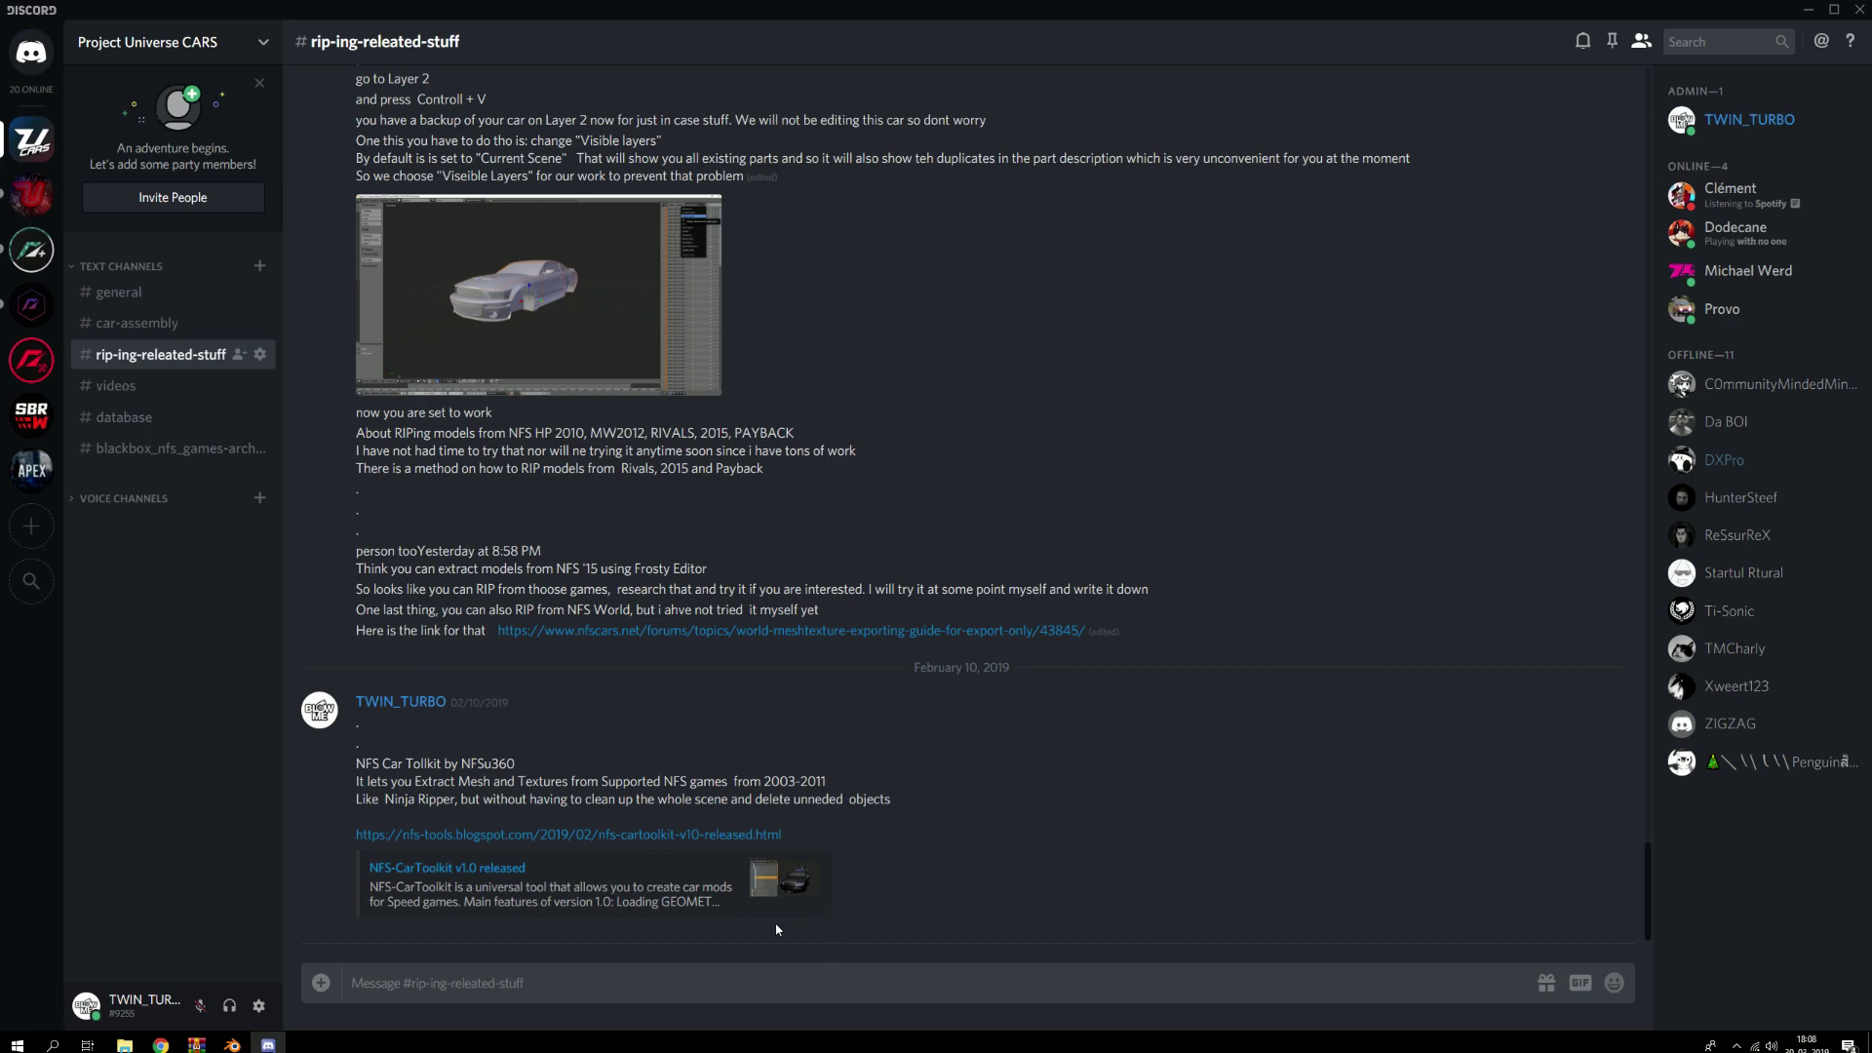
pyautogui.click(1811, 9)
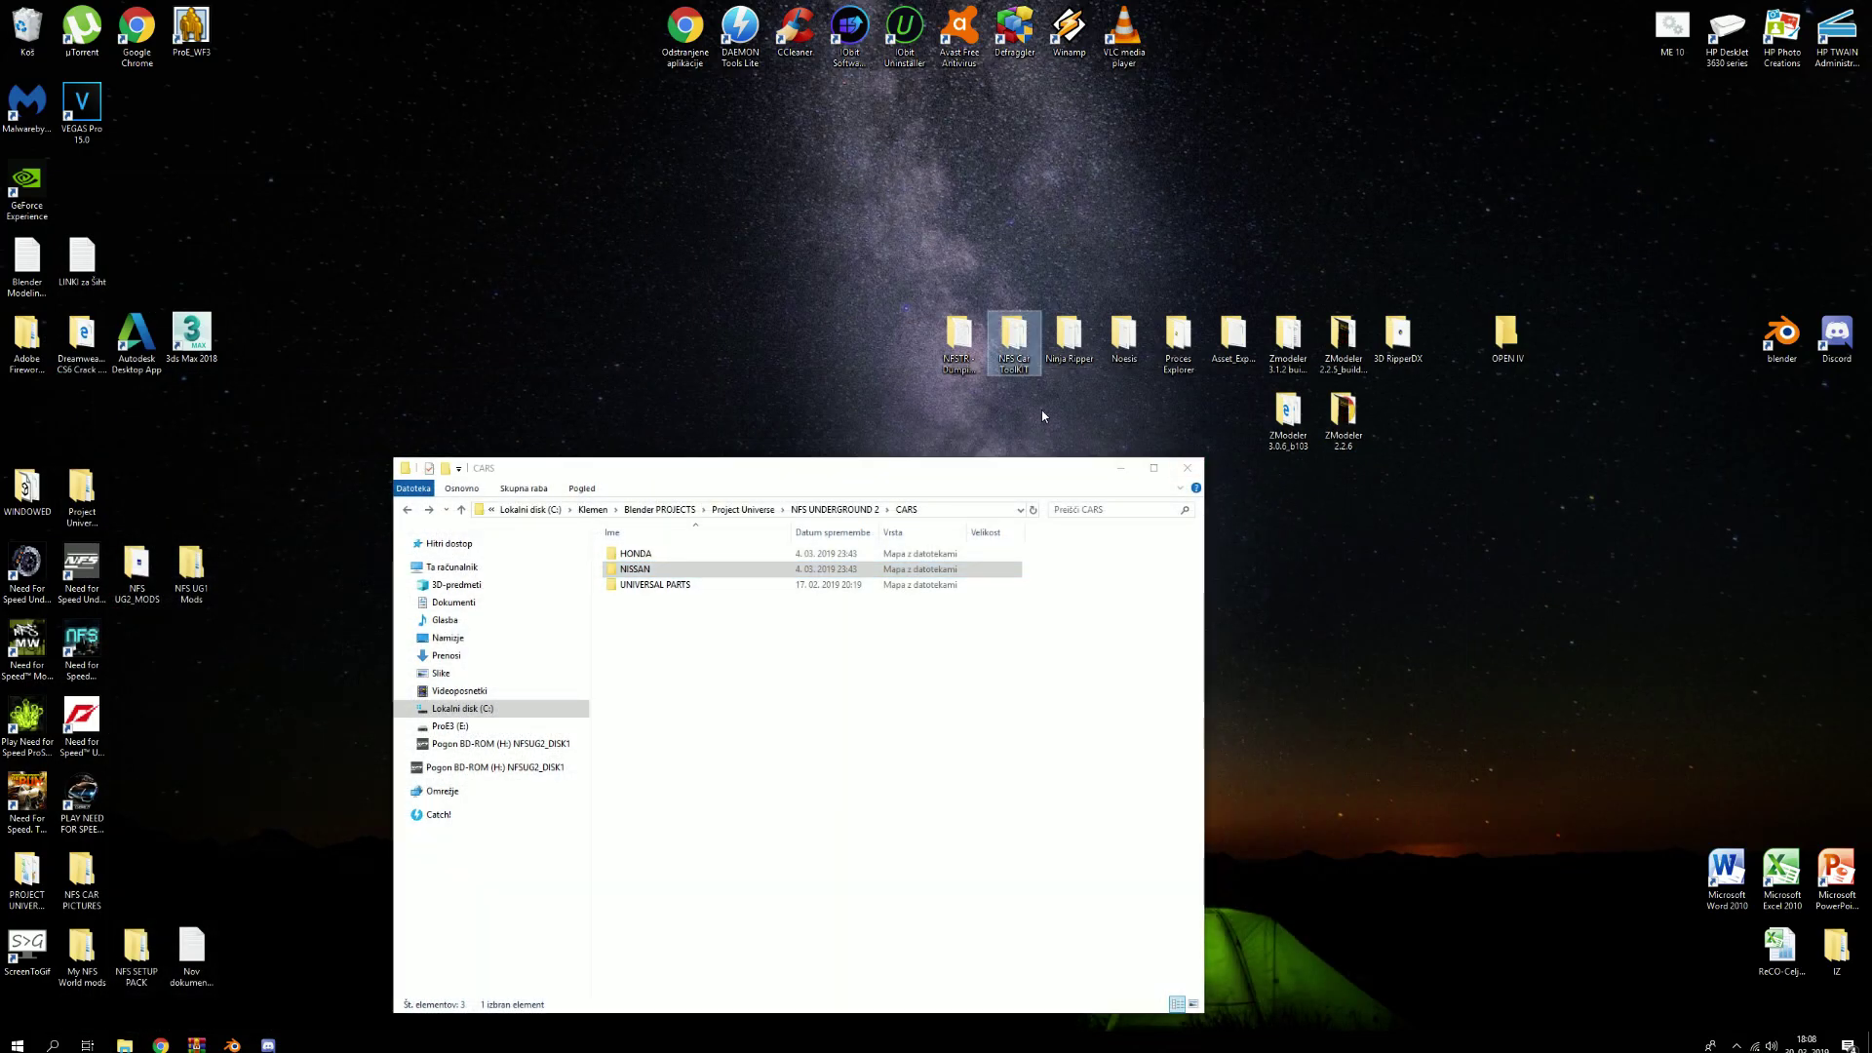
# Launch NFS-CarToolkit from the NFS Car ToolKIT folder on the desktop
pyautogui.doubleClick(1016, 346)
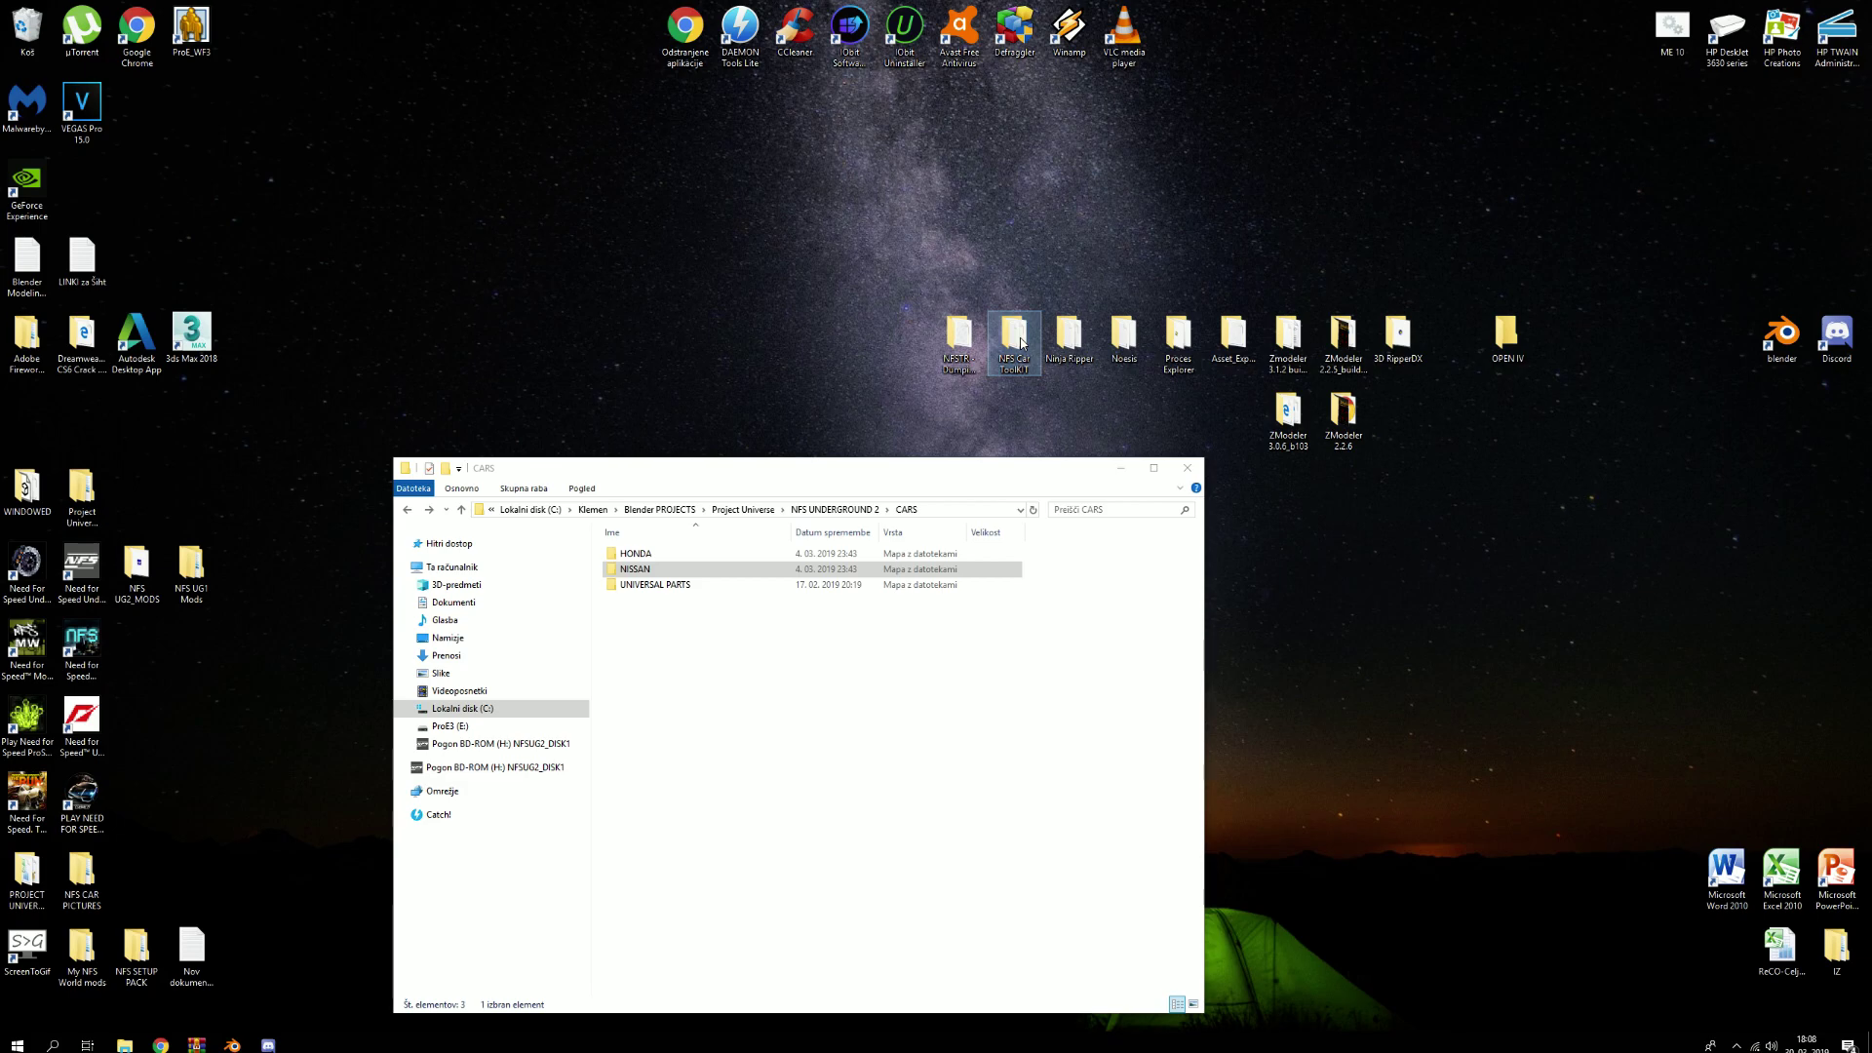
pyautogui.click(686, 222)
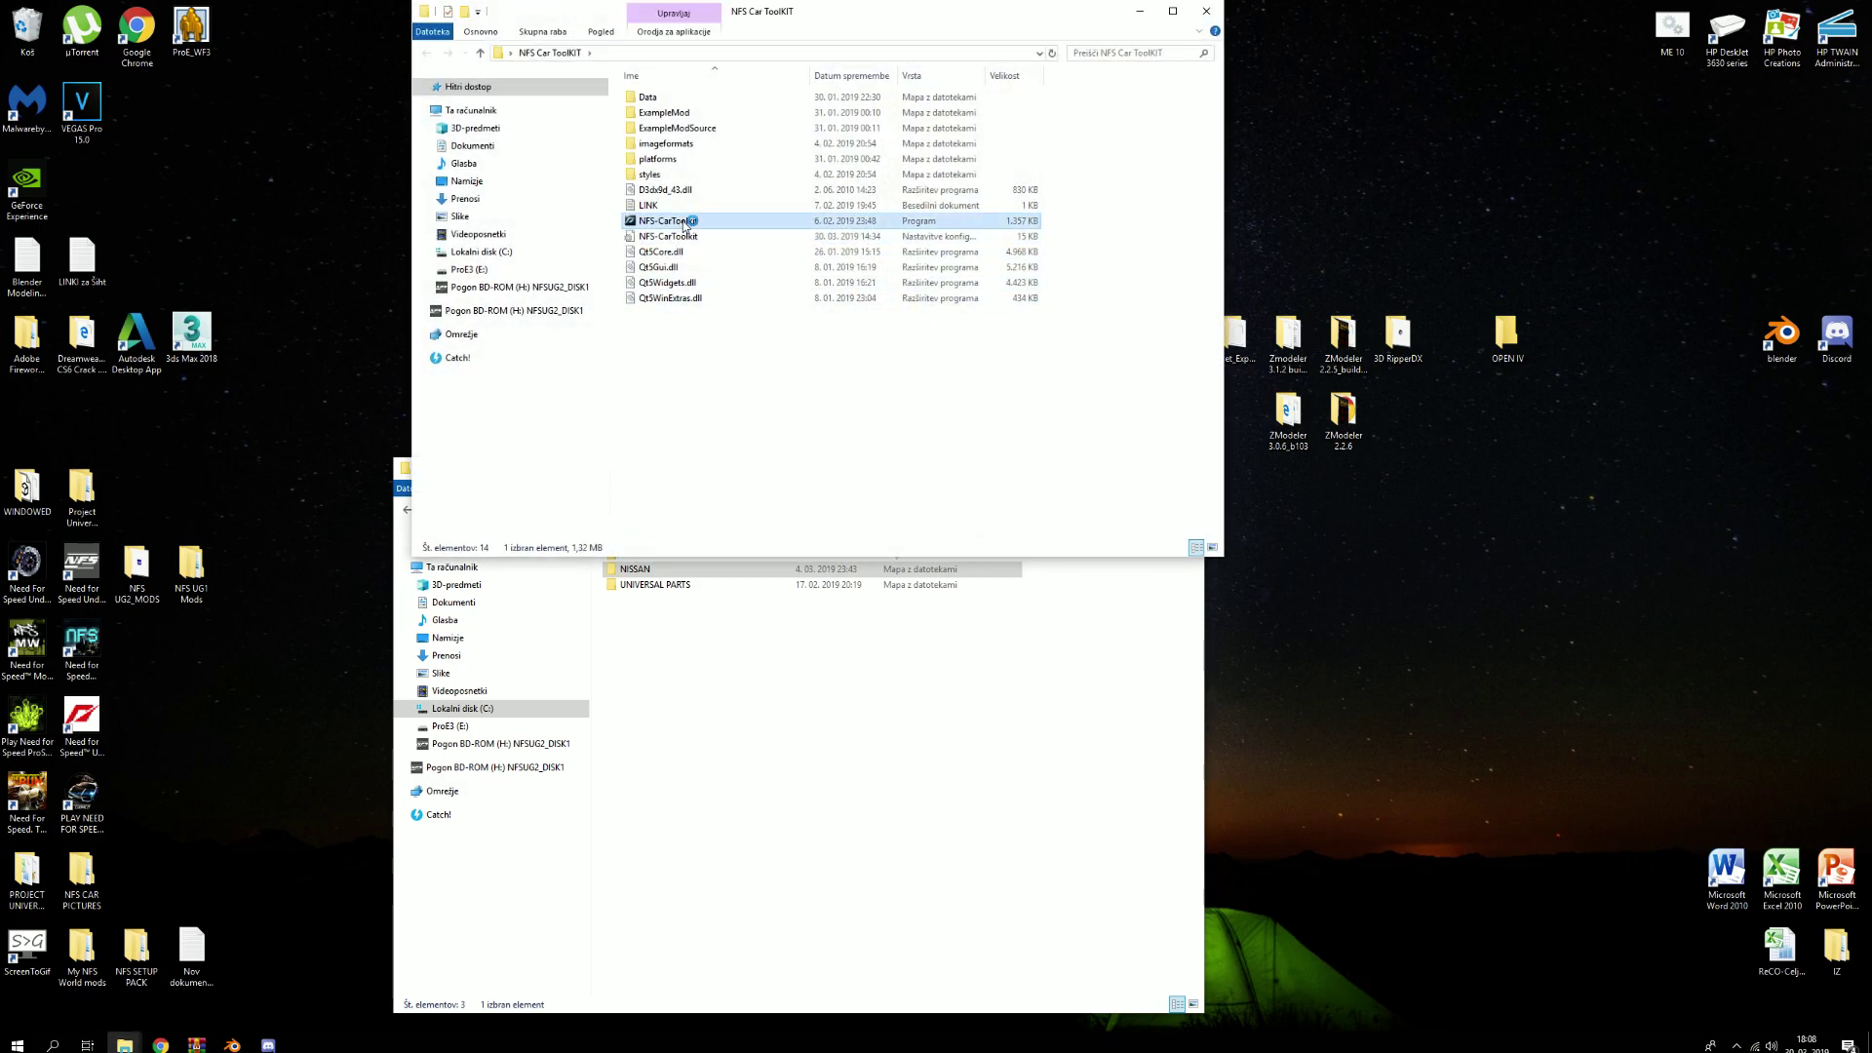
pyautogui.doubleClick(685, 222)
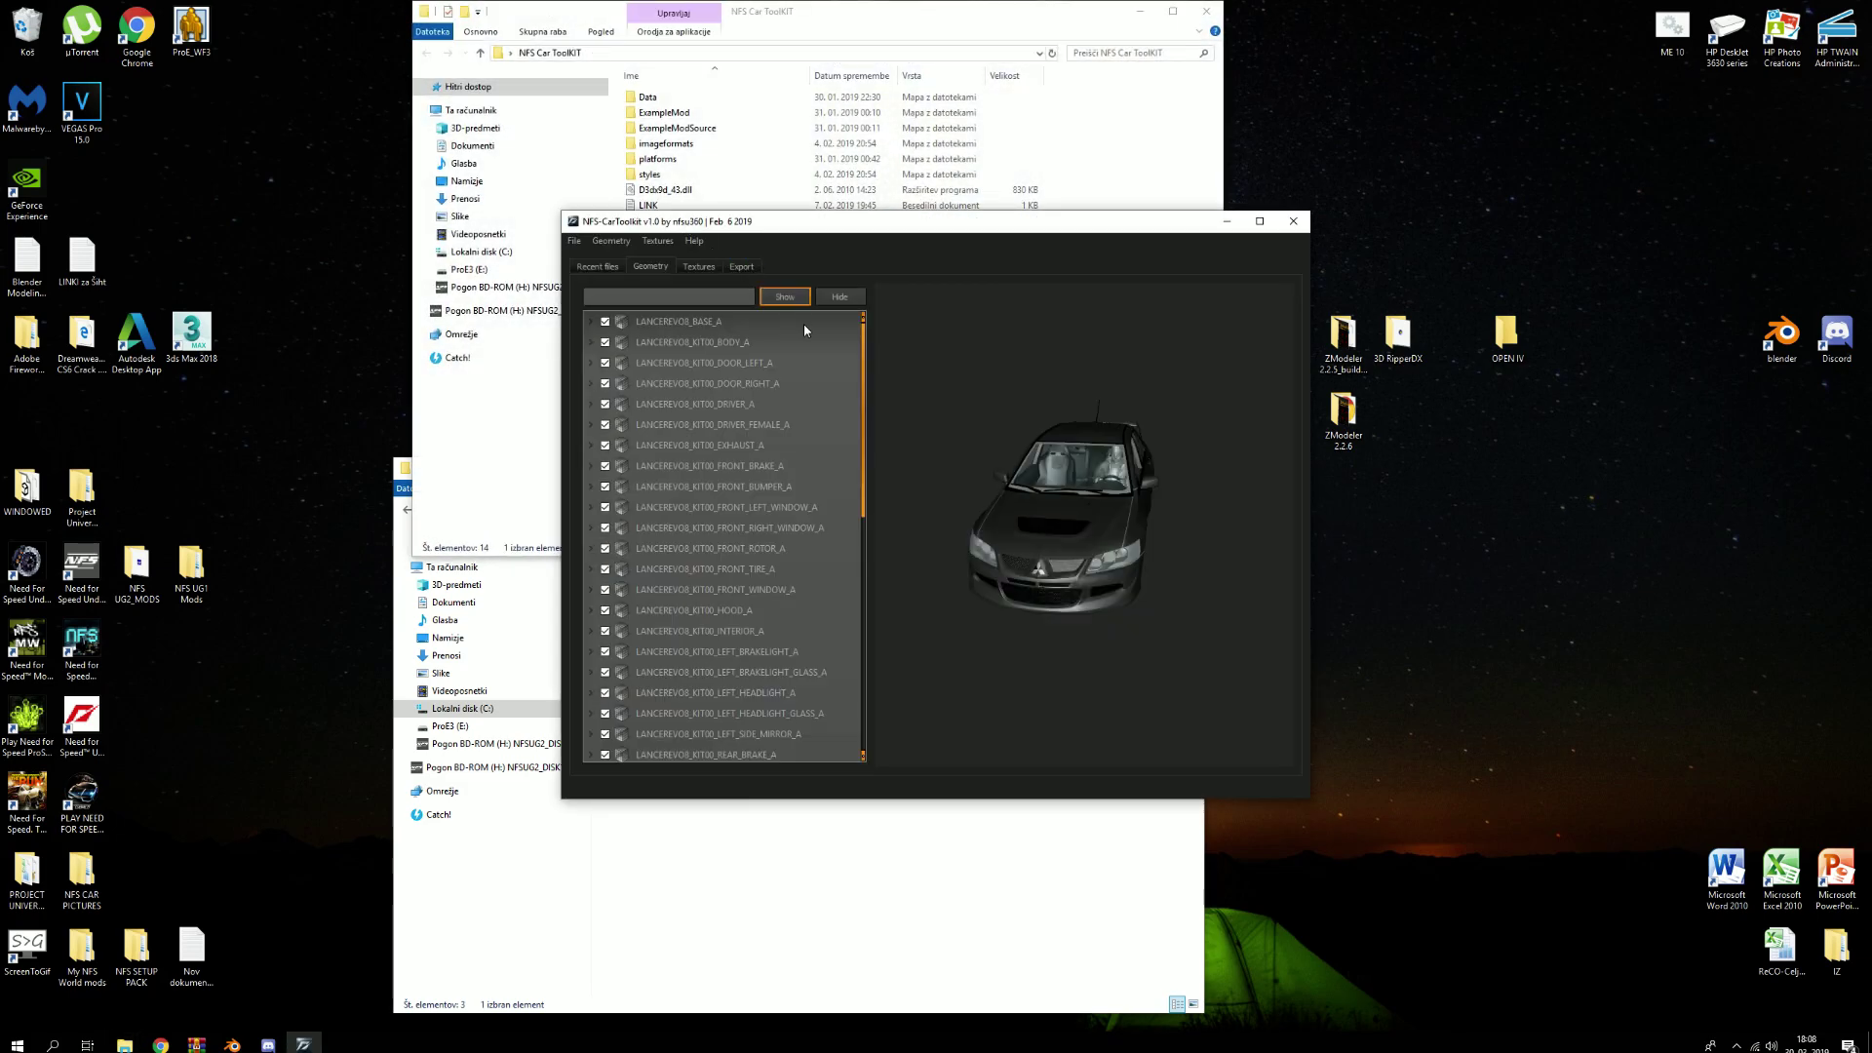
# Load the Nissan 350Z's GEOMETRY file from the NFS Underground 2 CARS\350Z folder
pyautogui.click(573, 242)
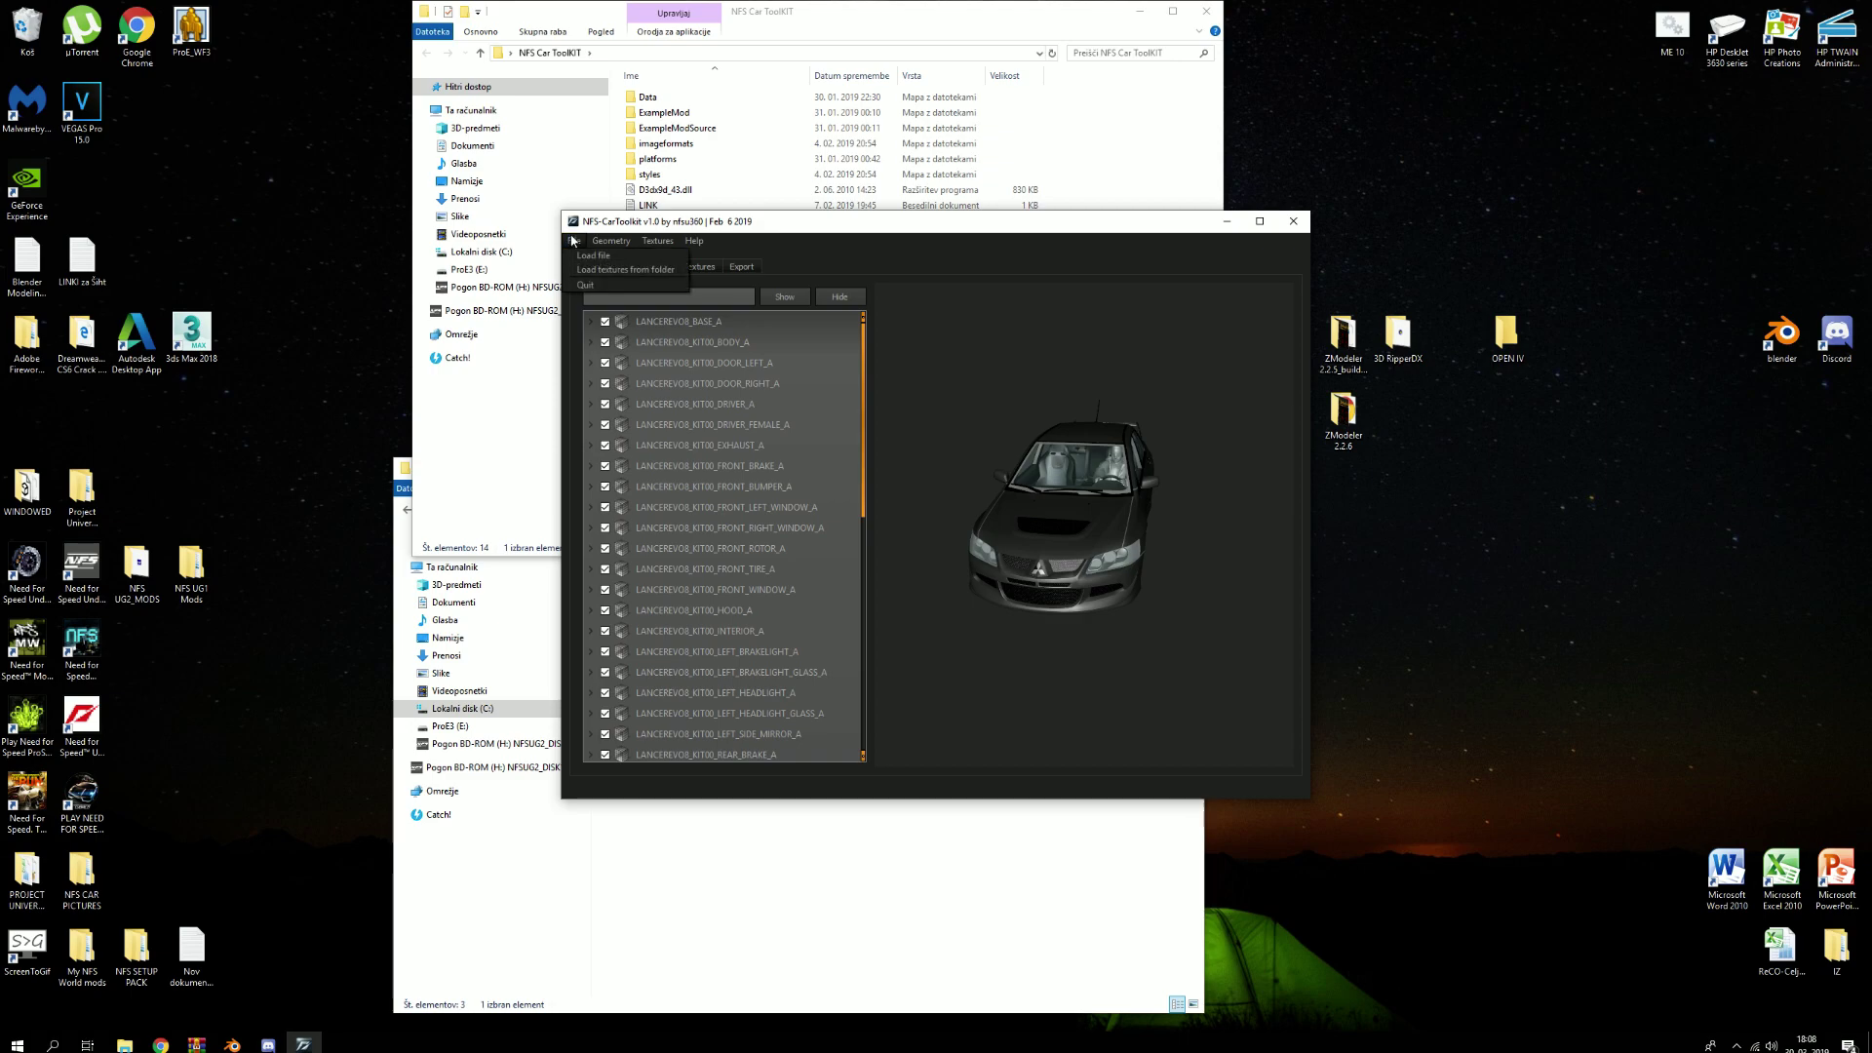
pyautogui.click(585, 256)
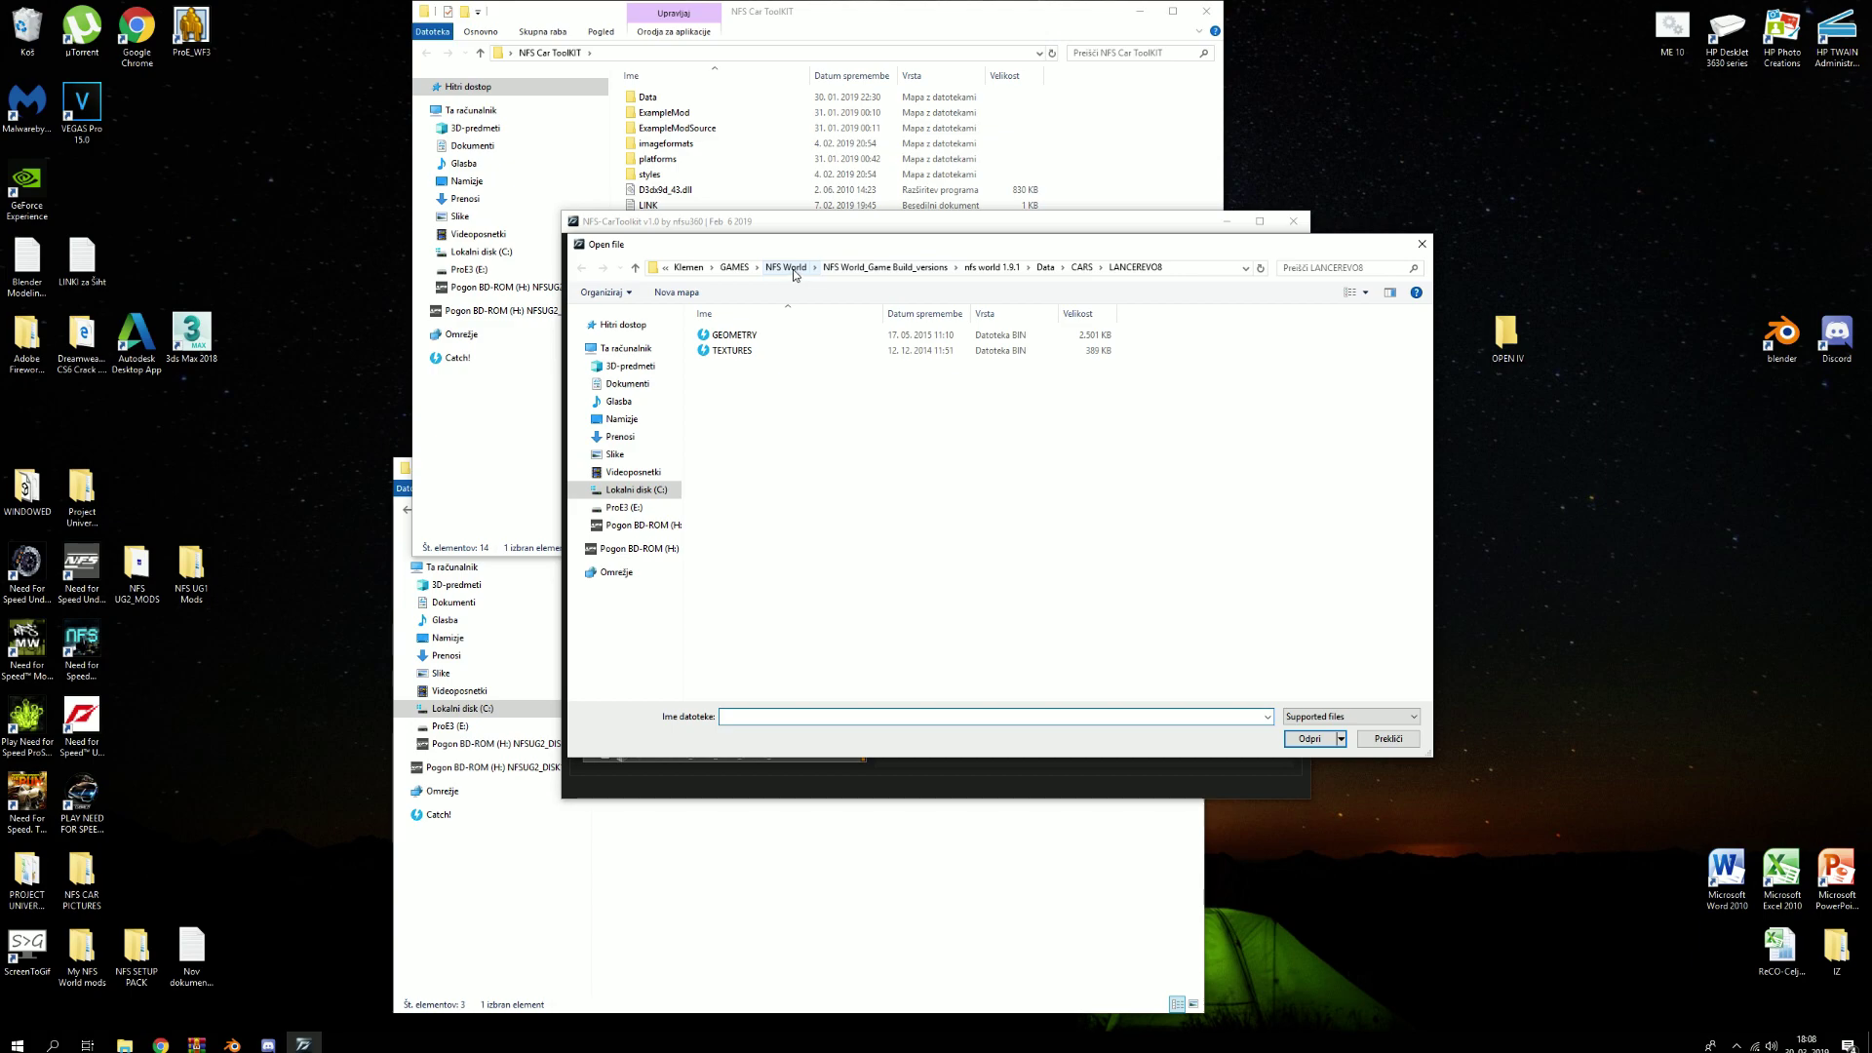
pyautogui.click(734, 268)
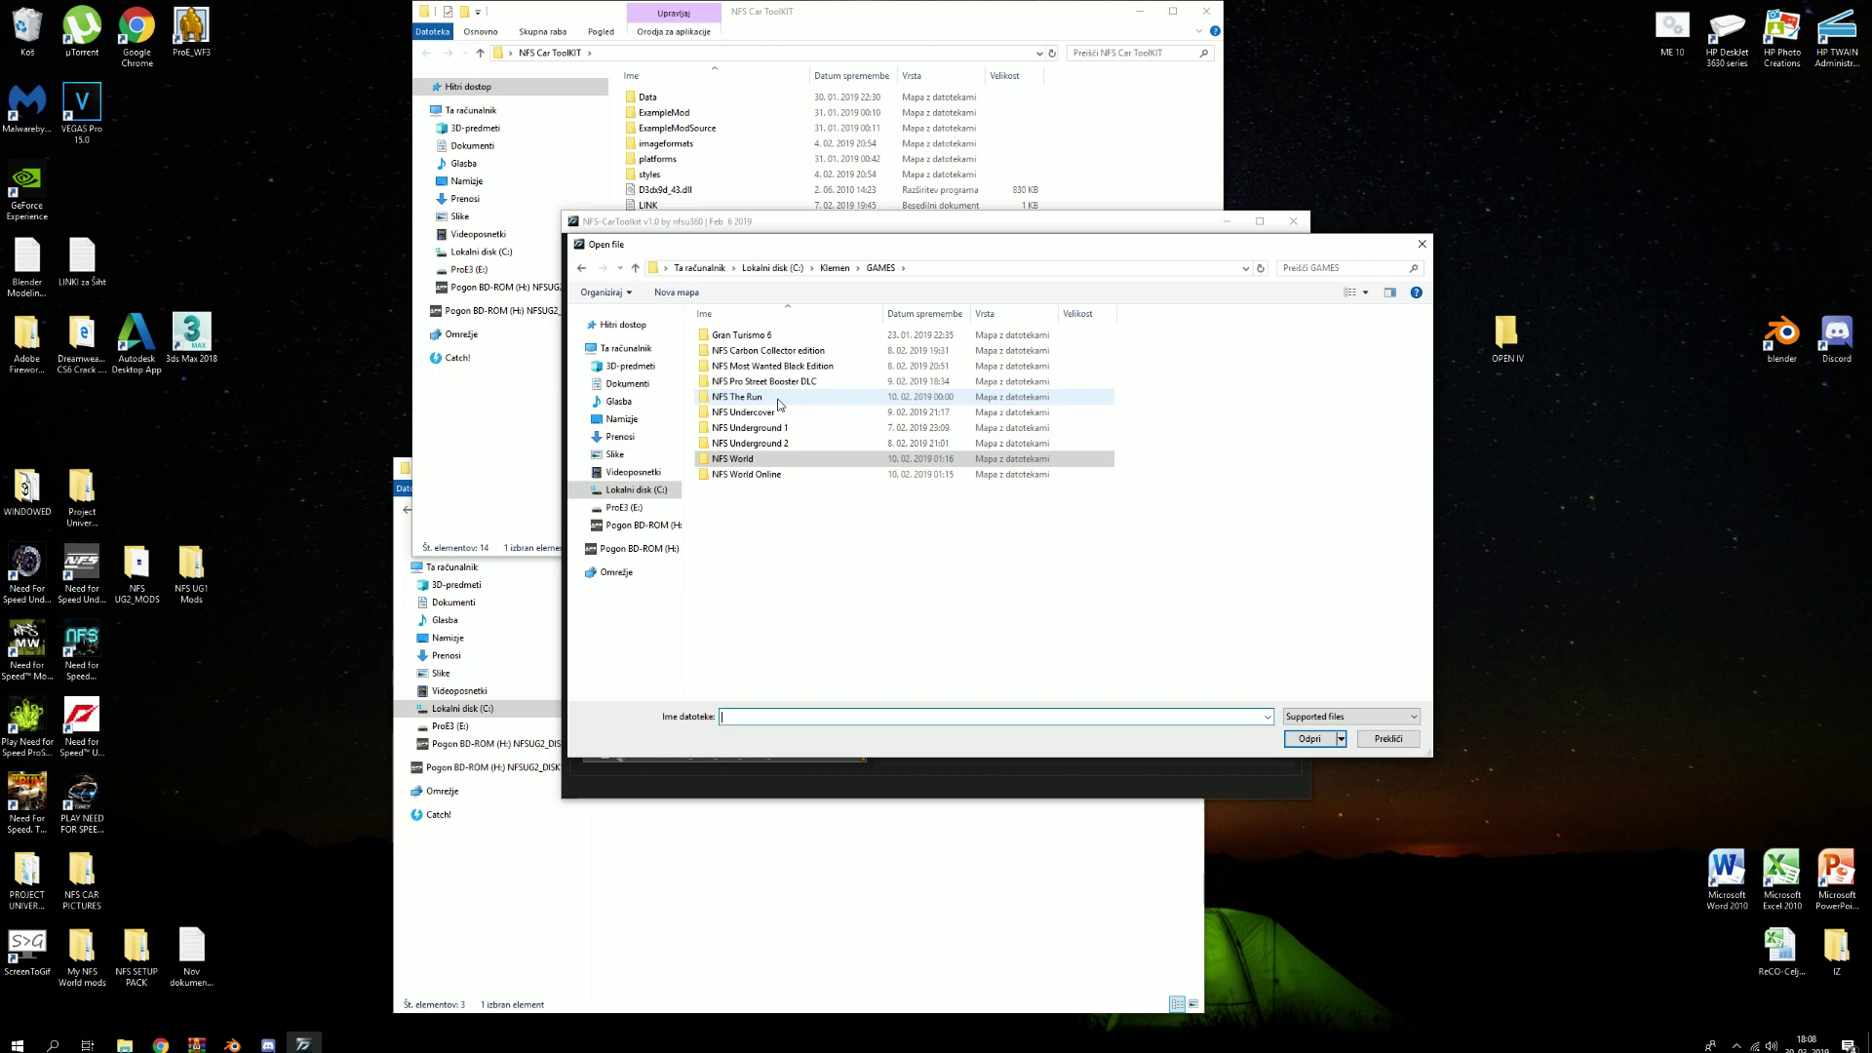
pyautogui.doubleClick(798, 441)
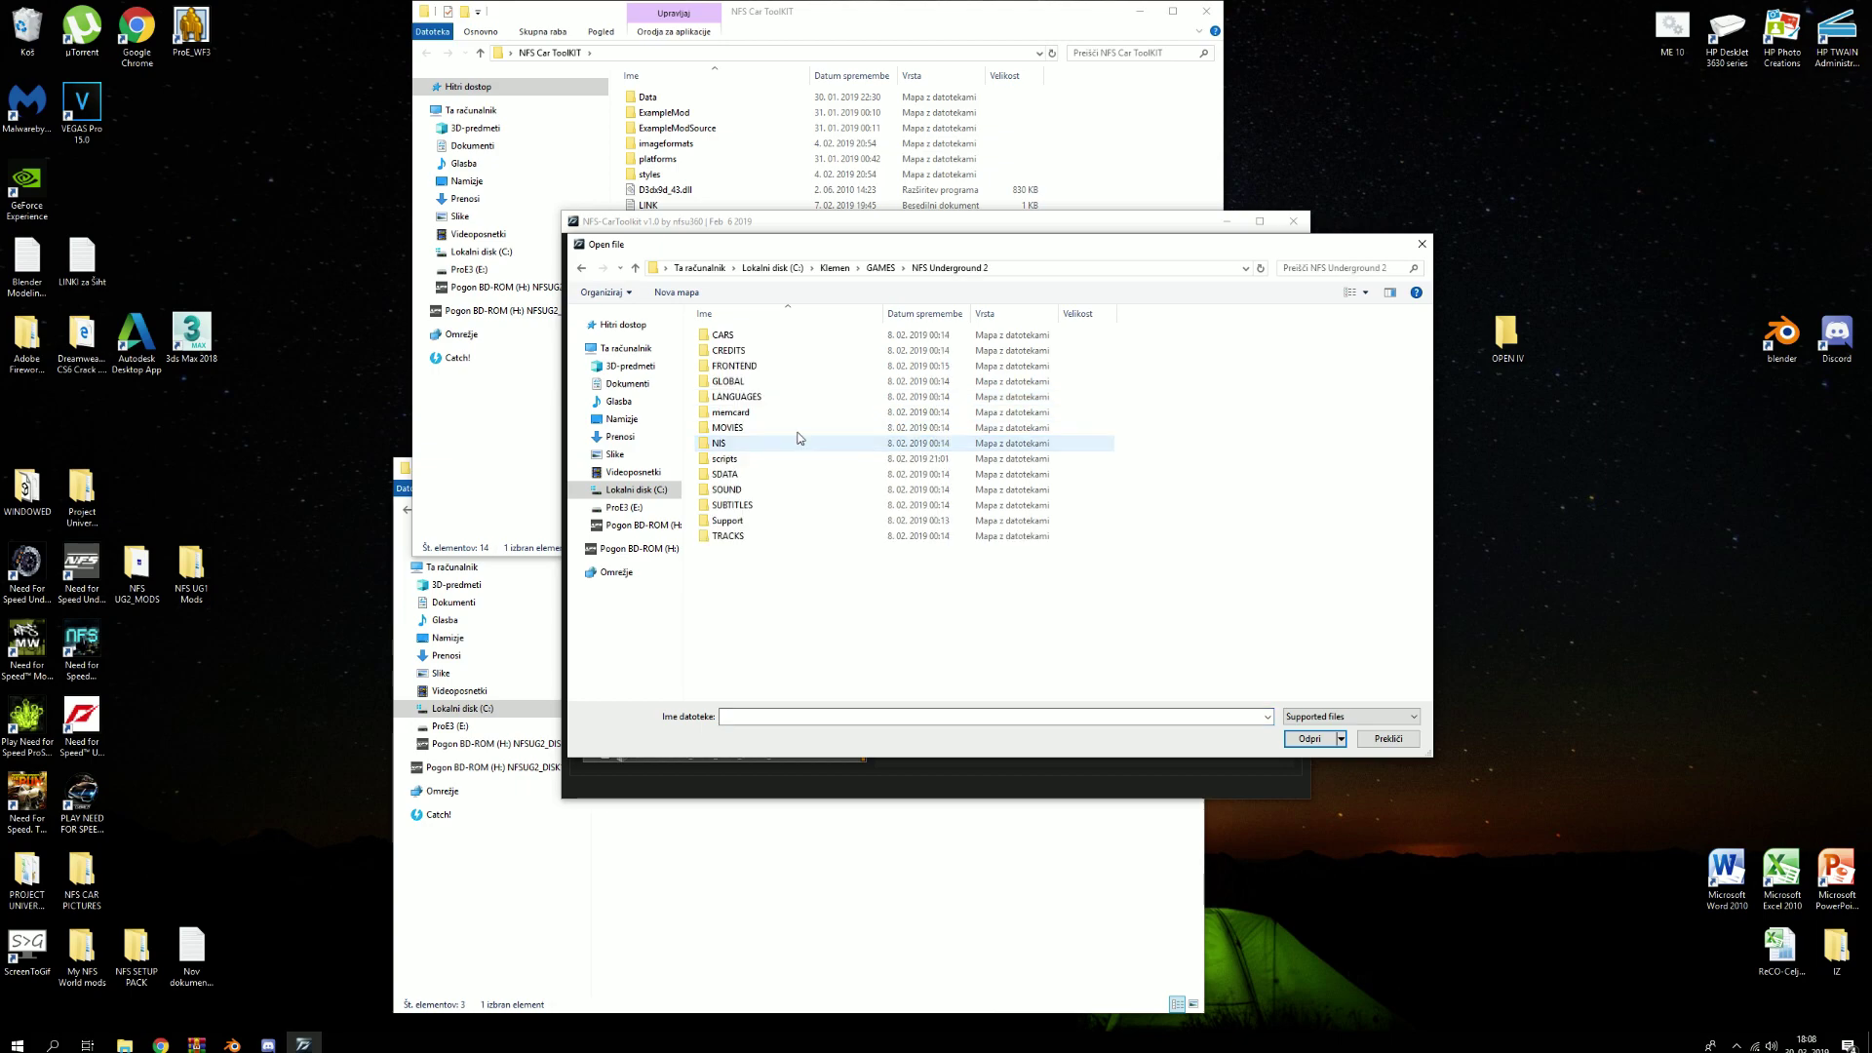
pyautogui.doubleClick(731, 336)
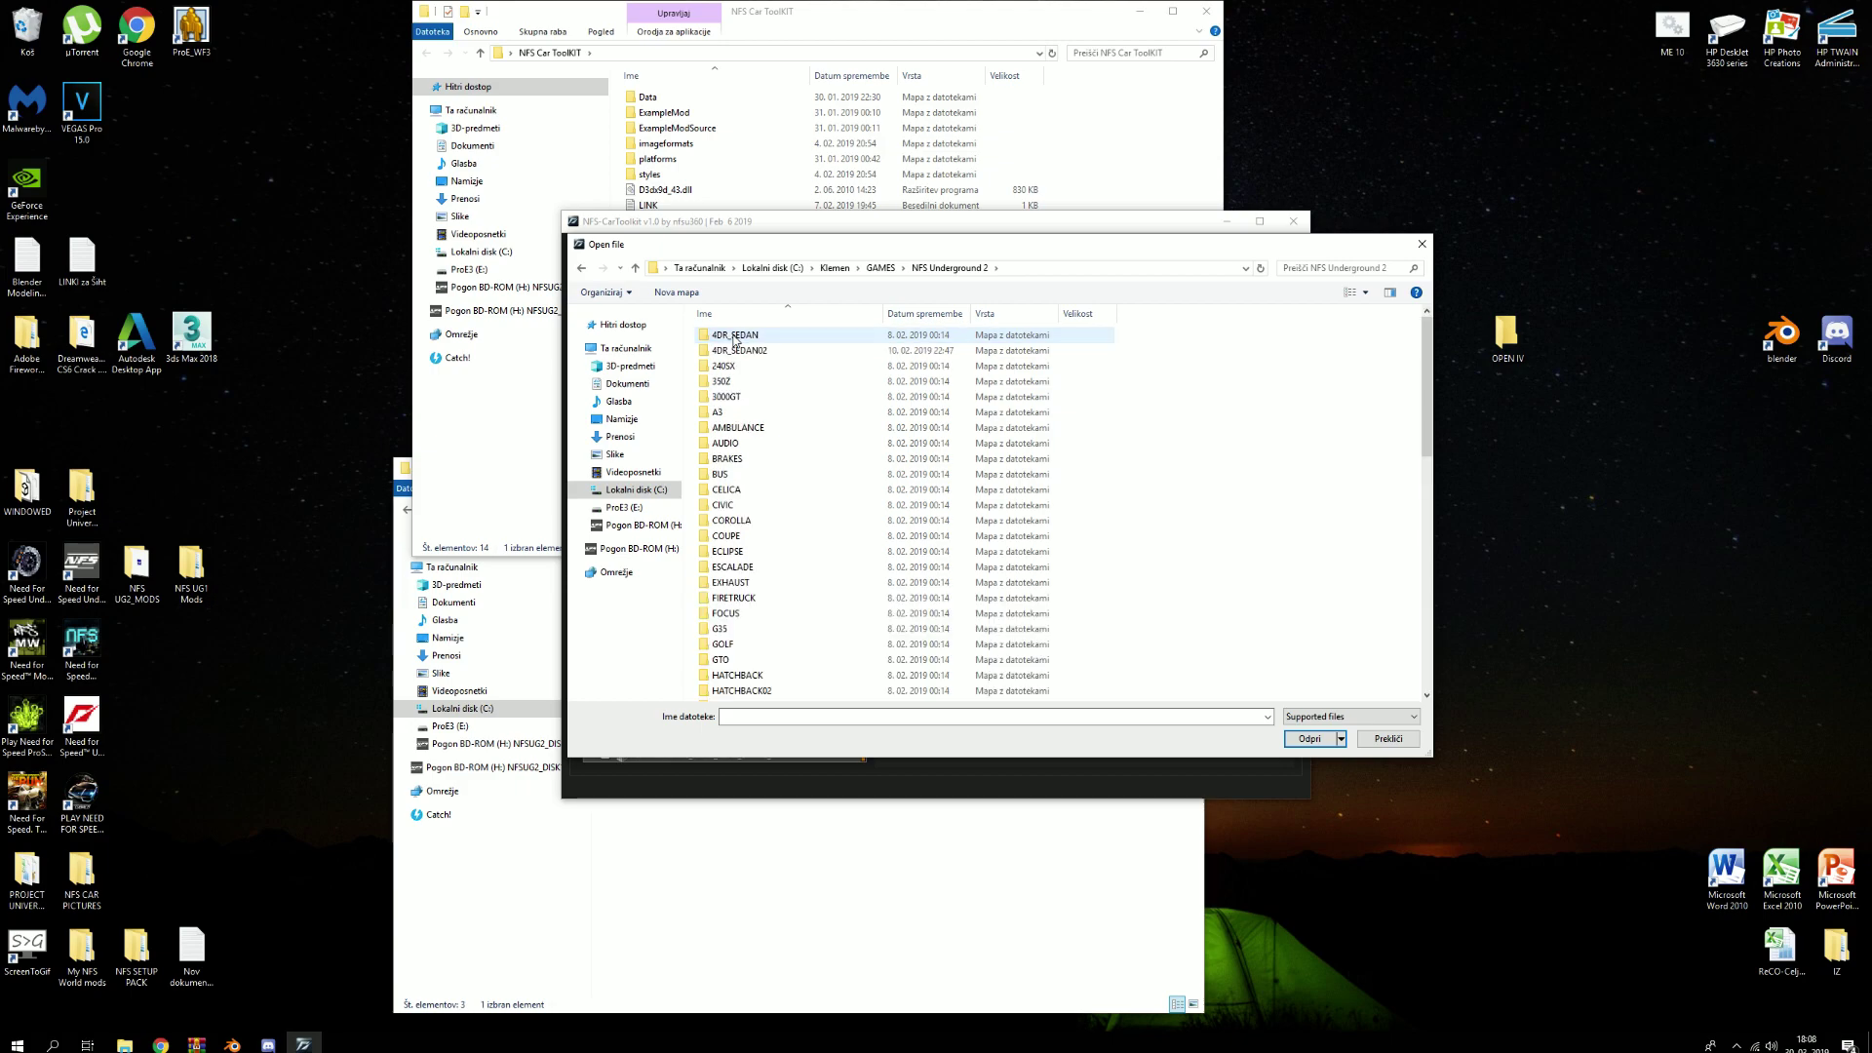
pyautogui.doubleClick(763, 385)
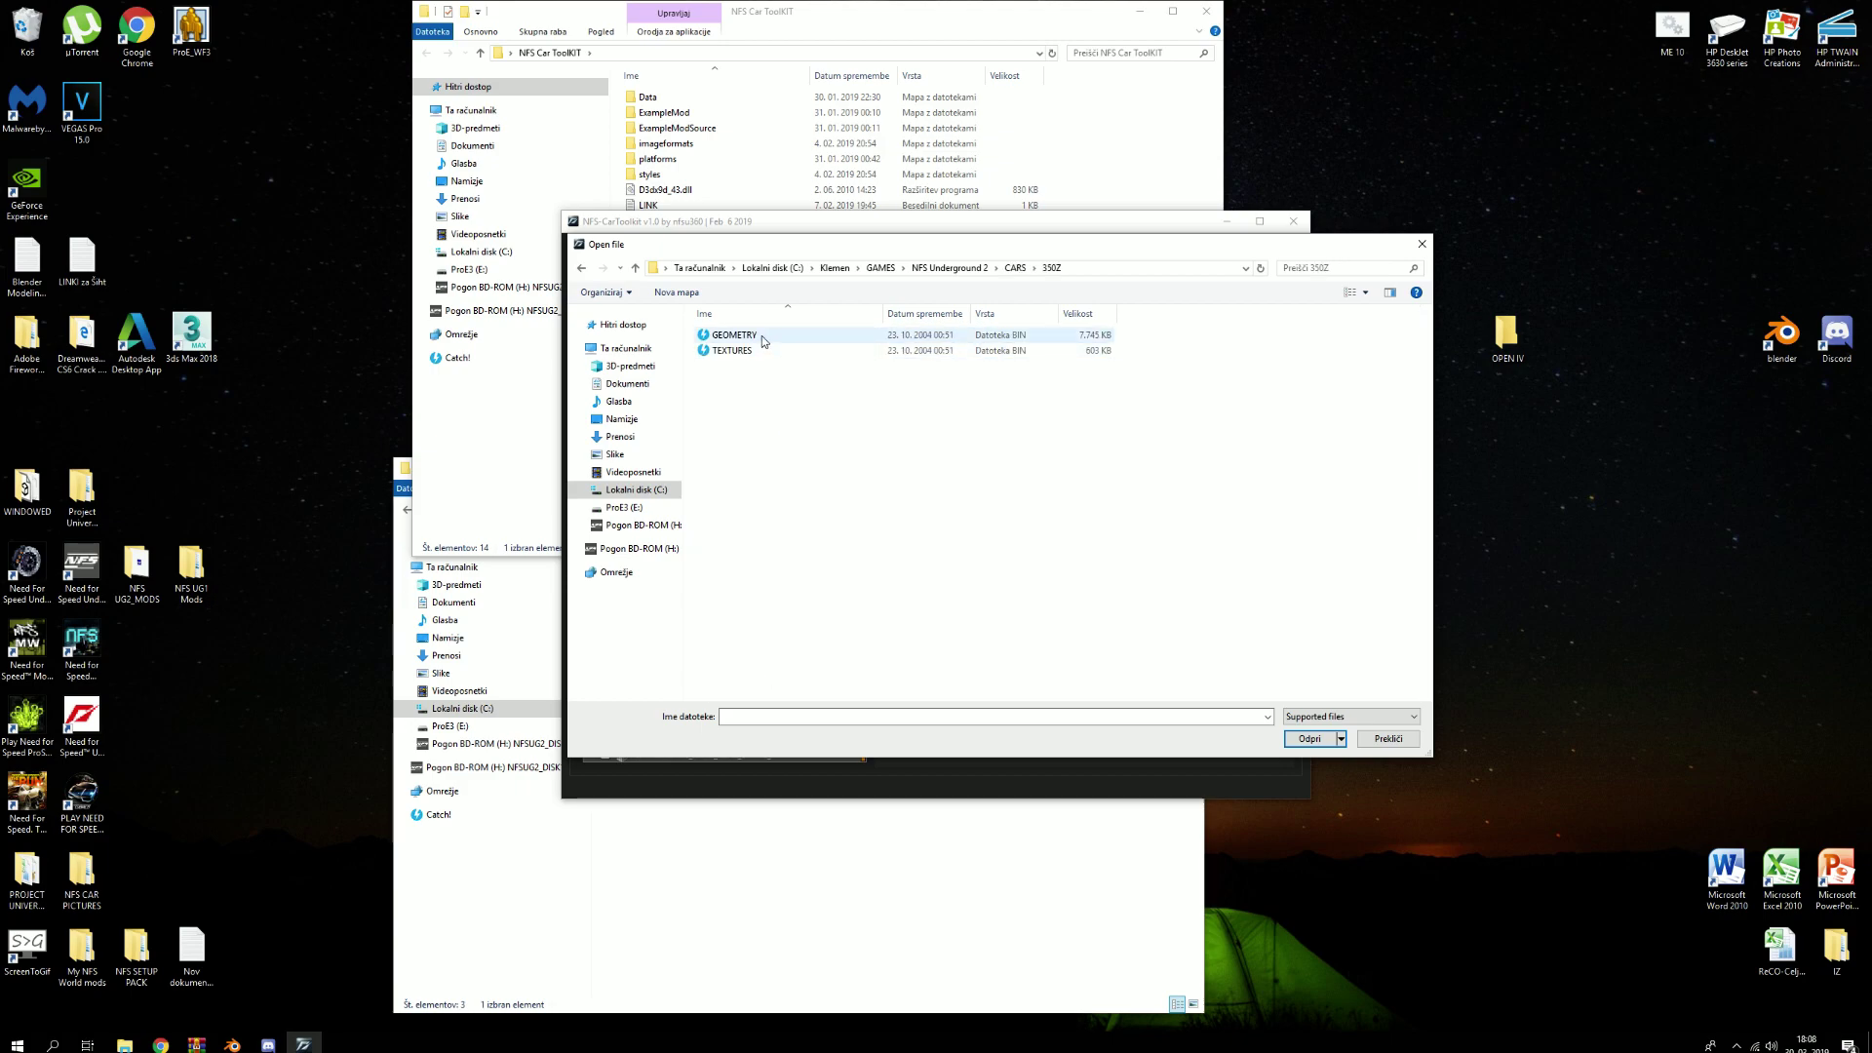
pyautogui.doubleClick(731, 336)
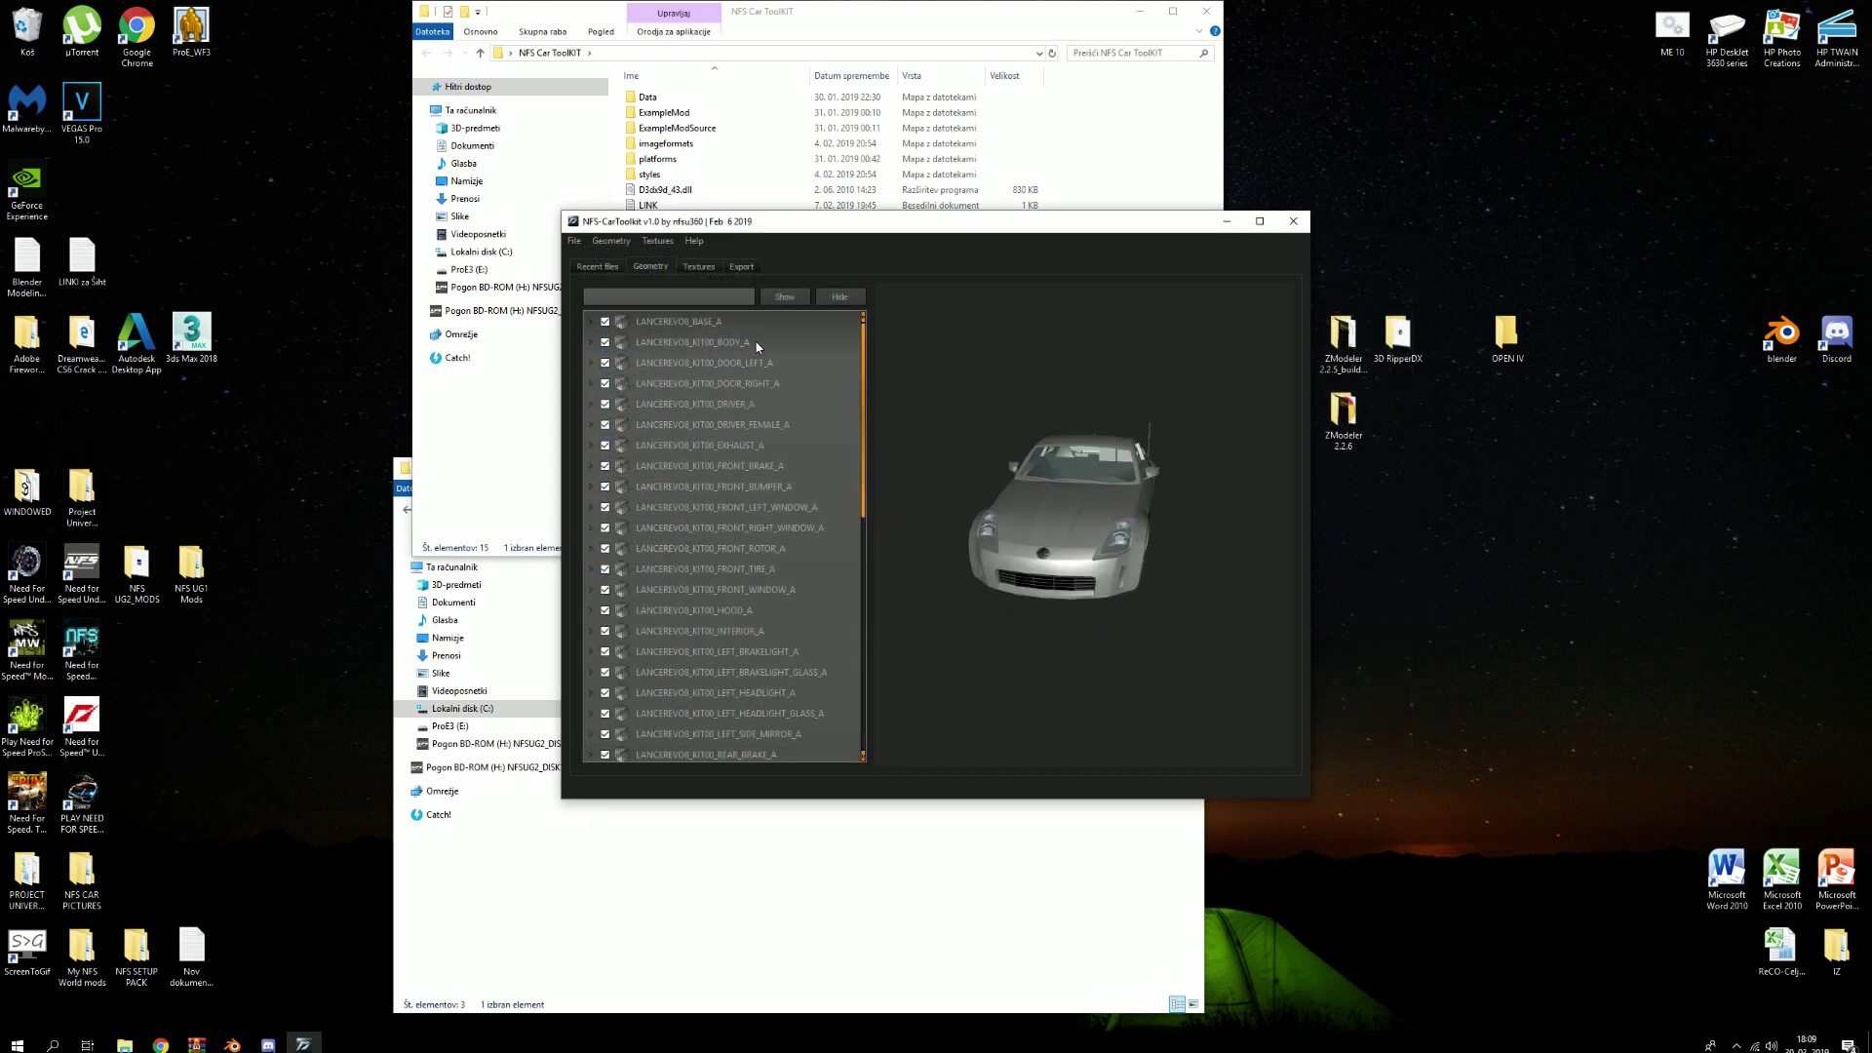
# Maximize the toolkit window and narrow the parts list to enlarge the car preview
pyautogui.scroll(5, 1111, 536)
pyautogui.click(1259, 221)
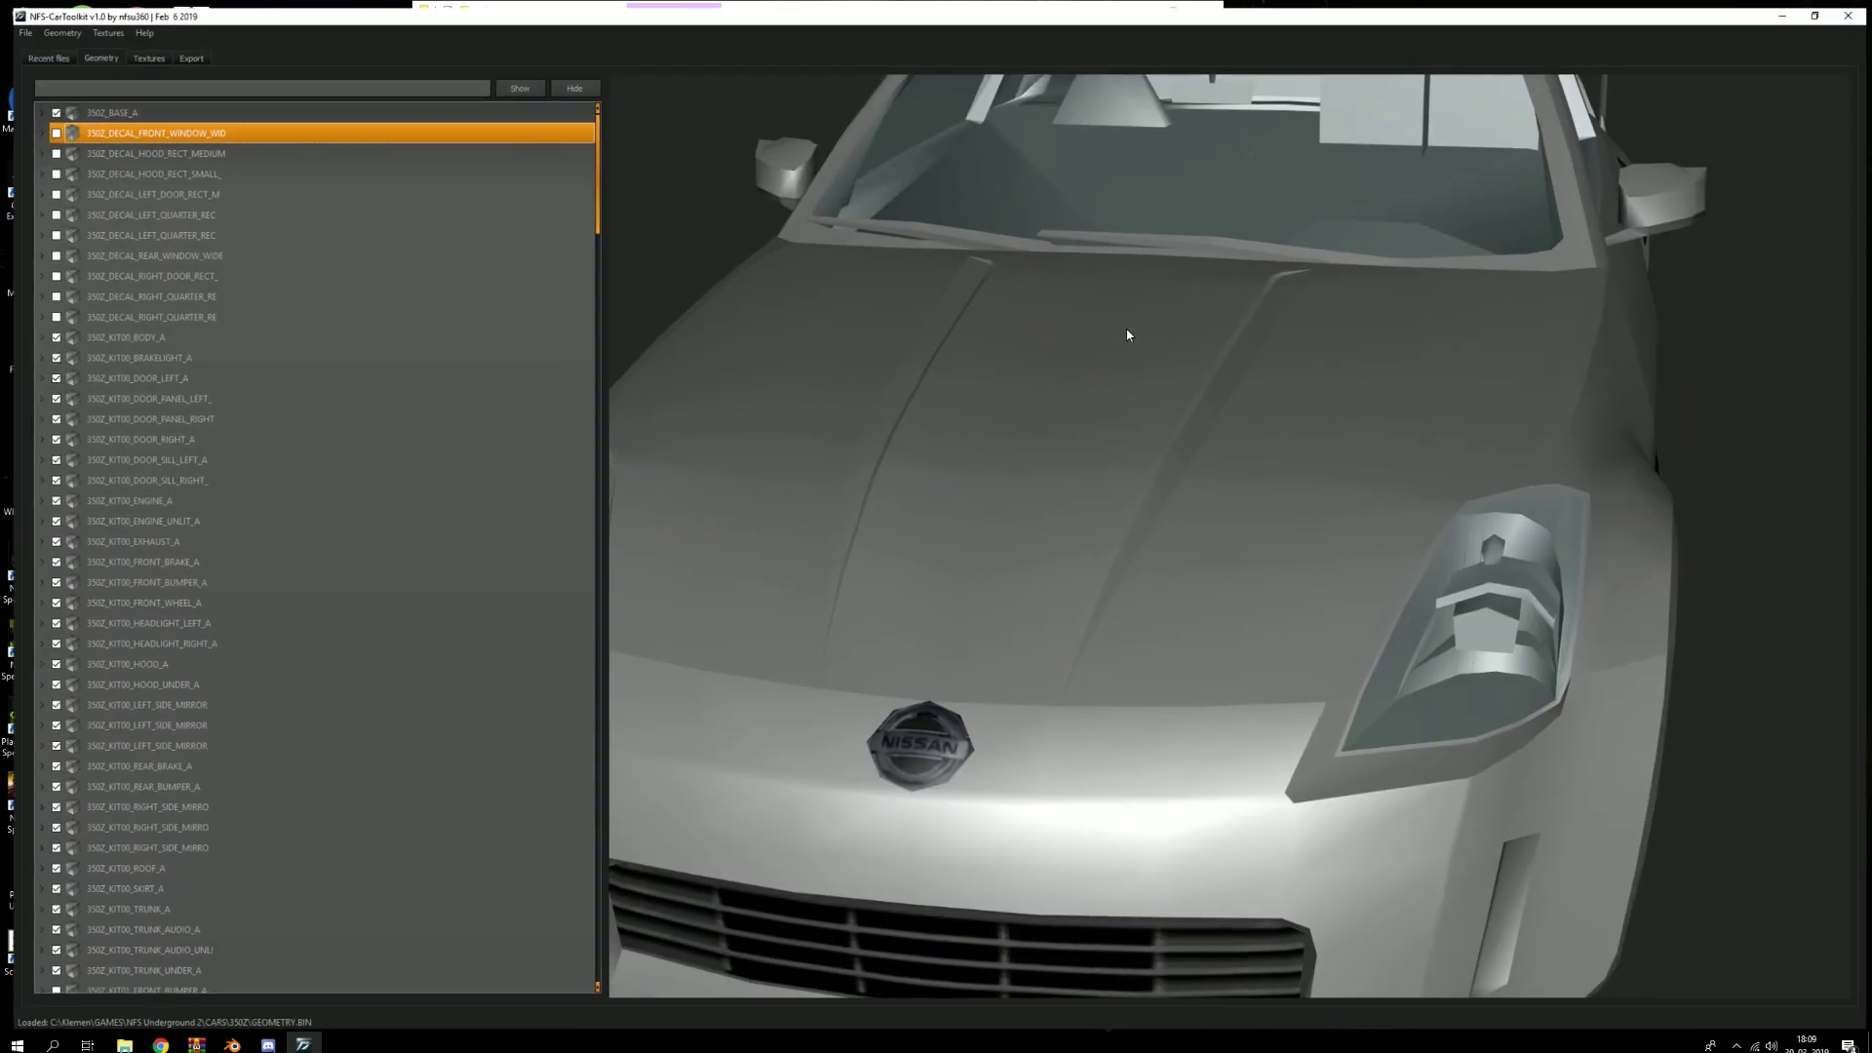
pyautogui.scroll(-5, 1197, 477)
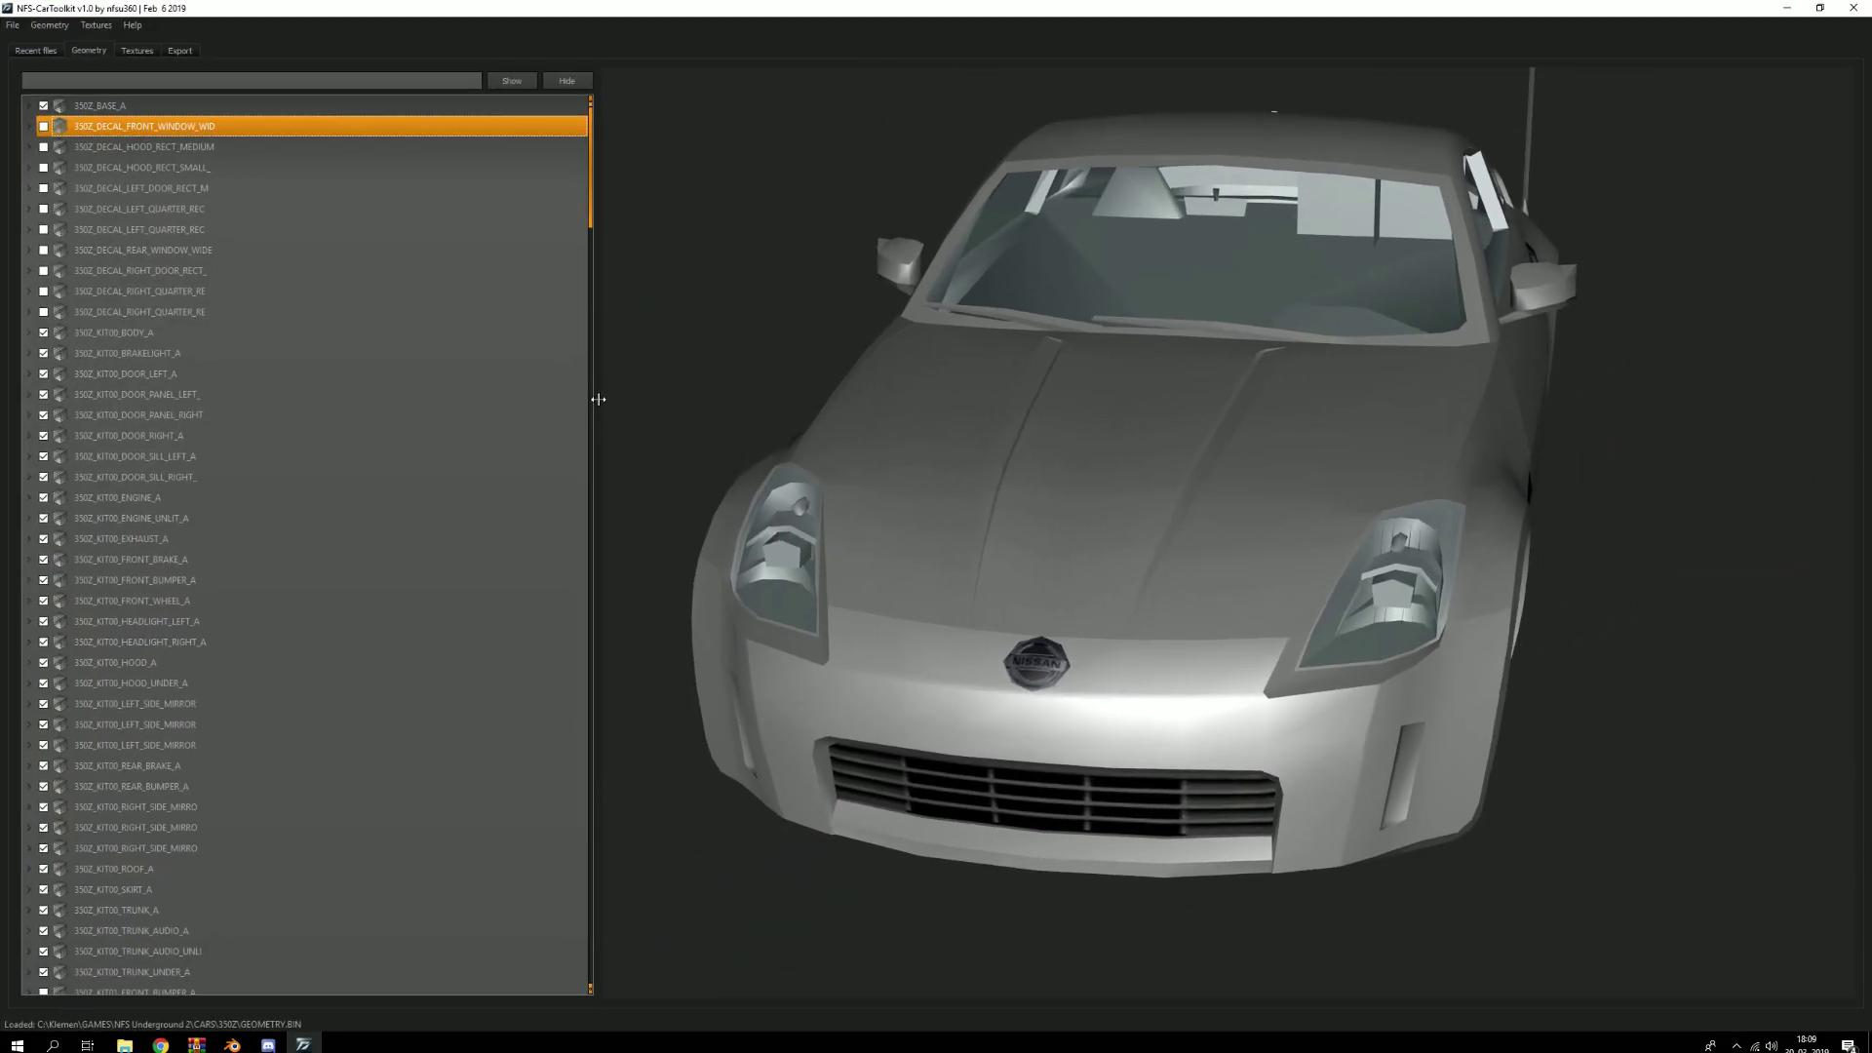
pyautogui.moveTo(598, 398); pyautogui.dragTo(472, 397)
# Show the 350Z_KITW02_BODY_A wide body part and inspect it on the car from the front and sides
pyautogui.scroll(-12, 224, 527)
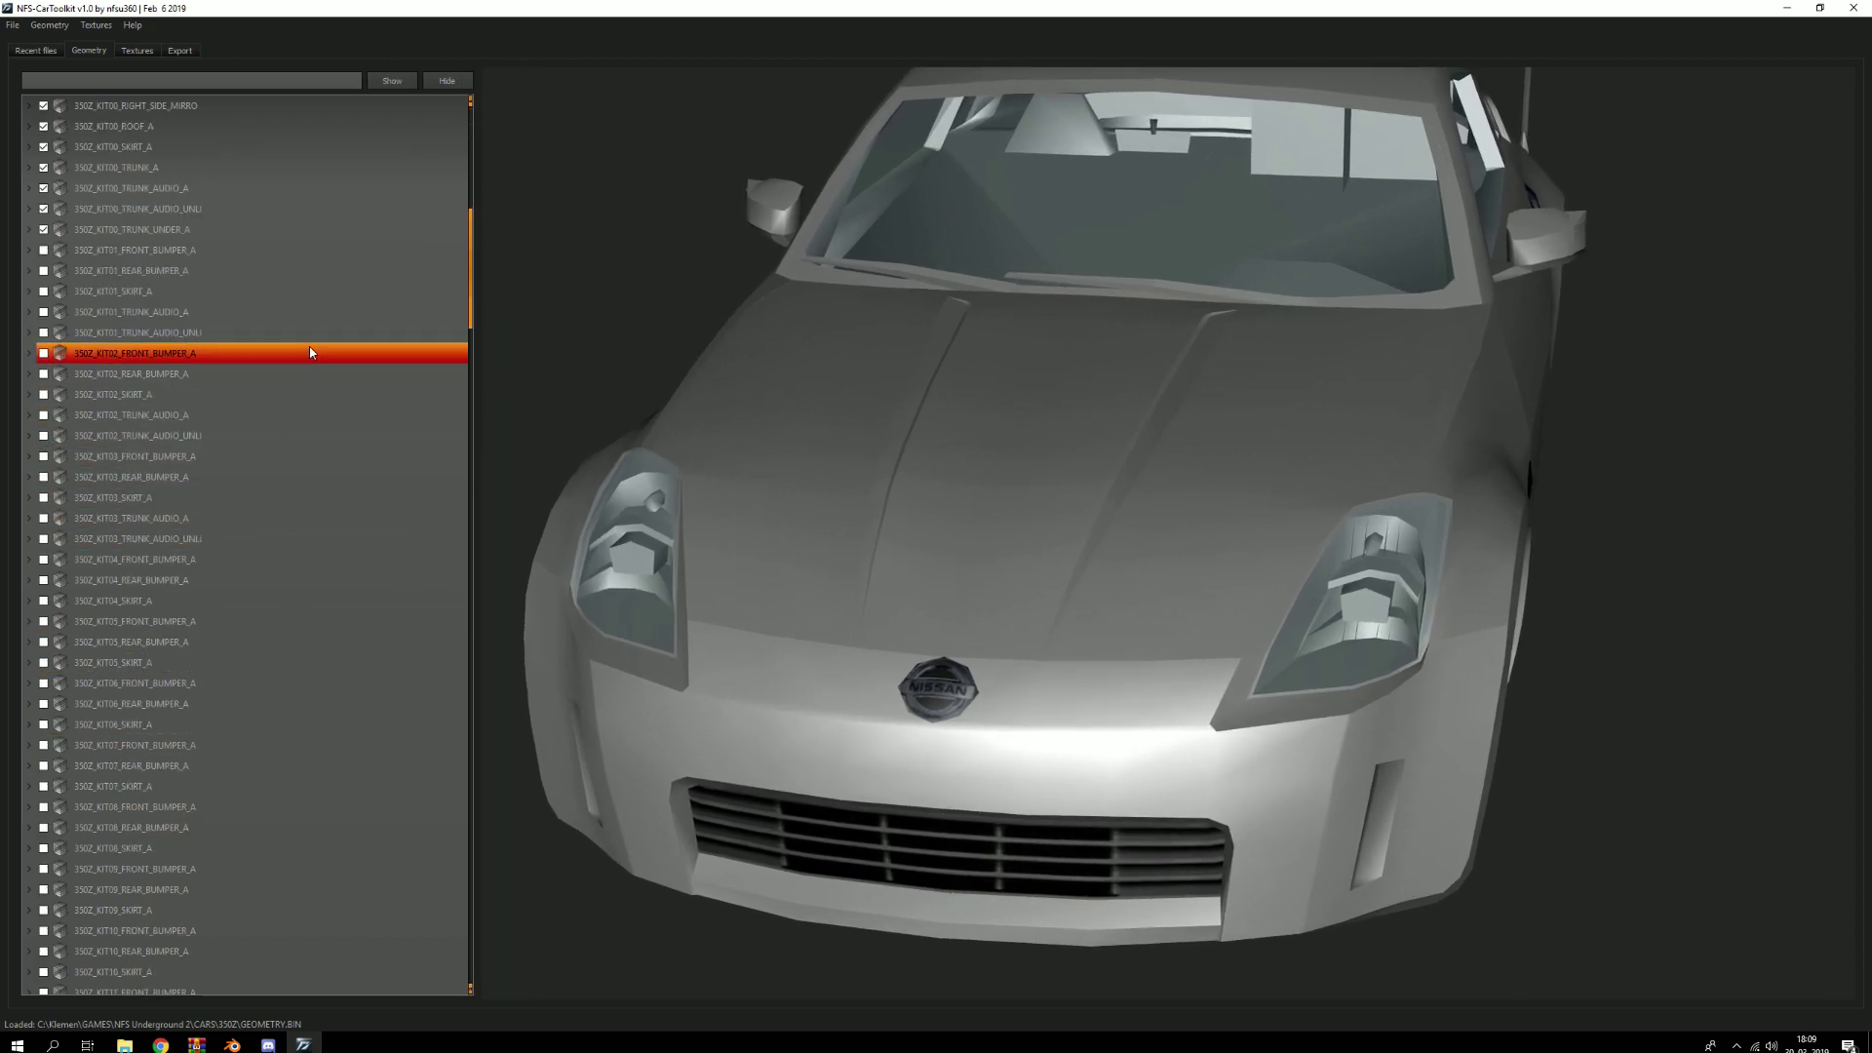
pyautogui.scroll(-12, 230, 828)
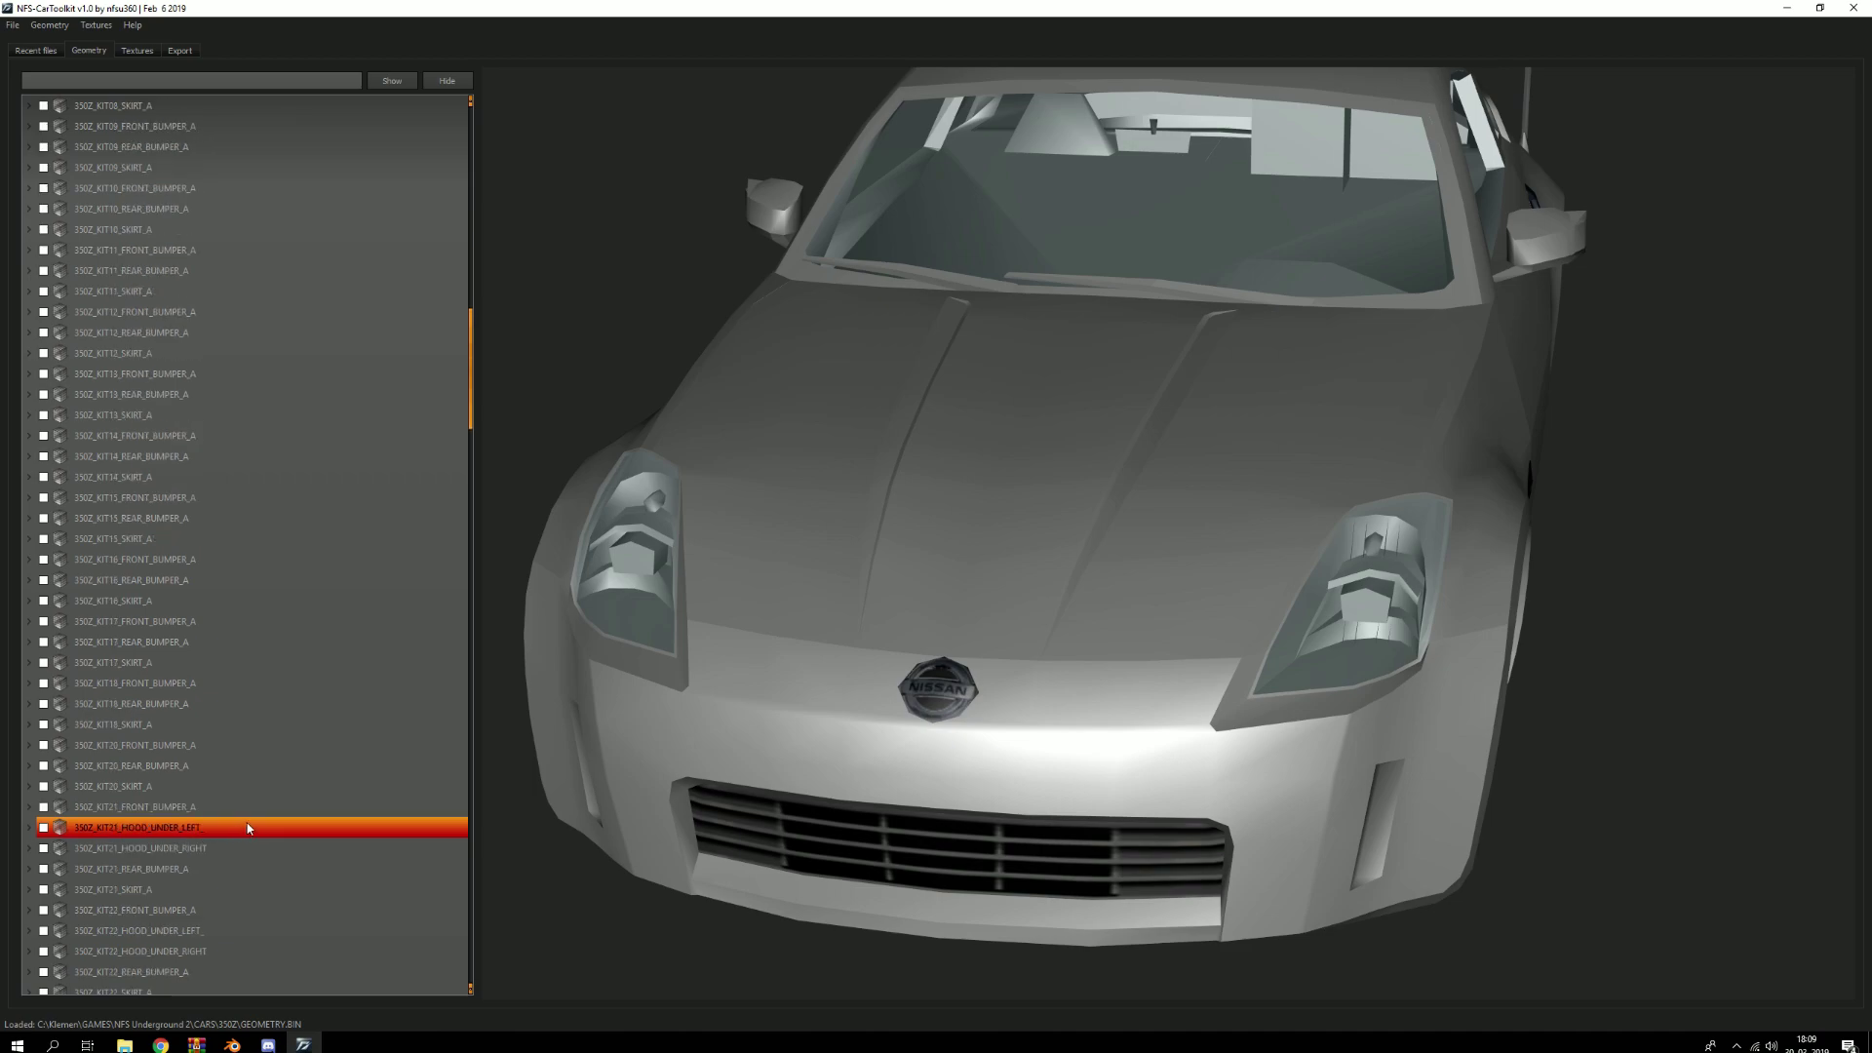
pyautogui.scroll(-12, 239, 849)
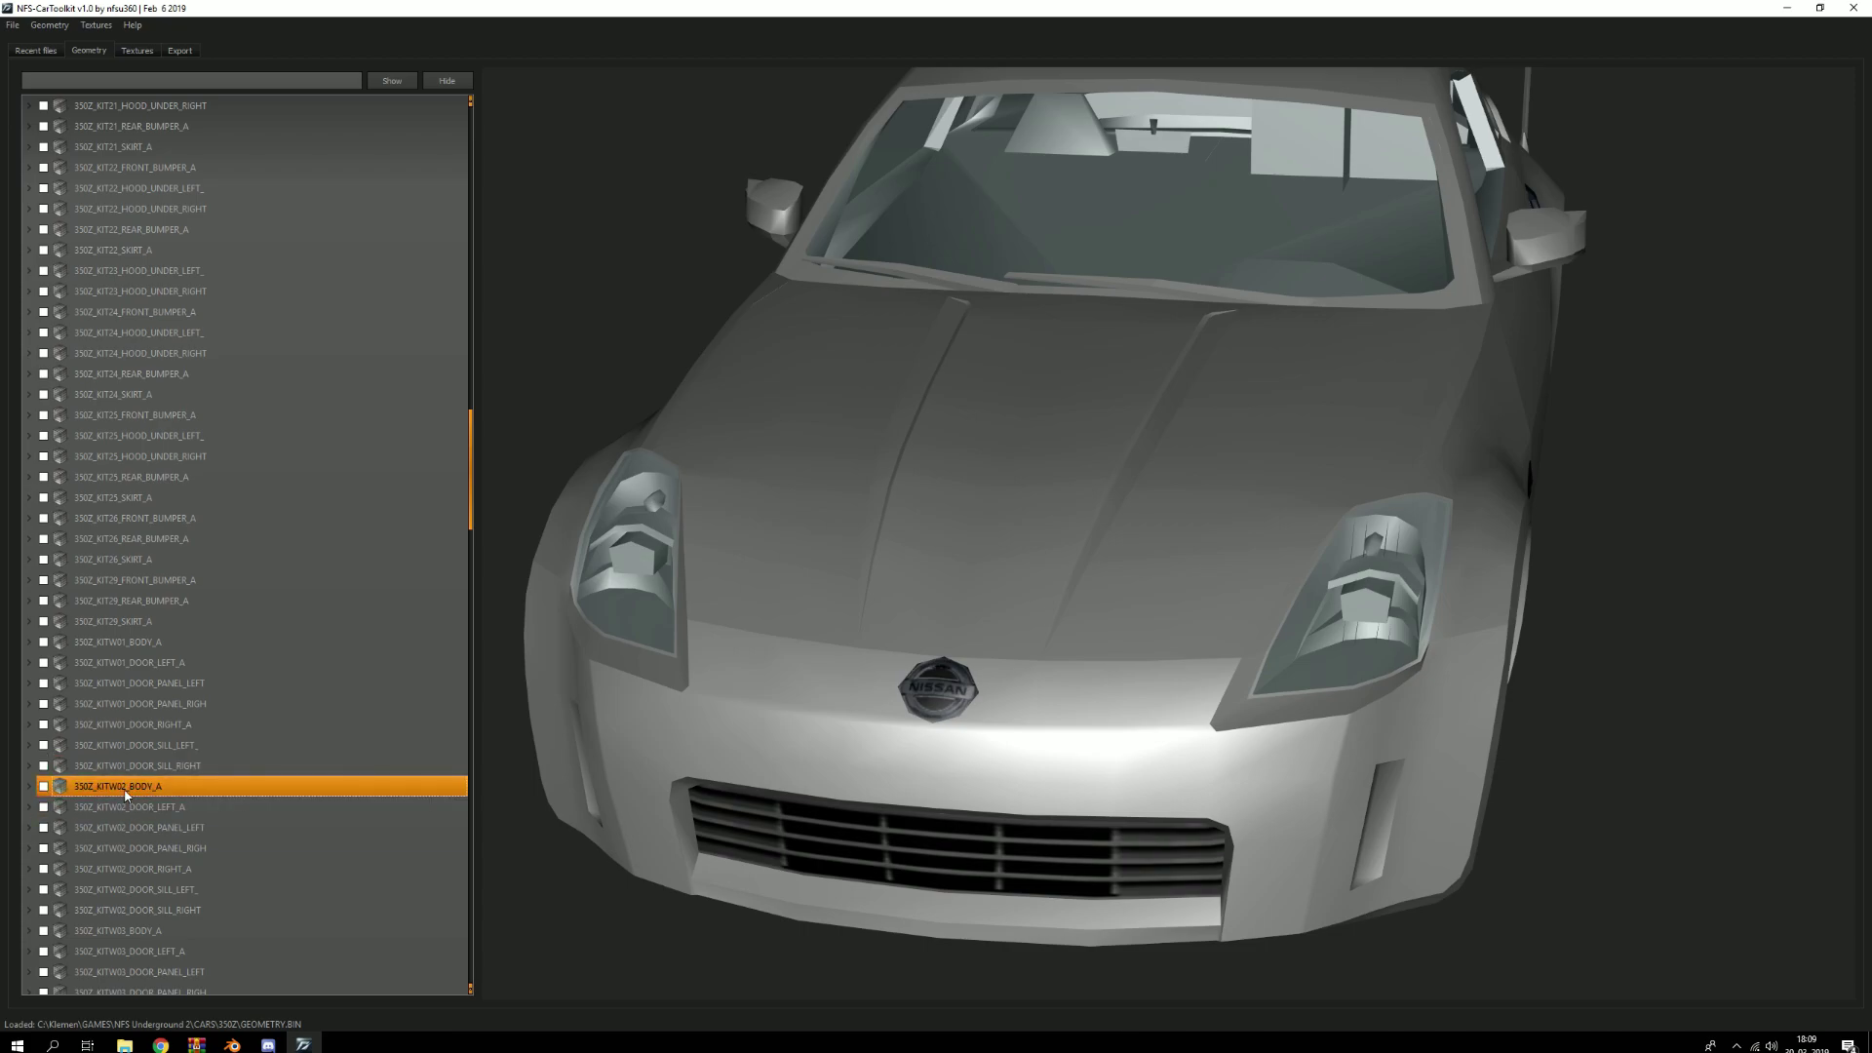
pyautogui.click(47, 787)
pyautogui.scroll(-4, 1234, 484)
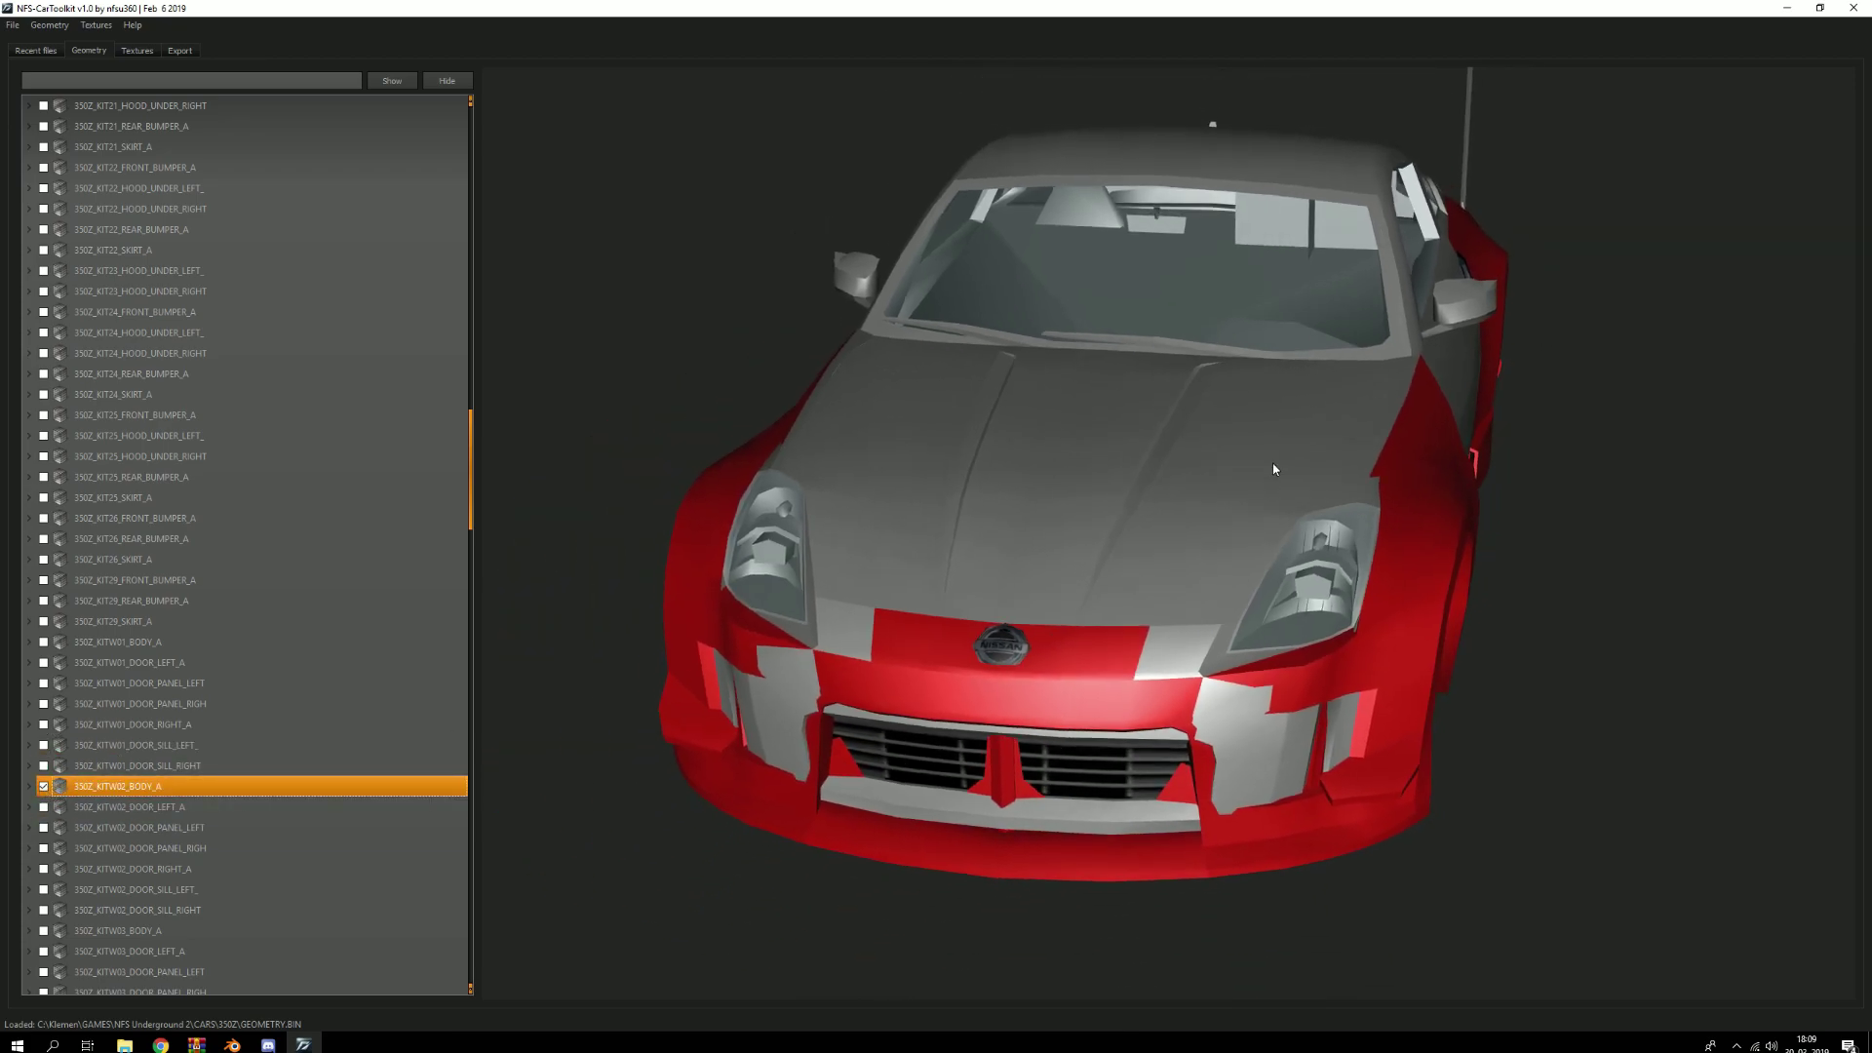
pyautogui.moveTo(1565, 427); pyautogui.dragTo(1433, 472)
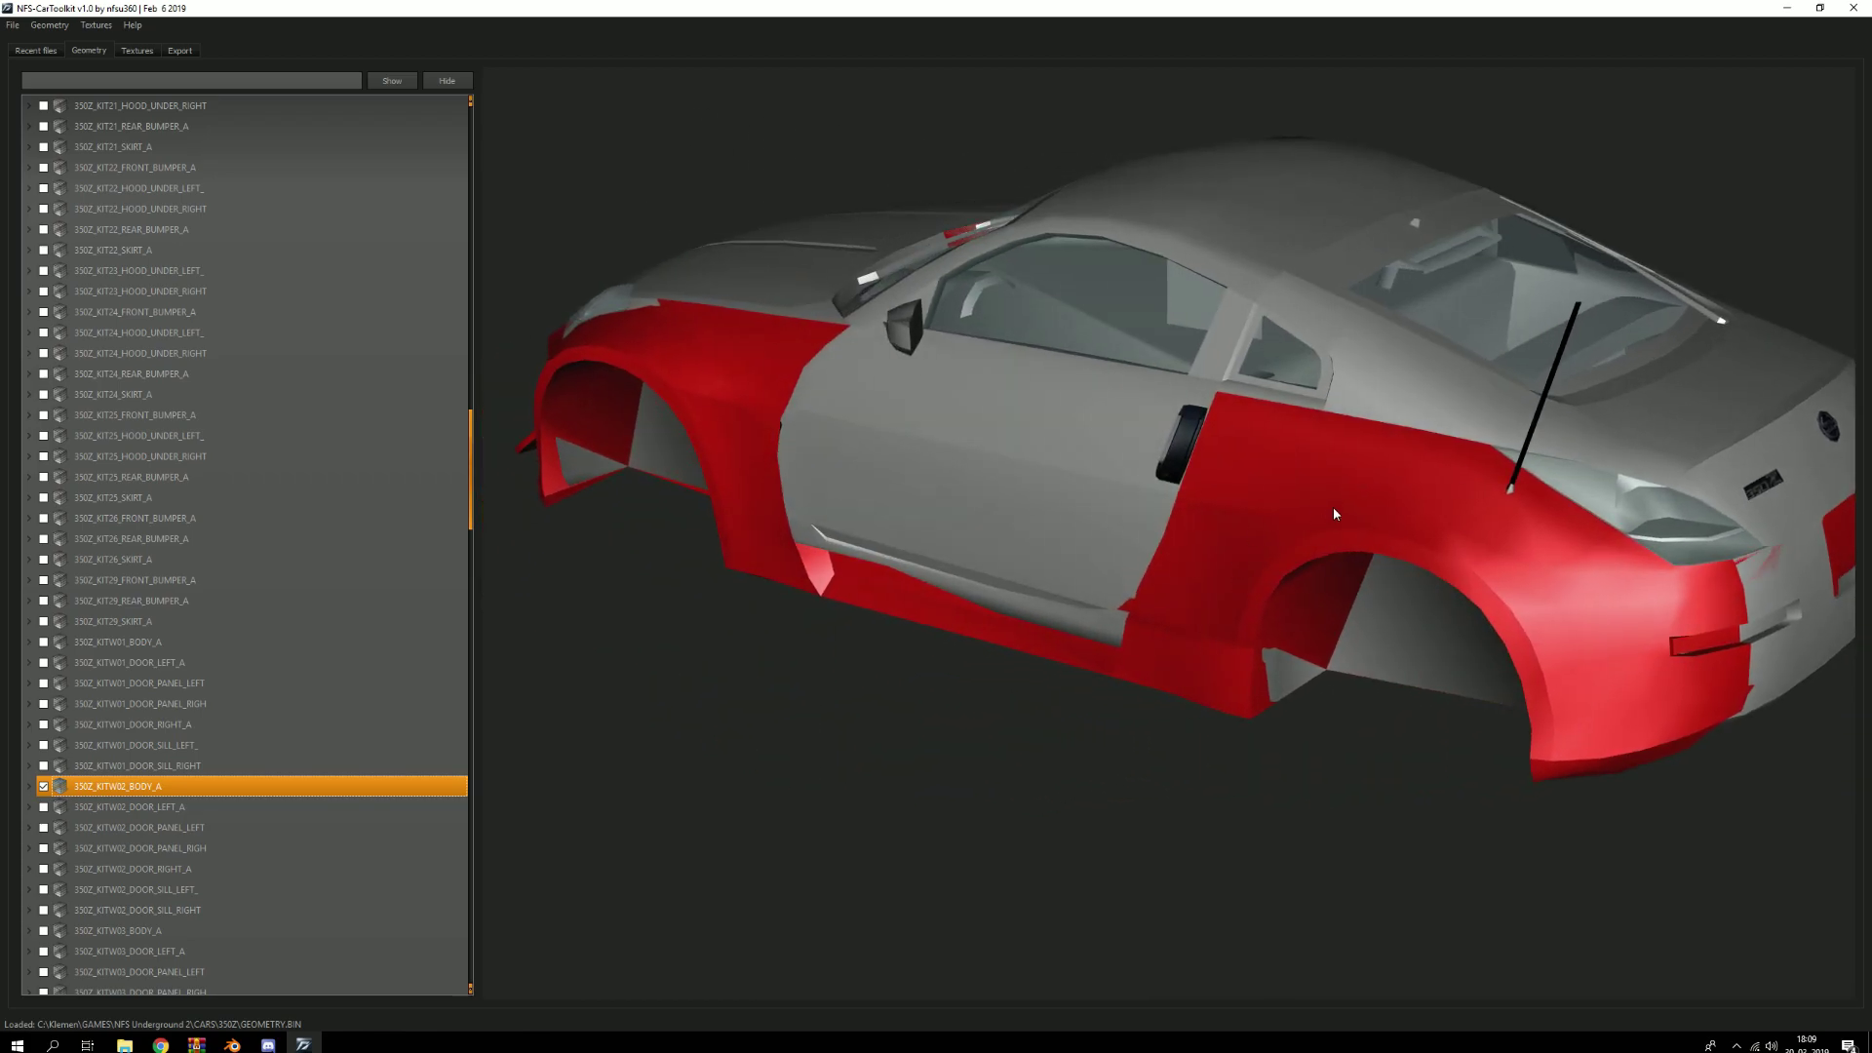
pyautogui.moveTo(857, 446); pyautogui.dragTo(892, 434)
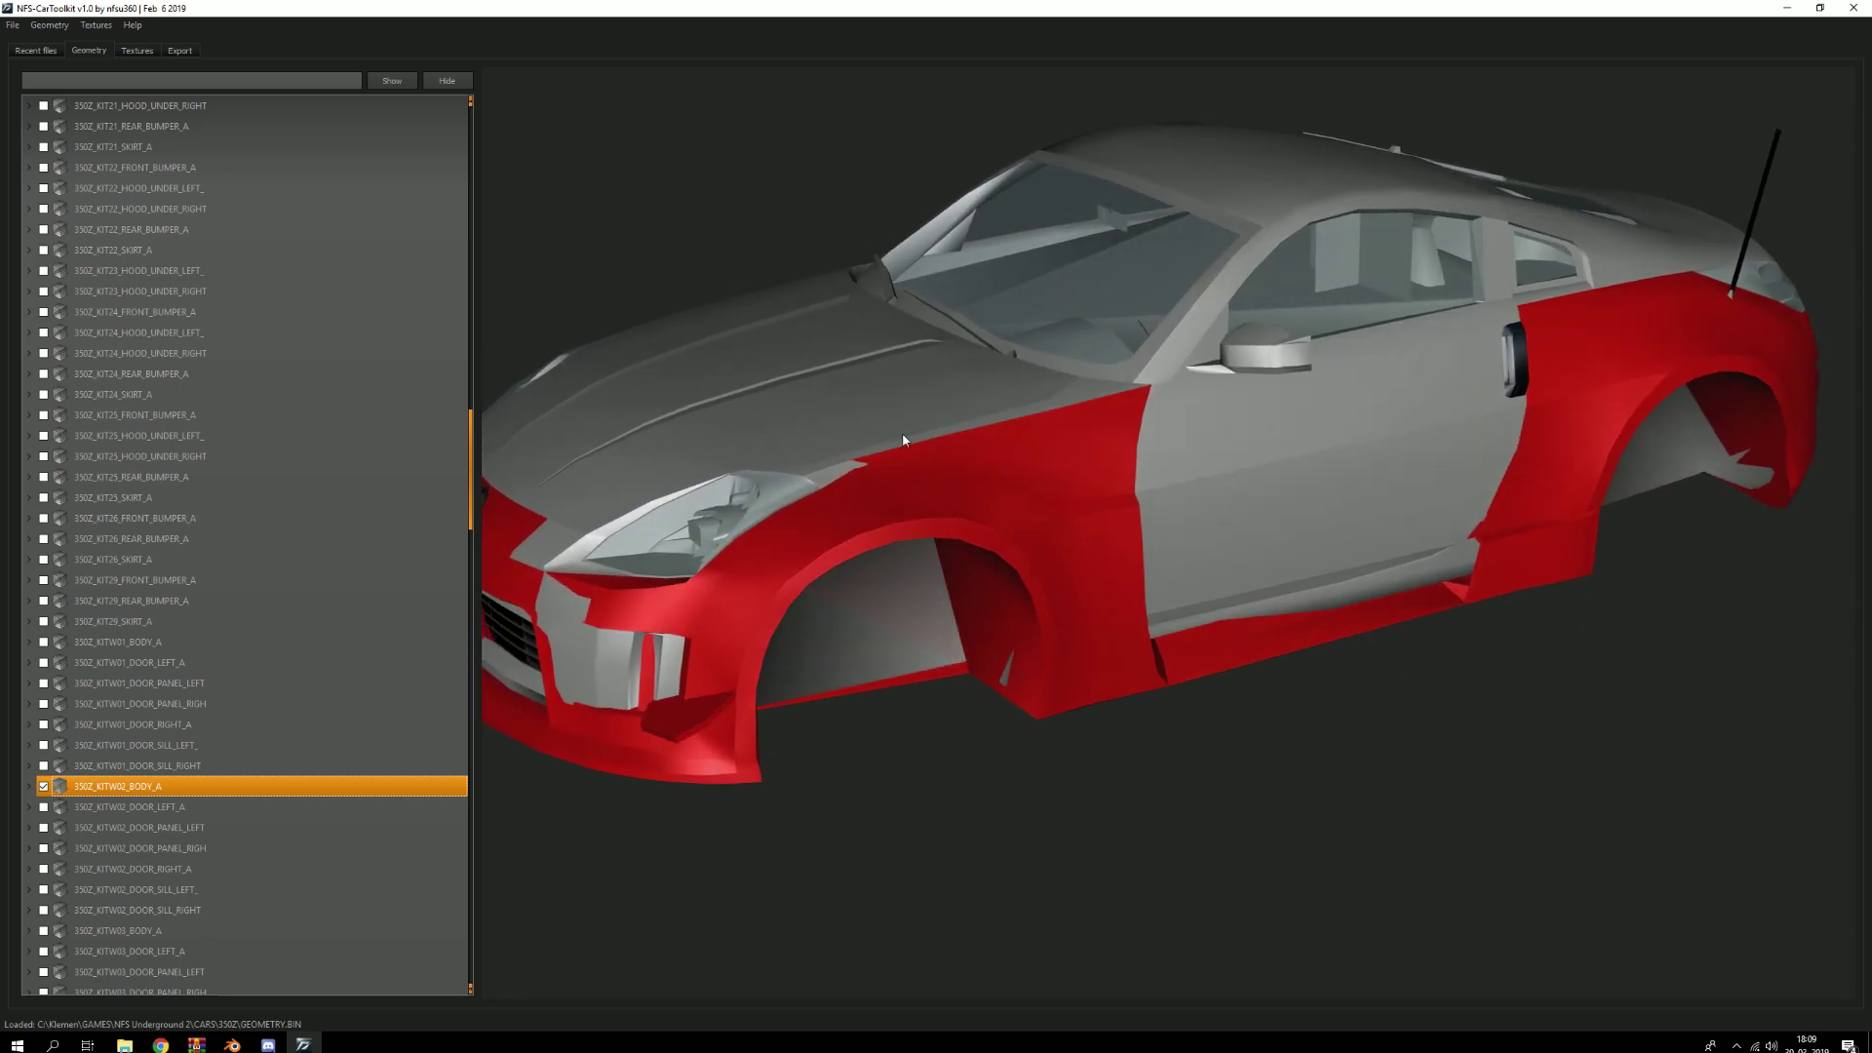
pyautogui.moveTo(1307, 447); pyautogui.dragTo(1249, 409)
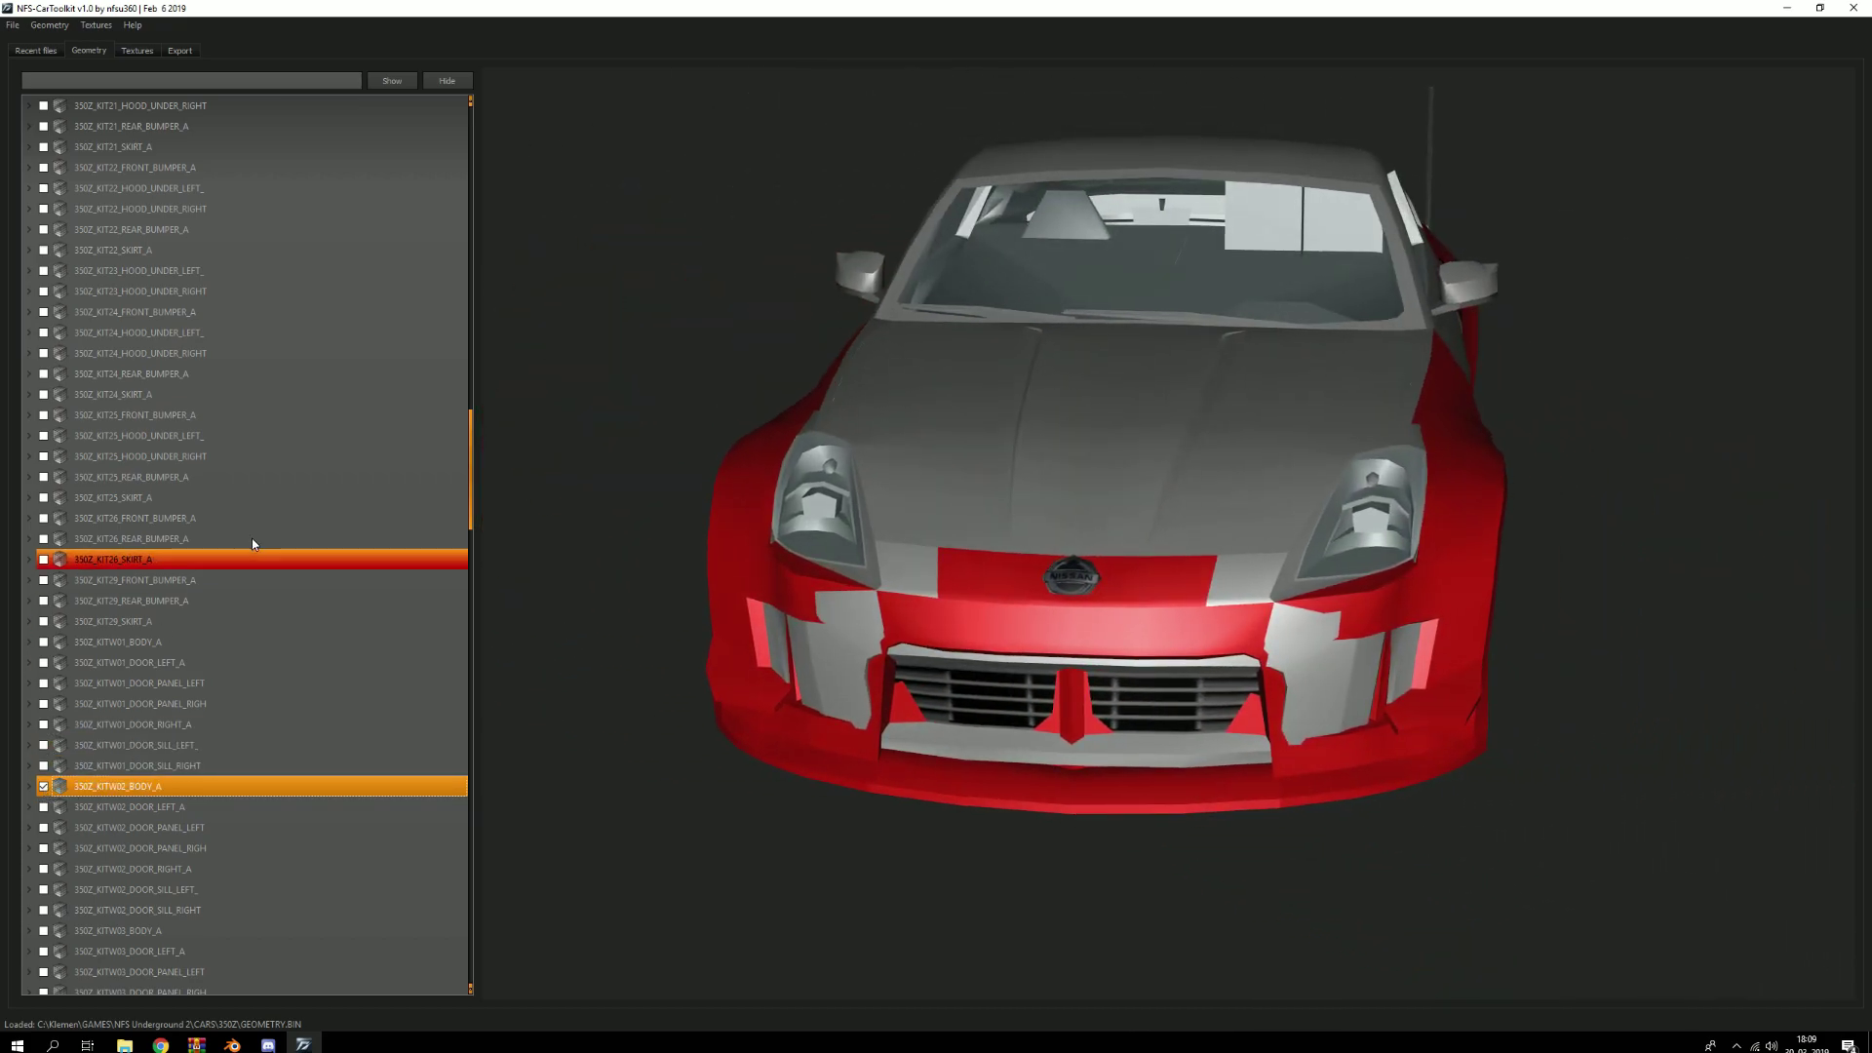
# Hide the stock parts 350Z_KIT00_BODY_A and 350Z_KIT00_FRONT_BUMPER_A so only the wide body kit is displayed
pyautogui.scroll(15, 263, 513)
pyautogui.scroll(13, 280, 521)
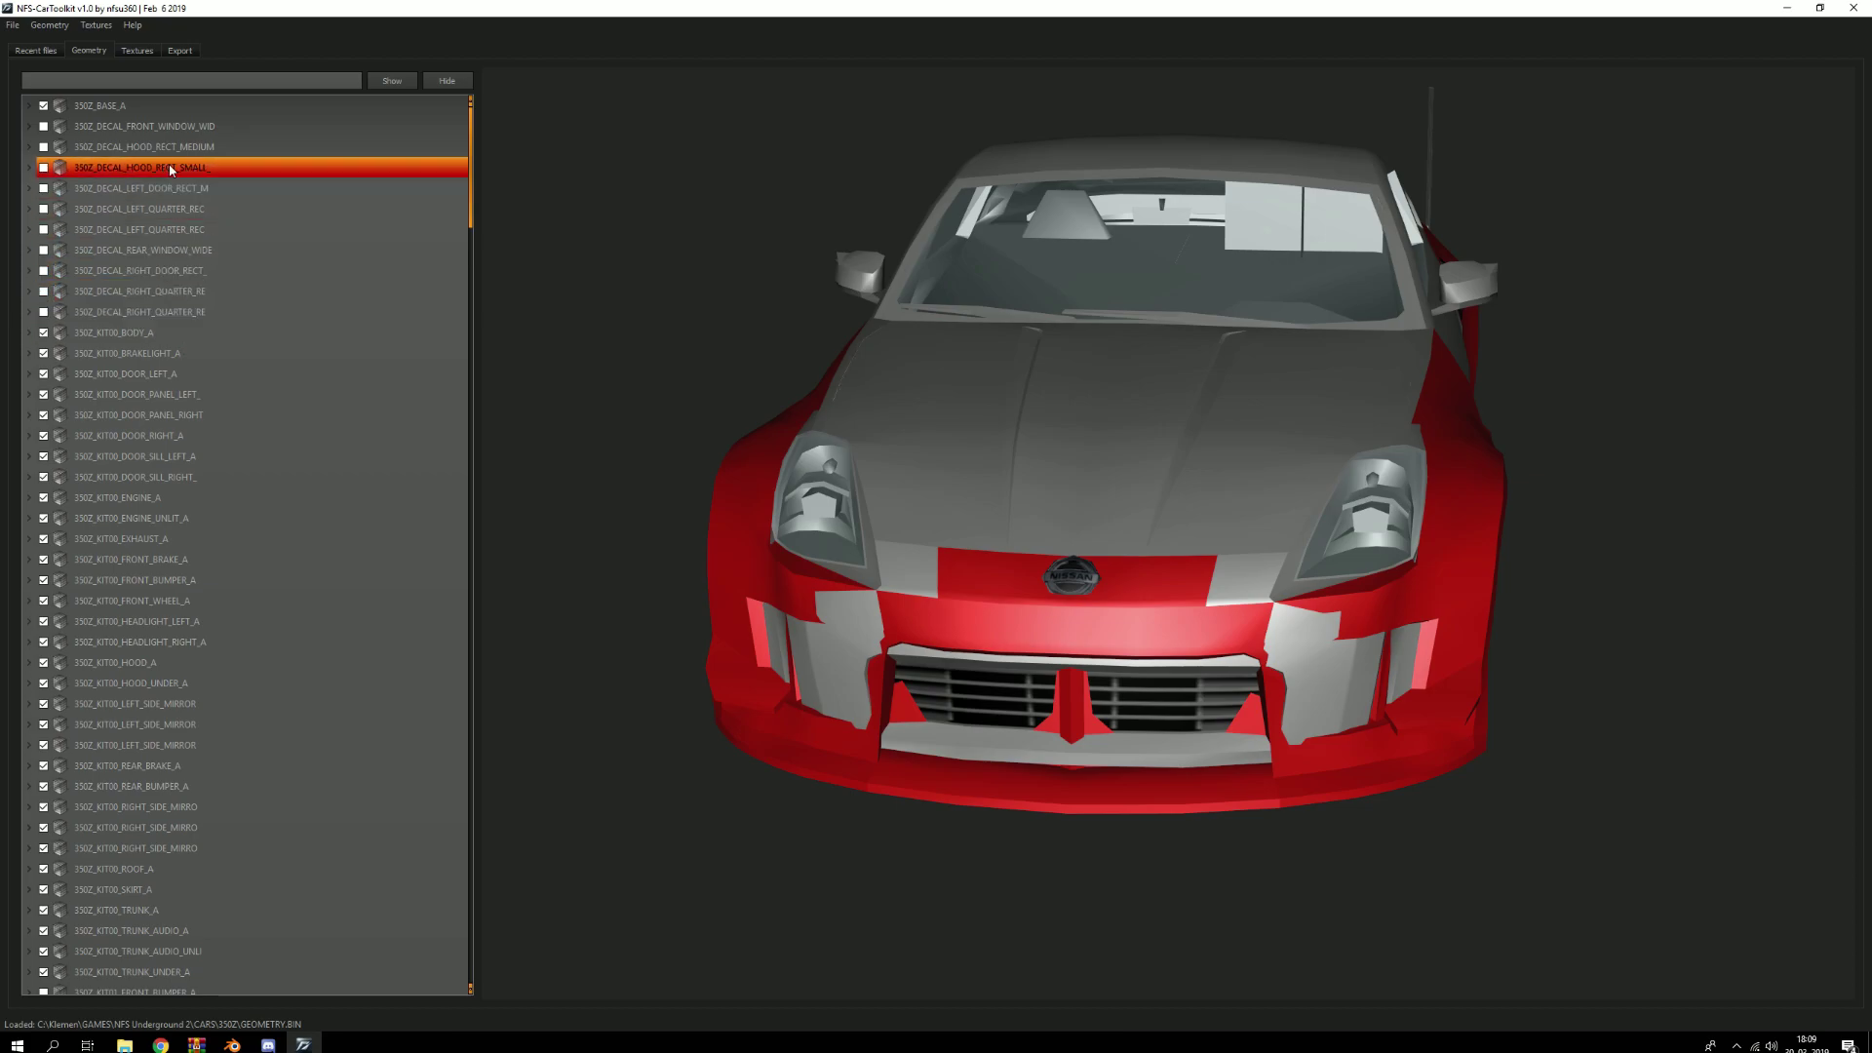
pyautogui.click(44, 333)
pyautogui.click(43, 333)
pyautogui.click(43, 332)
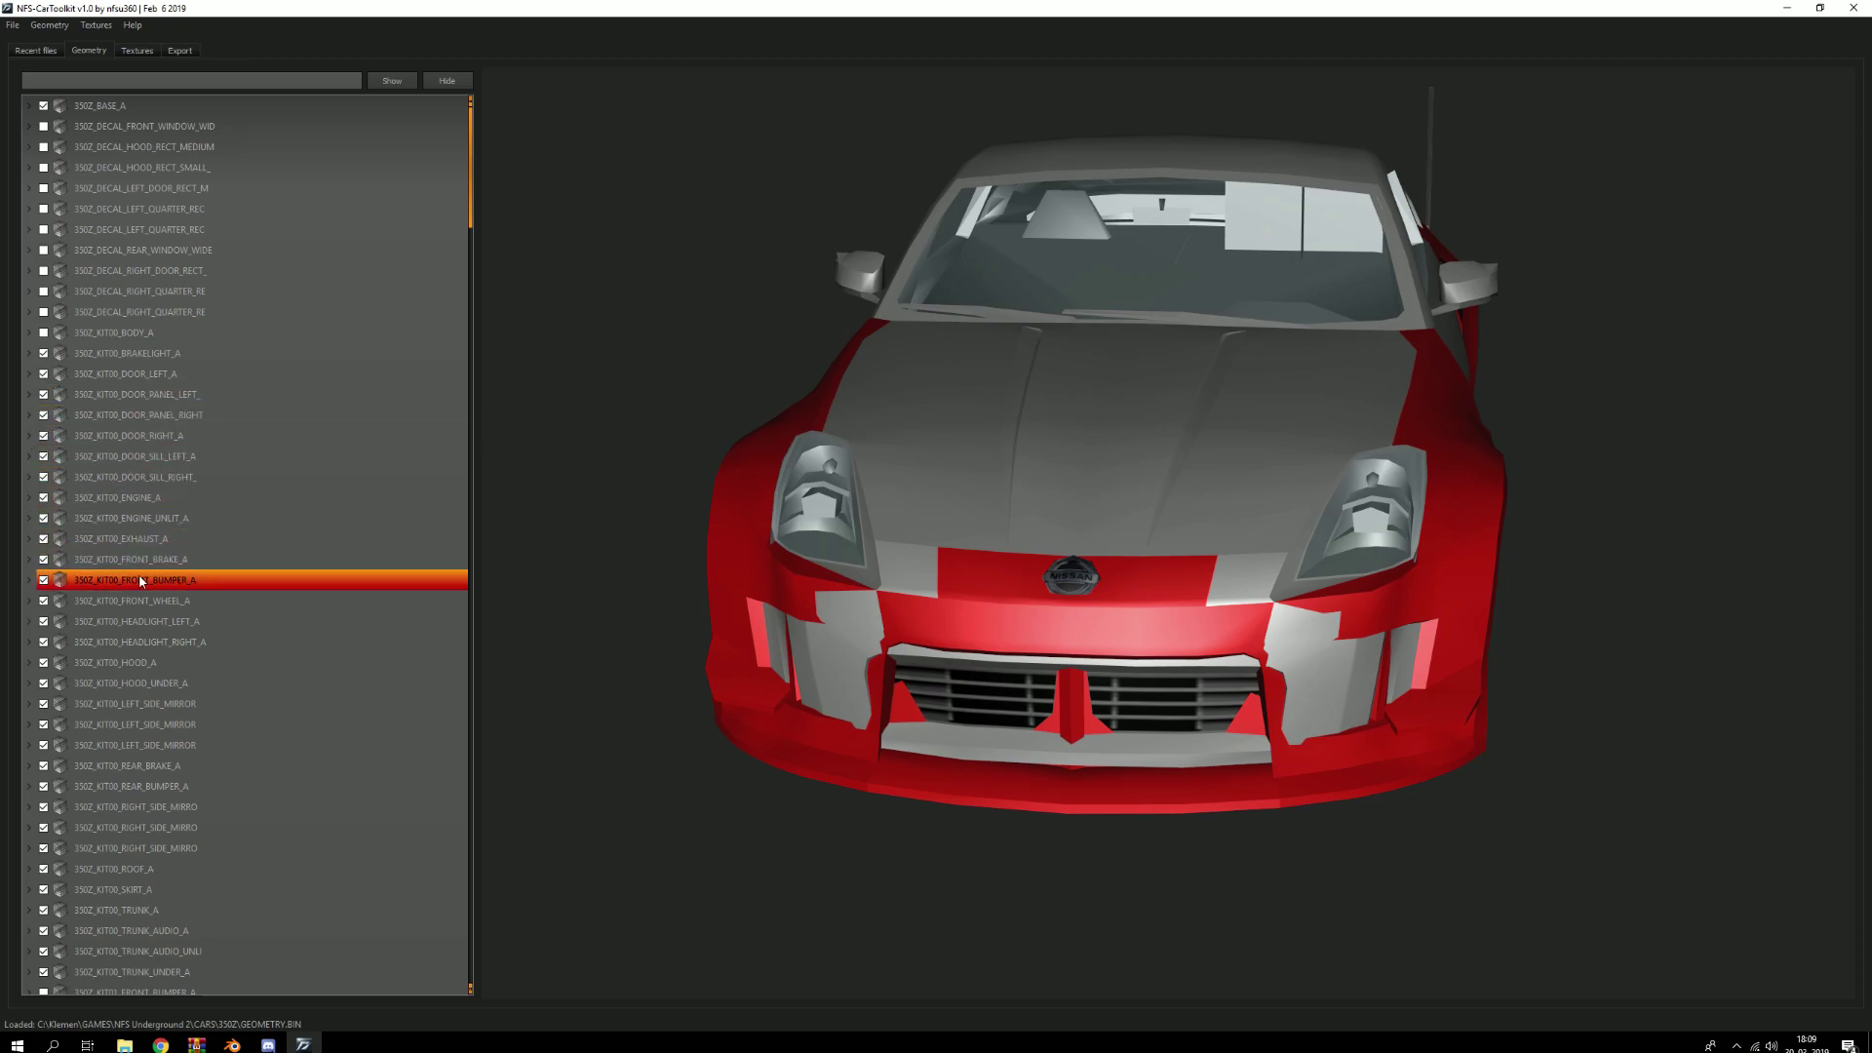
pyautogui.click(44, 581)
pyautogui.moveTo(1350, 355); pyautogui.dragTo(1291, 350)
pyautogui.moveTo(1166, 386); pyautogui.dragTo(1142, 308)
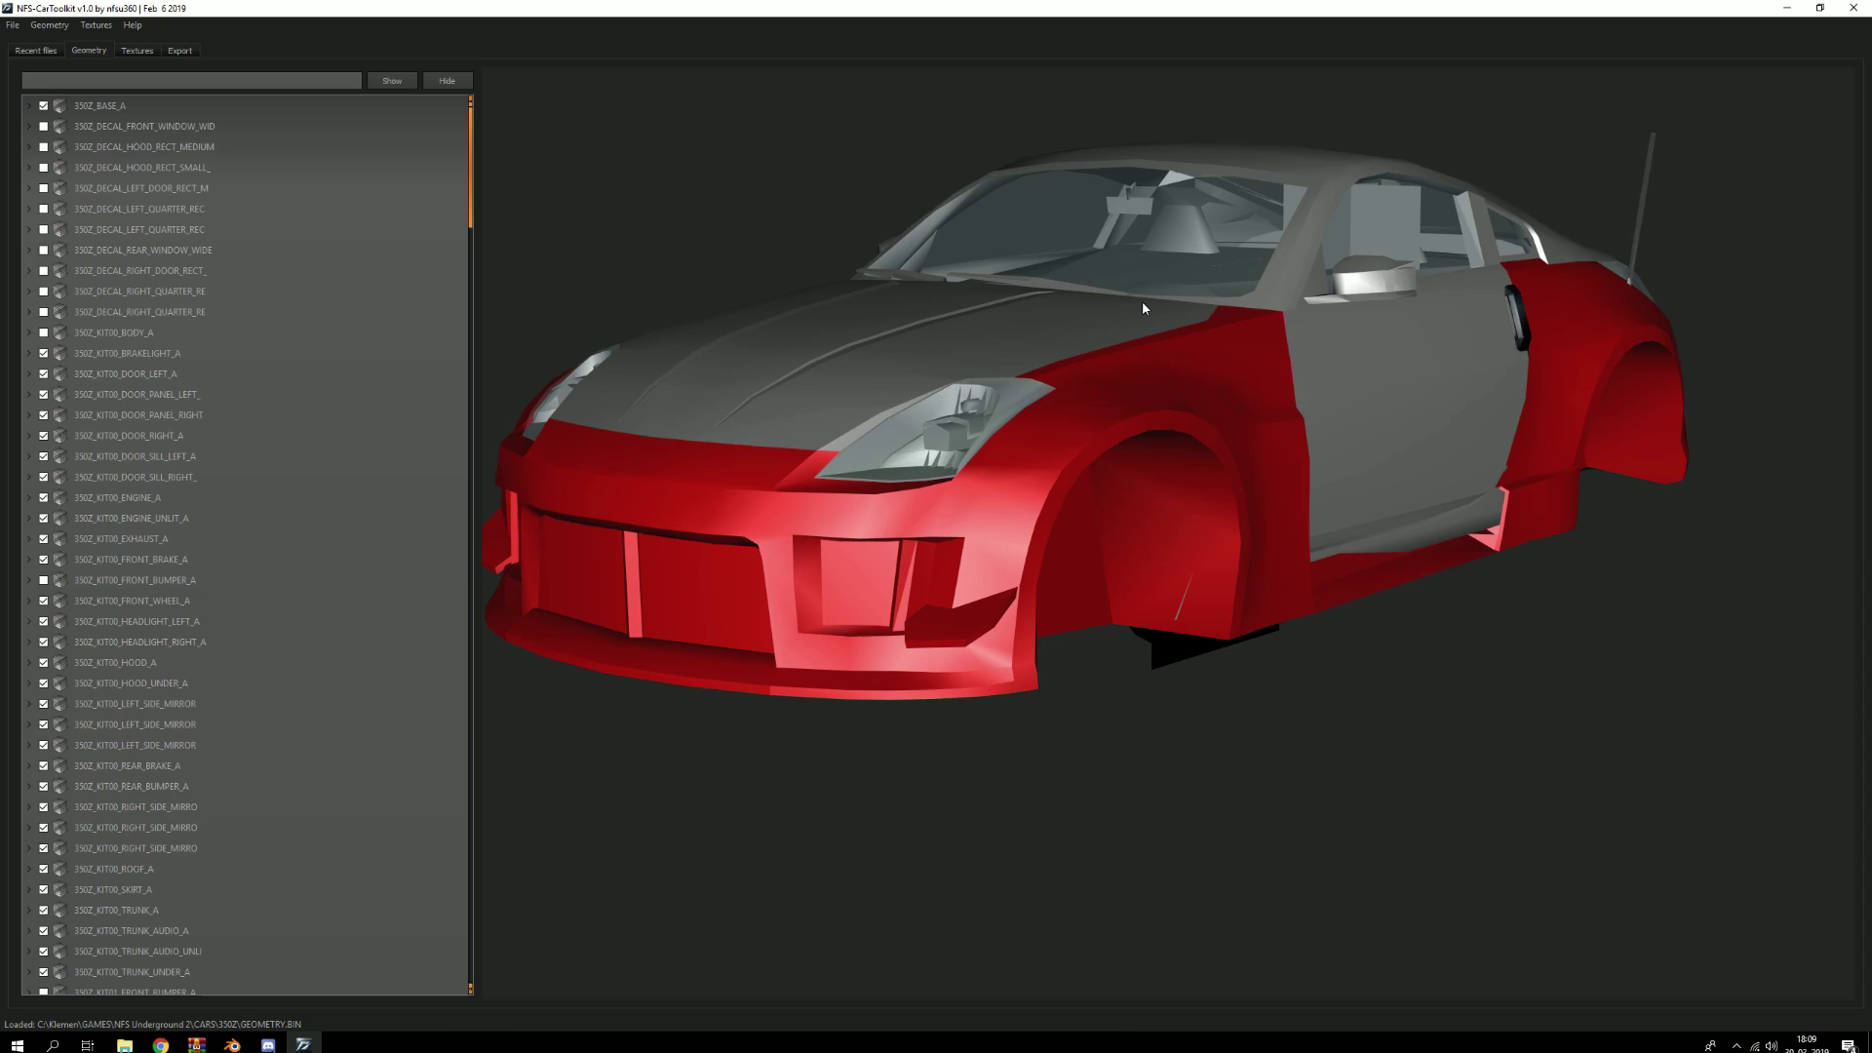
# Examine the geometry options, including Export as Wavefront OBJ, and view the car from different angles
pyautogui.click(15, 26)
pyautogui.moveTo(45, 29)
pyautogui.moveTo(980, 218); pyautogui.dragTo(63, 23)
pyautogui.click(62, 24)
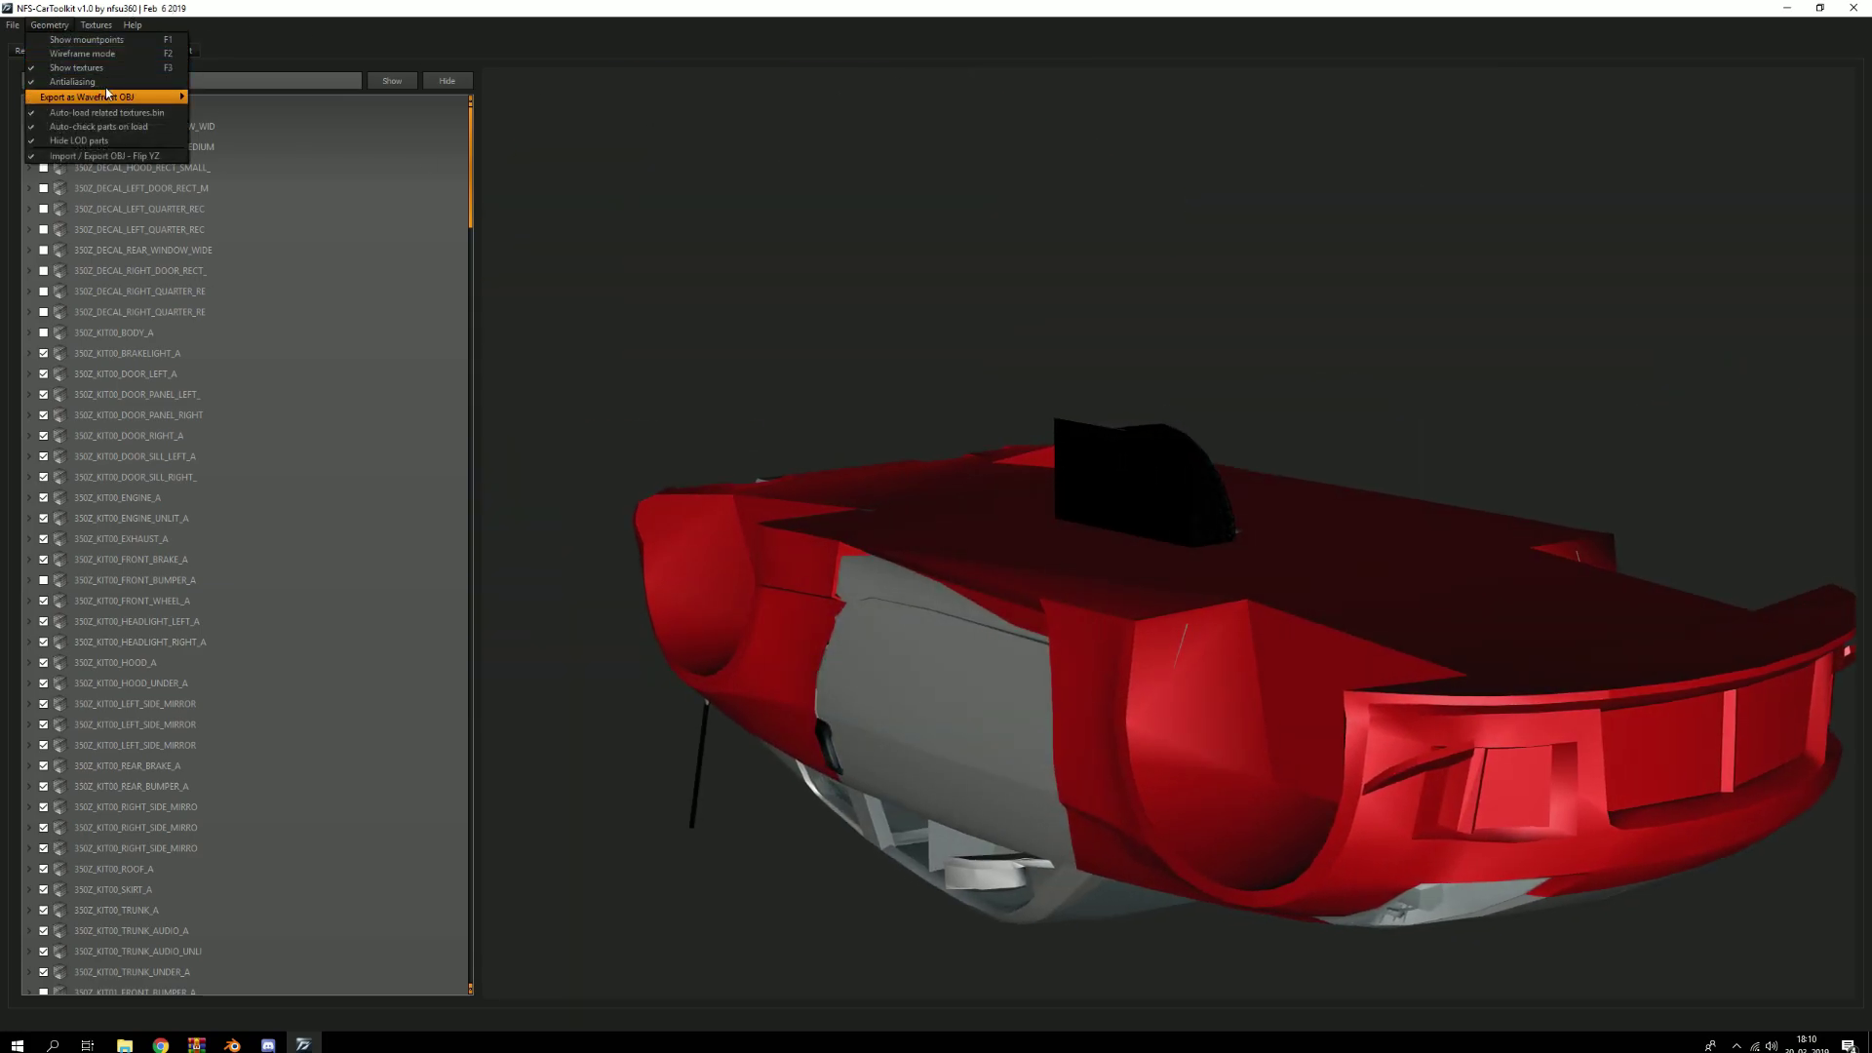
pyautogui.moveTo(136, 97)
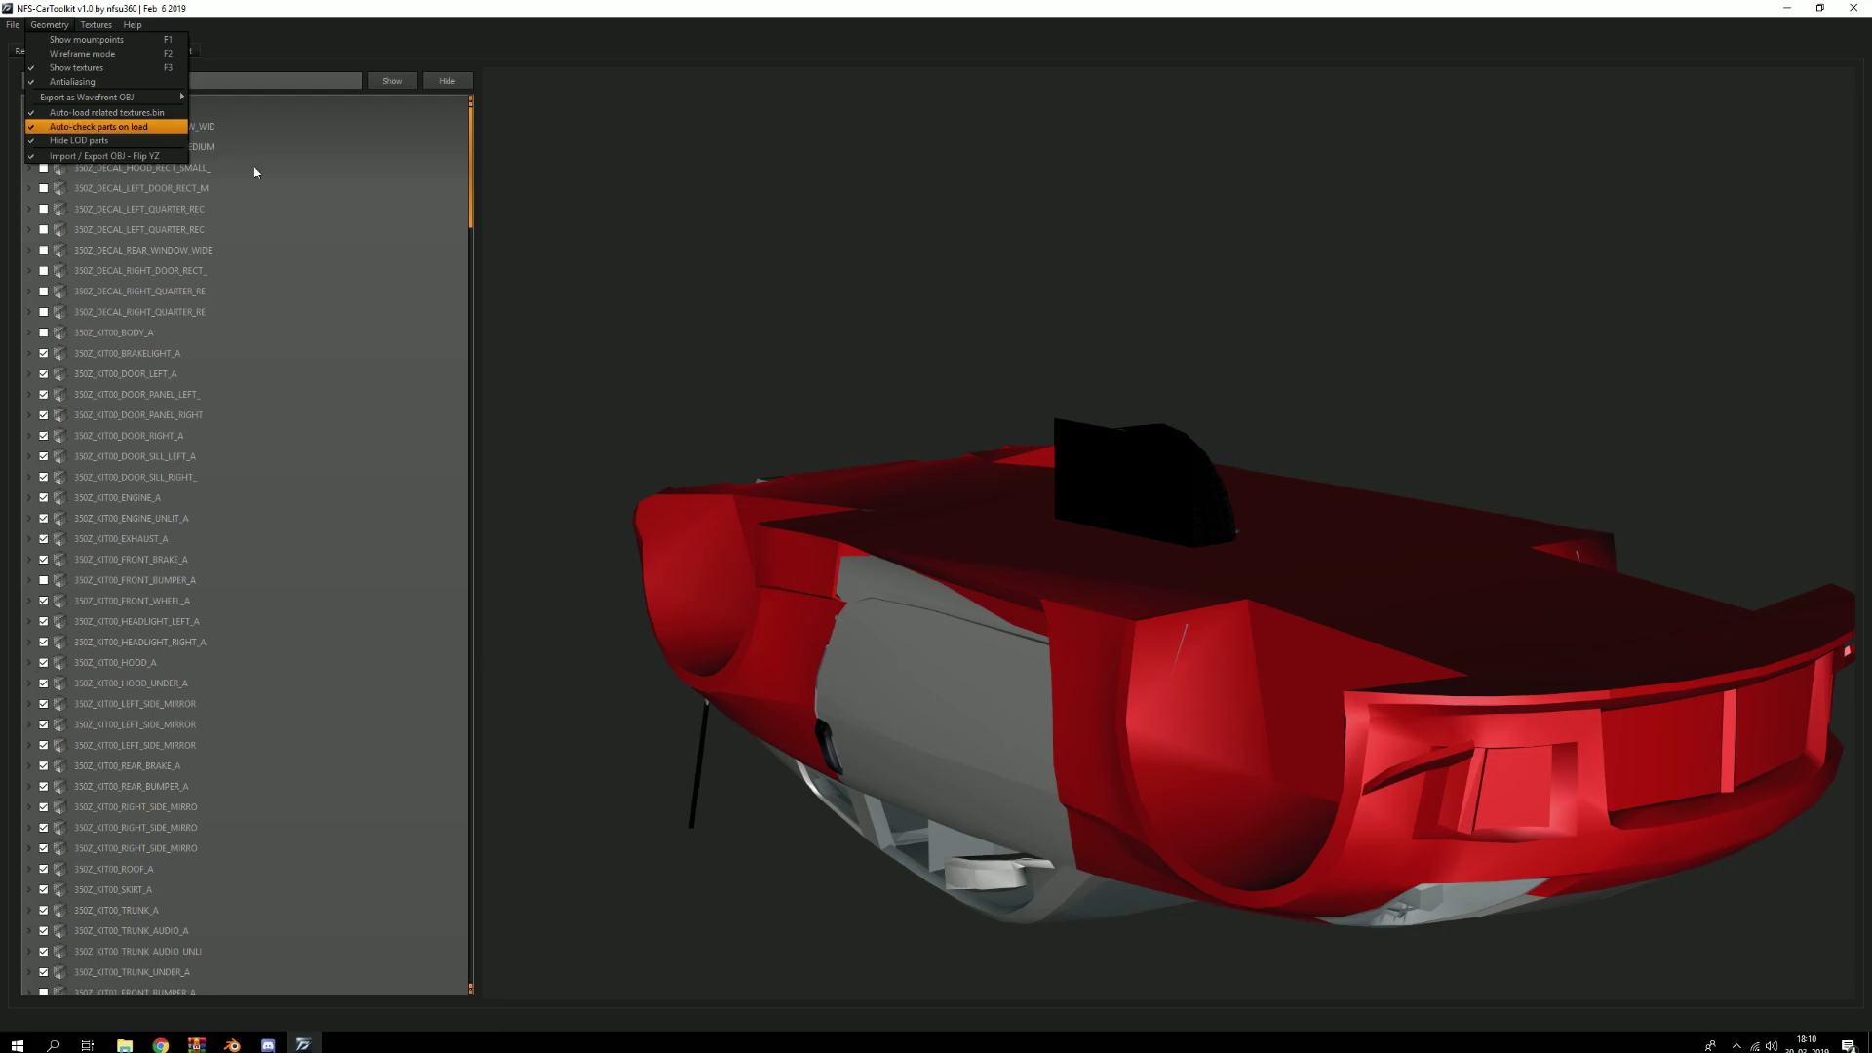
pyautogui.moveTo(1131, 652); pyautogui.dragTo(1195, 547)
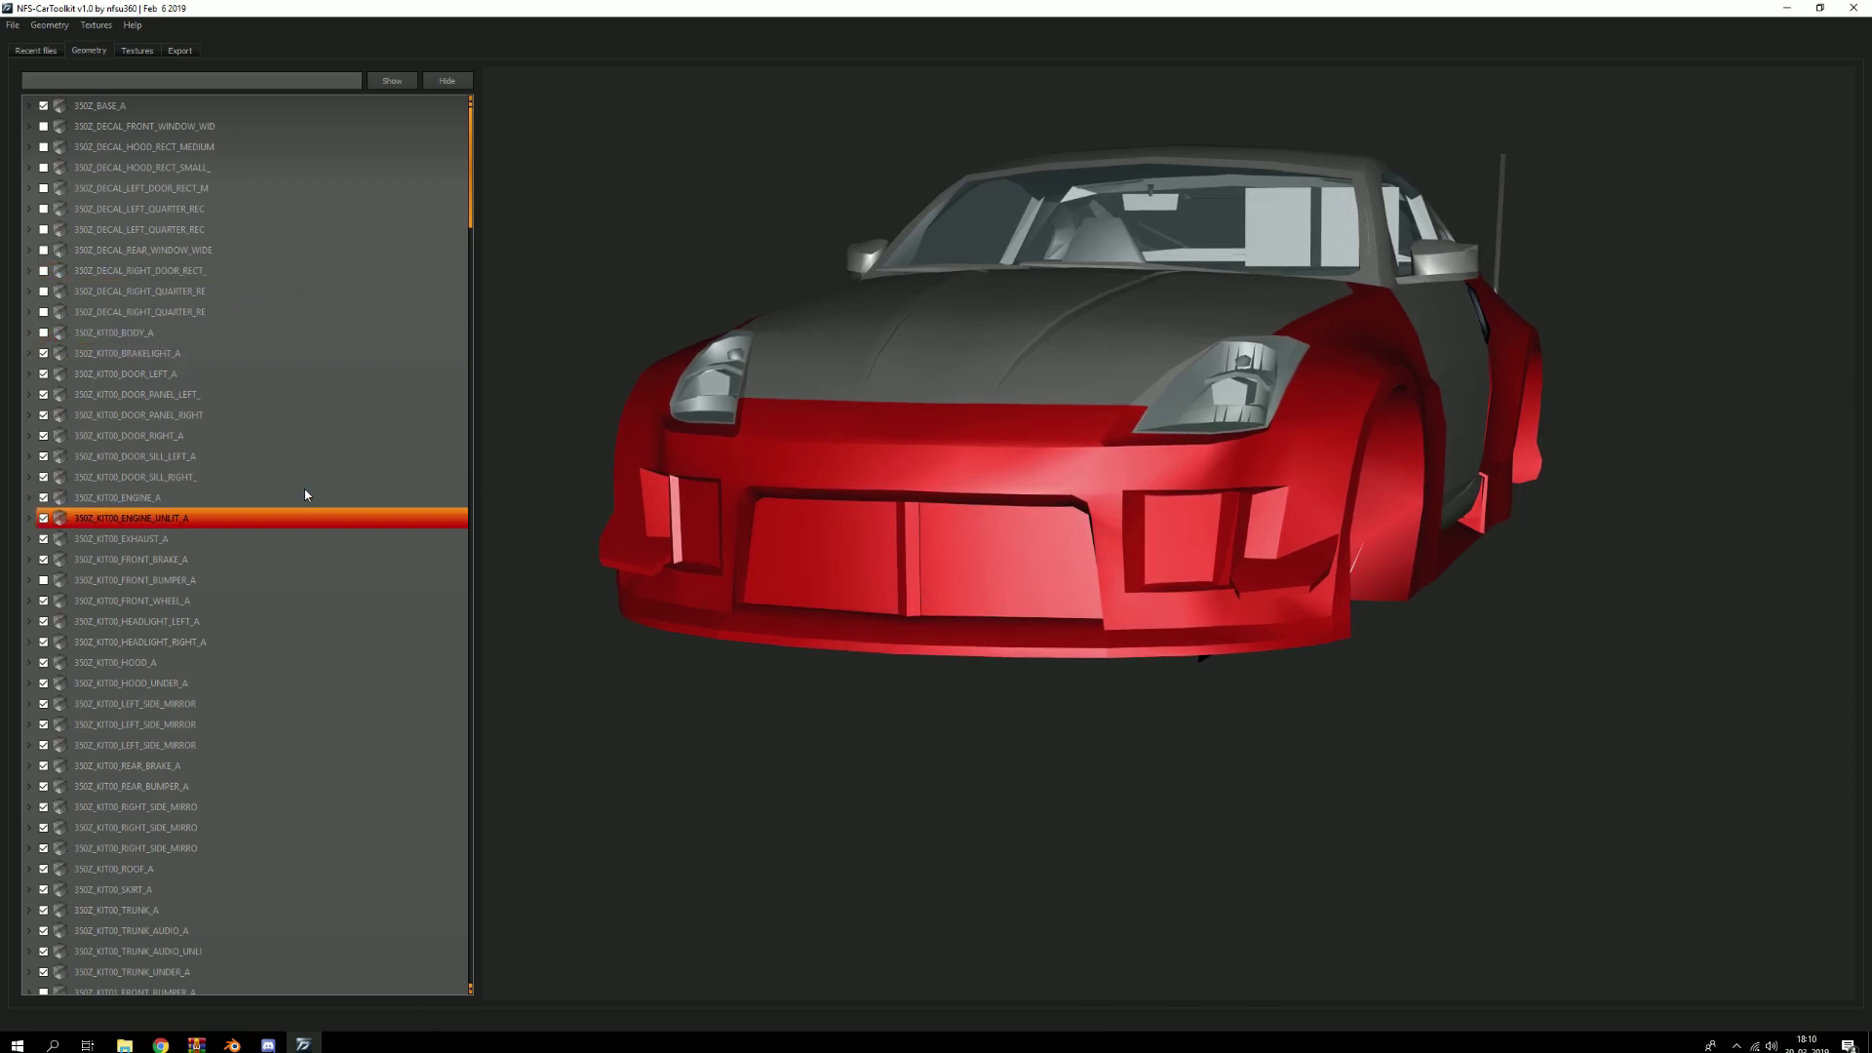
# View the 350Z's texture list, and close the toolkit and its folder window
pyautogui.click(146, 55)
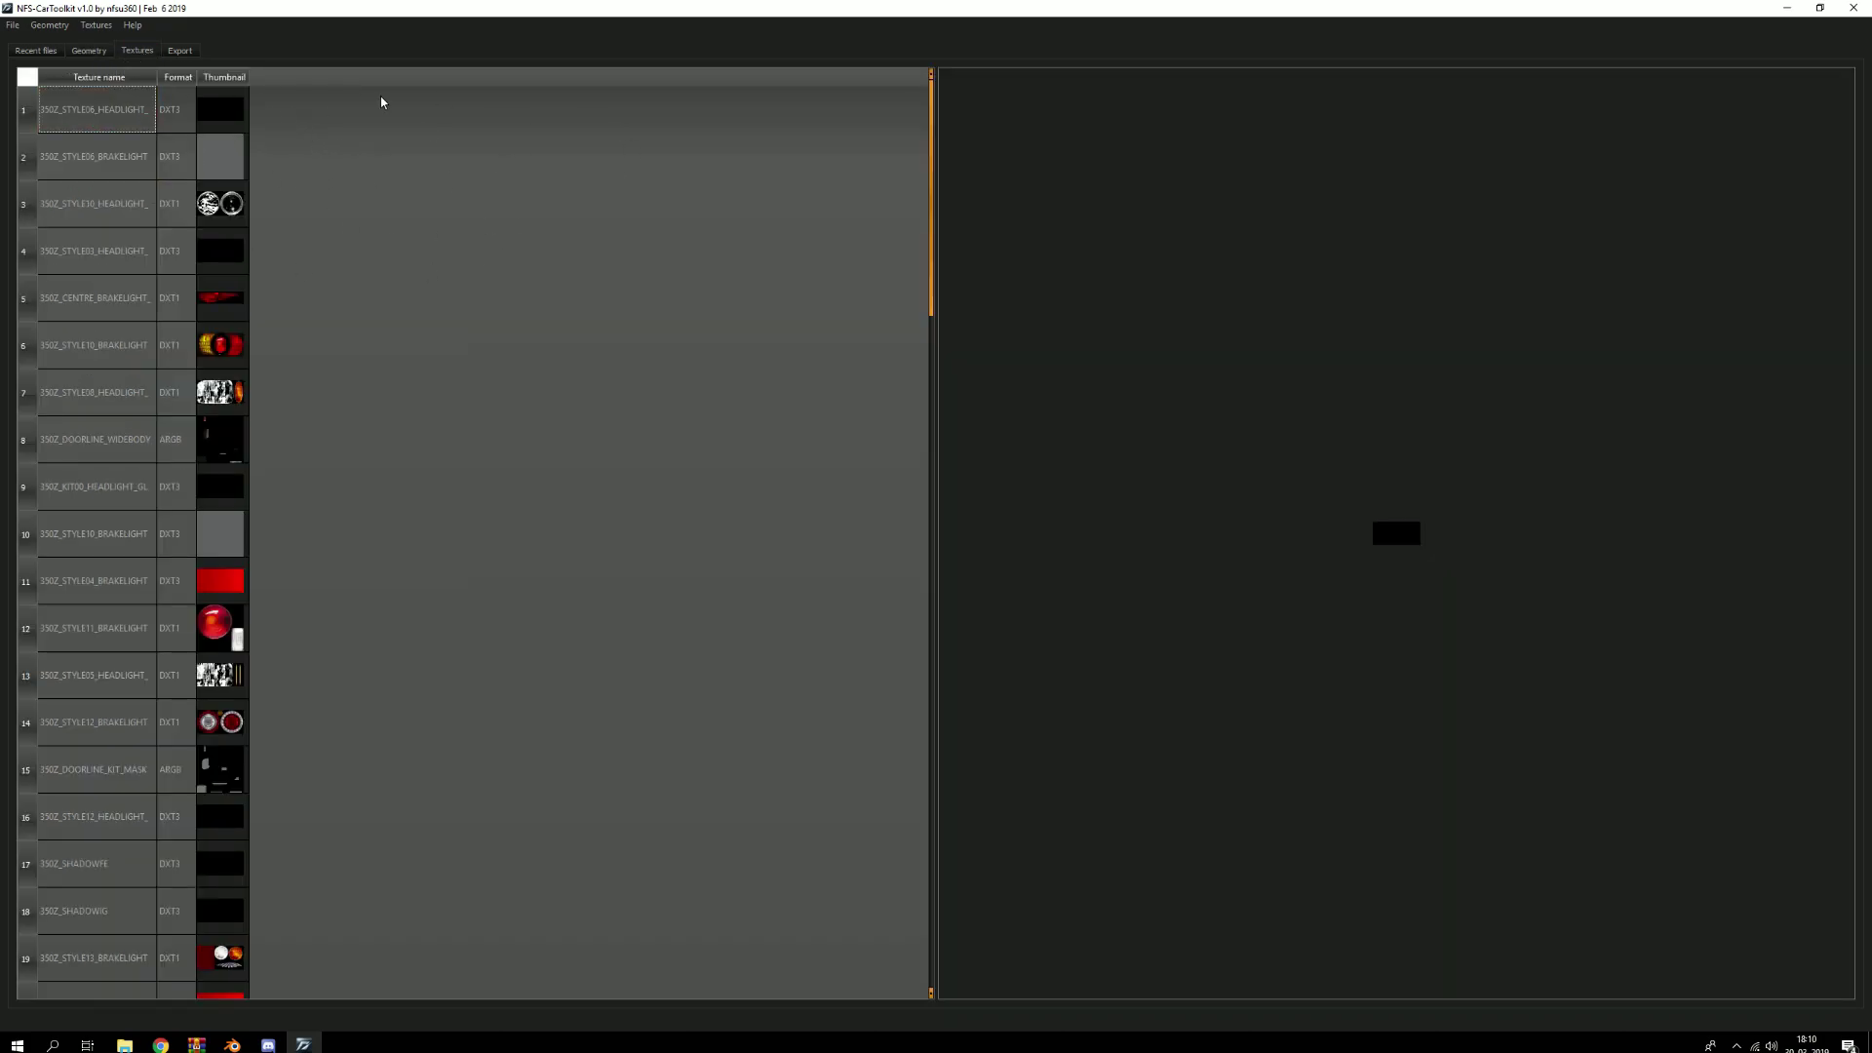
pyautogui.click(1863, 8)
pyautogui.click(1205, 11)
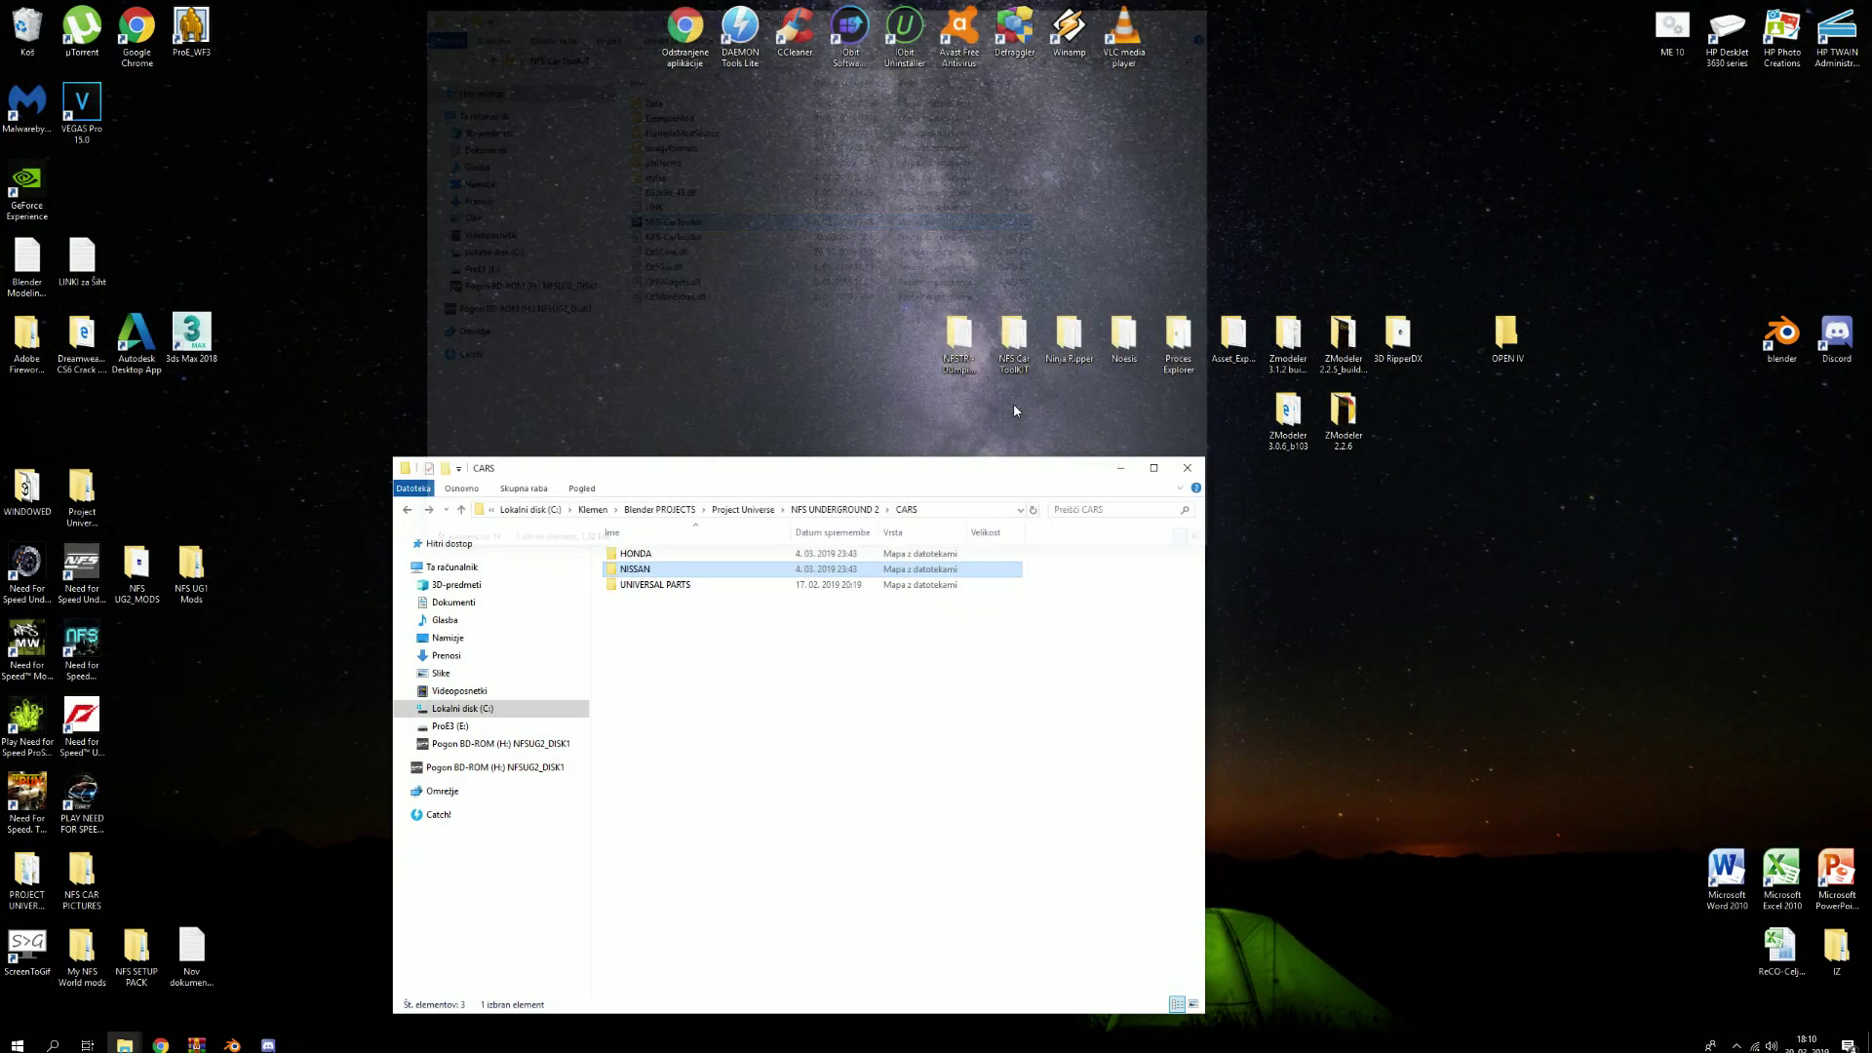
# Open the Blender file 350Z_BODY_0-4_UG2 from the NISSAN\2003 350Z\BODY project folder
pyautogui.click(735, 648)
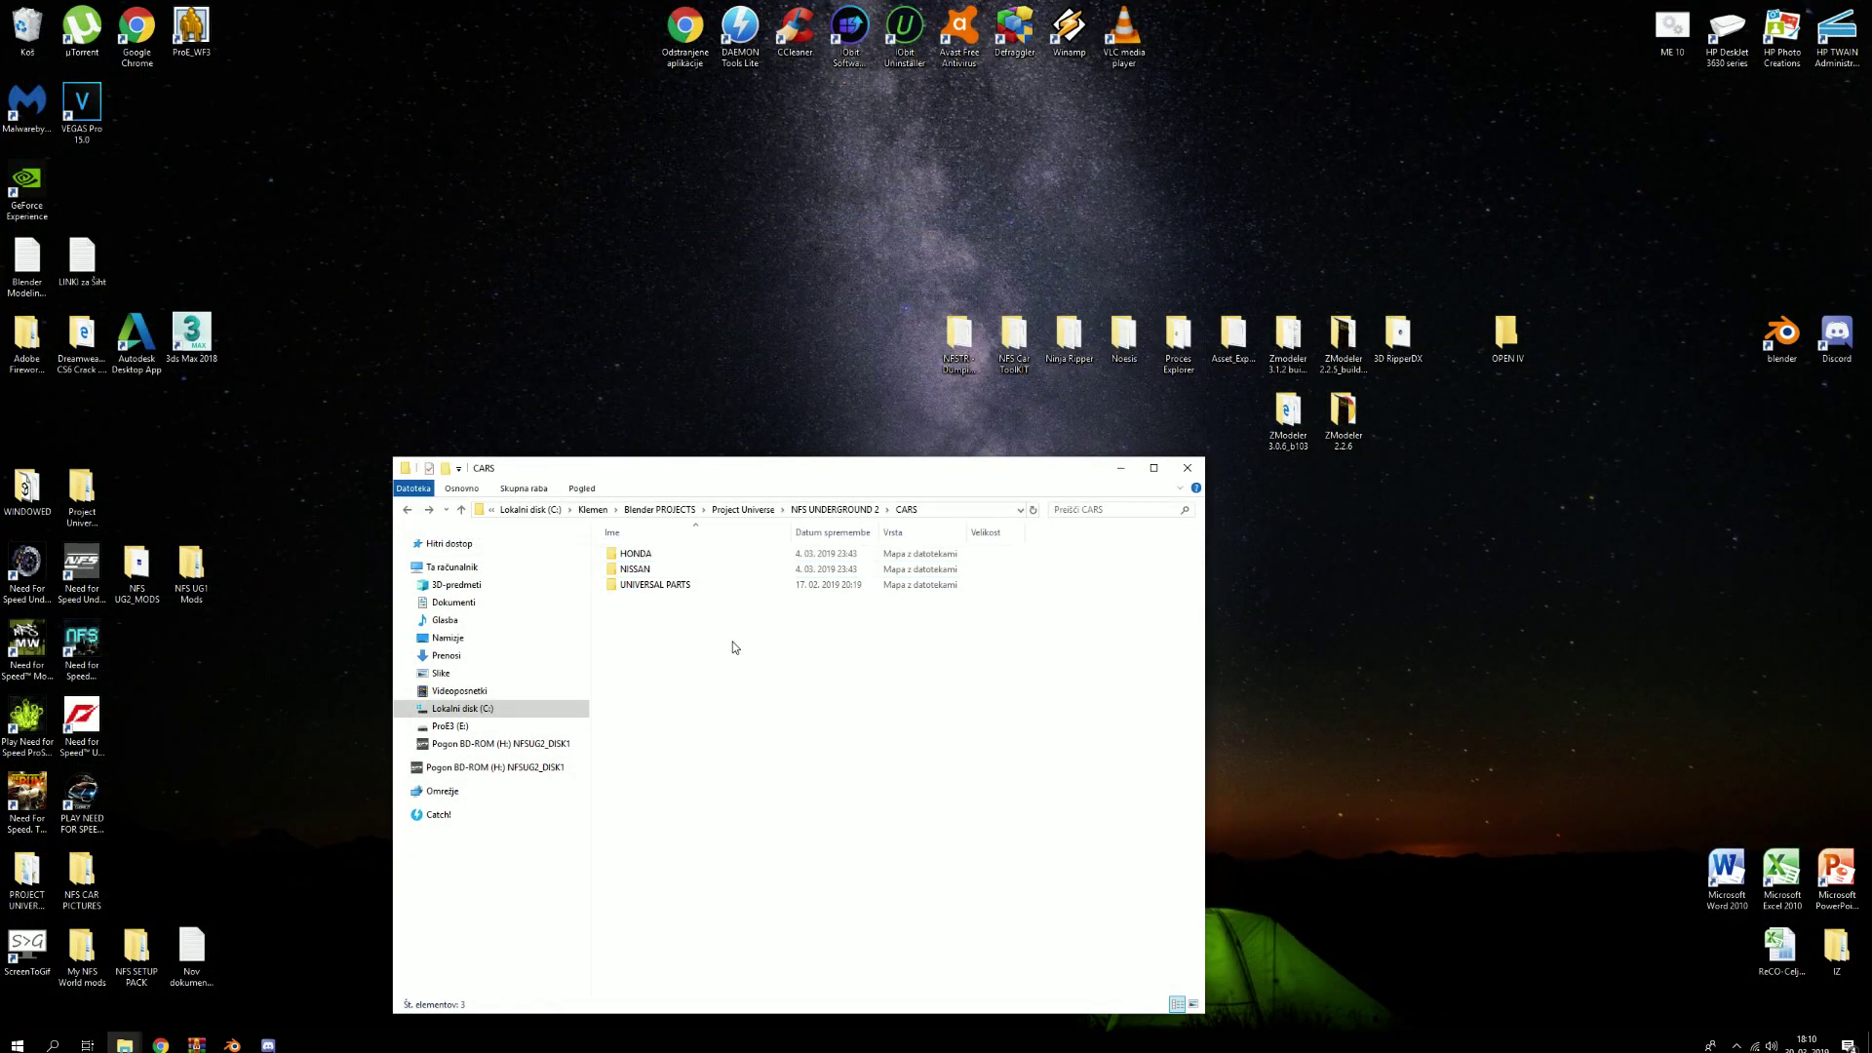
pyautogui.doubleClick(671, 575)
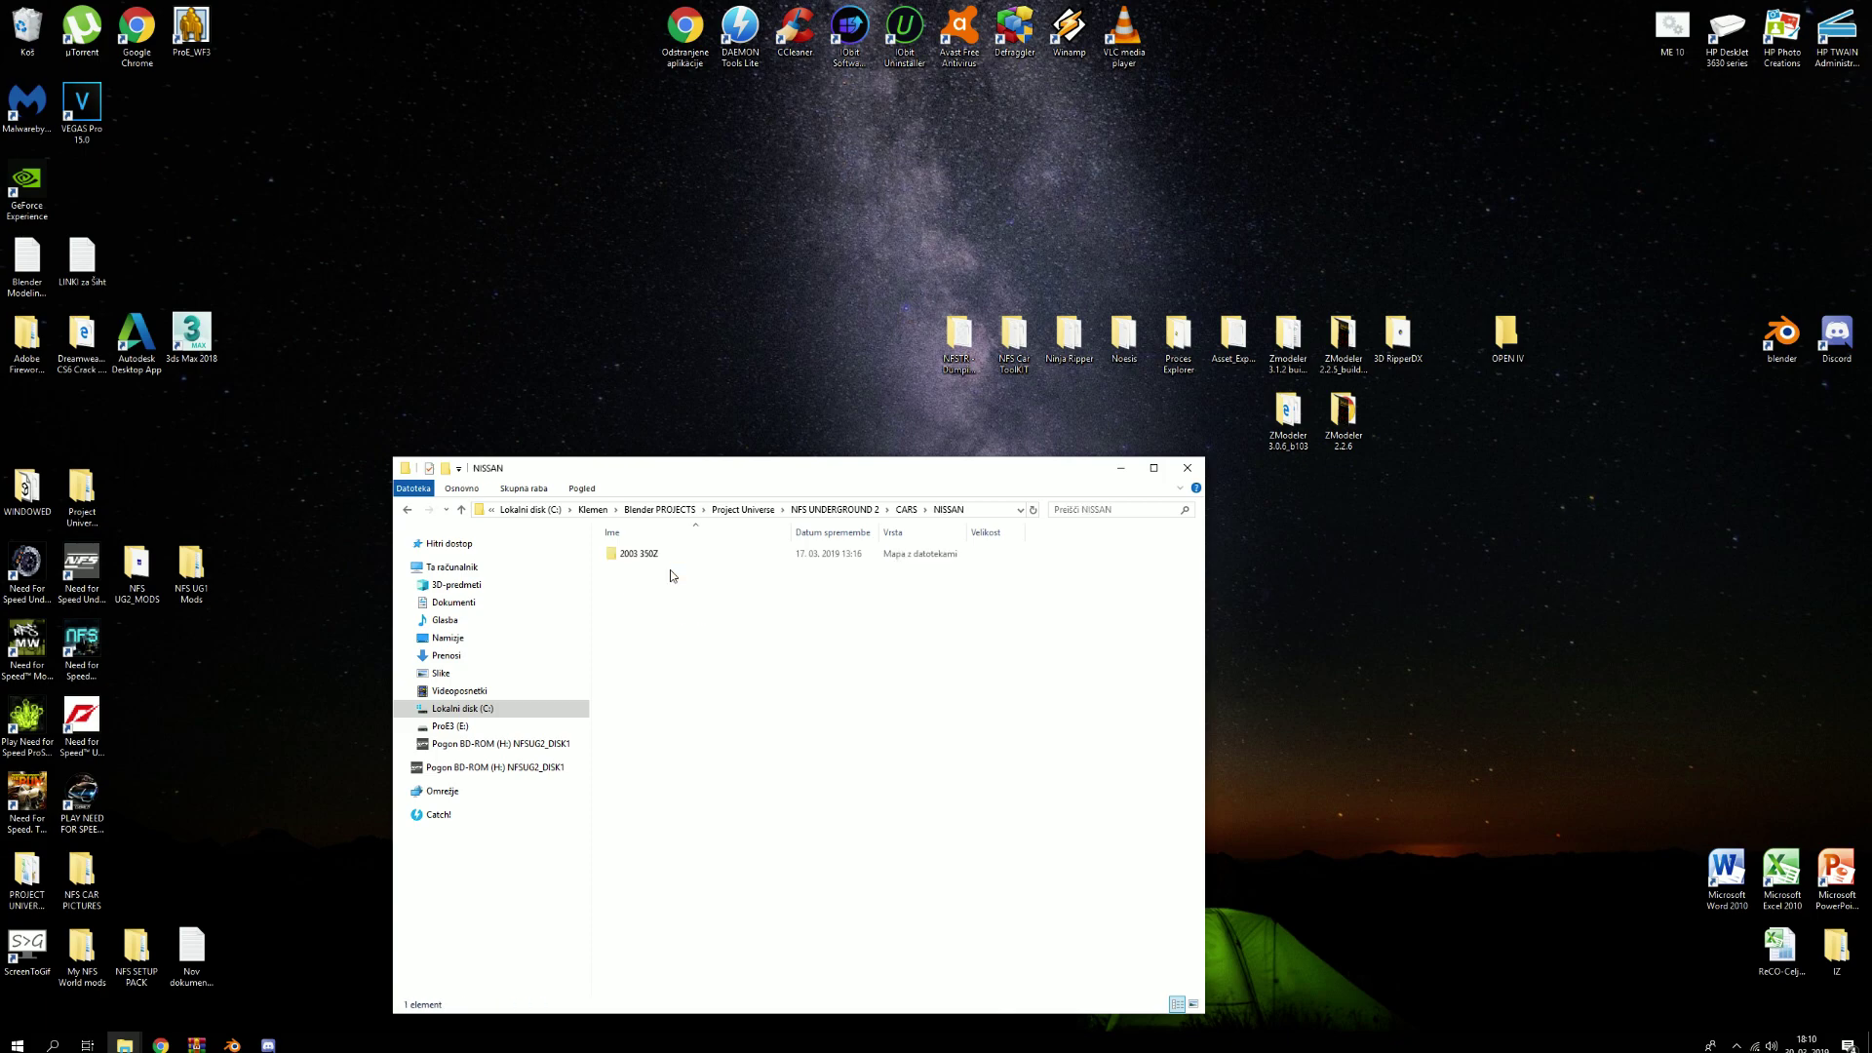
pyautogui.doubleClick(668, 553)
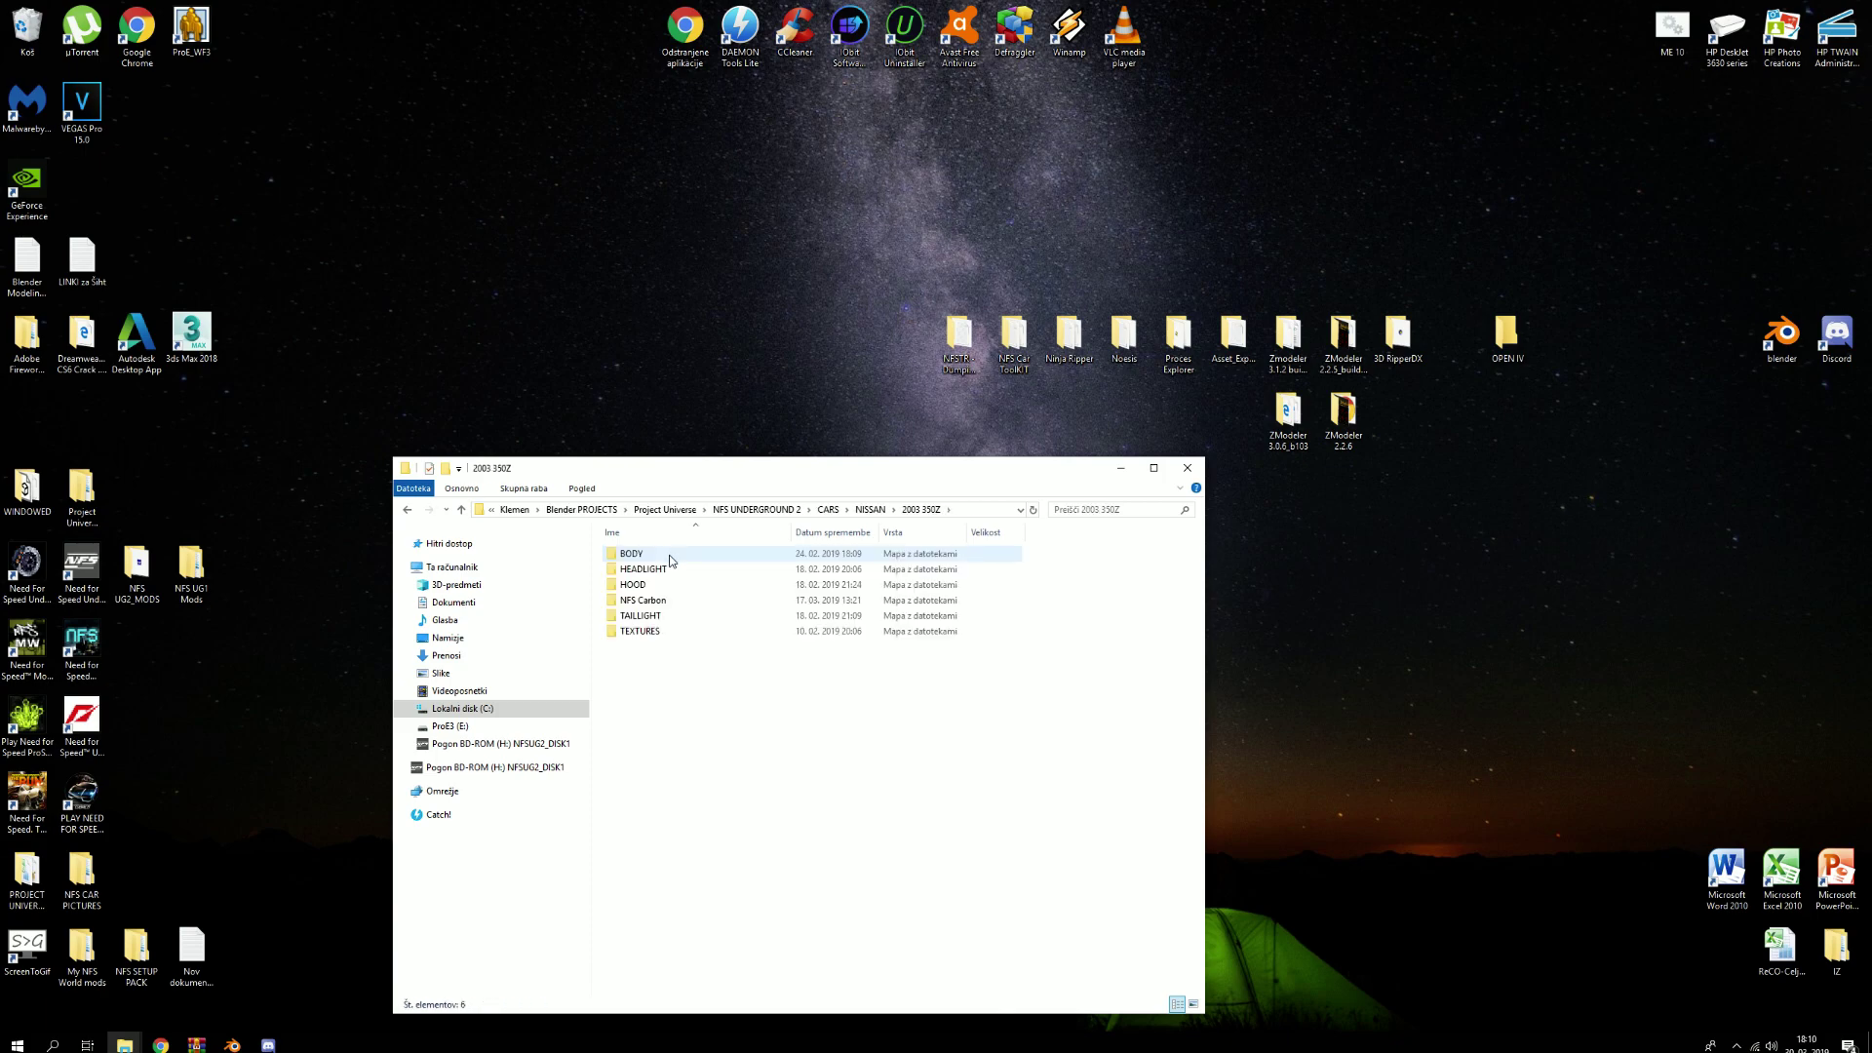
pyautogui.doubleClick(669, 554)
pyautogui.moveTo(712, 672)
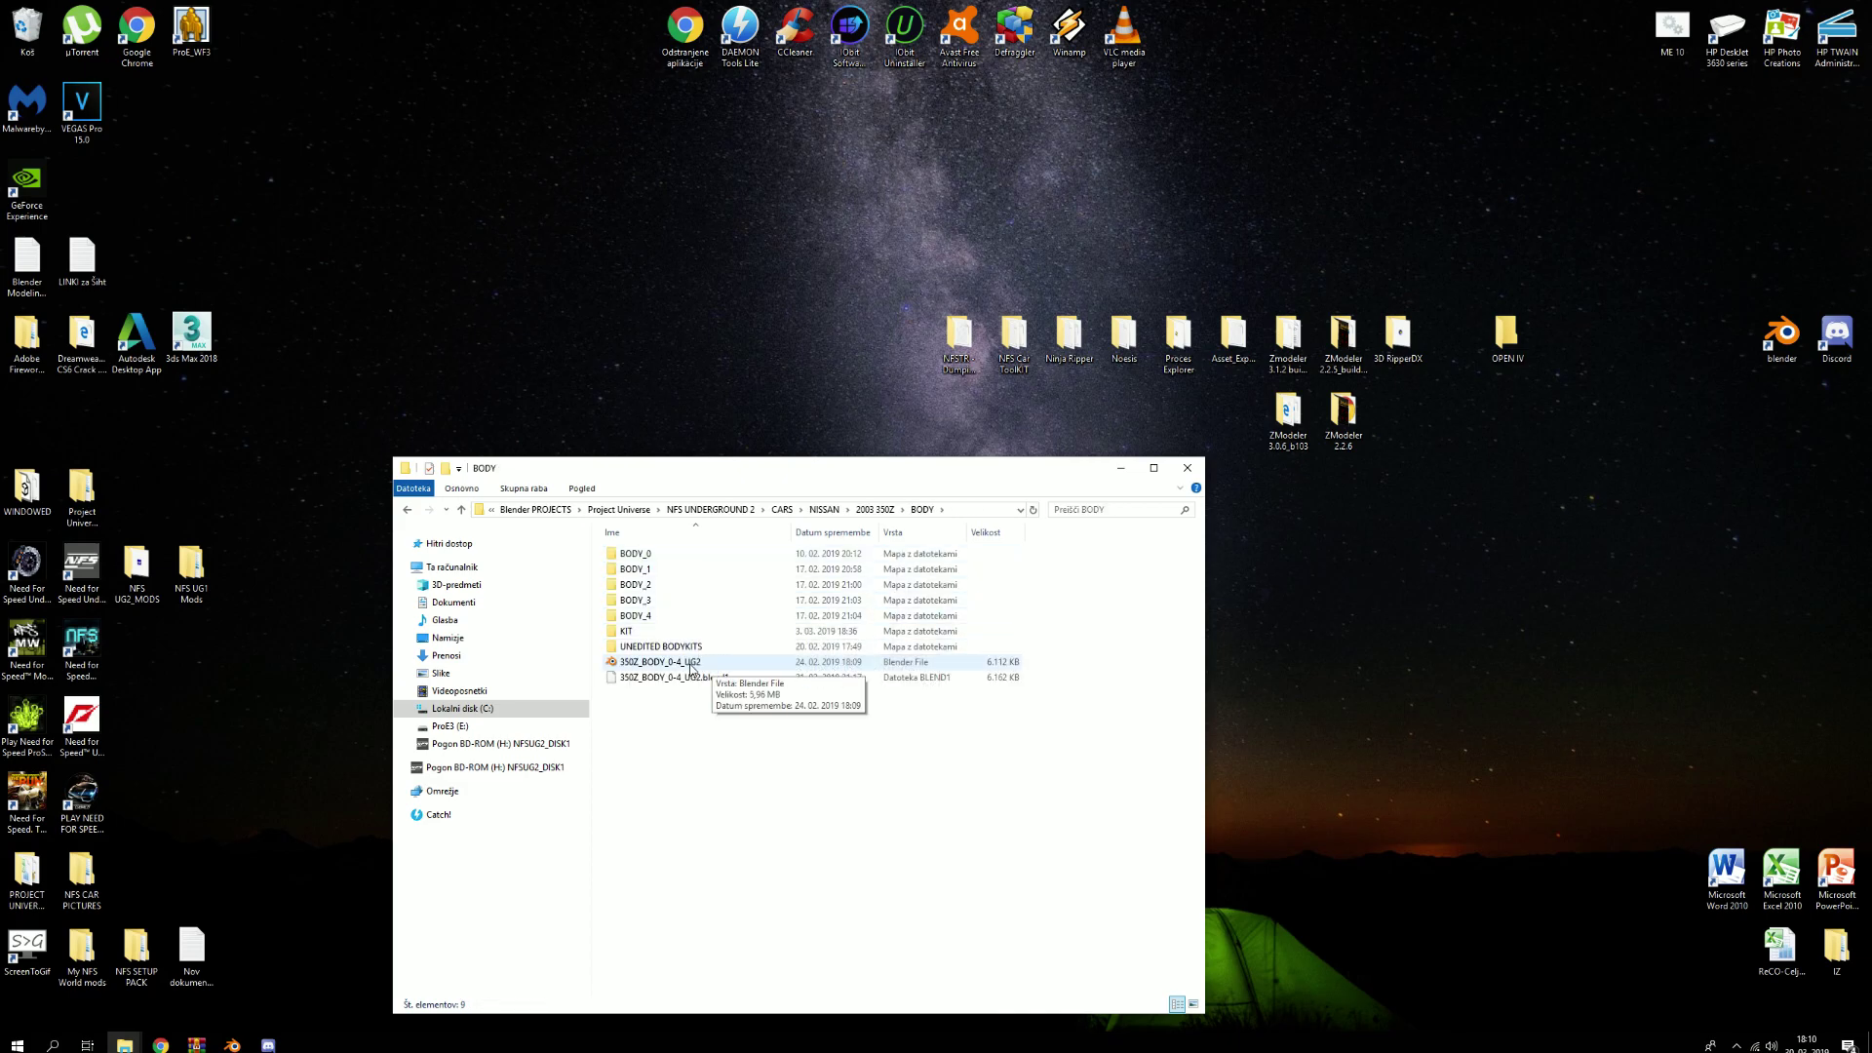
pyautogui.doubleClick(691, 666)
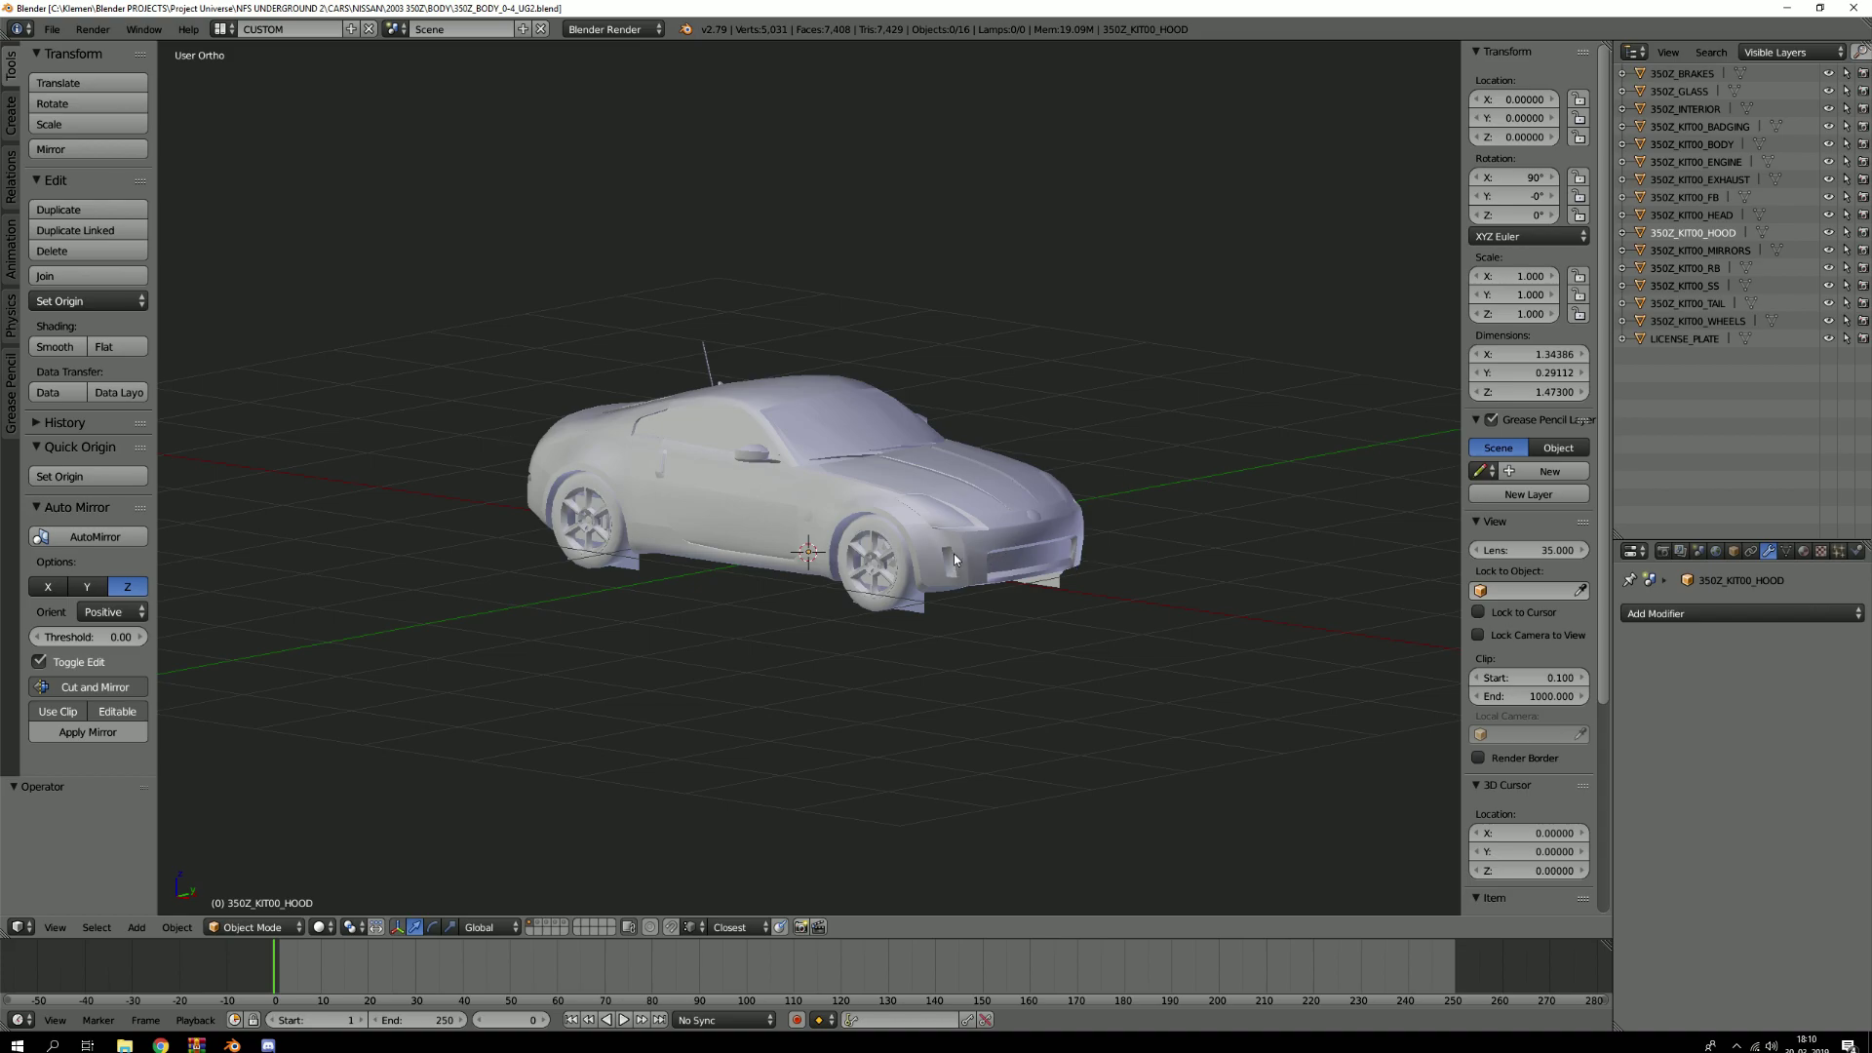
# Inspect the 350Z model up close and put the 350Z_KIT00_BODY mesh into Edit Mode
pyautogui.scroll(1, 955, 556)
pyautogui.moveTo(963, 567); pyautogui.dragTo(821, 532, button='middle')
pyautogui.scroll(3, 1040, 565)
pyautogui.scroll(-2, 914, 586)
pyautogui.moveTo(952, 570)
pyautogui.mouseDown(button='middle')
pyautogui.moveTo(992, 589)
pyautogui.moveTo(939, 577)
pyautogui.mouseUp(button='middle')
pyautogui.scroll(4, 940, 577)
pyautogui.scroll(-3, 890, 591)
pyautogui.rightClick(873, 560)
pyautogui.press('Tab')
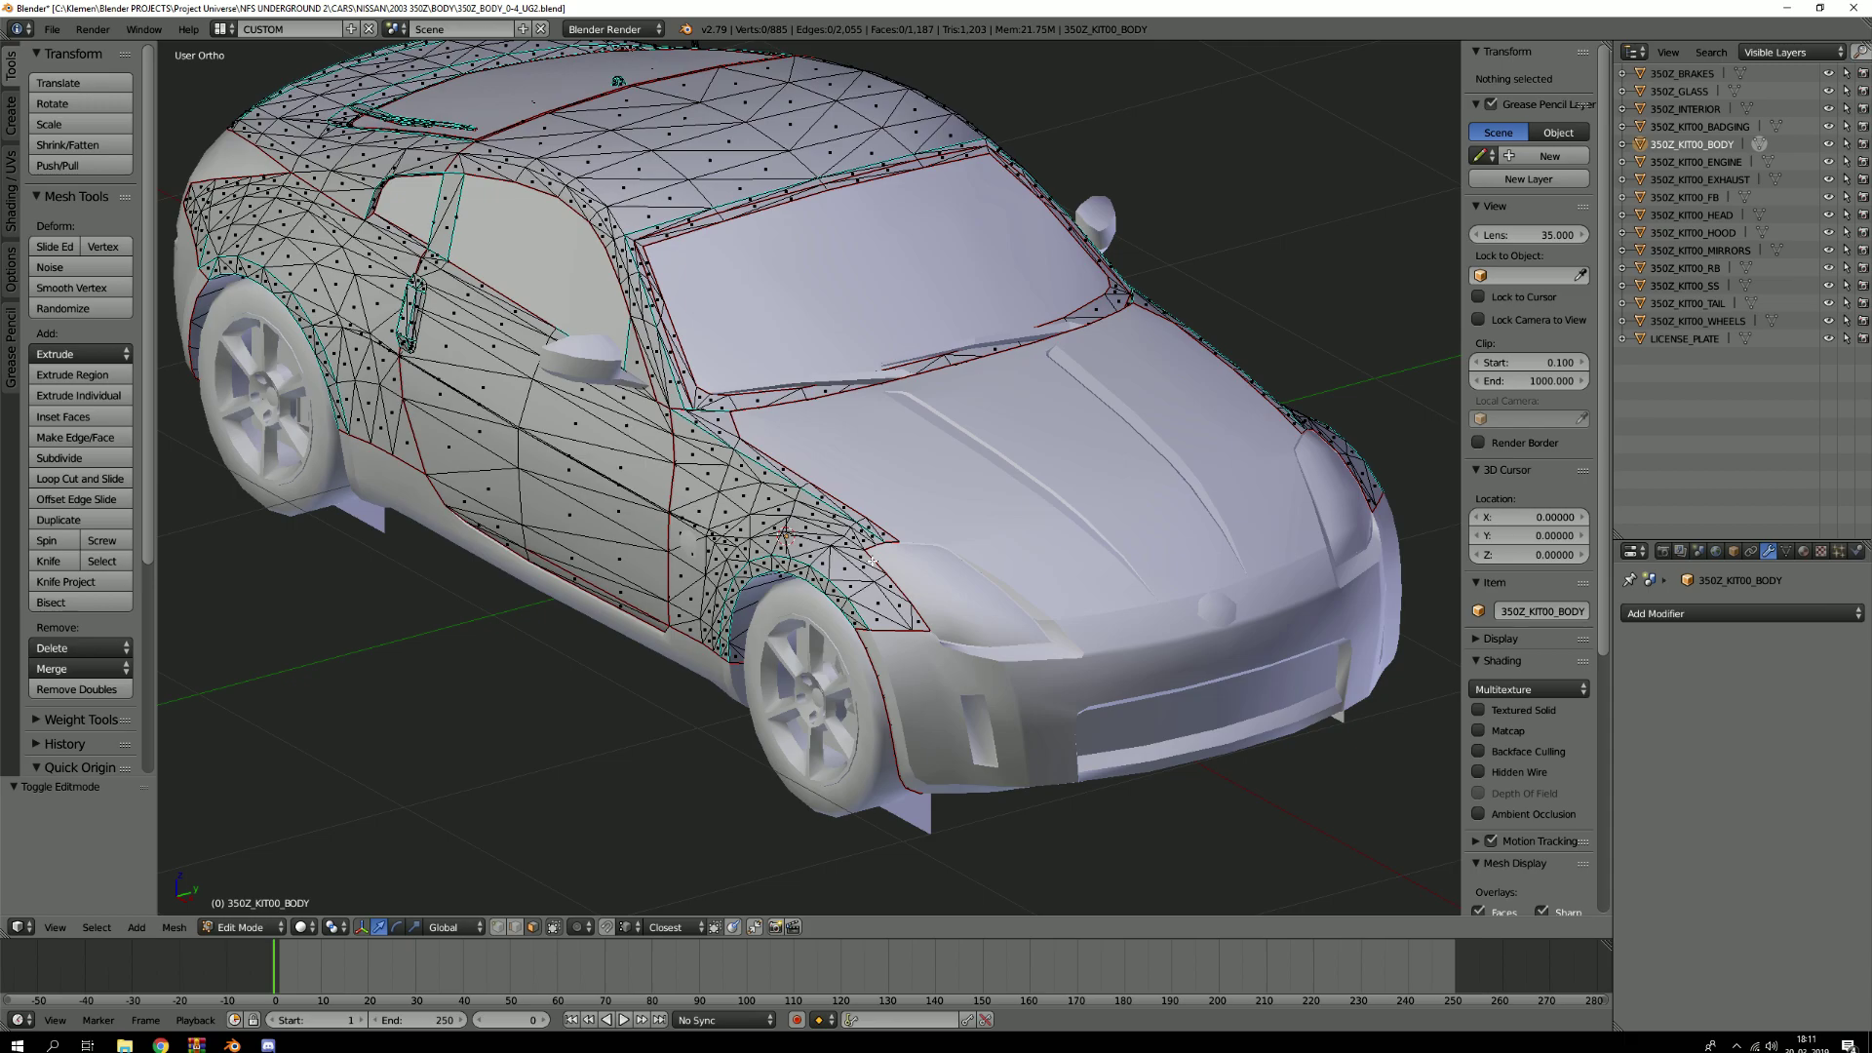
# Select the linked front fender and door regions on the side of the body mesh, delimited by seams
pyautogui.scroll(1, 877, 550)
pyautogui.moveTo(876, 550); pyautogui.dragTo(903, 547, button='middle')
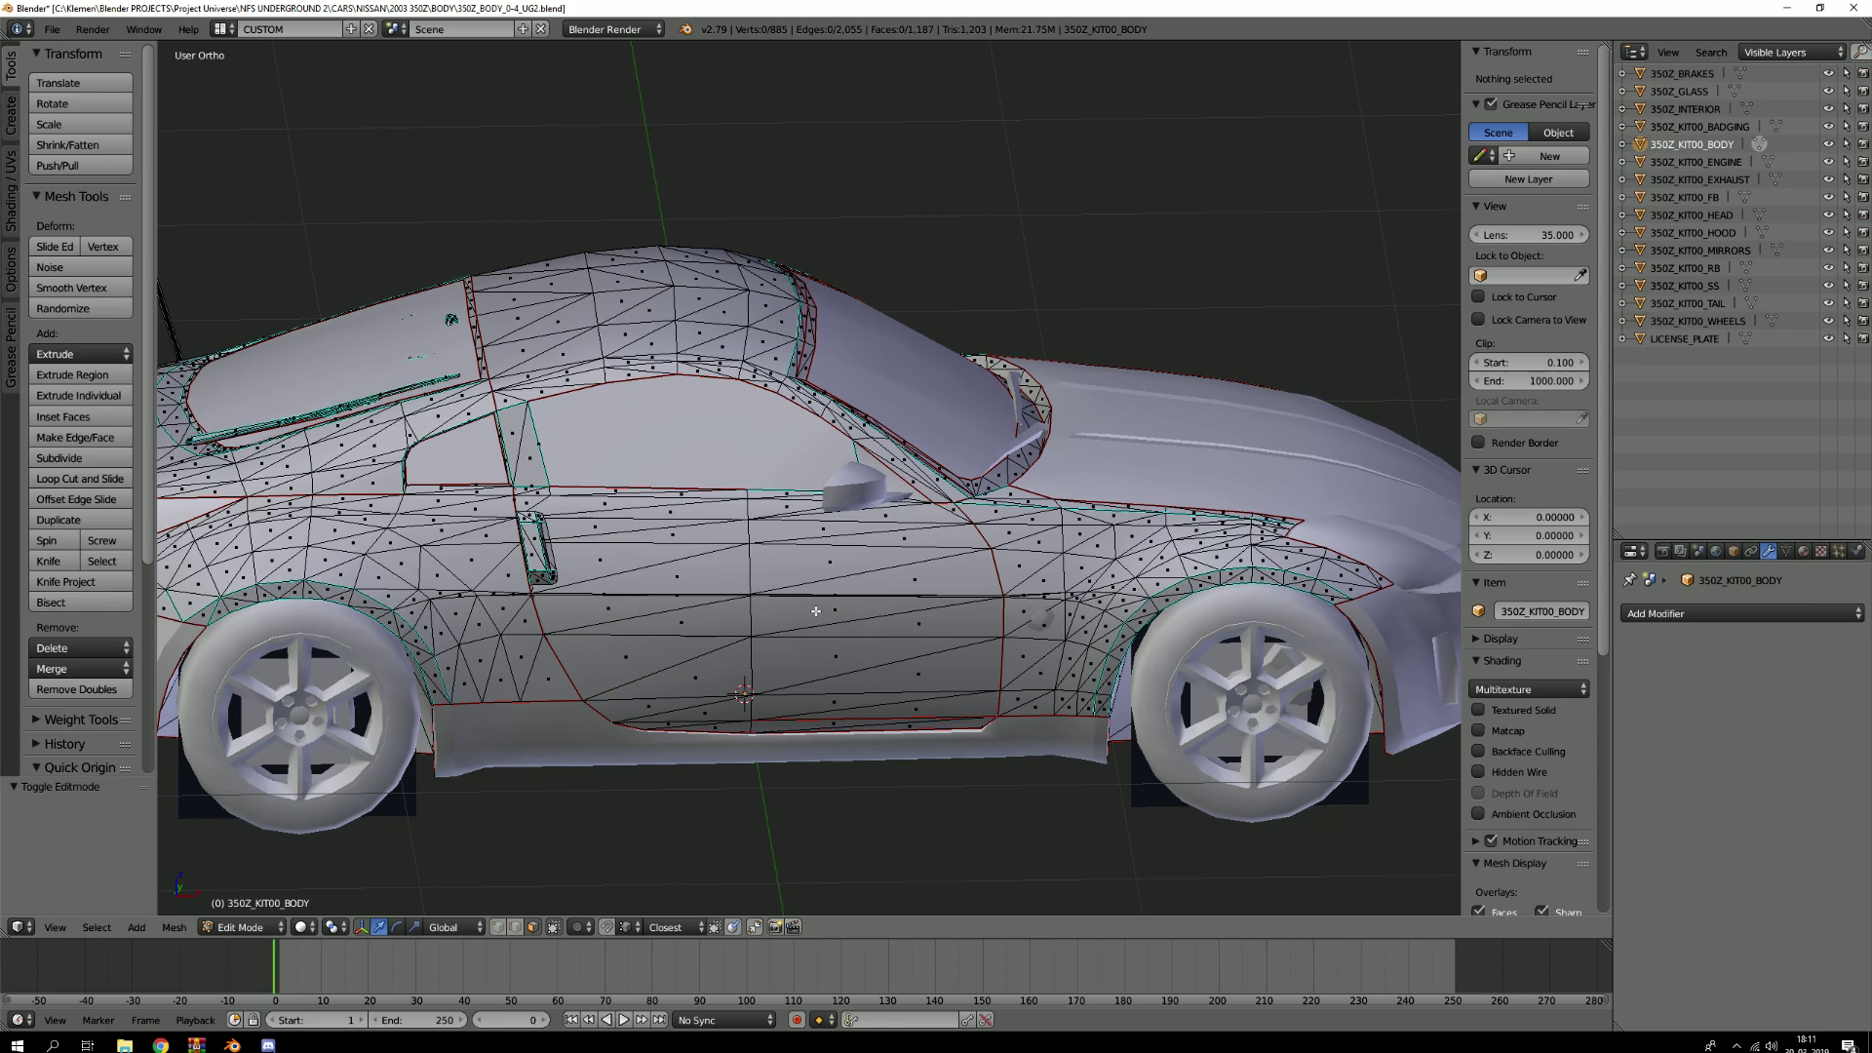
pyautogui.moveTo(1089, 582); pyautogui.dragTo(630, 618, button='middle')
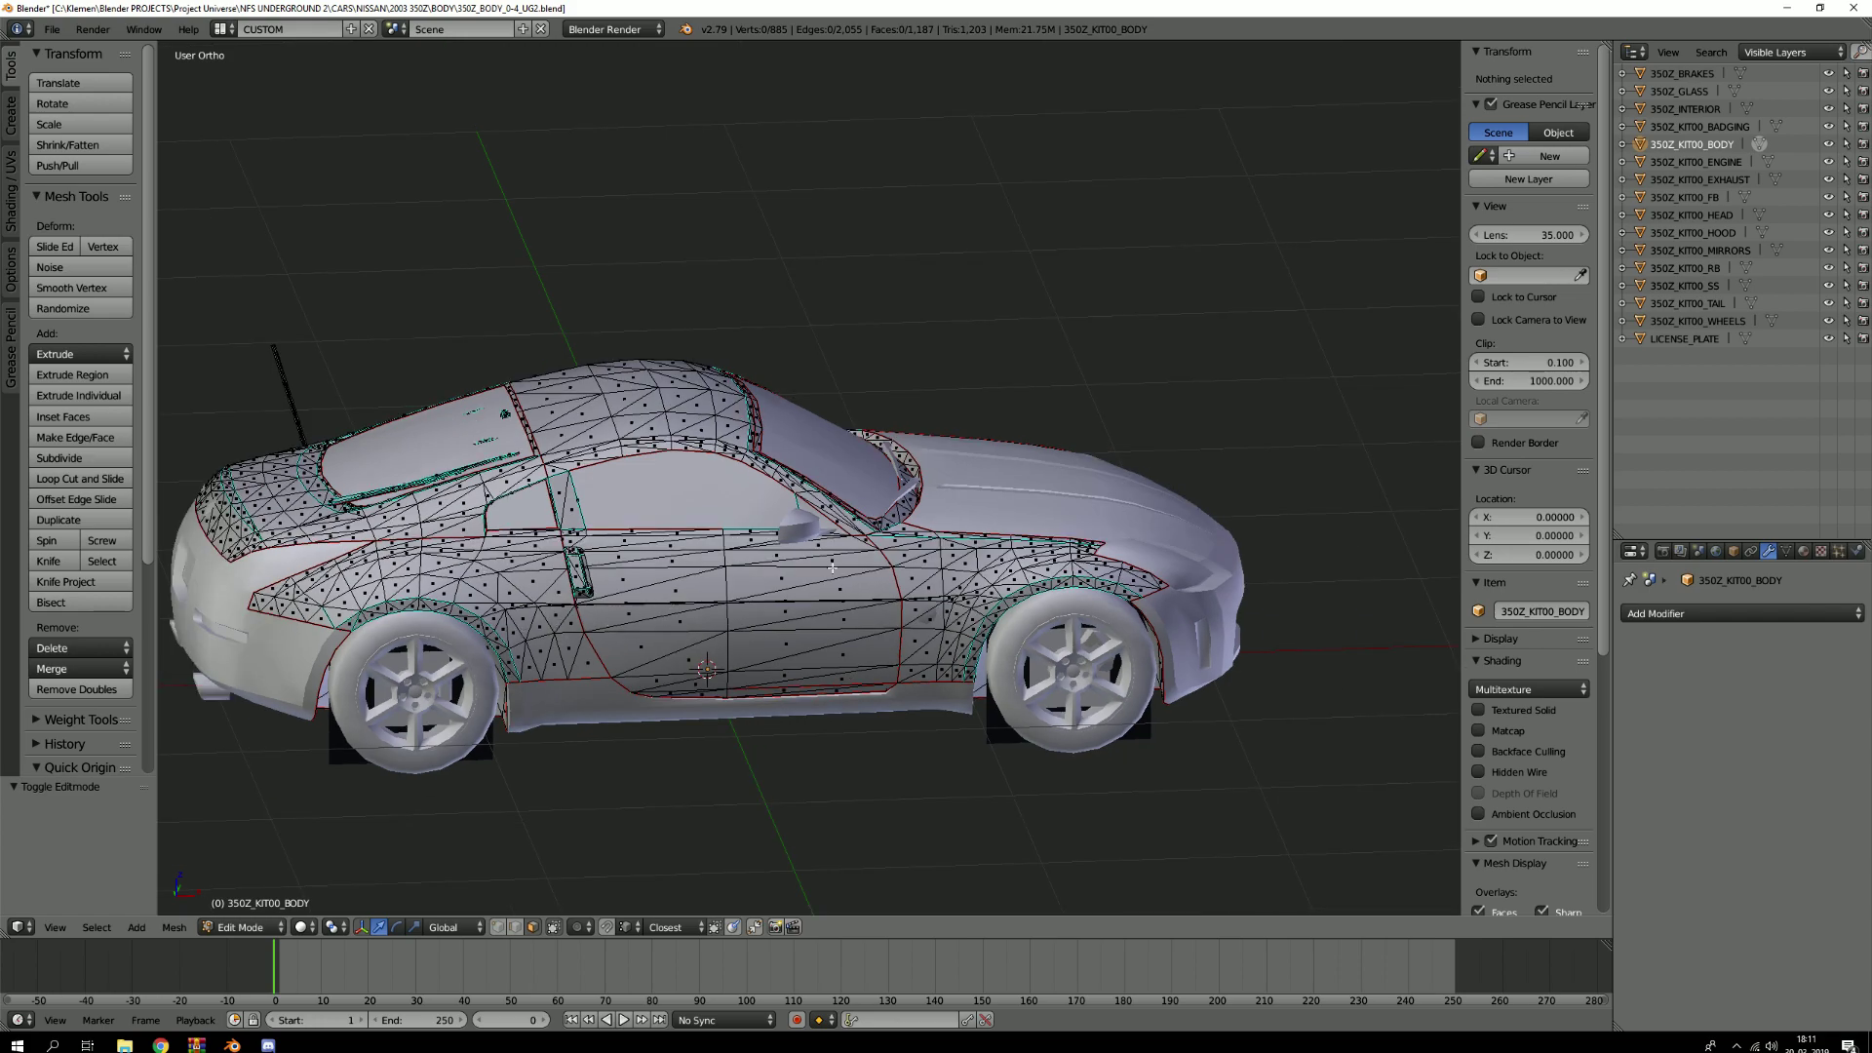
pyautogui.scroll(4, 950, 579)
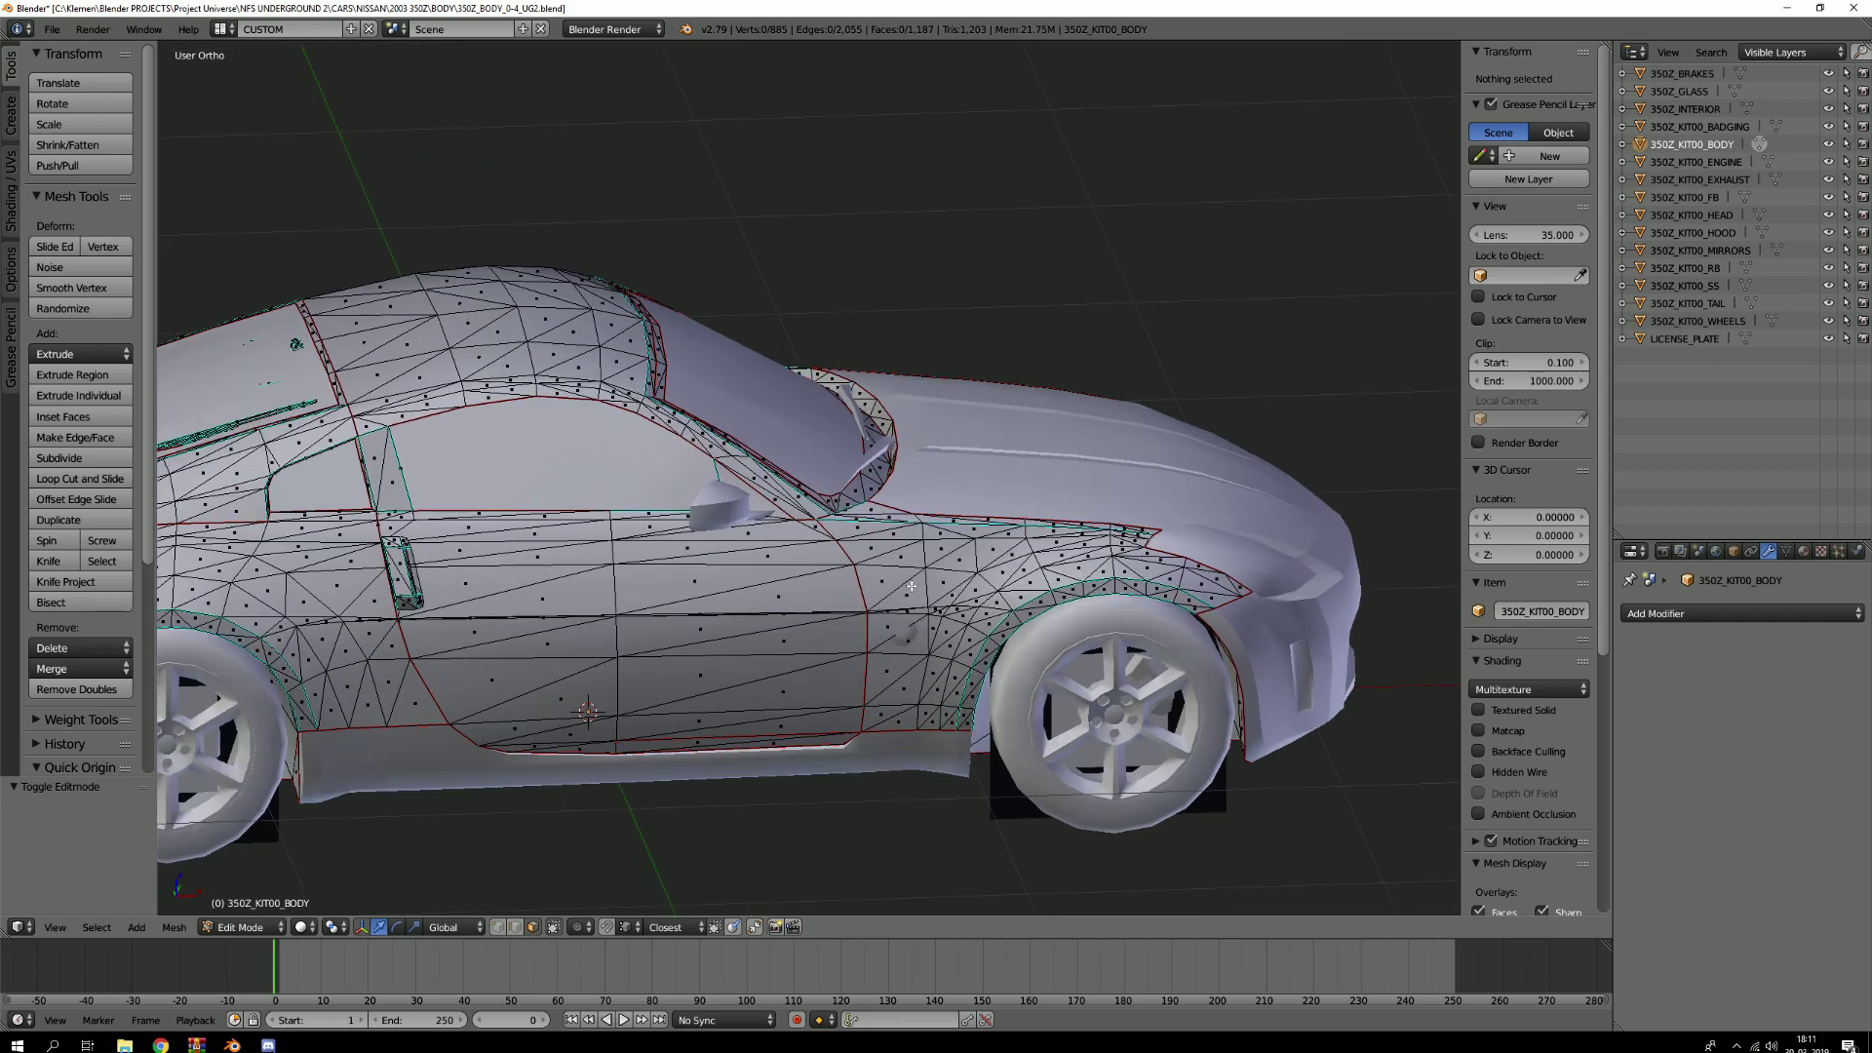
pyautogui.press('l')
pyautogui.scroll(-4, 928, 570)
pyautogui.moveTo(928, 571); pyautogui.dragTo(974, 567, button='middle')
pyautogui.press('l')
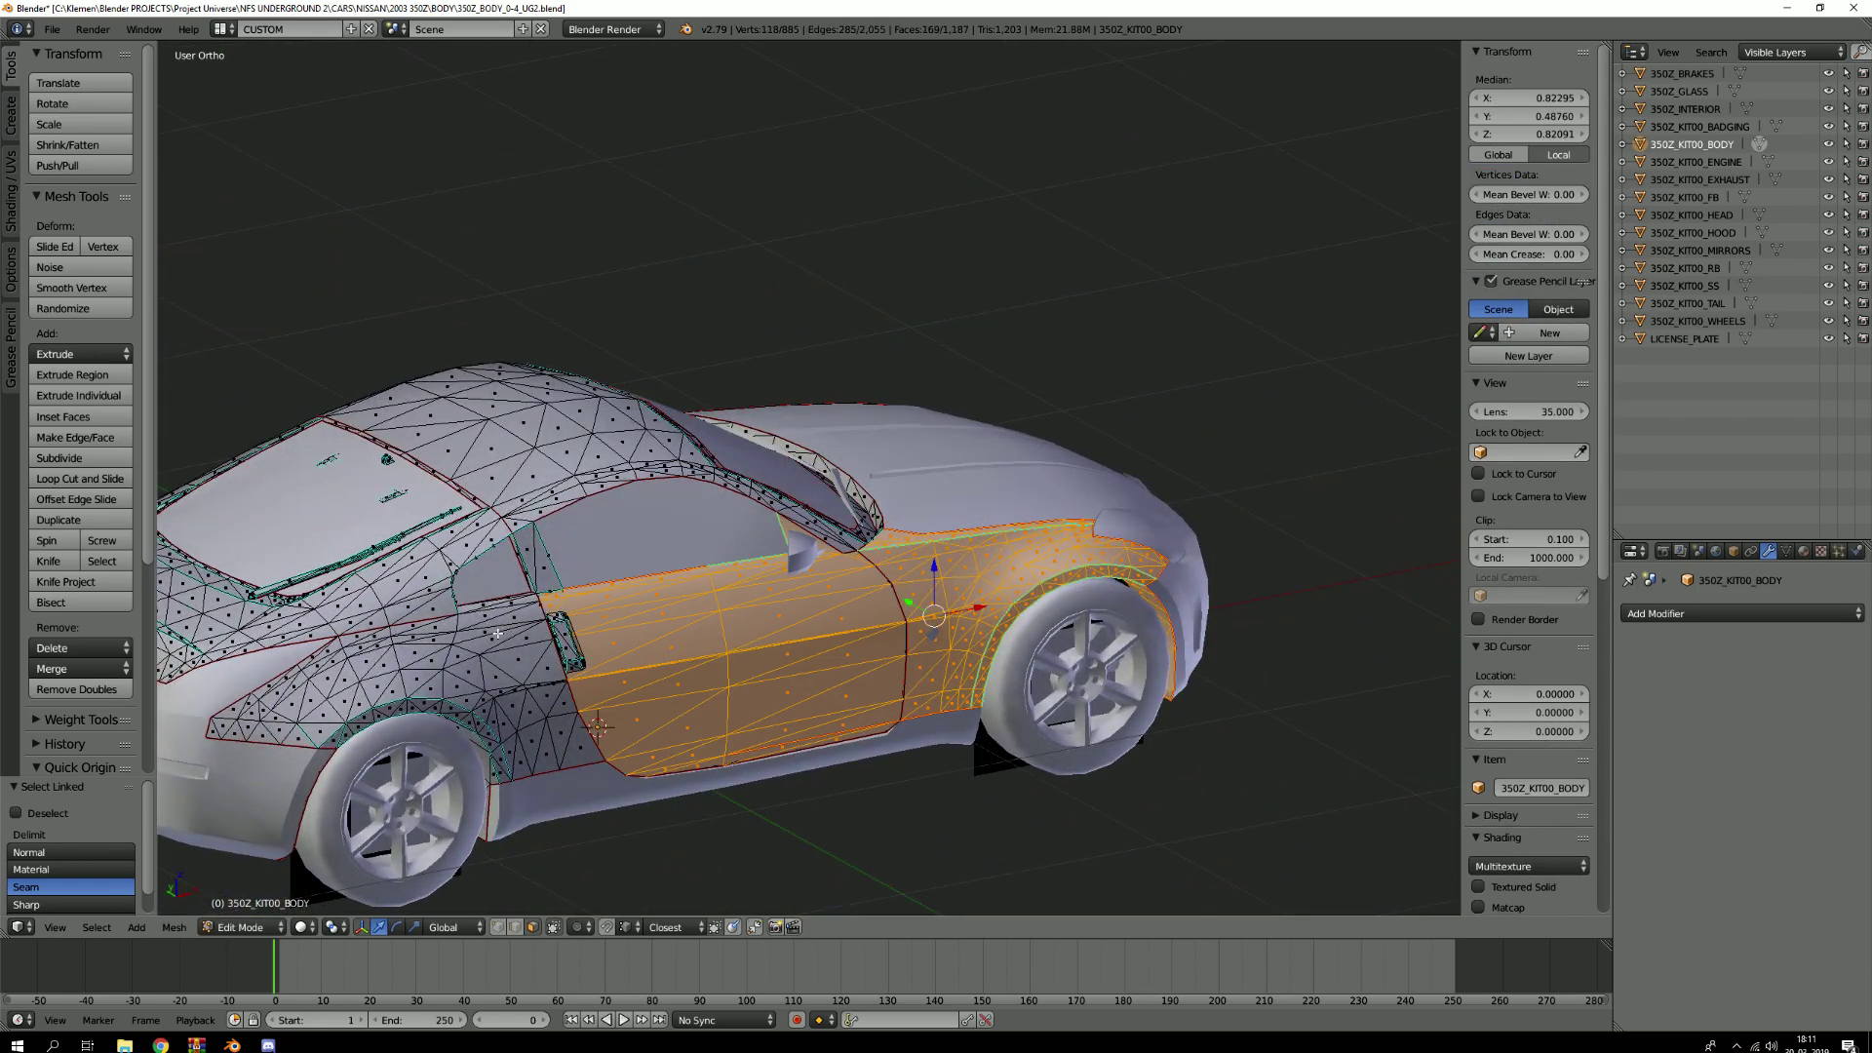
# Add more seam-delimited linked regions of the body mesh to the selection, starting with the rear quarter panel, and return to Object Mode
pyautogui.press('l')
pyautogui.press('l')
pyautogui.press('l')
pyautogui.moveTo(824, 521)
pyautogui.mouseDown(button='middle')
pyautogui.moveTo(802, 559)
pyautogui.moveTo(610, 550)
pyautogui.moveTo(864, 521)
pyautogui.moveTo(844, 420)
pyautogui.mouseUp(button='middle')
pyautogui.scroll(5, 861, 524)
pyautogui.press('l')
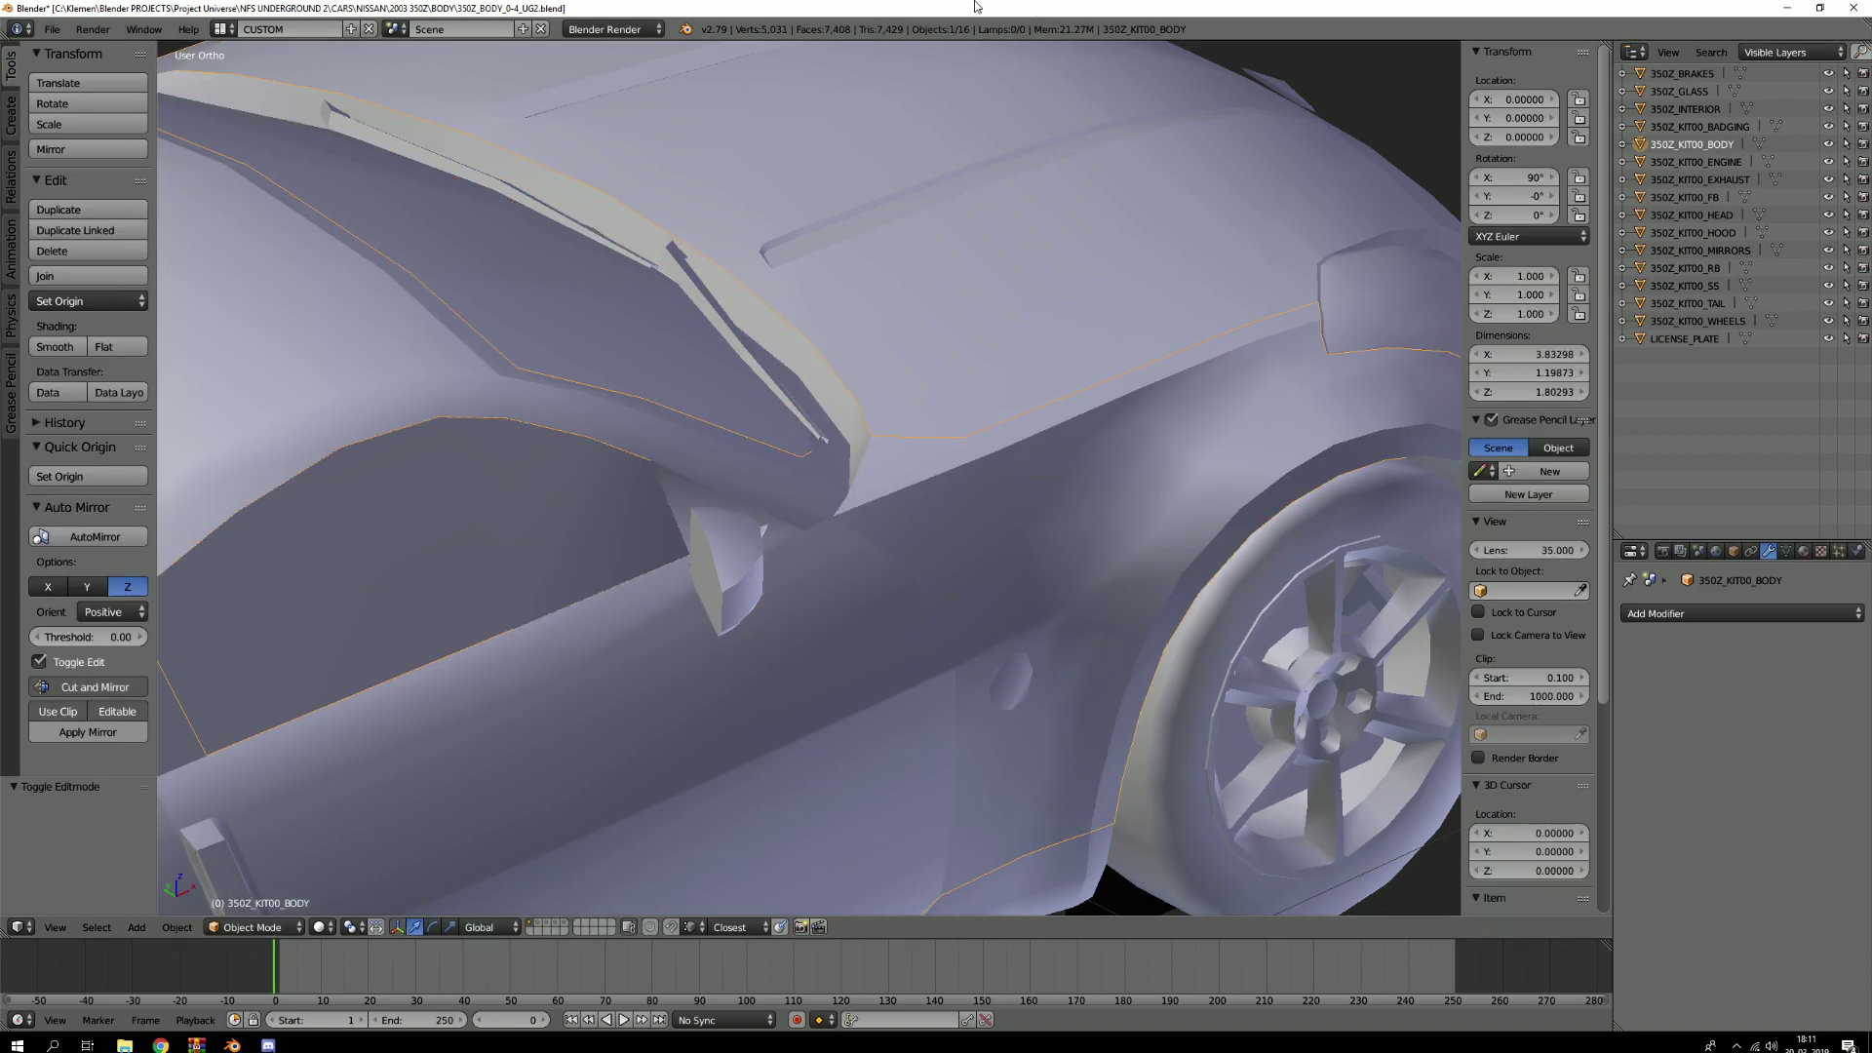
# Switch to the BODY project folder and open the Blender file 350Z_BODY_0-4_UG2 from UNEDITED BODYKITS
pyautogui.click(1788, 8)
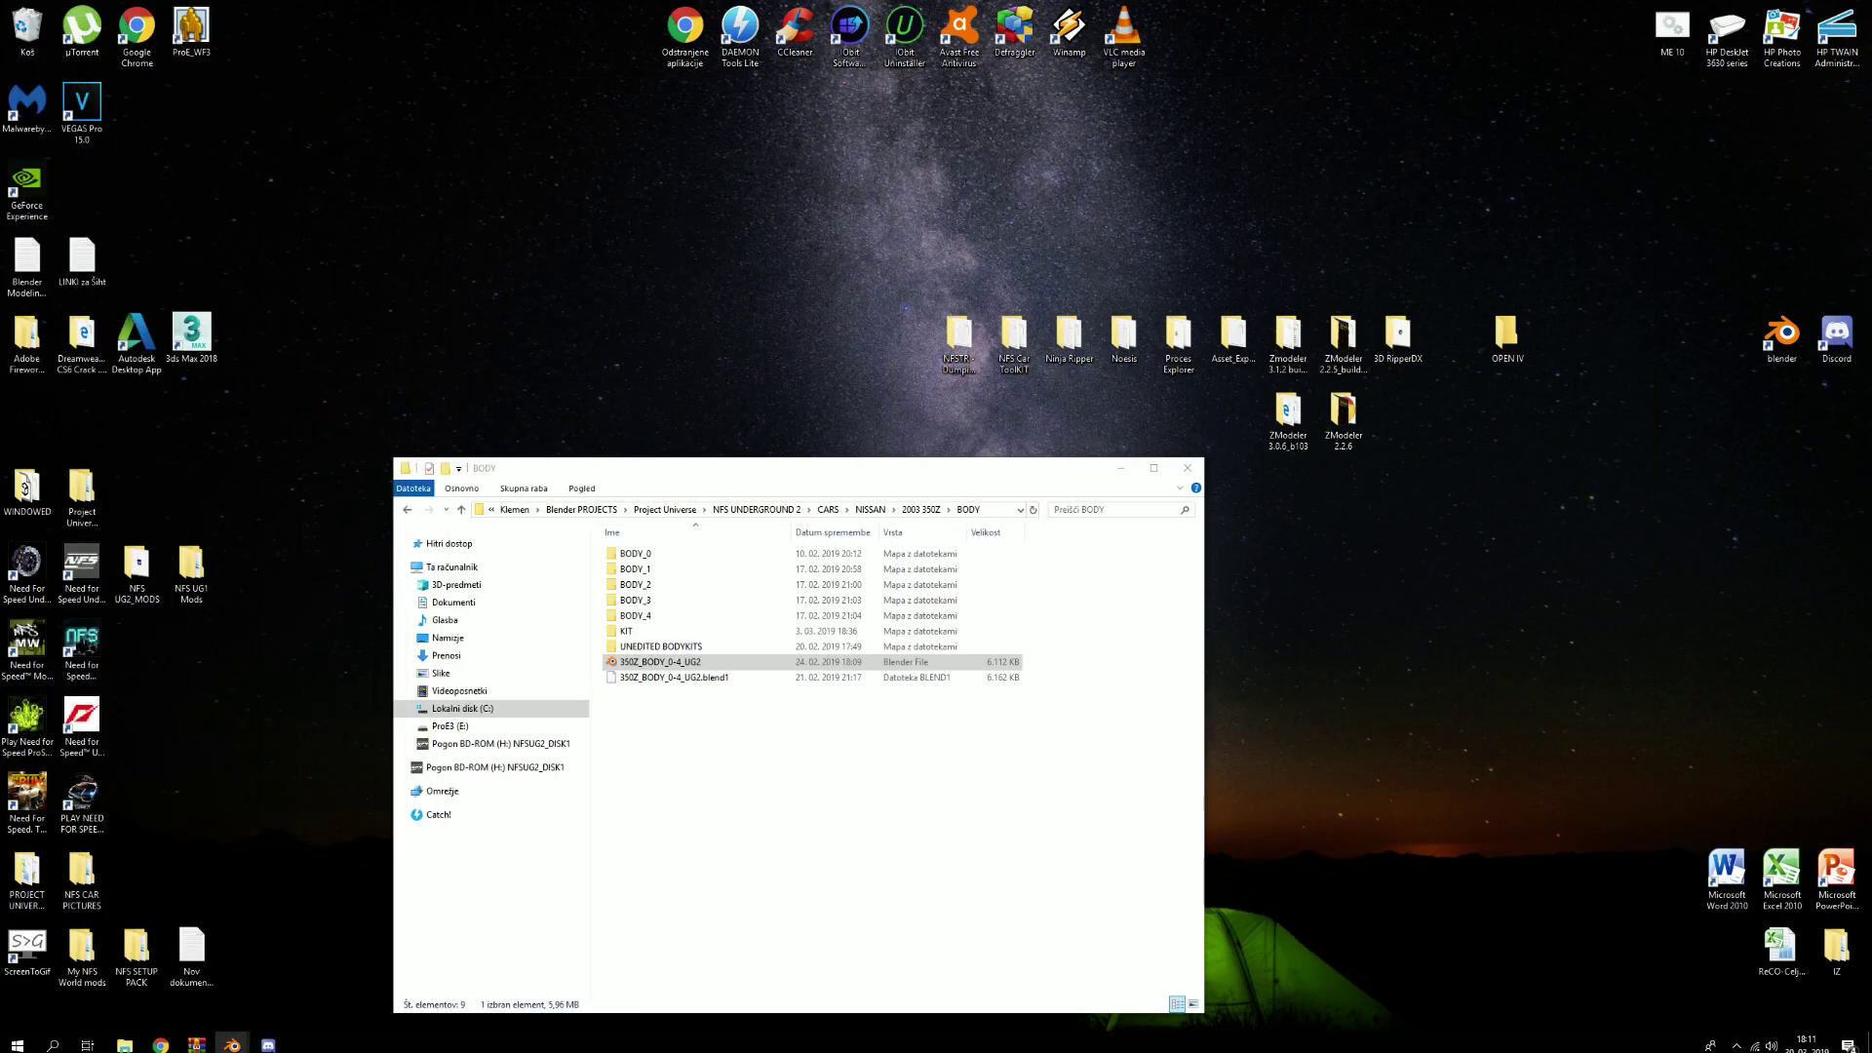
pyautogui.doubleClick(718, 648)
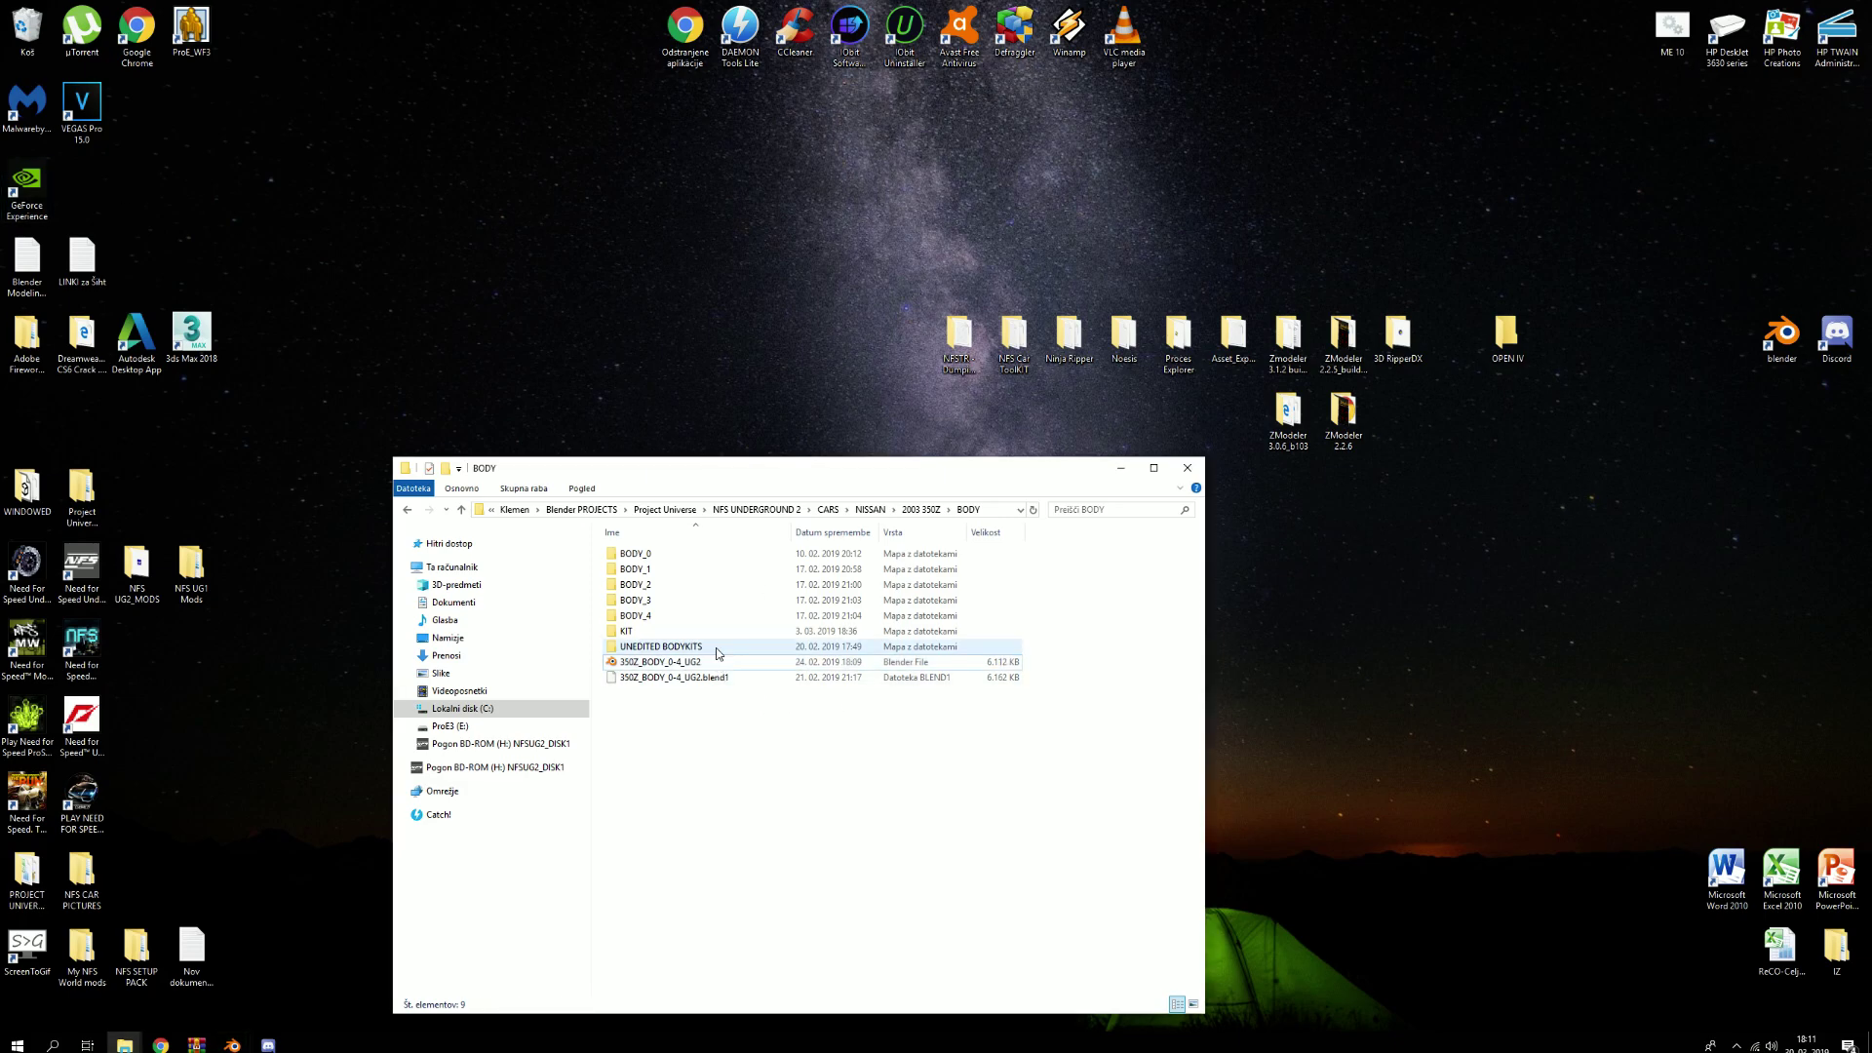
pyautogui.doubleClick(711, 551)
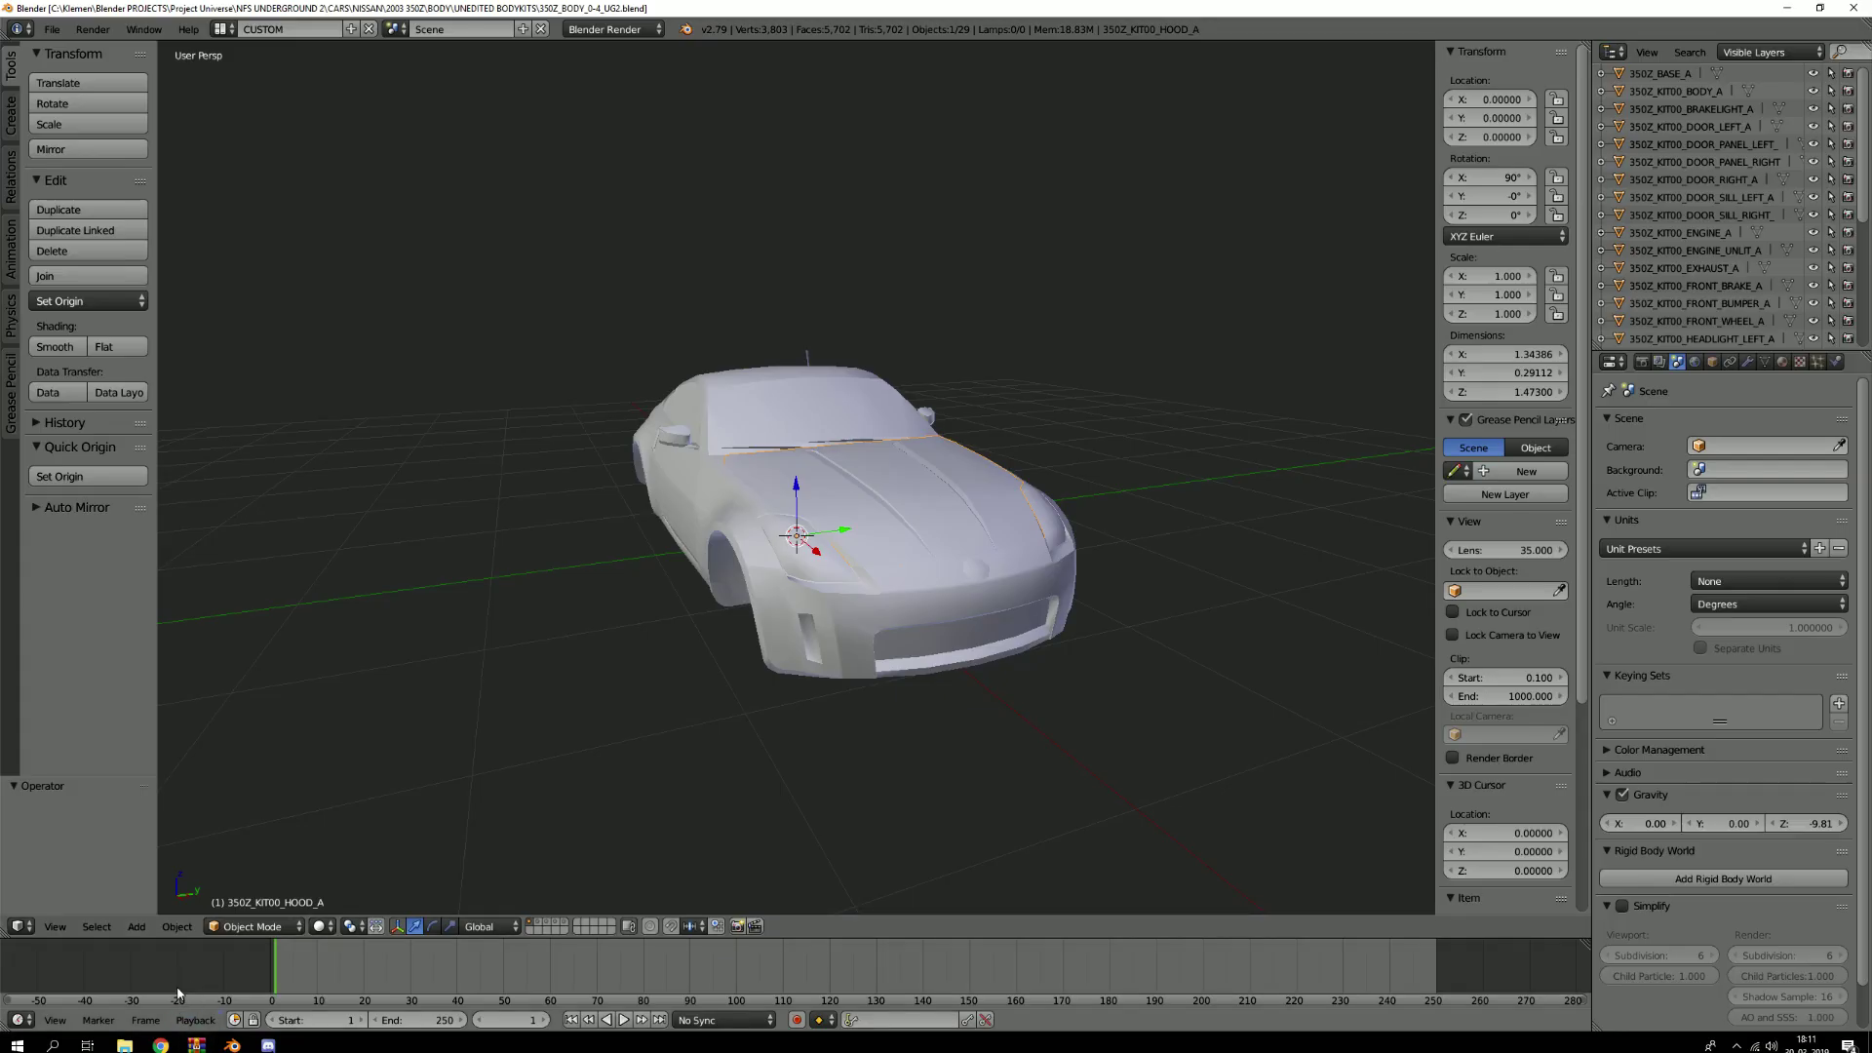
pyautogui.click(18, 926)
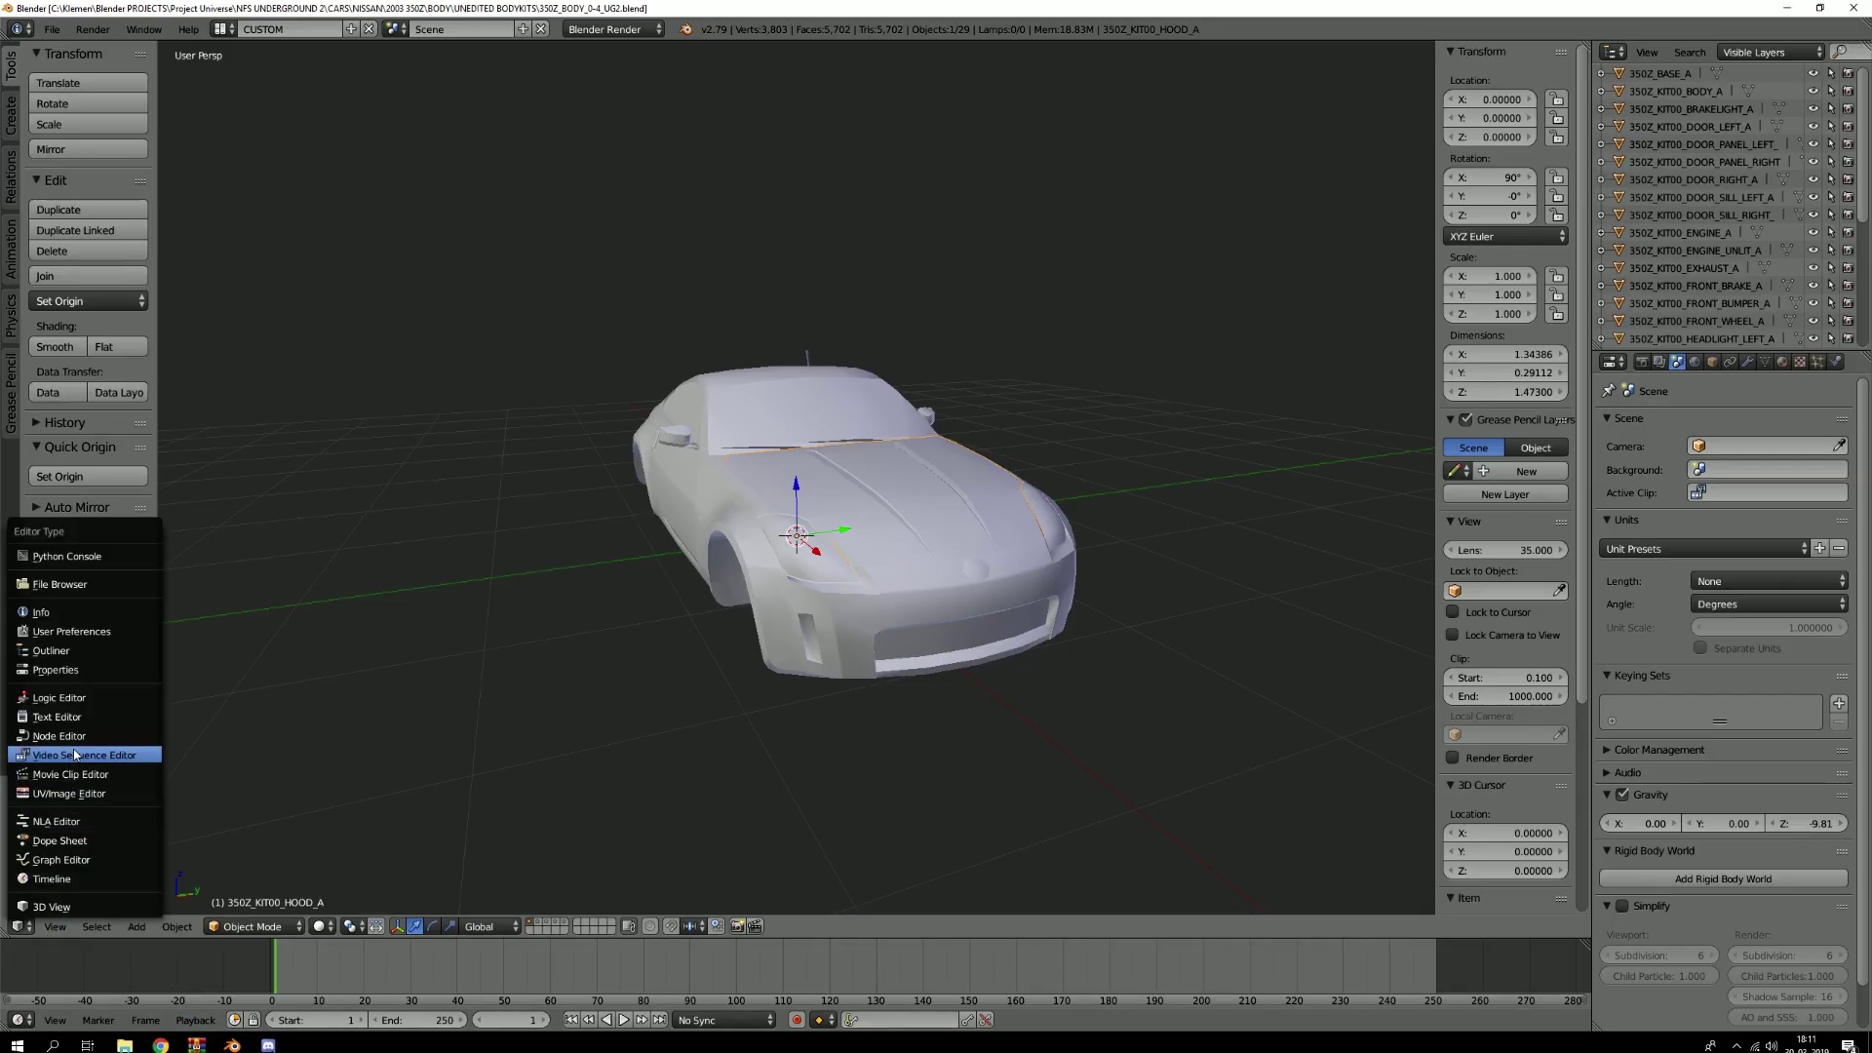
pyautogui.click(68, 717)
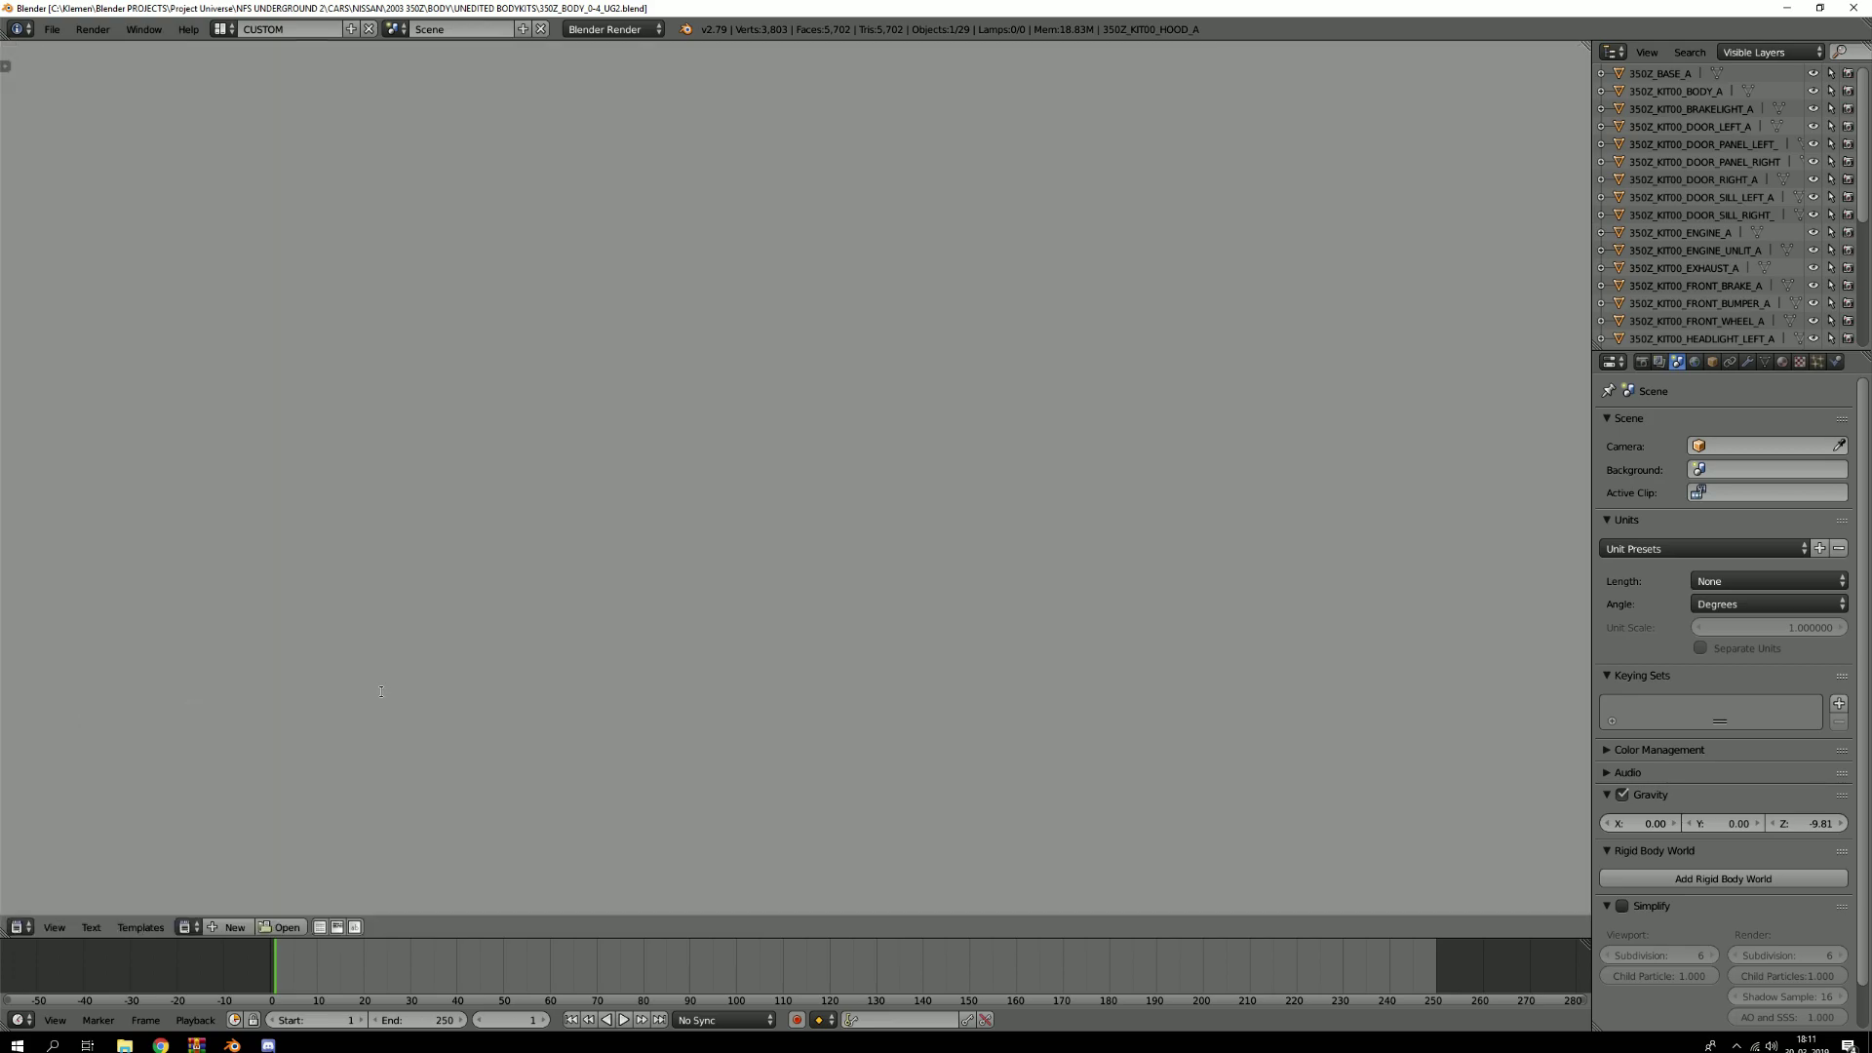
pyautogui.click(281, 929)
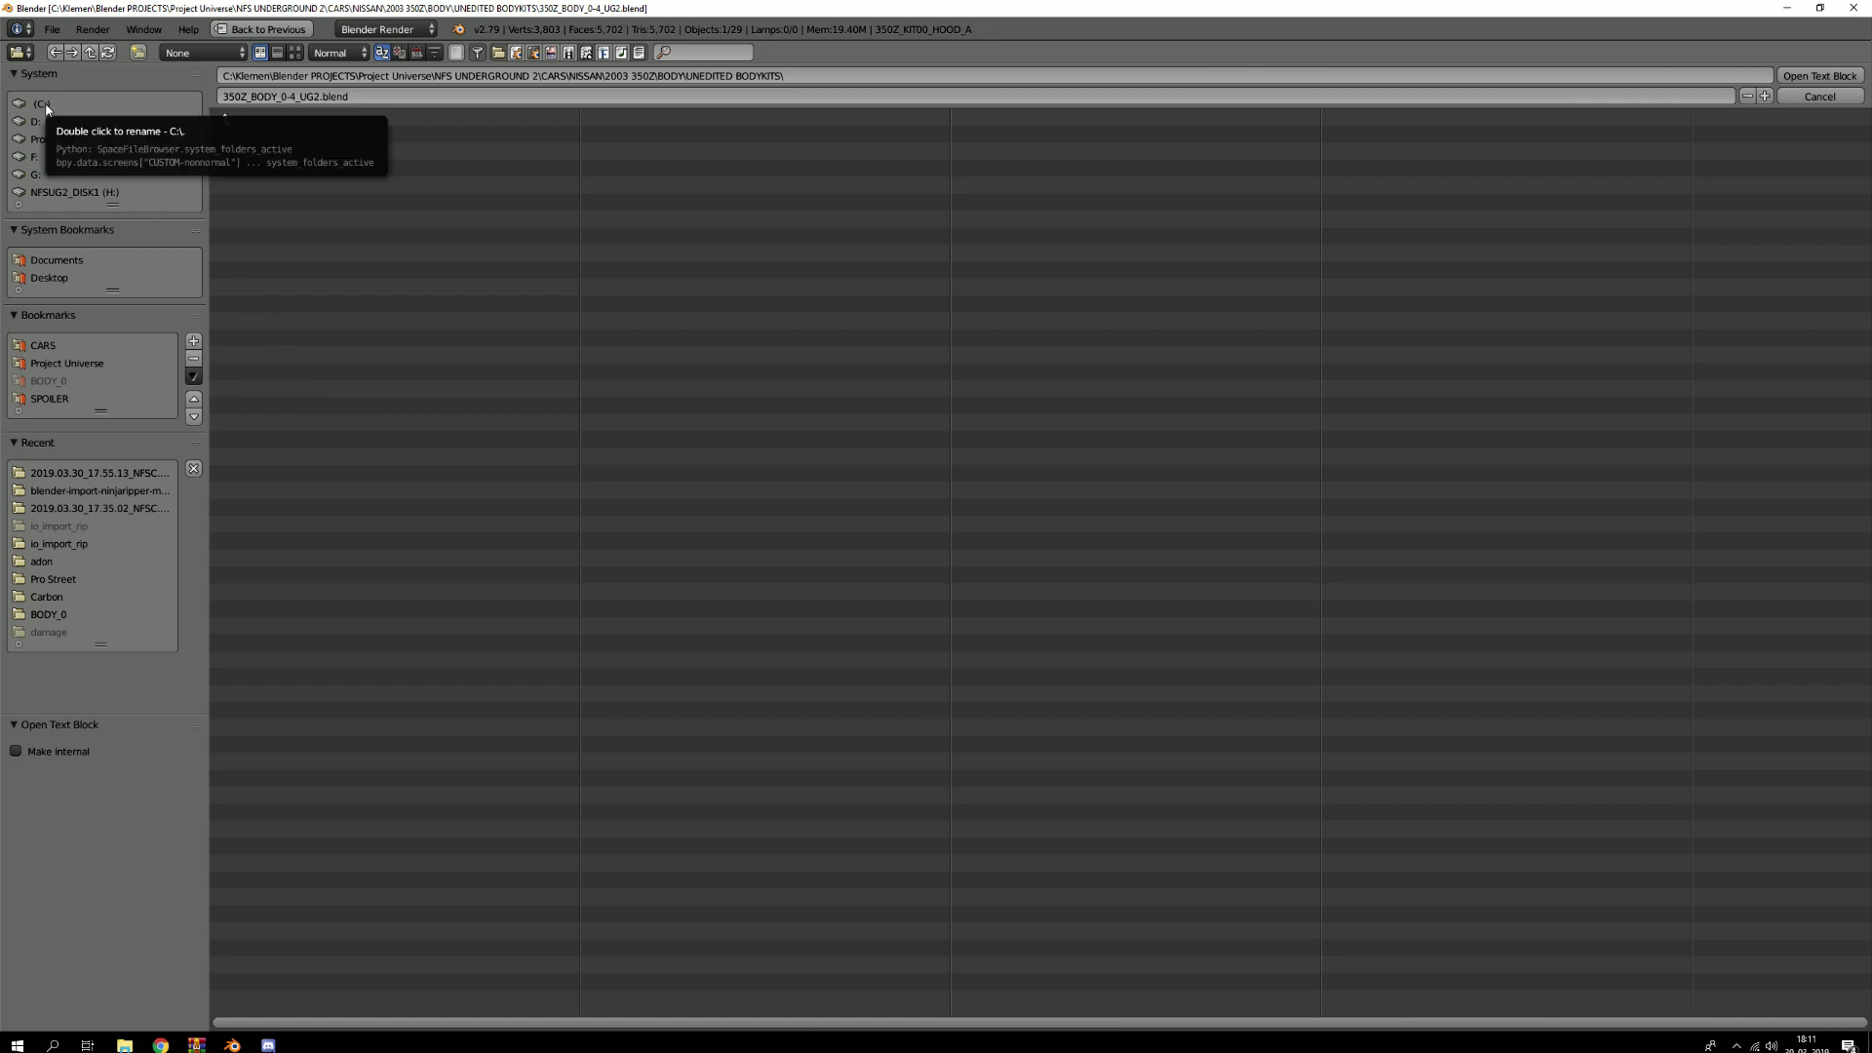
pyautogui.press('Escape')
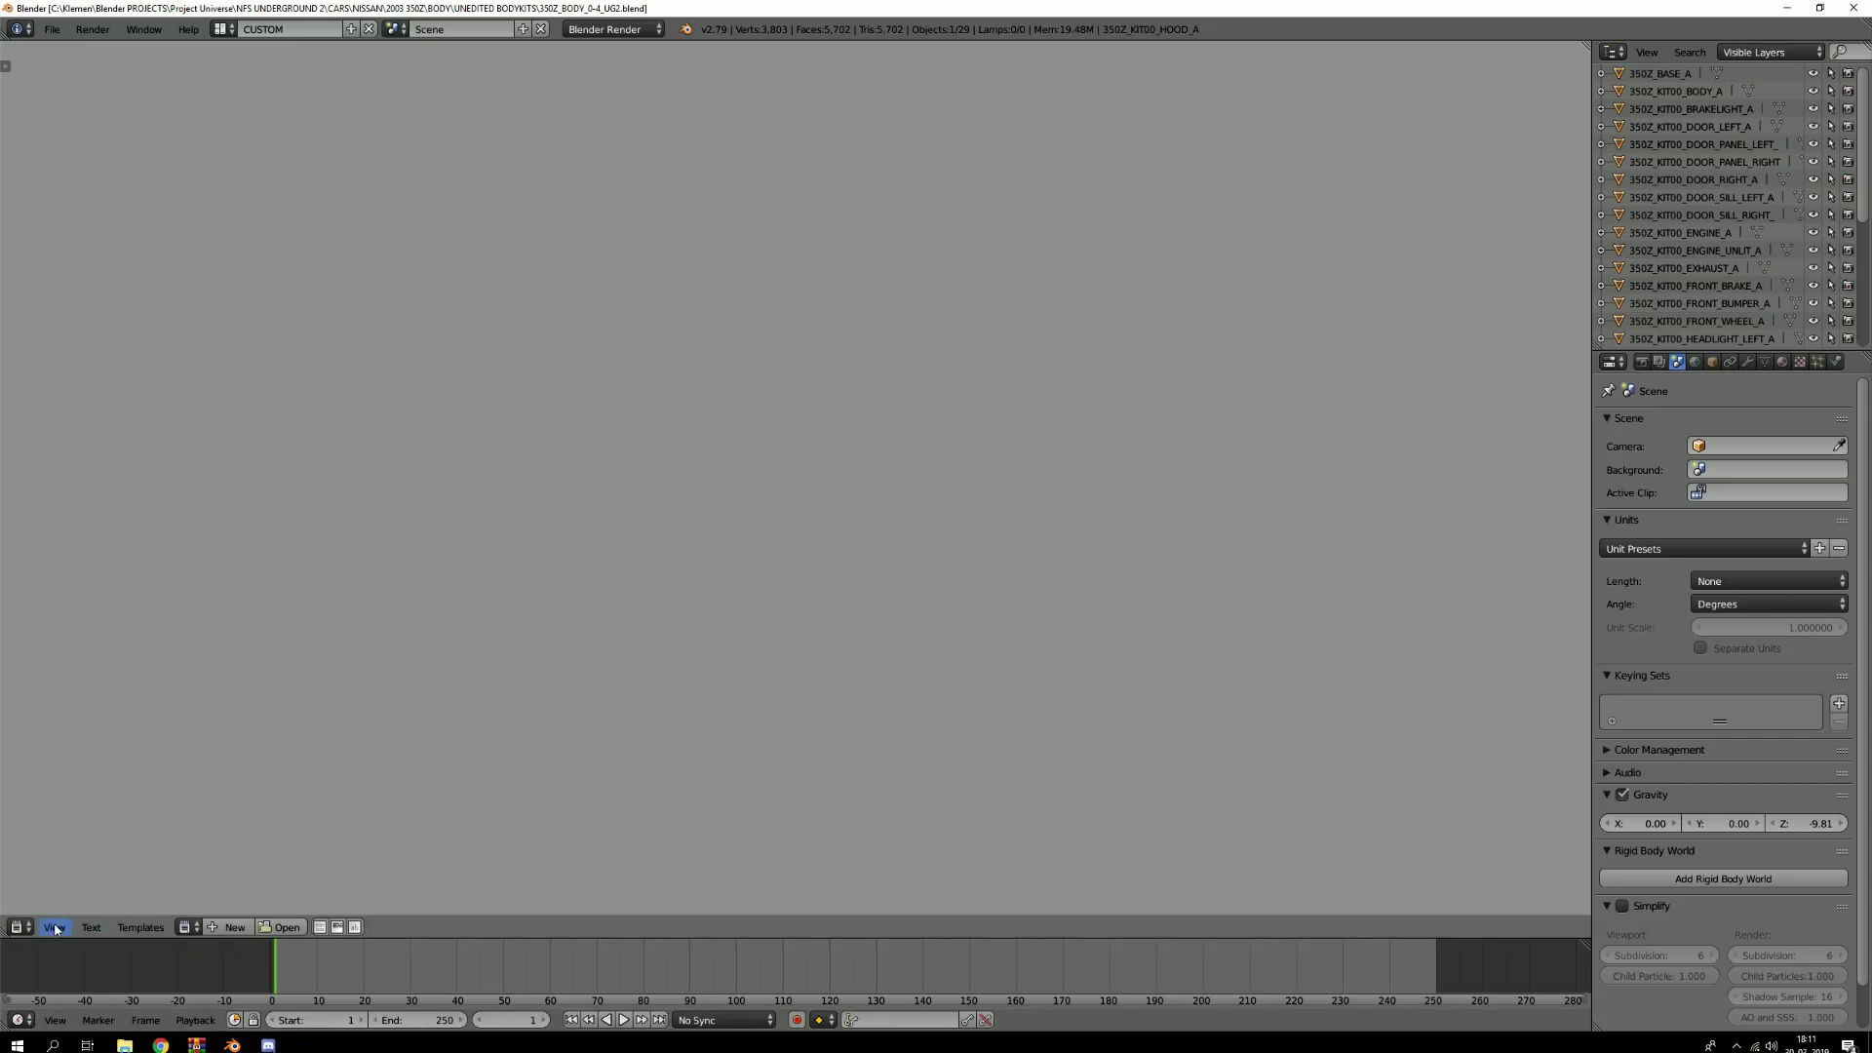
# Load the script space_view3d_screencast_keys.py.txt from the adon folder on drive C into the Text Editor
pyautogui.click(22, 927)
pyautogui.click(77, 716)
pyautogui.click(280, 927)
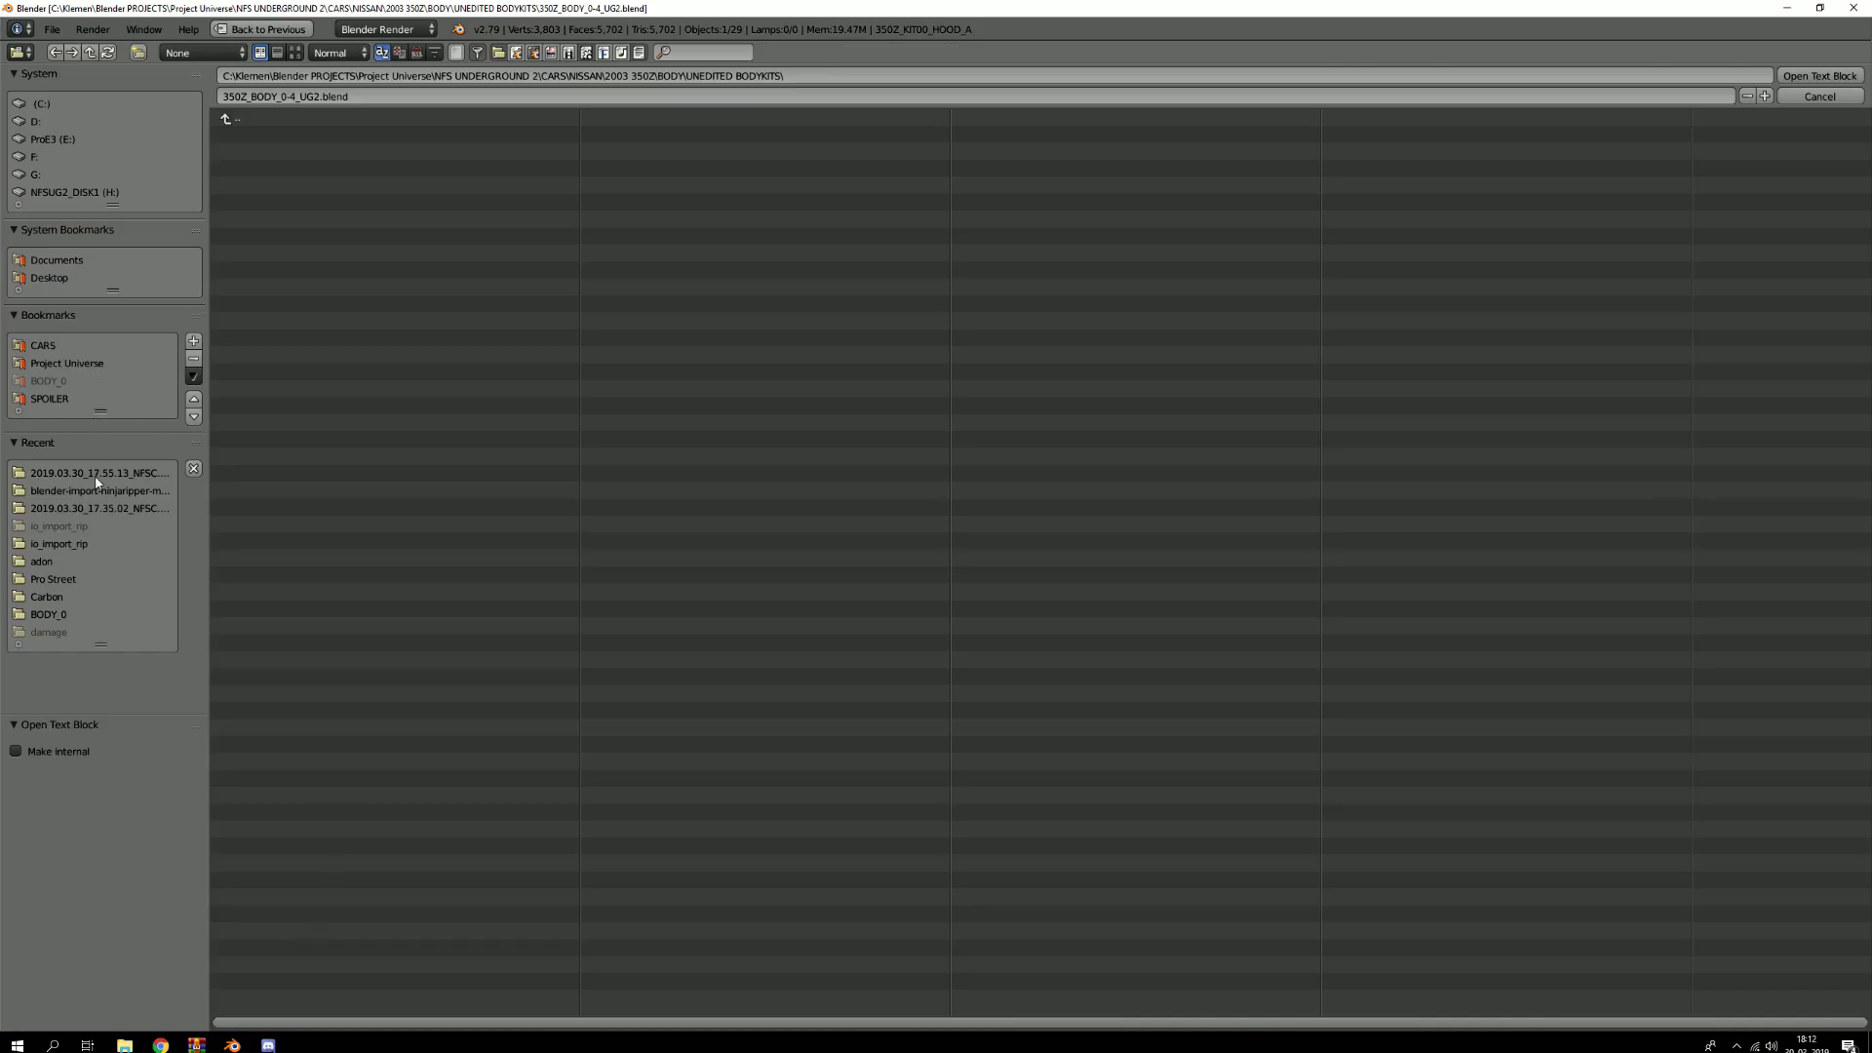
pyautogui.click(47, 105)
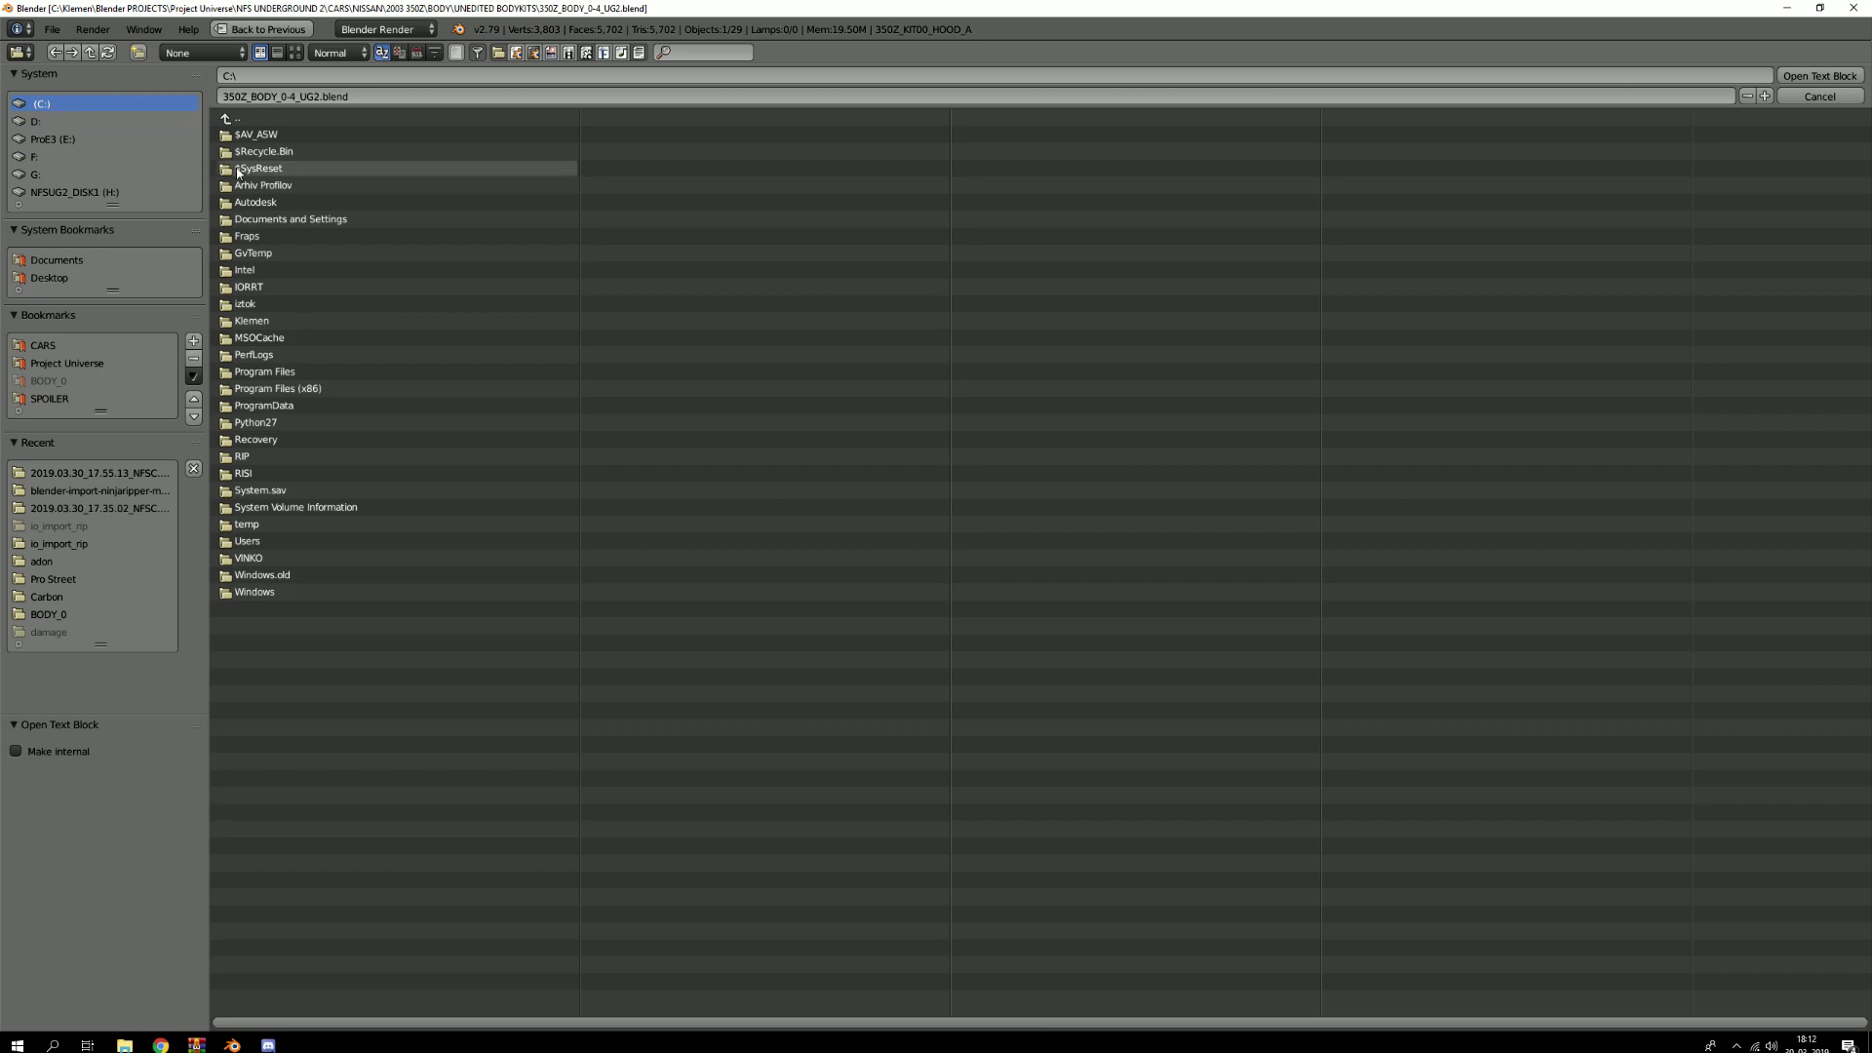
pyautogui.click(293, 313)
pyautogui.click(281, 152)
pyautogui.doubleClick(302, 134)
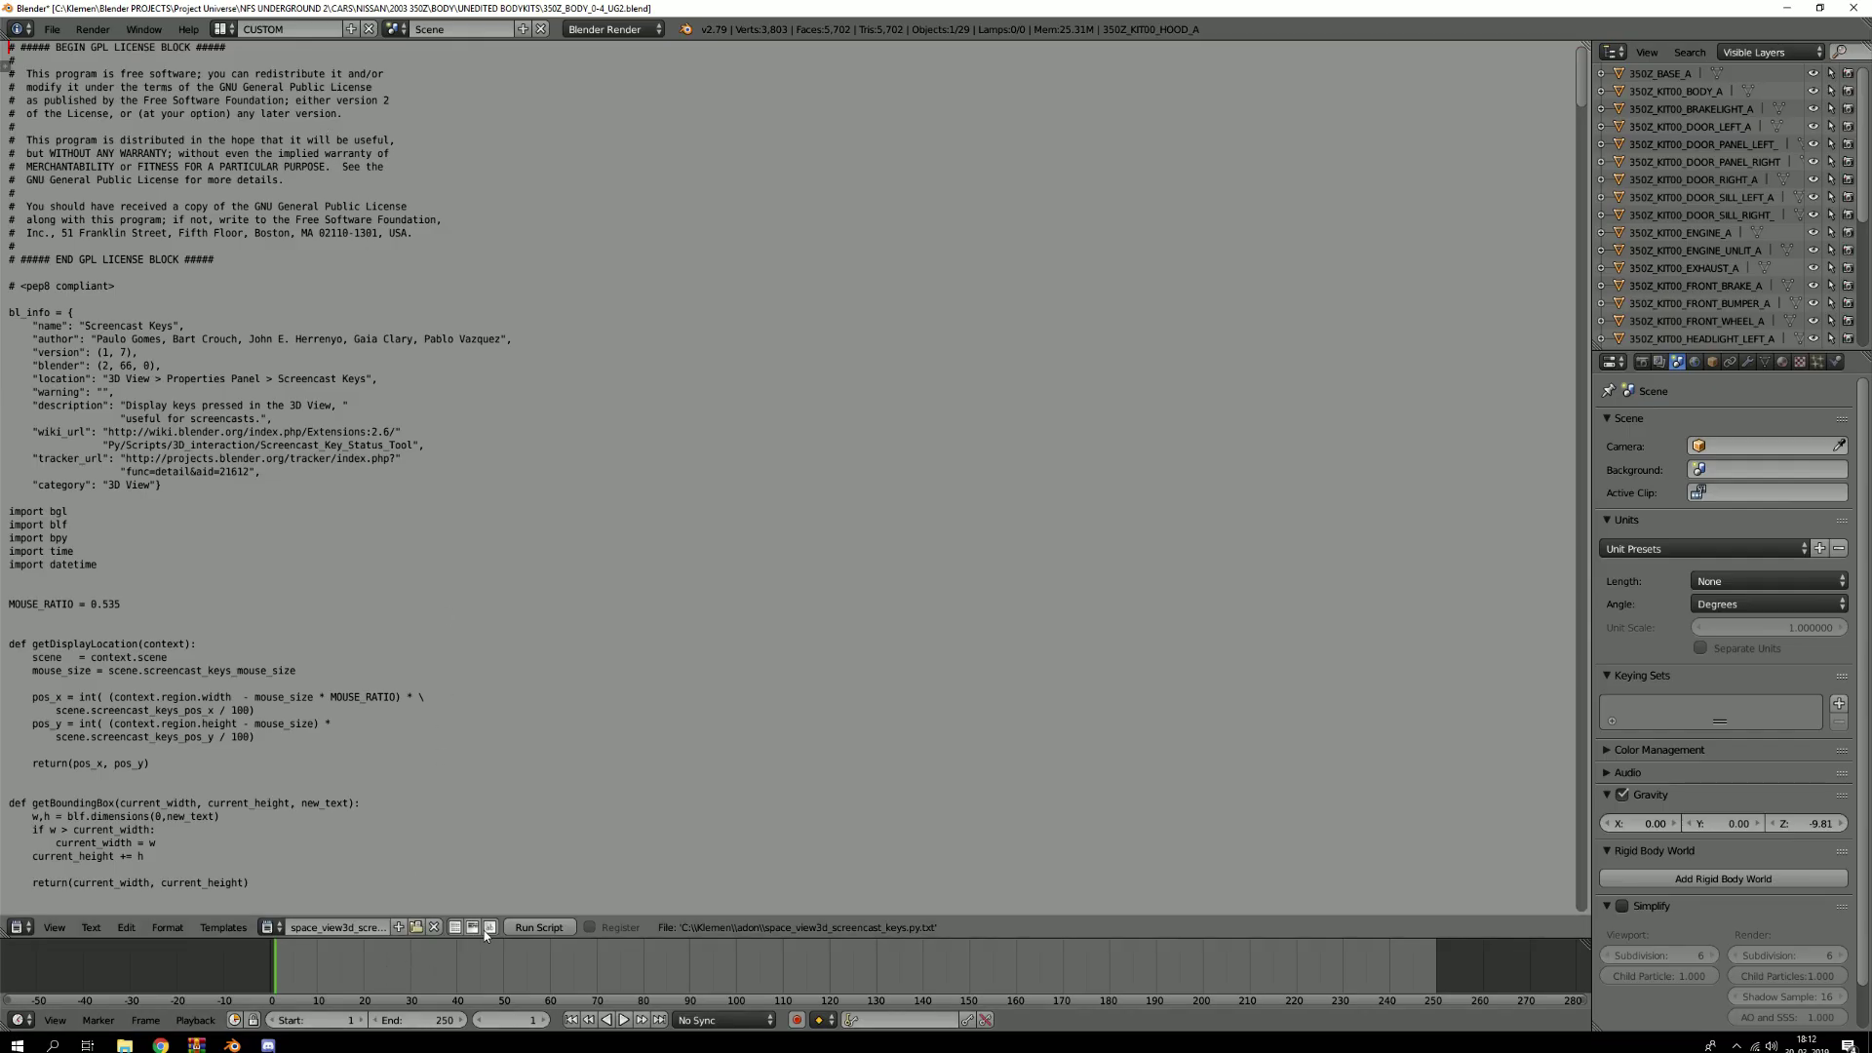
# Run the Screencast Keys script and start its key display in the 3D View
pyautogui.click(23, 927)
pyautogui.click(45, 909)
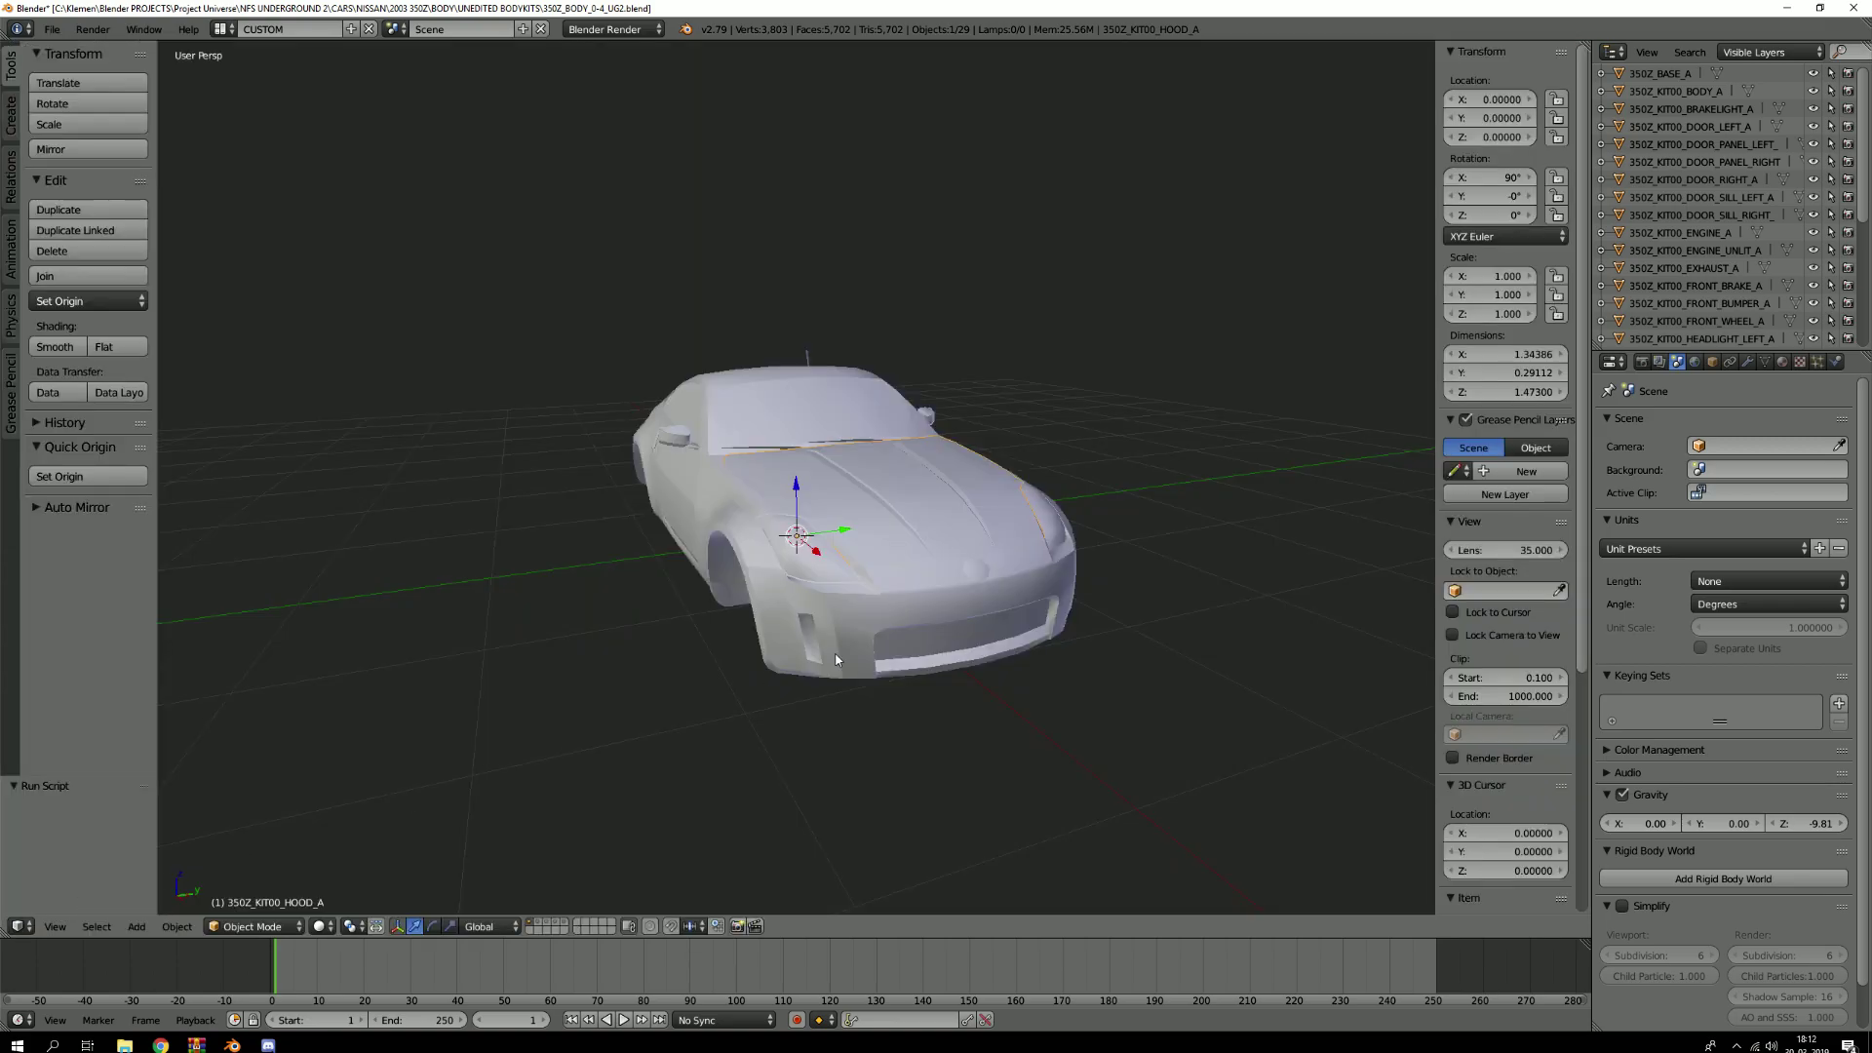
pyautogui.scroll(-8, 1531, 828)
pyautogui.click(1532, 898)
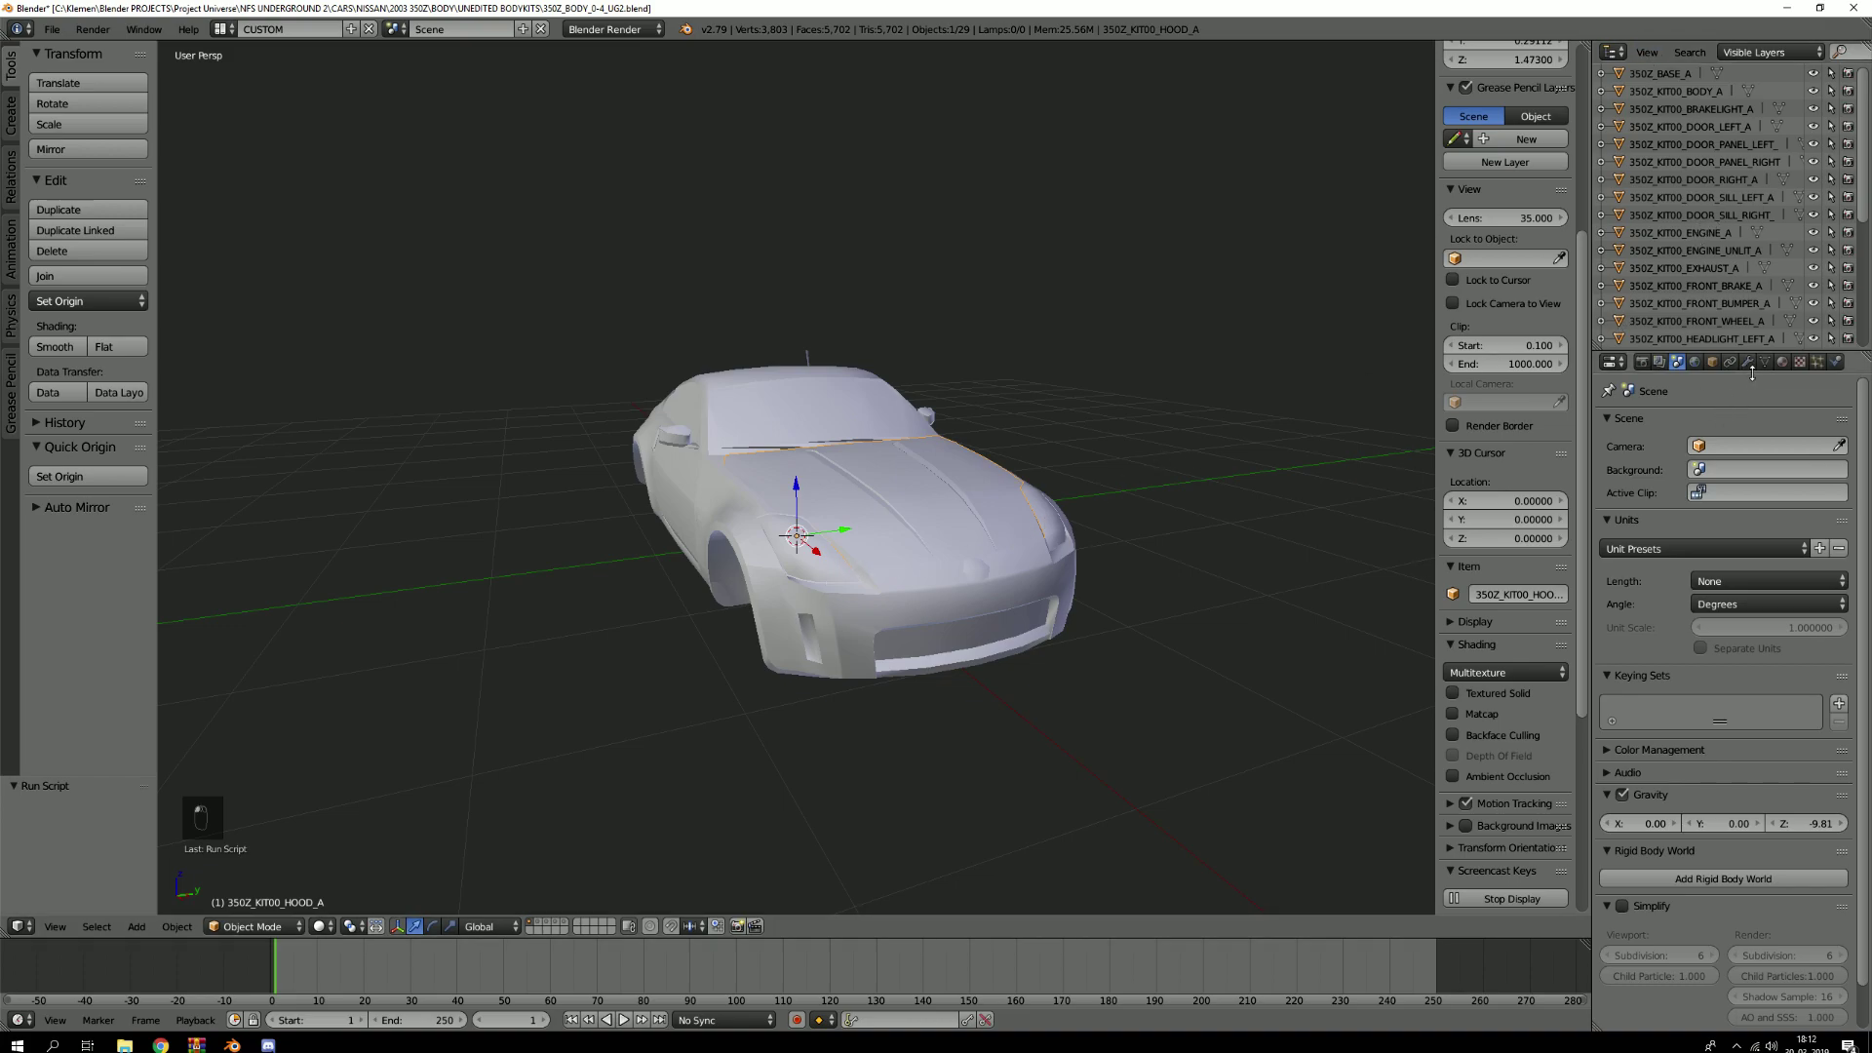
# Enlarge the Outliner and select the 350Z_BASE_A object, viewing it on the car from the front
pyautogui.moveTo(1752, 374); pyautogui.dragTo(1771, 512)
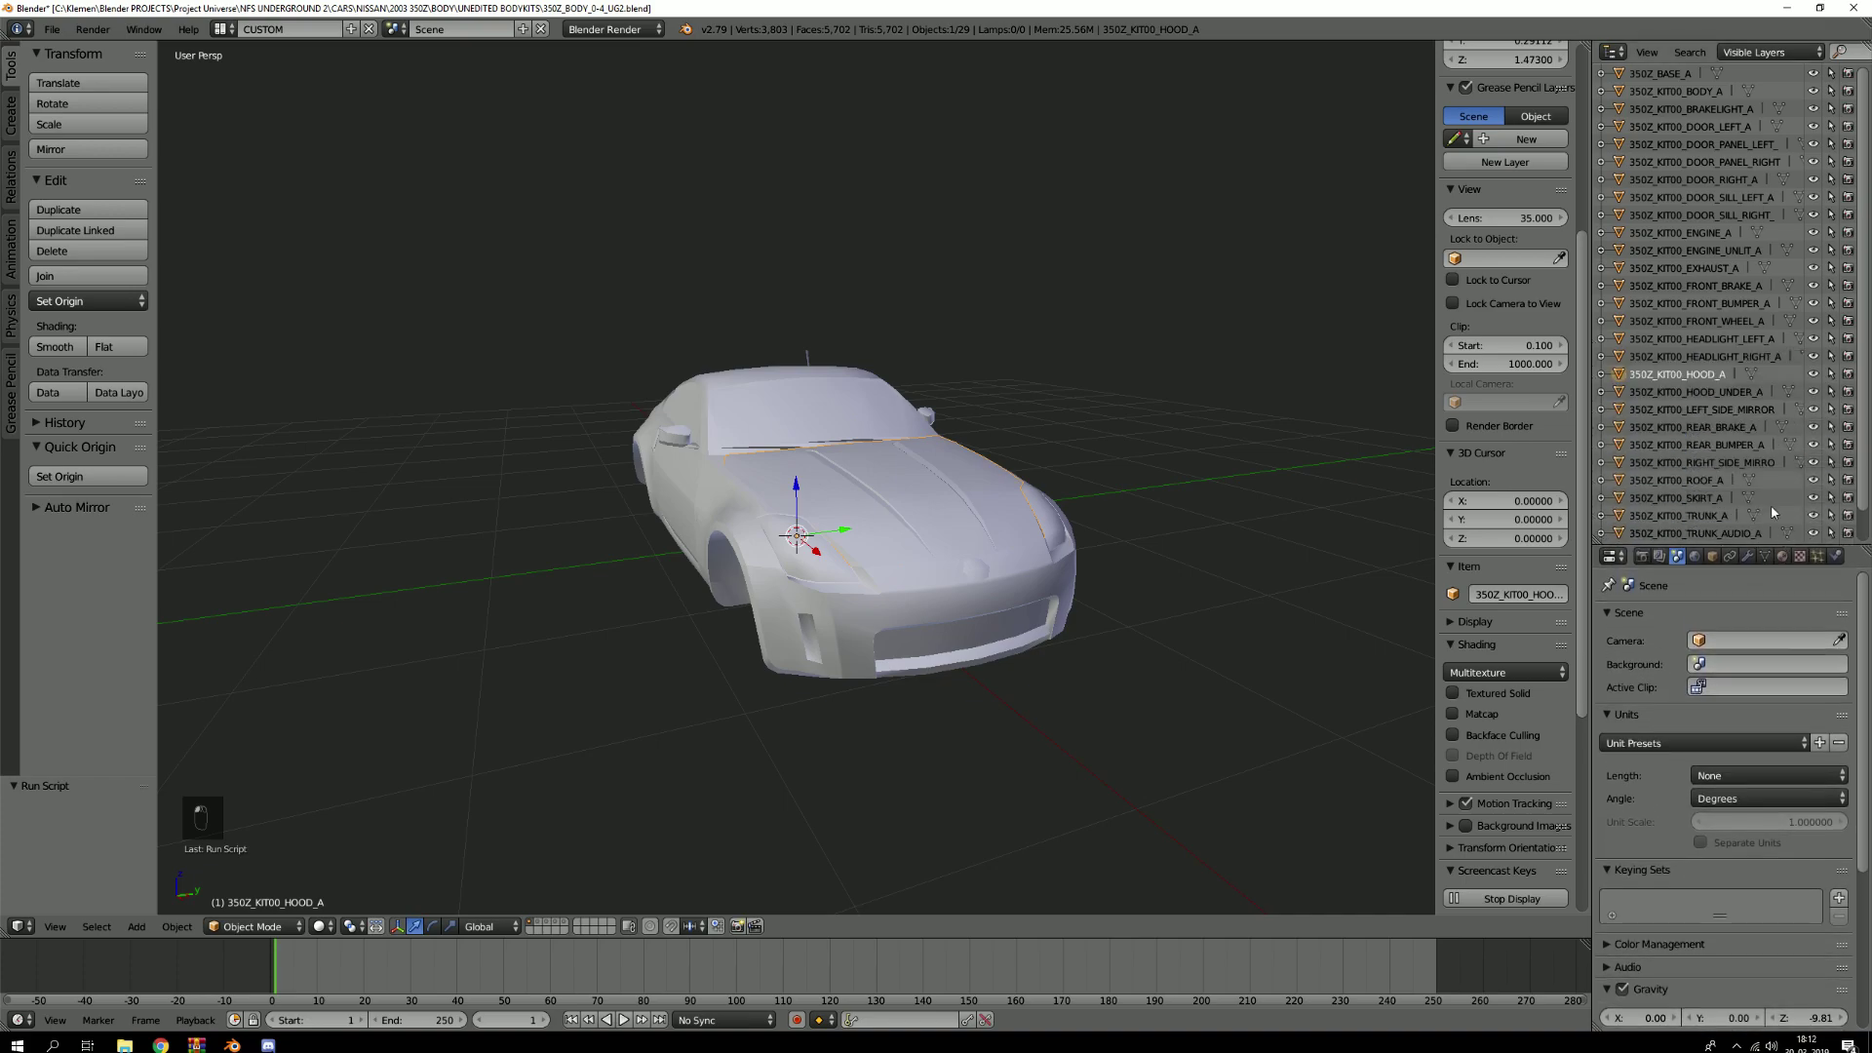
pyautogui.click(1690, 71)
pyautogui.moveTo(997, 326); pyautogui.dragTo(1203, 404, button='middle')
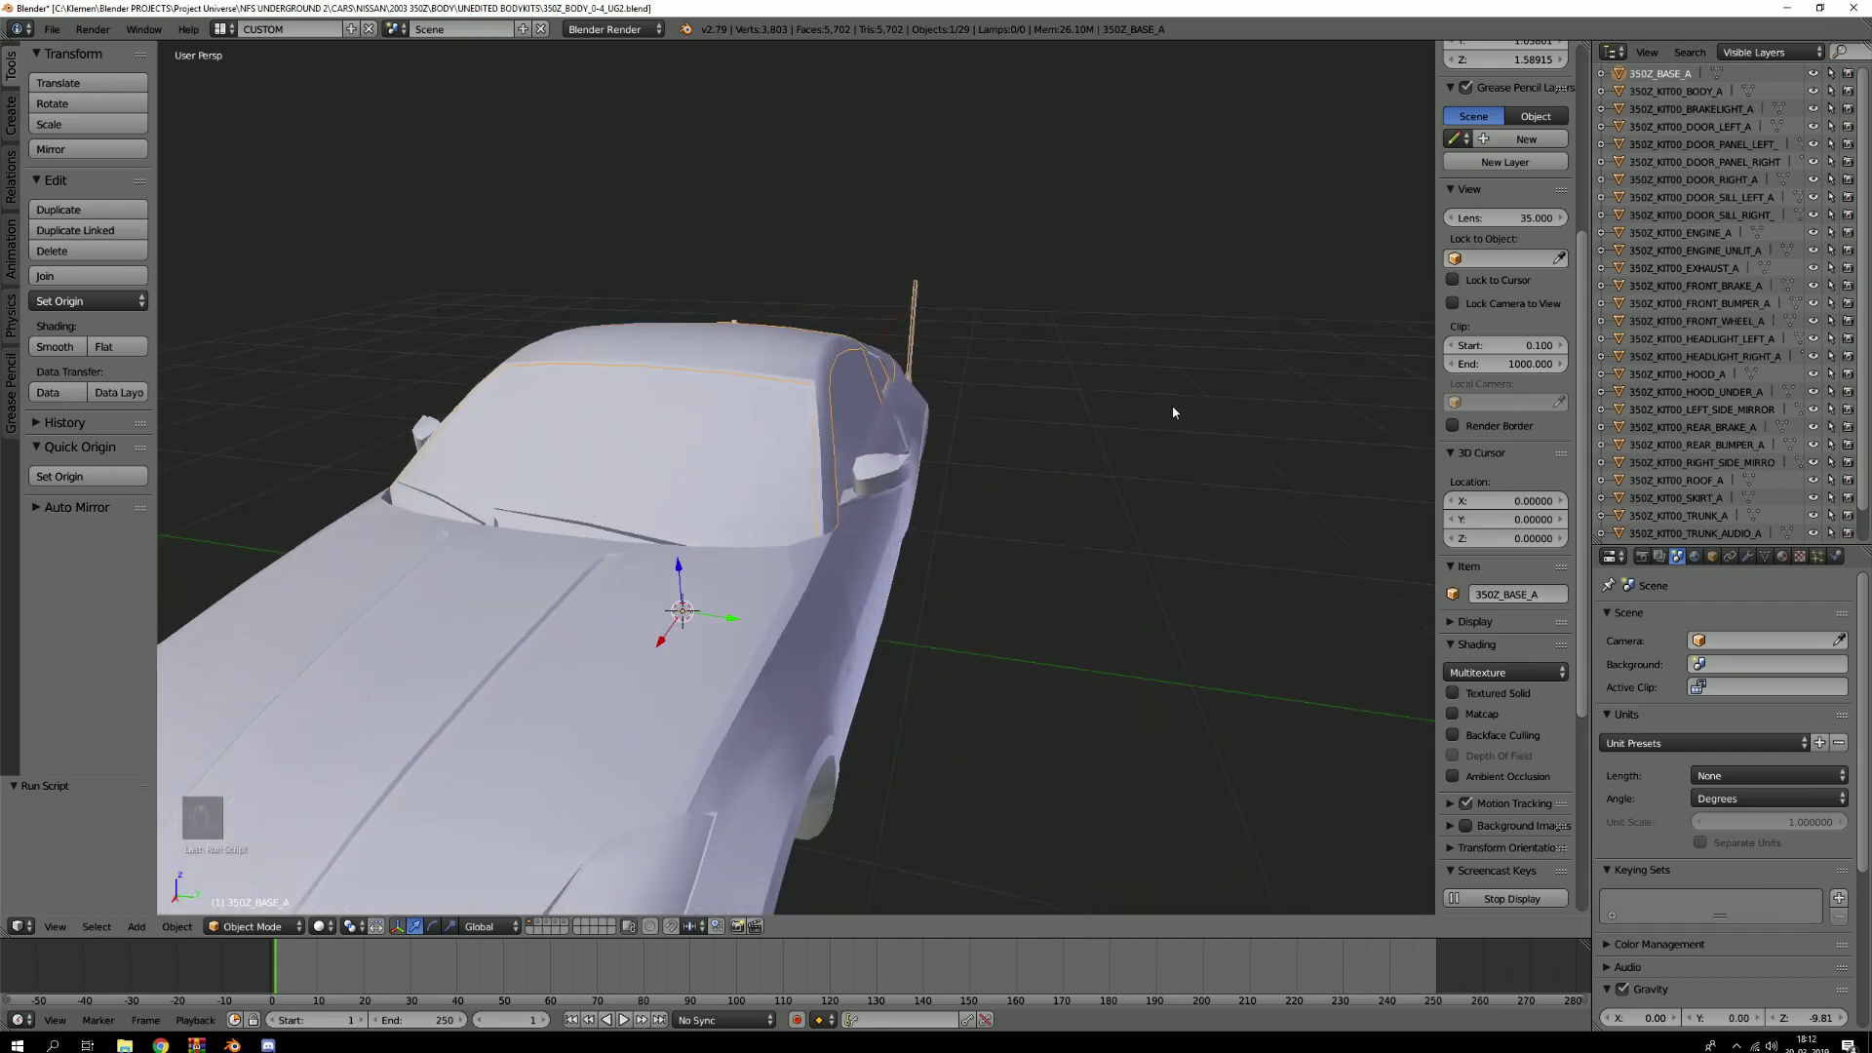
pyautogui.scroll(-4, 1023, 475)
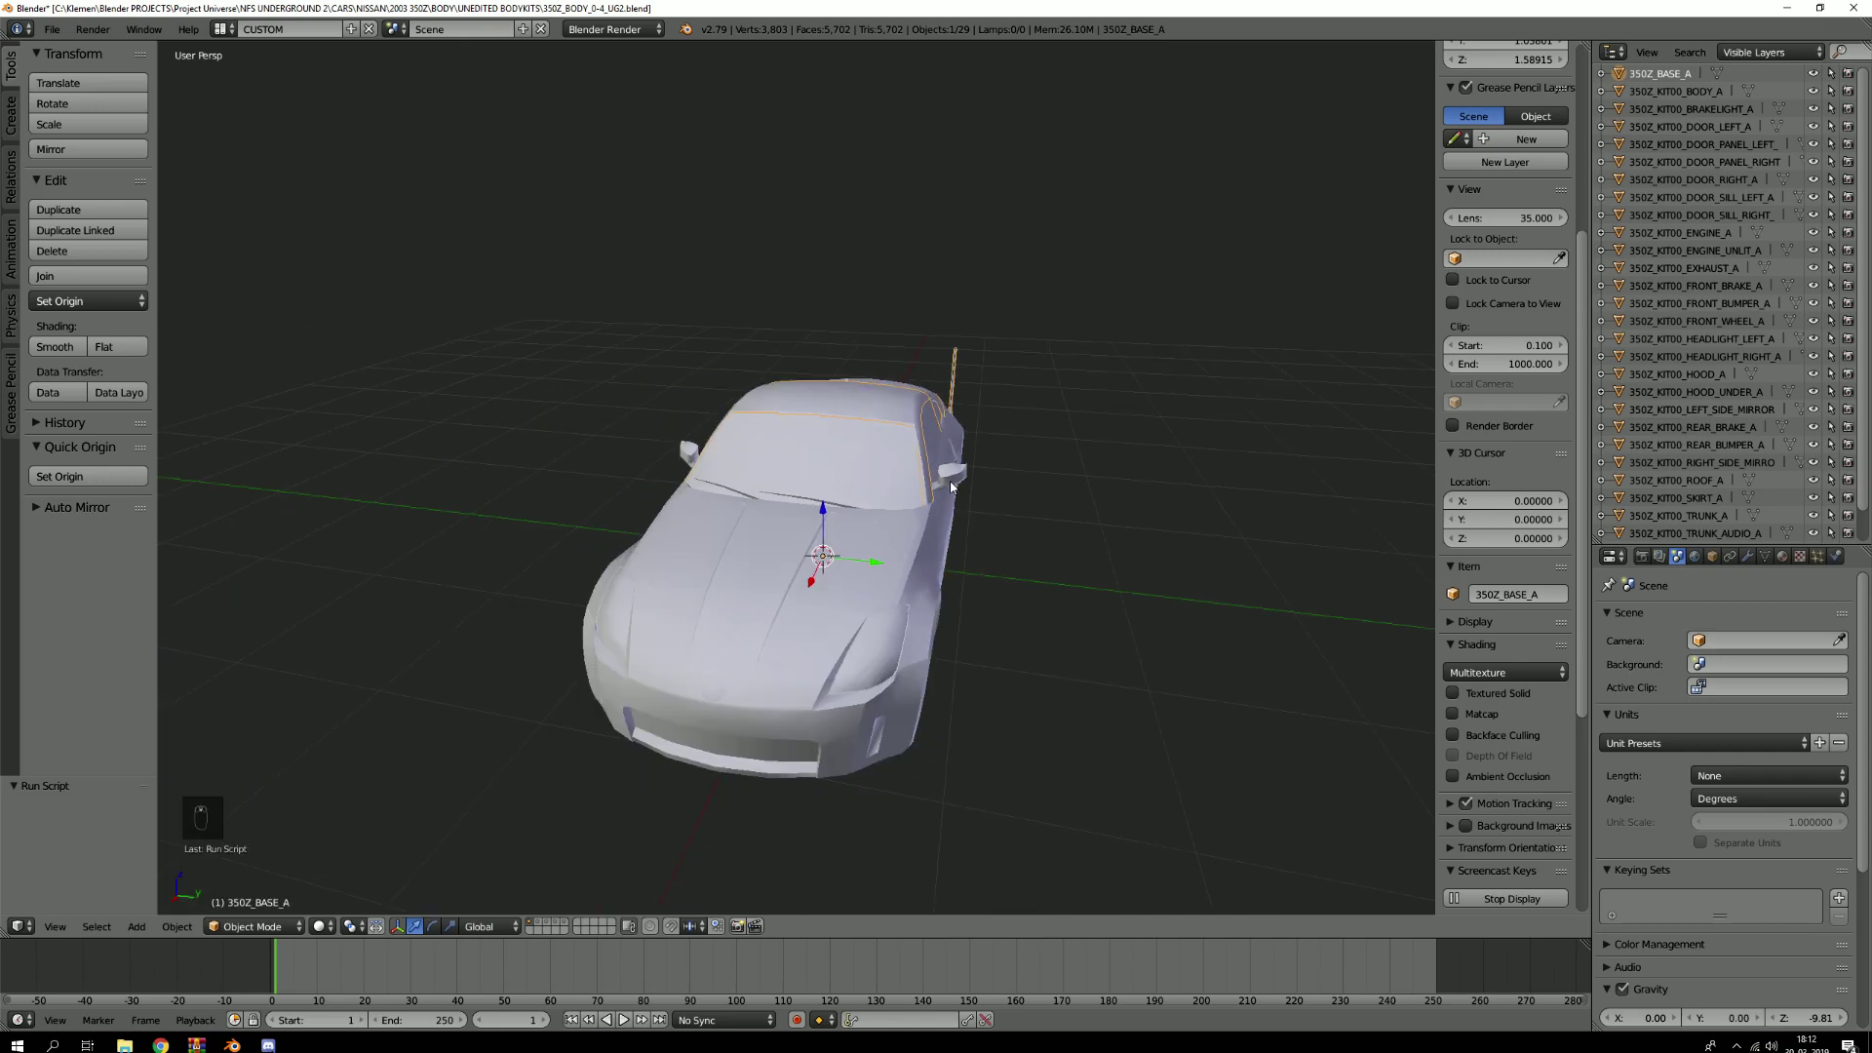
# Try moving 350Z_BASE_A and 350Z_KIT00_HOOD_A away from the car, cancelling each move
pyautogui.moveTo(952, 485); pyautogui.dragTo(1236, 430, button='middle')
pyautogui.press('g')
pyautogui.rightClick(995, 353)
pyautogui.moveTo(1038, 388); pyautogui.dragTo(951, 417, button='middle')
pyautogui.rightClick(773, 577)
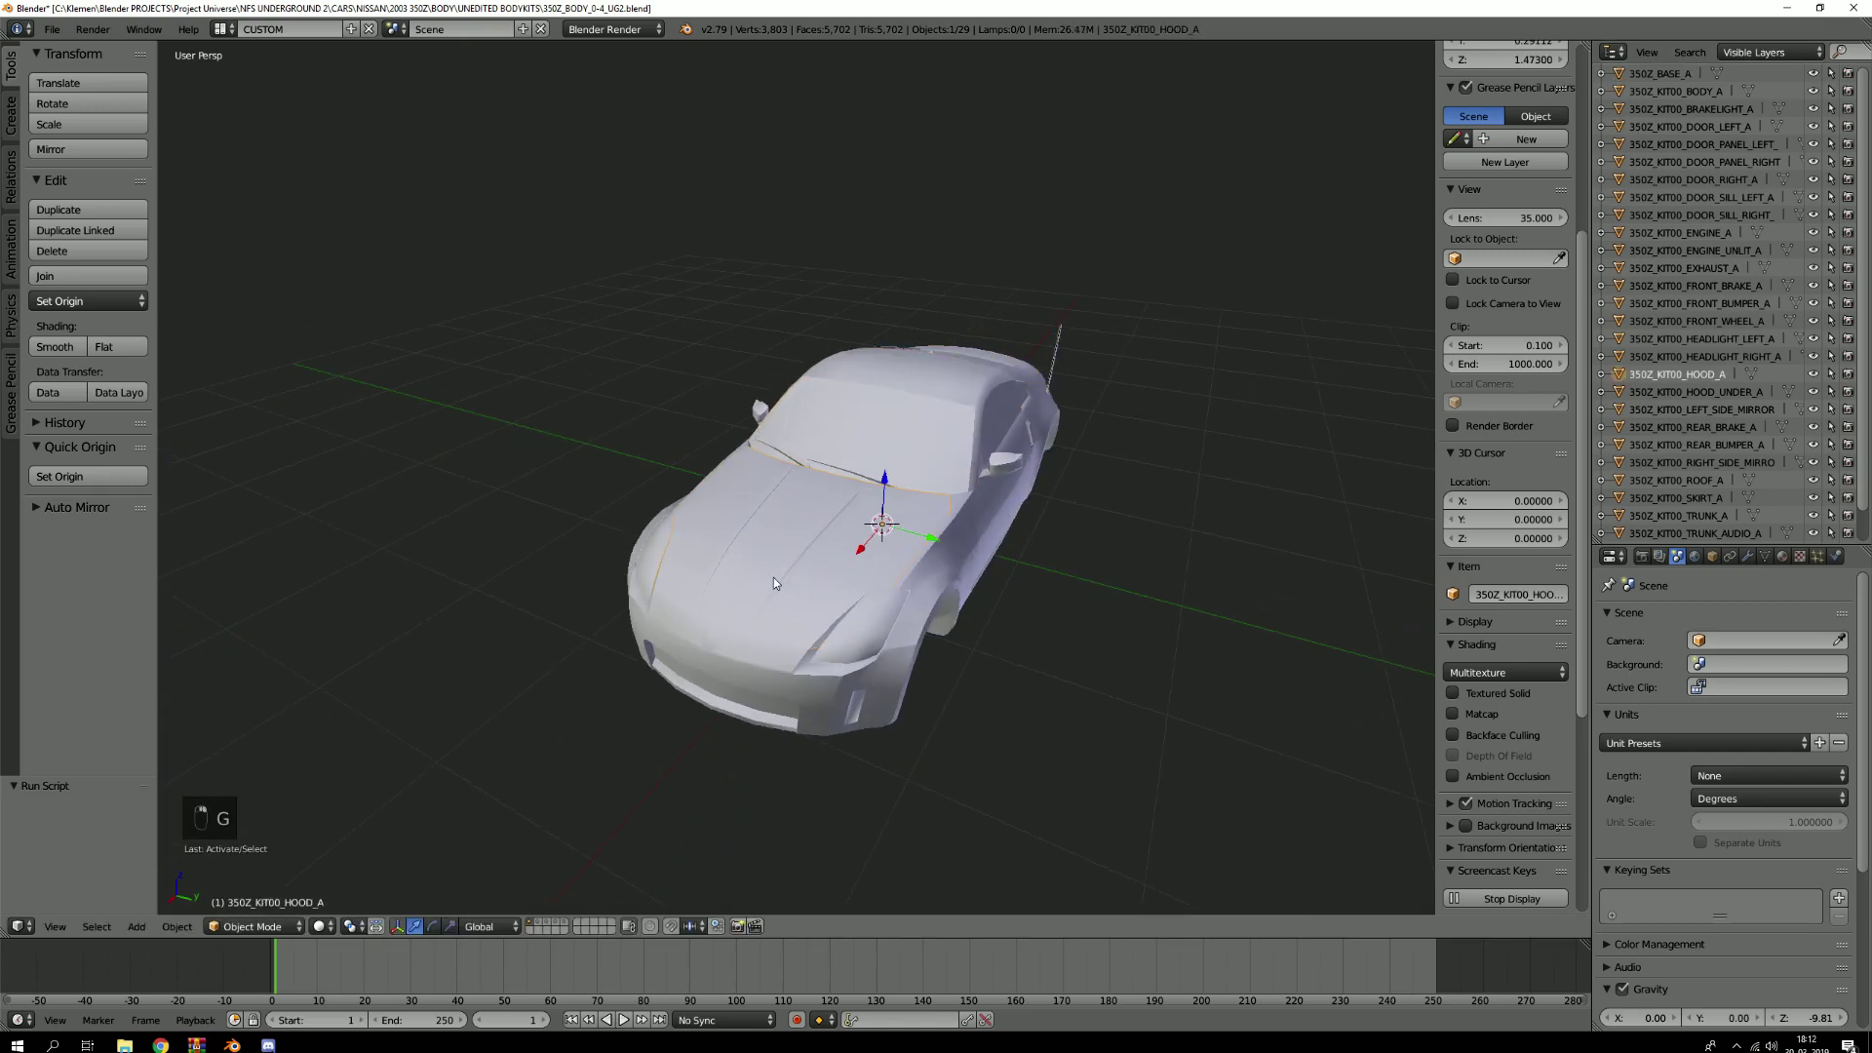
pyautogui.press('g')
pyautogui.rightClick(733, 452)
# Select 350Z_KIT00_BODY_A at the rear fender, try moving it away from the car, and cancel the move
pyautogui.moveTo(733, 452); pyautogui.dragTo(892, 464, button='middle')
pyautogui.scroll(3, 906, 478)
pyautogui.rightClick(909, 483)
pyautogui.press('g')
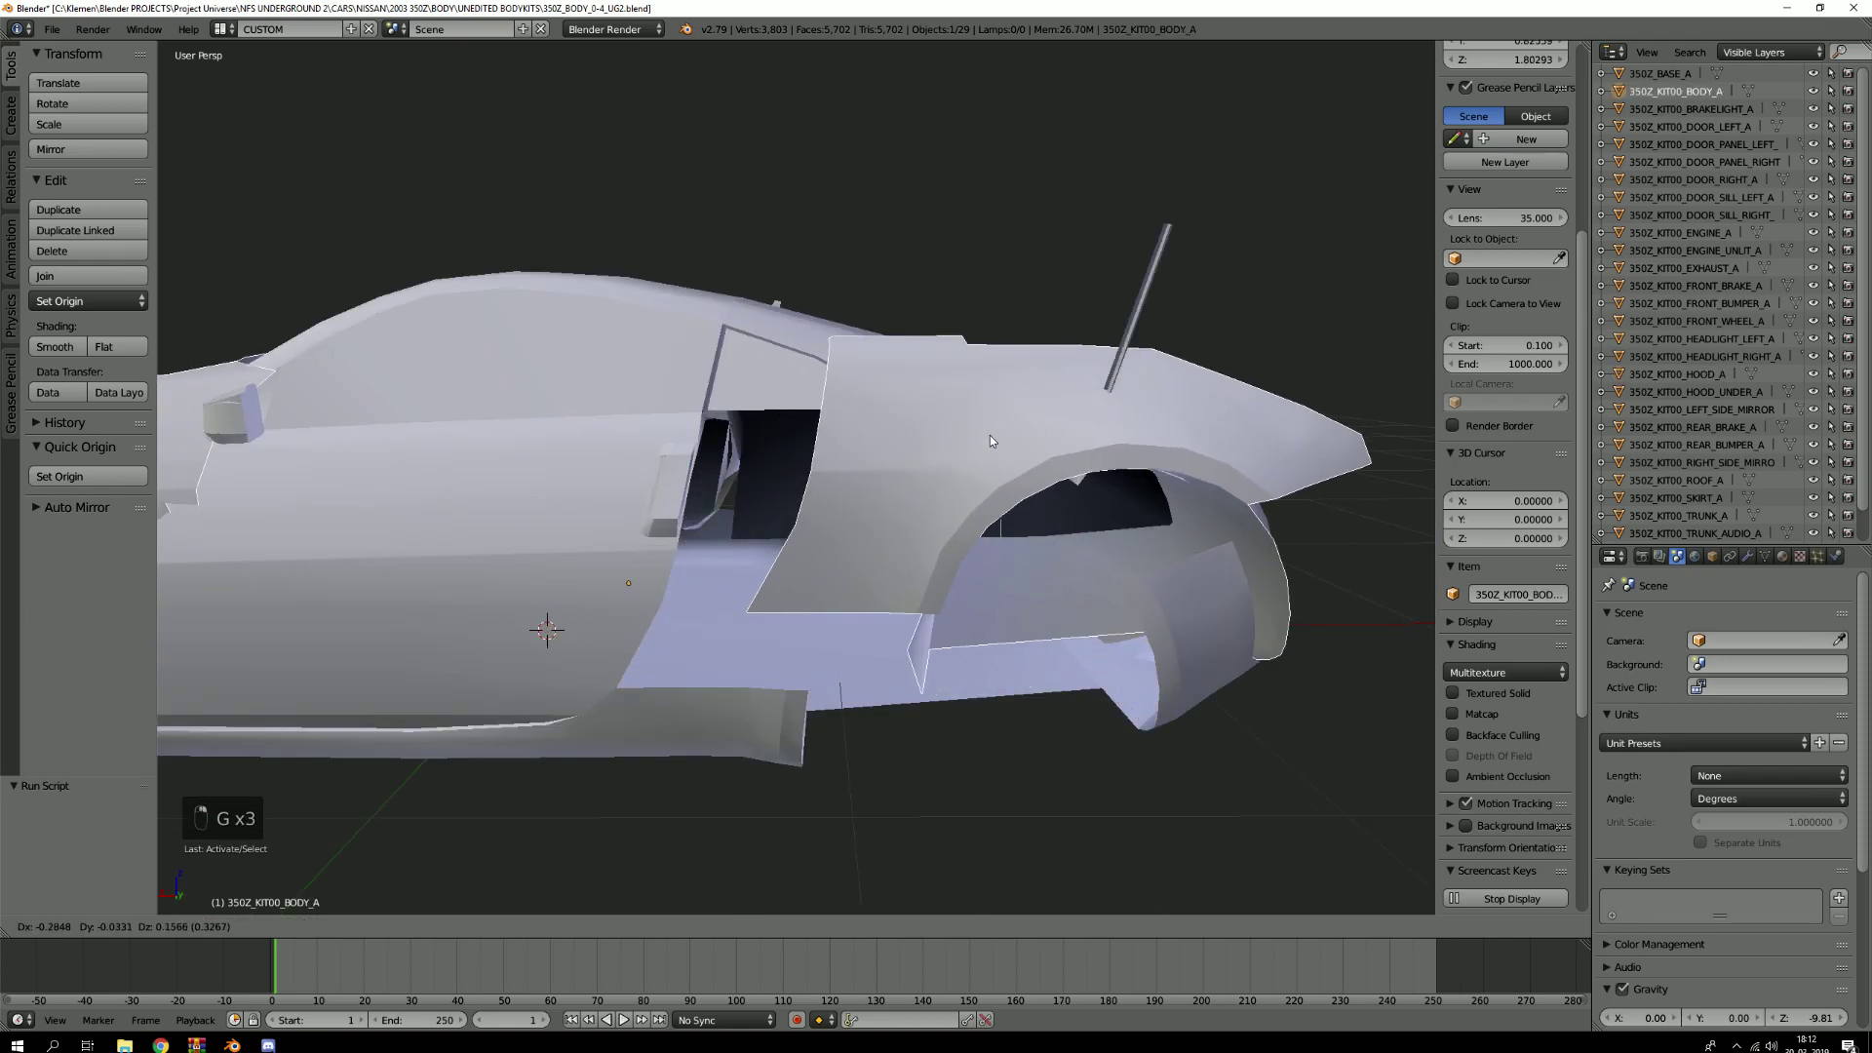
pyautogui.rightClick(875, 617)
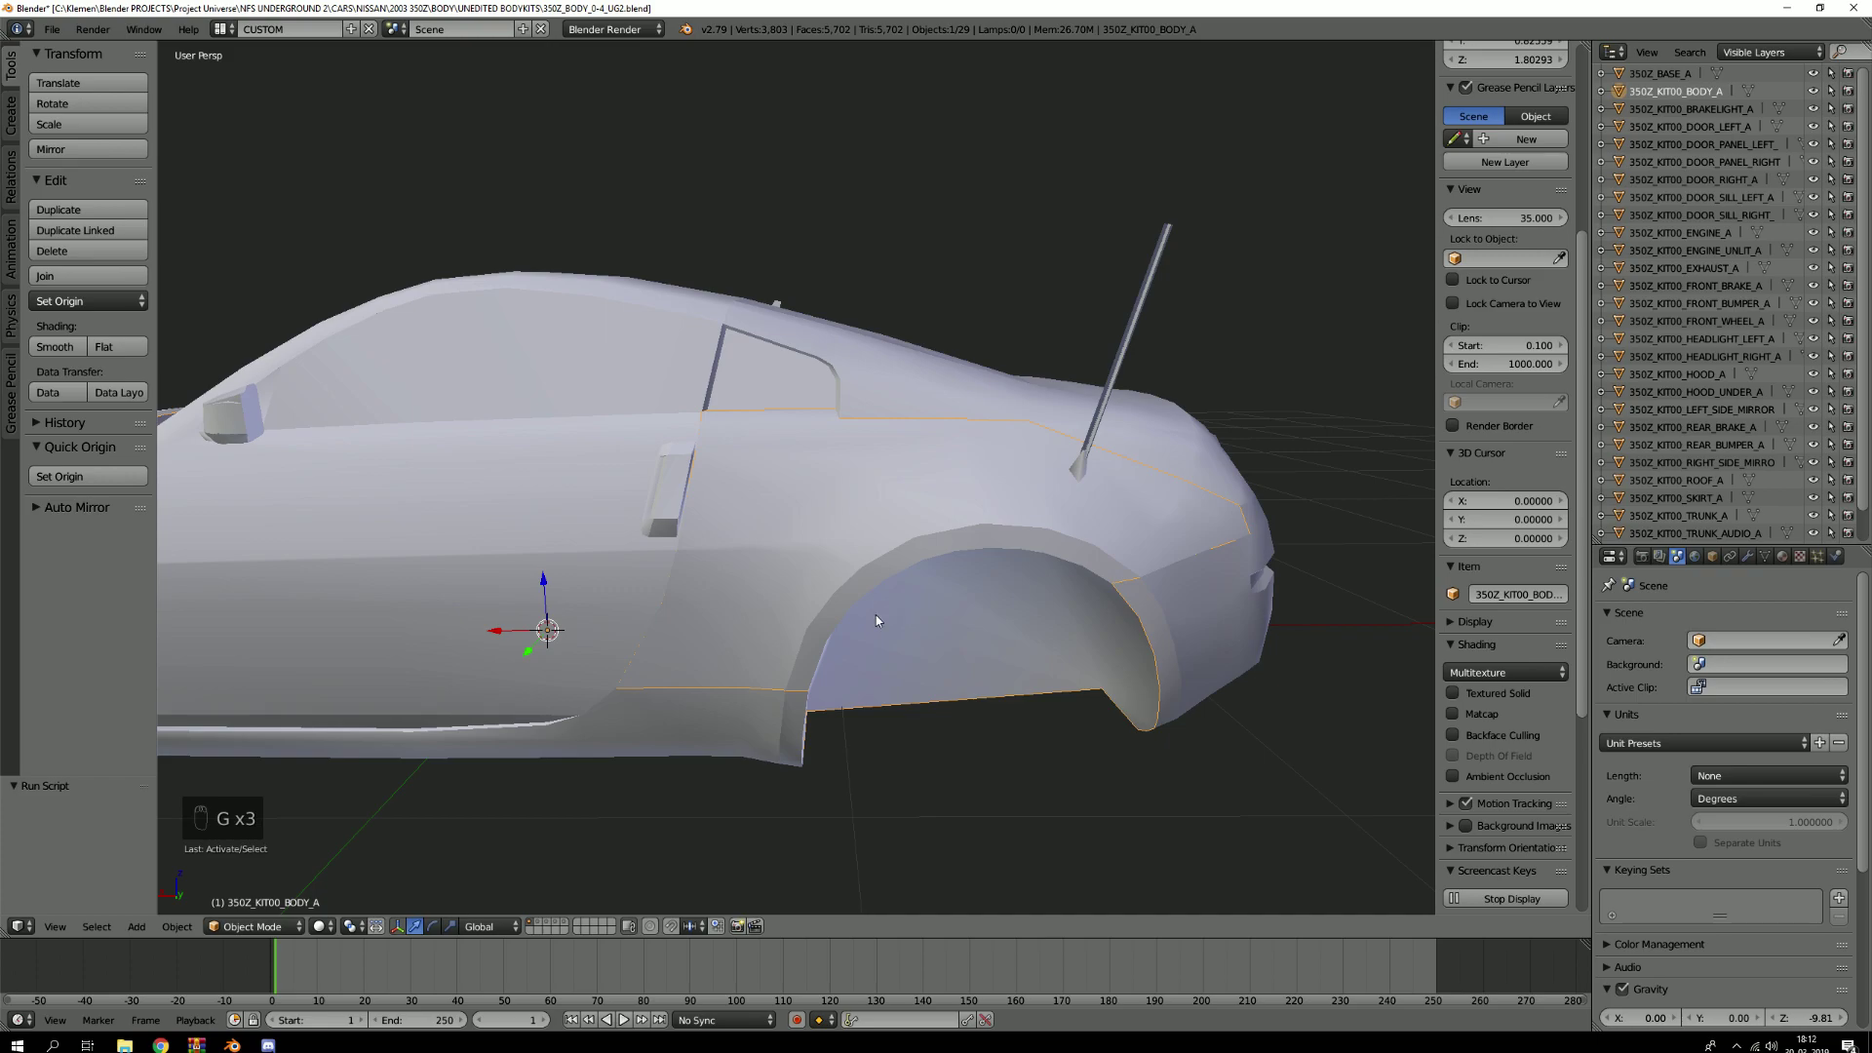
# Isolate 350Z_KIT00_BODY_A in local view and put it into Edit Mode with nothing selected
pyautogui.press('KP_Divide')
pyautogui.press('Tab')
pyautogui.press('a')
pyautogui.press('a')
pyautogui.scroll(3, 937, 481)
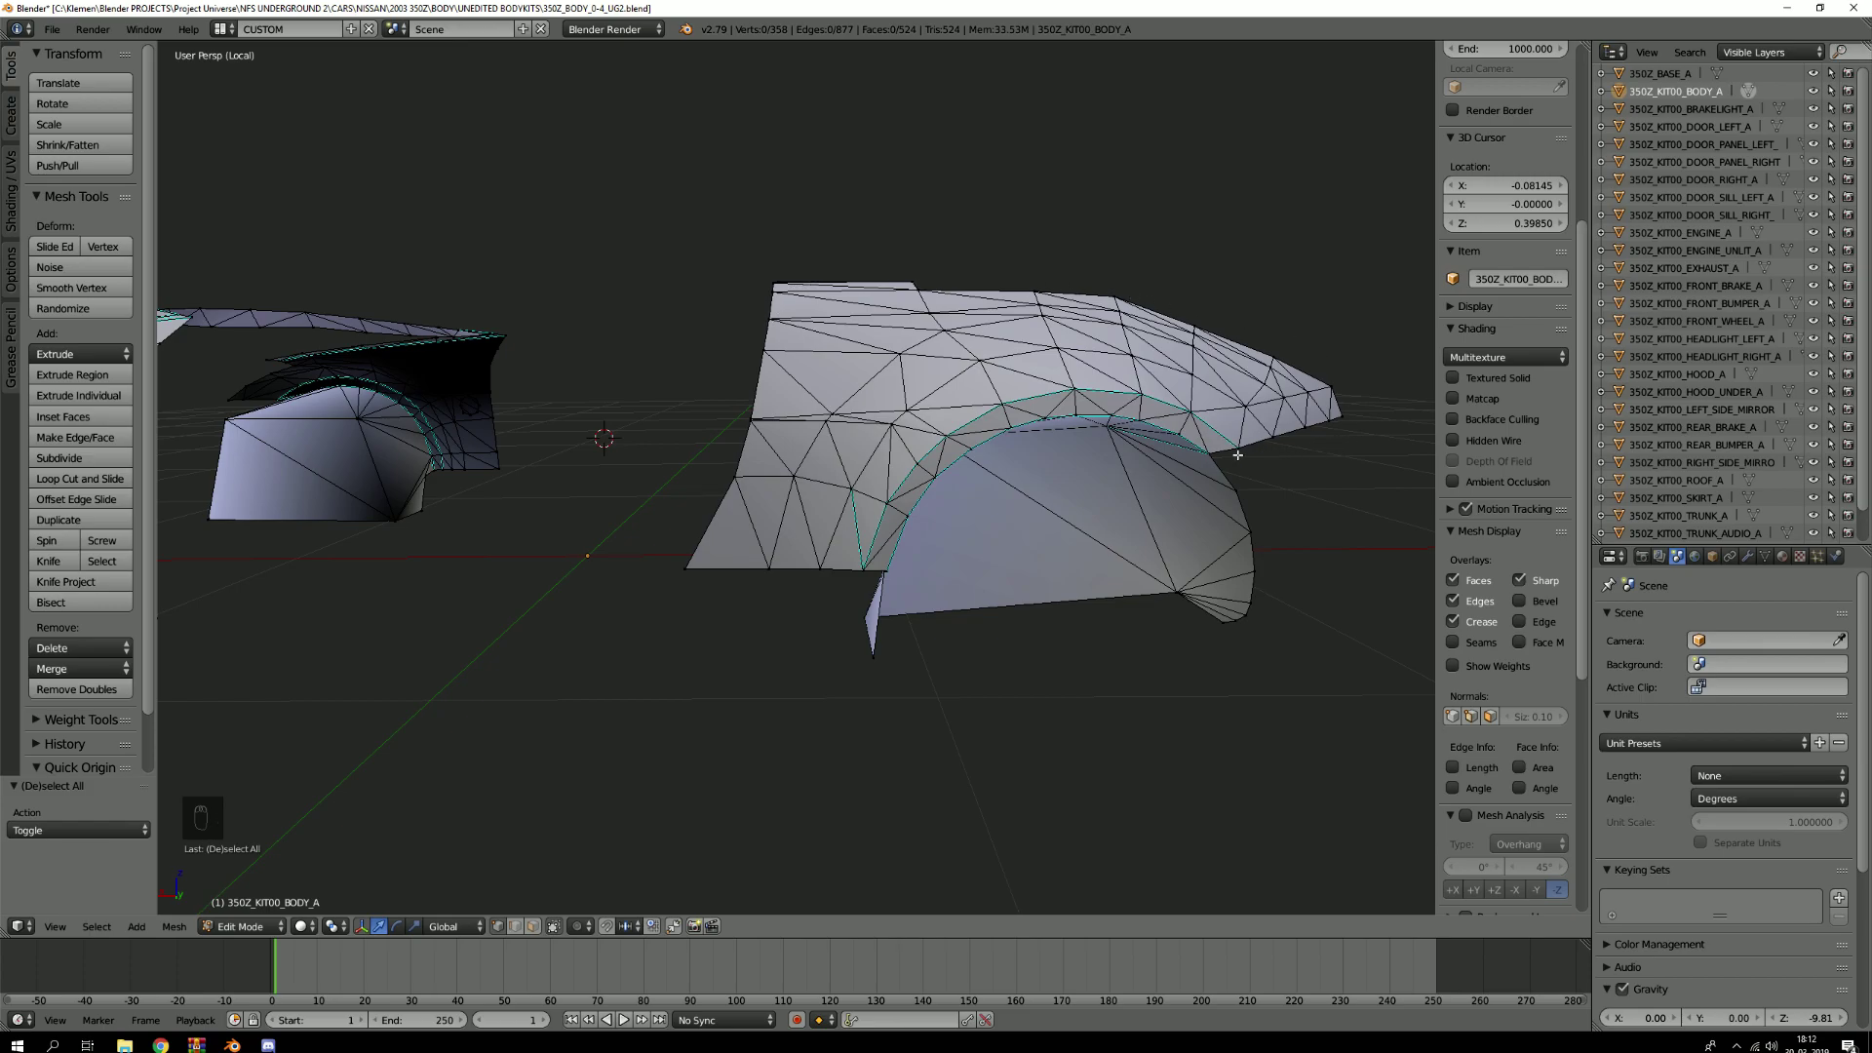
# Examine the front fender mesh and how its arch edges meet the wheel well
pyautogui.moveTo(1193, 481); pyautogui.dragTo(604, 537, button='middle')
pyautogui.scroll(2, 867, 585)
pyautogui.moveTo(858, 634); pyautogui.dragTo(704, 642, button='middle')
pyautogui.moveTo(511, 613); pyautogui.dragTo(691, 572, button='middle')
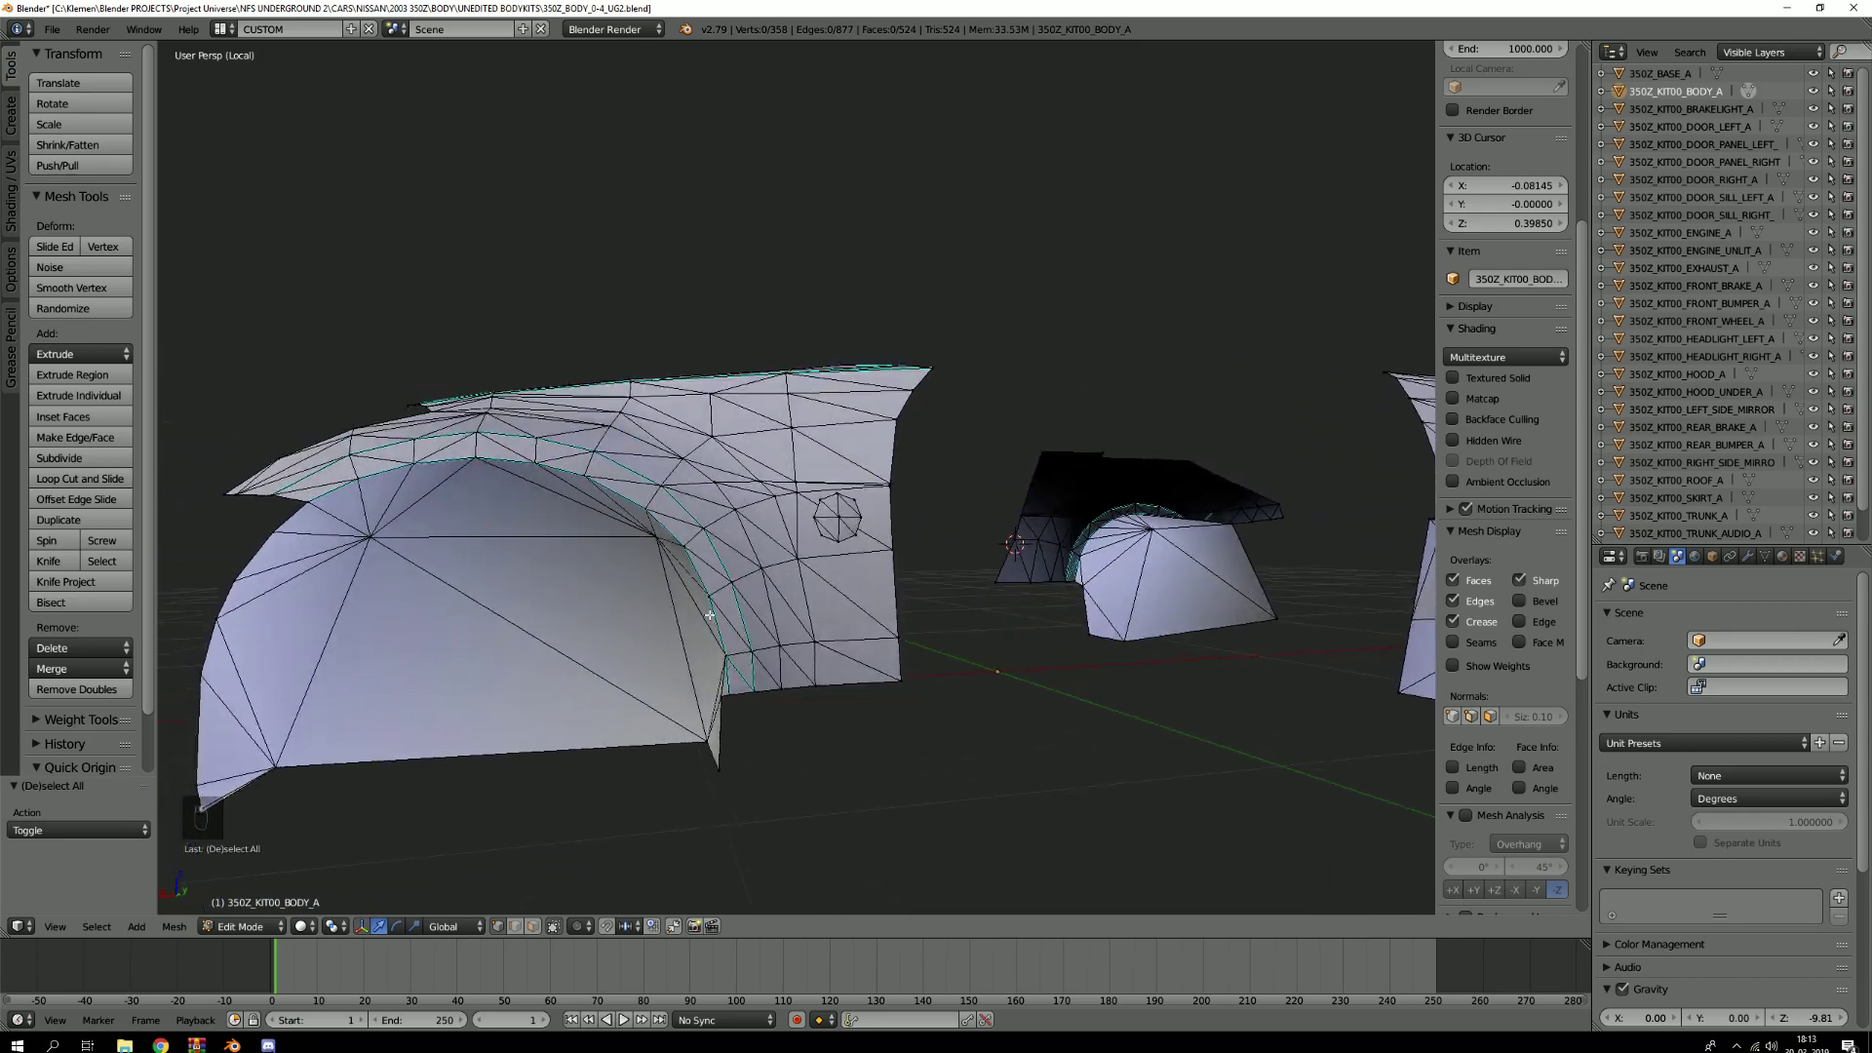
pyautogui.scroll(2, 744, 693)
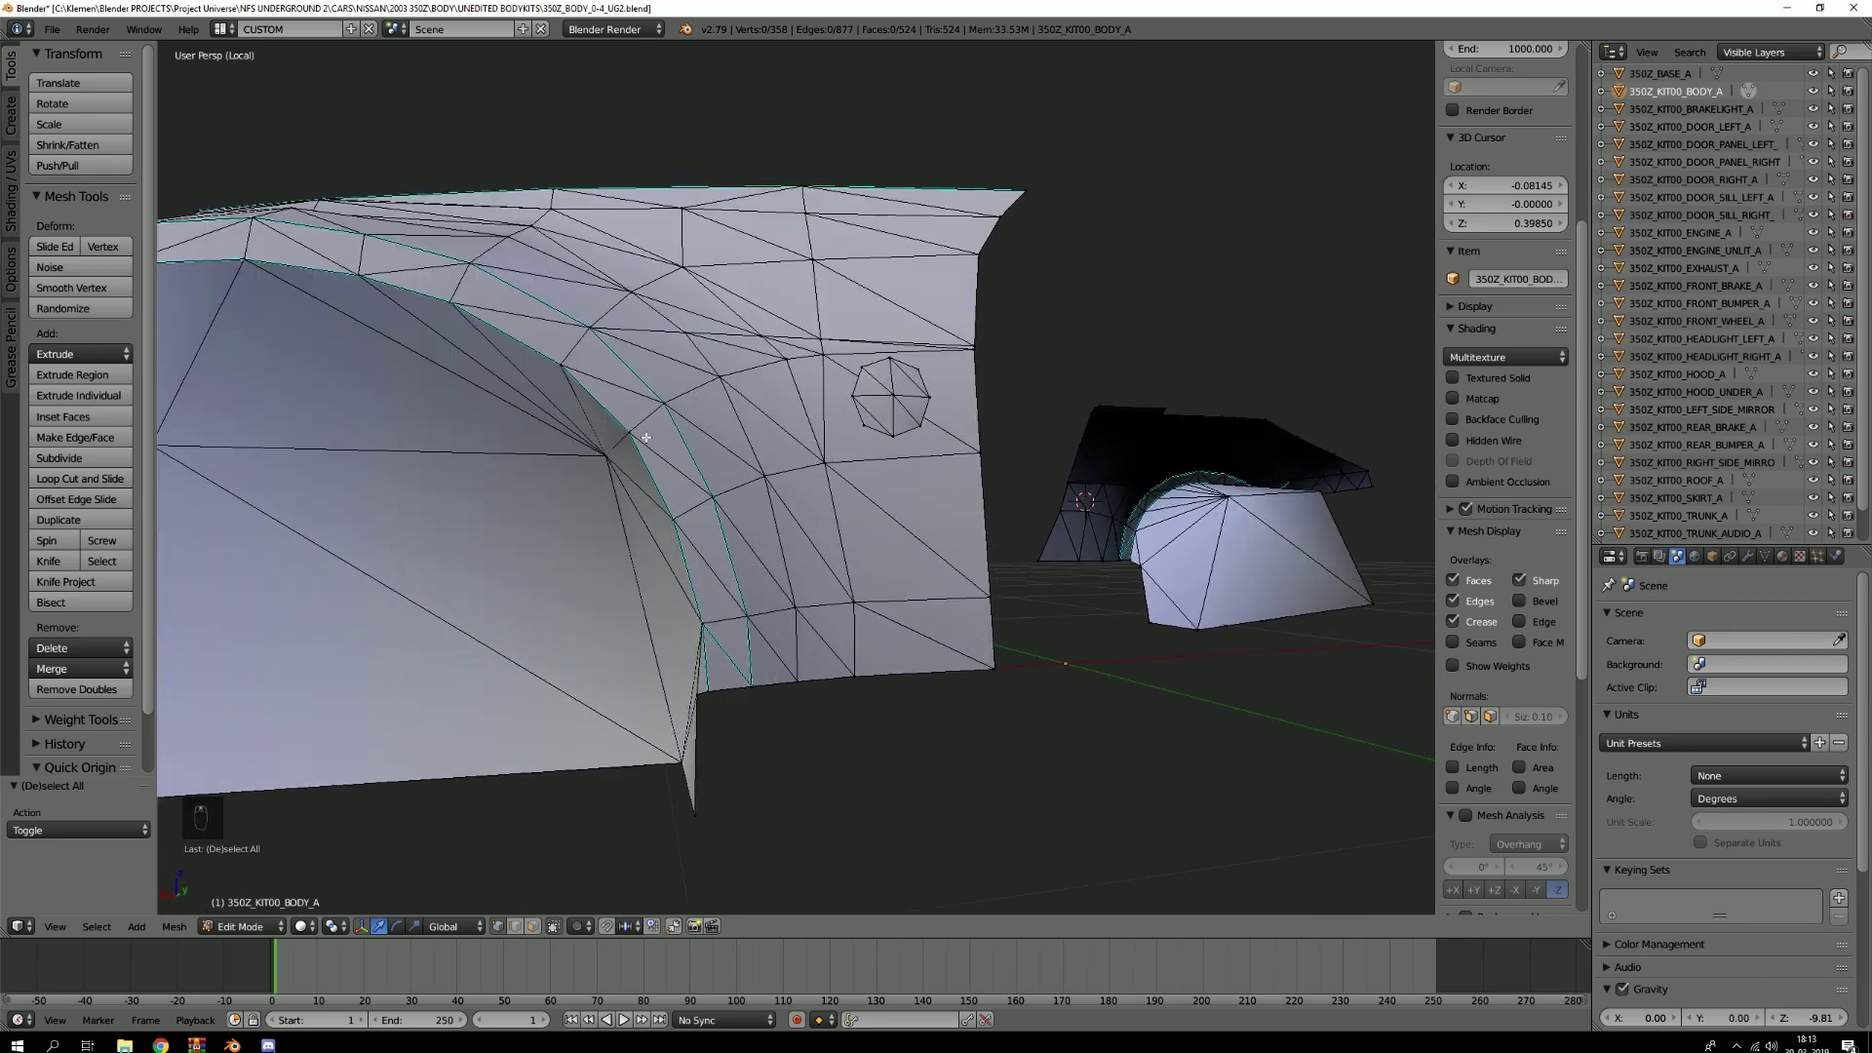
pyautogui.moveTo(810, 503); pyautogui.dragTo(687, 517, button='middle')
pyautogui.scroll(-3, 821, 543)
pyautogui.scroll(4, 697, 516)
pyautogui.scroll(-4, 707, 511)
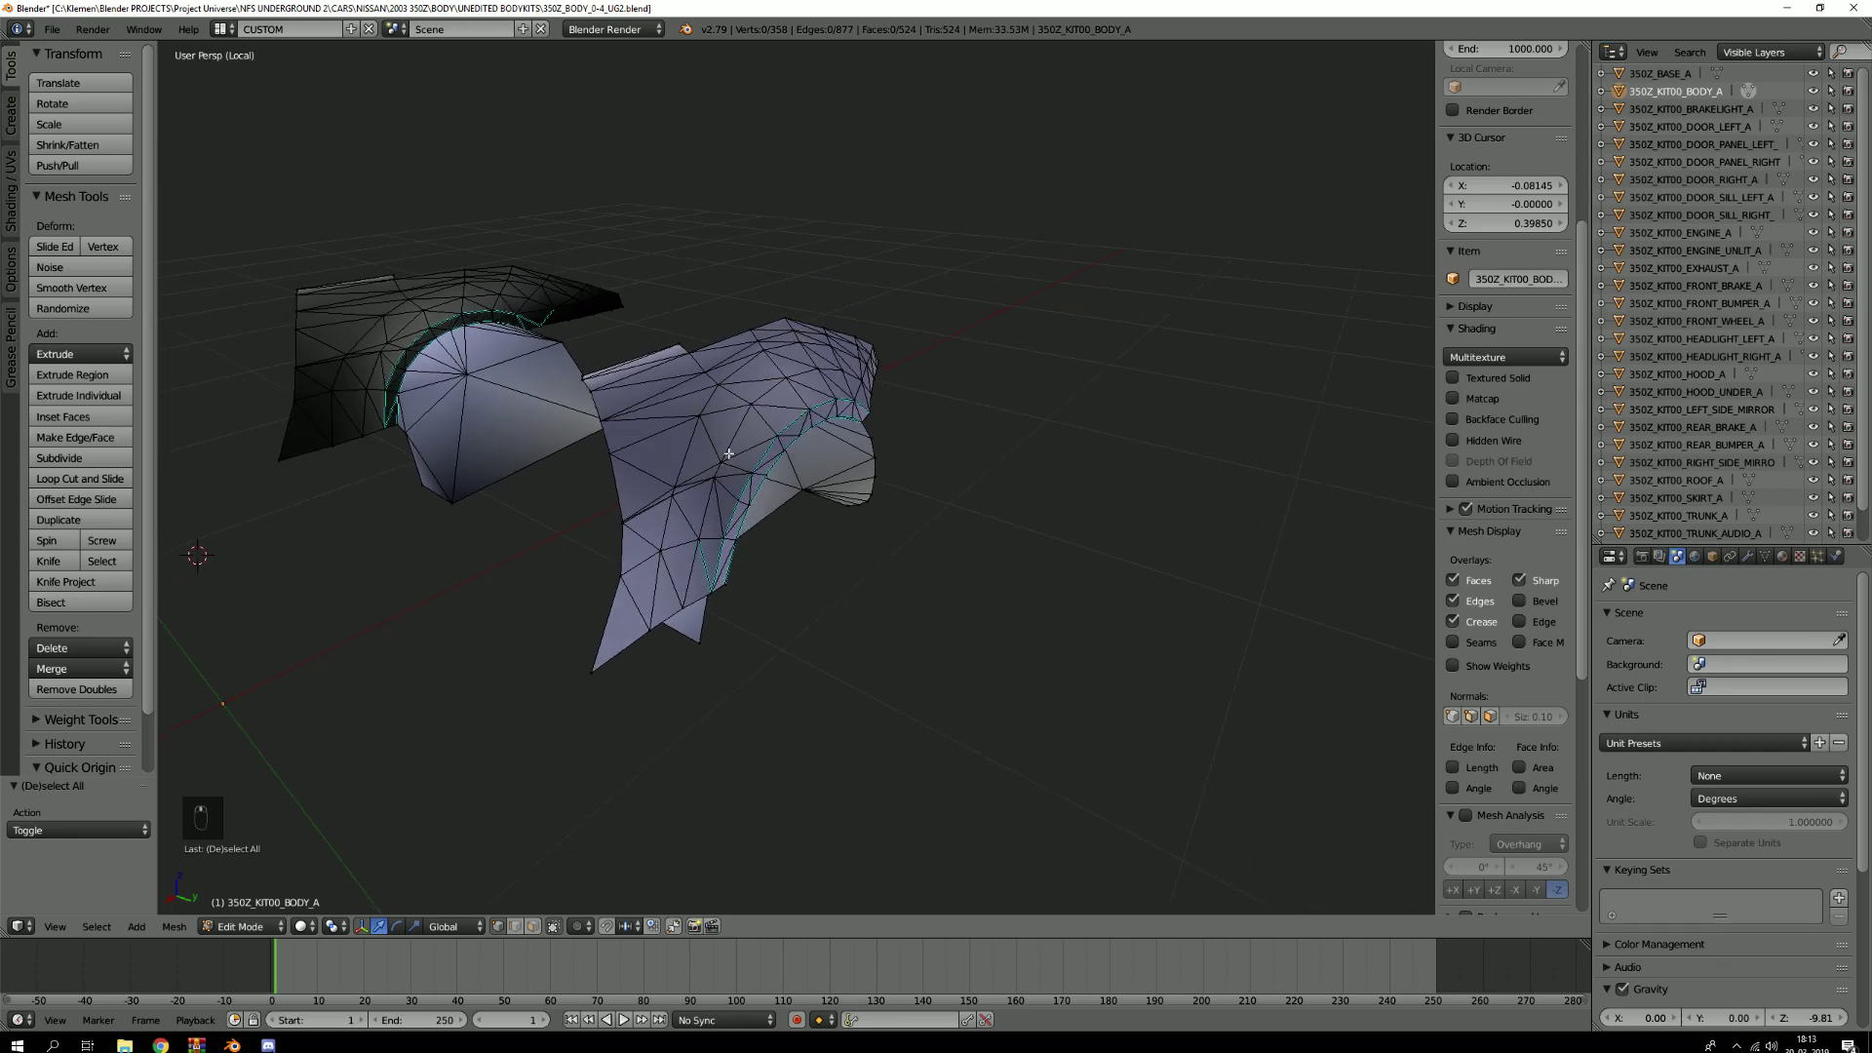
# Examine the rear quarter panels and their wheel wells from both sides of the body
pyautogui.moveTo(723, 451); pyautogui.dragTo(468, 460, button='middle')
pyautogui.keyDown('shift'); pyautogui.moveTo(1010, 441); pyautogui.dragTo(743, 389, button='middle'); pyautogui.keyUp('shift')
pyautogui.scroll(-1, 745, 392)
pyautogui.moveTo(838, 438); pyautogui.dragTo(551, 415, button='middle')
pyautogui.keyDown('shift'); pyautogui.moveTo(965, 493); pyautogui.dragTo(826, 489, button='middle'); pyautogui.keyUp('shift')
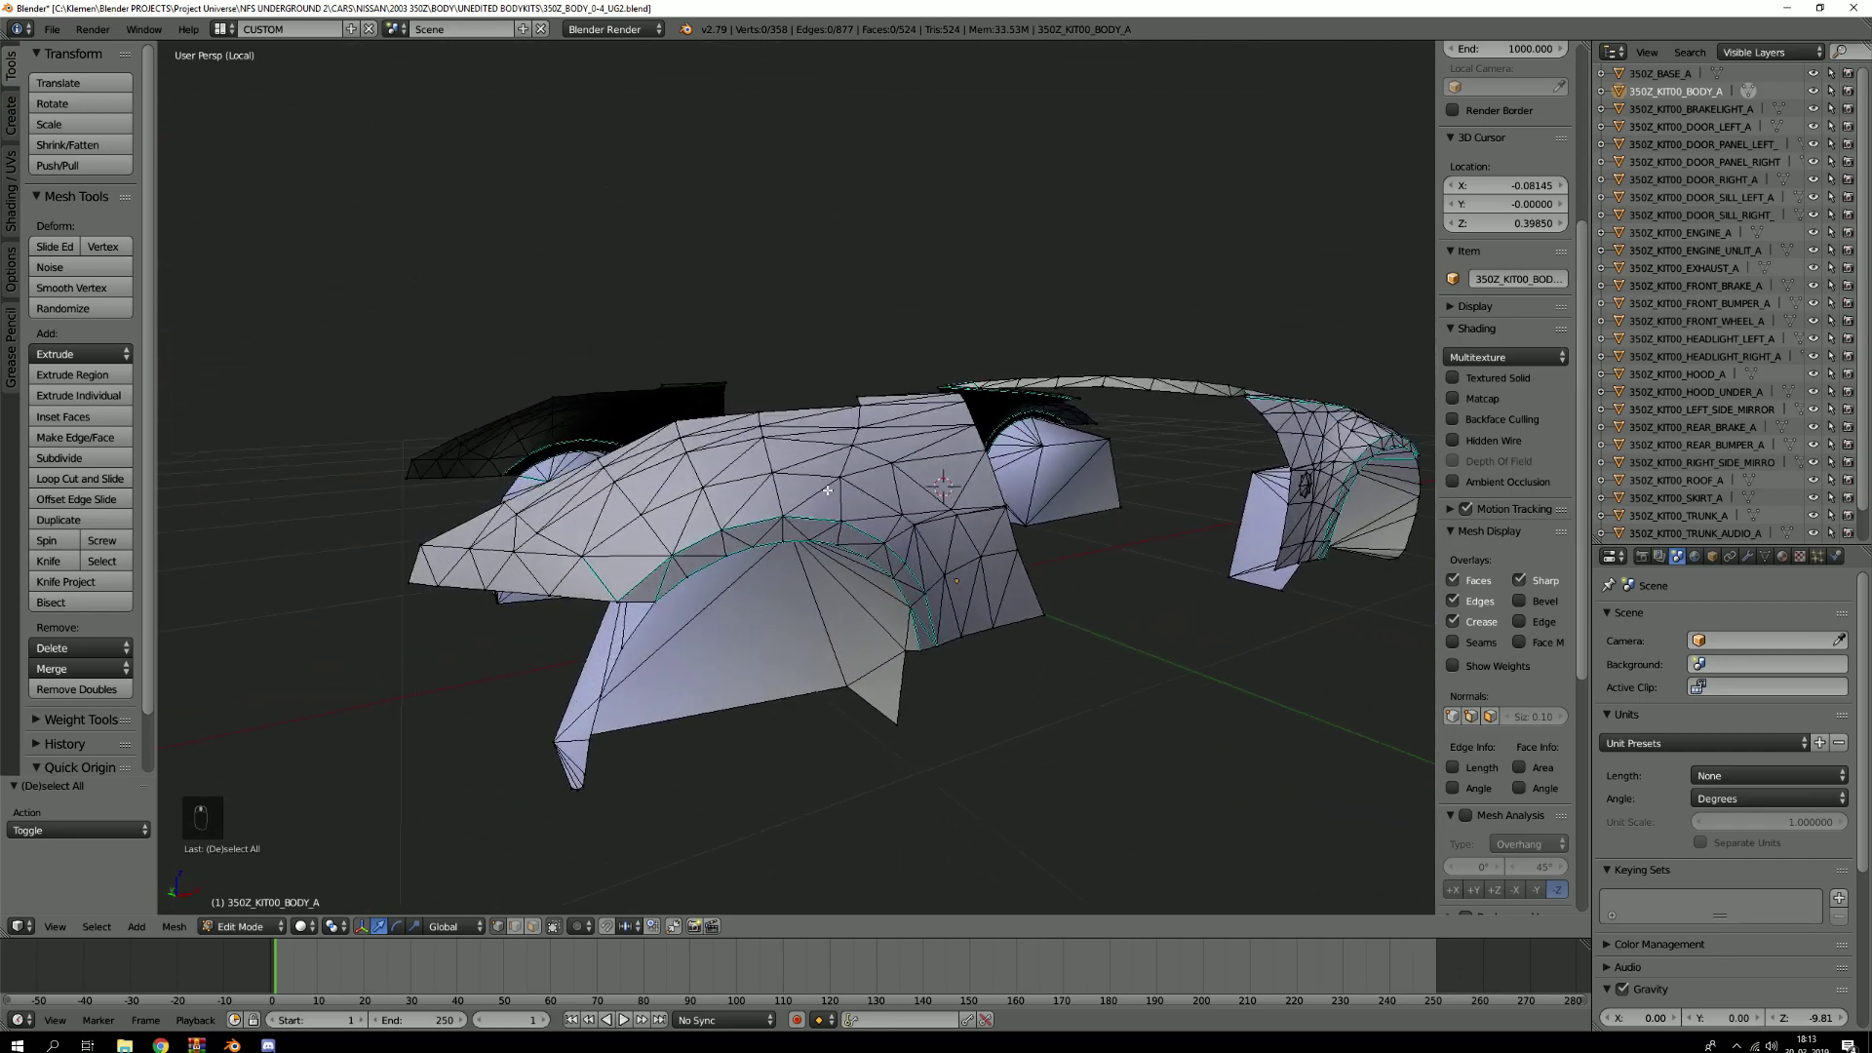
pyautogui.scroll(-2, 605, 564)
pyautogui.moveTo(497, 563); pyautogui.dragTo(850, 462, button='middle')
pyautogui.scroll(-2, 789, 502)
pyautogui.moveTo(770, 514); pyautogui.dragTo(797, 502, button='middle')
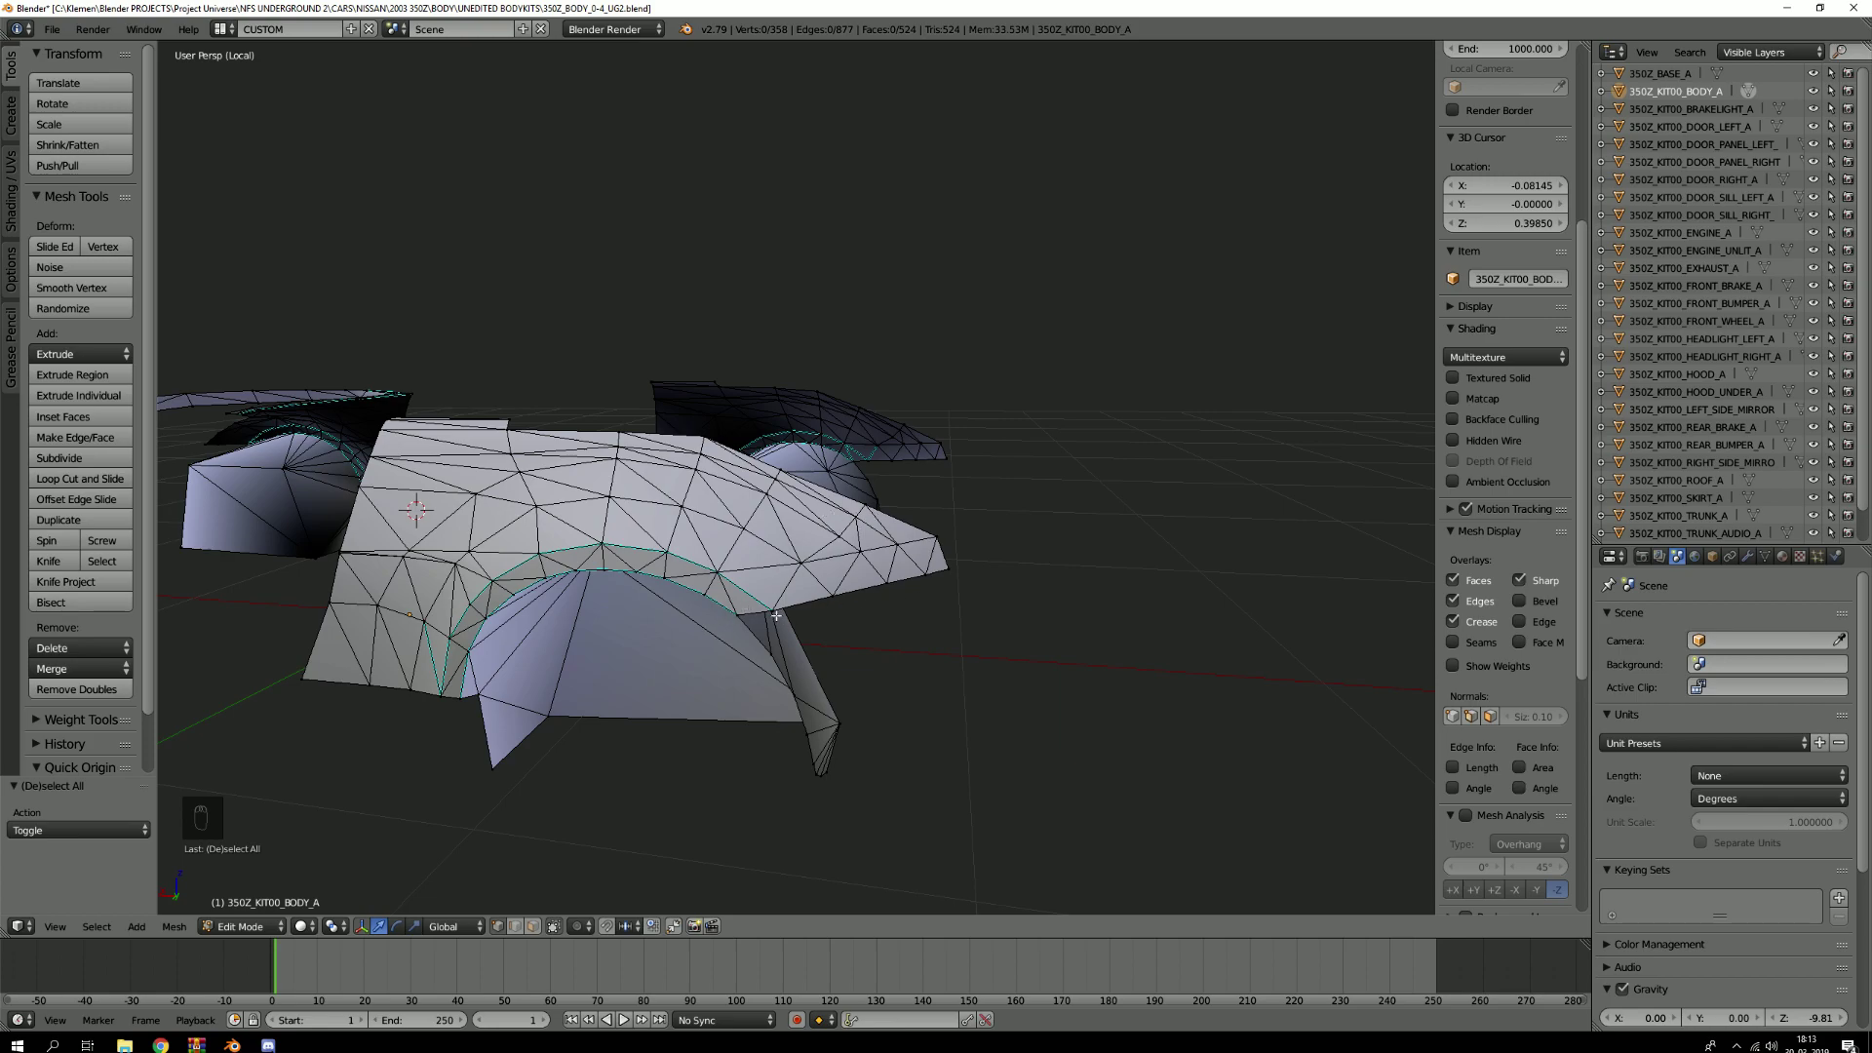
# Inspect up close the edges between the rear wheel arch and the wheel well
pyautogui.scroll(3, 770, 592)
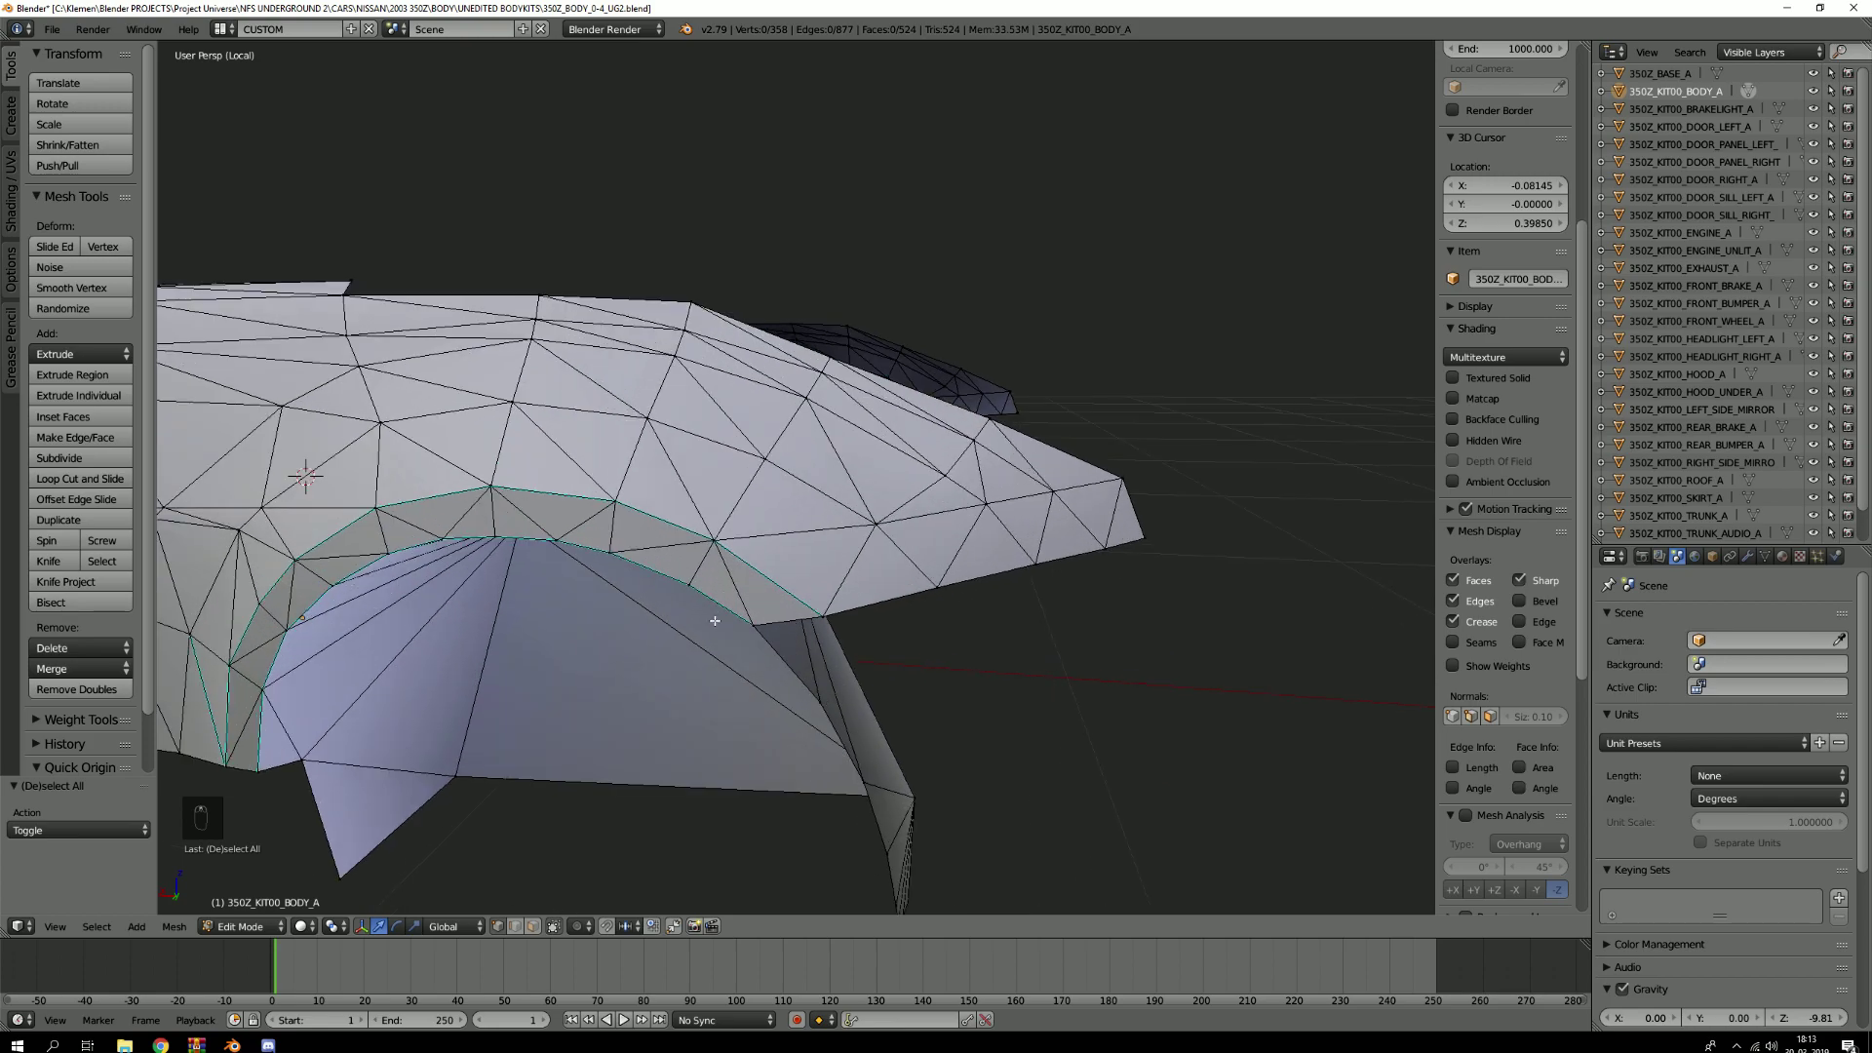
pyautogui.scroll(-4, 943, 588)
pyautogui.moveTo(1150, 517); pyautogui.dragTo(794, 530, button='middle')
pyautogui.moveTo(1101, 478); pyautogui.dragTo(949, 488, button='middle')
pyautogui.scroll(-3, 949, 488)
pyautogui.keyDown('shift'); pyautogui.moveTo(1070, 725); pyautogui.dragTo(854, 556, button='middle'); pyautogui.keyUp('shift')
pyautogui.scroll(5, 852, 556)
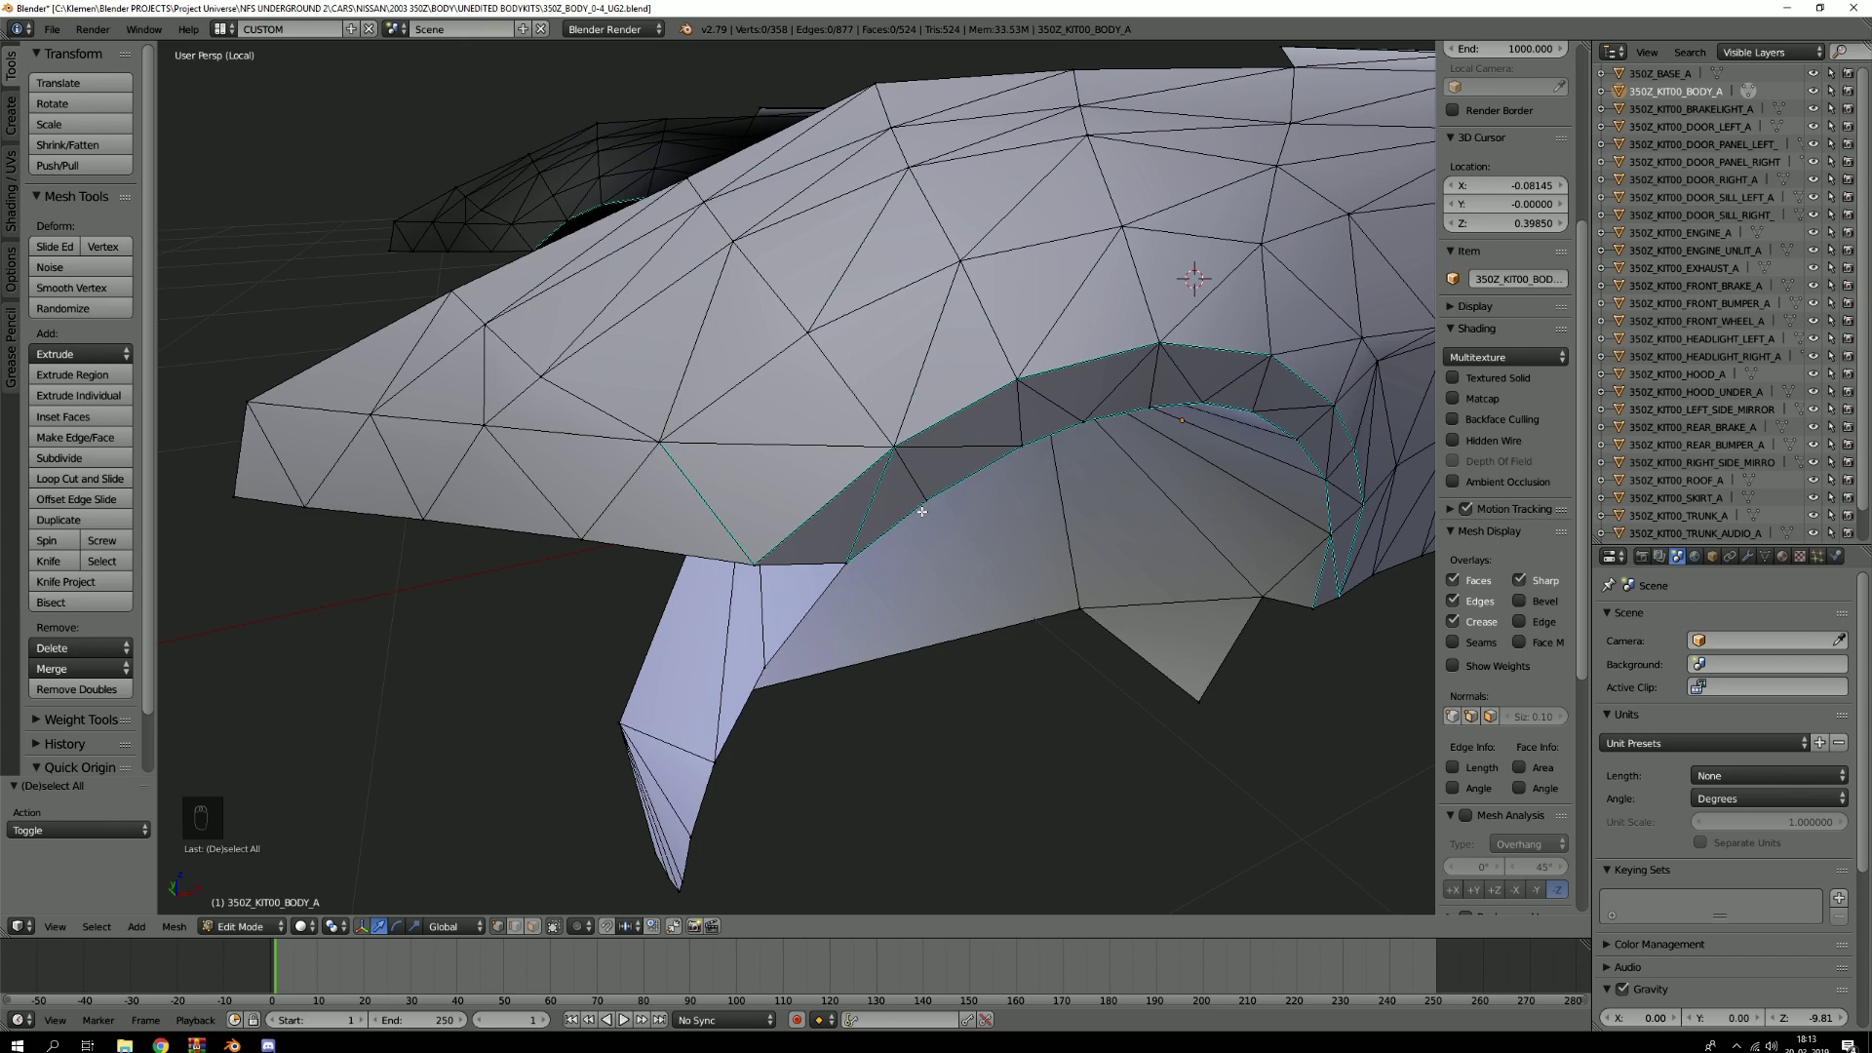
# View all four fenders and wheel wells together, and widen the 3D View area
pyautogui.scroll(-8, 919, 493)
pyautogui.moveTo(919, 492)
pyautogui.mouseDown(button='middle')
pyautogui.moveTo(826, 525)
pyautogui.moveTo(1017, 519)
pyautogui.moveTo(920, 523)
pyautogui.mouseUp(button='middle')
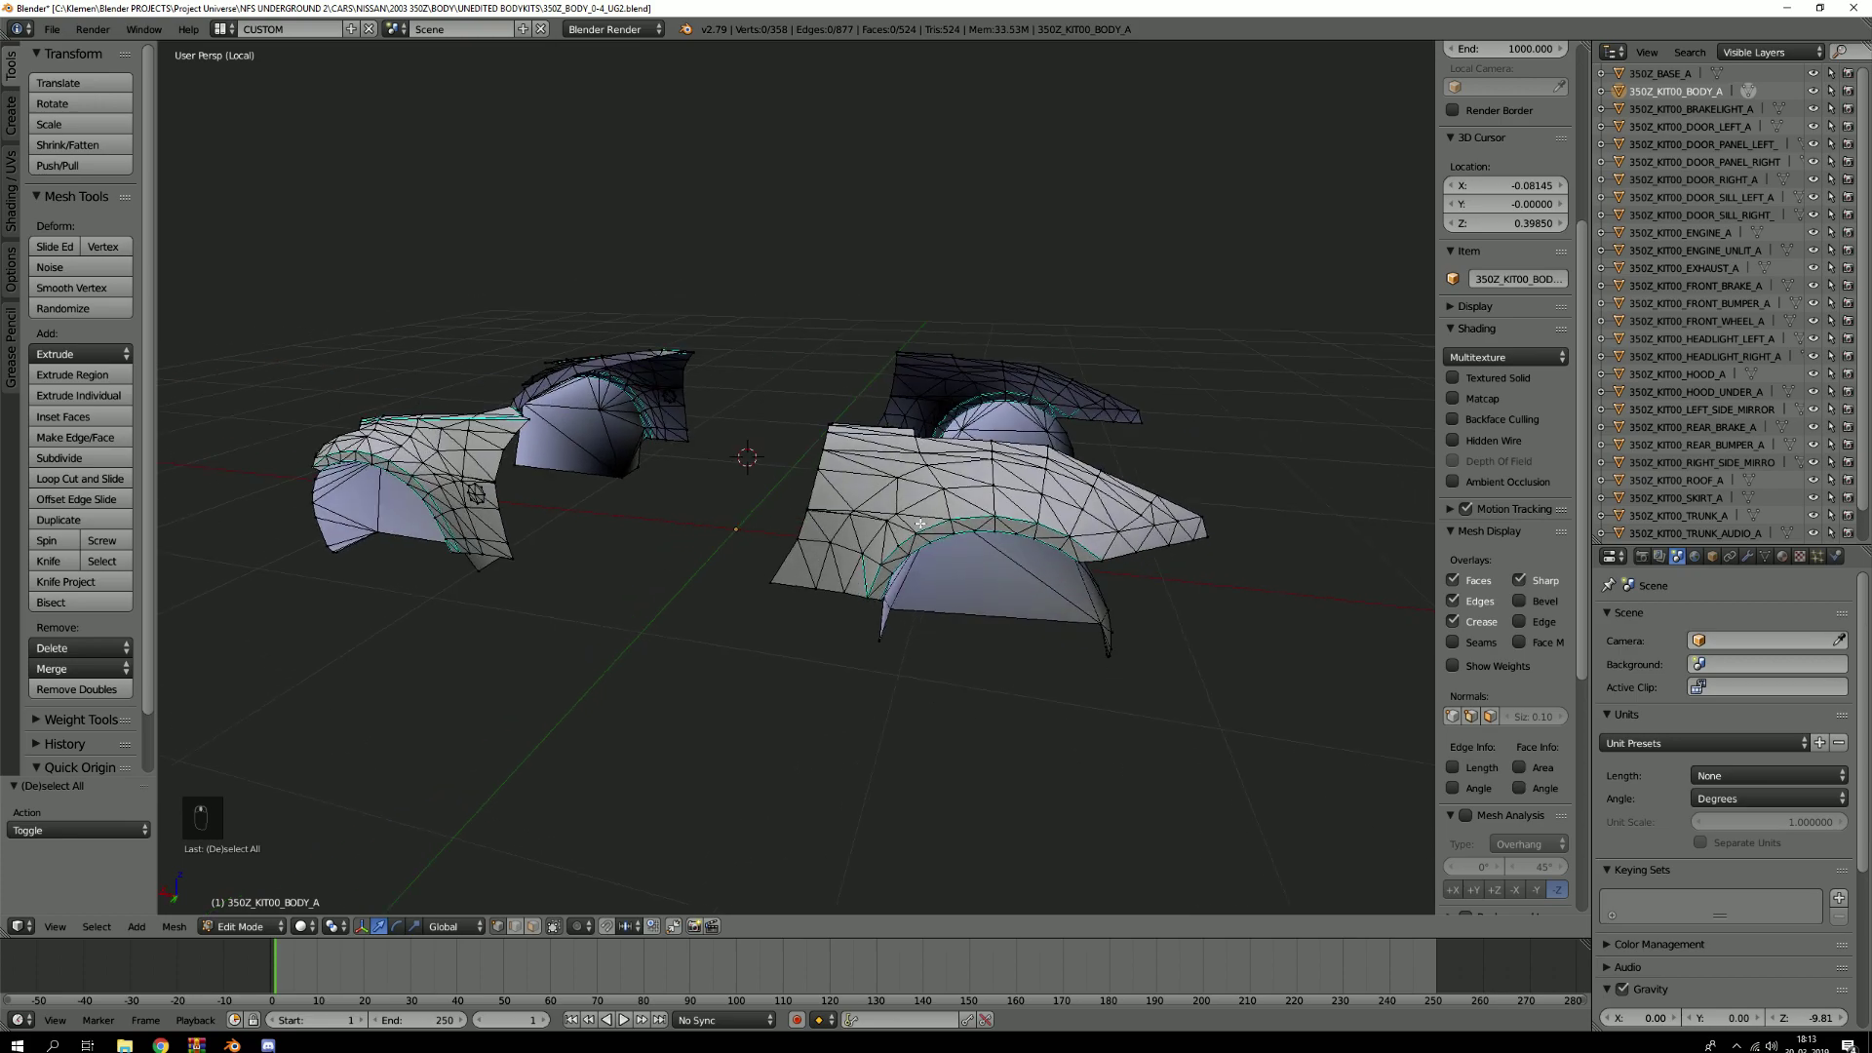
pyautogui.moveTo(647, 529); pyautogui.dragTo(955, 634, button='middle')
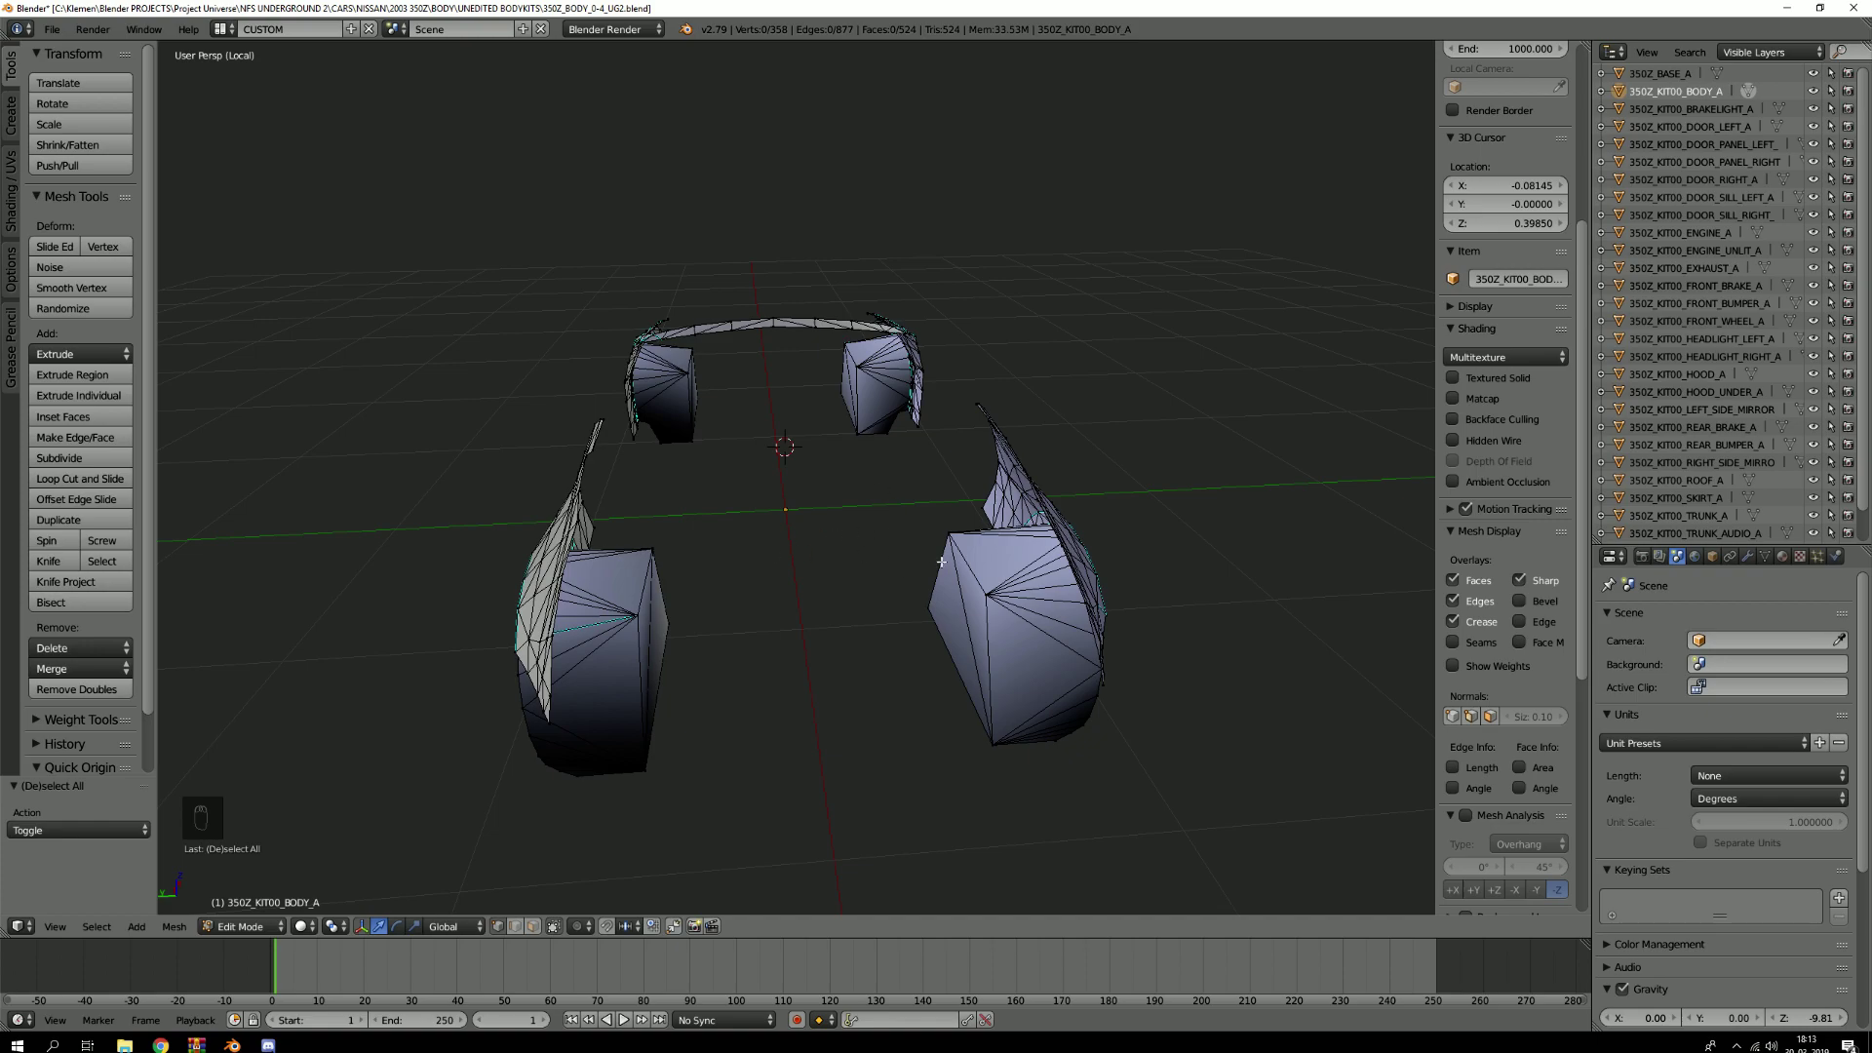
pyautogui.moveTo(940, 562); pyautogui.dragTo(849, 489, button='middle')
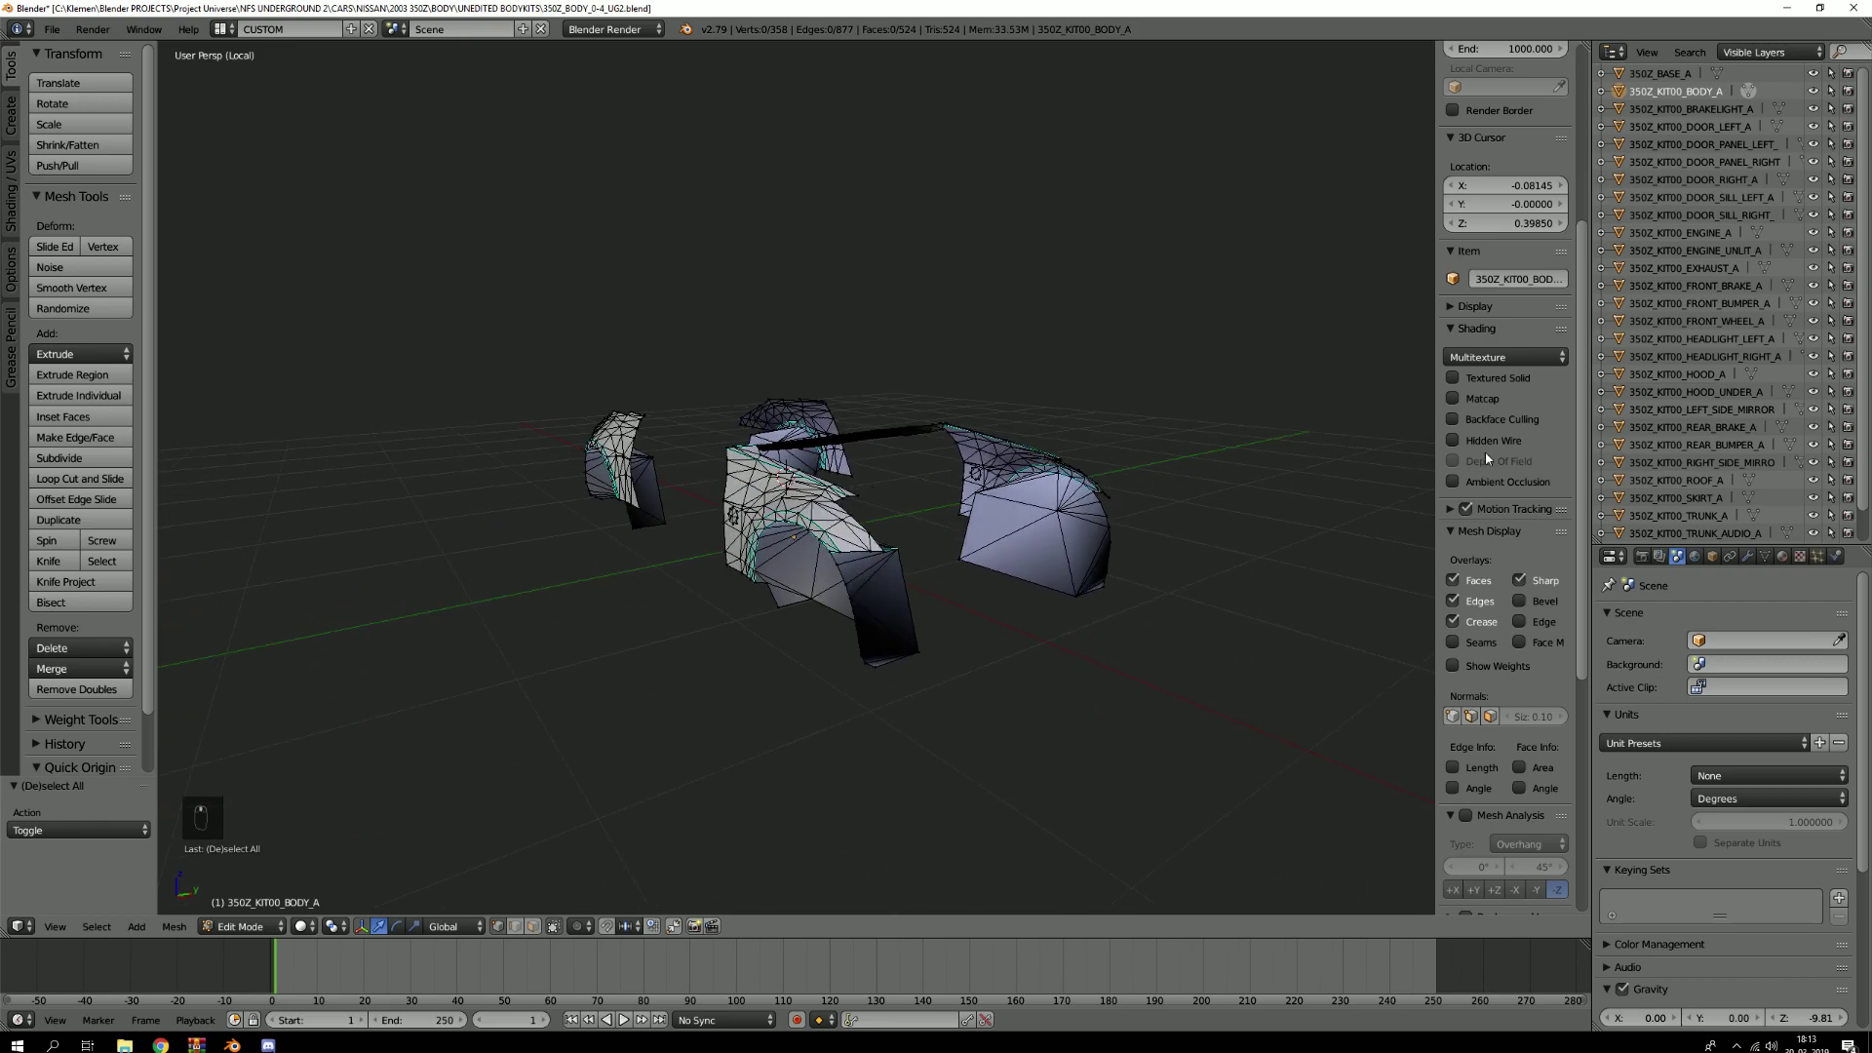
pyautogui.moveTo(1591, 417); pyautogui.dragTo(1612, 417)
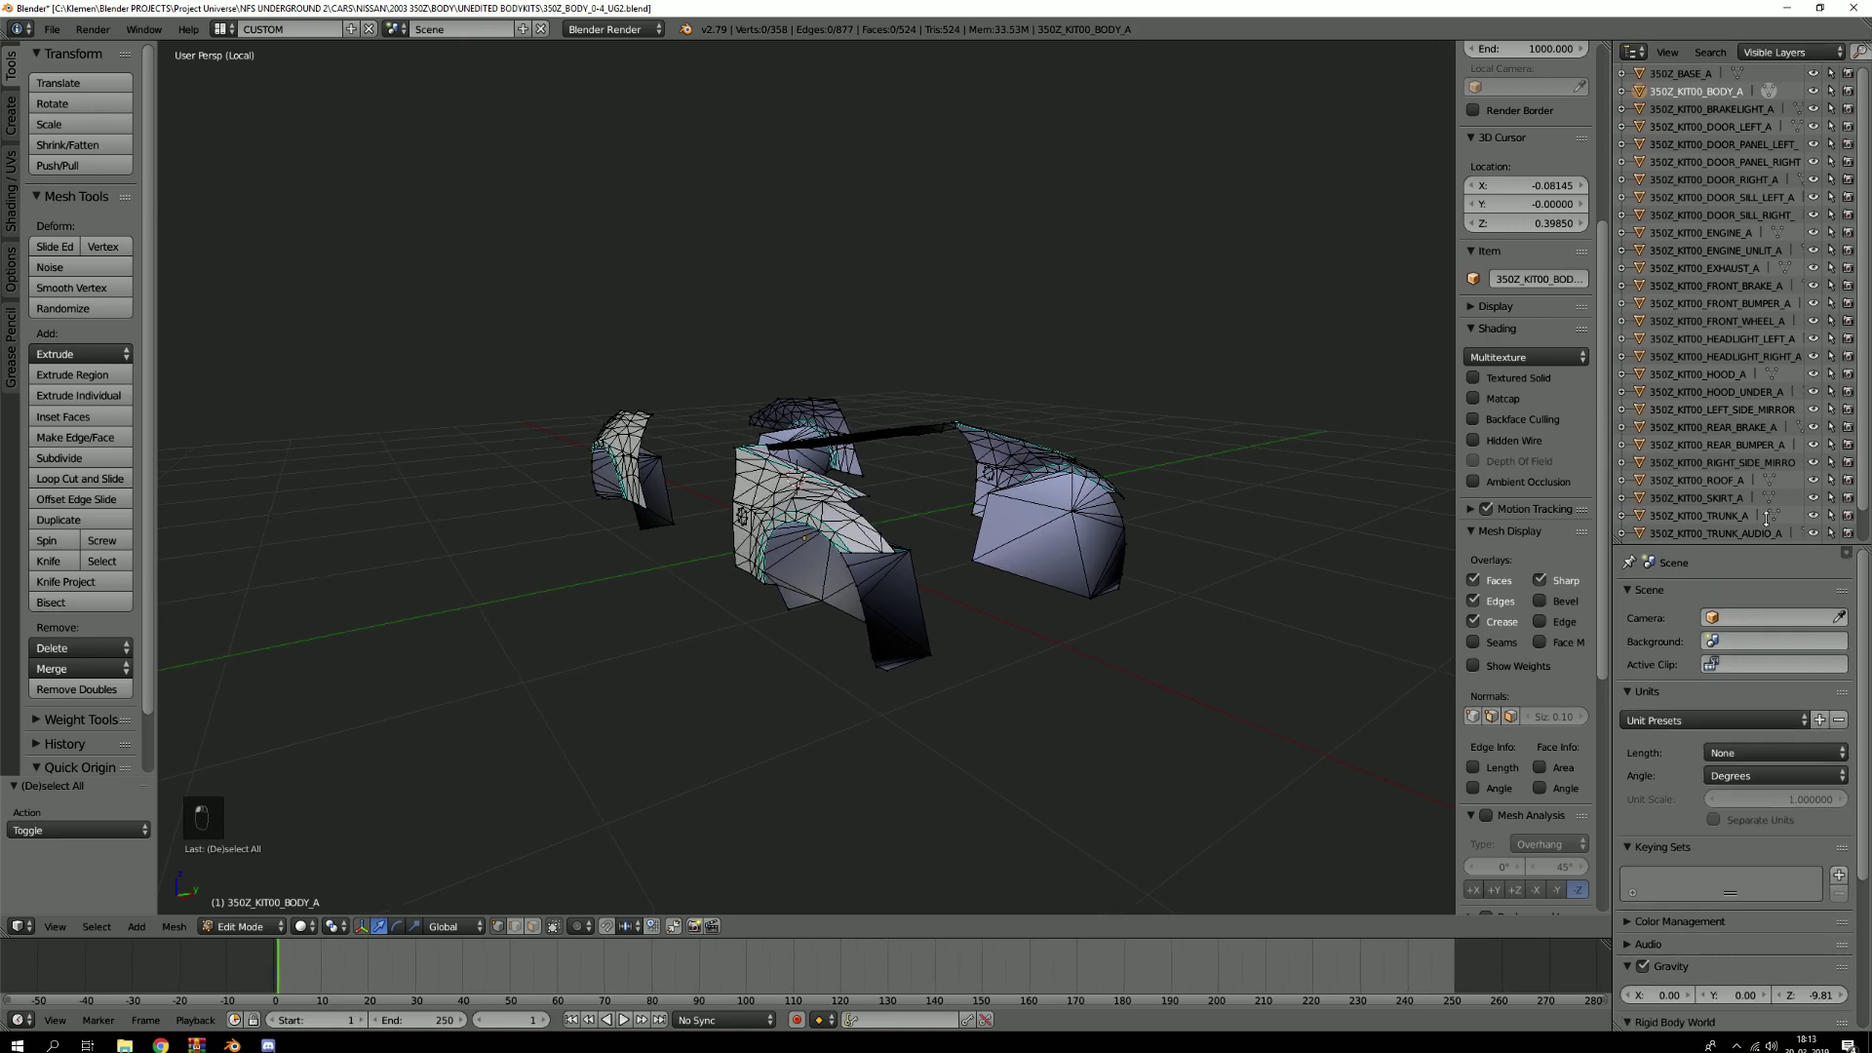
# Leave local view and Edit Mode on the body, look over the complete car and deselect everything
pyautogui.press('KP_Divide')
pyautogui.moveTo(1003, 548); pyautogui.dragTo(673, 561, button='middle')
pyautogui.scroll(-4, 546, 575)
pyautogui.moveTo(361, 560); pyautogui.dragTo(867, 468, button='middle')
pyautogui.scroll(-1, 559, 604)
pyautogui.press('Tab')
pyautogui.scroll(2, 559, 605)
pyautogui.moveTo(491, 605); pyautogui.dragTo(402, 558, button='middle')
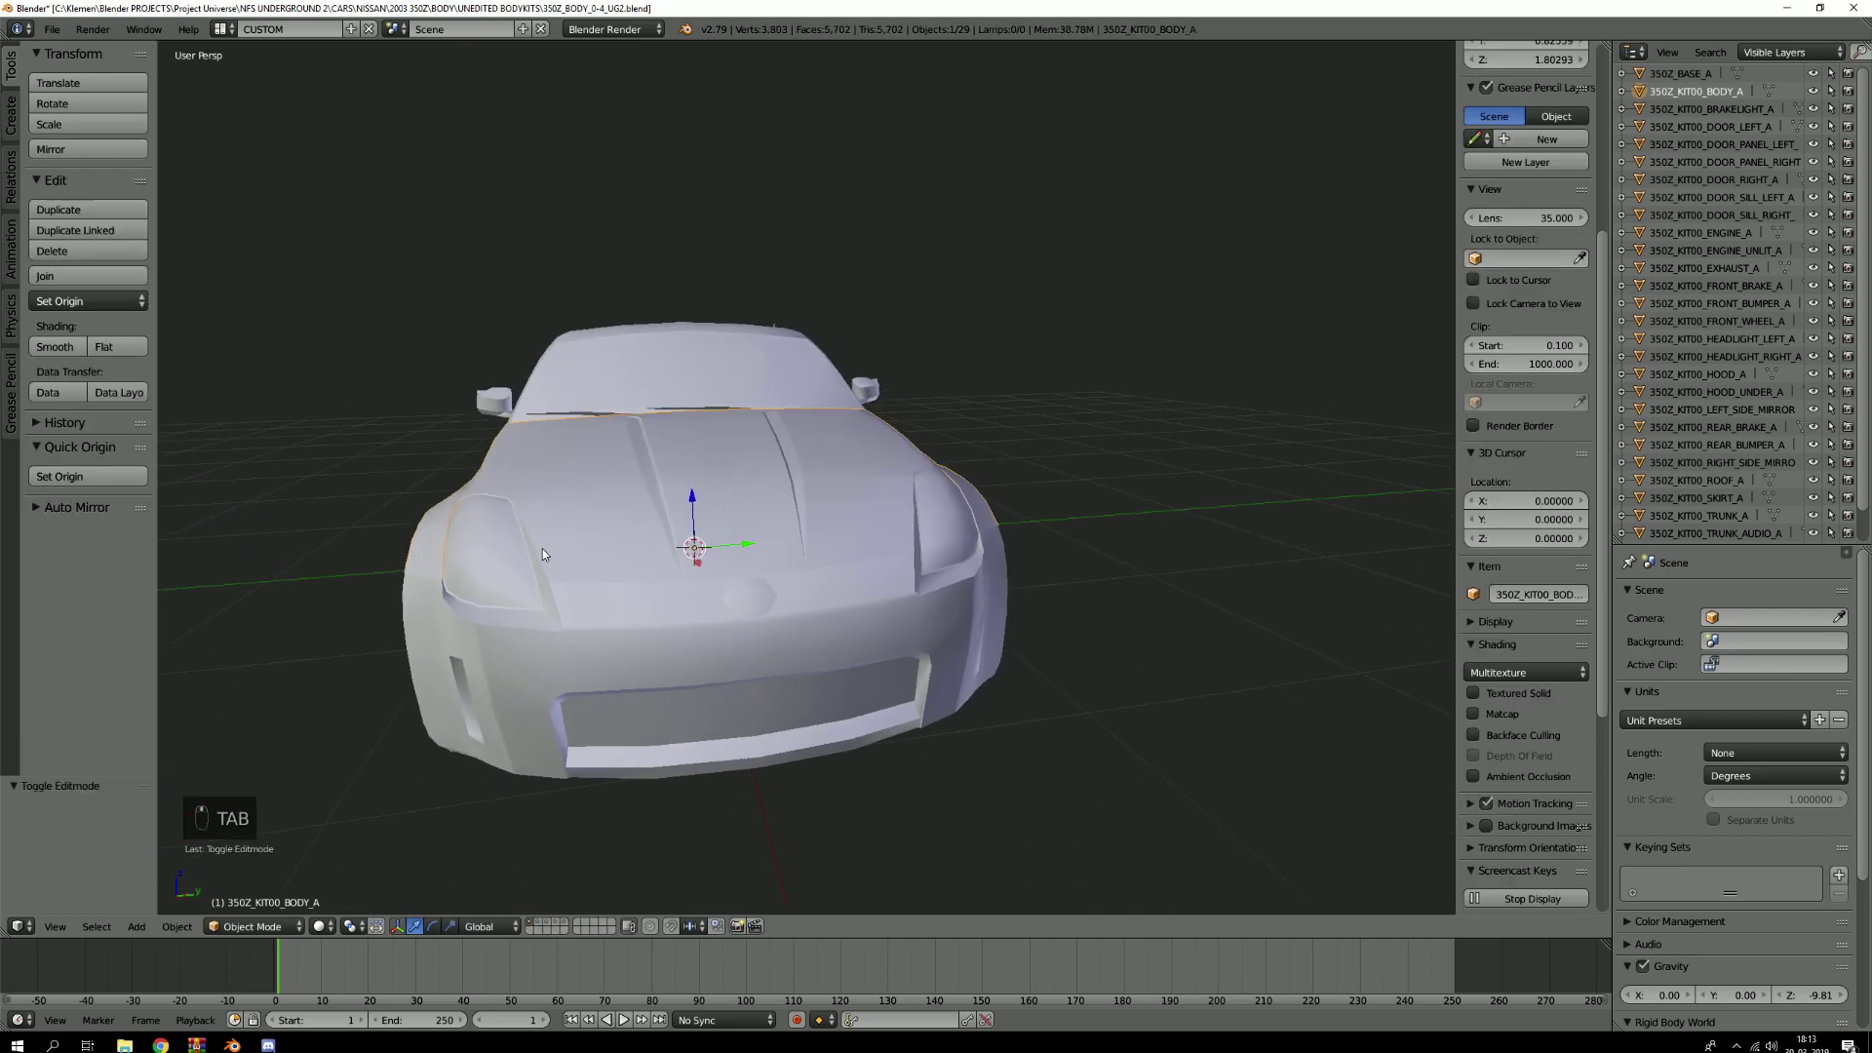
pyautogui.scroll(-1, 611, 529)
pyautogui.moveTo(604, 507); pyautogui.dragTo(620, 544, button='middle')
pyautogui.scroll(1, 679, 532)
pyautogui.scroll(2, 799, 493)
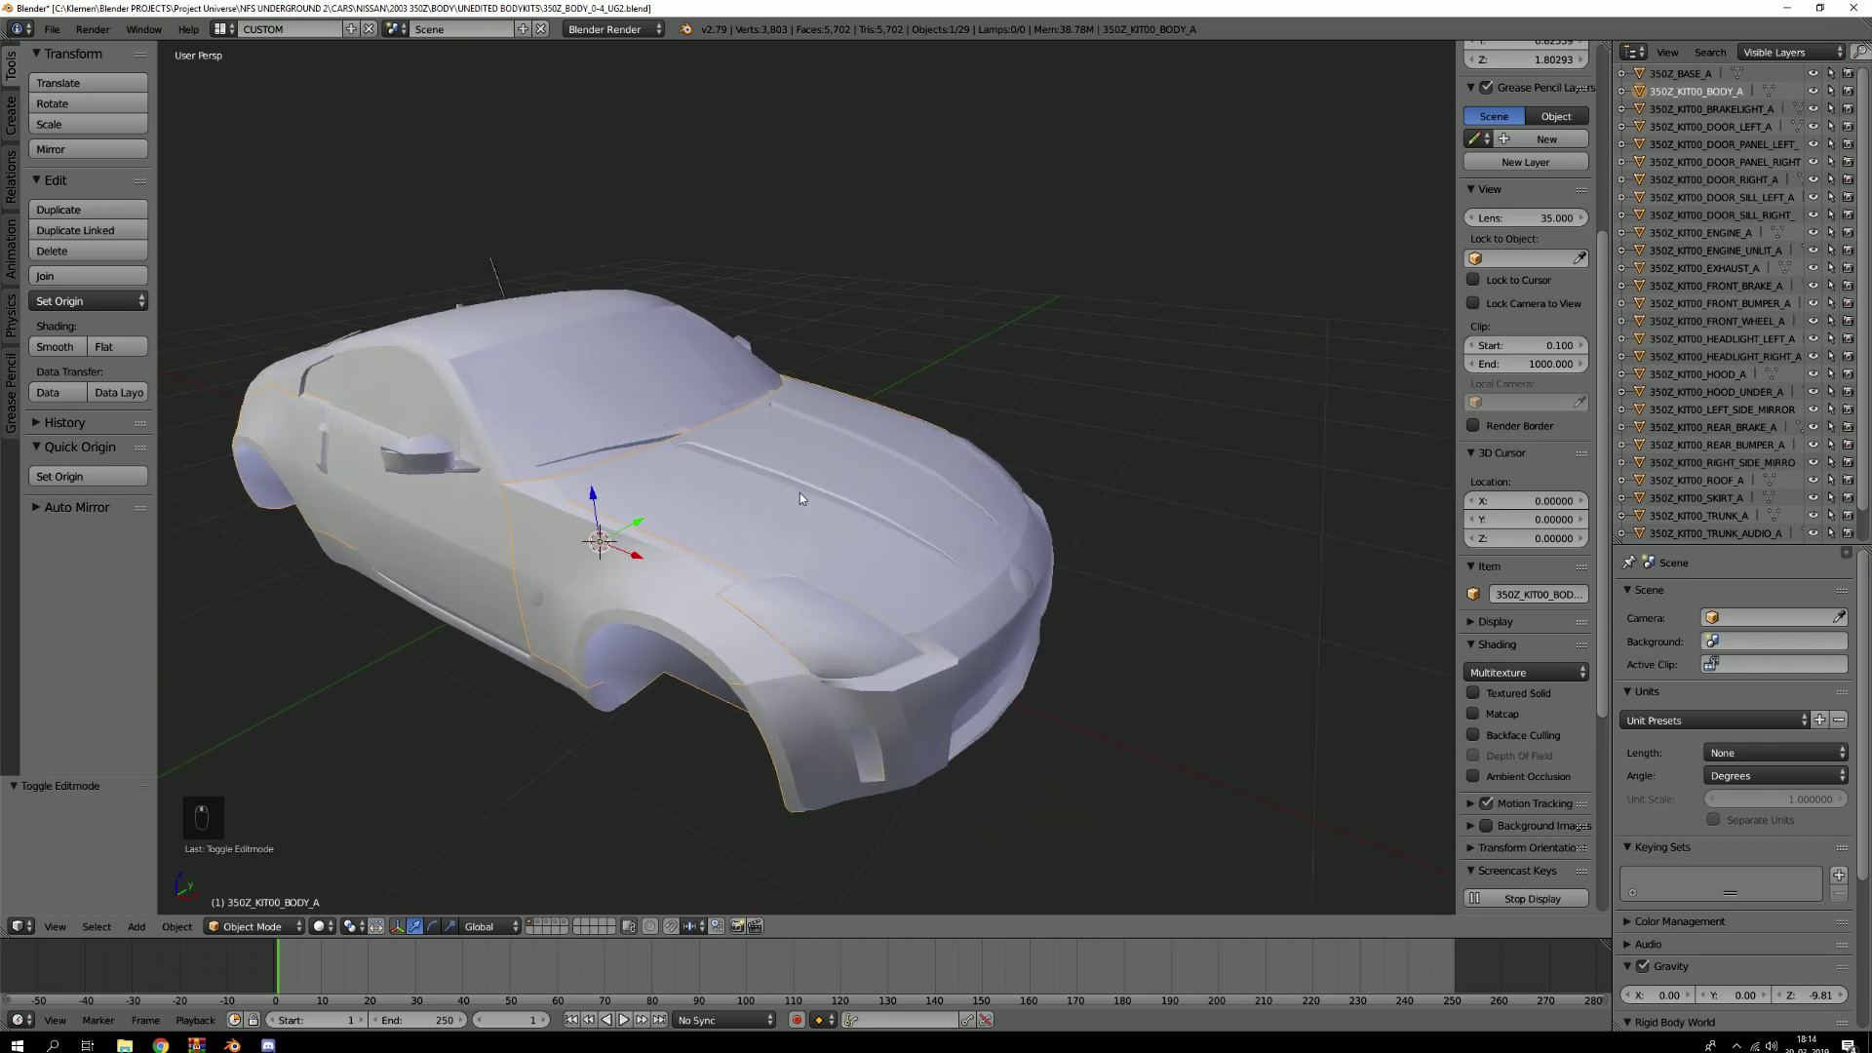
pyautogui.press('a')
pyautogui.scroll(2, 798, 487)
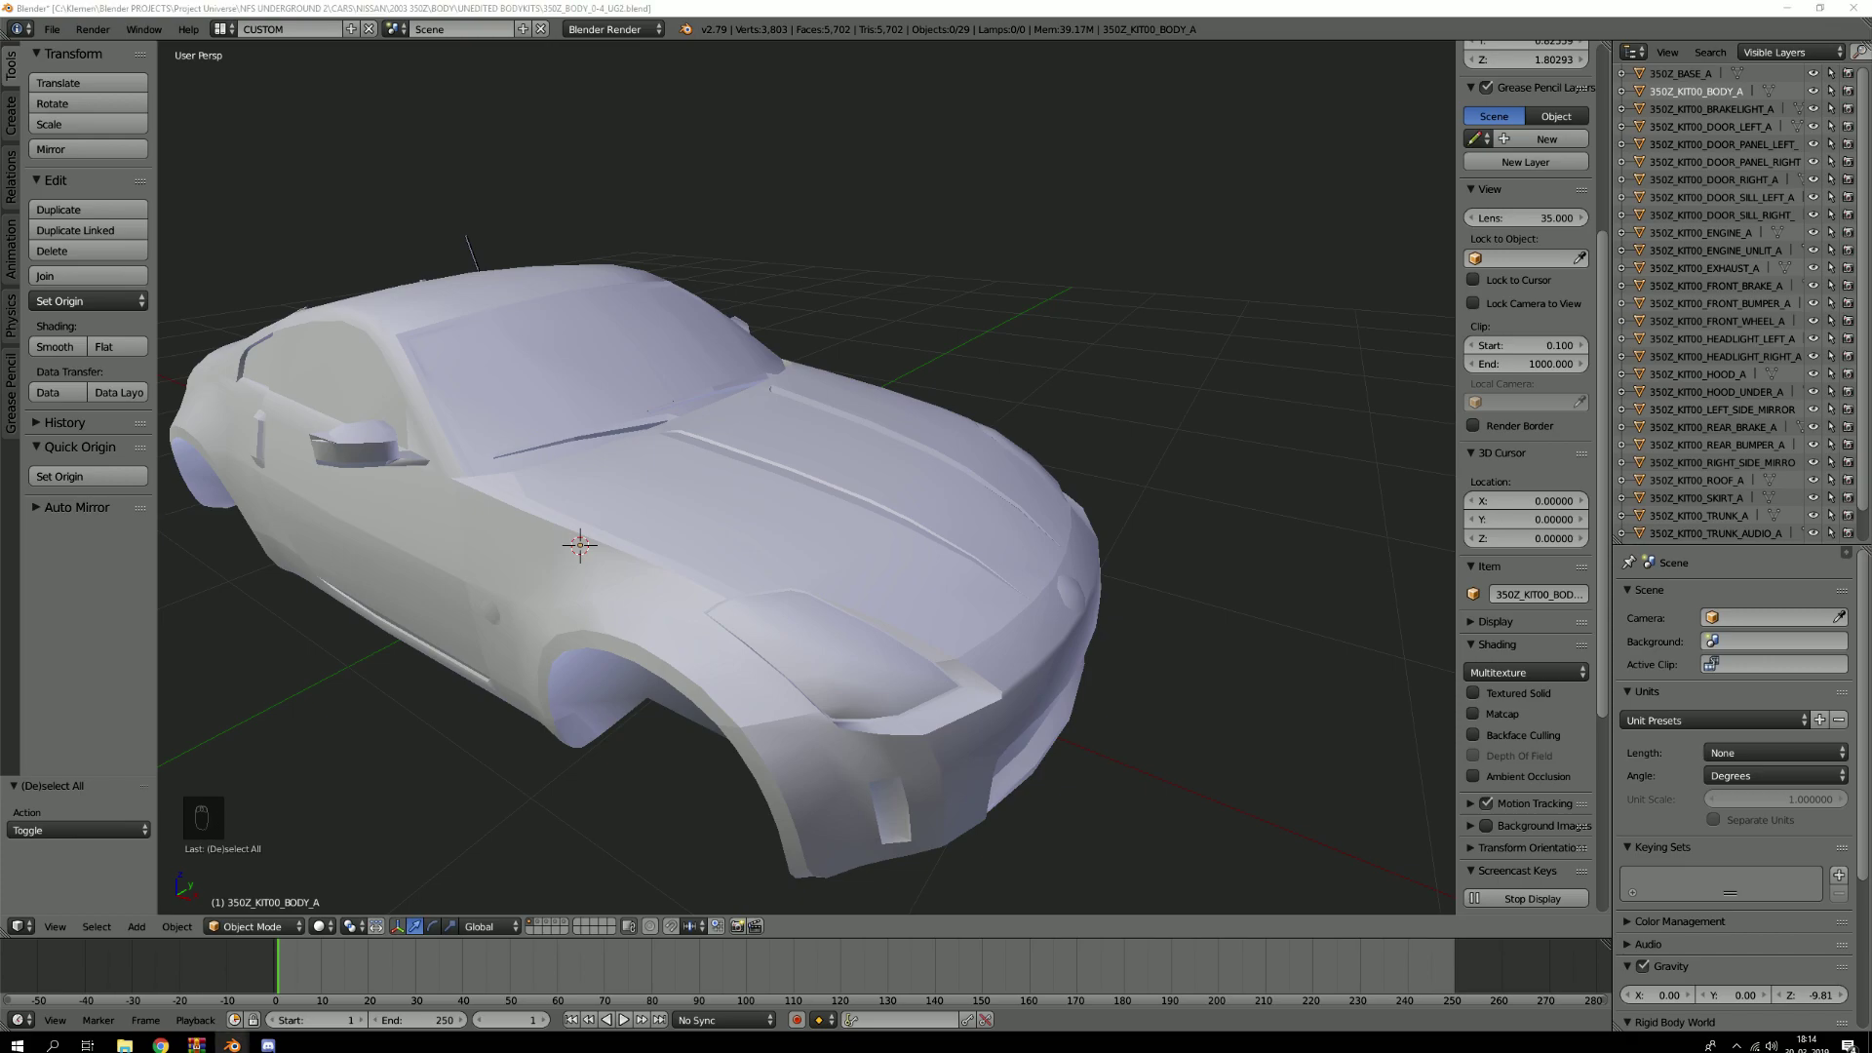
# Inspect the hood's mesh in Edit Mode, and briefly check the separate hood underside part
pyautogui.moveTo(612, 389); pyautogui.dragTo(991, 460, button='middle')
pyautogui.rightClick(992, 461)
pyautogui.press('Tab')
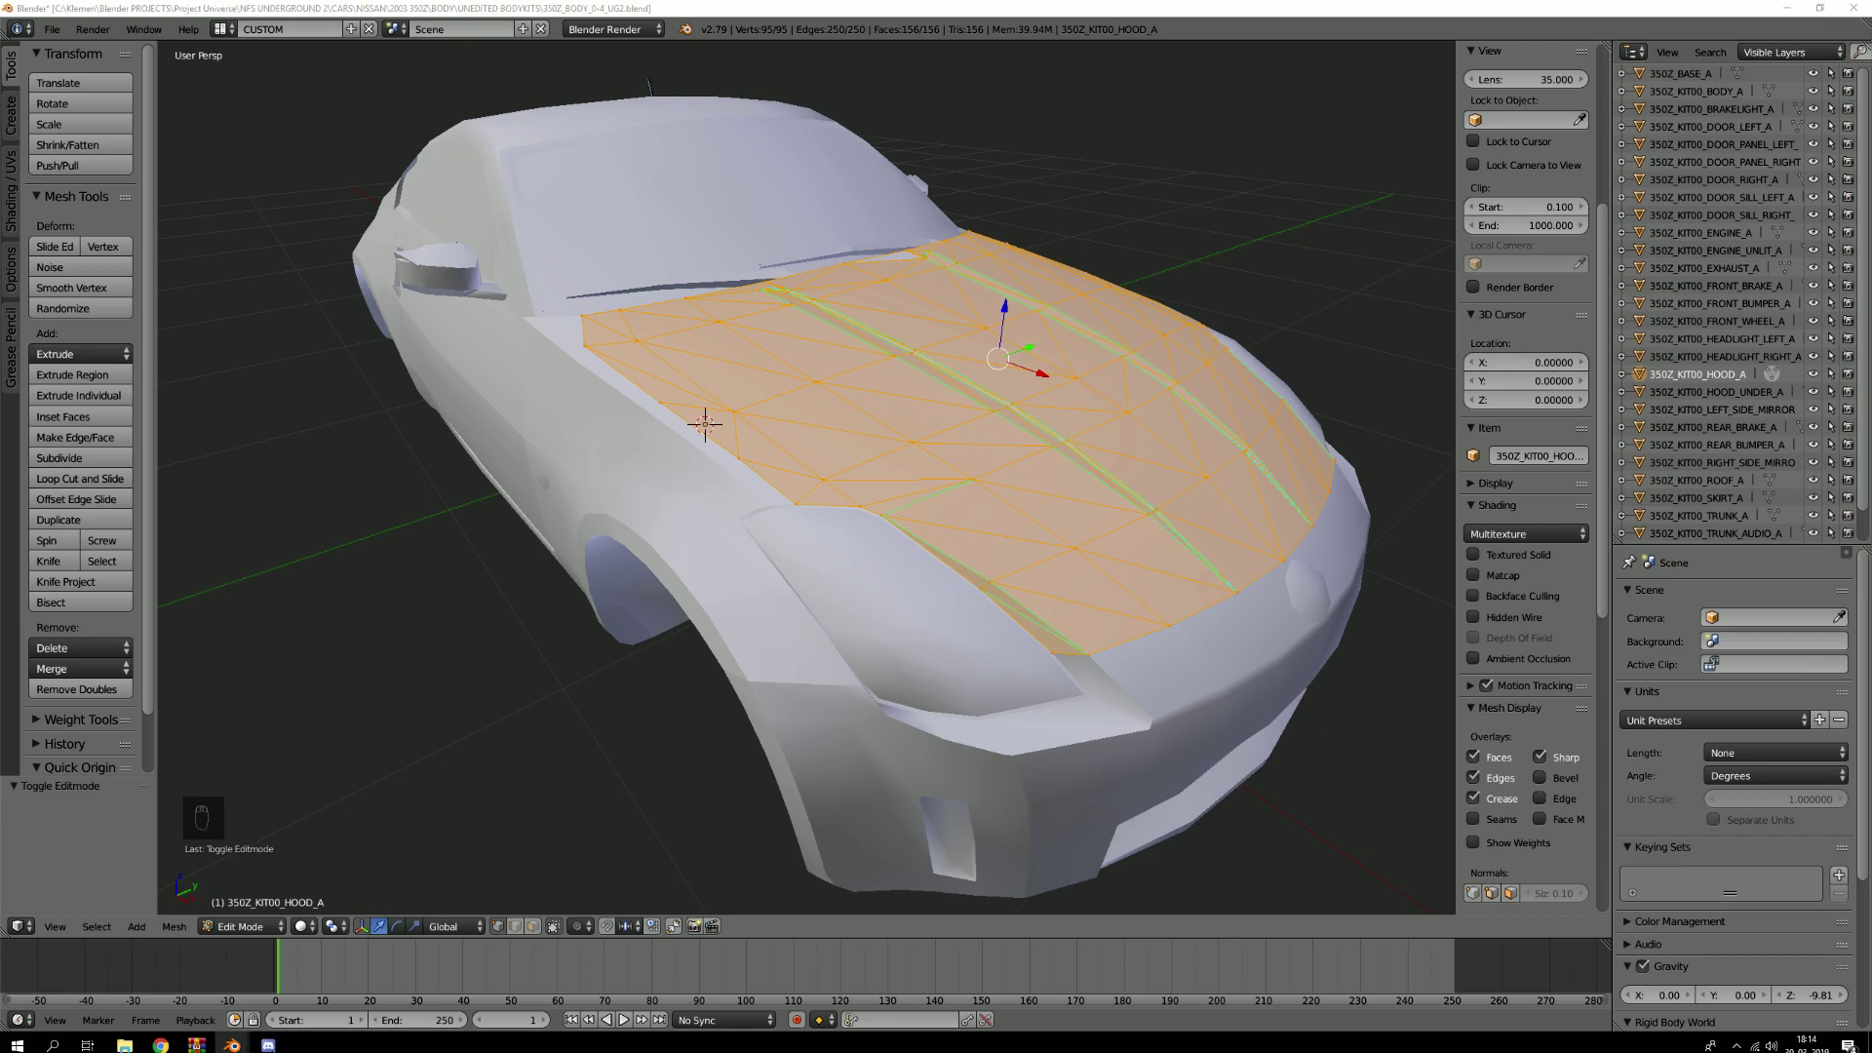
pyautogui.moveTo(950, 385); pyautogui.dragTo(990, 385, button='middle')
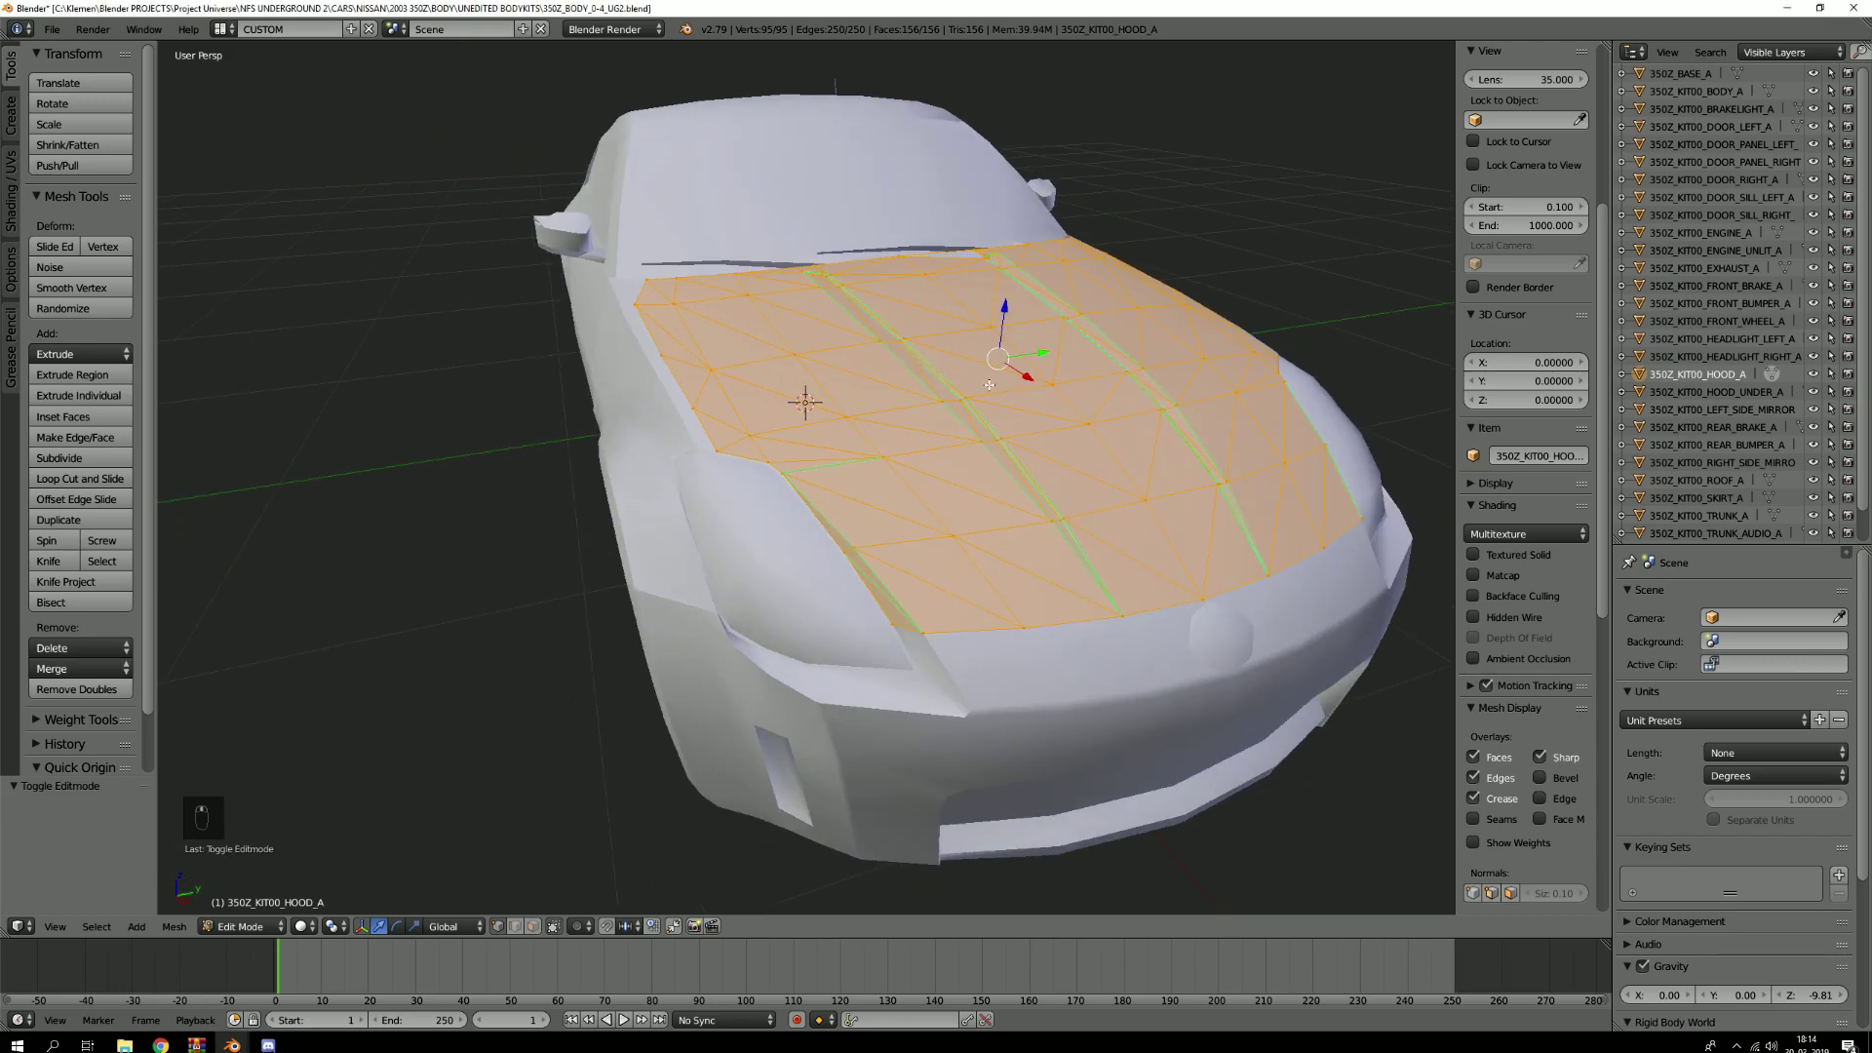
pyautogui.press('Tab')
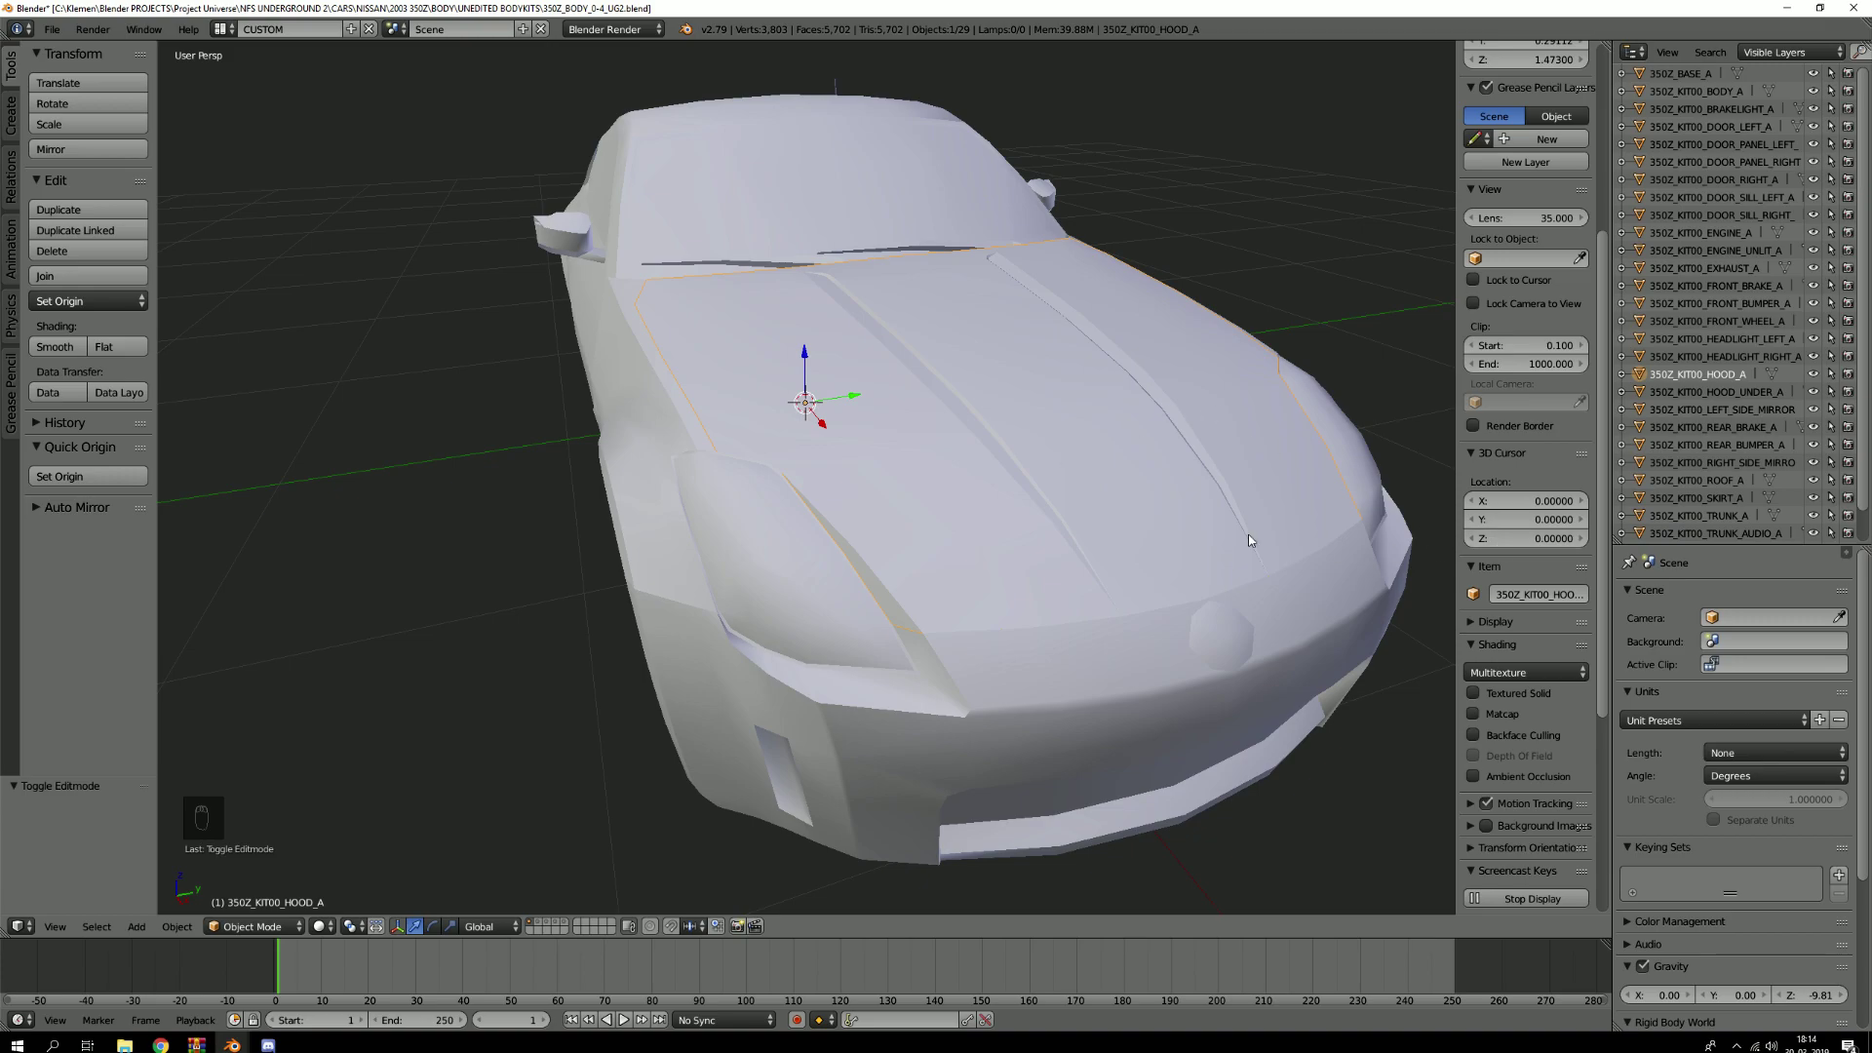
pyautogui.rightClick(1217, 522)
pyautogui.press('Tab')
pyautogui.press('Tab')
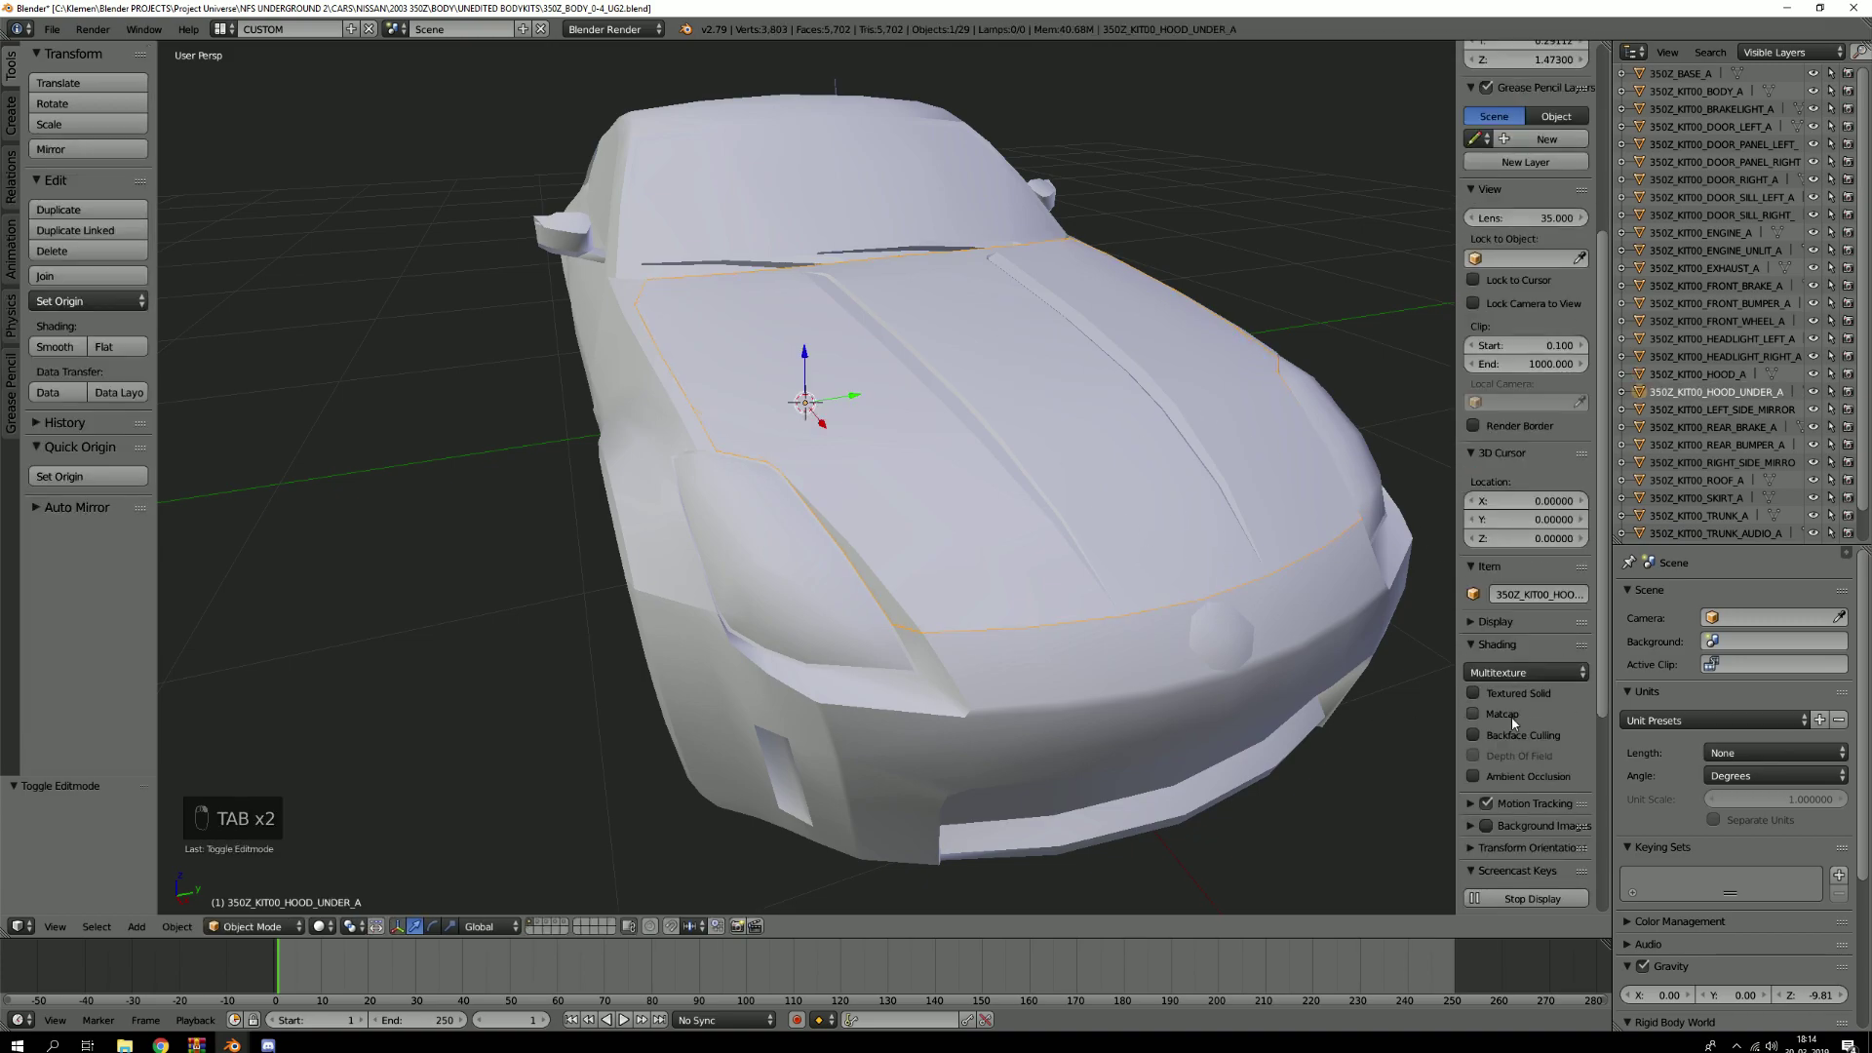
# Enable Matcap shading for the viewport with the gold metallic material
pyautogui.scroll(-2, 1511, 721)
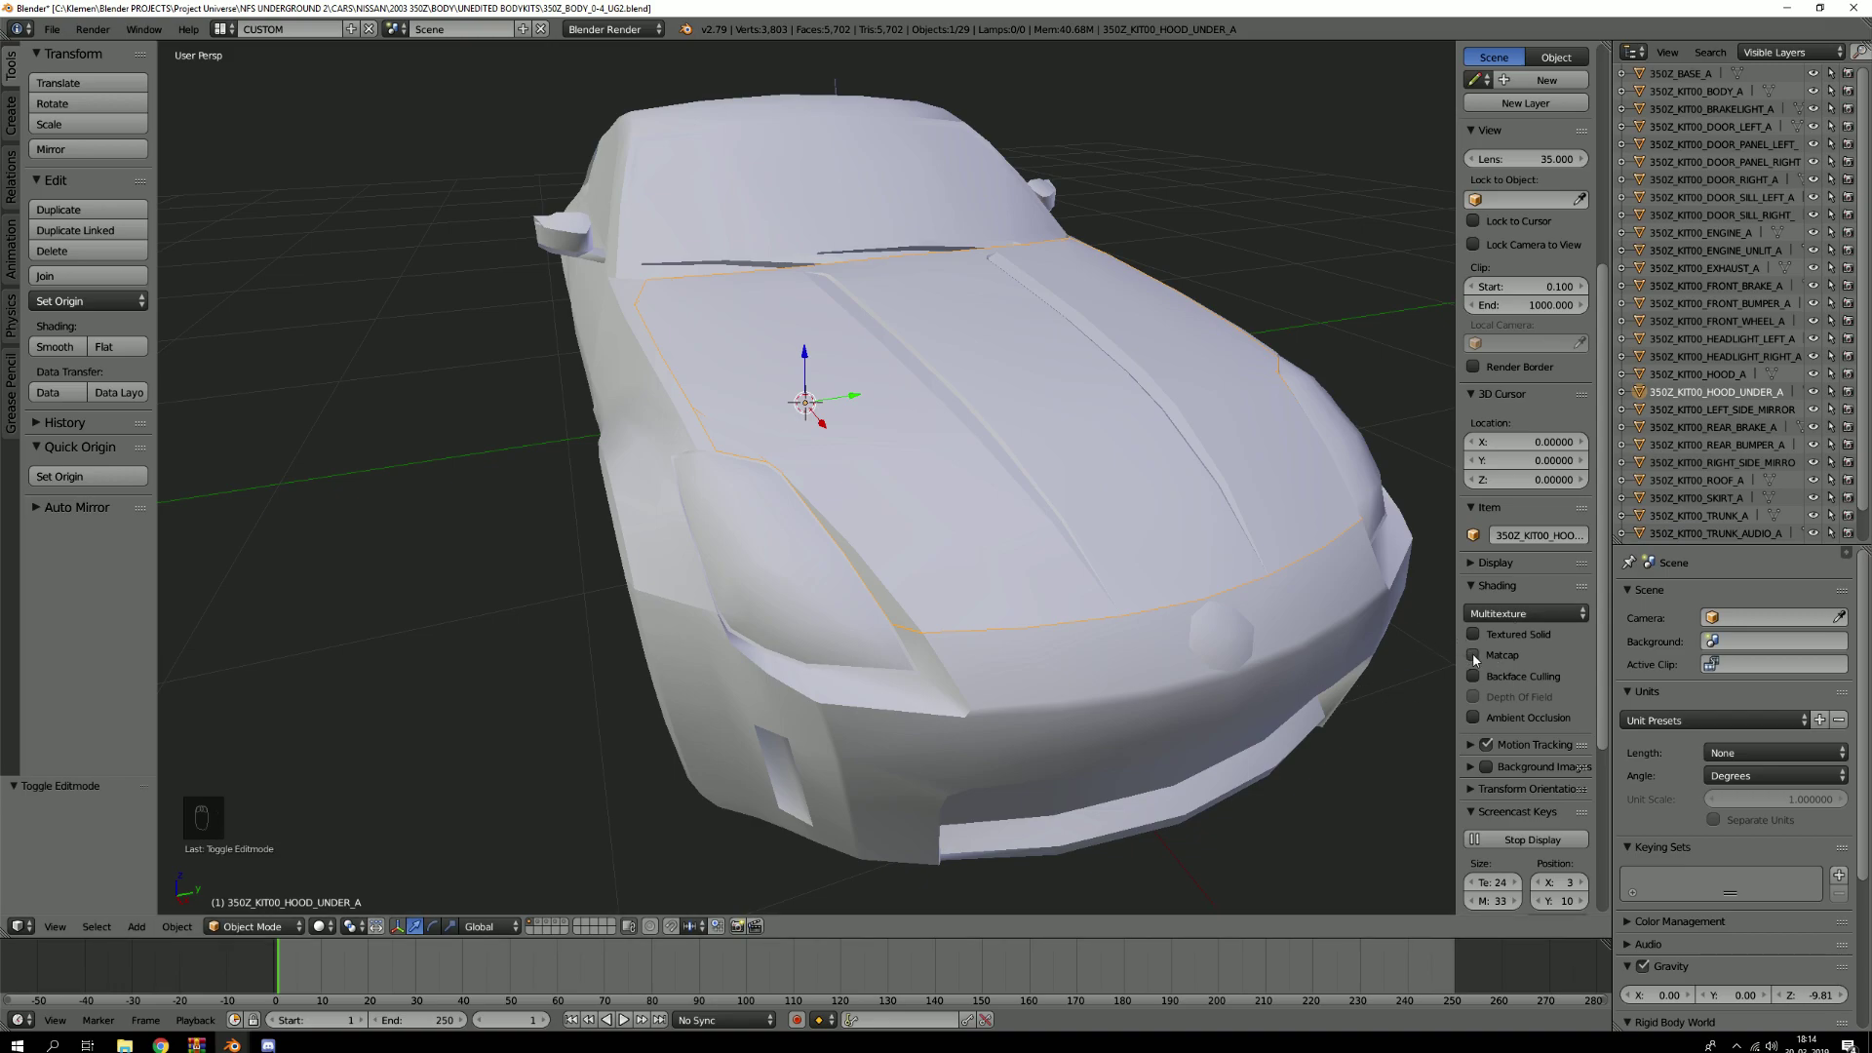
pyautogui.click(1473, 655)
pyautogui.click(1501, 698)
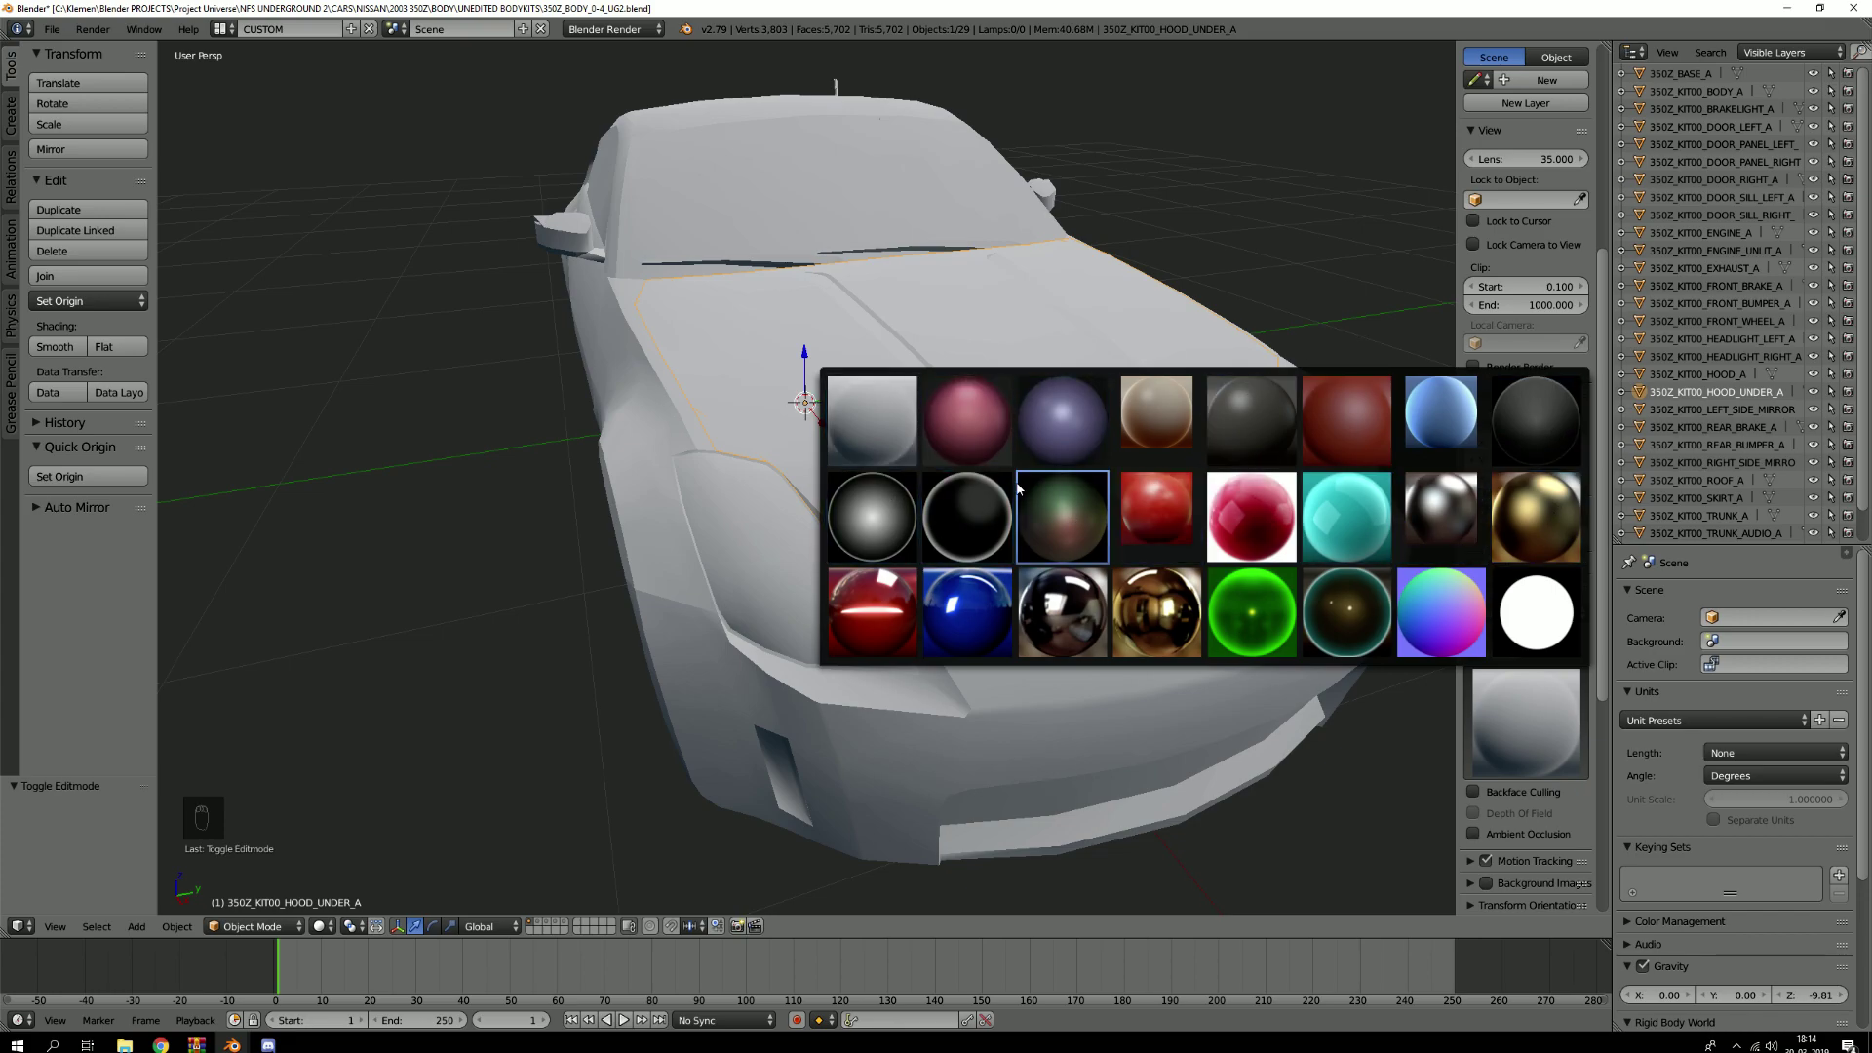
pyautogui.click(1548, 517)
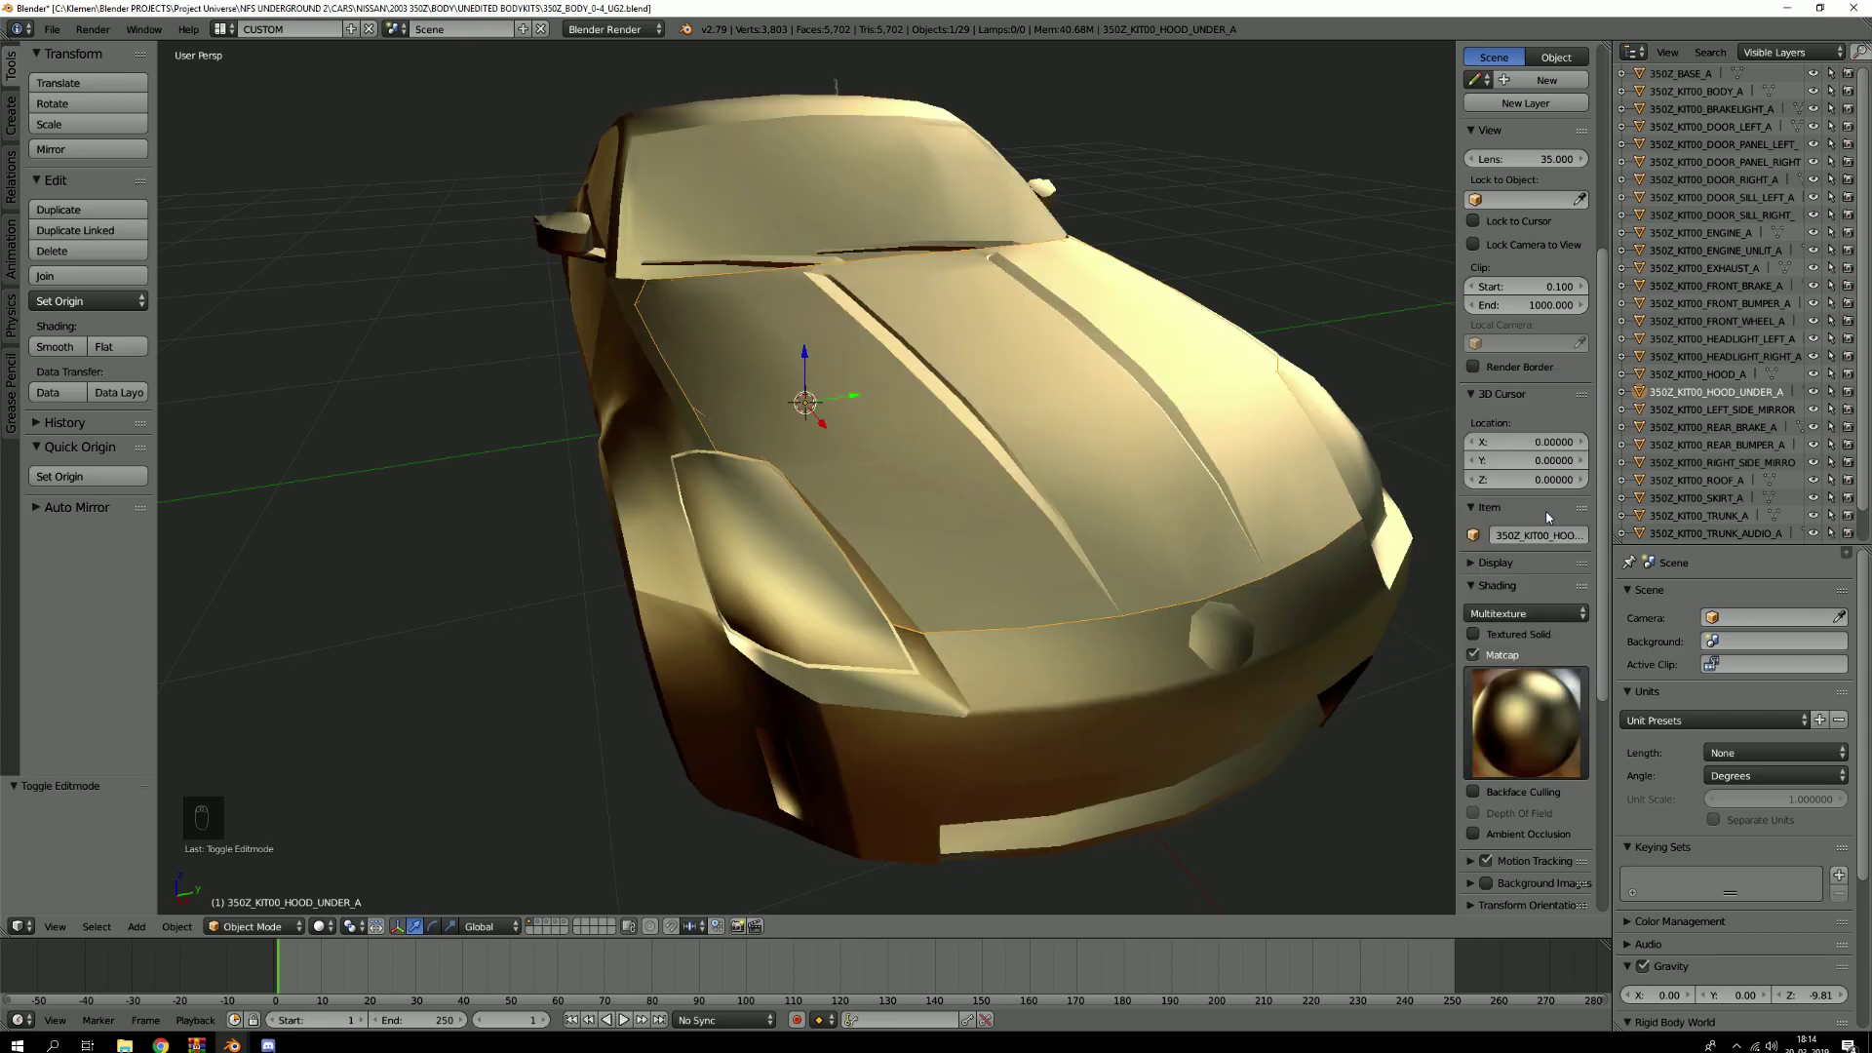
# Inspect the gold shading across the hood, headlight area and front fender from several angles
pyautogui.moveTo(833, 494); pyautogui.dragTo(1047, 604, button='middle')
pyautogui.scroll(5, 936, 450)
pyautogui.scroll(-5, 831, 480)
pyautogui.moveTo(993, 619); pyautogui.dragTo(1017, 512, button='middle')
pyautogui.moveTo(765, 522); pyautogui.dragTo(830, 512, button='middle')
pyautogui.moveTo(628, 526); pyautogui.dragTo(790, 527, button='middle')
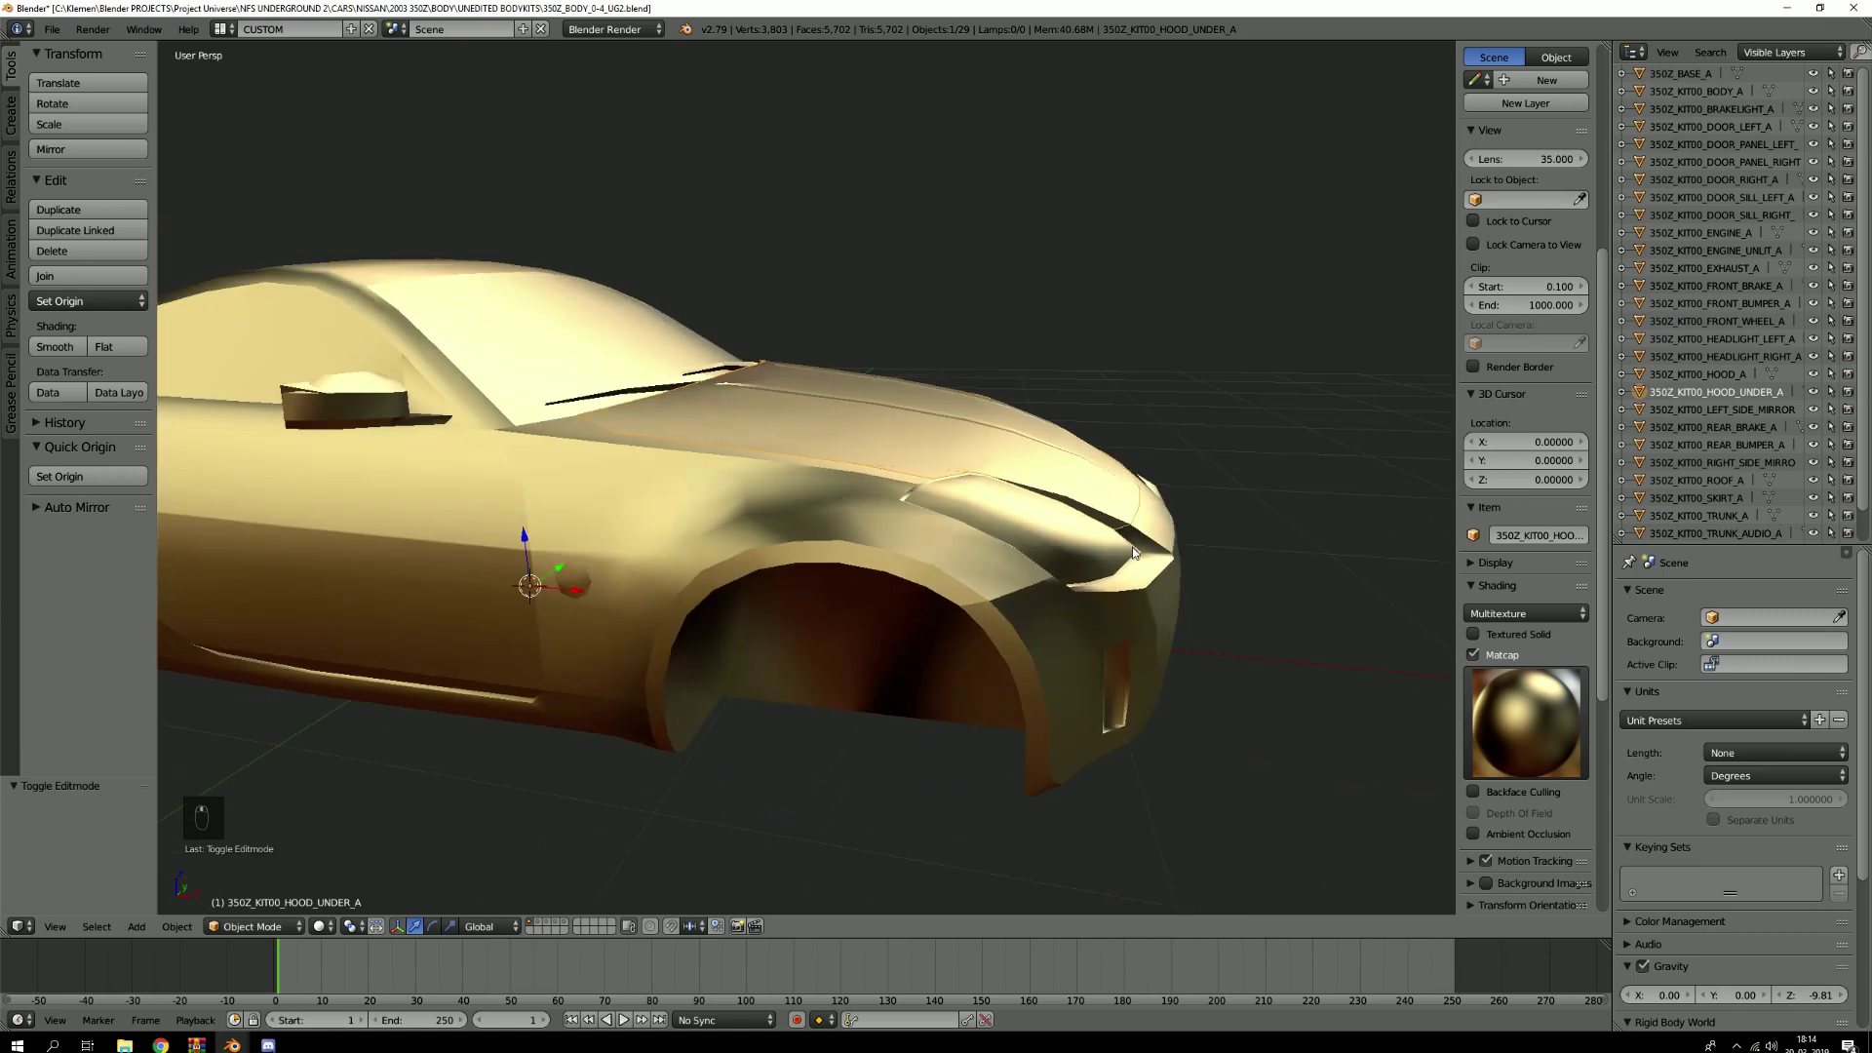
# Toggle the Matcap shading off and on, and switch it to the plain light grey material
pyautogui.click(1473, 654)
pyautogui.click(1473, 656)
pyautogui.click(1491, 682)
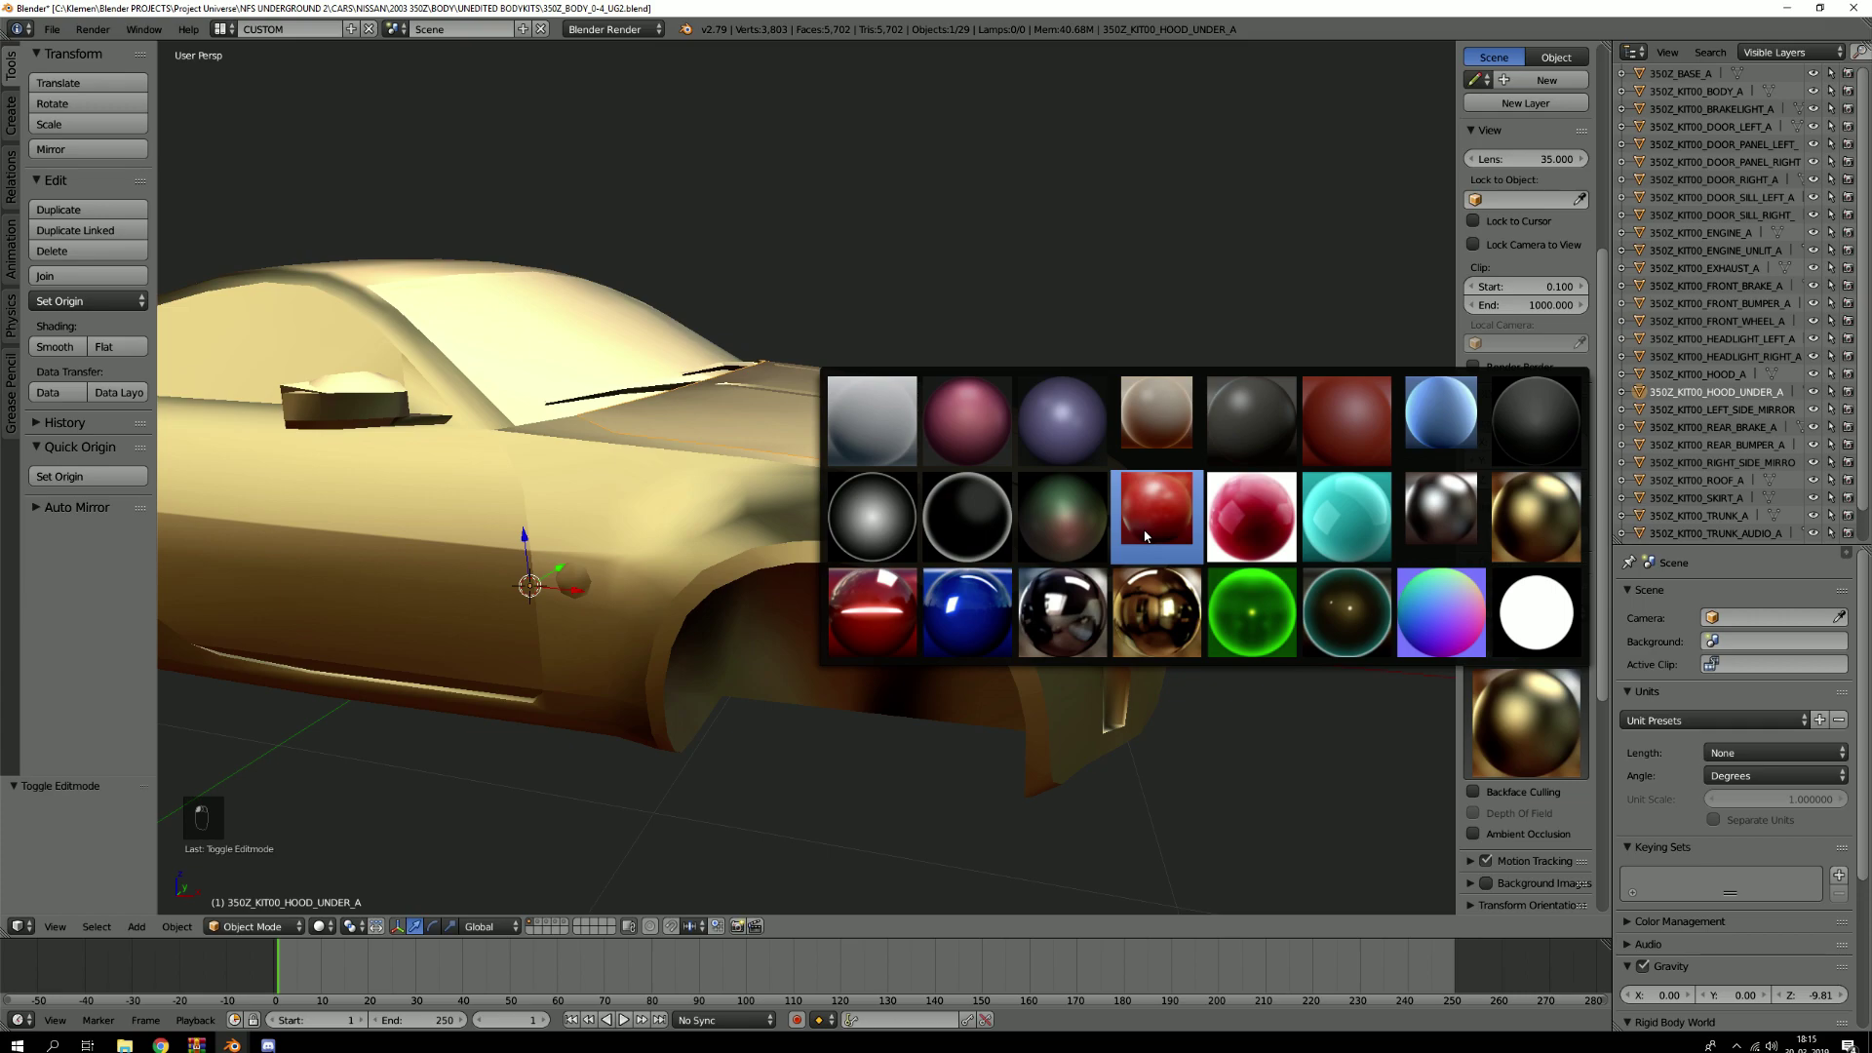
pyautogui.click(883, 429)
# Check the body part around the rear quarter panel, and turn off the Matcap shading
pyautogui.scroll(-3, 835, 509)
pyautogui.moveTo(617, 519); pyautogui.dragTo(774, 517, button='middle')
pyautogui.scroll(2, 827, 558)
pyautogui.rightClick(847, 559)
pyautogui.press('Tab')
pyautogui.press('Tab')
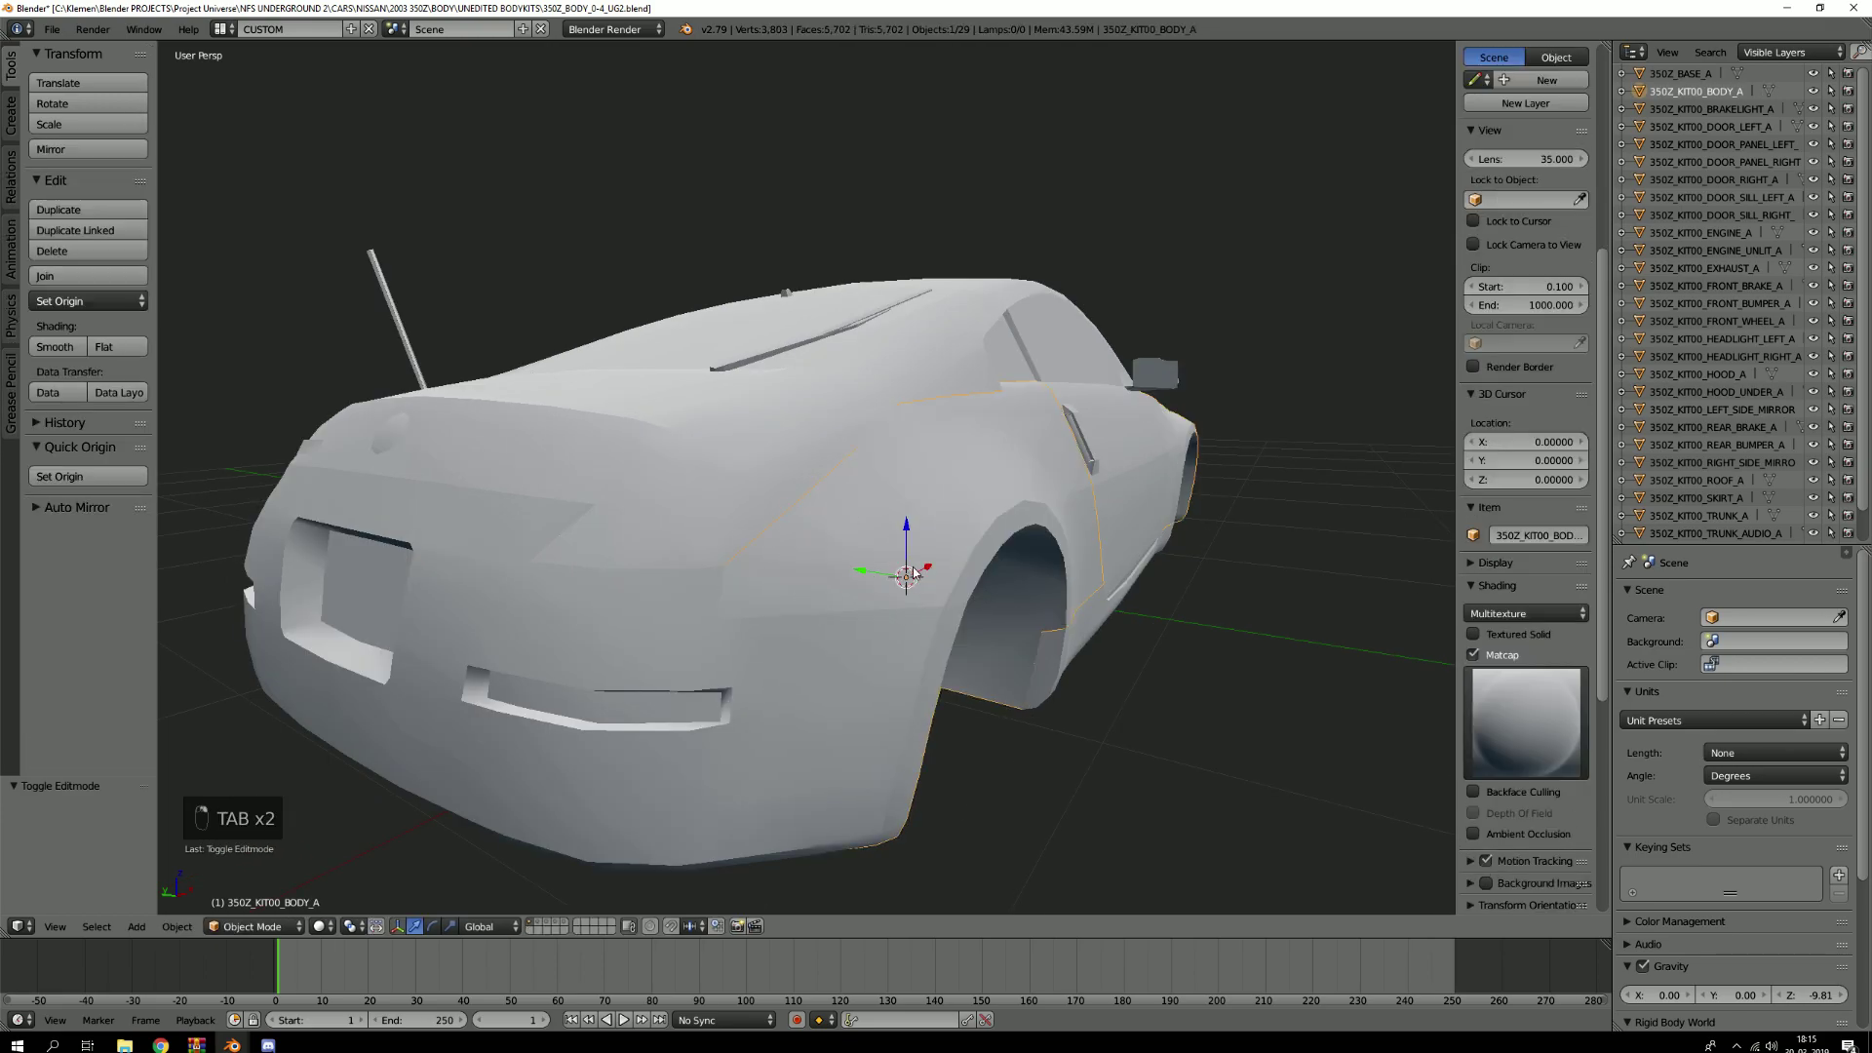
pyautogui.scroll(-4, 846, 558)
pyautogui.moveTo(846, 559); pyautogui.dragTo(1136, 589, button='middle')
pyautogui.click(1473, 655)
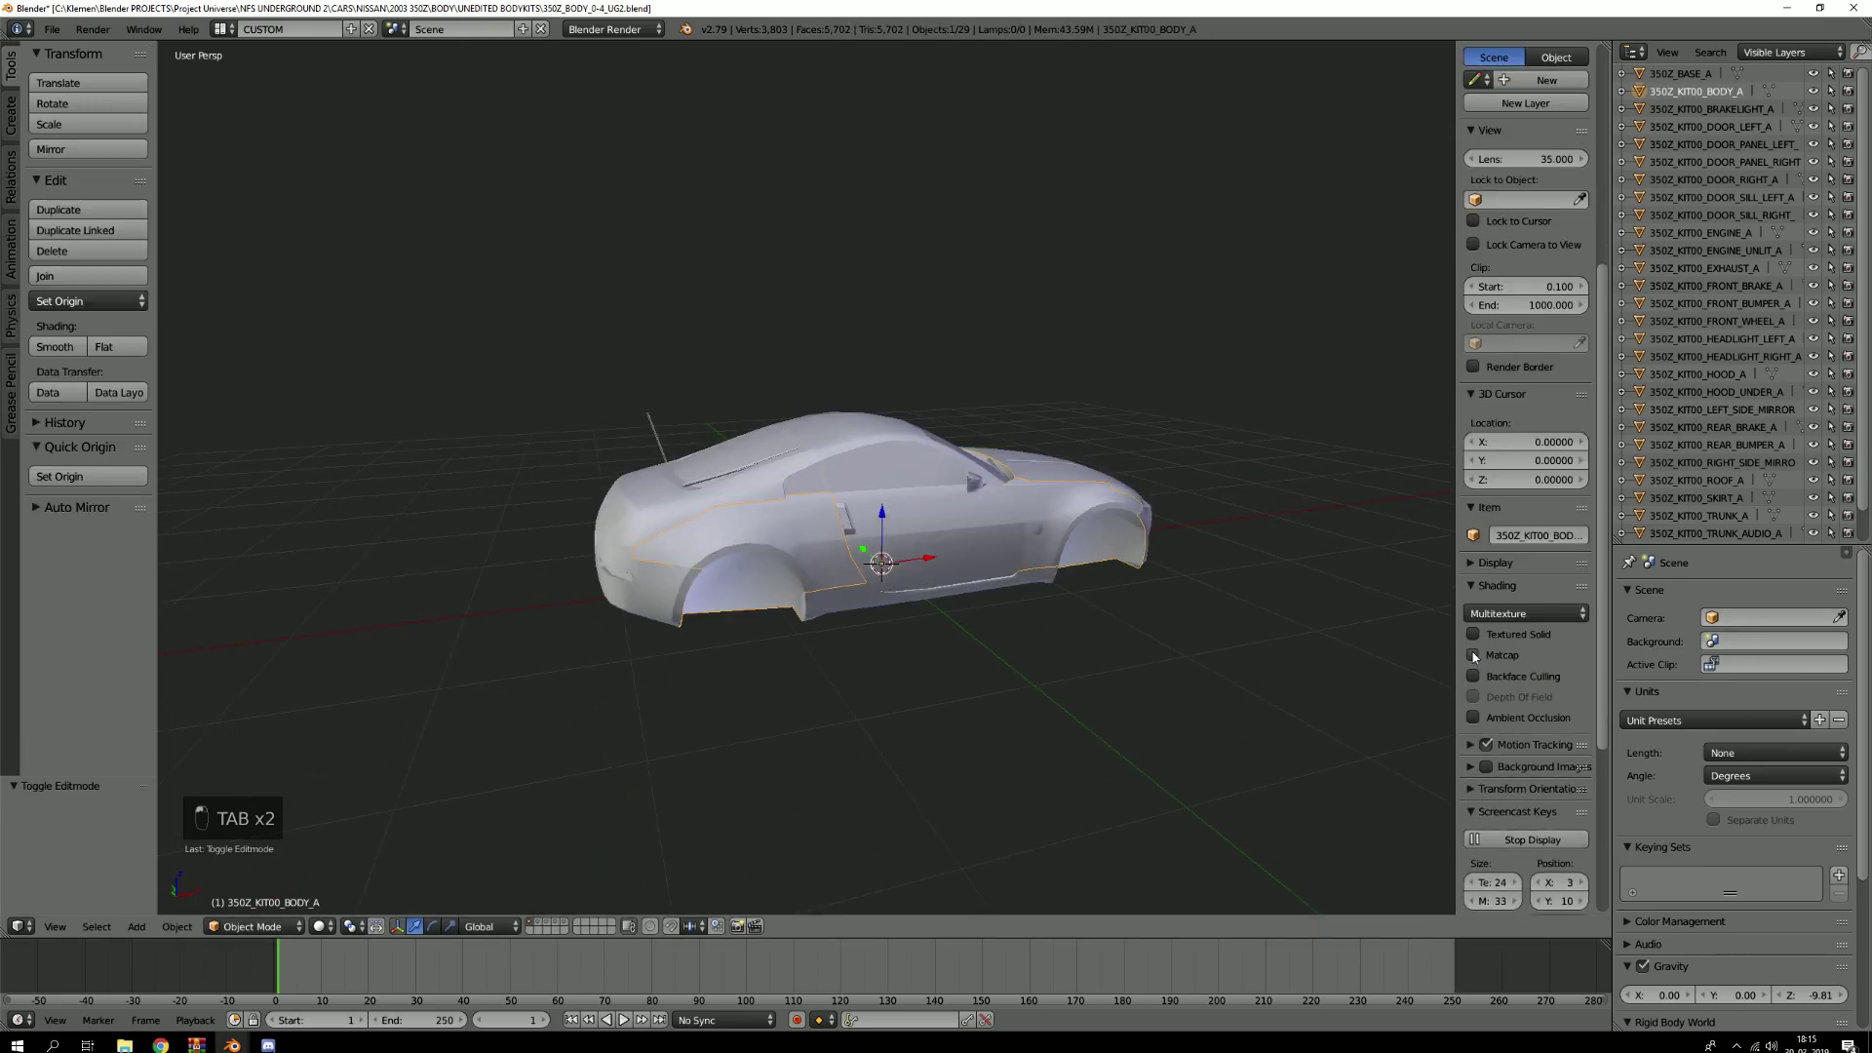
# Select the hood and enter Edit Mode on it with nothing in its mesh selected
pyautogui.scroll(6, 976, 529)
pyautogui.scroll(-6, 1082, 518)
pyautogui.moveTo(1082, 517)
pyautogui.mouseDown(button='middle')
pyautogui.moveTo(903, 498)
pyautogui.moveTo(856, 542)
pyautogui.moveTo(866, 518)
pyautogui.mouseUp(button='middle')
pyautogui.press('Tab')
pyautogui.press('Tab')
pyautogui.rightClick(961, 483)
pyautogui.moveTo(961, 484); pyautogui.dragTo(965, 479, button='middle')
pyautogui.press('Tab')
pyautogui.press('a')
pyautogui.press('a')
pyautogui.press('a')
pyautogui.press('a')
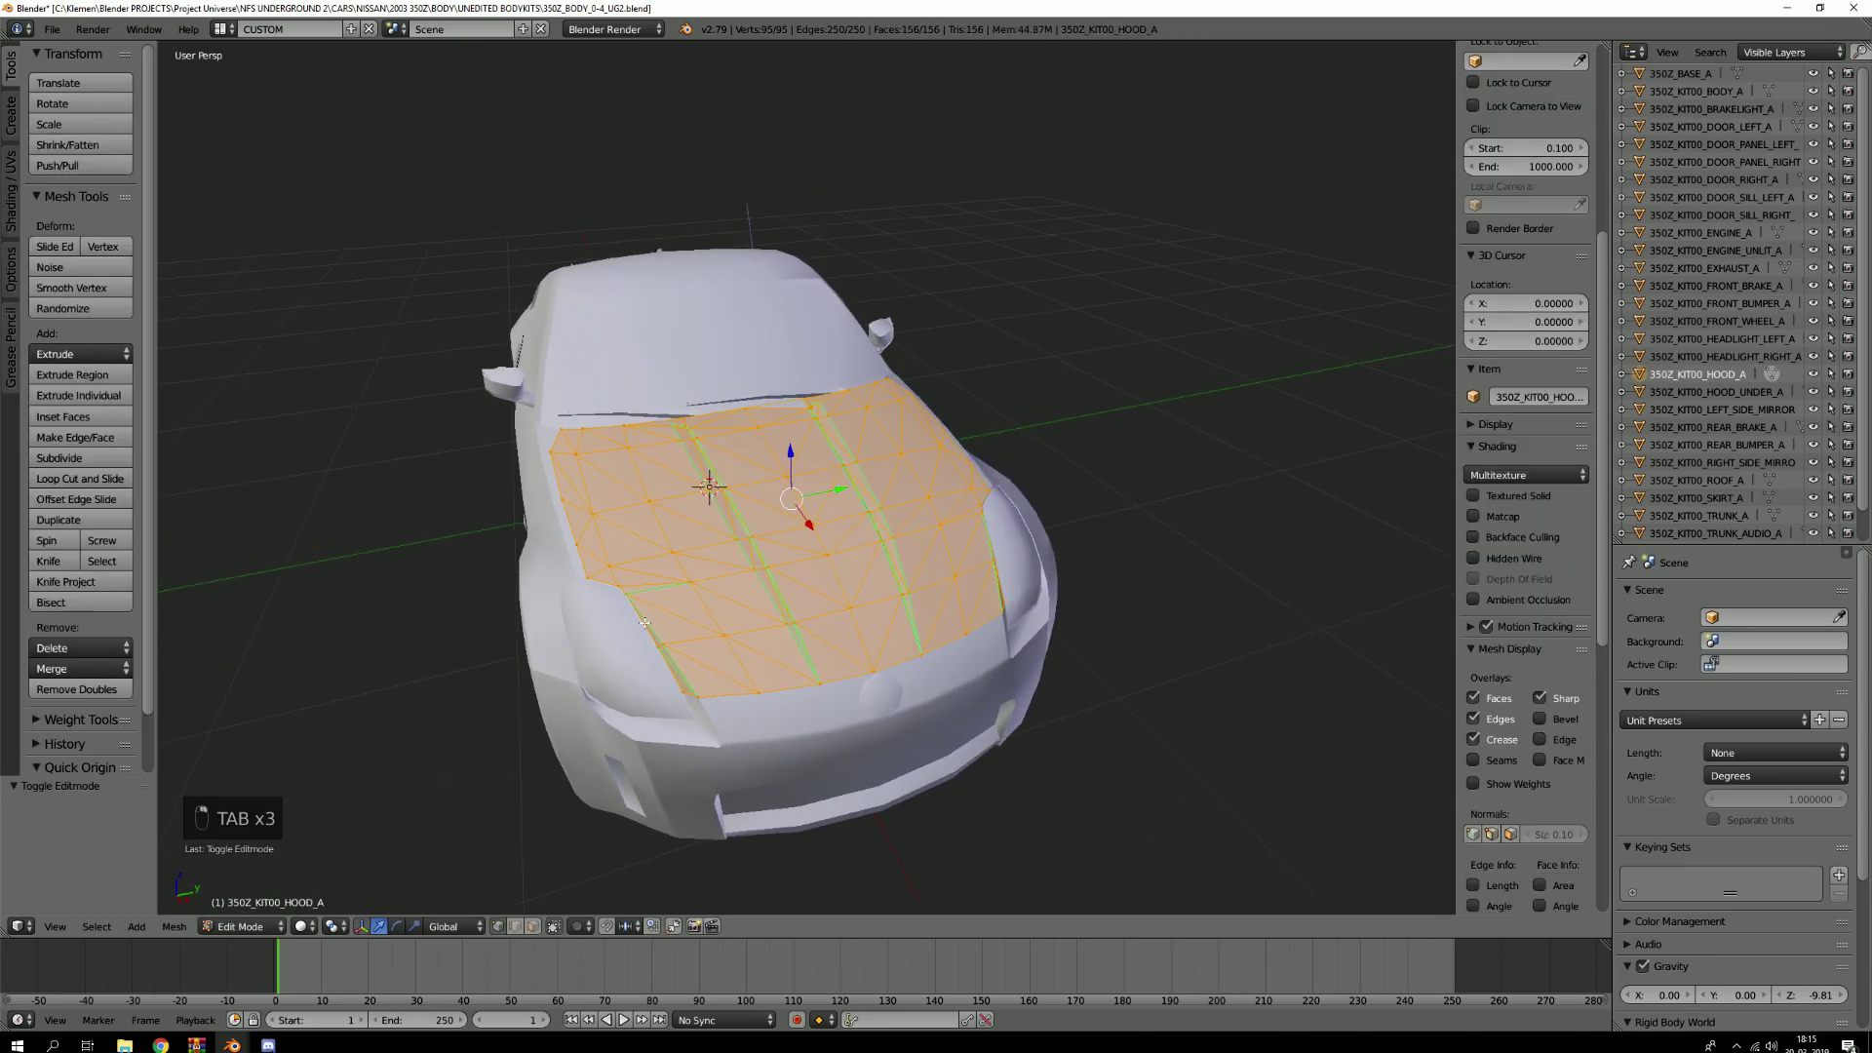
pyautogui.scroll(4, 688, 605)
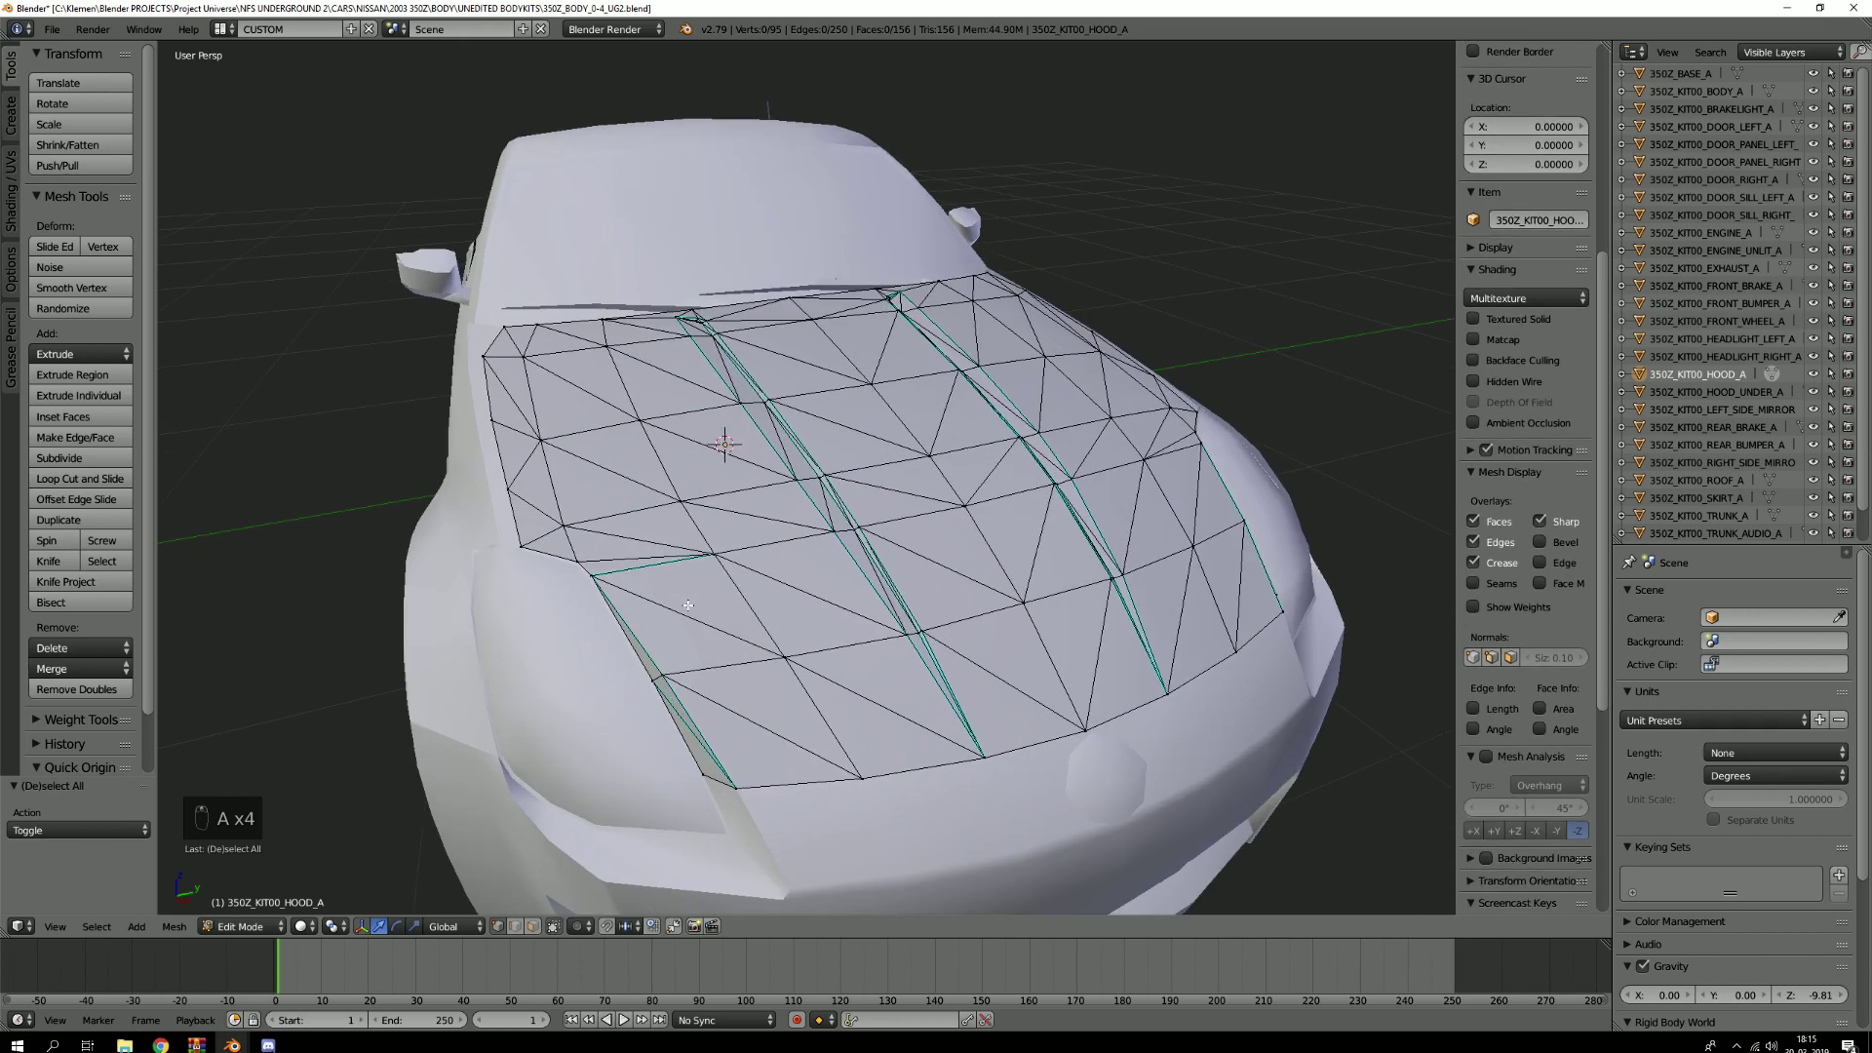
# Isolate the hood in local view and clear any vertex selection
pyautogui.press('KP_Divide')
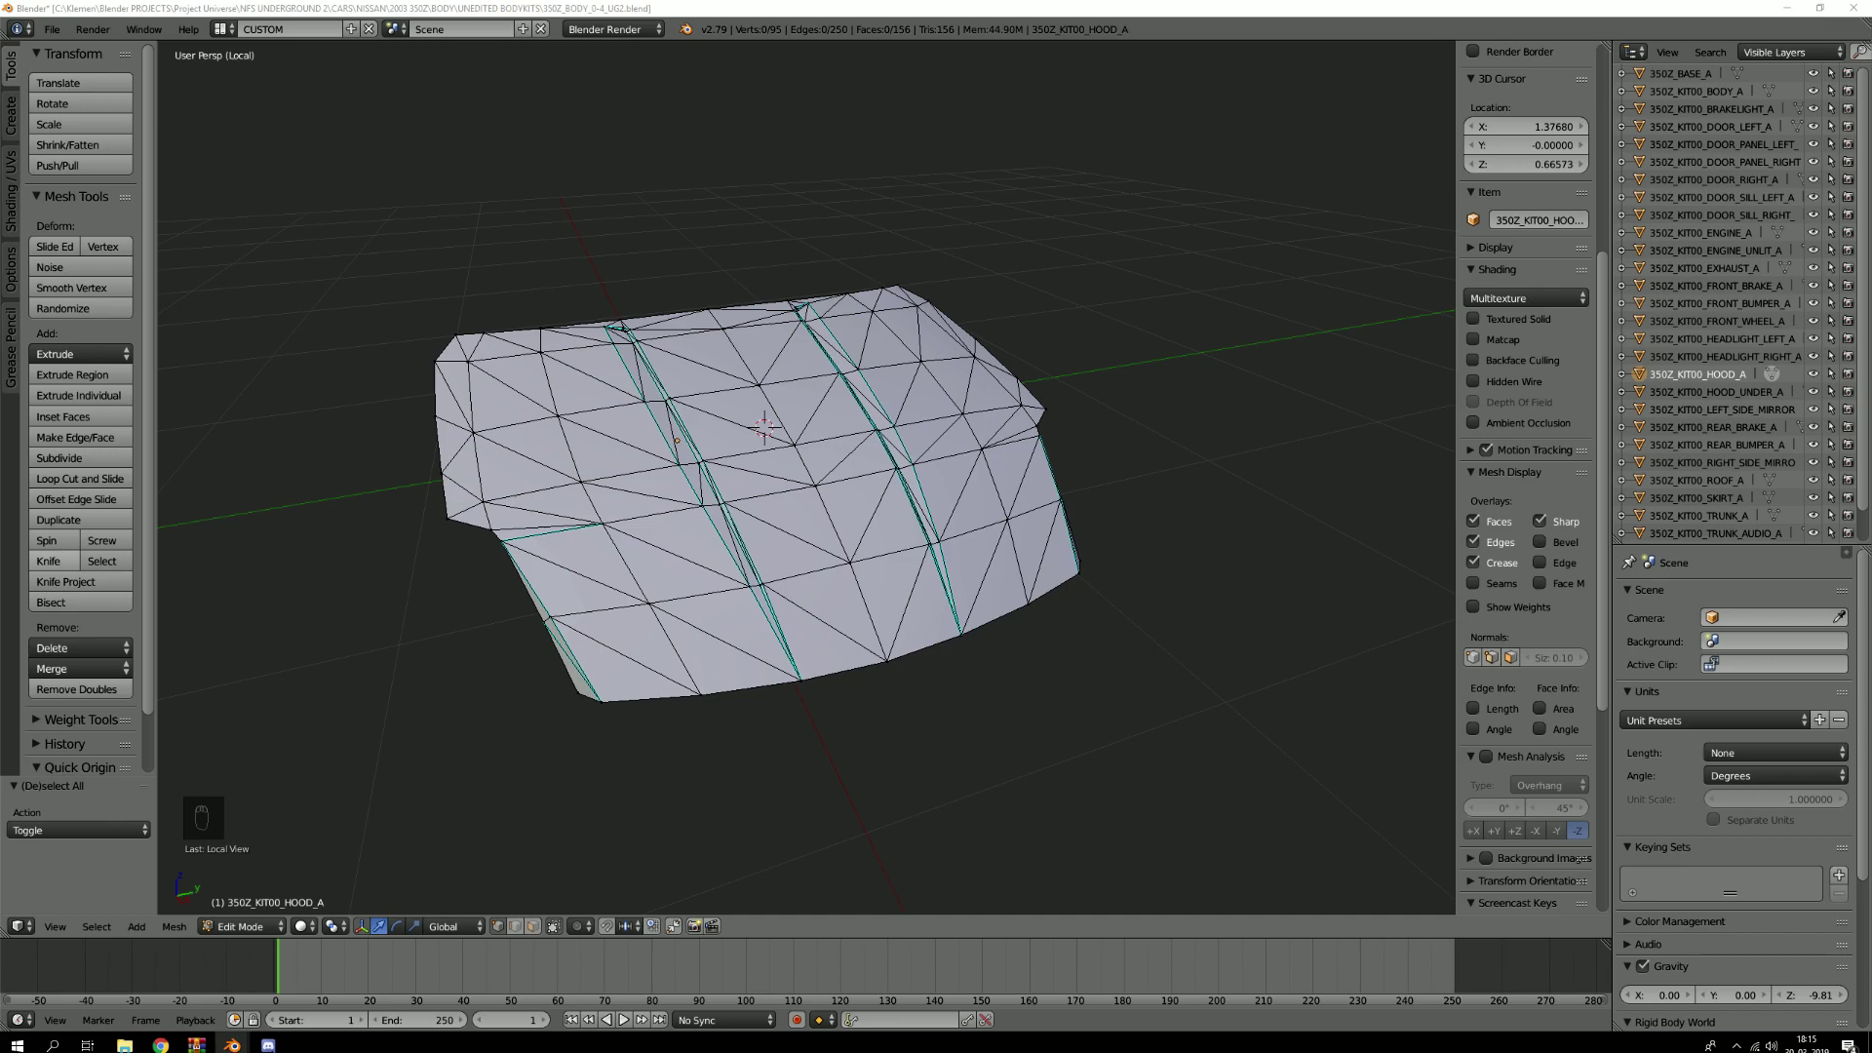
pyautogui.scroll(3, 577, 551)
pyautogui.press('a')
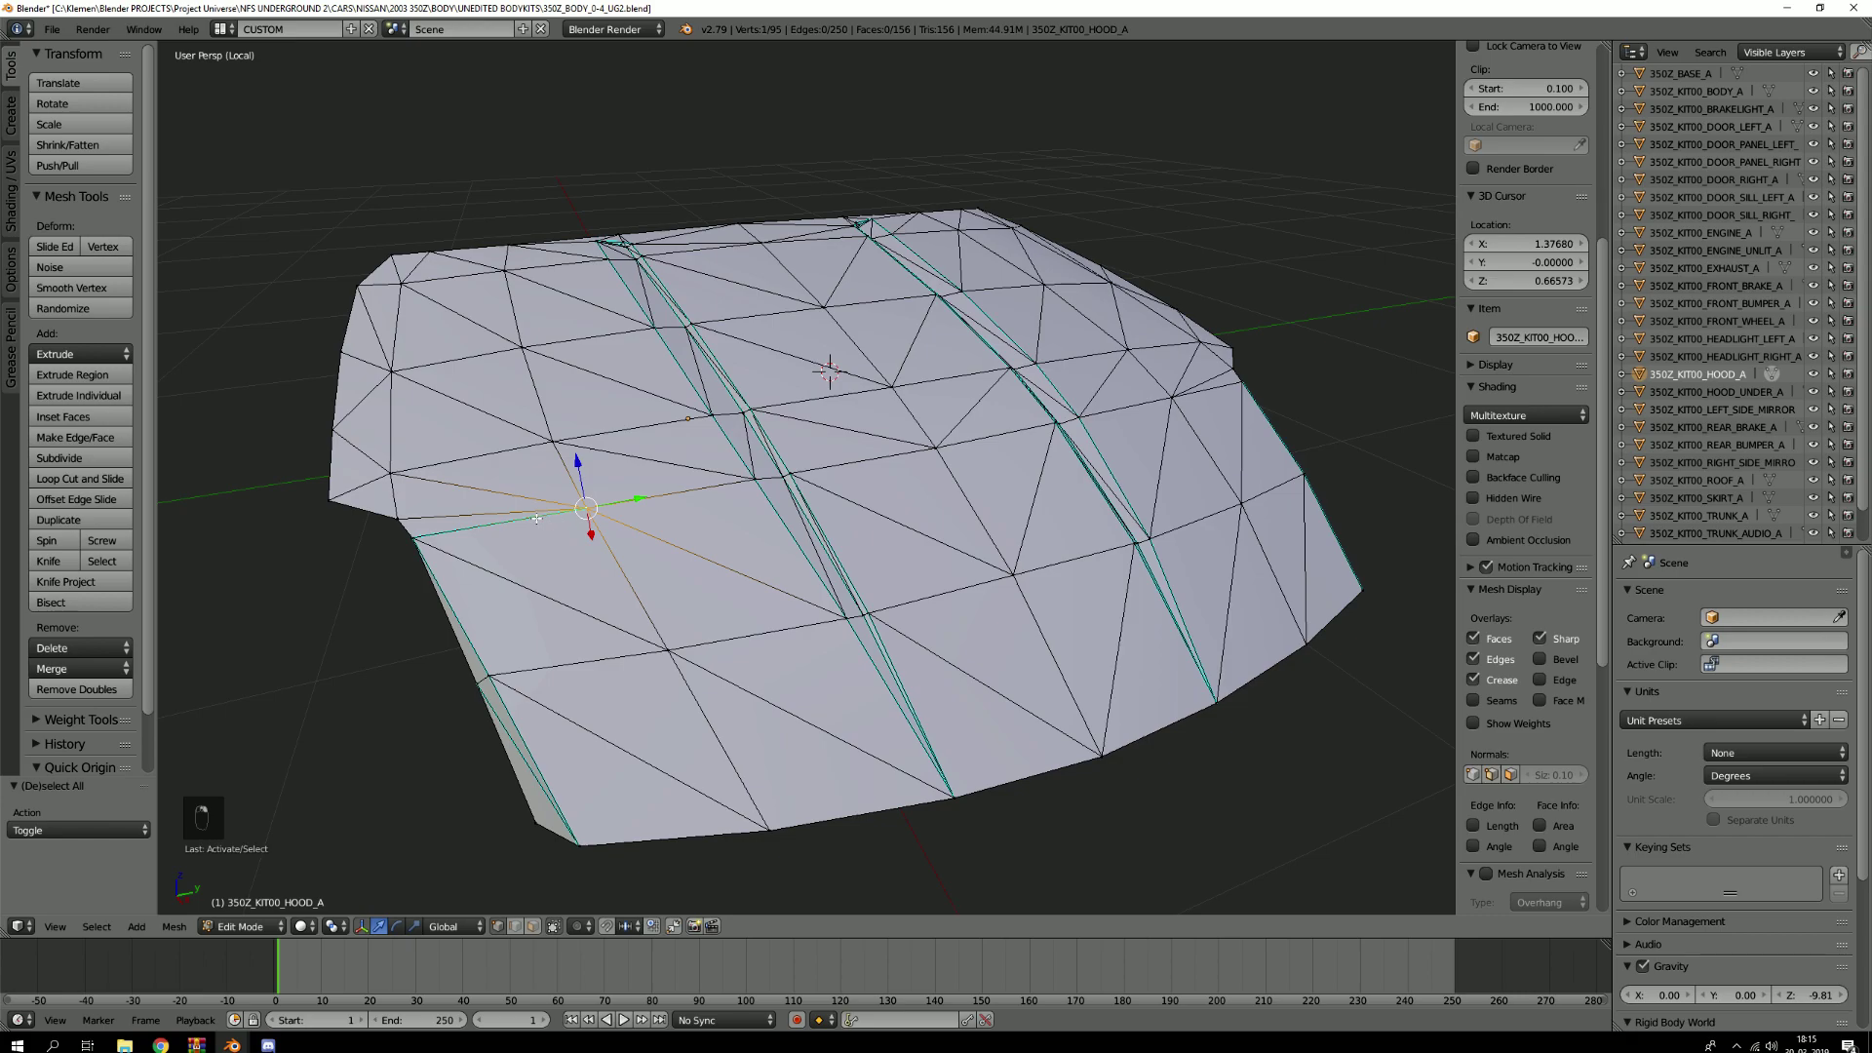
pyautogui.press('a')
# Cycle through the vertex, edge and face select modes, ending in vertex select mode
pyautogui.press('2')
pyautogui.press('1')
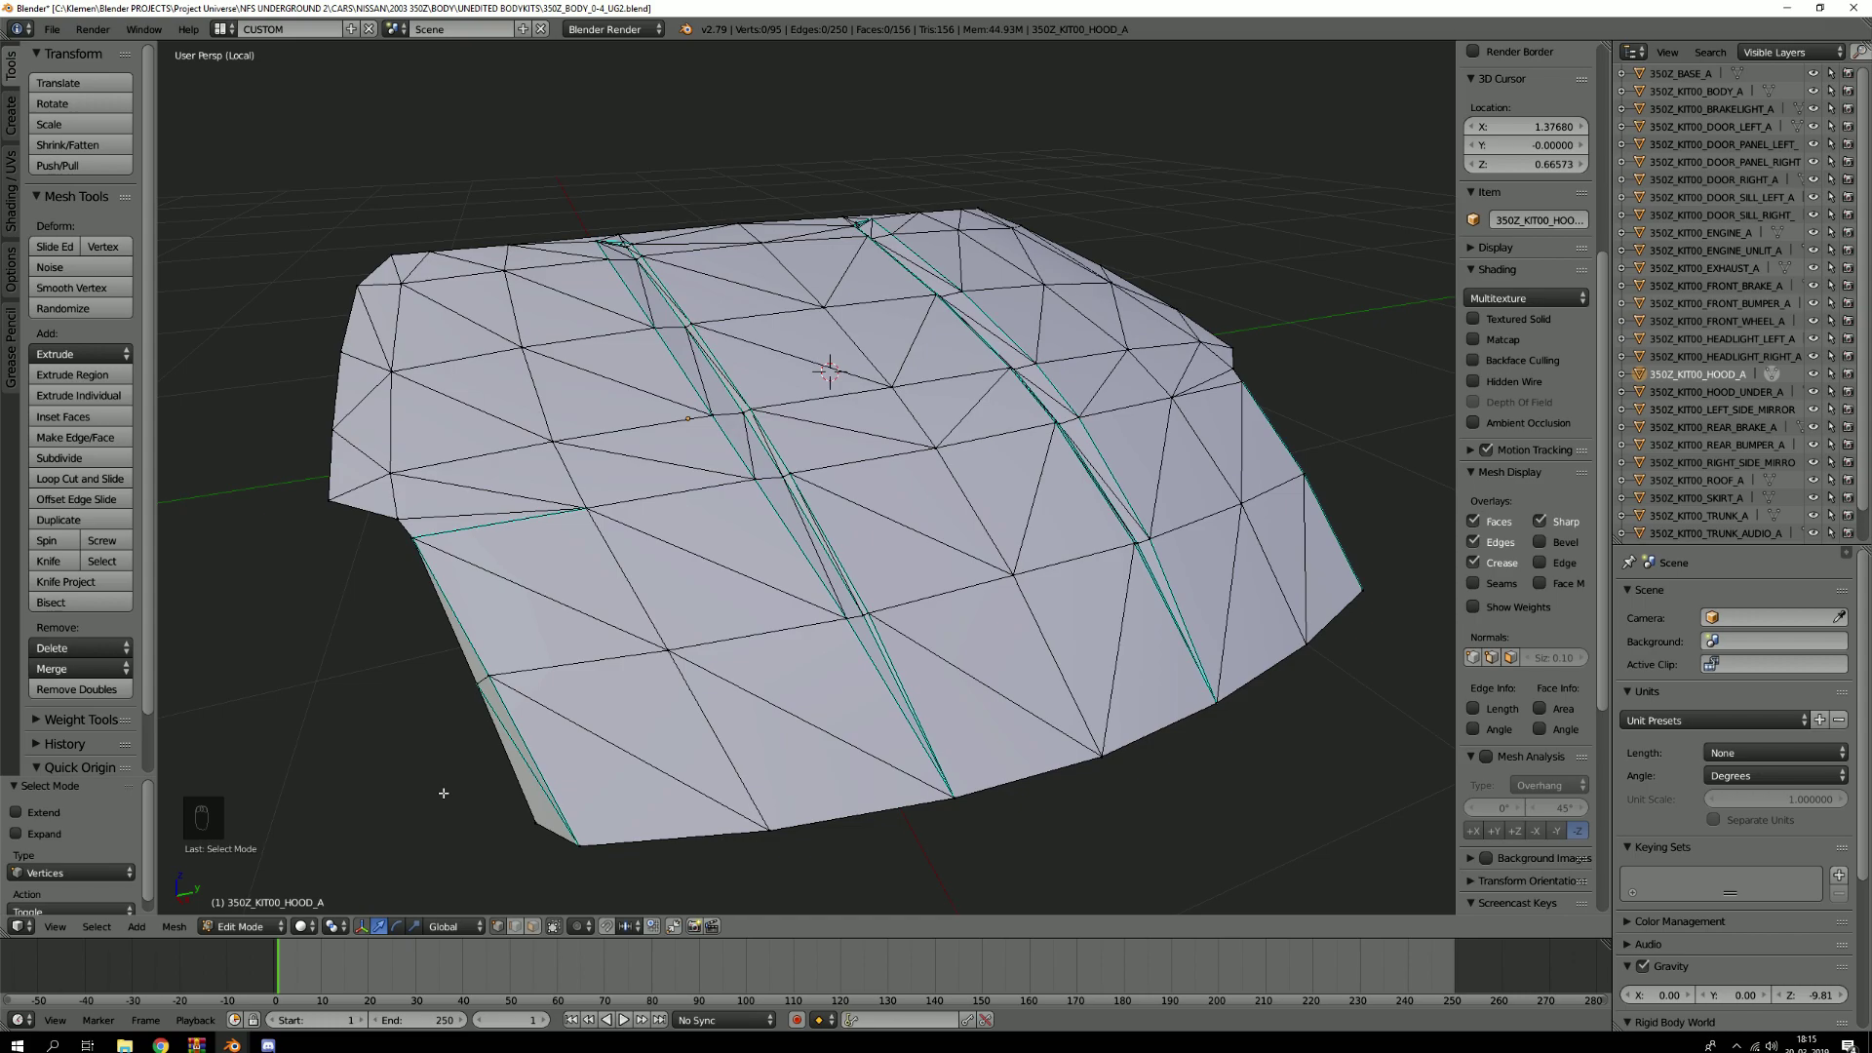
pyautogui.press('1')
pyautogui.press('2')
pyautogui.press('3')
pyautogui.press('1')
pyautogui.press('2')
pyautogui.press('3')
pyautogui.press('1')
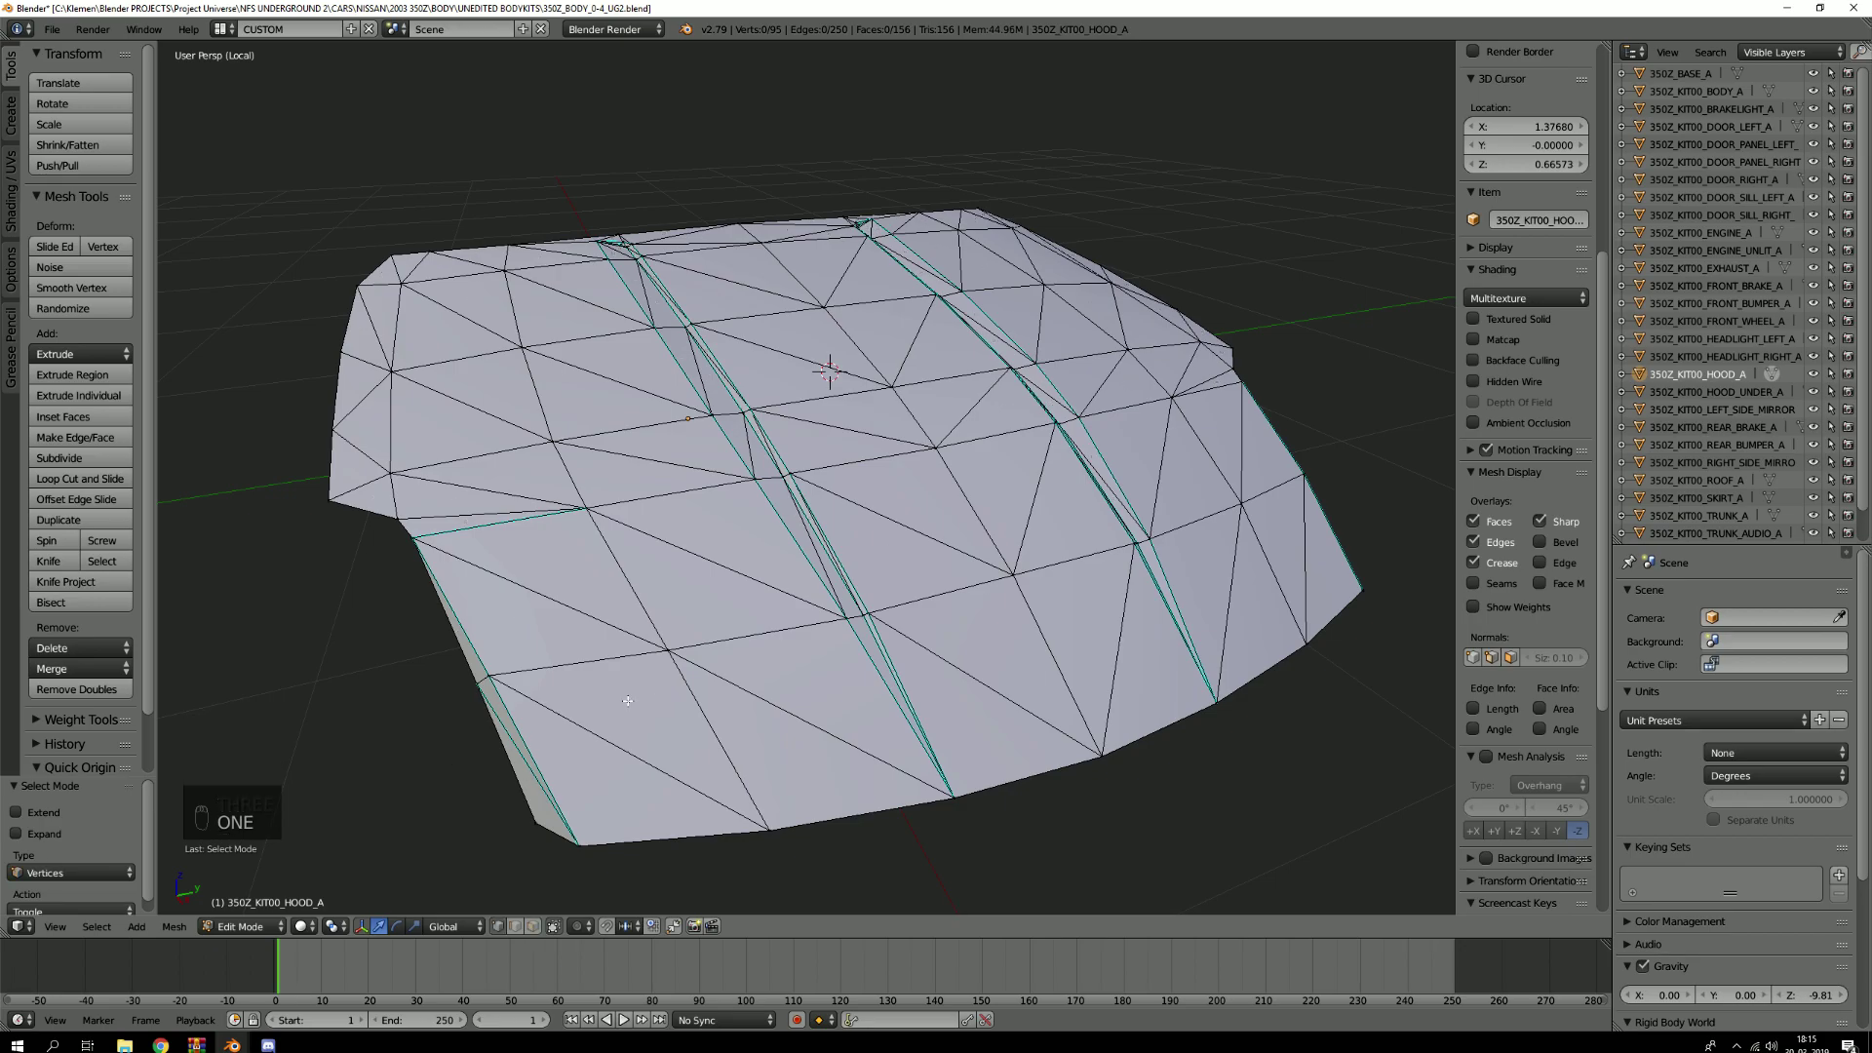
# Examine the hood's marked sharp edges and side curvature up close and from a distance
pyautogui.moveTo(627, 700); pyautogui.dragTo(655, 499, button='middle')
pyautogui.scroll(-4, 659, 499)
pyautogui.scroll(3, 665, 491)
pyautogui.scroll(-2, 694, 492)
pyautogui.scroll(4, 718, 486)
pyautogui.scroll(-3, 705, 511)
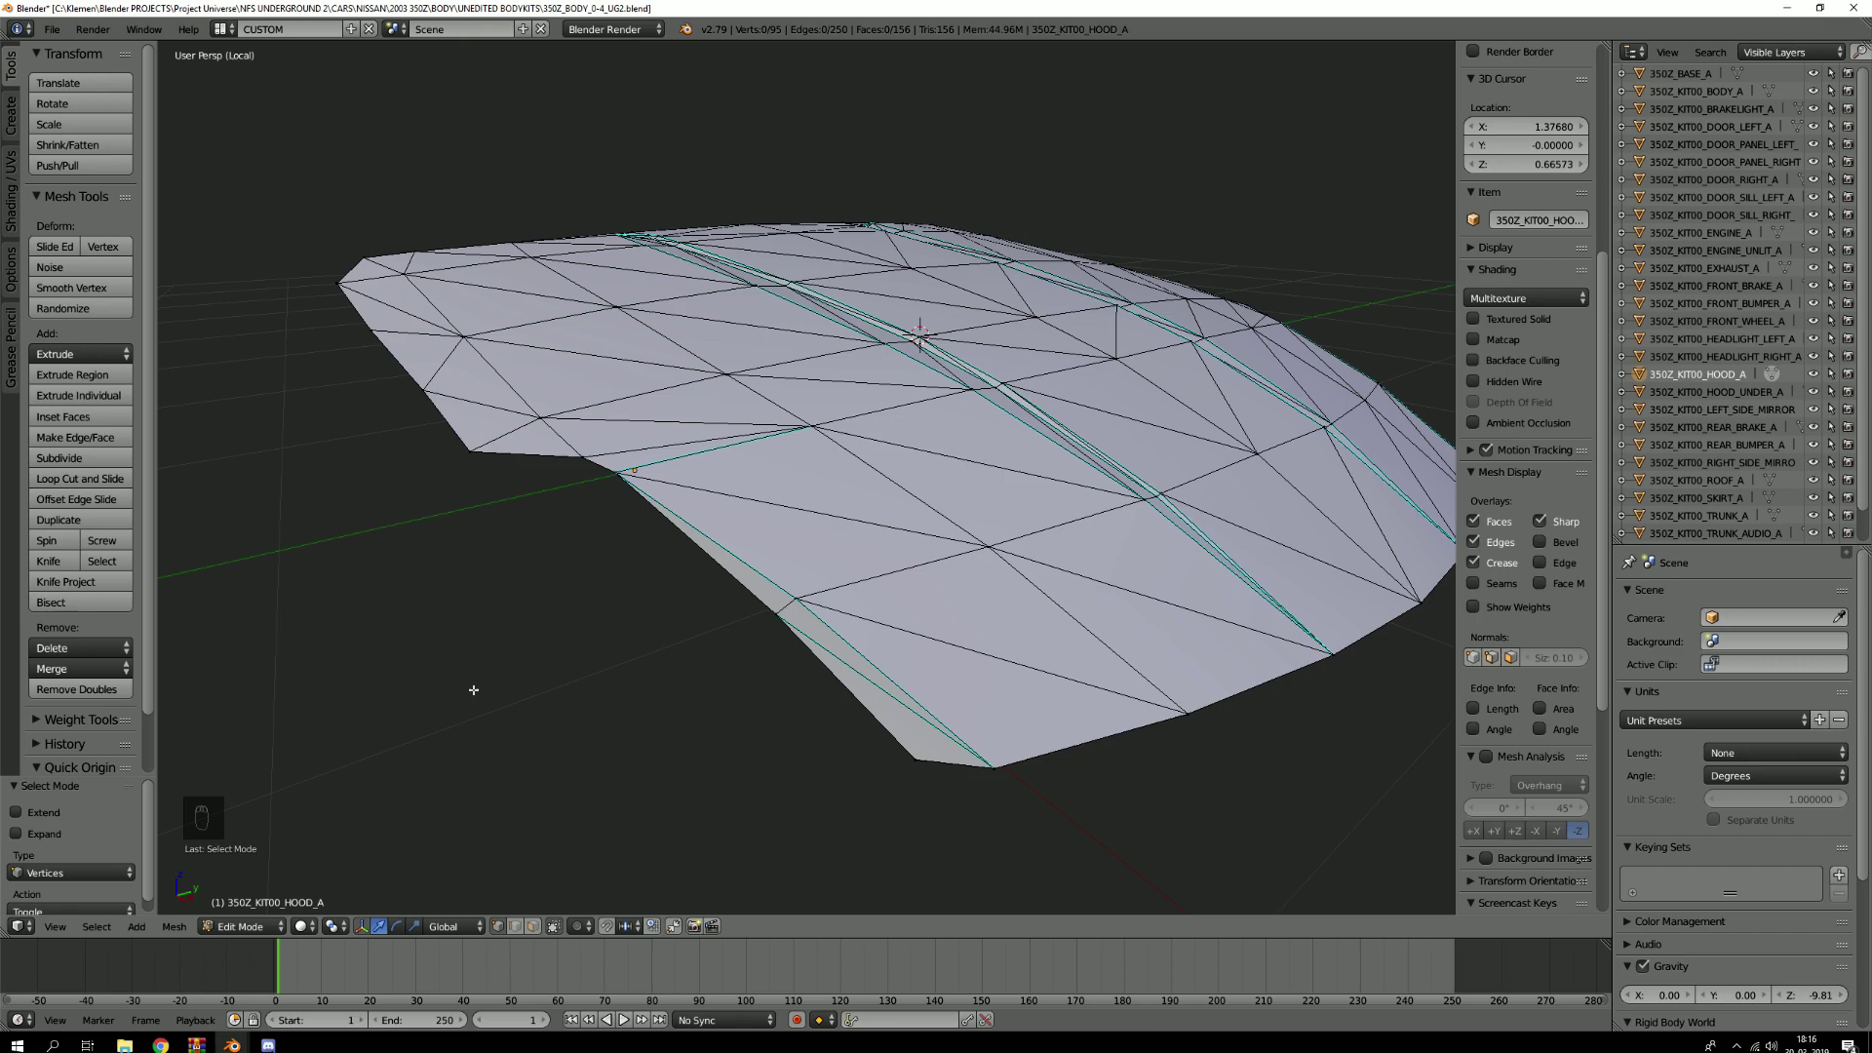
pyautogui.scroll(-3, 161, 773)
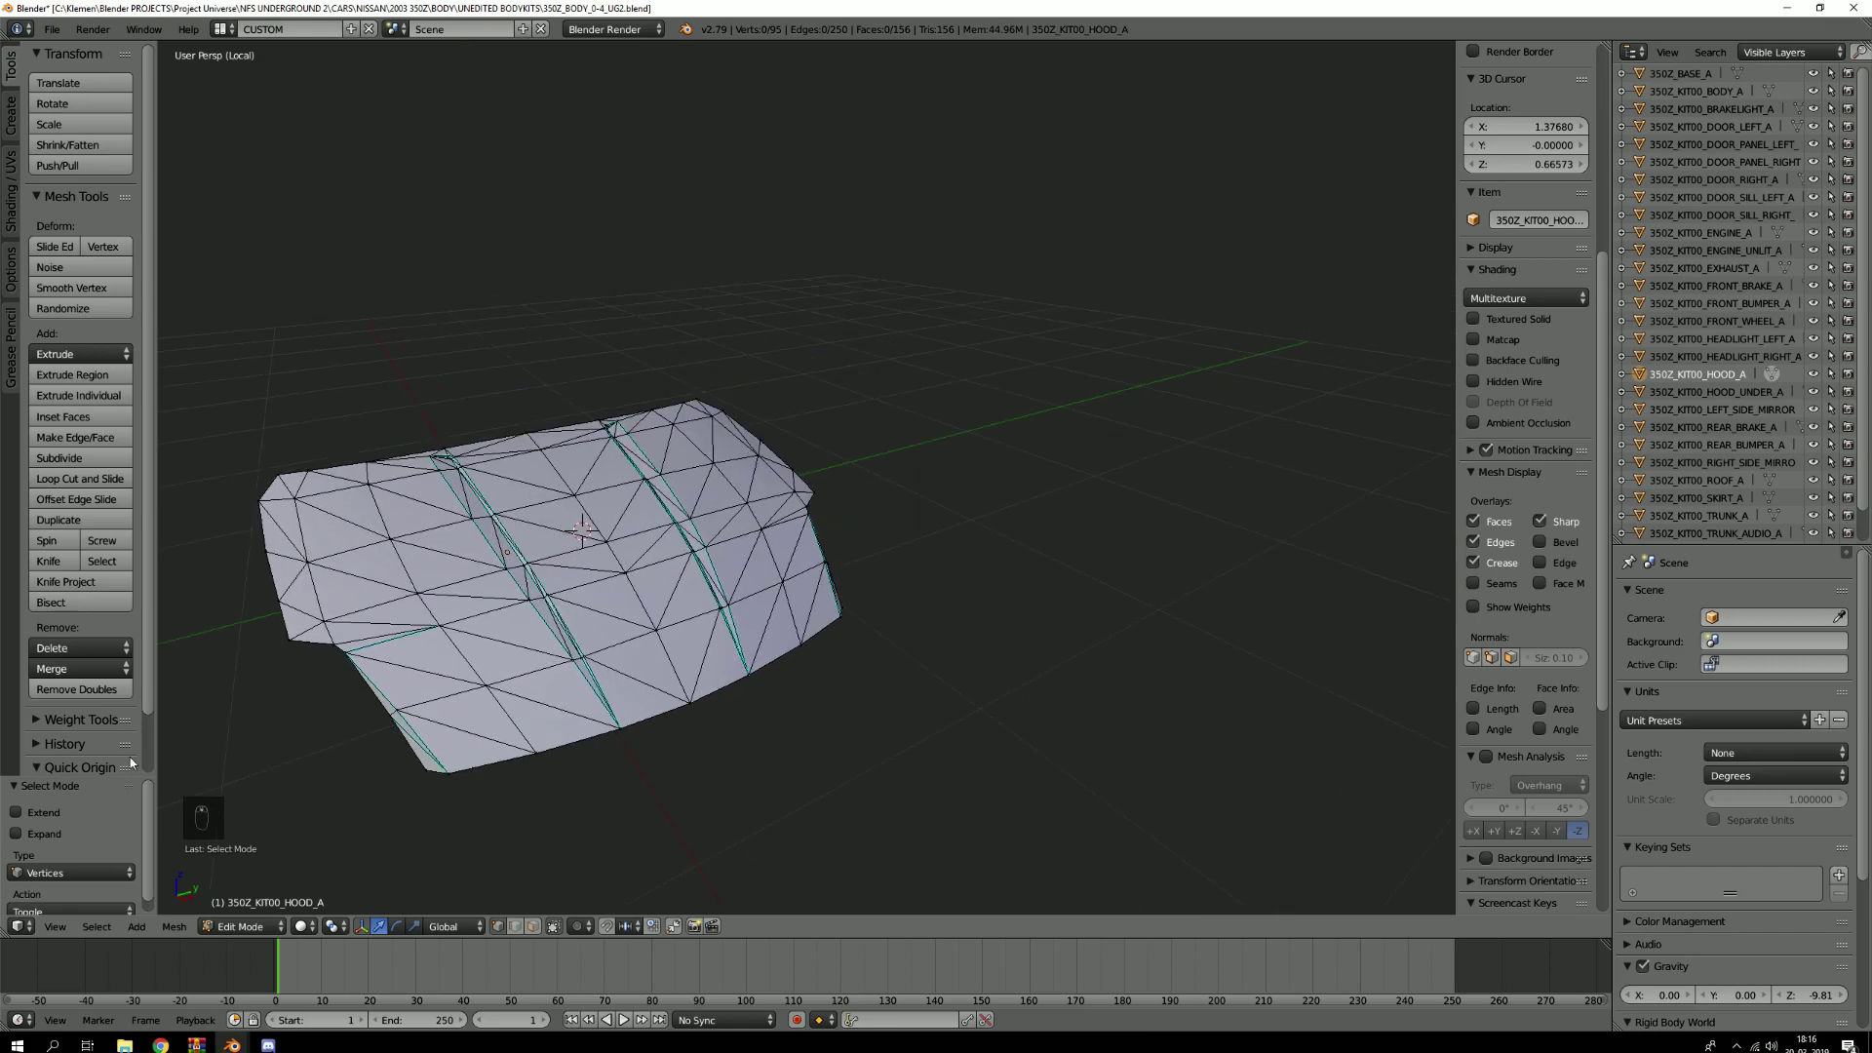
# Expand the Auto Mirror add-on's options and show its full list of settings
pyautogui.click(35, 770)
pyautogui.scroll(-2, 62, 767)
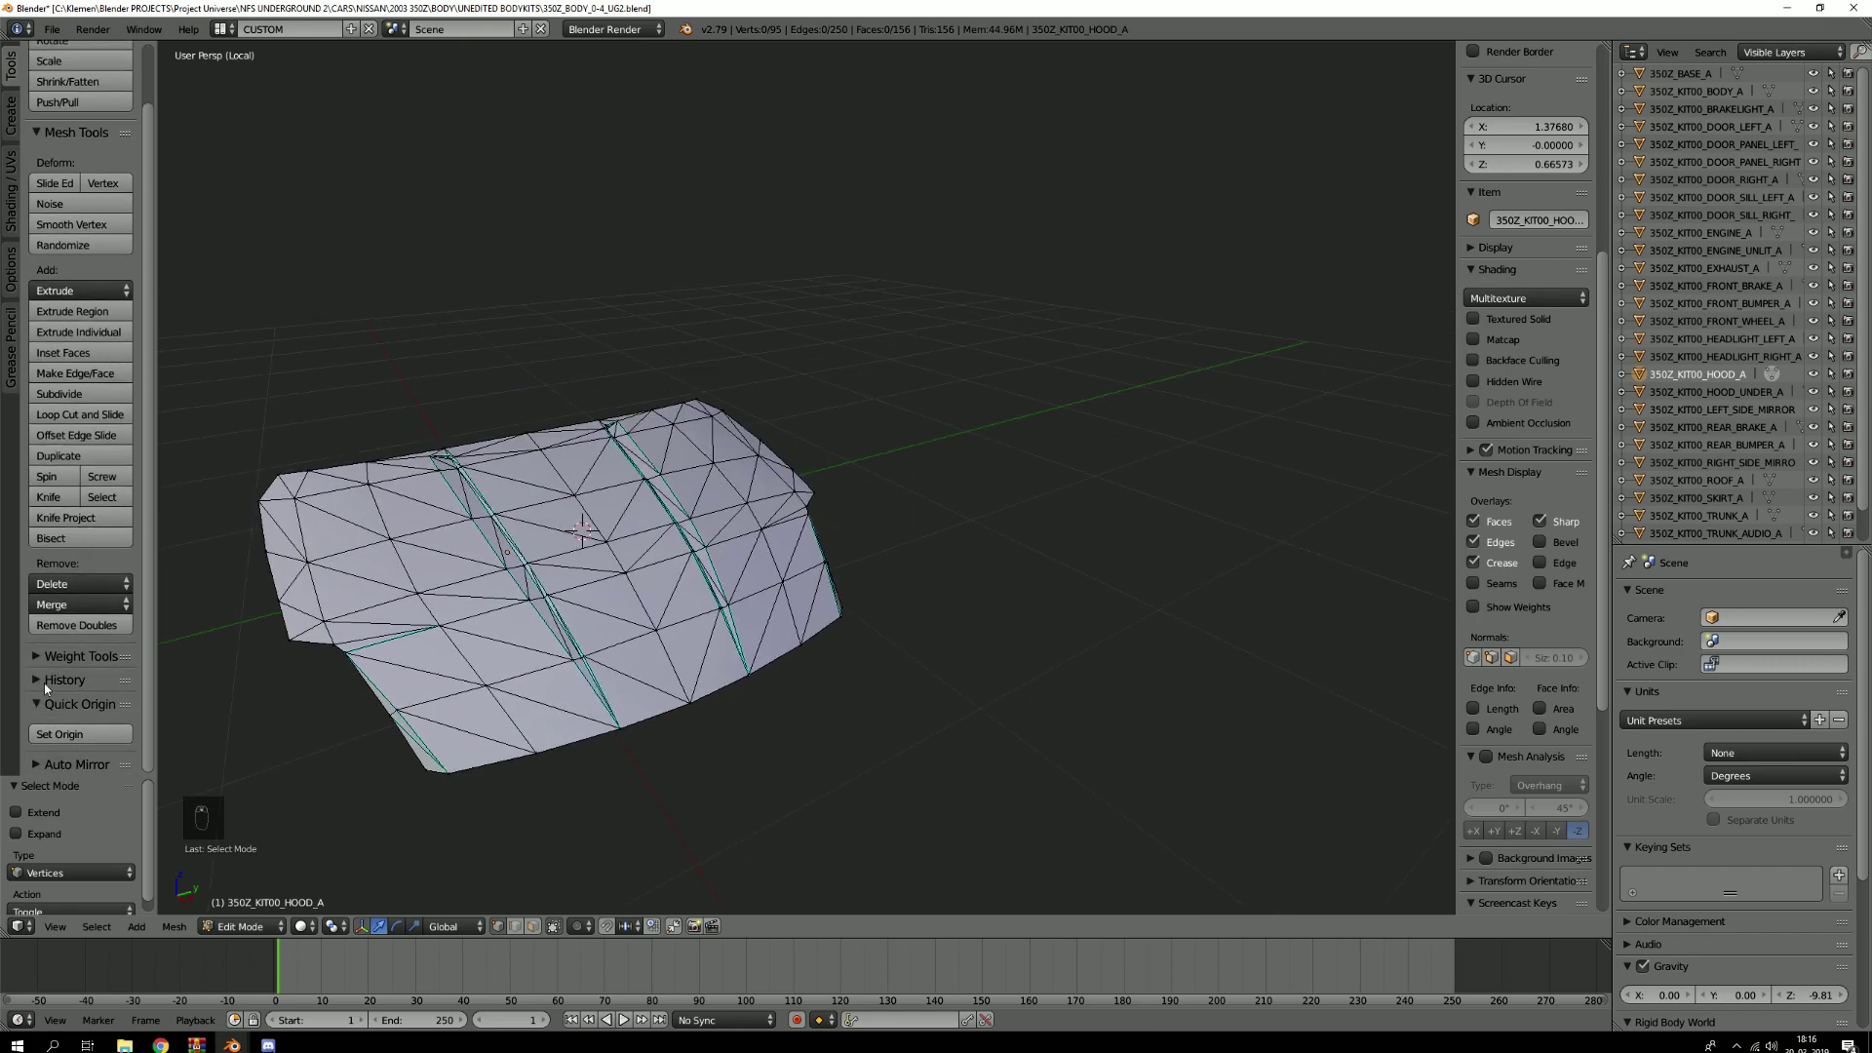
pyautogui.click(37, 763)
pyautogui.scroll(-3, 68, 657)
pyautogui.scroll(-5, 51, 698)
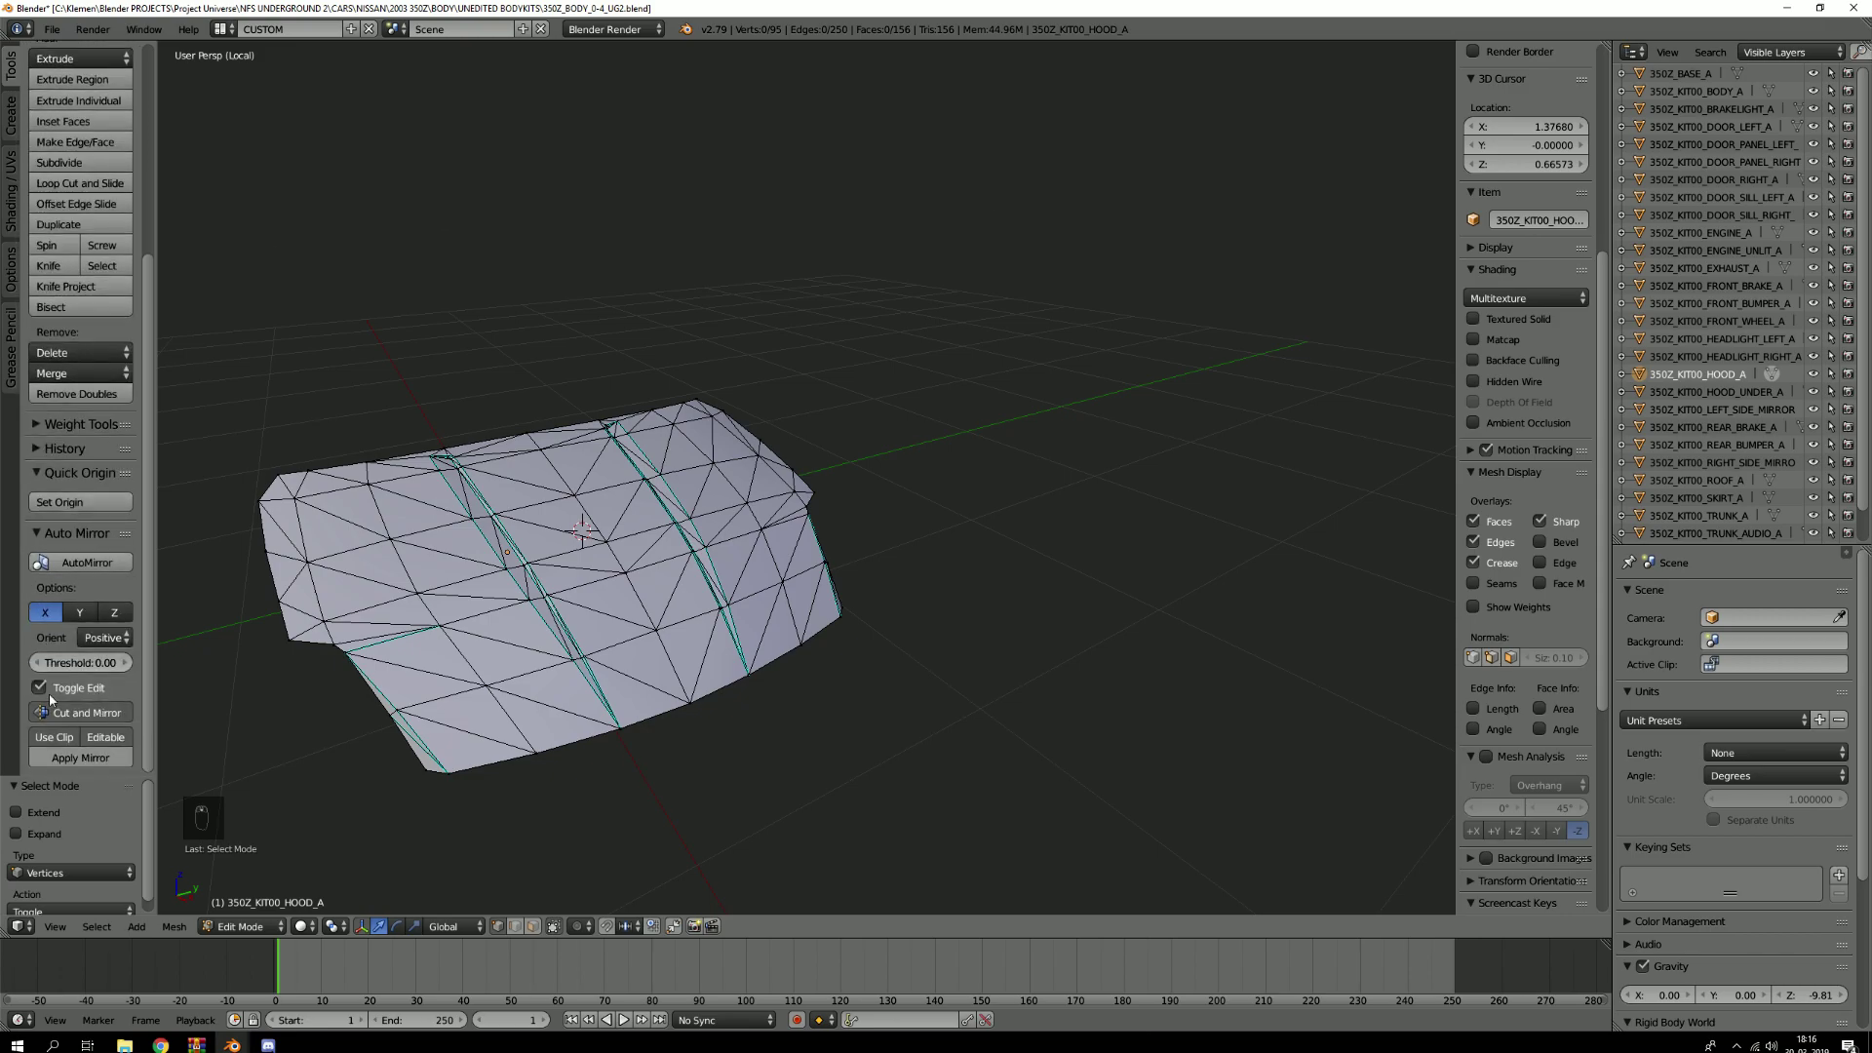
# Place the 3D cursor in front of the hood at about X 1.92, Y 0.36, Z 0.03, and cycle the select modes back to vertices
pyautogui.click(799, 774)
pyautogui.press('1')
pyautogui.press('2')
pyautogui.press('3')
pyautogui.press('1')
pyautogui.press('2')
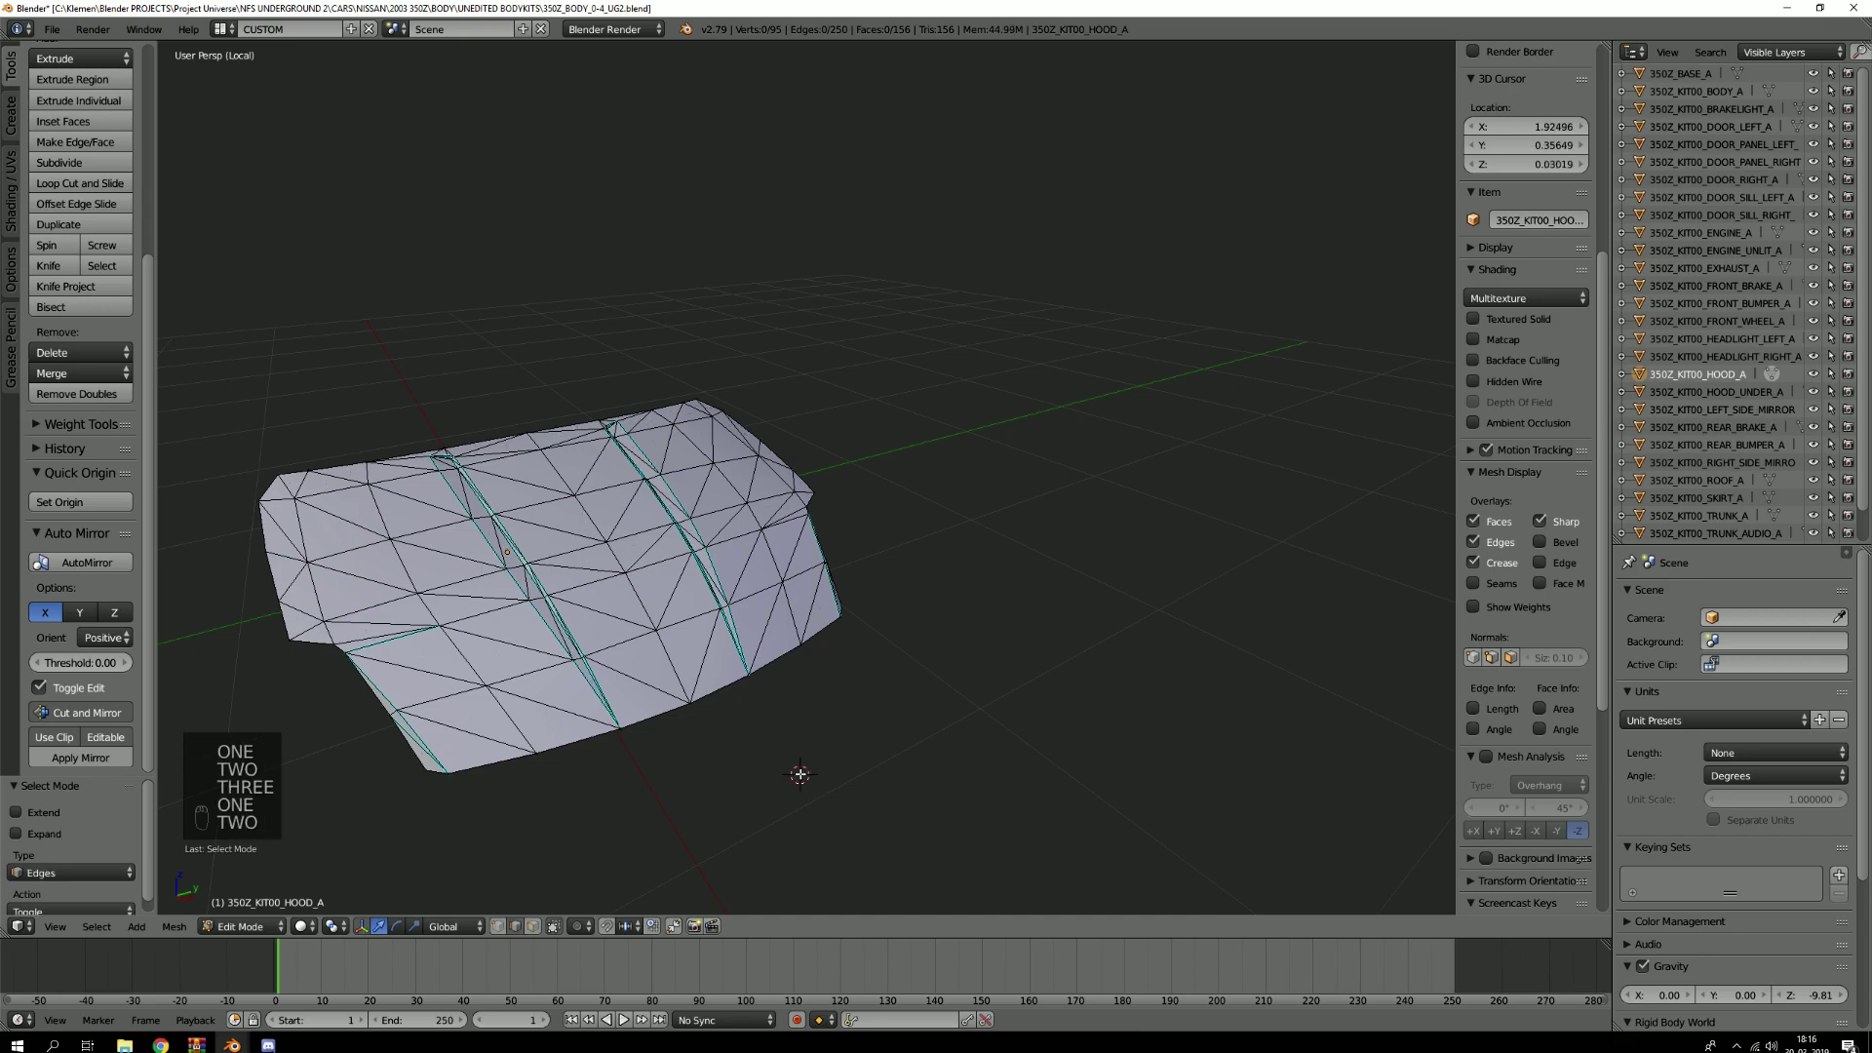
pyautogui.press('3')
pyautogui.press('1')
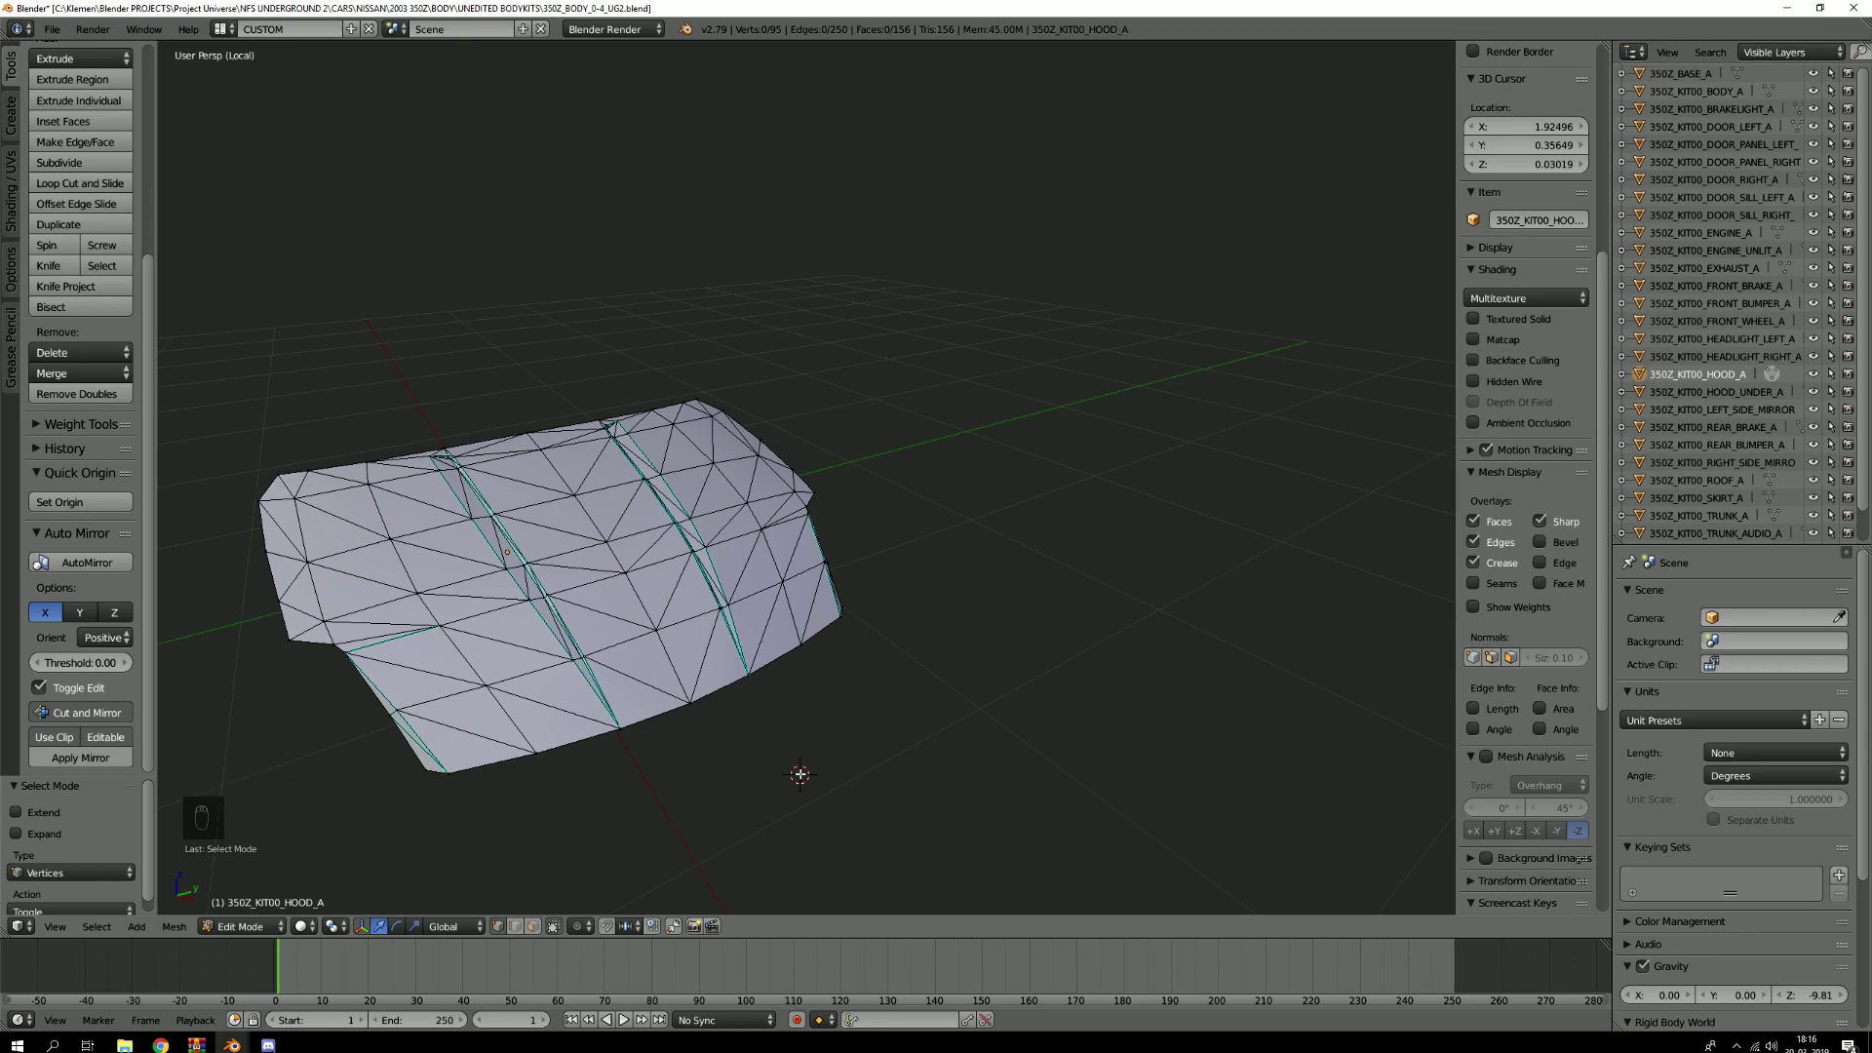
# Select the short sharp edge running inward from the hood's headlight notch and clear its sharp mark
pyautogui.moveTo(477, 624); pyautogui.dragTo(548, 616, button='middle')
pyautogui.scroll(2, 548, 616)
pyautogui.press('2')
pyautogui.rightClick(518, 628)
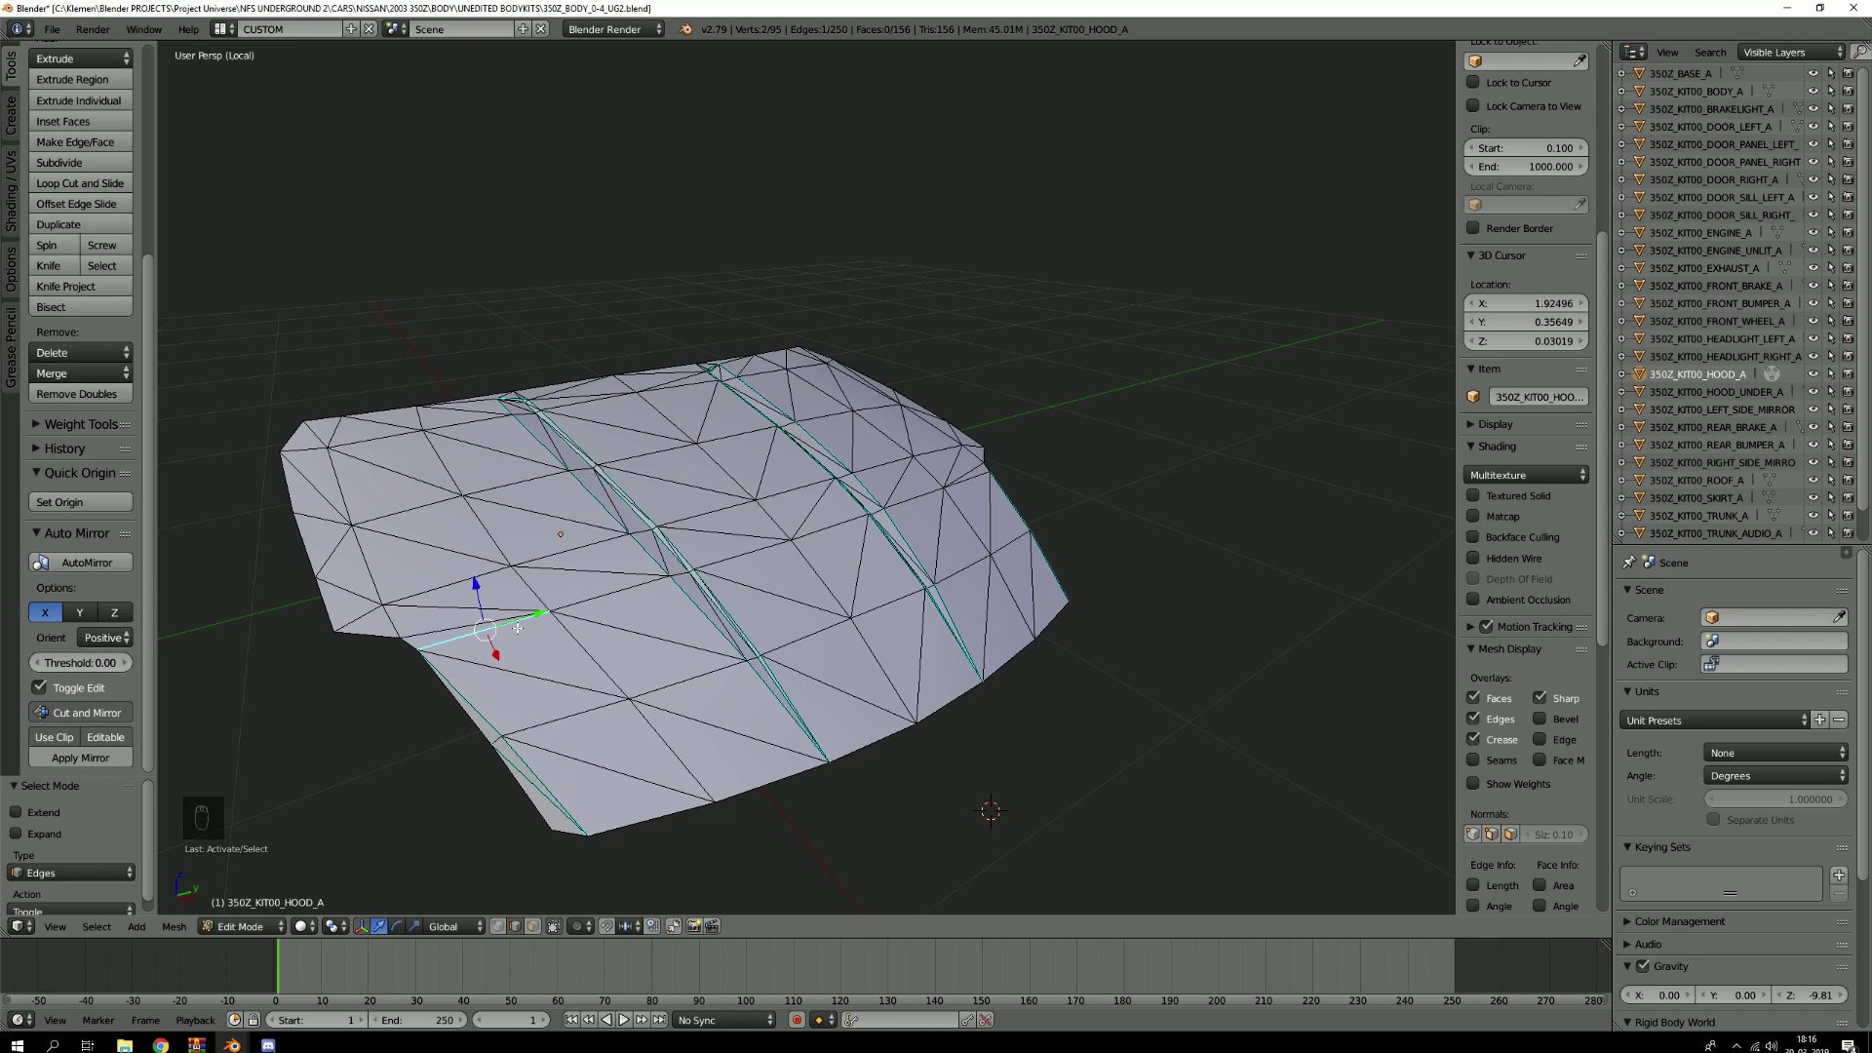
pyautogui.hotkey('ctrl', 'e')
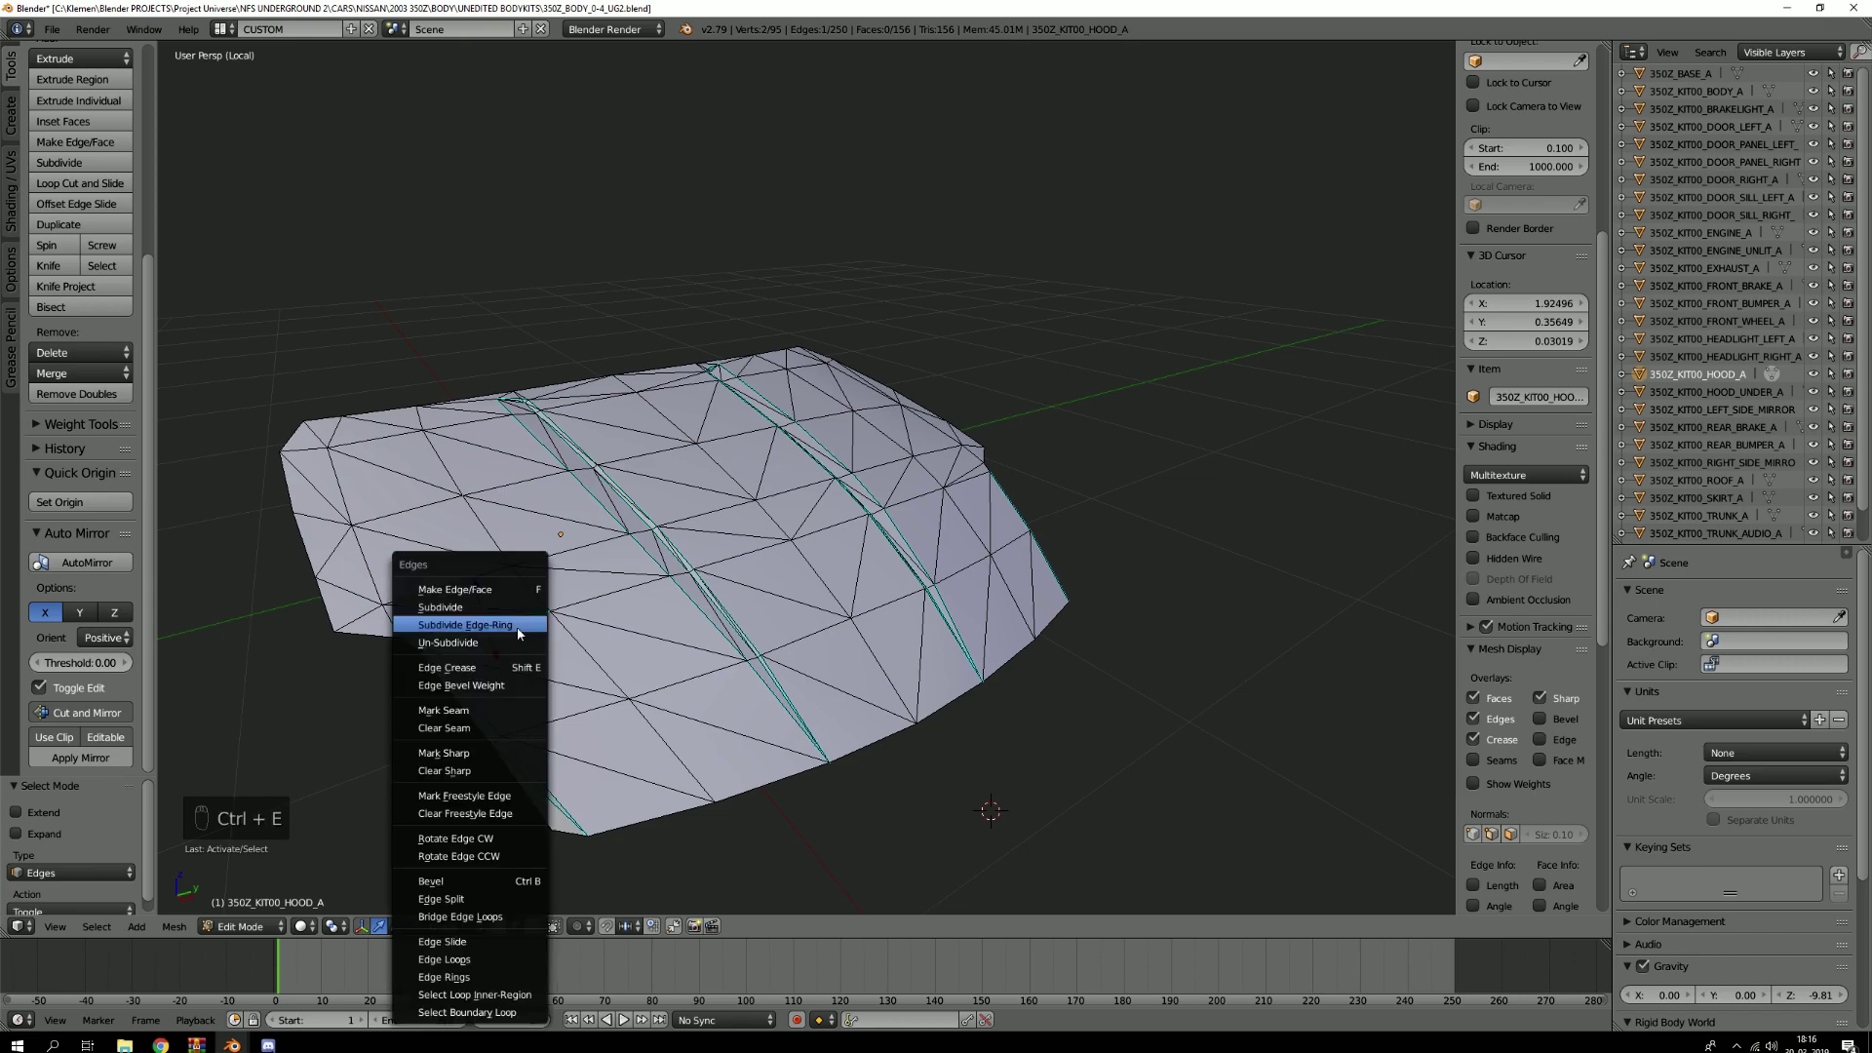
pyautogui.click(488, 770)
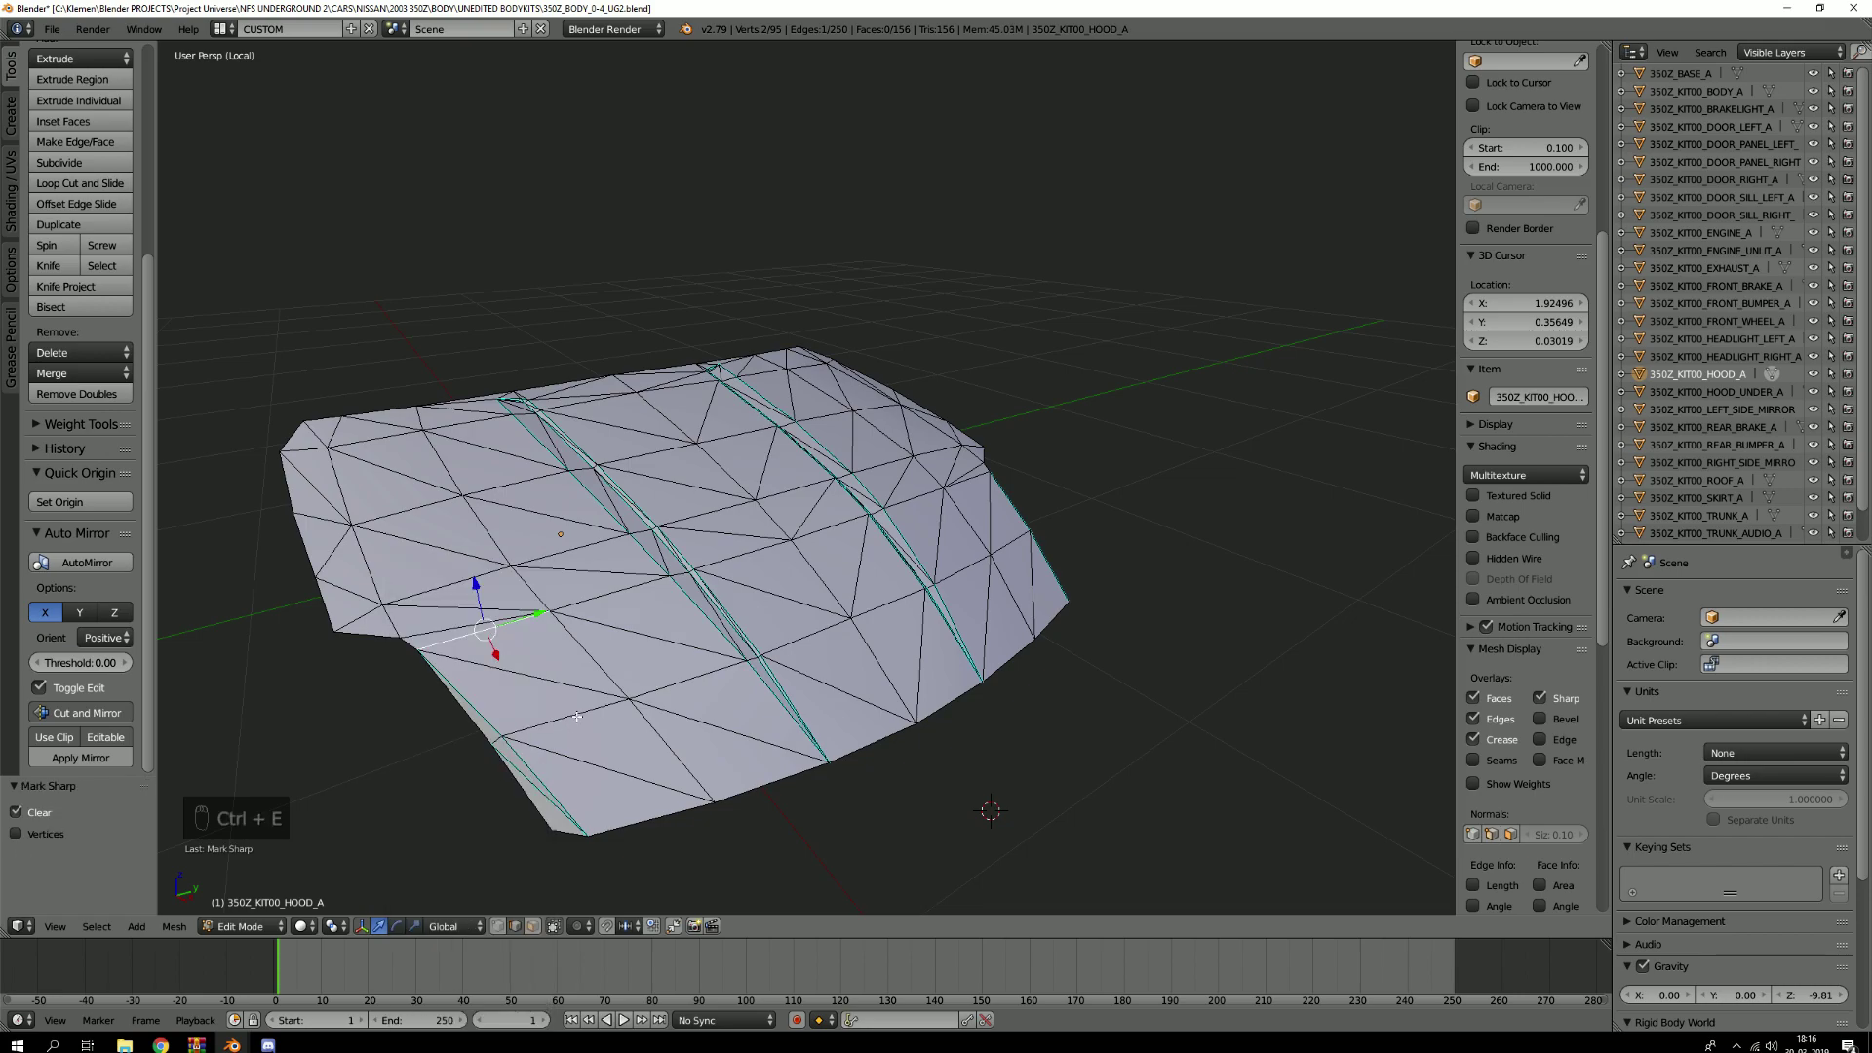
# Run Clear Sharp on the adjoining edge that leads to the hood's raised ridge, and deselect everything
pyautogui.press('a')
pyautogui.press('2')
pyautogui.rightClick(495, 630)
pyautogui.rightClick(636, 640)
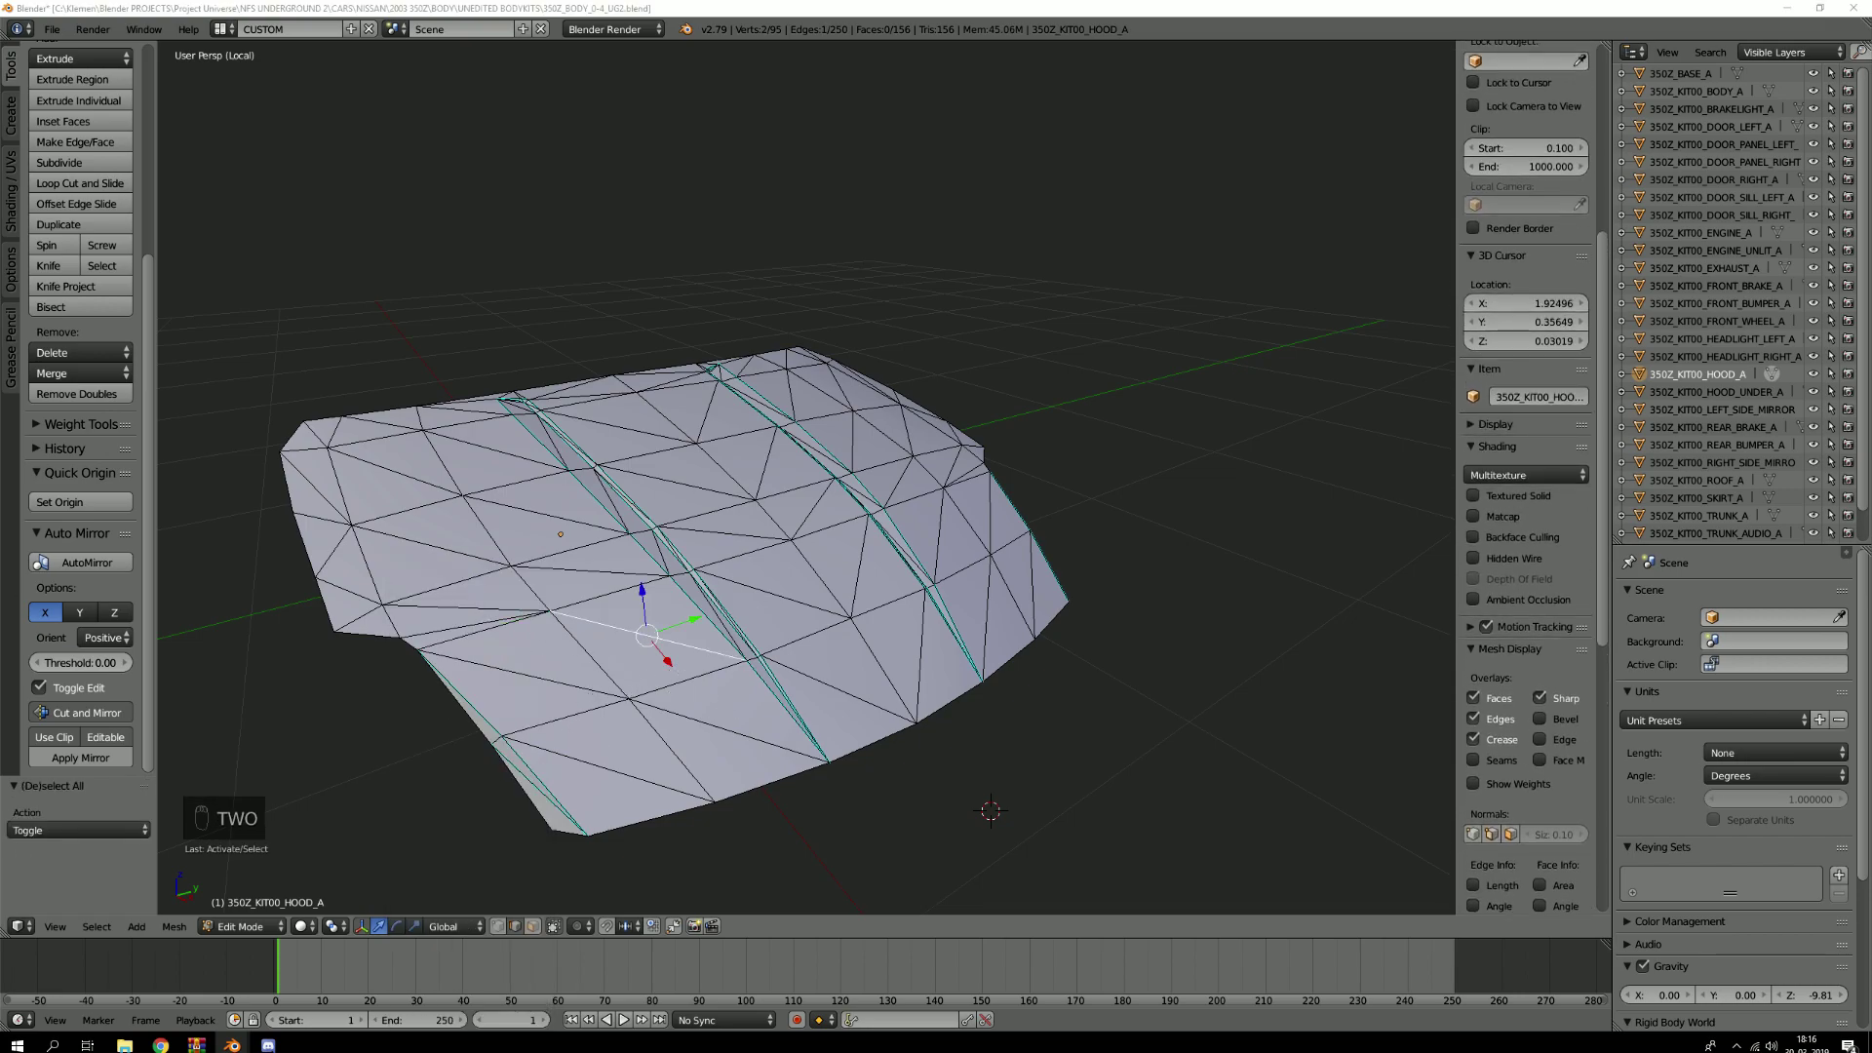
pyautogui.moveTo(421, 588); pyautogui.dragTo(561, 809, button='middle')
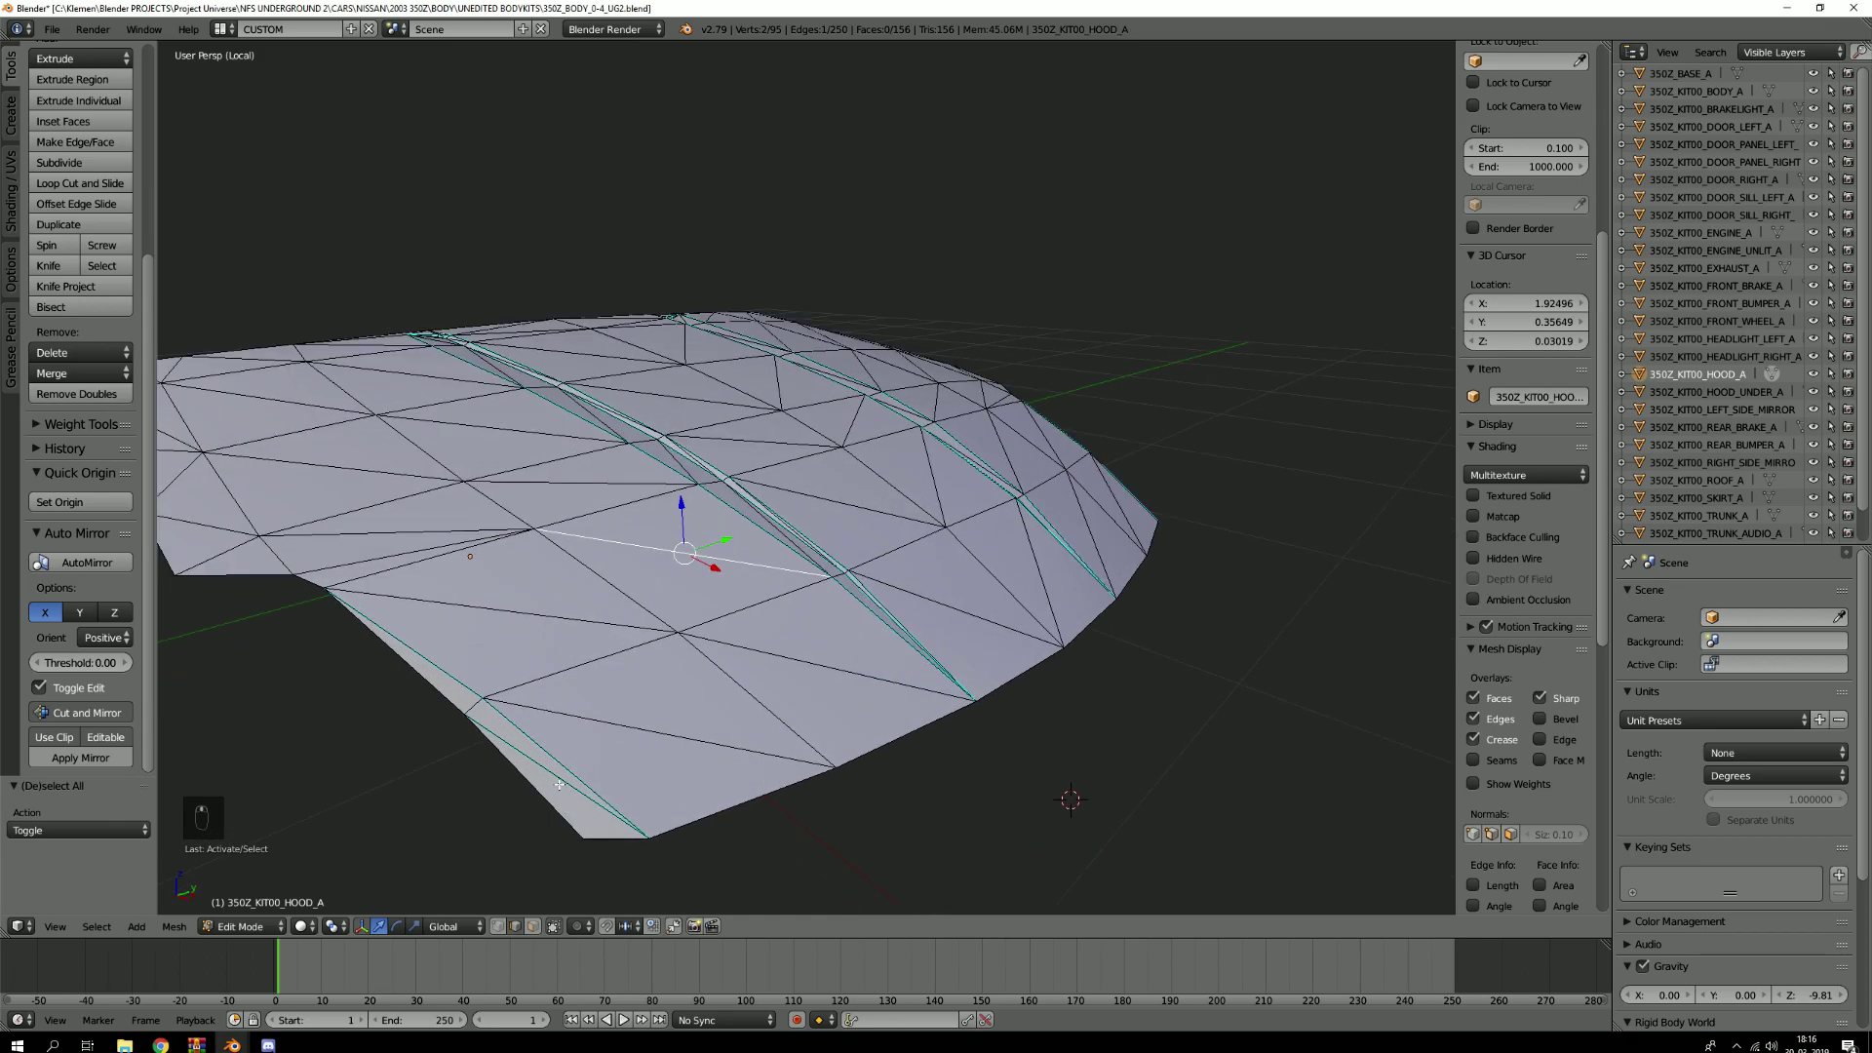
pyautogui.hotkey('ctrl', 'e')
pyautogui.click(566, 771)
pyautogui.press('a')
# Examine the hood's shading and its sharp edges from both sides and the front
pyautogui.scroll(-3, 561, 760)
pyautogui.moveTo(546, 663); pyautogui.dragTo(1106, 544, button='middle')
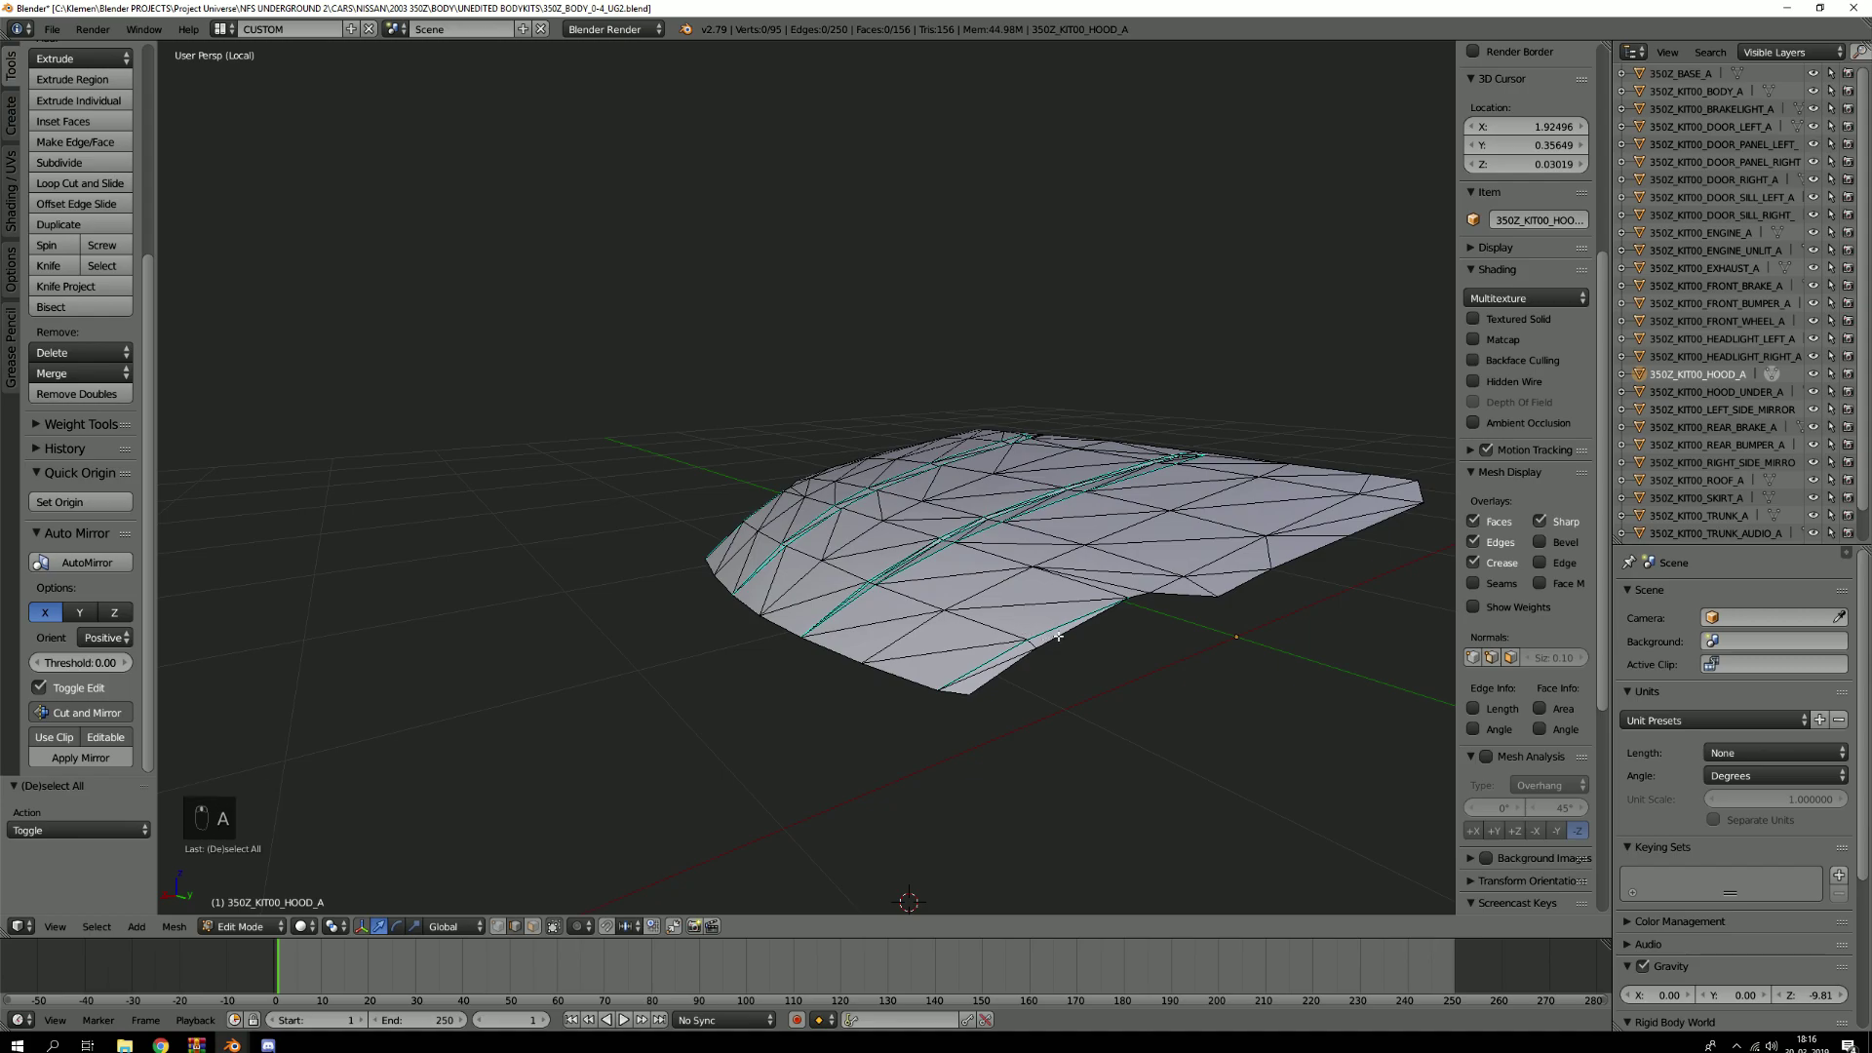
pyautogui.scroll(3, 1299, 542)
pyautogui.scroll(-1, 1300, 542)
pyautogui.moveTo(1299, 542); pyautogui.dragTo(989, 569, button='middle')
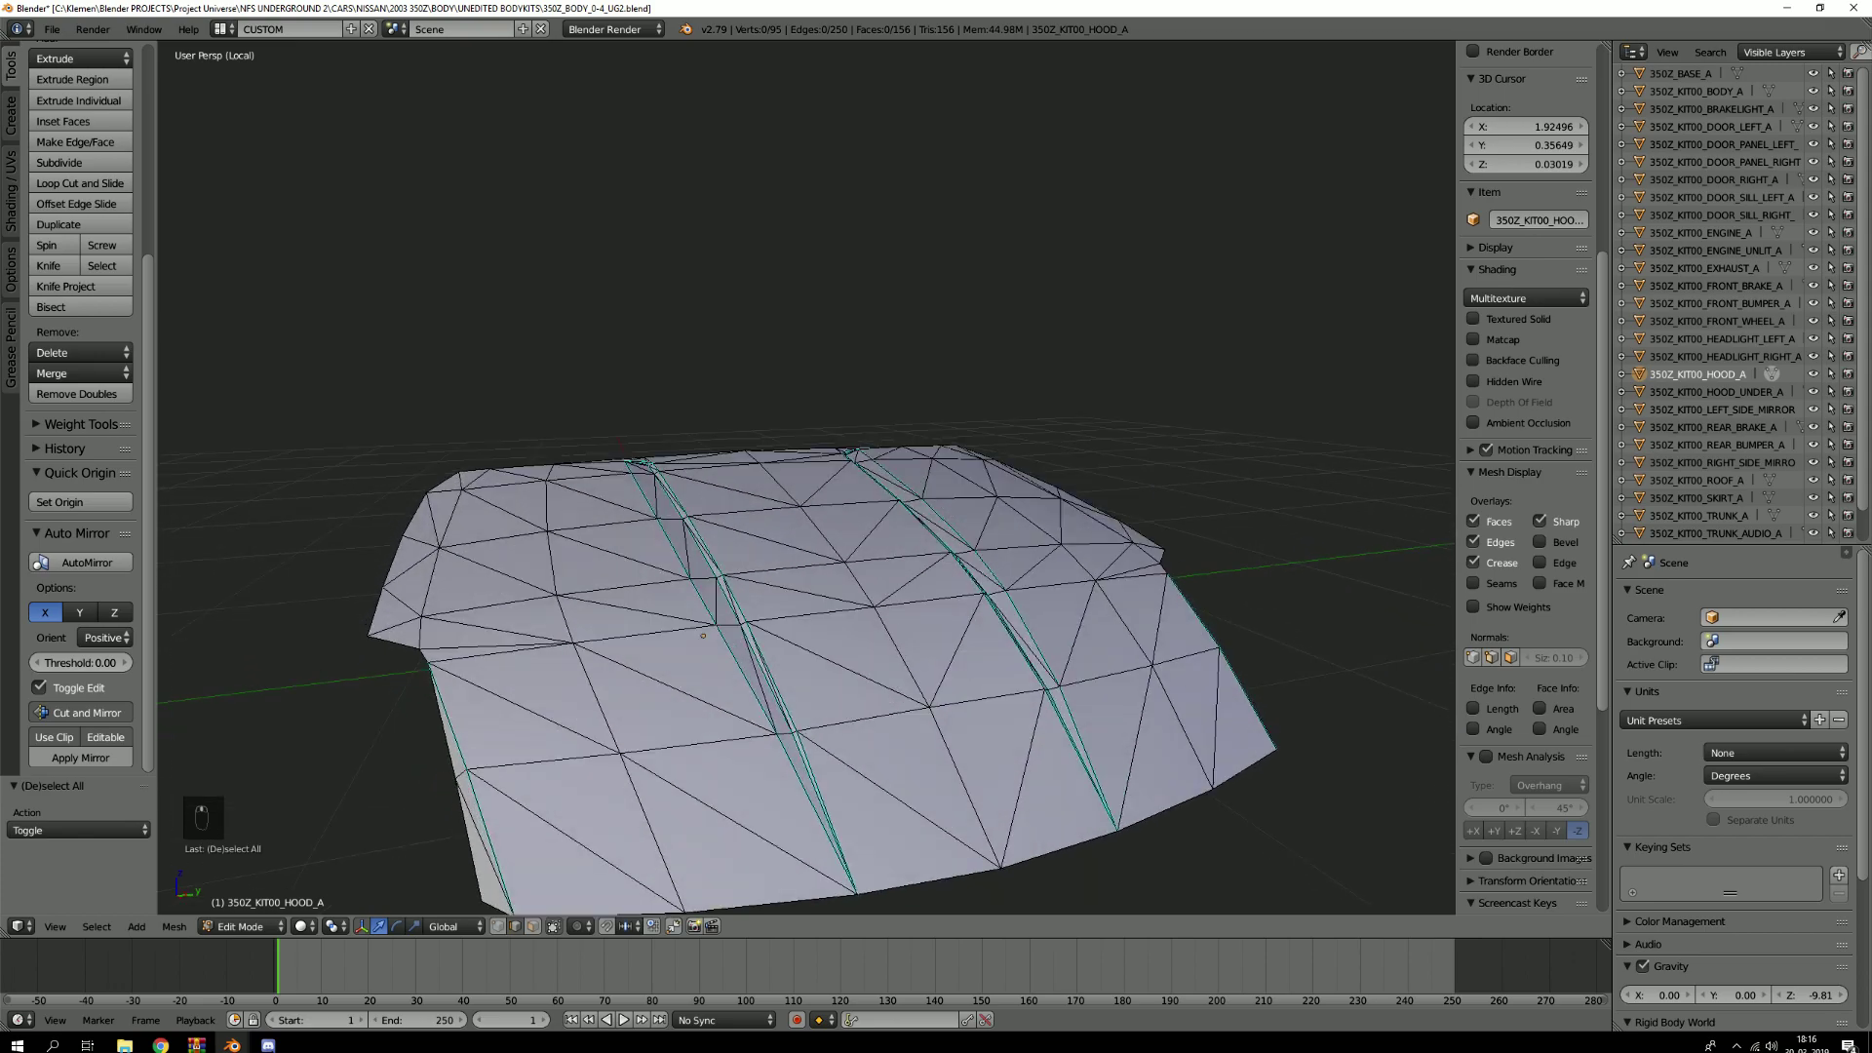
pyautogui.moveTo(442, 575); pyautogui.dragTo(706, 523, button='middle')
pyautogui.press('KP_2')
pyautogui.press('KP_2')
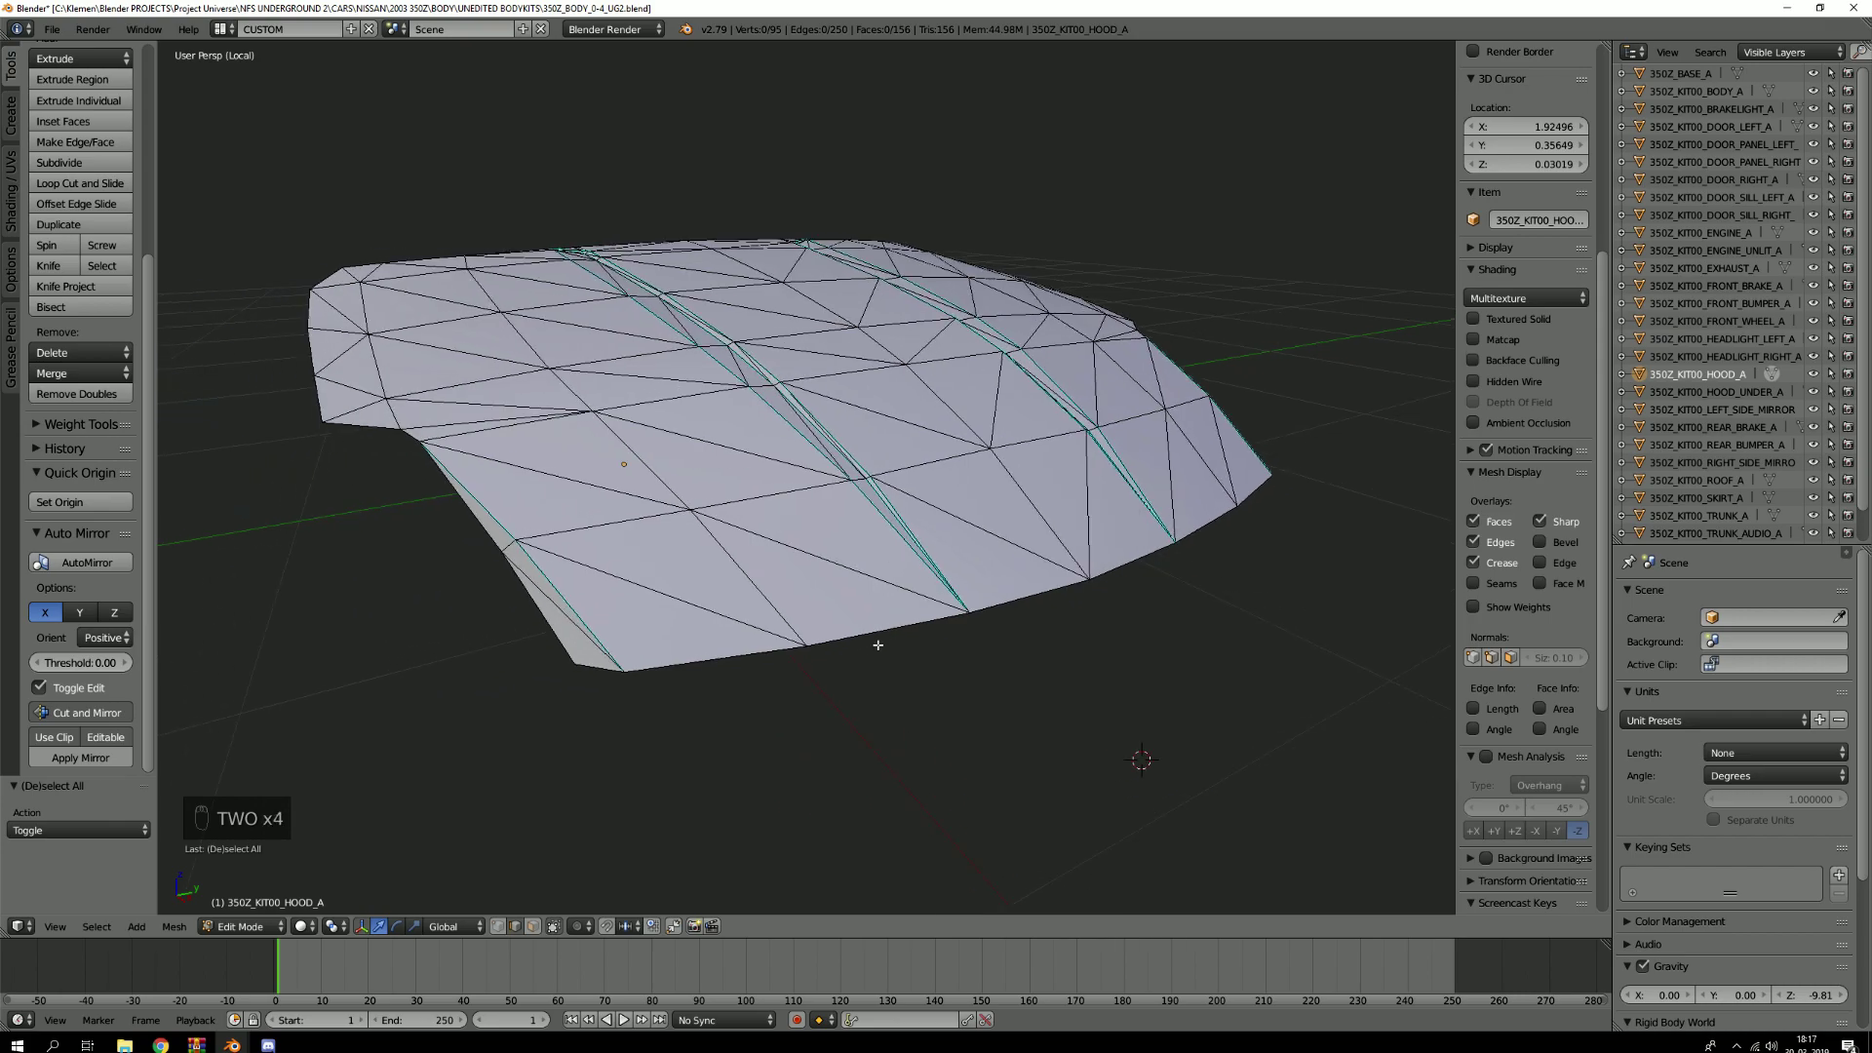
pyautogui.keyDown('alt'); pyautogui.rightClick(879, 634); pyautogui.keyUp('alt')
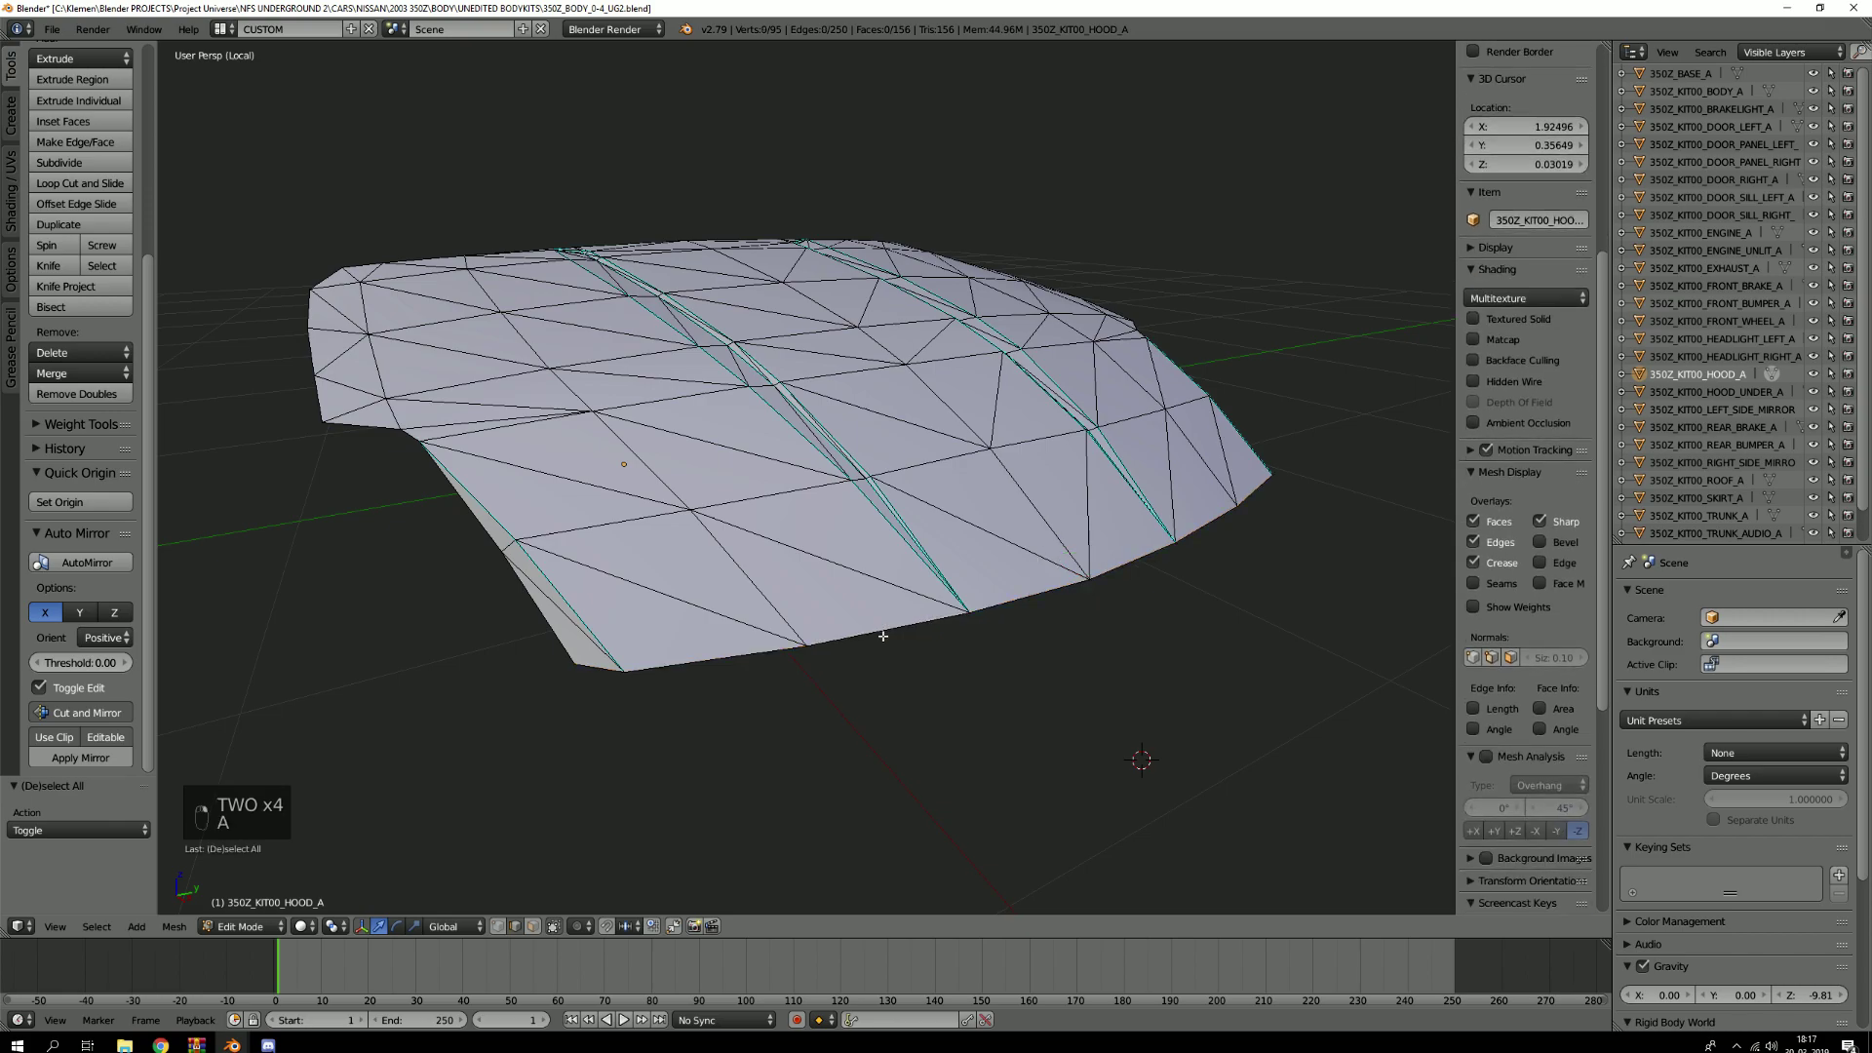
pyautogui.press('a')
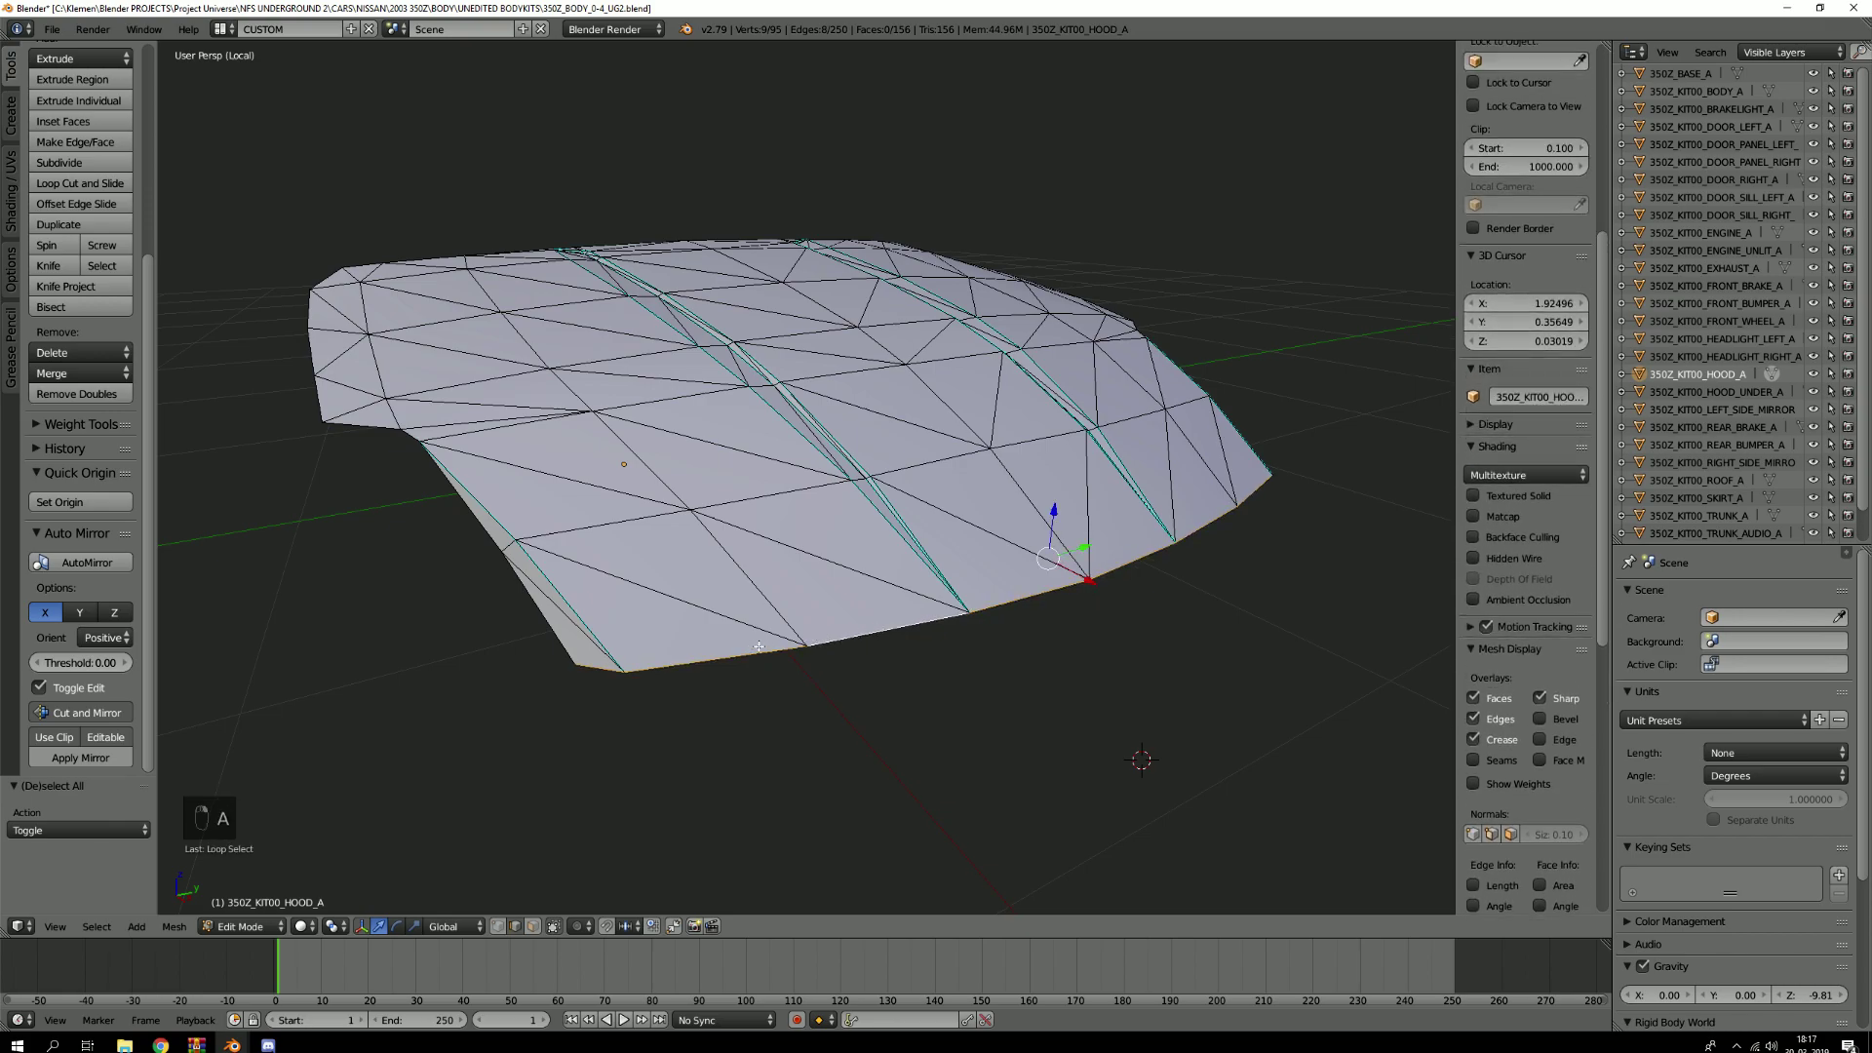
pyautogui.moveTo(680, 603); pyautogui.dragTo(765, 612, button='middle')
pyautogui.scroll(-3, 766, 612)
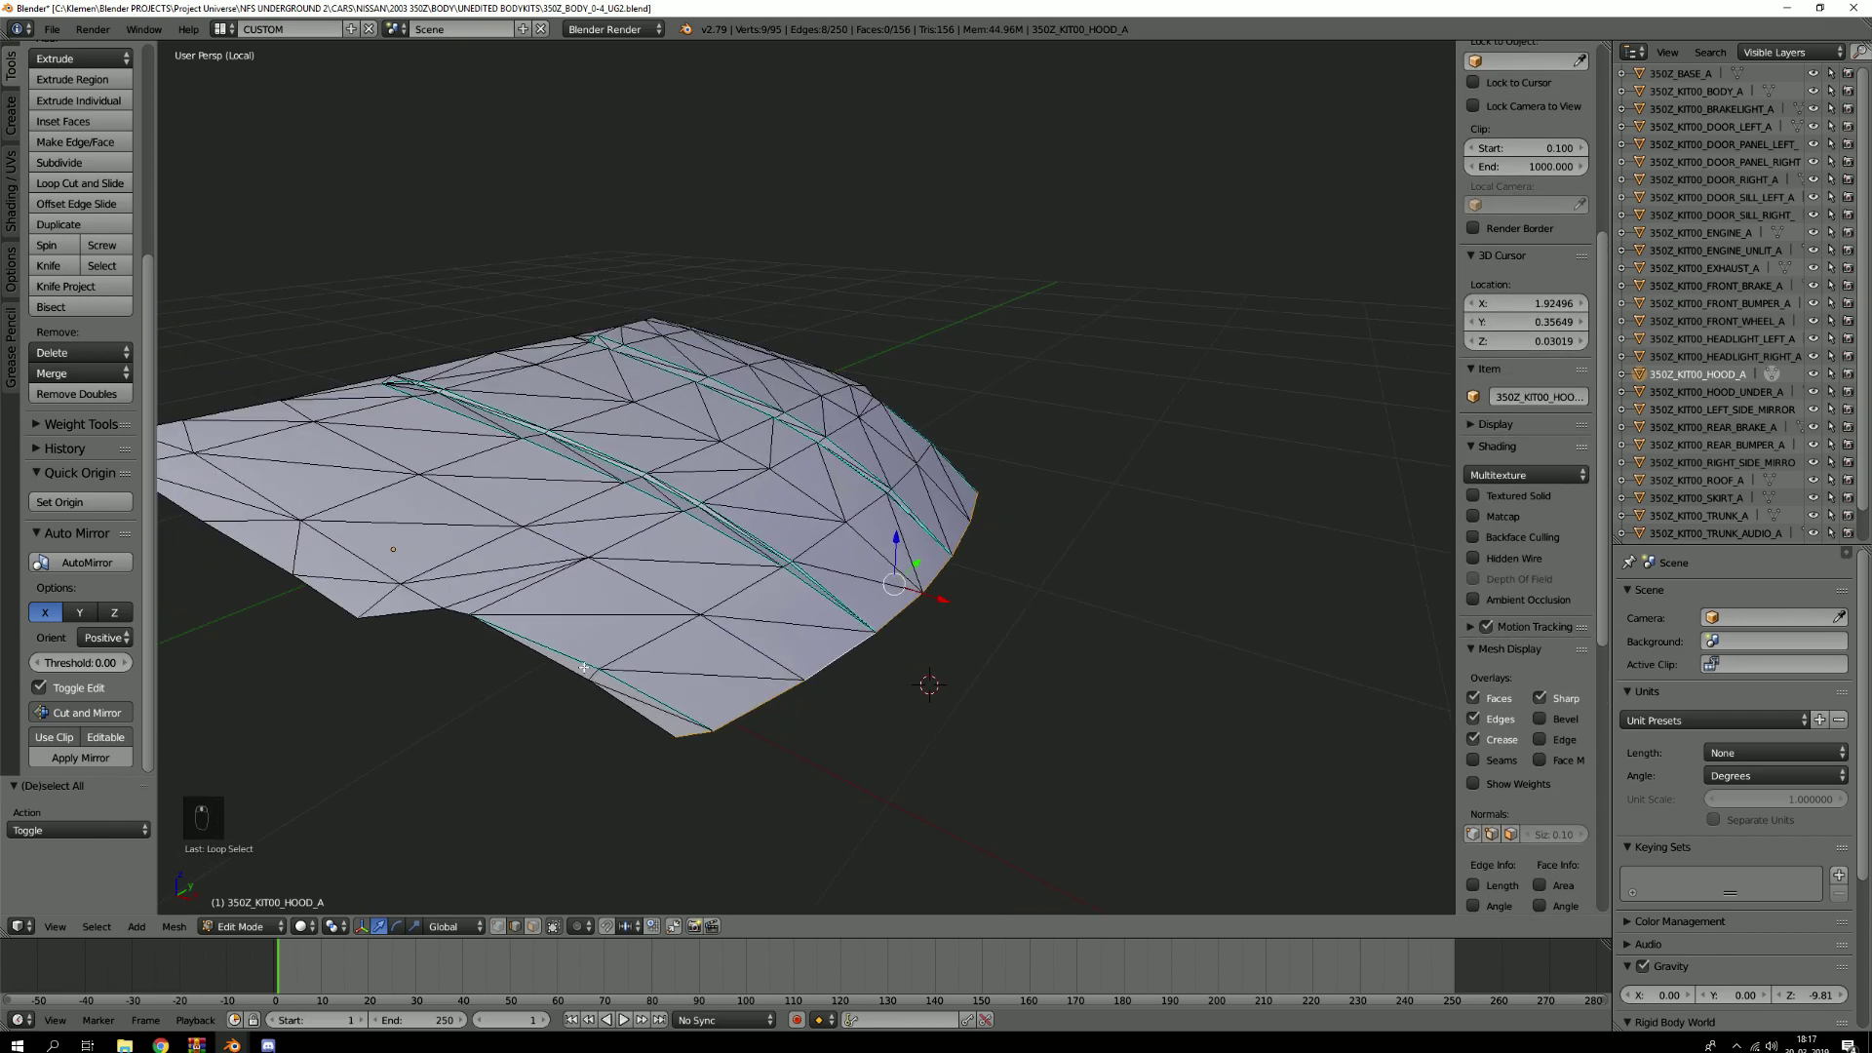
pyautogui.keyDown('alt'); pyautogui.keyDown('shift'); pyautogui.rightClick(578, 670); pyautogui.keyUp('shift'); pyautogui.keyUp('alt')
pyautogui.keyDown('shift'); pyautogui.moveTo(578, 670); pyautogui.dragTo(741, 579, button='middle'); pyautogui.keyUp('shift')
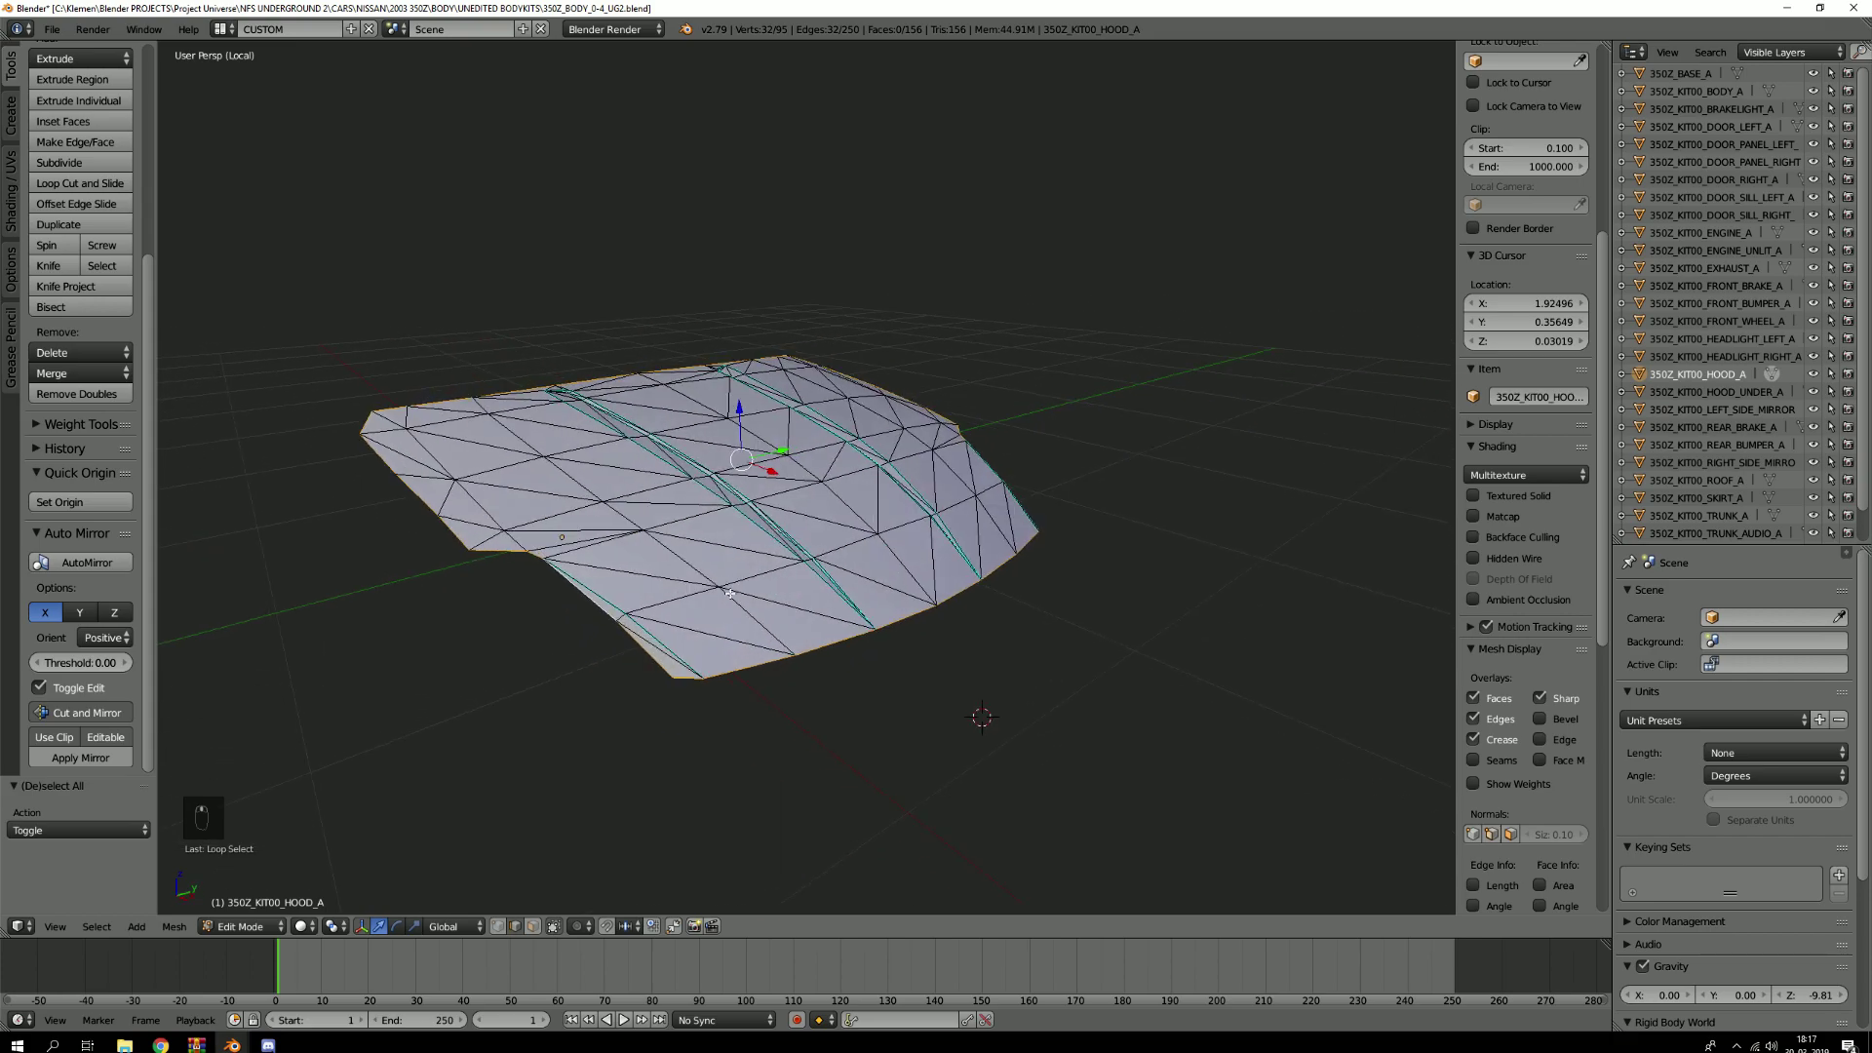
pyautogui.press('a')
# Select the edge loops forming the hood's complete outer border, mark them as seams and deselect everything
pyautogui.moveTo(656, 636); pyautogui.dragTo(794, 659, button='middle')
pyautogui.press('2')
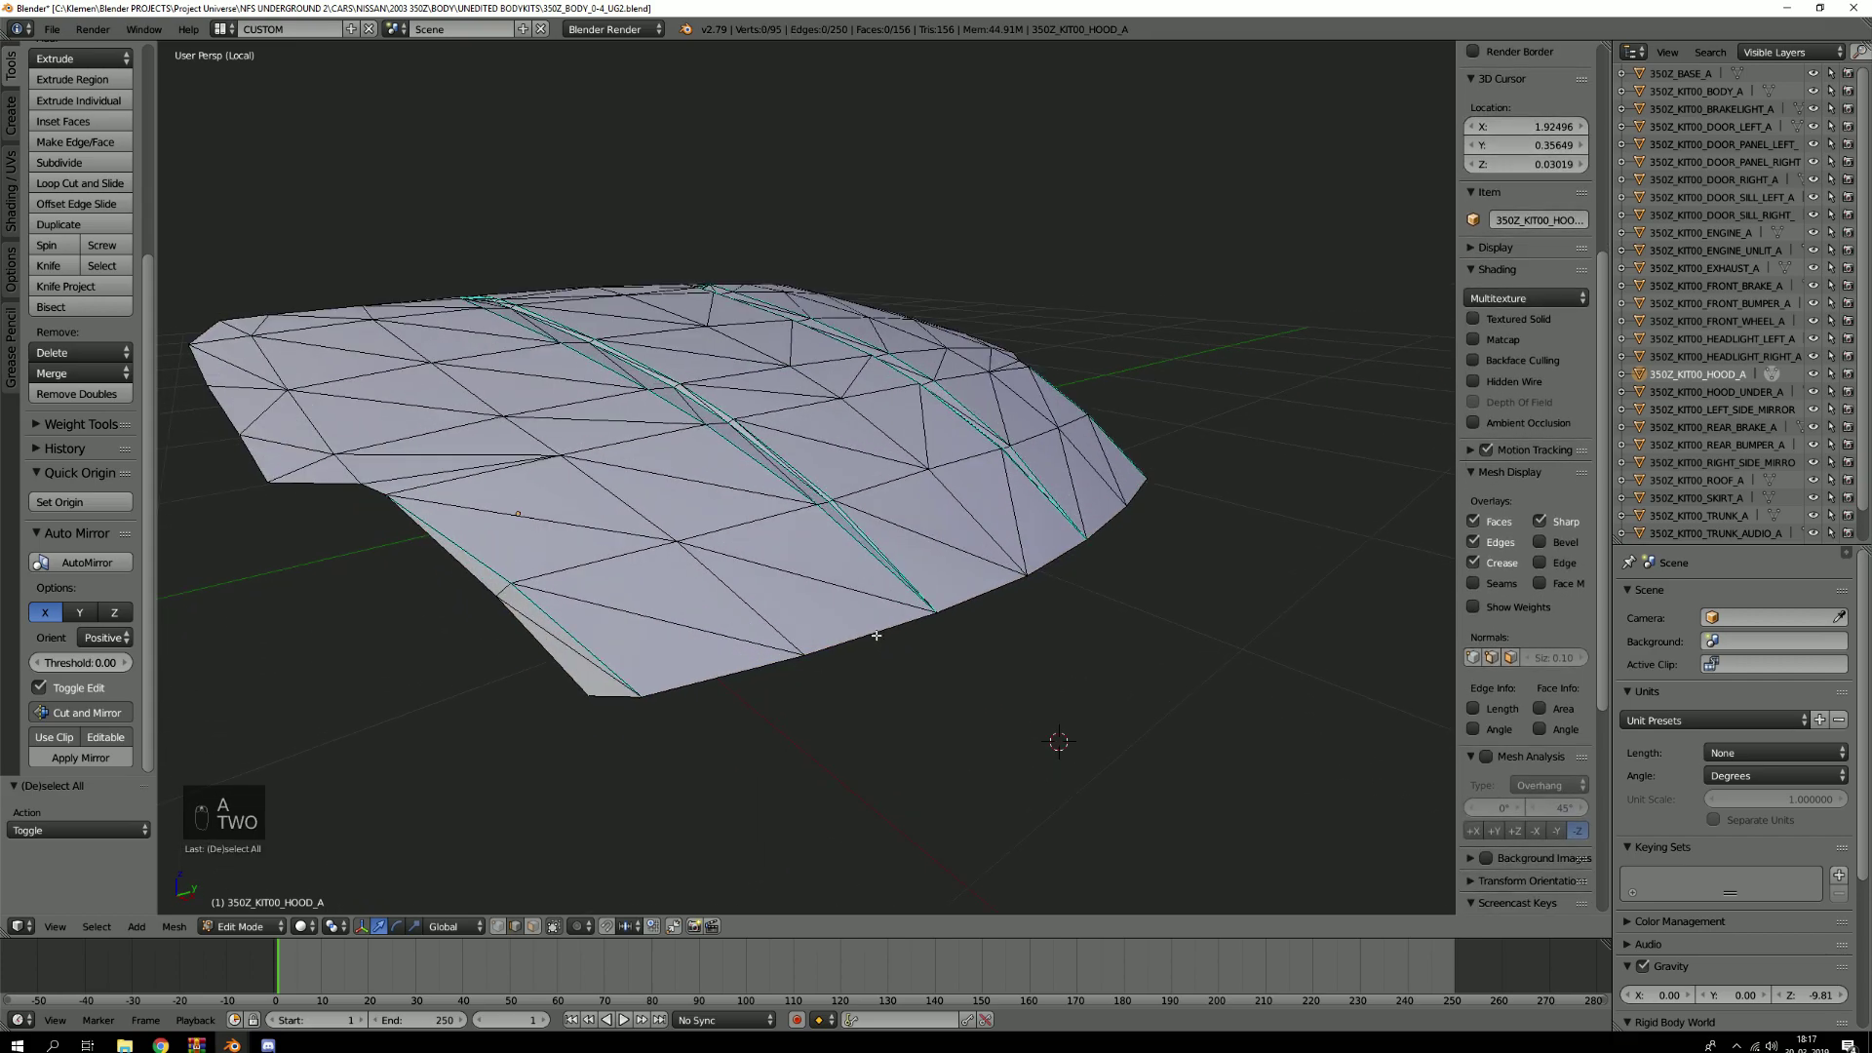
pyautogui.keyDown('alt'); pyautogui.rightClick(870, 633); pyautogui.keyUp('alt')
pyautogui.keyDown('alt'); pyautogui.keyDown('shift'); pyautogui.rightClick(254, 458); pyautogui.keyUp('shift'); pyautogui.keyUp('alt')
pyautogui.moveTo(254, 458); pyautogui.dragTo(1053, 346, button='middle')
pyautogui.hotkey('ctrl', 'w')
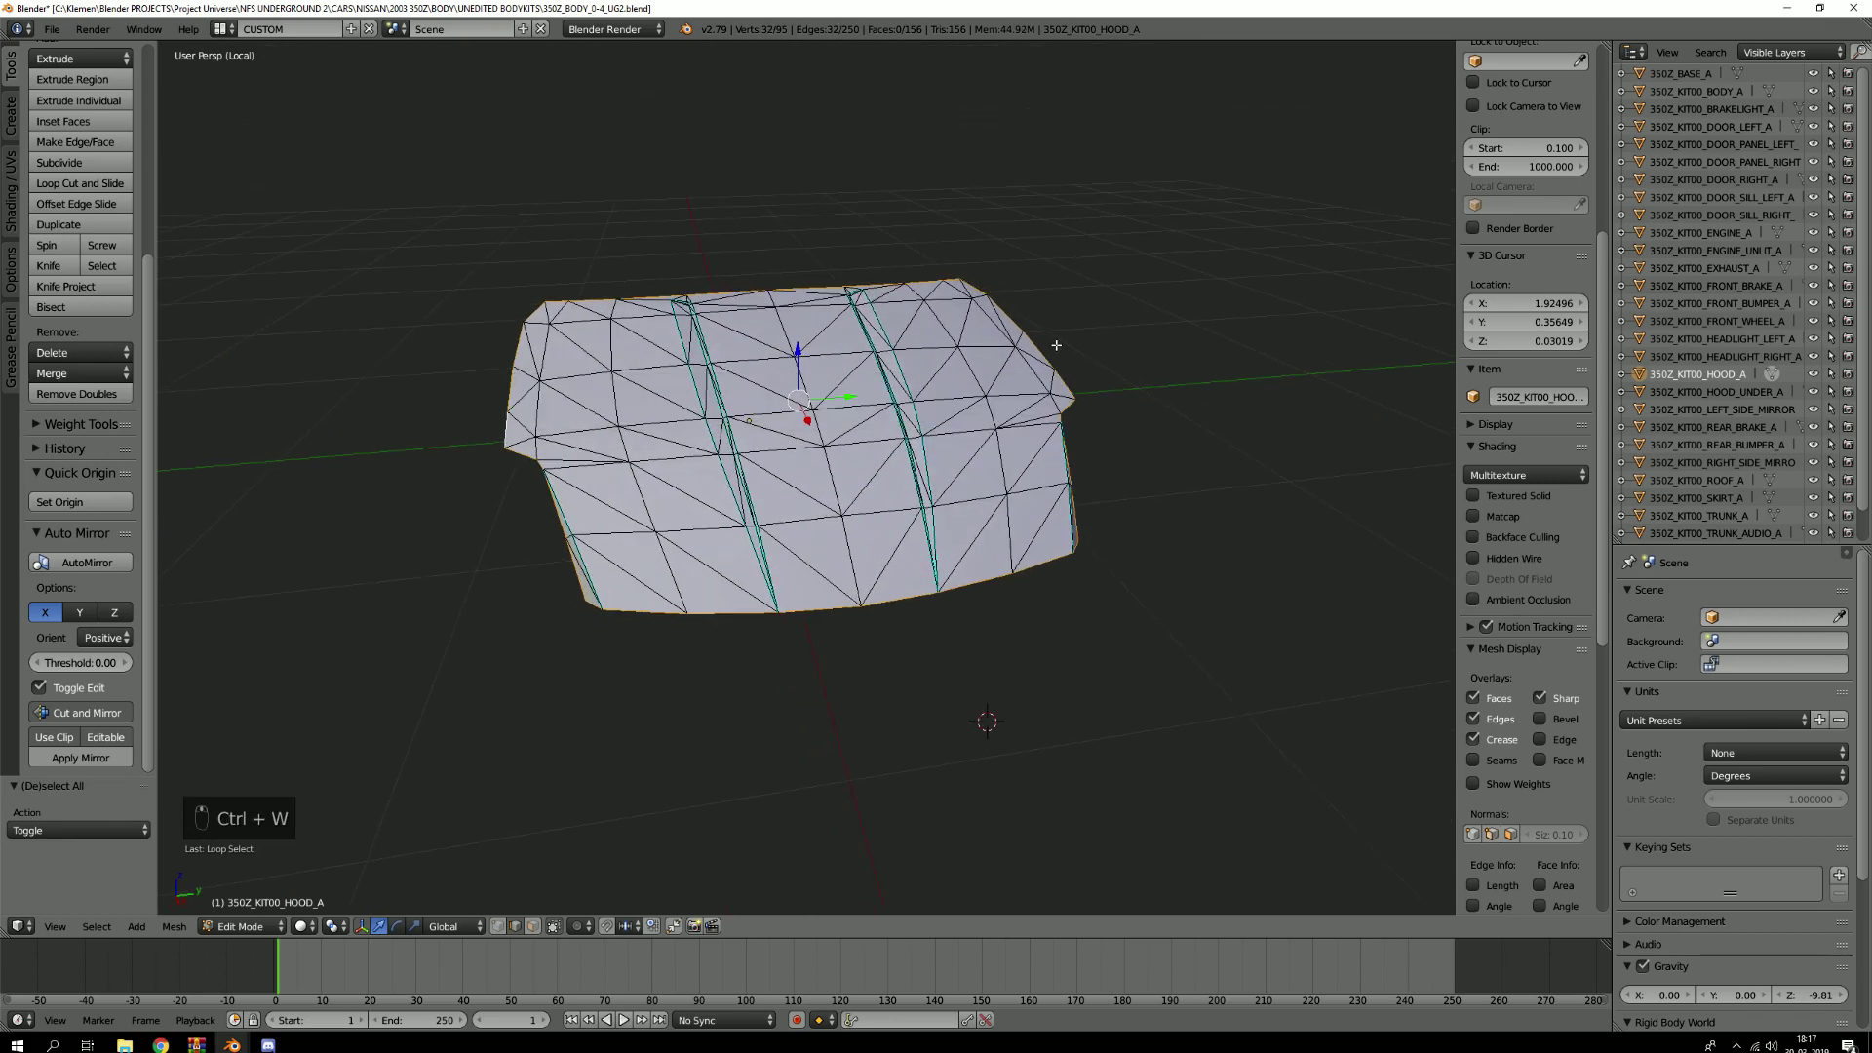
pyautogui.hotkey('ctrl', 'e')
pyautogui.click(1056, 287)
pyautogui.press('a')
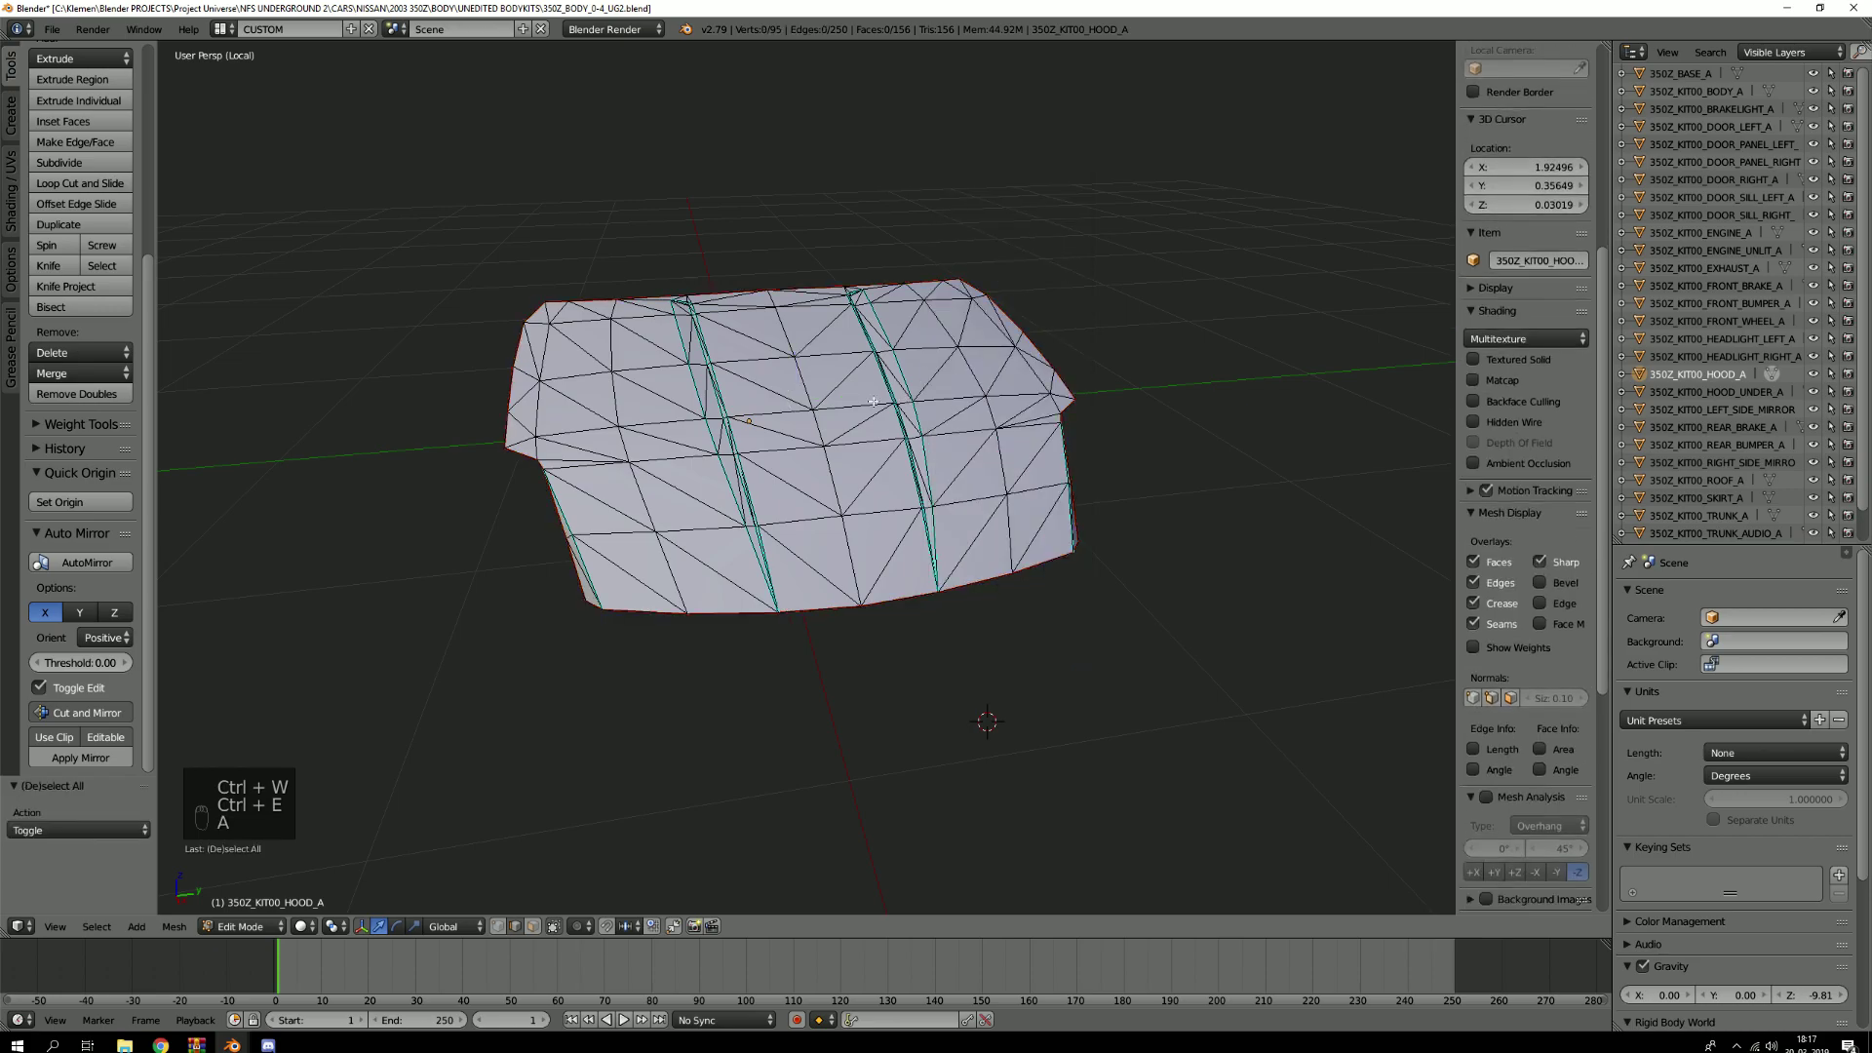
# Replace the seams on the hood's side and rear border edges with sharp marks and deselect everything
pyautogui.moveTo(874, 402)
pyautogui.mouseDown(button='middle')
pyautogui.moveTo(926, 410)
pyautogui.moveTo(877, 418)
pyautogui.moveTo(995, 389)
pyautogui.moveTo(1049, 330)
pyautogui.moveTo(637, 228)
pyautogui.moveTo(760, 155)
pyautogui.moveTo(869, 221)
pyautogui.moveTo(961, 355)
pyautogui.moveTo(871, 491)
pyautogui.moveTo(542, 448)
pyautogui.moveTo(633, 555)
pyautogui.moveTo(555, 499)
pyautogui.moveTo(590, 508)
pyautogui.mouseUp(button='middle')
pyautogui.keyDown('alt'); pyautogui.rightClick(624, 531); pyautogui.keyUp('alt')
pyautogui.scroll(-5, 624, 531)
pyautogui.scroll(3, 572, 505)
pyautogui.hotkey('ctrl', 'e')
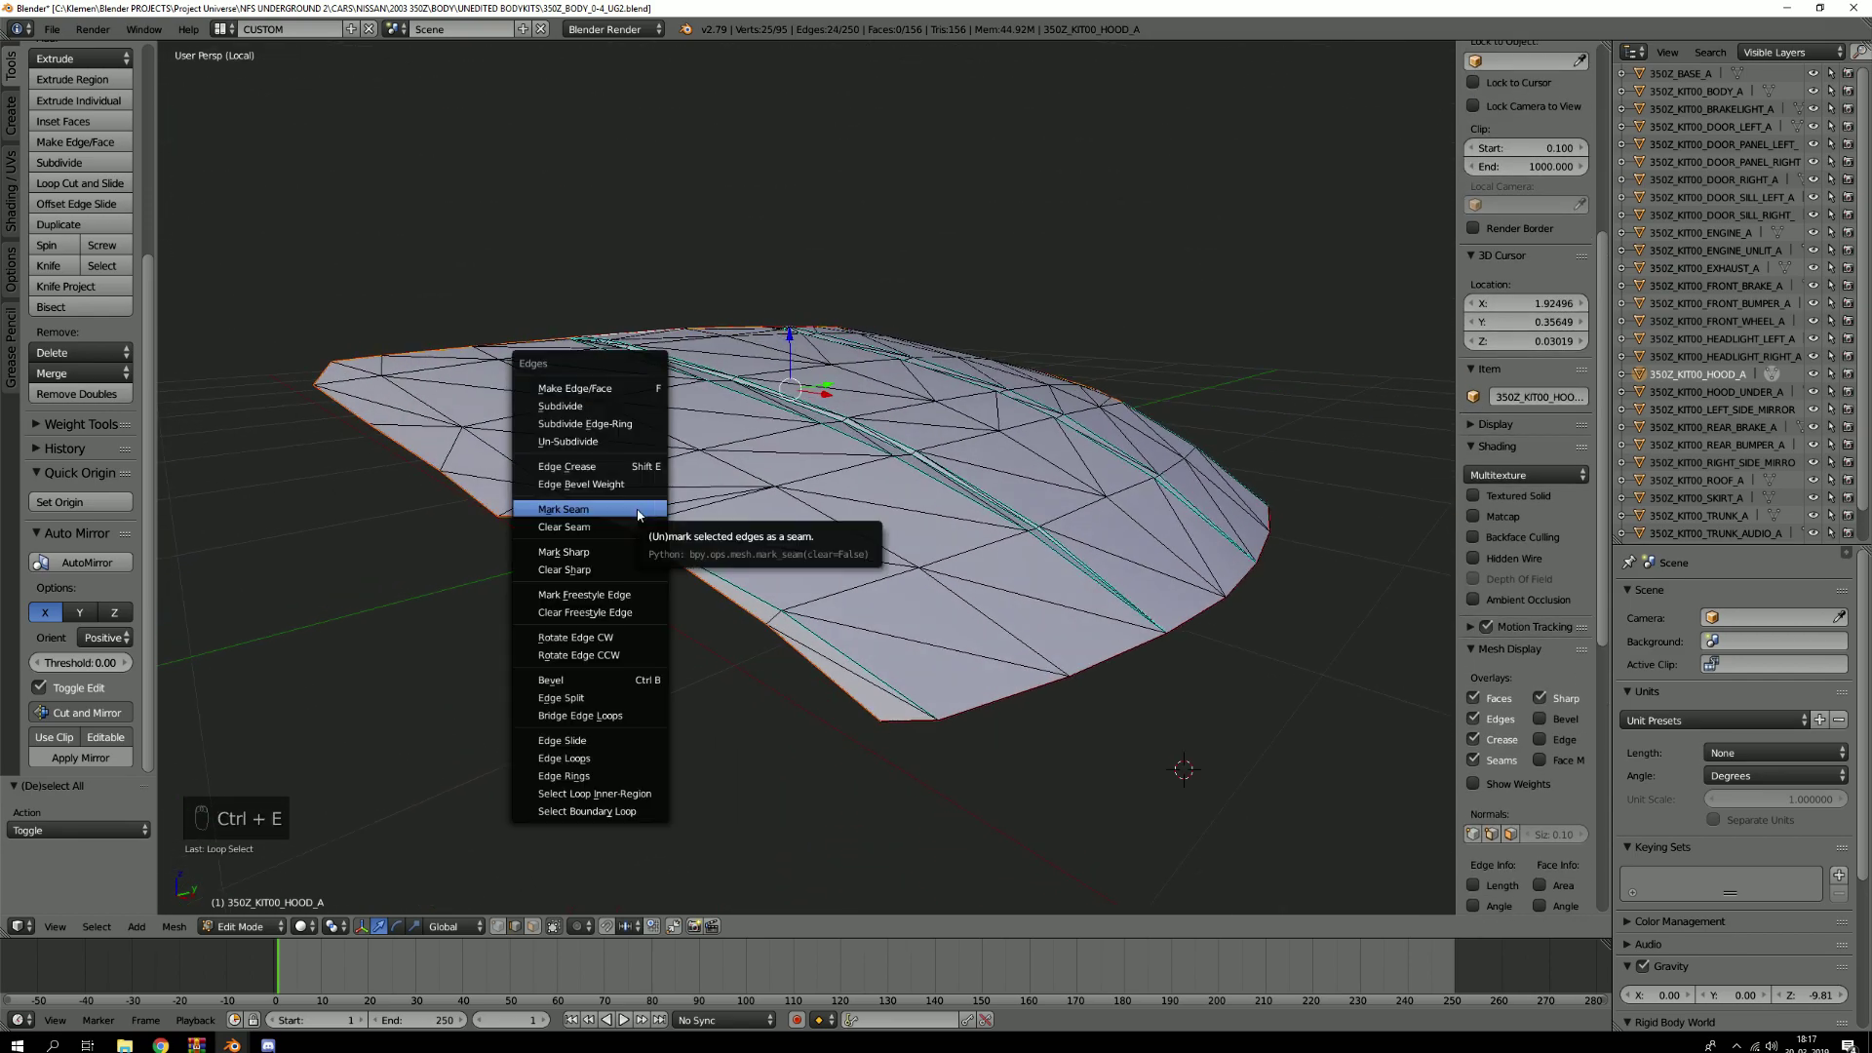
pyautogui.click(624, 509)
pyautogui.press('a')
# Check the hood's side and rear border loop, and return to the full car in Object Mode
pyautogui.moveTo(780, 438); pyautogui.dragTo(800, 631, button='middle')
pyautogui.scroll(-3, 918, 519)
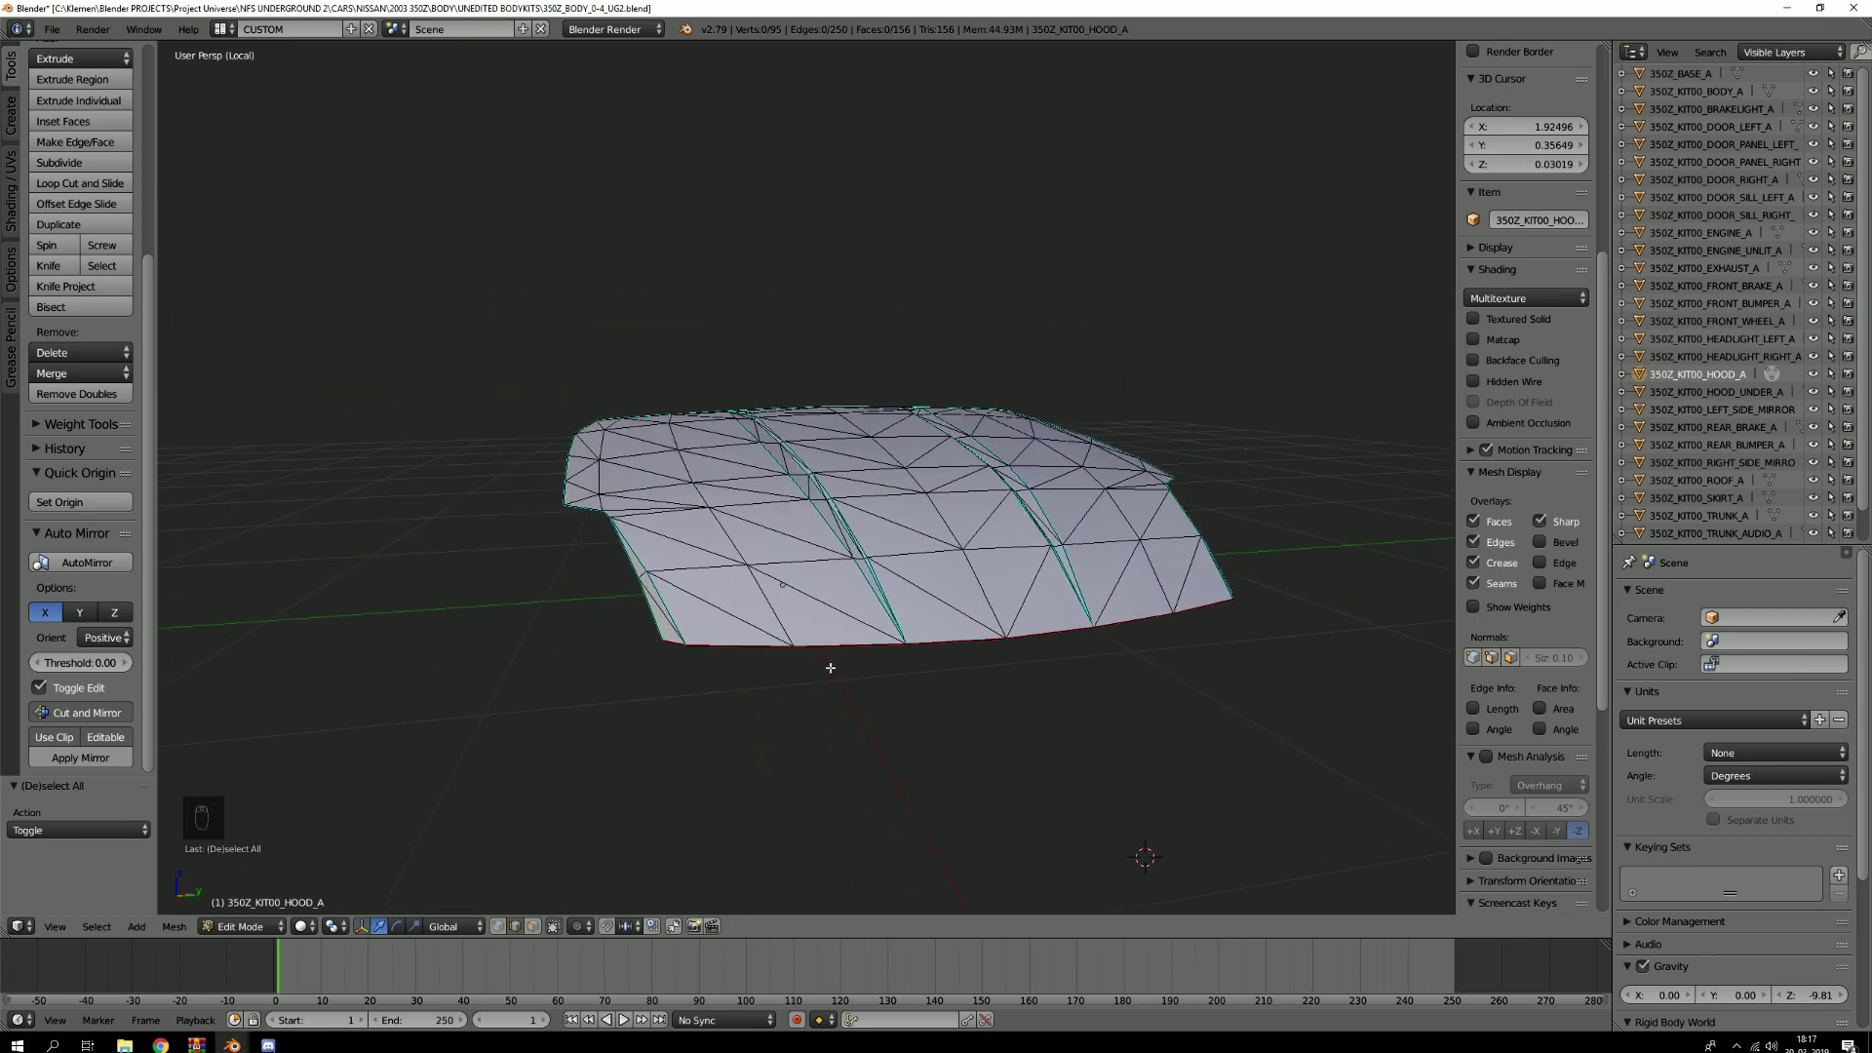
pyautogui.moveTo(680, 577); pyautogui.dragTo(838, 586, button='middle')
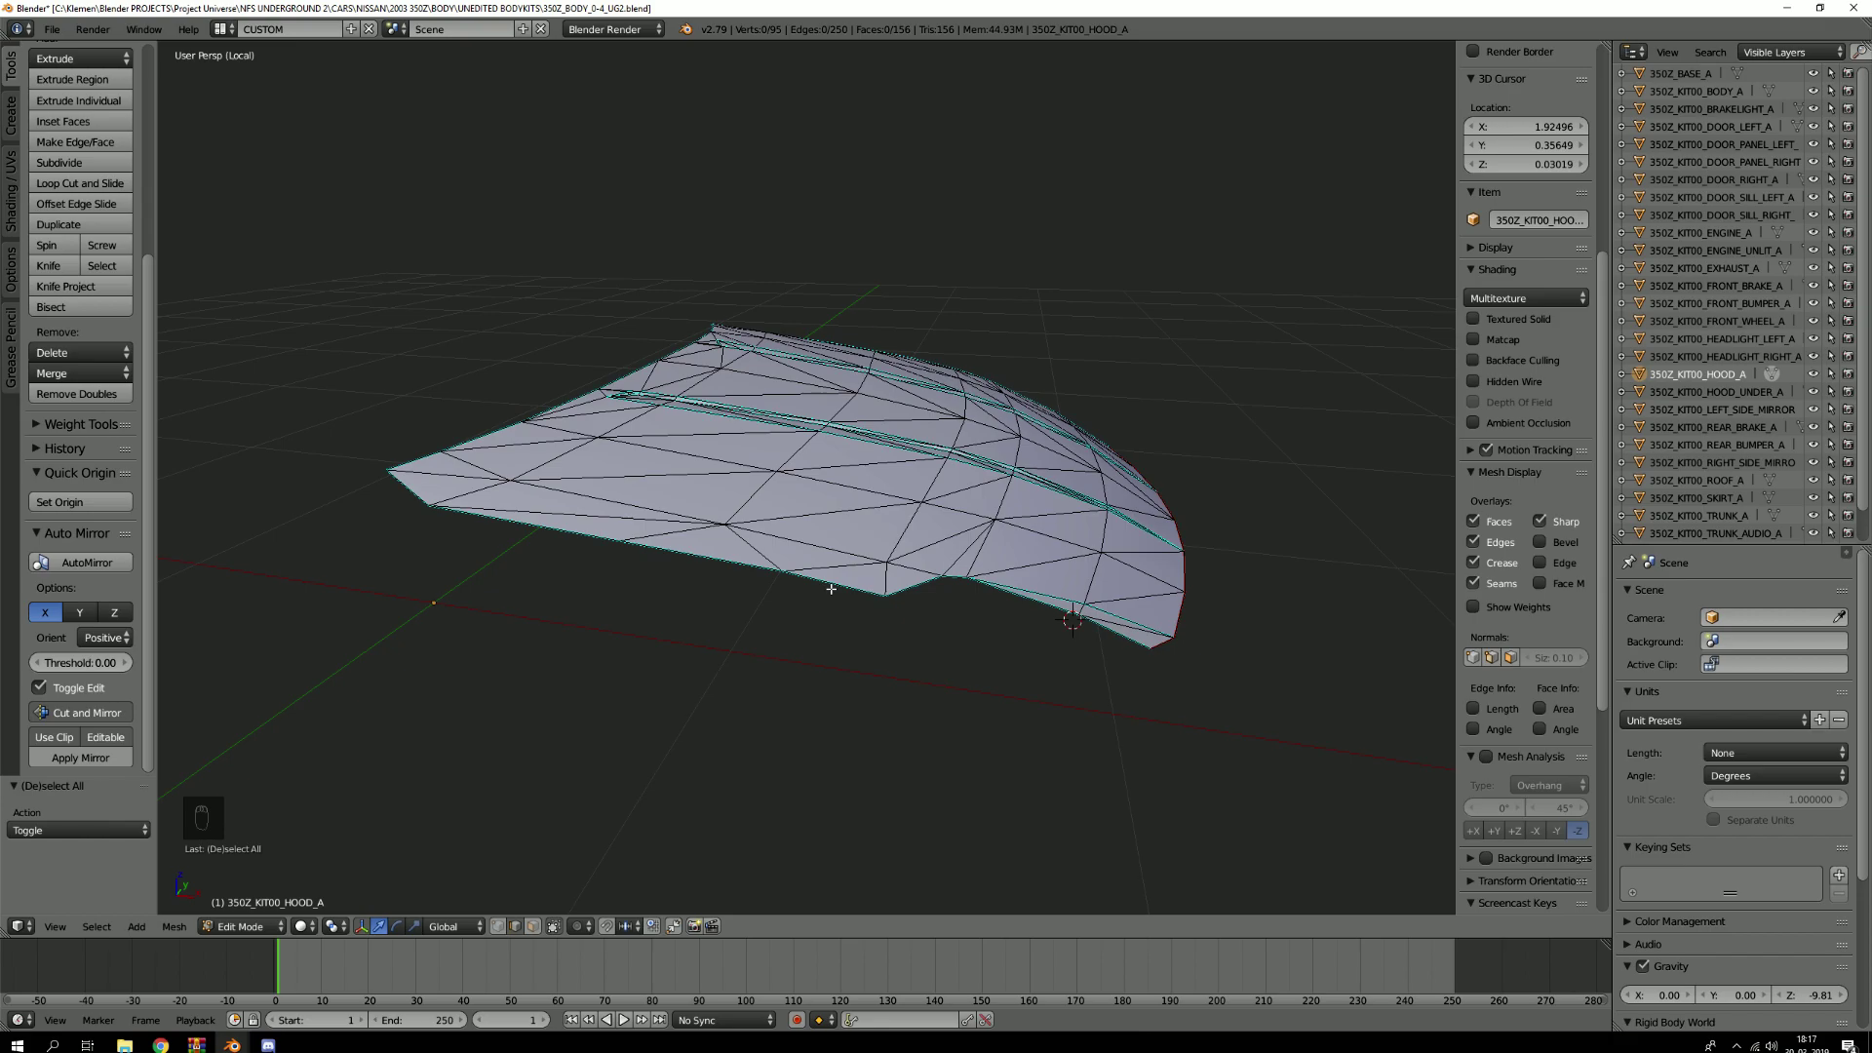
pyautogui.scroll(2, 781, 586)
pyautogui.press('2')
pyautogui.keyDown('alt'); pyautogui.rightClick(751, 563); pyautogui.keyUp('alt')
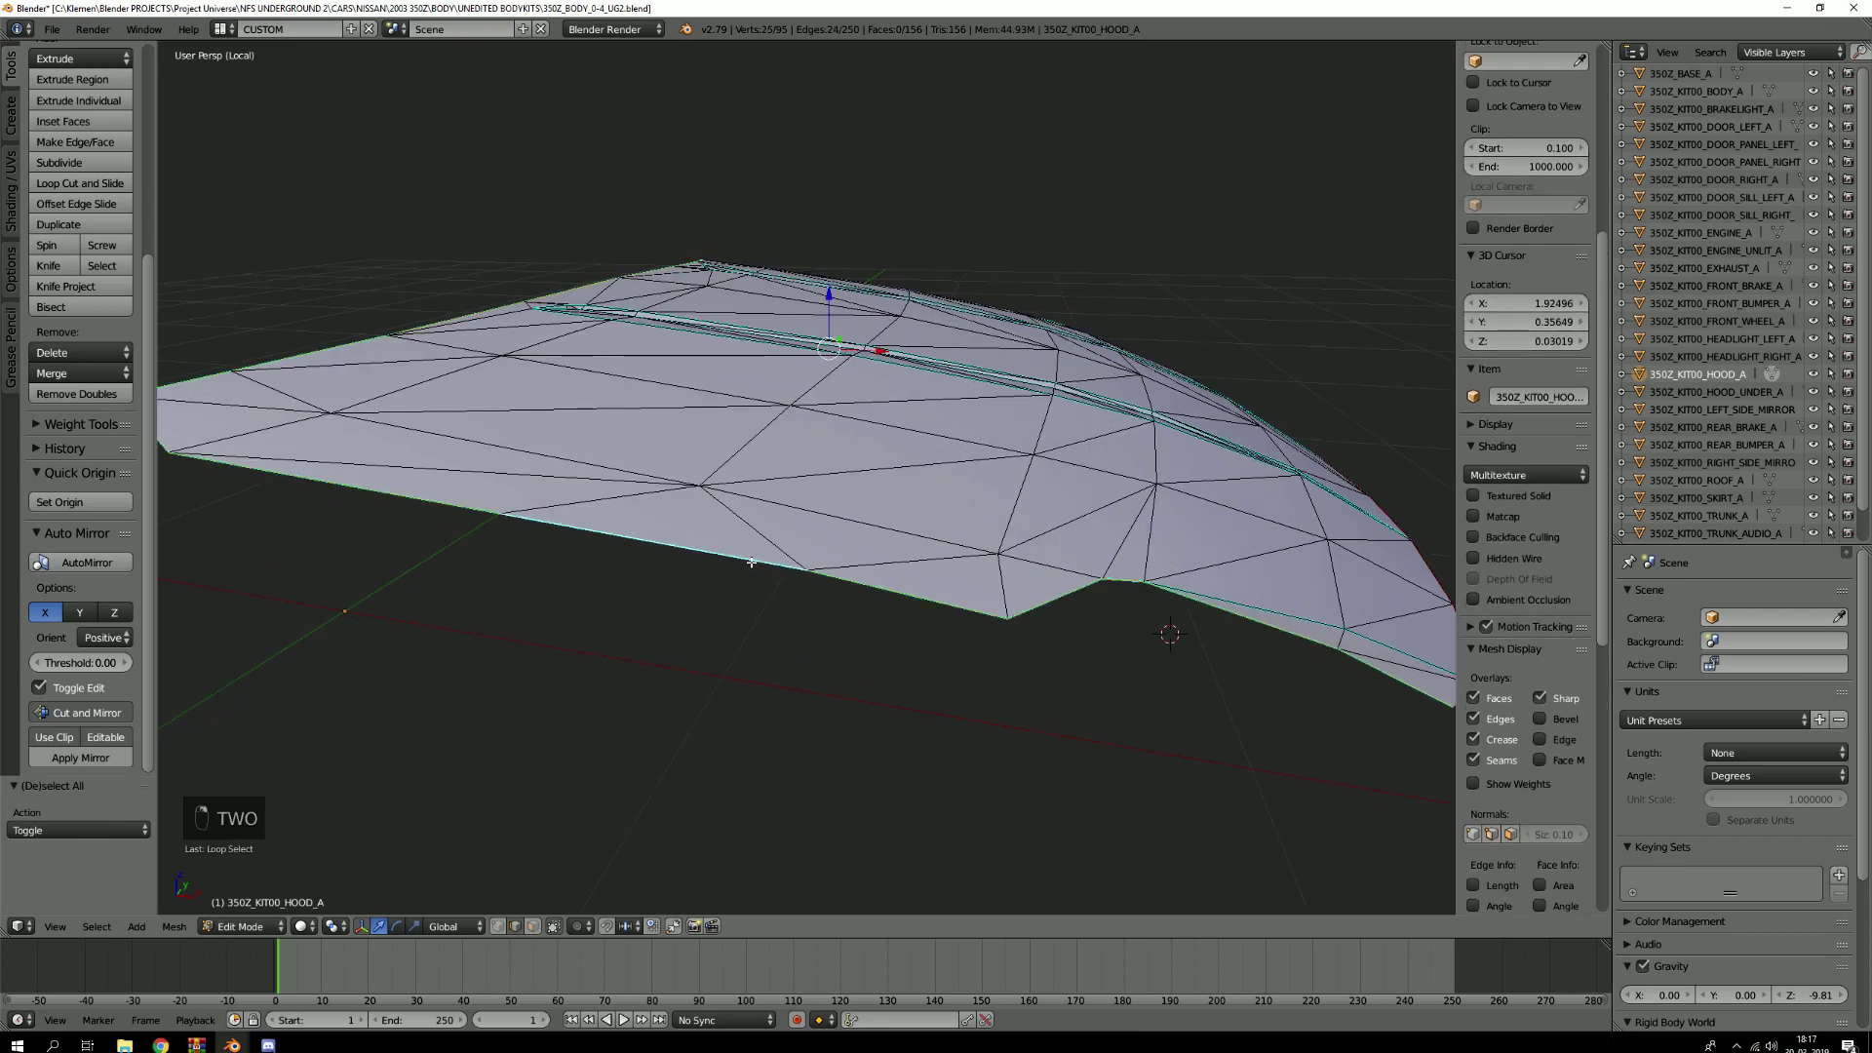
pyautogui.press('a')
pyautogui.press('KP_Divide')
pyautogui.press('Tab')
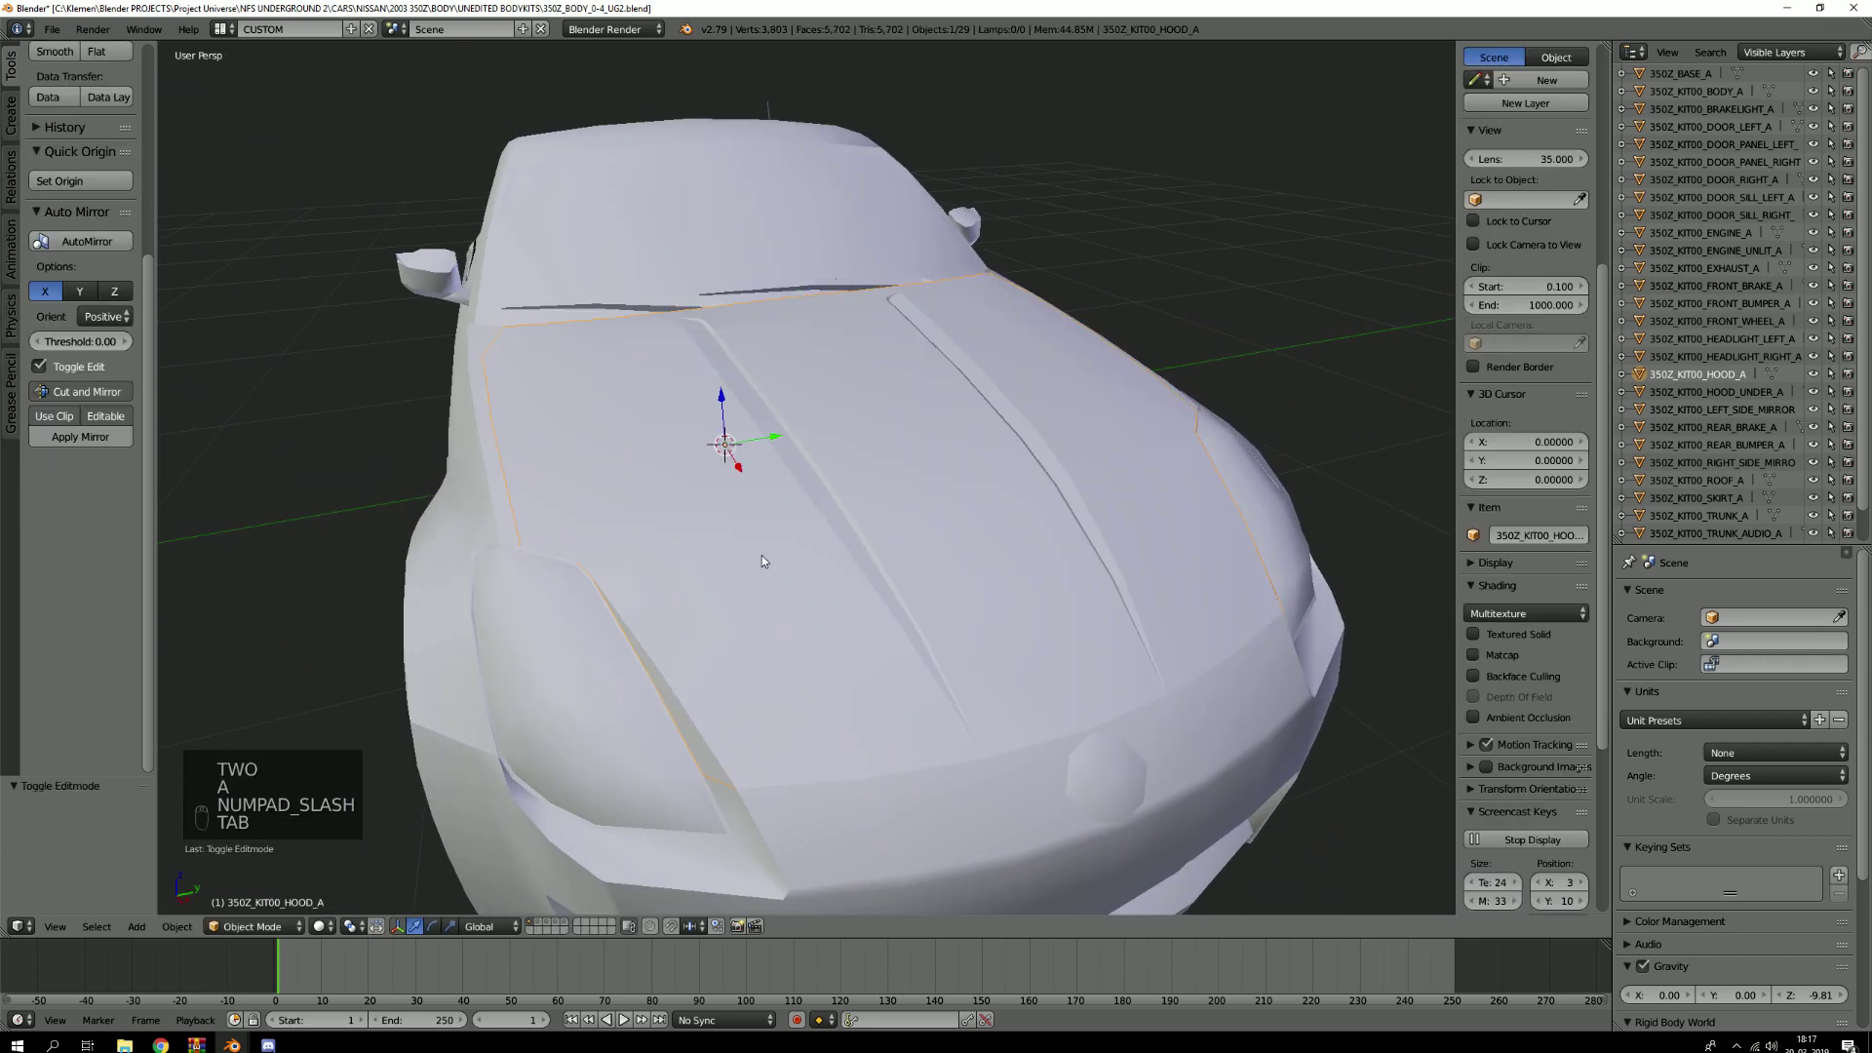
# Try moving the right headlight and the 350Z_BASE_A body away from the car
pyautogui.press('a')
pyautogui.press('a')
pyautogui.rightClick(647, 571)
pyautogui.moveTo(643, 570); pyautogui.dragTo(799, 472, button='middle')
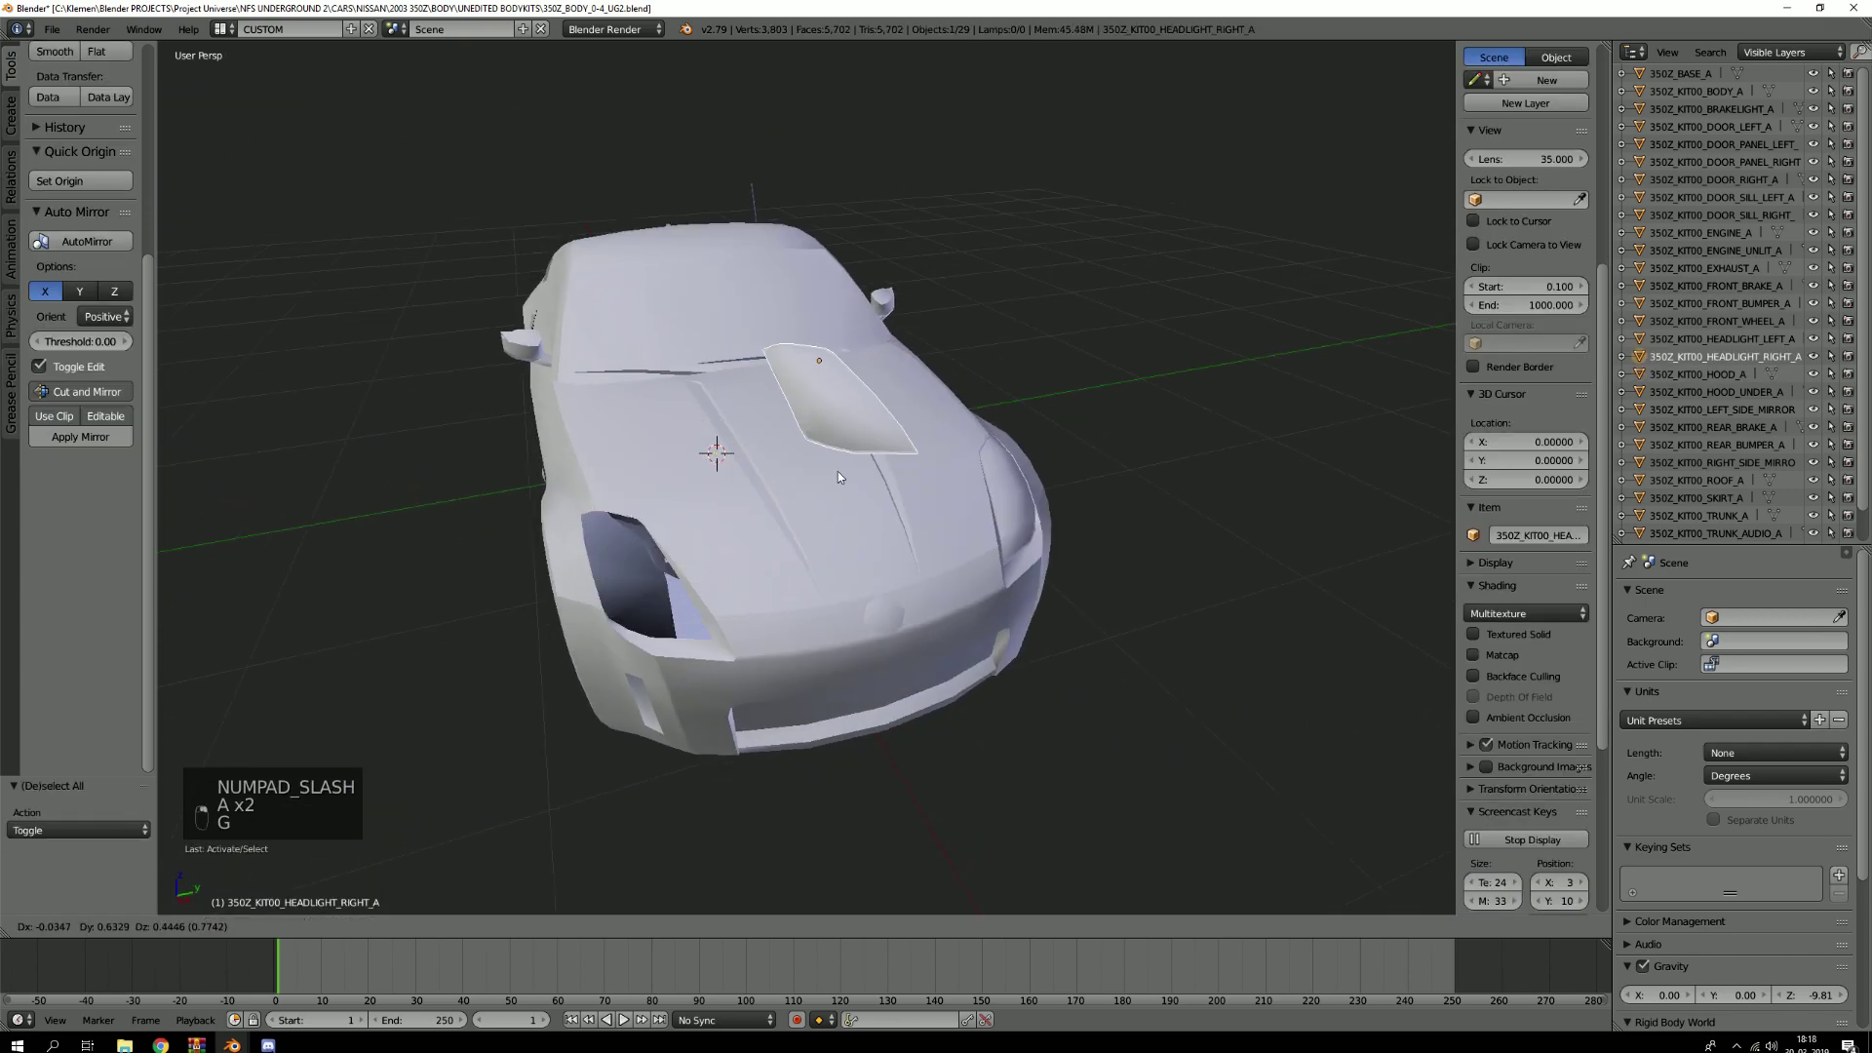
pyautogui.keyDown('shift'); pyautogui.rightClick(1014, 492); pyautogui.keyUp('shift')
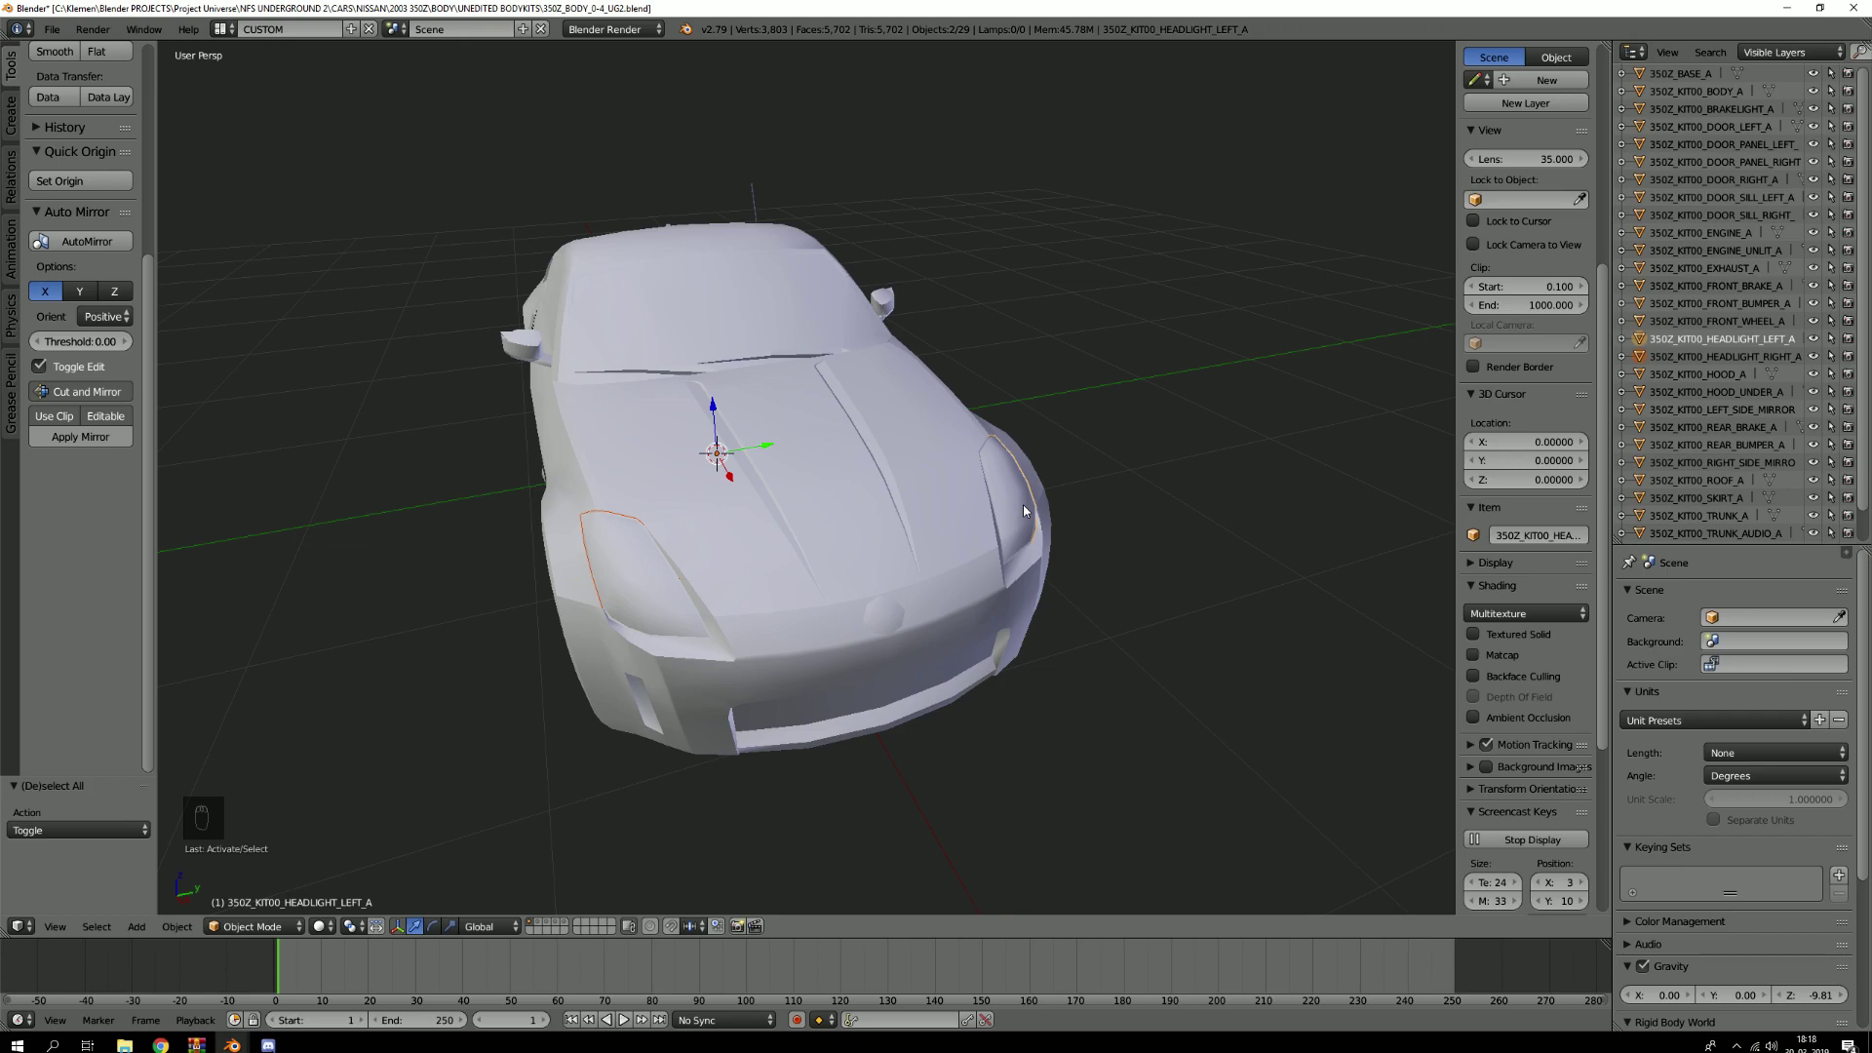
pyautogui.press('a')
pyautogui.rightClick(741, 293)
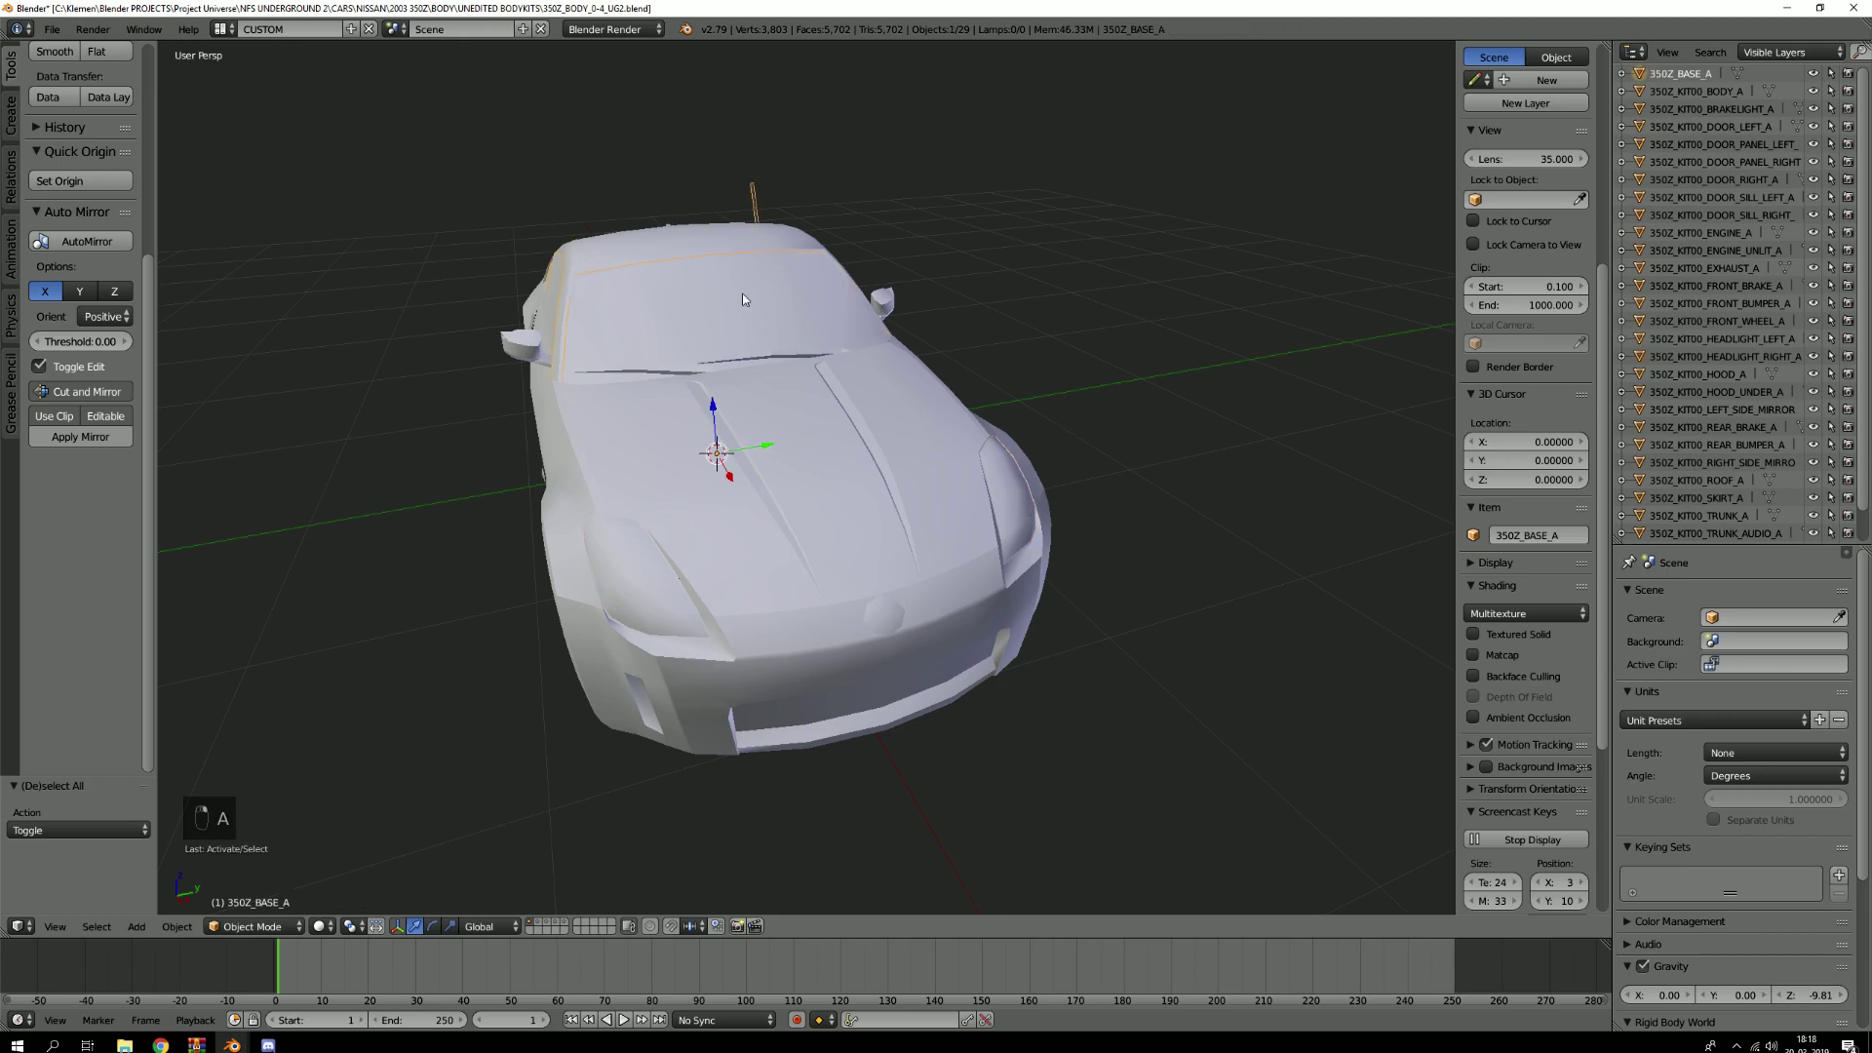
pyautogui.press('g')
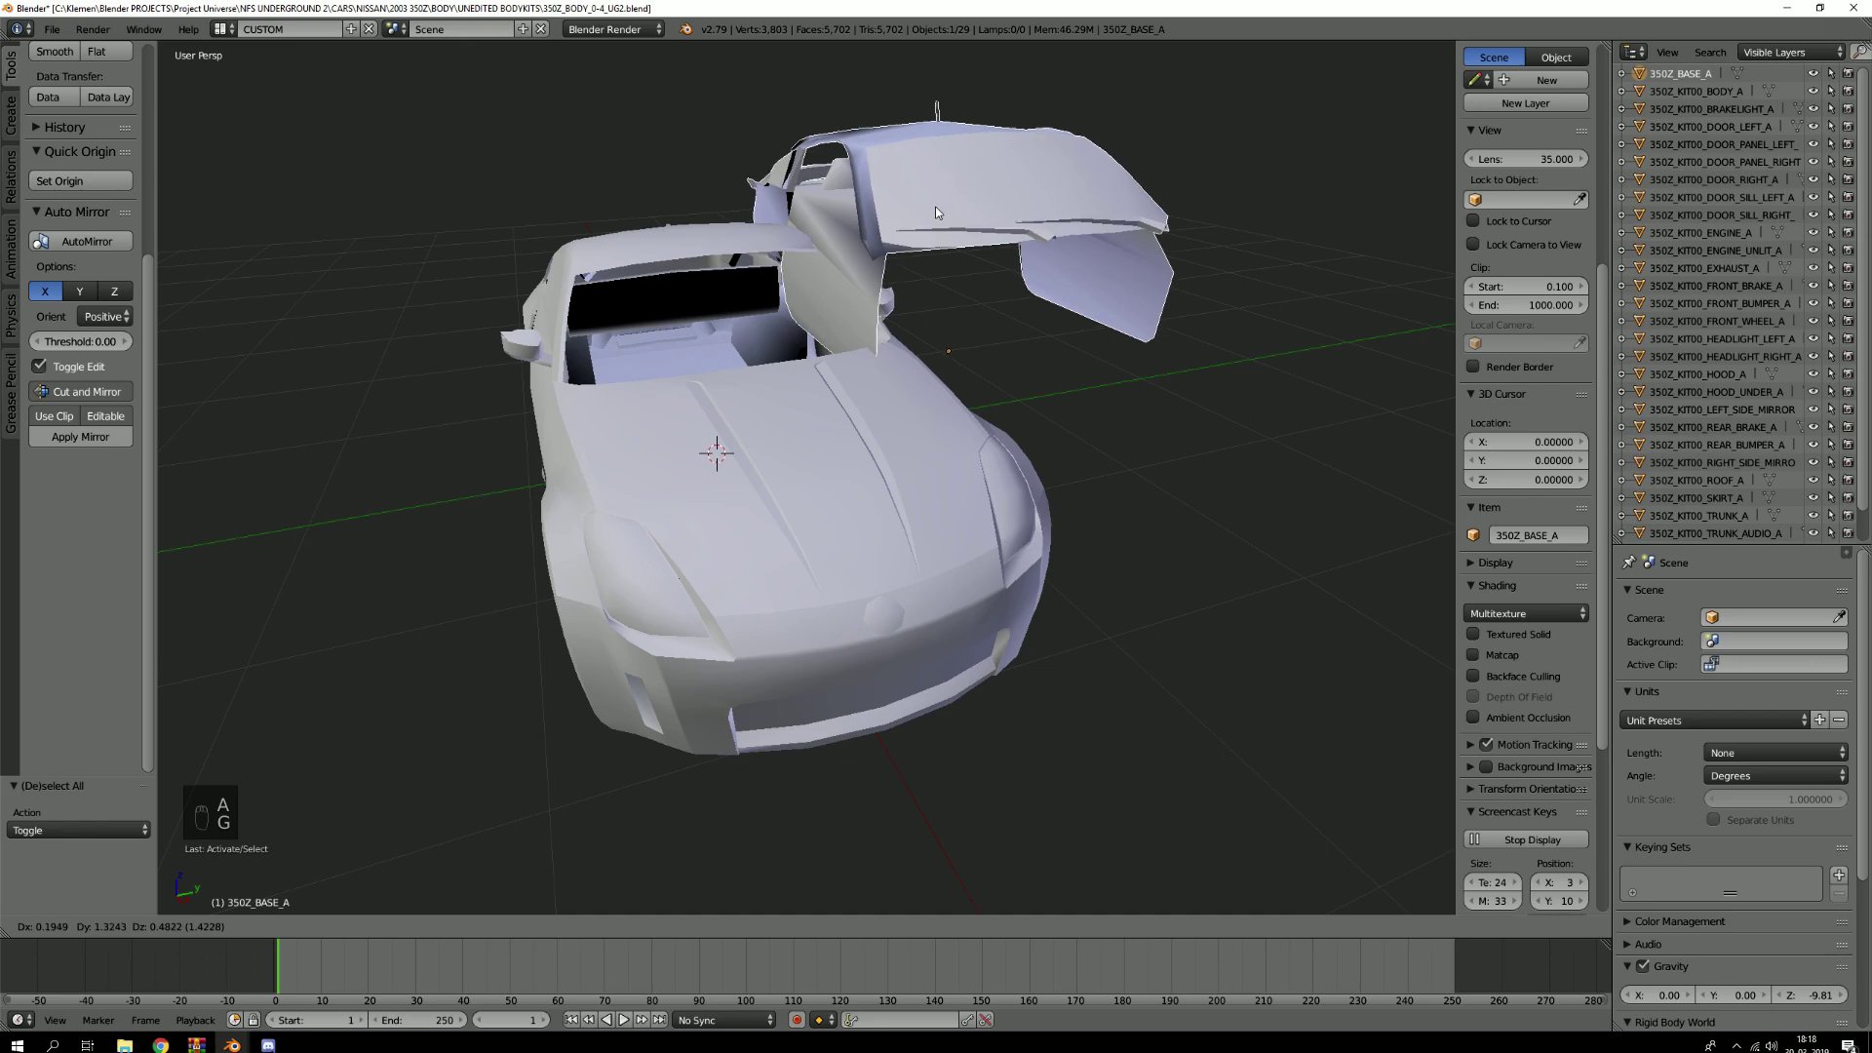
pyautogui.rightClick(805, 343)
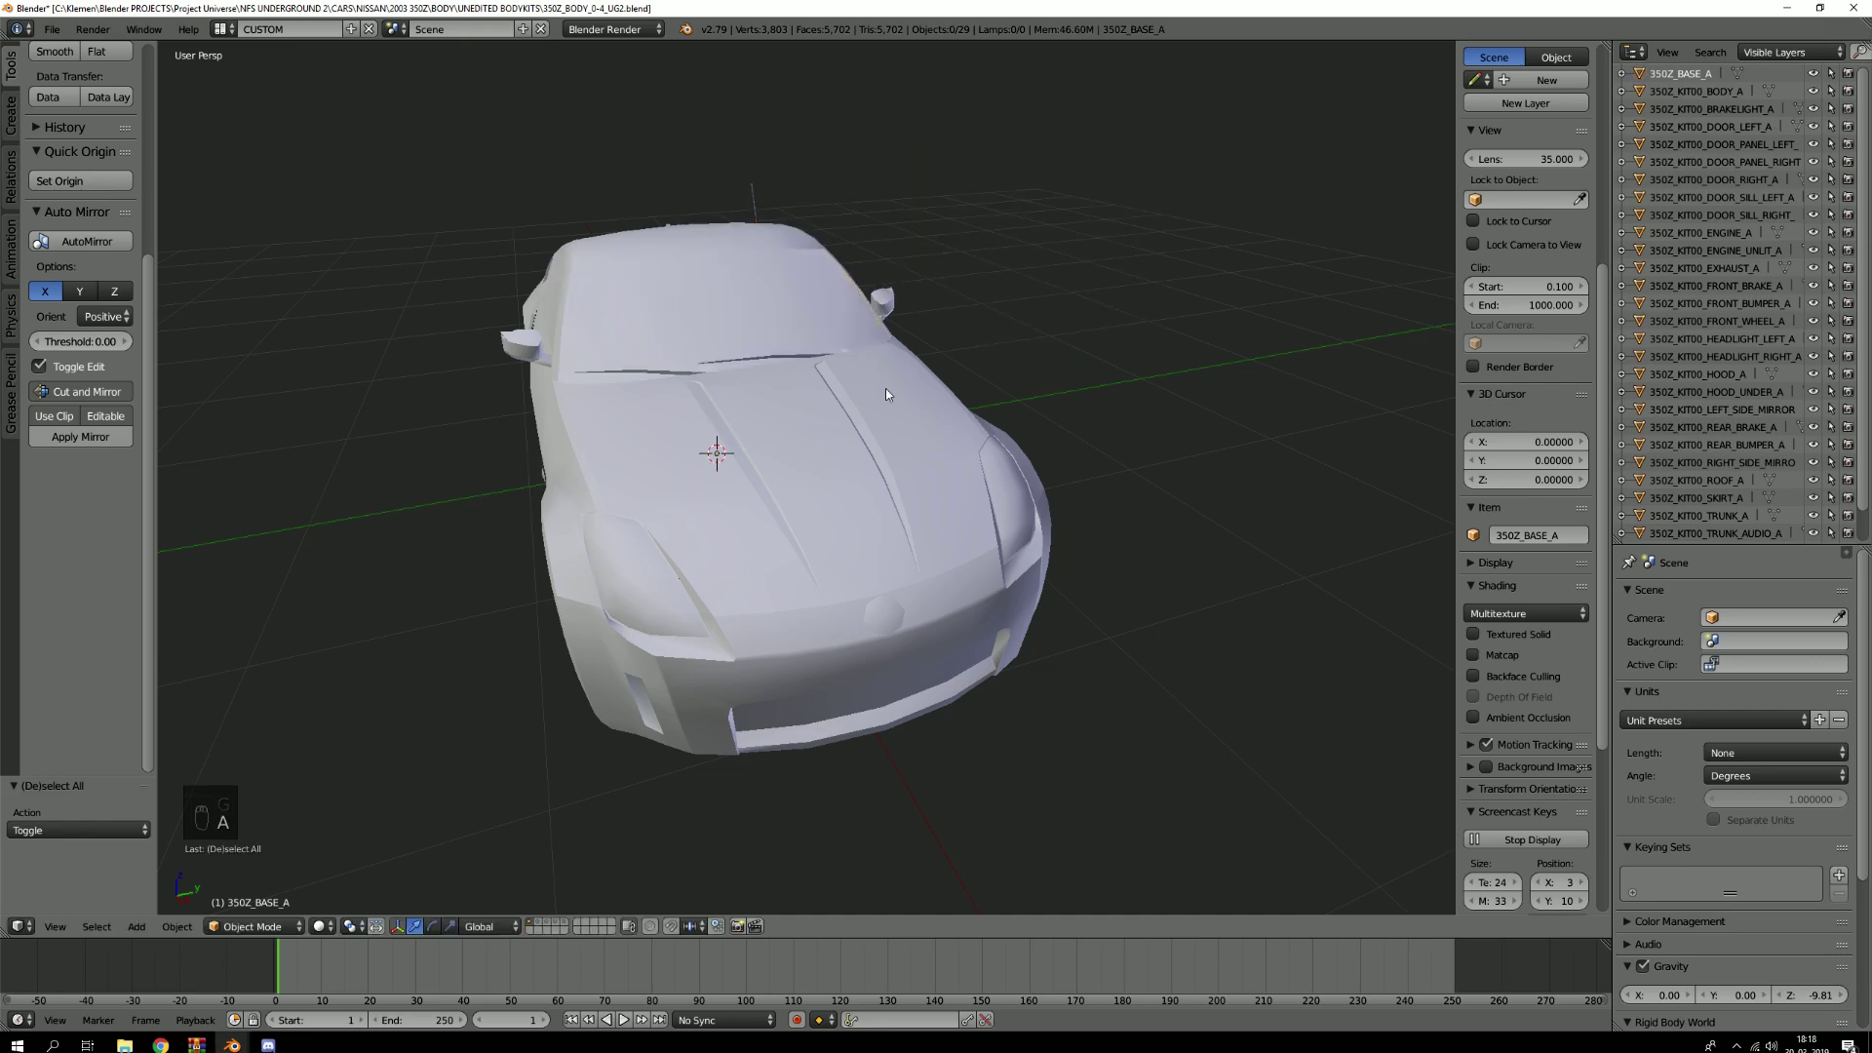
# Join the right headlight into the left headlight object and isolate the result in local view
pyautogui.rightClick(1003, 492)
pyautogui.rightClick(663, 590)
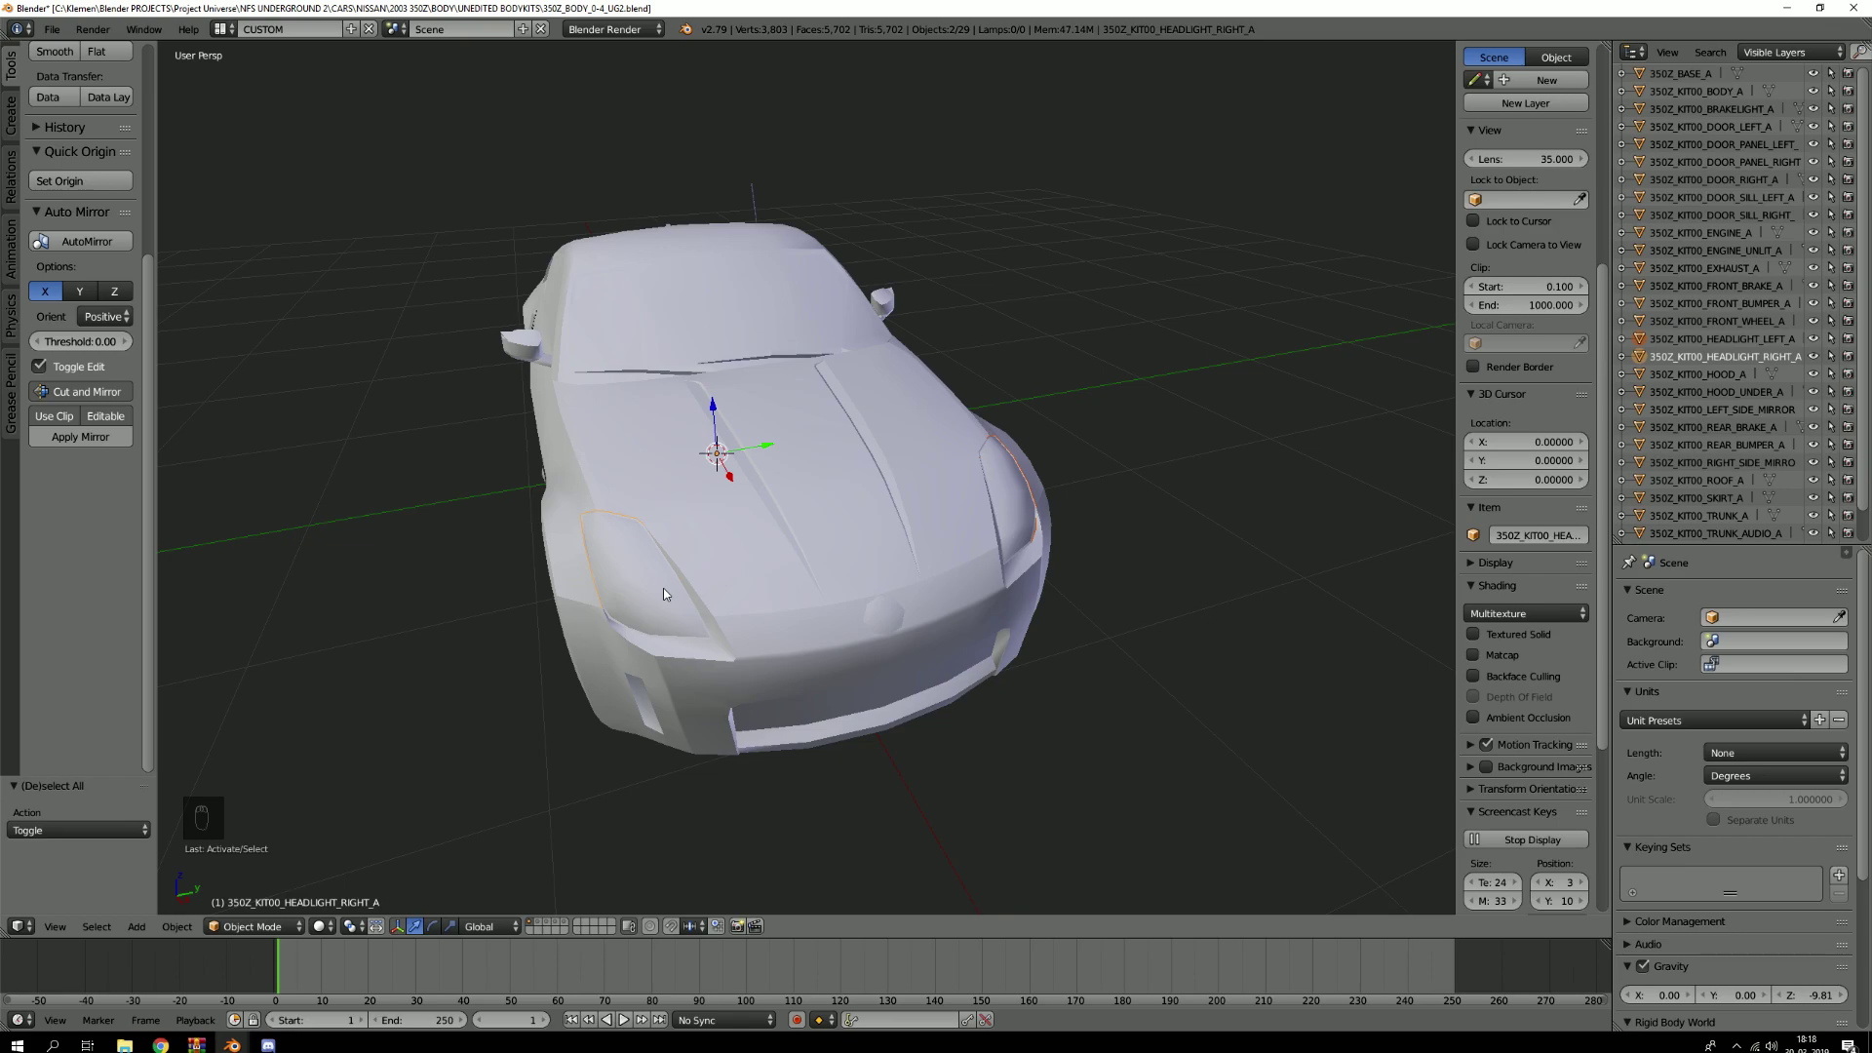
pyautogui.press('a')
pyautogui.keyDown('shift'); pyautogui.click(1008, 489); pyautogui.keyUp('shift')
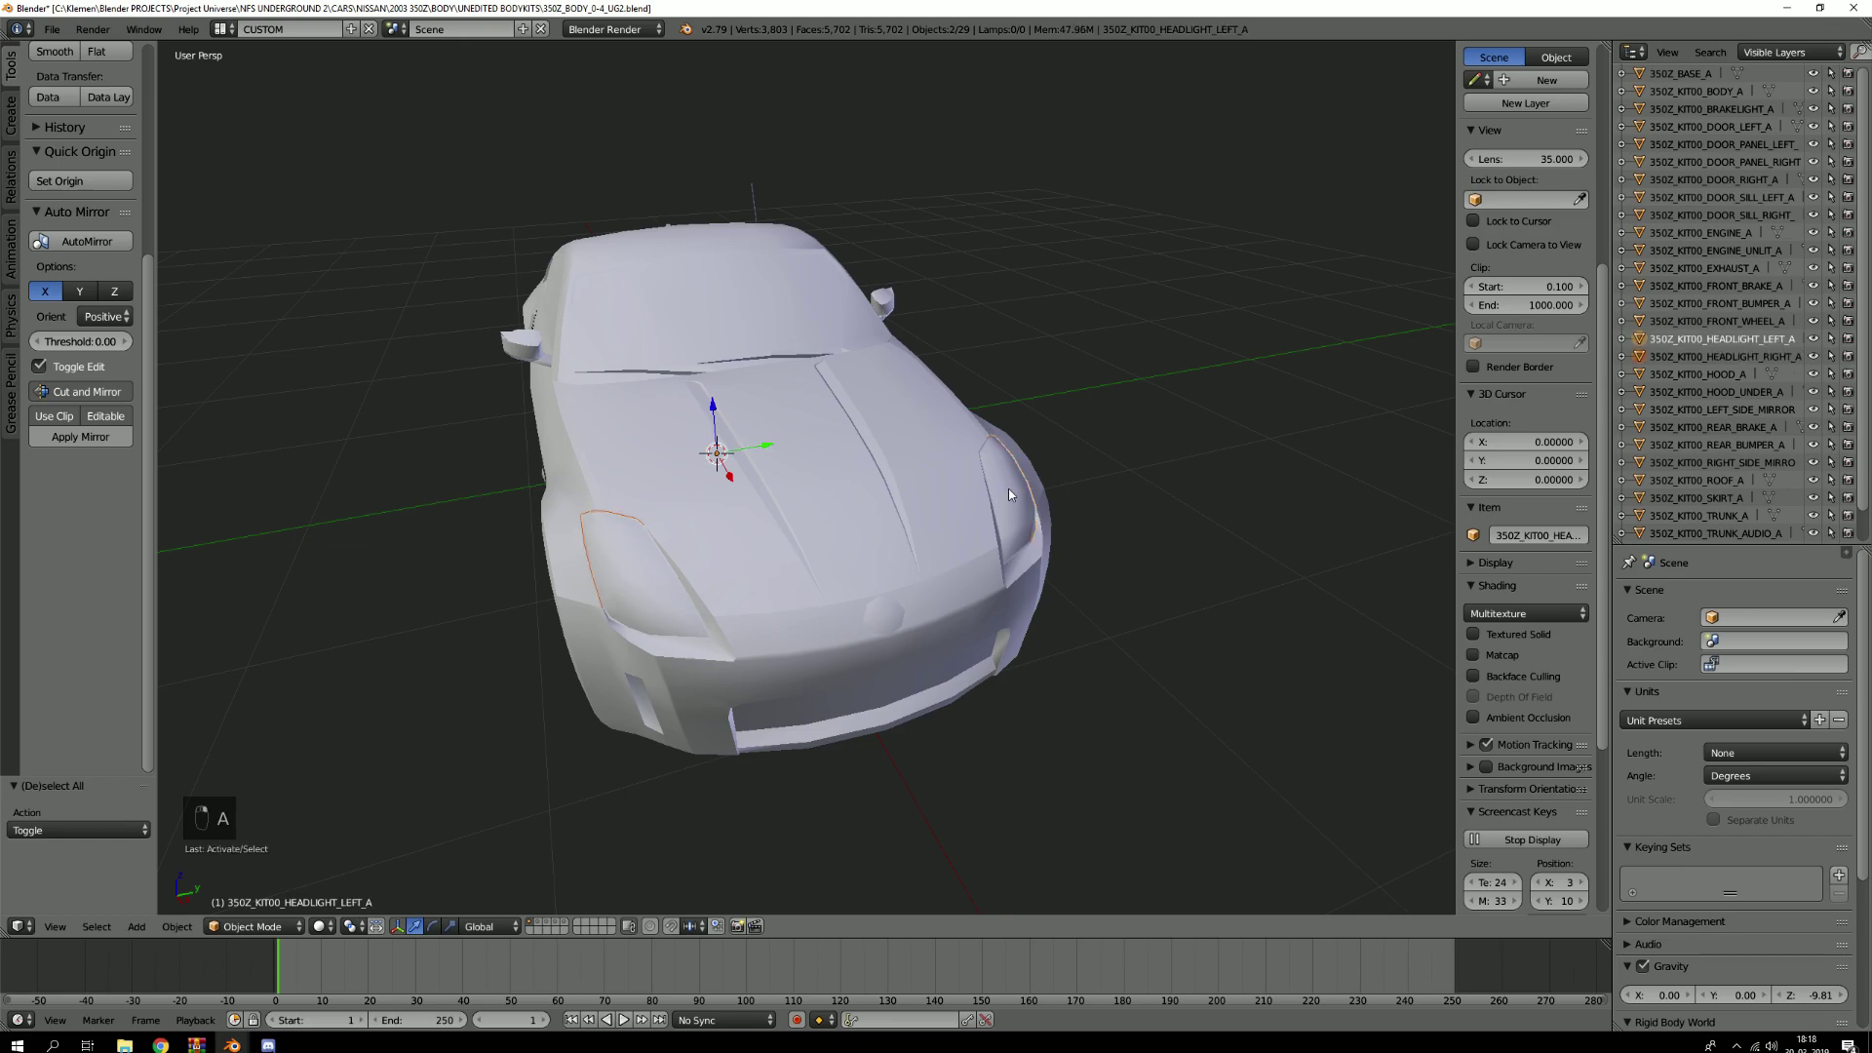
pyautogui.hotkey('ctrl', 'j')
pyautogui.press('g')
pyautogui.press('KP_Divide')
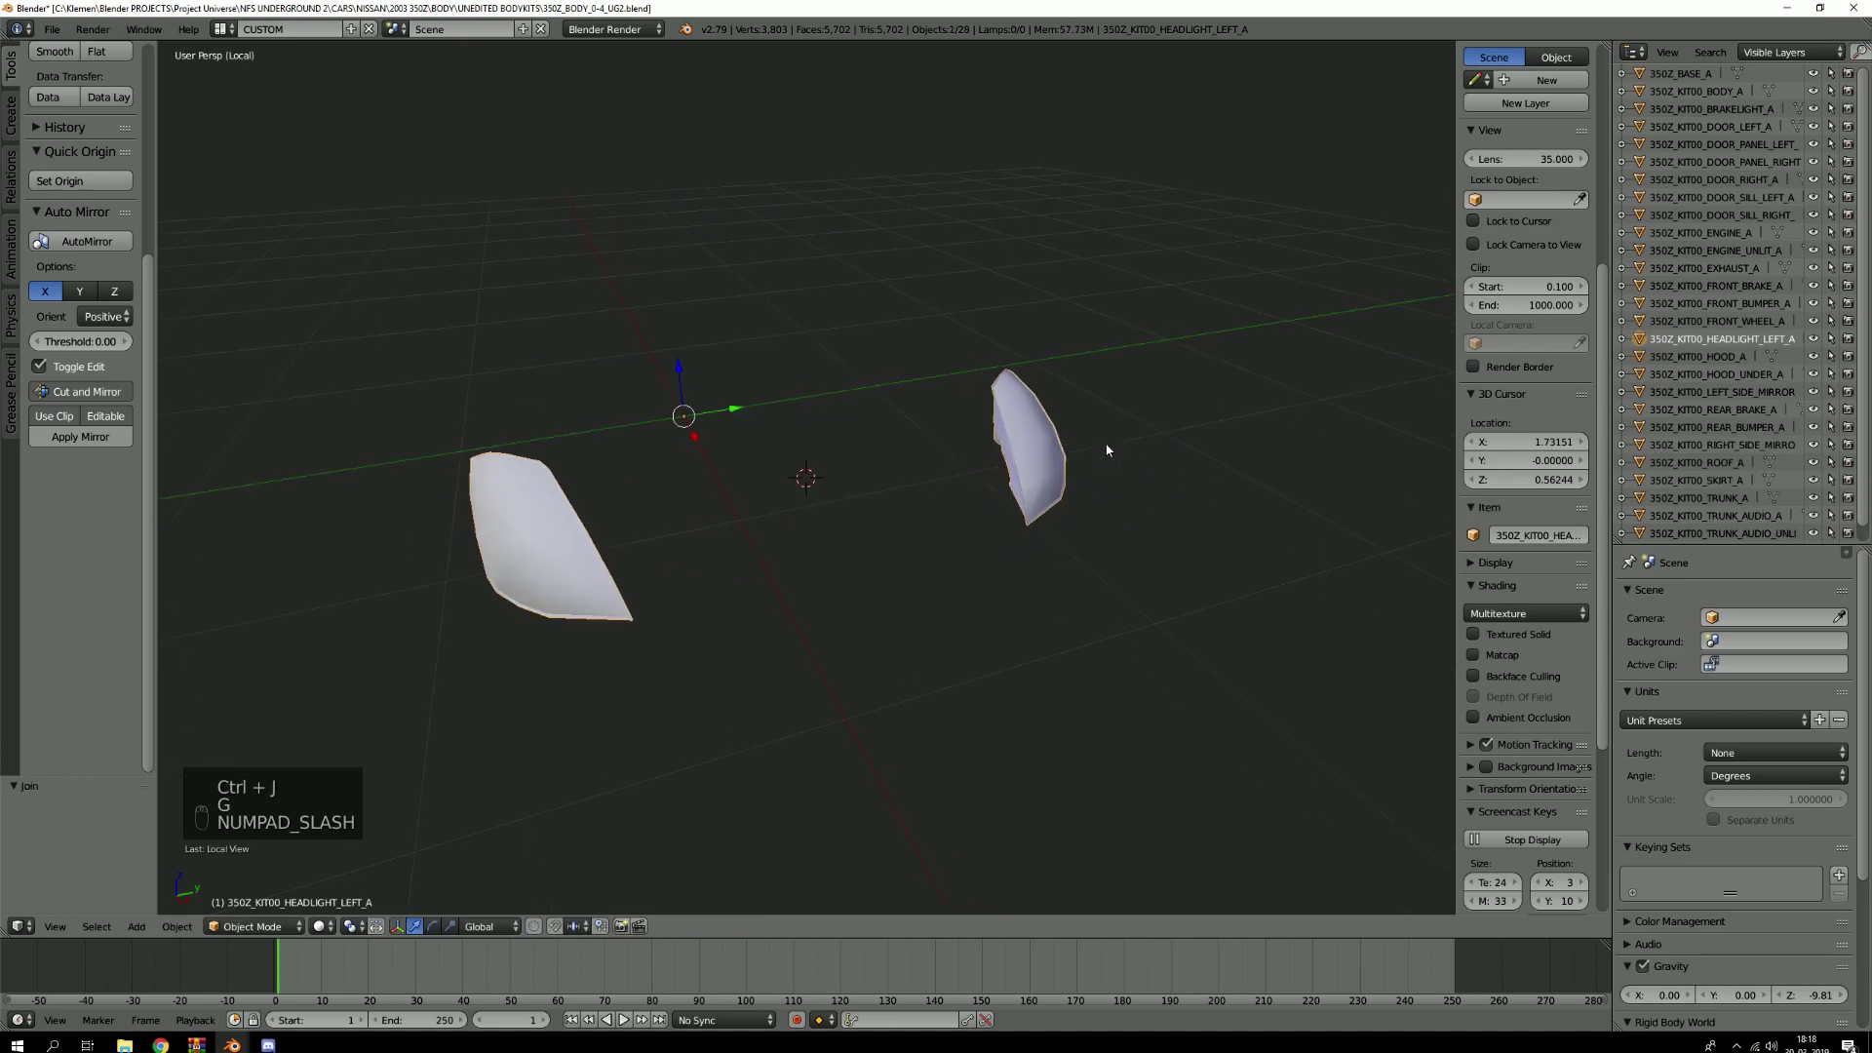
# Enter Edit Mode on the joined headlights and try circle-selecting the right headlight's outer faces in face select mode
pyautogui.press('Tab')
pyautogui.press('a')
pyautogui.press('a')
pyautogui.moveTo(725, 562); pyautogui.dragTo(799, 574, button='middle')
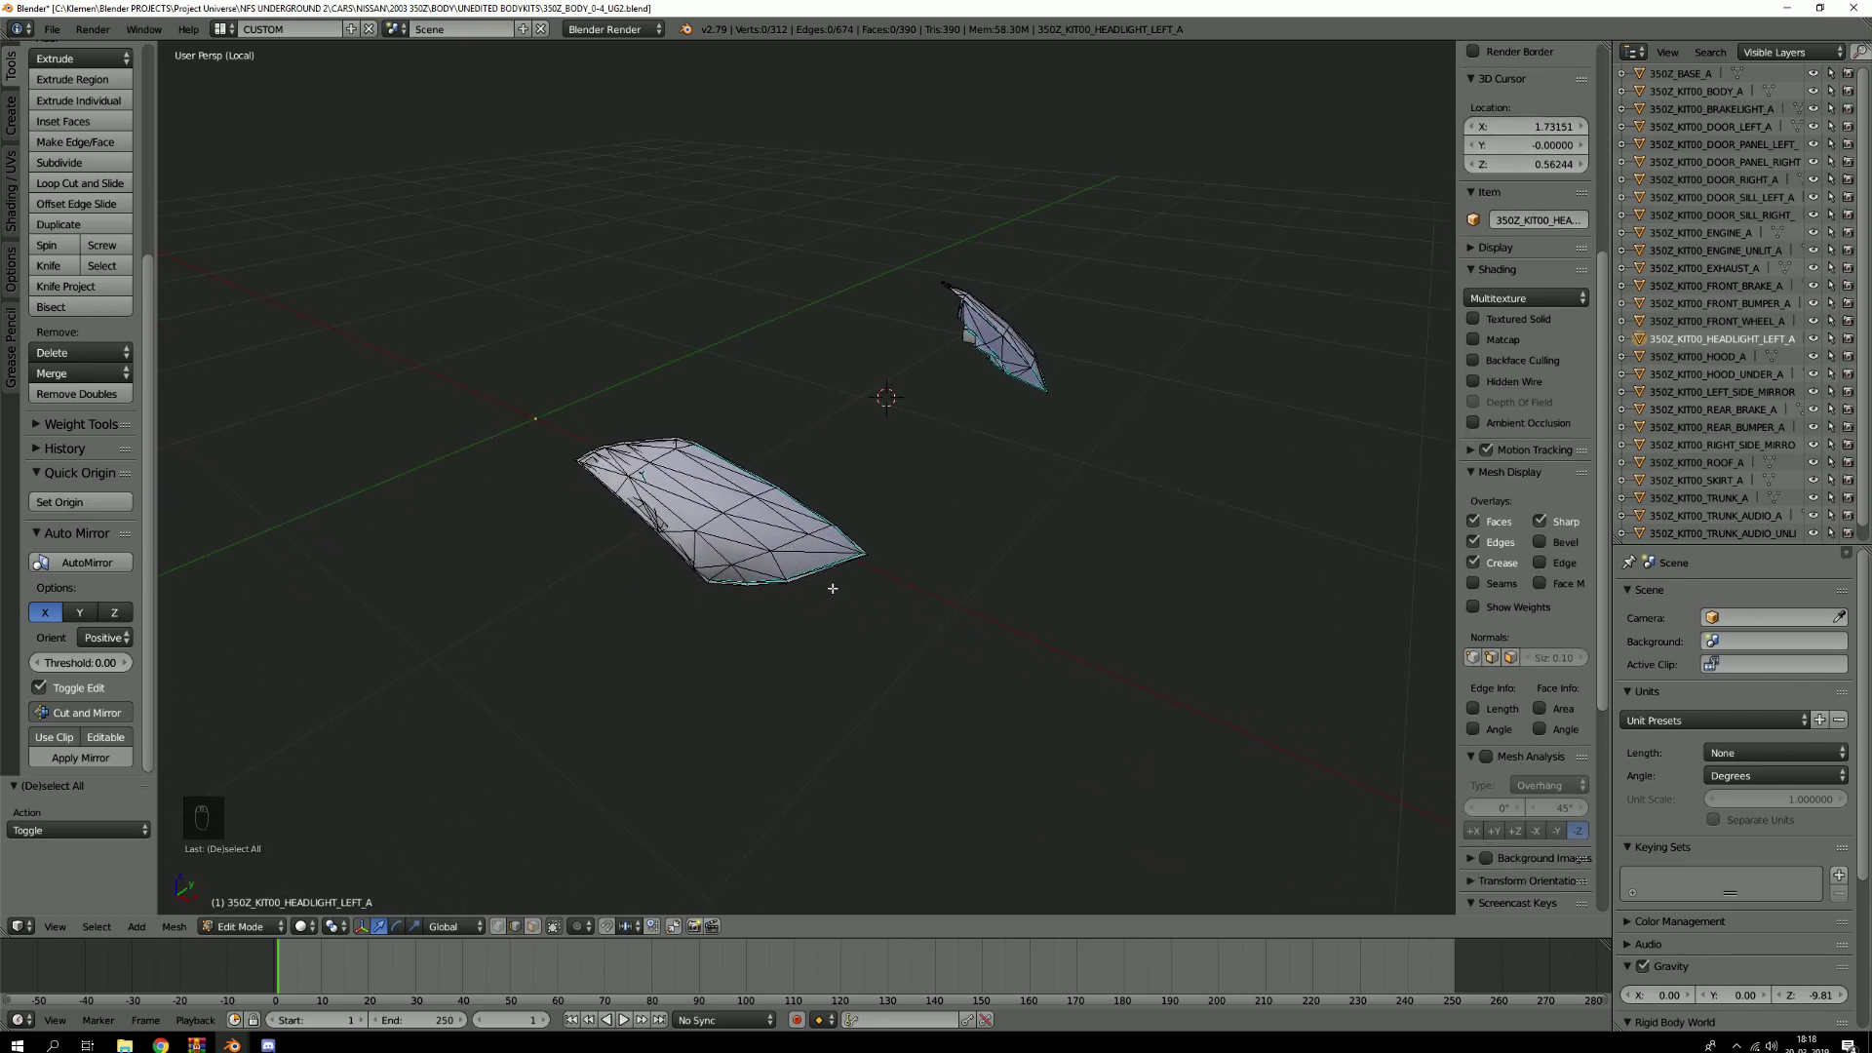
pyautogui.press('3')
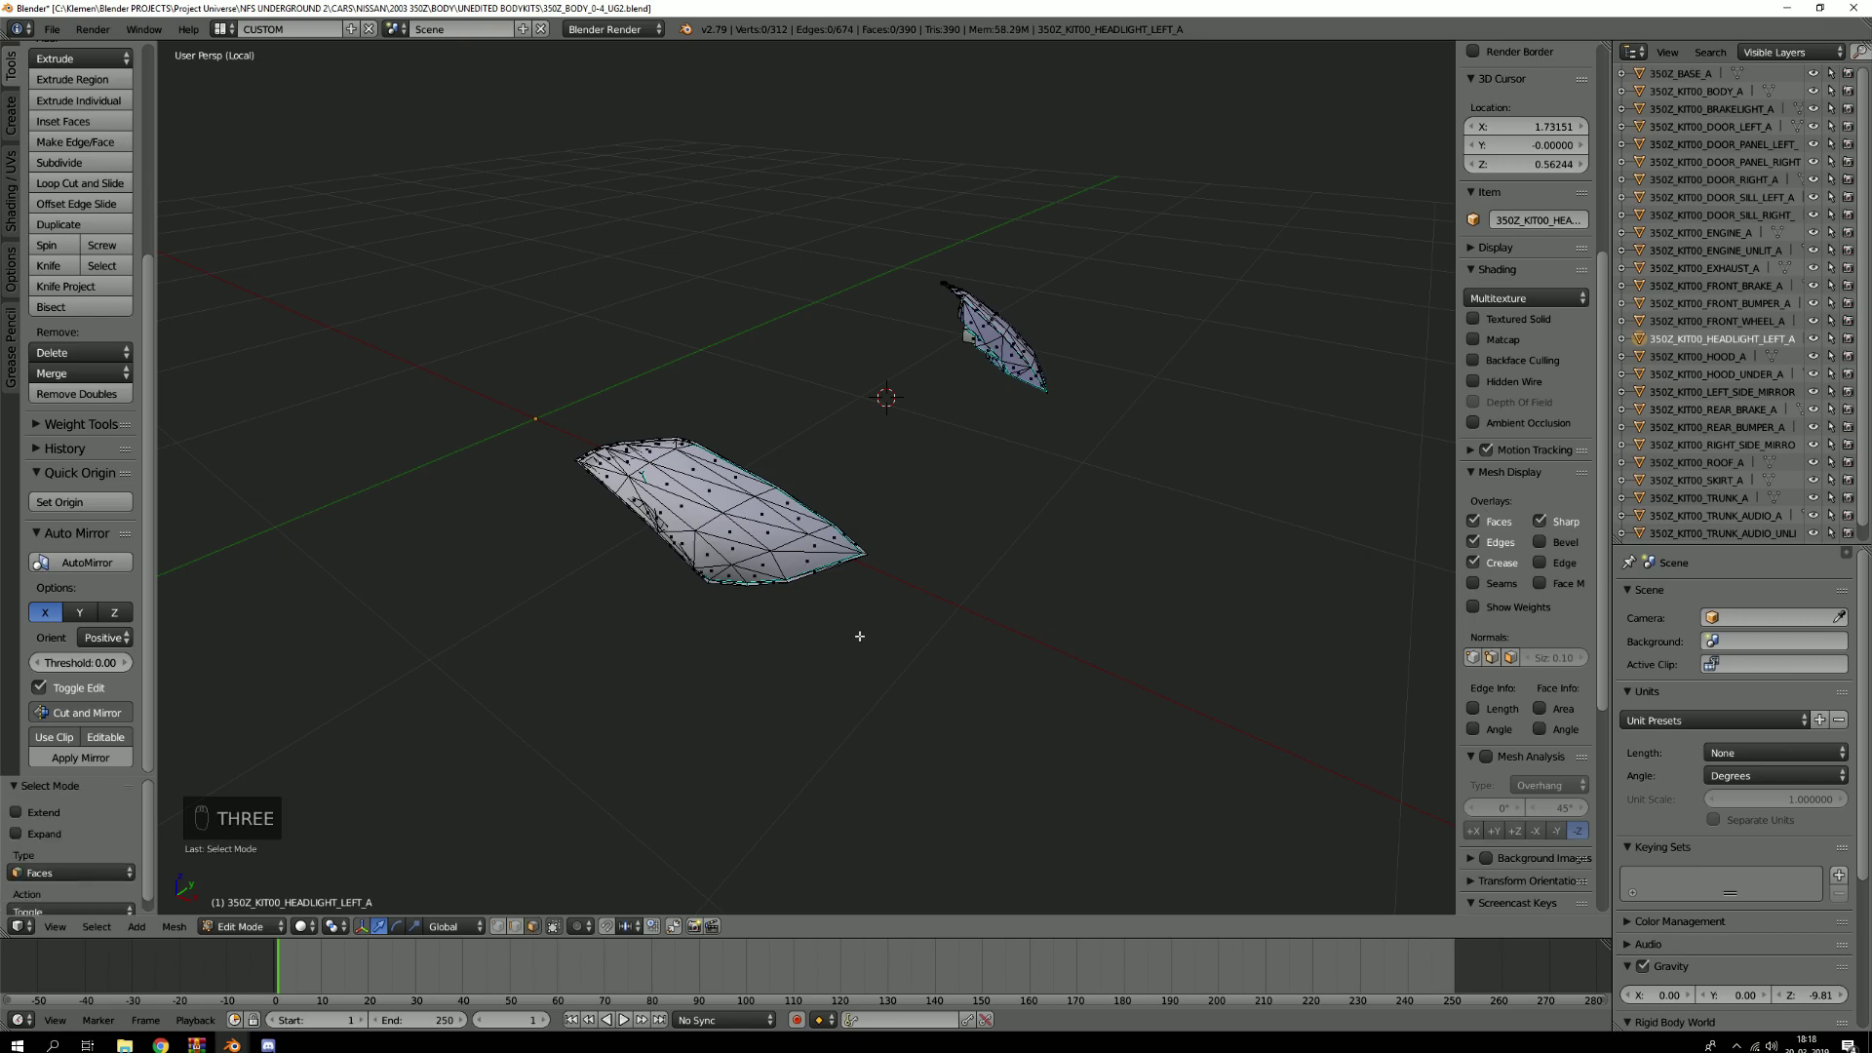
pyautogui.press('c')
pyautogui.scroll(-10, 863, 649)
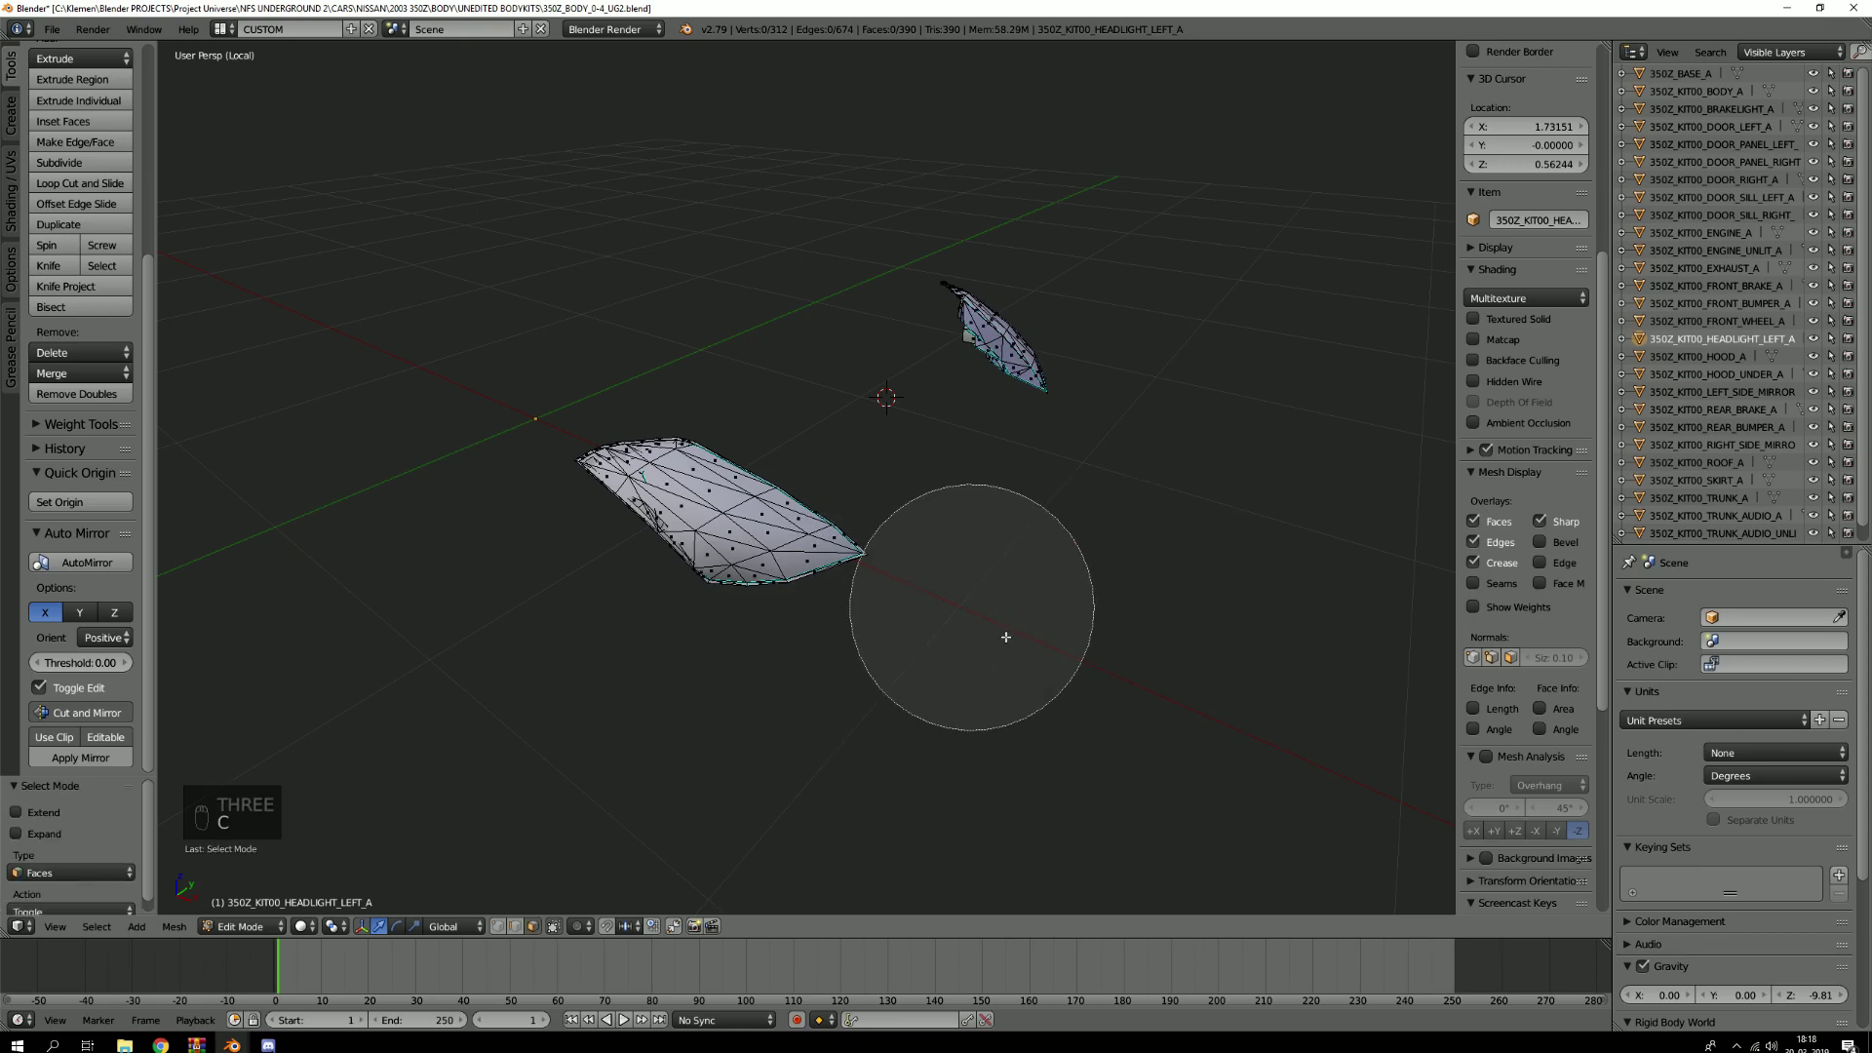
pyautogui.moveTo(825, 624)
pyautogui.mouseDown()
pyautogui.moveTo(827, 660)
pyautogui.moveTo(731, 459)
pyautogui.moveTo(679, 565)
pyautogui.mouseUp()
pyautogui.rightClick(725, 541)
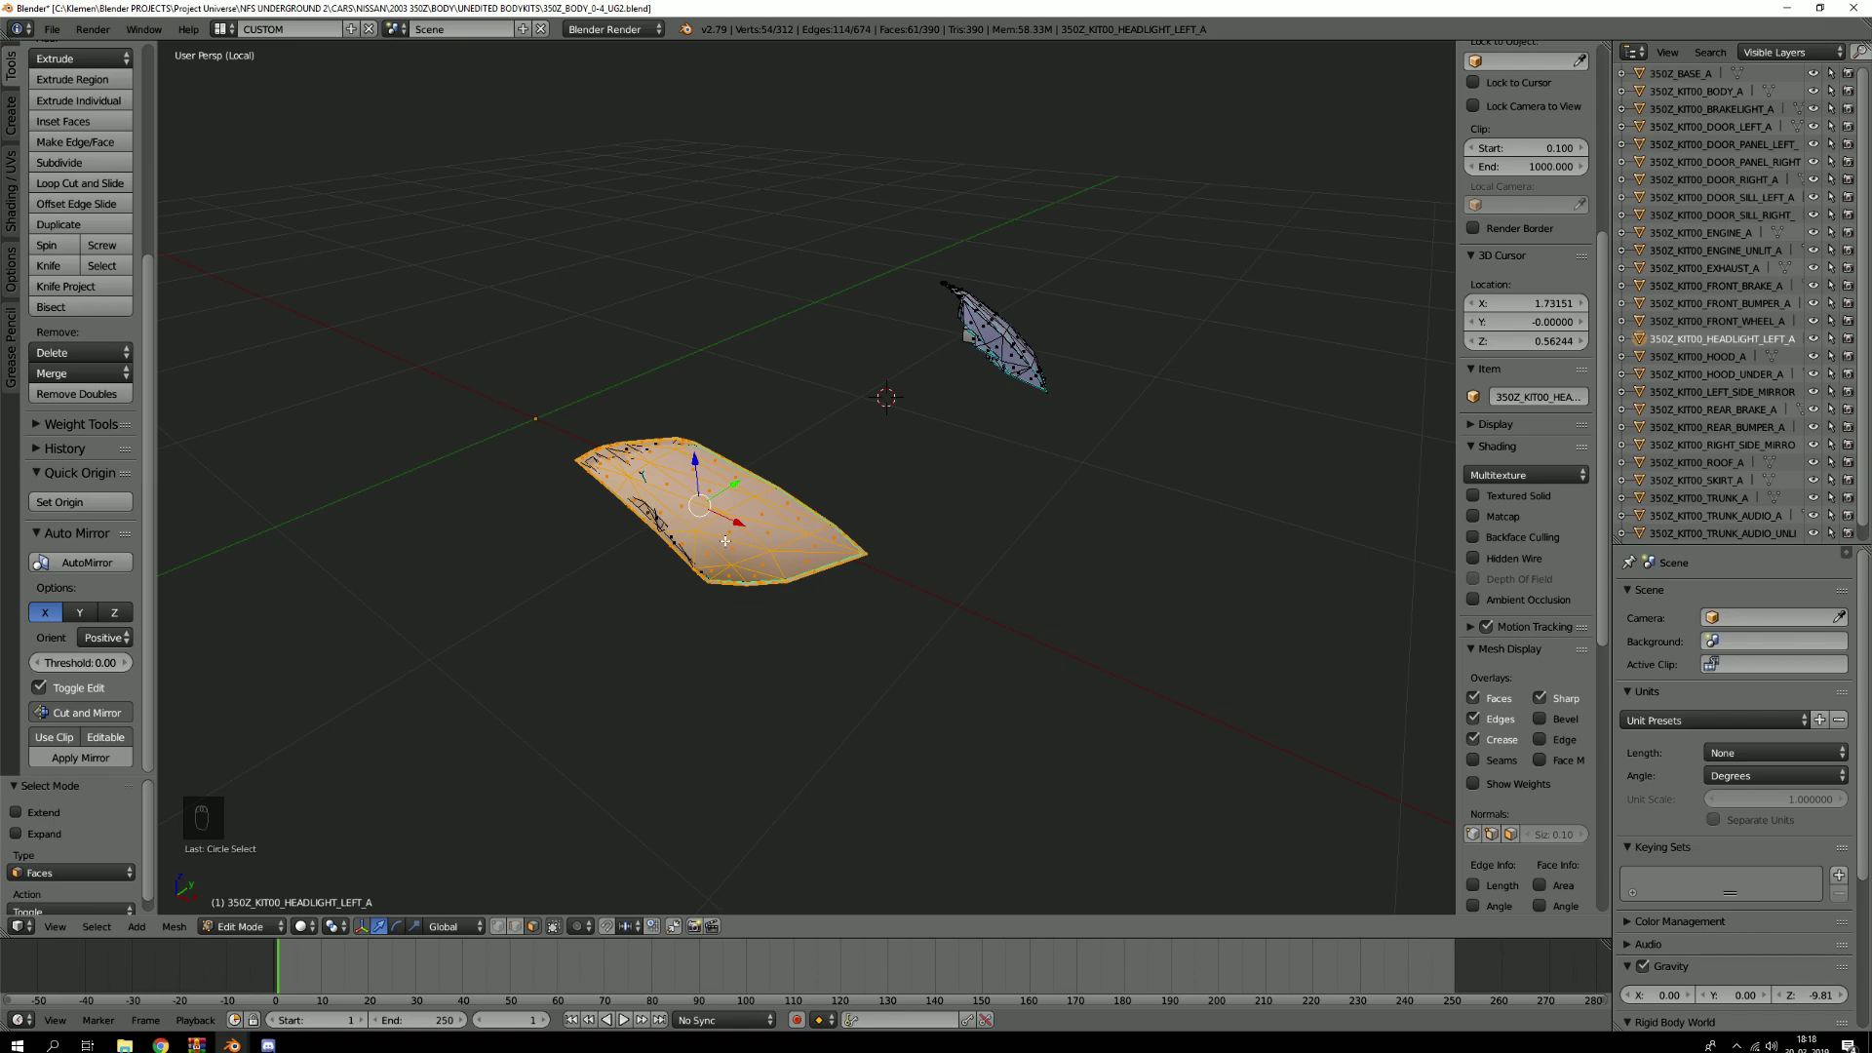
pyautogui.press('a')
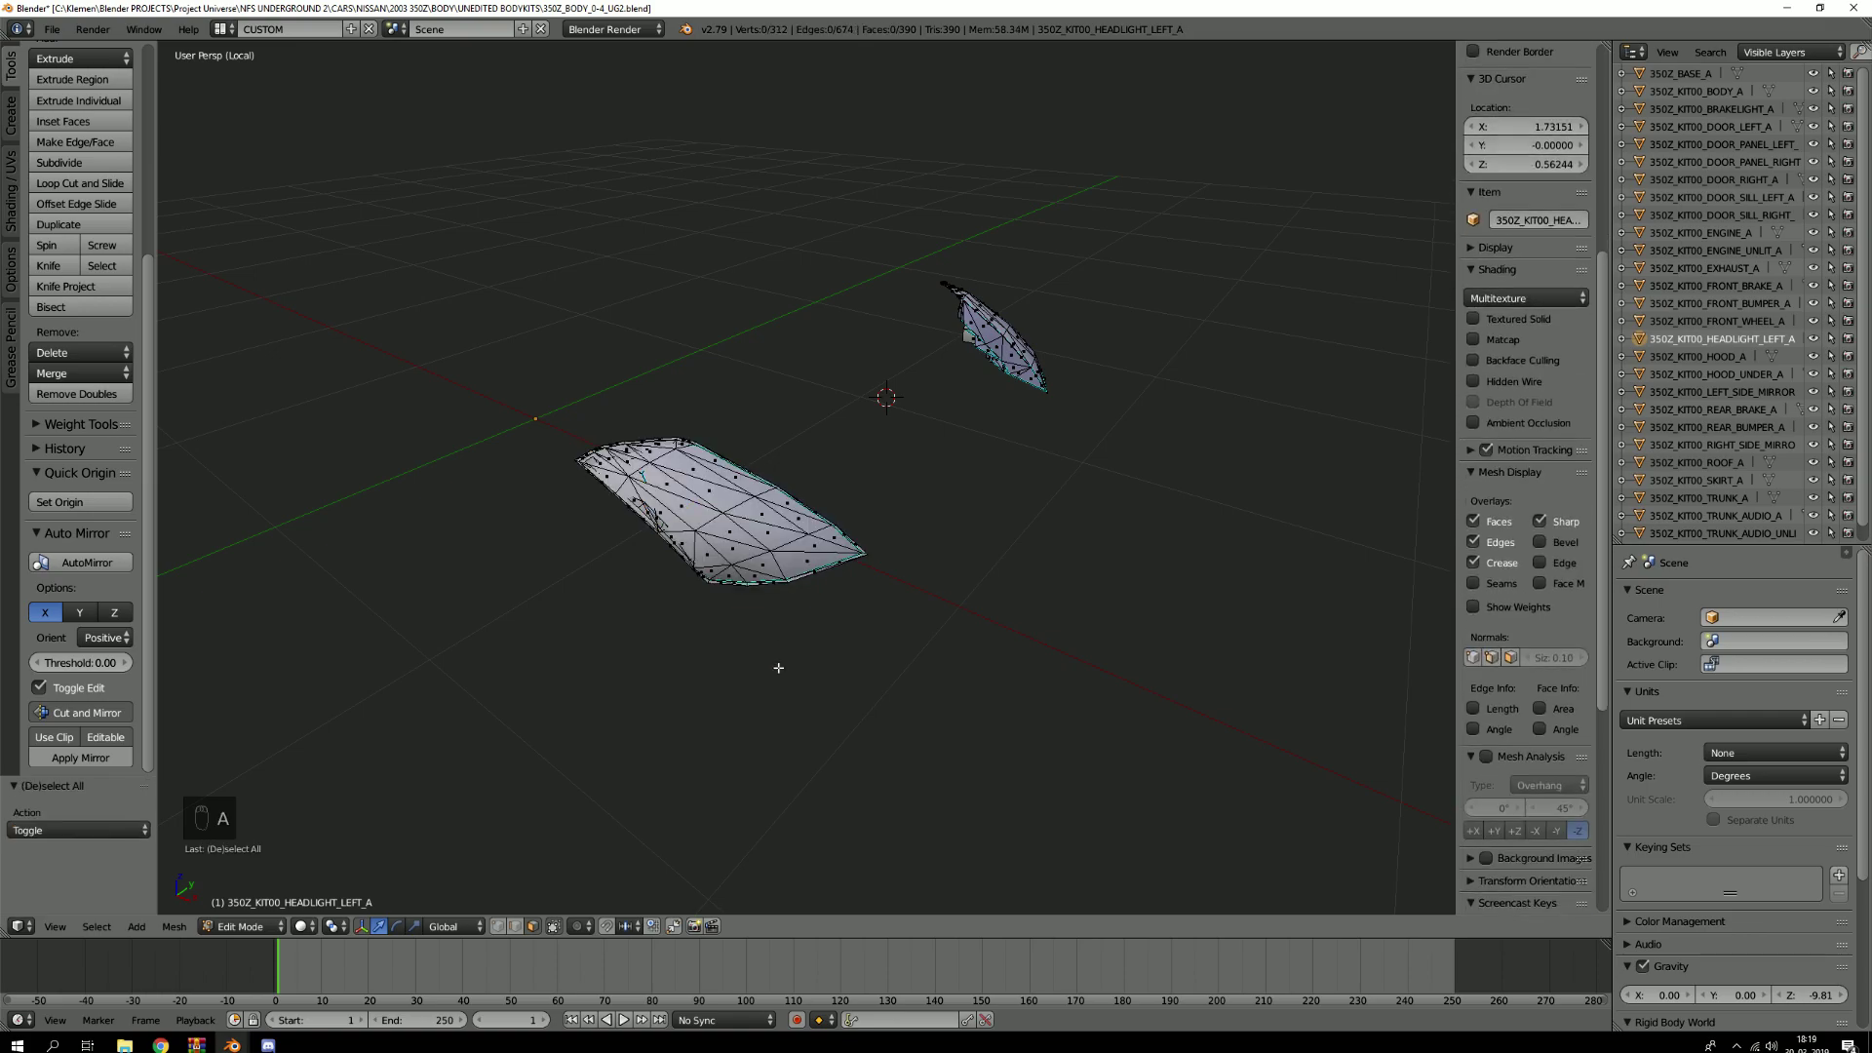
# Examine the headlights' inner geometry in wireframe, and return to solid shading with the whole car displayed
pyautogui.press('z')
pyautogui.scroll(3, 777, 624)
pyautogui.scroll(-1, 831, 513)
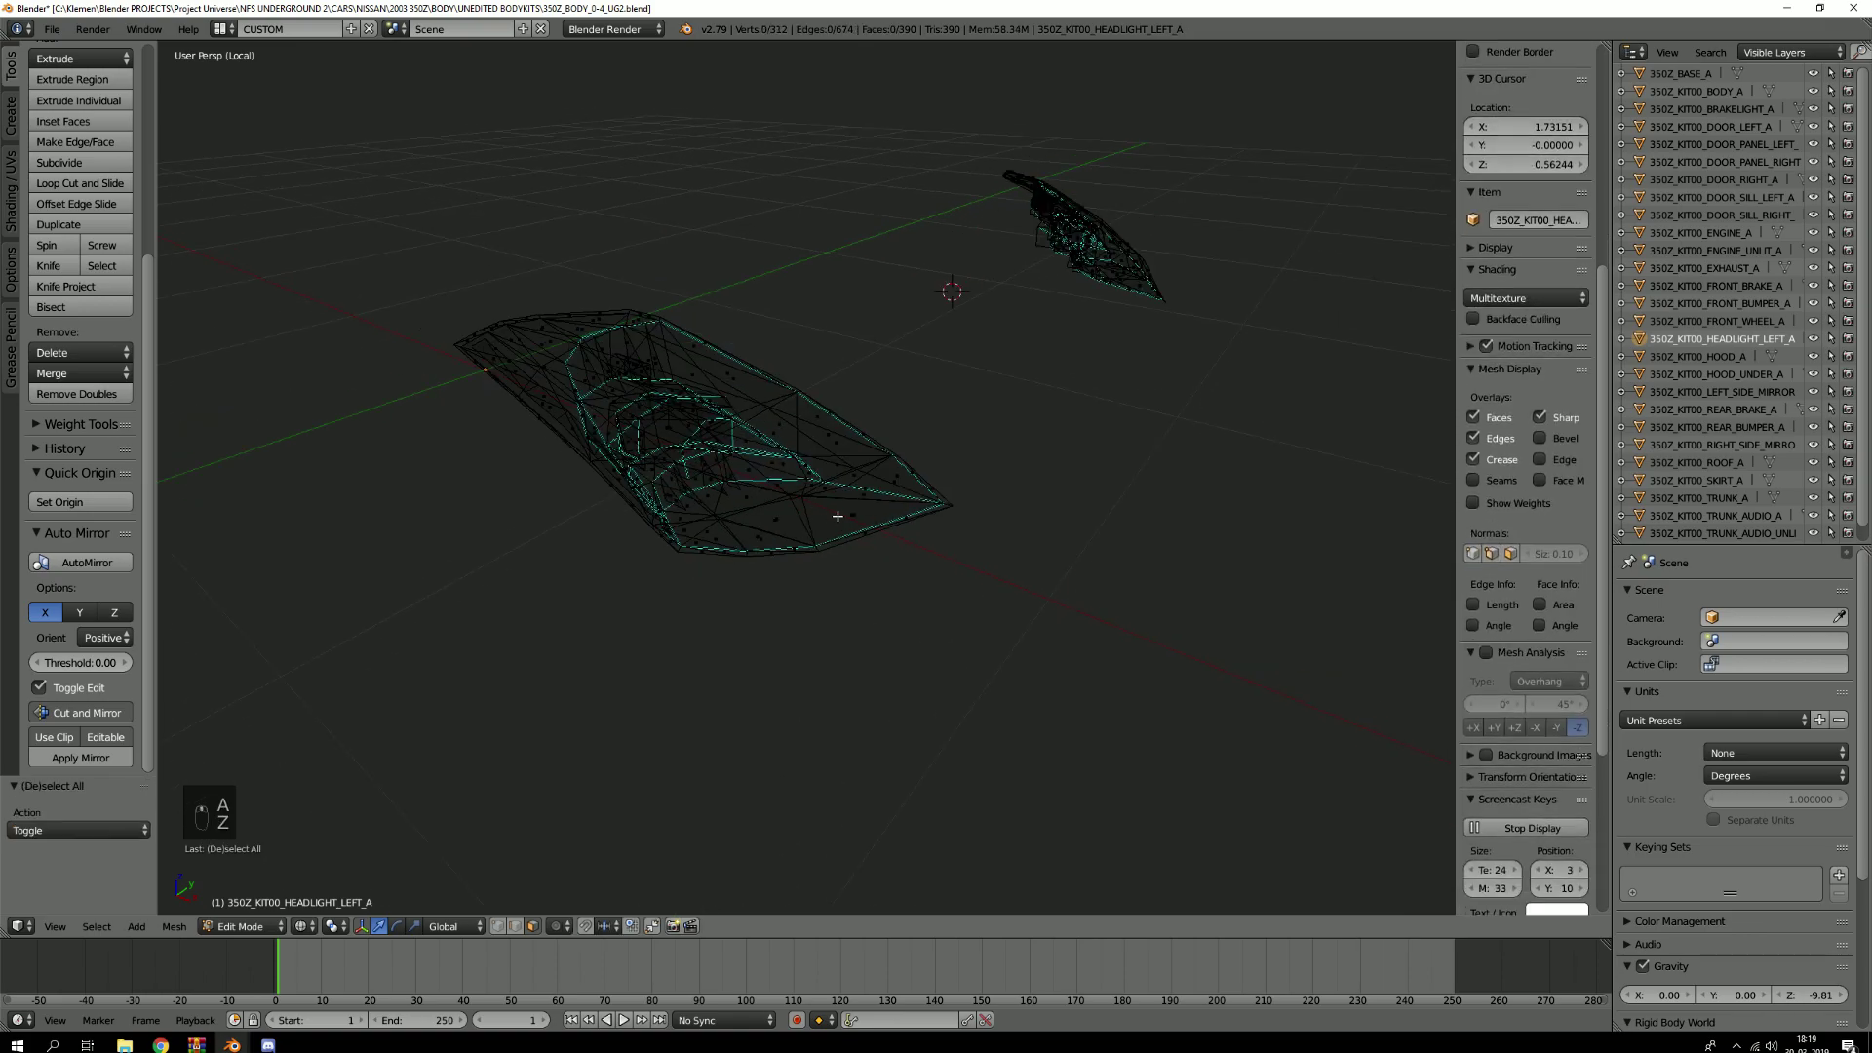
pyautogui.moveTo(912, 550); pyautogui.dragTo(813, 437, button='middle')
pyautogui.moveTo(816, 577); pyautogui.dragTo(857, 573, button='middle')
pyautogui.press('z')
pyautogui.press('KP_Divide')
pyautogui.press('a')
pyautogui.press('a')
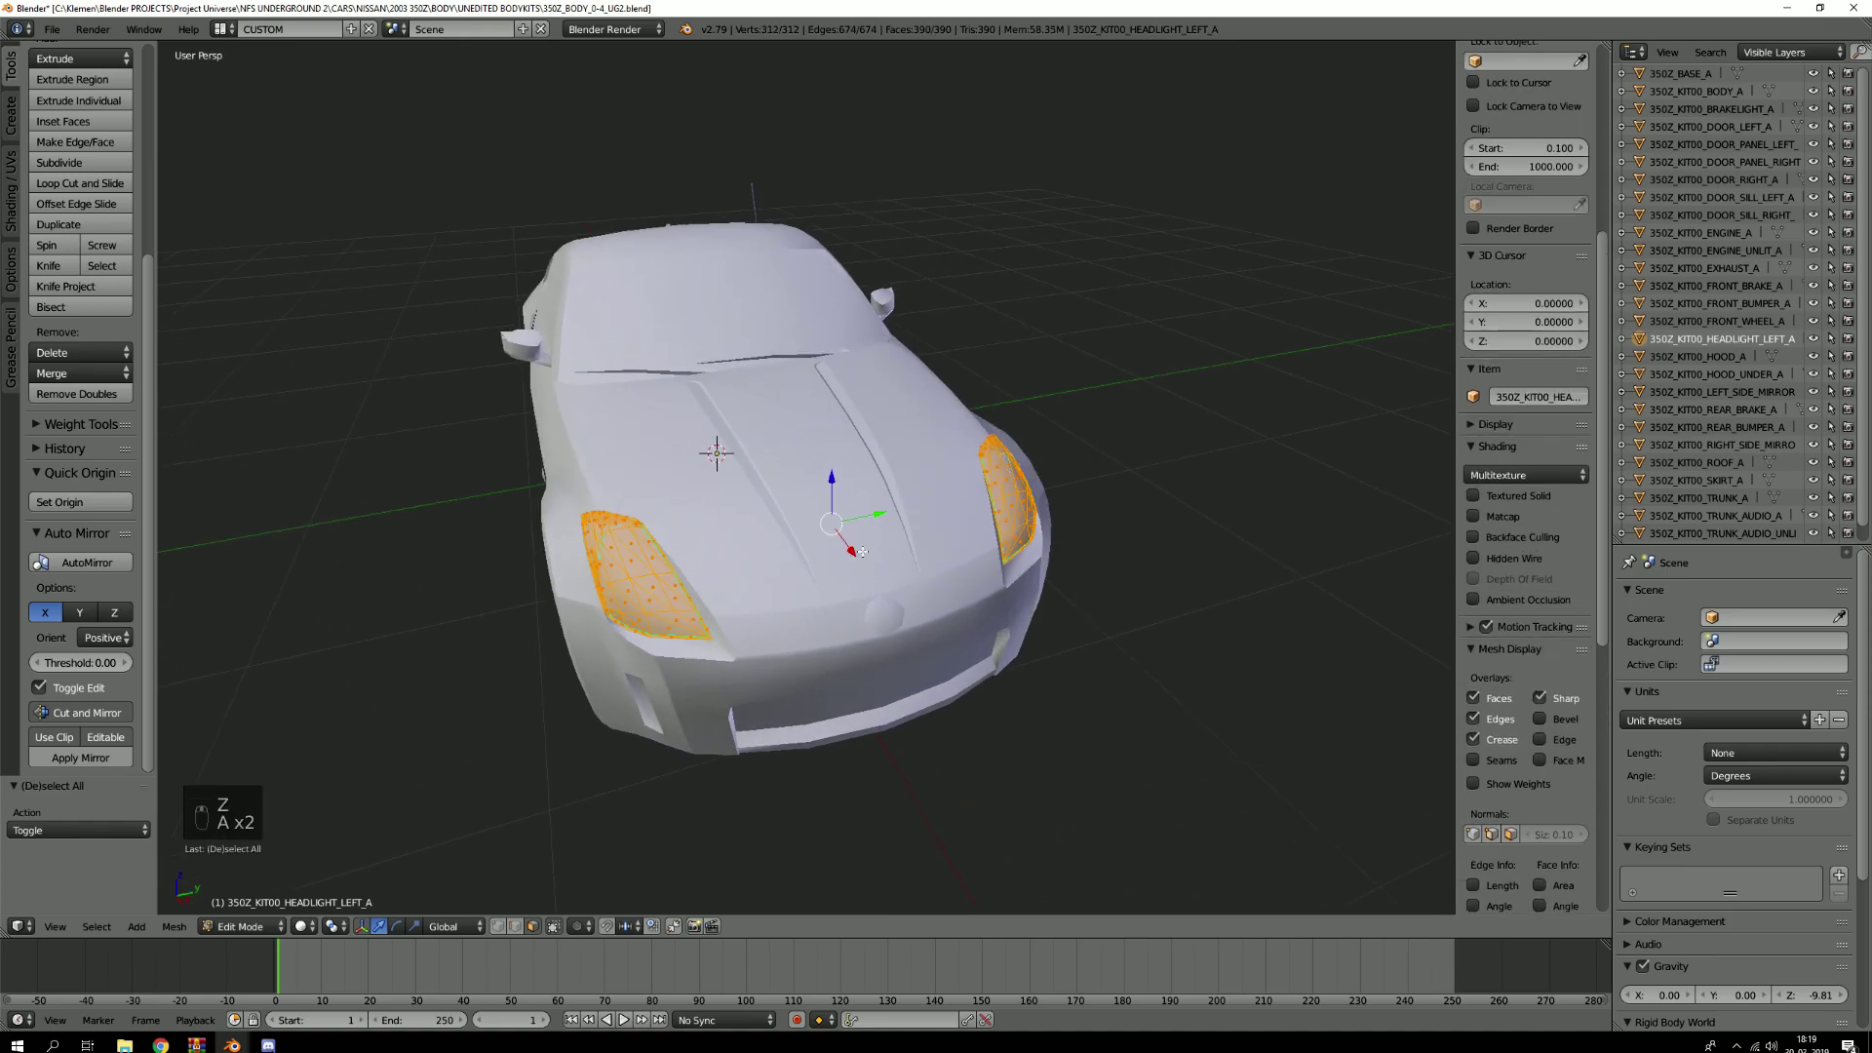
# View the hood and right door meshes by briefly entering Edit Mode on each
pyautogui.press('Tab')
pyautogui.moveTo(770, 563); pyautogui.dragTo(881, 523, button='middle')
pyautogui.rightClick(881, 518)
pyautogui.press('Tab')
pyautogui.press('Tab')
pyautogui.rightClick(616, 441)
pyautogui.press('Tab')
pyautogui.press('Tab')
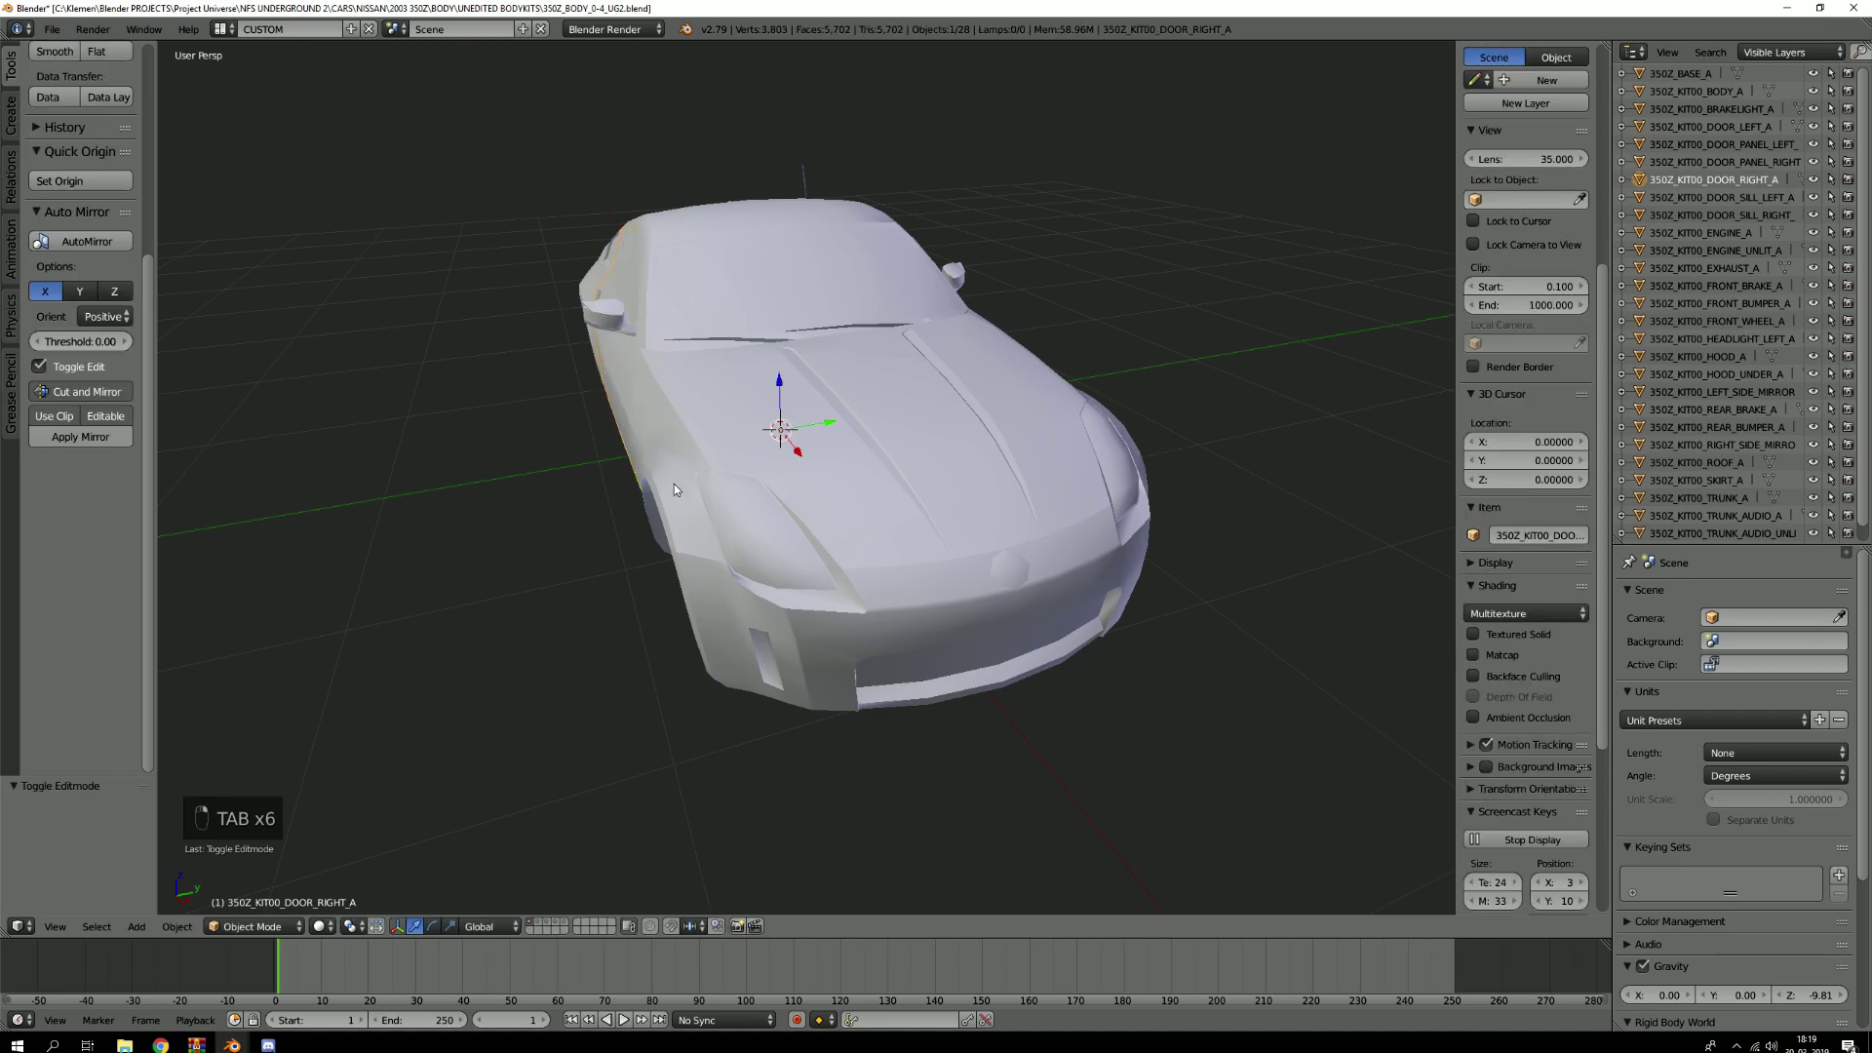
# Isolate the joined headlights, enter Edit Mode and deselect the entire mesh
pyautogui.rightClick(758, 537)
pyautogui.press('KP_Divide')
pyautogui.press('Tab')
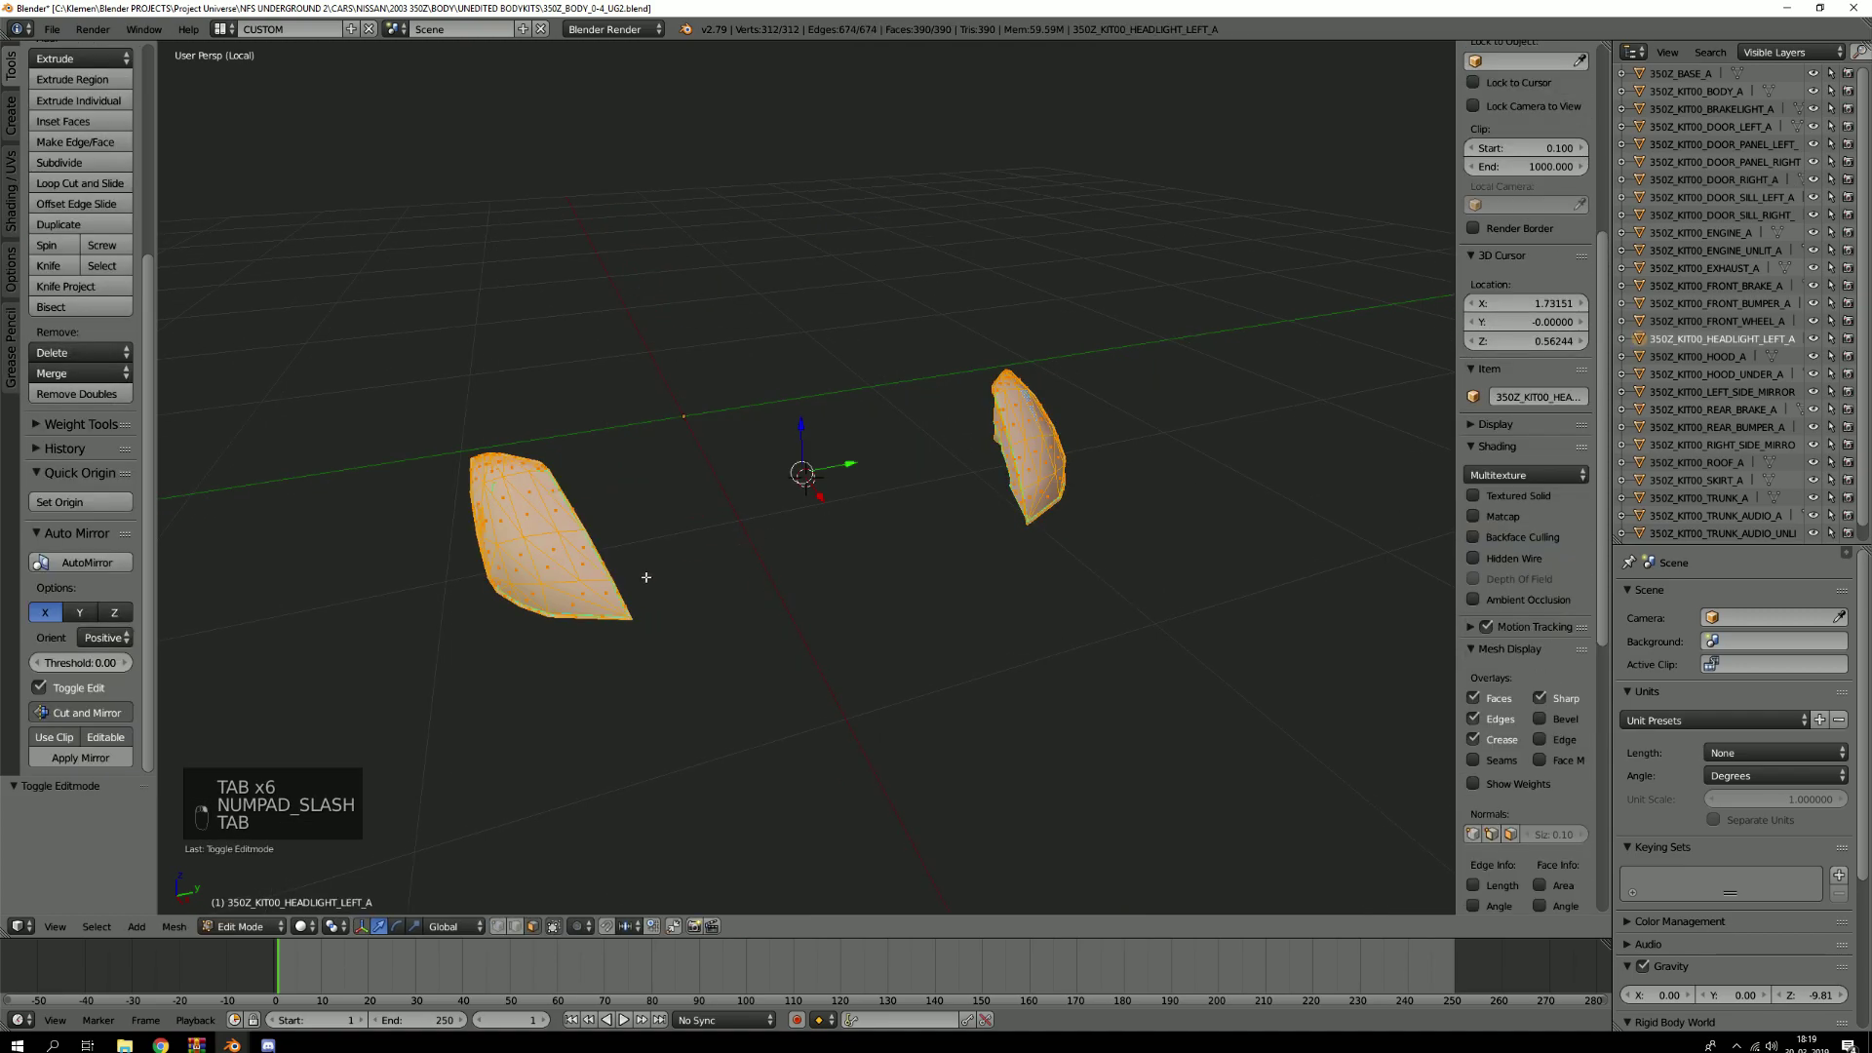
pyautogui.press('a')
pyautogui.press('a')
pyautogui.scroll(-5, 662, 501)
pyautogui.scroll(4, 691, 588)
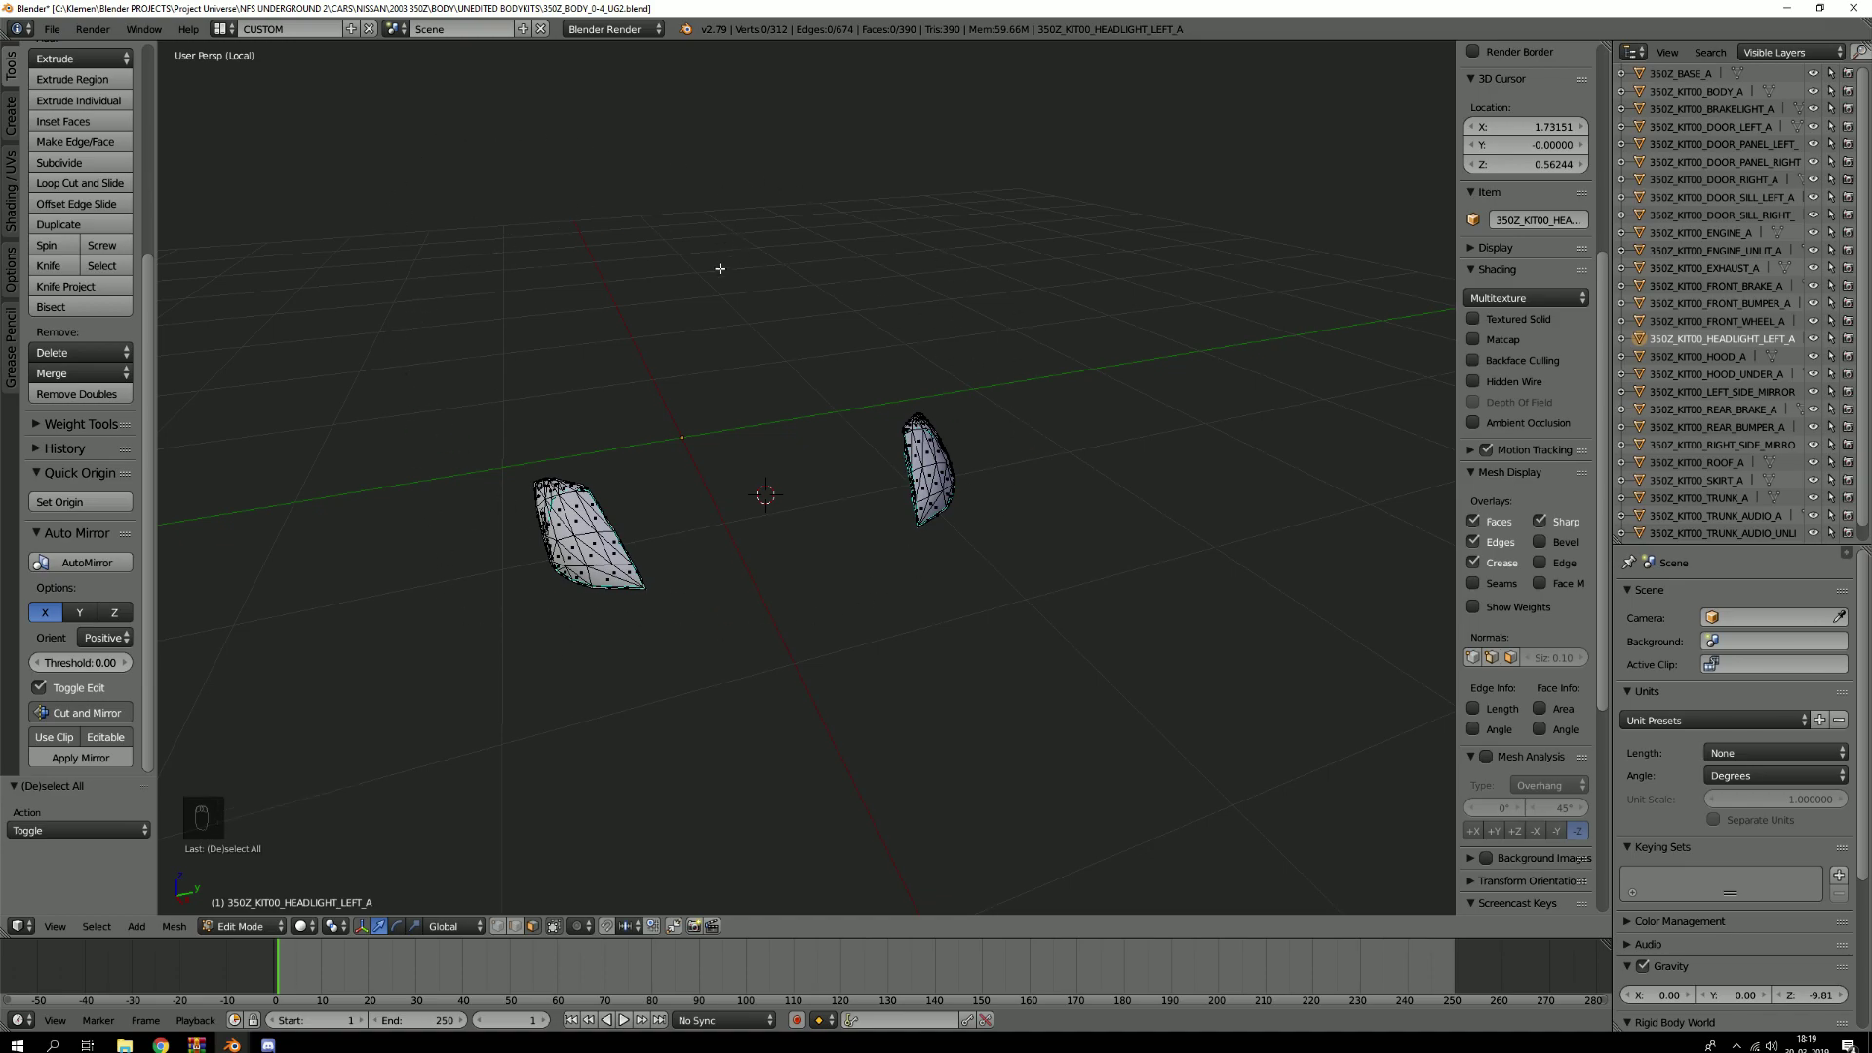
# Examine the headlights in wireframe from the front and right views, comparing orthographic and perspective projection
pyautogui.press('z')
pyautogui.moveTo(727, 280)
pyautogui.mouseDown(button='middle')
pyautogui.moveTo(681, 288)
pyautogui.moveTo(673, 325)
pyautogui.mouseUp(button='middle')
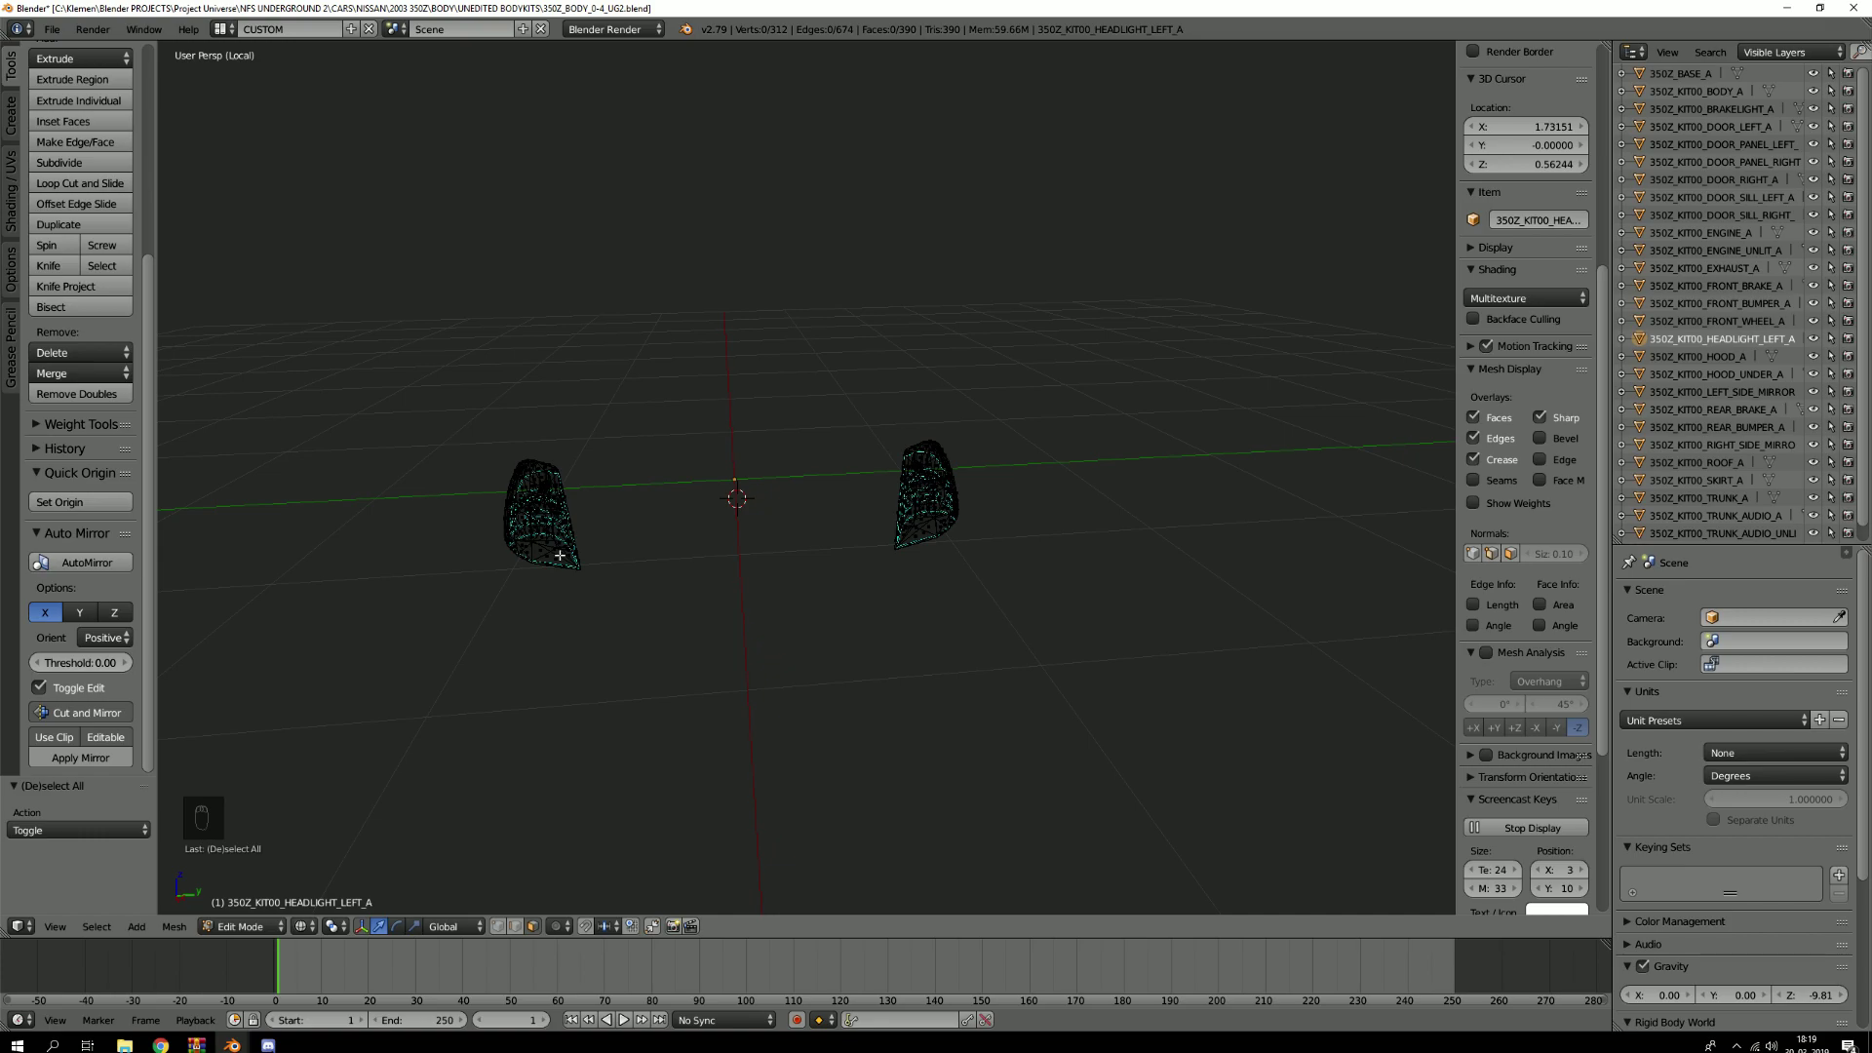
pyautogui.press('KP_1')
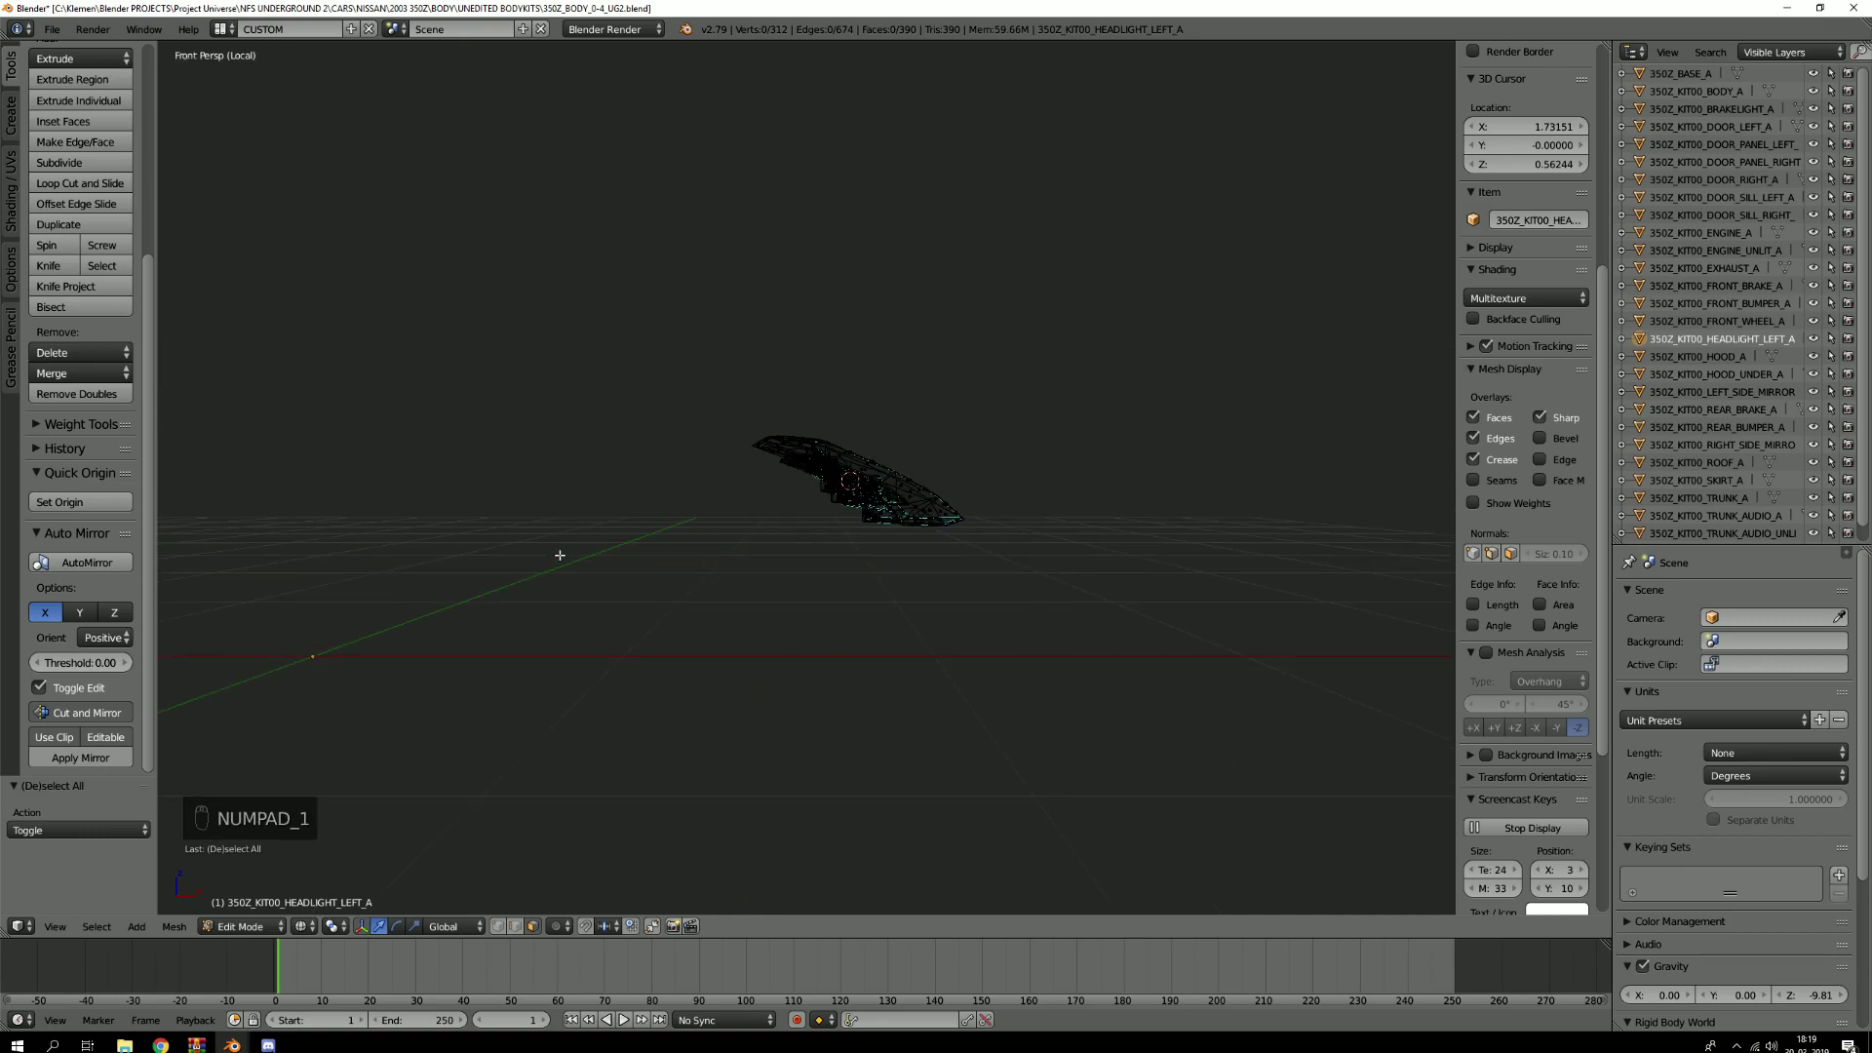
pyautogui.press('KP_3')
pyautogui.press('KP_5')
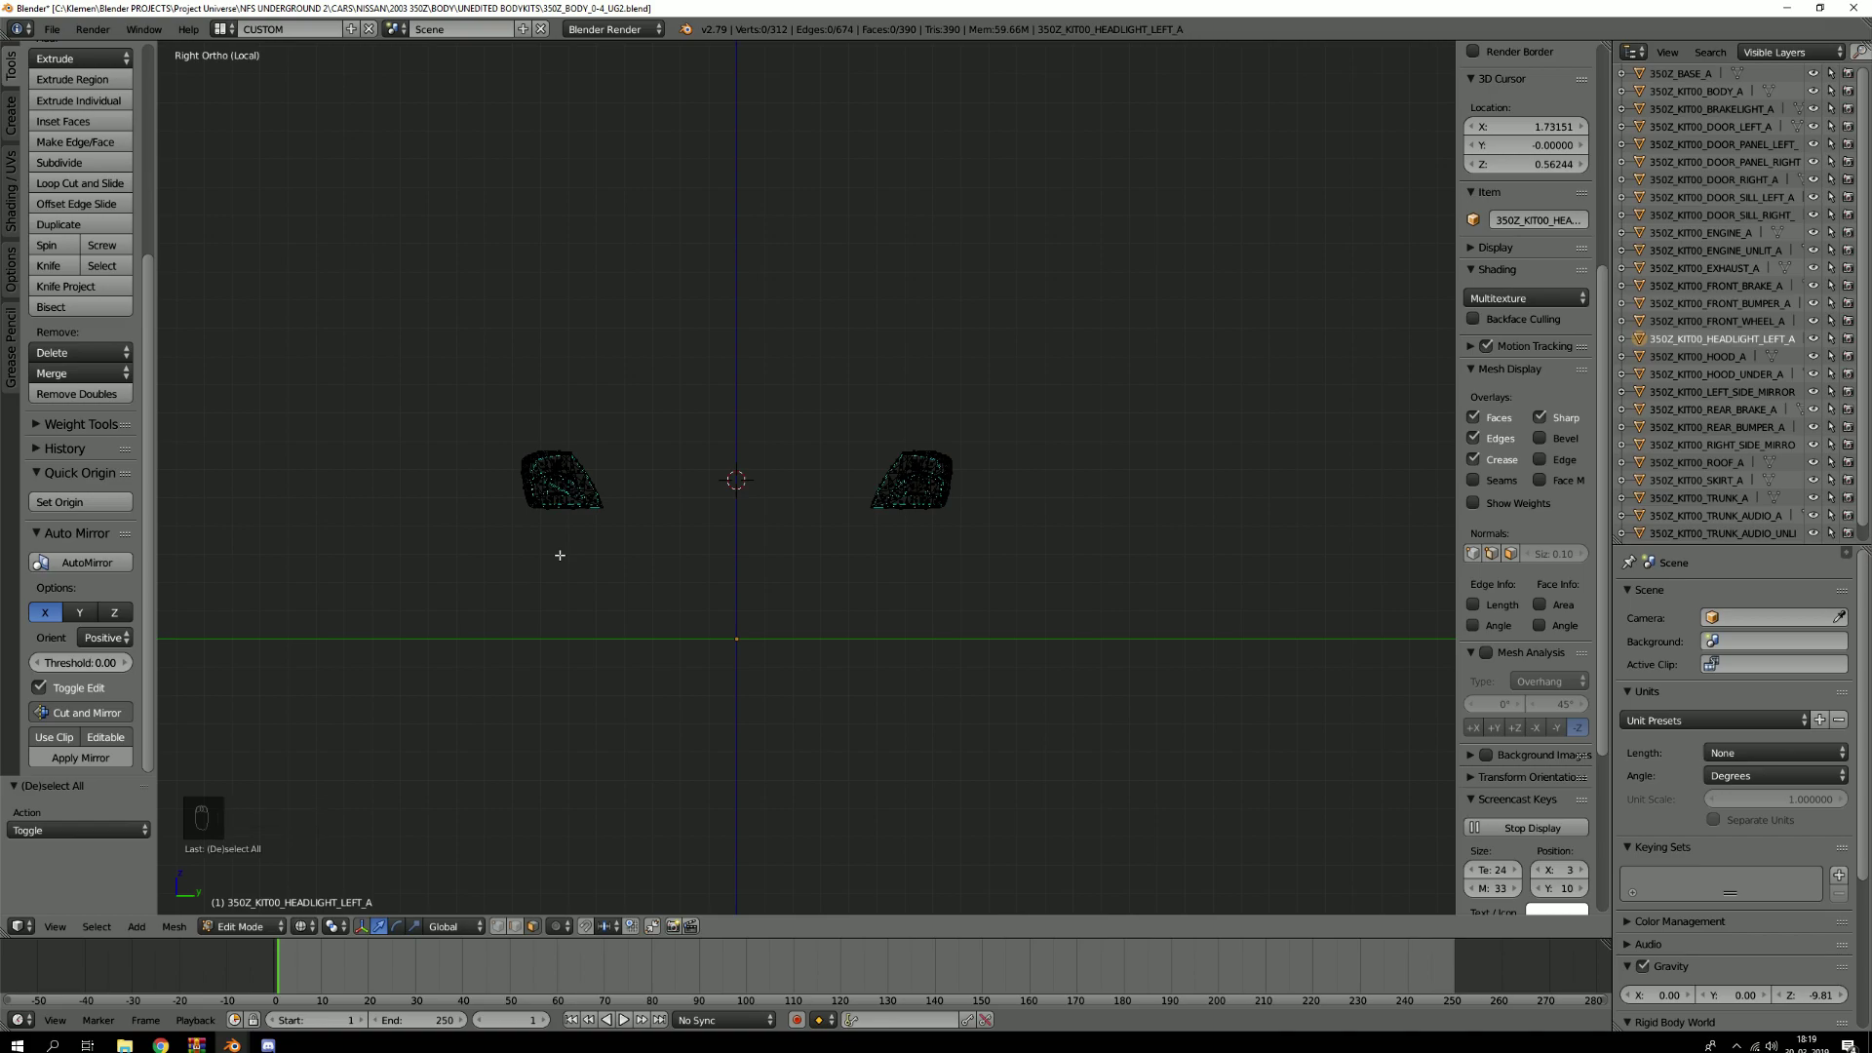
pyautogui.press('KP_5')
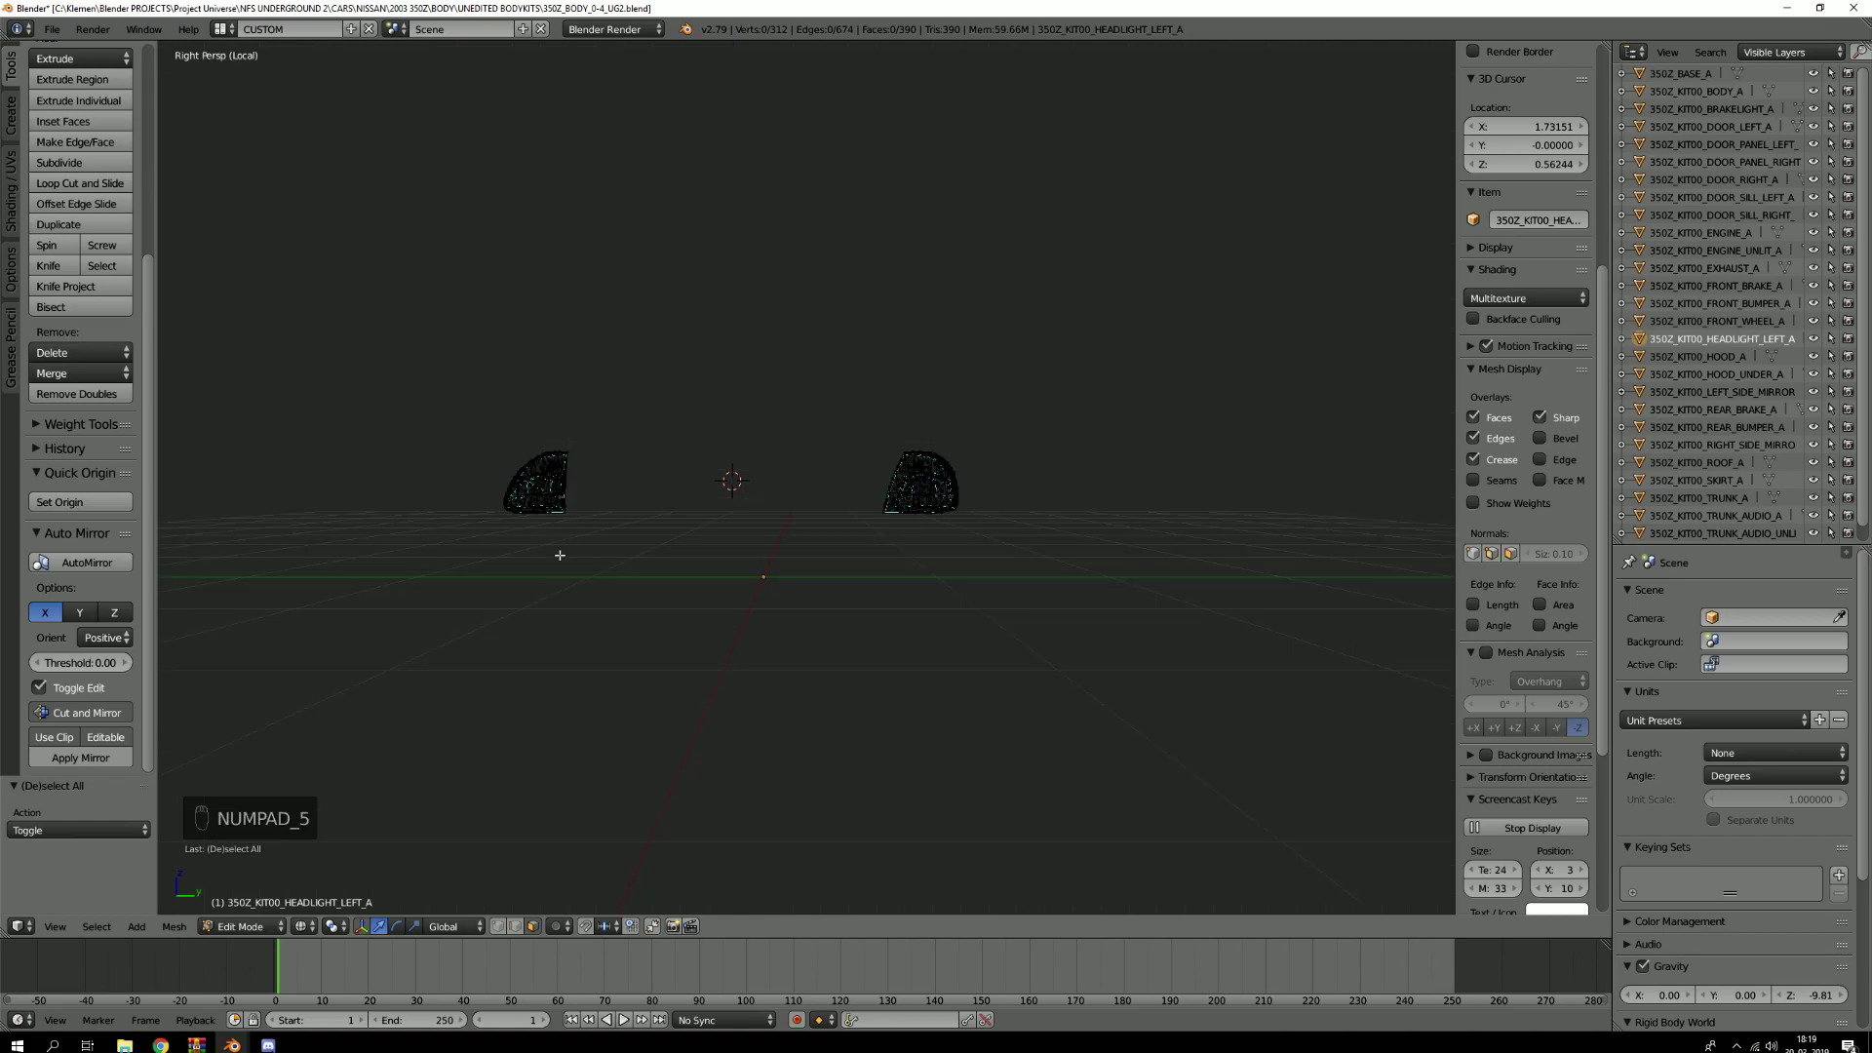
# Compare the headlights in orthographic and perspective projection, and view them from the front, right and top
pyautogui.press('KP_5')
pyautogui.press('KP_5')
pyautogui.press('KP_5')
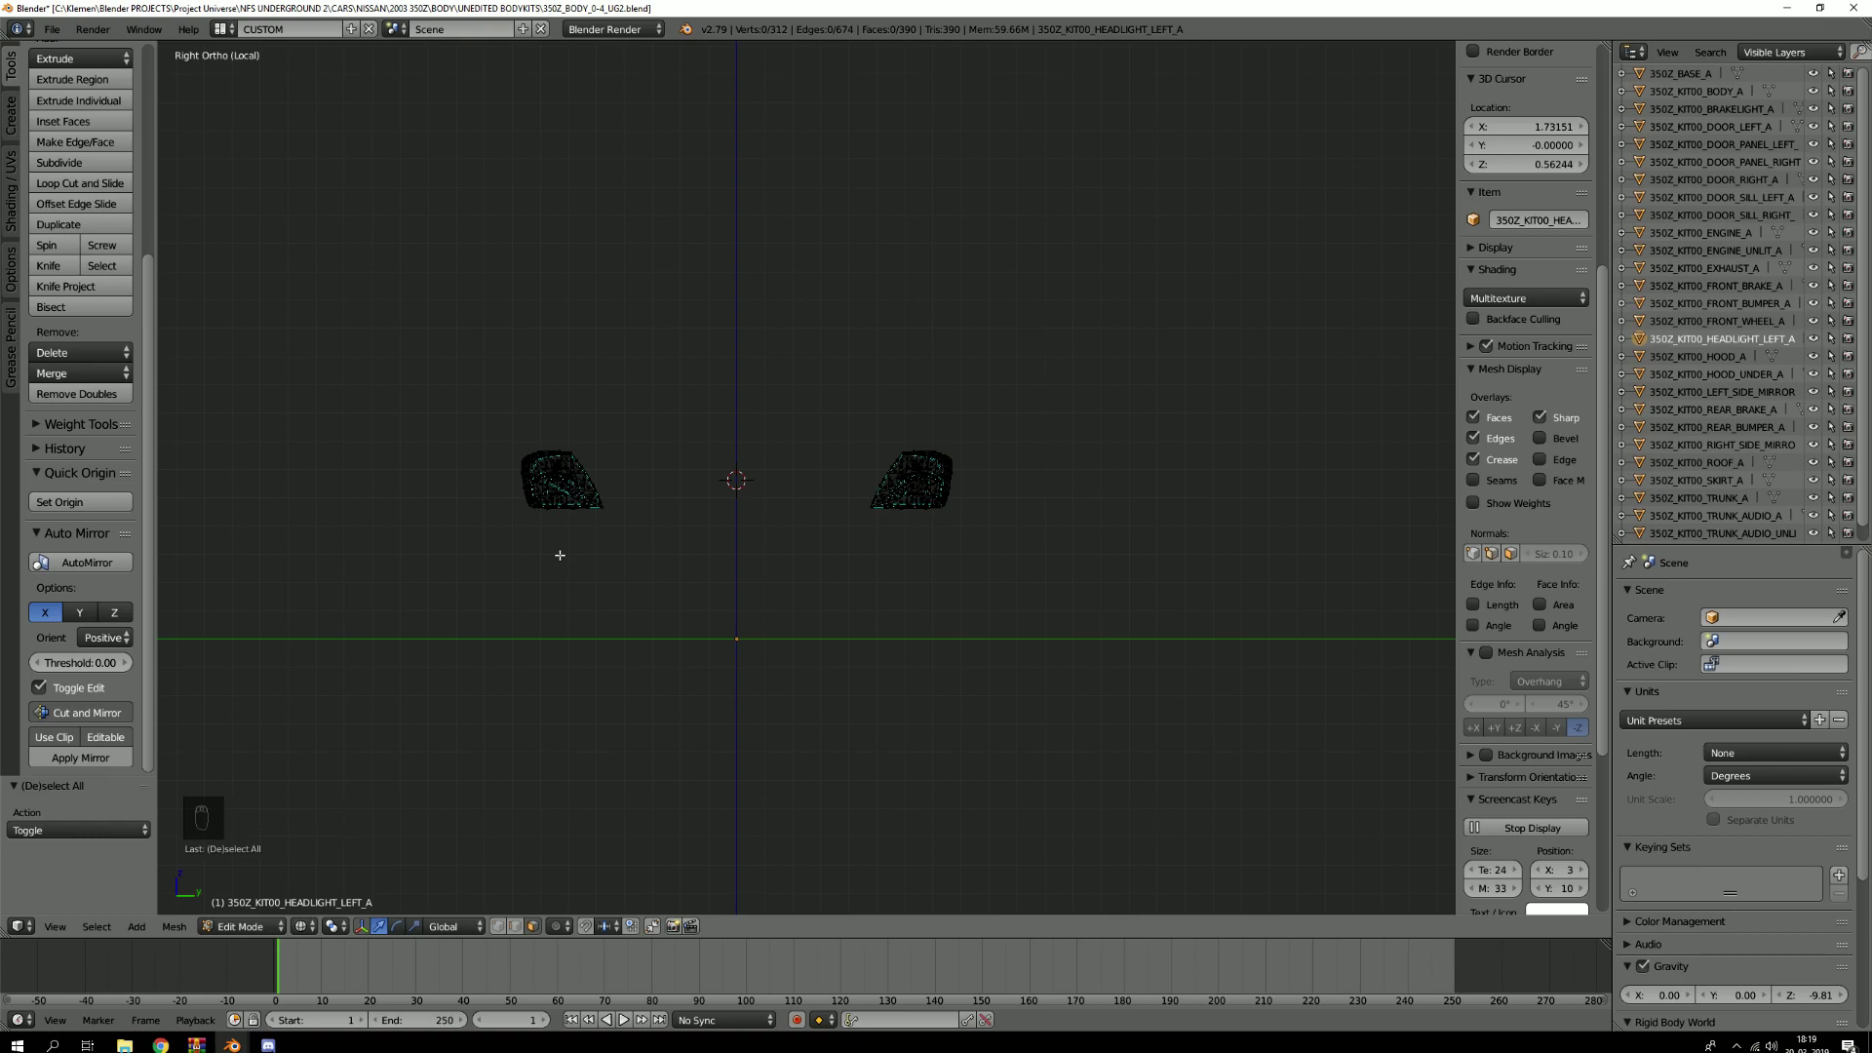
pyautogui.press('KP_1')
pyautogui.press('KP_3')
pyautogui.press('KP_7')
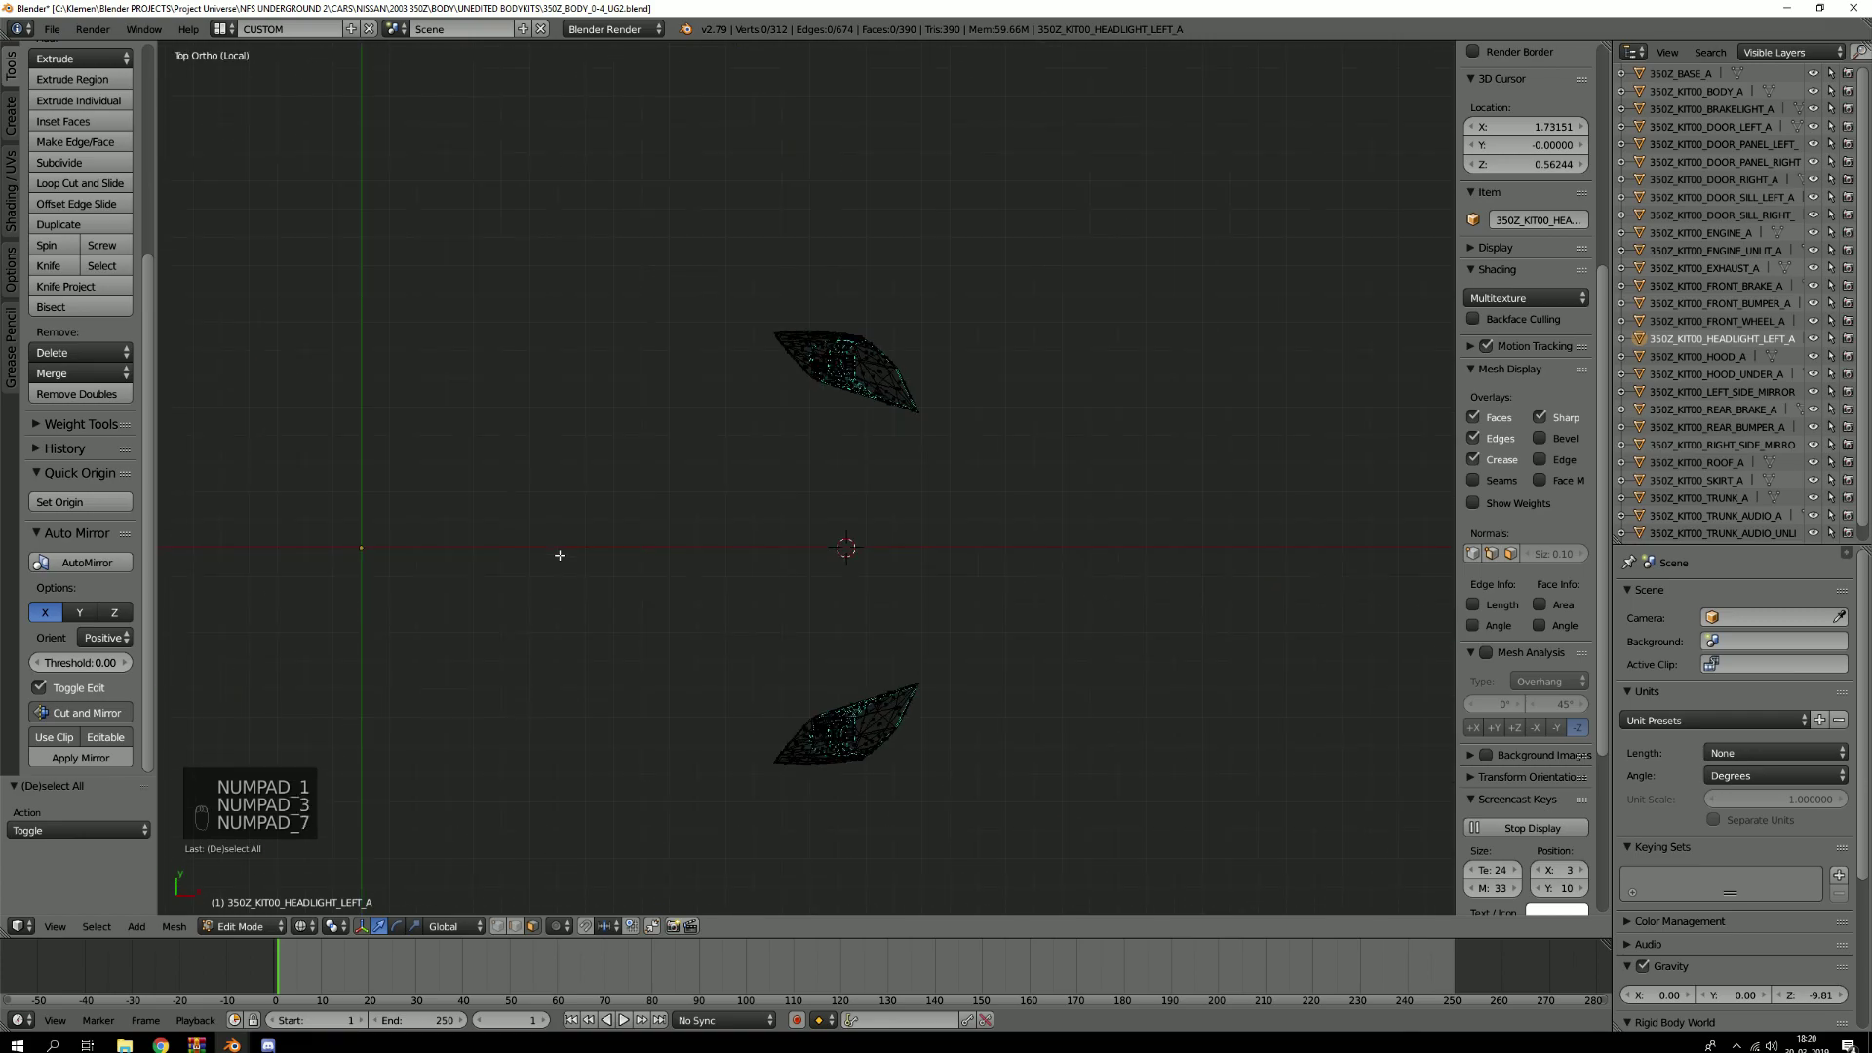
pyautogui.press('KP_1')
pyautogui.press('KP_7')
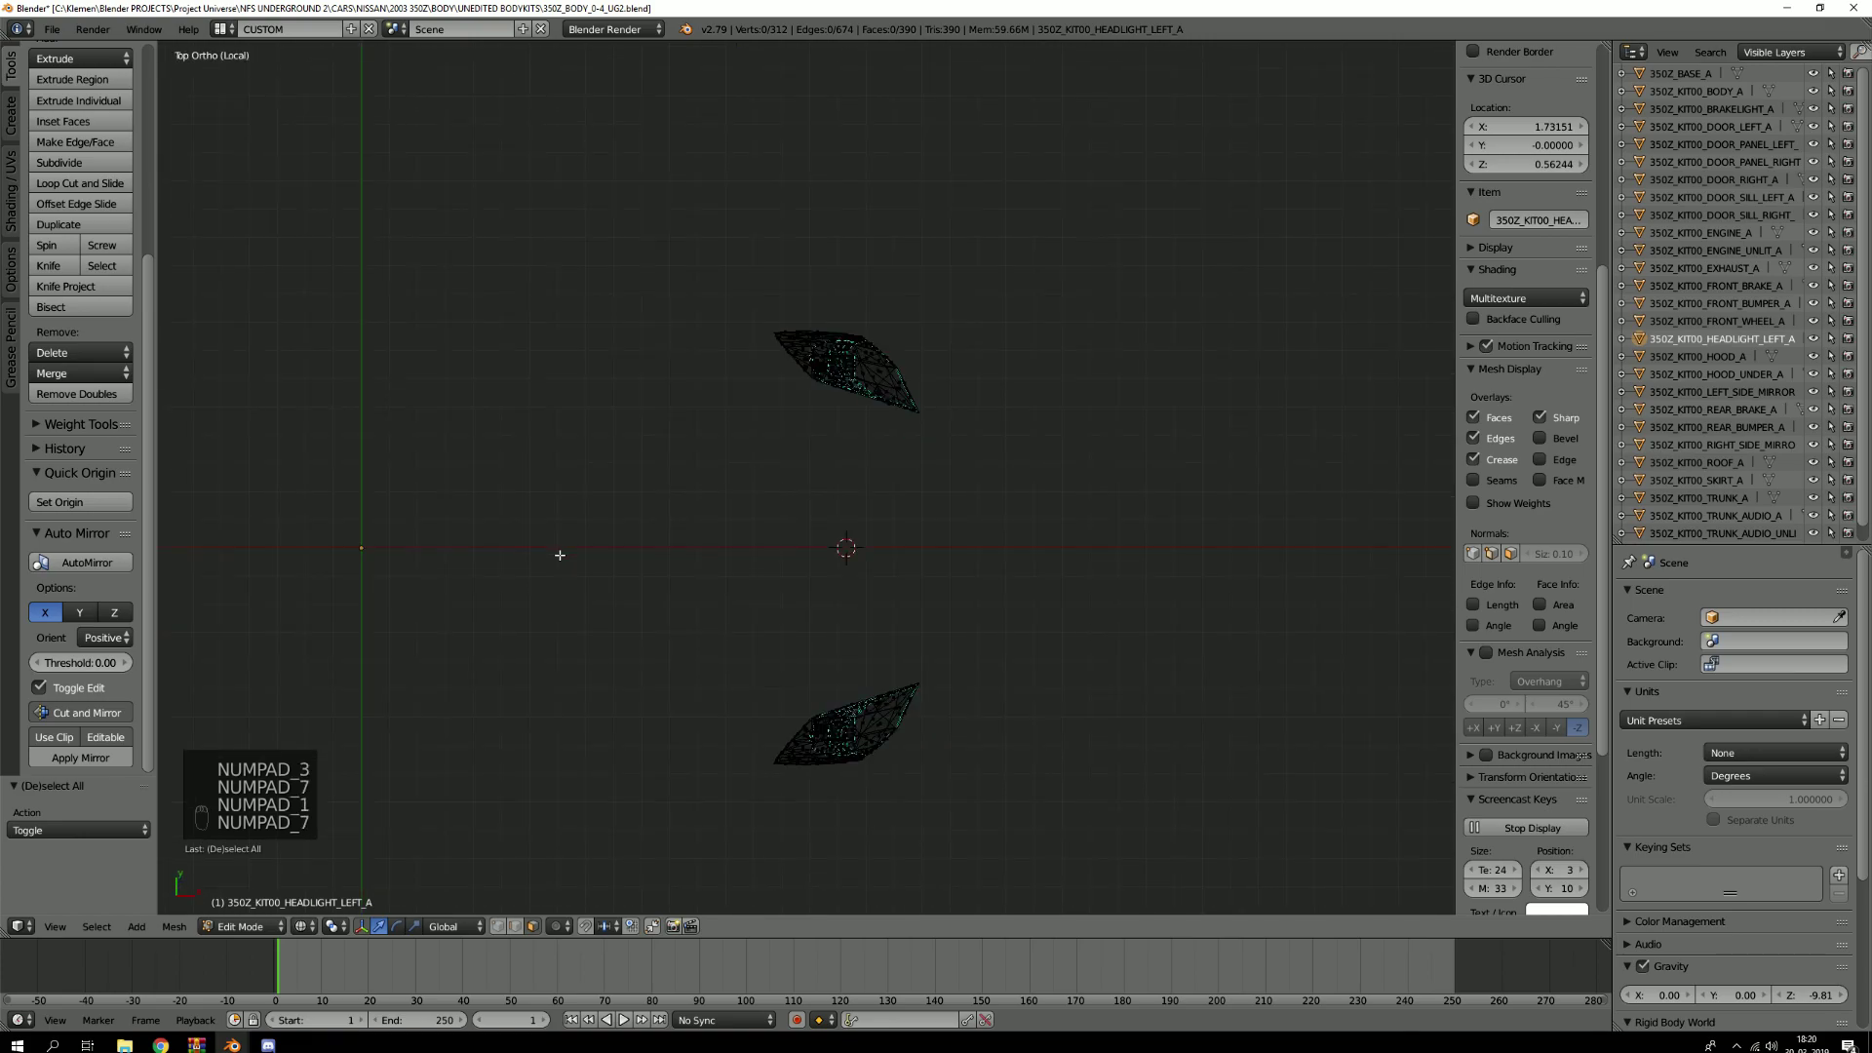
# From the top view, orbit around the headlights in fixed increments, turning sideways and tilting the view
pyautogui.press('KP_6')
pyautogui.press('KP_6')
pyautogui.press('KP_6')
pyautogui.press('KP_6')
pyautogui.press('KP_6')
pyautogui.press('KP_6')
pyautogui.press('KP_6')
pyautogui.press('KP_6')
pyautogui.press('KP_6')
pyautogui.press('KP_6')
pyautogui.press('KP_6')
pyautogui.press('KP_6')
pyautogui.press('KP_6')
pyautogui.press('KP_6')
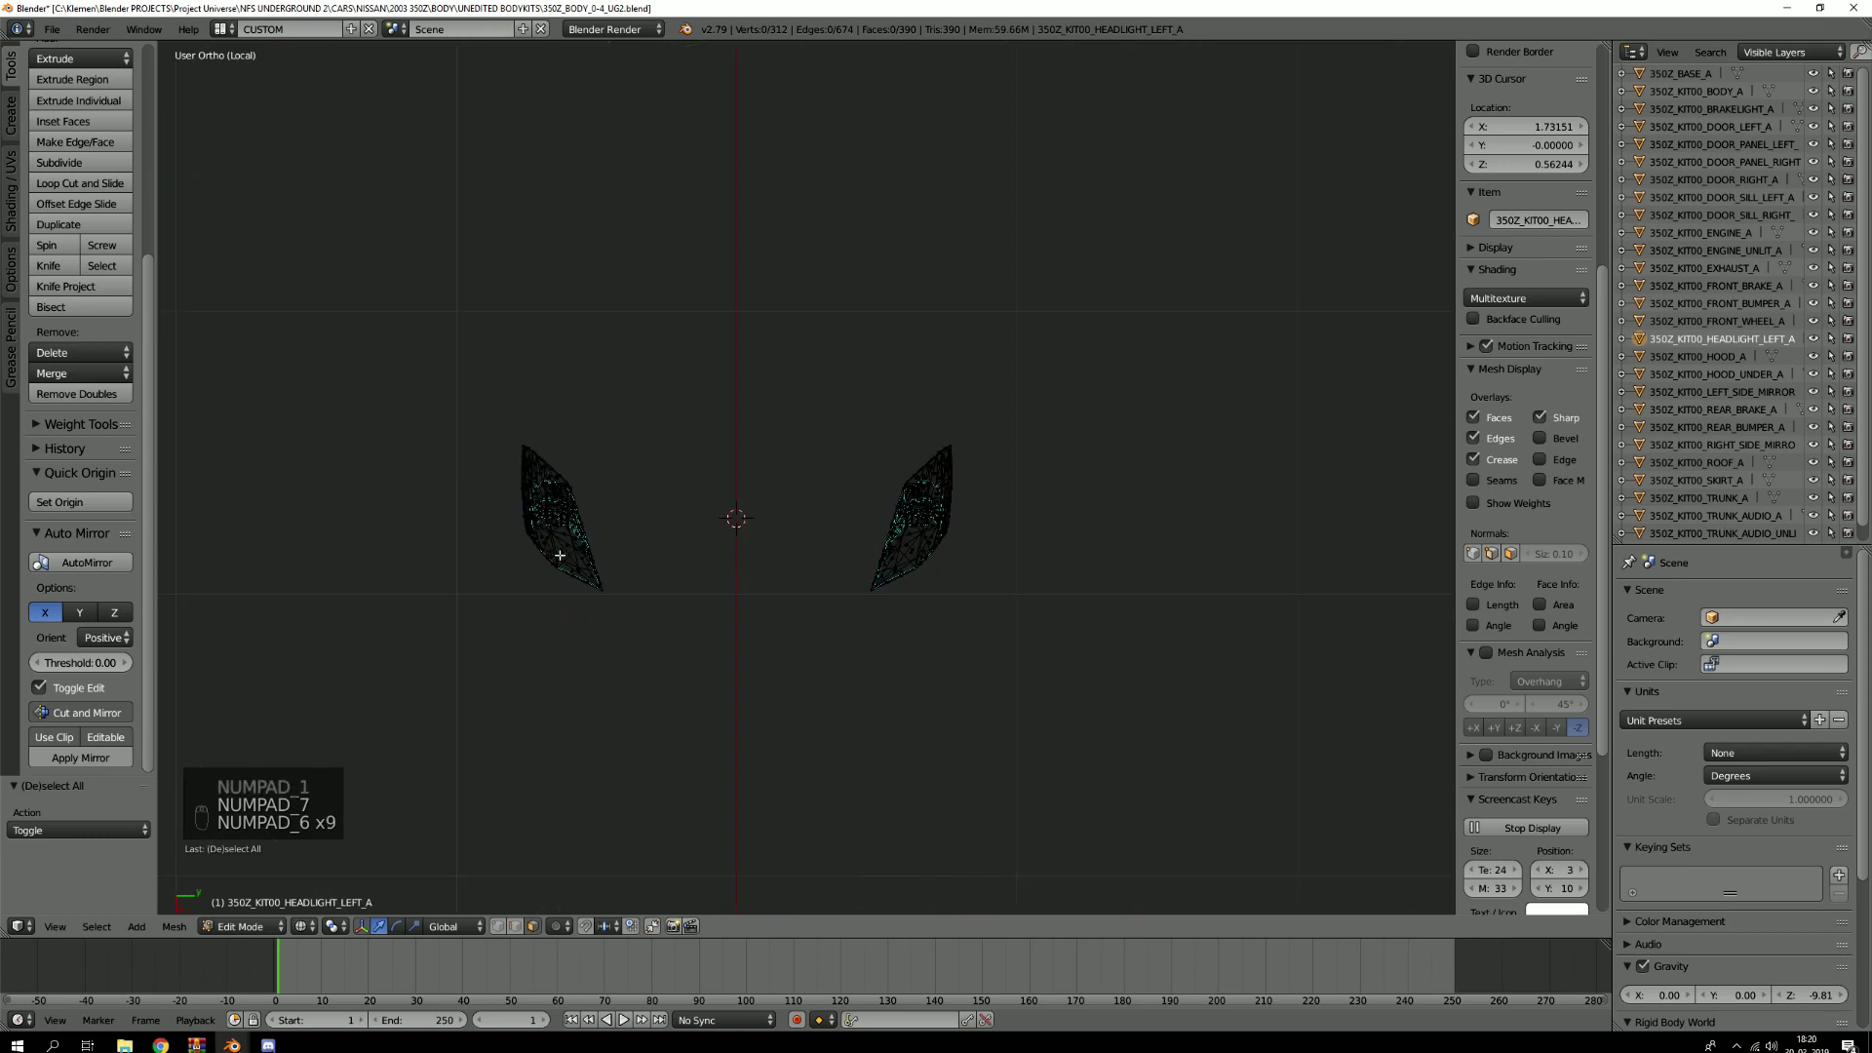
pyautogui.press('KP_8')
pyautogui.press('KP_8')
pyautogui.press('KP_8')
pyautogui.press('KP_8')
# Starting from the front and right views, examine the headlights by tilting and turning in fixed increments, and flip to opposite viewpoints
pyautogui.press('KP_1')
pyautogui.press('KP_3')
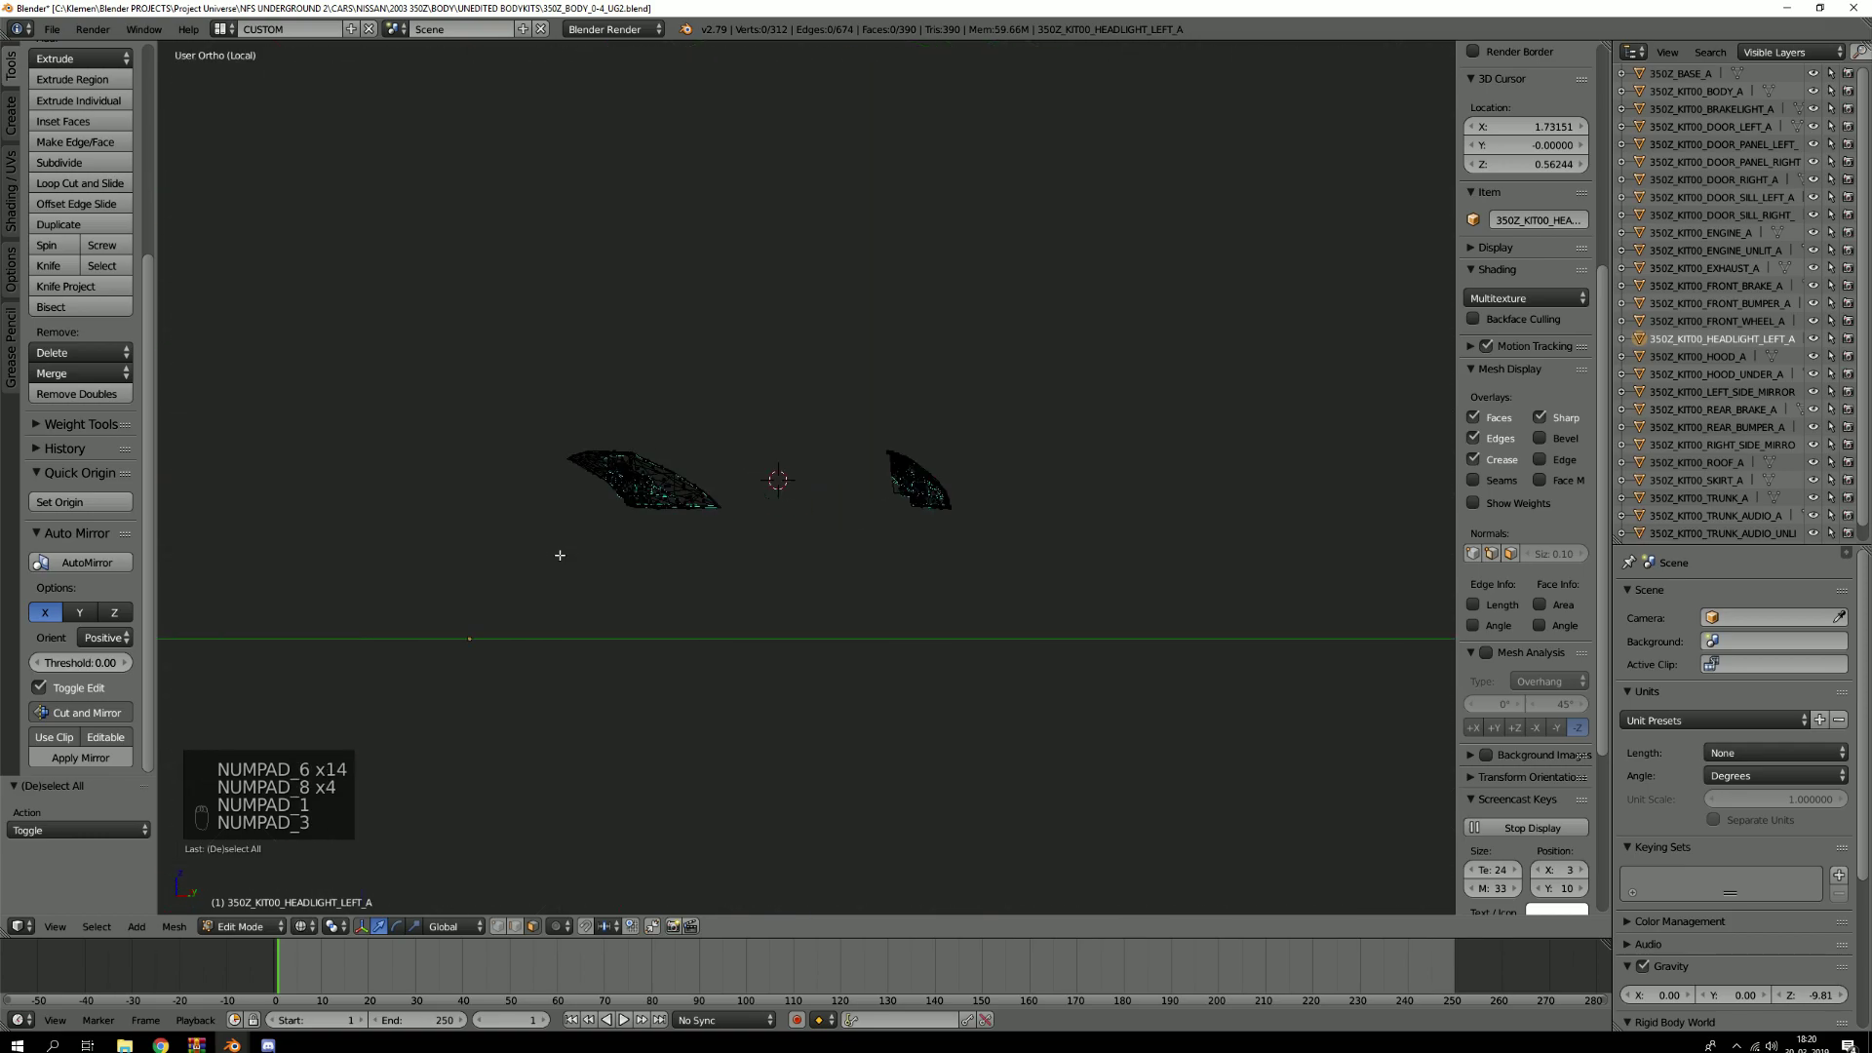
pyautogui.press('KP_8')
pyautogui.press('KP_8')
pyautogui.press('KP_8')
pyautogui.press('KP_8')
pyautogui.press('KP_8')
pyautogui.press('KP_8')
pyautogui.press('KP_2')
pyautogui.press('KP_2')
pyautogui.press('KP_2')
pyautogui.press('KP_2')
pyautogui.press('KP_2')
pyautogui.press('KP_2')
pyautogui.press('KP_2')
pyautogui.press('KP_2')
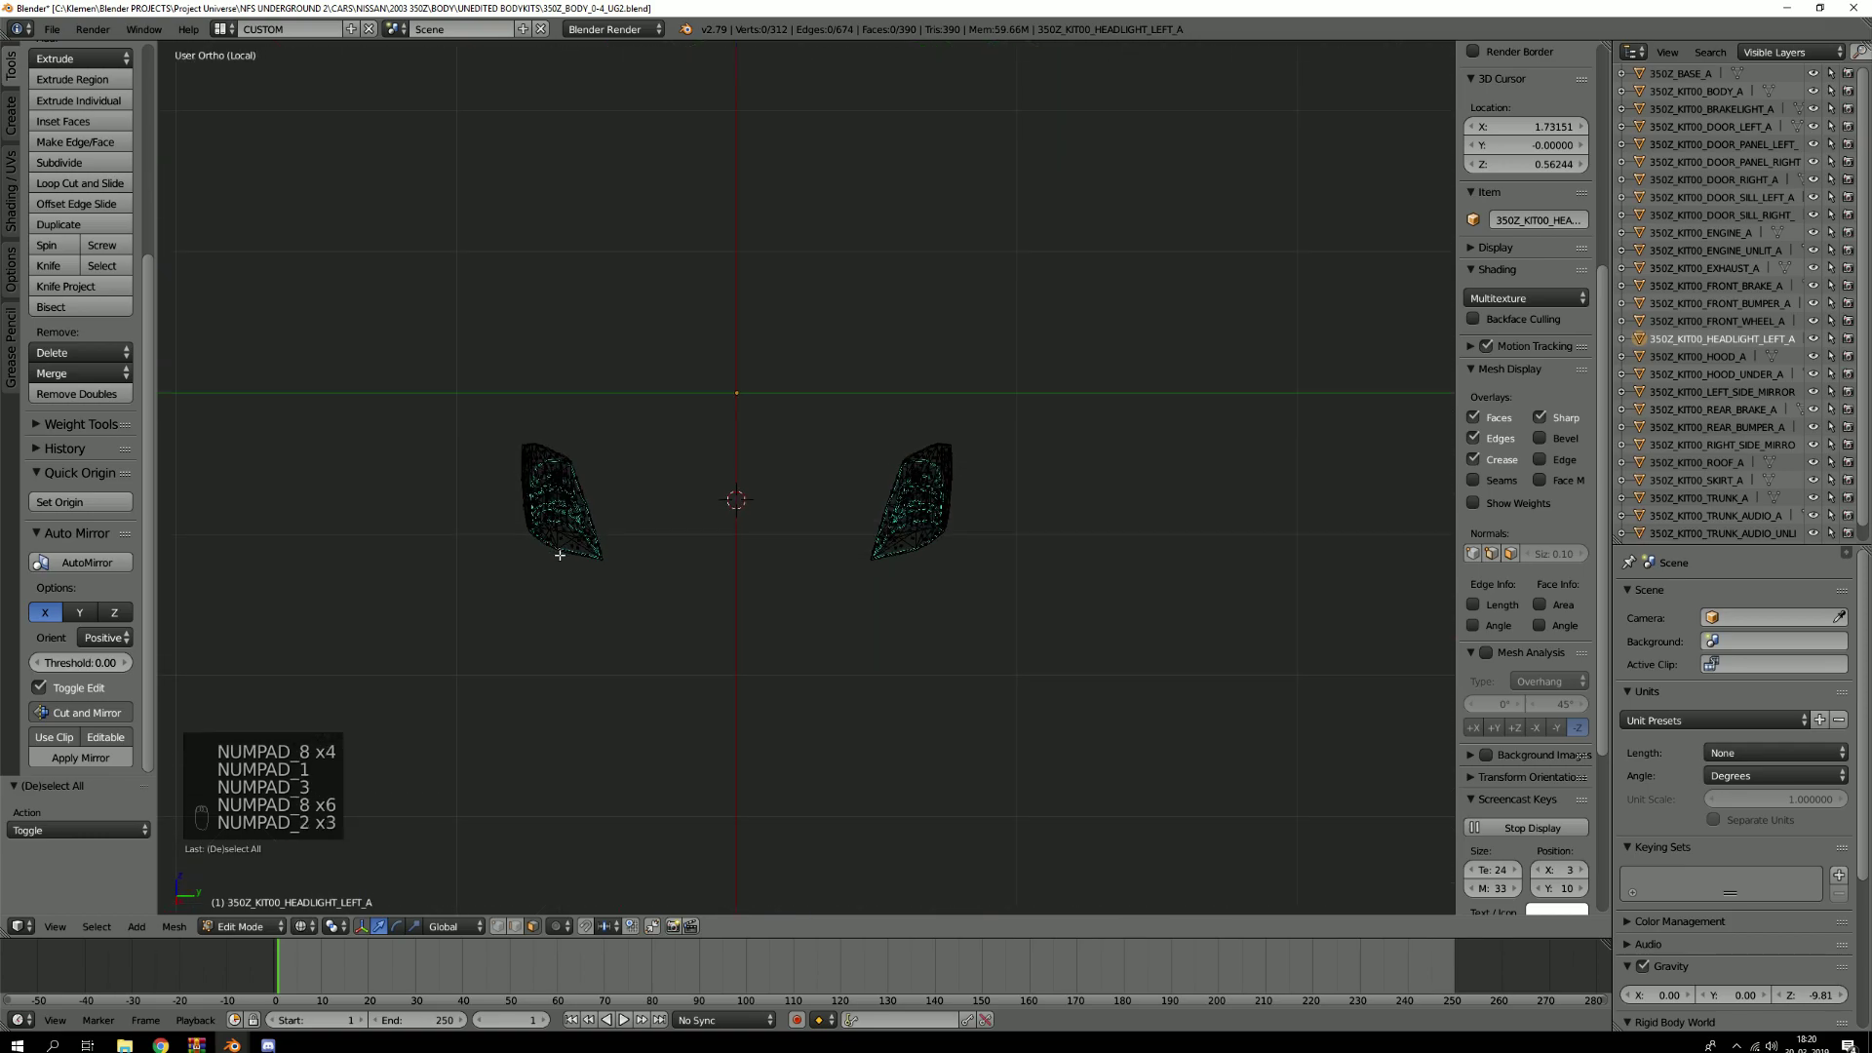
pyautogui.press('KP_6')
pyautogui.press('KP_6')
pyautogui.press('KP_6')
pyautogui.press('KP_6')
pyautogui.press('KP_6')
pyautogui.press('KP_6')
pyautogui.press('KP_6')
pyautogui.press('KP_6')
pyautogui.press('KP_9')
pyautogui.press('KP_9')
pyautogui.press('KP_9')
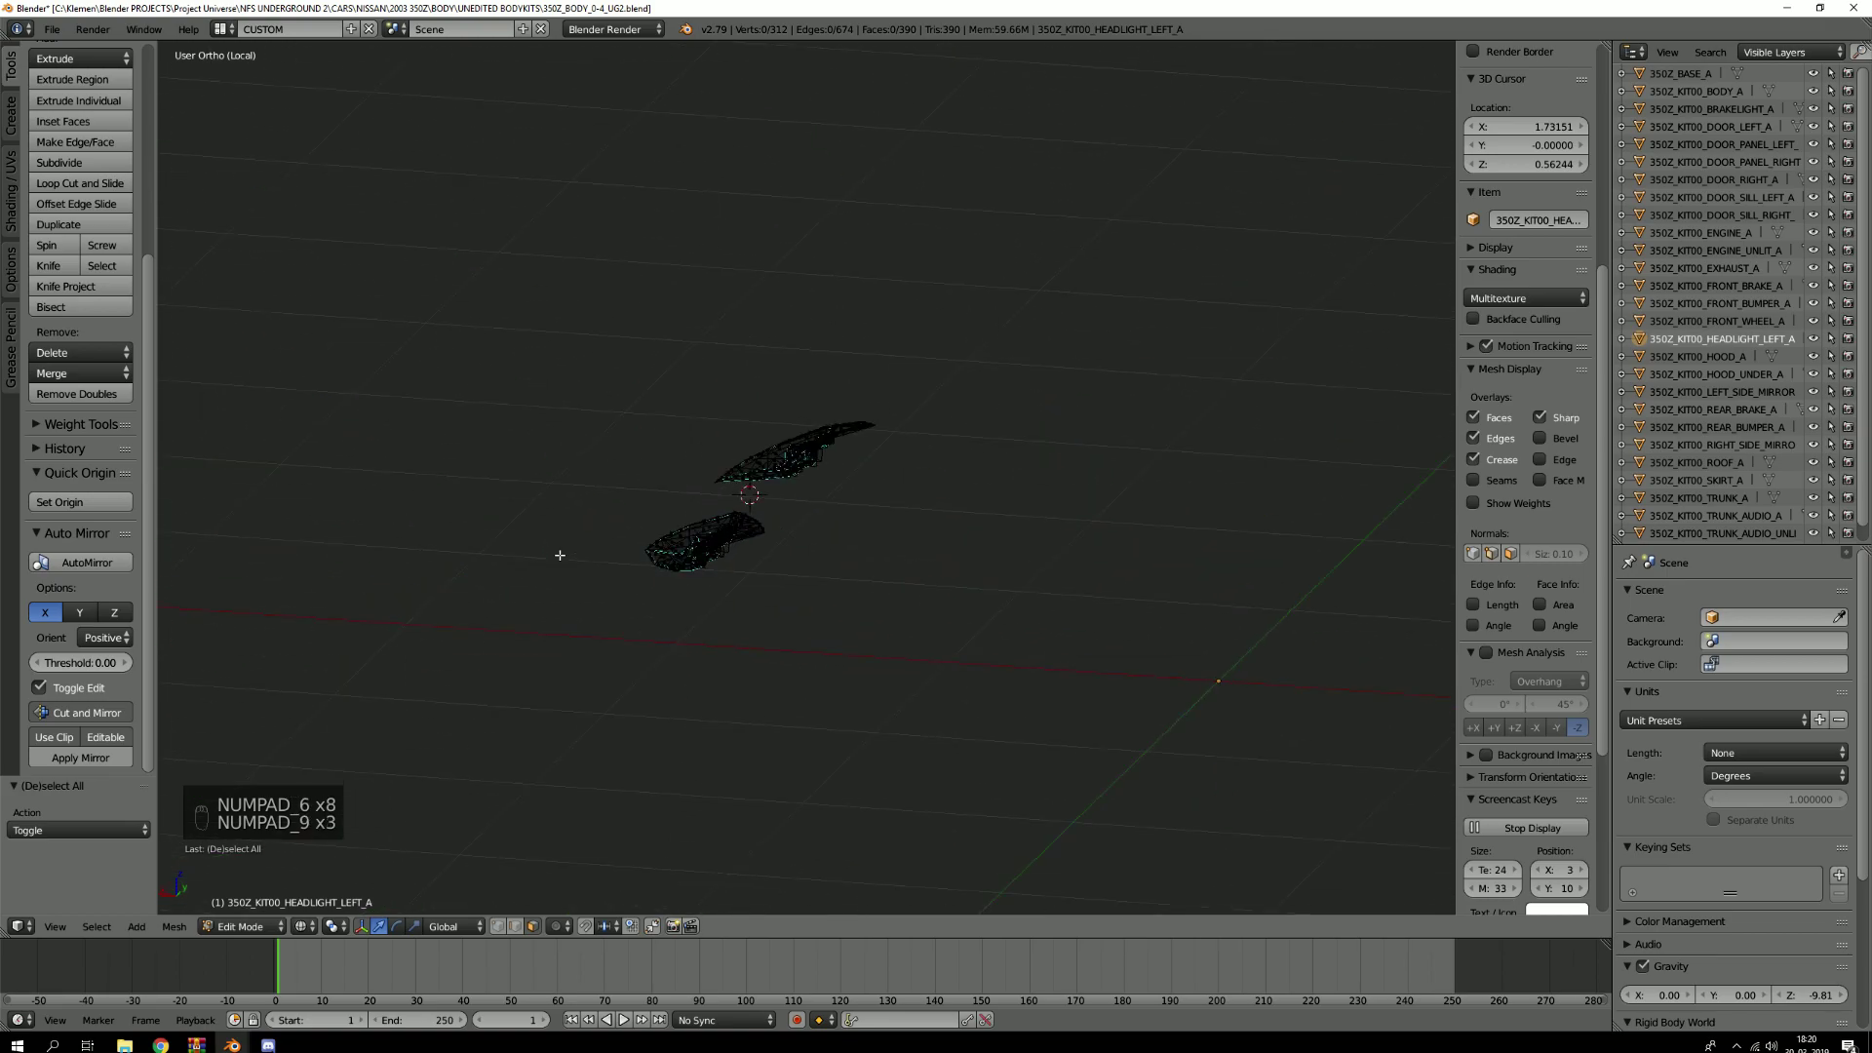
# Examine the headlights from the front and right views and their opposite viewpoints, ending on the right orthographic view
pyautogui.press('KP_1')
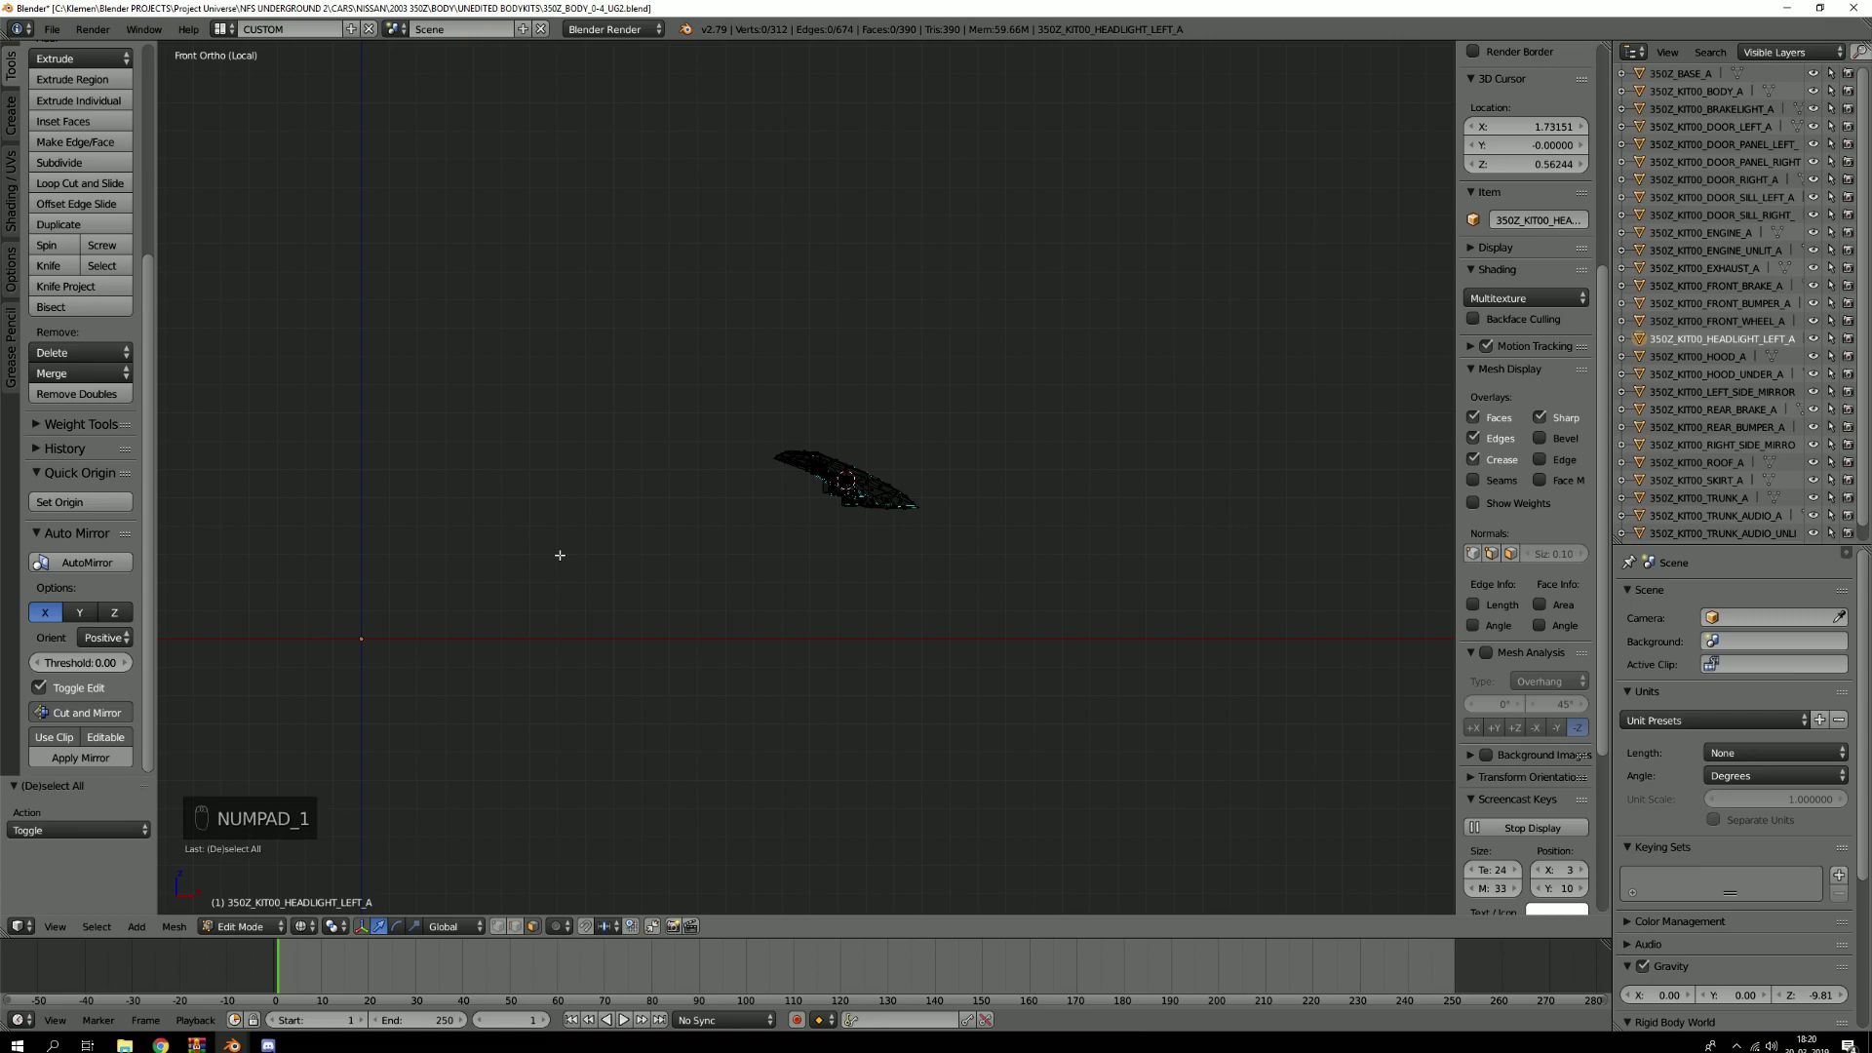
pyautogui.press('KP_9')
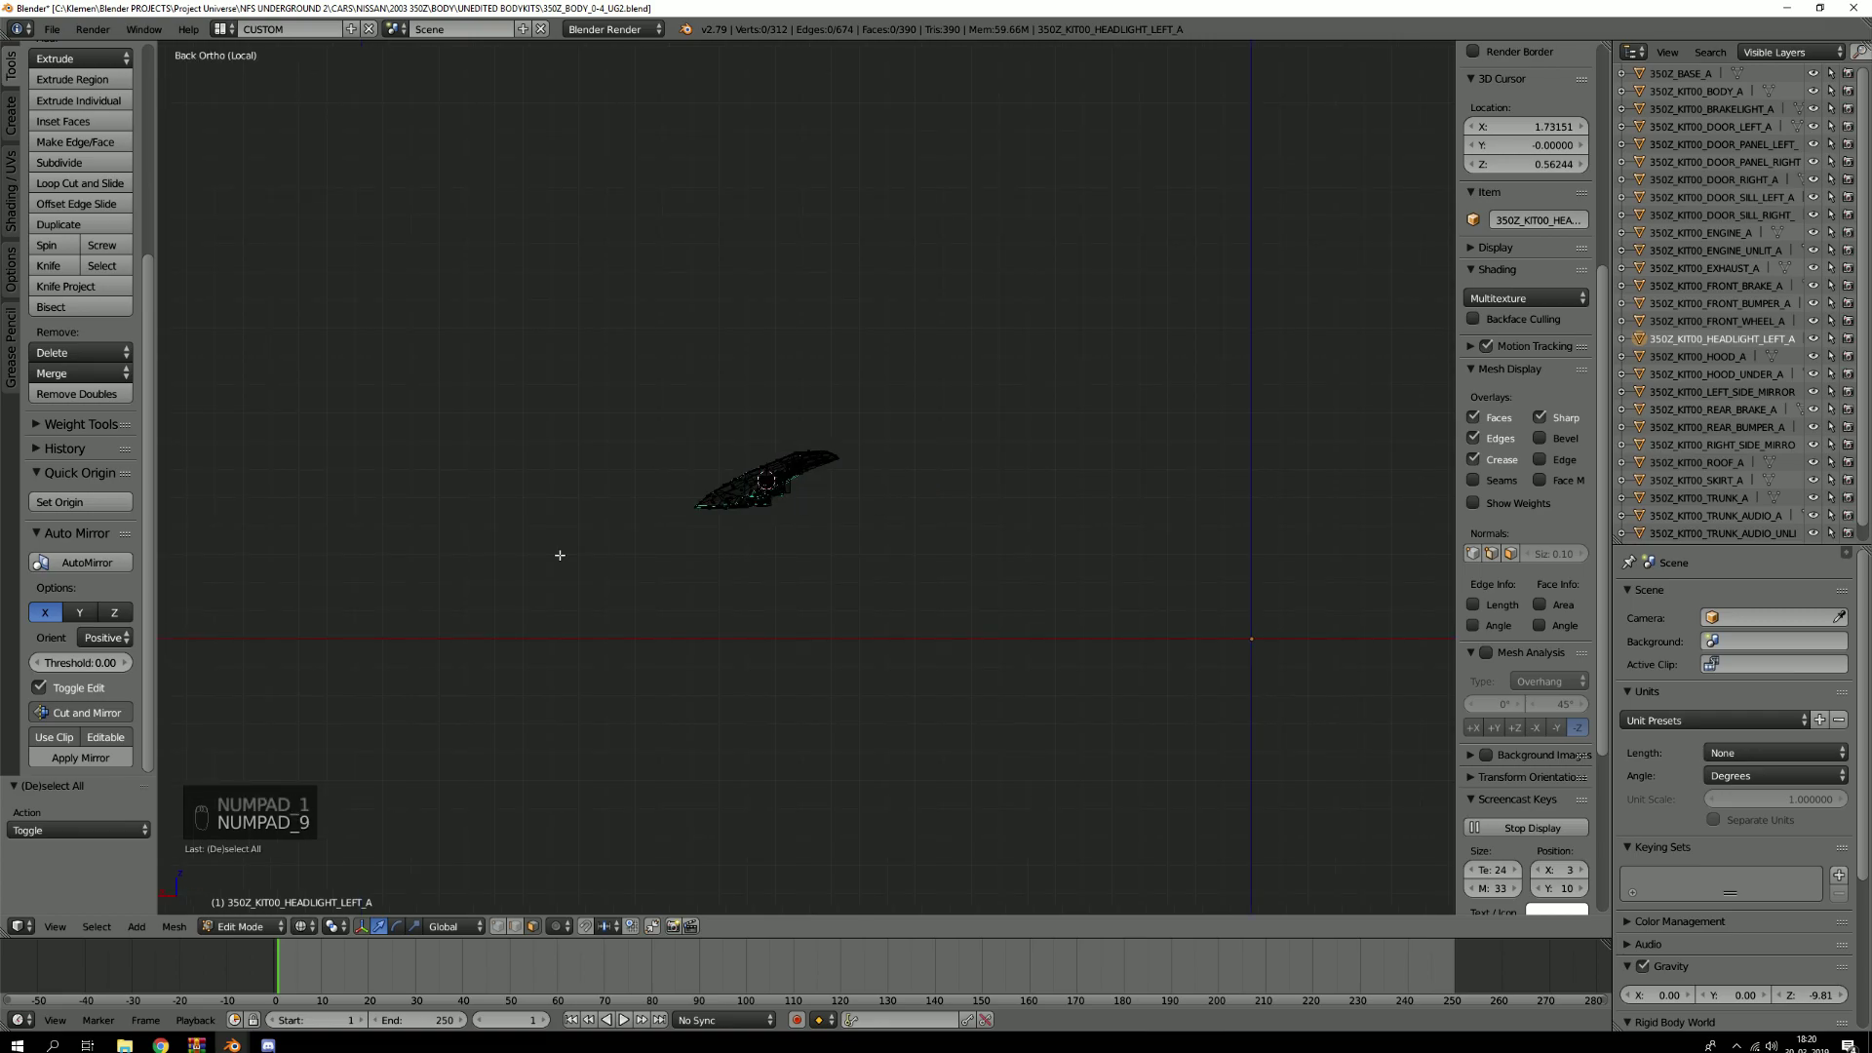
pyautogui.press('KP_3')
pyautogui.press('KP_9')
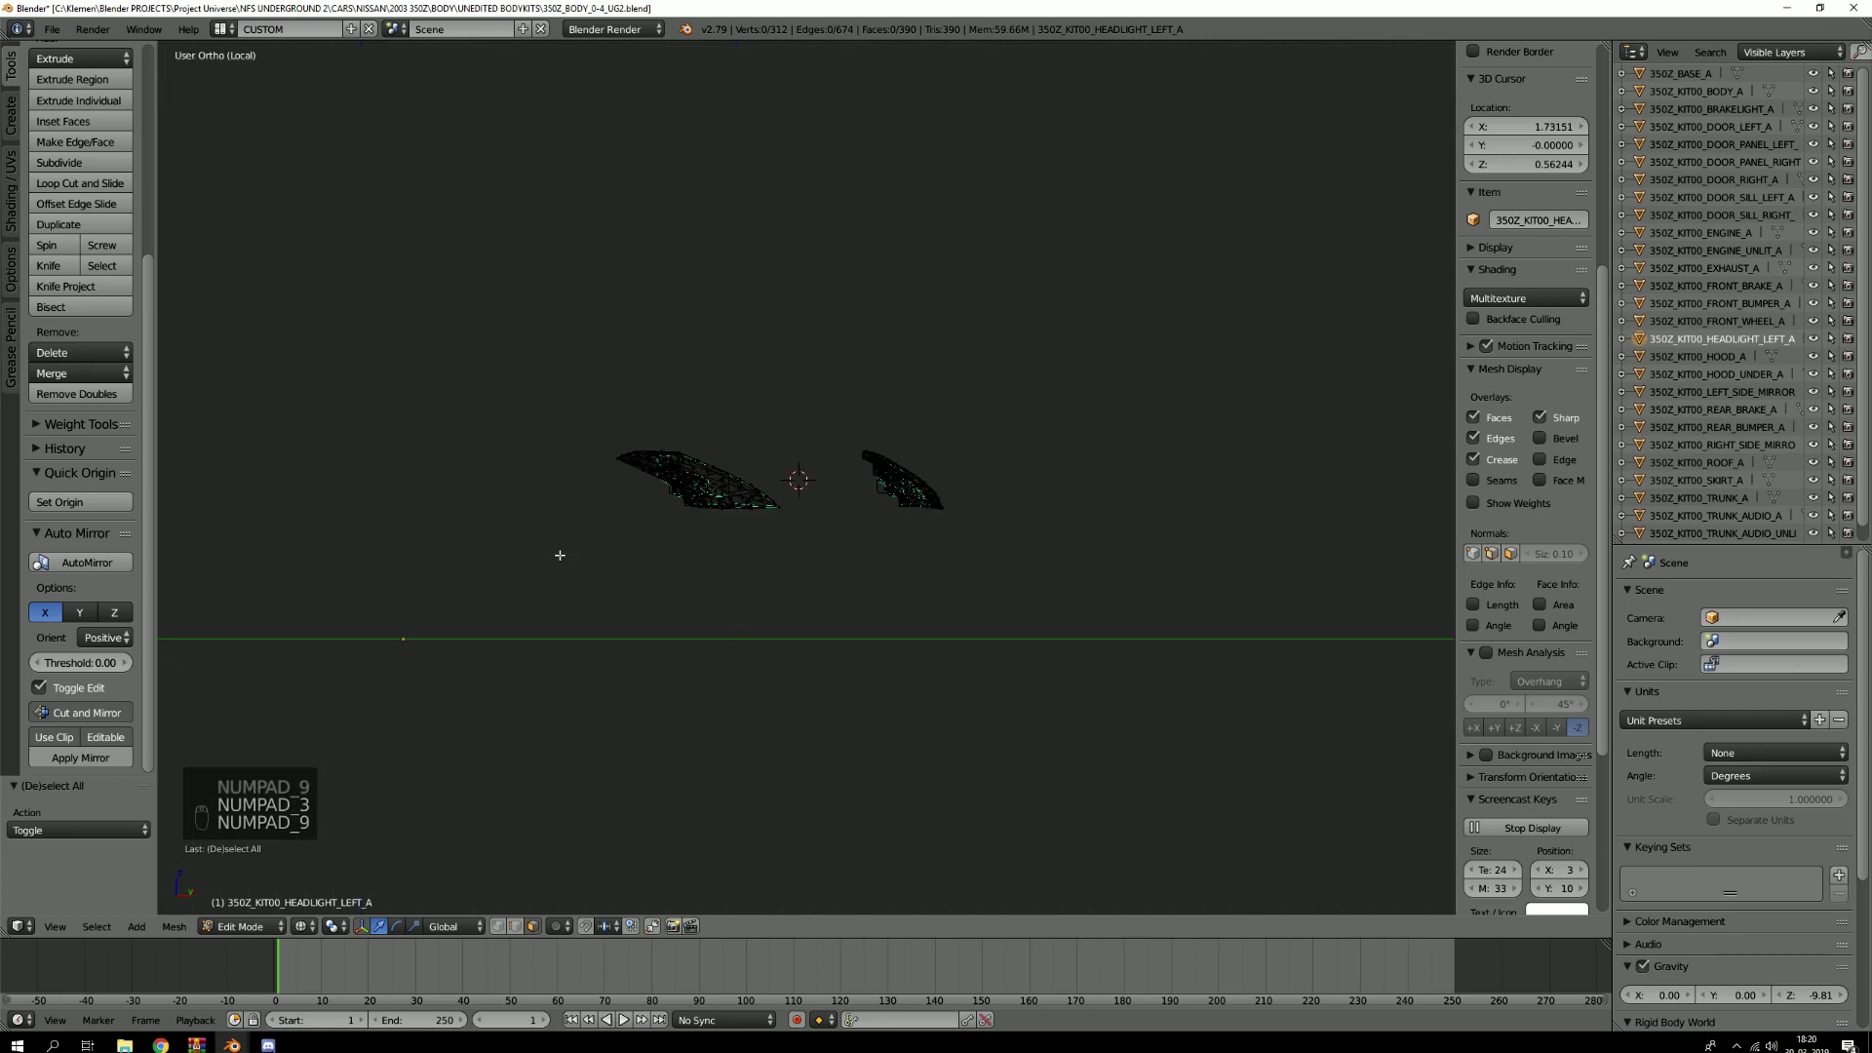
pyautogui.press('KP_9')
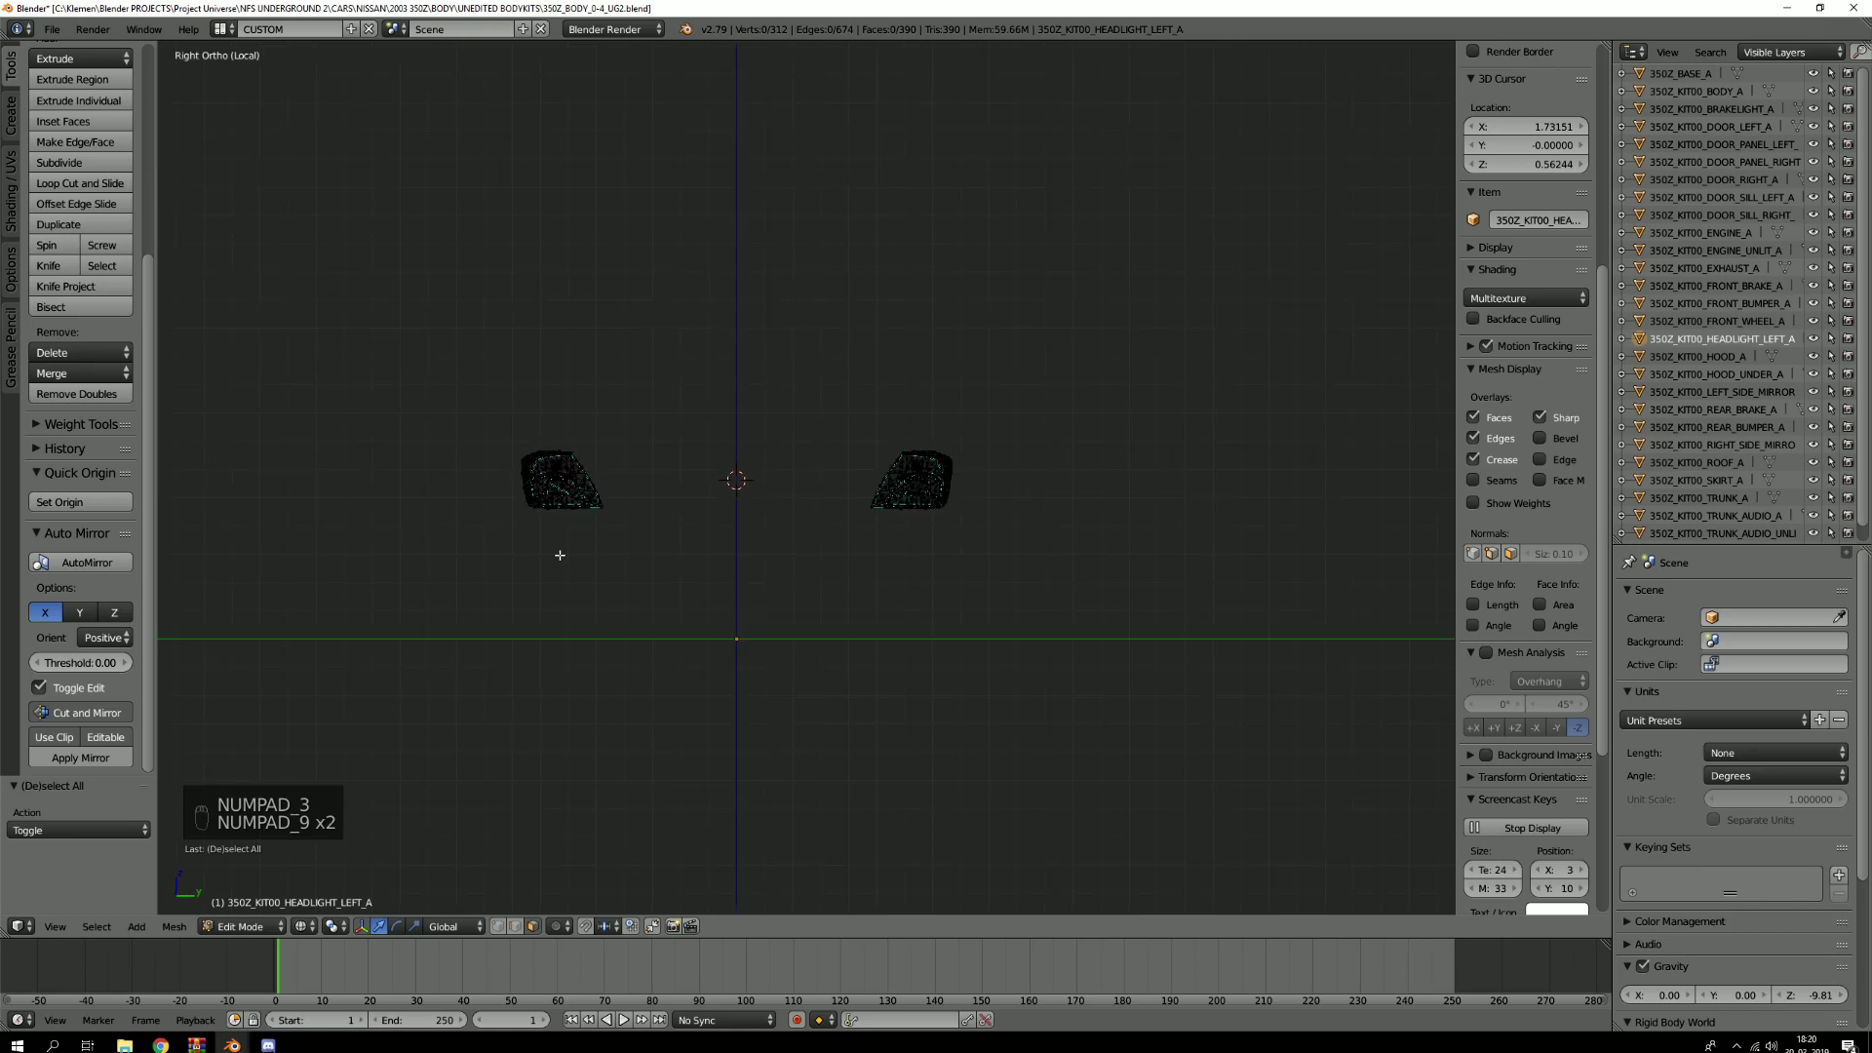
pyautogui.moveTo(920, 477); pyautogui.dragTo(838, 482, button='middle')
pyautogui.press('KP_3')
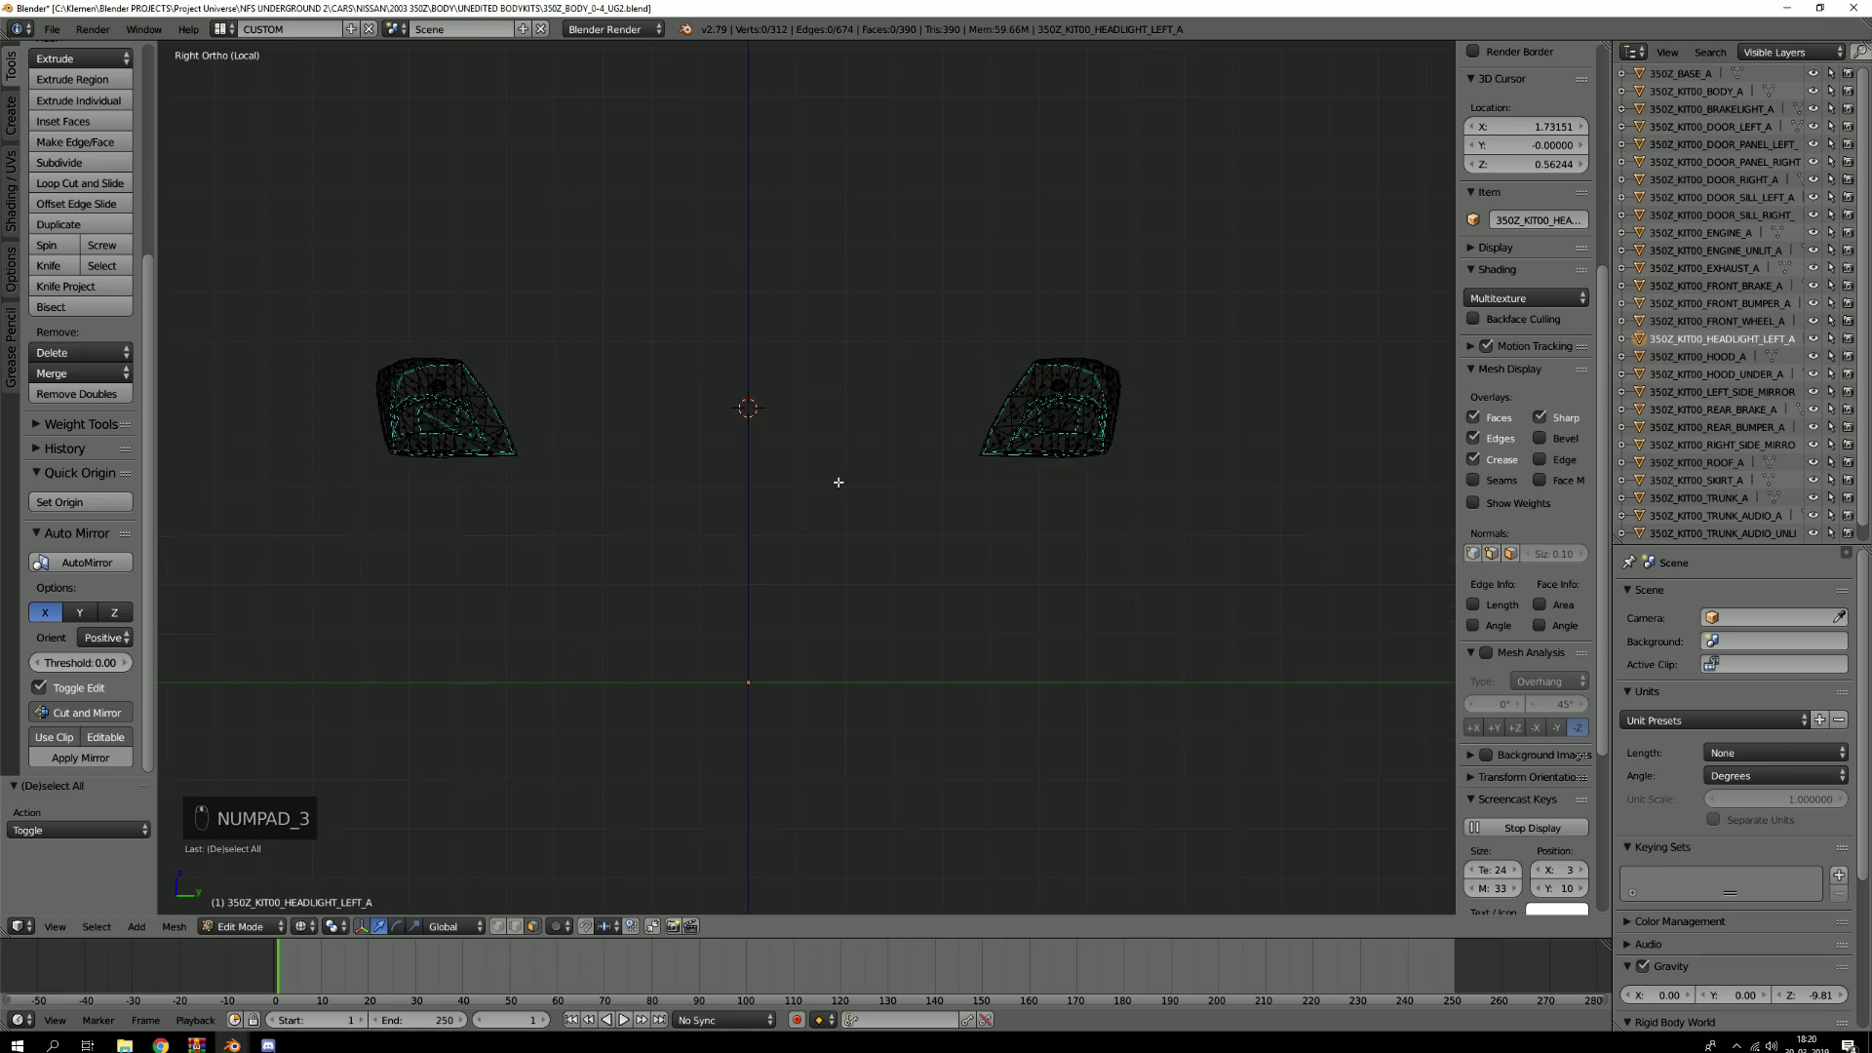
# Circle-select every face of the headlight on the negative Y side in wireframe, and display it in solid shading
pyautogui.scroll(-2, 791, 369)
pyautogui.keyDown('shift'); pyautogui.moveTo(760, 383); pyautogui.dragTo(849, 411, button='middle'); pyautogui.keyUp('shift')
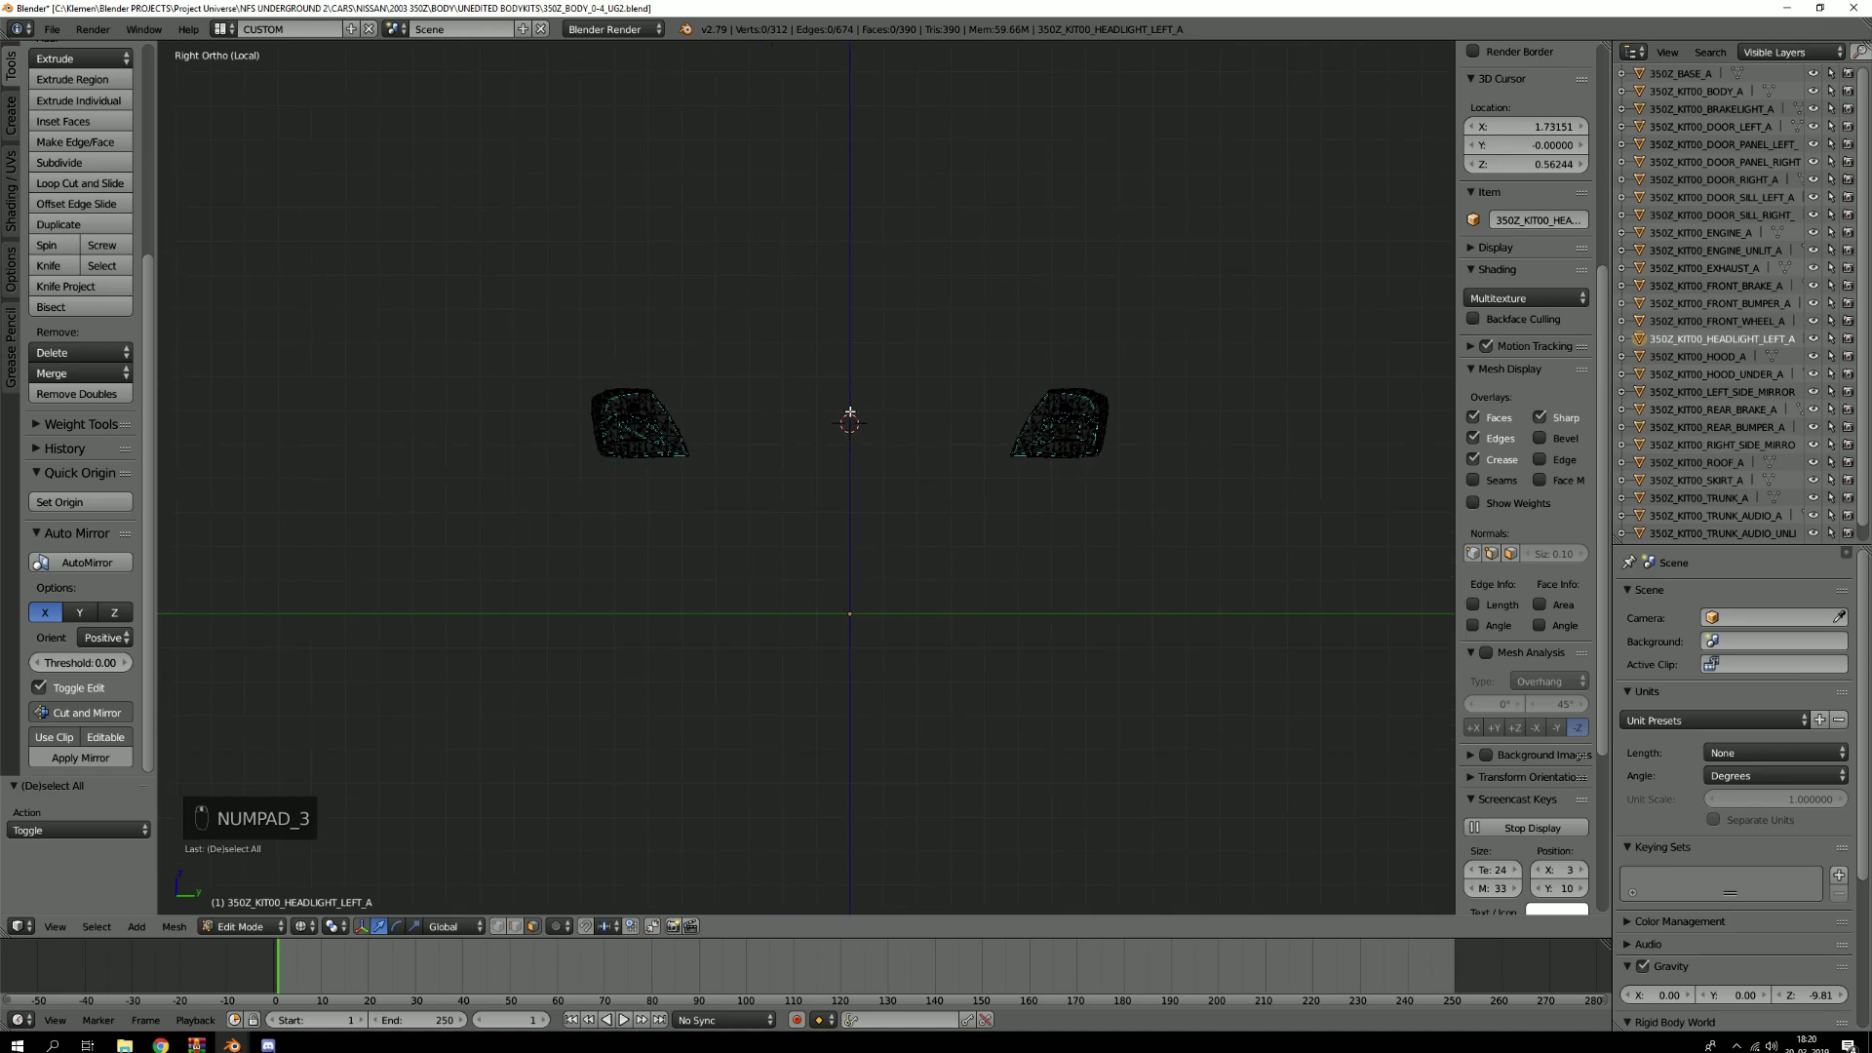
pyautogui.press('3')
pyautogui.press('c')
pyautogui.scroll(-3, 715, 371)
pyautogui.moveTo(714, 371); pyautogui.dragTo(676, 418)
pyautogui.rightClick(675, 489)
pyautogui.moveTo(729, 479)
pyautogui.mouseDown(button='middle')
pyautogui.moveTo(769, 451)
pyautogui.moveTo(715, 466)
pyautogui.mouseUp(button='middle')
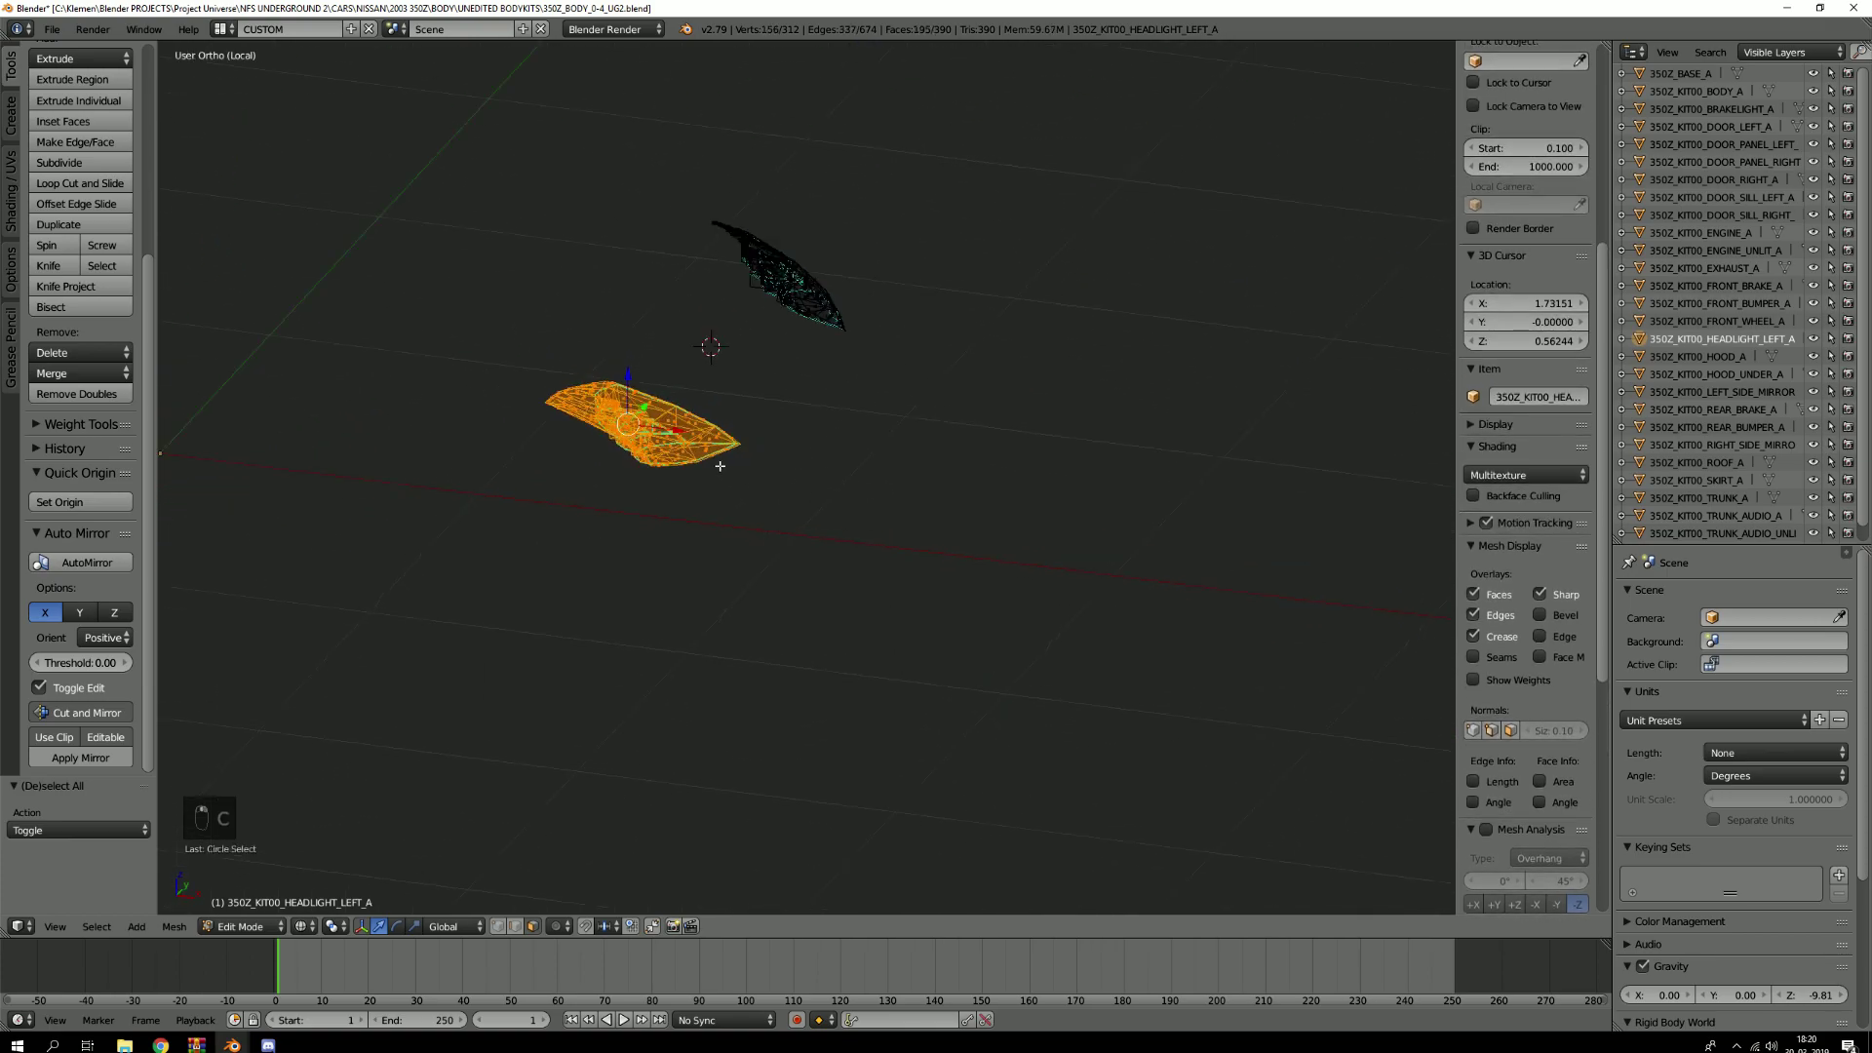
pyautogui.scroll(6, 770, 498)
pyautogui.press('z')
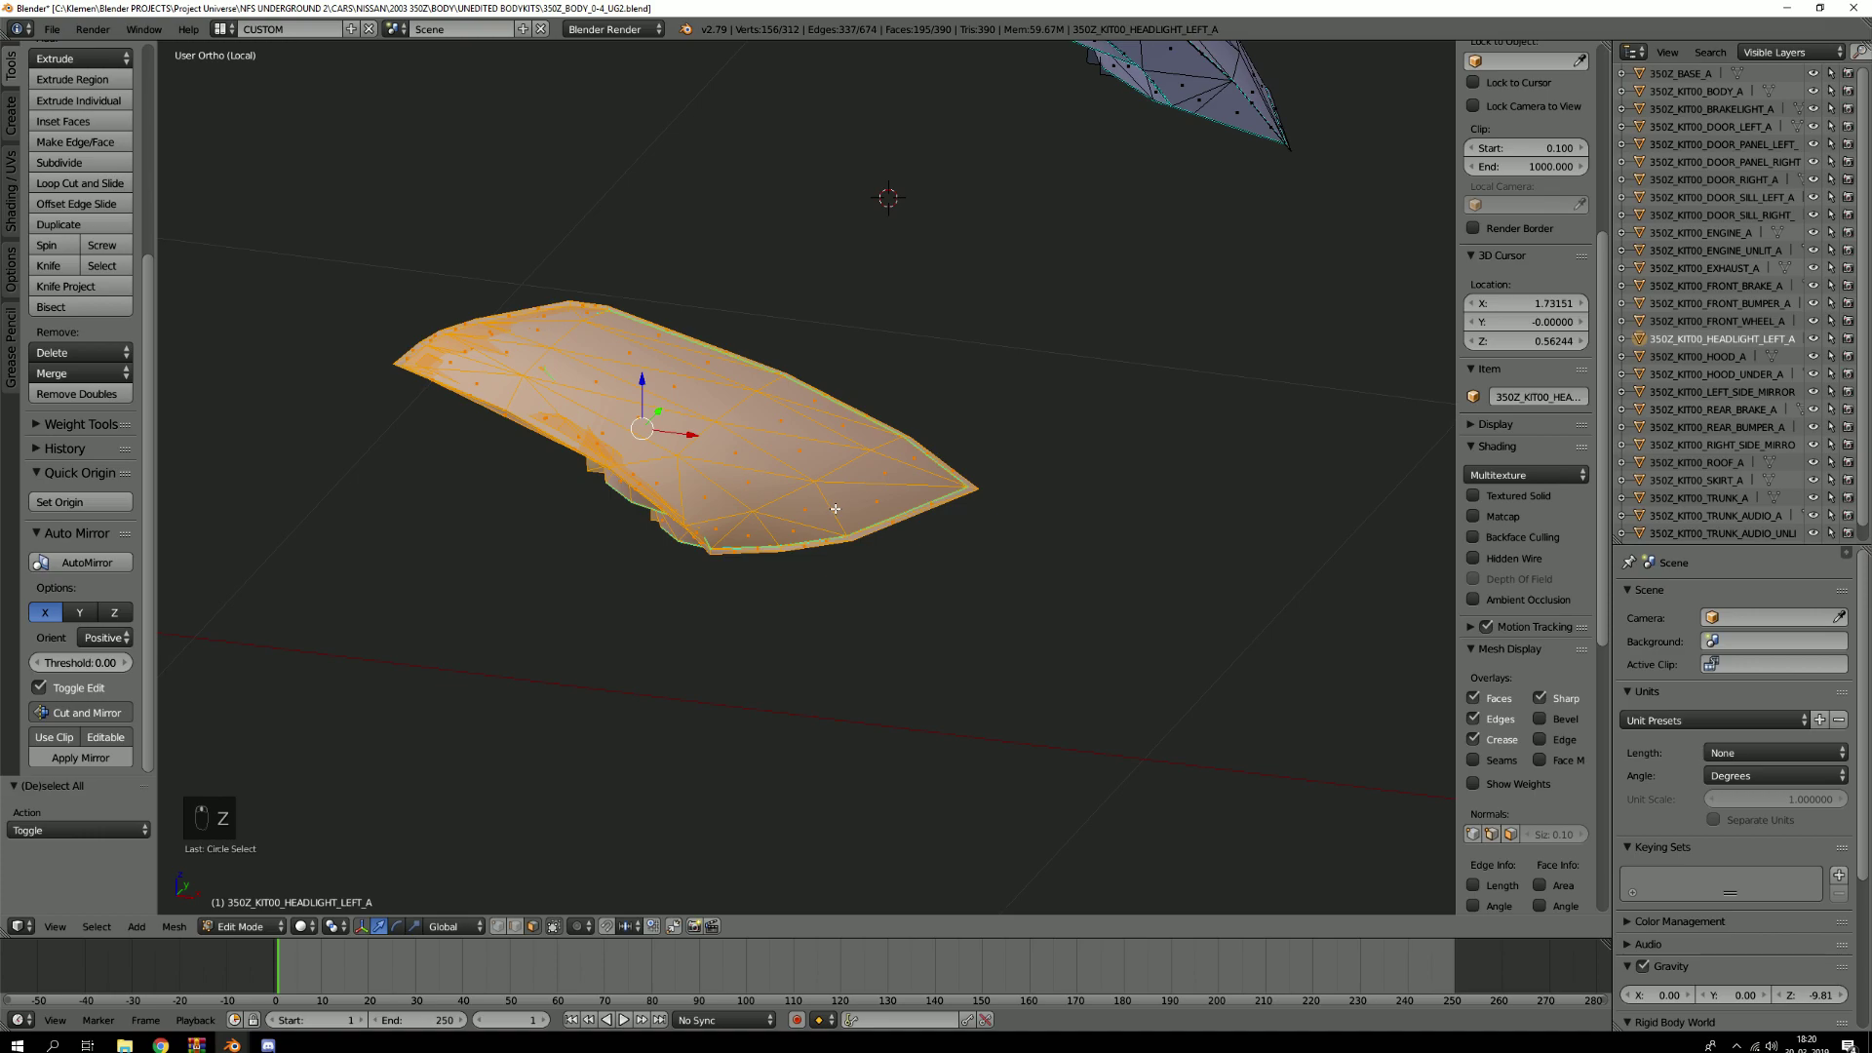
# Deselect everything, circle-select only the outer glass faces of the same headlight in solid shading, and inspect the selection from behind
pyautogui.press('a')
pyautogui.scroll(-5, 814, 529)
pyautogui.moveTo(814, 530)
pyautogui.mouseDown(button='middle')
pyautogui.moveTo(759, 475)
pyautogui.moveTo(729, 511)
pyautogui.mouseUp(button='middle')
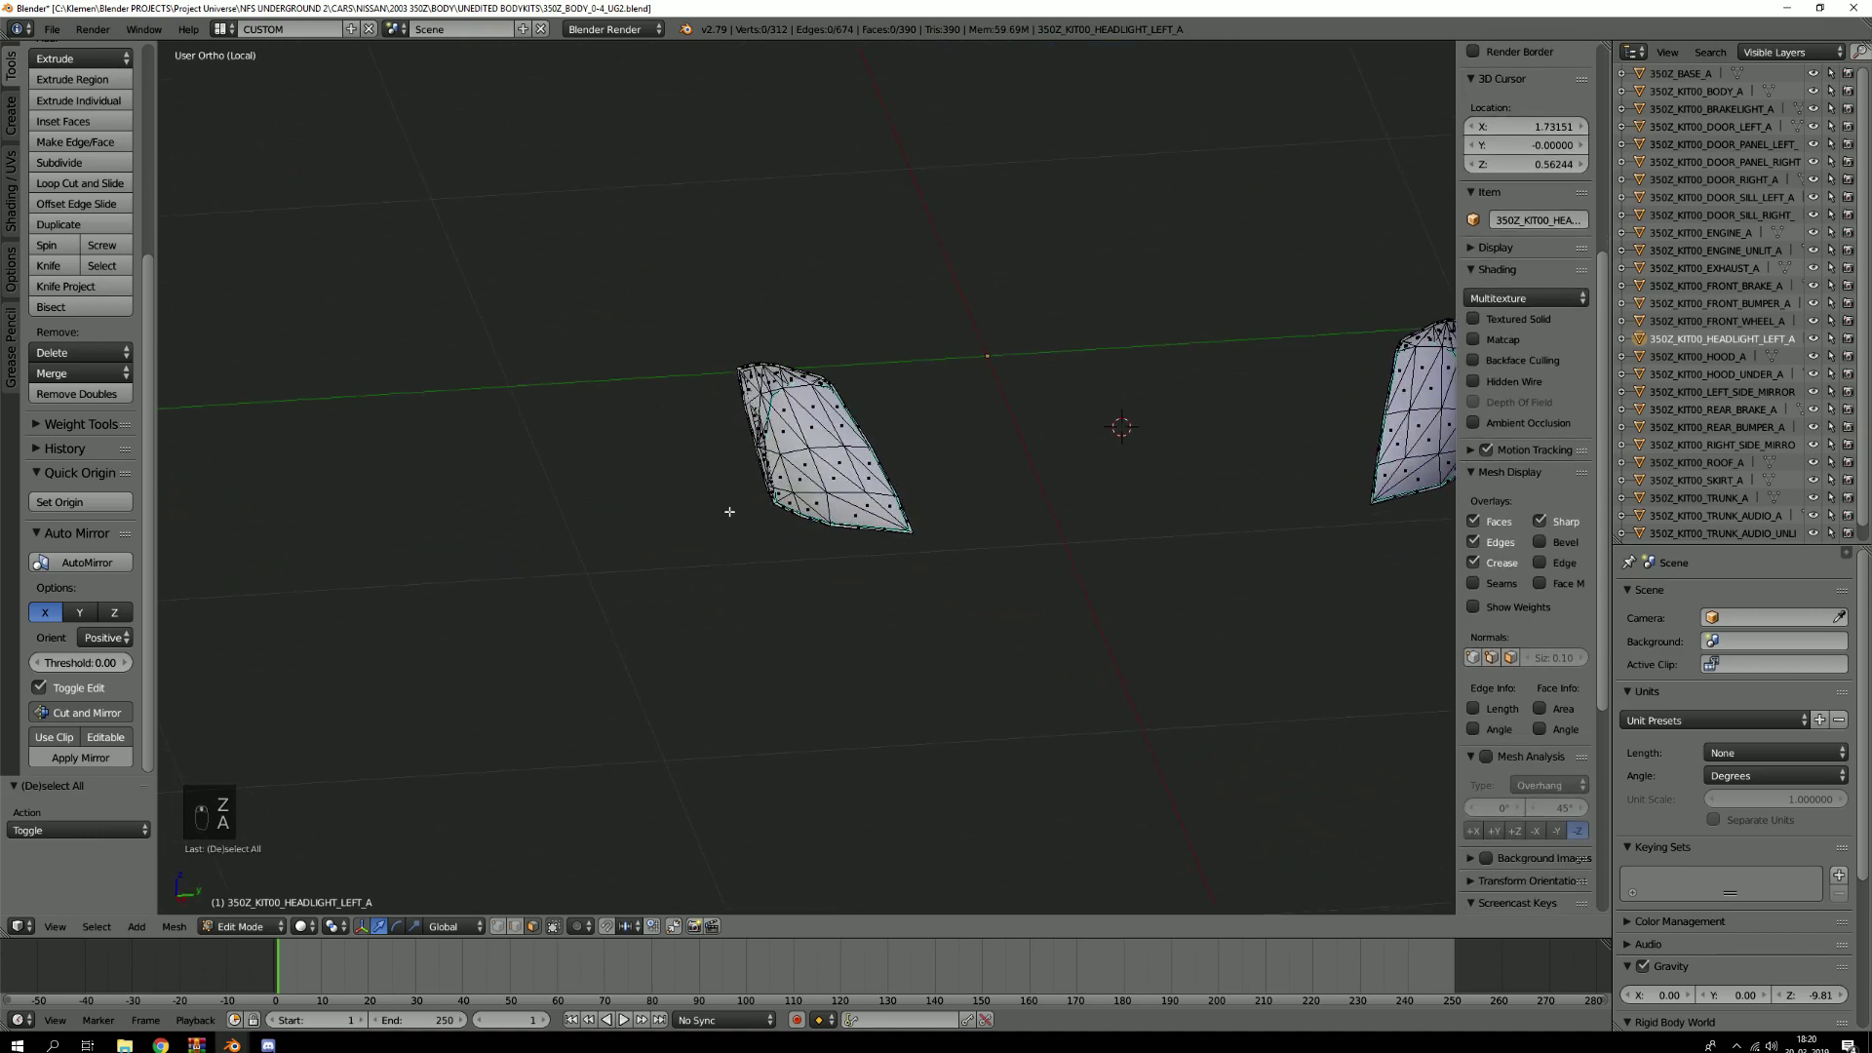
pyautogui.press('3')
pyautogui.press('c')
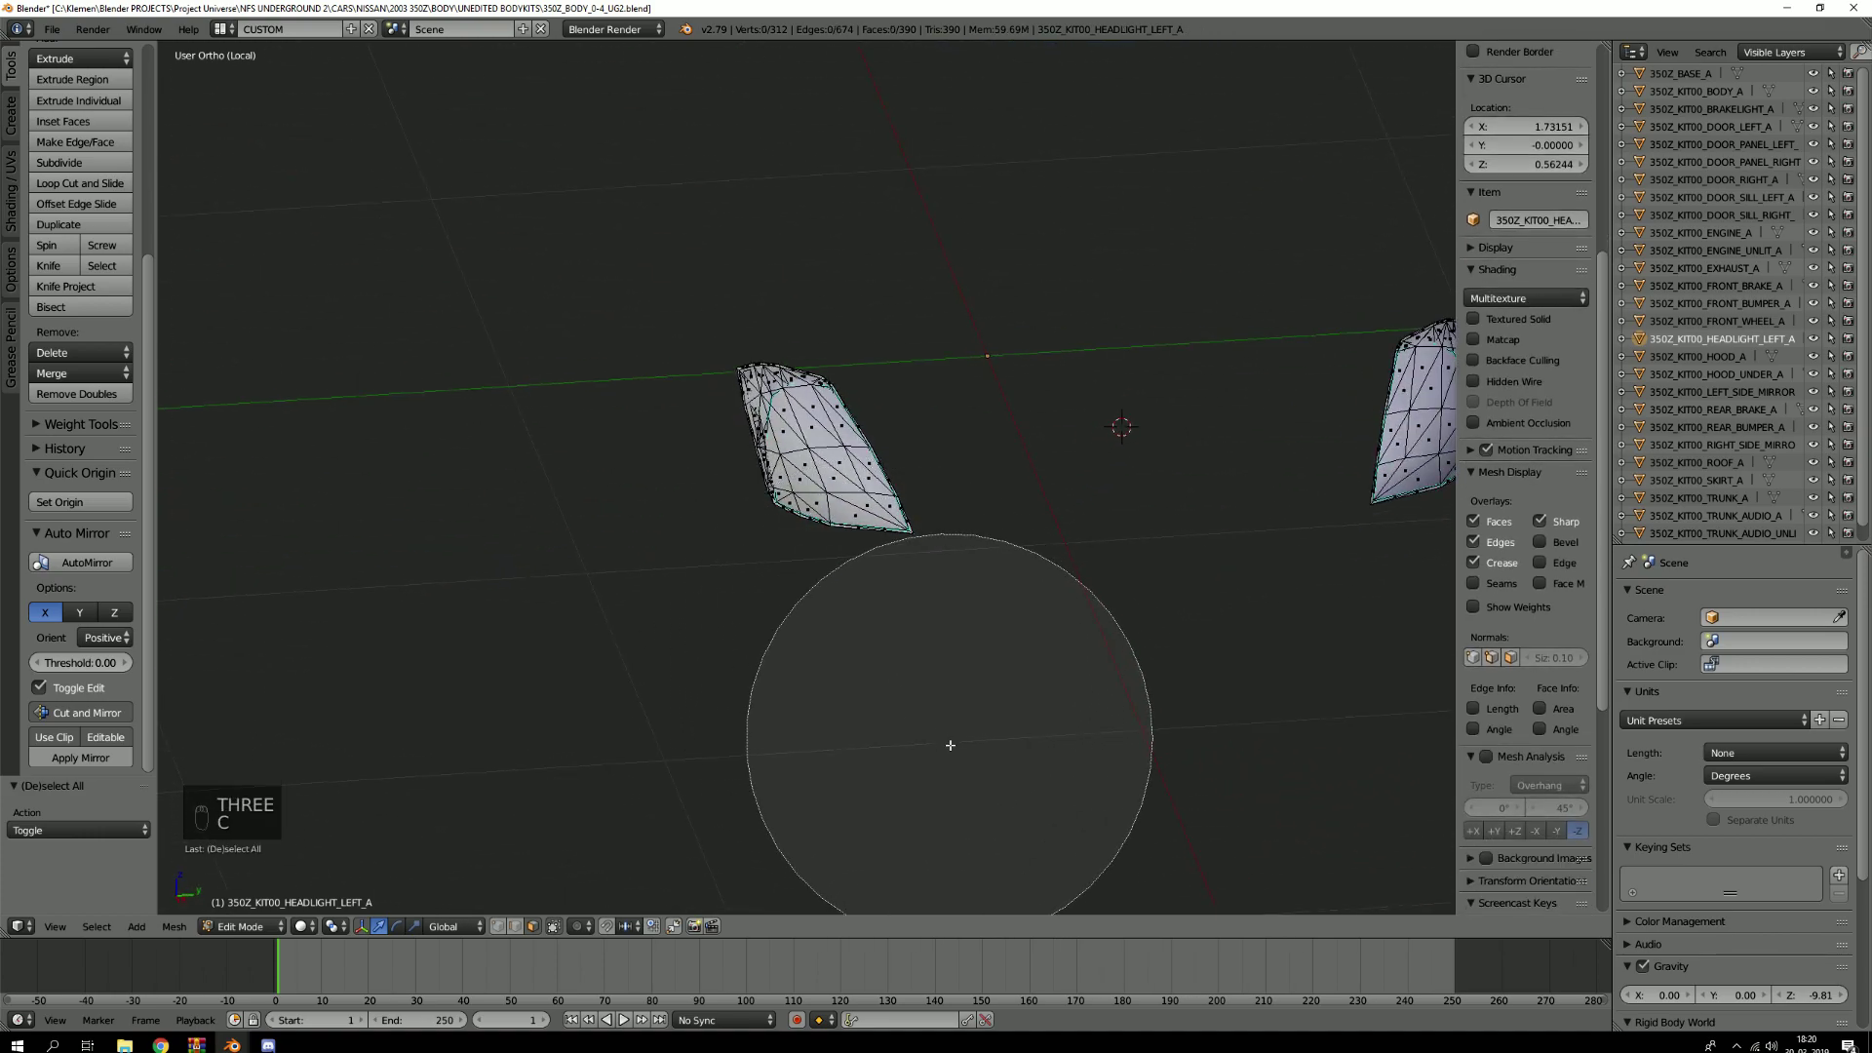
pyautogui.moveTo(838, 609); pyautogui.dragTo(781, 403)
pyautogui.rightClick(808, 407)
pyautogui.scroll(3, 836, 456)
pyautogui.scroll(-2, 780, 437)
pyautogui.moveTo(807, 427); pyautogui.dragTo(1178, 336, button='middle')
pyautogui.scroll(5, 741, 429)
pyautogui.moveTo(737, 429); pyautogui.dragTo(1354, 455, button='middle')
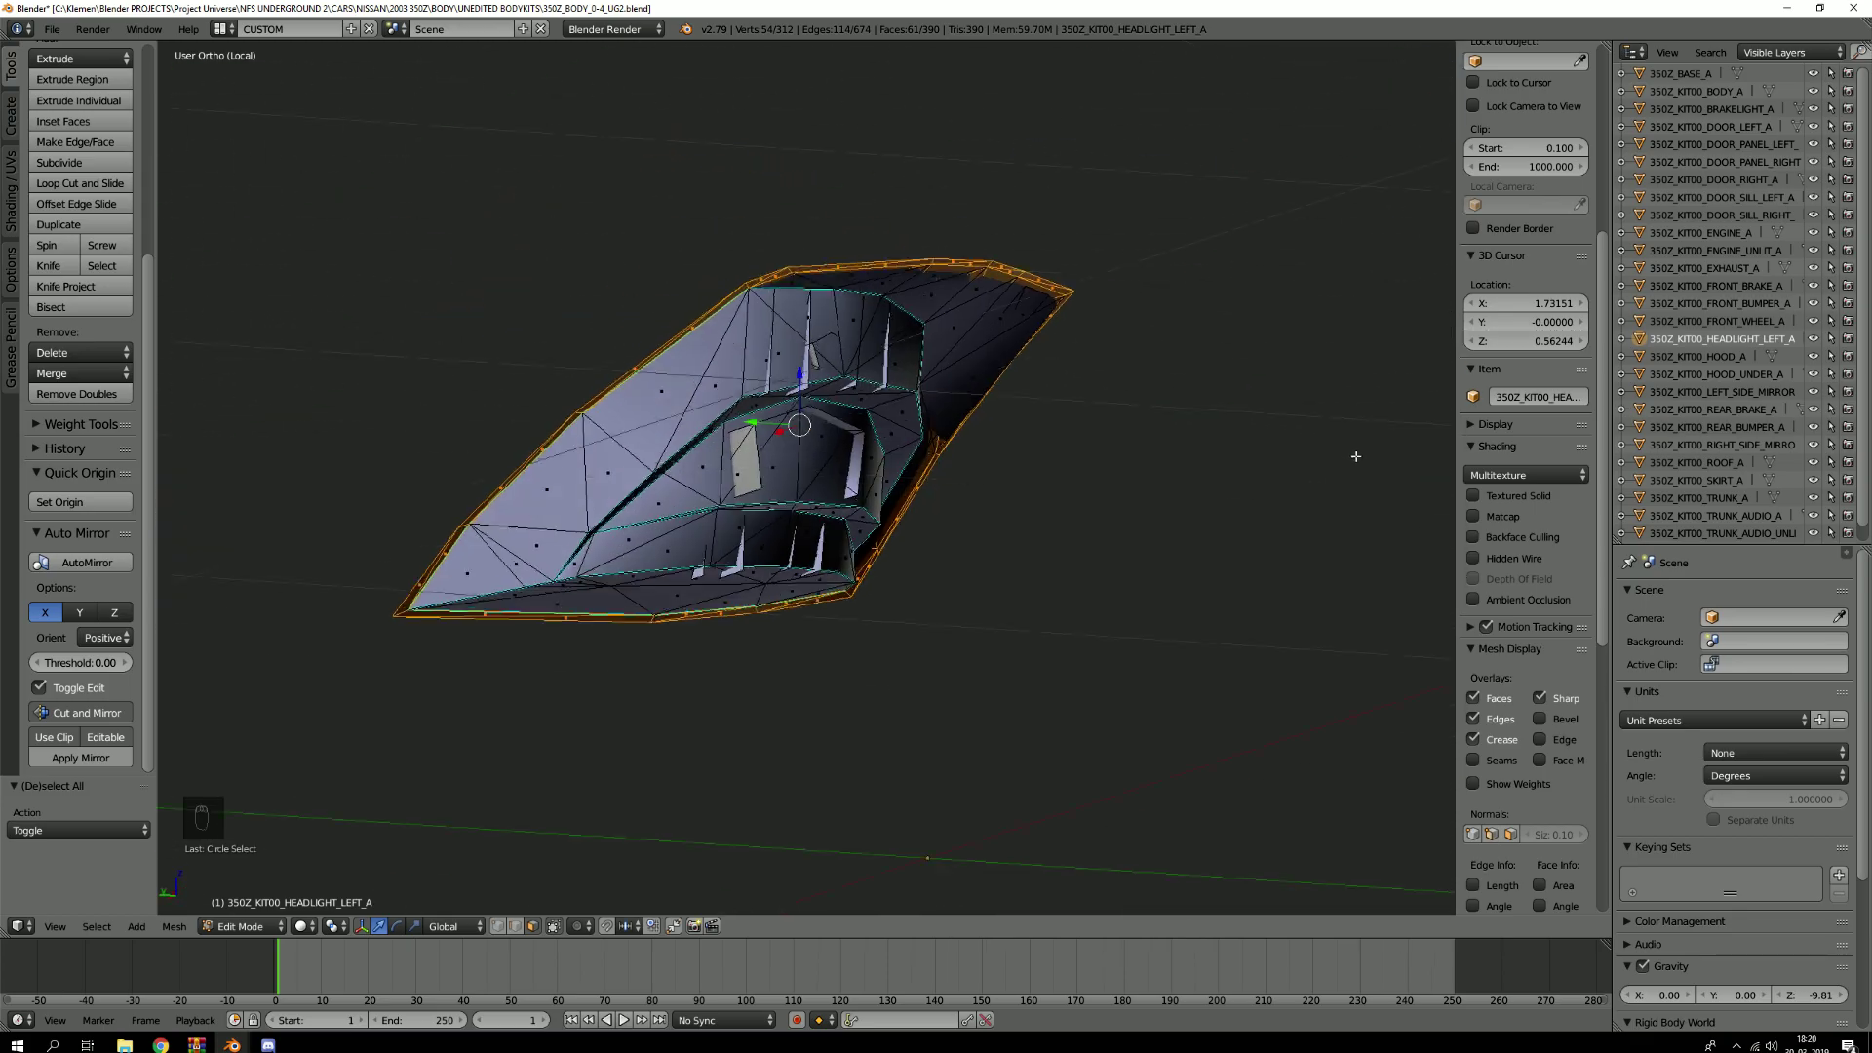
pyautogui.scroll(3, 1003, 342)
pyautogui.moveTo(1003, 342); pyautogui.dragTo(1003, 384, button='middle')
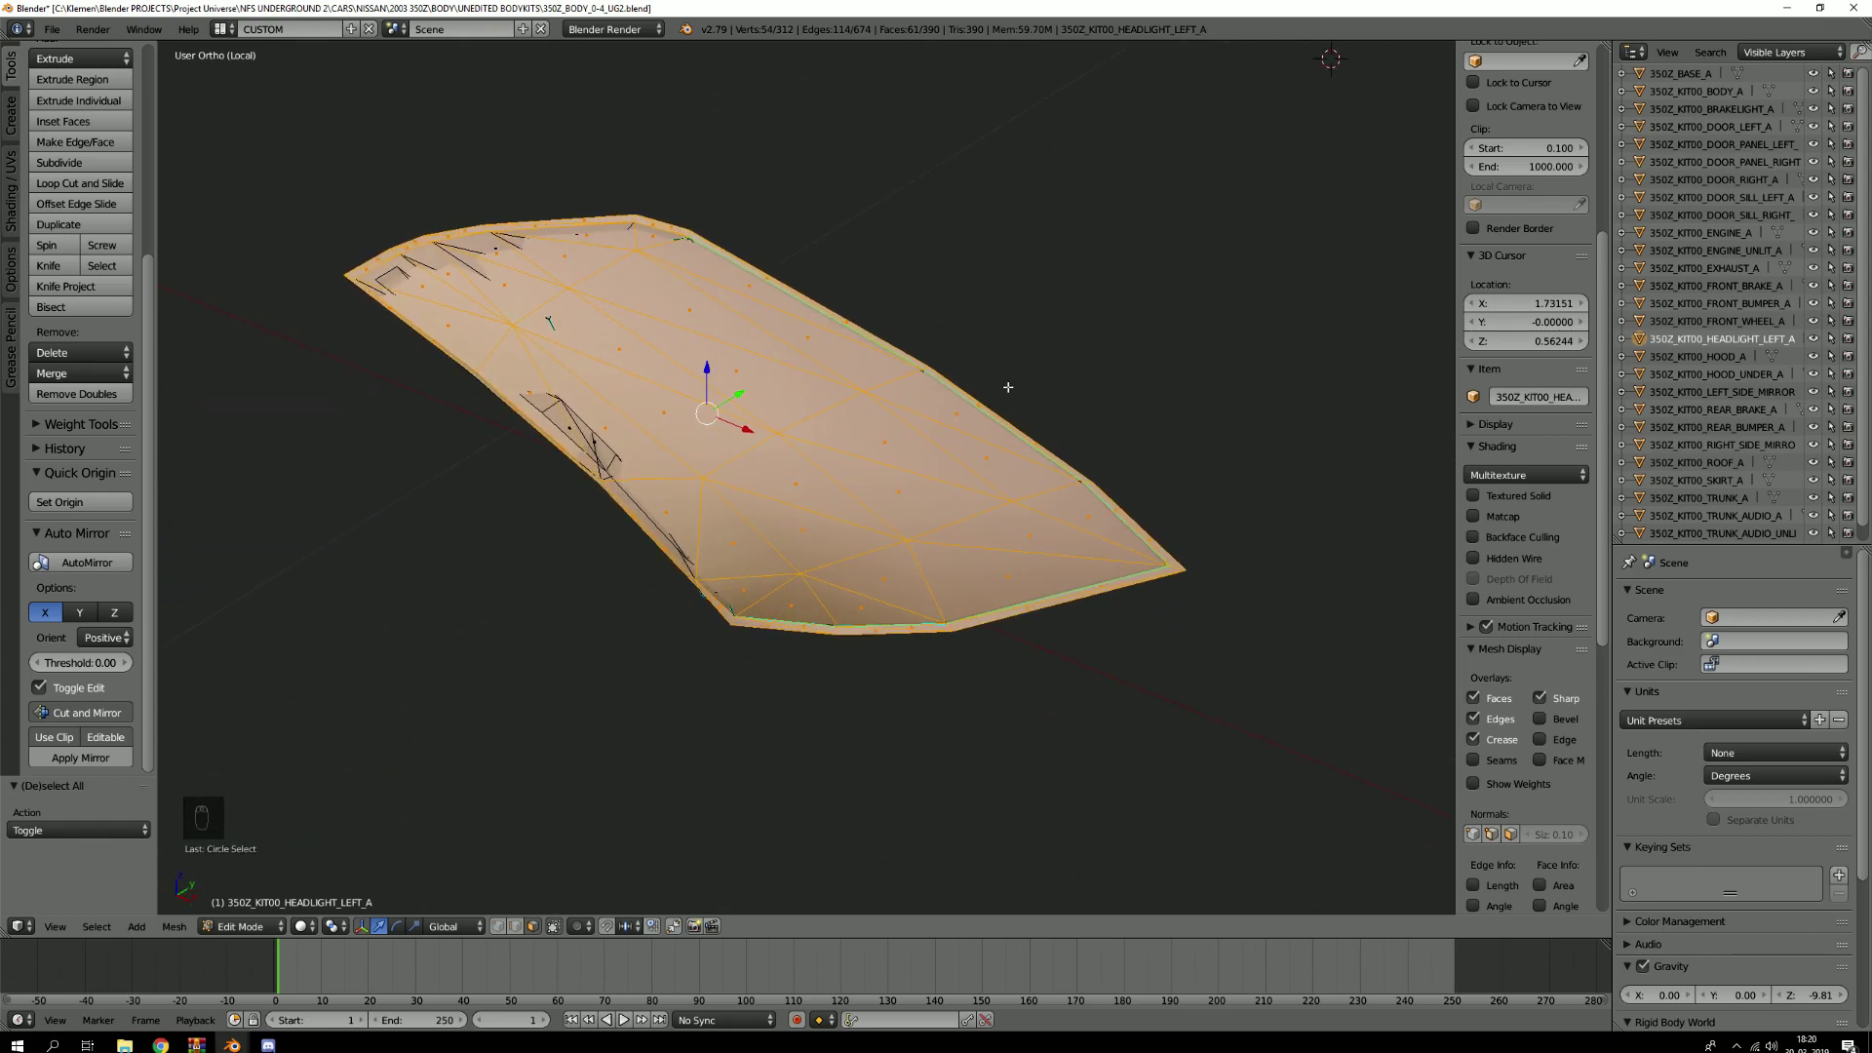
# Try moving the selected glass faces away from the headlight's inner geometry
pyautogui.press('g')
pyautogui.rightClick(921, 300)
pyautogui.moveTo(833, 390); pyautogui.dragTo(800, 370, button='middle')
pyautogui.press('g')
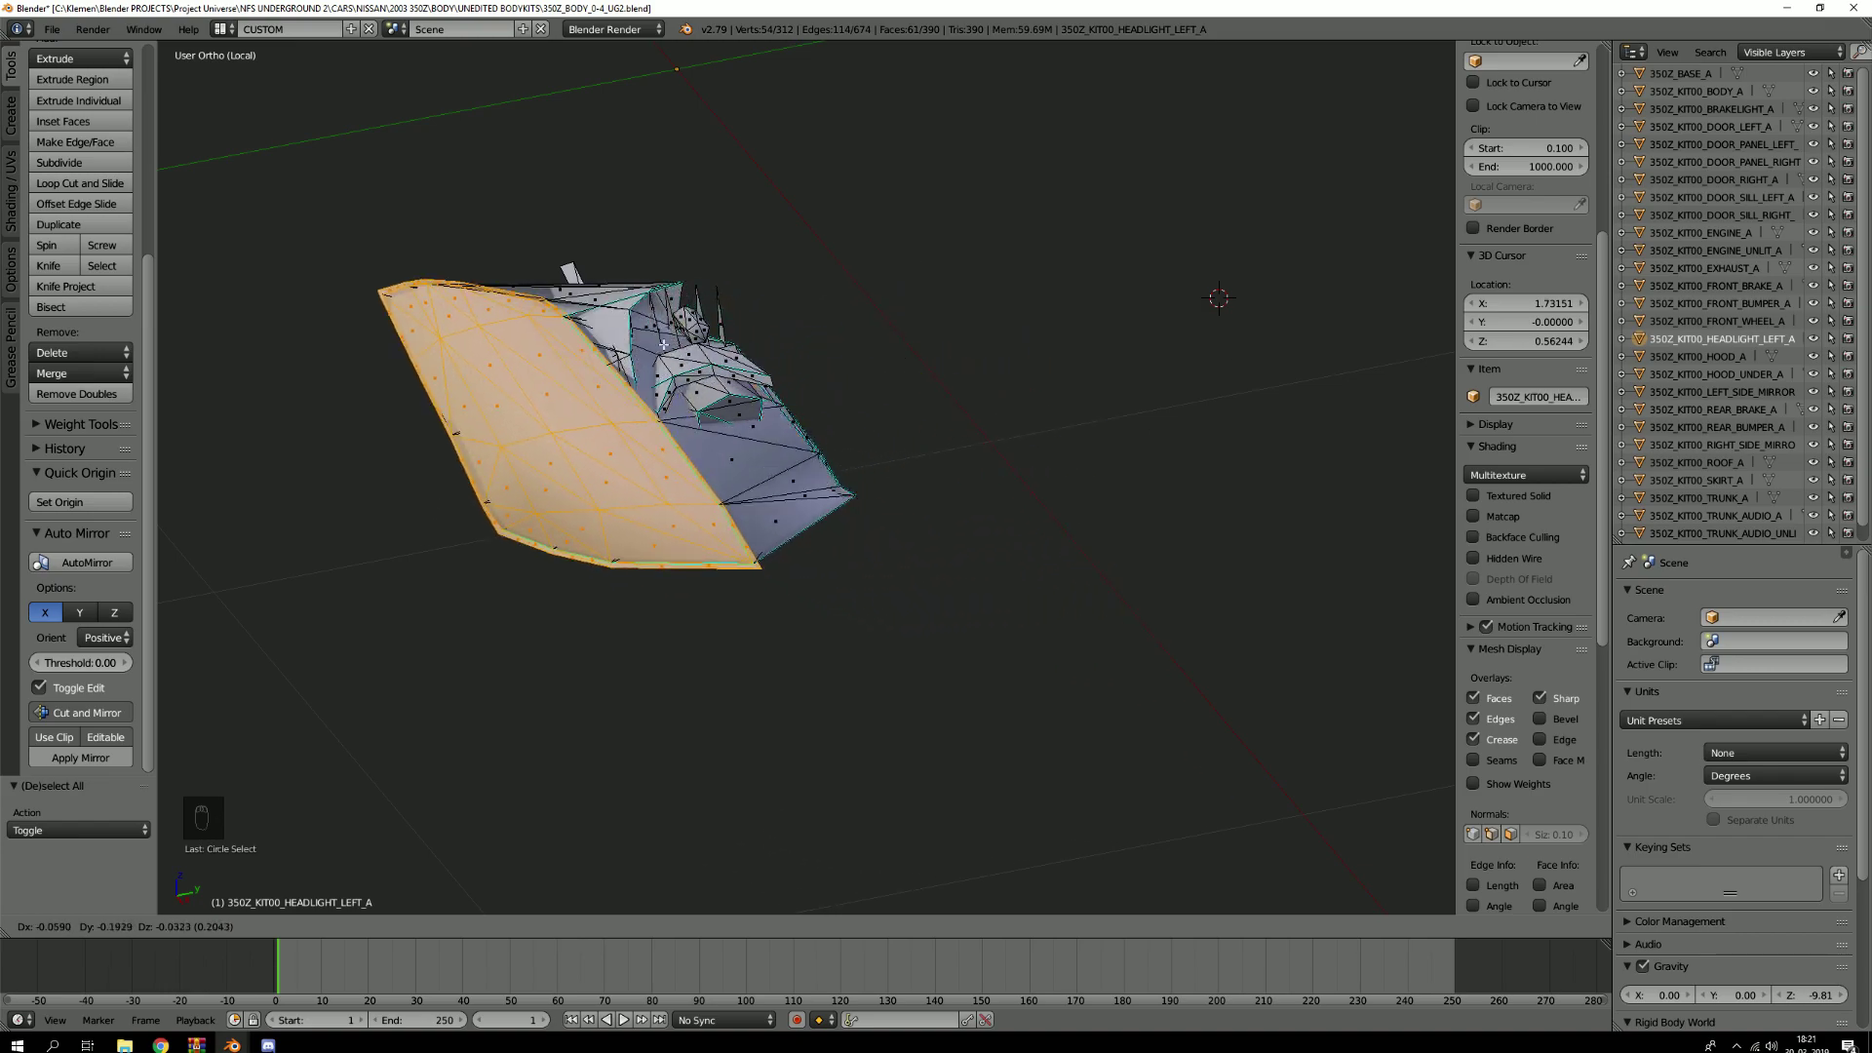
pyautogui.rightClick(761, 244)
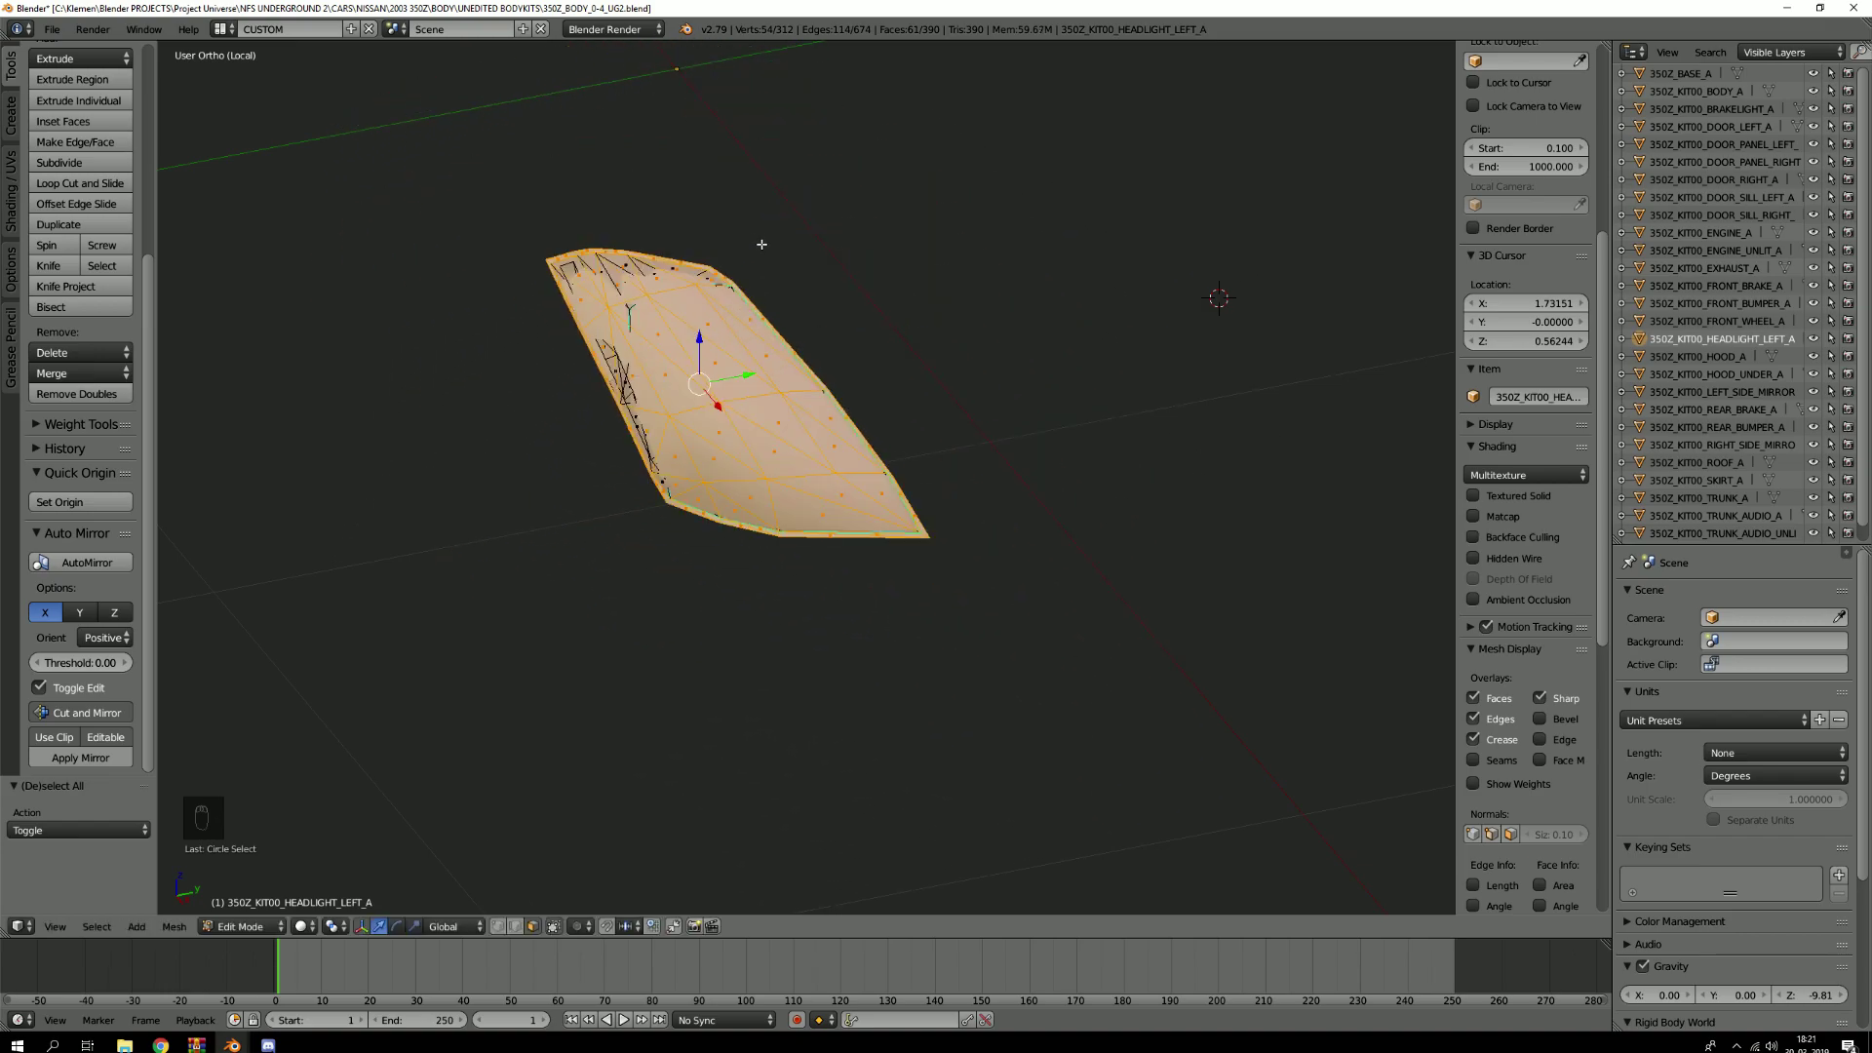
# Separate the selected glass faces into their own object, and return to the whole car in Object Mode
pyautogui.press('p')
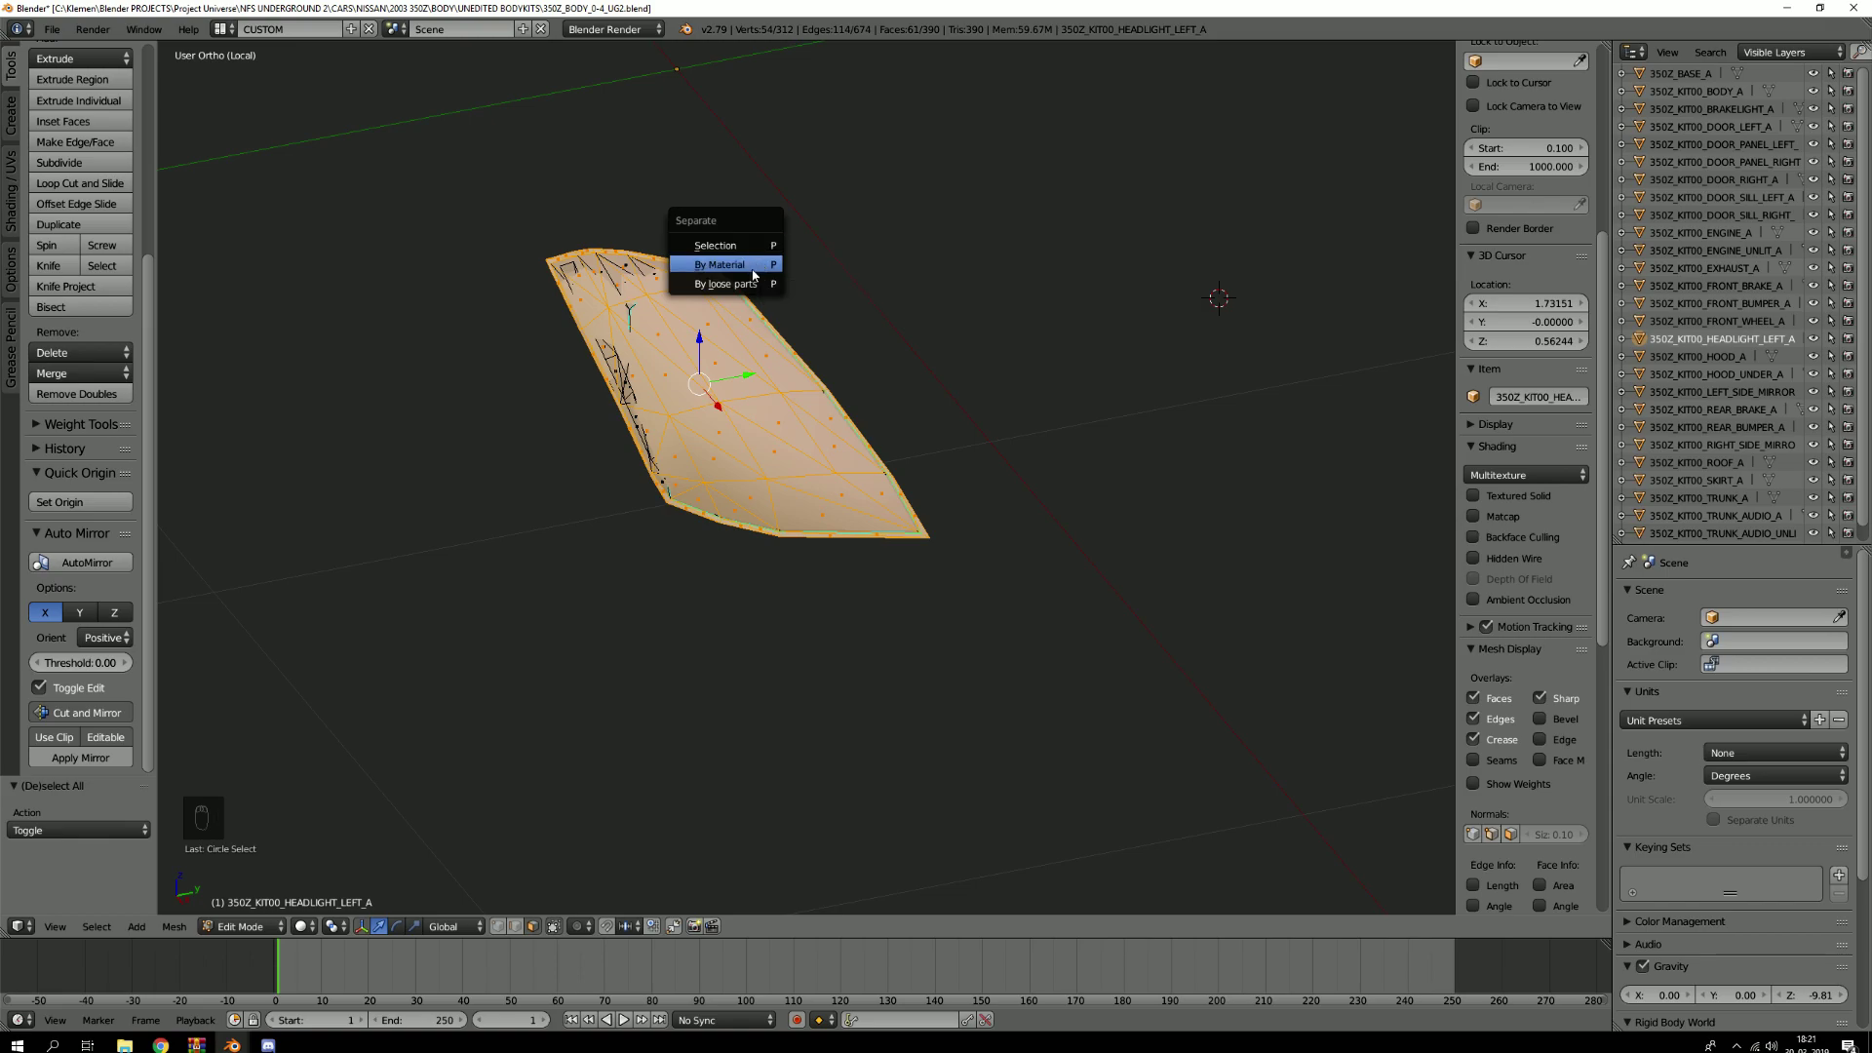
pyautogui.click(749, 245)
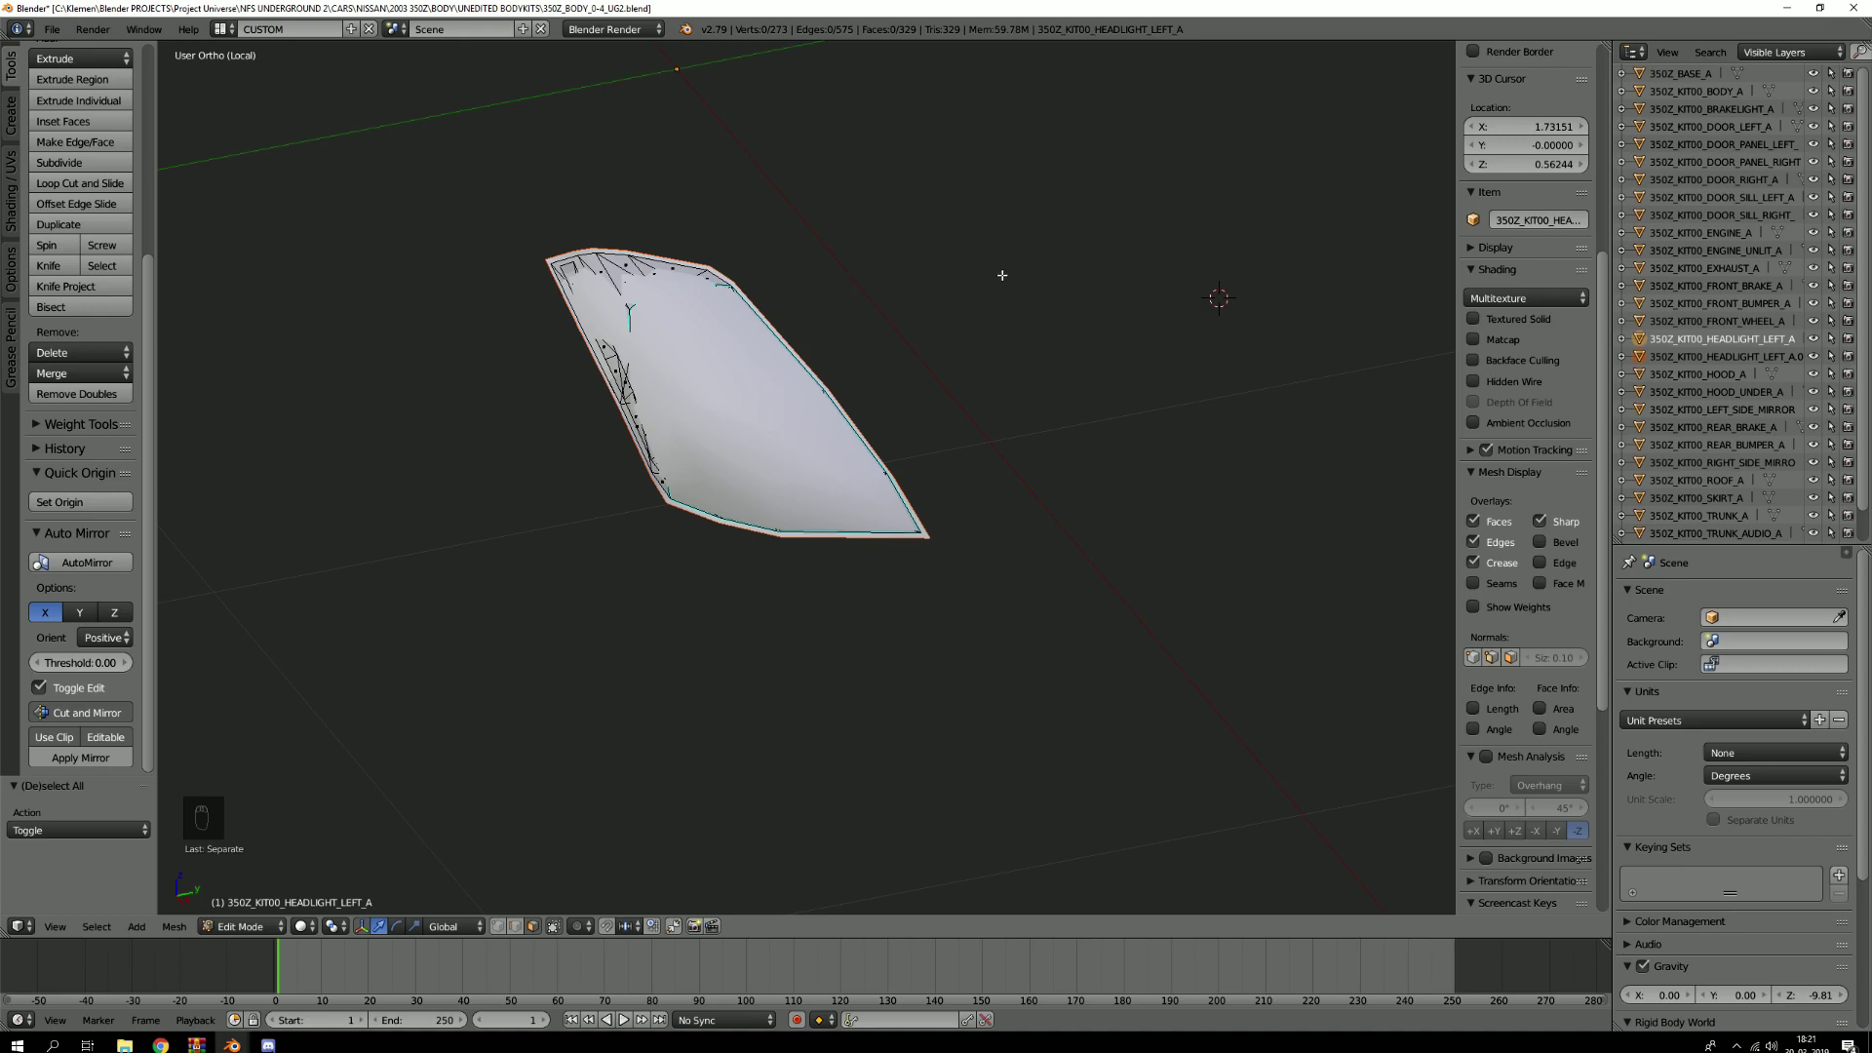
pyautogui.press('a')
pyautogui.press('Tab')
pyautogui.press('KP_Divide')
pyautogui.press('Tab')
pyautogui.press('a')
pyautogui.press('Tab')
# Select the separated headlight glass and try moving it off the car
pyautogui.rightClick(770, 536)
pyautogui.press('g')
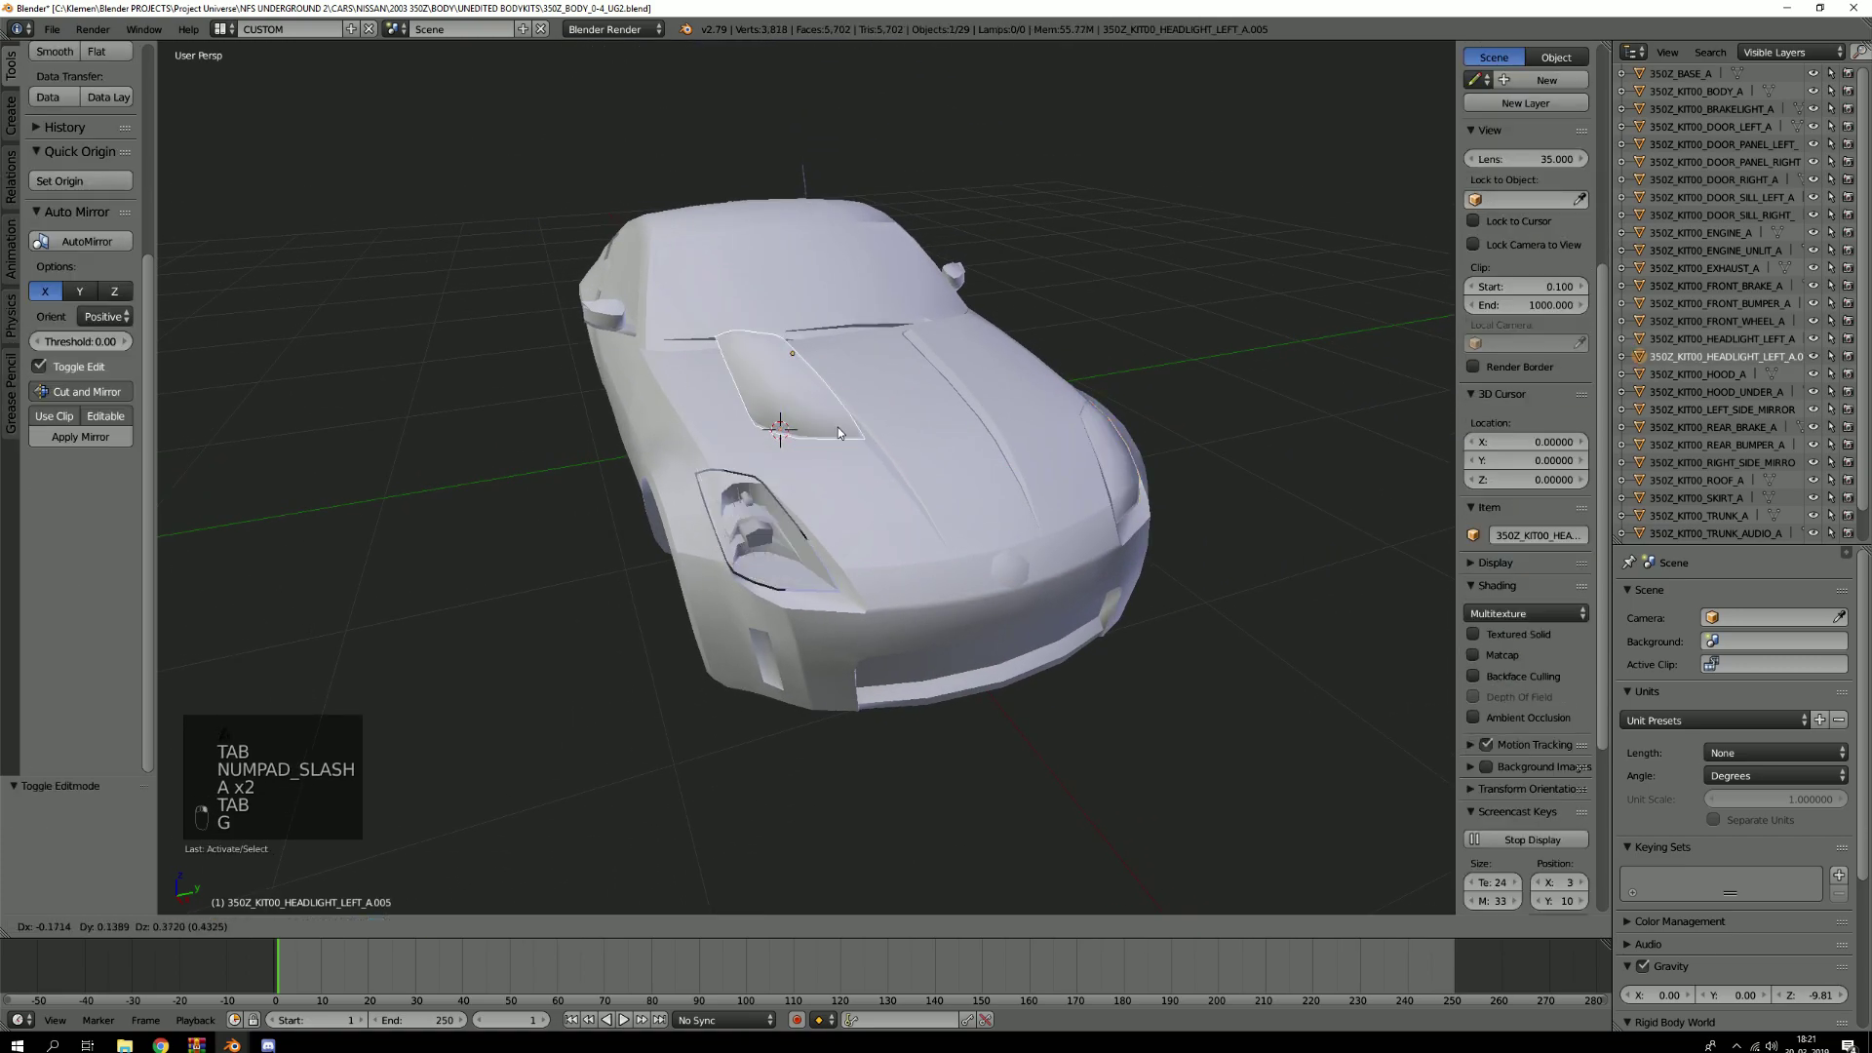
pyautogui.click(854, 384)
# Isolate the separated glass, inspect its outer and inner surfaces, and display the whole car again
pyautogui.press('KP_Divide')
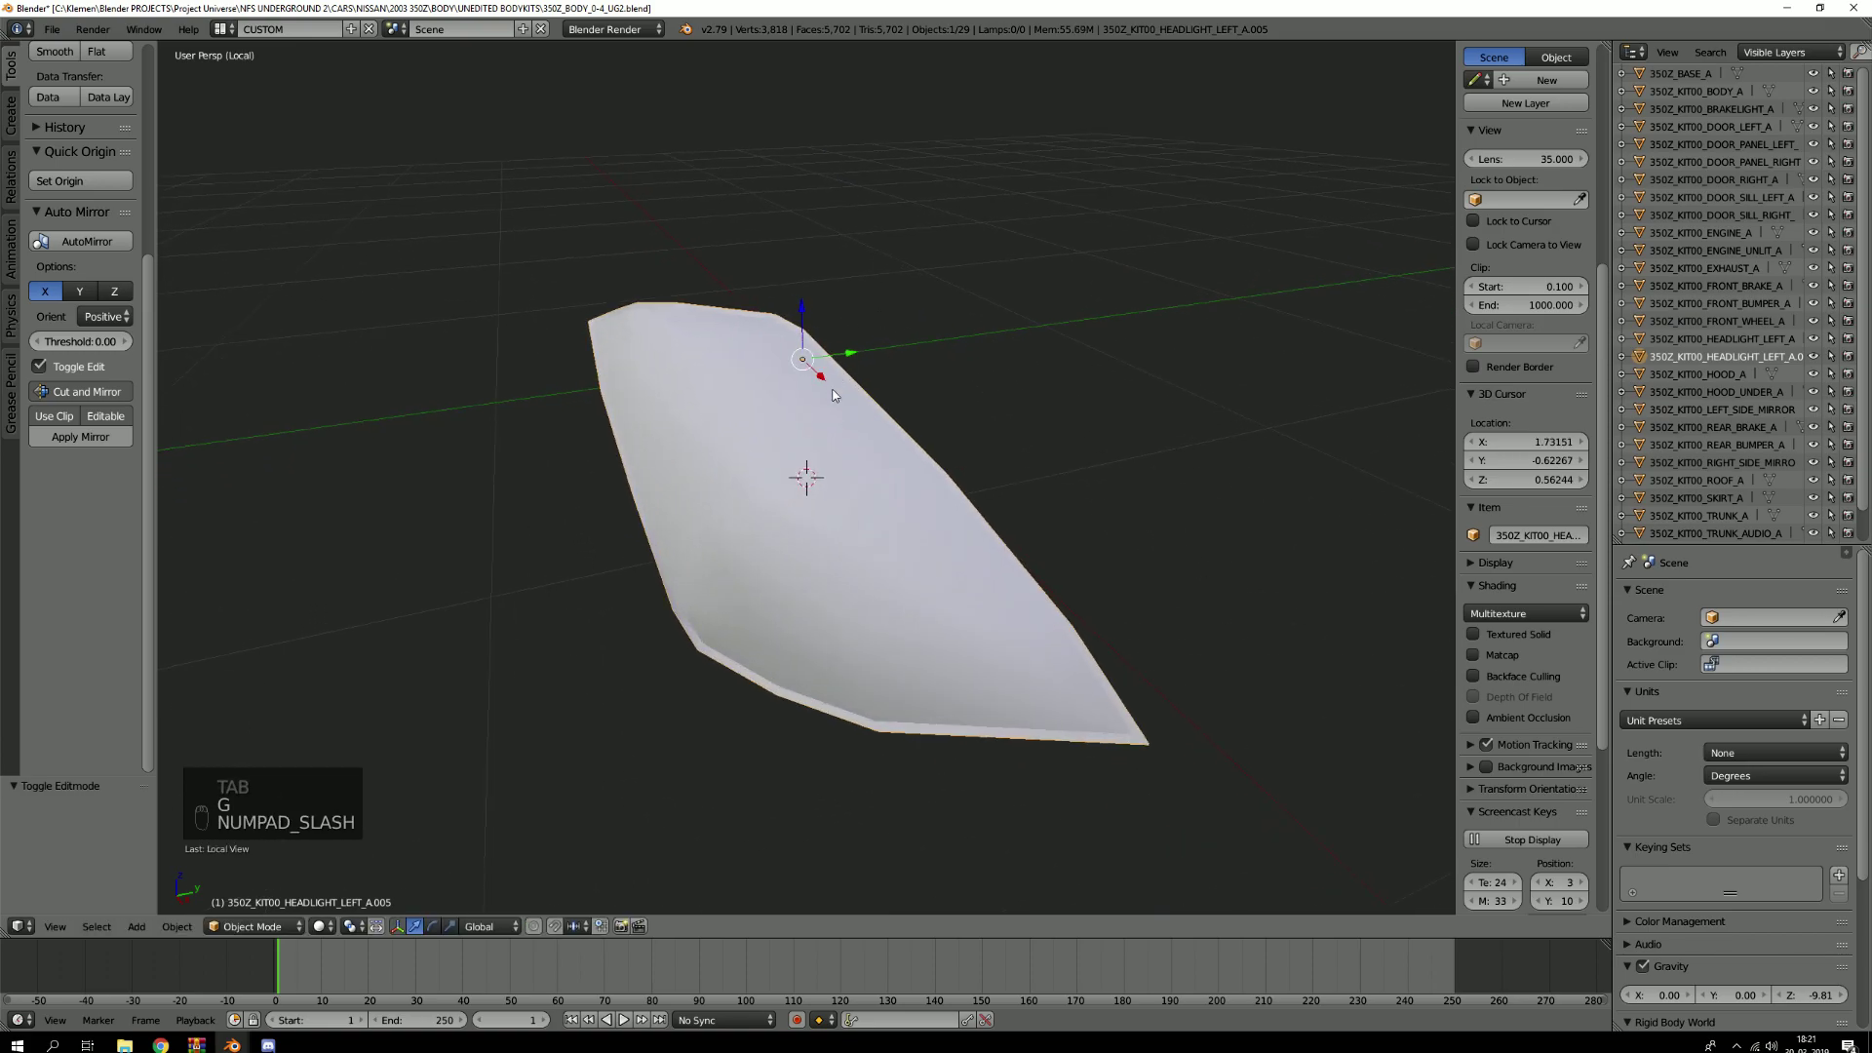
pyautogui.moveTo(971, 340); pyautogui.dragTo(858, 415, button='middle')
pyautogui.scroll(5, 862, 390)
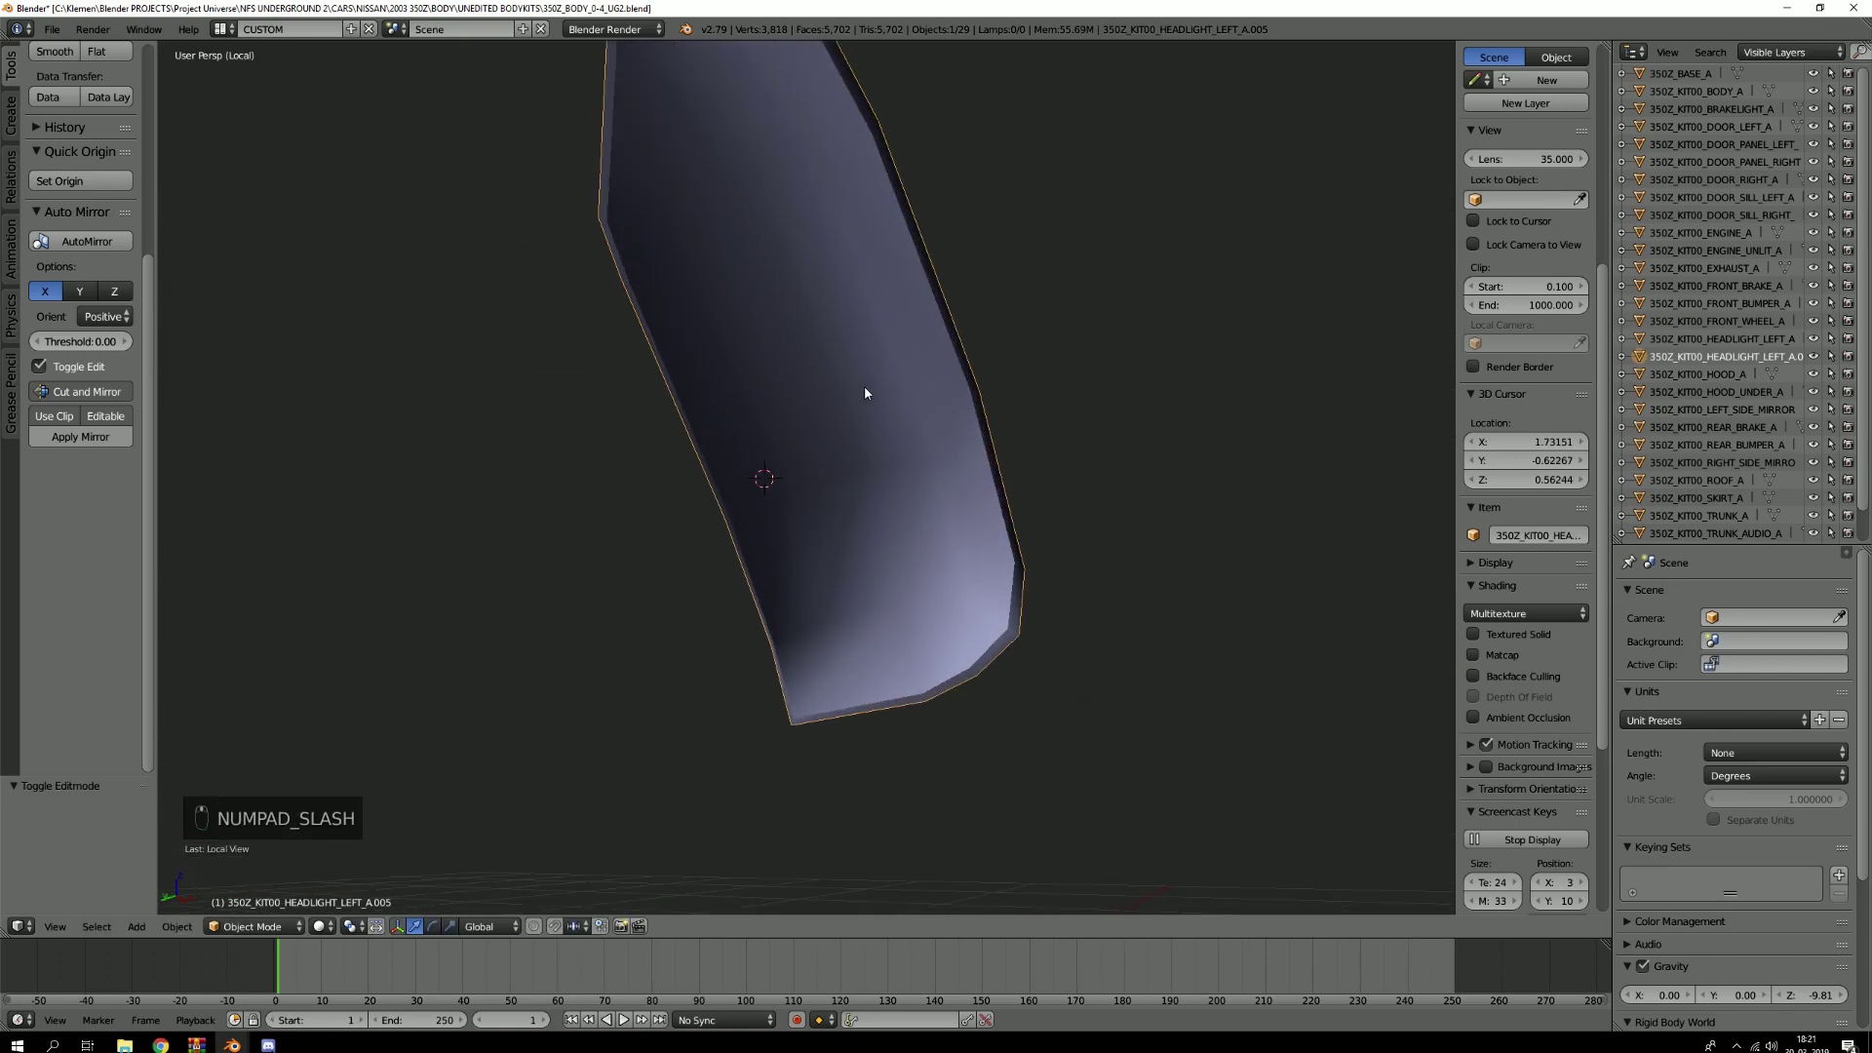
pyautogui.moveTo(924, 343); pyautogui.dragTo(855, 466, button='middle')
pyautogui.press('KP_Divide')
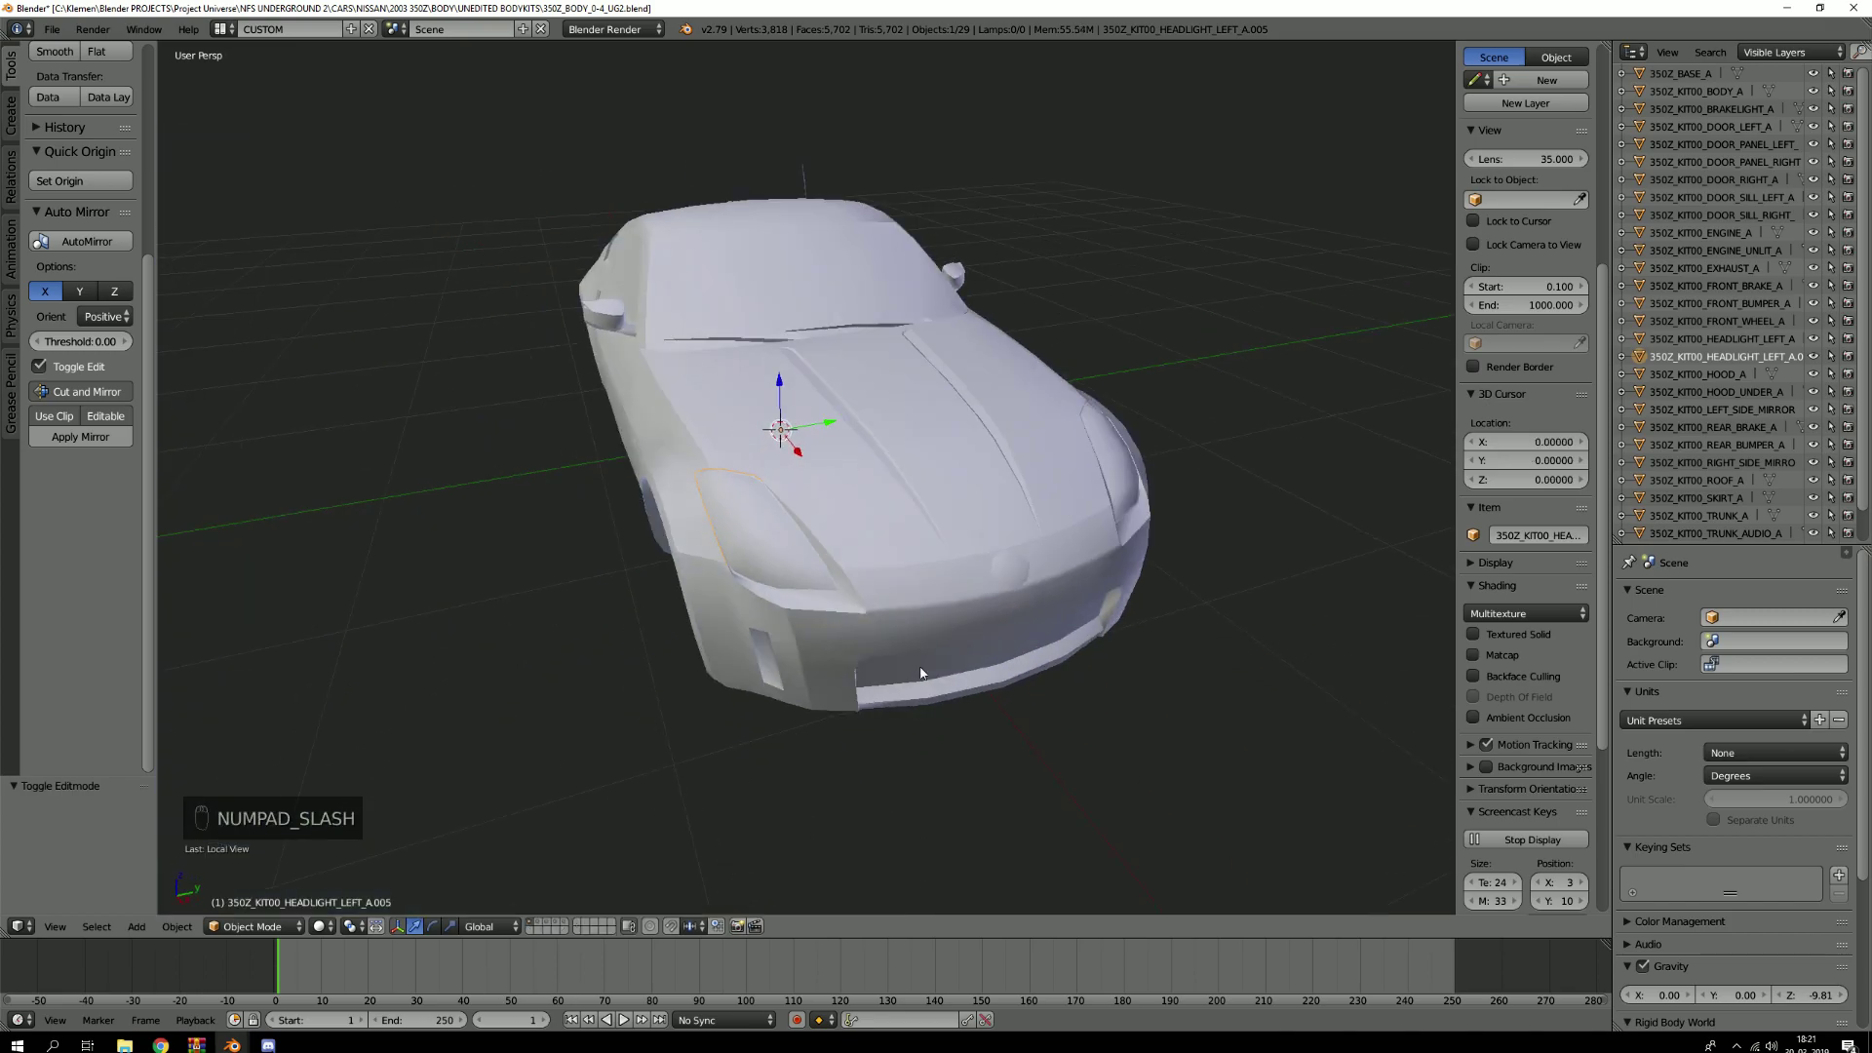
# Clear the selection, isolate the joined headlights mesh and enter Edit Mode on it
pyautogui.press('a')
pyautogui.press('a')
pyautogui.press('a')
pyautogui.press('a')
pyautogui.press('a')
pyautogui.rightClick(955, 495)
pyautogui.press('KP_Divide')
pyautogui.moveTo(1080, 489); pyautogui.dragTo(699, 492, button='middle')
pyautogui.scroll(2, 735, 503)
pyautogui.press('Tab')
# Circle-select the outer glass faces of the headlight on the positive Y side, and try different selection circle sizes
pyautogui.press('3')
pyautogui.press('c')
pyautogui.moveTo(711, 501)
pyautogui.mouseDown()
pyautogui.moveTo(897, 556)
pyautogui.moveTo(842, 425)
pyautogui.mouseUp()
pyautogui.press('c')
pyautogui.scroll(-2, 1015, 418)
pyautogui.scroll(5, 1014, 419)
pyautogui.scroll(-18, 1015, 422)
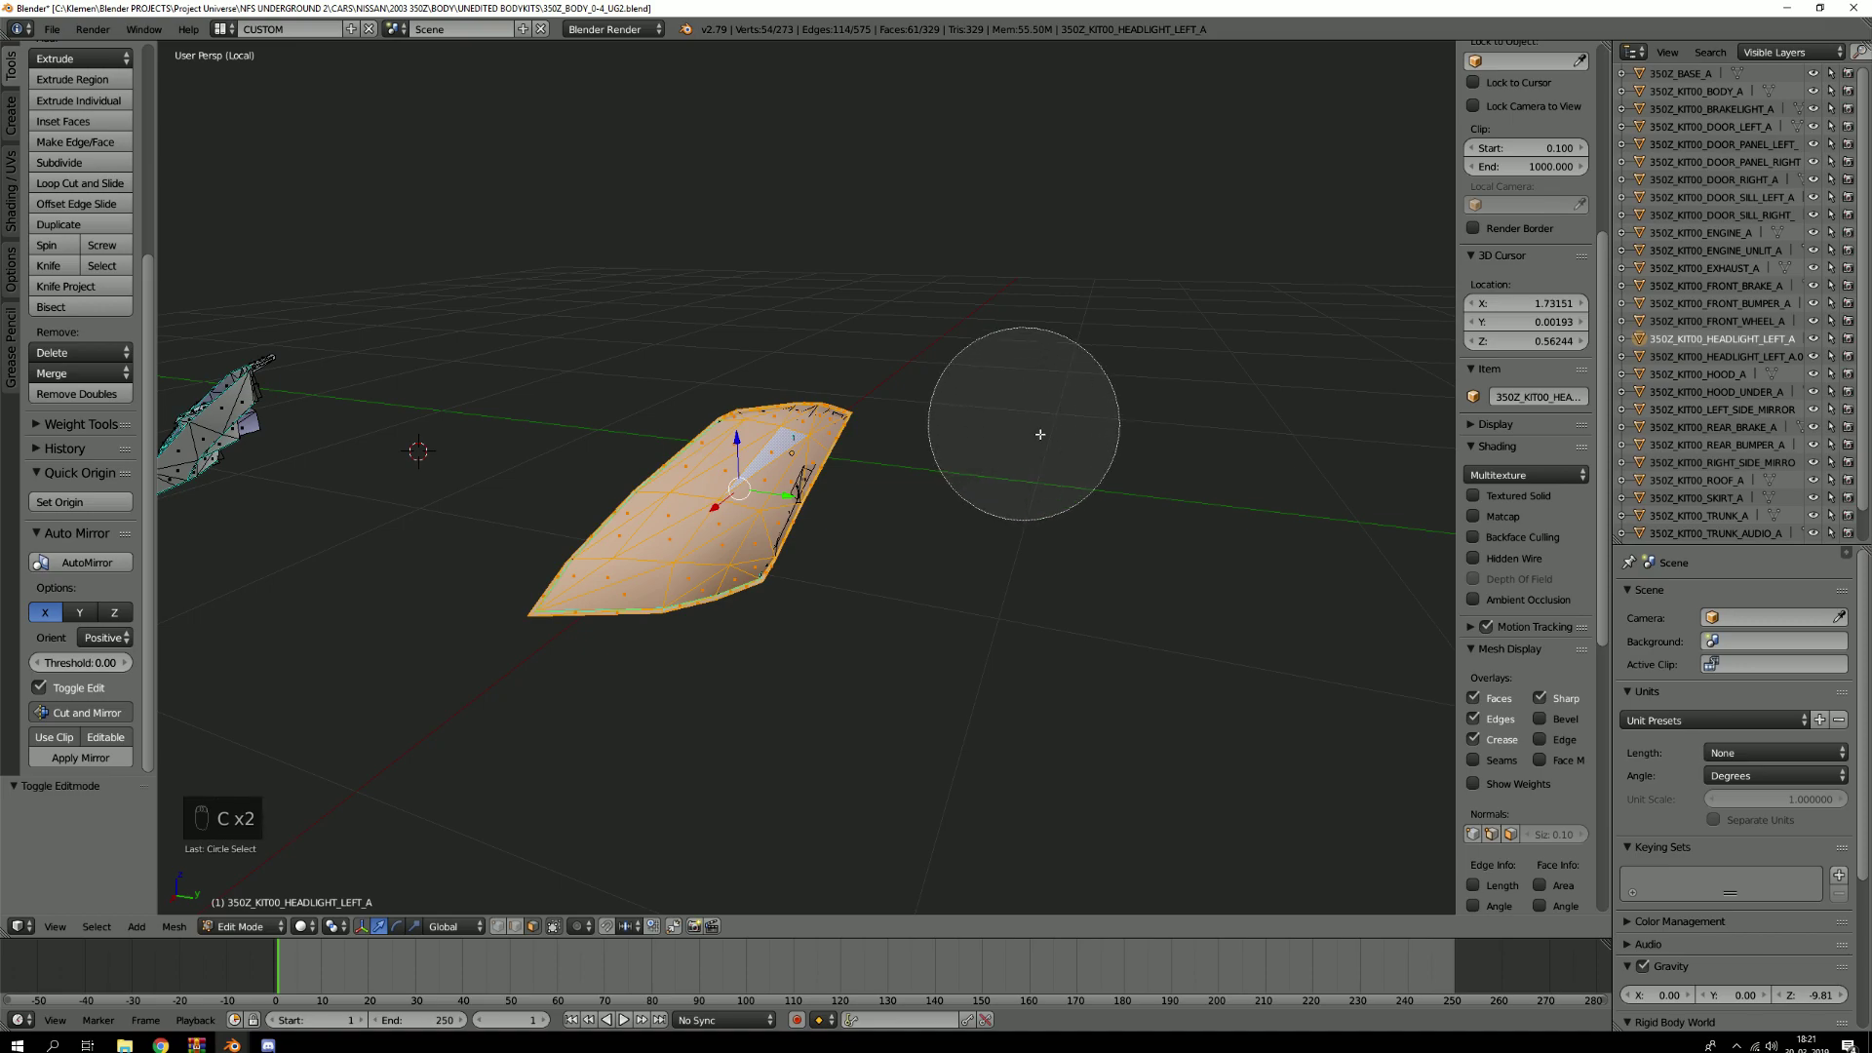
pyautogui.scroll(6, 1048, 472)
pyautogui.scroll(-3, 1044, 511)
pyautogui.scroll(-4, 1042, 513)
pyautogui.press('Escape')
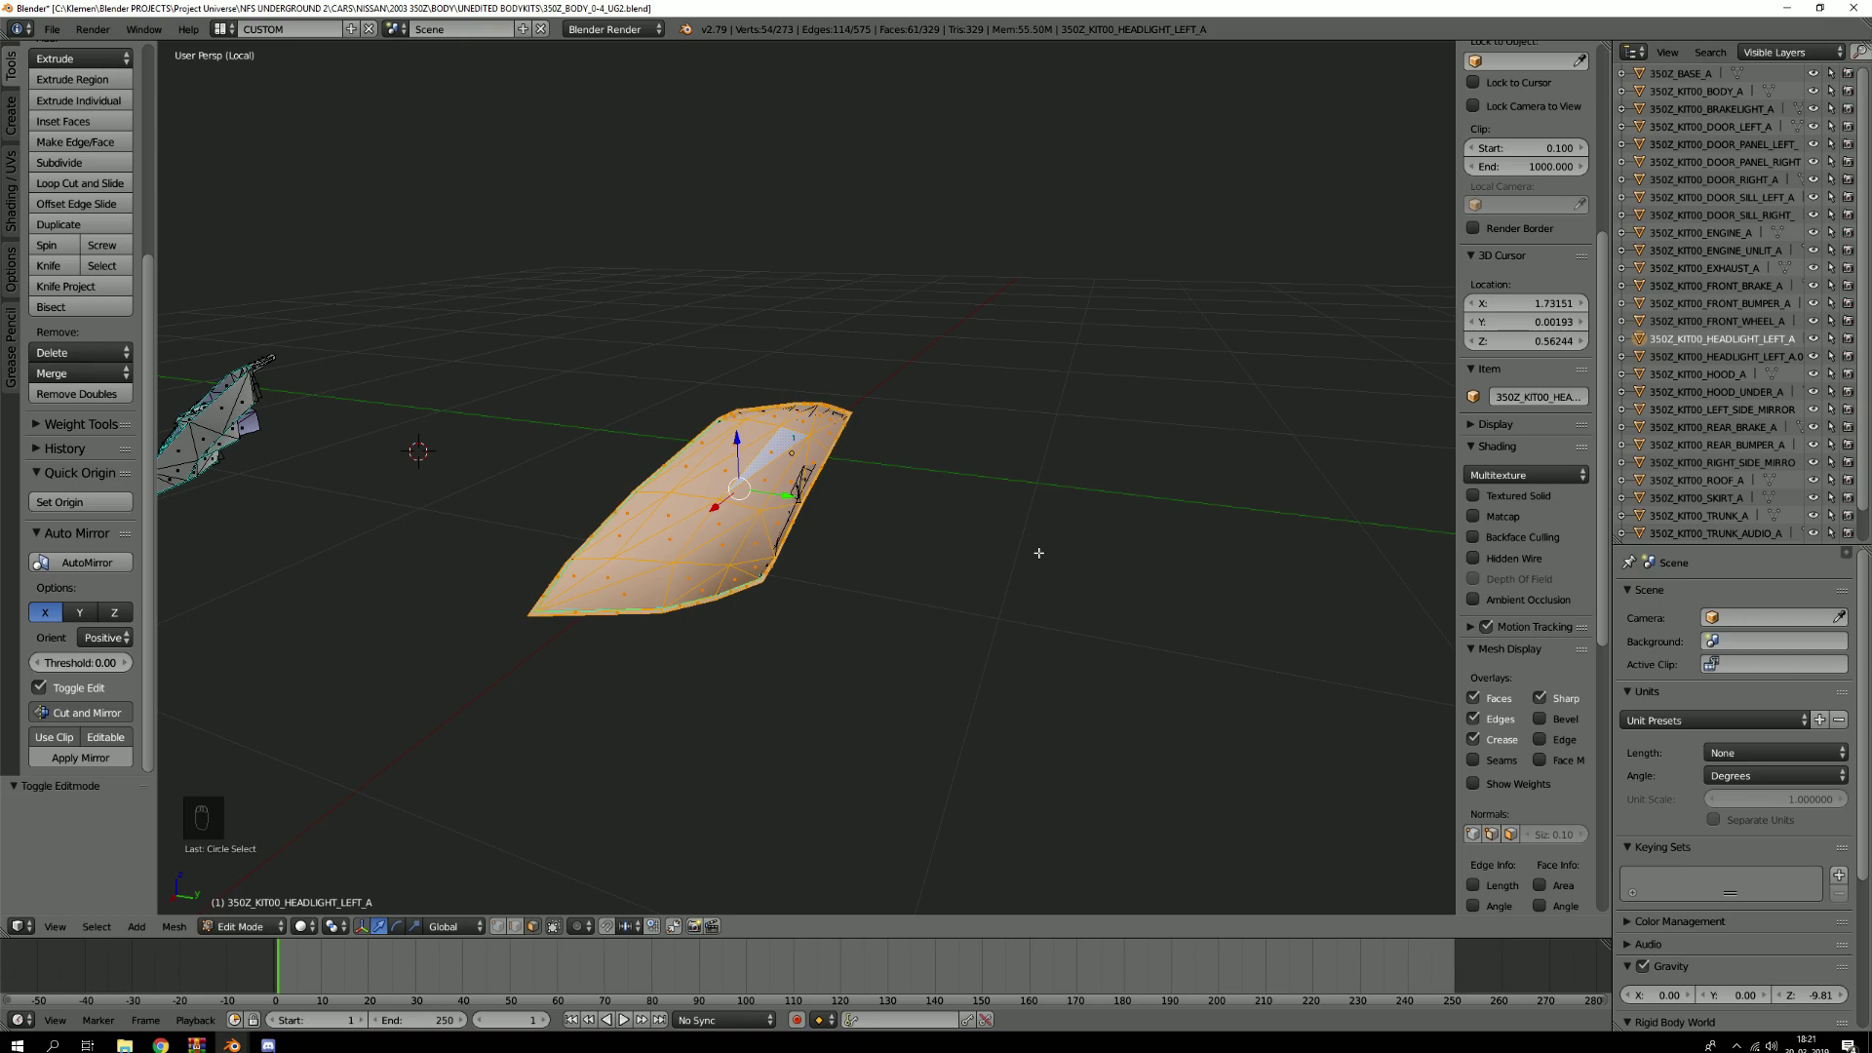
pyautogui.press('c')
pyautogui.press('Escape')
# Try box selection over the headlight, and add and remove its faces with lasso selection
pyautogui.press('b')
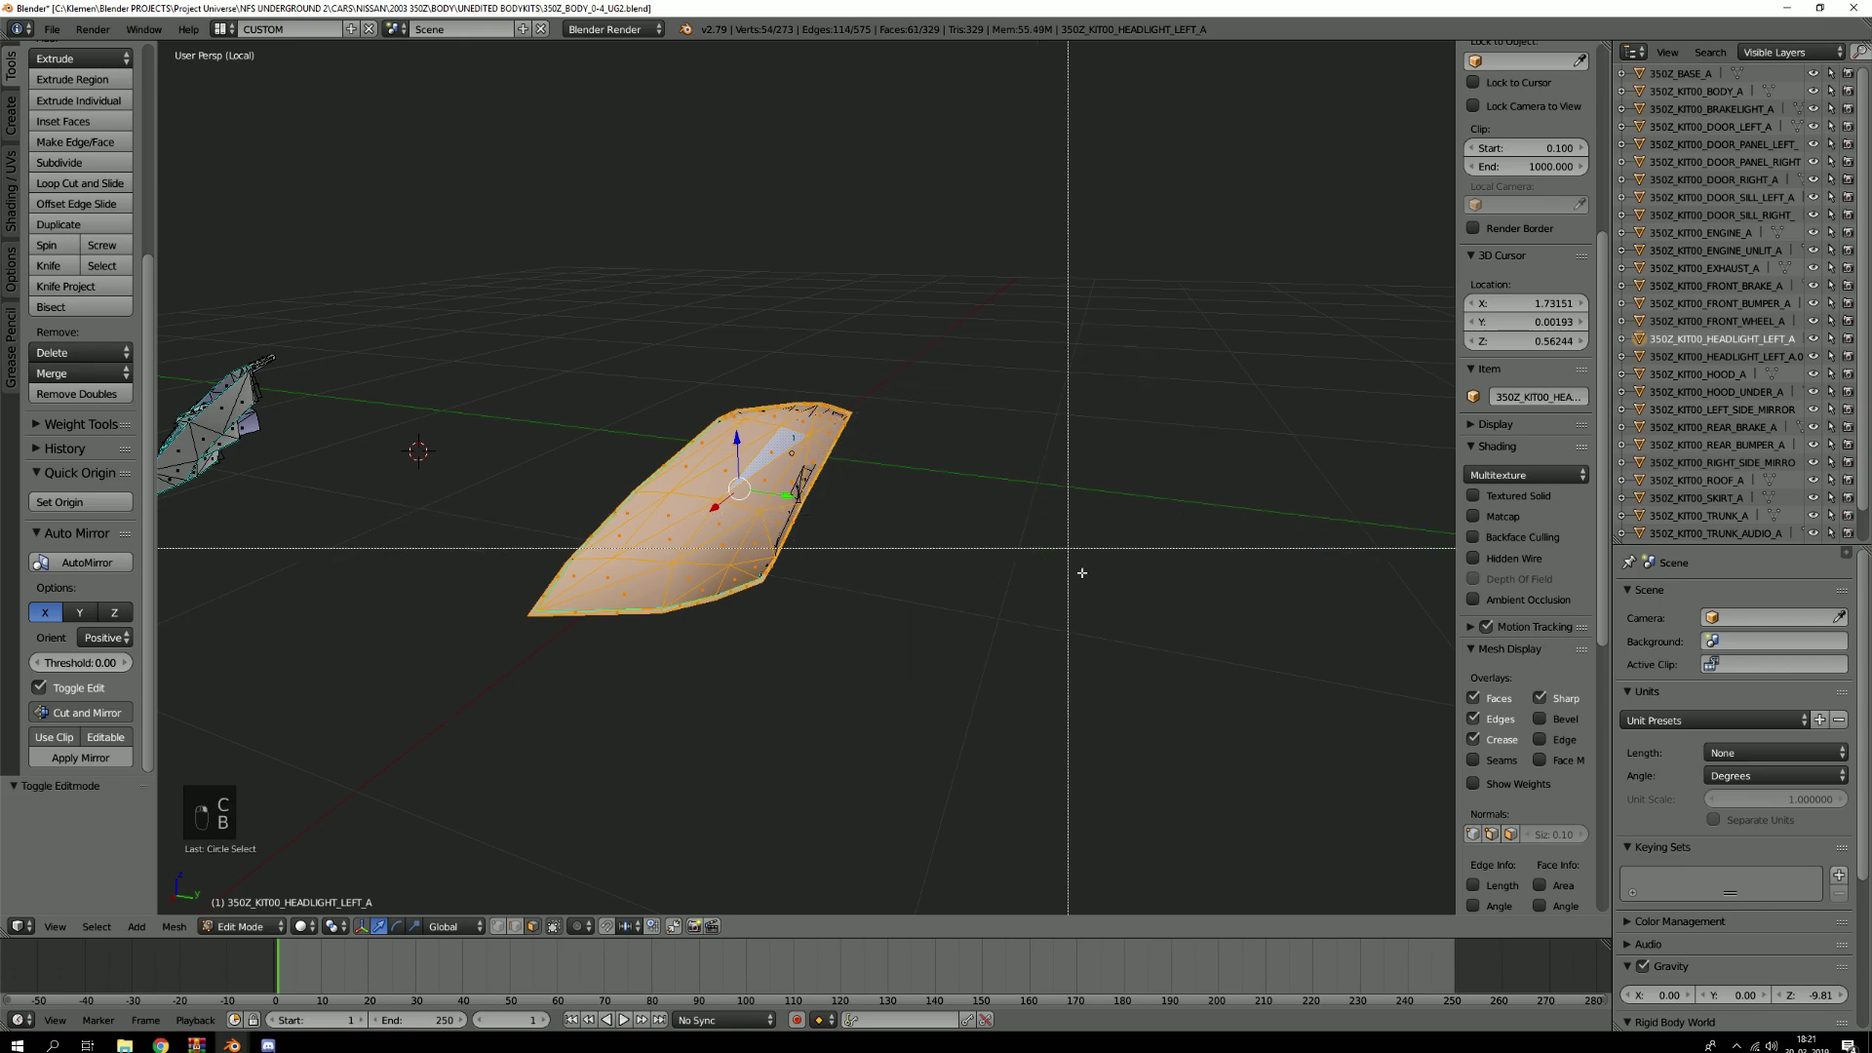
pyautogui.moveTo(481, 234); pyautogui.dragTo(1188, 722)
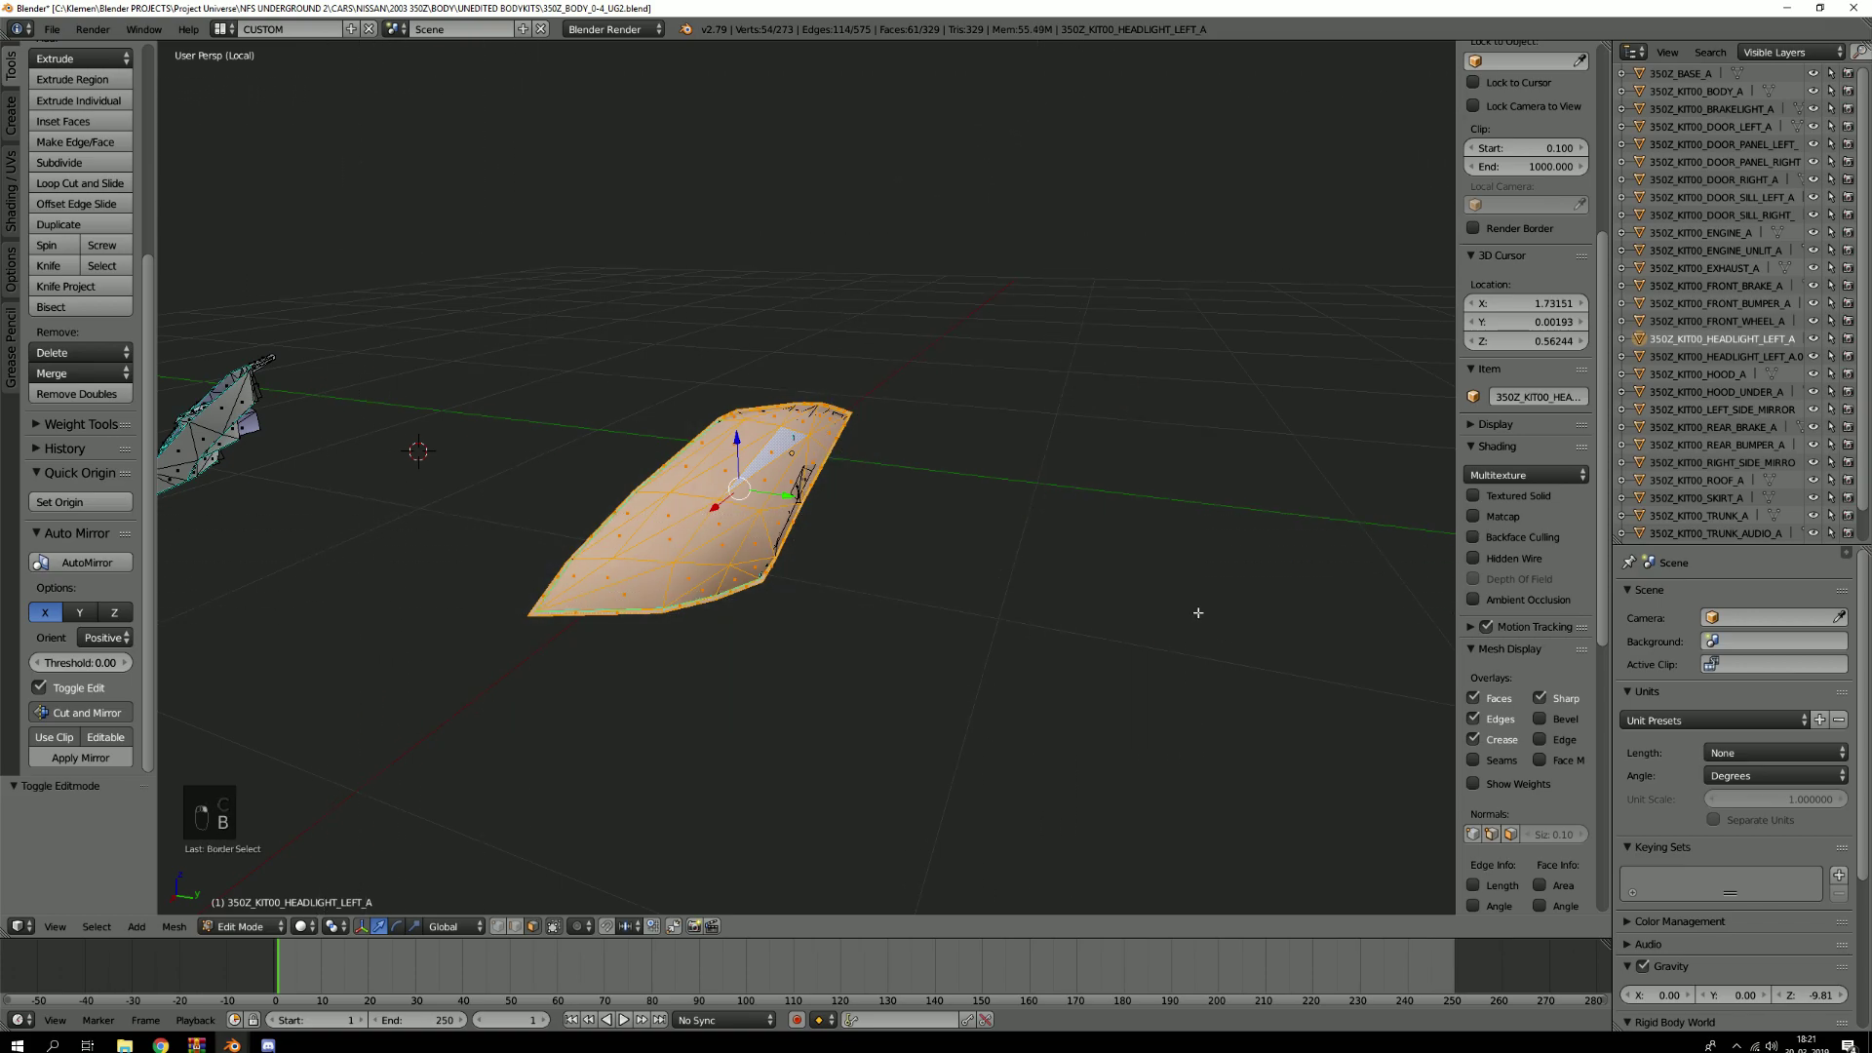
pyautogui.moveTo(1037, 290)
pyautogui.keyDown('ctrl'); pyautogui.mouseDown()
pyautogui.moveTo(1291, 230)
pyautogui.moveTo(977, 355)
pyautogui.mouseUp(); pyautogui.keyUp('ctrl')
pyautogui.moveTo(985, 758)
pyautogui.keyDown('ctrl'); pyautogui.mouseDown()
pyautogui.moveTo(292, 786)
pyautogui.moveTo(164, 390)
pyautogui.moveTo(683, 58)
pyautogui.moveTo(1030, 204)
pyautogui.moveTo(1139, 390)
pyautogui.mouseUp(); pyautogui.keyUp('ctrl')
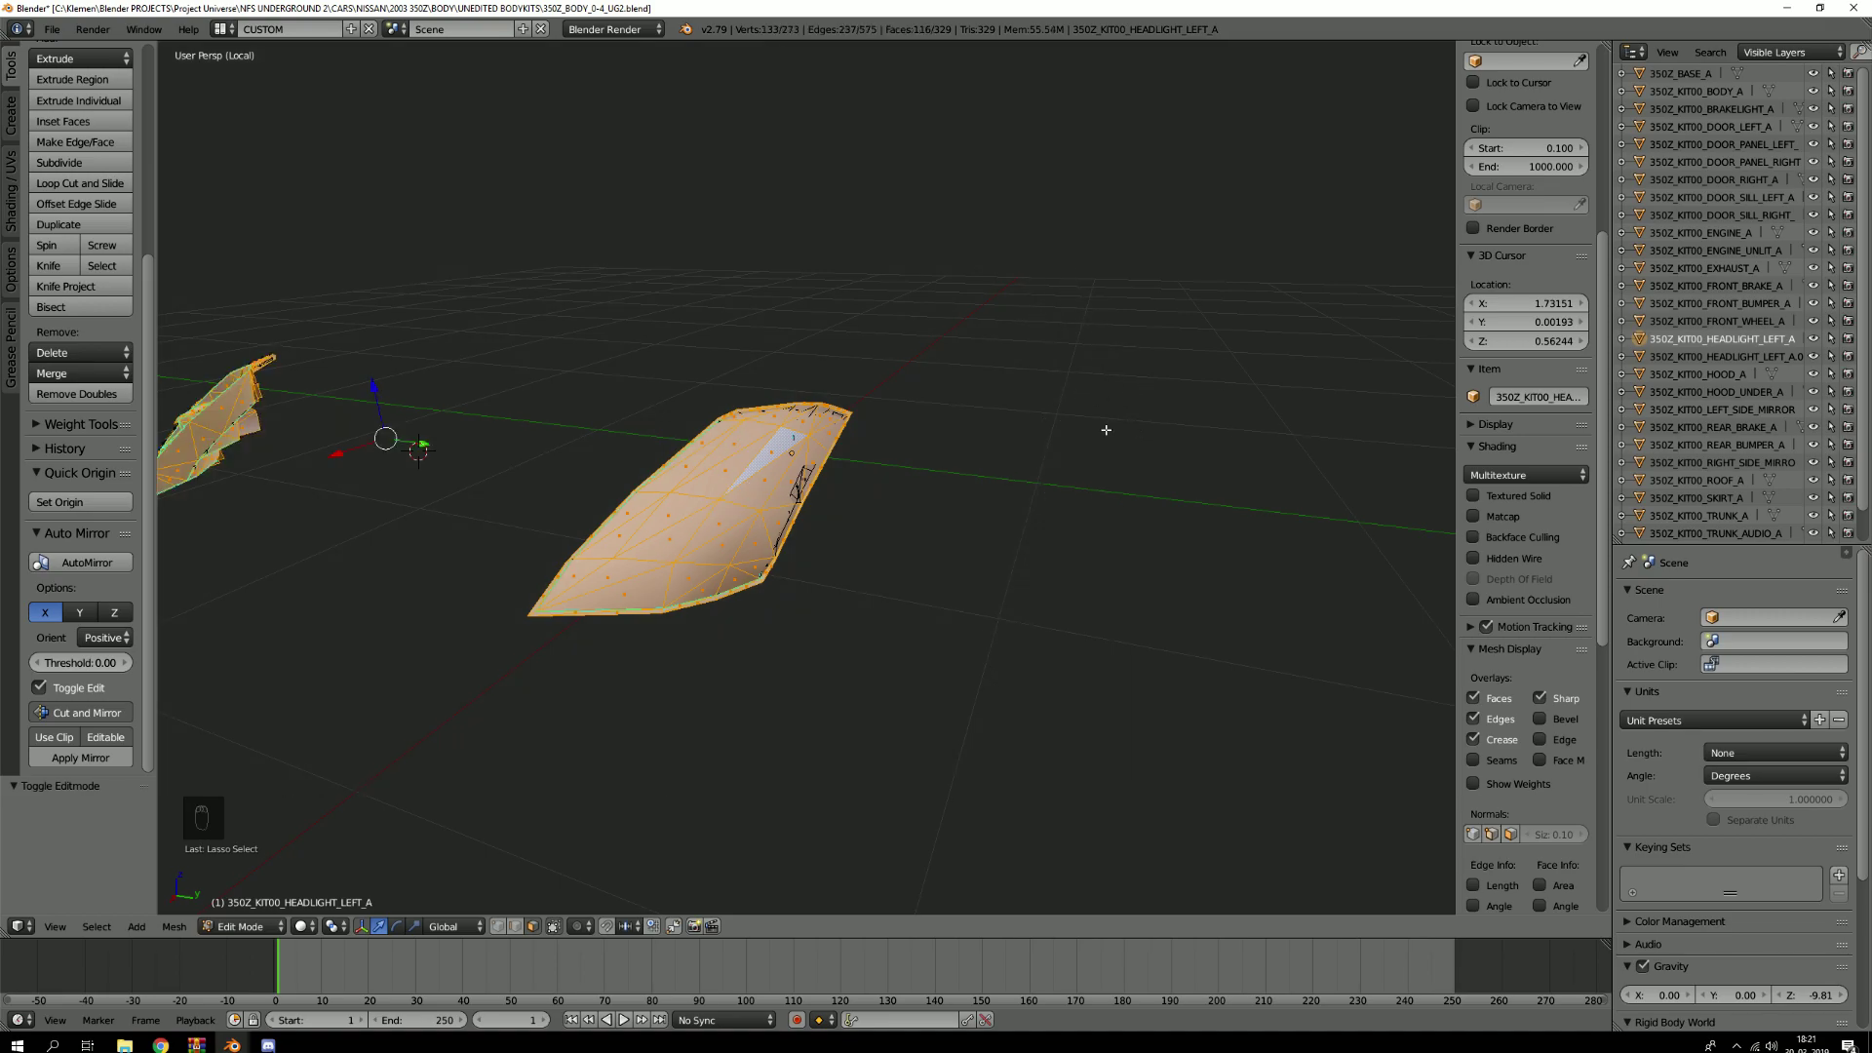
pyautogui.scroll(-2, 852, 449)
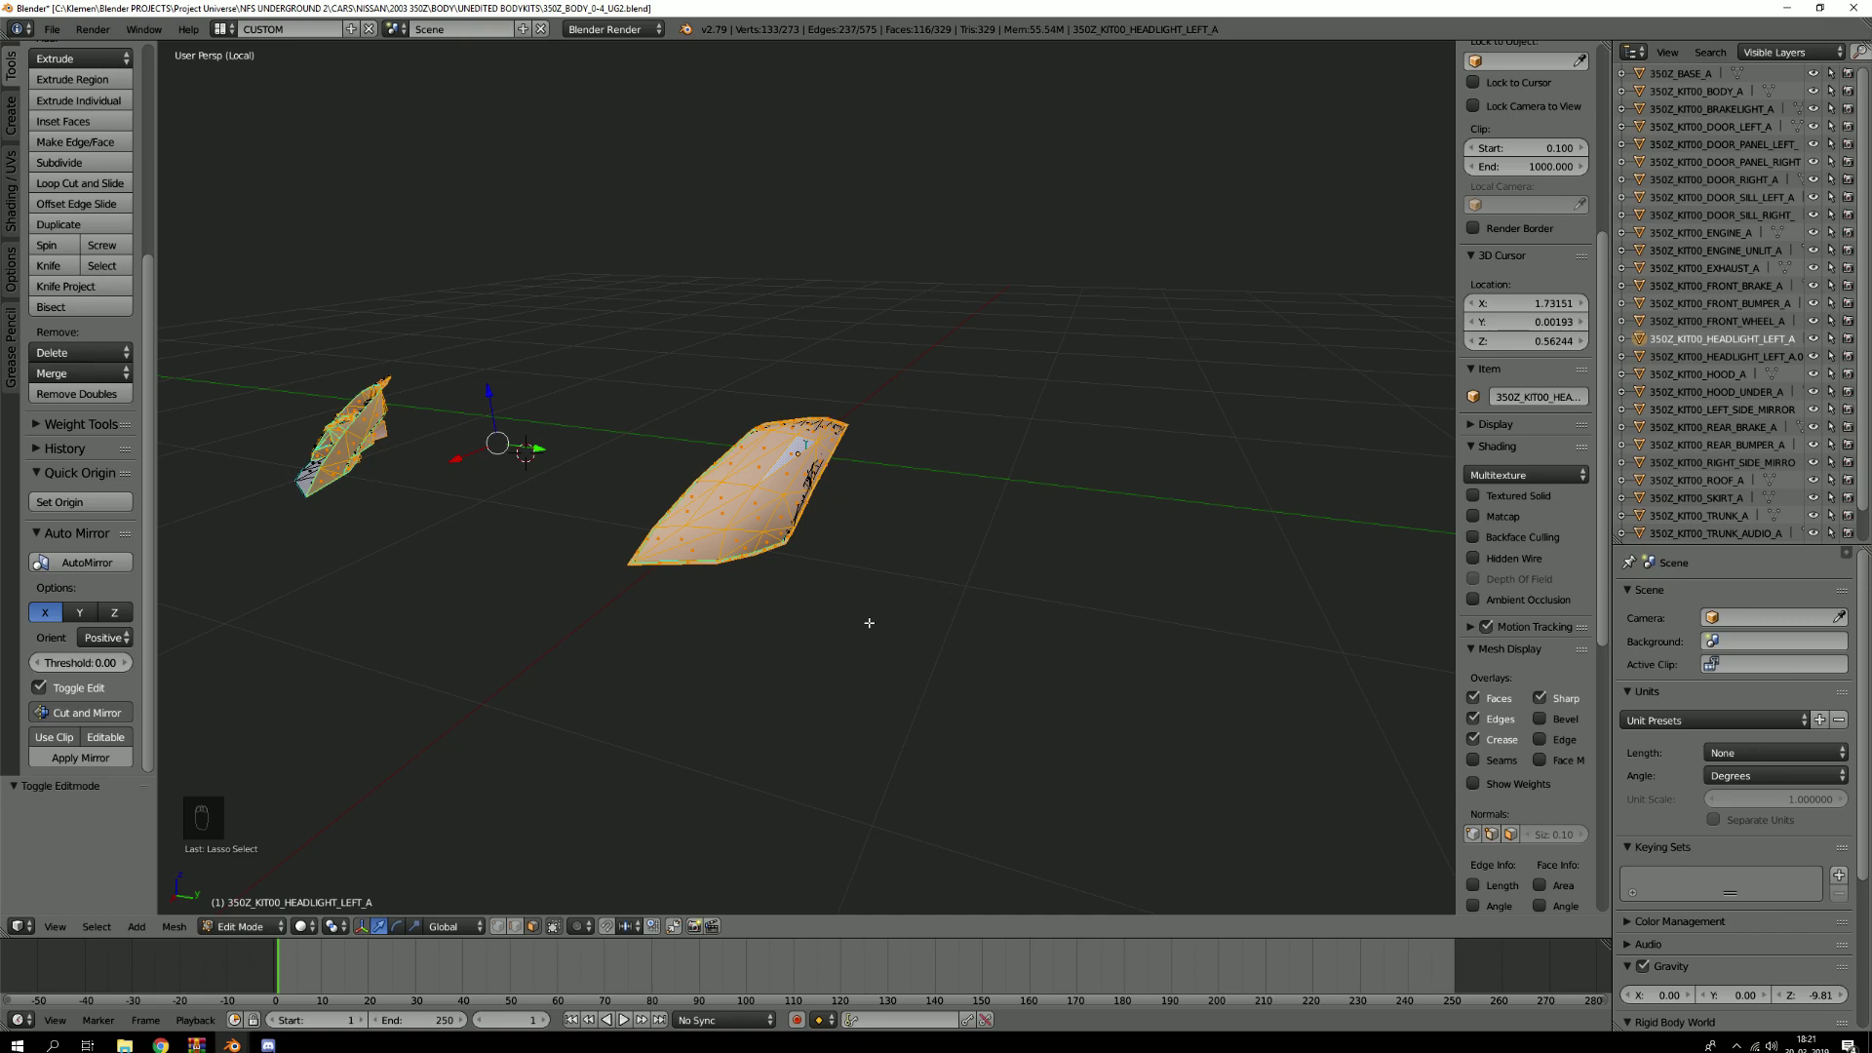
pyautogui.moveTo(834, 662)
pyautogui.keyDown('ctrl'); pyautogui.keyDown('shift'); pyautogui.mouseDown()
pyautogui.moveTo(739, 329)
pyautogui.moveTo(956, 355)
pyautogui.mouseUp(); pyautogui.keyUp('shift'); pyautogui.keyUp('ctrl')
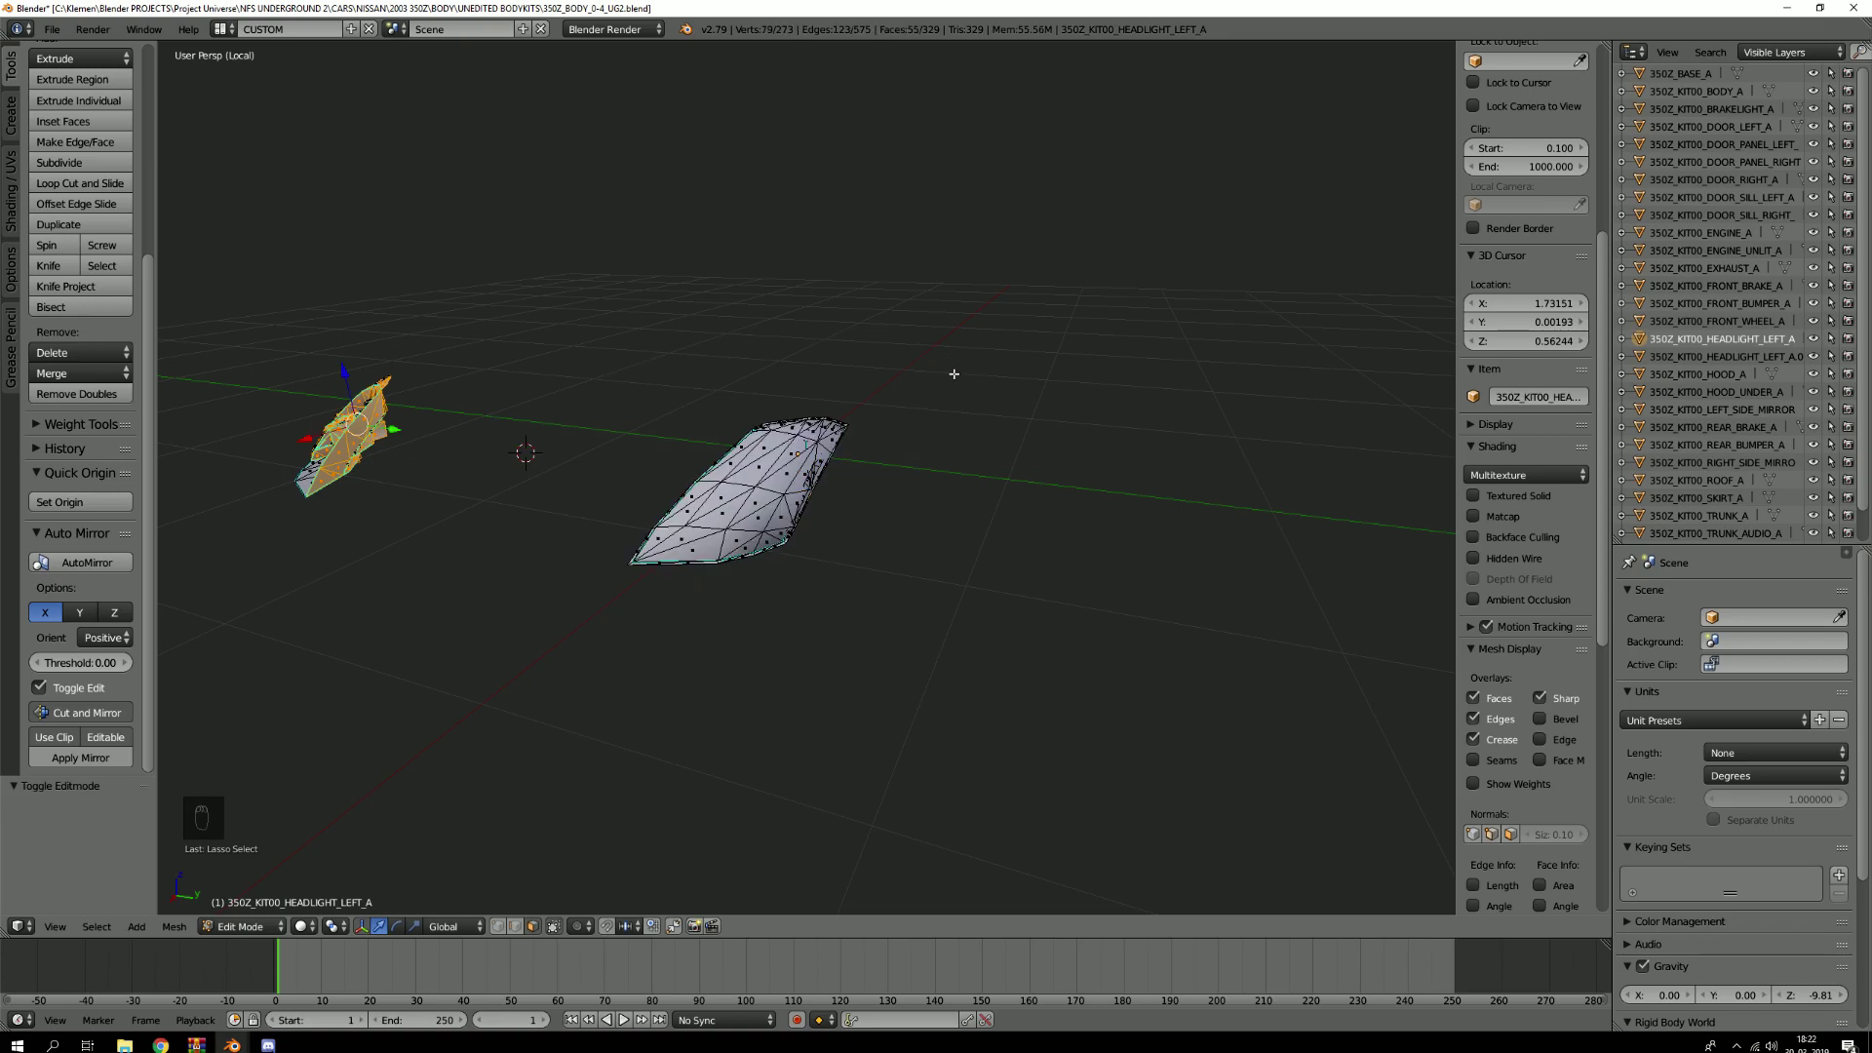
# Deselect everything and circle-select the outer glass faces of the positive Y headlight again with a larger circle
pyautogui.press('a')
pyautogui.press('c')
pyautogui.scroll(4, 902, 451)
pyautogui.moveTo(903, 451)
pyautogui.mouseDown()
pyautogui.moveTo(868, 335)
pyautogui.moveTo(898, 476)
pyautogui.mouseUp()
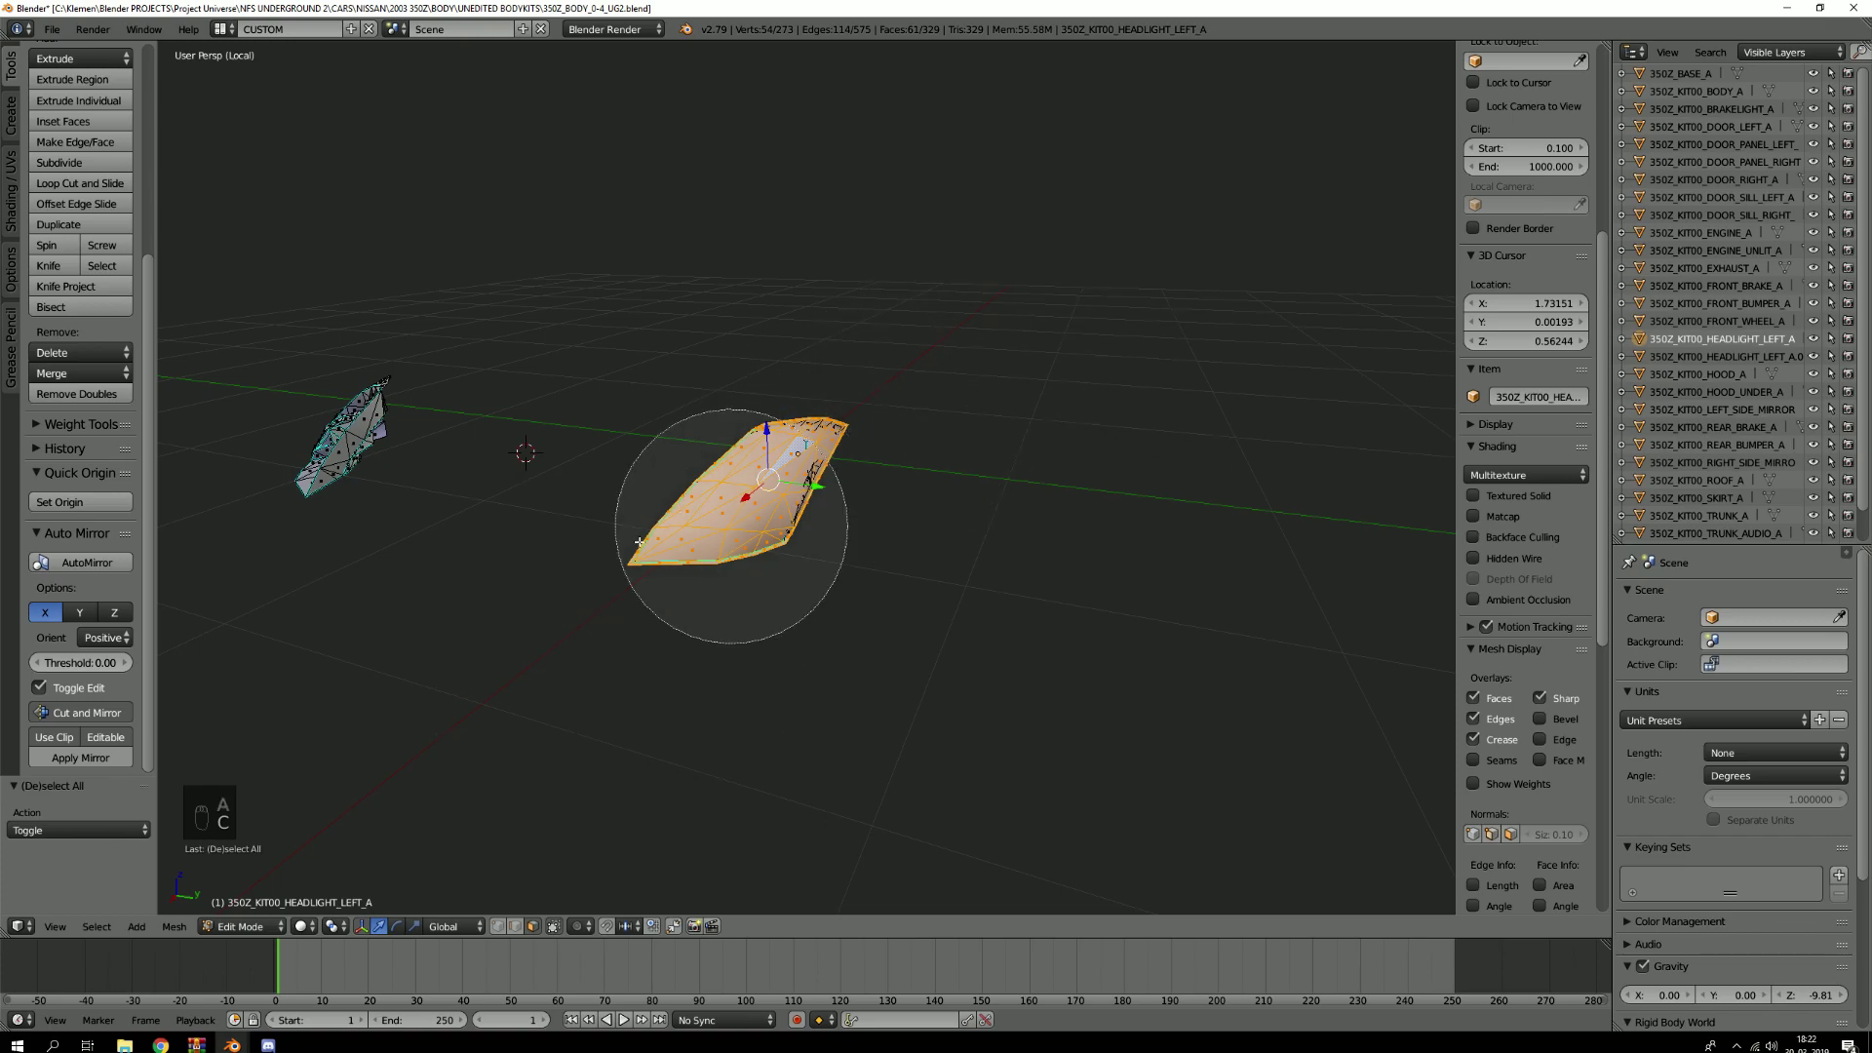
# Shrink the selection circle and deselect the outer glass faces of the positive Y headlight with it
pyautogui.rightClick(874, 535)
pyautogui.press('c')
pyautogui.scroll(3, 878, 468)
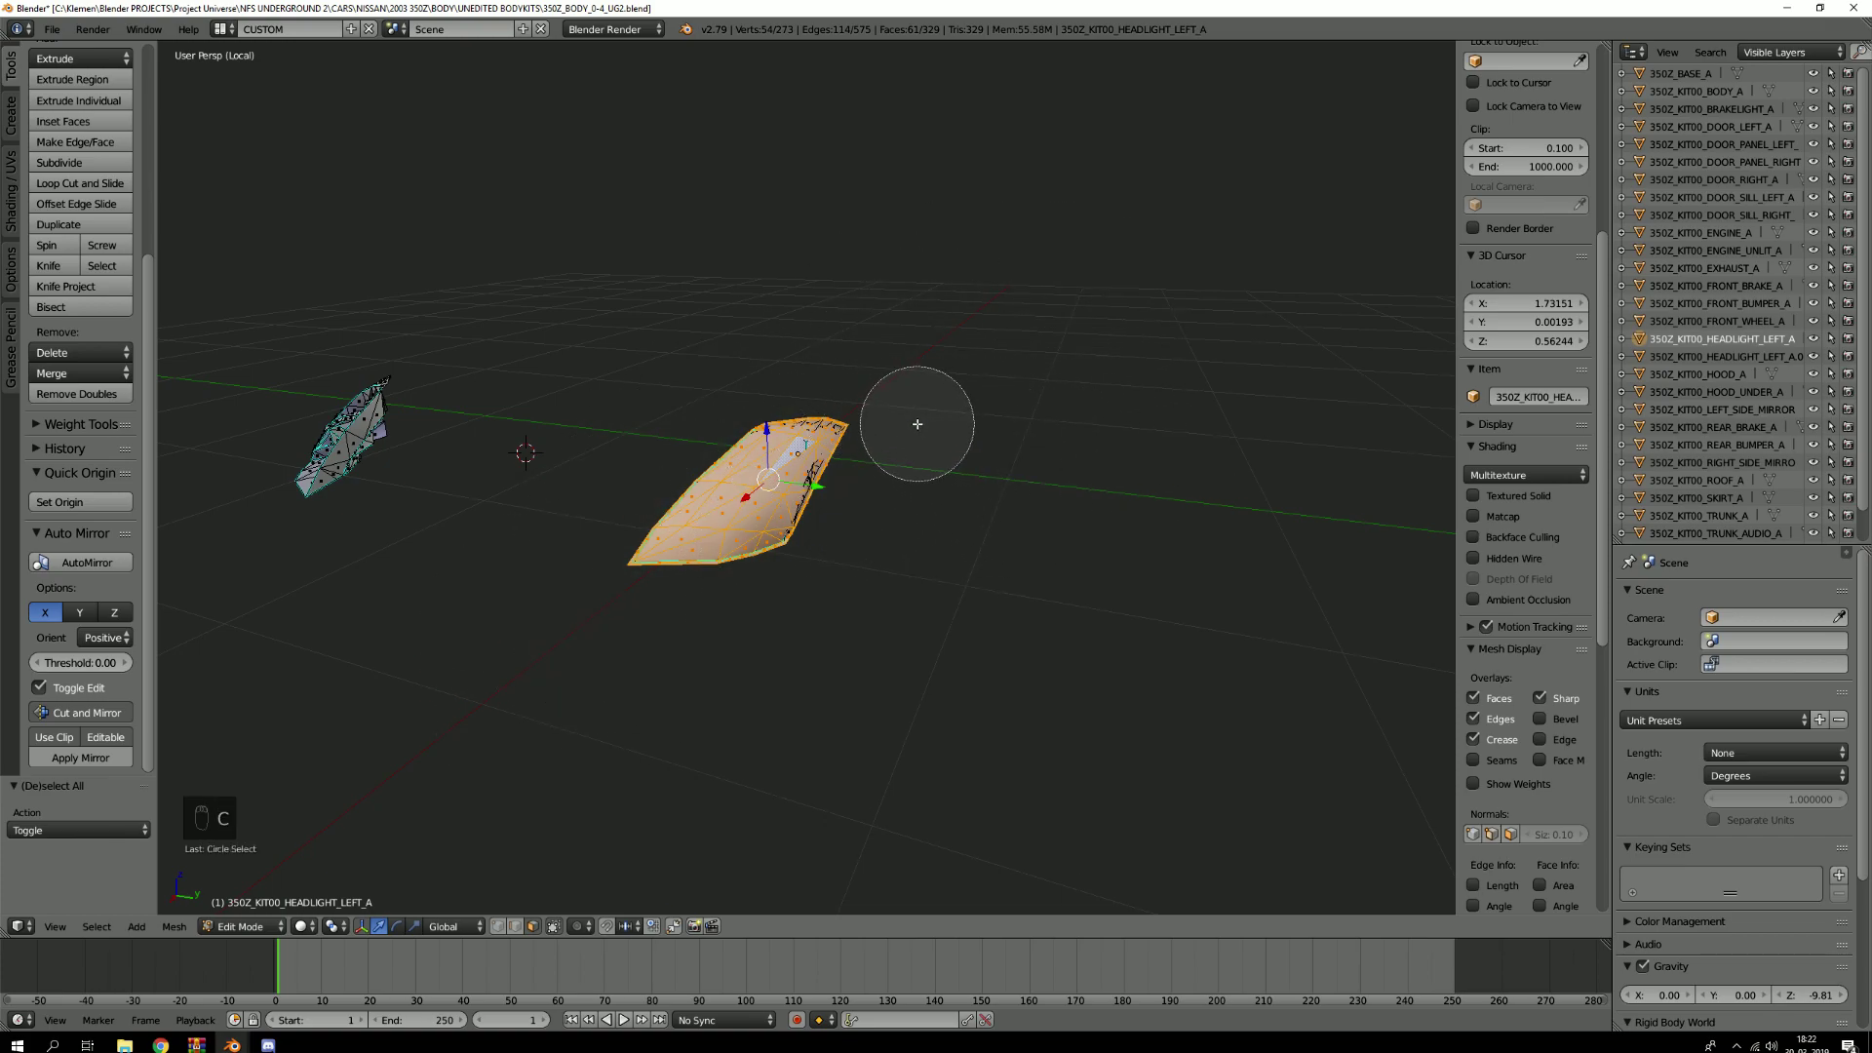
pyautogui.moveTo(890, 401)
pyautogui.mouseDown(button='middle')
pyautogui.moveTo(864, 418)
pyautogui.moveTo(870, 380)
pyautogui.moveTo(802, 368)
pyautogui.moveTo(673, 418)
pyautogui.moveTo(627, 522)
pyautogui.moveTo(790, 598)
pyautogui.mouseUp(button='middle')
pyautogui.press('Escape')
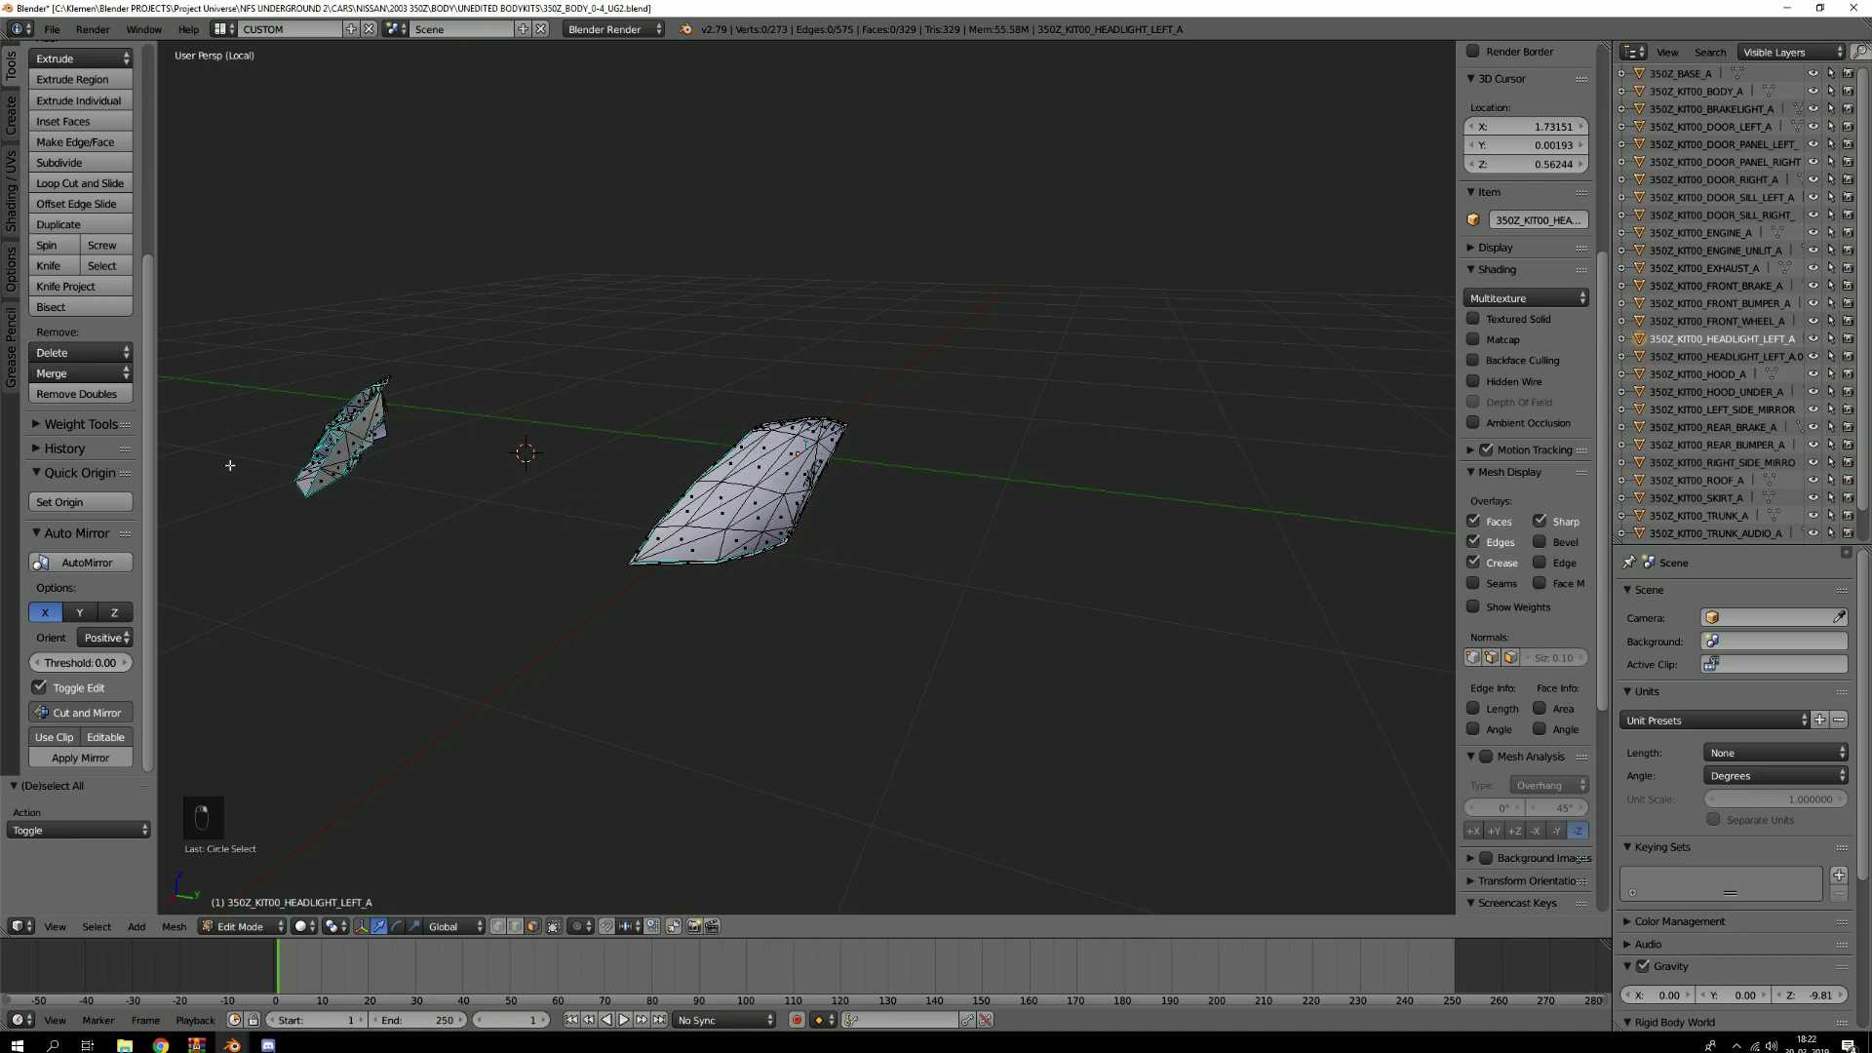
# Circle-select the outer glass faces of the positive Y headlight with a larger circle and separate them into their own object
pyautogui.press('c')
pyautogui.scroll(-5, 773, 598)
pyautogui.moveTo(764, 614); pyautogui.dragTo(751, 321)
pyautogui.rightClick(735, 529)
pyautogui.press('p')
pyautogui.click(735, 528)
# Return to the full car in Object Mode and try moving the separated positive Y headlight glass
pyautogui.press('KP_Divide')
pyautogui.press('Tab')
pyautogui.press('a')
pyautogui.press('a')
pyautogui.scroll(2, 875, 542)
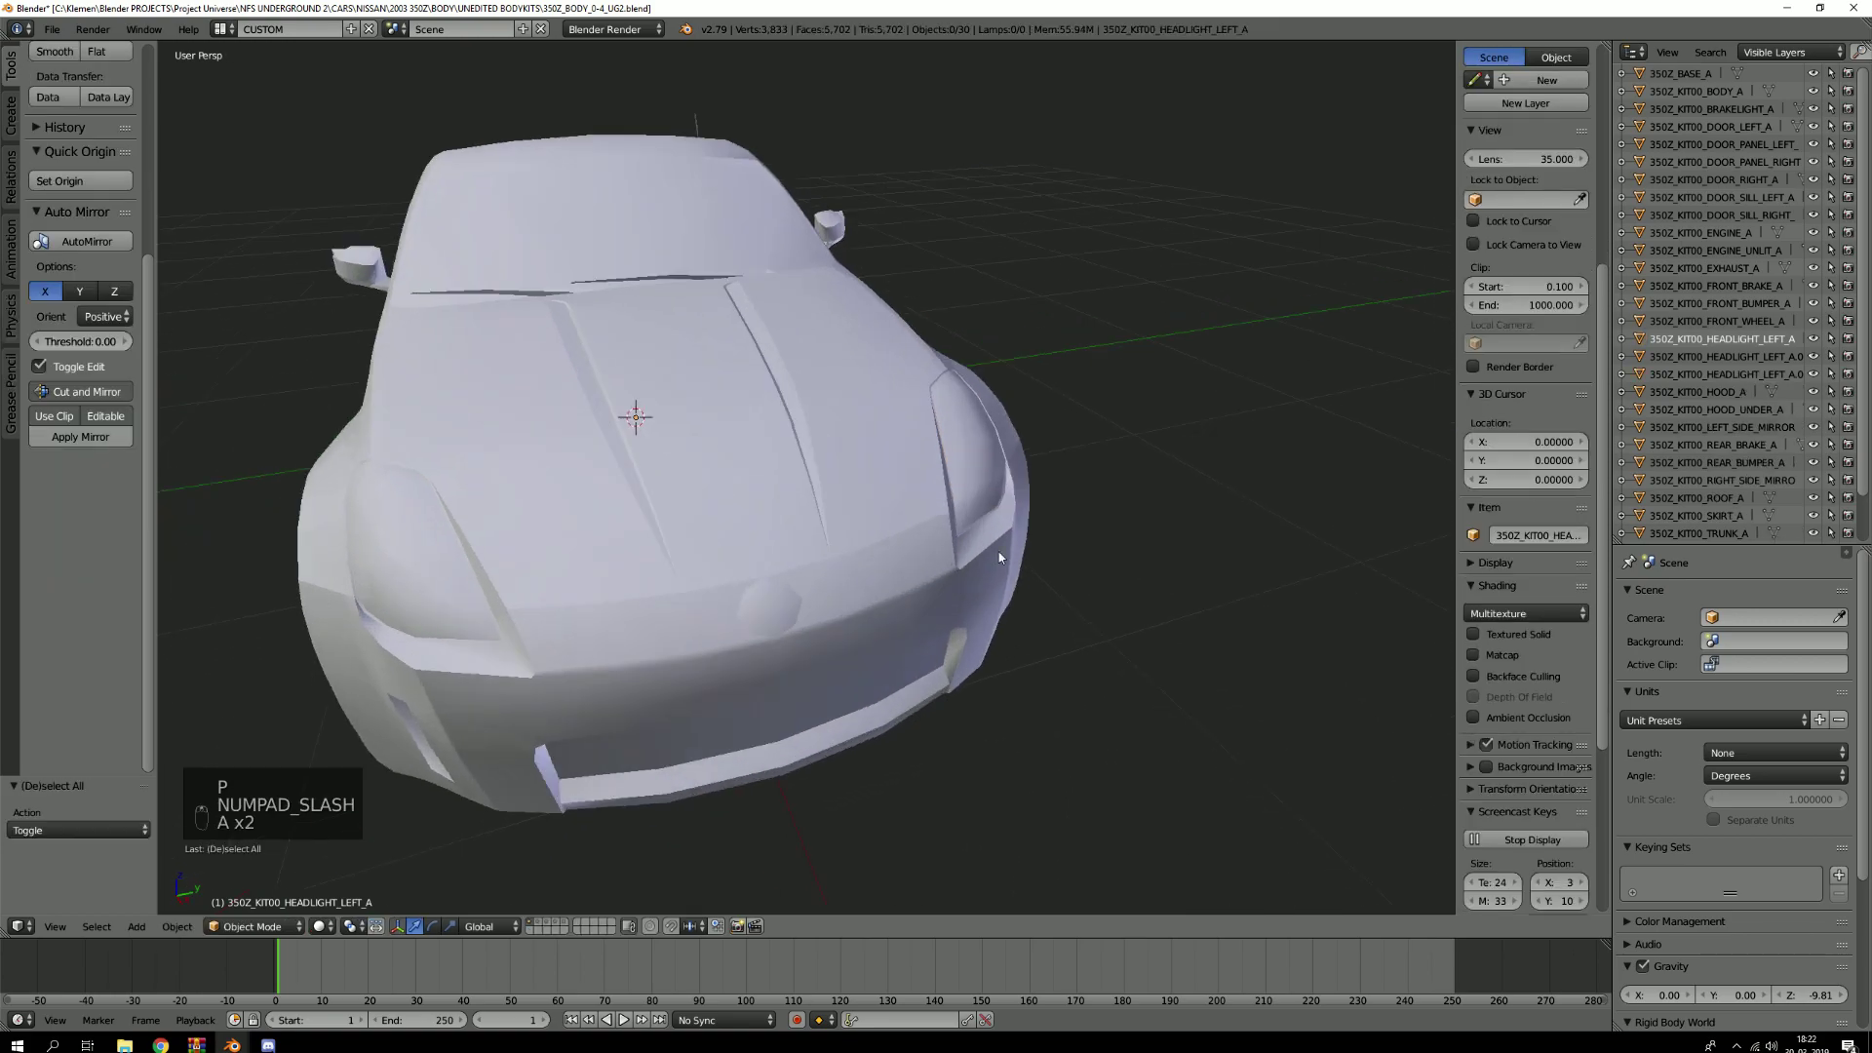
pyautogui.rightClick(973, 464)
pyautogui.press('g')
pyautogui.rightClick(1128, 420)
# Isolate the separated headlight glass to view its shape, and return to the full car in Object Mode
pyautogui.press('KP_Divide')
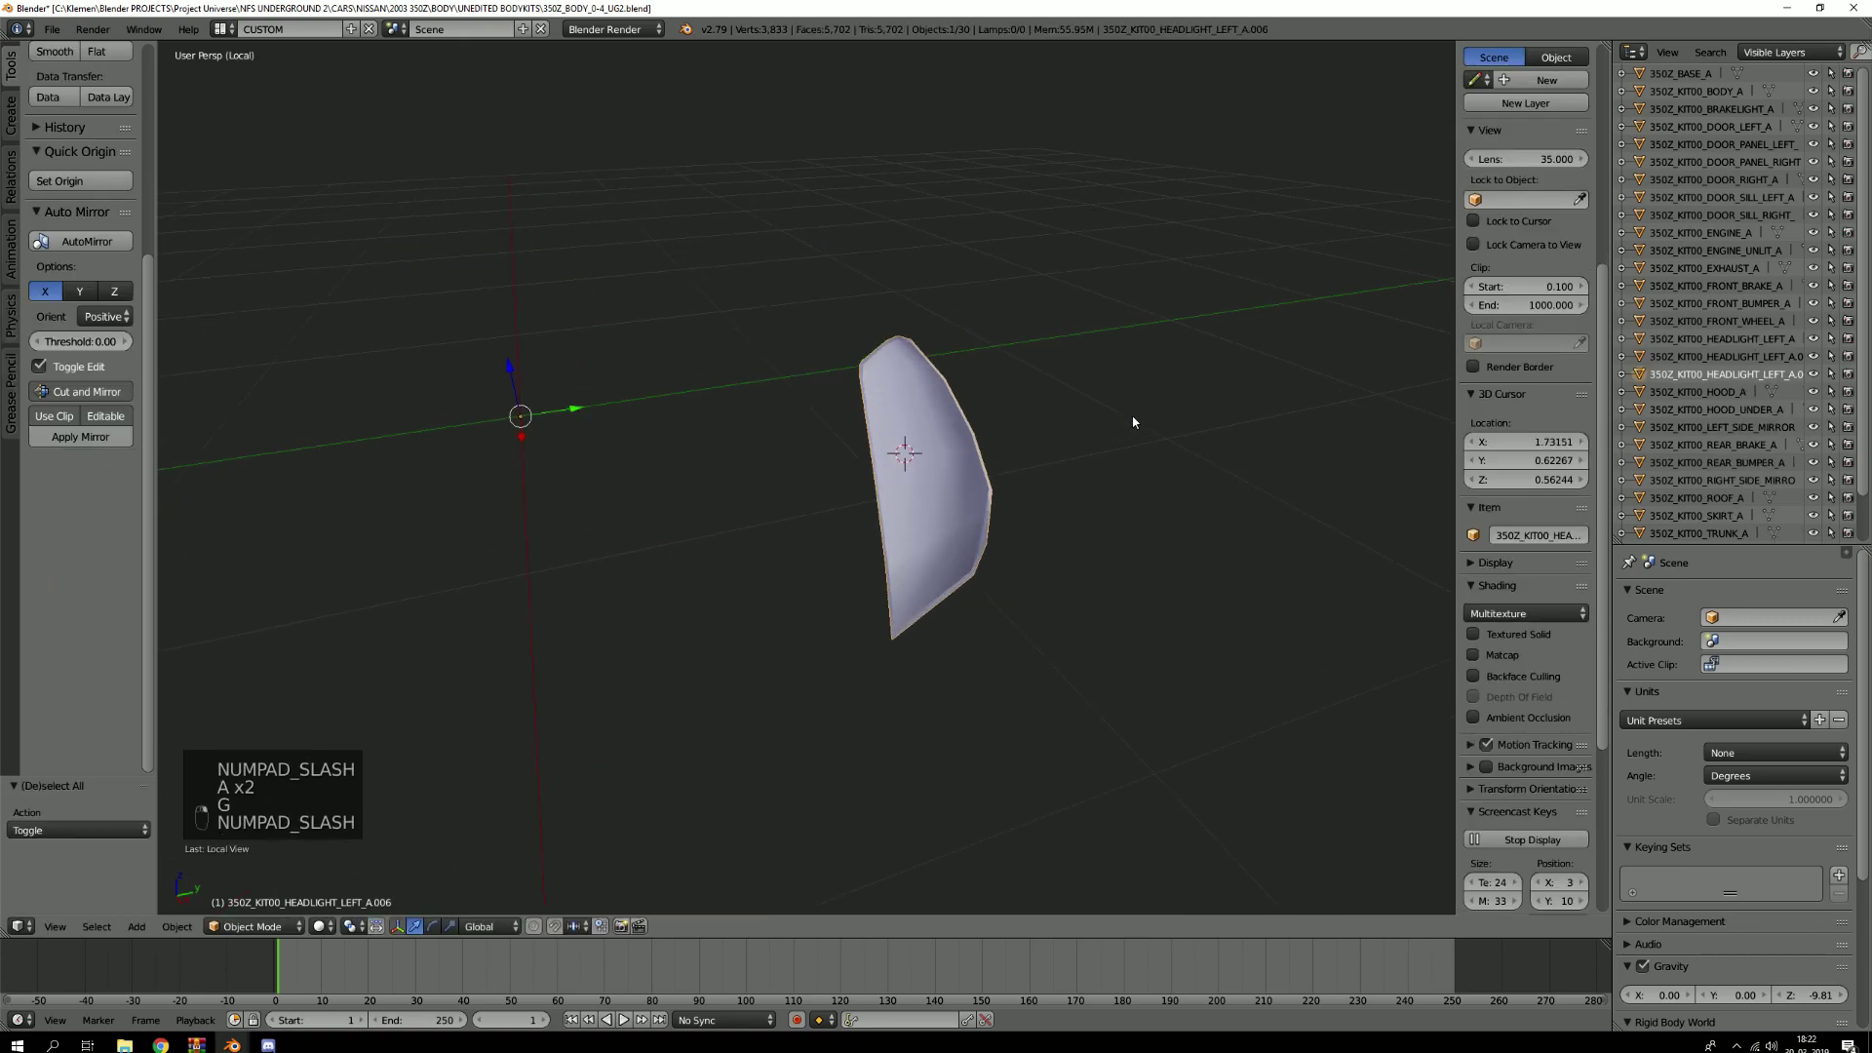
pyautogui.moveTo(731, 343); pyautogui.dragTo(1270, 334, button='middle')
pyautogui.press('KP_Divide')
pyautogui.press('Tab')
pyautogui.press('a')
pyautogui.press('a')
pyautogui.press('Tab')
# Try moving the positive Y headlight glass away from the body twice, cancelling each move
pyautogui.rightClick(988, 472)
pyautogui.press('g')
pyautogui.rightClick(1057, 428)
pyautogui.rightClick(961, 470)
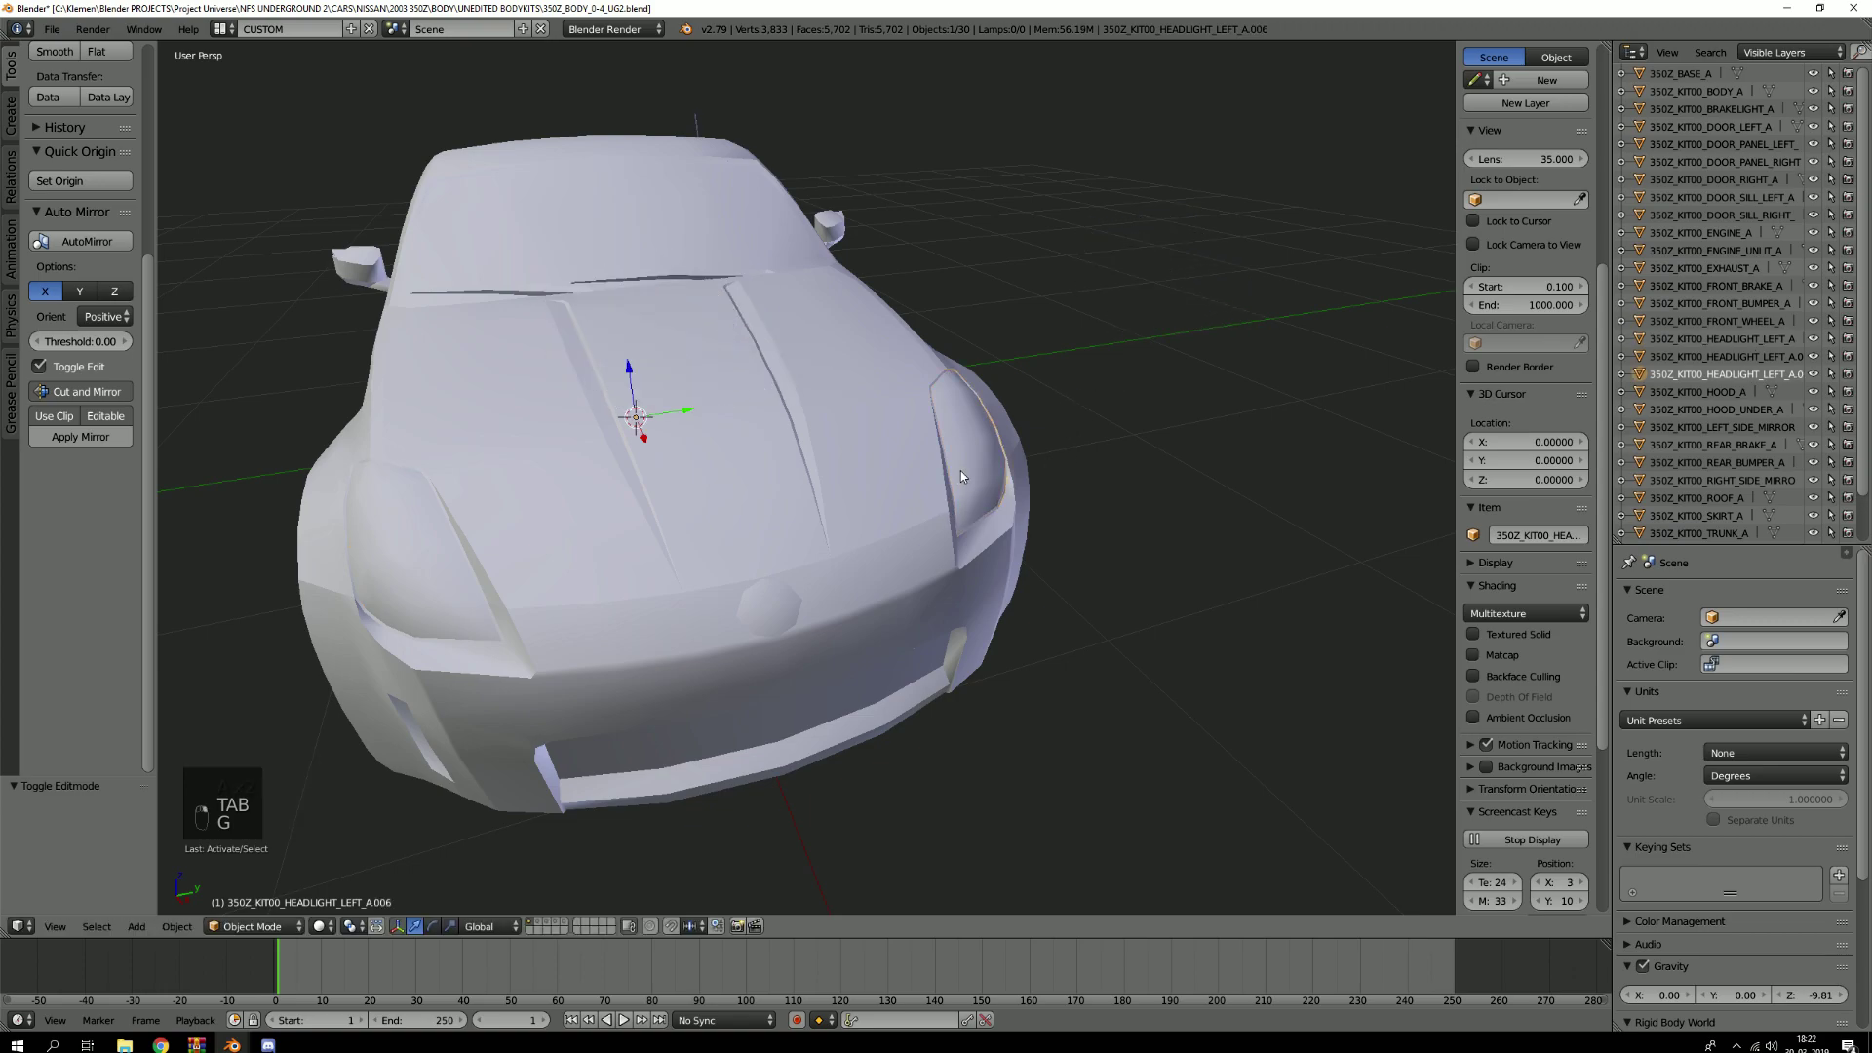
pyautogui.press('g')
pyautogui.rightClick(995, 386)
# Join the negative Y headlight glass with the positive Y glass into one object and try moving them together
pyautogui.rightClick(422, 563)
pyautogui.press('g')
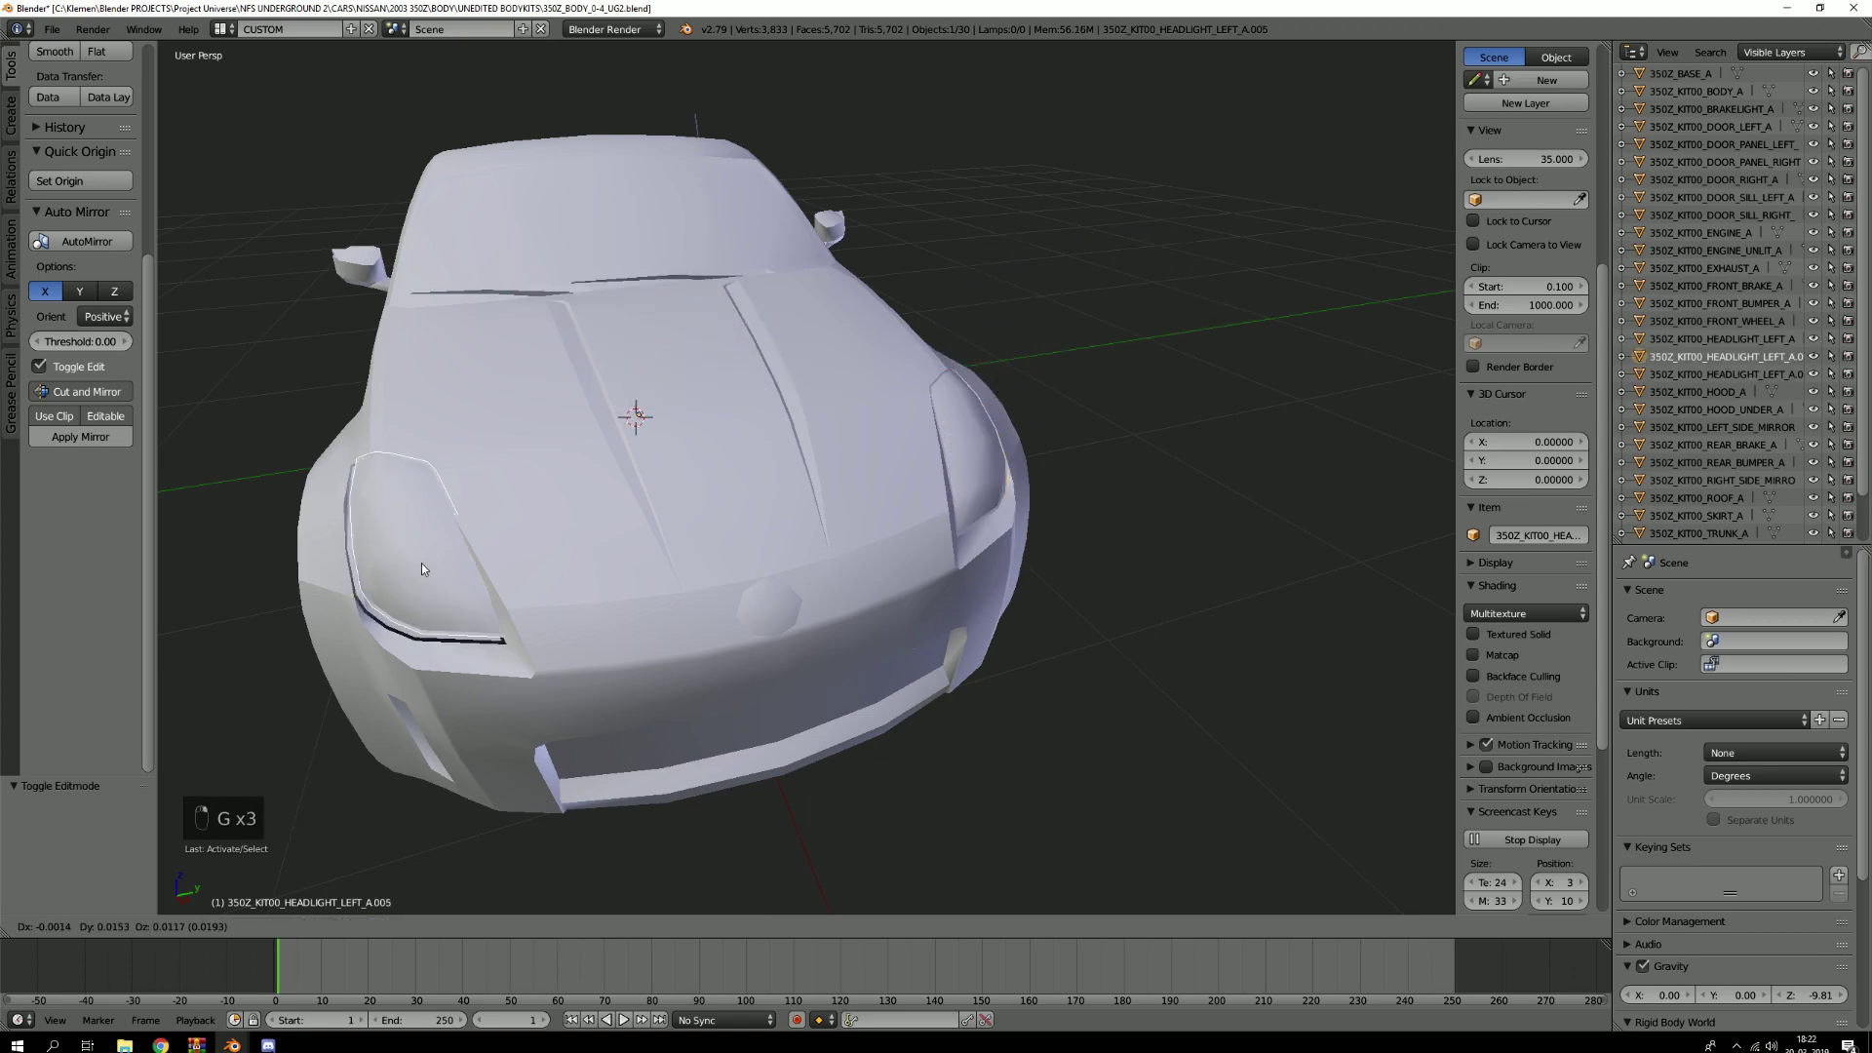
pyautogui.rightClick(544, 482)
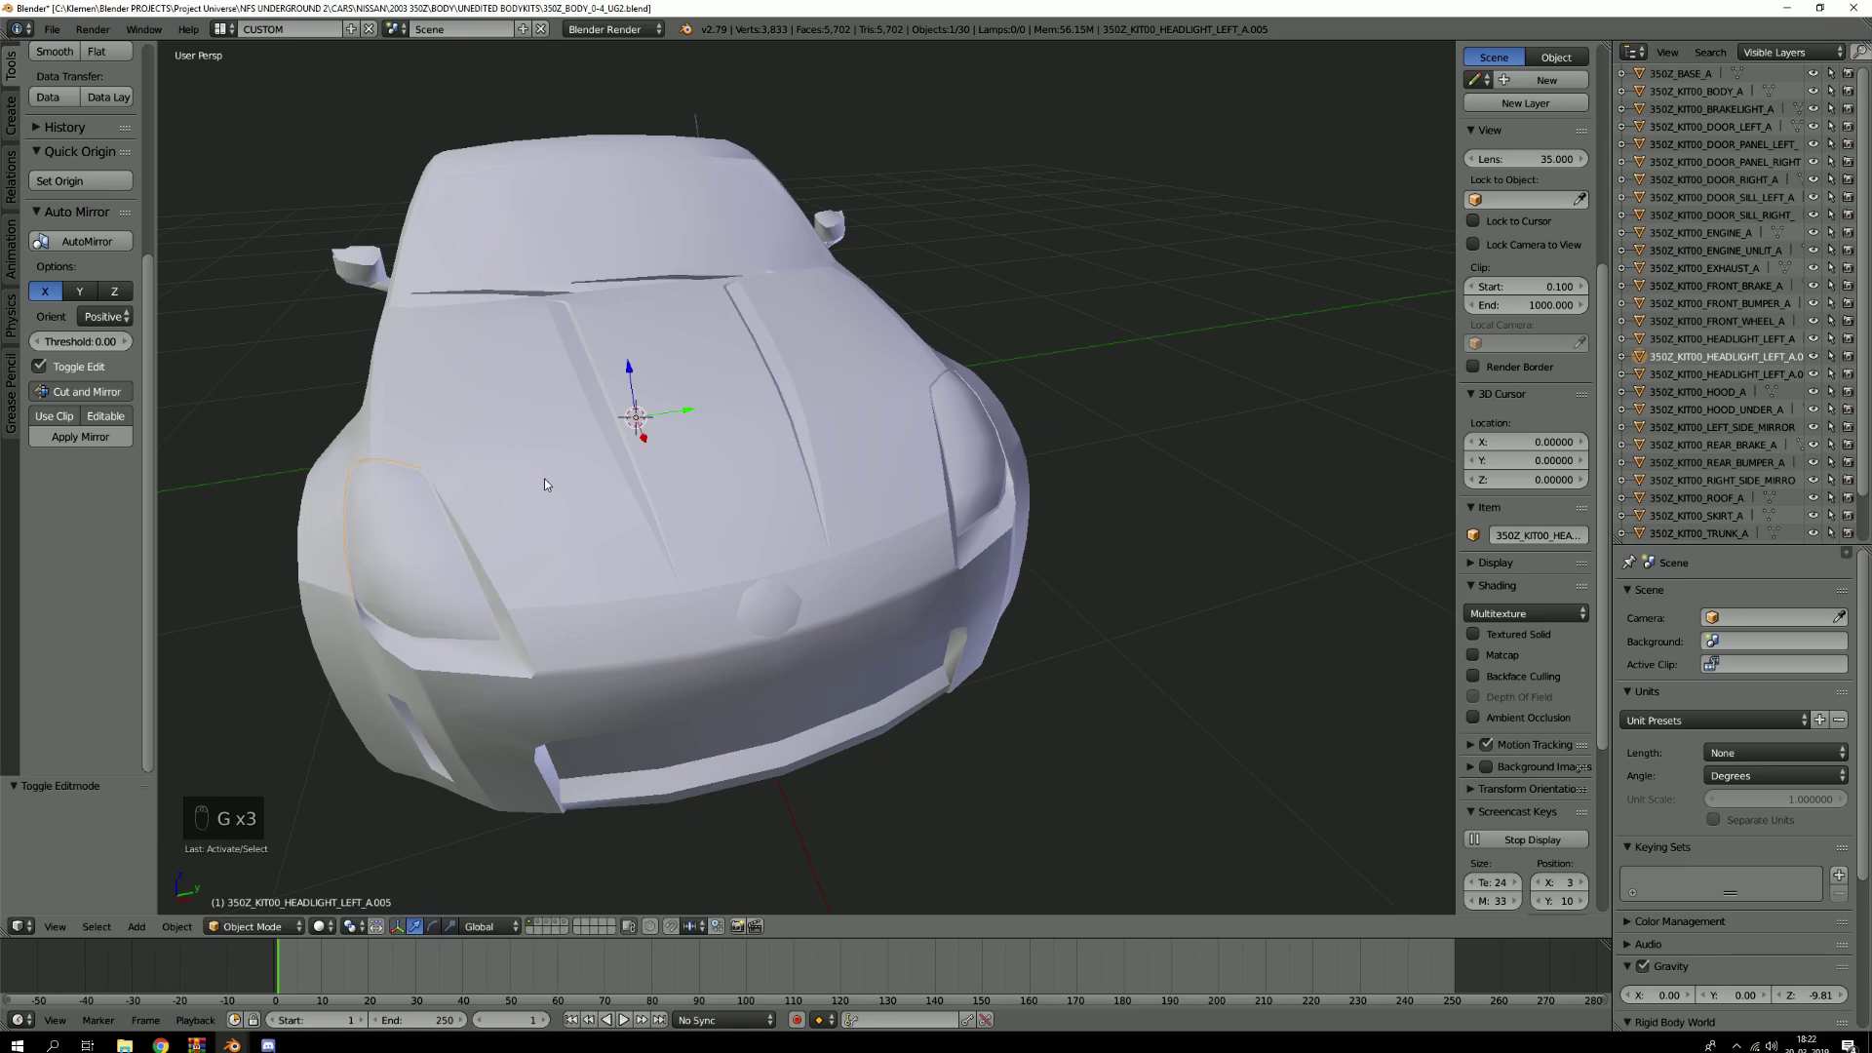
pyautogui.keyDown('shift'); pyautogui.rightClick(1001, 465); pyautogui.keyUp('shift')
pyautogui.hotkey('ctrl', 'j')
pyautogui.press('g')
pyautogui.rightClick(1102, 357)
# Isolate the joined glass in Edit Mode, clear the selection and examine the thin rim around the glass
pyautogui.press('KP_Divide')
pyautogui.press('Tab')
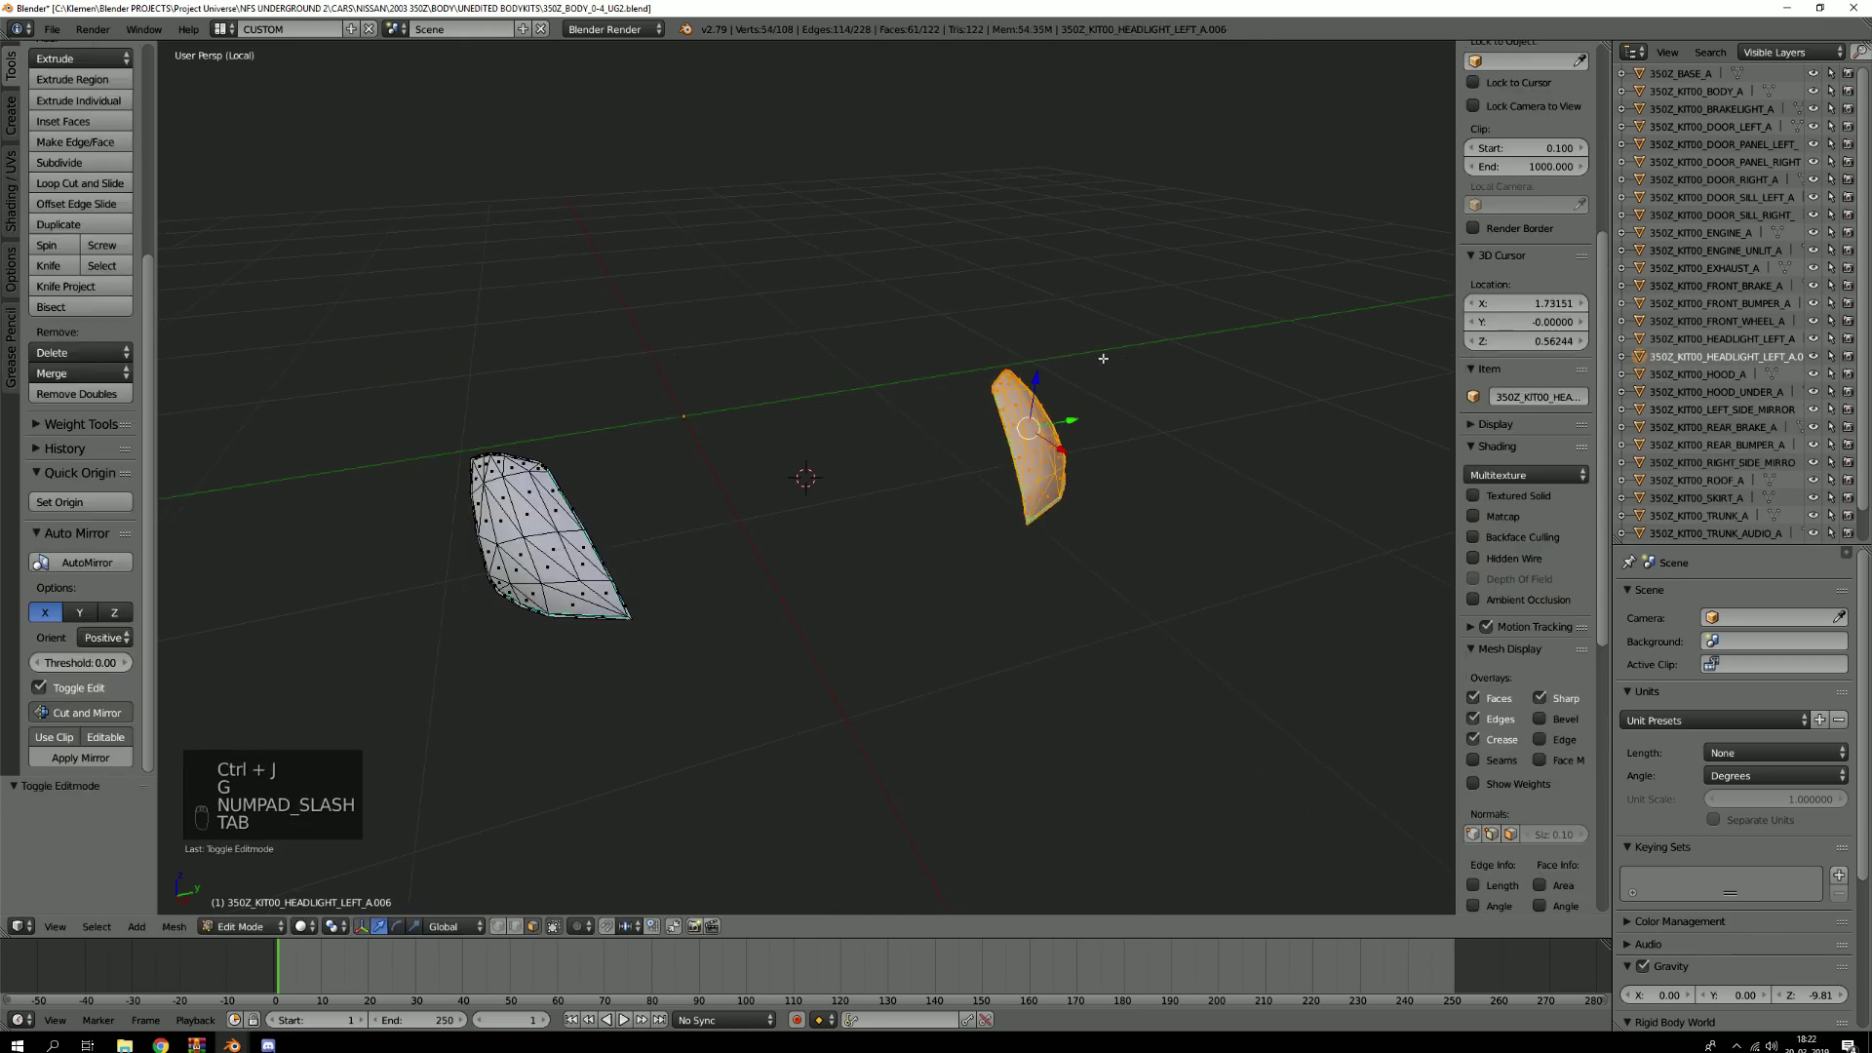
pyautogui.moveTo(659, 504); pyautogui.dragTo(548, 497, button='middle')
pyautogui.press('a')
pyautogui.press('a')
pyautogui.moveTo(994, 426); pyautogui.dragTo(1202, 543, button='middle')
pyautogui.scroll(5, 1044, 502)
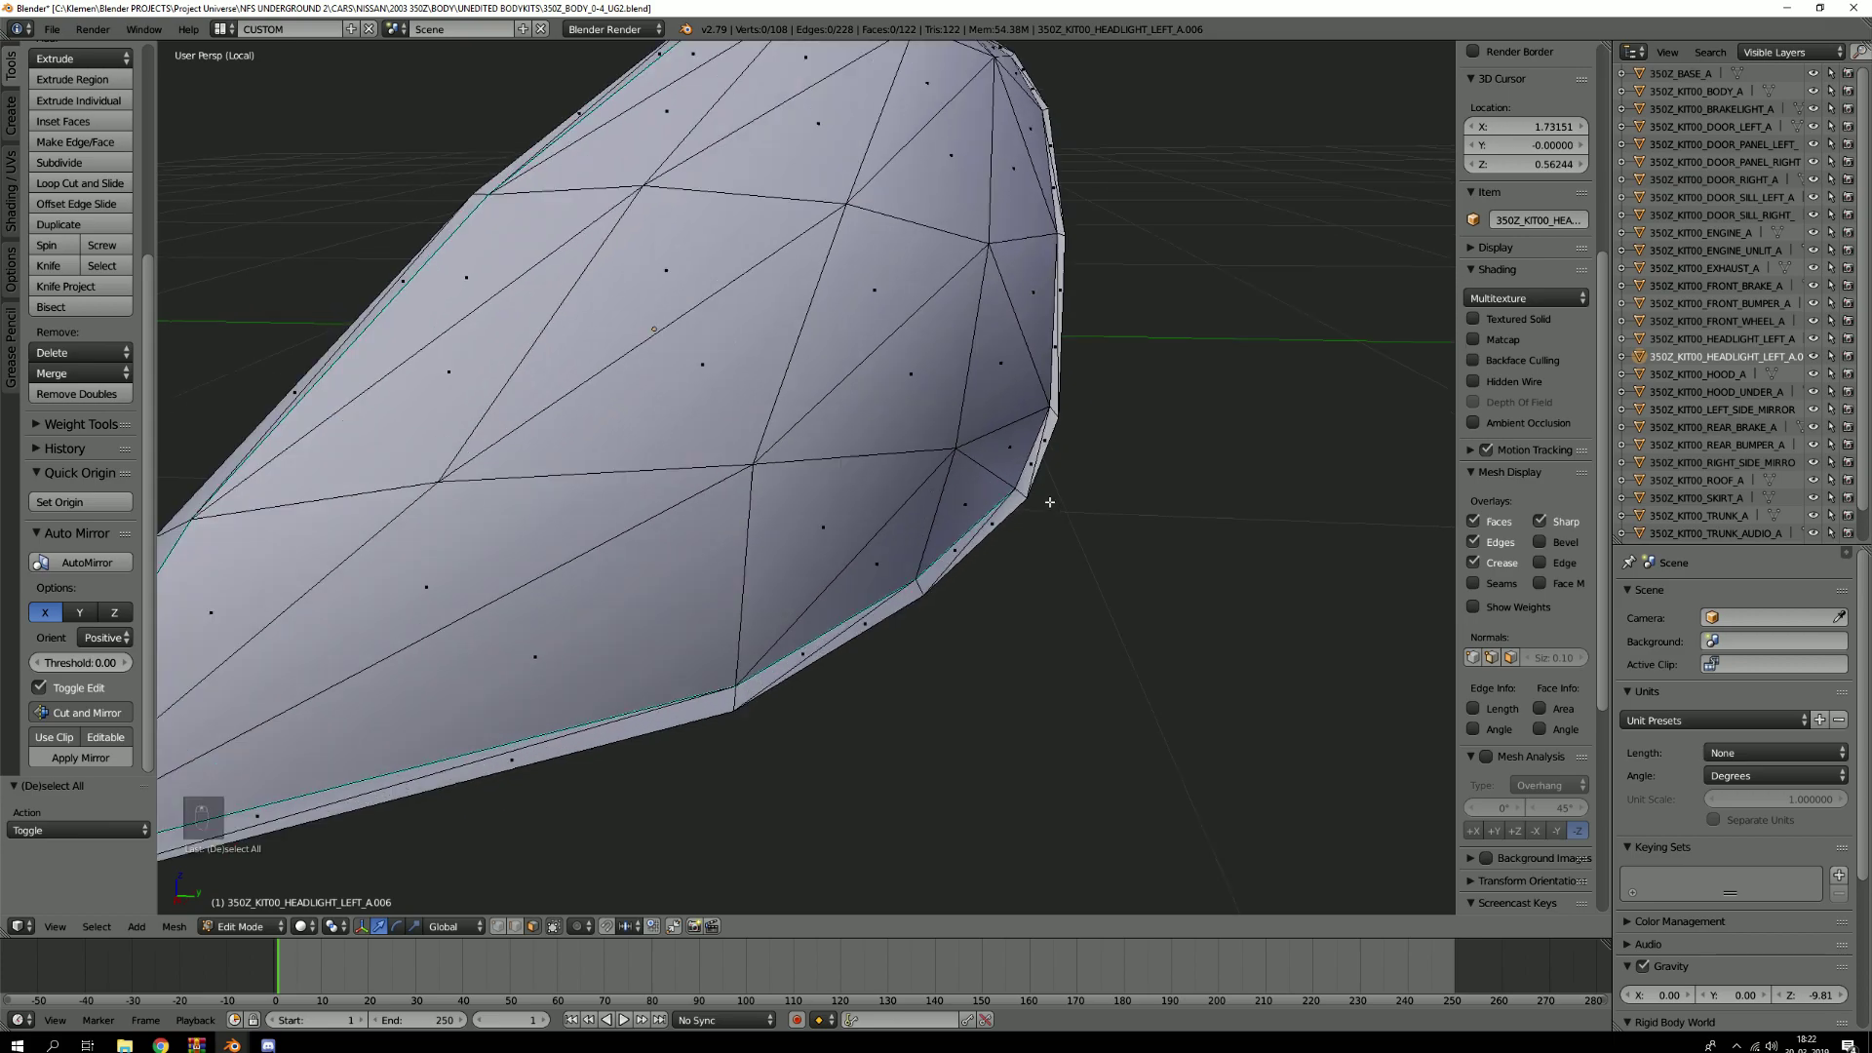
pyautogui.moveTo(1058, 459); pyautogui.dragTo(646, 514, button='middle')
pyautogui.press('KP_Divide')
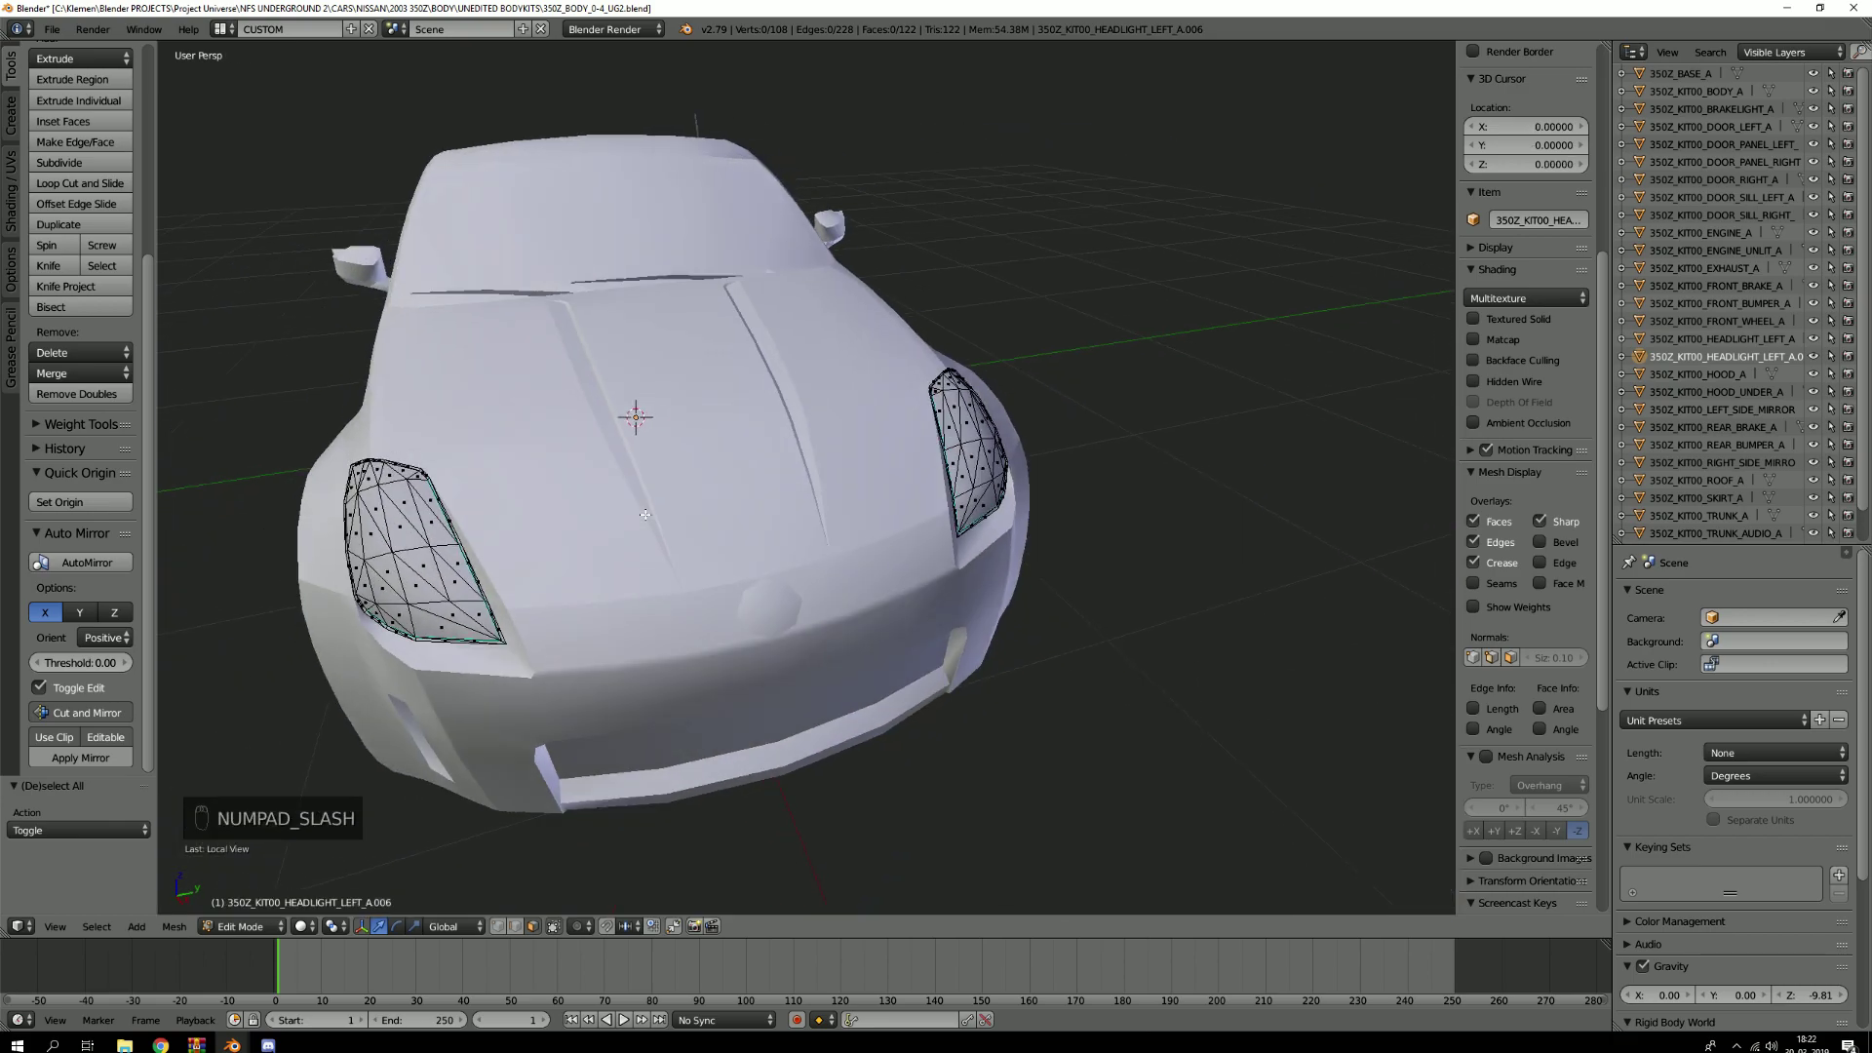
# Return to Object Mode and try moving the headlight housing and the glass separately, cancelling both moves
pyautogui.scroll(4, 805, 490)
pyautogui.press('Tab')
pyautogui.moveTo(805, 489); pyautogui.dragTo(776, 547, button='middle')
pyautogui.rightClick(707, 565)
pyautogui.press('g')
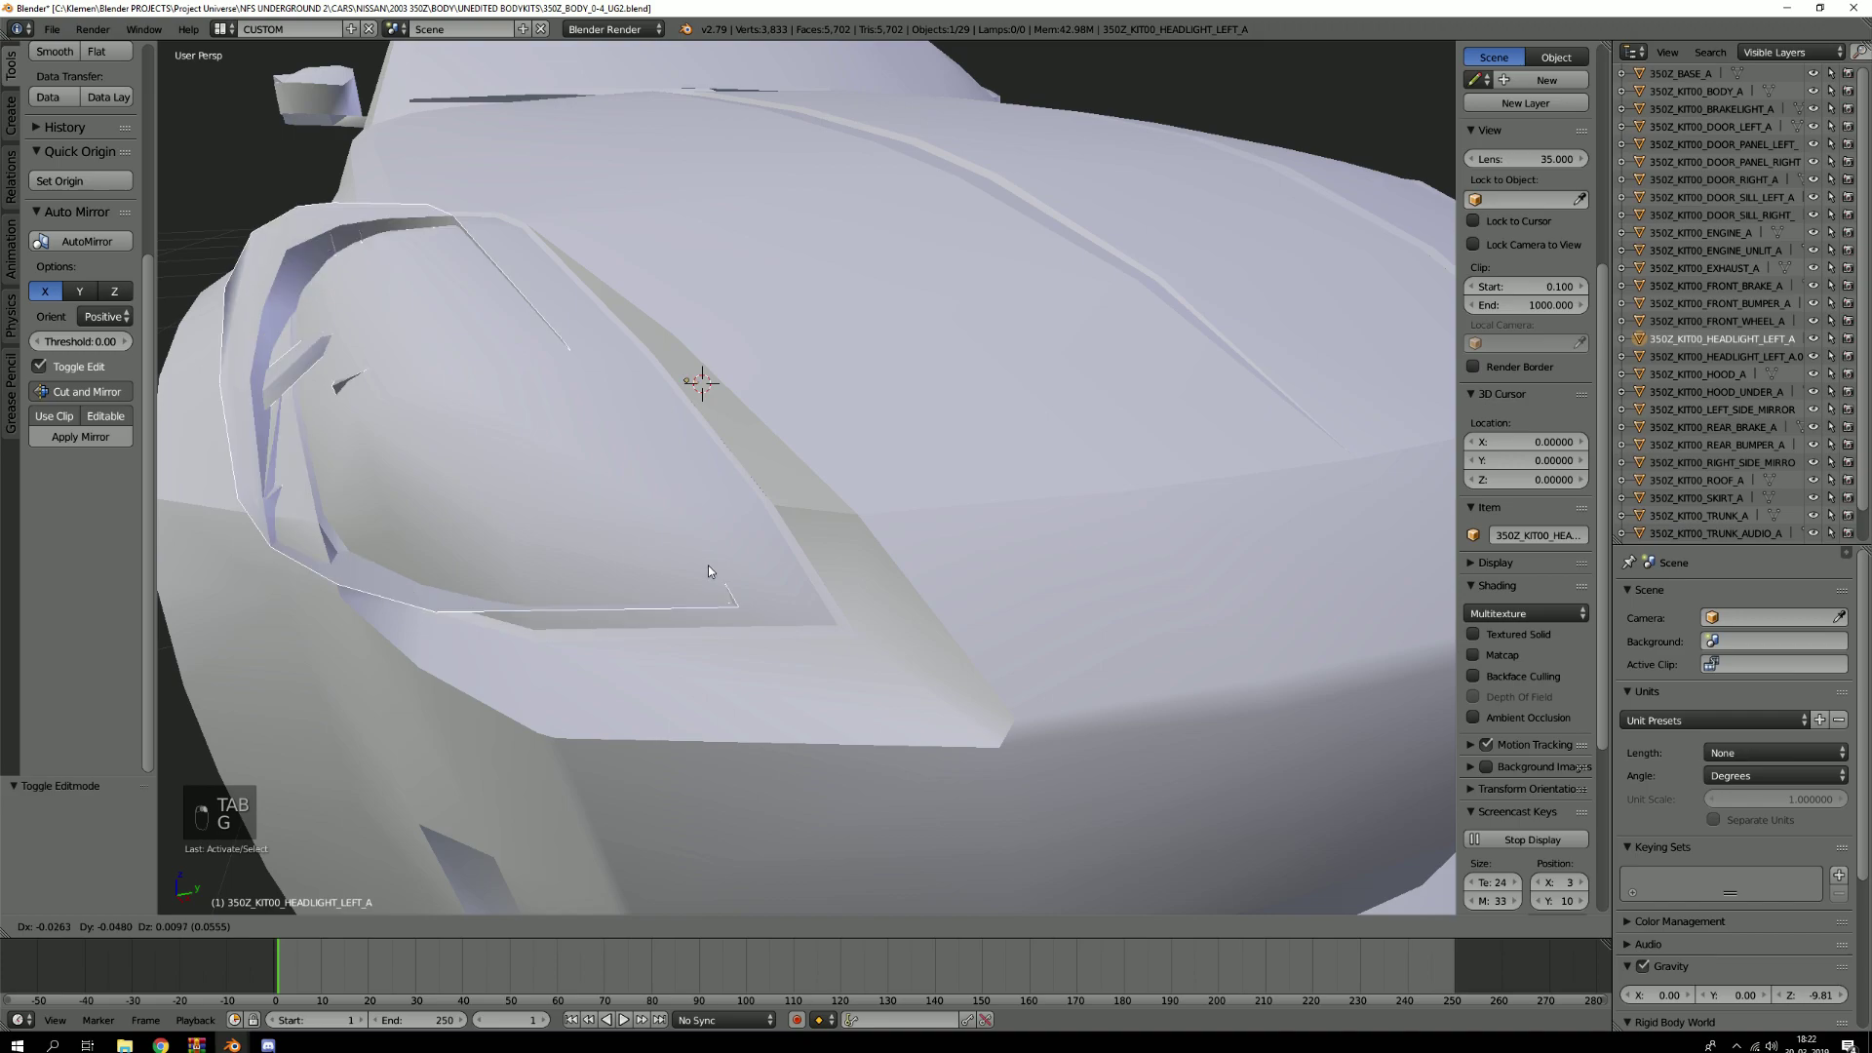
pyautogui.rightClick(752, 536)
pyautogui.rightClick(466, 528)
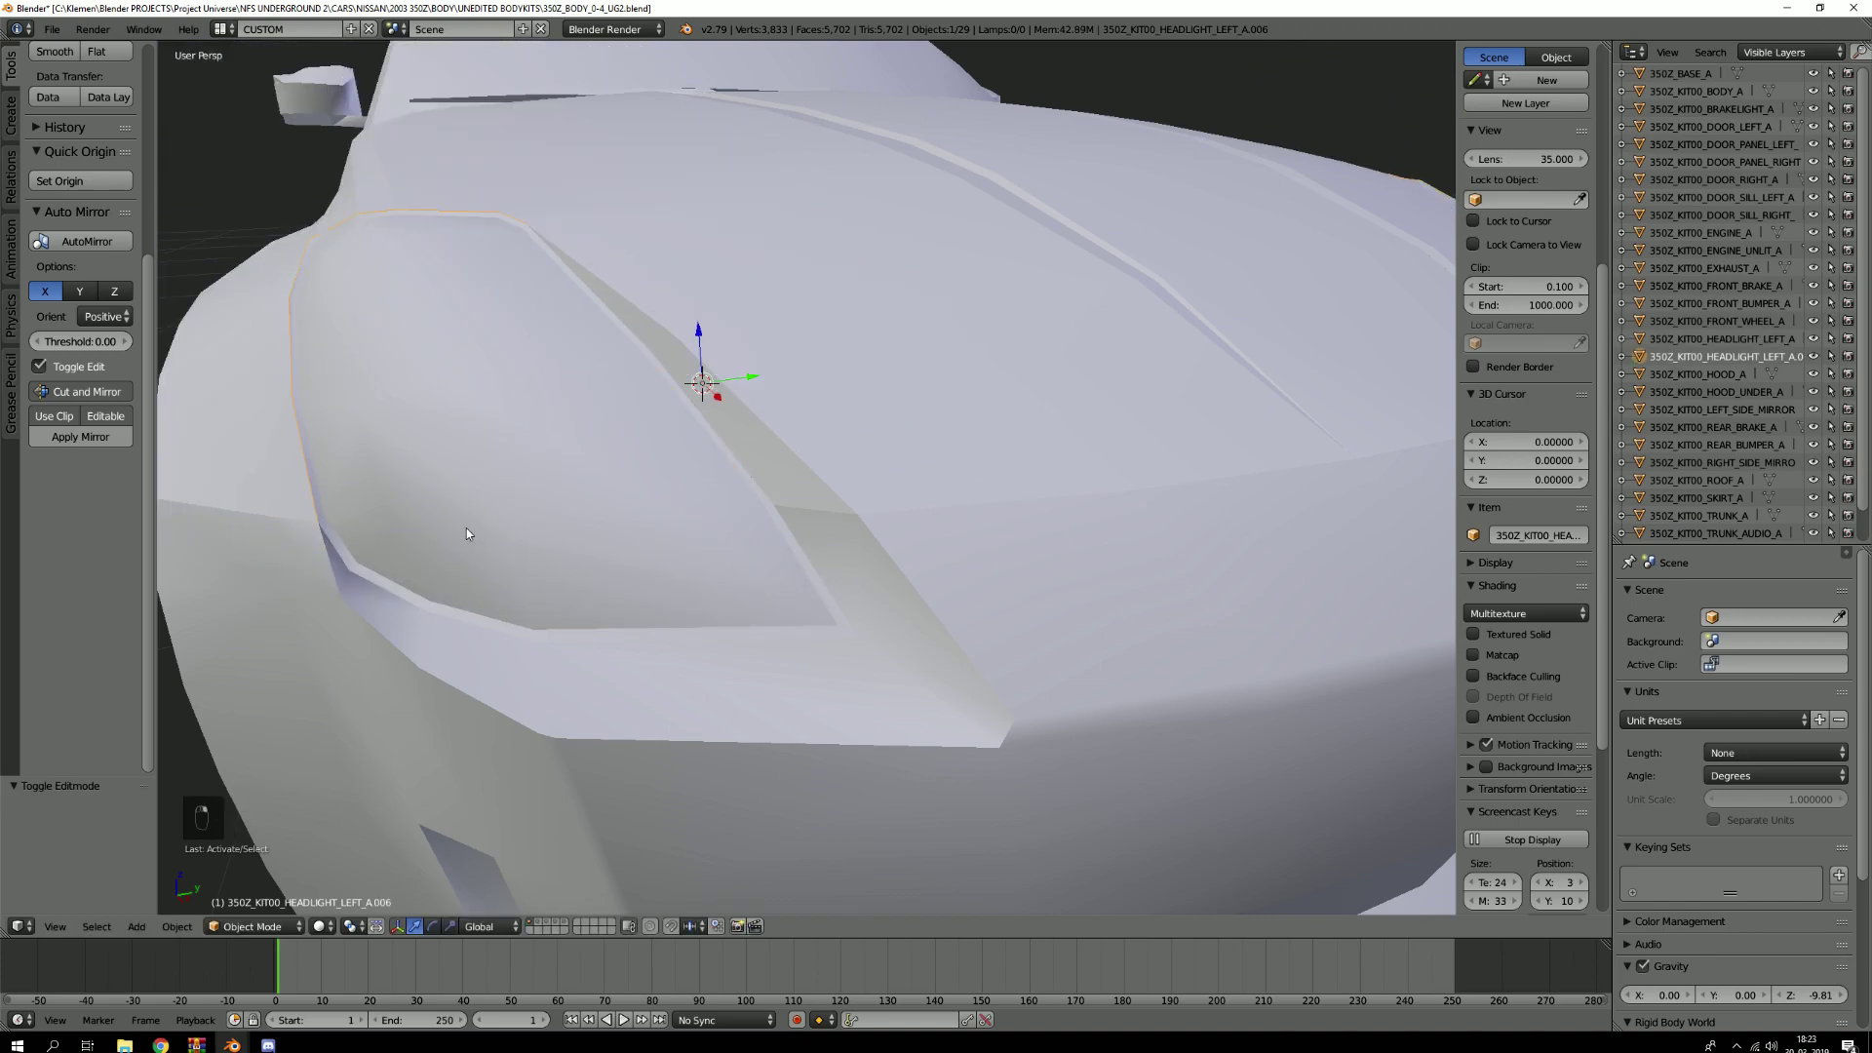
pyautogui.press('g')
pyautogui.rightClick(473, 520)
# Try moving the front bumper to compare its edge with the headlight rim, and cancel the move
pyautogui.scroll(2, 473, 520)
pyautogui.scroll(1, 351, 532)
pyautogui.moveTo(361, 537); pyautogui.dragTo(354, 550, button='middle')
pyautogui.rightClick(436, 673)
pyautogui.press('g')
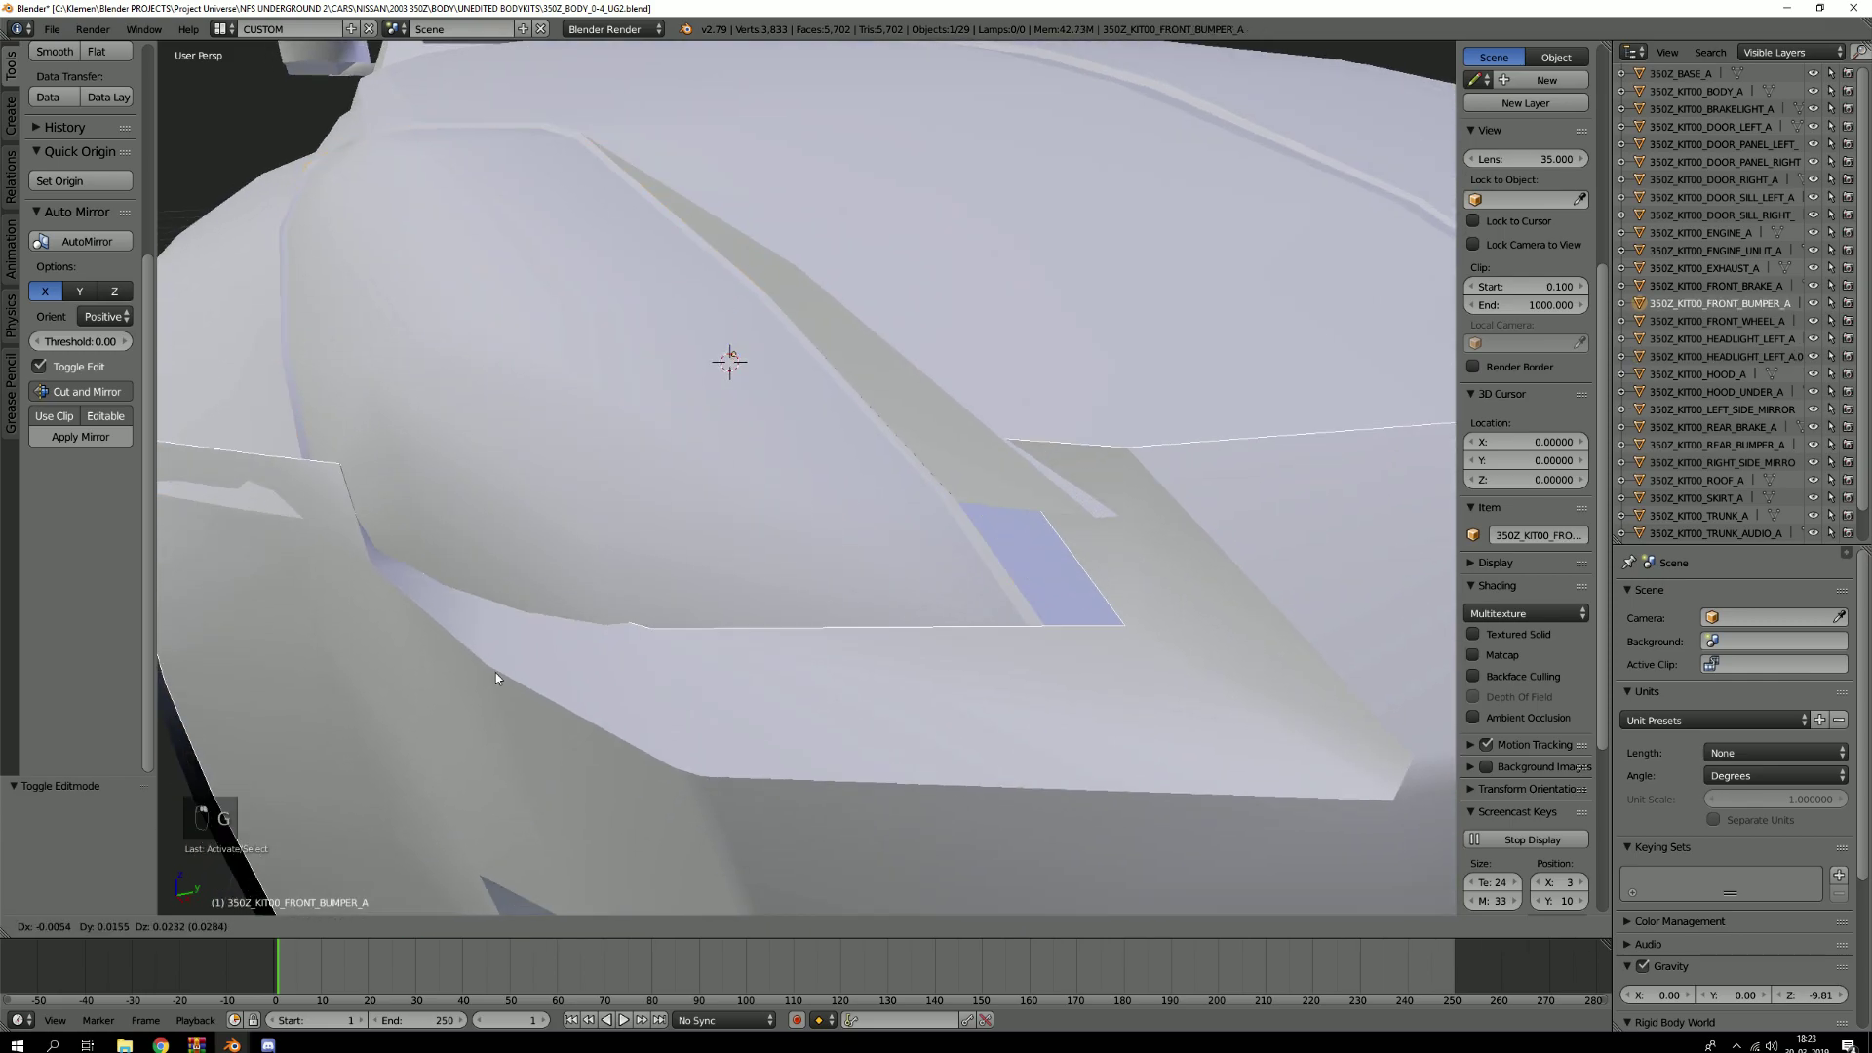
pyautogui.rightClick(438, 671)
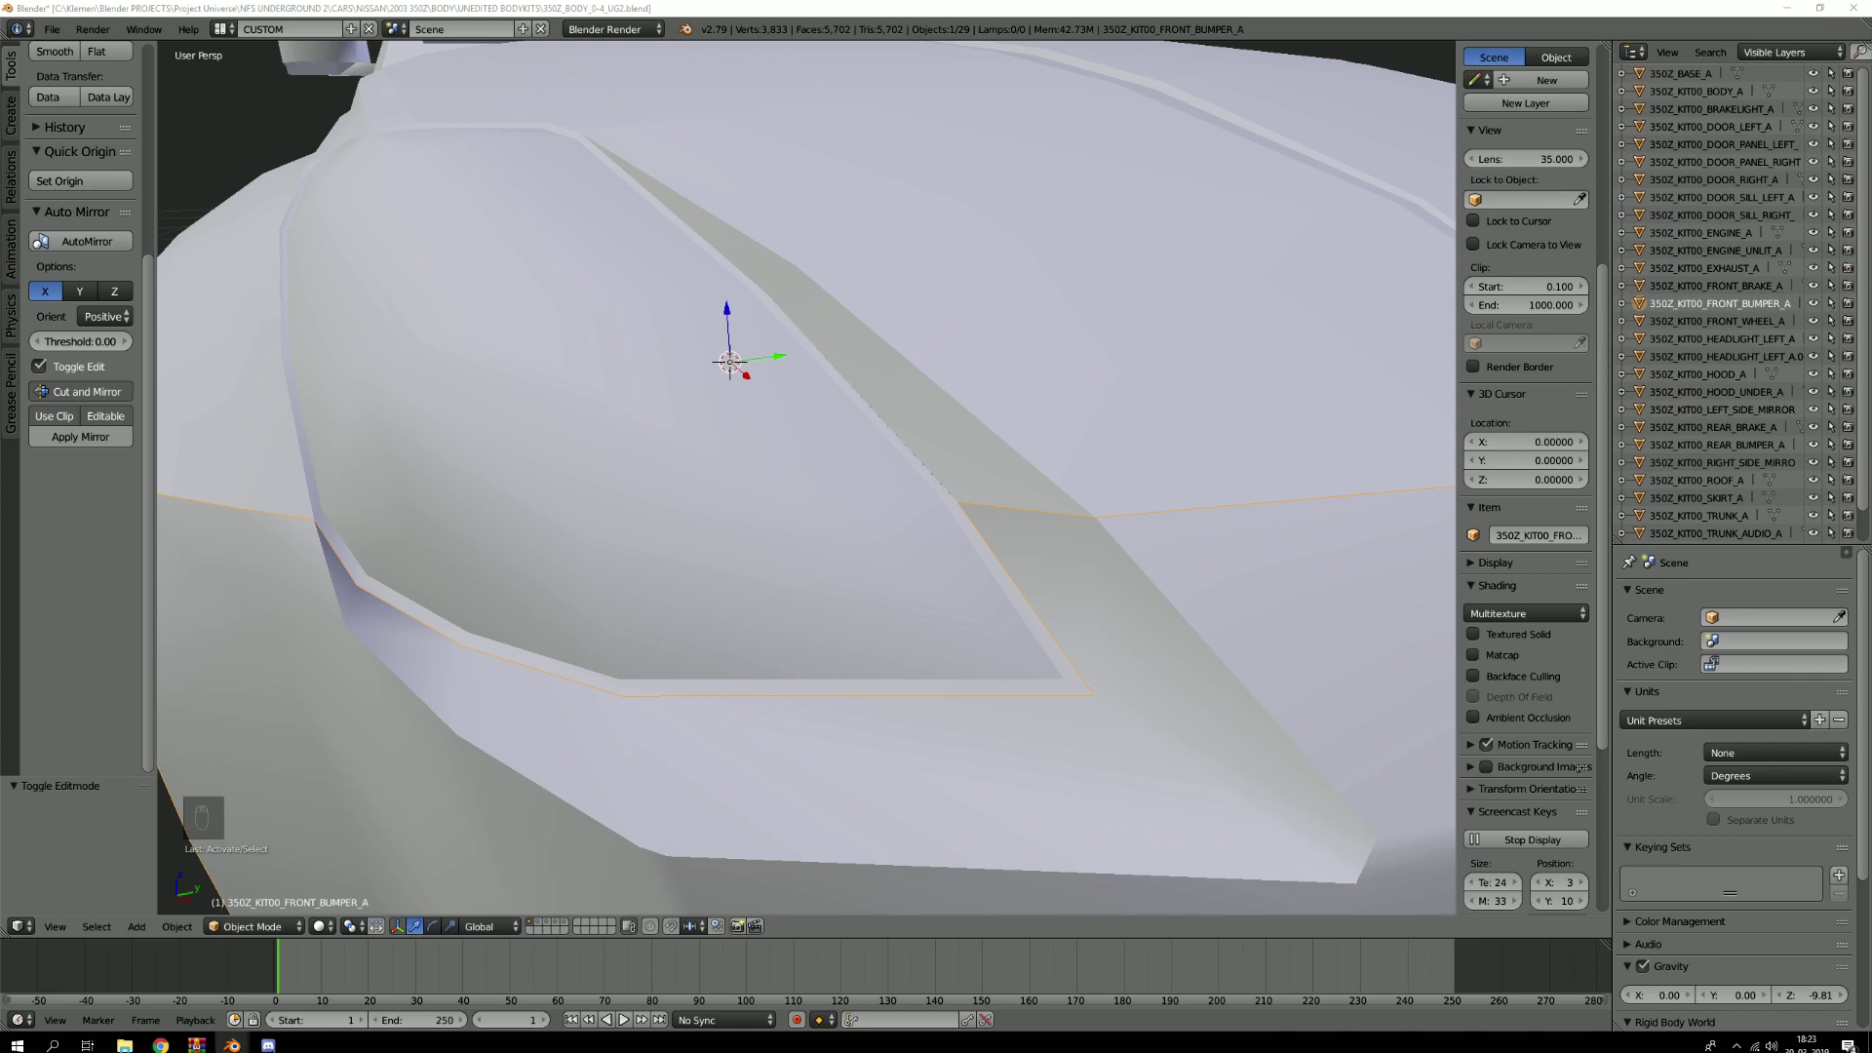
pyautogui.rightClick(1046, 524)
# Isolate the headlight glass in Edit Mode and circle-select the rim faces along the lower edge of the negative Y glass
pyautogui.rightClick(723, 546)
pyautogui.press('g')
pyautogui.rightClick(738, 533)
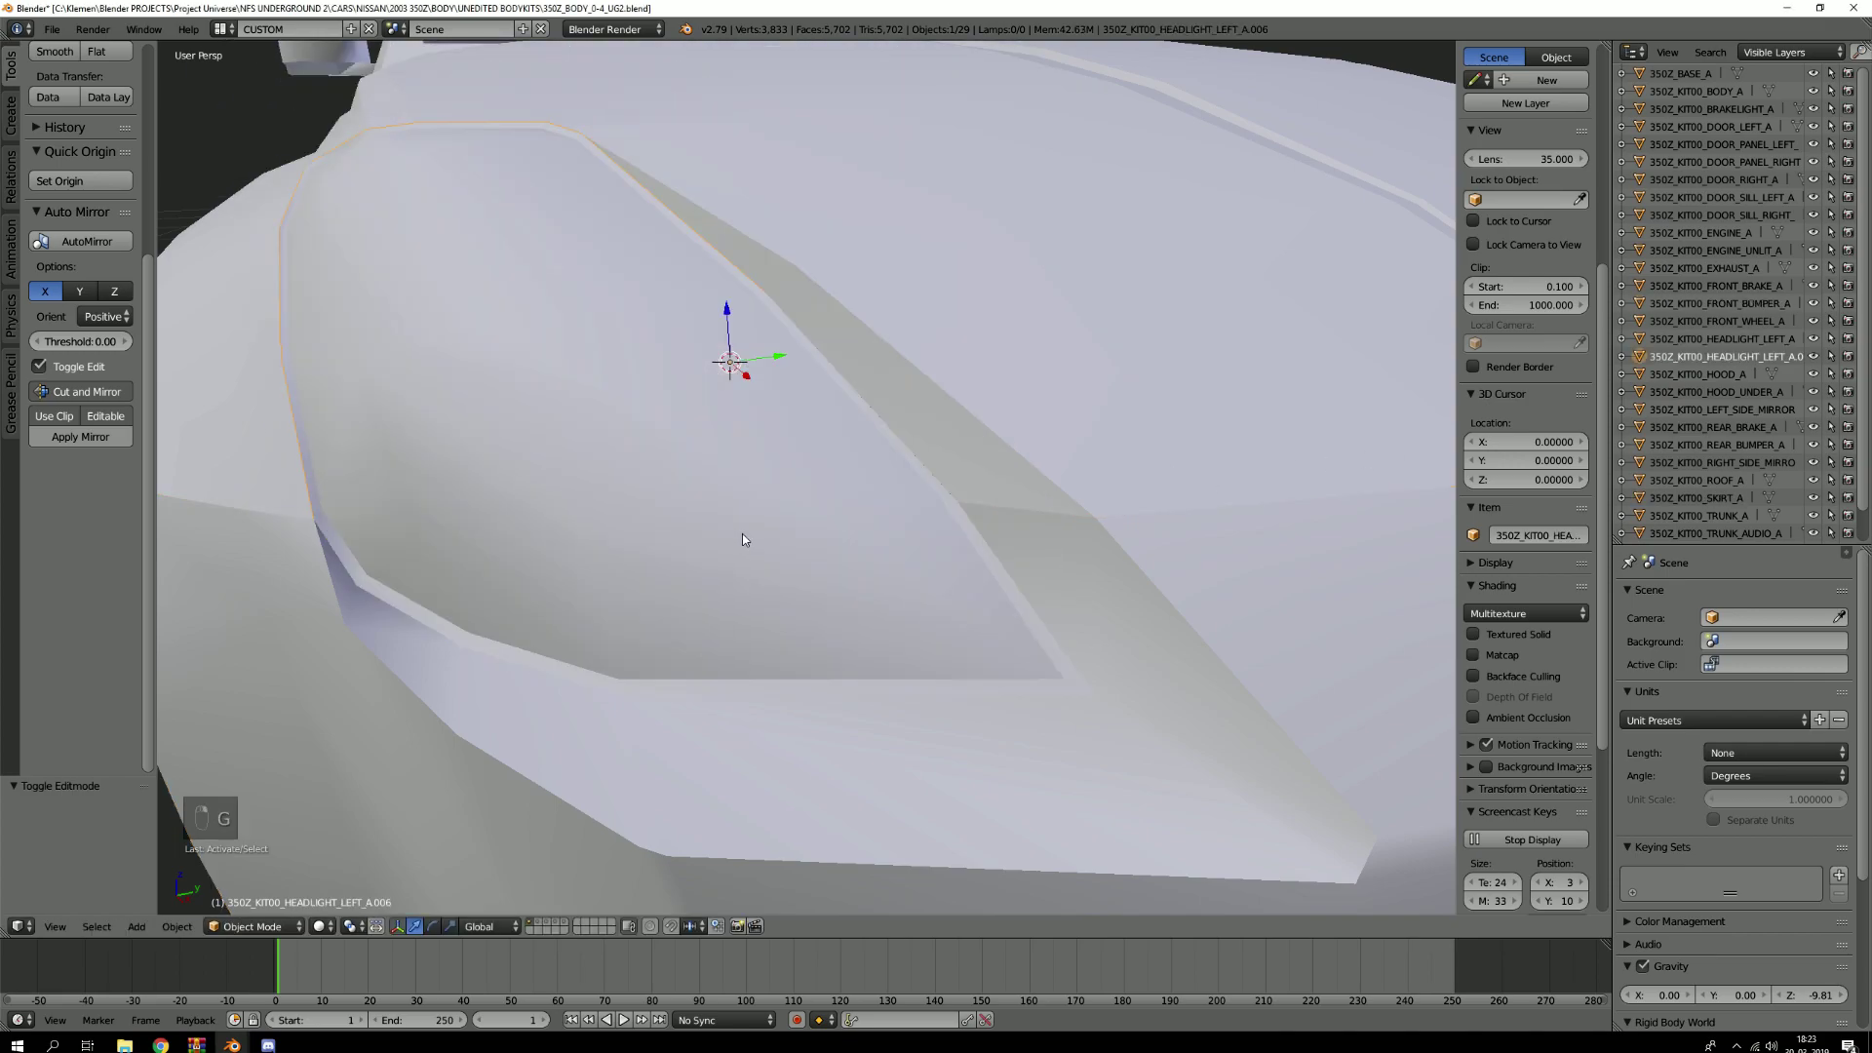
pyautogui.press('KP_Divide')
pyautogui.press('Tab')
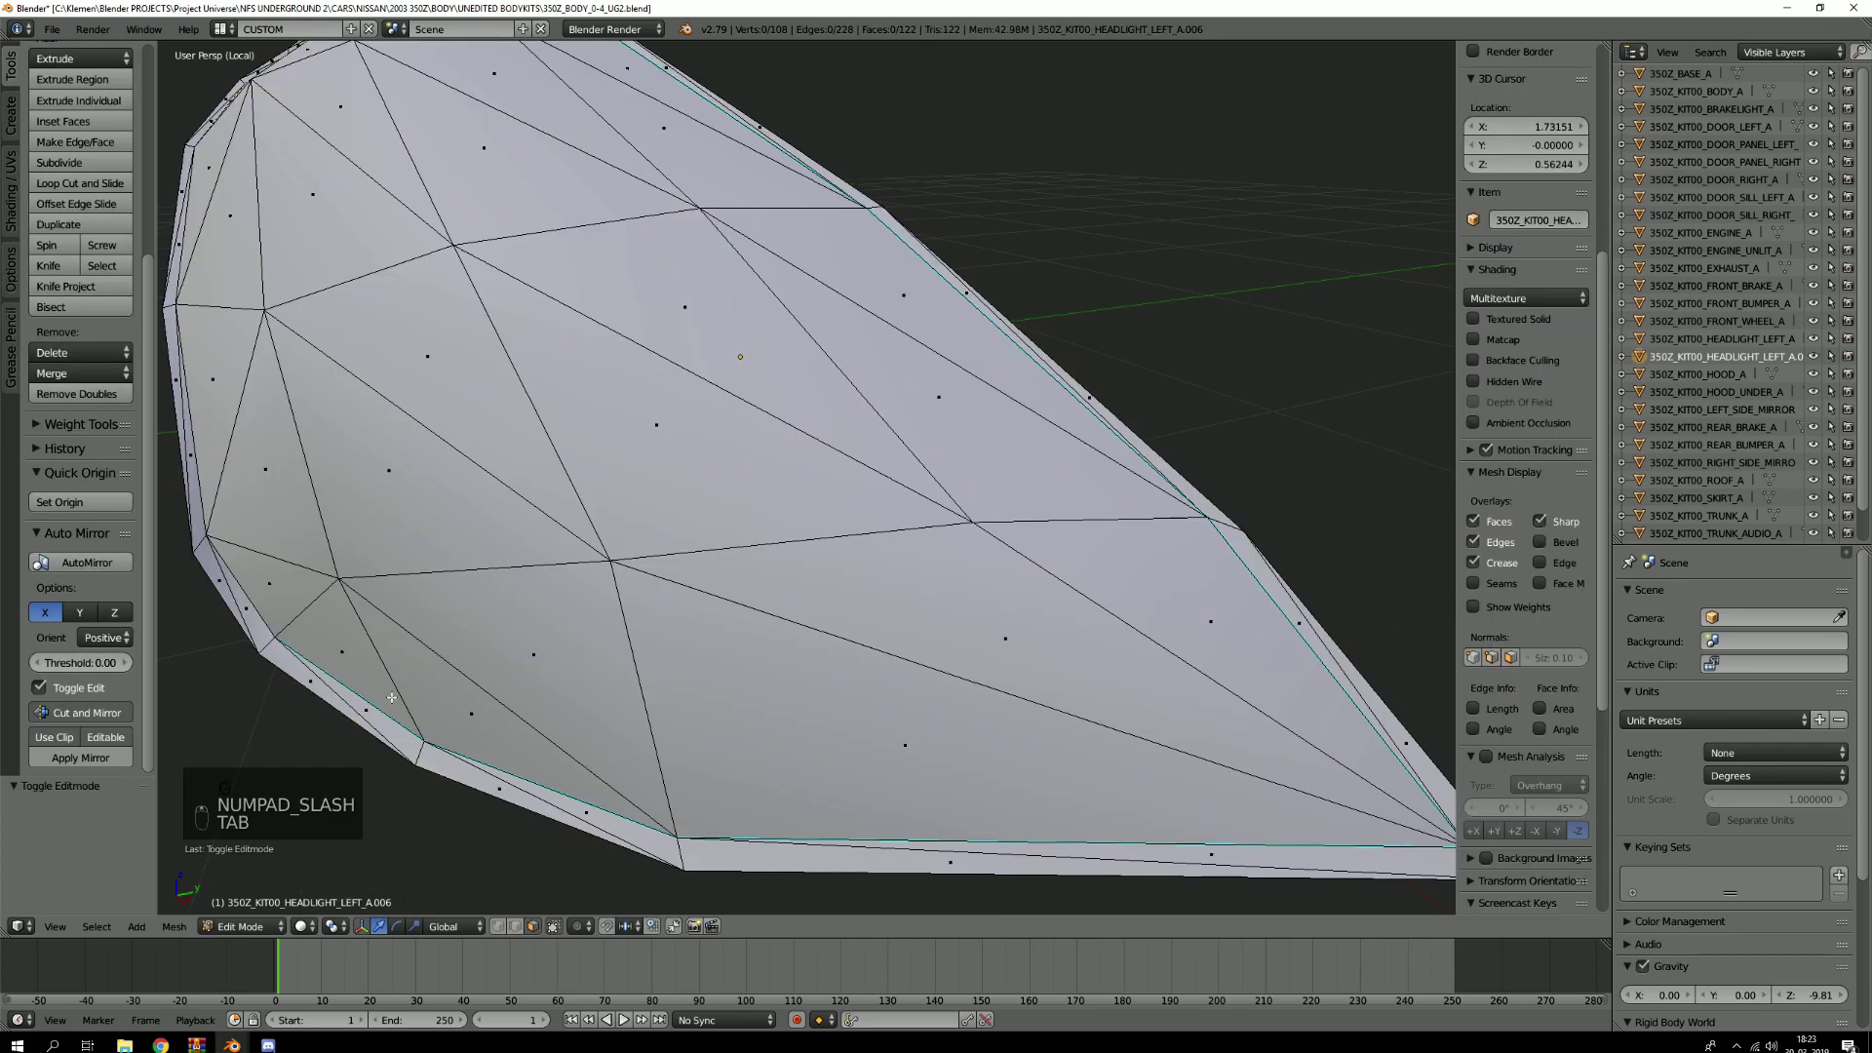
pyautogui.scroll(3, 388, 703)
pyautogui.press('3')
pyautogui.press('c')
pyautogui.scroll(3, 420, 714)
pyautogui.moveTo(422, 702)
pyautogui.mouseDown()
pyautogui.moveTo(348, 664)
pyautogui.moveTo(493, 781)
pyautogui.moveTo(919, 928)
pyautogui.mouseUp()
pyautogui.rightClick(920, 928)
# Extend the circle selection to the rim faces running up the outer side of the negative Y glass
pyautogui.moveTo(377, 529)
pyautogui.keyDown('shift'); pyautogui.mouseDown(button='middle')
pyautogui.moveTo(618, 685)
pyautogui.moveTo(818, 745)
pyautogui.mouseUp(button='middle'); pyautogui.keyUp('shift')
pyautogui.press('c')
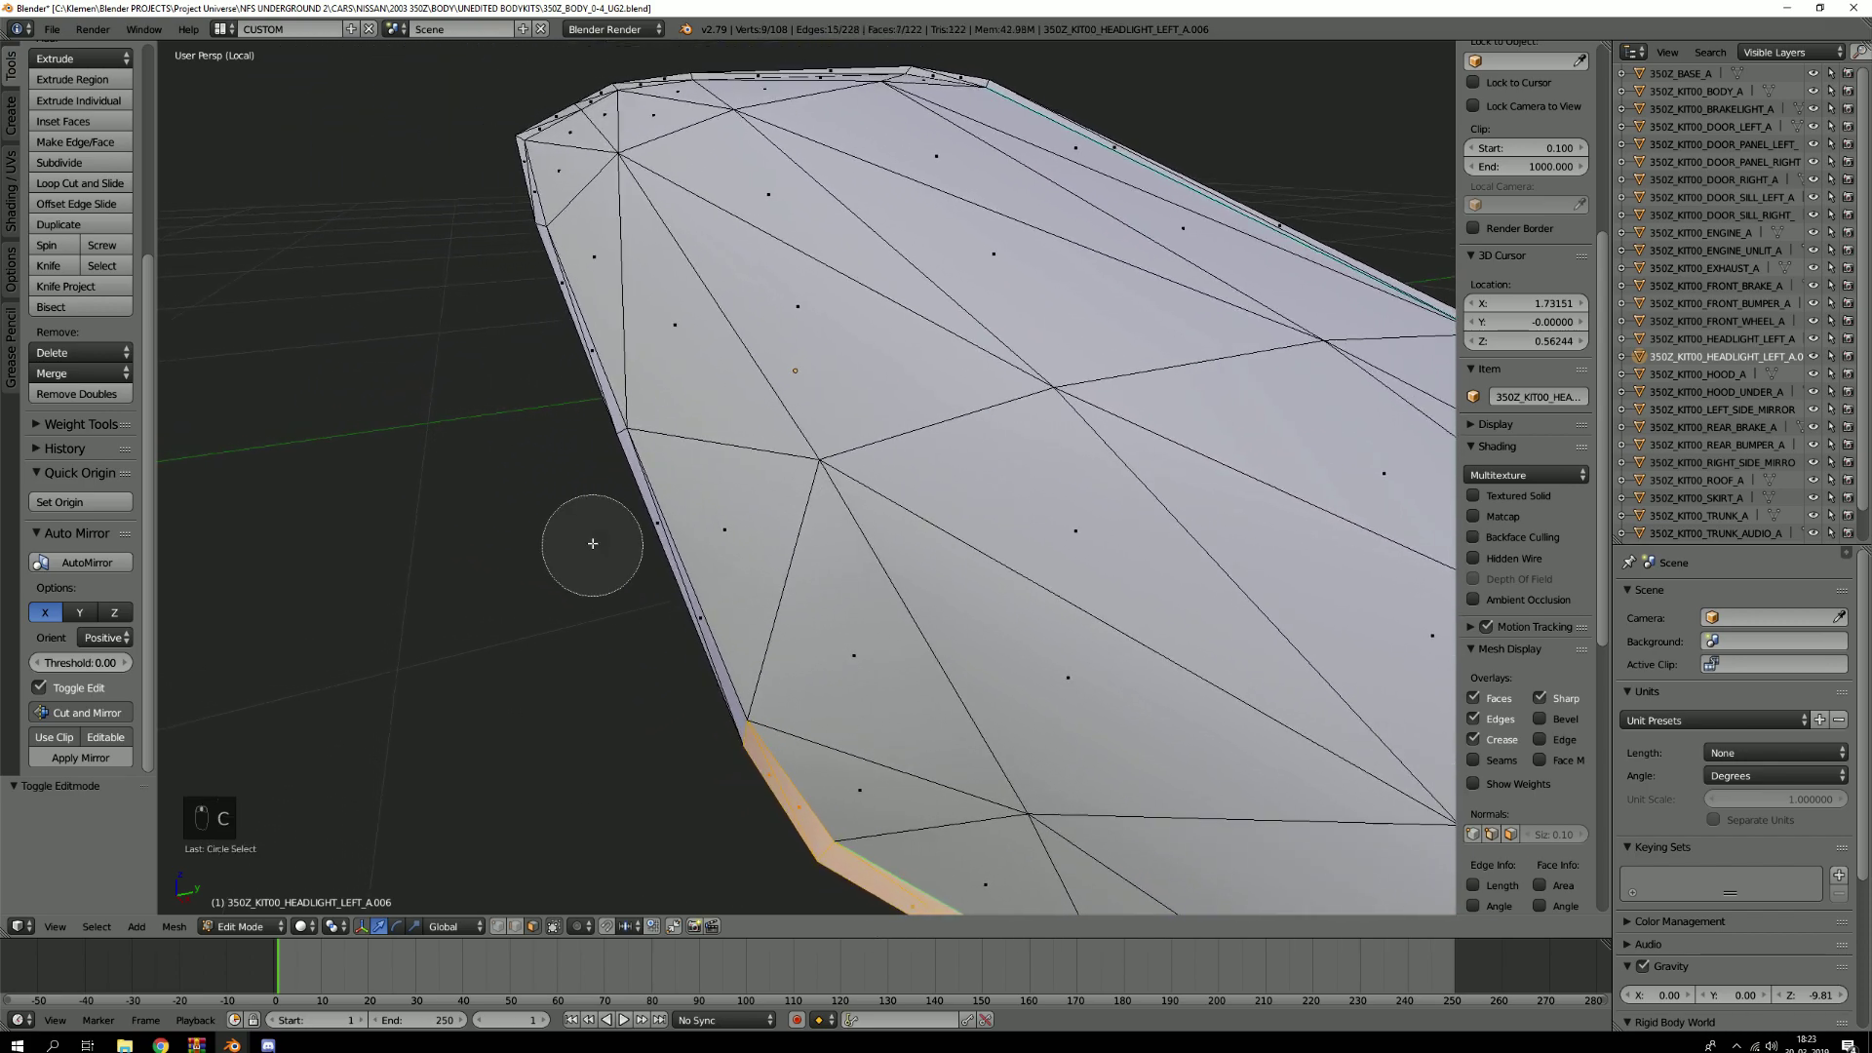
pyautogui.moveTo(588, 543); pyautogui.dragTo(589, 481)
pyautogui.rightClick(553, 433)
pyautogui.keyDown('shift'); pyautogui.rightClick(741, 515); pyautogui.keyUp('shift')
pyautogui.keyDown('shift'); pyautogui.moveTo(639, 401); pyautogui.dragTo(828, 541, button='middle'); pyautogui.keyUp('shift')
pyautogui.press('c')
pyautogui.click(718, 541)
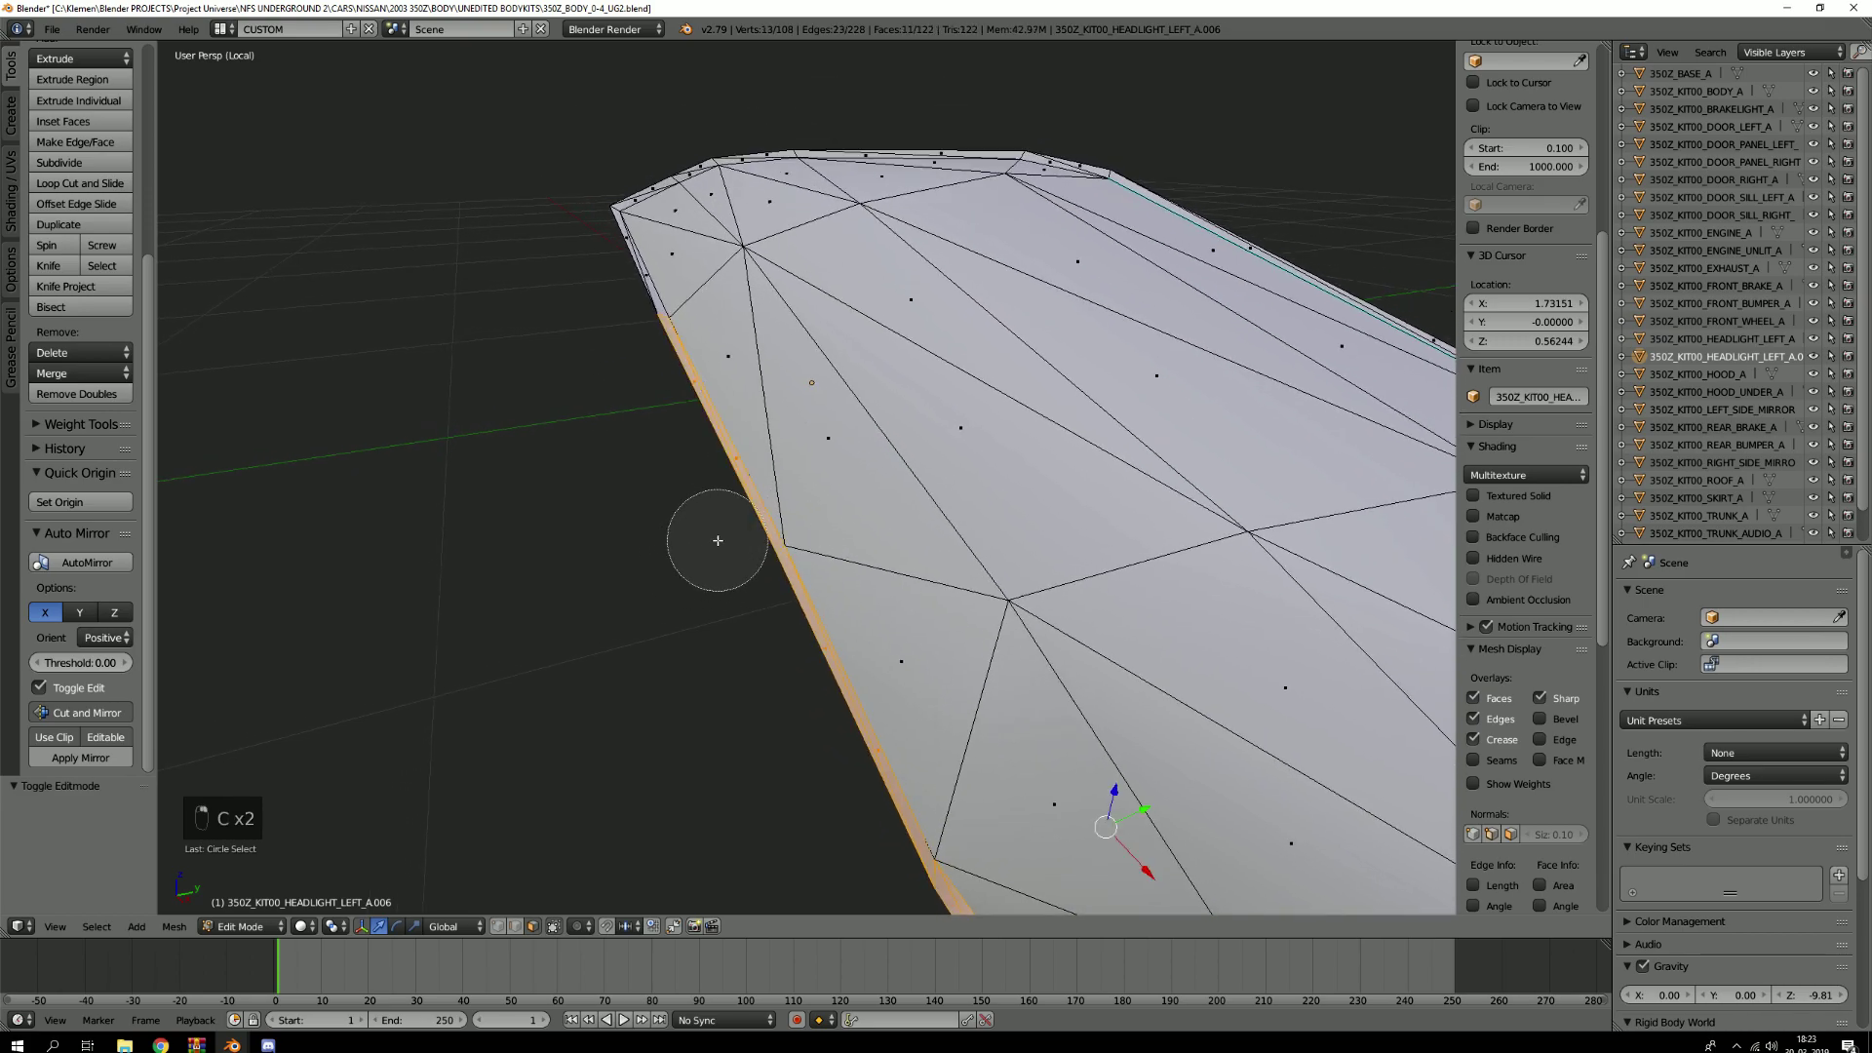
pyautogui.rightClick(717, 541)
# Leave the isolated view and Edit Mode to show the whole car front in Object Mode
pyautogui.scroll(-6, 703, 542)
pyautogui.keyDown('shift'); pyautogui.moveTo(924, 484); pyautogui.dragTo(787, 413, button='middle'); pyautogui.keyUp('shift')
pyautogui.press('KP_Divide')
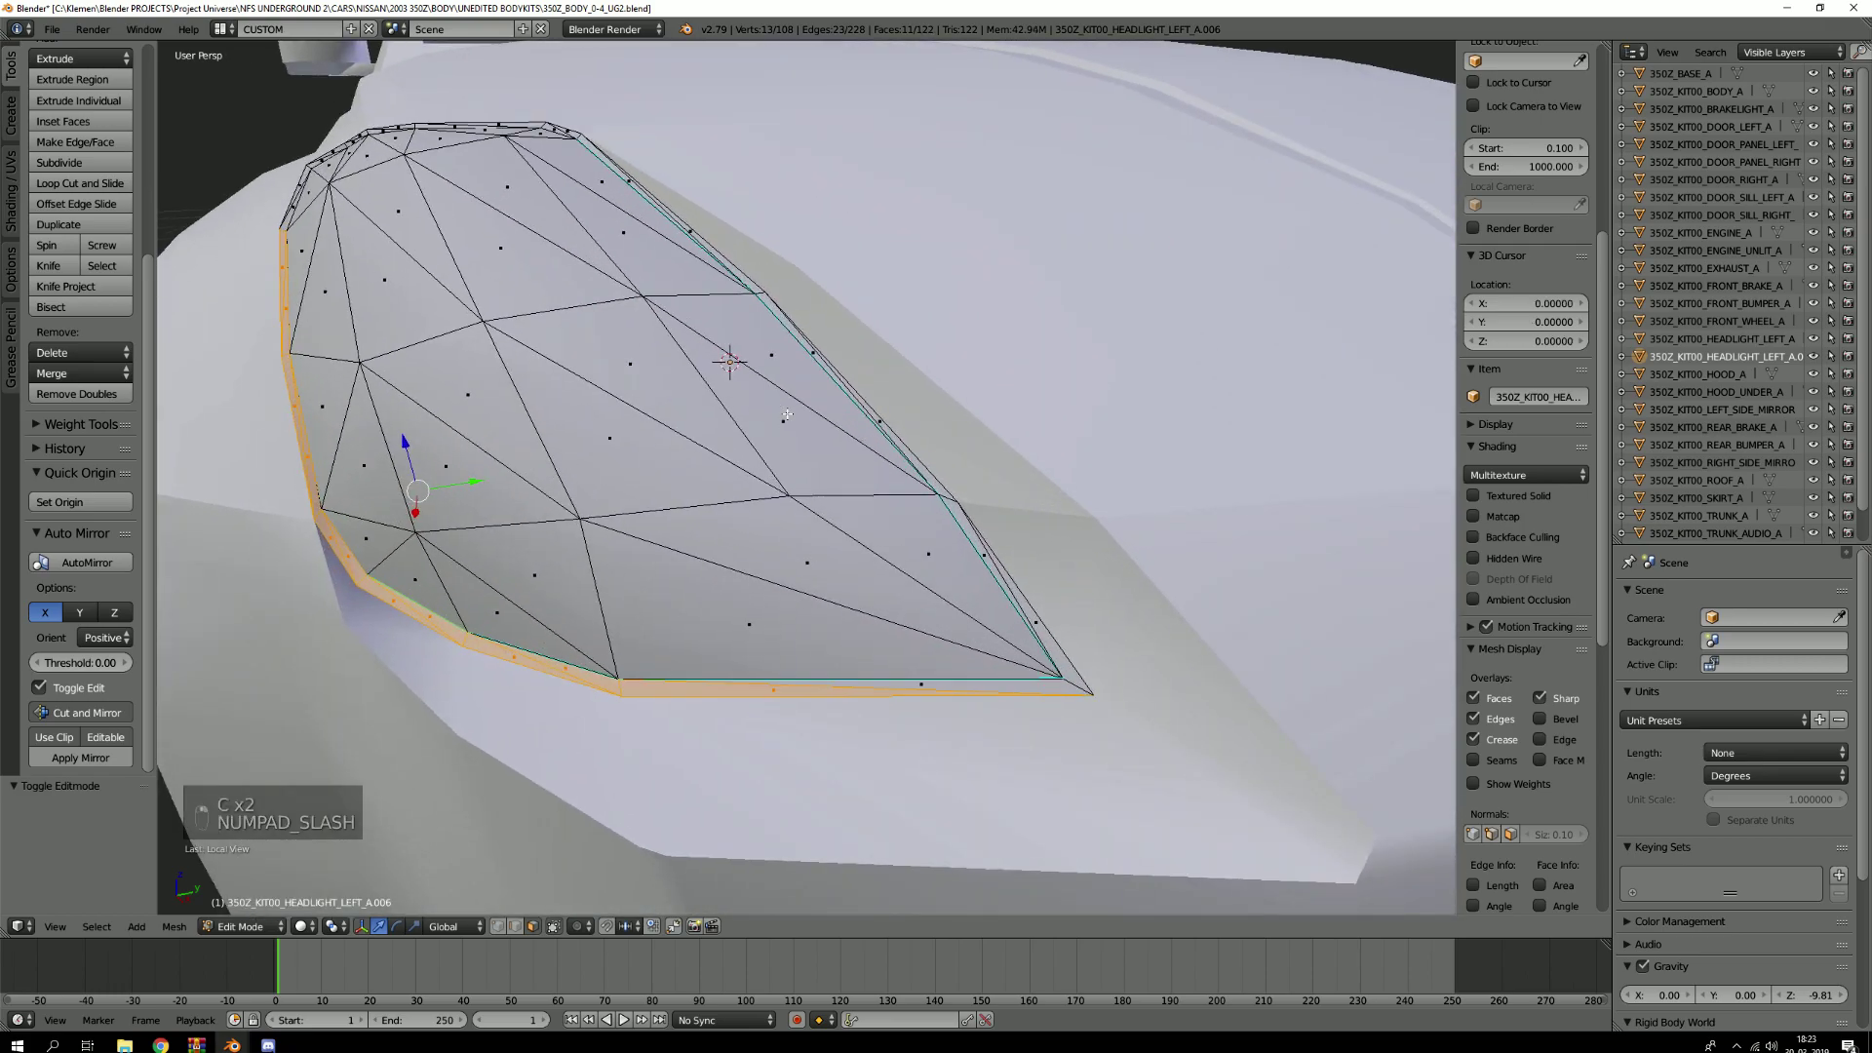
pyautogui.press('Tab')
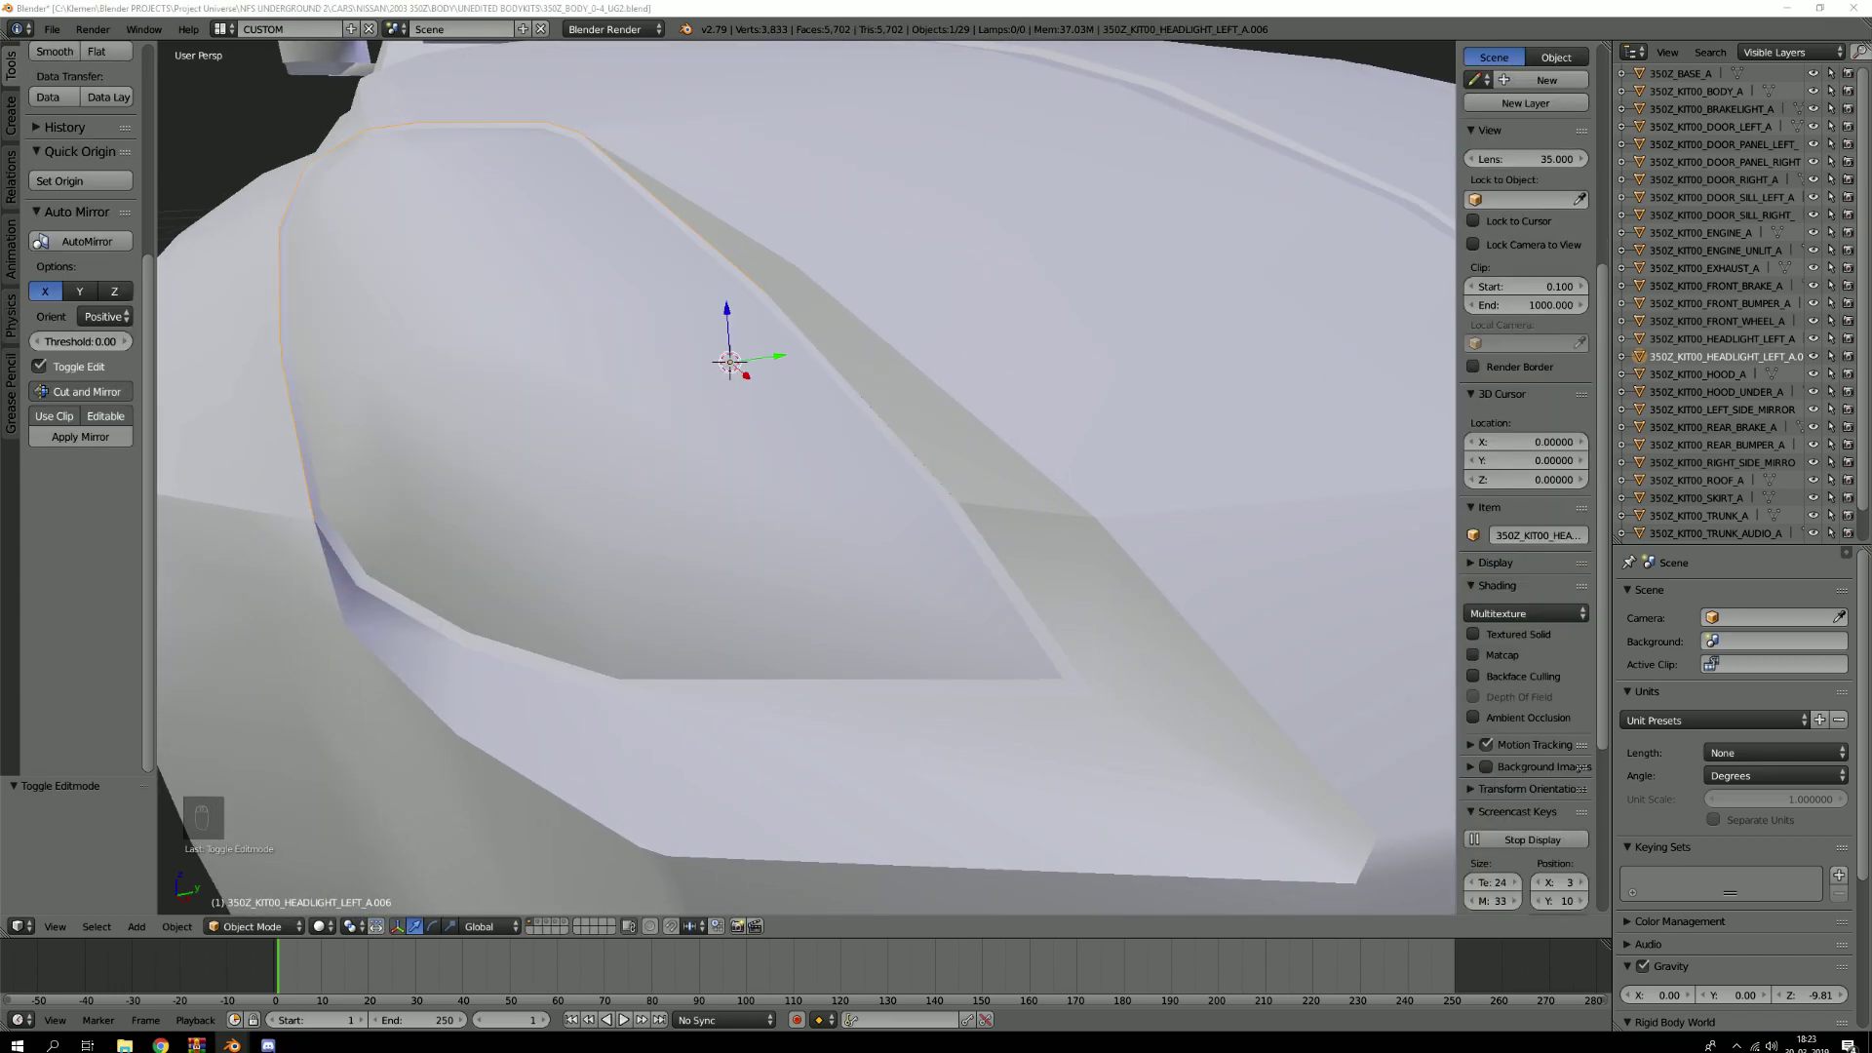
pyautogui.scroll(-6, 1167, 576)
pyautogui.moveTo(1087, 478); pyautogui.dragTo(1019, 432, button='middle')
pyautogui.keyDown('shift'); pyautogui.moveTo(1019, 431); pyautogui.dragTo(778, 419, button='middle'); pyautogui.keyUp('shift')
pyautogui.press('Tab')
pyautogui.scroll(-3, 778, 419)
pyautogui.press('Tab')
pyautogui.scroll(1, 809, 468)
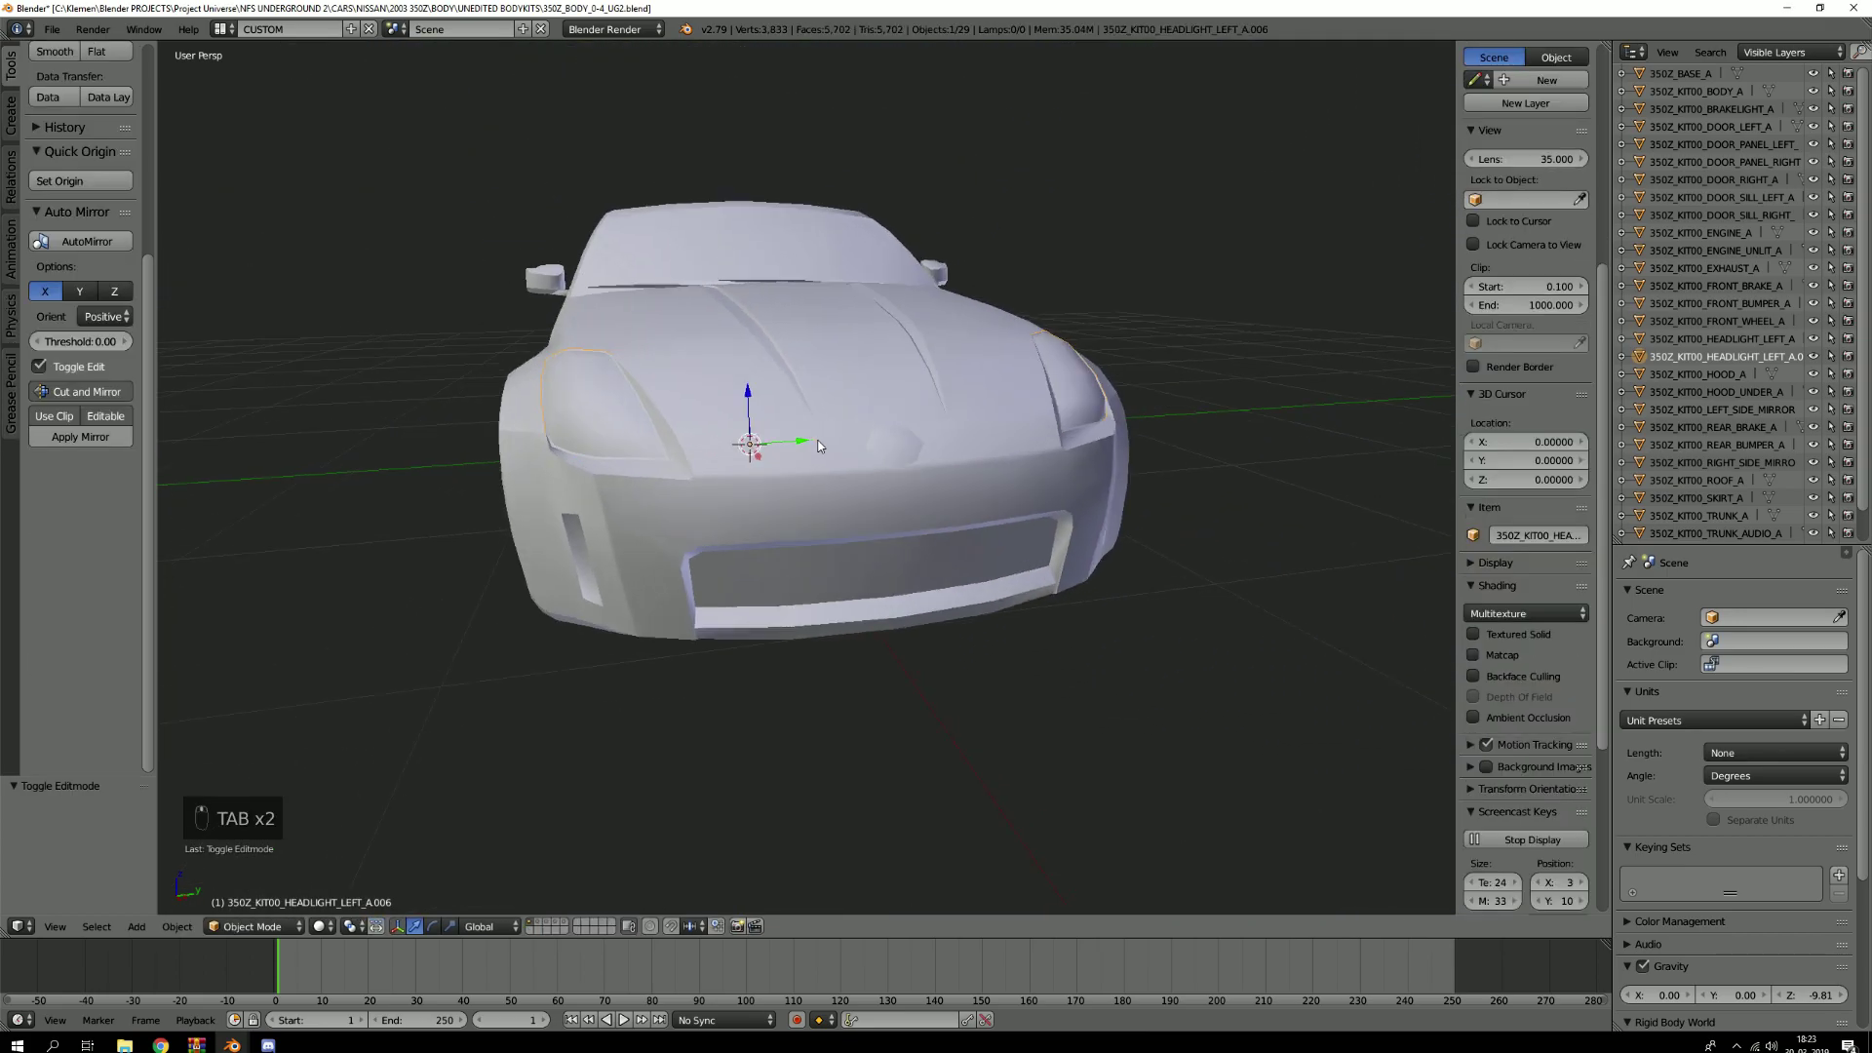
# Isolate the front bumper in Edit Mode and select a face on the positive Y side of the grille opening
pyautogui.rightClick(839, 512)
pyautogui.press('KP_Divide')
pyautogui.press('Tab')
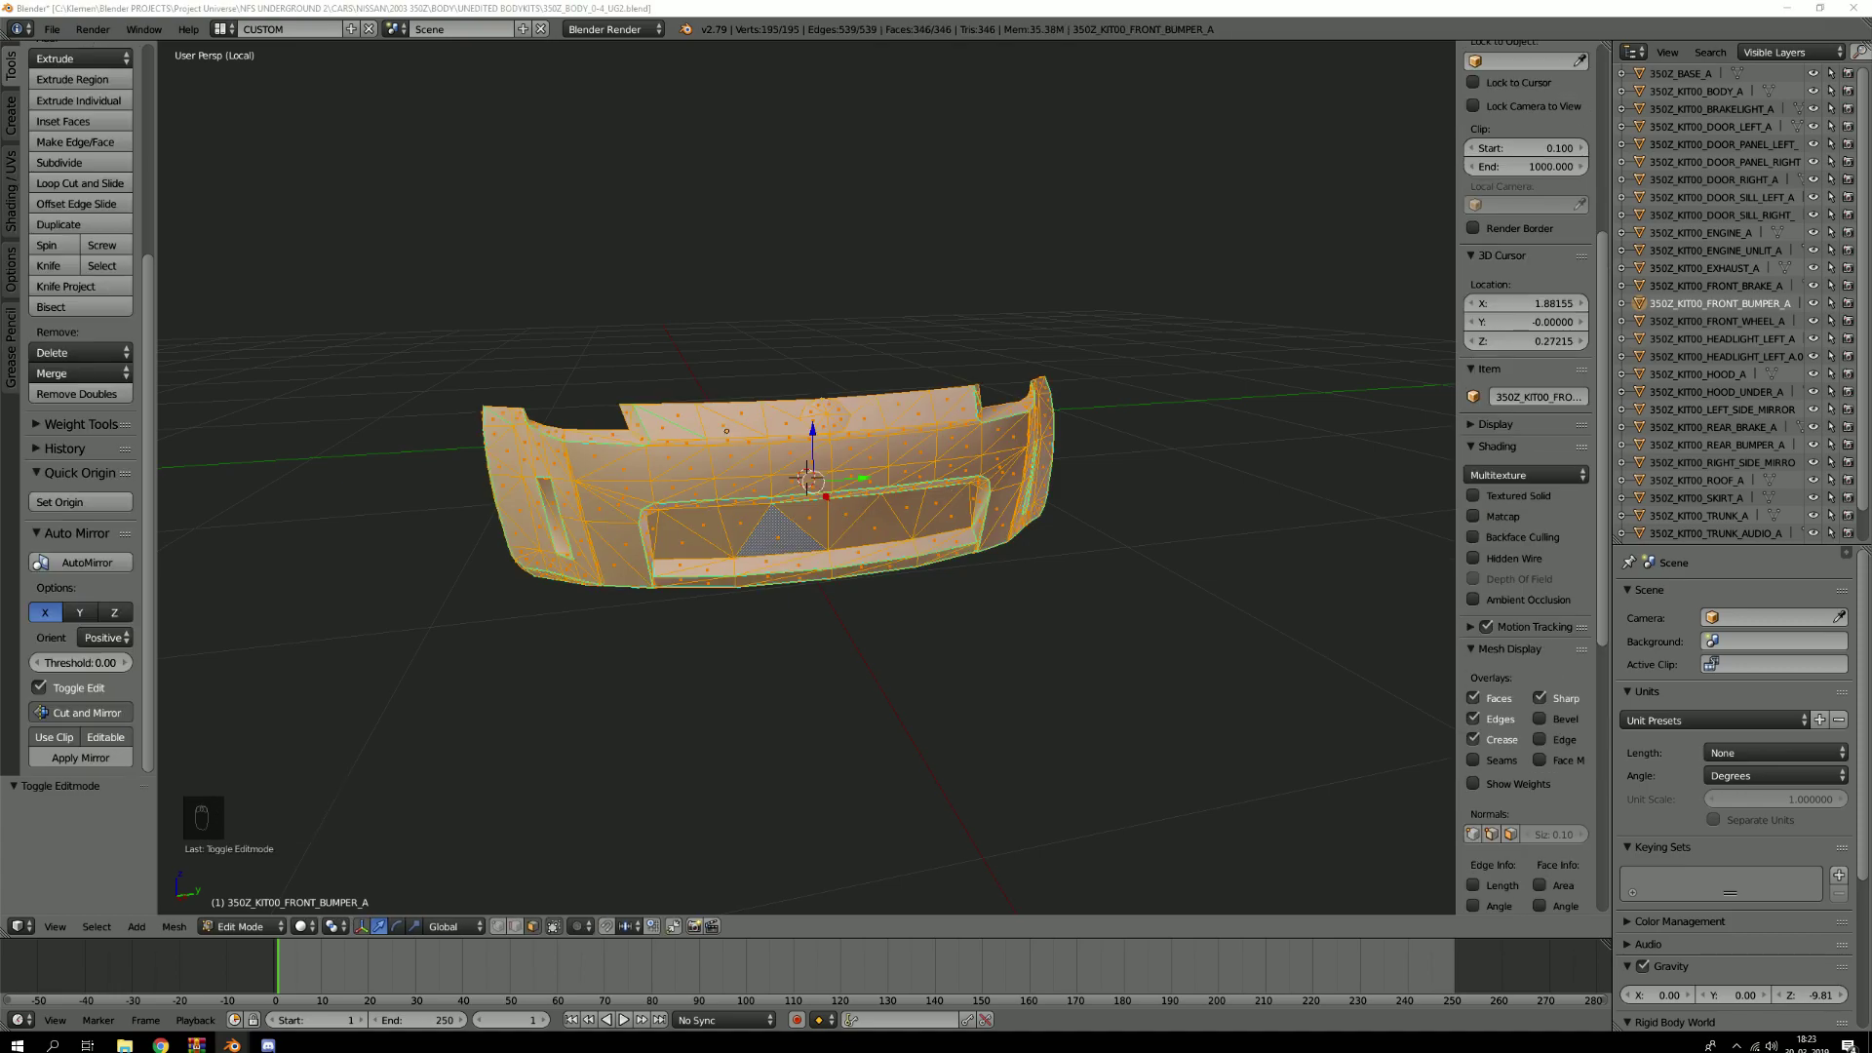
pyautogui.scroll(1, 1511, 604)
pyautogui.scroll(6, 1219, 576)
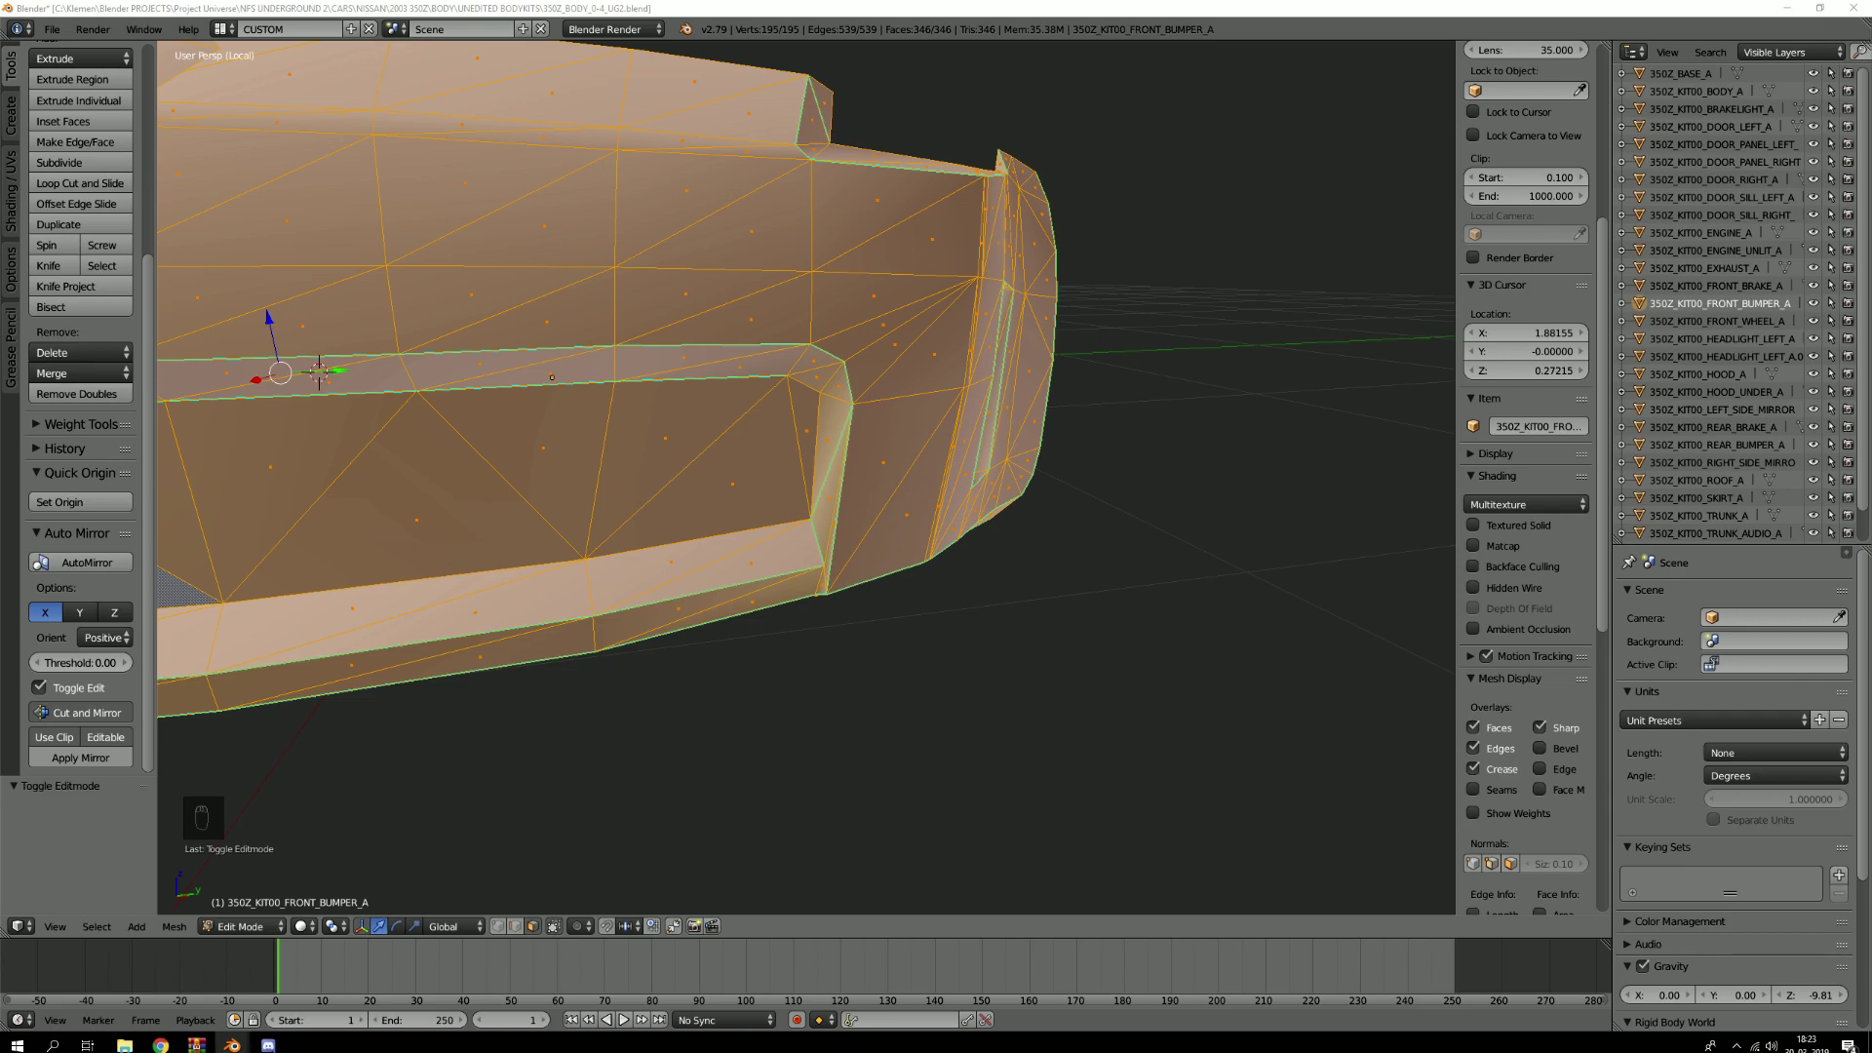
pyautogui.moveTo(862, 473); pyautogui.dragTo(832, 471, button='middle')
pyautogui.rightClick(831, 471)
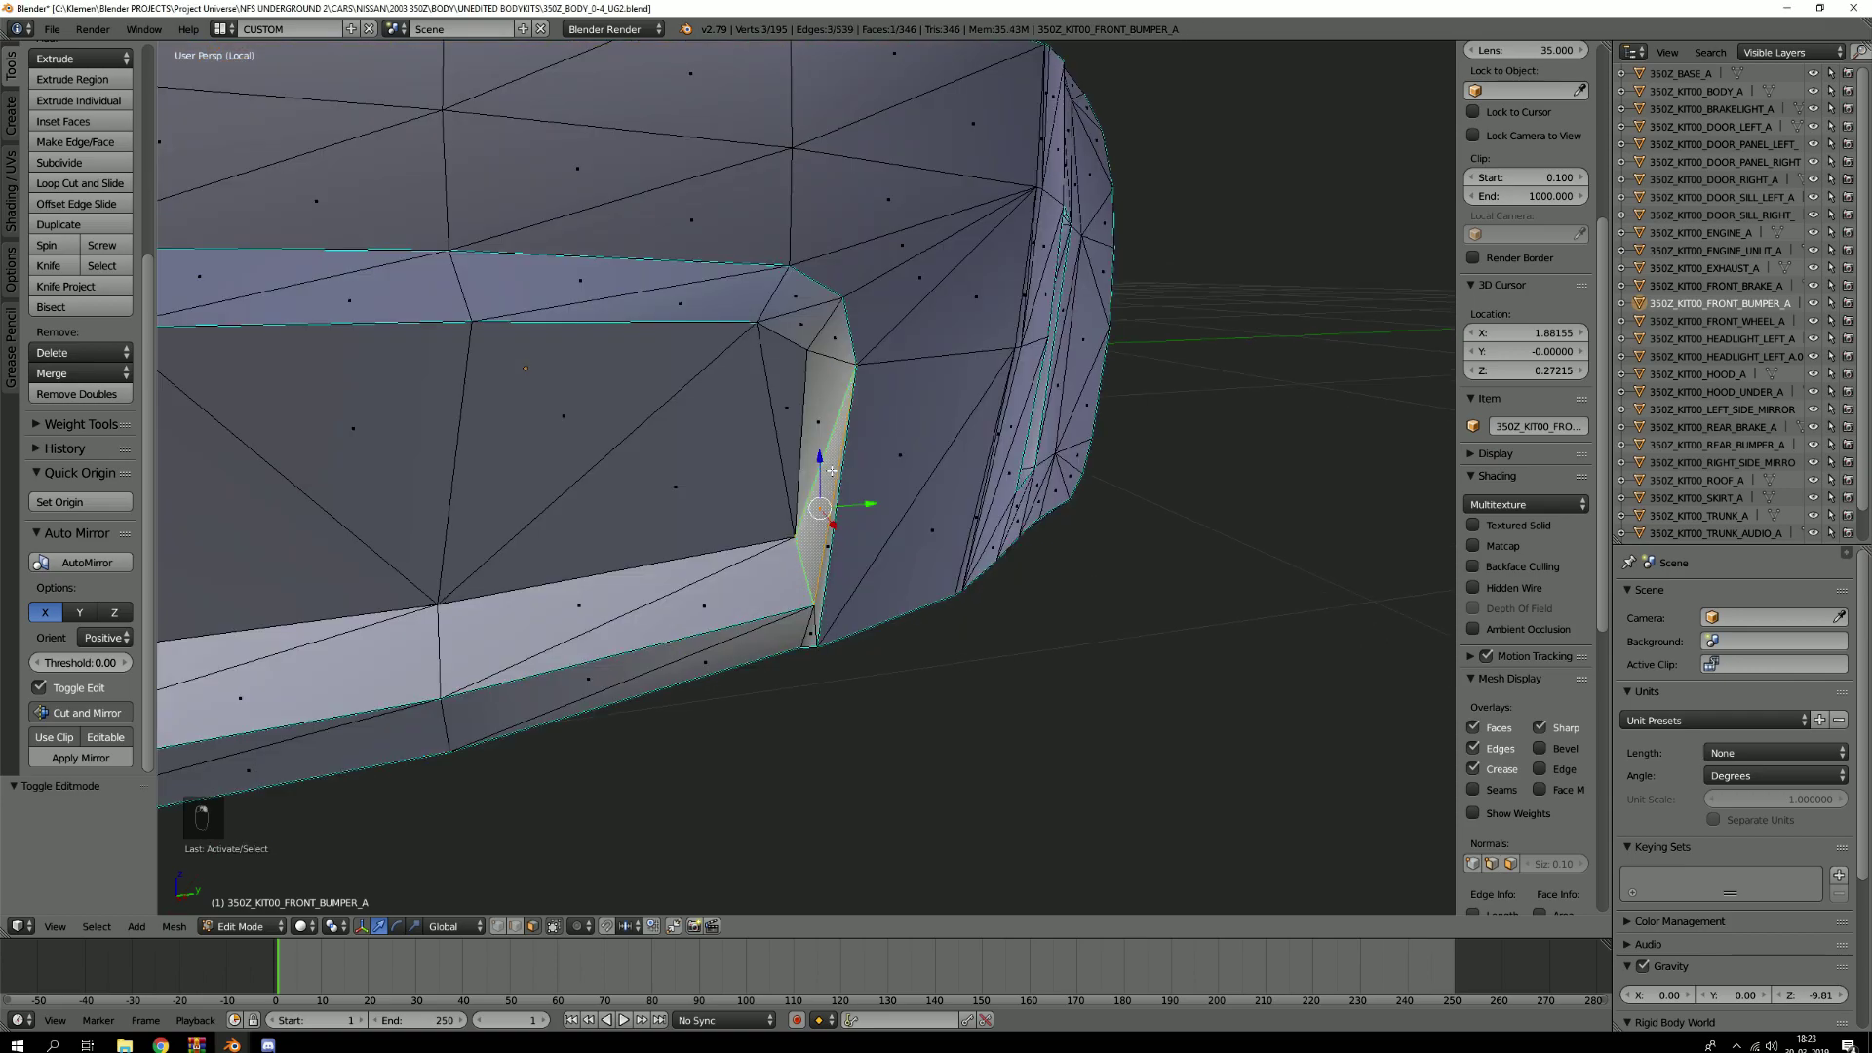
# Switch to edge selection and select the grille opening's side edge plus edges along the bumper's upper outline
pyautogui.press('2')
pyautogui.rightClick(814, 453)
pyautogui.scroll(-2, 500, 340)
pyautogui.moveTo(500, 340); pyautogui.dragTo(287, 545, button='middle')
pyautogui.scroll(-2, 576, 393)
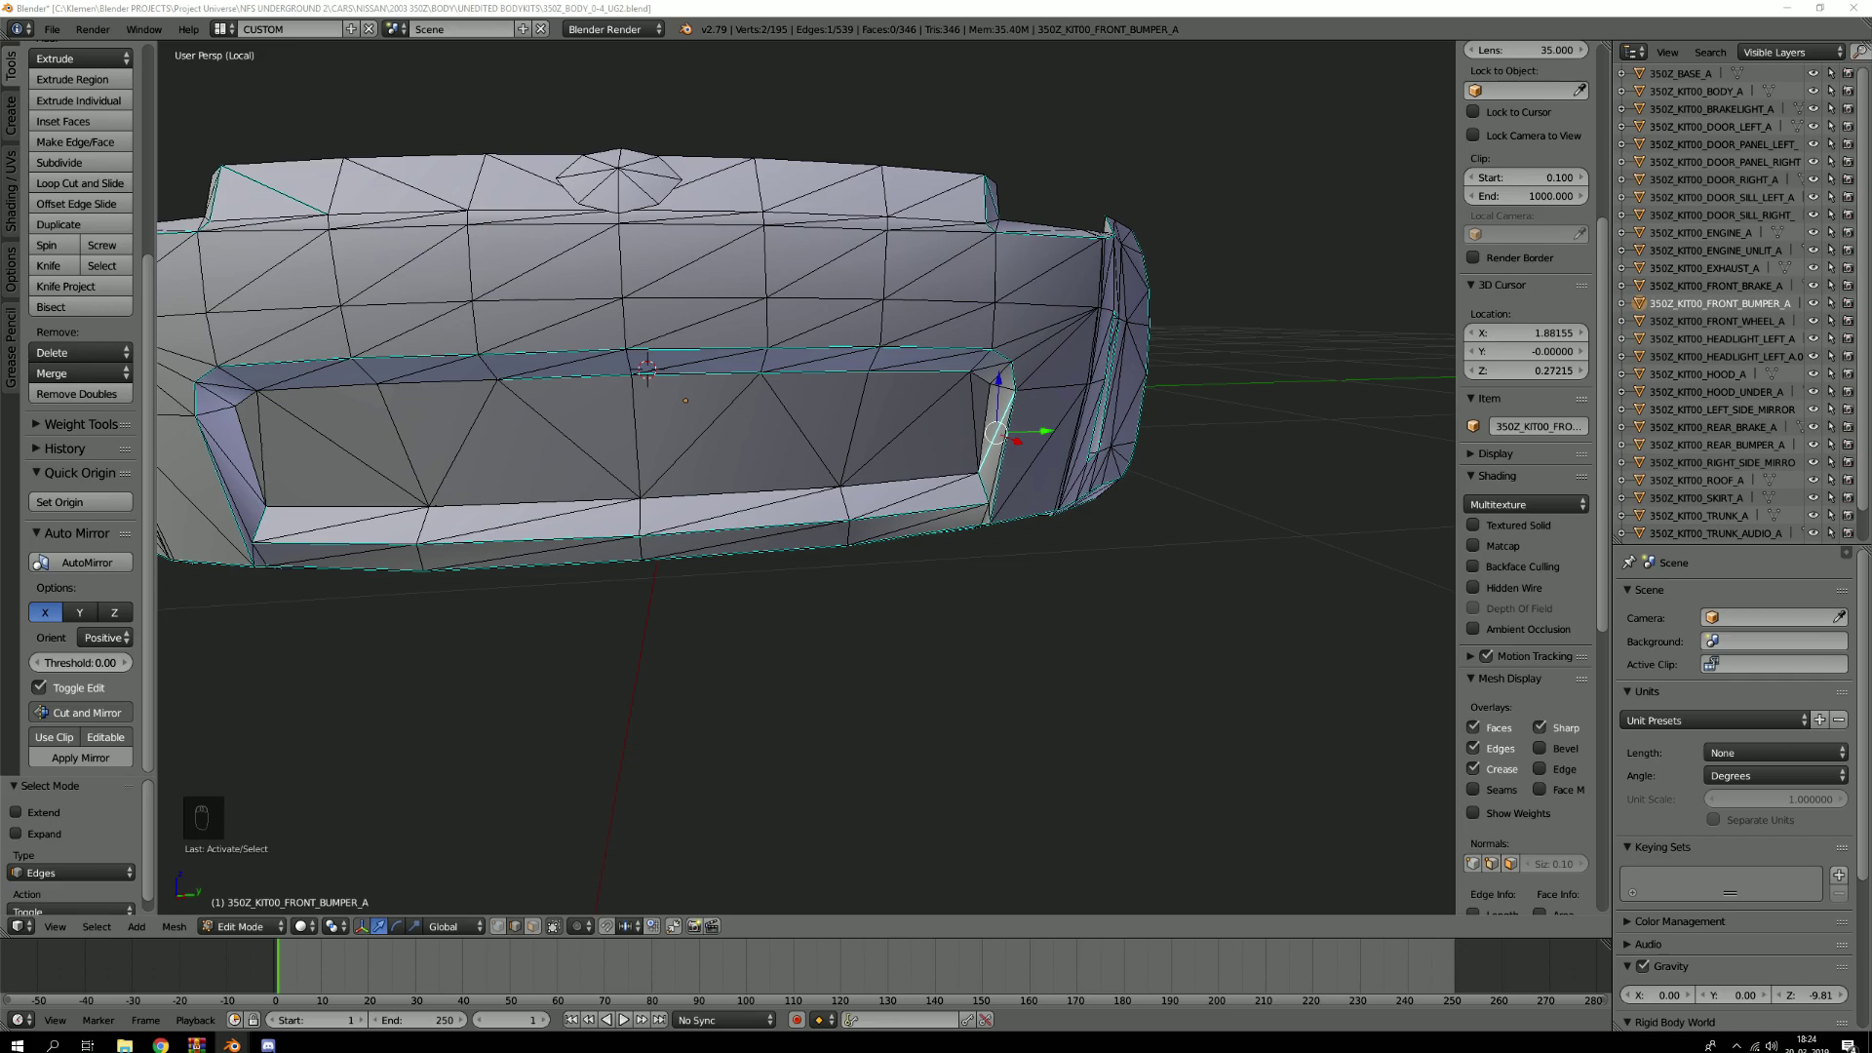
pyautogui.moveTo(951, 408); pyautogui.dragTo(1207, 103, button='middle')
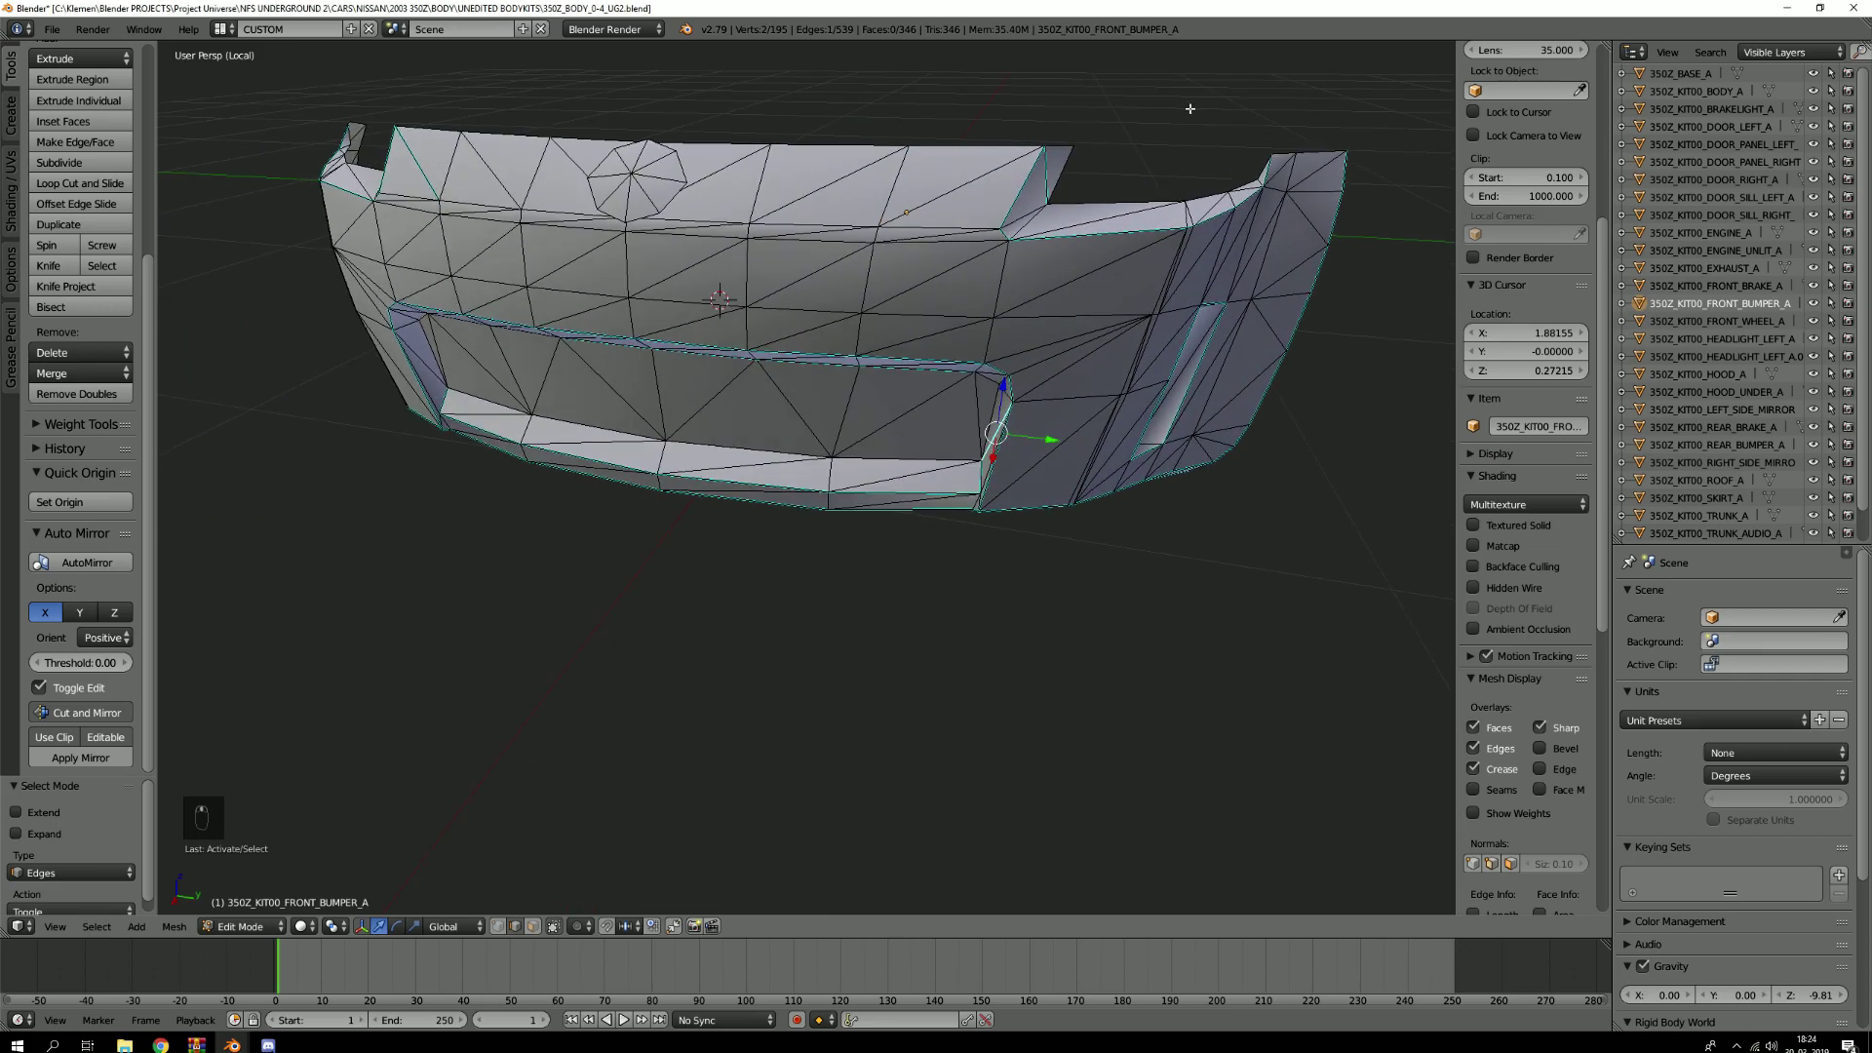
pyautogui.moveTo(619, 182); pyautogui.dragTo(438, 229, button='middle')
pyautogui.keyDown('shift'); pyautogui.rightClick(241, 209); pyautogui.keyUp('shift')
pyautogui.moveTo(240, 208); pyautogui.dragTo(331, 376, button='middle')
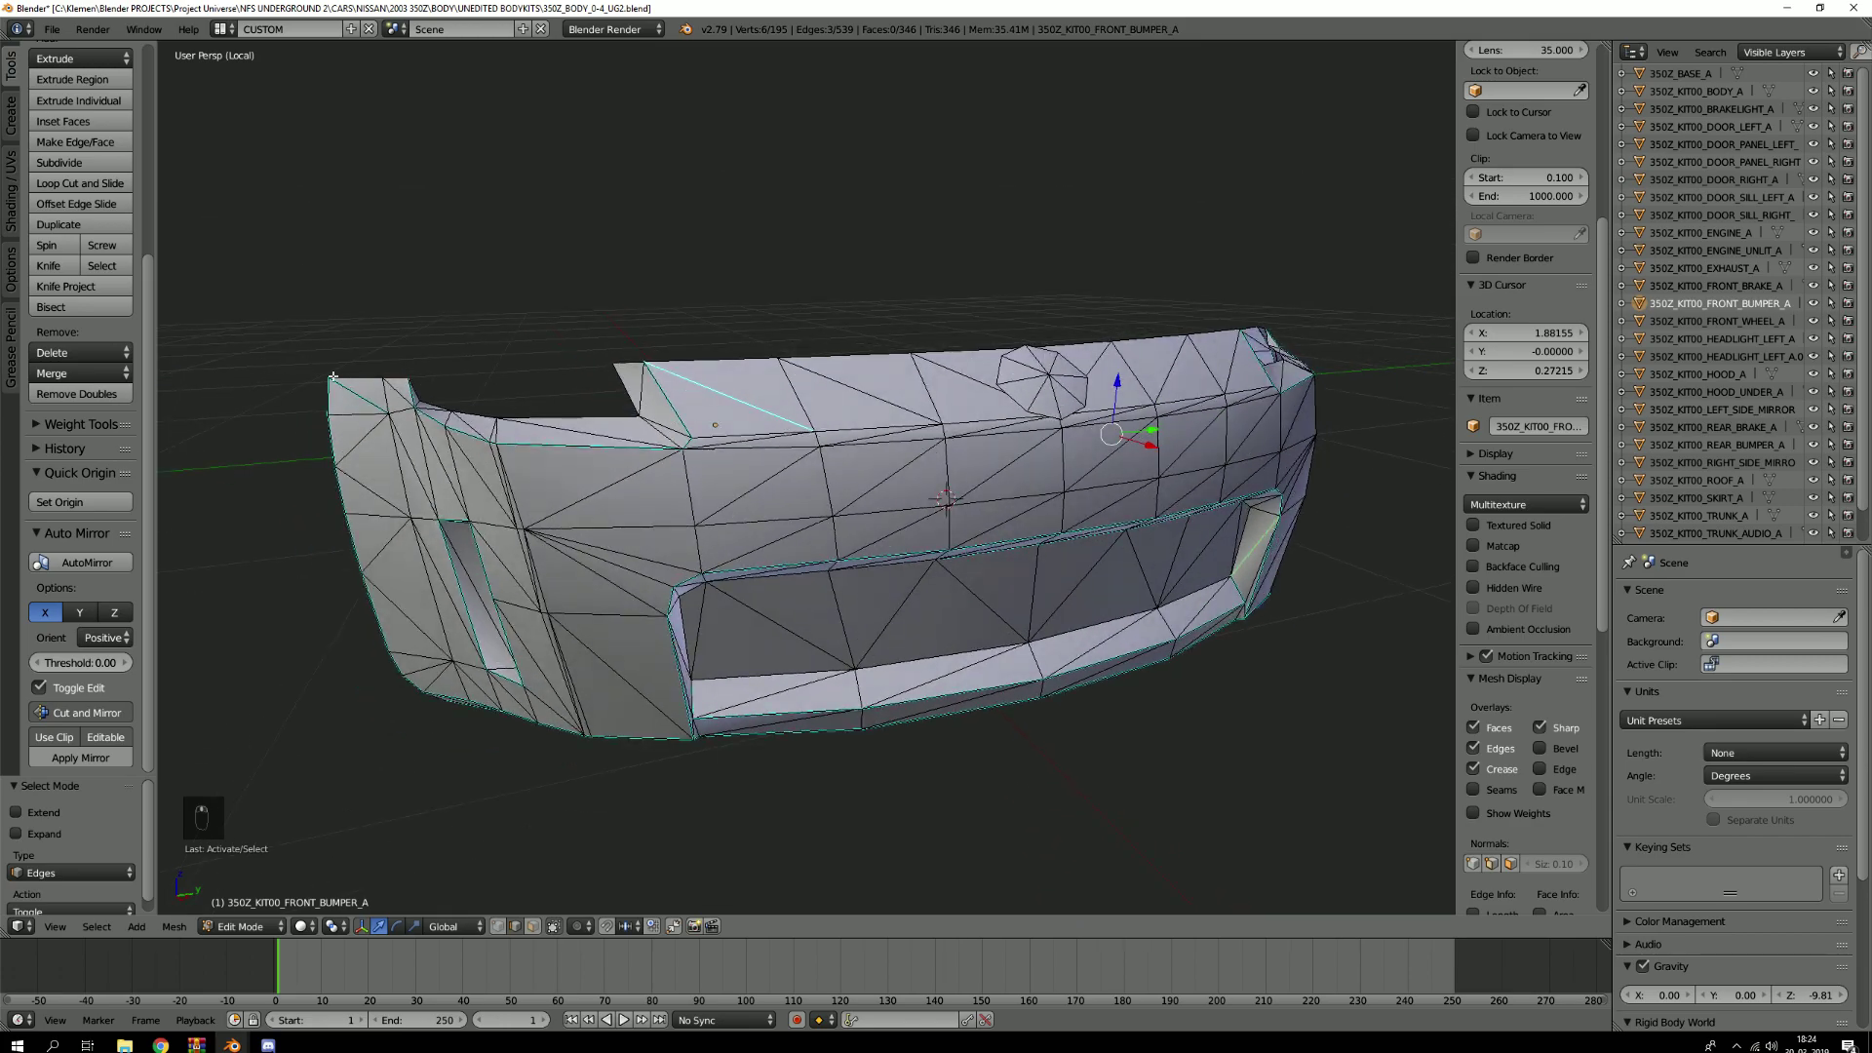
pyautogui.keyDown('shift'); pyautogui.rightClick(331, 376); pyautogui.keyUp('shift')
# Widen the 3D view, show the Clear Sharp edge command without applying it, and deselect all bumper edges
pyautogui.scroll(2, 331, 376)
pyautogui.moveTo(1313, 473); pyautogui.dragTo(1102, 441, button='middle')
pyautogui.moveTo(1612, 391); pyautogui.dragTo(1720, 393)
pyautogui.scroll(-3, 1258, 464)
pyautogui.moveTo(1257, 464); pyautogui.dragTo(966, 452, button='middle')
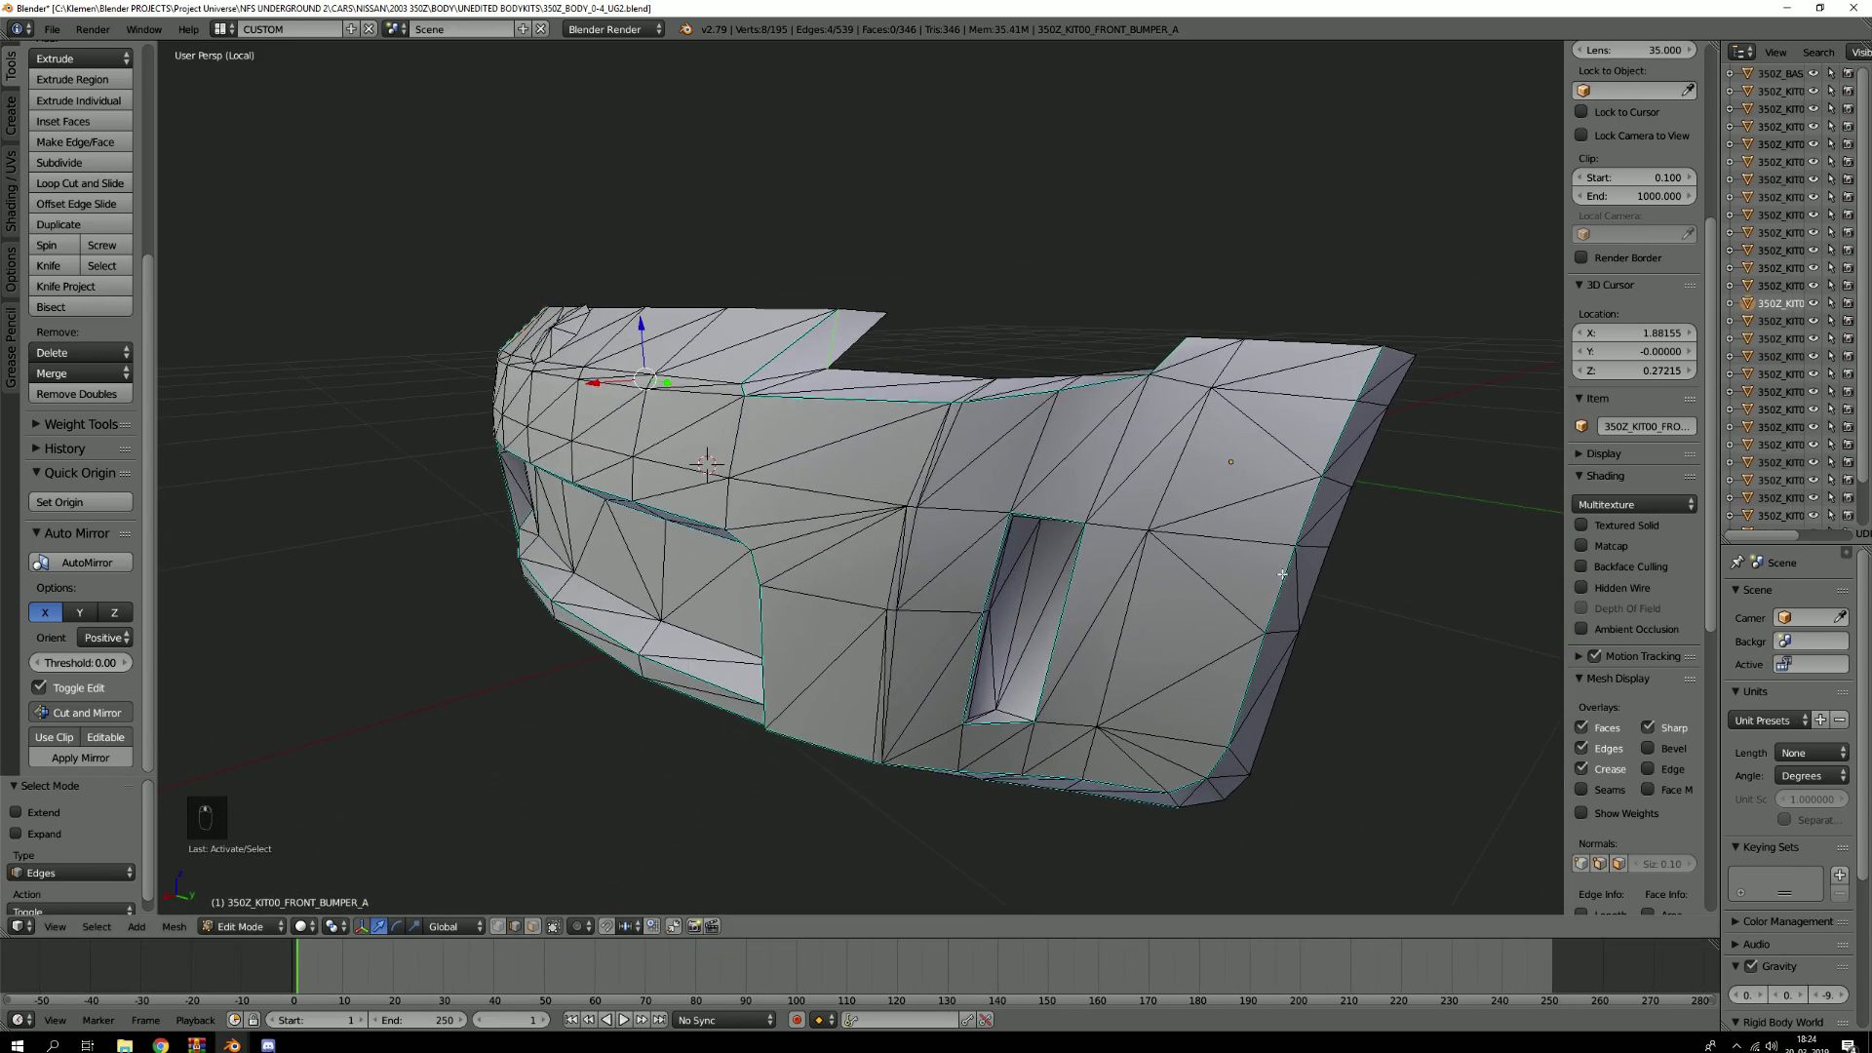
pyautogui.hotkey('ctrl', 'e')
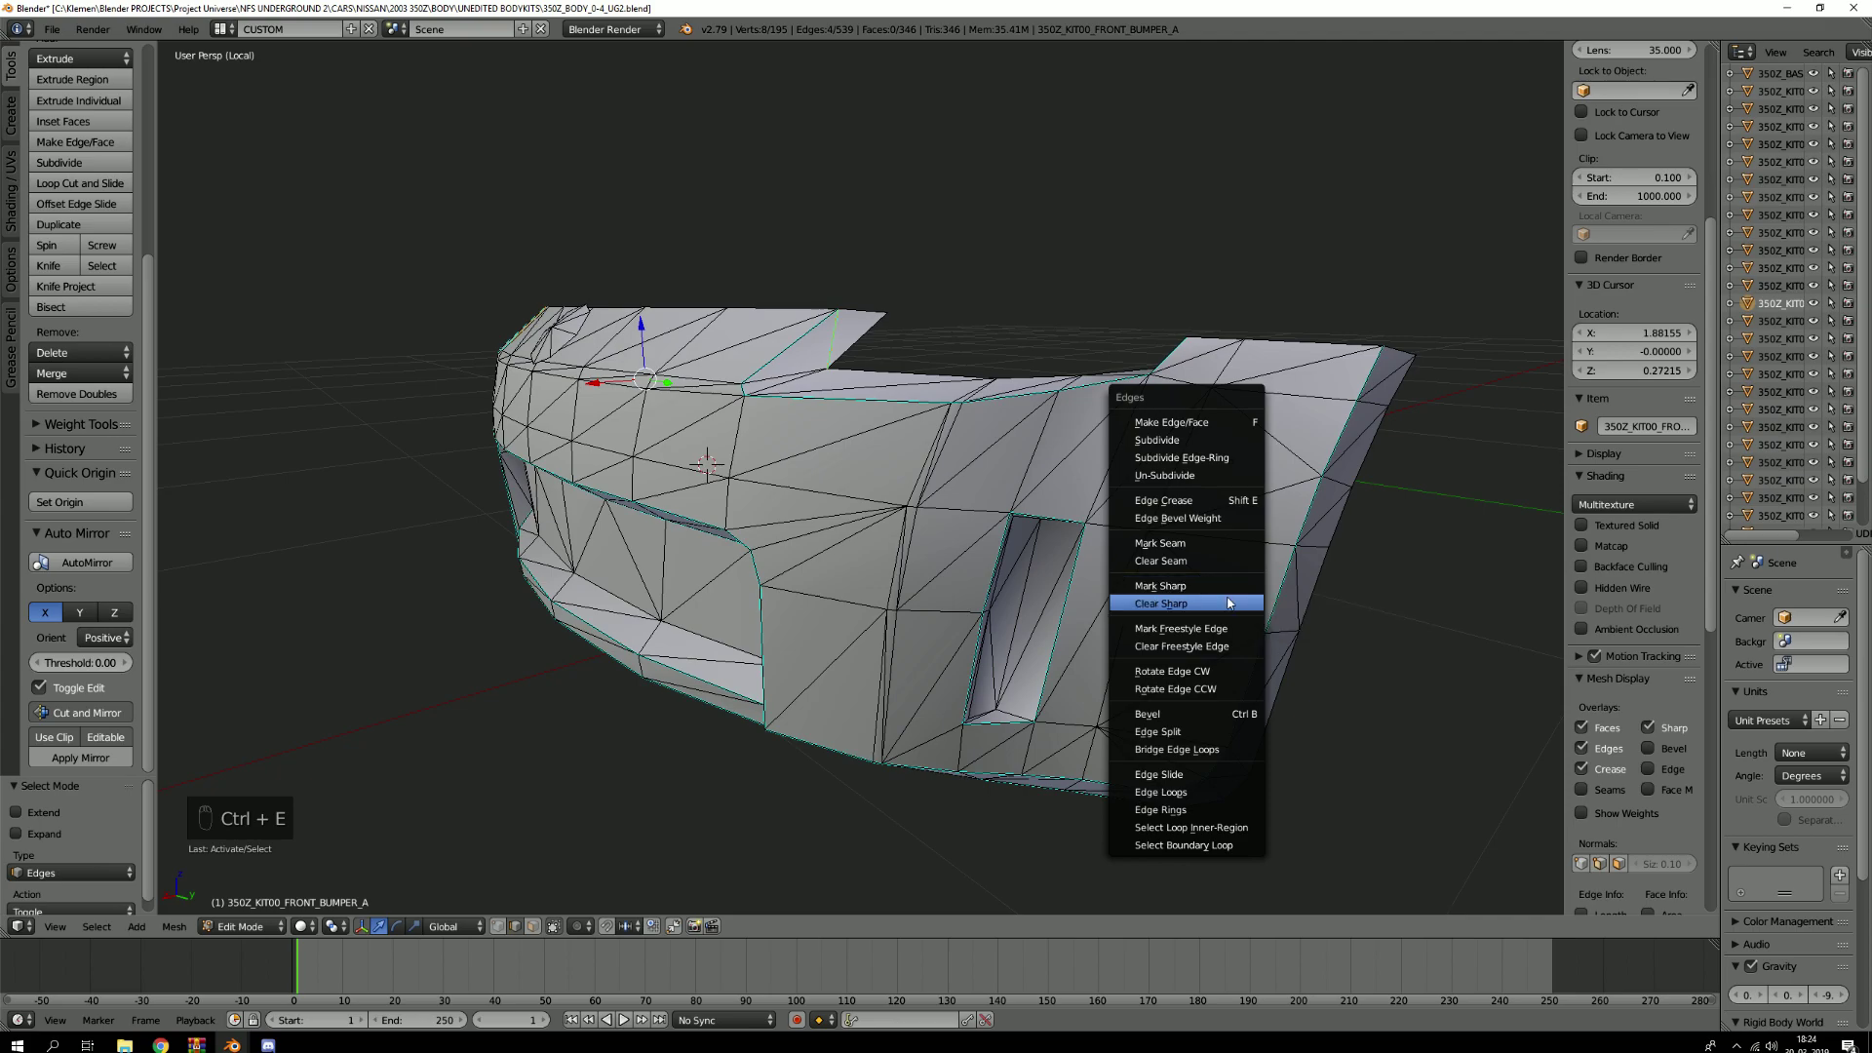
pyautogui.press('a')
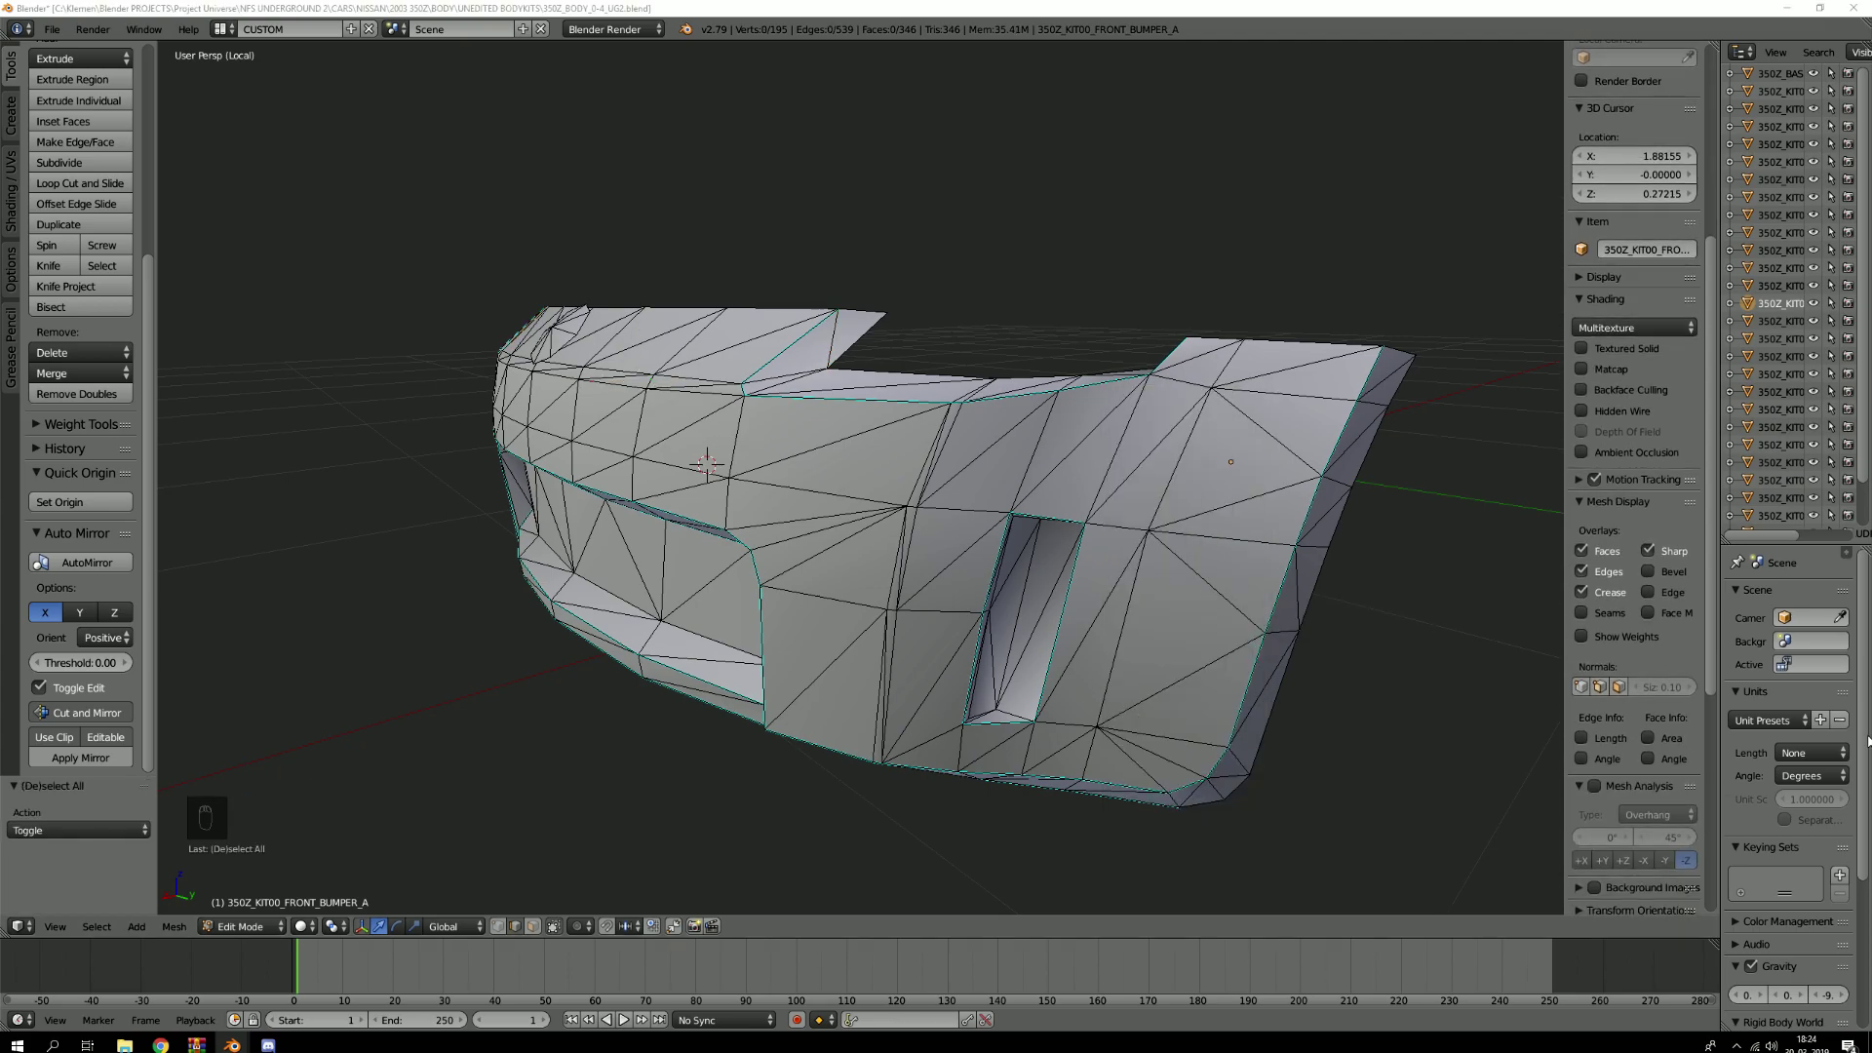
# Examine the sharp edges around the front bumper's grille opening, side vent and underside from several angles
pyautogui.moveTo(1414, 702); pyautogui.dragTo(1174, 477, button='middle')
pyautogui.moveTo(1167, 746); pyautogui.dragTo(889, 675, button='middle')
pyautogui.moveTo(756, 661); pyautogui.dragTo(783, 727, button='middle')
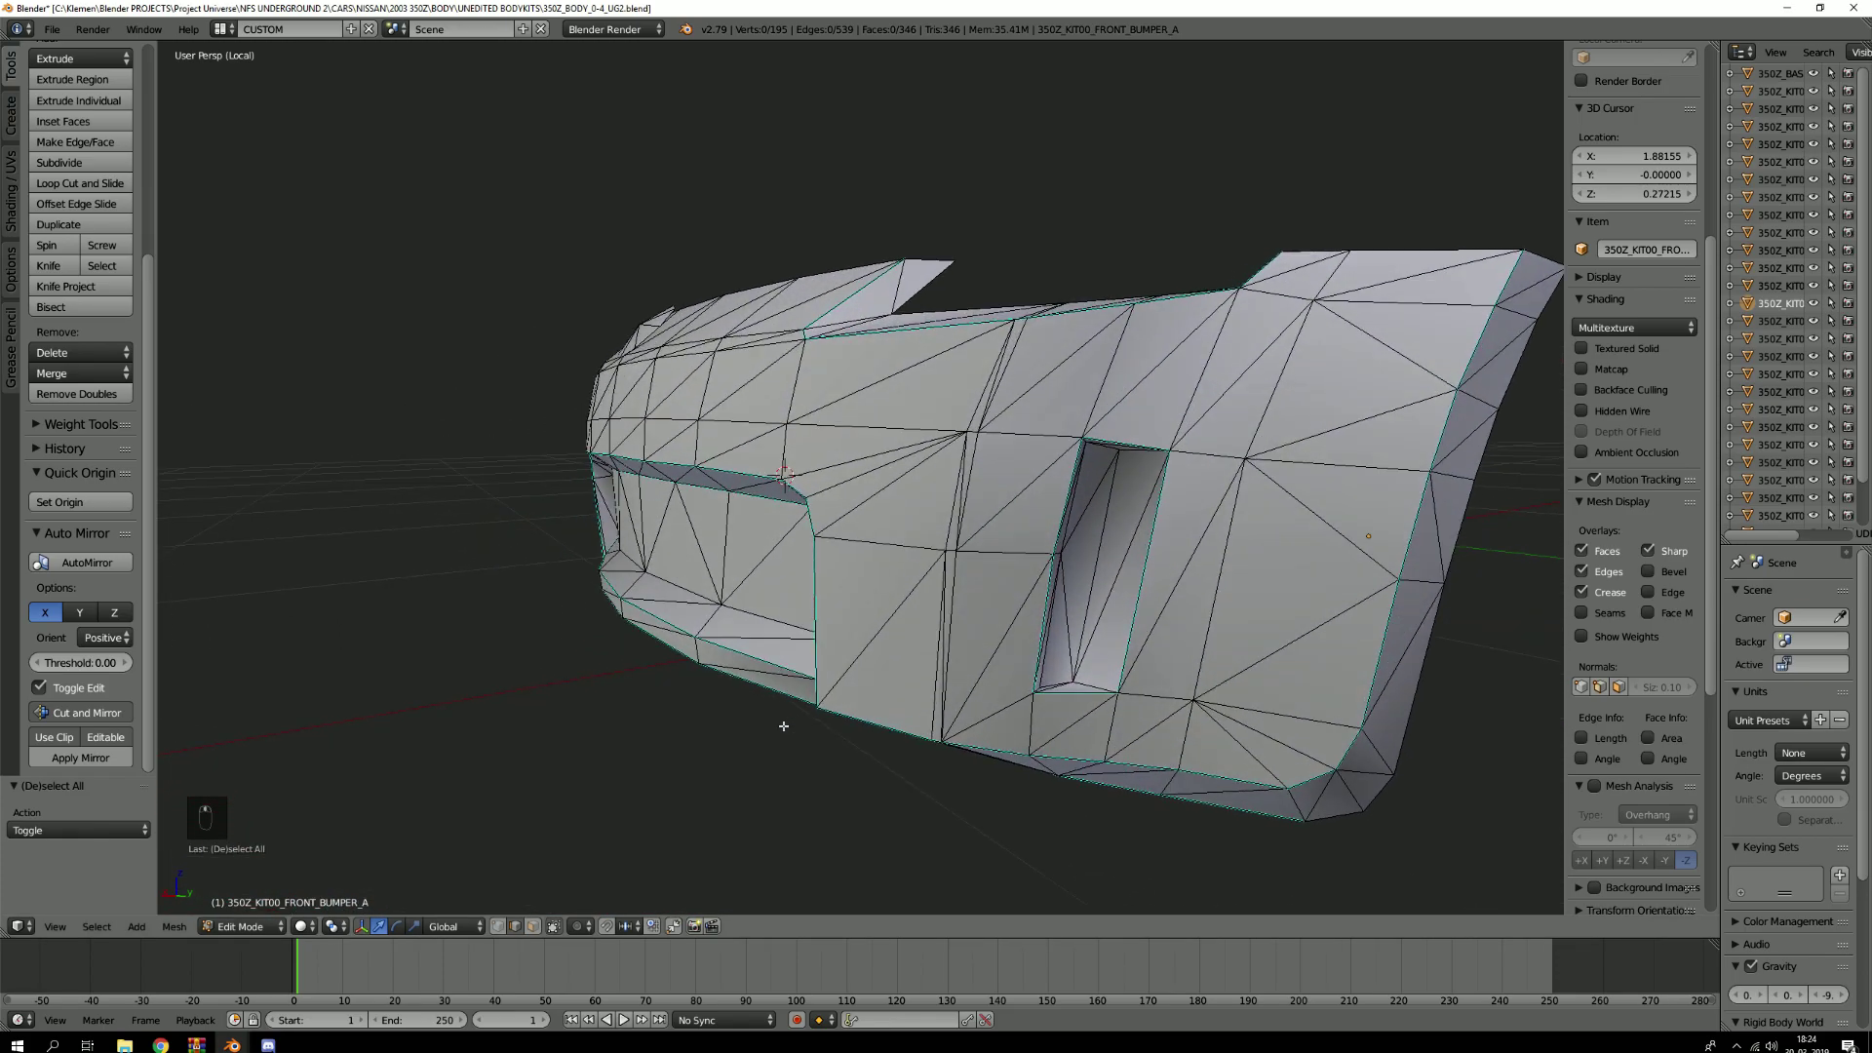
pyautogui.moveTo(545, 468); pyautogui.dragTo(130, 473, button='middle')
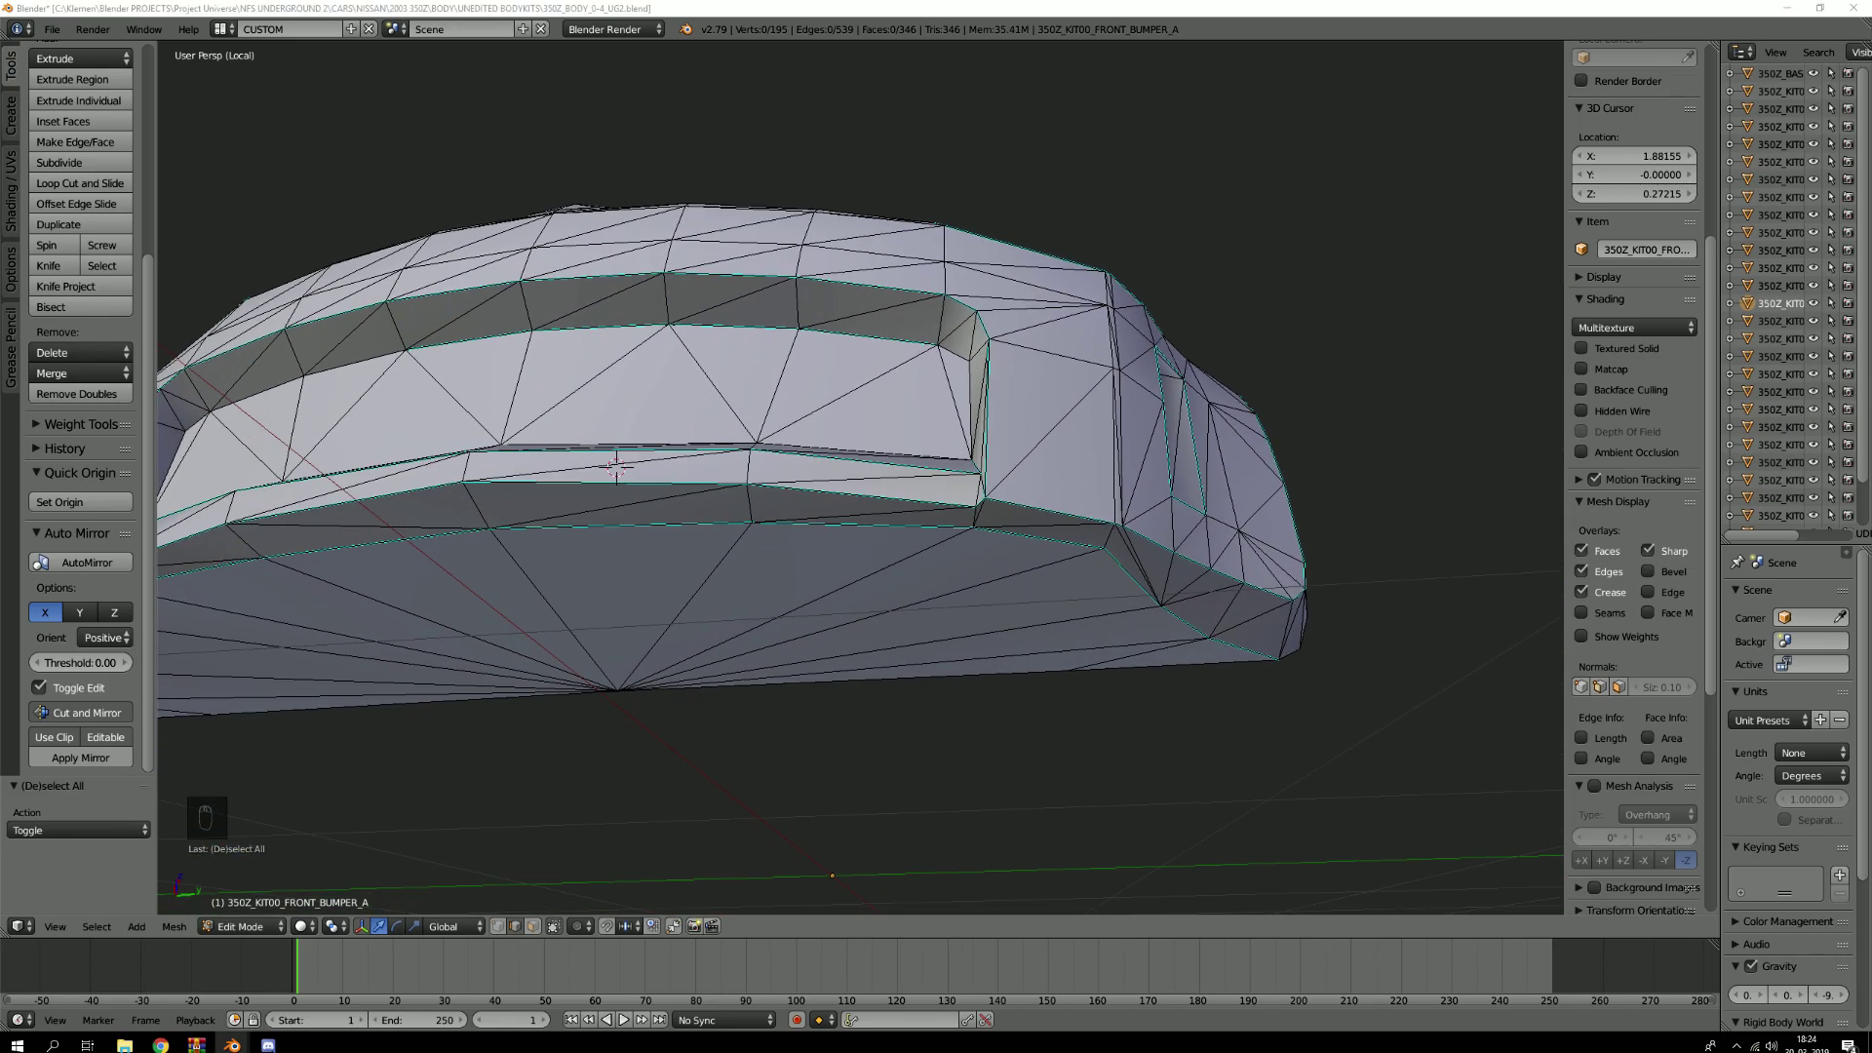
pyautogui.moveTo(1172, 497); pyautogui.dragTo(1121, 561, button='middle')
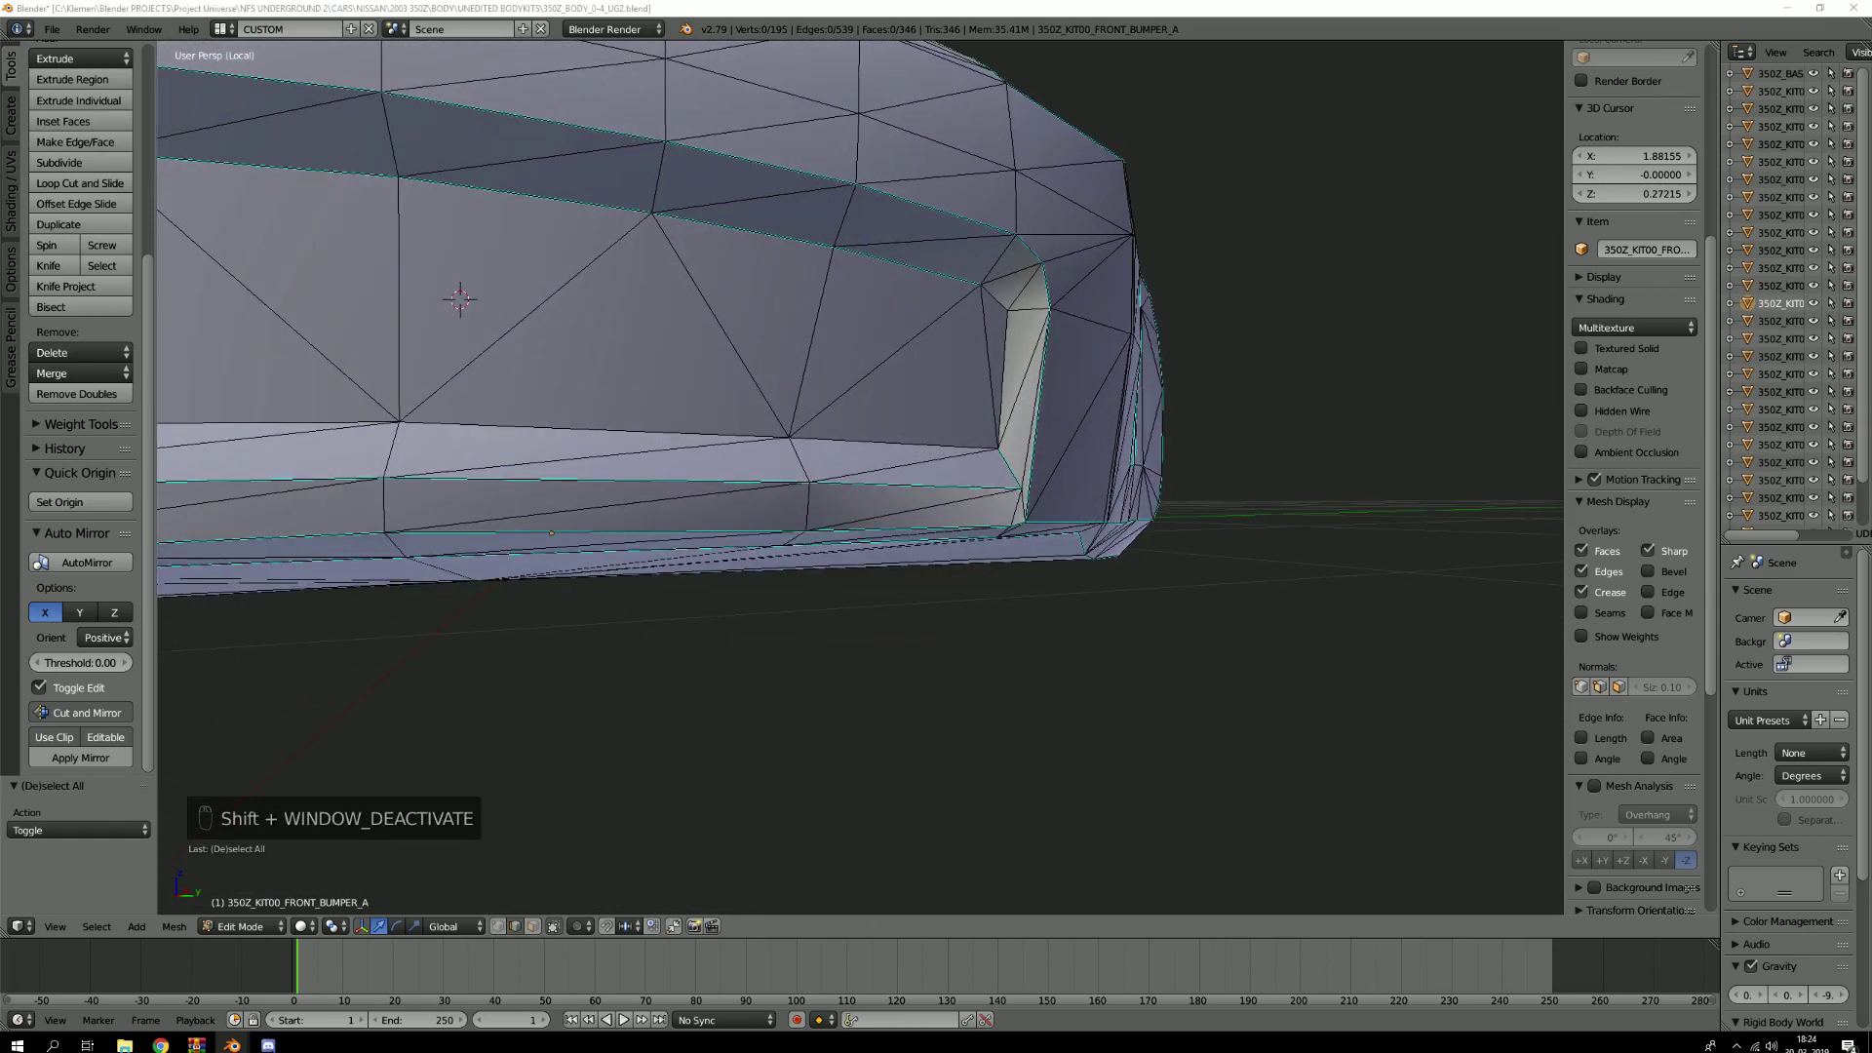
pyautogui.scroll(-4, 606, 426)
pyautogui.moveTo(605, 426); pyautogui.dragTo(670, 457, button='middle')
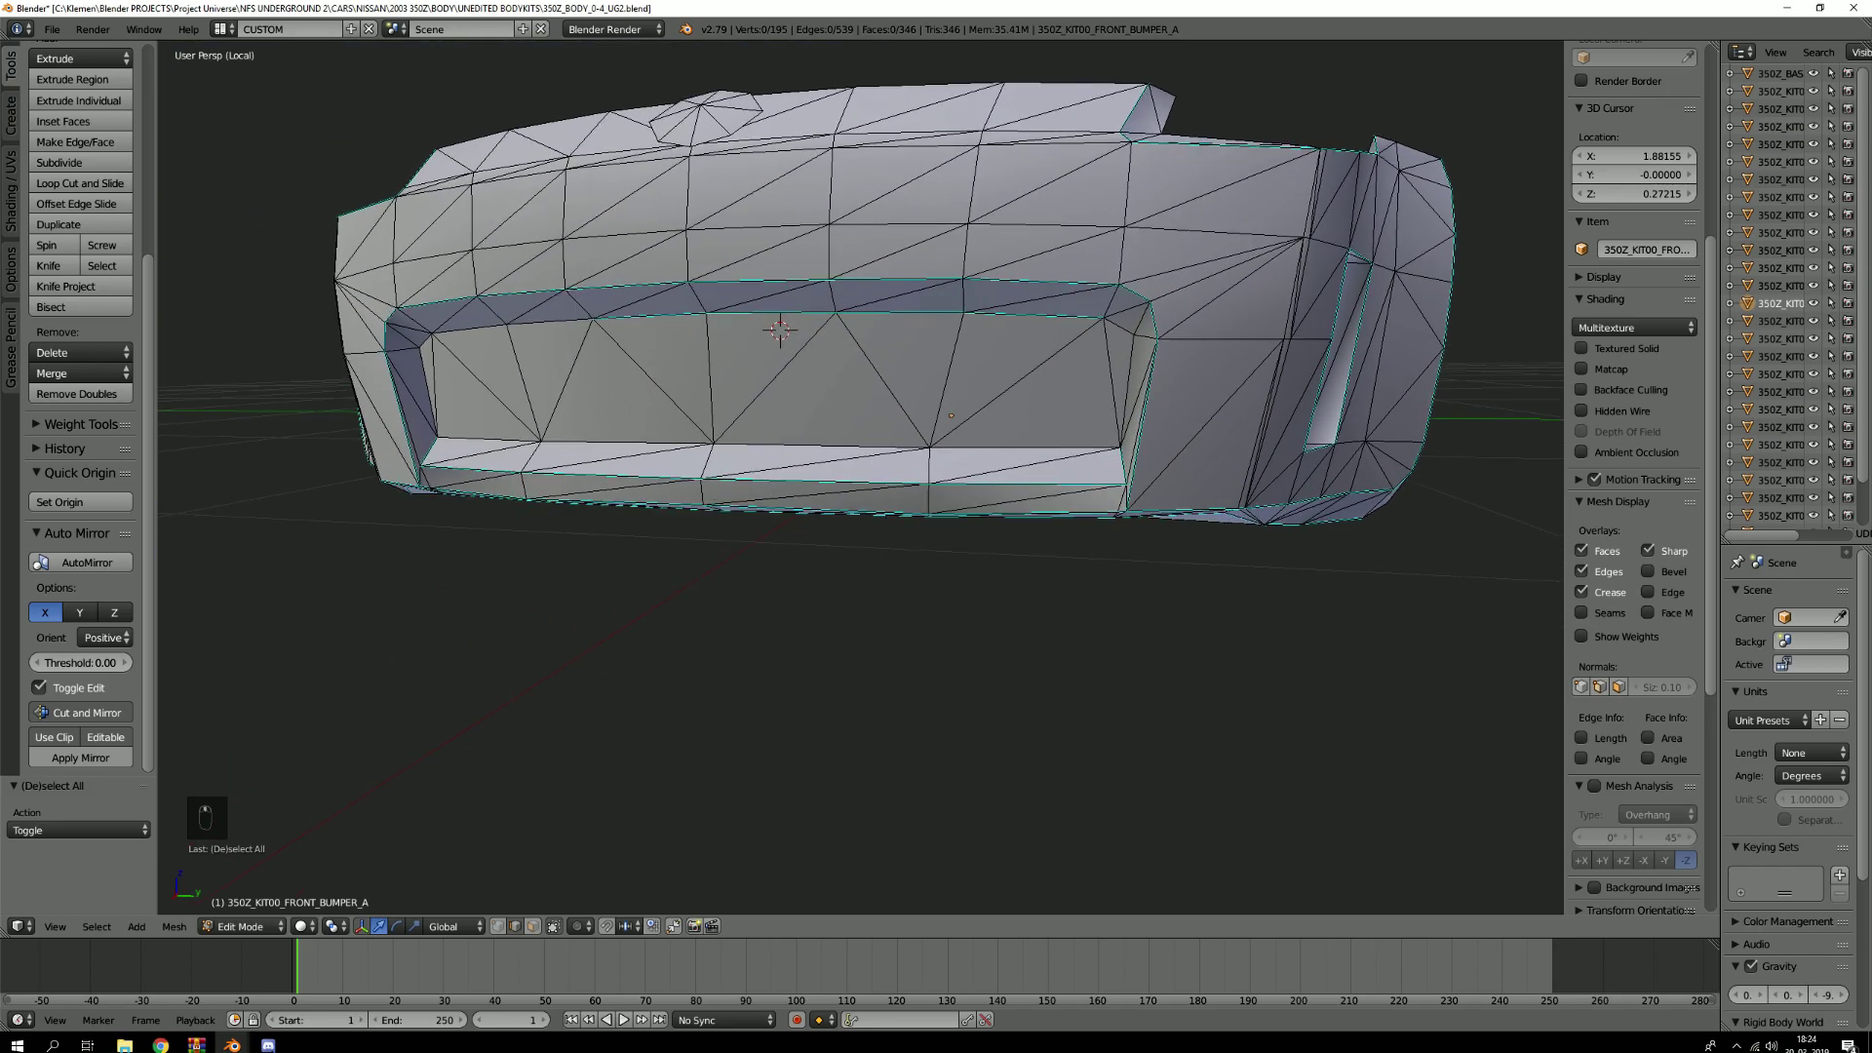
pyautogui.moveTo(210, 308); pyautogui.dragTo(703, 382, button='middle')
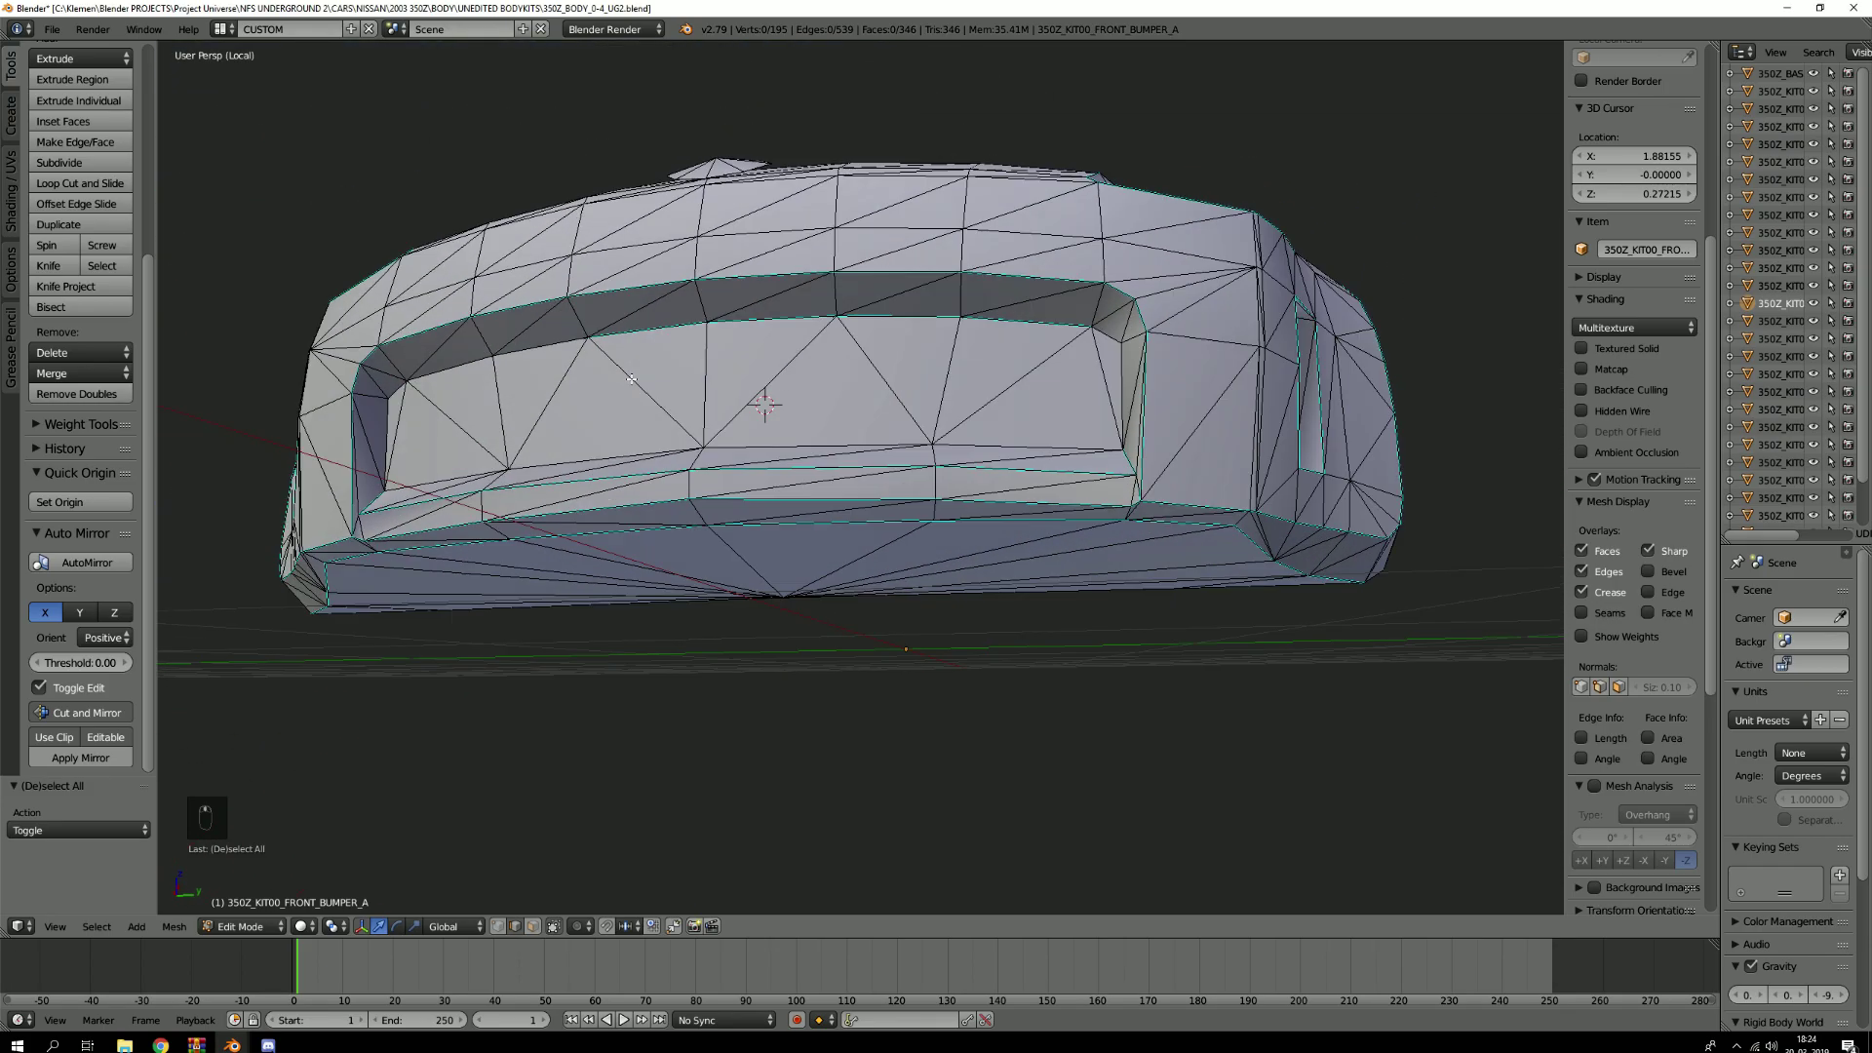
# Mark the edge segment at the negative Y end of the grille opening's upper inner rim as sharp and deselect it
pyautogui.rightClick(539, 352)
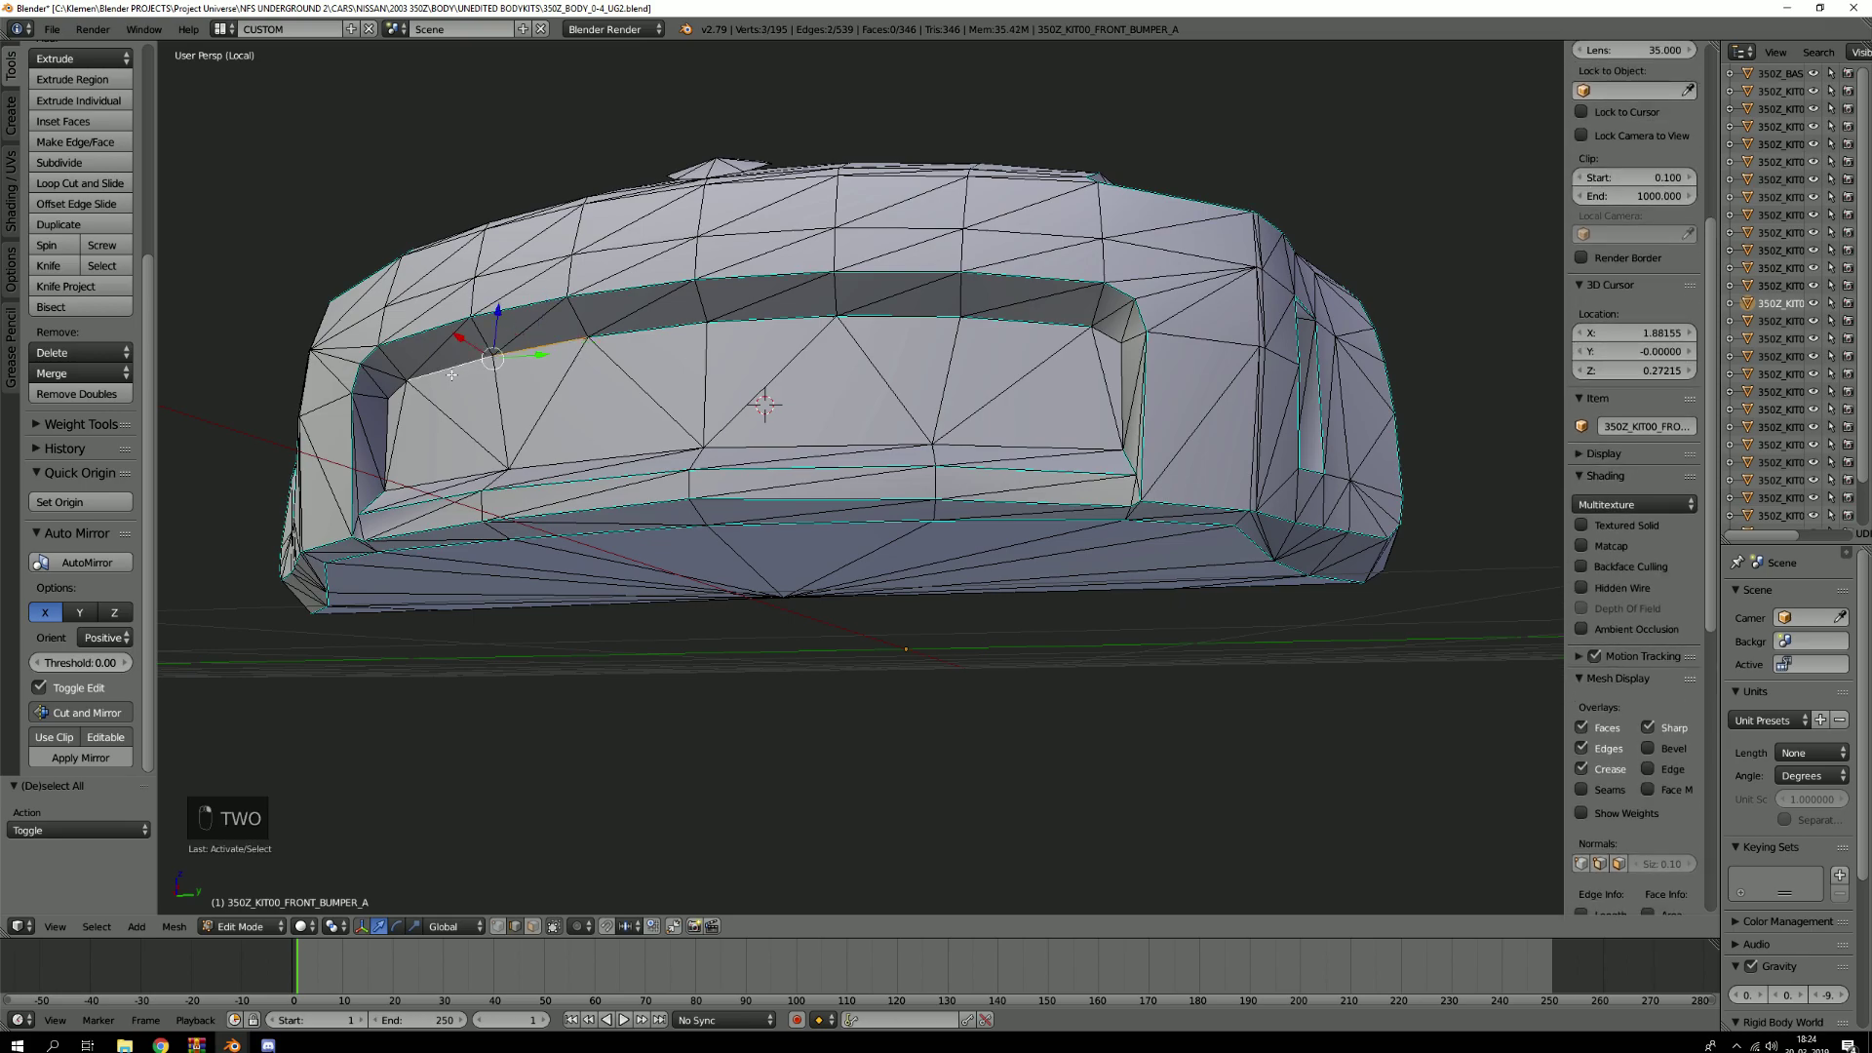
pyautogui.hotkey('ctrl', 'e')
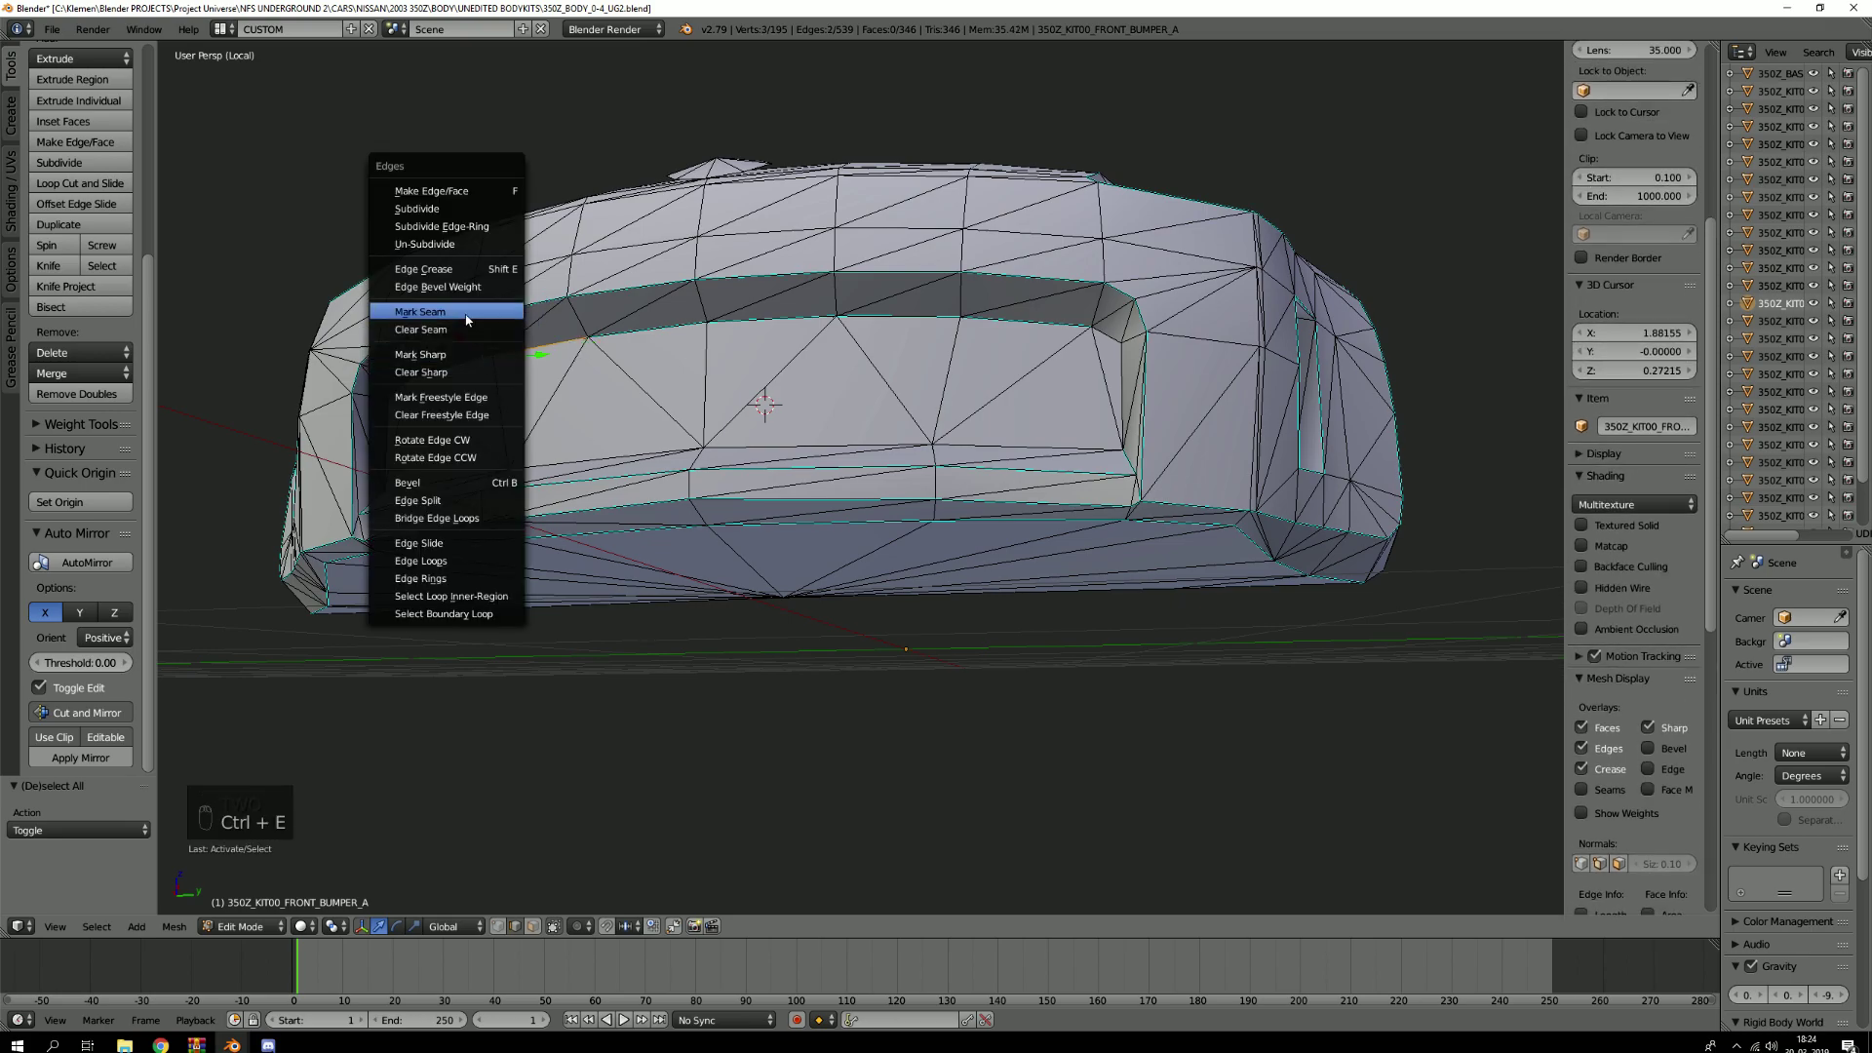
pyautogui.click(471, 356)
pyautogui.moveTo(546, 390); pyautogui.dragTo(605, 480, button='middle')
pyautogui.press('a')
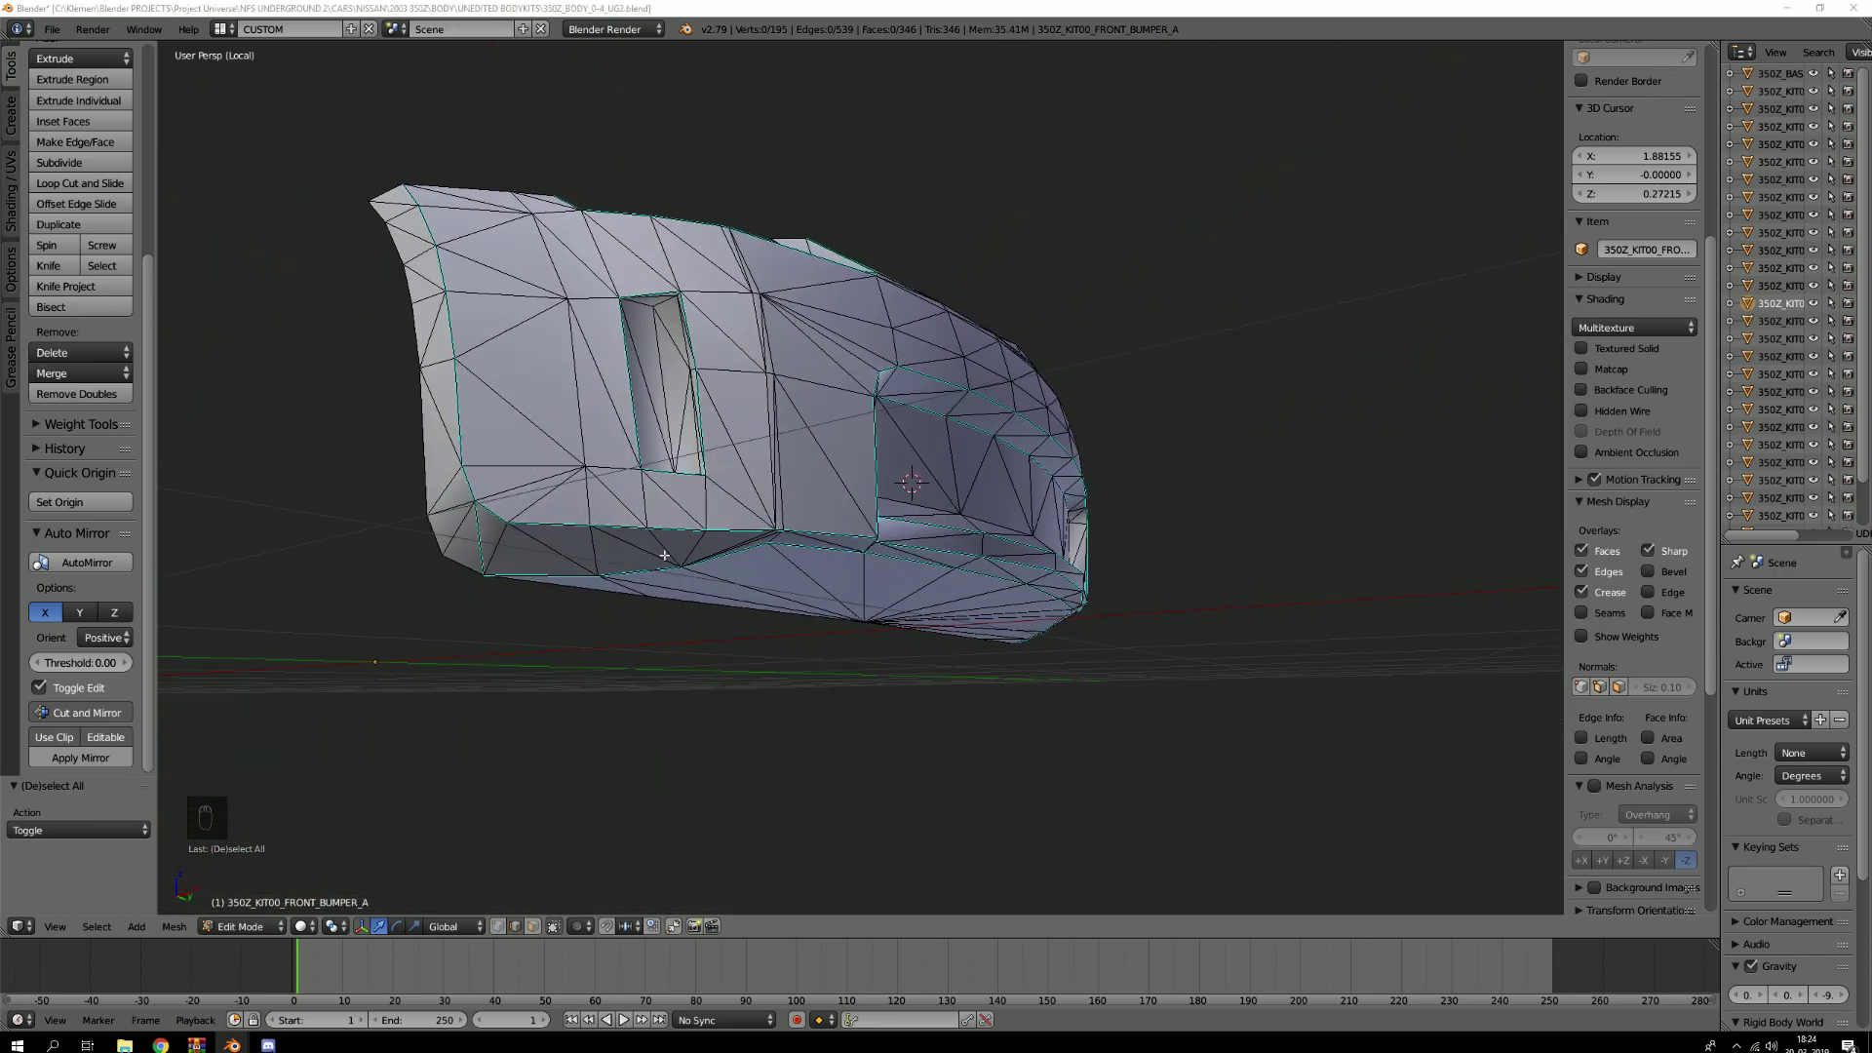
# Mark the short edge at the lower rear corner of the bumper's negative Y side as sharp and clear the selection
pyautogui.scroll(2, 664, 555)
pyautogui.rightClick(481, 538)
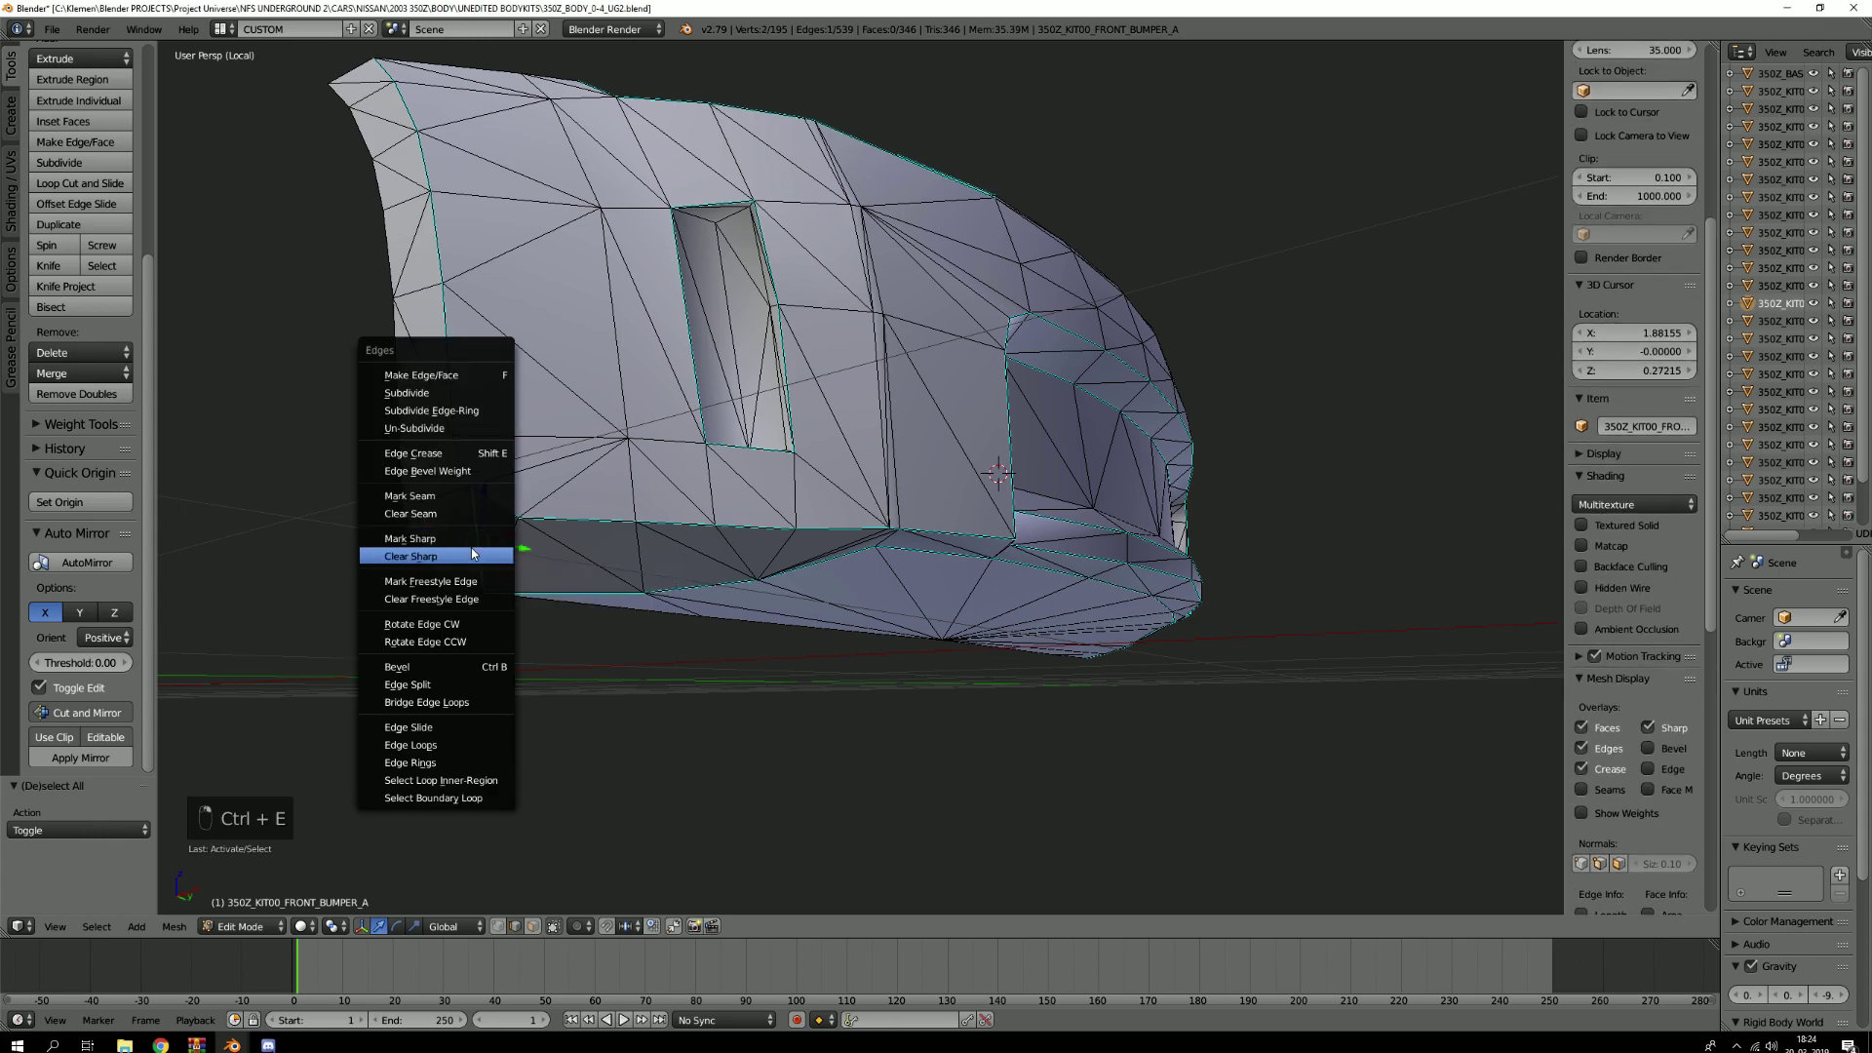
pyautogui.click(484, 538)
pyautogui.press('a')
pyautogui.moveTo(454, 191); pyautogui.dragTo(598, 294, button='middle')
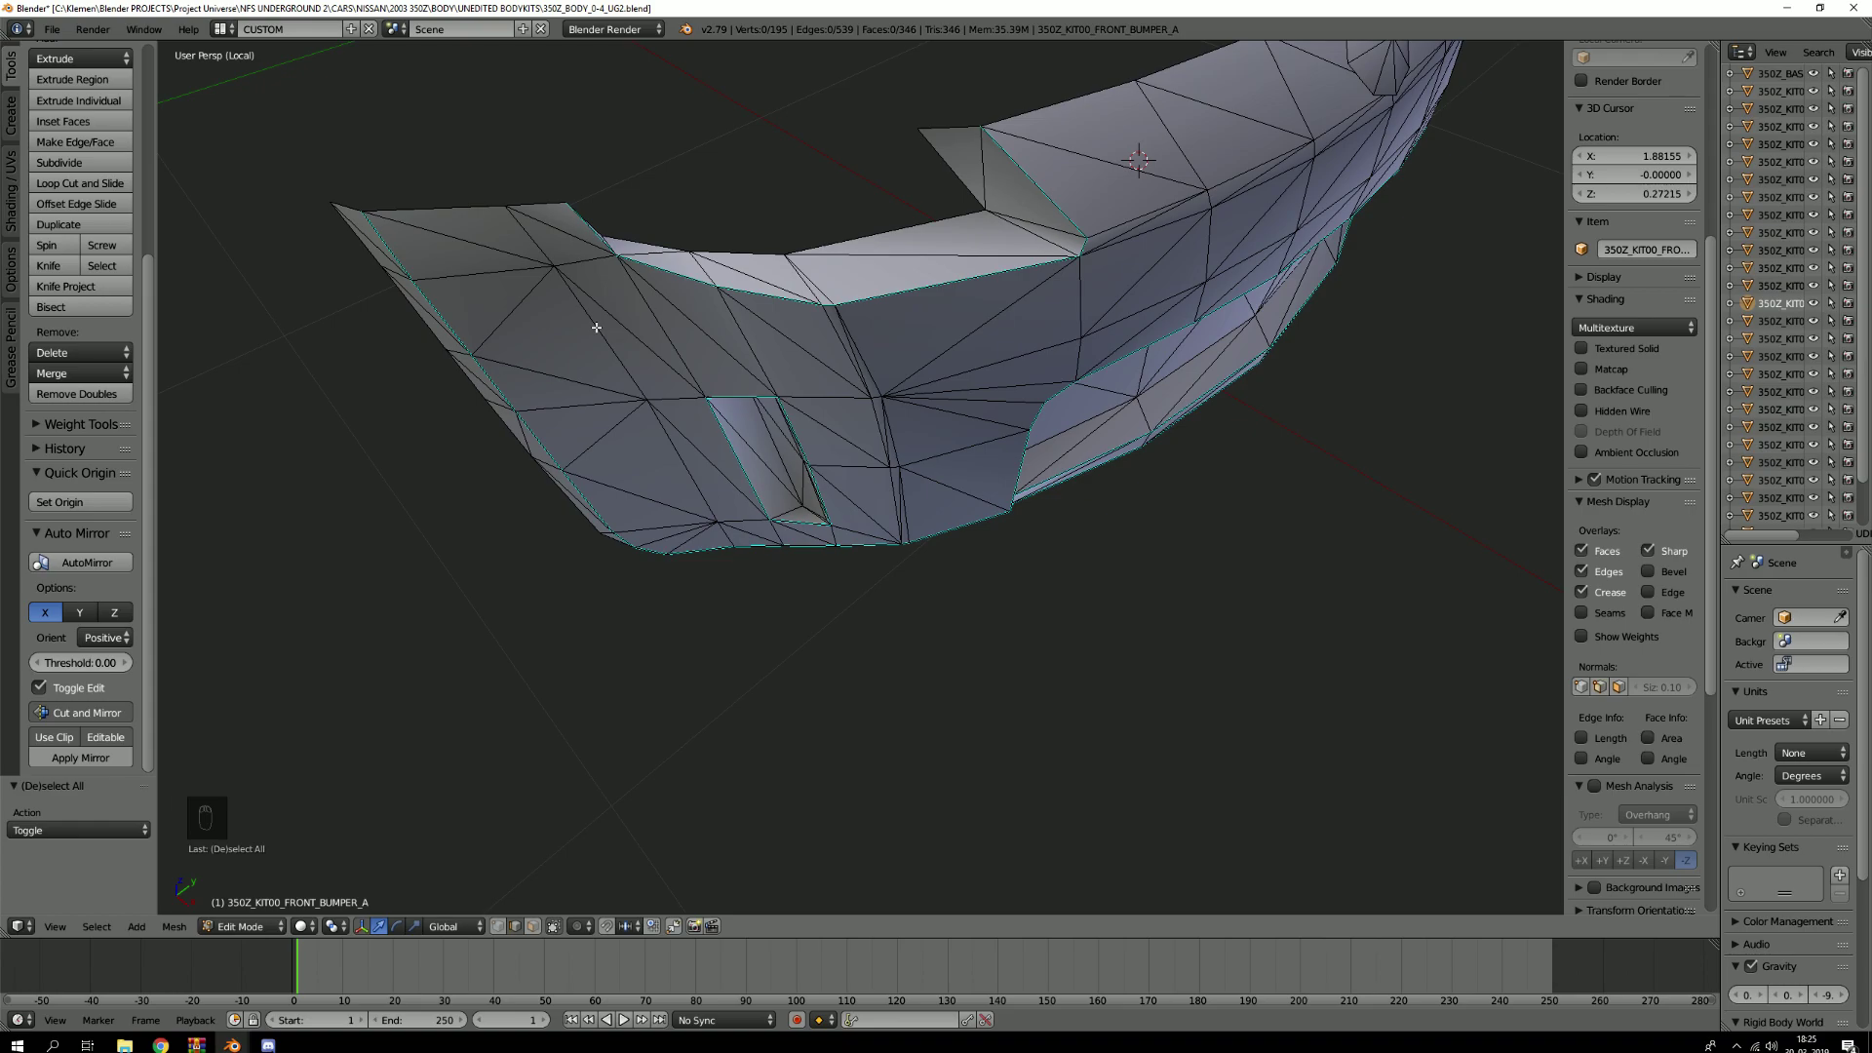
pyautogui.moveTo(596, 328); pyautogui.dragTo(960, 465, button='middle')
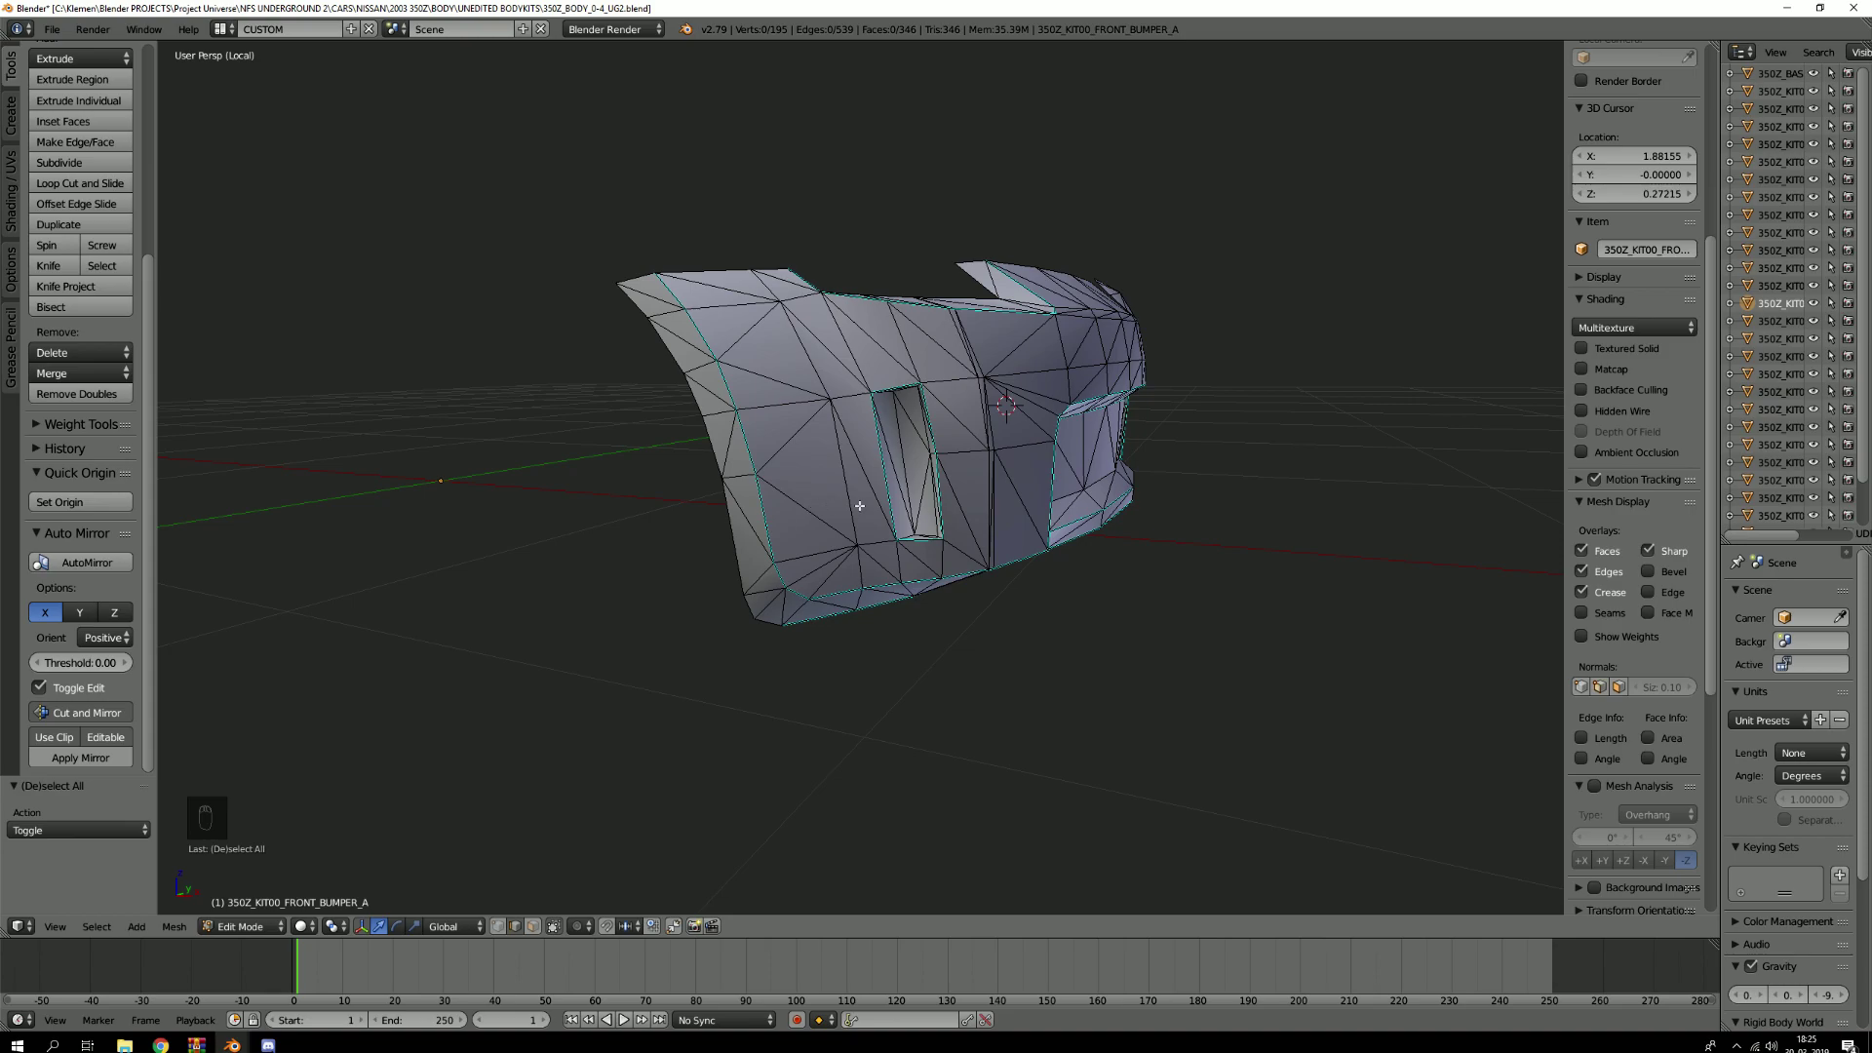
# Switch to Discord, look through the Project Universe CARS database channel, and return to Blender
pyautogui.hotkey('alt', 'Tab')
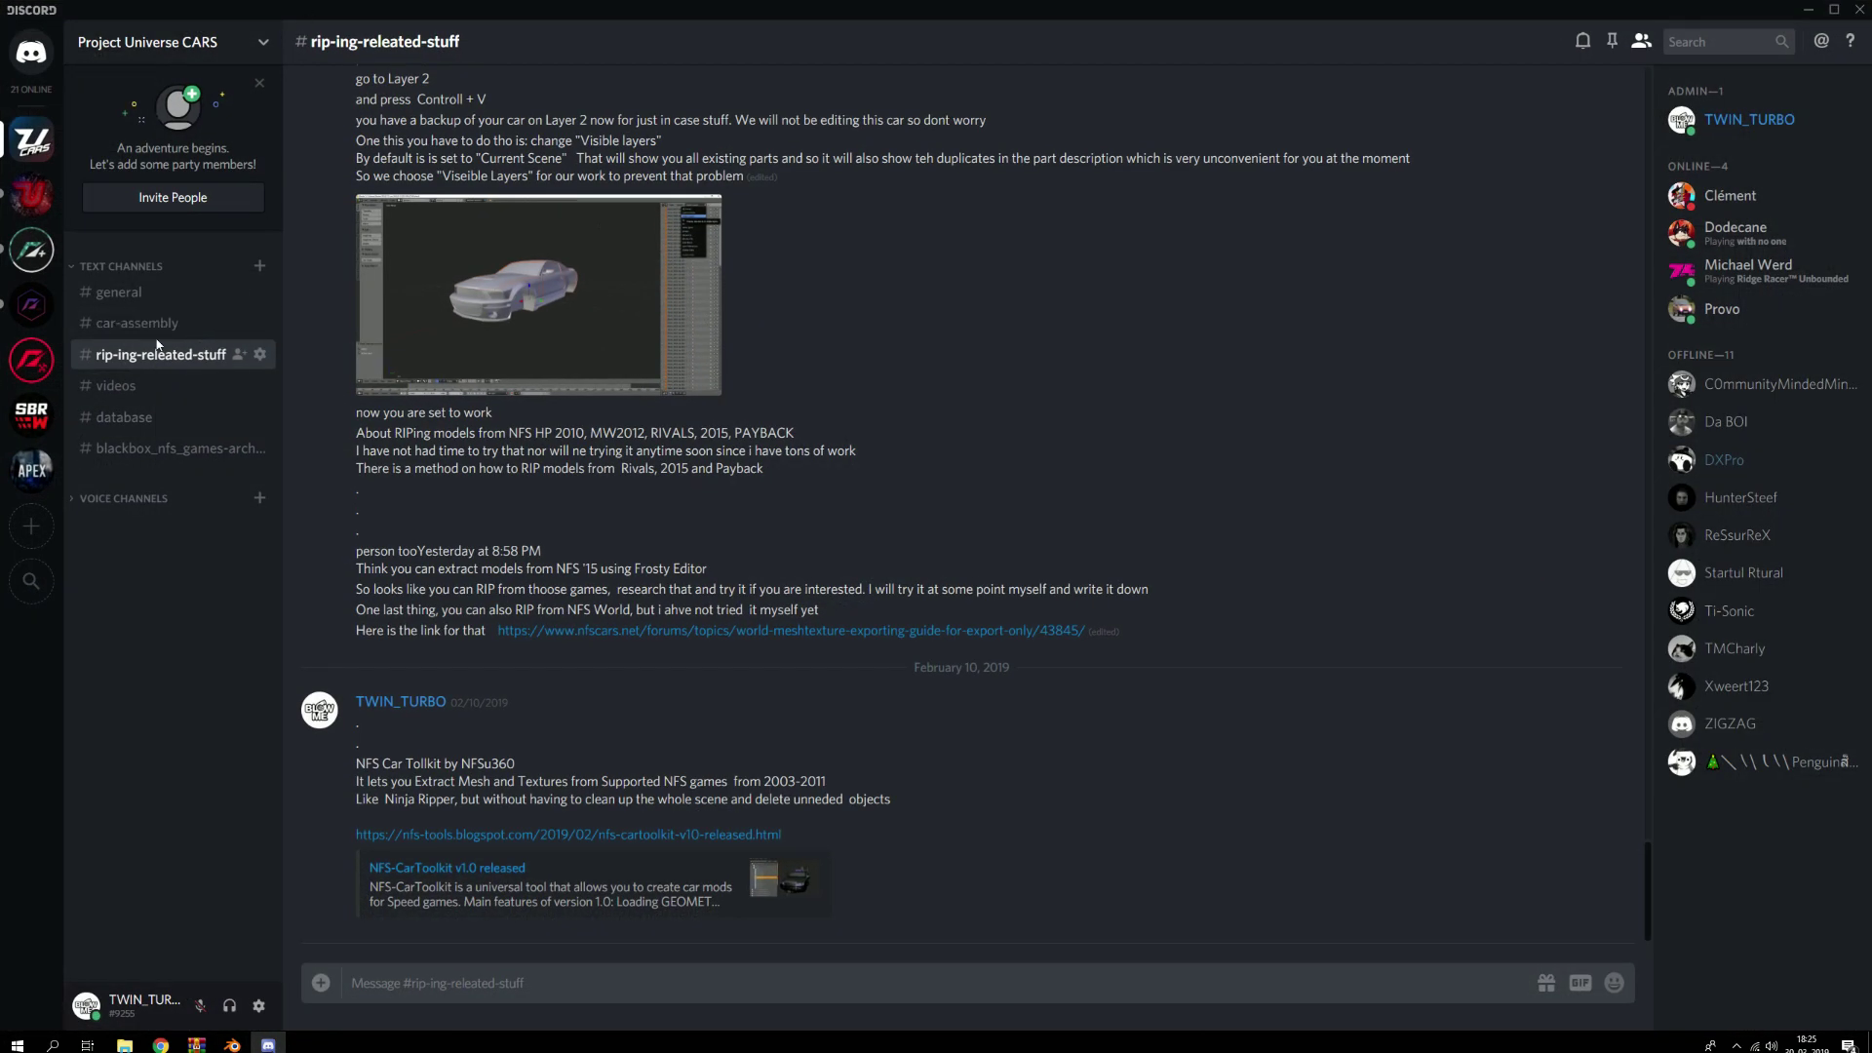
pyautogui.click(146, 418)
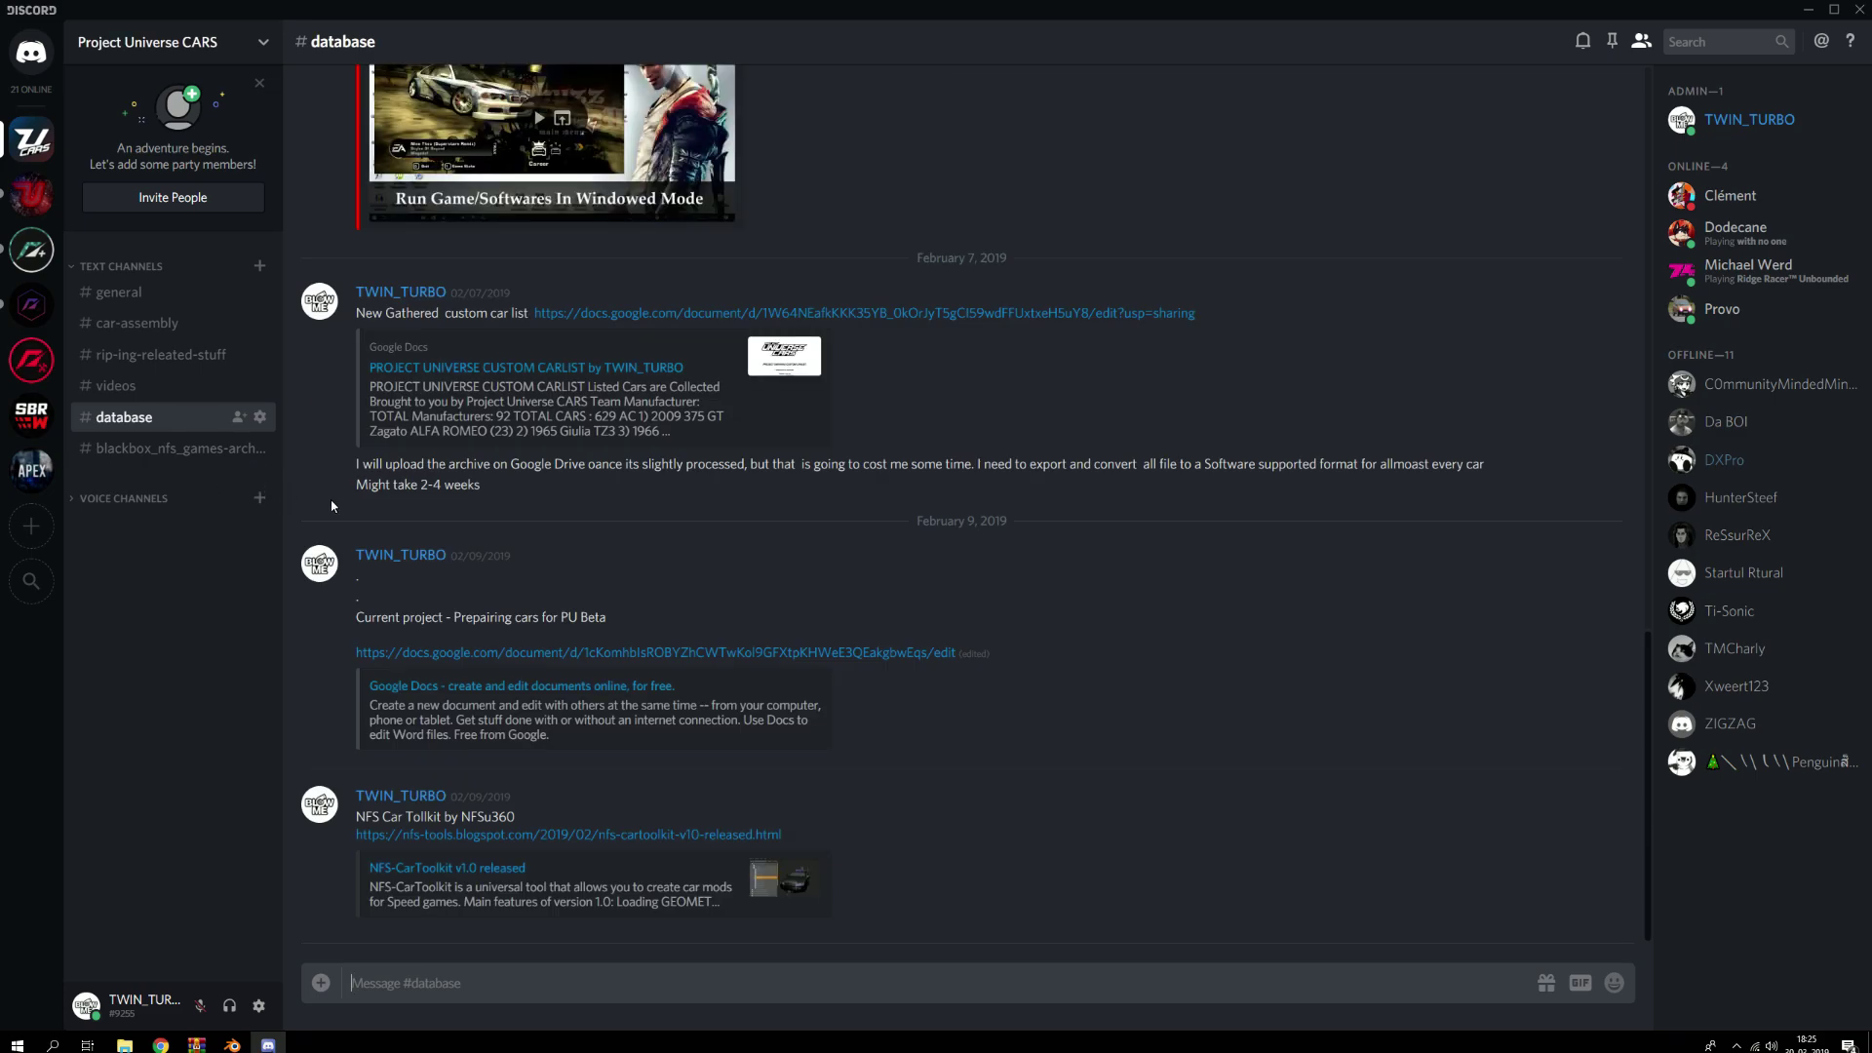
pyautogui.scroll(5, 739, 547)
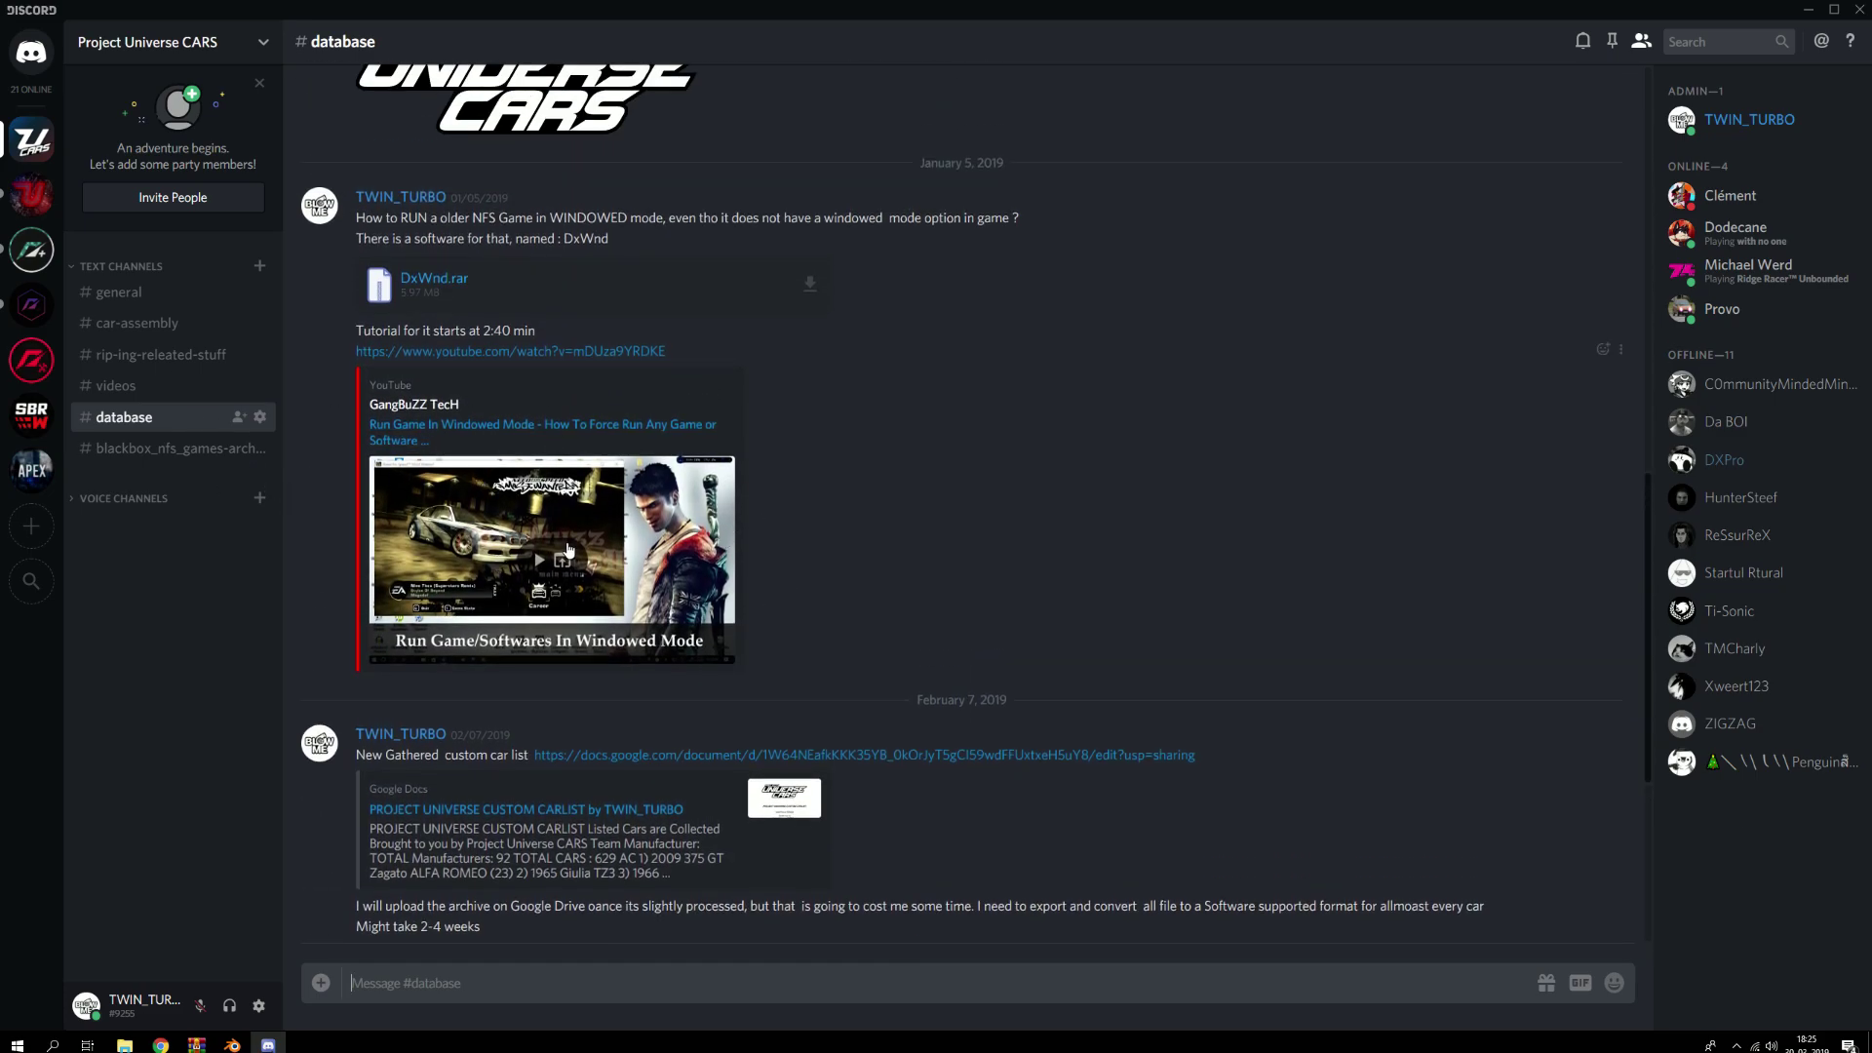
pyautogui.click(1798, 11)
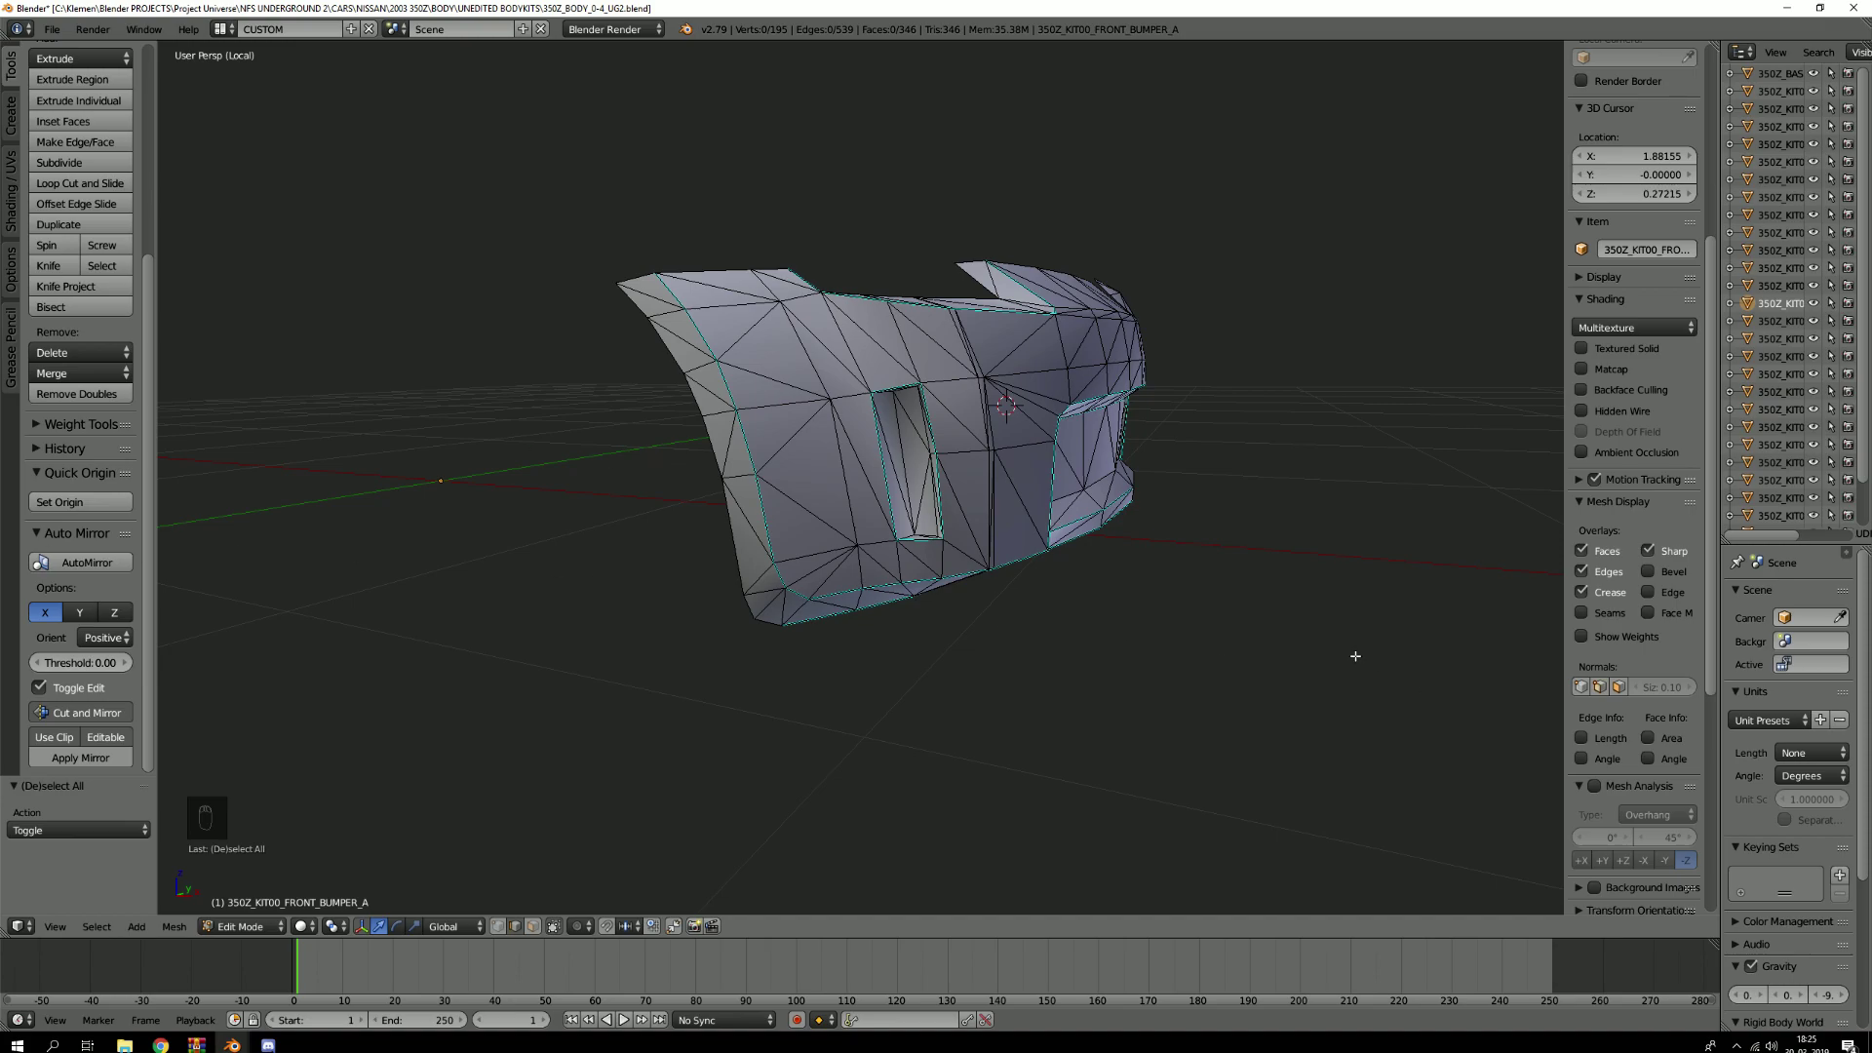
# Select the front bumper's outer boundary edge loop, mark it as a seam, and deselect everything
pyautogui.moveTo(783, 310); pyautogui.dragTo(771, 346, button='middle')
pyautogui.press('2')
pyautogui.scroll(1, 770, 274)
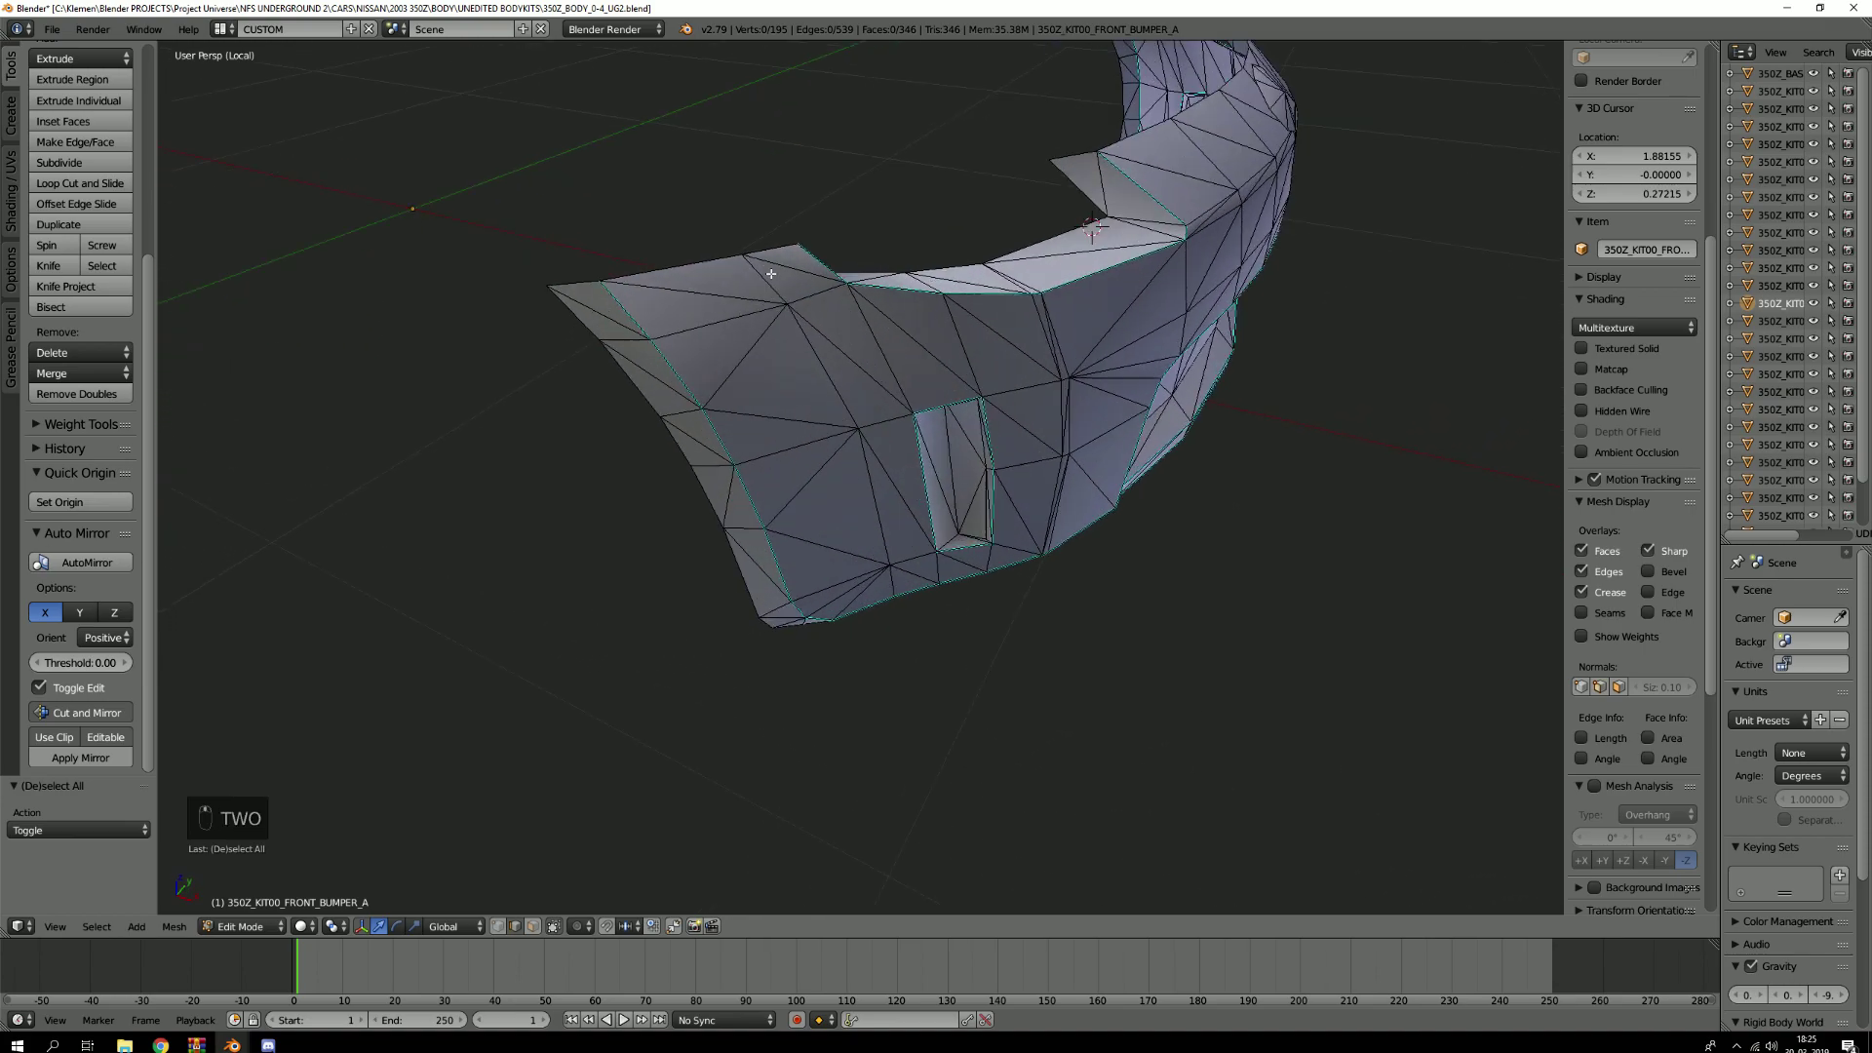
pyautogui.keyDown('alt'); pyautogui.rightClick(693, 256); pyautogui.keyUp('alt')
pyautogui.scroll(-3, 1034, 234)
pyautogui.moveTo(1087, 242); pyautogui.dragTo(999, 324, button='middle')
pyautogui.hotkey('ctrl', 'e')
pyautogui.click(1085, 191)
pyautogui.press('a')
# Try to pick the grille backing and negative Y side vent faces with linked selection in face mode
pyautogui.press('3')
pyautogui.scroll(5, 999, 324)
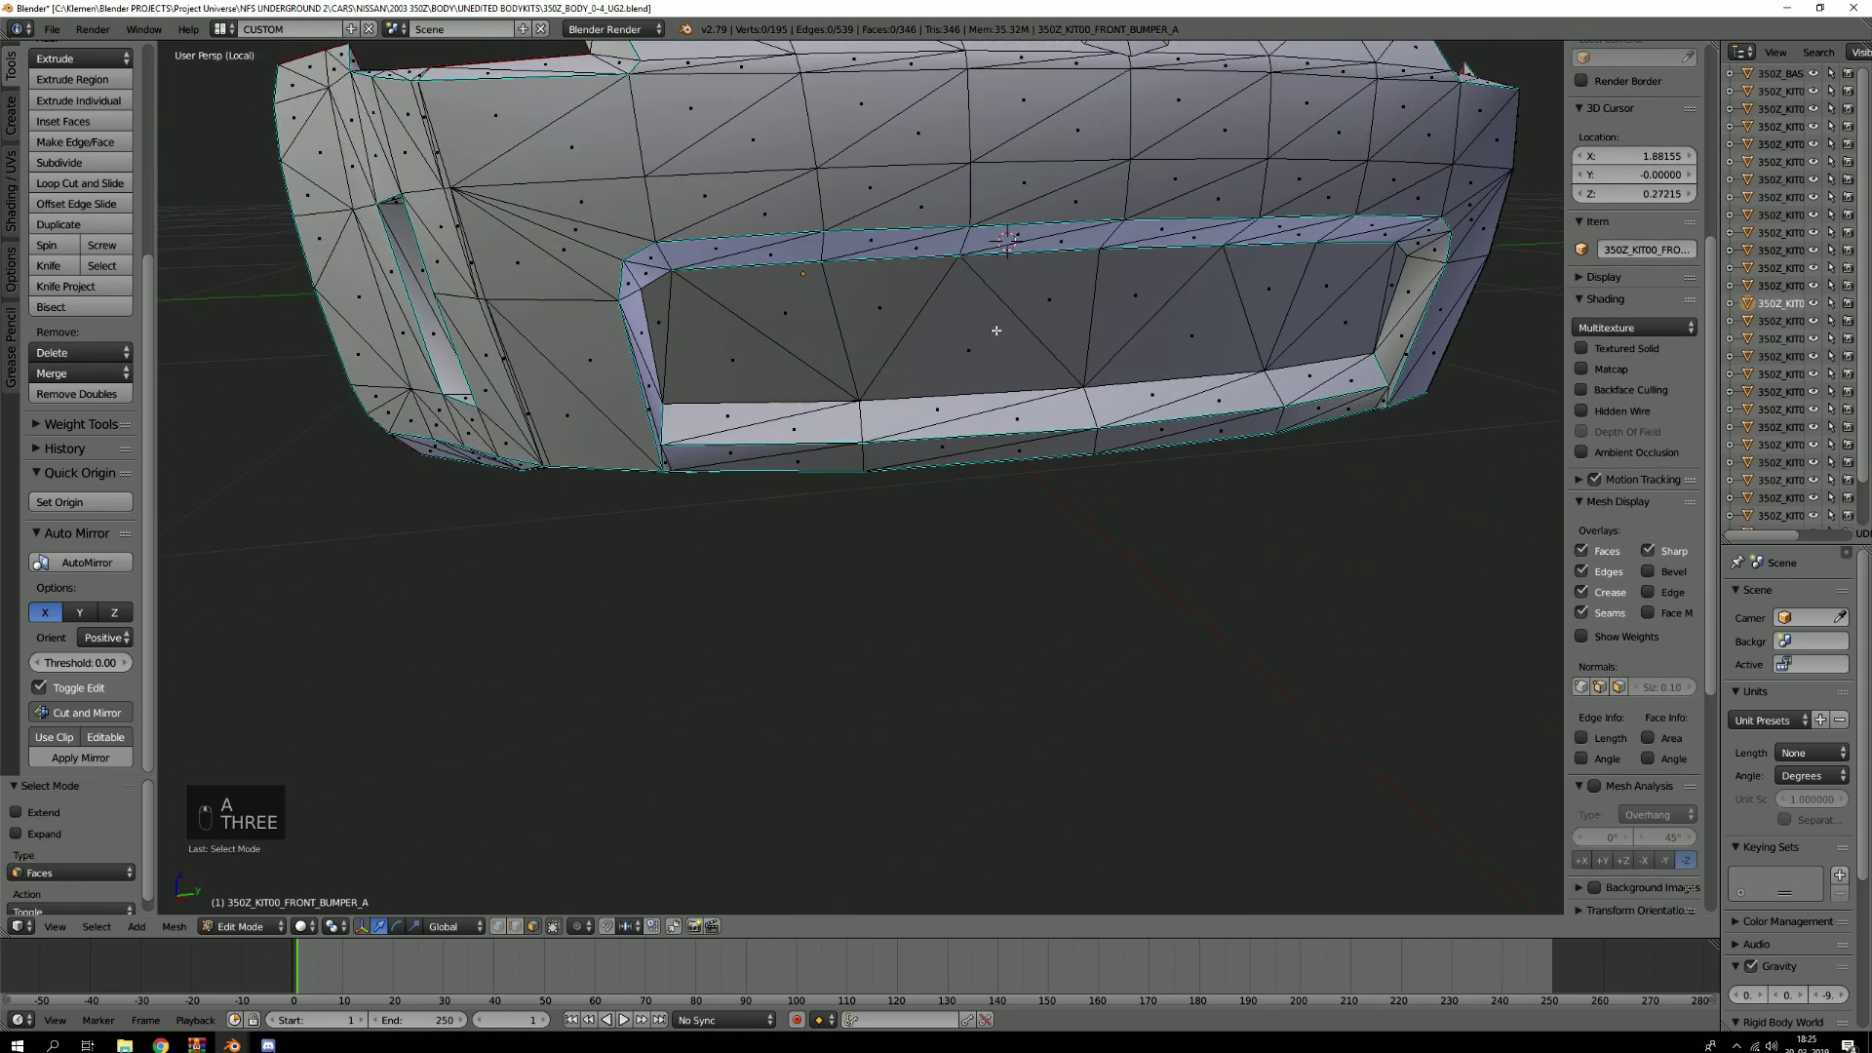
pyautogui.press('l')
pyautogui.press('a')
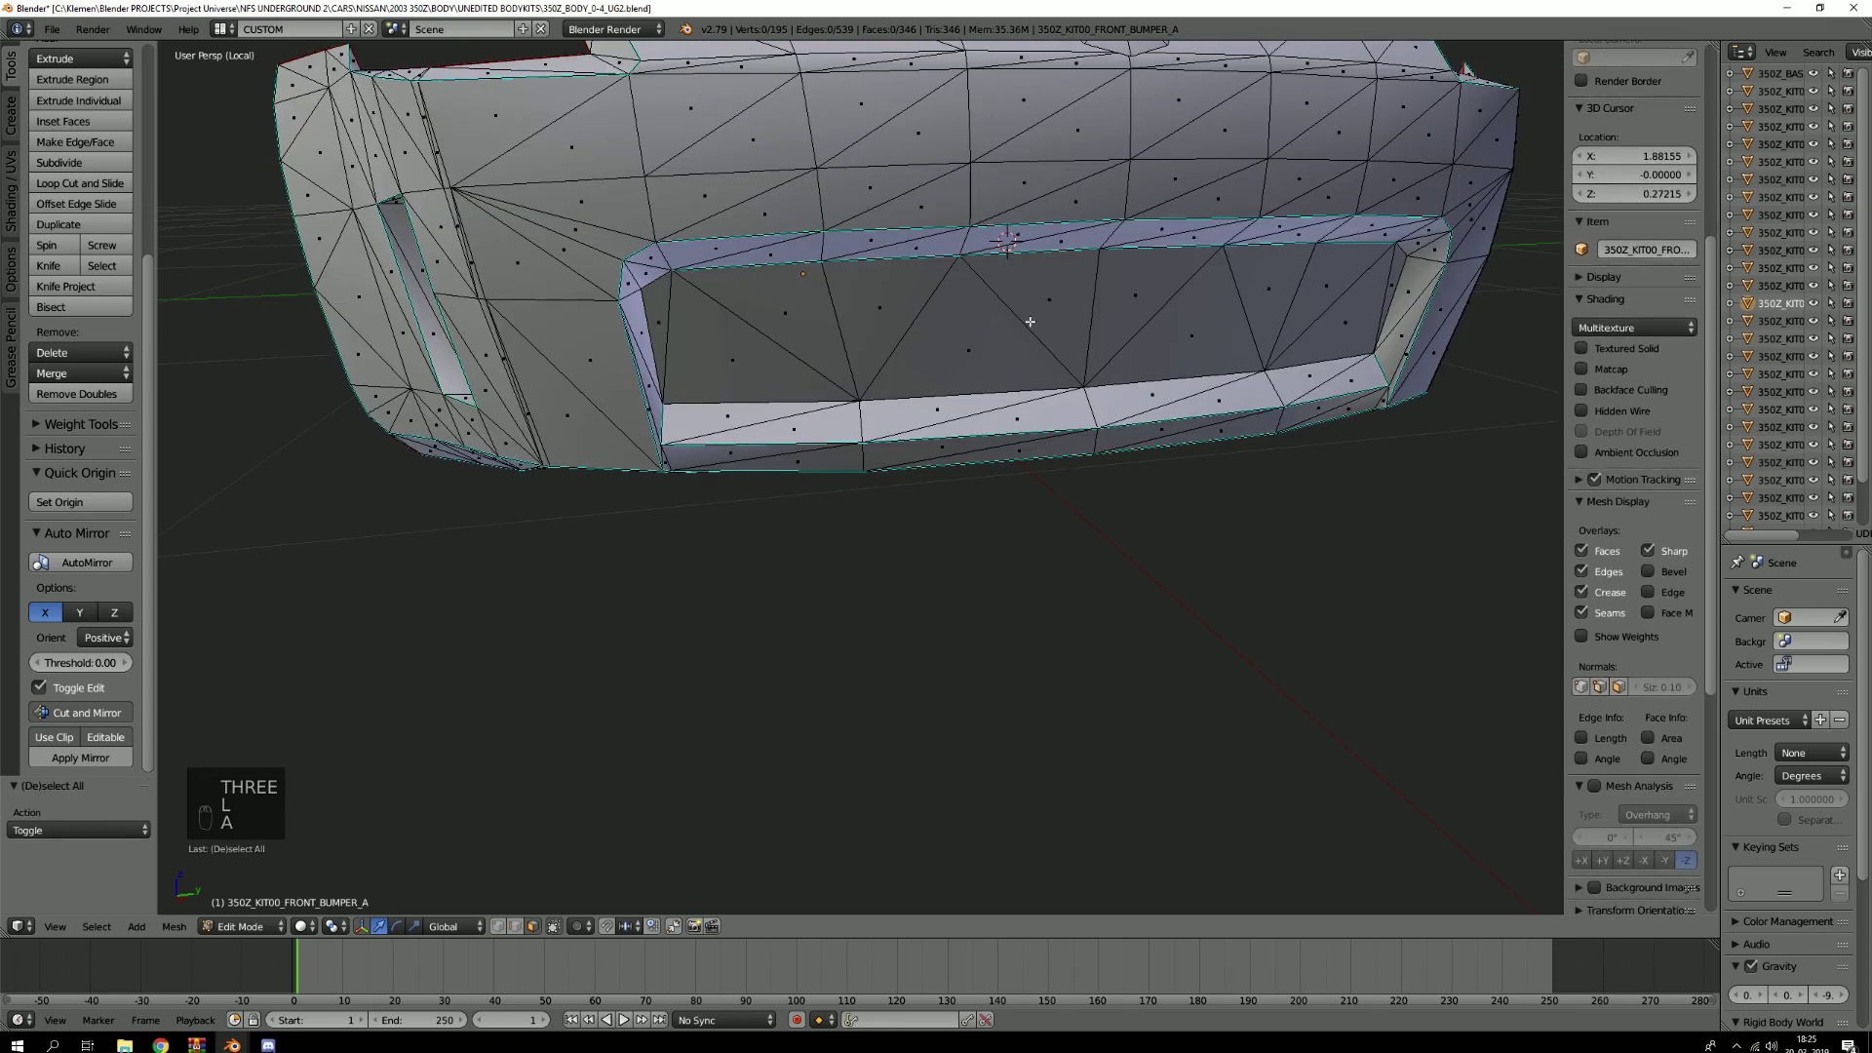
pyautogui.moveTo(361, 305); pyautogui.dragTo(585, 337, button='middle')
pyautogui.scroll(3, 527, 333)
pyautogui.press('3')
pyautogui.rightClick(522, 333)
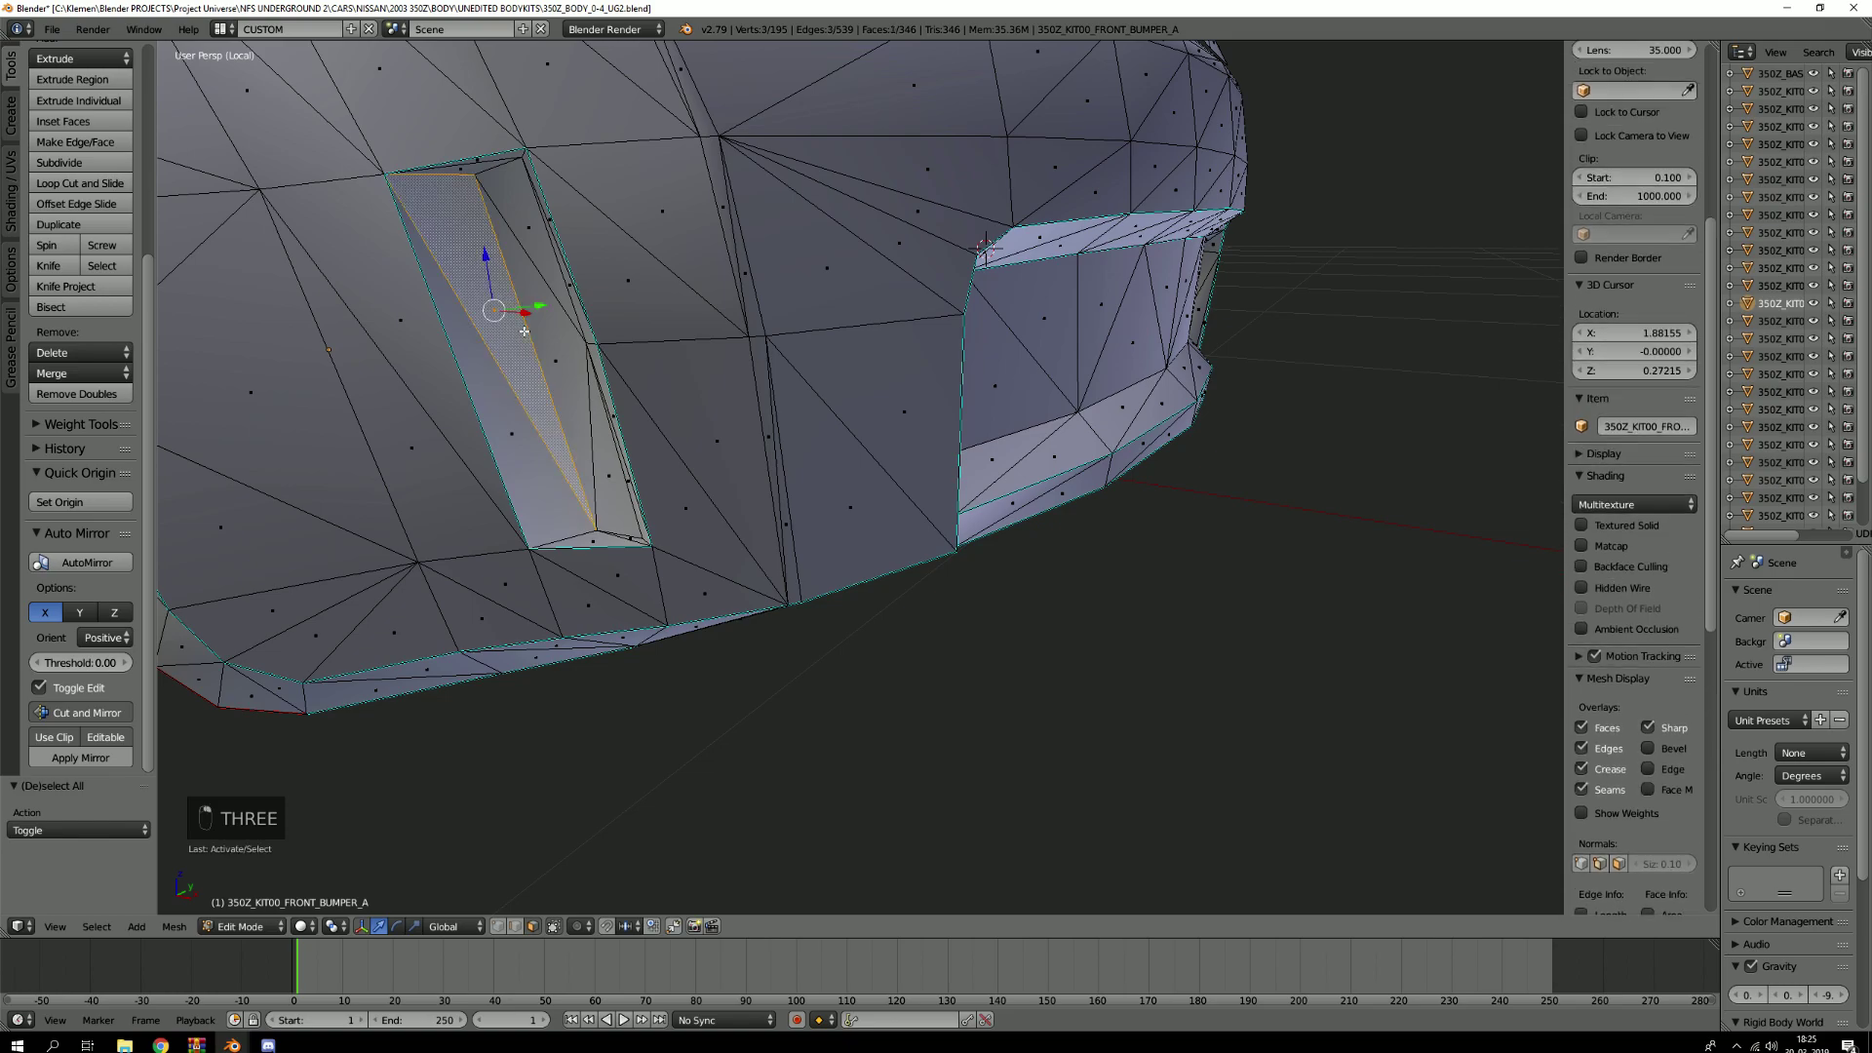
pyautogui.press('l')
pyautogui.press('a')
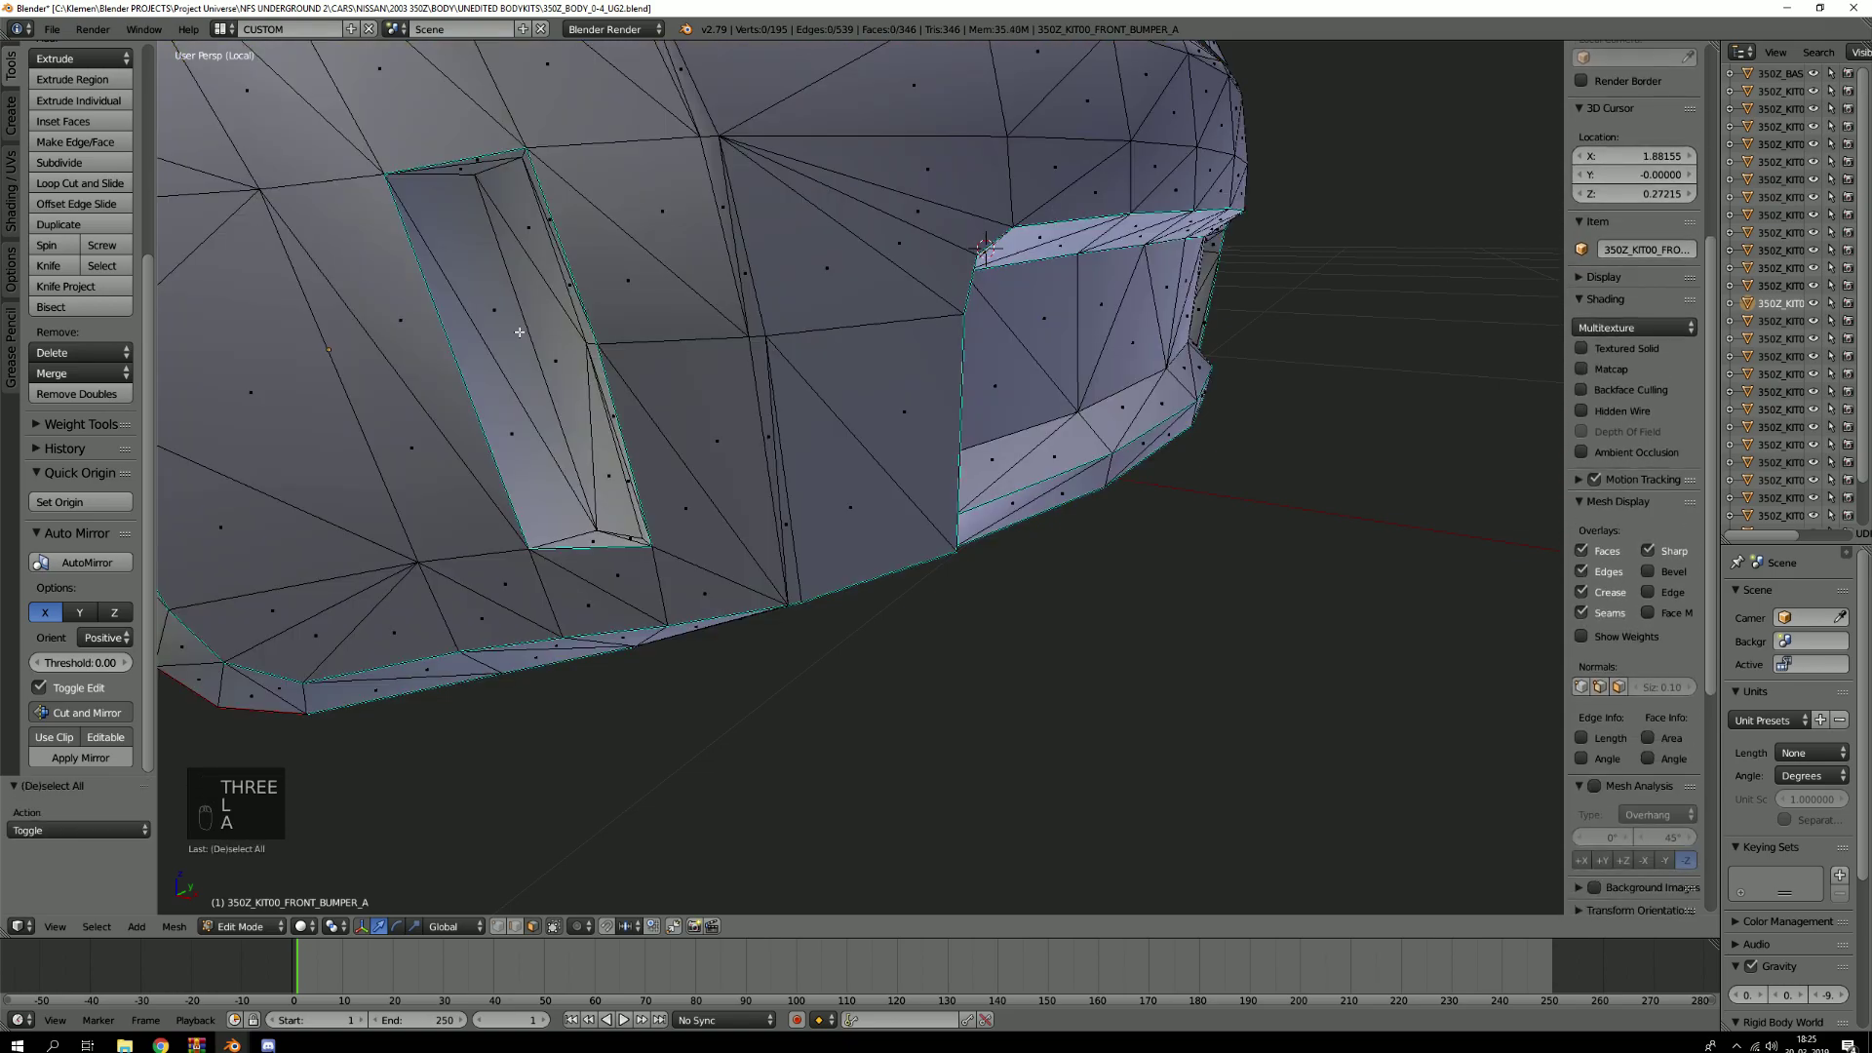
# Circle-select all the recessed inner faces of the side vent on the bumper's negative Y side
pyautogui.scroll(3, 533, 316)
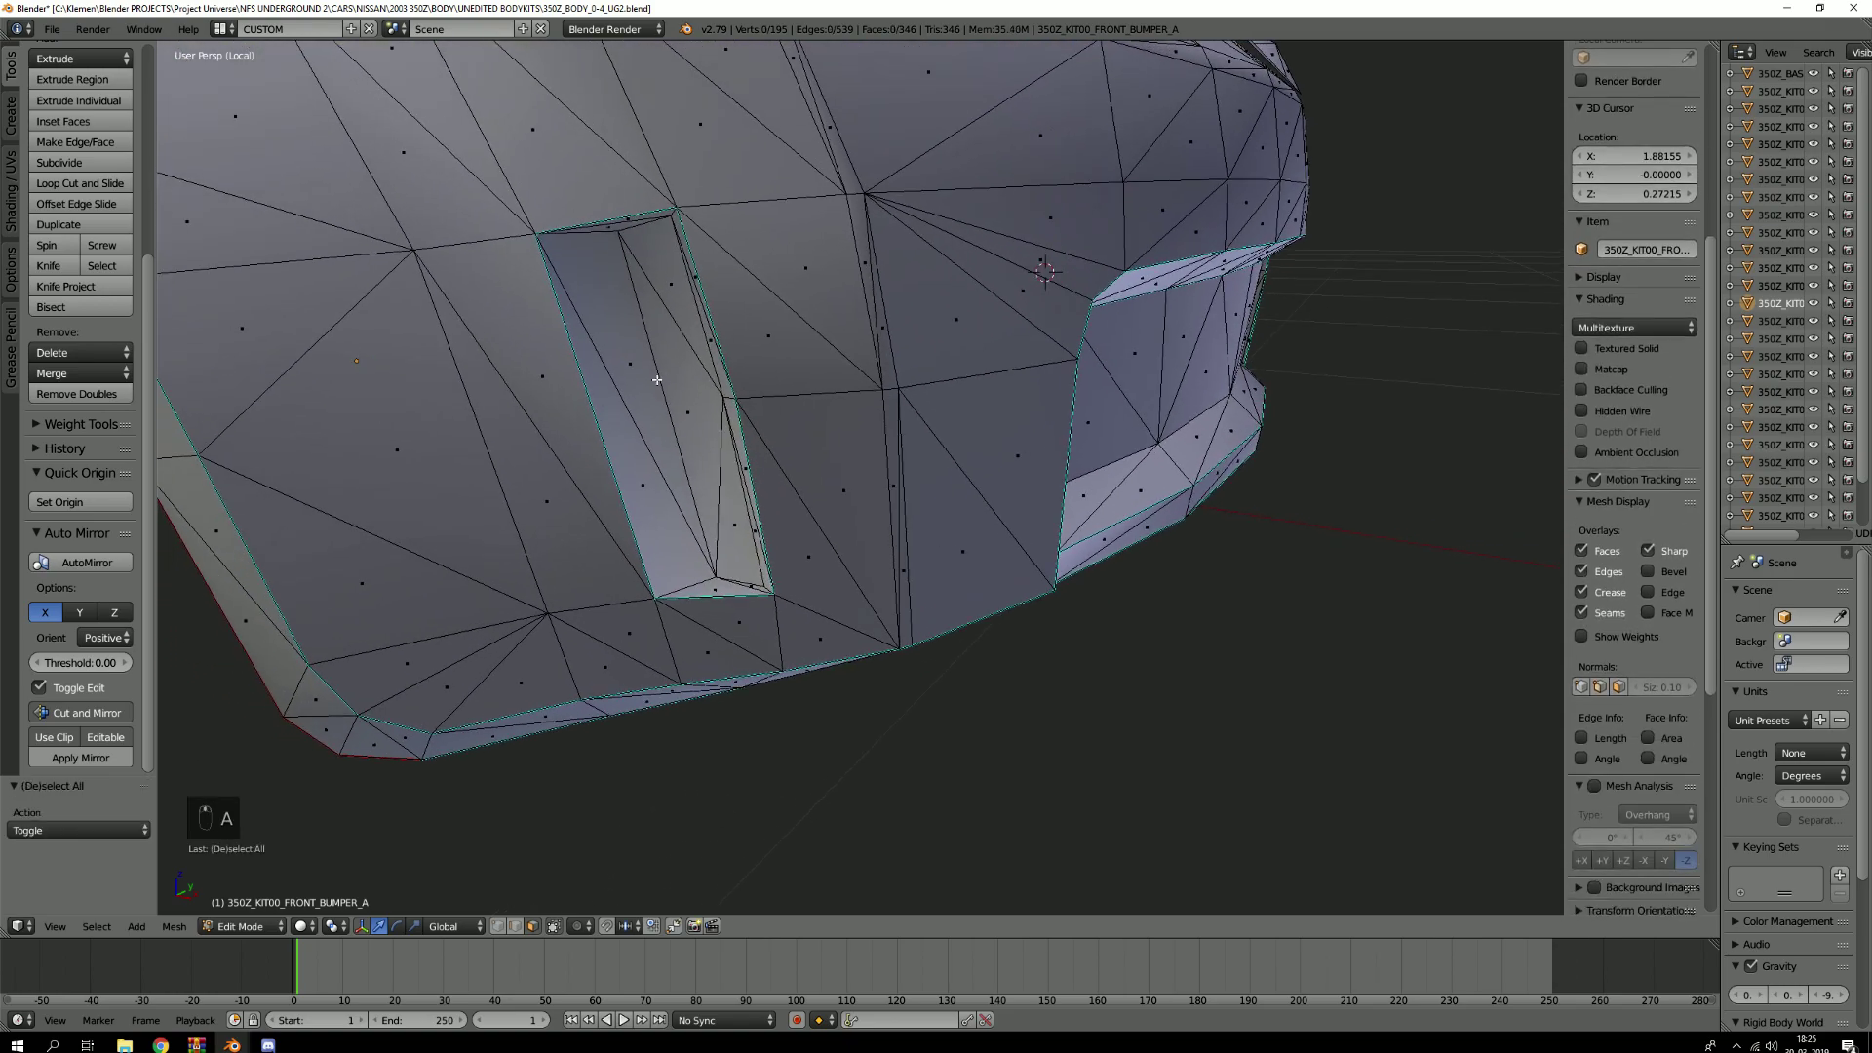
pyautogui.moveTo(685, 361)
pyautogui.mouseDown(button='middle')
pyautogui.moveTo(711, 313)
pyautogui.moveTo(668, 314)
pyautogui.mouseUp(button='middle')
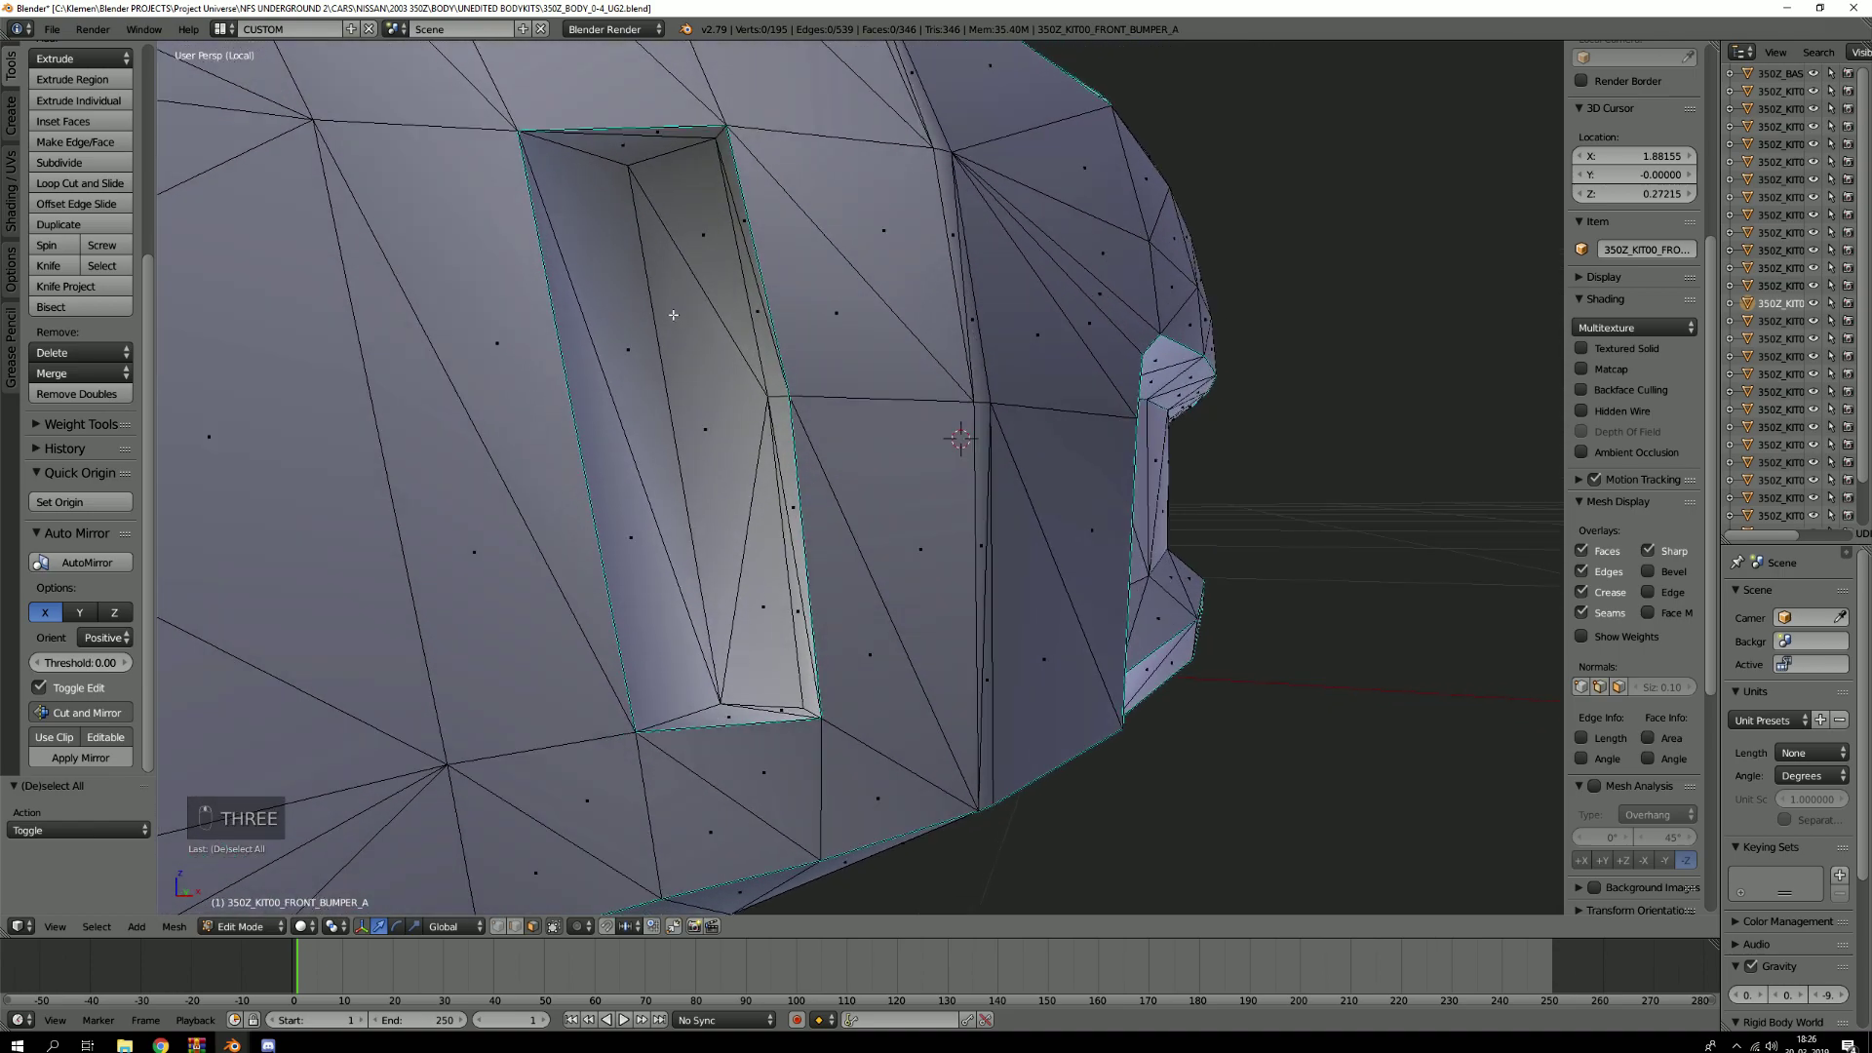
pyautogui.press('c')
pyautogui.moveTo(668, 272)
pyautogui.mouseDown()
pyautogui.moveTo(647, 166)
pyautogui.moveTo(624, 224)
pyautogui.moveTo(644, 283)
pyautogui.moveTo(731, 303)
pyautogui.moveTo(714, 286)
pyautogui.mouseUp()
pyautogui.middleClick(865, 296)
pyautogui.rightClick(881, 312)
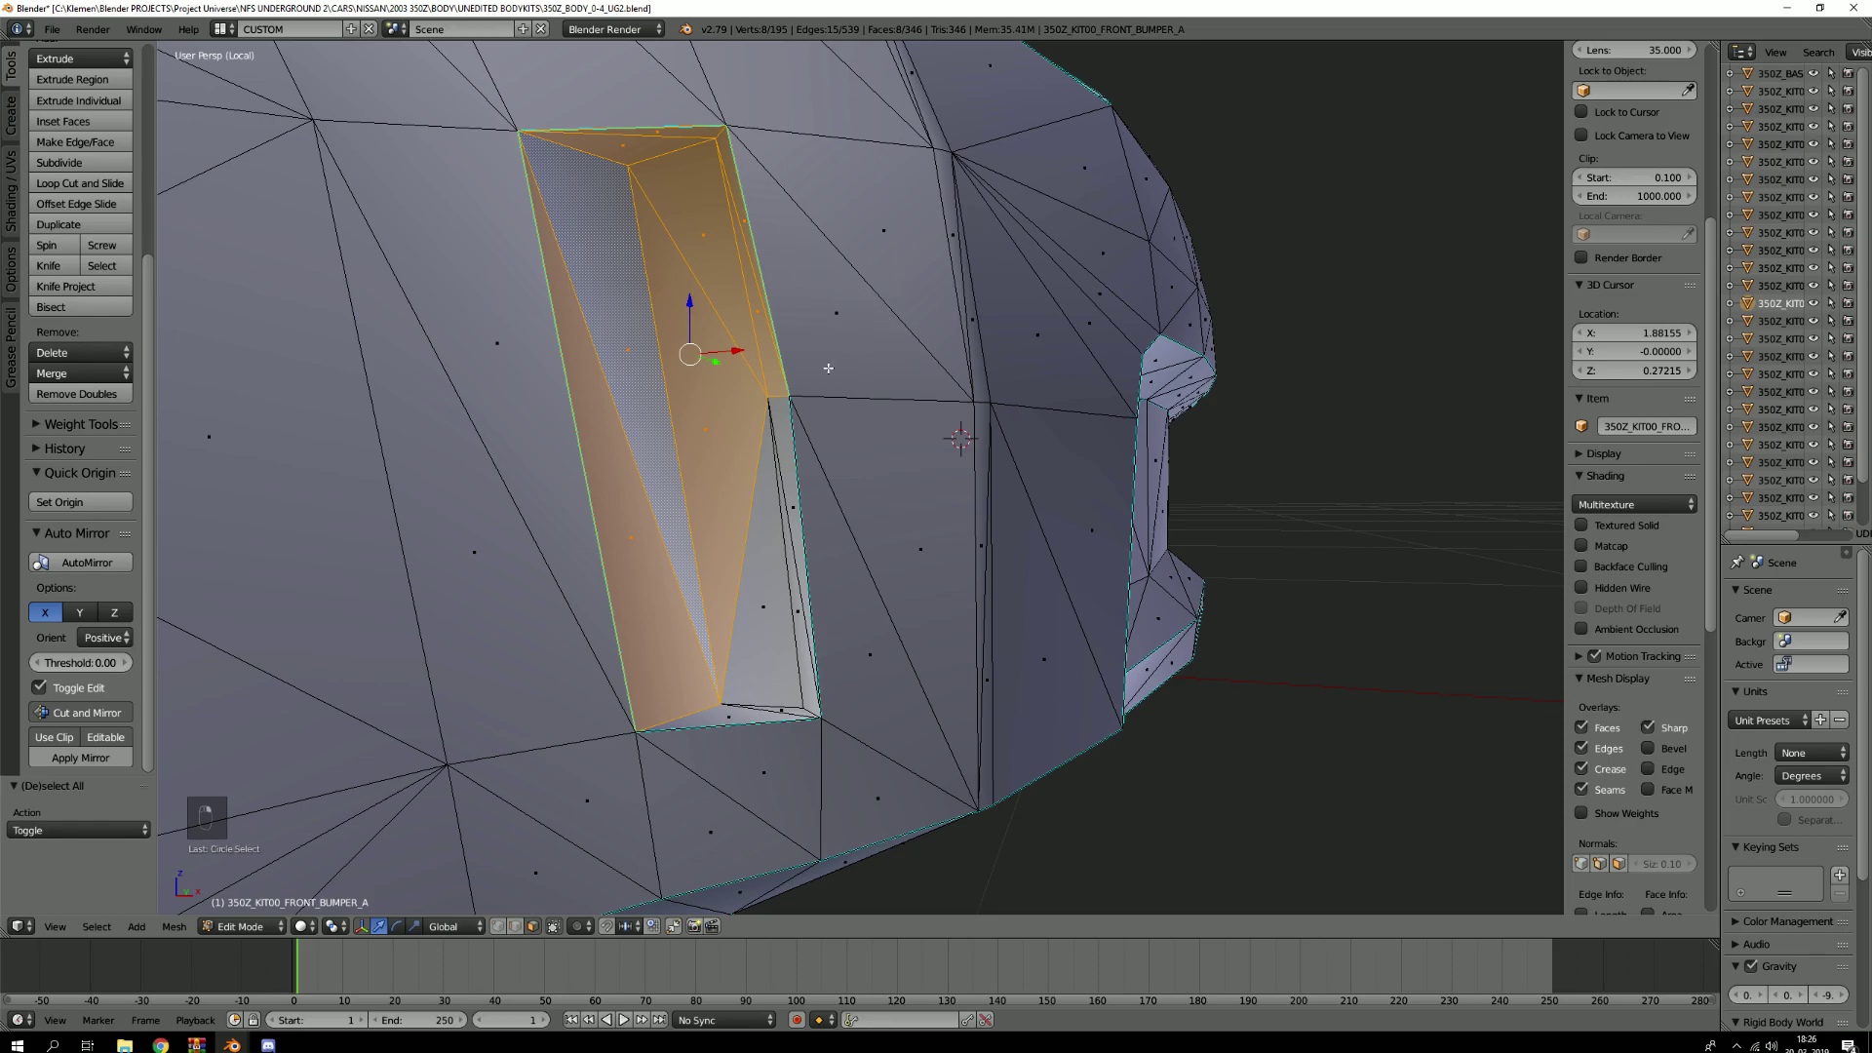
pyautogui.moveTo(827, 368); pyautogui.dragTo(838, 381, button='middle')
pyautogui.press('c')
pyautogui.moveTo(757, 575)
pyautogui.mouseDown()
pyautogui.moveTo(718, 429)
pyautogui.moveTo(724, 673)
pyautogui.mouseUp()
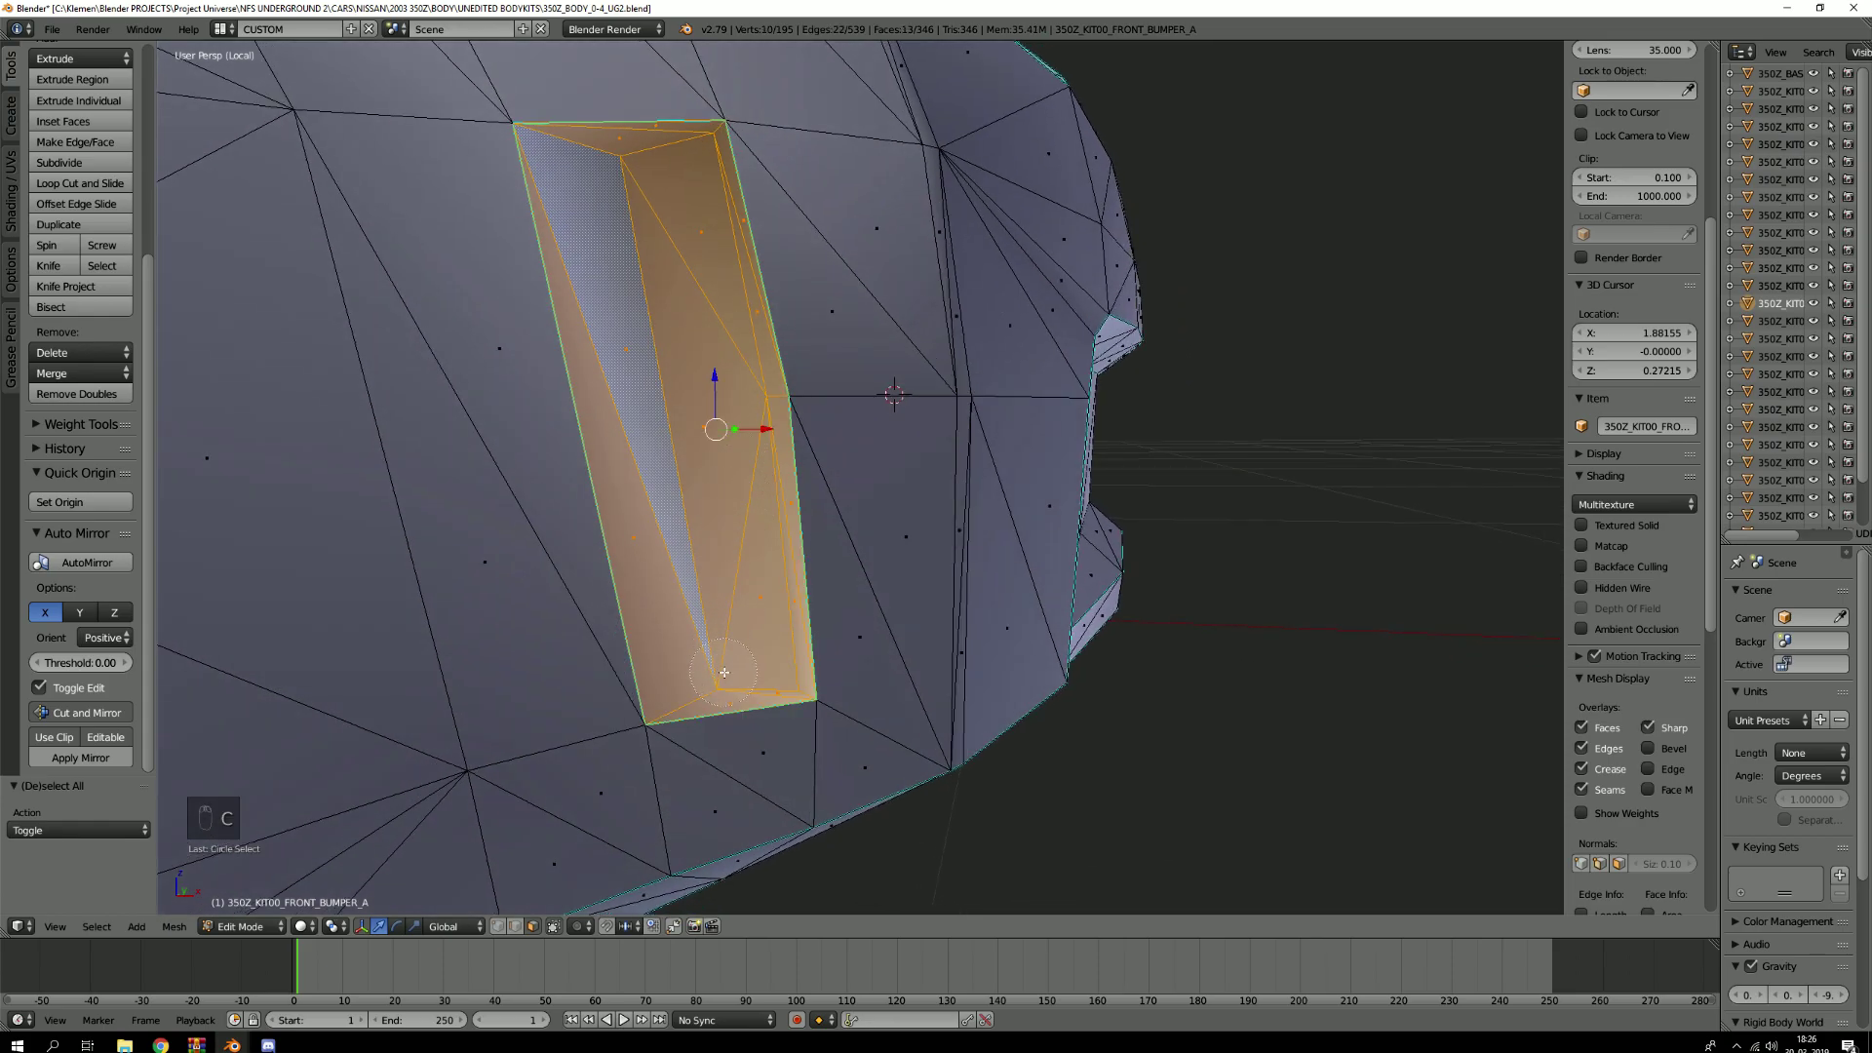
pyautogui.rightClick(724, 646)
# Add the inner faces of the positive Y side vent to the selection and deselect the stray bumper face beside it
pyautogui.scroll(-5, 725, 645)
pyautogui.moveTo(725, 646); pyautogui.dragTo(1003, 406, button='middle')
pyautogui.scroll(5, 1002, 406)
pyautogui.press('c')
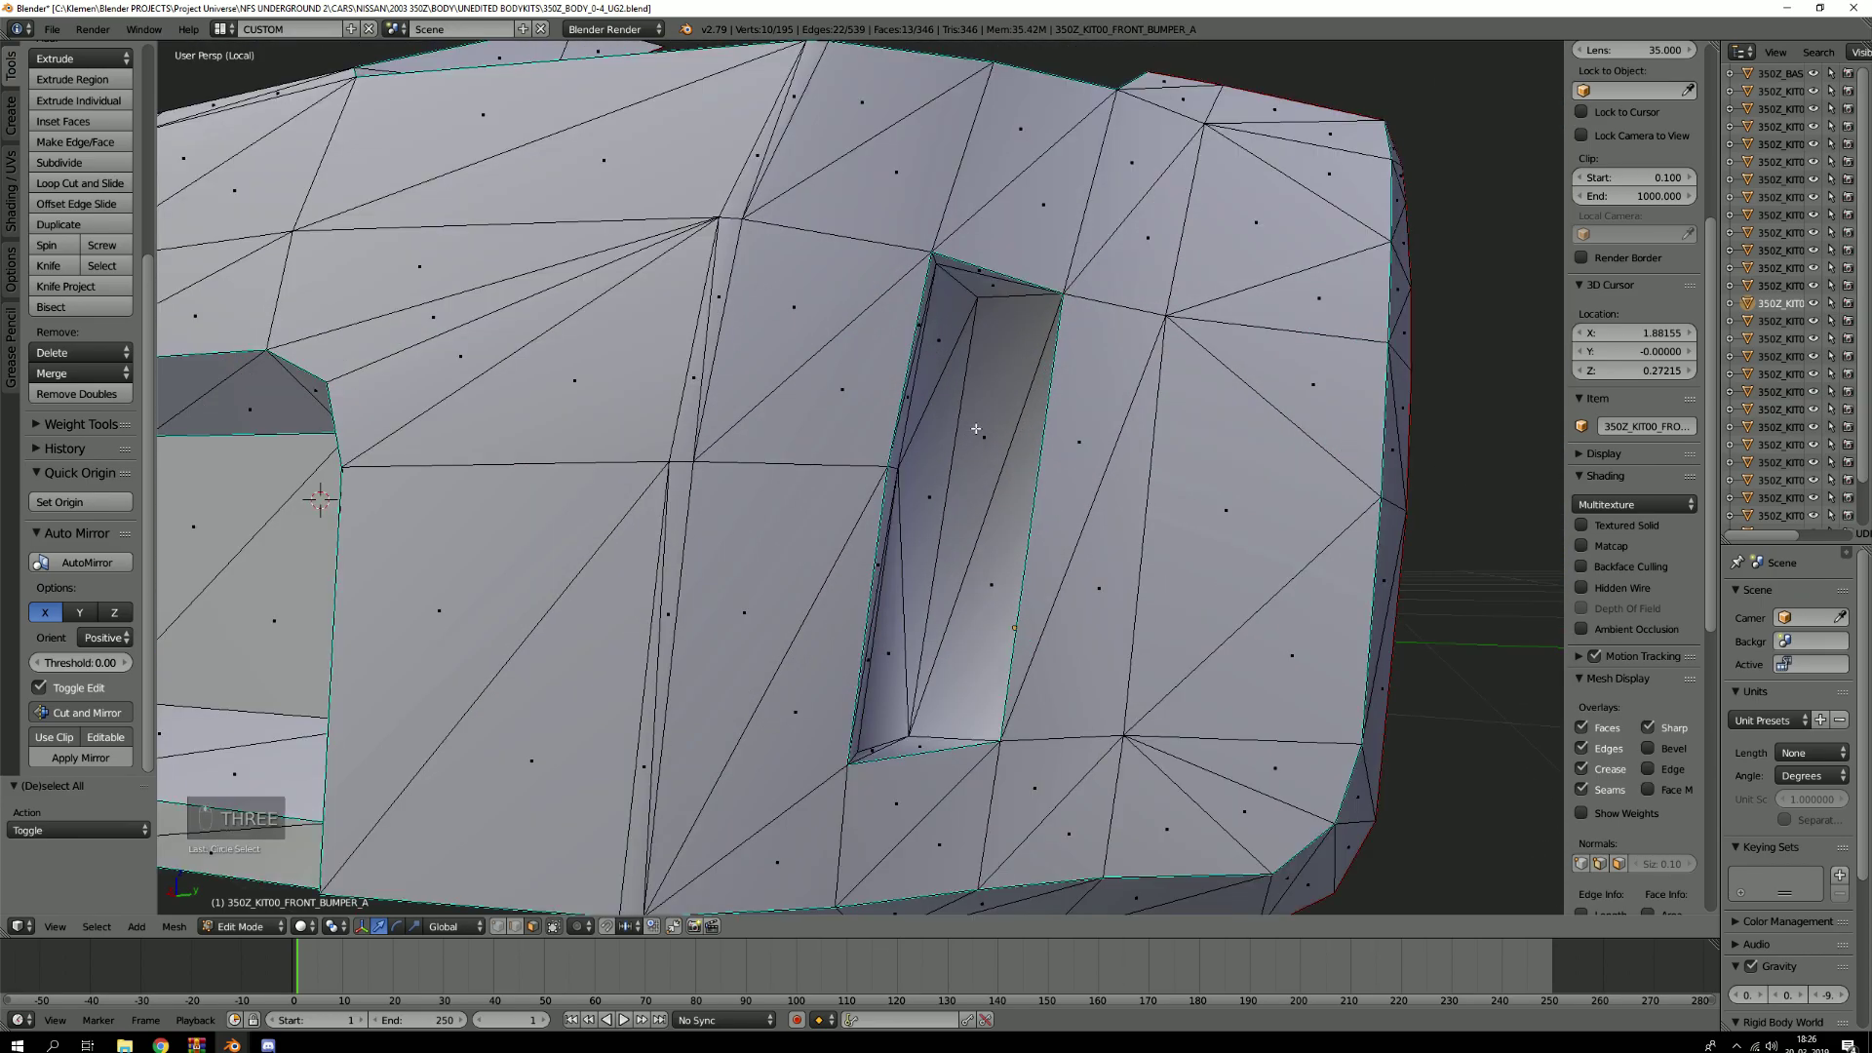
pyautogui.click(976, 389)
pyautogui.moveTo(976, 389)
pyautogui.mouseDown()
pyautogui.moveTo(966, 319)
pyautogui.moveTo(980, 443)
pyautogui.mouseUp()
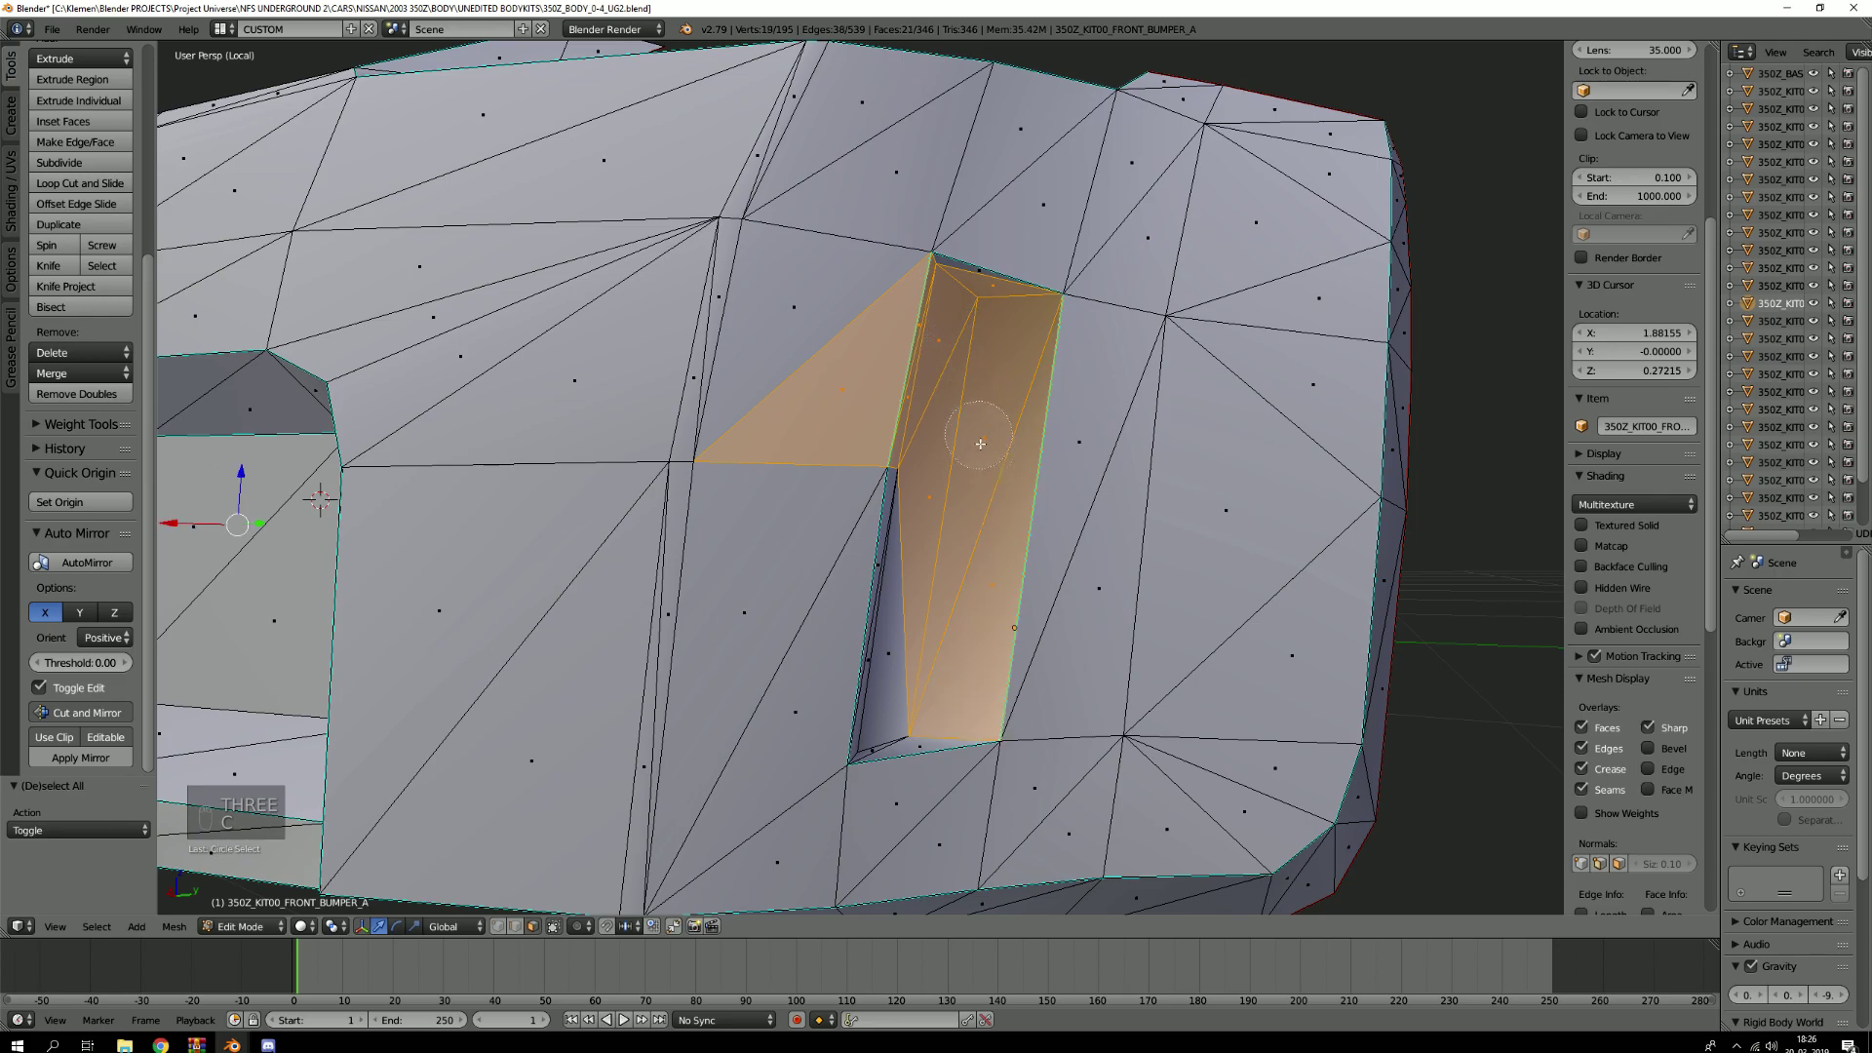
pyautogui.moveTo(954, 538); pyautogui.dragTo(915, 535)
pyautogui.moveTo(848, 390); pyautogui.dragTo(939, 436, button='middle')
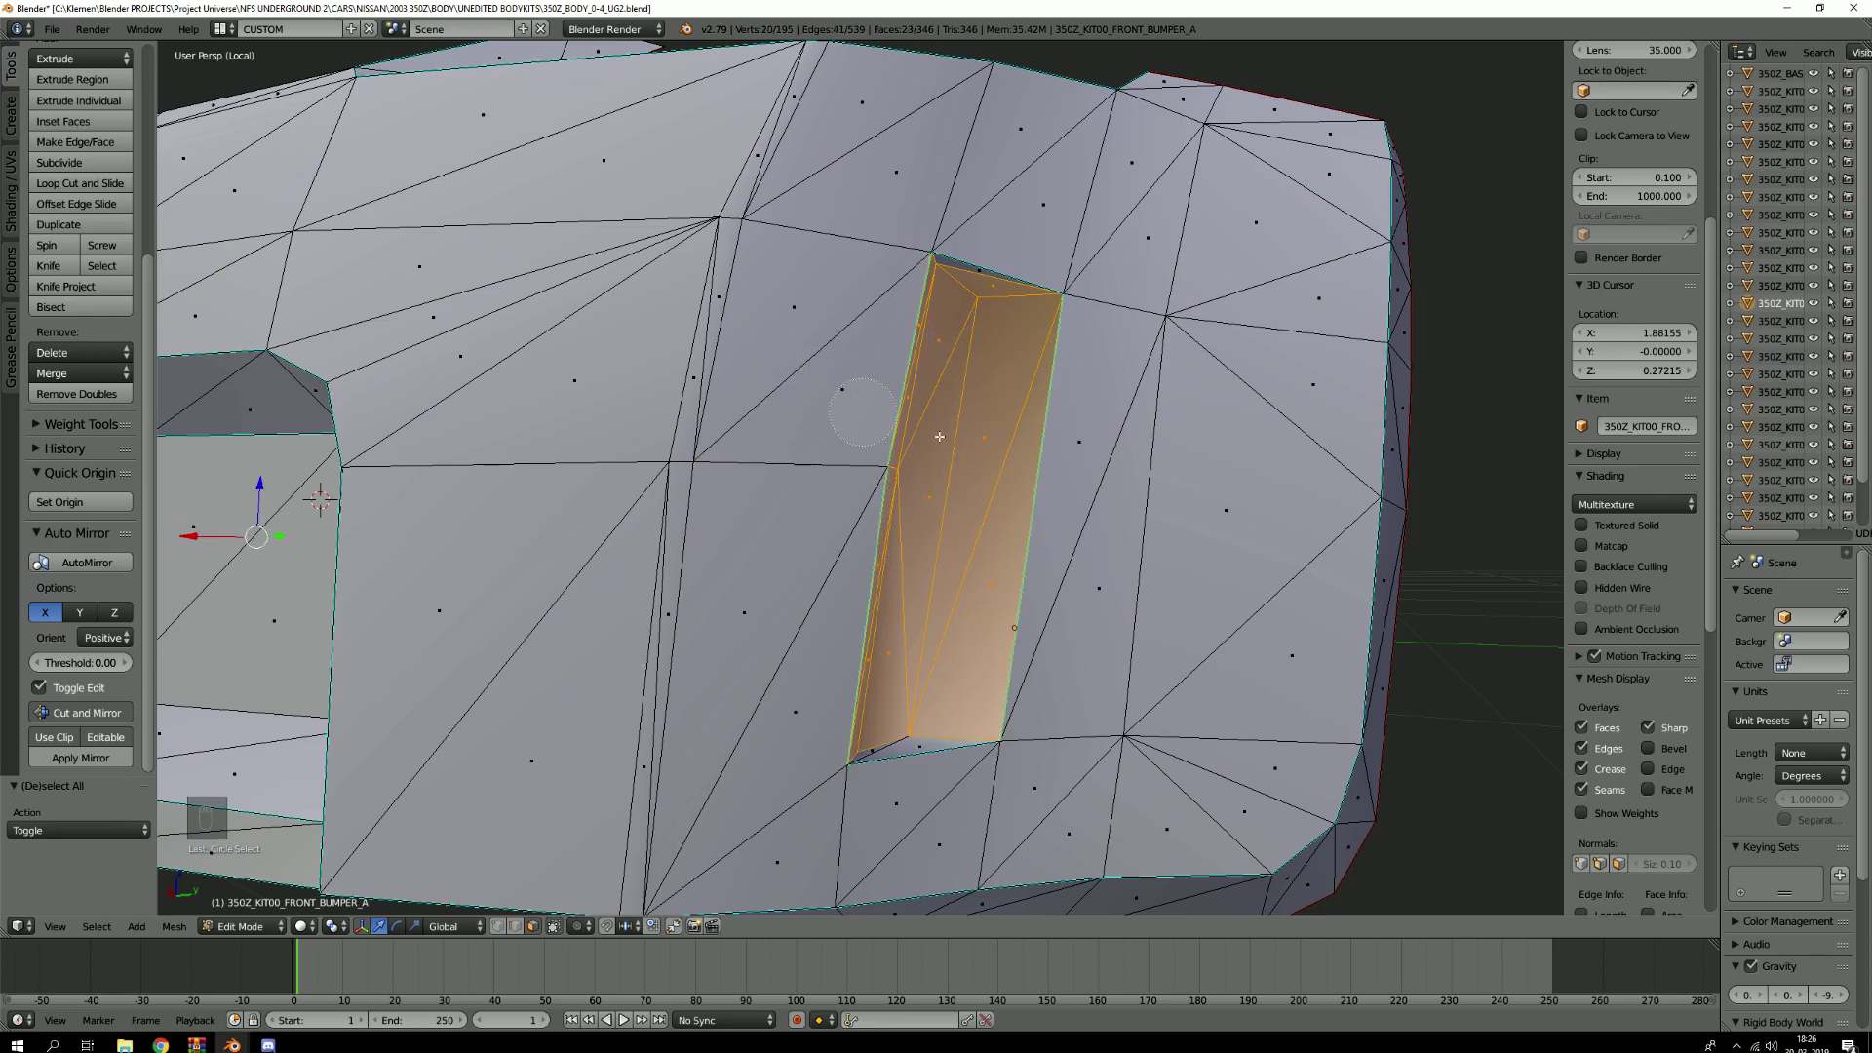
# Add the remaining faces at the bottom and top of the positive Y side vent recess to the selection
pyautogui.scroll(-5, 1062, 467)
pyautogui.moveTo(1062, 467); pyautogui.dragTo(999, 580, button='middle')
pyautogui.keyDown('shift'); pyautogui.moveTo(999, 683); pyautogui.dragTo(832, 387, button='middle'); pyautogui.keyUp('shift')
pyautogui.scroll(7, 831, 387)
pyautogui.press('c')
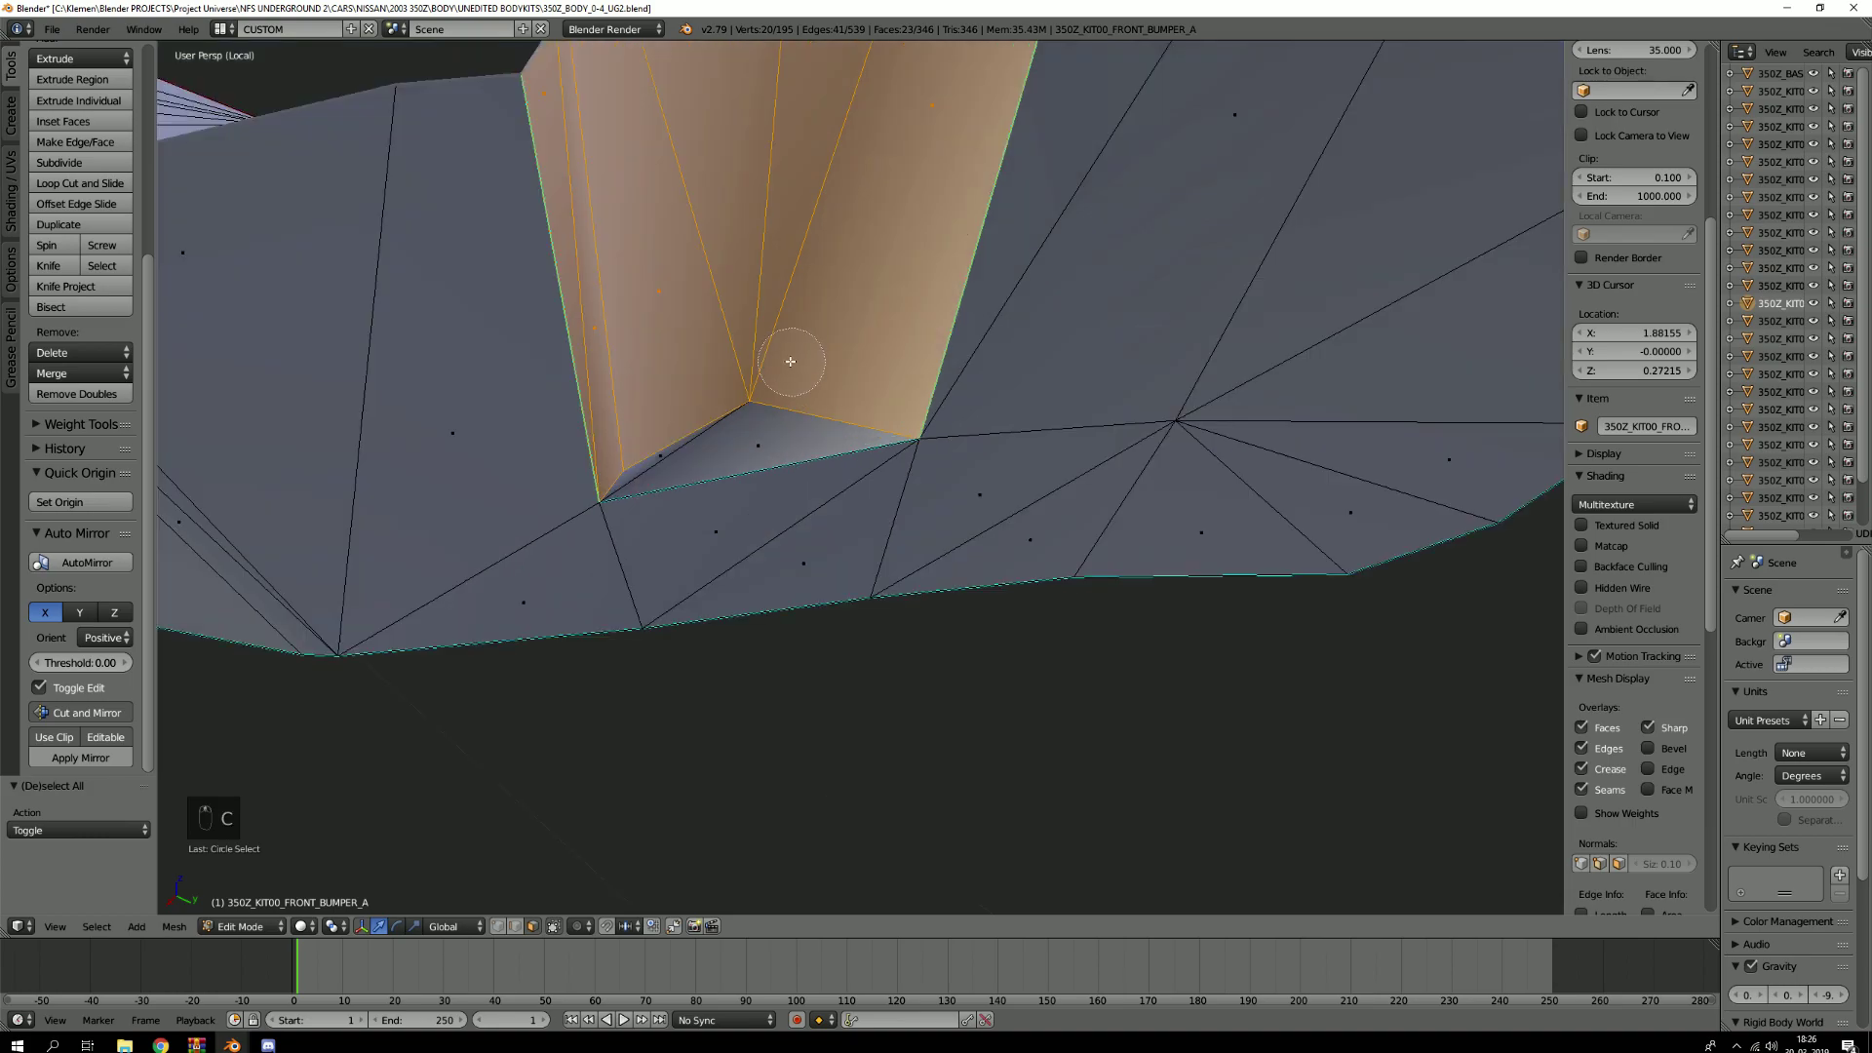
pyautogui.moveTo(773, 355); pyautogui.dragTo(751, 392)
pyautogui.rightClick(752, 392)
pyautogui.scroll(-5, 751, 392)
pyautogui.moveTo(751, 392); pyautogui.dragTo(835, 173, button='middle')
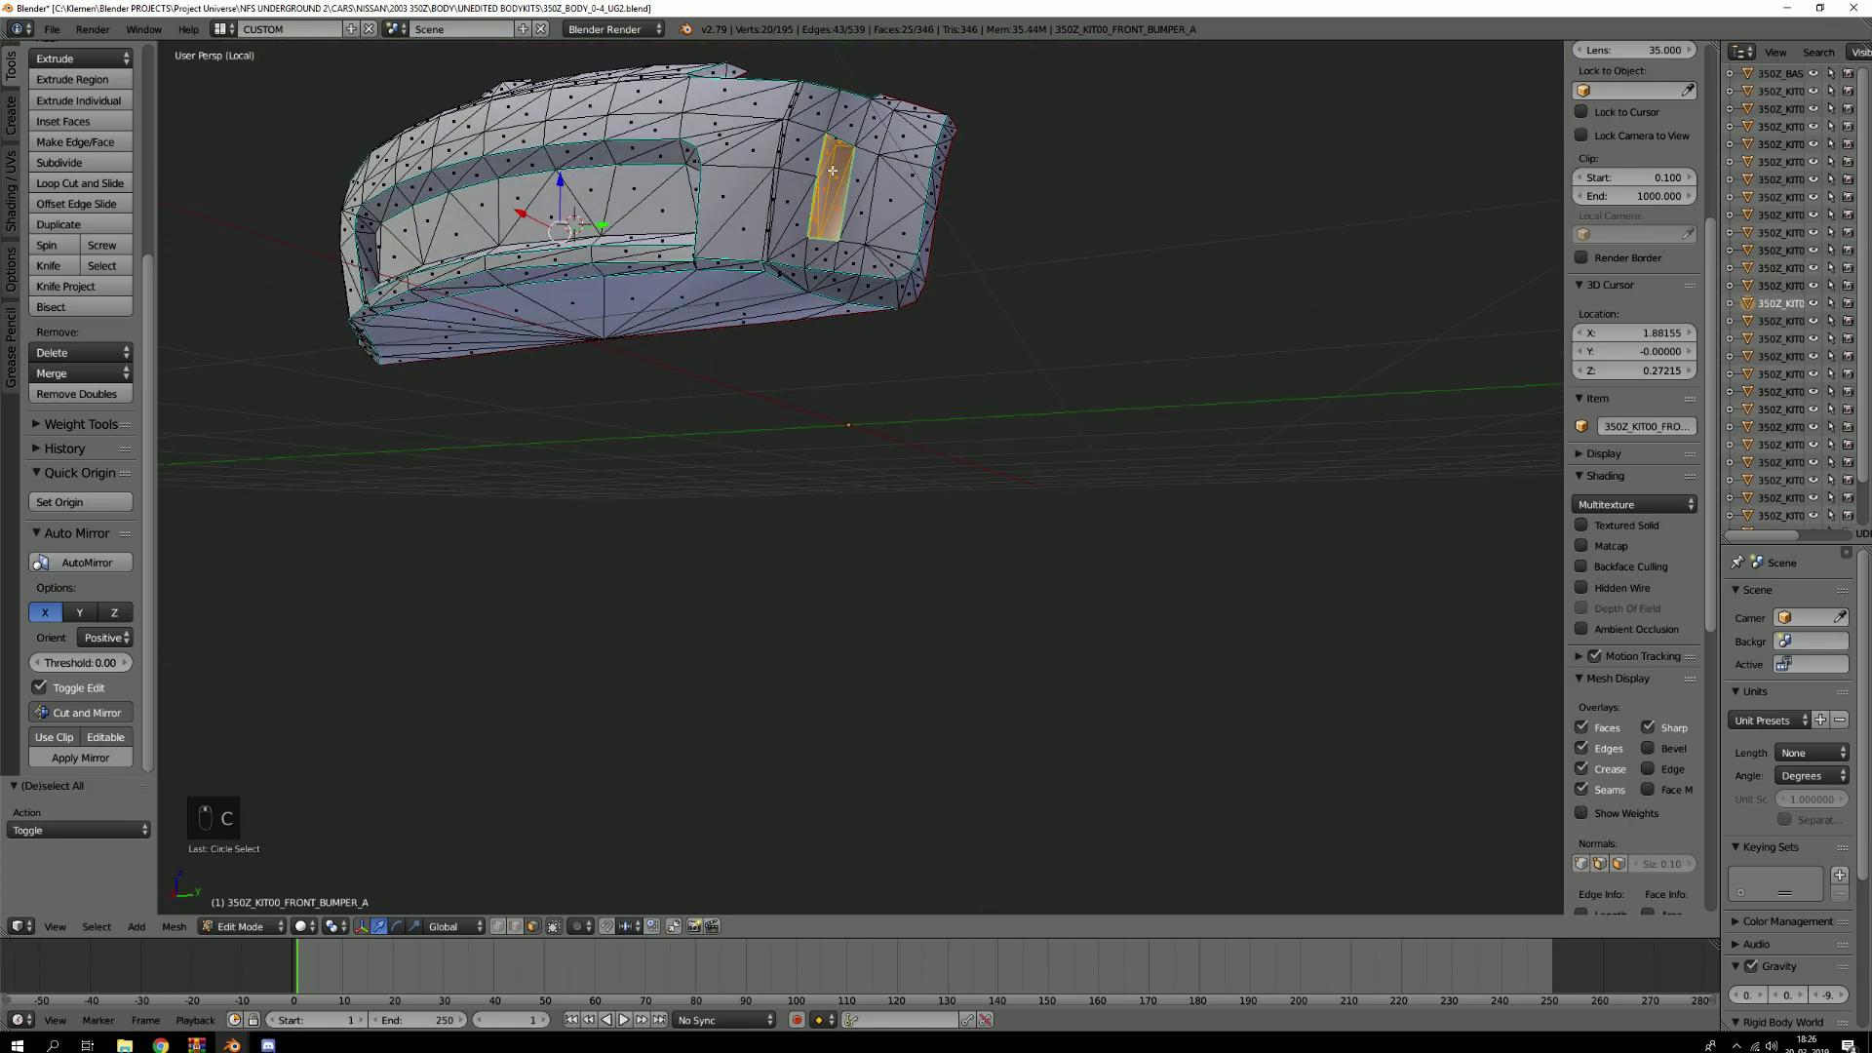
pyautogui.scroll(6, 834, 173)
pyautogui.press('c')
pyautogui.moveTo(827, 166); pyautogui.dragTo(809, 147)
# Add the back faces of the grille opening to the selection, excluding the stray face on its lower ledge
pyautogui.scroll(-5, 832, 214)
pyautogui.moveTo(831, 213); pyautogui.dragTo(992, 389, button='middle')
pyautogui.scroll(6, 853, 334)
pyautogui.scroll(-2, 854, 334)
pyautogui.scroll(-4, 854, 334)
pyautogui.moveTo(946, 451); pyautogui.dragTo(1110, 363, button='middle')
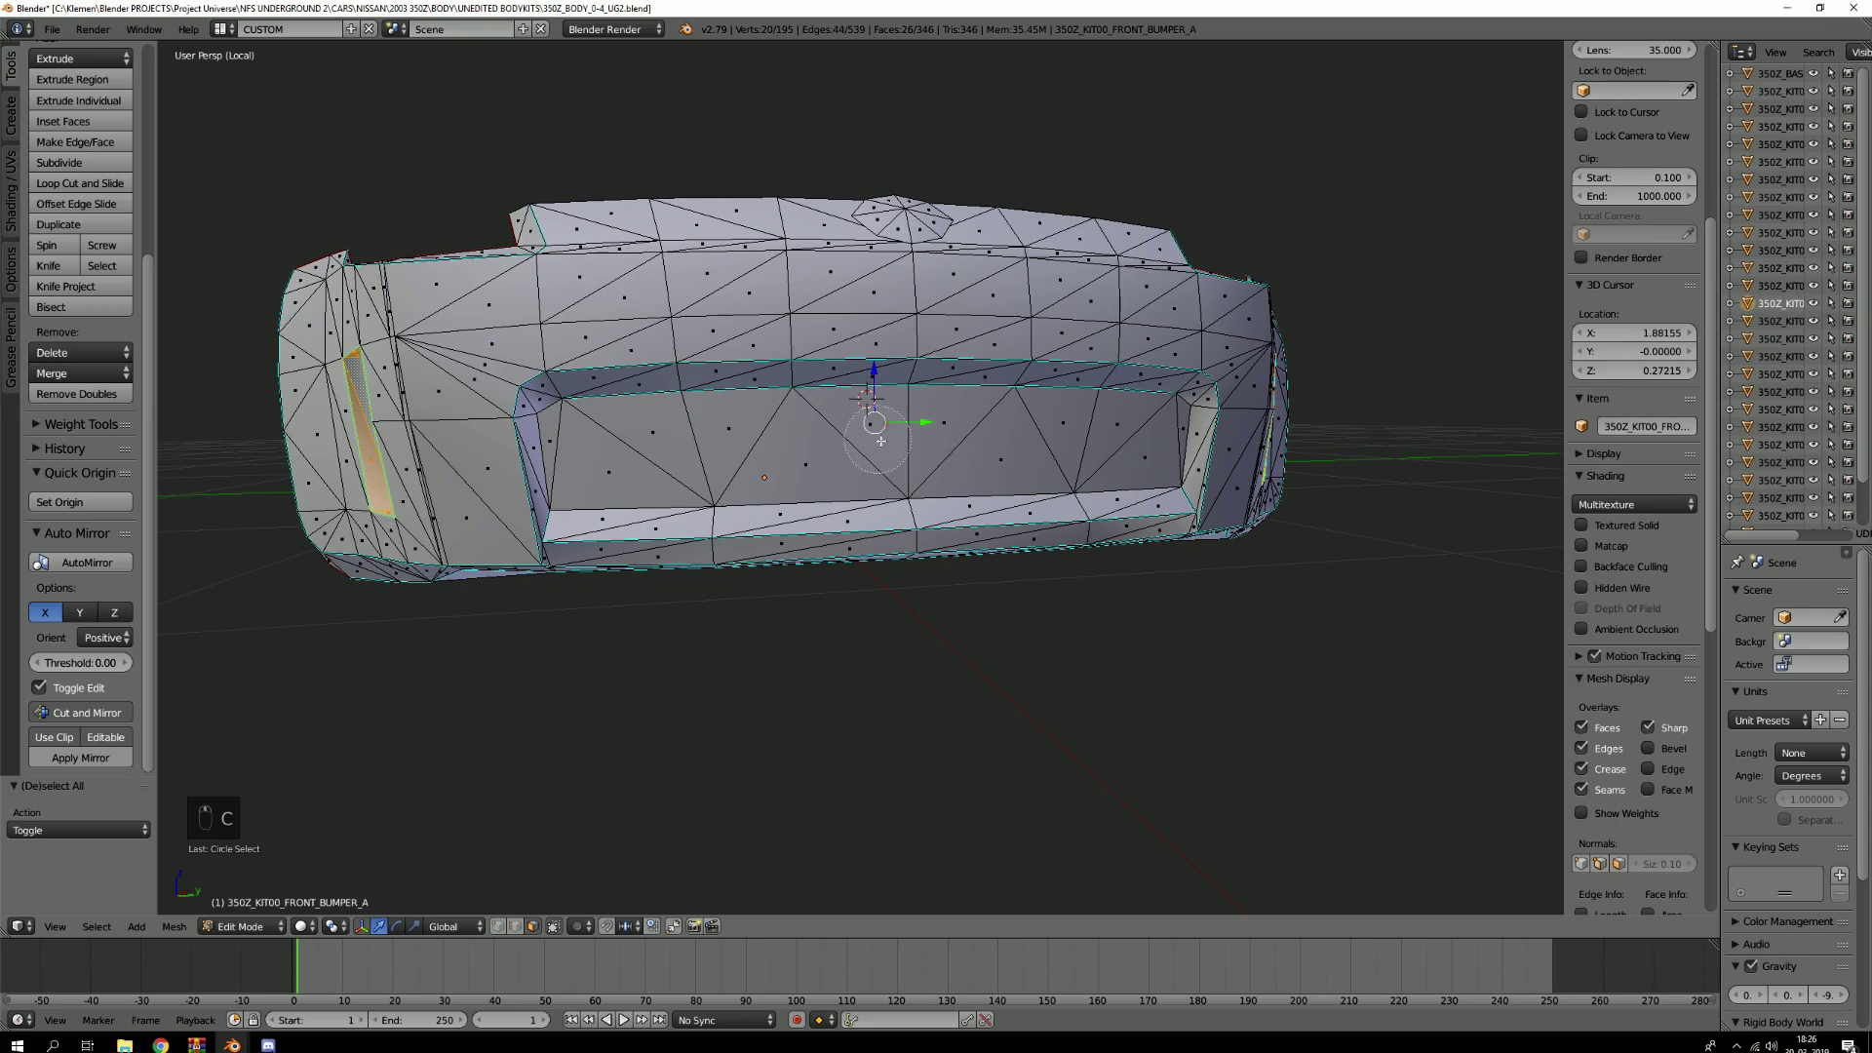
pyautogui.moveTo(1140, 434)
pyautogui.mouseDown()
pyautogui.moveTo(550, 446)
pyautogui.moveTo(1095, 447)
pyautogui.moveTo(1156, 422)
pyautogui.mouseUp()
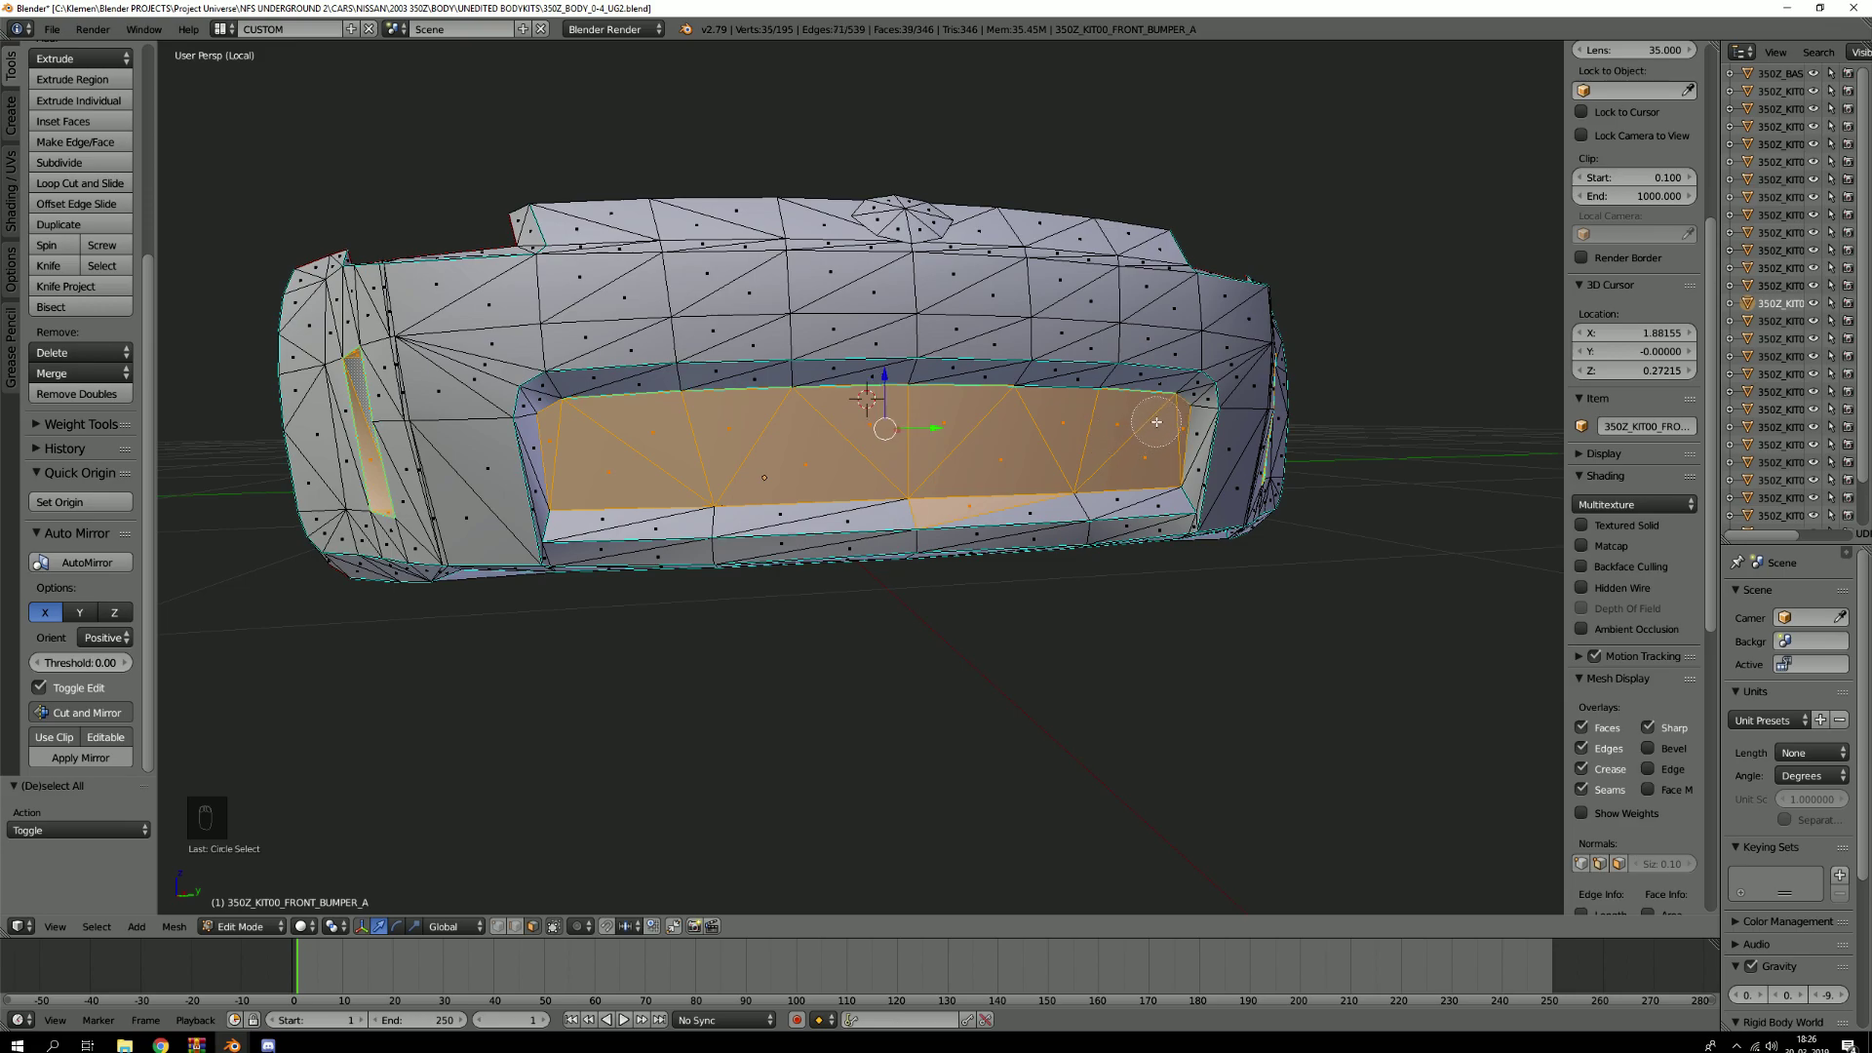
pyautogui.press('c')
pyautogui.moveTo(986, 542)
pyautogui.mouseDown(button='middle')
pyautogui.moveTo(970, 507)
pyautogui.moveTo(1001, 441)
pyautogui.moveTo(948, 435)
pyautogui.moveTo(851, 473)
pyautogui.moveTo(802, 416)
pyautogui.mouseUp(button='middle')
pyautogui.scroll(7, 944, 435)
pyautogui.scroll(-5, 938, 435)
# Separate the selected grille and vent faces from the front bumper and leave Edit Mode
pyautogui.press('p')
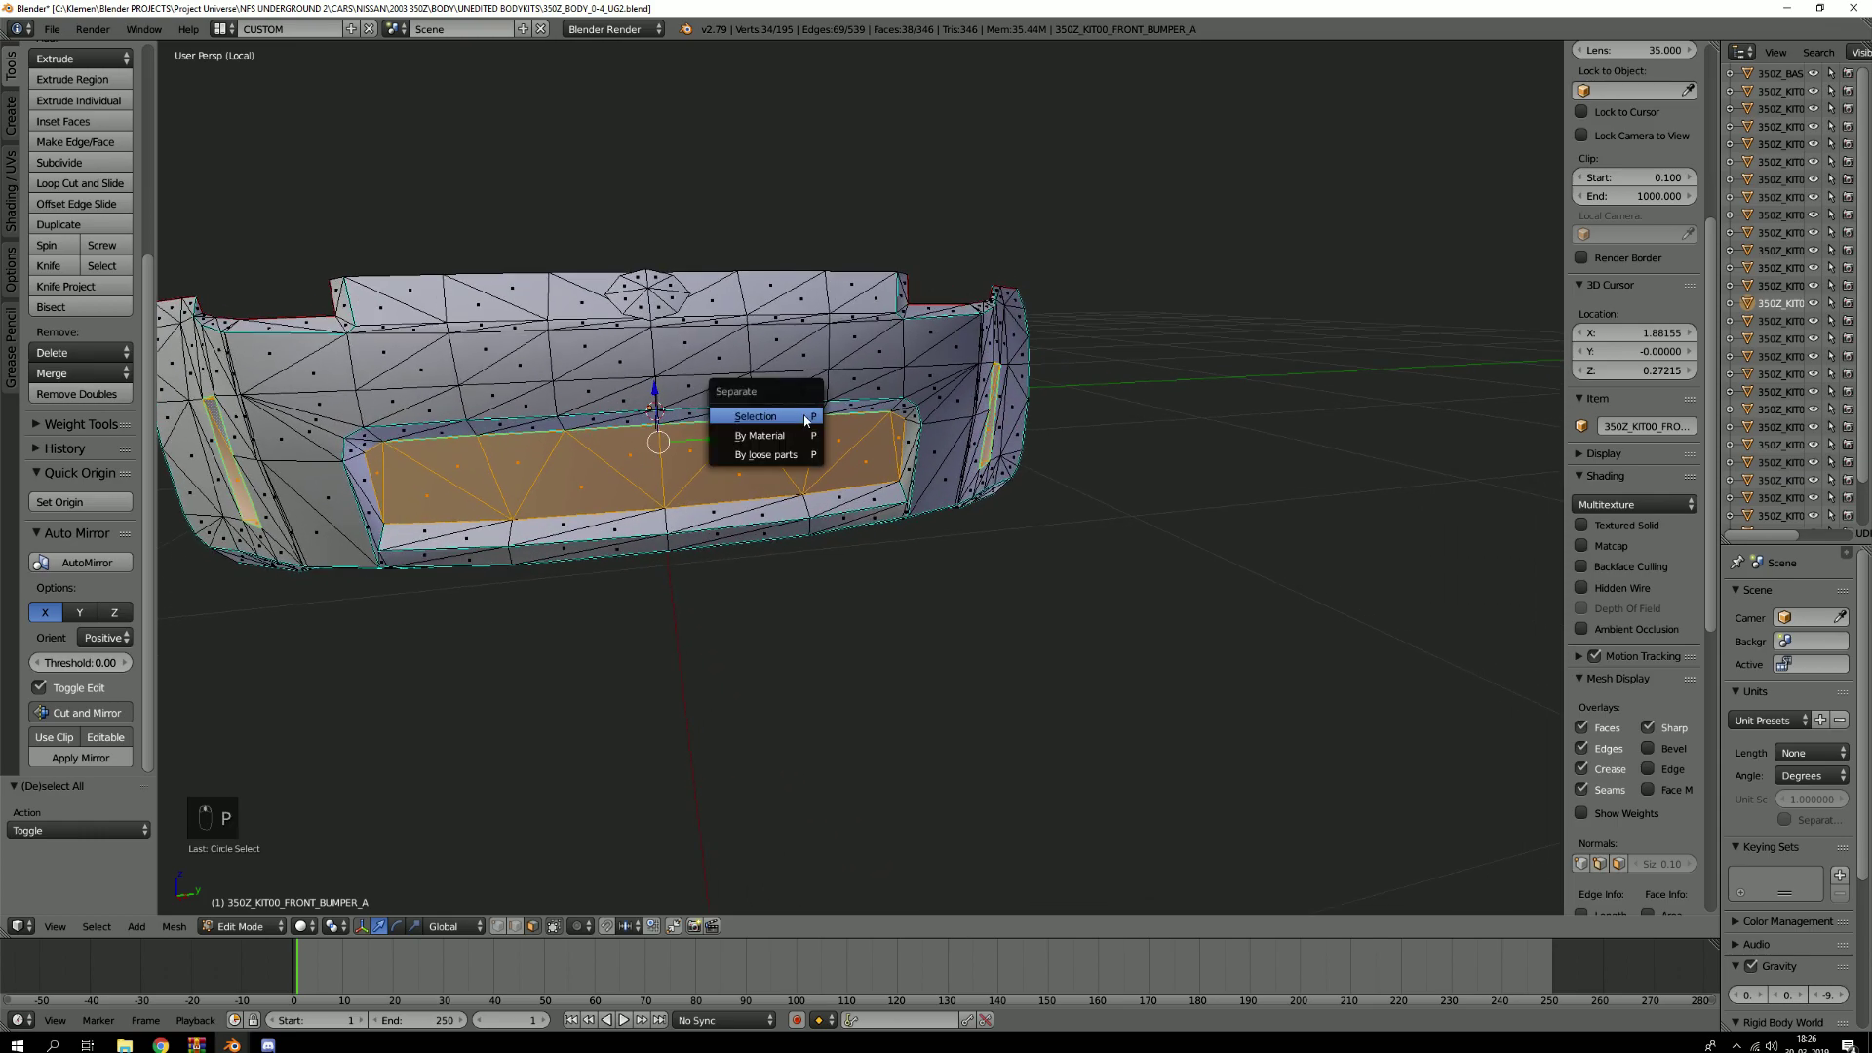
pyautogui.click(807, 419)
pyautogui.press('Tab')
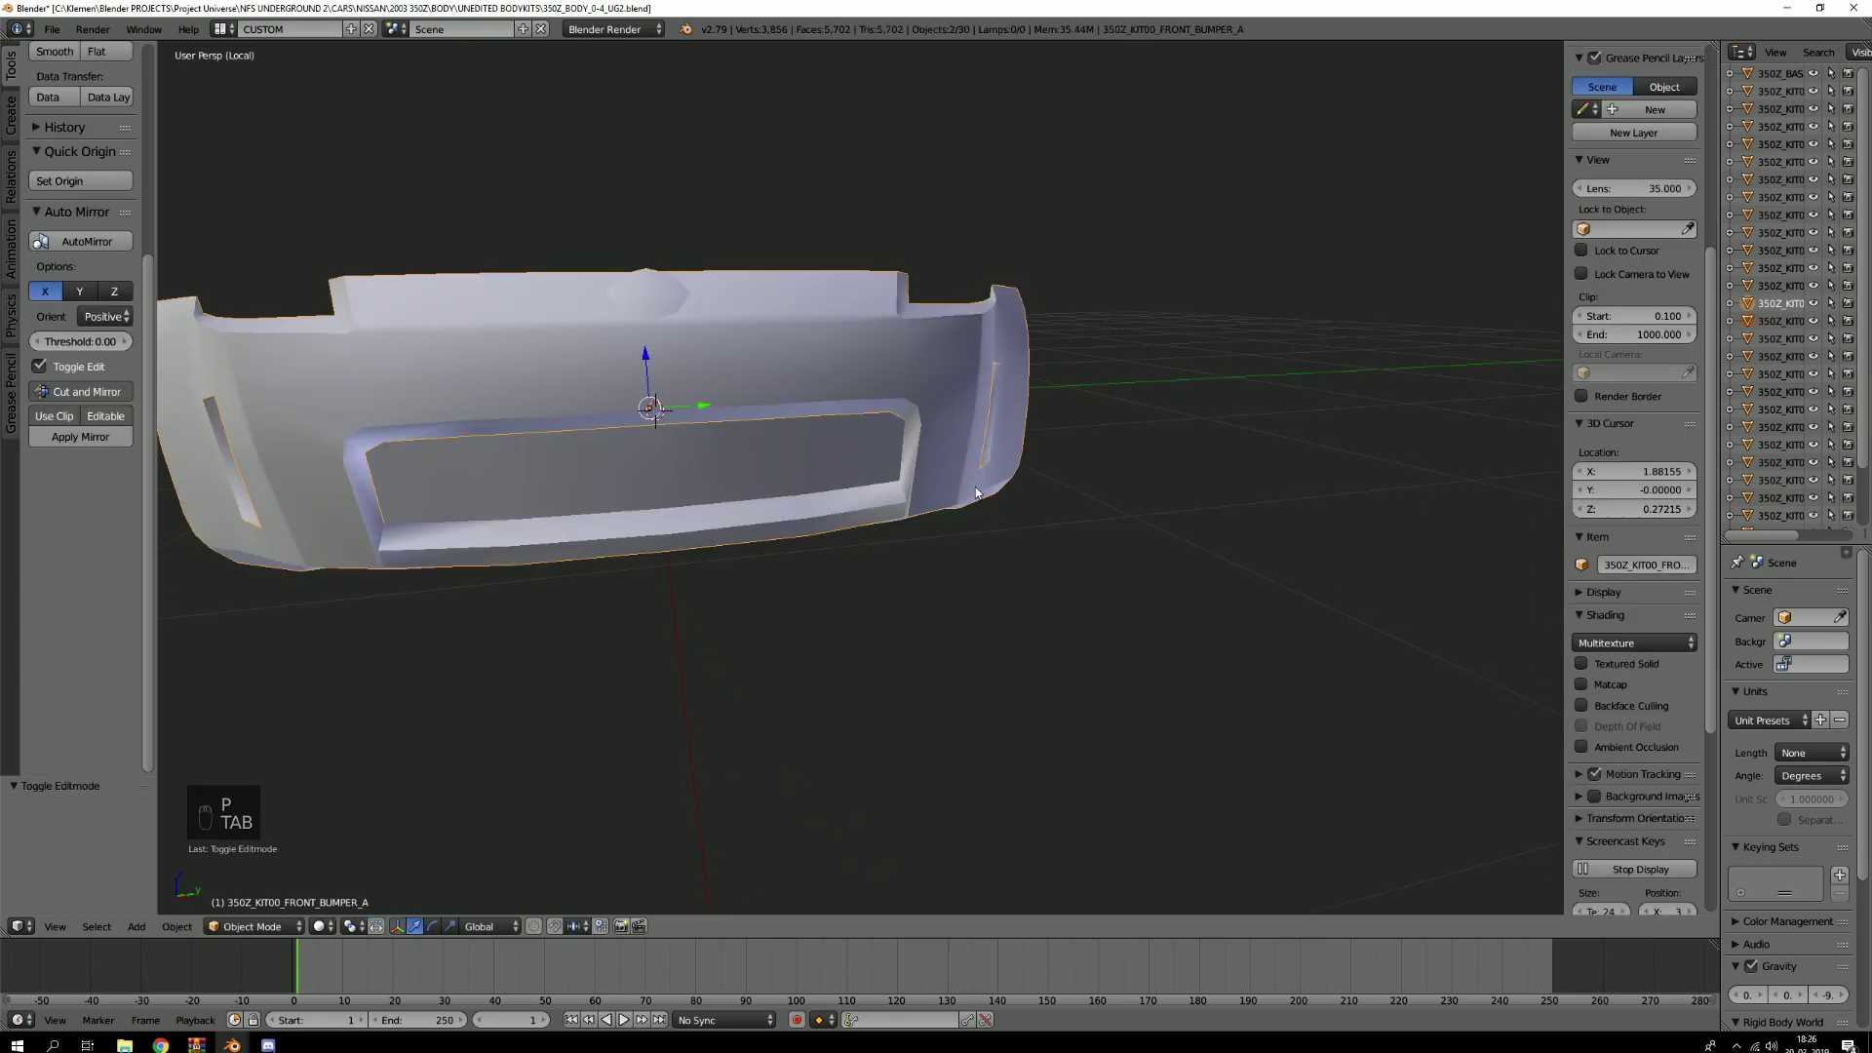
# Select the separated grille and vent piece and try moving it away from the bumper
pyautogui.rightClick(792, 465)
pyautogui.scroll(-4, 792, 464)
pyautogui.press('g')
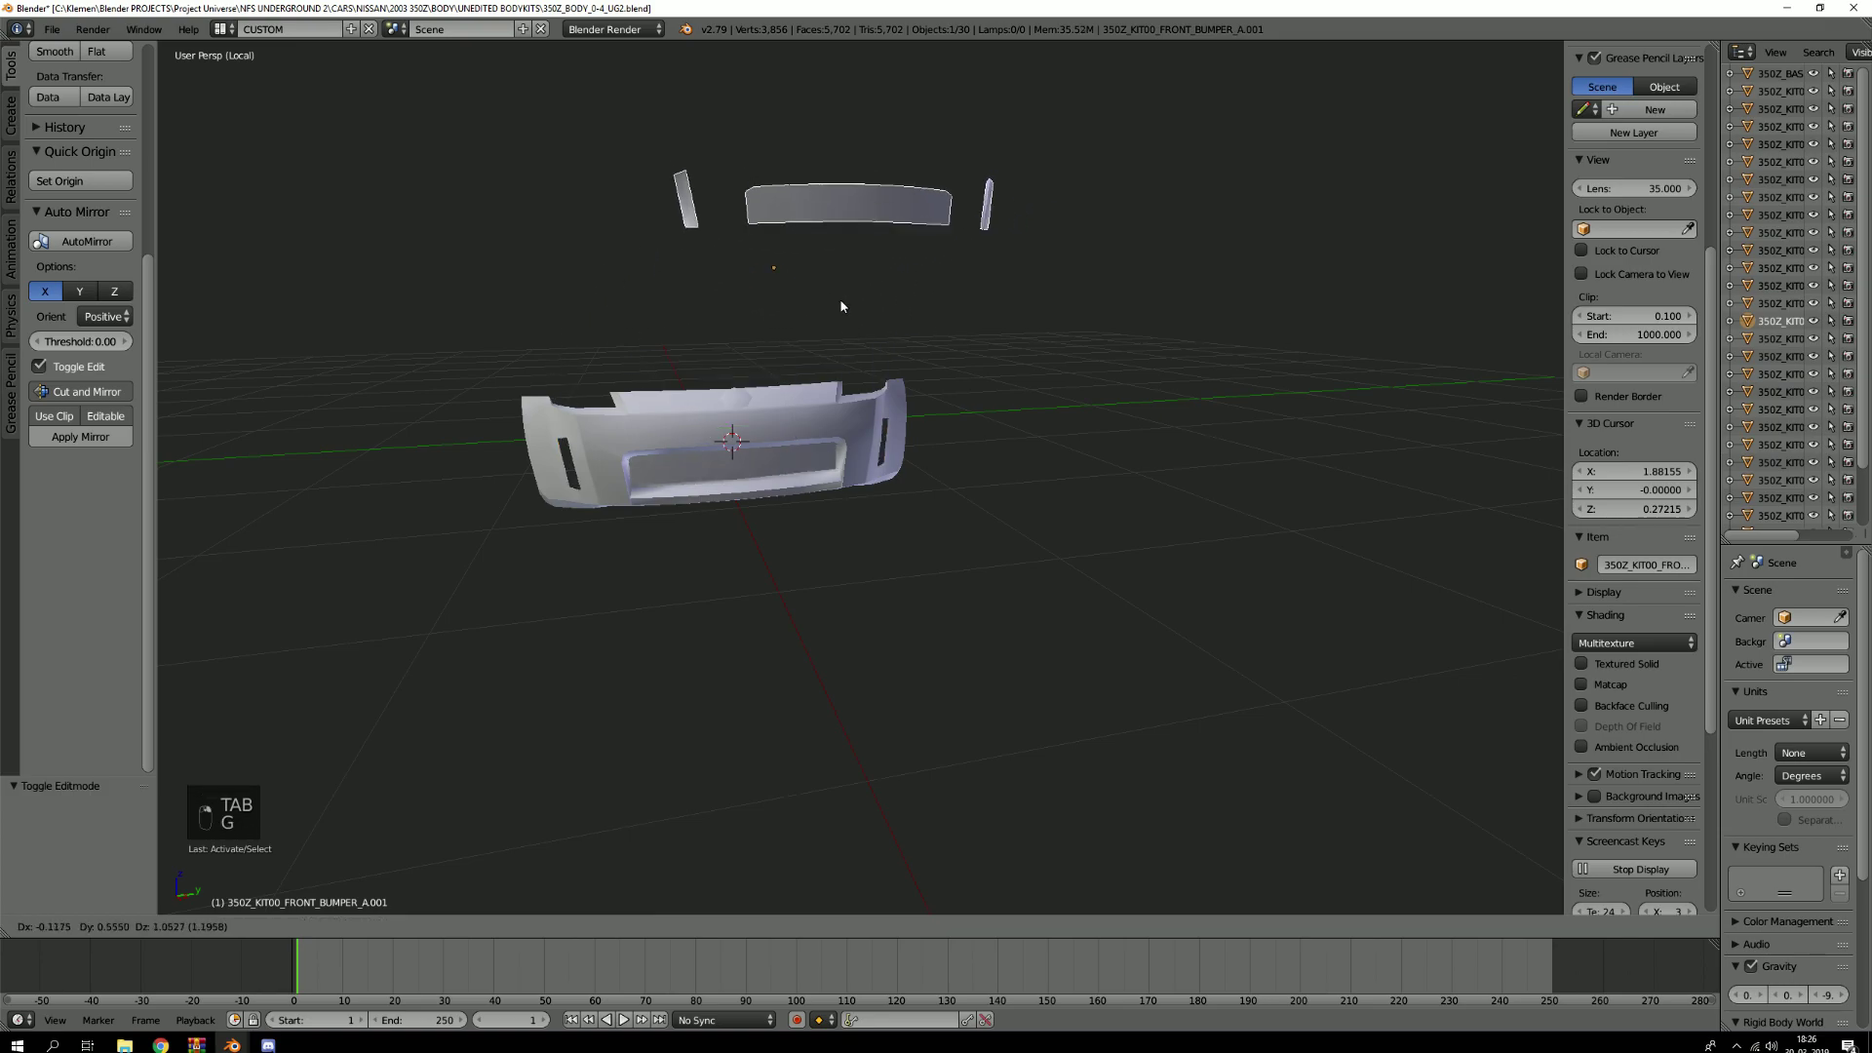
pyautogui.rightClick(815, 320)
# Isolate the separated grille and vent piece in local view and edit its mesh with nothing selected
pyautogui.press('KP_Divide')
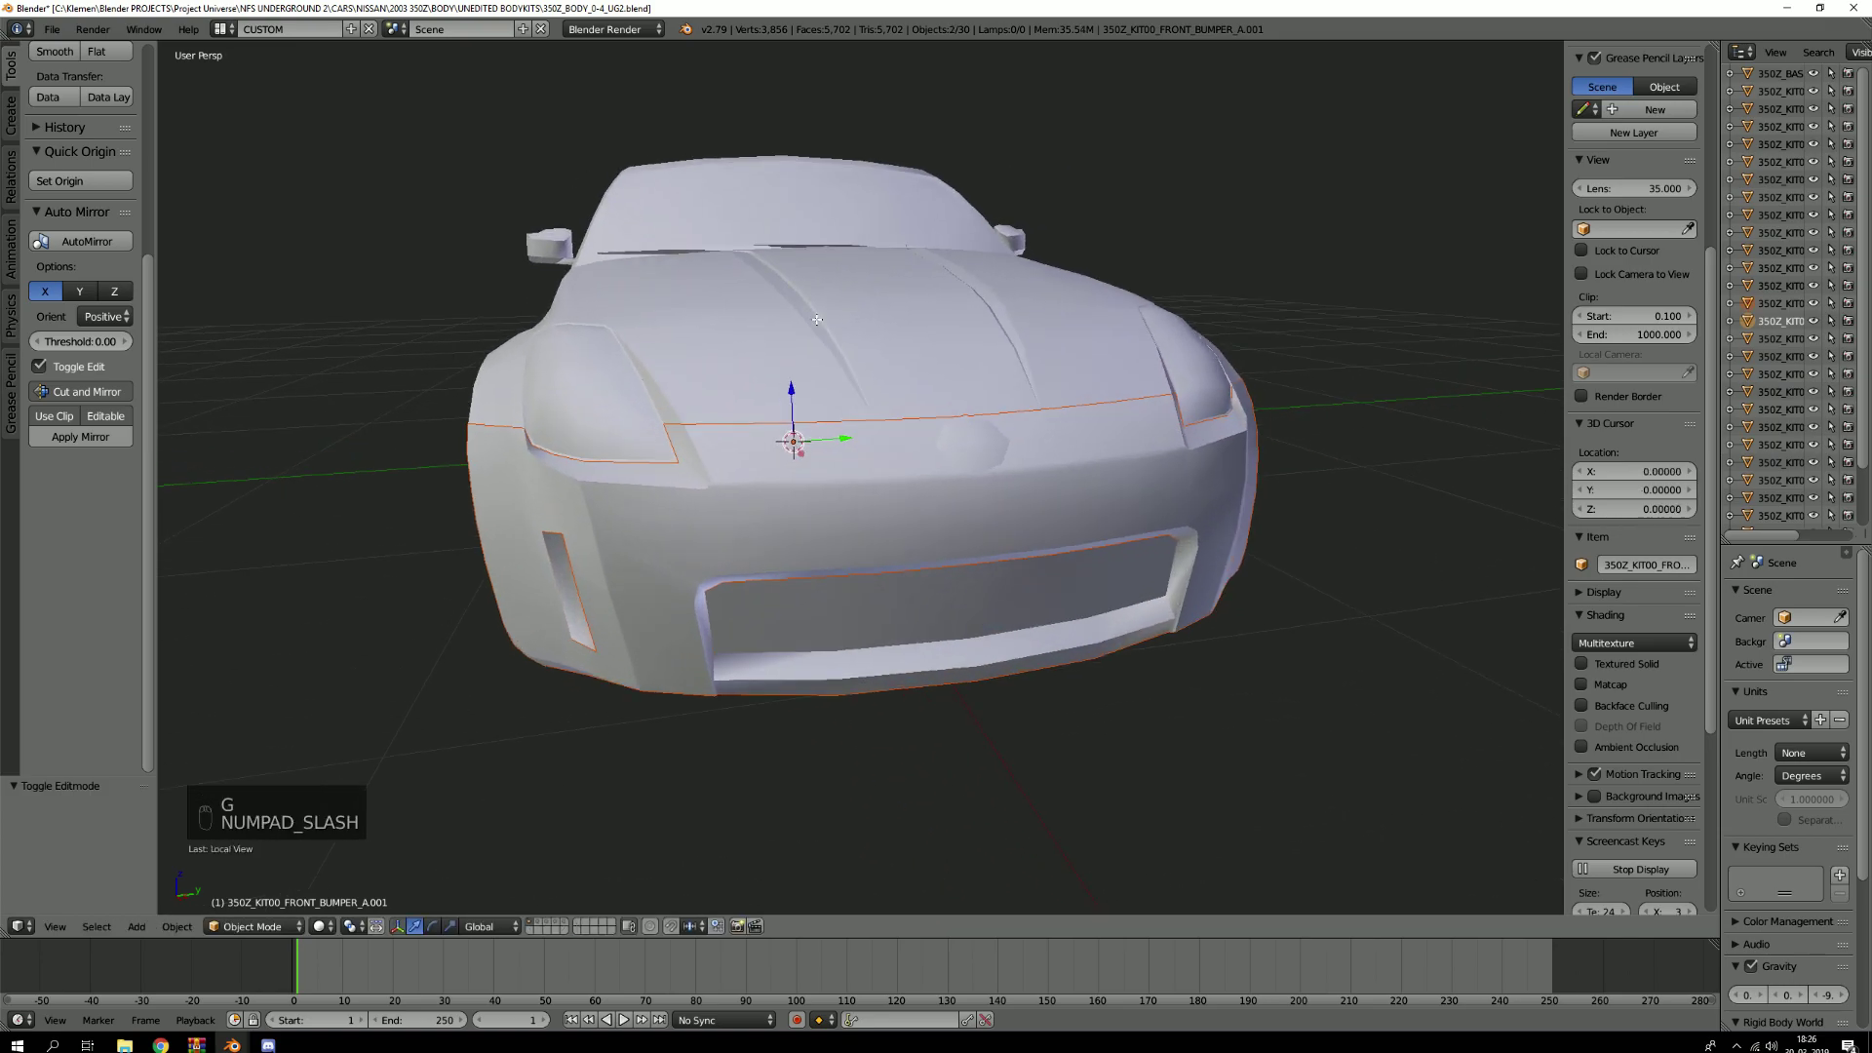
pyautogui.press('Tab')
pyautogui.press('a')
pyautogui.press('a')
pyautogui.press('KP_Divide')
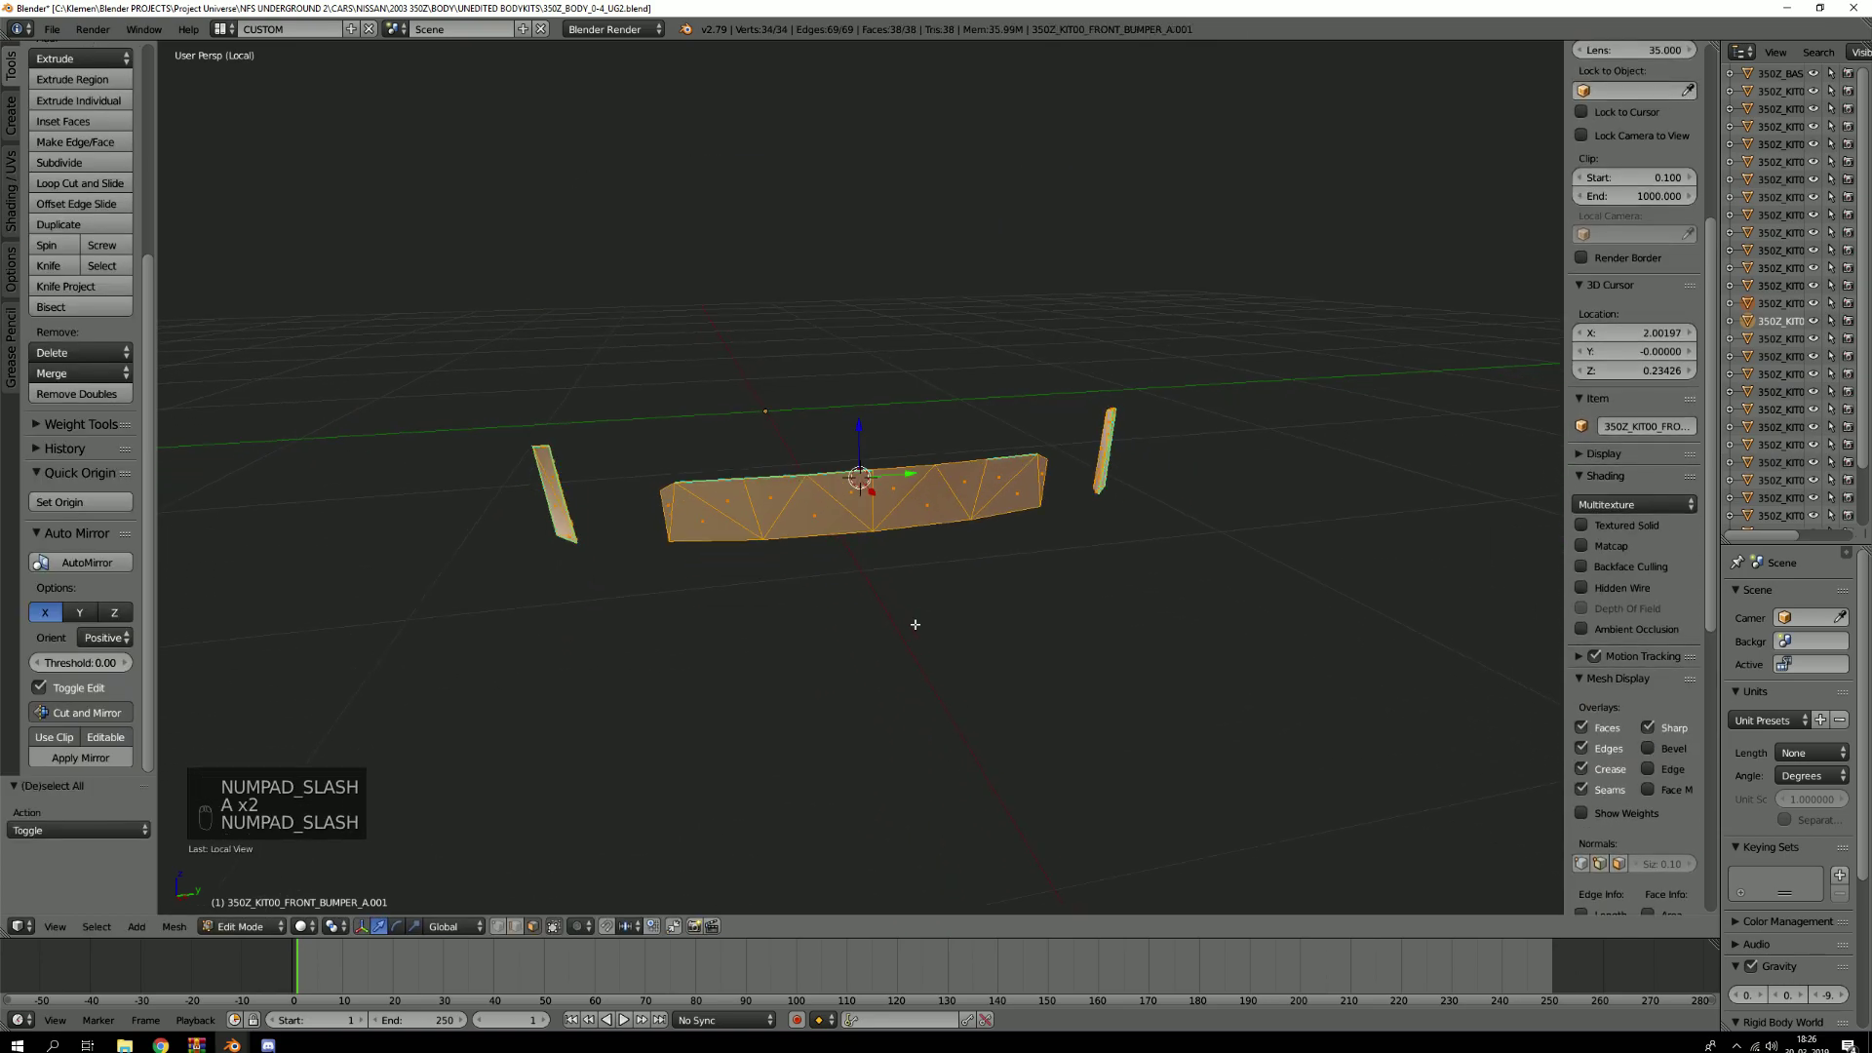
pyautogui.press('Tab')
pyautogui.press('Tab')
pyautogui.press('a')
pyautogui.press('a')
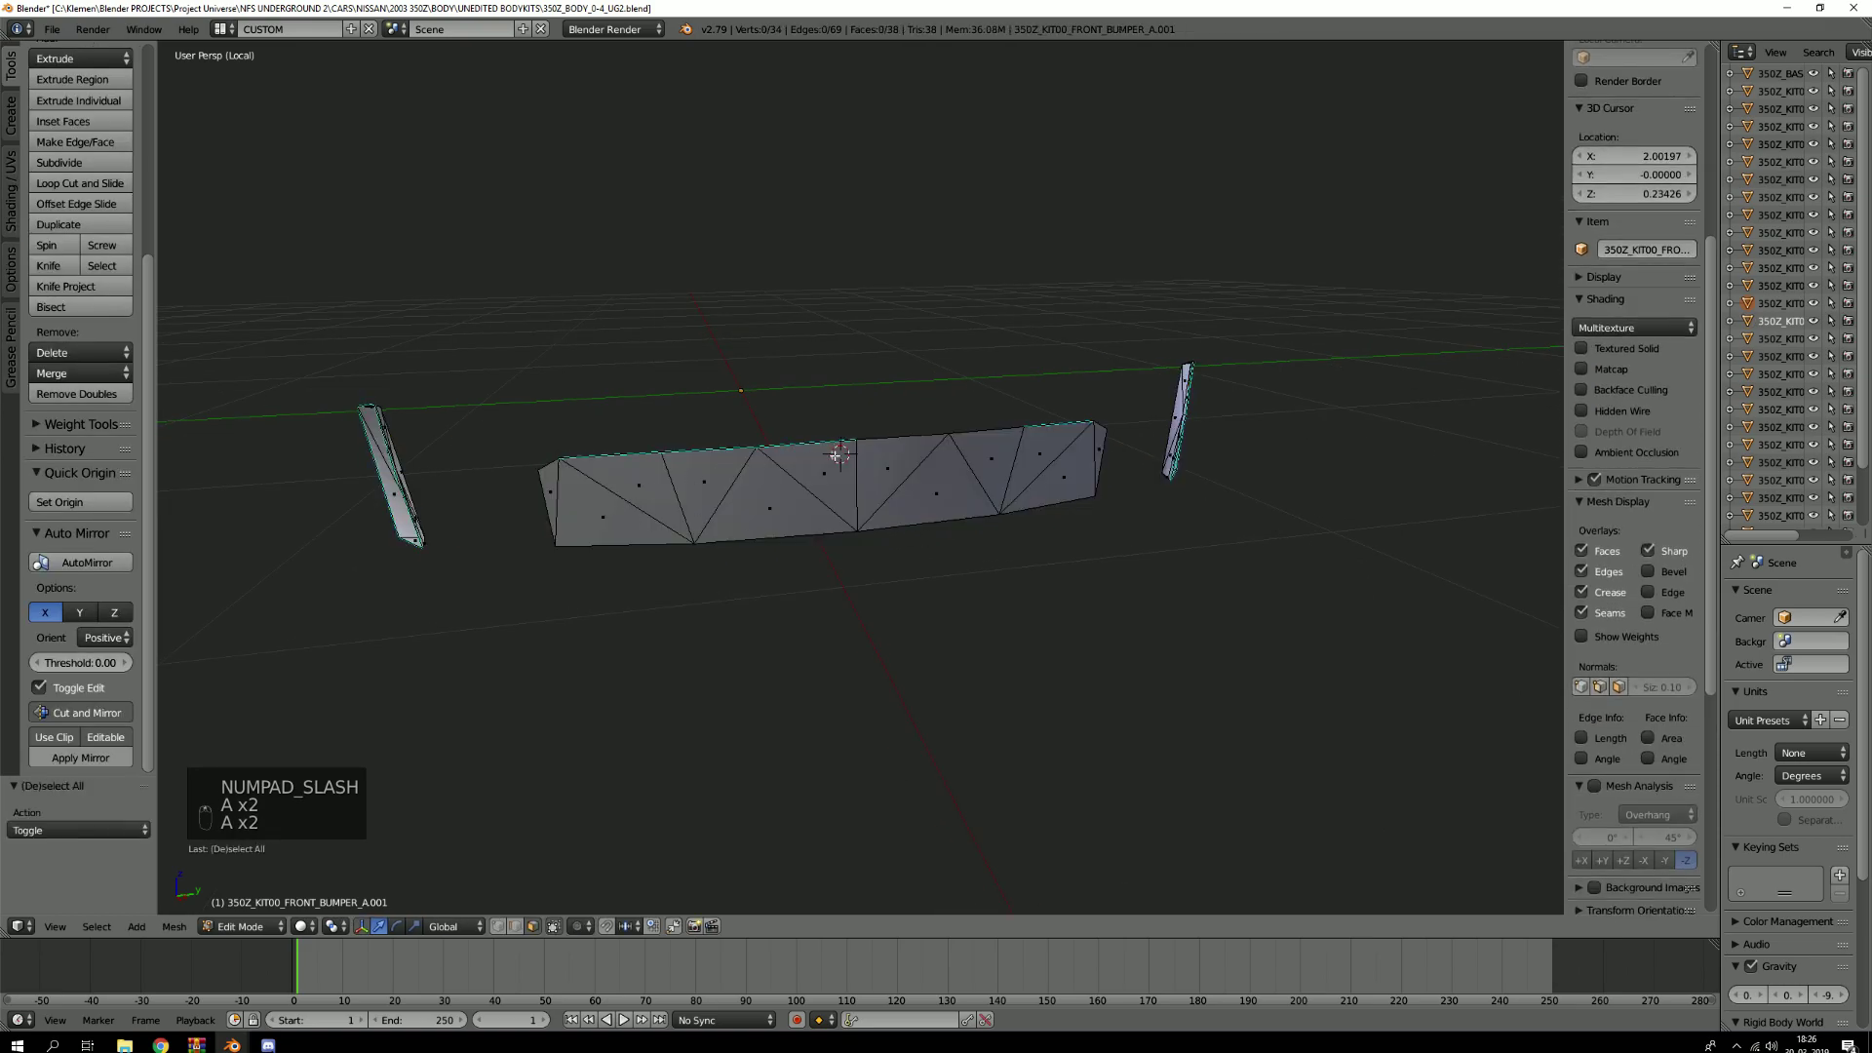
# Mark the outer edge loop of the central grille panel as sharp, and select that loop again
pyautogui.press('2')
pyautogui.keyDown('alt'); pyautogui.rightClick(1112, 464); pyautogui.keyUp('alt')
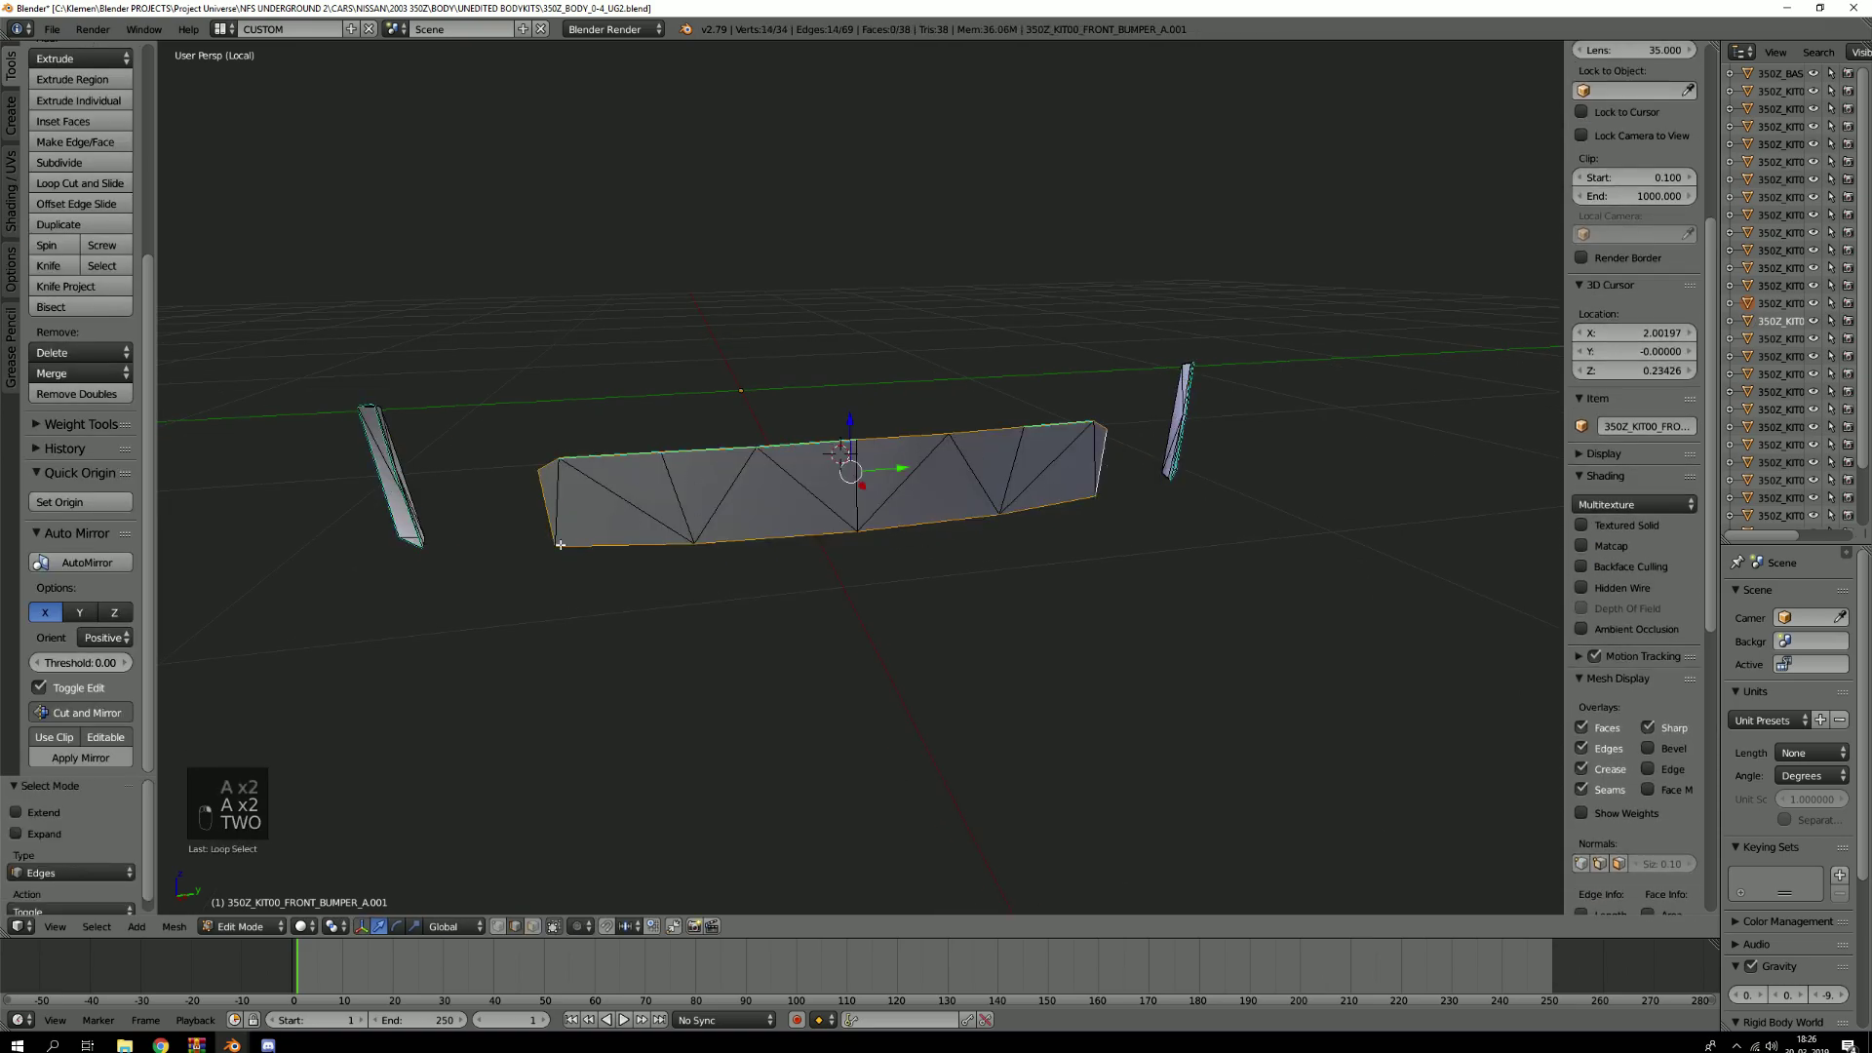
pyautogui.hotkey('ctrl', 'e')
pyautogui.click(530, 539)
pyautogui.press('a')
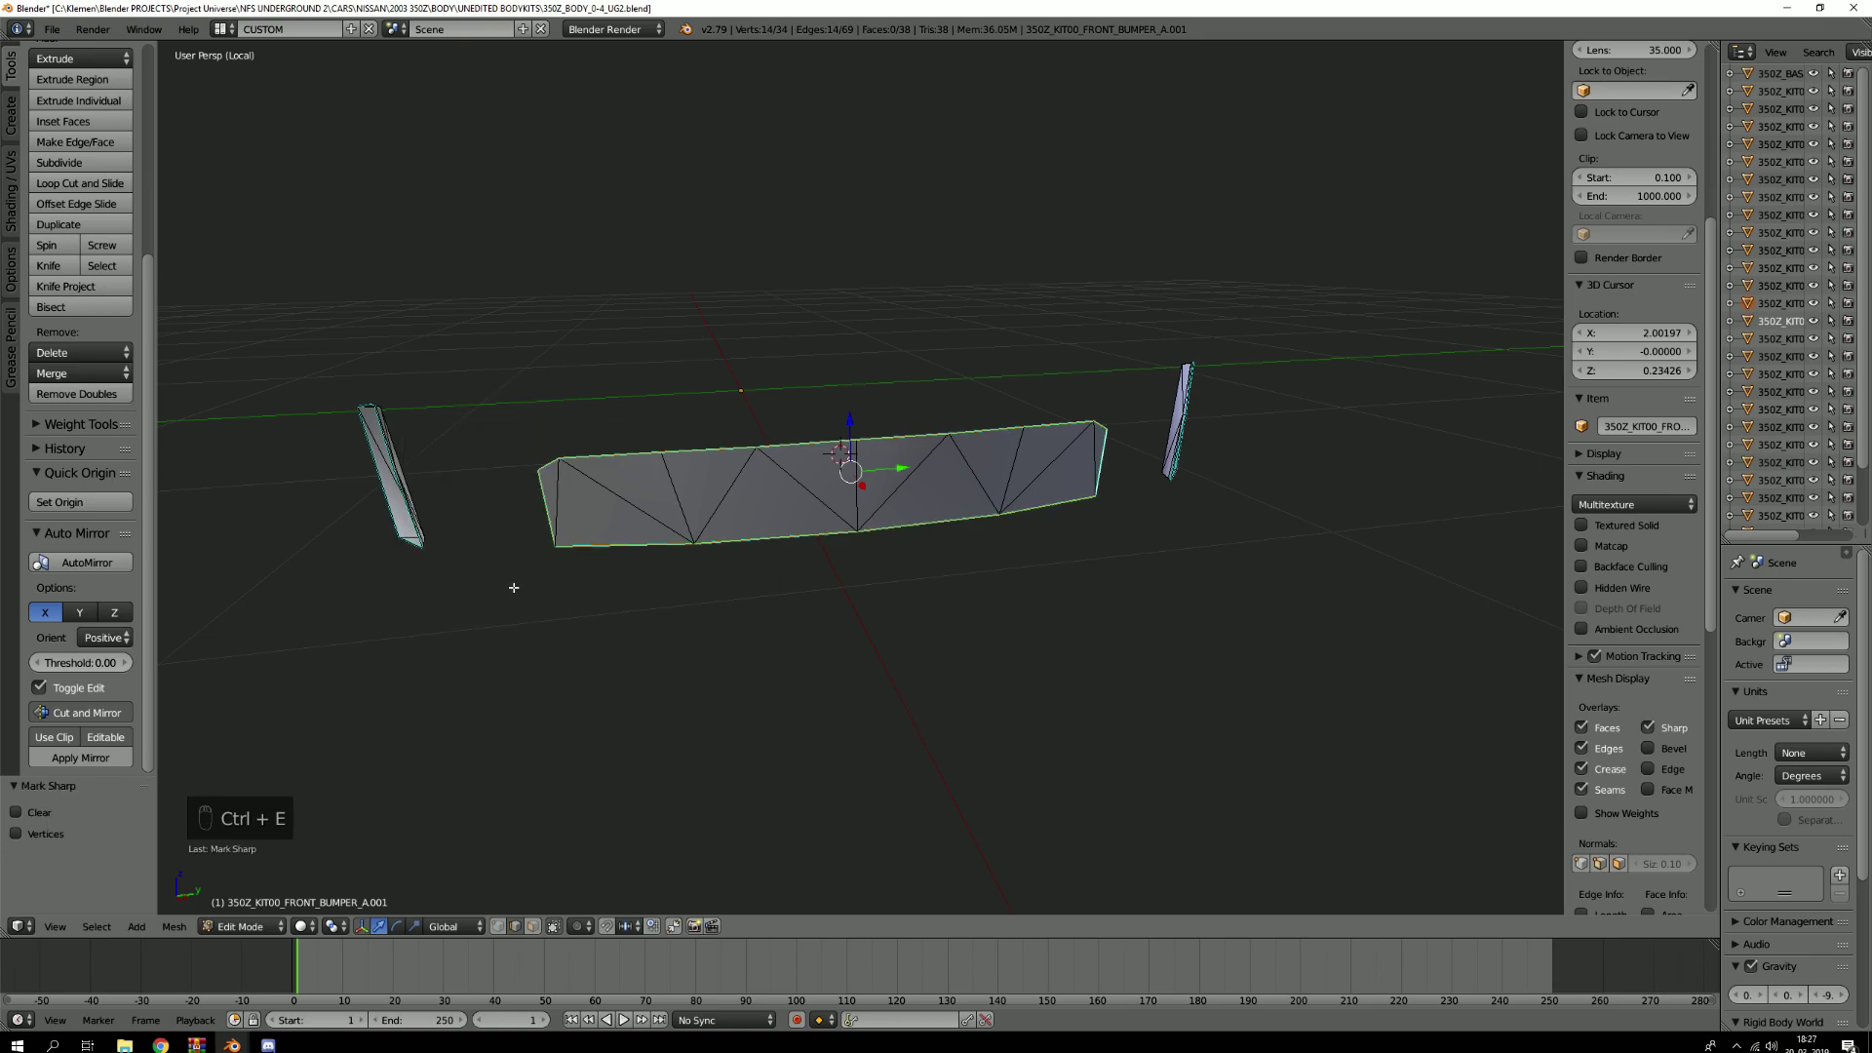
pyautogui.keyDown('alt'); pyautogui.rightClick(624, 545); pyautogui.keyUp('alt')
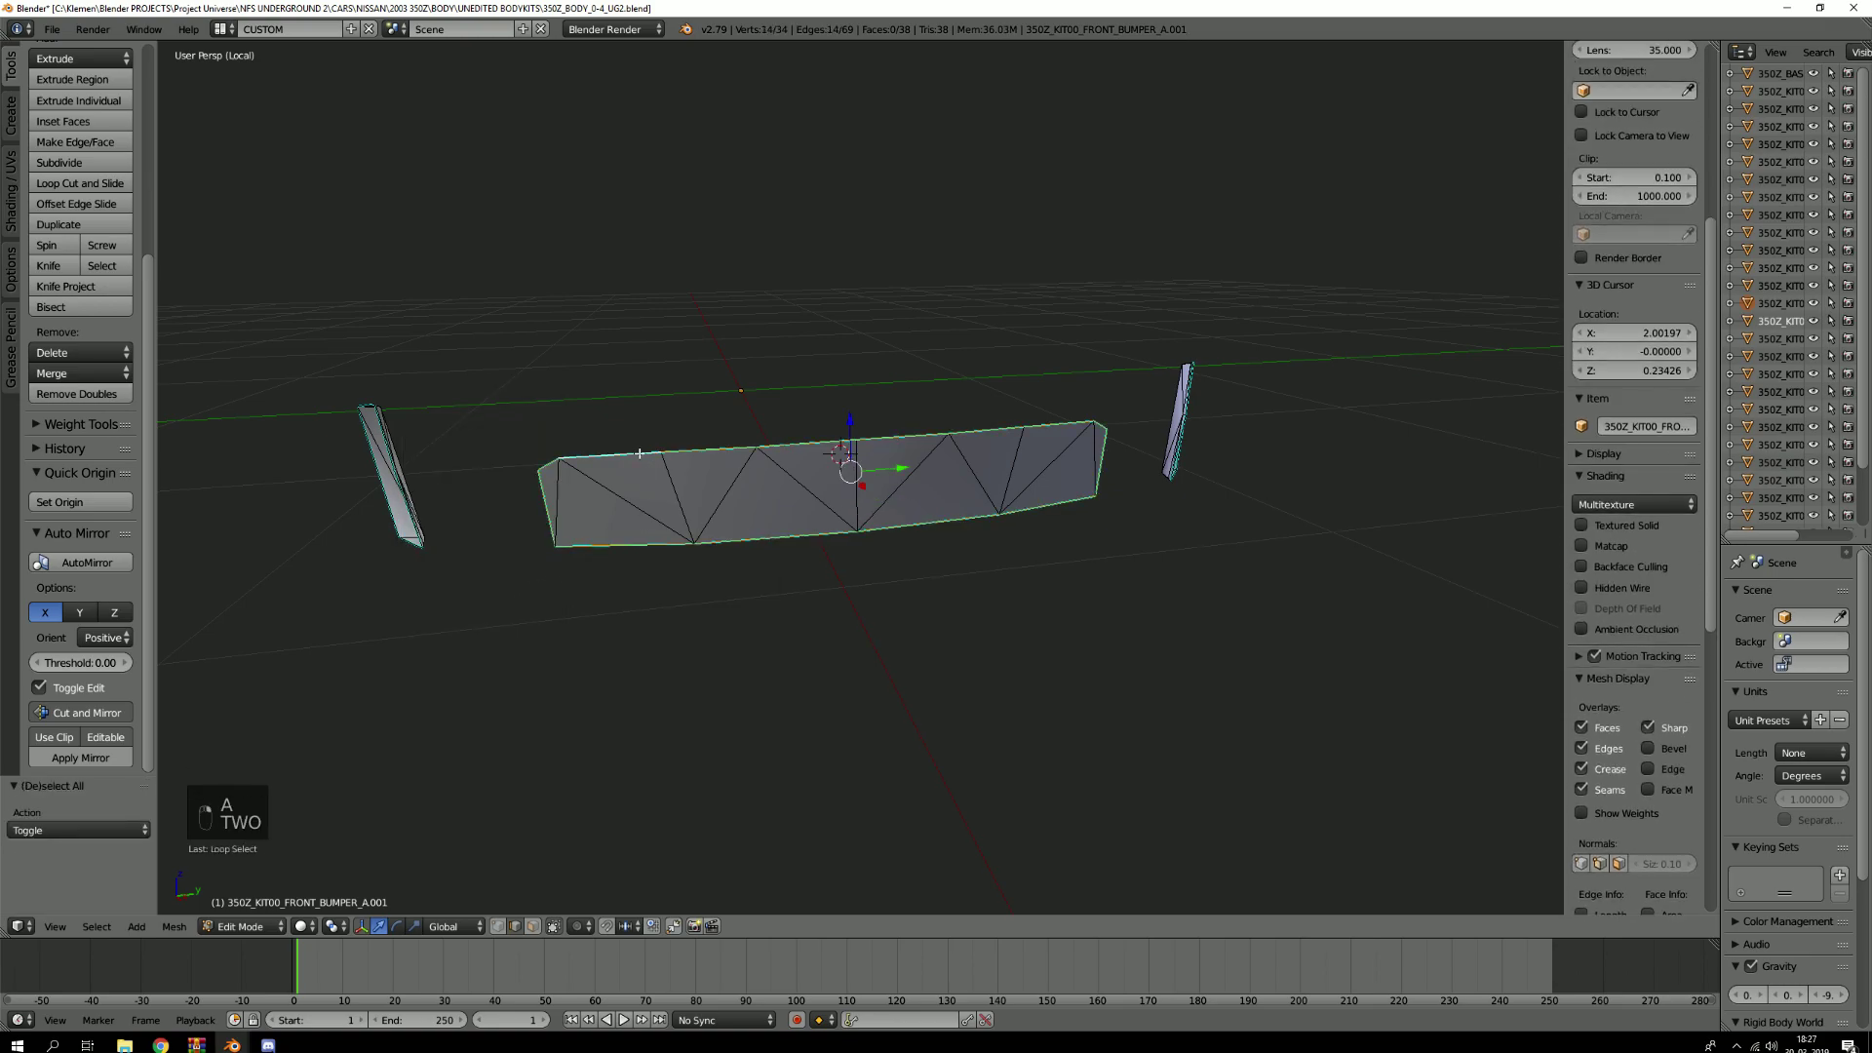
# Mark the central grille panel's selected outer edge loop as a seam and clear the selection
pyautogui.hotkey('ctrl', 'e')
pyautogui.click(622, 413)
pyautogui.press('a')
# Select the outer edge loop of one side vent and mark it as a seam
pyautogui.scroll(-2, 653, 455)
pyautogui.moveTo(652, 455); pyautogui.dragTo(979, 536, button='middle')
pyautogui.scroll(2, 443, 453)
pyautogui.scroll(-2, 713, 559)
pyautogui.moveTo(714, 558); pyautogui.dragTo(957, 534, button='middle')
pyautogui.press('2')
pyautogui.scroll(4, 926, 473)
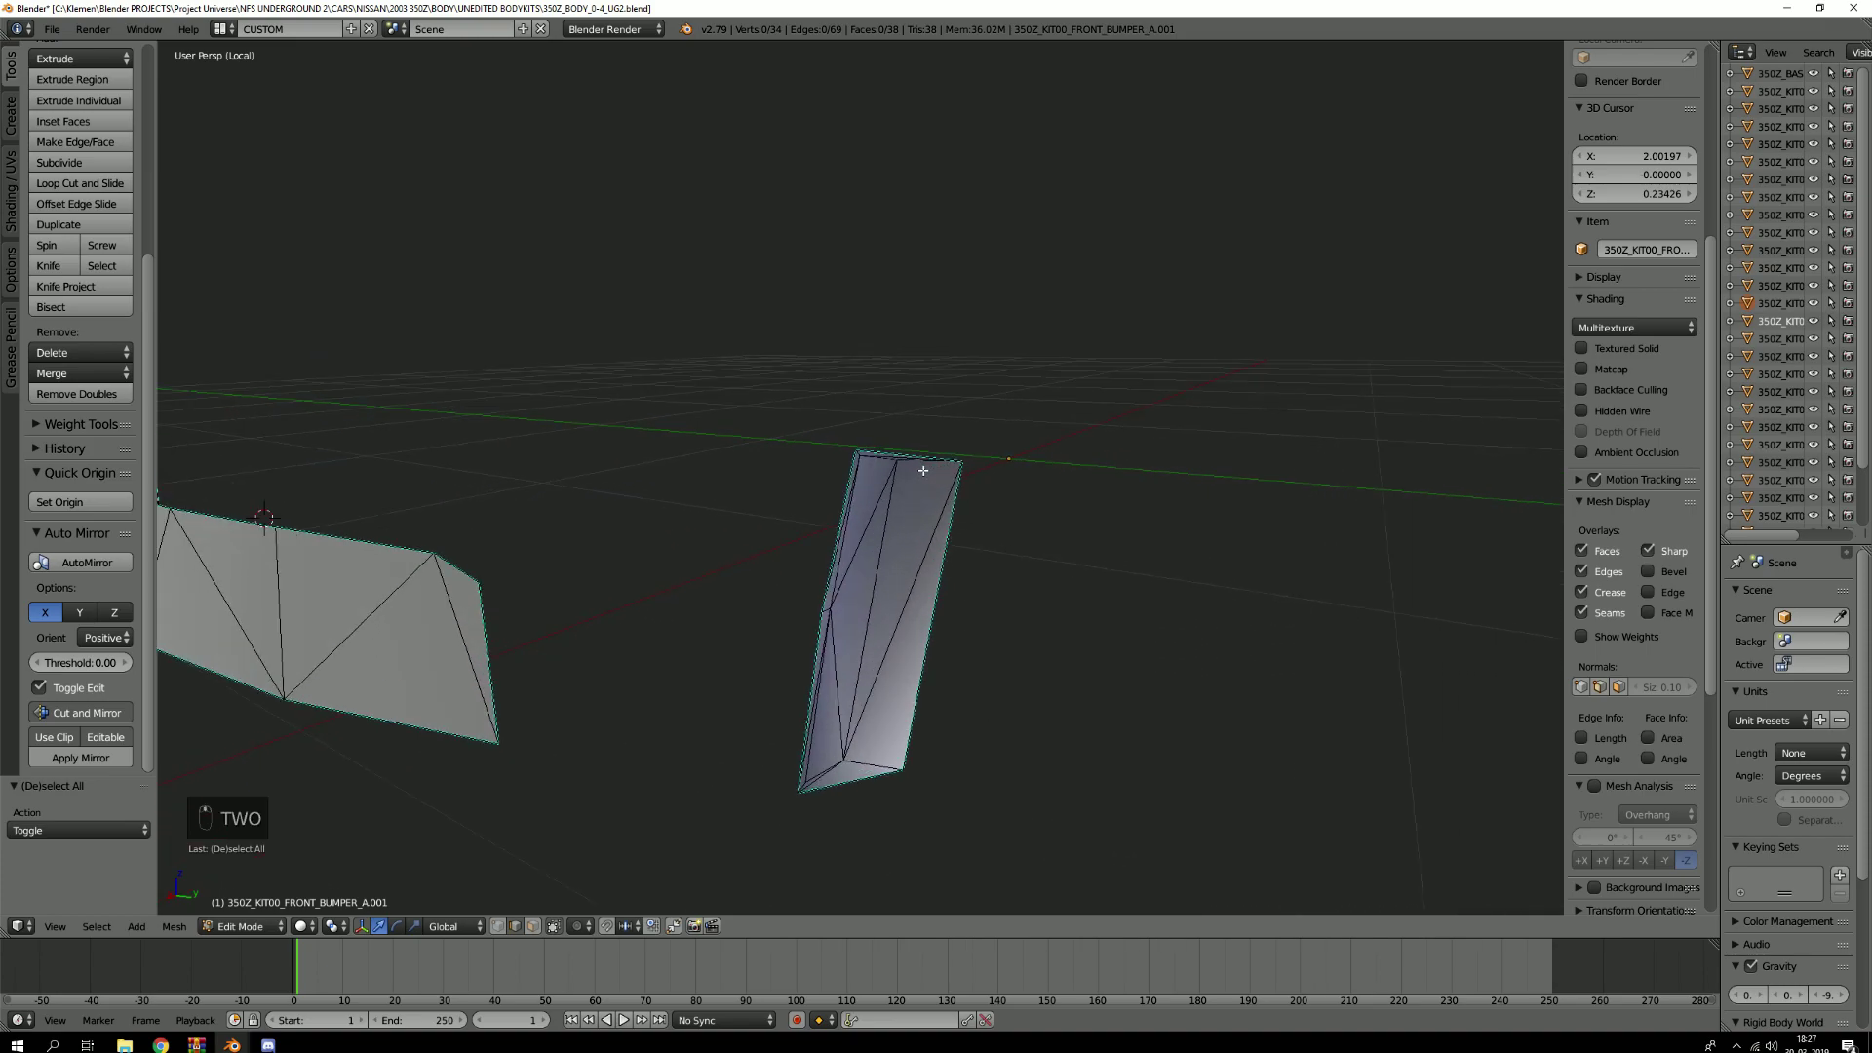
pyautogui.press('2')
pyautogui.keyDown('alt'); pyautogui.rightClick(843, 485); pyautogui.keyUp('alt')
pyautogui.scroll(-4, 843, 486)
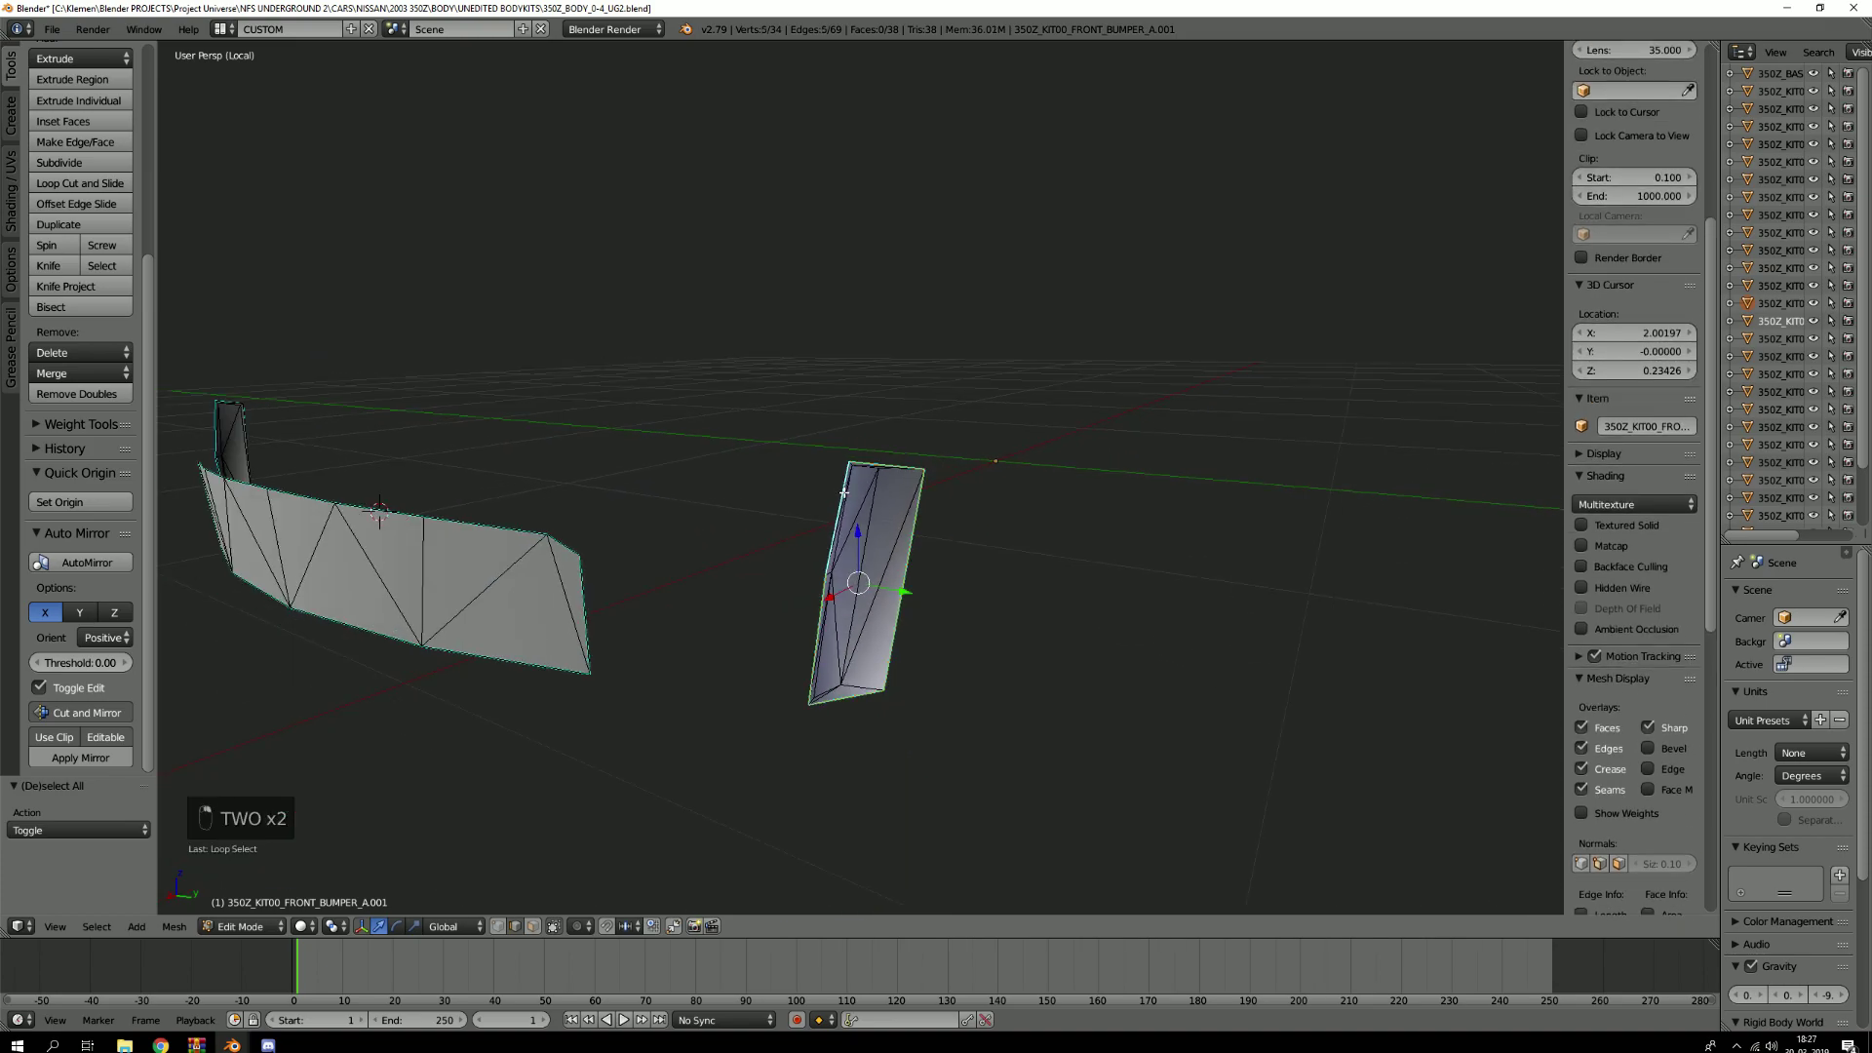
pyautogui.hotkey('ctrl', 'e')
pyautogui.click(845, 494)
# Add the opposite side vent's outer edge loop to the selection, mark it as a seam, and deselect everything
pyautogui.moveTo(844, 499); pyautogui.dragTo(1041, 455, button='middle')
pyautogui.scroll(5, 891, 448)
pyautogui.press('2')
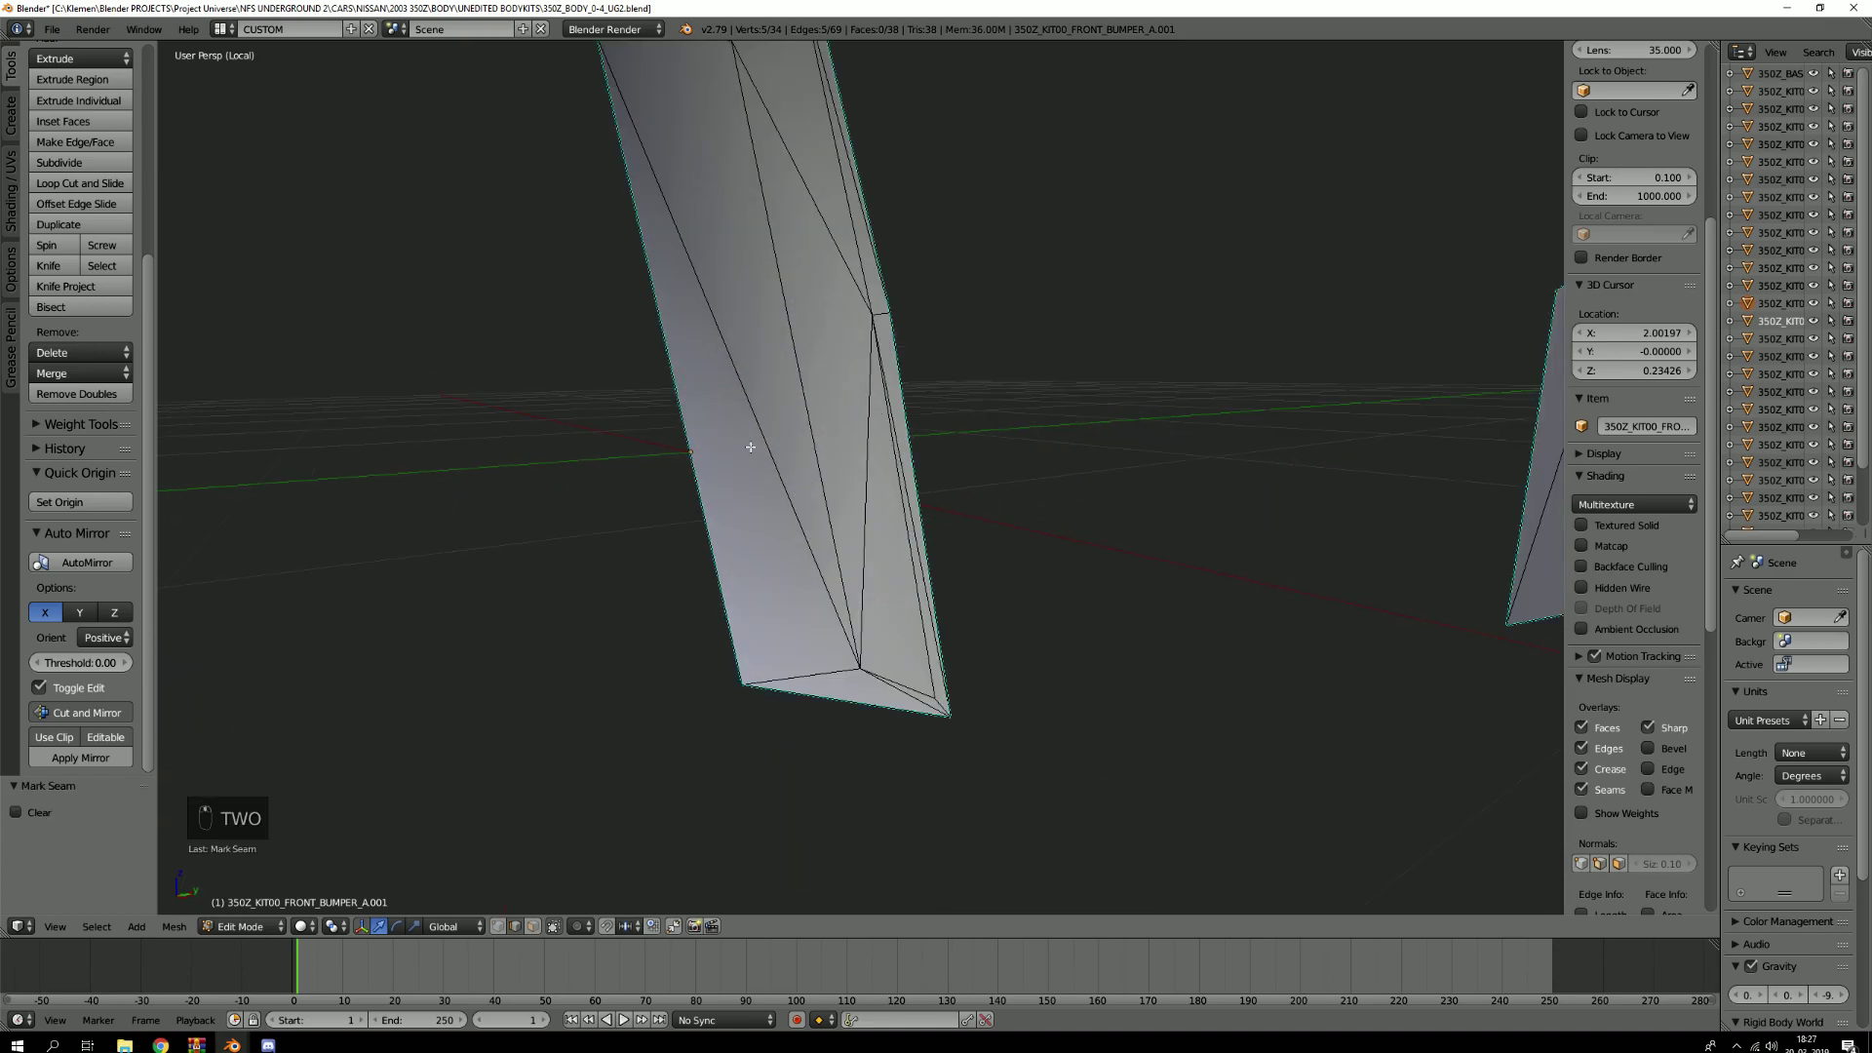
pyautogui.keyDown('alt'); pyautogui.keyDown('shift'); pyautogui.rightClick(672, 407); pyautogui.keyUp('shift'); pyautogui.keyUp('alt')
pyautogui.scroll(-6, 674, 406)
pyautogui.moveTo(753, 413); pyautogui.dragTo(806, 413, button='middle')
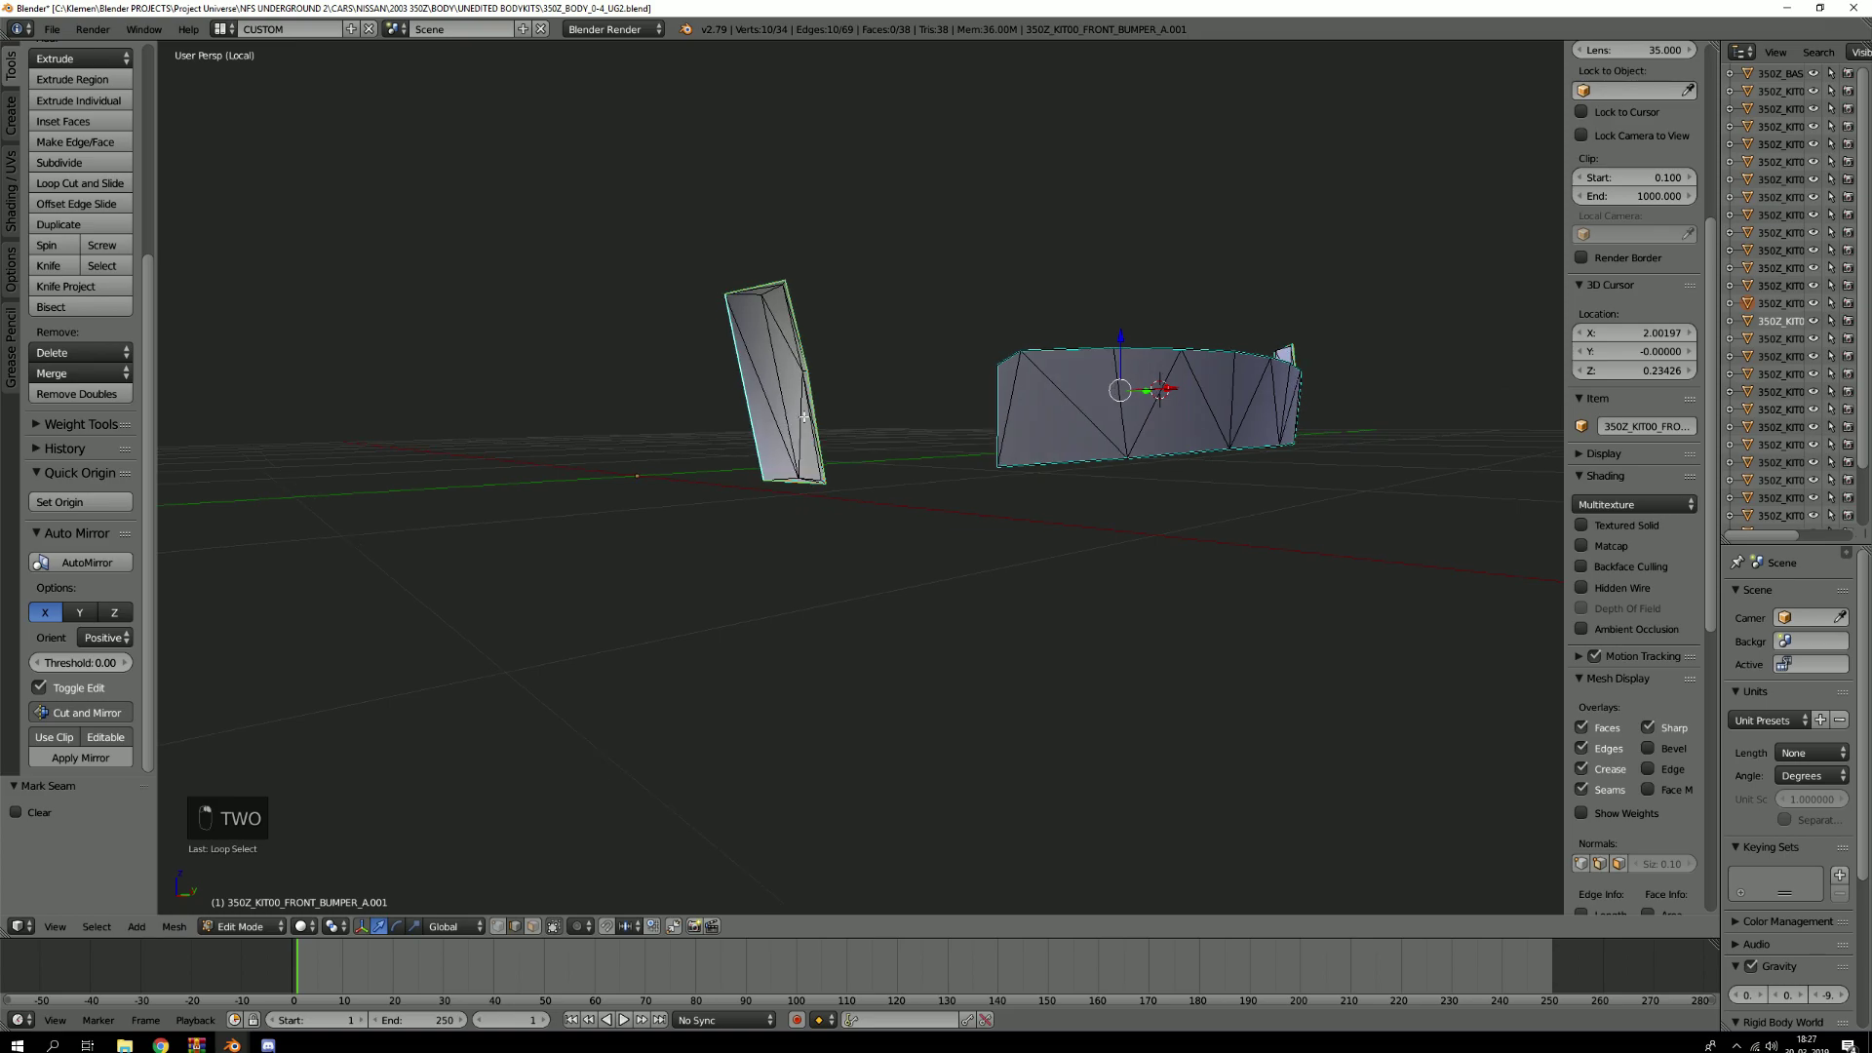
pyautogui.hotkey('ctrl', 'e')
pyautogui.click(805, 421)
pyautogui.press('a')
# Reselect the nearer side vent's outer edge loop, reapply the seam, and clear the selection
pyautogui.scroll(-3, 927, 409)
pyautogui.moveTo(927, 410); pyautogui.dragTo(845, 509, button='middle')
pyautogui.scroll(8, 848, 516)
pyautogui.press('2')
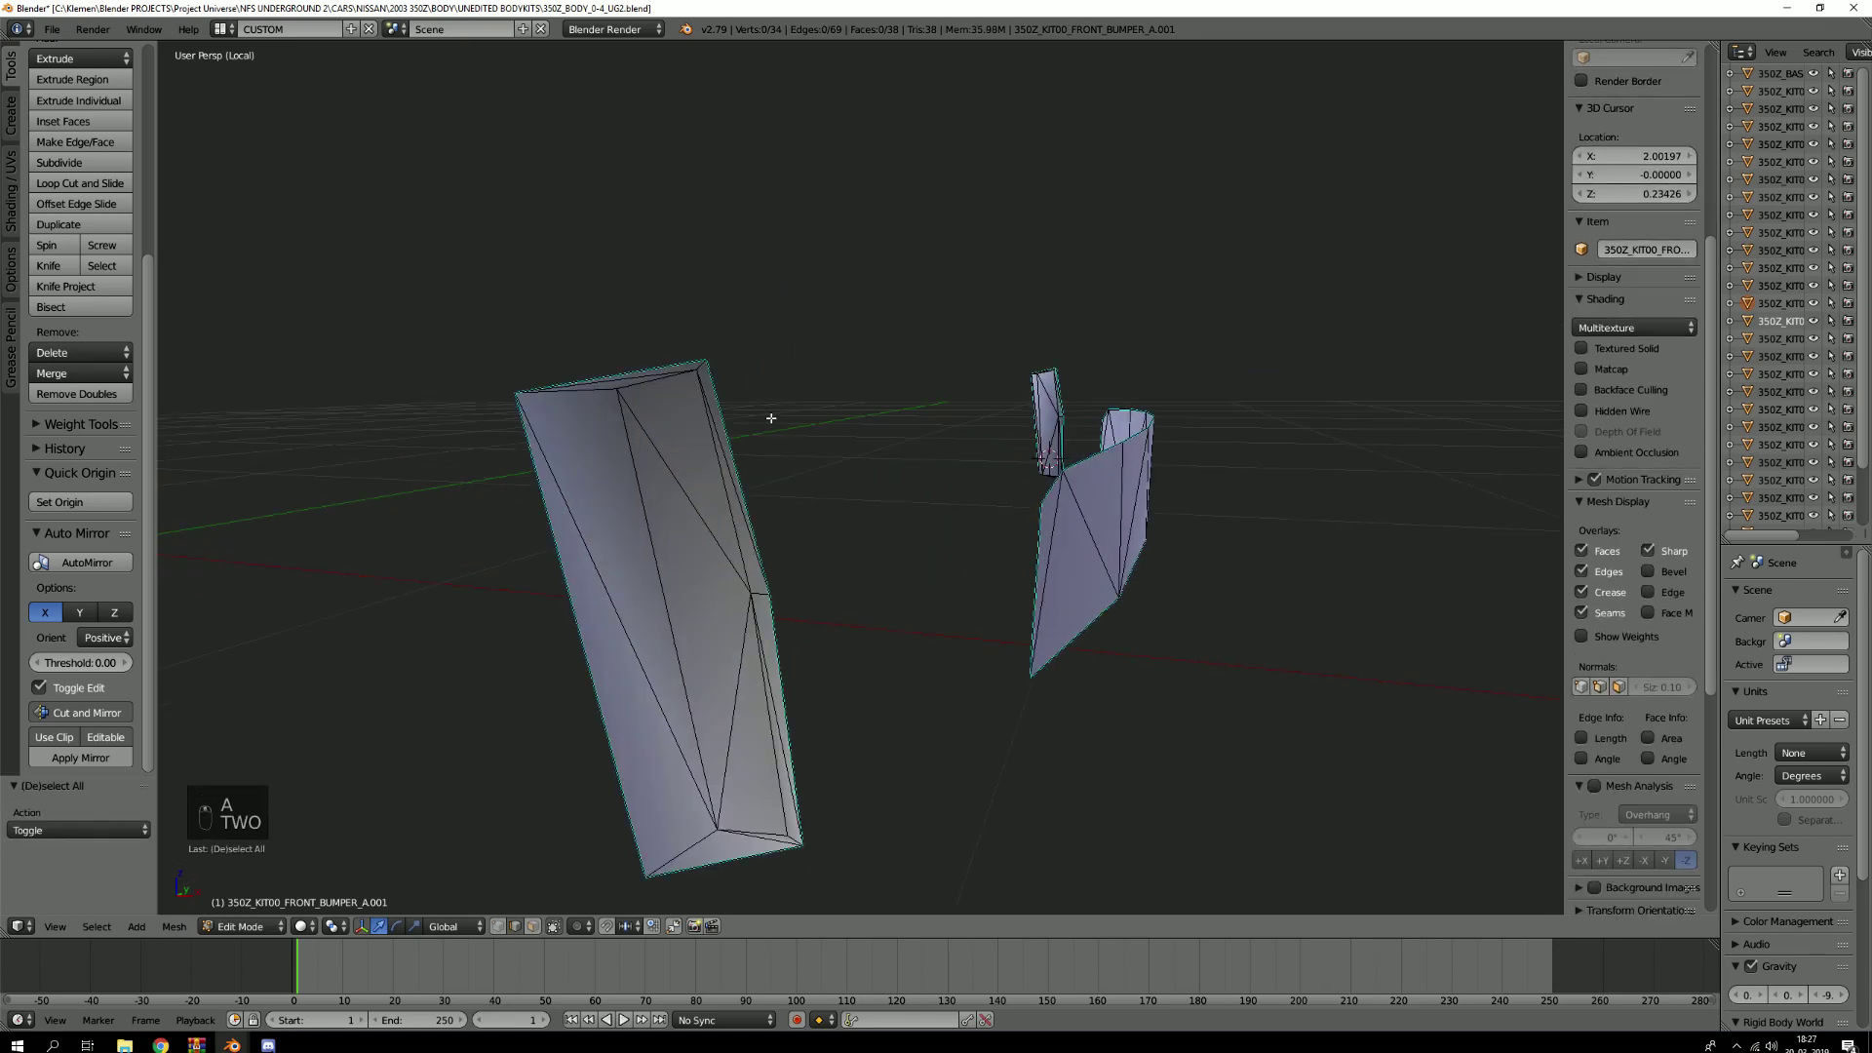
pyautogui.press('2')
pyautogui.keyDown('alt'); pyautogui.rightClick(656, 537); pyautogui.keyUp('alt')
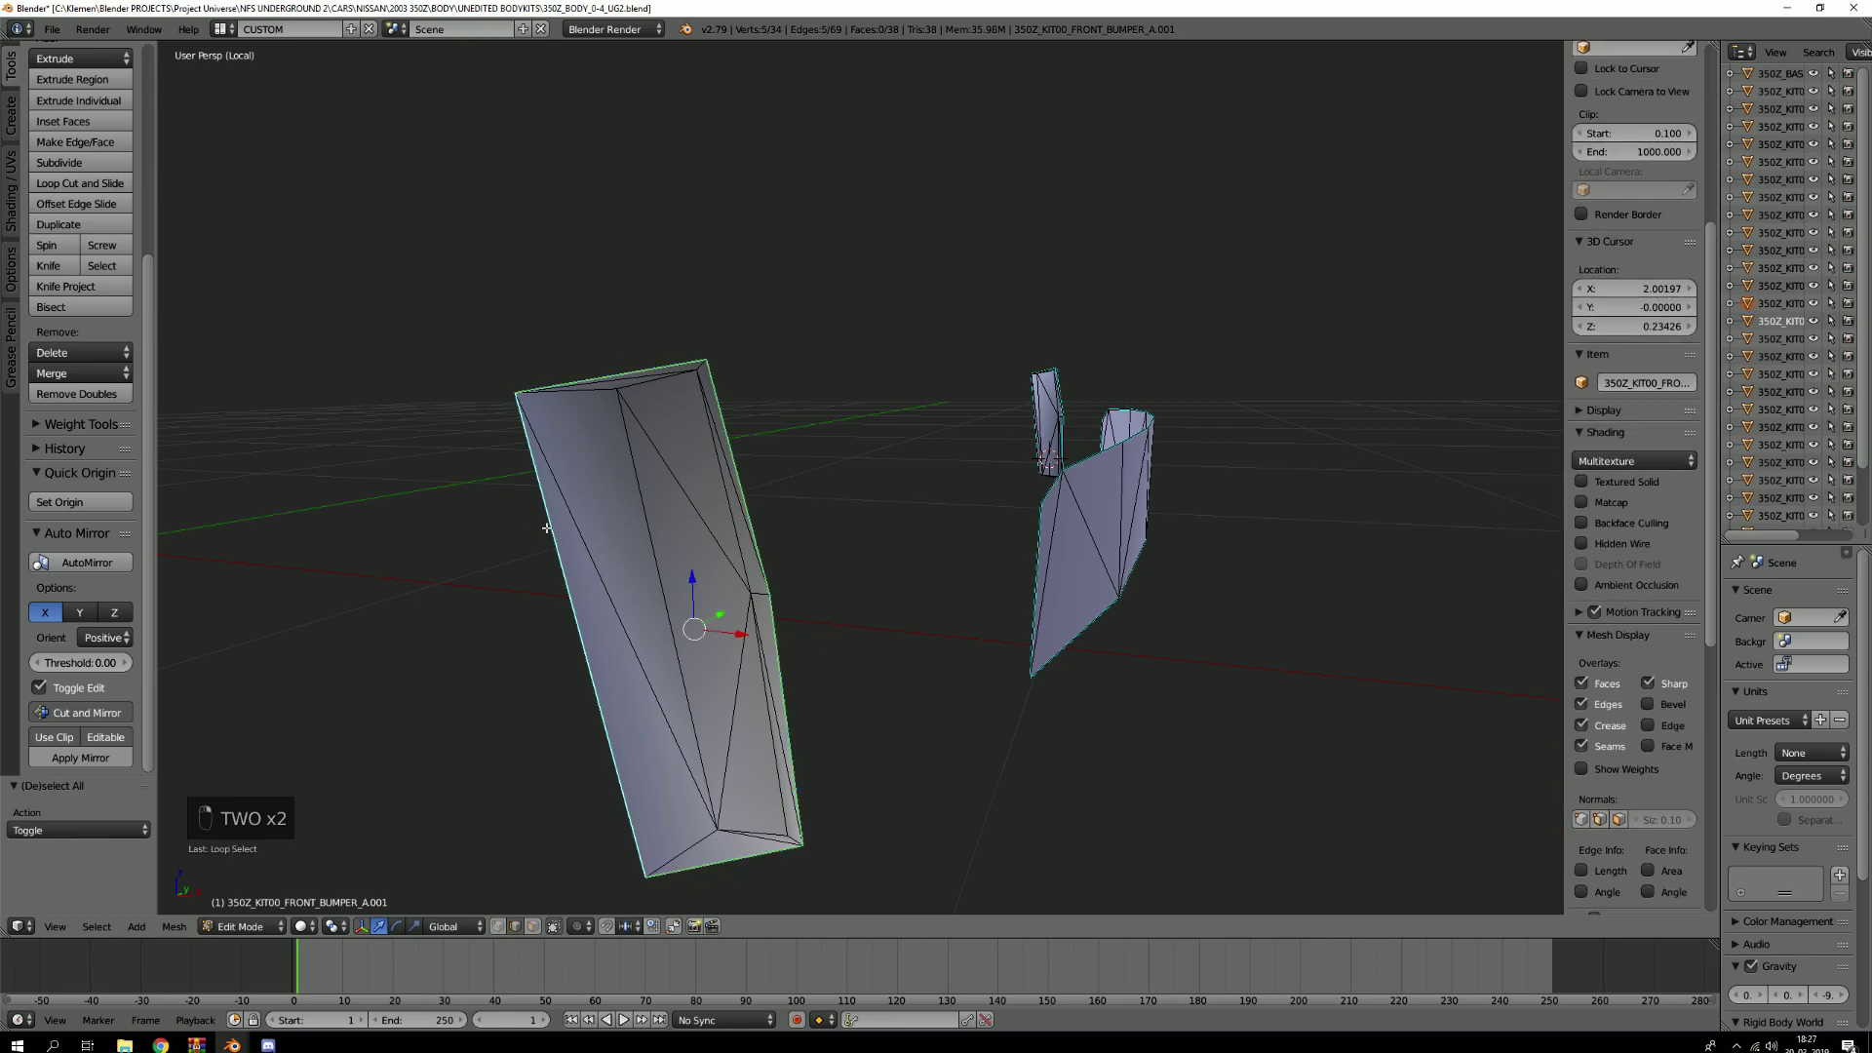
pyautogui.hotkey('ctrl', 'e')
pyautogui.click(656, 537)
pyautogui.press('a')
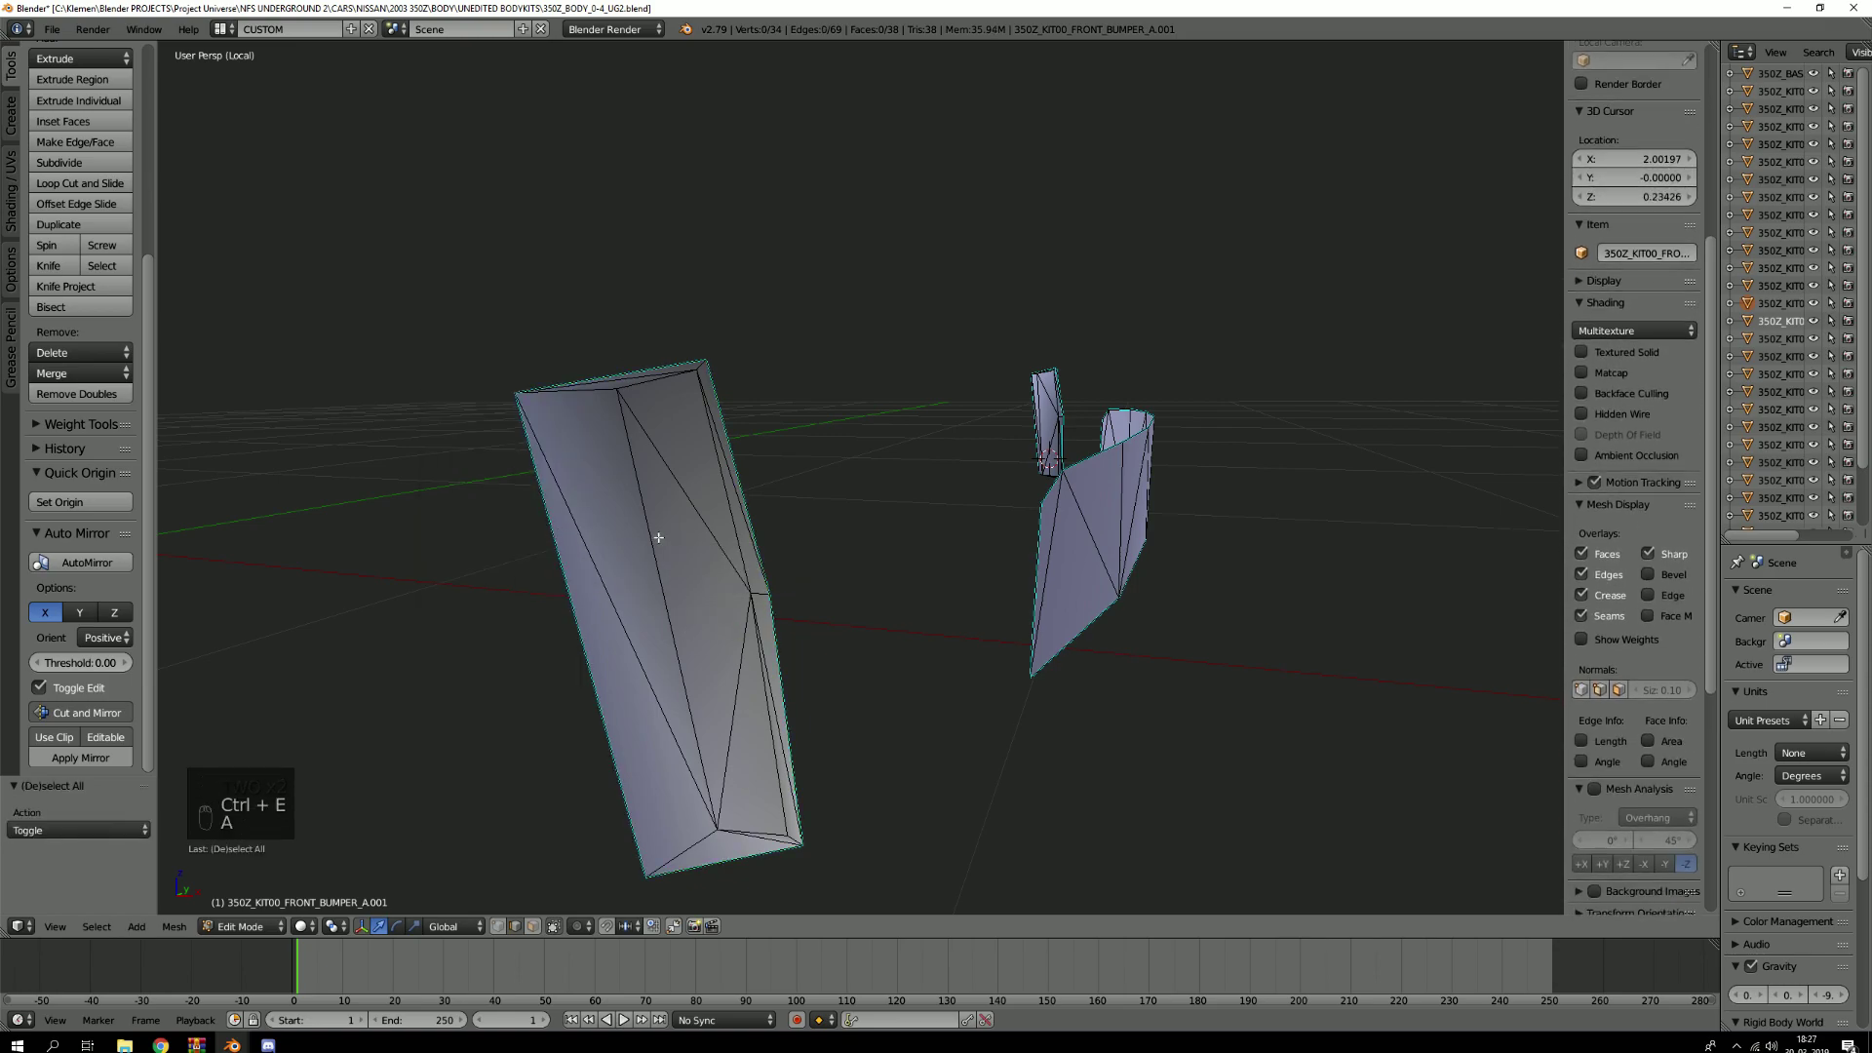
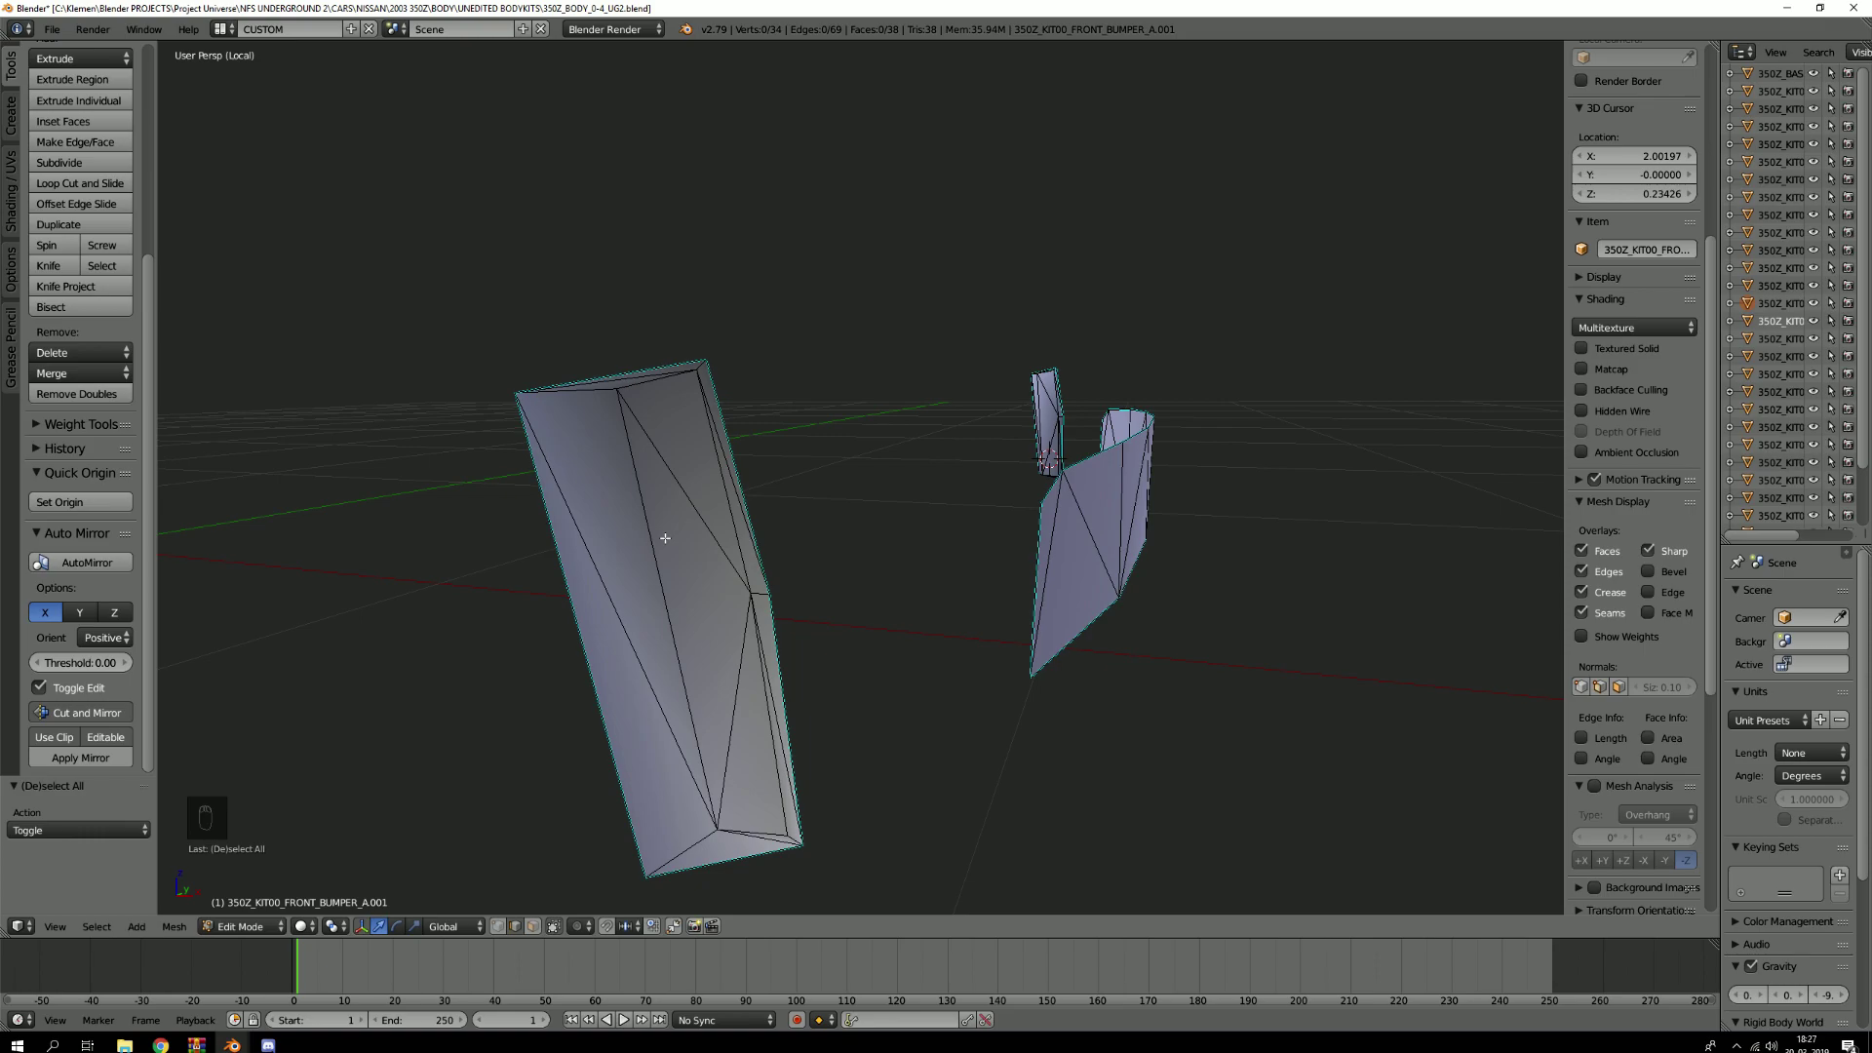
# Clear the sharp marking from the nearer side vent's outer edge loop and deselect everything
pyautogui.press('2')
pyautogui.rightClick(611, 370)
pyautogui.press('a')
pyautogui.keyDown('alt'); pyautogui.rightClick(527, 453); pyautogui.keyUp('alt')
pyautogui.hotkey('ctrl', 'e')
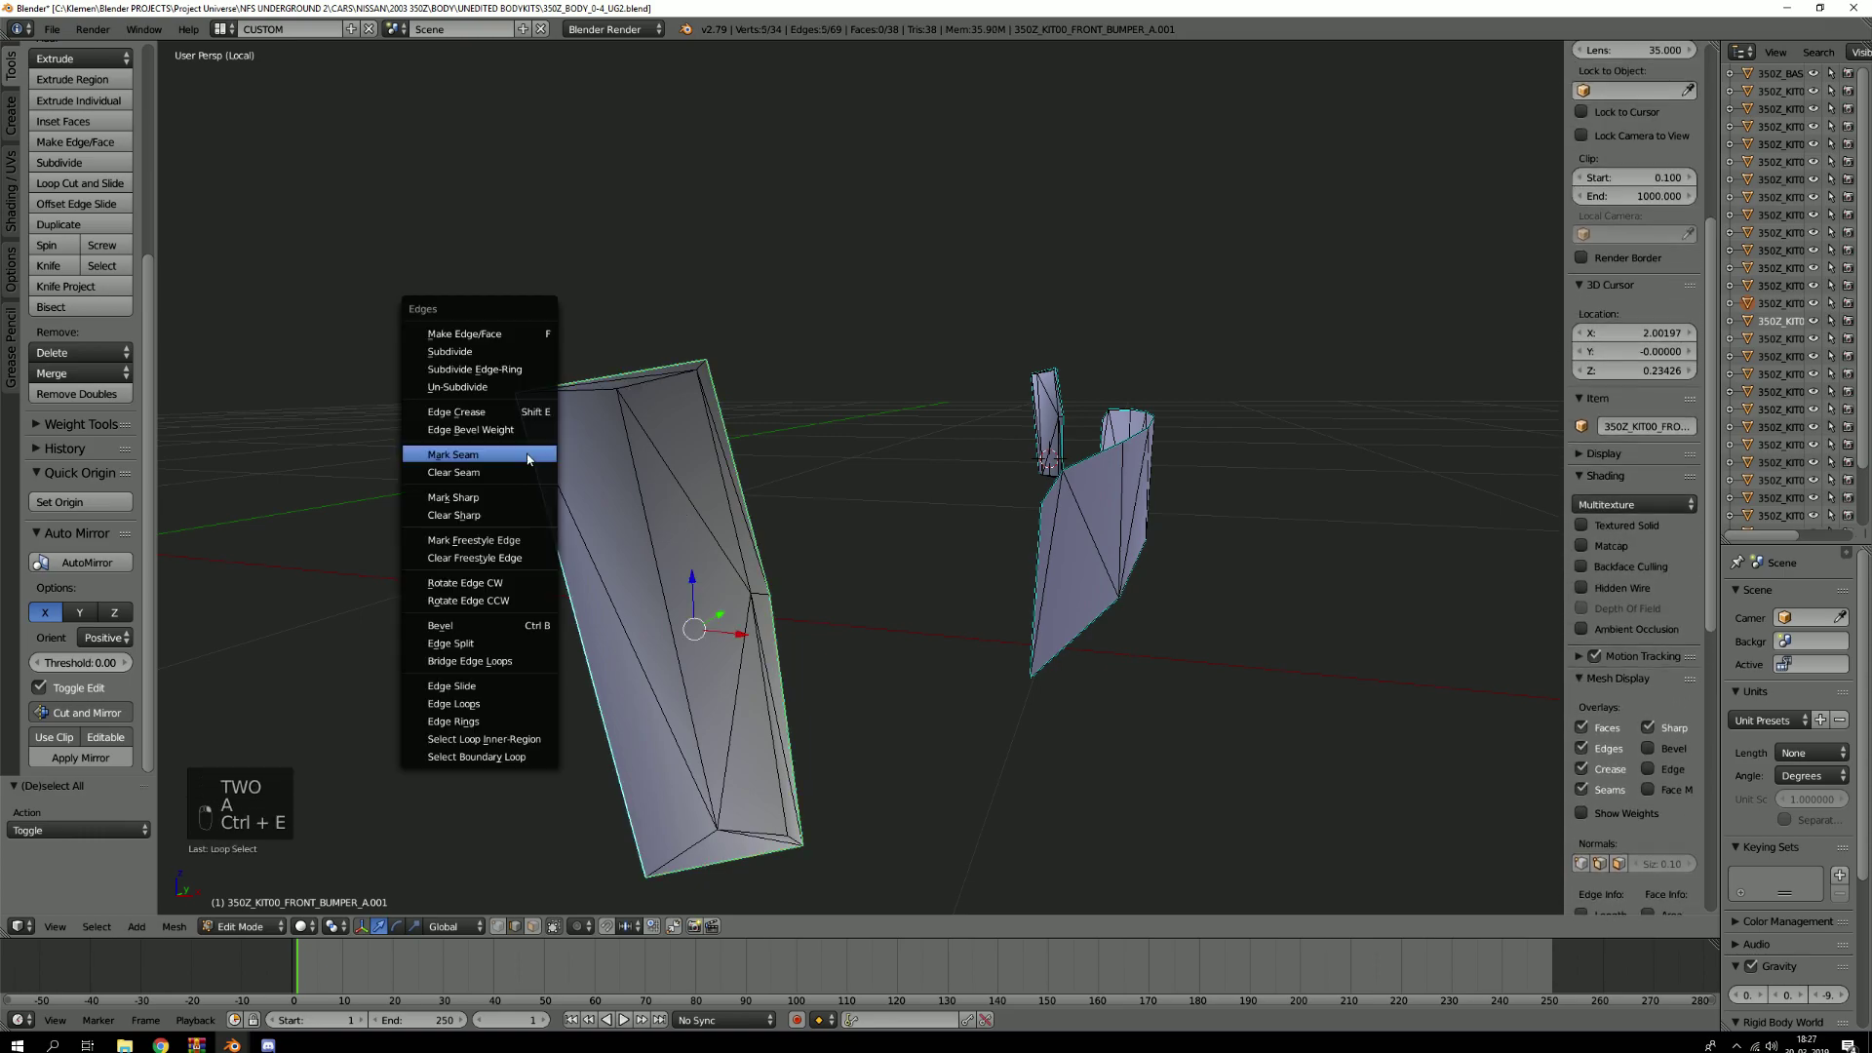
pyautogui.click(511, 522)
pyautogui.press('a')
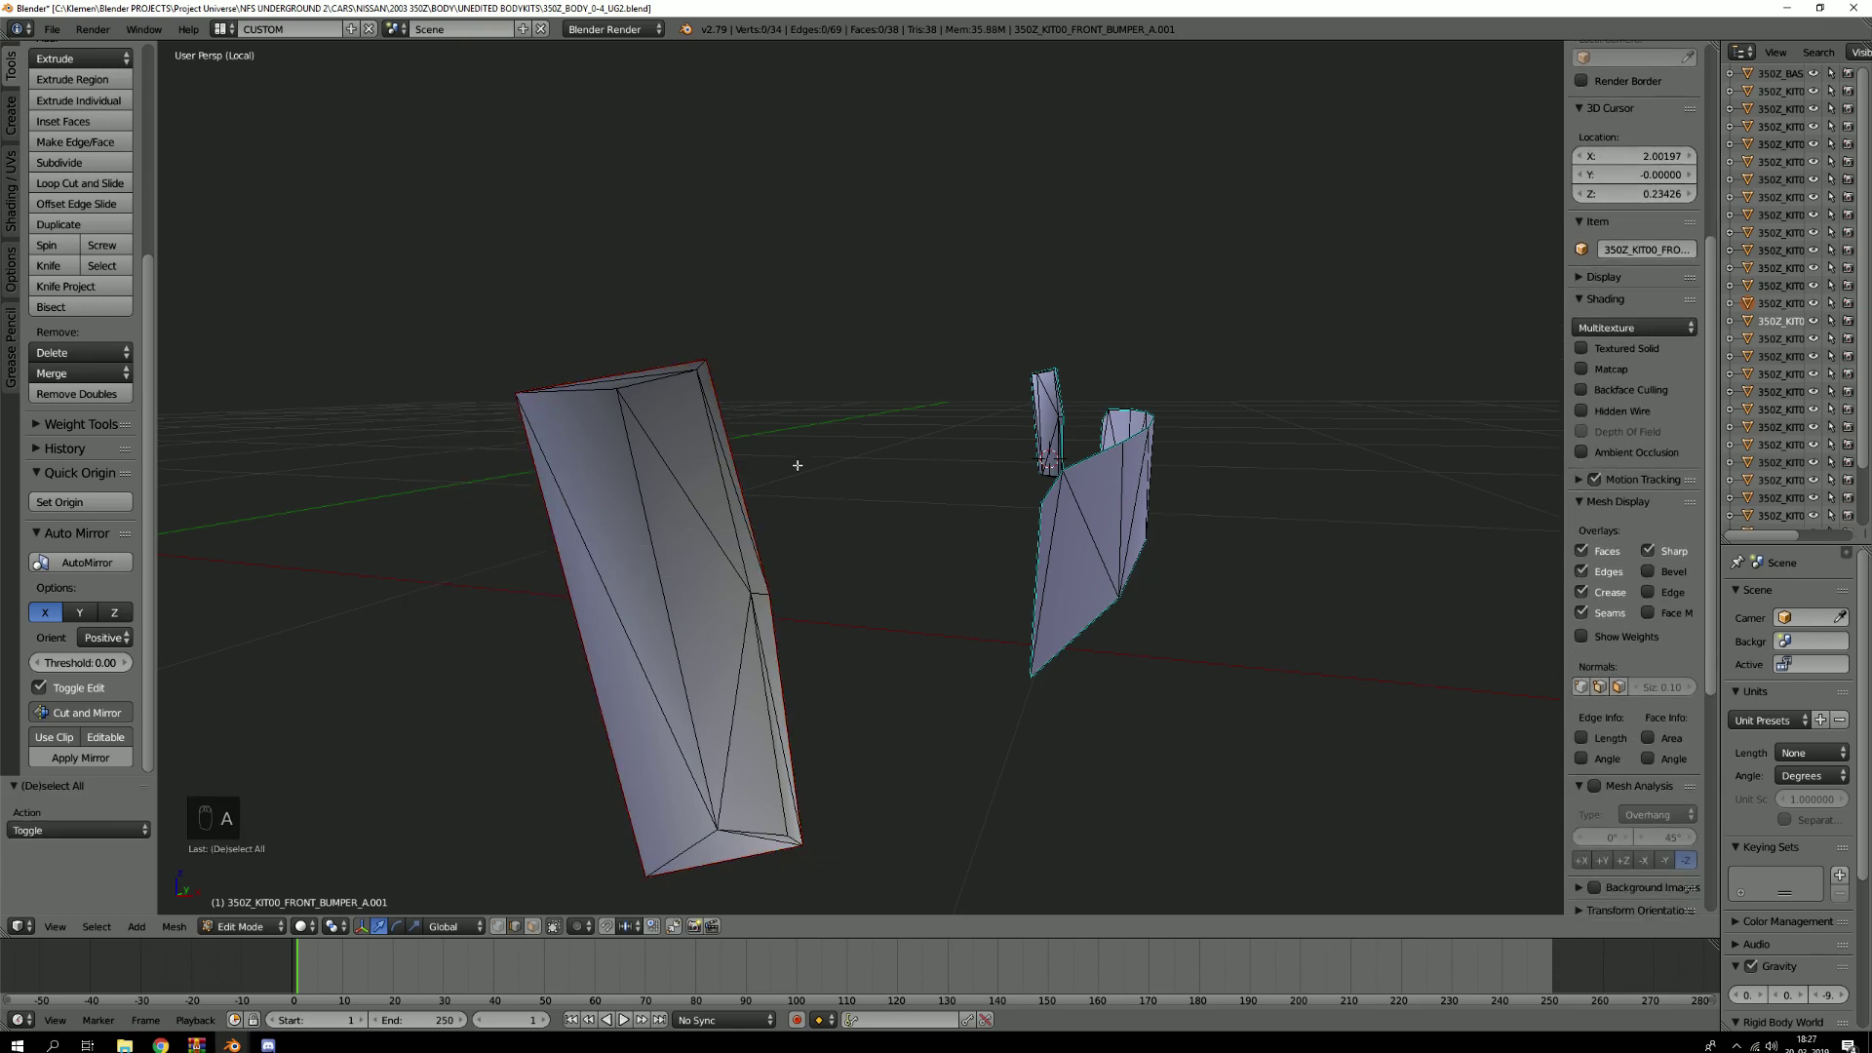
# Mark the nearer side vent's outer edge loop as sharp again and clear the selection
pyautogui.moveTo(822, 413); pyautogui.dragTo(778, 552, button='middle')
pyautogui.press('2')
pyautogui.keyDown('alt'); pyautogui.rightClick(855, 498); pyautogui.keyUp('alt')
pyautogui.hotkey('ctrl', 'e')
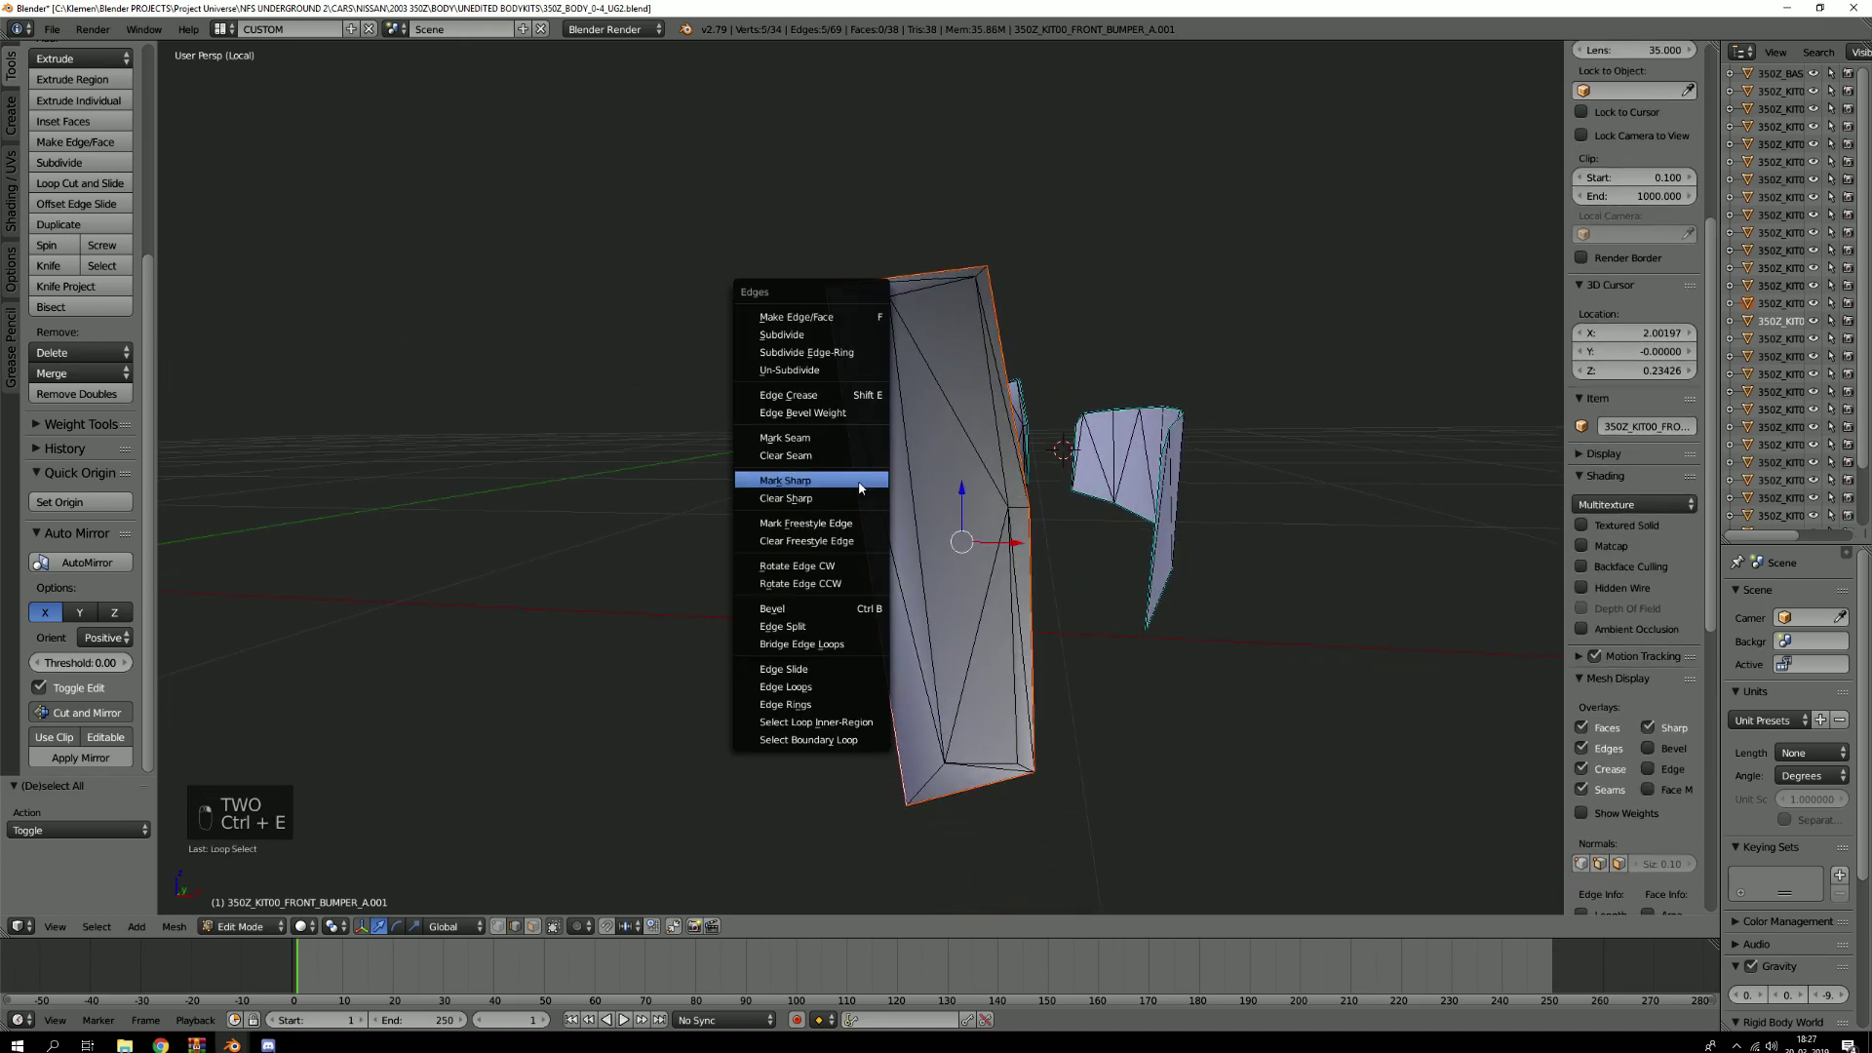
pyautogui.click(855, 482)
pyautogui.press('a')
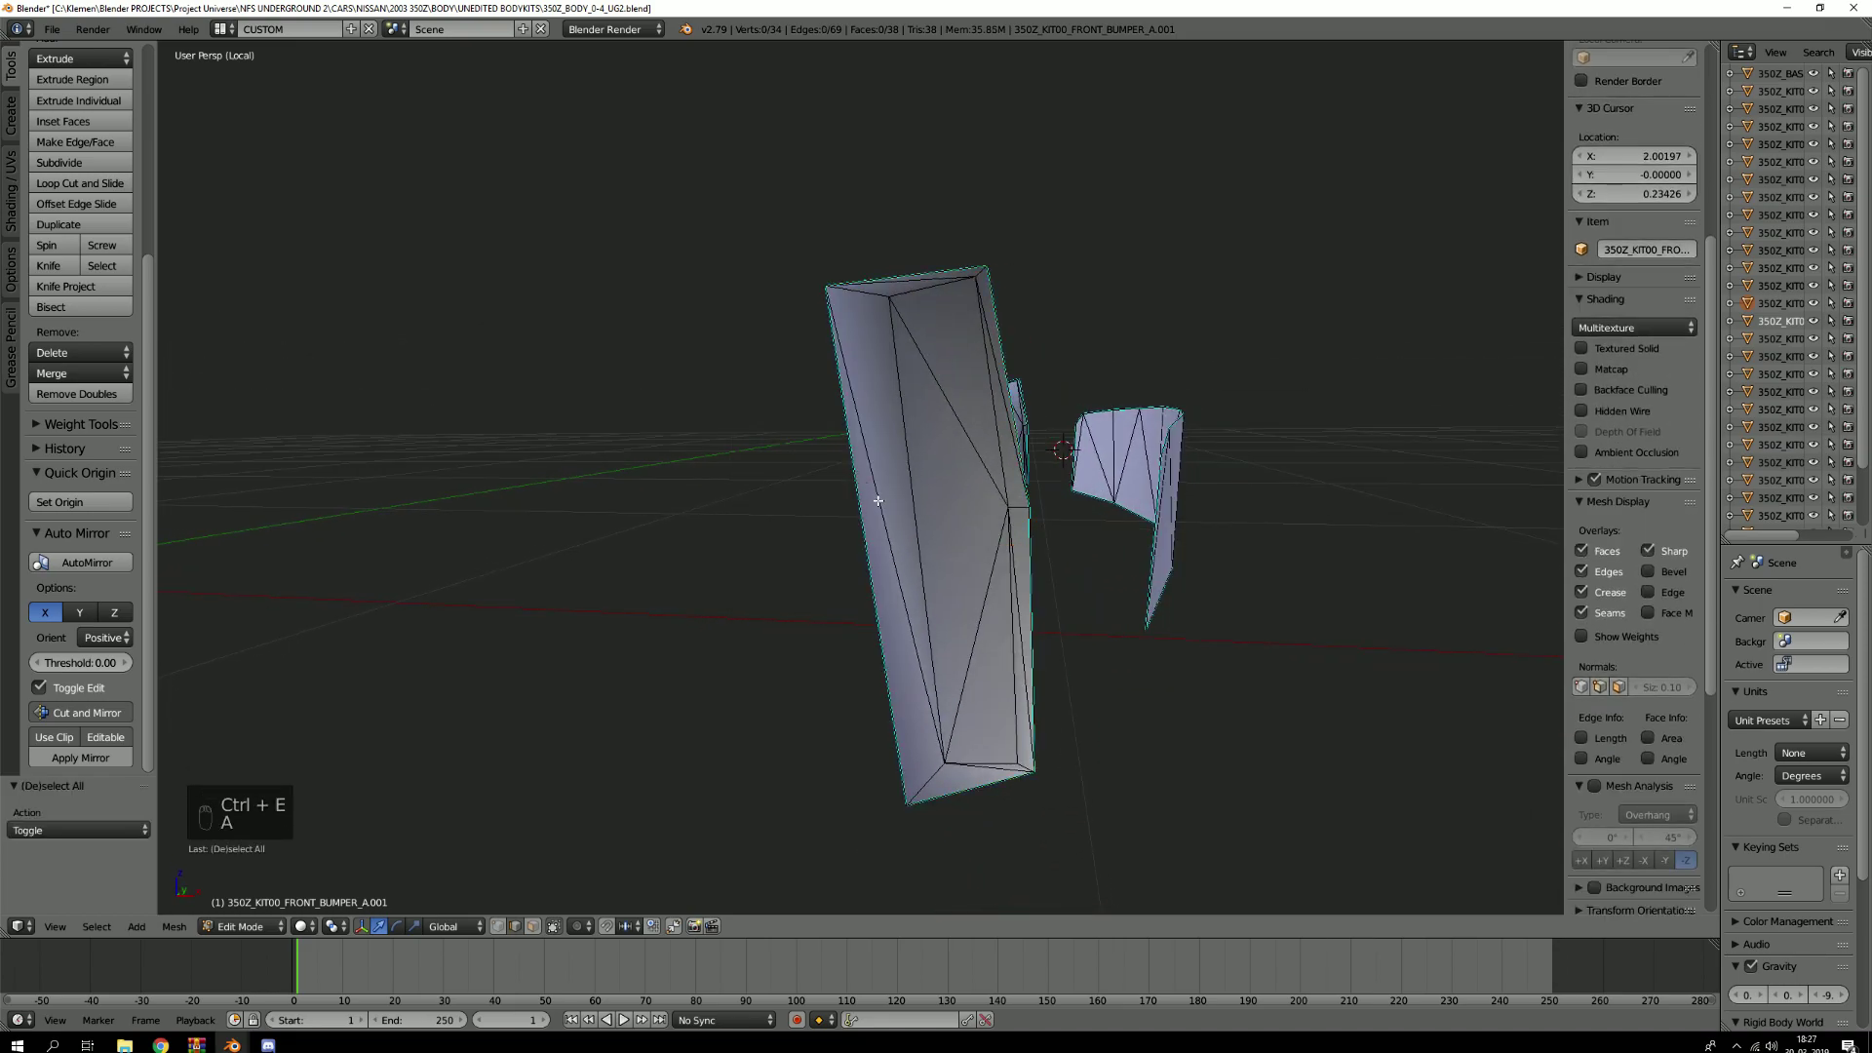
# Leave local view and Edit Mode, and join the grille and vent piece back into the front bumper
pyautogui.press('KP_Divide')
pyautogui.press('Tab')
pyautogui.rightClick(887, 593)
pyautogui.press('g')
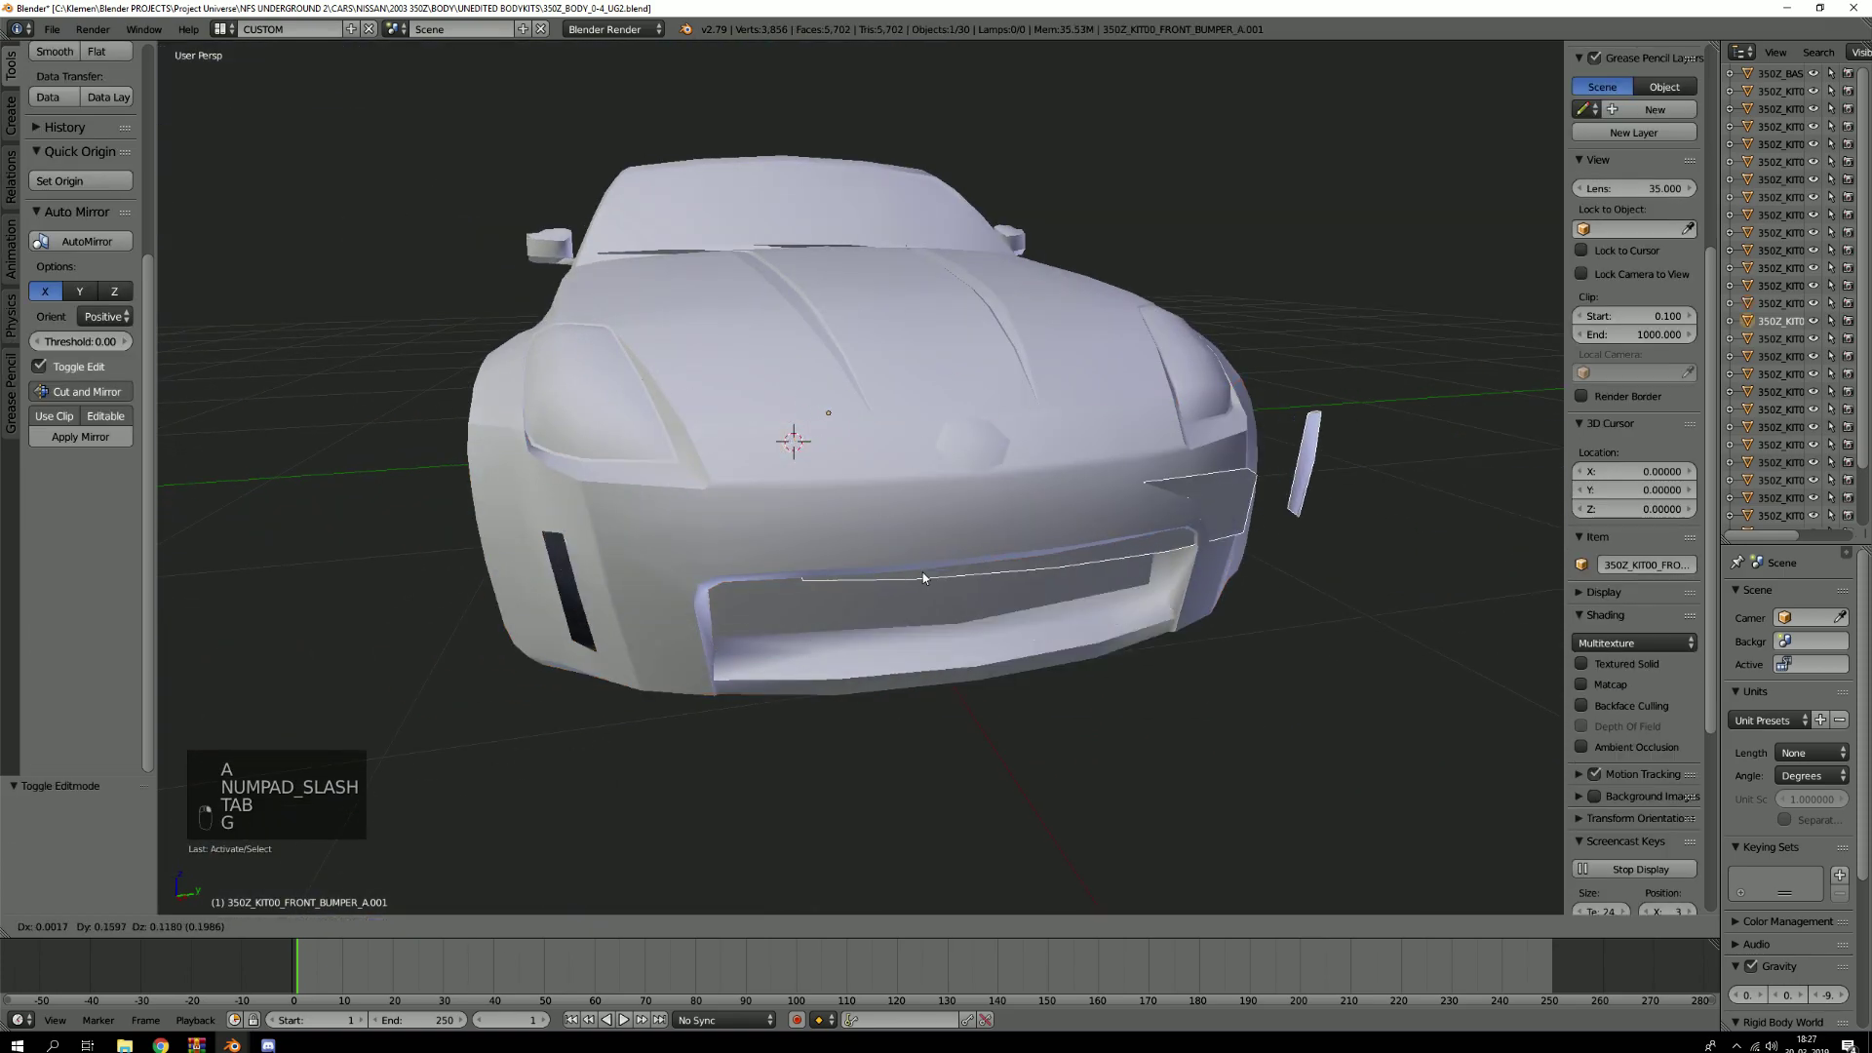
pyautogui.rightClick(968, 675)
pyautogui.keyDown('shift'); pyautogui.rightClick(937, 518); pyautogui.keyUp('shift')
pyautogui.hotkey('ctrl', 'j')
pyautogui.rightClick(940, 519)
# Isolate the joined front bumper in local view and remove doubles from its whole mesh
pyautogui.press('KP_Divide')
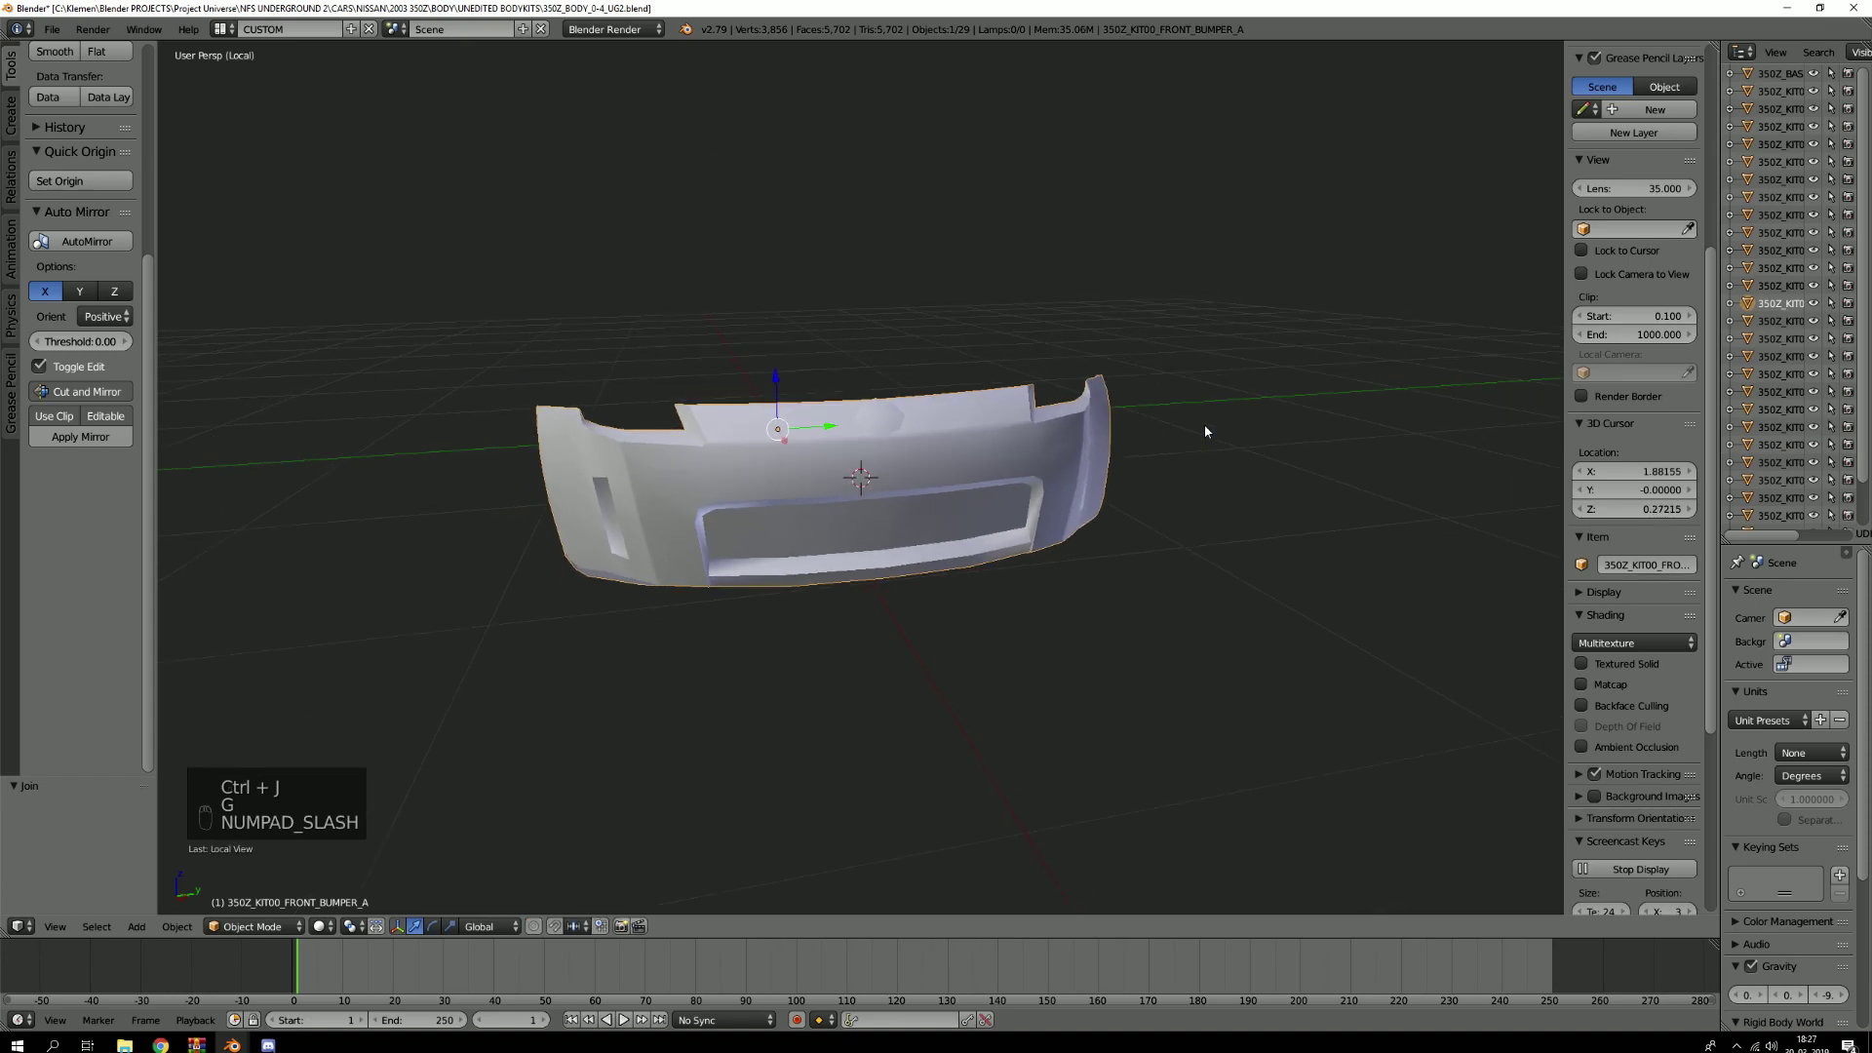
pyautogui.press('Tab')
pyautogui.press('a')
pyautogui.press('a')
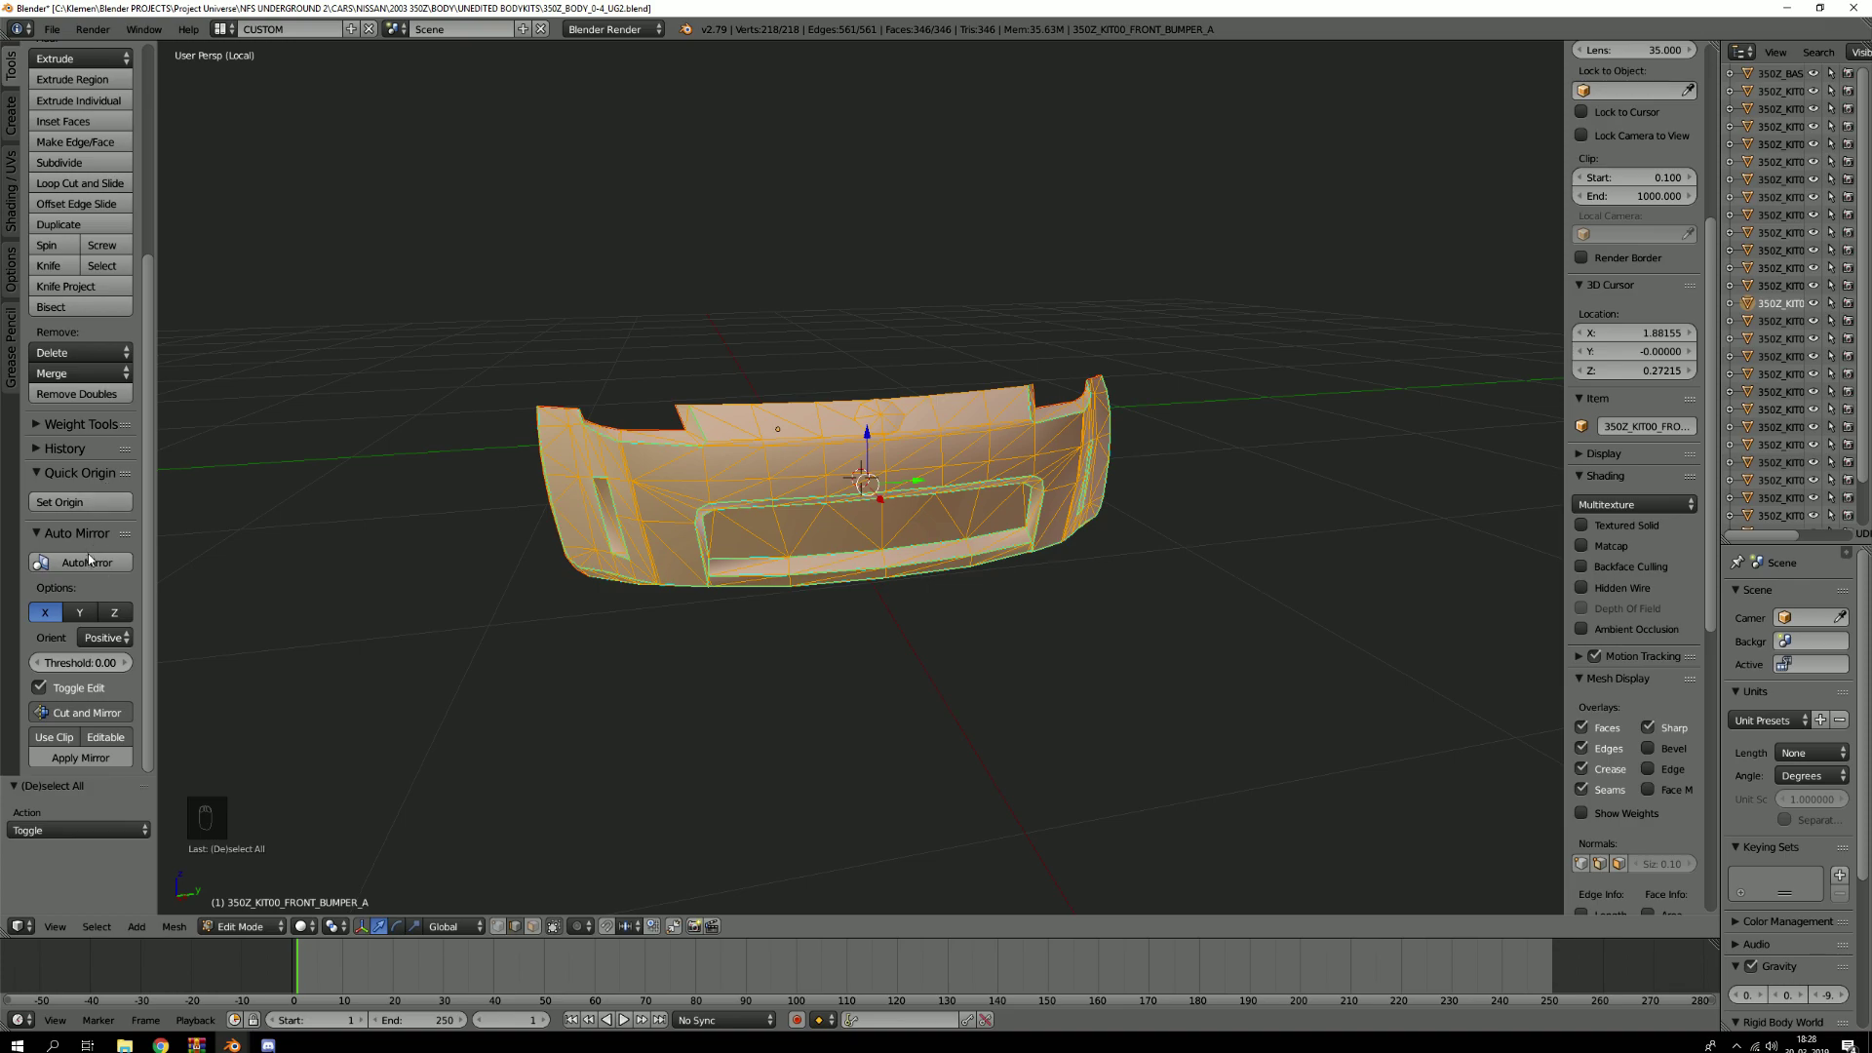
pyautogui.click(76, 394)
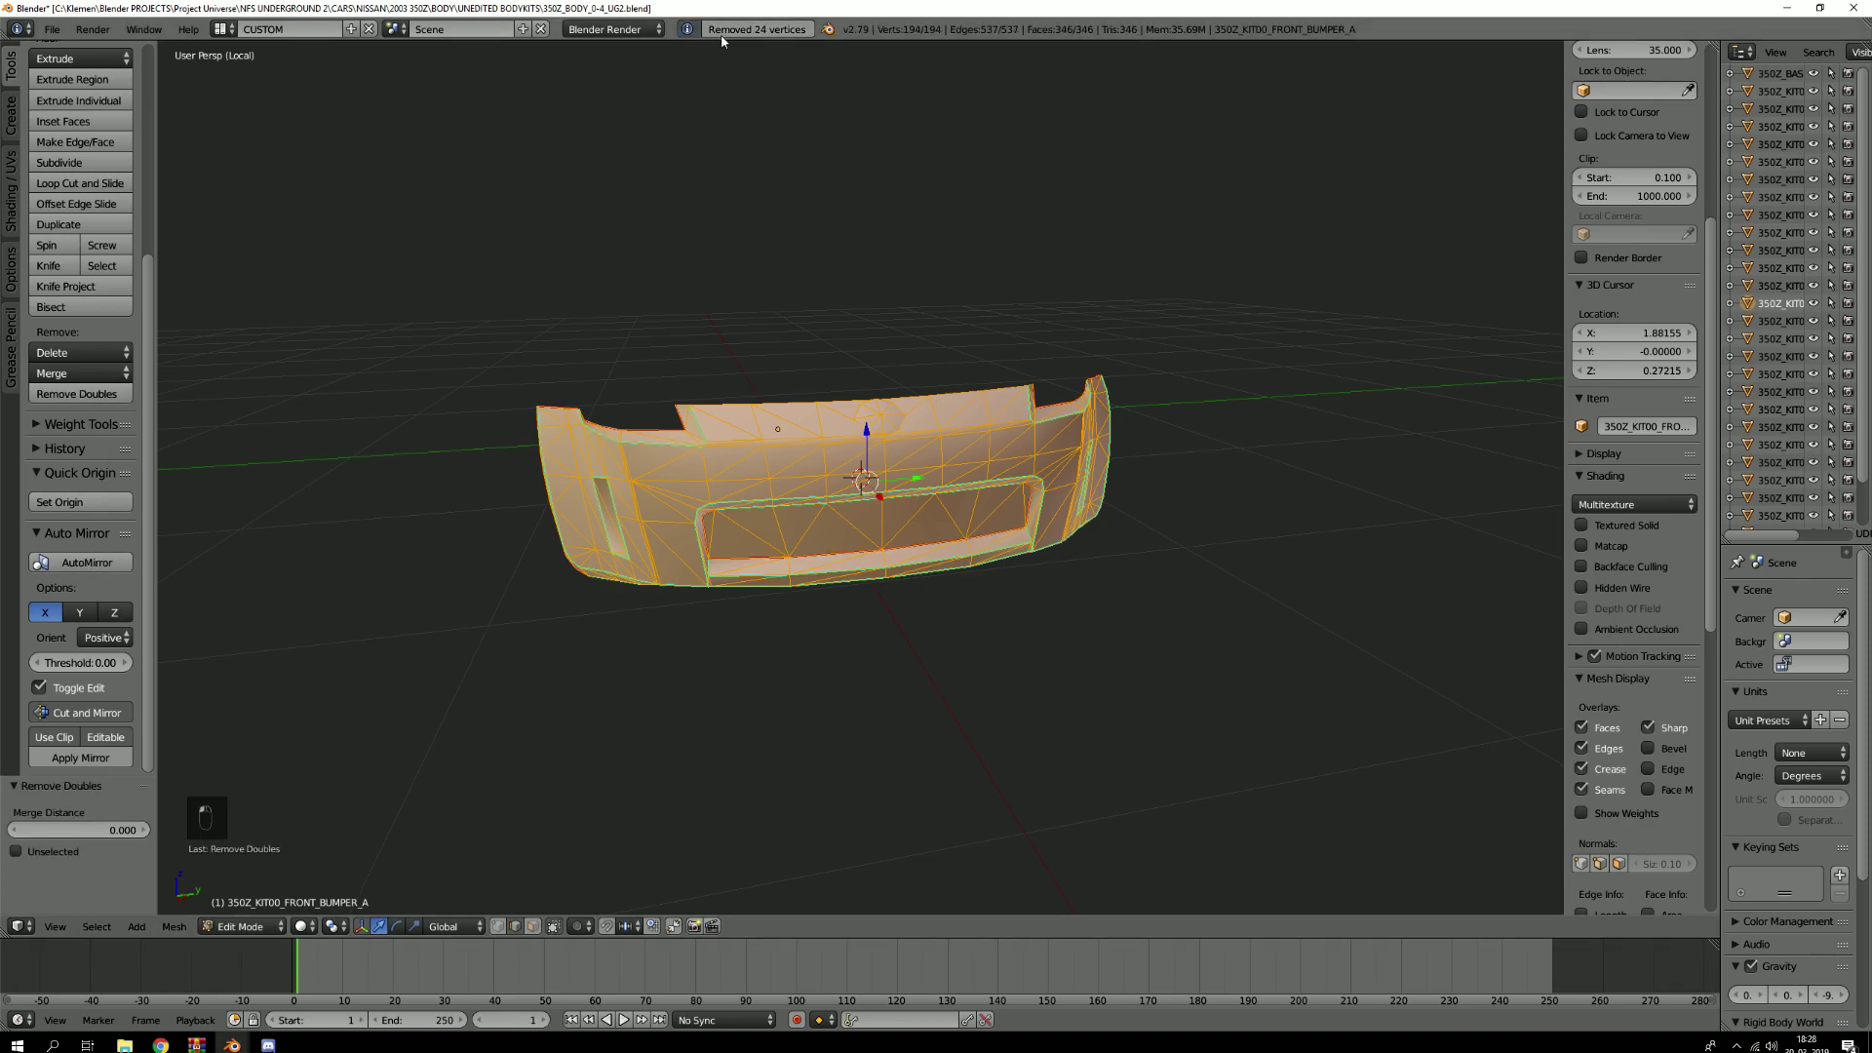
pyautogui.press('a')
pyautogui.scroll(3, 897, 531)
pyautogui.press('Tab')
pyautogui.press('Tab')
pyautogui.press('a')
pyautogui.press('a')
pyautogui.press('a')
pyautogui.press('a')
# In face select mode, select the central grille panel's linked faces delimited by seams
pyautogui.press('3')
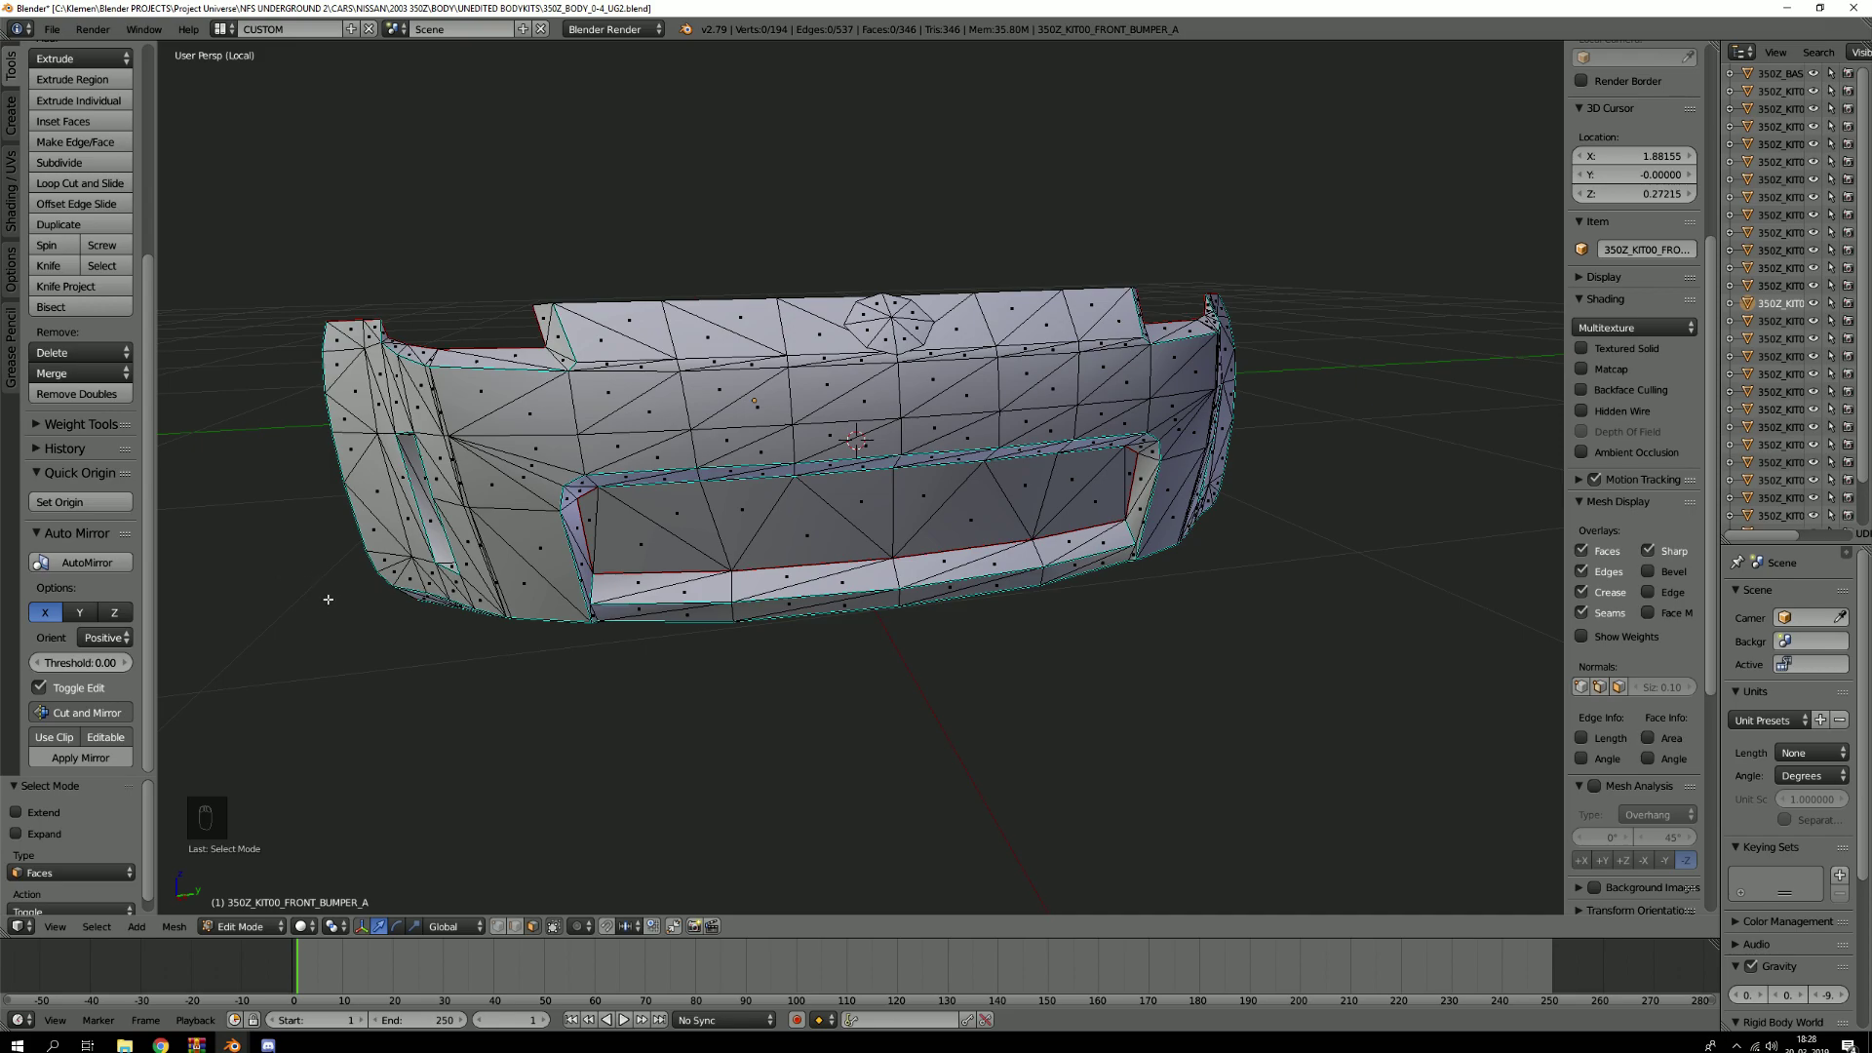
pyautogui.scroll(-3, 384, 544)
pyautogui.press('c')
pyautogui.moveTo(815, 510); pyautogui.dragTo(1081, 550, button='middle')
pyautogui.press('3')
pyautogui.scroll(3, 1013, 587)
pyautogui.press('l')
# Add the linked faces of both side vents to the selection, delimited by seams
pyautogui.keyDown('shift'); pyautogui.moveTo(1253, 572); pyautogui.dragTo(1109, 560, button='middle'); pyautogui.keyUp('shift')
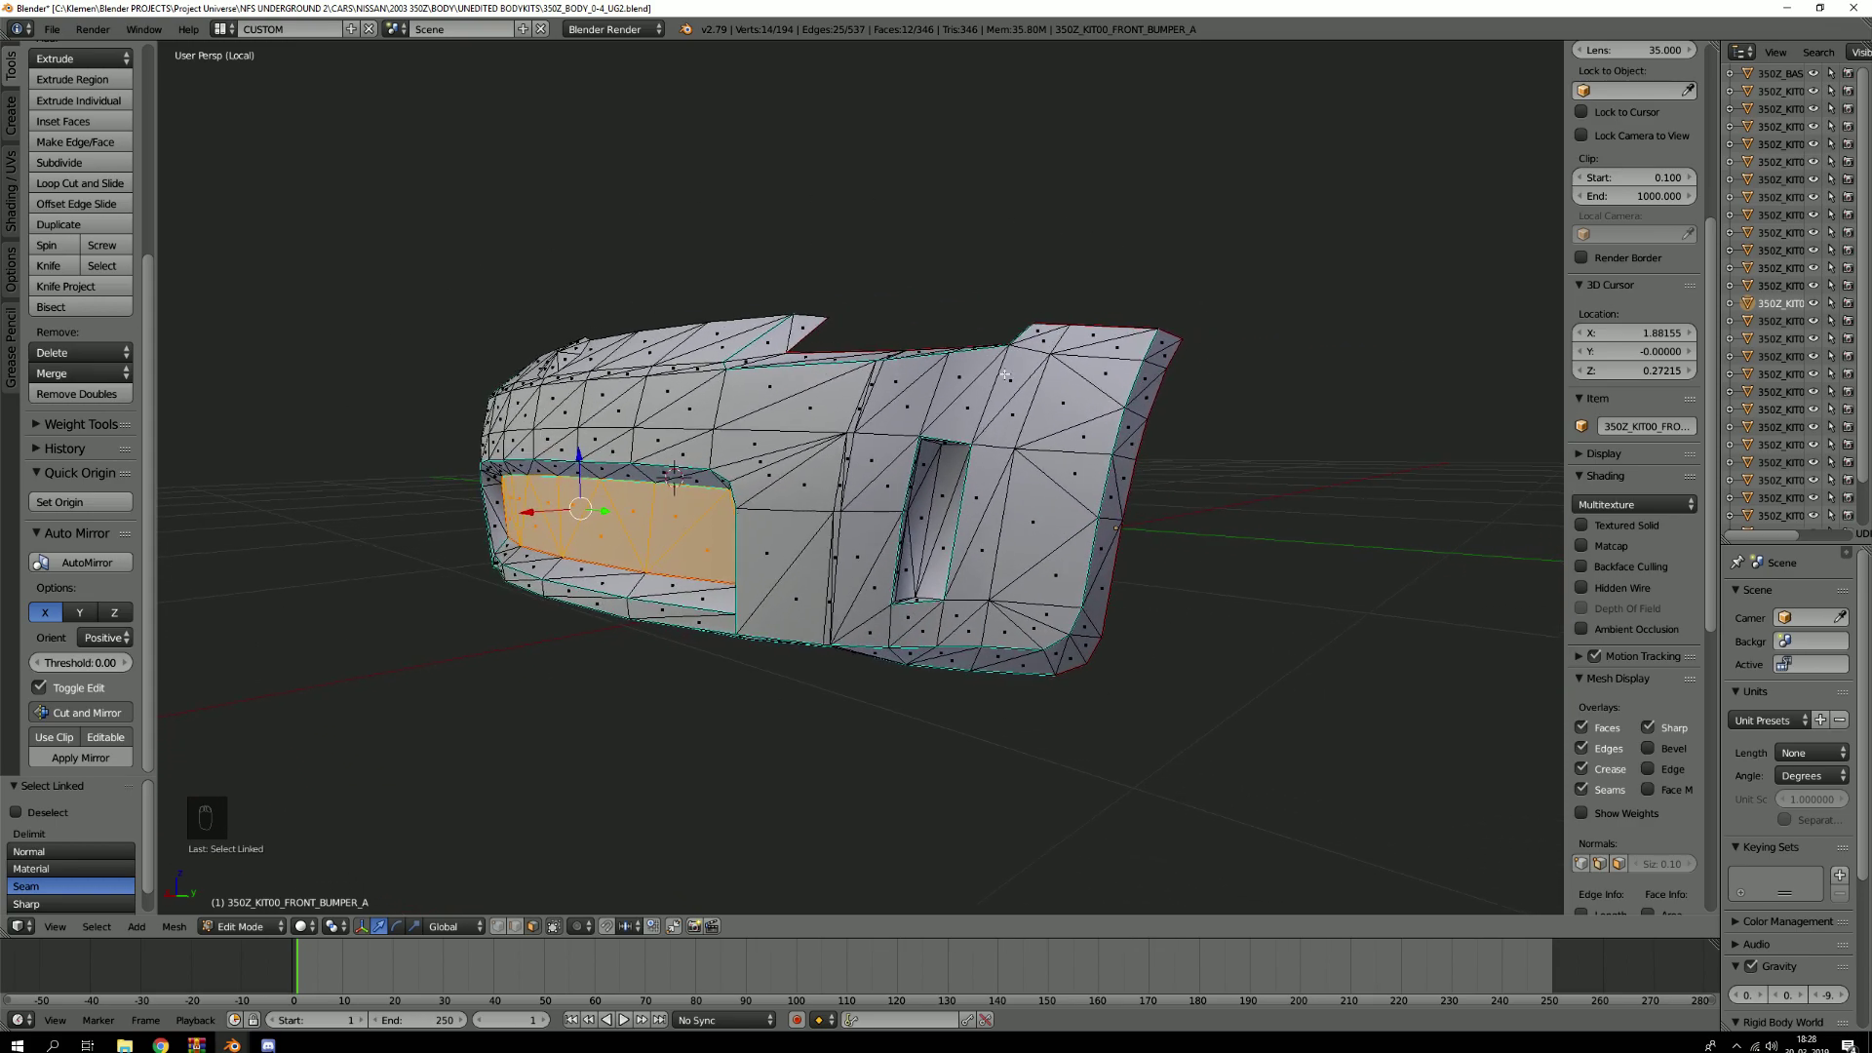
pyautogui.press('l')
pyautogui.moveTo(948, 531); pyautogui.dragTo(671, 541, button='middle')
pyautogui.scroll(4, 663, 552)
pyautogui.press('l')
pyautogui.scroll(-5, 661, 552)
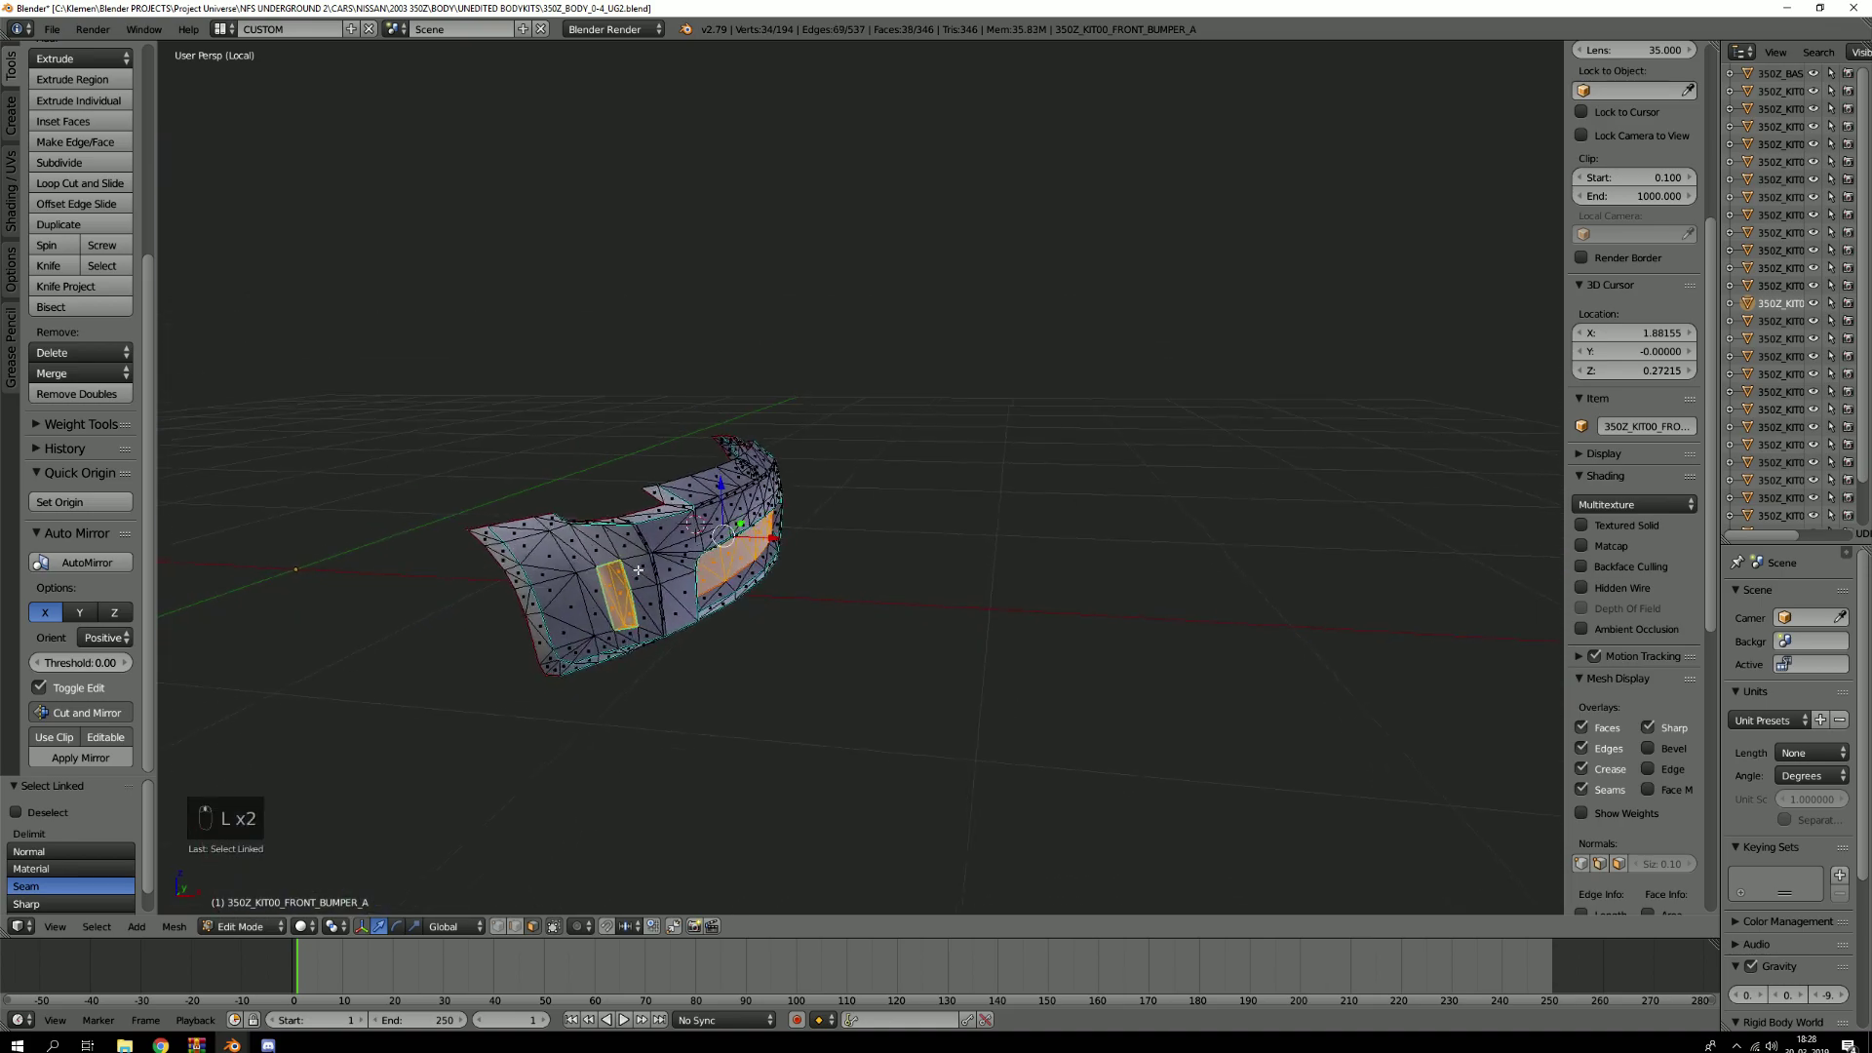
# Add the bumper's linked outer shell faces and the round badge faces to the selection
pyautogui.scroll(3, 673, 538)
pyautogui.press('l')
pyautogui.scroll(-2, 702, 487)
pyautogui.moveTo(711, 483); pyautogui.dragTo(763, 446, button='middle')
pyautogui.scroll(4, 764, 445)
pyautogui.press('l')
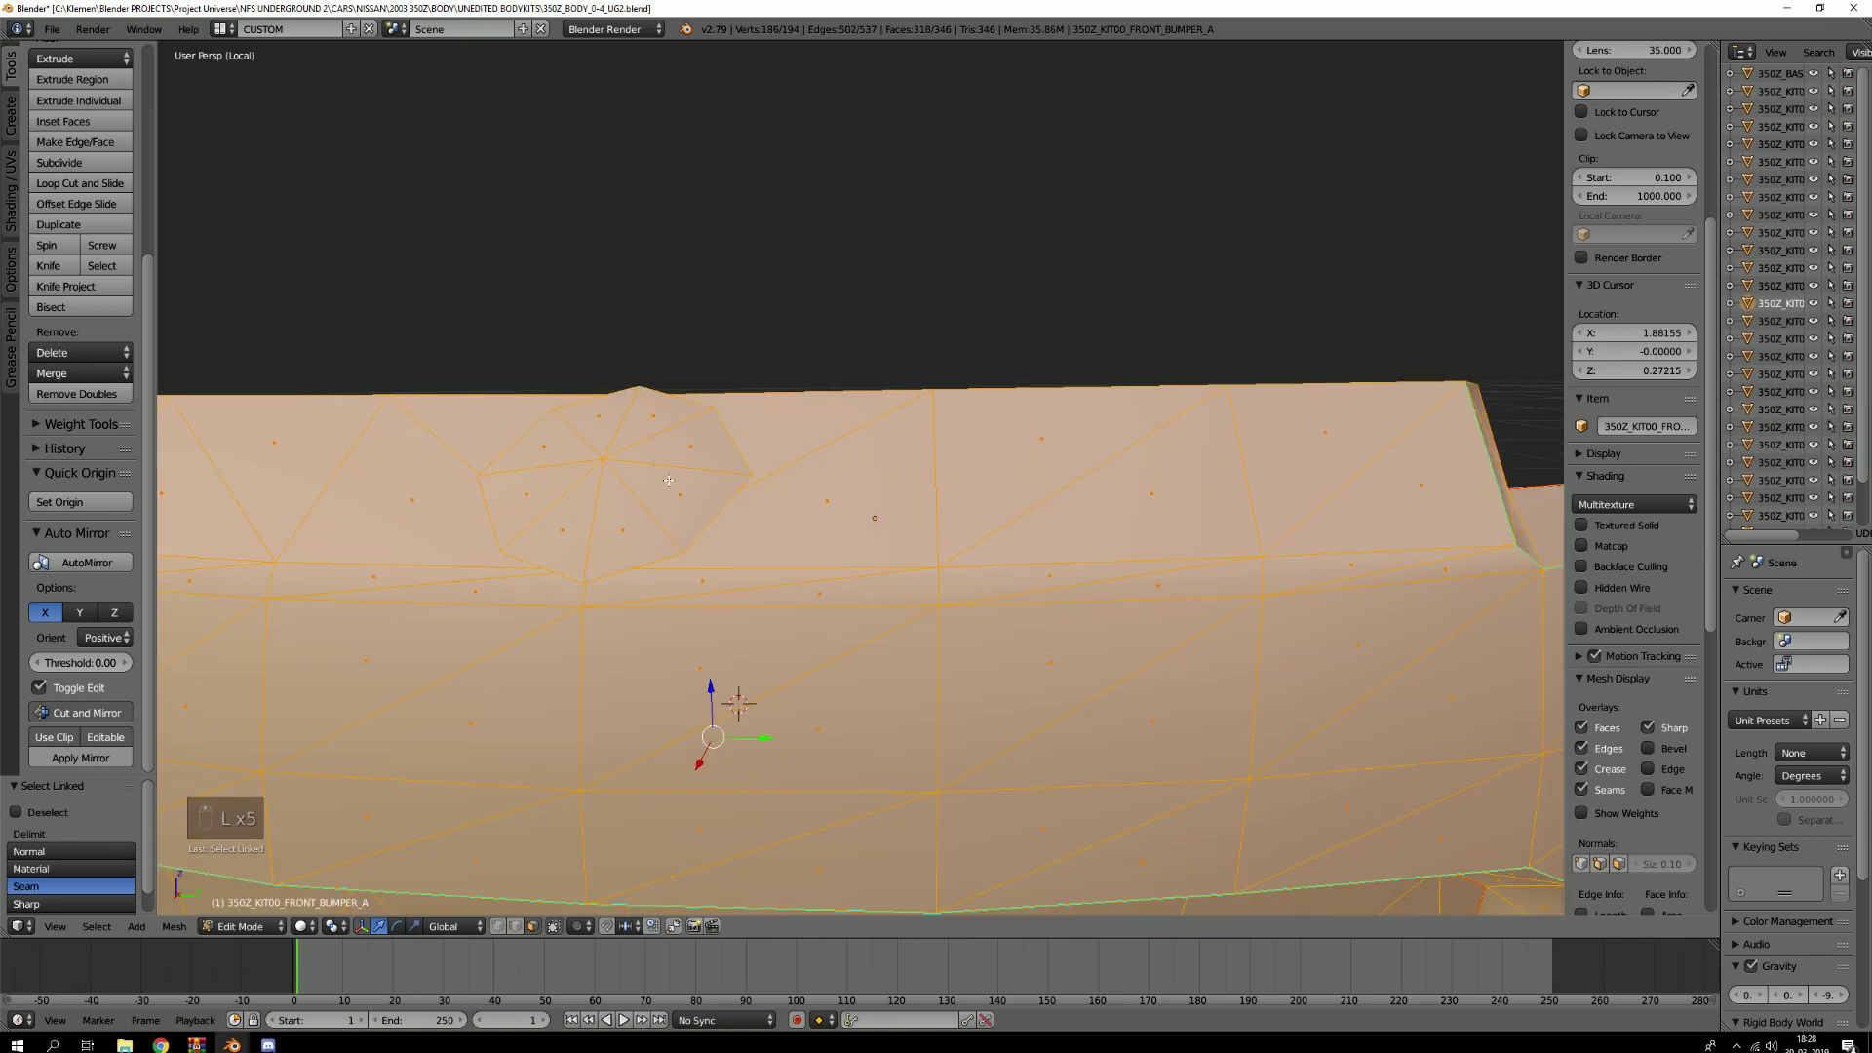
# Leave local view and Edit Mode, reselect the front bumper, and try moving it
pyautogui.scroll(-3, 656, 490)
pyautogui.press('KP_Divide')
pyautogui.press('Tab')
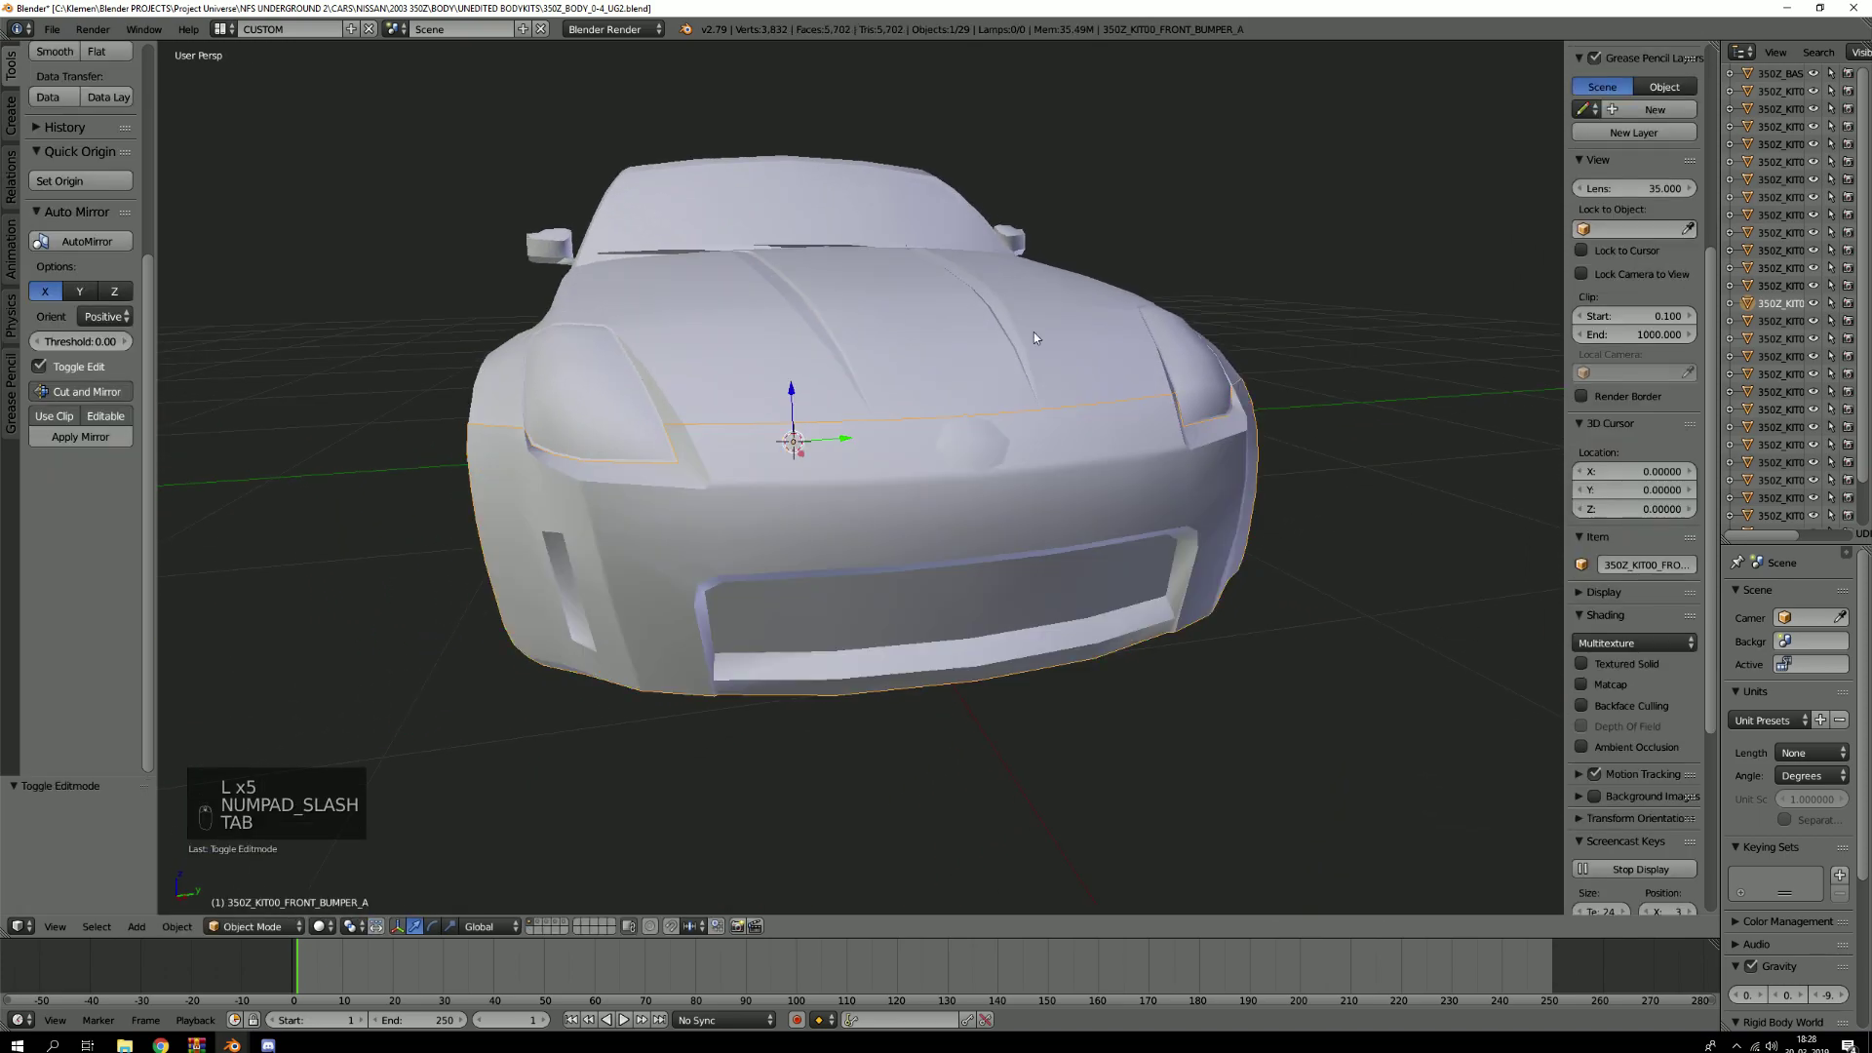
pyautogui.press('a')
pyautogui.press('a')
pyautogui.scroll(3, 1034, 331)
pyautogui.rightClick(933, 386)
pyautogui.press('g')
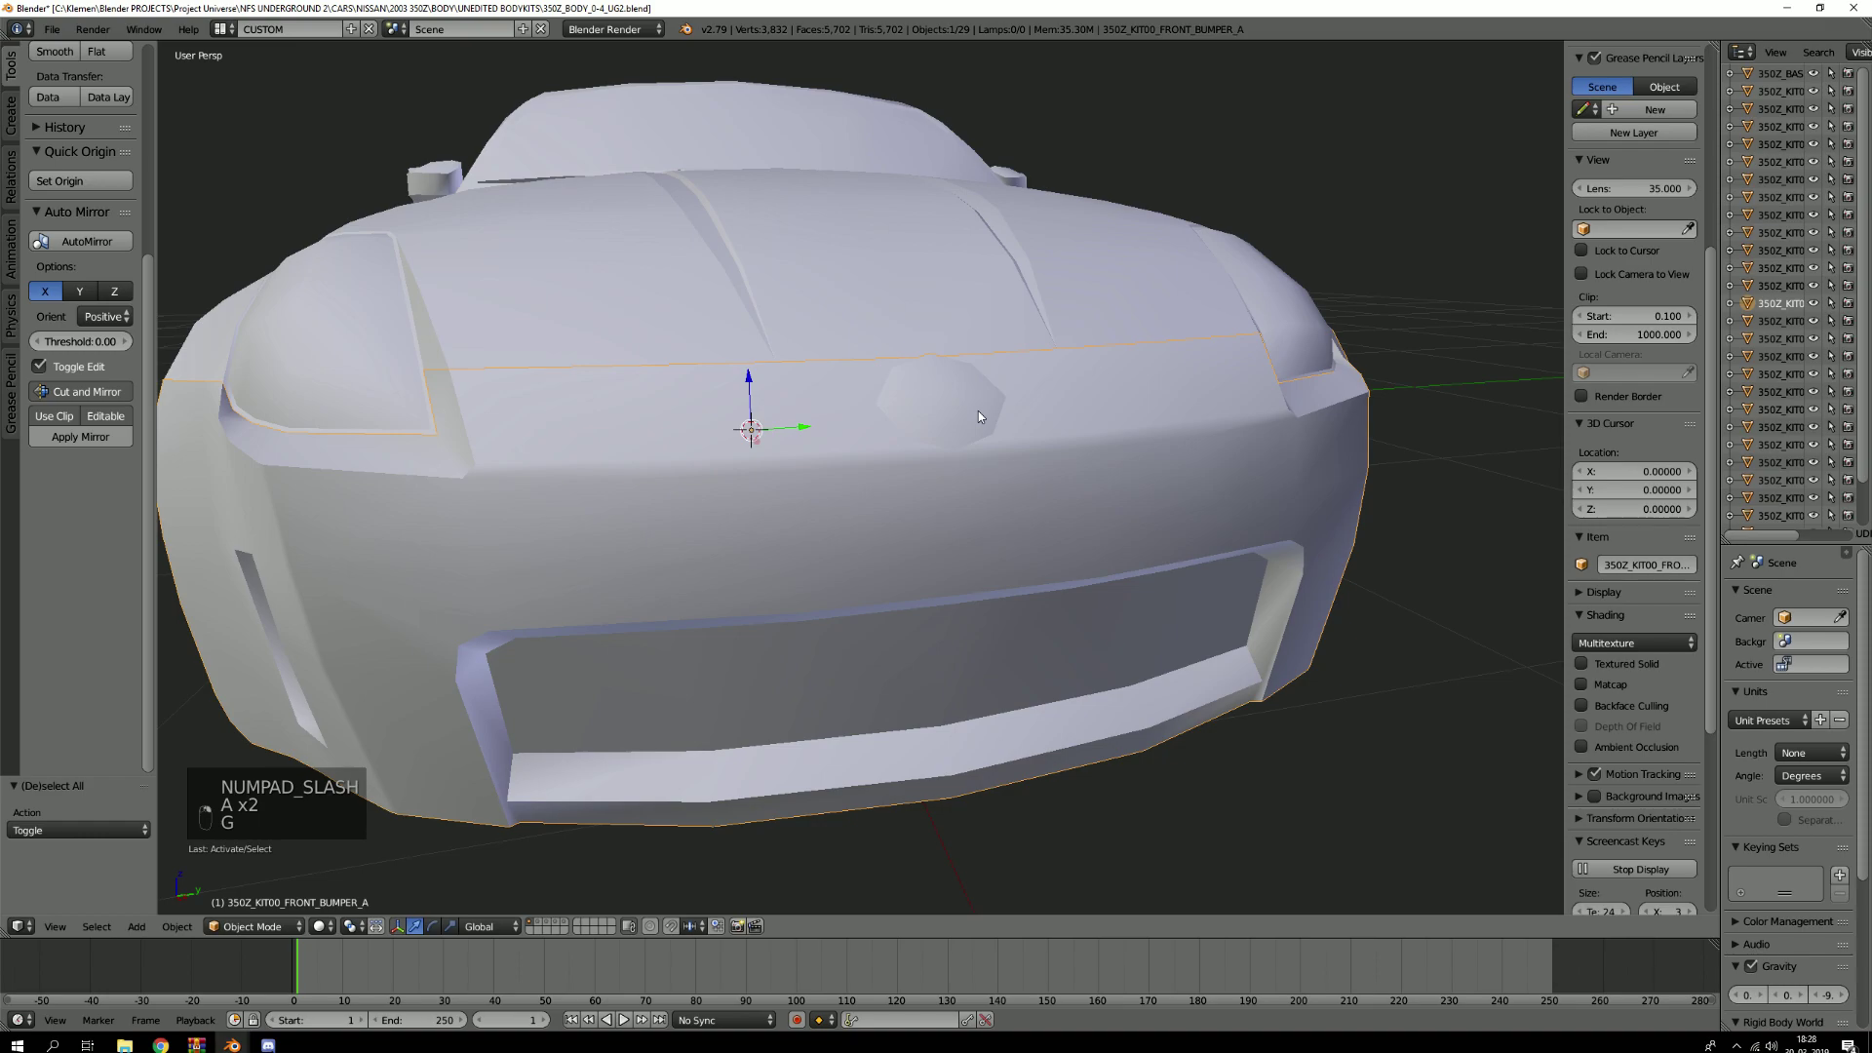
# Isolate the front bumper in Edit Mode, select the round badge's linked faces, and deselect them
pyautogui.press('KP_Divide')
pyautogui.press('Tab')
pyautogui.press('a')
pyautogui.press('a')
pyautogui.scroll(7, 826, 417)
pyautogui.press('3')
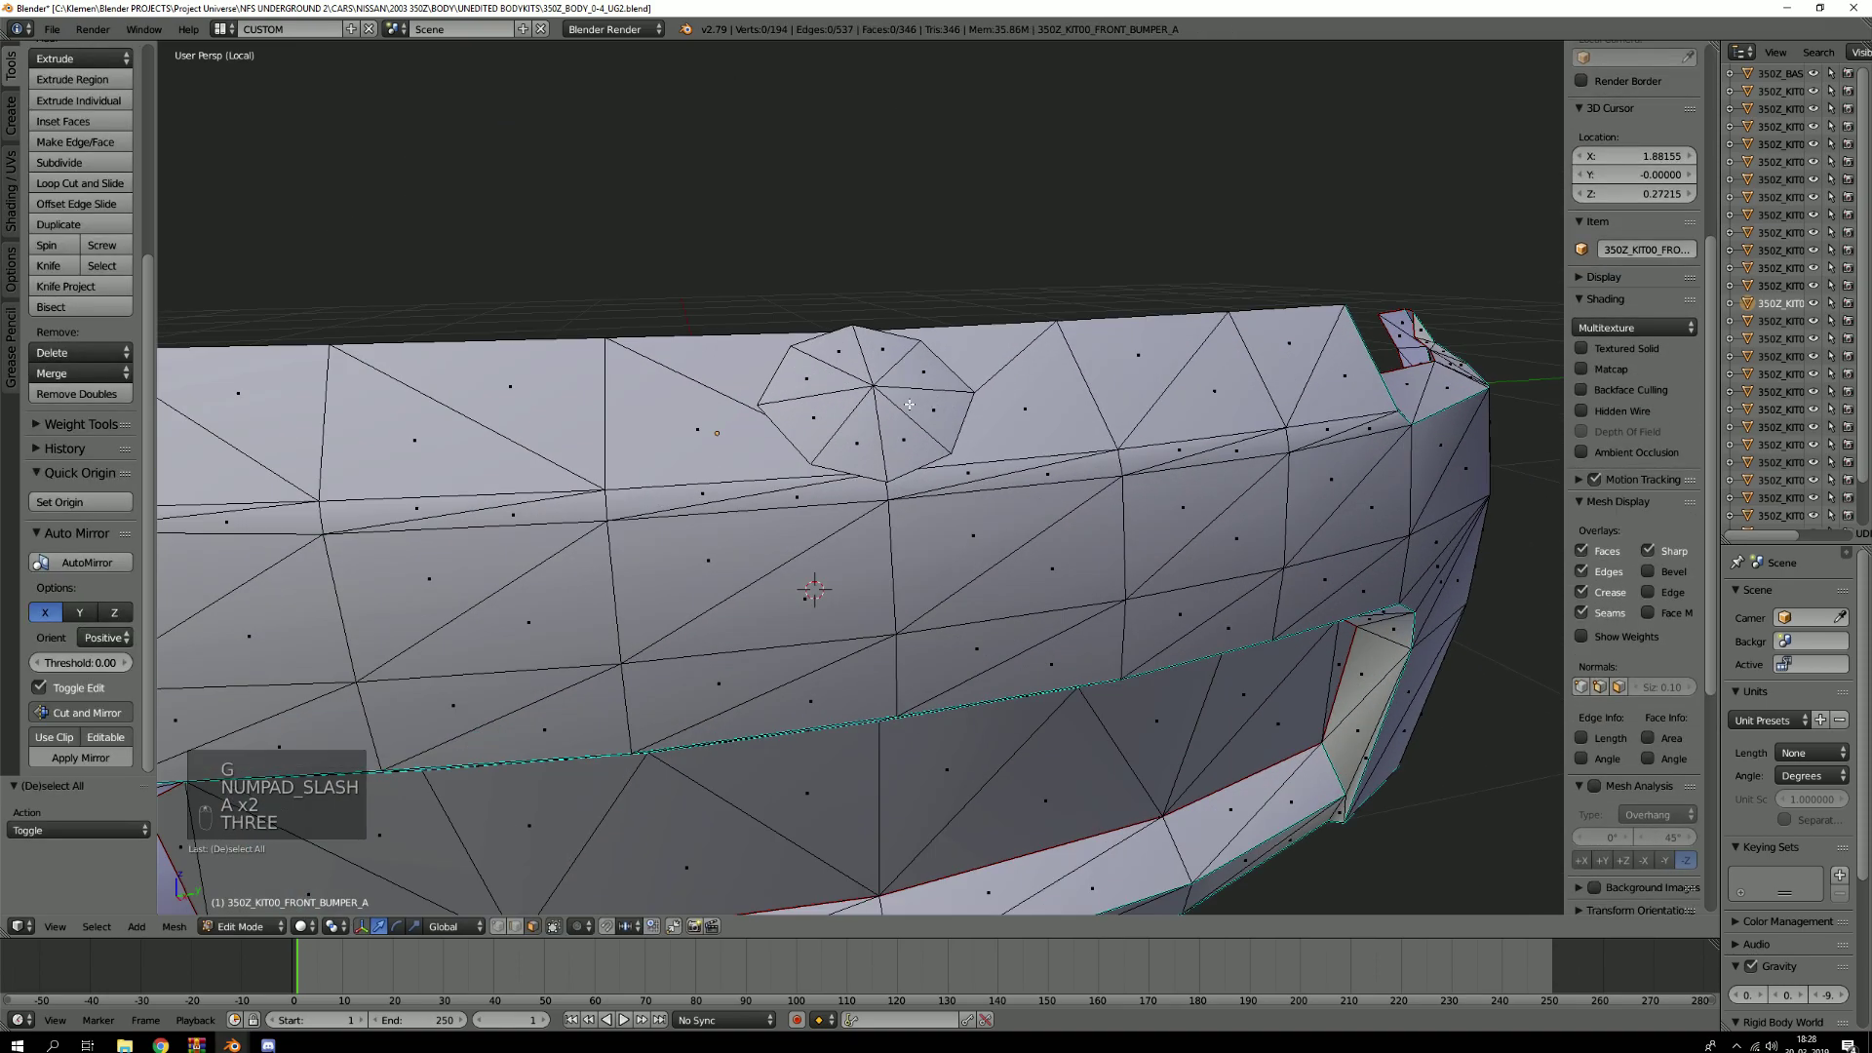
pyautogui.press('l')
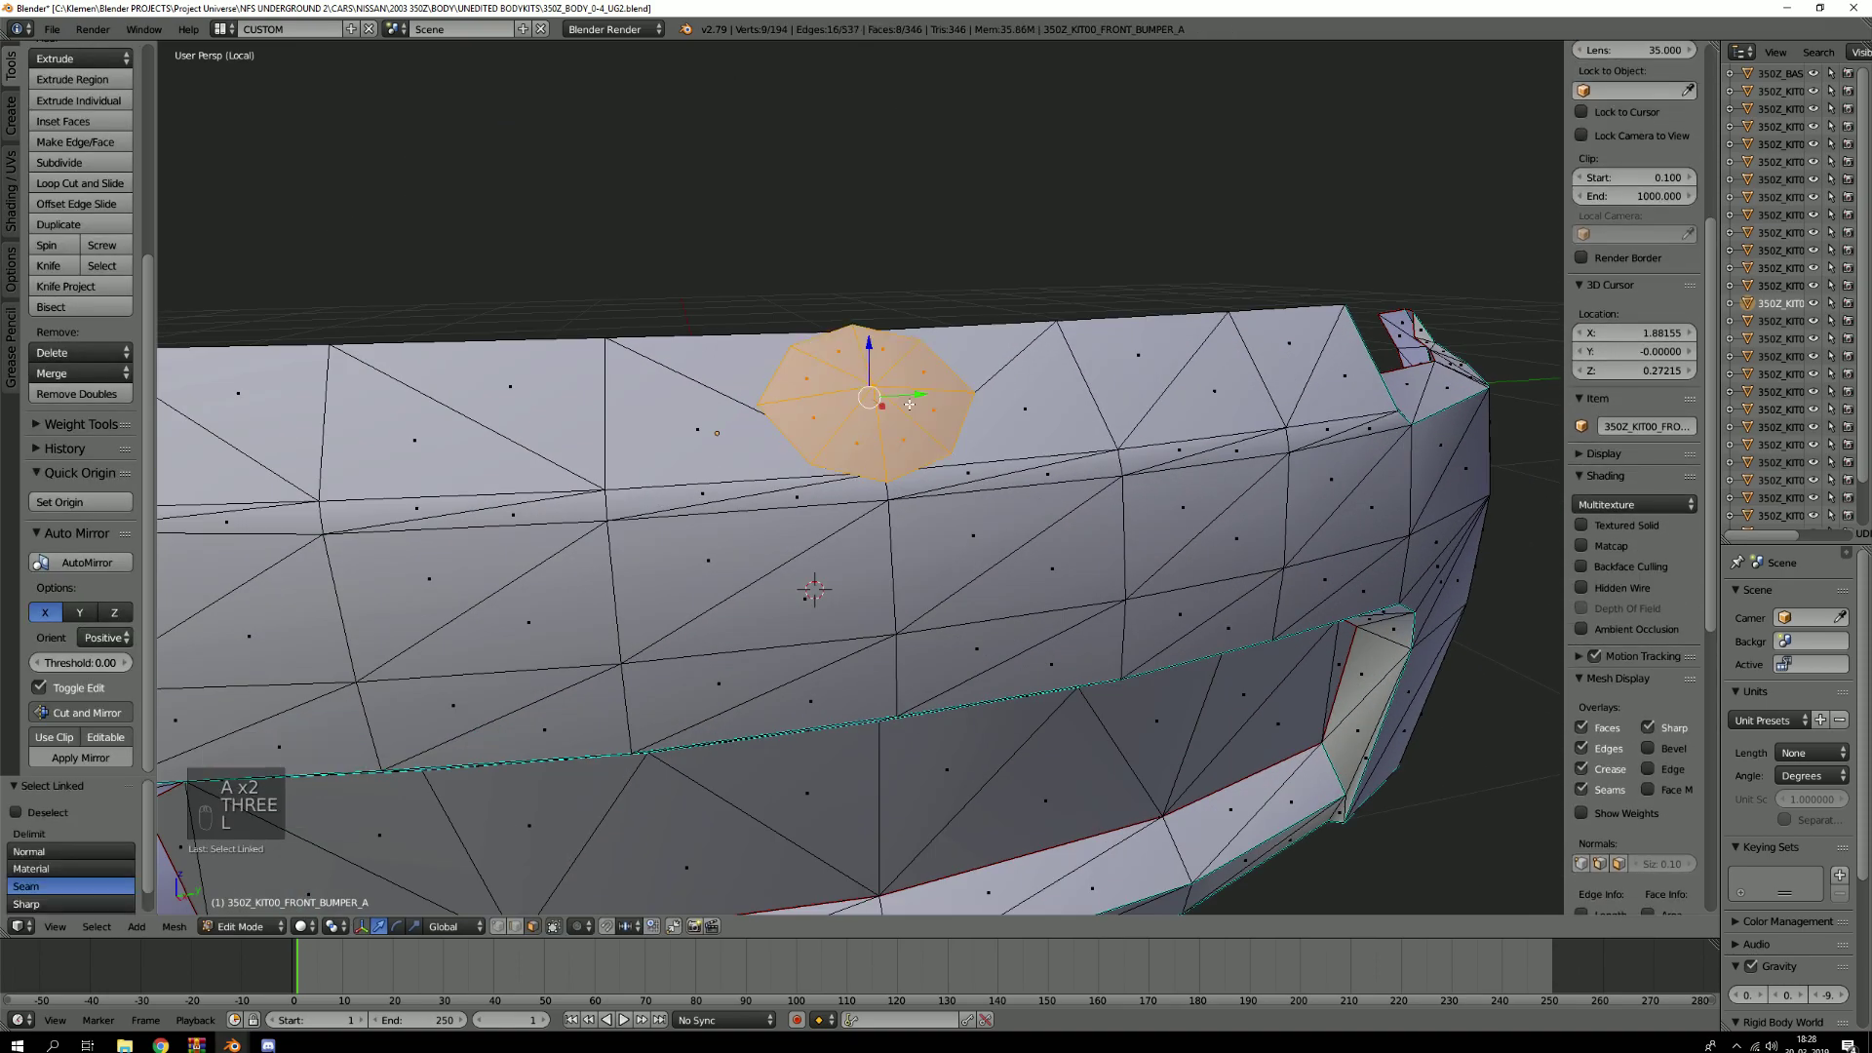
pyautogui.press('a')
# Mark the round badge's outer edge loop on the front bumper as a seam and clear the selection
pyautogui.scroll(4, 909, 403)
pyautogui.press('2')
pyautogui.keyDown('alt'); pyautogui.rightClick(756, 445); pyautogui.keyUp('alt')
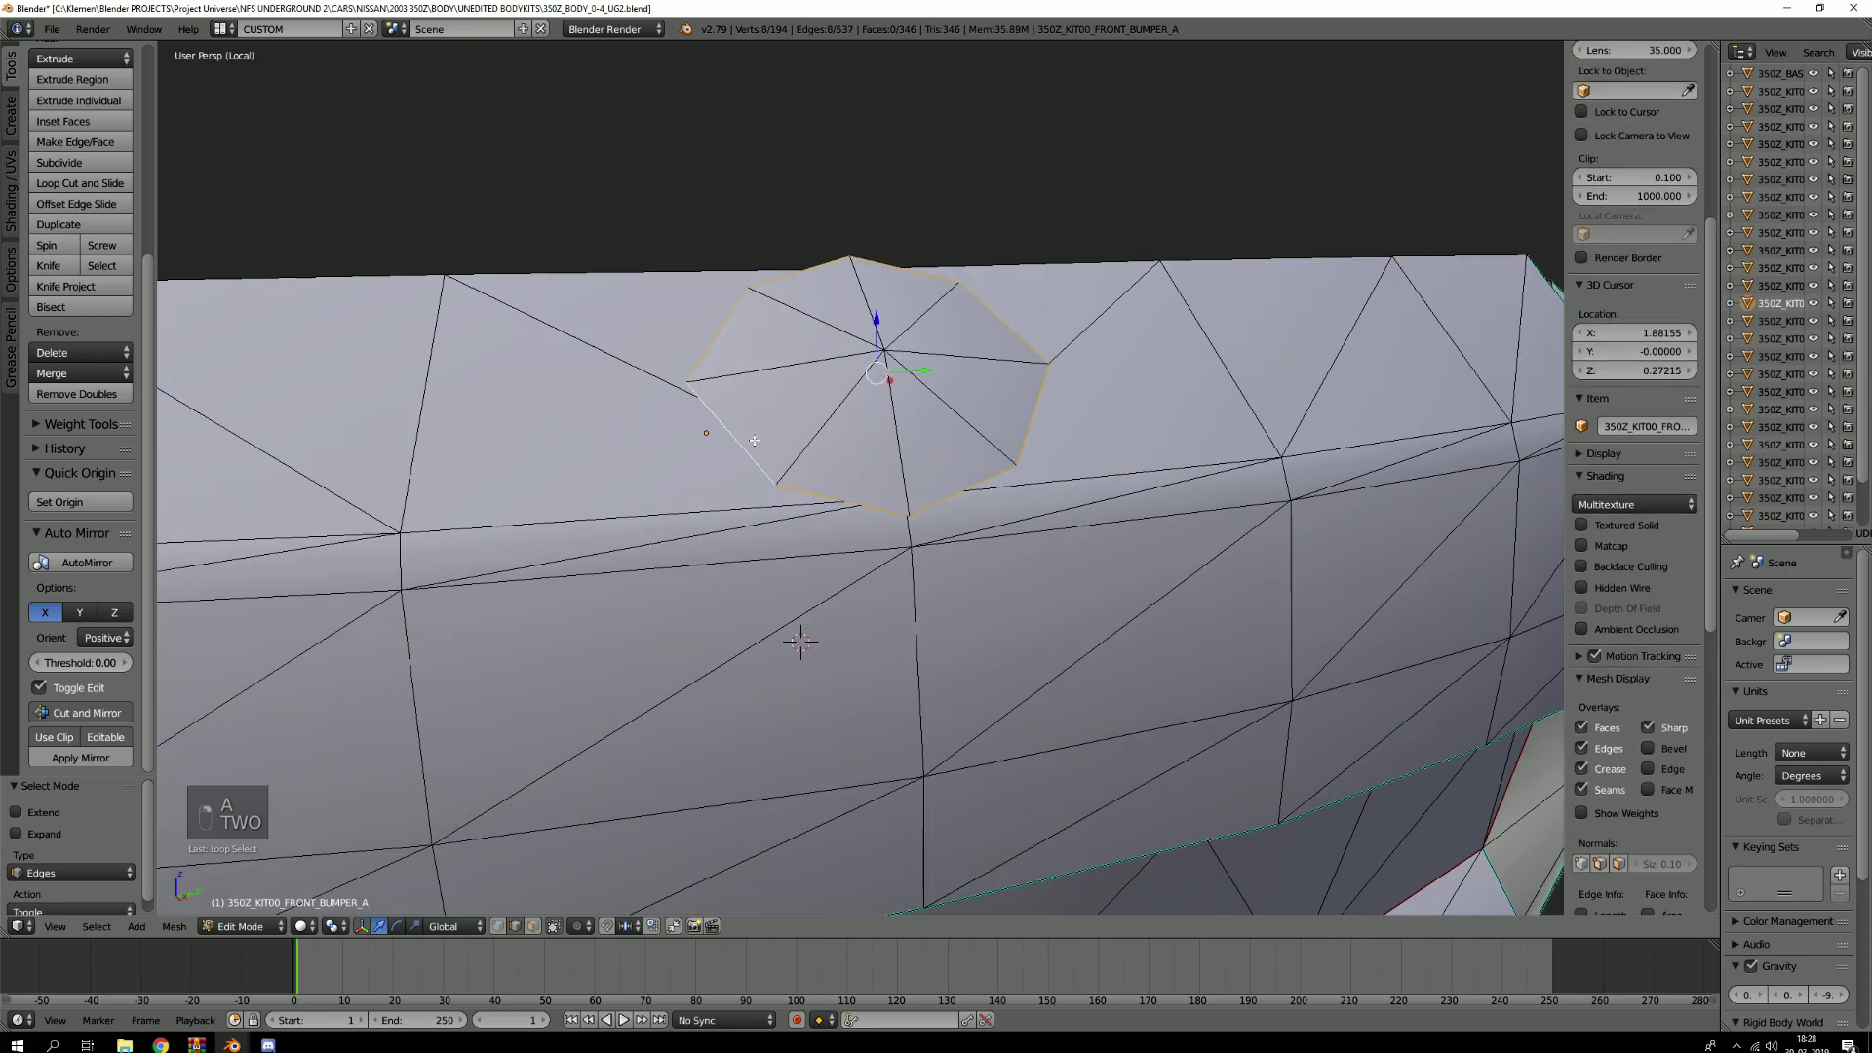
pyautogui.hotkey('ctrl', 'e')
pyautogui.click(756, 445)
pyautogui.press('a')
pyautogui.scroll(-5, 960, 472)
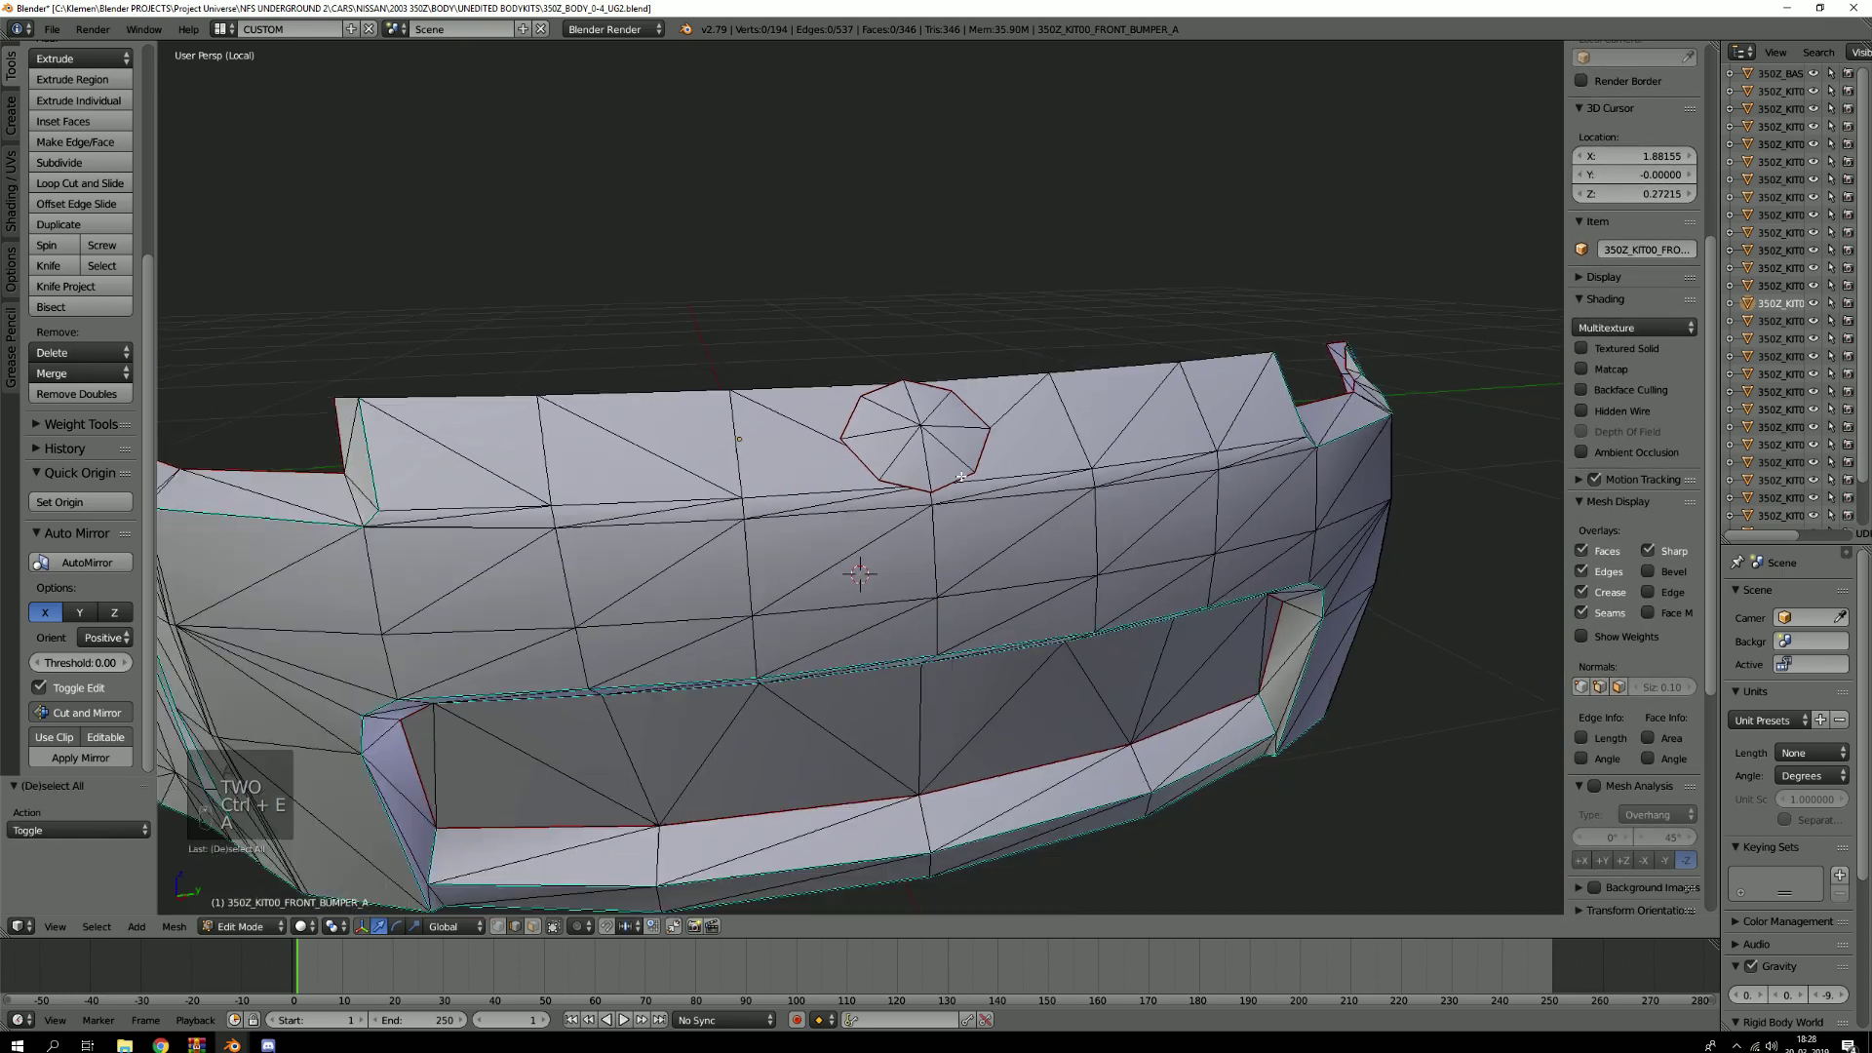
# Return to the full car in Object Mode and select the front bumper, cancelling any move
pyautogui.press('KP_Divide')
pyautogui.press('Tab')
pyautogui.press('Tab')
pyautogui.press('Tab')
pyautogui.press('Tab')
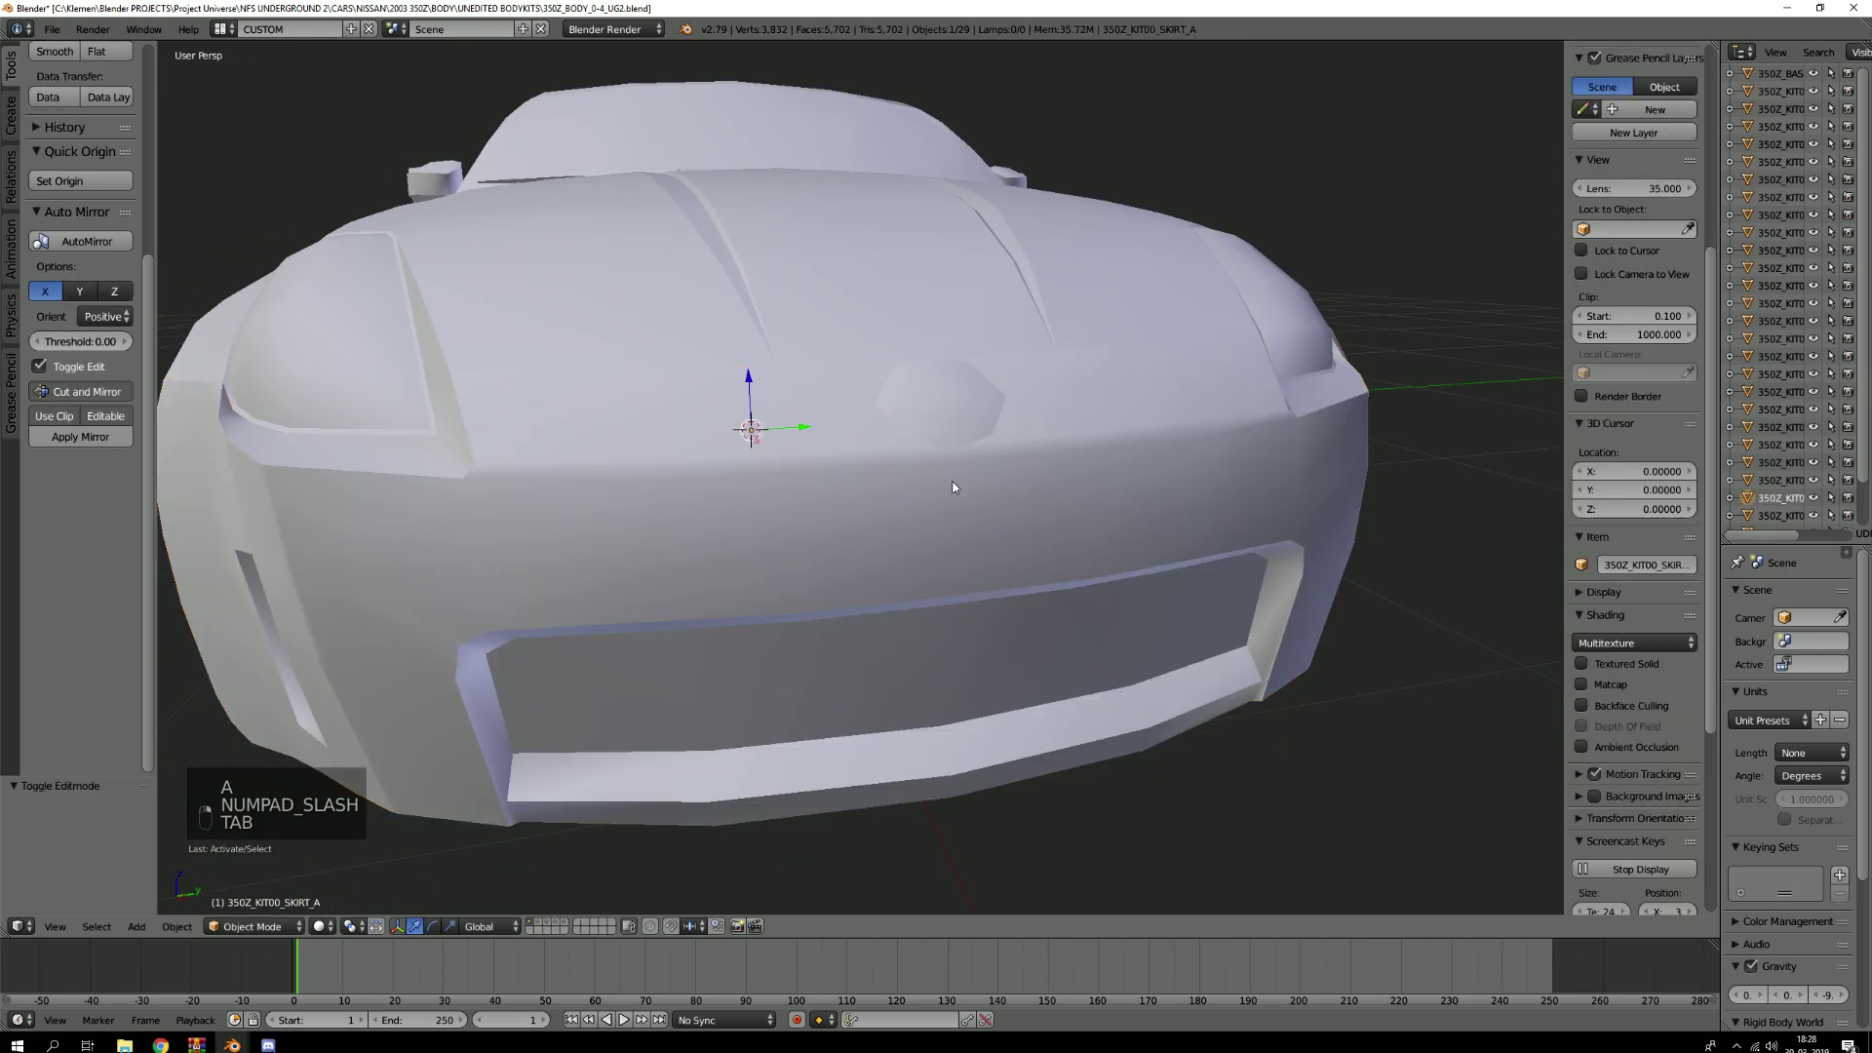
pyautogui.press('Tab')
pyautogui.press('Tab')
pyautogui.scroll(-3, 951, 468)
pyautogui.scroll(2, 924, 444)
pyautogui.rightClick(929, 436)
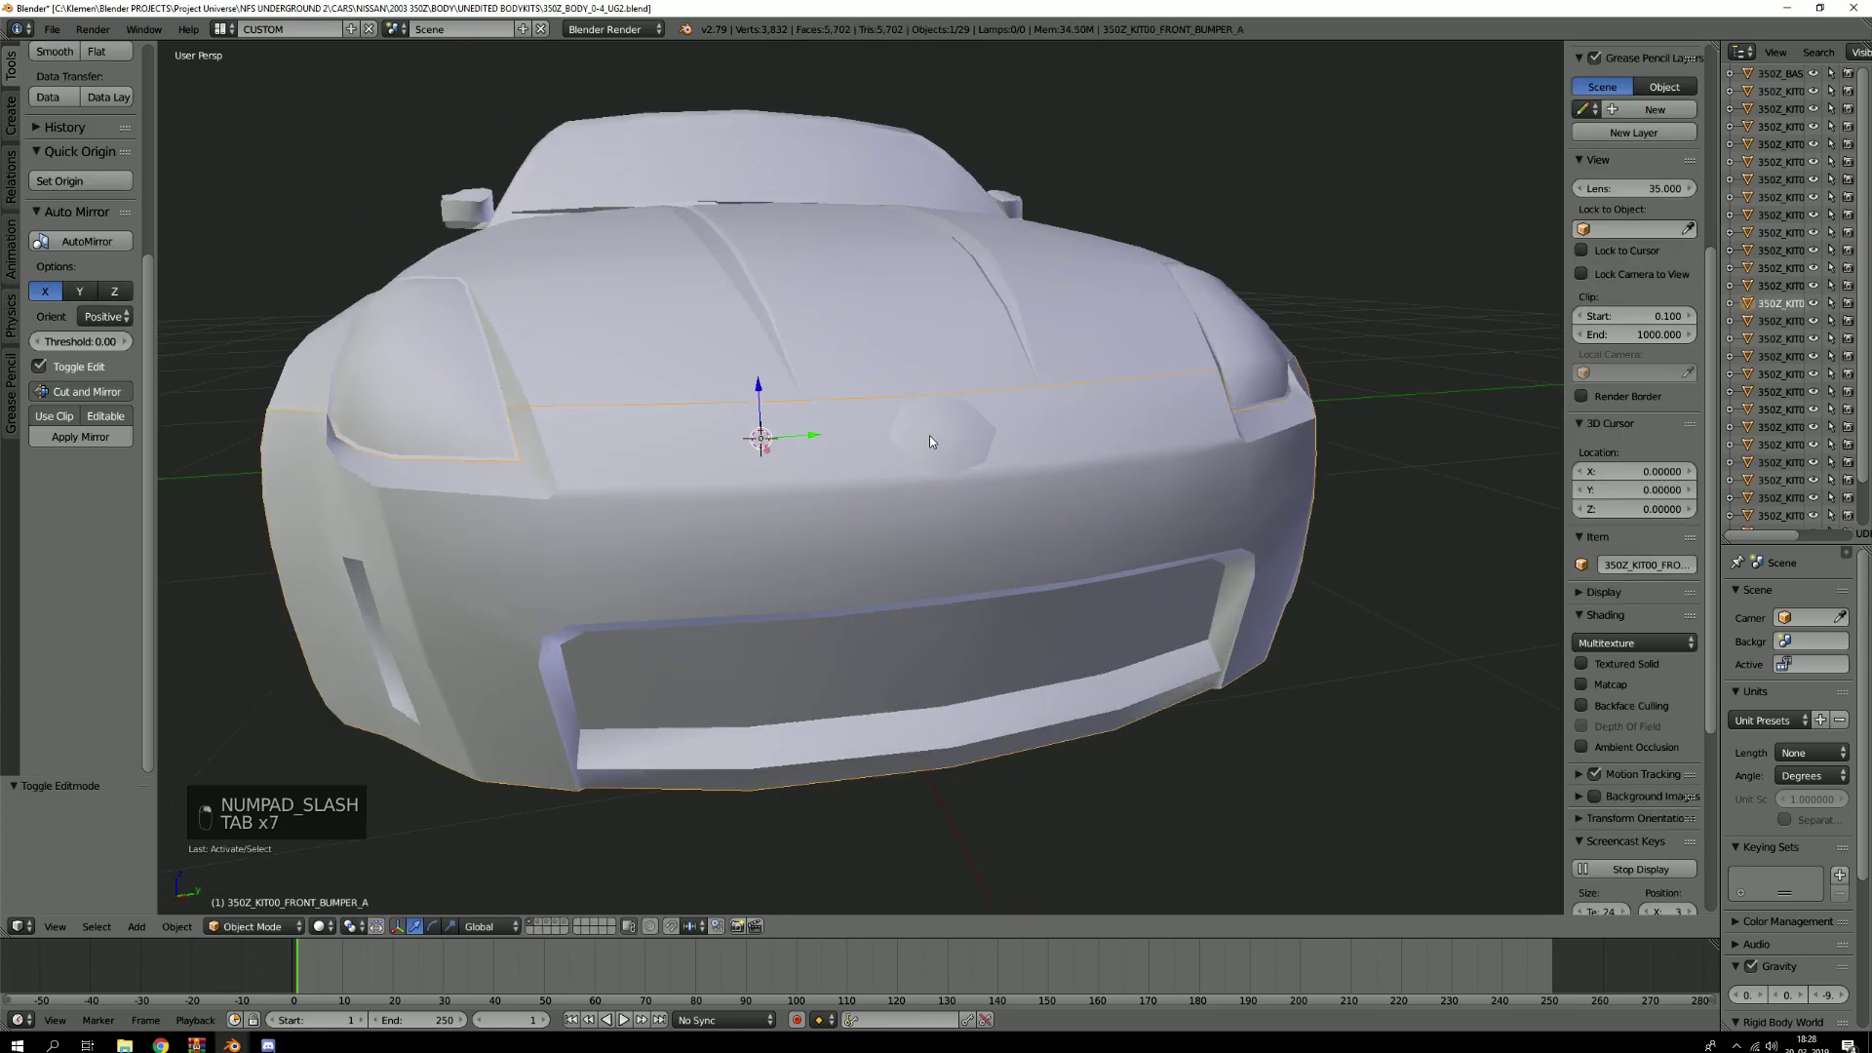
pyautogui.press('g')
pyautogui.rightClick(1004, 460)
# Examine the car body's front, side and rear for badges and other separate details
pyautogui.scroll(-3, 878, 447)
pyautogui.moveTo(829, 442); pyautogui.dragTo(870, 449, button='middle')
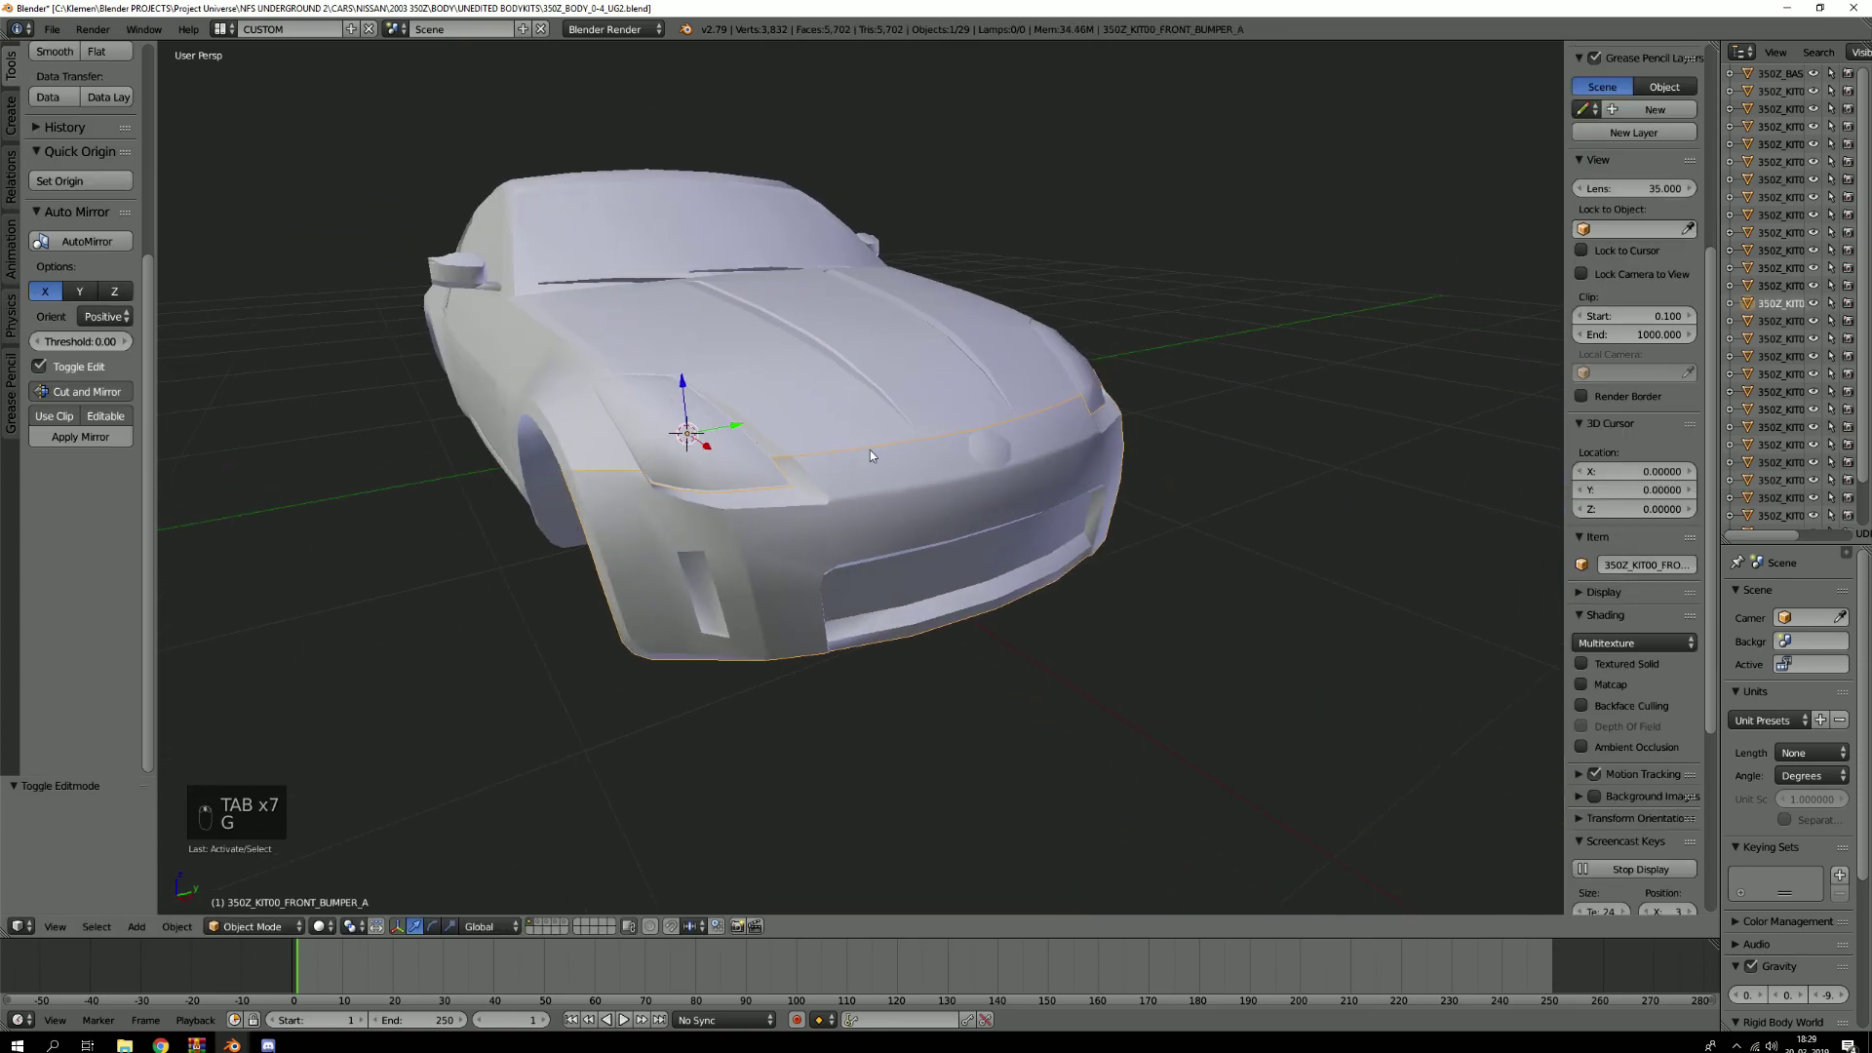
pyautogui.moveTo(738, 436); pyautogui.dragTo(889, 419, button='middle')
pyautogui.moveTo(1165, 455); pyautogui.dragTo(651, 429, button='middle')
pyautogui.scroll(2, 651, 429)
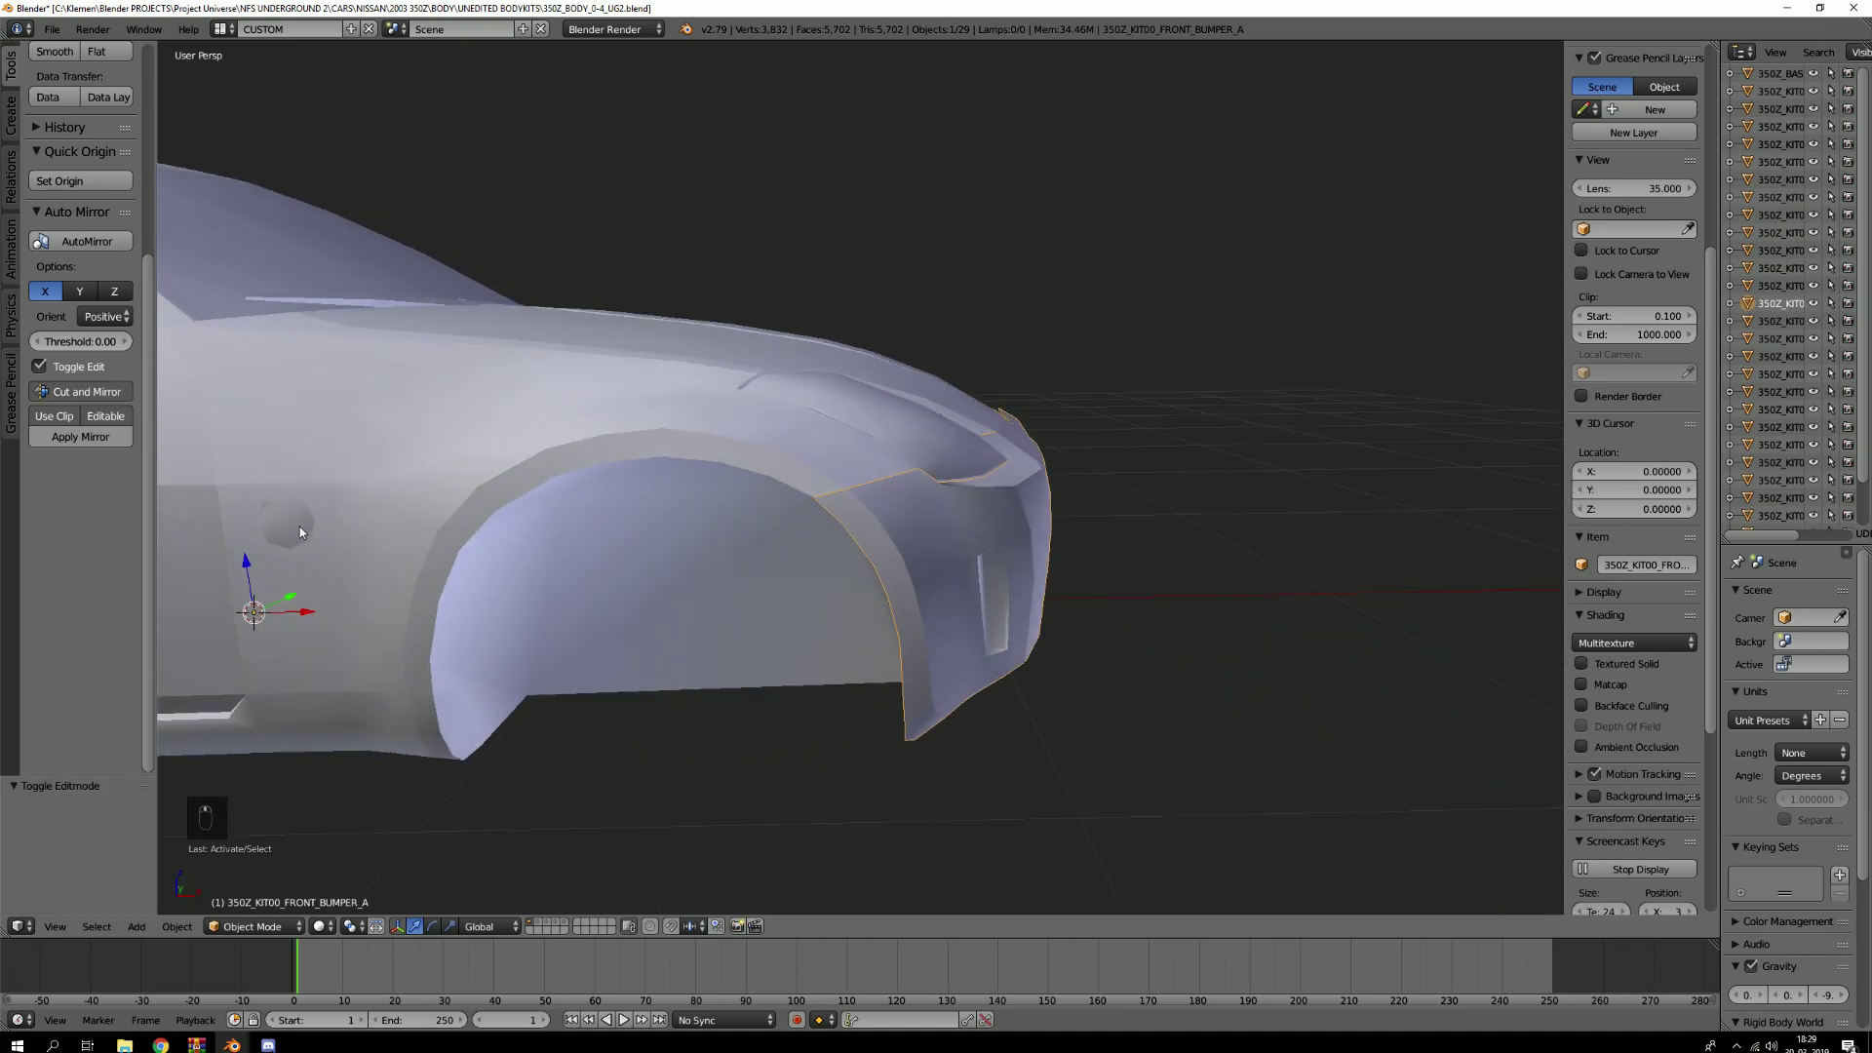
pyautogui.scroll(-1, 302, 527)
pyautogui.moveTo(301, 519); pyautogui.dragTo(892, 507, button='middle')
pyautogui.scroll(-1, 468, 482)
pyautogui.scroll(3, 546, 466)
pyautogui.moveTo(439, 478); pyautogui.dragTo(735, 507, button='middle')
pyautogui.scroll(-6, 546, 466)
pyautogui.scroll(5, 735, 506)
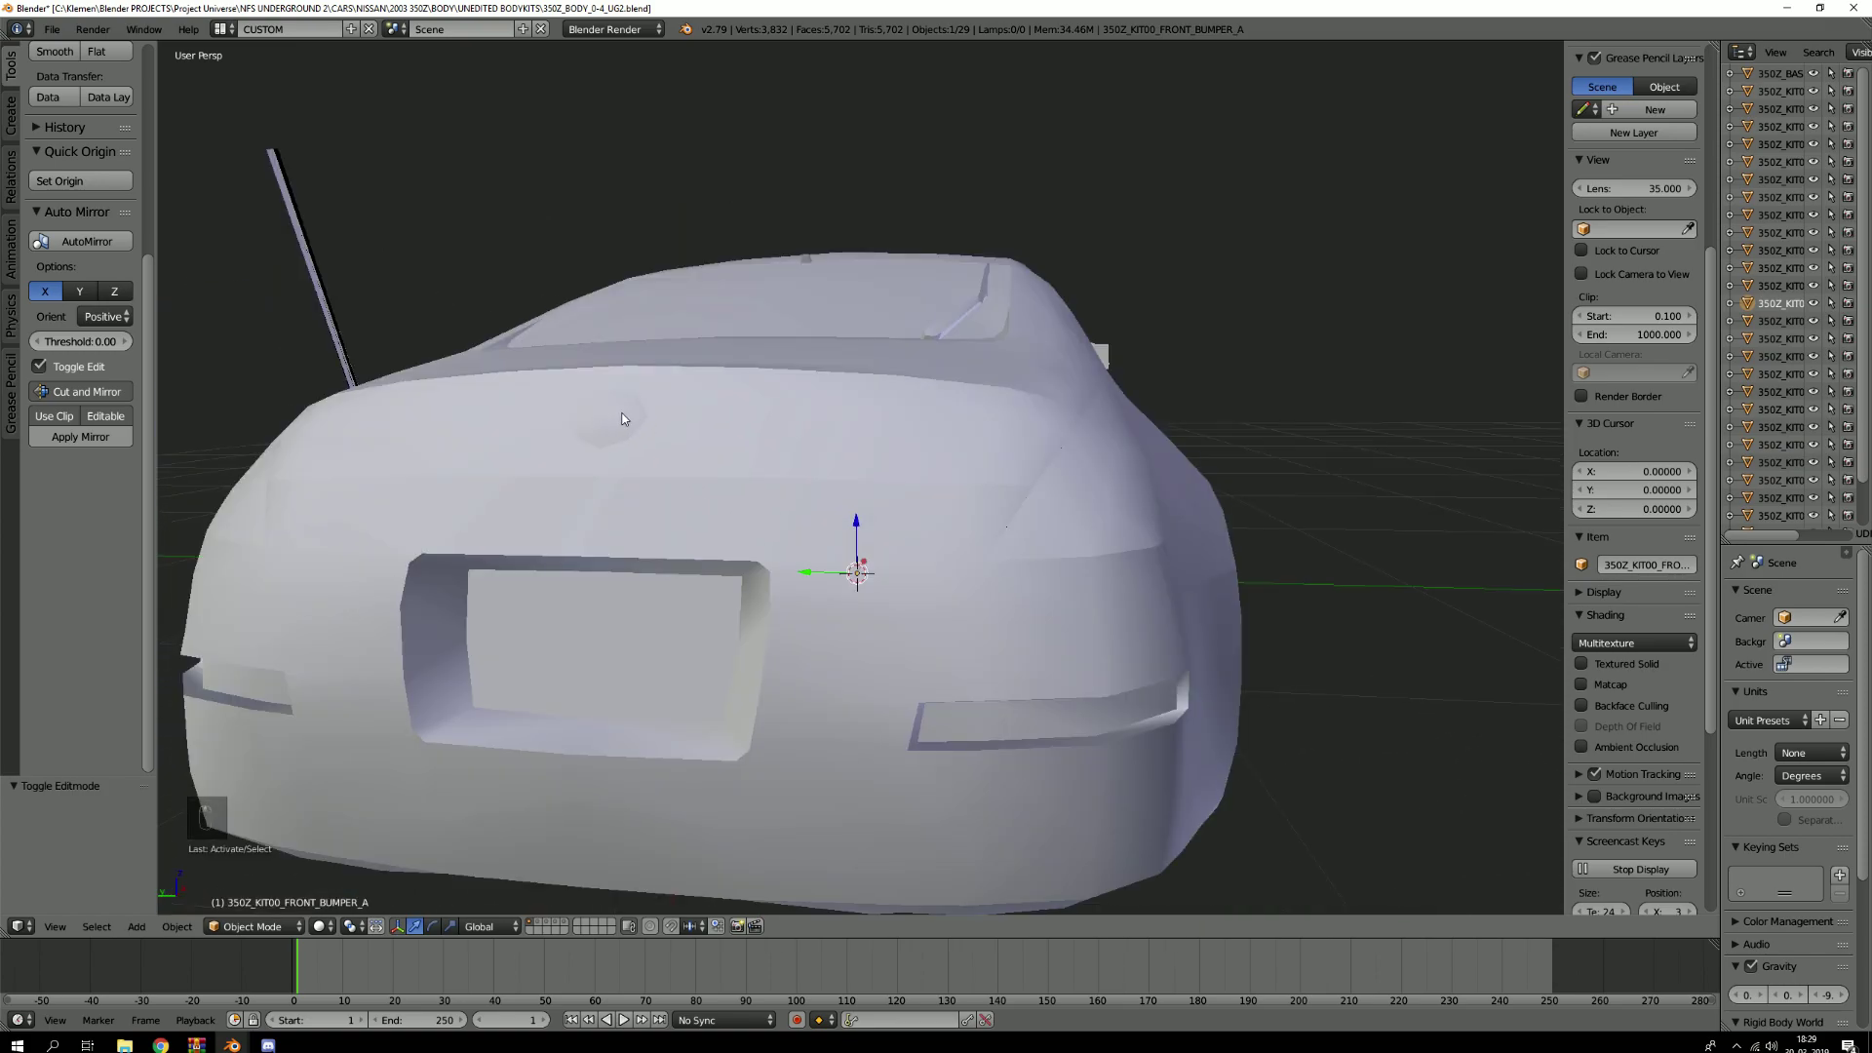
# Select the trunk and inspect the rear badge area, the windshield and the wipers
pyautogui.rightClick(885, 528)
pyautogui.moveTo(885, 529); pyautogui.dragTo(704, 503, button='middle')
pyautogui.scroll(2, 704, 503)
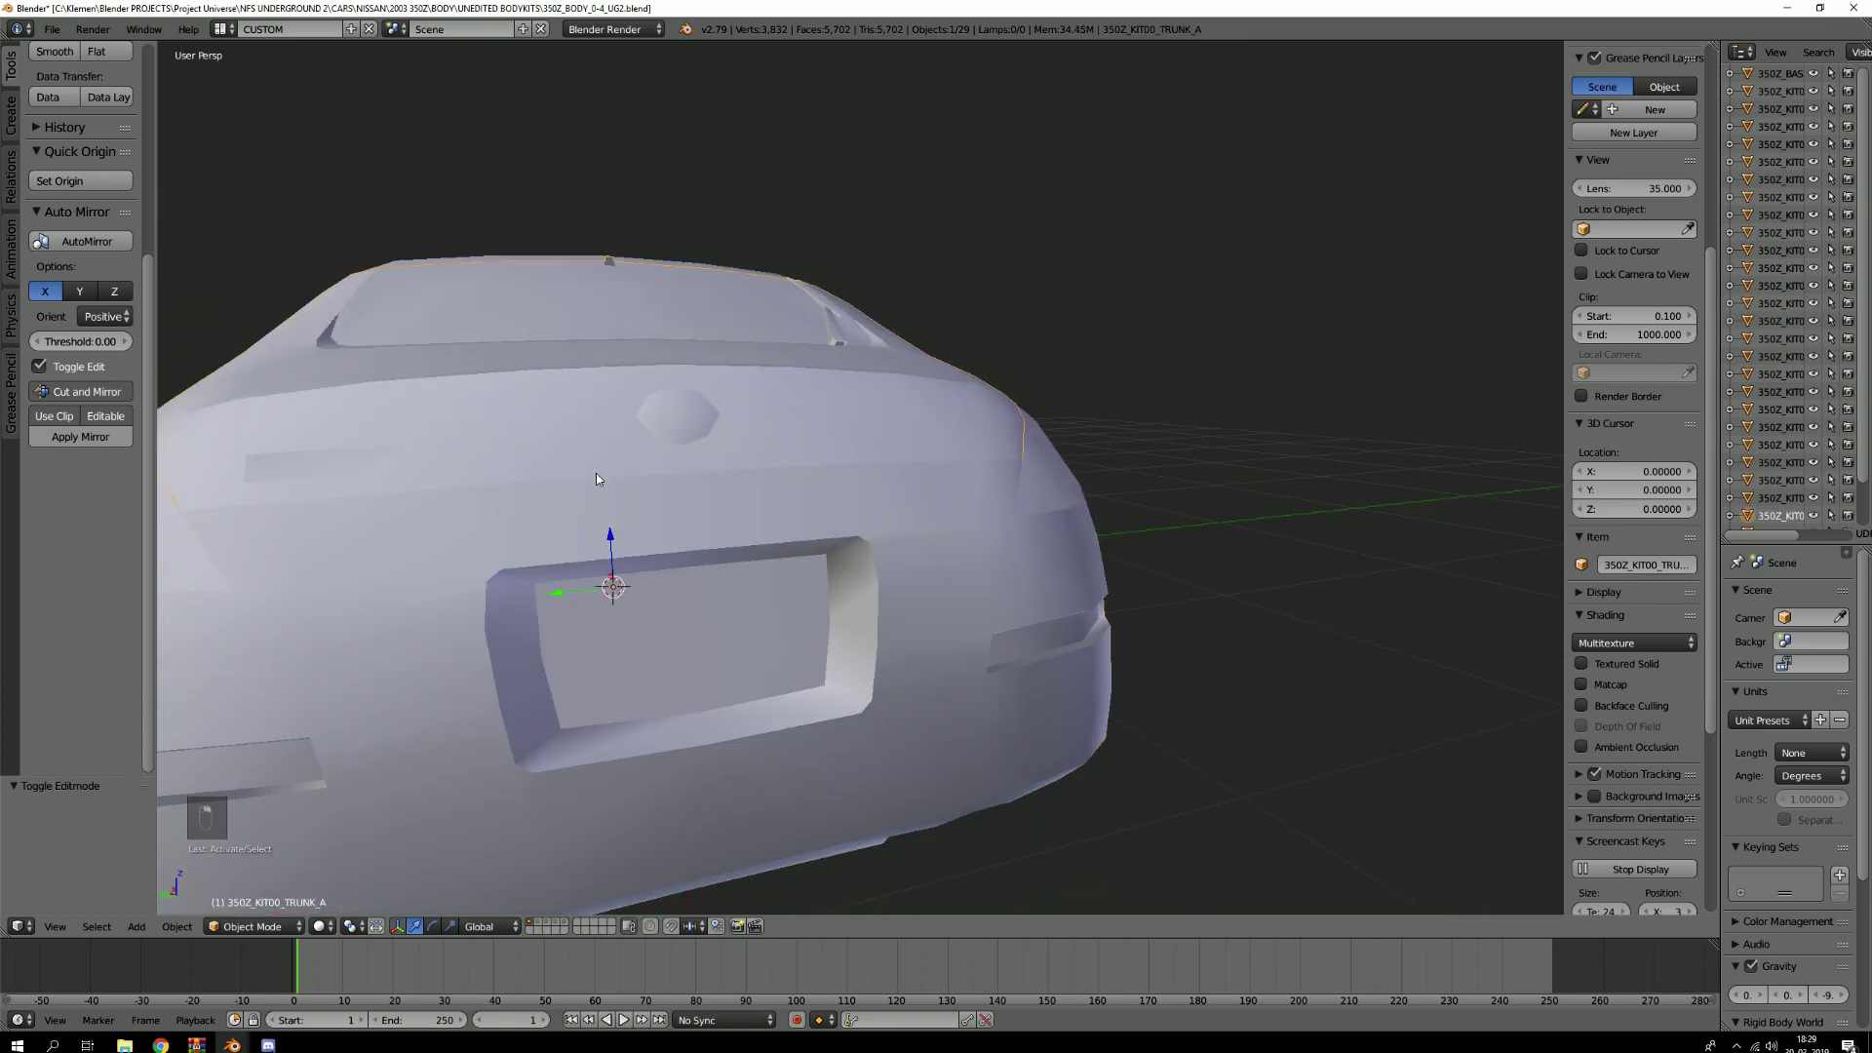
pyautogui.scroll(-5, 595, 472)
pyautogui.rightClick(722, 495)
pyautogui.moveTo(595, 472); pyautogui.dragTo(772, 409, button='middle')
pyautogui.scroll(2, 895, 439)
pyautogui.scroll(-3, 705, 394)
pyautogui.scroll(5, 770, 438)
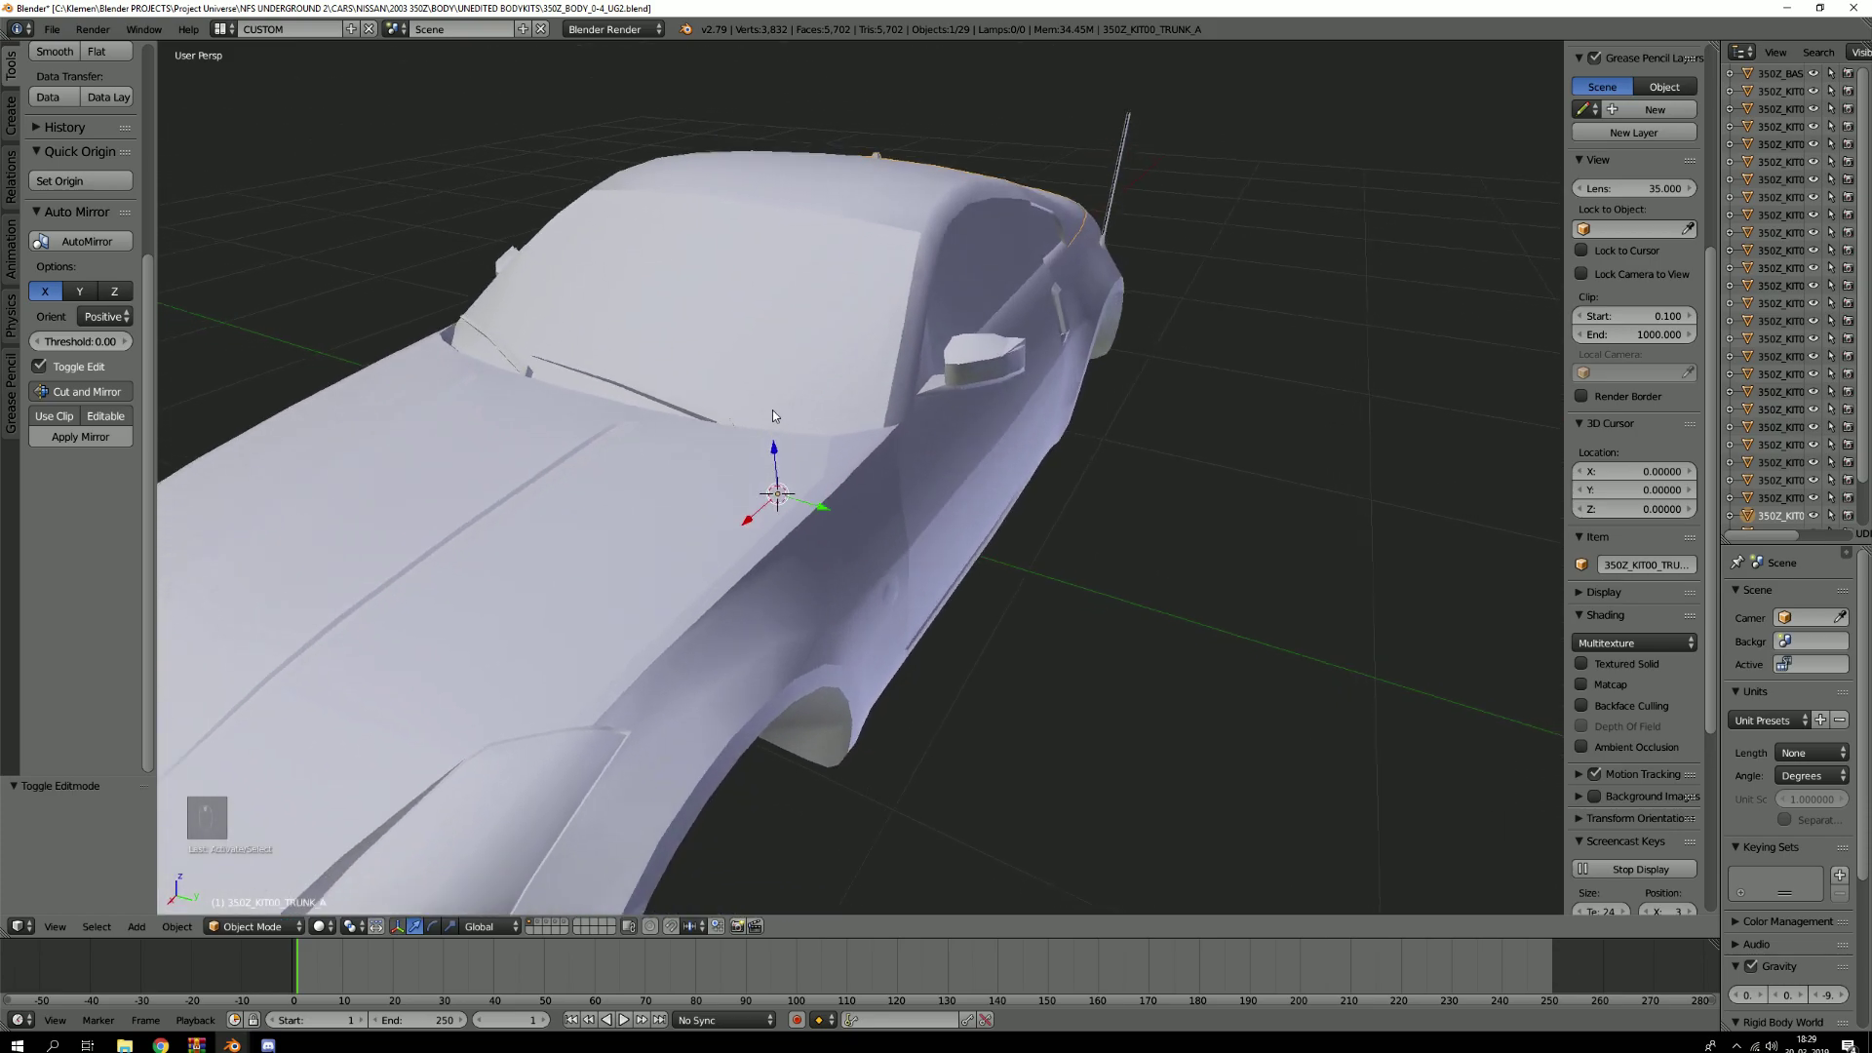
# Select the base body, isolate it in local view, and edit its mesh with nothing selected
pyautogui.scroll(-2, 766, 407)
pyautogui.scroll(-3, 785, 407)
pyautogui.rightClick(773, 297)
pyautogui.scroll(3, 774, 295)
pyautogui.scroll(-3, 780, 299)
pyautogui.press('KP_Divide')
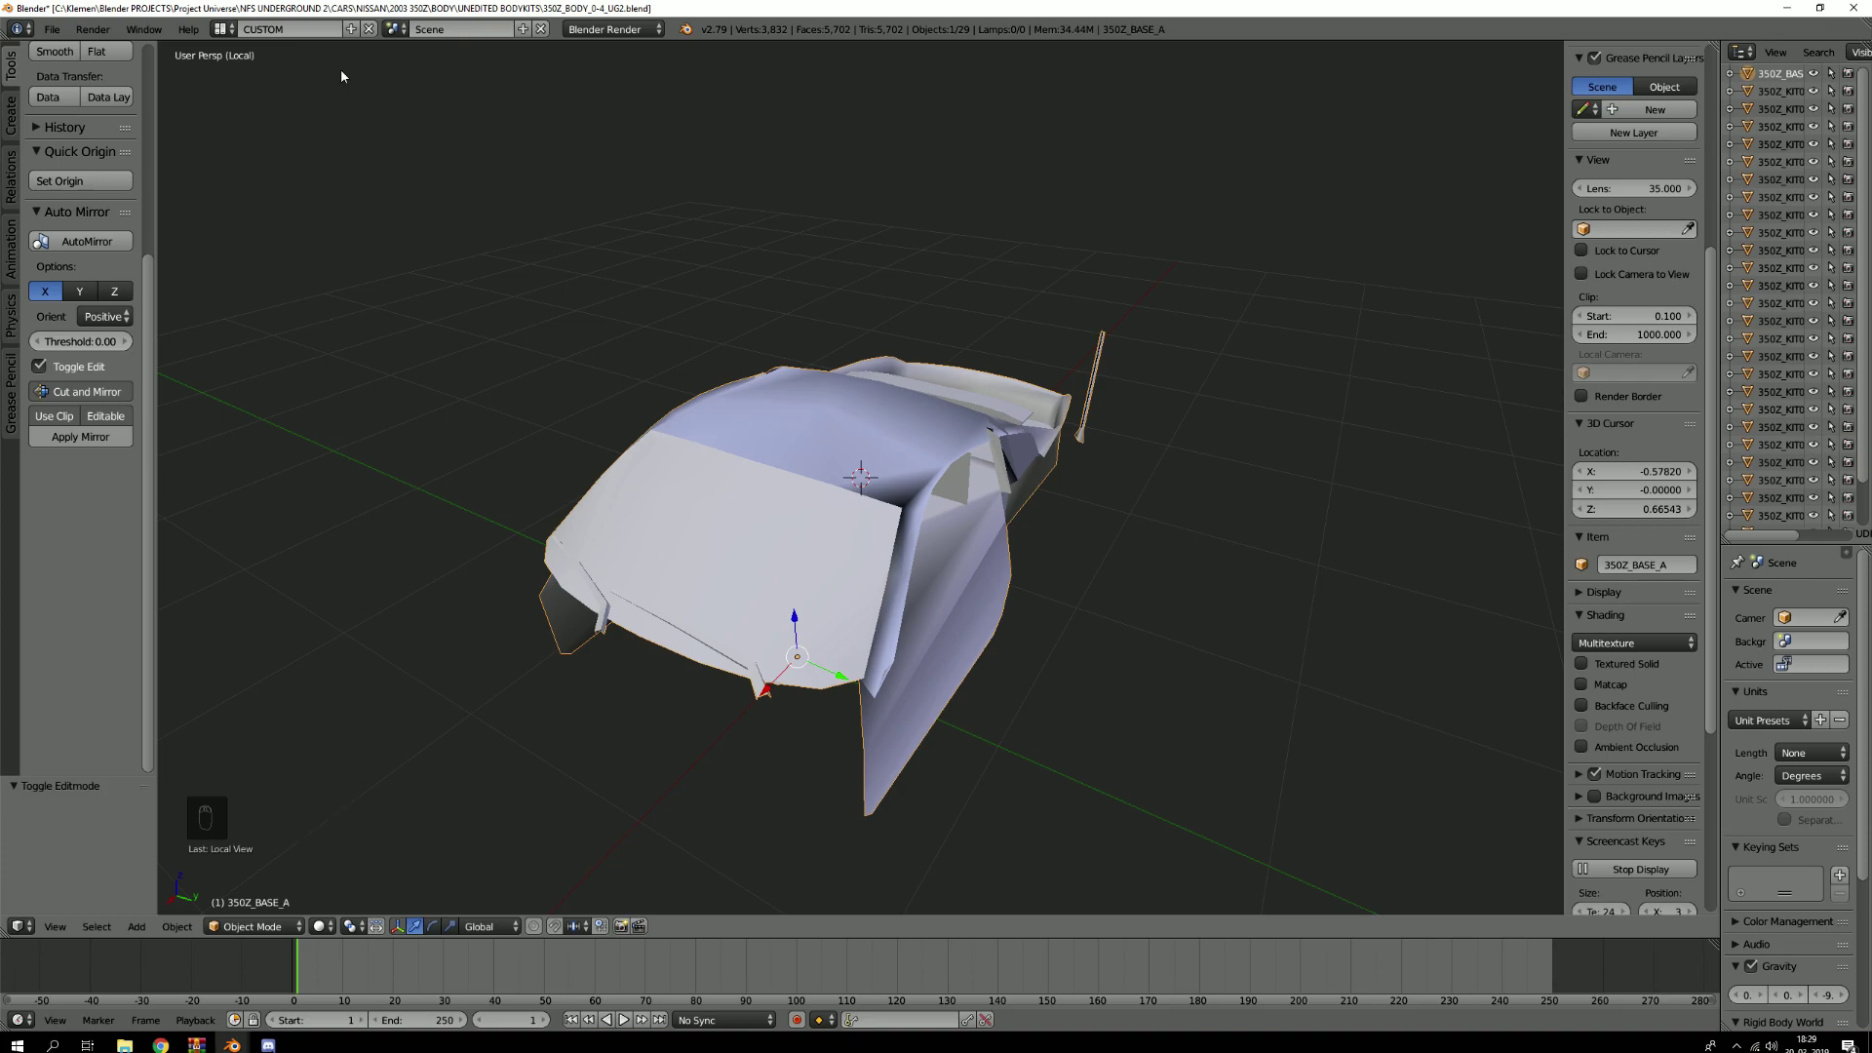
pyautogui.moveTo(783, 460); pyautogui.dragTo(852, 398, button='middle')
pyautogui.press('Tab')
pyautogui.press('a')
pyautogui.press('a')
pyautogui.scroll(4, 897, 439)
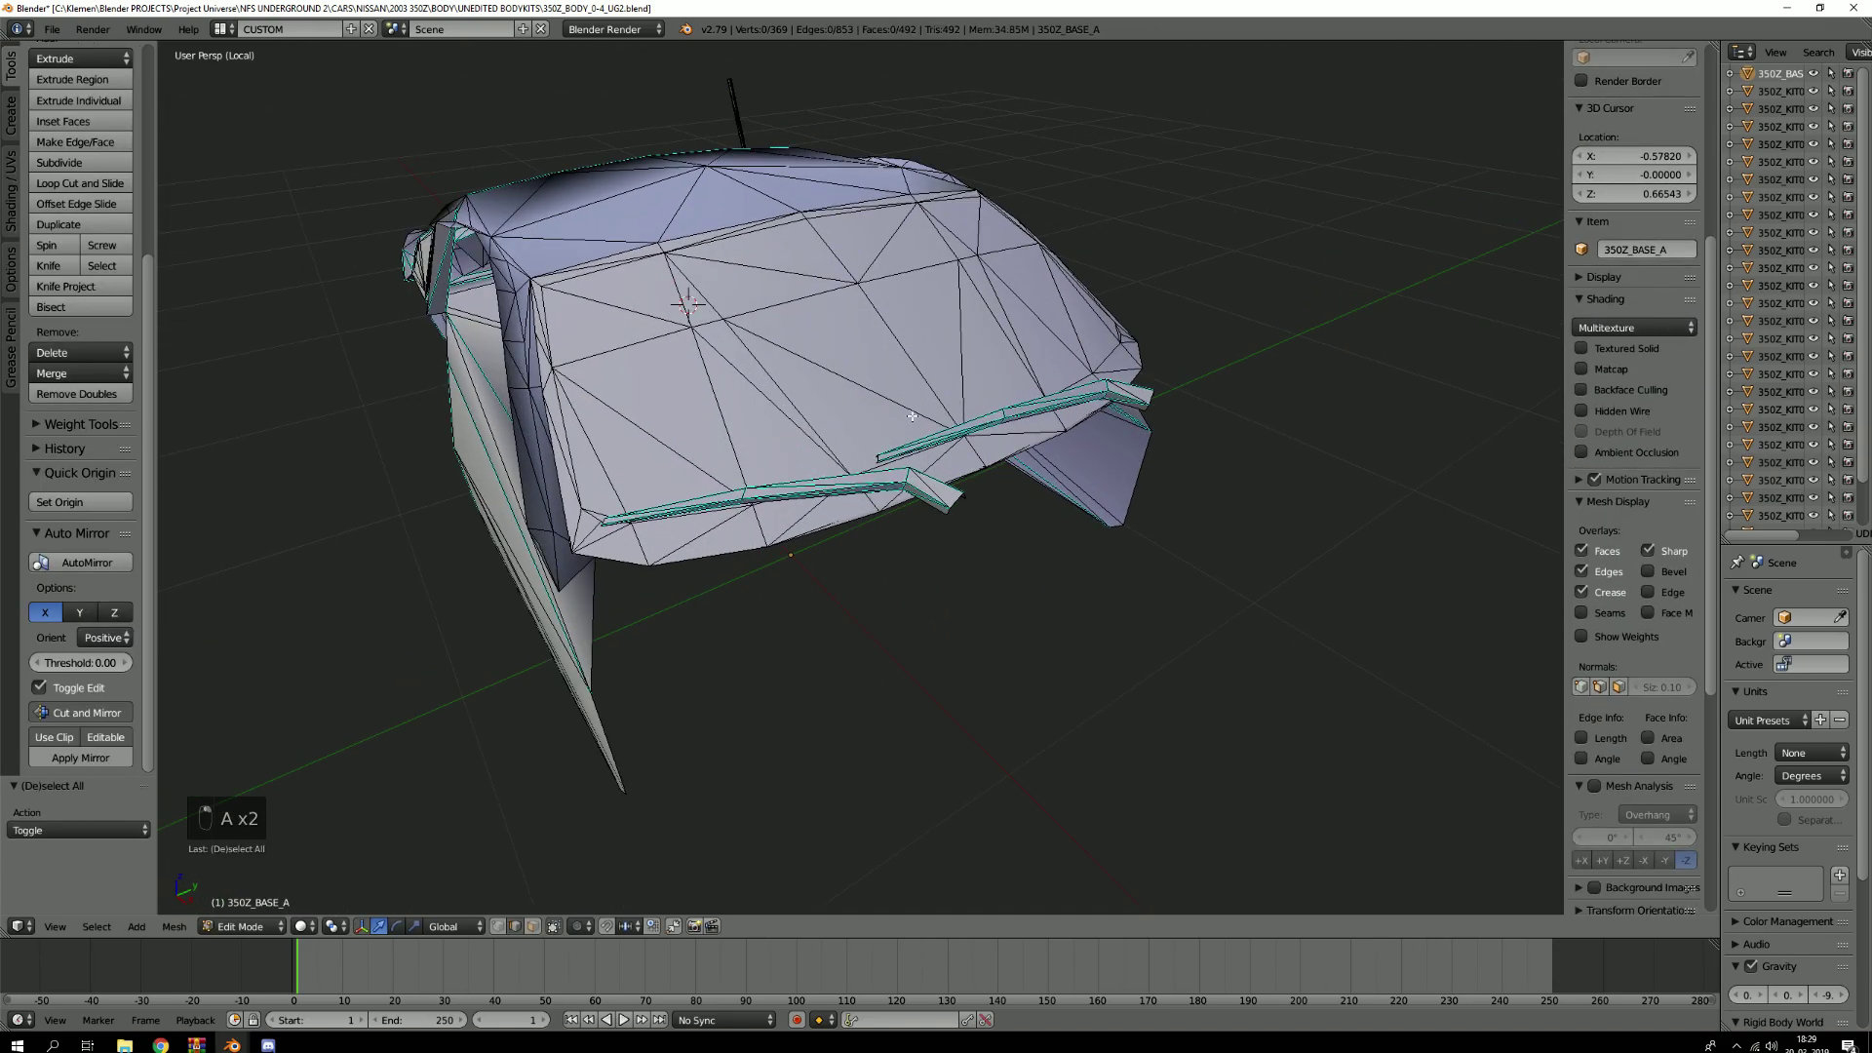
# Select both linked windshield wiper meshes in face mode and separate them from the base body
pyautogui.press('3')
pyautogui.scroll(2, 941, 487)
pyautogui.press('l')
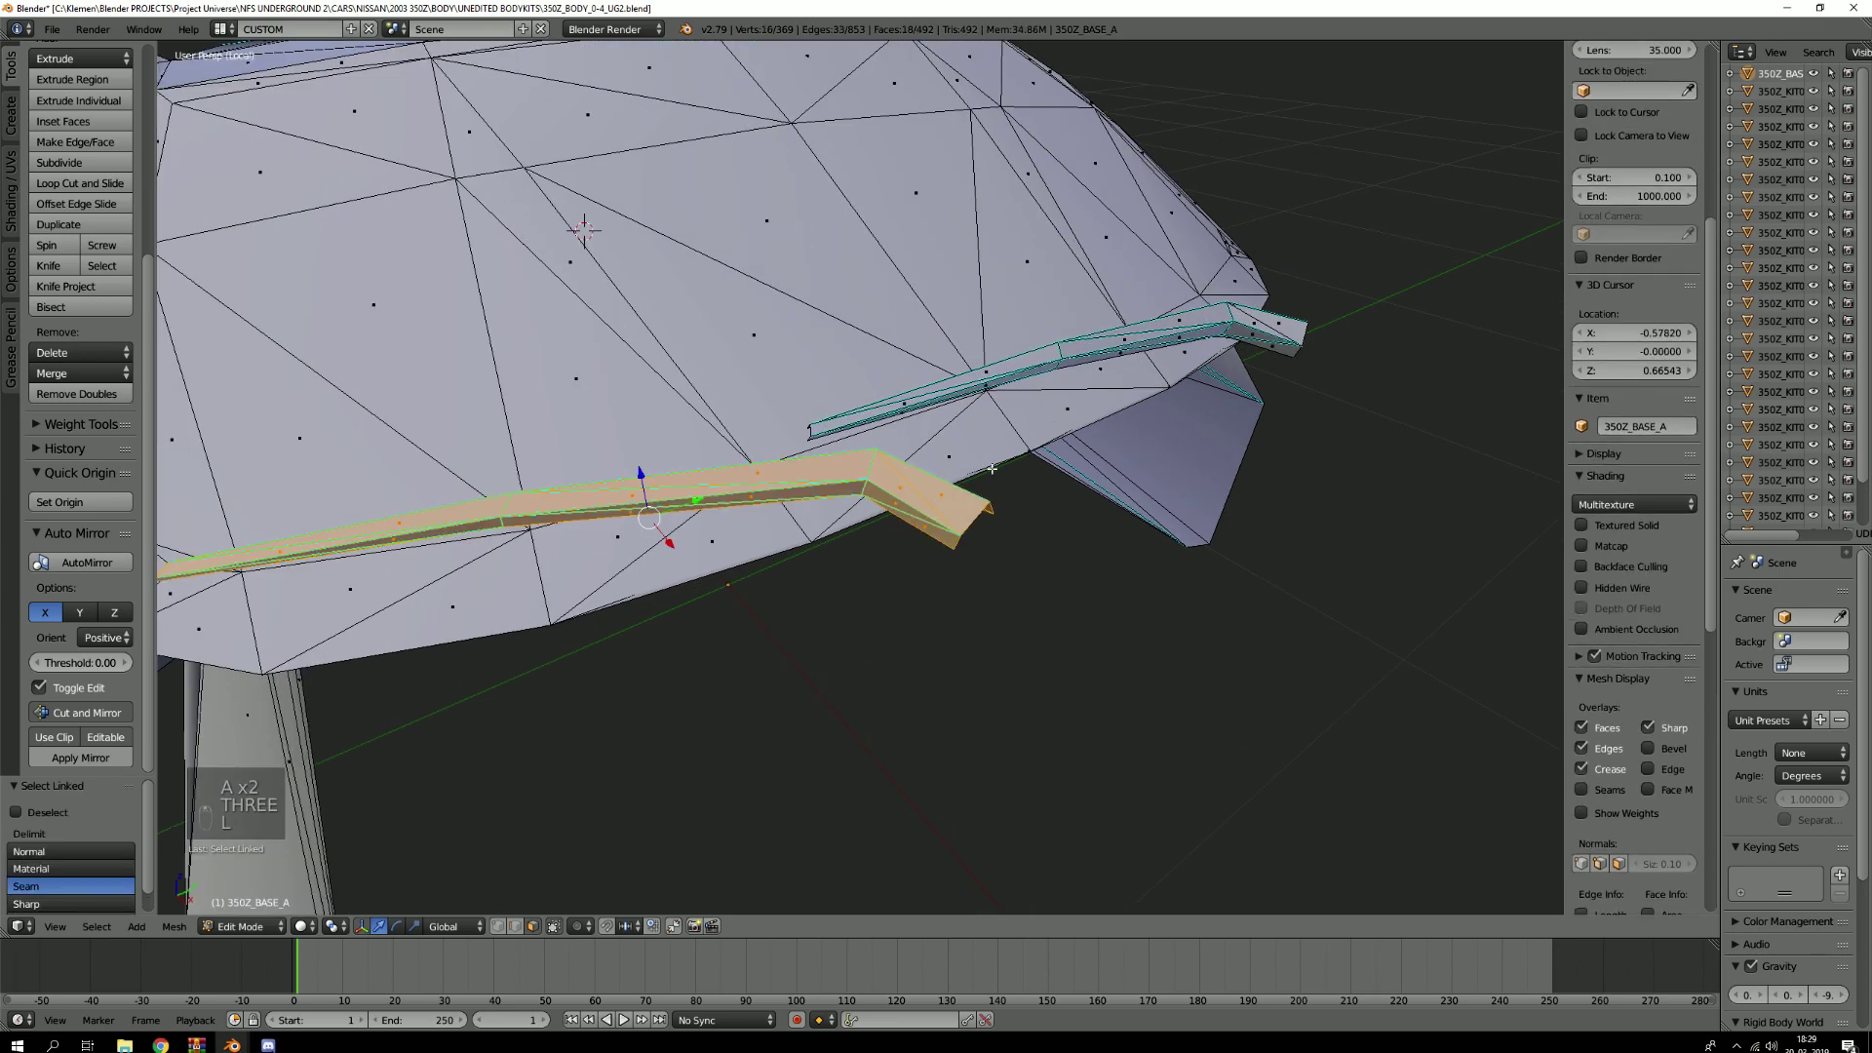
pyautogui.press('l')
pyautogui.scroll(-3, 871, 442)
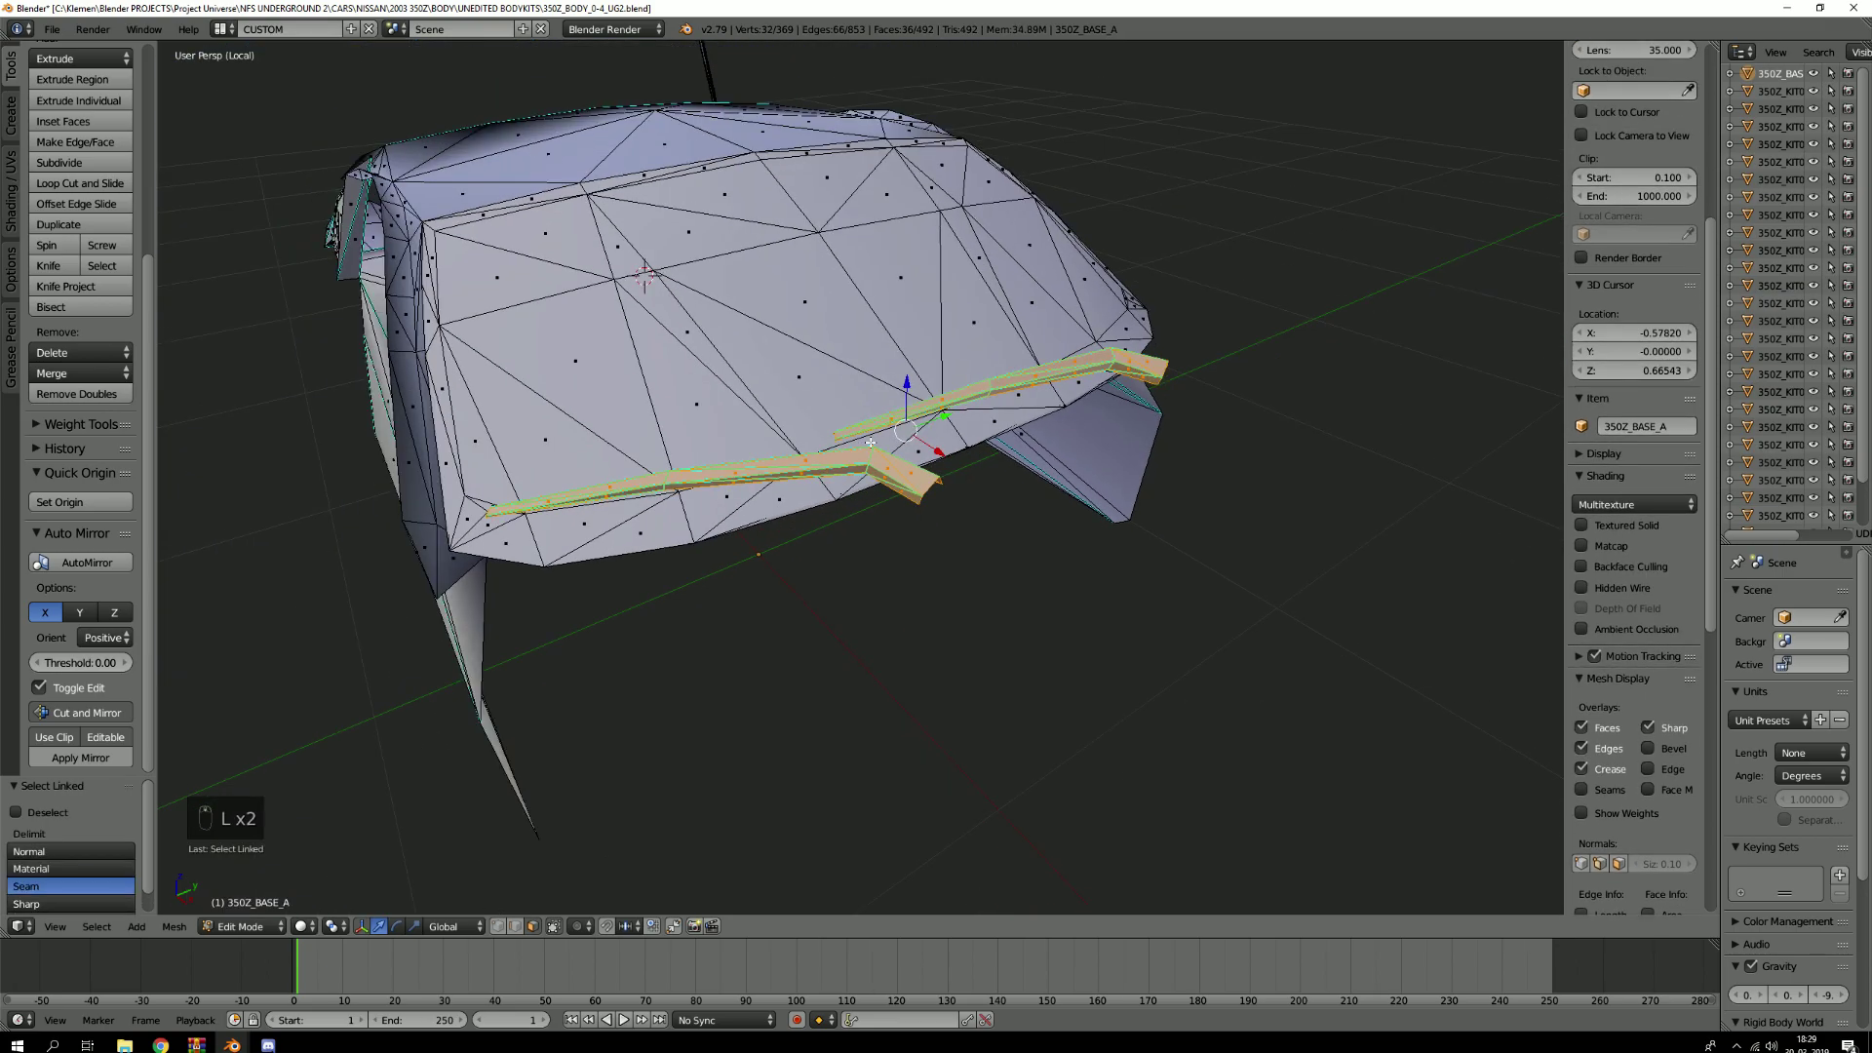
pyautogui.press('p')
pyautogui.click(871, 443)
# Return to the full car in Object Mode and hide the separated wipers
pyautogui.press('Tab')
pyautogui.press('KP_Divide')
pyautogui.press('a')
pyautogui.press('a')
pyautogui.scroll(3, 876, 450)
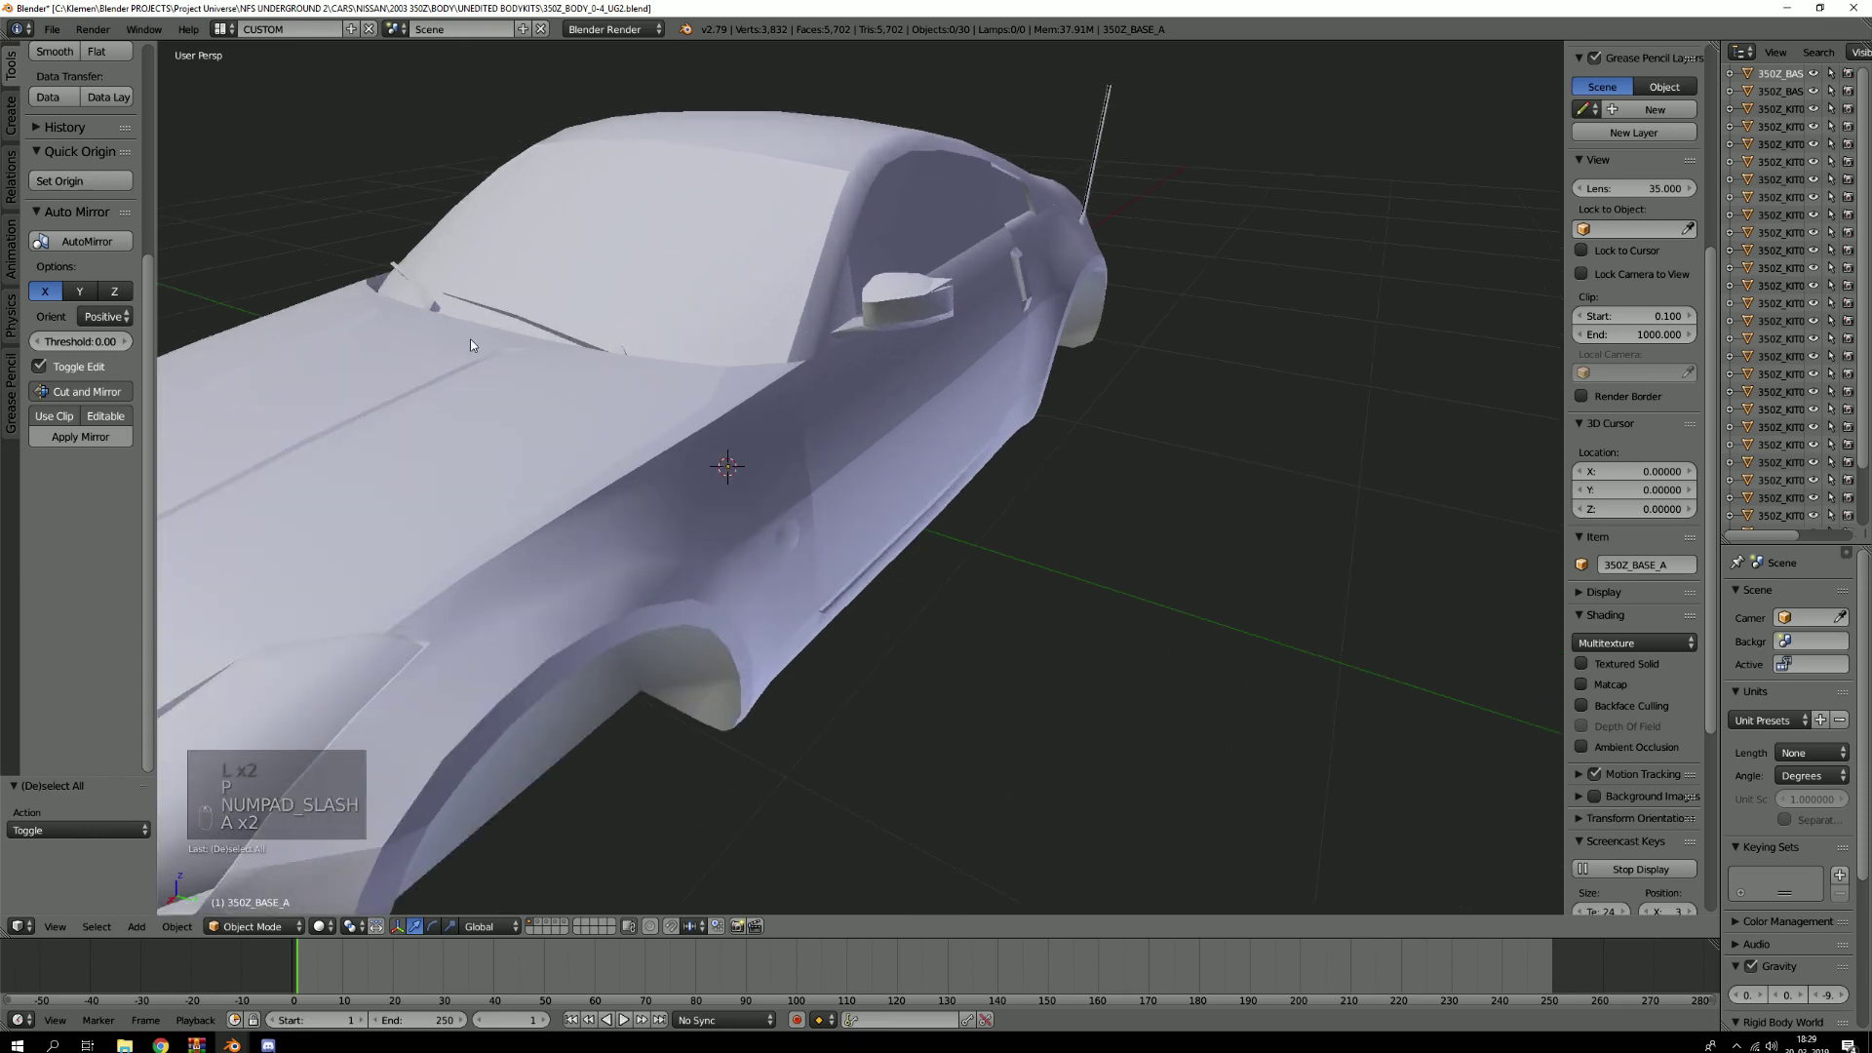
pyautogui.rightClick(532, 316)
pyautogui.press('h')
# Isolate the base body in Edit Mode and circle-select most of the windshield faces from one side
pyautogui.rightClick(532, 316)
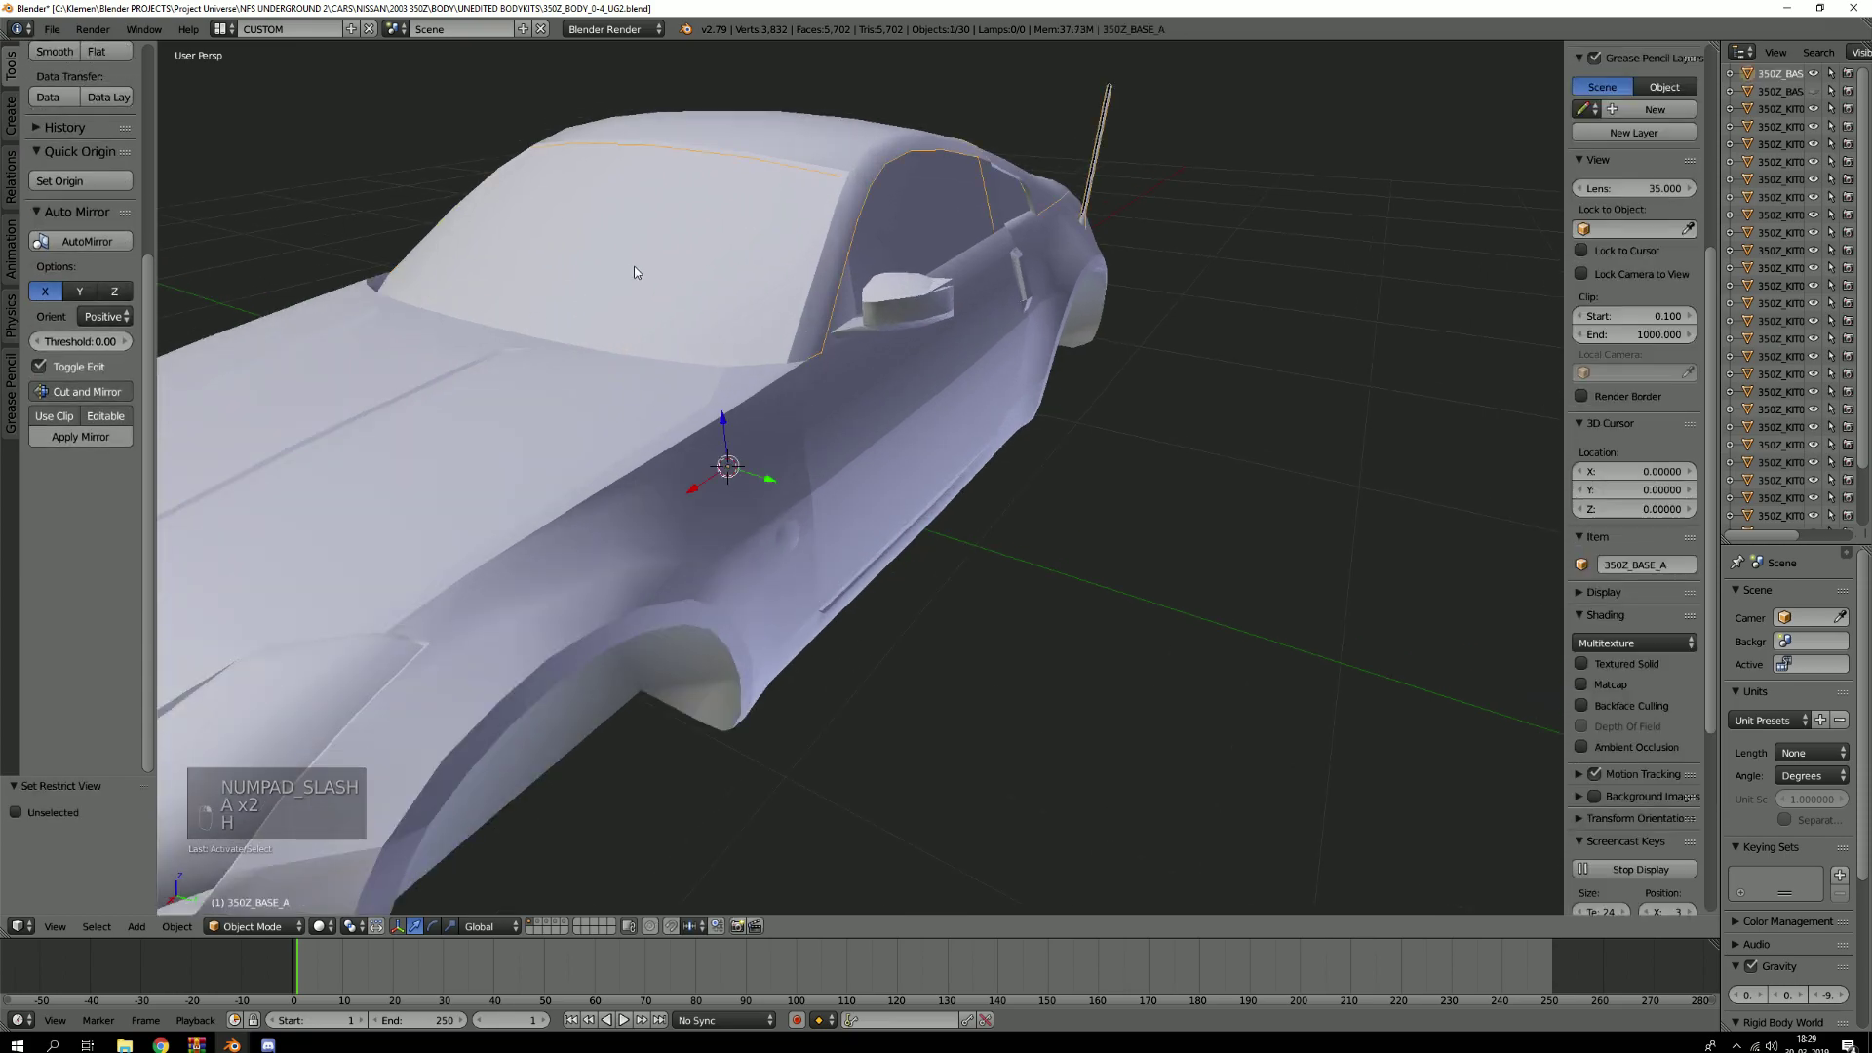
pyautogui.press('KP_Divide')
pyautogui.press('Tab')
pyautogui.moveTo(735, 660); pyautogui.dragTo(934, 495, button='middle')
pyautogui.press('3')
pyautogui.press('c')
pyautogui.moveTo(934, 495)
pyautogui.mouseDown()
pyautogui.moveTo(740, 546)
pyautogui.moveTo(822, 632)
pyautogui.mouseUp()
pyautogui.moveTo(945, 645)
pyautogui.mouseDown()
pyautogui.moveTo(1072, 546)
pyautogui.moveTo(936, 390)
pyautogui.moveTo(936, 325)
pyautogui.mouseUp()
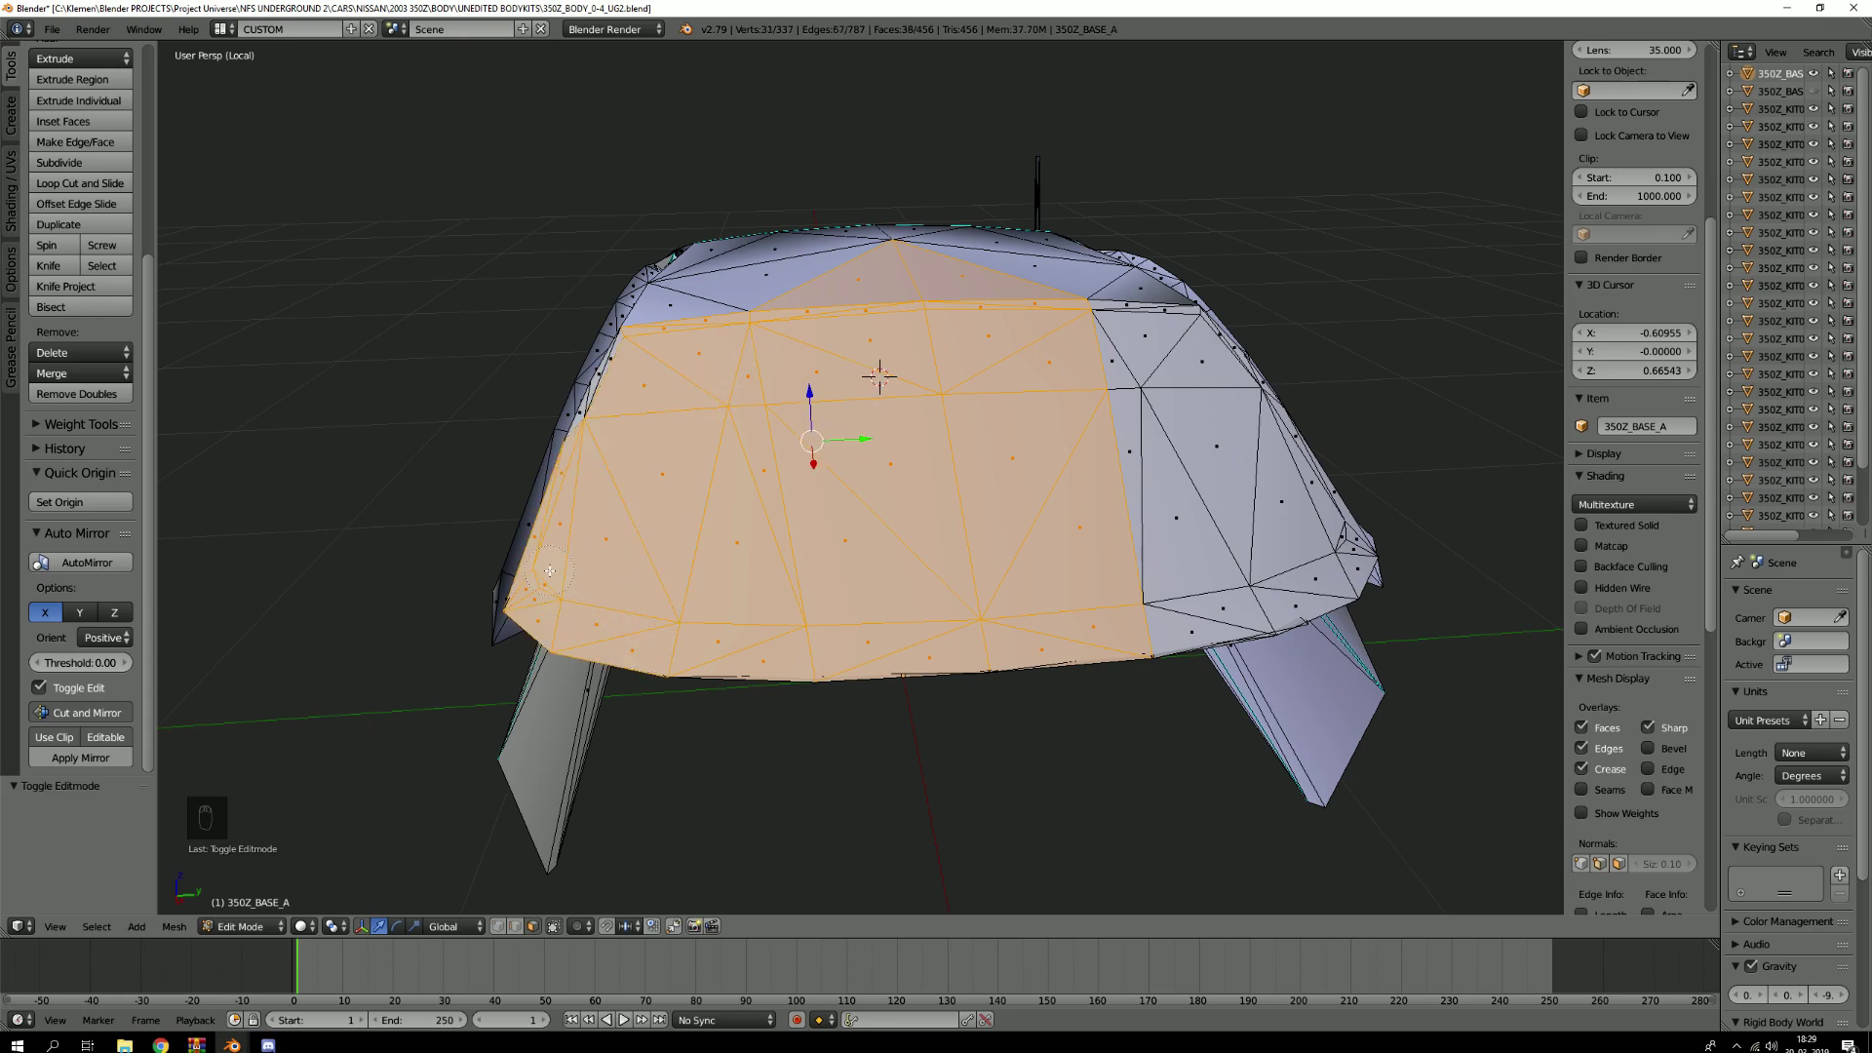
pyautogui.press('Escape')
# Extend the circle selection over the remaining windshield faces and deselect the stray roof face
pyautogui.moveTo(549, 571); pyautogui.dragTo(770, 563, button='middle')
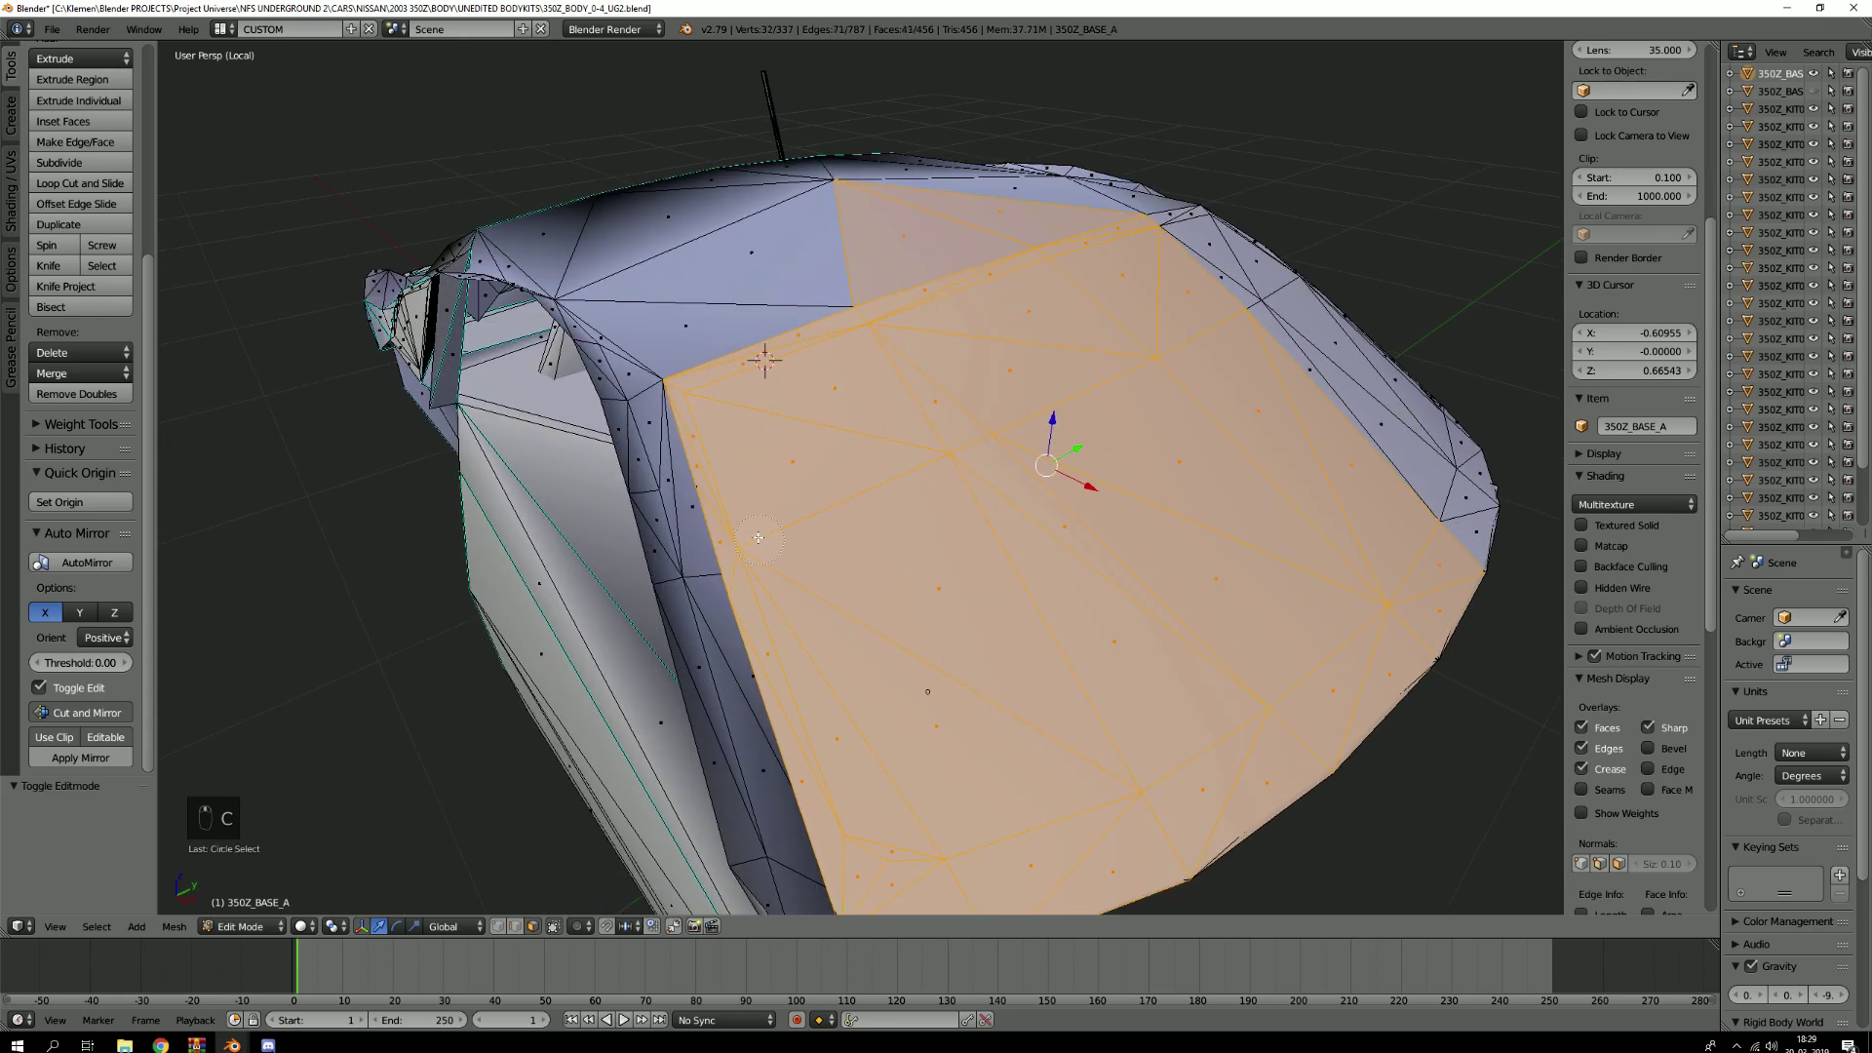
pyautogui.moveTo(790, 429); pyautogui.dragTo(863, 580, button='middle')
pyautogui.press('c')
pyautogui.moveTo(864, 580); pyautogui.dragTo(1091, 502)
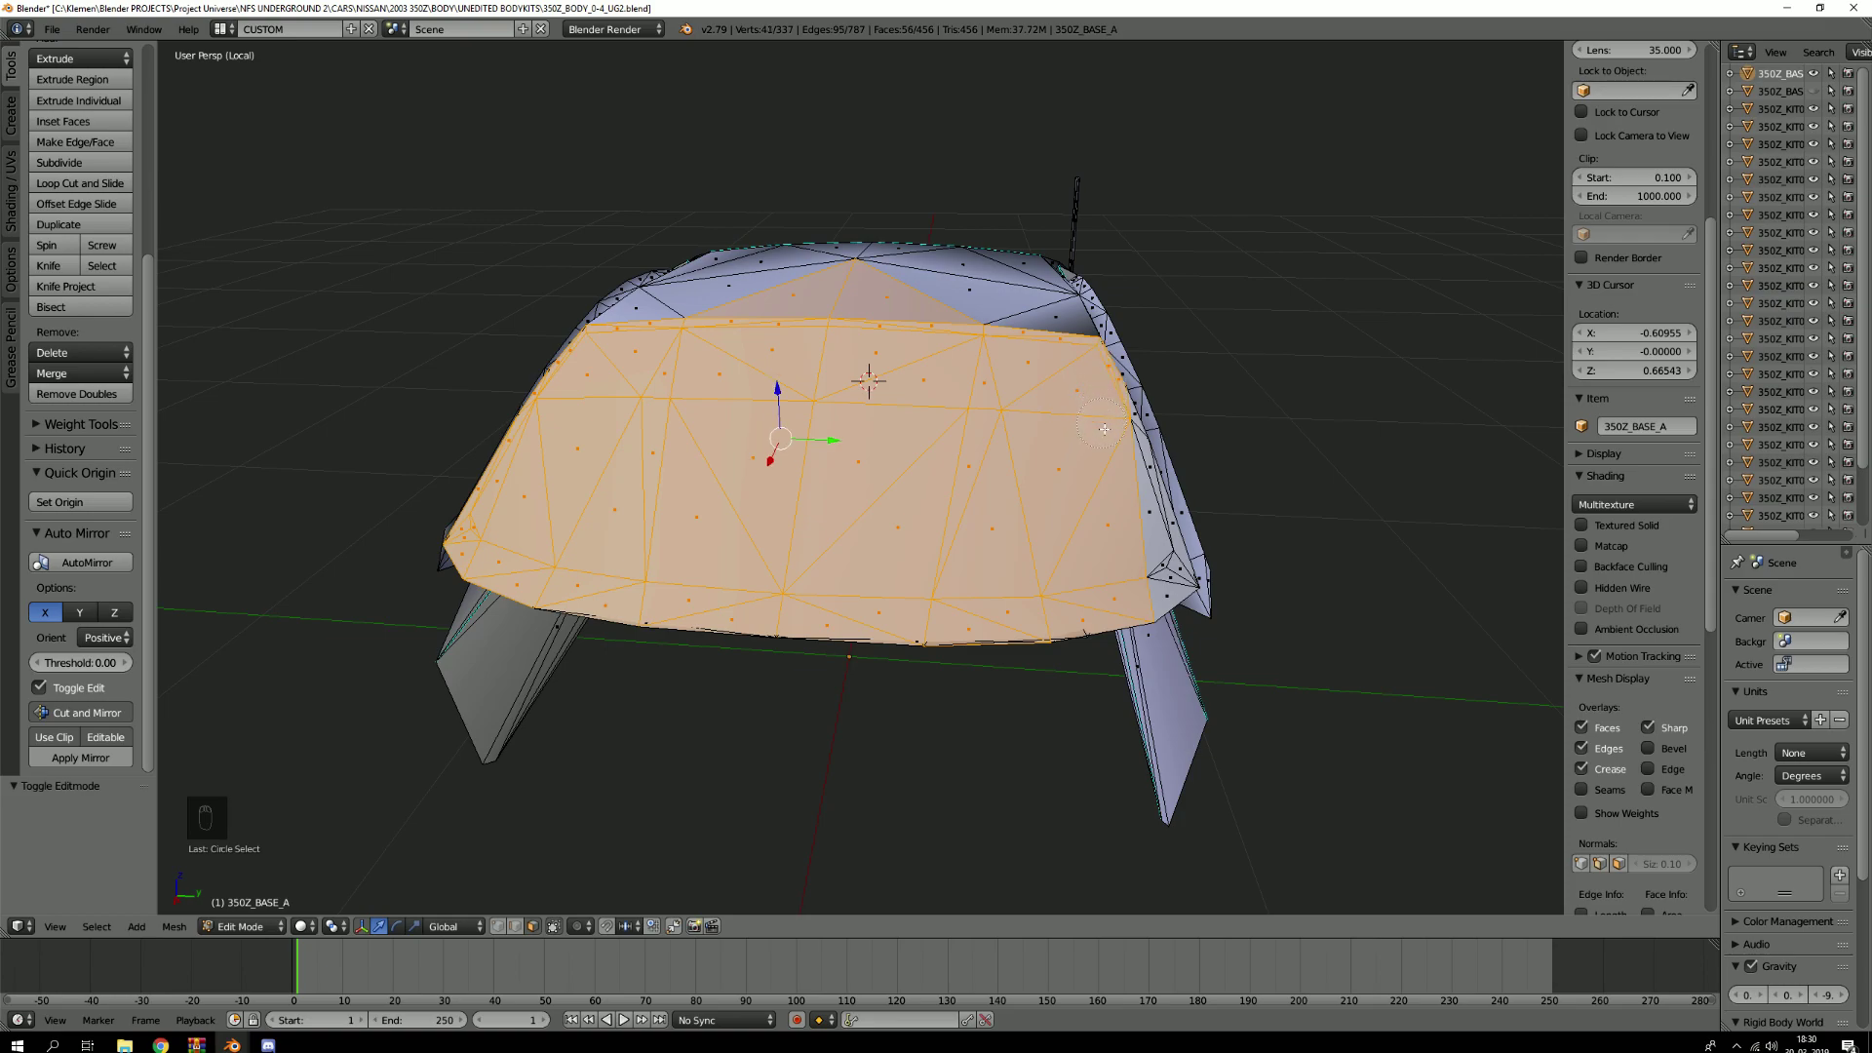
pyautogui.rightClick(1157, 560)
pyautogui.moveTo(1156, 560); pyautogui.dragTo(1134, 479, button='middle')
pyautogui.scroll(1, 1135, 478)
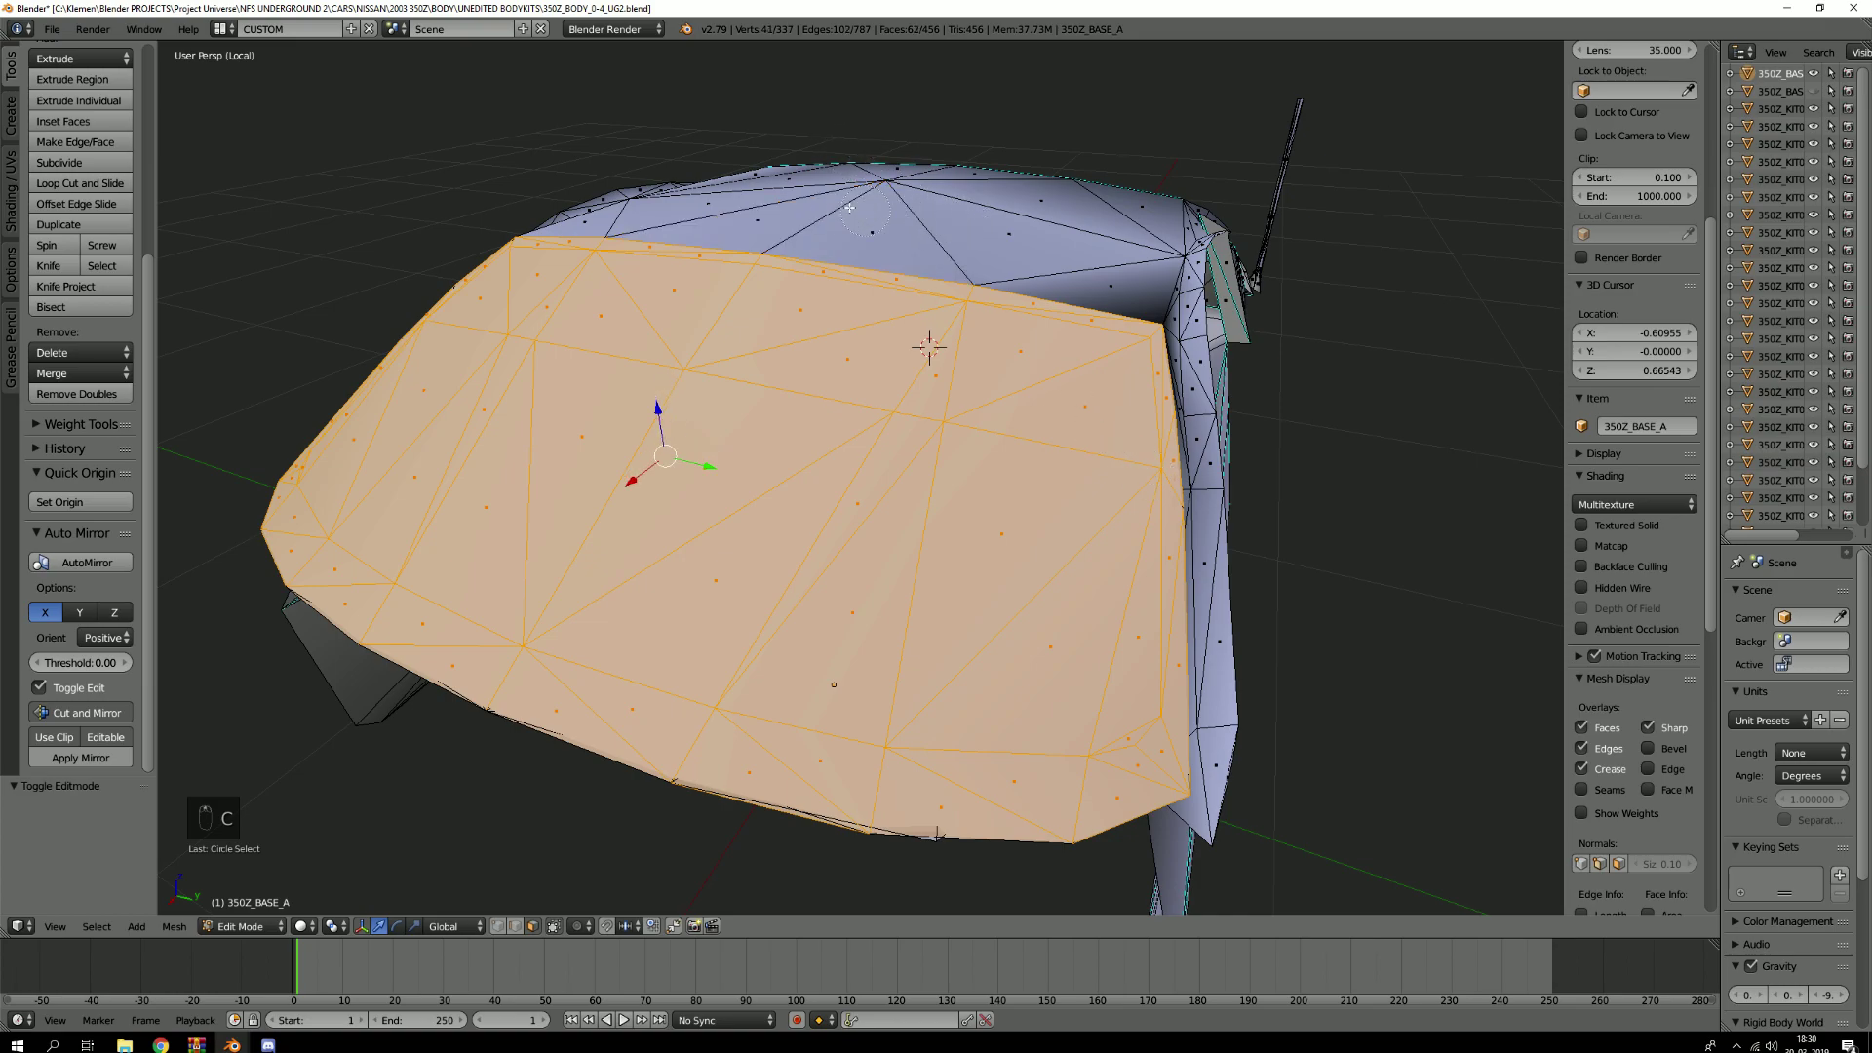
# Test-move the selected windshield faces from several angles to check whether they are detached, cancelling each move
pyautogui.moveTo(839, 419); pyautogui.dragTo(918, 441, button='middle')
pyautogui.scroll(-3, 926, 390)
pyautogui.press('g')
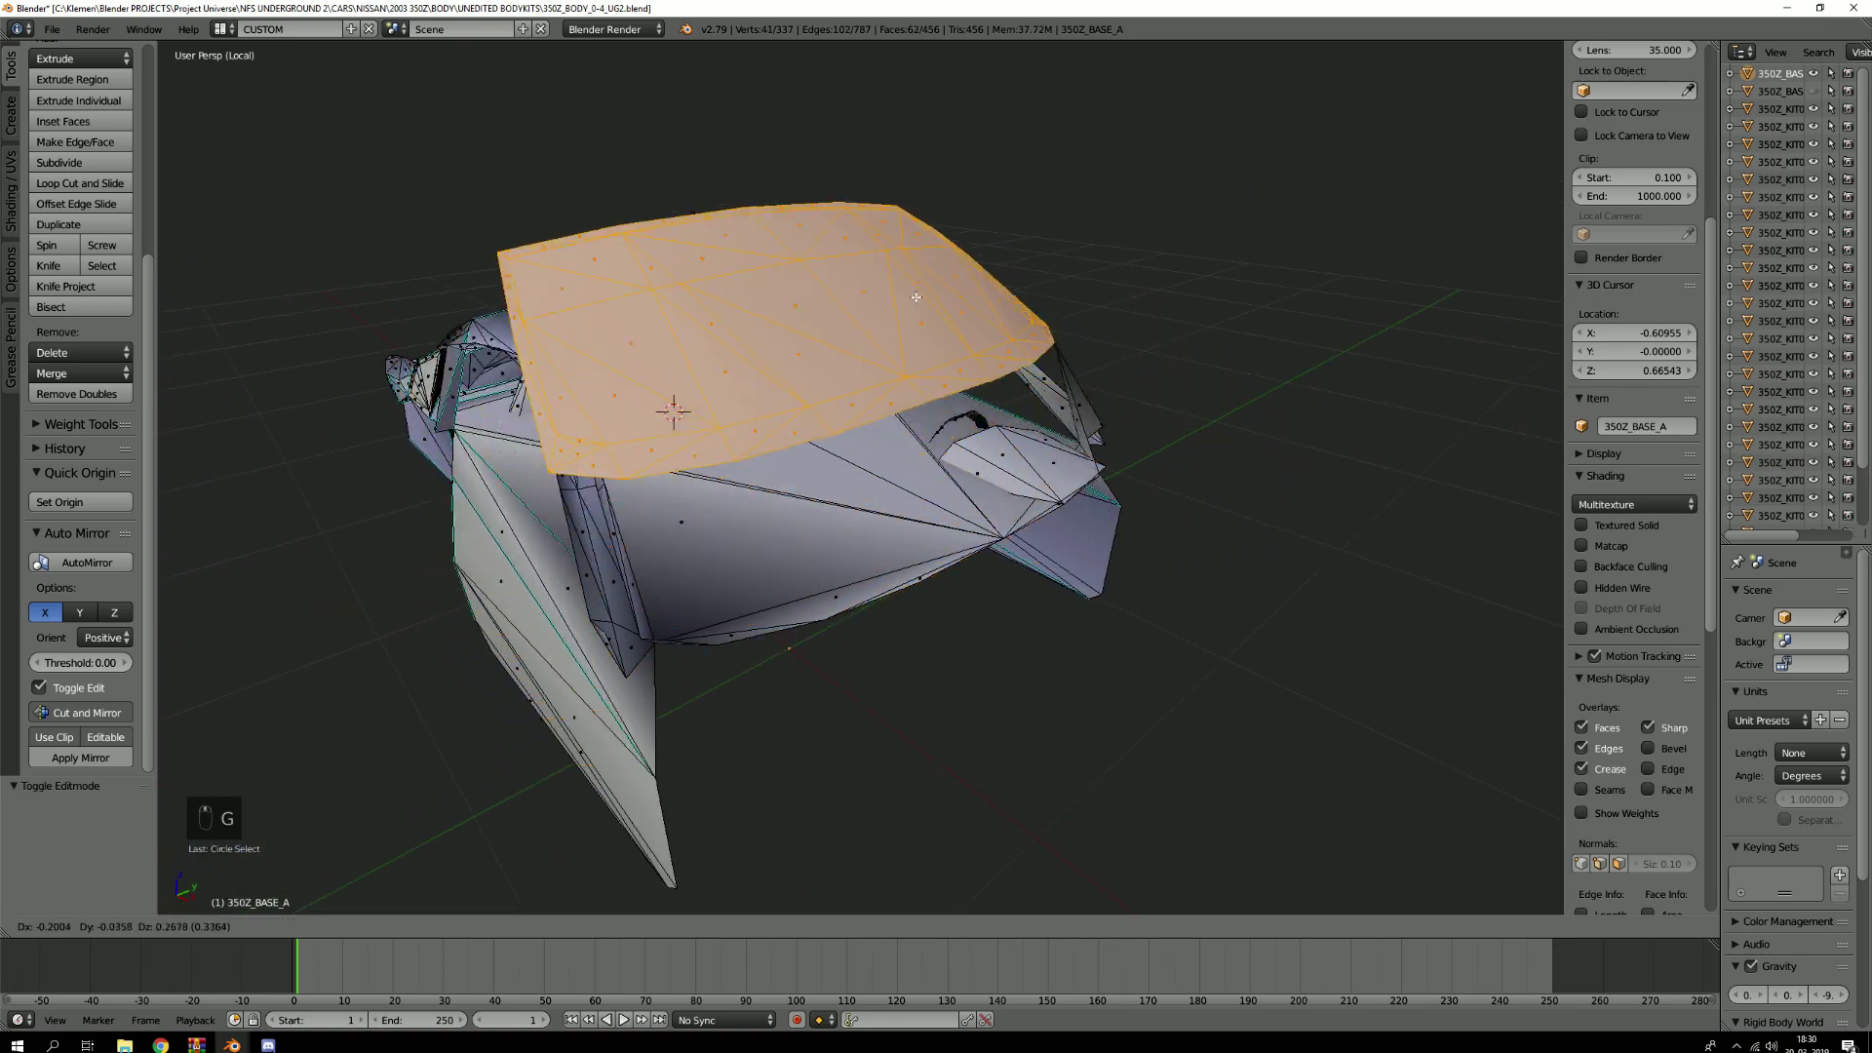
pyautogui.rightClick(902, 385)
pyautogui.moveTo(970, 363); pyautogui.dragTo(824, 336, button='middle')
pyautogui.press('g')
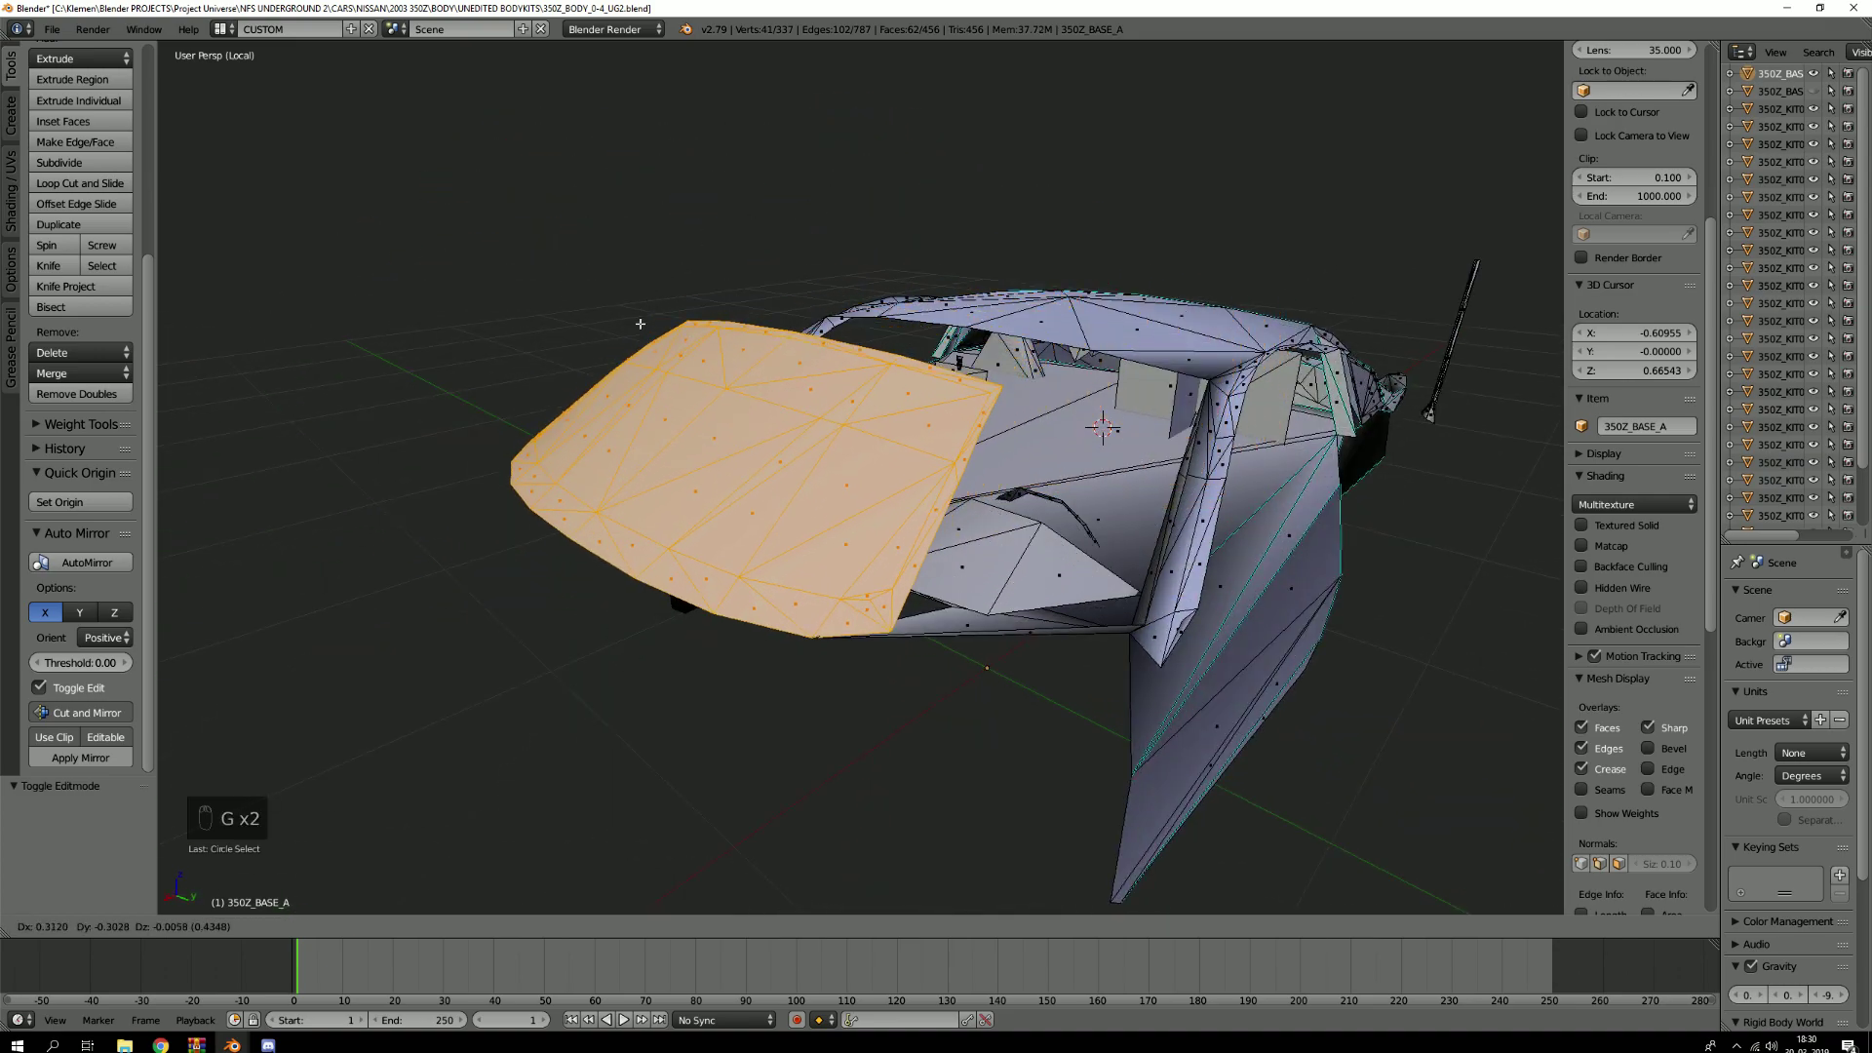
pyautogui.rightClick(744, 332)
pyautogui.moveTo(944, 364); pyautogui.dragTo(882, 371, button='middle')
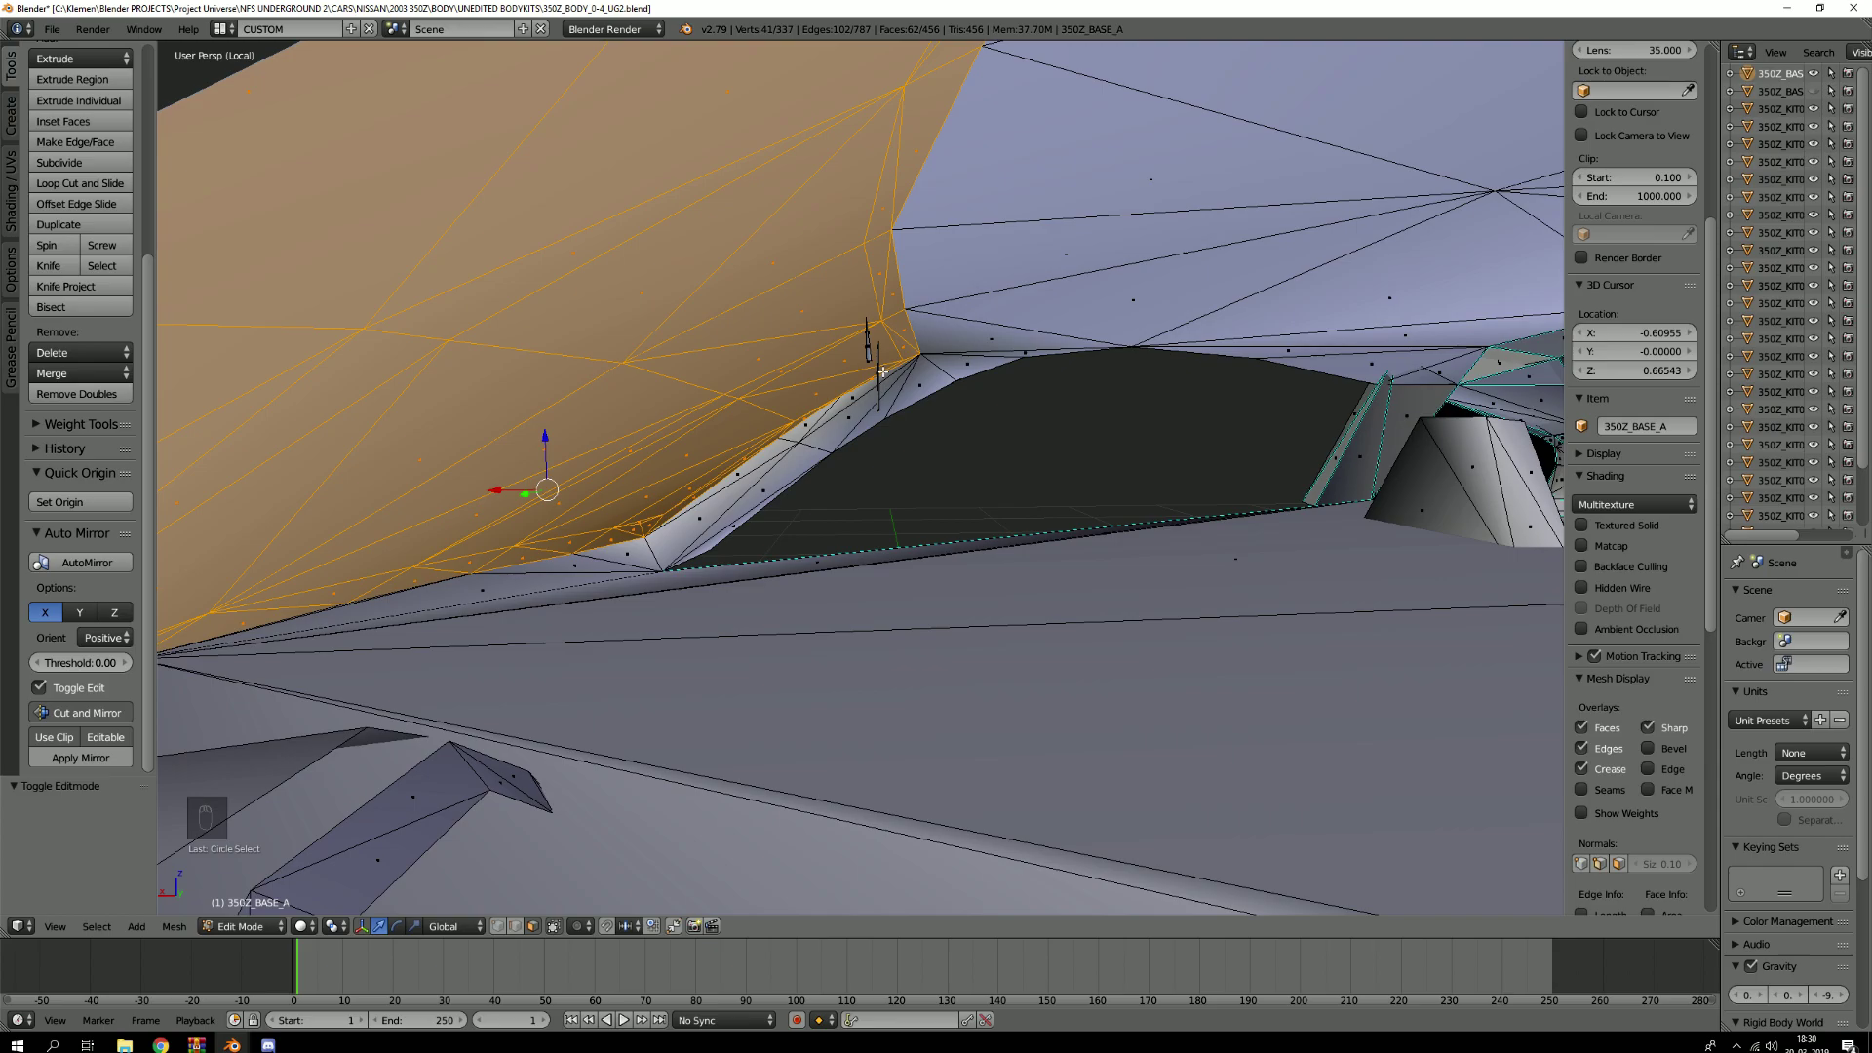
pyautogui.moveTo(882, 372); pyautogui.dragTo(935, 428, button='middle')
pyautogui.press('g')
pyautogui.rightClick(1004, 438)
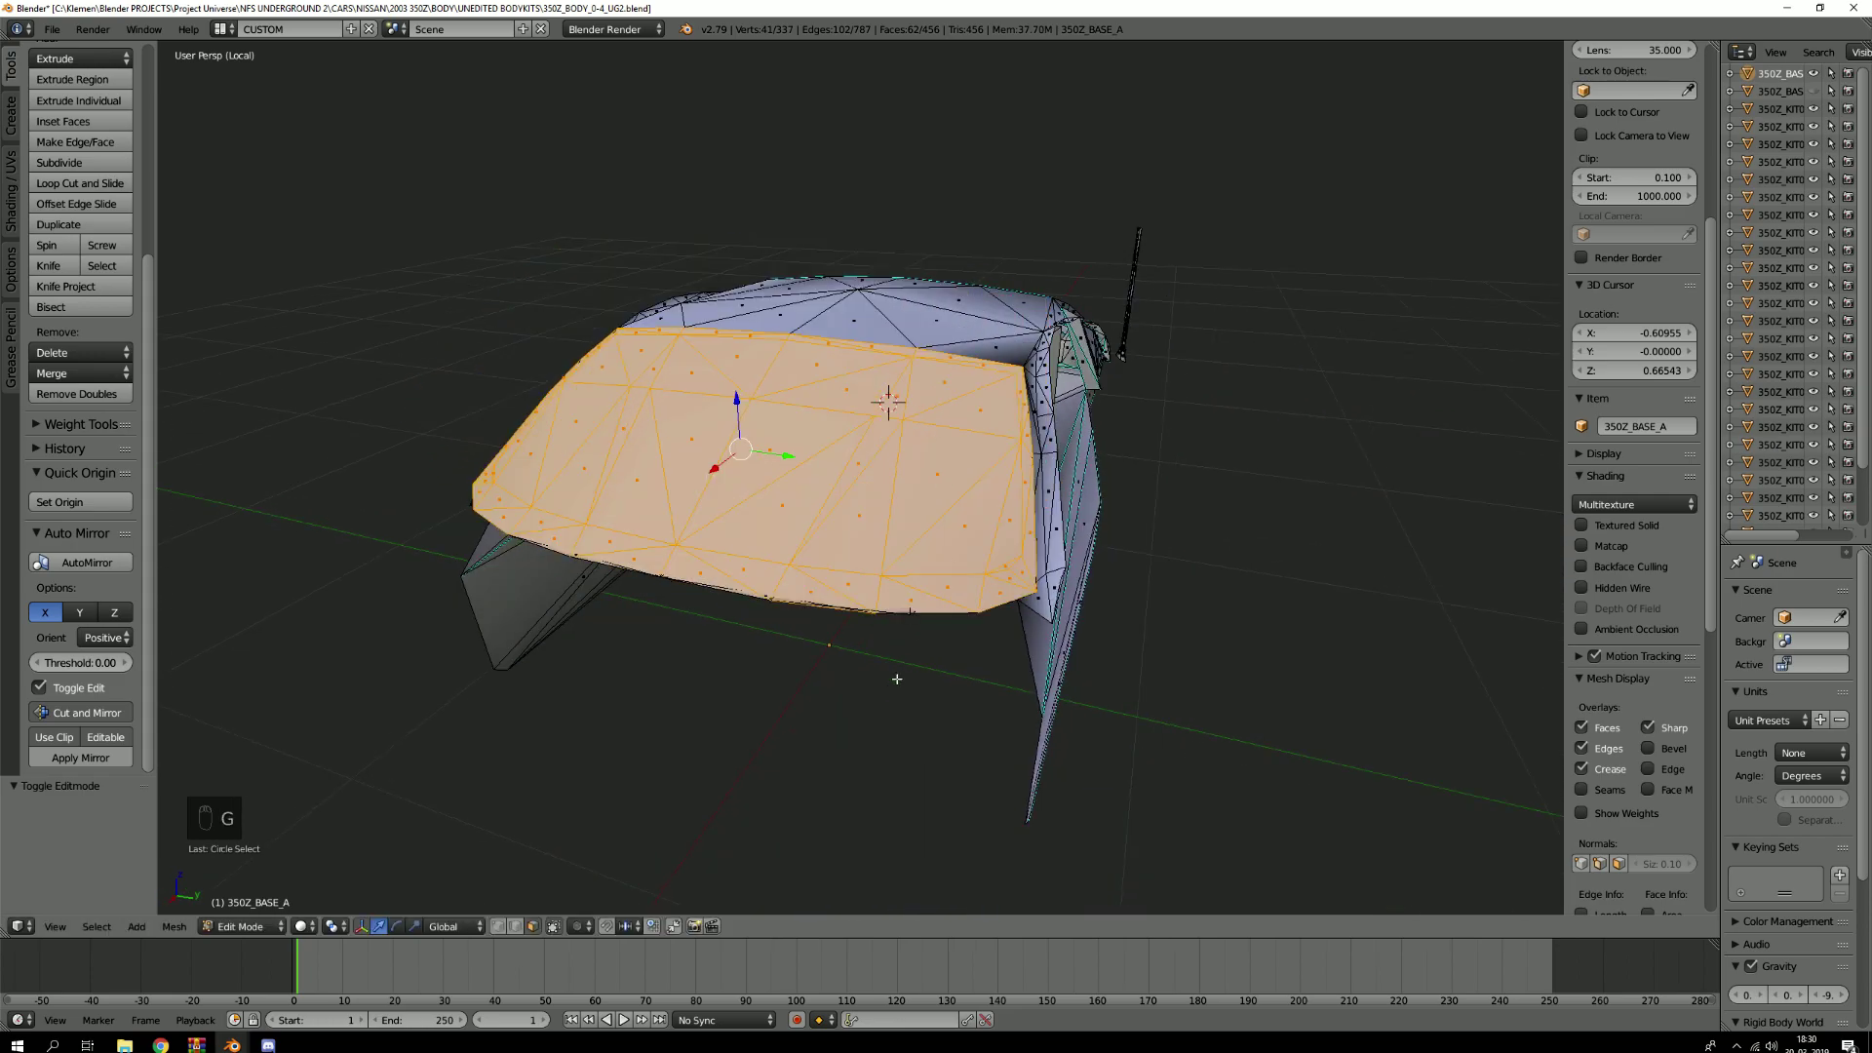
# Check the windshield's lower edge with another cancelled move and separate the base body mesh by loose parts
pyautogui.scroll(8, 1062, 631)
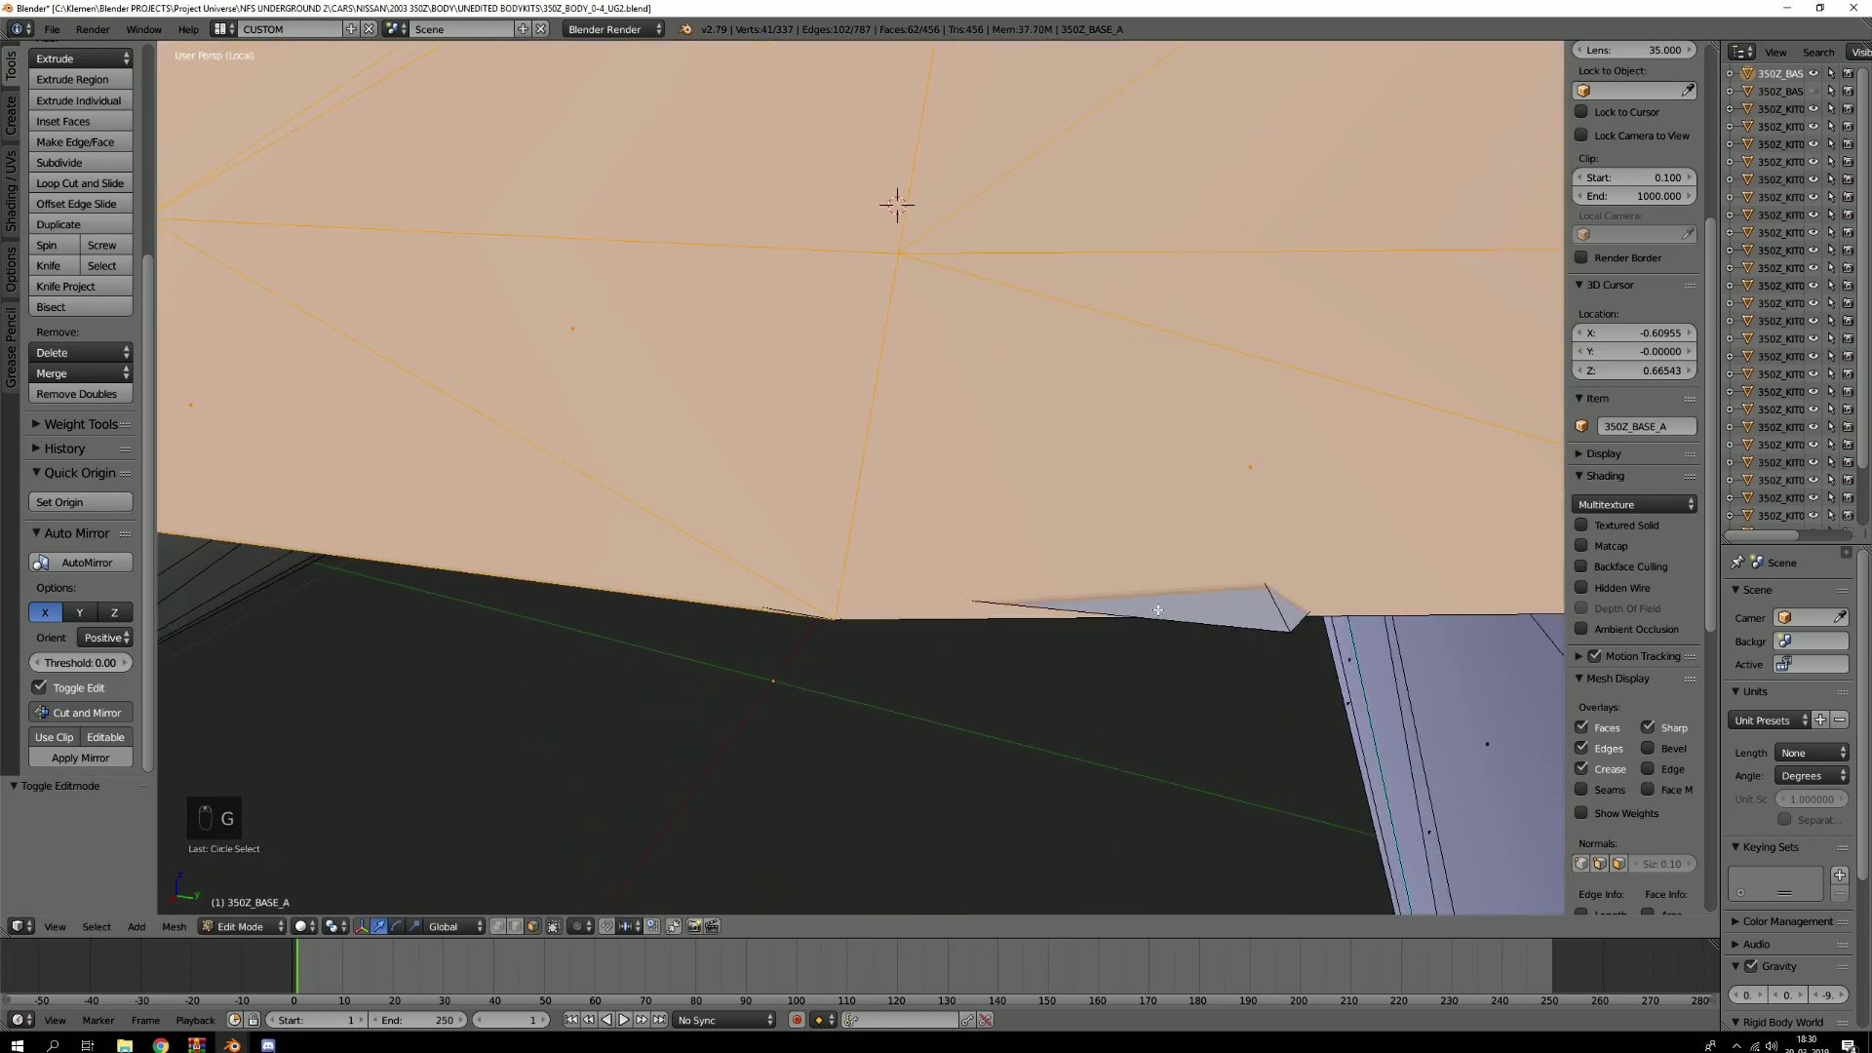
pyautogui.scroll(-9, 1117, 613)
pyautogui.moveTo(1073, 597); pyautogui.dragTo(896, 664, button='middle')
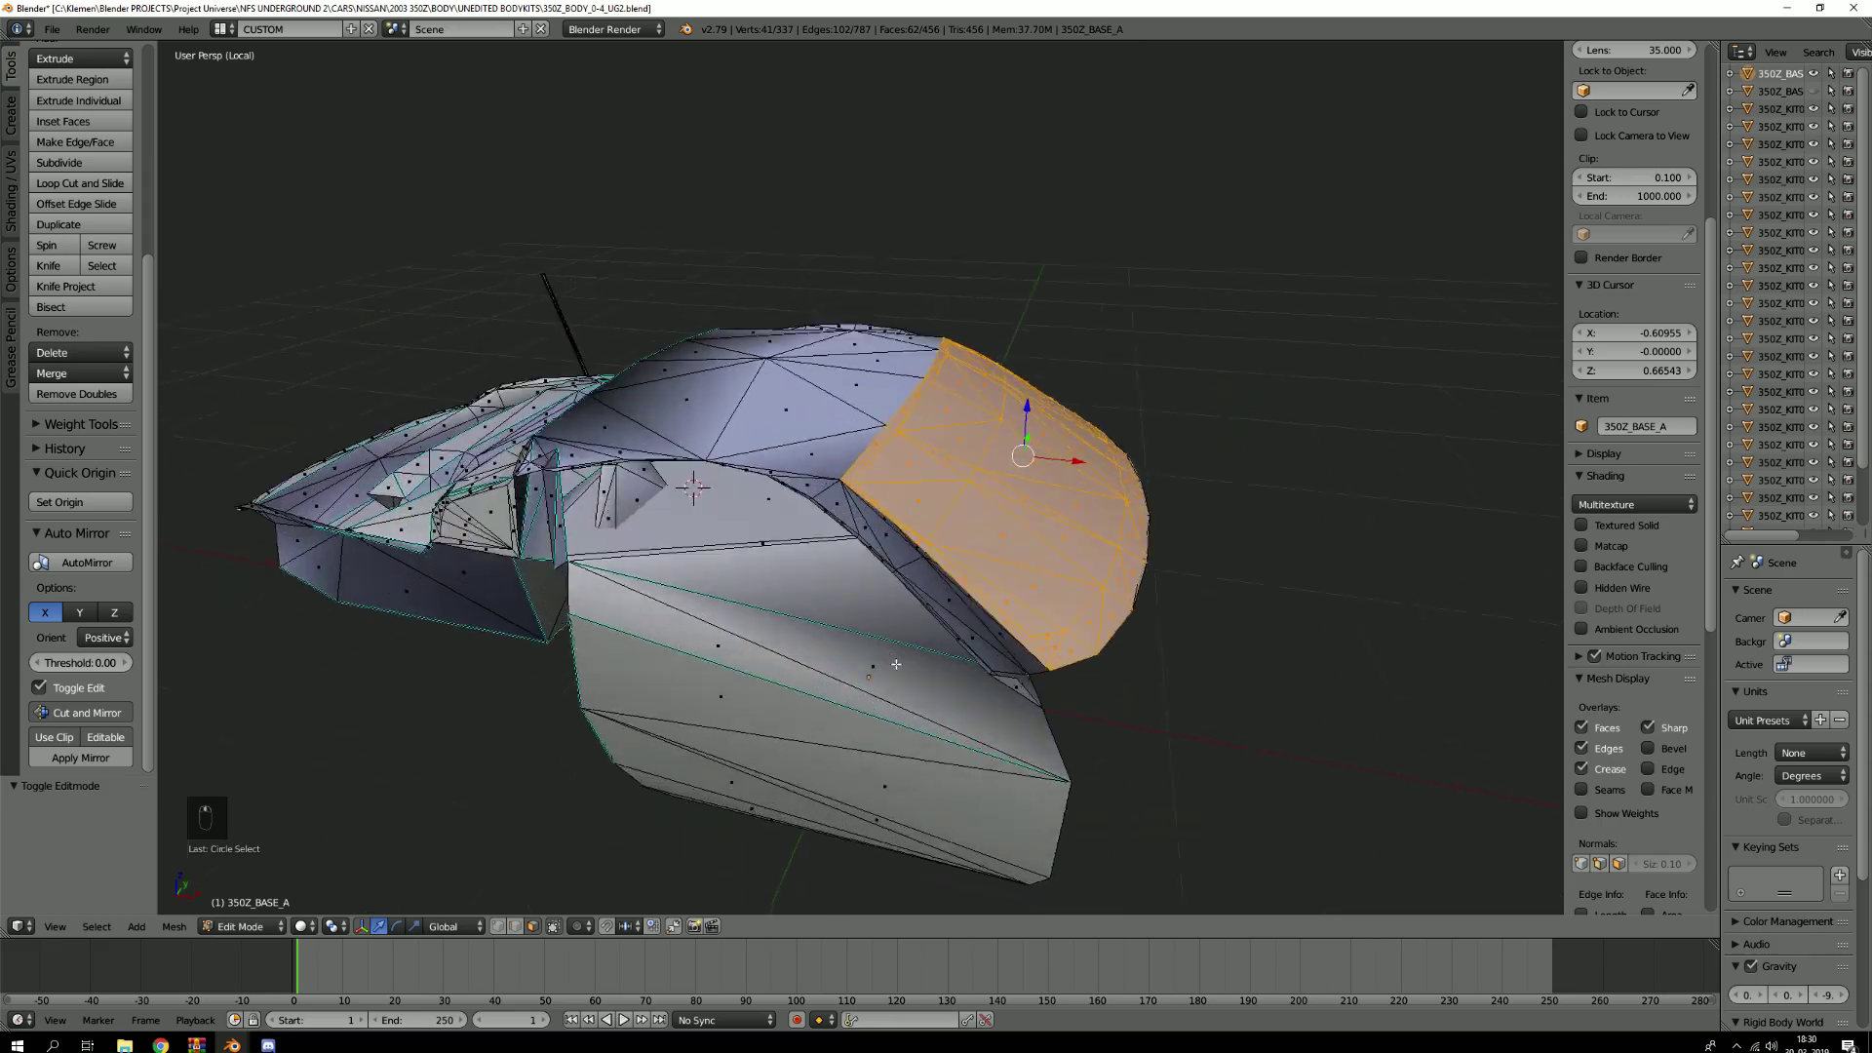
pyautogui.scroll(2, 1429, 602)
pyautogui.scroll(3, 1254, 627)
pyautogui.scroll(-3, 1274, 618)
pyautogui.scroll(2, 1269, 626)
pyautogui.moveTo(1269, 626); pyautogui.dragTo(1153, 572, button='middle')
pyautogui.press('g')
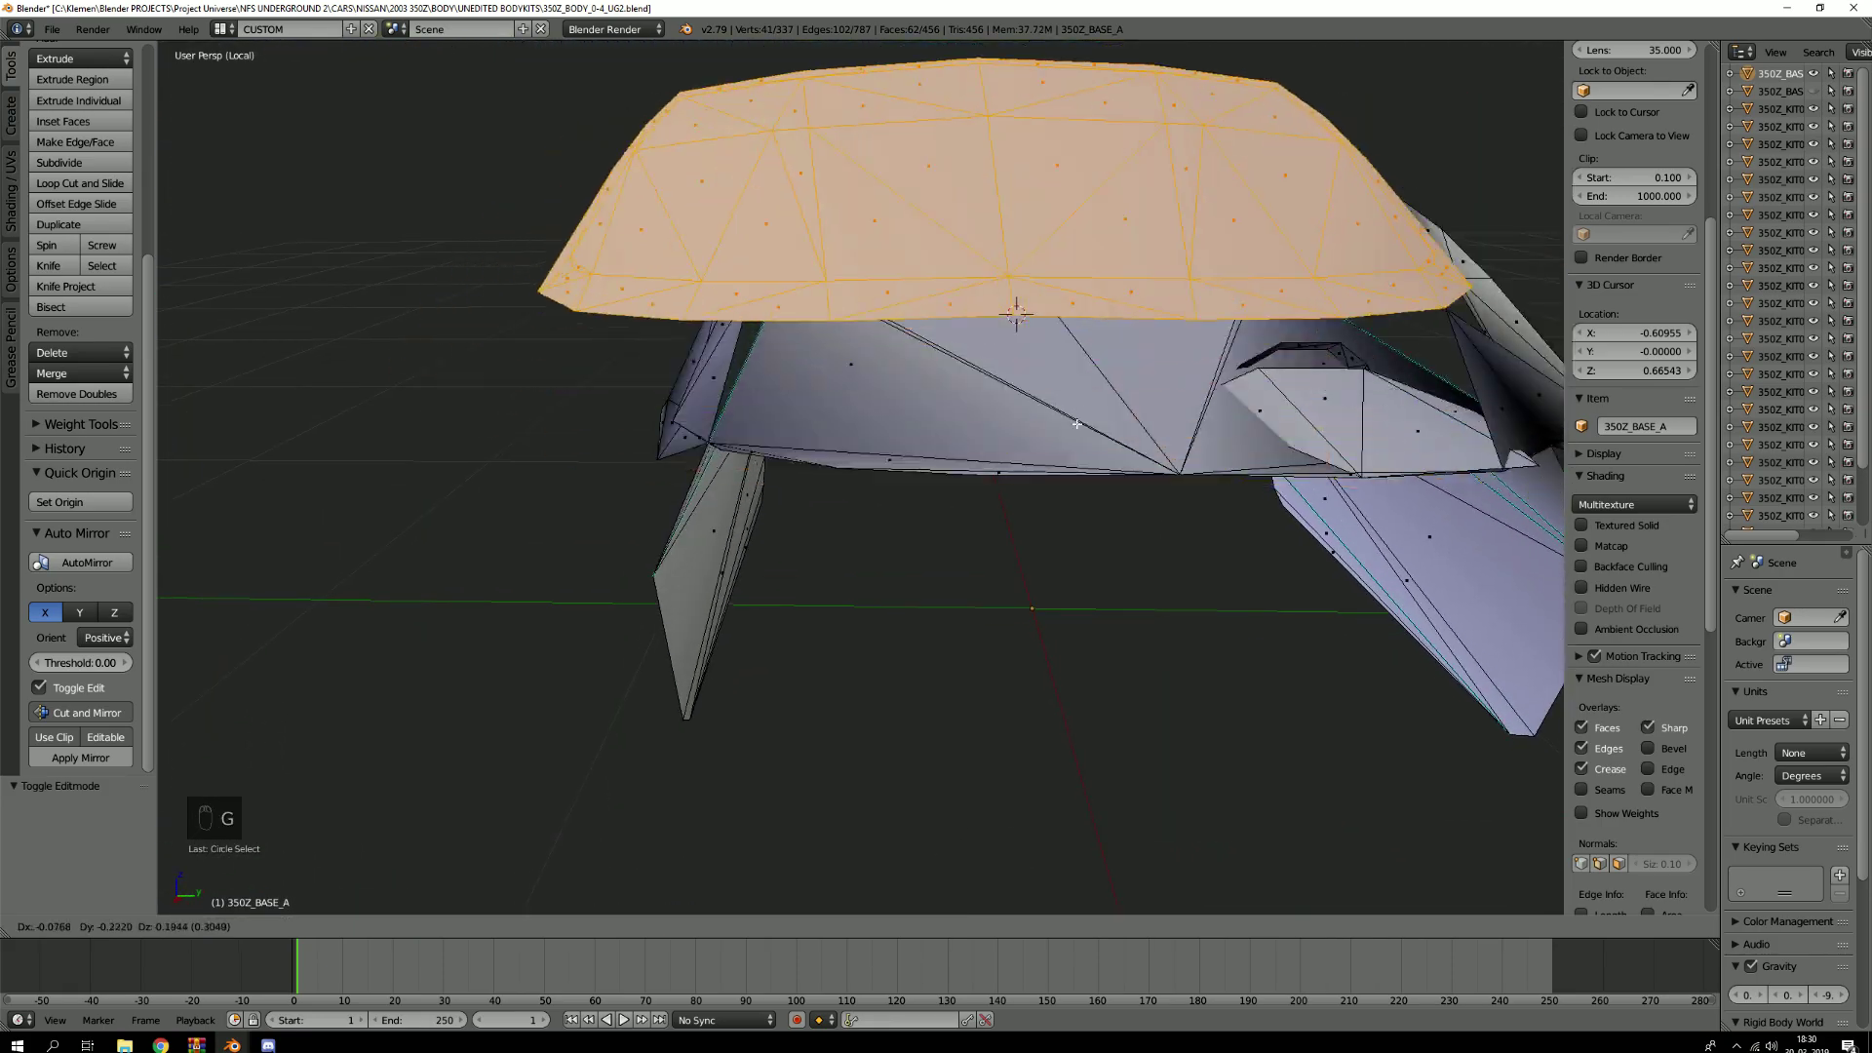
pyautogui.rightClick(846, 439)
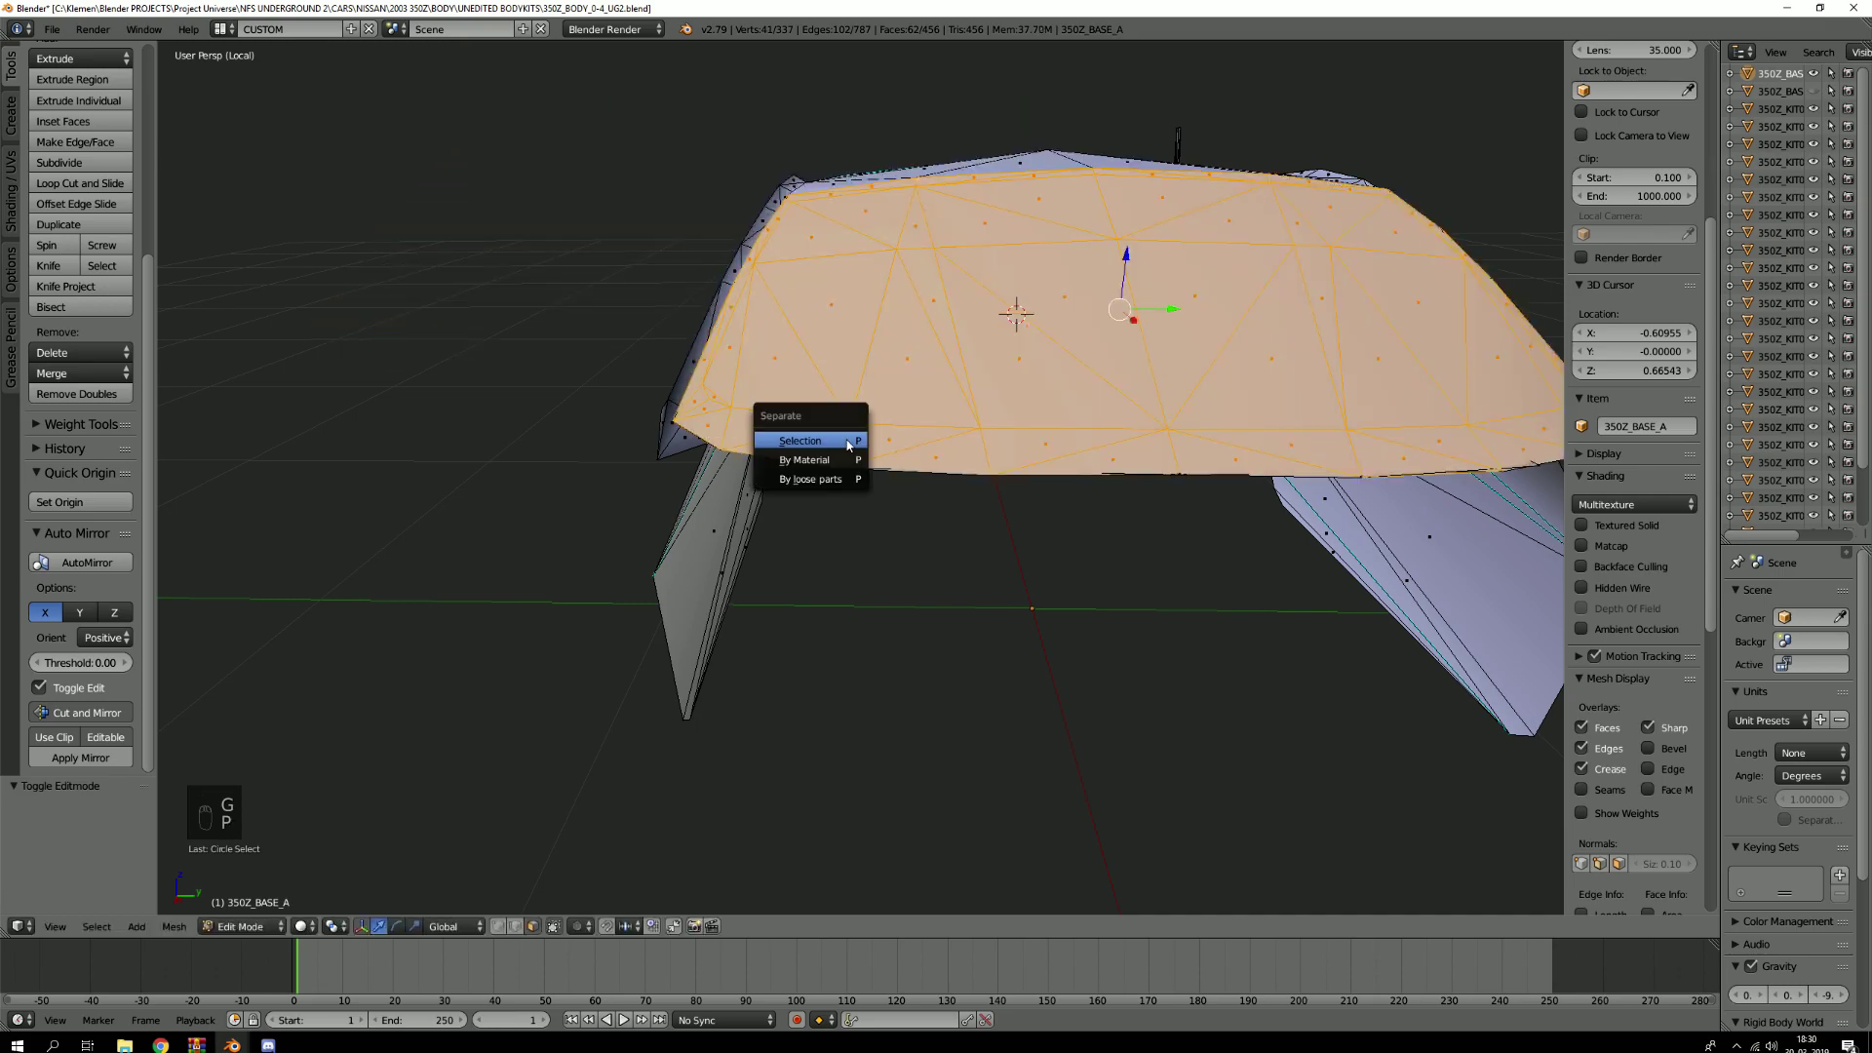
pyautogui.click(846, 442)
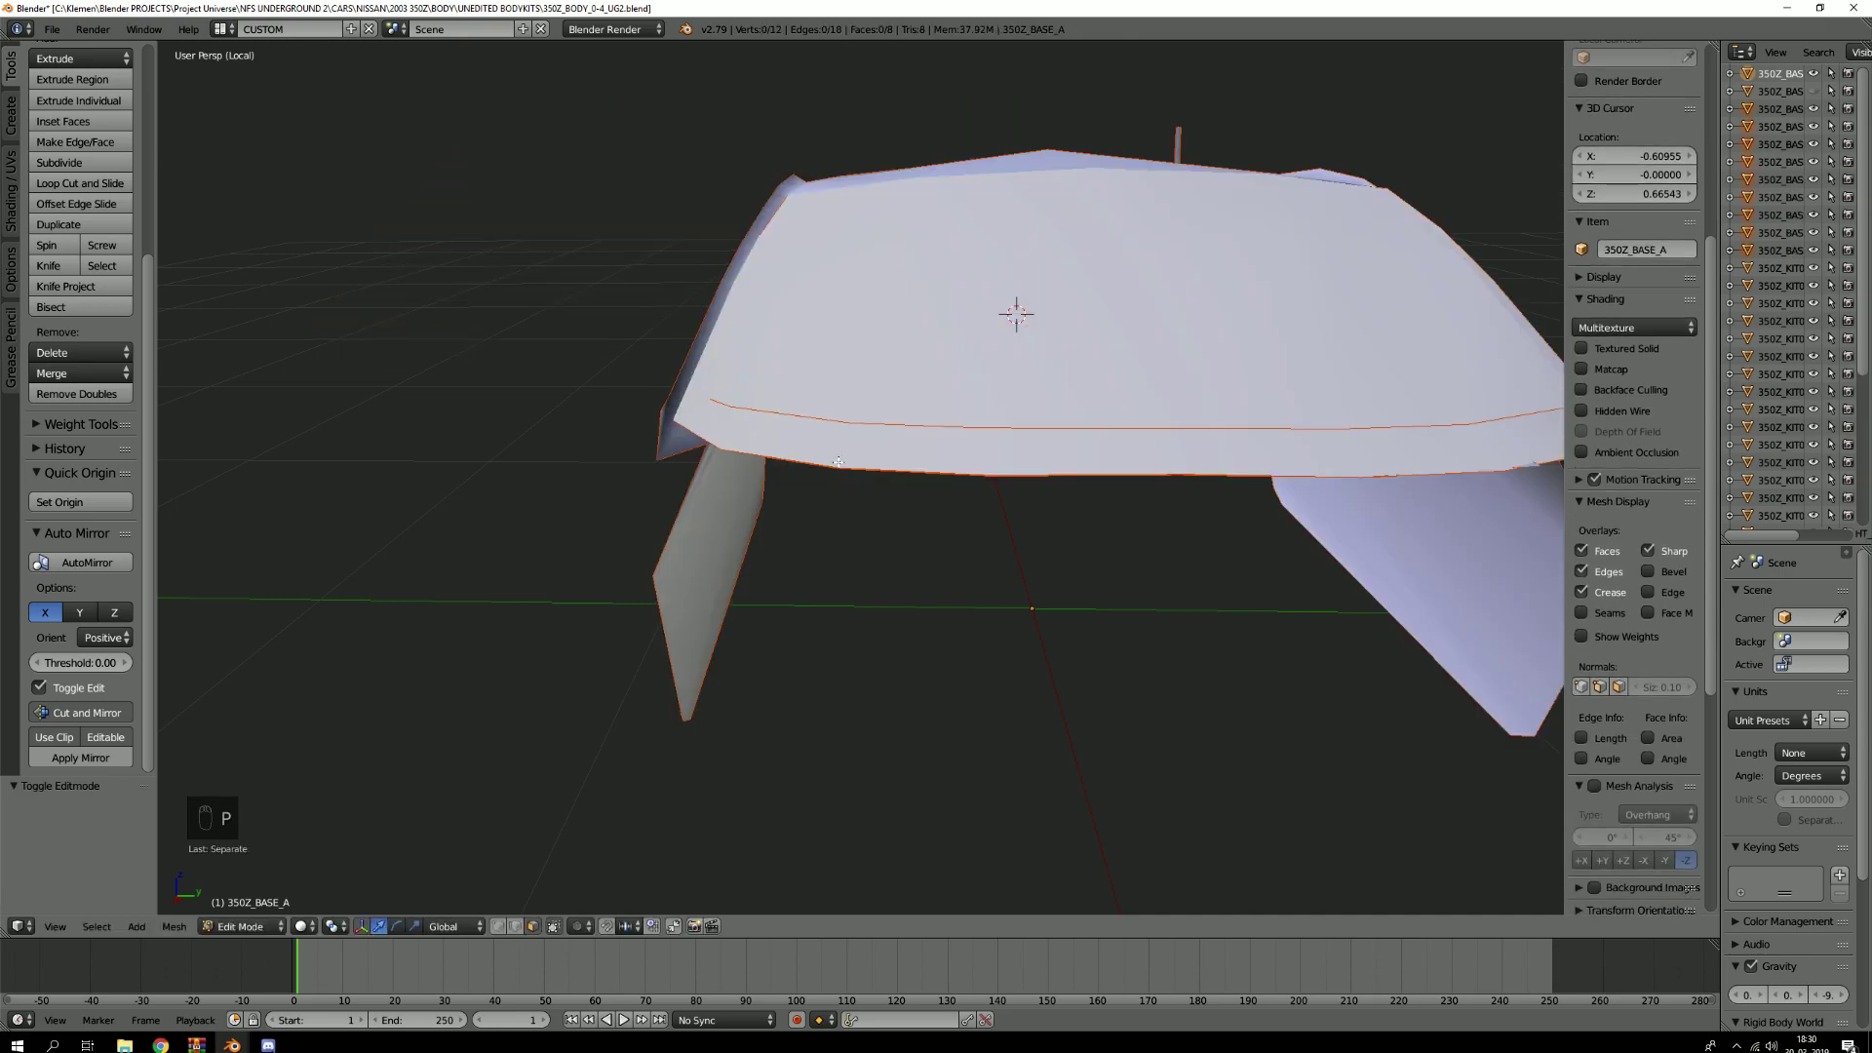
# Return to the full car, select the windshield glass with any move cancelled, and isolate its mesh to examine the faces
pyautogui.scroll(-4, 1041, 588)
pyautogui.moveTo(1041, 588); pyautogui.dragTo(866, 656, button='middle')
pyautogui.press('KP_Divide')
pyautogui.press('Tab')
pyautogui.rightClick(612, 212)
pyautogui.press('g')
pyautogui.rightClick(788, 149)
pyautogui.press('KP_Divide')
pyautogui.press('Tab')
pyautogui.moveTo(836, 218); pyautogui.dragTo(718, 583, button='middle')
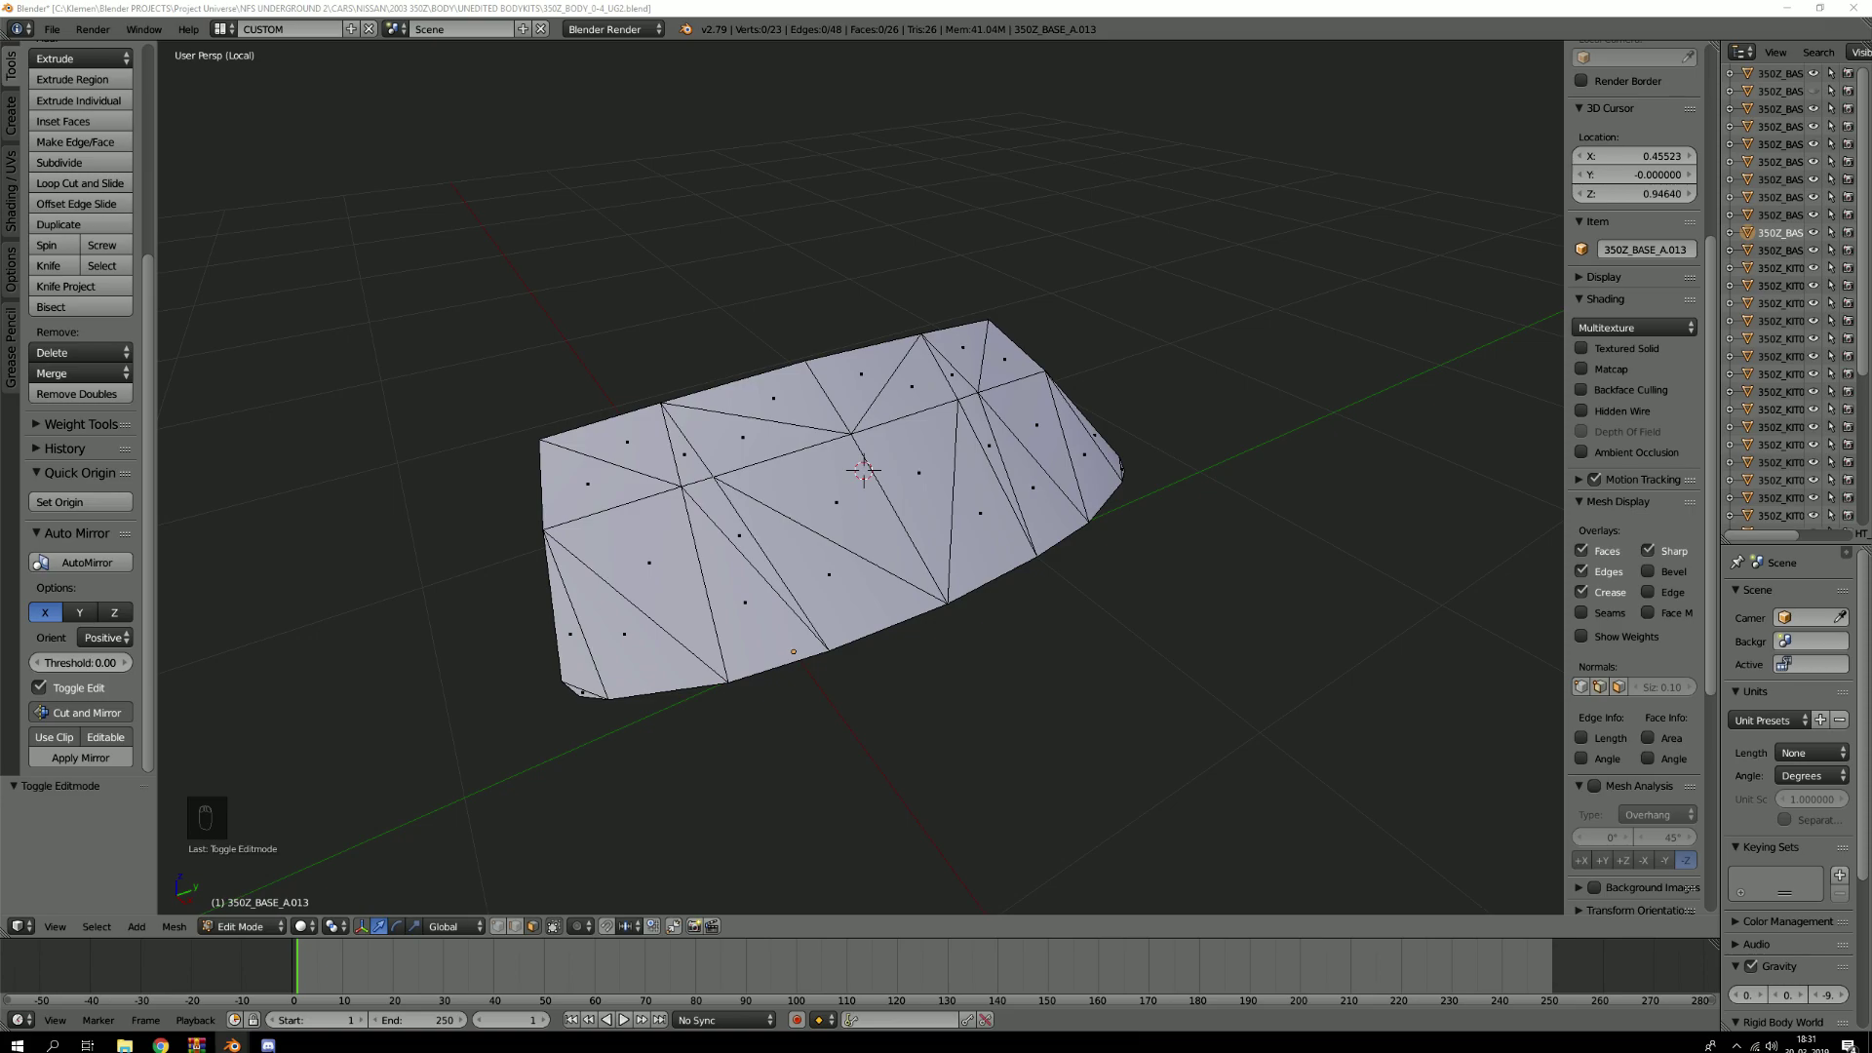
pyautogui.moveTo(1062, 394); pyautogui.dragTo(1065, 475, button='middle')
pyautogui.scroll(4, 940, 506)
pyautogui.scroll(-2, 828, 506)
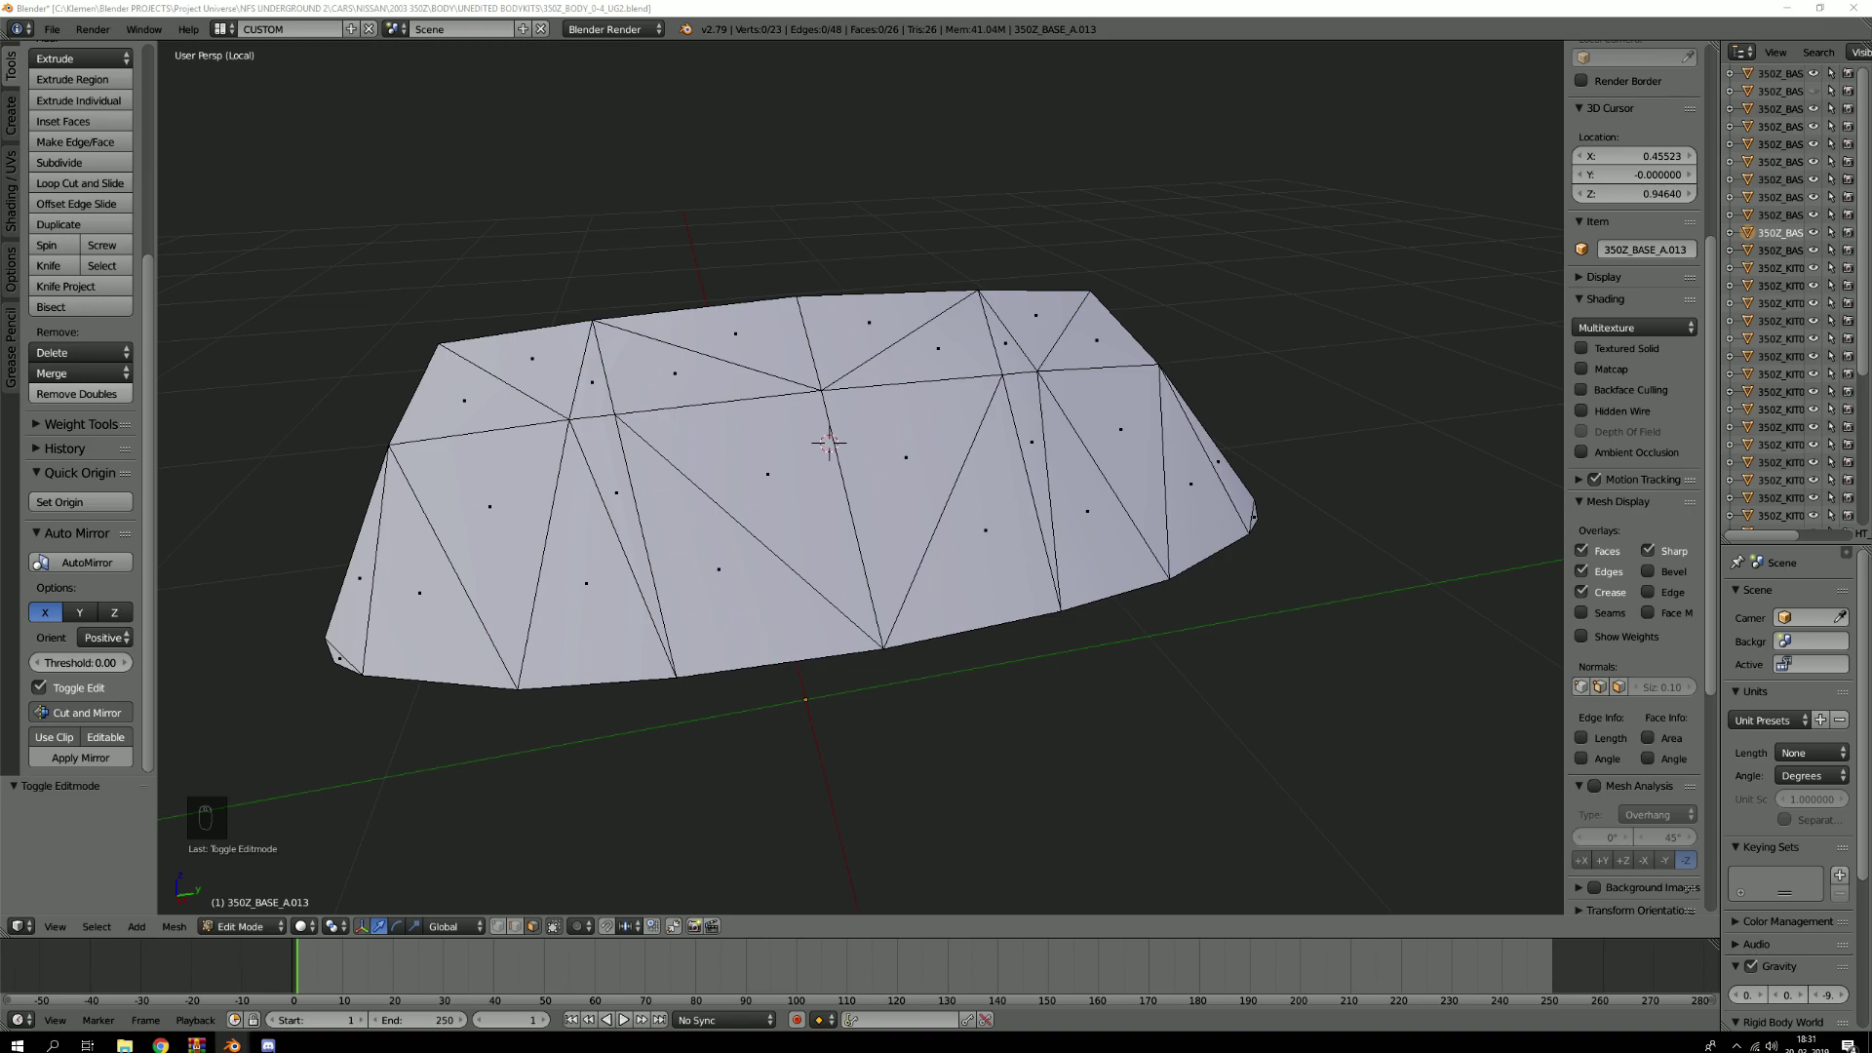
# Return to the full car and test-move the parts around the windshield pillar and frame, cancelling each move
pyautogui.press('Tab')
pyautogui.press('KP_Divide')
pyautogui.scroll(3, 836, 425)
pyautogui.rightClick(799, 354)
pyautogui.press('g')
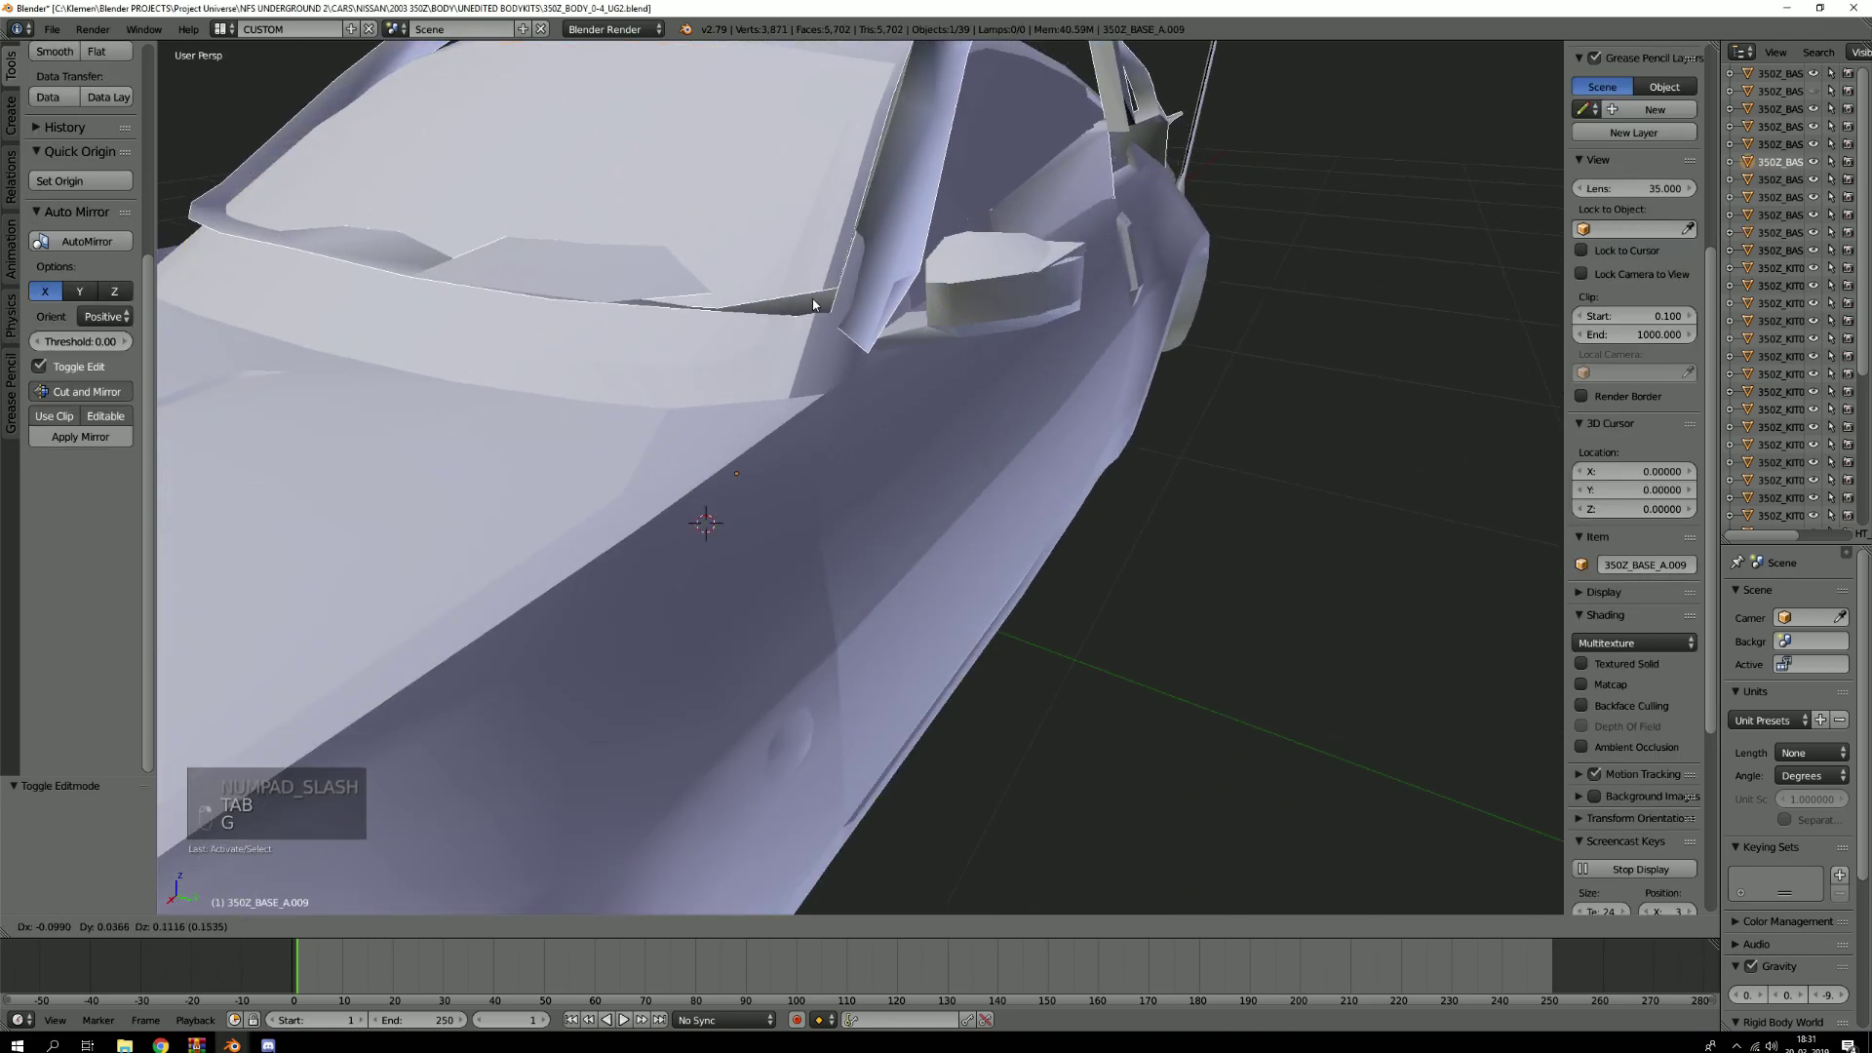
pyautogui.rightClick(811, 306)
pyautogui.rightClick(805, 312)
pyautogui.press('g')
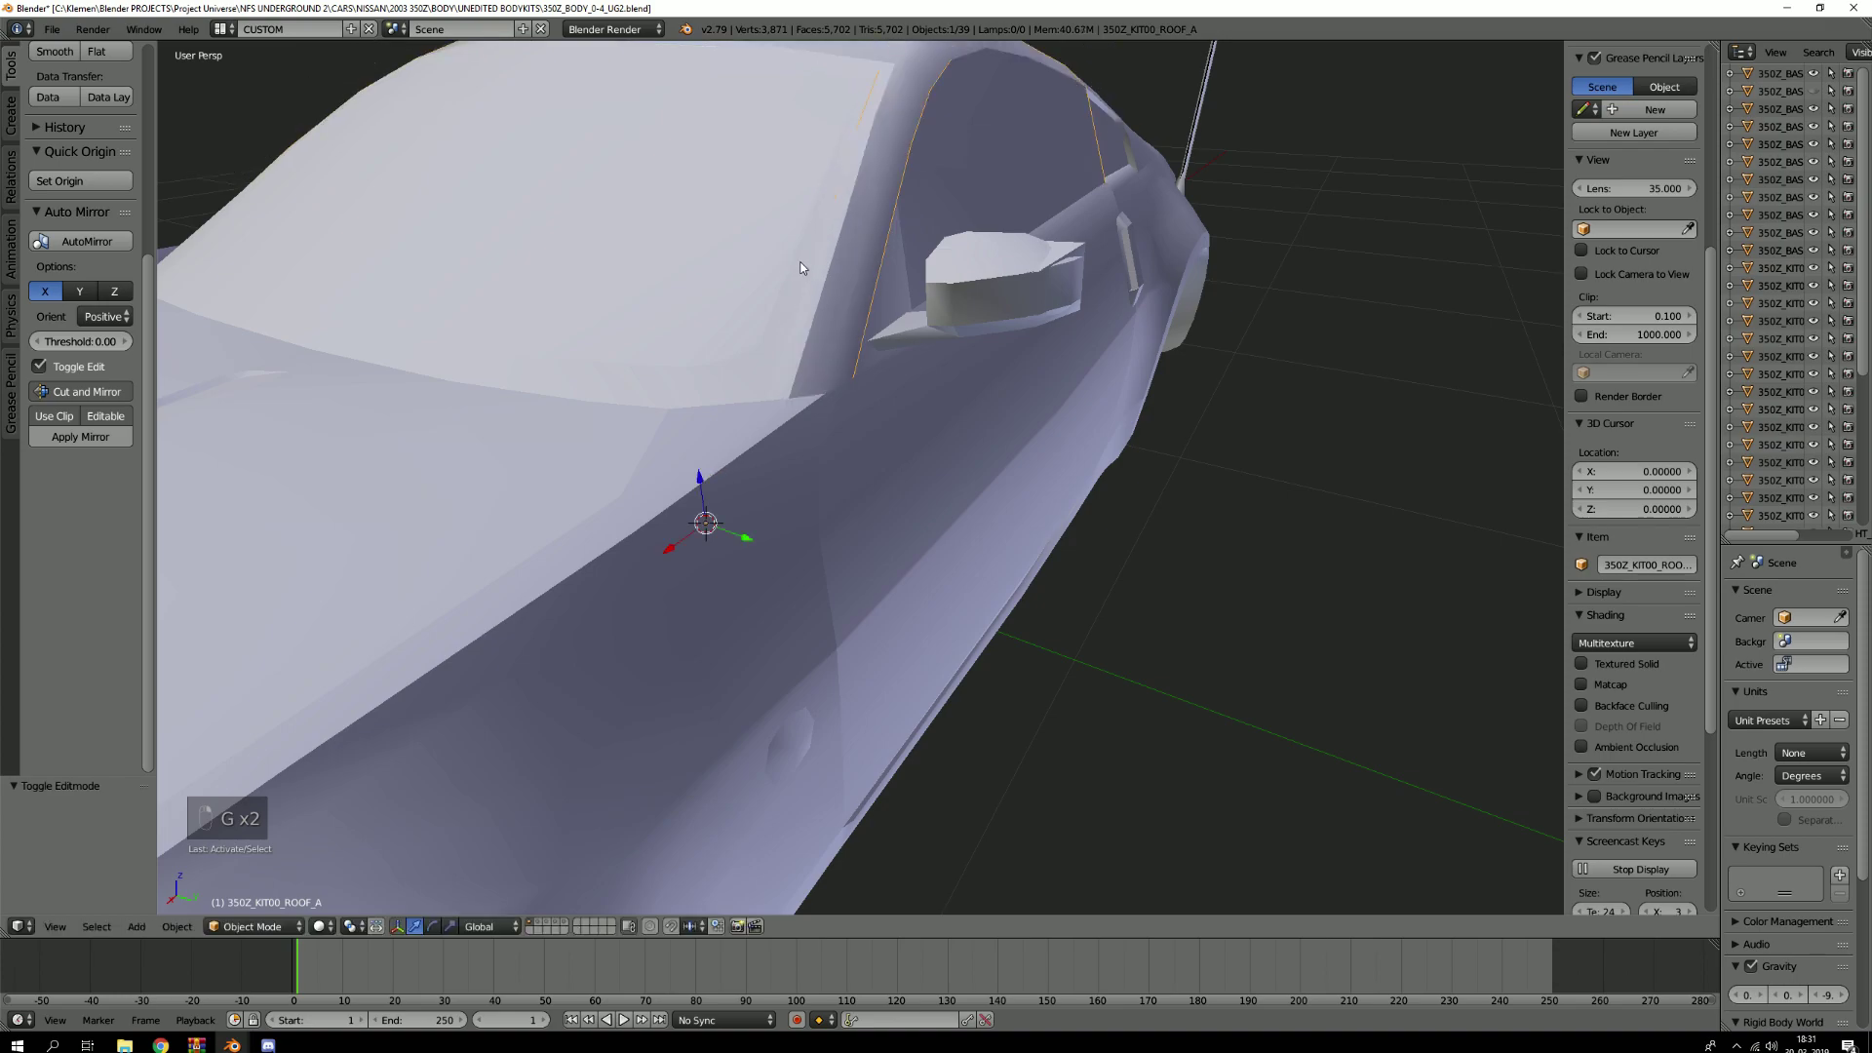
pyautogui.rightClick(801, 261)
pyautogui.rightClick(799, 260)
pyautogui.press('g')
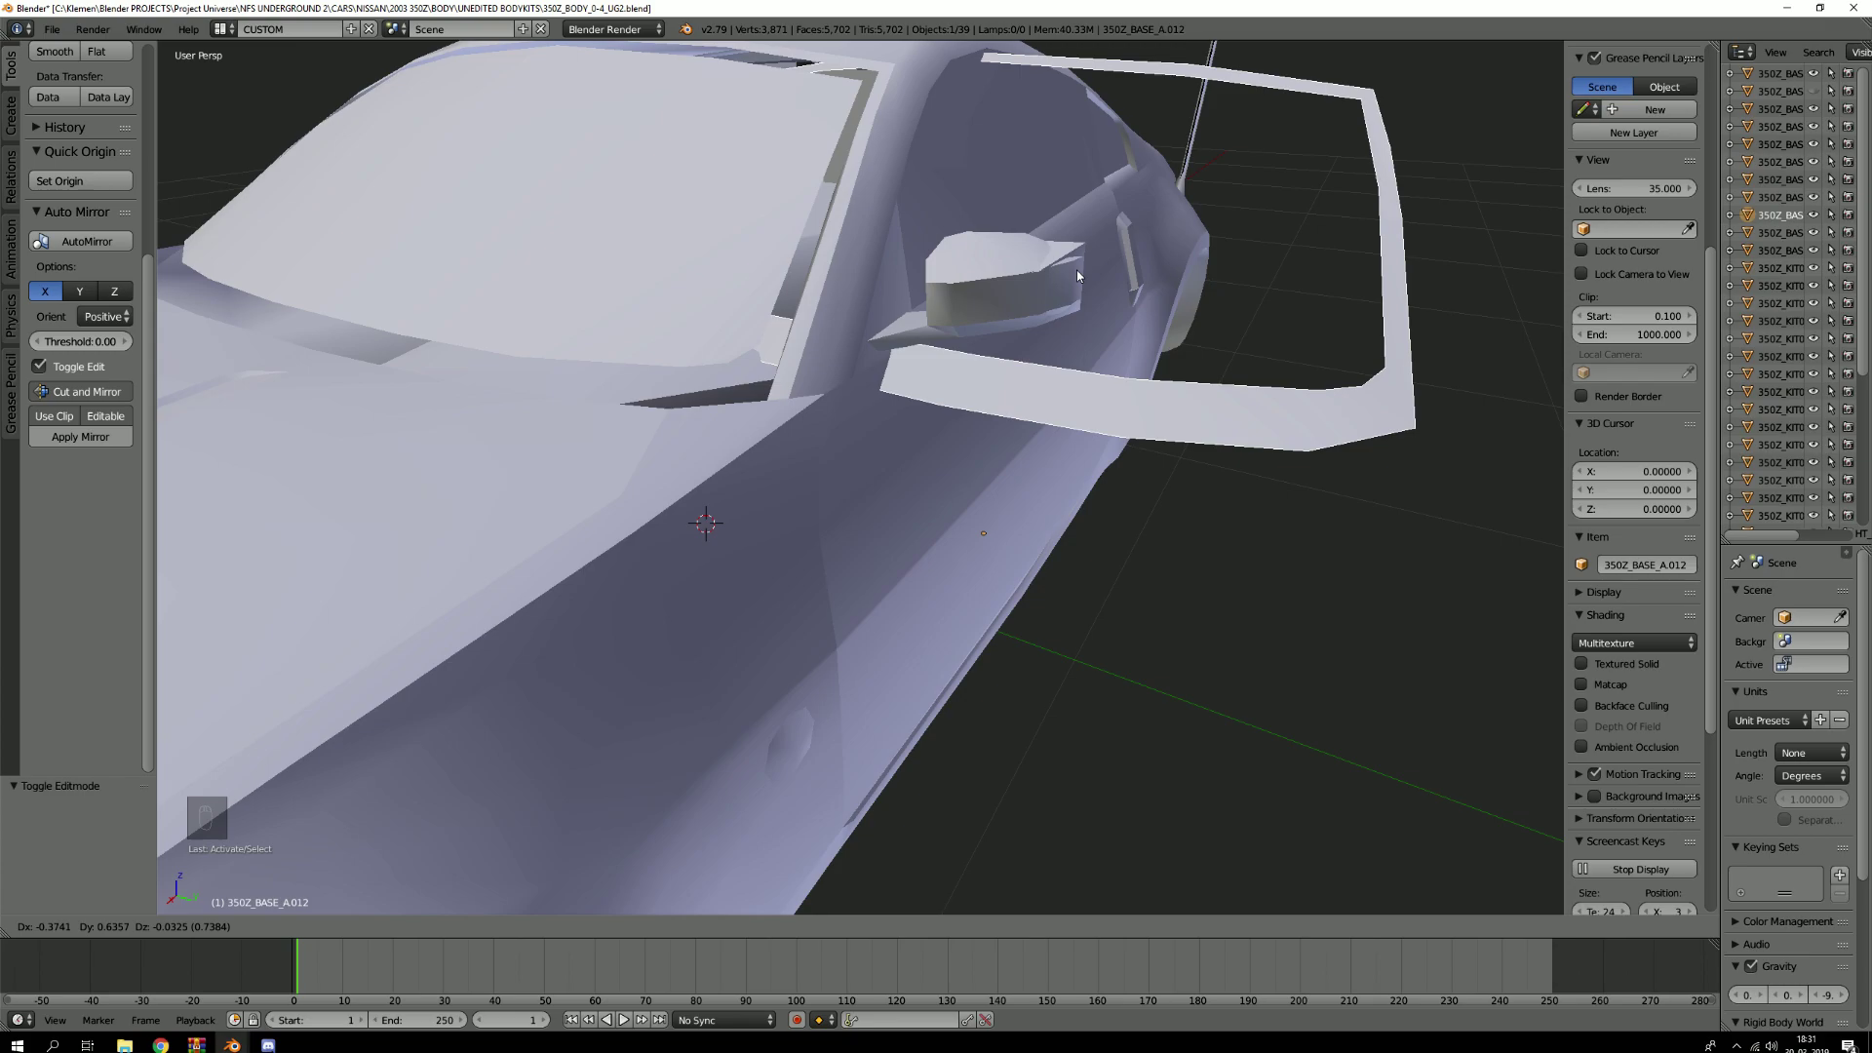
pyautogui.rightClick(800, 219)
# View the windshield from above and test-move its border frame and glass, cancelling both moves
pyautogui.moveTo(806, 146); pyautogui.dragTo(1004, 485, button='middle')
pyautogui.moveTo(928, 476); pyautogui.dragTo(909, 439, button='middle')
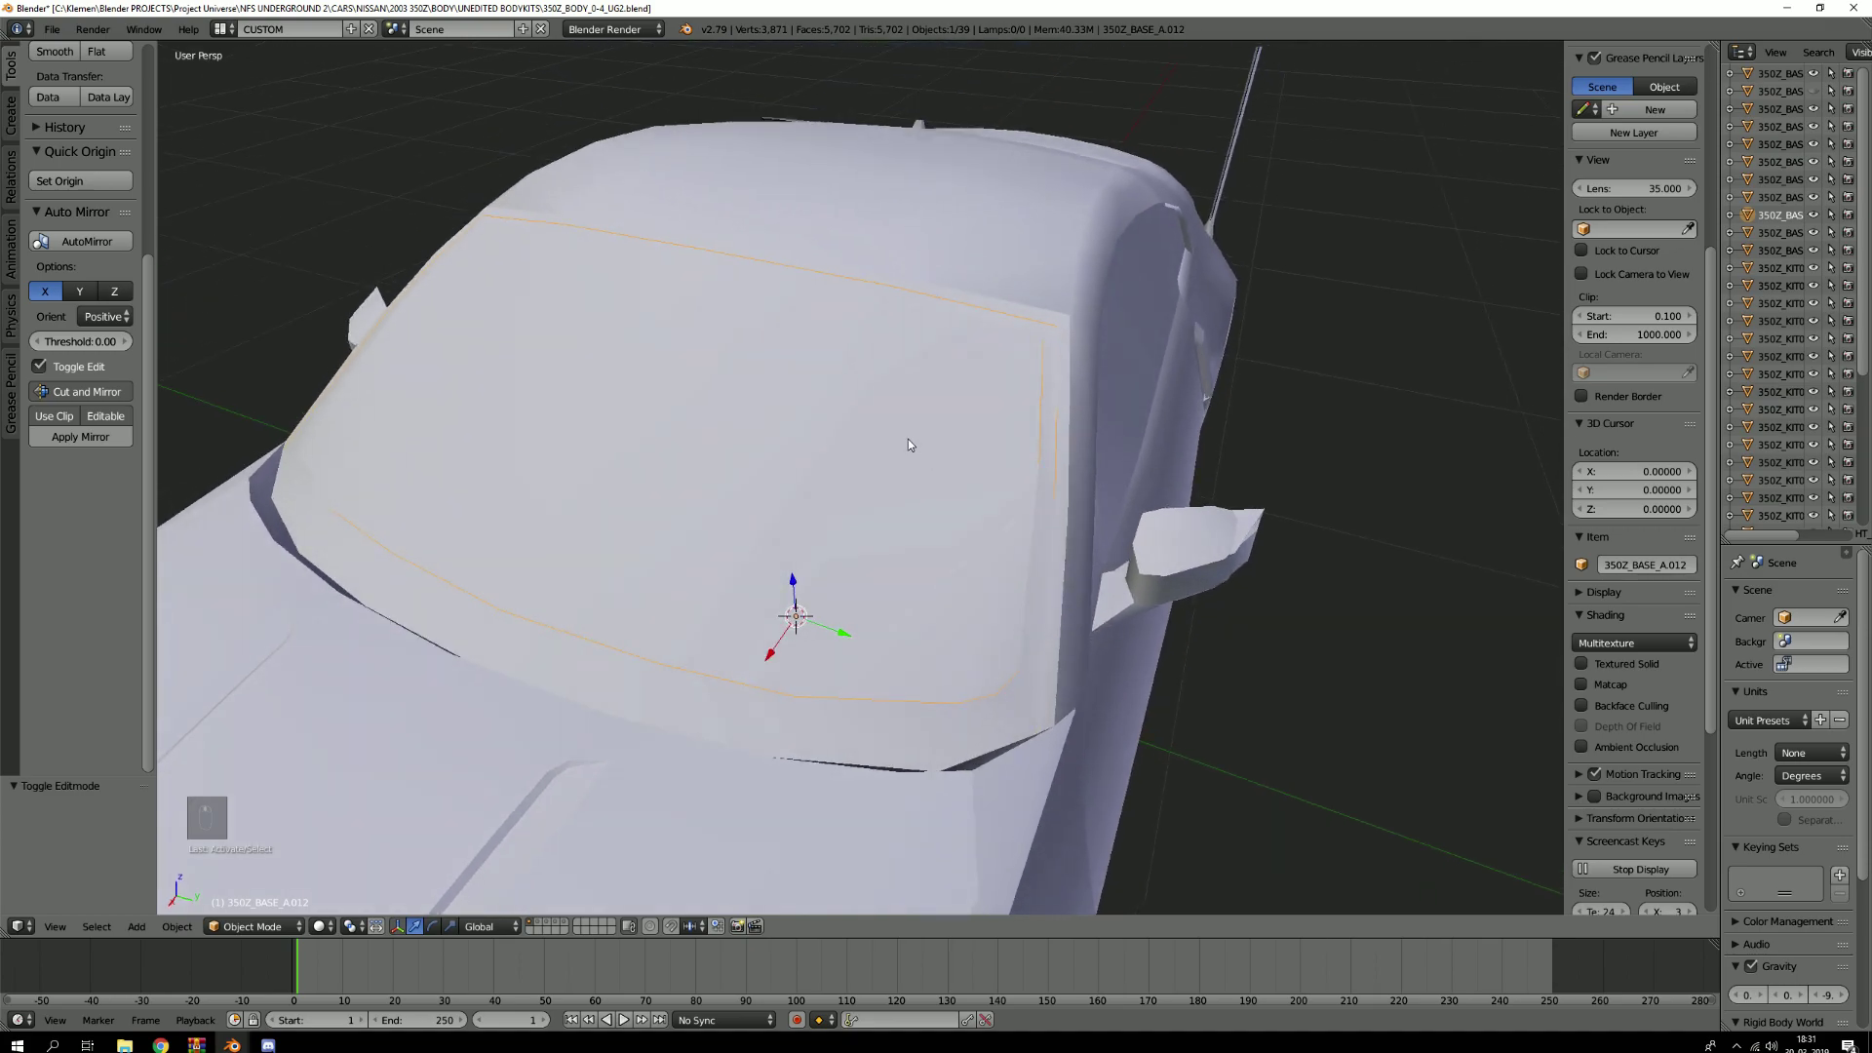
pyautogui.press('g')
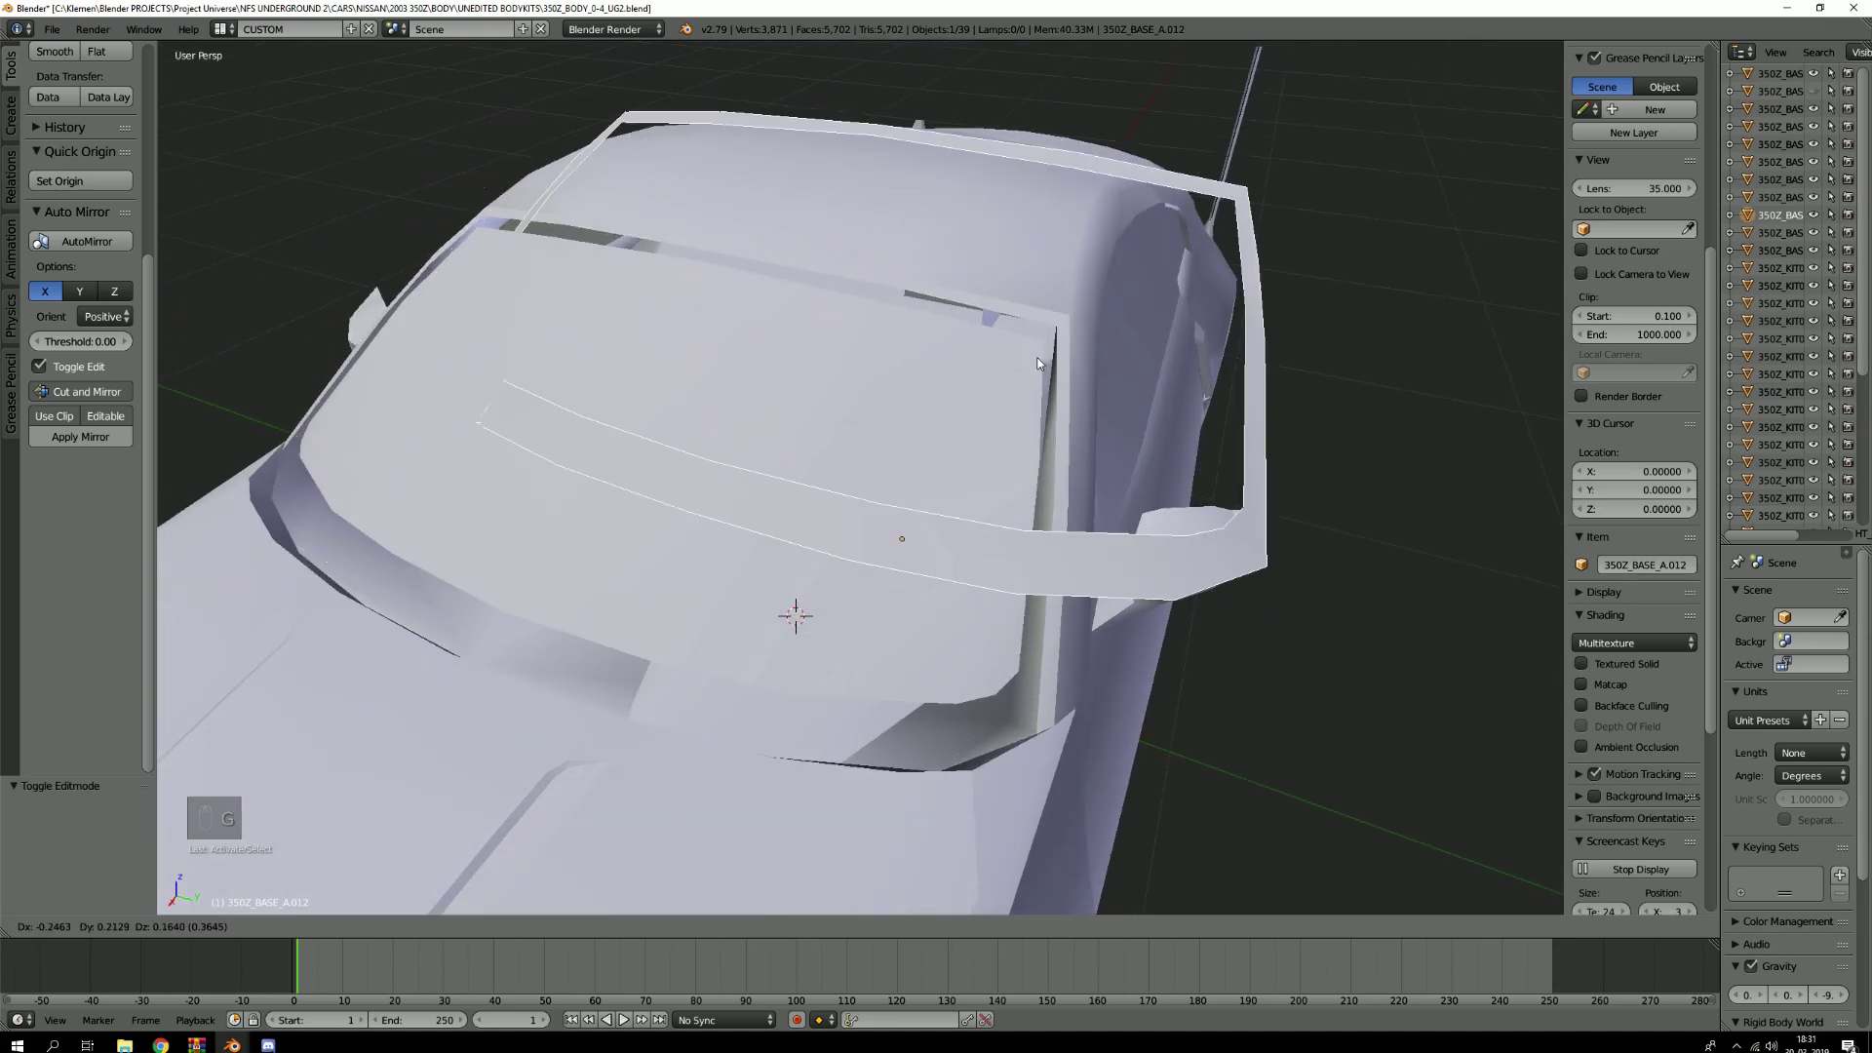
pyautogui.rightClick(950, 366)
pyautogui.rightClick(922, 330)
pyautogui.press('g')
pyautogui.rightClick(964, 309)
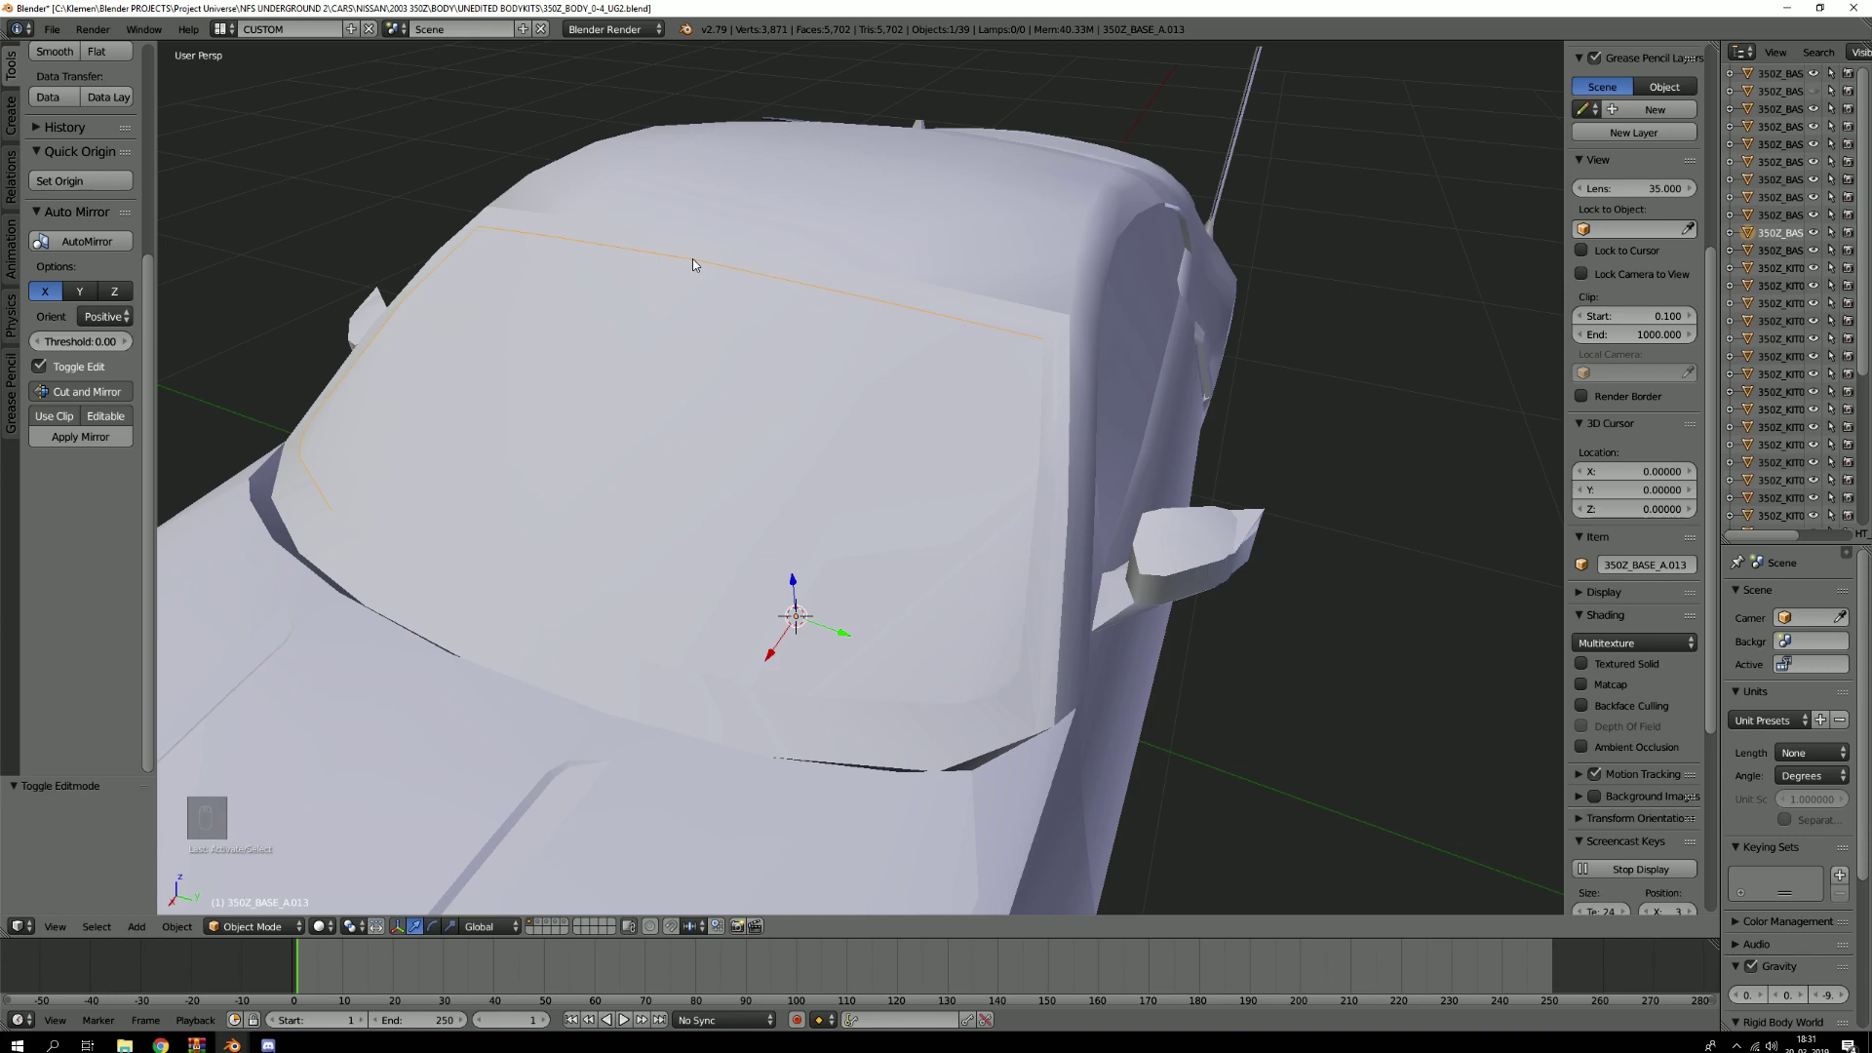
# Test-move the windshield pieces and the roof along the side pillar, cancelling every move
pyautogui.rightClick(1072, 484)
pyautogui.press('g')
pyautogui.rightClick(1029, 451)
pyautogui.press('g')
pyautogui.rightClick(898, 435)
pyautogui.press('g')
pyautogui.rightClick(991, 488)
pyautogui.rightClick(1045, 492)
pyautogui.press('g')
pyautogui.rightClick(1058, 458)
pyautogui.rightClick(1079, 447)
pyautogui.press('g')
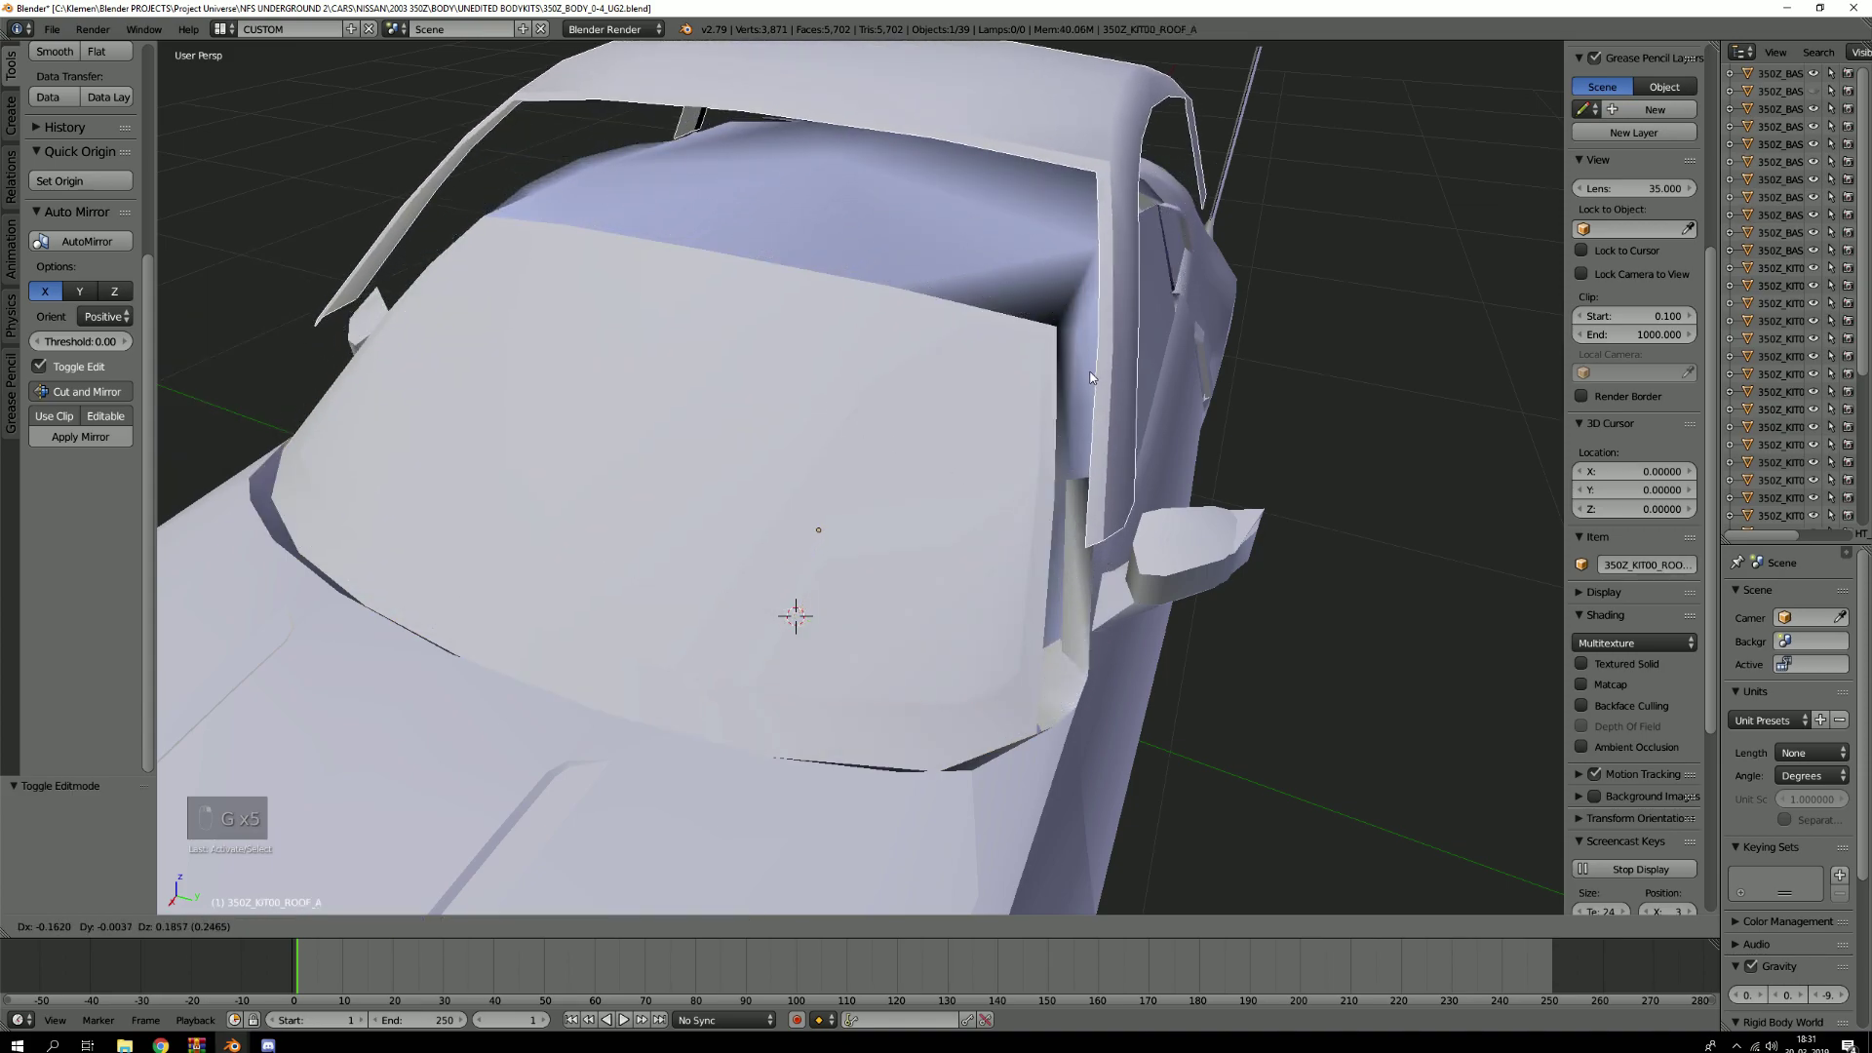
pyautogui.rightClick(1074, 406)
# Test-move the roof and windshield glass again from a wider view, cancelling each move
pyautogui.moveTo(1074, 458); pyautogui.dragTo(1008, 488, button='middle')
pyautogui.scroll(-2, 951, 474)
pyautogui.scroll(2, 914, 479)
pyautogui.press('g')
pyautogui.rightClick(907, 458)
pyautogui.rightClick(906, 460)
pyautogui.press('g')
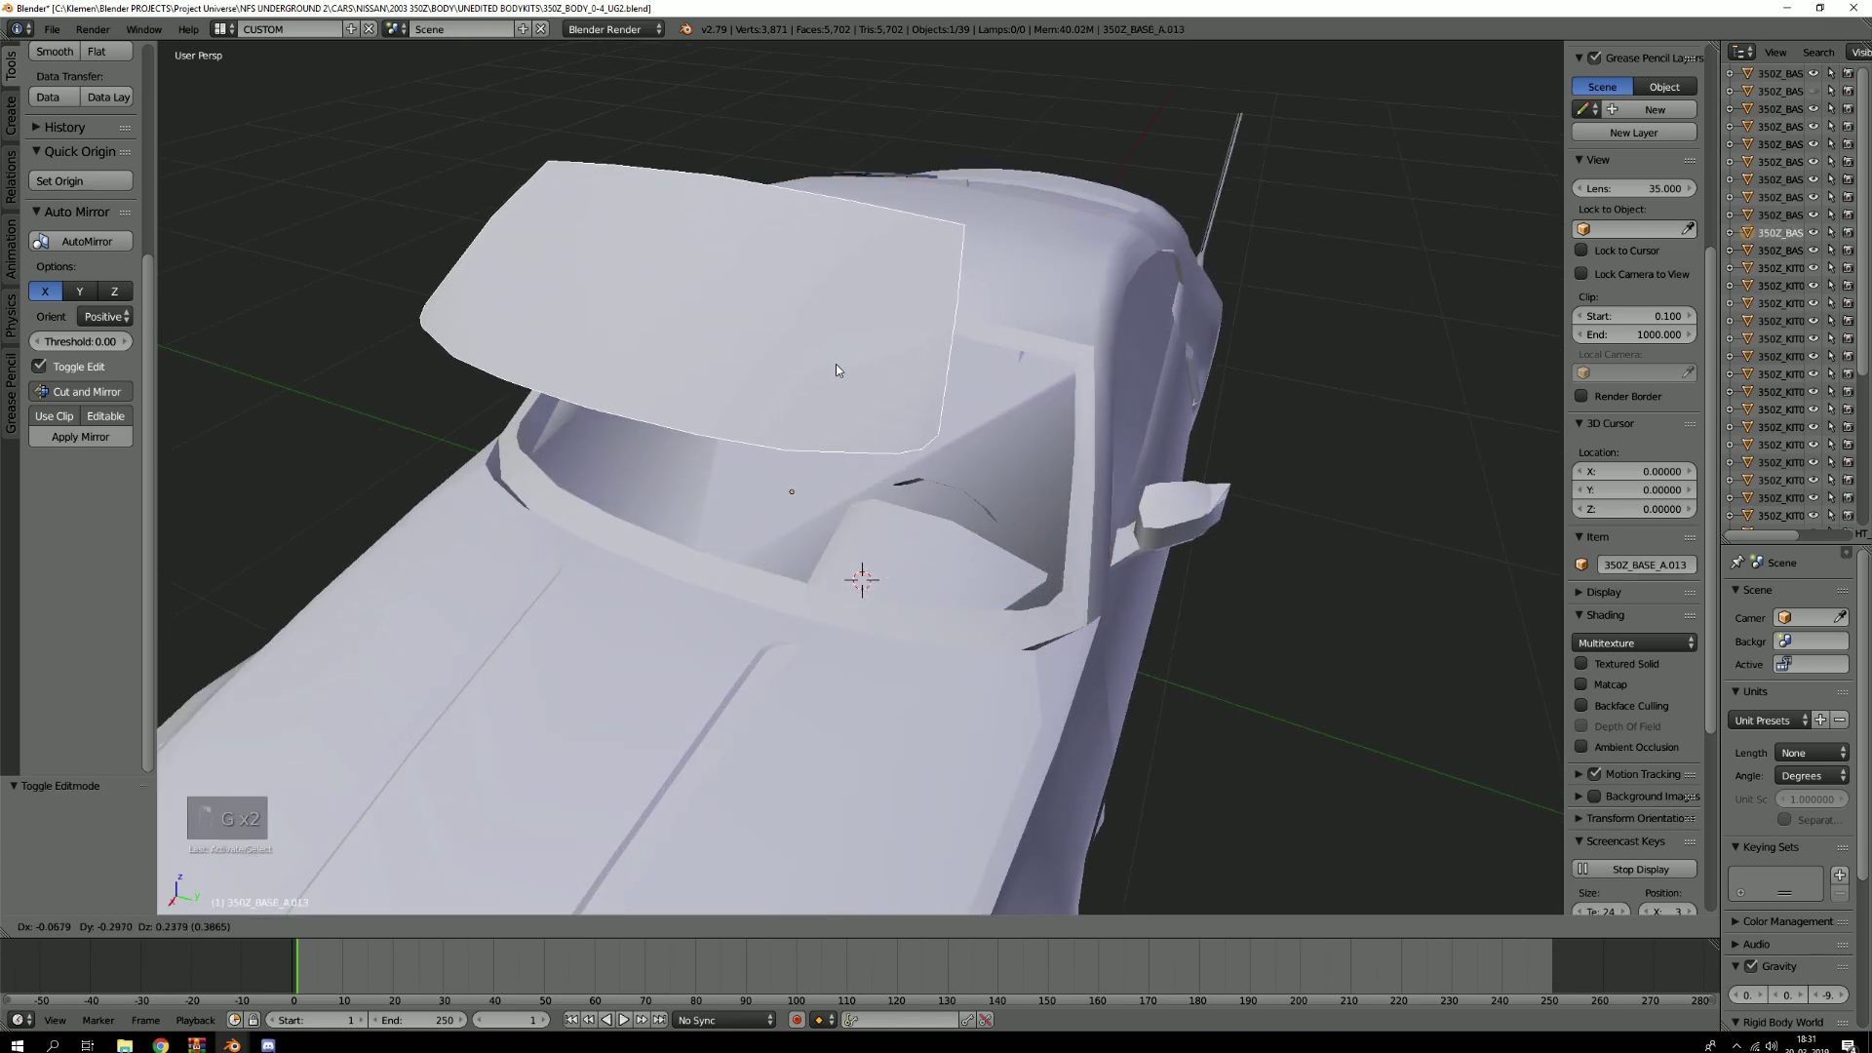
pyautogui.rightClick(821, 310)
pyautogui.moveTo(821, 310); pyautogui.dragTo(1145, 488, button='middle')
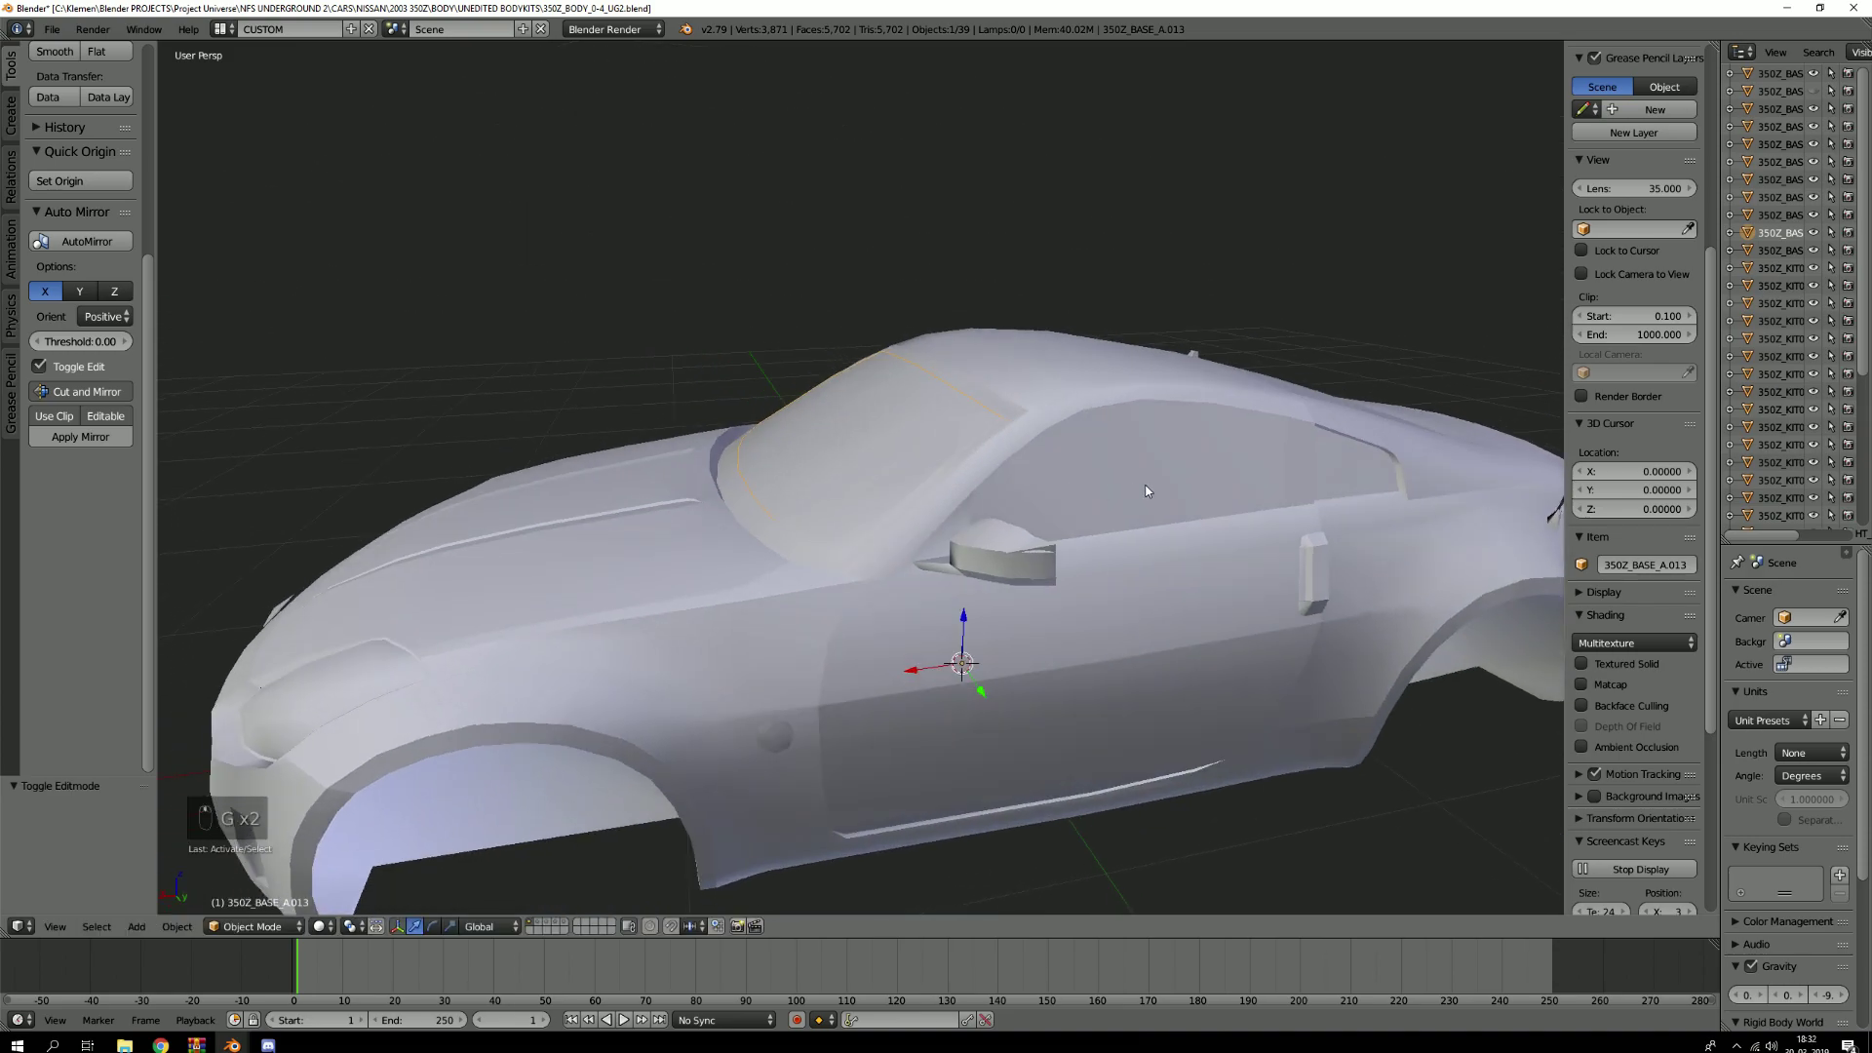
# Join the left door with the right door into one object and cancel any test move
pyautogui.rightClick(1142, 442)
pyautogui.press('g')
pyautogui.rightClick(1206, 427)
pyautogui.moveTo(682, 494); pyautogui.dragTo(943, 655, button='middle')
pyautogui.keyDown('shift'); pyautogui.rightClick(993, 699); pyautogui.keyUp('shift')
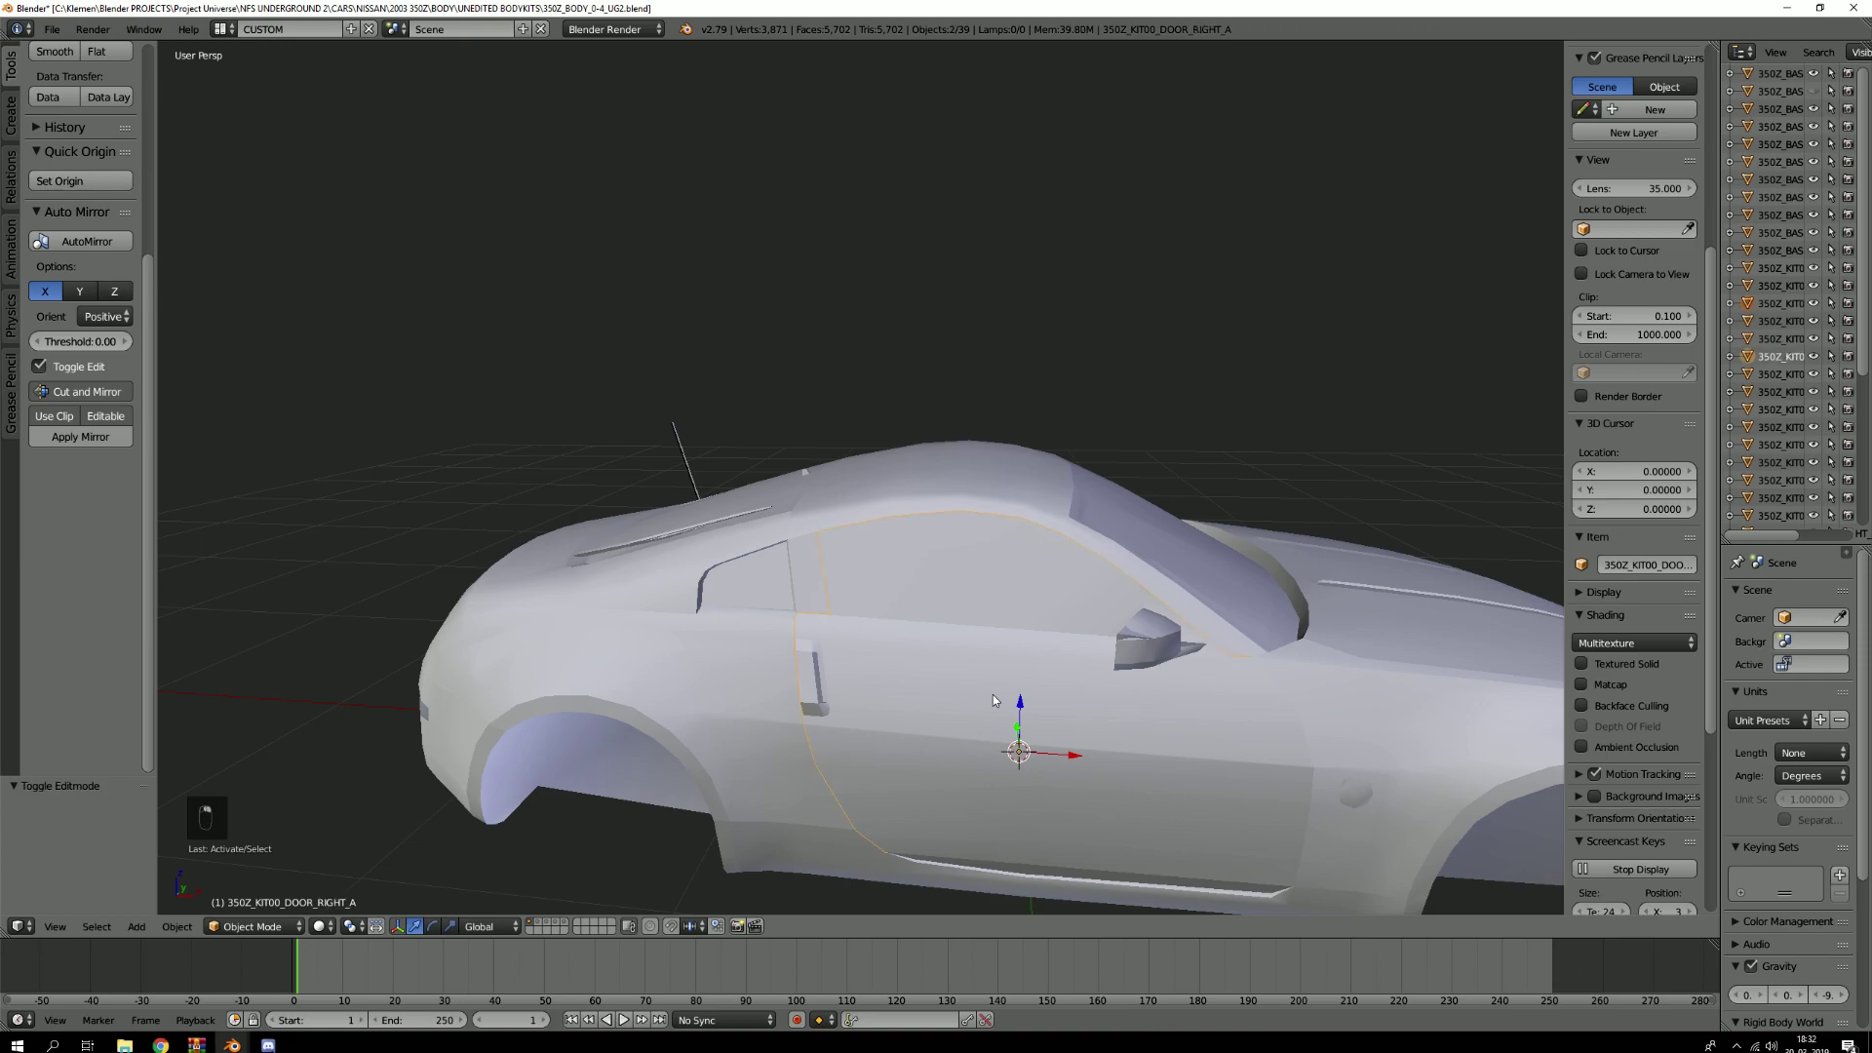
pyautogui.hotkey('ctrl', 'j')
pyautogui.press('g')
pyautogui.rightClick(1004, 552)
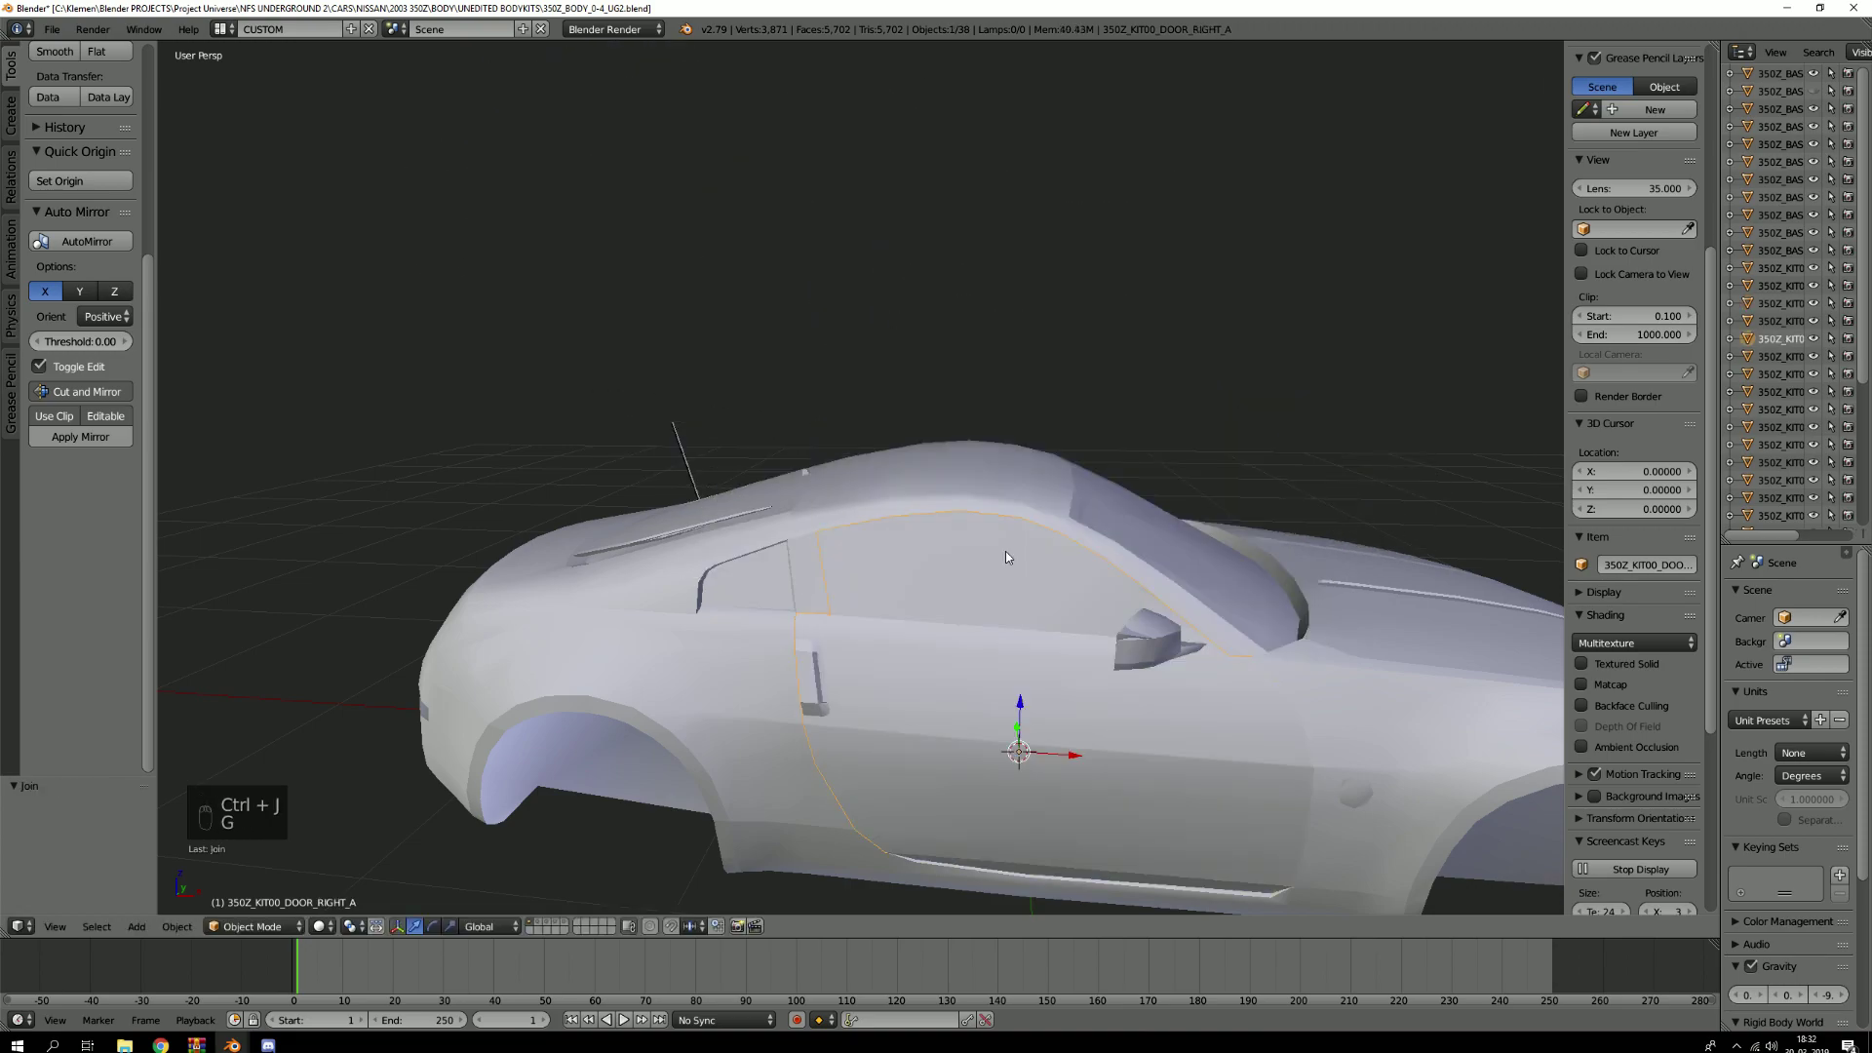
# Isolate the joined doors in local view and edit their mesh with nothing selected
pyautogui.press('KP_Divide')
pyautogui.press('Tab')
pyautogui.press('a')
pyautogui.press('a')
pyautogui.moveTo(786, 400); pyautogui.dragTo(683, 433, button='middle')
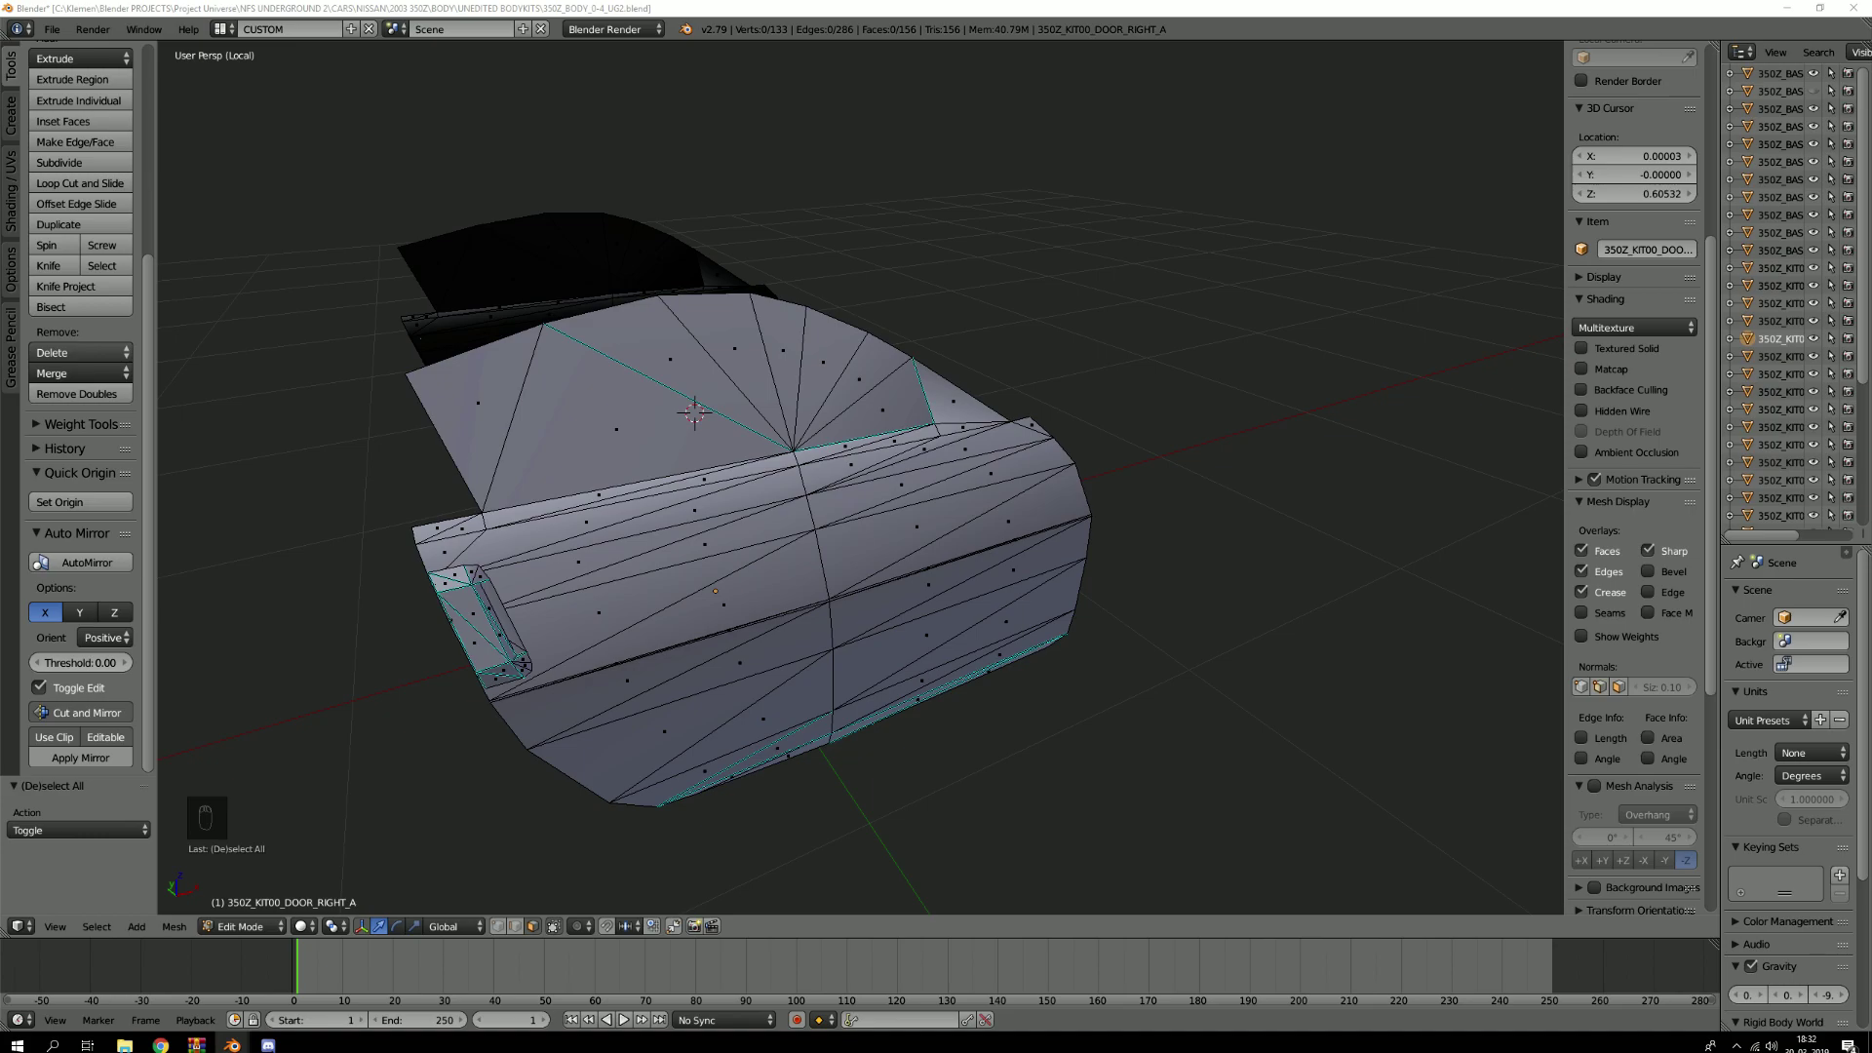
# Clear the sharp mark from the diagonal edge across the right door's window and deselect everything
pyautogui.scroll(2, 694, 412)
pyautogui.press('2')
pyautogui.rightClick(694, 413)
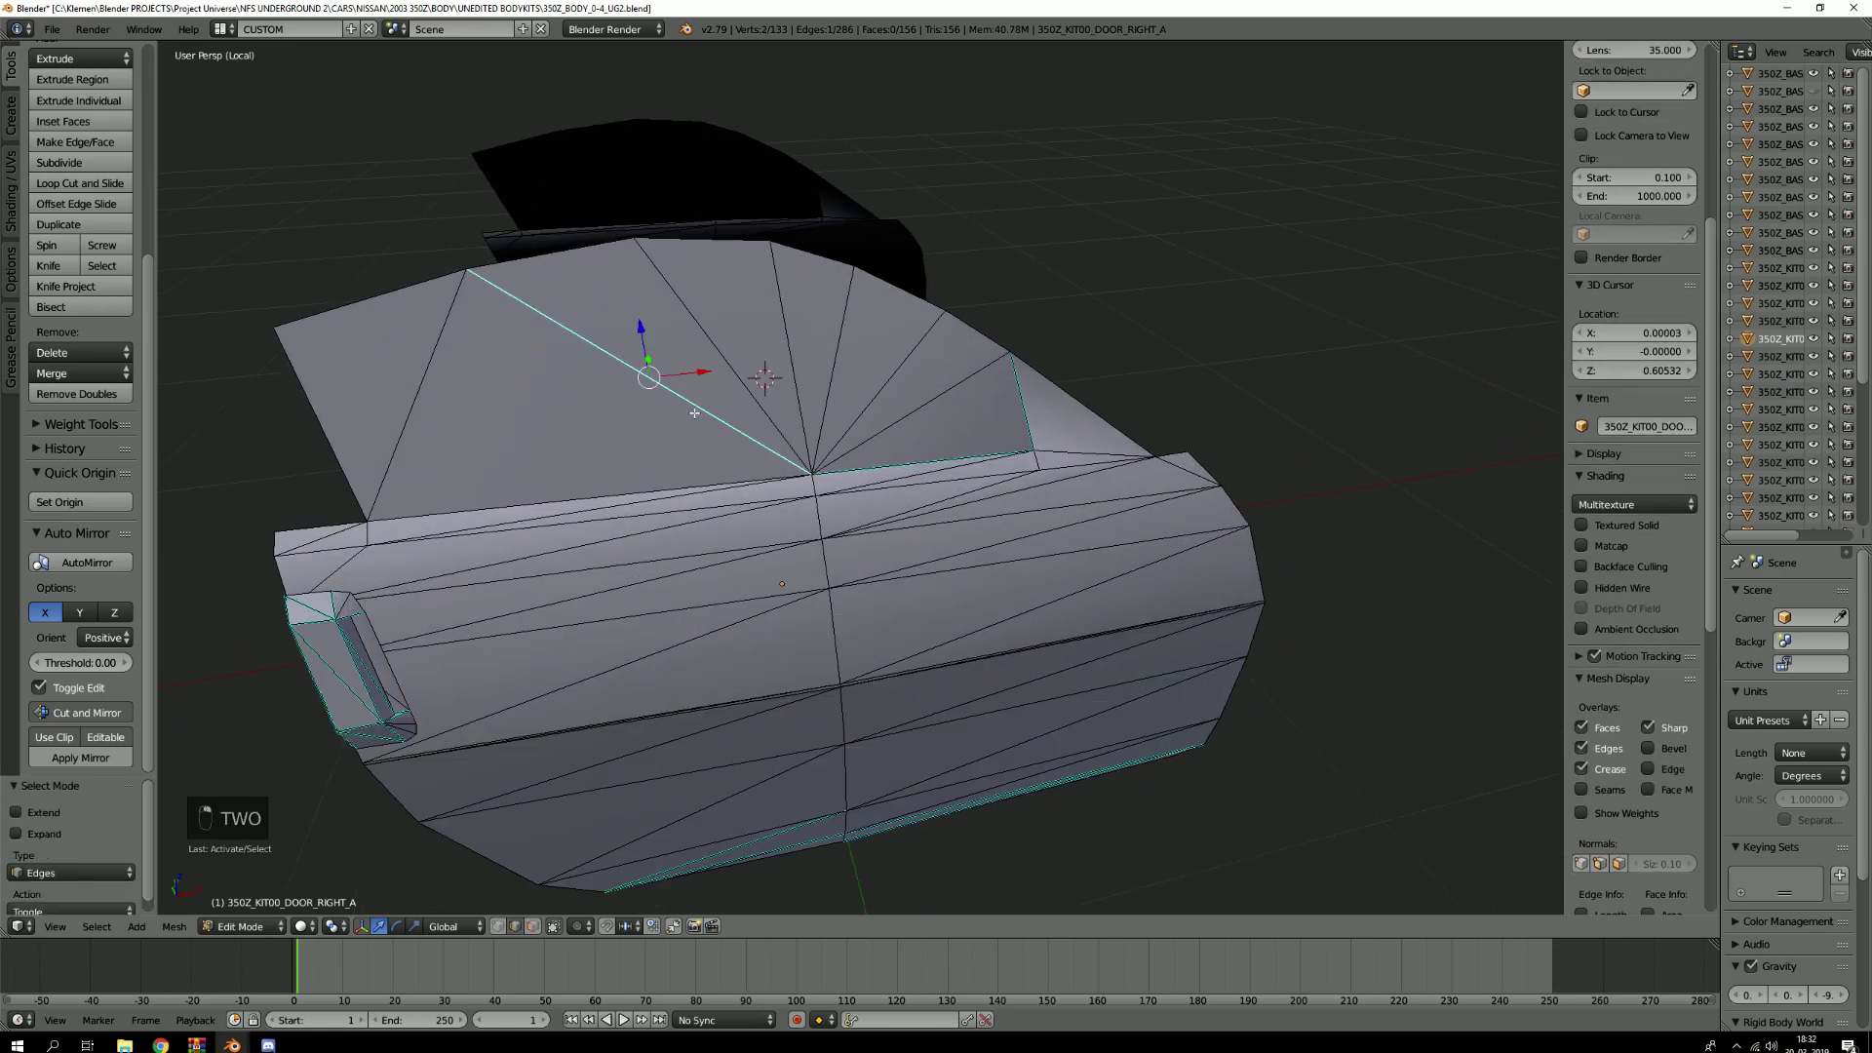
pyautogui.scroll(-2, 694, 412)
pyautogui.moveTo(694, 412); pyautogui.dragTo(923, 389, button='middle')
pyautogui.hotkey('ctrl', 'e')
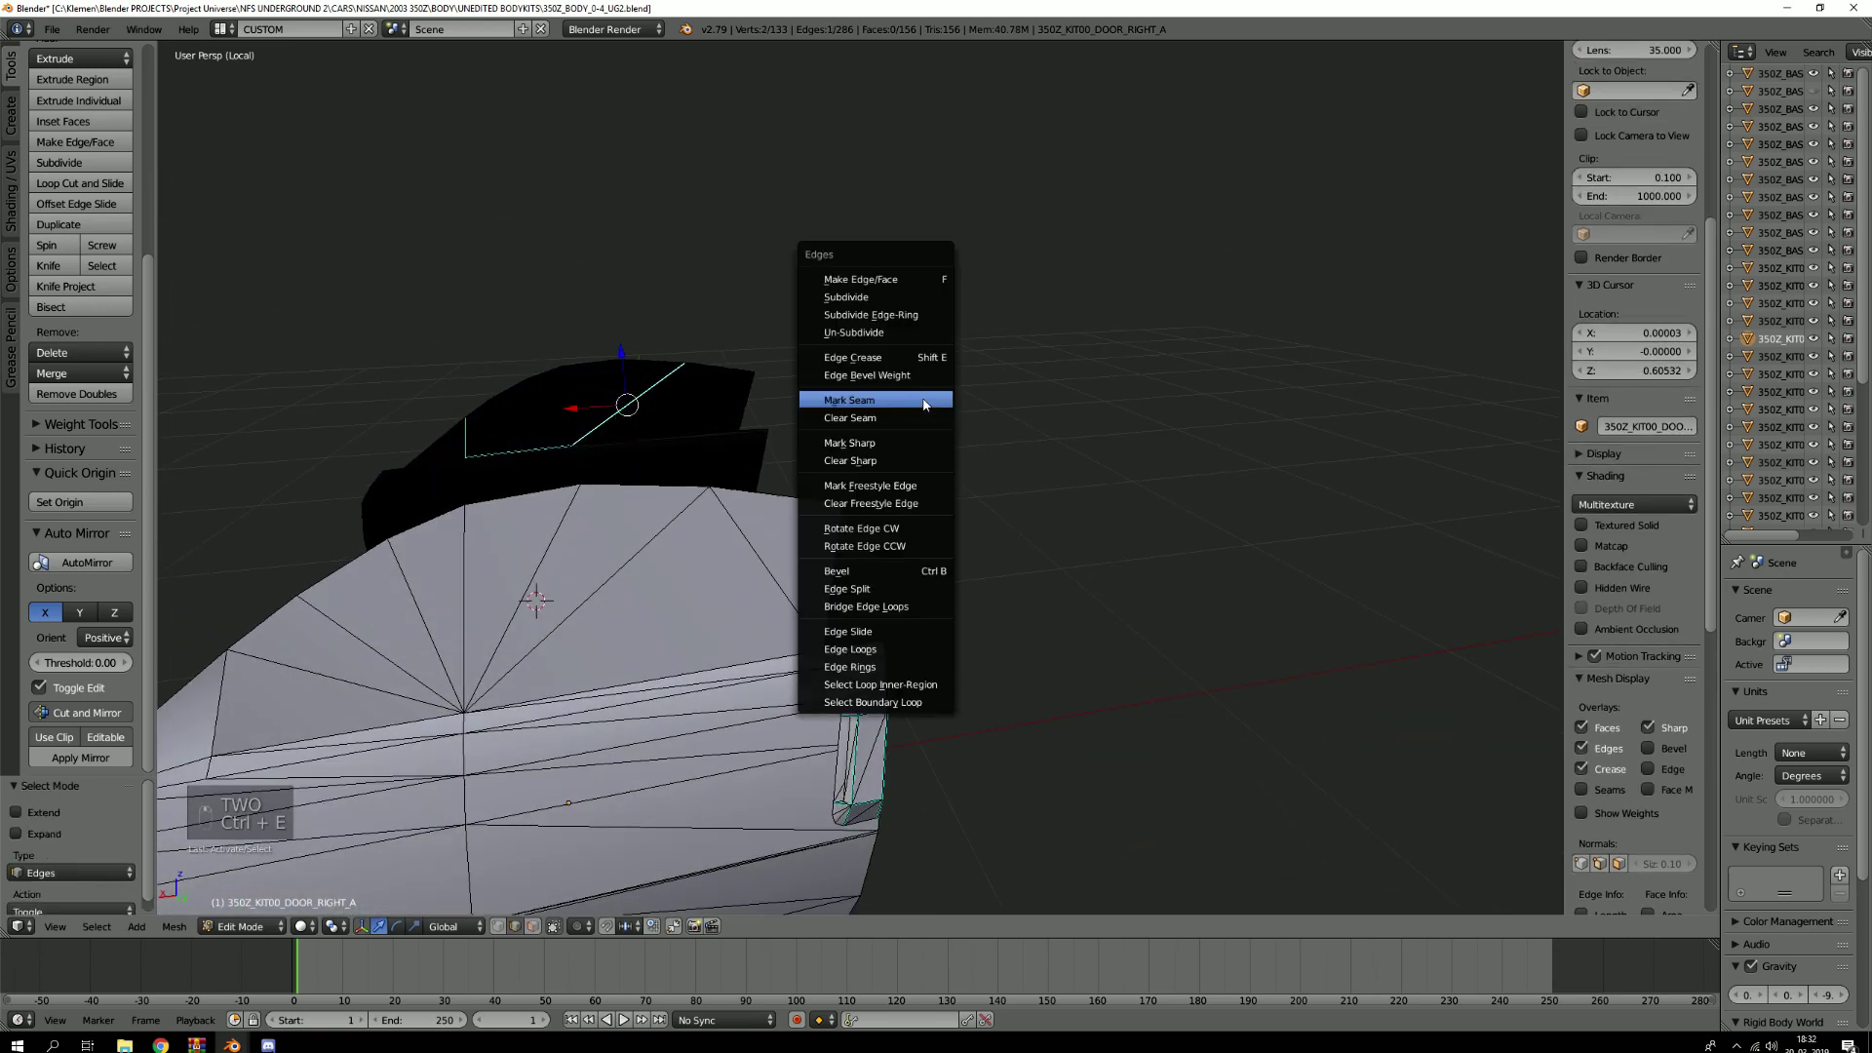
pyautogui.press('a')
# Mark the two edges bordering the front window corner on the opposite door as sharp, and deselect everything
pyautogui.moveTo(566, 507); pyautogui.dragTo(831, 497, button='middle')
pyautogui.scroll(-4, 832, 495)
pyautogui.scroll(2, 773, 547)
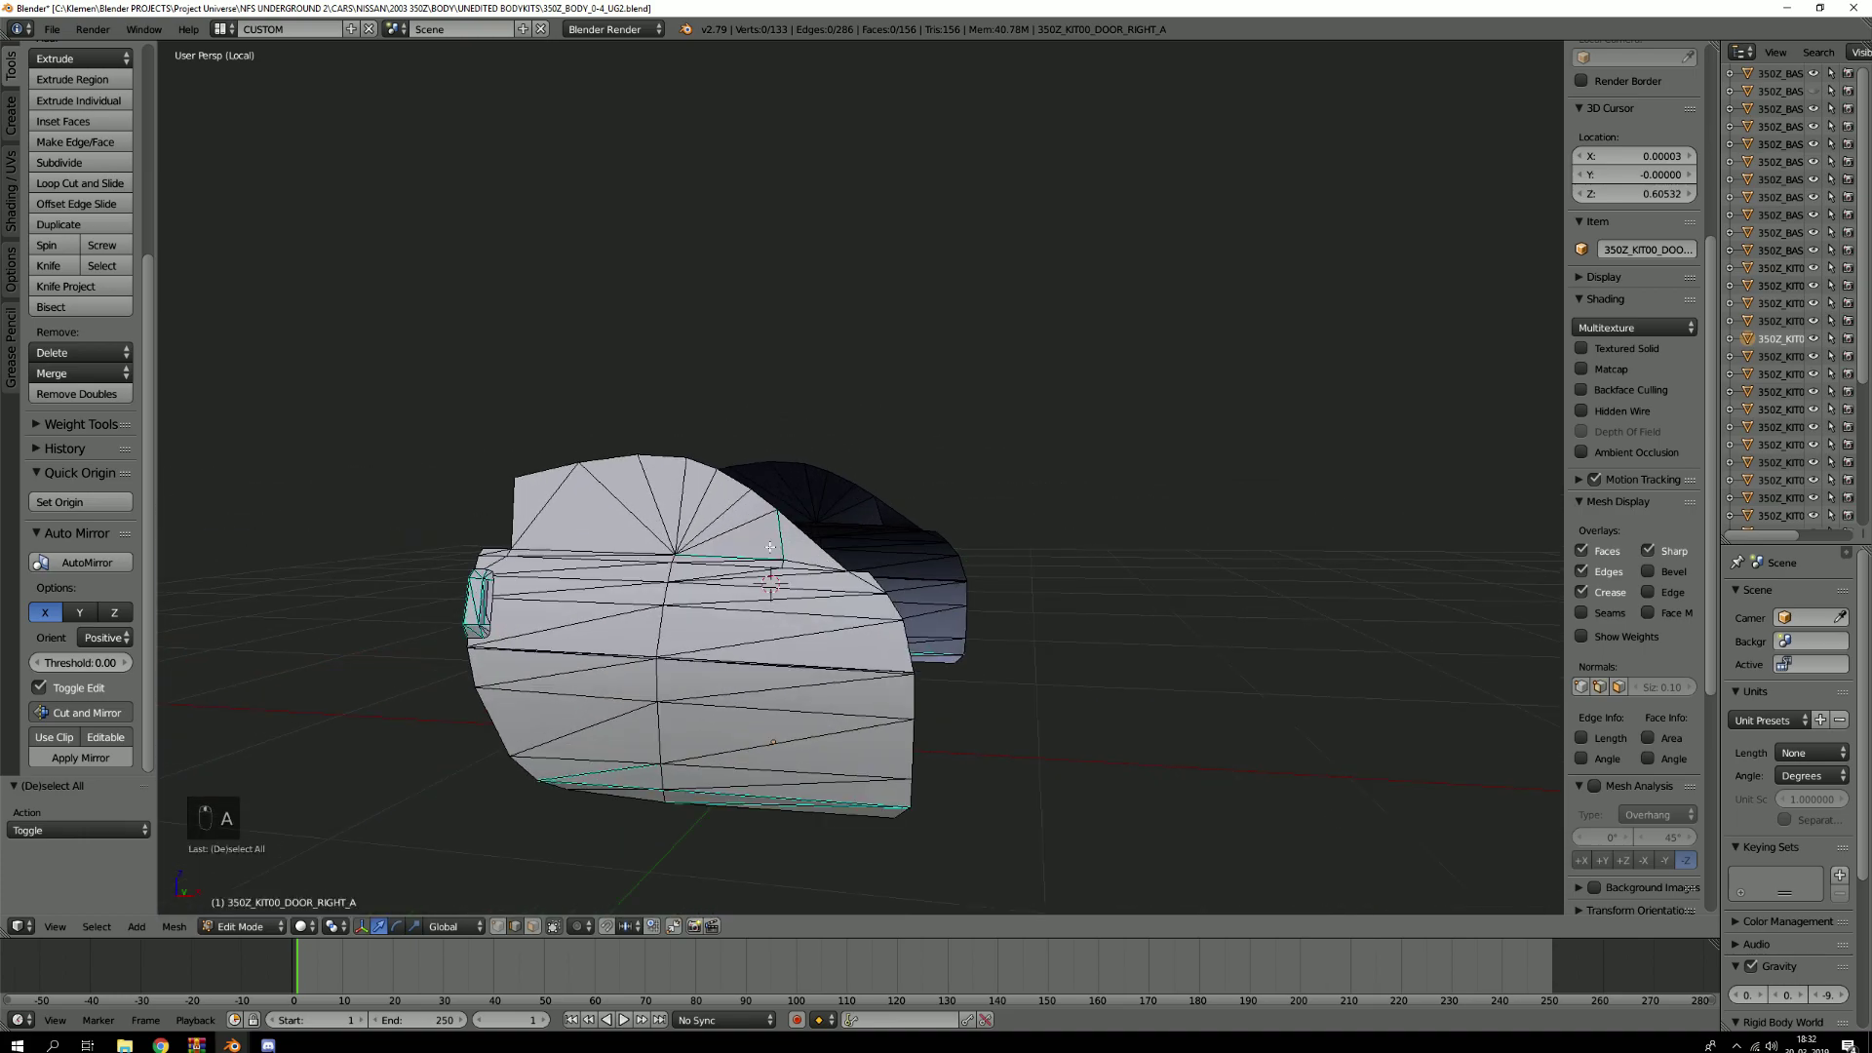
pyautogui.scroll(-2, 836, 505)
pyautogui.moveTo(859, 475); pyautogui.dragTo(627, 489, button='middle')
pyautogui.moveTo(1116, 534); pyautogui.dragTo(937, 505, button='middle')
pyautogui.scroll(5, 937, 505)
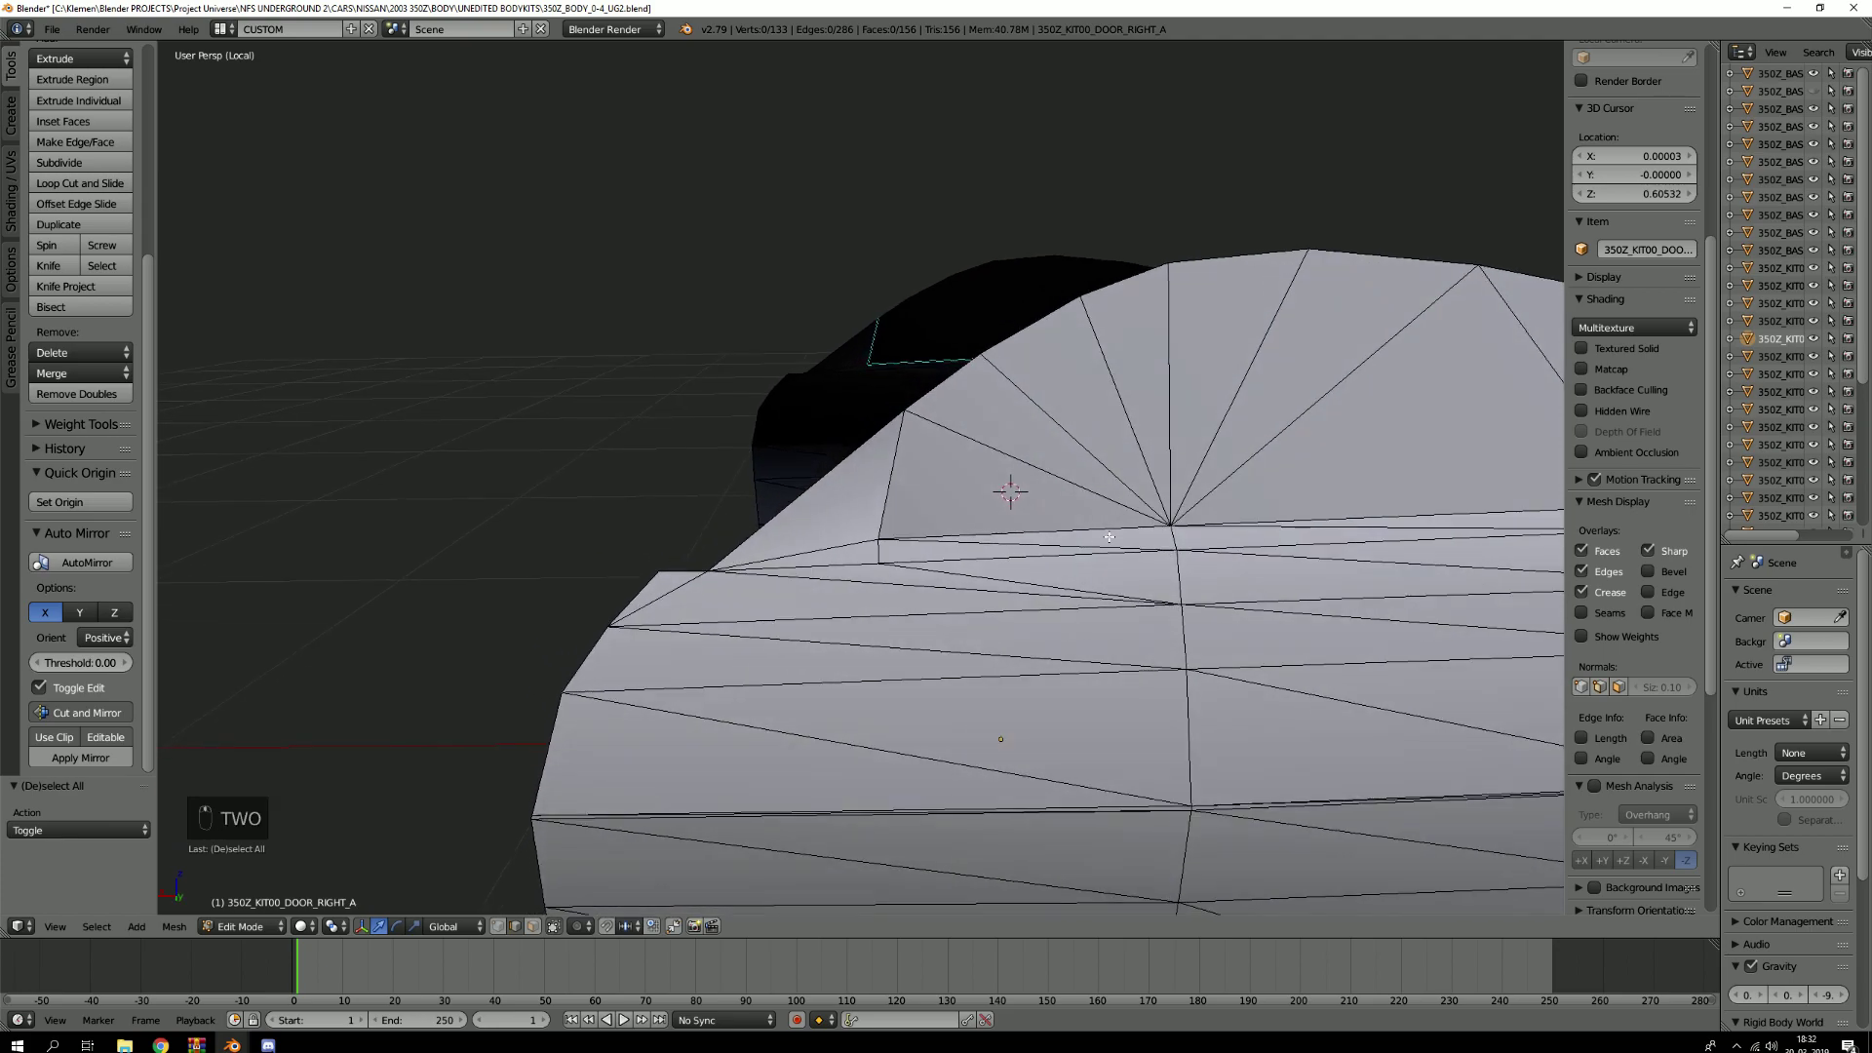
pyautogui.rightClick(952, 504)
pyautogui.keyDown('shift'); pyautogui.rightClick(893, 470); pyautogui.keyUp('shift')
pyautogui.hotkey('ctrl', 'e')
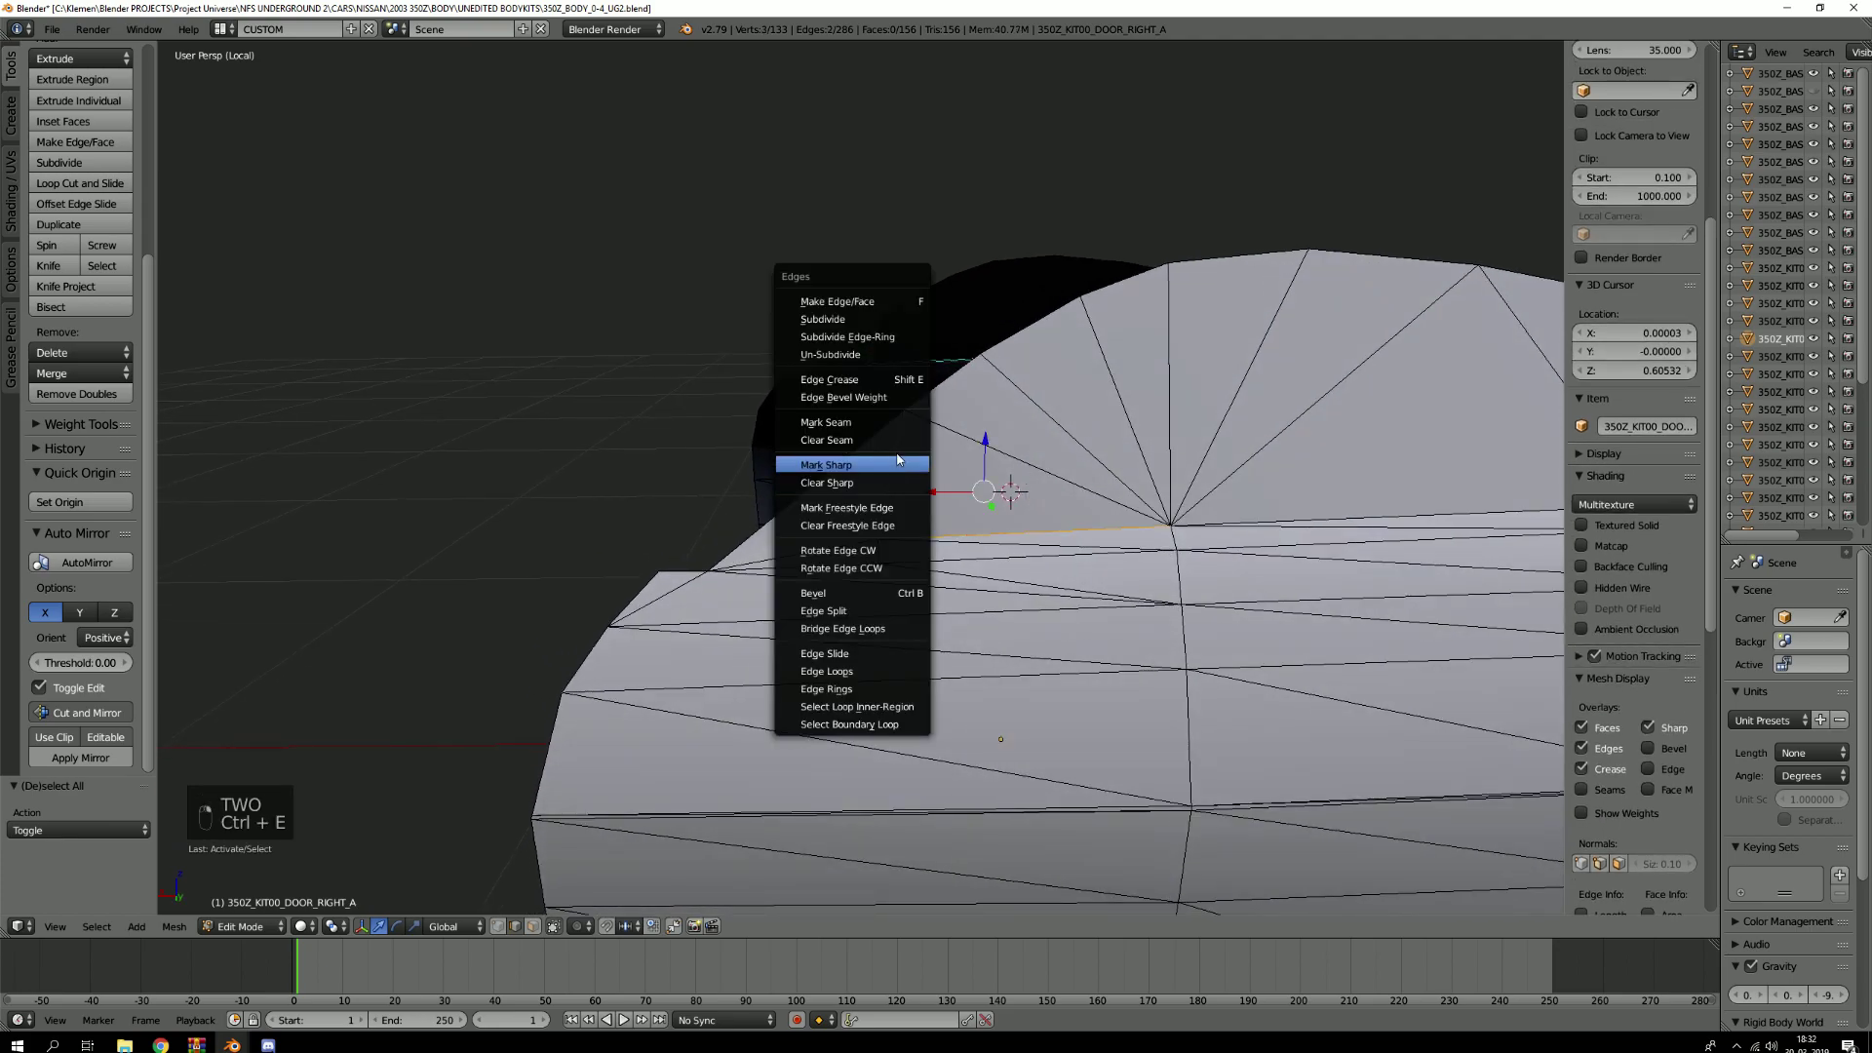
pyautogui.click(893, 466)
pyautogui.scroll(-4, 894, 466)
pyautogui.moveTo(965, 507); pyautogui.dragTo(1059, 530, button='middle')
pyautogui.press('a')
# Circle-select the window faces on the first door in face select mode
pyautogui.press('3')
pyautogui.press('c')
pyautogui.press('3')
pyautogui.moveTo(1178, 493); pyautogui.dragTo(1224, 535, button='middle')
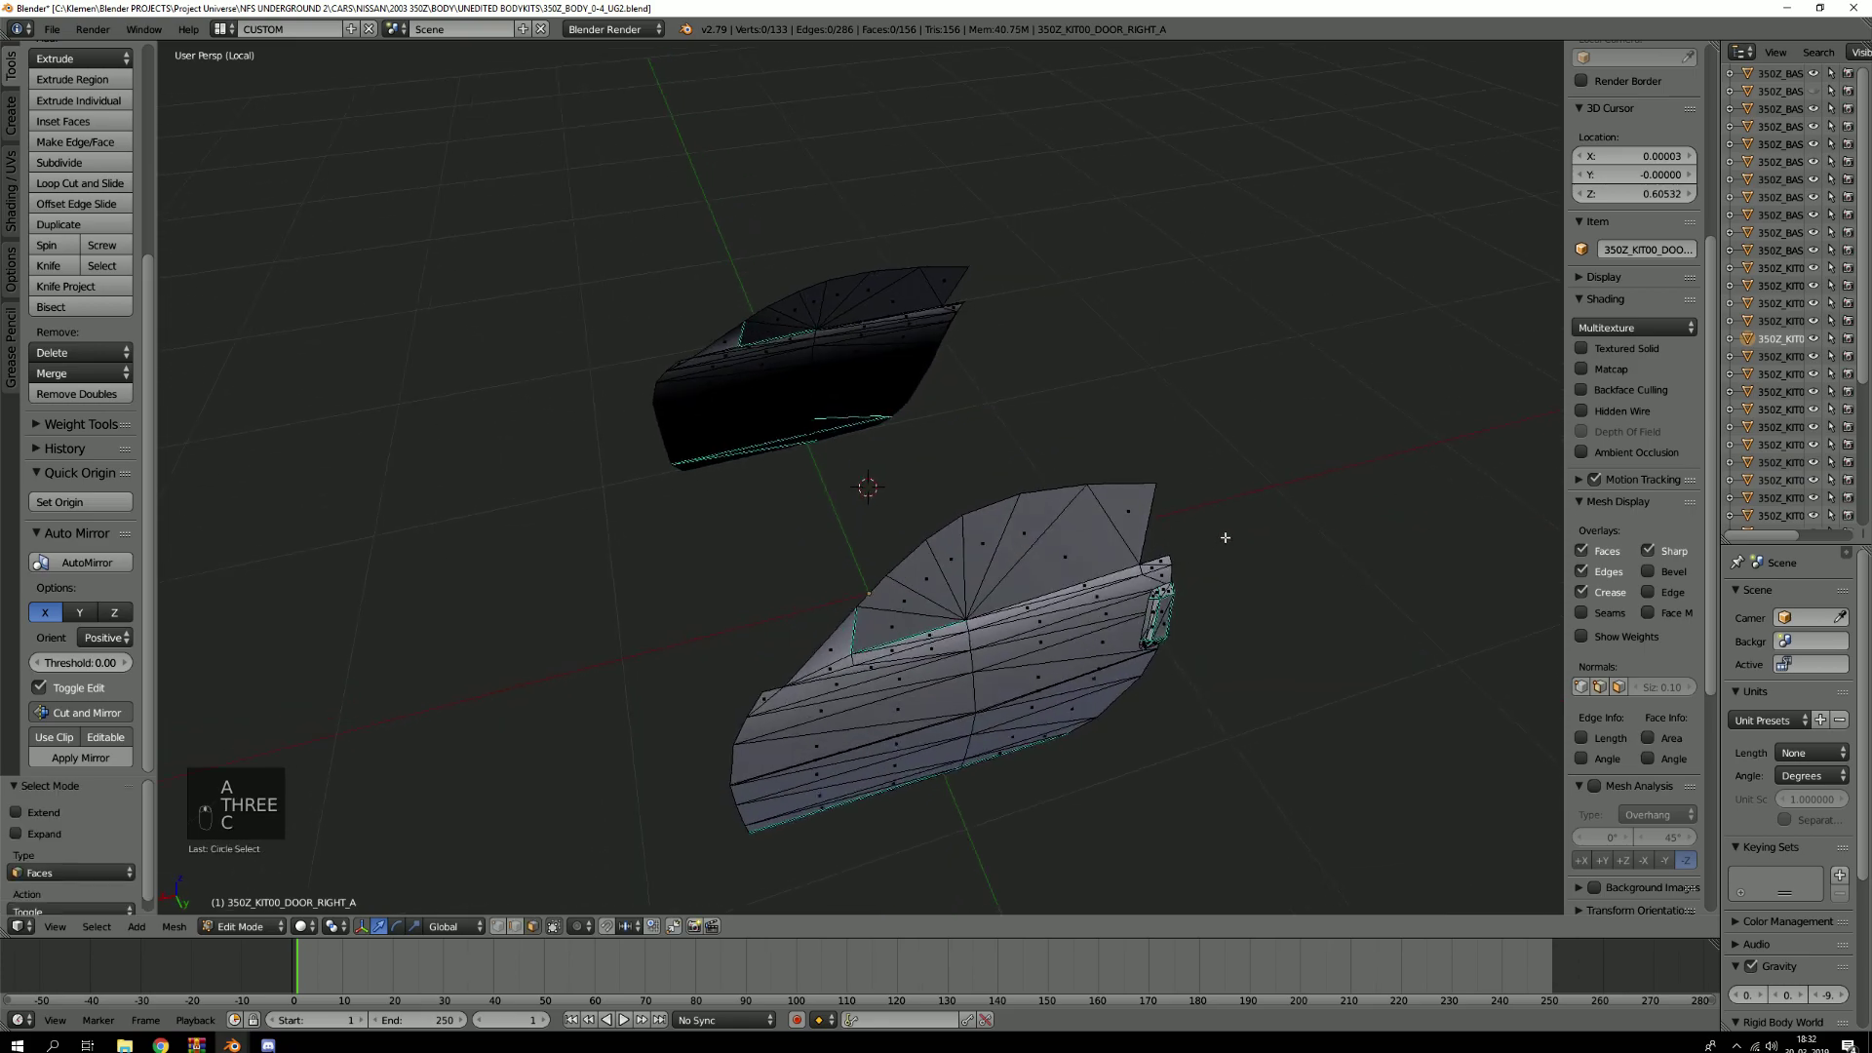
pyautogui.press('c')
pyautogui.moveTo(1131, 512); pyautogui.dragTo(887, 587)
pyautogui.rightClick(885, 587)
# Add the window faces of the other door to the selection with Circle Select
pyautogui.scroll(-3, 848, 558)
pyautogui.moveTo(838, 556); pyautogui.dragTo(1074, 481, button='middle')
pyautogui.scroll(4, 1033, 516)
pyautogui.moveTo(1007, 585); pyautogui.dragTo(975, 555, button='middle')
pyautogui.scroll(-3, 906, 628)
pyautogui.moveTo(907, 627); pyautogui.dragTo(799, 721, button='middle')
pyautogui.press('c')
pyautogui.click(789, 729)
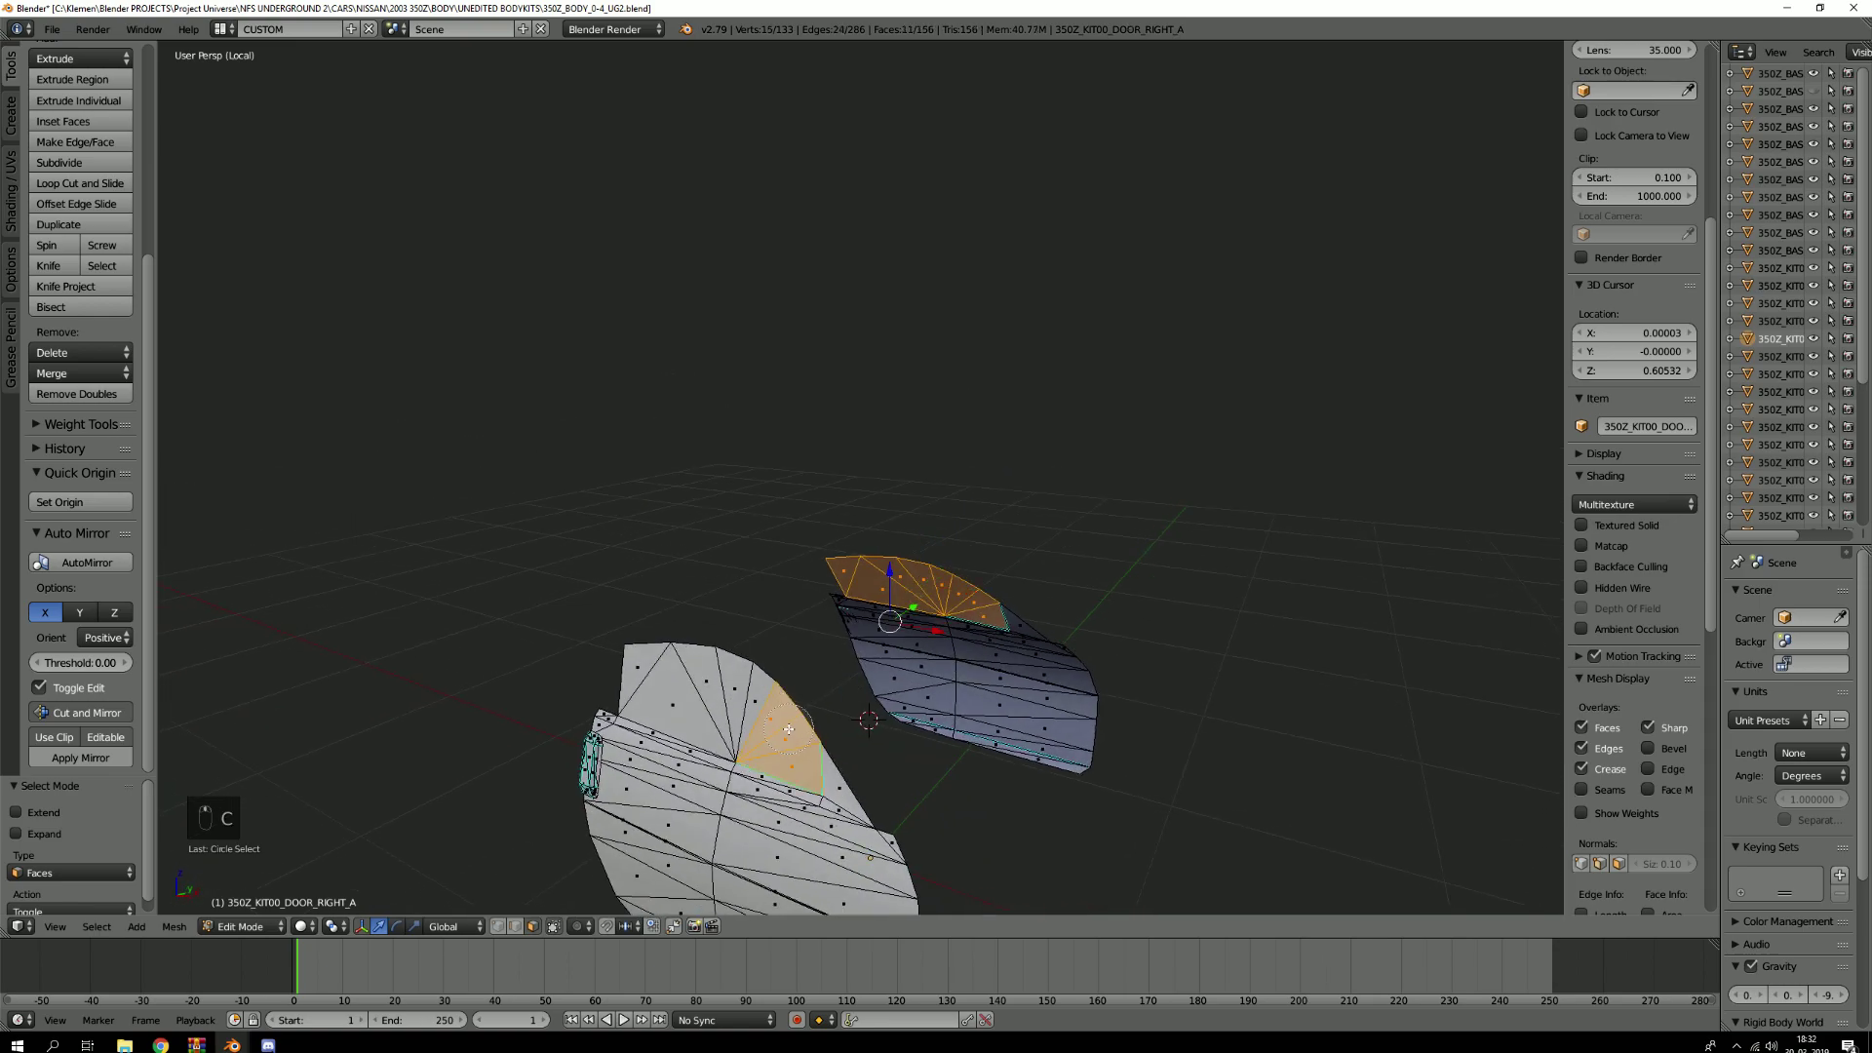
pyautogui.rightClick(645, 669)
pyautogui.moveTo(645, 668); pyautogui.dragTo(780, 634, button='middle')
# Separate the selected window faces from the joined doors, leave local view and mesh editing, and deselect everything
pyautogui.scroll(-1, 789, 673)
pyautogui.moveTo(800, 716)
pyautogui.mouseDown(button='middle')
pyautogui.moveTo(1000, 727)
pyautogui.moveTo(729, 644)
pyautogui.moveTo(656, 719)
pyautogui.moveTo(823, 647)
pyautogui.moveTo(1099, 624)
pyautogui.moveTo(927, 702)
pyautogui.moveTo(919, 660)
pyautogui.mouseUp(button='middle')
pyautogui.scroll(5, 953, 709)
pyautogui.scroll(2, 955, 708)
pyautogui.scroll(-2, 960, 709)
pyautogui.scroll(-2, 959, 708)
pyautogui.scroll(4, 783, 671)
pyautogui.scroll(4, 656, 718)
pyautogui.scroll(-4, 927, 647)
pyautogui.scroll(3, 1099, 624)
pyautogui.press('g')
pyautogui.rightClick(848, 454)
pyautogui.press('p')
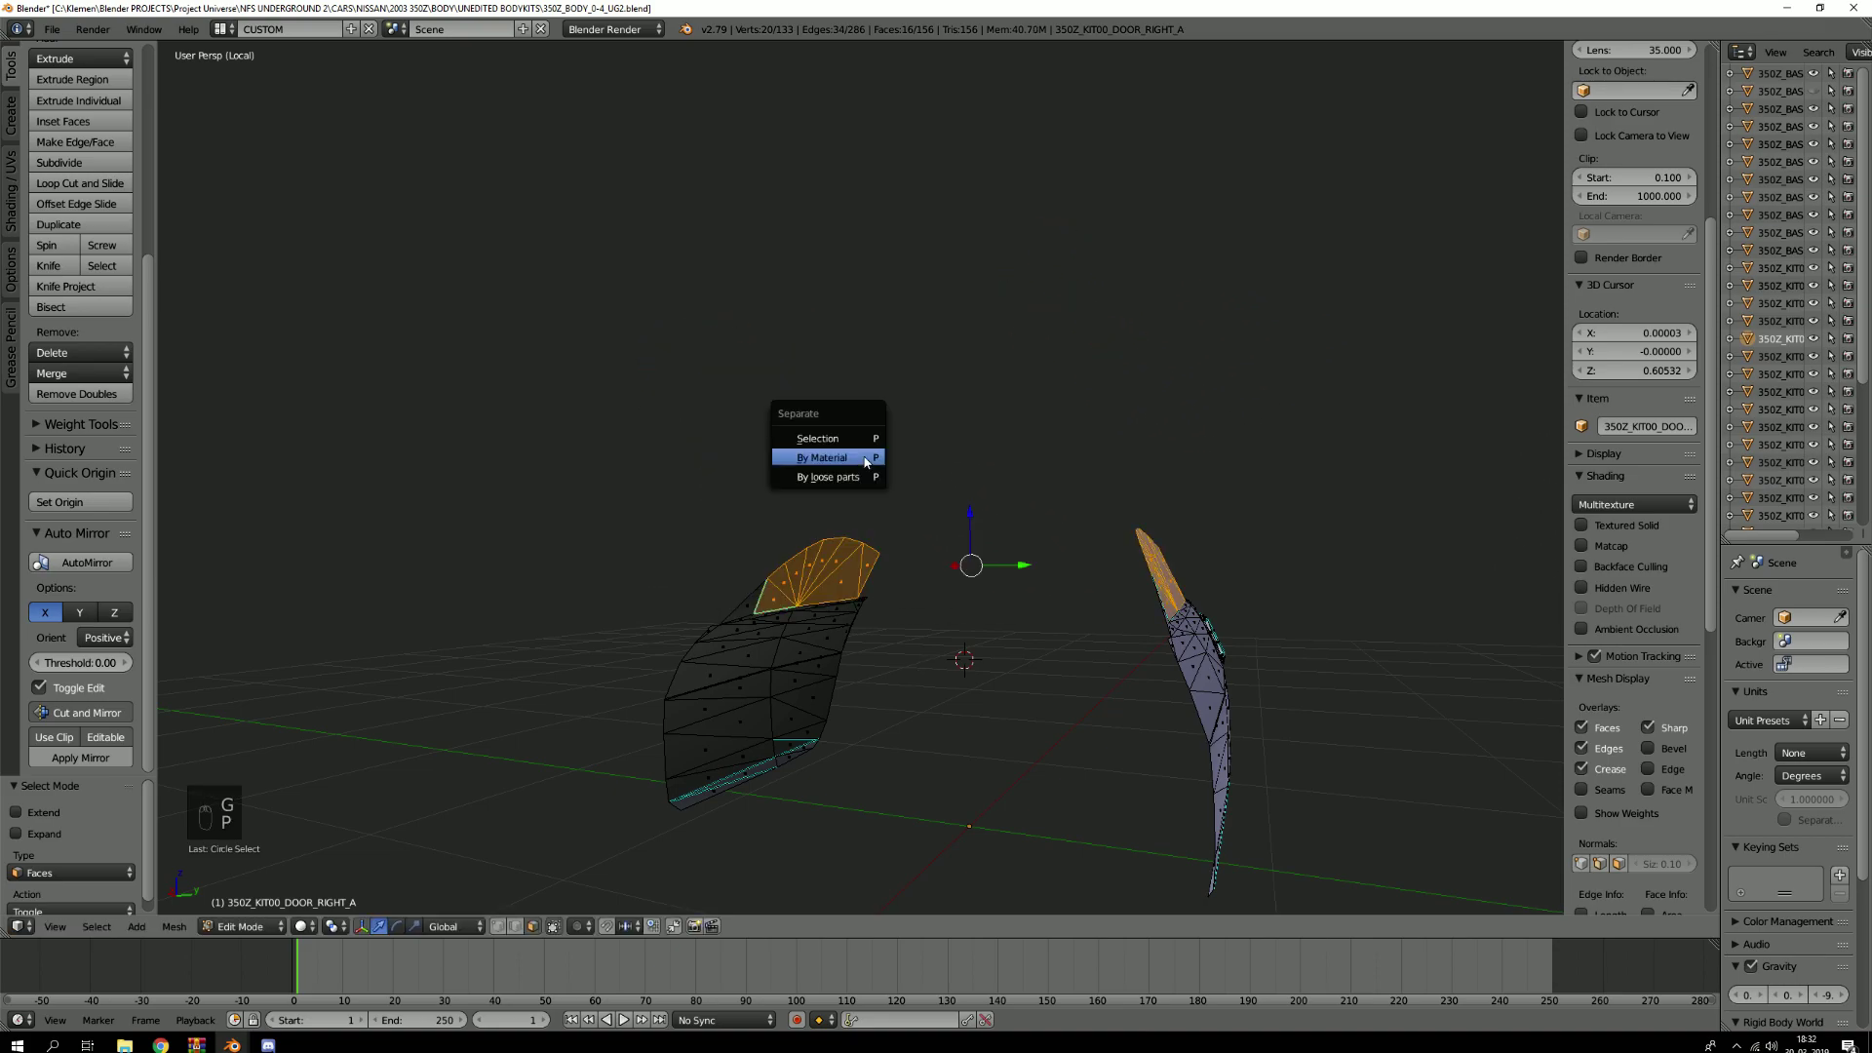
pyautogui.click(863, 450)
pyautogui.press('KP_Divide')
pyautogui.press('Tab')
pyautogui.press('a')
# Test-move the separated door parts on the full car from two views, cancelling each move
pyautogui.scroll(-3, 1062, 721)
pyautogui.keyDown('shift'); pyautogui.moveTo(1061, 722); pyautogui.dragTo(840, 666, button='middle'); pyautogui.keyUp('shift')
pyautogui.rightClick(839, 667)
pyautogui.scroll(-2, 839, 667)
pyautogui.press('g')
pyautogui.rightClick(840, 460)
pyautogui.moveTo(1072, 575); pyautogui.dragTo(961, 702, button='middle')
pyautogui.scroll(3, 961, 702)
pyautogui.press('g')
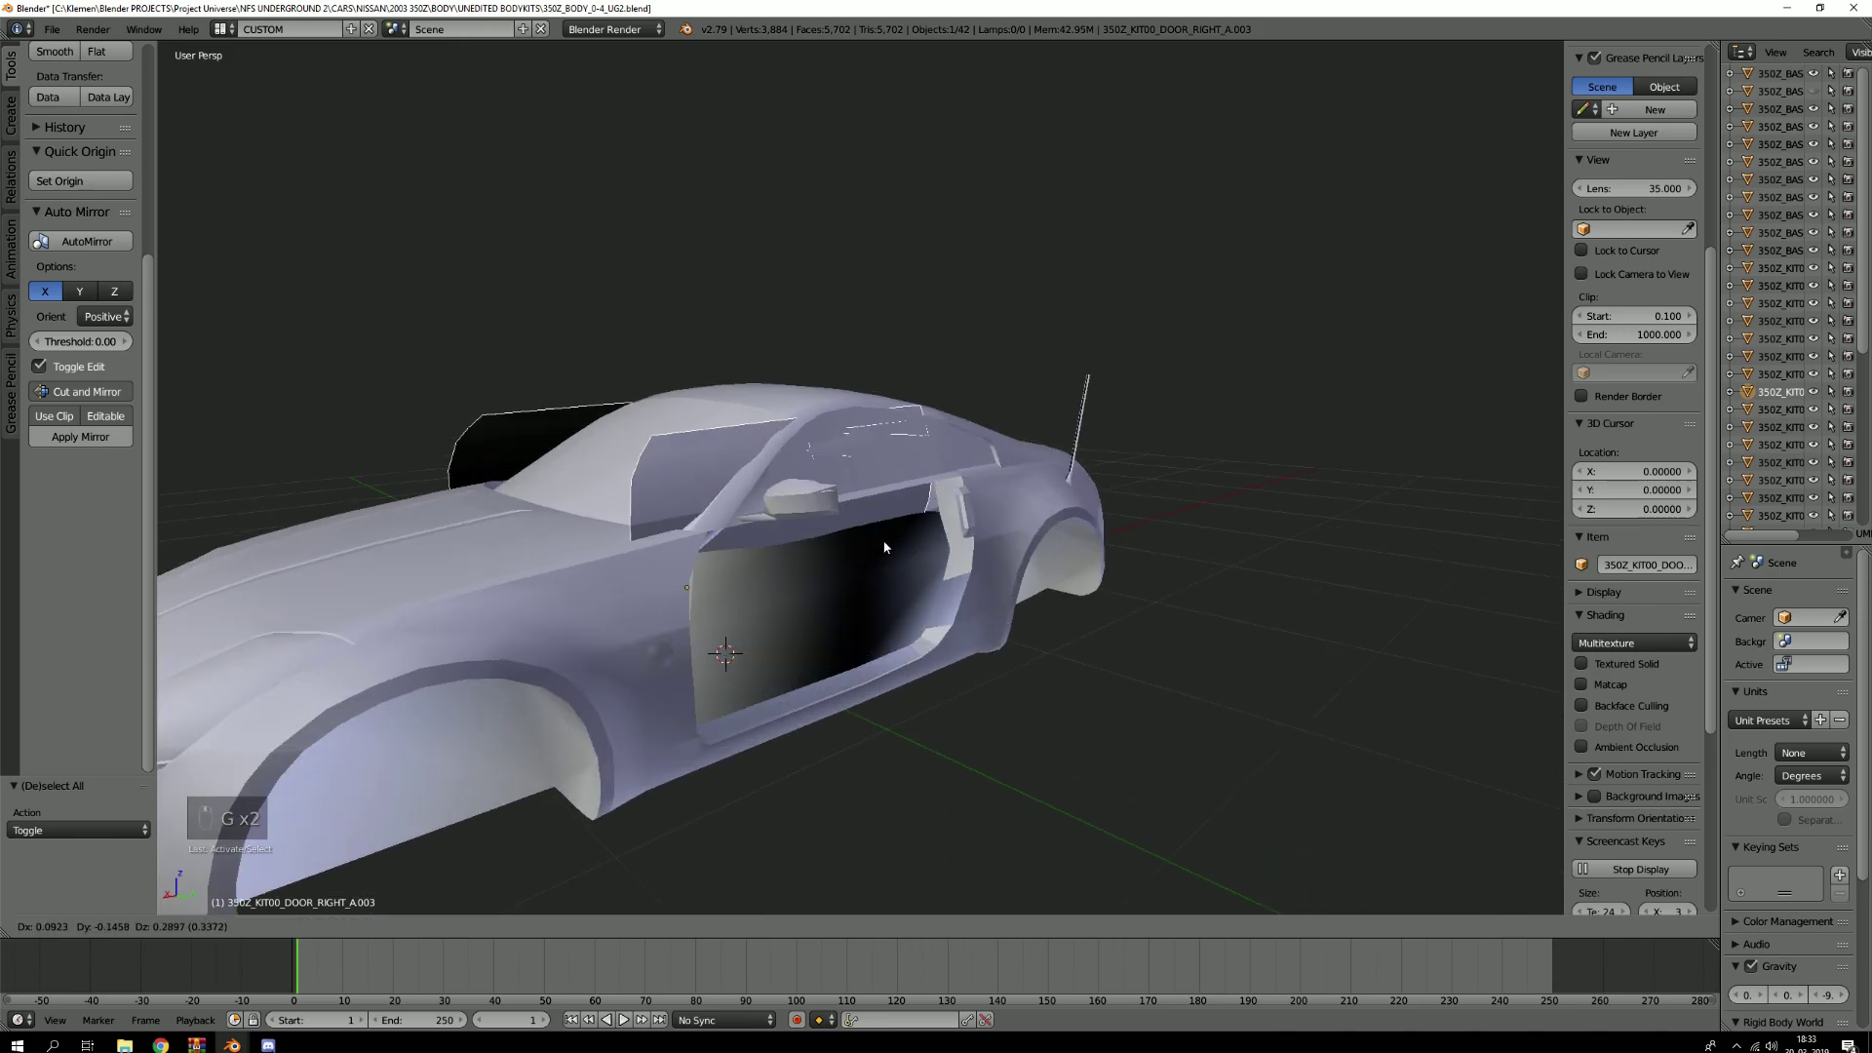
pyautogui.rightClick(987, 525)
pyautogui.moveTo(986, 531); pyautogui.dragTo(861, 533, button='middle')
# Test-move the main body panel and the brake lights, cancelling each move
pyautogui.rightClick(1034, 573)
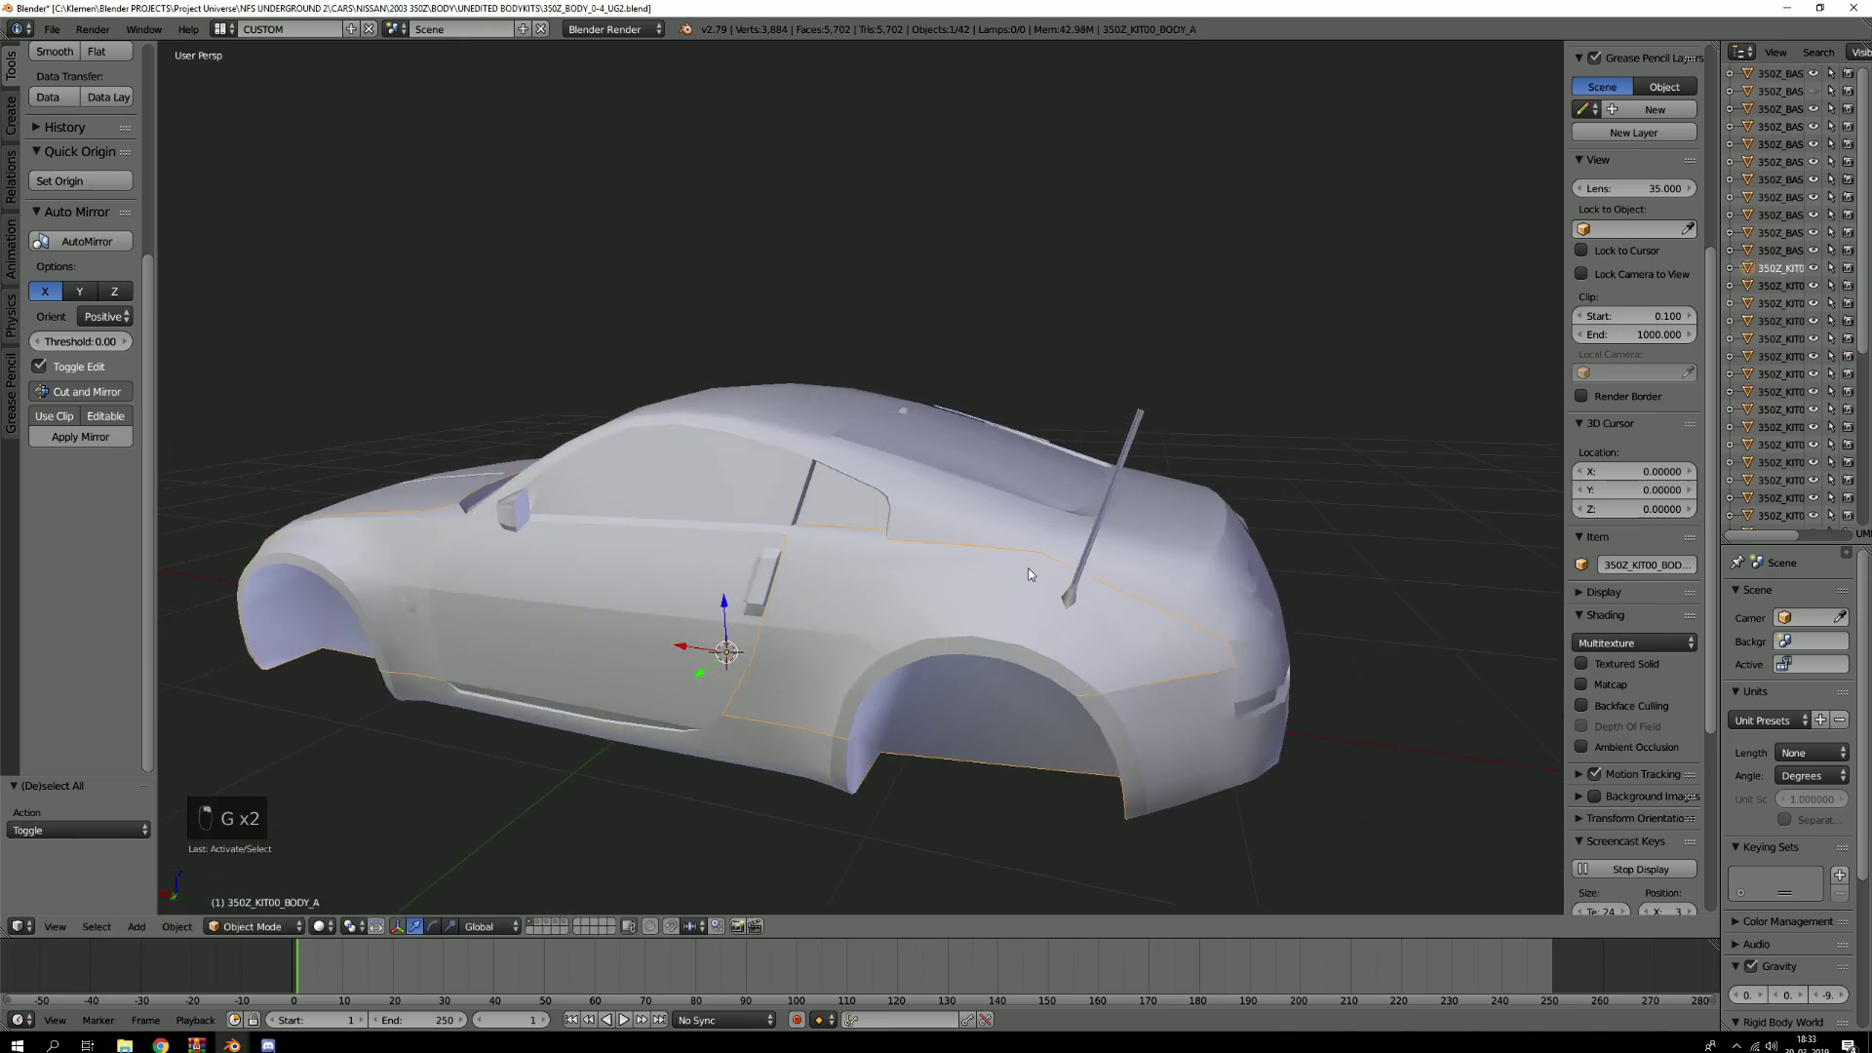
pyautogui.press('g')
pyautogui.rightClick(925, 377)
pyautogui.moveTo(1240, 603); pyautogui.dragTo(946, 651, button='middle')
pyautogui.rightClick(963, 630)
pyautogui.press('g')
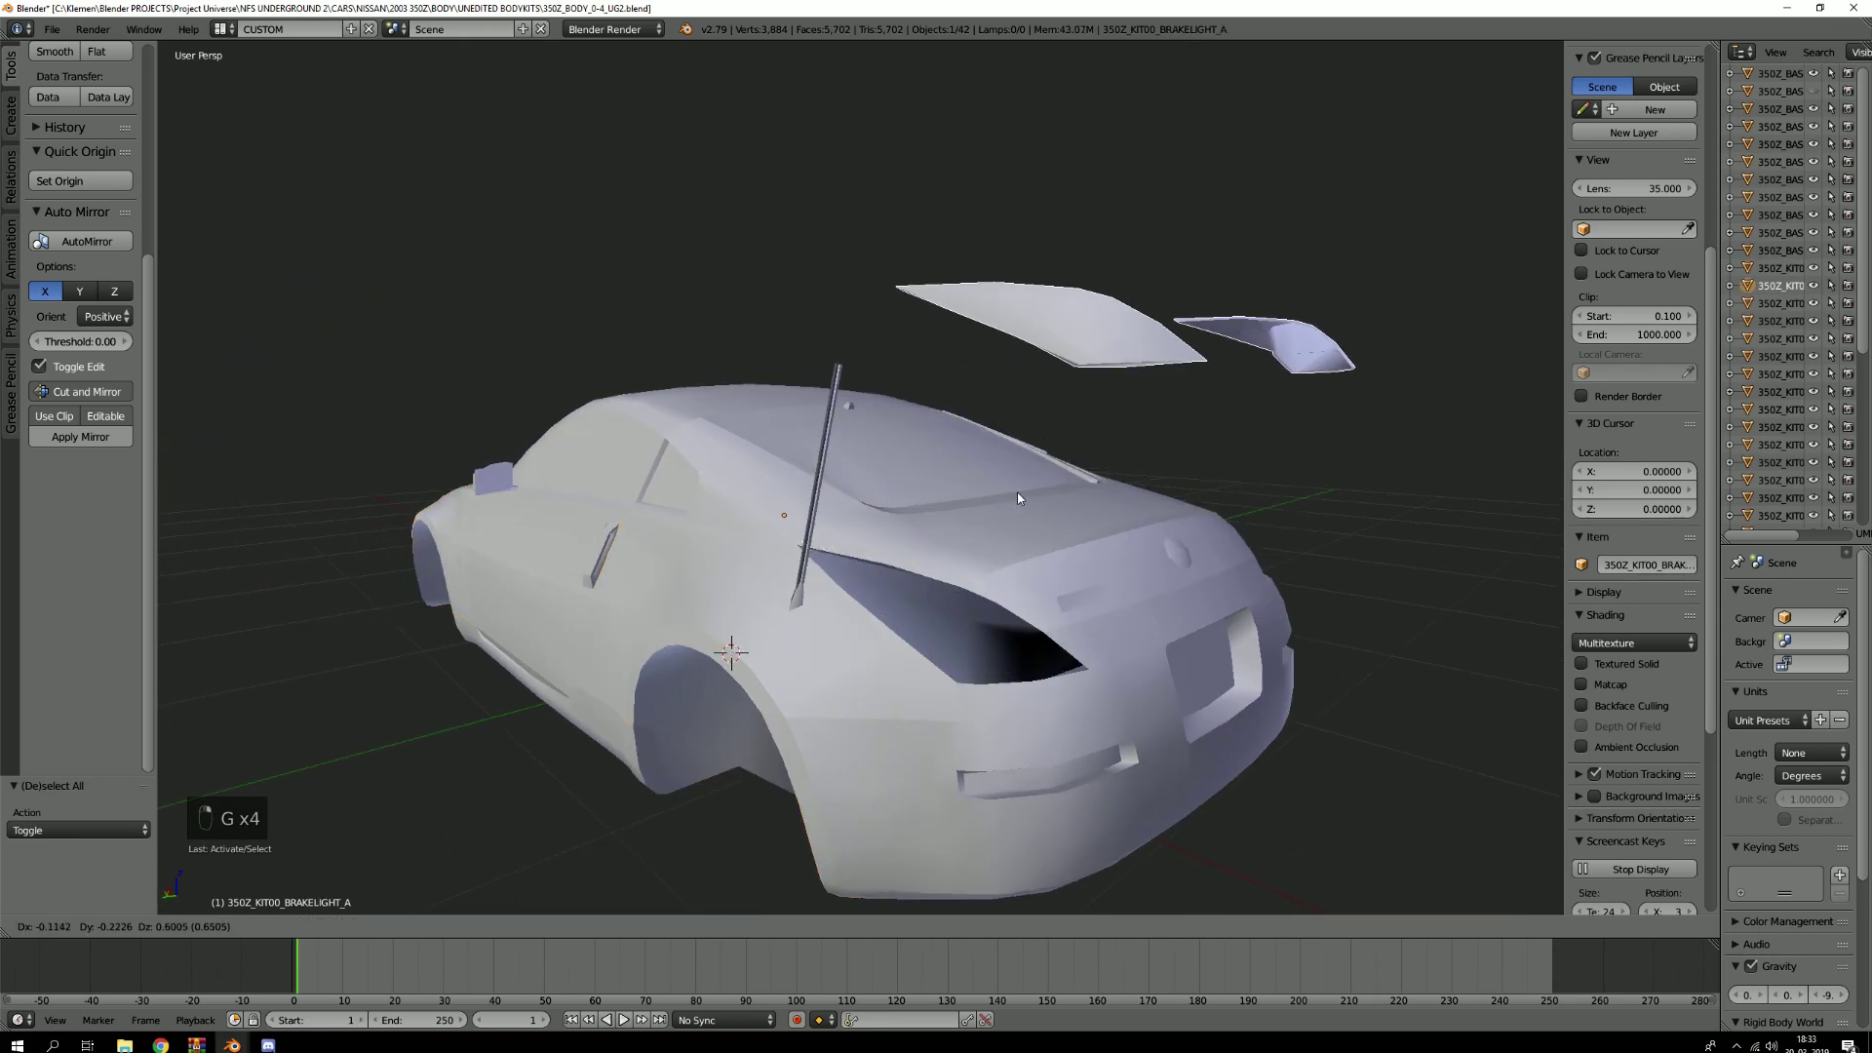
pyautogui.rightClick(1024, 704)
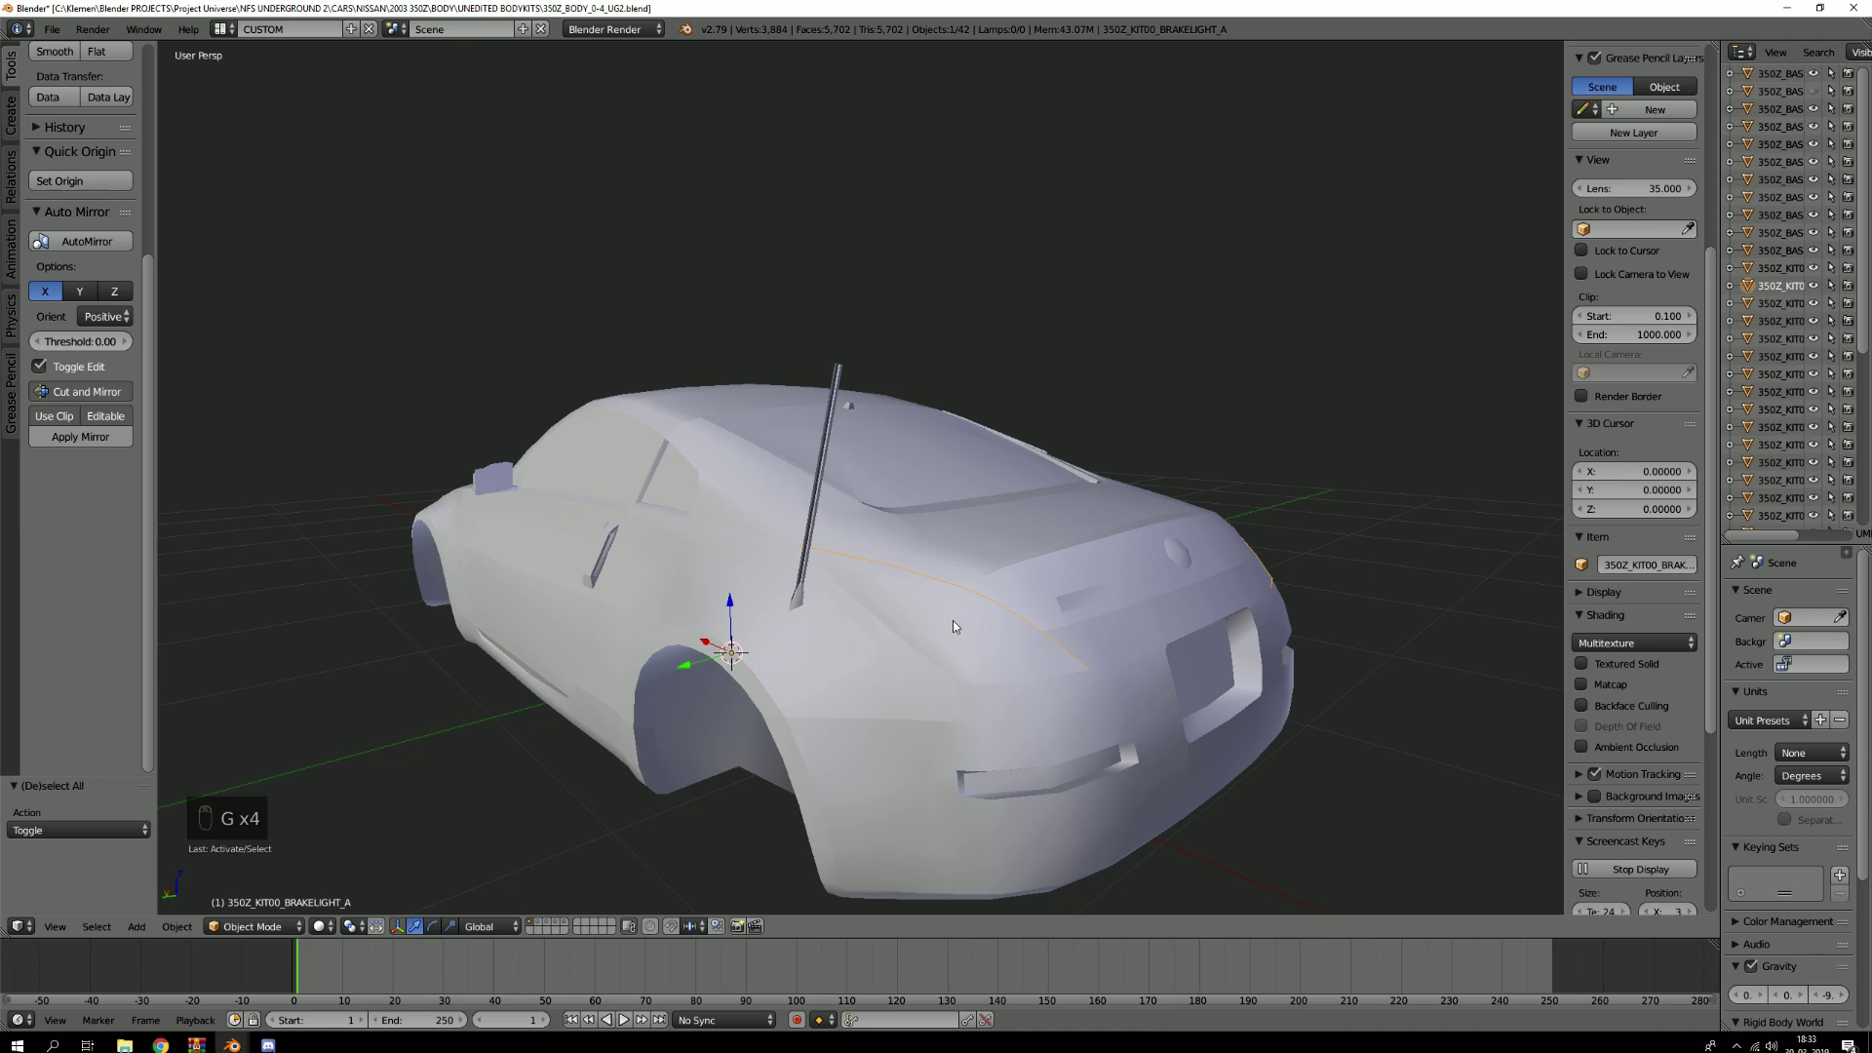
# Test-move another part near the brake light and one more body part, cancelling each move
pyautogui.moveTo(957, 624)
pyautogui.mouseDown(button='middle')
pyautogui.moveTo(892, 626)
pyautogui.moveTo(965, 593)
pyautogui.moveTo(951, 633)
pyautogui.mouseUp(button='middle')
pyautogui.scroll(-3, 785, 627)
pyautogui.scroll(3, 969, 588)
pyautogui.scroll(-3, 969, 588)
pyautogui.scroll(3, 949, 647)
pyautogui.rightClick(949, 651)
pyautogui.press('g')
pyautogui.rightClick(968, 287)
pyautogui.scroll(-3, 878, 468)
pyautogui.moveTo(673, 644); pyautogui.dragTo(772, 675, button='middle')
pyautogui.press('a')
pyautogui.rightClick(914, 640)
pyautogui.press('g')
pyautogui.rightClick(918, 526)
# Join the door windows and the windshield glass into one object, cancelling the test moves
pyautogui.moveTo(733, 660); pyautogui.dragTo(800, 658, button='middle')
pyautogui.rightClick(709, 629)
pyautogui.press('g')
pyautogui.rightClick(748, 437)
pyautogui.moveTo(846, 580); pyautogui.dragTo(886, 708, button='middle')
pyautogui.keyDown('shift'); pyautogui.rightClick(996, 653); pyautogui.keyUp('shift')
pyautogui.hotkey('ctrl', 'j')
pyautogui.press('g')
pyautogui.rightClick(907, 565)
pyautogui.keyDown('shift'); pyautogui.rightClick(751, 639); pyautogui.keyUp('shift')
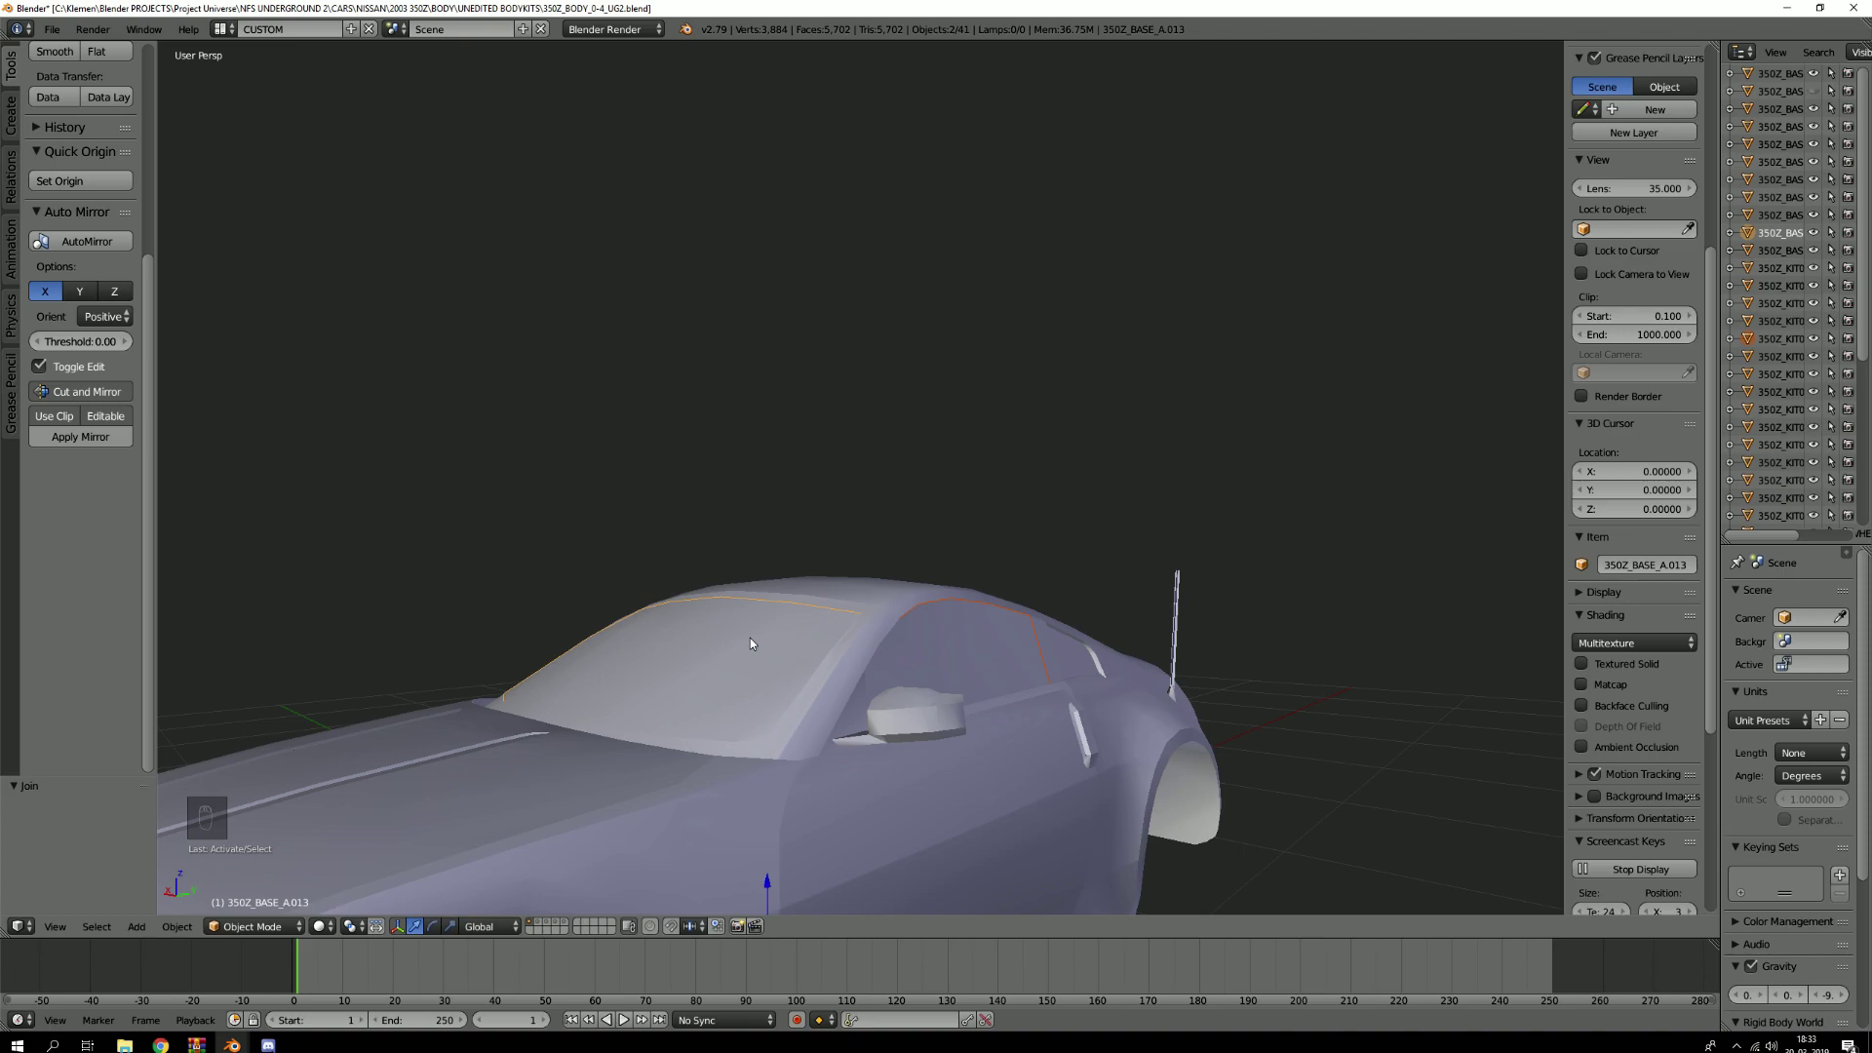
pyautogui.hotkey('ctrl', 'j')
pyautogui.press('g')
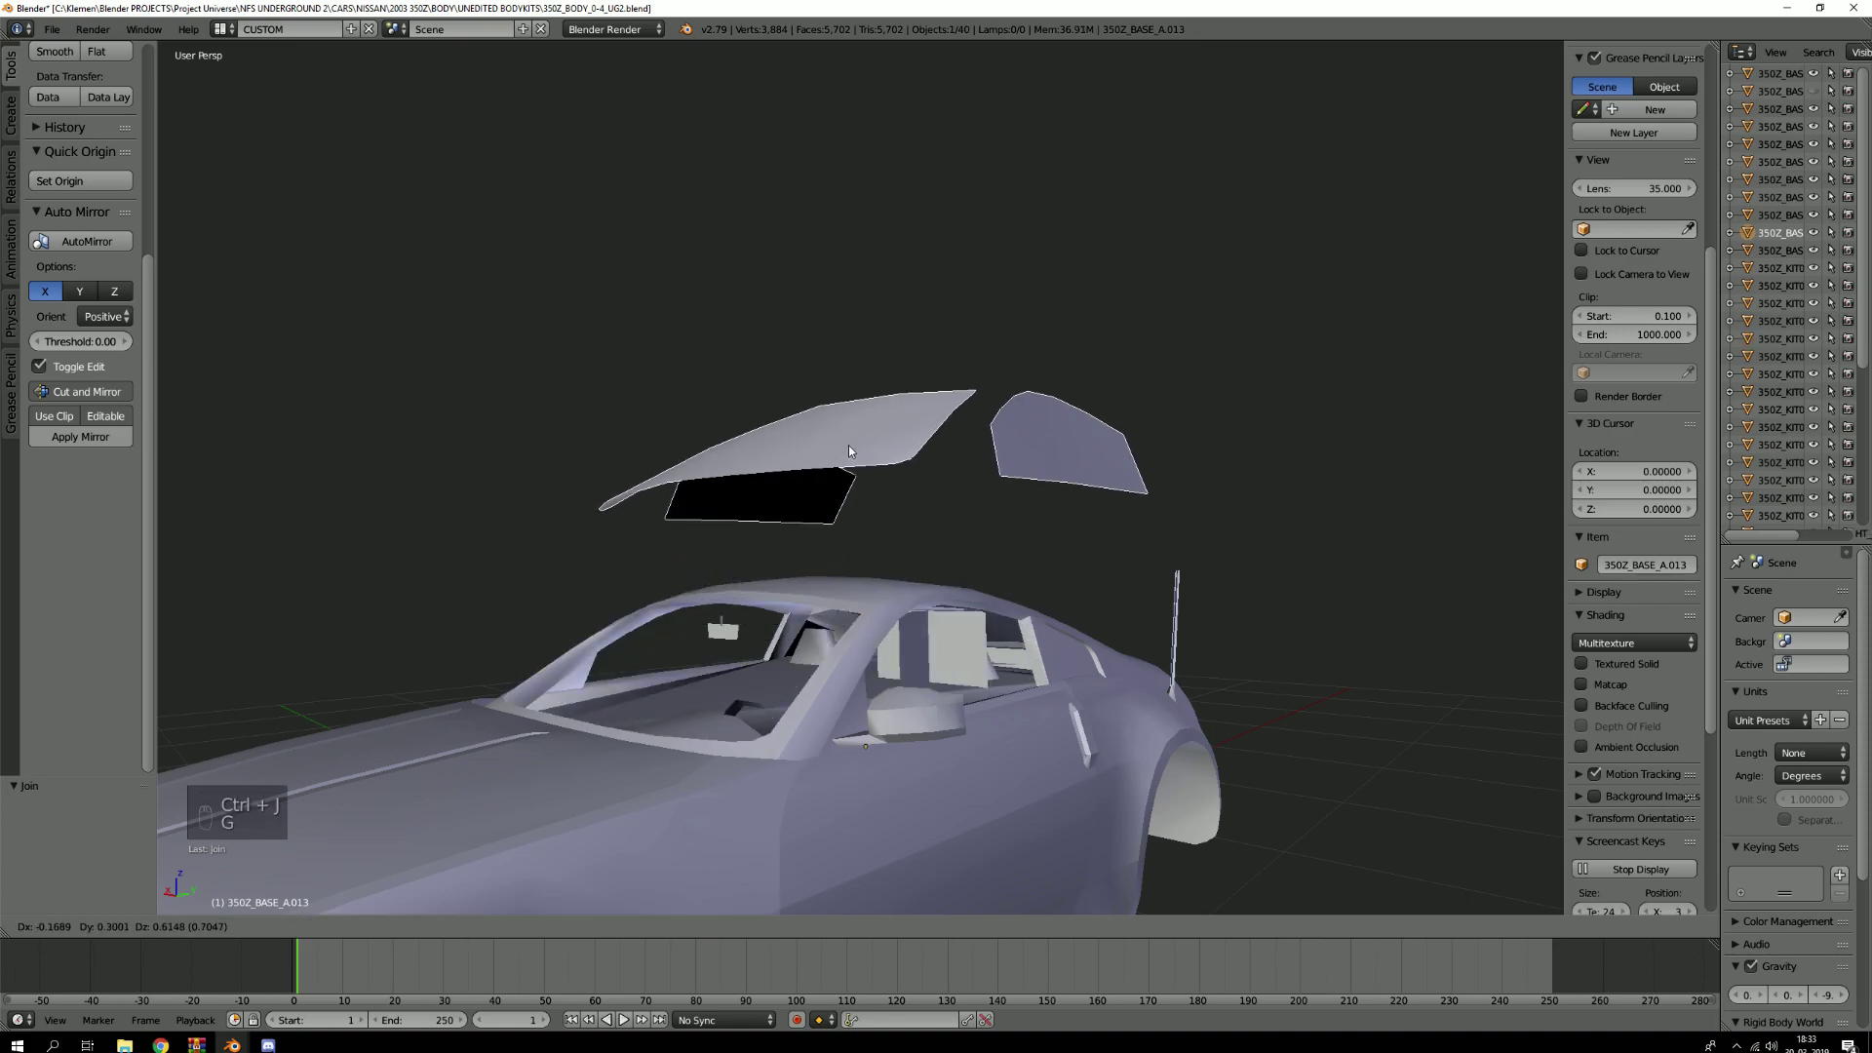
pyautogui.rightClick(849, 447)
# Isolate the trunk in local view and edit its mesh in face select mode with nothing selected
pyautogui.moveTo(1010, 575); pyautogui.dragTo(879, 590, button='middle')
pyautogui.rightClick(1100, 688)
pyautogui.scroll(-4, 1100, 688)
pyautogui.press('g')
pyautogui.rightClick(1165, 508)
pyautogui.press('KP_Divide')
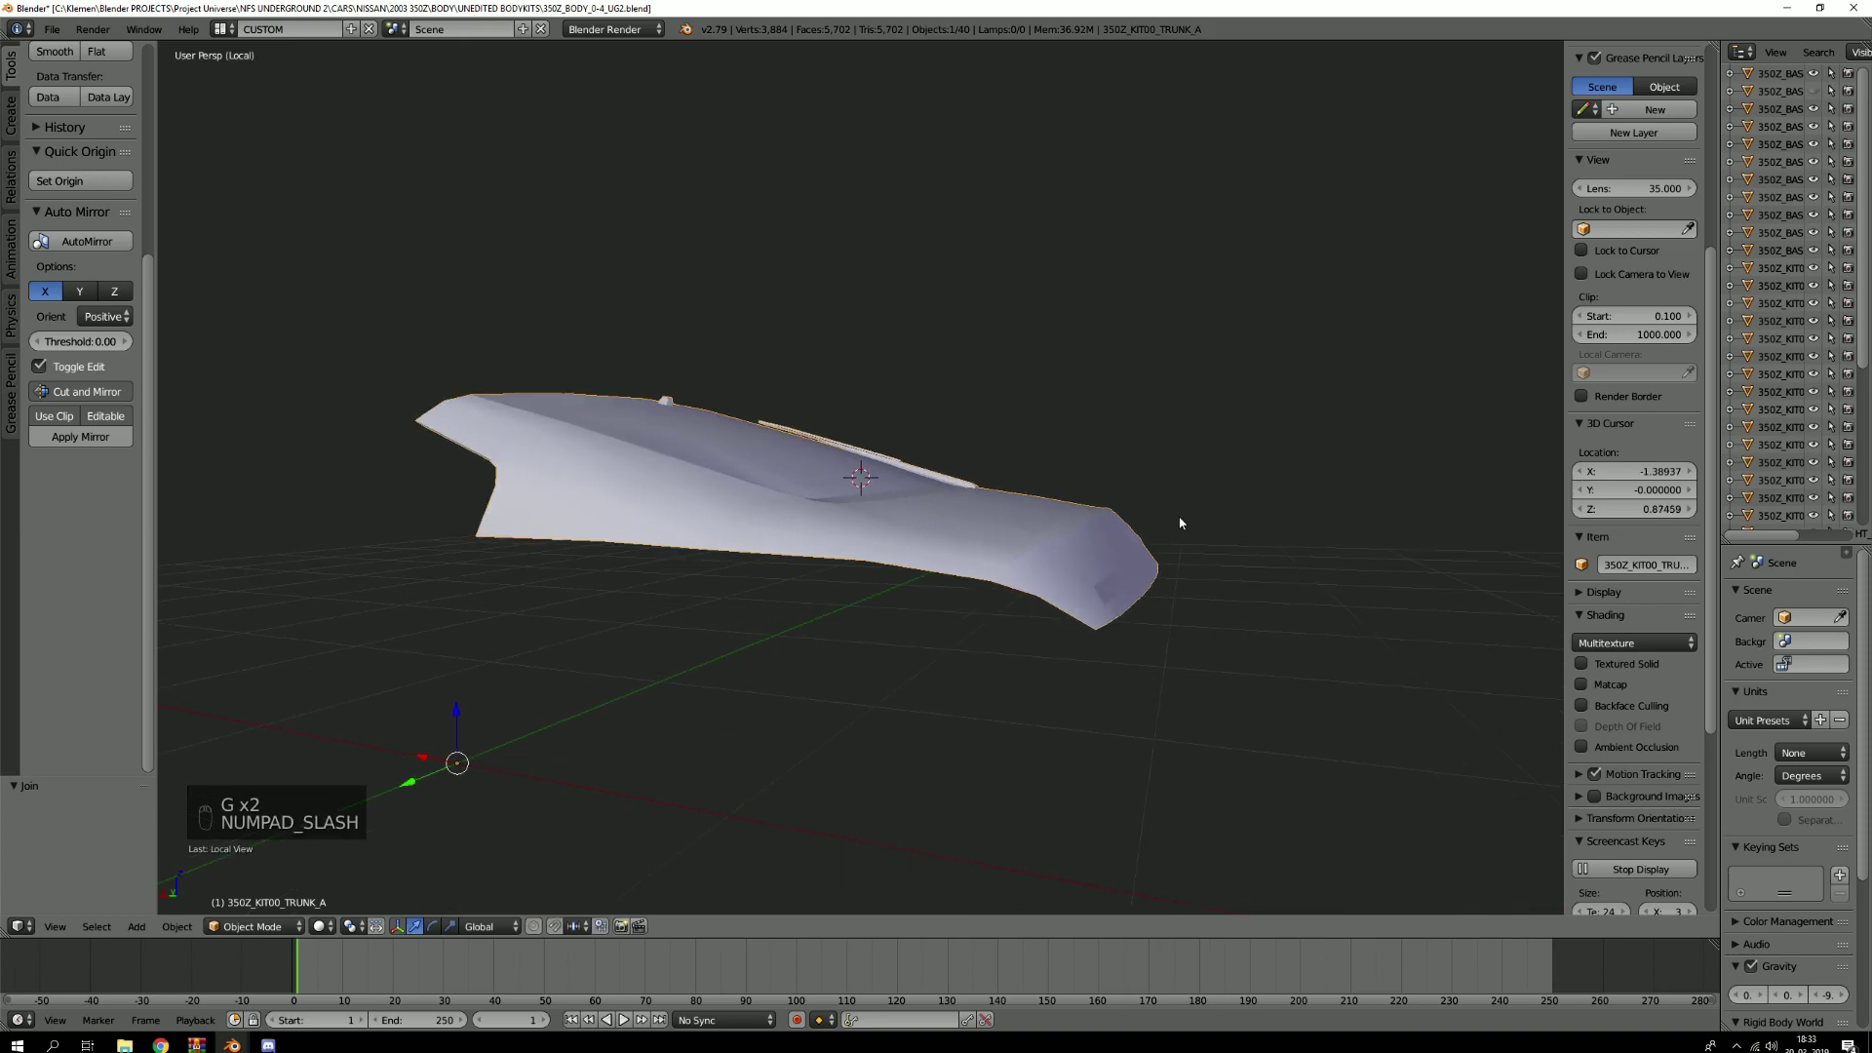
pyautogui.moveTo(988, 552); pyautogui.dragTo(887, 672, button='middle')
pyautogui.scroll(3, 780, 364)
pyautogui.press('Tab')
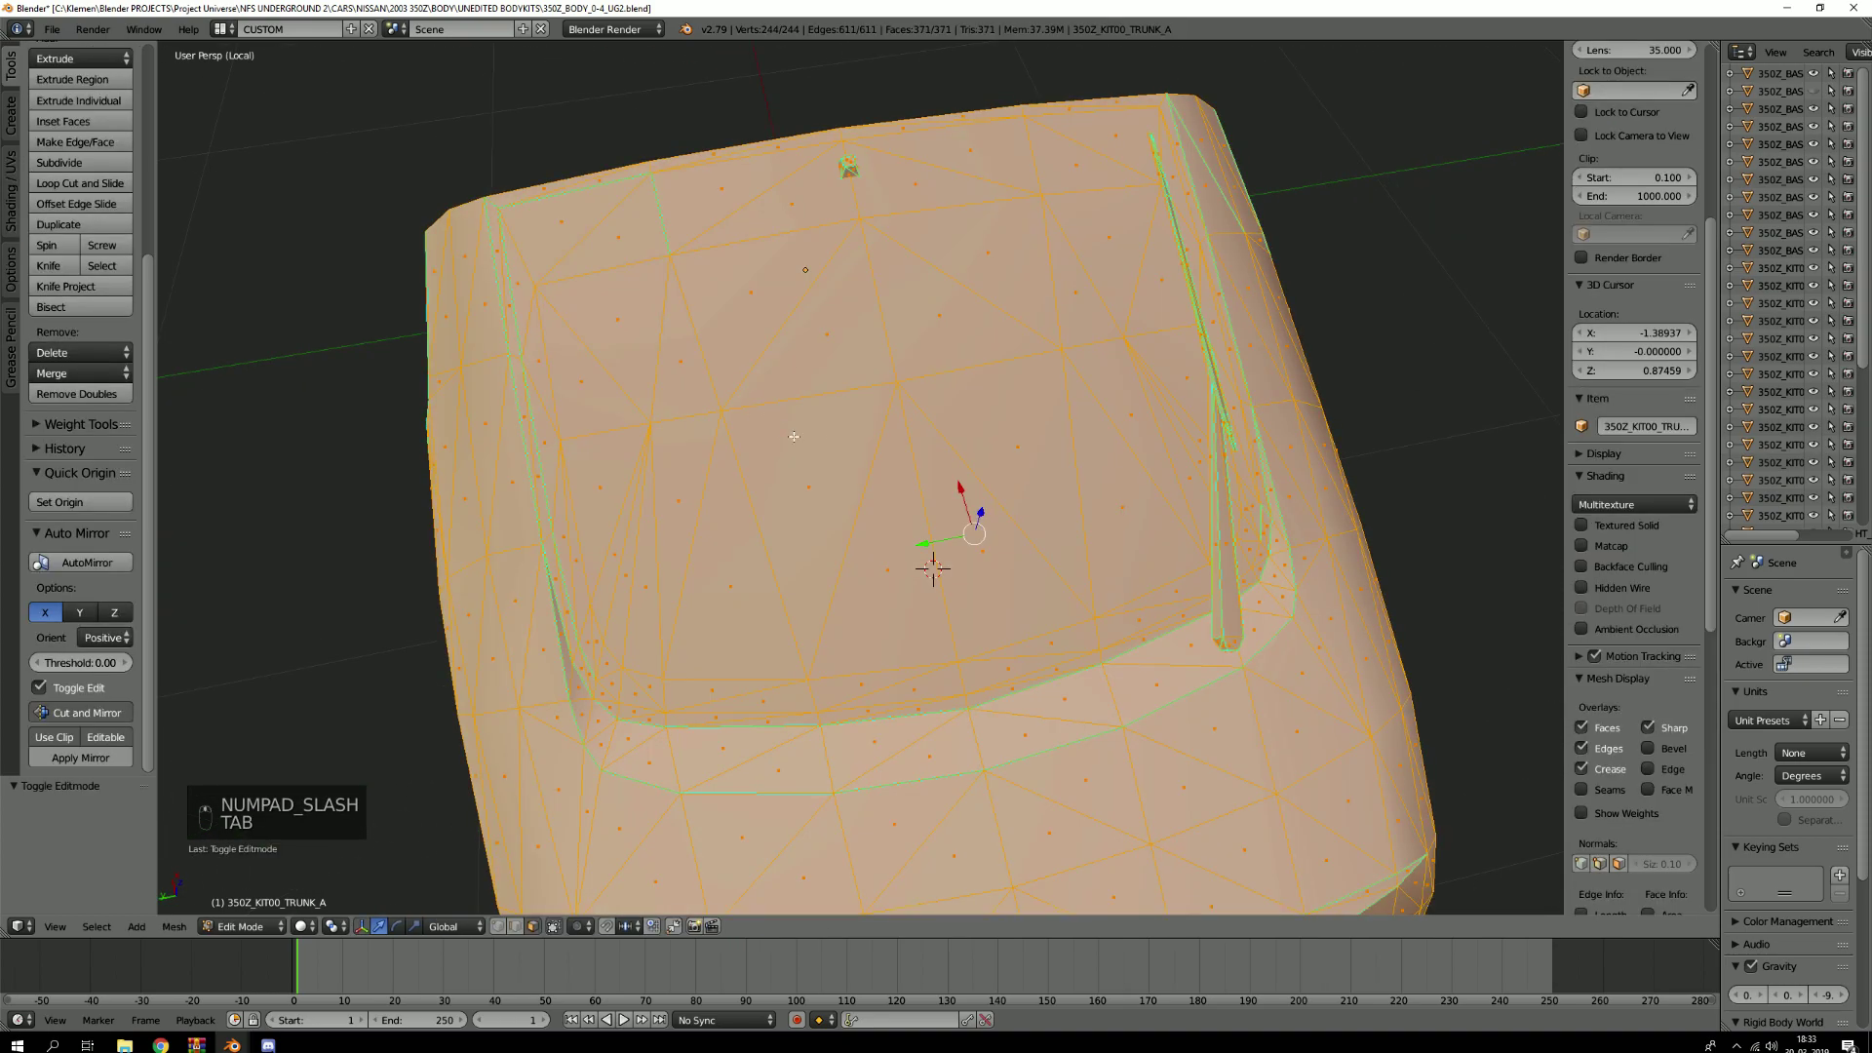
pyautogui.moveTo(819, 497); pyautogui.dragTo(861, 450, button='middle')
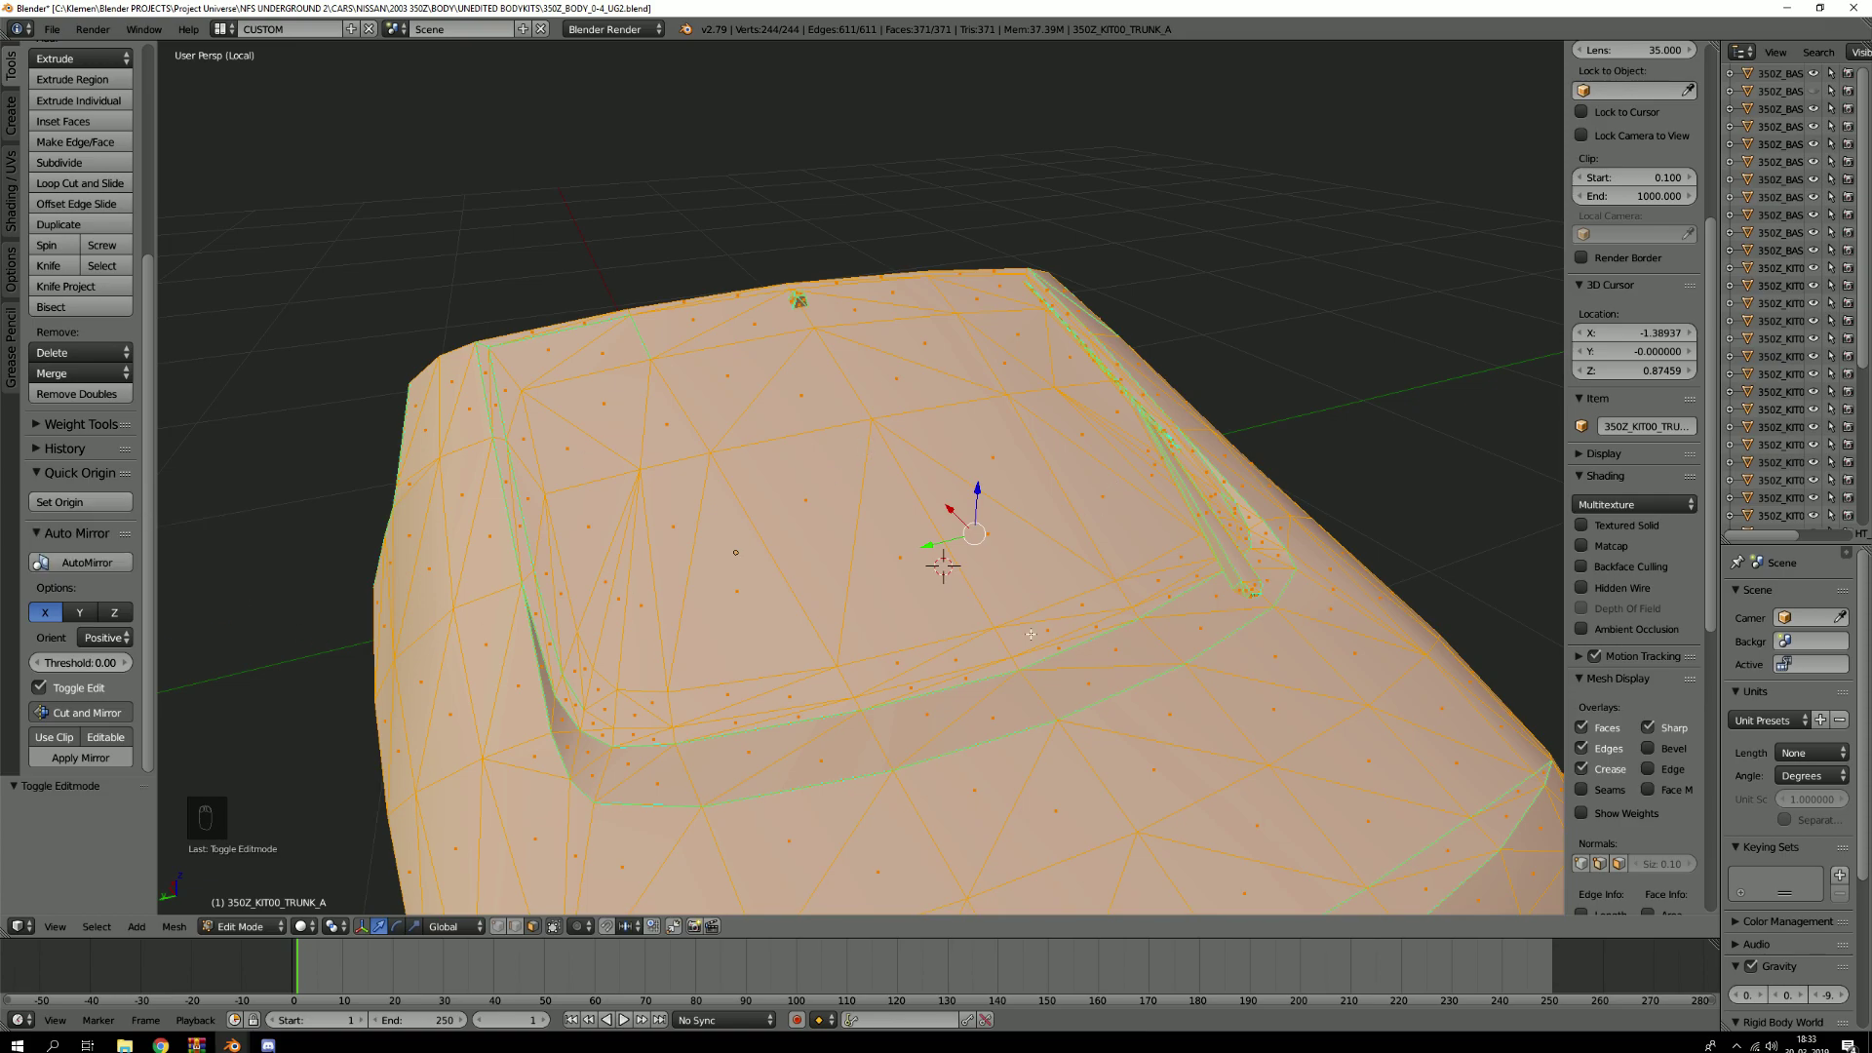
pyautogui.press('a')
pyautogui.press('3')
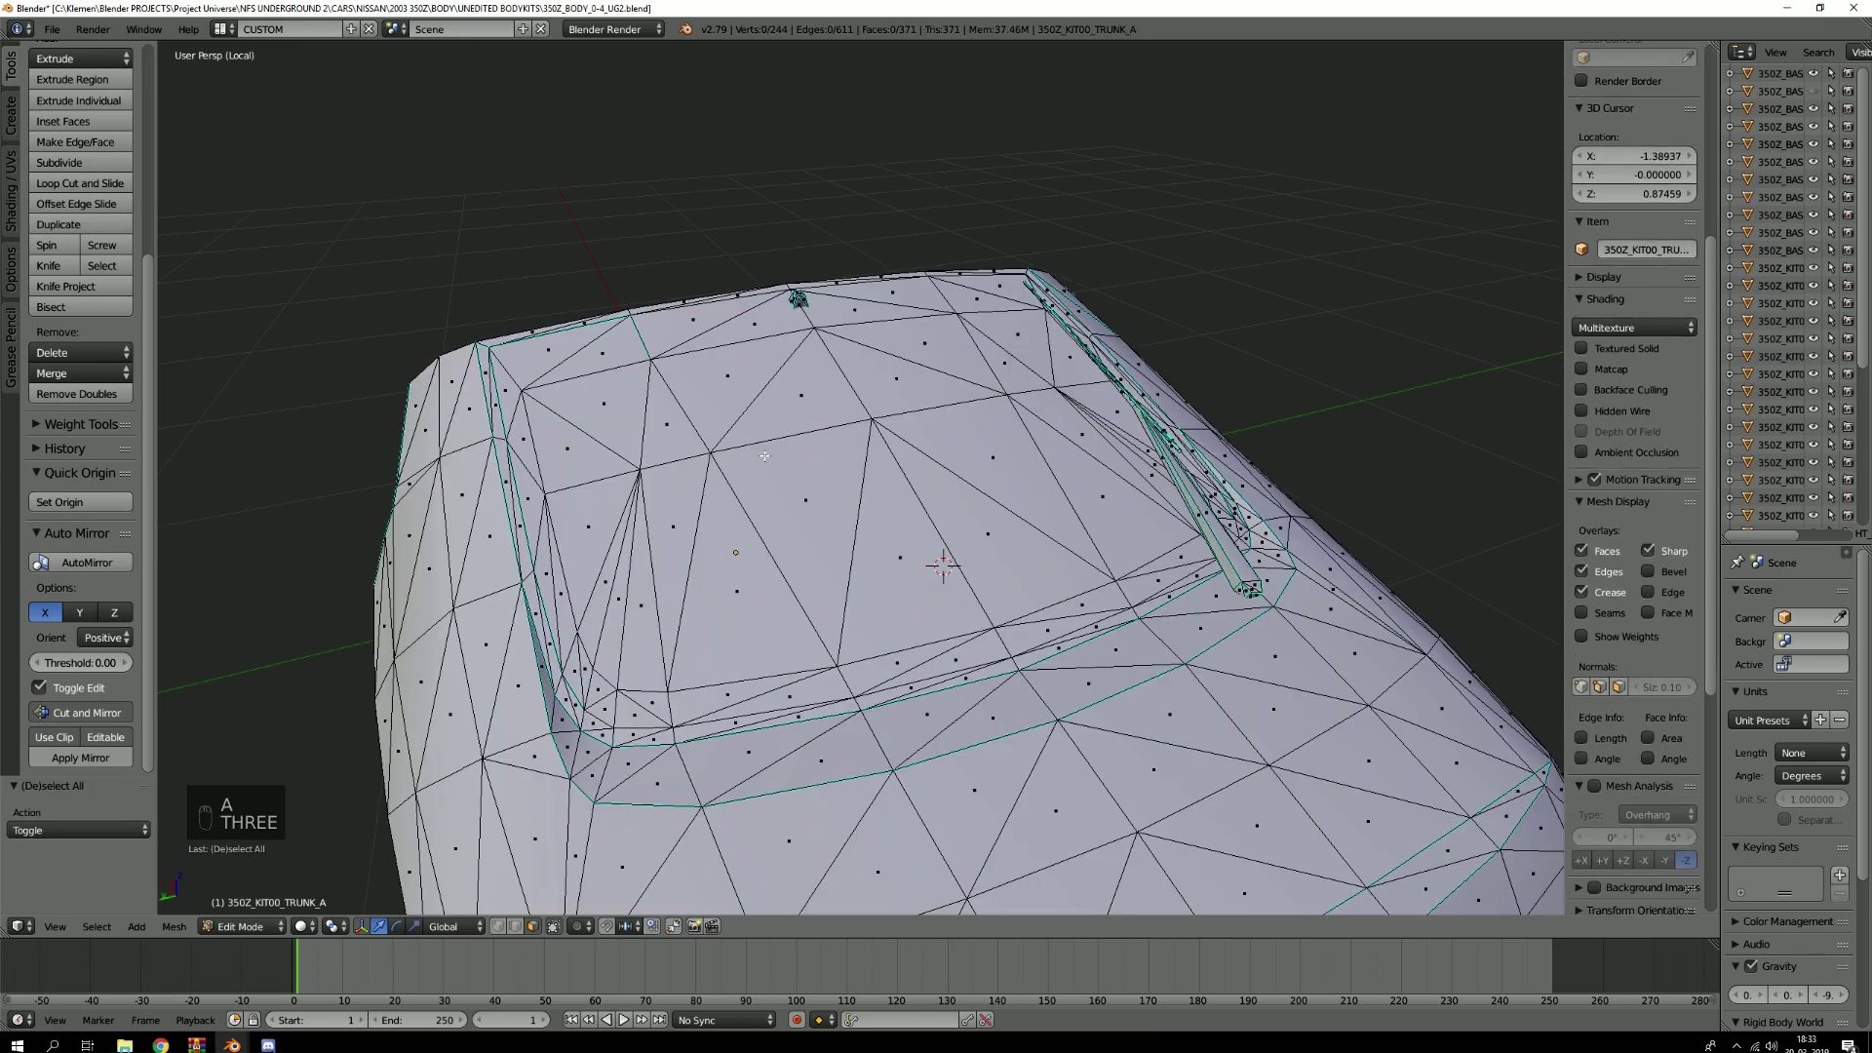
pyautogui.press('c')
pyautogui.moveTo(778, 462)
pyautogui.mouseDown()
pyautogui.moveTo(683, 526)
pyautogui.moveTo(733, 474)
pyautogui.mouseUp()
pyautogui.press('a')
pyautogui.press('3')
pyautogui.rightClick(495, 476)
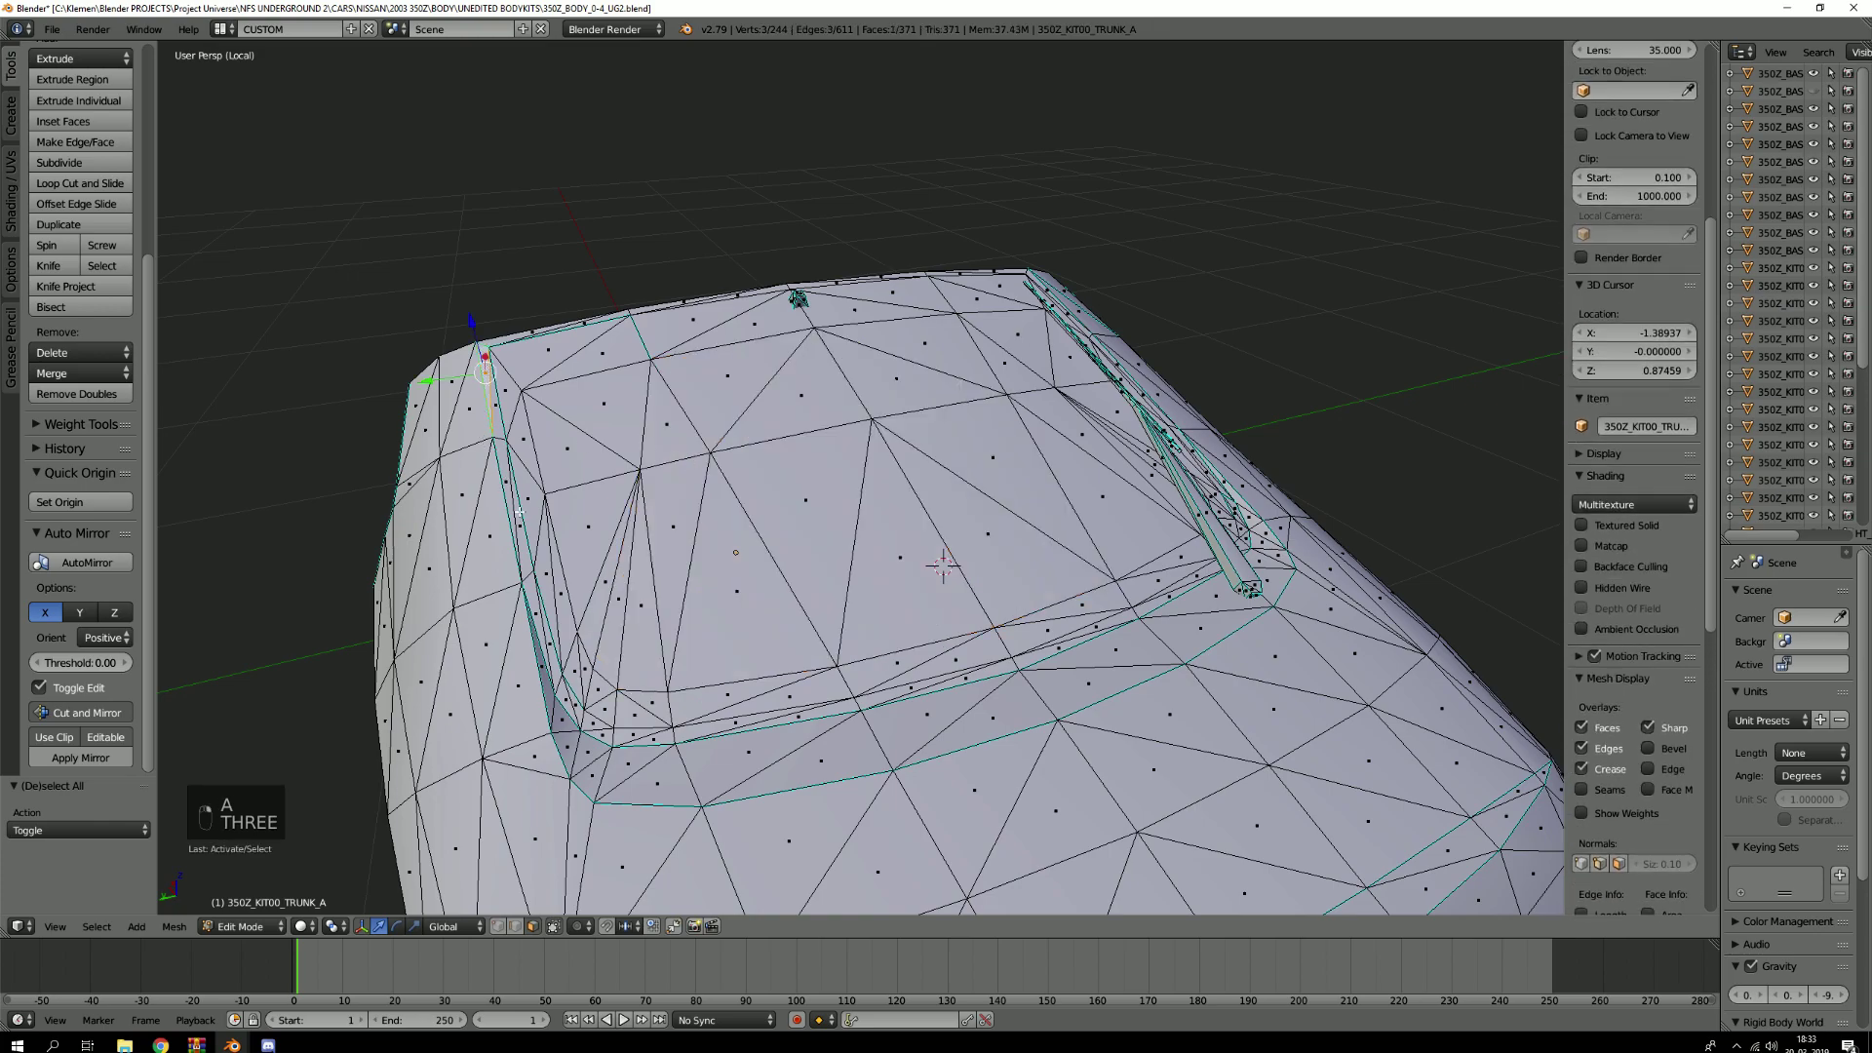
pyautogui.rightClick(484, 462)
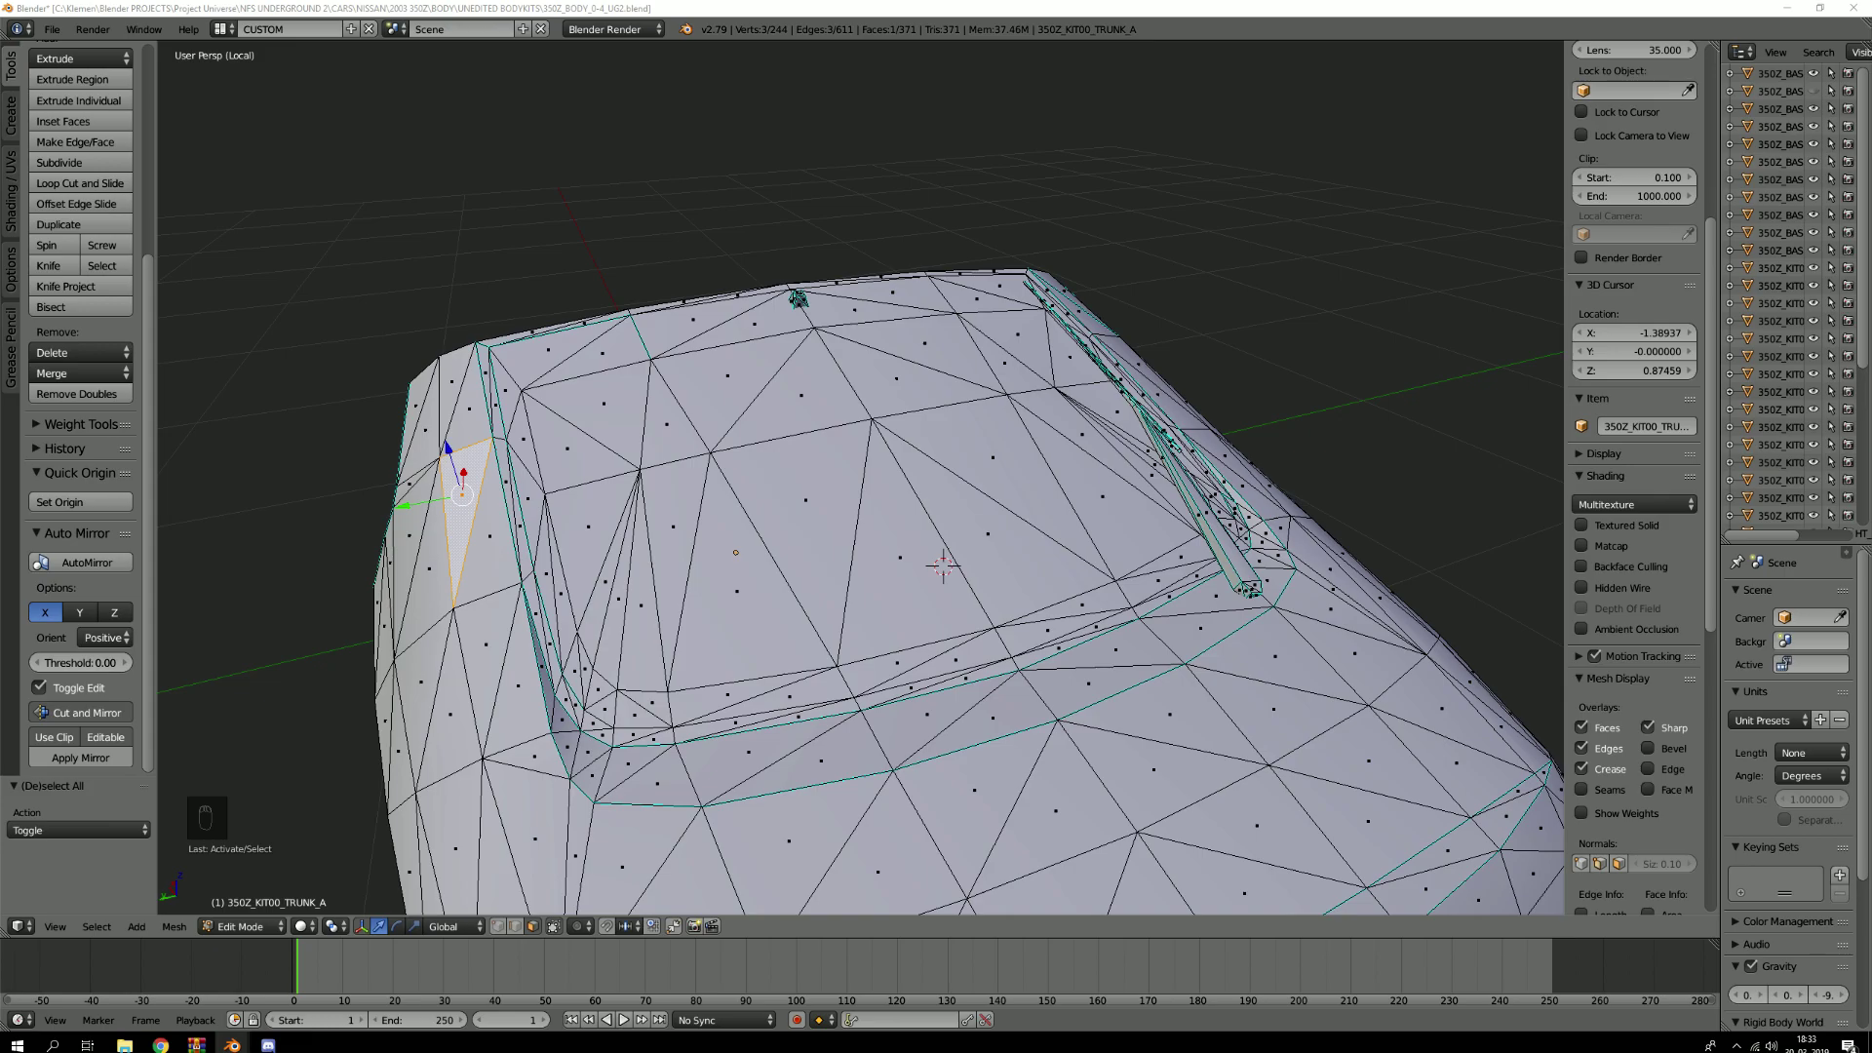
pyautogui.moveTo(1061, 640); pyautogui.dragTo(568, 475, button='middle')
pyautogui.press('a')
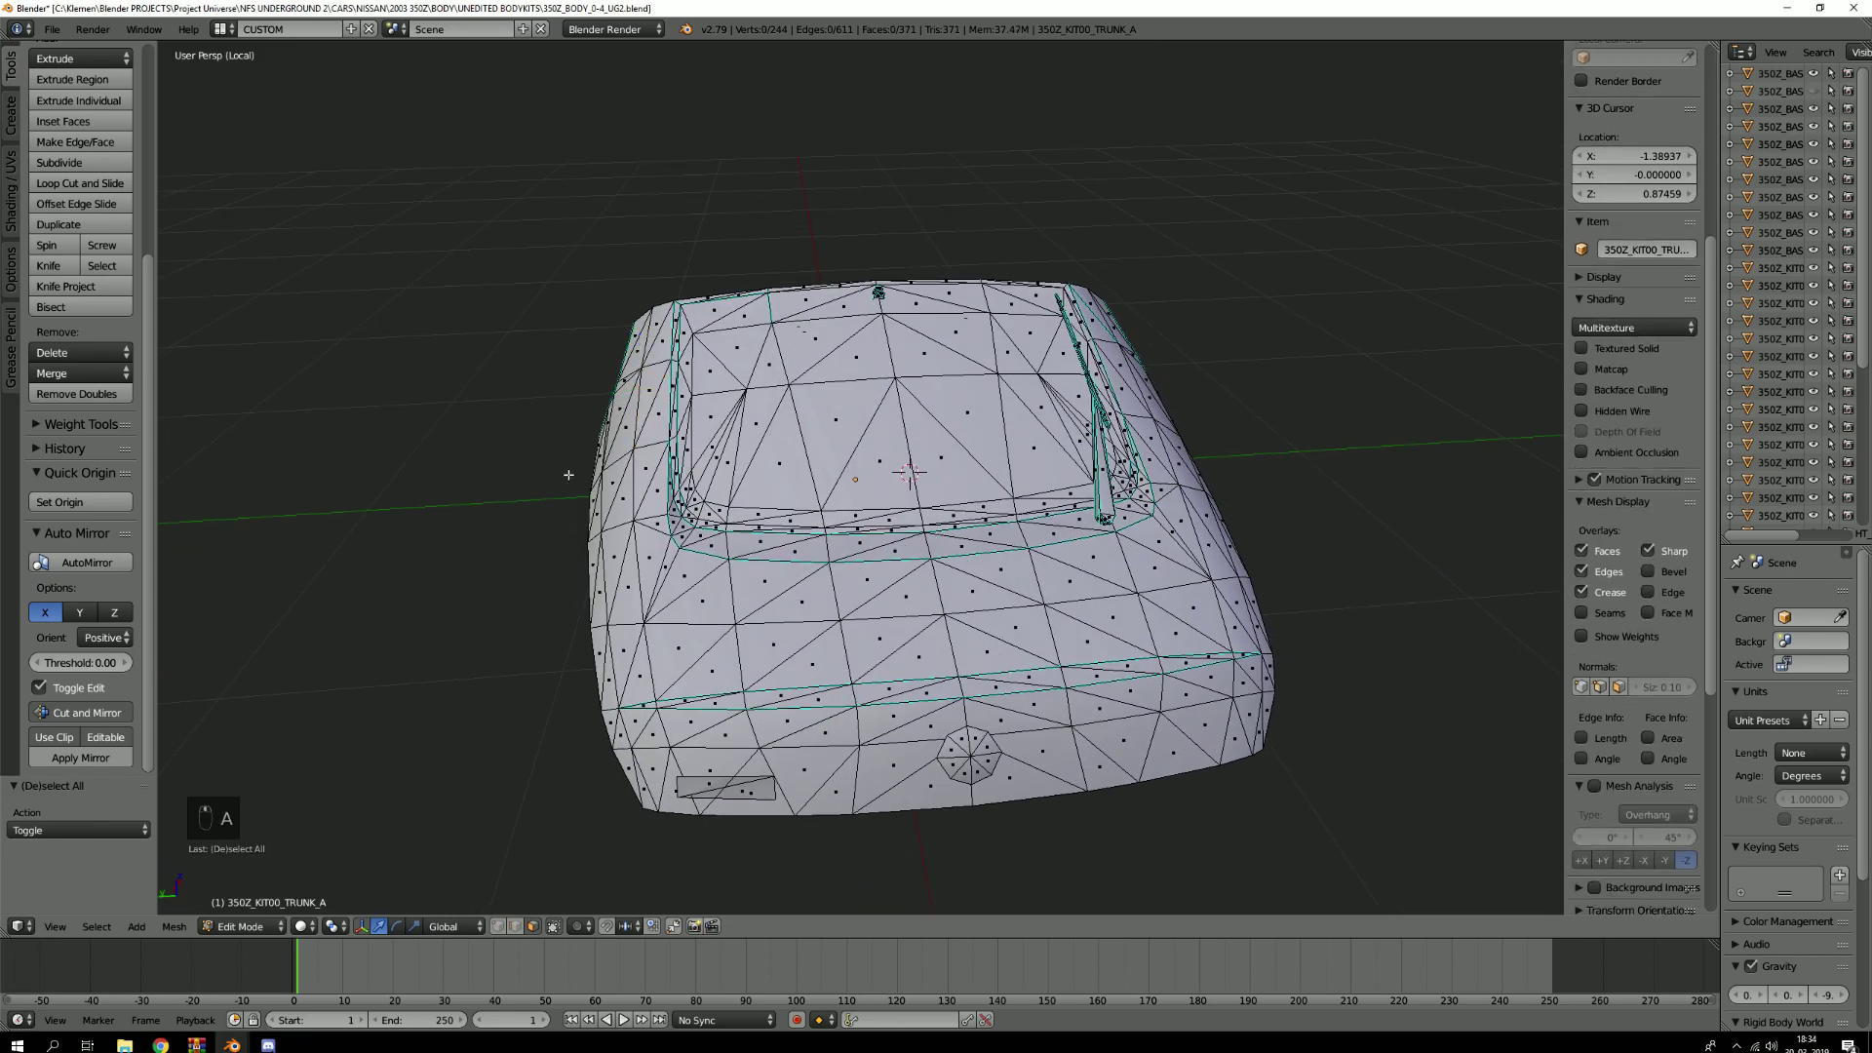
pyautogui.scroll(3, 817, 470)
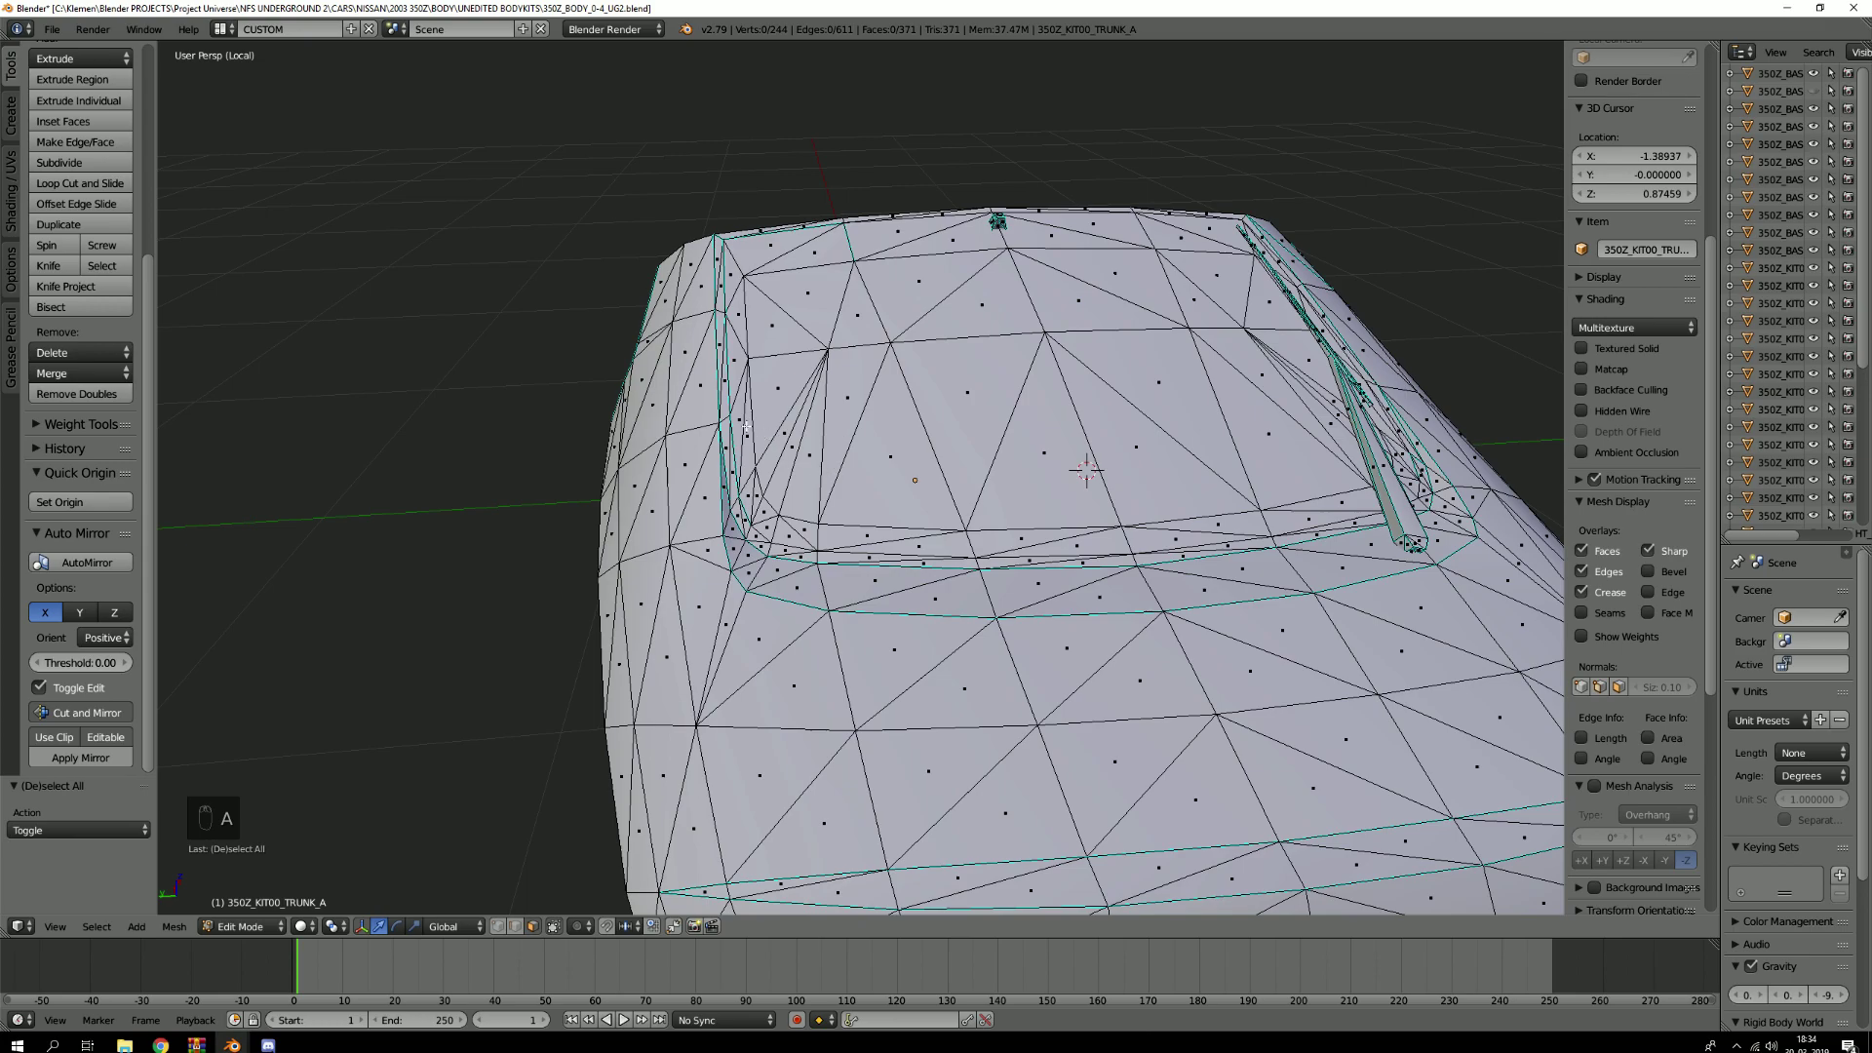
pyautogui.scroll(6, 746, 426)
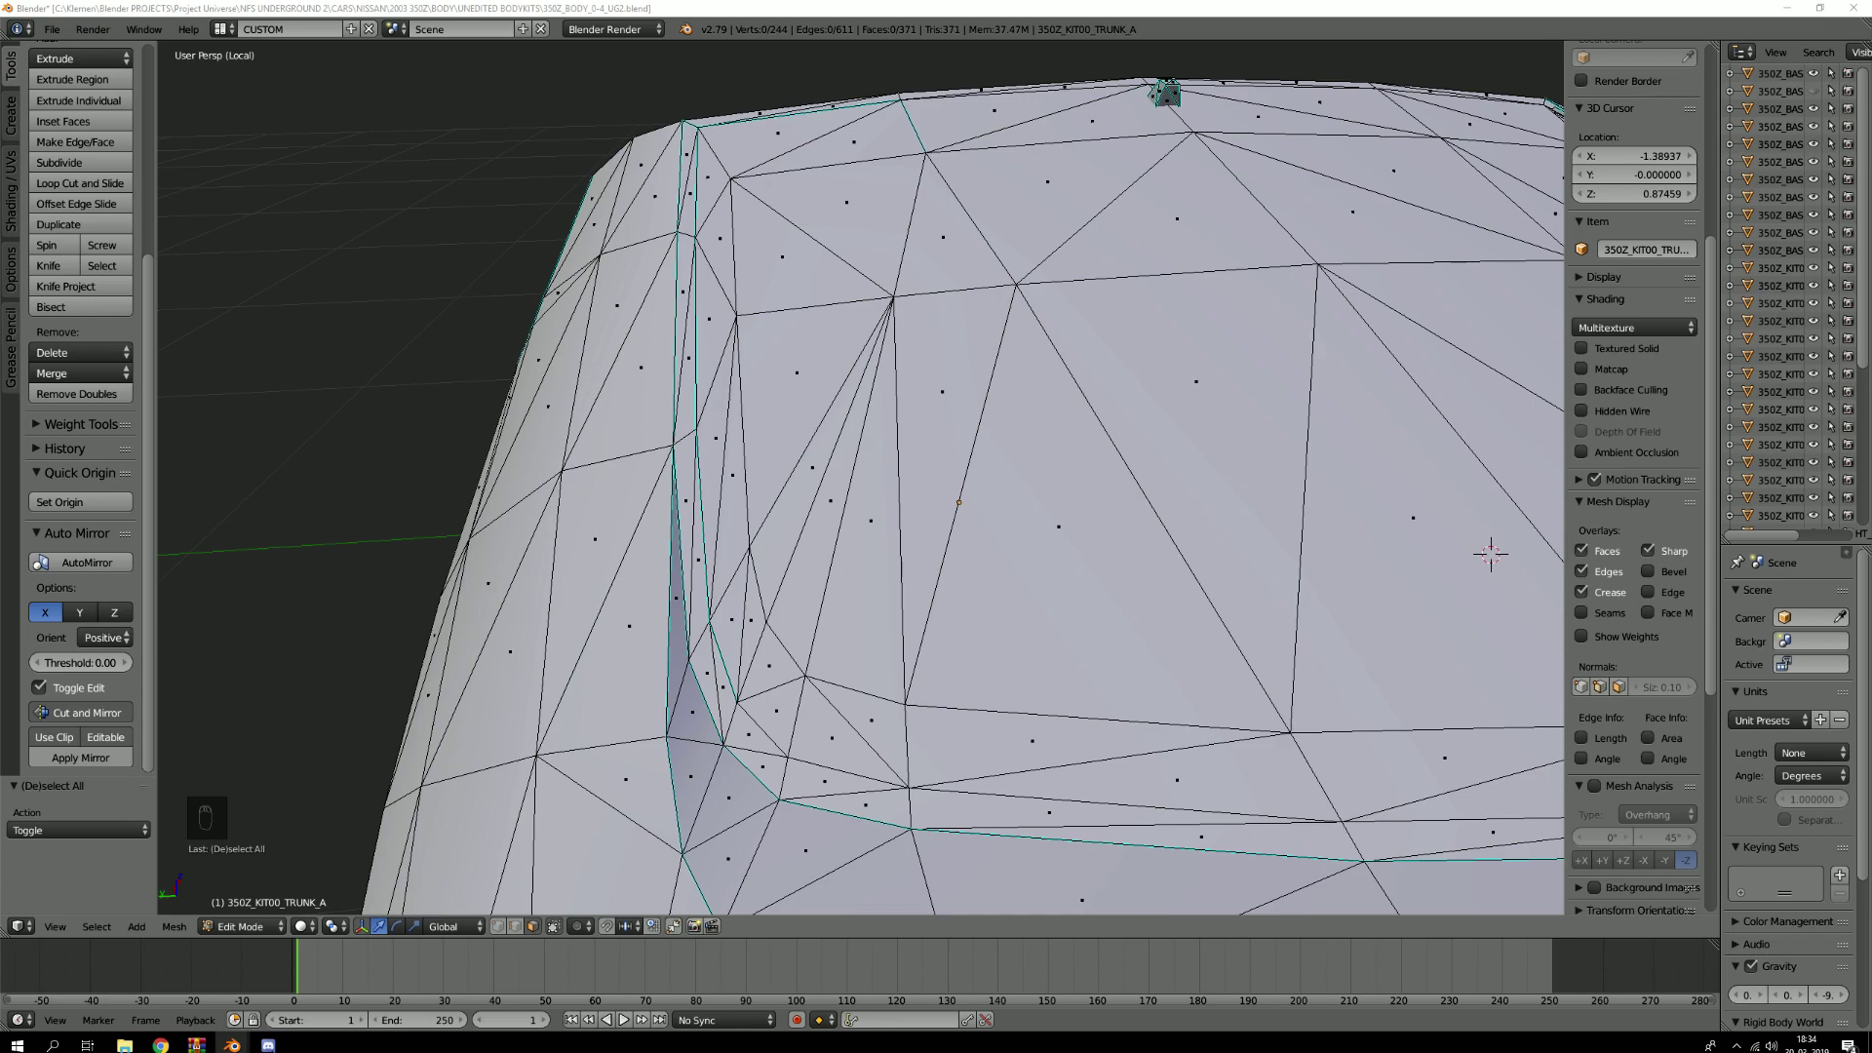
pyautogui.scroll(-2, 1446, 399)
pyautogui.moveTo(1446, 399); pyautogui.dragTo(989, 440, button='middle')
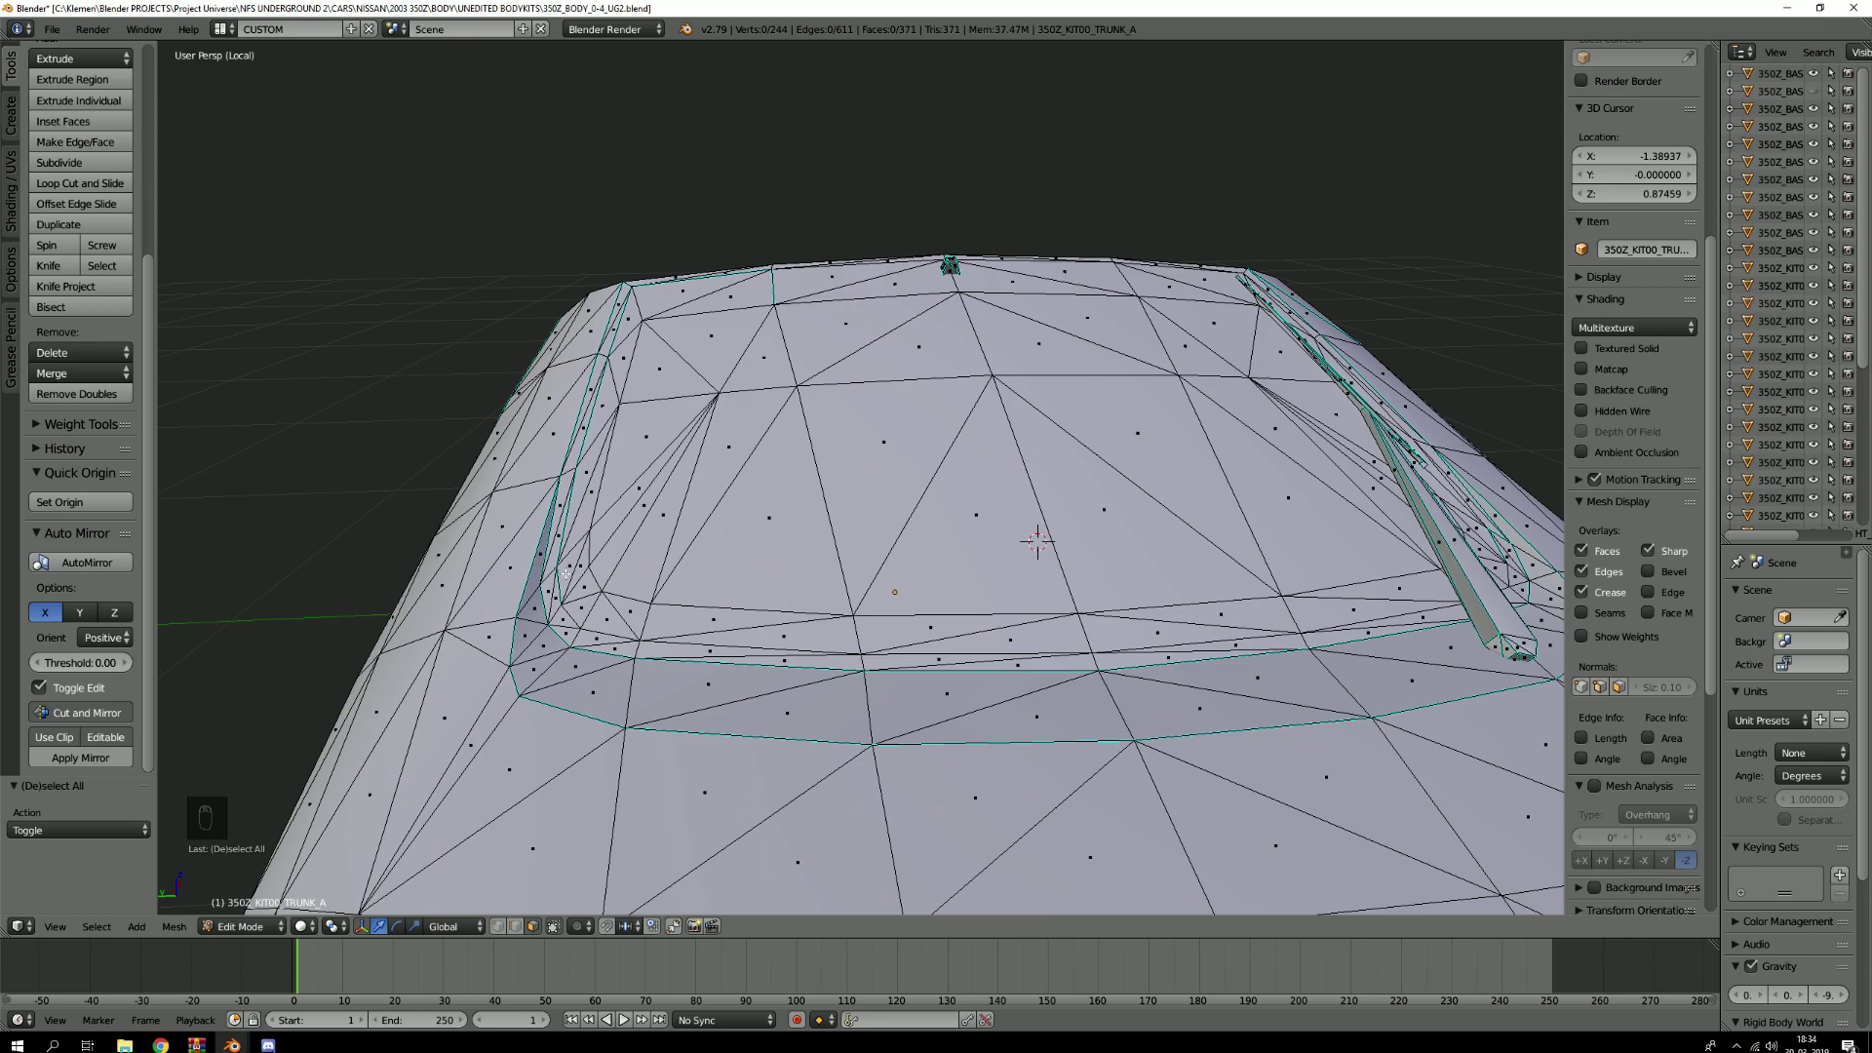
pyautogui.press('3')
pyautogui.press('c')
pyautogui.moveTo(583, 593)
pyautogui.mouseDown()
pyautogui.moveTo(597, 530)
pyautogui.moveTo(577, 599)
pyautogui.mouseUp()
pyautogui.press('a')
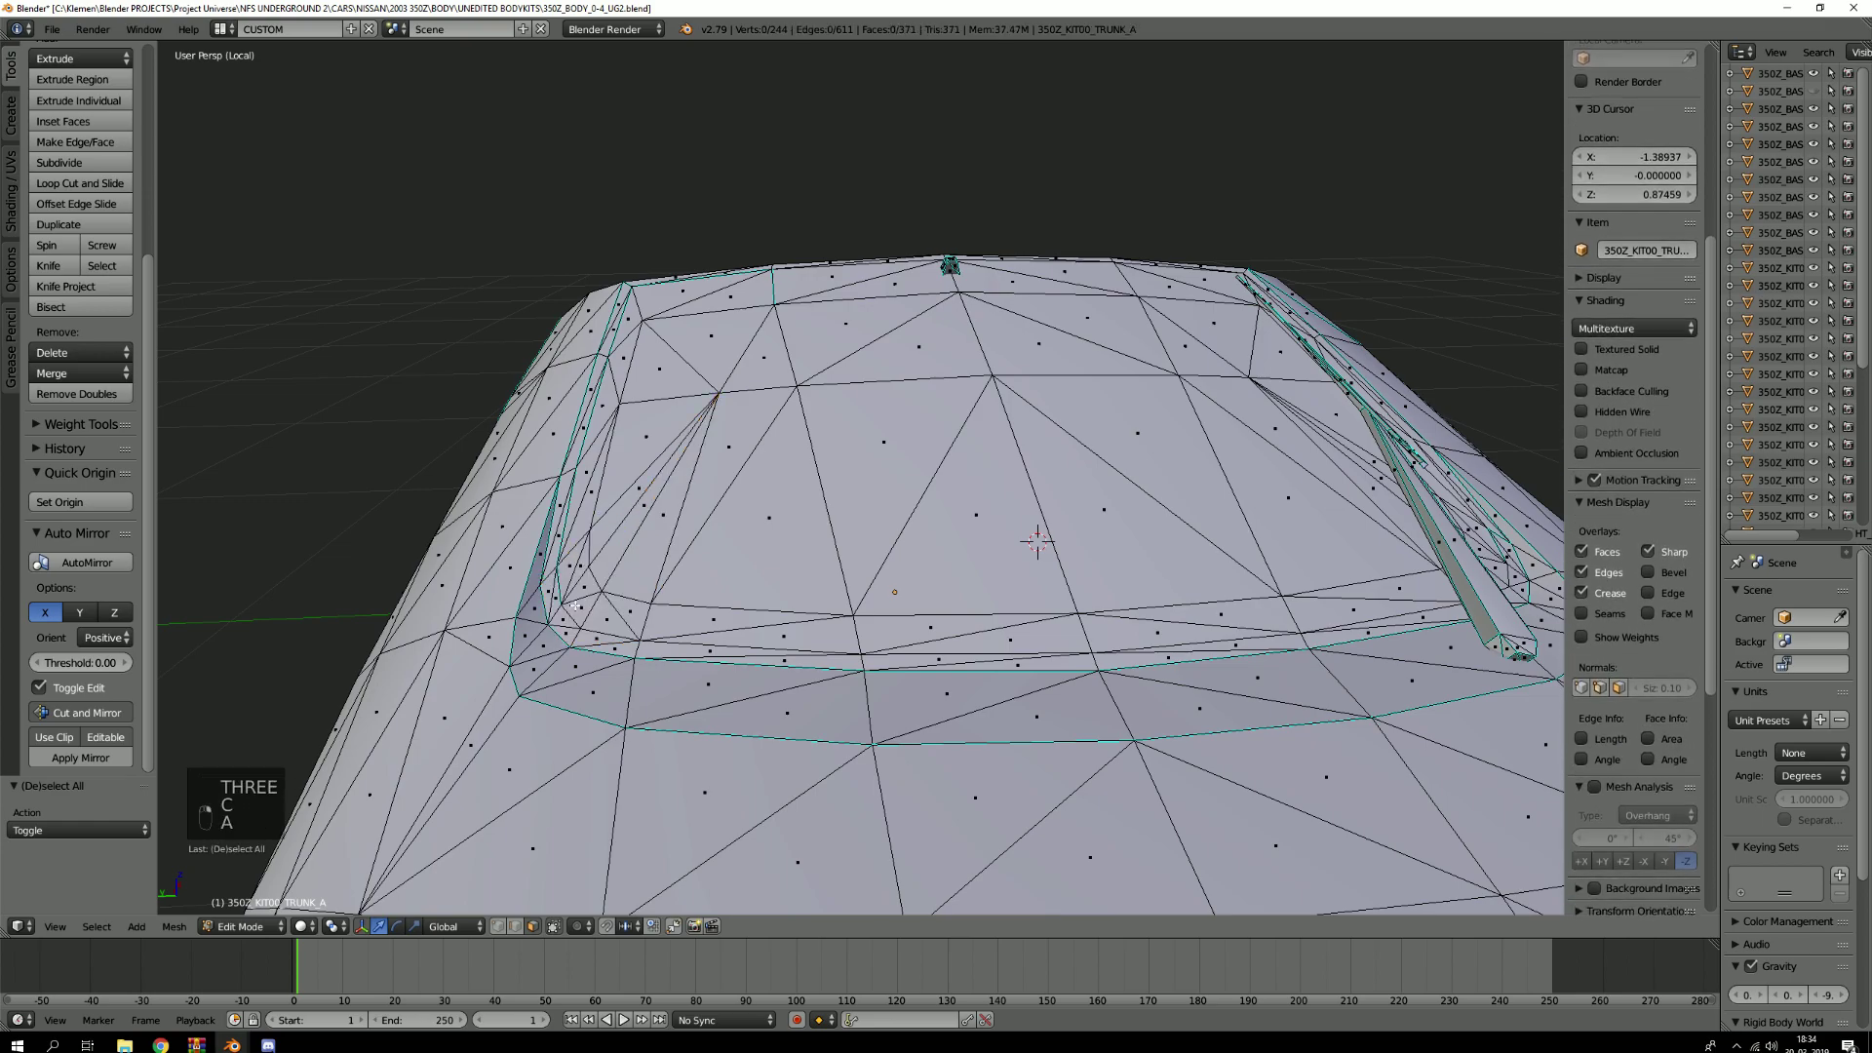
pyautogui.scroll(3, 576, 606)
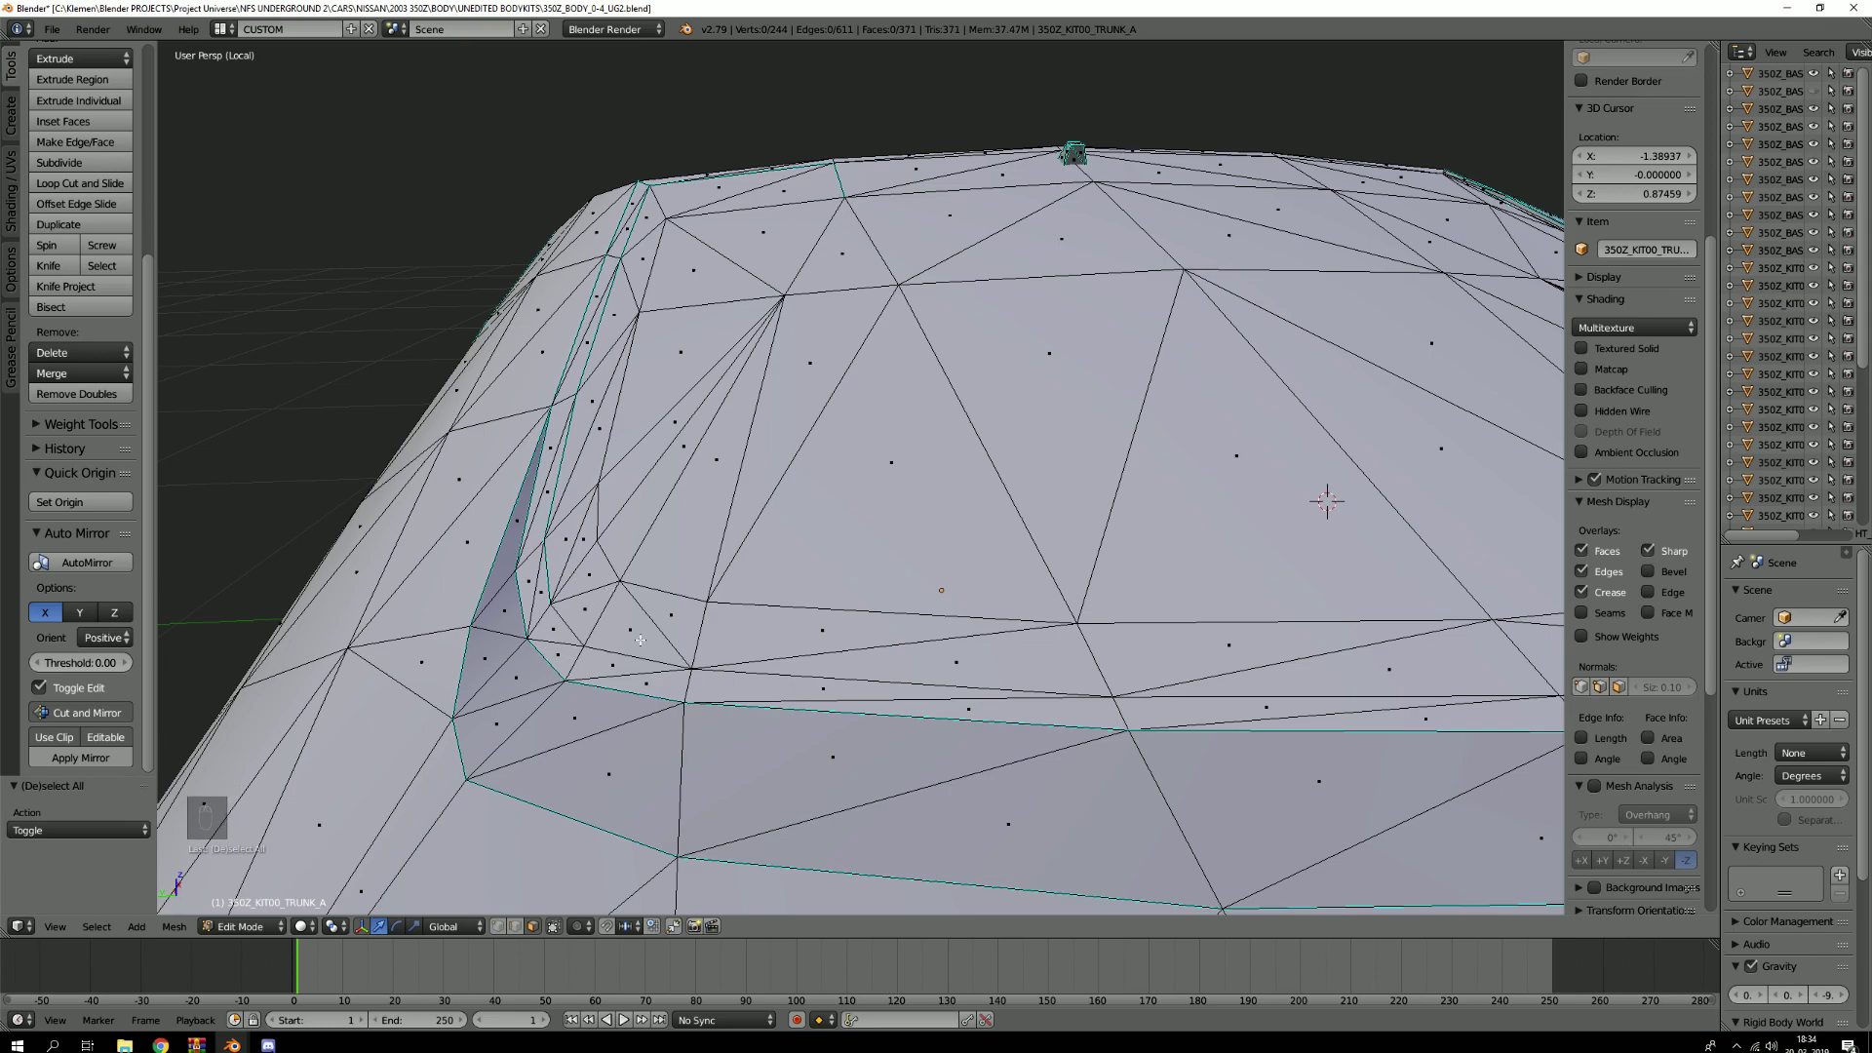
pyautogui.press('c')
pyautogui.click(554, 641)
pyautogui.moveTo(572, 660); pyautogui.dragTo(764, 695)
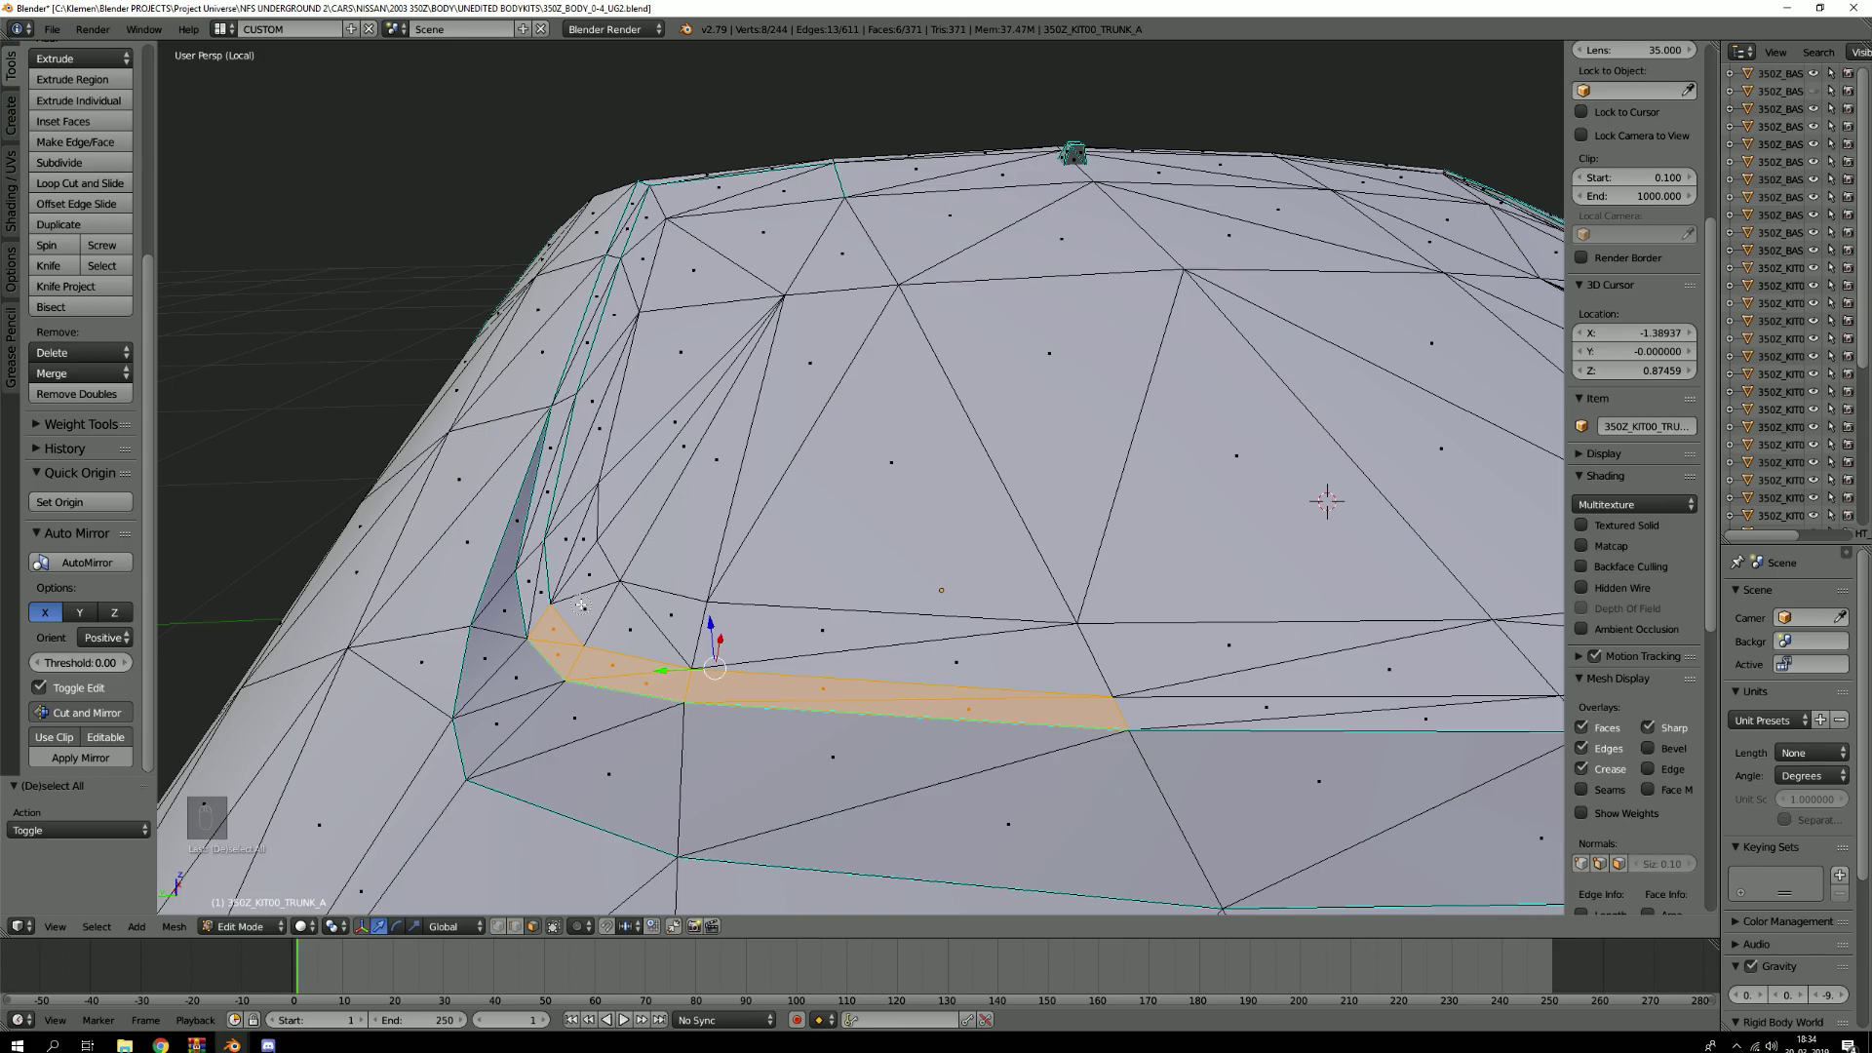
pyautogui.press('a')
# Circle-select the faces covering the left half of the trunk's rear window
pyautogui.moveTo(649, 580); pyautogui.dragTo(714, 594, button='middle')
pyautogui.scroll(2, 663, 502)
pyautogui.moveTo(784, 540); pyautogui.dragTo(714, 534, button='middle')
pyautogui.moveTo(687, 471); pyautogui.dragTo(576, 471, button='middle')
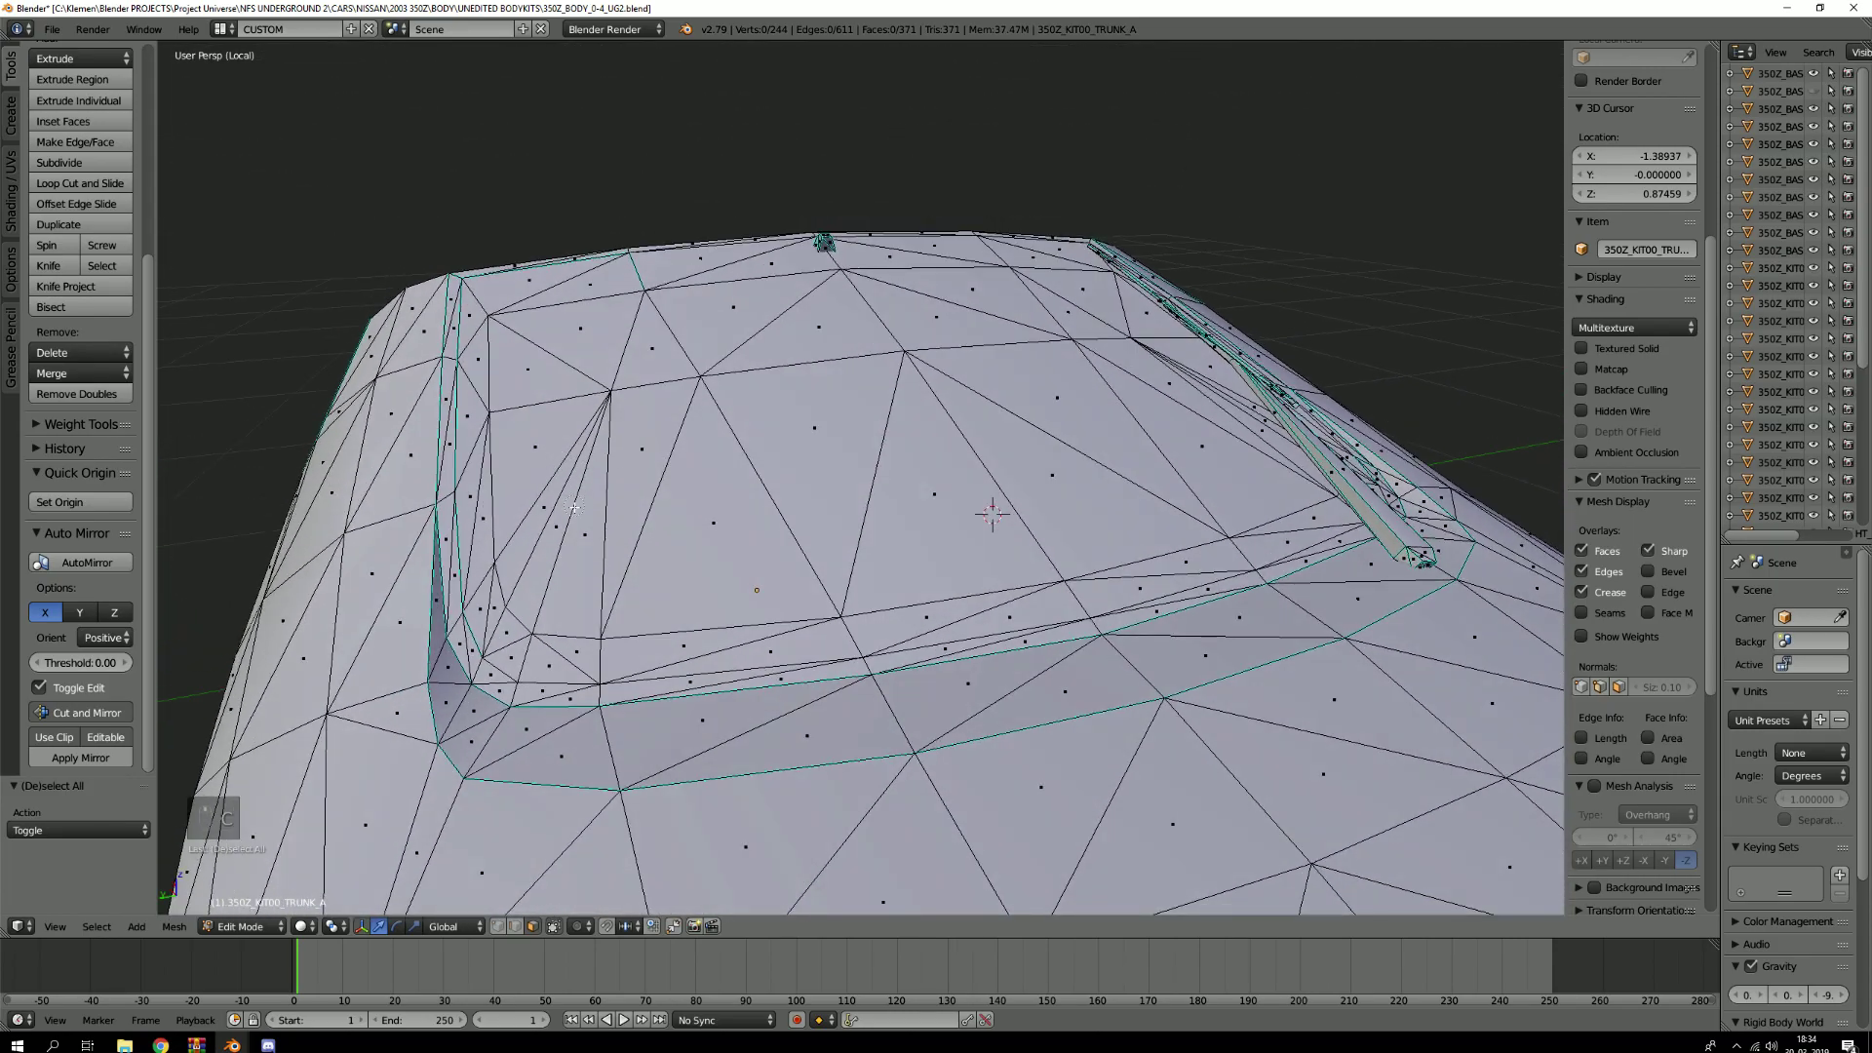
pyautogui.moveTo(552, 486)
pyautogui.mouseDown()
pyautogui.moveTo(521, 487)
pyautogui.moveTo(505, 566)
pyautogui.moveTo(565, 651)
pyautogui.moveTo(683, 634)
pyautogui.moveTo(799, 565)
pyautogui.moveTo(907, 439)
pyautogui.moveTo(519, 426)
pyautogui.moveTo(470, 390)
pyautogui.moveTo(520, 317)
pyautogui.mouseUp()
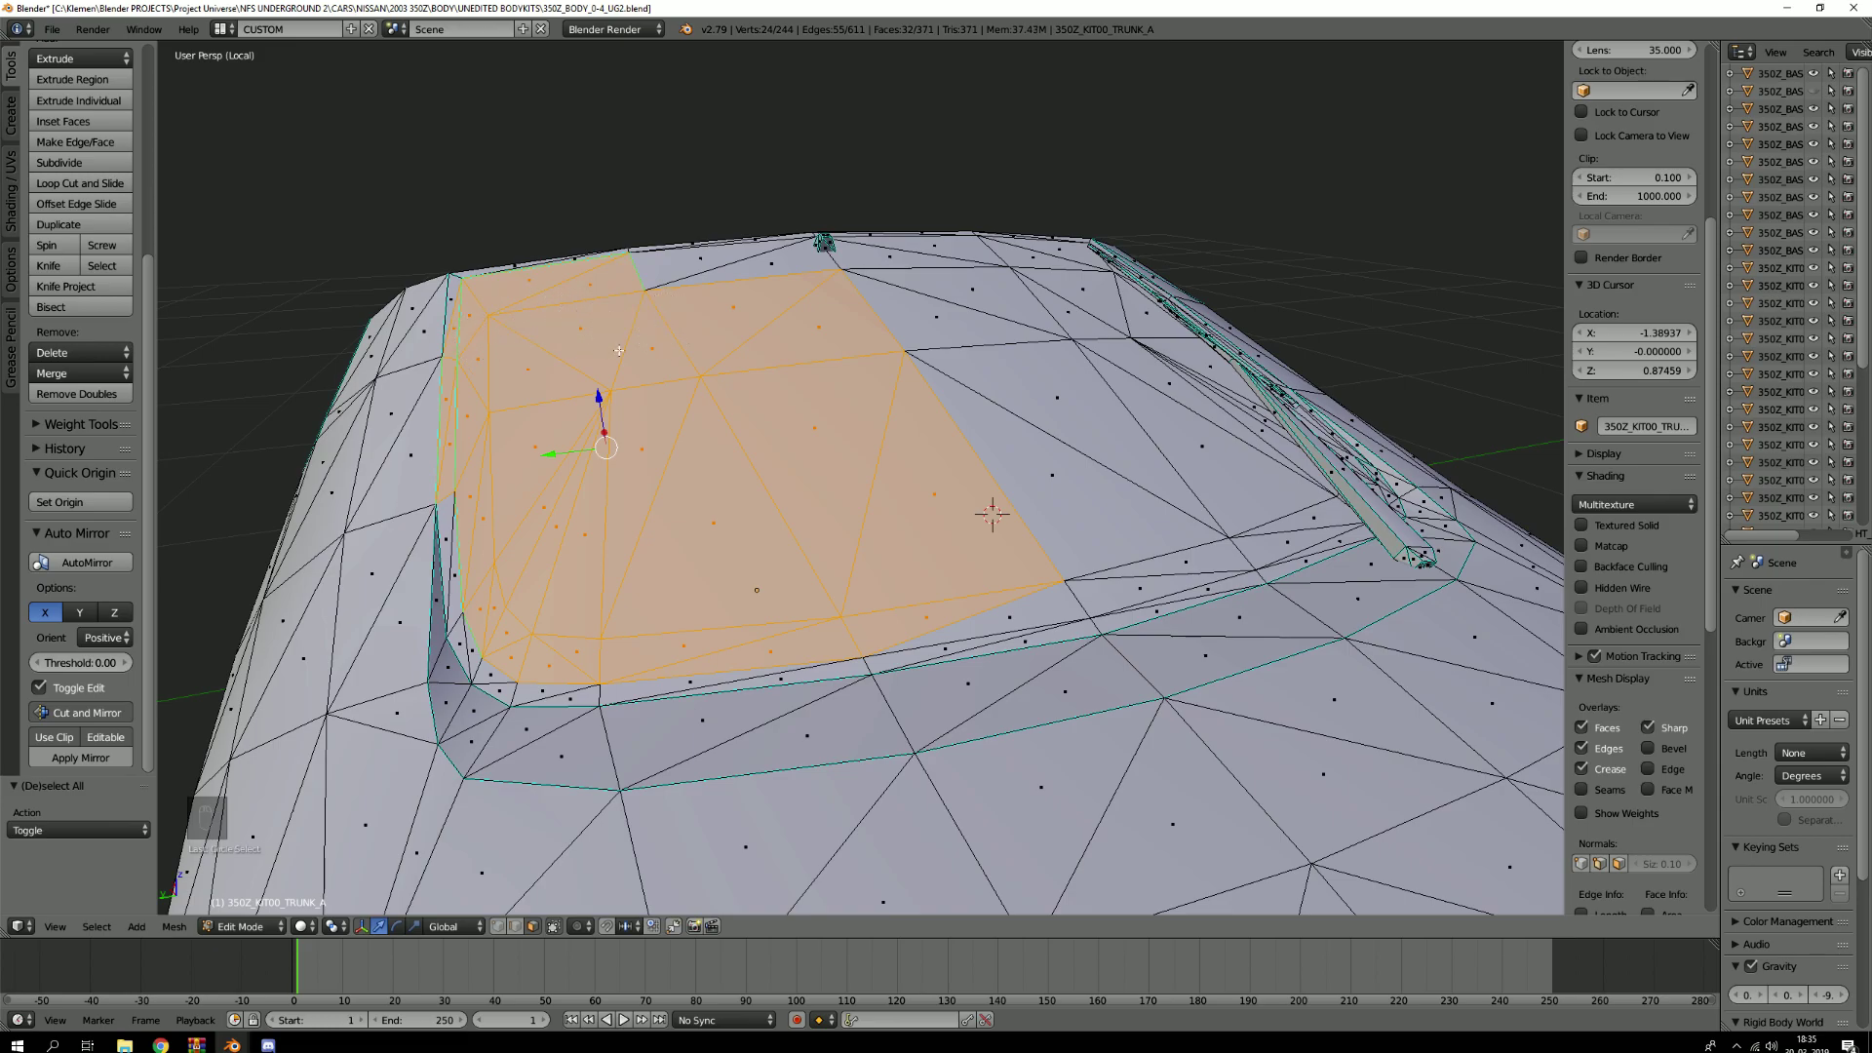
pyautogui.moveTo(425, 335); pyautogui.dragTo(426, 390, button='middle')
pyautogui.moveTo(509, 420); pyautogui.dragTo(518, 414)
# Extend the face selection along the rear window's upper edge and across its right half
pyautogui.moveTo(658, 335)
pyautogui.mouseDown(button='middle')
pyautogui.moveTo(604, 410)
pyautogui.moveTo(696, 490)
pyautogui.mouseUp(button='middle')
pyautogui.press('c')
pyautogui.moveTo(696, 491); pyautogui.dragTo(588, 460)
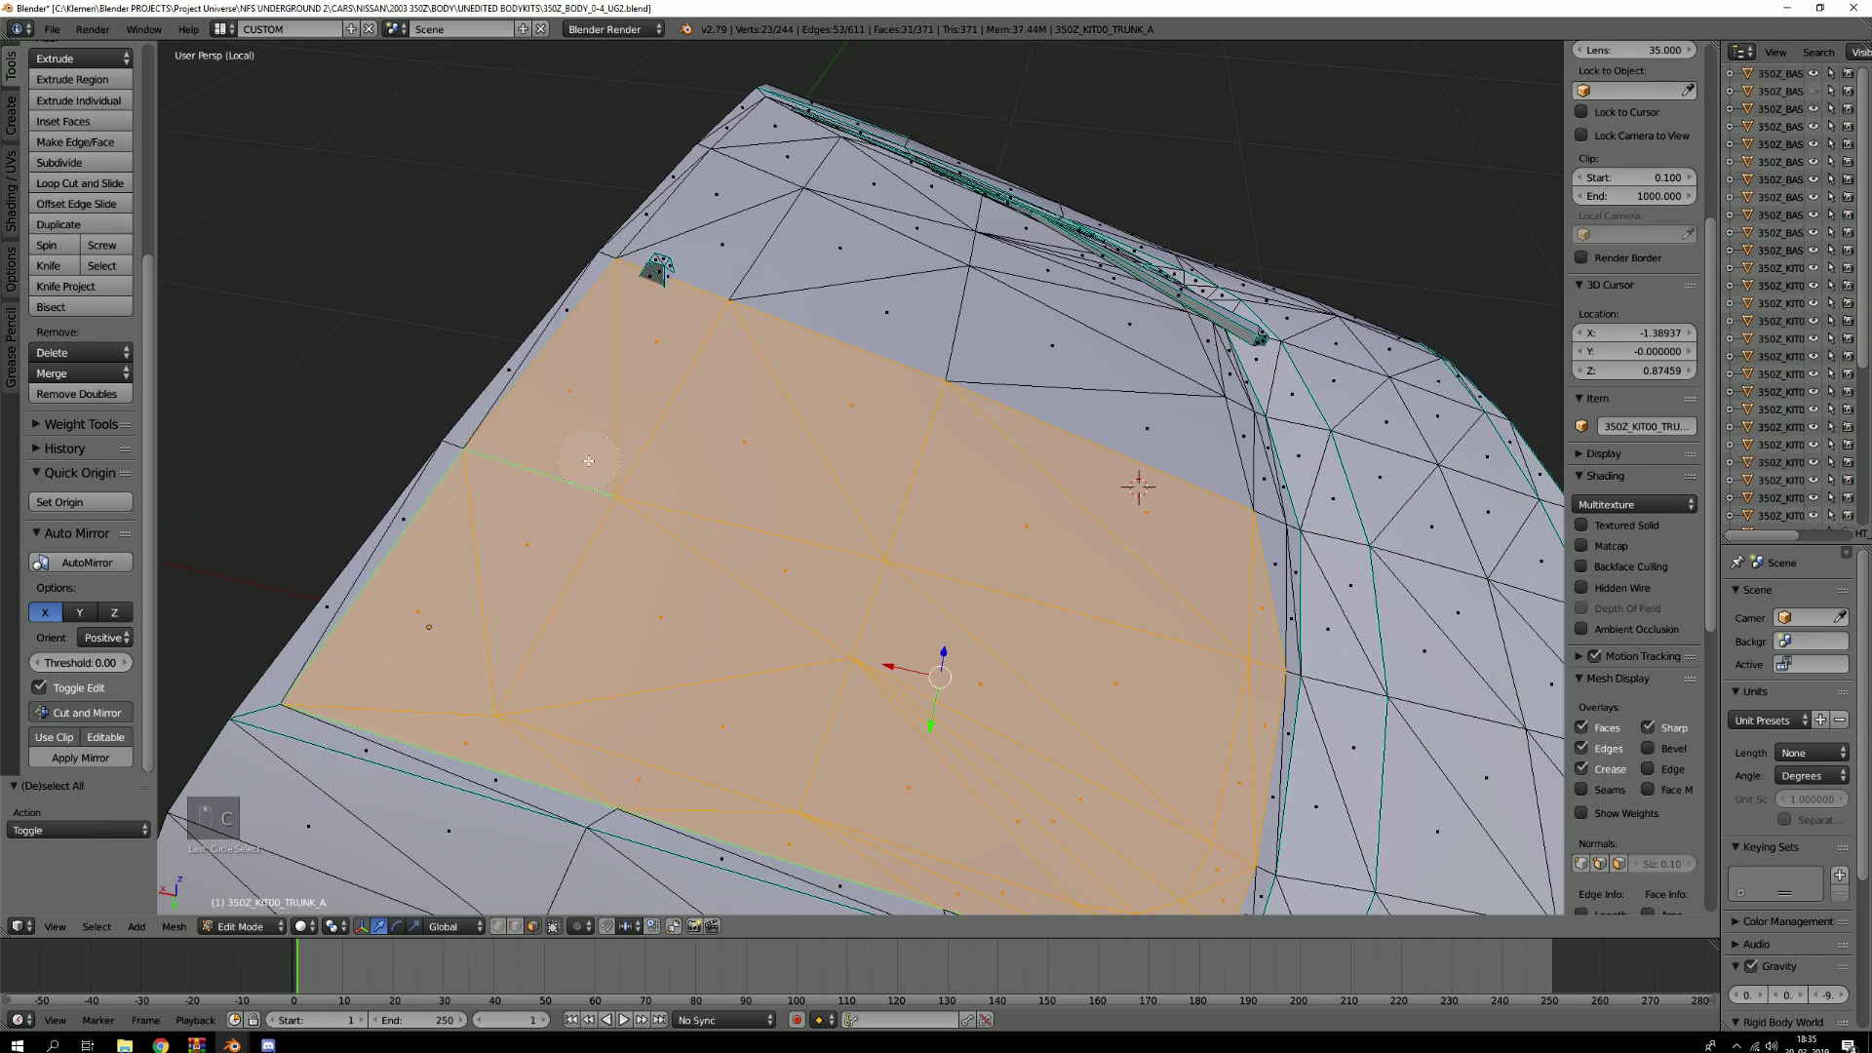
pyautogui.moveTo(735, 349)
pyautogui.mouseDown()
pyautogui.moveTo(770, 234)
pyautogui.moveTo(839, 176)
pyautogui.moveTo(1081, 427)
pyautogui.mouseUp()
pyautogui.scroll(-5, 1101, 427)
pyautogui.moveTo(1101, 427)
pyautogui.mouseDown(button='middle')
pyautogui.moveTo(864, 355)
pyautogui.moveTo(974, 468)
pyautogui.mouseUp(button='middle')
pyautogui.press('c')
pyautogui.moveTo(975, 468); pyautogui.dragTo(852, 510)
pyautogui.moveTo(853, 506); pyautogui.dragTo(995, 477, button='middle')
pyautogui.scroll(3, 996, 477)
pyautogui.moveTo(1016, 465); pyautogui.dragTo(1021, 462)
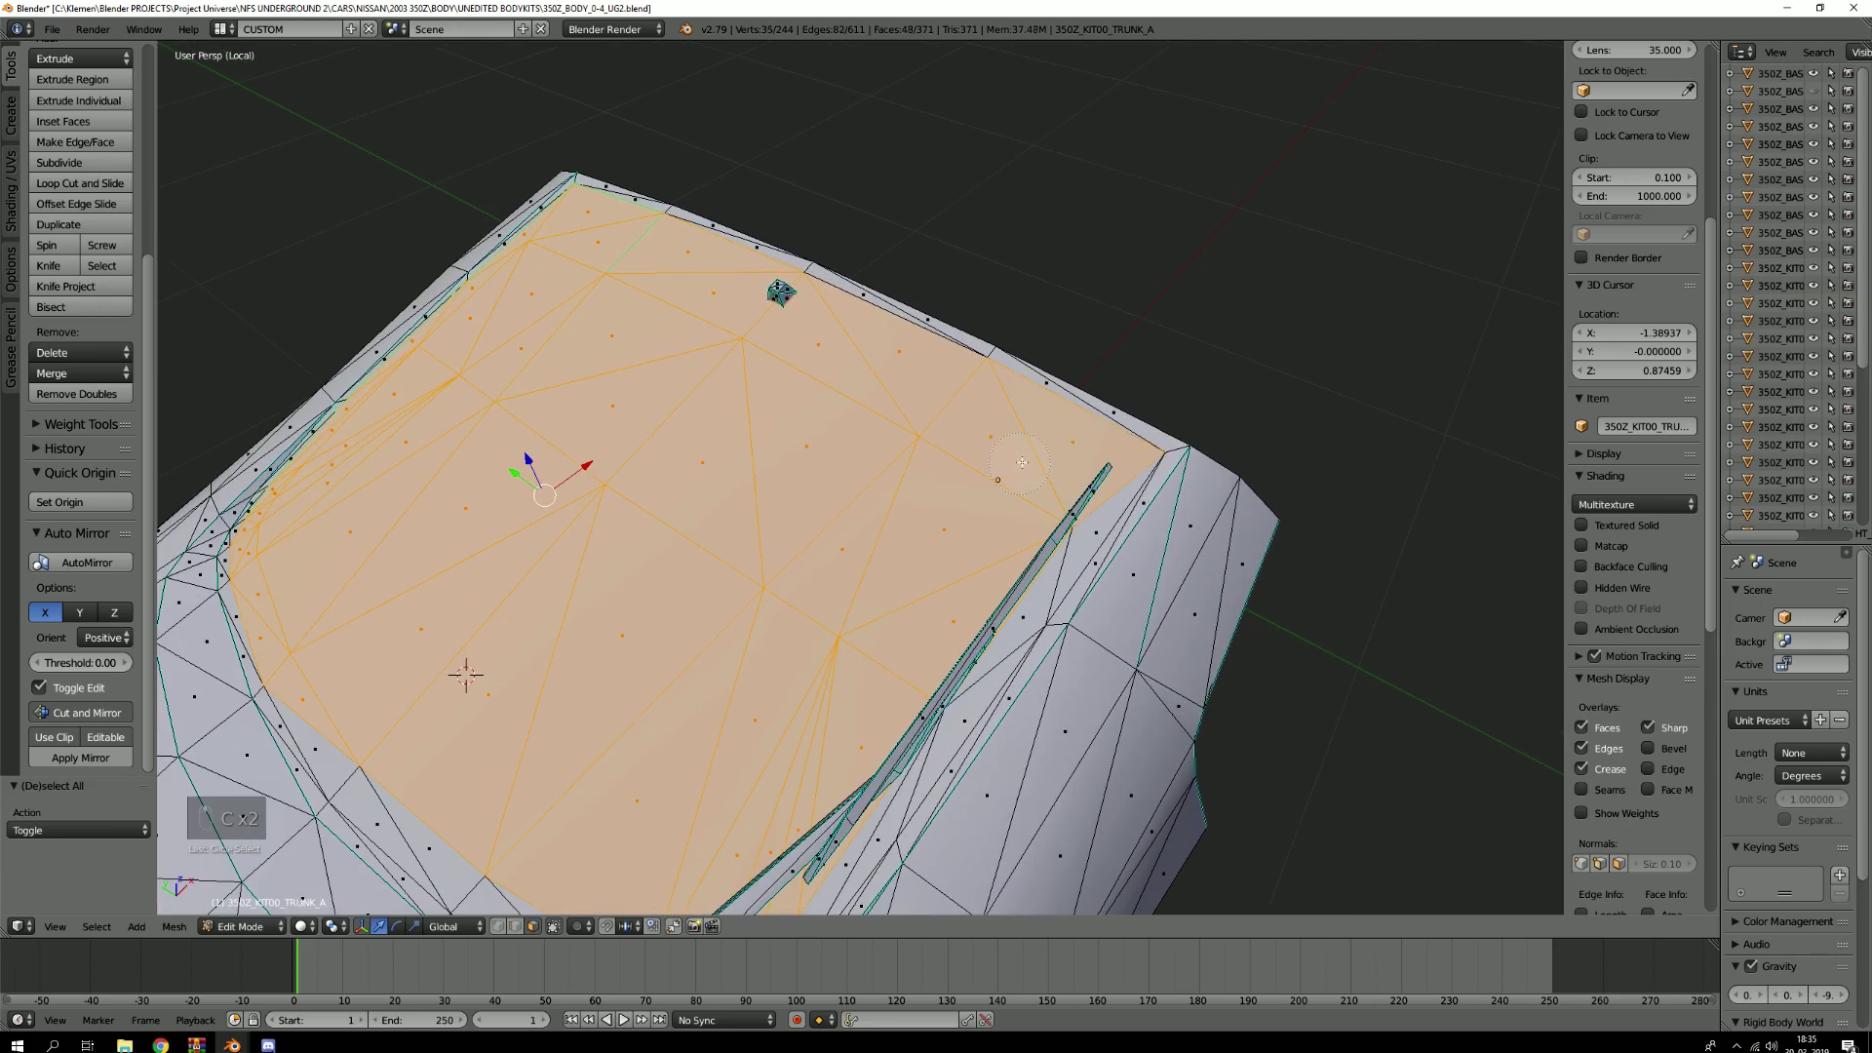
# Add the narrow strip of faces along the rear window's lower edge to the selection
pyautogui.moveTo(999, 475); pyautogui.dragTo(866, 589, button='middle')
pyautogui.moveTo(741, 401); pyautogui.dragTo(756, 423, button='middle')
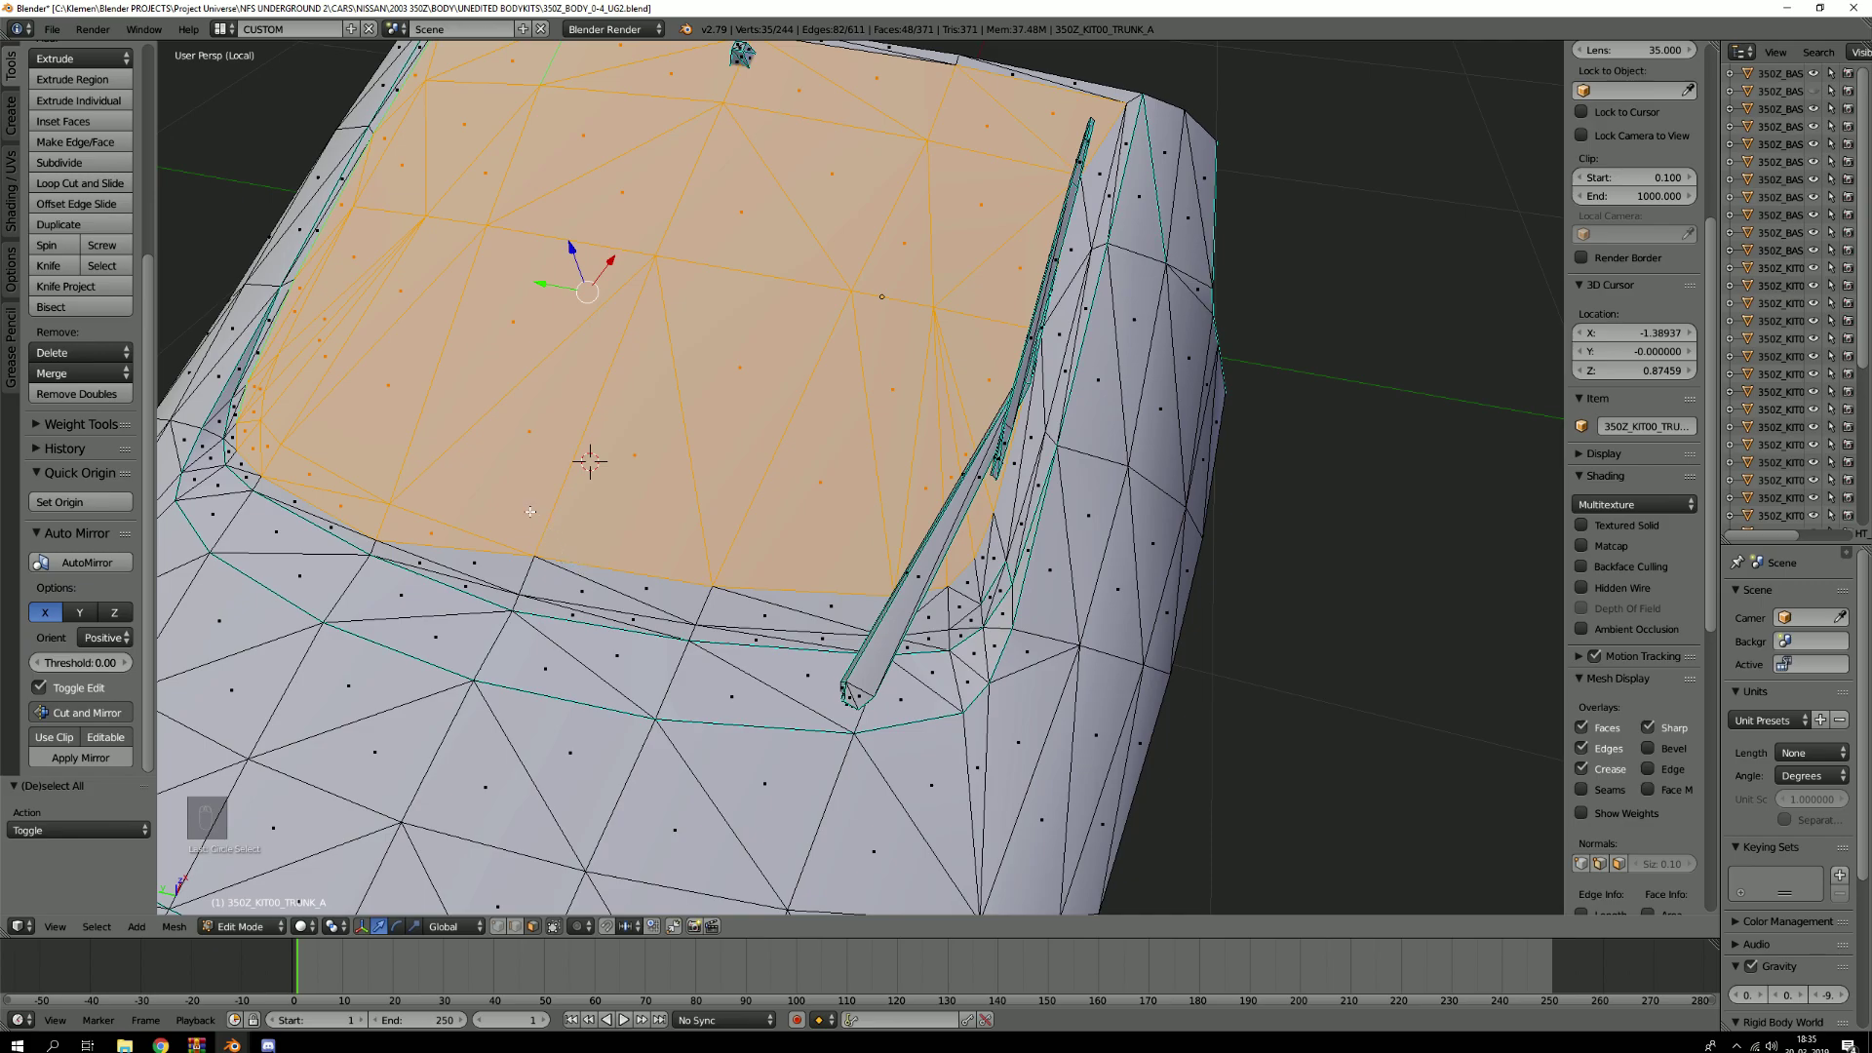
pyautogui.moveTo(529, 511); pyautogui.dragTo(446, 456, button='middle')
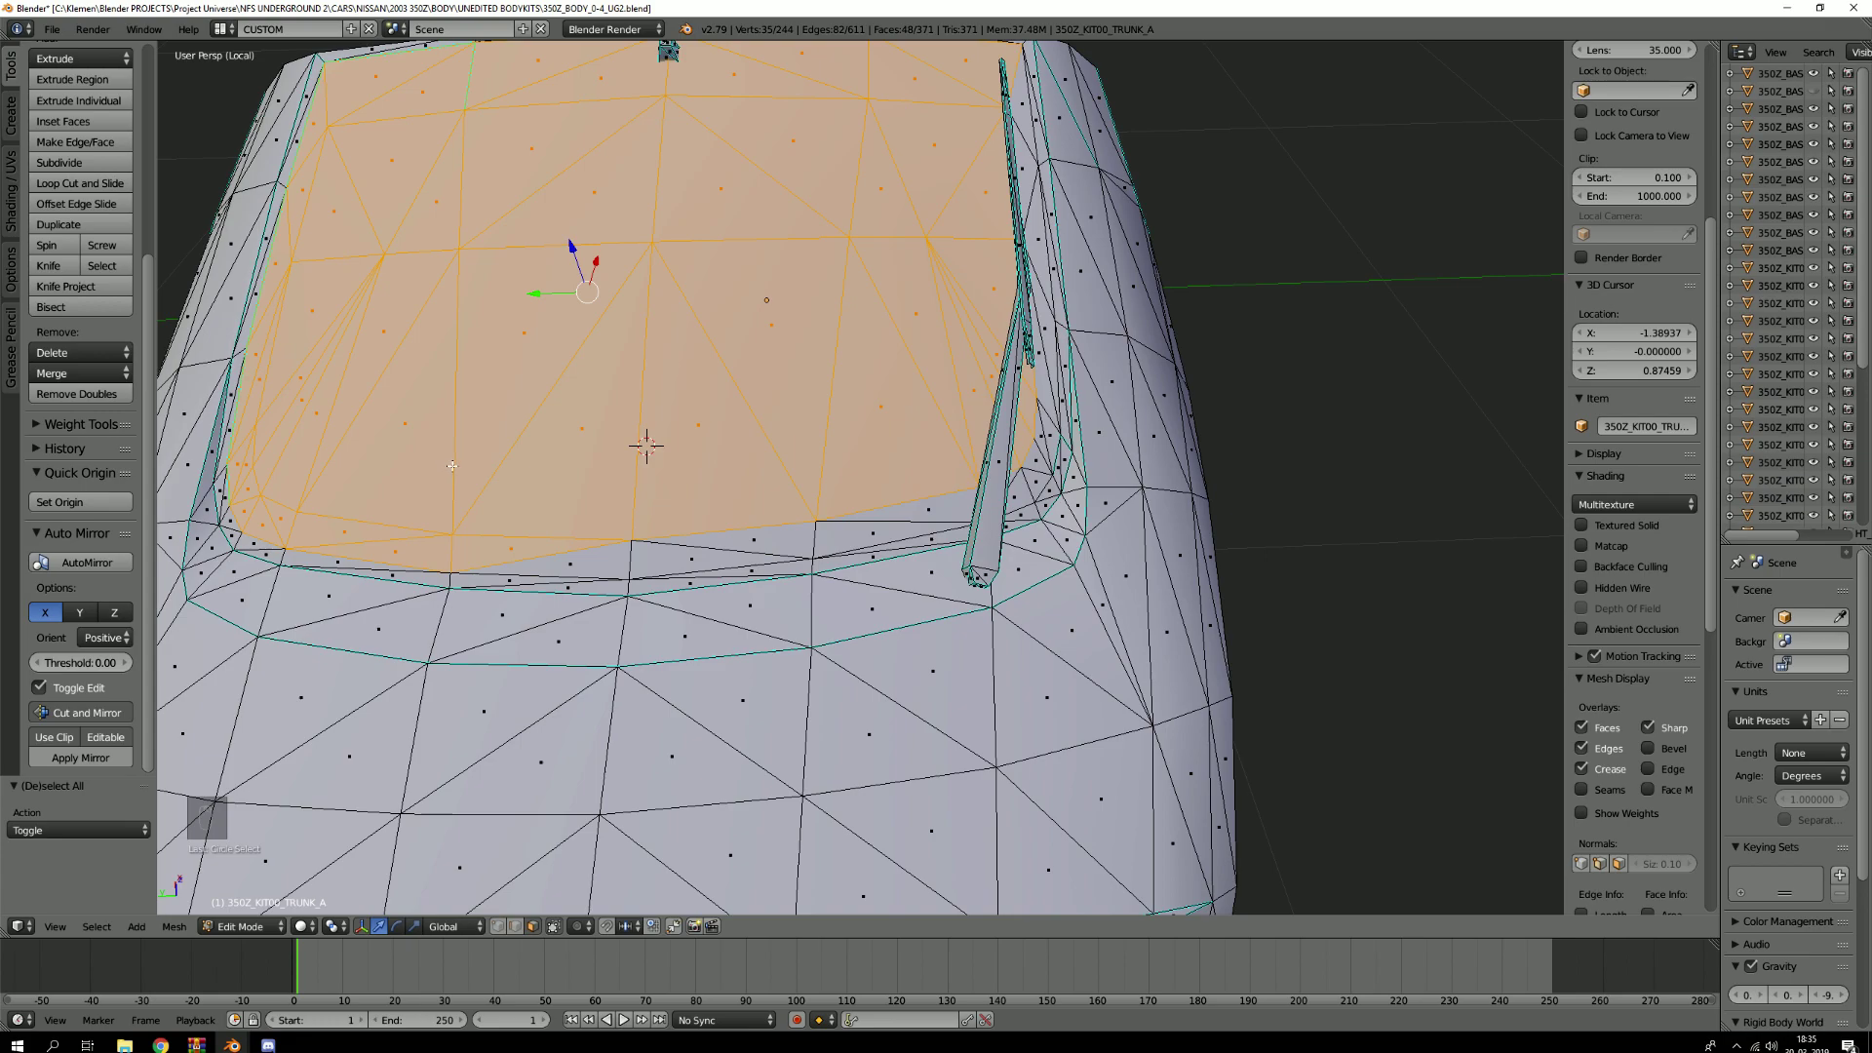
pyautogui.moveTo(607, 528); pyautogui.dragTo(858, 494)
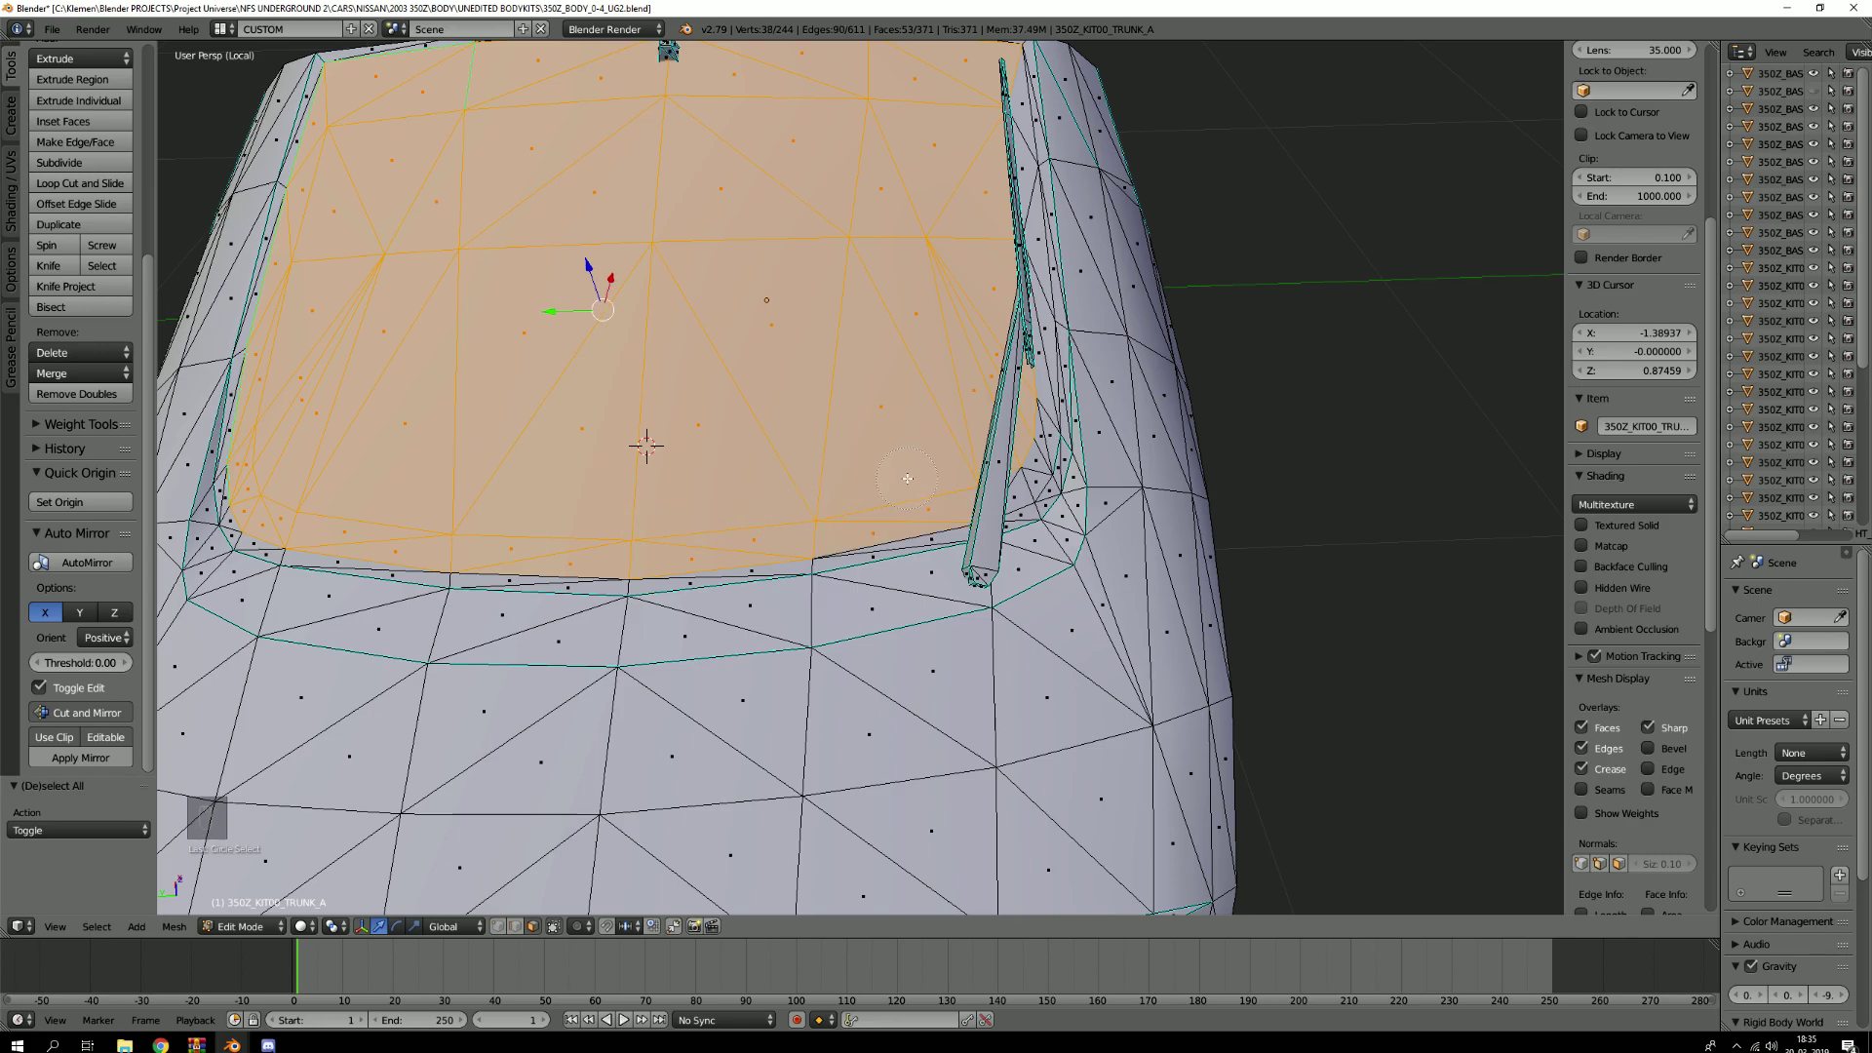
# Add the faces in the rear window's lower-right corner and along its right edge to the face selection
pyautogui.moveTo(933, 443); pyautogui.dragTo(604, 589, button='middle')
pyautogui.press('c')
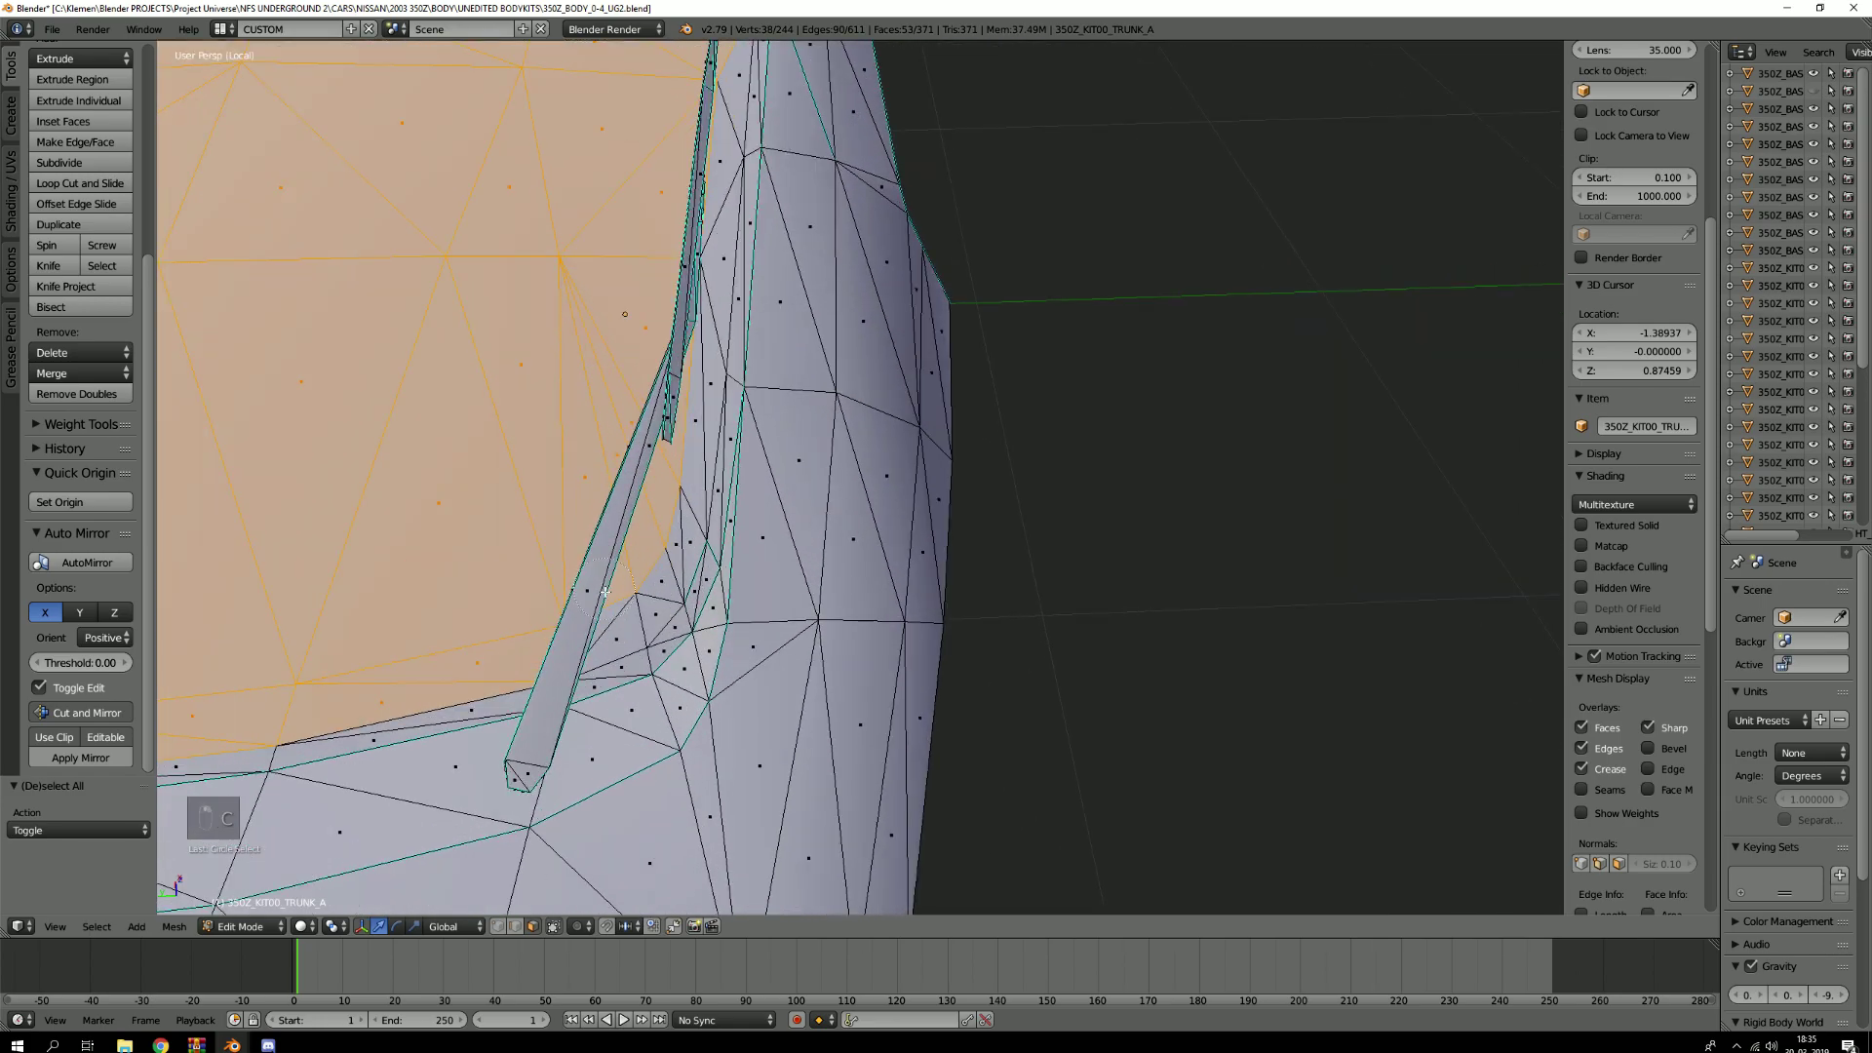
pyautogui.moveTo(645, 598); pyautogui.dragTo(682, 517)
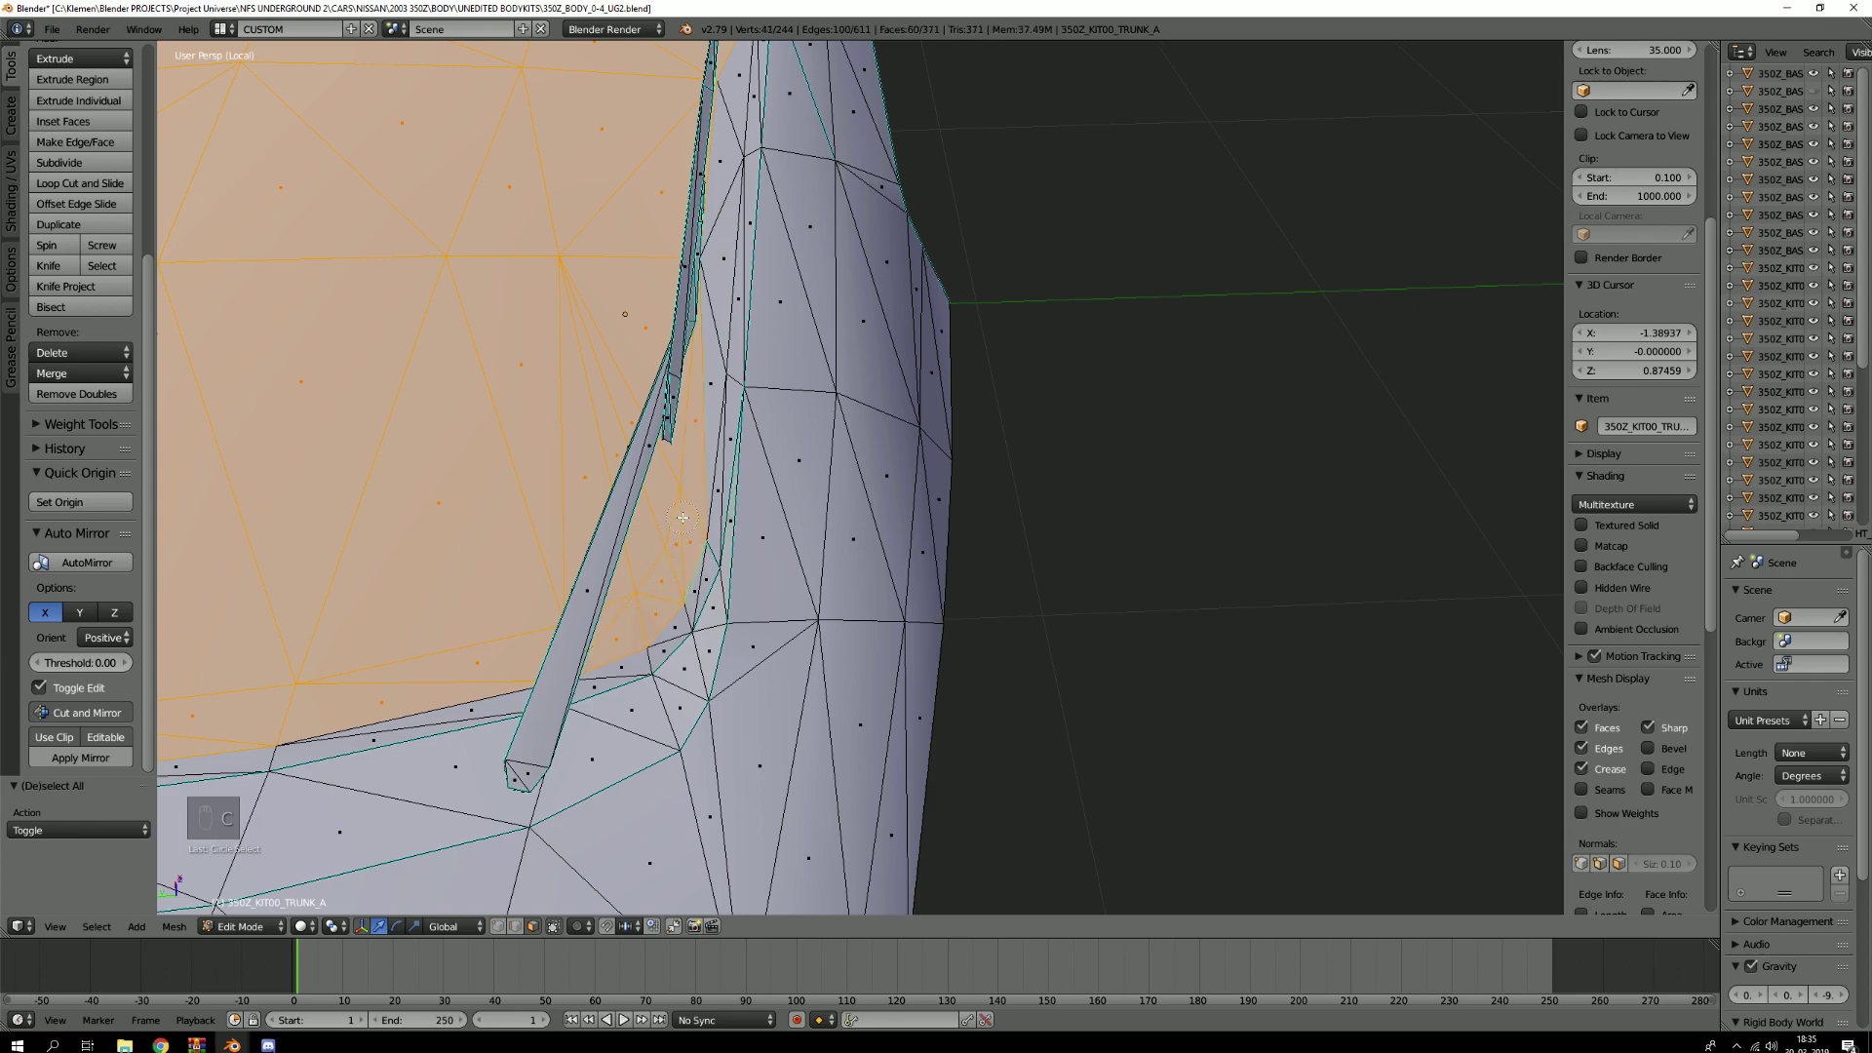
pyautogui.moveTo(735, 380); pyautogui.dragTo(682, 451, button='middle')
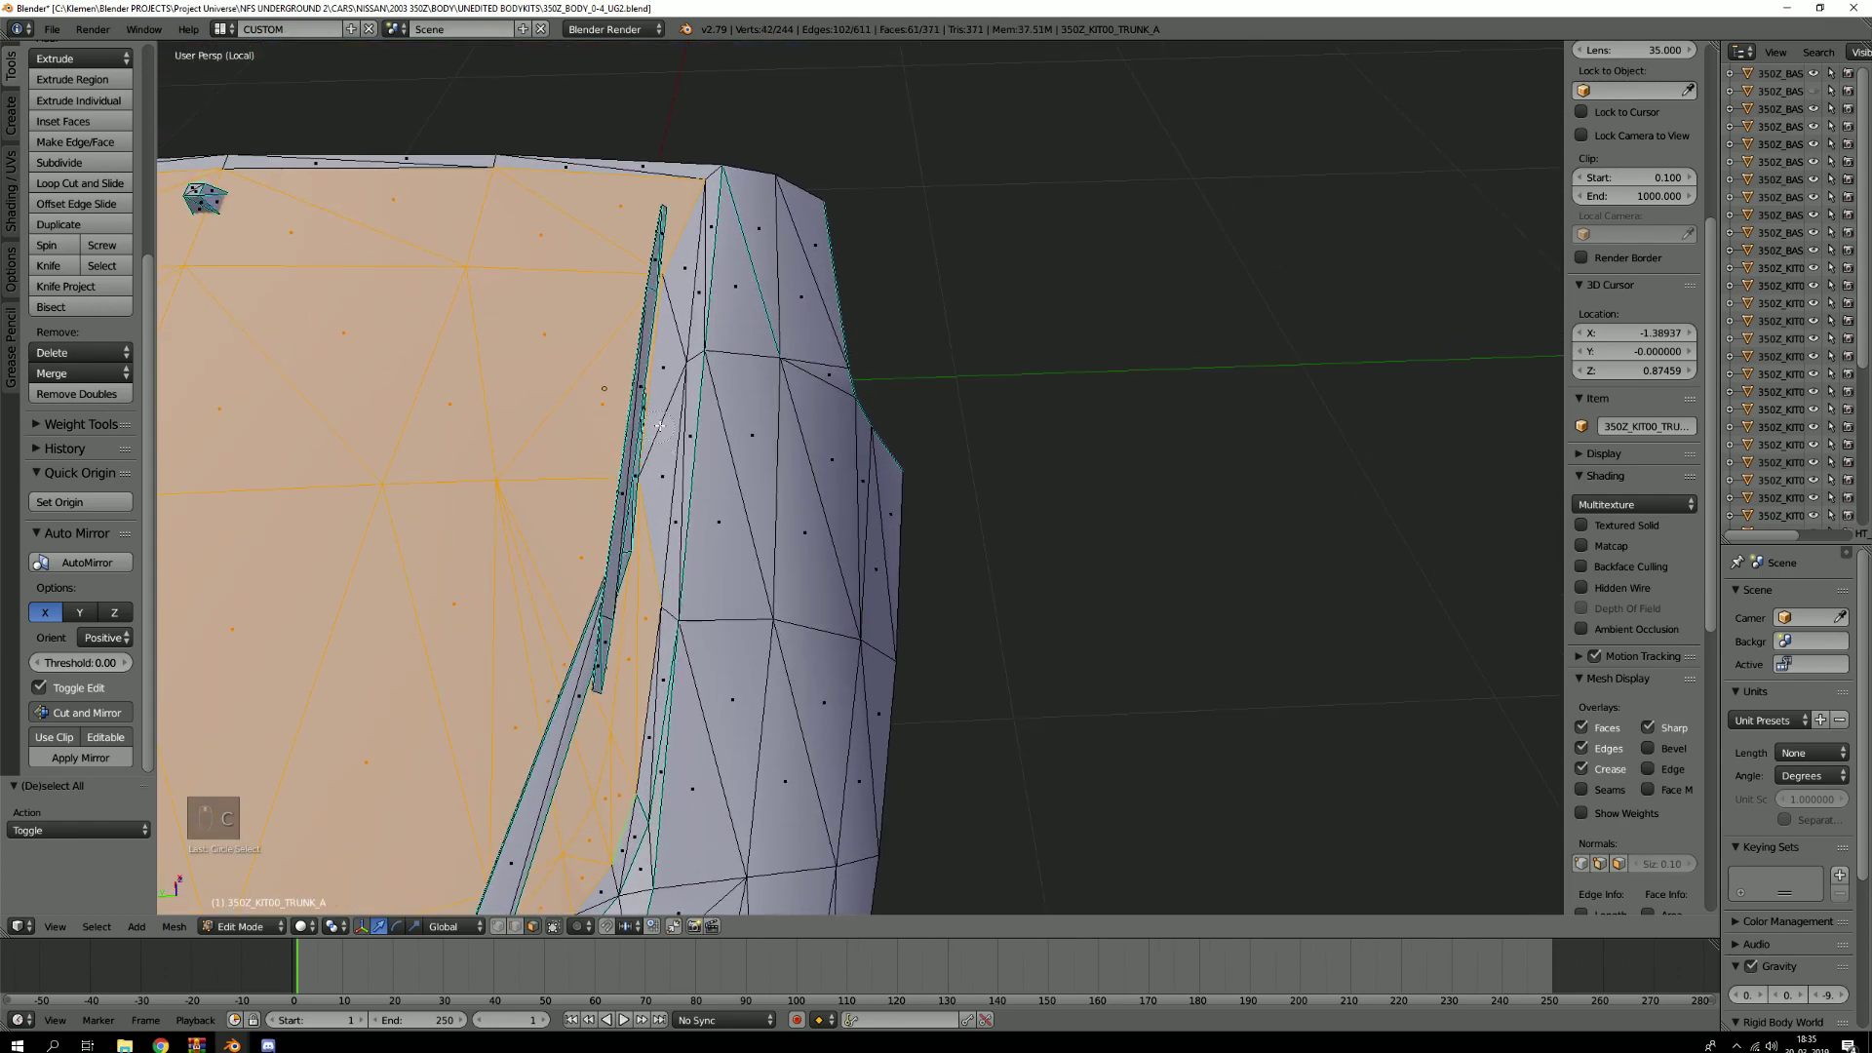
pyautogui.moveTo(663, 423); pyautogui.dragTo(667, 407)
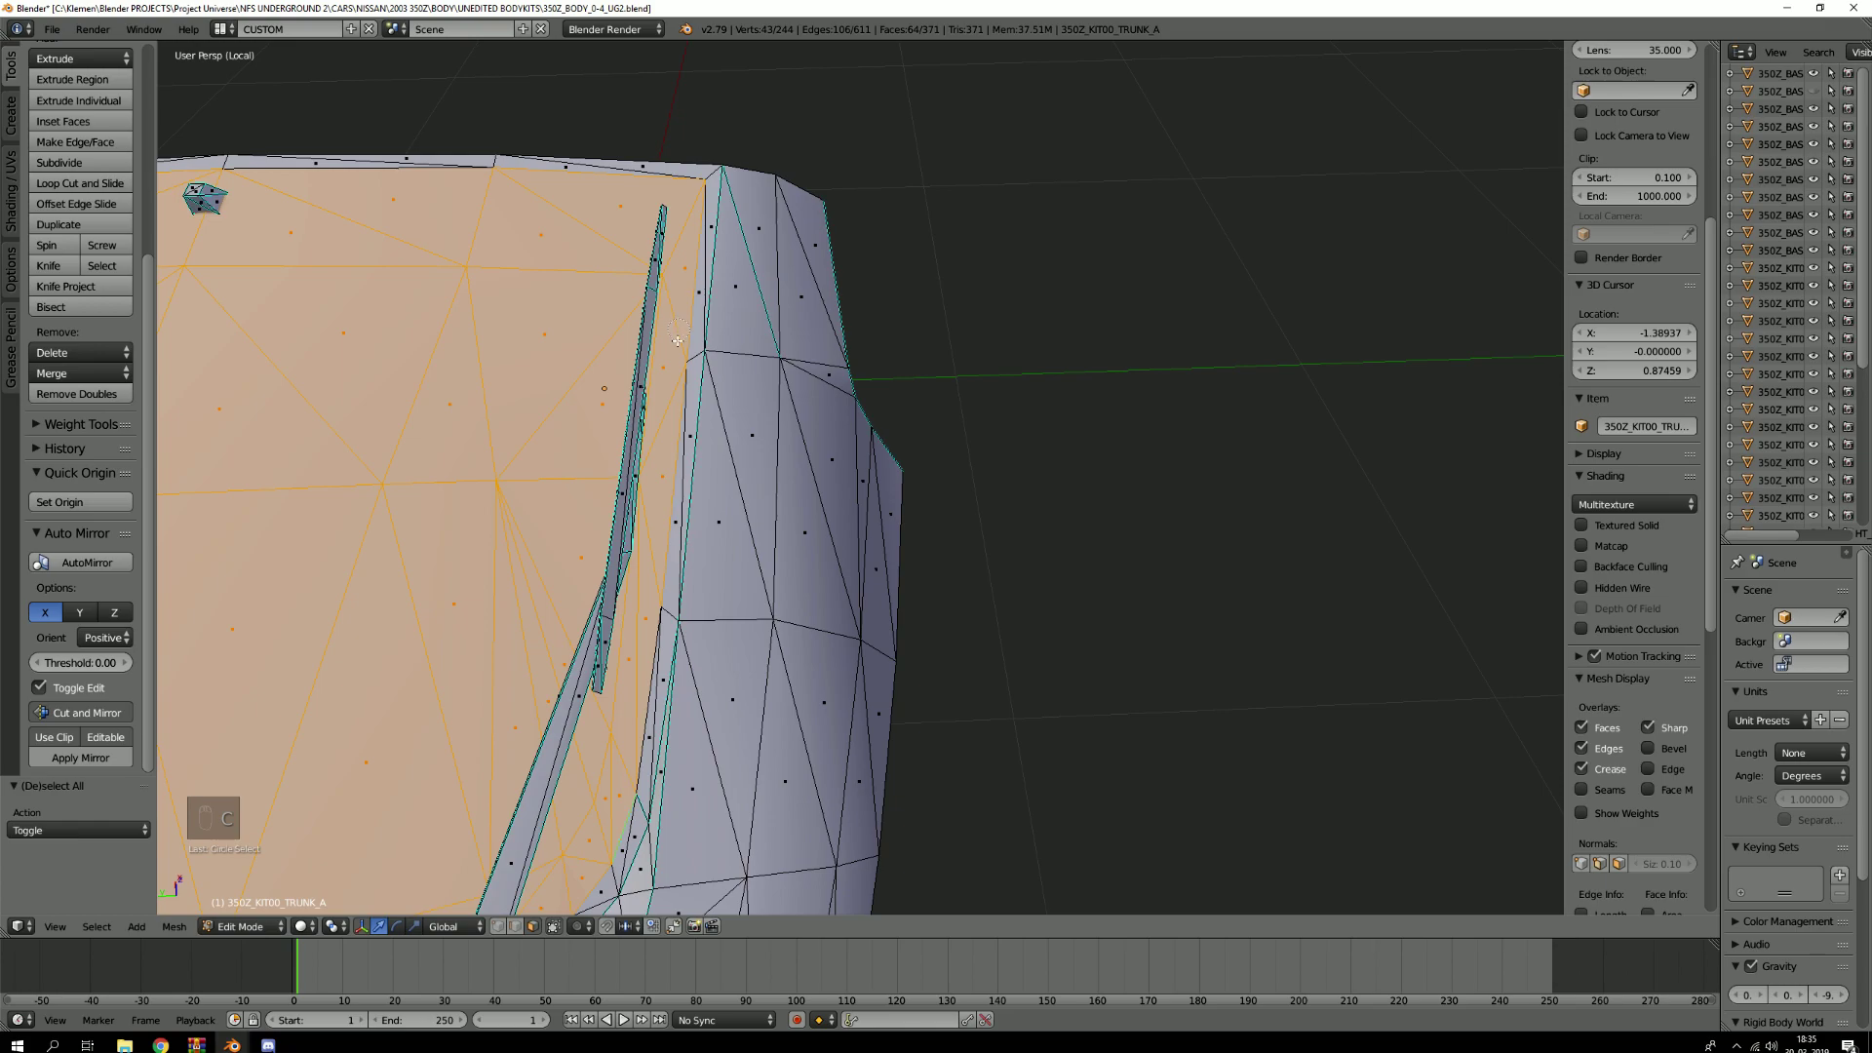
# Separate the trunk mesh by material and return to Object Mode
pyautogui.moveTo(667, 512); pyautogui.dragTo(811, 459, button='middle')
pyautogui.press('p')
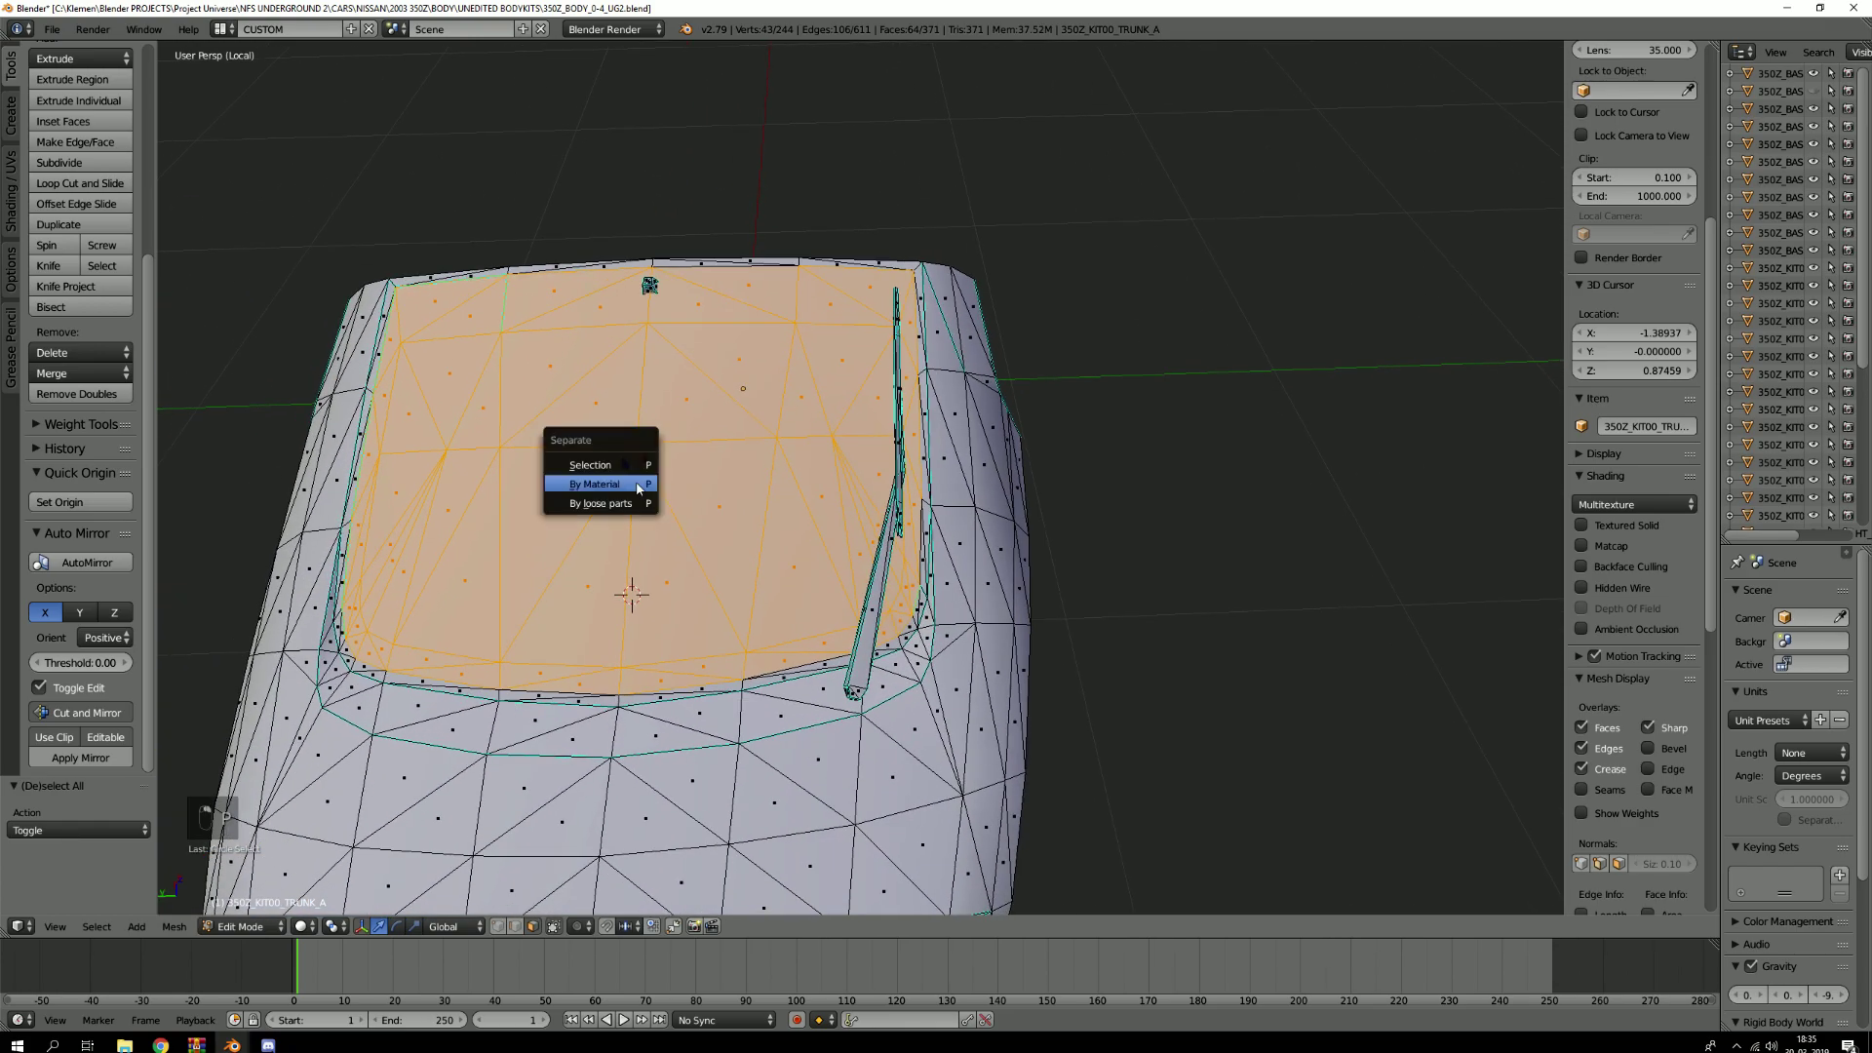
pyautogui.click(636, 483)
pyautogui.press('Tab')
# Select the separated rear window glass, test-move it without keeping the shift, and exit local view to Object Mode
pyautogui.scroll(-4, 683, 526)
pyautogui.rightClick(681, 519)
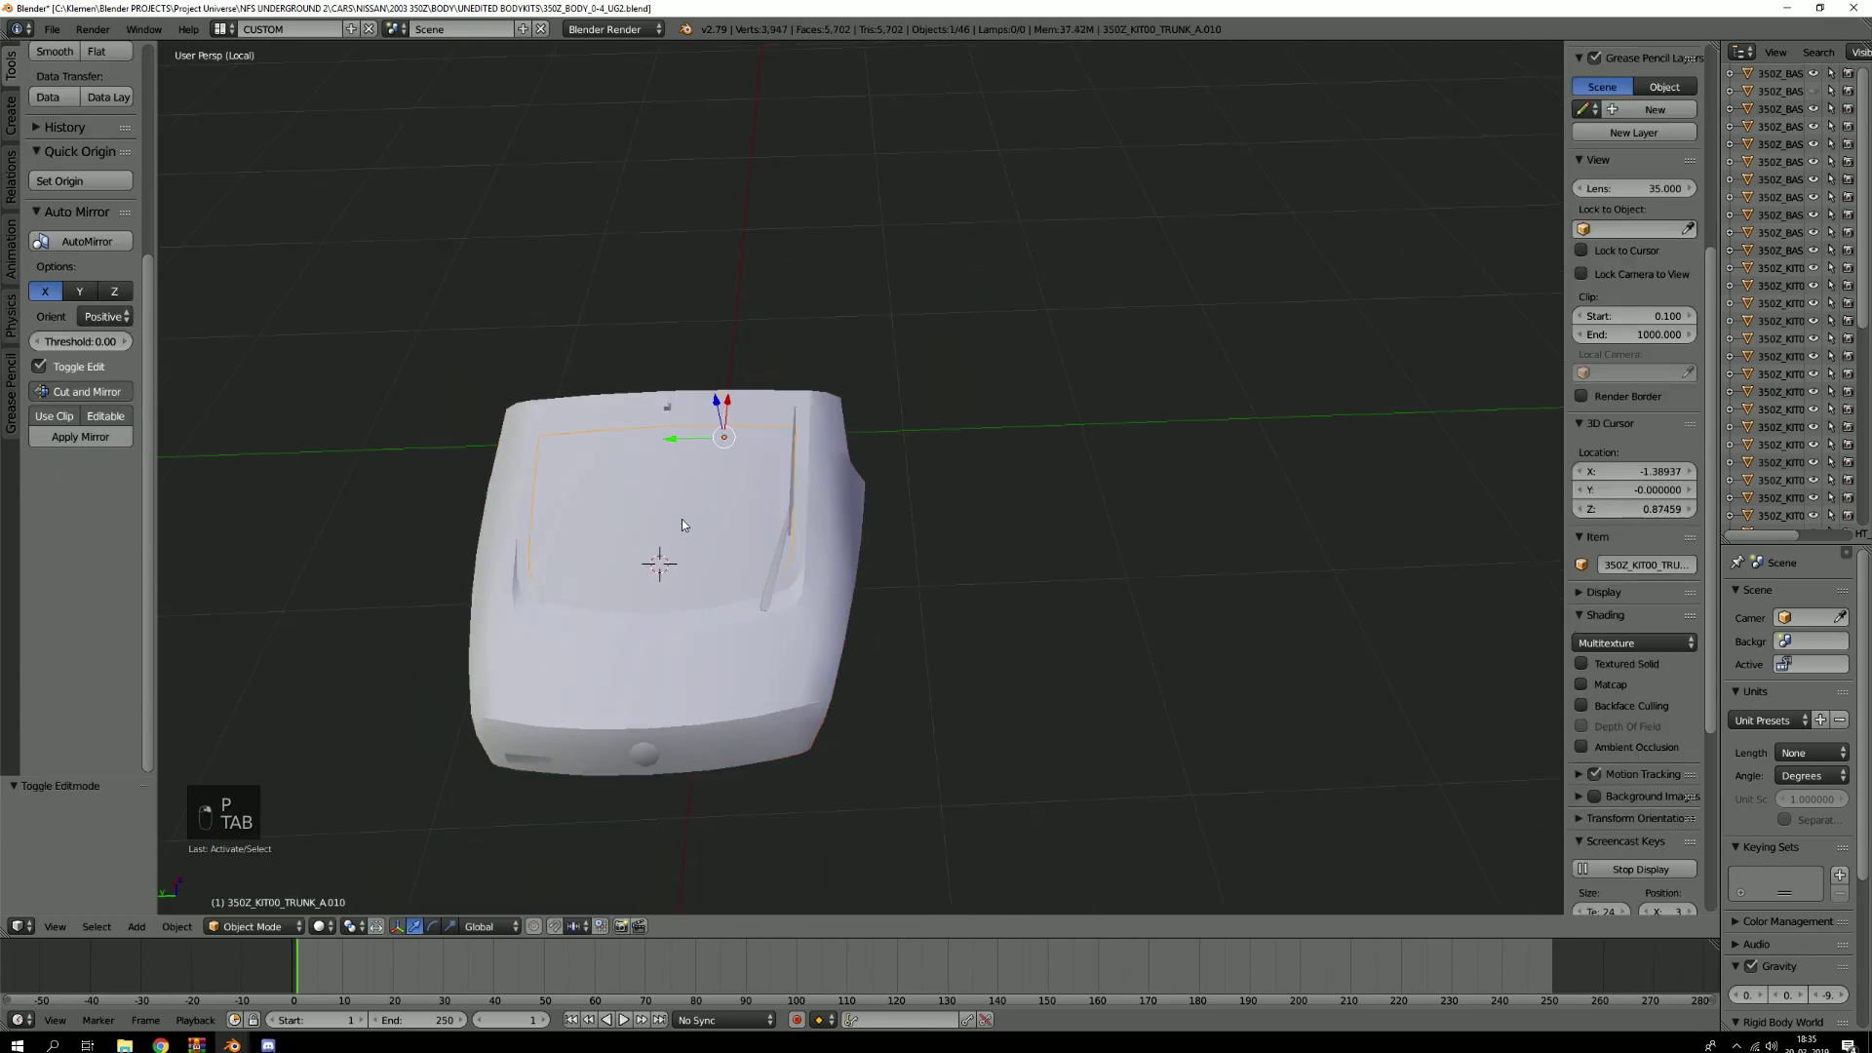
pyautogui.scroll(-2, 681, 519)
pyautogui.press('g')
pyautogui.rightClick(758, 448)
pyautogui.press('KP_Divide')
pyautogui.press('Tab')
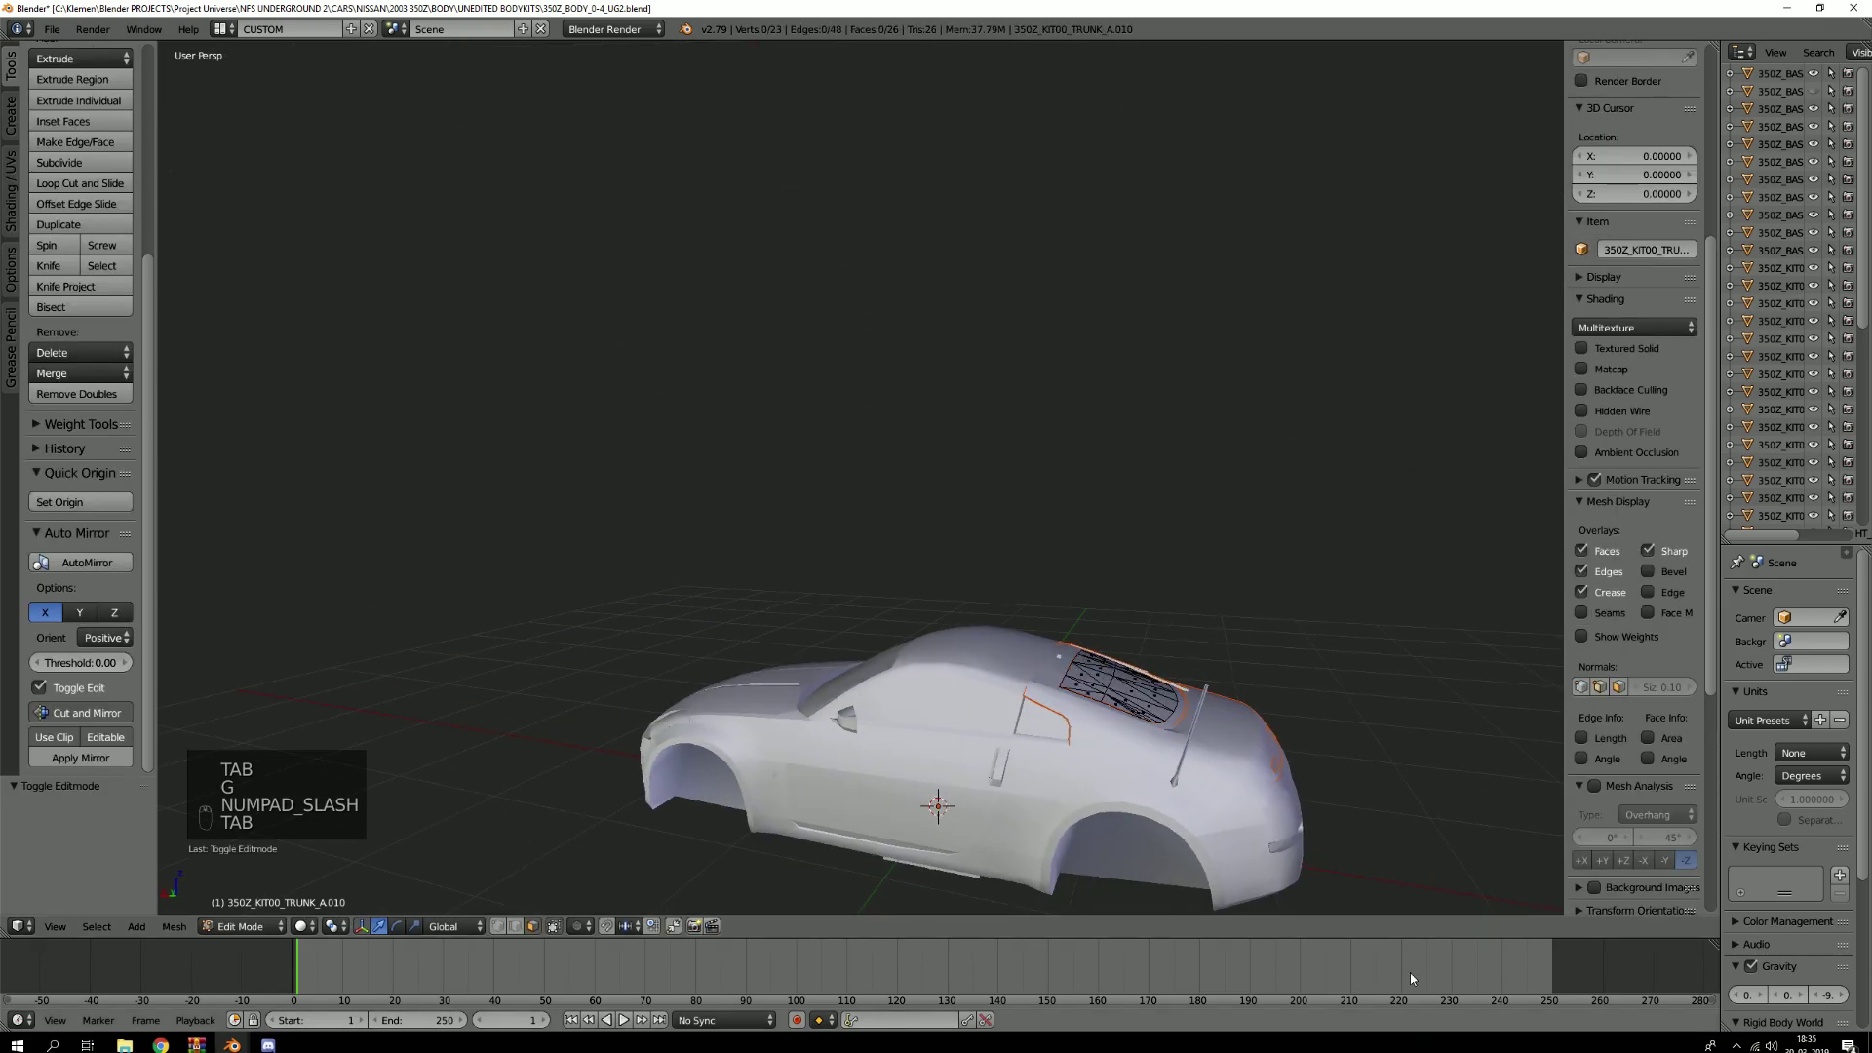
pyautogui.press('a')
pyautogui.press('a')
pyautogui.press('Tab')
# Select the rear window's wiper, test-move it without keeping the shift, and hide it
pyautogui.moveTo(1158, 634); pyautogui.dragTo(1068, 583, button='middle')
pyautogui.scroll(5, 1069, 605)
pyautogui.rightClick(1148, 636)
pyautogui.press('g')
pyautogui.rightClick(1203, 542)
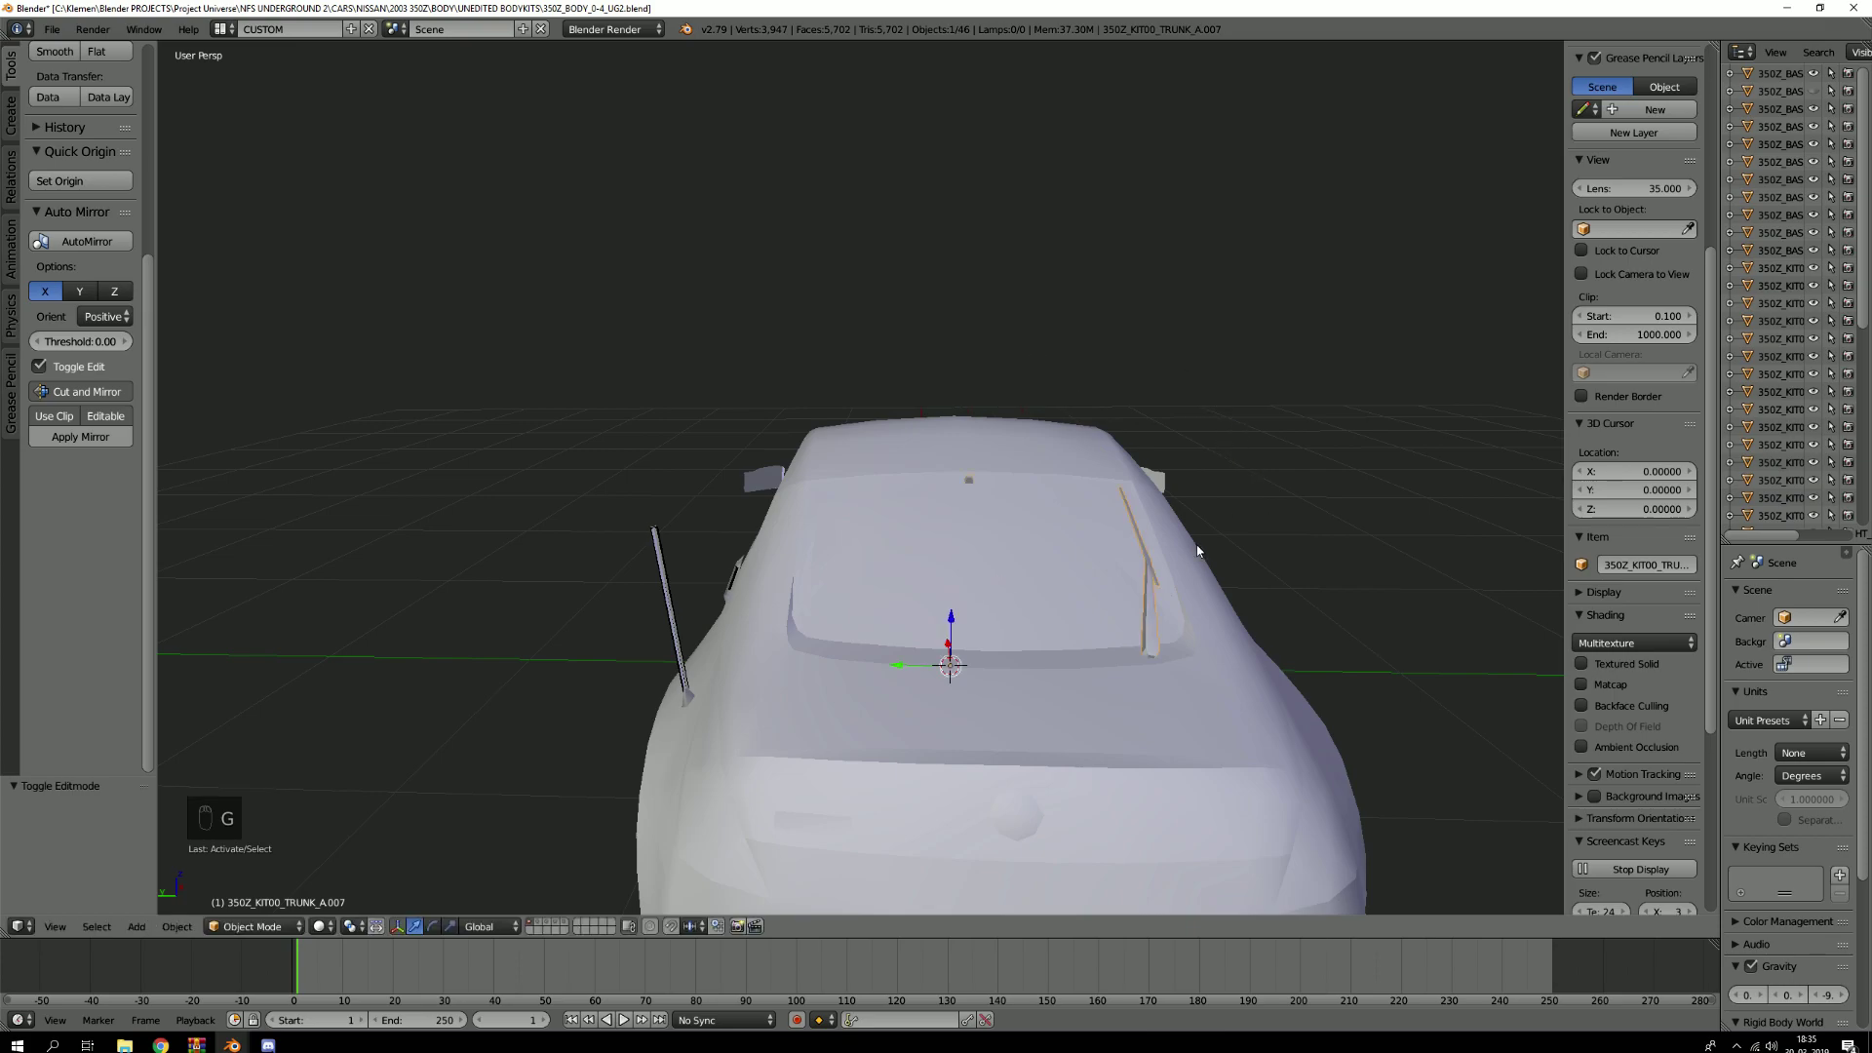
pyautogui.press('g')
pyautogui.rightClick(1185, 347)
pyautogui.press('h')
# Select the rear window glass and test-move it to check which part of the window it covers
pyautogui.moveTo(1185, 342); pyautogui.dragTo(1107, 572, button='middle')
pyautogui.rightClick(1106, 572)
pyautogui.press('g')
pyautogui.rightClick(1121, 488)
pyautogui.scroll(2, 1121, 546)
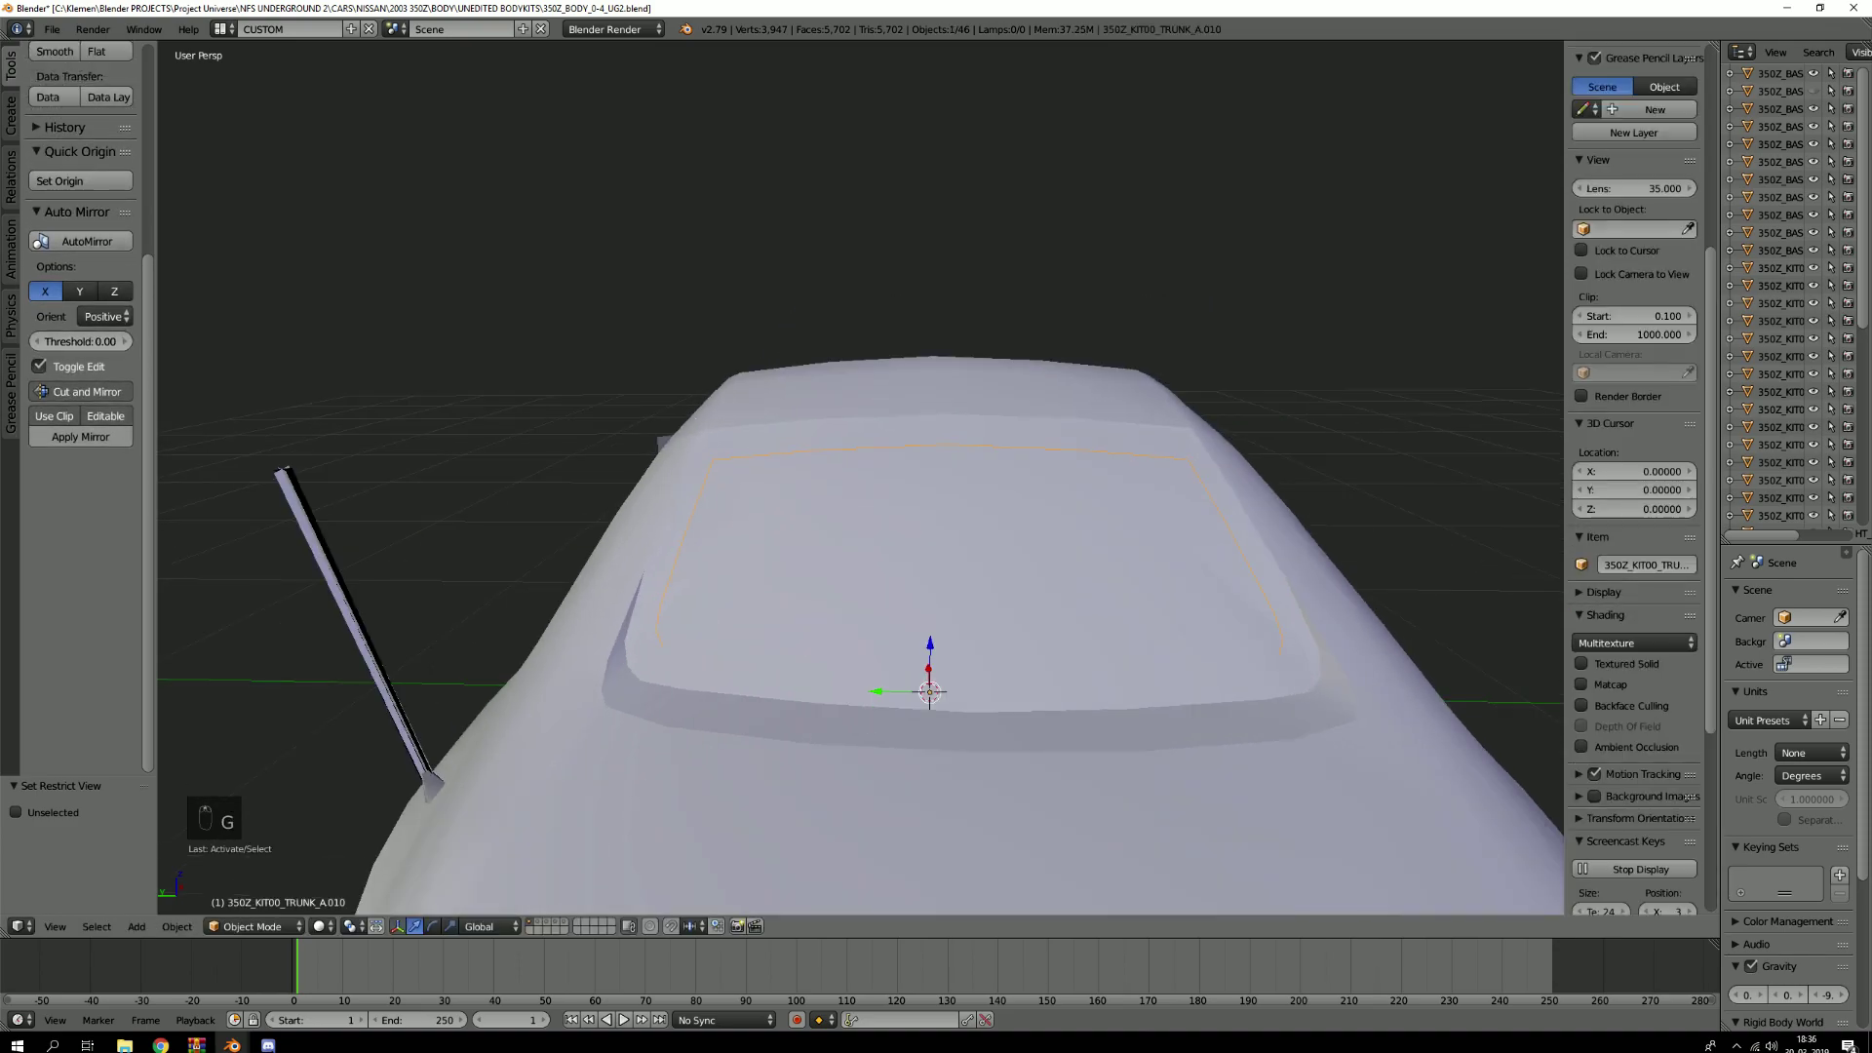
# Examine the meshes of the rear window's outer trim, inner border and glass one after another in Edit Mode
pyautogui.press('Tab')
pyautogui.press('Tab')
pyautogui.rightClick(739, 630)
pyautogui.press('Tab')
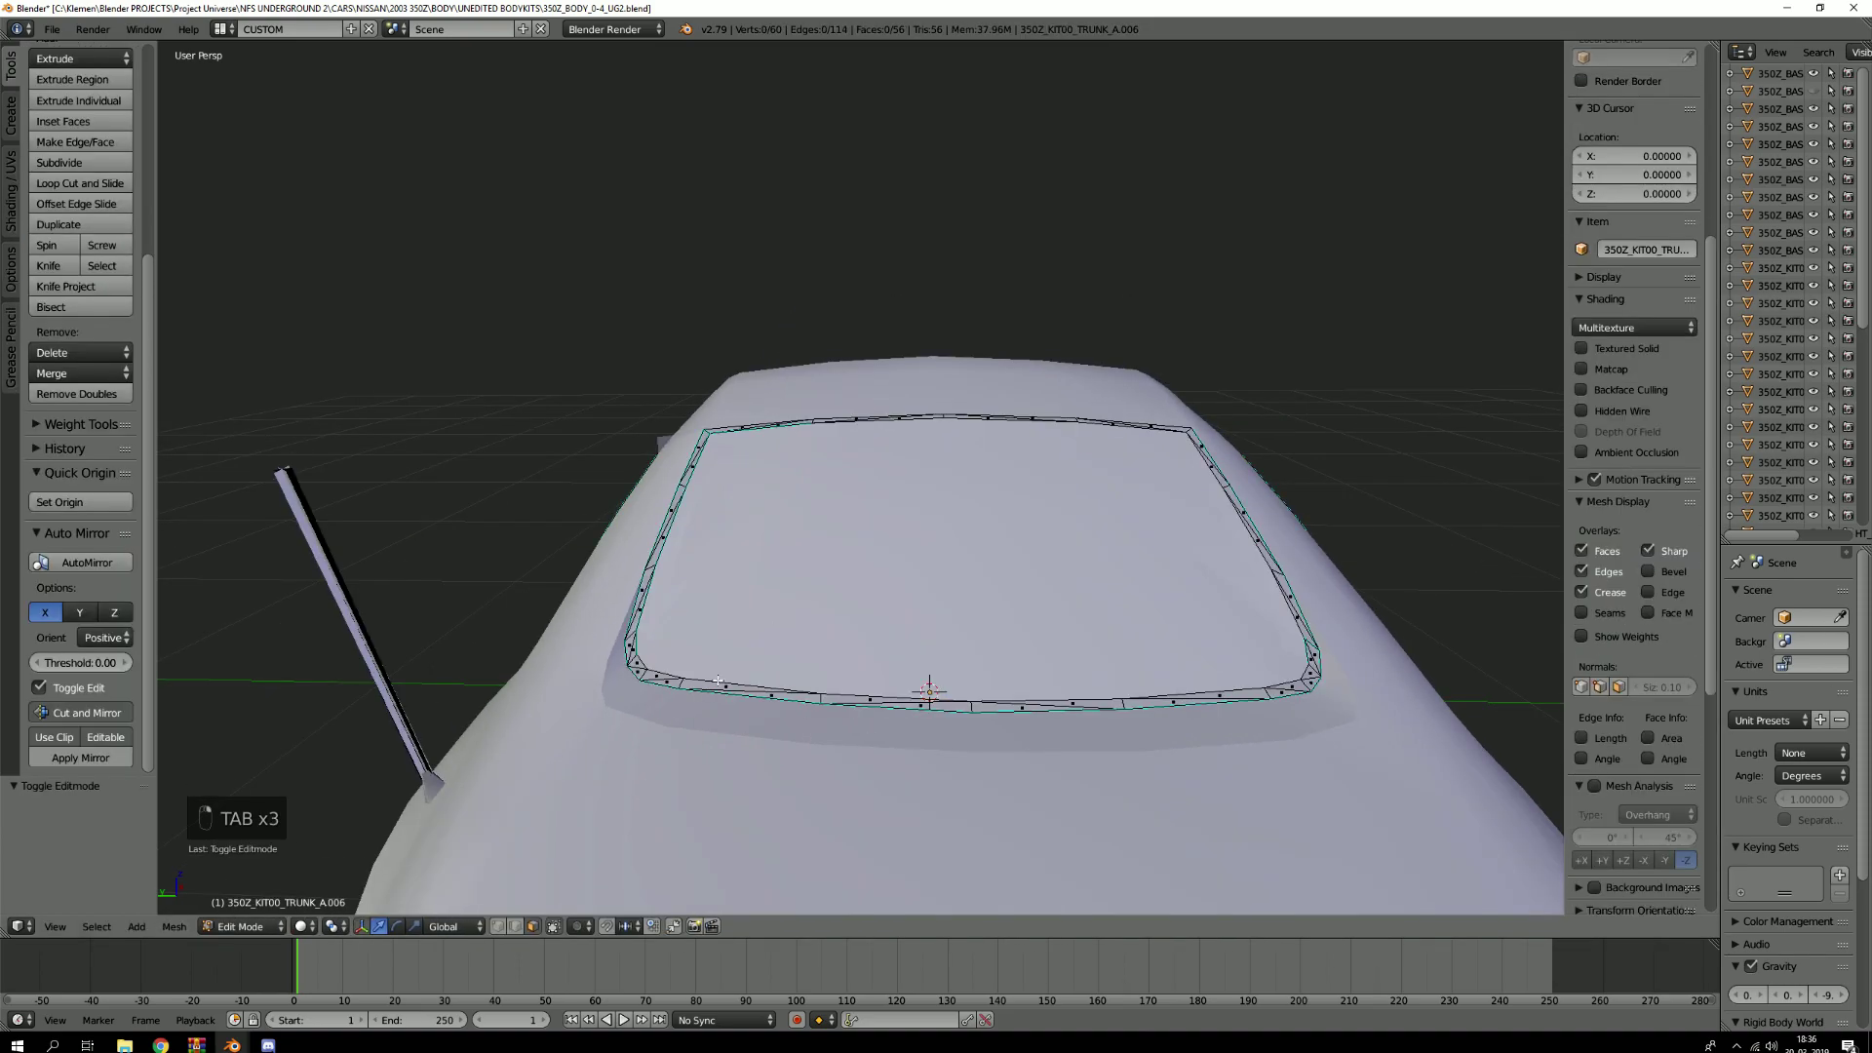
pyautogui.scroll(2, 722, 675)
pyautogui.press('Tab')
pyautogui.rightClick(720, 663)
pyautogui.press('Tab')
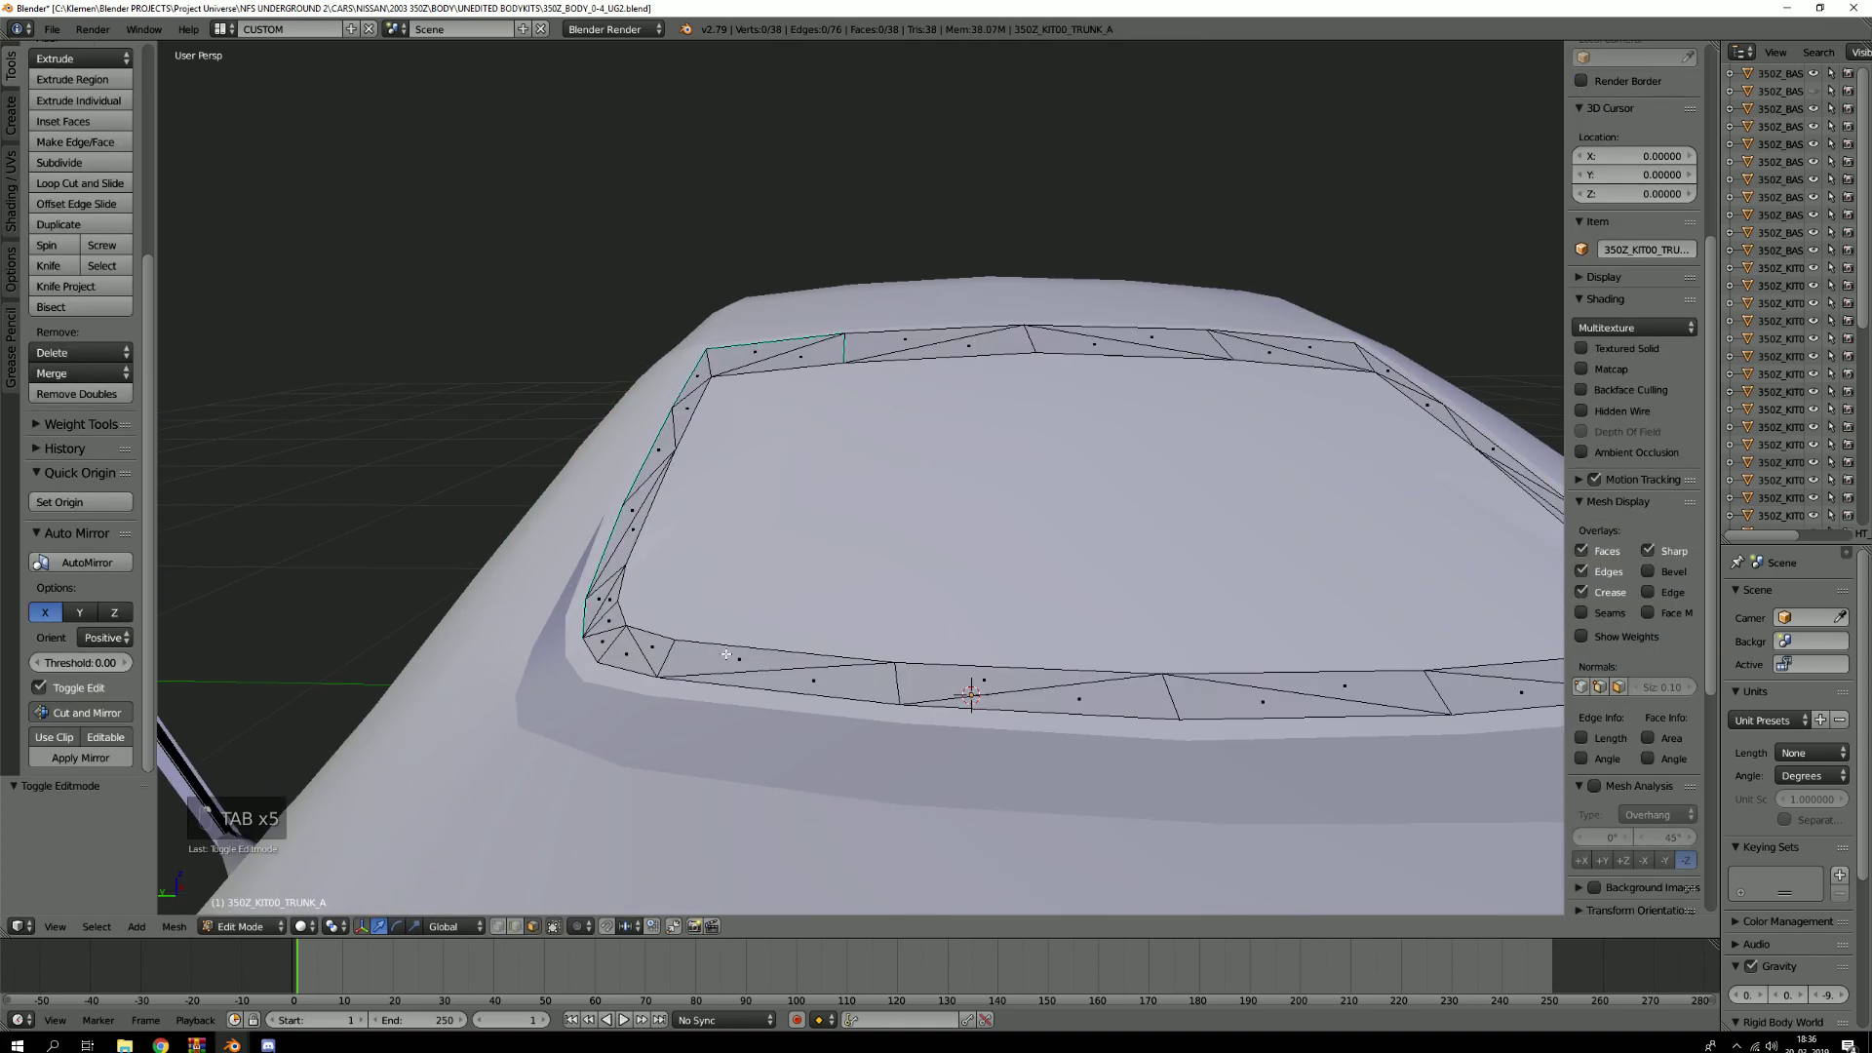
pyautogui.scroll(-2, 726, 654)
pyautogui.press('g')
pyautogui.press('Tab')
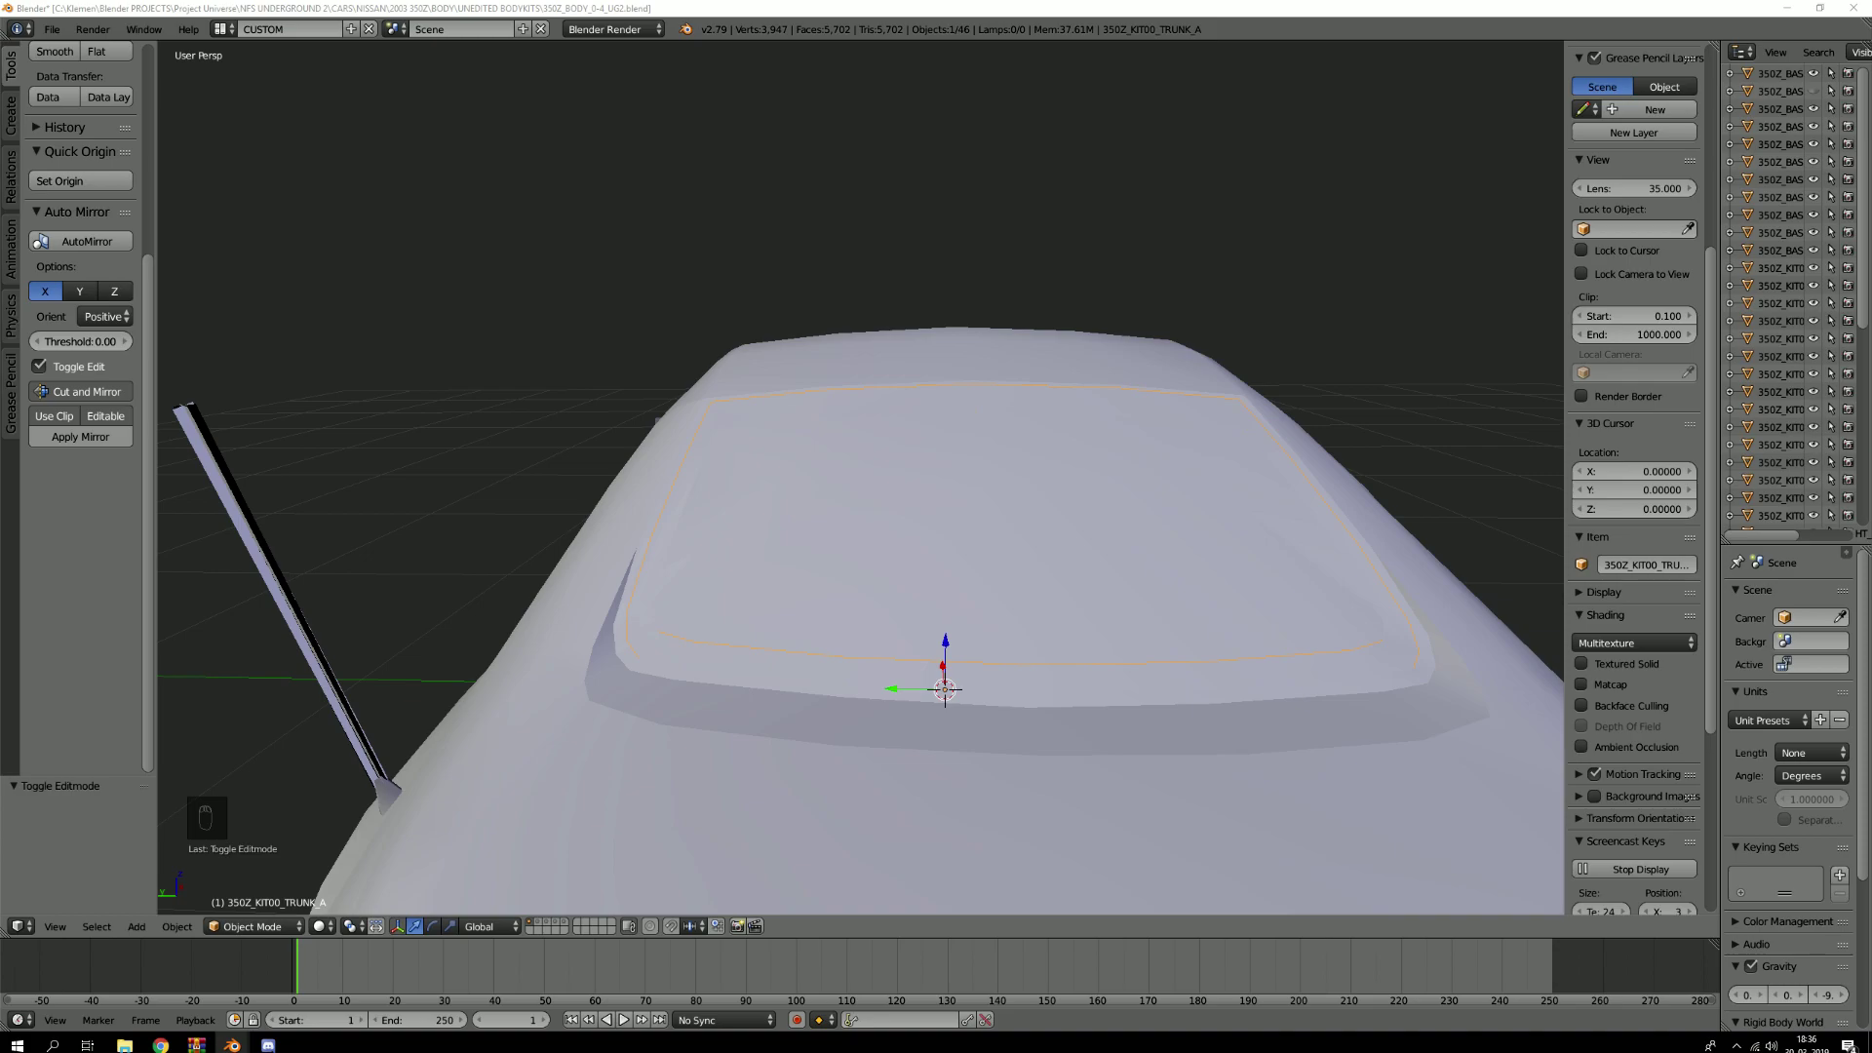
pyautogui.press('Tab')
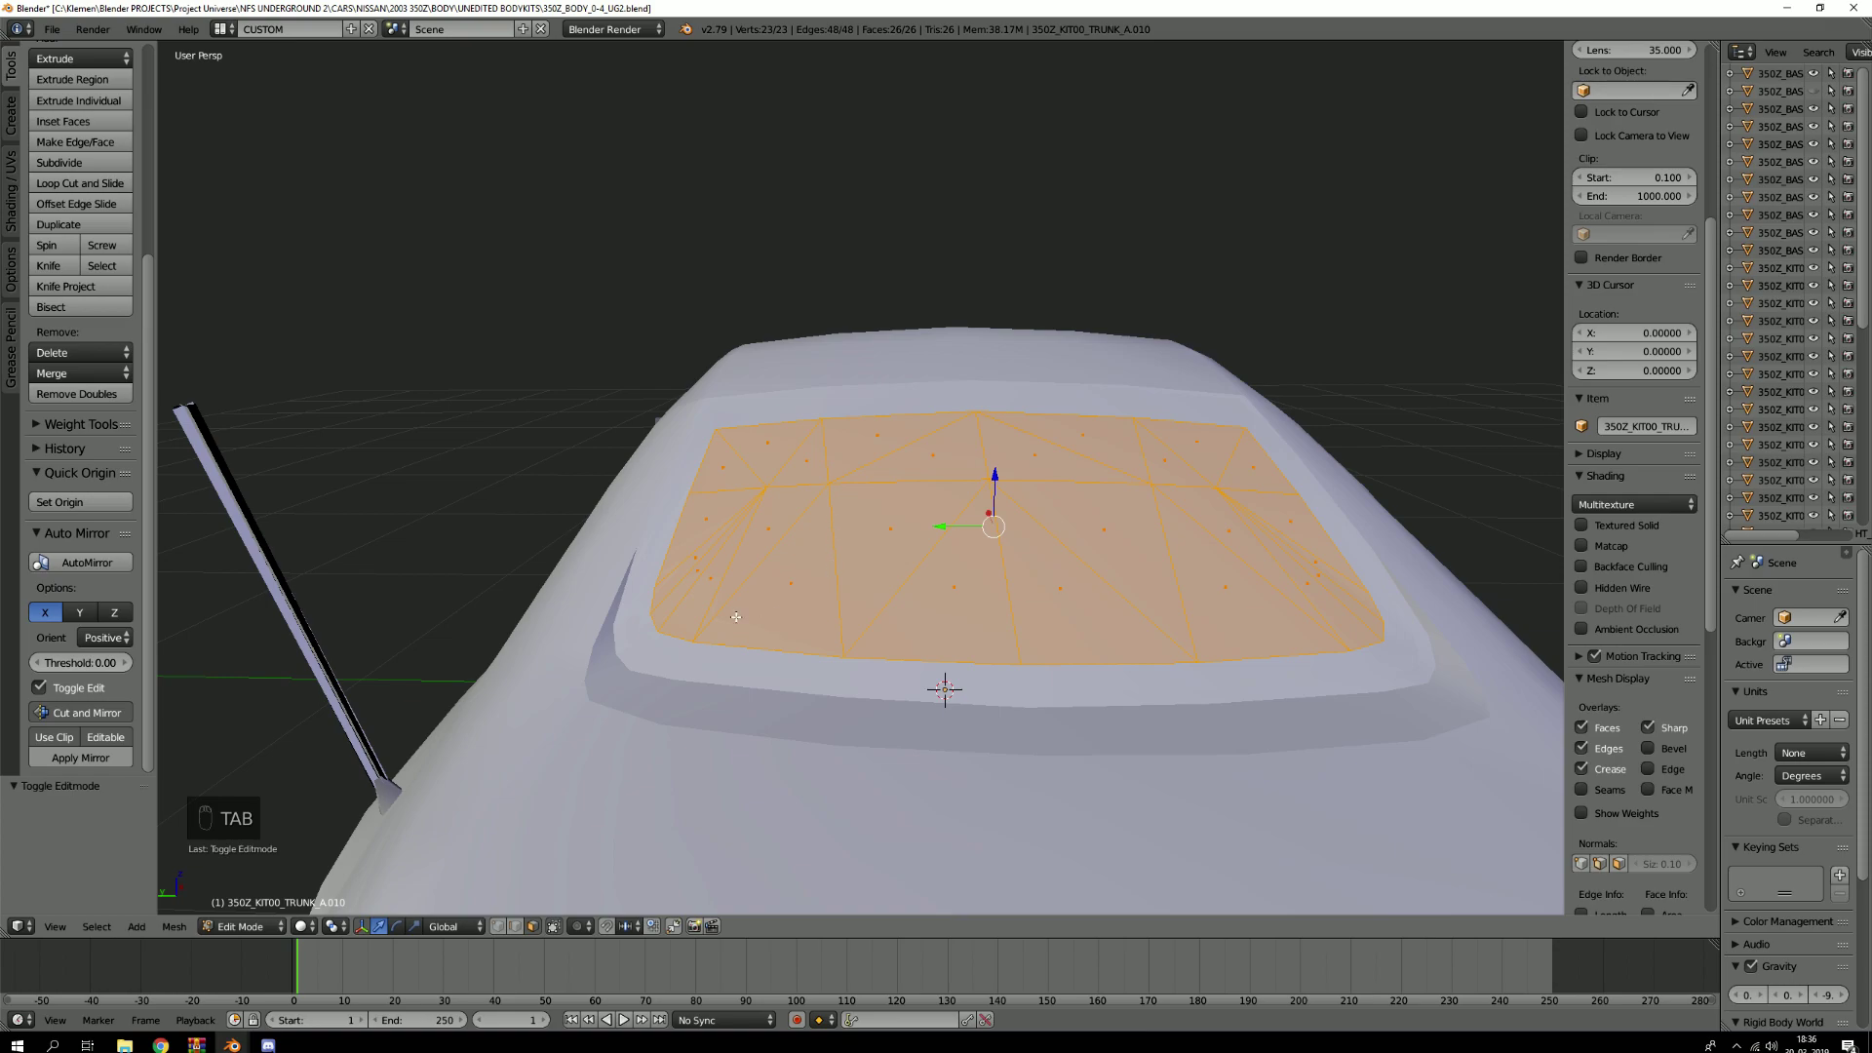
# Join the rear window's inner border with the glass into one object and test-move the result without keeping the shift
pyautogui.press('Tab')
pyautogui.rightClick(710, 666)
pyautogui.scroll(-1, 718, 663)
pyautogui.press('g')
pyautogui.rightClick(756, 566)
pyautogui.keyDown('shift'); pyautogui.rightClick(786, 538); pyautogui.keyUp('shift')
pyautogui.hotkey('ctrl', 'j')
pyautogui.press('g')
pyautogui.rightClick(877, 435)
# Isolate the joined rear window in local view and edit its mesh with nothing selected
pyautogui.press('KP_Divide')
pyautogui.press('Tab')
pyautogui.press('a')
pyautogui.press('a')
pyautogui.moveTo(430, 547); pyautogui.dragTo(765, 644, button='middle')
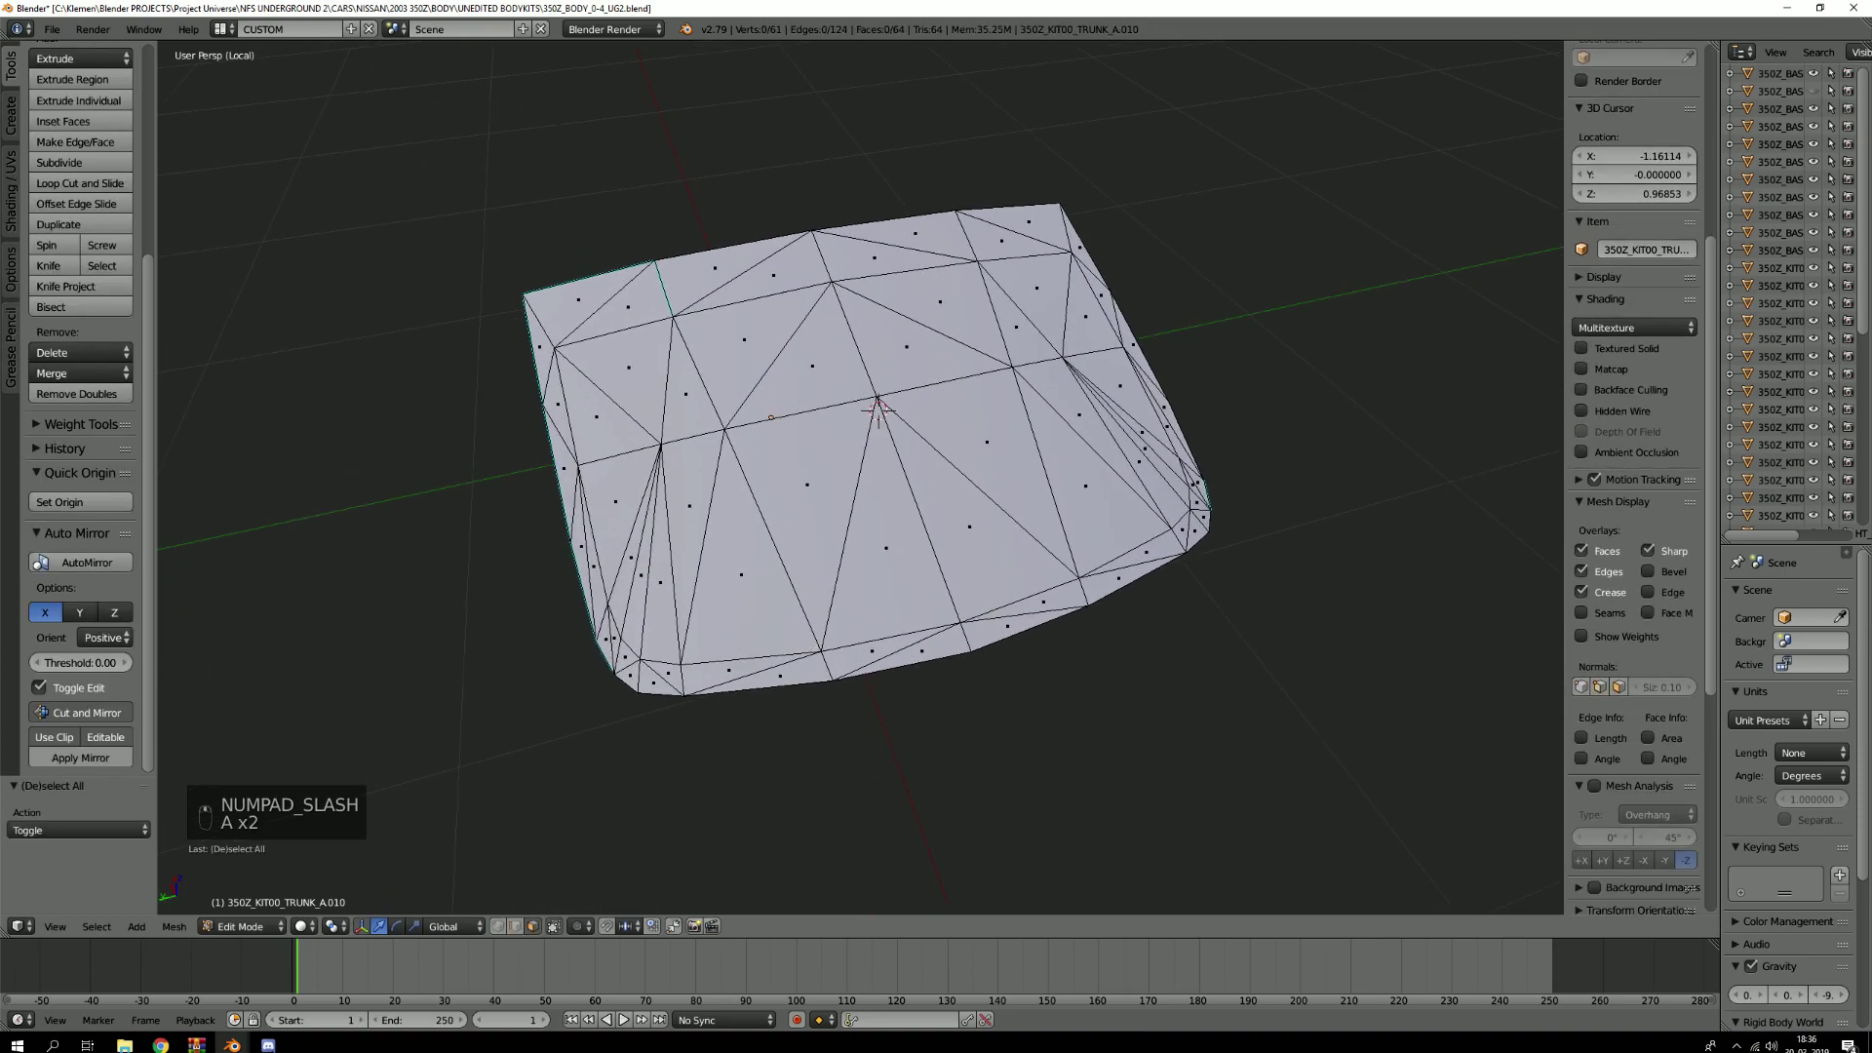
# Clear the sharp marks from all edges of the rear window mesh and leave nothing selected
pyautogui.scroll(-2, 691, 465)
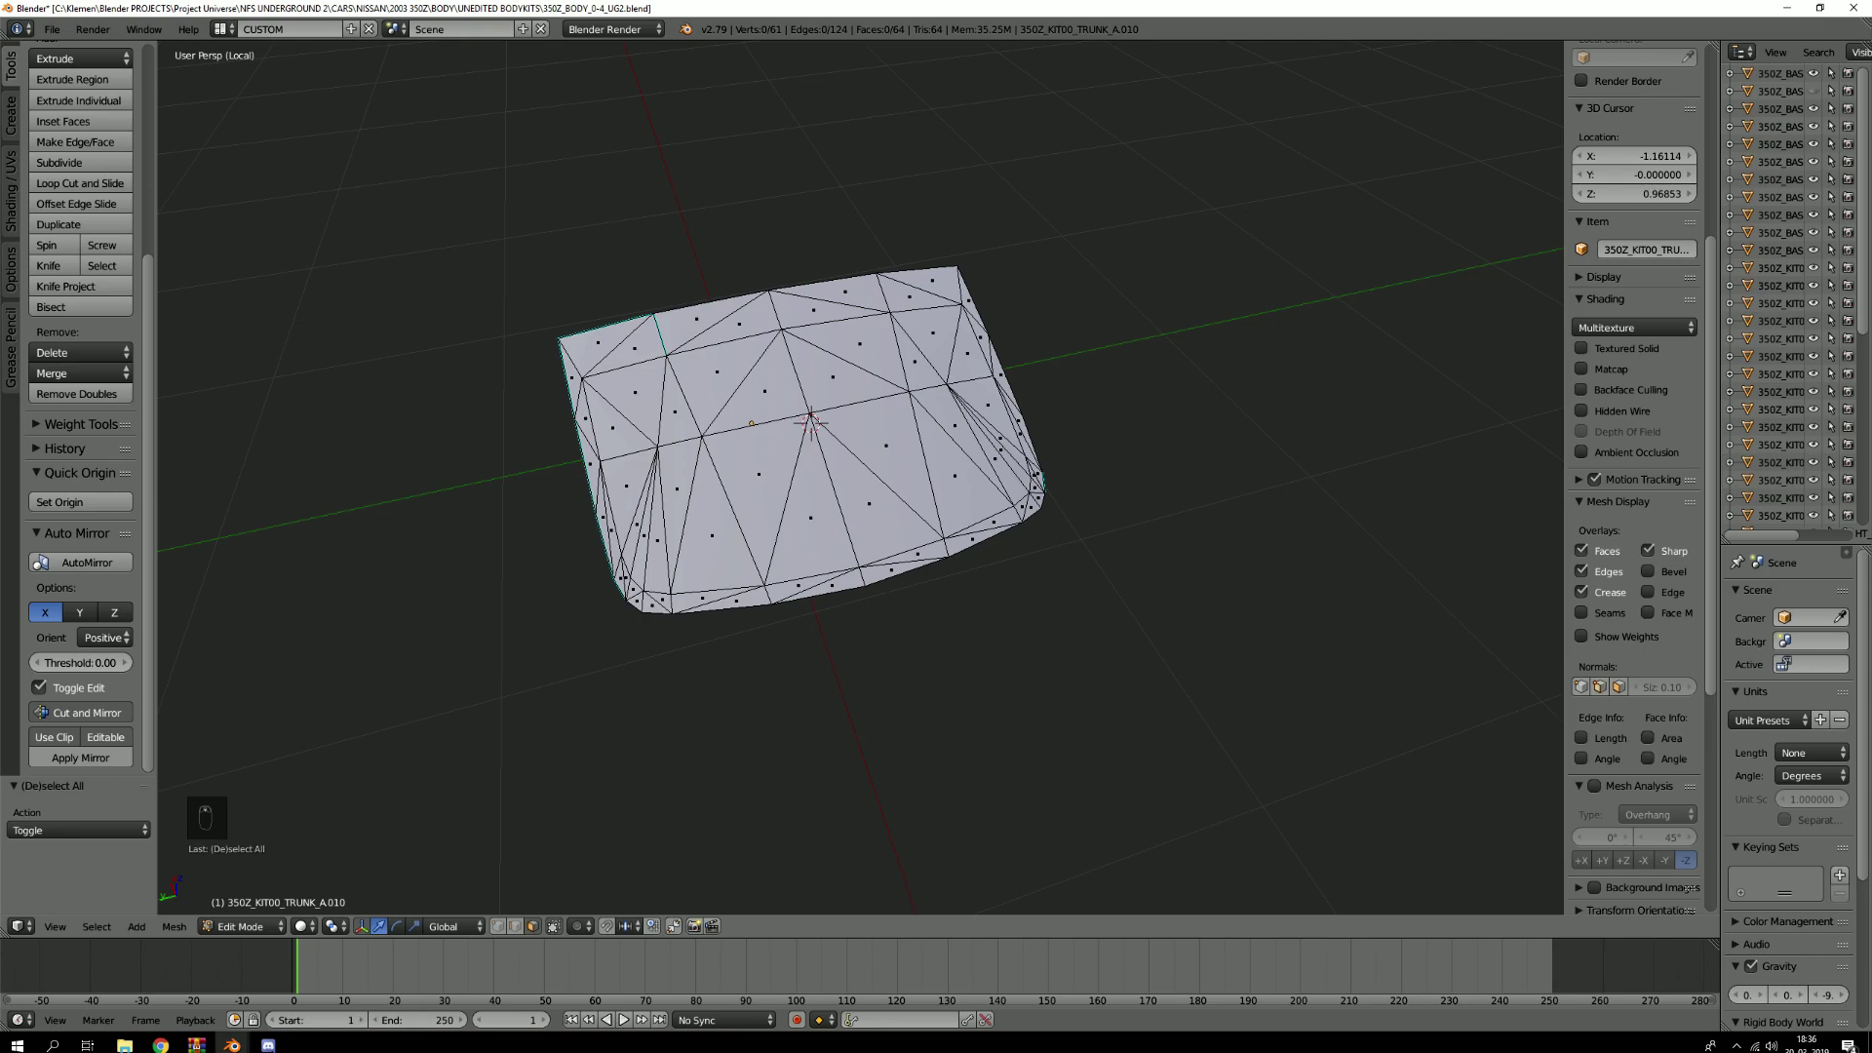
pyautogui.scroll(2, 1131, 448)
pyautogui.press('a')
pyautogui.hotkey('ctrl', 'e')
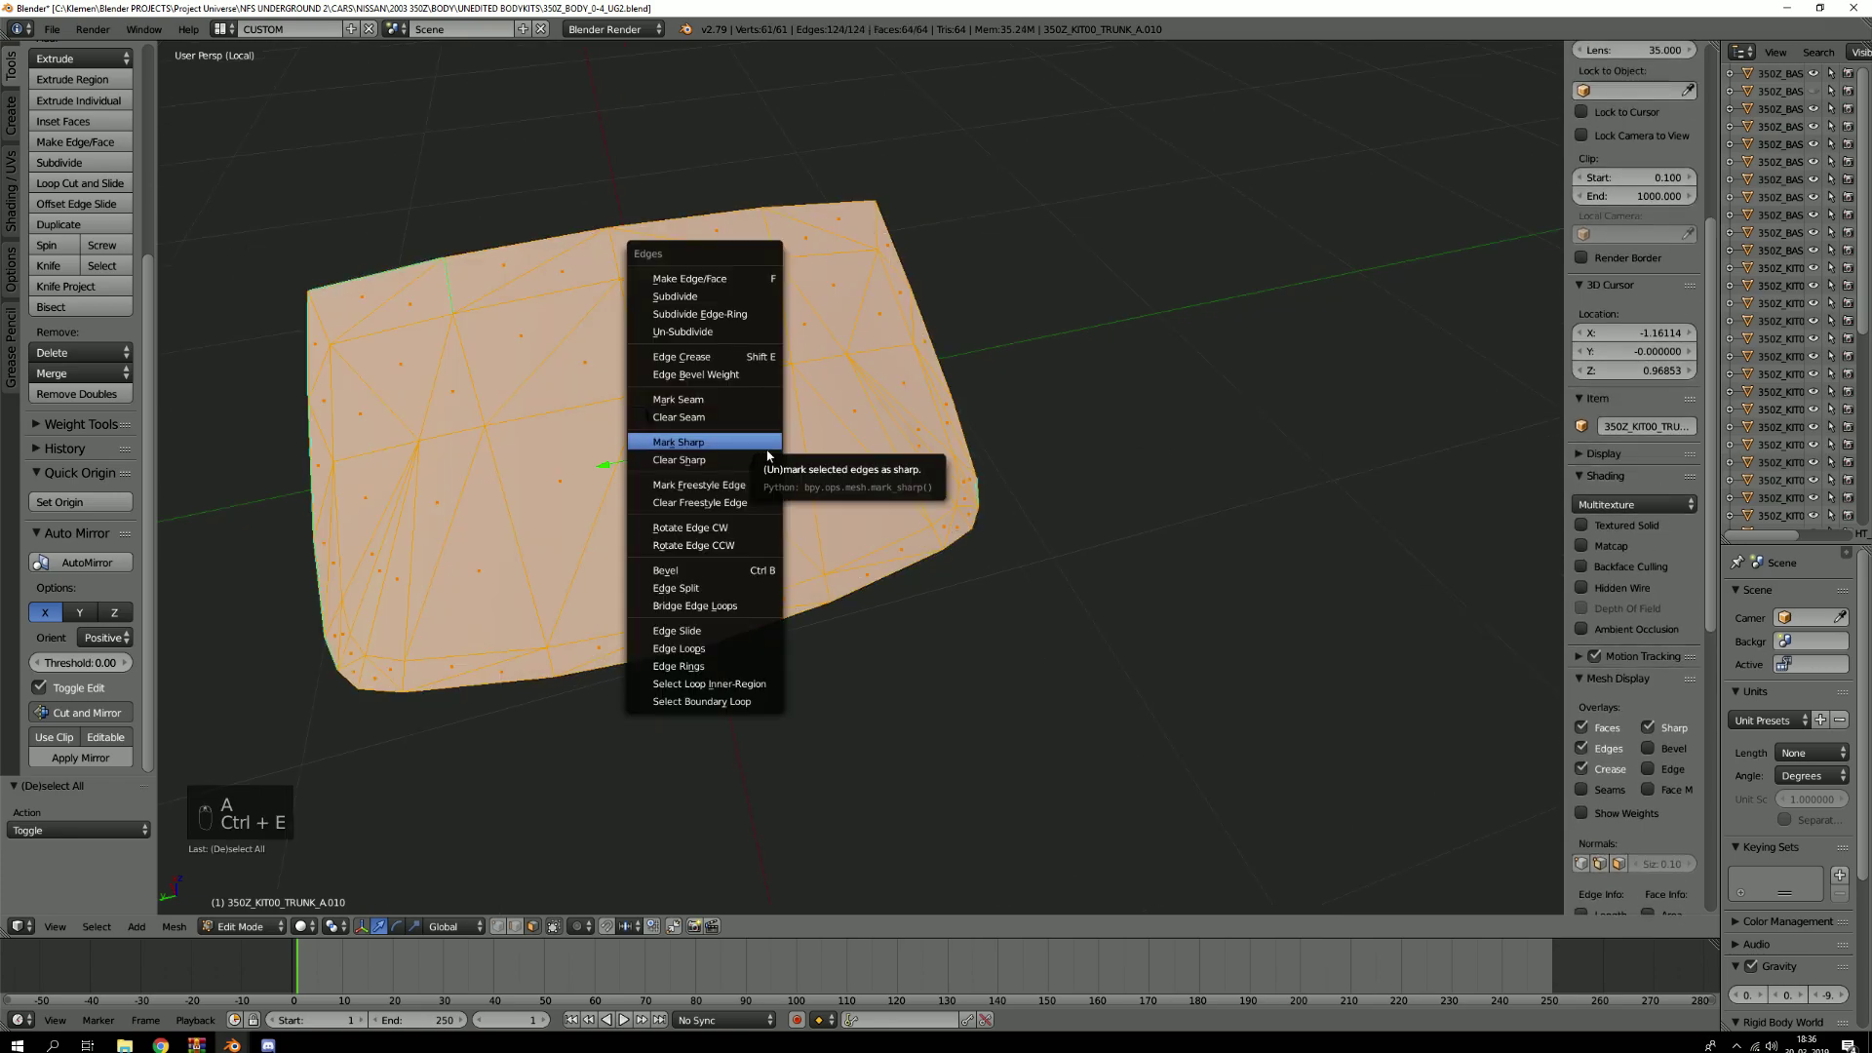
pyautogui.click(727, 461)
pyautogui.press('a')
pyautogui.keyDown('shift'); pyautogui.moveTo(727, 464); pyautogui.dragTo(912, 475, button='middle'); pyautogui.keyUp('shift')
pyautogui.press('a')
pyautogui.press('a')
pyautogui.press('a')
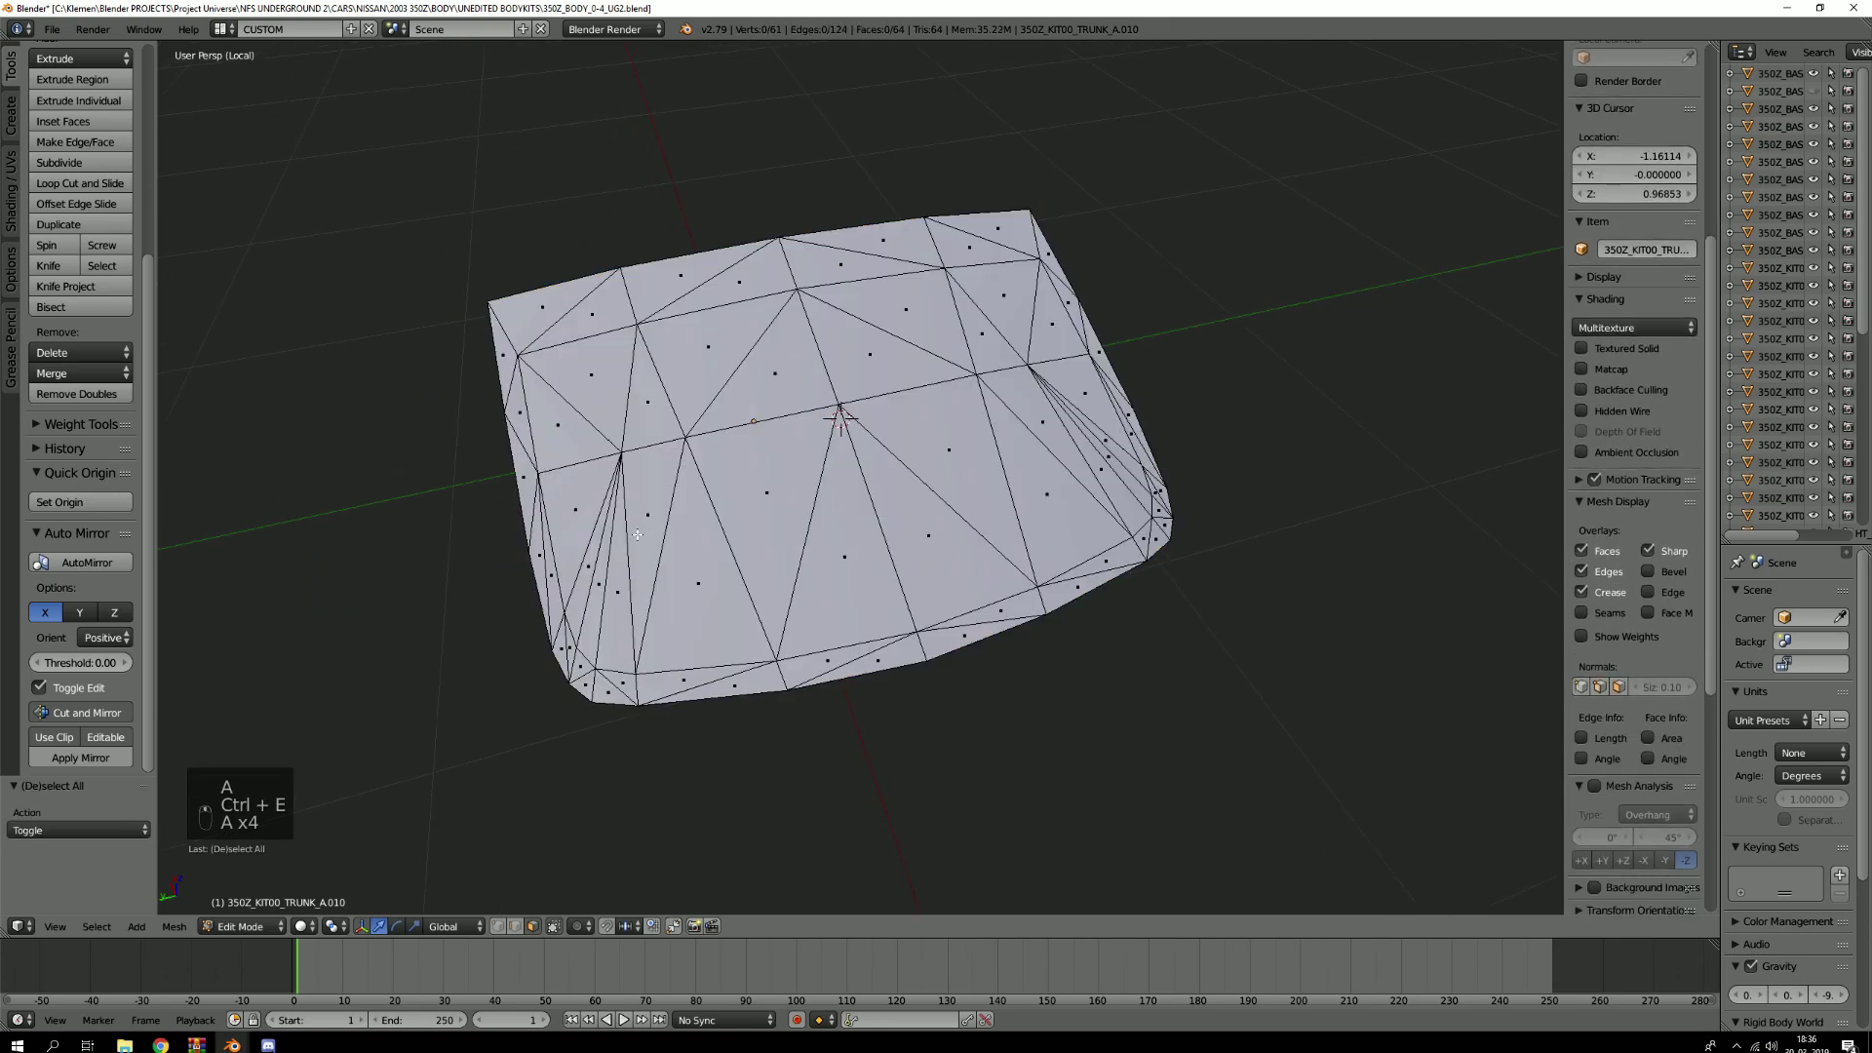
# Remove the doubled vertices across the whole rear window mesh
pyautogui.press('a')
pyautogui.click(76, 394)
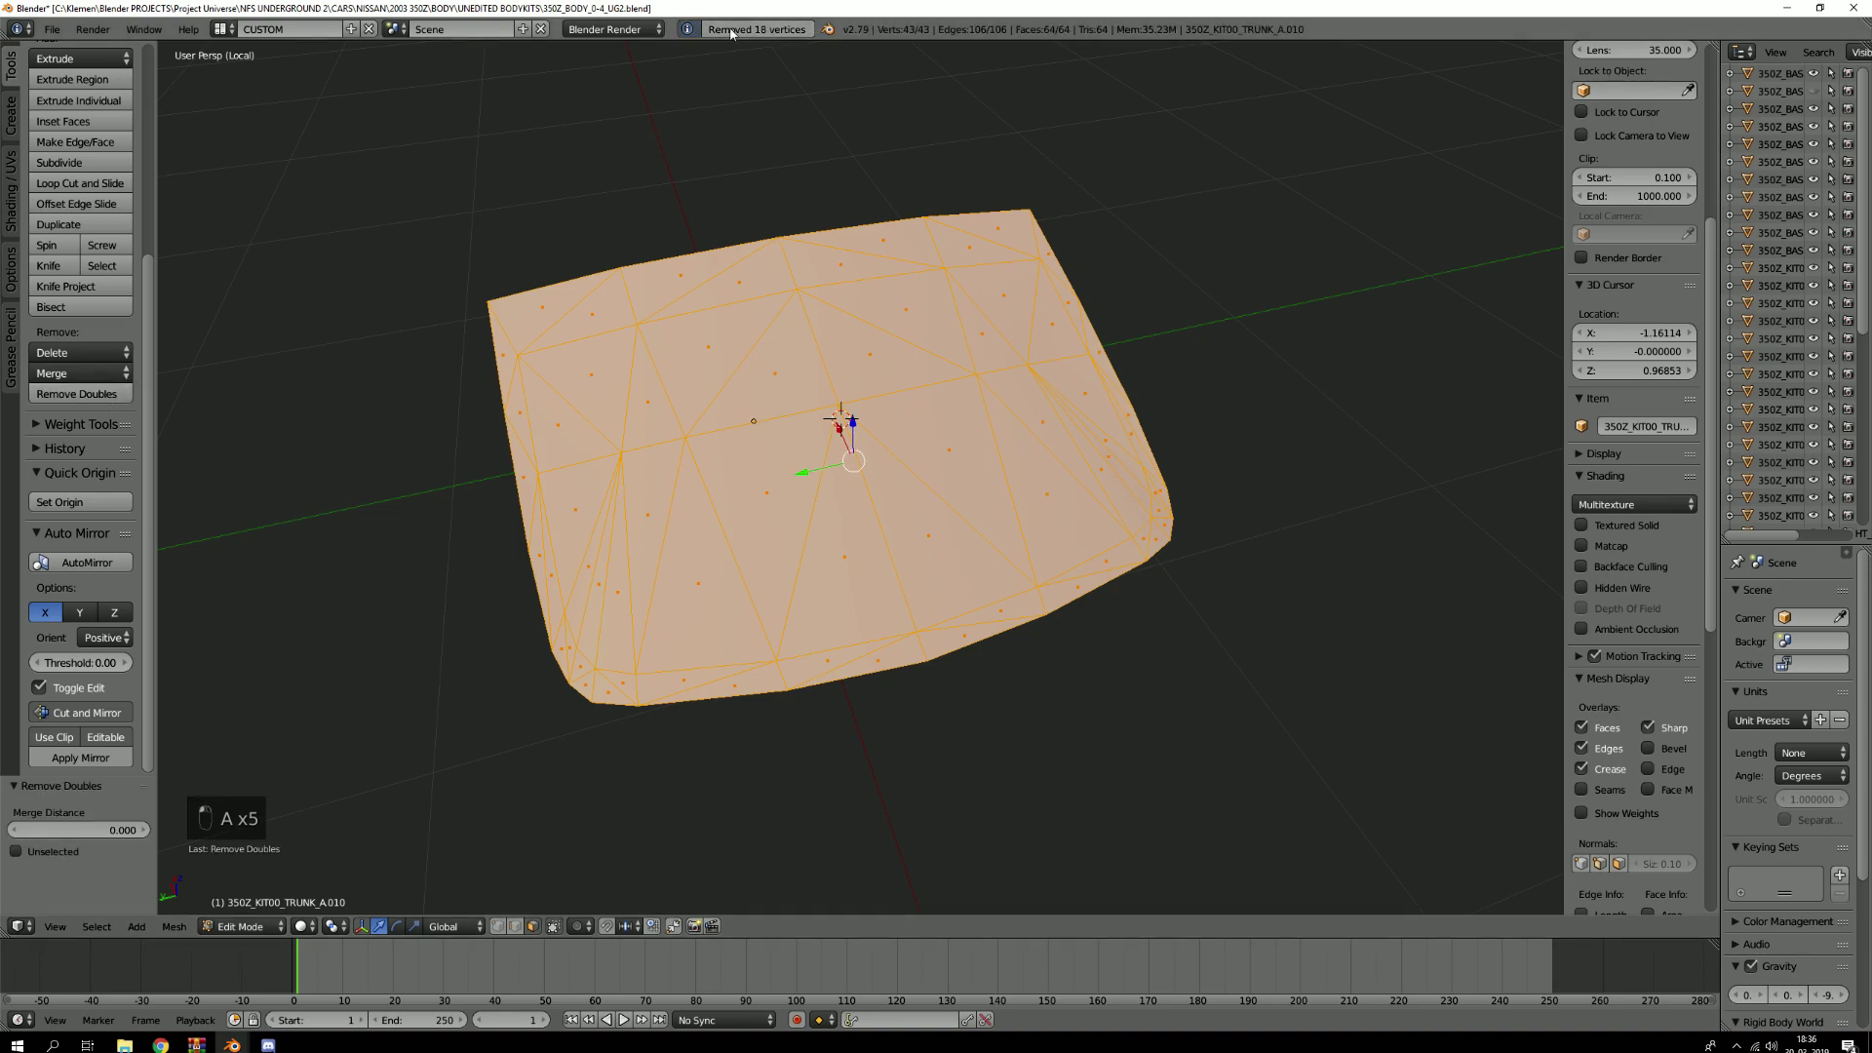
pyautogui.press('a')
pyautogui.press('2')
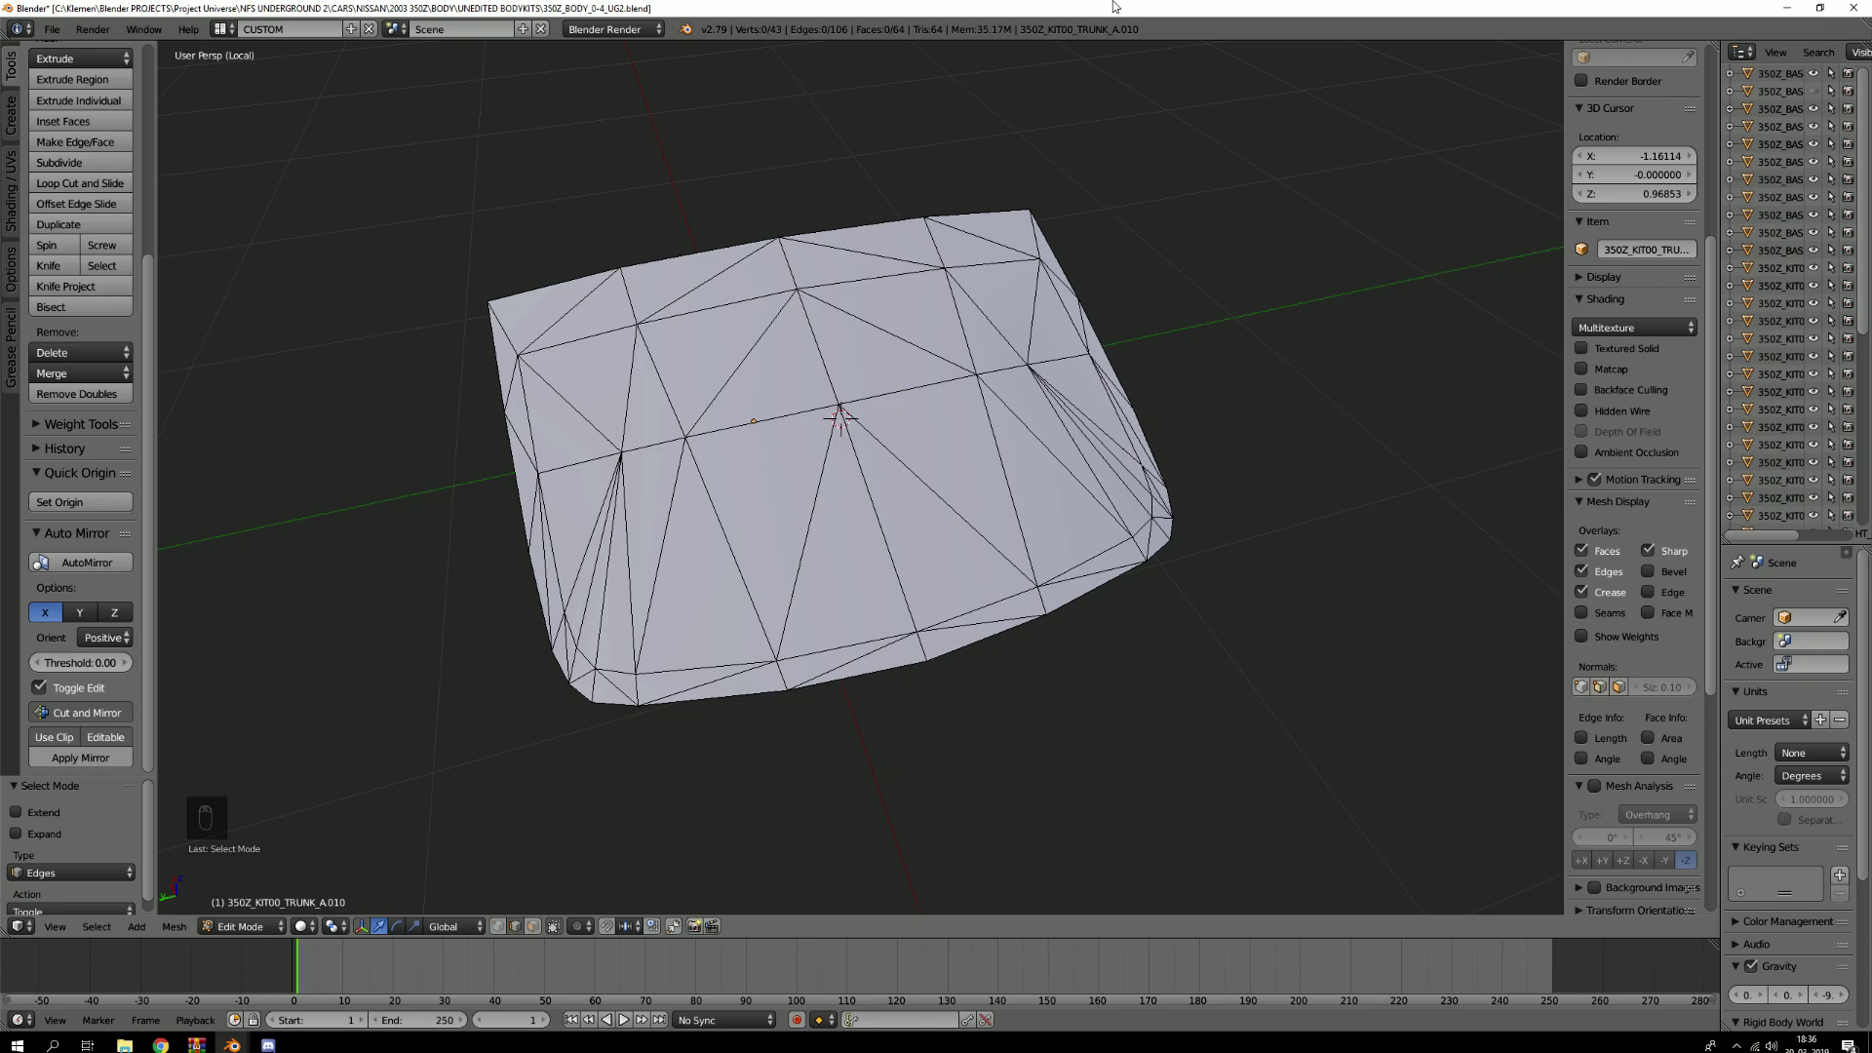
# Mark the rear window's outer boundary edge loop as a seam and return to the full car in Object Mode
pyautogui.press('2')
pyautogui.keyDown('alt'); pyautogui.rightClick(711, 251); pyautogui.keyUp('alt')
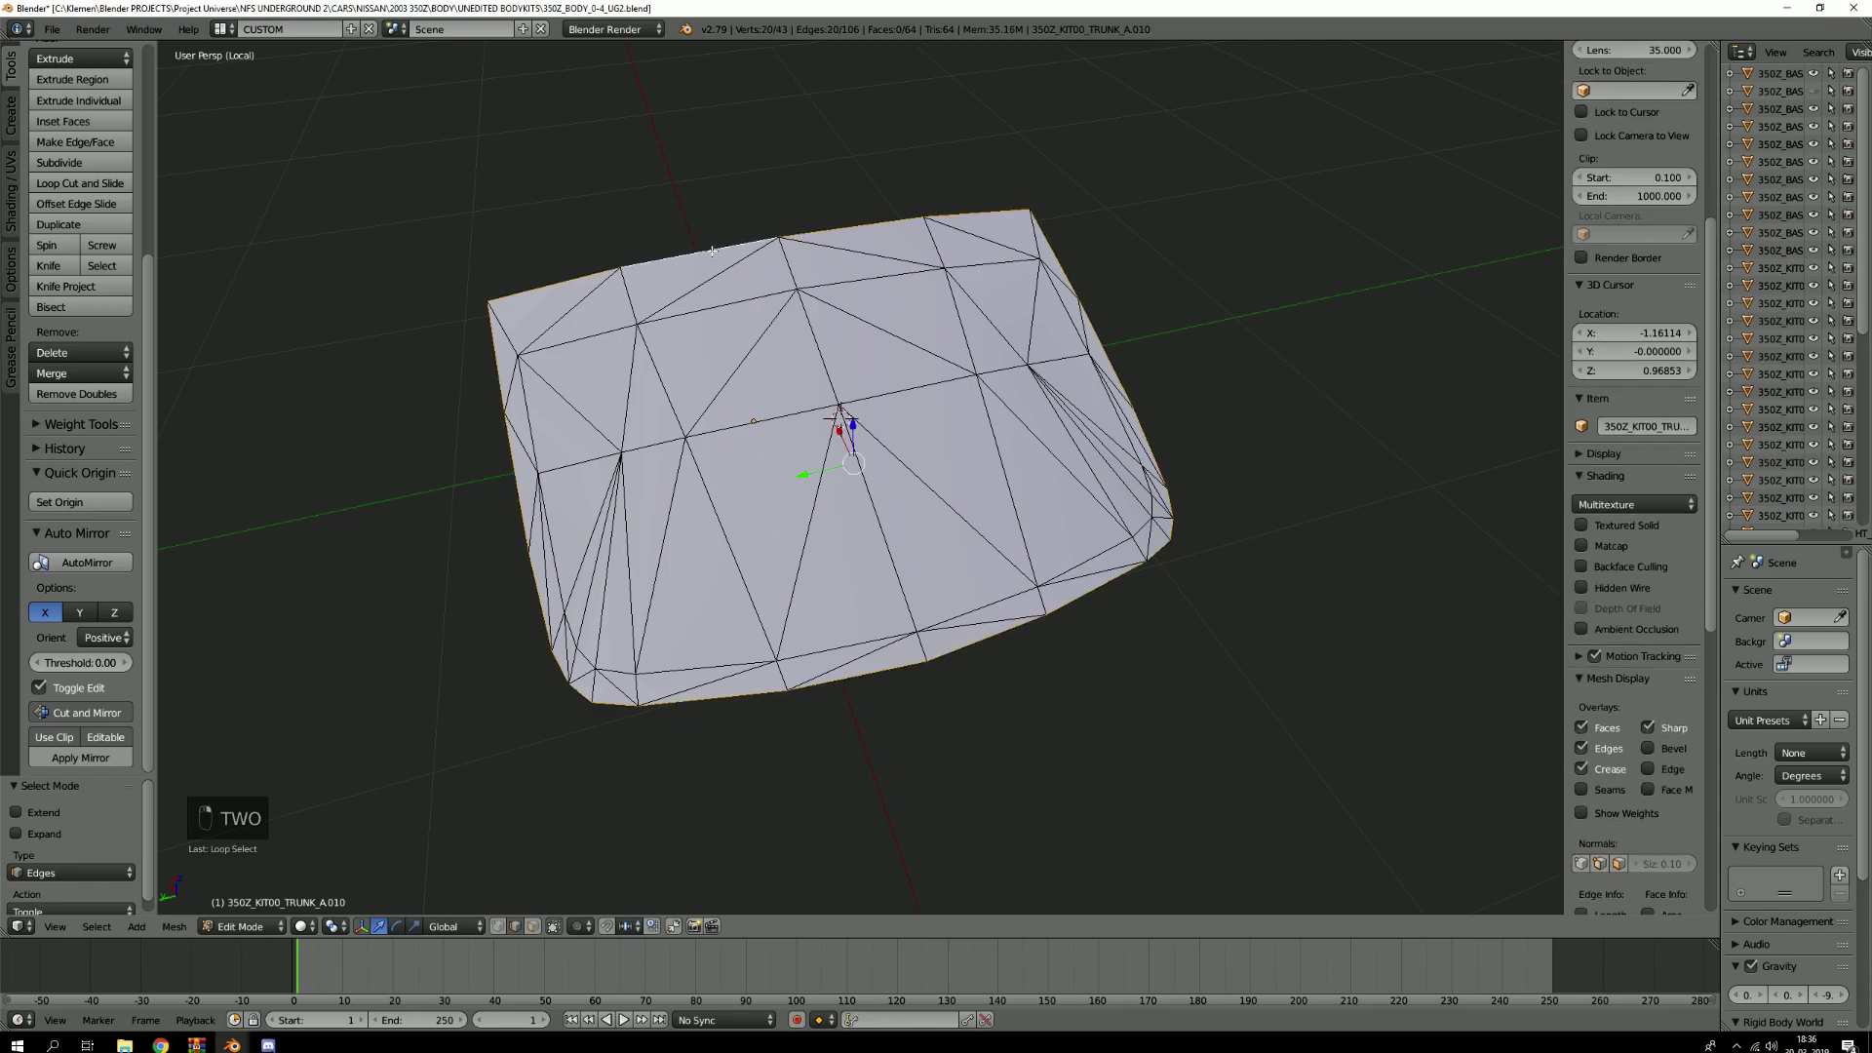
pyautogui.hotkey('ctrl', 'e')
pyautogui.press('a')
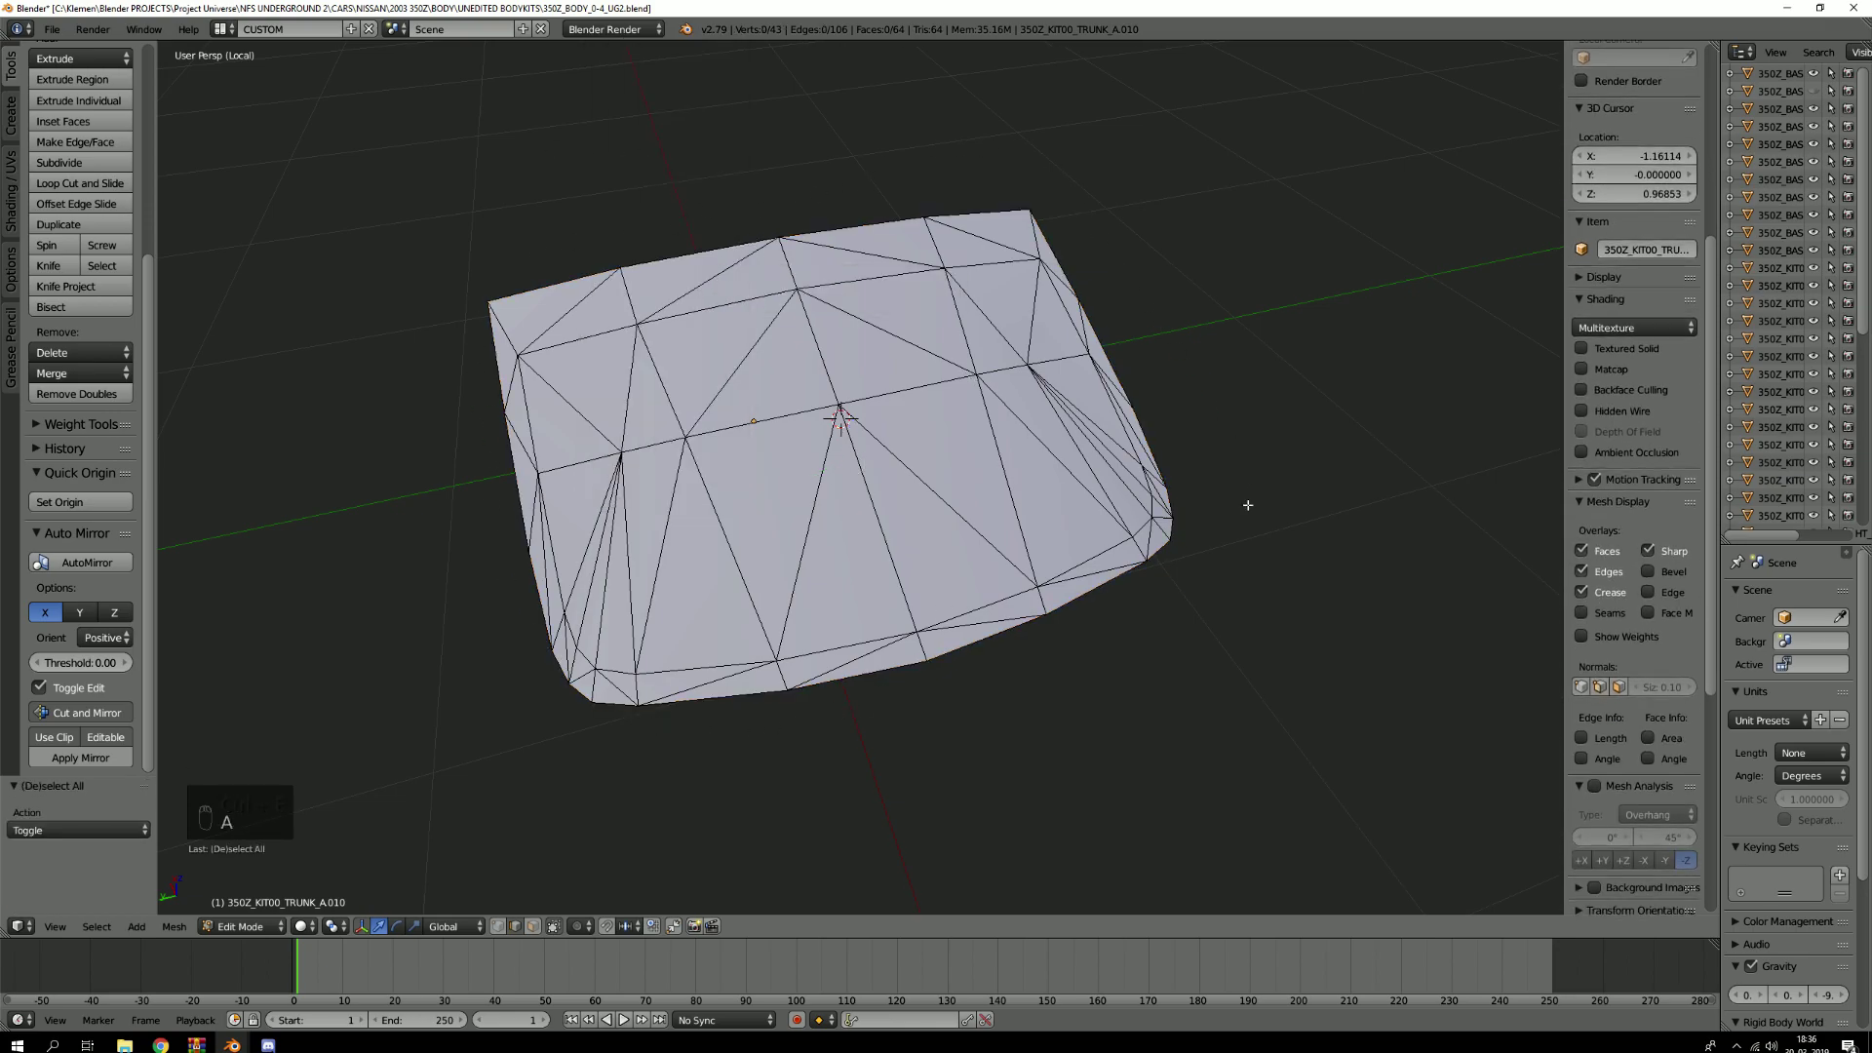
pyautogui.keyDown('alt'); pyautogui.rightClick(639, 260); pyautogui.keyUp('alt')
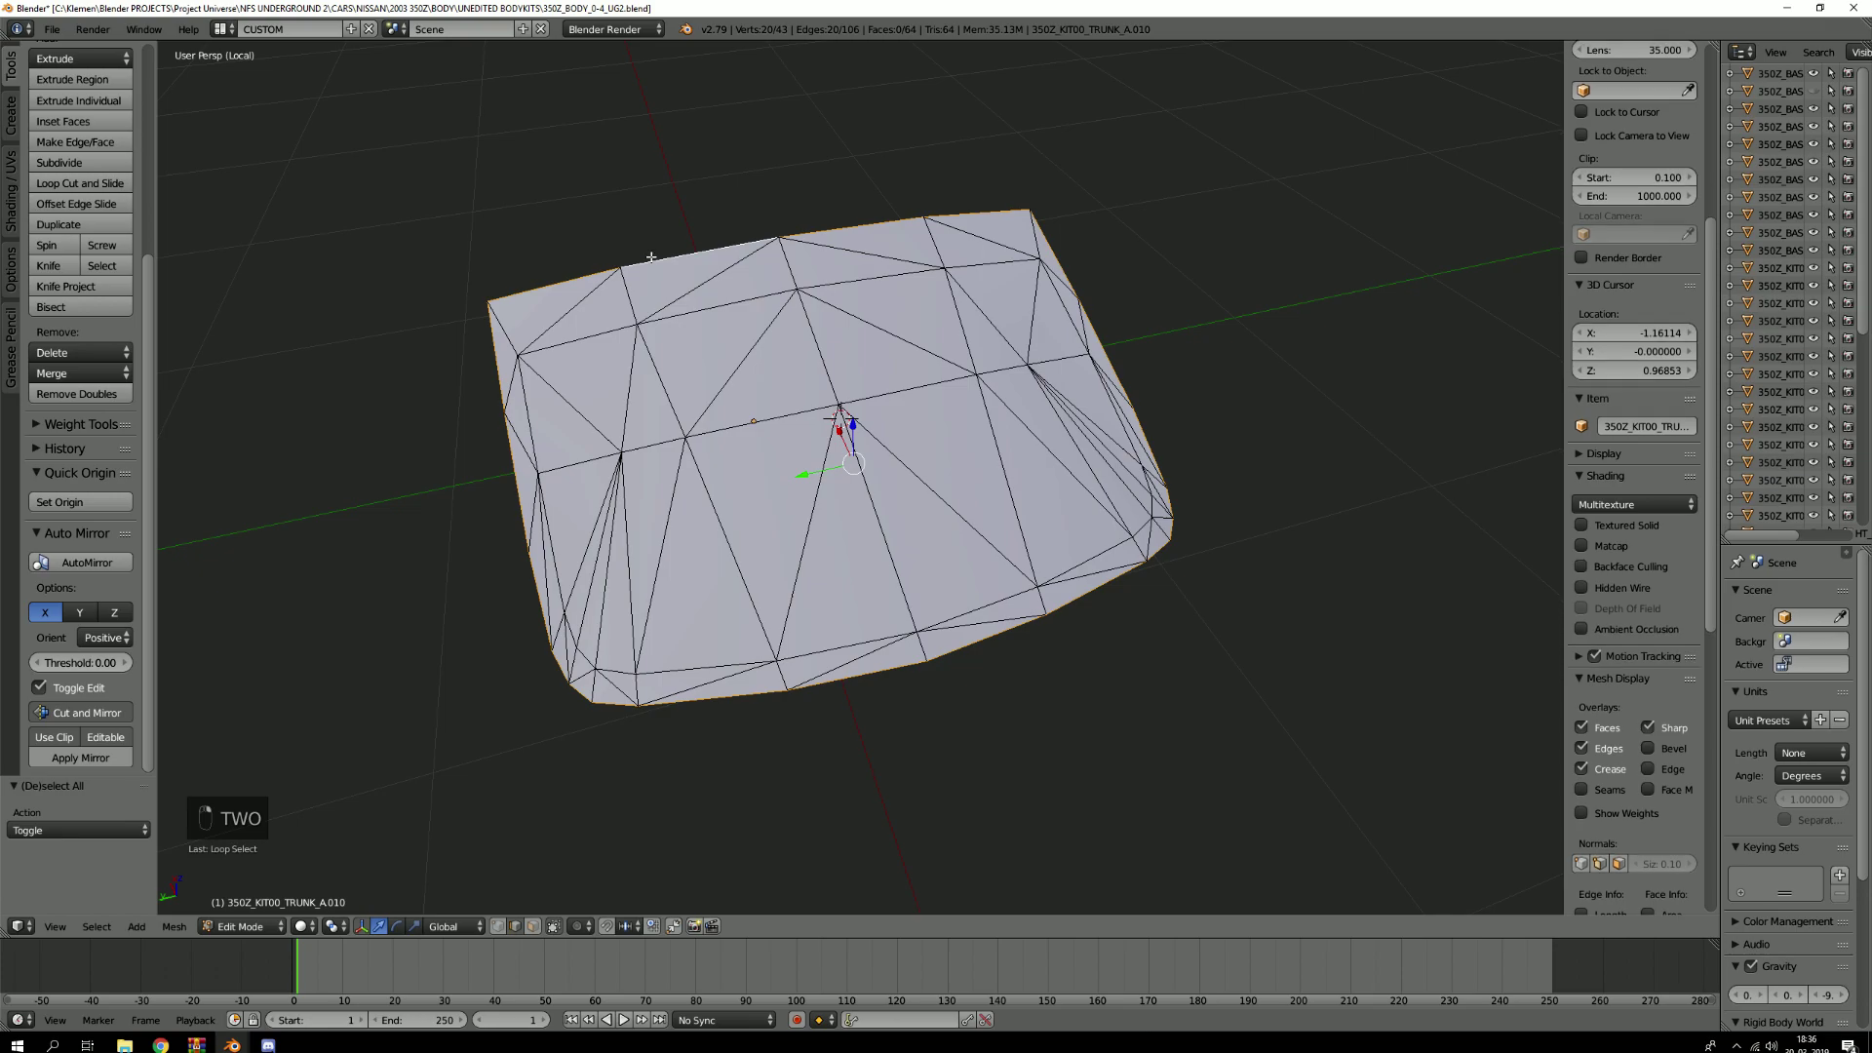
pyautogui.hotkey('ctrl', 'e')
pyautogui.click(599, 195)
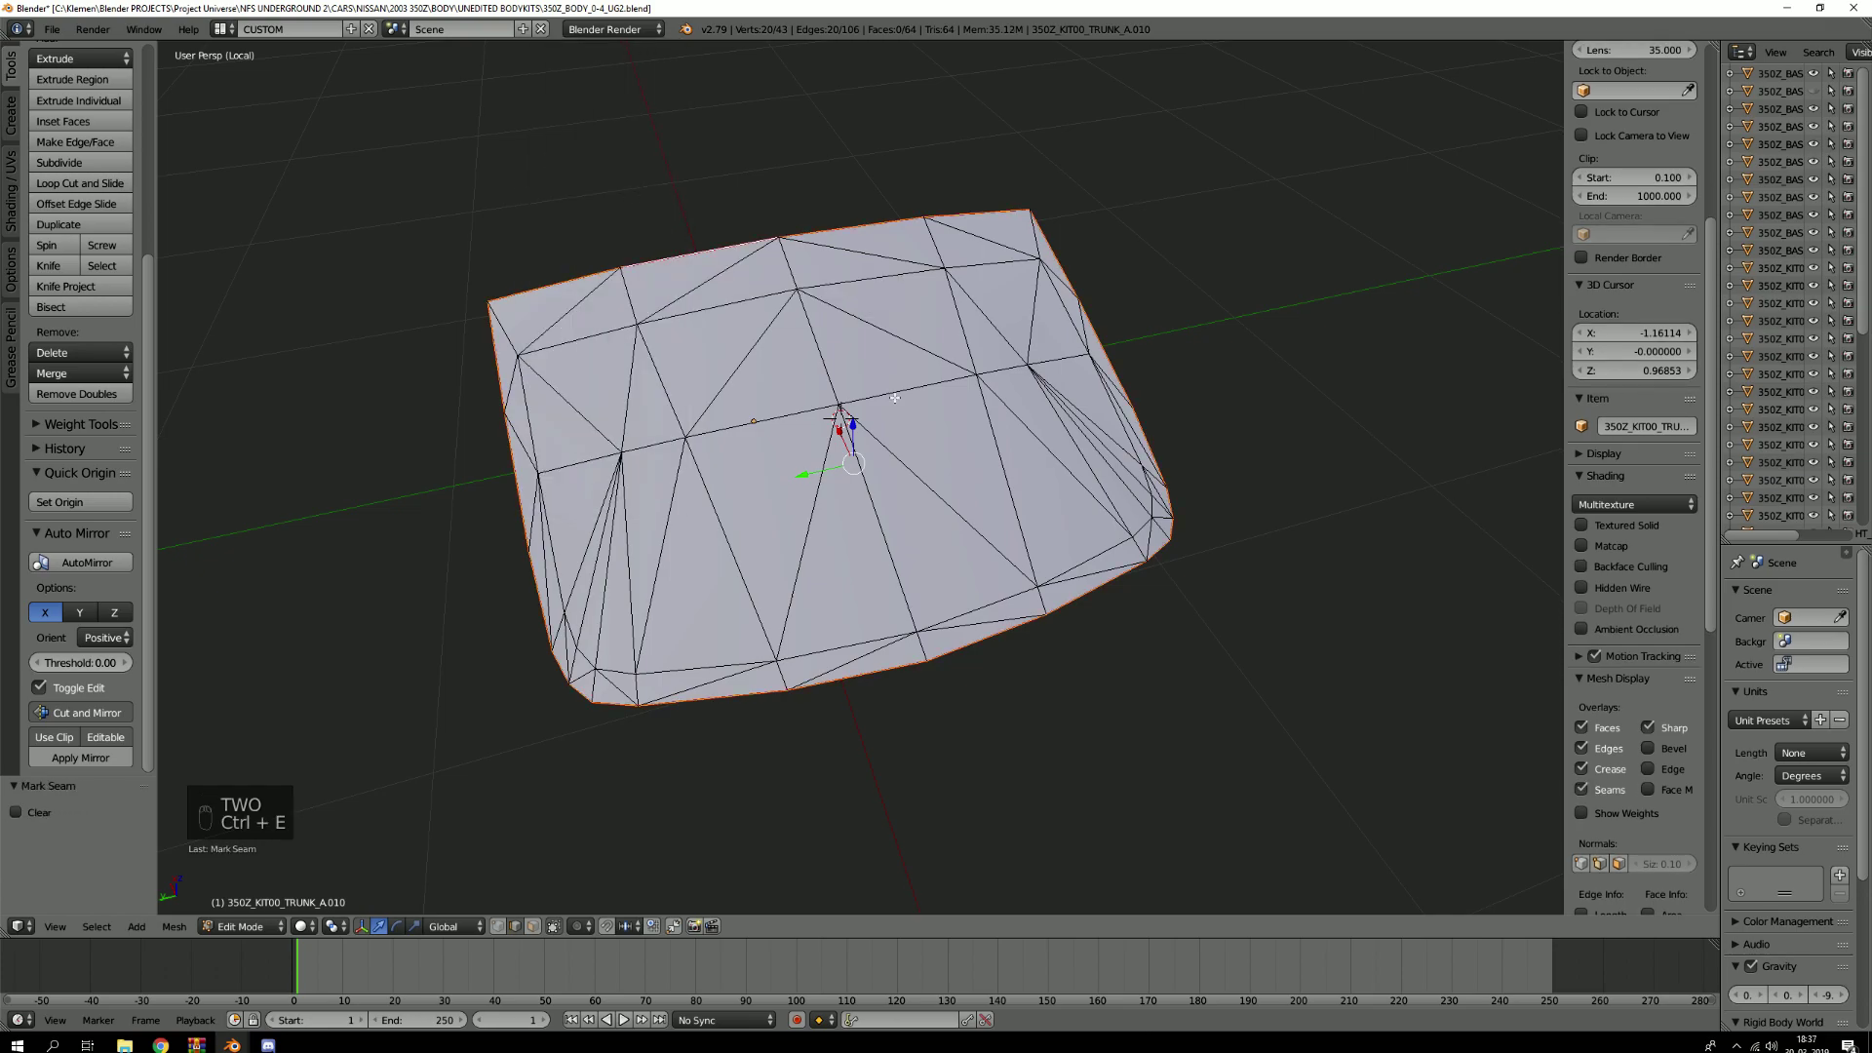
pyautogui.press('a')
pyautogui.press('KP_Divide')
pyautogui.press('Tab')
# Isolate the trunk panel around the rear window in local view and open its mesh for editing
pyautogui.rightClick(738, 700)
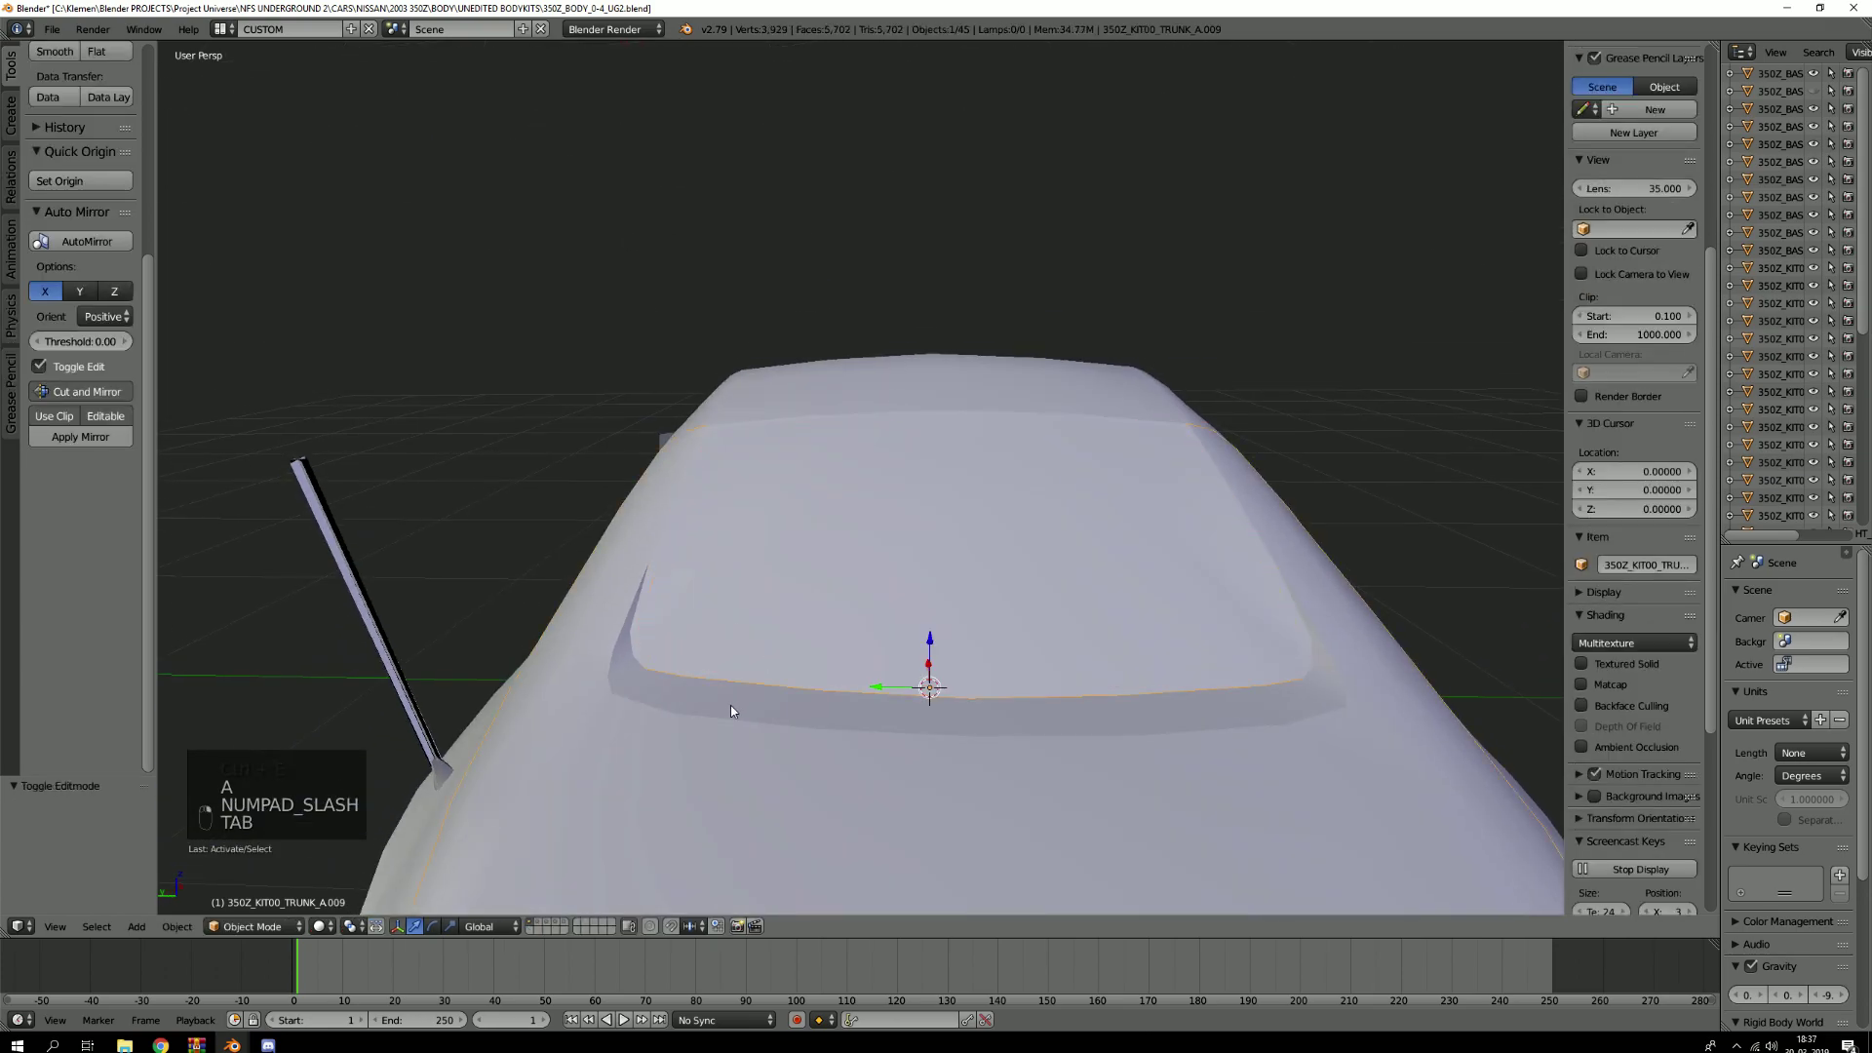
pyautogui.press('g')
pyautogui.rightClick(747, 611)
pyautogui.press('KP_Divide')
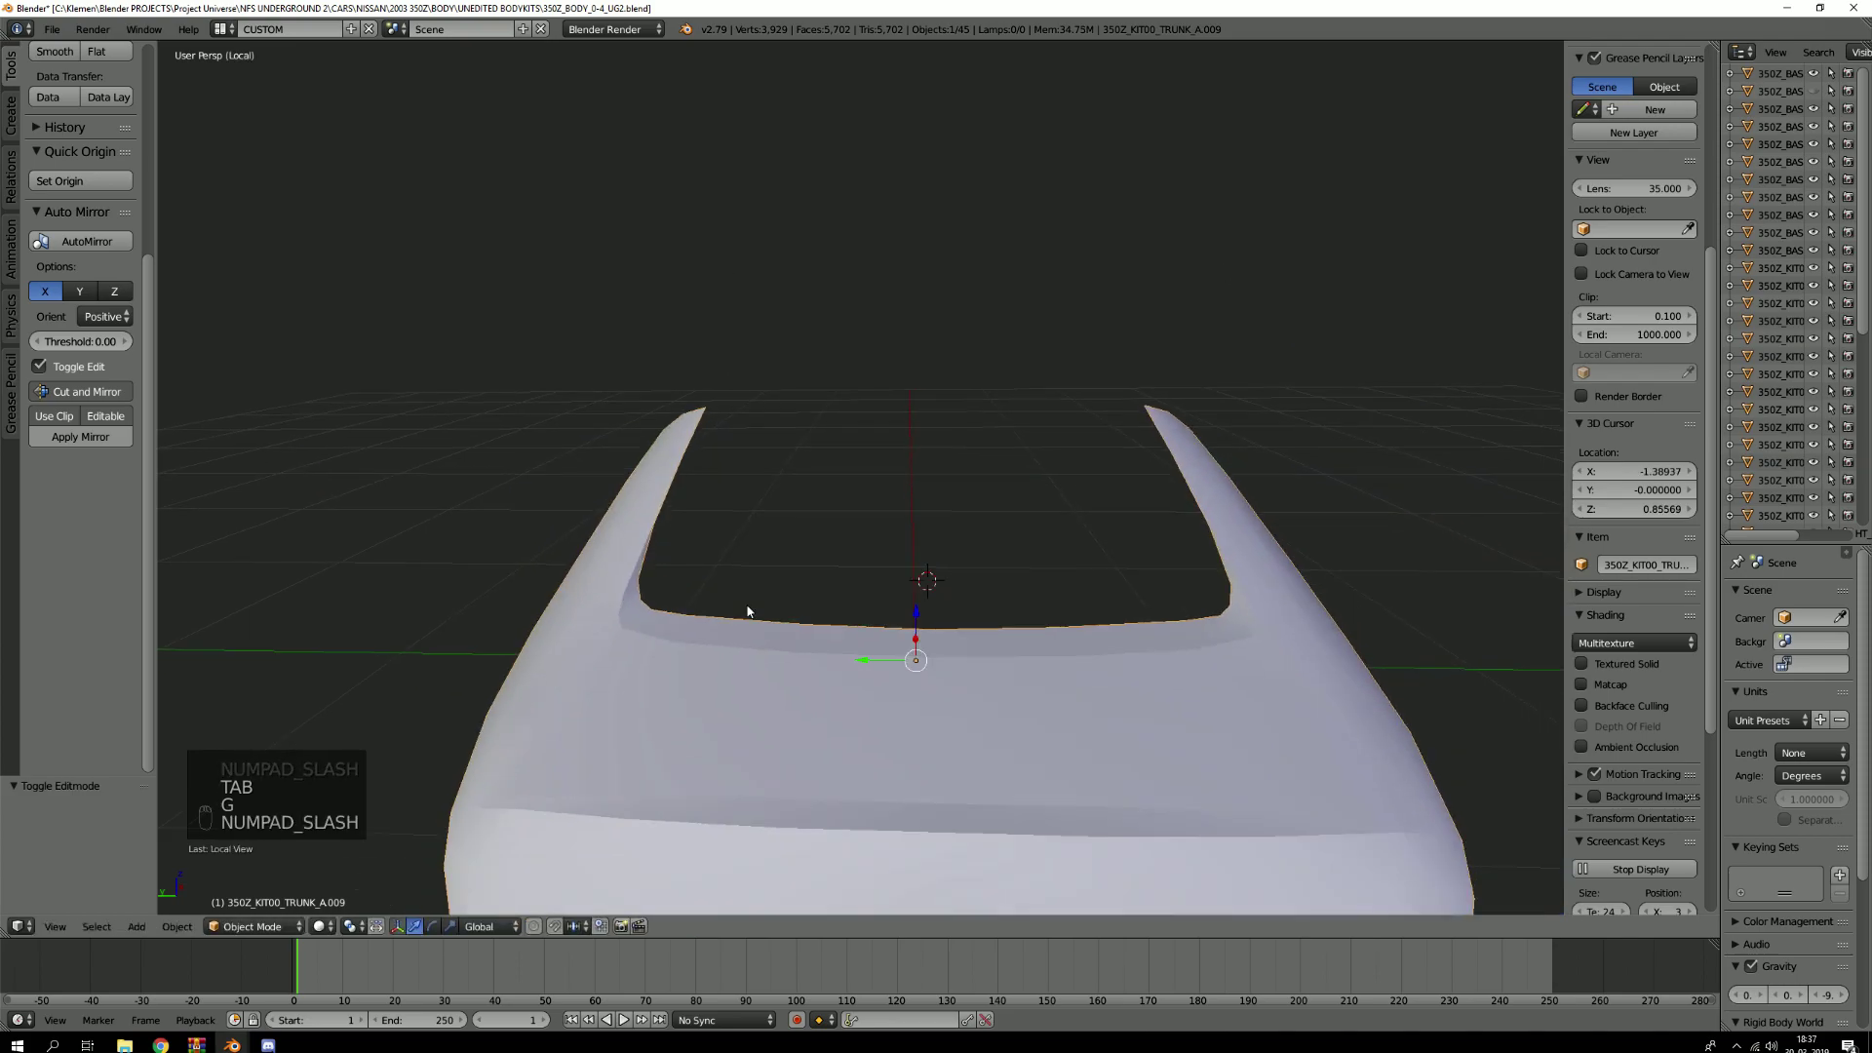
pyautogui.press('Tab')
pyautogui.moveTo(747, 610); pyautogui.dragTo(993, 556, button='middle')
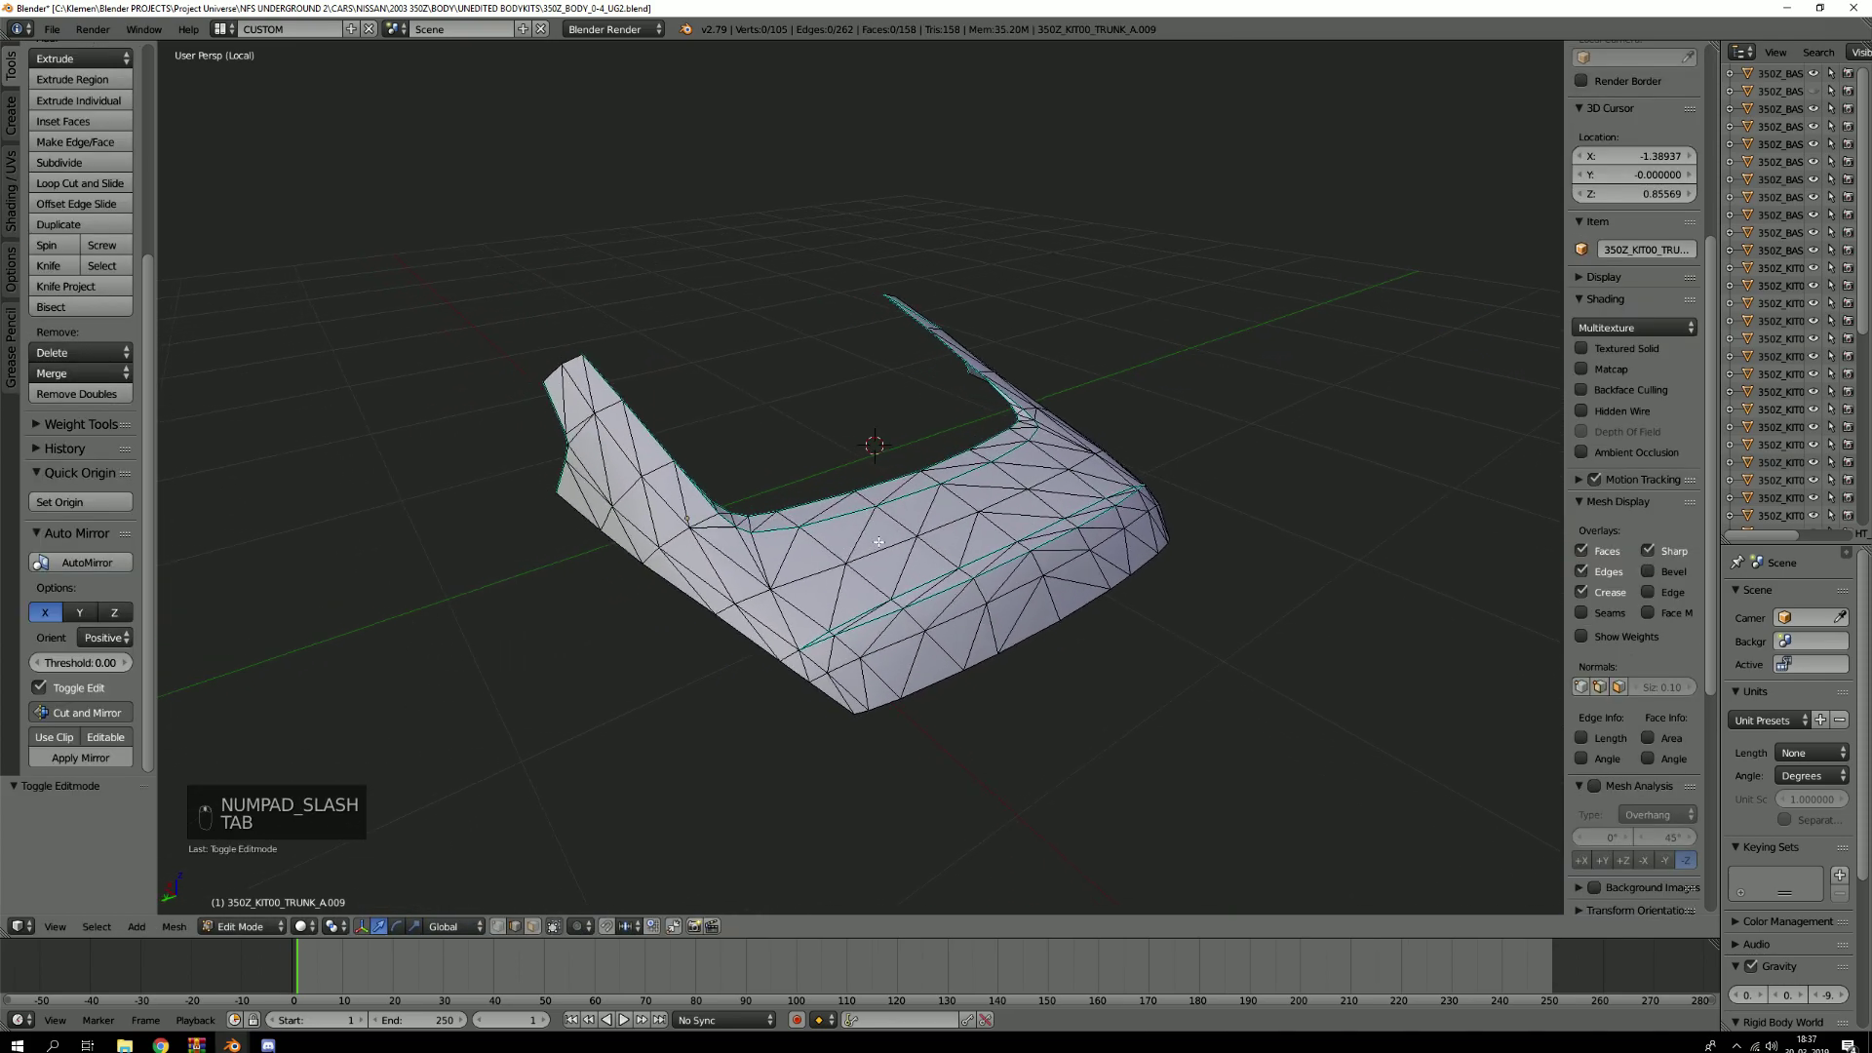
# Mark the trunk panel's outer boundary edges as seams and return to the full car in Object Mode
pyautogui.scroll(3, 579, 526)
pyautogui.press('2')
pyautogui.keyDown('alt'); pyautogui.rightClick(579, 526); pyautogui.keyUp('alt')
pyautogui.keyDown('shift'); pyautogui.moveTo(1165, 522); pyautogui.dragTo(978, 474, button='middle'); pyautogui.keyUp('shift')
pyautogui.keyDown('alt'); pyautogui.keyDown('shift'); pyautogui.rightClick(1481, 352); pyautogui.keyUp('shift'); pyautogui.keyUp('alt')
pyautogui.moveTo(1479, 354); pyautogui.dragTo(999, 392, button='middle')
pyautogui.scroll(2, 1010, 409)
pyautogui.keyDown('alt'); pyautogui.keyDown('shift'); pyautogui.rightClick(1019, 355); pyautogui.keyUp('shift'); pyautogui.keyUp('alt')
pyautogui.scroll(-5, 1044, 380)
pyautogui.moveTo(999, 392); pyautogui.dragTo(999, 452, button='middle')
pyautogui.scroll(4, 999, 453)
pyautogui.keyDown('alt'); pyautogui.keyDown('shift'); pyautogui.rightClick(878, 405); pyautogui.keyUp('shift'); pyautogui.keyUp('alt')
pyautogui.scroll(-4, 931, 413)
pyautogui.keyDown('alt'); pyautogui.keyDown('shift'); pyautogui.rightClick(912, 458); pyautogui.keyUp('shift'); pyautogui.keyUp('alt')
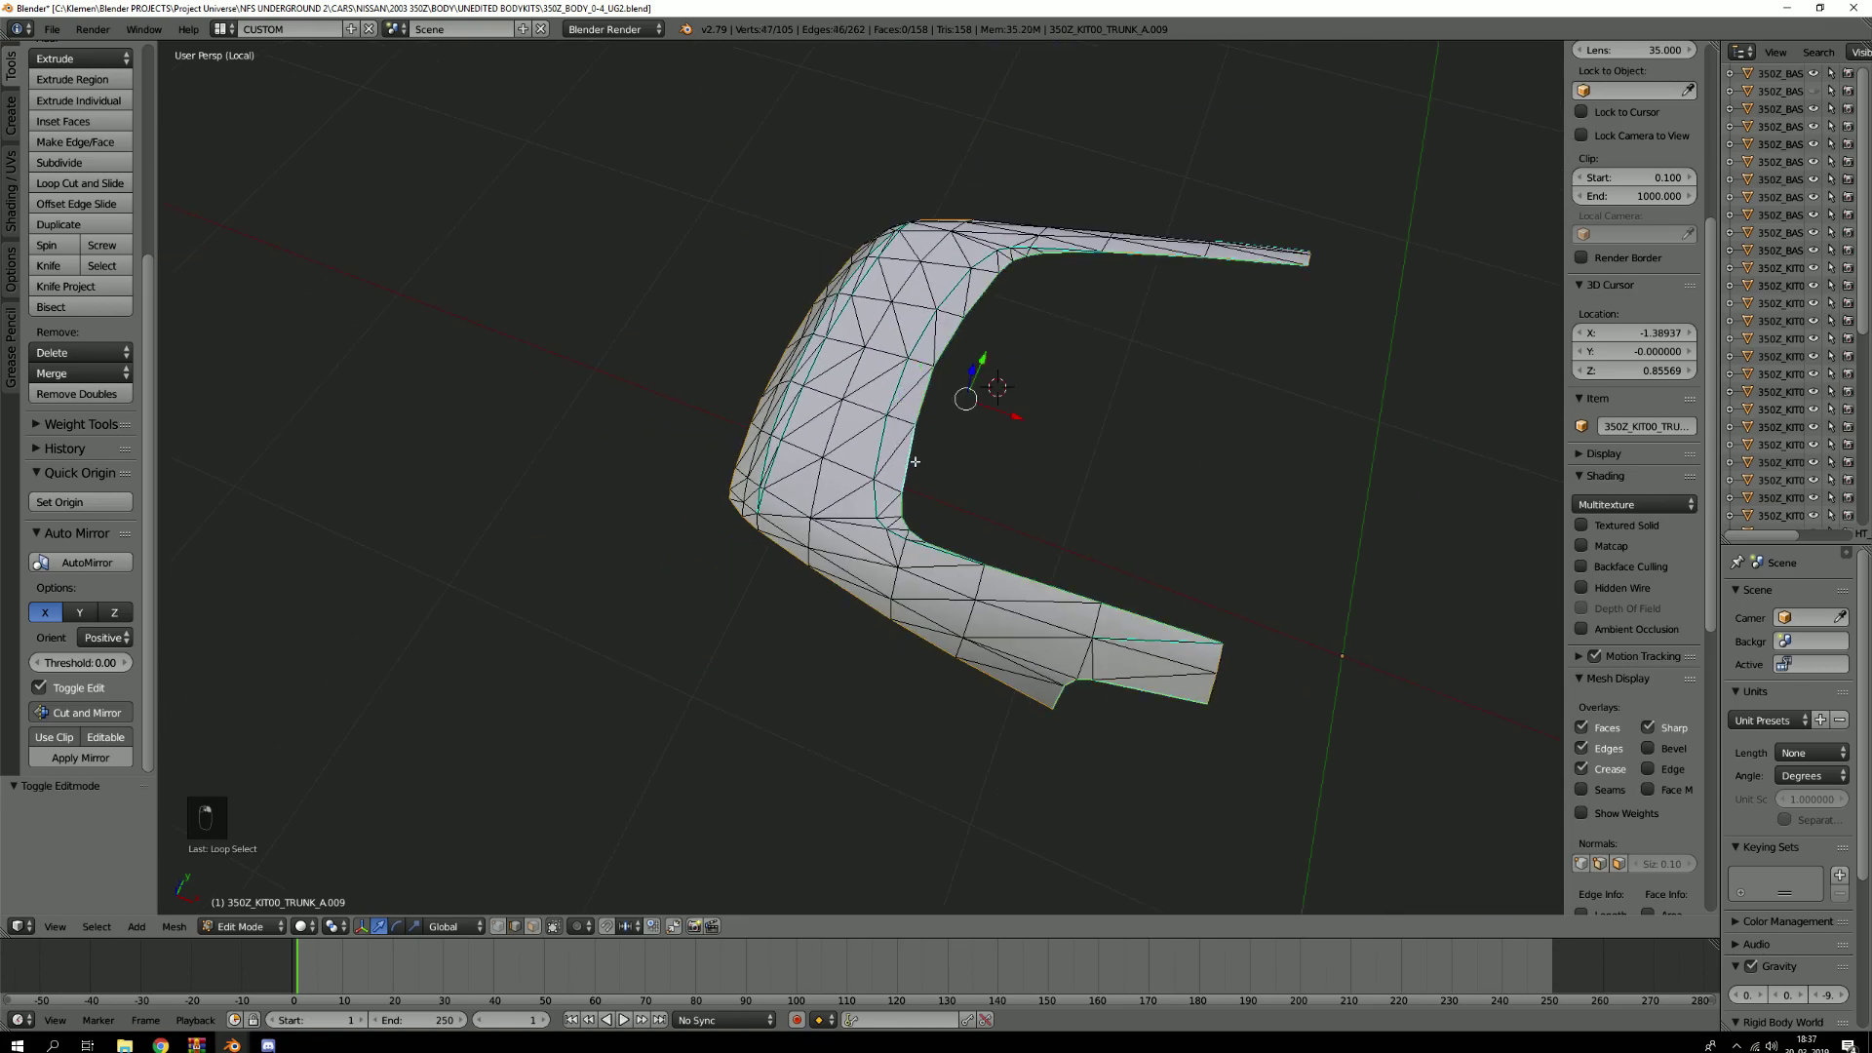
pyautogui.moveTo(1206, 449); pyautogui.dragTo(848, 434, button='middle')
pyautogui.hotkey('ctrl', 'e')
pyautogui.press('a')
pyautogui.press('KP_Divide')
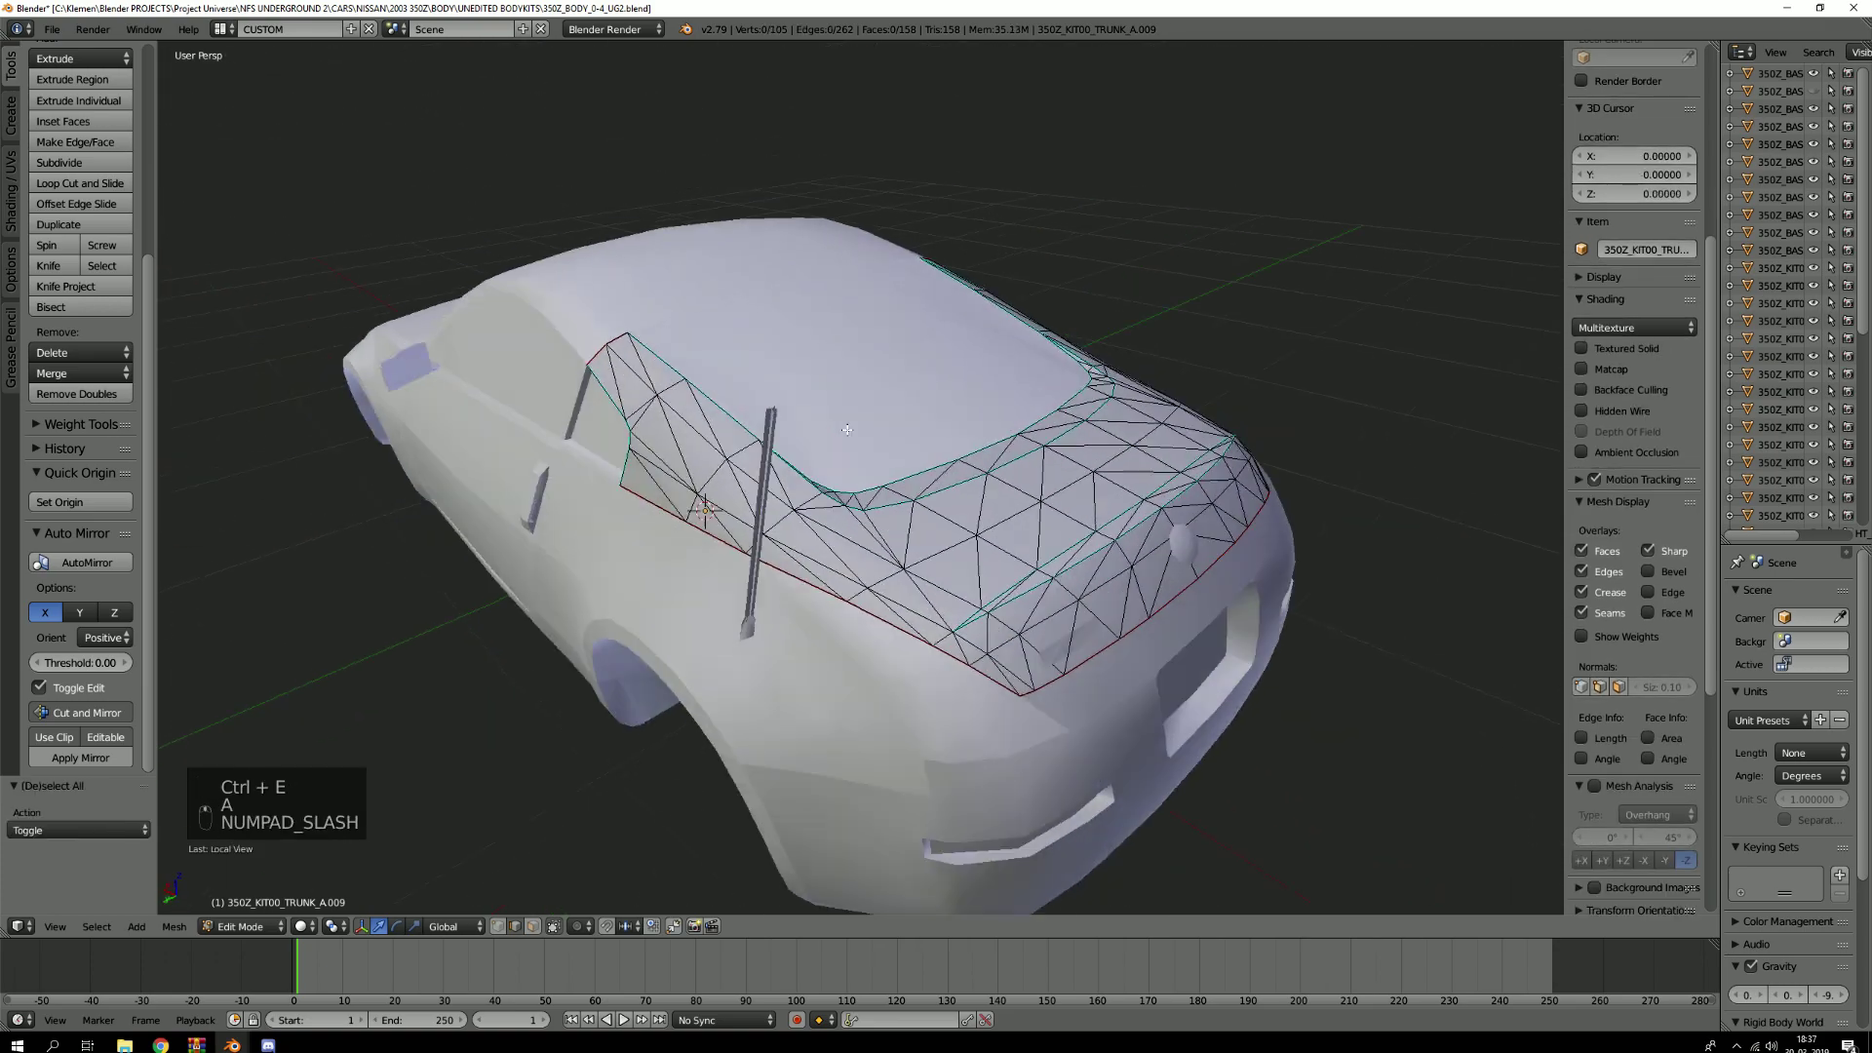
pyautogui.press('Tab')
# Isolate the brake light object in local view and open its mesh for editing
pyautogui.scroll(-6, 877, 501)
pyautogui.moveTo(769, 628); pyautogui.dragTo(926, 700, button='middle')
pyautogui.rightClick(1020, 661)
pyautogui.moveTo(1020, 661); pyautogui.dragTo(374, 576, button='middle')
pyautogui.press('KP_Divide')
pyautogui.press('Tab')
pyautogui.scroll(4, 682, 631)
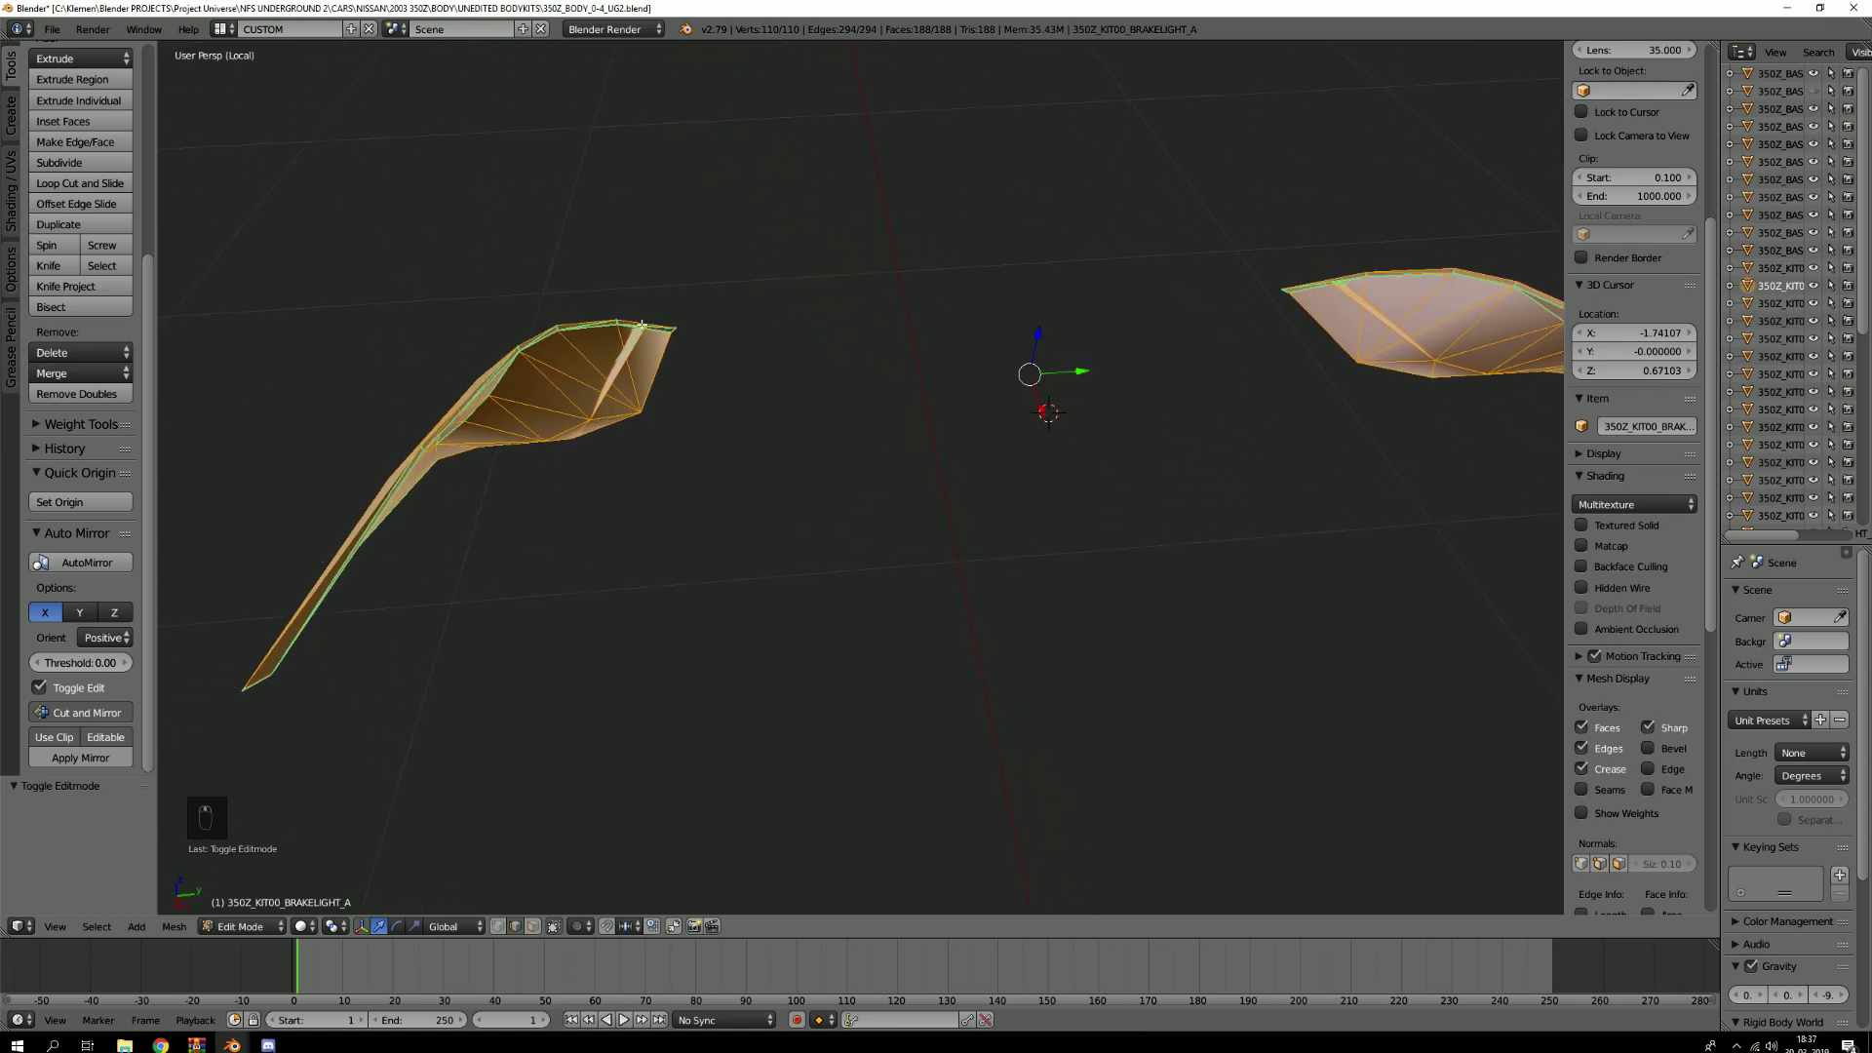
# Separate the outer lens faces of both brake lights into their own object and return to the full car
pyautogui.moveTo(505, 521)
pyautogui.mouseDown(button='middle')
pyautogui.moveTo(660, 459)
pyautogui.moveTo(991, 384)
pyautogui.moveTo(878, 448)
pyautogui.mouseUp(button='middle')
pyautogui.press('a')
pyautogui.scroll(3, 990, 384)
pyautogui.press('3')
pyautogui.press('c')
pyautogui.moveTo(785, 471); pyautogui.dragTo(916, 423)
pyautogui.rightClick(881, 435)
pyautogui.scroll(-5, 907, 414)
pyautogui.moveTo(839, 390)
pyautogui.mouseDown(button='middle')
pyautogui.moveTo(1016, 329)
pyautogui.moveTo(716, 382)
pyautogui.moveTo(793, 326)
pyautogui.moveTo(975, 419)
pyautogui.mouseUp(button='middle')
pyautogui.press('c')
pyautogui.moveTo(1107, 543); pyautogui.dragTo(647, 250)
pyautogui.rightClick(660, 275)
pyautogui.press('p')
pyautogui.click(681, 270)
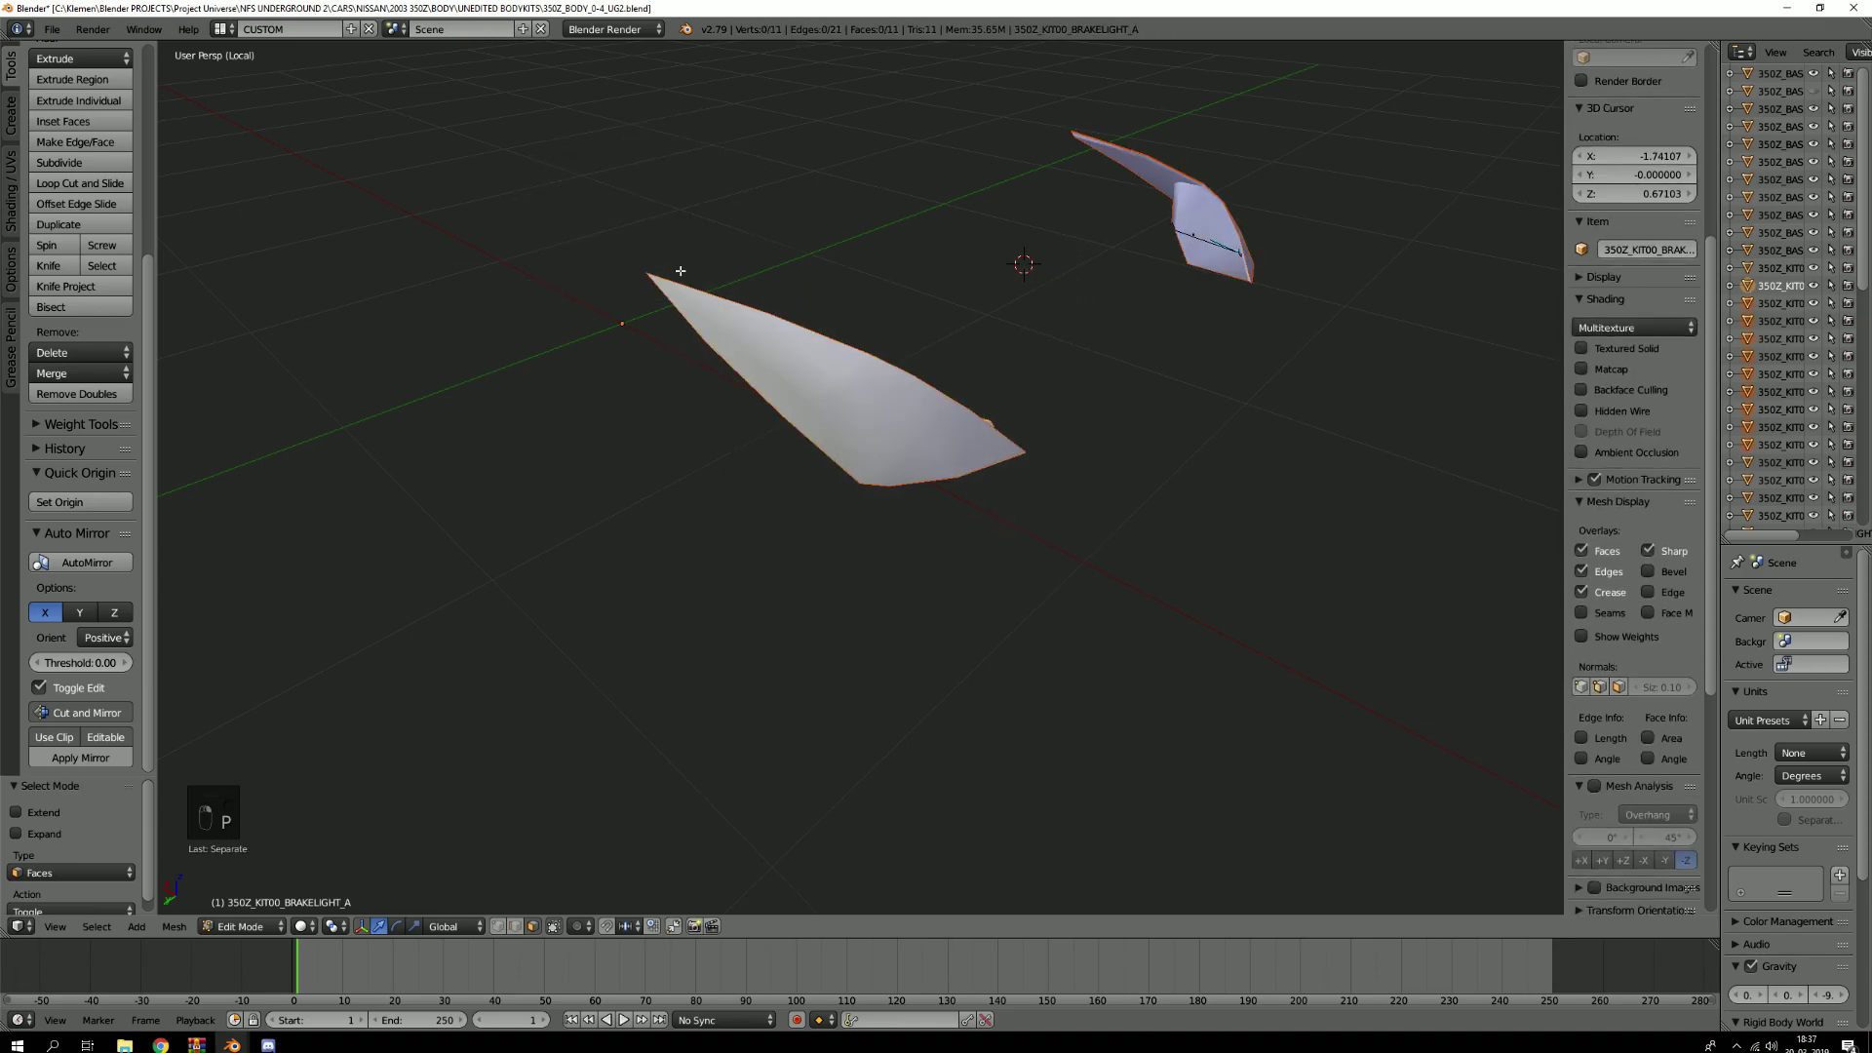
pyautogui.press('KP_Divide')
pyautogui.press('Tab')
# Identify the brake light lens objects on both sides of the car with cancelled trial moves
pyautogui.press('a')
pyautogui.scroll(3, 536, 774)
pyautogui.moveTo(536, 774); pyautogui.dragTo(588, 719, button='middle')
pyautogui.rightClick(513, 591)
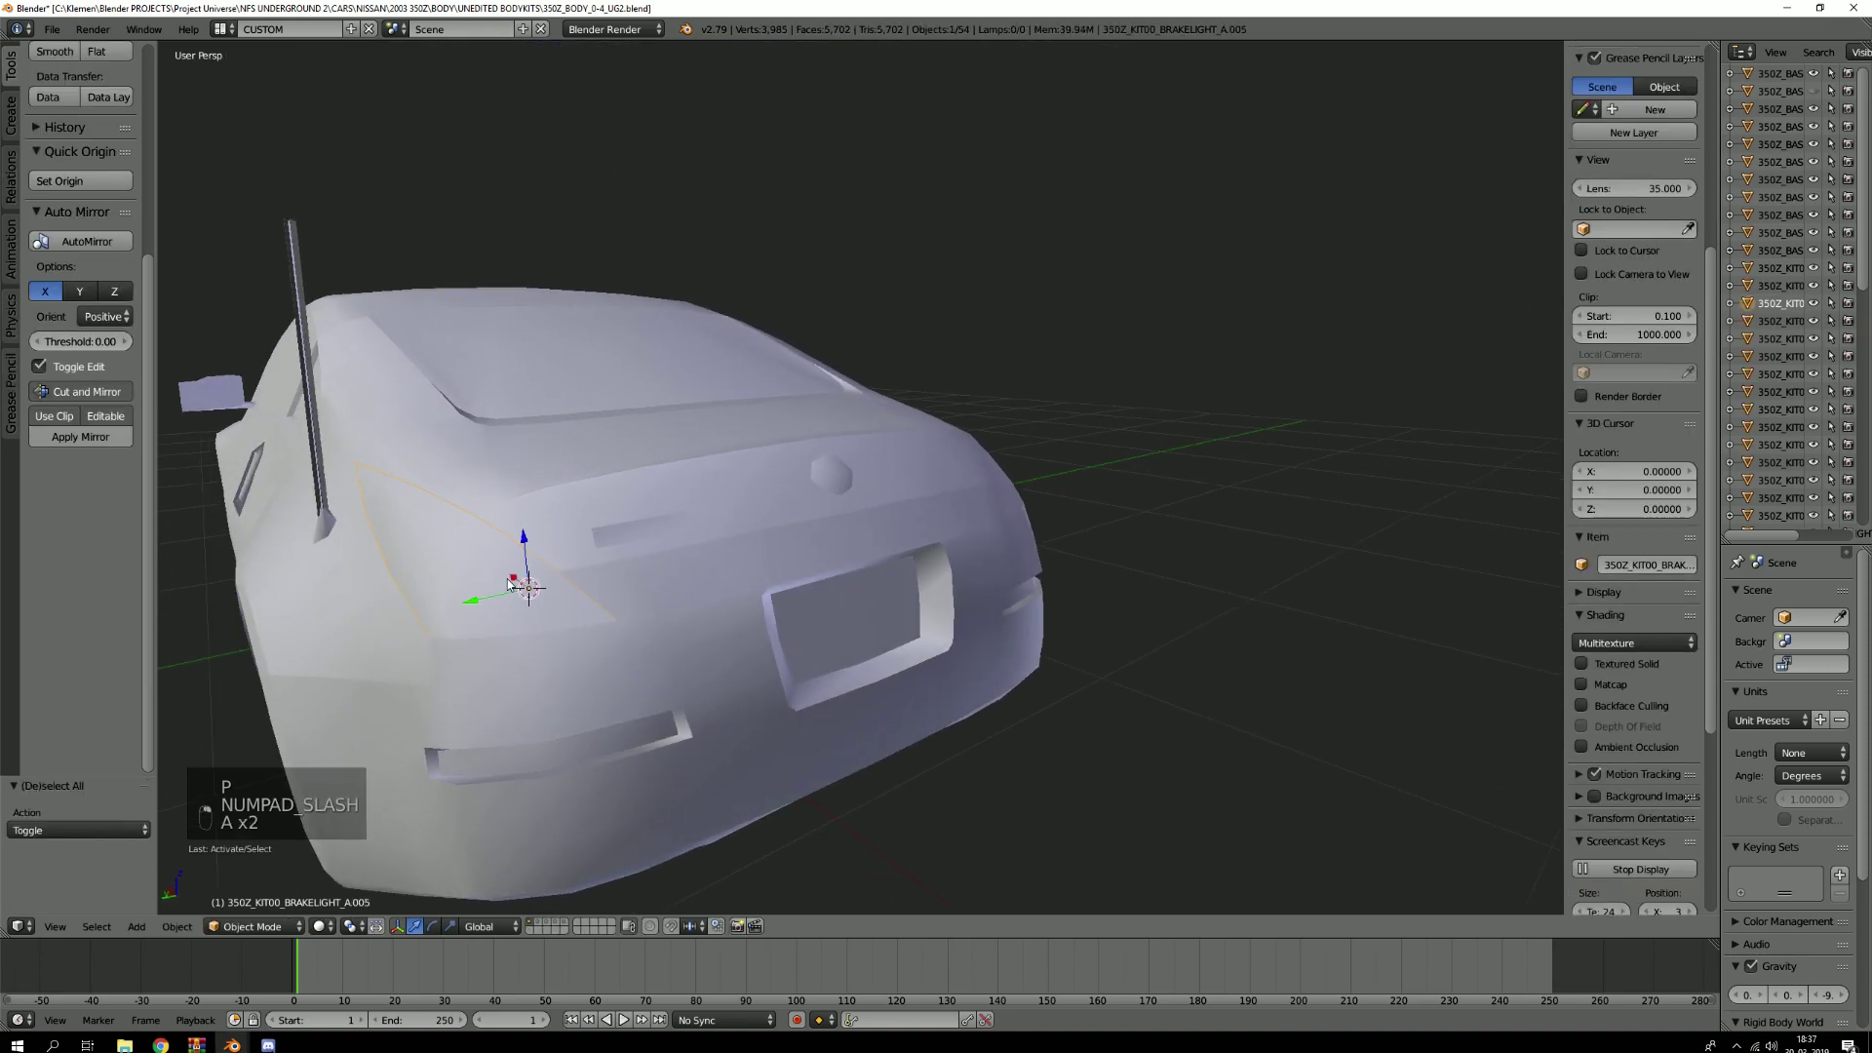
pyautogui.scroll(-2, 513, 592)
pyautogui.press('g')
pyautogui.rightClick(628, 449)
pyautogui.moveTo(628, 453); pyautogui.dragTo(967, 589, button='middle')
pyautogui.rightClick(928, 570)
pyautogui.press('g')
pyautogui.rightClick(930, 569)
pyautogui.rightClick(917, 576)
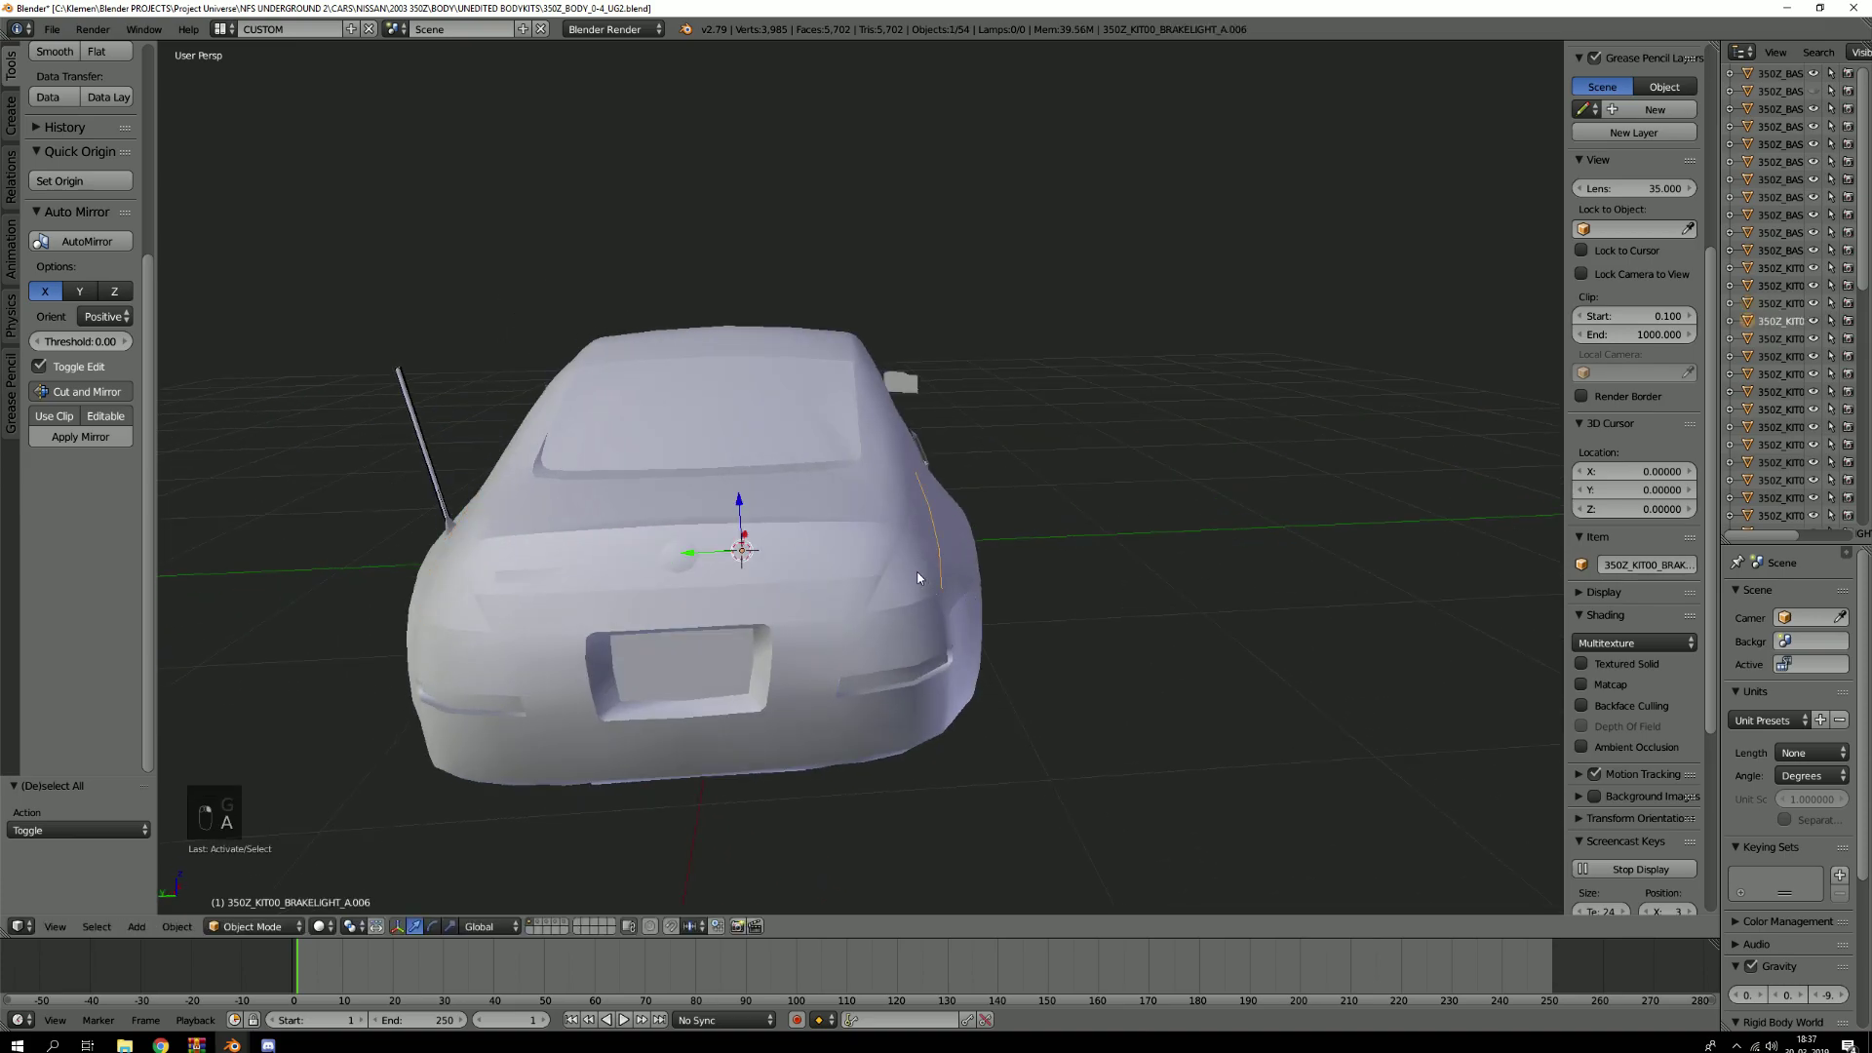
pyautogui.press('g')
pyautogui.rightClick(945, 464)
# Join the left and right brake light lenses into one object and inspect it in isolation
pyautogui.keyDown('shift'); pyautogui.rightClick(475, 604); pyautogui.keyUp('shift')
pyautogui.hotkey('ctrl', 'j')
pyautogui.press('g')
pyautogui.rightClick(477, 595)
pyautogui.press('KP_Divide')
pyautogui.press('Tab')
pyautogui.moveTo(581, 539); pyautogui.dragTo(906, 497, button='middle')
pyautogui.press('KP_Divide')
pyautogui.press('Tab')
pyautogui.scroll(2, 952, 552)
pyautogui.scroll(-4, 951, 551)
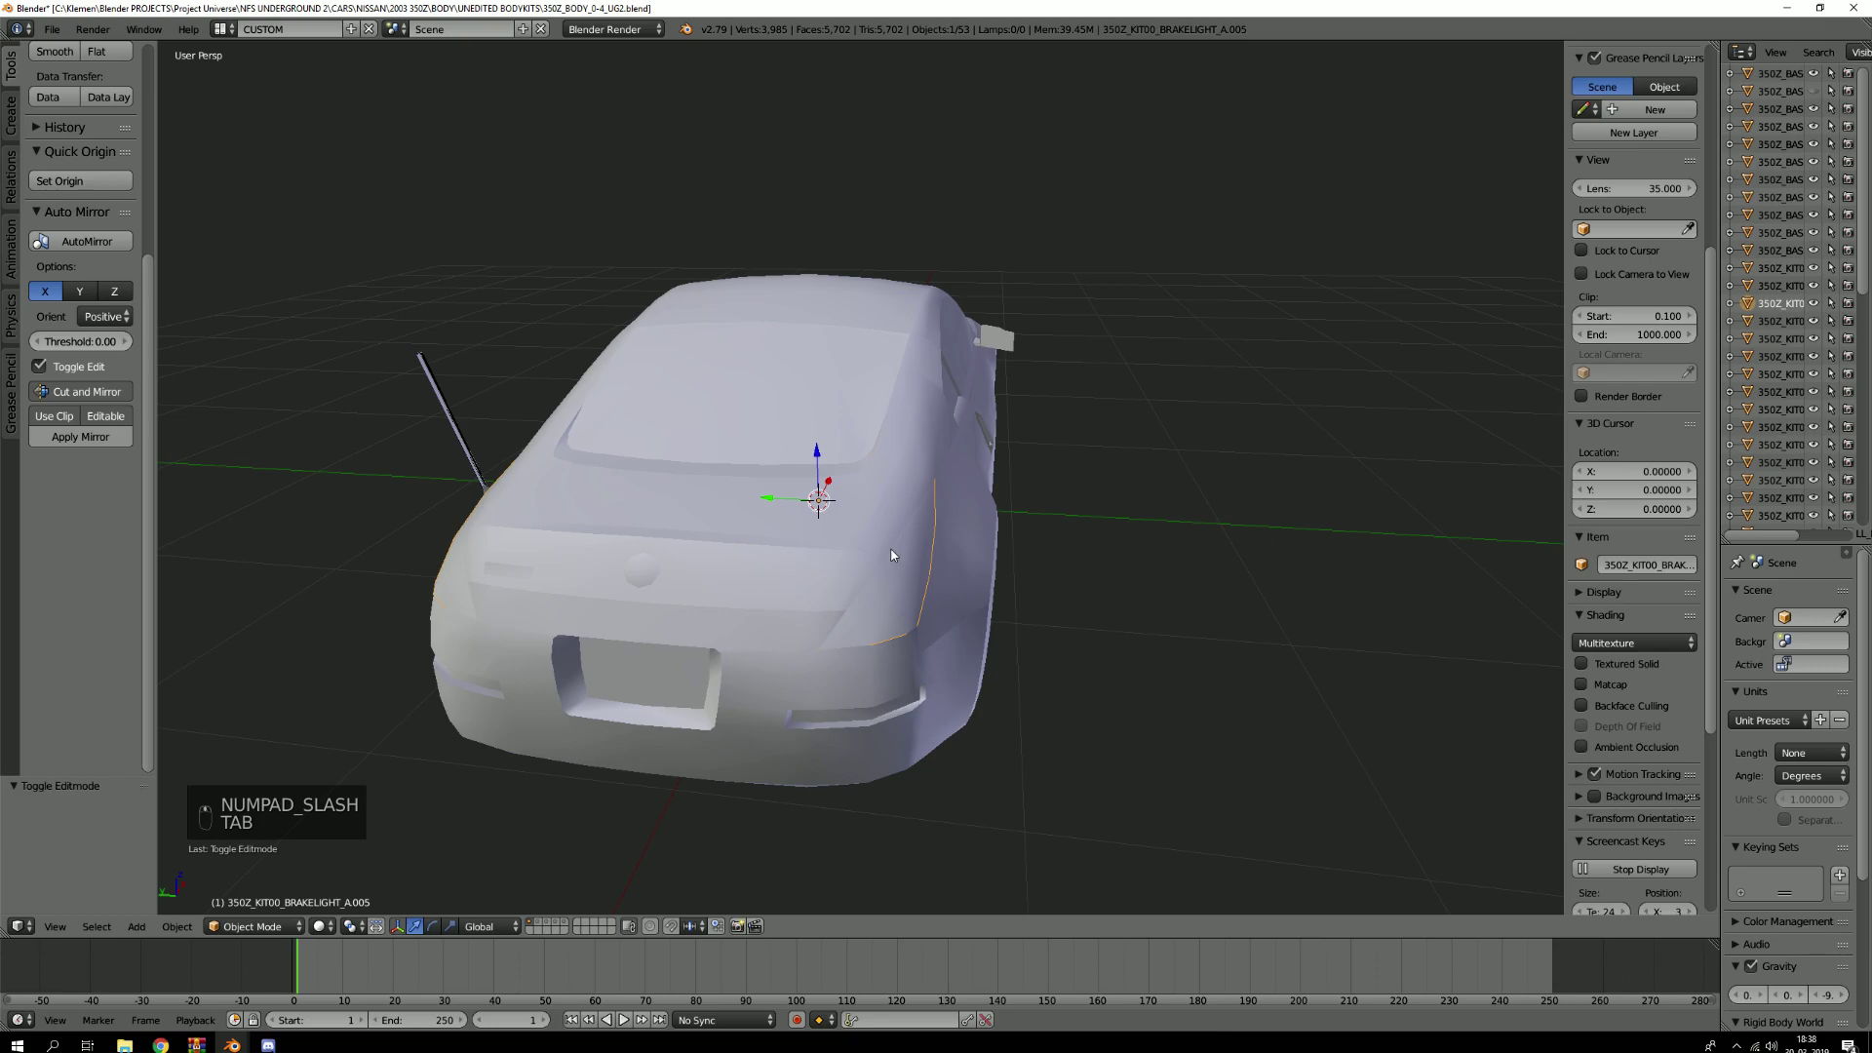
# Join the brake light lenses with the rear window and with the windshield and door glass
pyautogui.press('g')
pyautogui.keyDown('shift'); pyautogui.rightClick(786, 394); pyautogui.keyUp('shift')
pyautogui.hotkey('ctrl', 'j')
pyautogui.press('g')
pyautogui.moveTo(938, 351); pyautogui.dragTo(868, 320, button='middle')
pyautogui.scroll(3, 1119, 501)
pyautogui.keyDown('shift'); pyautogui.rightClick(1131, 495); pyautogui.keyUp('shift')
pyautogui.hotkey('ctrl', 'j')
pyautogui.press('g')
pyautogui.rightClick(1156, 434)
pyautogui.scroll(-3, 1155, 439)
pyautogui.keyDown('shift'); pyautogui.moveTo(1138, 452); pyautogui.dragTo(806, 448, button='middle'); pyautogui.keyUp('shift')
pyautogui.moveTo(691, 503); pyautogui.dragTo(806, 485, button='middle')
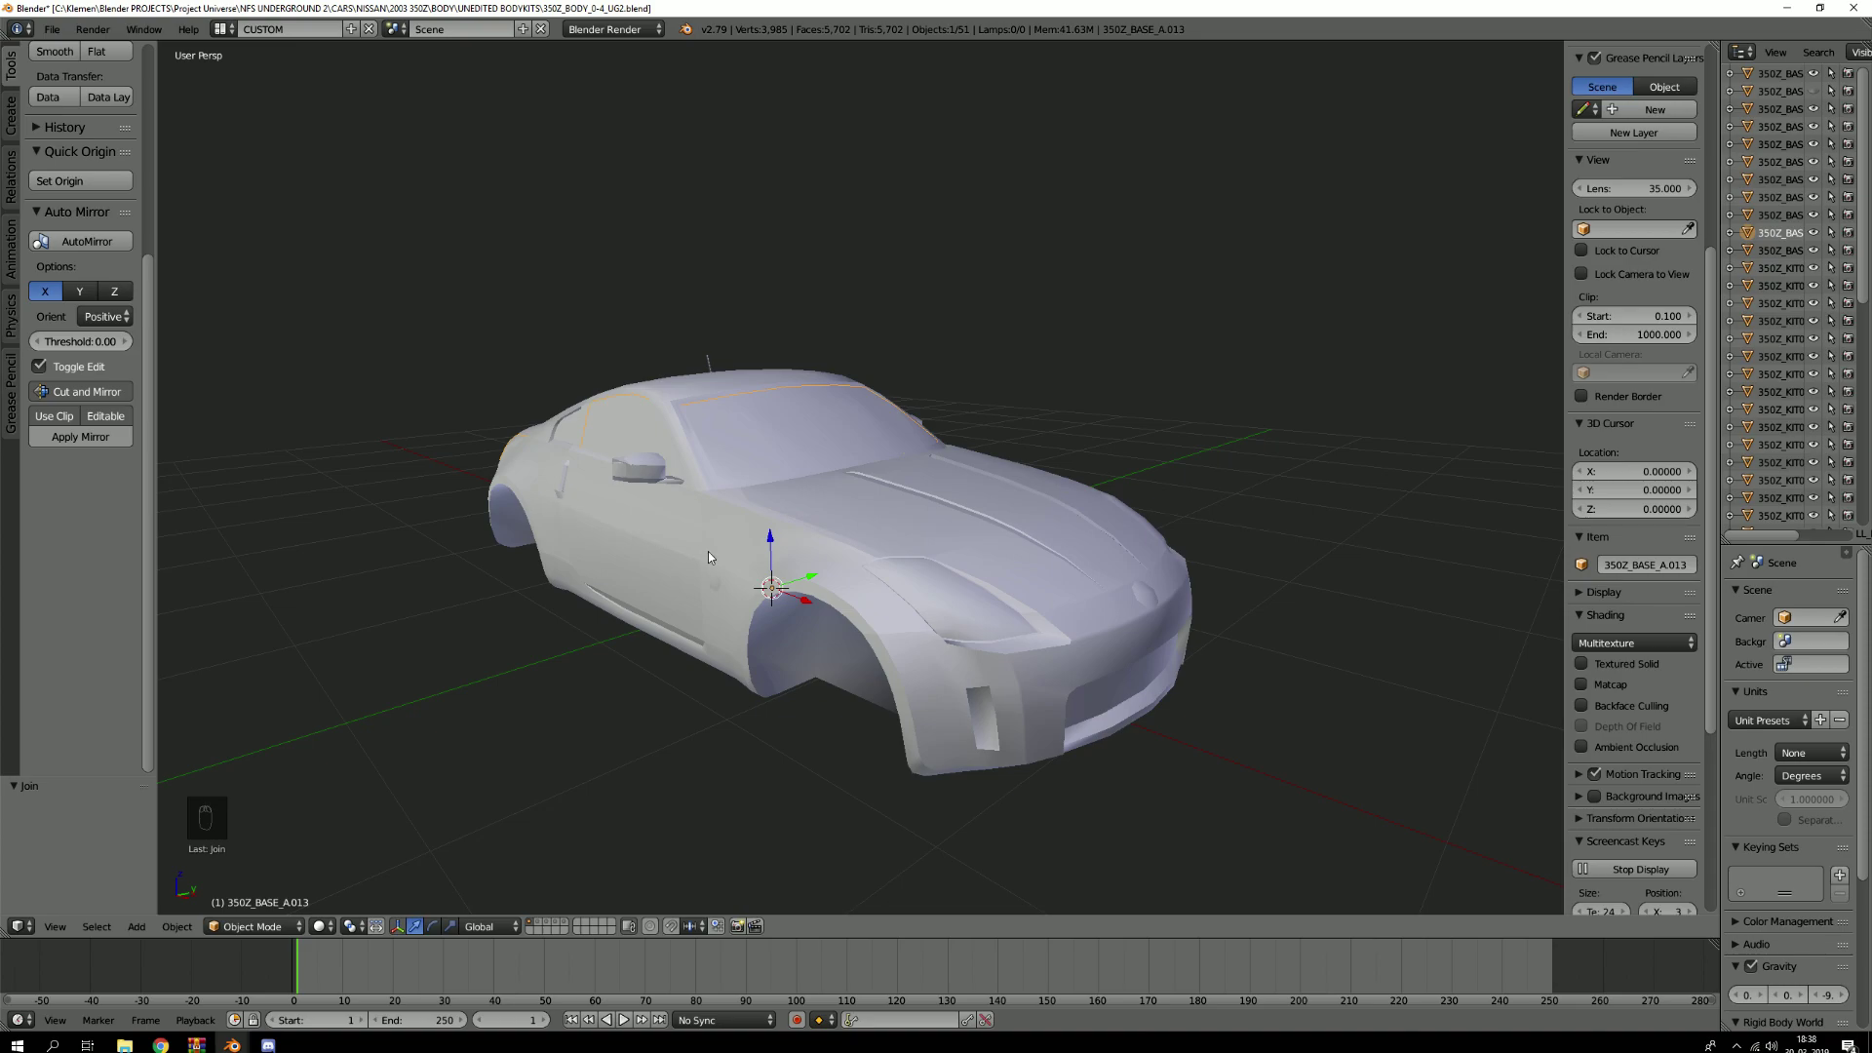
# Check which parts belong to the joined glass object with cancelled trial moves from several views
pyautogui.keyDown('shift'); pyautogui.moveTo(955, 597); pyautogui.dragTo(653, 528, button='middle'); pyautogui.keyUp('shift')
pyautogui.scroll(5, 951, 569)
pyautogui.press('g')
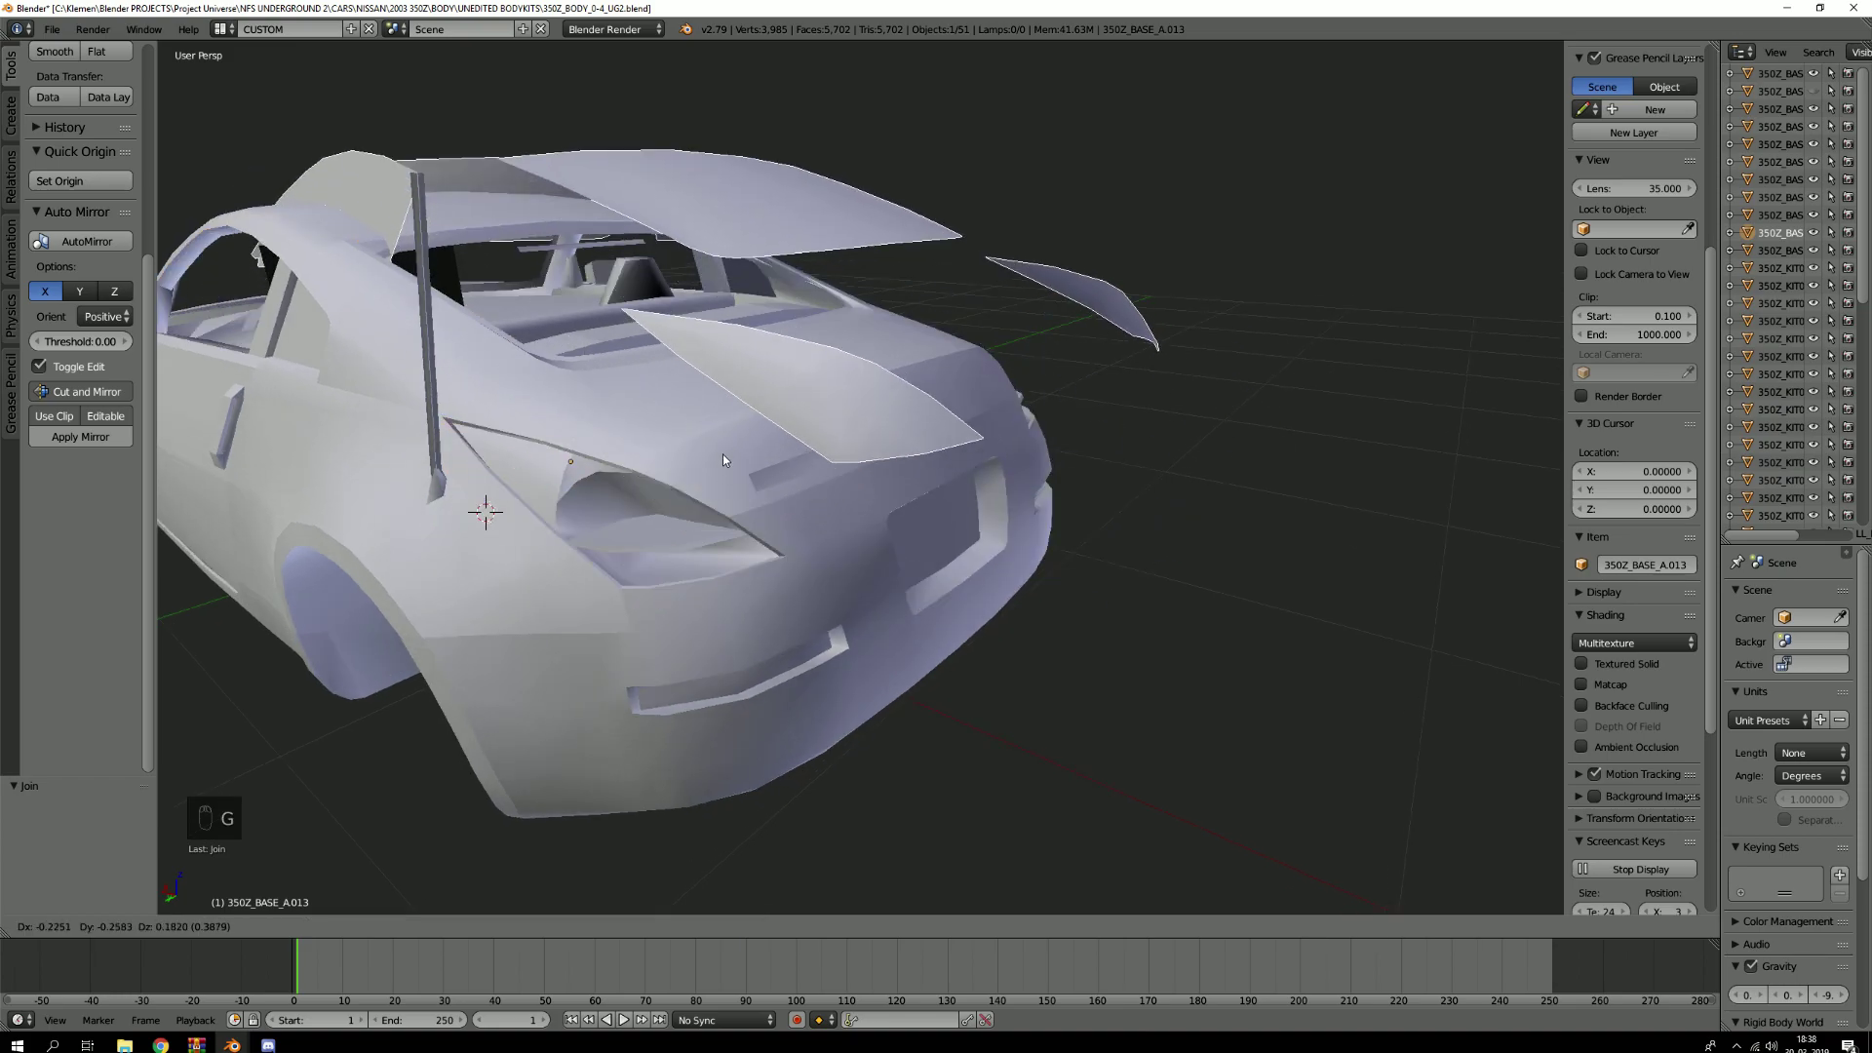
pyautogui.rightClick(731, 551)
pyautogui.press('g')
pyautogui.rightClick(805, 407)
pyautogui.scroll(-4, 805, 406)
pyautogui.moveTo(811, 455); pyautogui.dragTo(931, 420, button='middle')
pyautogui.scroll(5, 931, 419)
pyautogui.press('g')
pyautogui.rightClick(938, 339)
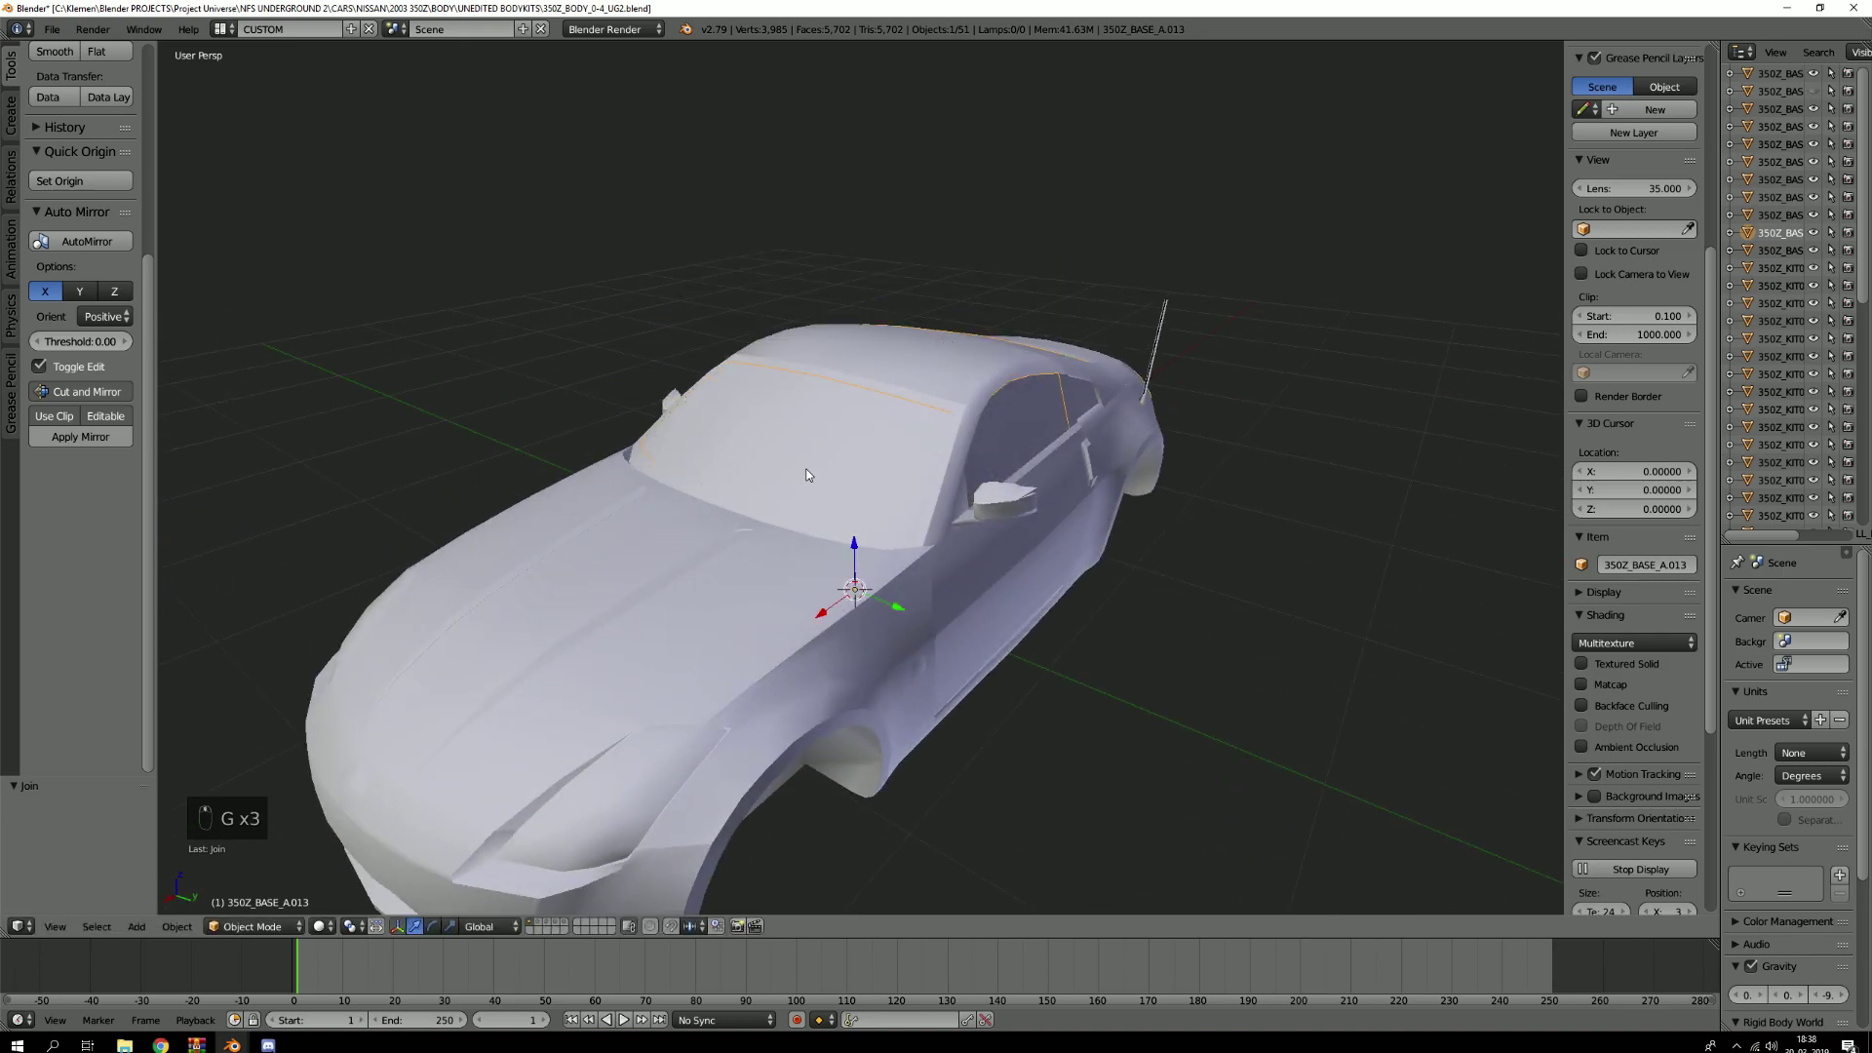
# Join the headlight glass with the window and brake light glass and check the result with trial moves
pyautogui.keyDown('shift'); pyautogui.rightClick(637, 786); pyautogui.keyUp('shift')
pyautogui.hotkey('ctrl', 'j')
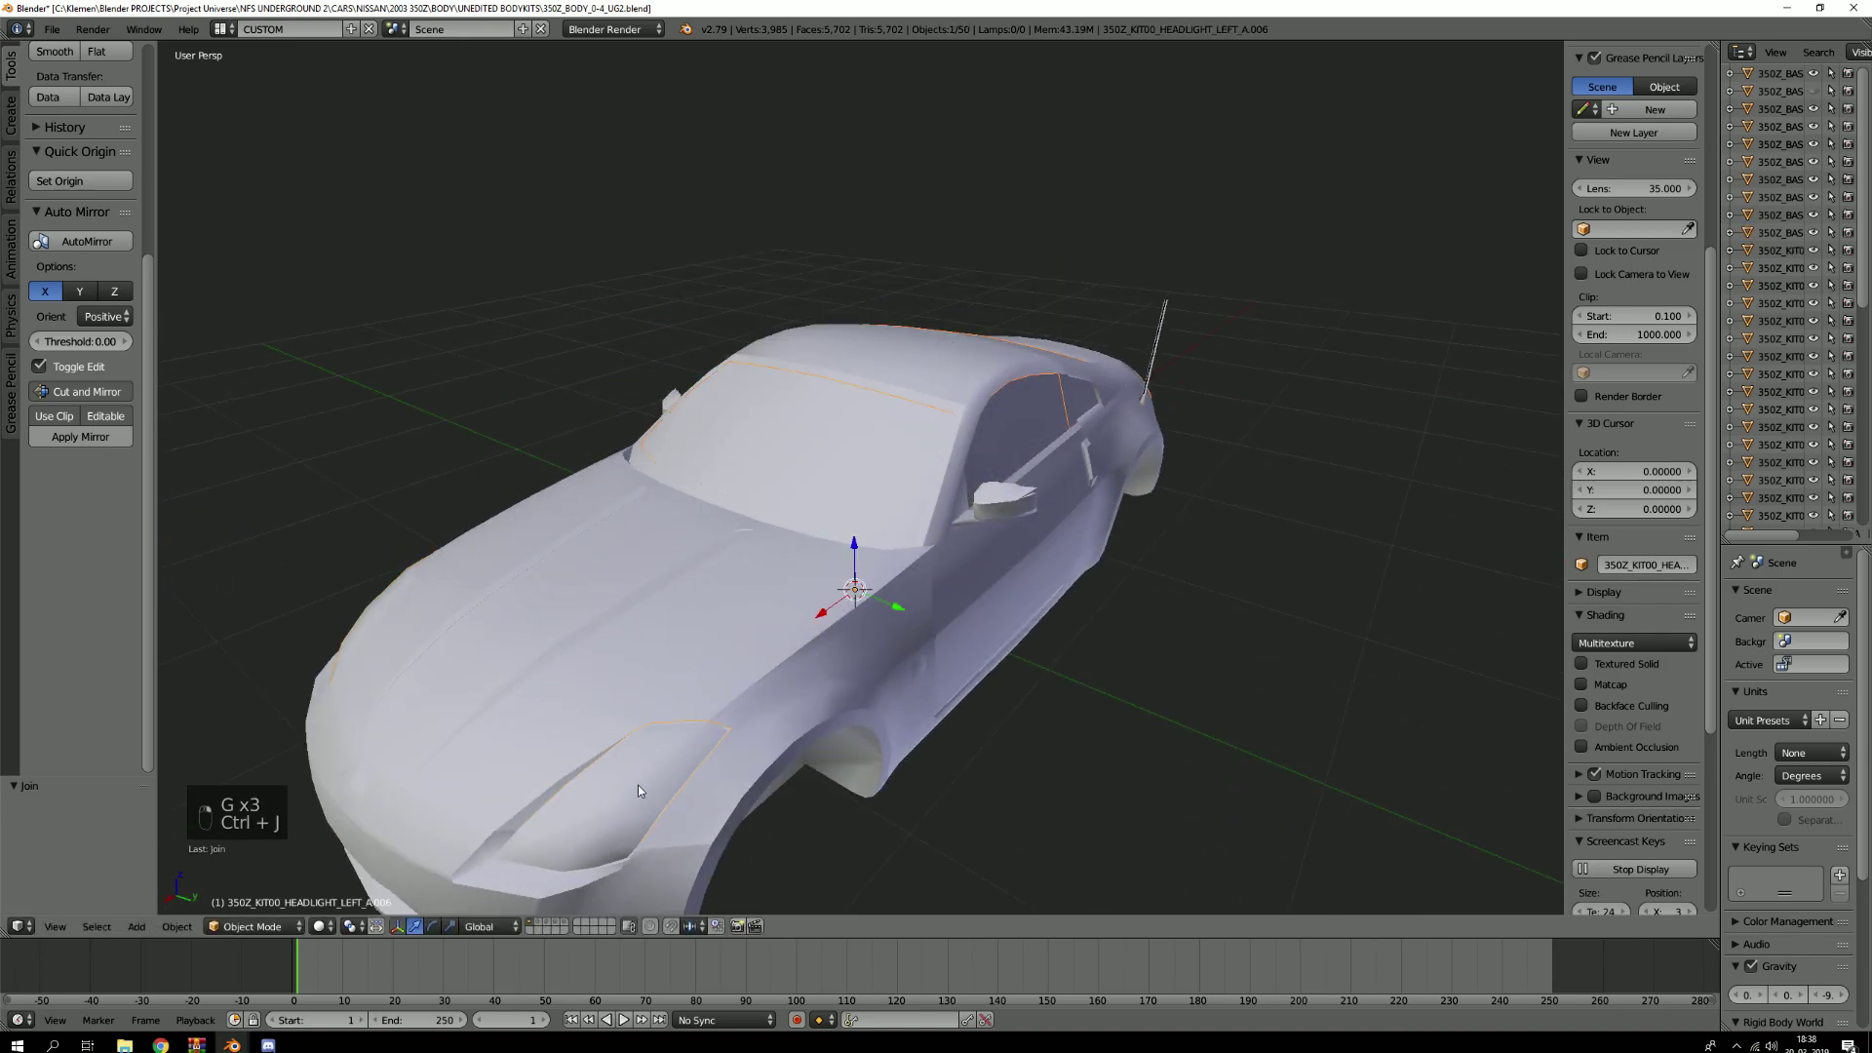
pyautogui.press('g')
pyautogui.rightClick(928, 673)
pyautogui.moveTo(928, 672); pyautogui.dragTo(1009, 500, button='middle')
pyautogui.press('g')
pyautogui.rightClick(1067, 400)
# Hide the joined glass object and check the remaining rear quarter window with a cancelled trial move
pyautogui.press('h')
pyautogui.scroll(2, 944, 480)
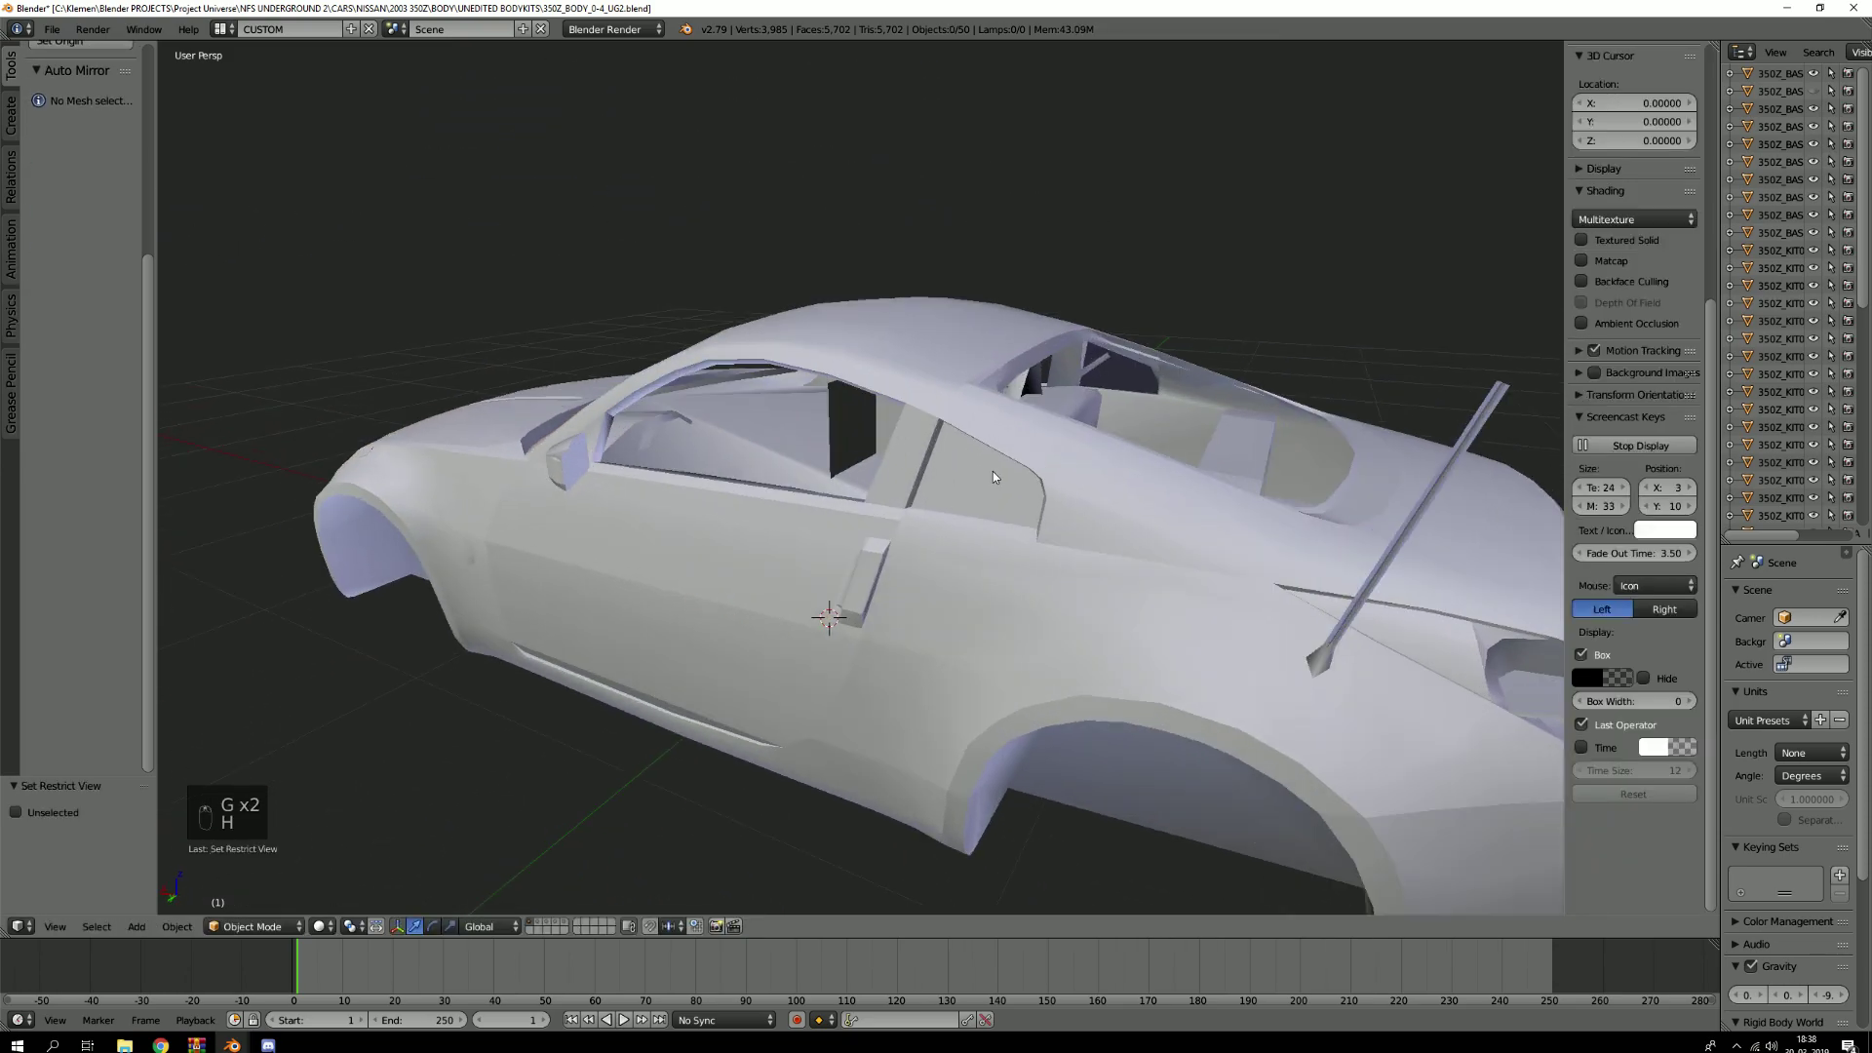
pyautogui.rightClick(996, 471)
pyautogui.press('g')
pyautogui.rightClick(1004, 313)
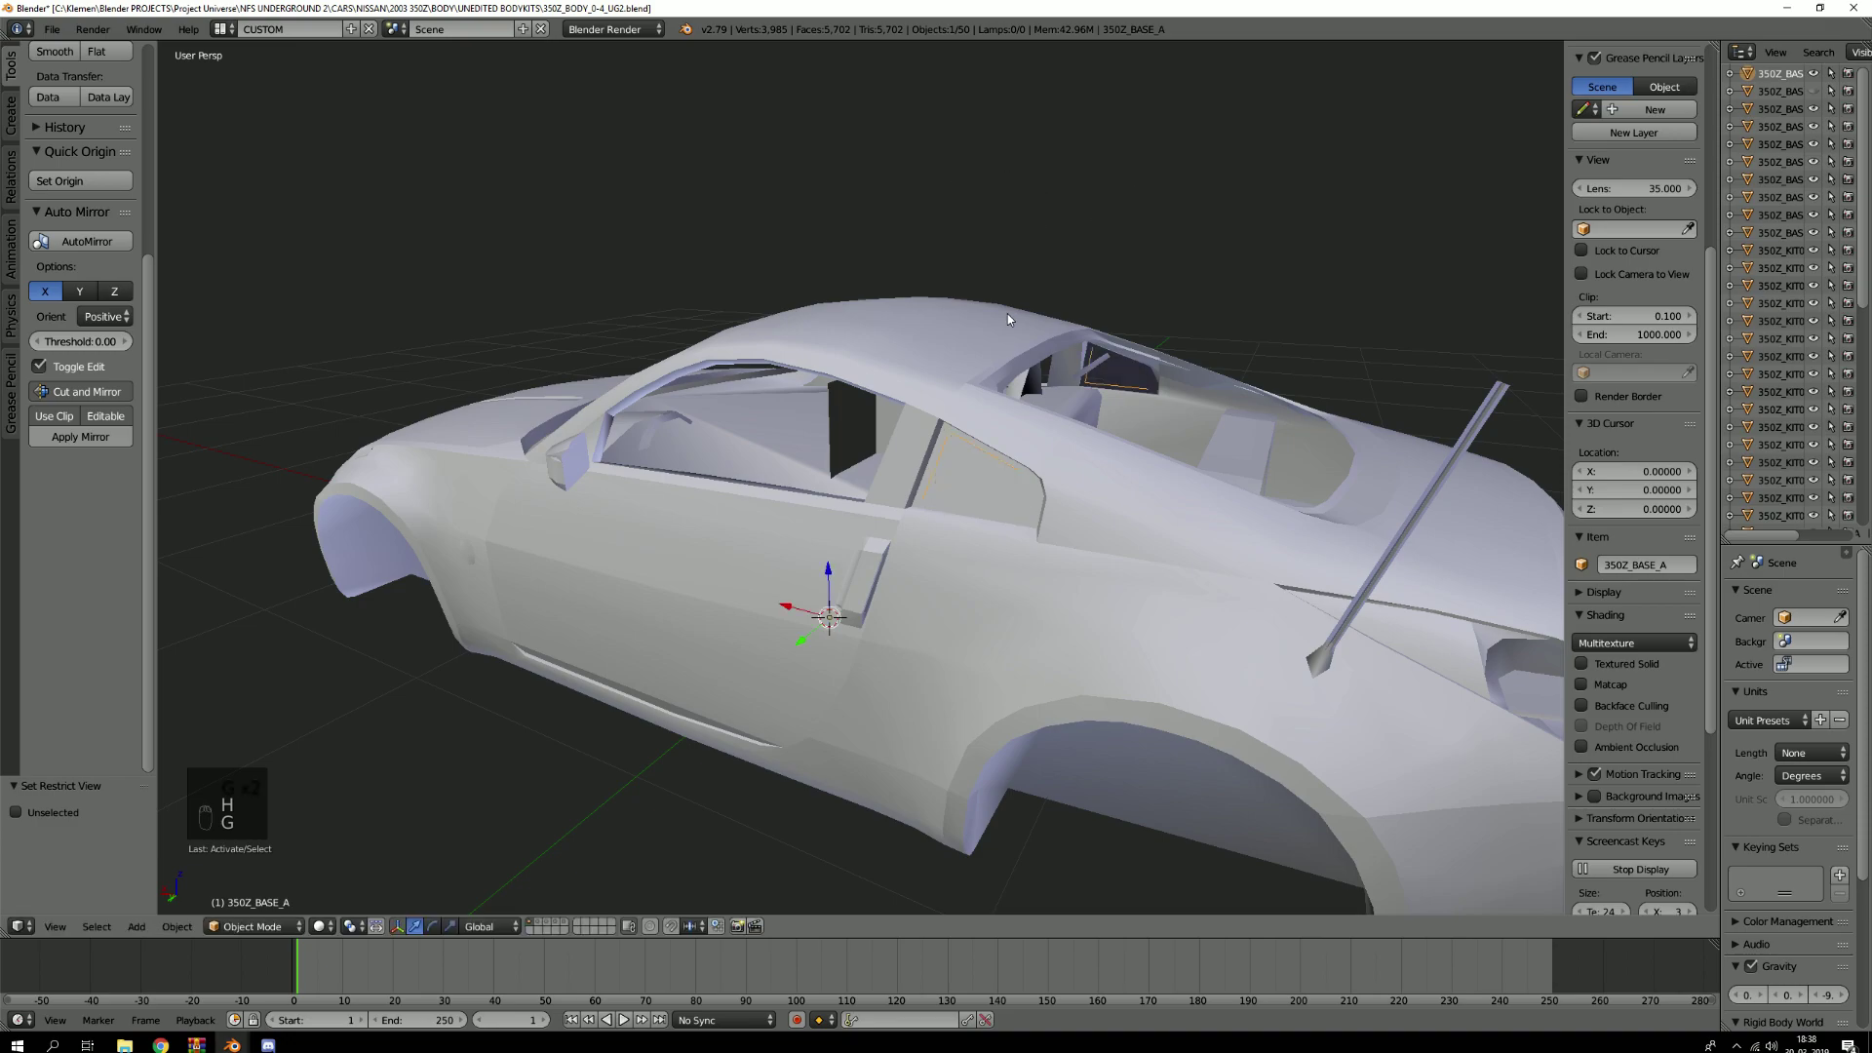
# Unhide the glass object and join the rear quarter windows with it
pyautogui.hotkey('alt', 'h')
pyautogui.press('a')
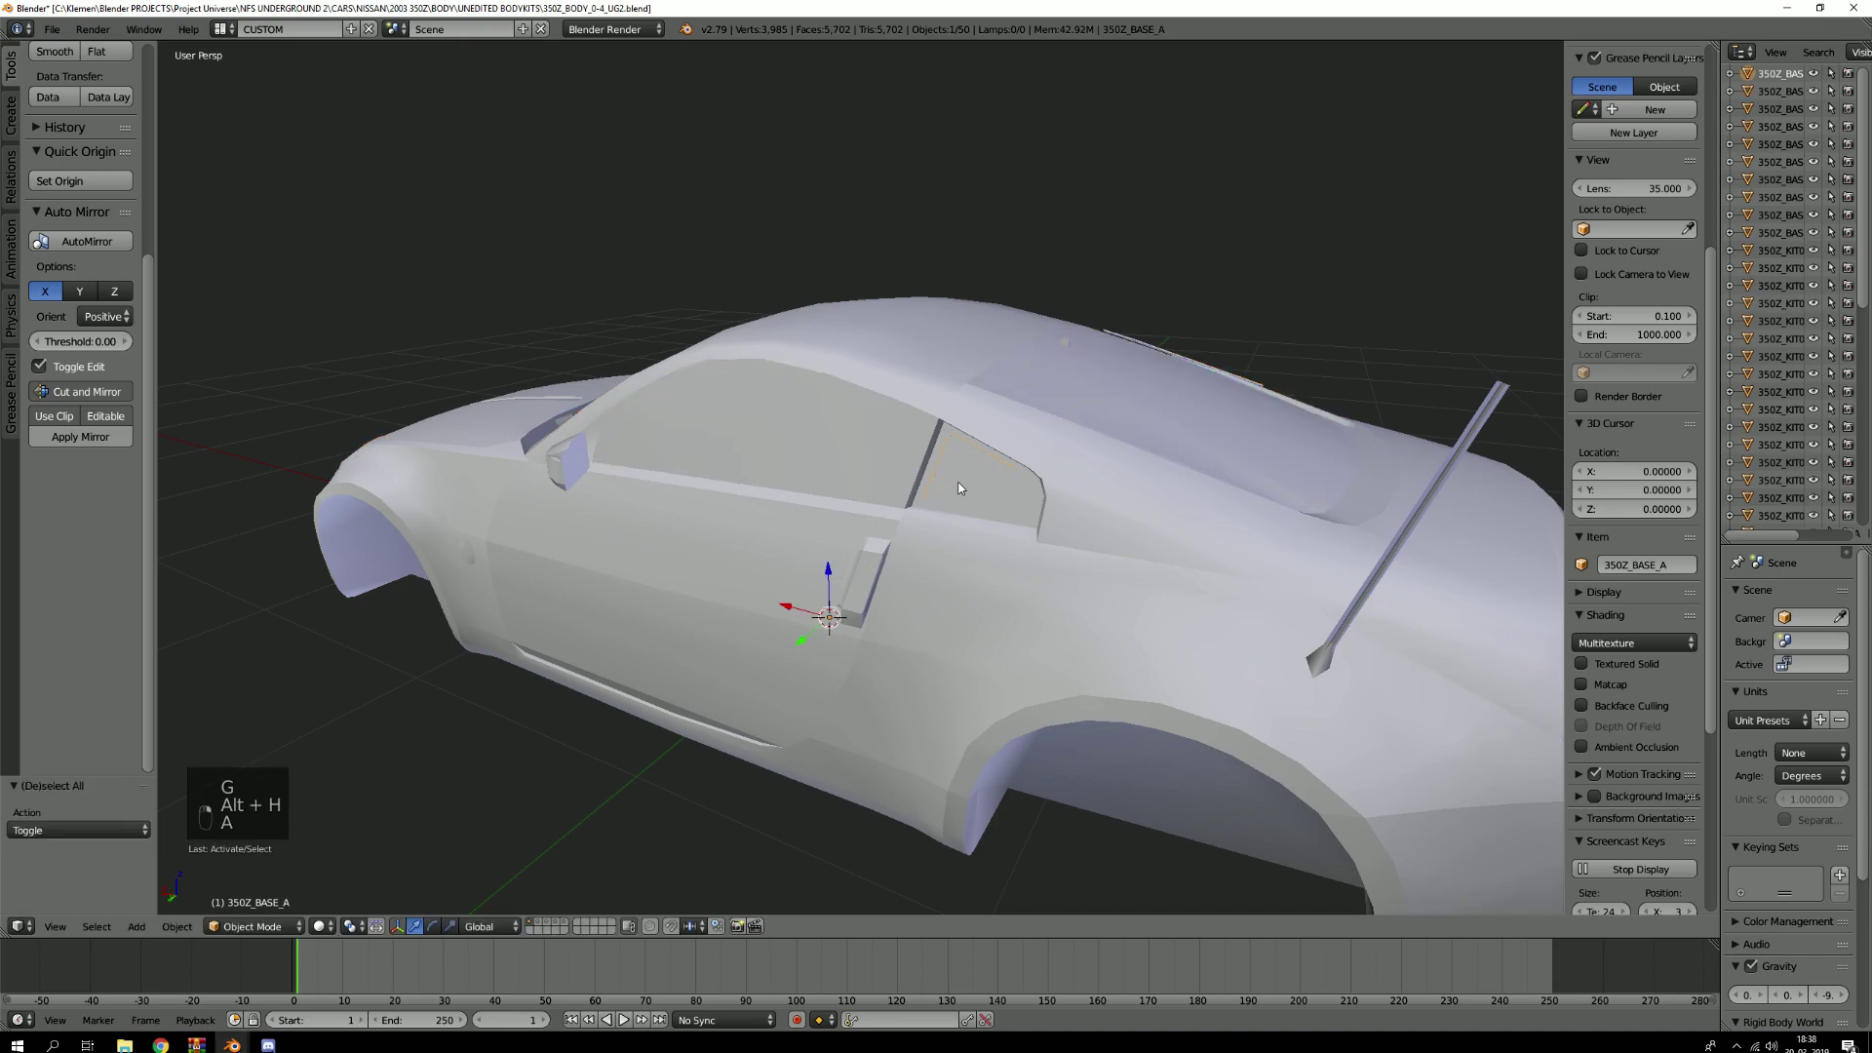
pyautogui.keyDown('shift'); pyautogui.rightClick(765, 429); pyautogui.keyUp('shift')
pyautogui.hotkey('ctrl', 'j')
pyautogui.press('g')
pyautogui.rightClick(903, 259)
# Isolate the joined glass in Edit Mode and add the left brake light lens's boundary edge loop to the selection
pyautogui.press('KP_Divide')
pyautogui.press('Tab')
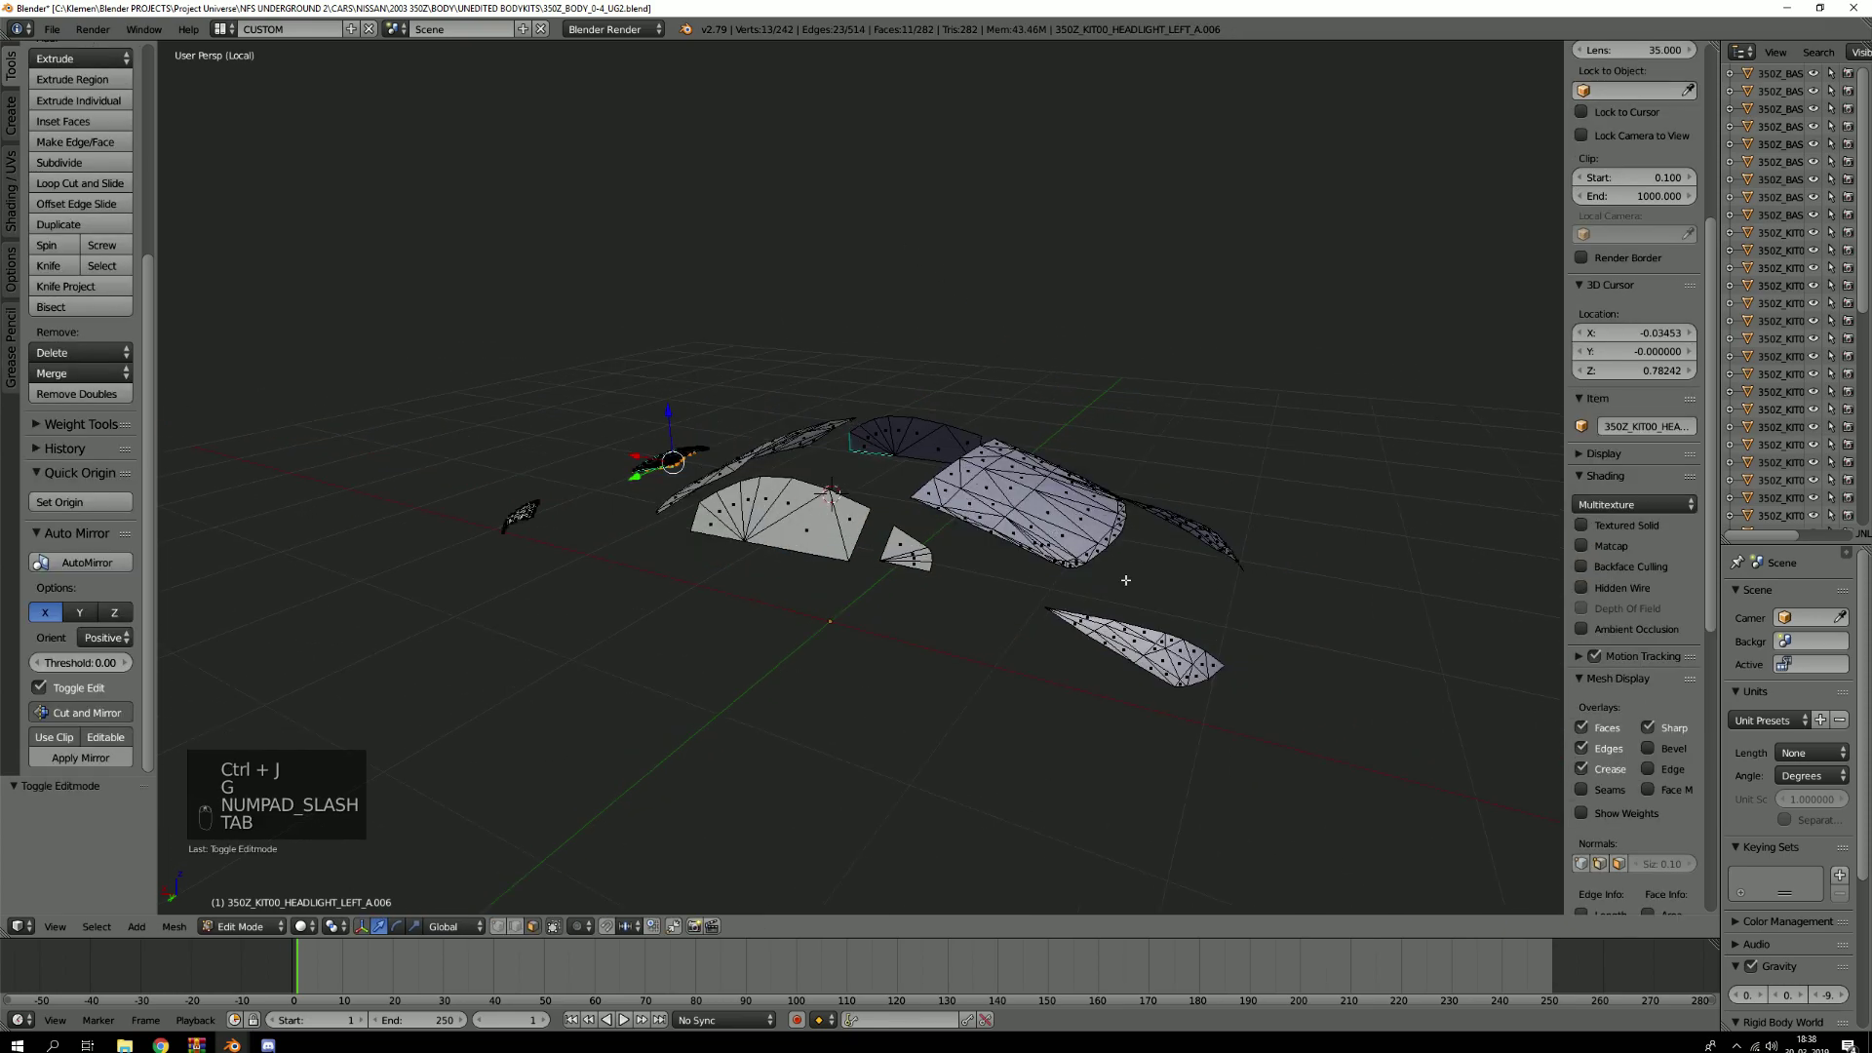
pyautogui.scroll(5, 987, 455)
pyautogui.press('2')
pyautogui.keyDown('alt'); pyautogui.keyDown('shift'); pyautogui.rightClick(884, 545); pyautogui.keyUp('shift'); pyautogui.keyUp('alt')
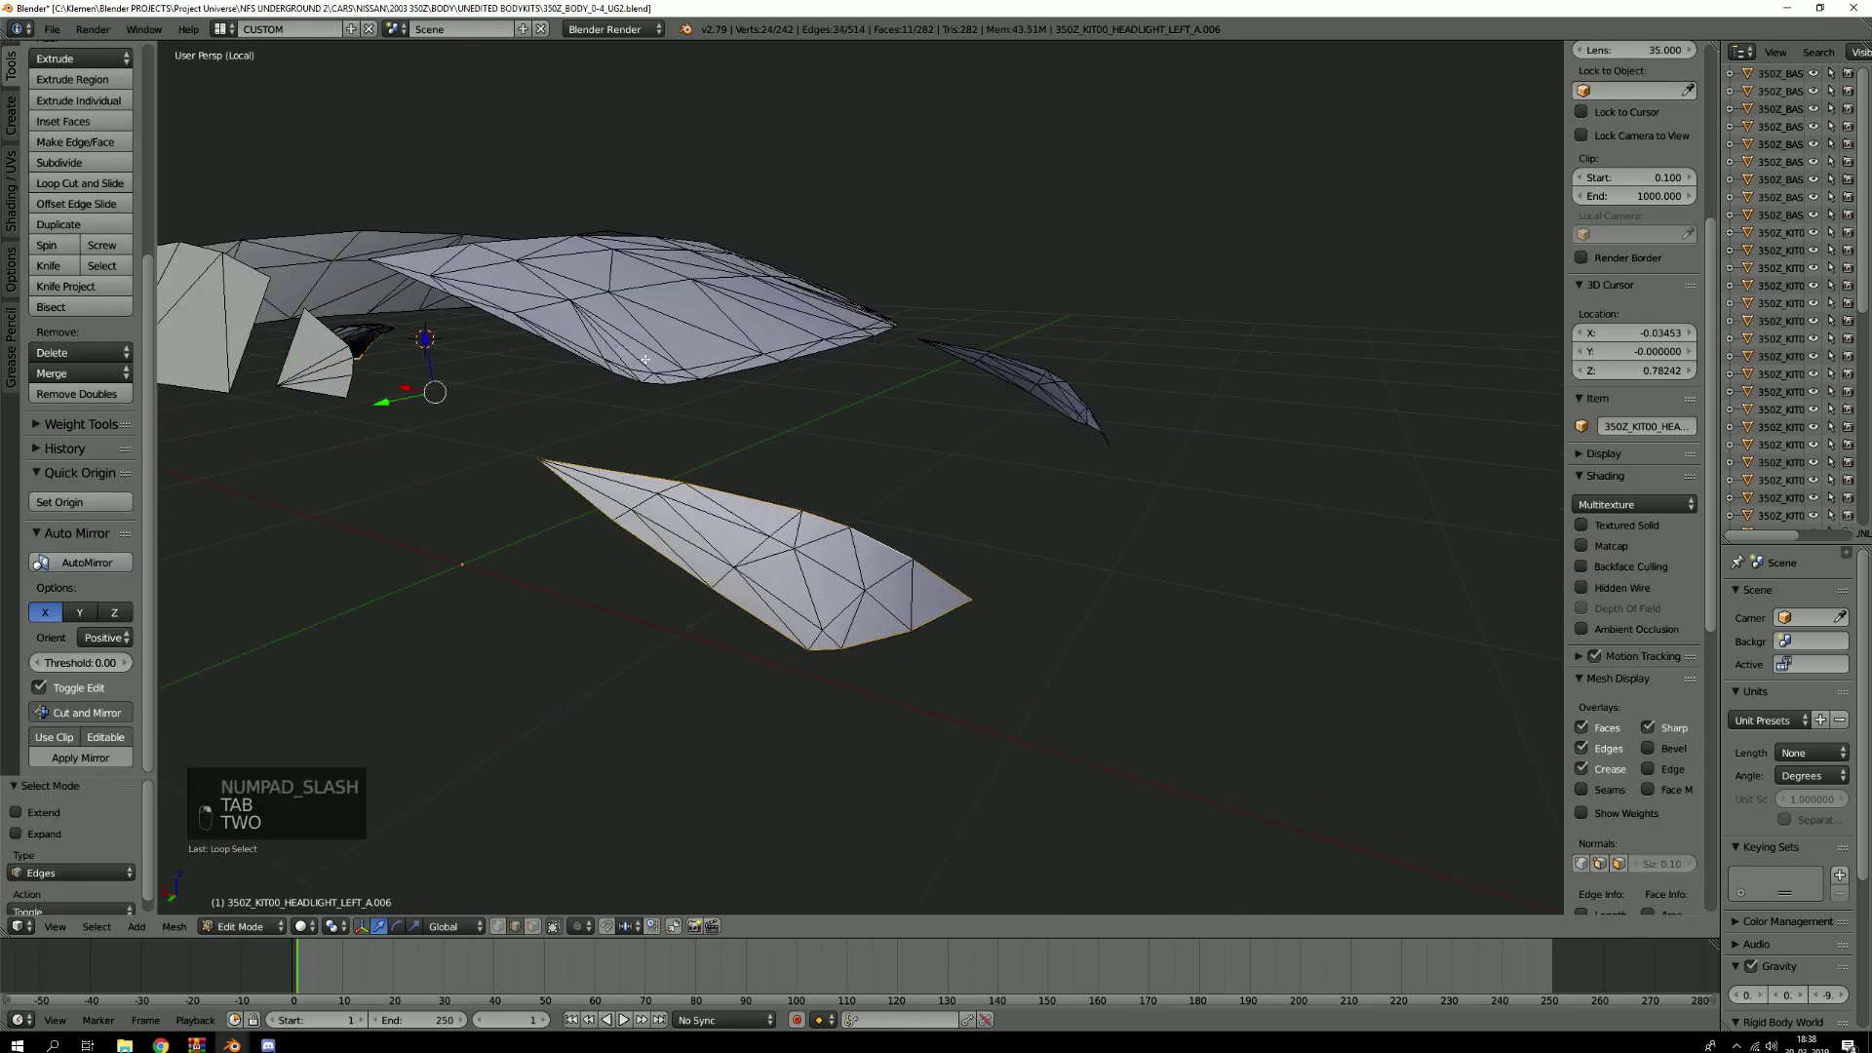
# Add the boundary edges of the left quarter window, left door window and windshield to the selection
pyautogui.press('2')
pyautogui.moveTo(644, 359); pyautogui.dragTo(903, 453, button='middle')
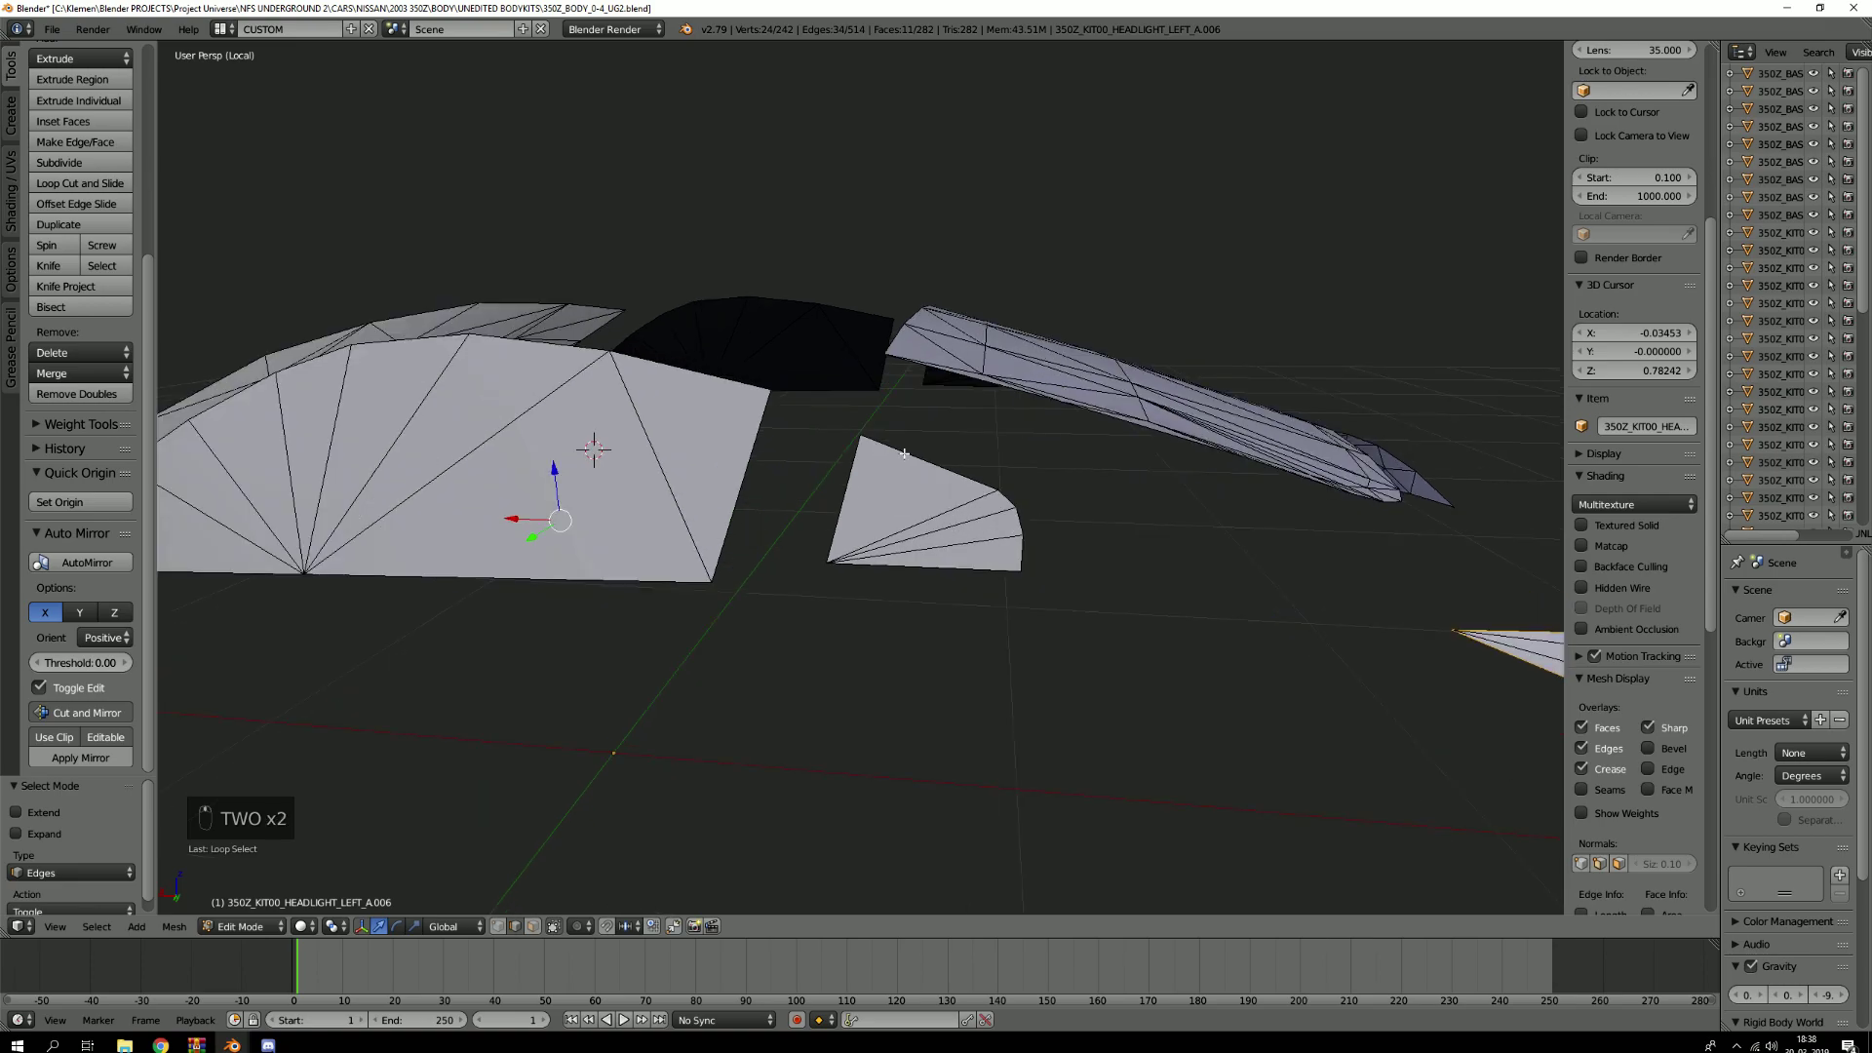
pyautogui.keyDown('alt'); pyautogui.keyDown('shift'); pyautogui.rightClick(846, 493); pyautogui.keyUp('shift'); pyautogui.keyUp('alt')
pyautogui.keyDown('alt'); pyautogui.keyDown('shift'); pyautogui.rightClick(766, 426); pyautogui.keyUp('shift'); pyautogui.keyUp('alt')
pyautogui.moveTo(766, 427); pyautogui.dragTo(571, 372, button='middle')
pyautogui.keyDown('alt'); pyautogui.keyDown('shift'); pyautogui.rightClick(572, 372); pyautogui.keyUp('shift'); pyautogui.keyUp('alt')
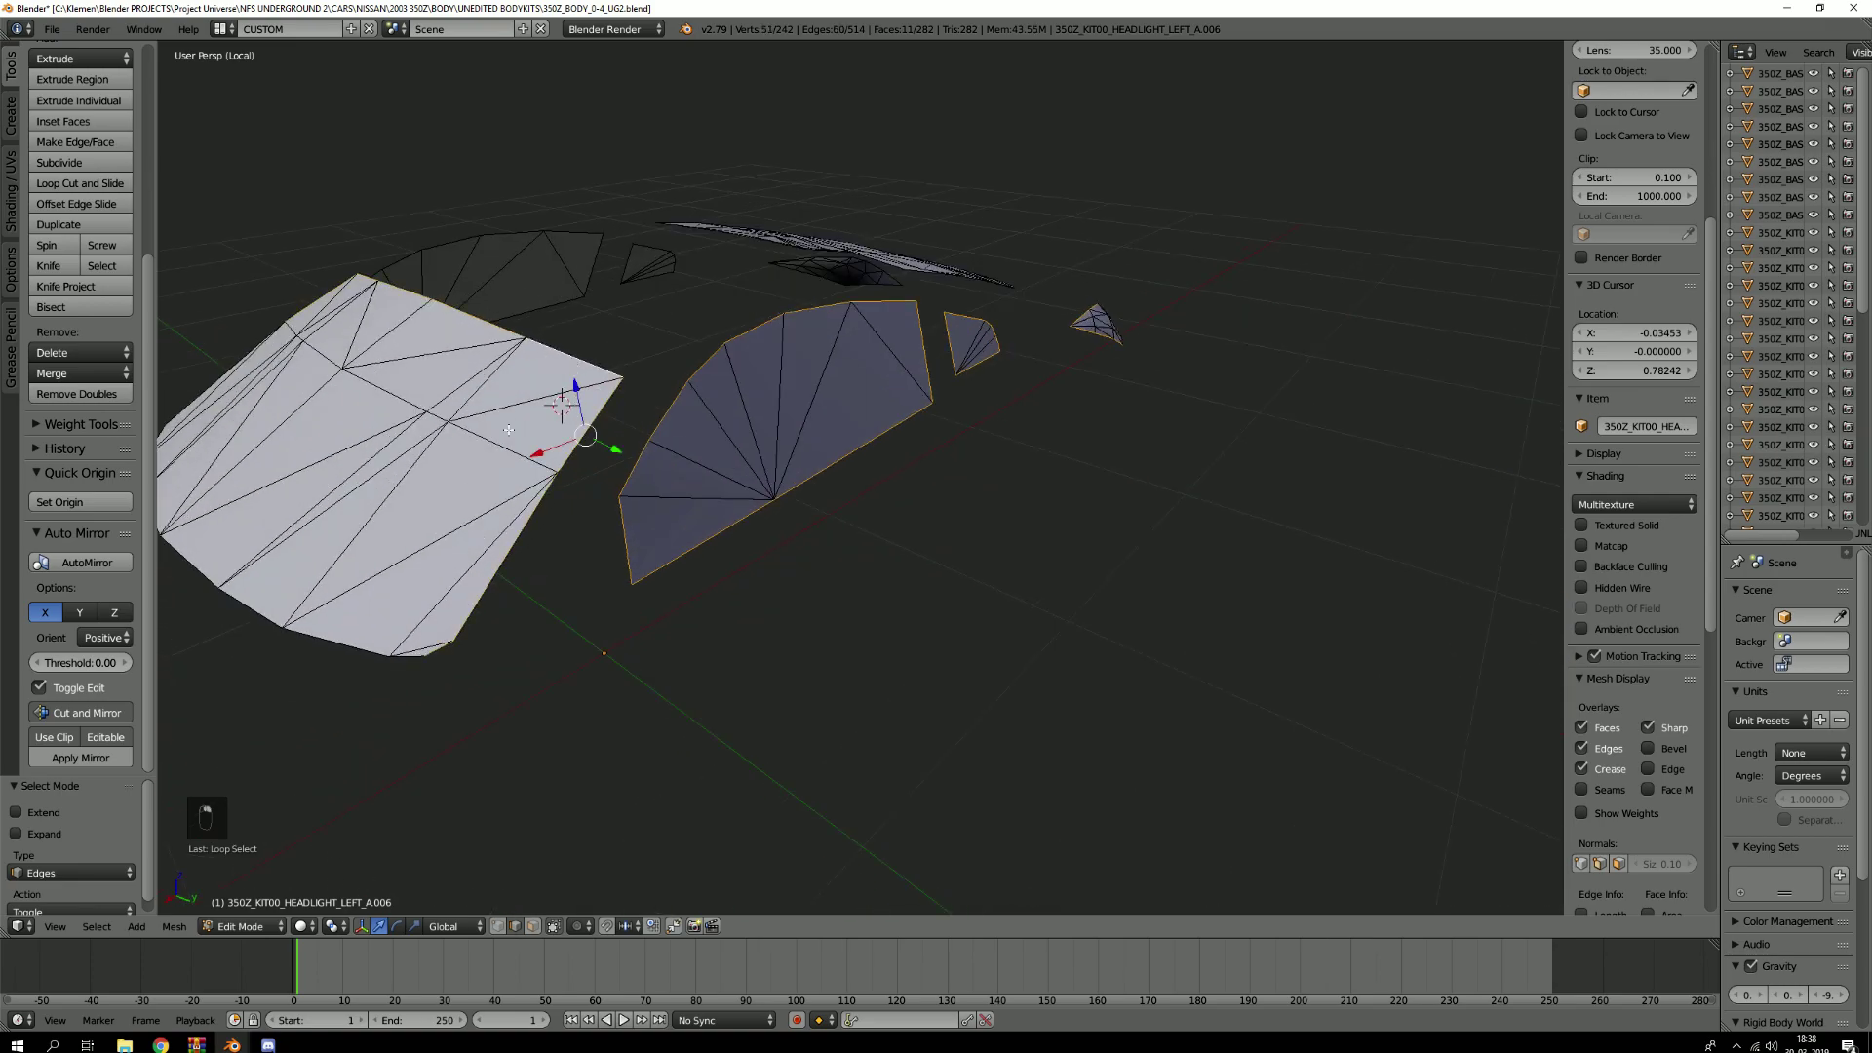
pyautogui.keyDown('alt'); pyautogui.keyDown('shift'); pyautogui.rightClick(362, 654); pyautogui.keyUp('shift'); pyautogui.keyUp('alt')
pyautogui.moveTo(362, 654); pyautogui.dragTo(605, 573, button='middle')
# Add the boundary edge loops of both headlight glasses to the selection
pyautogui.moveTo(823, 706); pyautogui.dragTo(650, 661, button='middle')
pyautogui.keyDown('alt'); pyautogui.keyDown('shift'); pyautogui.rightClick(552, 592); pyautogui.keyUp('shift'); pyautogui.keyUp('alt')
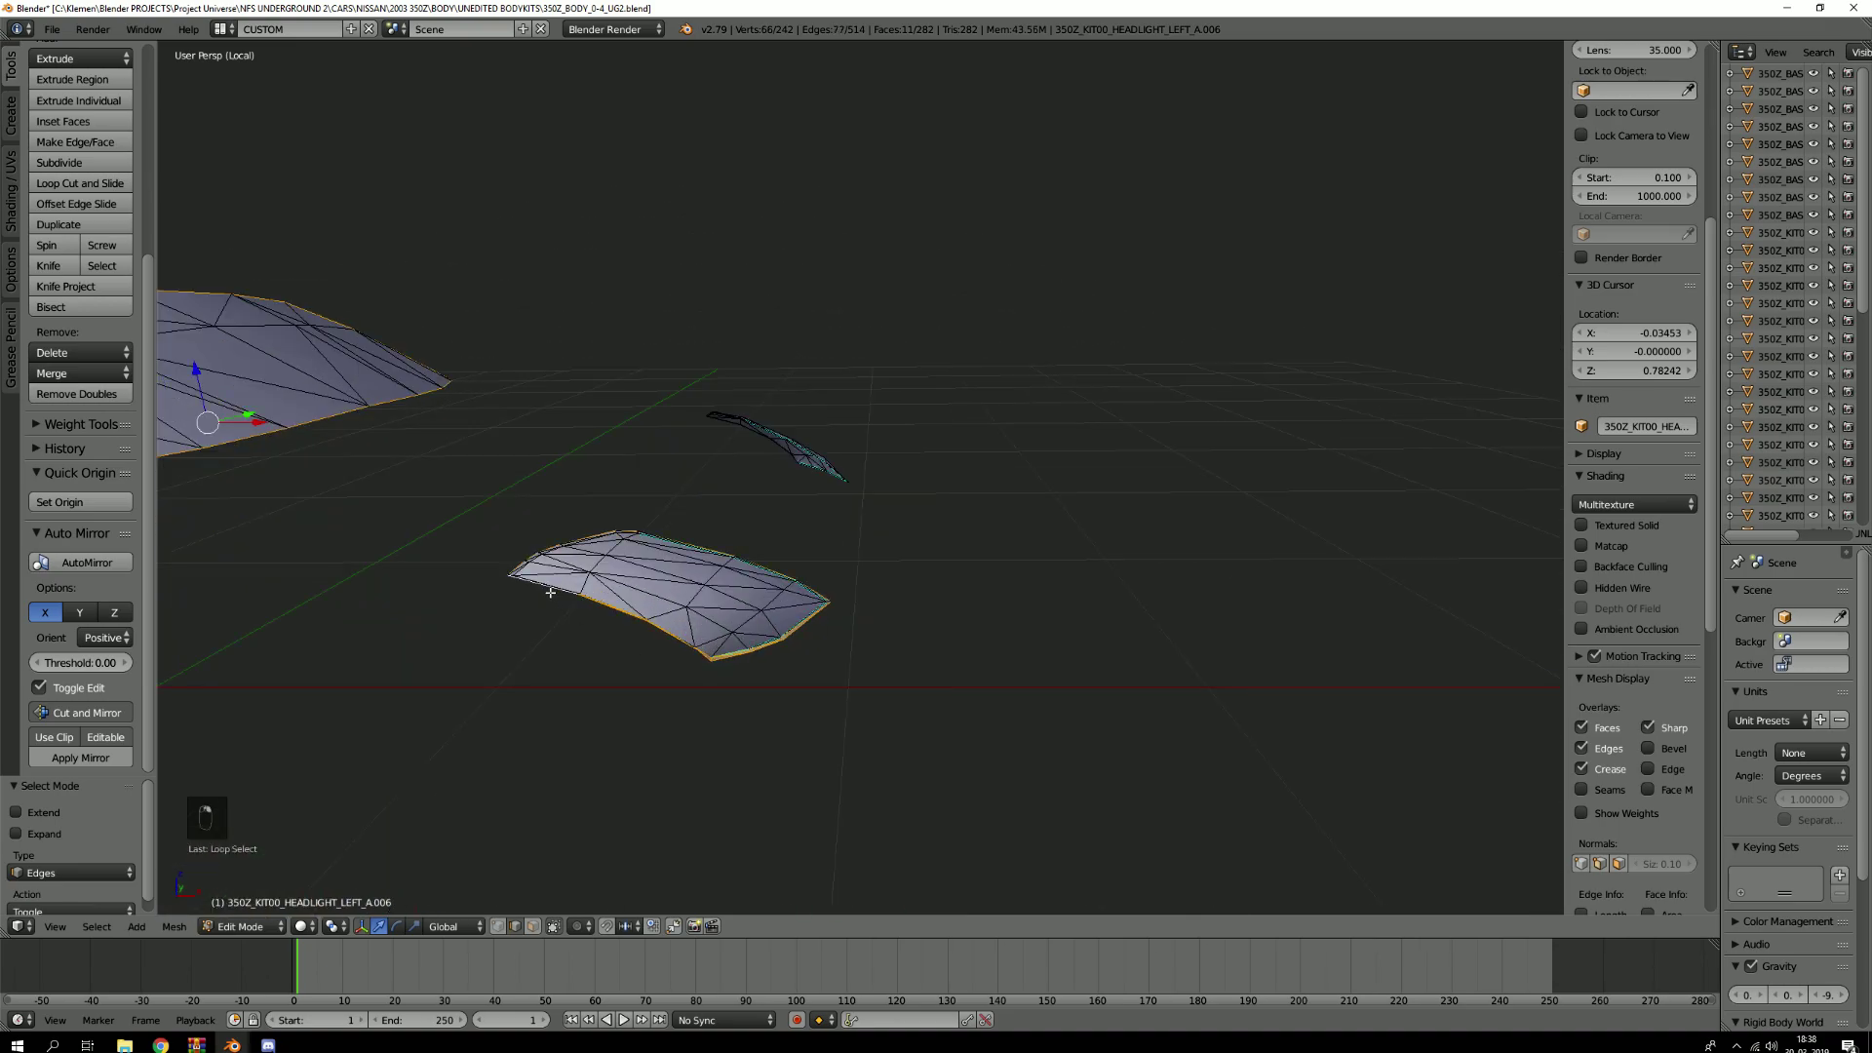
pyautogui.scroll(-4, 552, 591)
pyautogui.moveTo(639, 535); pyautogui.dragTo(517, 599, button='middle')
pyautogui.scroll(5, 609, 621)
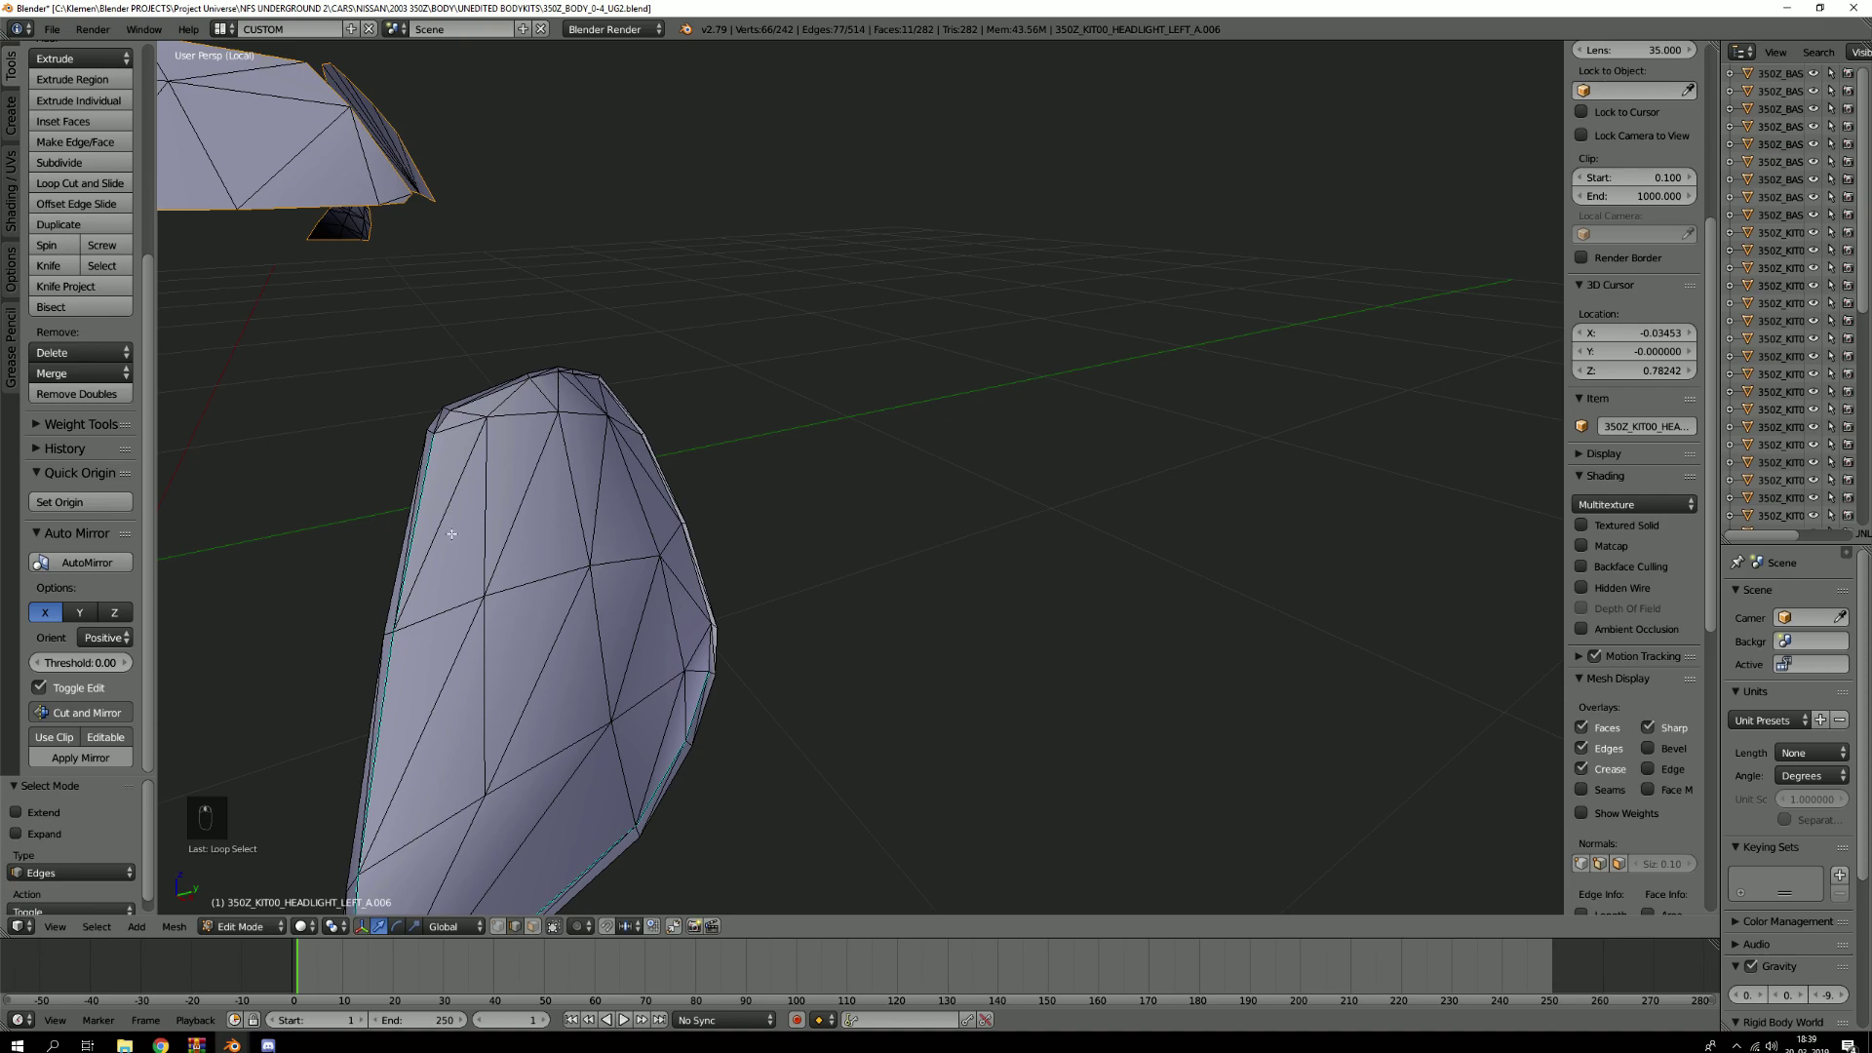
pyautogui.keyDown('alt'); pyautogui.keyDown('shift'); pyautogui.rightClick(419, 454); pyautogui.keyUp('shift'); pyautogui.keyUp('alt')
pyautogui.scroll(-5, 553, 673)
pyautogui.moveTo(552, 674); pyautogui.dragTo(844, 557, button='middle')
pyautogui.scroll(-4, 760, 581)
pyautogui.scroll(10, 844, 546)
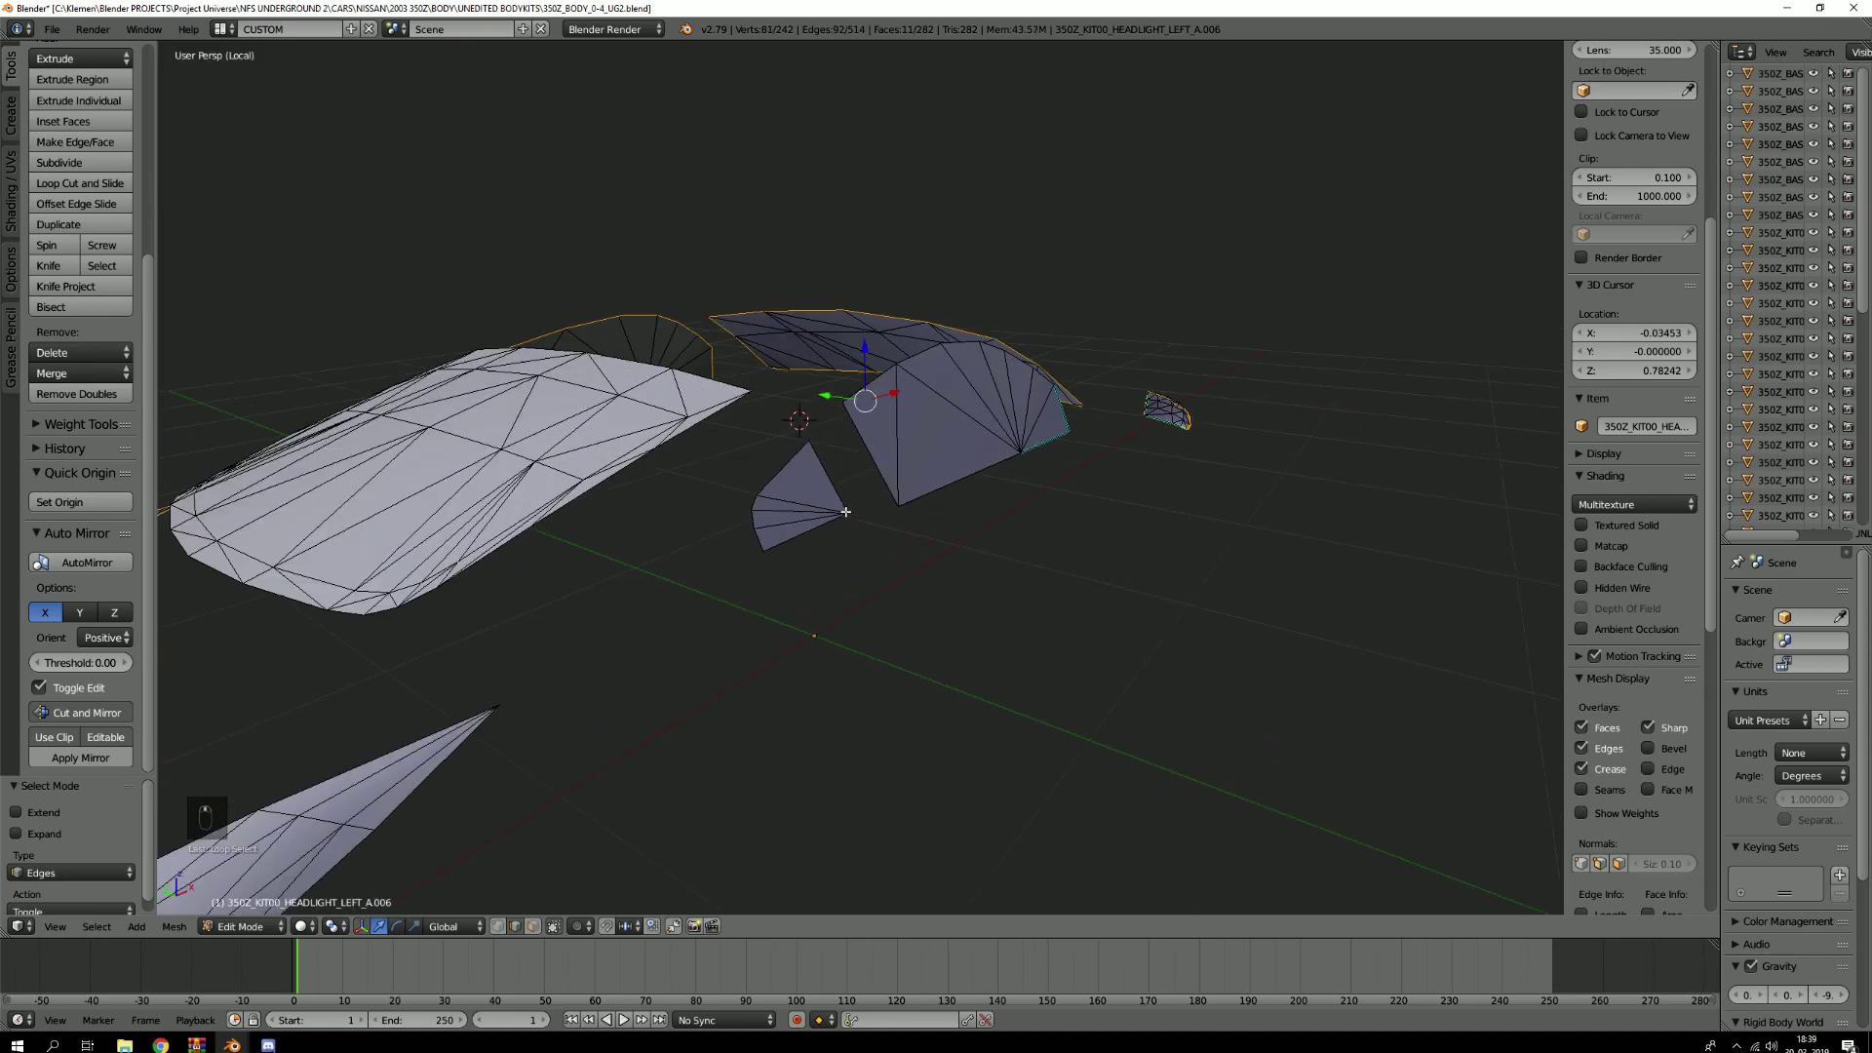
# Add the boundary edges of the right quarter window and the rear window to the selection
pyautogui.press('2')
pyautogui.scroll(-3, 835, 473)
pyautogui.press('2')
pyautogui.keyDown('alt'); pyautogui.keyDown('shift'); pyautogui.rightClick(826, 442); pyautogui.keyUp('shift'); pyautogui.keyUp('alt')
pyautogui.keyDown('alt'); pyautogui.keyDown('shift'); pyautogui.rightClick(714, 405); pyautogui.keyUp('shift'); pyautogui.keyUp('alt')
pyautogui.moveTo(714, 405); pyautogui.dragTo(984, 444, button='middle')
pyautogui.scroll(5, 1032, 456)
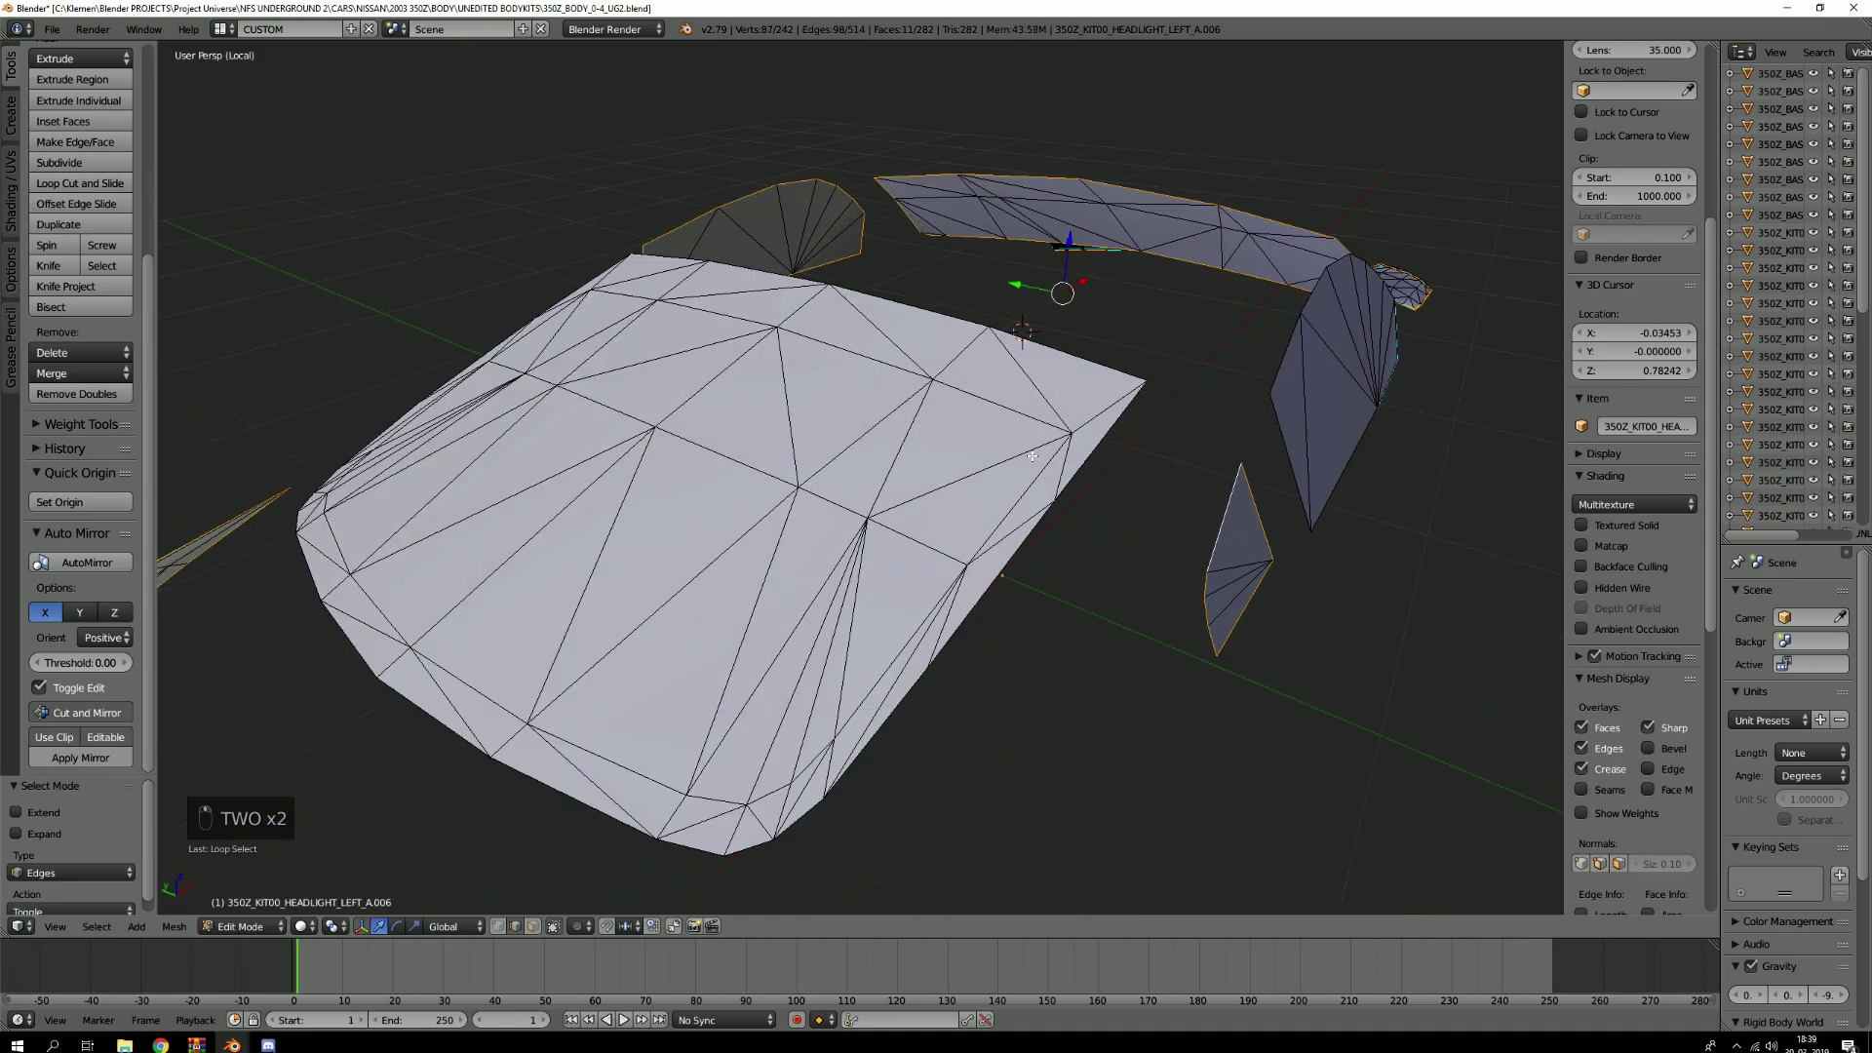
pyautogui.keyDown('alt'); pyautogui.keyDown('shift'); pyautogui.rightClick(1120, 414); pyautogui.keyUp('shift'); pyautogui.keyUp('alt')
pyautogui.scroll(-7, 516, 787)
pyautogui.moveTo(547, 743); pyautogui.dragTo(608, 686, button='middle')
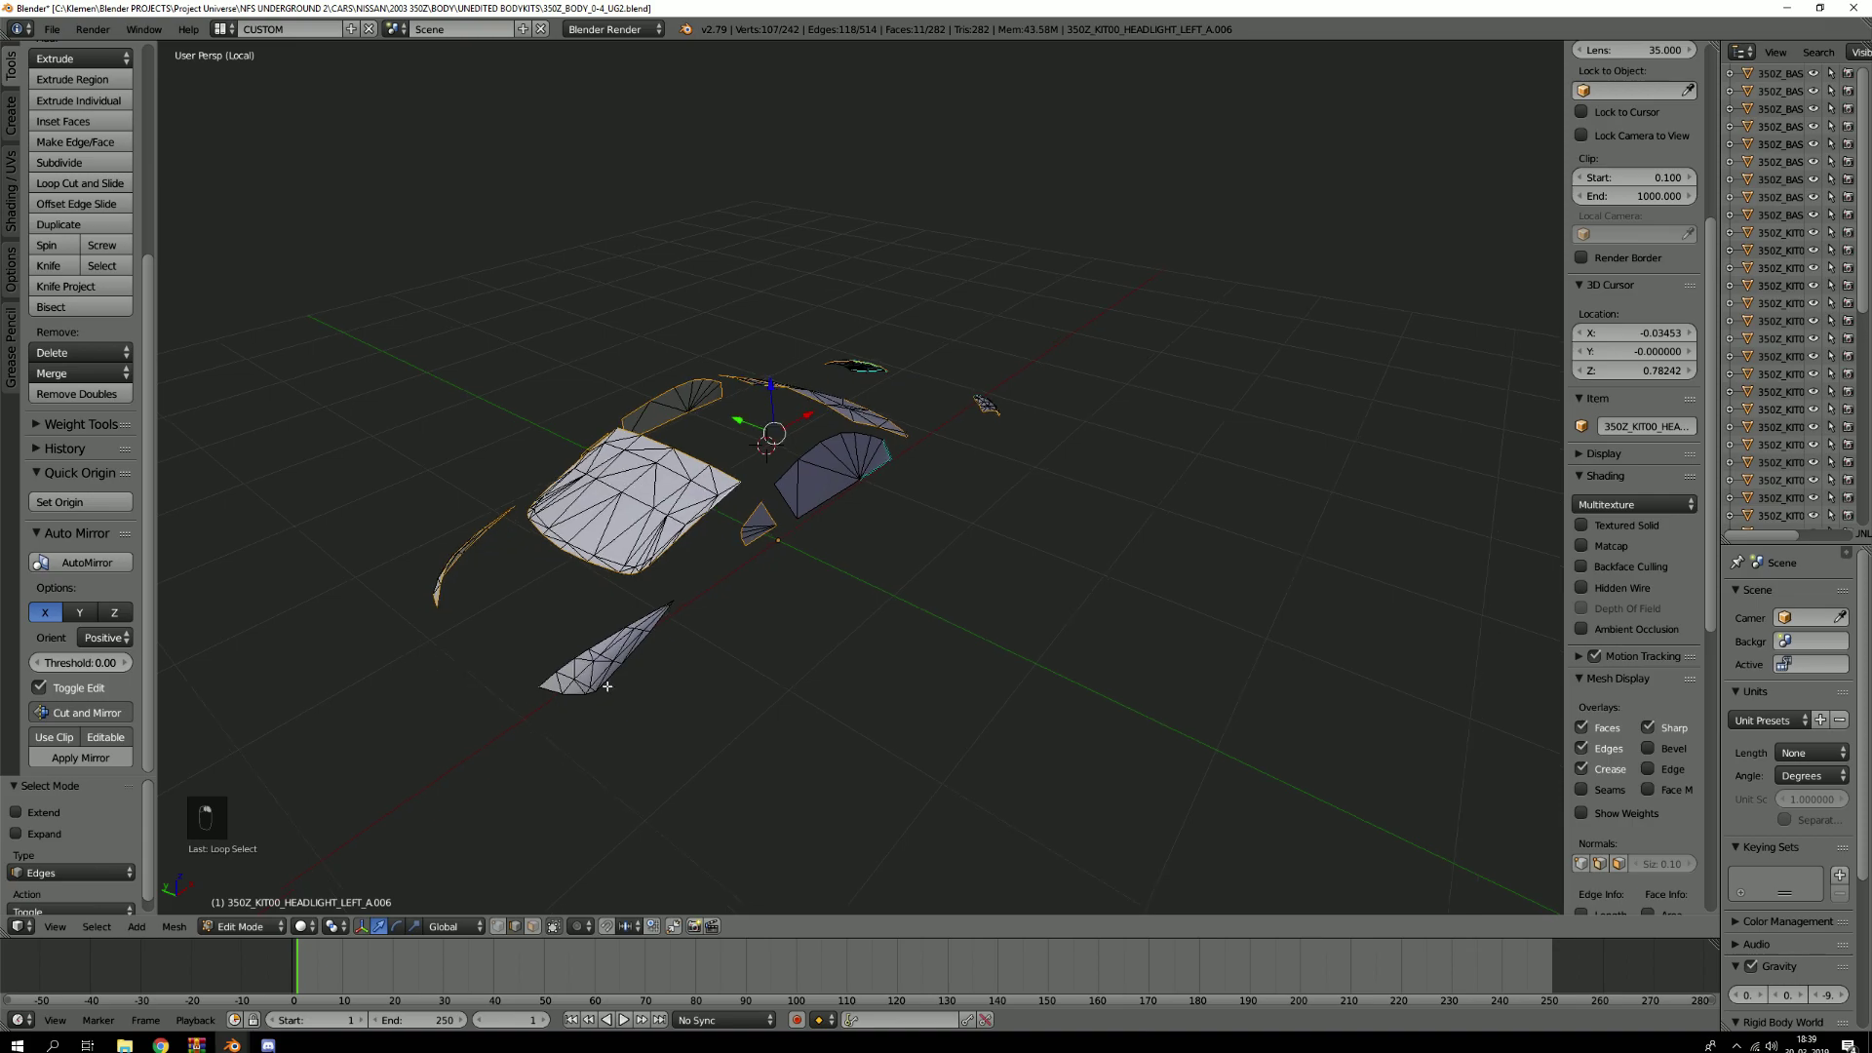
# Add the right brake light lens's boundary loop, mark all selected edges as seams and return to the full car in Object Mode
pyautogui.scroll(7, 611, 687)
pyautogui.press('2')
pyautogui.keyDown('alt'); pyautogui.keyDown('shift'); pyautogui.rightClick(648, 632); pyautogui.keyUp('shift'); pyautogui.keyUp('alt')
pyautogui.hotkey('ctrl', 'e')
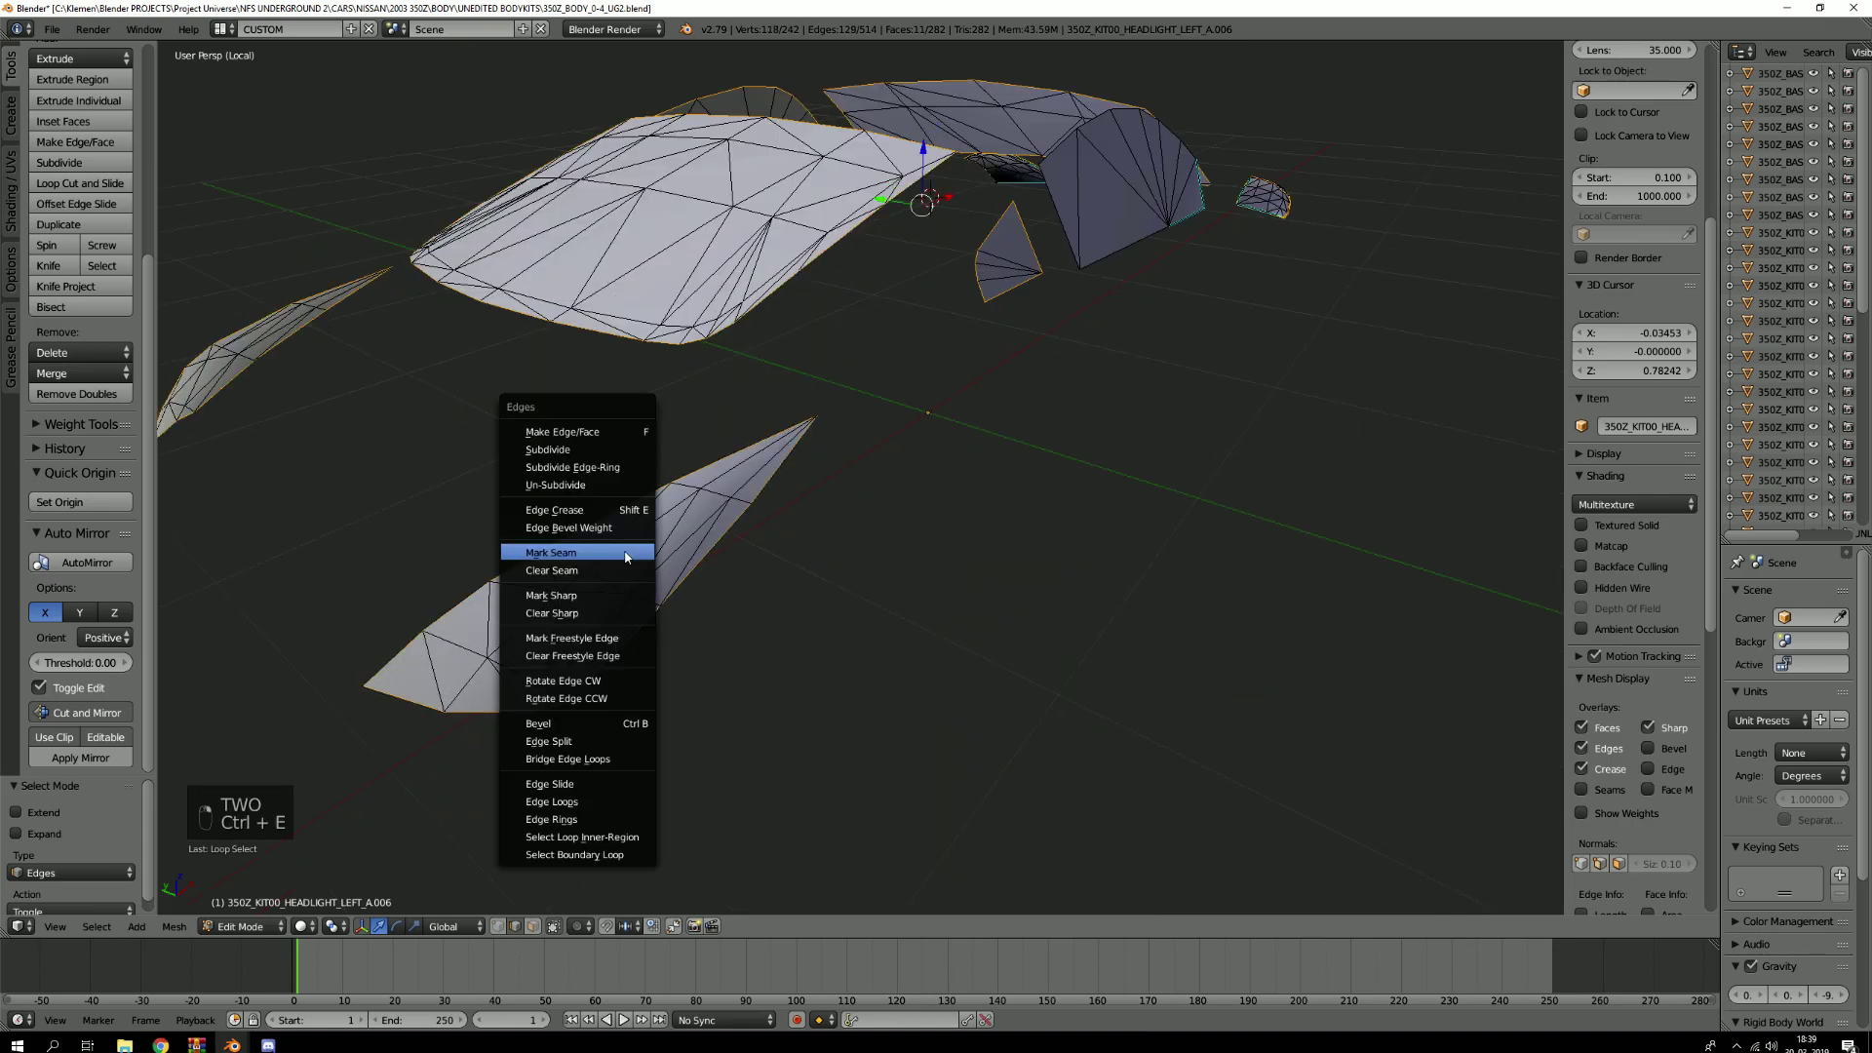
pyautogui.click(624, 553)
pyautogui.press('a')
pyautogui.press('KP_Divide')
pyautogui.press('Tab')
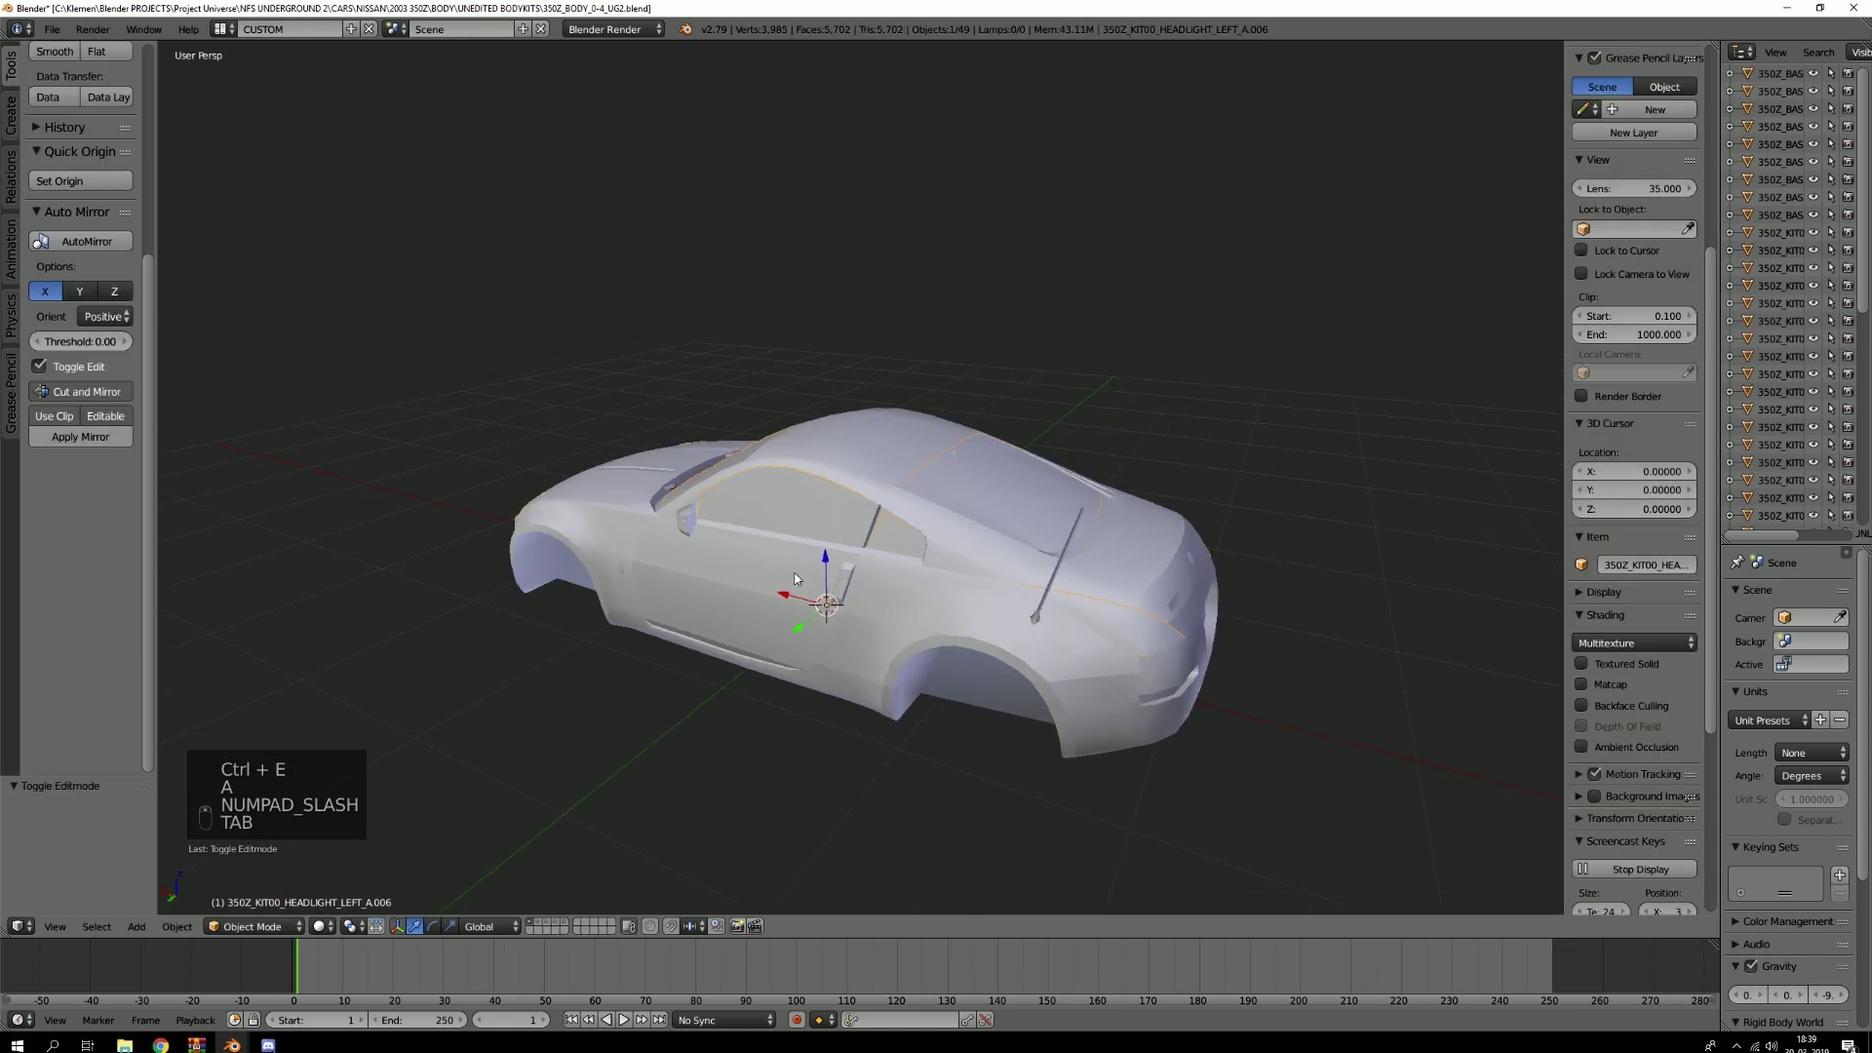
# Rename the joined glass object 350Z_KIT00_HEAD
pyautogui.moveTo(625, 557); pyautogui.dragTo(1004, 566, button='middle')
pyautogui.moveTo(1720, 433); pyautogui.dragTo(1548, 429)
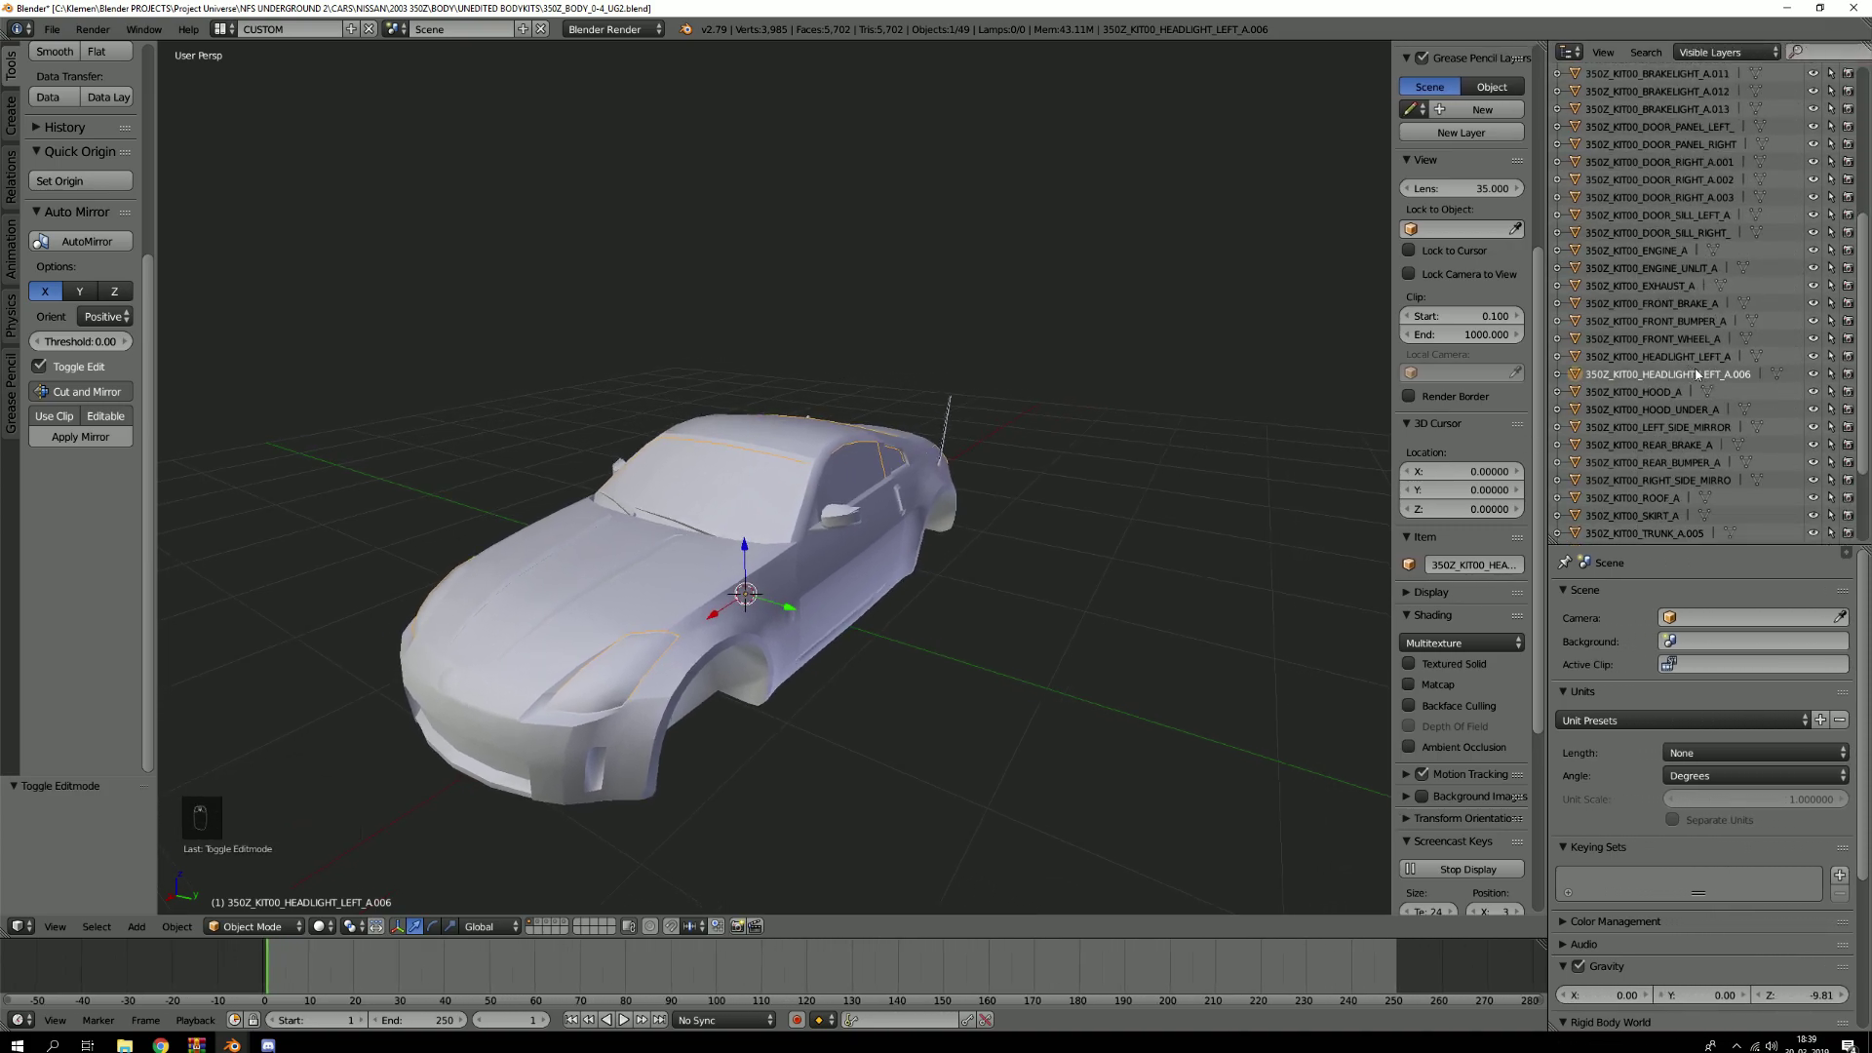
pyautogui.doubleClick(1689, 377)
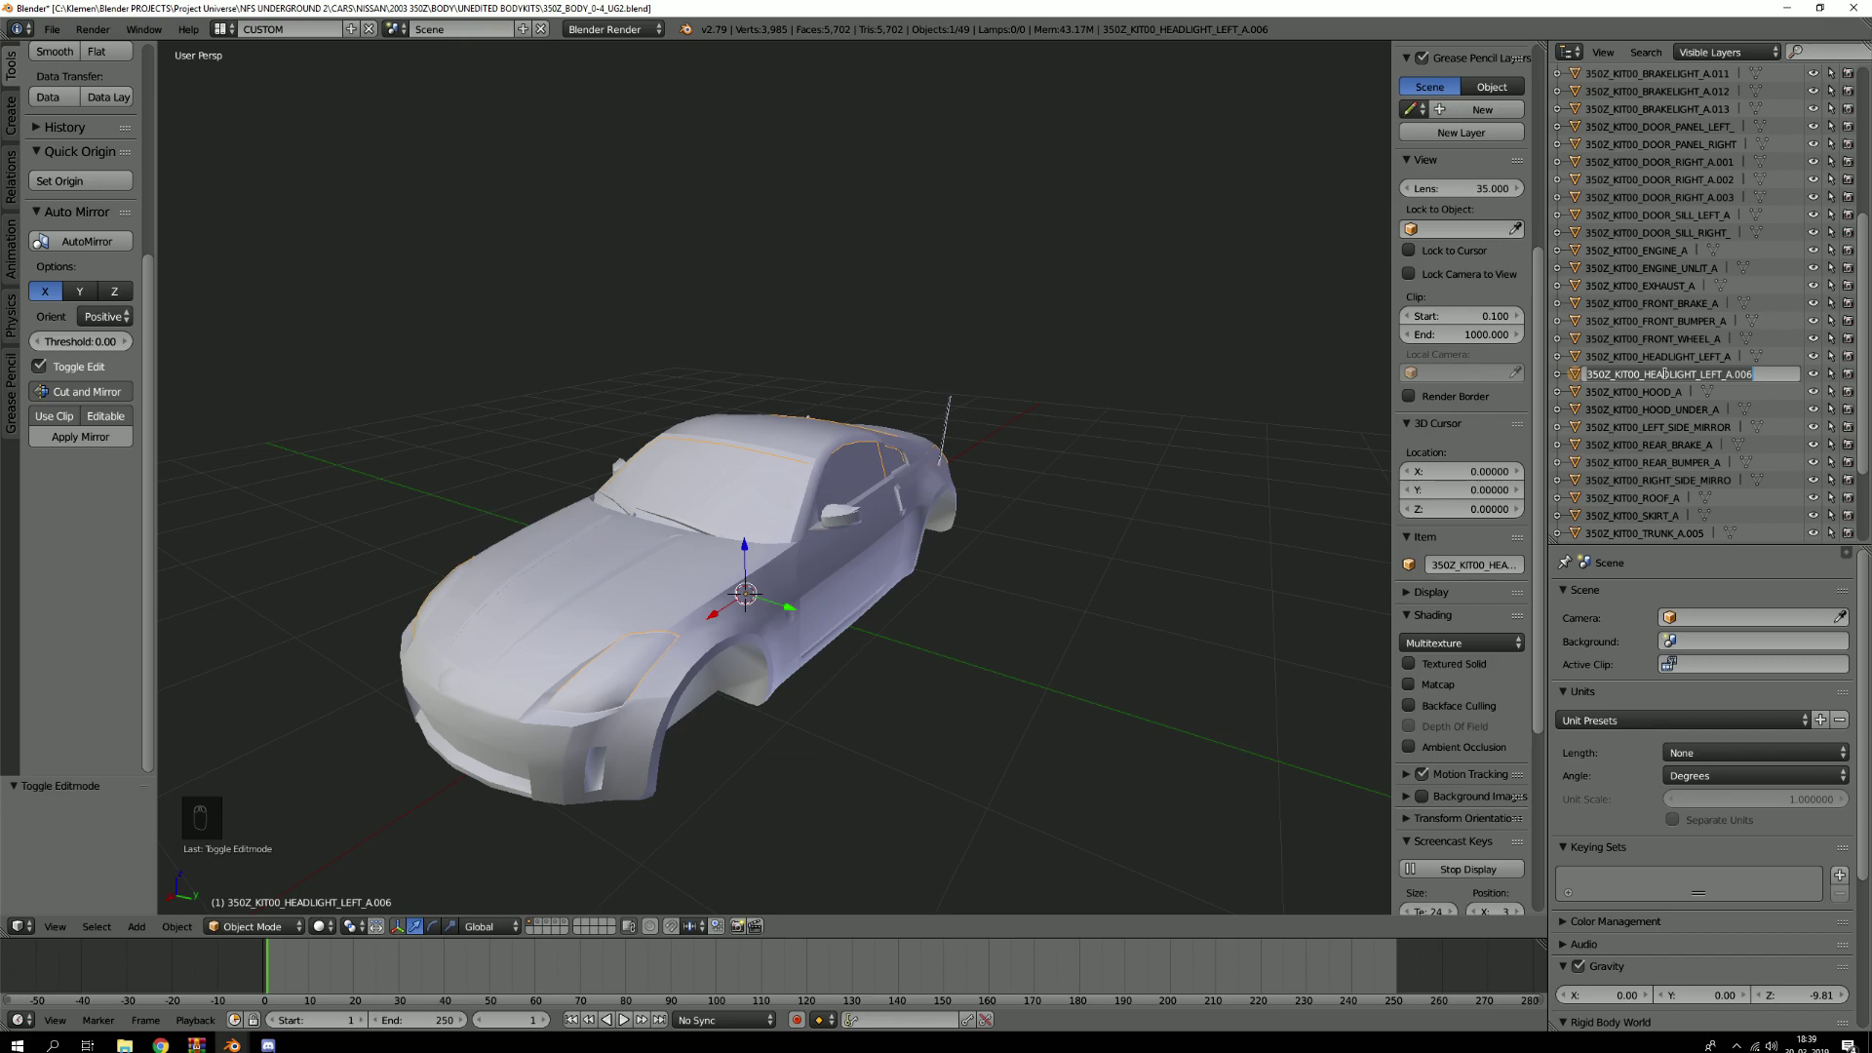
pyautogui.hotkey('ctrl', 'a')
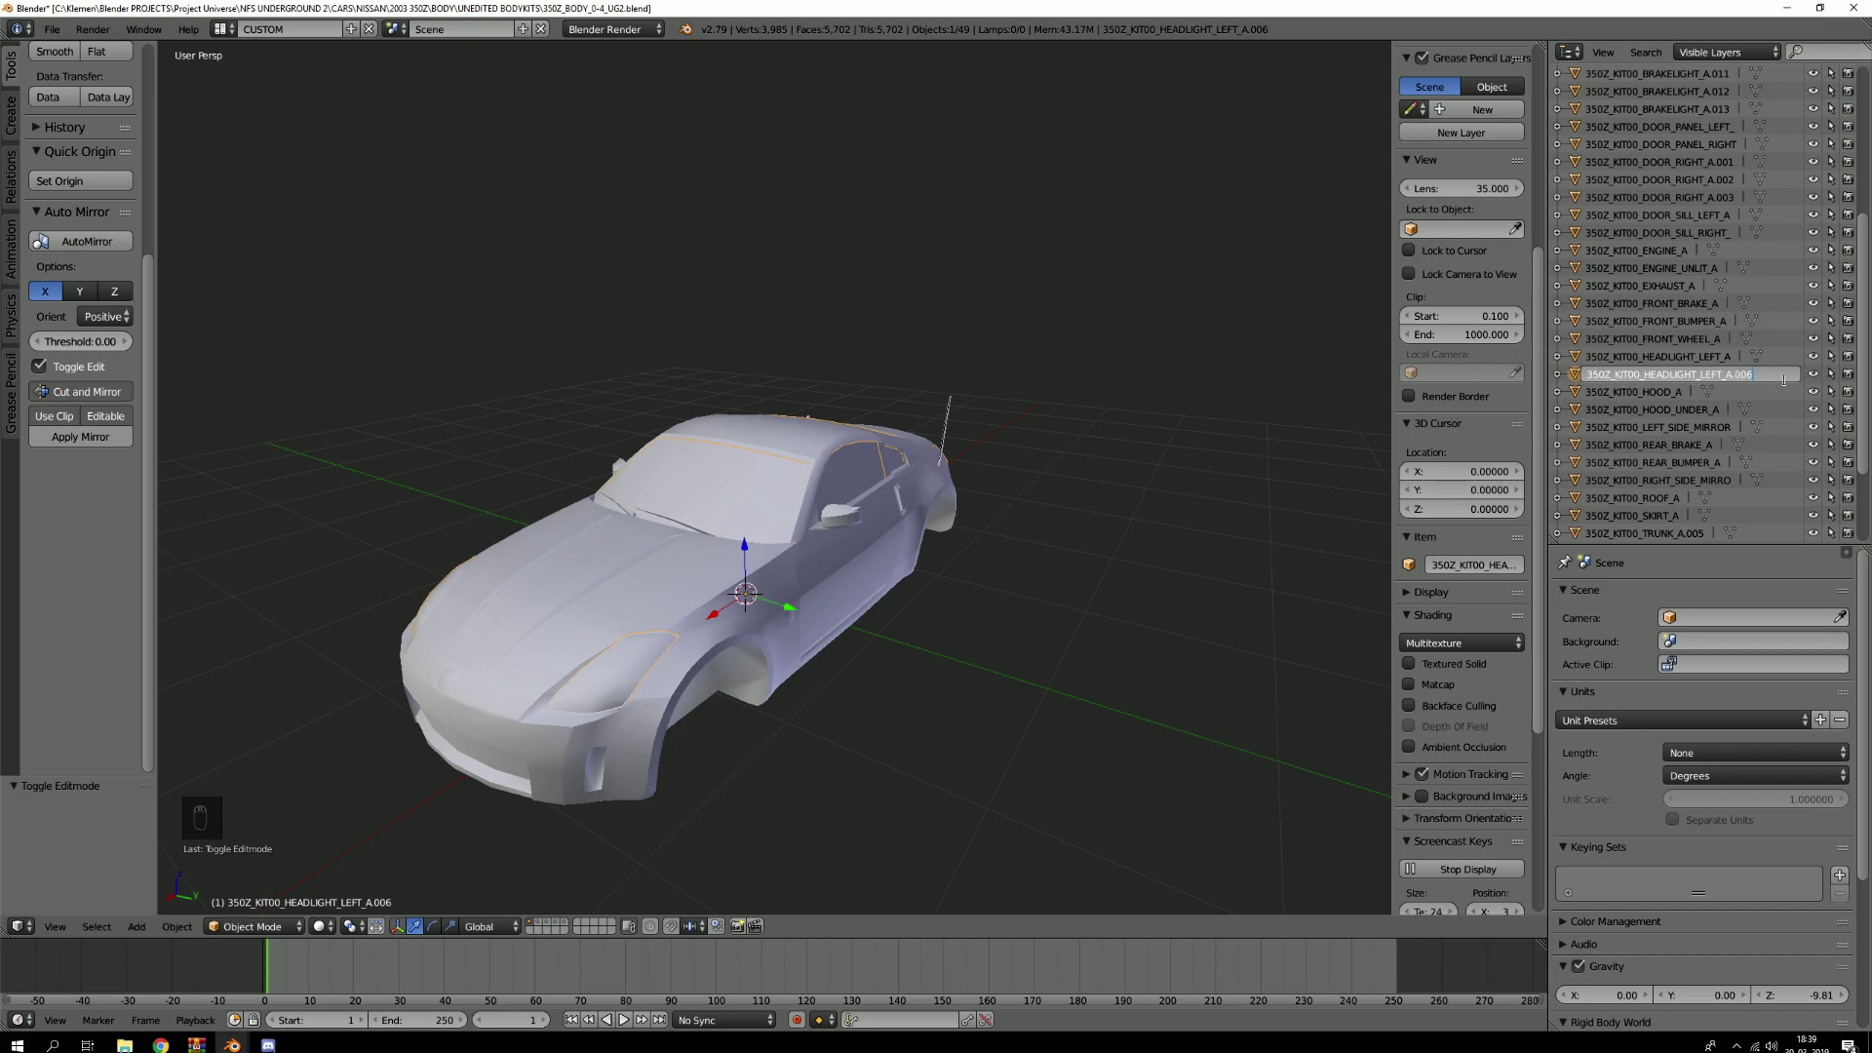
pyautogui.press('BackSpace')
pyautogui.press('BackSpace')
pyautogui.press('BackSpace')
pyautogui.press('BackSpace')
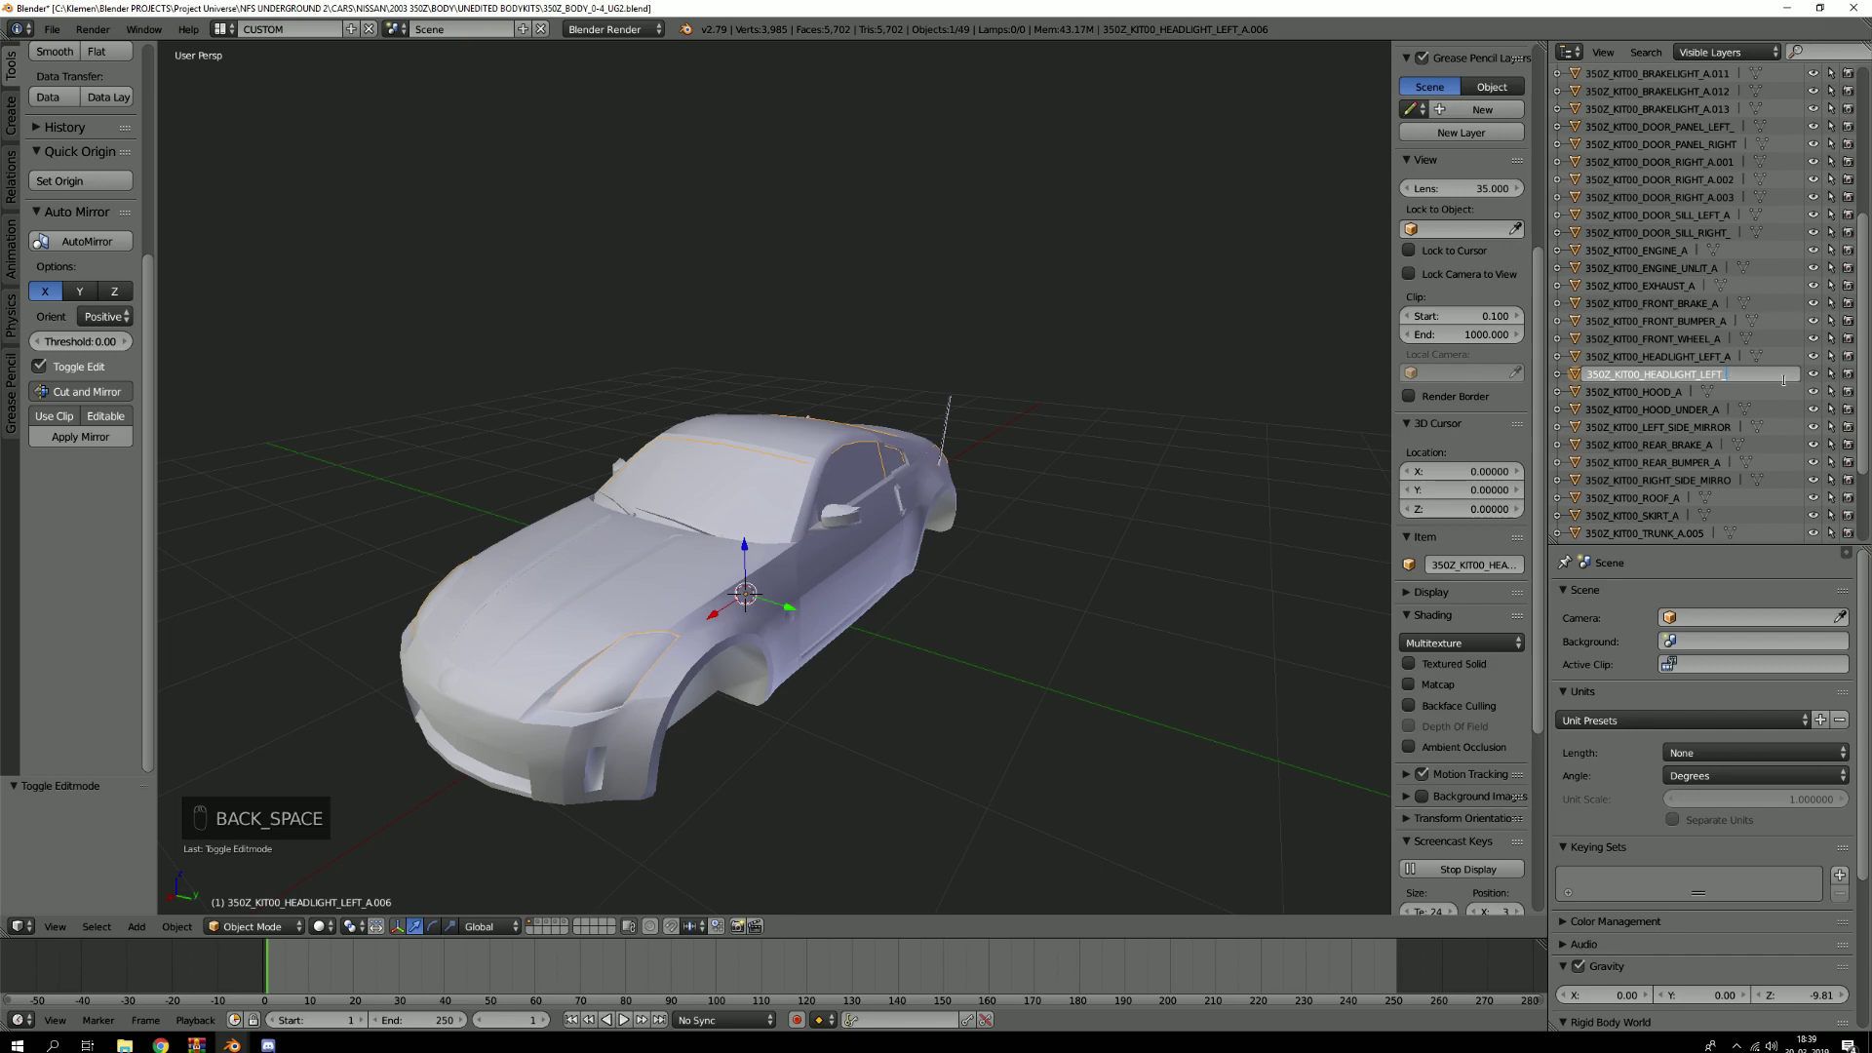
pyautogui.press('BackSpace')
pyautogui.press('BackSpace')
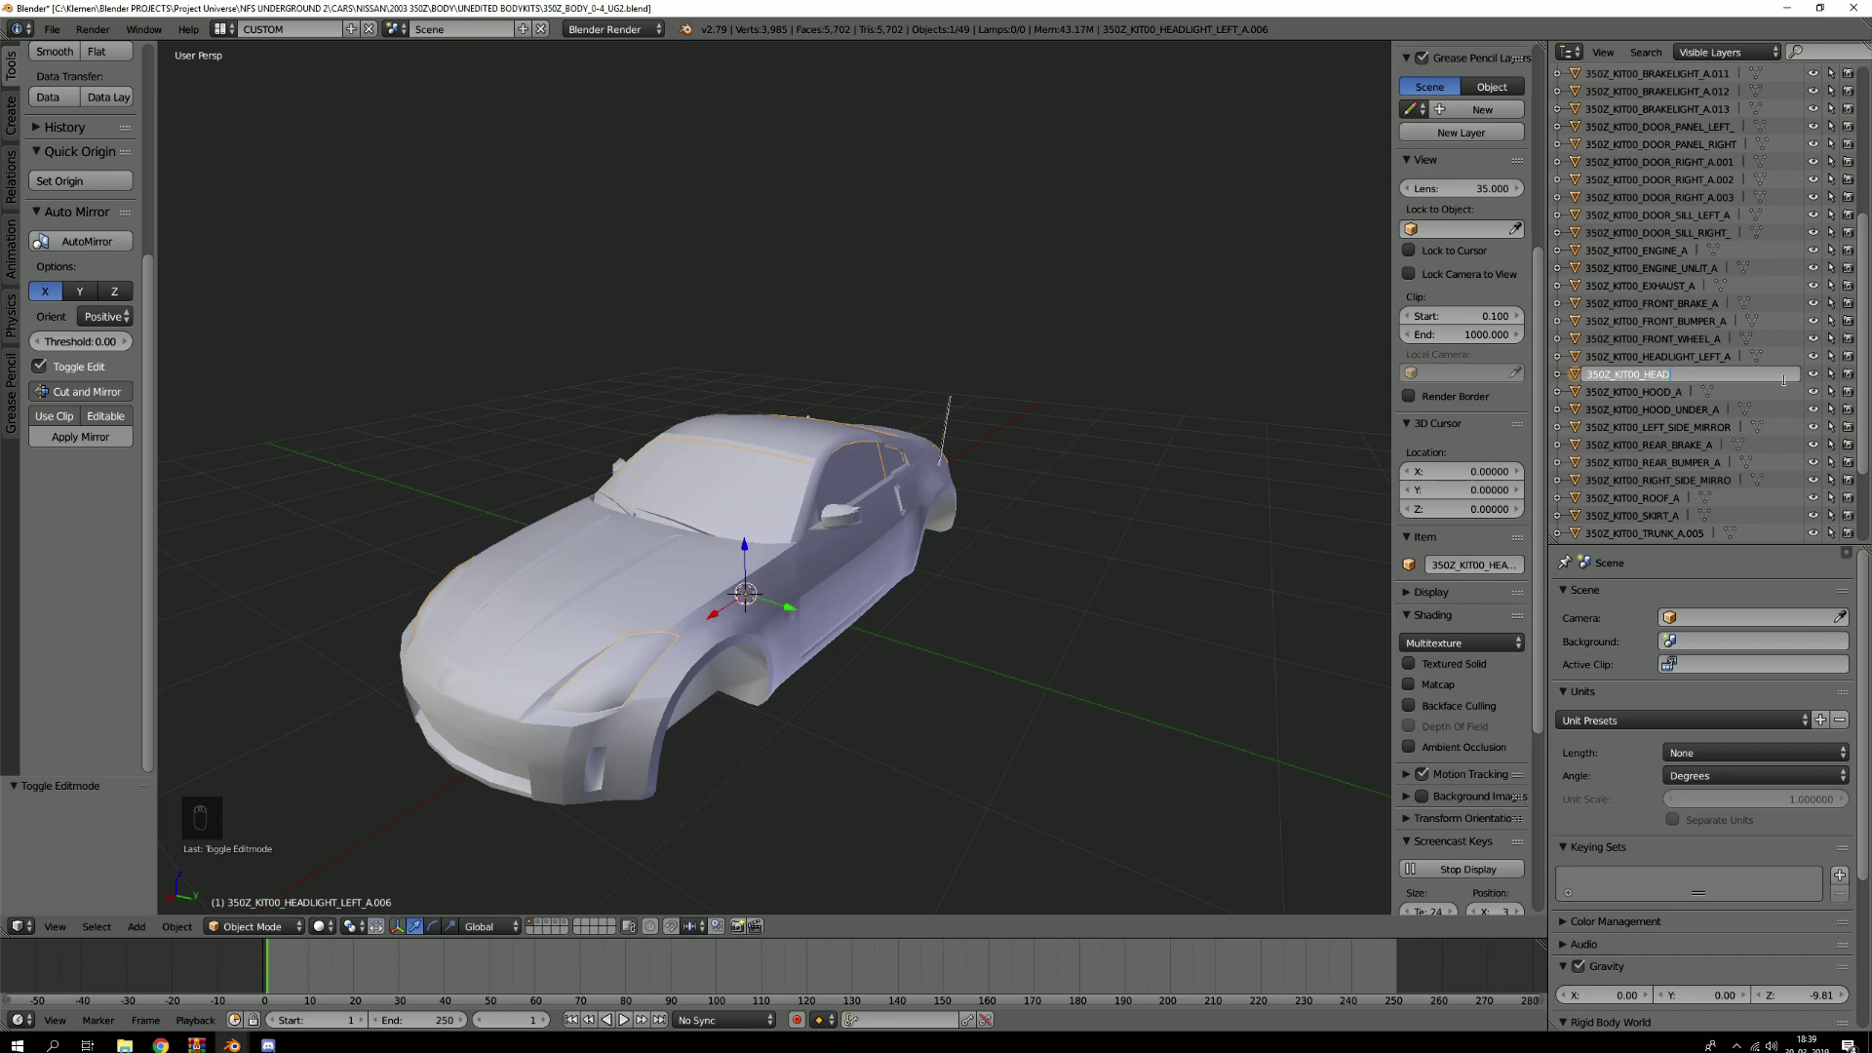
pyautogui.press('Return')
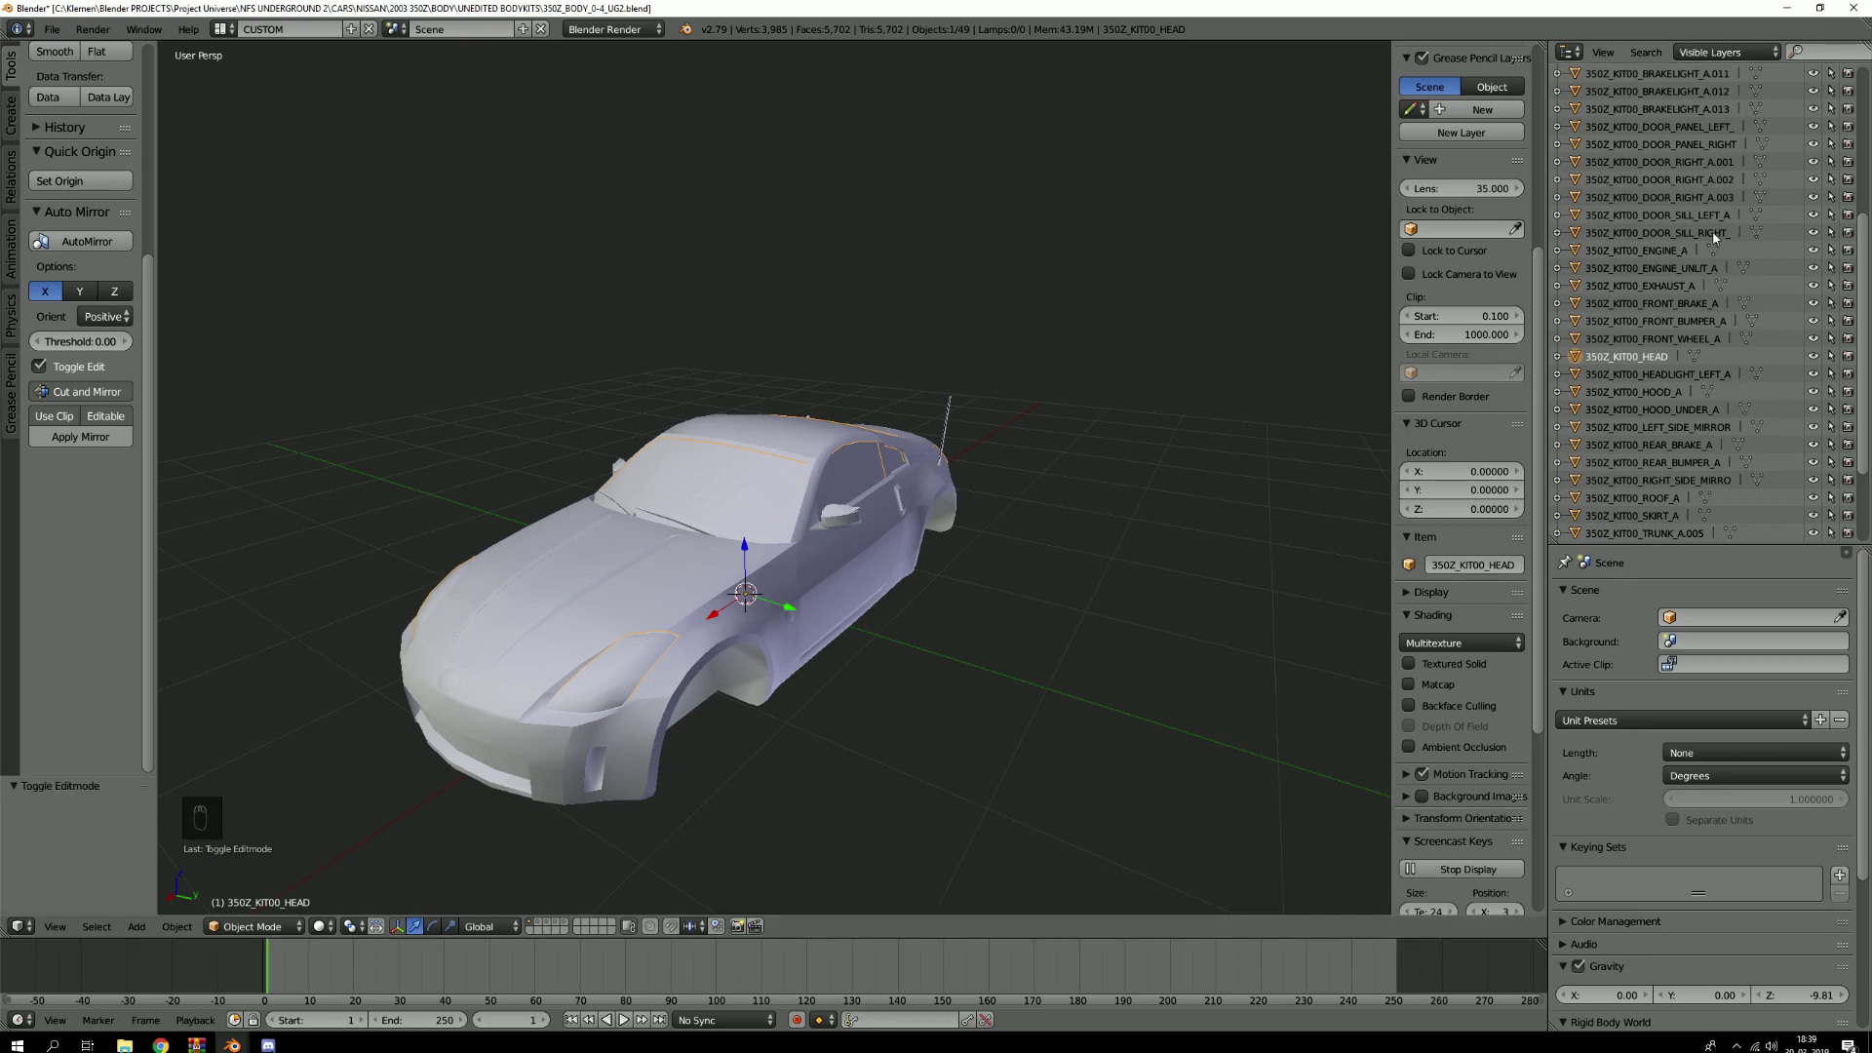
# Select the front bumper and rename its object 350Z_KIT00_FB
pyautogui.scroll(5, 1721, 464)
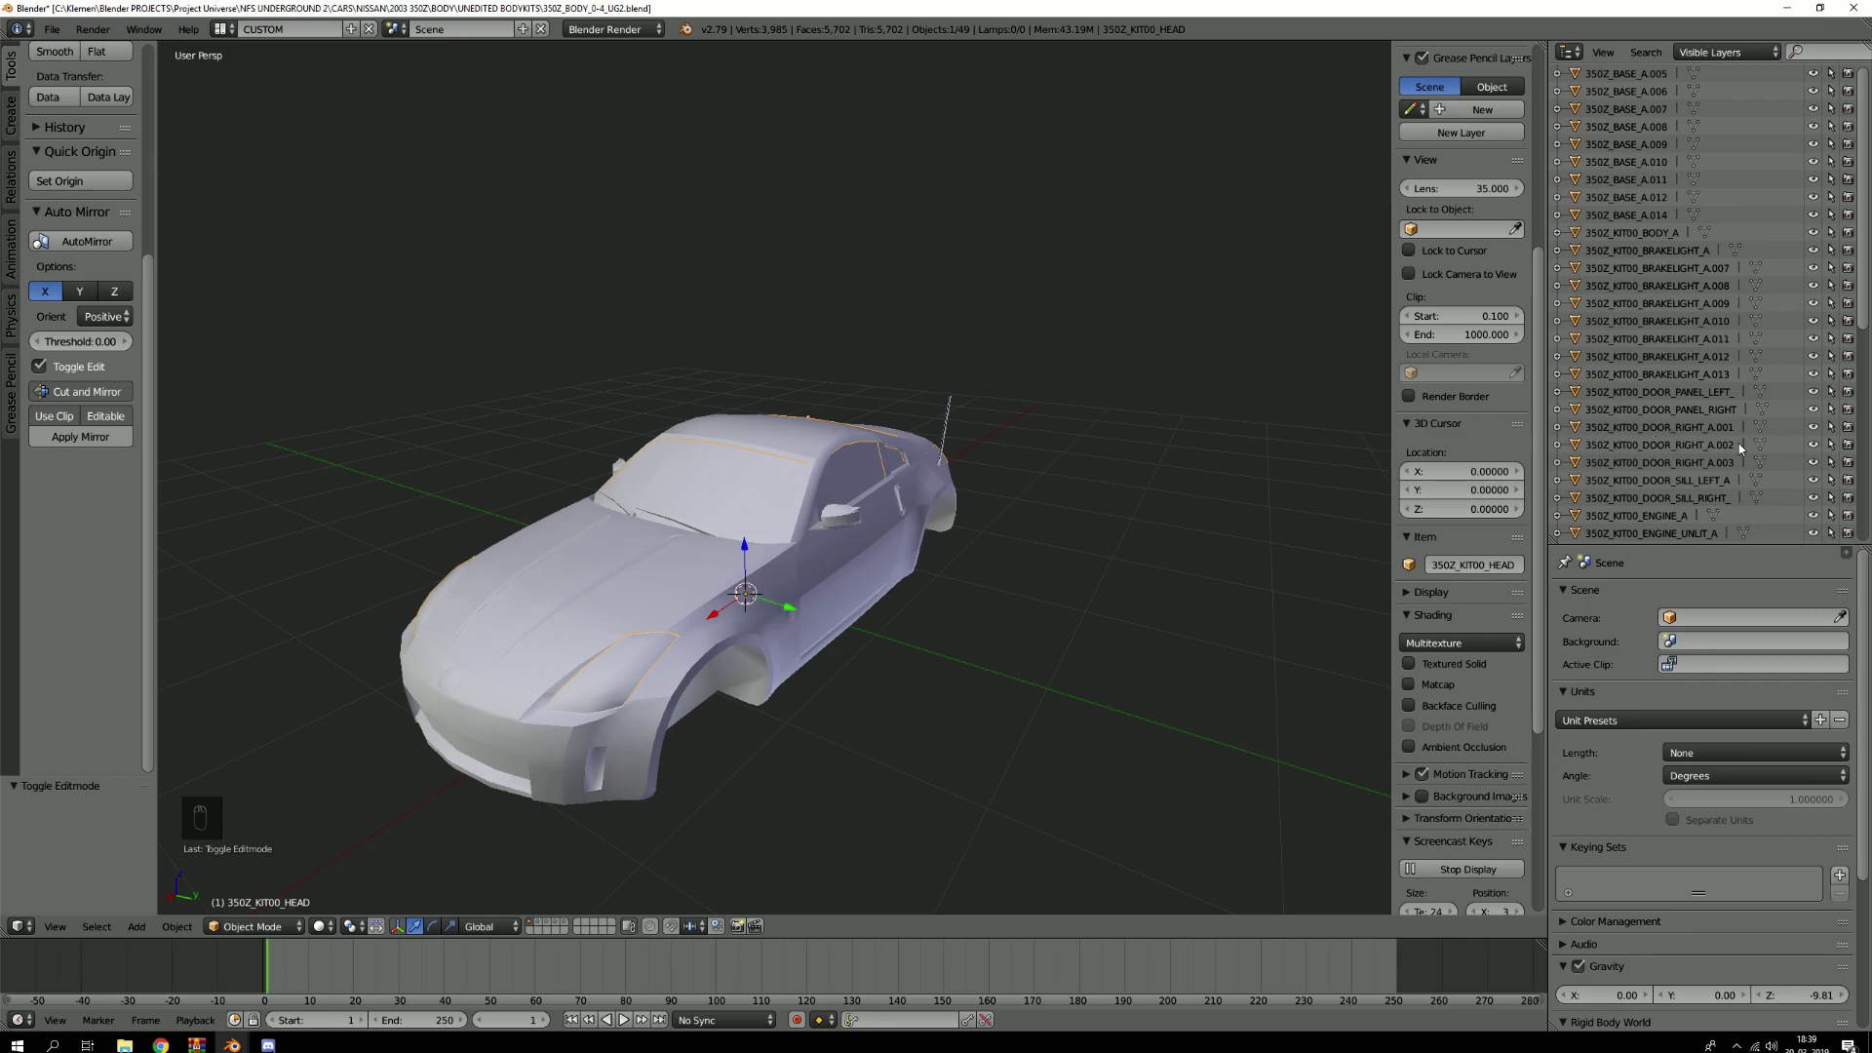
pyautogui.moveTo(709, 669); pyautogui.dragTo(756, 629, button='middle')
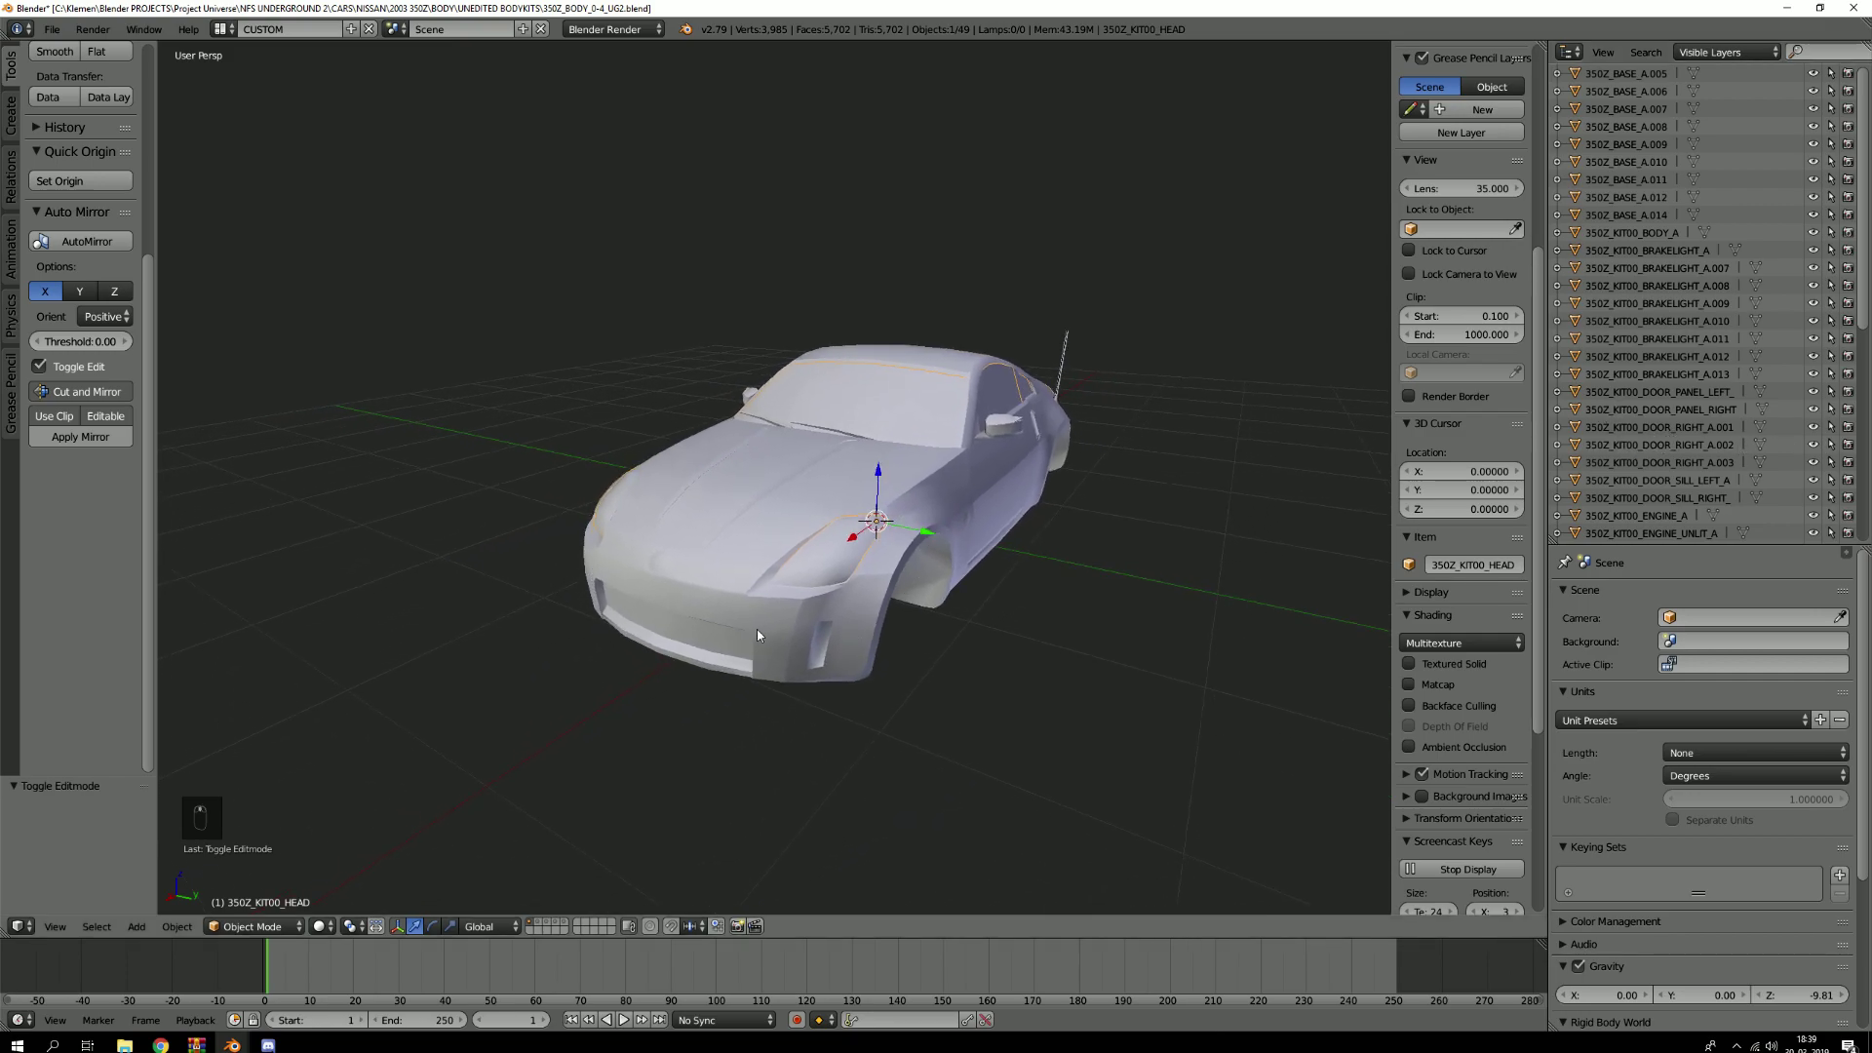
pyautogui.click(757, 629)
pyautogui.scroll(-5, 1755, 413)
pyautogui.scroll(-4, 1754, 413)
pyautogui.doubleClick(1674, 234)
pyautogui.press('BackSpace')
pyautogui.press('BackSpace')
pyautogui.press('BackSpace')
pyautogui.press('BackSpace')
pyautogui.press('BackSpace')
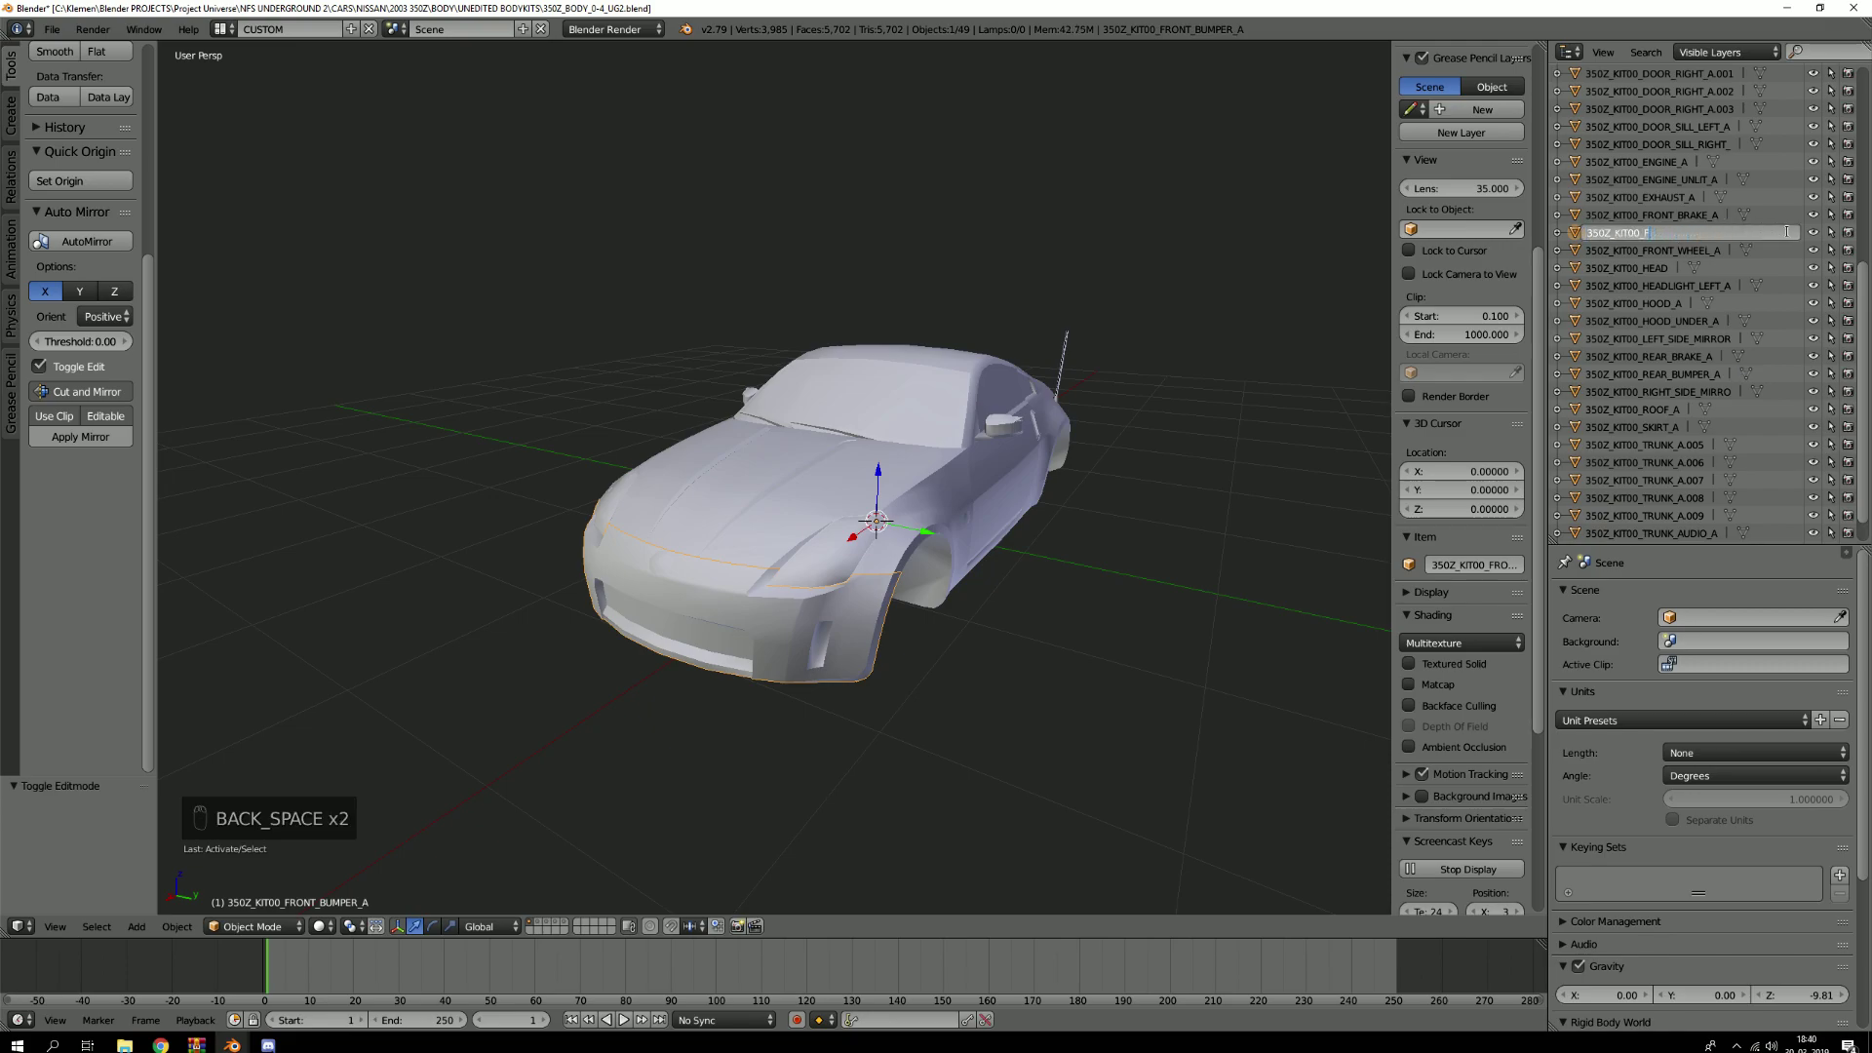
pyautogui.write('n')
pyautogui.press('Return')
pyautogui.doubleClick(1632, 244)
pyautogui.click(1697, 267)
pyautogui.doubleClick(1649, 249)
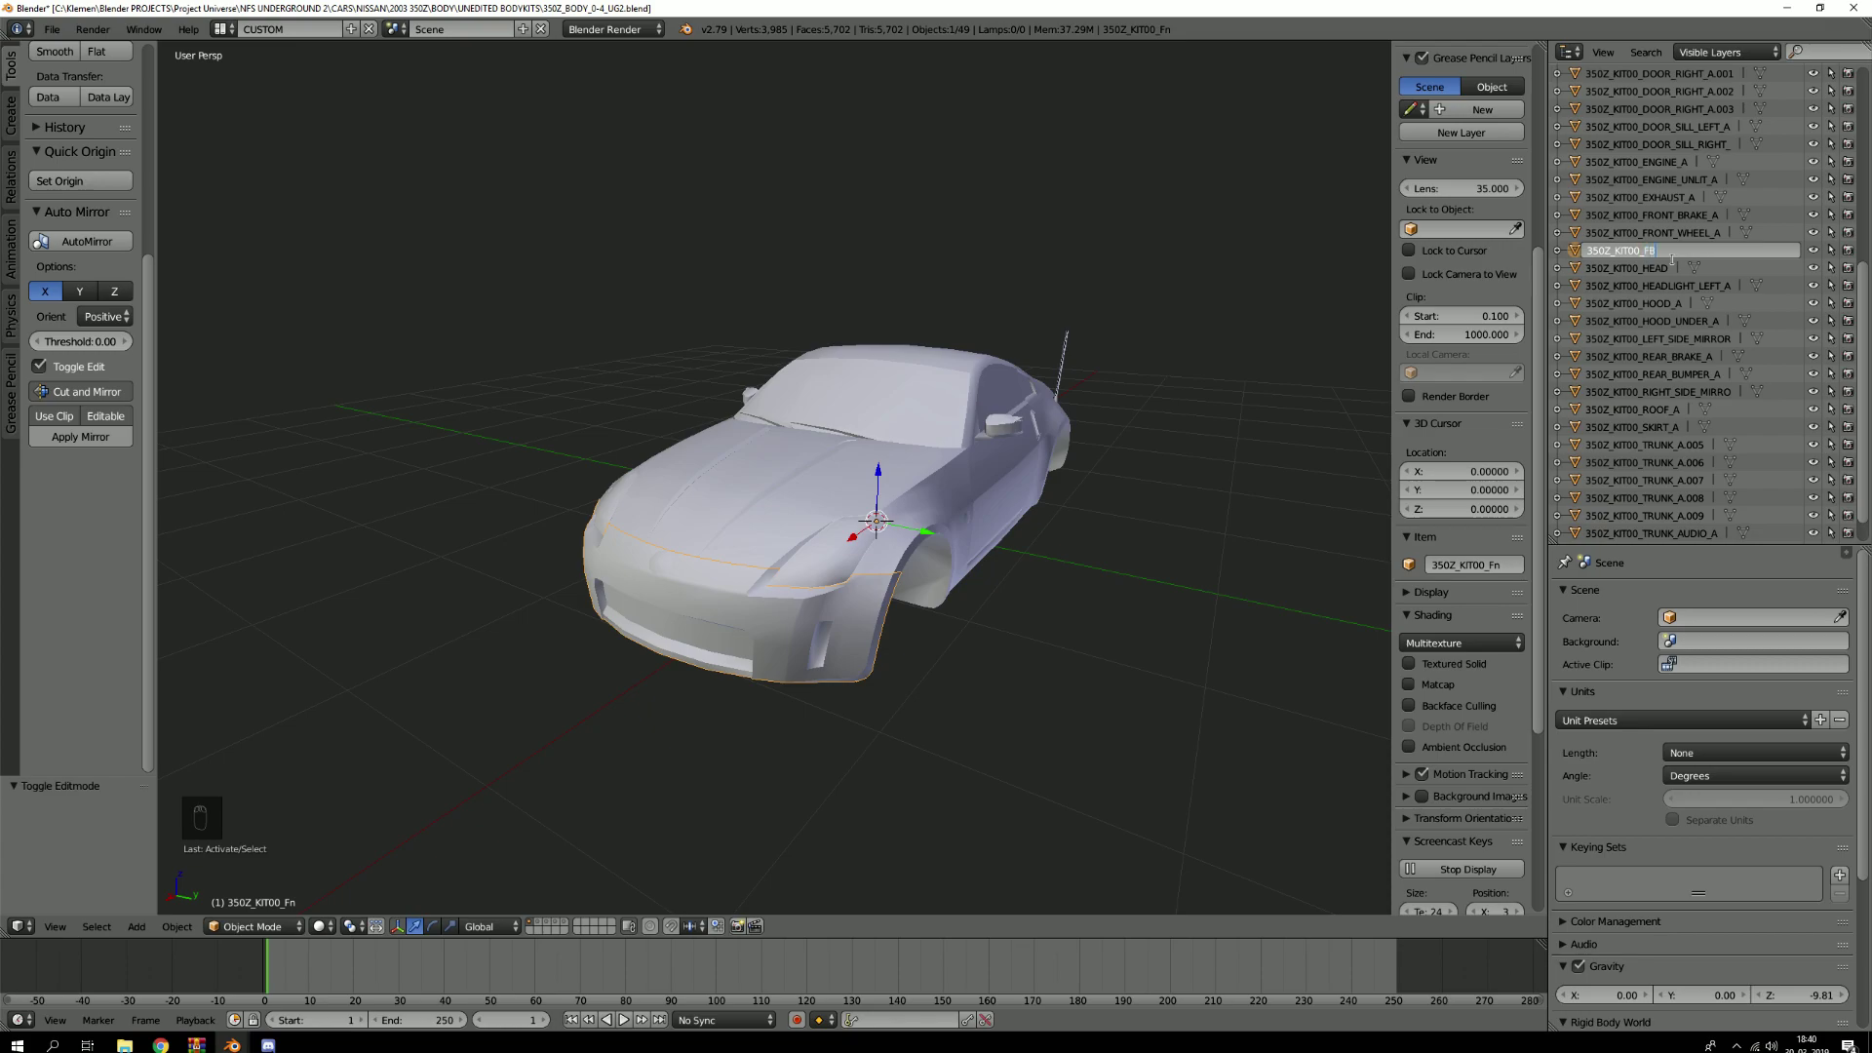
pyautogui.press('Return')
# Select the rear bumper, isolate it in Edit Mode and switch to face selection
pyautogui.moveTo(1031, 520); pyautogui.dragTo(898, 417, button='middle')
pyautogui.rightClick(897, 541)
pyautogui.press('g')
pyautogui.rightClick(980, 523)
pyautogui.press('KP_Divide')
pyautogui.press('Tab')
pyautogui.press('a')
pyautogui.press('a')
pyautogui.moveTo(1050, 450); pyautogui.dragTo(936, 458, button='middle')
pyautogui.press('3')
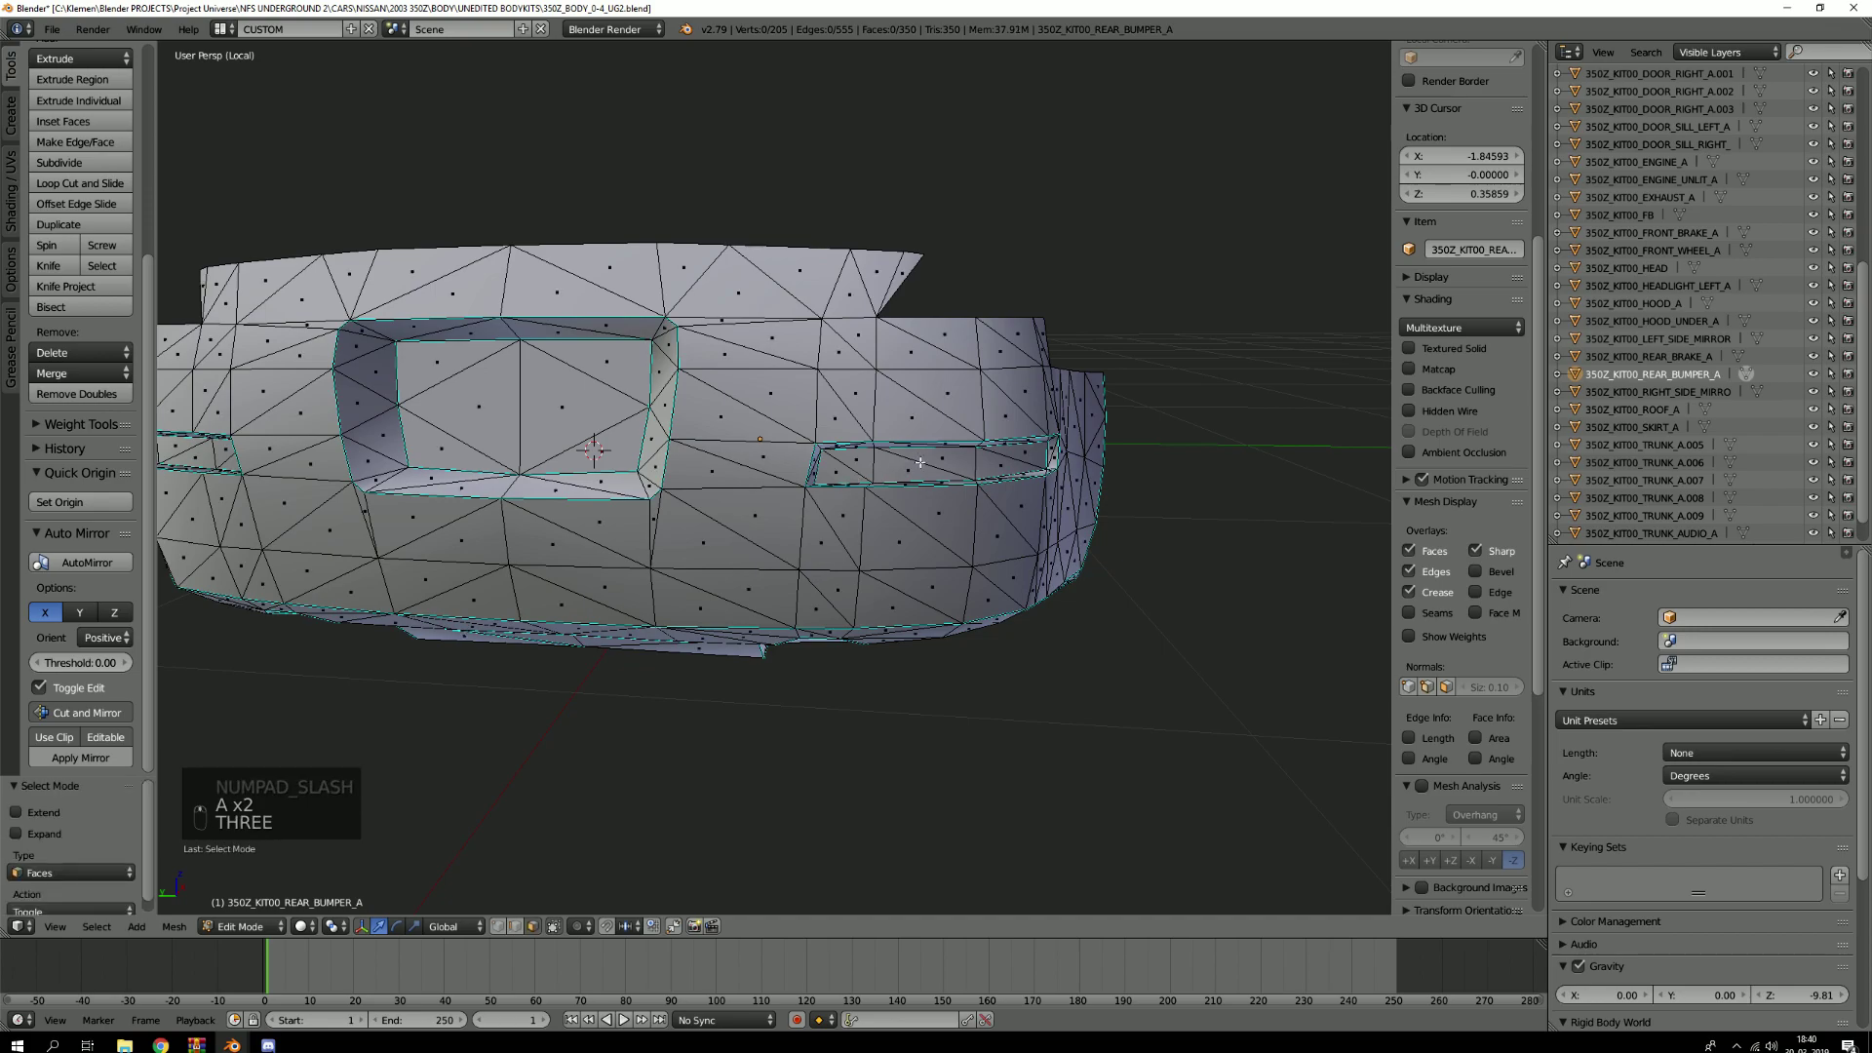
pyautogui.scroll(5, 921, 462)
pyautogui.press('l')
pyautogui.scroll(2, 920, 462)
pyautogui.press('l')
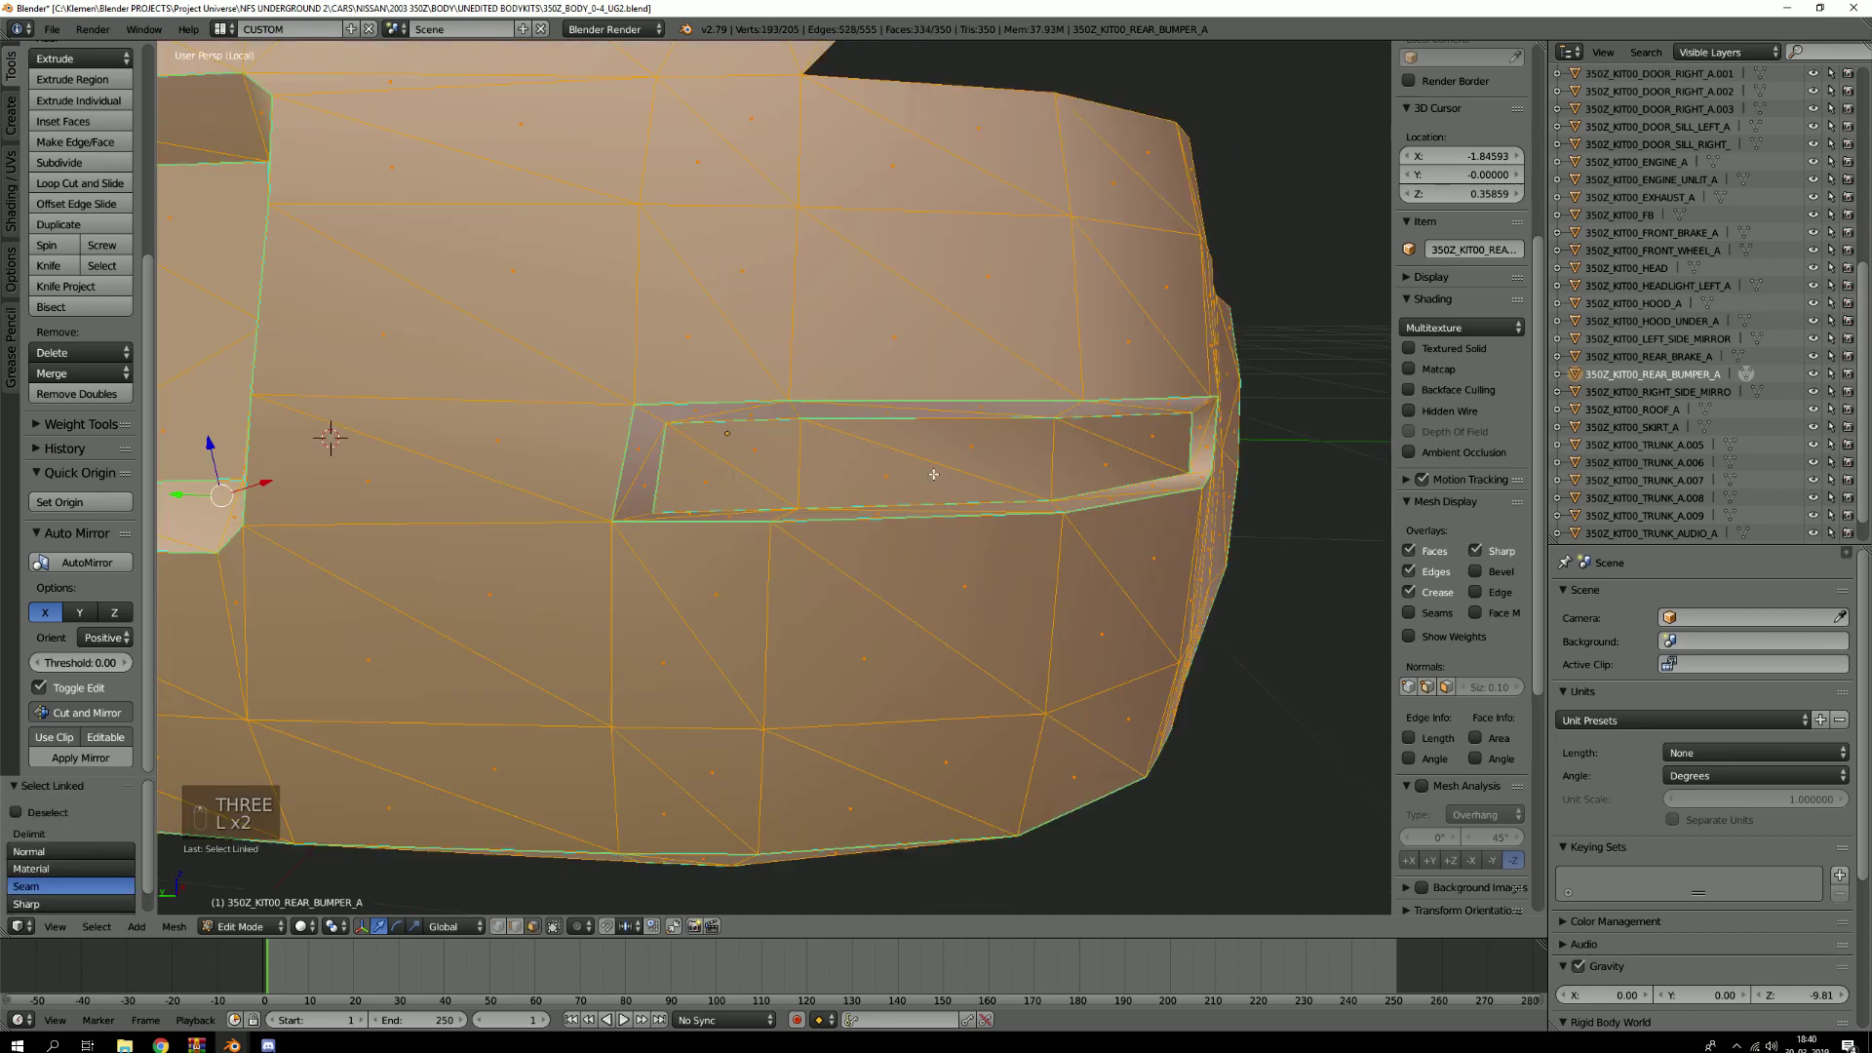
pyautogui.press('a')
# Circle-select the inner faces of the rear bumper's right reflector recess, leaving out the recess's side walls
pyautogui.scroll(3, 936, 470)
pyautogui.press('3')
pyautogui.press('c')
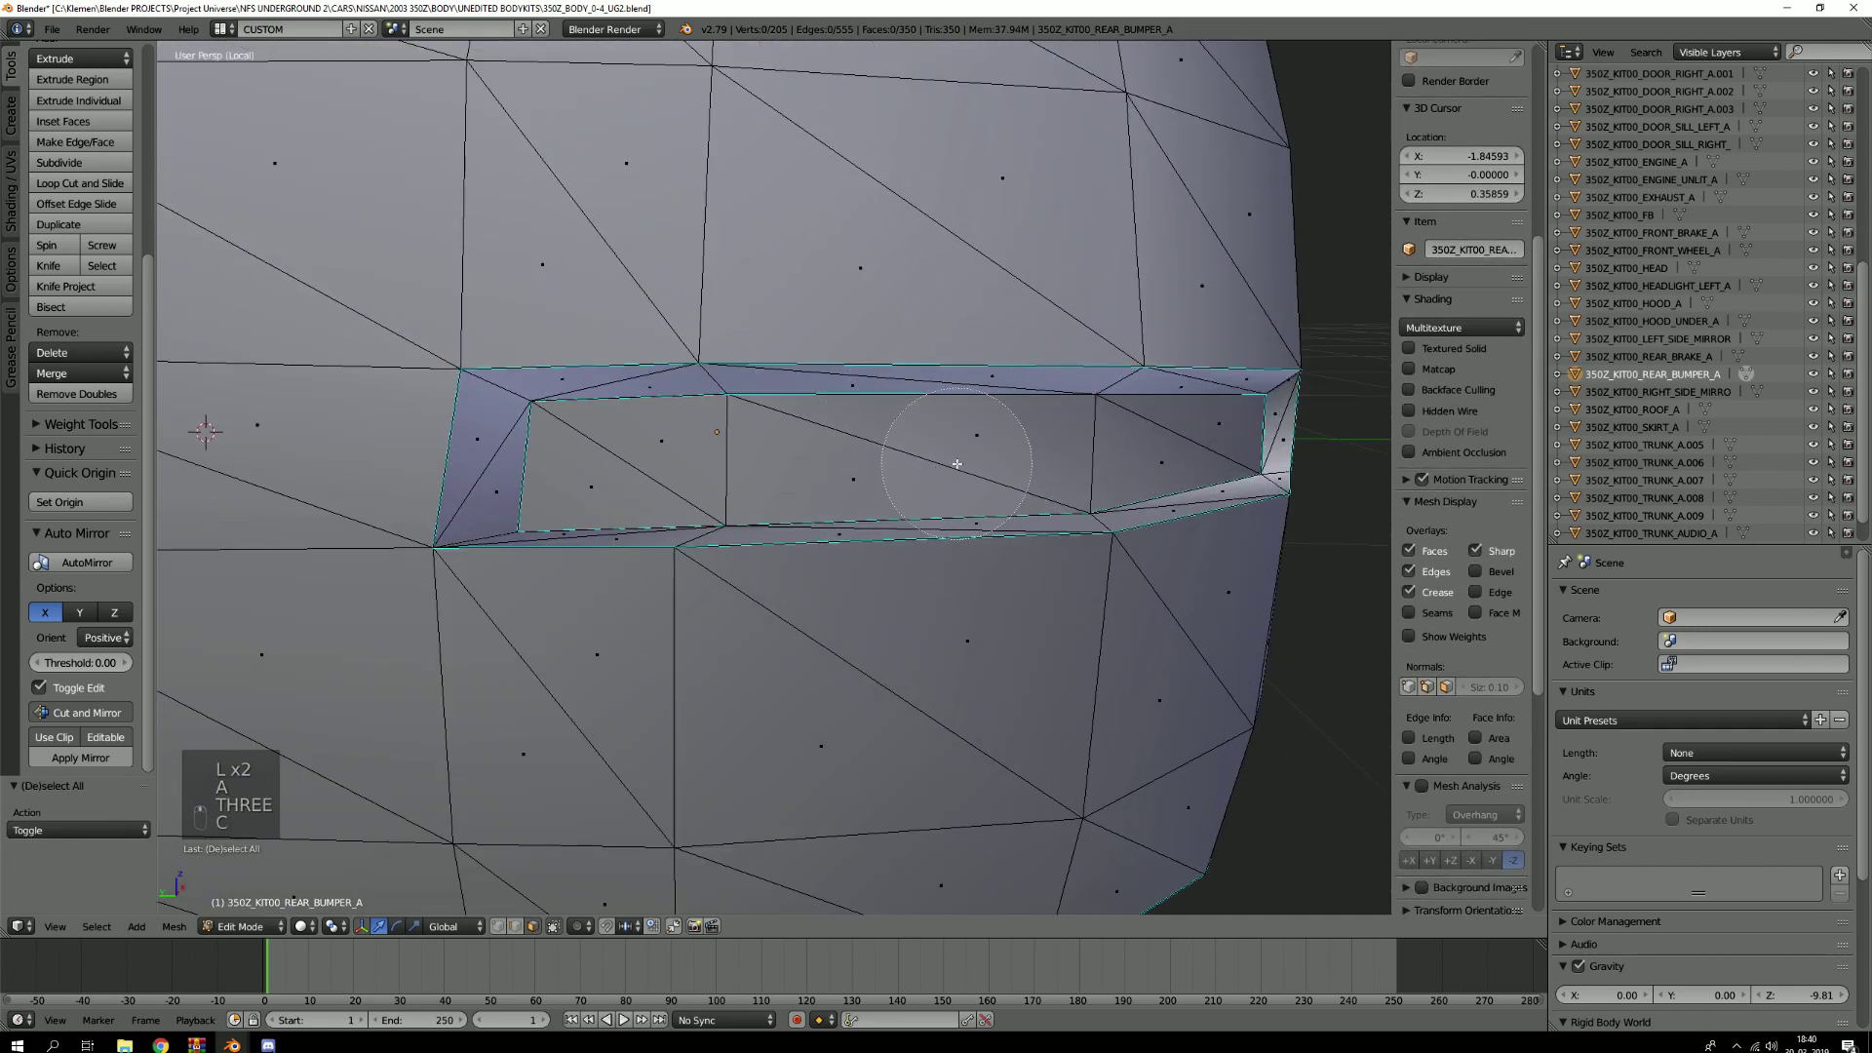
pyautogui.moveTo(962, 448)
pyautogui.mouseDown()
pyautogui.moveTo(773, 453)
pyautogui.moveTo(877, 468)
pyautogui.moveTo(1166, 445)
pyautogui.mouseUp()
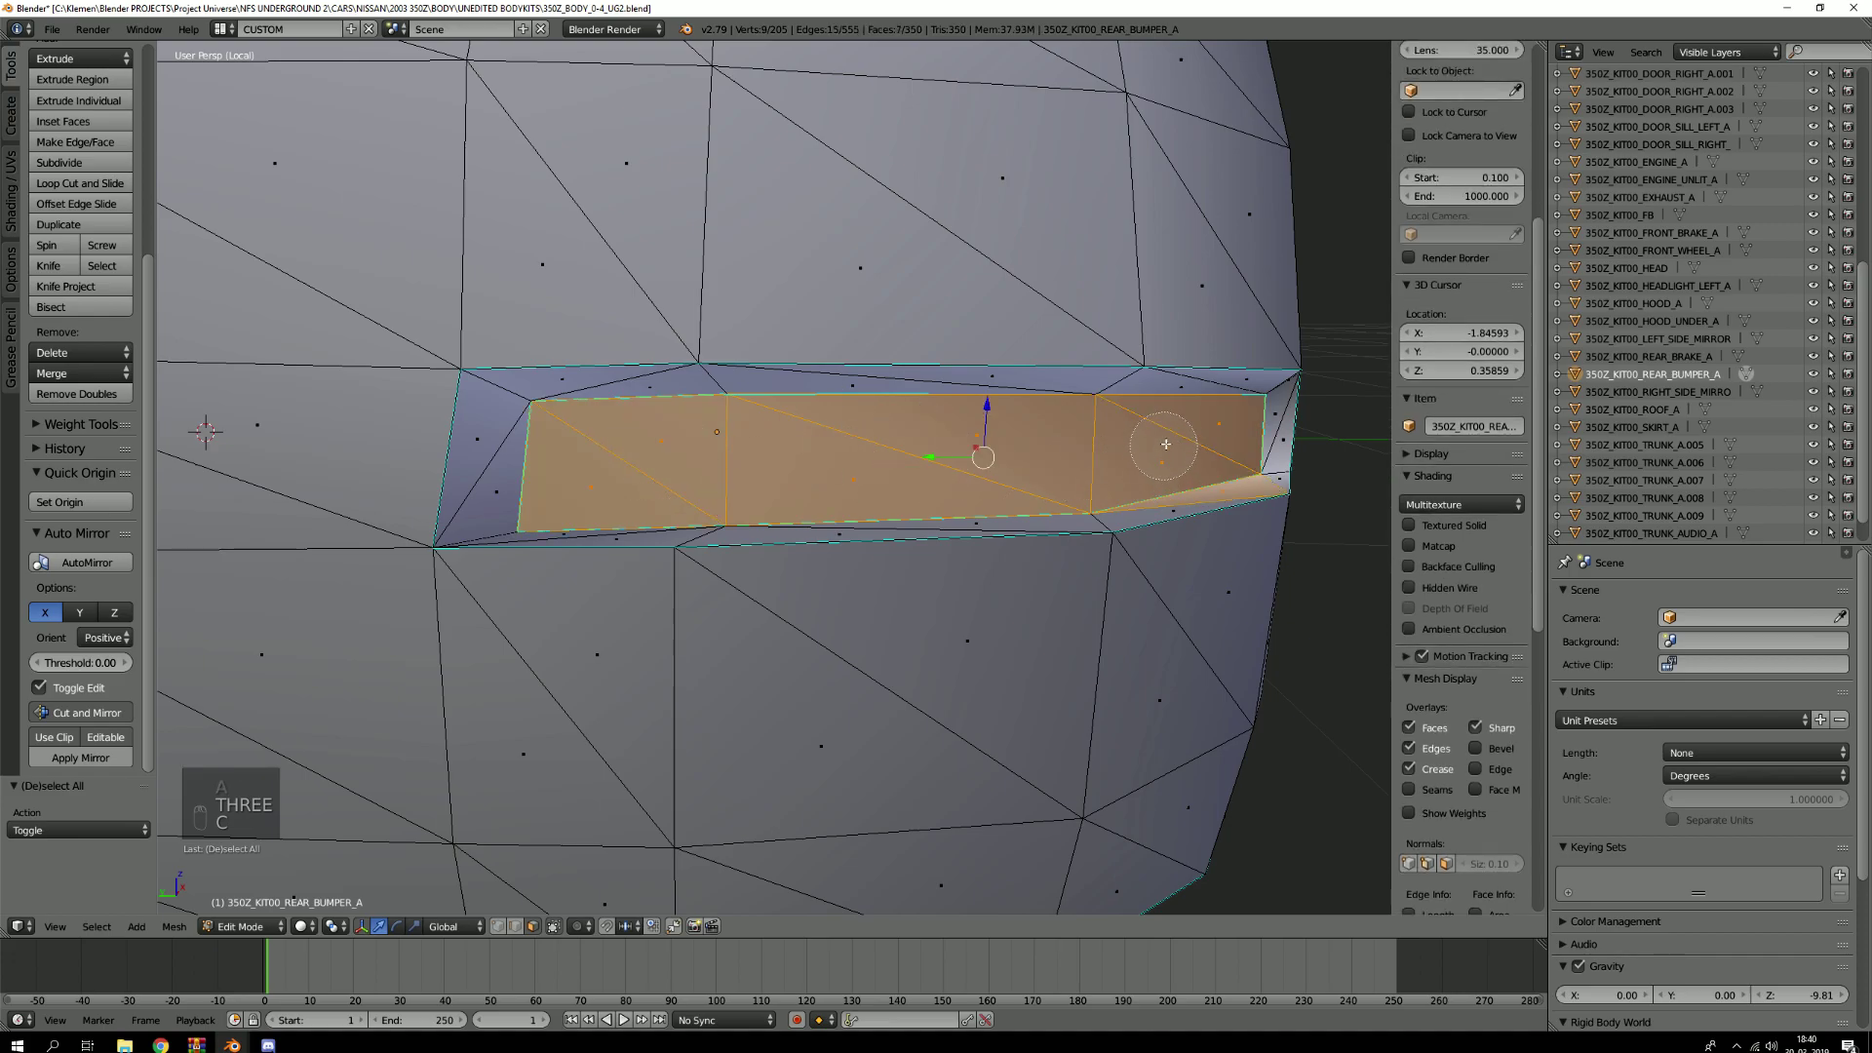
pyautogui.rightClick(1168, 447)
pyautogui.press('c')
pyautogui.middleClick(1233, 524)
pyautogui.rightClick(1241, 527)
pyautogui.scroll(-8, 1241, 526)
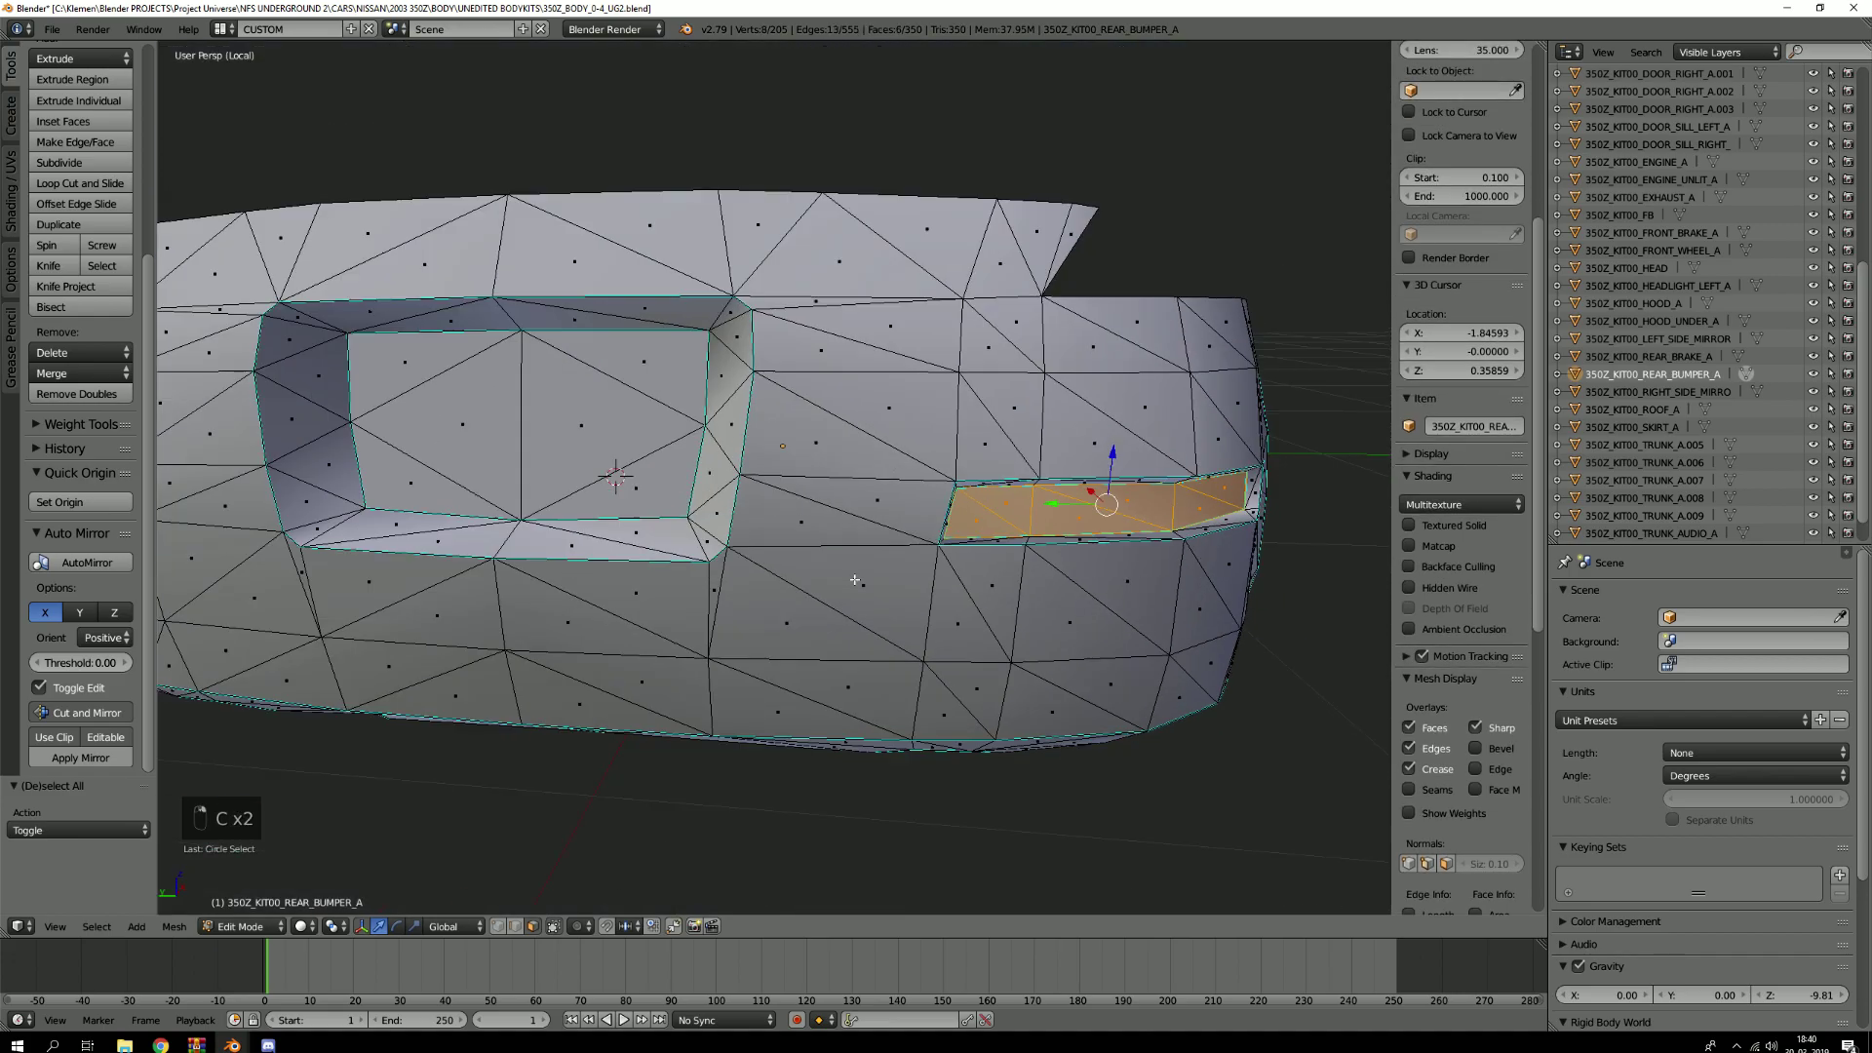
# Add the inner faces of the rear bumper's left reflector recess to the selection
pyautogui.scroll(3, 900, 485)
pyautogui.moveTo(780, 448)
pyautogui.mouseDown(button='middle')
pyautogui.moveTo(897, 483)
pyautogui.moveTo(898, 435)
pyautogui.mouseUp(button='middle')
pyautogui.scroll(-4, 900, 485)
pyautogui.scroll(9, 898, 435)
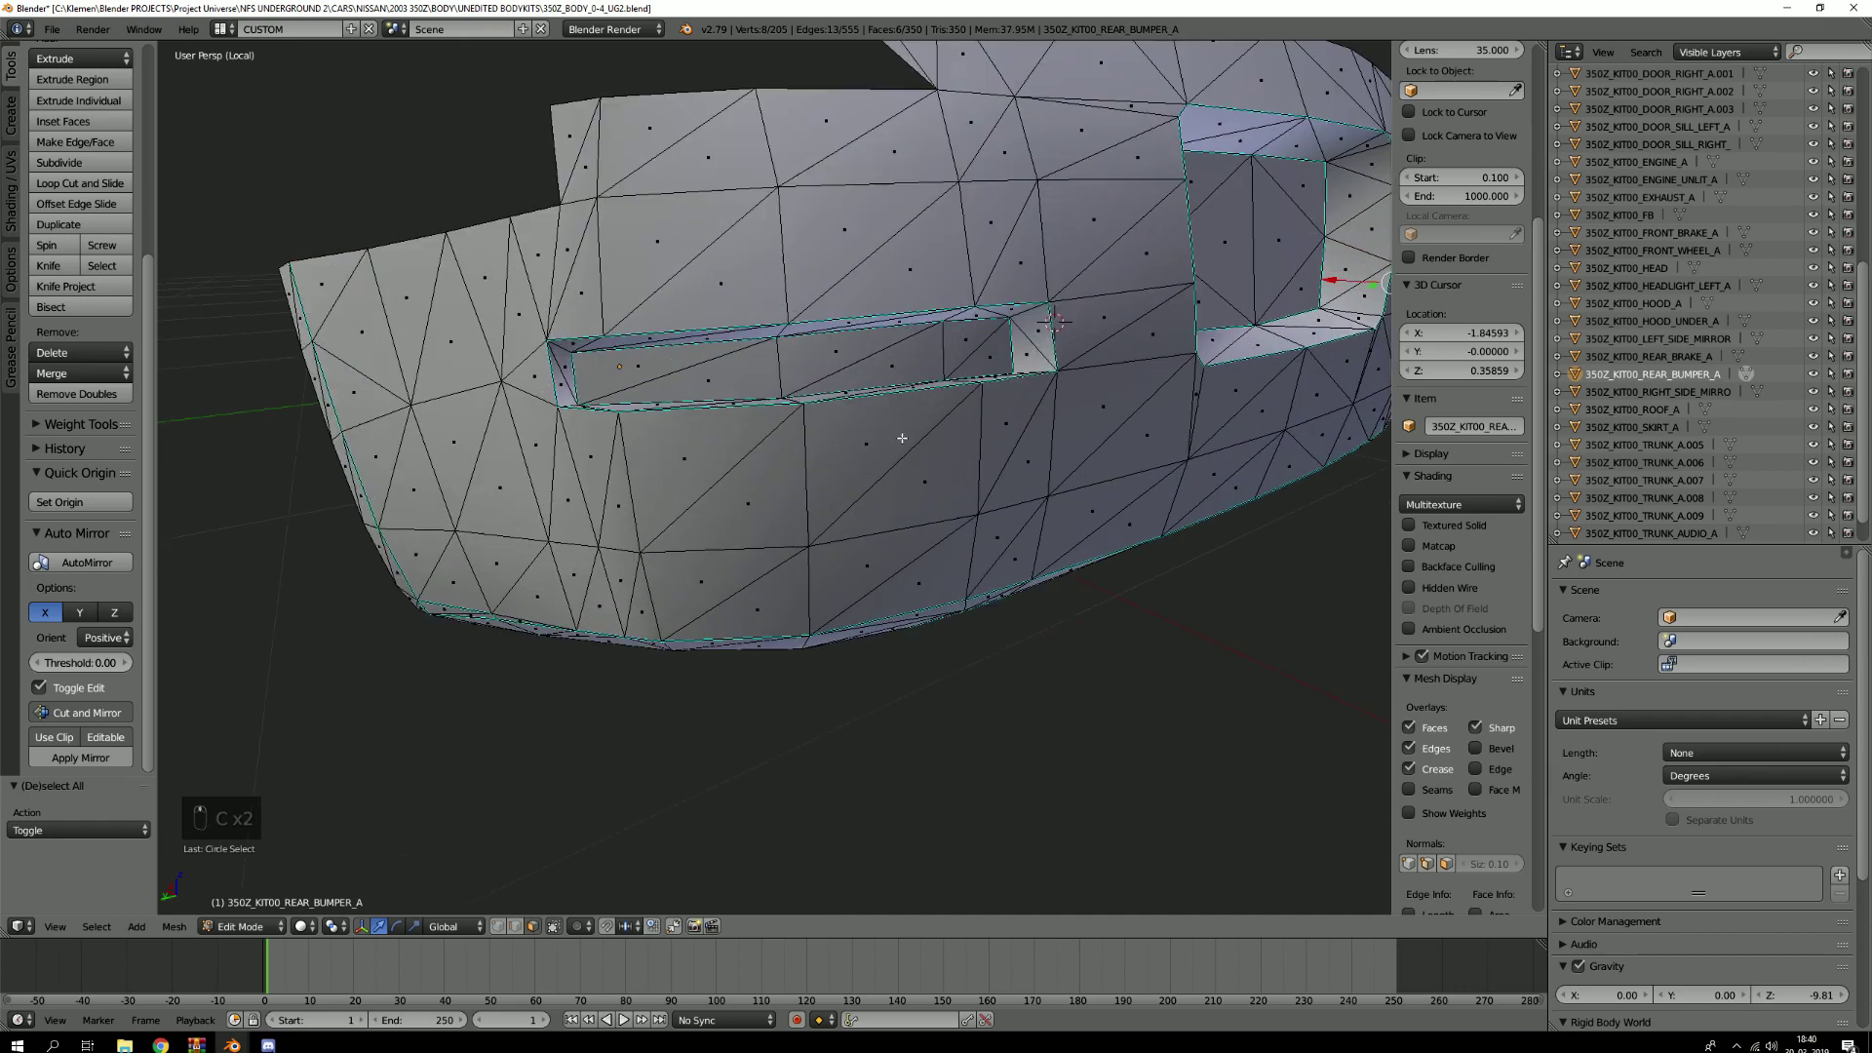
pyautogui.press('c')
pyautogui.moveTo(1071, 238); pyautogui.dragTo(288, 276)
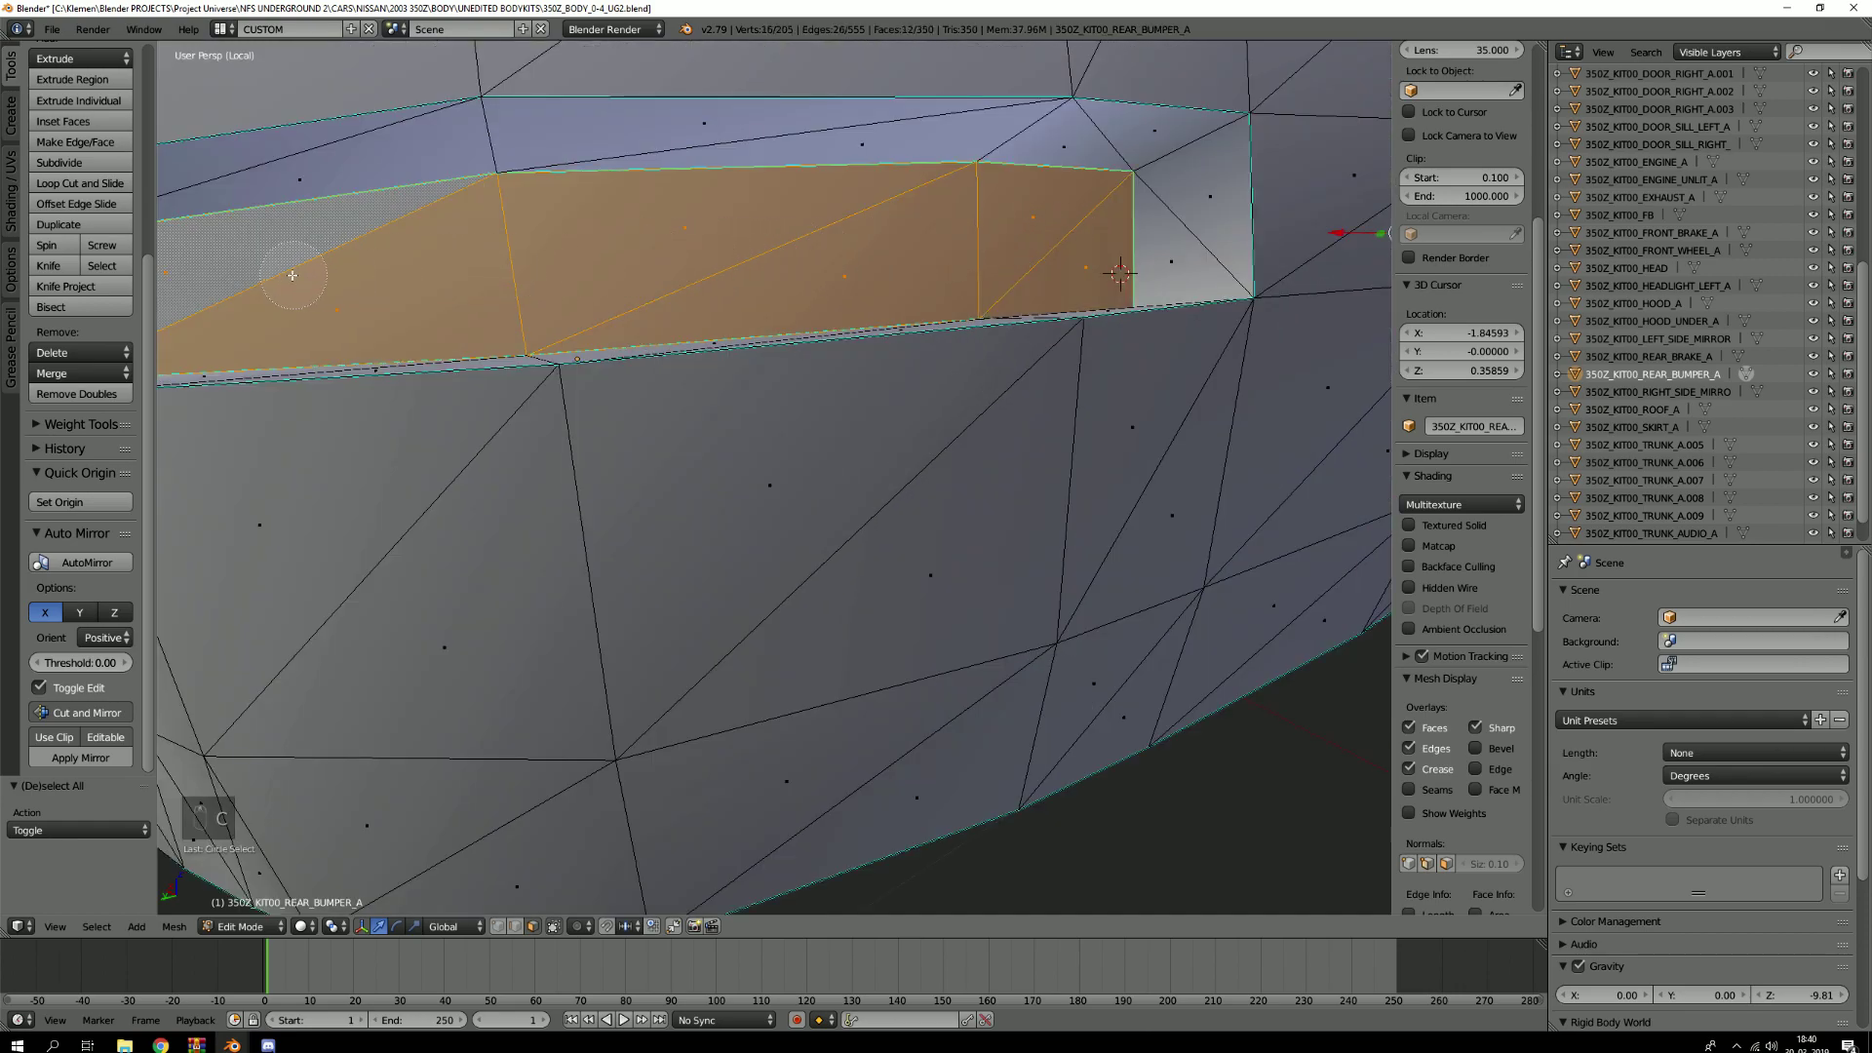
pyautogui.rightClick(289, 276)
pyautogui.scroll(-9, 289, 276)
pyautogui.moveTo(293, 281); pyautogui.dragTo(524, 306, button='middle')
pyautogui.scroll(3, 524, 305)
pyautogui.press('c')
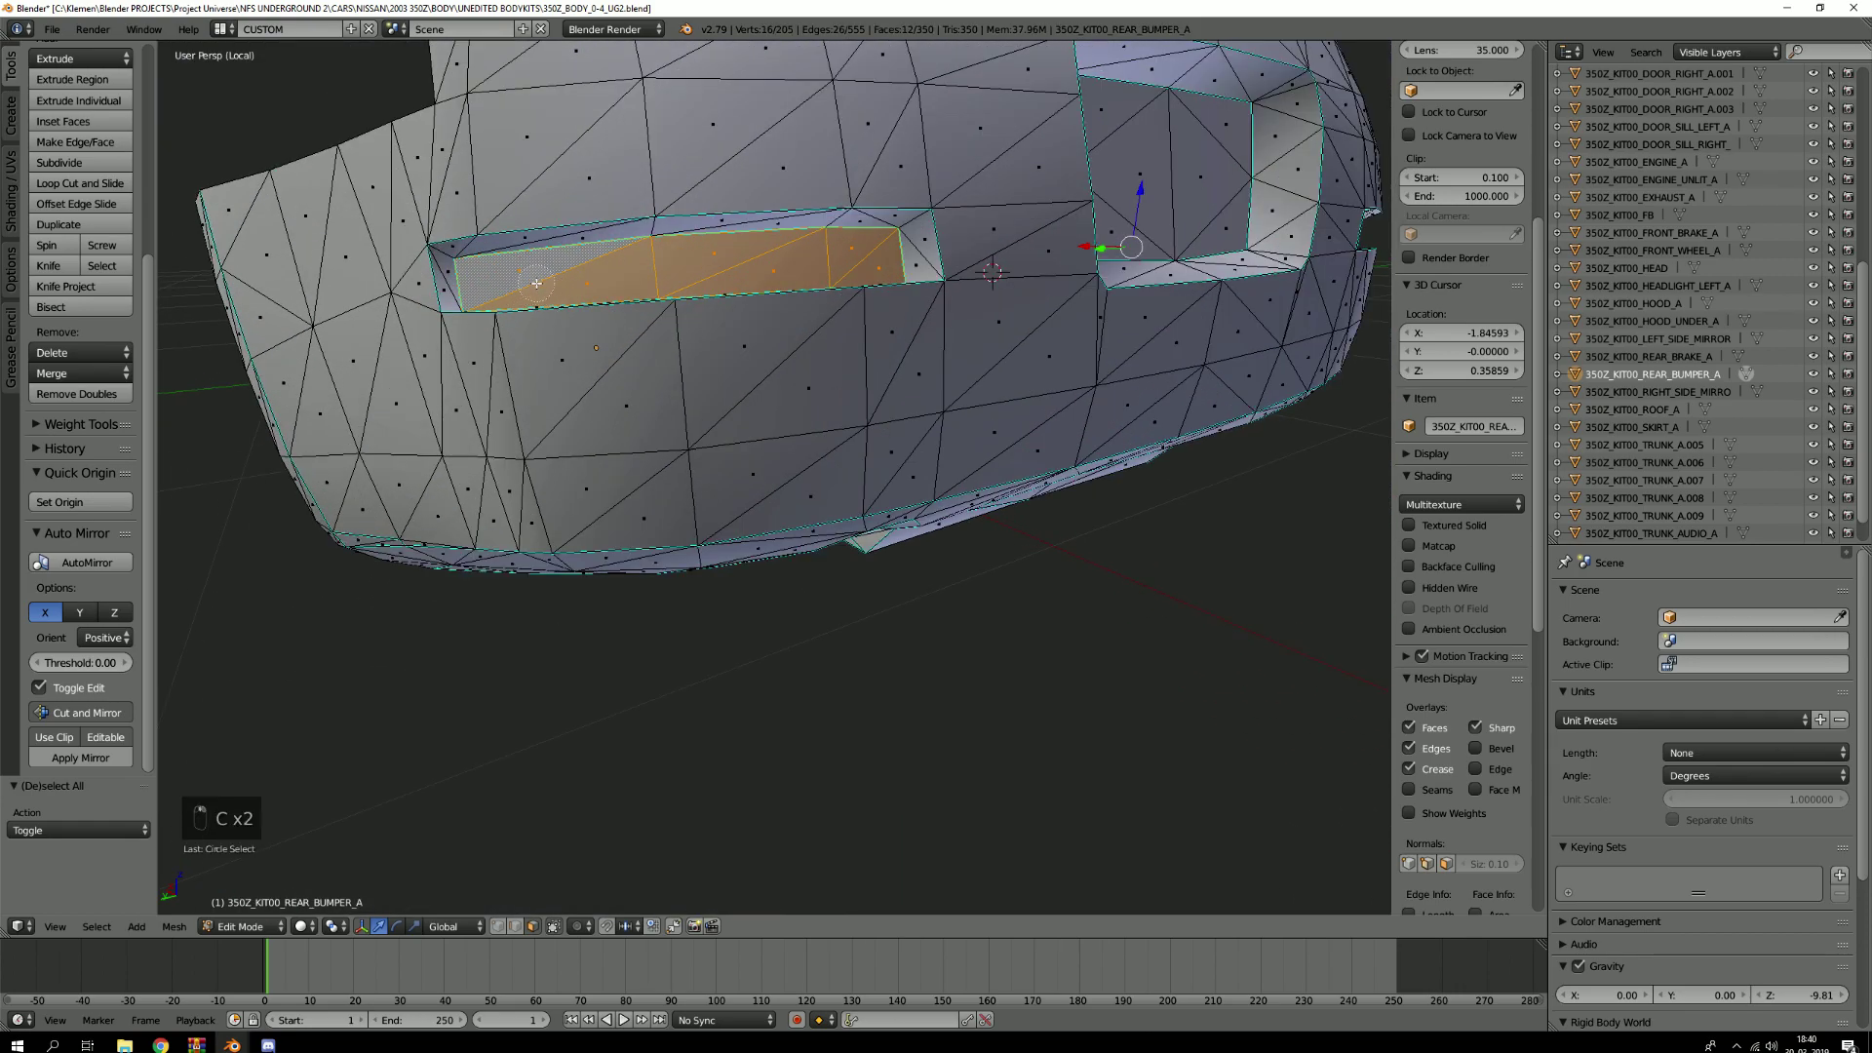
pyautogui.rightClick(792, 424)
pyautogui.scroll(-7, 792, 424)
pyautogui.moveTo(793, 424)
pyautogui.mouseDown(button='middle')
pyautogui.moveTo(825, 288)
pyautogui.moveTo(835, 416)
pyautogui.mouseUp(button='middle')
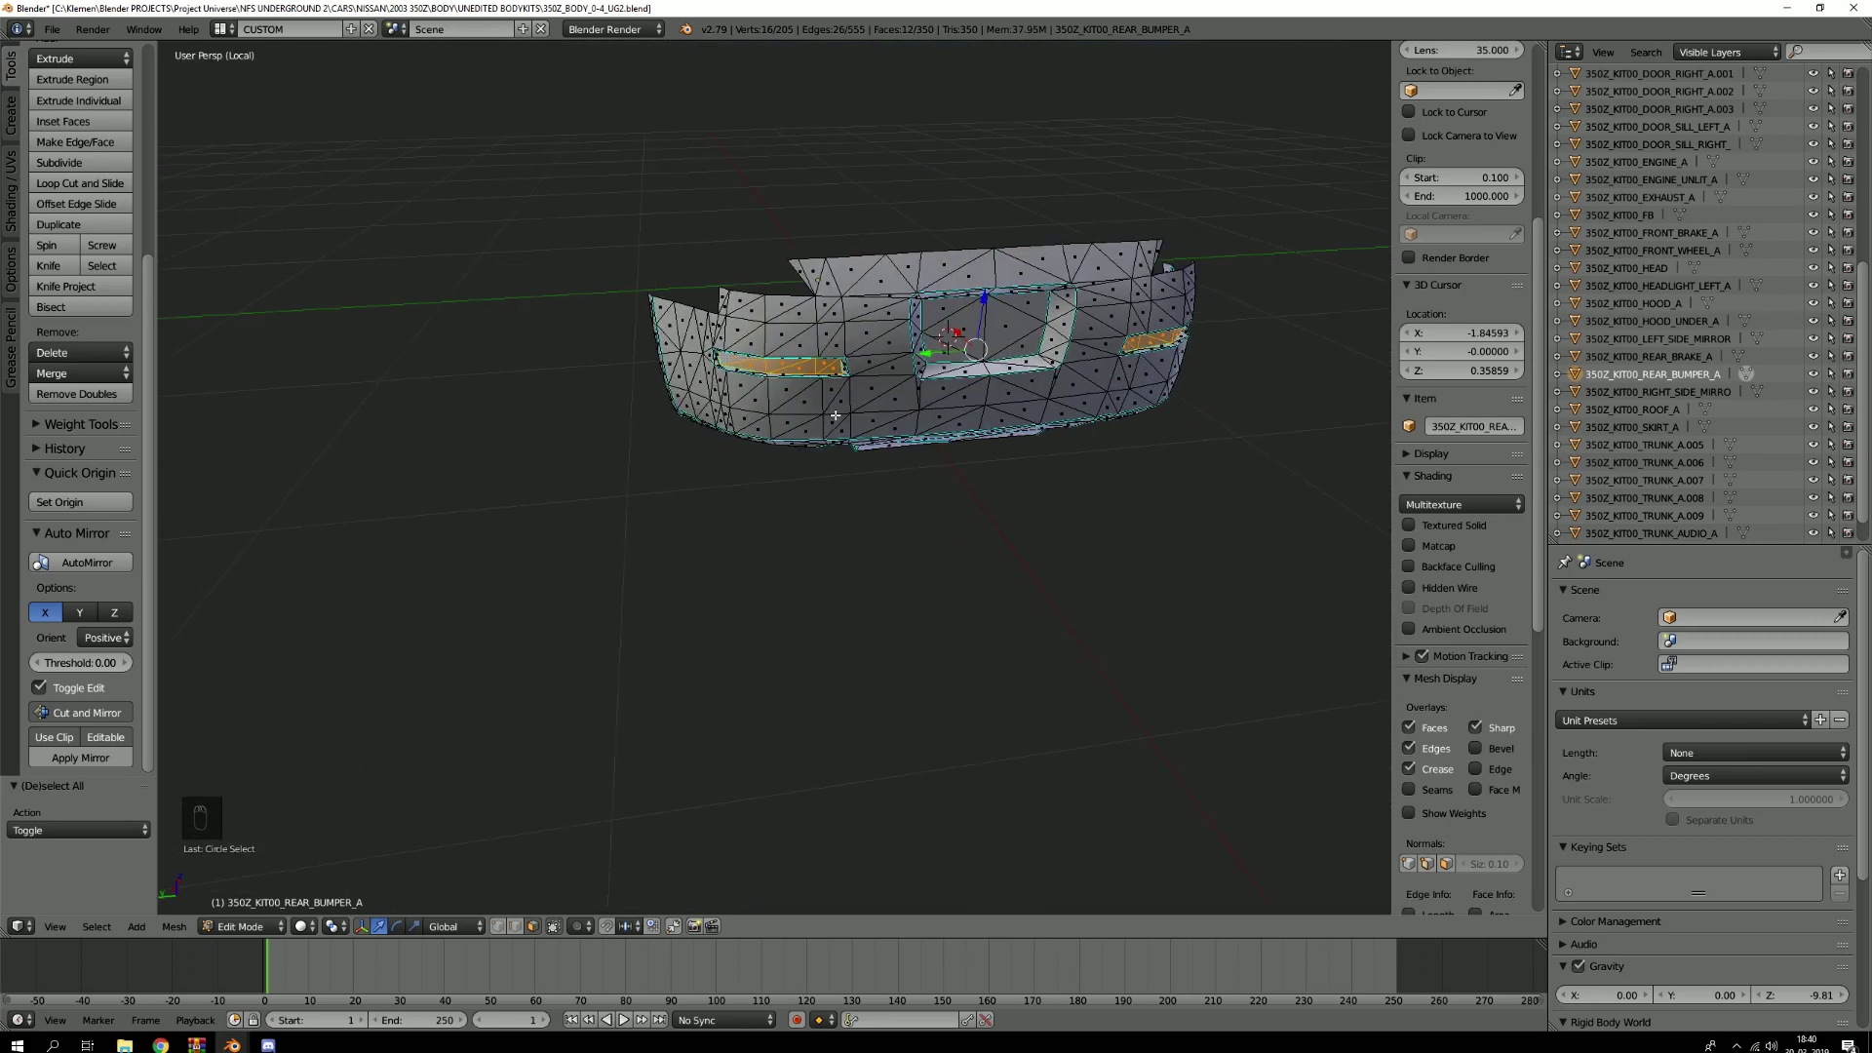
# Separate the rear bumper mesh by material and return to the full car in Object Mode with nothing selected
pyautogui.press('p')
pyautogui.click(858, 390)
pyautogui.press('a')
pyautogui.press('a')
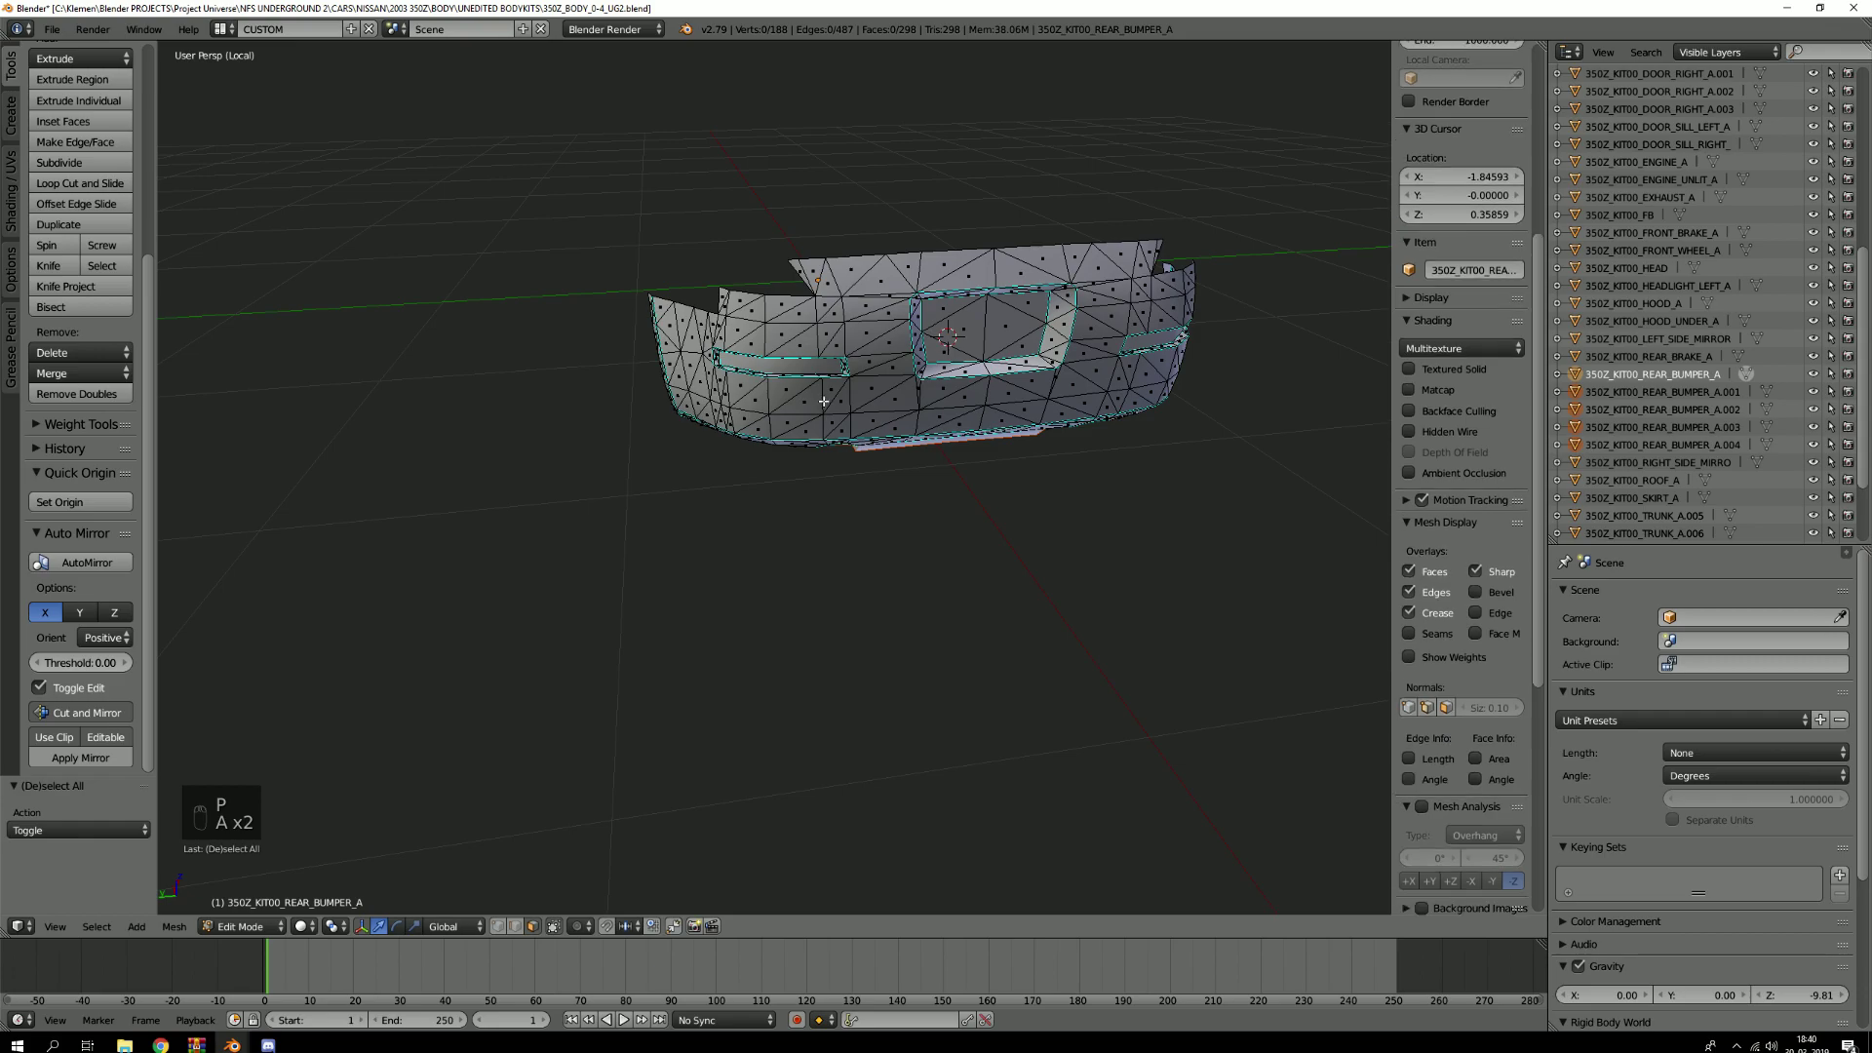
pyautogui.press('KP_Divide')
pyautogui.press('Tab')
pyautogui.press('a')
pyautogui.press('a')
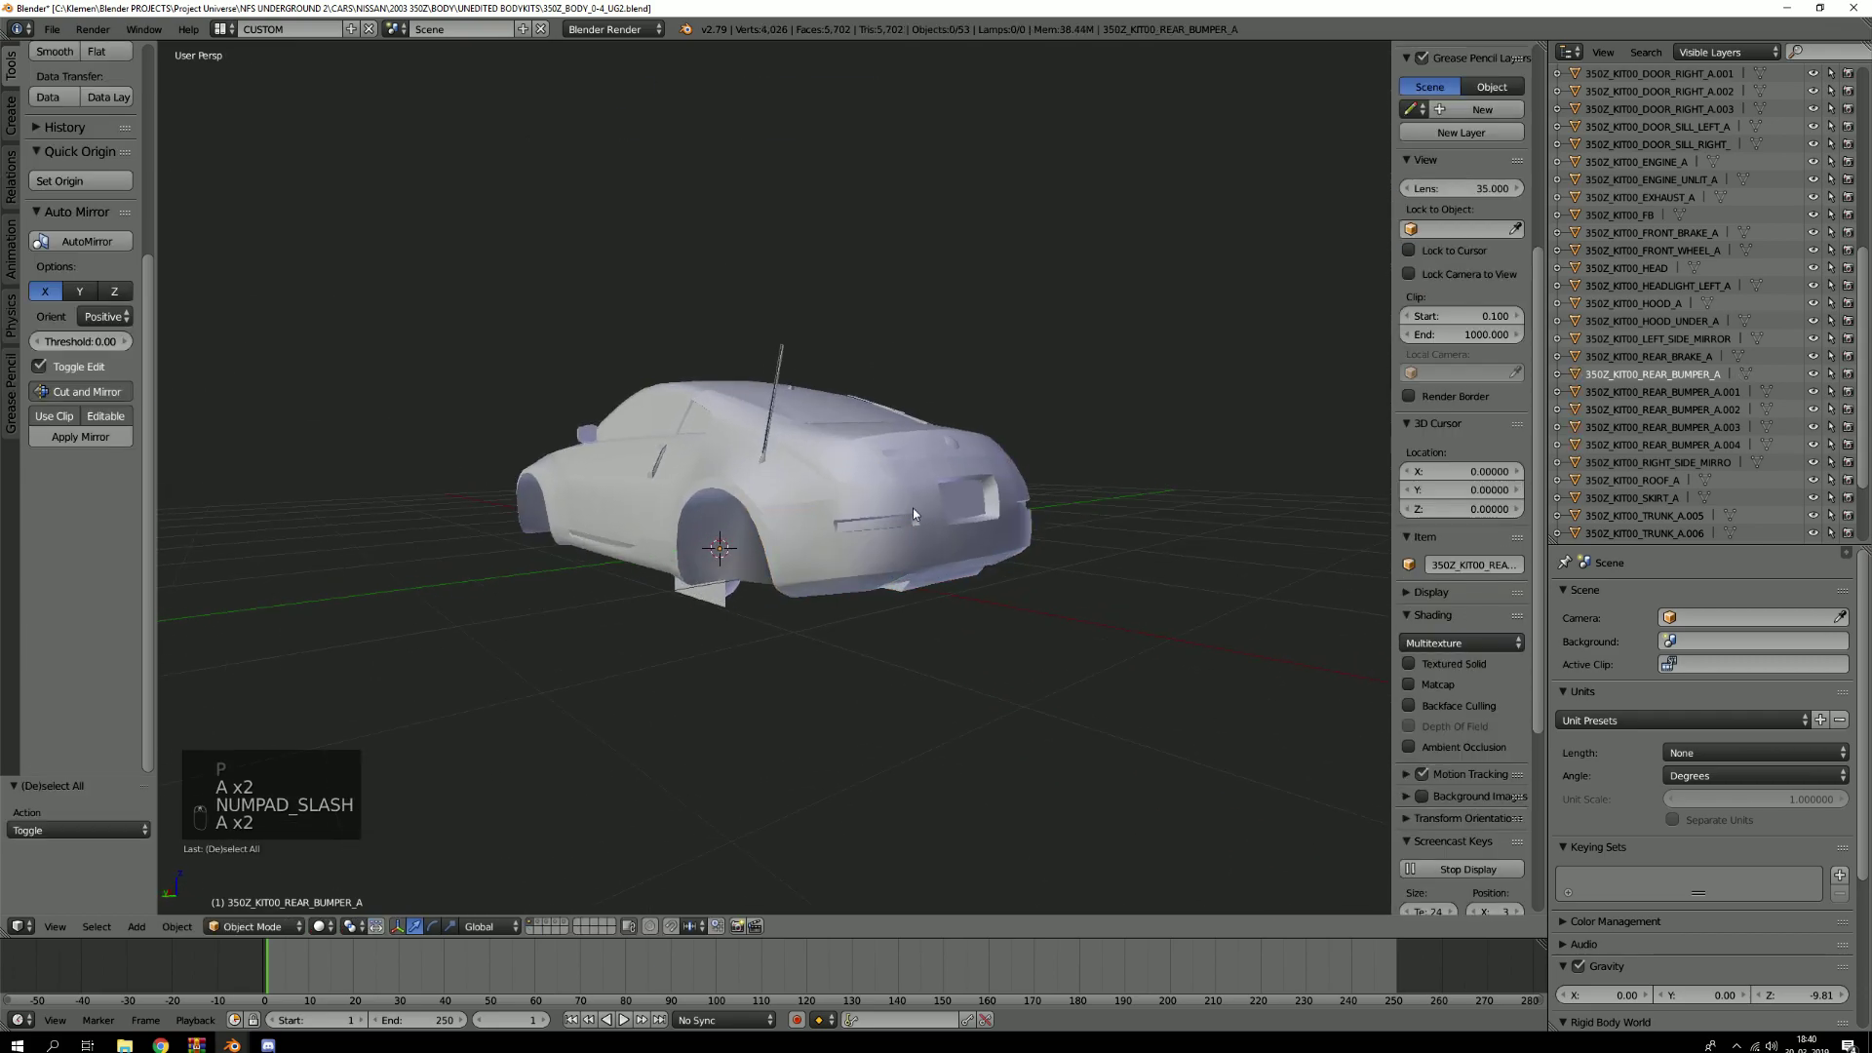
# Select the separated reflector inserts and isolate them in Edit Mode with no geometry selected
pyautogui.scroll(4, 913, 506)
pyautogui.rightClick(897, 546)
pyautogui.scroll(-4, 896, 546)
pyautogui.press('g')
pyautogui.rightClick(931, 458)
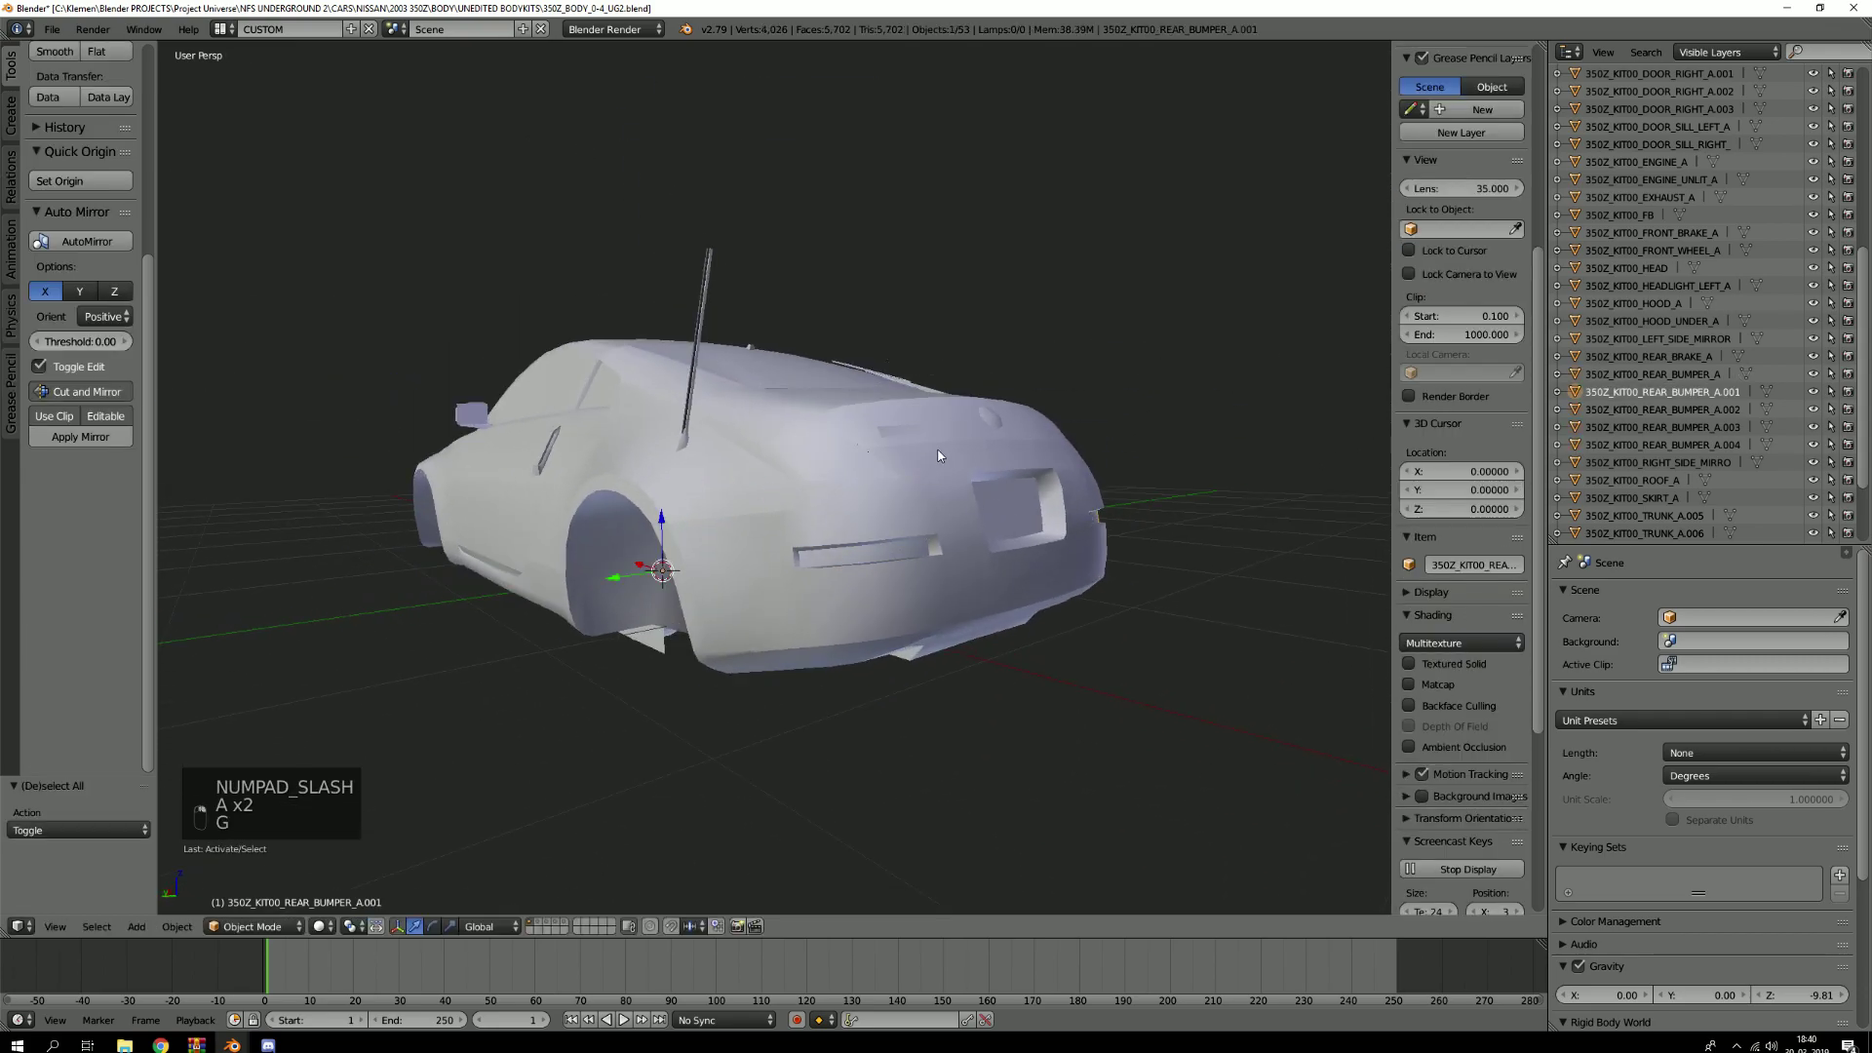
pyautogui.press('KP_Divide')
pyautogui.press('Tab')
pyautogui.press('a')
pyautogui.press('a')
pyautogui.press('a')
# Mark the boundary edges of both reflector inserts as seams and return to the full car in Object Mode
pyautogui.press('2')
pyautogui.scroll(3, 604, 478)
pyautogui.keyDown('alt'); pyautogui.rightClick(535, 461); pyautogui.keyUp('alt')
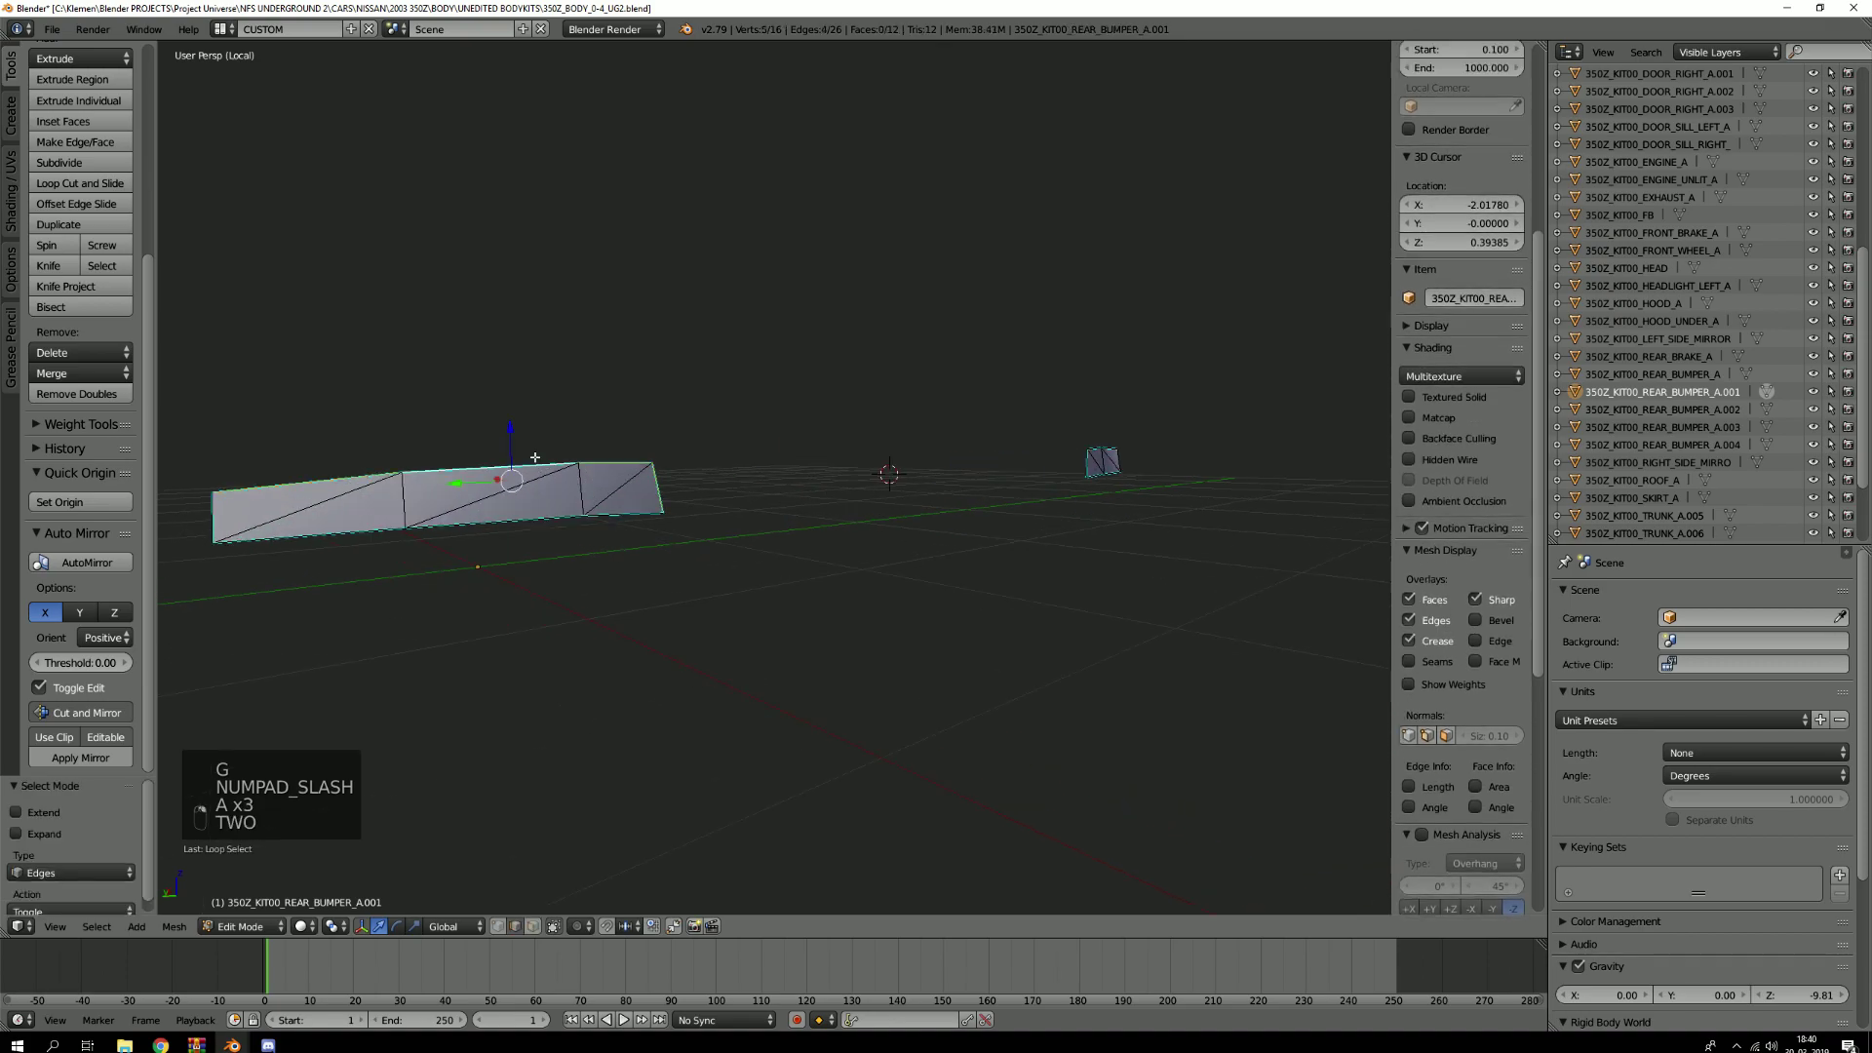
pyautogui.keyDown('alt'); pyautogui.keyDown('shift'); pyautogui.rightClick(543, 522); pyautogui.keyUp('shift'); pyautogui.keyUp('alt')
pyautogui.scroll(-4, 1033, 458)
pyautogui.moveTo(1047, 456); pyautogui.dragTo(852, 526, button='middle')
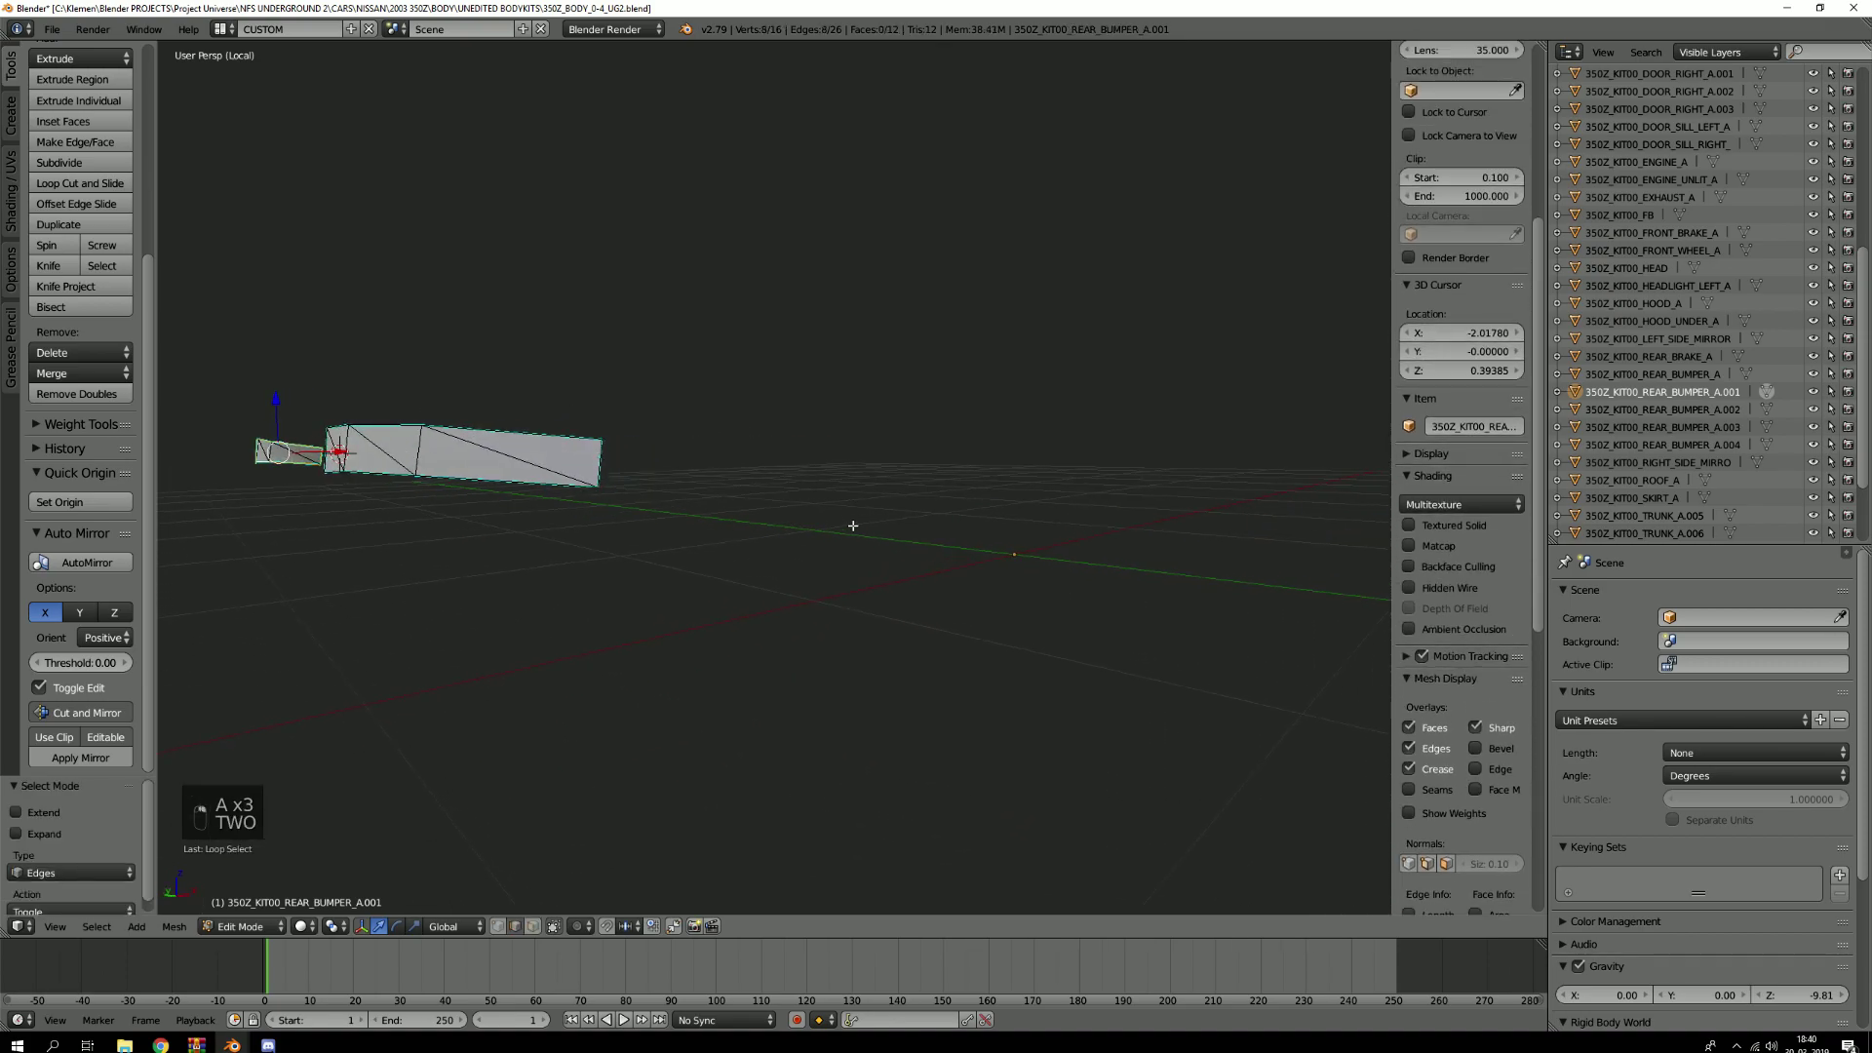
pyautogui.scroll(2, 568, 466)
pyautogui.press('2')
pyautogui.hotkey('ctrl', 'e')
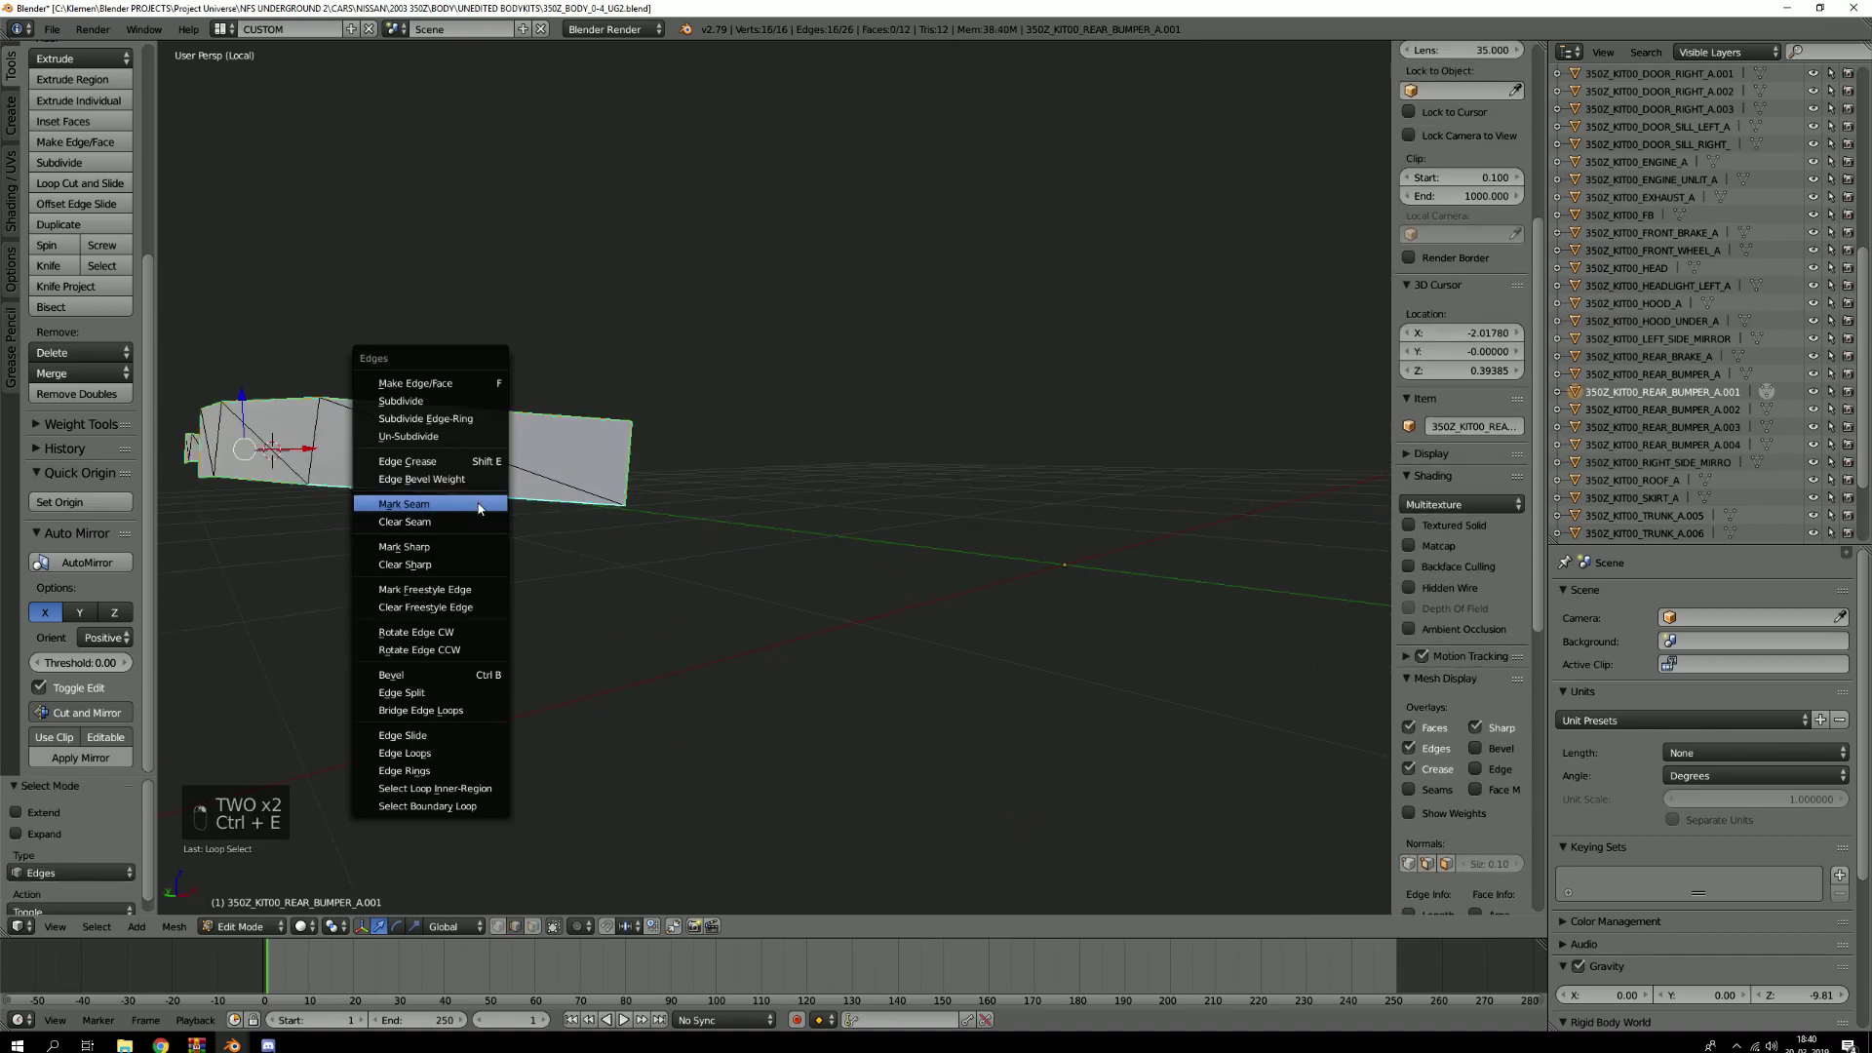
pyautogui.click(478, 502)
pyautogui.press('a')
pyautogui.press('KP_Divide')
pyautogui.press('Tab')
pyautogui.press('a')
pyautogui.press('a')
# Isolate the rear bumper in Edit Mode and select the boundary edges along its top and sides
pyautogui.rightClick(901, 594)
pyautogui.press('KP_Divide')
pyautogui.press('Tab')
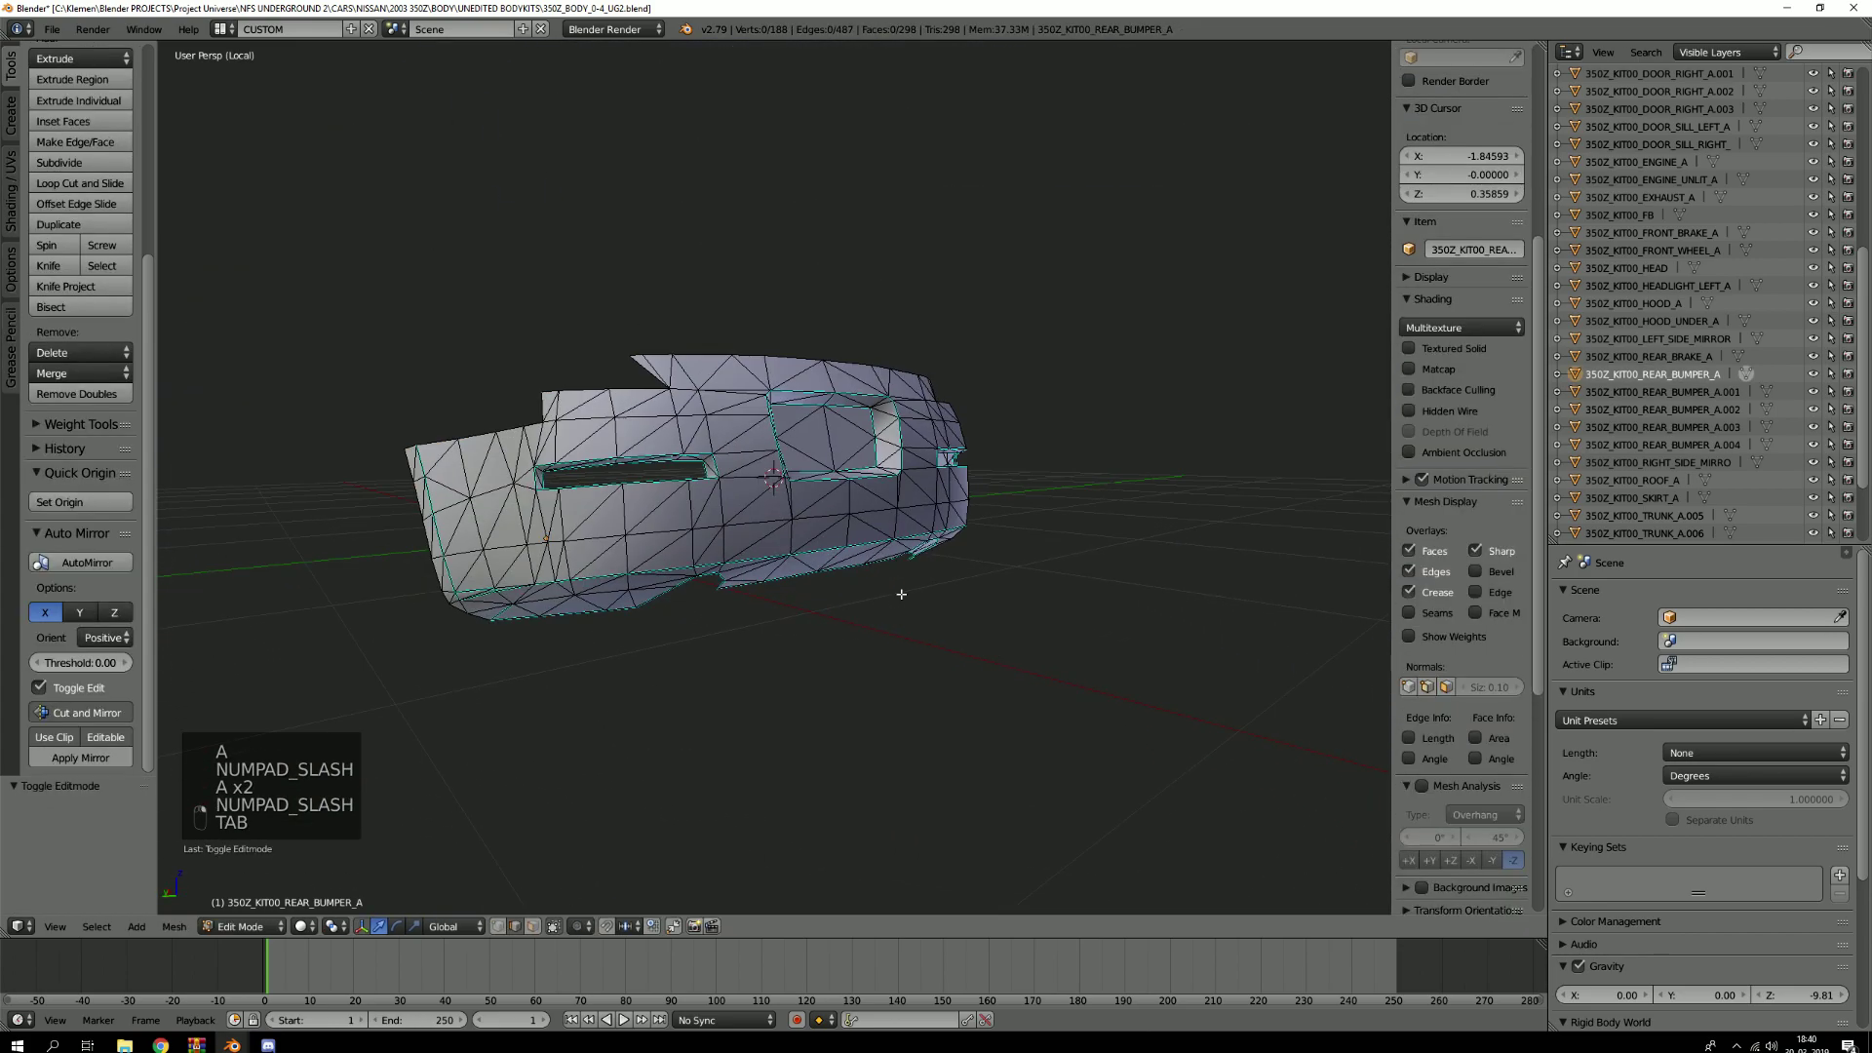
pyautogui.press('2')
pyautogui.scroll(2, 656, 405)
pyautogui.keyDown('alt'); pyautogui.rightClick(641, 395); pyautogui.keyUp('alt')
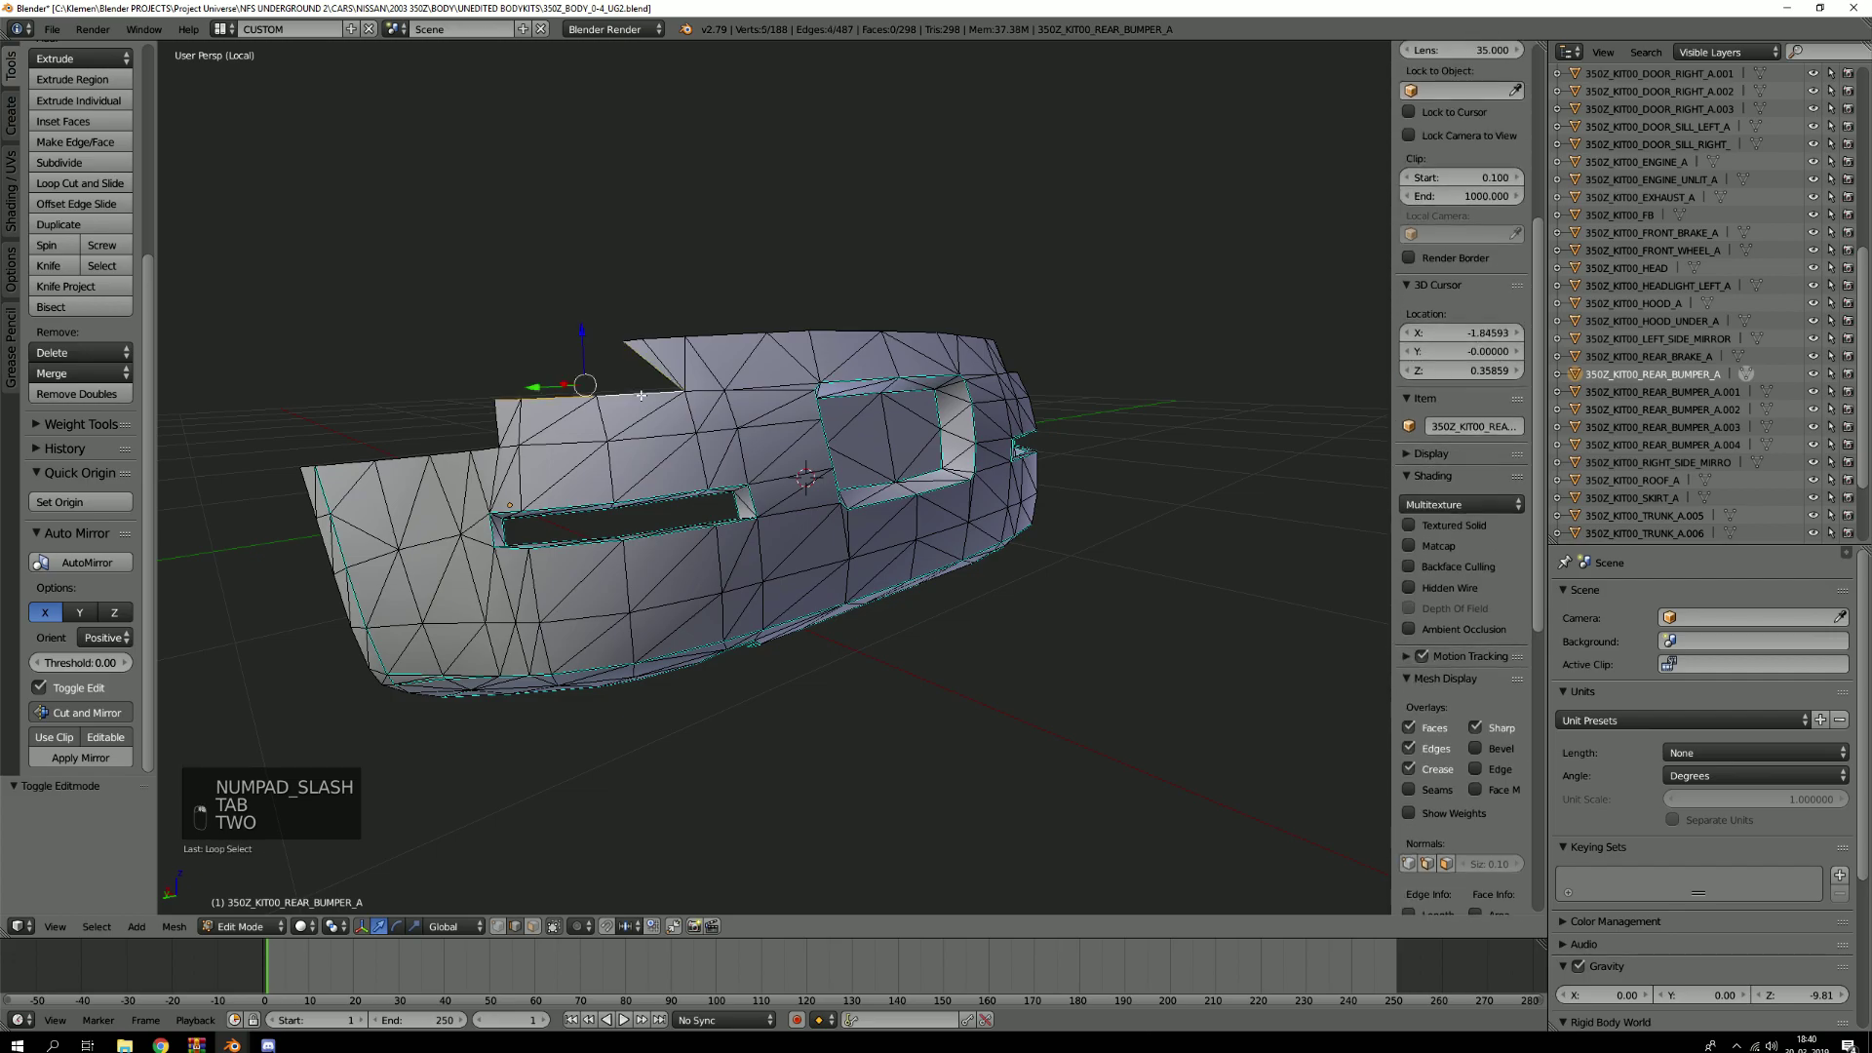
pyautogui.keyDown('alt'); pyautogui.keyDown('shift'); pyautogui.rightClick(764, 341); pyautogui.keyUp('shift'); pyautogui.keyUp('alt')
pyautogui.moveTo(765, 341); pyautogui.dragTo(991, 472, button='middle')
pyautogui.keyDown('alt'); pyautogui.keyDown('shift'); pyautogui.rightClick(1208, 505); pyautogui.keyUp('shift'); pyautogui.keyUp('alt')
pyautogui.keyDown('alt'); pyautogui.keyDown('shift'); pyautogui.rightClick(935, 433); pyautogui.keyUp('shift'); pyautogui.keyUp('alt')
pyautogui.scroll(-1, 936, 434)
pyautogui.keyDown('alt'); pyautogui.keyDown('shift'); pyautogui.rightClick(841, 395); pyautogui.keyUp('shift'); pyautogui.keyUp('alt')
pyautogui.scroll(-2, 837, 391)
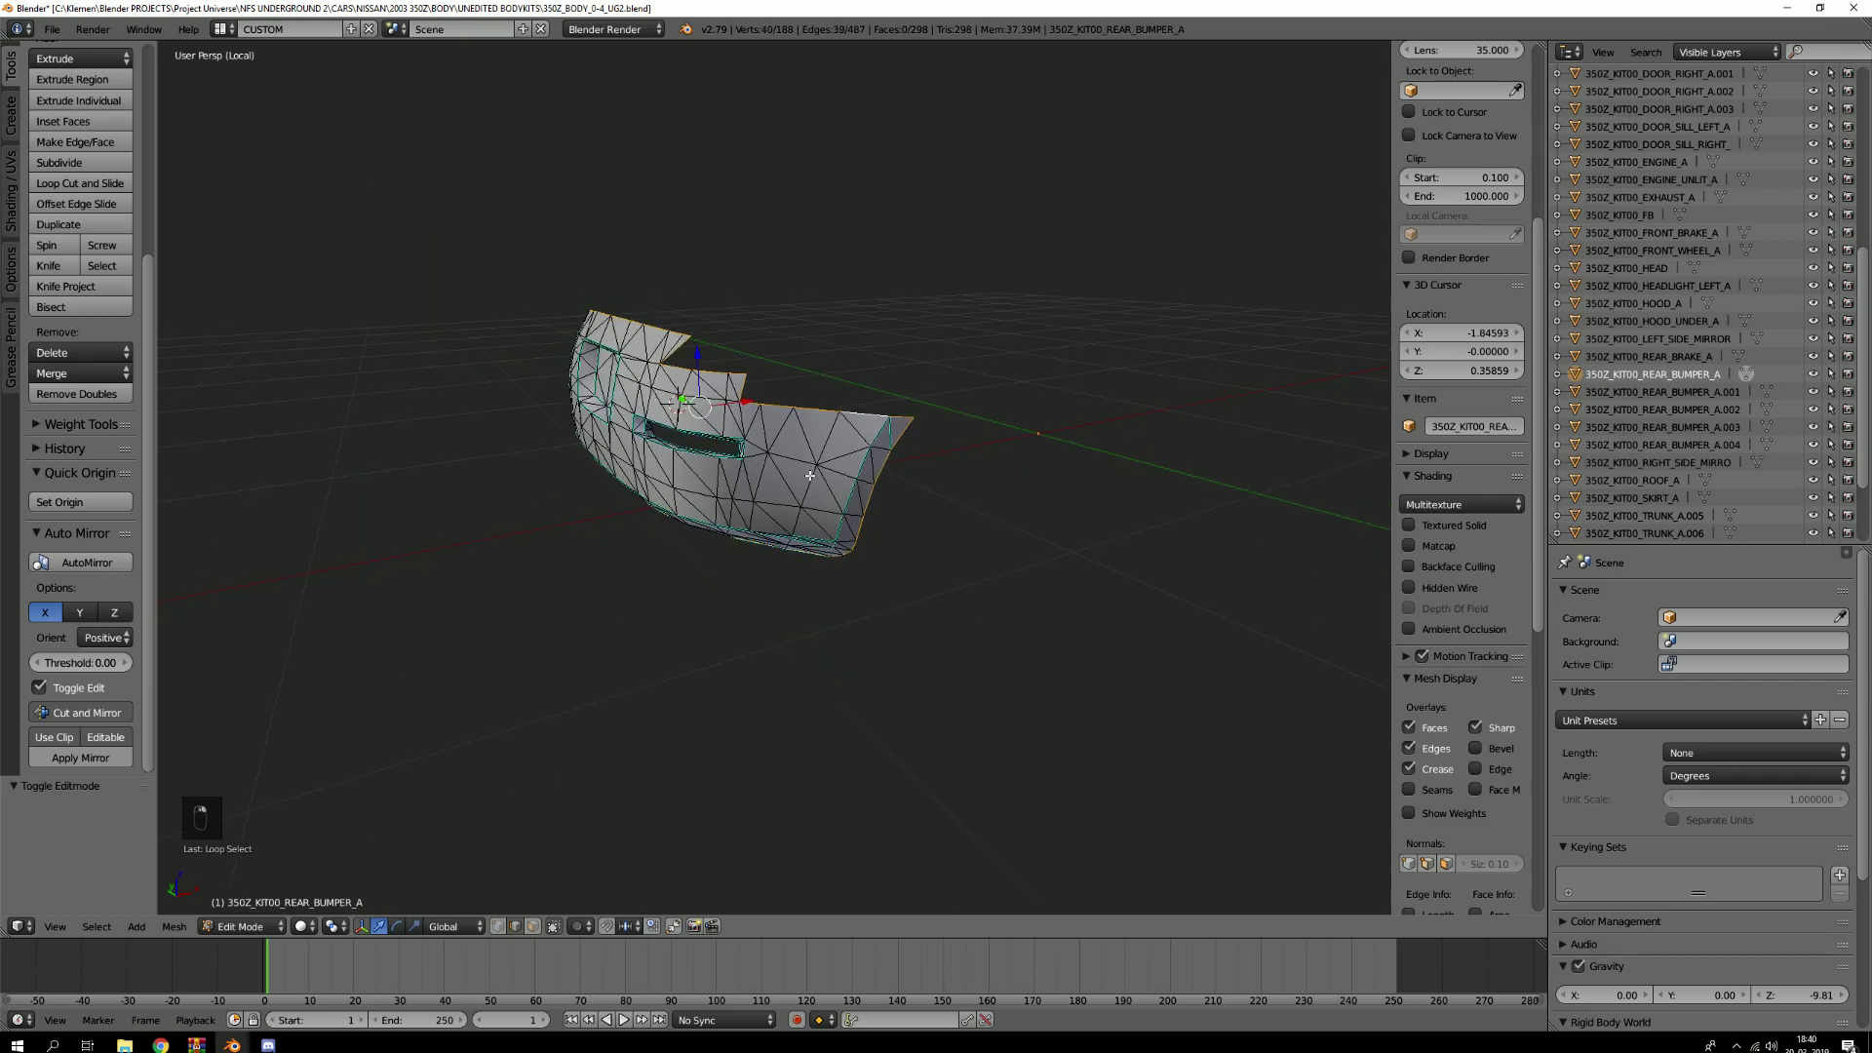
# Add the rear bumper's lower boundary edges to the selection and mark all selected edges as seams
pyautogui.moveTo(799, 458); pyautogui.dragTo(936, 362, button='middle')
pyautogui.scroll(4, 475, 464)
pyautogui.keyDown('alt'); pyautogui.keyDown('shift'); pyautogui.rightClick(474, 464); pyautogui.keyUp('shift'); pyautogui.keyUp('alt')
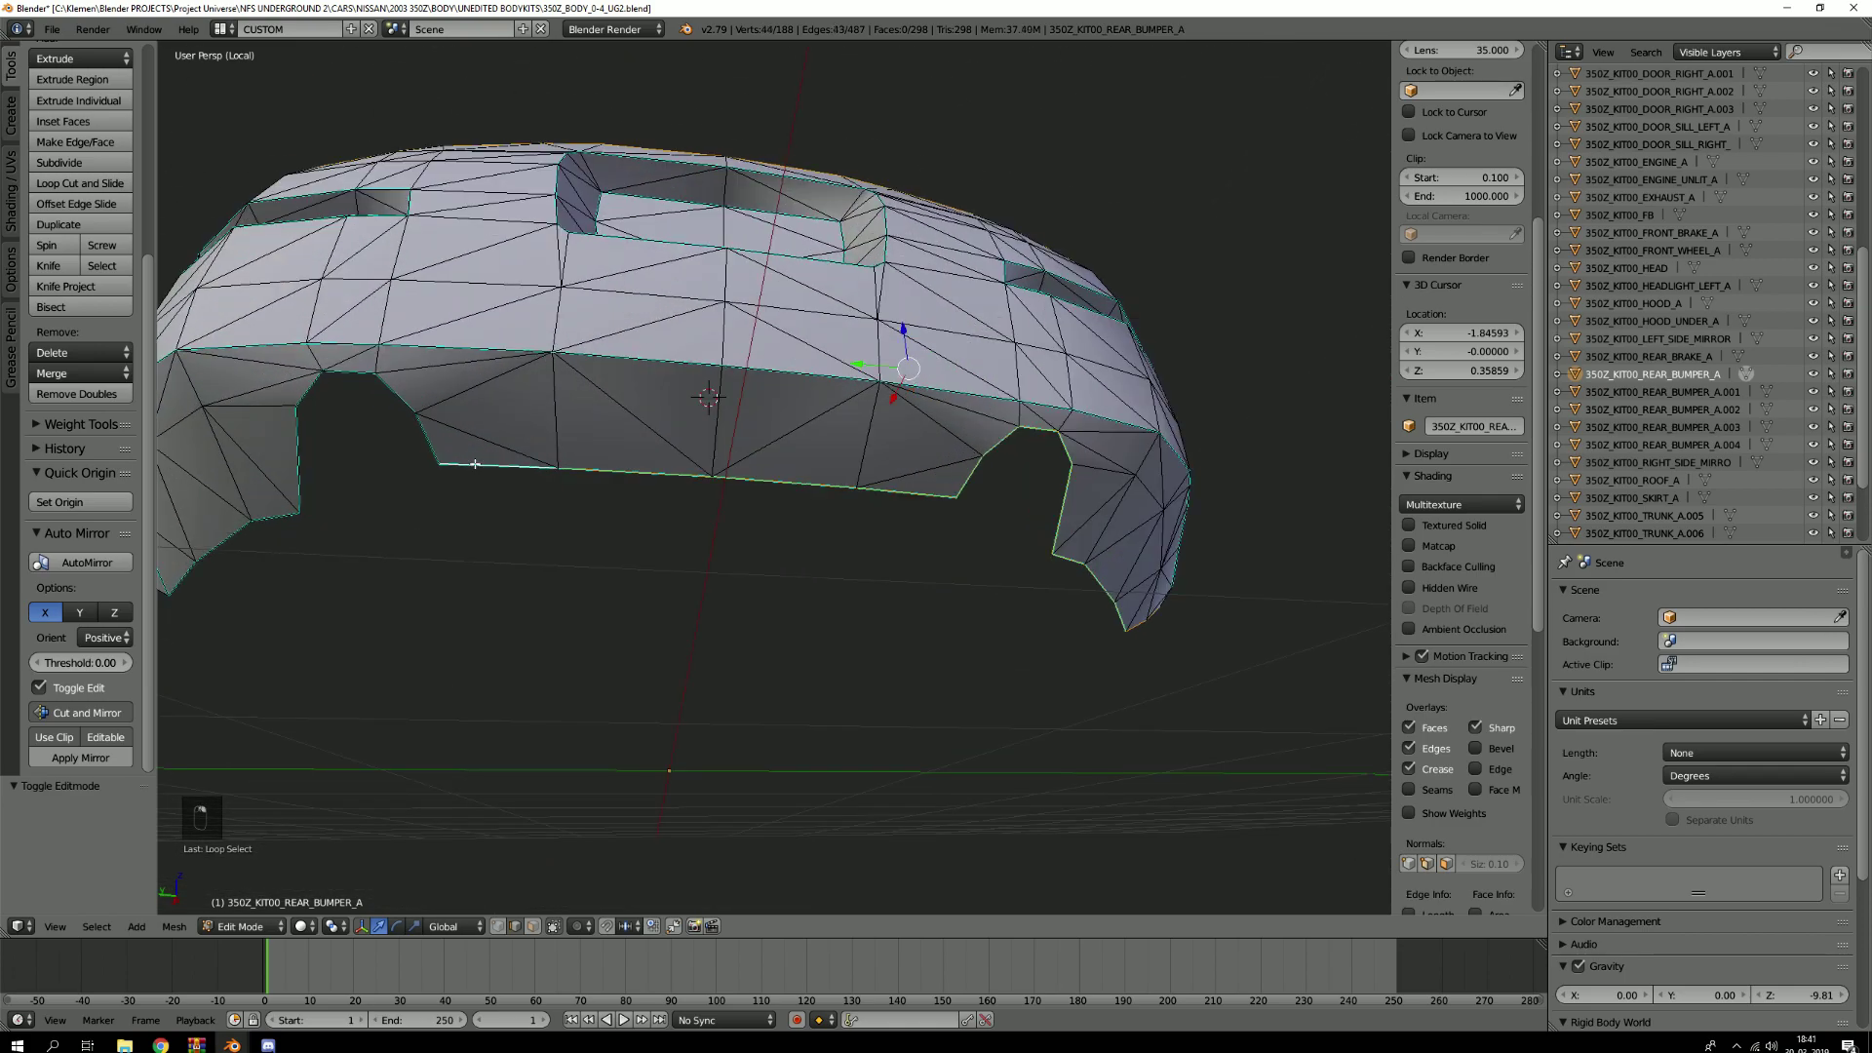
pyautogui.keyDown('alt'); pyautogui.keyDown('shift'); pyautogui.rightClick(306, 447); pyautogui.keyUp('shift'); pyautogui.keyUp('alt')
pyautogui.moveTo(313, 446); pyautogui.dragTo(591, 557, button='middle')
pyautogui.scroll(-2, 493, 464)
pyautogui.hotkey('ctrl', 'e')
pyautogui.click(715, 488)
pyautogui.press('a')
# Mark the edge loops around the licence plate recess and the right reflector slot as seams
pyautogui.scroll(2, 726, 536)
pyautogui.press('2')
pyautogui.keyDown('alt'); pyautogui.rightClick(663, 545); pyautogui.keyUp('alt')
pyautogui.press('2')
pyautogui.scroll(5, 609, 478)
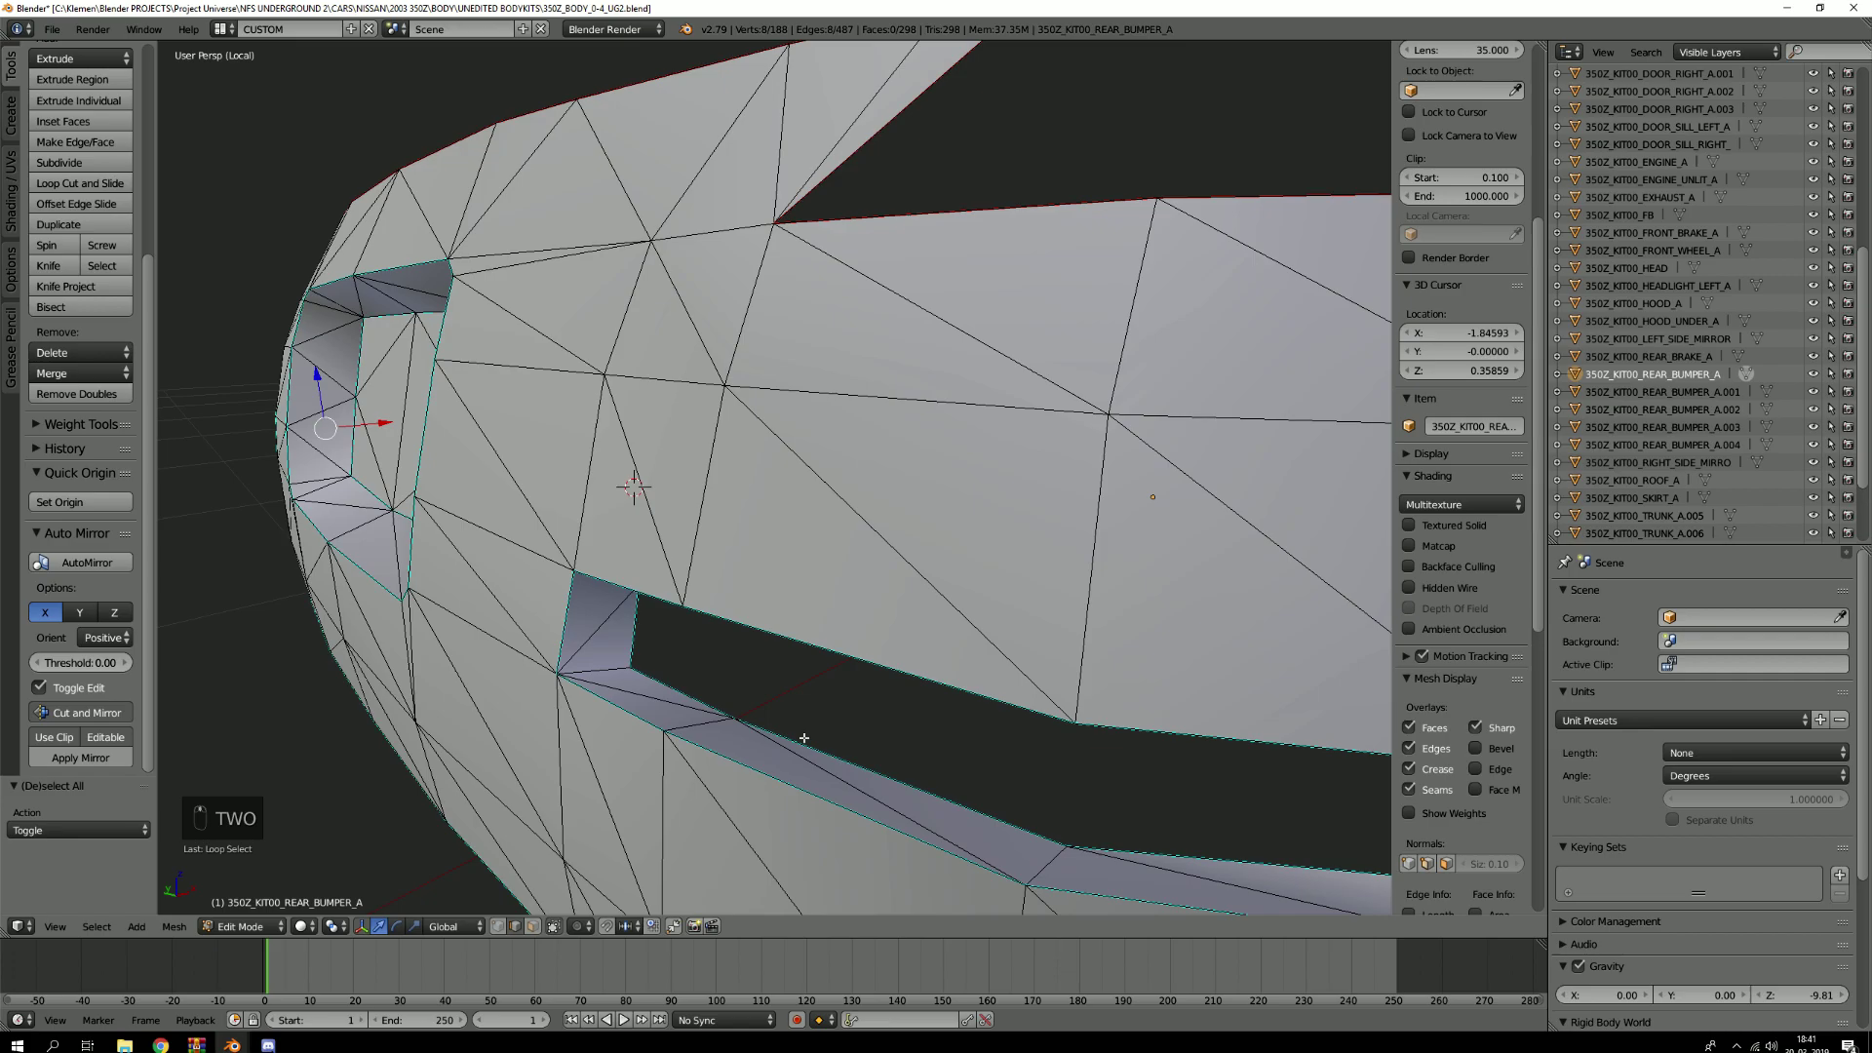
pyautogui.keyDown('alt'); pyautogui.keyDown('shift'); pyautogui.rightClick(890, 764); pyautogui.keyUp('shift'); pyautogui.keyUp('alt')
pyautogui.moveTo(927, 752); pyautogui.dragTo(956, 630, button='middle')
pyautogui.hotkey('ctrl', 'e')
pyautogui.click(966, 703)
pyautogui.press('a')
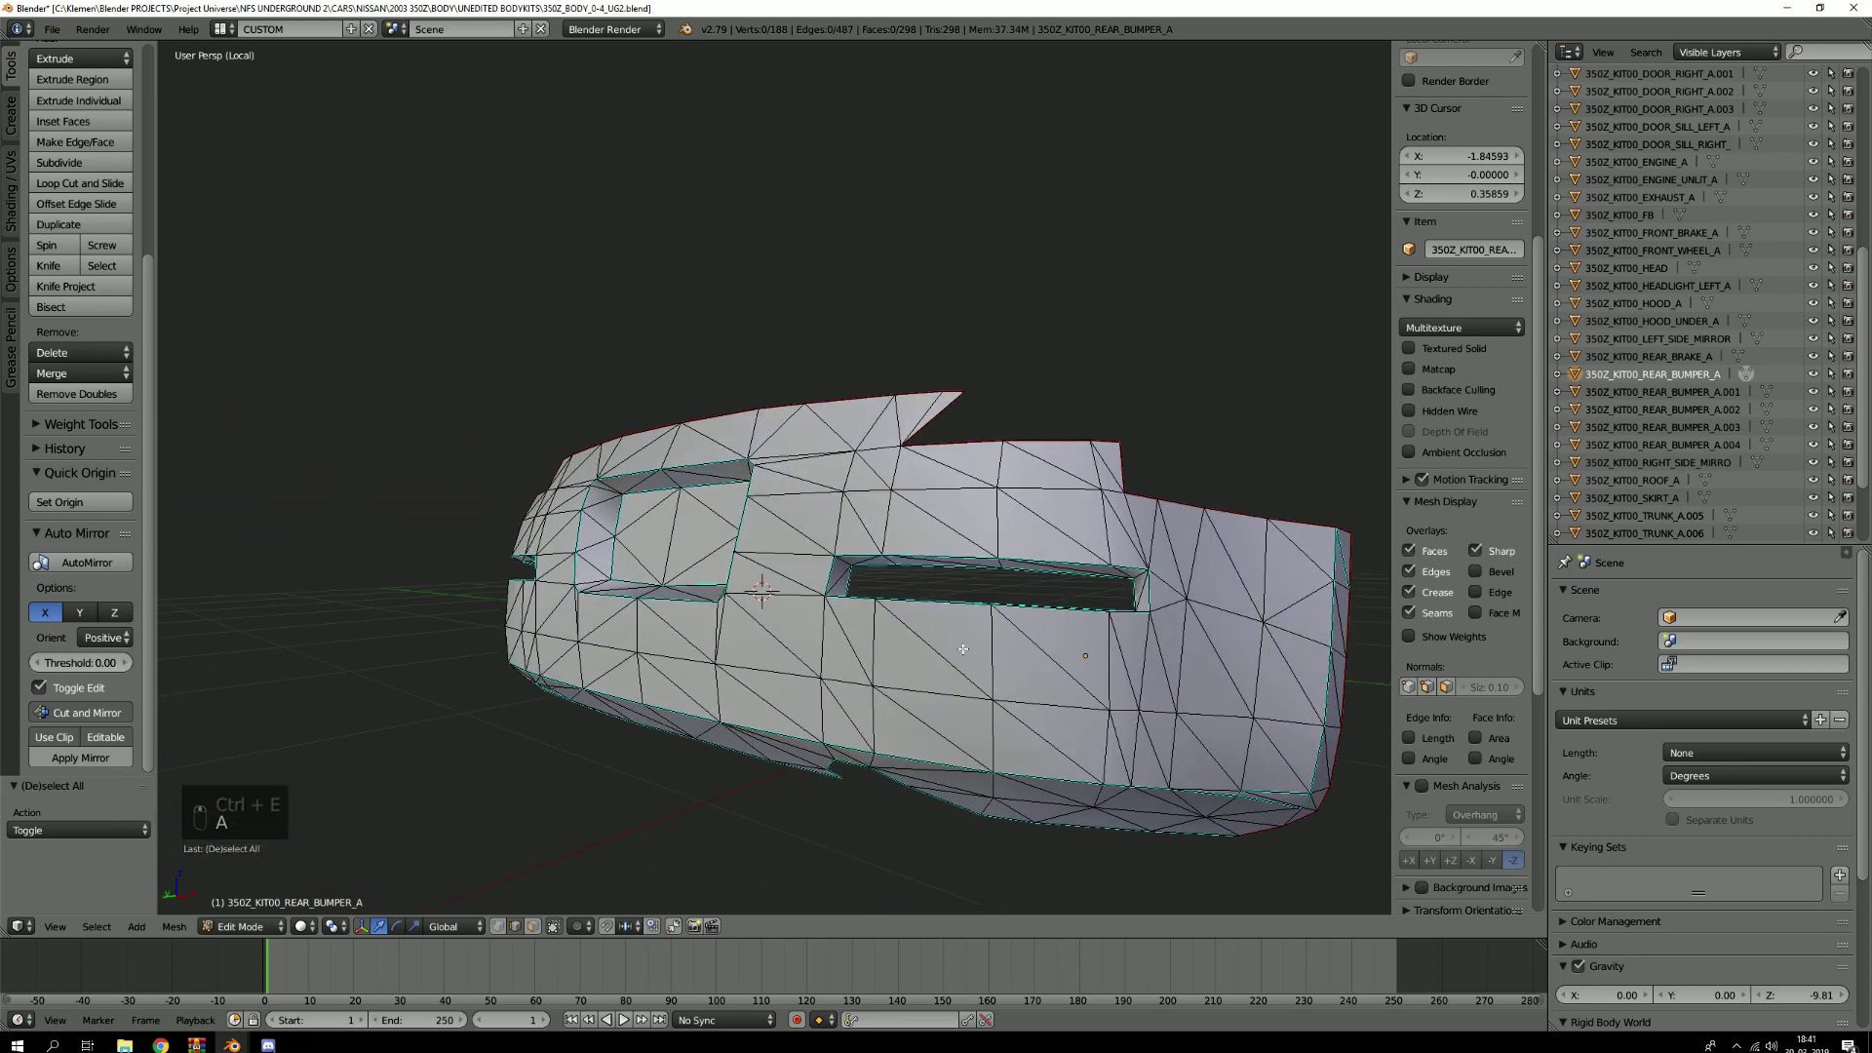
# Exit the isolated view and join the separate bumper piece around the left reflector slot to the main rear bumper
pyautogui.press('KP_Divide')
pyautogui.press('Tab')
pyautogui.rightClick(884, 549)
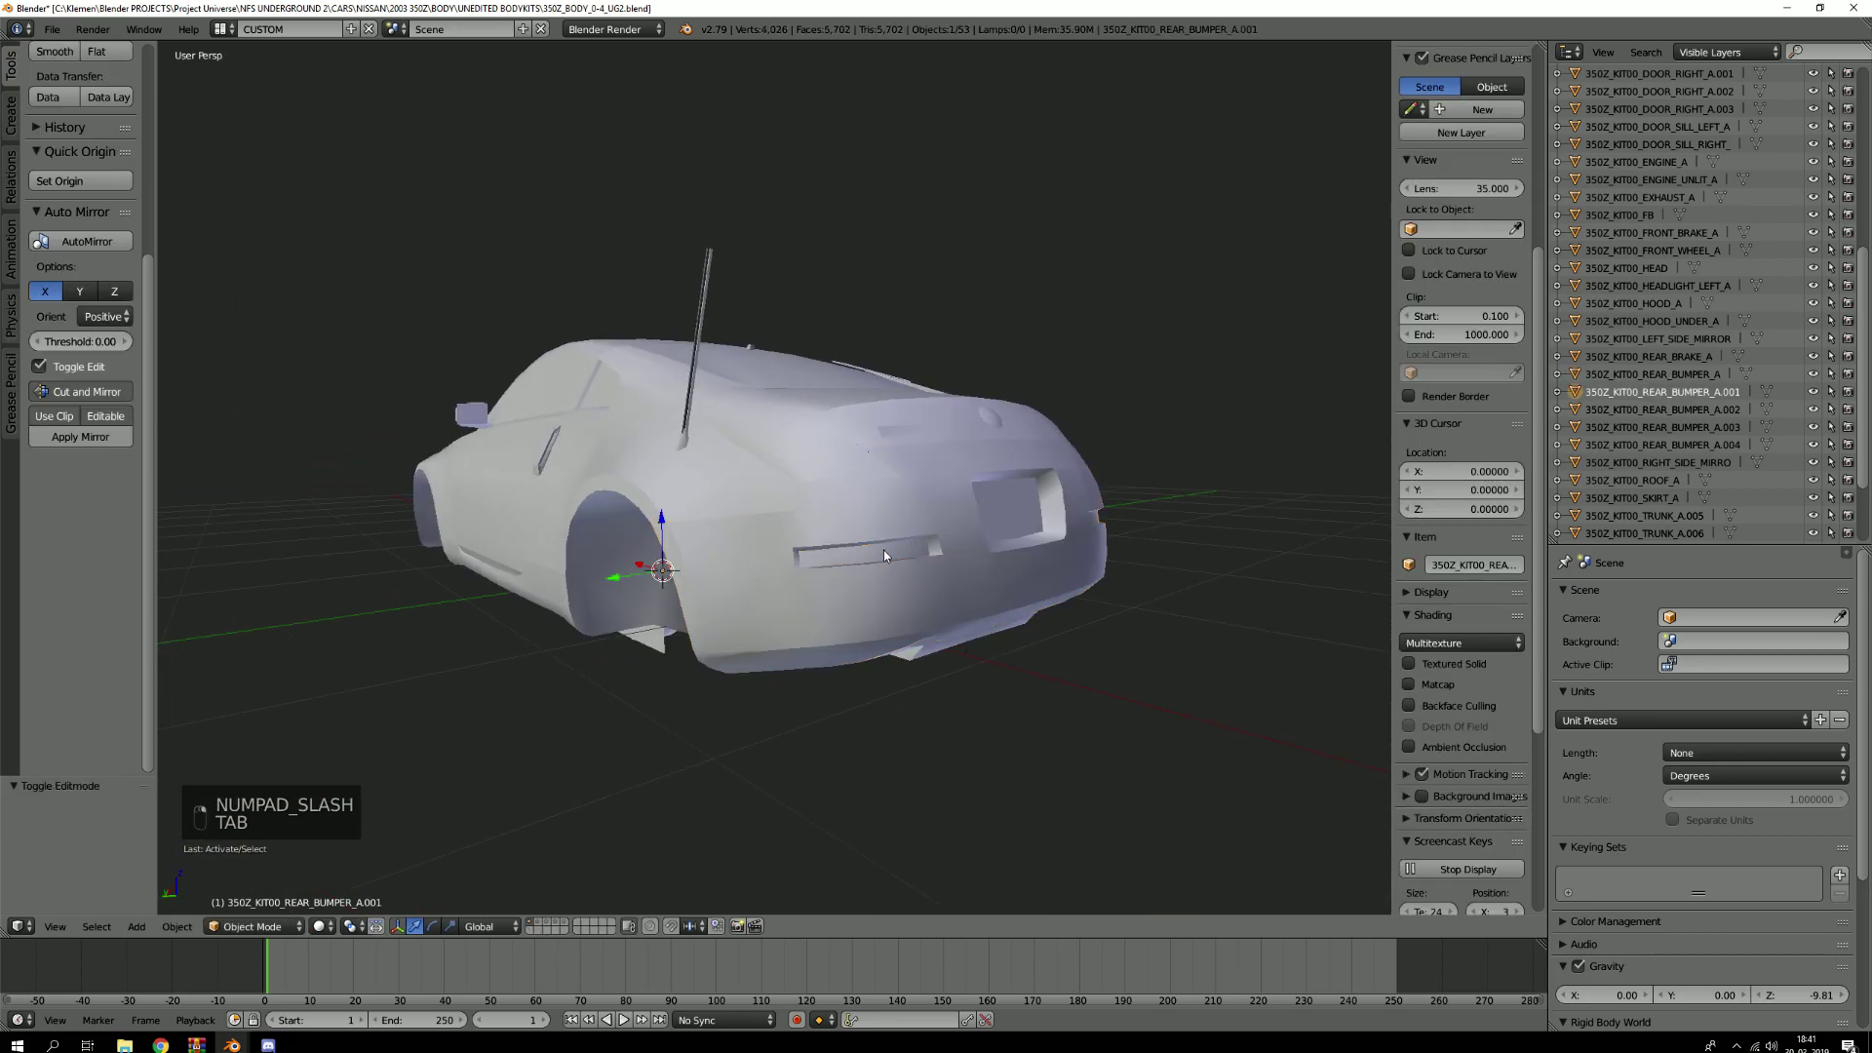
pyautogui.press('g')
pyautogui.rightClick(955, 547)
pyautogui.rightClick(898, 576)
pyautogui.hotkey('ctrl', 'j')
pyautogui.press('g')
pyautogui.rightClick(972, 544)
# Remove doubled vertices across the entire joined rear bumper, recalculate its normals and return to the full car in Object Mode
pyautogui.press('KP_Divide')
pyautogui.press('Tab')
pyautogui.press('a')
pyautogui.press('a')
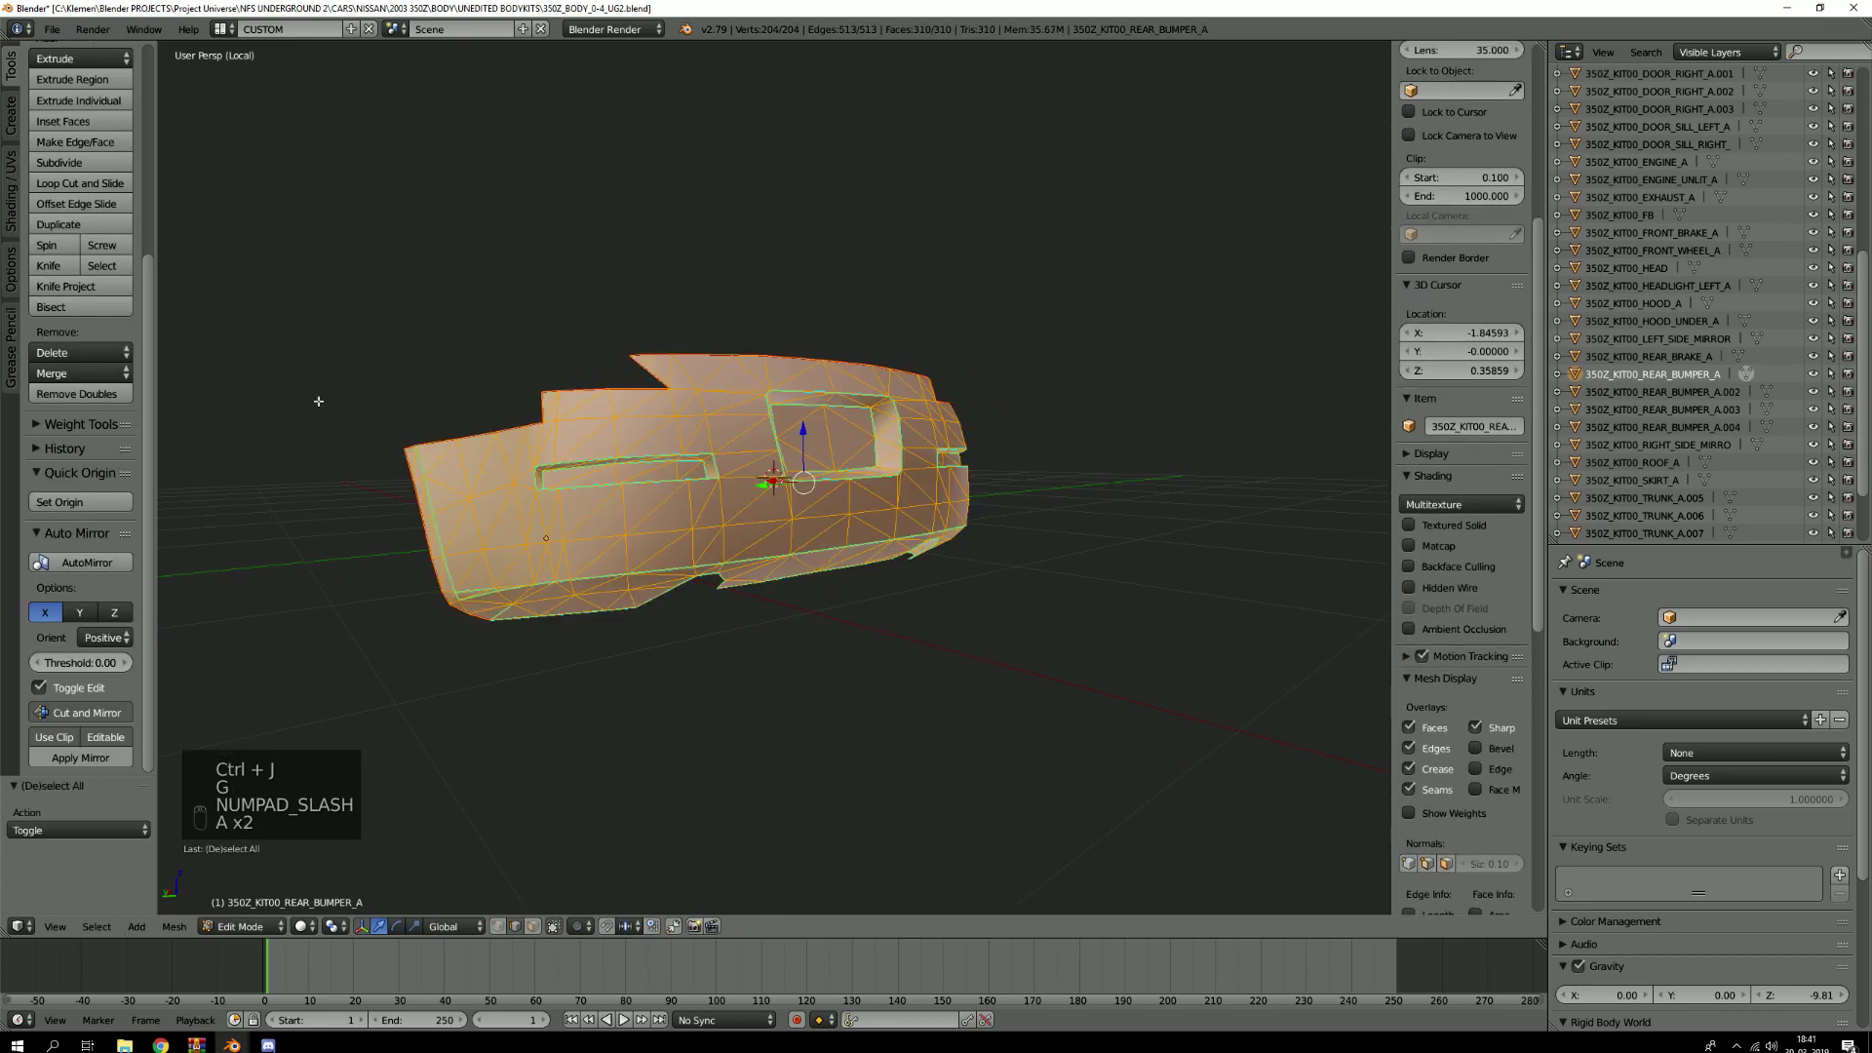
pyautogui.click(77, 393)
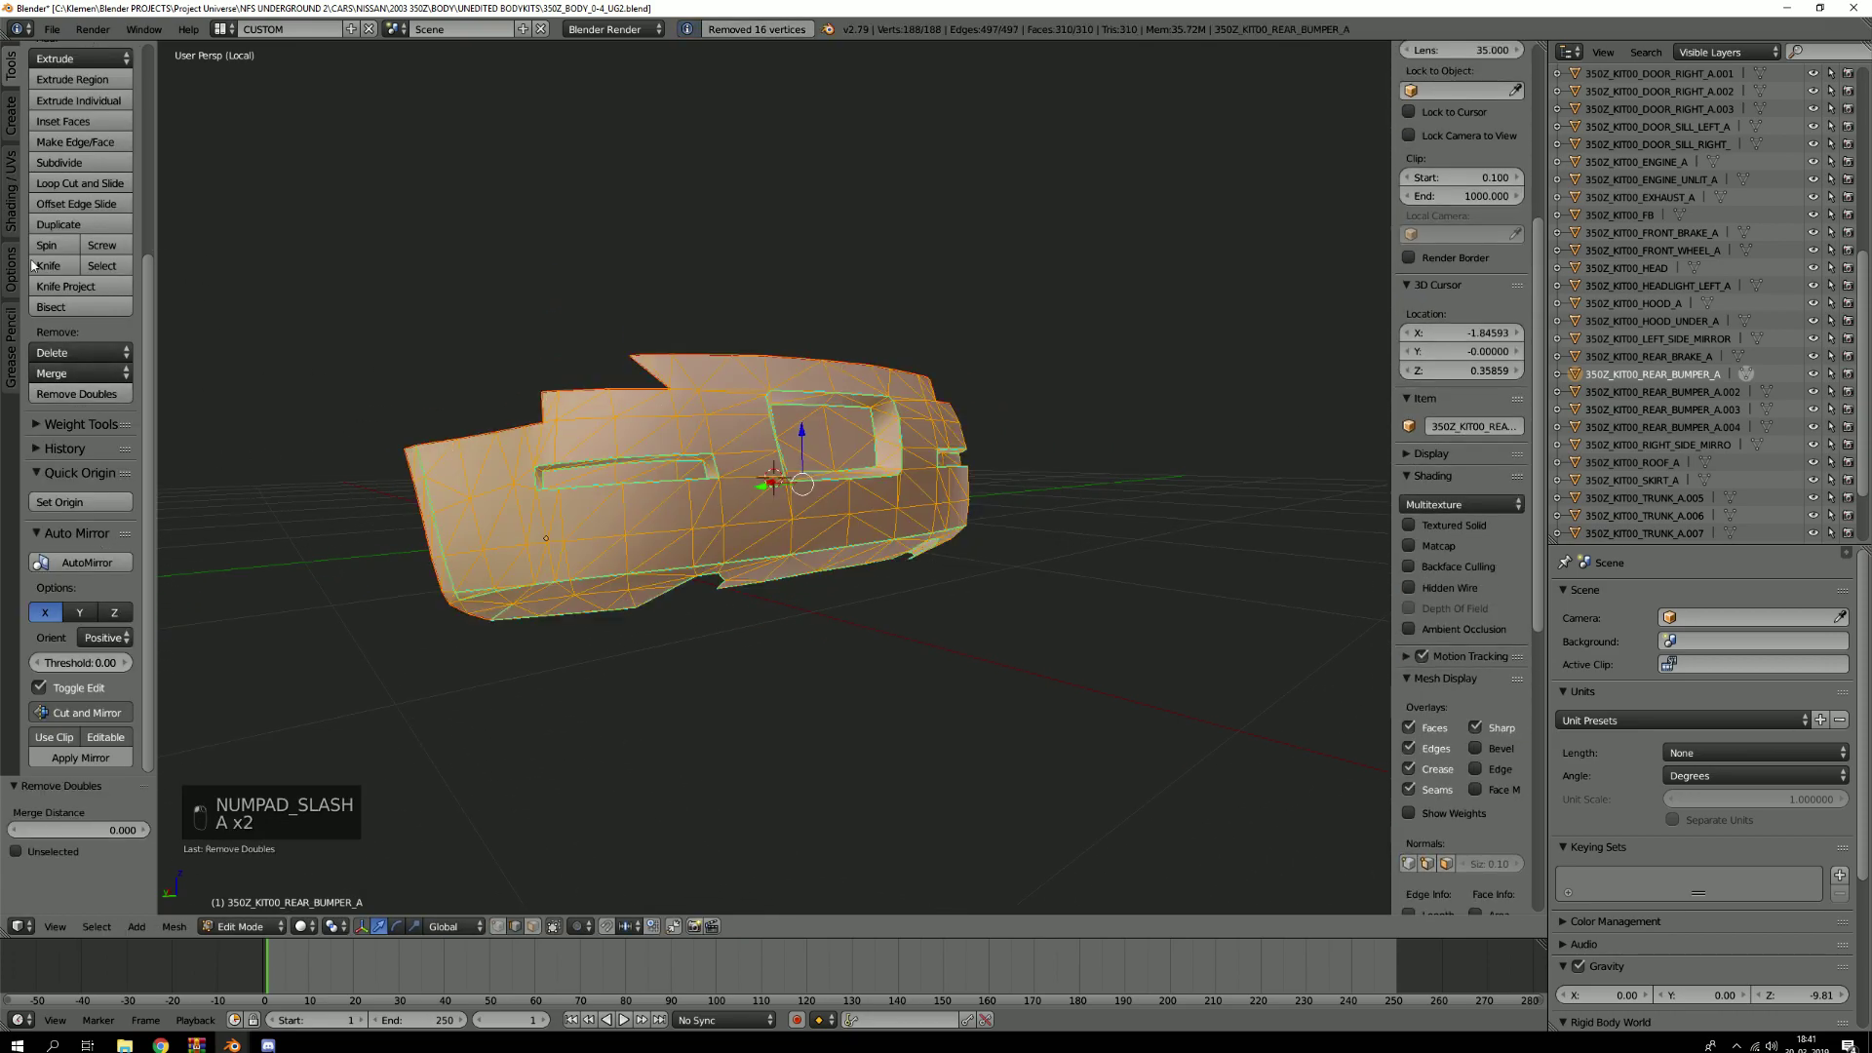
pyautogui.click(13, 168)
pyautogui.click(83, 231)
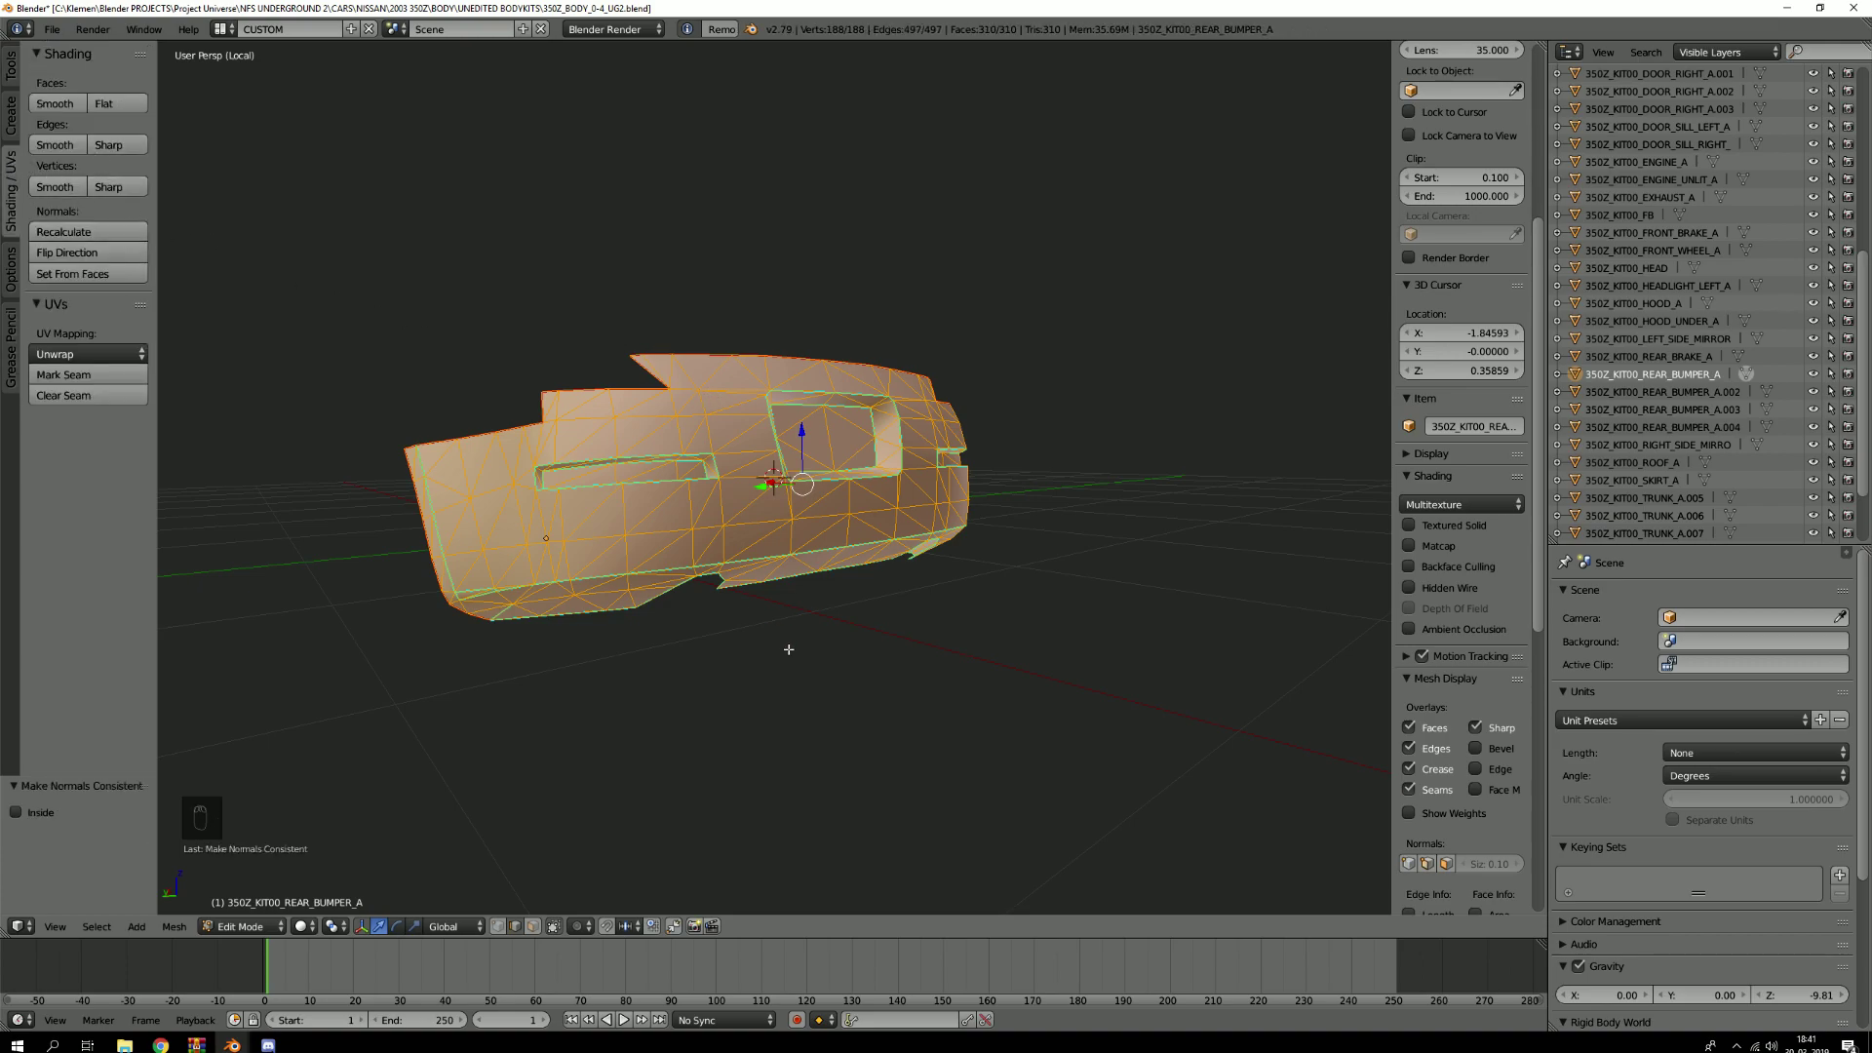
pyautogui.press('KP_Divide')
pyautogui.press('Tab')
# Isolate the 350Z_KIT00_BODY_A mesh in Edit Mode and examine the shading of its panels around the wheel arches
pyautogui.scroll(-1, 752, 591)
pyautogui.scroll(2, 829, 572)
pyautogui.moveTo(734, 554); pyautogui.dragTo(800, 571, button='middle')
pyautogui.scroll(1, 804, 560)
pyautogui.press('KP_Divide')
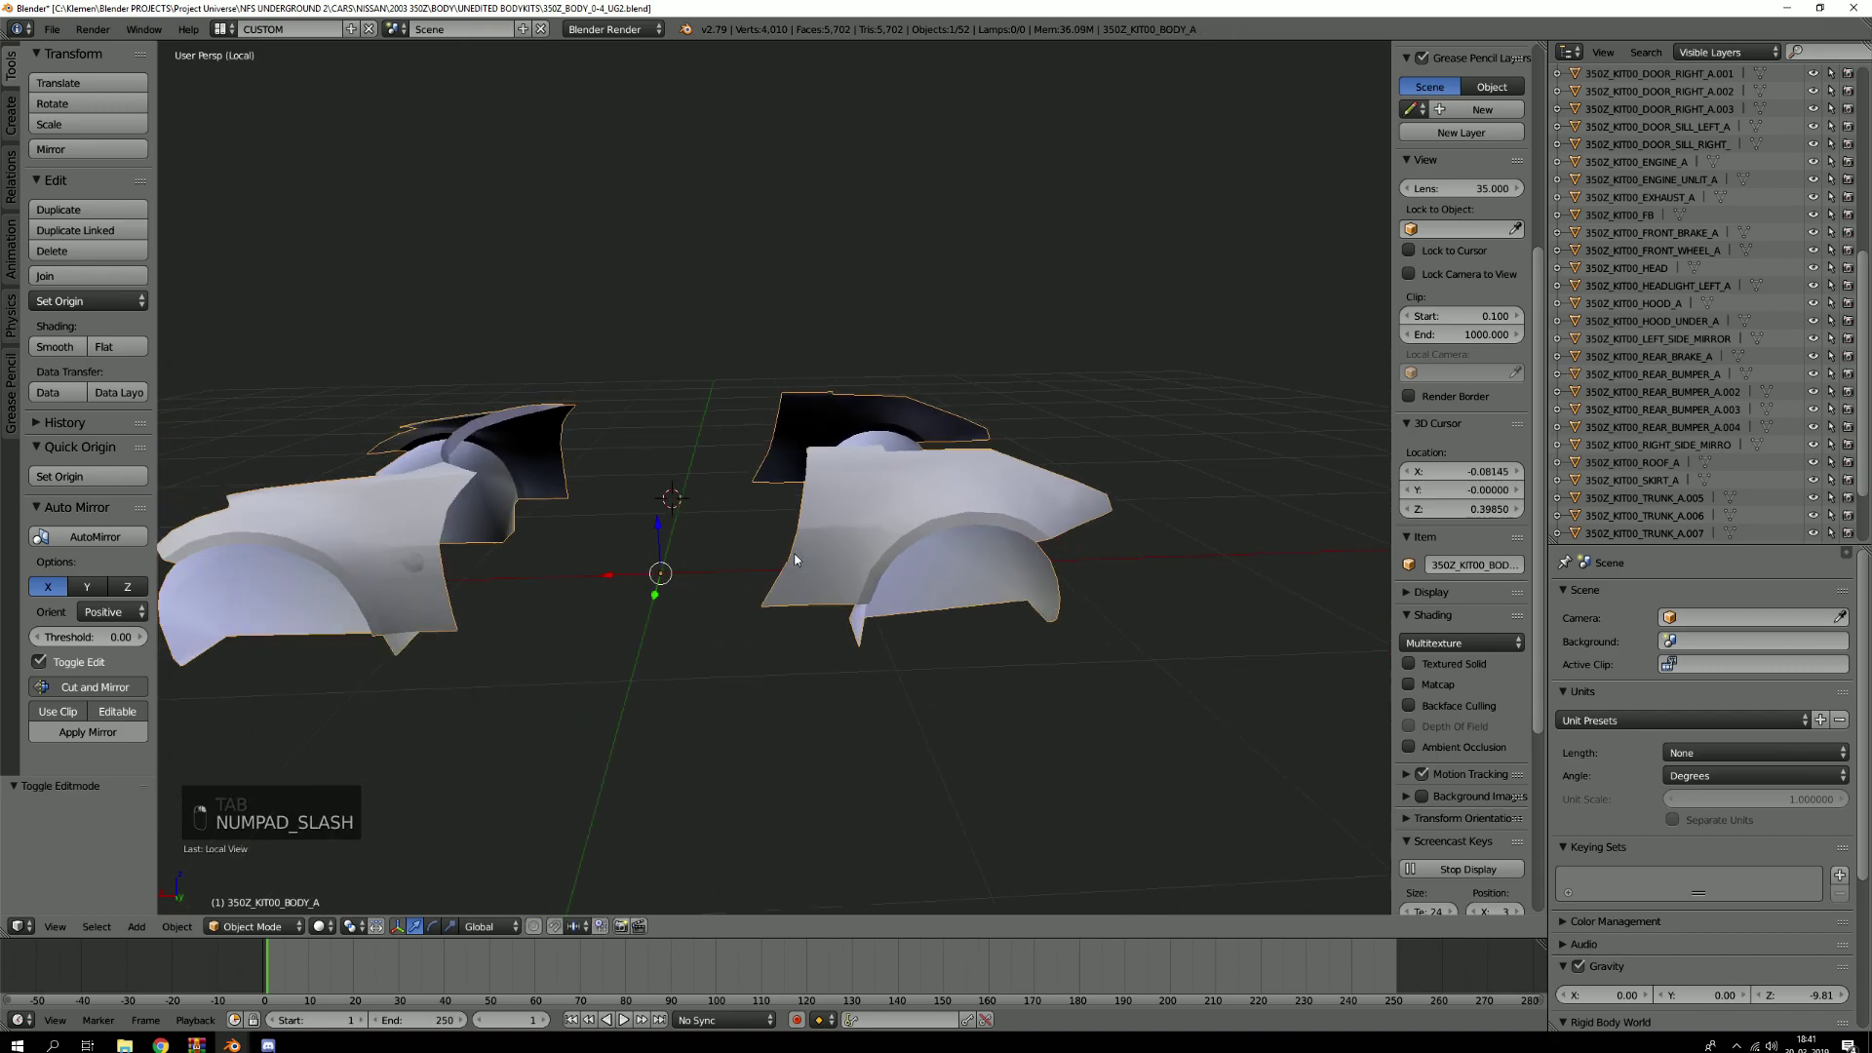
pyautogui.press('Tab')
pyautogui.moveTo(740, 506); pyautogui.dragTo(1008, 568, button='middle')
pyautogui.scroll(4, 1008, 568)
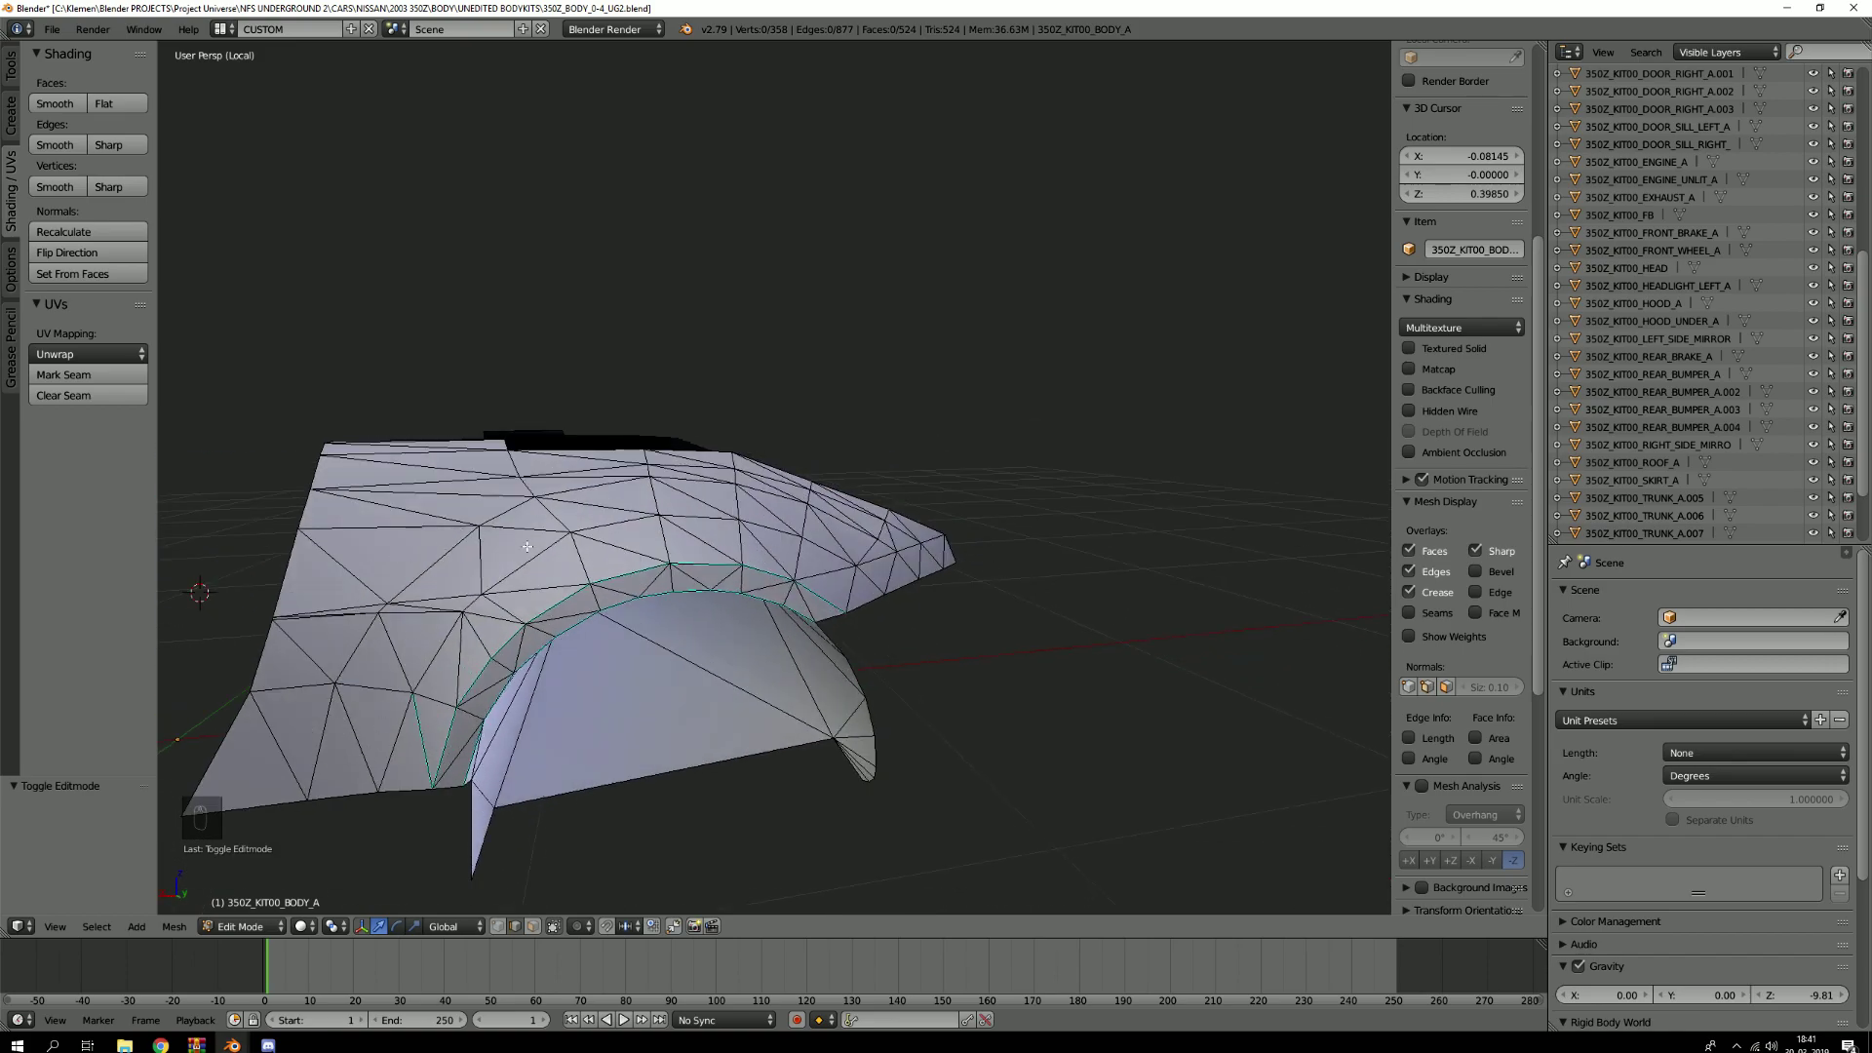
pyautogui.moveTo(779, 527); pyautogui.dragTo(573, 851, button='middle')
pyautogui.scroll(2, 573, 851)
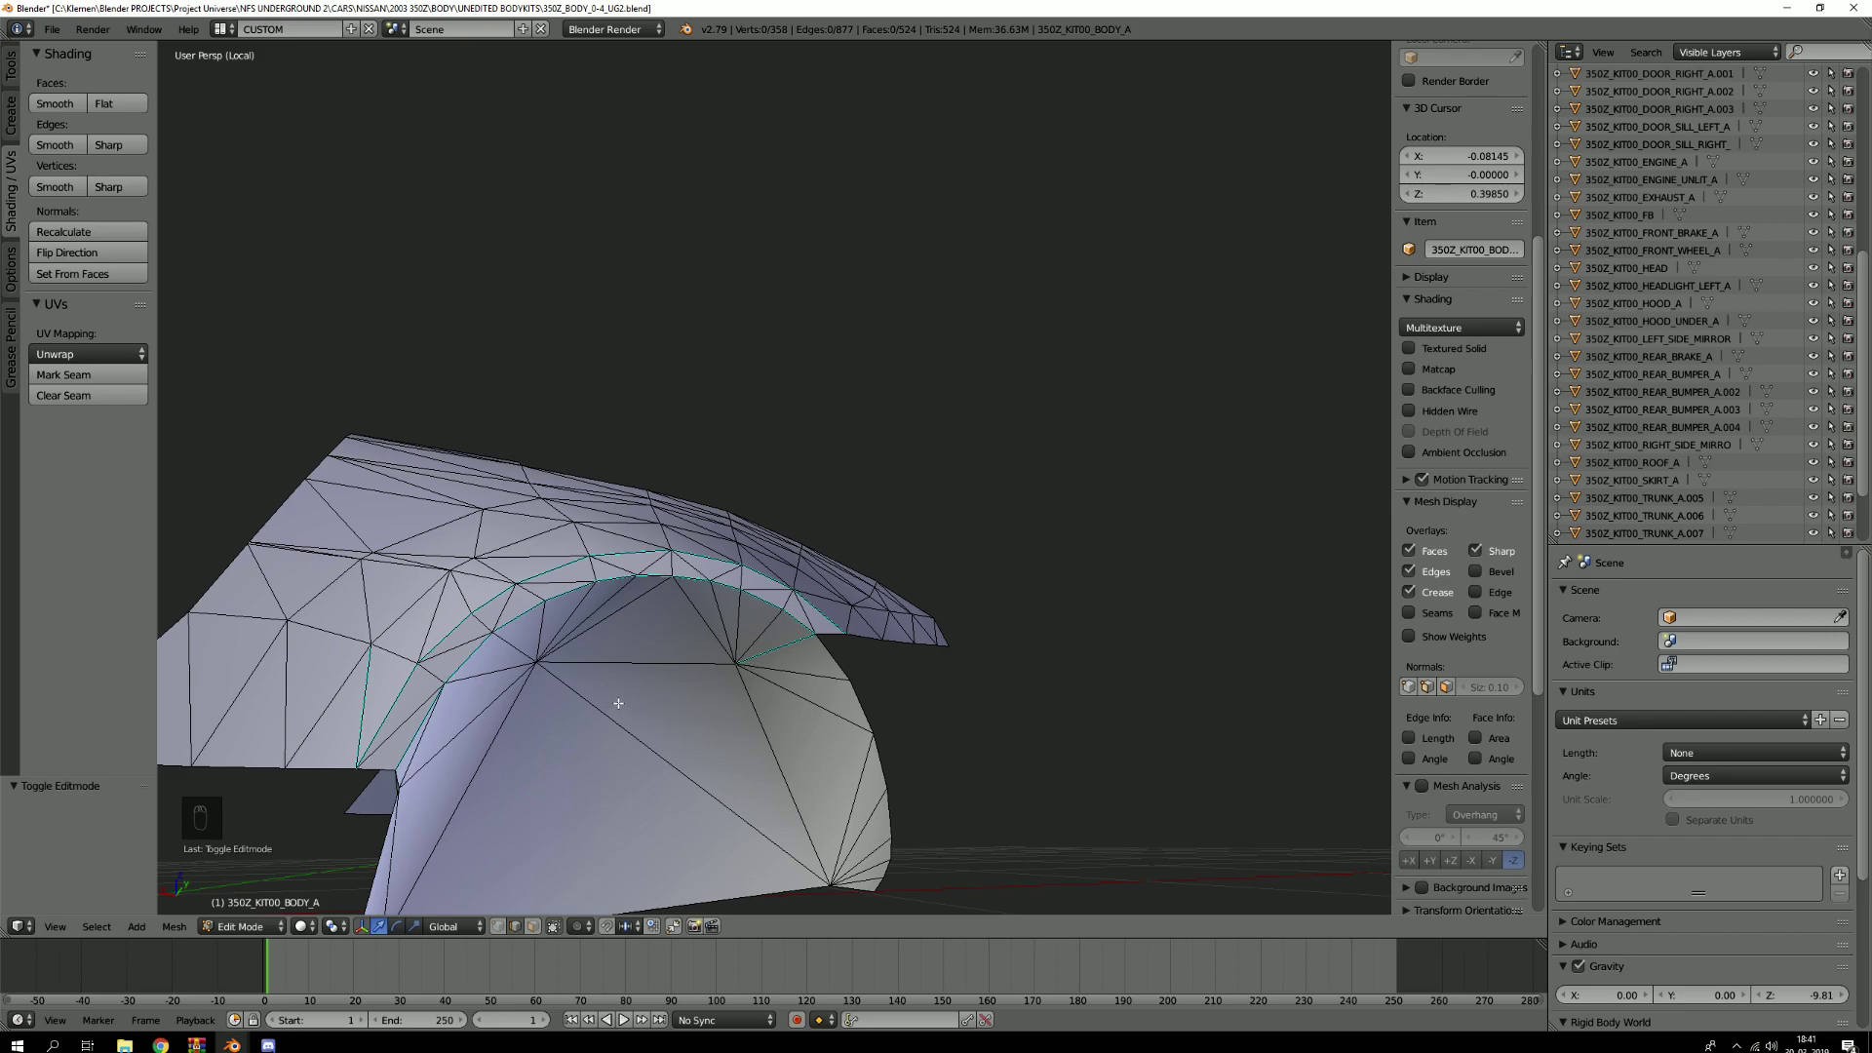
pyautogui.scroll(-4, 618, 703)
pyautogui.moveTo(618, 703); pyautogui.dragTo(652, 707, button='middle')
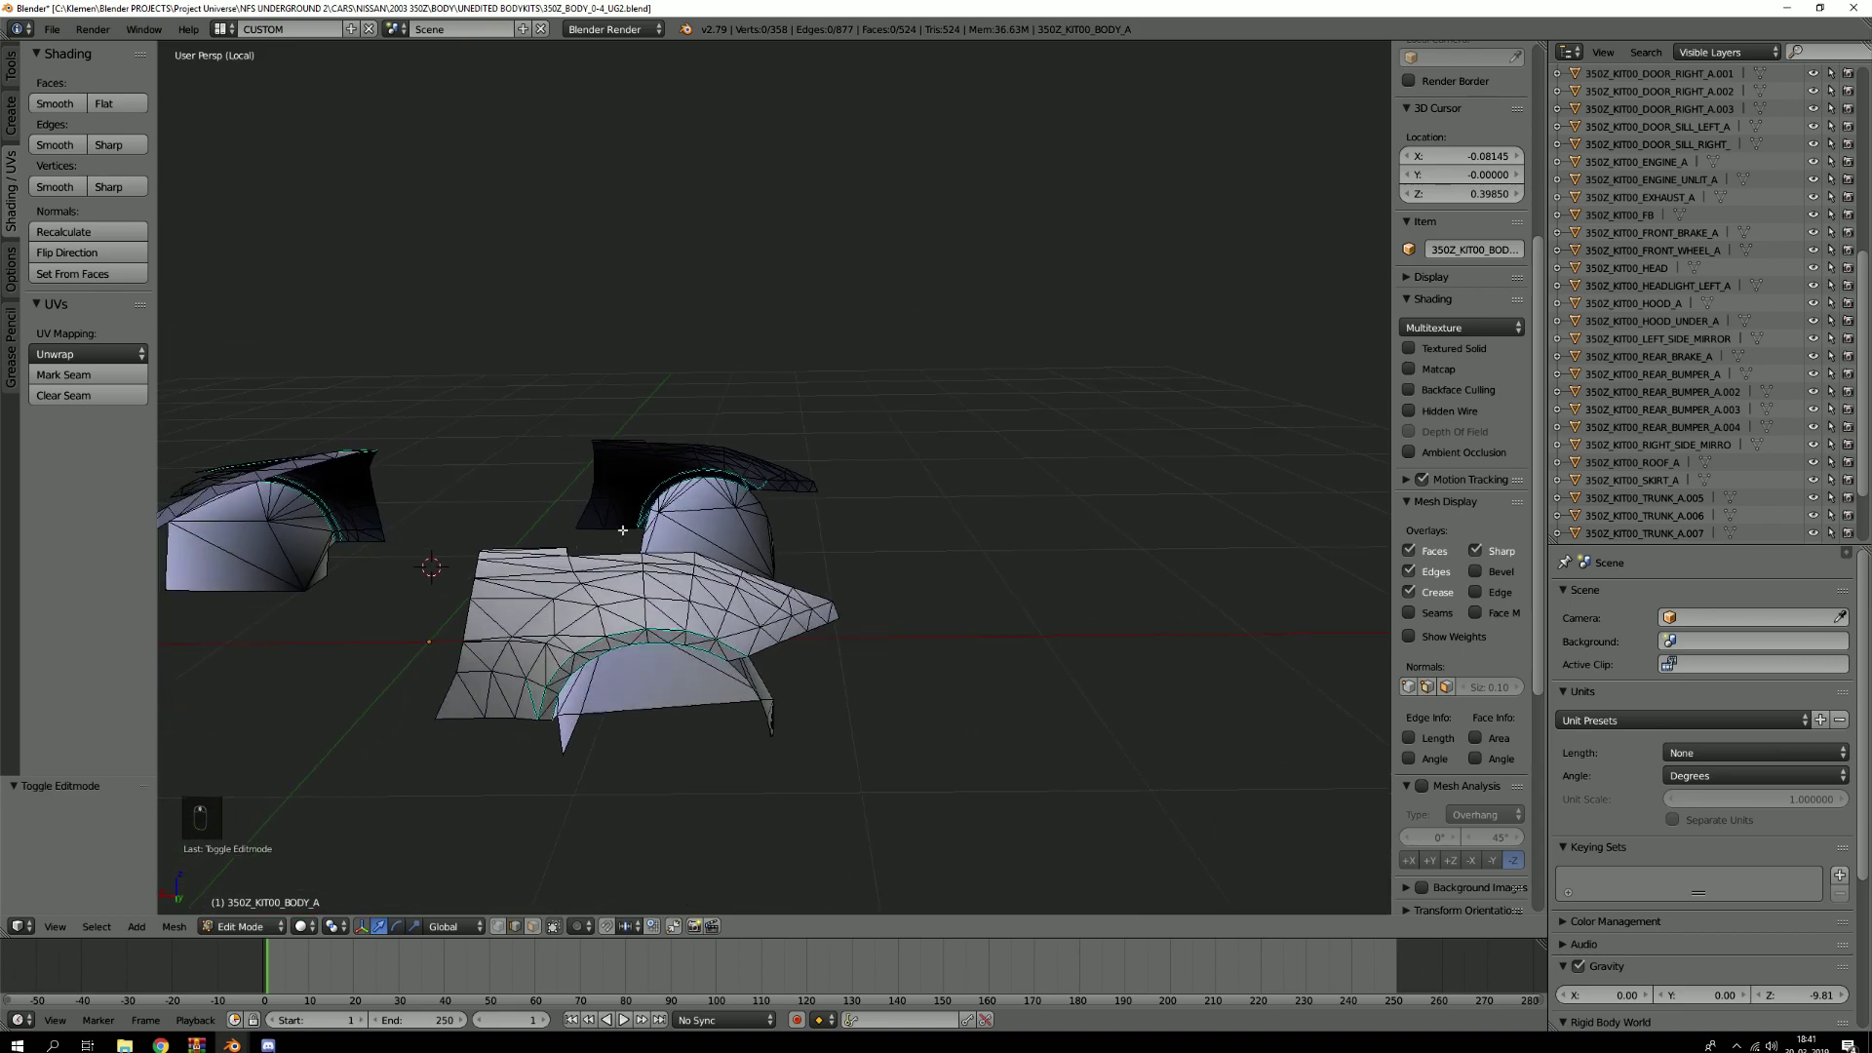
pyautogui.scroll(6, 627, 474)
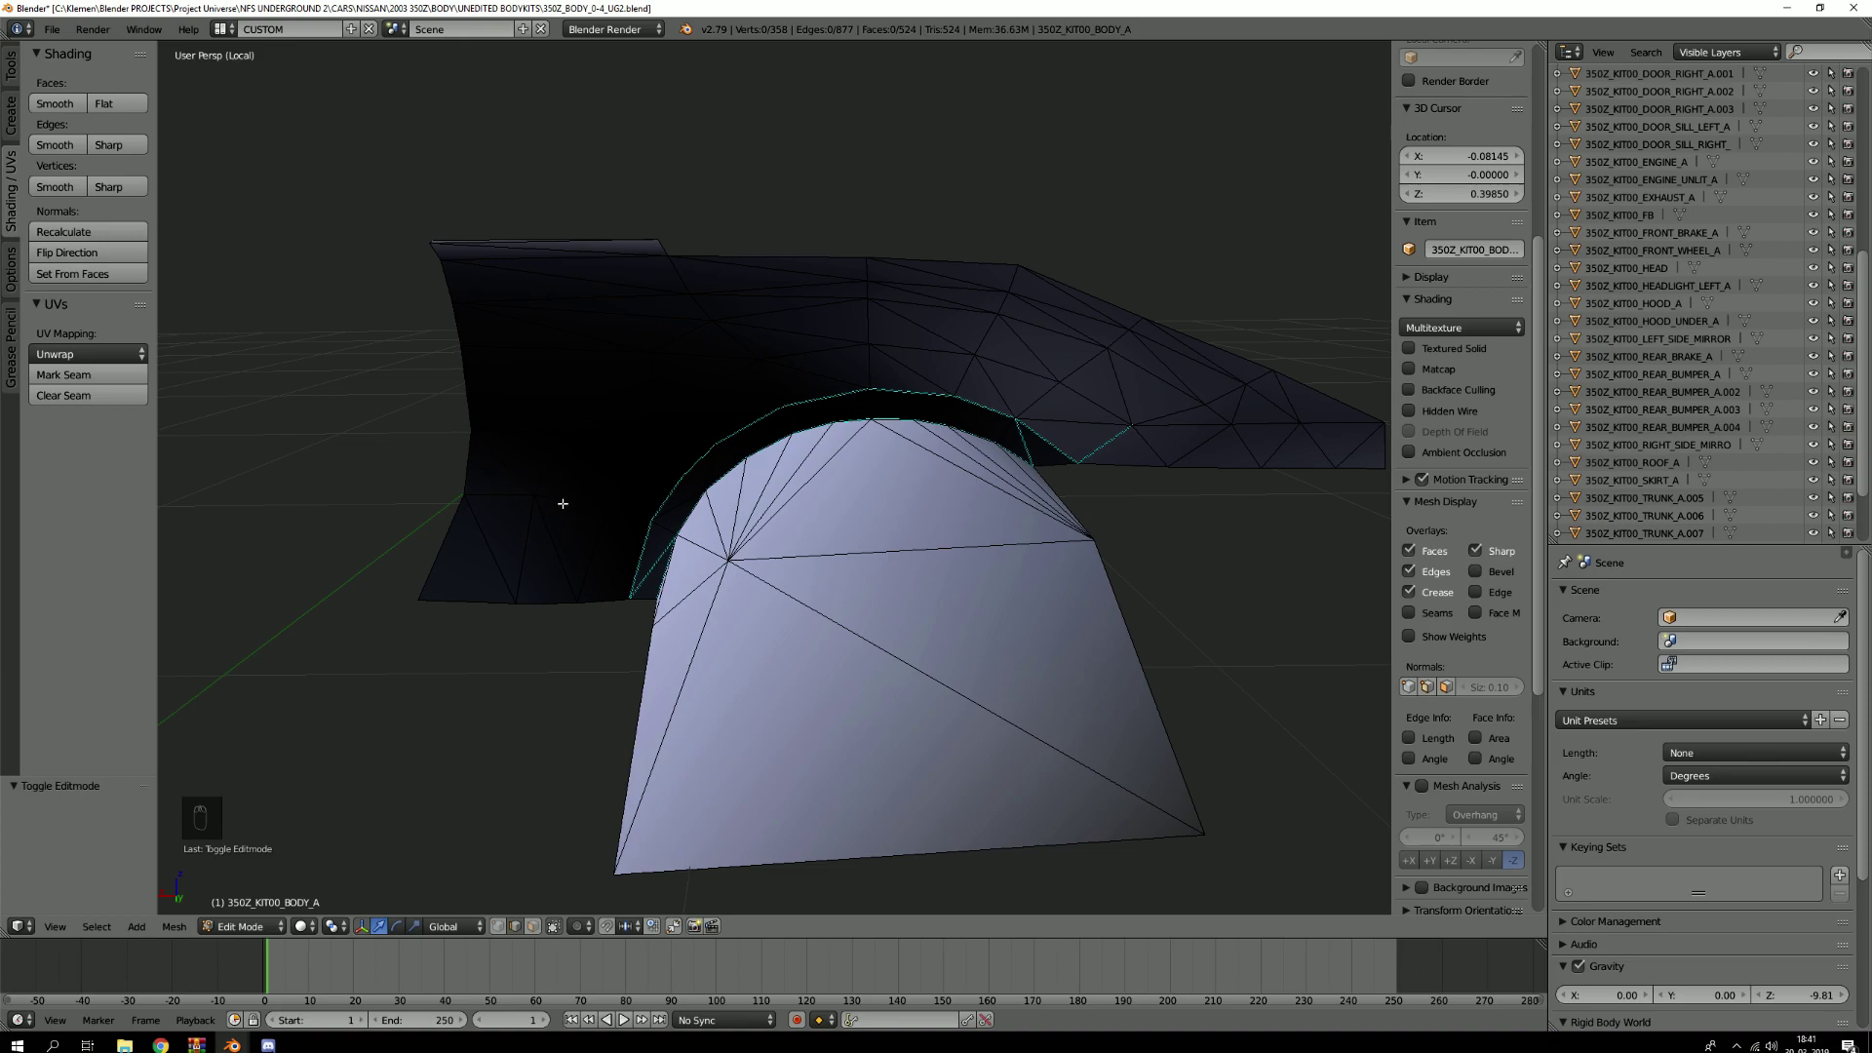
pyautogui.scroll(-6, 563, 503)
pyautogui.moveTo(563, 503); pyautogui.dragTo(887, 499, button='middle')
pyautogui.scroll(-3, 626, 442)
pyautogui.scroll(3, 887, 505)
# Flip the normals of six scattered faces on the rear quarter panel and clear the selection
pyautogui.press('3')
pyautogui.scroll(1, 887, 494)
pyautogui.rightClick(878, 489)
pyautogui.keyDown('shift'); pyautogui.rightClick(894, 460); pyautogui.keyUp('shift')
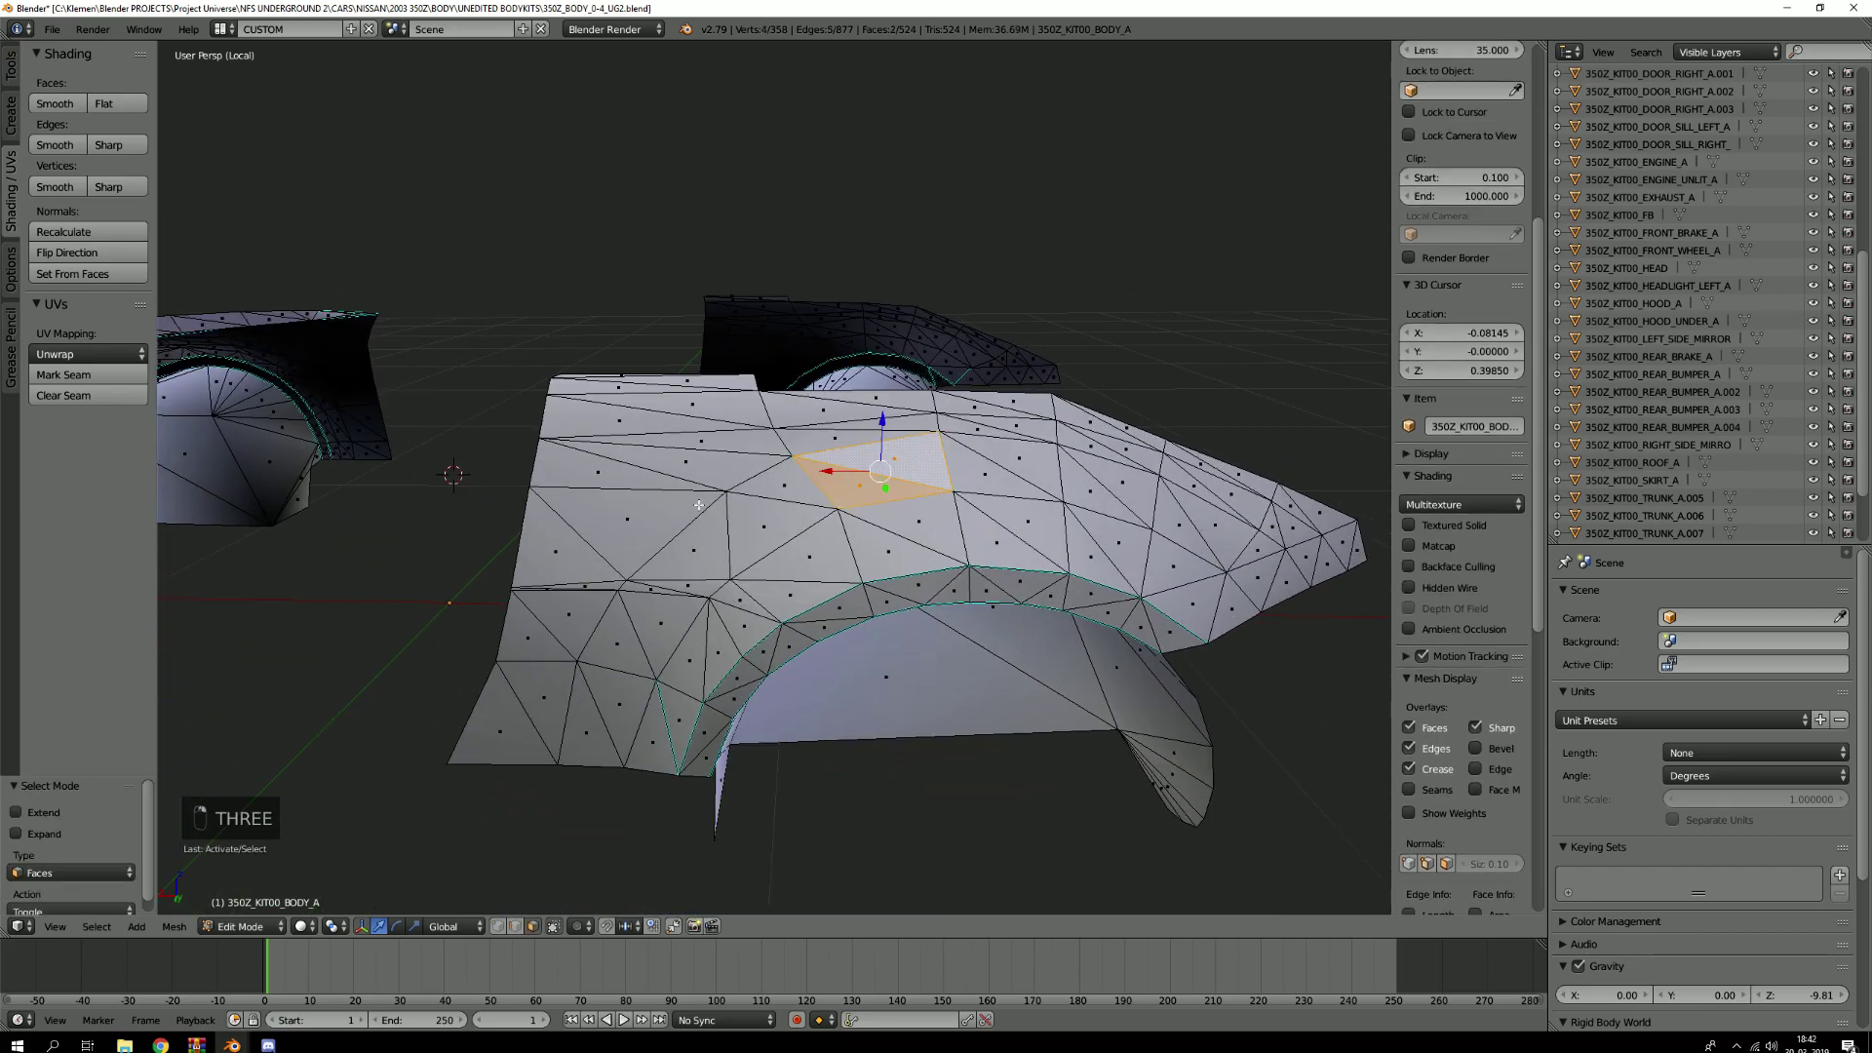
pyautogui.keyDown('shift'); pyautogui.rightClick(599, 519); pyautogui.keyUp('shift')
pyautogui.keyDown('shift'); pyautogui.rightClick(1283, 583); pyautogui.keyUp('shift')
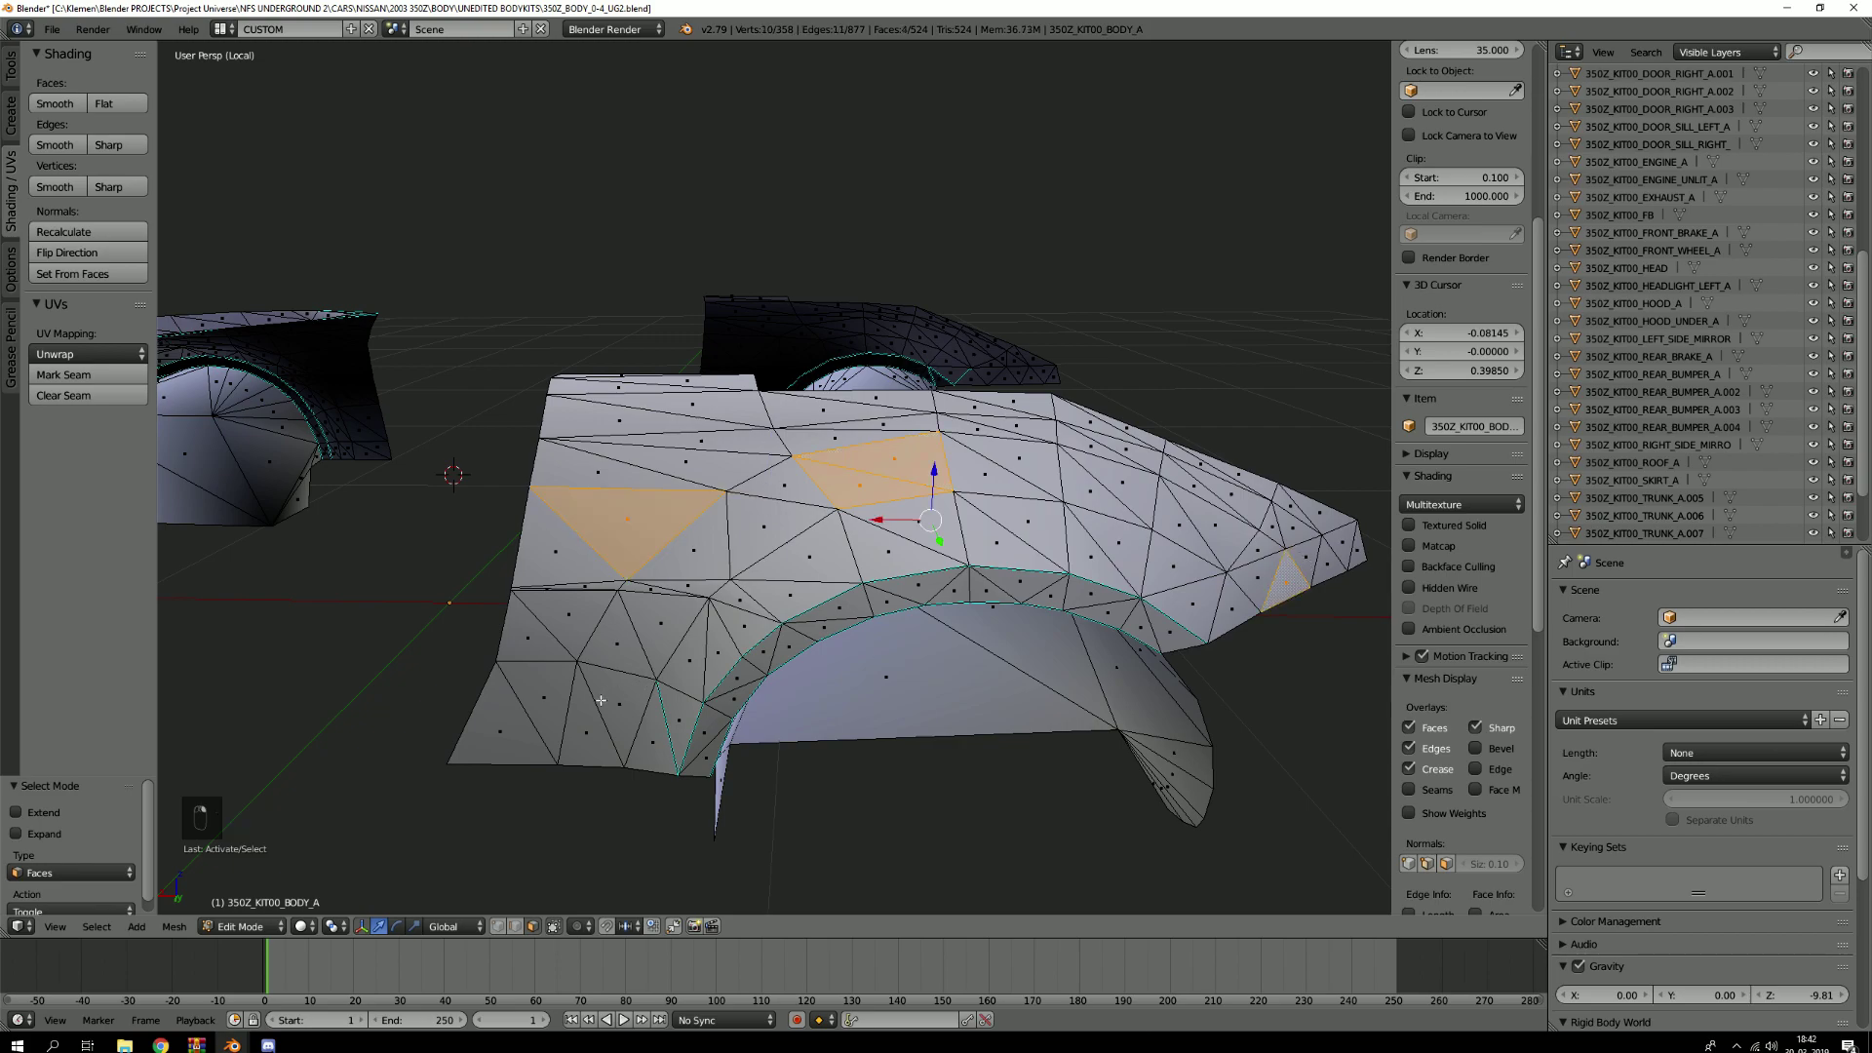
pyautogui.keyDown('shift'); pyautogui.rightClick(493, 732); pyautogui.keyUp('shift')
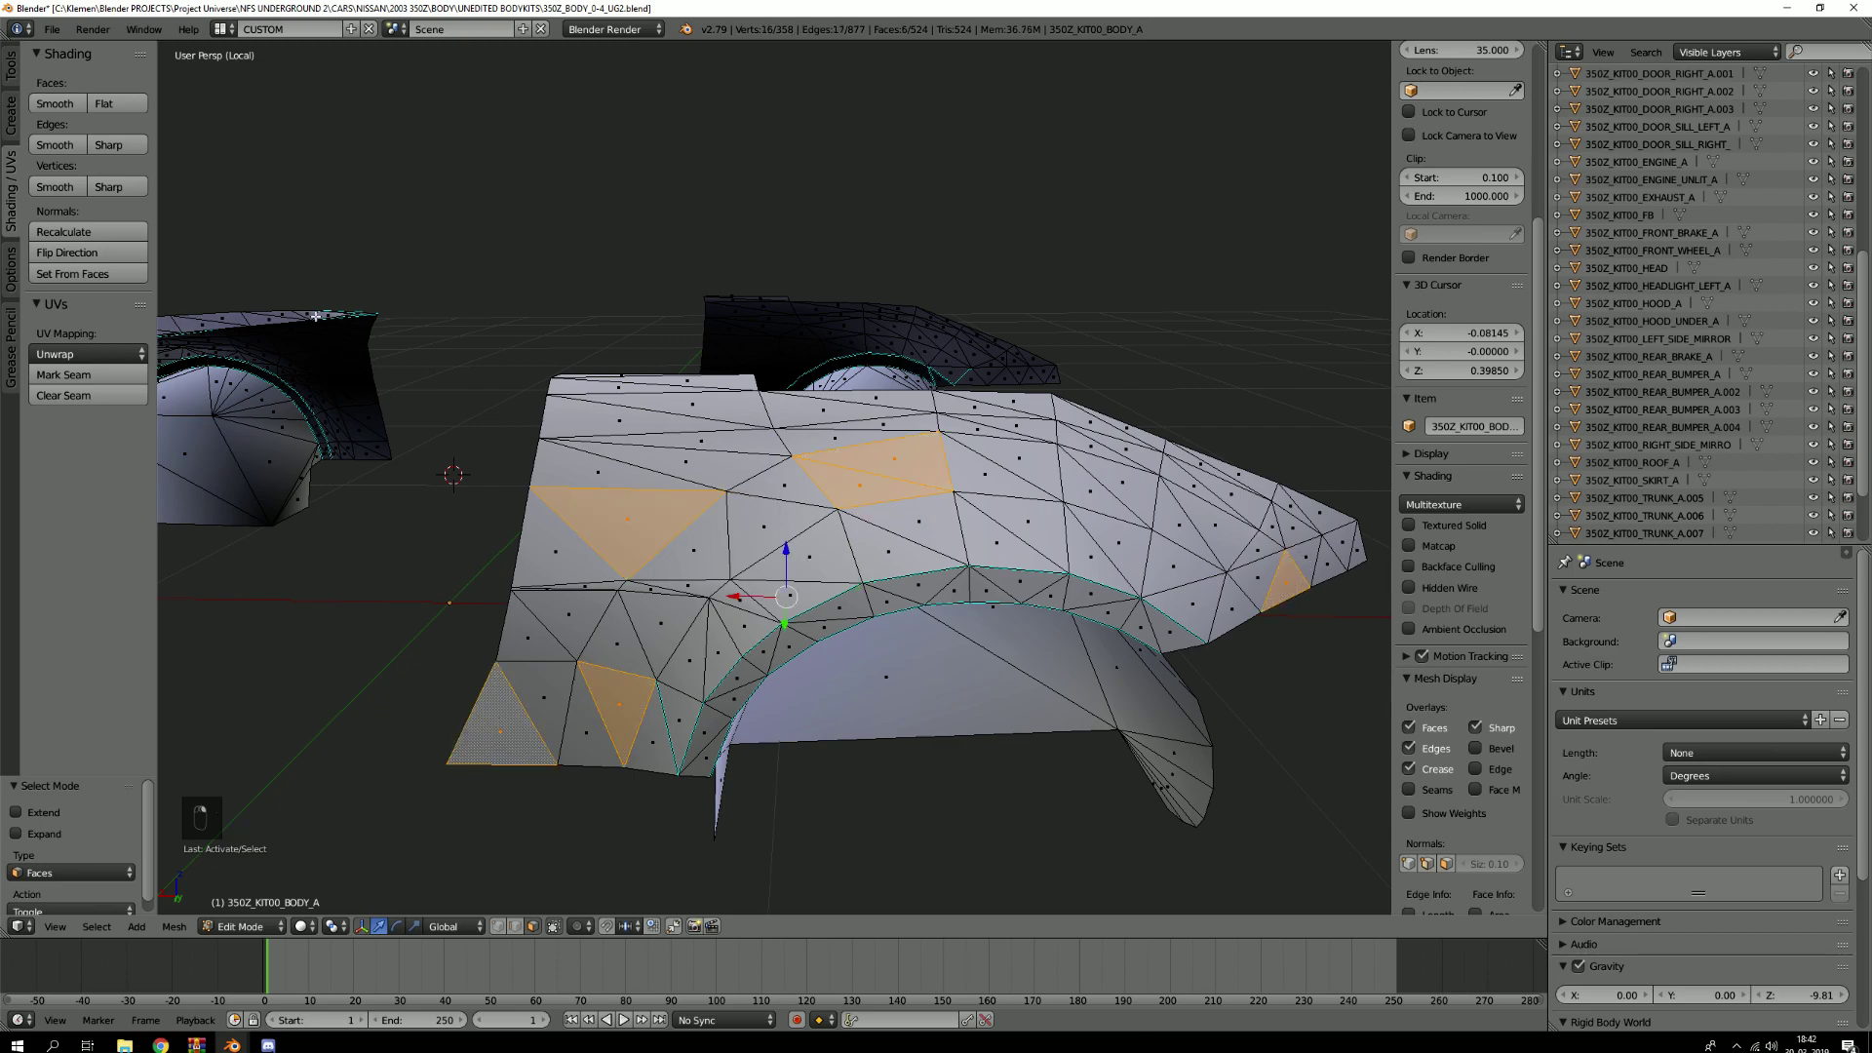
pyautogui.click(101, 253)
pyautogui.press('a')
pyautogui.scroll(-4, 1462, 390)
pyautogui.scroll(-4, 864, 582)
pyautogui.moveTo(780, 546); pyautogui.dragTo(935, 562, button='middle')
pyautogui.scroll(3, 984, 570)
pyautogui.scroll(3, 1101, 540)
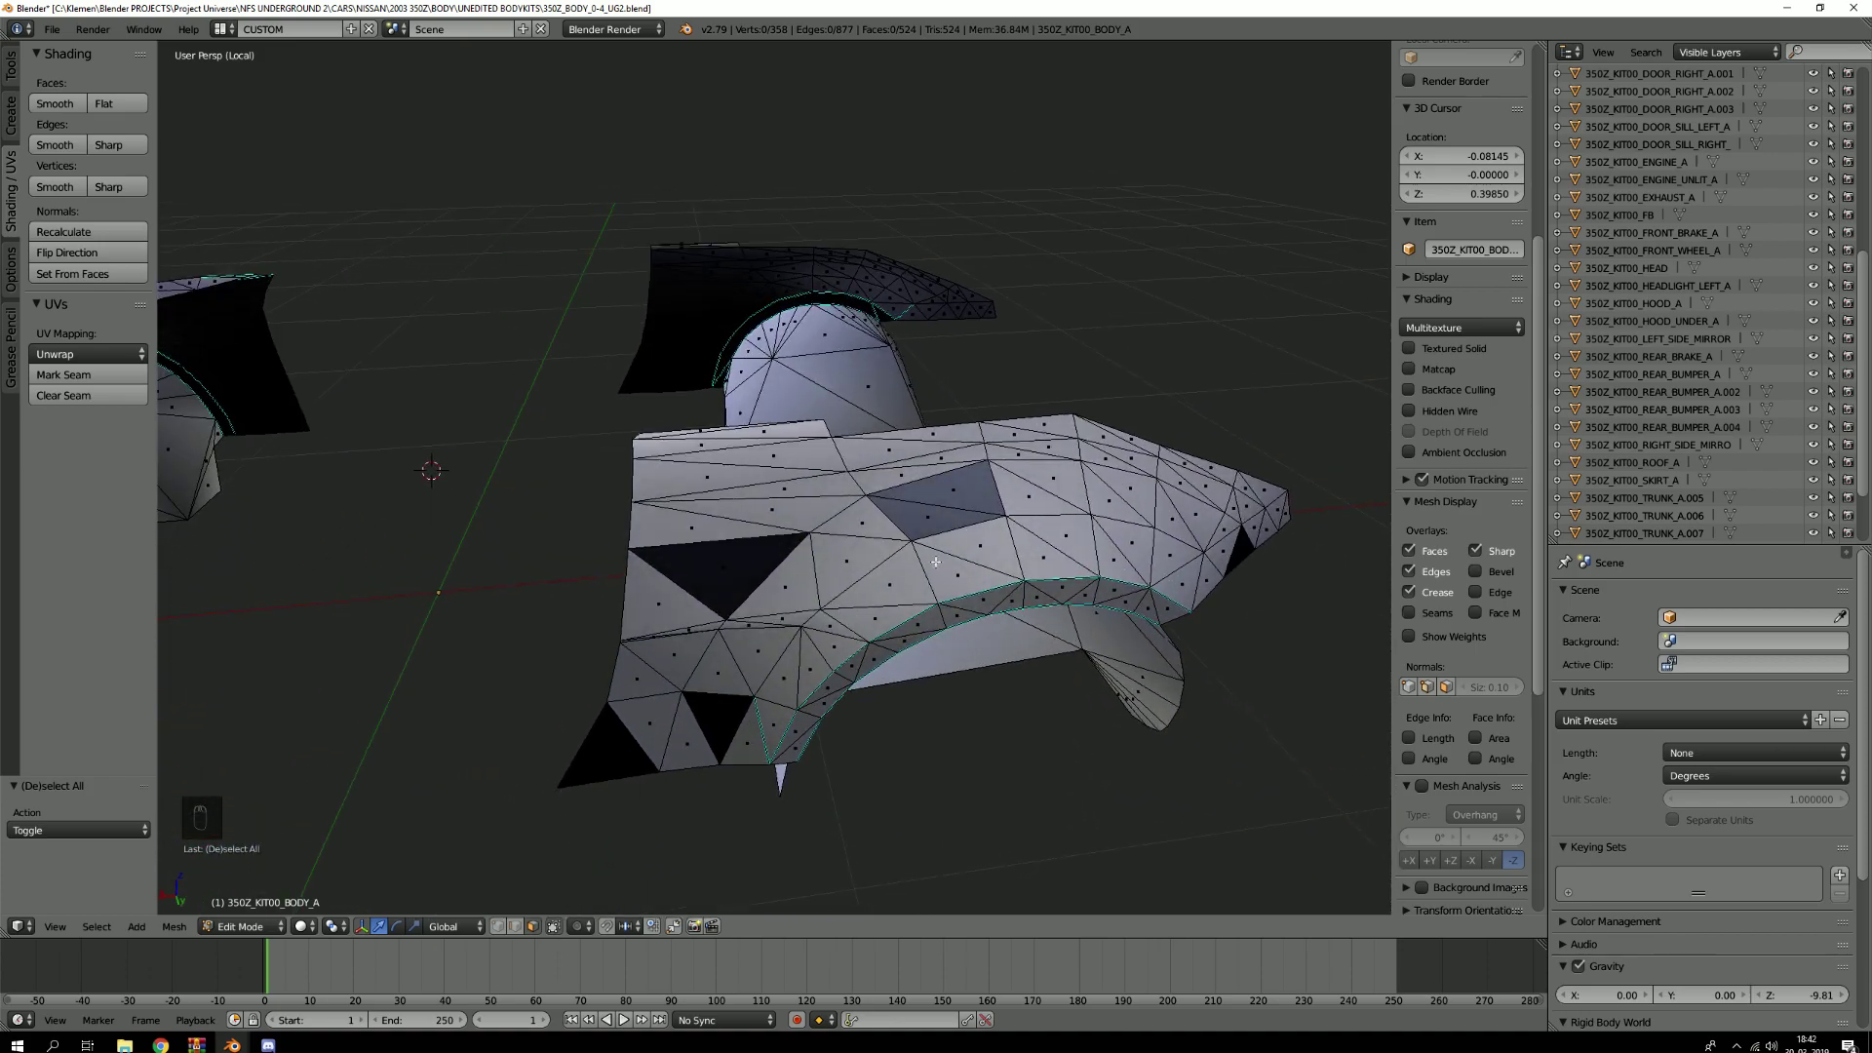
pyautogui.rightClick(981, 489)
pyautogui.keyDown('shift'); pyautogui.rightClick(939, 527); pyautogui.keyUp('shift')
pyautogui.keyDown('shift'); pyautogui.rightClick(708, 561); pyautogui.keyUp('shift')
pyautogui.keyDown('shift'); pyautogui.rightClick(728, 718); pyautogui.keyUp('shift')
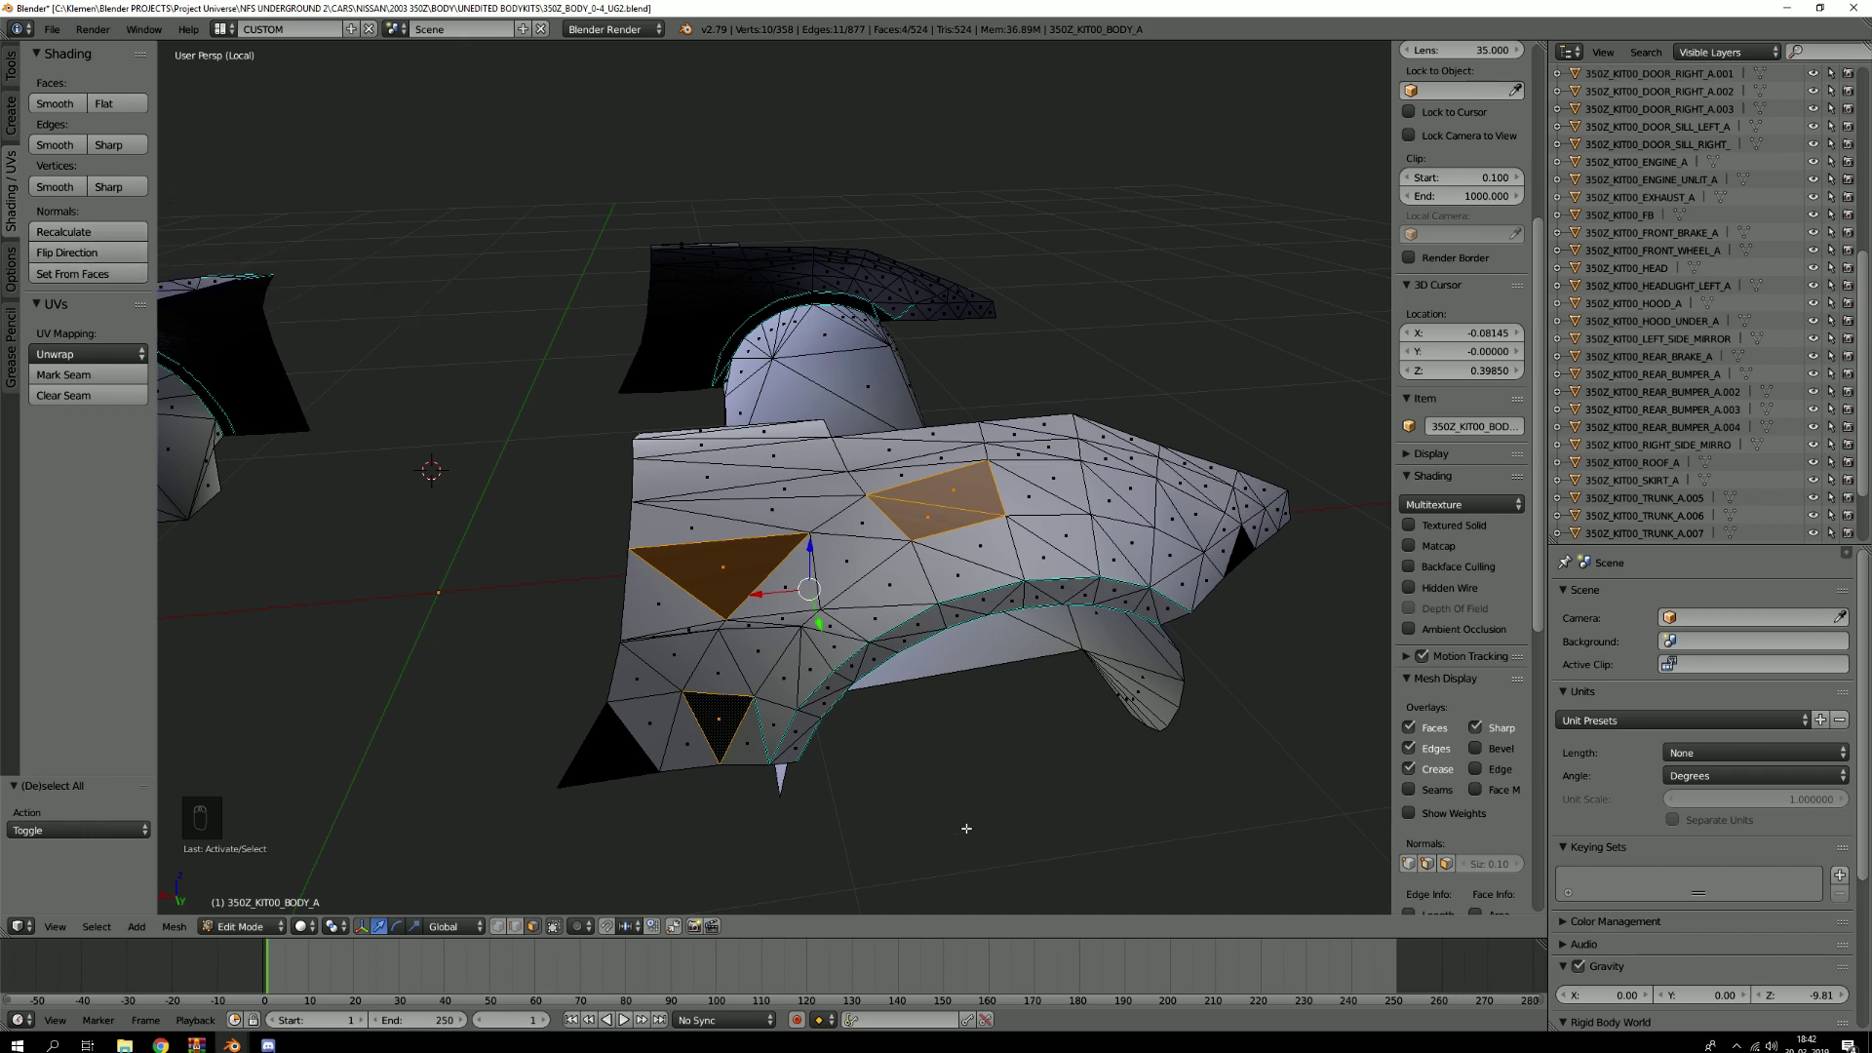
pyautogui.press('Home')
pyautogui.scroll(-4, 1462, 585)
pyautogui.press('a')
pyautogui.keyDown('shift'); pyautogui.moveTo(1011, 782); pyautogui.dragTo(953, 569, button='middle'); pyautogui.keyUp('shift')
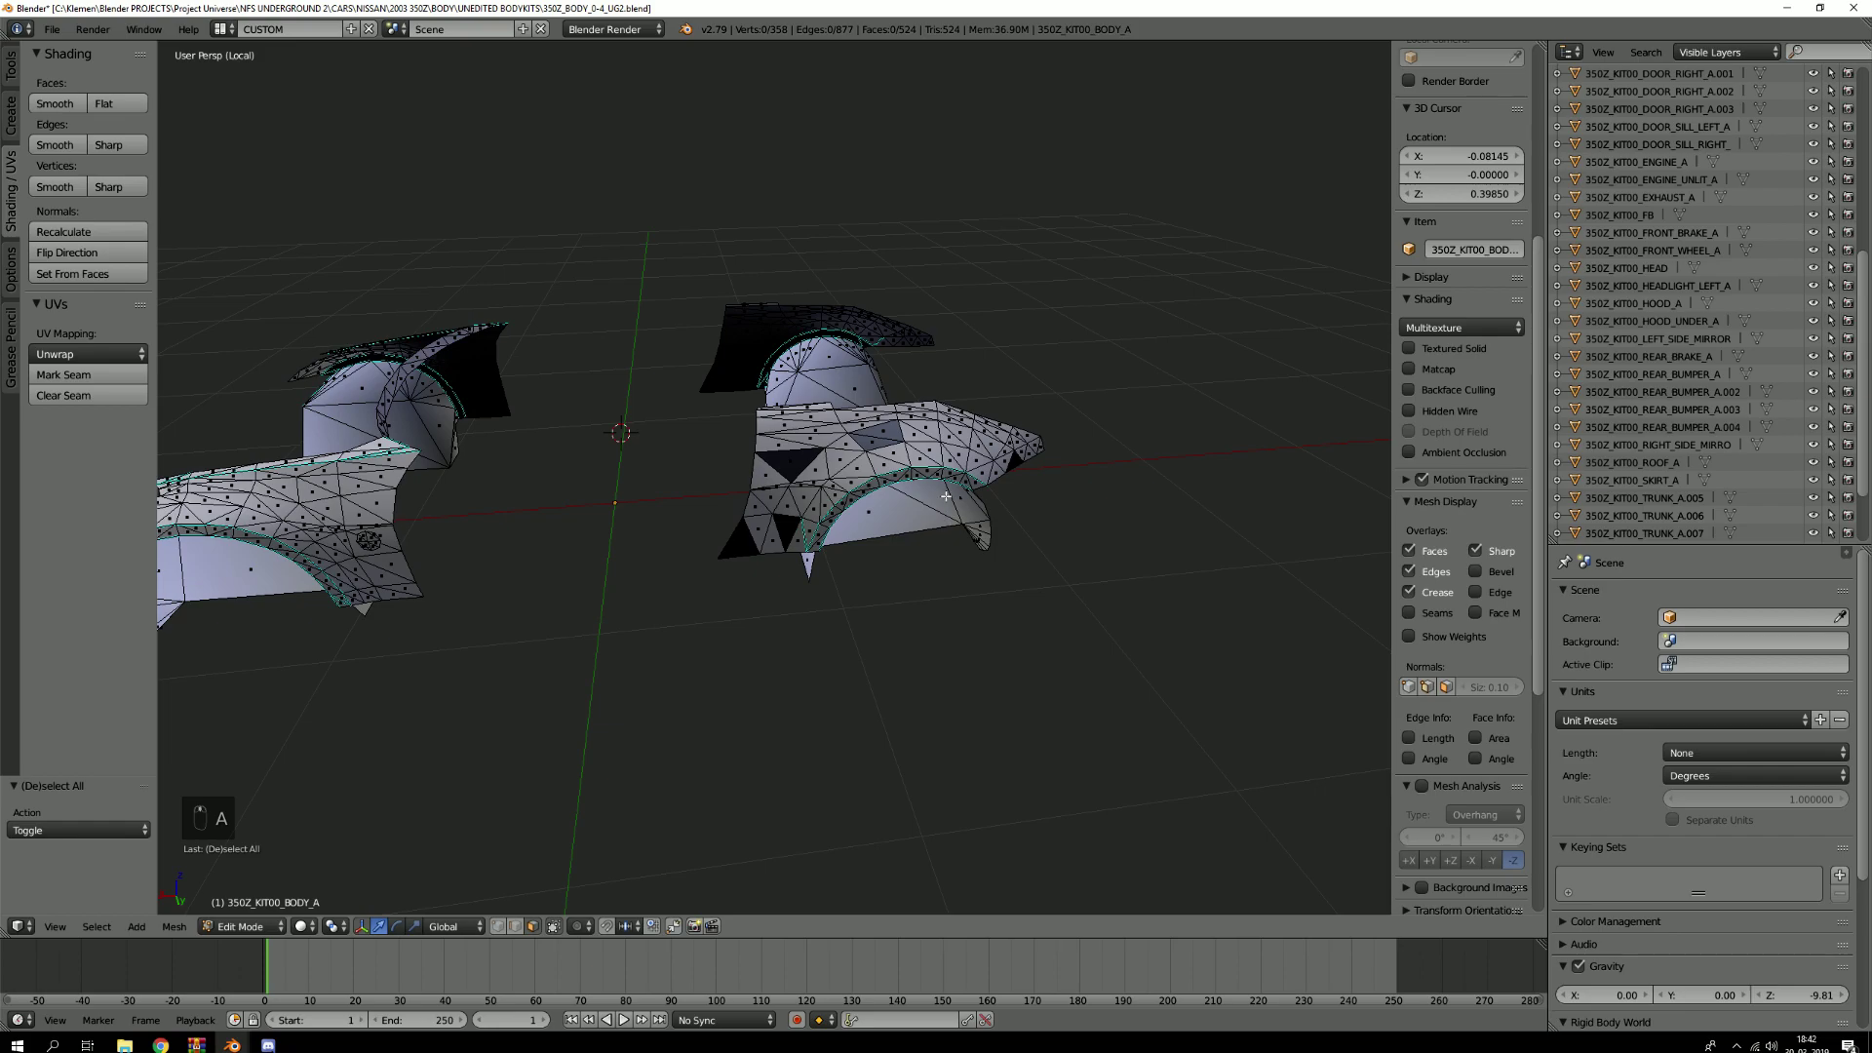
# Recalculate the normals of the entire body mesh and return to the full car in Object Mode
pyautogui.press('a')
pyautogui.scroll(2, 844, 456)
pyautogui.scroll(2, 844, 456)
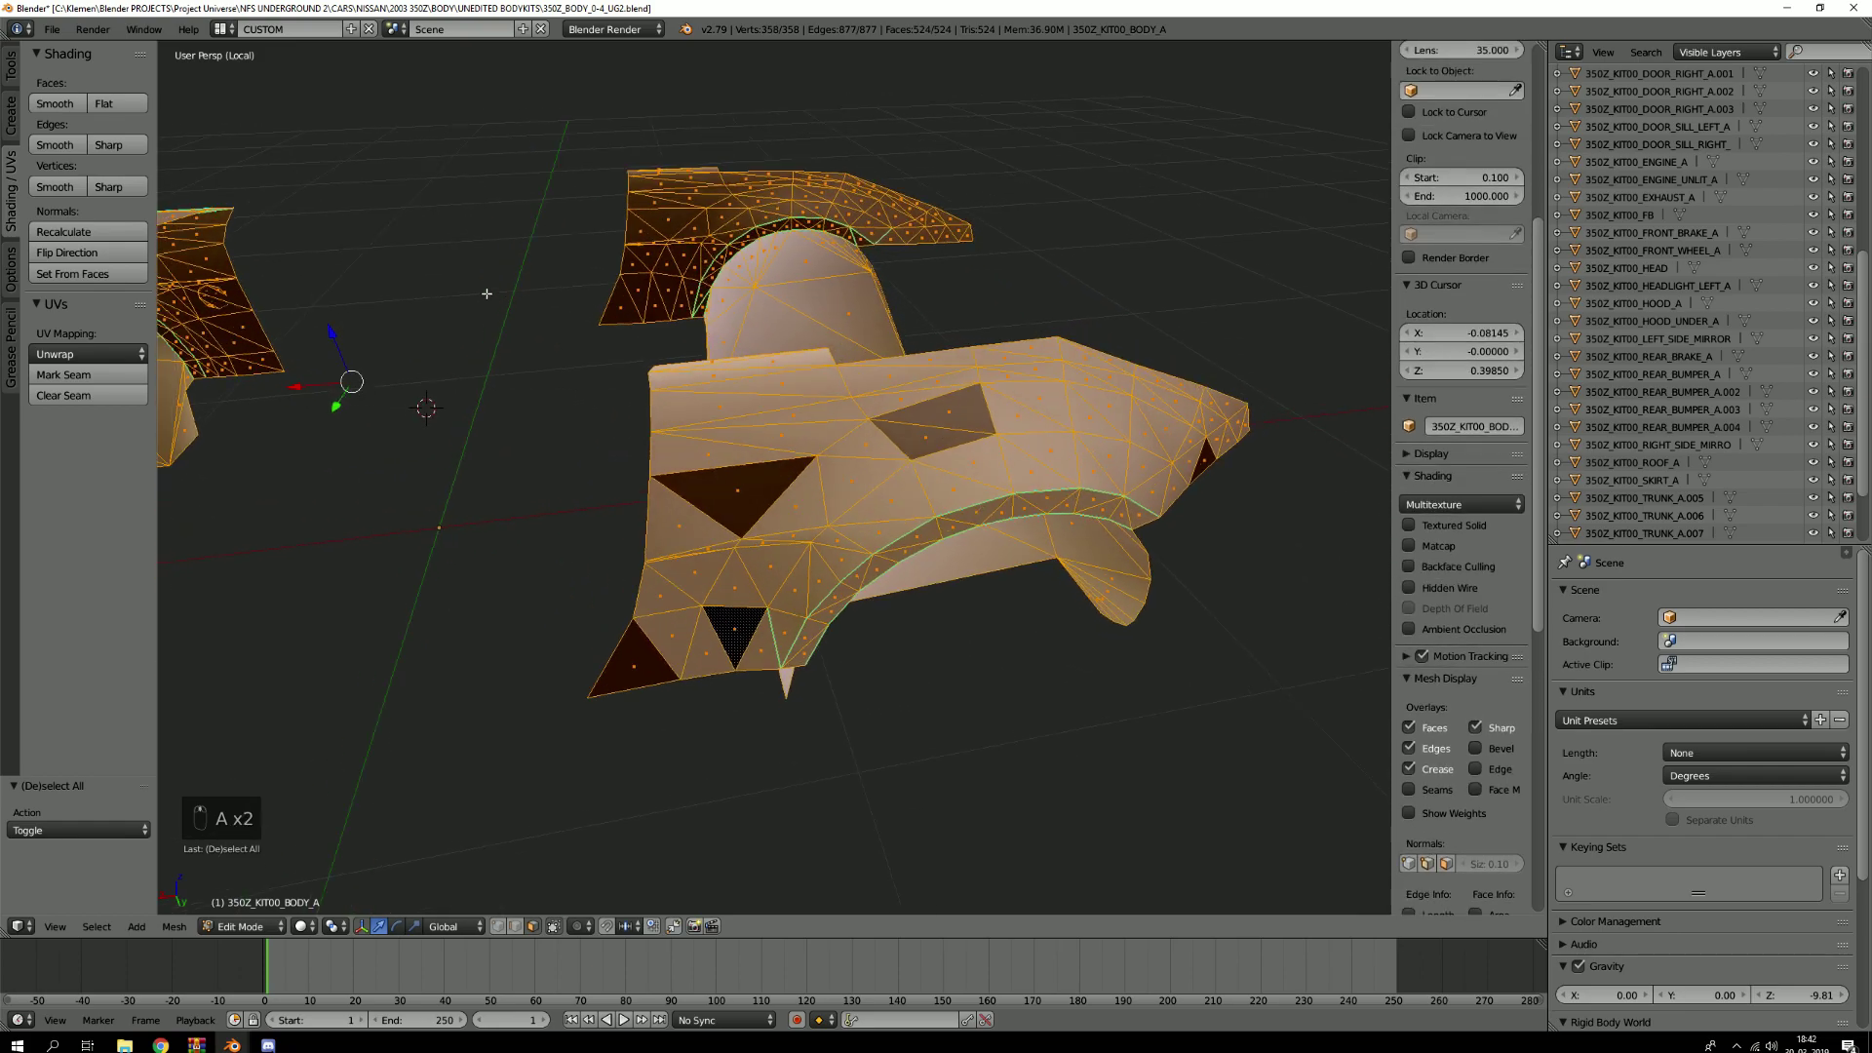
pyautogui.click(87, 236)
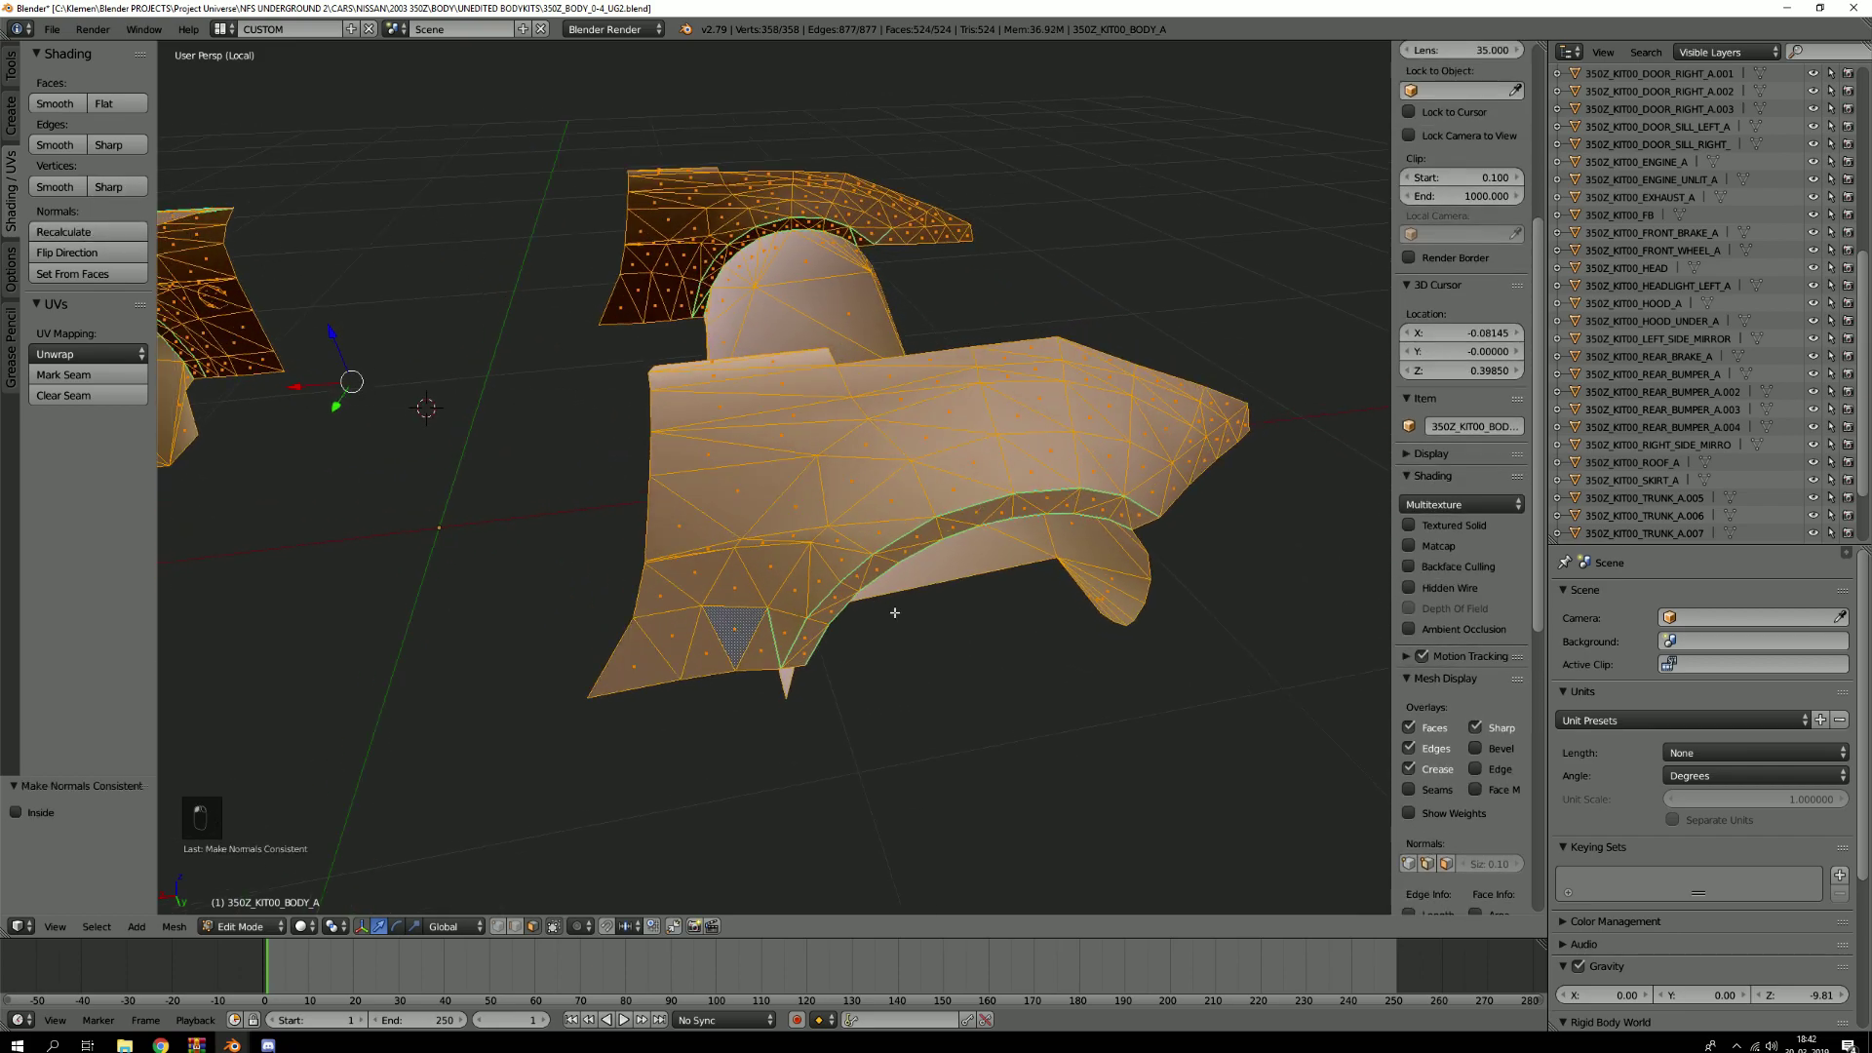
pyautogui.press('a')
pyautogui.moveTo(886, 611); pyautogui.dragTo(1043, 564, button='middle')
pyautogui.press('KP_Divide')
pyautogui.press('Tab')
# Isolate the door panels in Edit Mode and select the boundary edges of the first door
pyautogui.scroll(-3, 776, 607)
pyautogui.scroll(-3, 877, 546)
pyautogui.moveTo(775, 501); pyautogui.dragTo(844, 532, button='middle')
pyautogui.scroll(4, 845, 535)
pyautogui.rightClick(845, 530)
pyautogui.press('g')
pyautogui.rightClick(912, 517)
pyautogui.press('KP_Divide')
pyautogui.press('Tab')
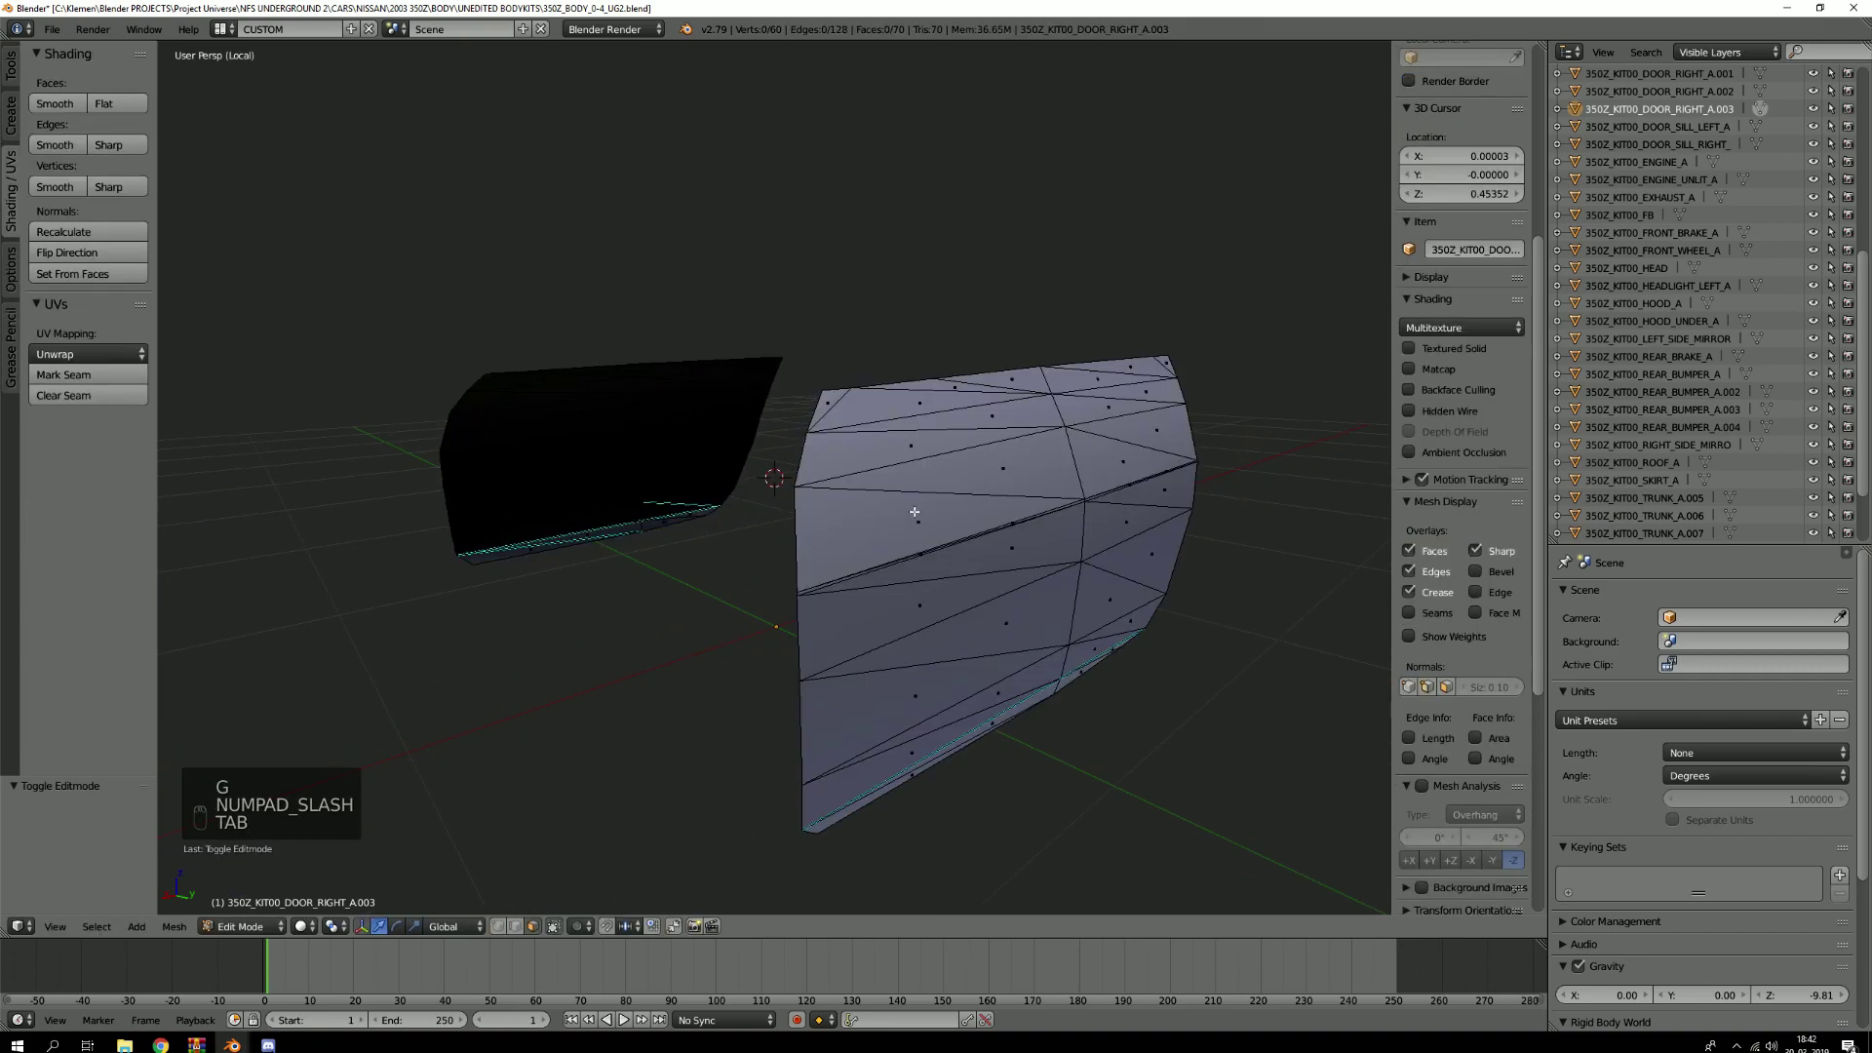
pyautogui.press('2')
pyautogui.keyDown('alt'); pyautogui.rightClick(791, 539); pyautogui.keyUp('alt')
pyautogui.scroll(-3, 1036, 465)
pyautogui.moveTo(1037, 466); pyautogui.dragTo(614, 498, button='middle')
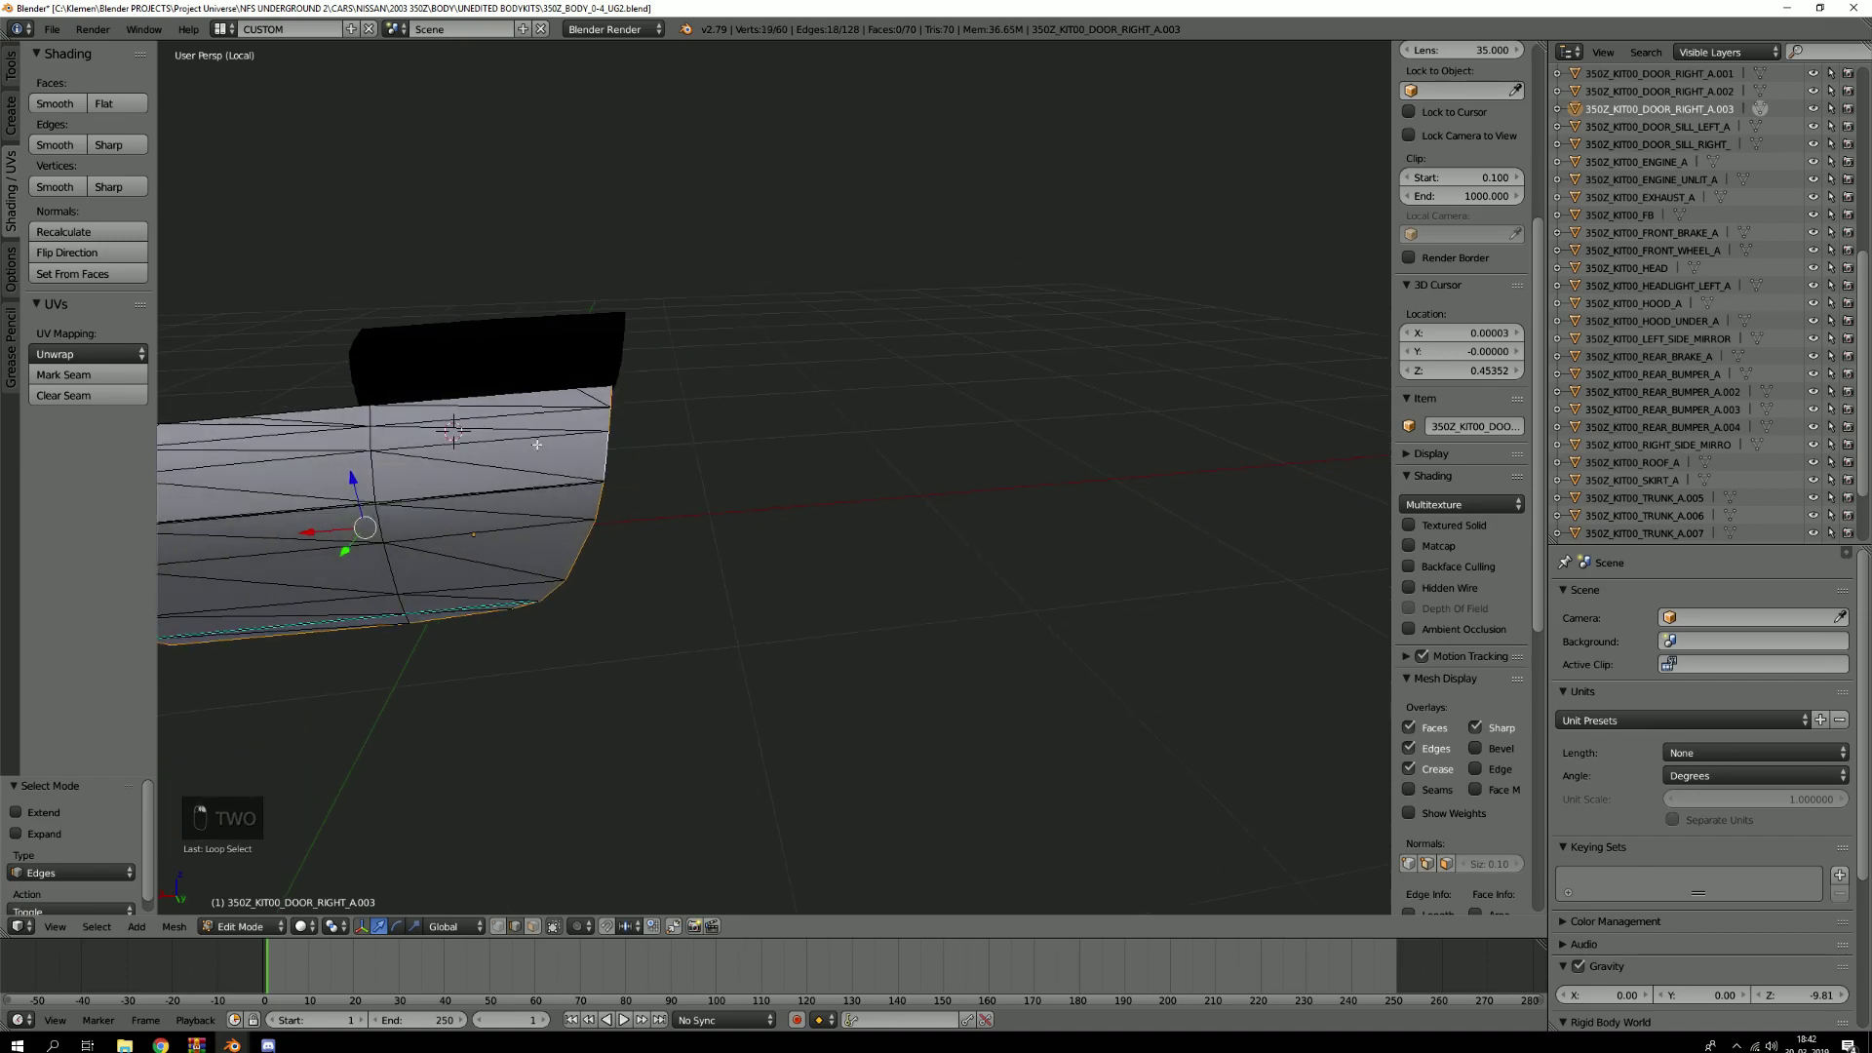
pyautogui.keyDown('shift'); pyautogui.moveTo(429, 398); pyautogui.dragTo(622, 435, button='middle'); pyautogui.keyUp('shift')
pyautogui.scroll(3, 626, 434)
pyautogui.keyDown('shift'); pyautogui.moveTo(741, 716); pyautogui.dragTo(948, 547, button='middle'); pyautogui.keyUp('shift')
# Add the opposite door's boundary edges to the selection, mark all selected edges as seams and return to the full car
pyautogui.scroll(-6, 948, 547)
pyautogui.moveTo(748, 527); pyautogui.dragTo(1031, 524, button='middle')
pyautogui.press('2')
pyautogui.scroll(5, 725, 560)
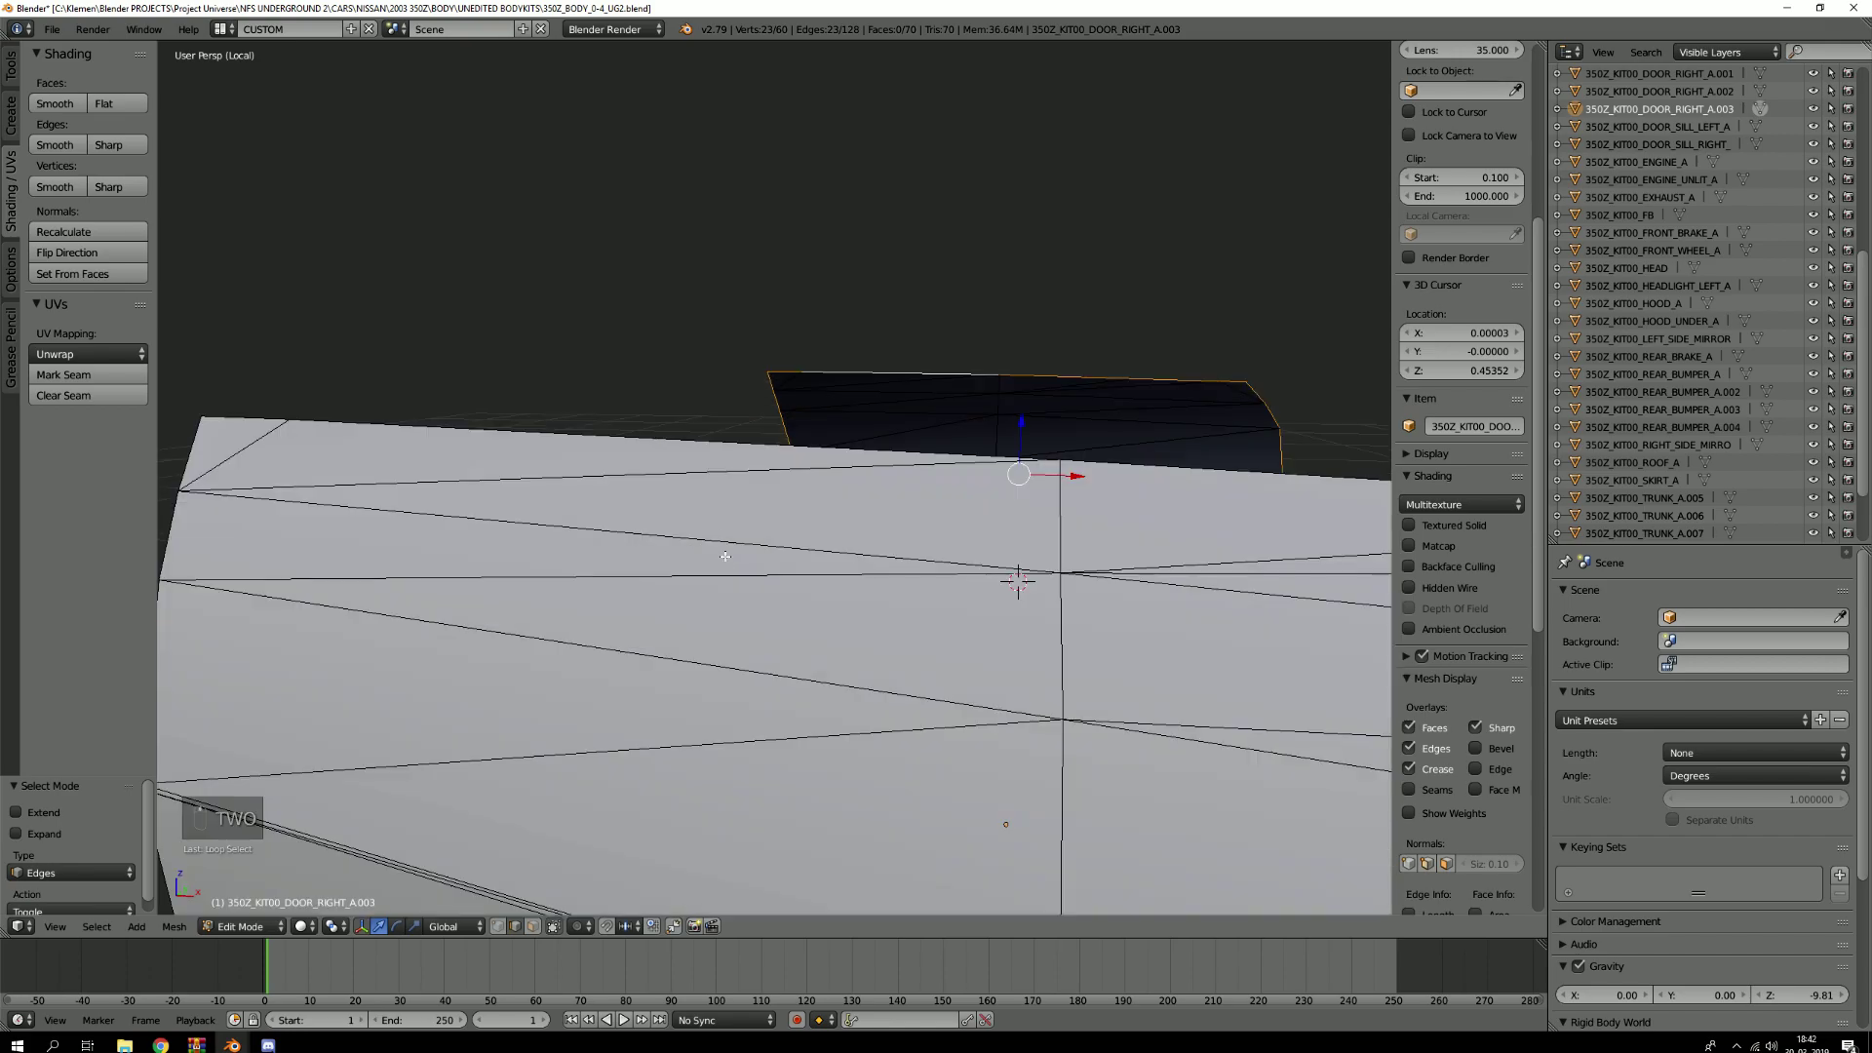
pyautogui.scroll(-5, 632, 431)
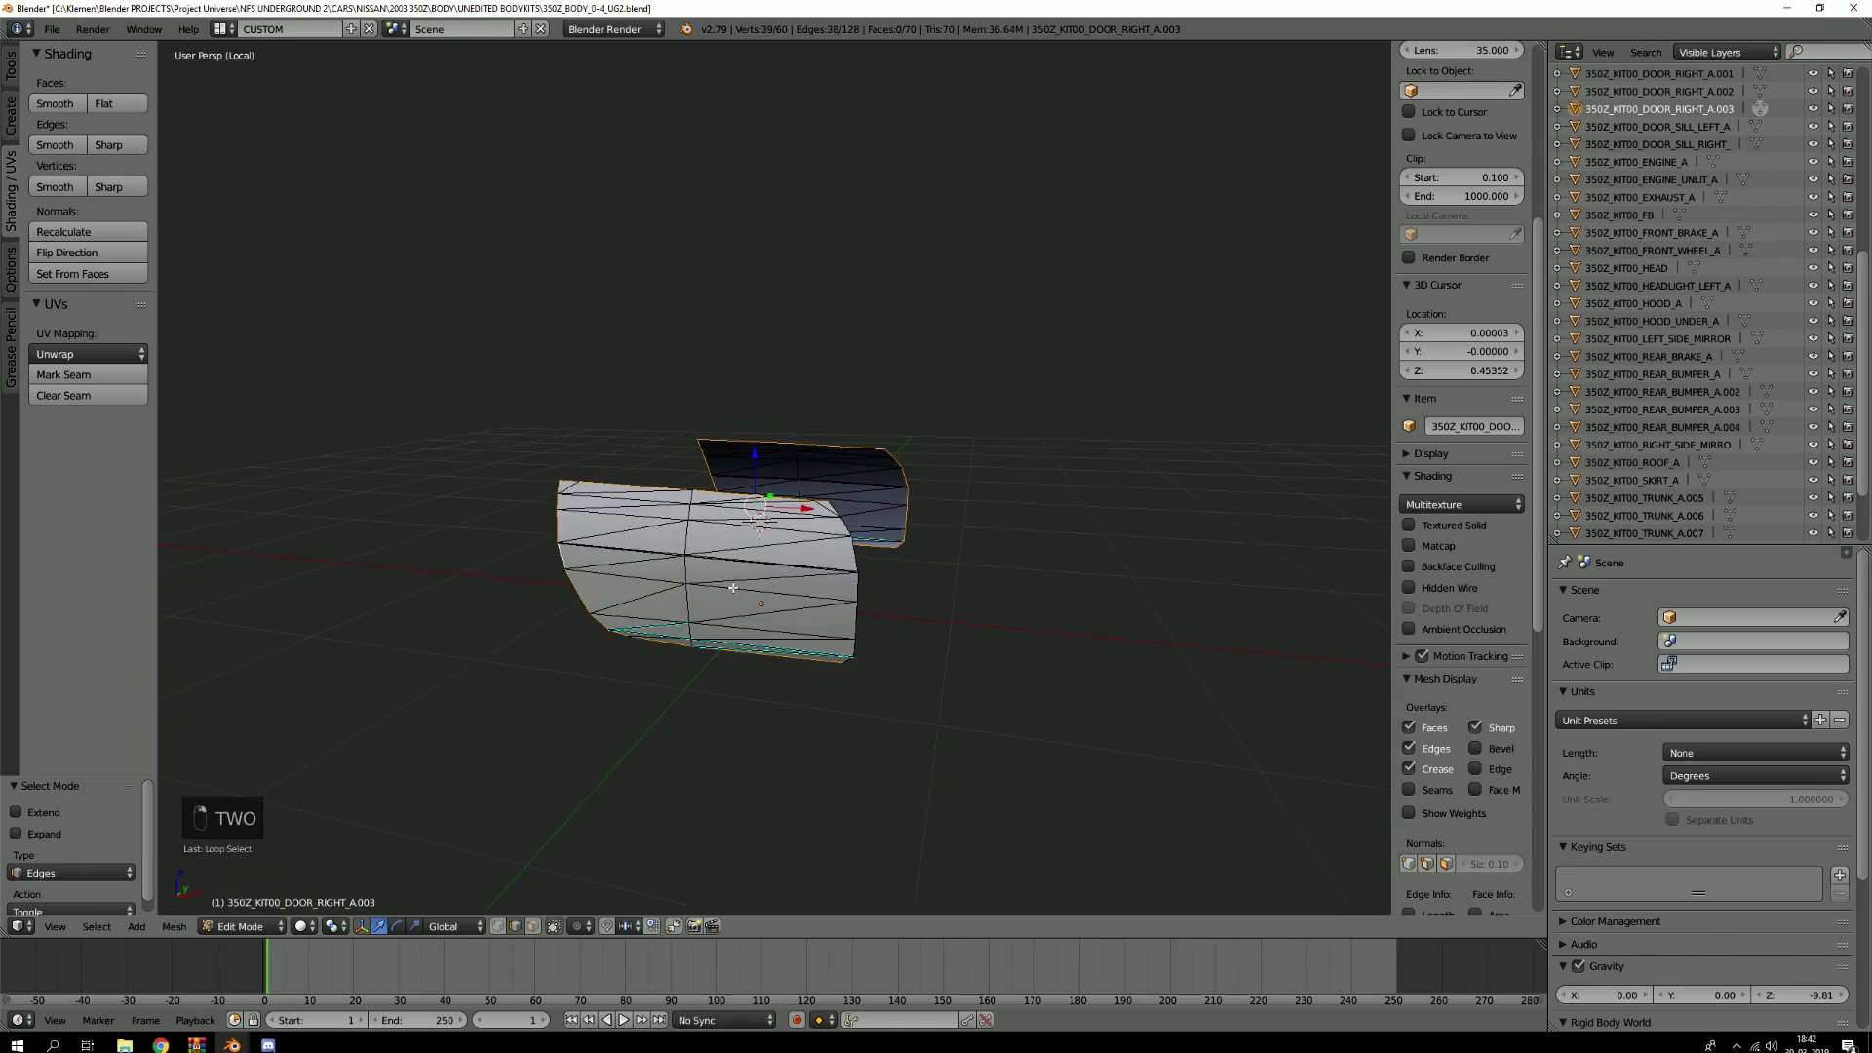
pyautogui.hotkey('ctrl', 'e')
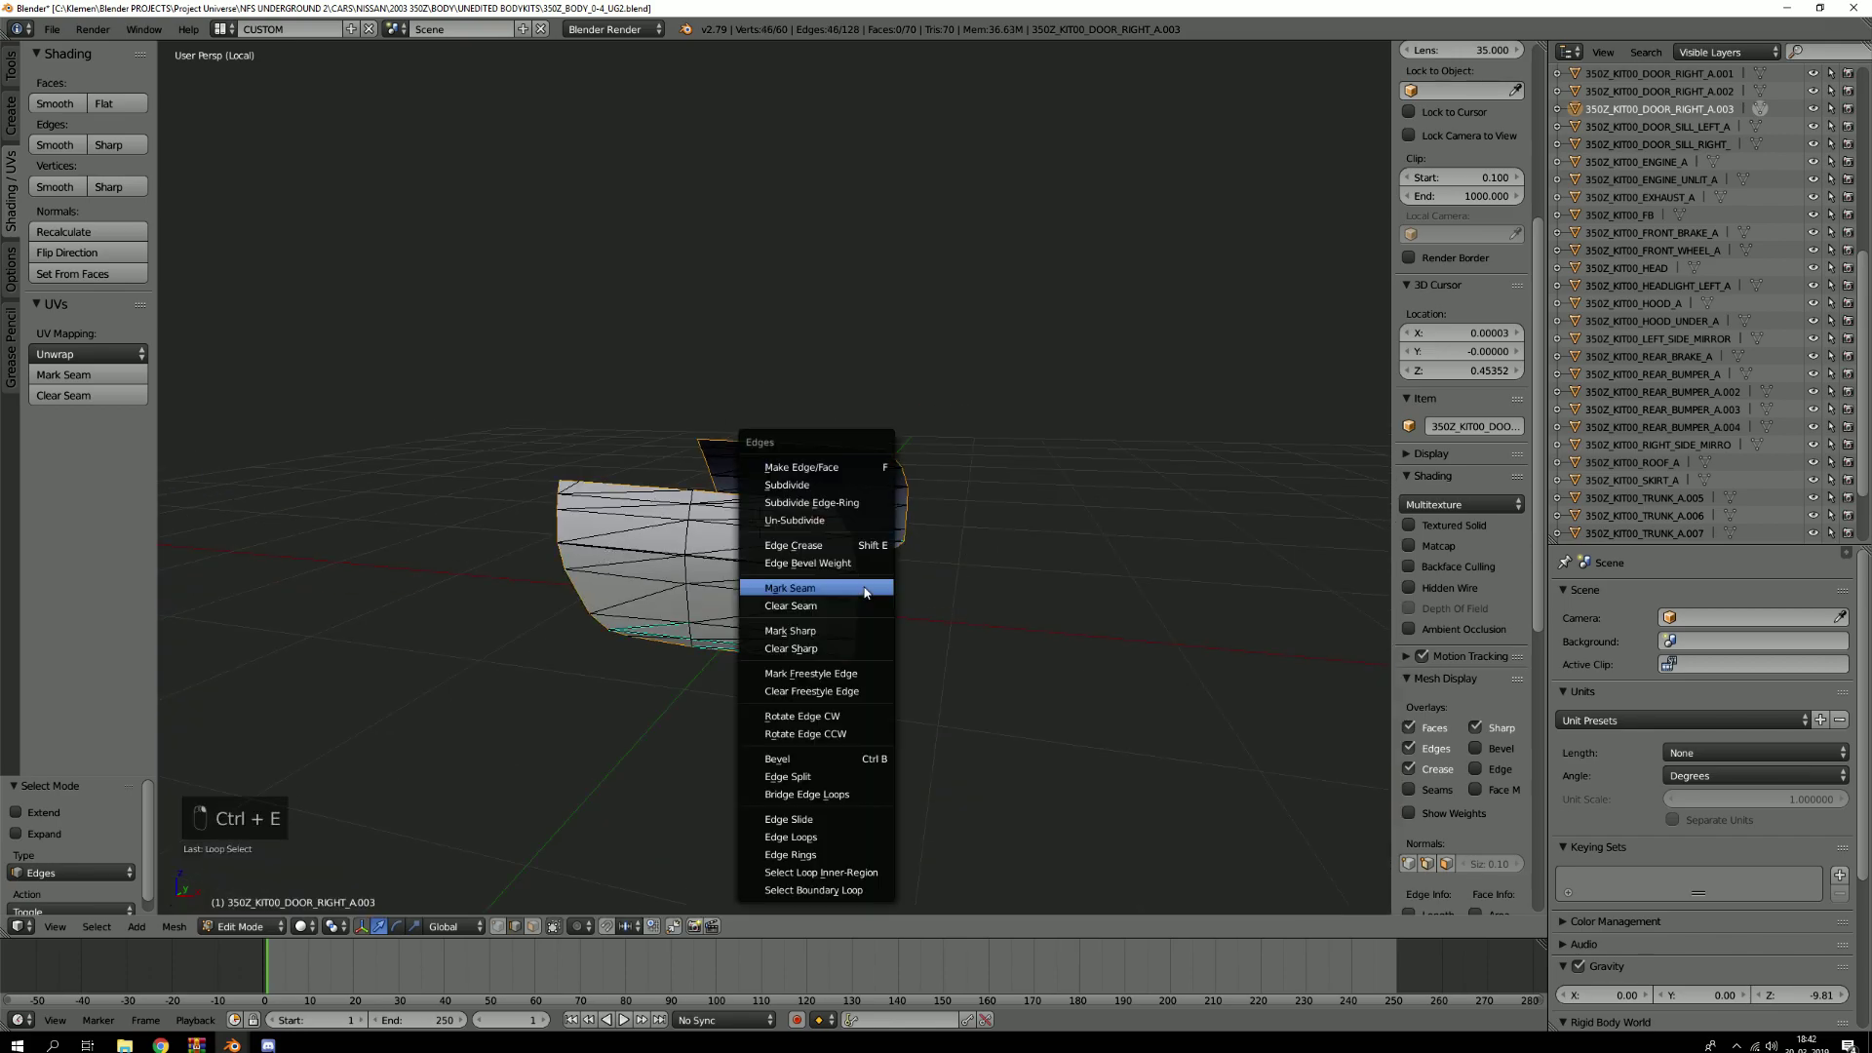
pyautogui.click(863, 587)
pyautogui.press('KP_Divide')
pyautogui.press('Tab')
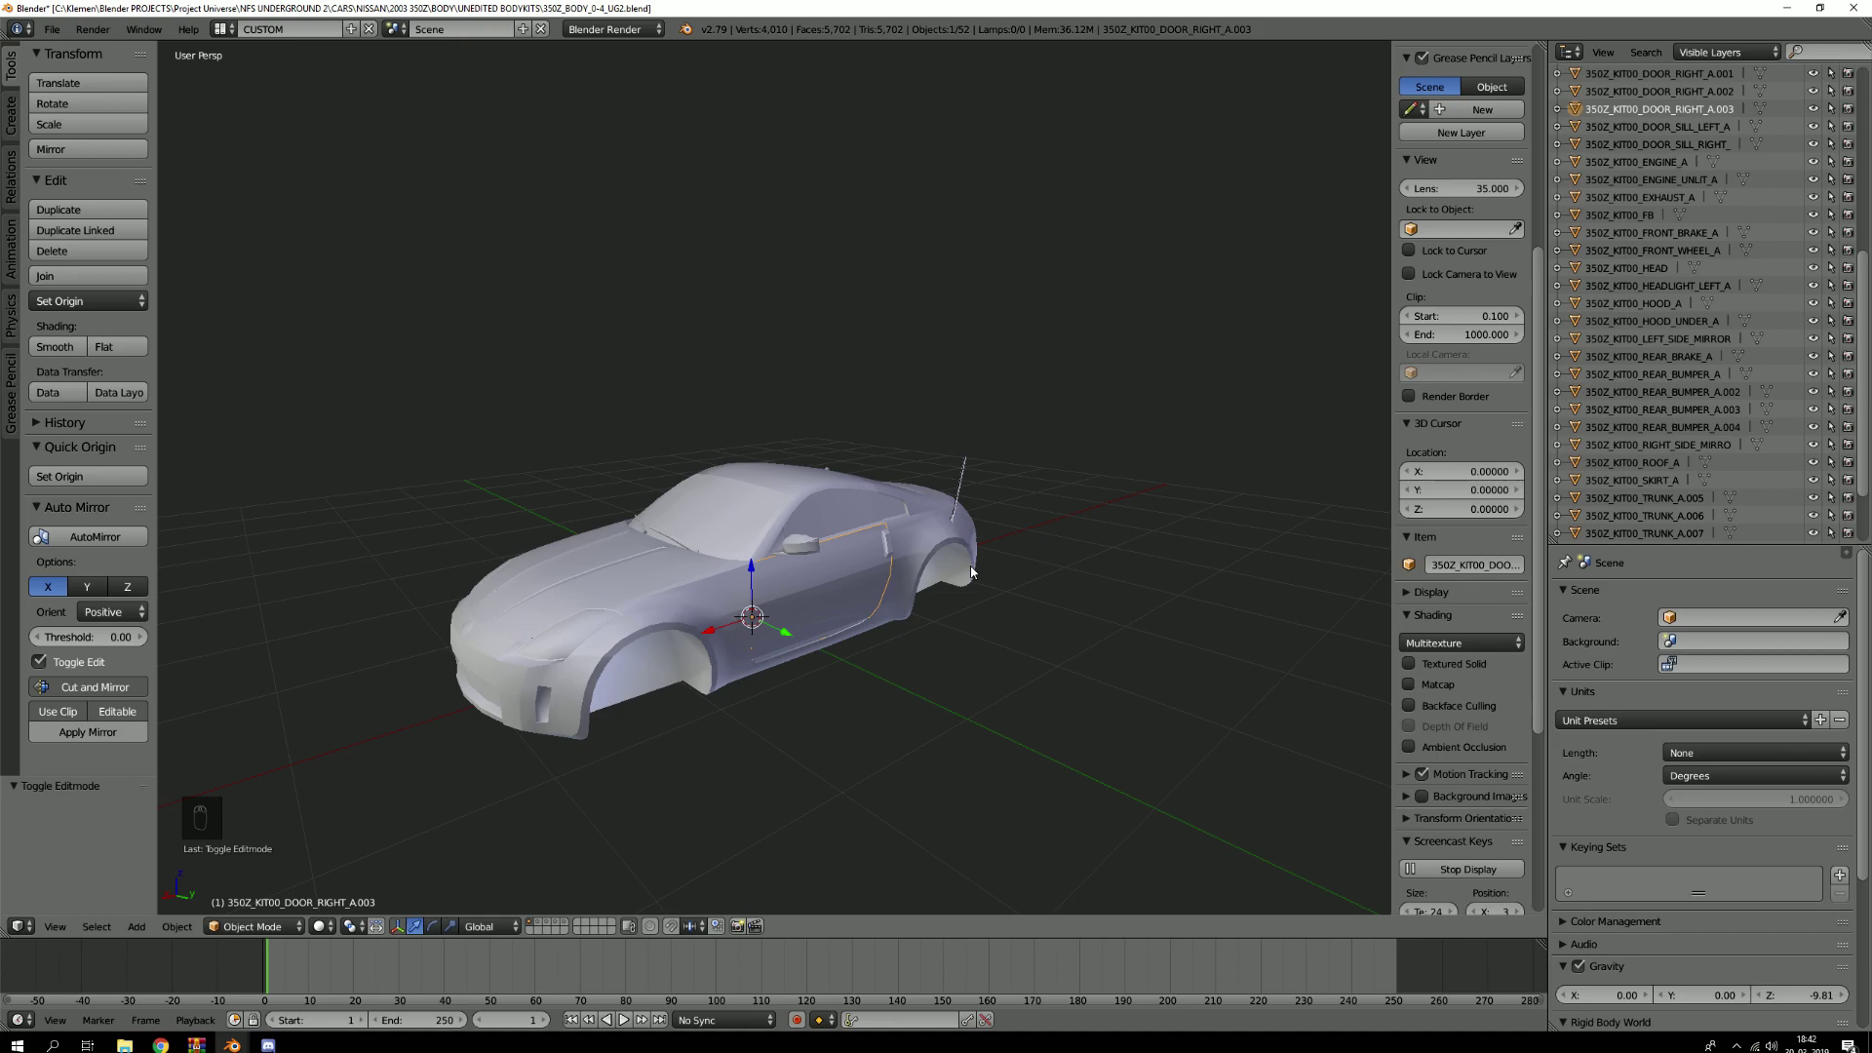
# Examine the door's boundary on the assembled car, especially along its rear edge beside the quarter panel
pyautogui.scroll(4, 745, 573)
pyautogui.moveTo(980, 558); pyautogui.dragTo(790, 502, button='middle')
pyautogui.press('Tab')
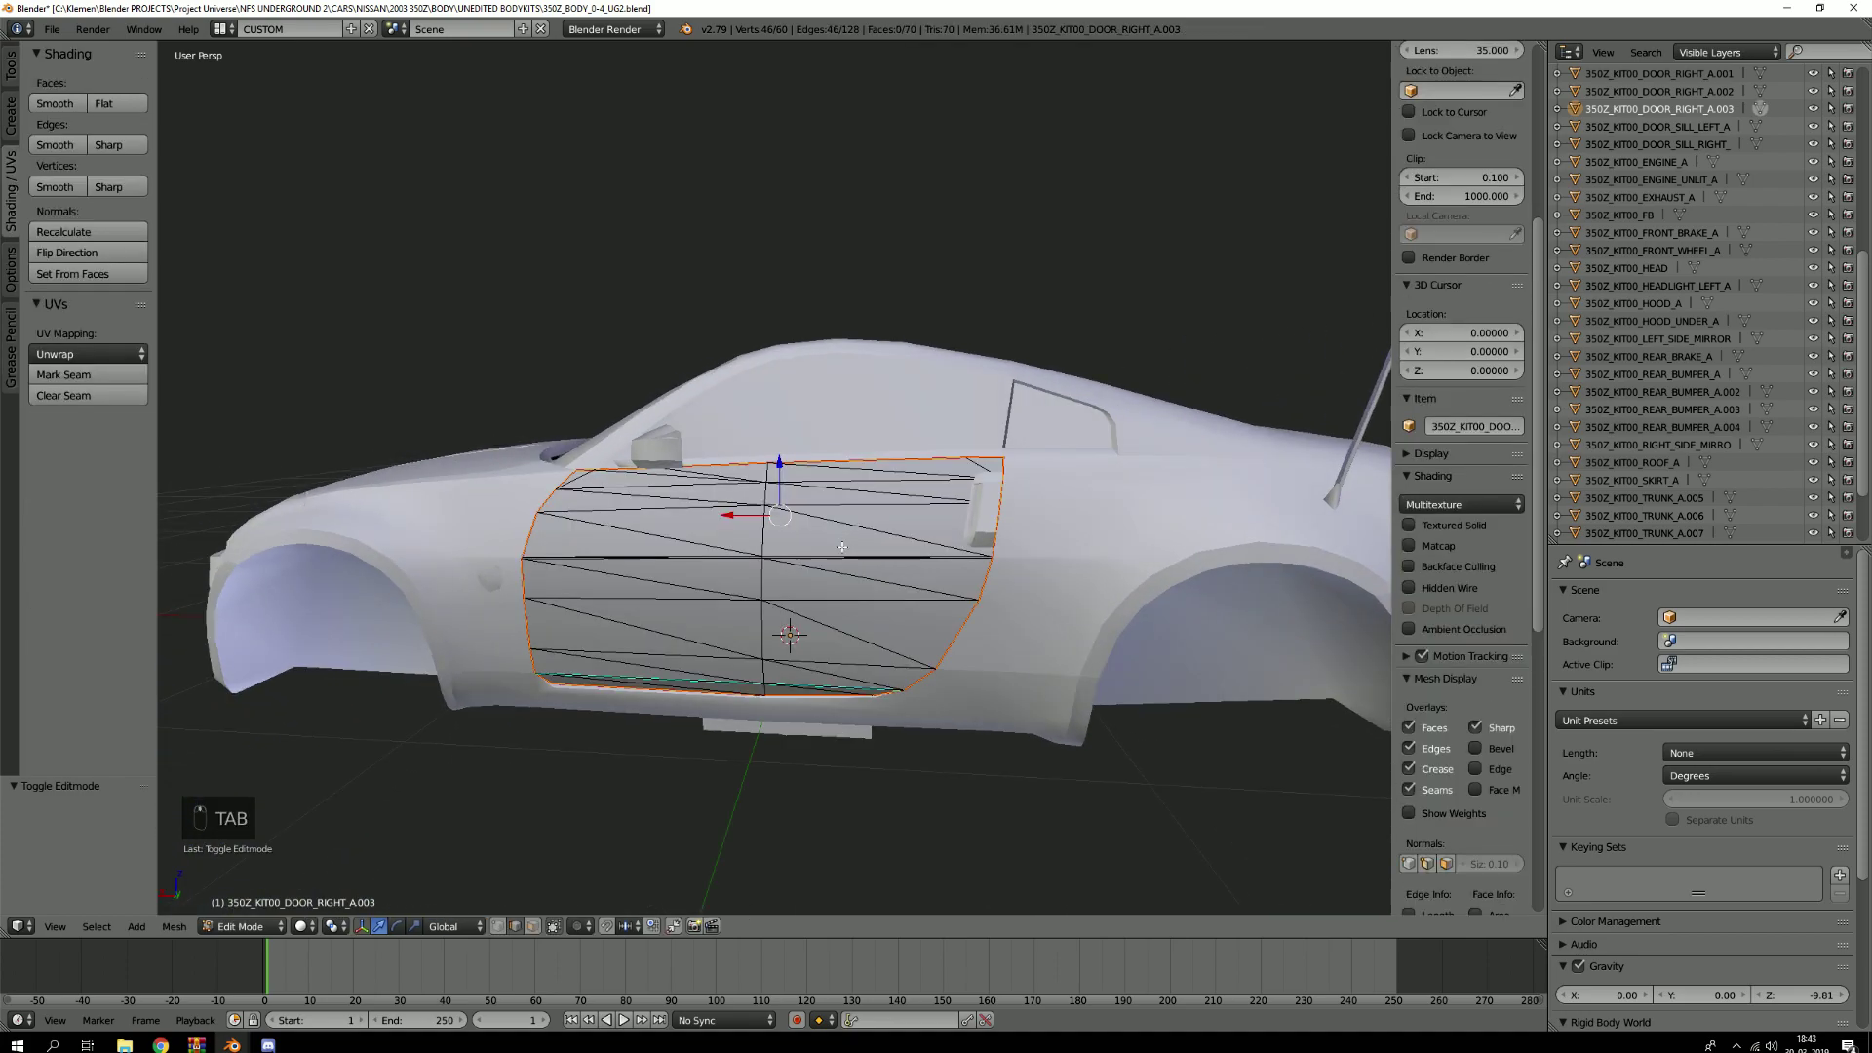
pyautogui.press('Tab')
pyautogui.press('Tab')
pyautogui.scroll(4, 1001, 561)
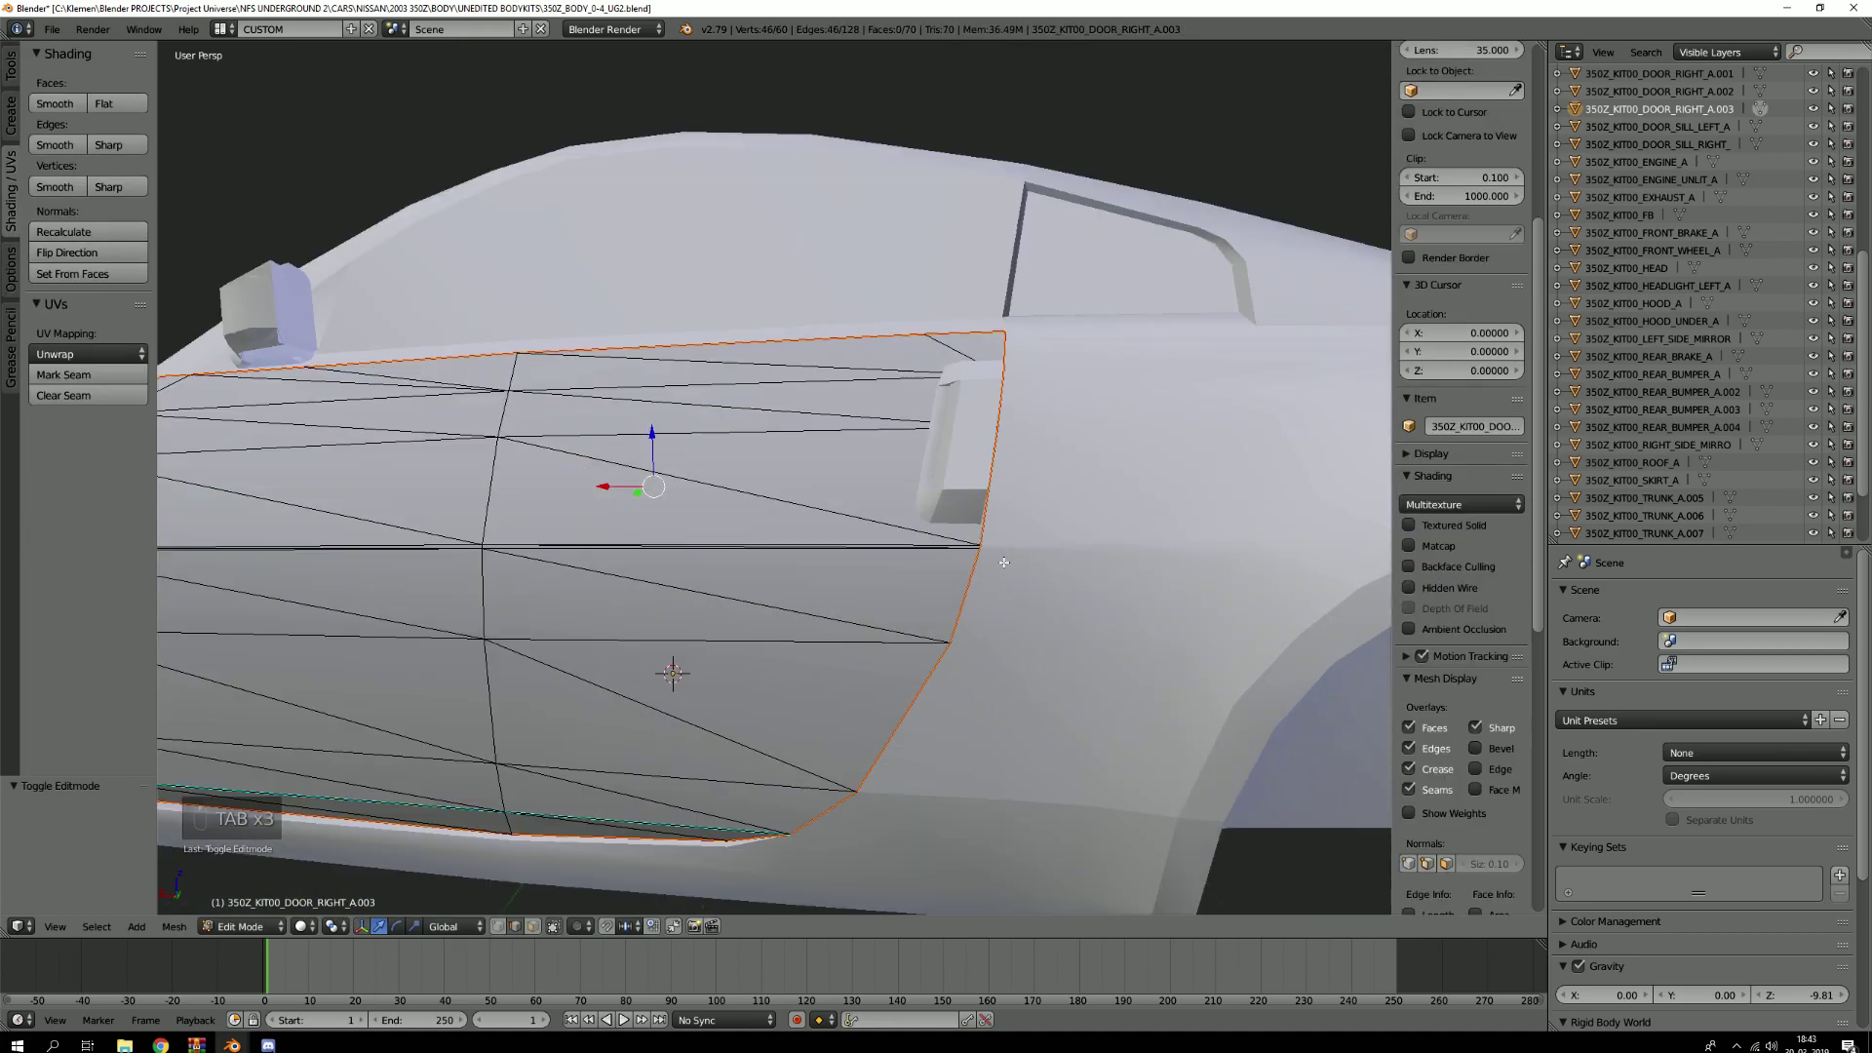
pyautogui.moveTo(858, 444); pyautogui.dragTo(902, 520, button='middle')
pyautogui.press('3')
pyautogui.press('c')
pyautogui.moveTo(903, 520)
pyautogui.mouseDown()
pyautogui.moveTo(741, 468)
pyautogui.moveTo(983, 423)
pyautogui.mouseUp()
pyautogui.moveTo(946, 550)
pyautogui.mouseDown()
pyautogui.moveTo(902, 753)
pyautogui.moveTo(806, 780)
pyautogui.mouseUp()
pyautogui.rightClick(806, 780)
pyautogui.press('Tab')
pyautogui.scroll(-4, 811, 746)
# Isolate the body mesh in Edit Mode and select the boundary edge loop of one rear quarter panel
pyautogui.rightClick(982, 672)
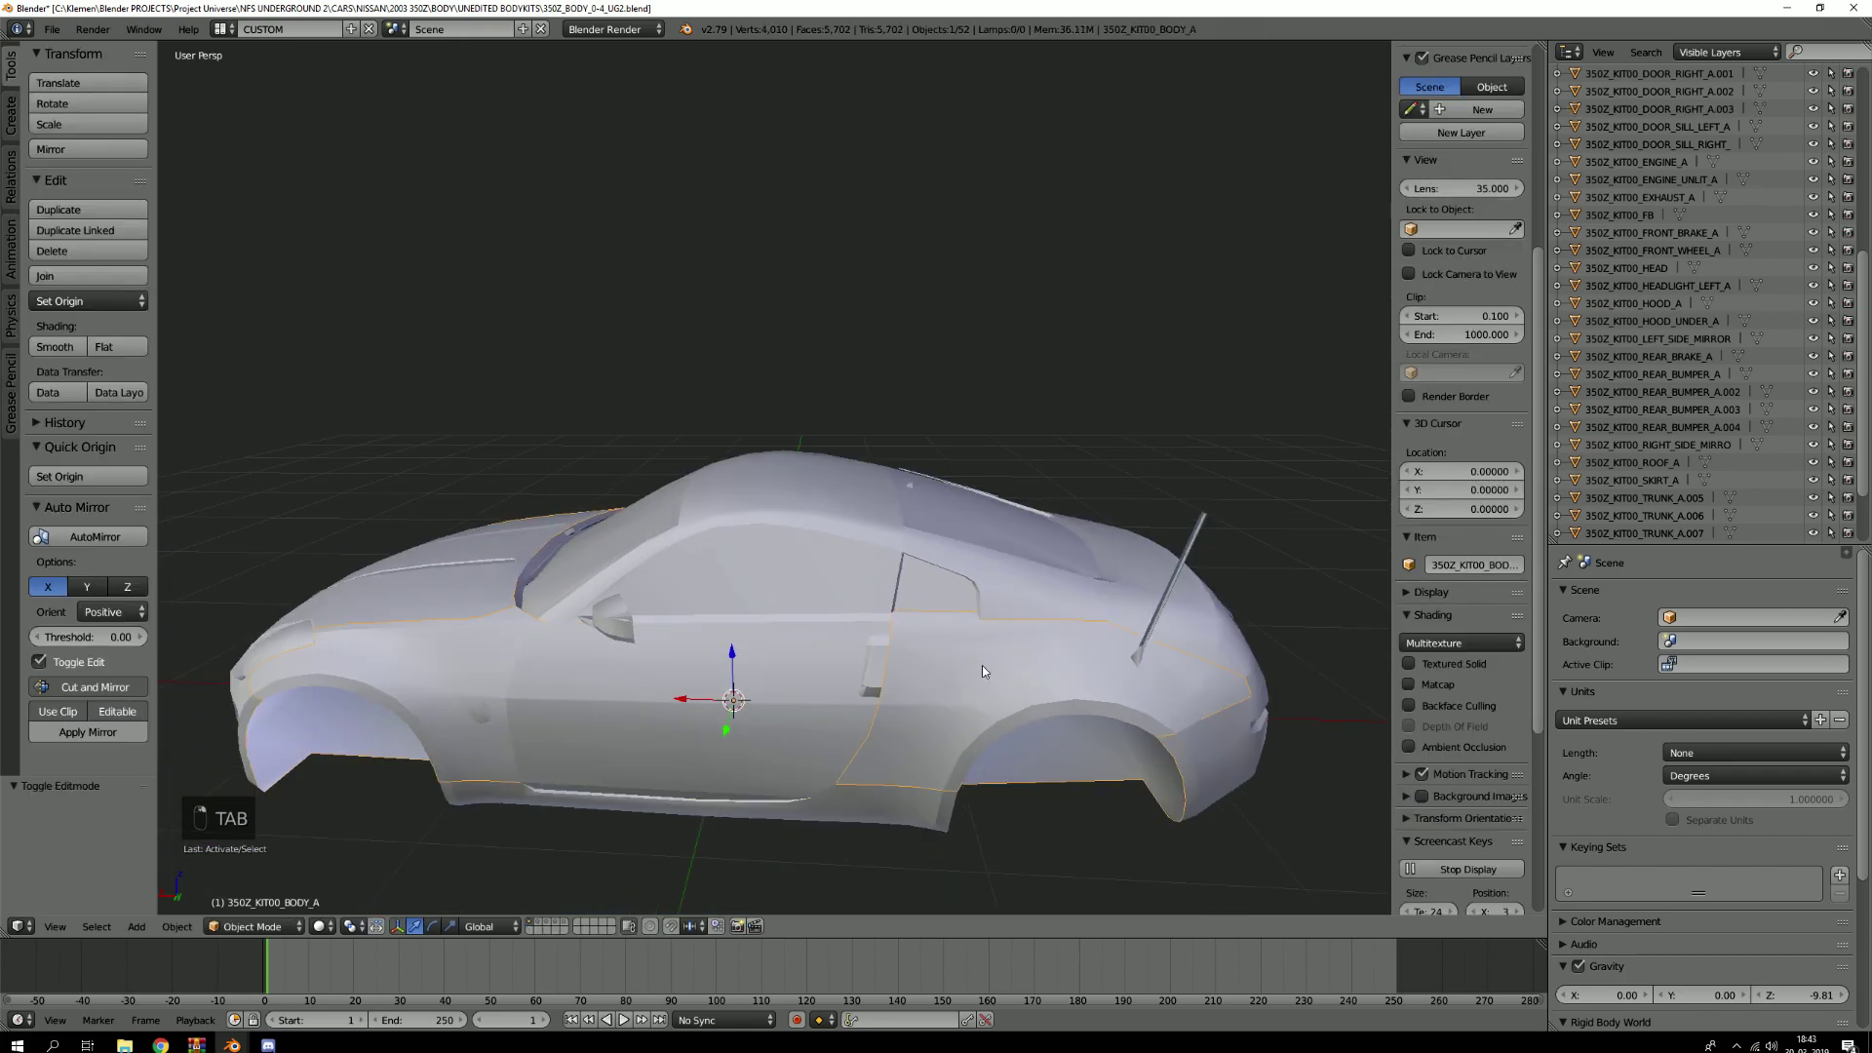
pyautogui.press('KP_Divide')
pyautogui.press('Tab')
pyautogui.scroll(3, 817, 533)
pyautogui.moveTo(817, 533); pyautogui.dragTo(811, 595, button='middle')
pyautogui.press('2')
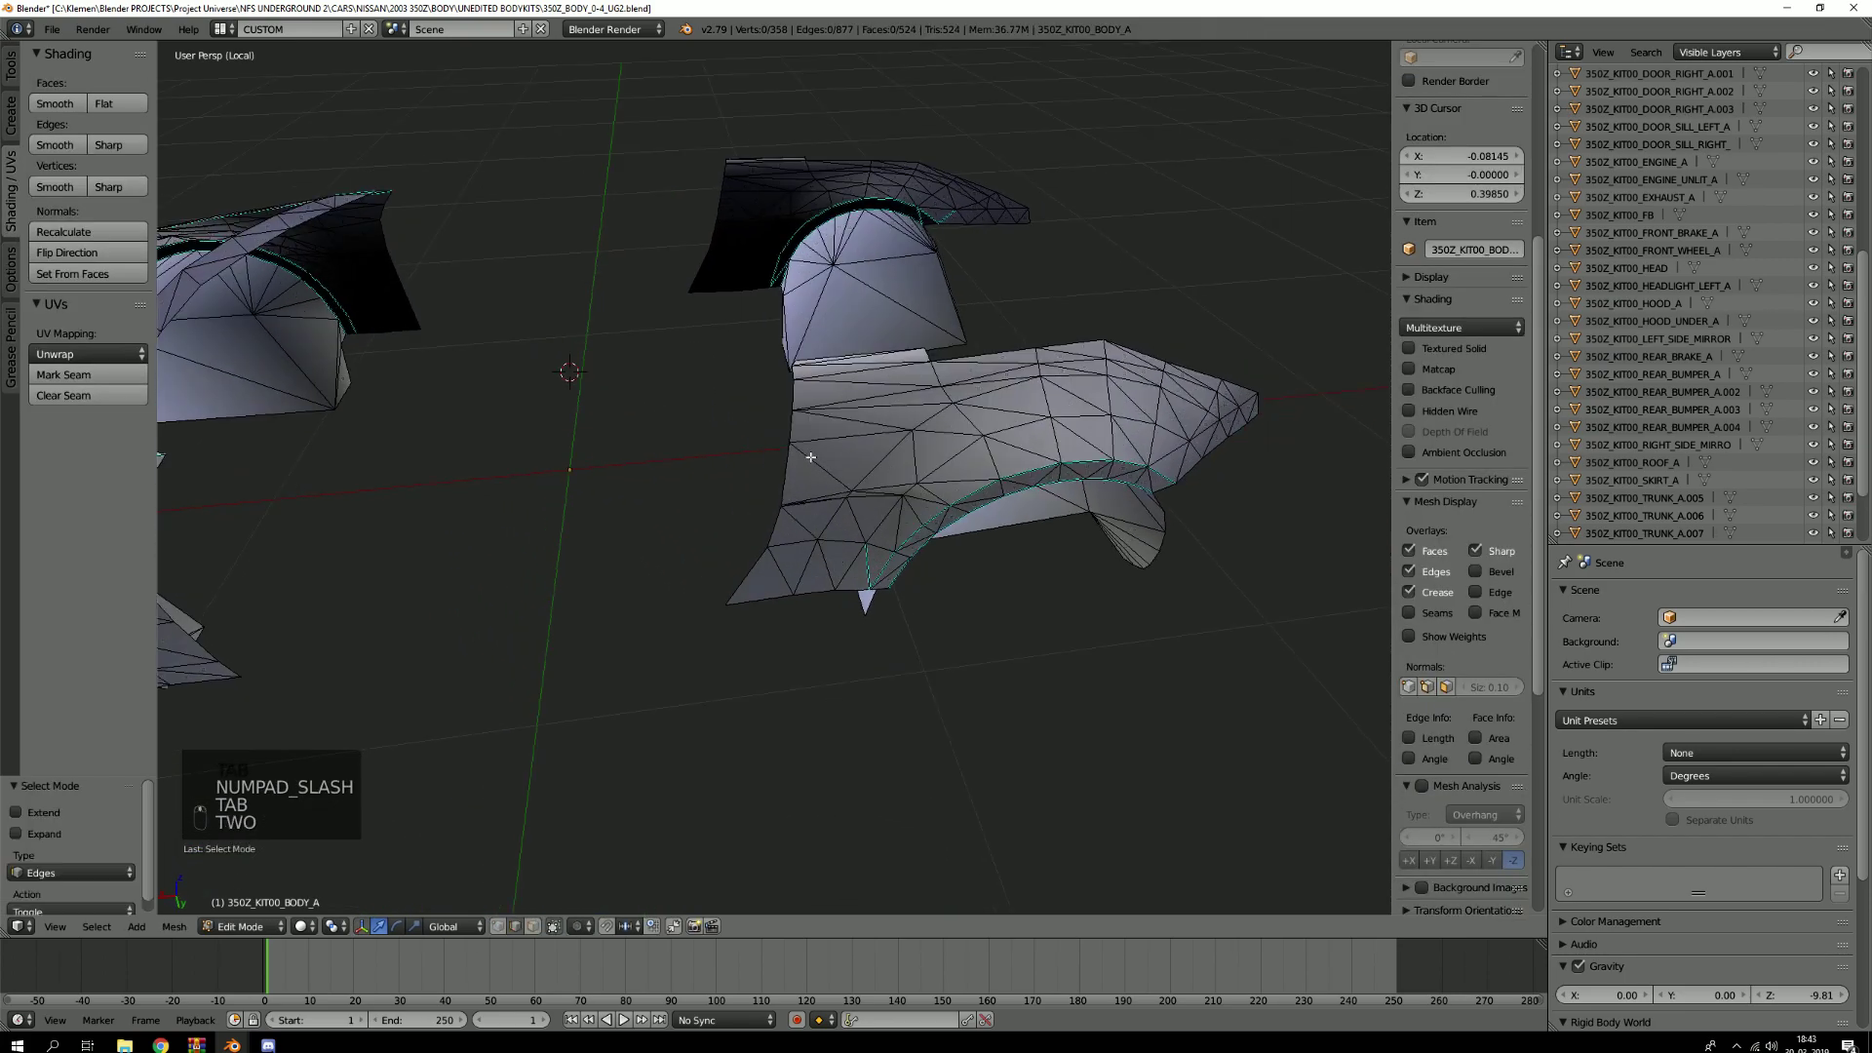
pyautogui.scroll(2, 789, 429)
pyautogui.press('2')
pyautogui.keyDown('alt'); pyautogui.rightClick(777, 391); pyautogui.keyUp('alt')
pyautogui.moveTo(780, 385); pyautogui.dragTo(971, 426, button='middle')
pyautogui.moveTo(744, 451); pyautogui.dragTo(1025, 598, button='middle')
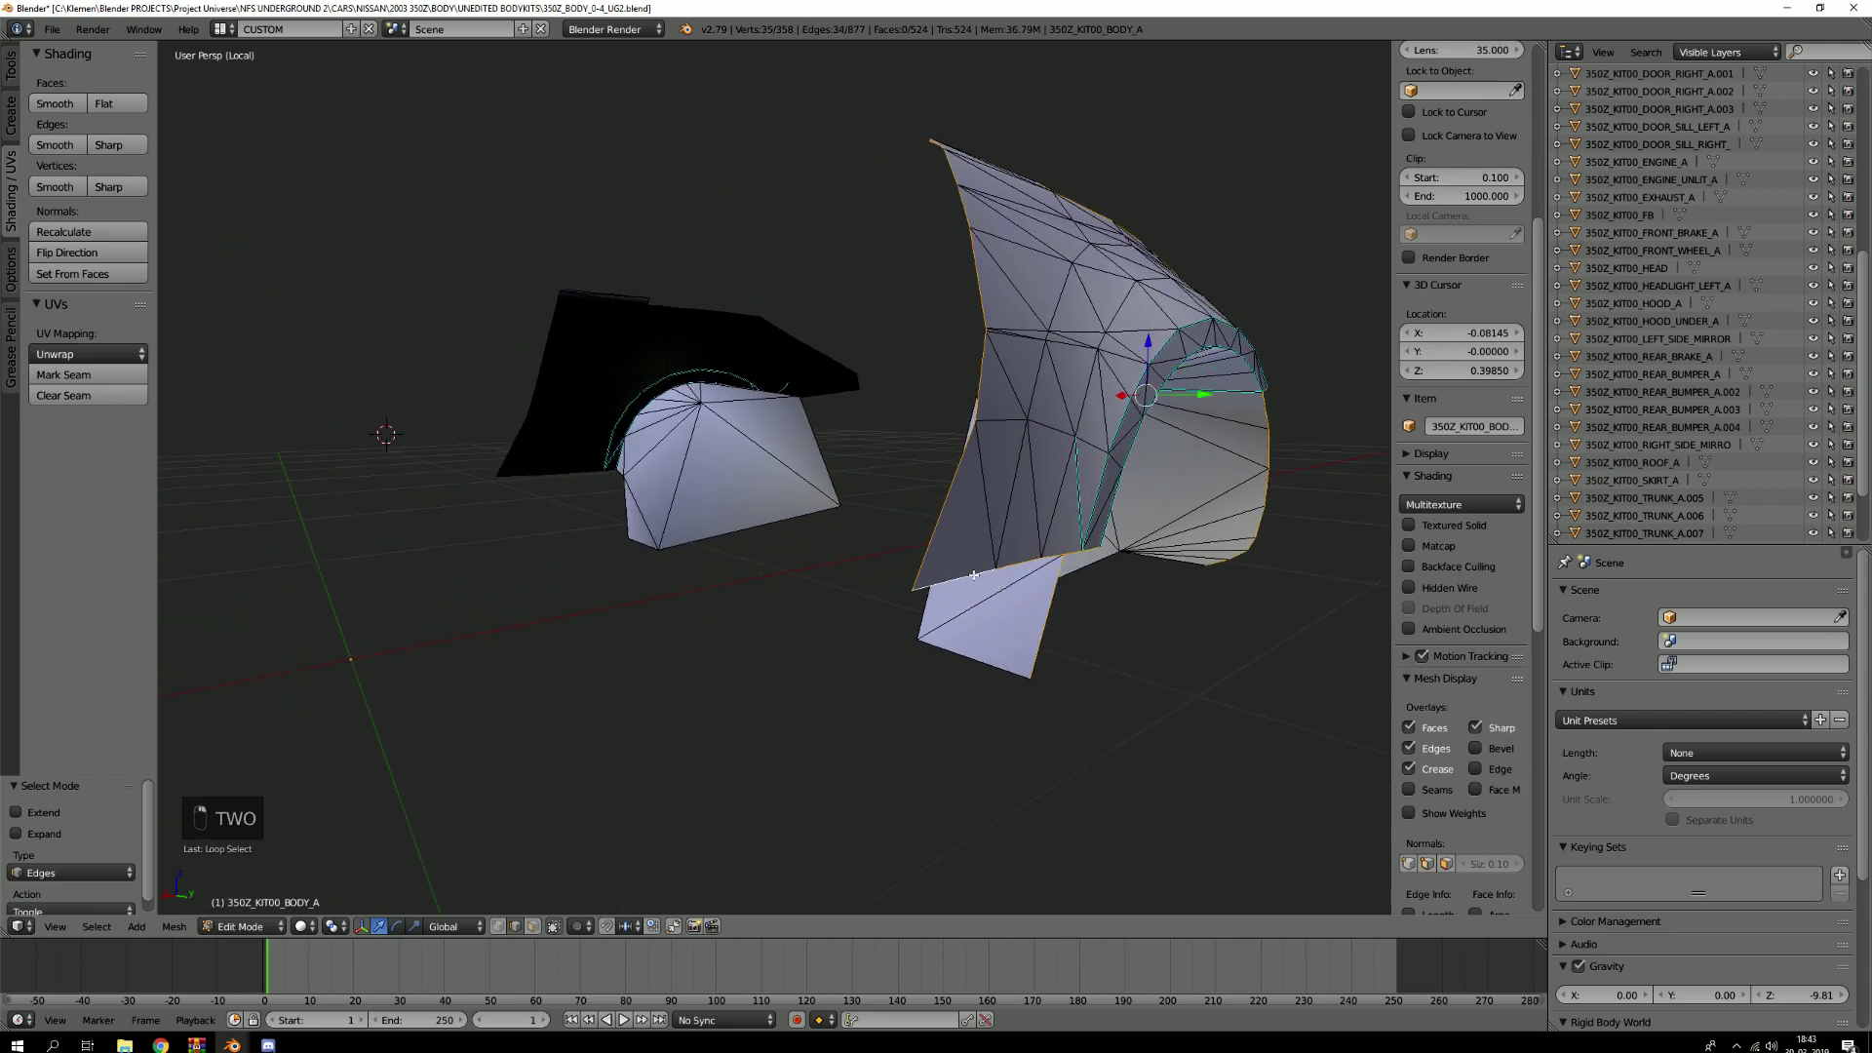
# Add the opposite rear quarter panel's boundary edges, mark all selected edges as seams and return to the full car in Object Mode
pyautogui.scroll(-5, 789, 590)
pyautogui.moveTo(848, 537); pyautogui.dragTo(1280, 597, button='middle')
pyautogui.press('2')
pyautogui.scroll(3, 868, 464)
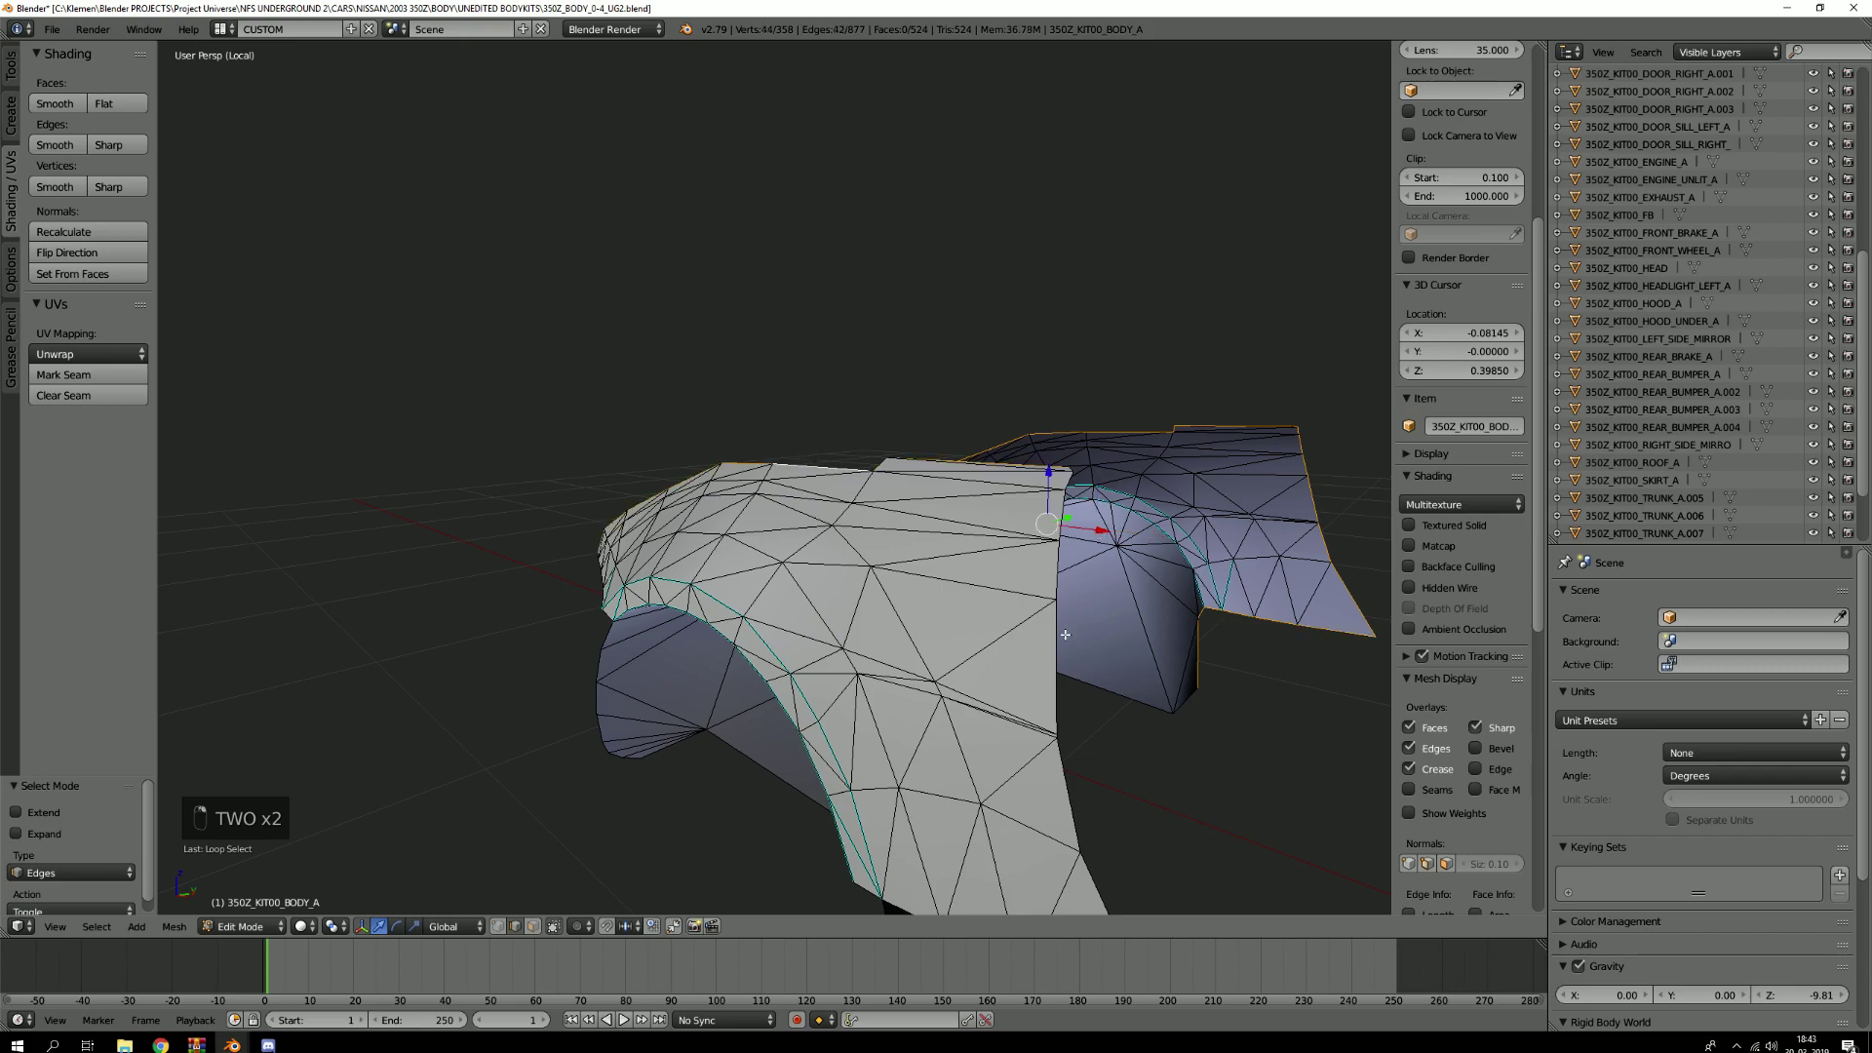
pyautogui.keyDown('alt'); pyautogui.keyDown('shift'); pyautogui.rightClick(1065, 634); pyautogui.keyUp('shift'); pyautogui.keyUp('alt')
pyautogui.scroll(-3, 1065, 635)
pyautogui.moveTo(1019, 751); pyautogui.dragTo(1024, 648, button='middle')
pyautogui.scroll(3, 1063, 642)
pyautogui.hotkey('ctrl', 'e')
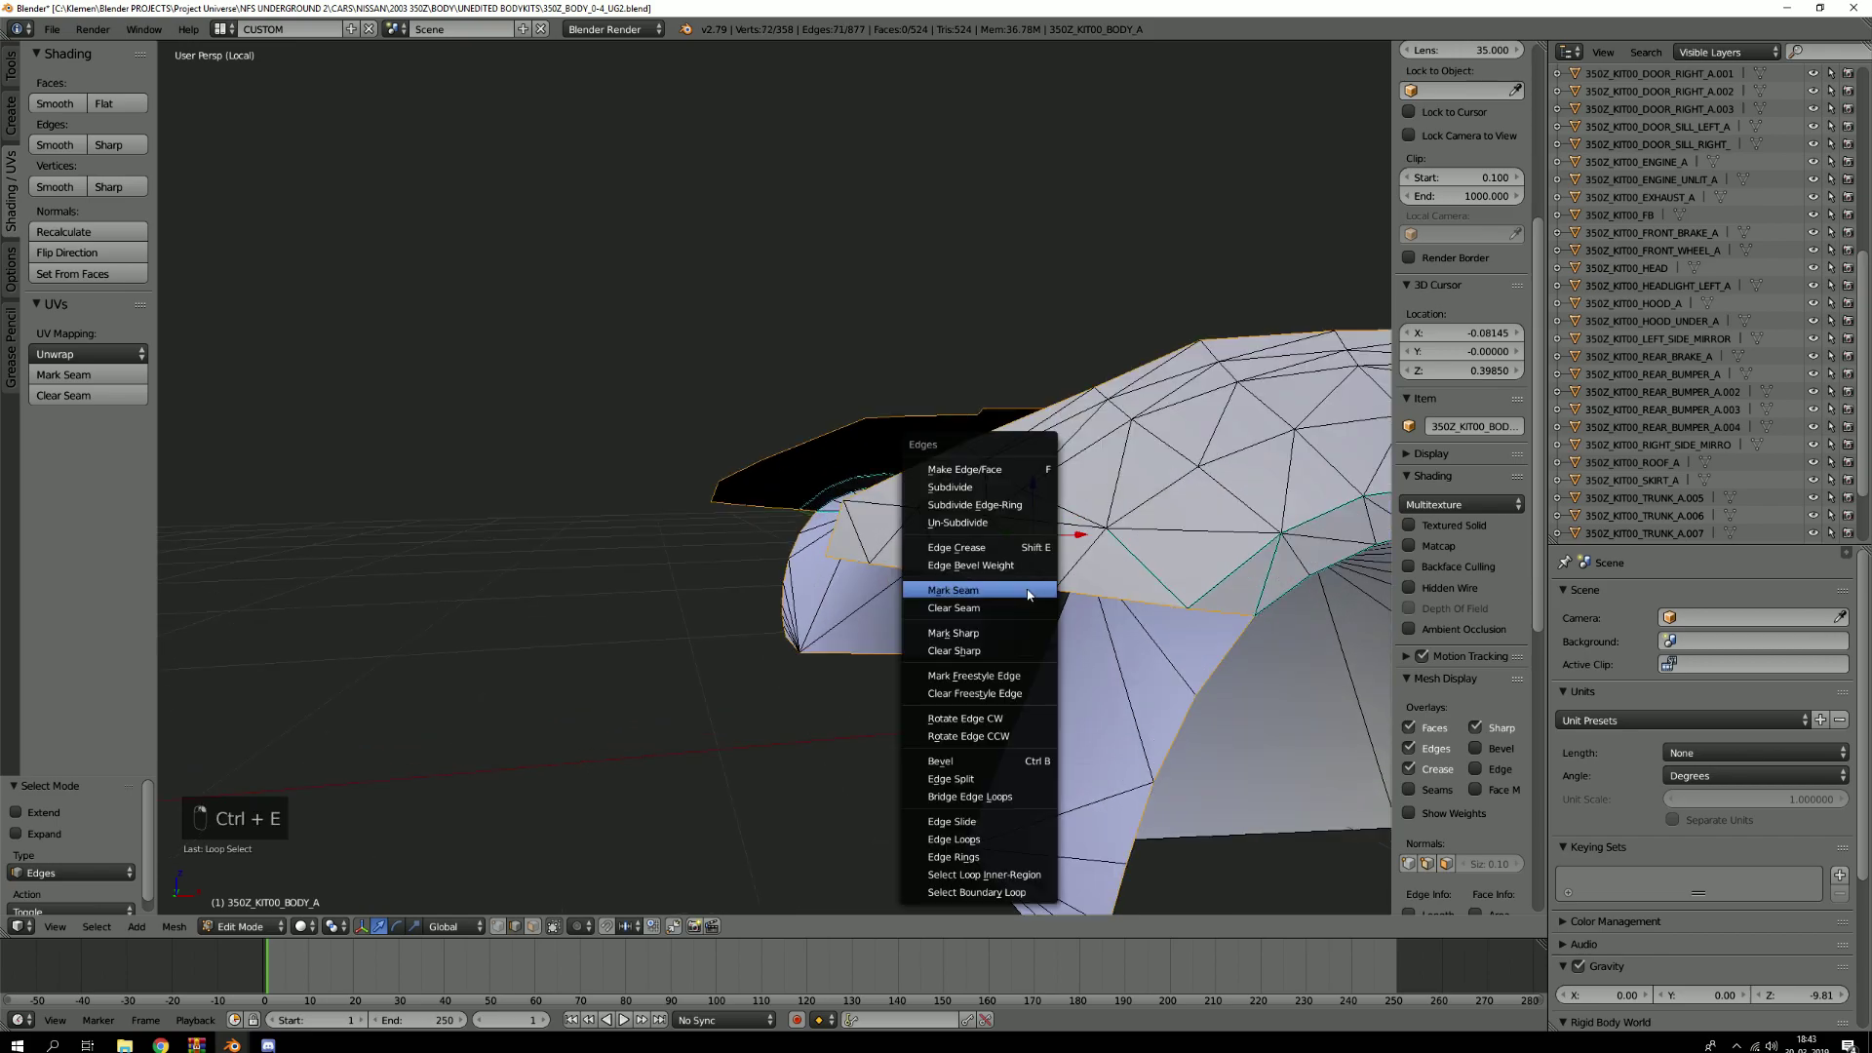
pyautogui.click(1027, 595)
pyautogui.press('a')
pyautogui.press('KP_Divide')
pyautogui.press('Tab')
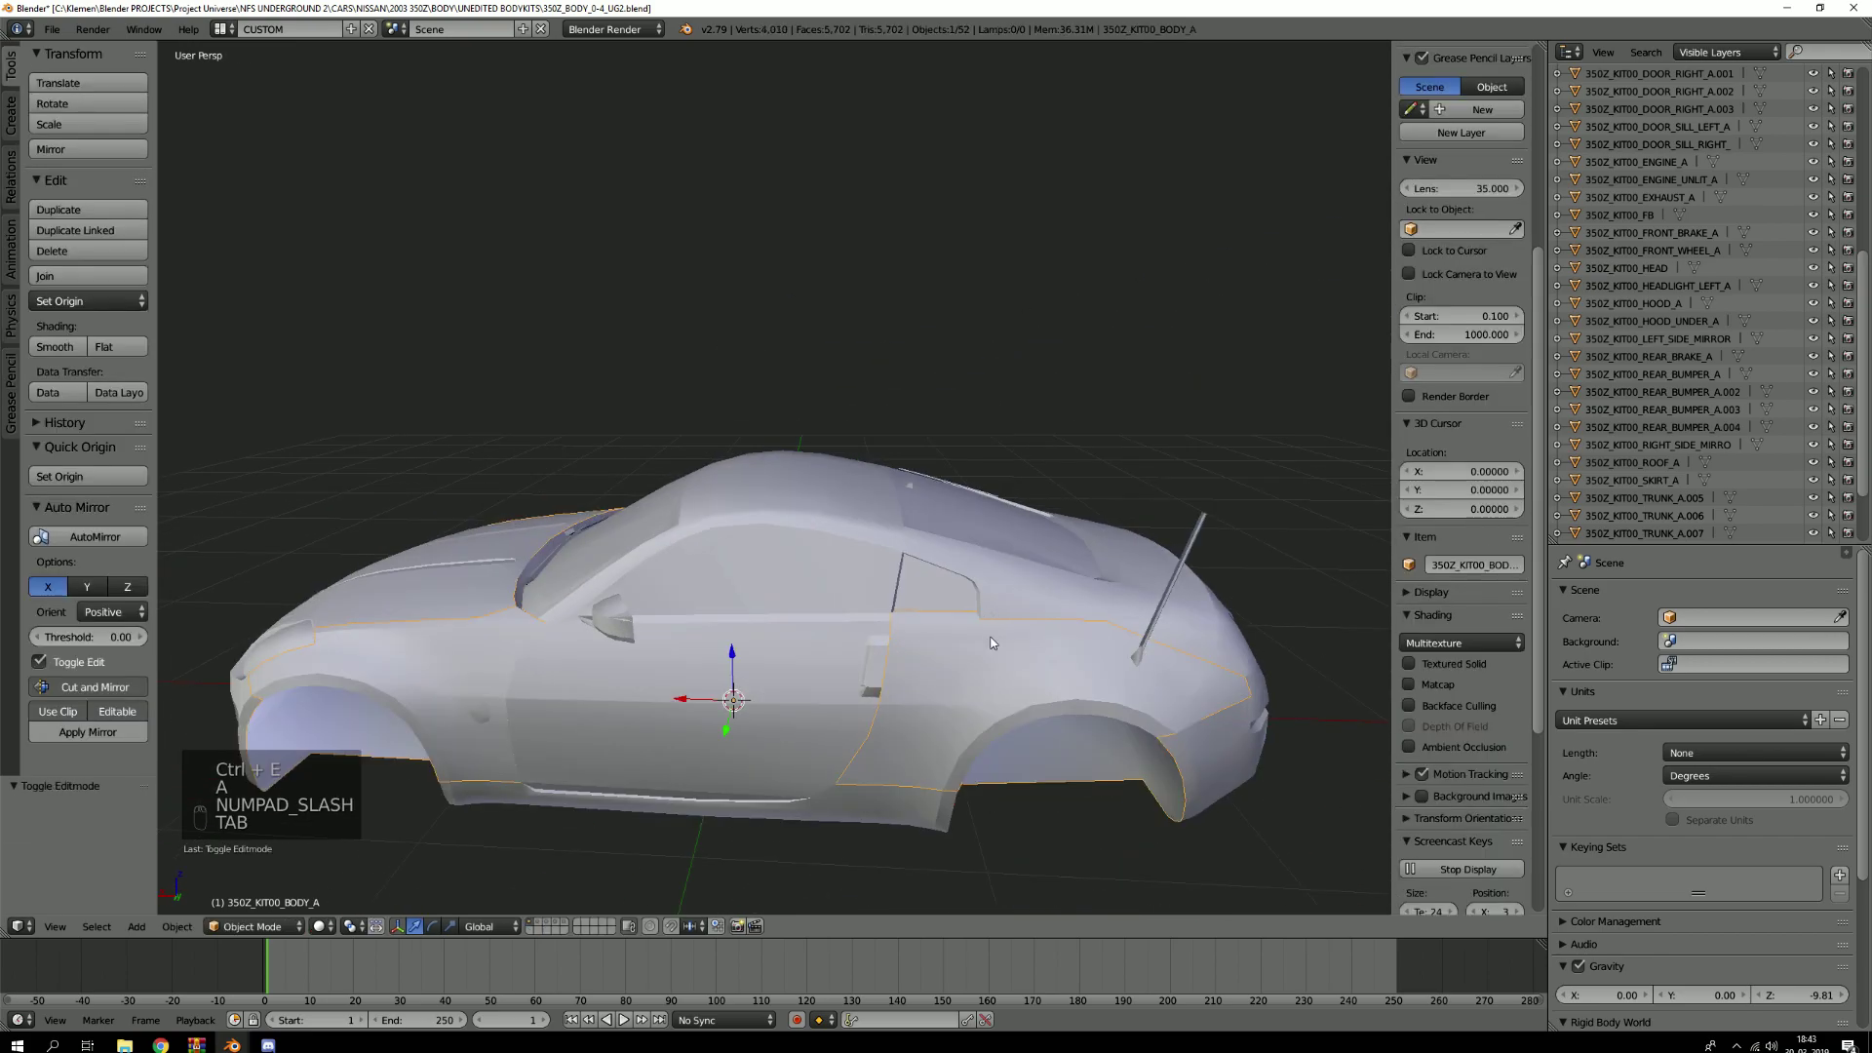
# Try moving the body mesh and its neighbouring parts on the full car to check how they are separated
pyautogui.scroll(-1, 931, 641)
pyautogui.scroll(-3, 614, 629)
pyautogui.moveTo(596, 626); pyautogui.dragTo(862, 632, button='middle')
pyautogui.scroll(2, 862, 631)
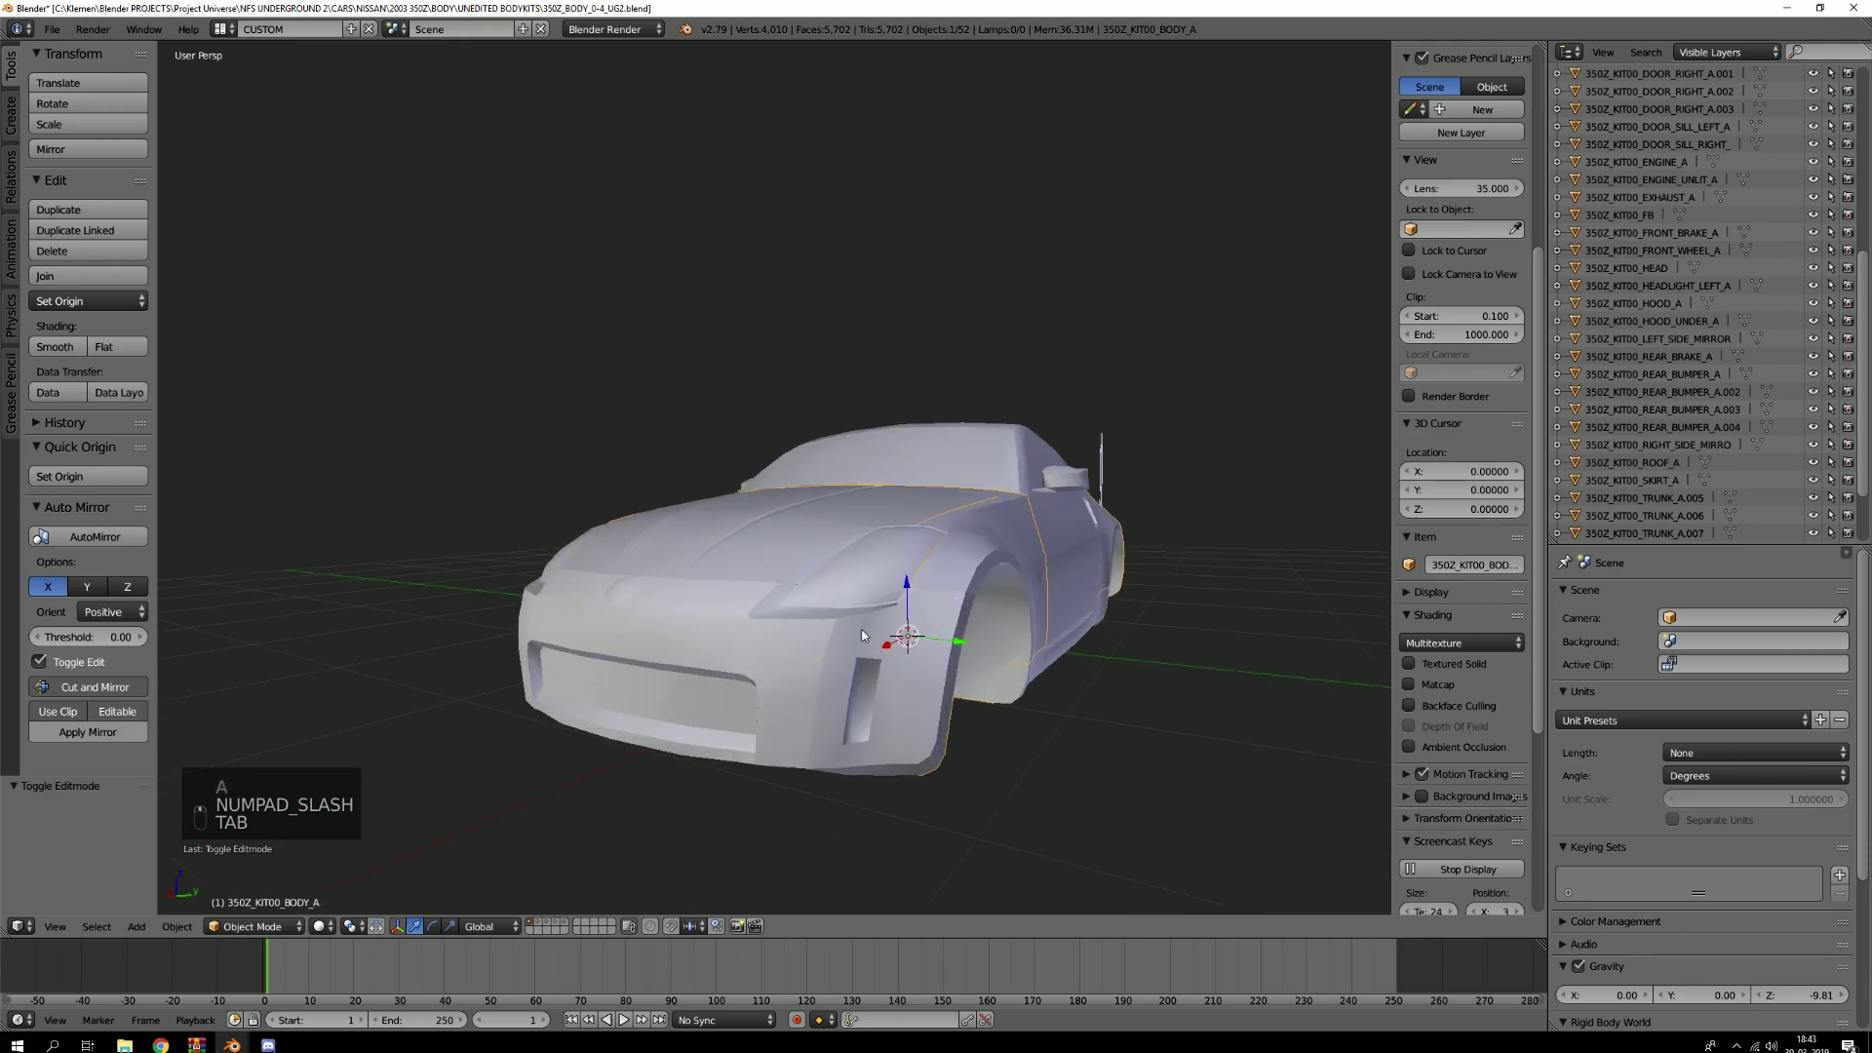
pyautogui.moveTo(986, 588); pyautogui.dragTo(1055, 561, button='middle')
pyautogui.press('g')
pyautogui.rightClick(1053, 521)
pyautogui.rightClick(1049, 546)
pyautogui.press('g')
pyautogui.rightClick(1045, 632)
pyautogui.moveTo(1045, 634); pyautogui.dragTo(733, 596, button='middle')
pyautogui.rightClick(1068, 601)
pyautogui.press('g')
pyautogui.rightClick(1074, 556)
pyautogui.scroll(-3, 640, 503)
pyautogui.scroll(3, 688, 575)
pyautogui.scroll(-3, 733, 597)
# Switch to the other Blender window with BODY\350Z_BODY_0-4_UG2.blend, maximize it and view the whole glass mesh
pyautogui.click(1782, 7)
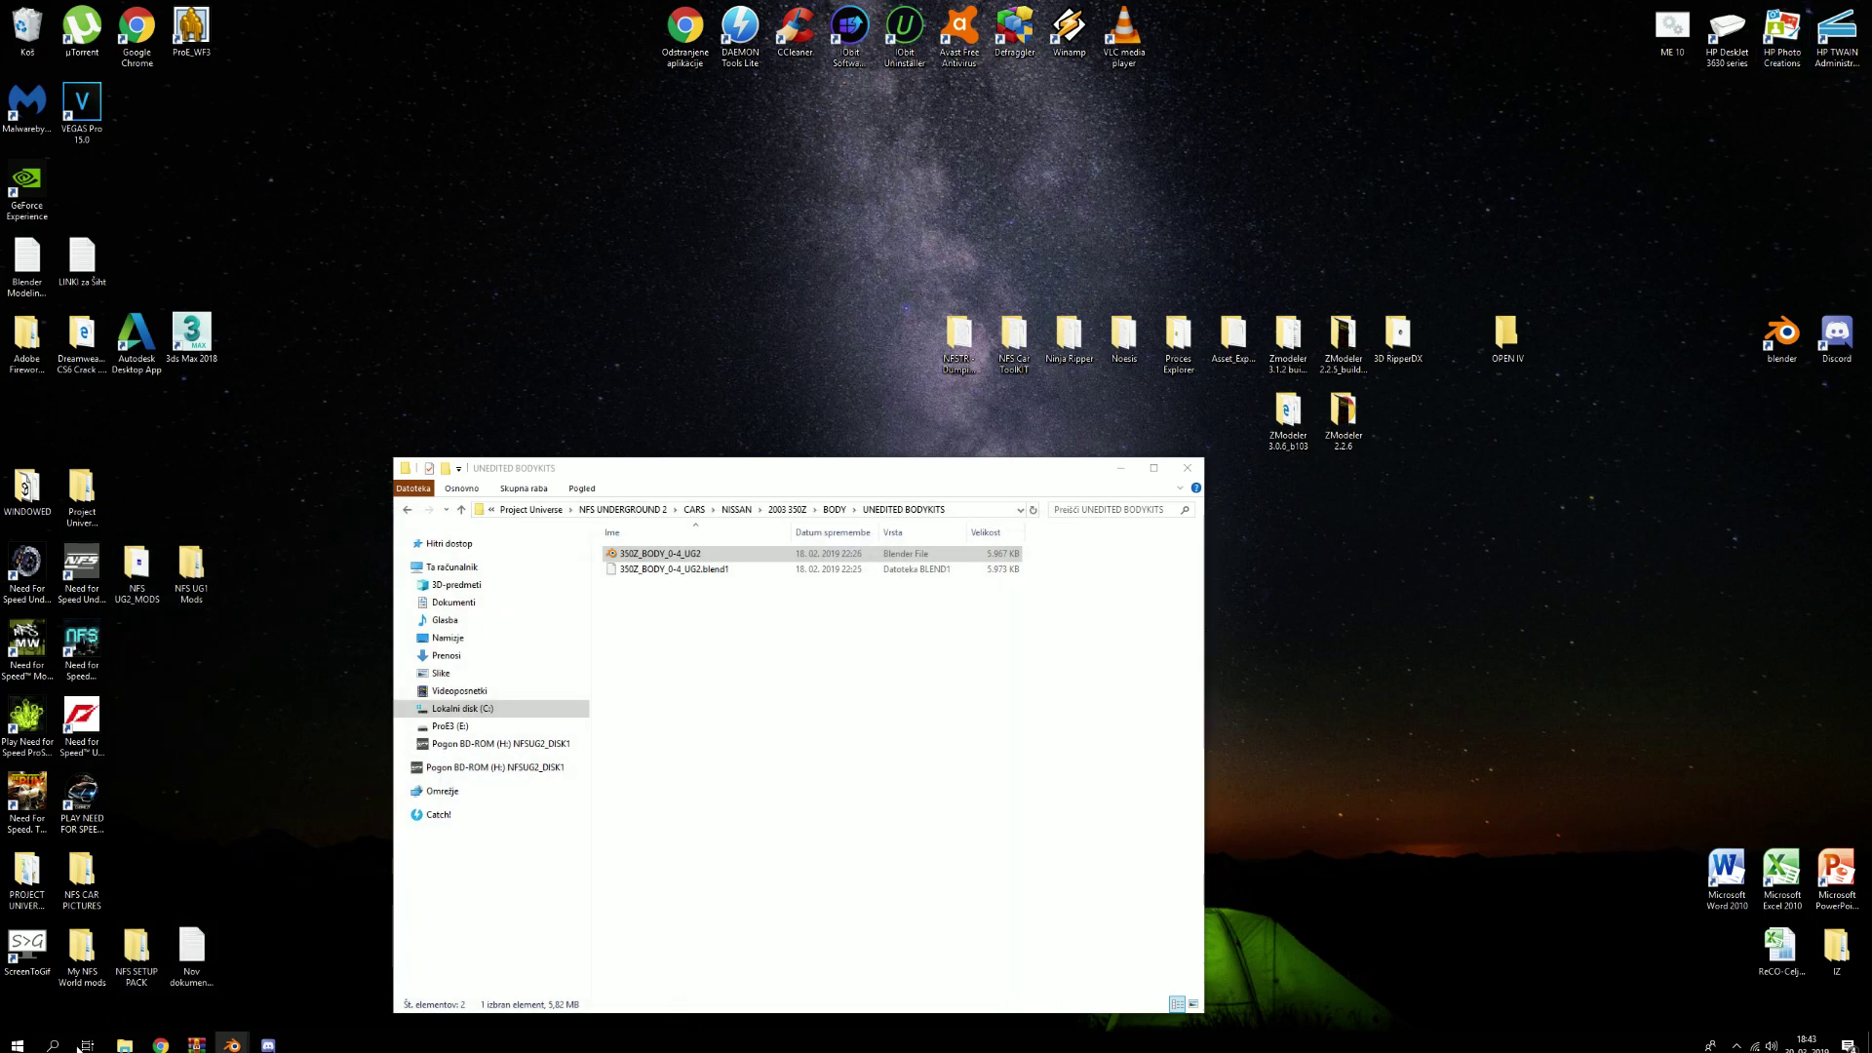
pyautogui.click(231, 1045)
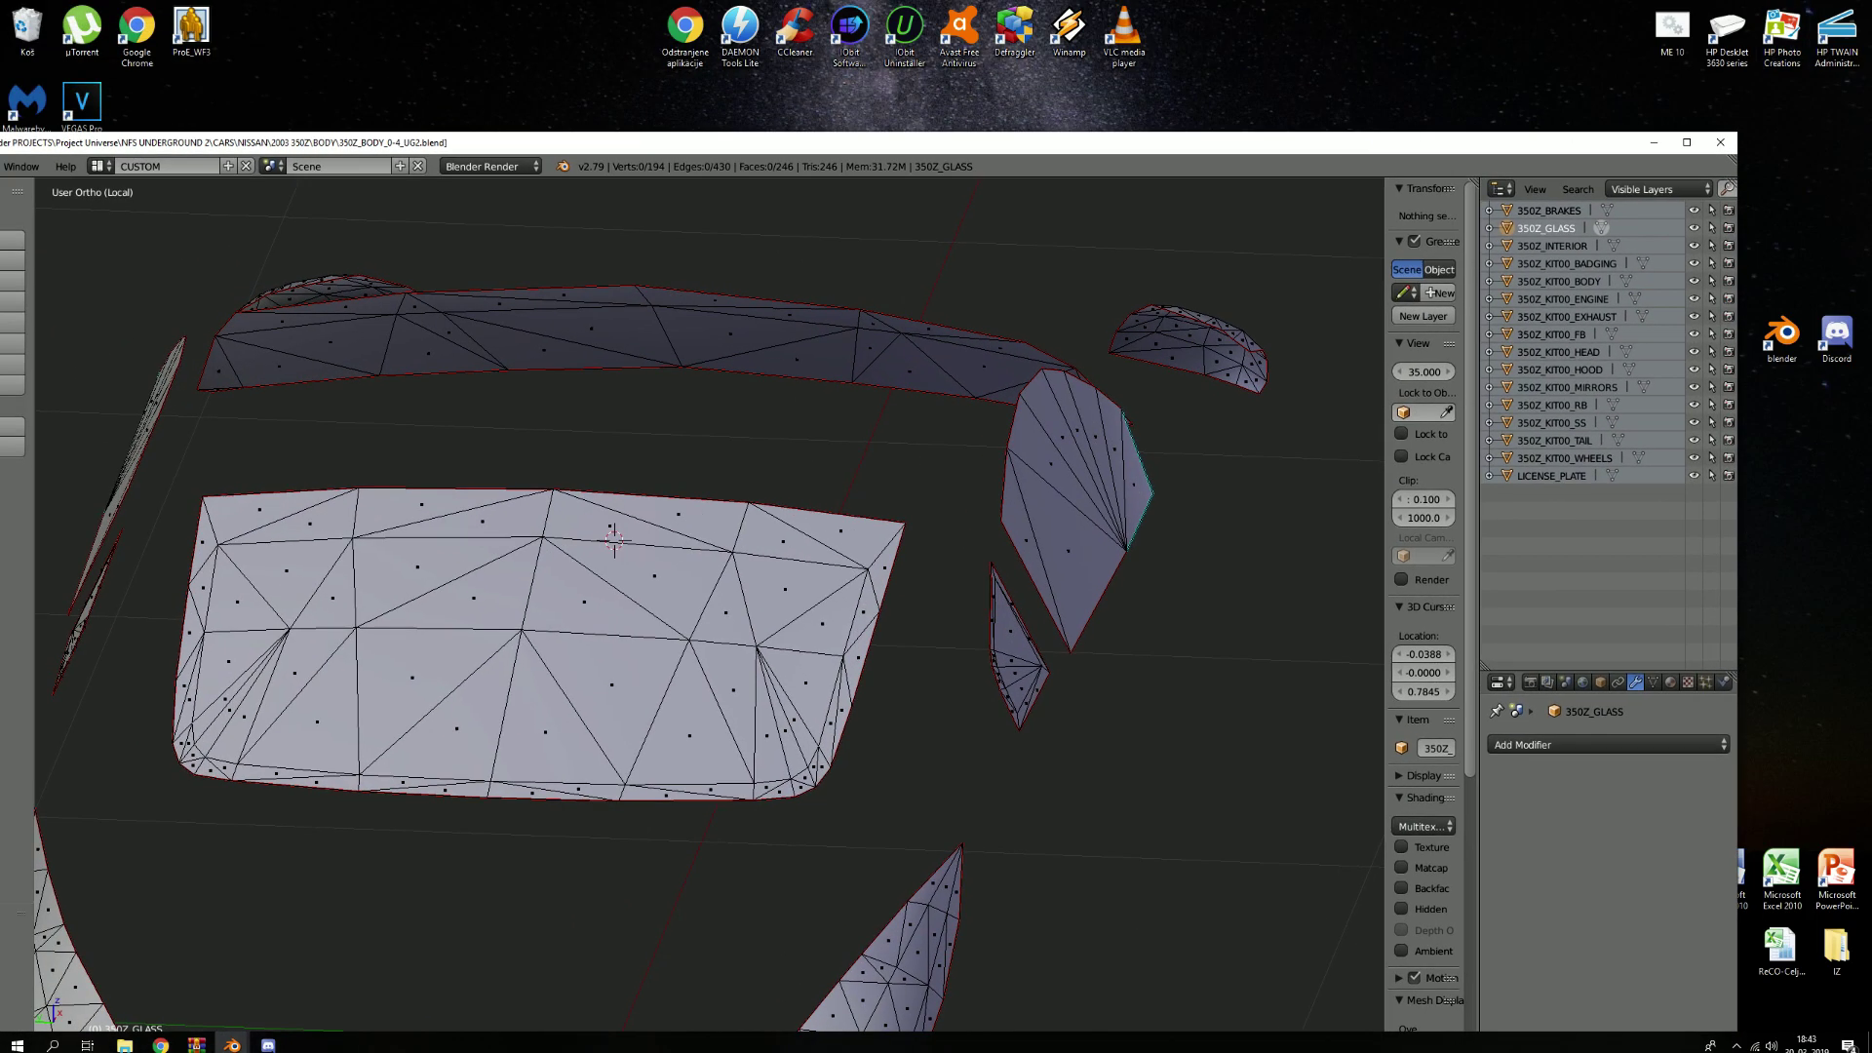
pyautogui.click(1690, 144)
pyautogui.scroll(-4, 939, 533)
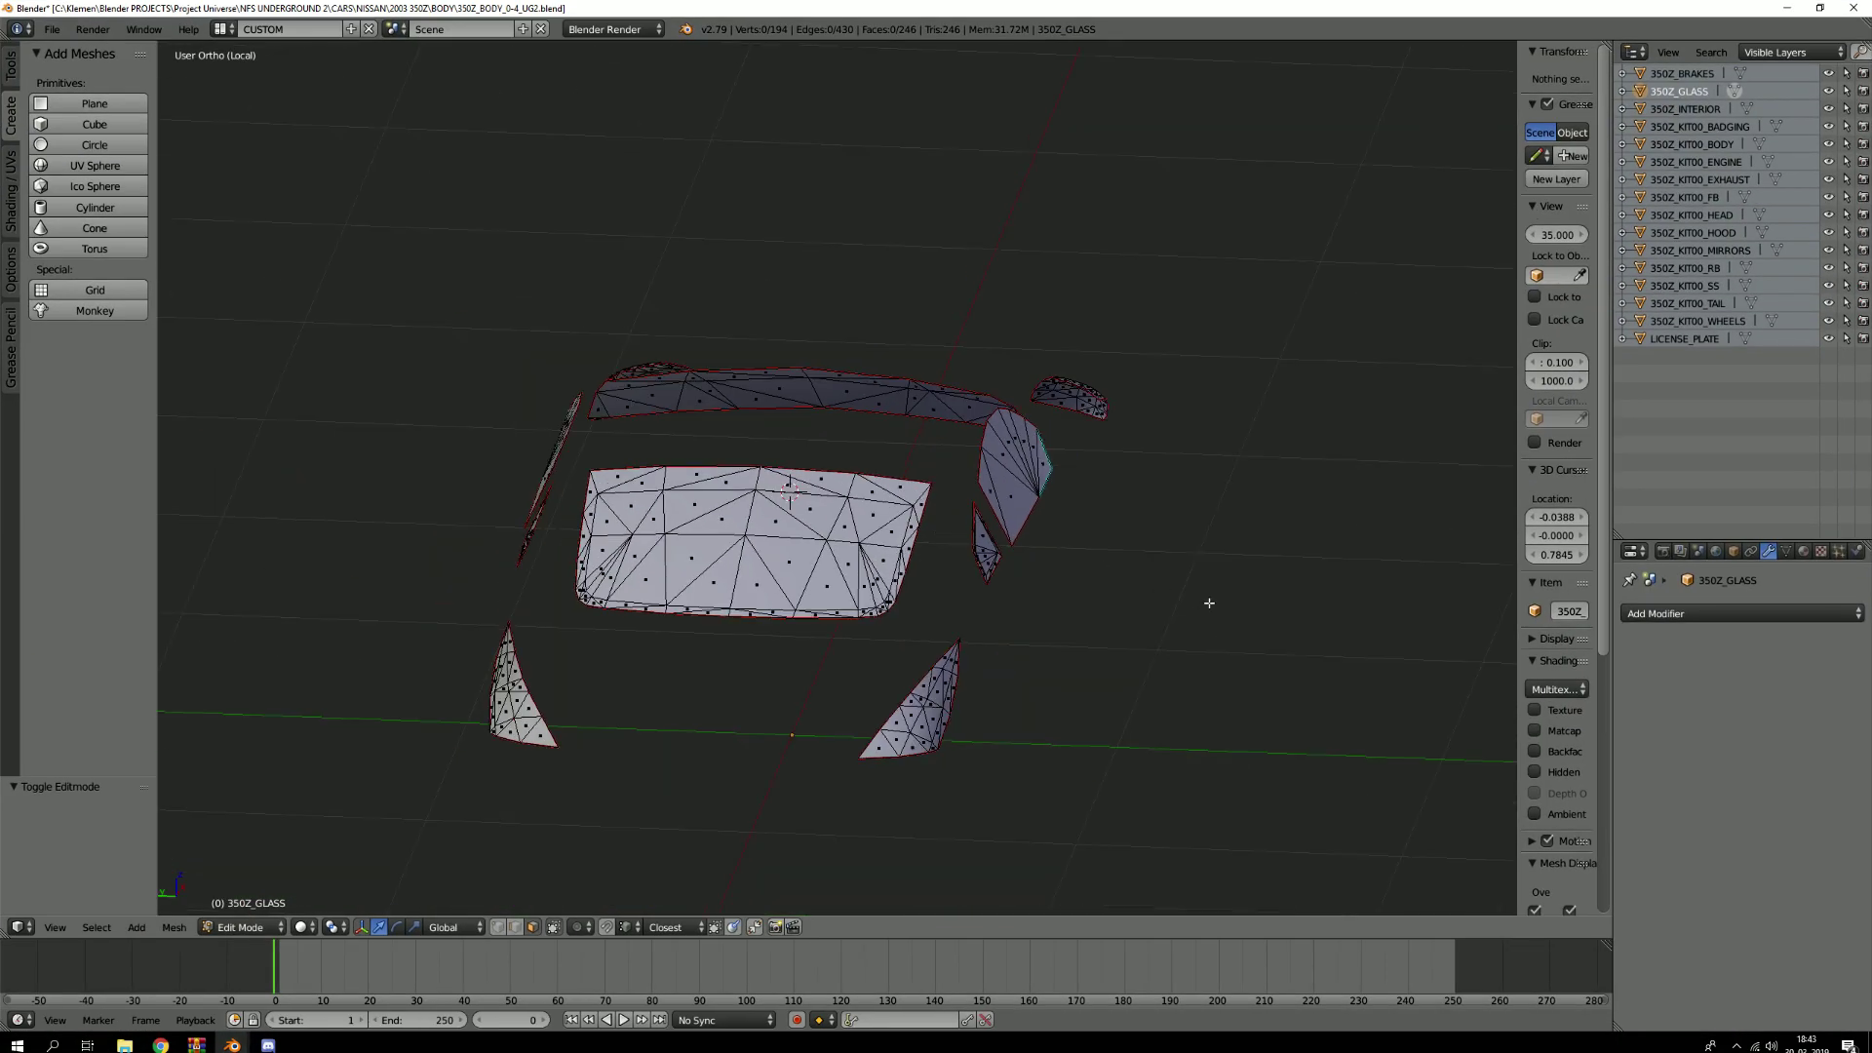
# Leave the isolated glass mesh, then isolate 350Z_BRAKES to examine the brake parts and return to the full car
pyautogui.press('Tab')
pyautogui.press('KP_Divide')
pyautogui.keyDown('shift'); pyautogui.moveTo(1242, 411); pyautogui.dragTo(956, 402, button='middle'); pyautogui.keyUp('shift')
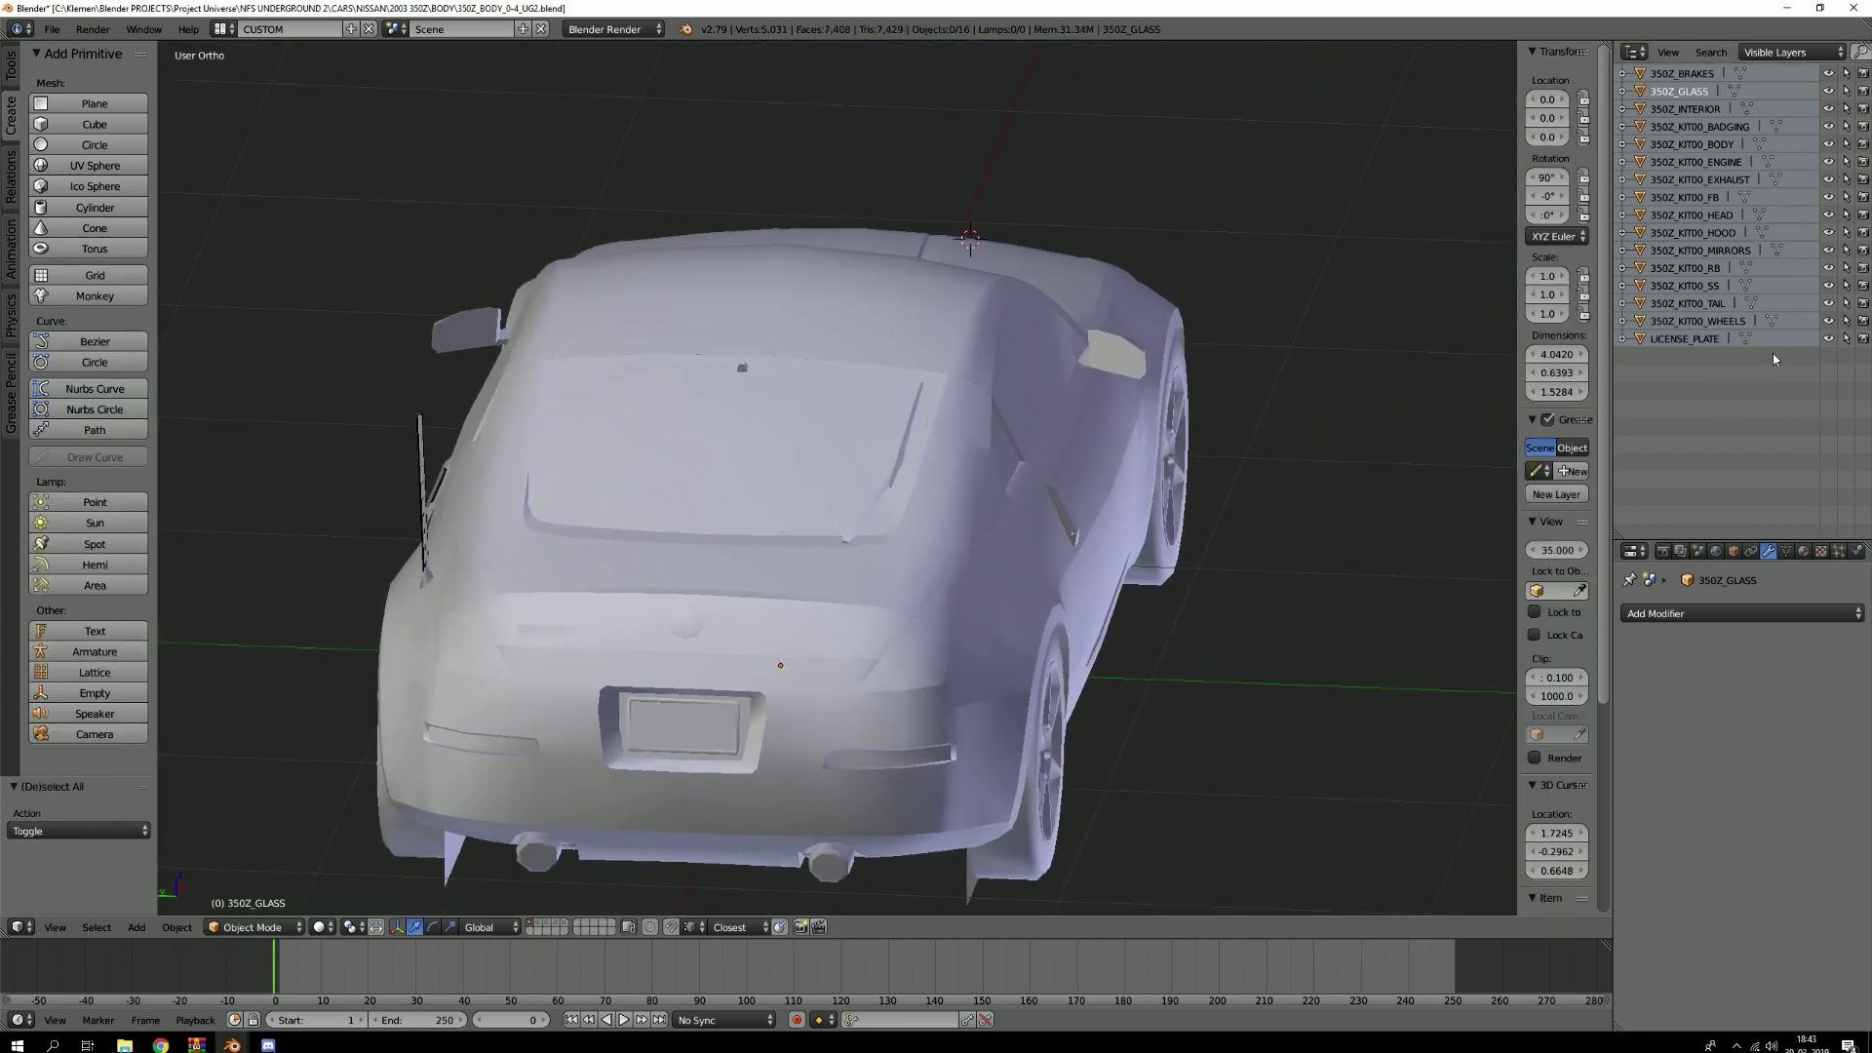
pyautogui.scroll(-3, 968, 548)
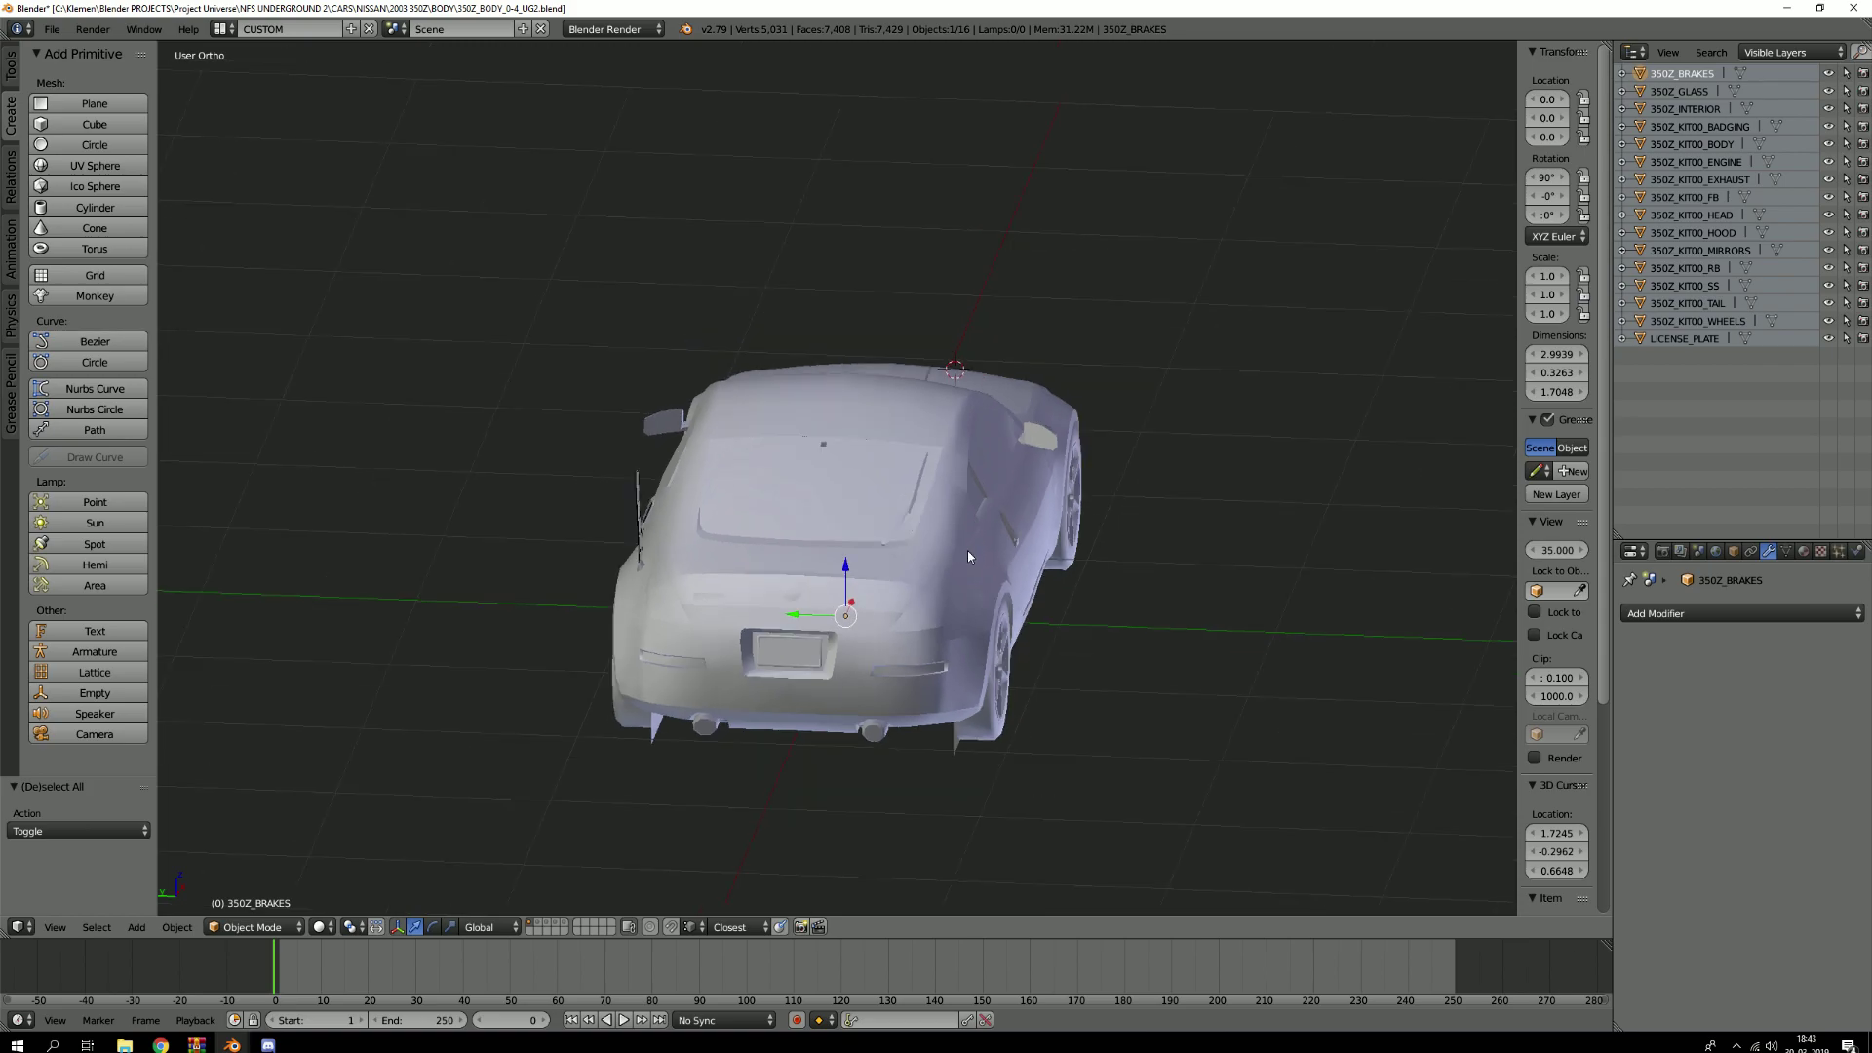
pyautogui.press('KP_Divide')
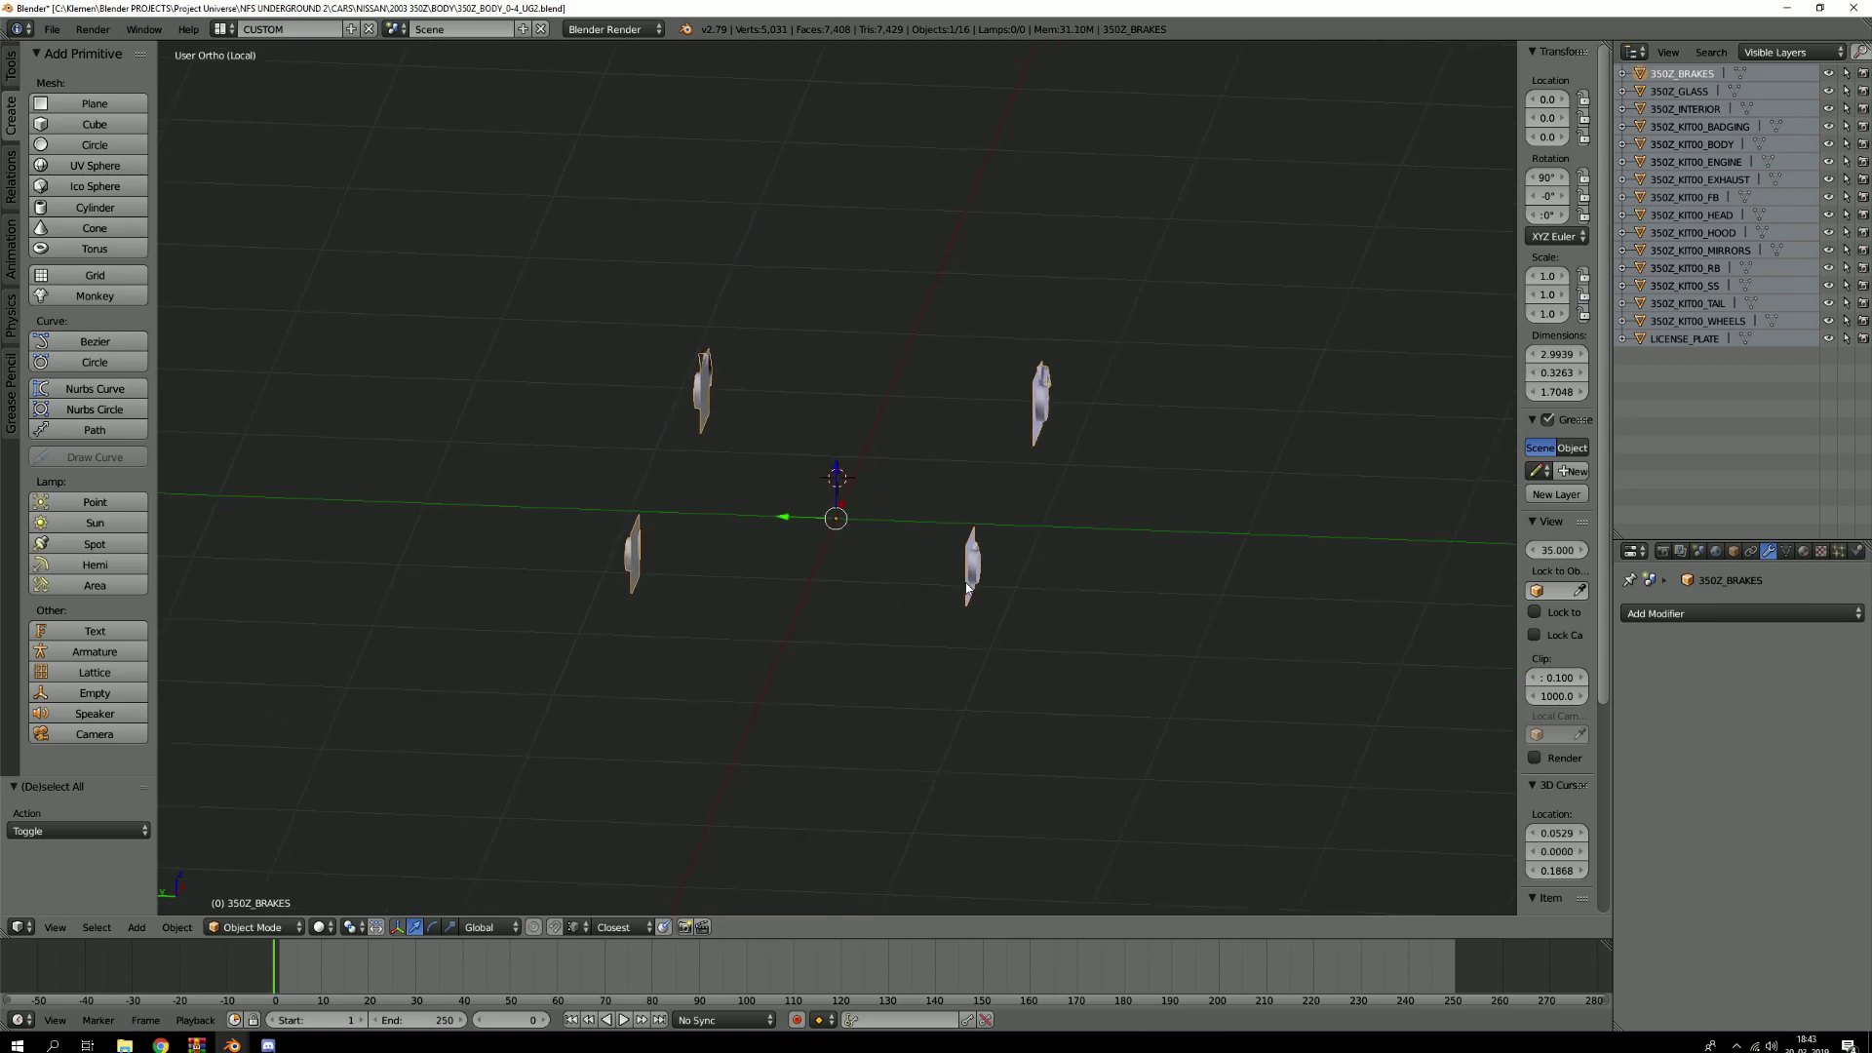
pyautogui.moveTo(1140, 392); pyautogui.dragTo(965, 373, button='middle')
pyautogui.press('KP_Divide')
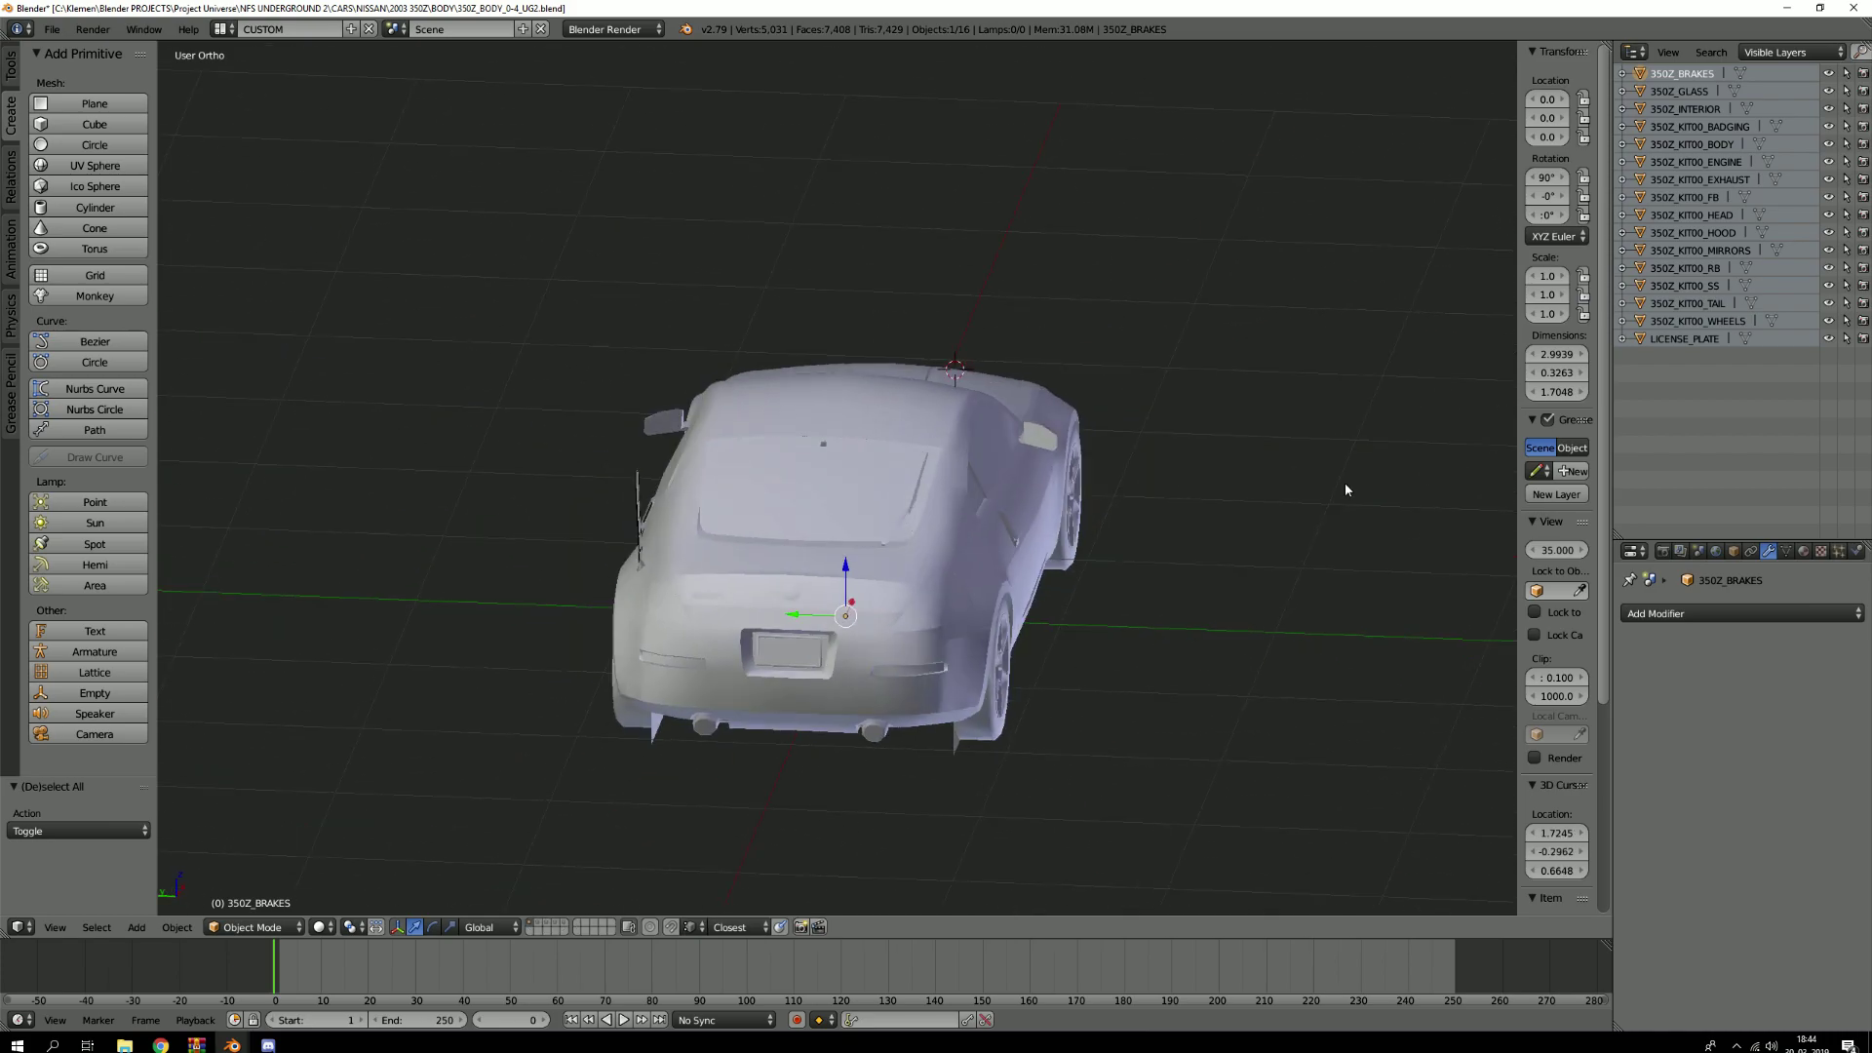
# Isolate 350Z_GLASS, examine a corner glass piece's mesh and edges in Edit Mode, and return to the full car
pyautogui.press('KP_Divide')
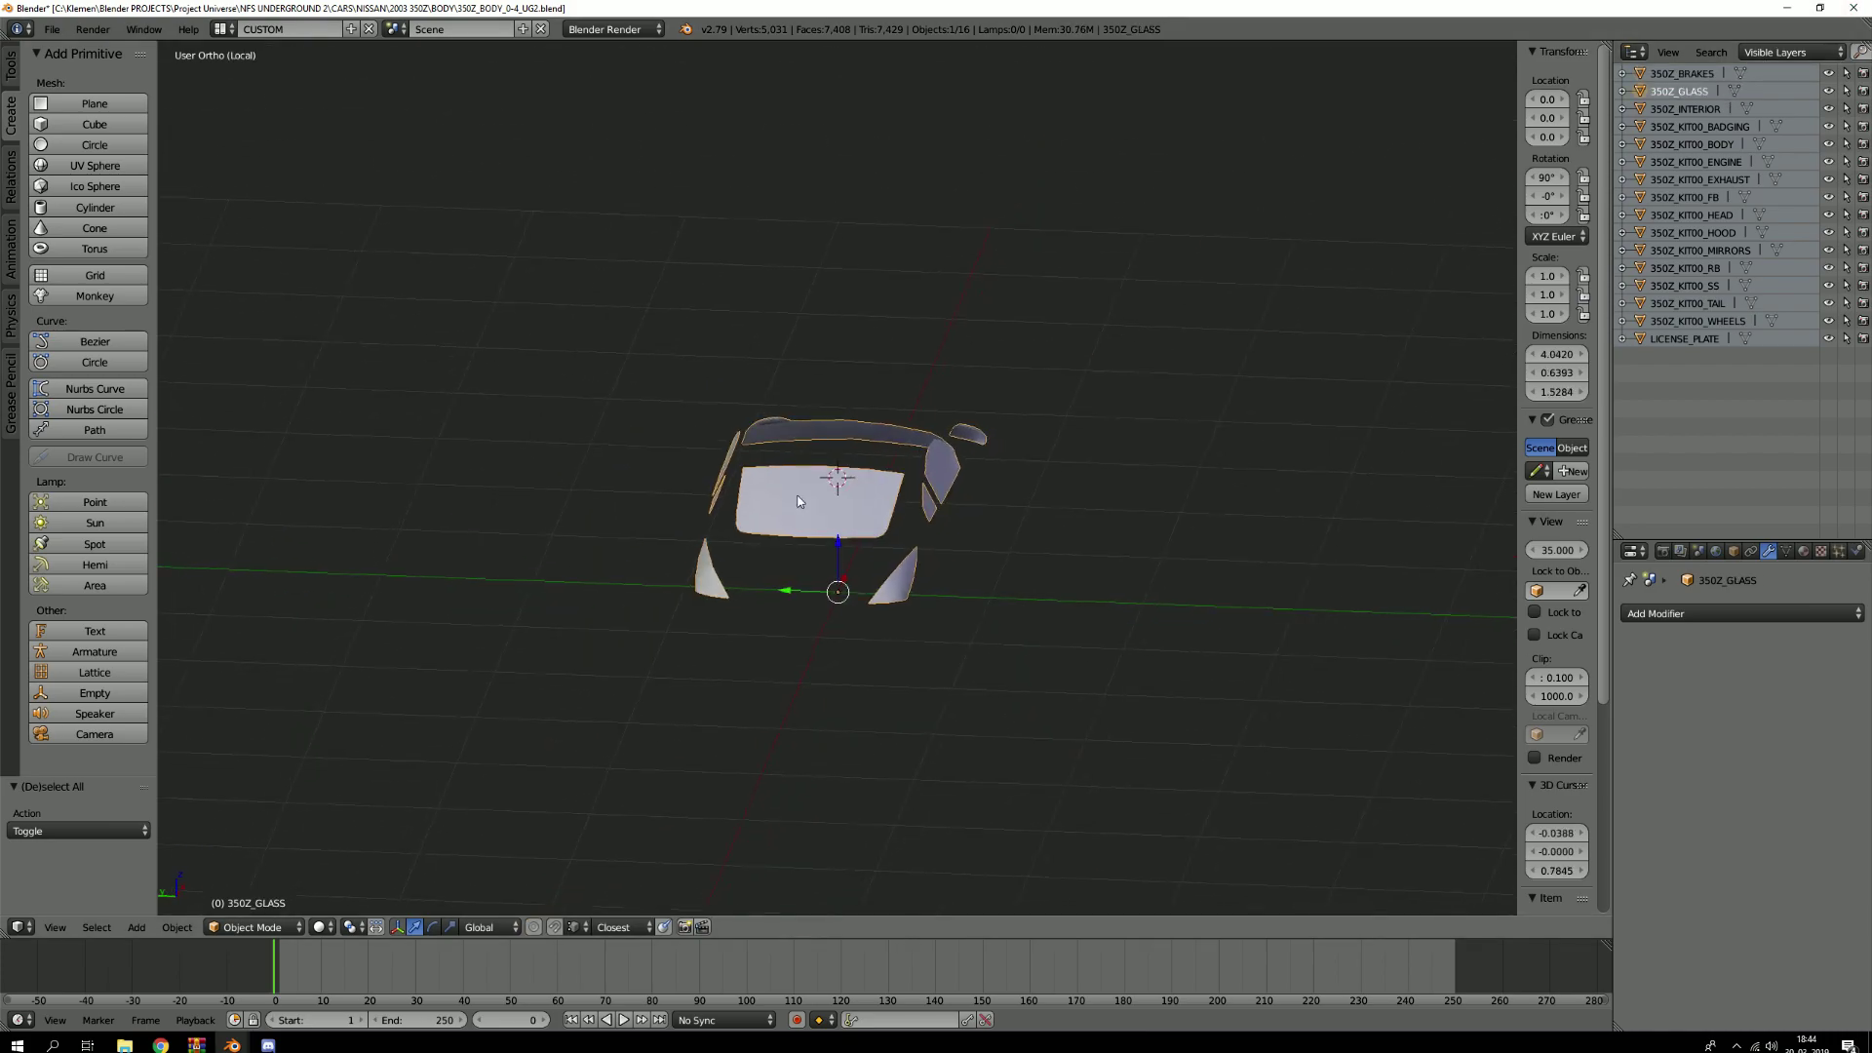
pyautogui.moveTo(727, 555); pyautogui.dragTo(994, 550, button='middle')
pyautogui.scroll(5, 786, 572)
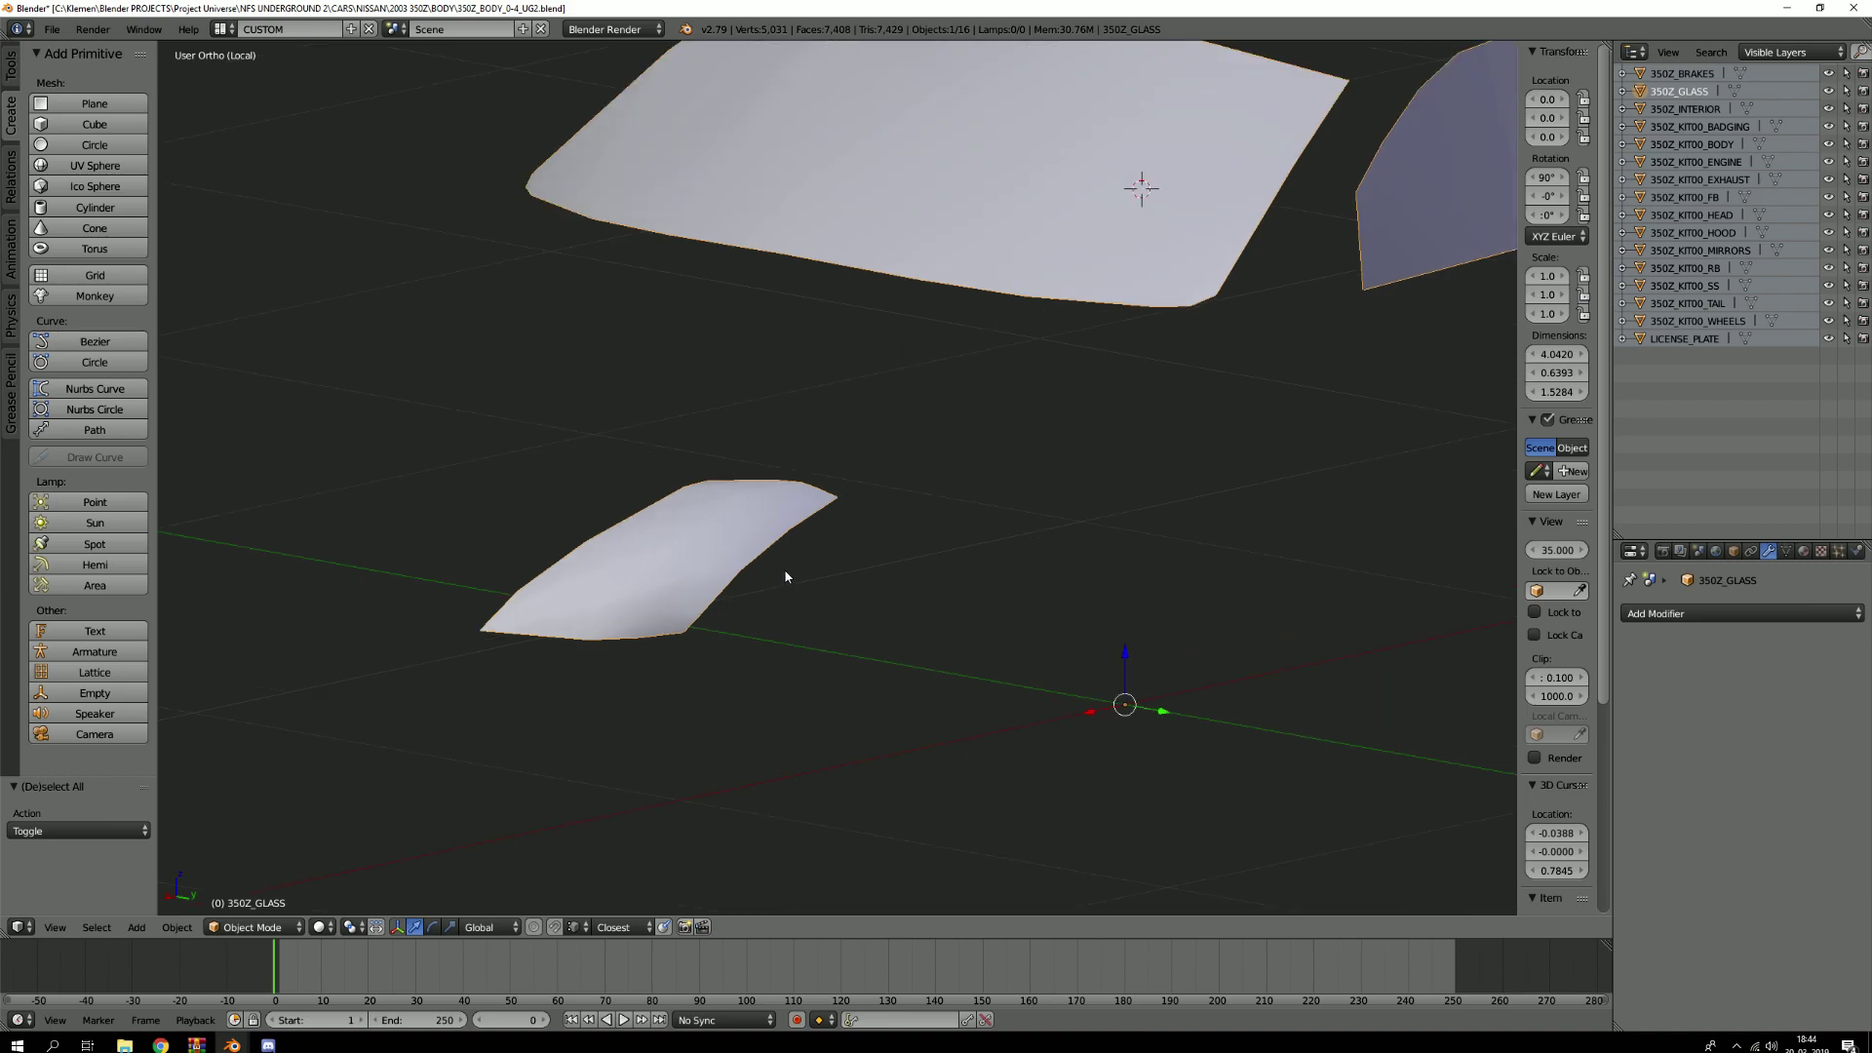
pyautogui.scroll(2, 764, 547)
pyautogui.moveTo(780, 547); pyautogui.dragTo(844, 517, button='middle')
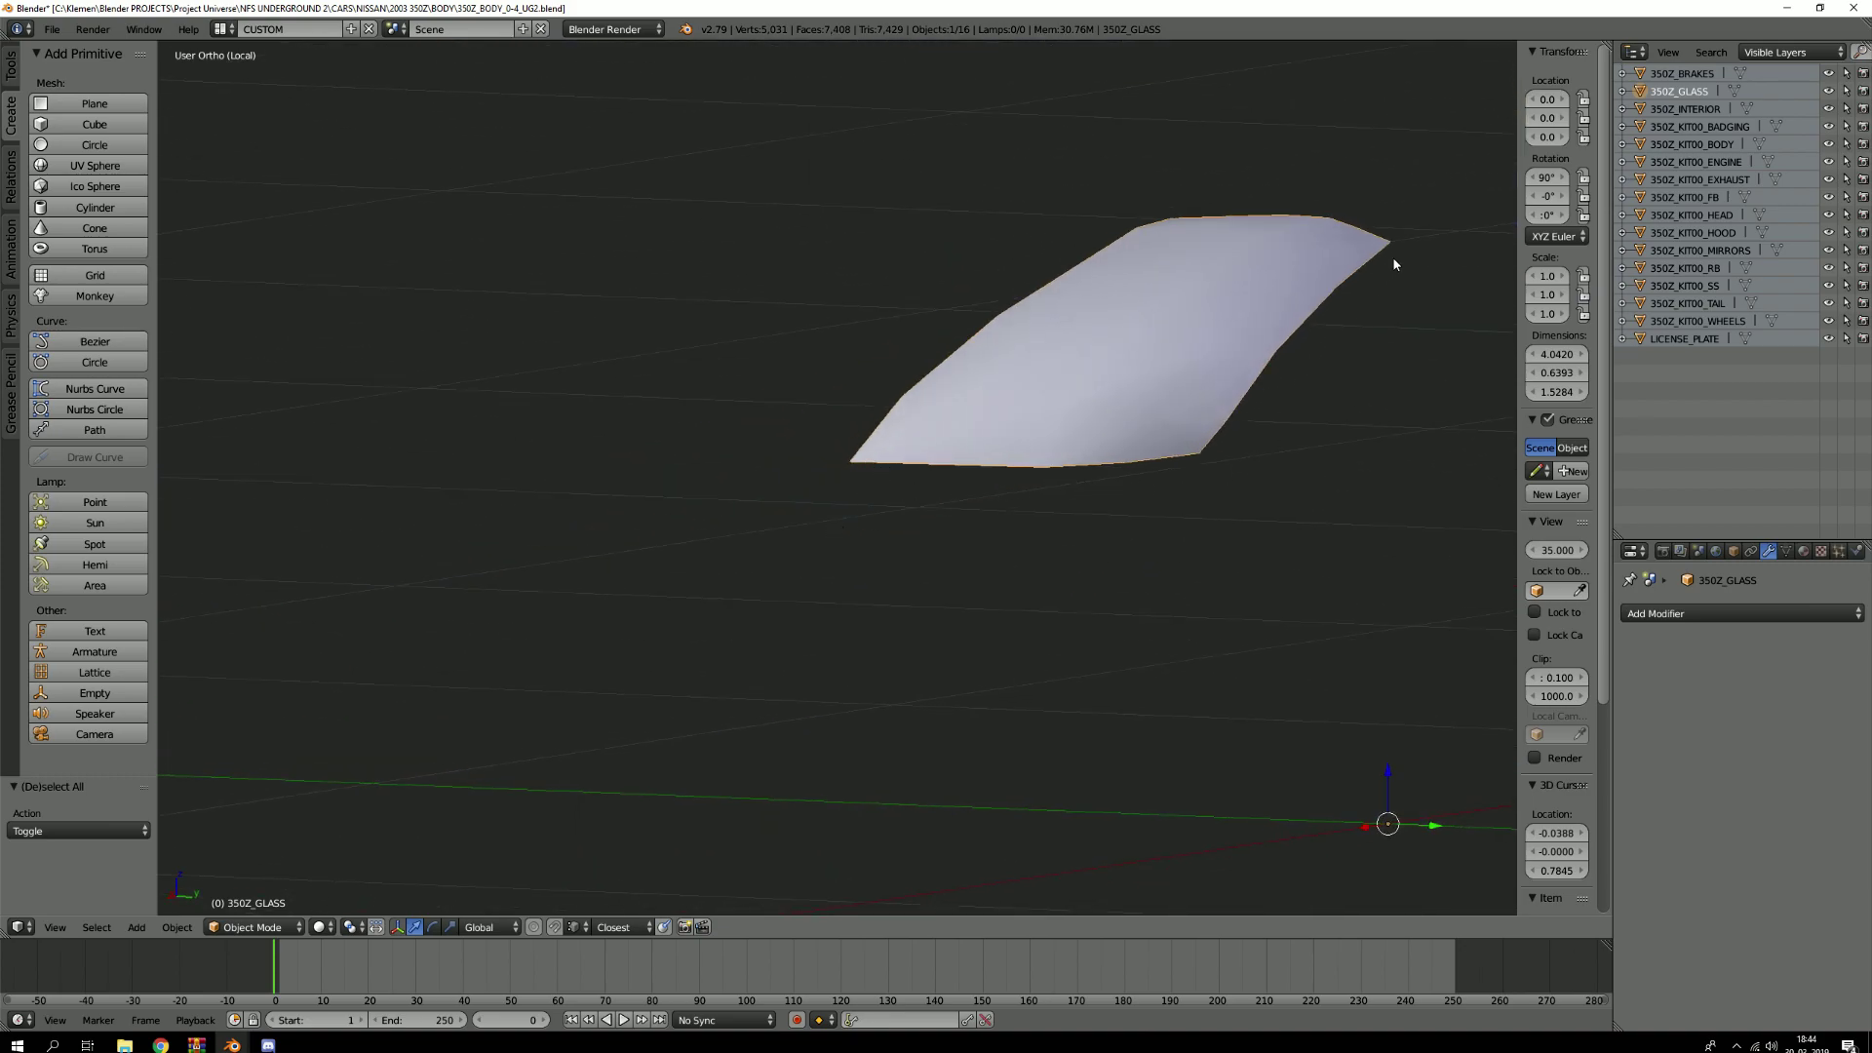
pyautogui.press('Tab')
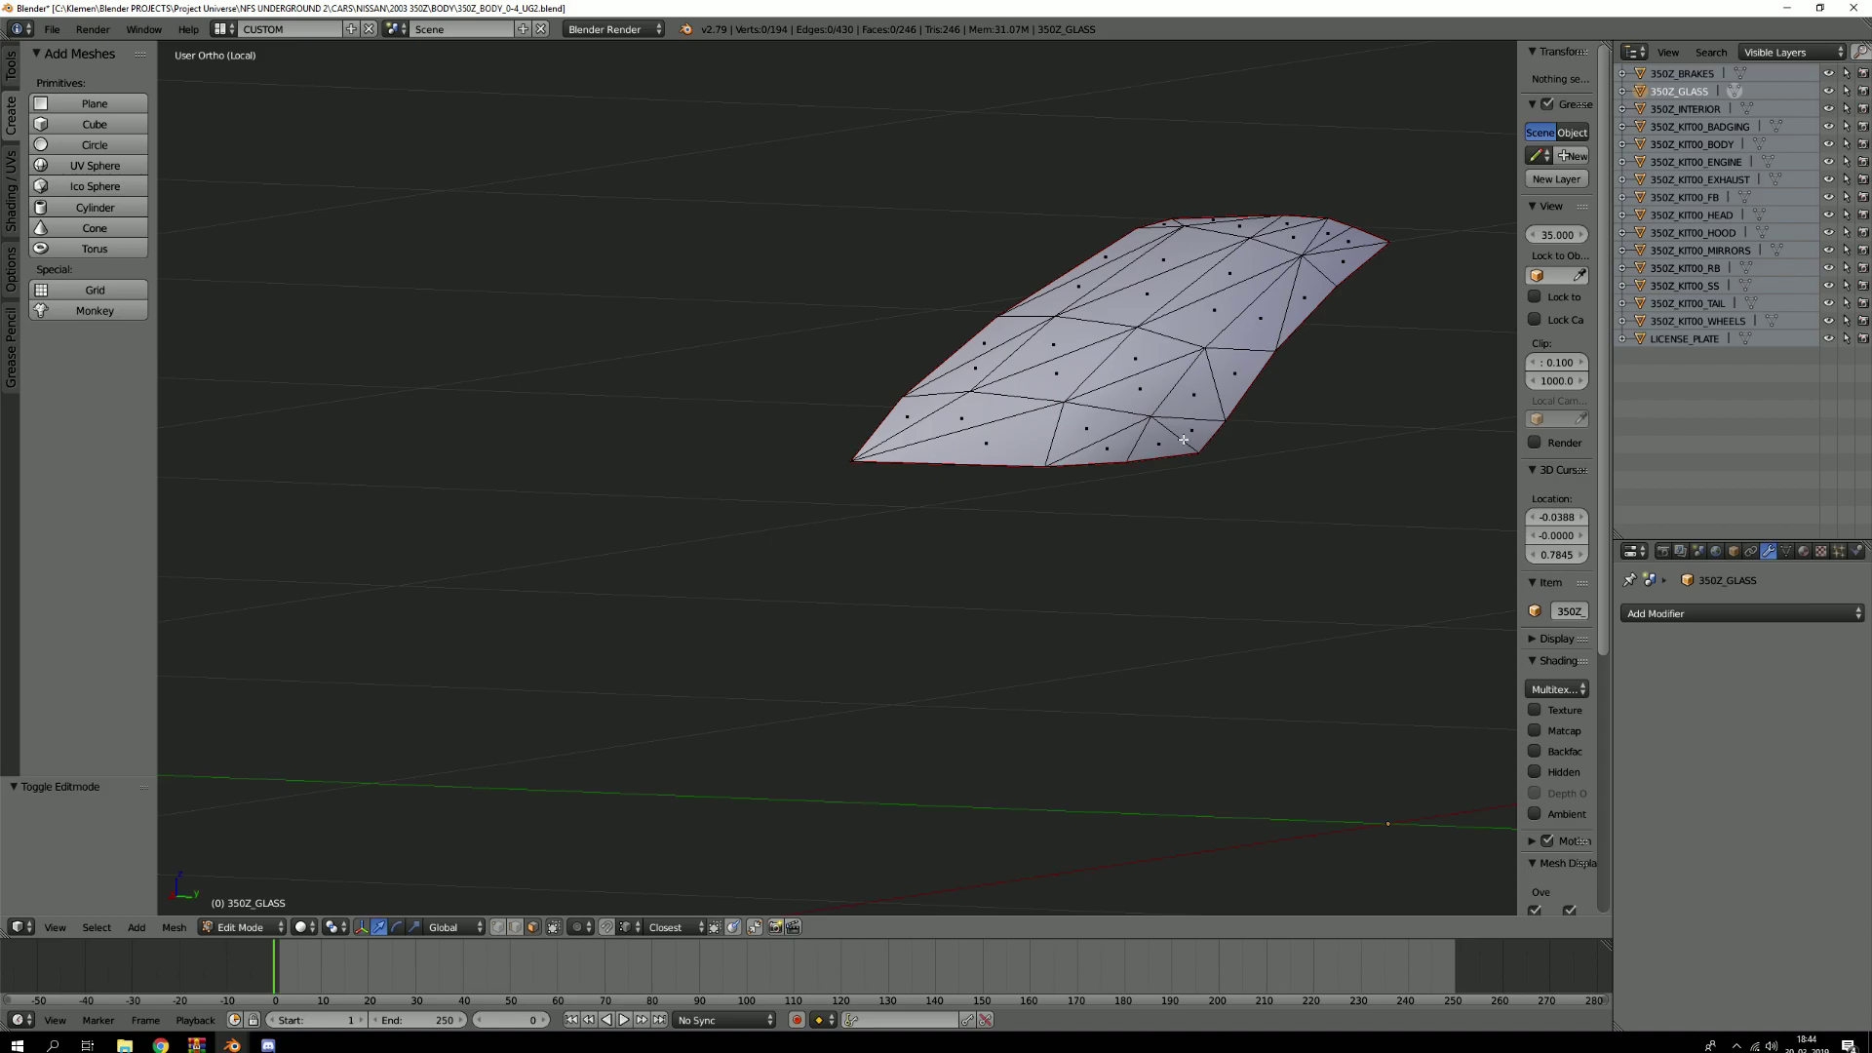
pyautogui.press('Tab')
pyautogui.press('KP_Divide')
pyautogui.moveTo(678, 569); pyautogui.dragTo(729, 531, button='middle')
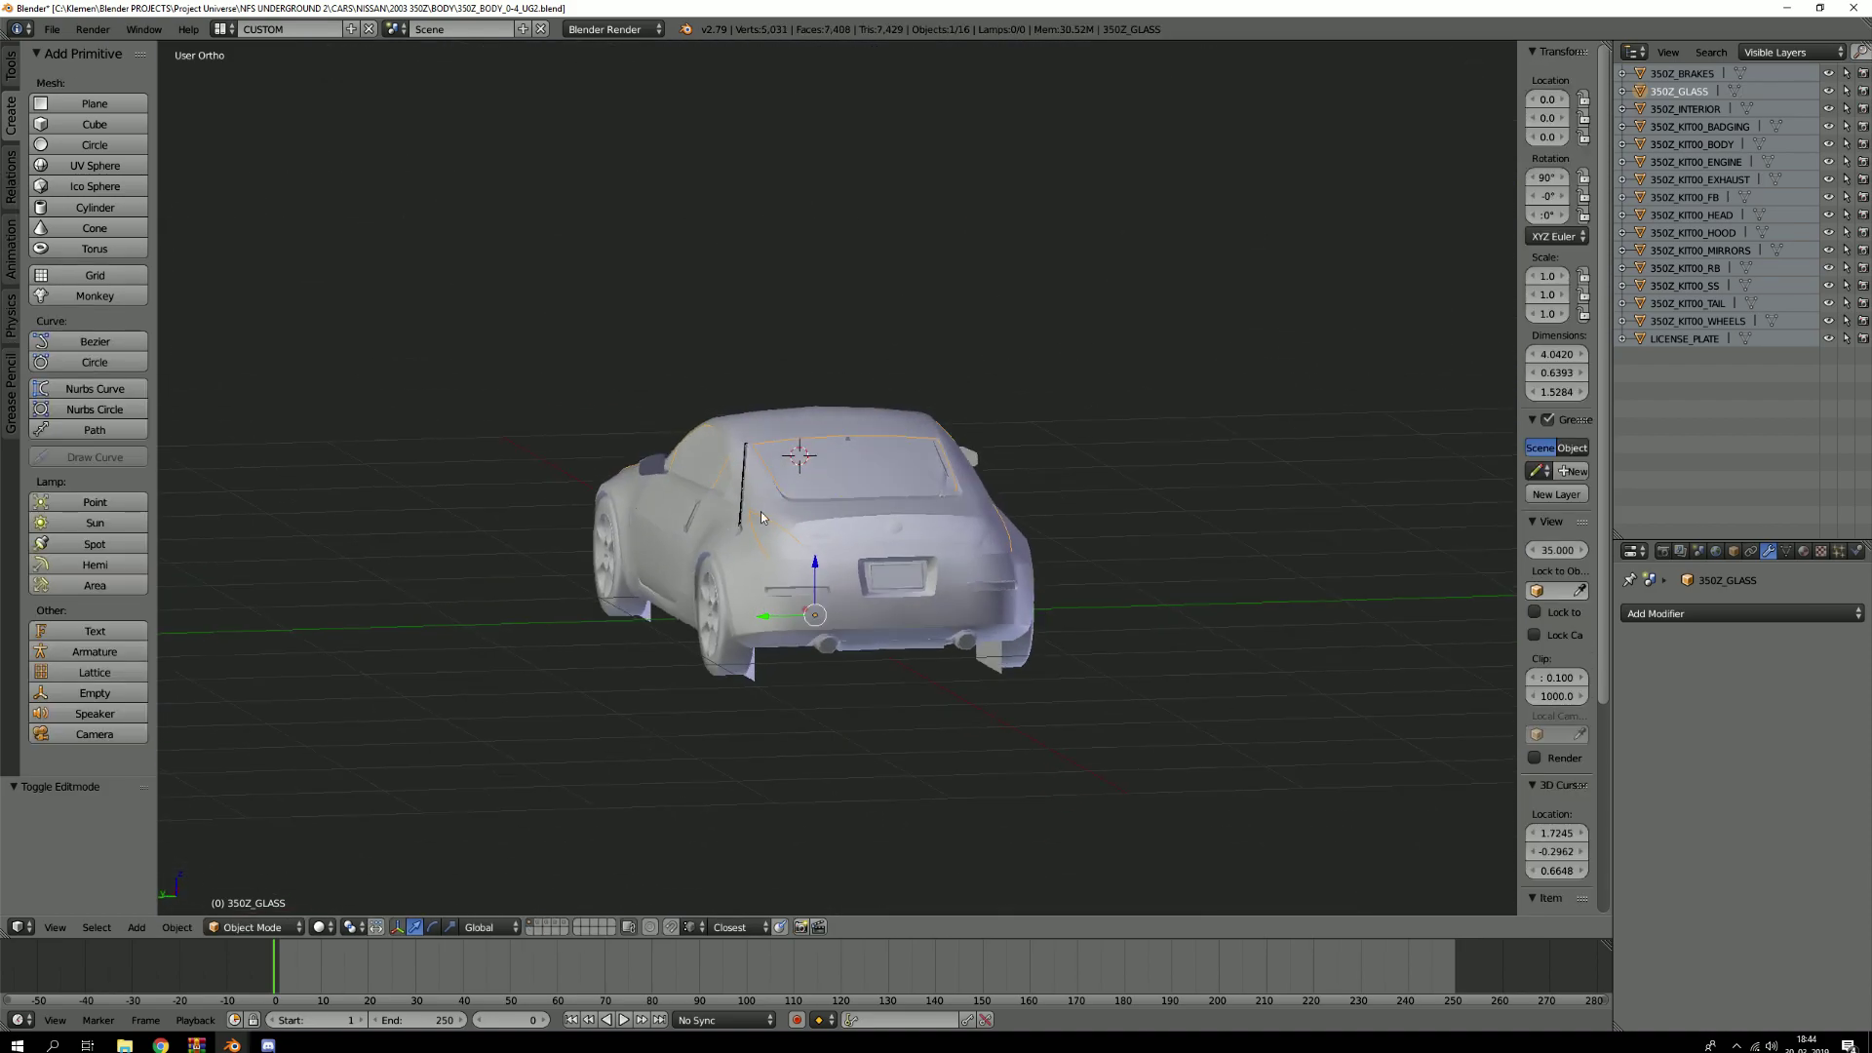
# Isolate 350Z_INTERIOR, examine its mesh from several sides in Edit Mode, and return to the full car in Object Mode
pyautogui.press('KP_Divide')
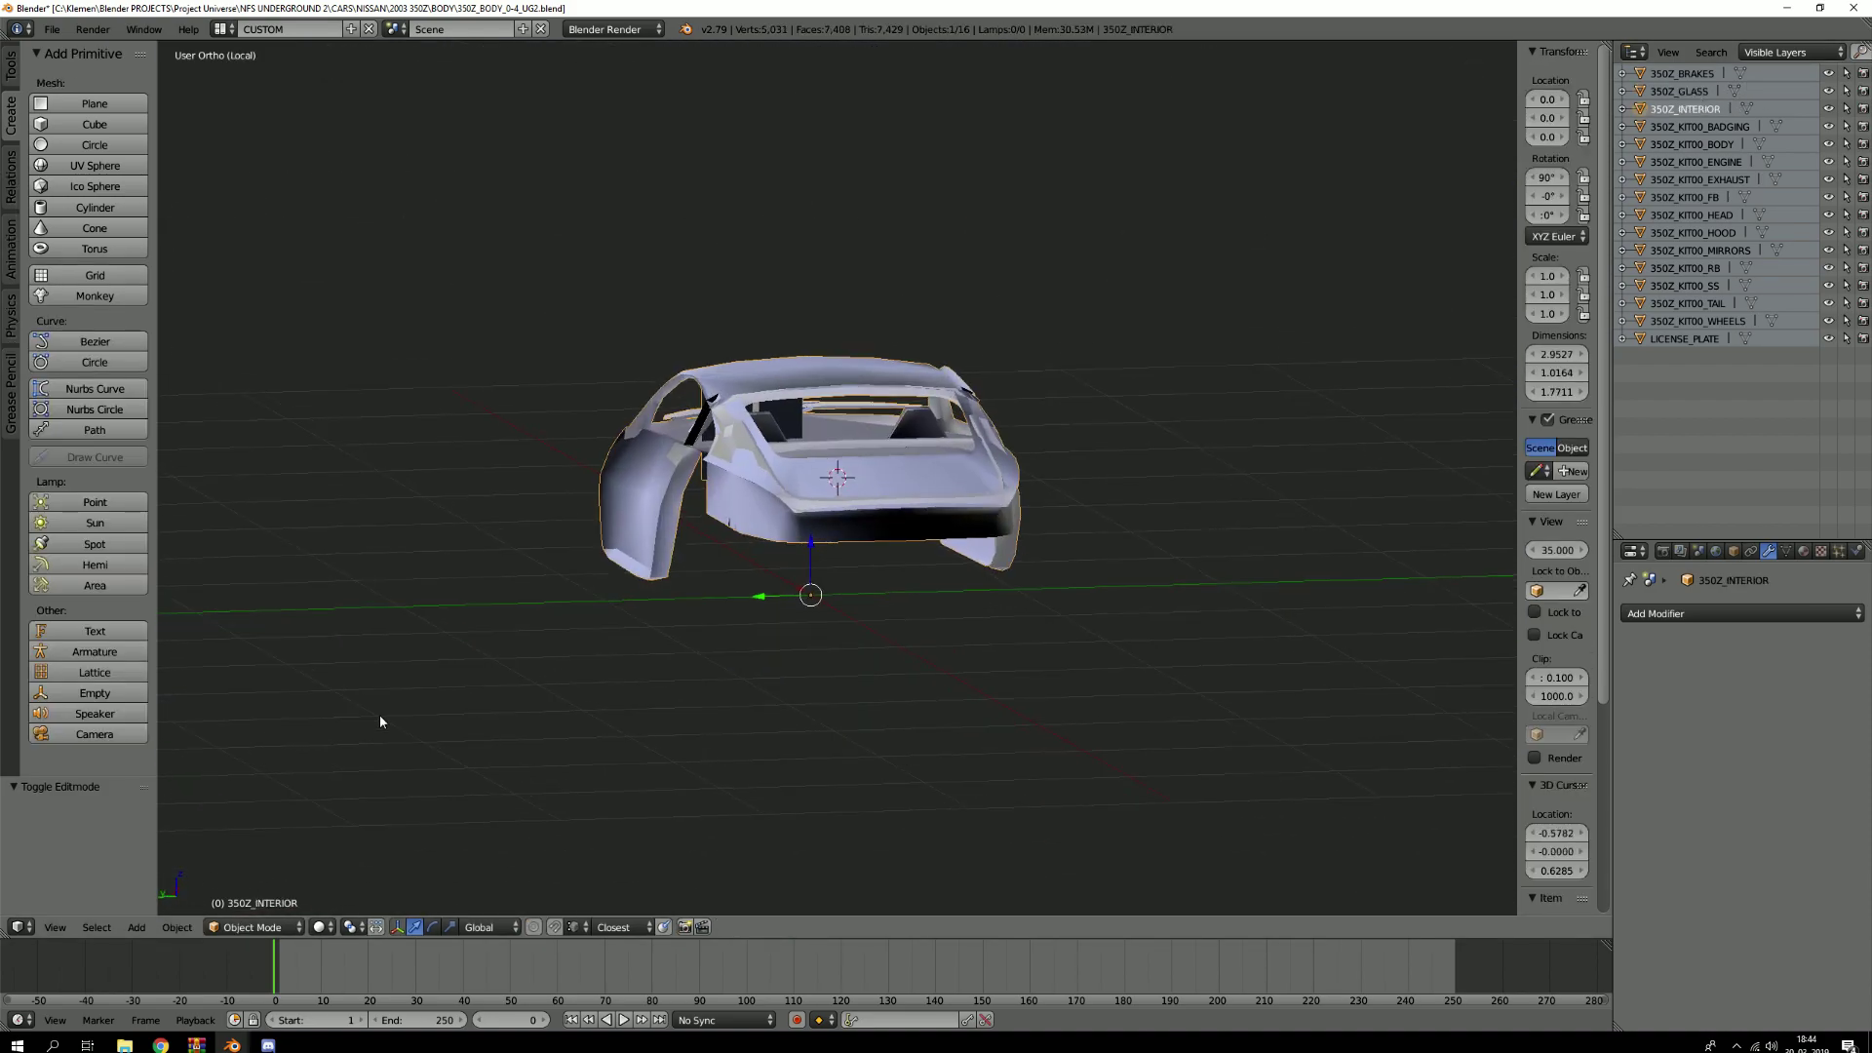
pyautogui.moveTo(838, 585); pyautogui.dragTo(897, 535, button='middle')
pyautogui.scroll(2, 897, 534)
pyautogui.press('Tab')
pyautogui.scroll(2, 695, 522)
pyautogui.moveTo(682, 528); pyautogui.dragTo(1101, 421, button='middle')
pyautogui.scroll(-3, 856, 495)
pyautogui.scroll(3, 743, 622)
pyautogui.moveTo(663, 606); pyautogui.dragTo(1071, 562, button='middle')
pyautogui.scroll(-5, 793, 581)
pyautogui.scroll(4, 880, 529)
pyautogui.moveTo(870, 460); pyautogui.dragTo(946, 493, button='middle')
pyautogui.scroll(1, 878, 529)
pyautogui.moveTo(651, 582); pyautogui.dragTo(914, 540, button='middle')
pyautogui.scroll(3, 629, 590)
pyautogui.press('KP_Divide')
pyautogui.press('Tab')
pyautogui.scroll(3, 1009, 570)
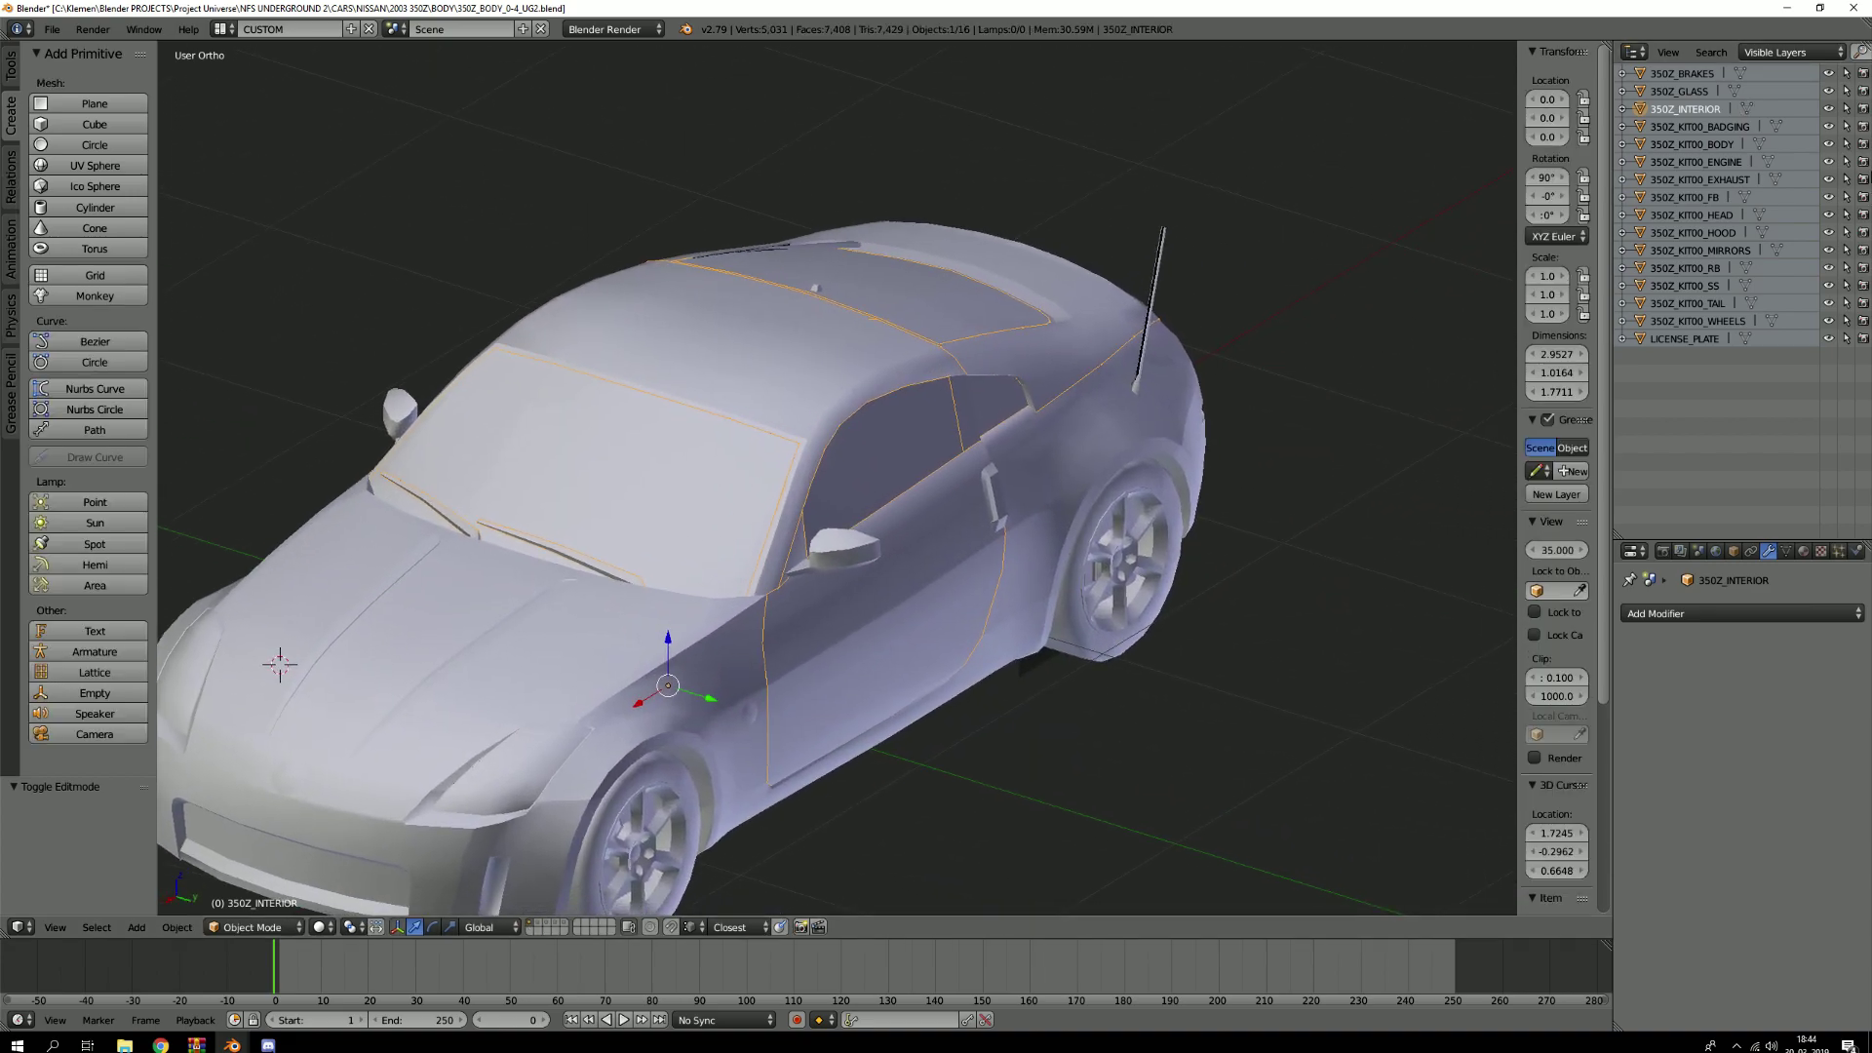
# Select 350Z_KIT00_BADGING and trial-move it without keeping the move to check which badges it contains
pyautogui.click(1721, 128)
pyautogui.scroll(-3, 910, 289)
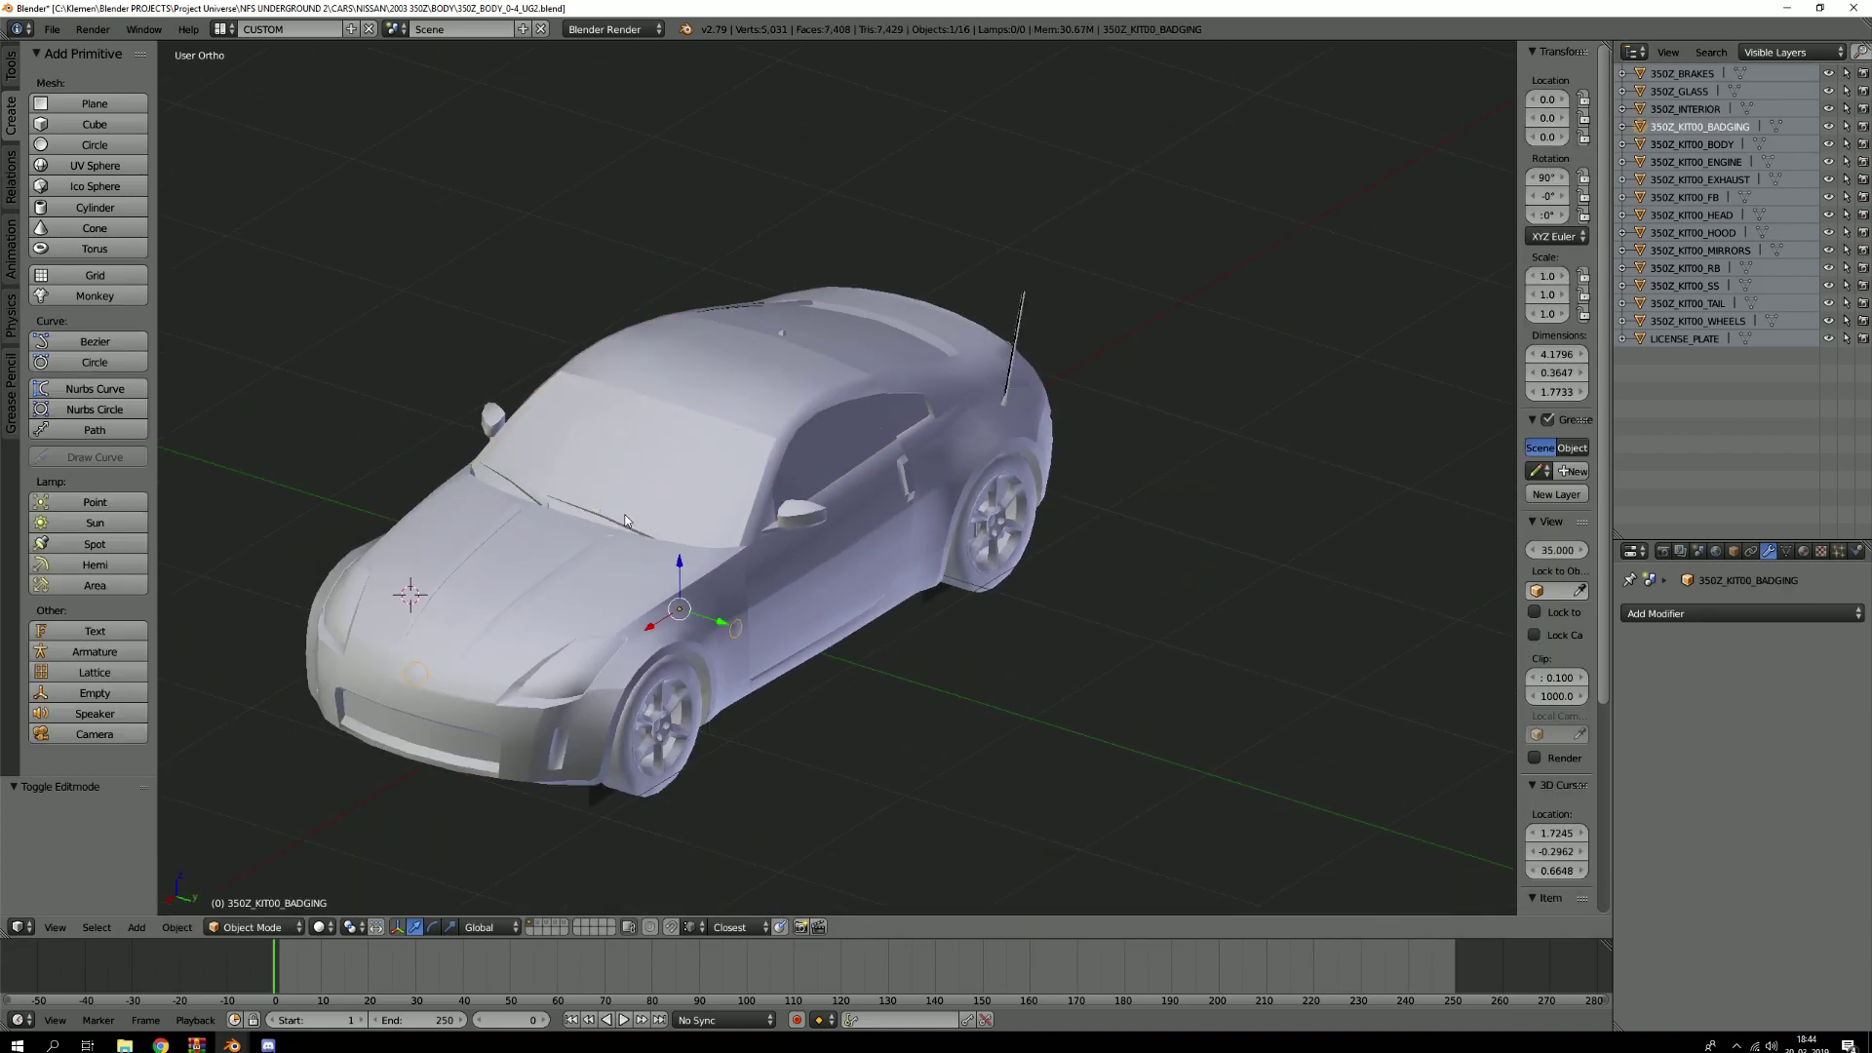
pyautogui.press('g')
pyautogui.rightClick(721, 368)
pyautogui.moveTo(805, 366); pyautogui.dragTo(590, 330, button='middle')
pyautogui.scroll(2, 953, 593)
pyautogui.press('g')
pyautogui.rightClick(886, 480)
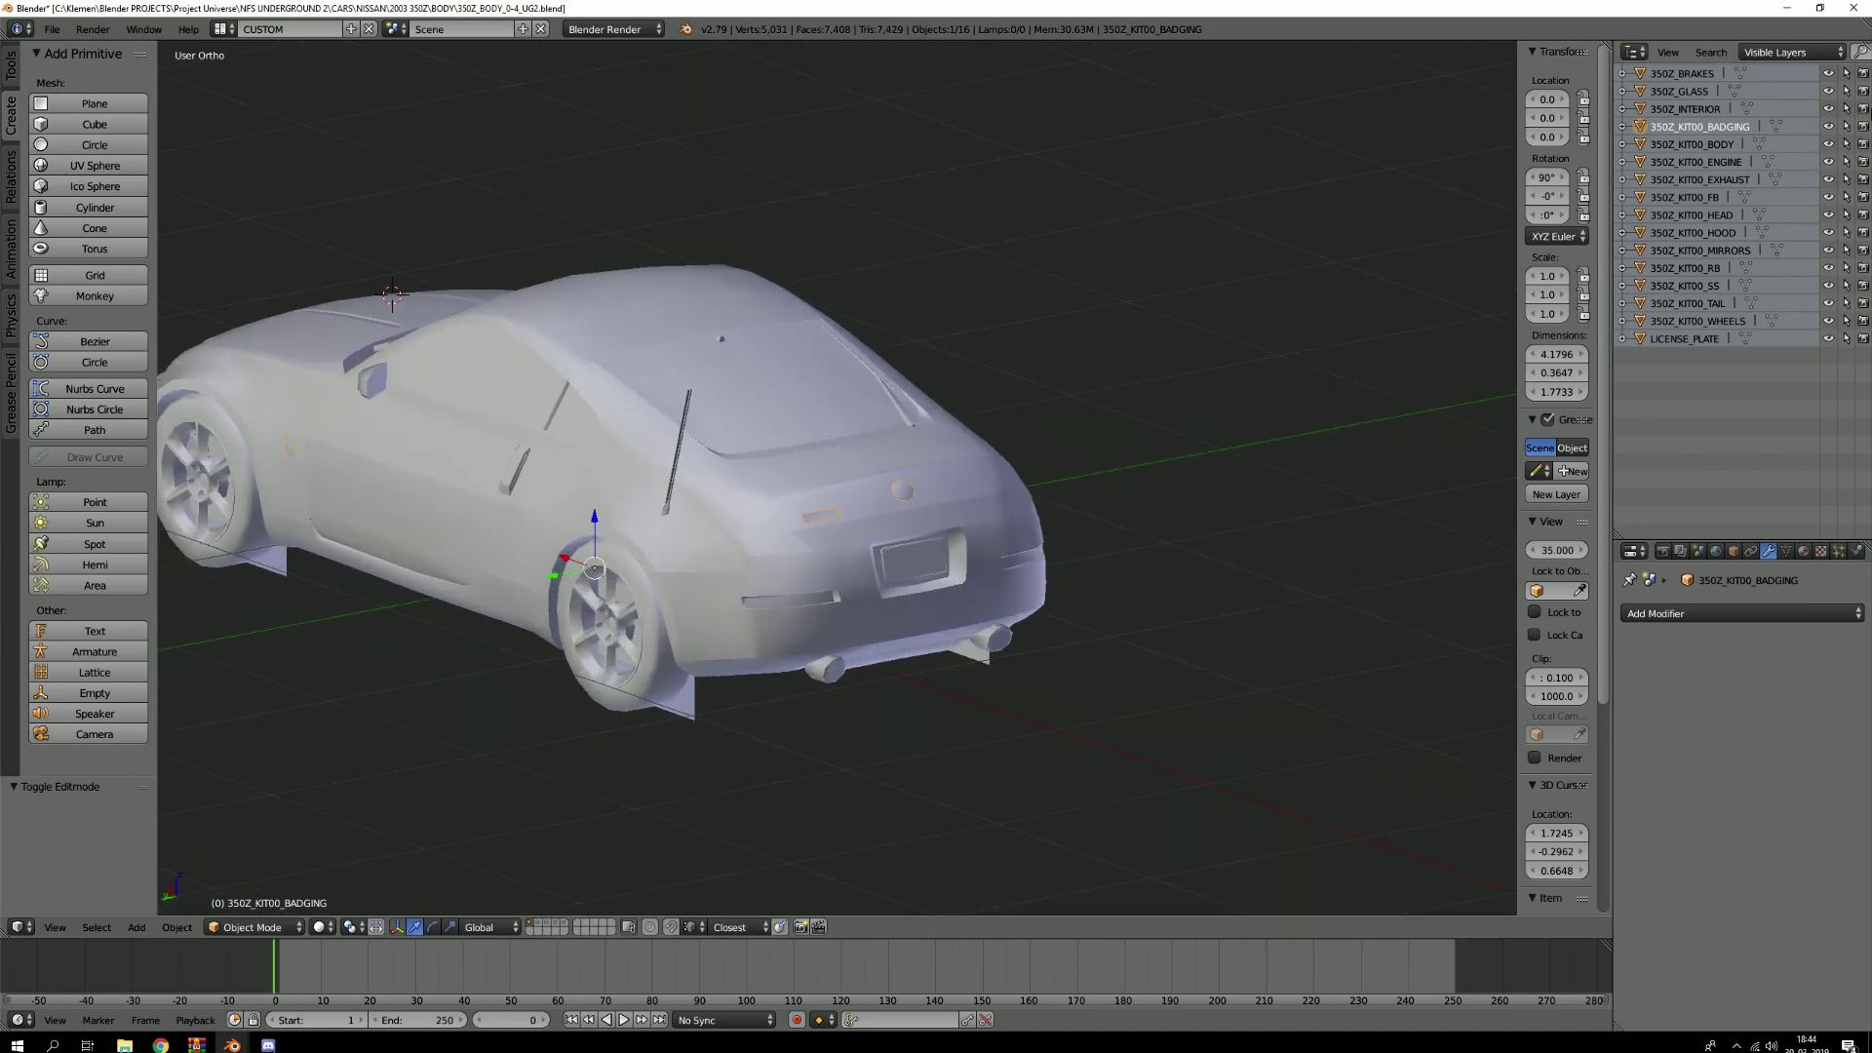
# Isolate 350Z_KIT00_BODY and examine its seams and sharp edges around the doors and wheel arches in Edit Mode
pyautogui.click(1729, 146)
pyautogui.press('KP_Decimal')
pyautogui.press('KP_Divide')
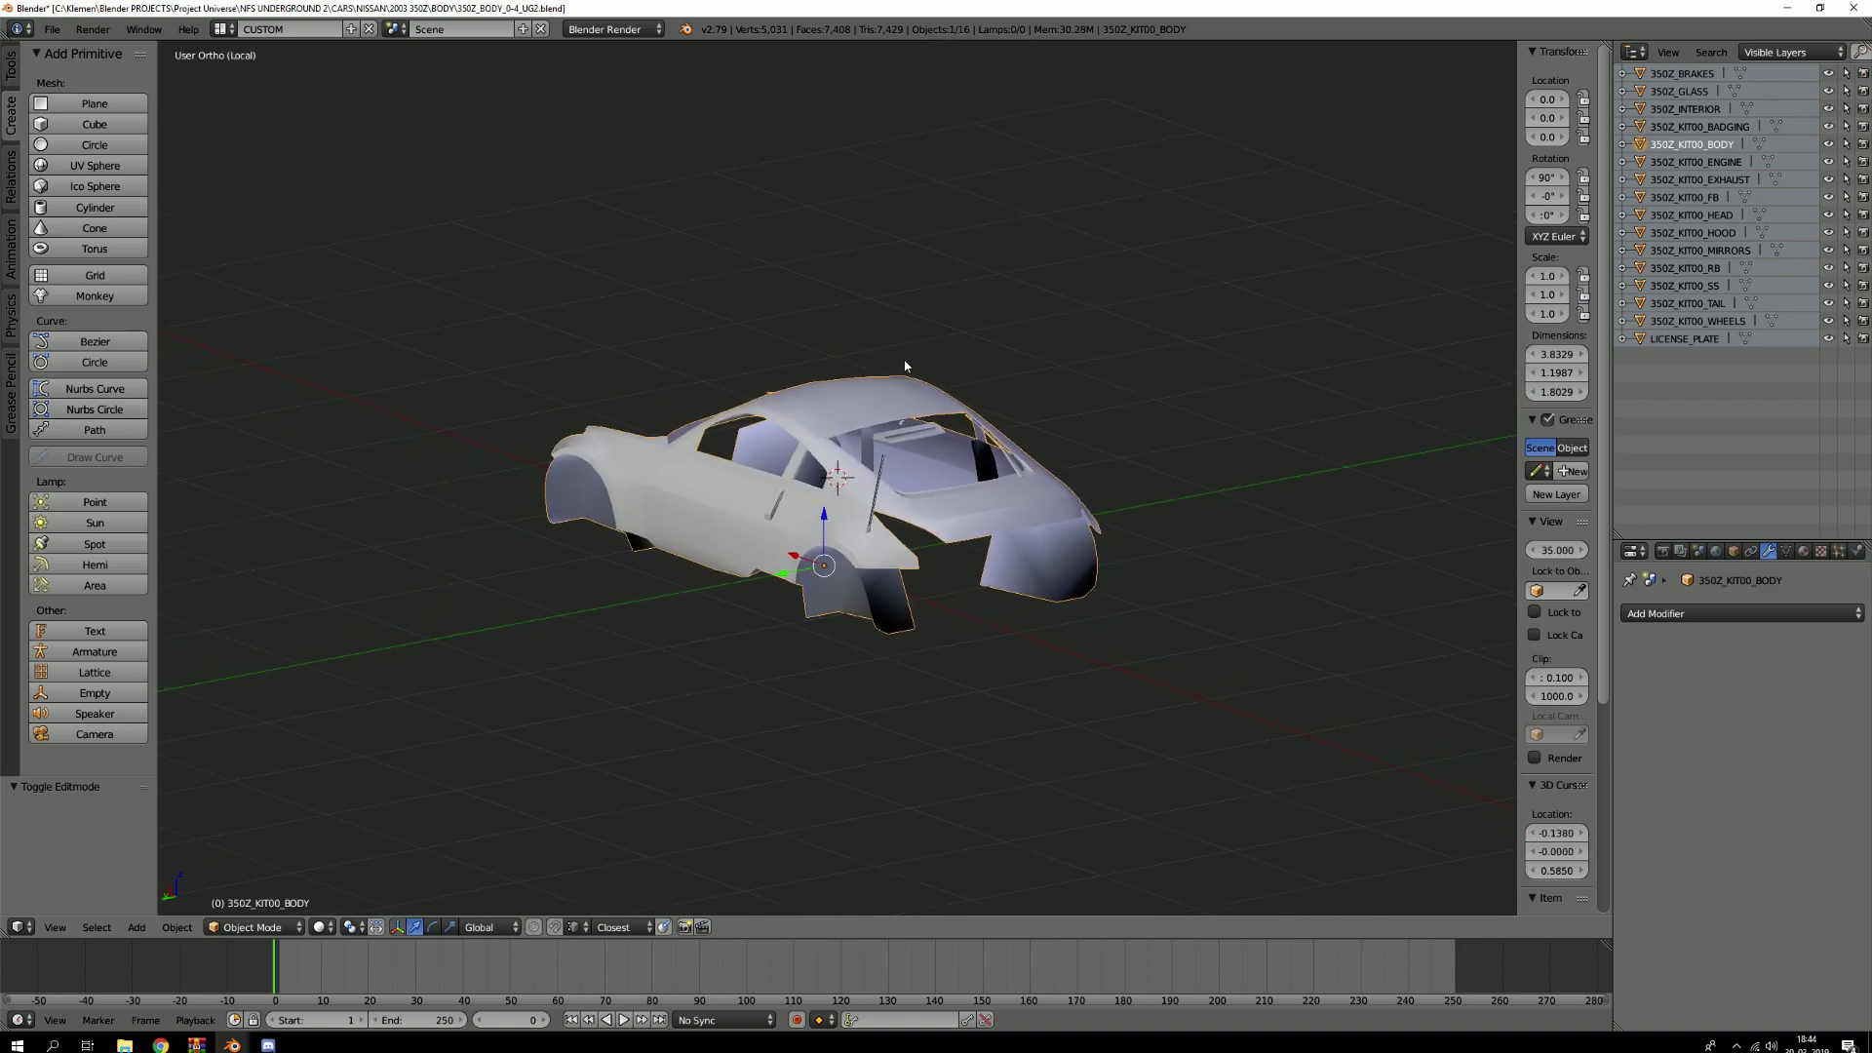
pyautogui.press('Tab')
pyautogui.moveTo(905, 365); pyautogui.dragTo(1325, 507, button='middle')
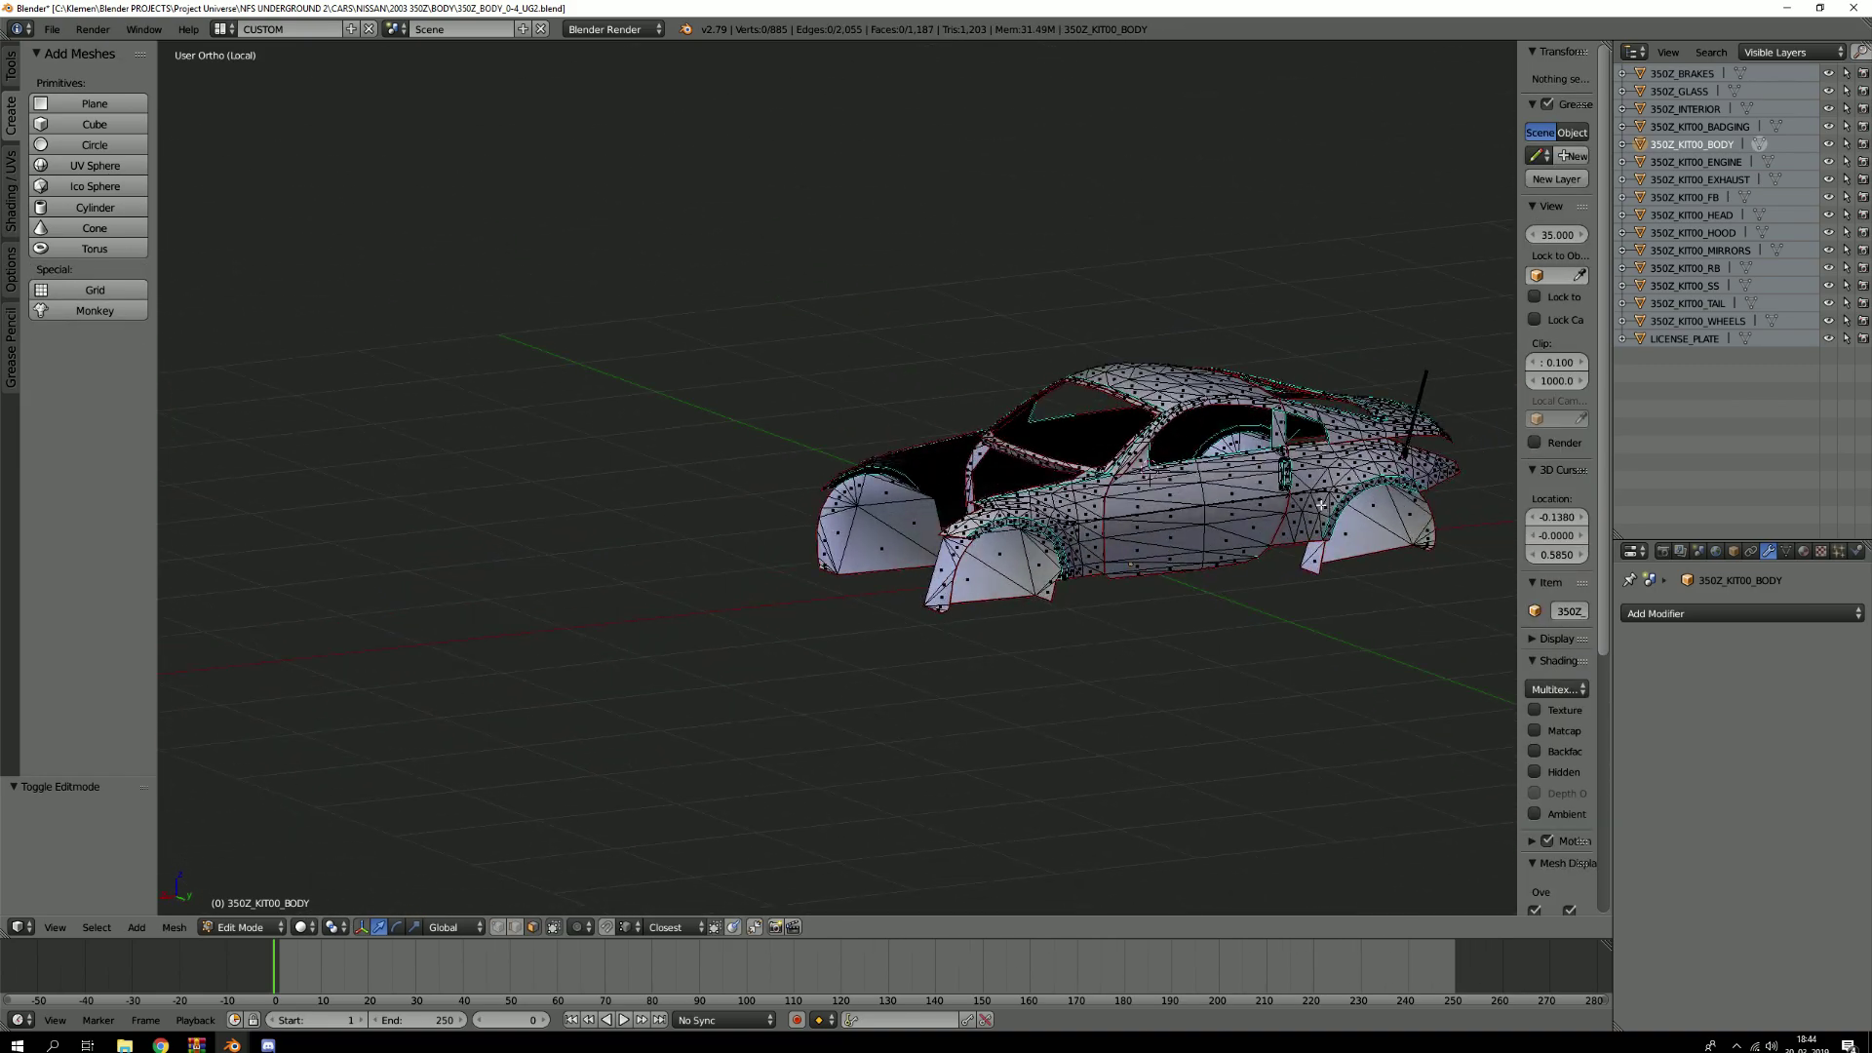
pyautogui.scroll(5, 1326, 507)
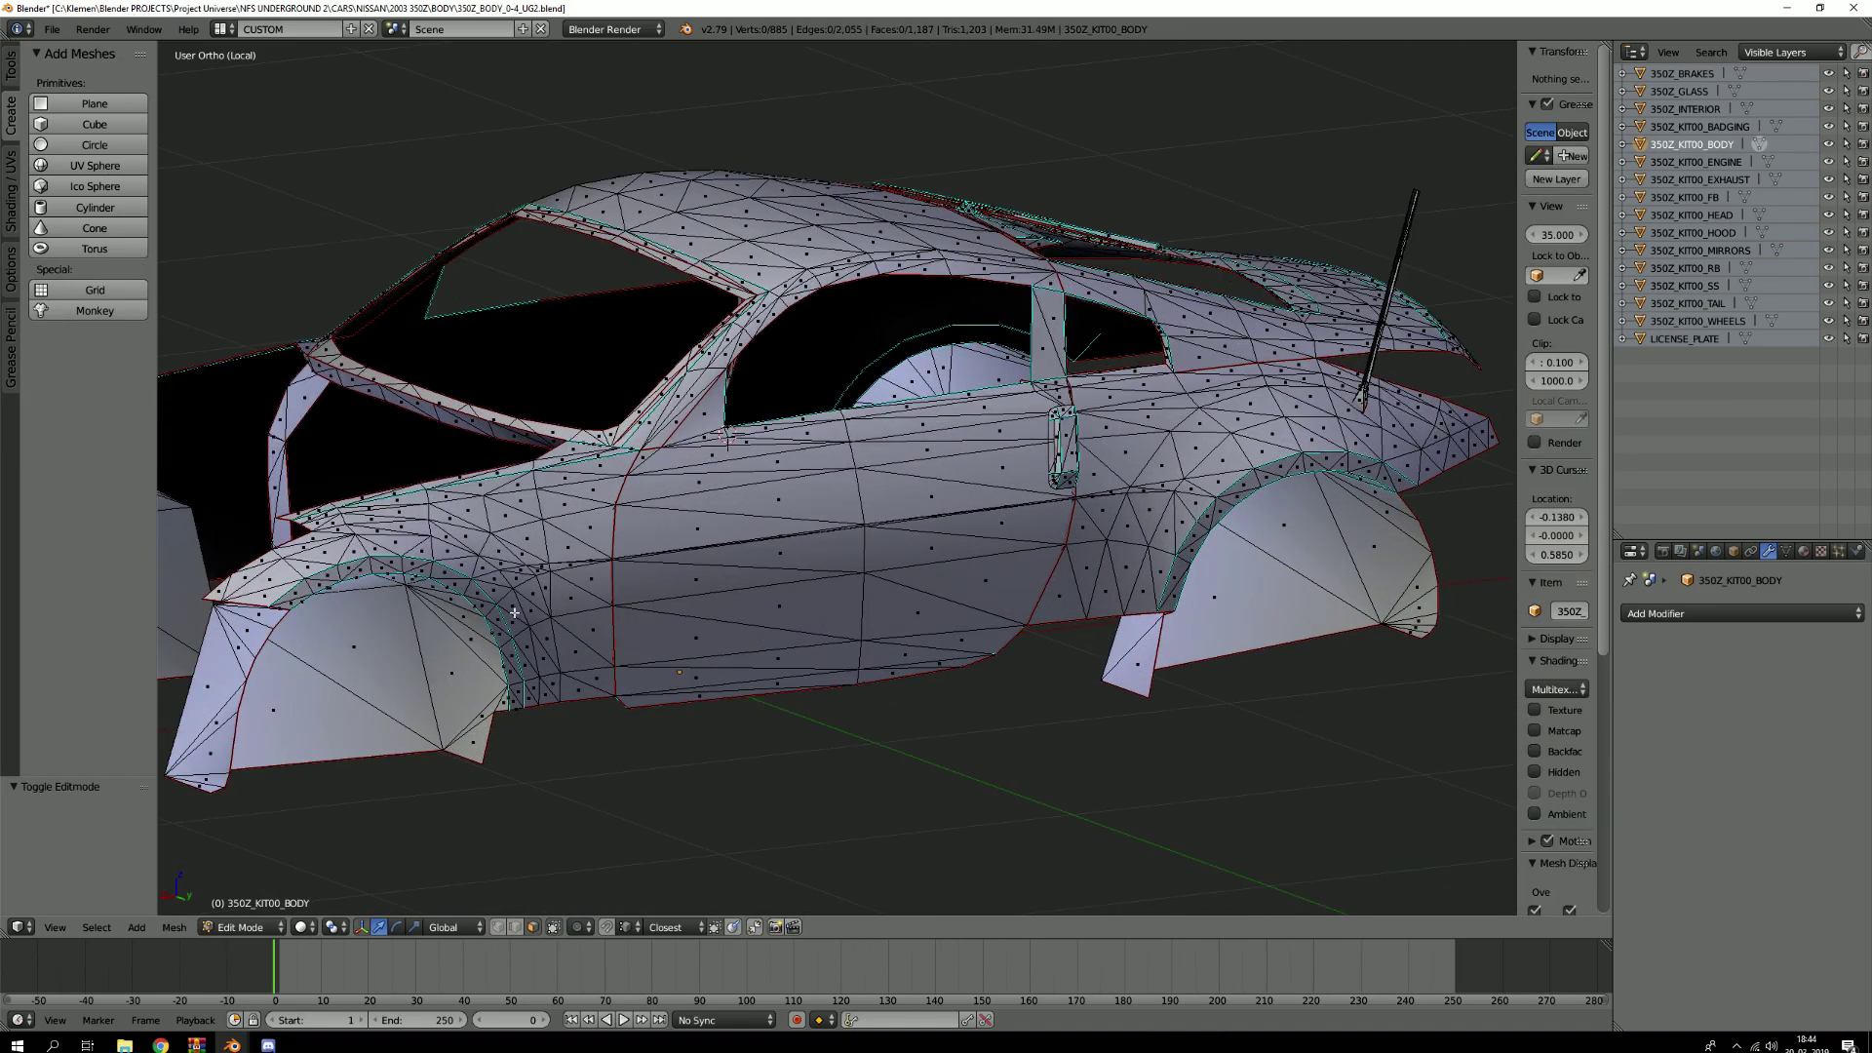
pyautogui.scroll(-2, 539, 567)
pyautogui.moveTo(539, 567); pyautogui.dragTo(826, 554, button='middle')
pyautogui.scroll(-2, 624, 573)
pyautogui.scroll(7, 826, 554)
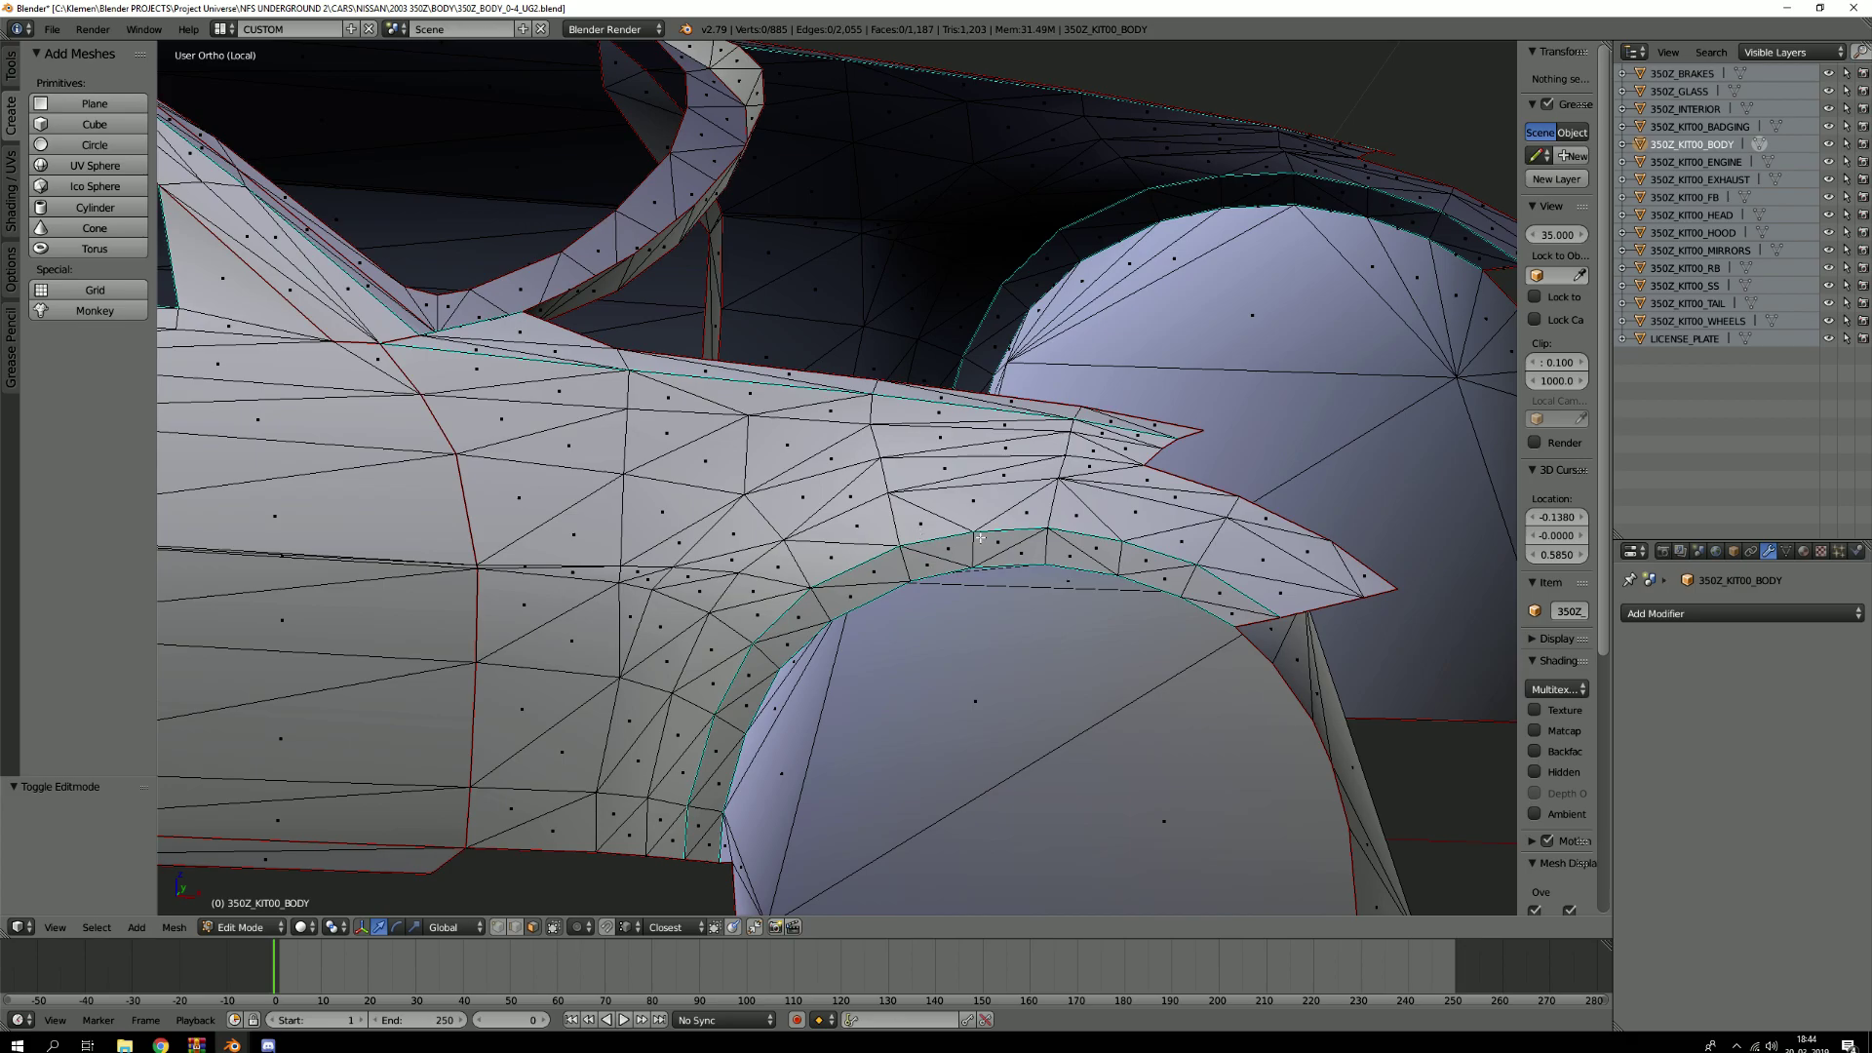
# Return to the full car in Object Mode and examine the body's outline along the fenders, doors and side skirts
pyautogui.press('KP_Divide')
pyautogui.press('Tab')
pyautogui.scroll(5, 624, 478)
pyautogui.moveTo(670, 484); pyautogui.dragTo(817, 477, button='middle')
pyautogui.moveTo(832, 485); pyautogui.dragTo(705, 621, button='middle')
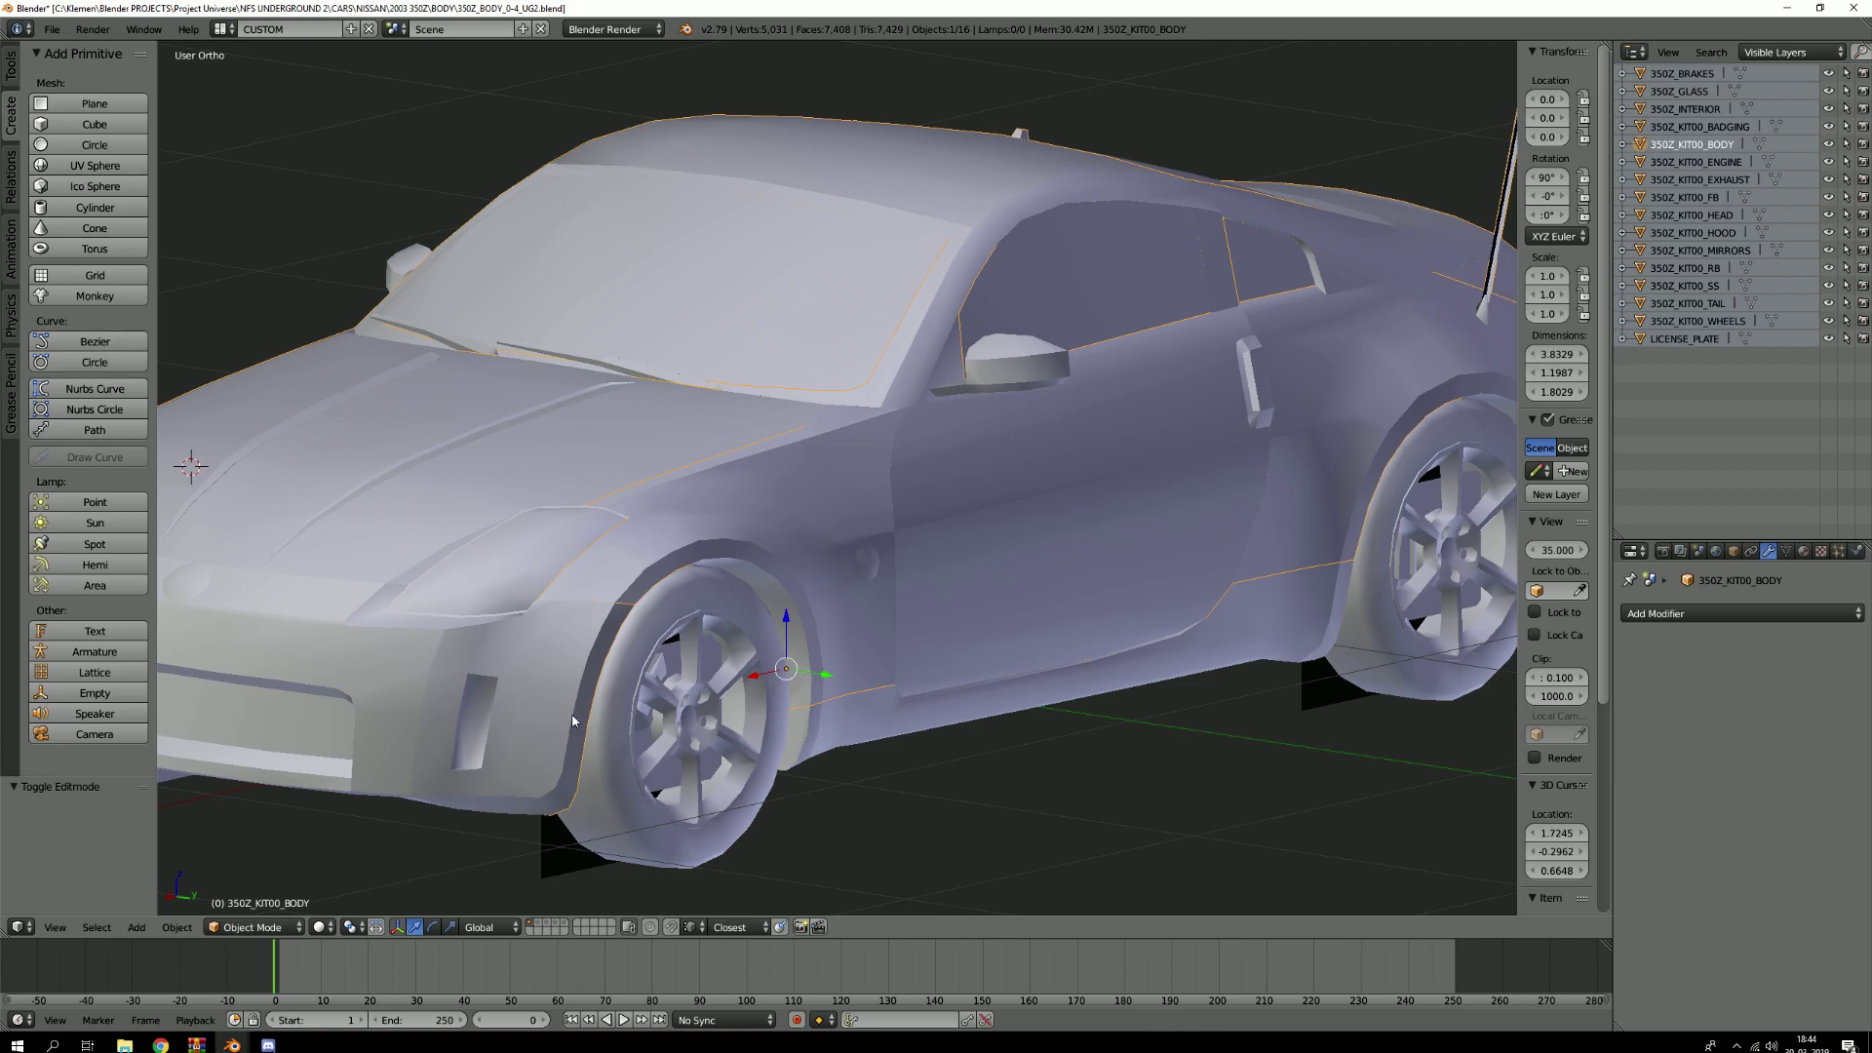
pyautogui.moveTo(951, 499); pyautogui.dragTo(1363, 437, button='middle')
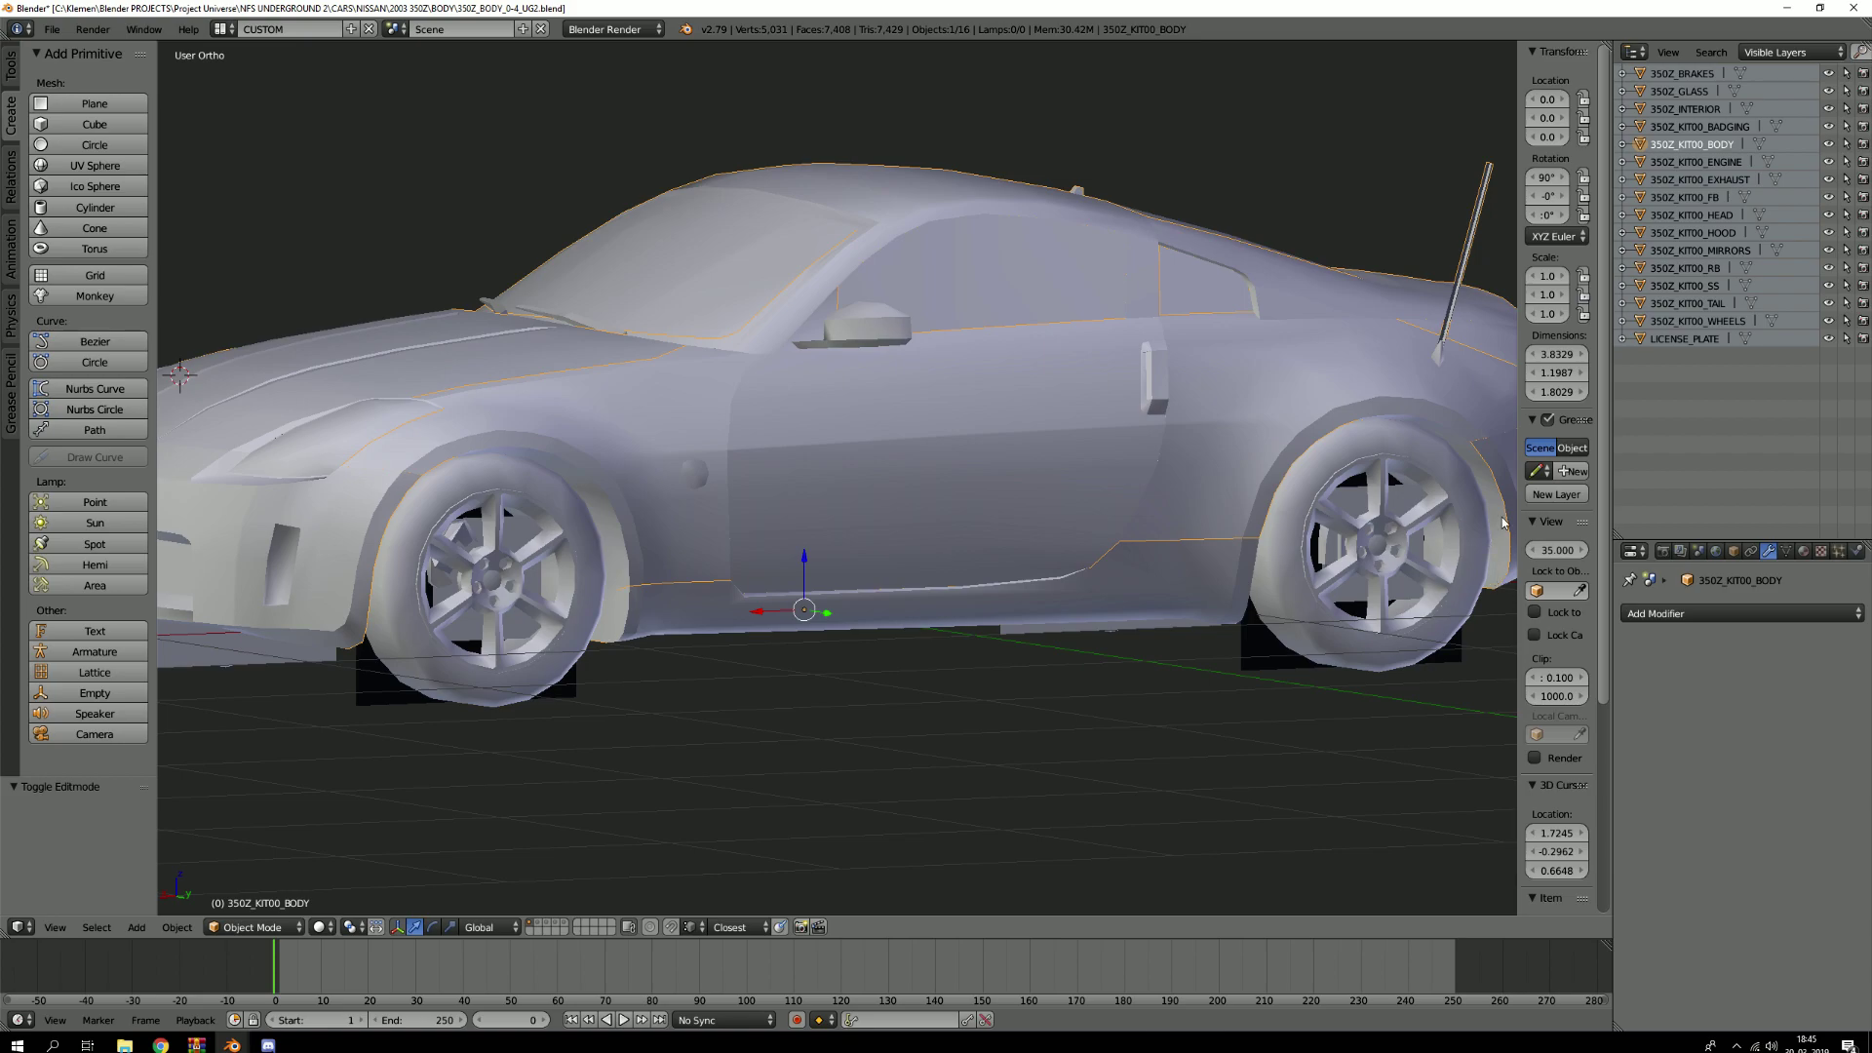
# Enable Matcap shading for the viewport and choose the gold metallic matcap
pyautogui.moveTo(1514, 511); pyautogui.dragTo(1364, 514)
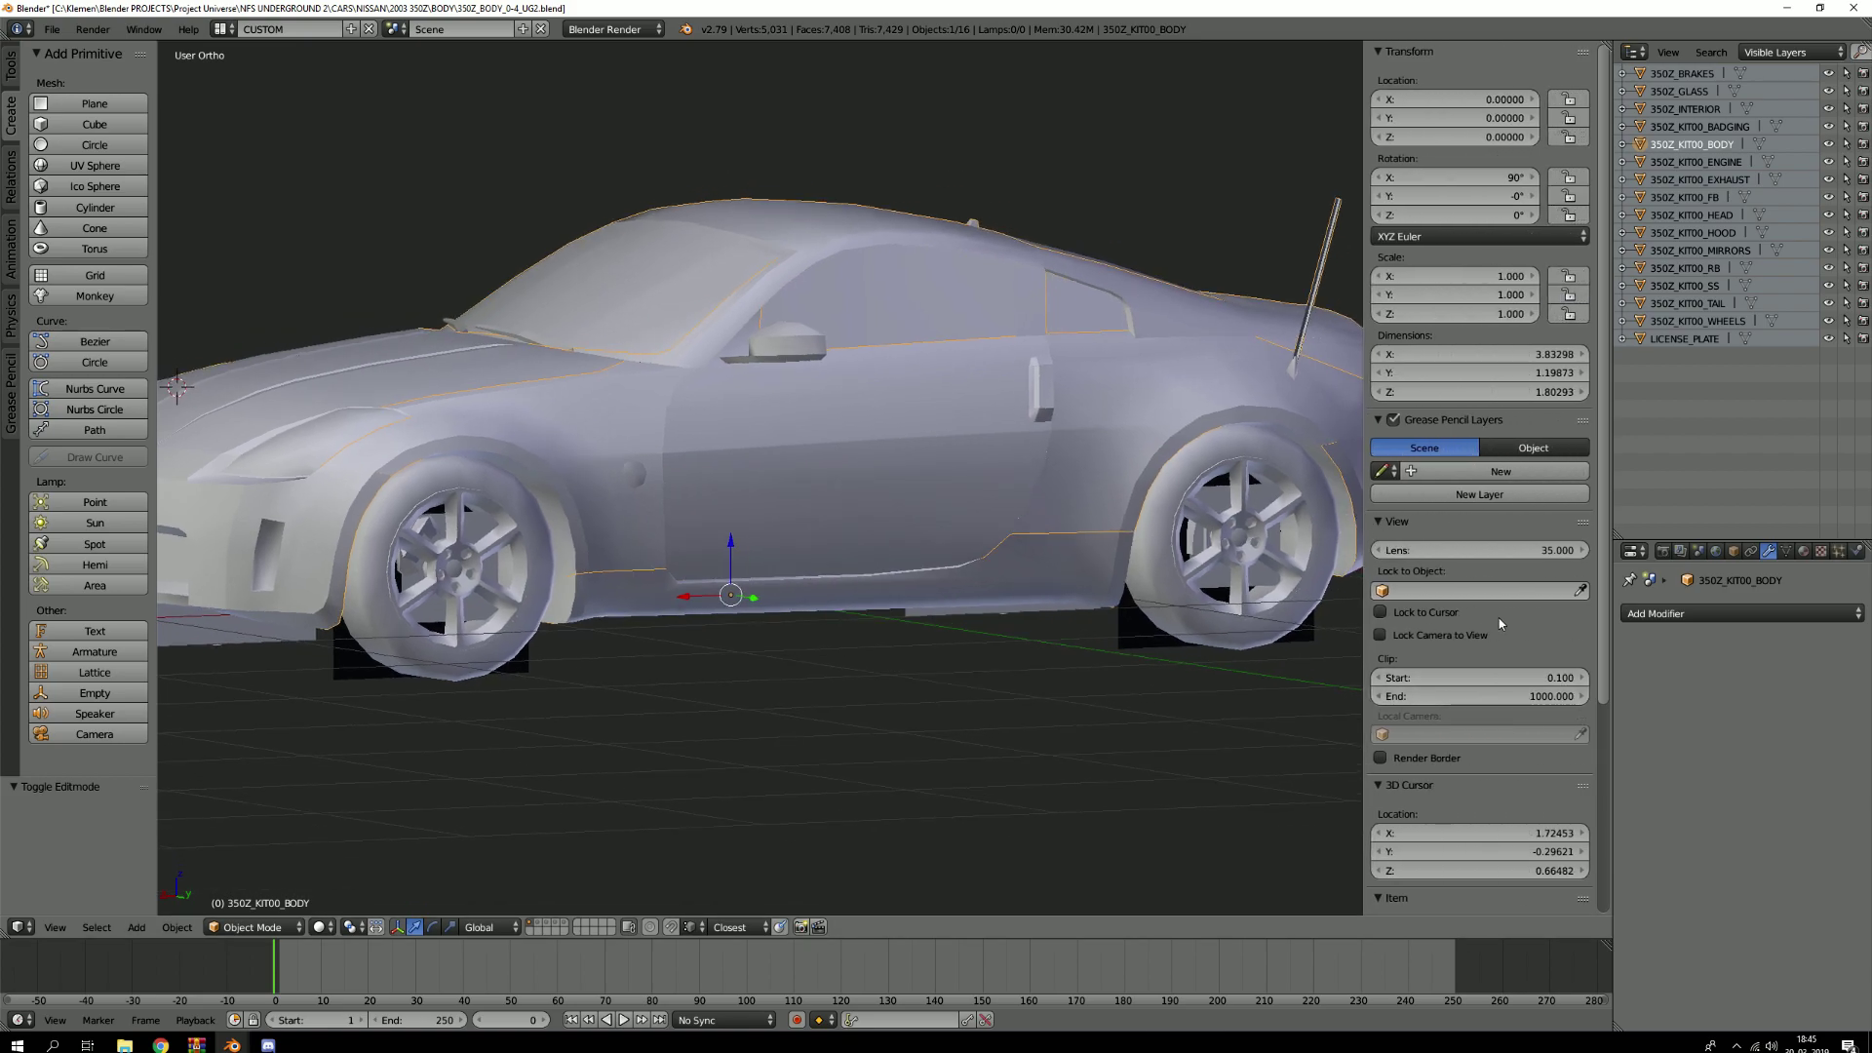
pyautogui.scroll(-5, 1526, 570)
pyautogui.scroll(-3, 1527, 570)
pyautogui.click(1380, 770)
pyautogui.click(1489, 834)
pyautogui.click(1536, 534)
pyautogui.click(1480, 839)
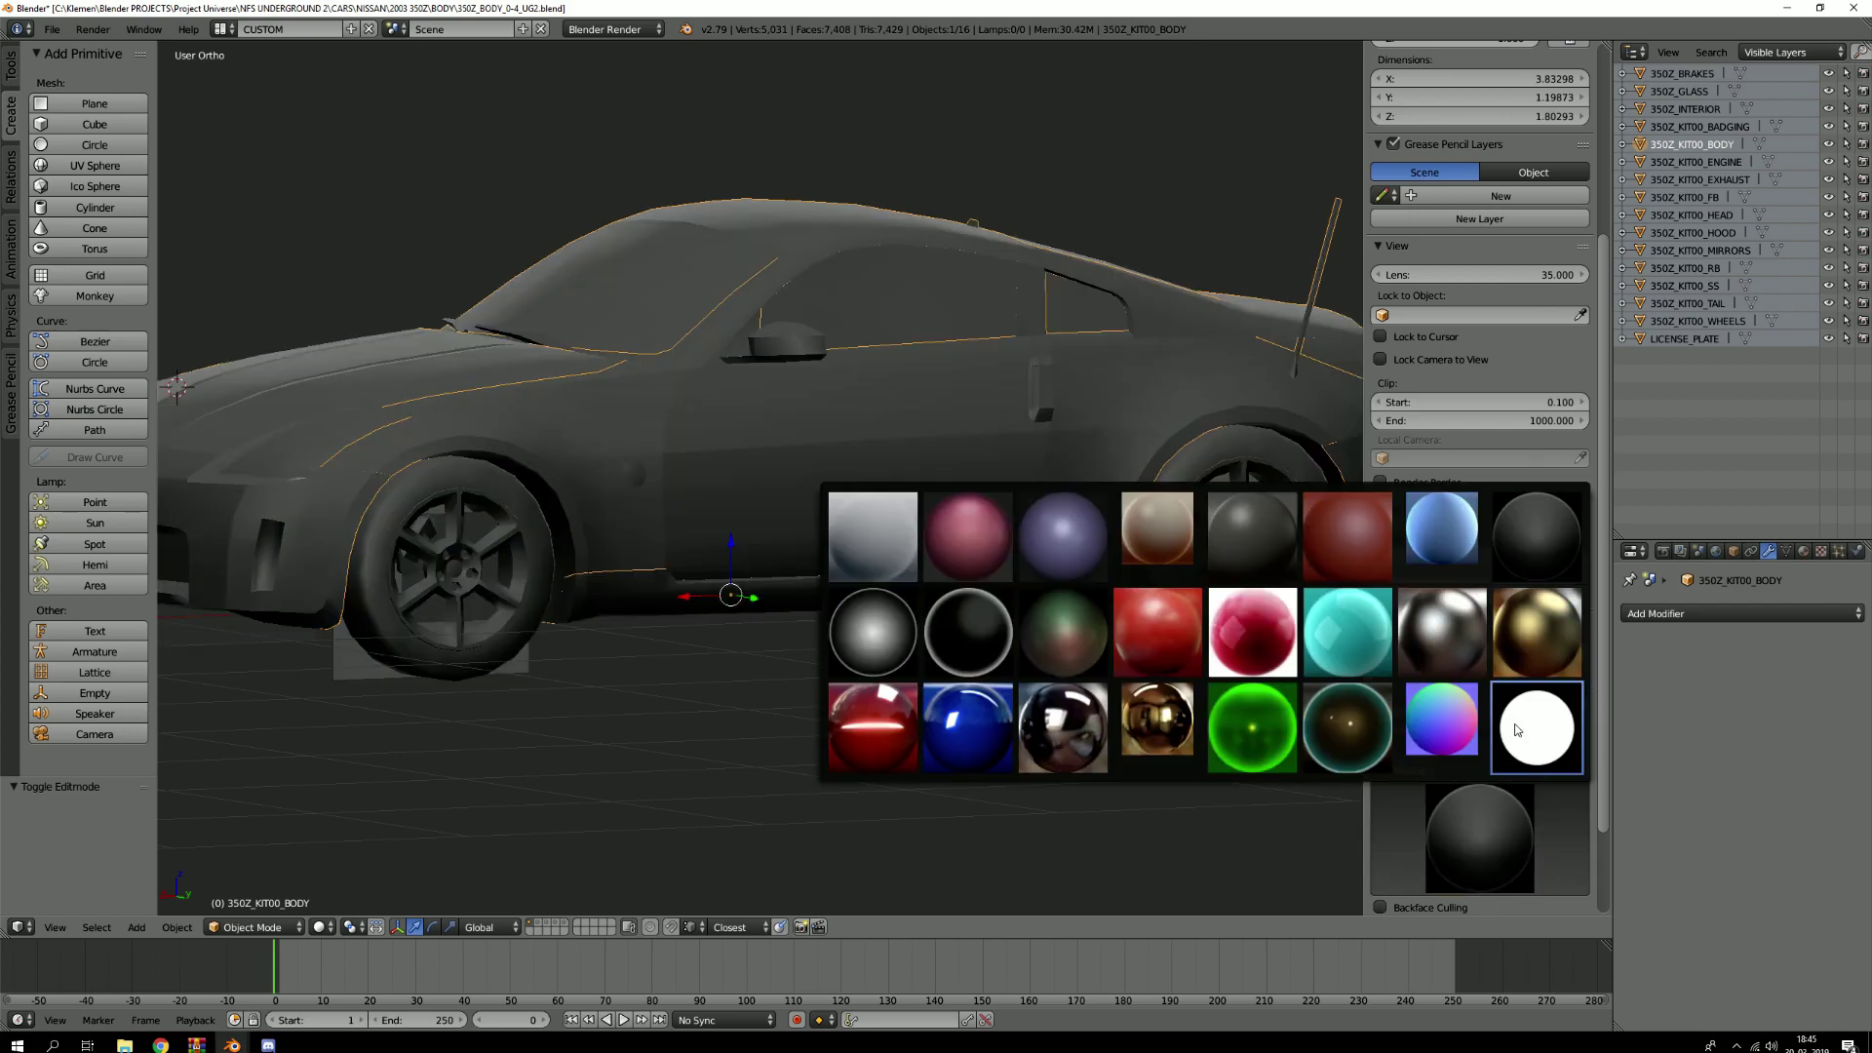
pyautogui.click(1536, 631)
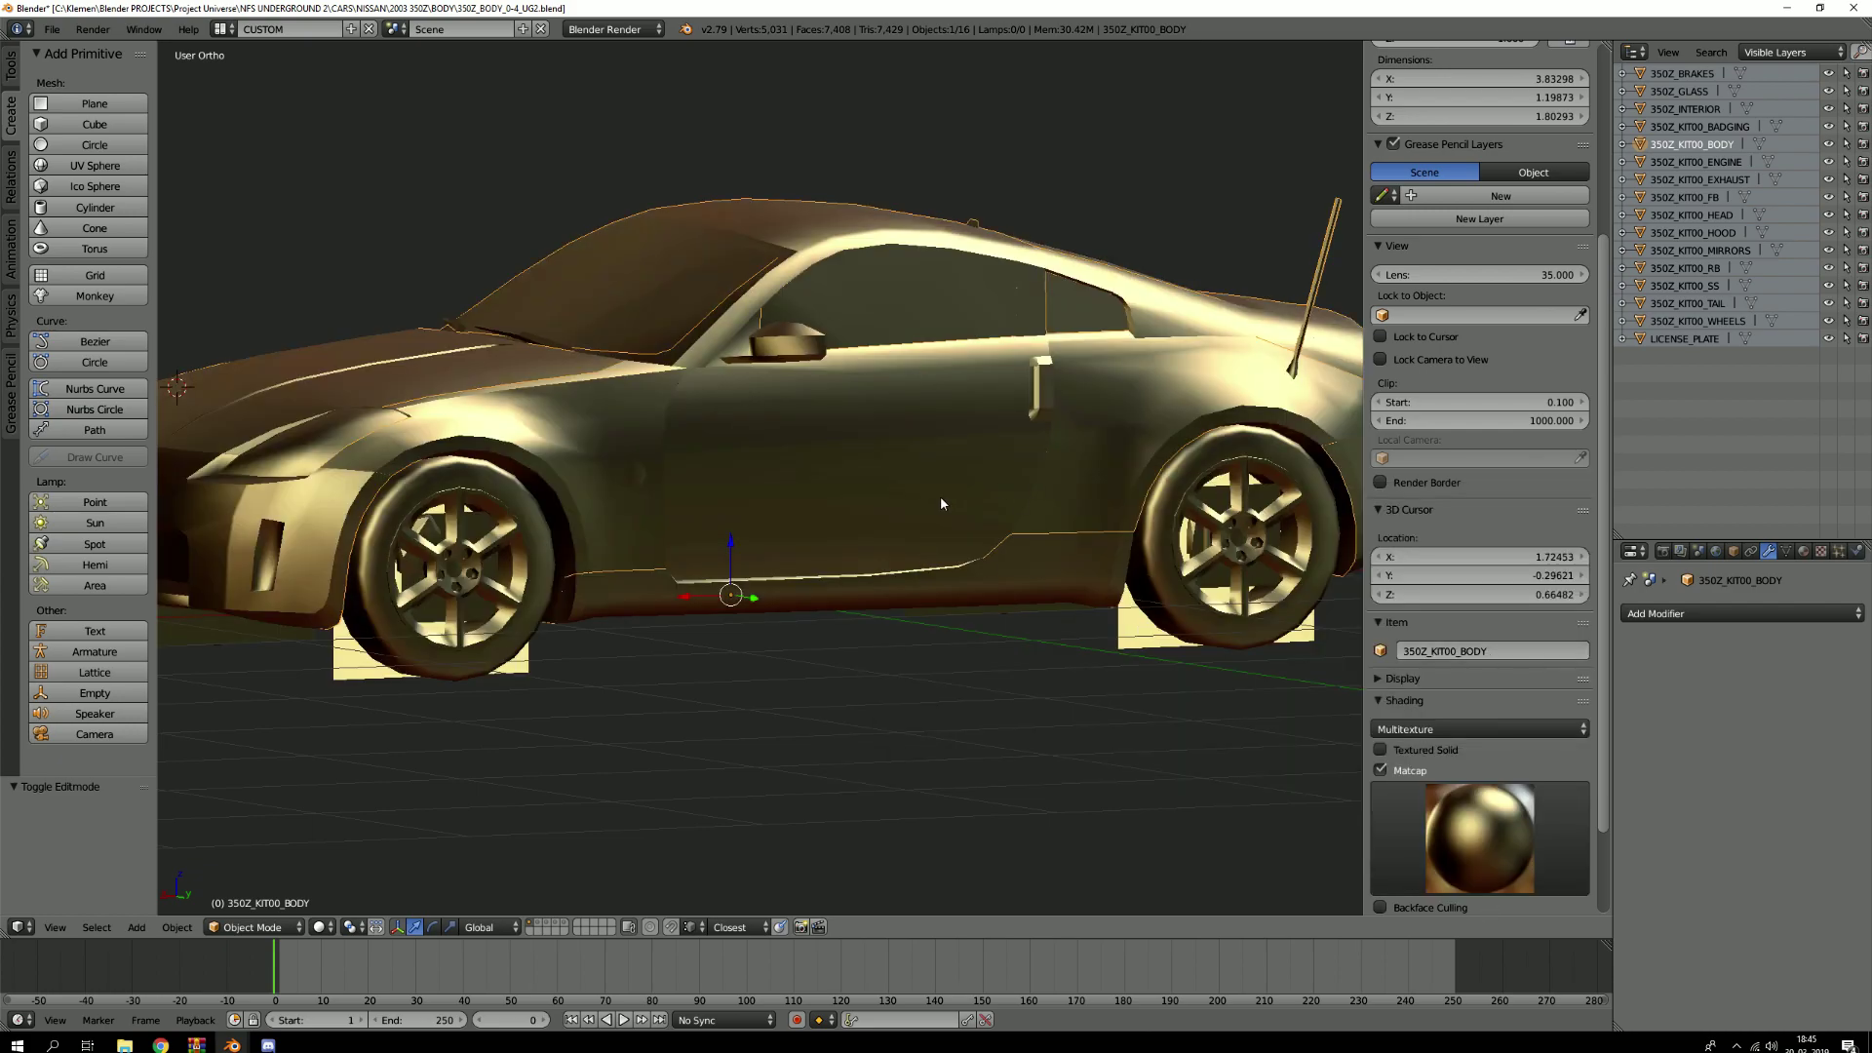
# Examine the reflections around the rear wheel arch, quarter panel and rear bumper for sharp shading breaks
pyautogui.moveTo(941, 503); pyautogui.dragTo(1072, 516, button='middle')
pyautogui.scroll(4, 918, 501)
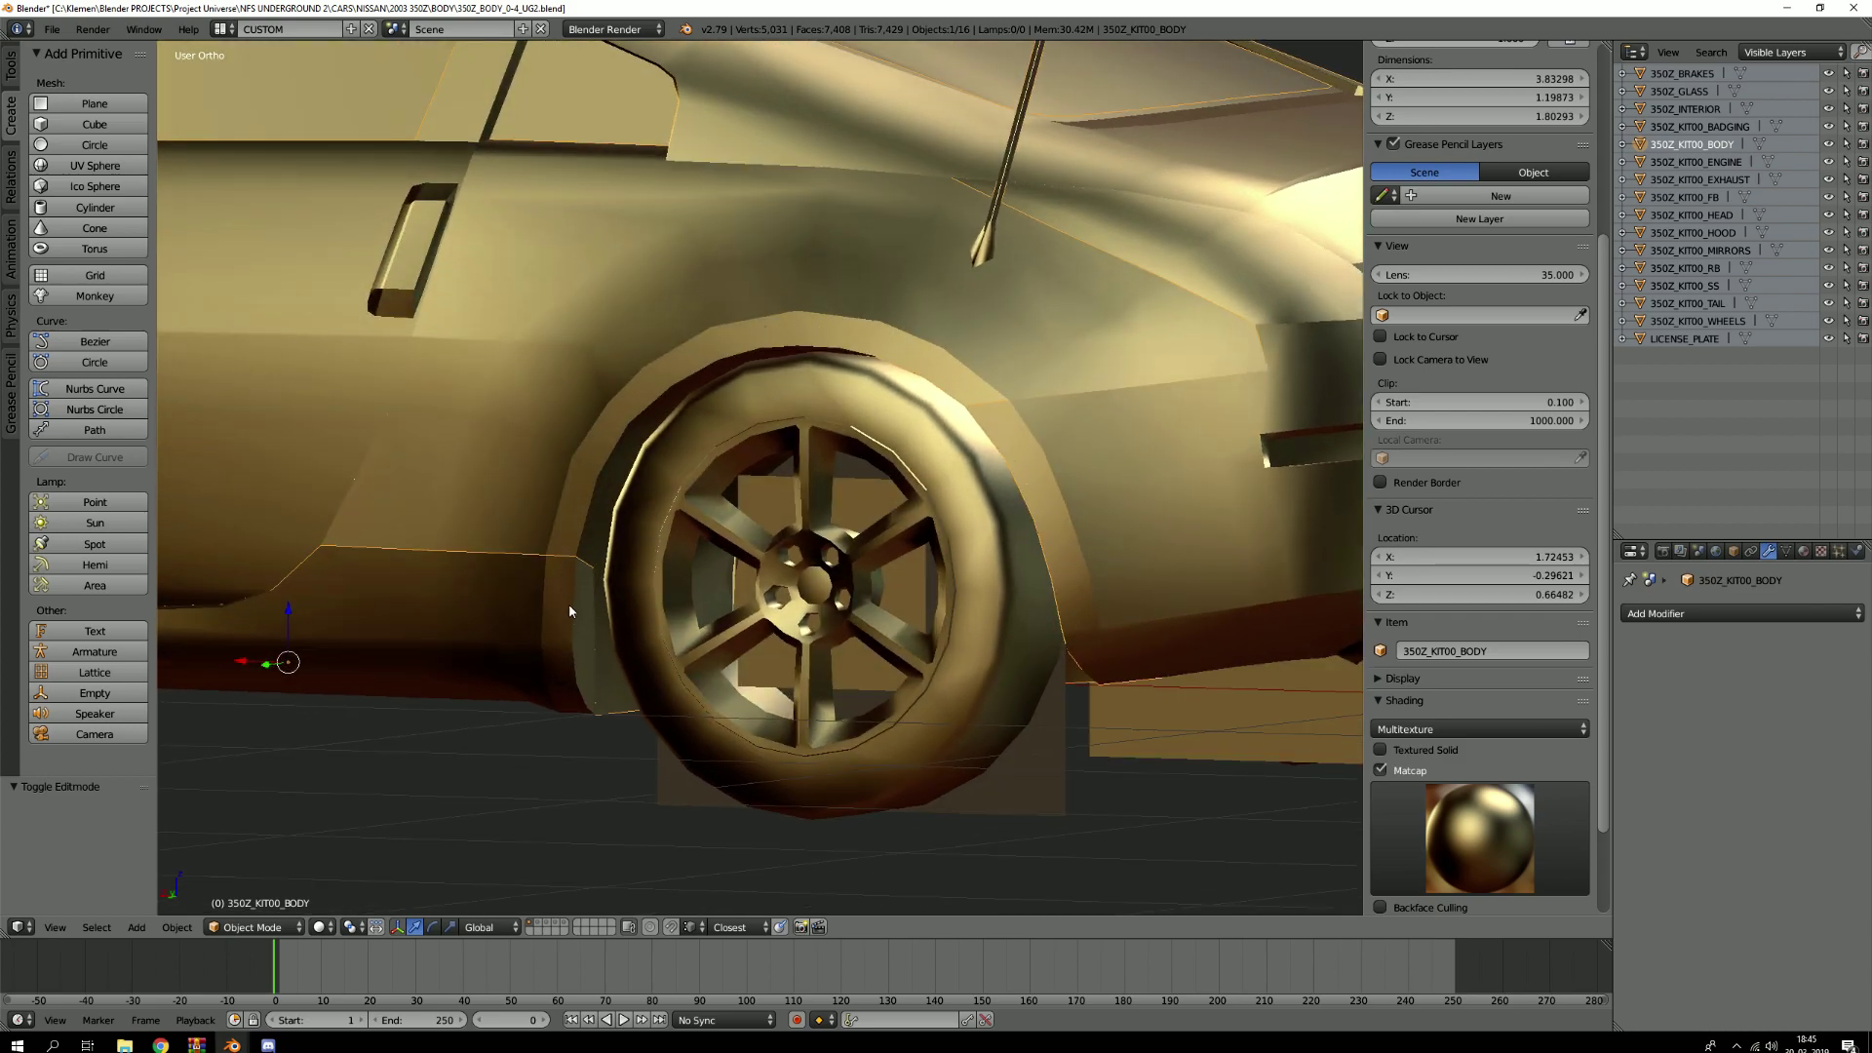
pyautogui.scroll(-2, 1142, 486)
pyautogui.moveTo(1142, 486); pyautogui.dragTo(984, 464, button='middle')
pyautogui.scroll(4, 877, 458)
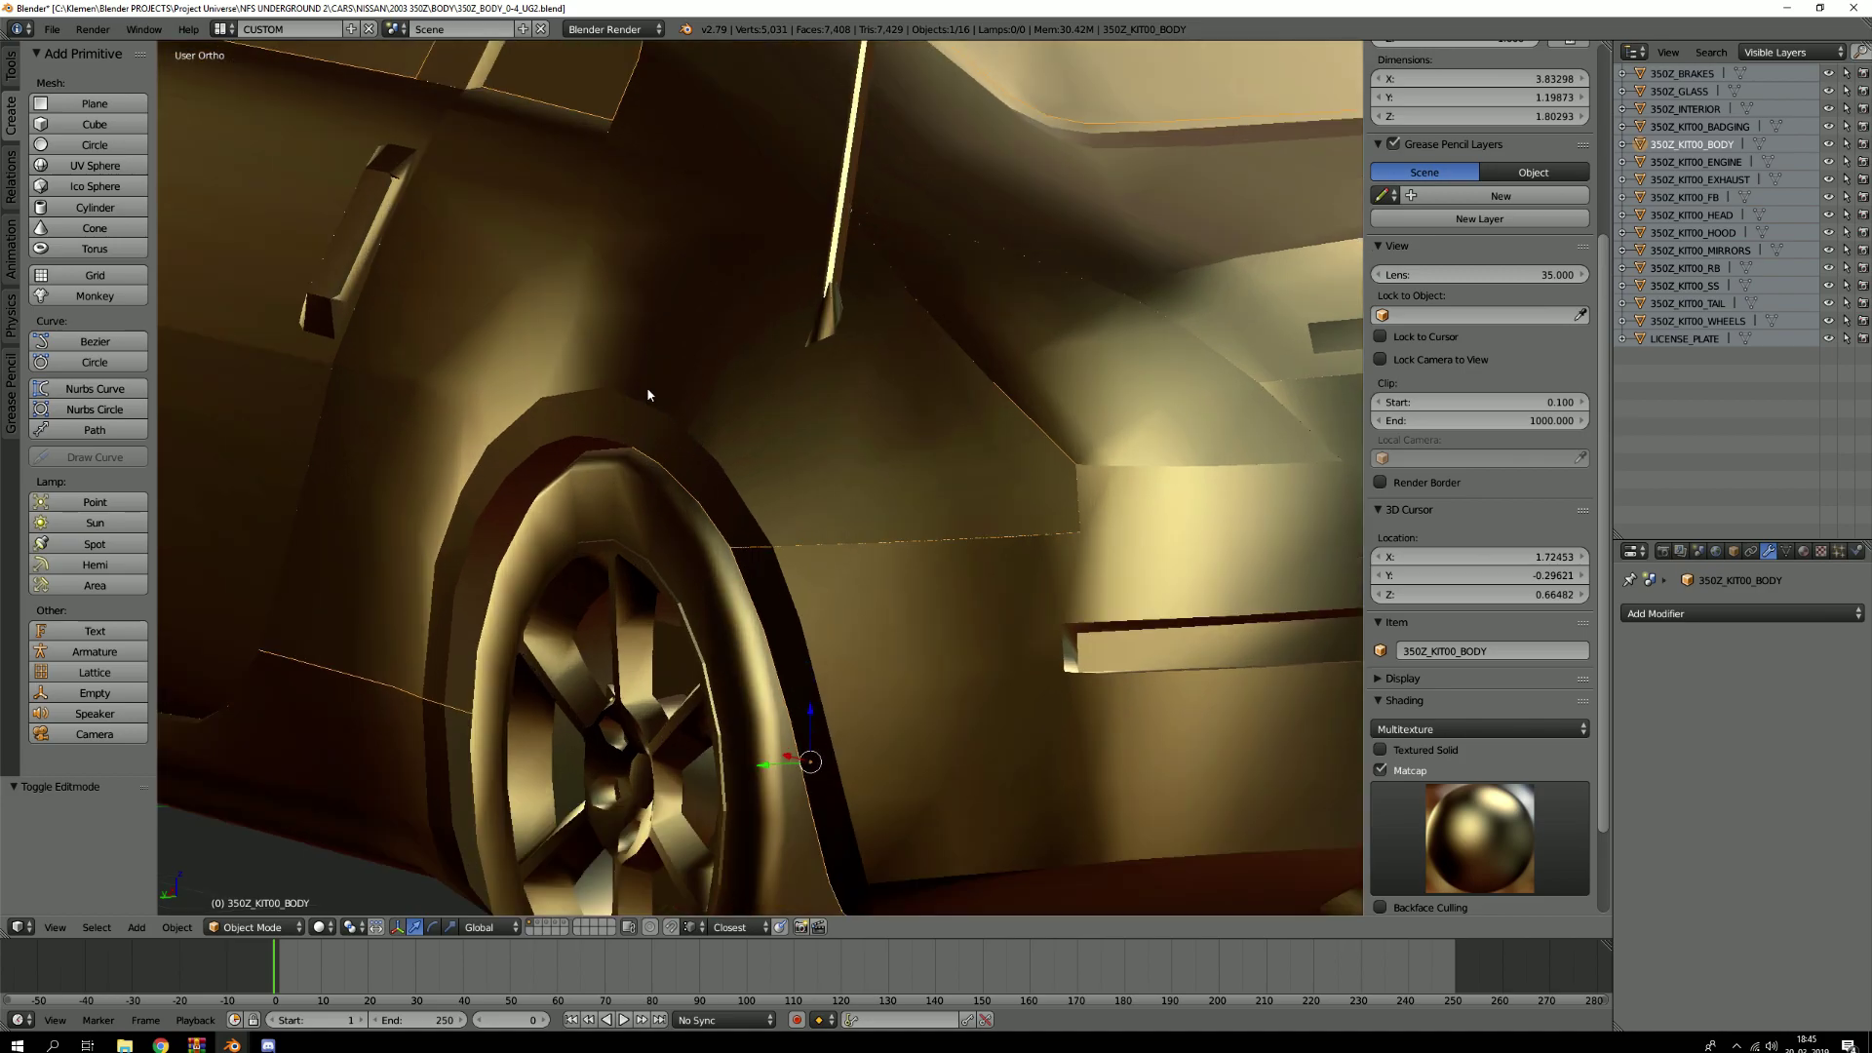
pyautogui.moveTo(648, 390); pyautogui.dragTo(683, 409, button='middle')
pyautogui.scroll(-4, 923, 491)
pyautogui.moveTo(922, 491); pyautogui.dragTo(494, 365, button='middle')
pyautogui.scroll(4, 839, 421)
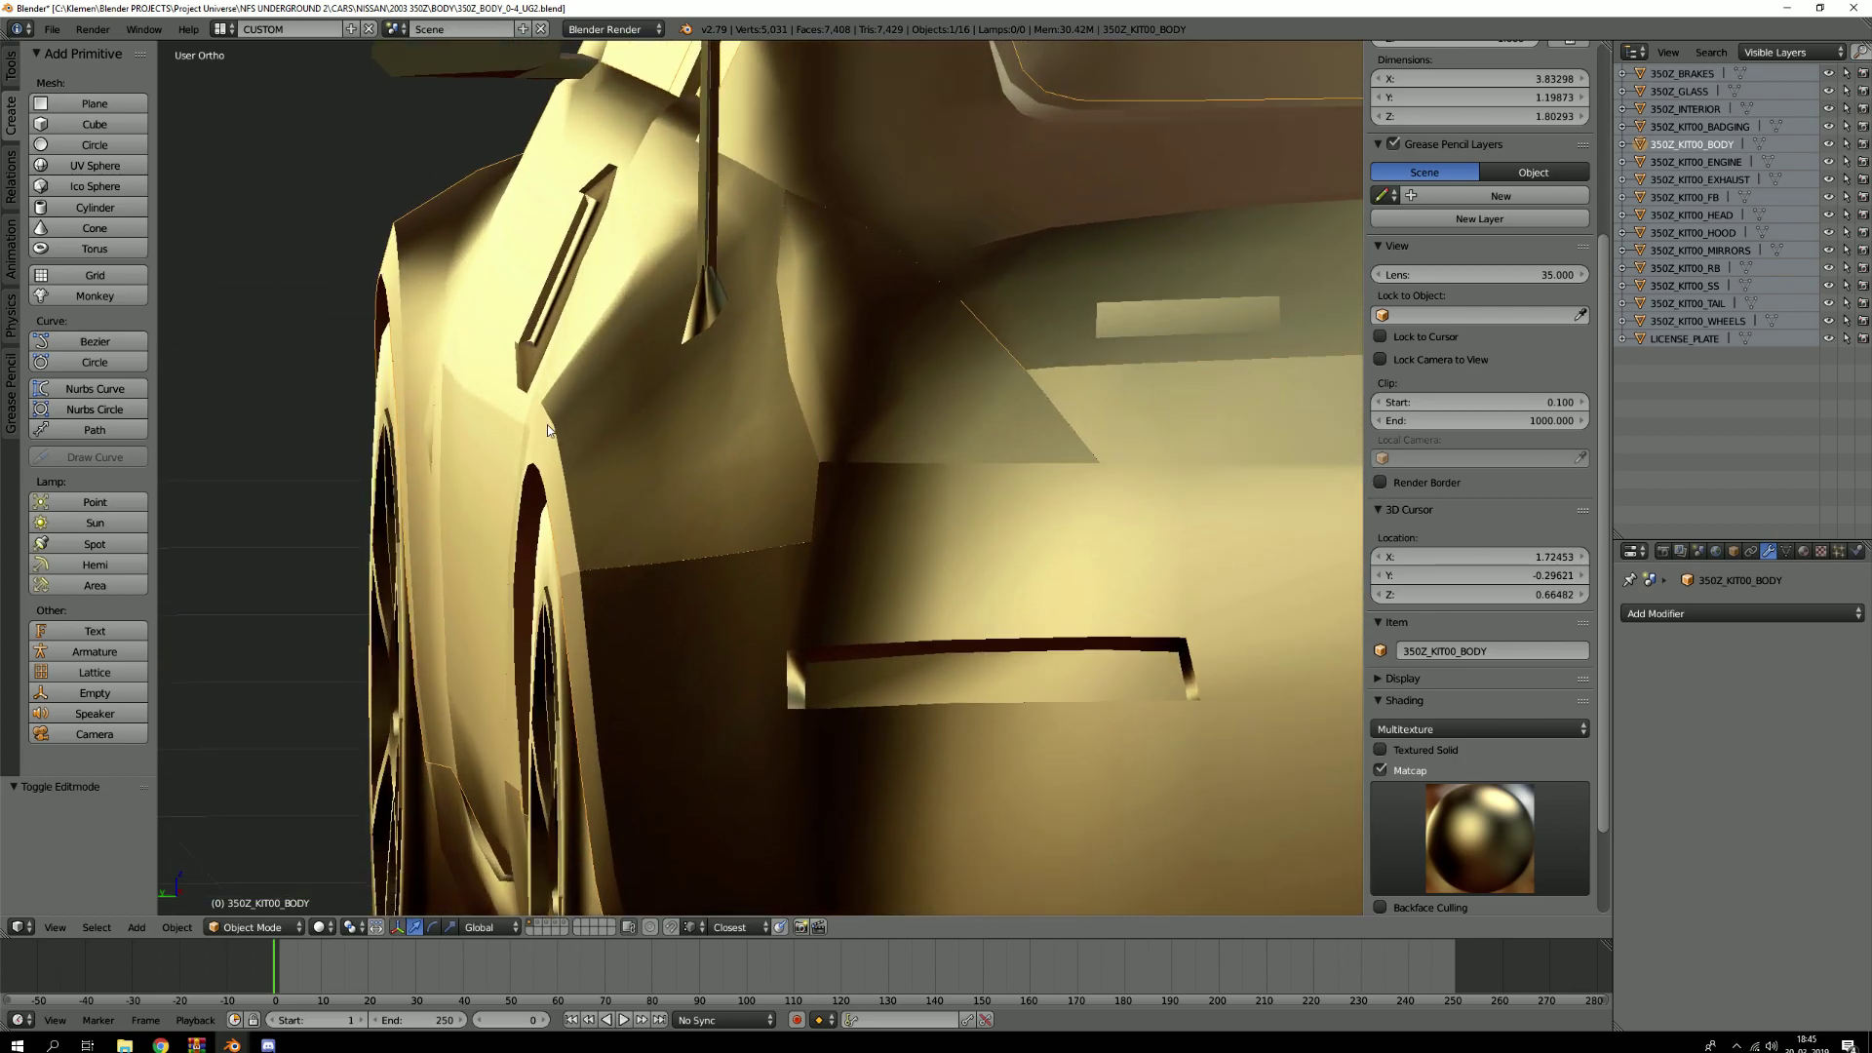
# Select the outer edges of the rear wheel arch on 350Z_KIT00_BODY in edge select mode and clear their sharp marking
pyautogui.press('Tab')
pyautogui.moveTo(548, 441); pyautogui.dragTo(612, 461, button='middle')
pyautogui.hotkey('ctrl', 'Tab')
pyautogui.click(605, 562)
pyautogui.rightClick(606, 563)
pyautogui.keyDown('shift'); pyautogui.rightClick(570, 495); pyautogui.keyUp('shift')
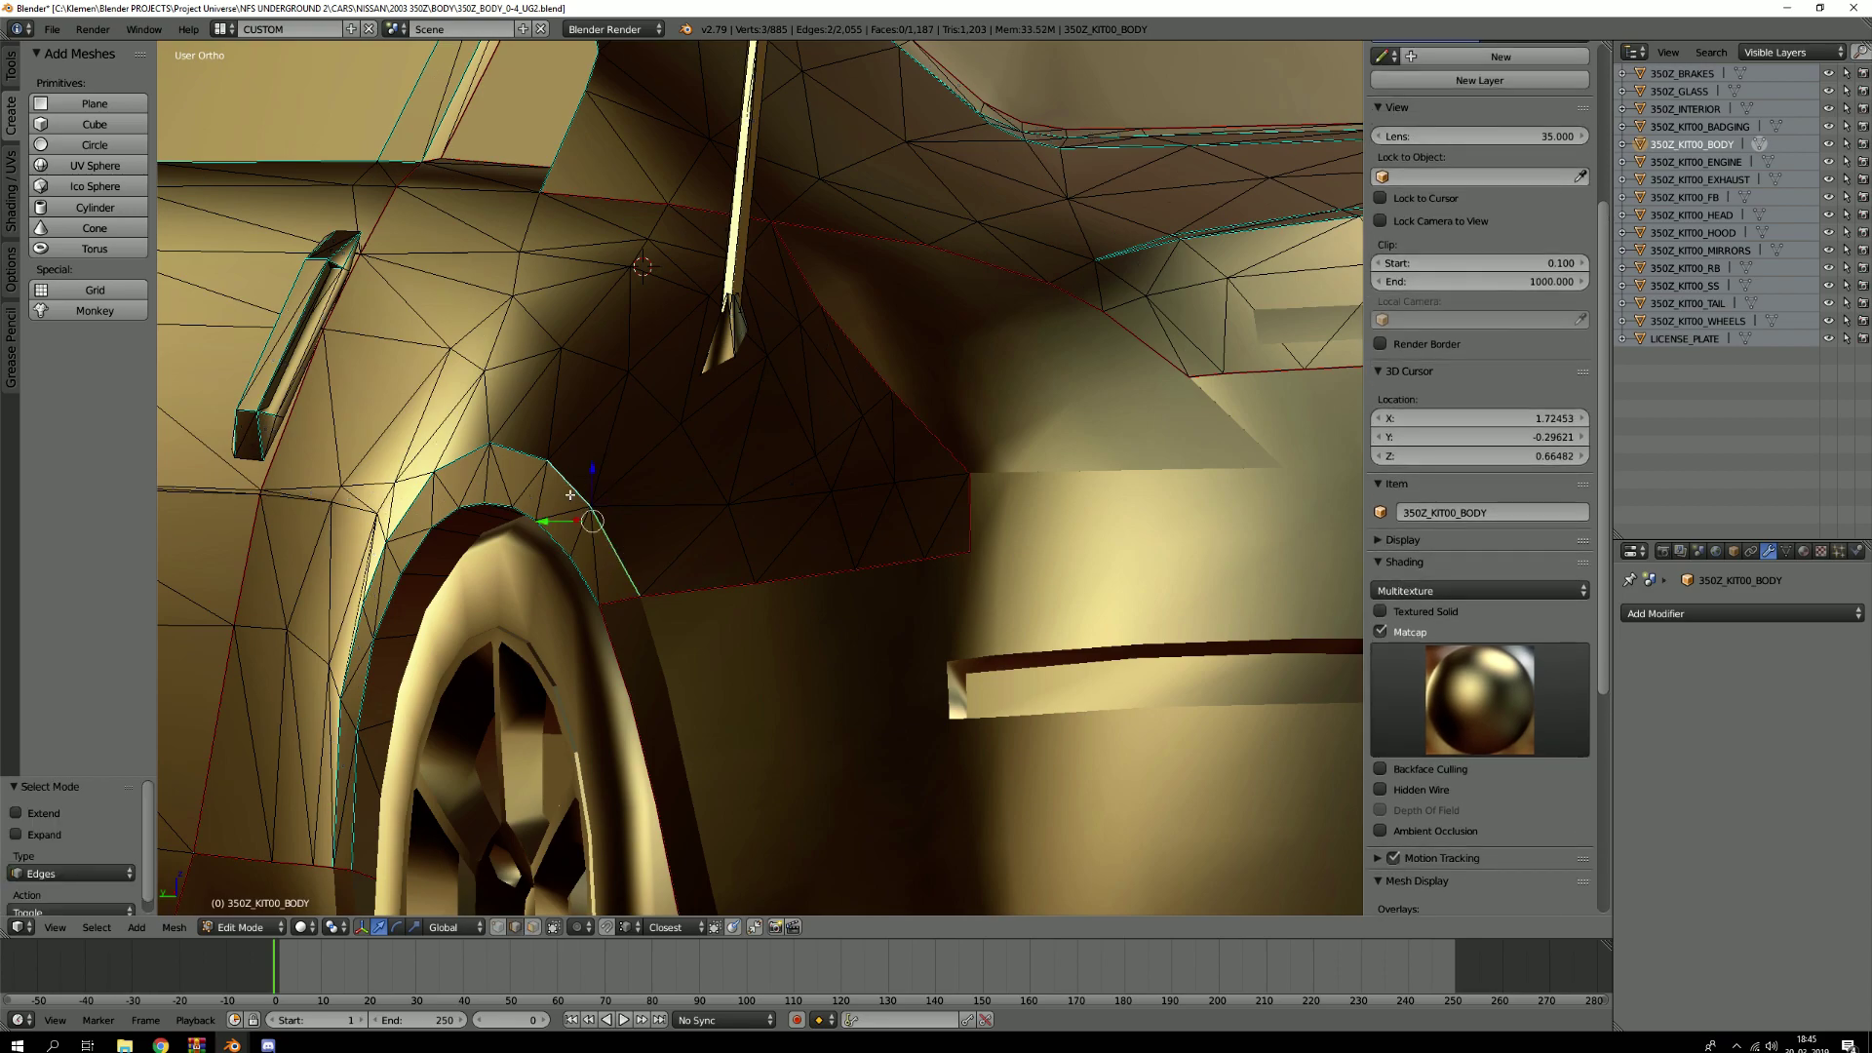
pyautogui.keyDown('shift'); pyautogui.rightClick(532, 454); pyautogui.keyUp('shift')
pyautogui.moveTo(532, 455); pyautogui.dragTo(556, 549, button='middle')
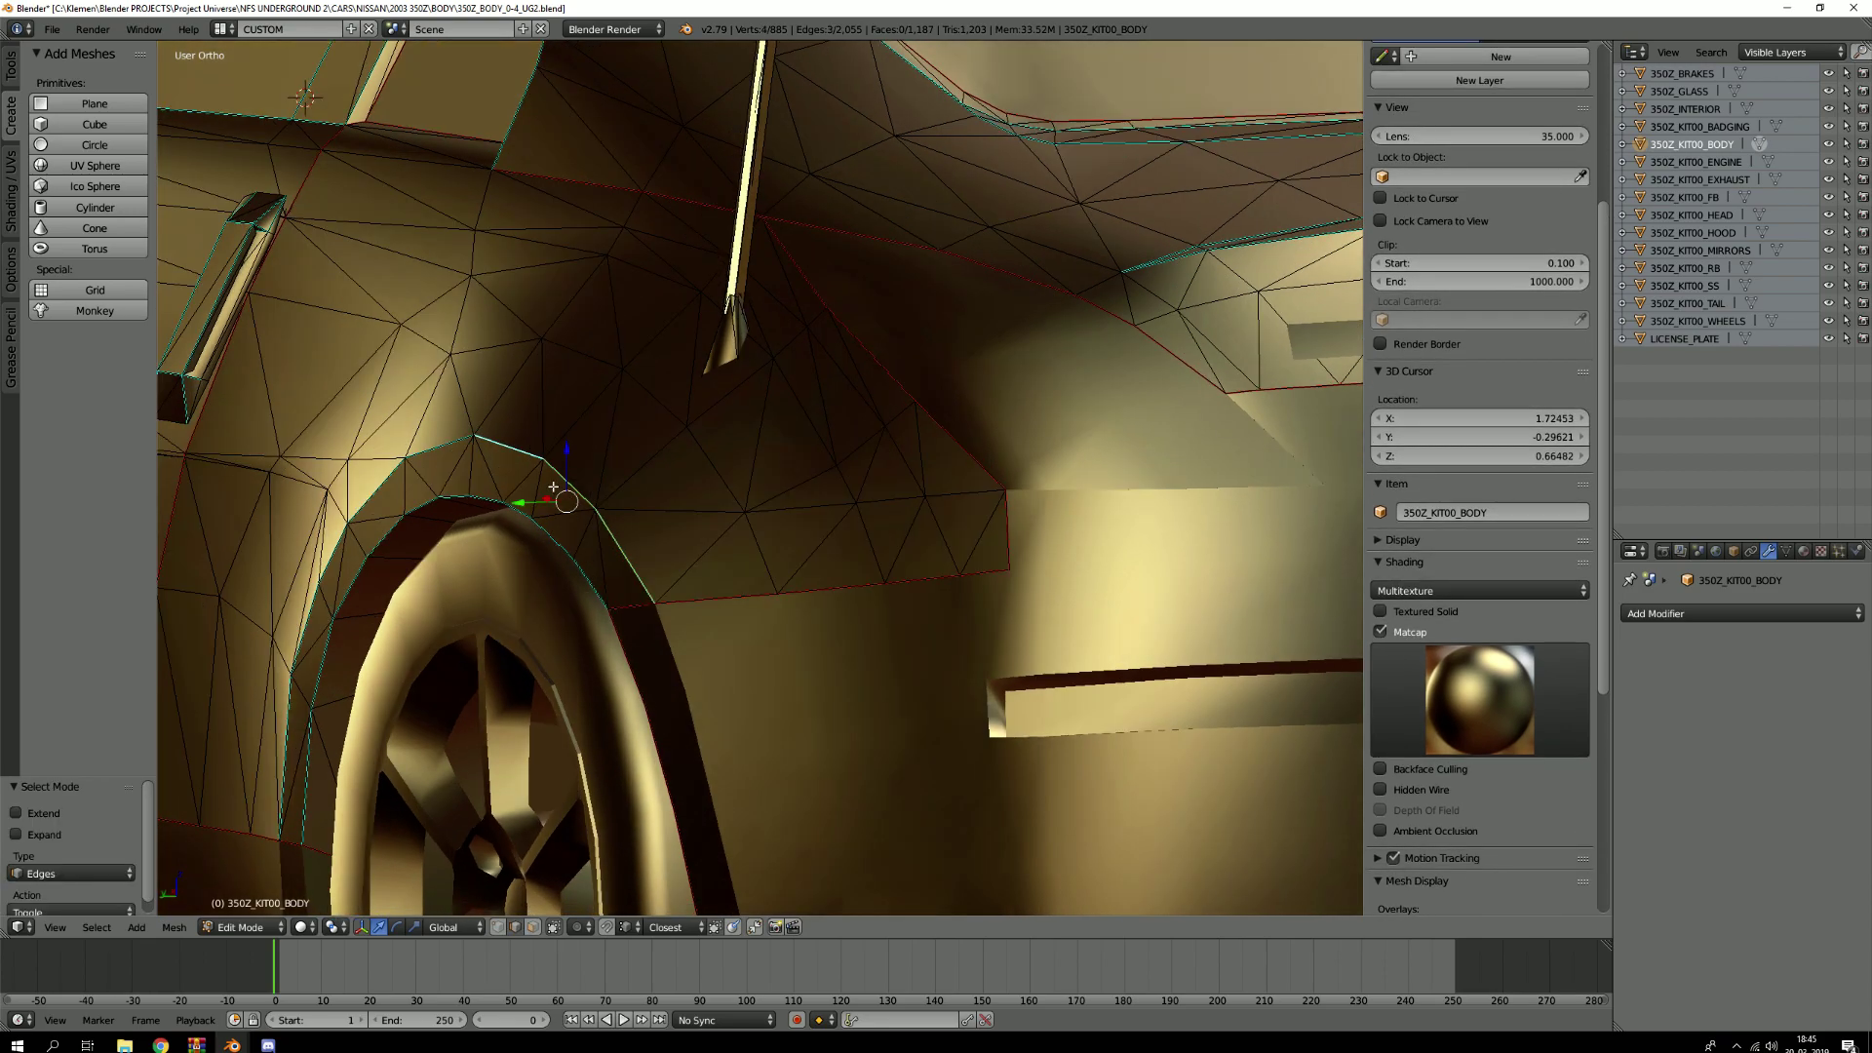
pyautogui.keyDown('shift'); pyautogui.rightClick(460, 445); pyautogui.keyUp('shift')
pyautogui.keyDown('shift'); pyautogui.rightClick(375, 489); pyautogui.keyUp('shift')
pyautogui.keyDown('shift'); pyautogui.rightClick(333, 556); pyautogui.keyUp('shift')
pyautogui.keyDown('shift'); pyautogui.rightClick(297, 701); pyautogui.keyUp('shift')
pyautogui.keyDown('shift'); pyautogui.rightClick(300, 673); pyautogui.keyUp('shift')
pyautogui.keyDown('shift'); pyautogui.rightClick(301, 643); pyautogui.keyUp('shift')
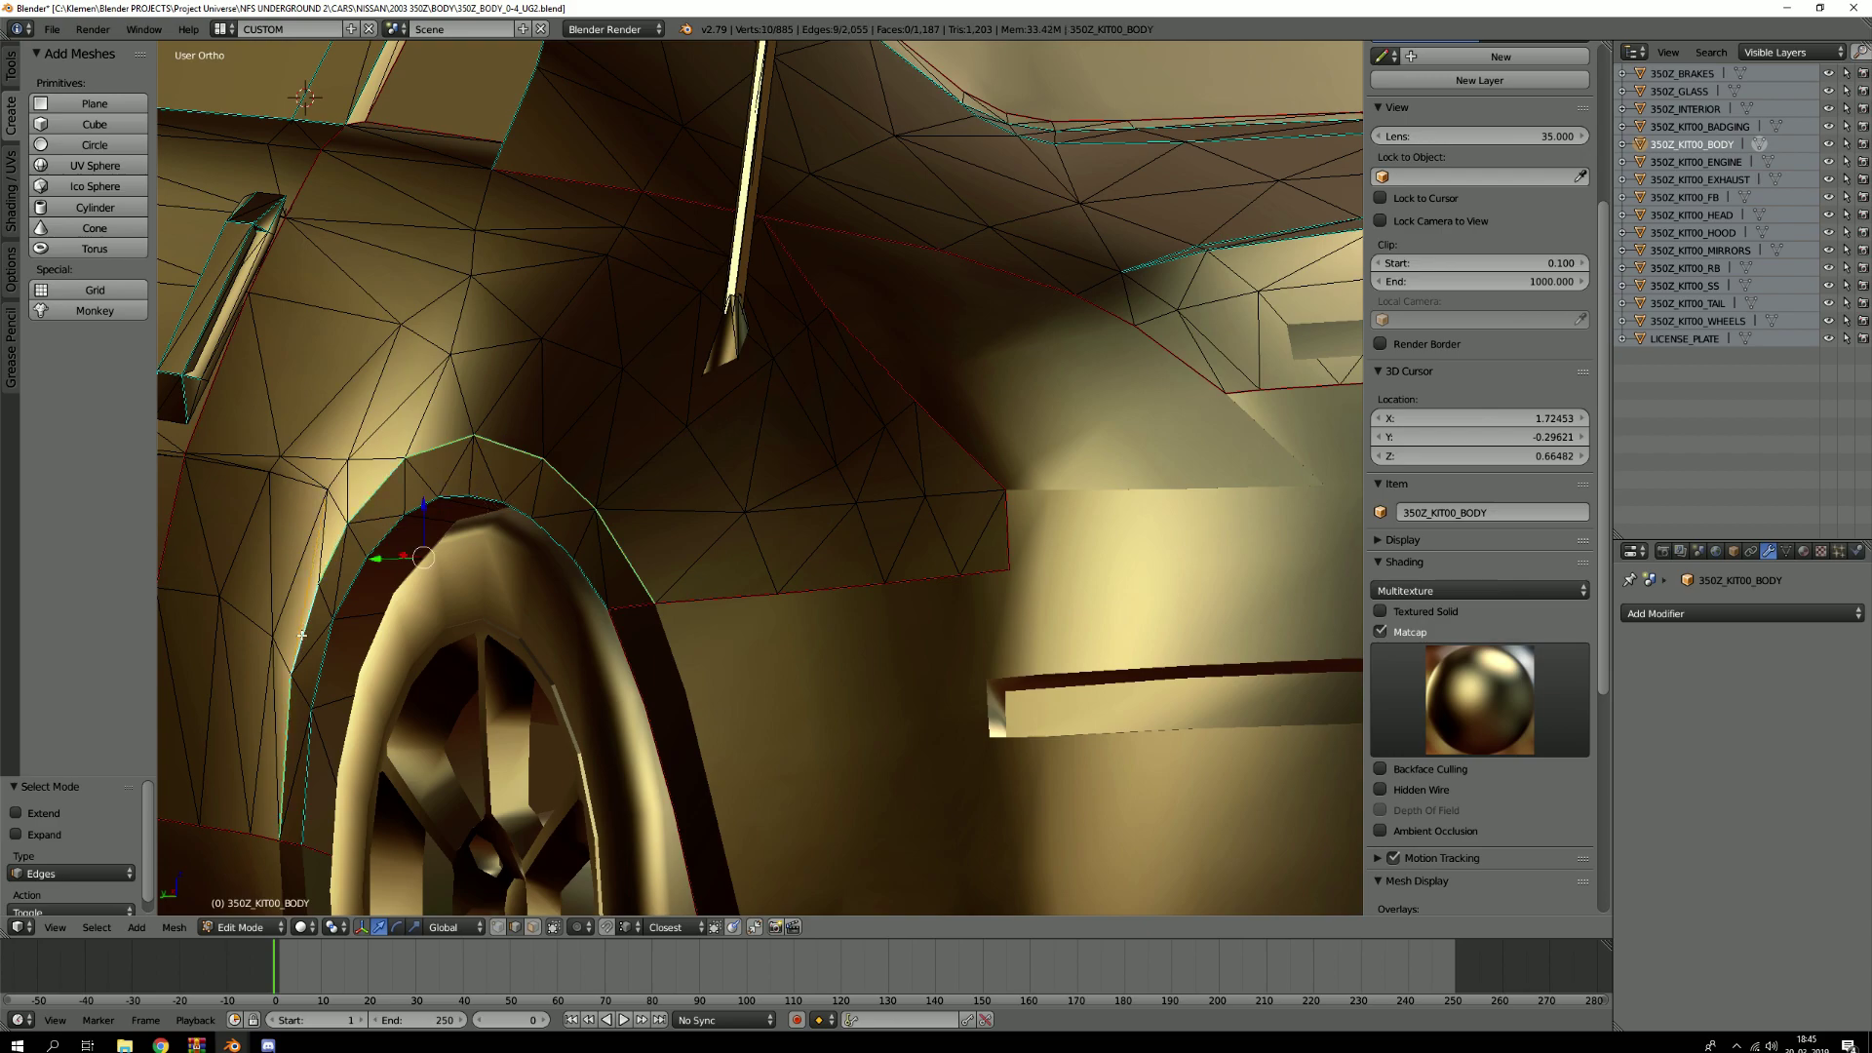
pyautogui.hotkey('ctrl', 'e')
pyautogui.click(290, 774)
pyautogui.press('a')
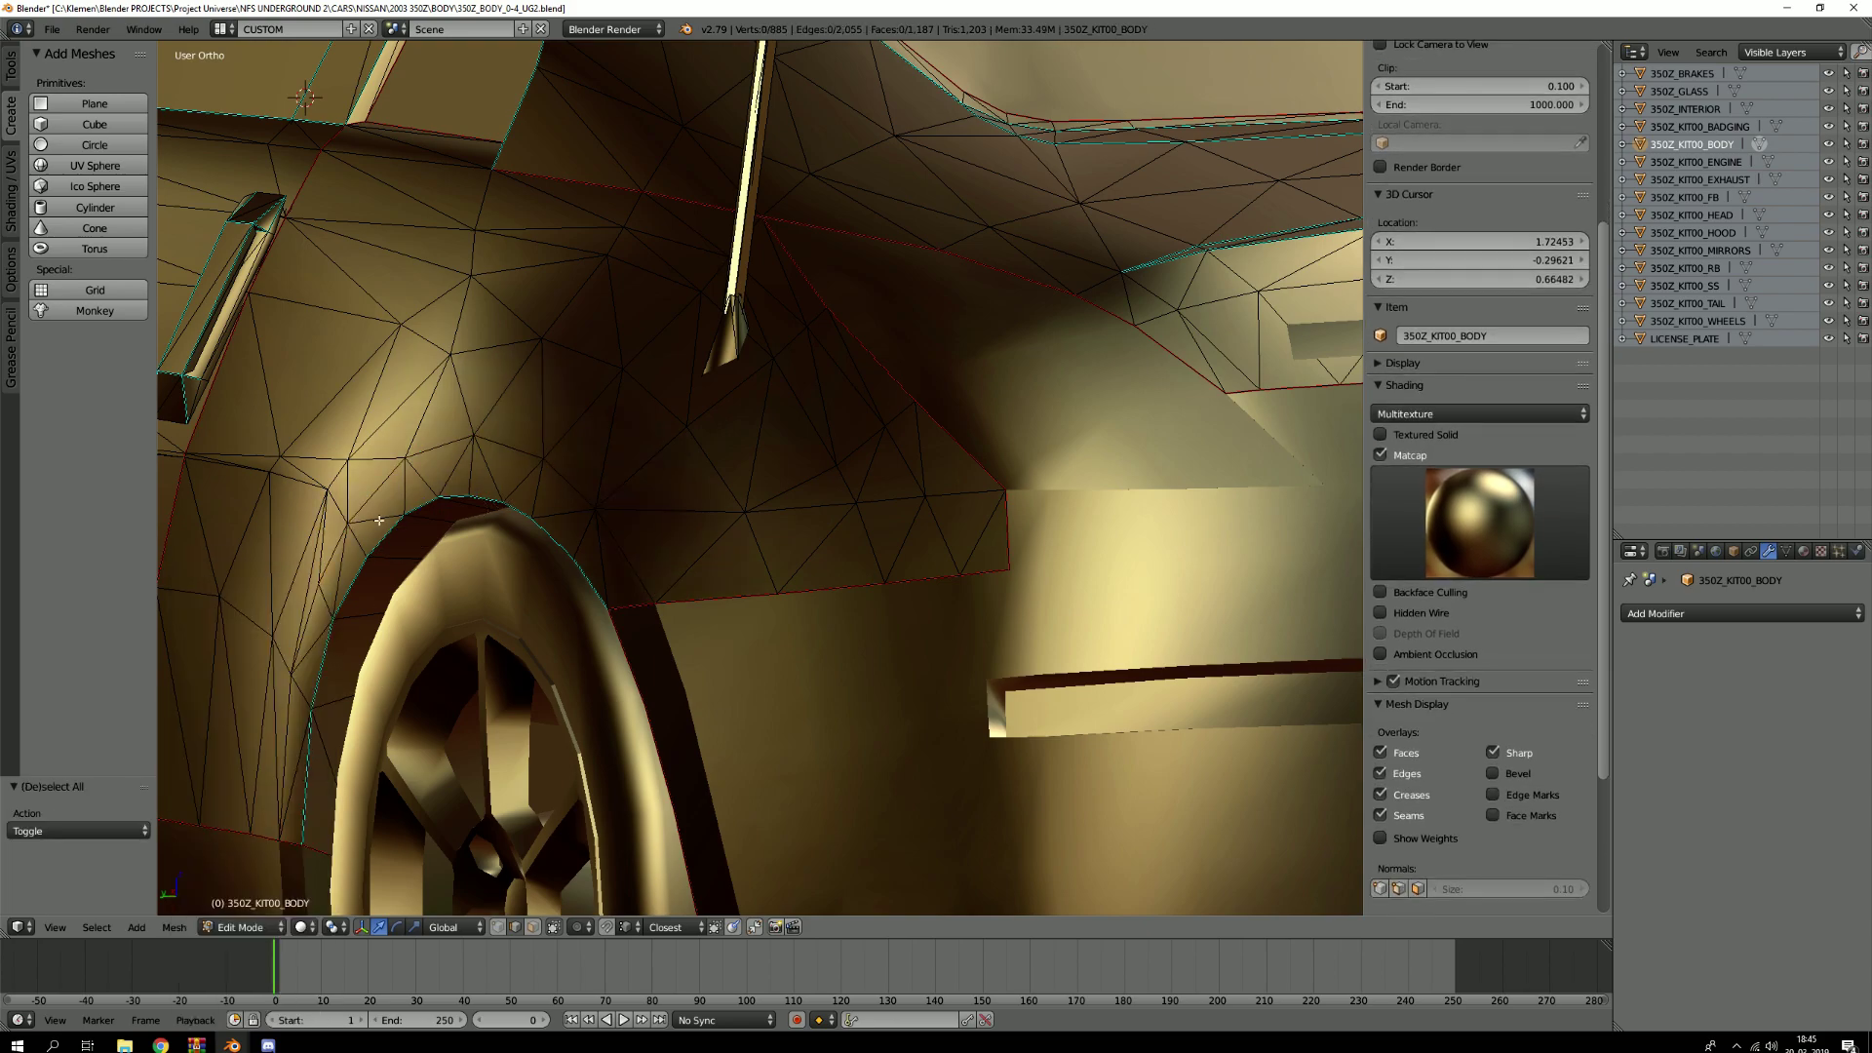
# Examine the smoothed shading around the rear wheel arch in Object Mode and compare it with the mesh in Edit Mode
pyautogui.scroll(-2, 468, 458)
pyautogui.press('Tab')
pyautogui.moveTo(482, 456); pyautogui.dragTo(430, 483, button='middle')
pyautogui.scroll(1, 430, 483)
pyautogui.press('Tab')
pyautogui.scroll(1, 413, 482)
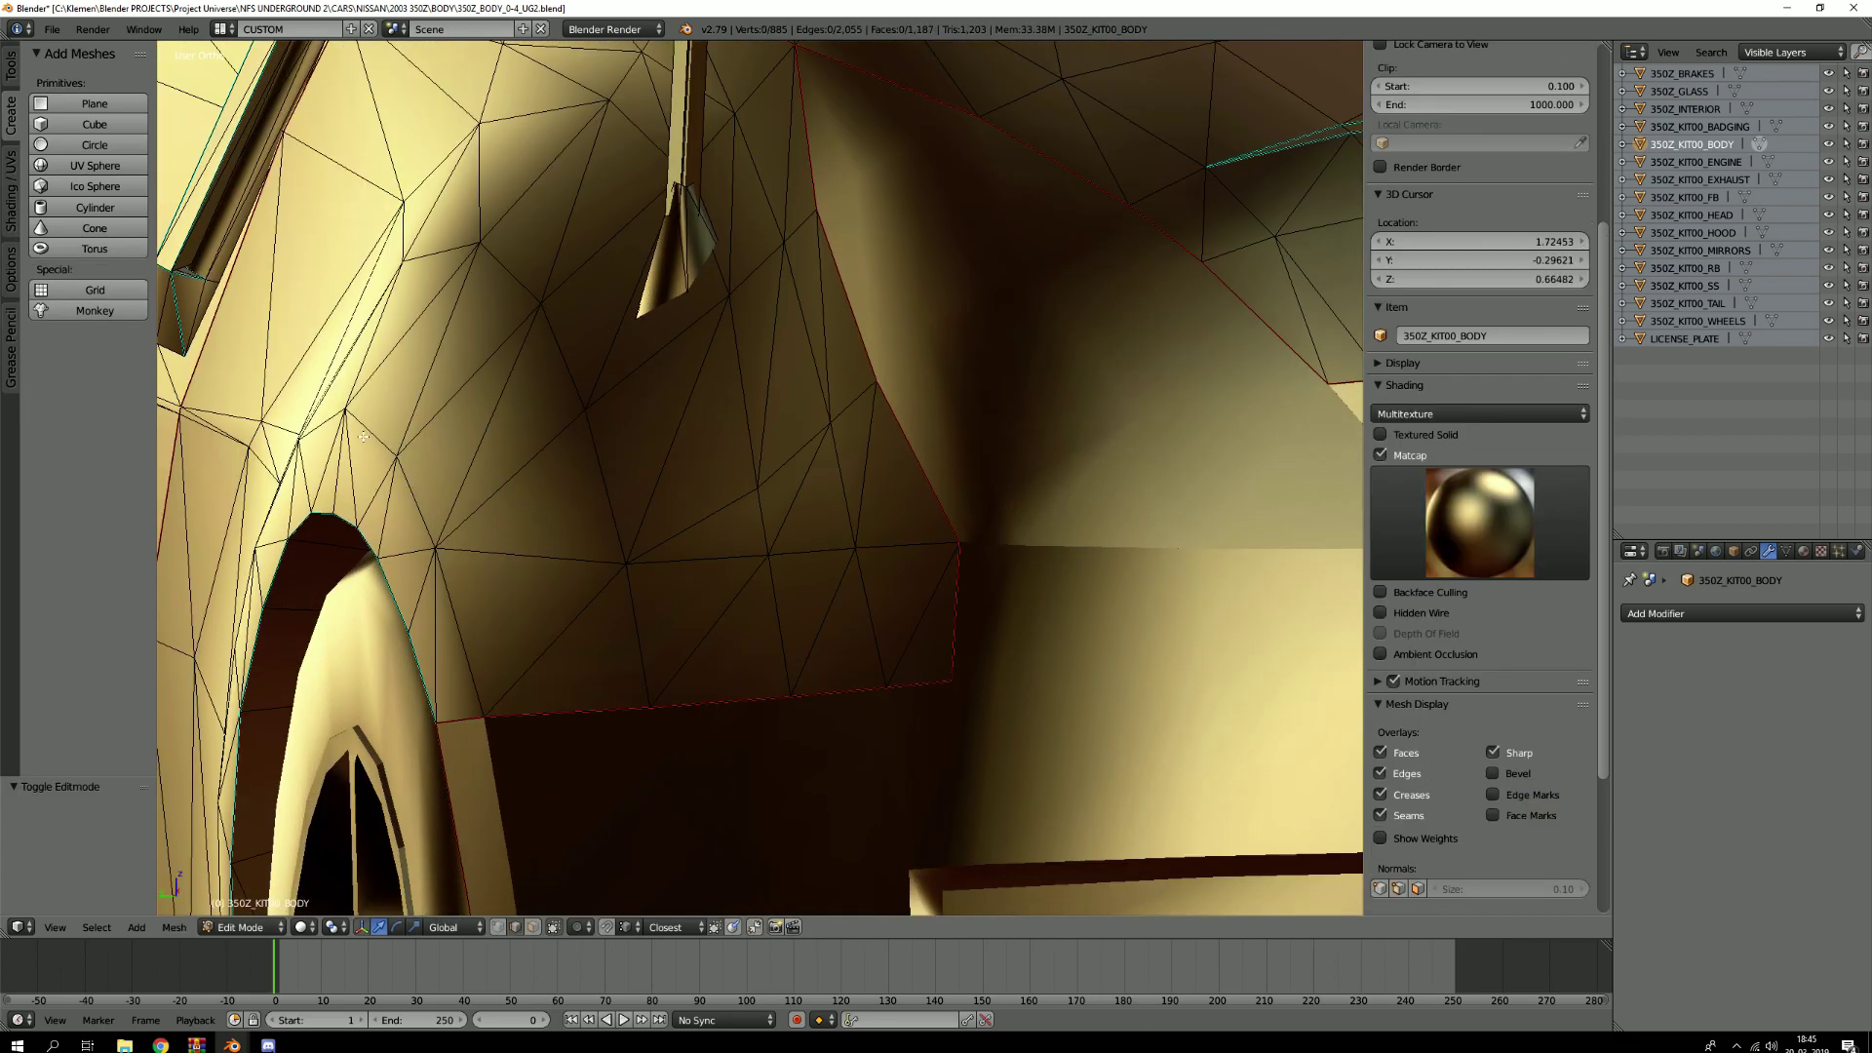
pyautogui.press('Tab')
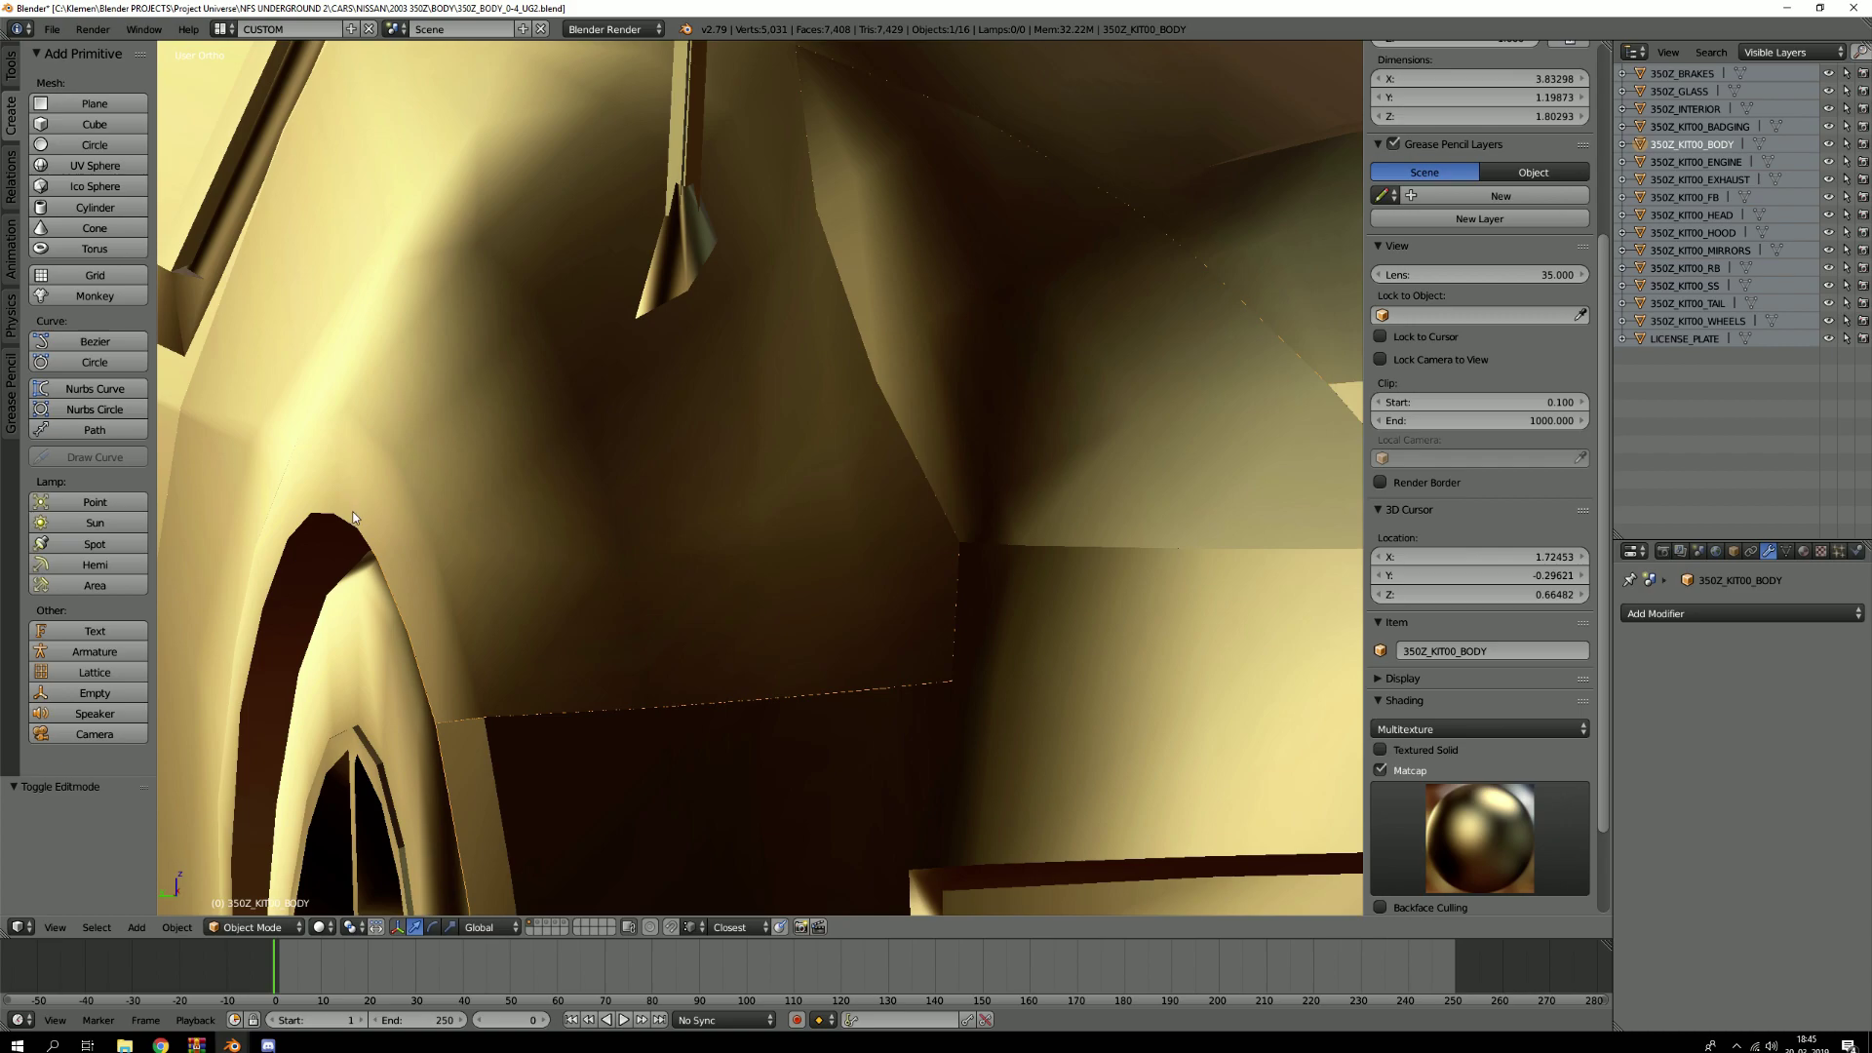
pyautogui.scroll(-4, 382, 449)
pyautogui.moveTo(517, 485); pyautogui.dragTo(545, 500, button='middle')
pyautogui.scroll(3, 583, 513)
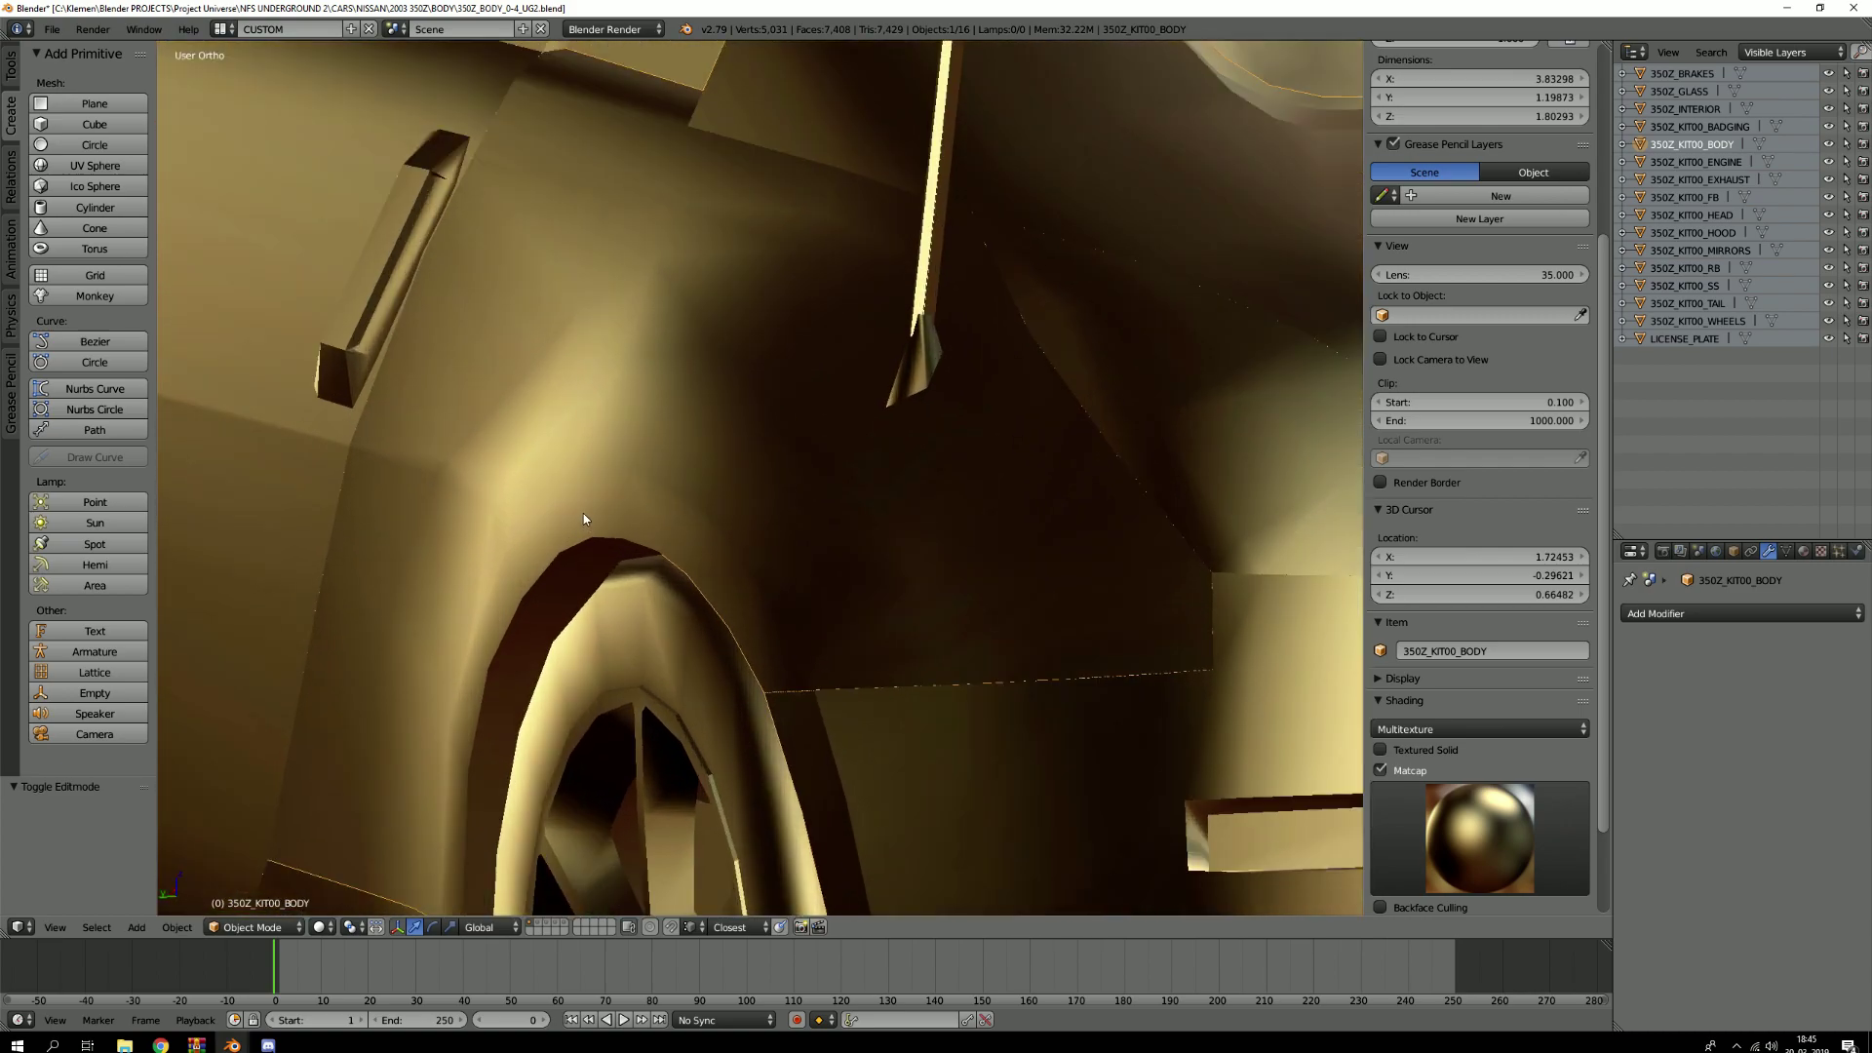
# Examine the sharp shading around the front wheel arch and fender for comparison
pyautogui.scroll(-7, 661, 480)
pyautogui.moveTo(663, 480); pyautogui.dragTo(794, 484, button='middle')
pyautogui.scroll(5, 796, 492)
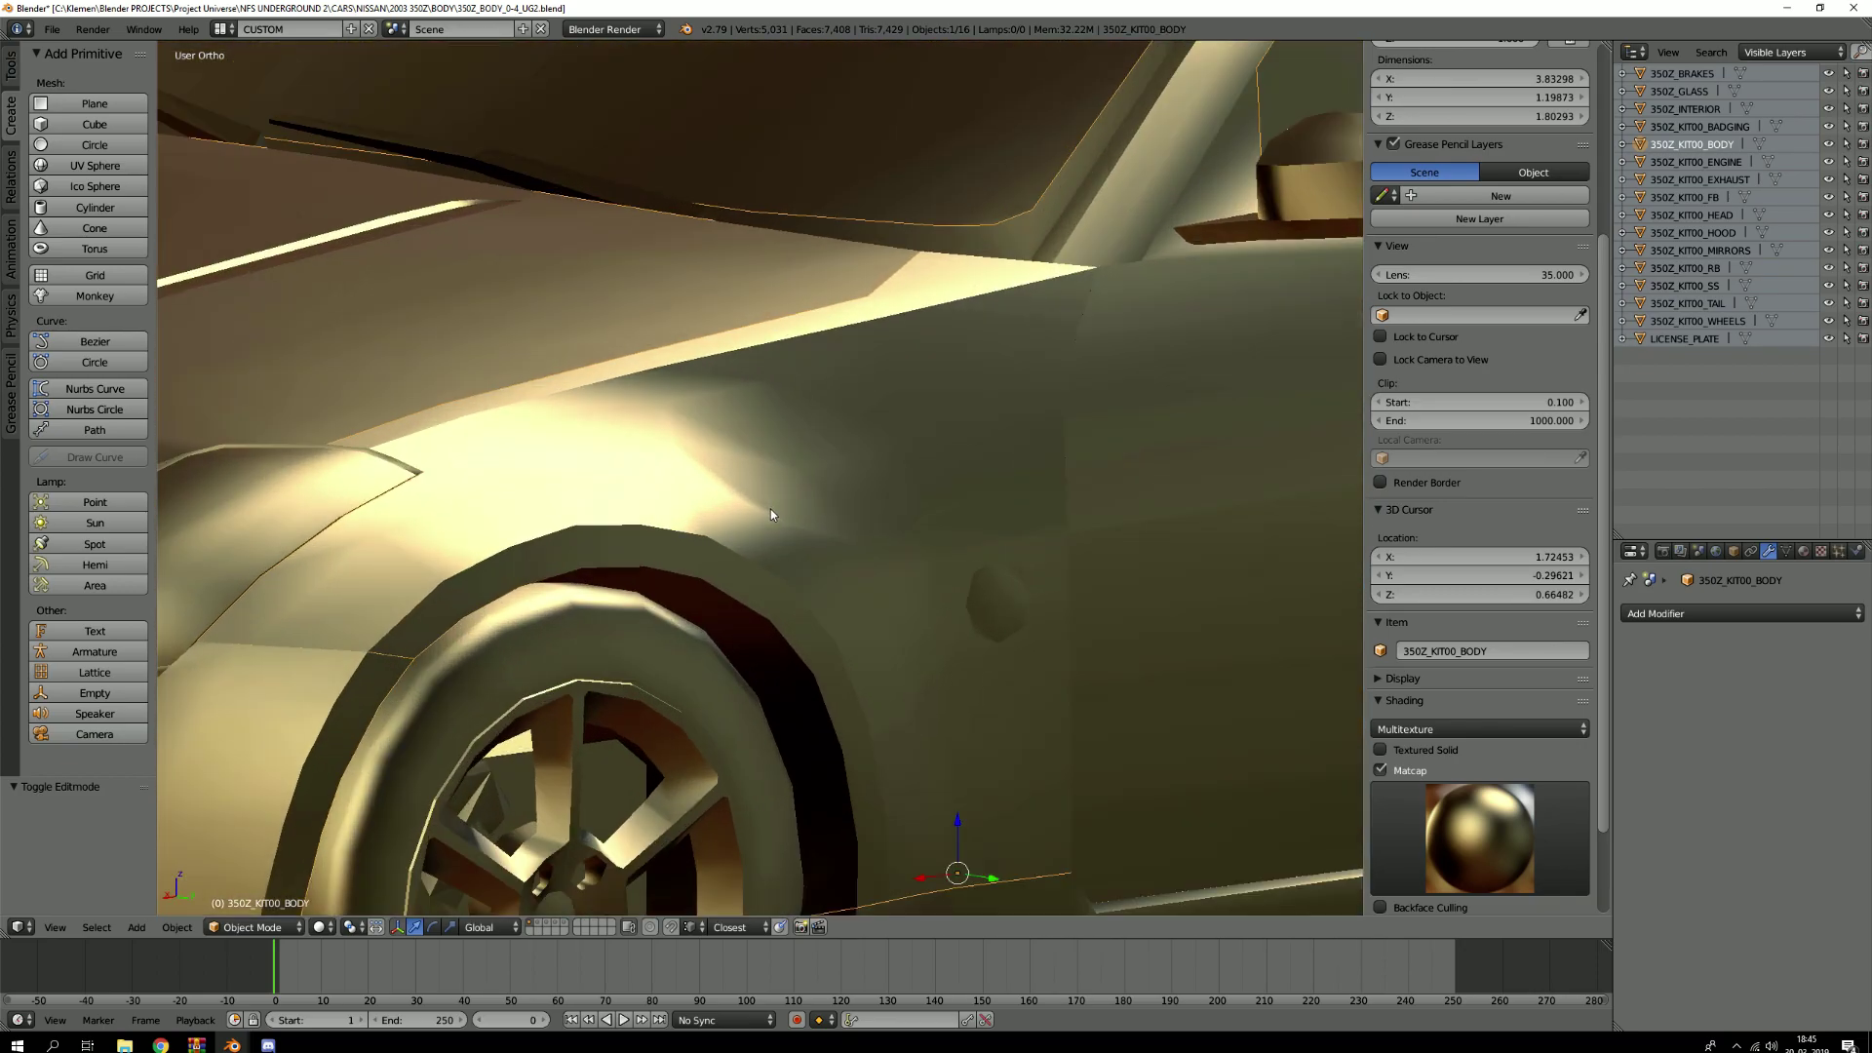
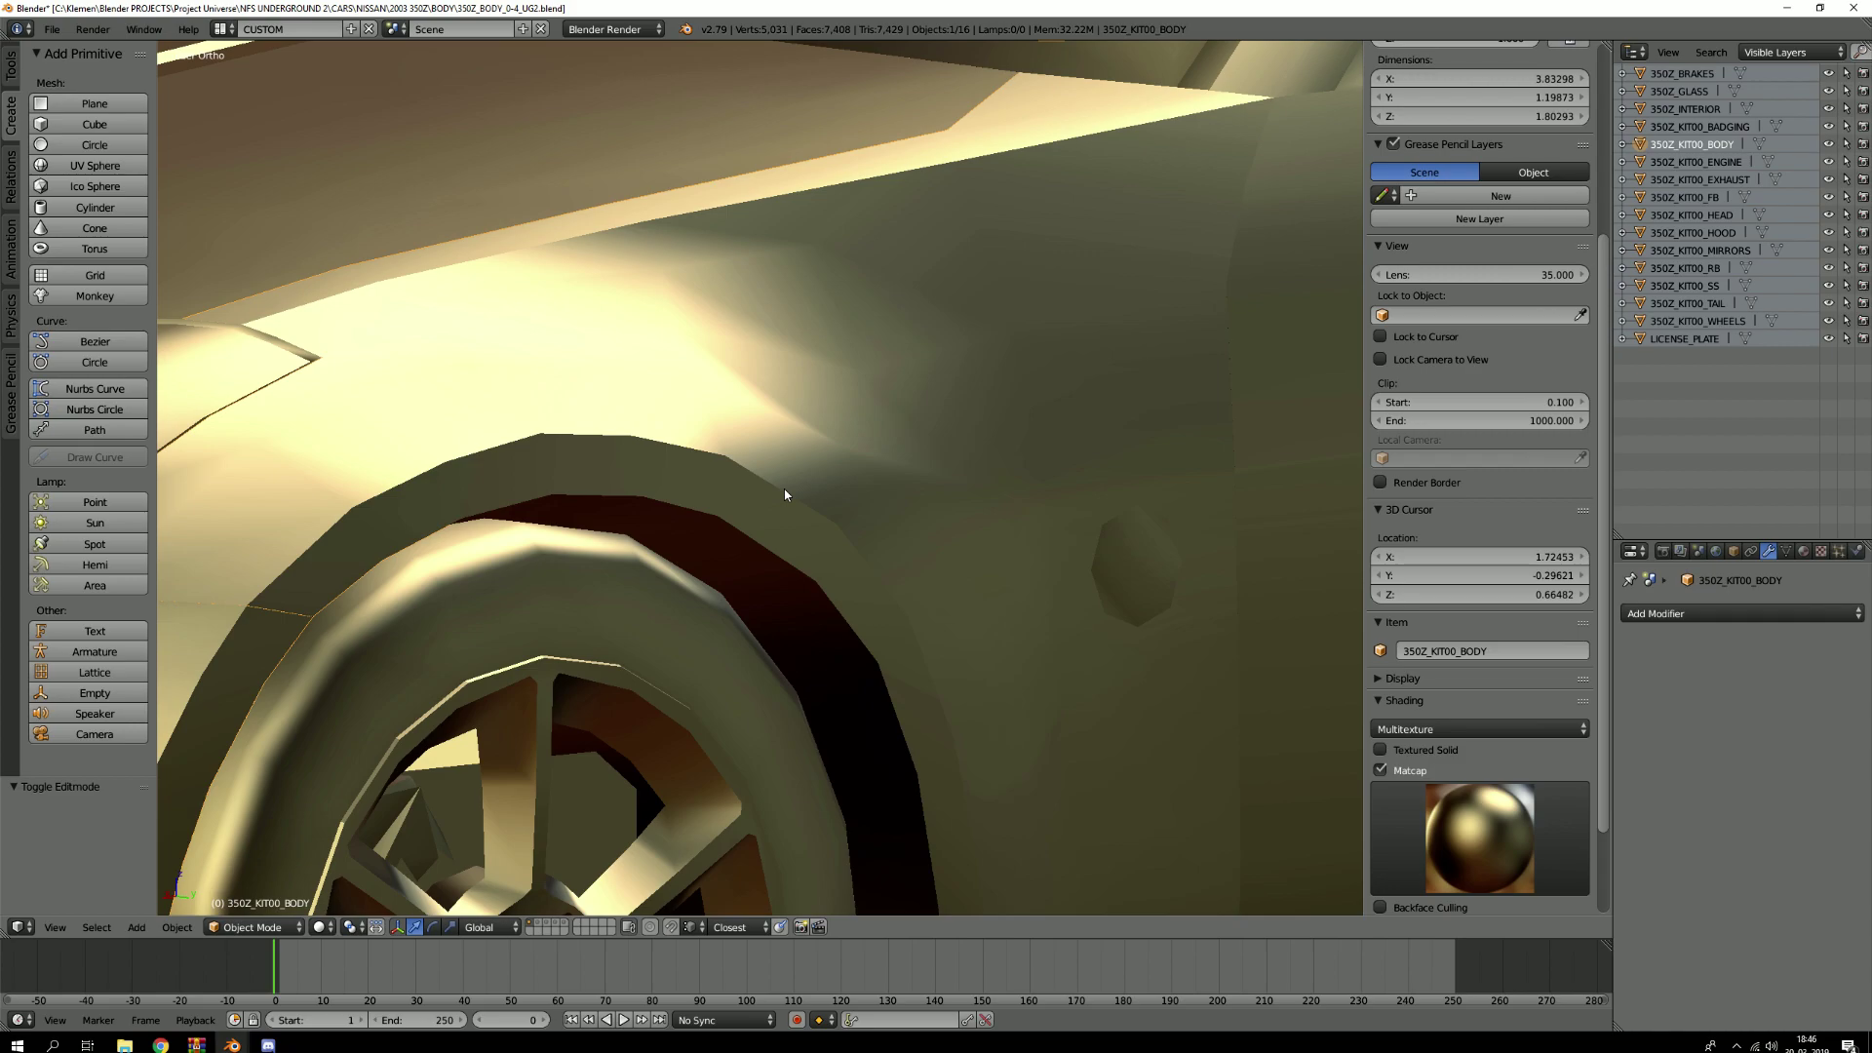
pyautogui.scroll(-1, 784, 495)
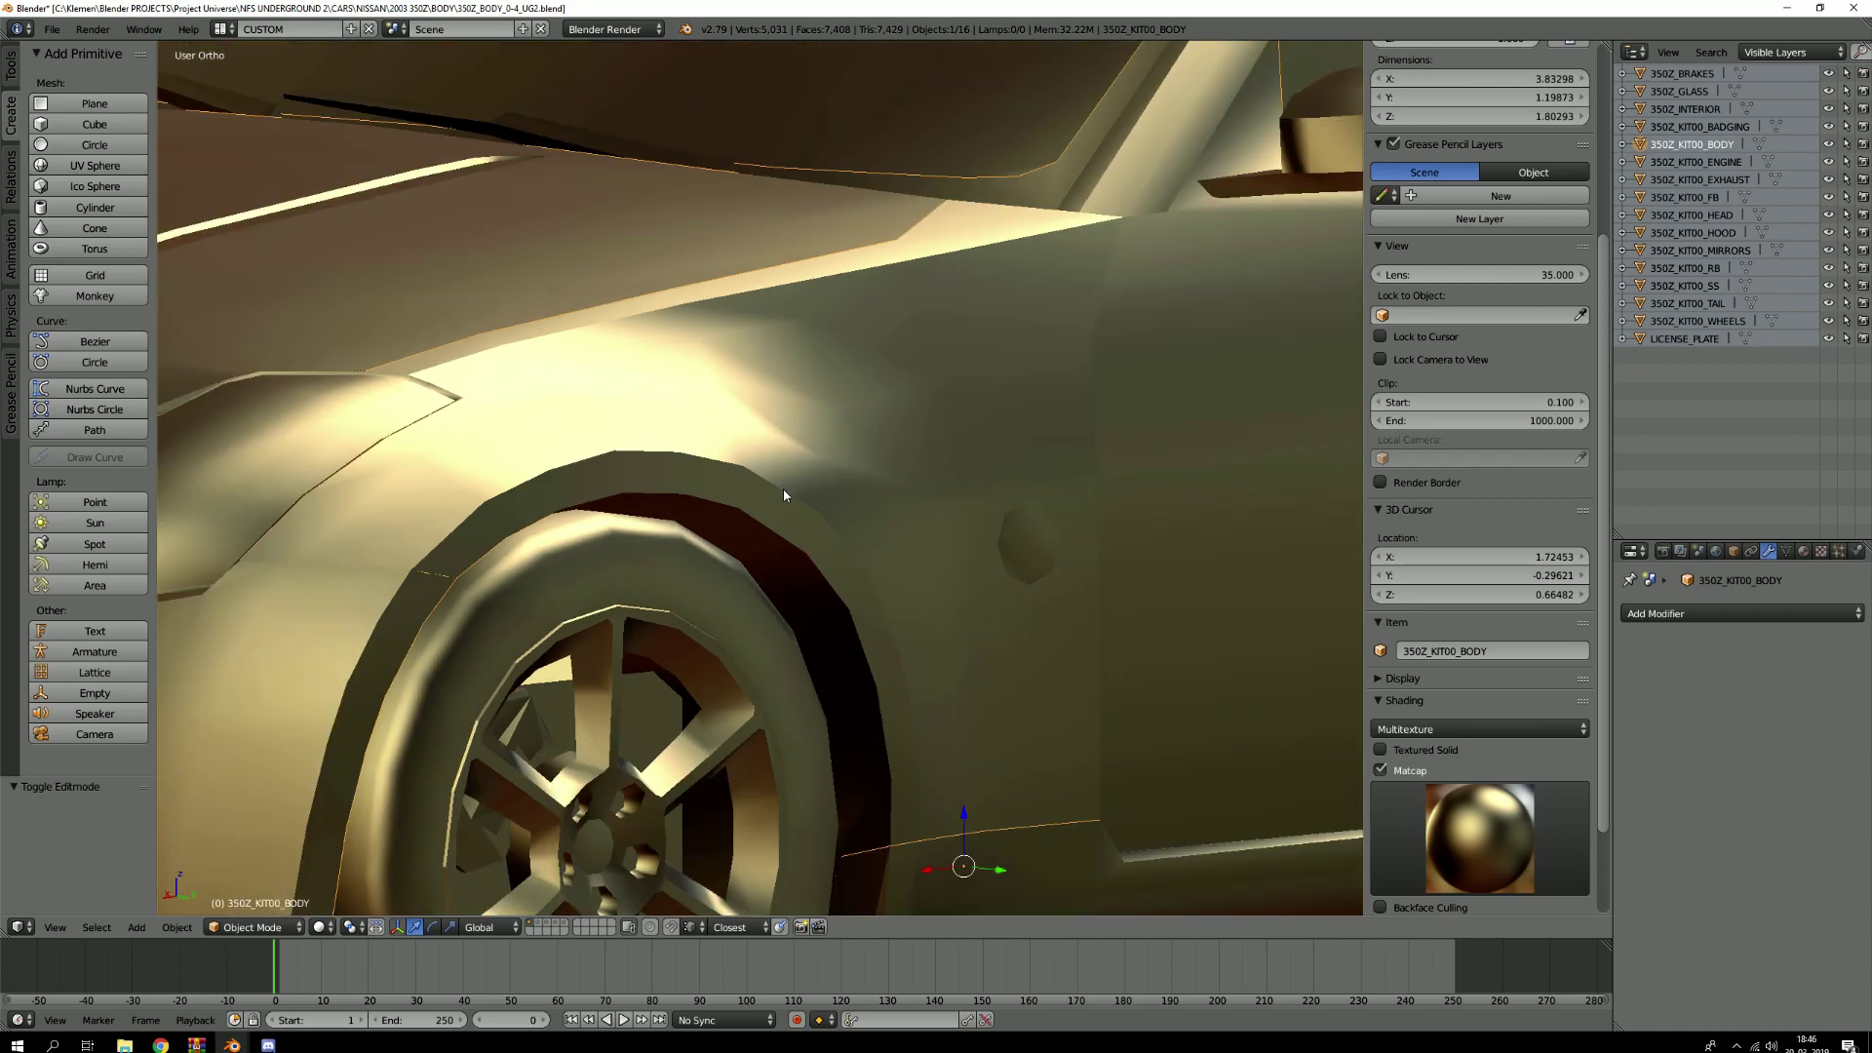
# Open 350Z_KIT00_BODY in Edit Mode, isolate it in local view and switch to face selection
pyautogui.press('Tab')
pyautogui.scroll(-6, 1167, 392)
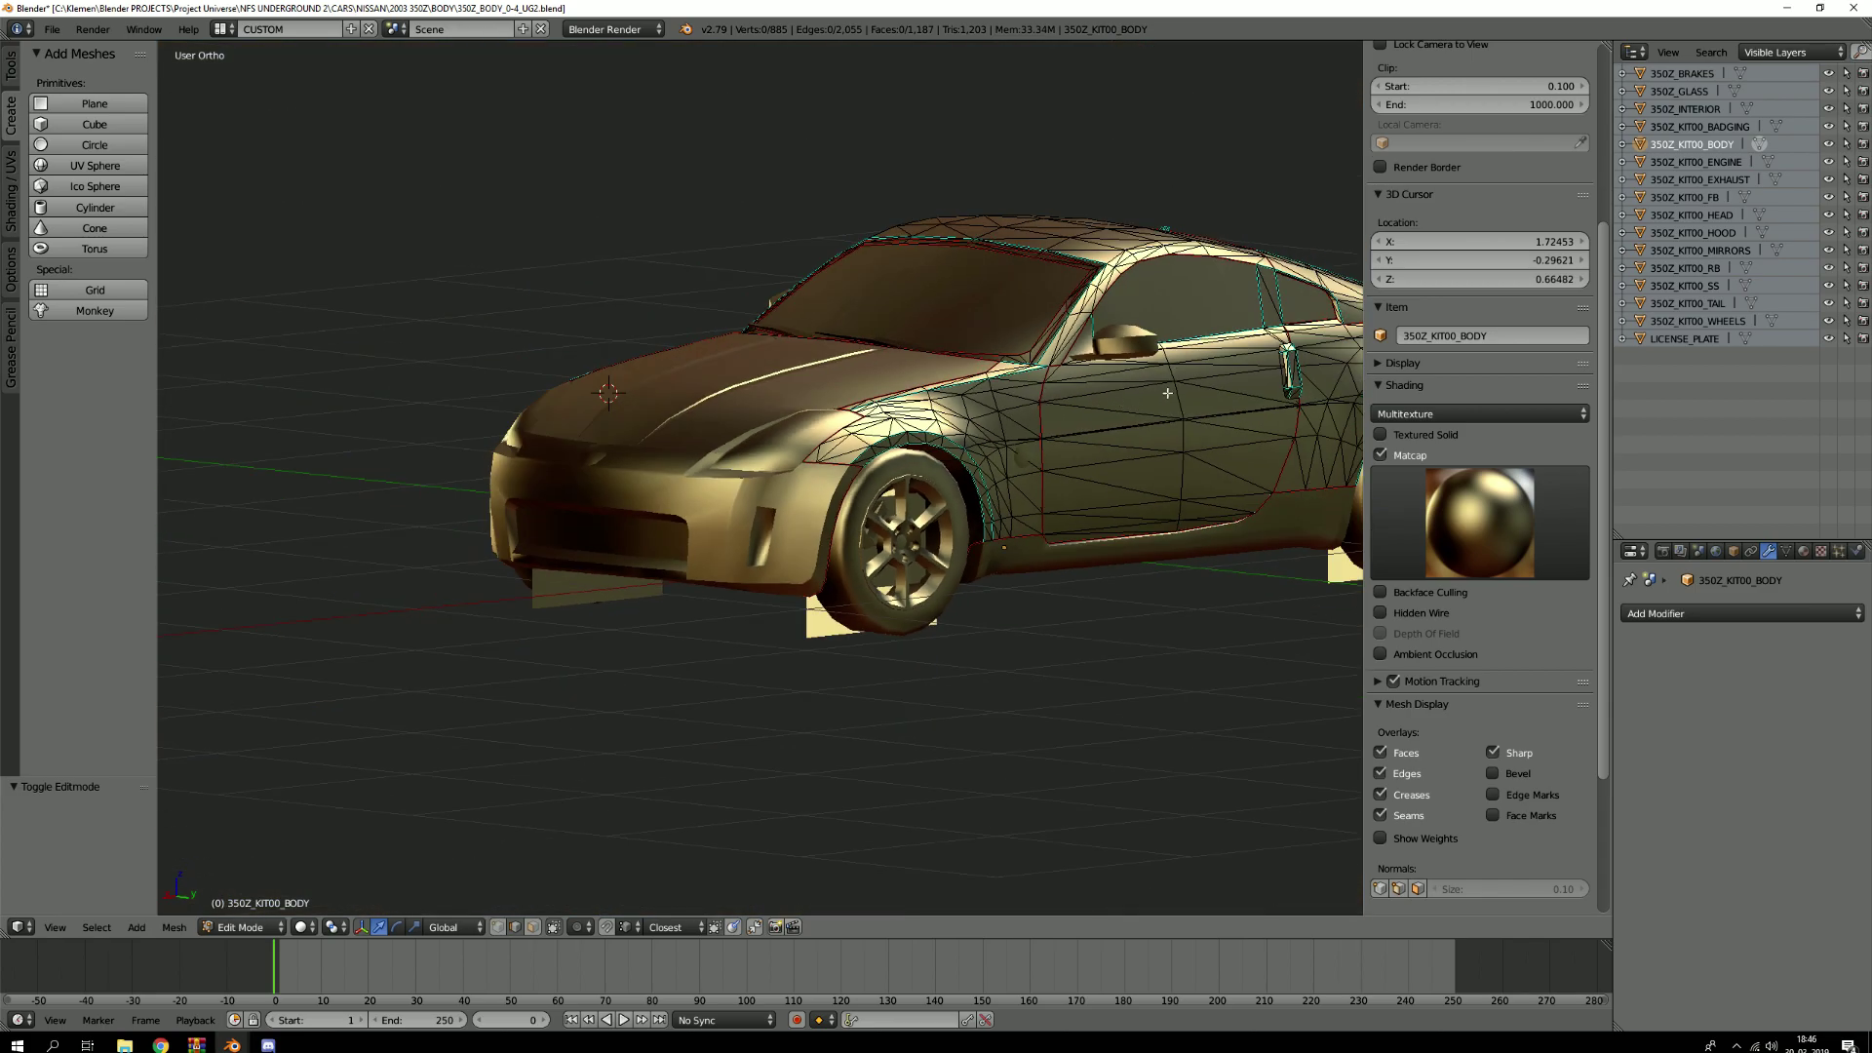
pyautogui.keyDown('shift'); pyautogui.moveTo(1167, 393); pyautogui.dragTo(764, 432, button='middle'); pyautogui.keyUp('shift')
pyautogui.scroll(2, 1018, 470)
pyautogui.moveTo(416, 447); pyautogui.dragTo(752, 456, button='middle')
pyautogui.scroll(-4, 780, 448)
pyautogui.moveTo(928, 409); pyautogui.dragTo(780, 429, button='middle')
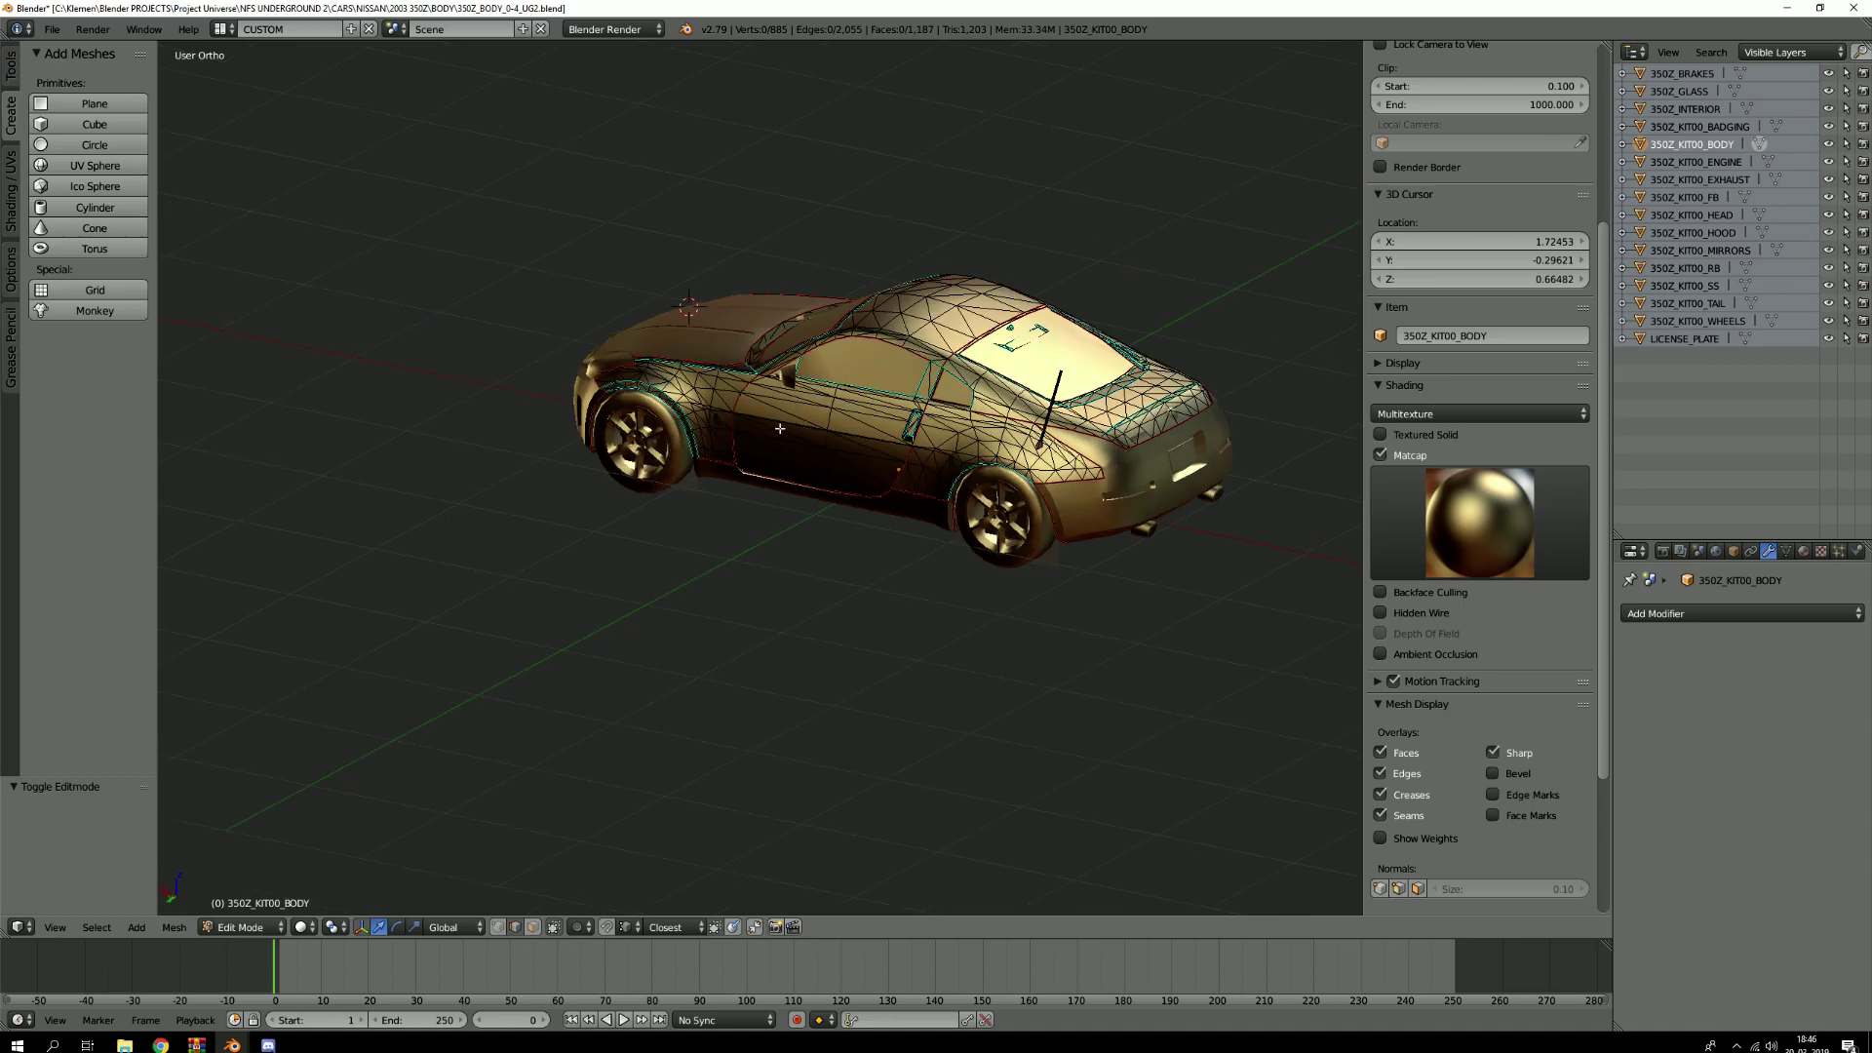
pyautogui.press('KP_Divide')
pyautogui.scroll(4, 452, 680)
pyautogui.press('3')
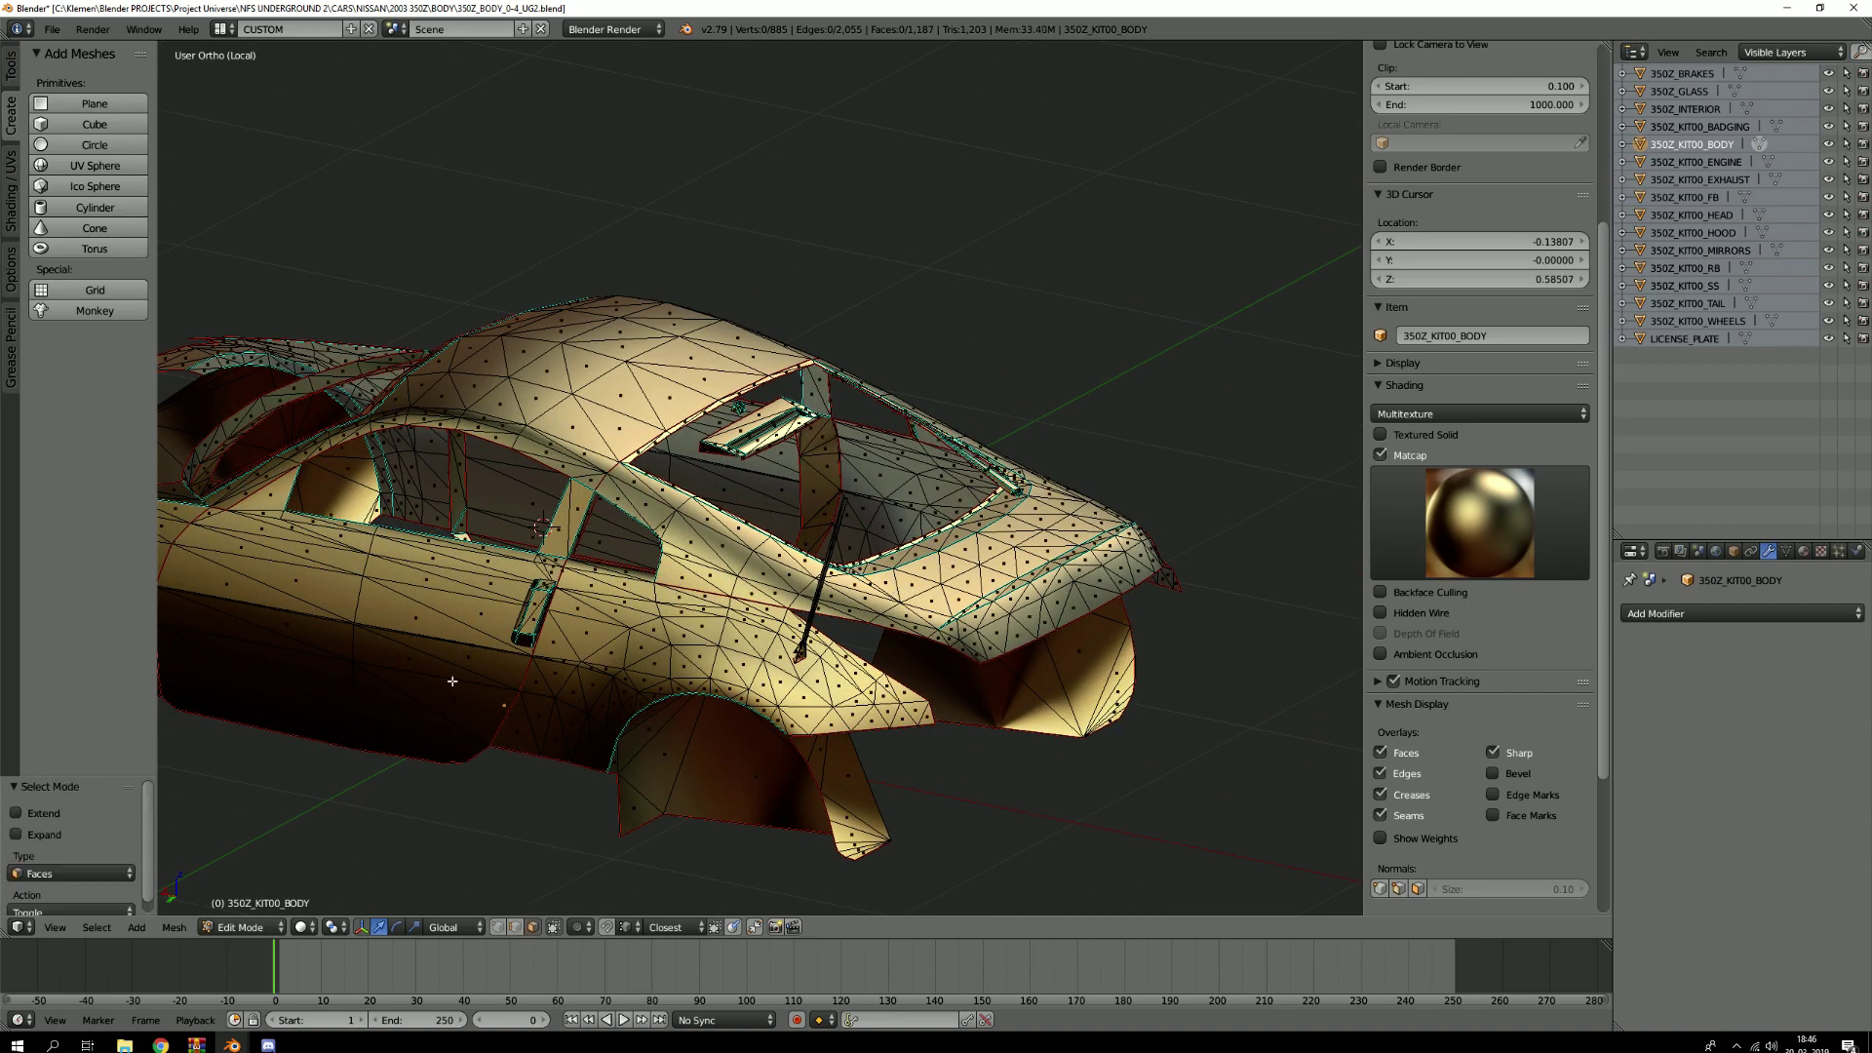
# Examine the mesh, sharp edges and shading around the front wheel arch and fender of the isolated body
pyautogui.moveTo(452, 680); pyautogui.dragTo(938, 604, button='middle')
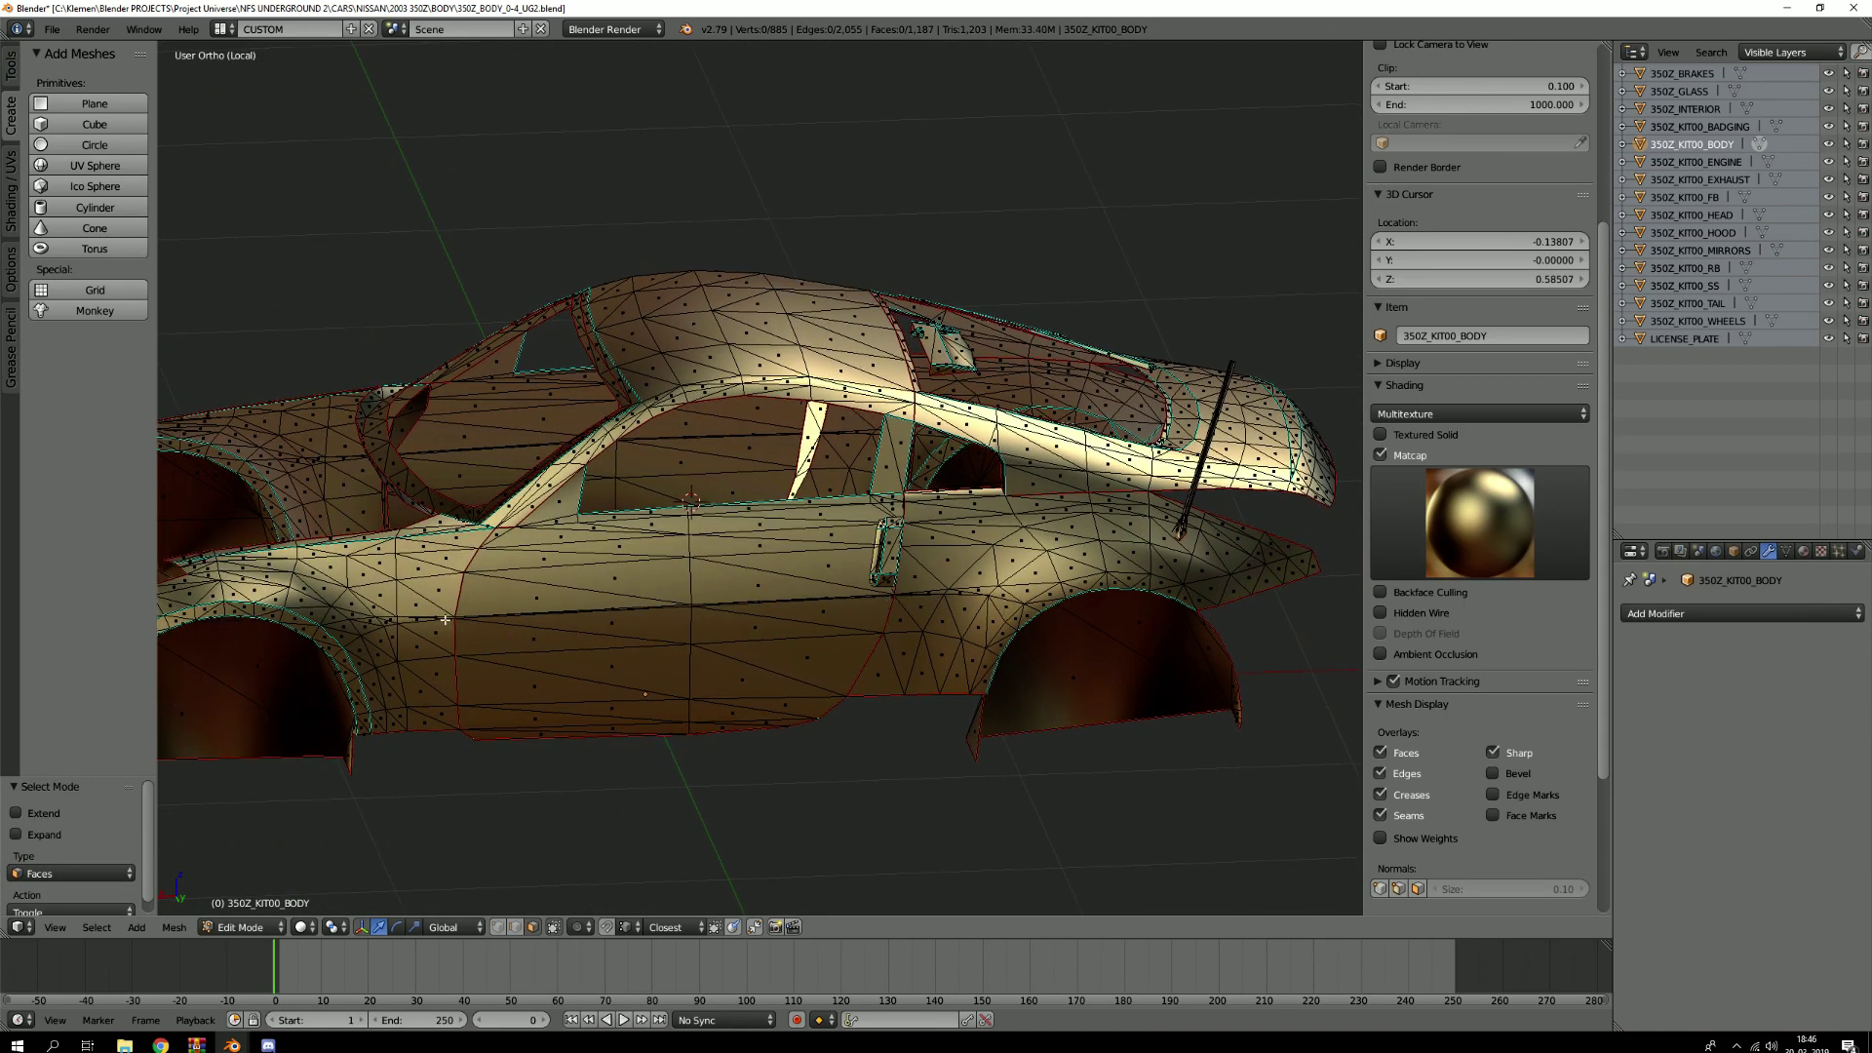
pyautogui.scroll(-2, 331, 616)
pyautogui.keyDown('shift'); pyautogui.moveTo(307, 622); pyautogui.dragTo(602, 591, button='middle'); pyautogui.keyUp('shift')
pyautogui.scroll(9, 419, 605)
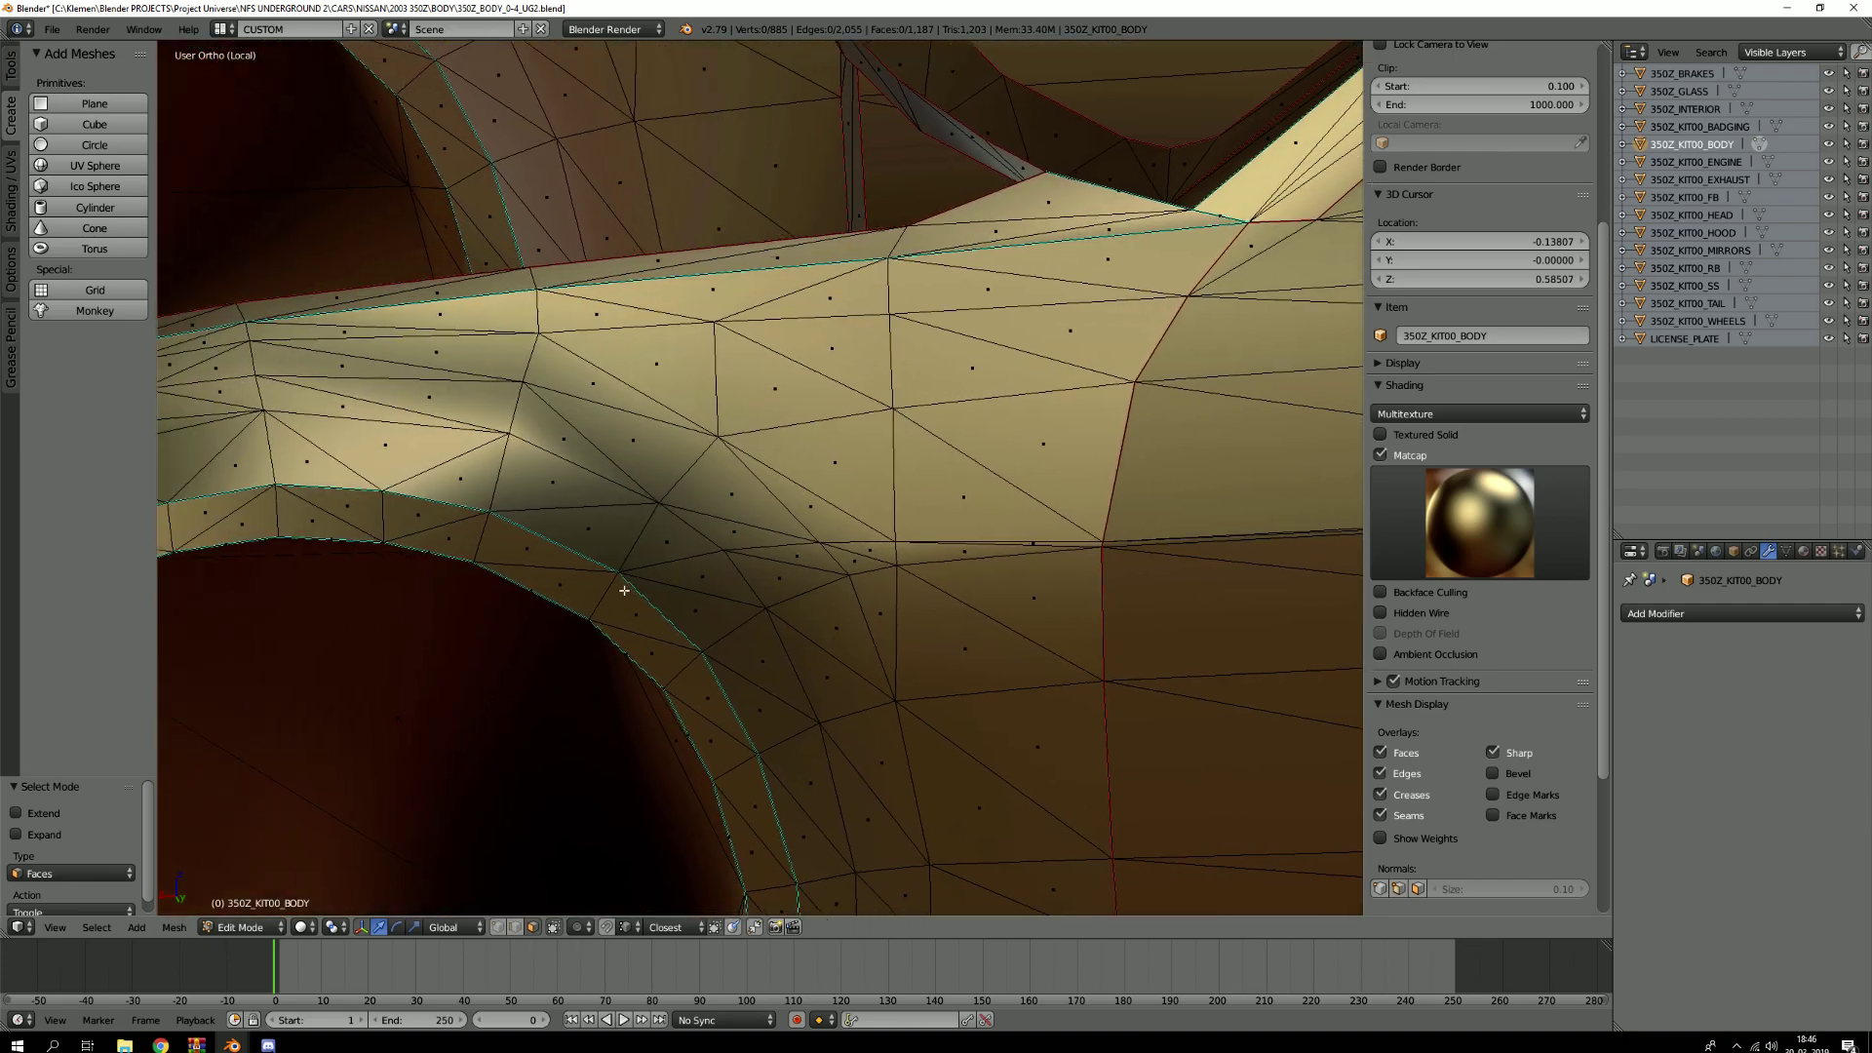
pyautogui.scroll(-4, 602, 590)
pyautogui.scroll(2, 597, 590)
pyautogui.scroll(2, 447, 604)
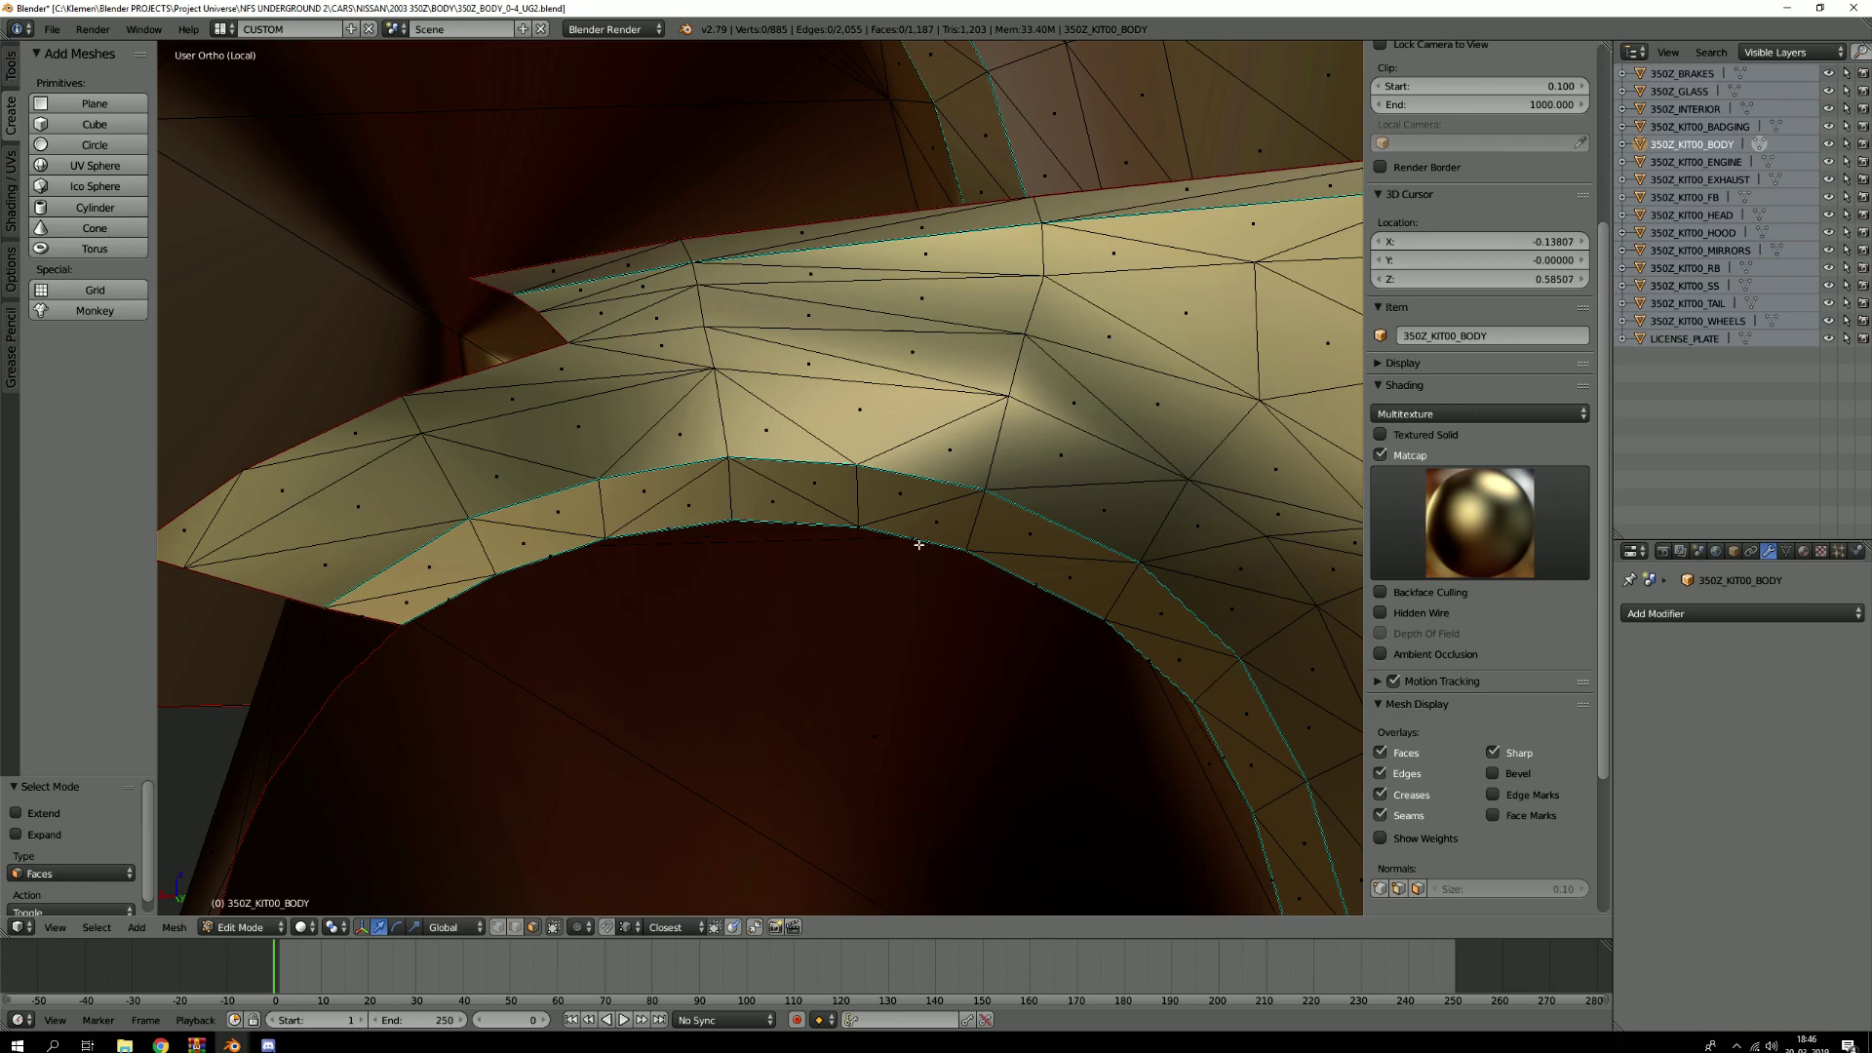
pyautogui.moveTo(1046, 562); pyautogui.dragTo(888, 489, button='middle')
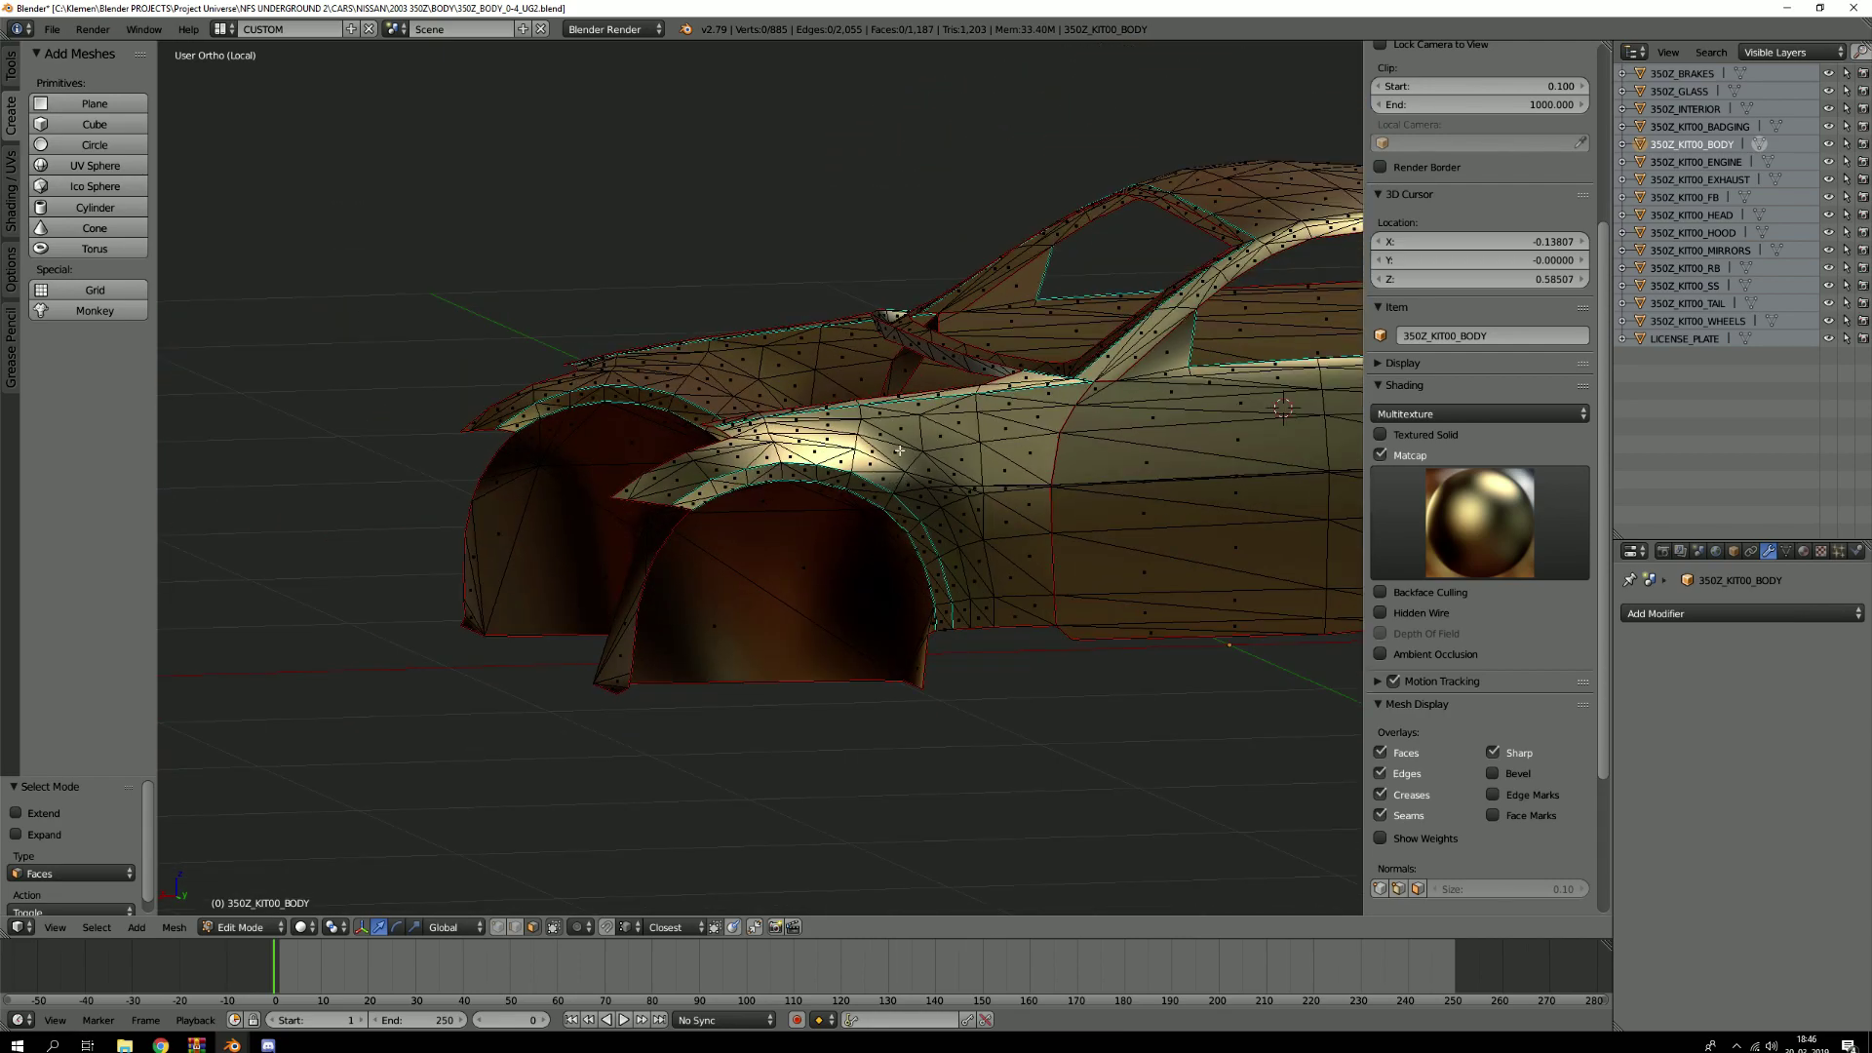
pyautogui.scroll(6, 899, 449)
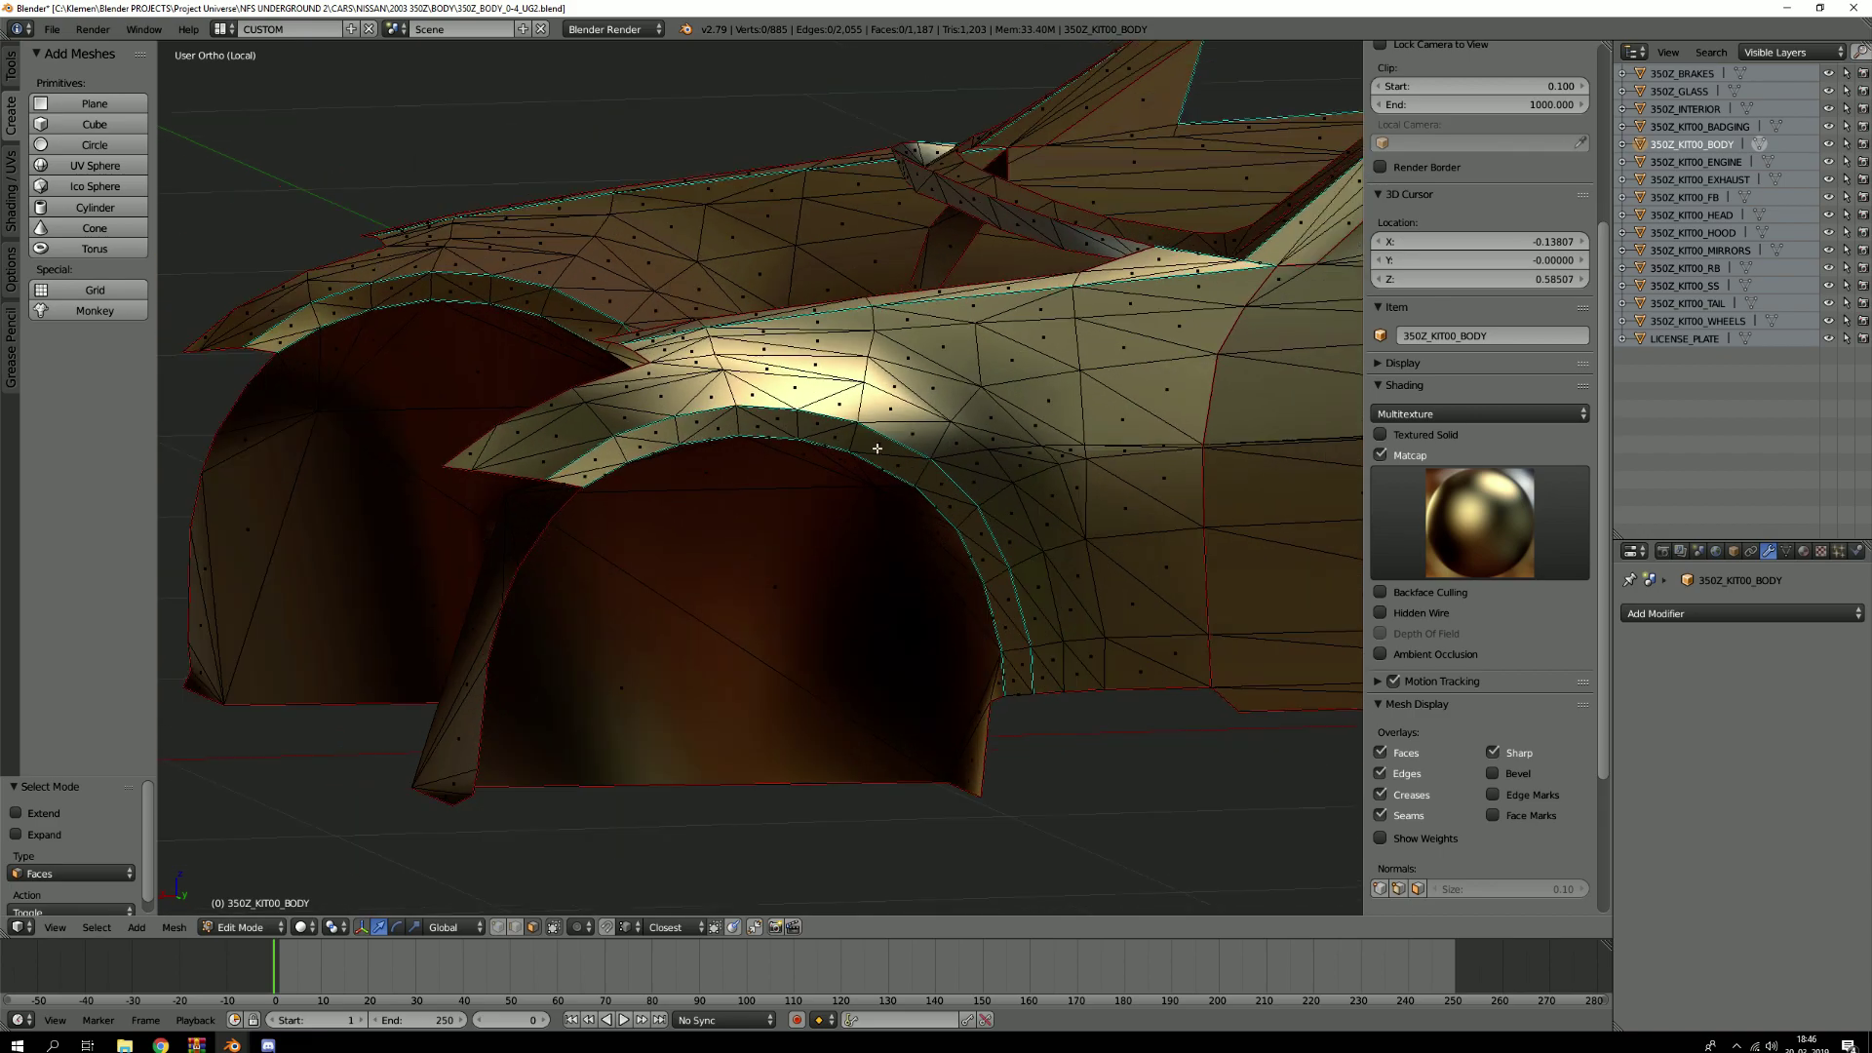
pyautogui.scroll(-5, 933, 445)
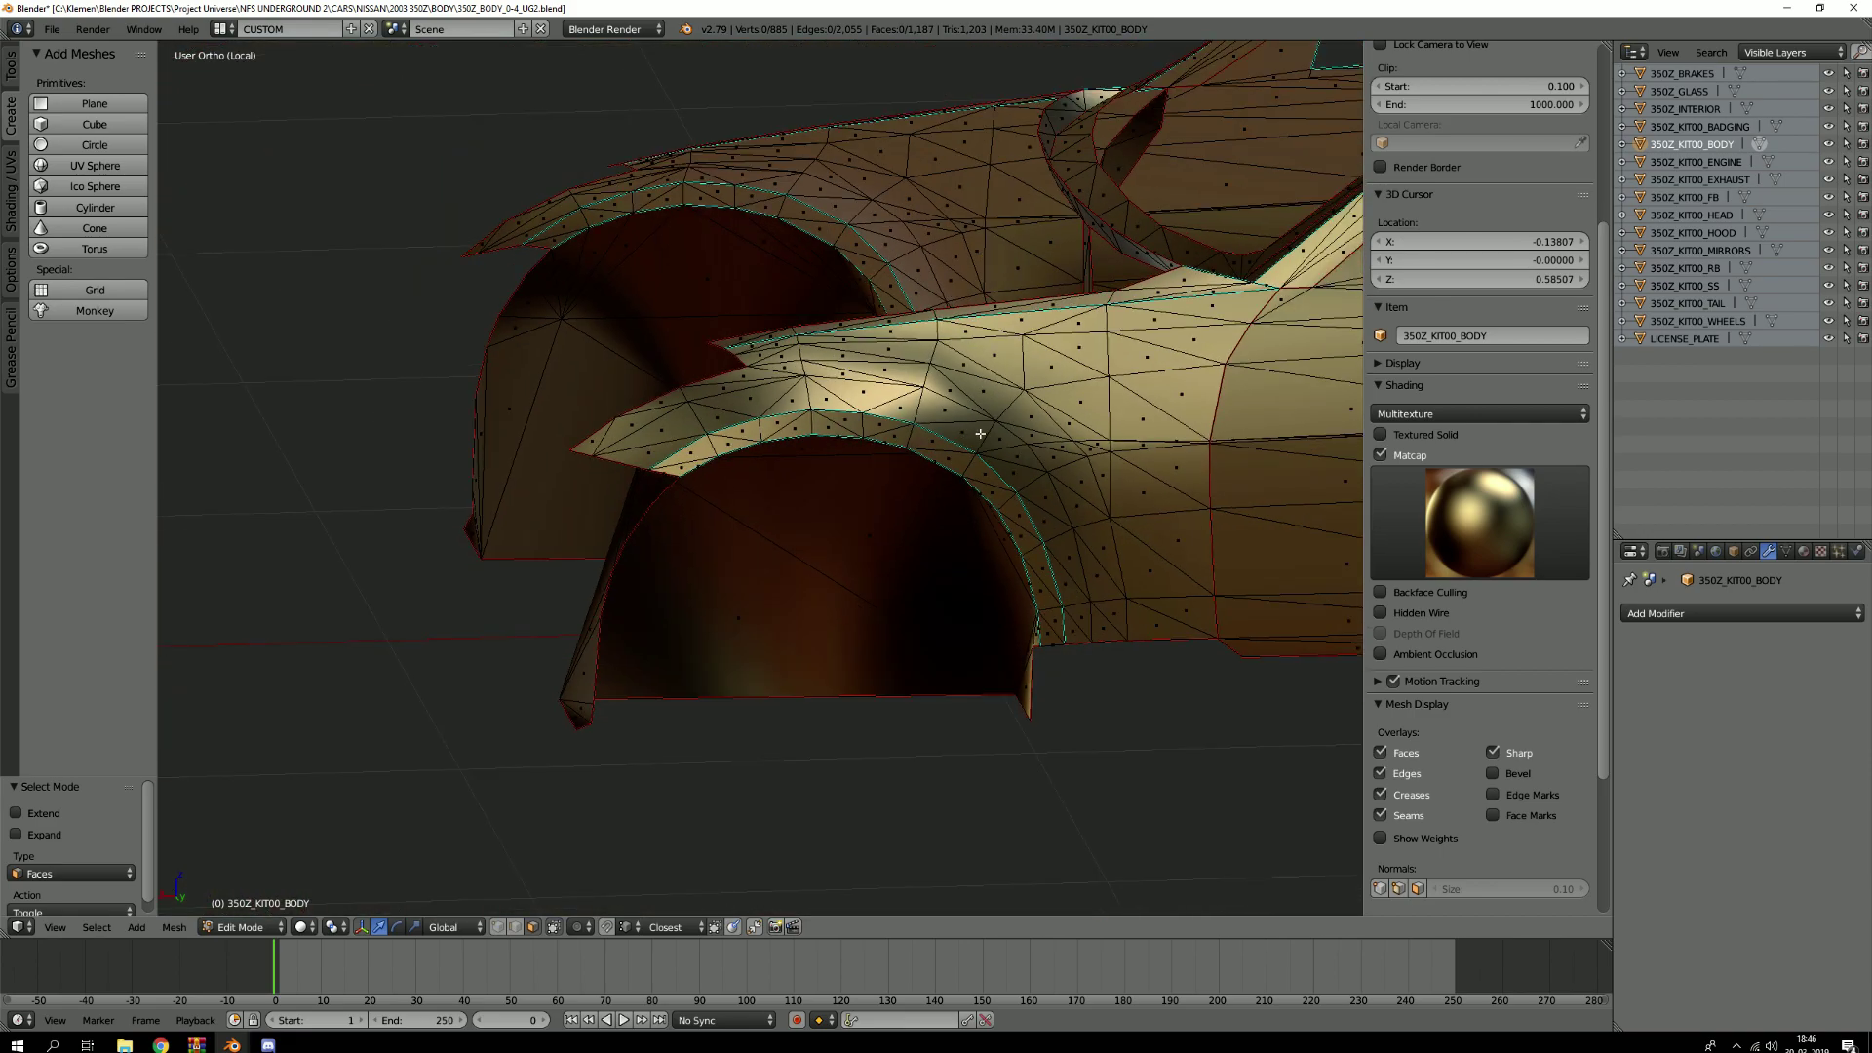
# Select the linked front fender panel up to its seams and return to Object Mode
pyautogui.press('l')
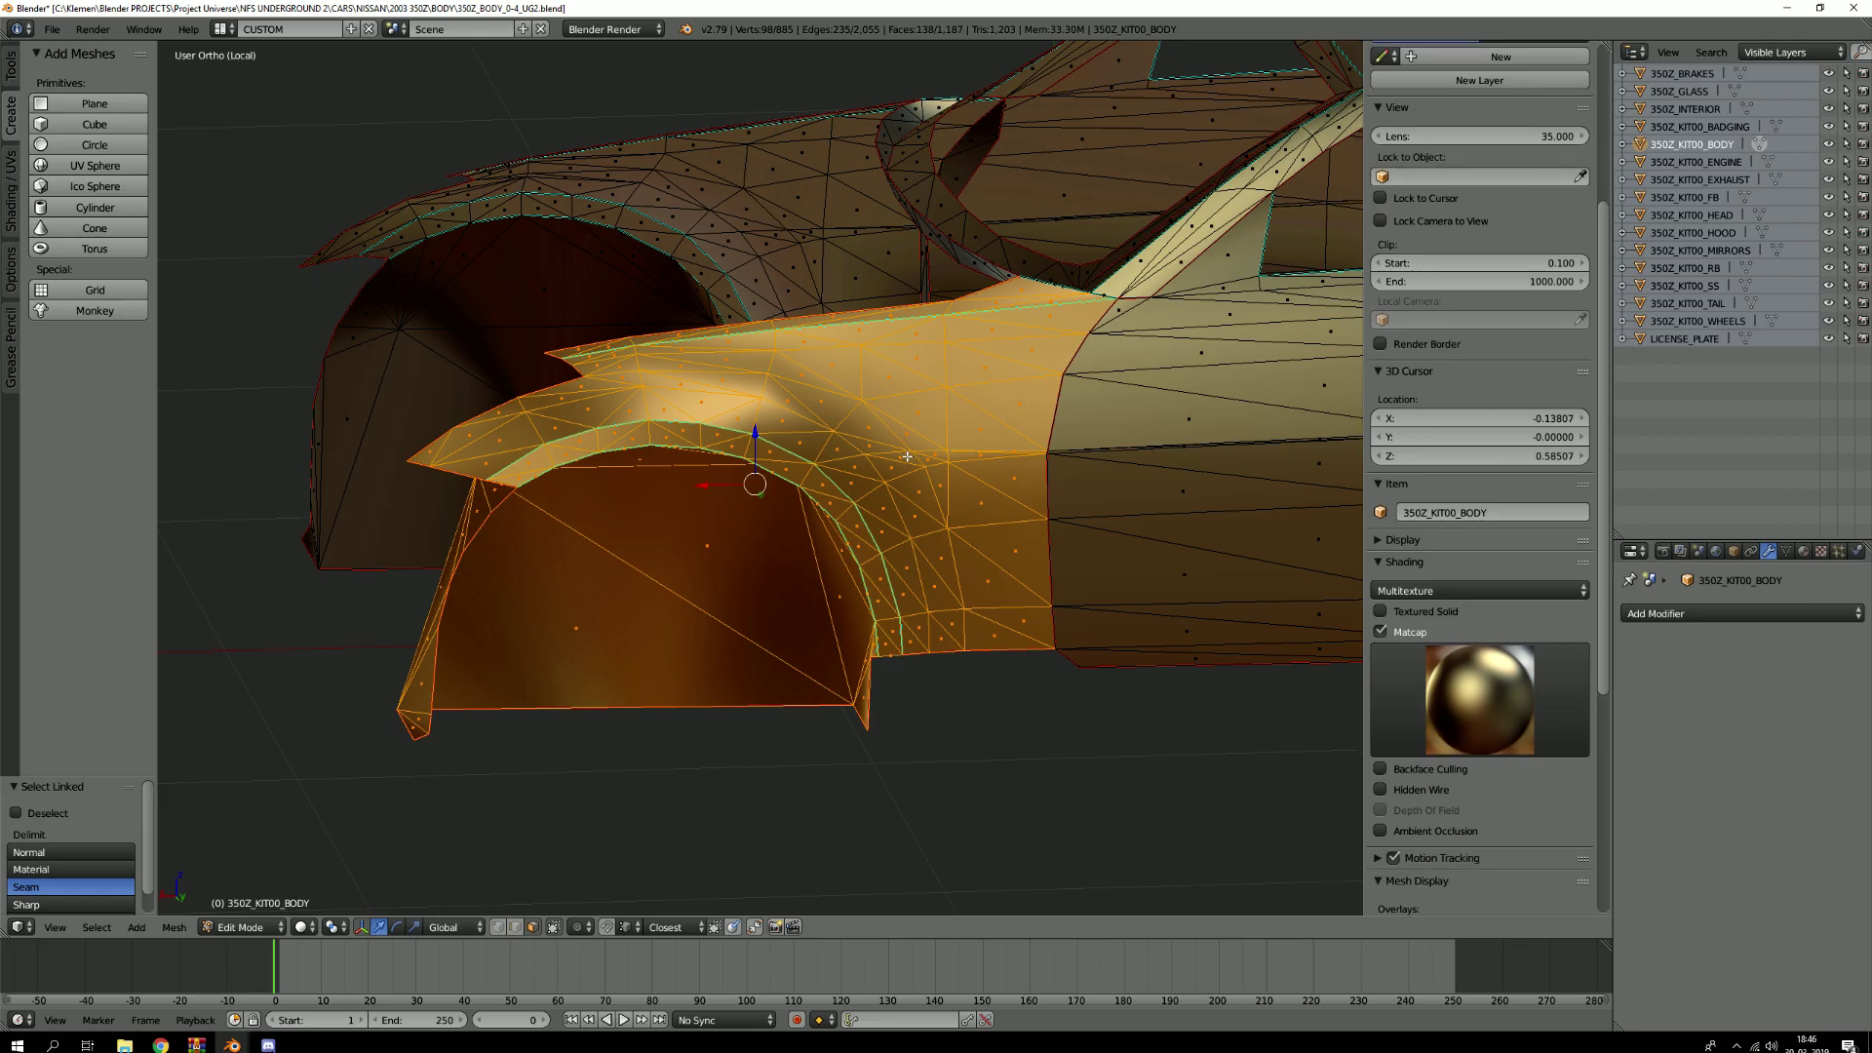
pyautogui.scroll(-3, 906, 456)
pyautogui.moveTo(906, 456)
pyautogui.mouseDown(button='middle')
pyautogui.moveTo(1128, 393)
pyautogui.moveTo(1095, 493)
pyautogui.moveTo(867, 473)
pyautogui.moveTo(884, 445)
pyautogui.mouseUp(button='middle')
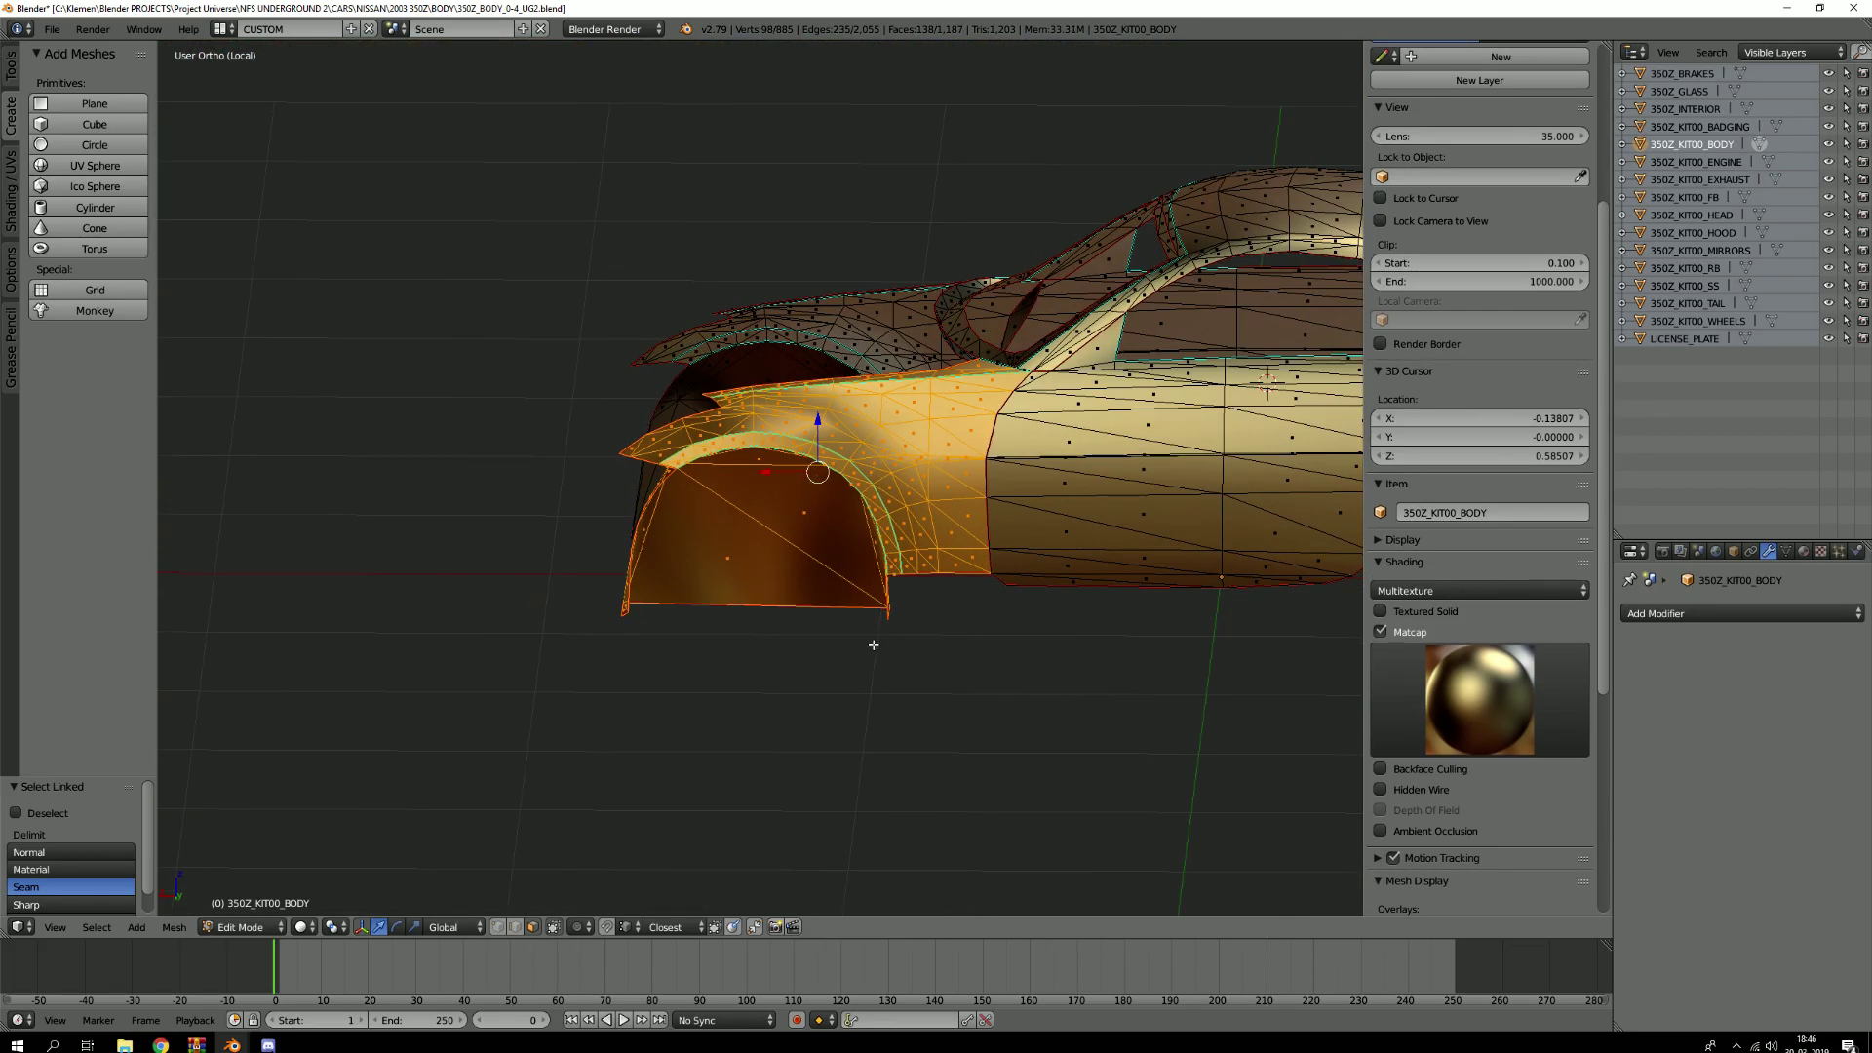
pyautogui.press('Tab')
pyautogui.click(419, 671)
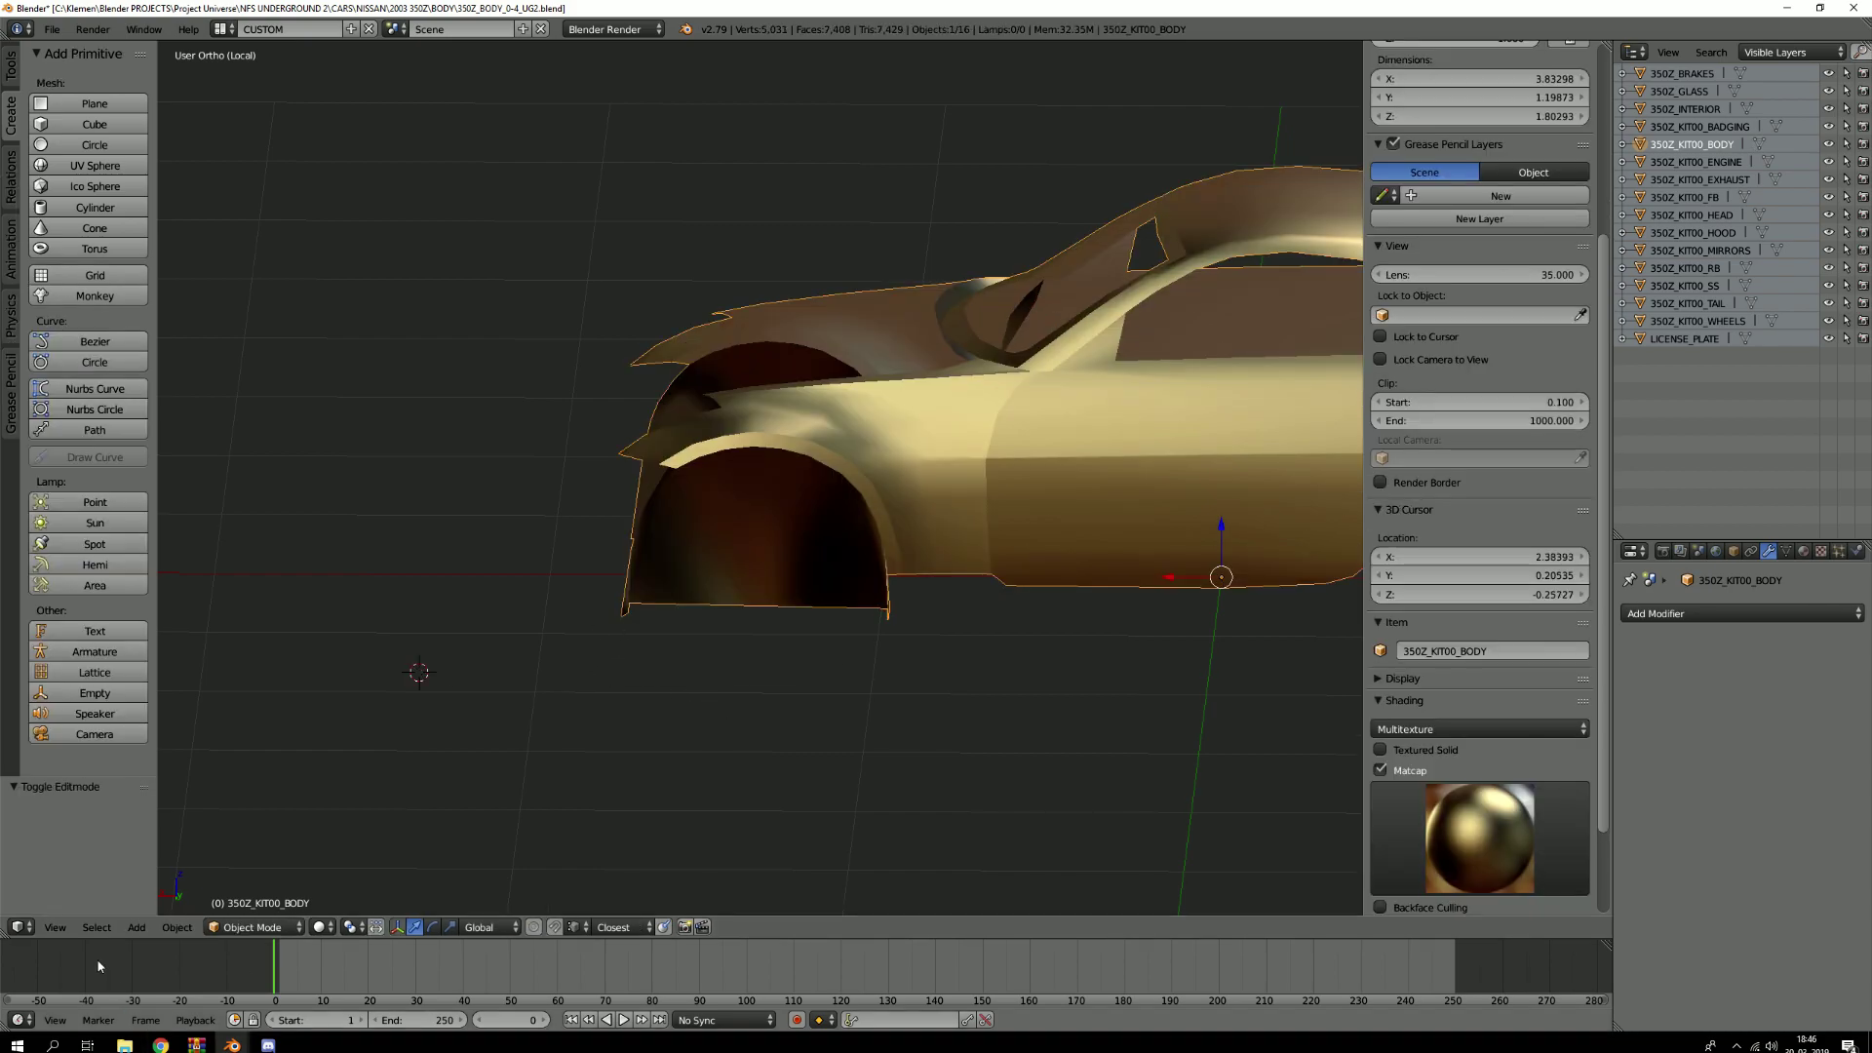
# Switch the 3D view to the Text Editor and open the script space_view3d_screencast_keys.py.txt
pyautogui.click(20, 927)
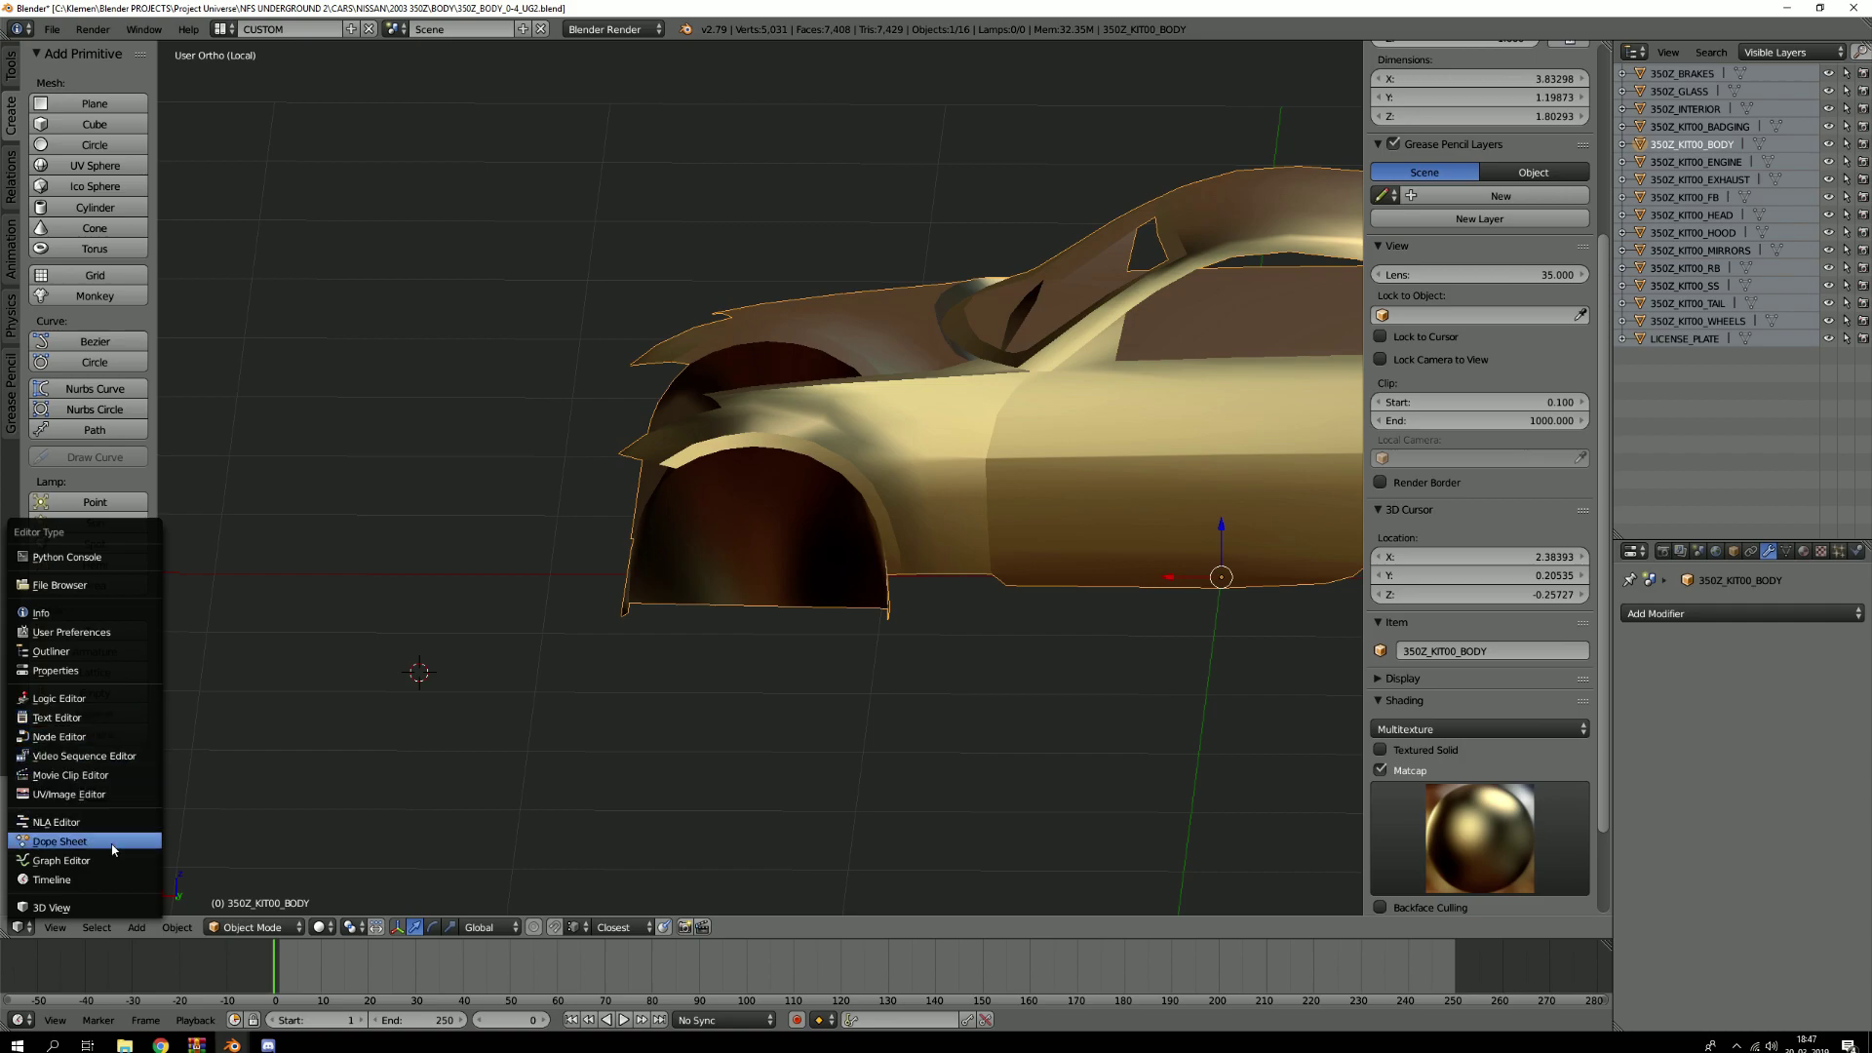
pyautogui.click(74, 713)
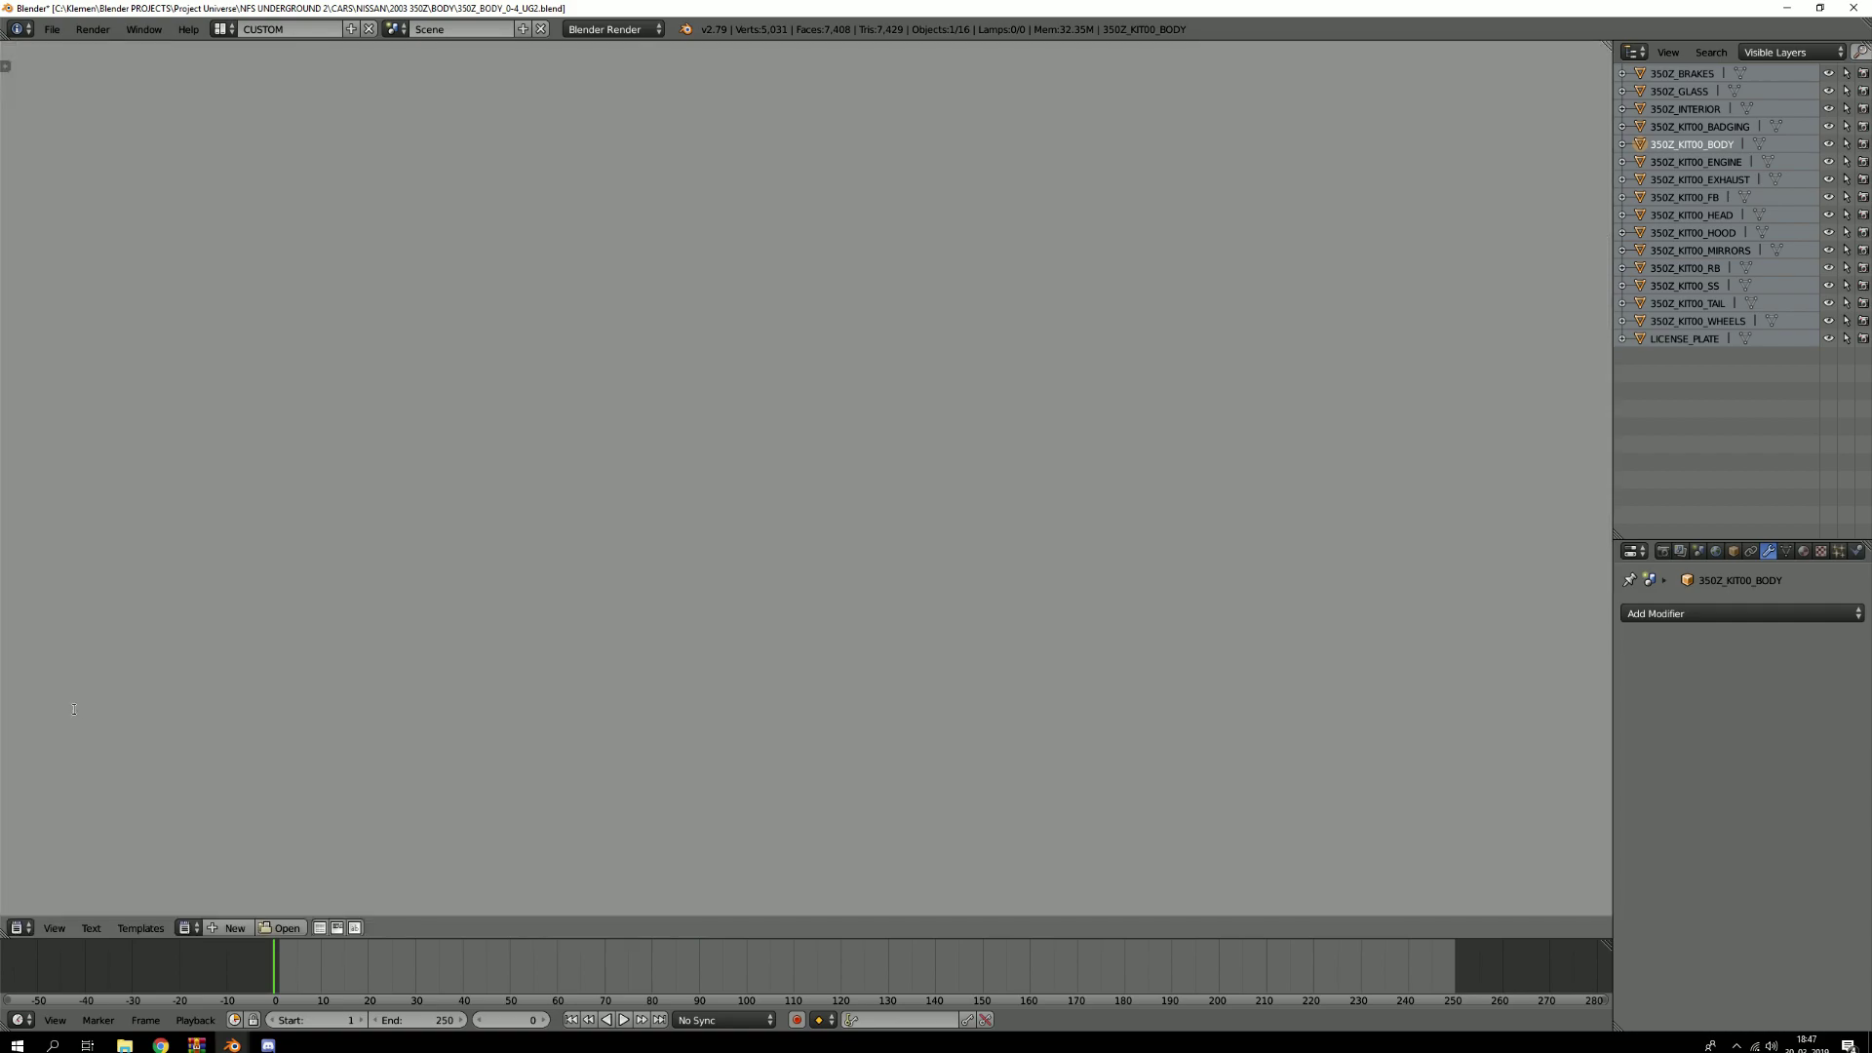
pyautogui.click(283, 927)
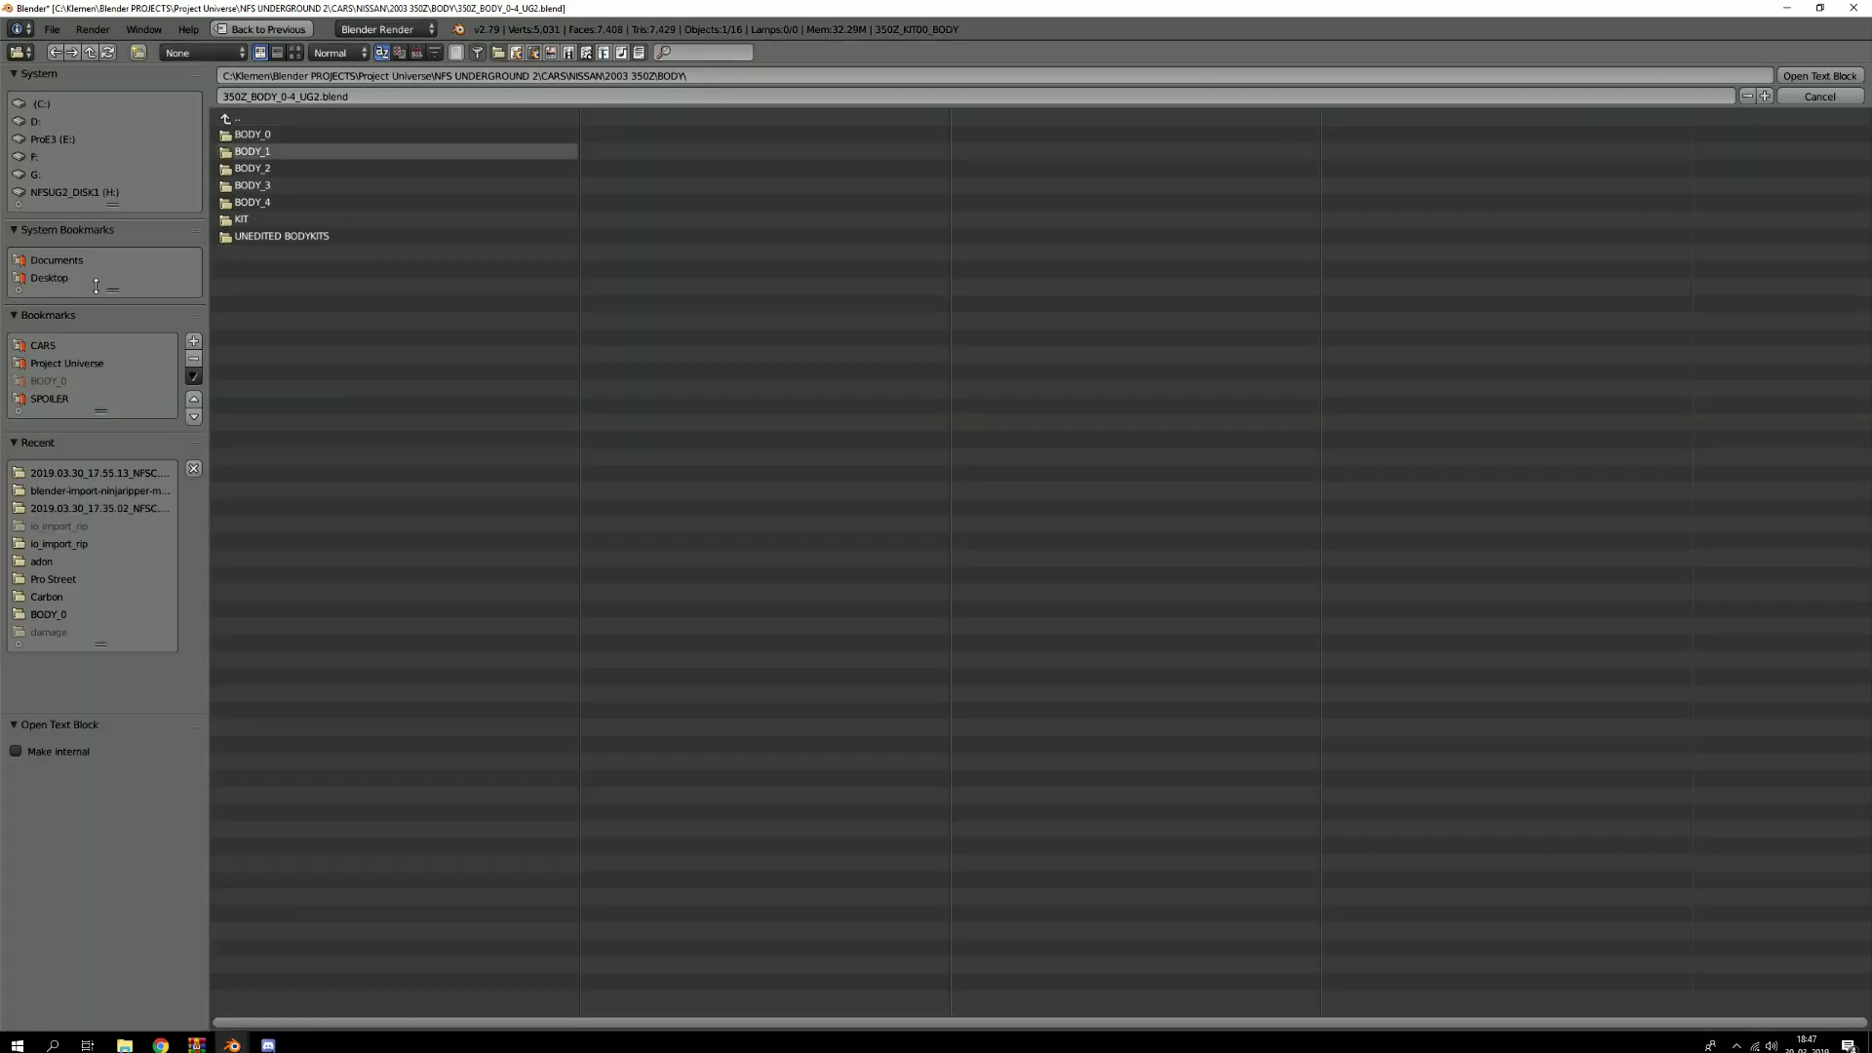
pyautogui.click(41, 103)
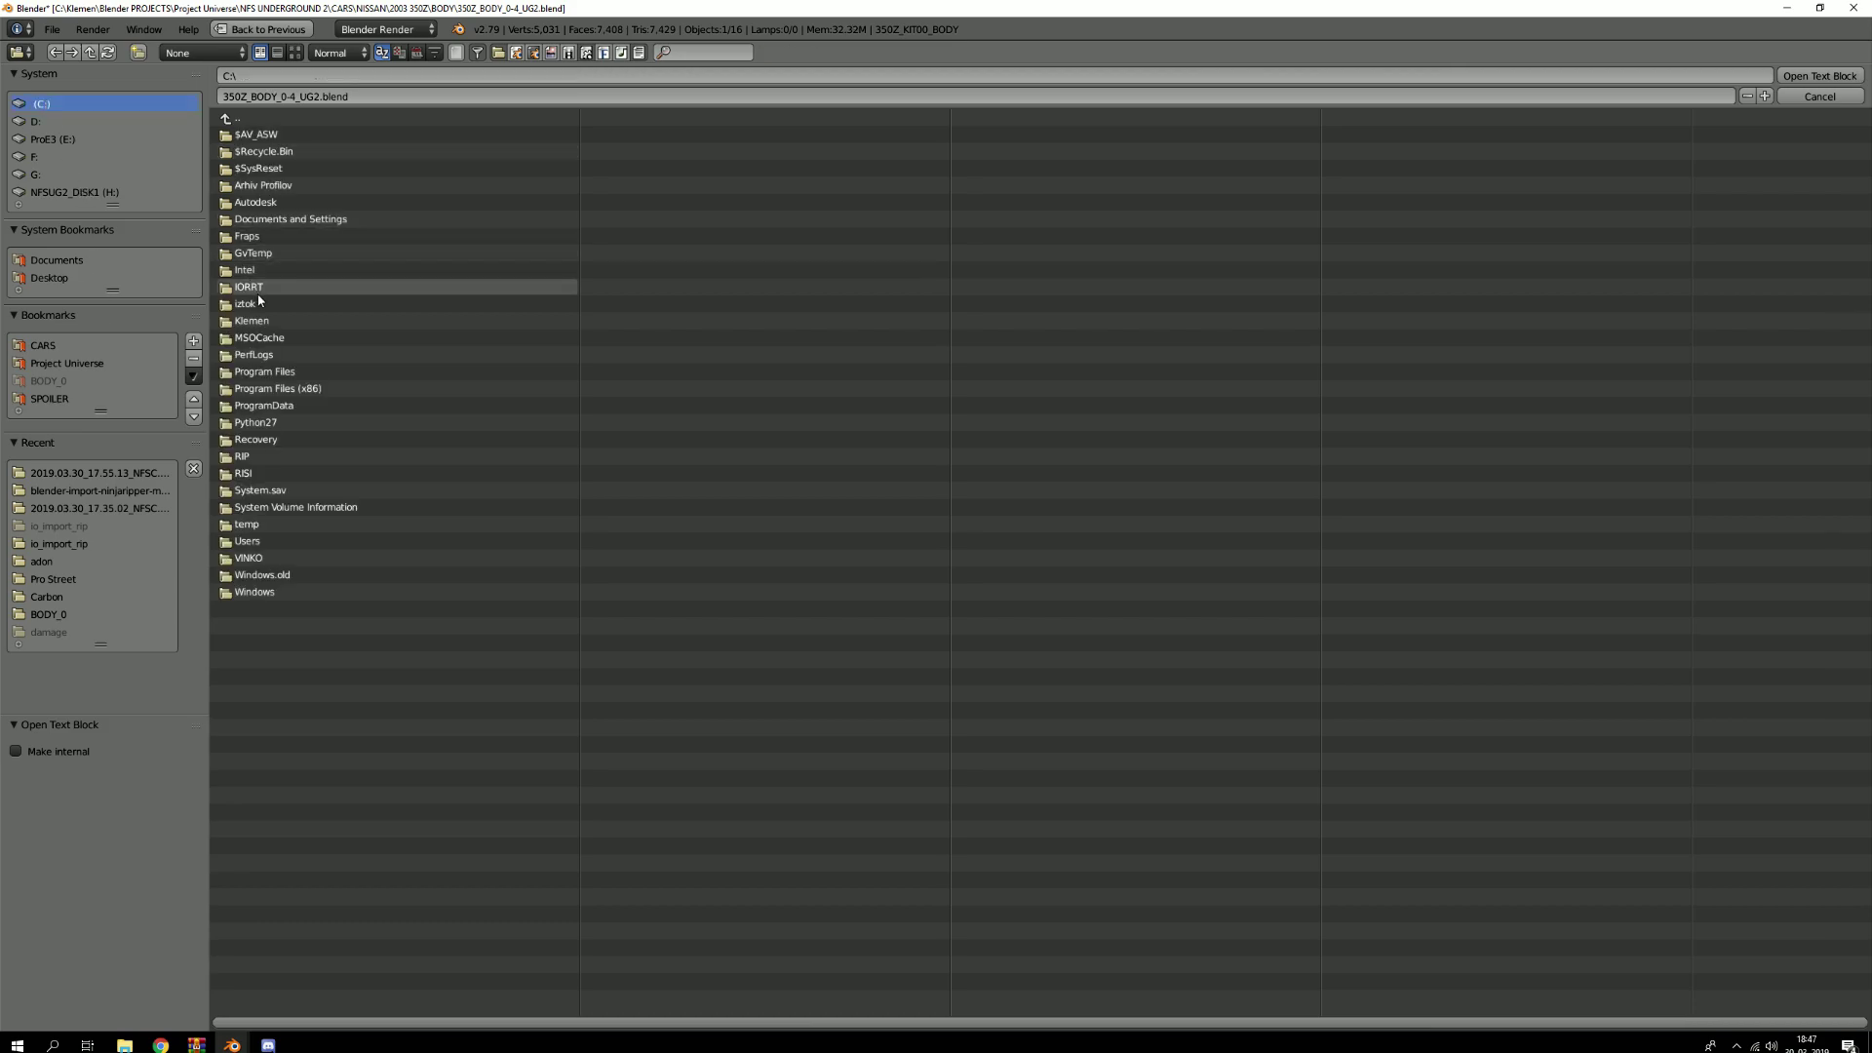
pyautogui.doubleClick(263, 323)
pyautogui.doubleClick(258, 151)
pyautogui.doubleClick(283, 138)
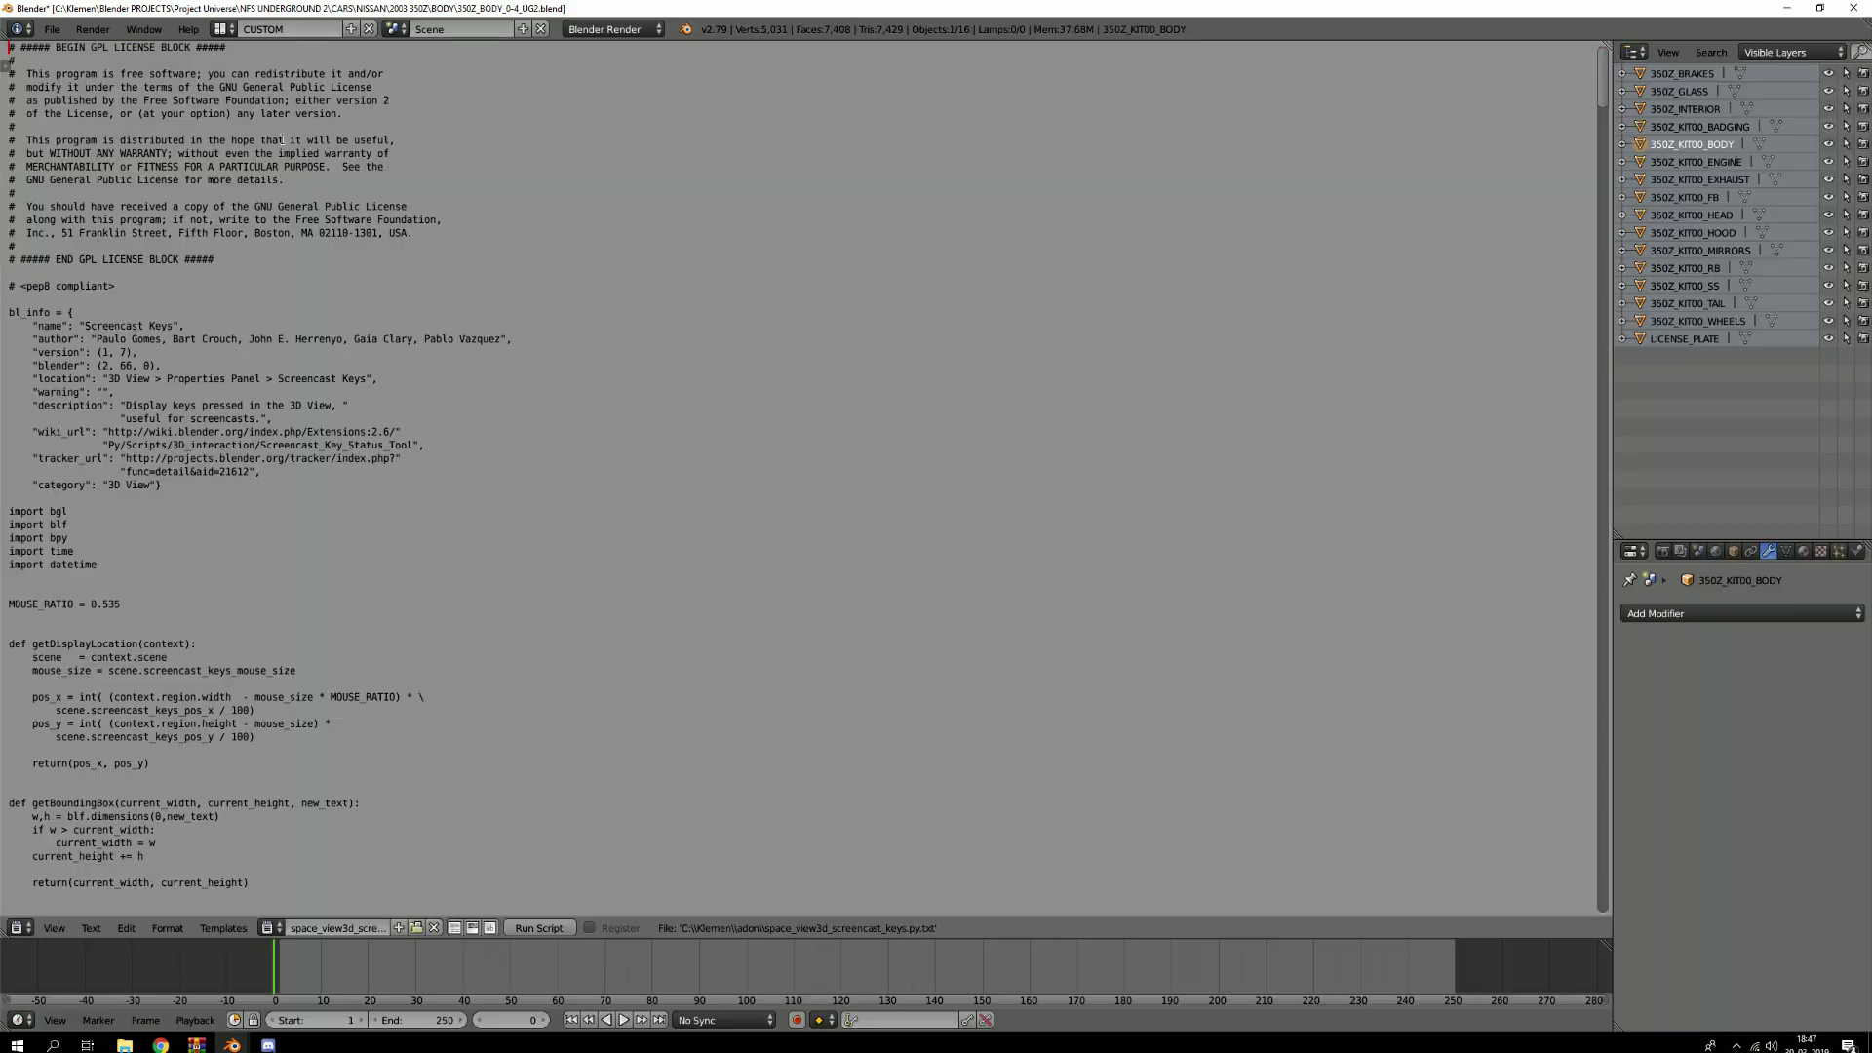
# Run the Screencast Keys script, return to the 3D View and start the key display
pyautogui.click(532, 928)
pyautogui.click(20, 928)
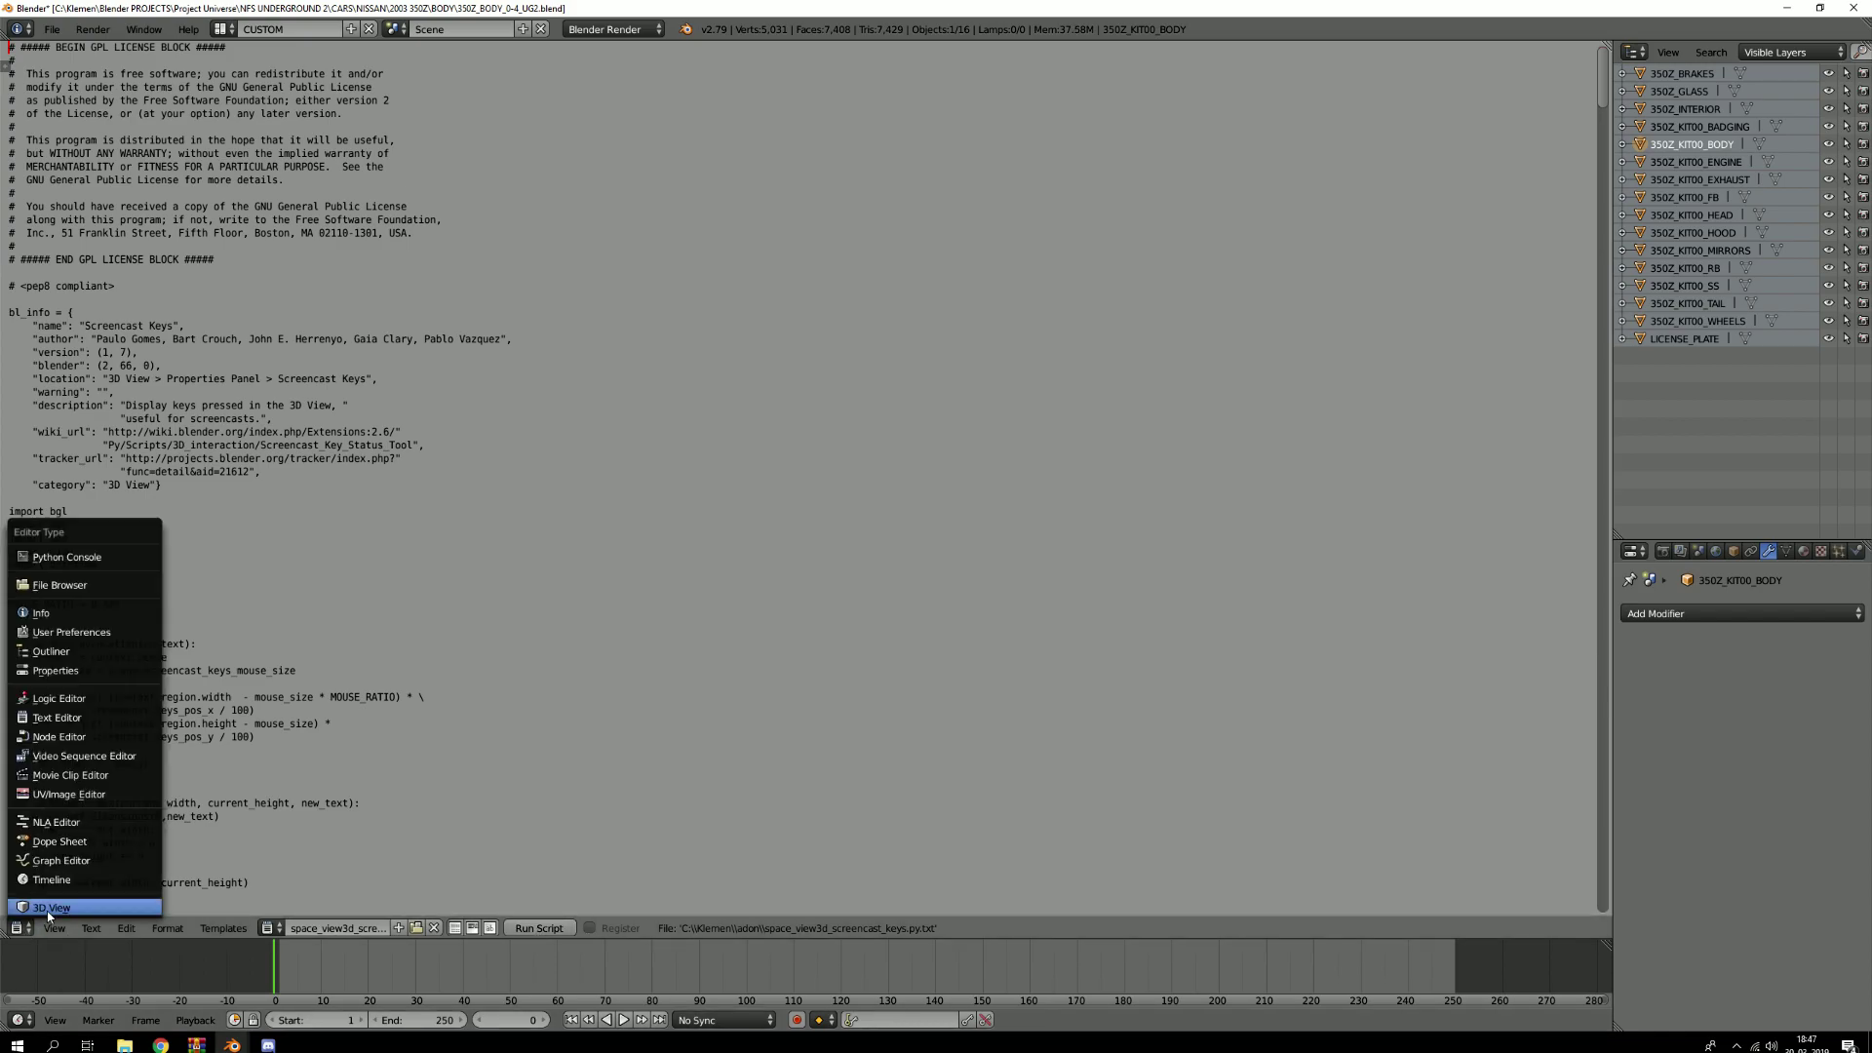
pyautogui.click(47, 915)
pyautogui.scroll(-5, 1554, 845)
pyautogui.click(1486, 899)
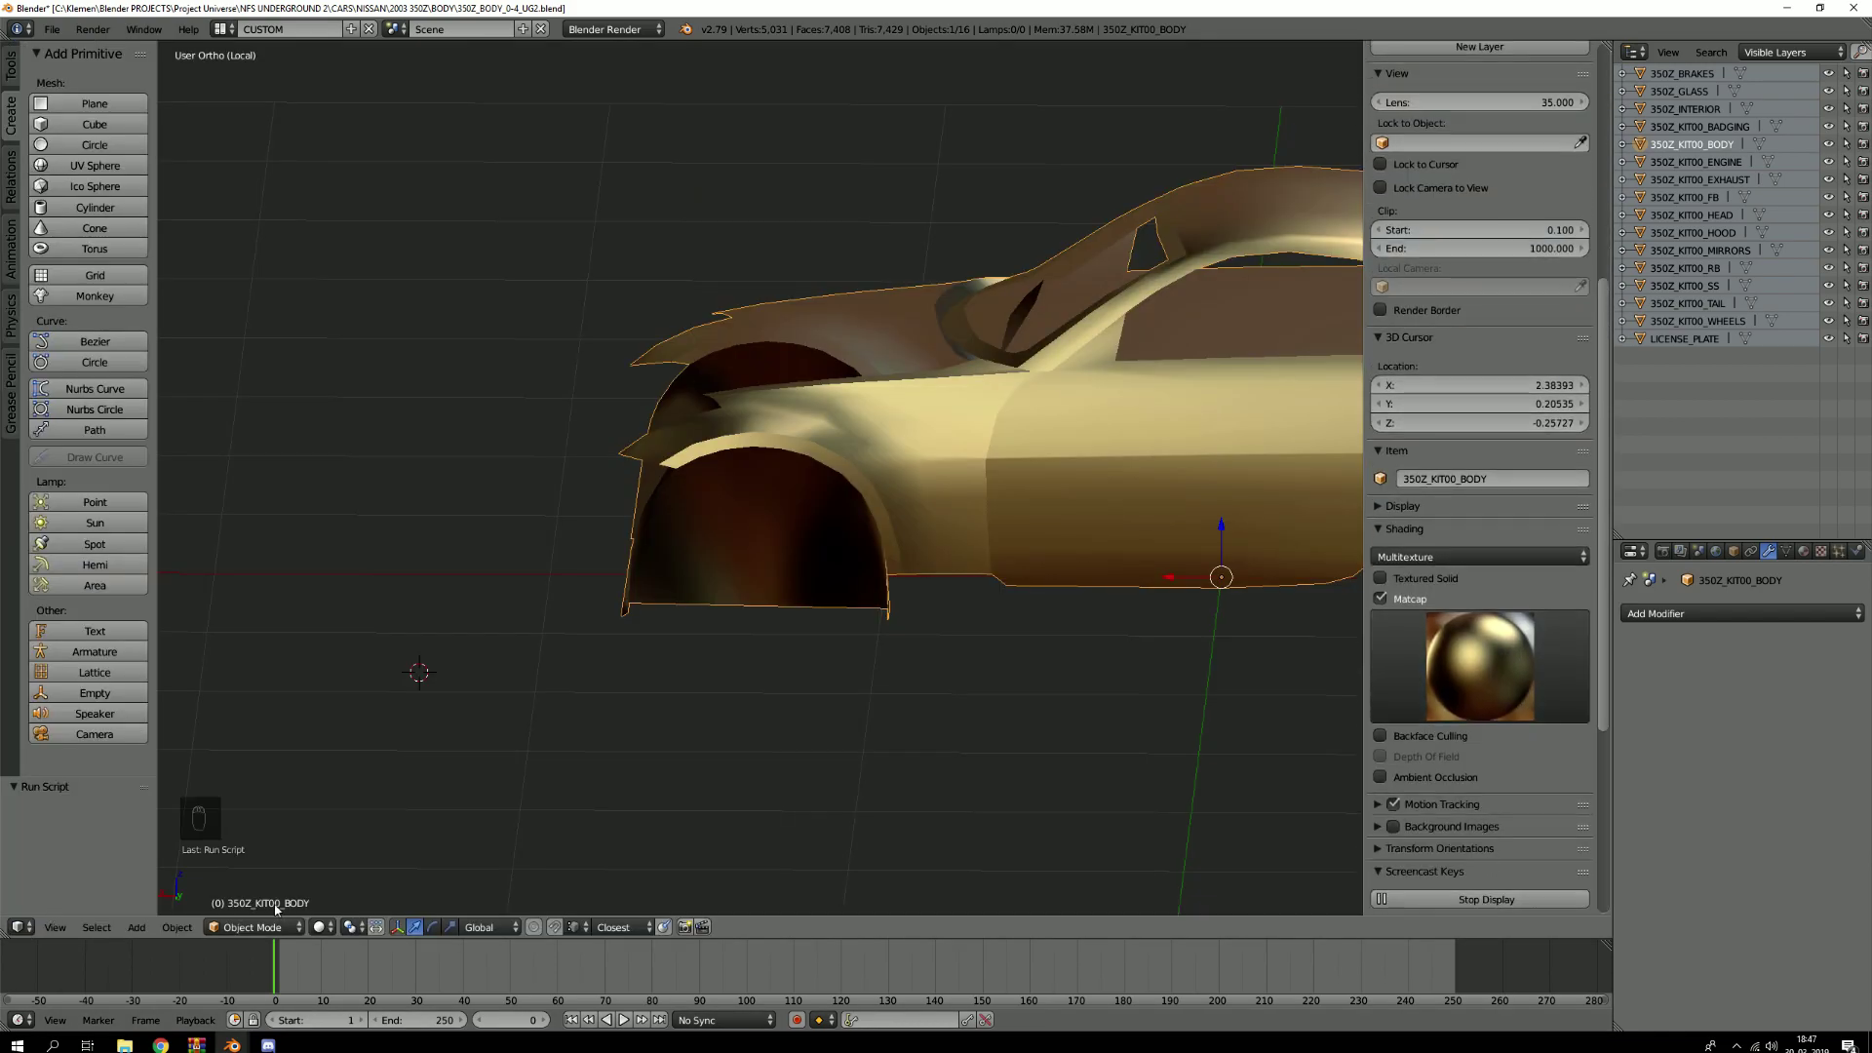
# In Edit Mode, clear the selection and select the roof, one door and its front fender as linked panels bounded by seams
pyautogui.scroll(2, 985, 433)
pyautogui.press('Tab')
pyautogui.scroll(-1, 926, 461)
pyautogui.press('a')
pyautogui.press('a')
pyautogui.press('l')
pyautogui.moveTo(896, 465); pyautogui.dragTo(741, 585, button='middle')
pyautogui.press('l')
pyautogui.press('l')
pyautogui.scroll(4, 850, 458)
pyautogui.press('l')
pyautogui.scroll(-3, 850, 444)
pyautogui.moveTo(673, 397); pyautogui.dragTo(941, 456, button='middle')
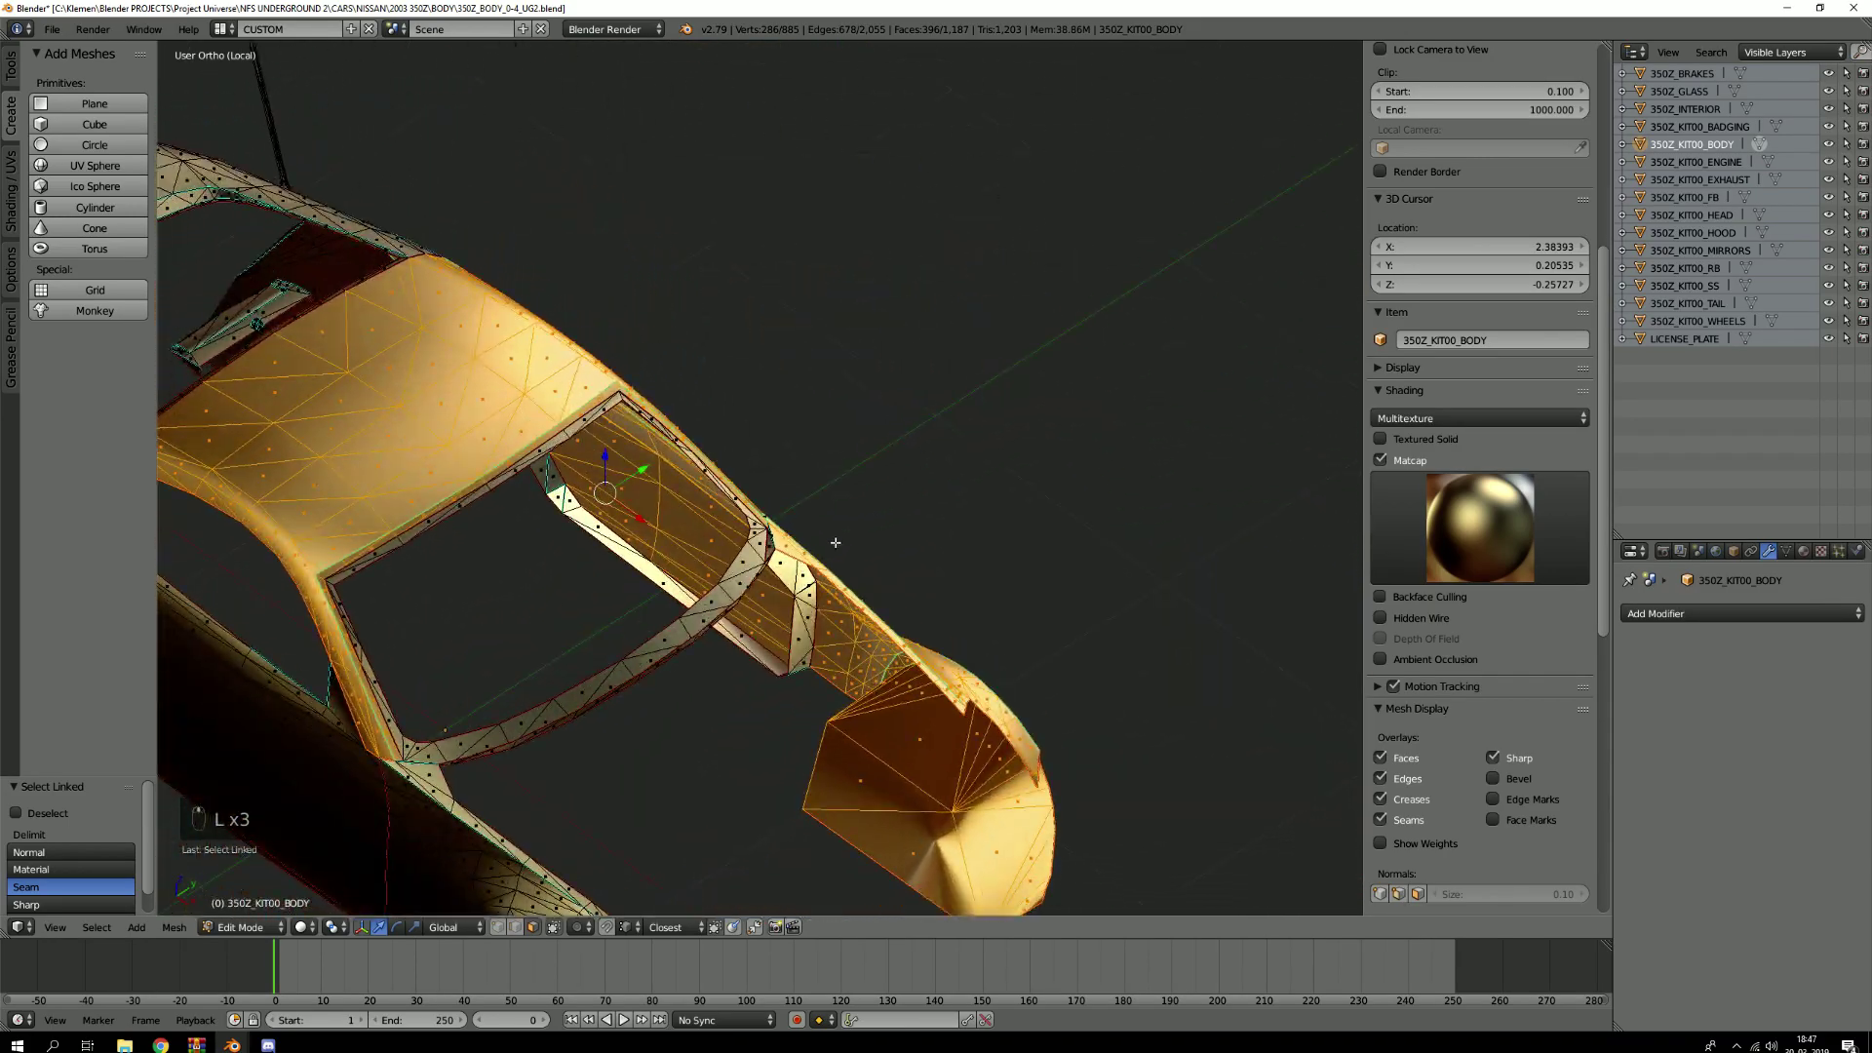
# Add the window frame pieces, the rear section and the opposite side panels to the seam-bounded selection
pyautogui.scroll(4, 765, 563)
pyautogui.press('l')
pyautogui.scroll(-5, 752, 564)
pyautogui.moveTo(752, 564); pyautogui.dragTo(863, 497, button='middle')
pyautogui.scroll(3, 793, 613)
pyautogui.press('l')
pyautogui.scroll(-3, 793, 614)
pyautogui.moveTo(716, 600); pyautogui.dragTo(820, 614, button='middle')
pyautogui.press('l')
pyautogui.scroll(2, 545, 602)
pyautogui.press('l')
pyautogui.moveTo(545, 601); pyautogui.dragTo(649, 608, button='middle')
pyautogui.press('l')
pyautogui.press('l')
pyautogui.press('l')
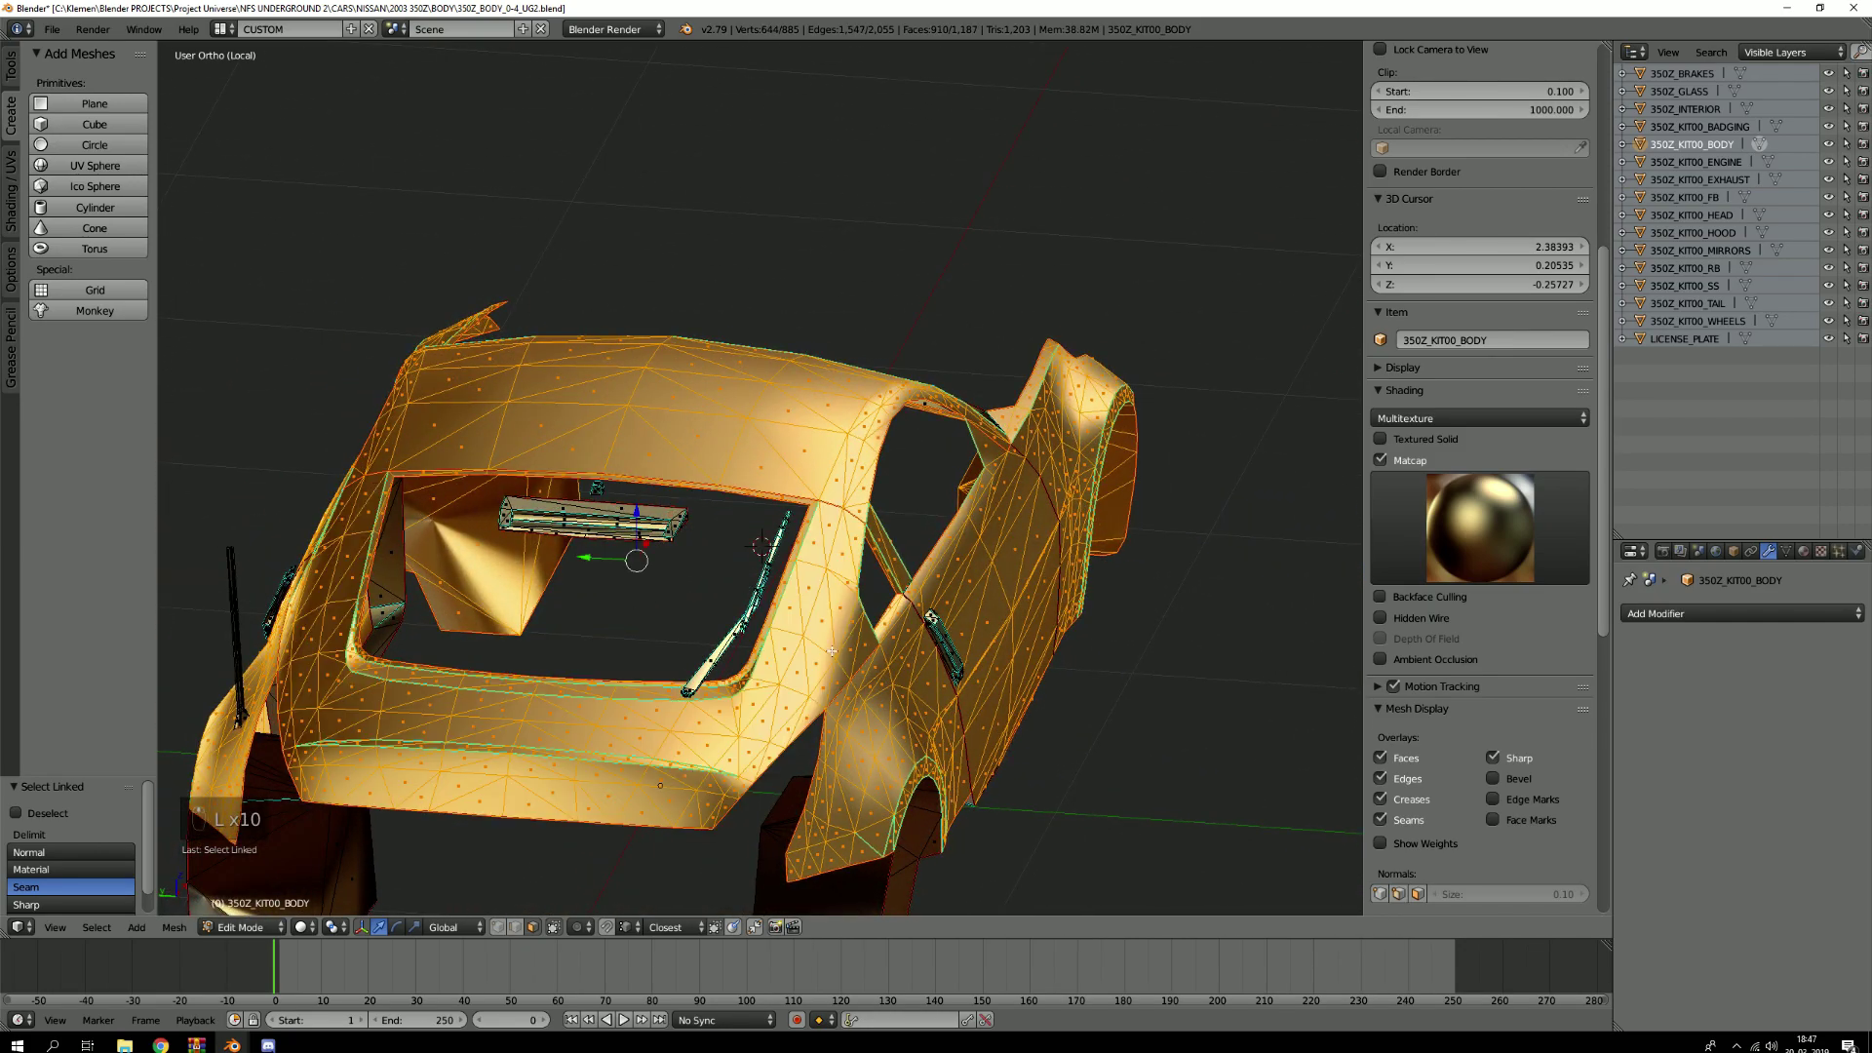
# Extend the selection with more of the smaller linked parts around the window openings and body sides
pyautogui.press('l')
pyautogui.scroll(3, 740, 640)
pyautogui.press('l')
pyautogui.scroll(-5, 729, 639)
pyautogui.moveTo(729, 638); pyautogui.dragTo(889, 648, button='middle')
pyautogui.press('l')
pyautogui.press('l')
pyautogui.scroll(-3, 935, 751)
pyautogui.moveTo(935, 751); pyautogui.dragTo(621, 657, button='middle')
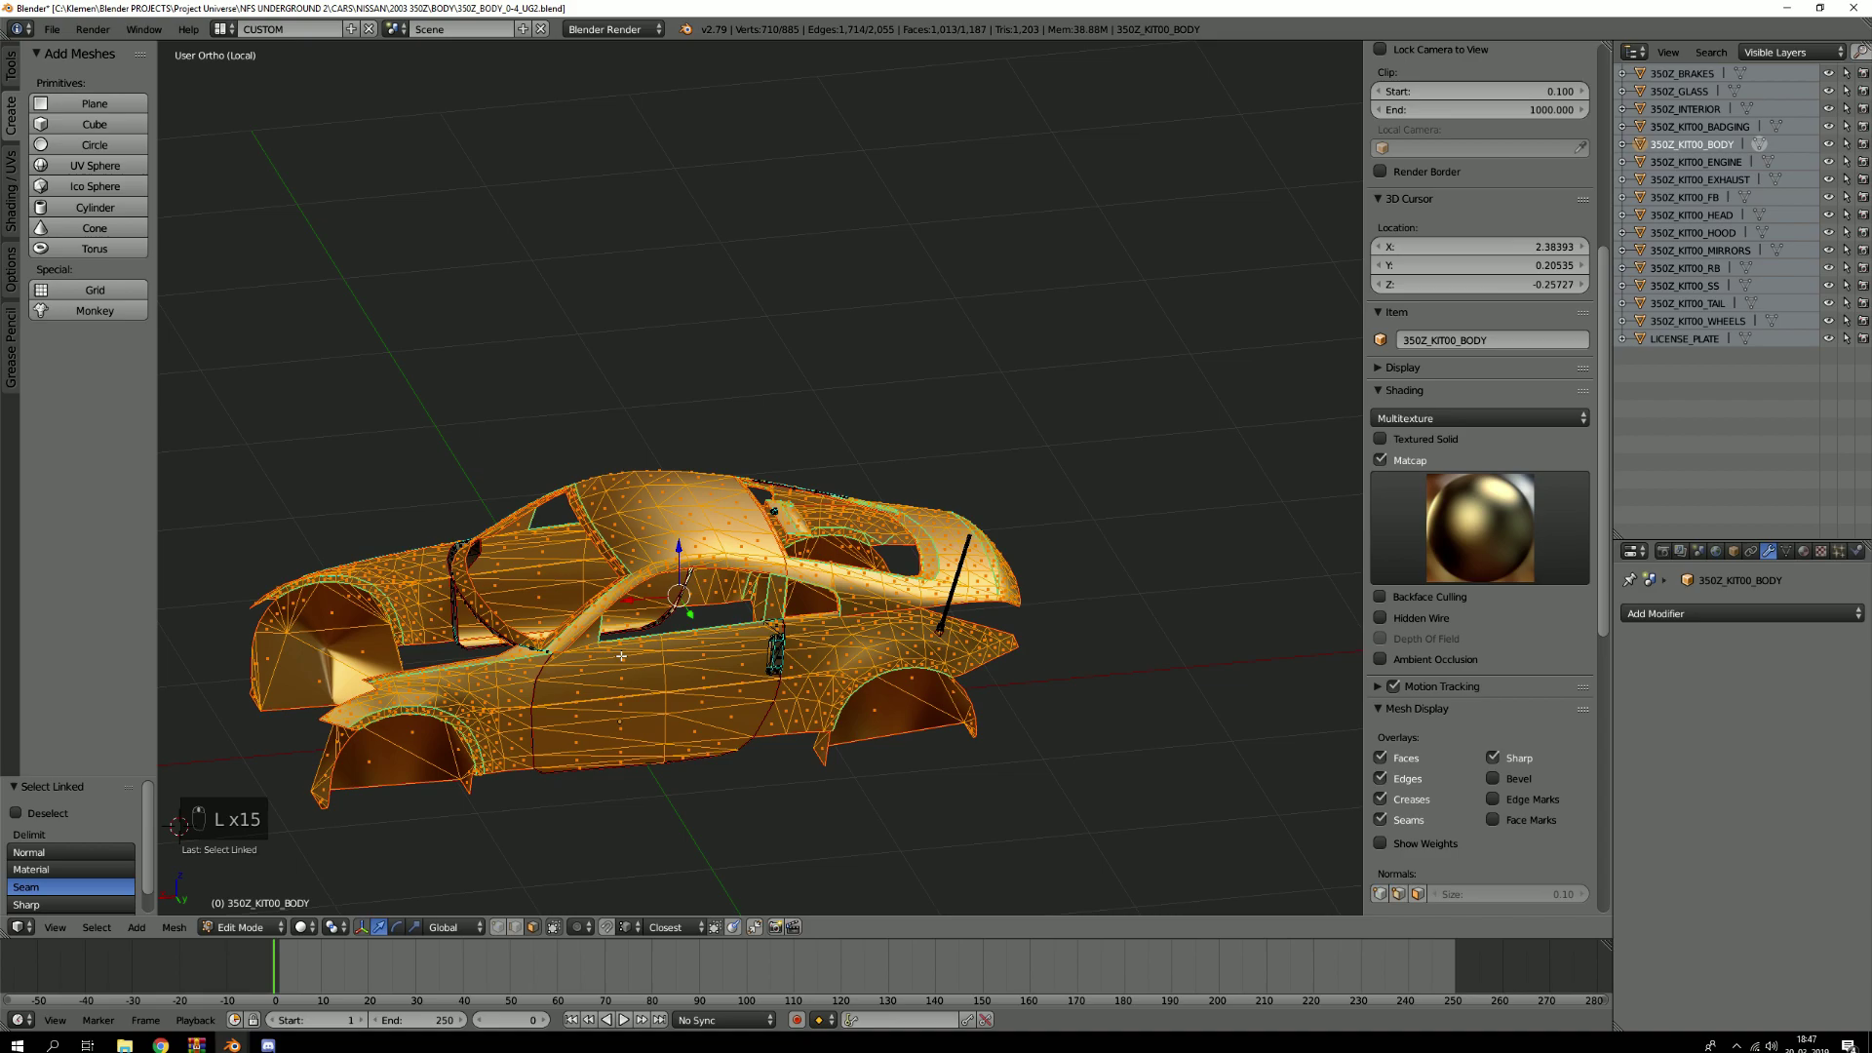
# Clear the selection, select one door panel by its seams, and select the whole body mesh
pyautogui.press('a')
pyautogui.press('l')
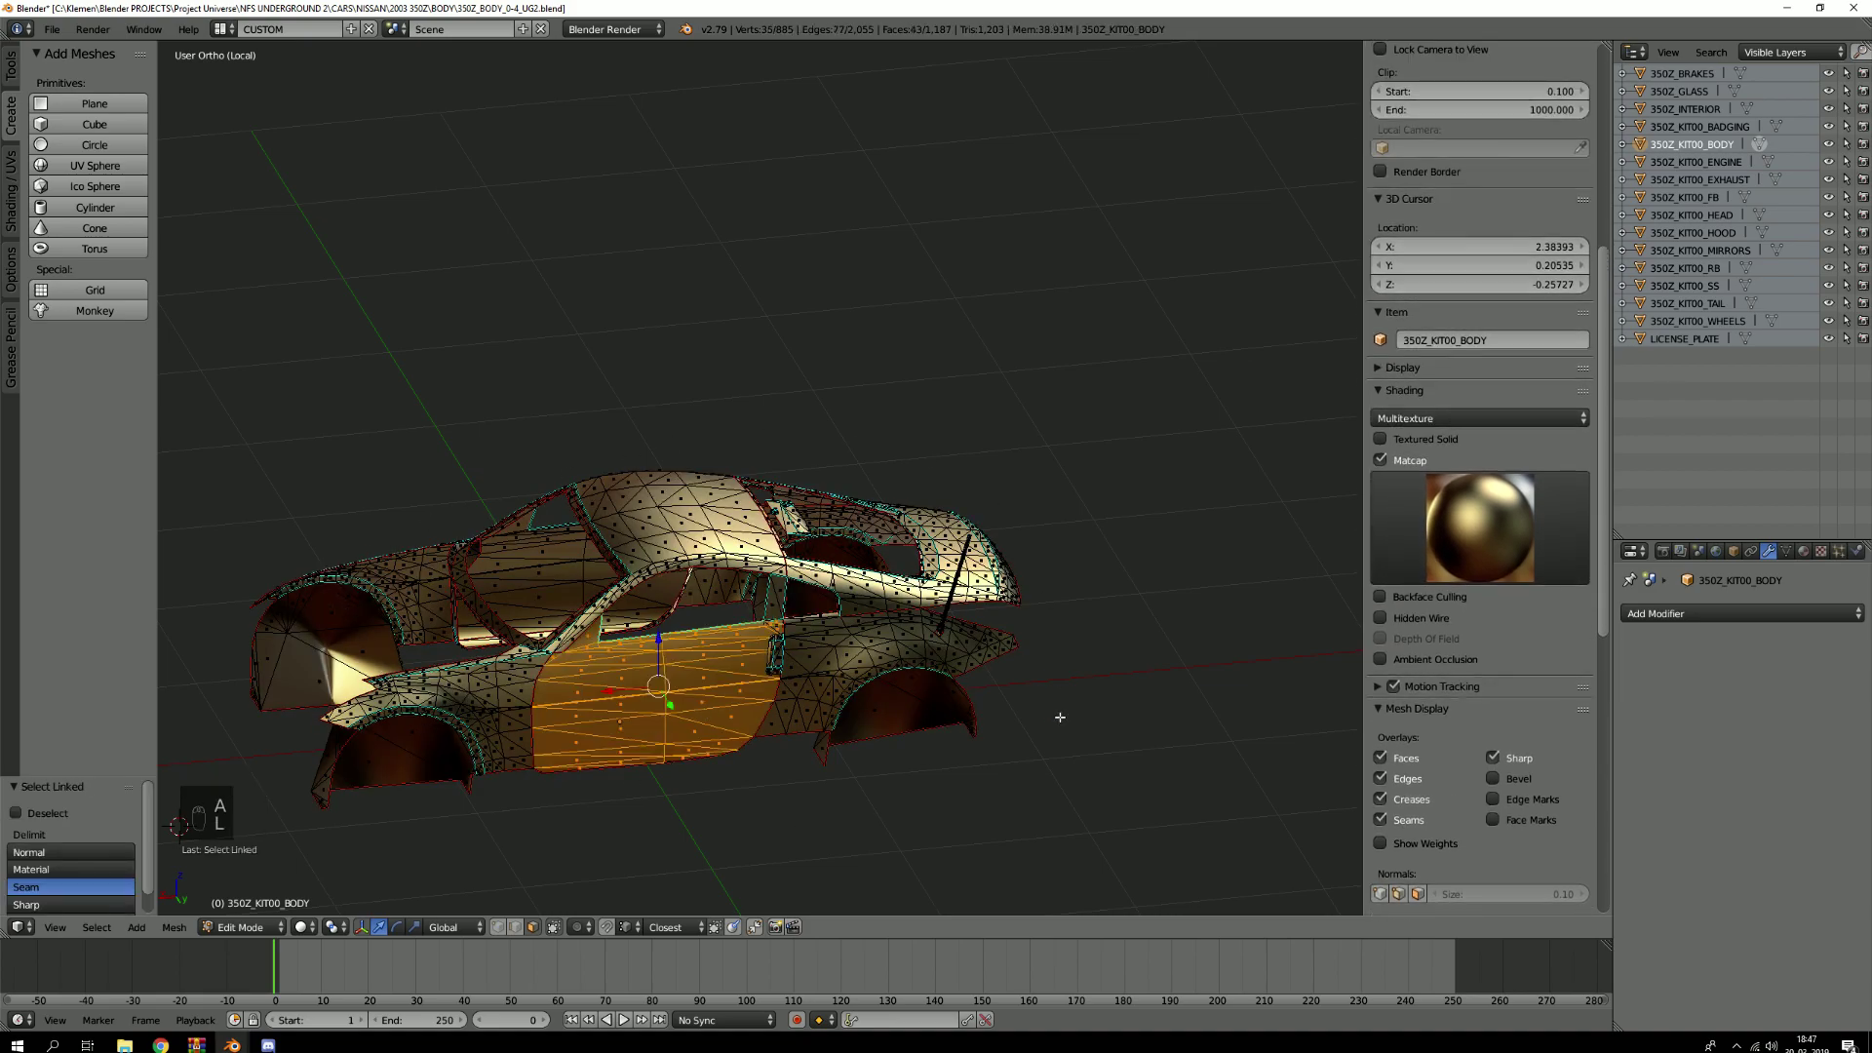
pyautogui.press('a')
pyautogui.press('a')
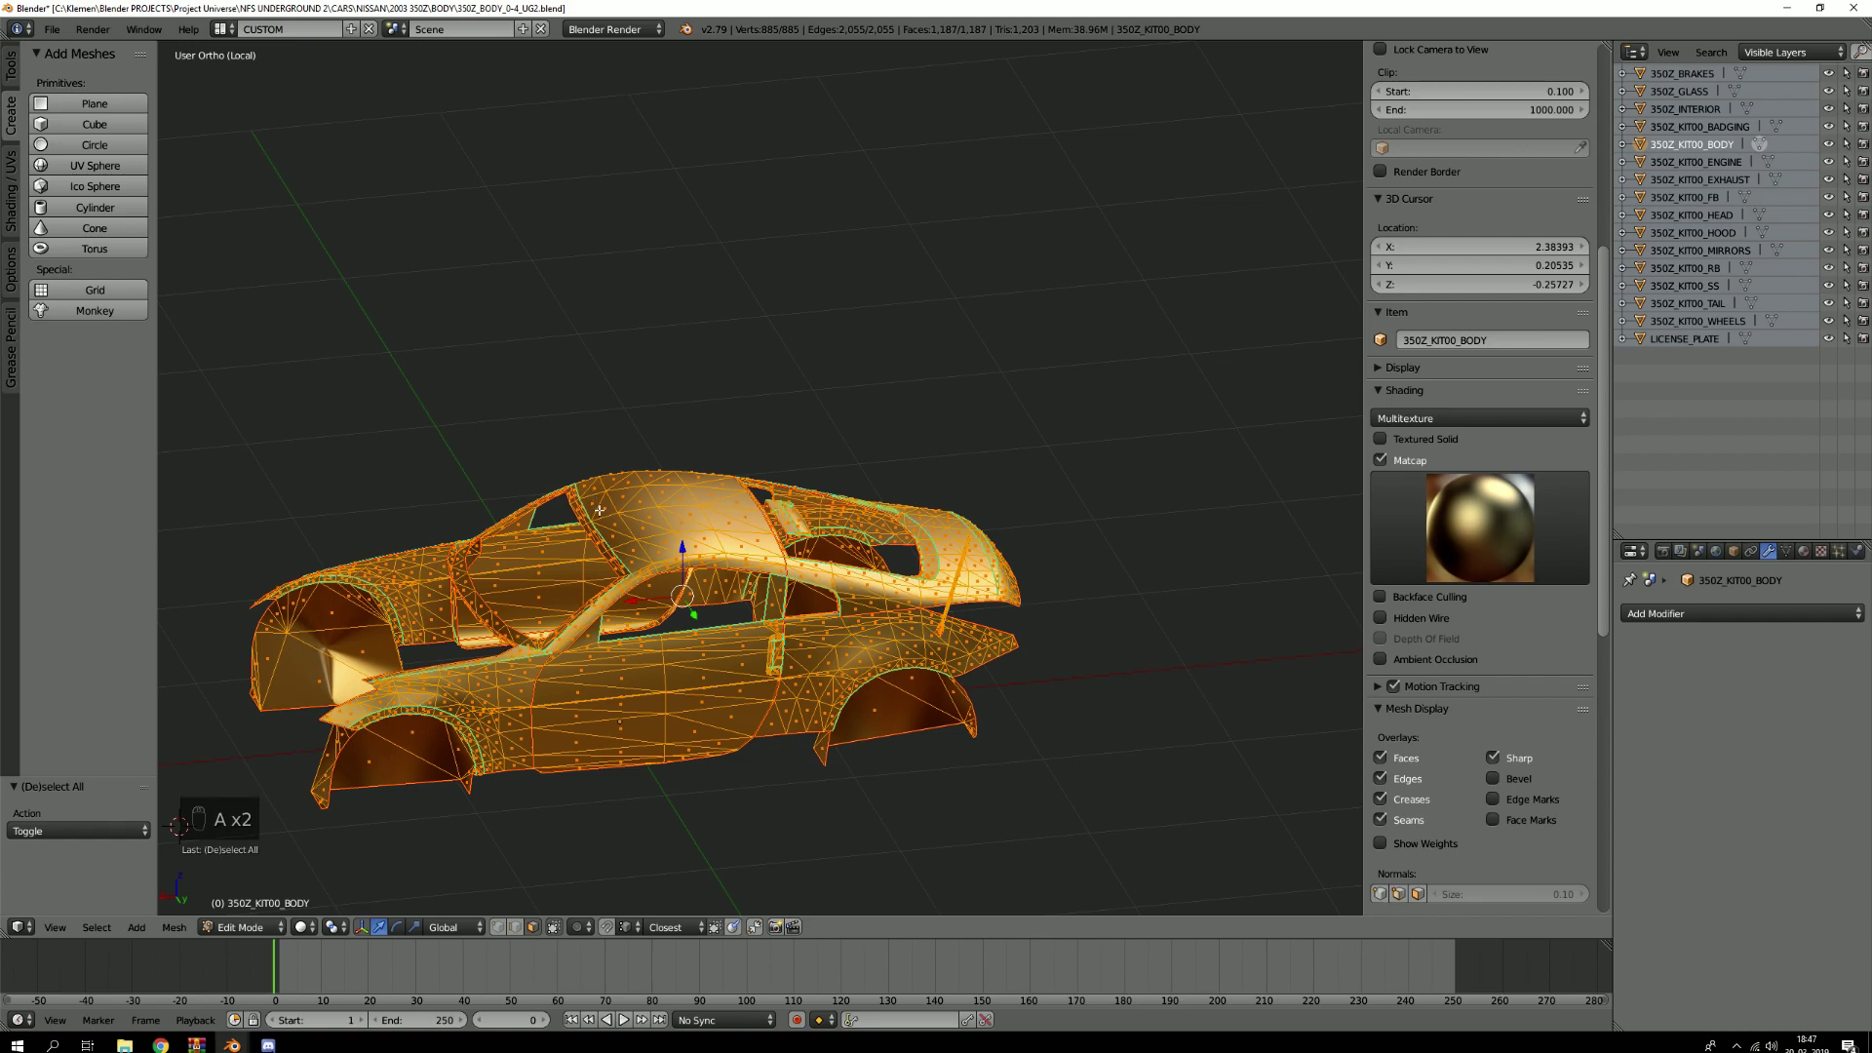
# Leave local view and test-move the complete 350Z_KIT00_BODY object in Object Mode, cancelling each move
pyautogui.press('KP_Divide')
pyautogui.press('Tab')
pyautogui.moveTo(837, 435); pyautogui.dragTo(711, 470, button='middle')
pyautogui.rightClick(709, 472)
pyautogui.press('g')
pyautogui.rightClick(712, 476)
pyautogui.press('KP_Divide')
pyautogui.press('Tab')
pyautogui.press('Tab')
pyautogui.press('KP_Divide')
pyautogui.rightClick(737, 476)
pyautogui.press('a')
pyautogui.press('a')
pyautogui.press('g')
pyautogui.press('KP_Divide')
# Select both door panels on the body by their seams and separate the selection into its own object
pyautogui.press('Tab')
pyautogui.press('a')
pyautogui.press('a')
pyautogui.press('3')
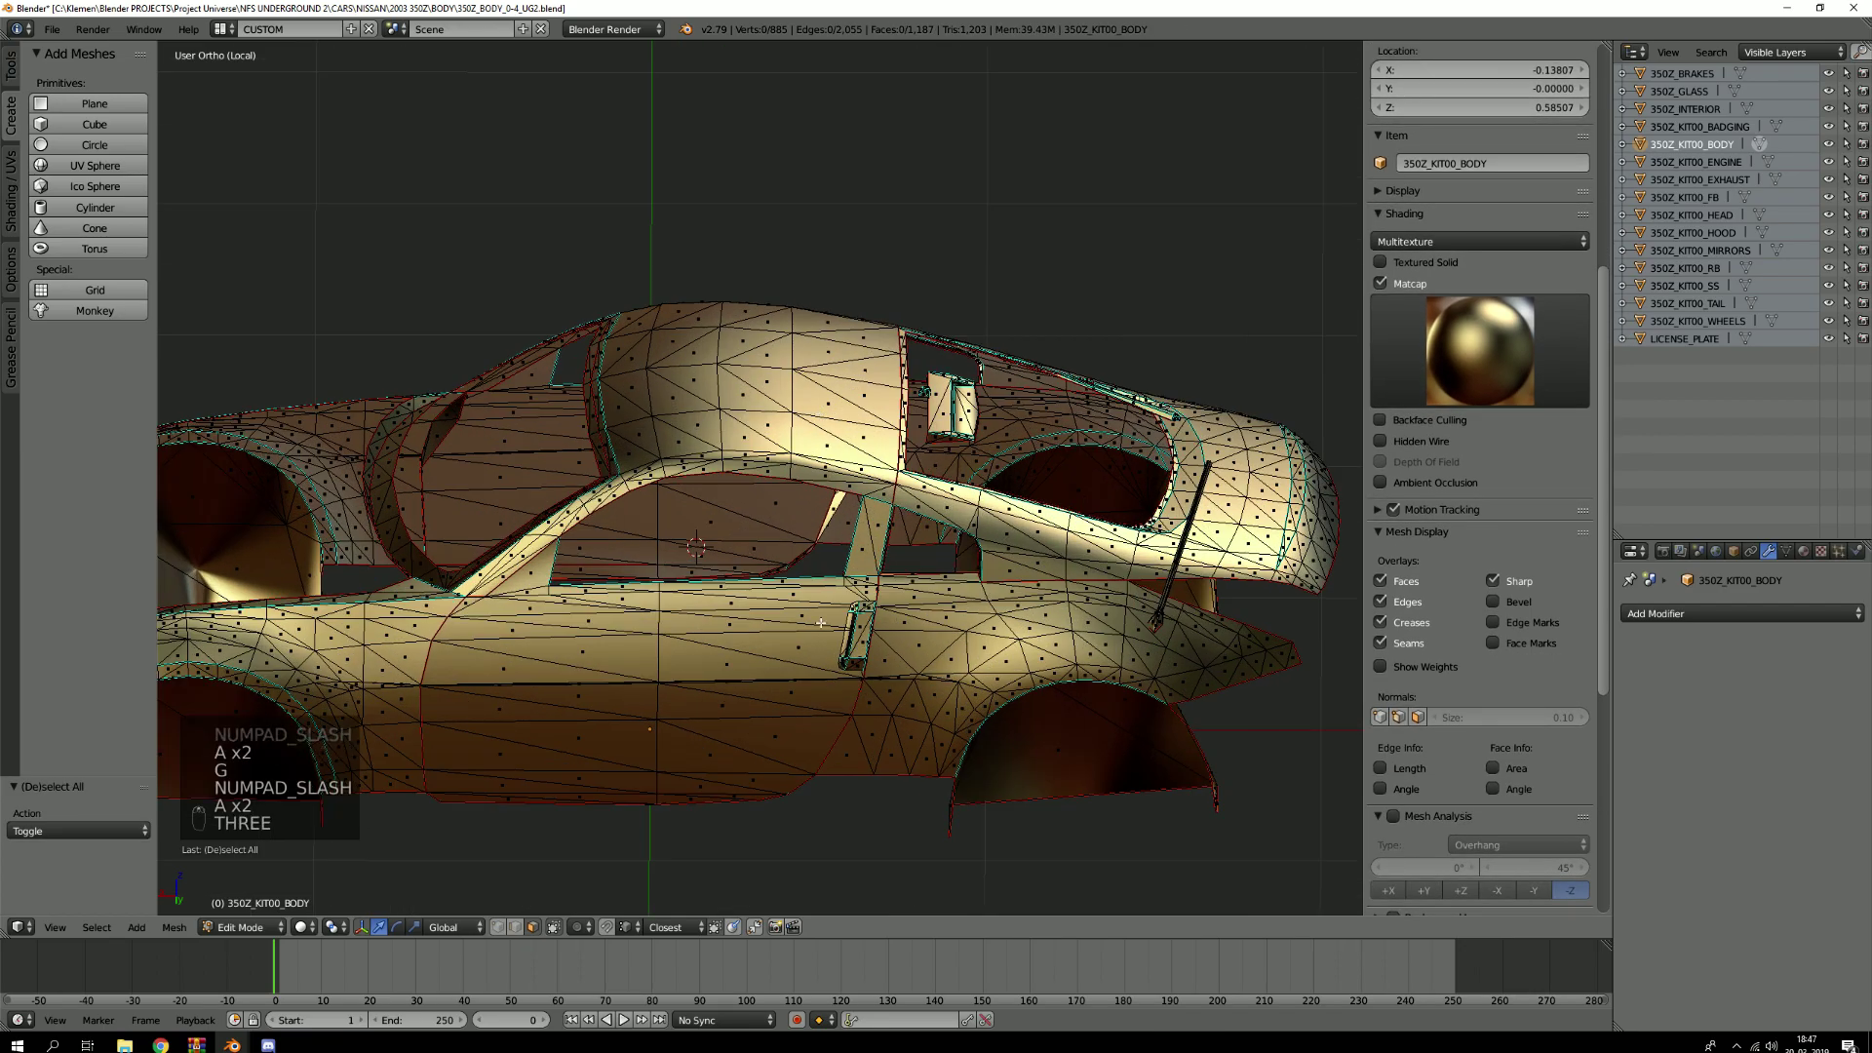
pyautogui.press('l')
pyautogui.scroll(-4, 671, 673)
pyautogui.moveTo(671, 672); pyautogui.dragTo(859, 673, button='middle')
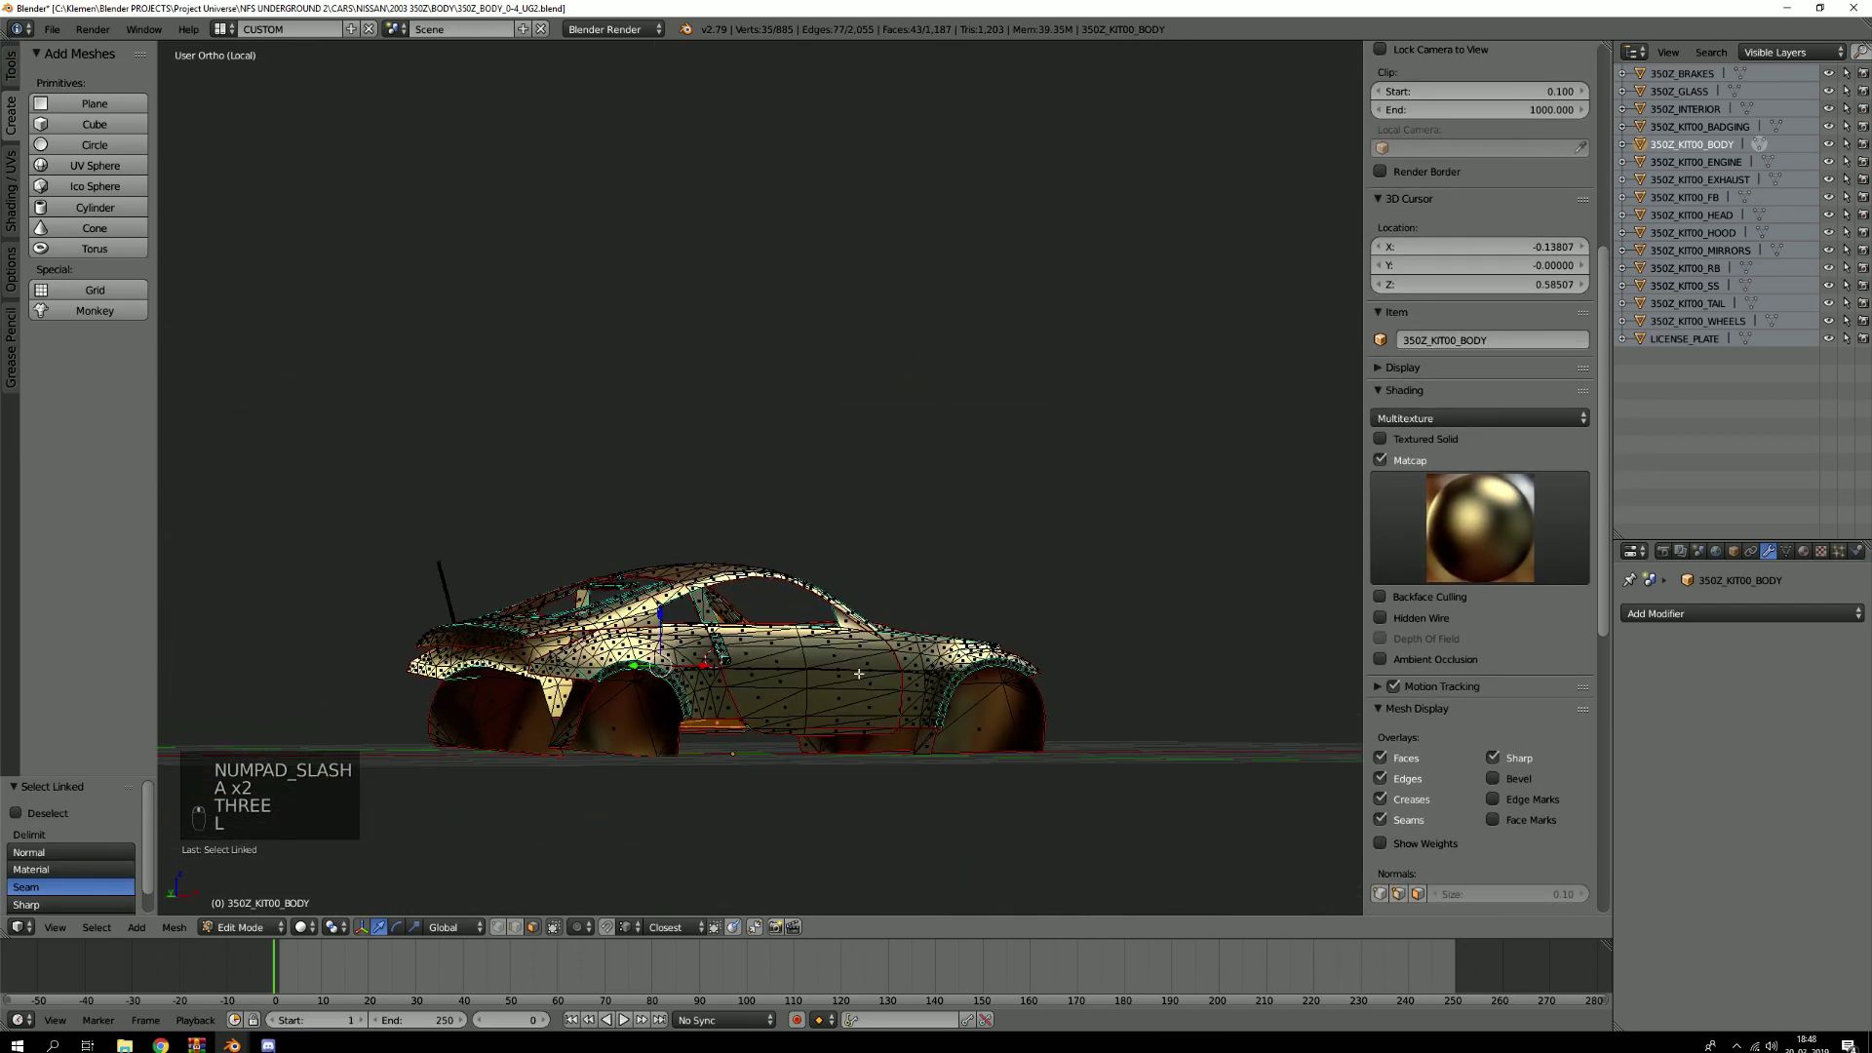
pyautogui.press('l')
pyautogui.press('p')
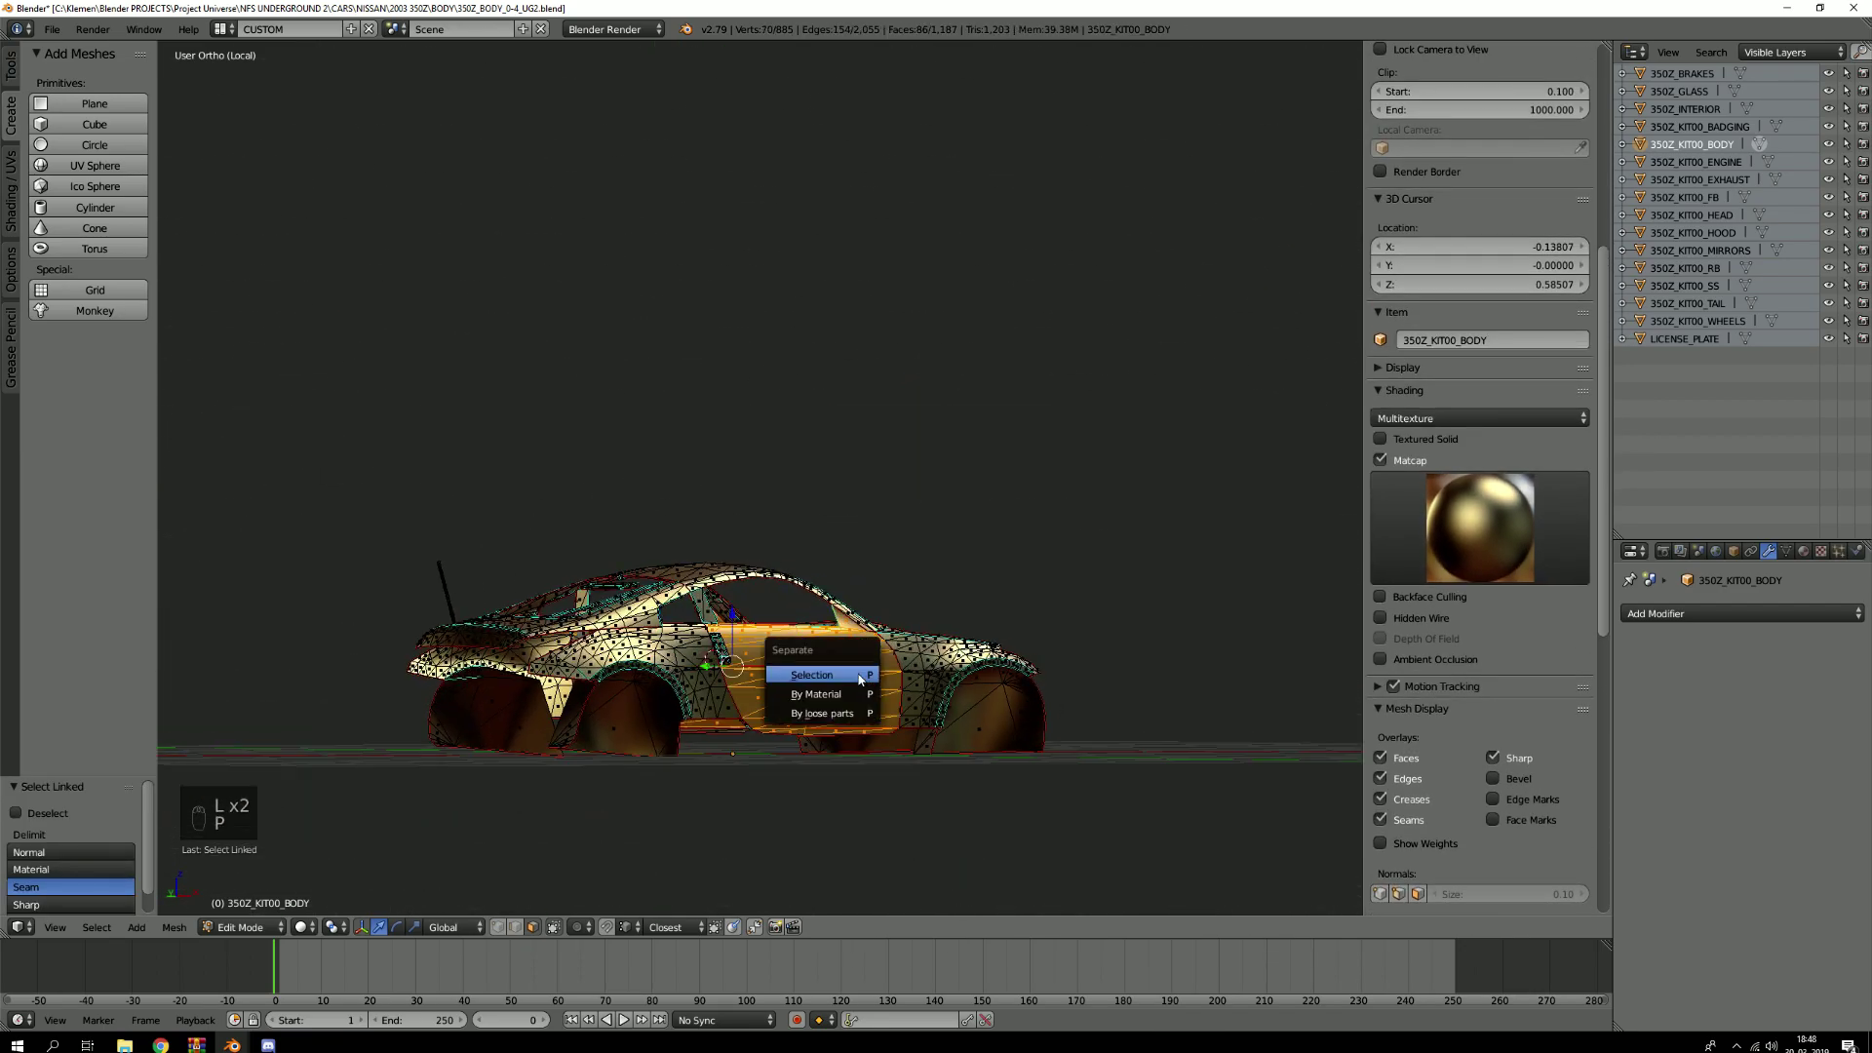
pyautogui.click(859, 678)
# Test-move the separated doors in Object Mode, cancel the move, and join them back into 350Z_KIT00_BODY
pyautogui.press('KP_Divide')
pyautogui.press('Tab')
pyautogui.press('a')
pyautogui.press('a')
pyautogui.rightClick(706, 451)
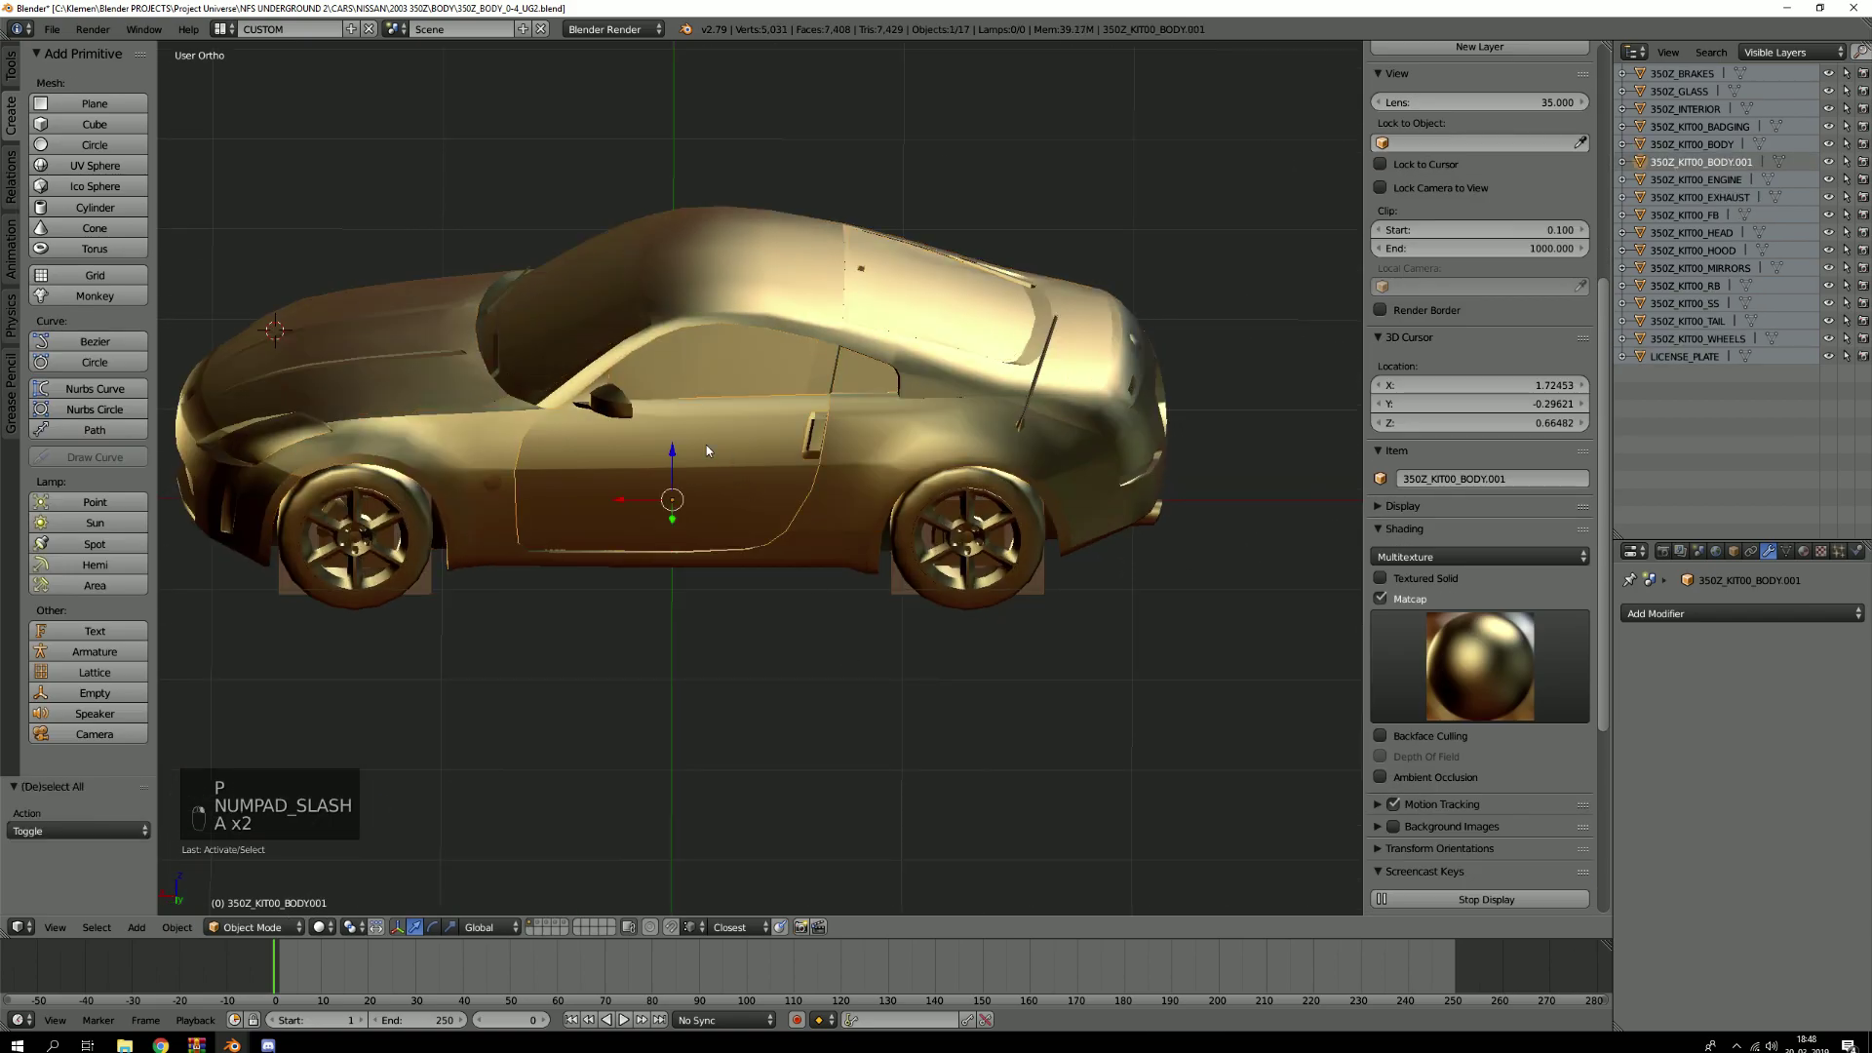
pyautogui.press('g')
pyautogui.rightClick(880, 271)
pyautogui.keyDown('shift'); pyautogui.rightClick(868, 425); pyautogui.keyUp('shift')
pyautogui.hotkey('ctrl', 'j')
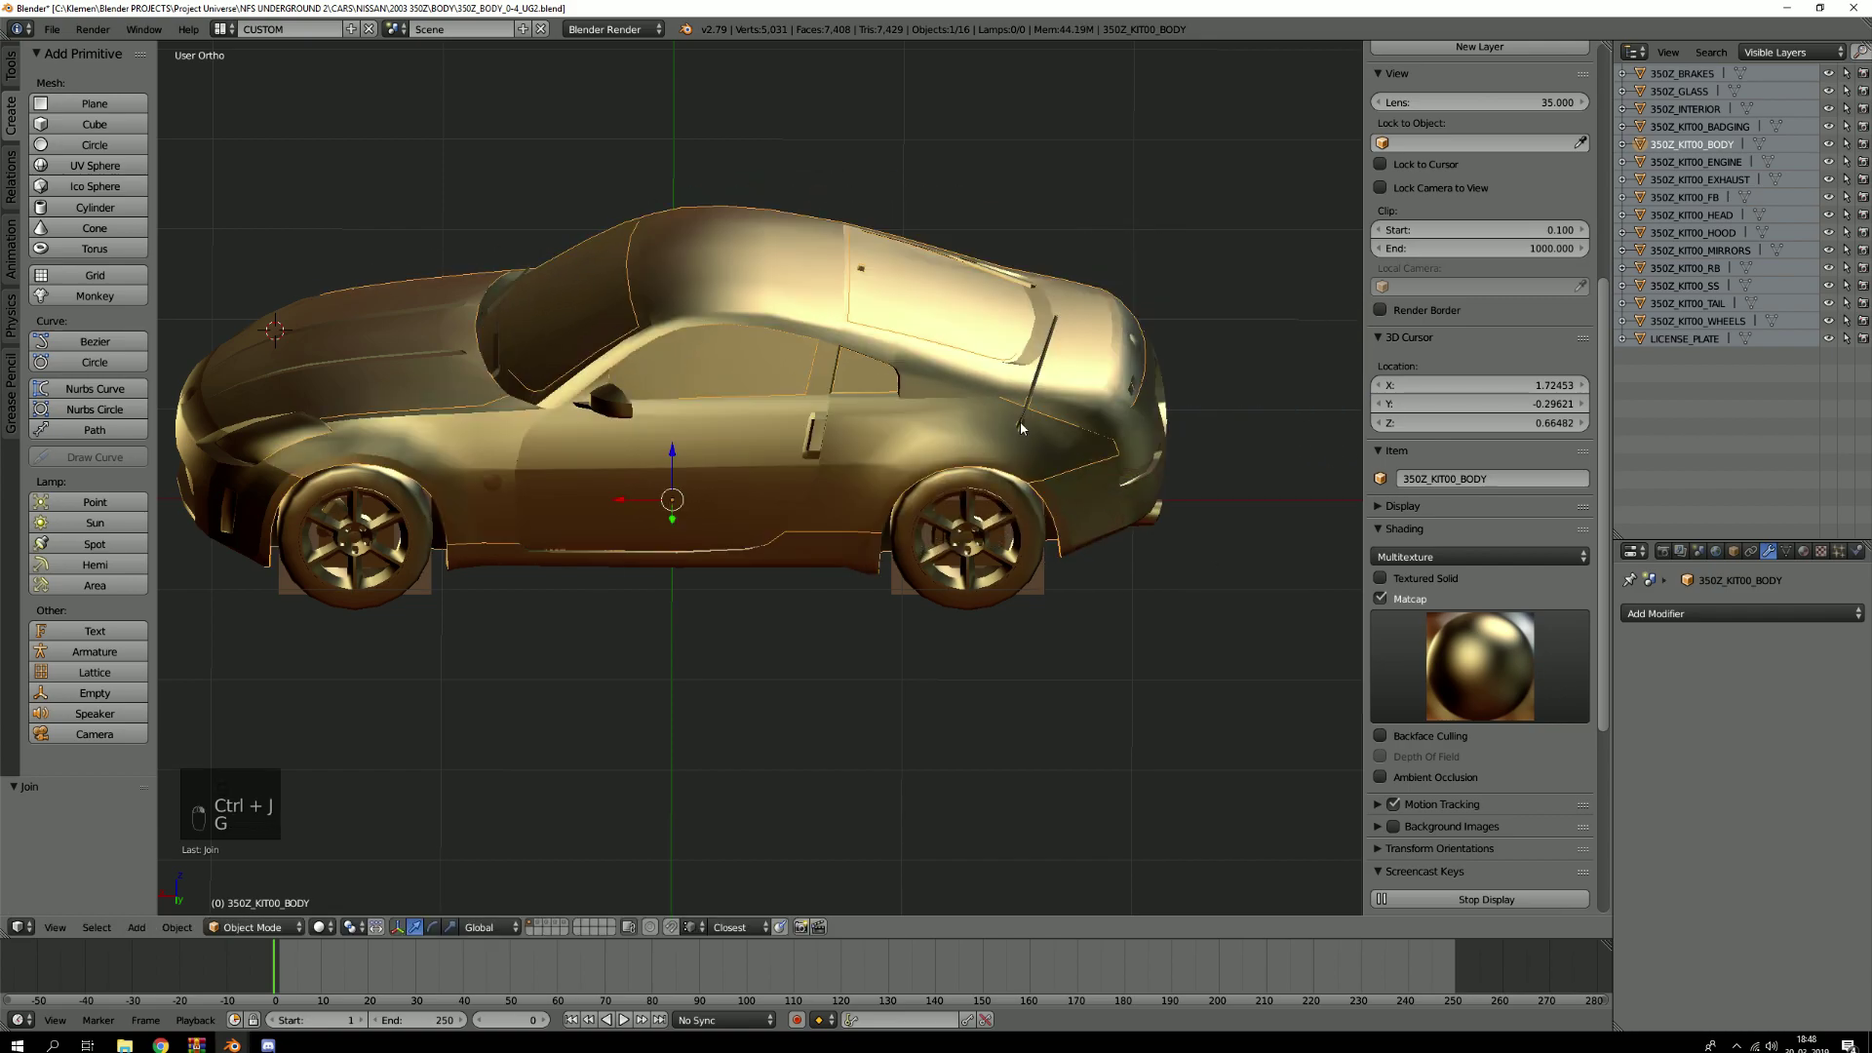
# Isolate the rejoined body in local view, select its entire mesh and remove duplicate vertices
pyautogui.press('KP_Divide')
pyautogui.press('Tab')
pyautogui.press('a')
pyautogui.press('a')
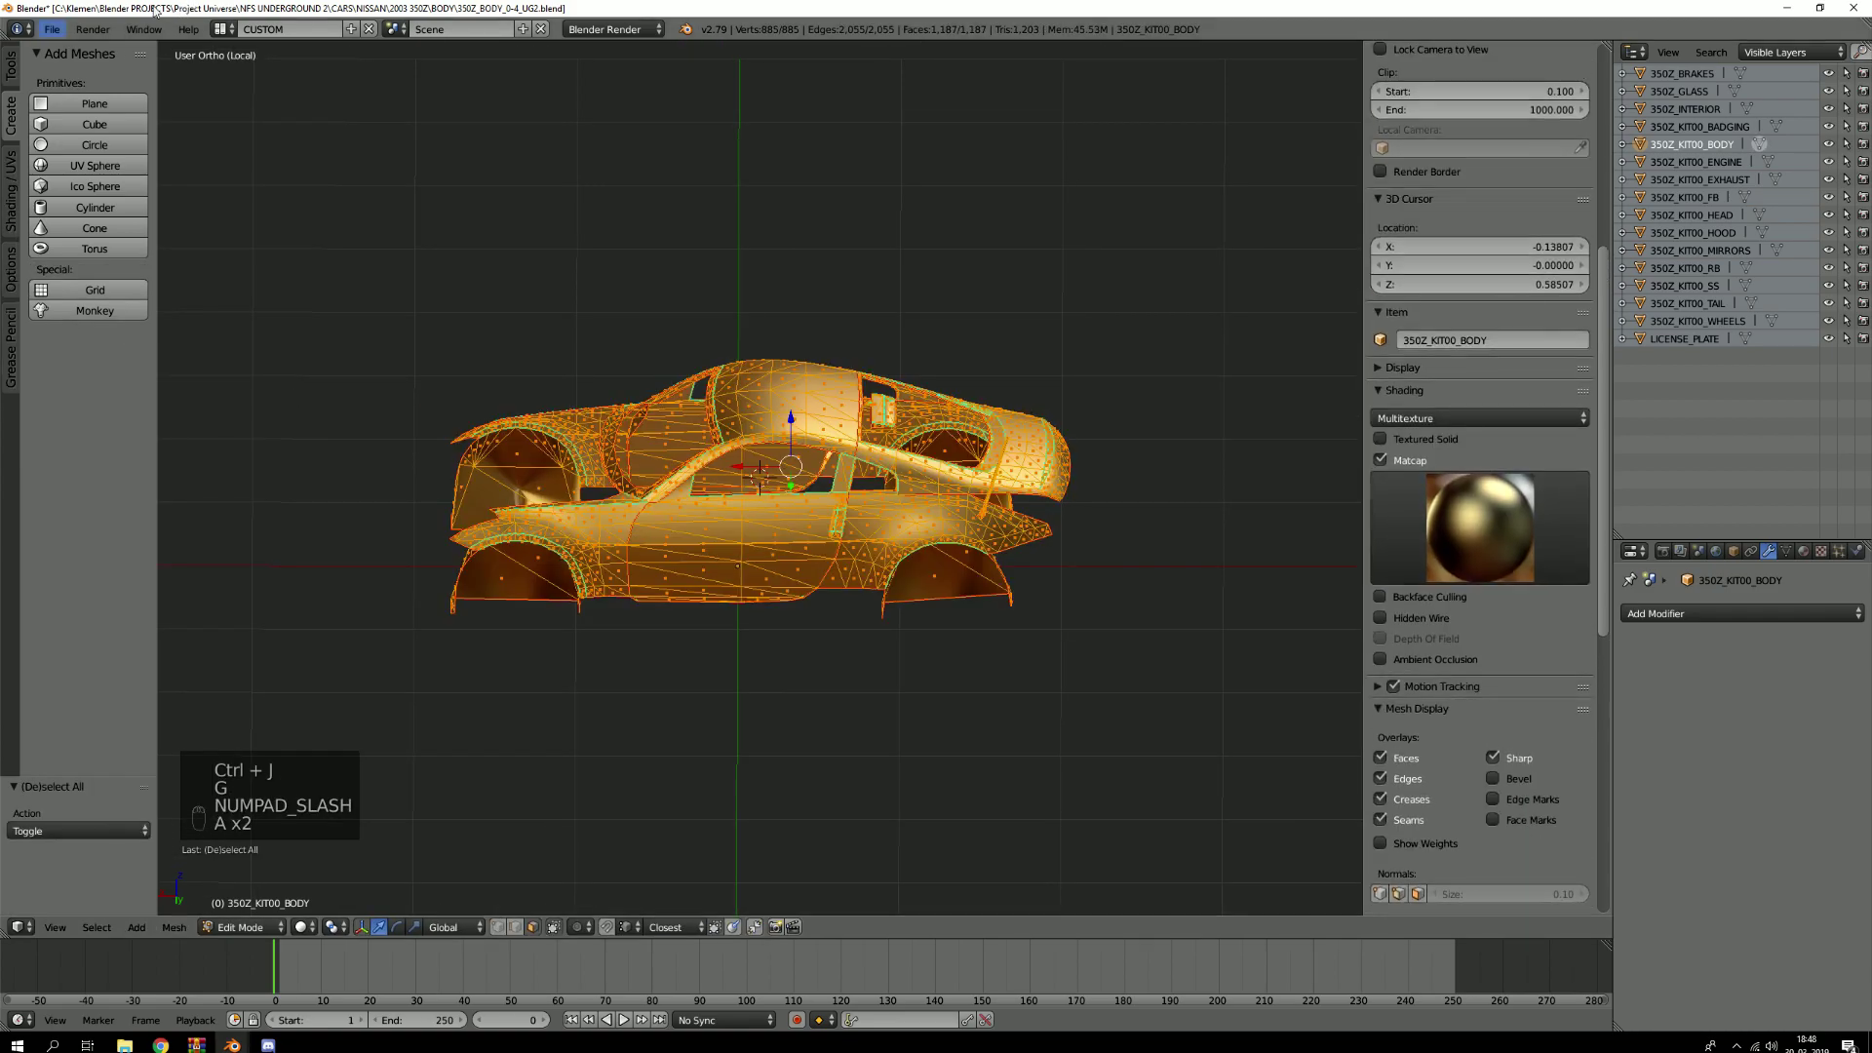
pyautogui.click(10, 66)
pyautogui.click(78, 689)
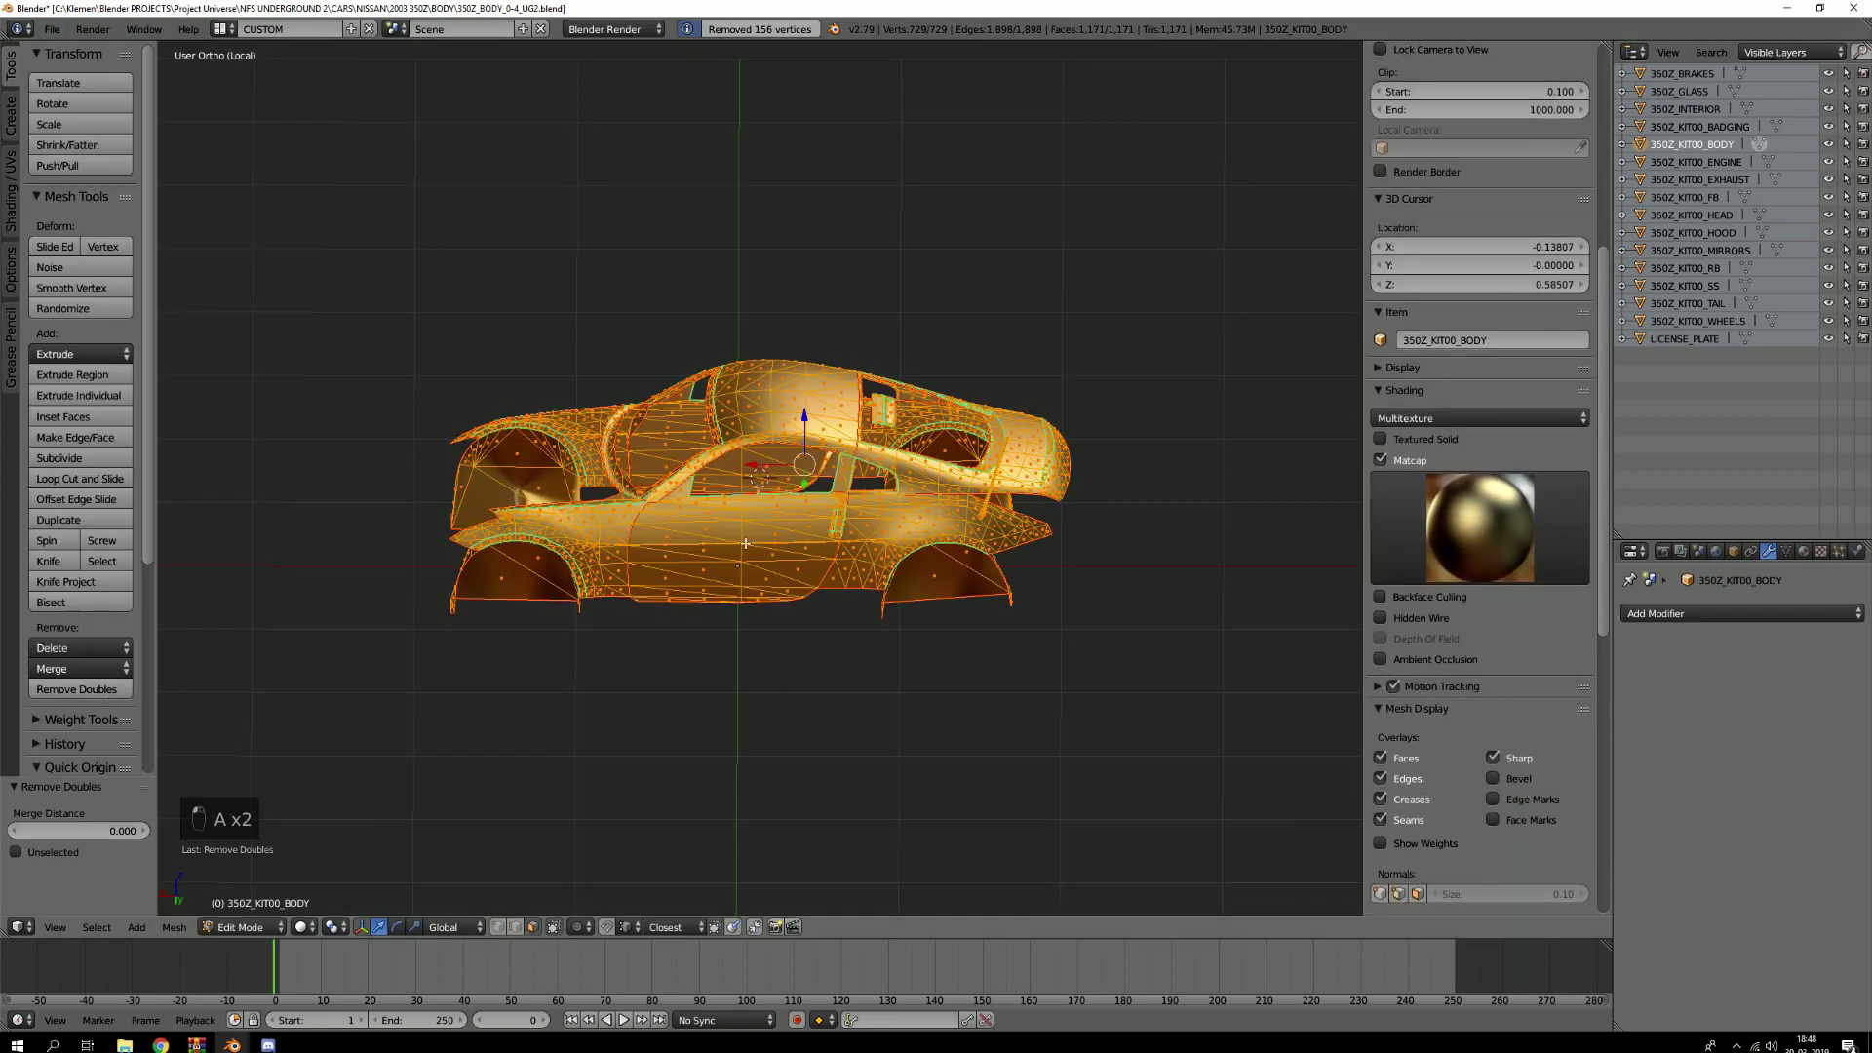
# Check the merged body's seam boundaries by selecting linked panels on both sides, and return to Object Mode outside local view
pyautogui.press('Tab')
pyautogui.scroll(3, 837, 583)
pyautogui.press('a')
pyautogui.press('a')
pyautogui.press('a')
pyautogui.press('3')
pyautogui.press('l')
pyautogui.press('l')
pyautogui.press('l')
pyautogui.press('l')
pyautogui.moveTo(703, 508); pyautogui.dragTo(878, 468, button='middle')
pyautogui.press('l')
pyautogui.press('l')
pyautogui.press('l')
pyautogui.press('l')
pyautogui.press('KP_Divide')
pyautogui.press('Tab')
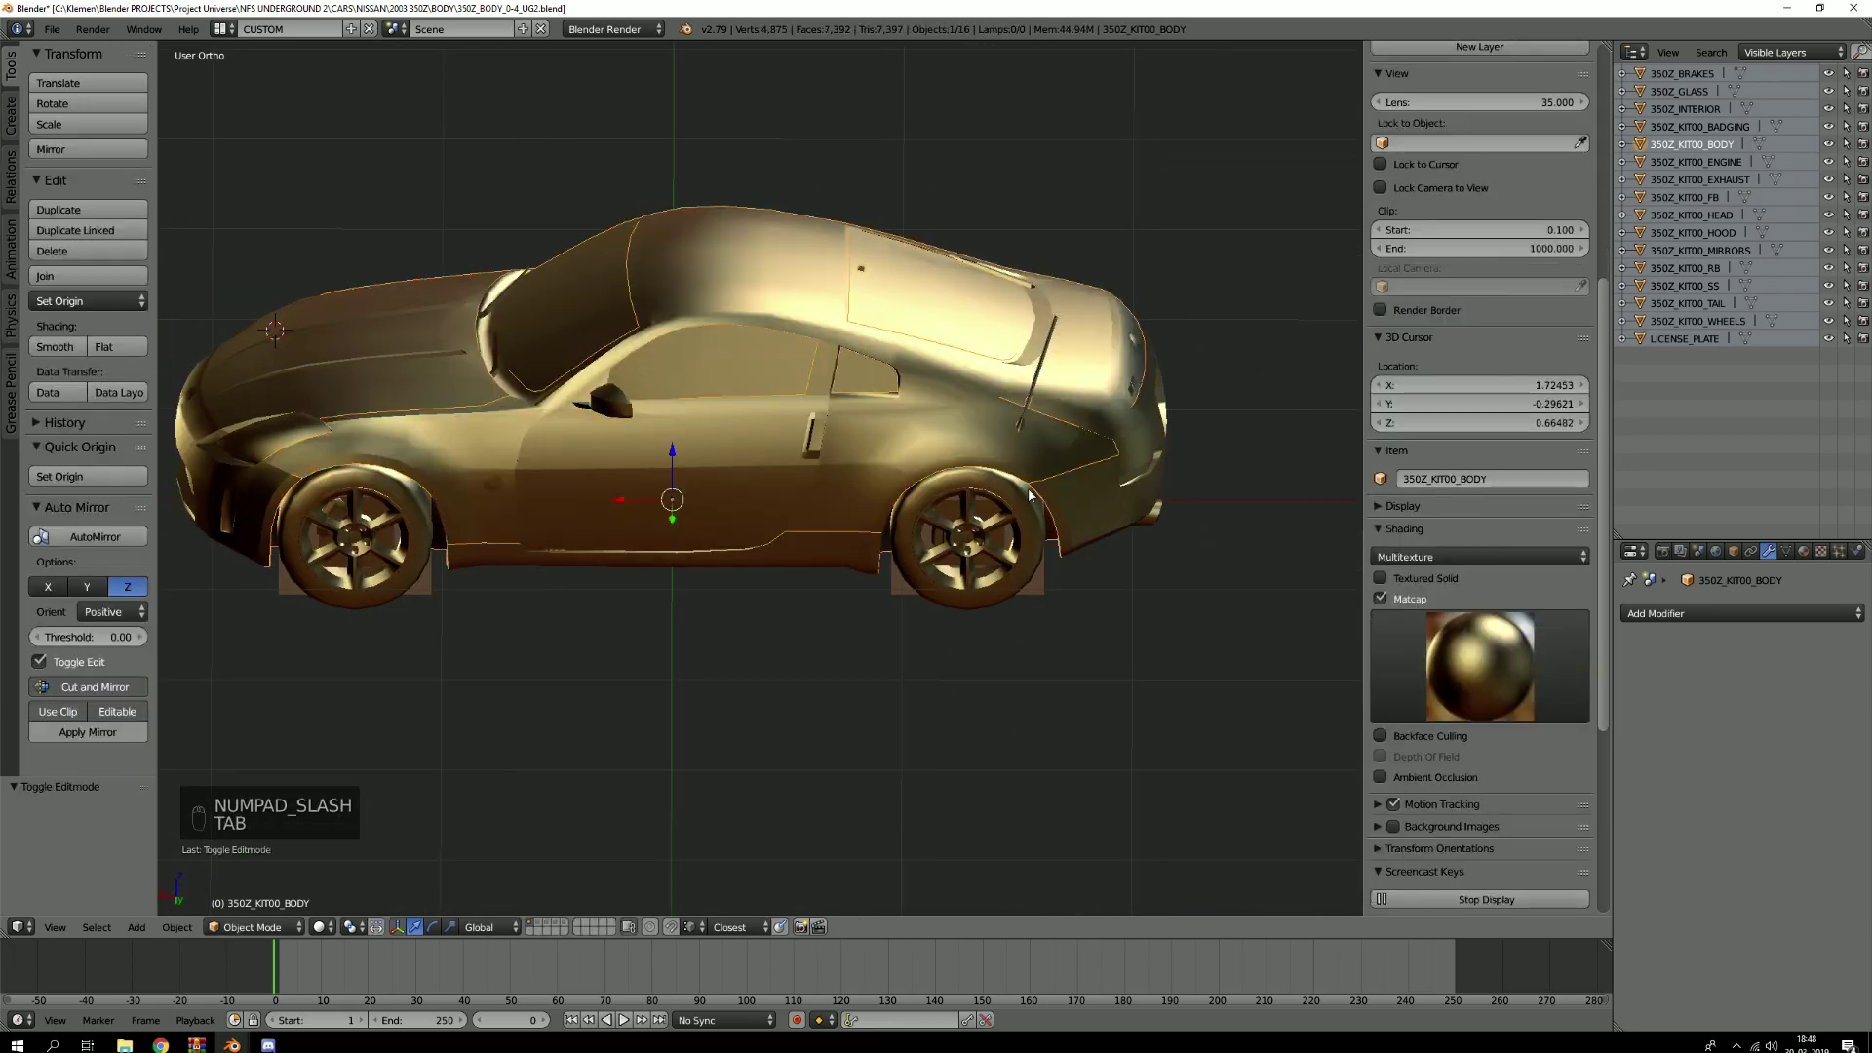
# Select 350Z_KIT00_ENGINE, test-move it out above the car to inspect it, and cancel the move
pyautogui.scroll(-3, 605, 421)
pyautogui.moveTo(606, 421); pyautogui.dragTo(927, 493, button='middle')
pyautogui.scroll(3, 1004, 539)
pyautogui.press('a')
pyautogui.press('a')
pyautogui.click(1741, 163)
pyautogui.press('g')
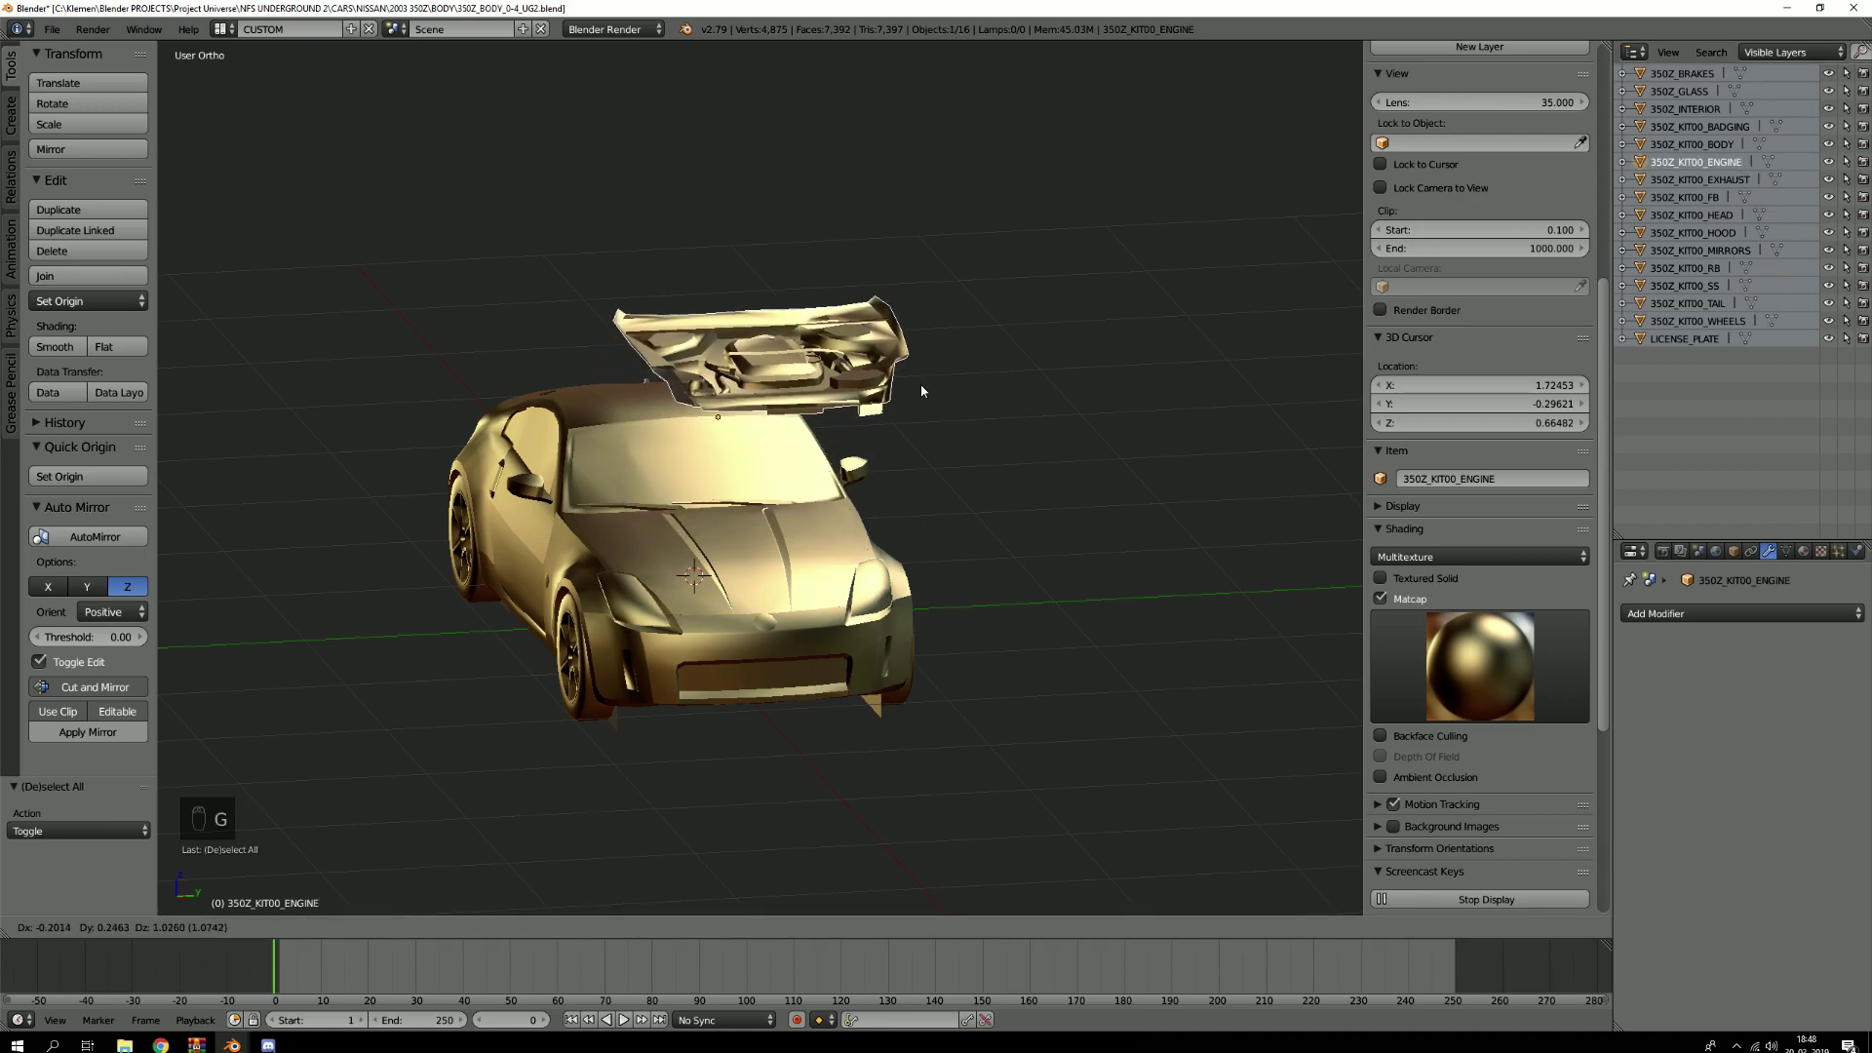
pyautogui.rightClick(920, 382)
# Turn off the Matcap shading for the 3D viewport
pyautogui.scroll(2, 921, 383)
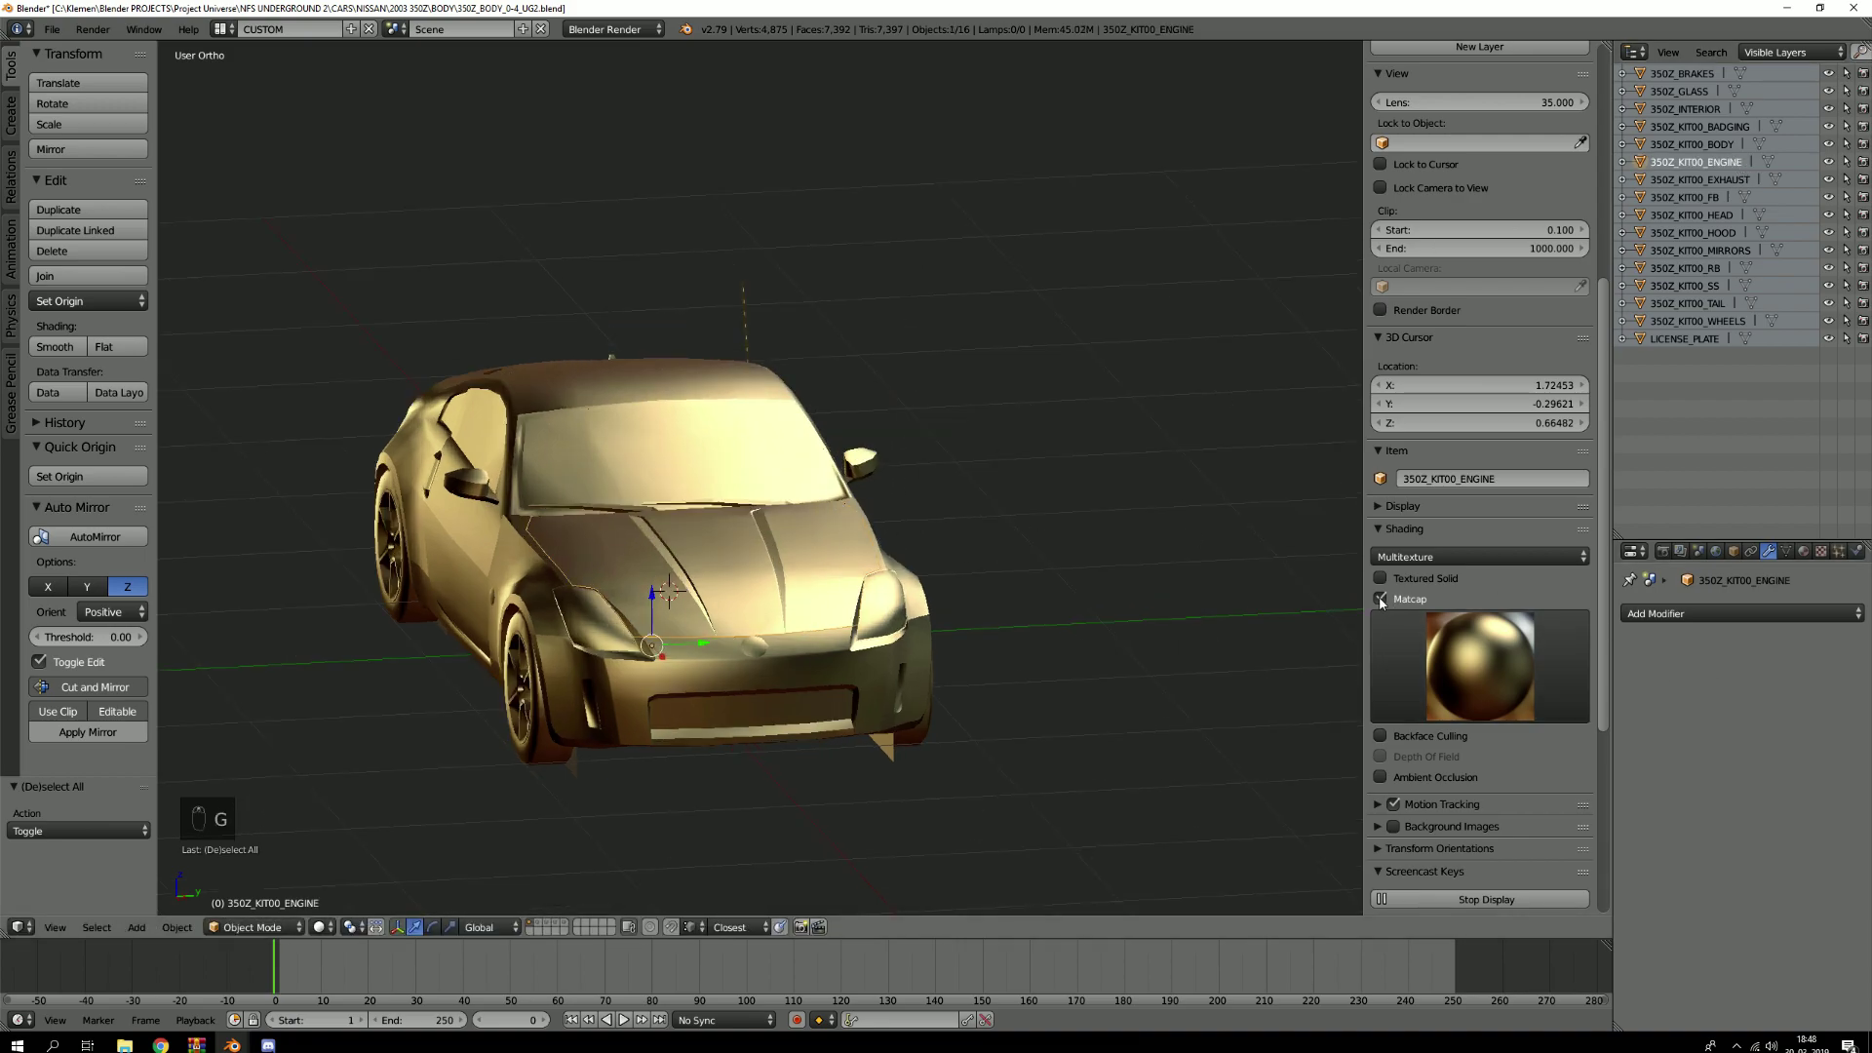
pyautogui.click(1381, 599)
pyautogui.scroll(4, 1066, 347)
# Test-move 350Z_KIT00_EXHAUST away from the car, cancel the move, and examine the exhaust from the rear
pyautogui.click(1699, 179)
pyautogui.press('g')
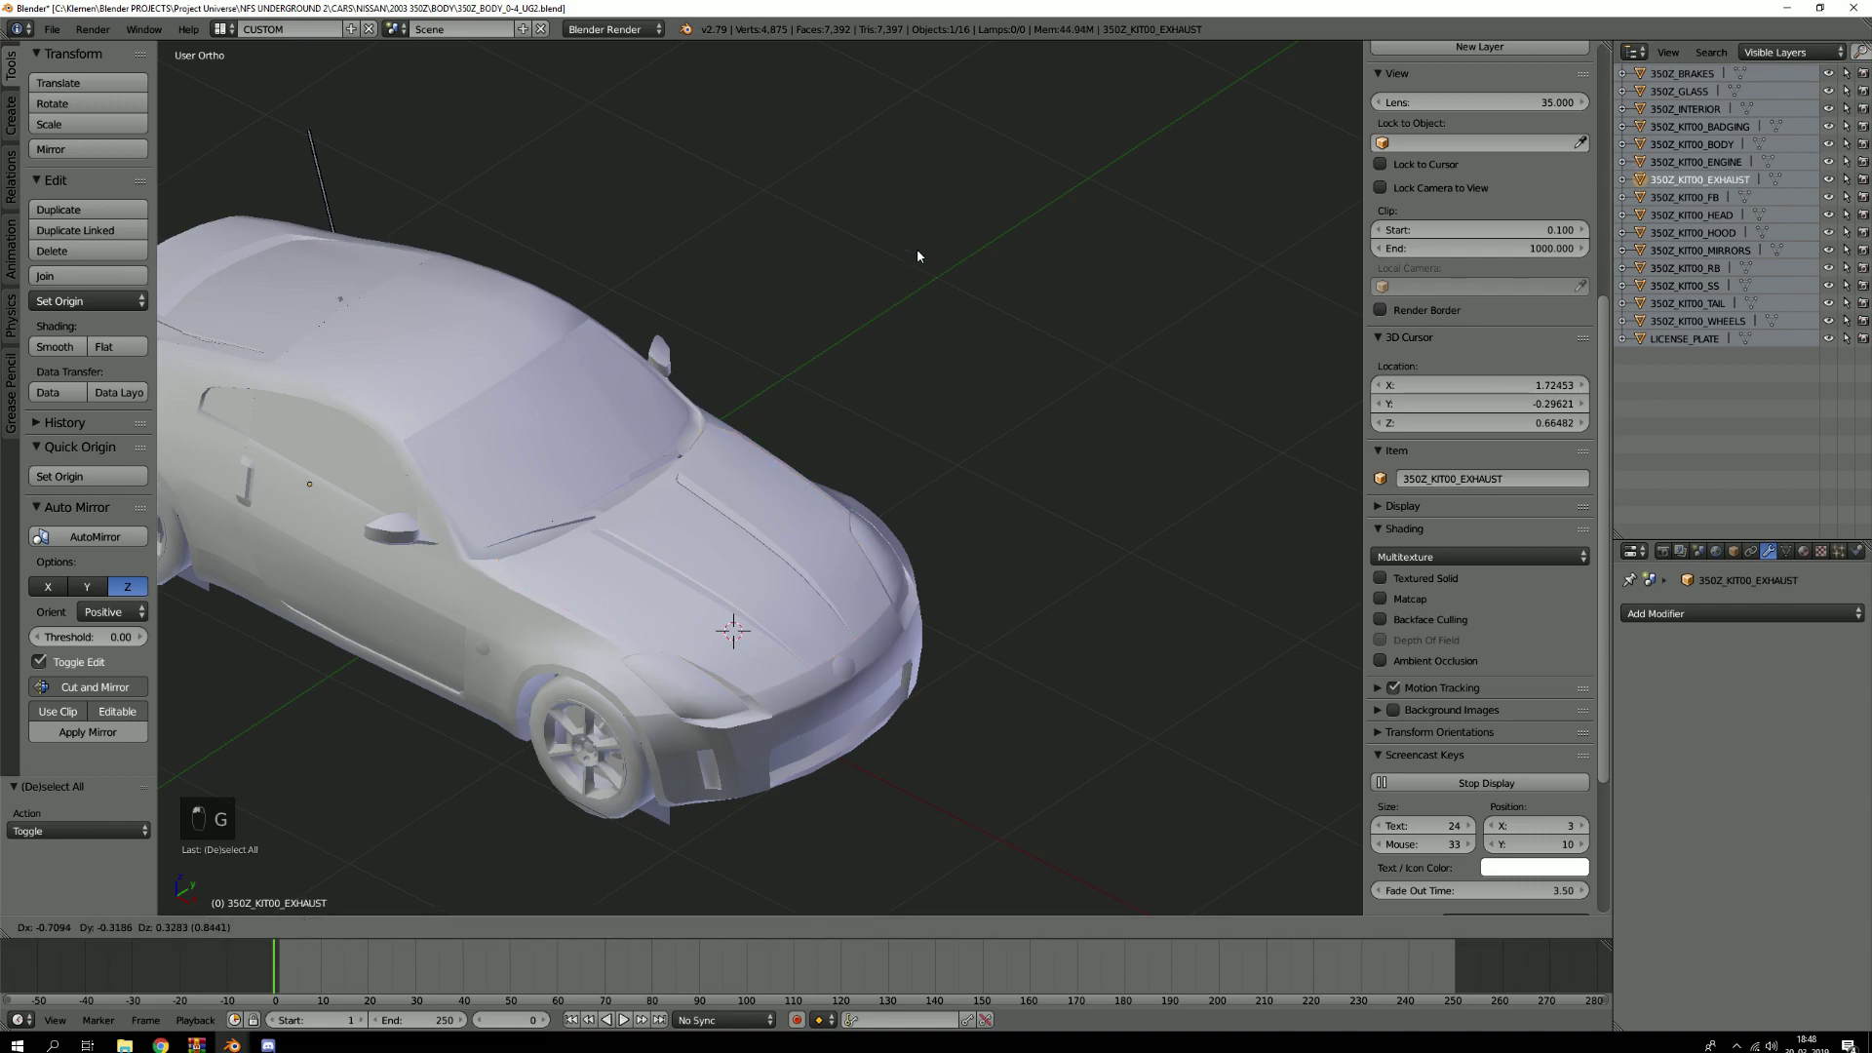
pyautogui.rightClick(970, 456)
pyautogui.scroll(-3, 931, 424)
pyautogui.moveTo(550, 453); pyautogui.dragTo(738, 429, button='middle')
pyautogui.press('g')
pyautogui.rightClick(655, 517)
pyautogui.scroll(4, 590, 390)
pyautogui.keyDown('shift'); pyautogui.moveTo(417, 389); pyautogui.dragTo(814, 511, button='middle'); pyautogui.keyUp('shift')
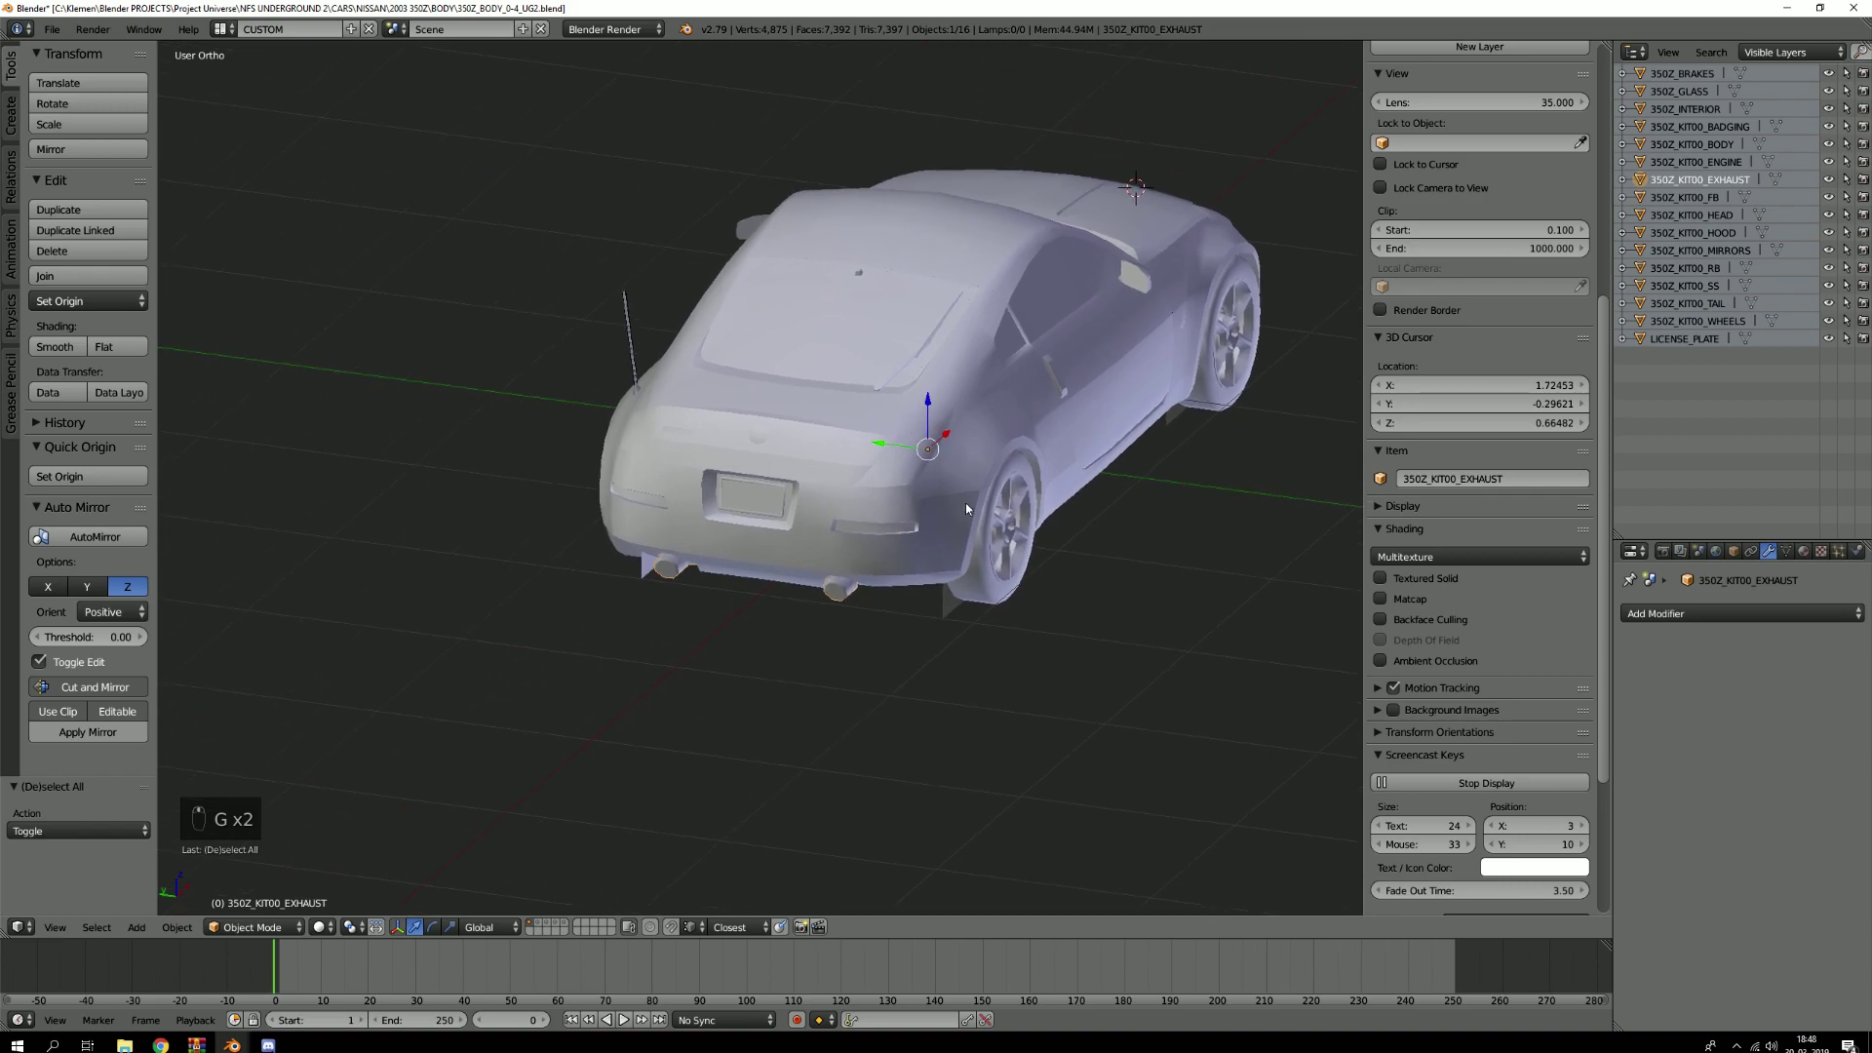
# Test-move 350Z_KIT00_FB and the 350Z_KIT00_HEAD headlights in turn, cancelling each move
pyautogui.click(1688, 196)
pyautogui.moveTo(1257, 261); pyautogui.dragTo(763, 324, button='middle')
pyautogui.scroll(1, 763, 324)
pyautogui.press('g')
pyautogui.rightClick(862, 316)
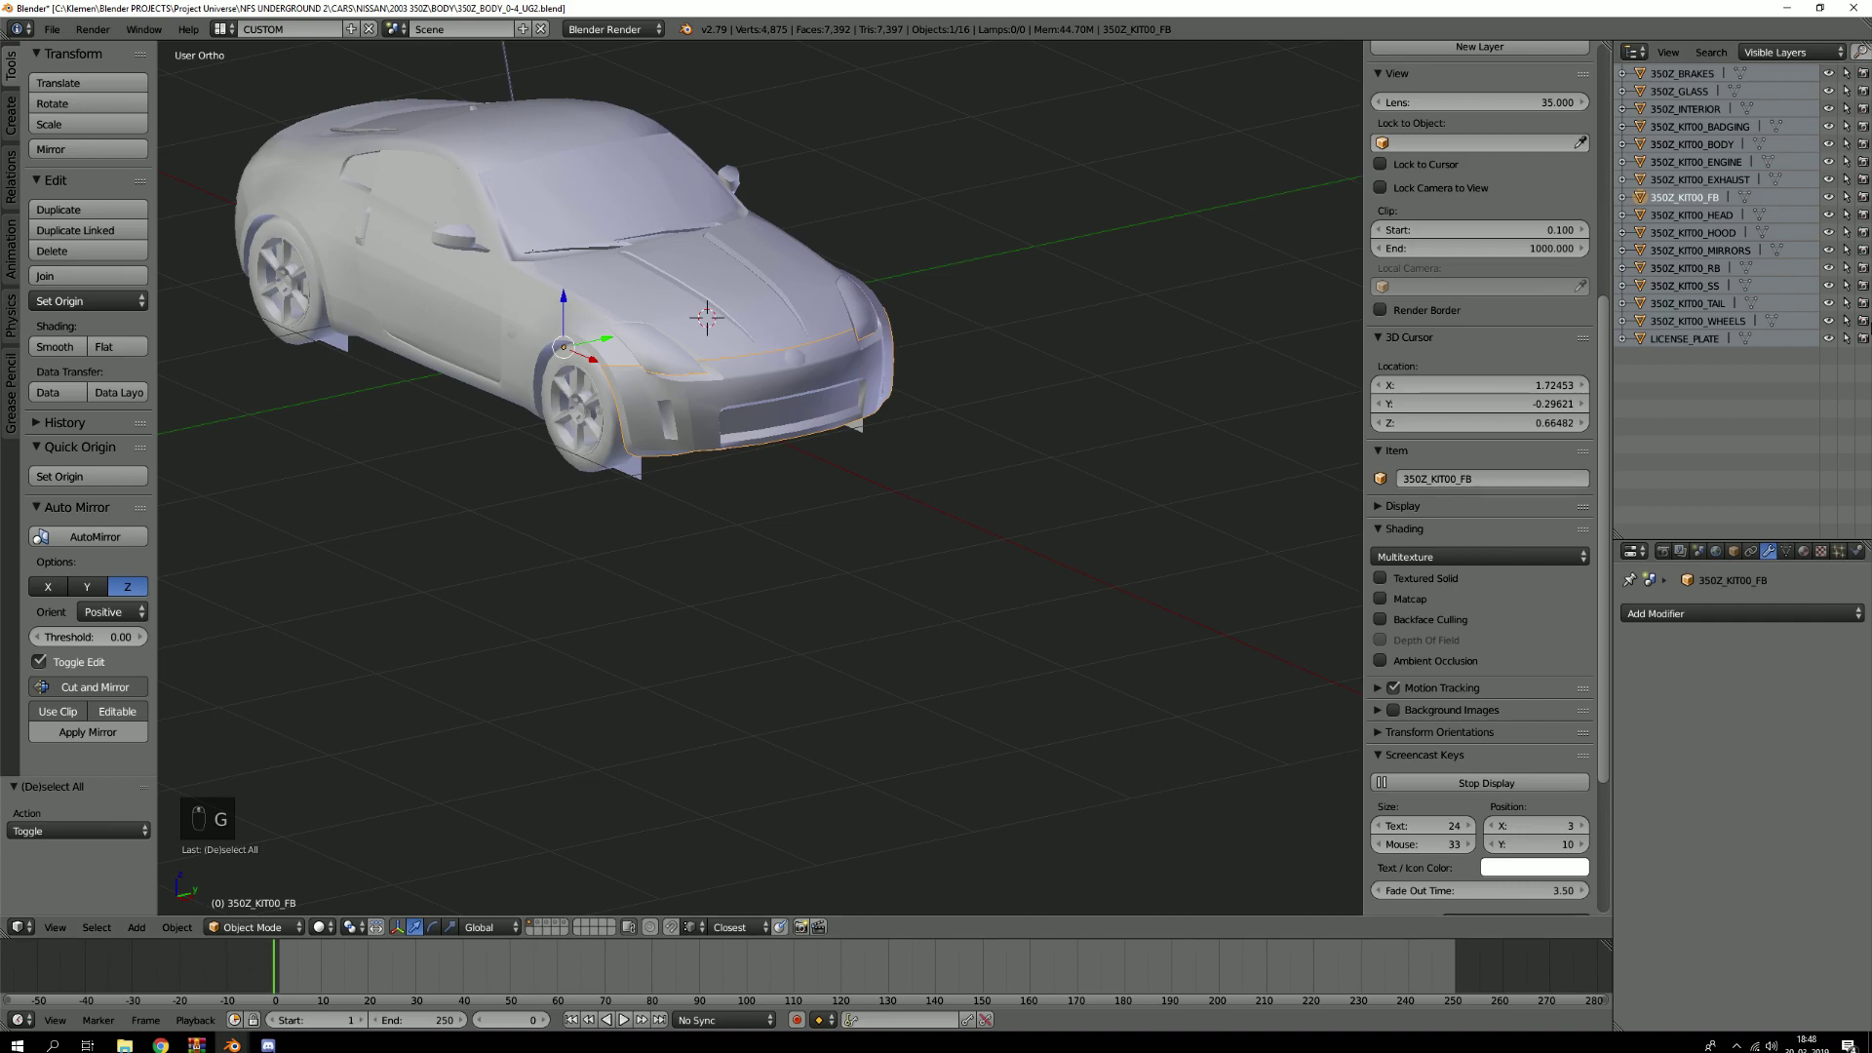
pyautogui.click(1715, 216)
pyautogui.press('g')
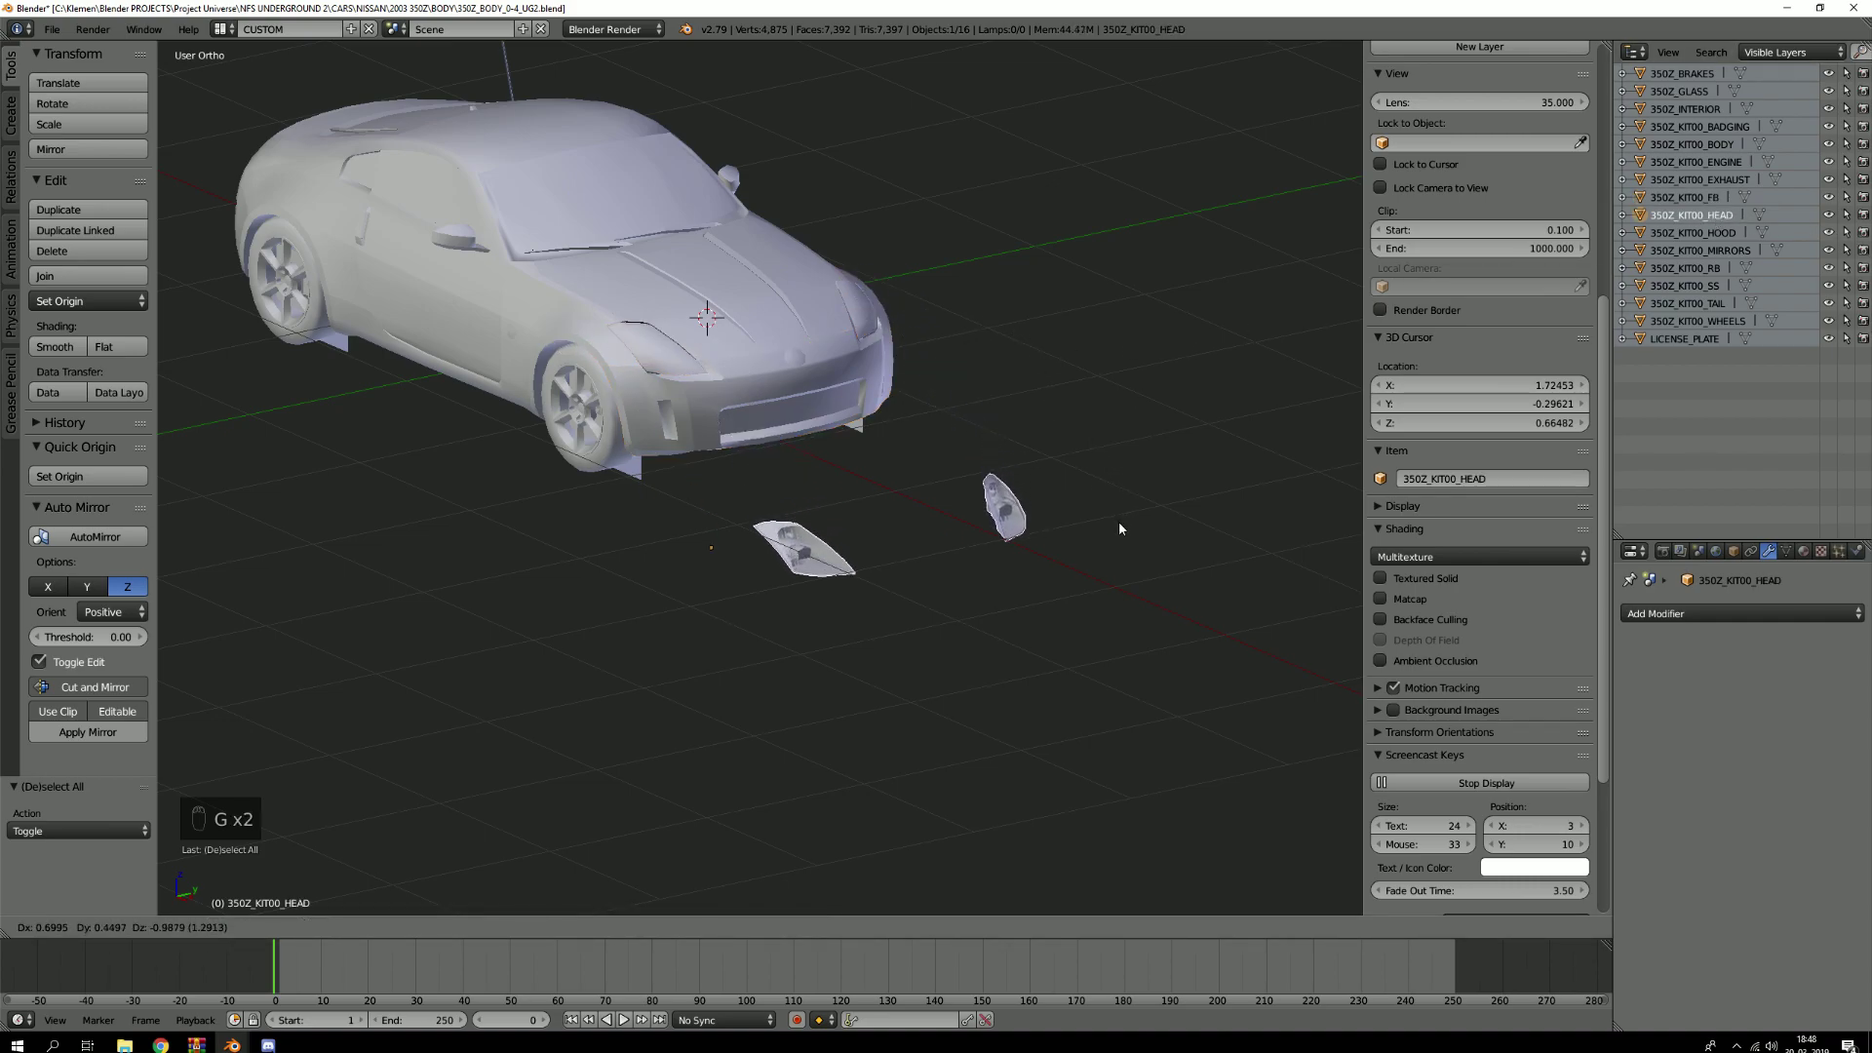
pyautogui.rightClick(1119, 524)
# Test-move 350Z_KIT00_HOOD off the engine bay to inspect it, and cancel the move
pyautogui.click(1721, 234)
pyautogui.press('g')
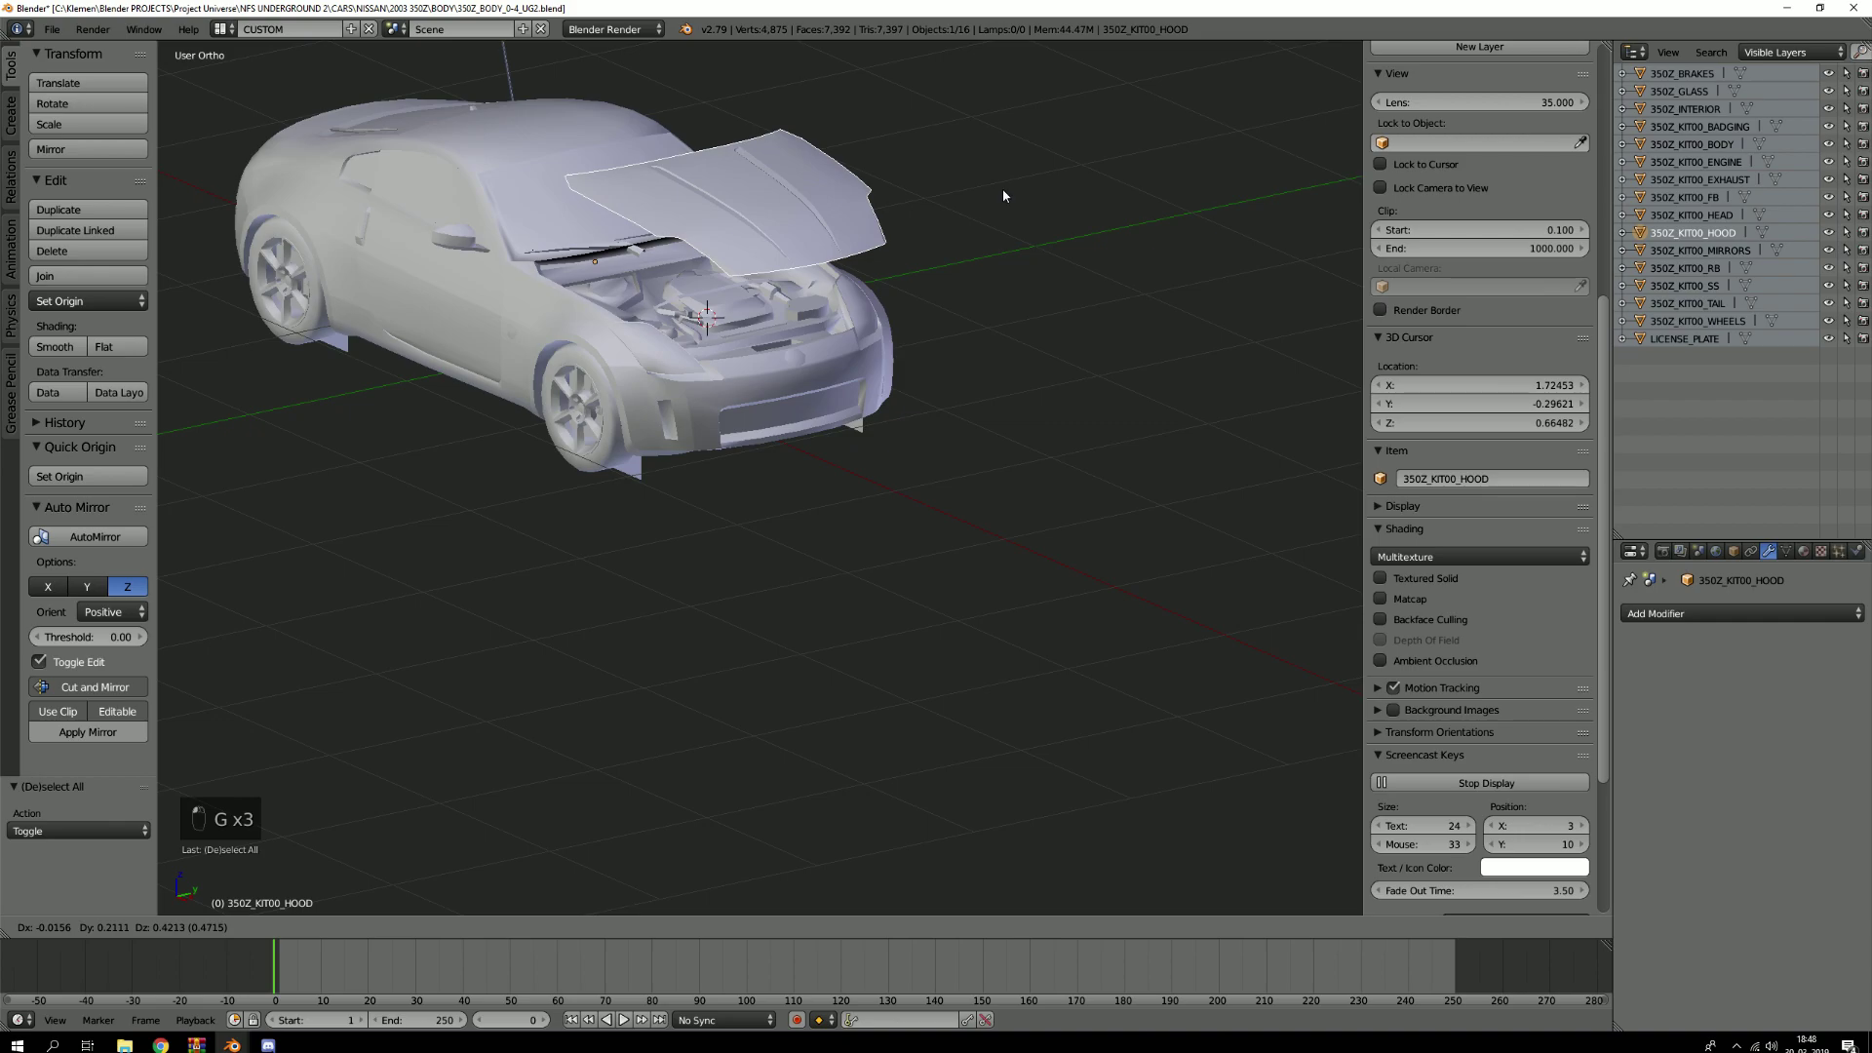
pyautogui.rightClick(1002, 189)
pyautogui.press('g')
pyautogui.rightClick(1113, 255)
# Select LICENSE_PLATE at the rear of the car, test-move it, and cancel the move
pyautogui.click(1689, 341)
pyautogui.moveTo(538, 314); pyautogui.dragTo(731, 239, button='middle')
pyautogui.scroll(3, 605, 297)
pyautogui.keyDown('shift'); pyautogui.moveTo(605, 301); pyautogui.dragTo(807, 489, button='middle'); pyautogui.keyUp('shift')
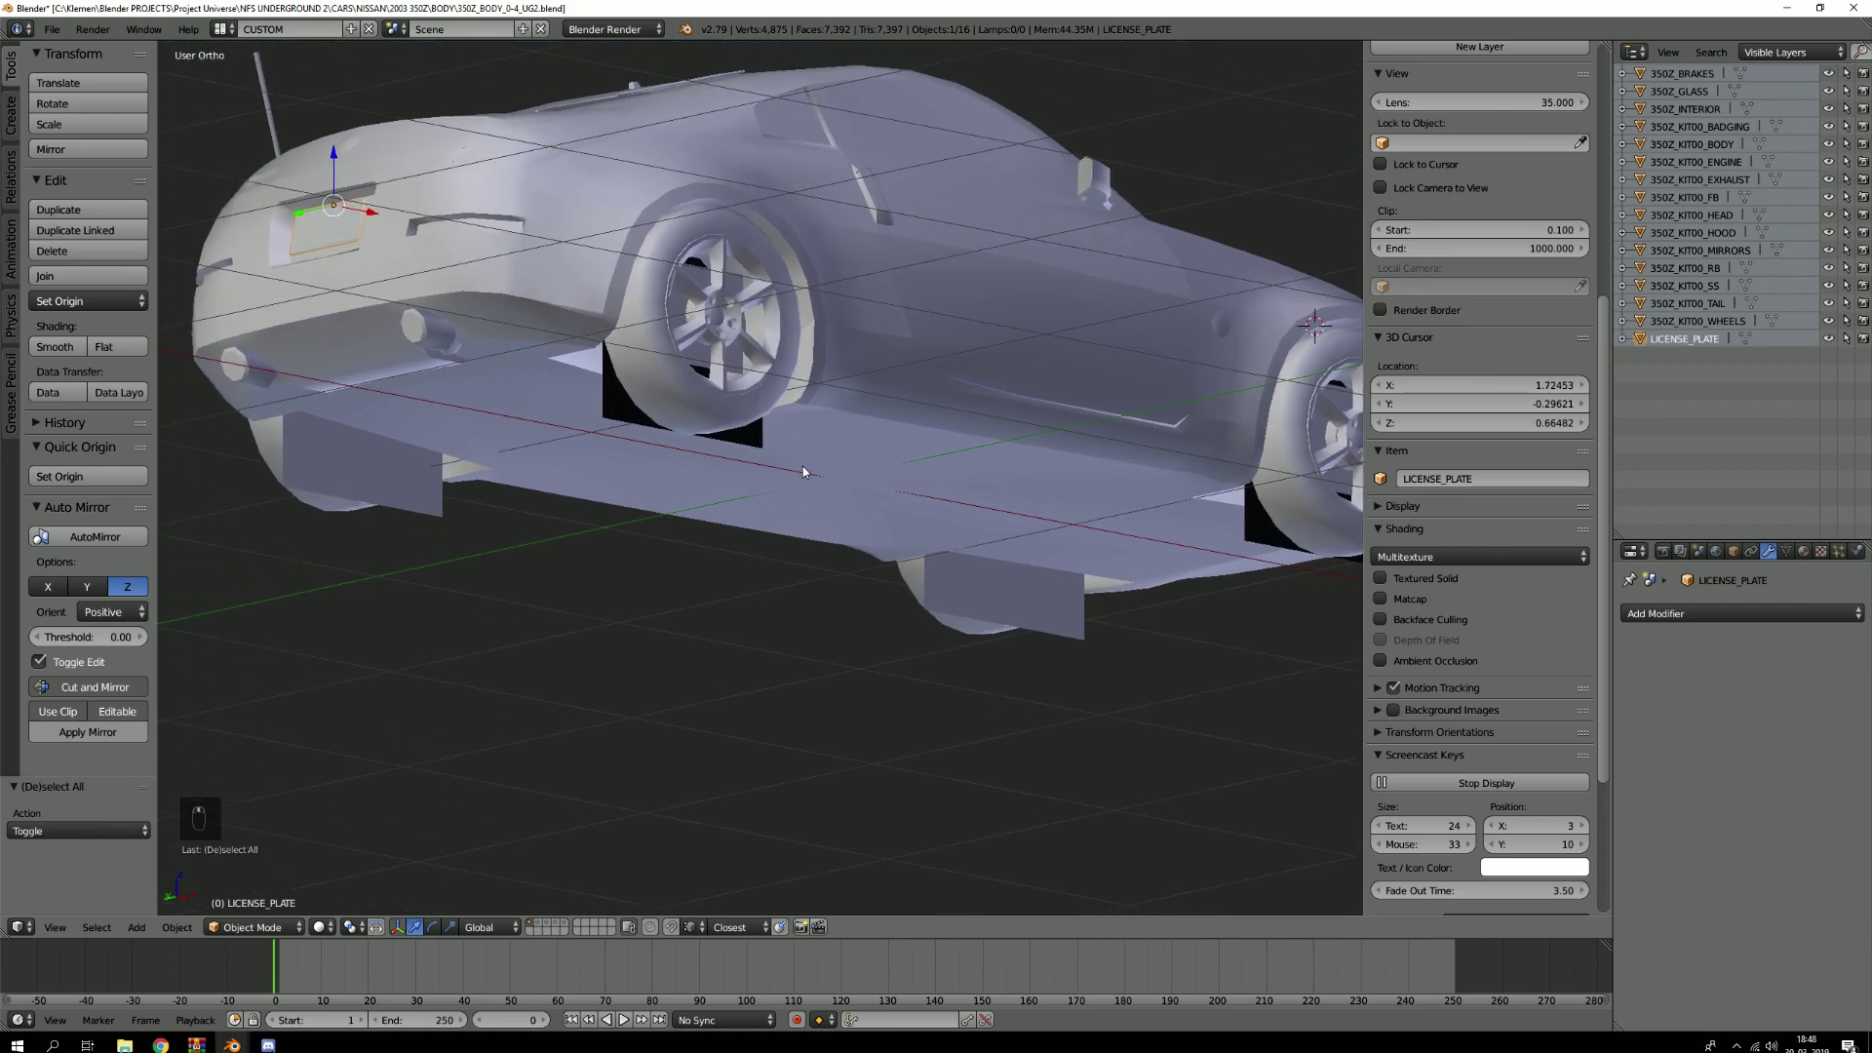
pyautogui.press('g')
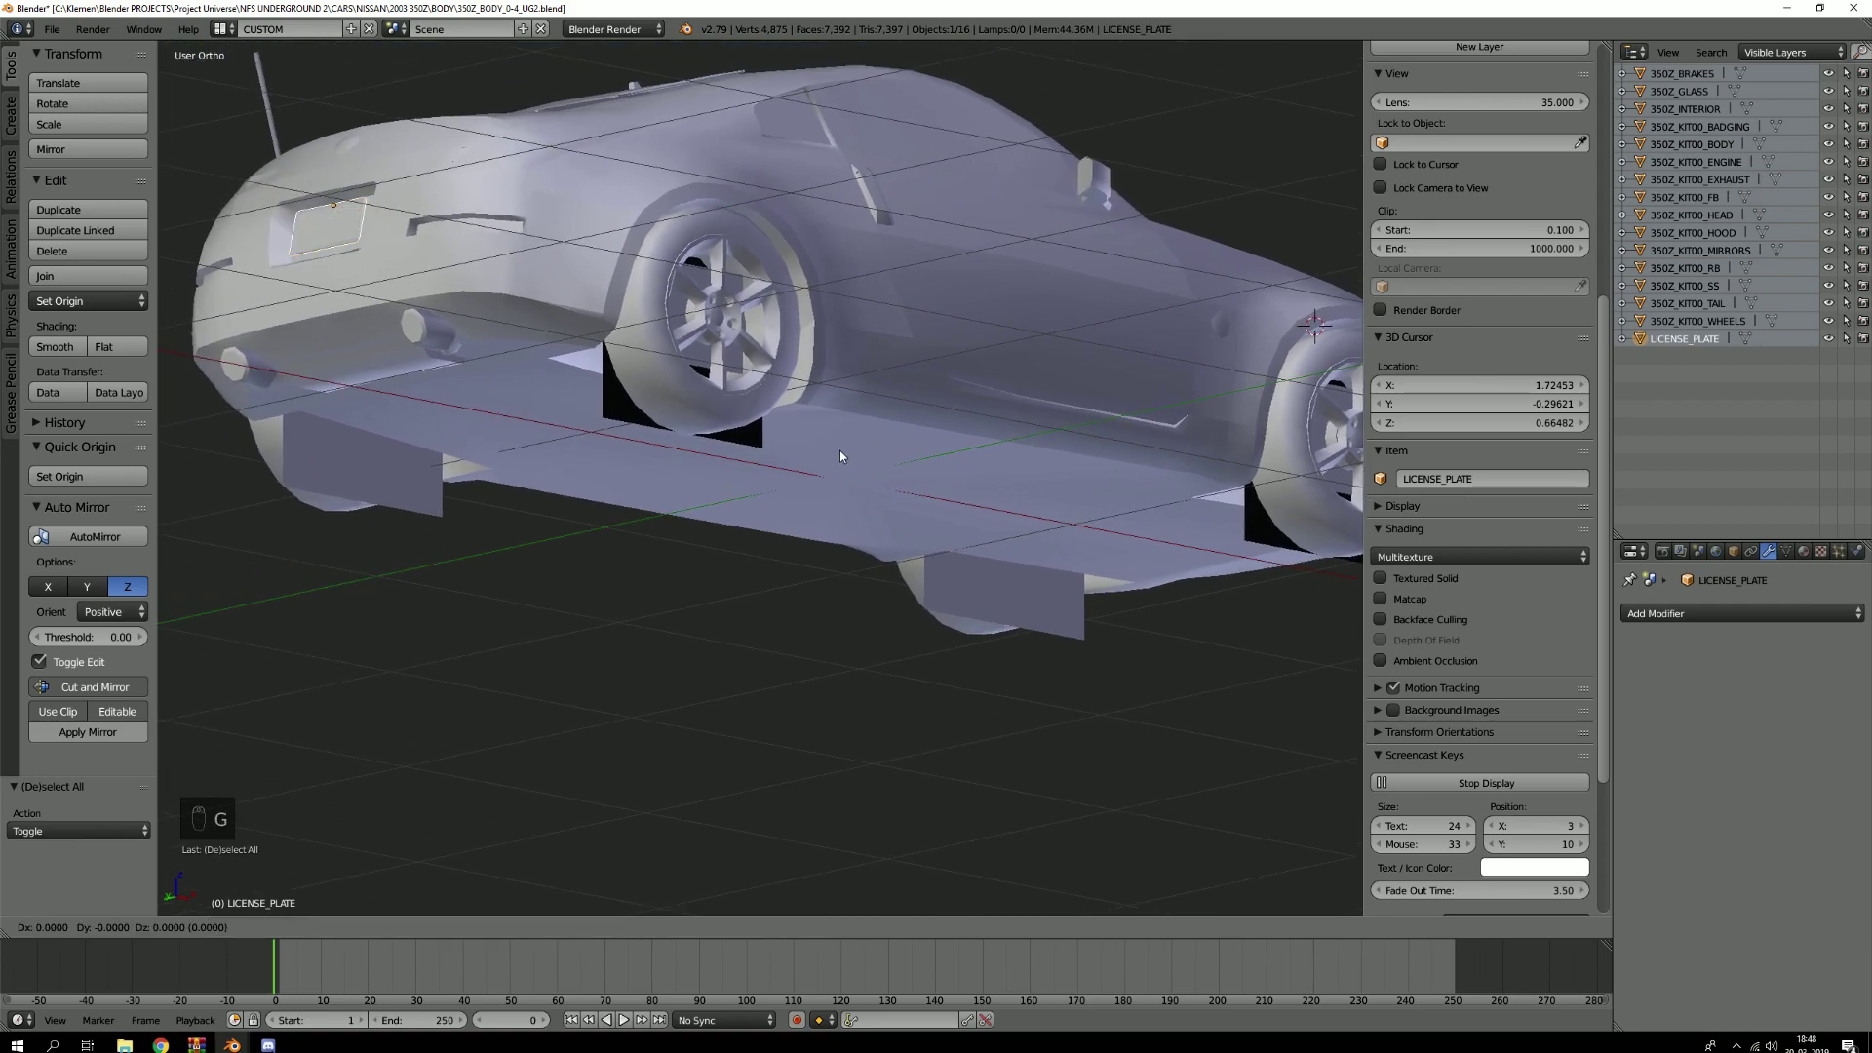
pyautogui.rightClick(770, 303)
# Test-move 350Z_KIT00_WHEELS out of the wheel arches, cancel the move, and view the wheels from the rear and side
pyautogui.rightClick(742, 323)
pyautogui.press('g')
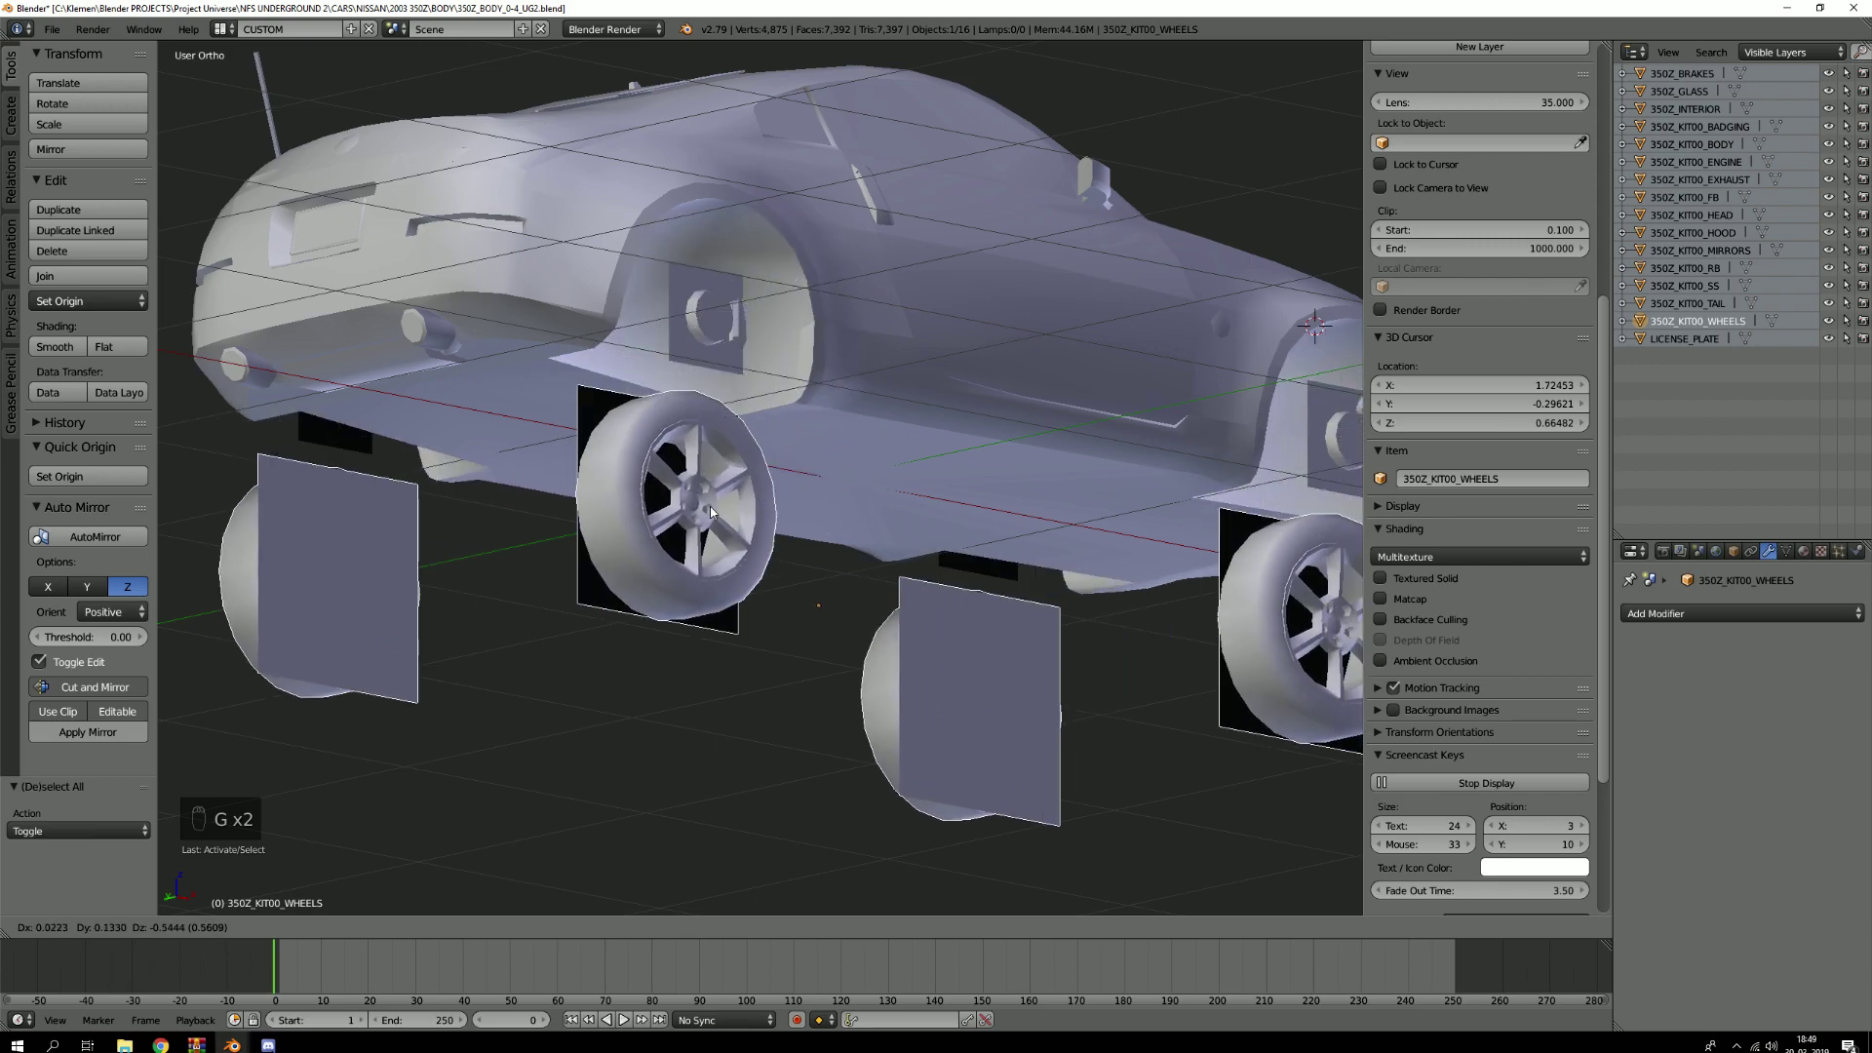
pyautogui.rightClick(701, 501)
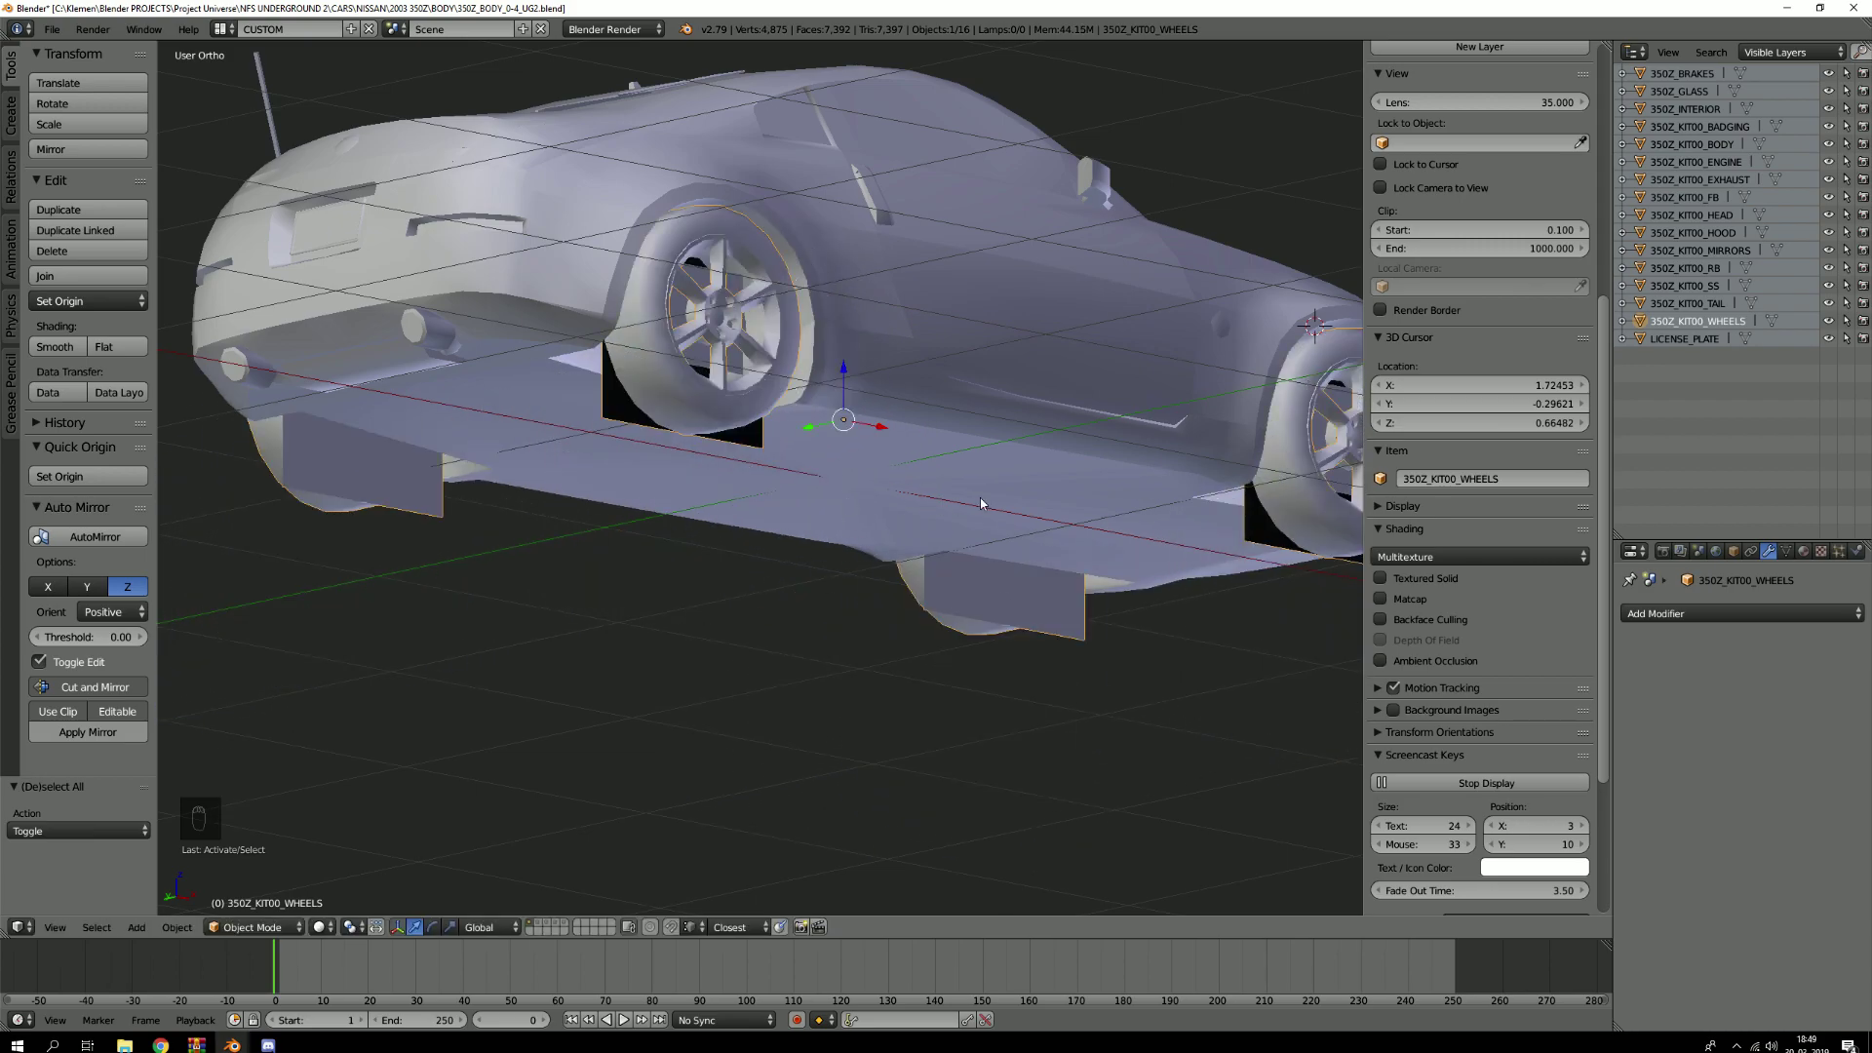
pyautogui.moveTo(957, 481); pyautogui.dragTo(1082, 286, button='middle')
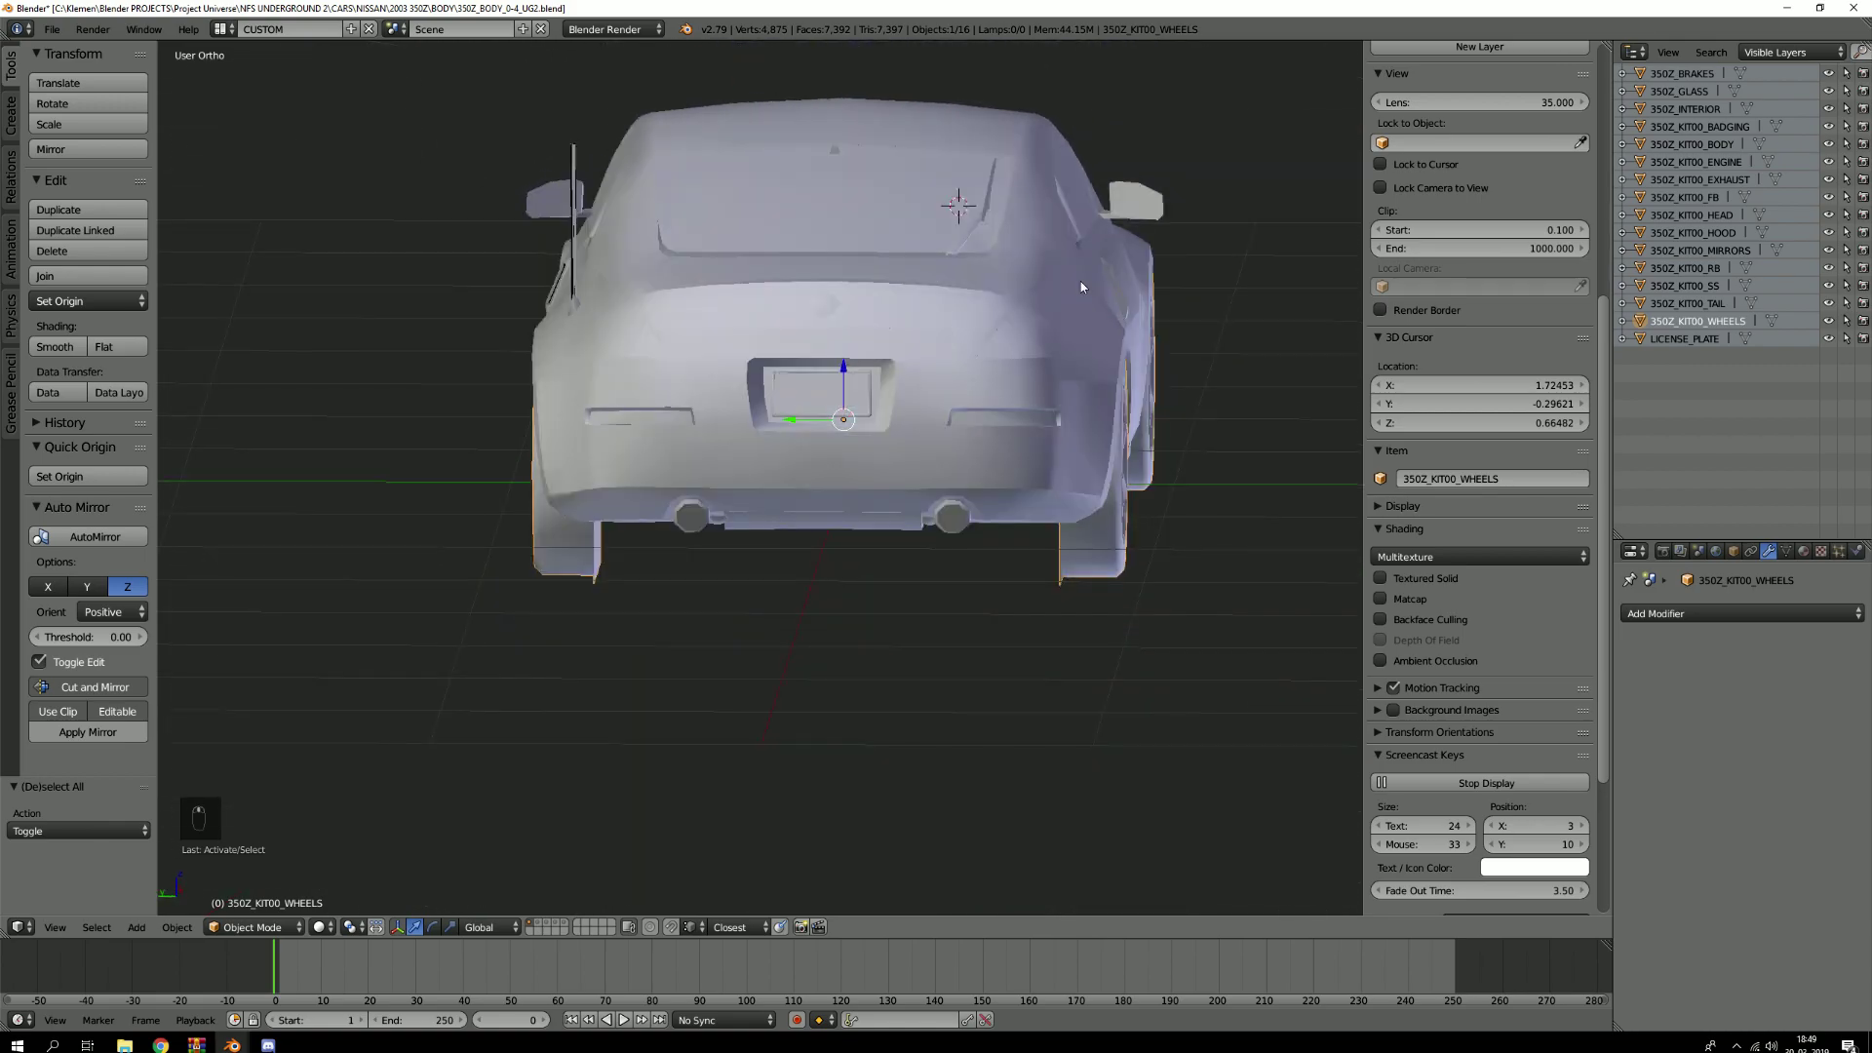
pyautogui.moveTo(868, 339); pyautogui.dragTo(713, 355, button='middle')
pyautogui.keyDown('shift'); pyautogui.moveTo(975, 375); pyautogui.dragTo(810, 440, button='middle'); pyautogui.keyUp('shift')
pyautogui.moveTo(810, 439)
pyautogui.mouseDown(button='middle')
pyautogui.moveTo(824, 390)
pyautogui.moveTo(834, 442)
pyautogui.mouseUp(button='middle')
# Open 350Z_KIT00_WHEELS in Edit Mode and examine the wheel meshes and backing planes from several angles
pyautogui.scroll(3, 835, 441)
pyautogui.press('Tab')
pyautogui.scroll(2, 881, 548)
pyautogui.press('Tab')
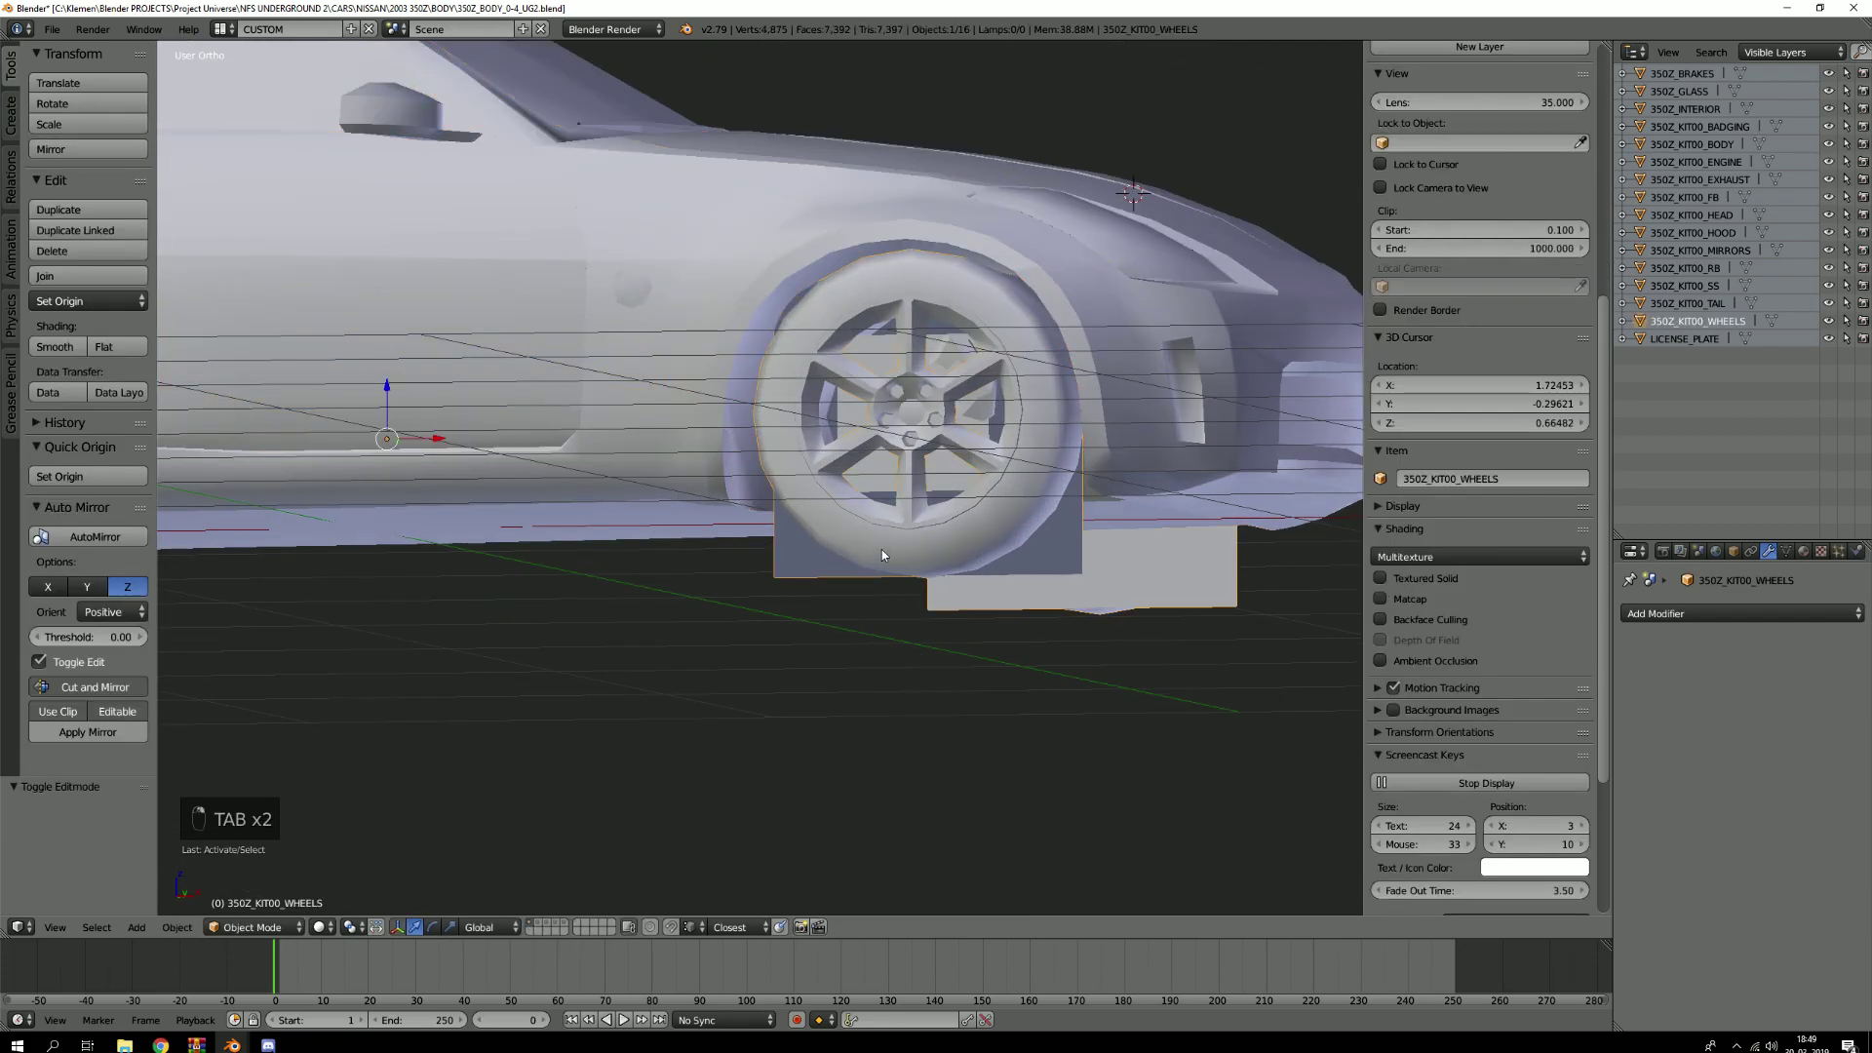
pyautogui.press('Tab')
pyautogui.moveTo(773, 513)
pyautogui.mouseDown(button='middle')
pyautogui.moveTo(810, 442)
pyautogui.moveTo(793, 506)
pyautogui.mouseUp(button='middle')
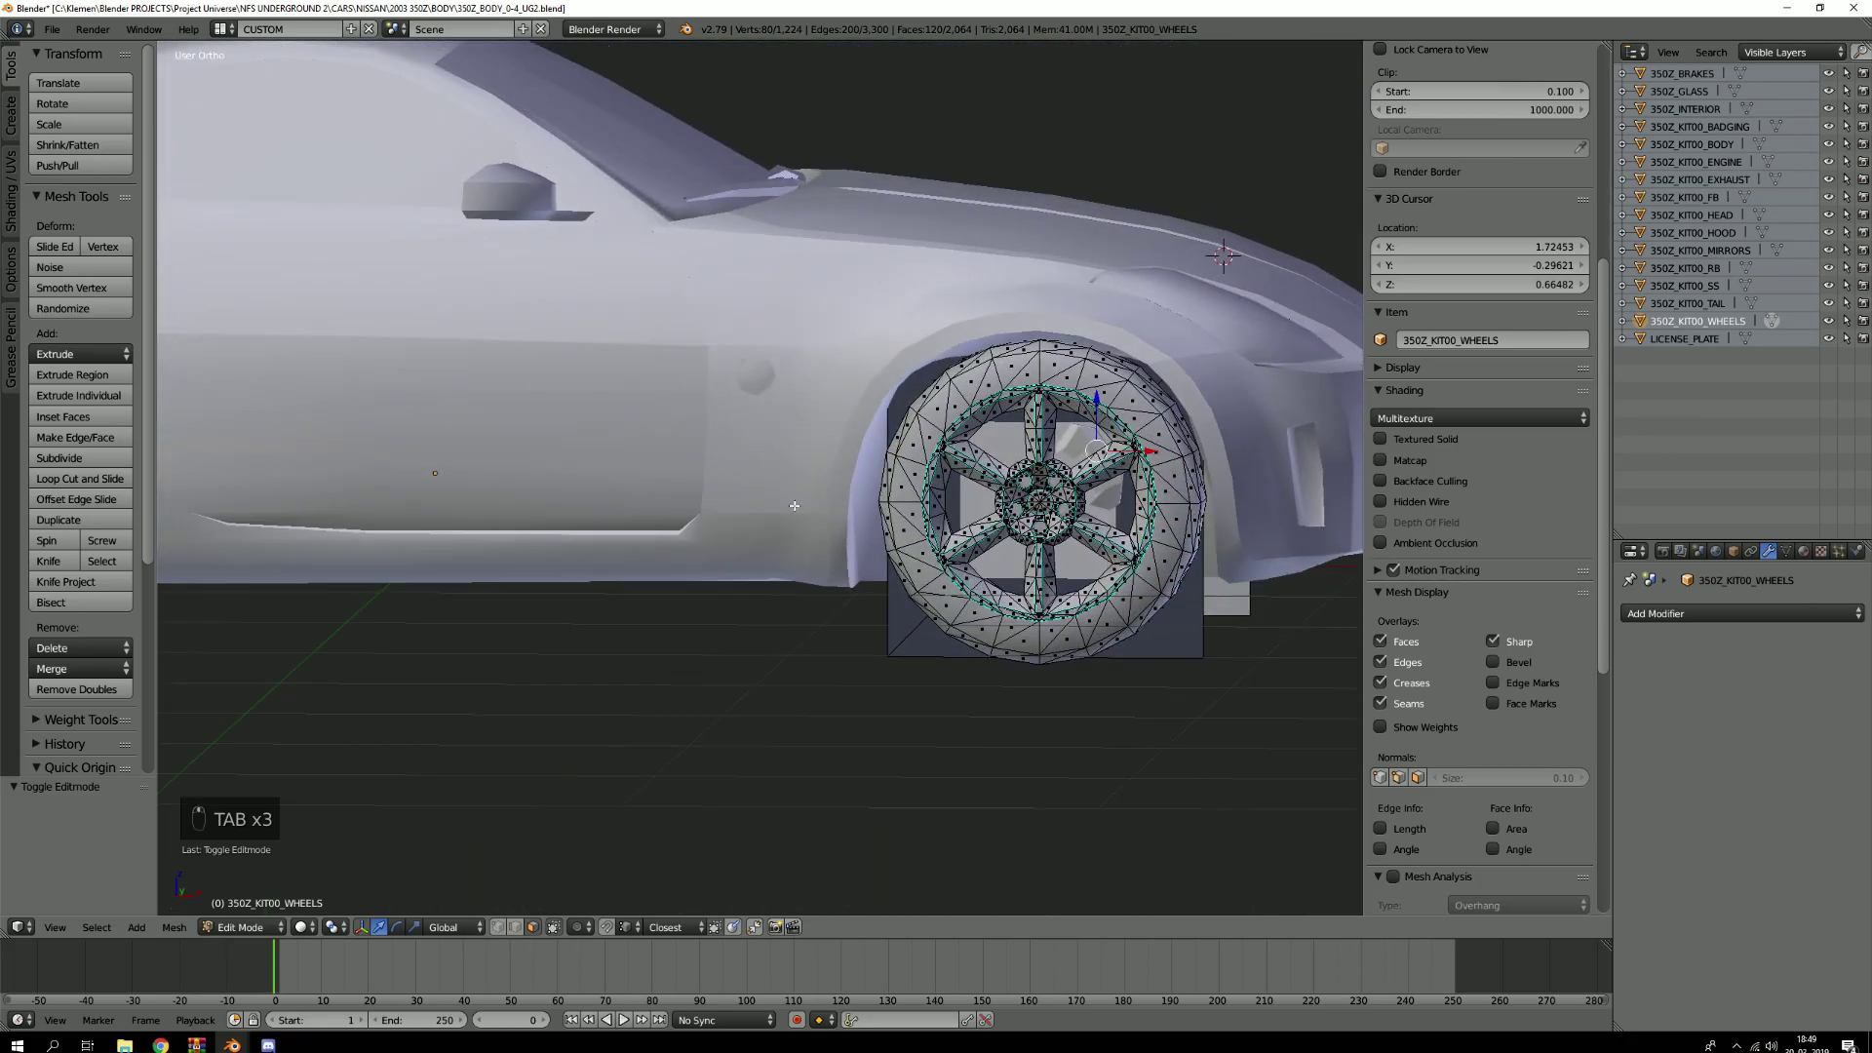
pyautogui.scroll(-3, 794, 505)
pyautogui.moveTo(559, 560); pyautogui.dragTo(749, 453, button='middle')
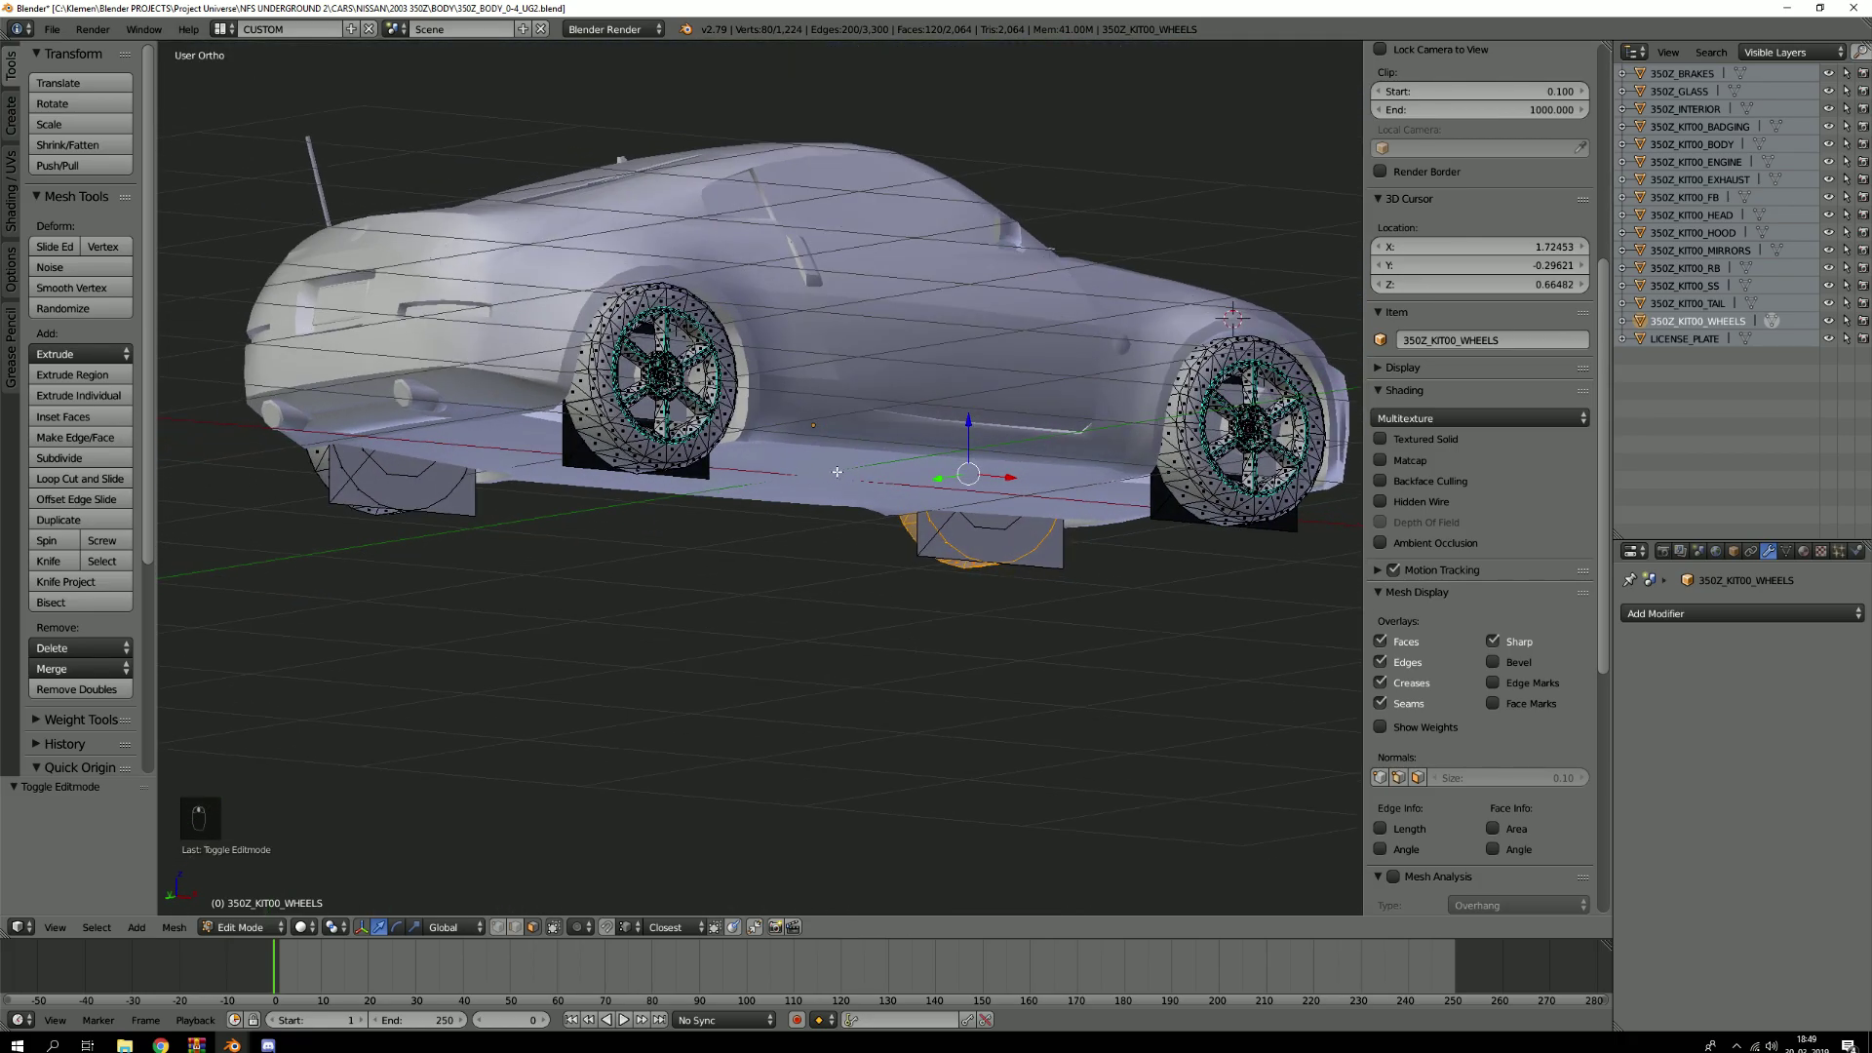
pyautogui.moveTo(1245, 456); pyautogui.dragTo(962, 527, button='middle')
pyautogui.scroll(3, 963, 527)
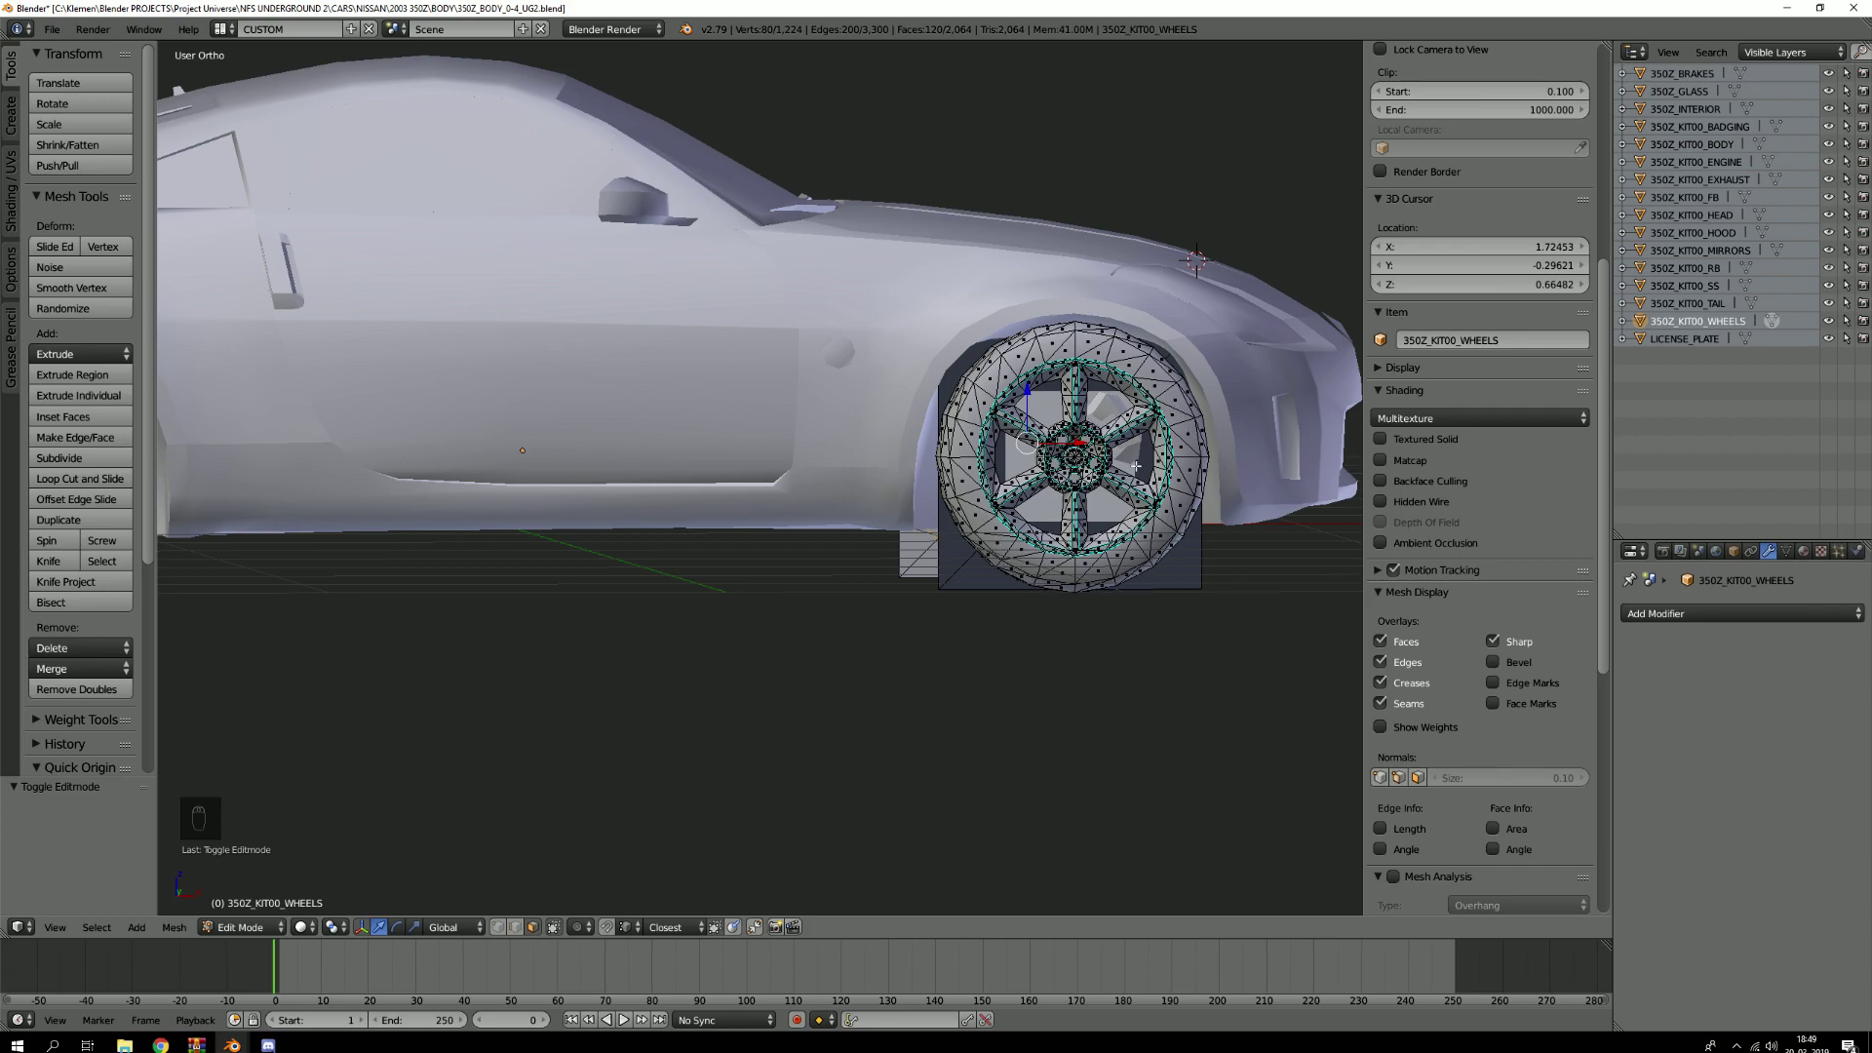
pyautogui.scroll(2, 1060, 356)
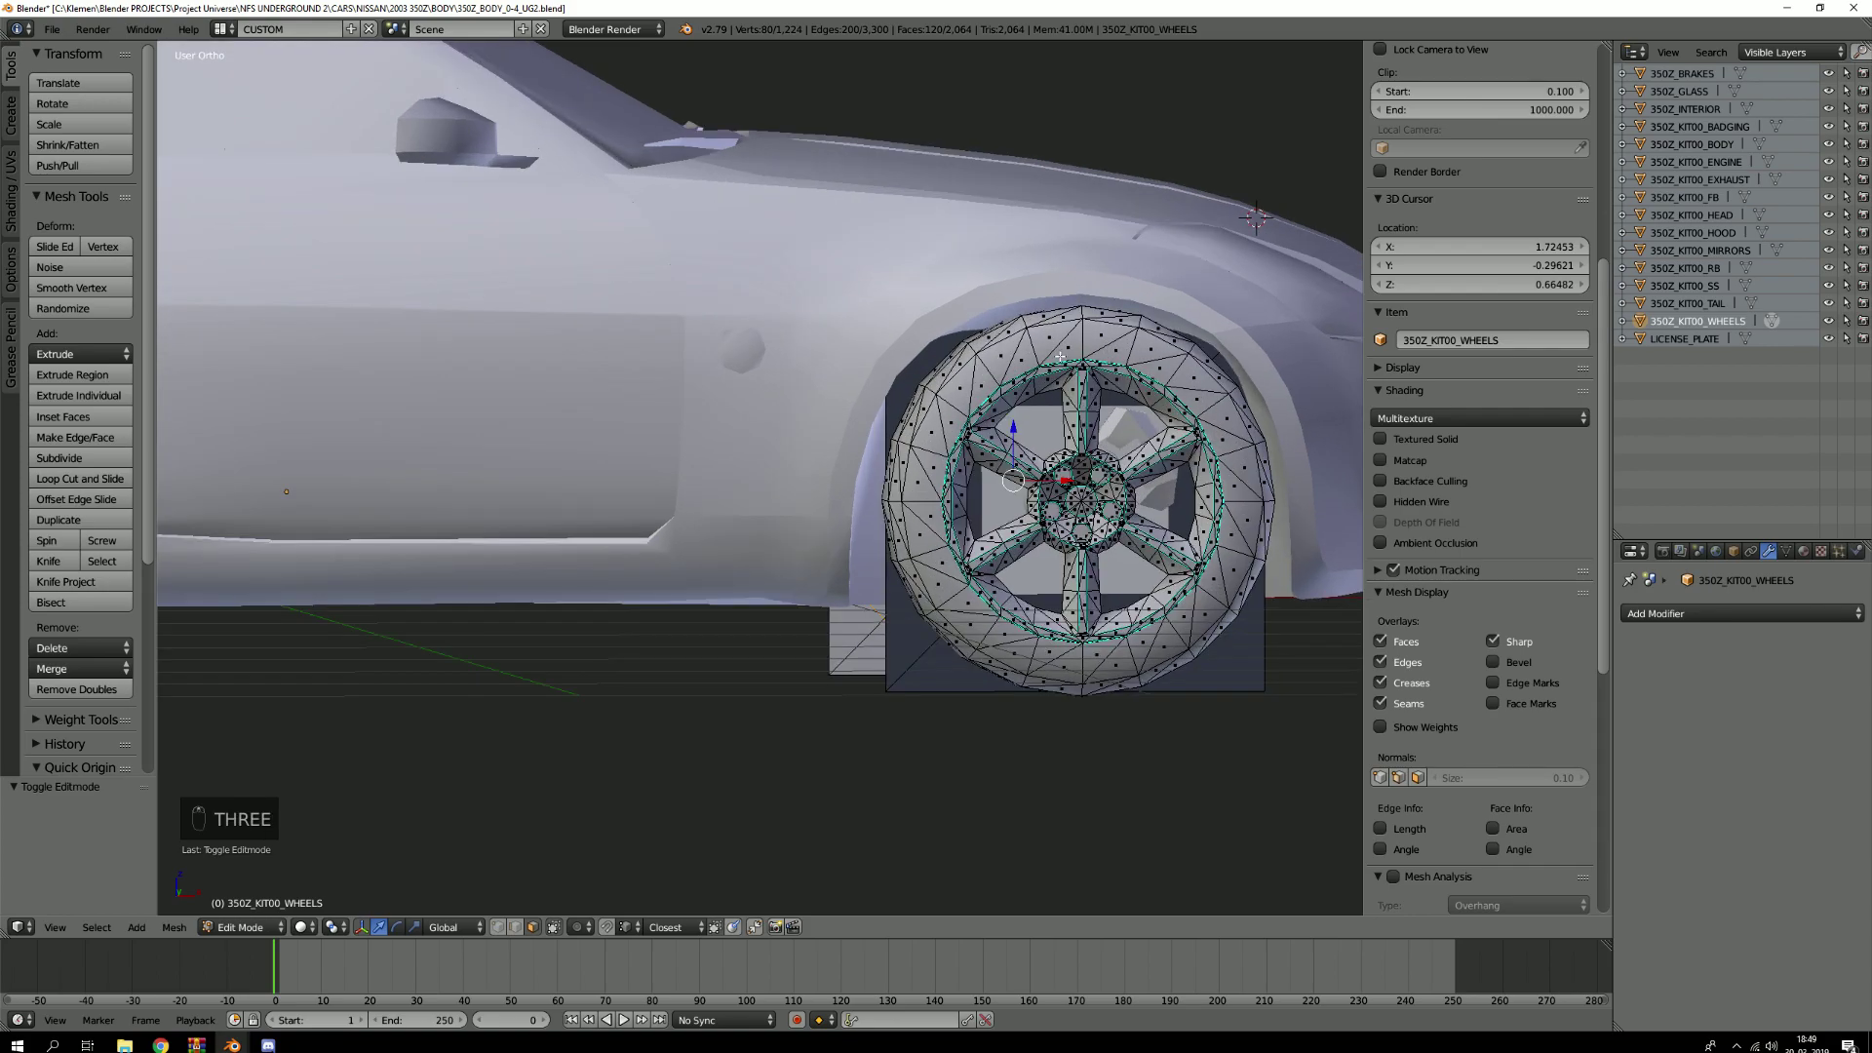
# Check the front wheel's parts by selecting its linked tire, rim and backing plane, and return to Object Mode
pyautogui.press('l')
pyautogui.press('l')
pyautogui.moveTo(1112, 469); pyautogui.dragTo(1153, 504, button='middle')
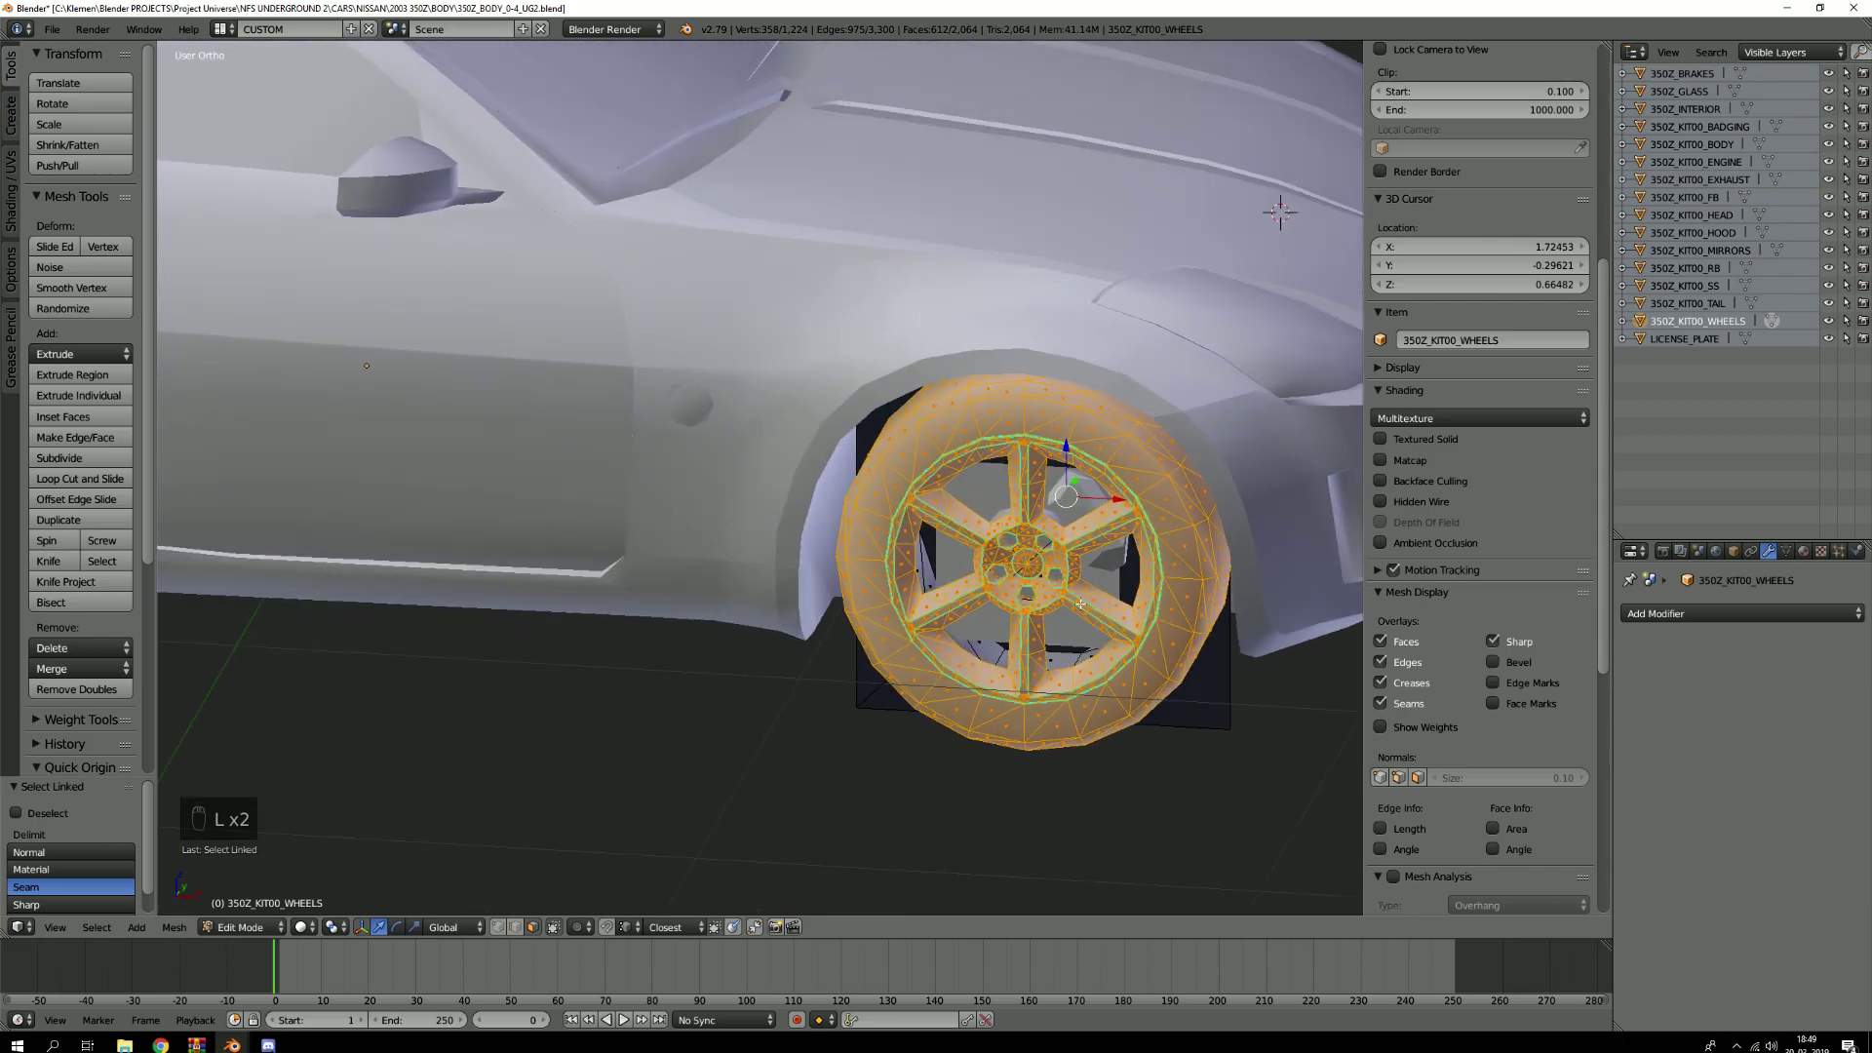
pyautogui.press('l')
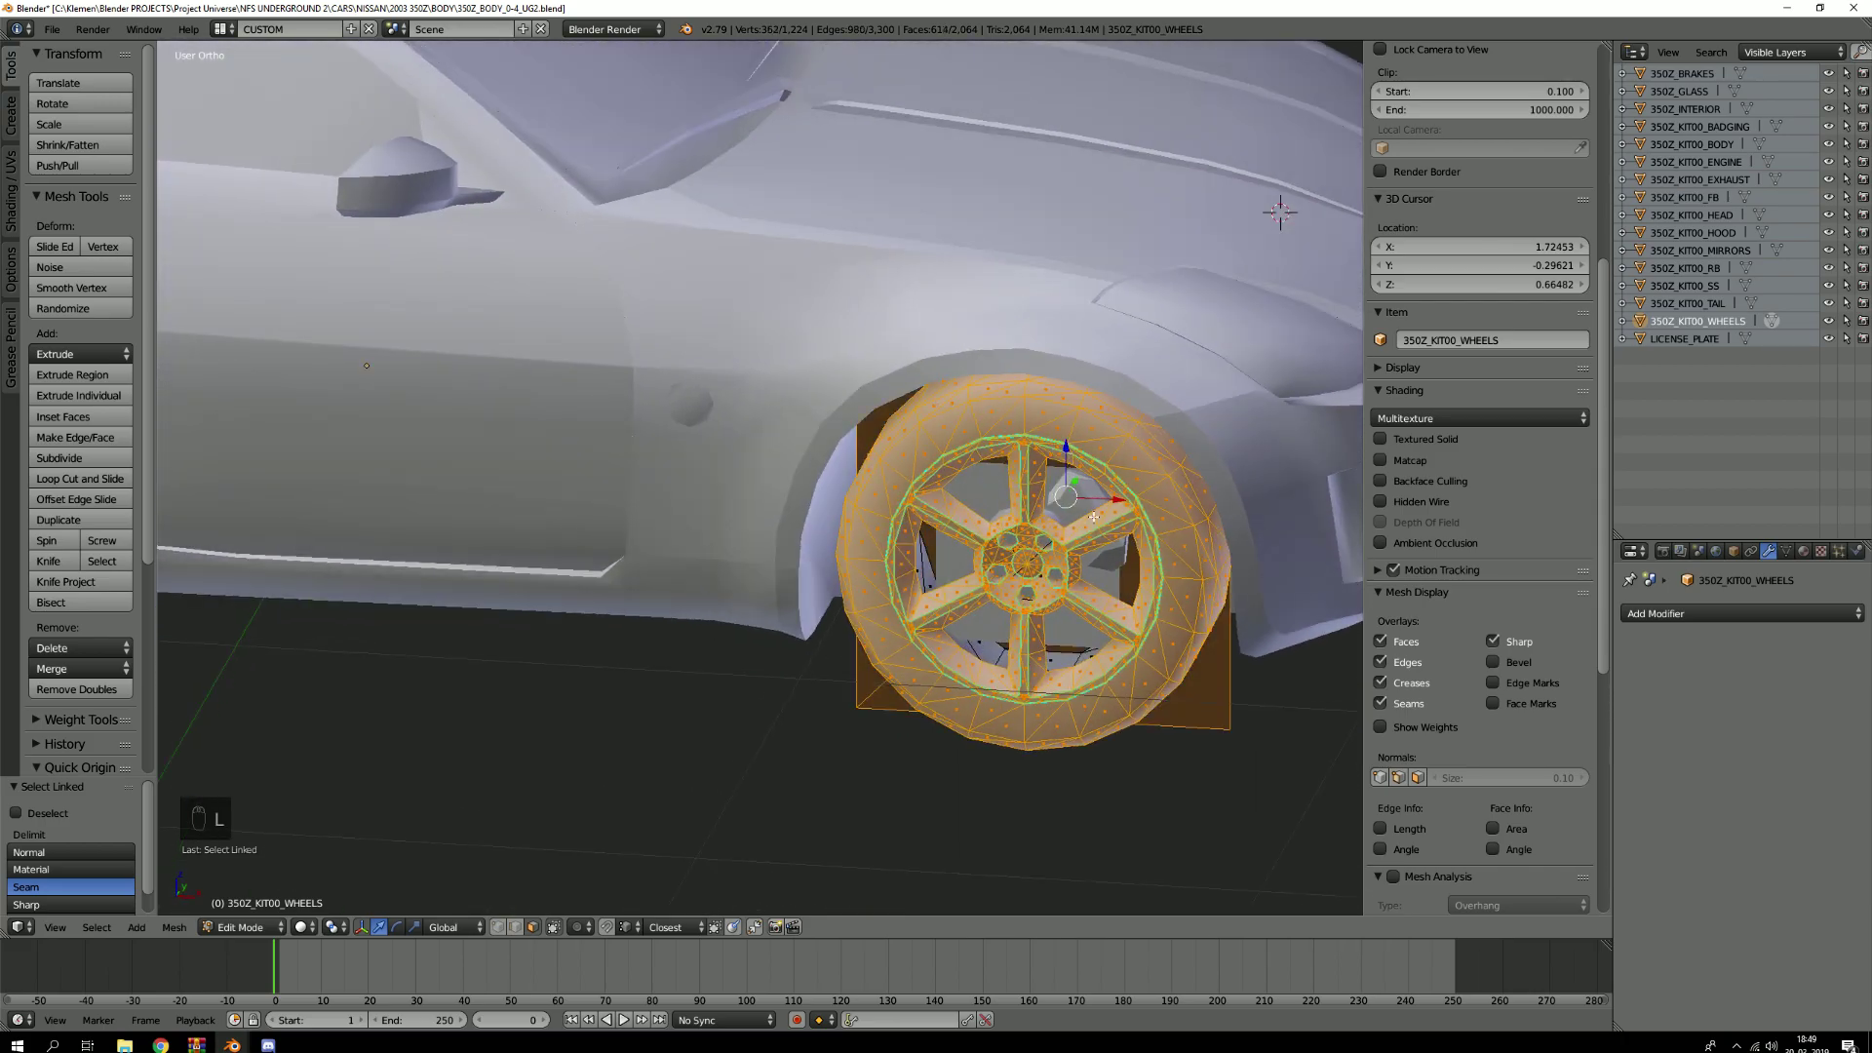
pyautogui.scroll(-2, 1072, 610)
pyautogui.press('Tab')
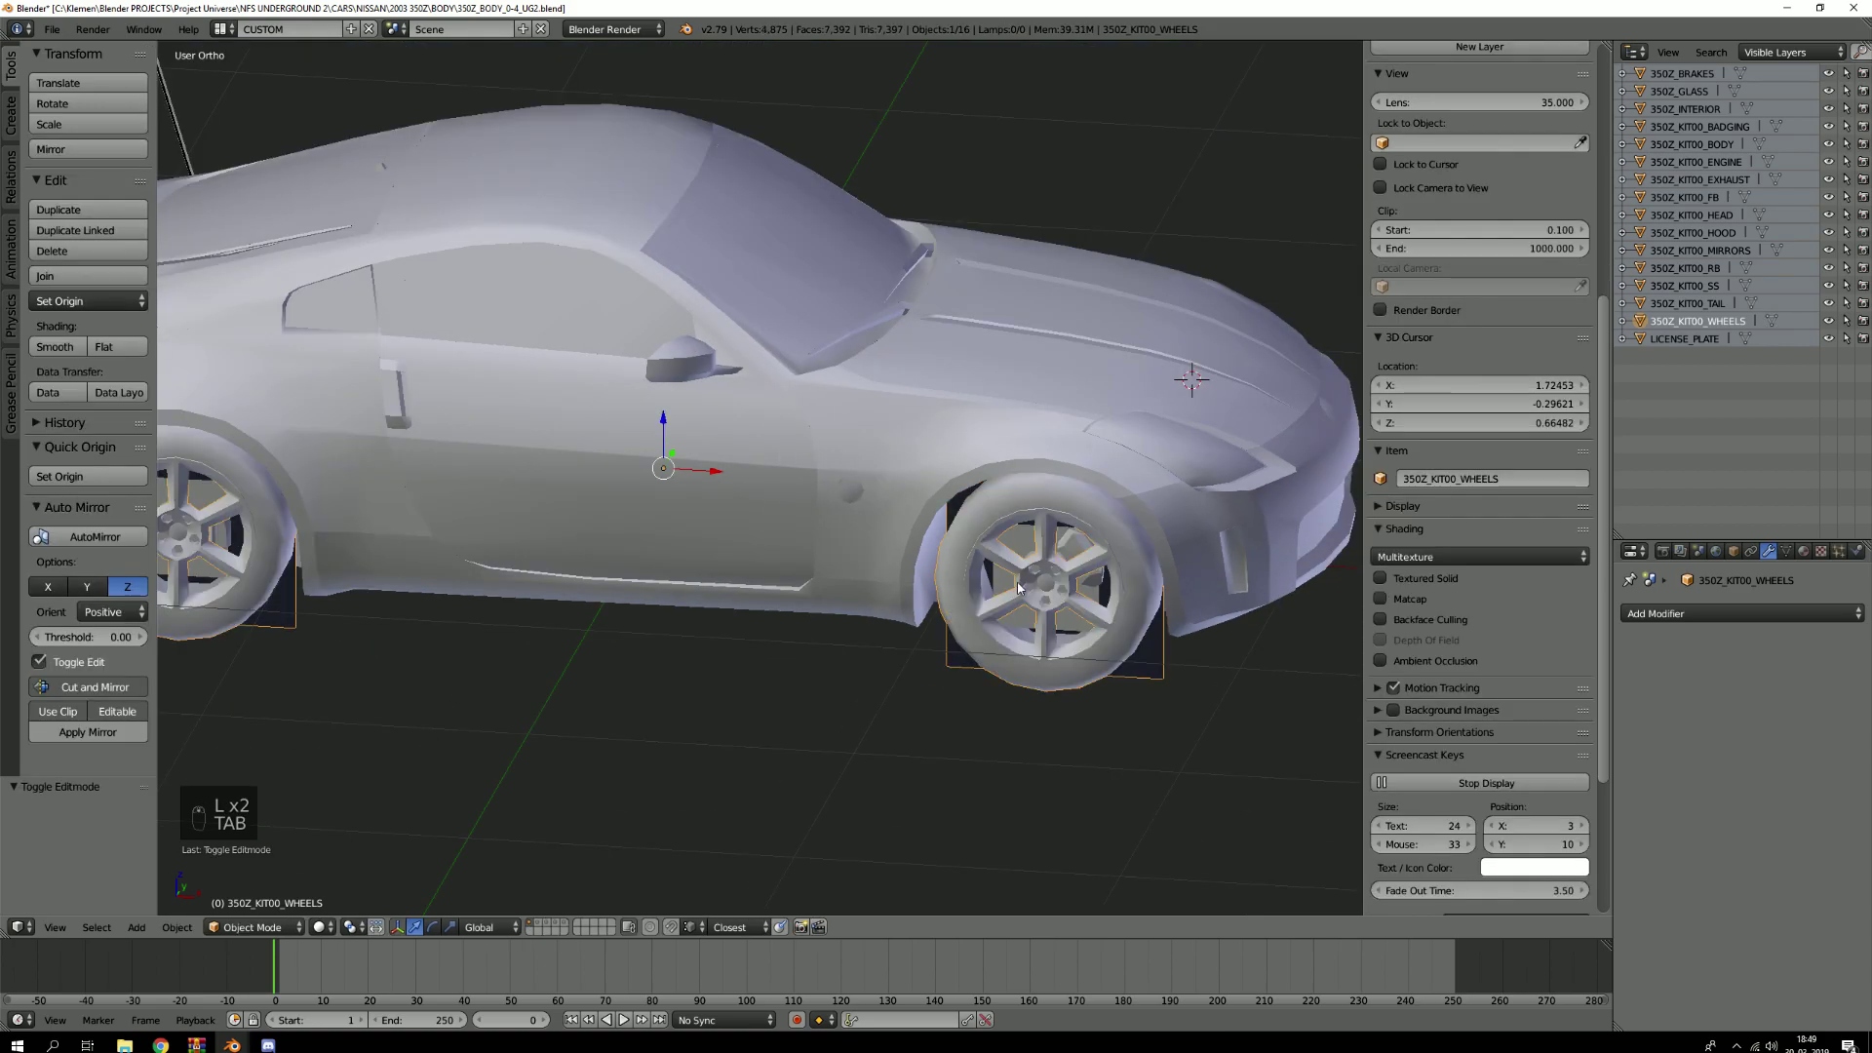
# Examine the placement of all four wheels from the side, the rear and underneath the car
pyautogui.scroll(2, 1023, 582)
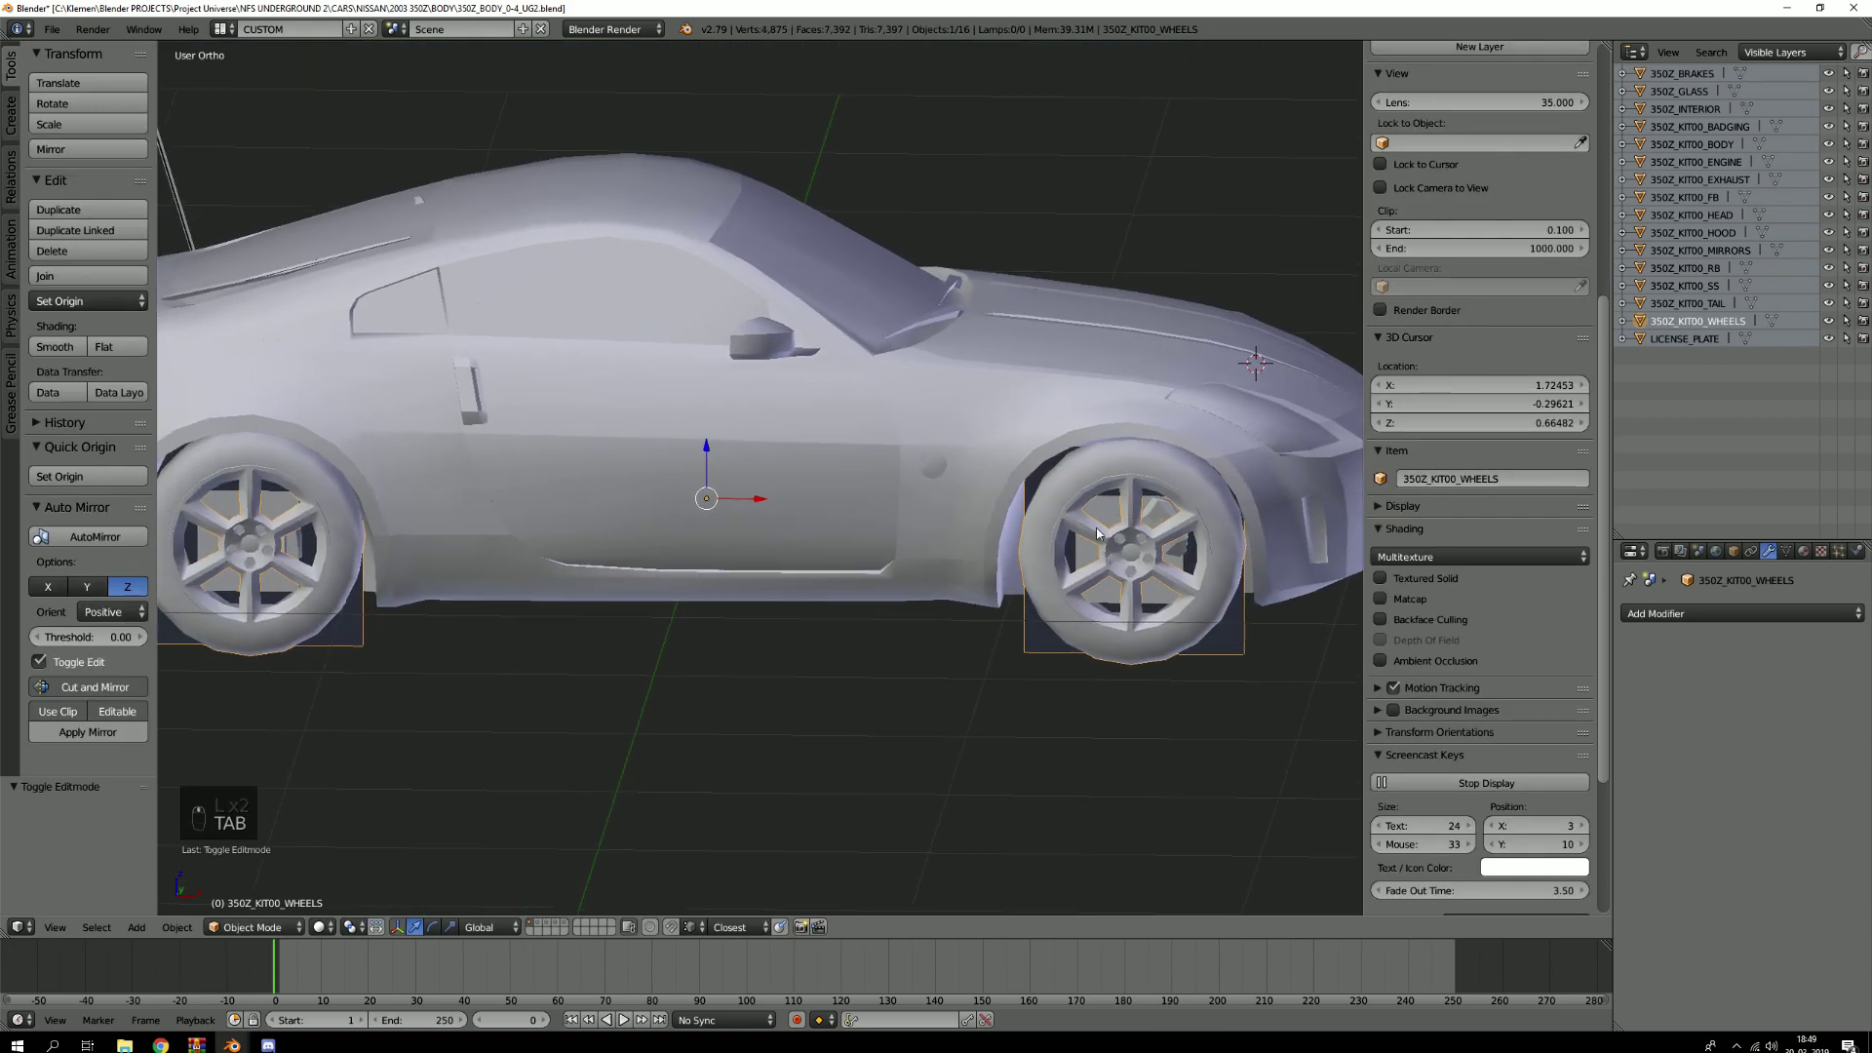
pyautogui.rightClick(1144, 553)
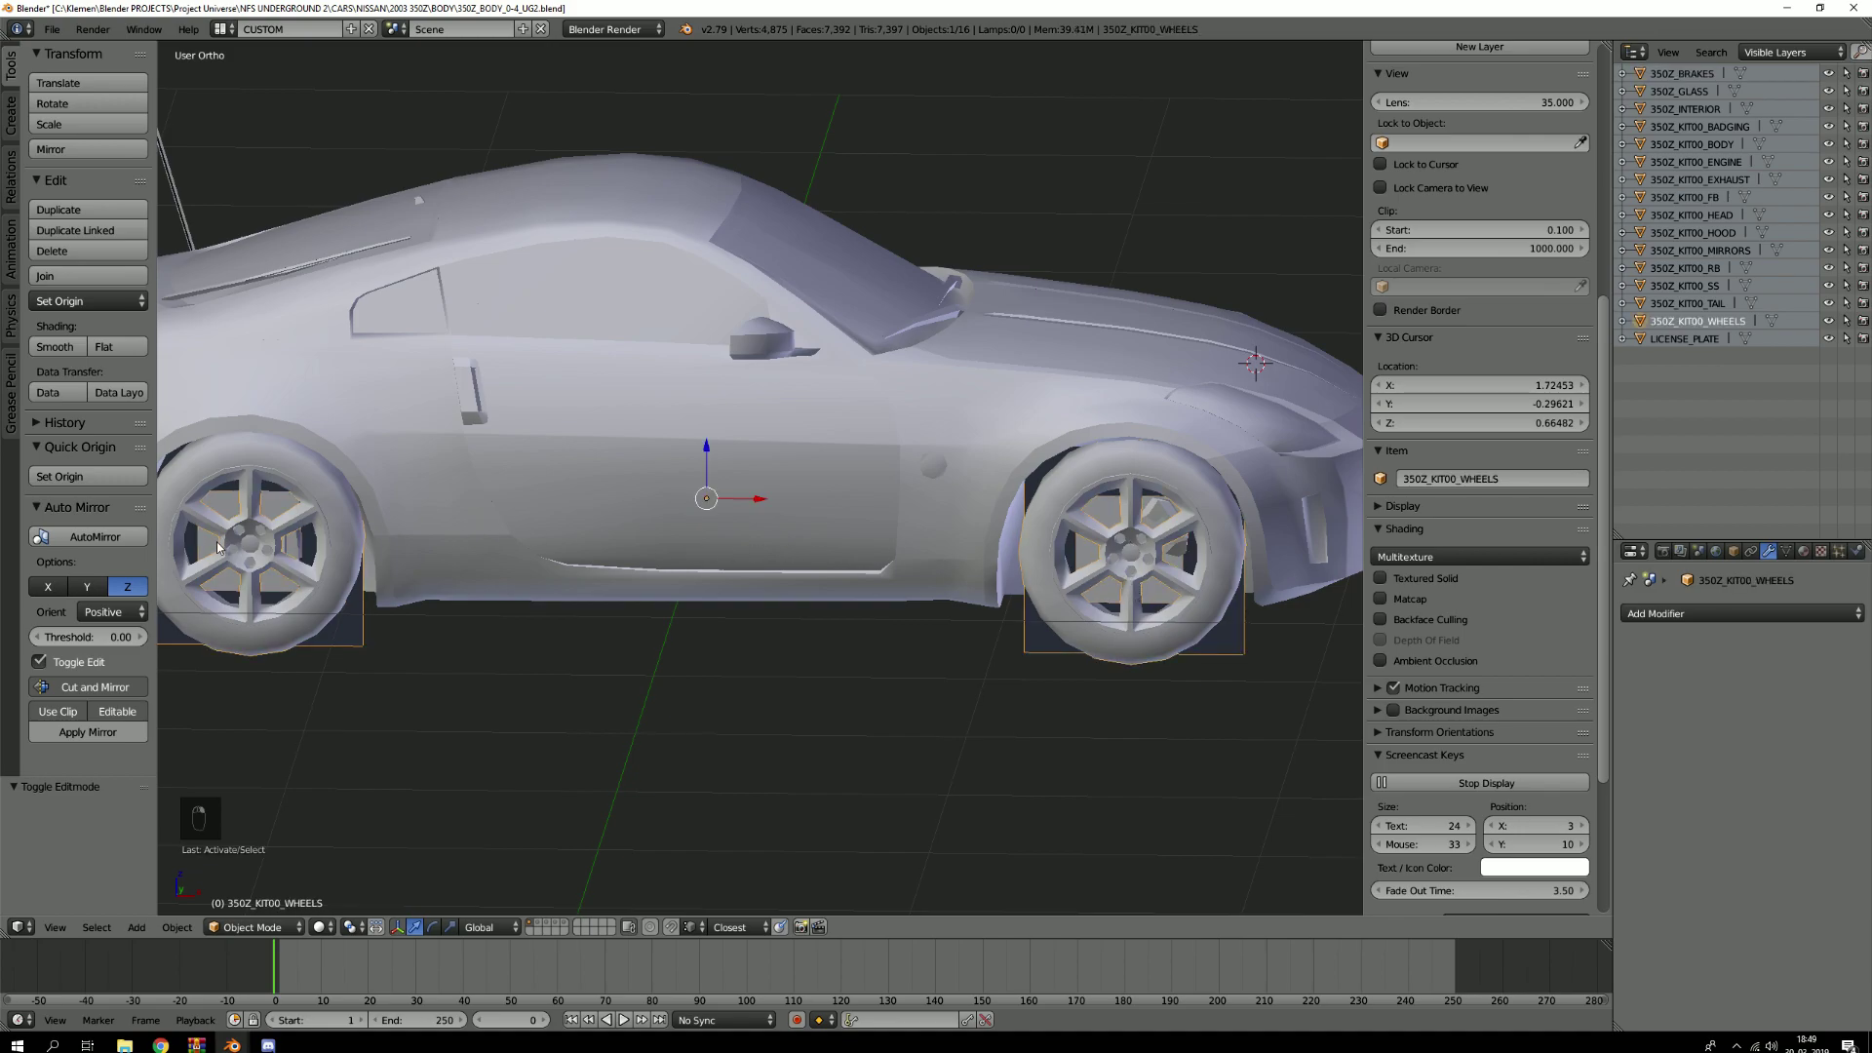
pyautogui.scroll(-2, 214, 541)
pyautogui.moveTo(369, 575); pyautogui.dragTo(424, 580, button='middle')
pyautogui.moveTo(967, 636); pyautogui.dragTo(849, 598, button='middle')
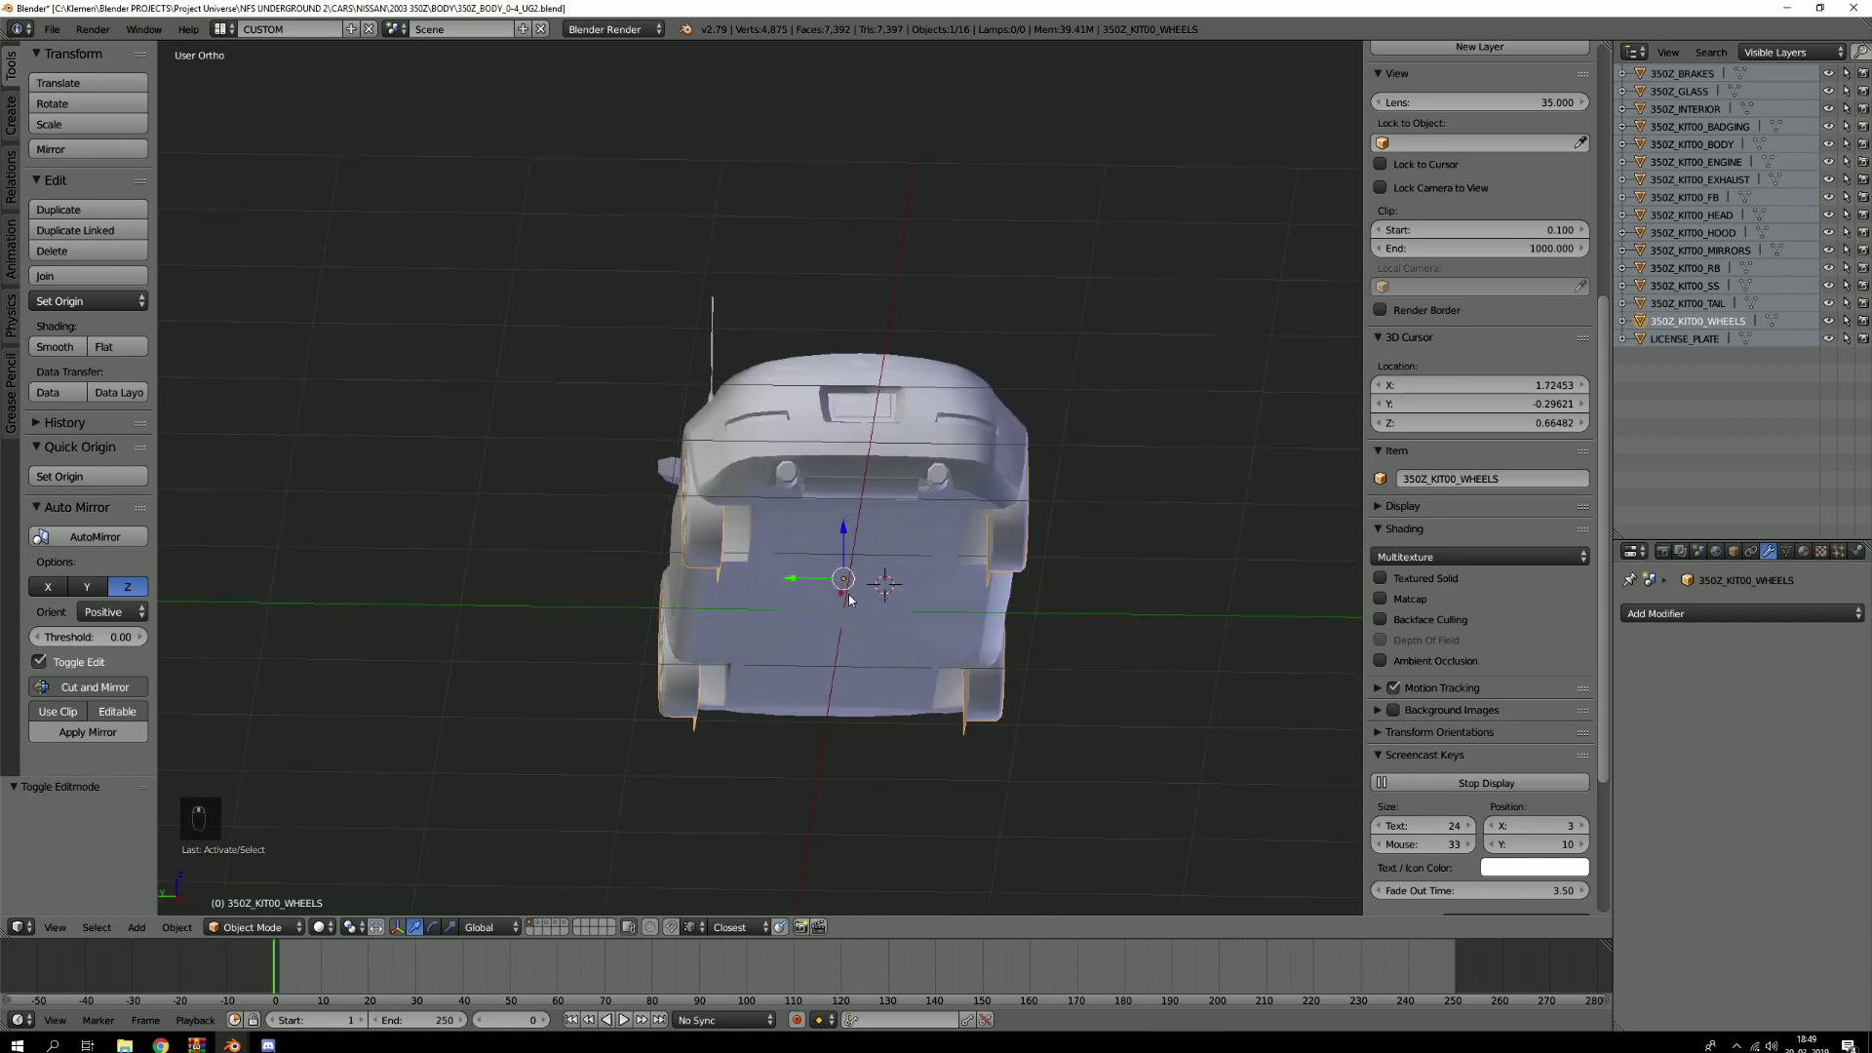
pyautogui.moveTo(646, 575); pyautogui.dragTo(1098, 612, button='middle')
# Deselect all objects and narrow the properties region to widen the 3D viewport
pyautogui.press('a')
pyautogui.moveTo(851, 640); pyautogui.dragTo(1365, 513, button='middle')
pyautogui.moveTo(1365, 513); pyautogui.dragTo(1539, 513)
# Isolate 350Z_KIT00_WHEELS in local view, clear the mesh selection in Edit Mode, and select the two far-side wheels' linked backing planes
pyautogui.click(901, 694)
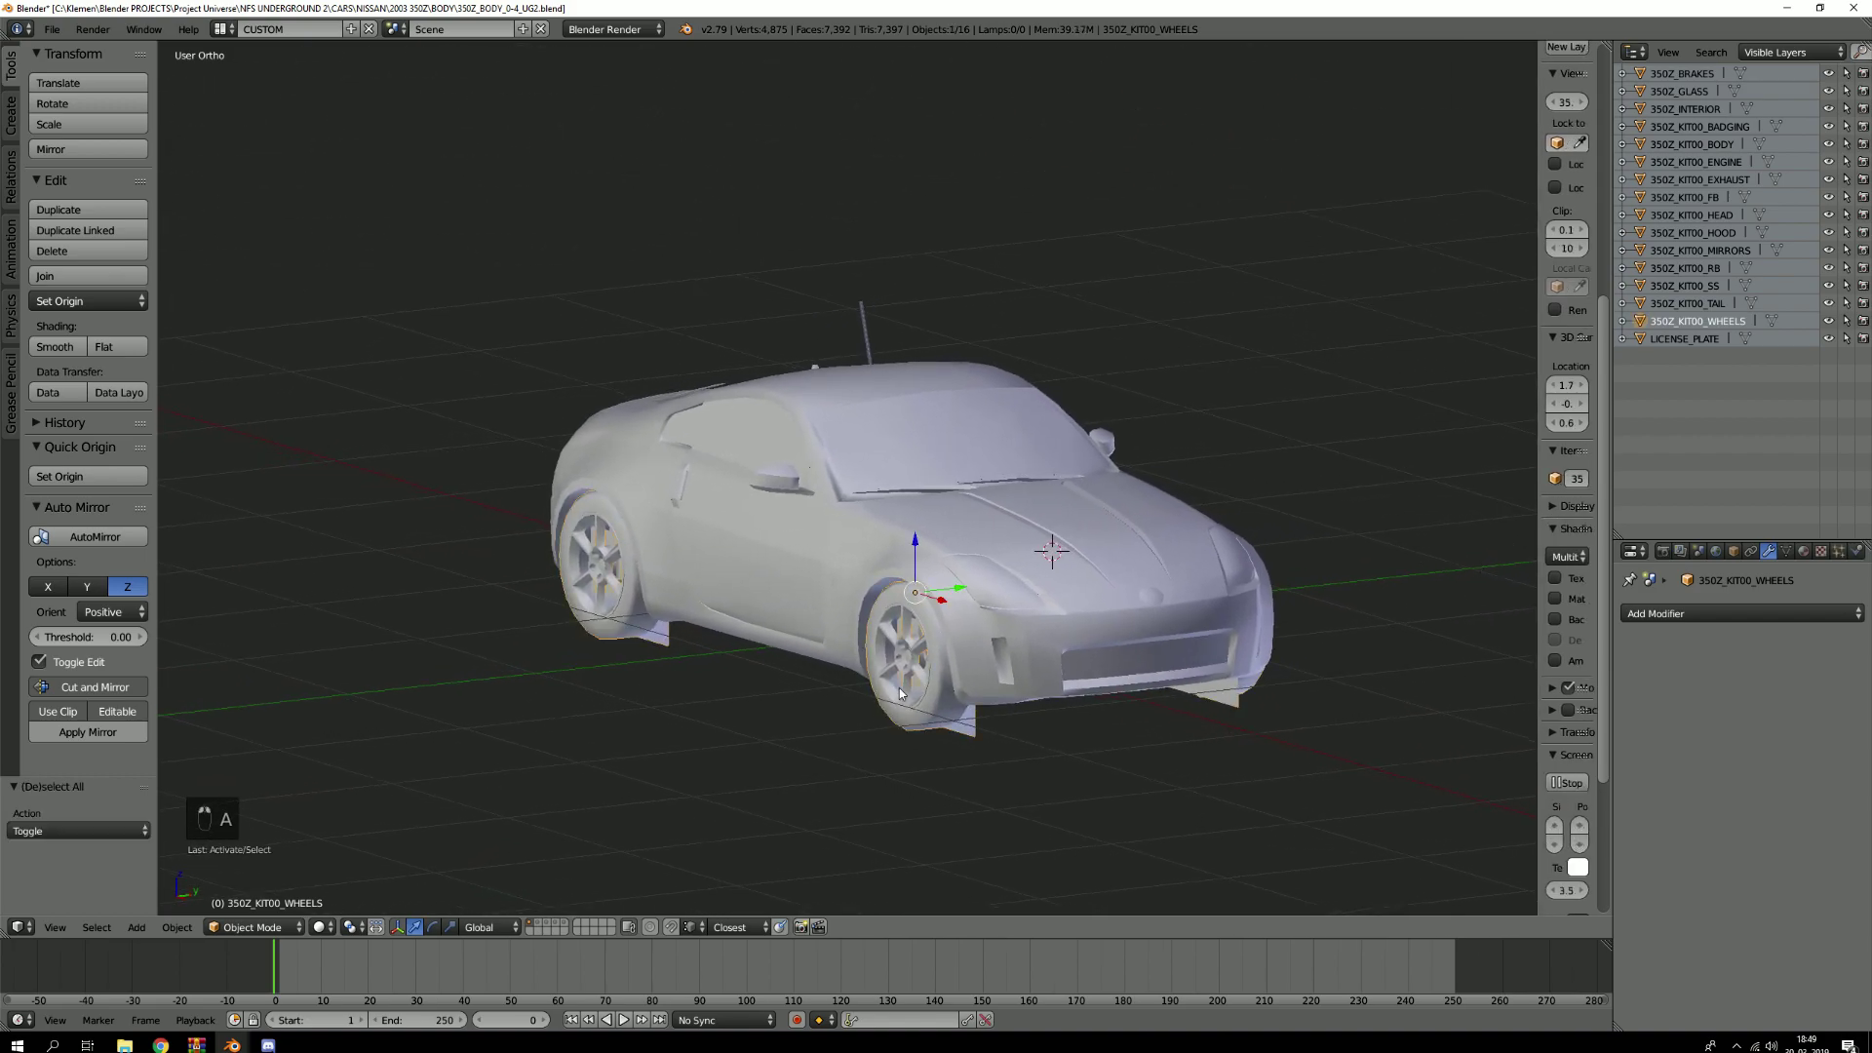
pyautogui.press('KP_Divide')
pyautogui.press('Tab')
pyautogui.press('a')
pyautogui.press('a')
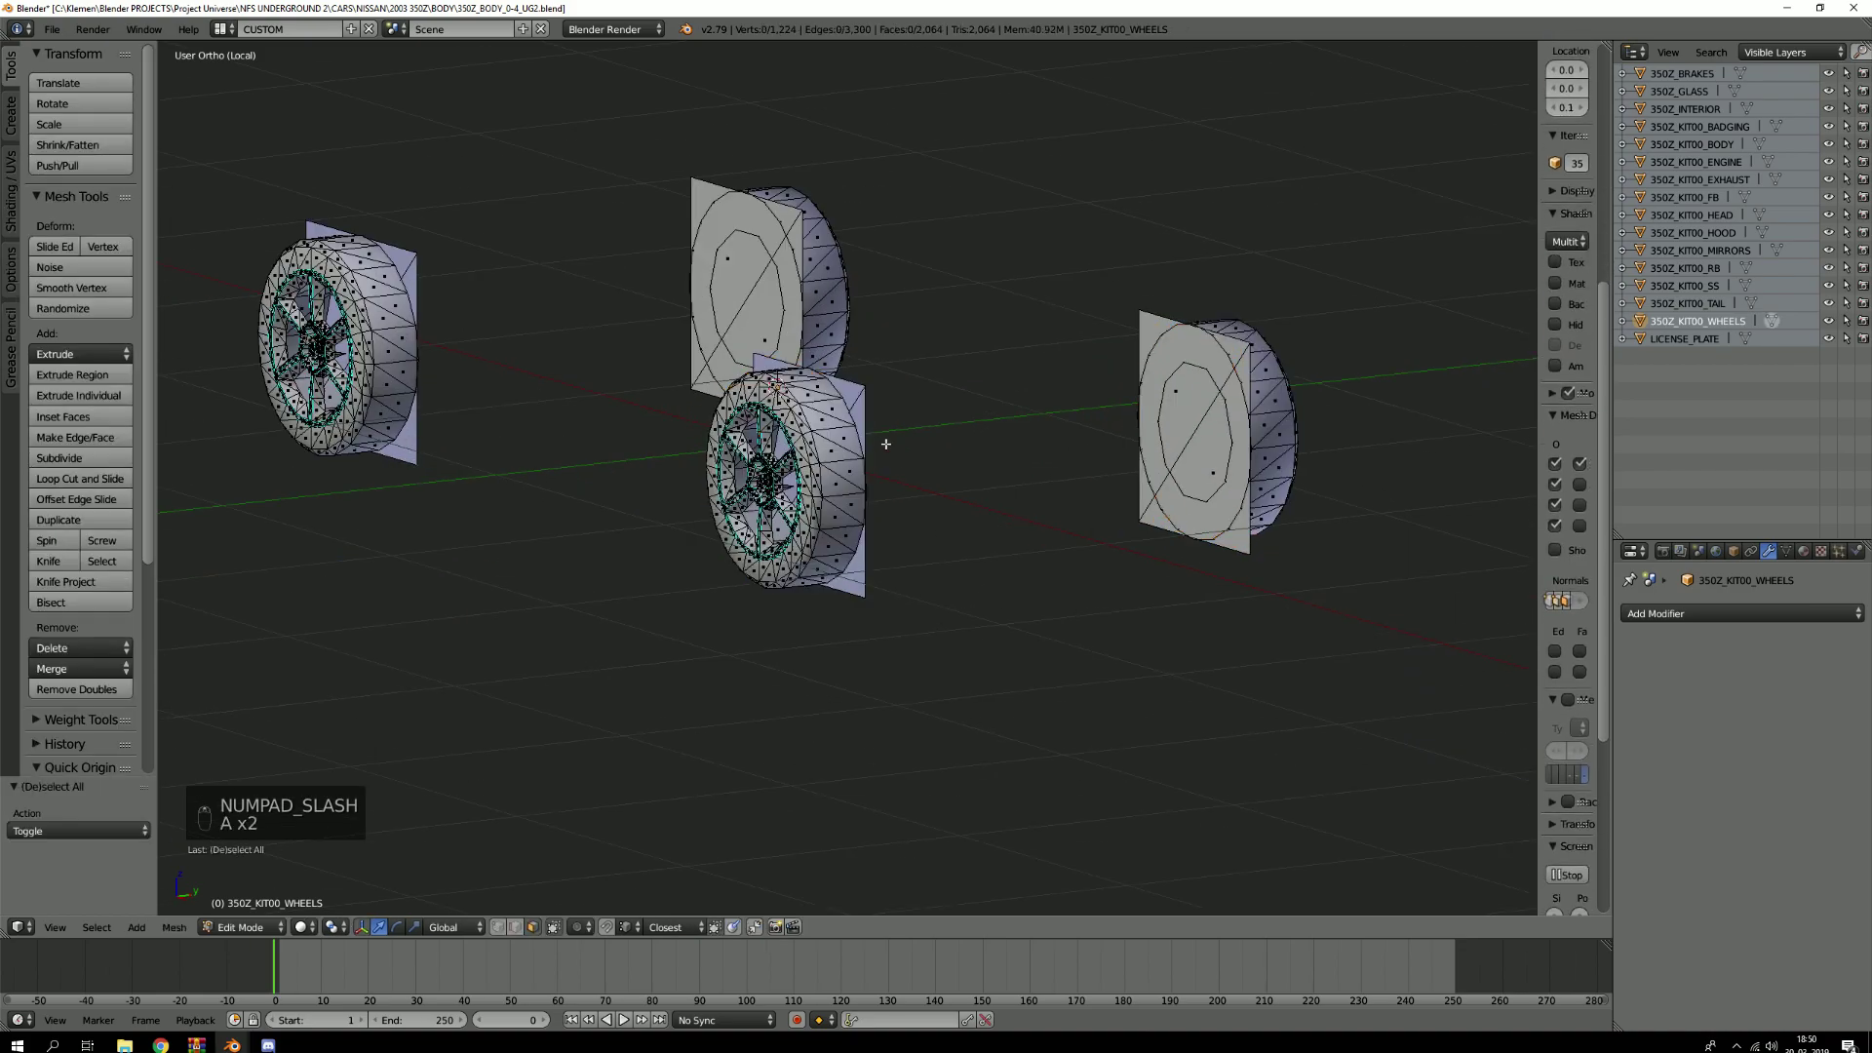
pyautogui.press('l')
pyautogui.press('l')
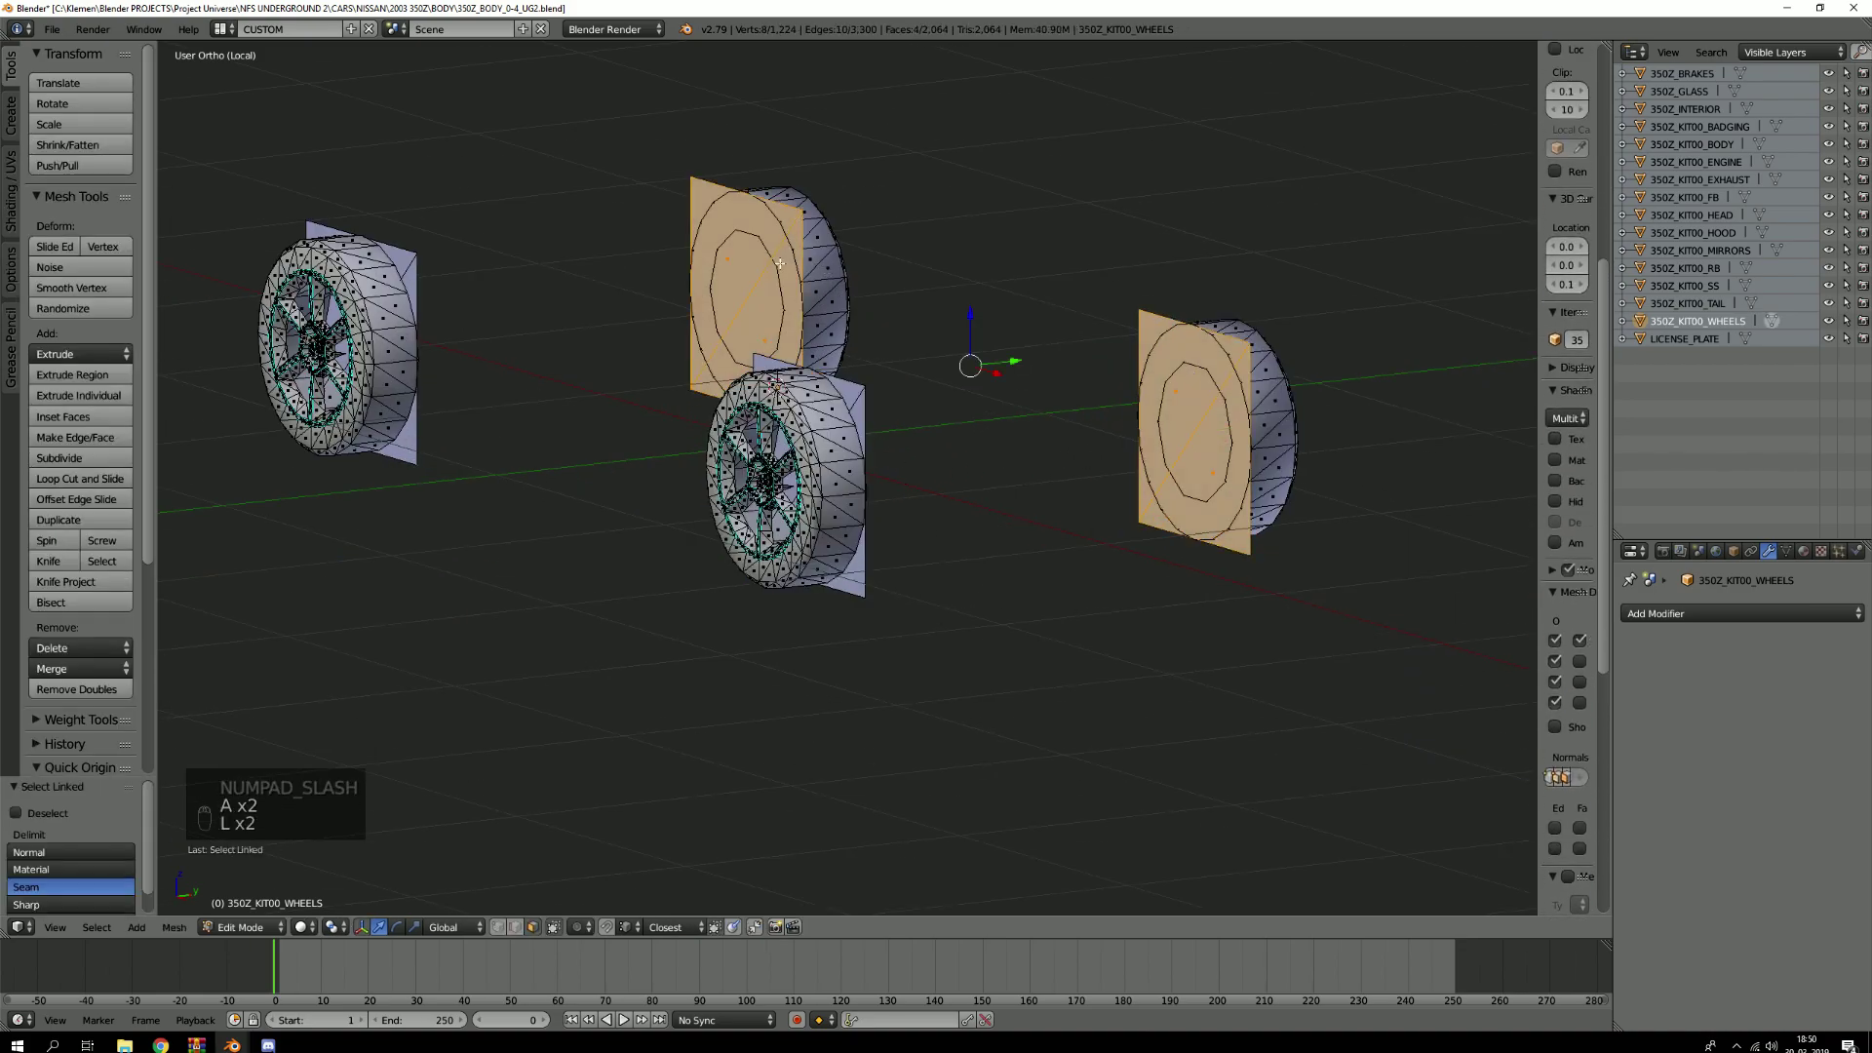
pyautogui.press('l')
pyautogui.scroll(1, 388, 289)
pyautogui.scroll(-1, 388, 289)
pyautogui.keyDown('shift'); pyautogui.moveTo(435, 353); pyautogui.dragTo(572, 410, button='middle'); pyautogui.keyUp('shift')
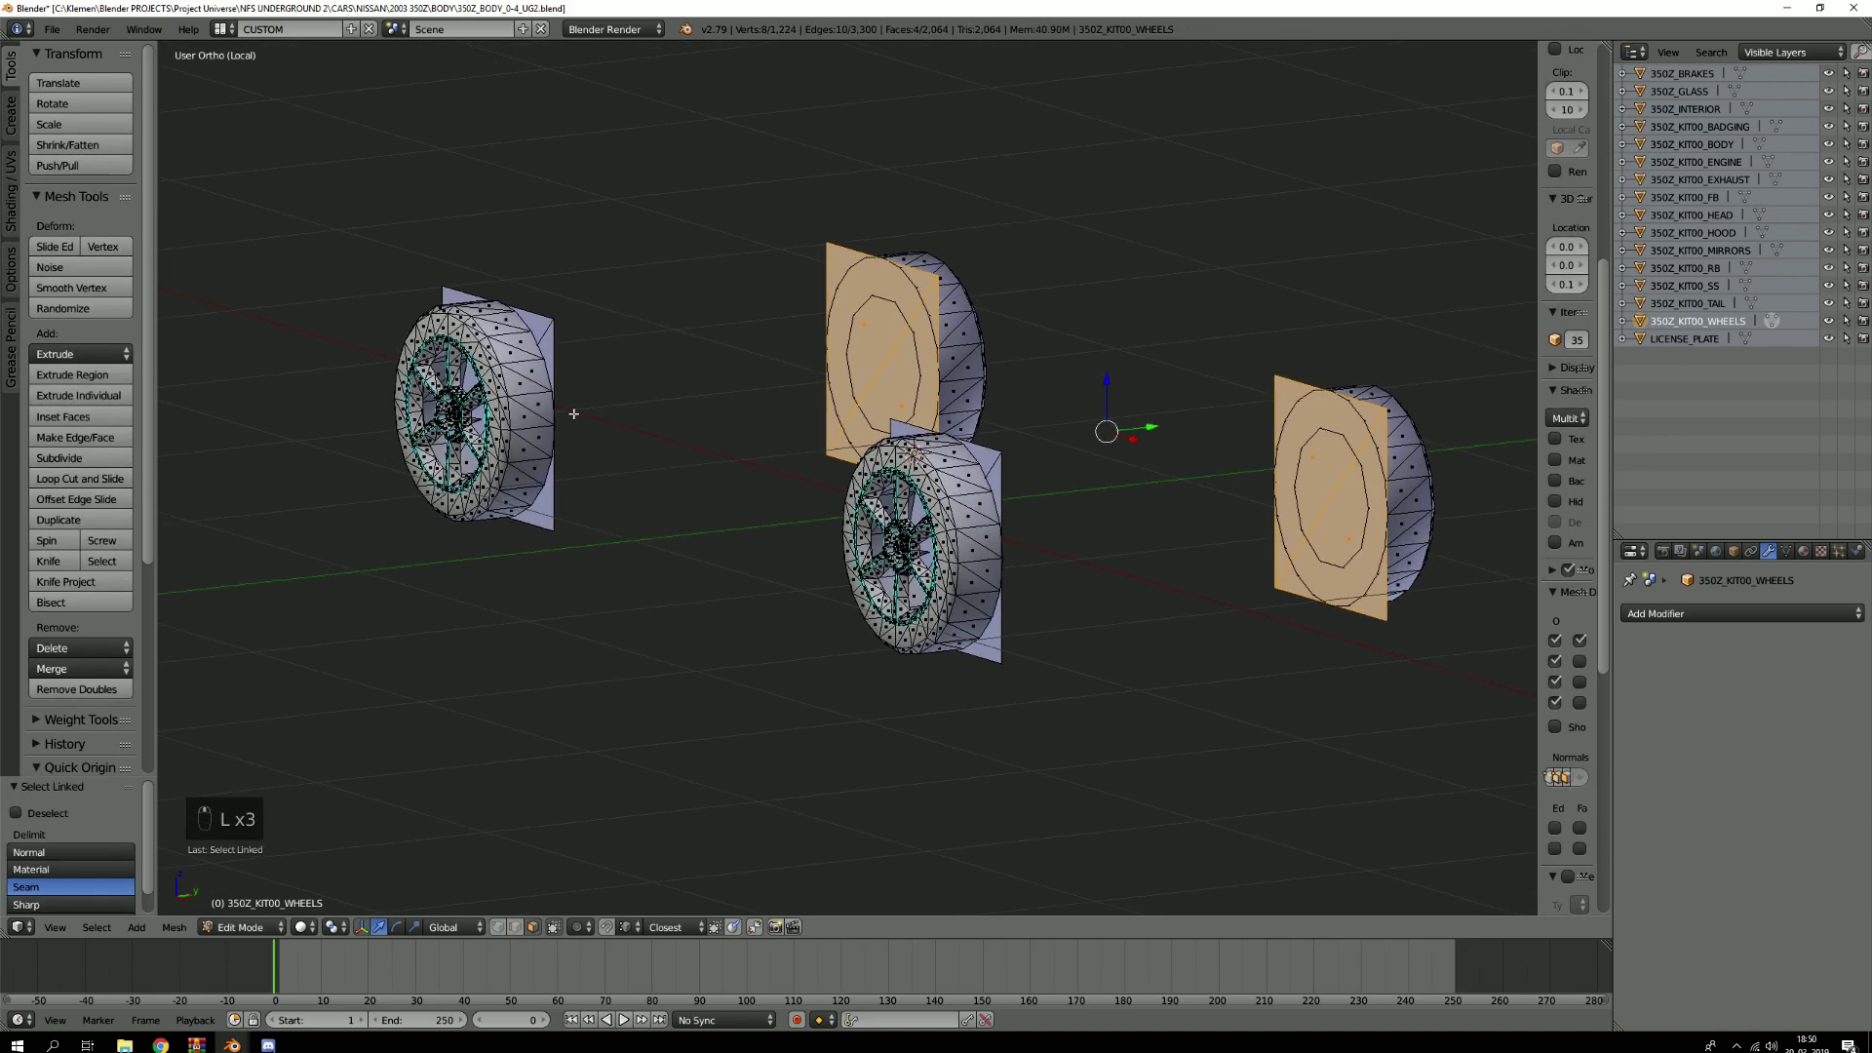
# In wireframe, circle-select every wheel except the near-side front one and separate the selection into its own object
pyautogui.press('z')
pyautogui.scroll(-2, 638, 440)
pyautogui.press('3')
pyautogui.press('c')
pyautogui.moveTo(535, 387)
pyautogui.mouseDown()
pyautogui.moveTo(589, 359)
pyautogui.moveTo(866, 323)
pyautogui.moveTo(1242, 398)
pyautogui.moveTo(1209, 411)
pyautogui.mouseUp()
pyautogui.rightClick(1085, 363)
pyautogui.moveTo(1085, 363); pyautogui.dragTo(1070, 419, button='middle')
pyautogui.press('c')
pyautogui.moveTo(878, 248)
pyautogui.mouseDown()
pyautogui.moveTo(853, 308)
pyautogui.moveTo(1158, 685)
pyautogui.mouseUp()
pyautogui.rightClick(1166, 686)
pyautogui.press('p')
pyautogui.click(1166, 686)
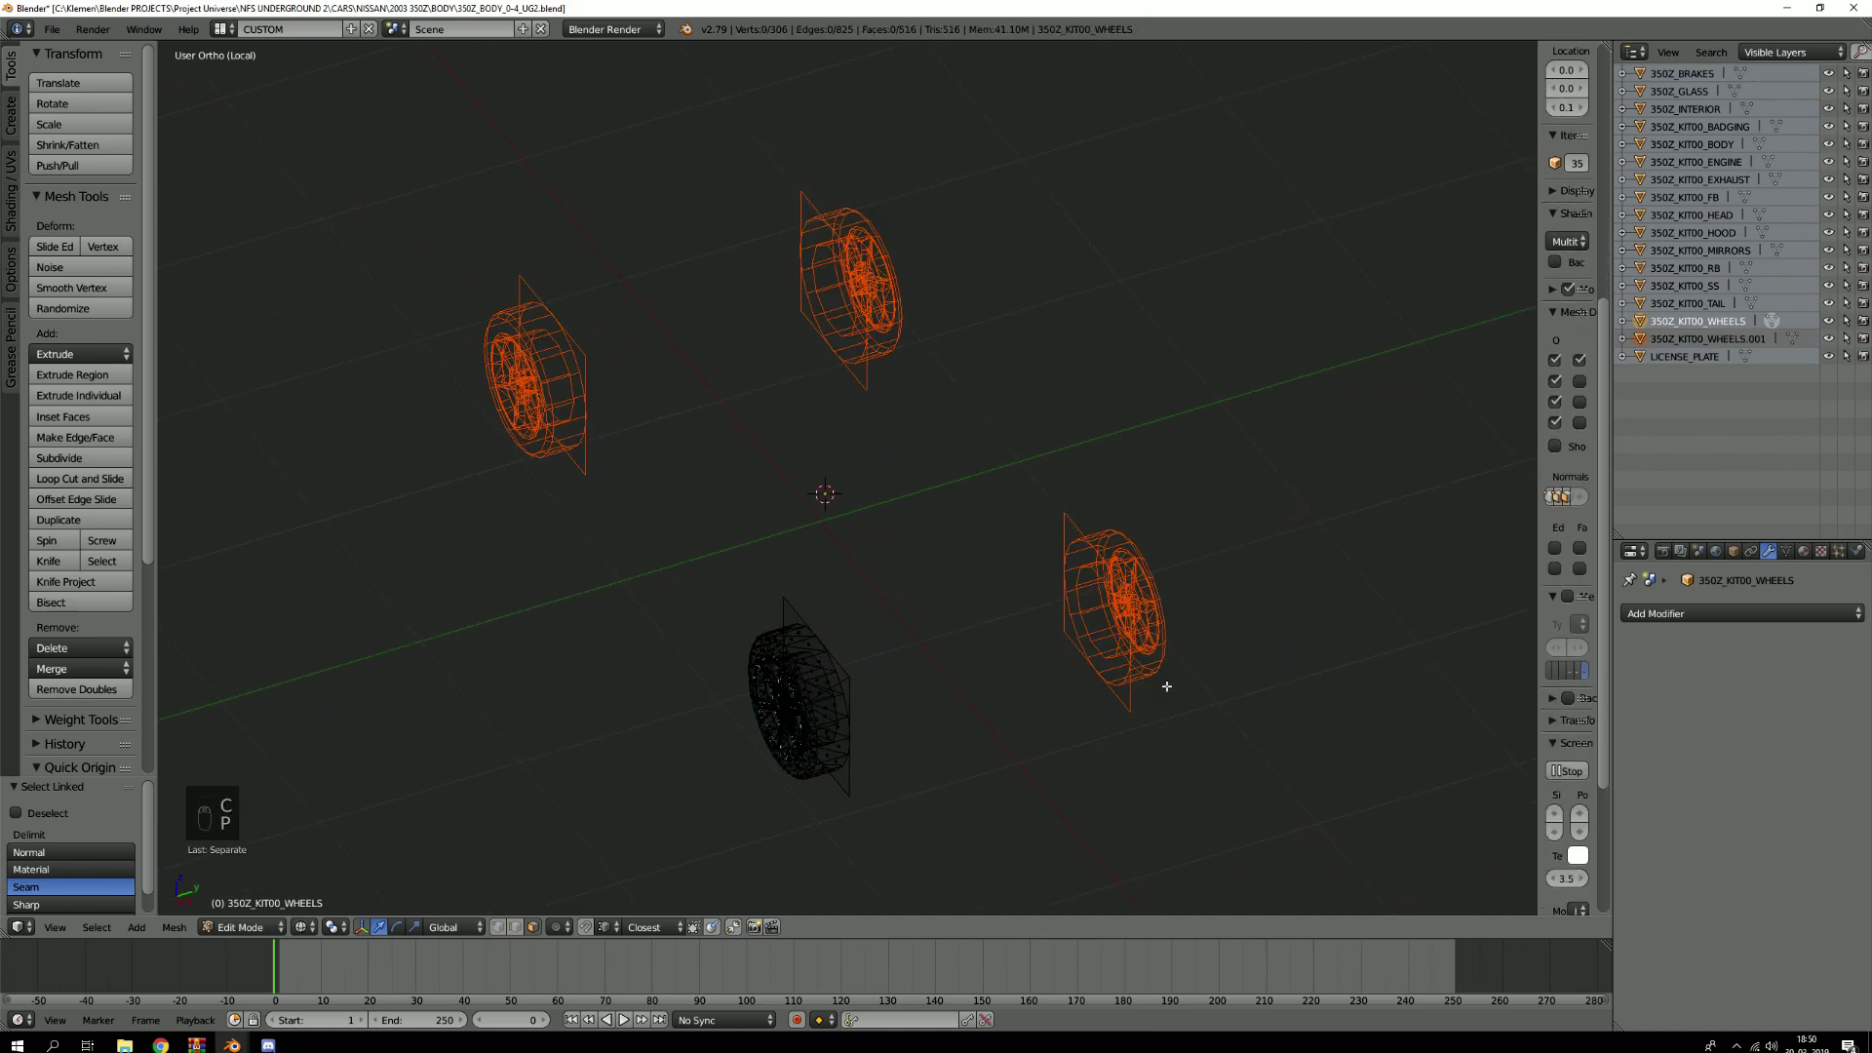
# Return to Object Mode outside local view and test-move the front wheel left in 350Z_KIT00_WHEELS
pyautogui.press('KP_Divide')
pyautogui.press('Tab')
pyautogui.press('a')
pyautogui.press('a')
pyautogui.rightClick(916, 693)
pyautogui.press('g')
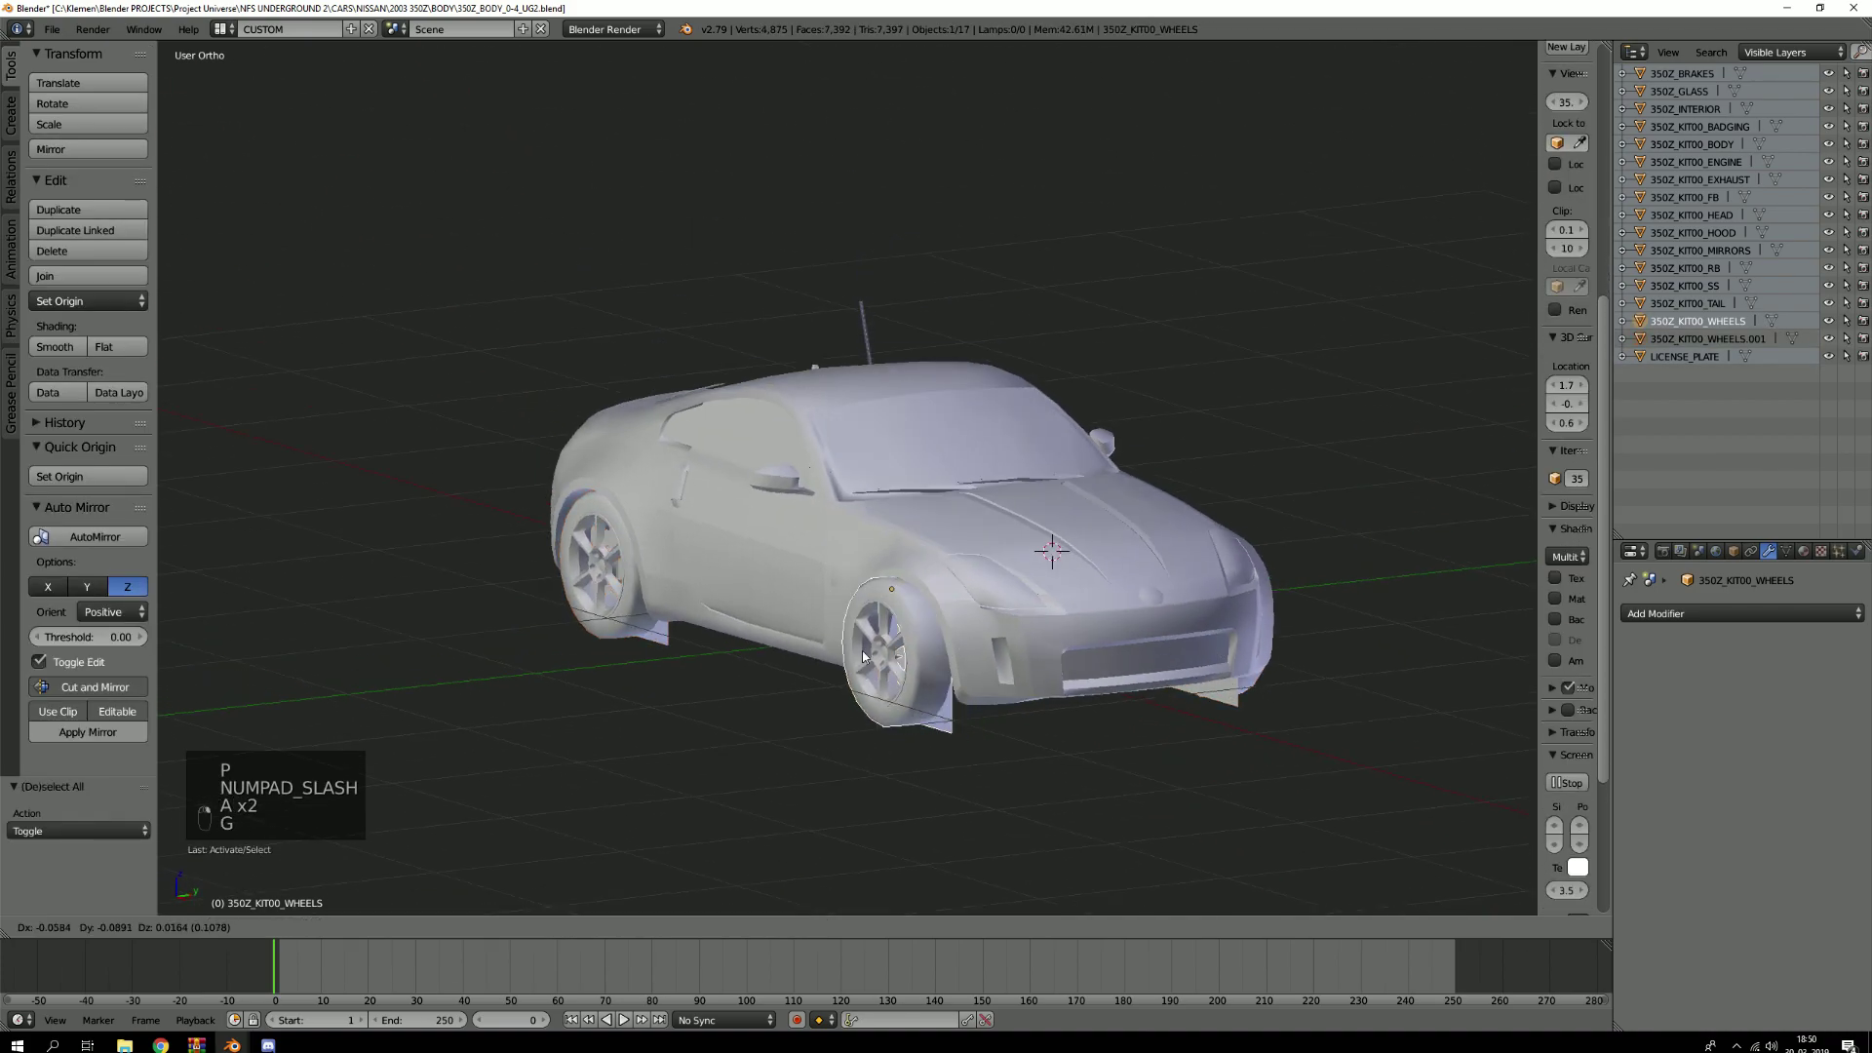
# Test-move the three separated wheels, cancel the move, and delete their 350Z_KIT00_WHEELS.001 object
pyautogui.rightClick(605, 588)
pyautogui.press('g')
pyautogui.rightClick(542, 238)
pyautogui.press('x')
pyautogui.click(542, 238)
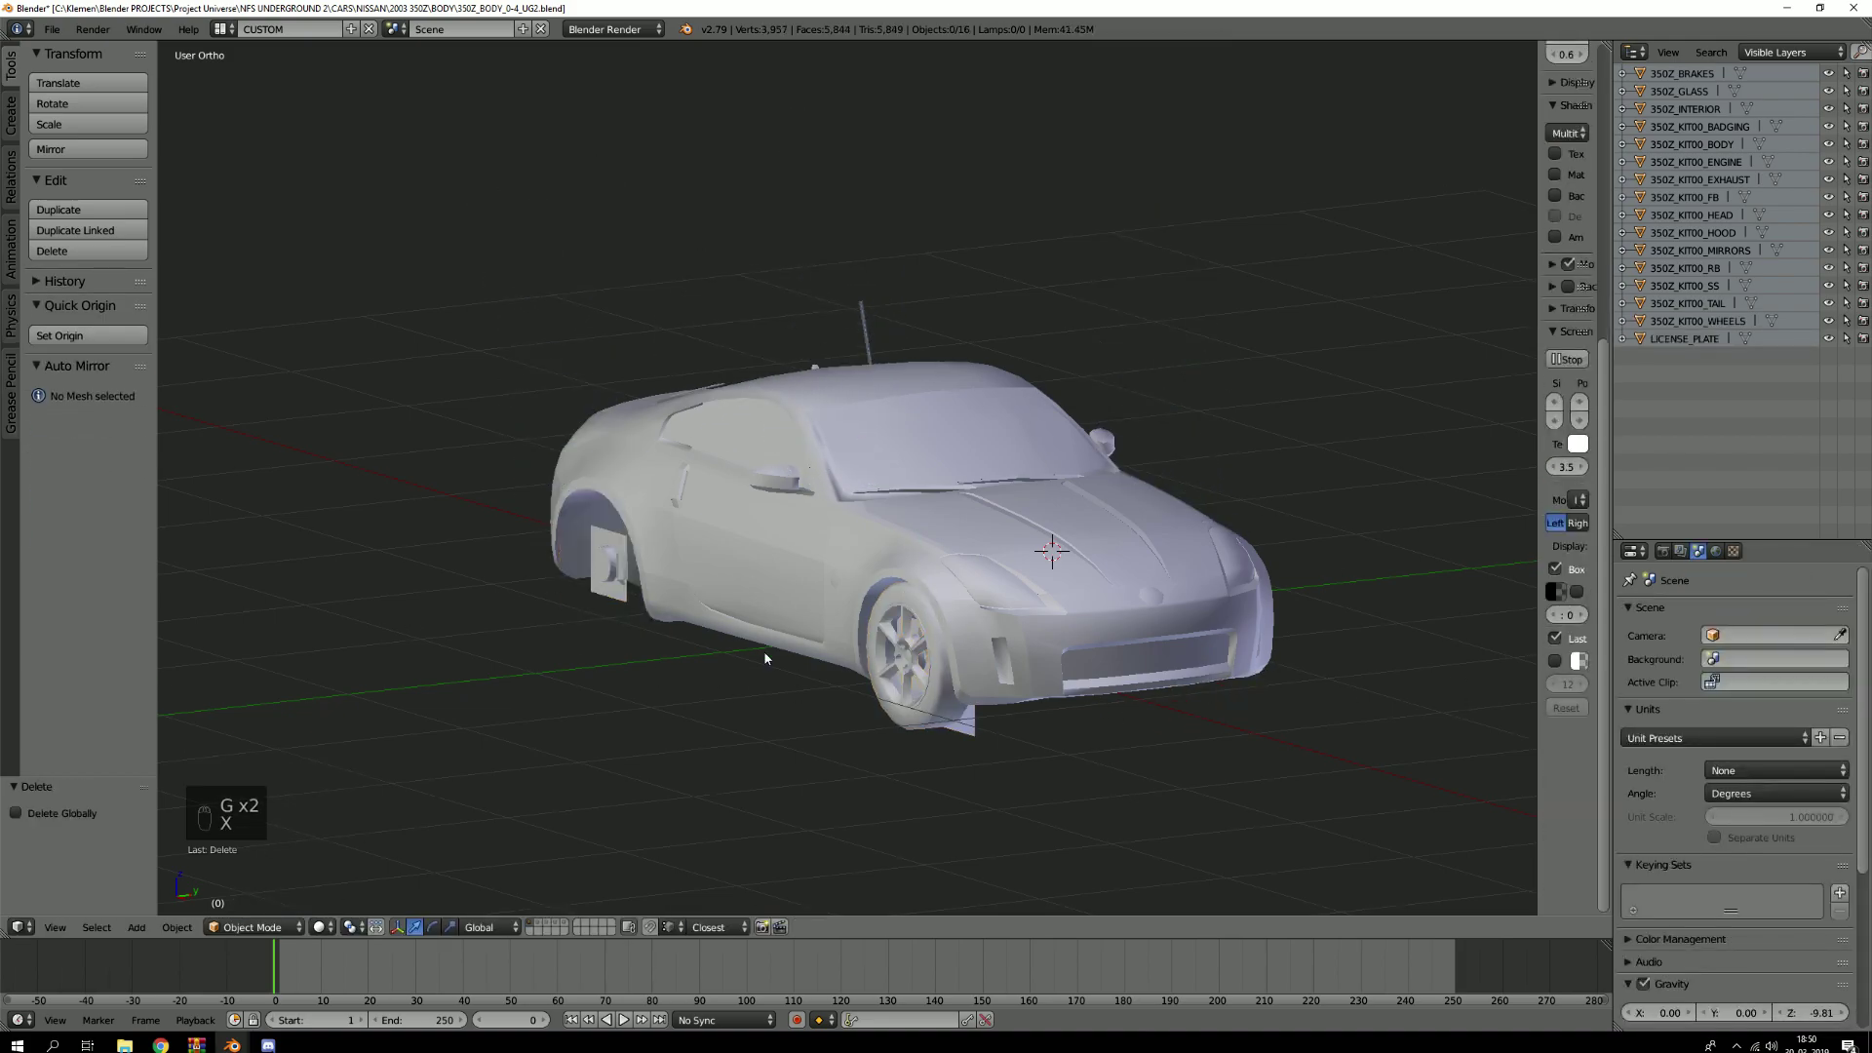
# Select the remaining front wheel, test-move it, and cancel the move
pyautogui.rightClick(889, 669)
pyautogui.press('g')
pyautogui.rightClick(806, 567)
# In front orthographic view, duplicate the front wheel and move the copy about -2.673 along X into the rear wheel arch
pyautogui.moveTo(799, 565); pyautogui.dragTo(946, 588, button='middle')
pyautogui.press('KP_1')
pyautogui.press('KP_5')
pyautogui.press('KP_5')
pyautogui.keyDown('shift'); pyautogui.moveTo(926, 549); pyautogui.dragTo(1166, 562, button='middle'); pyautogui.keyUp('shift')
pyautogui.press('g')
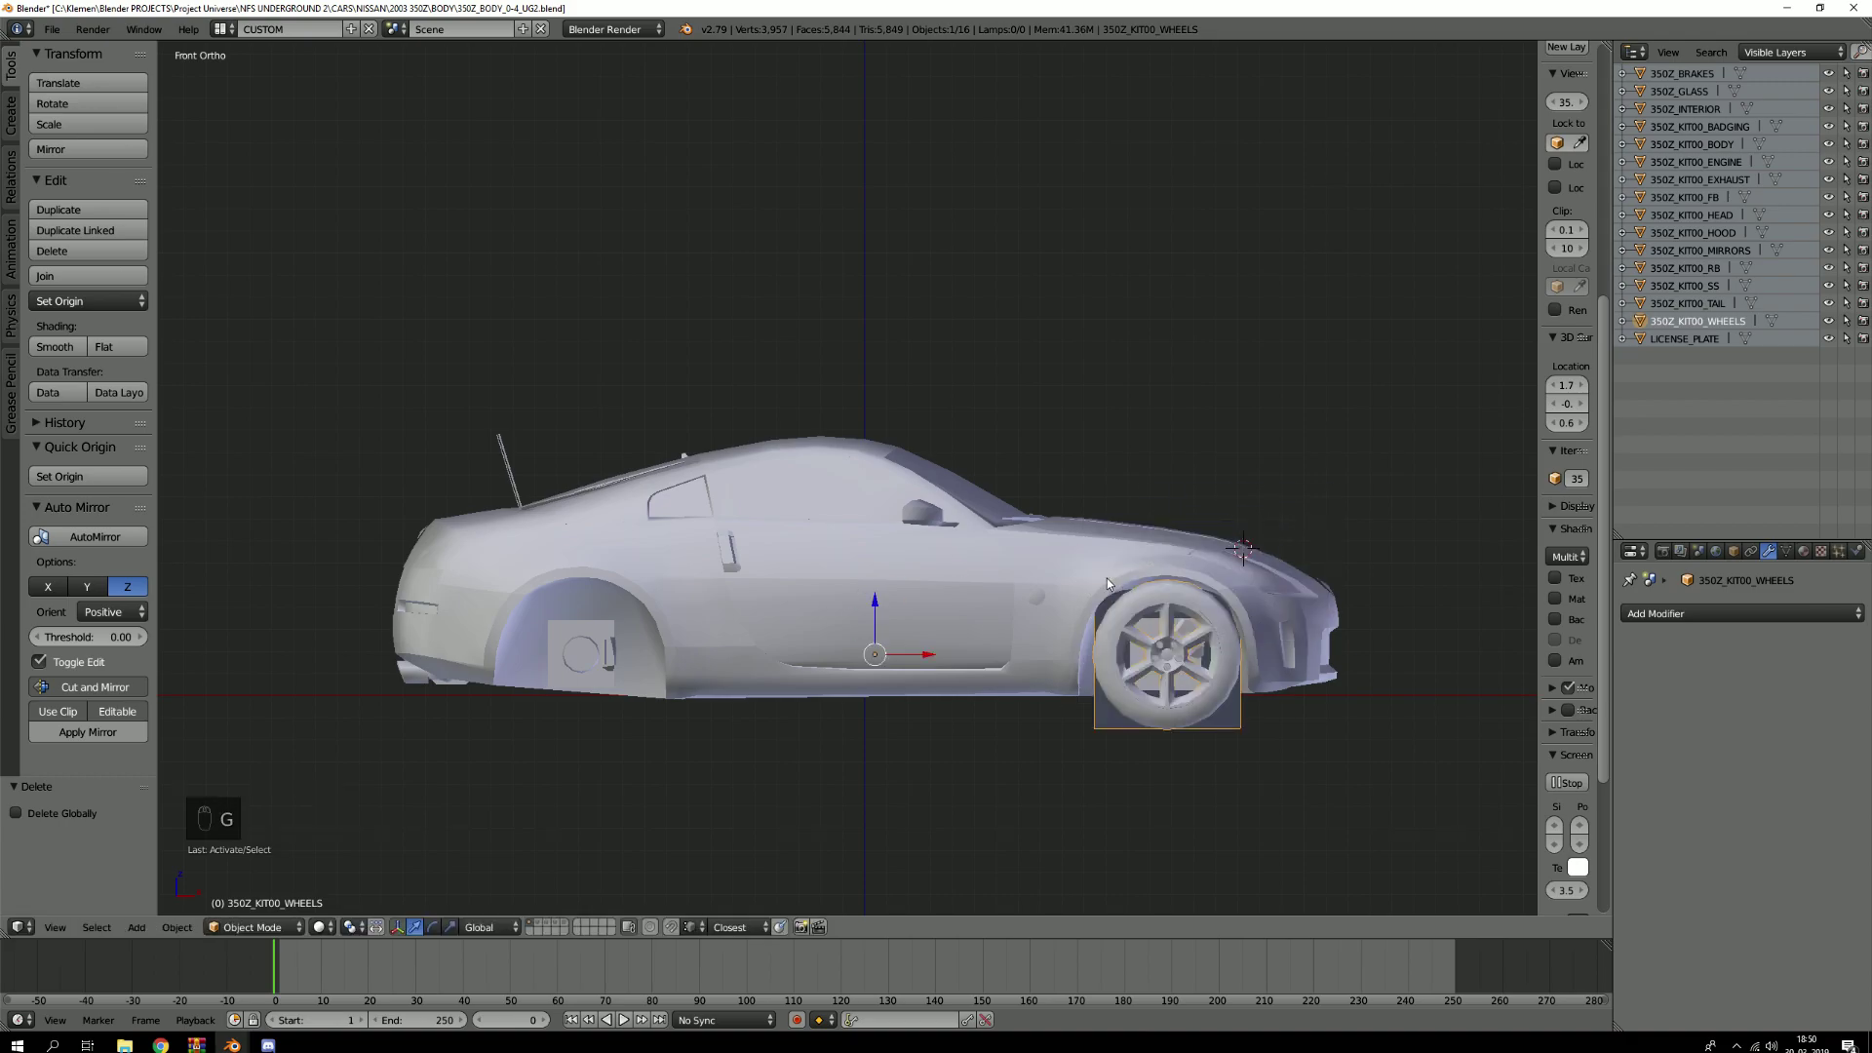
pyautogui.hotkey('shift', 'd')
pyautogui.rightClick(1064, 420)
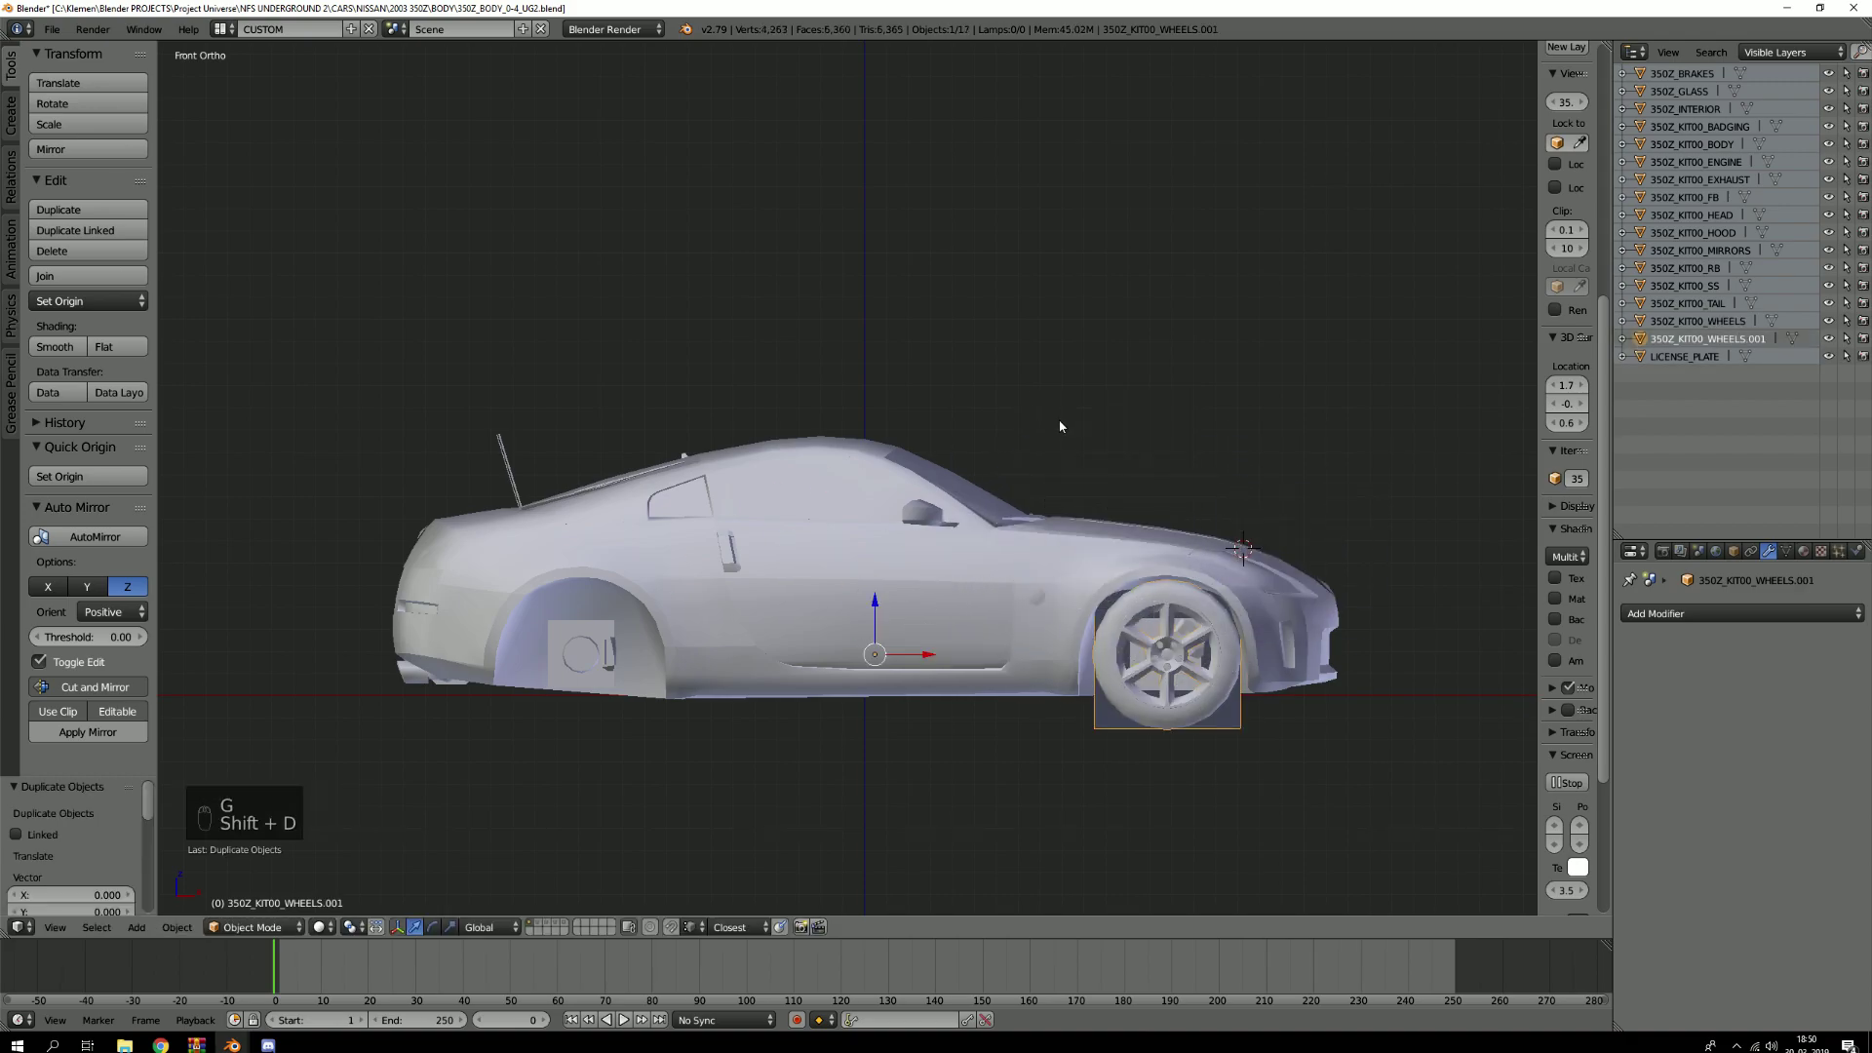
pyautogui.press('g')
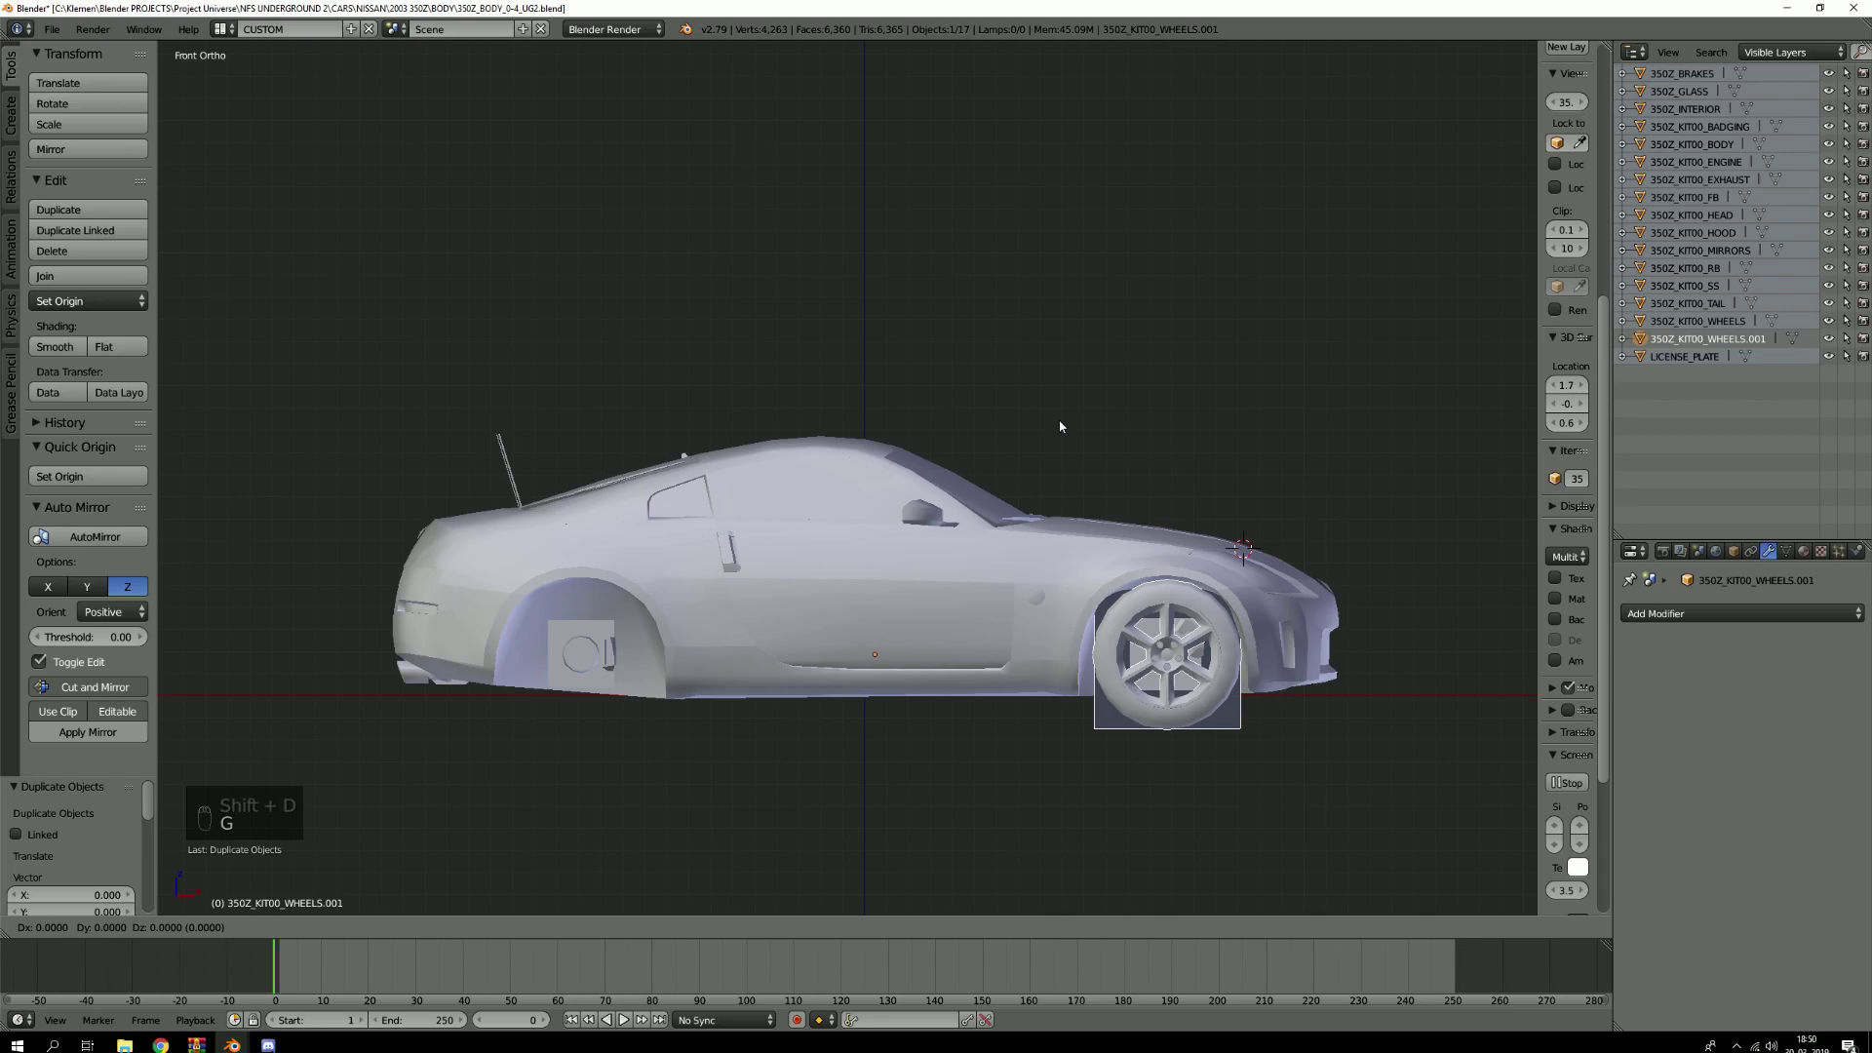
pyautogui.press('x')
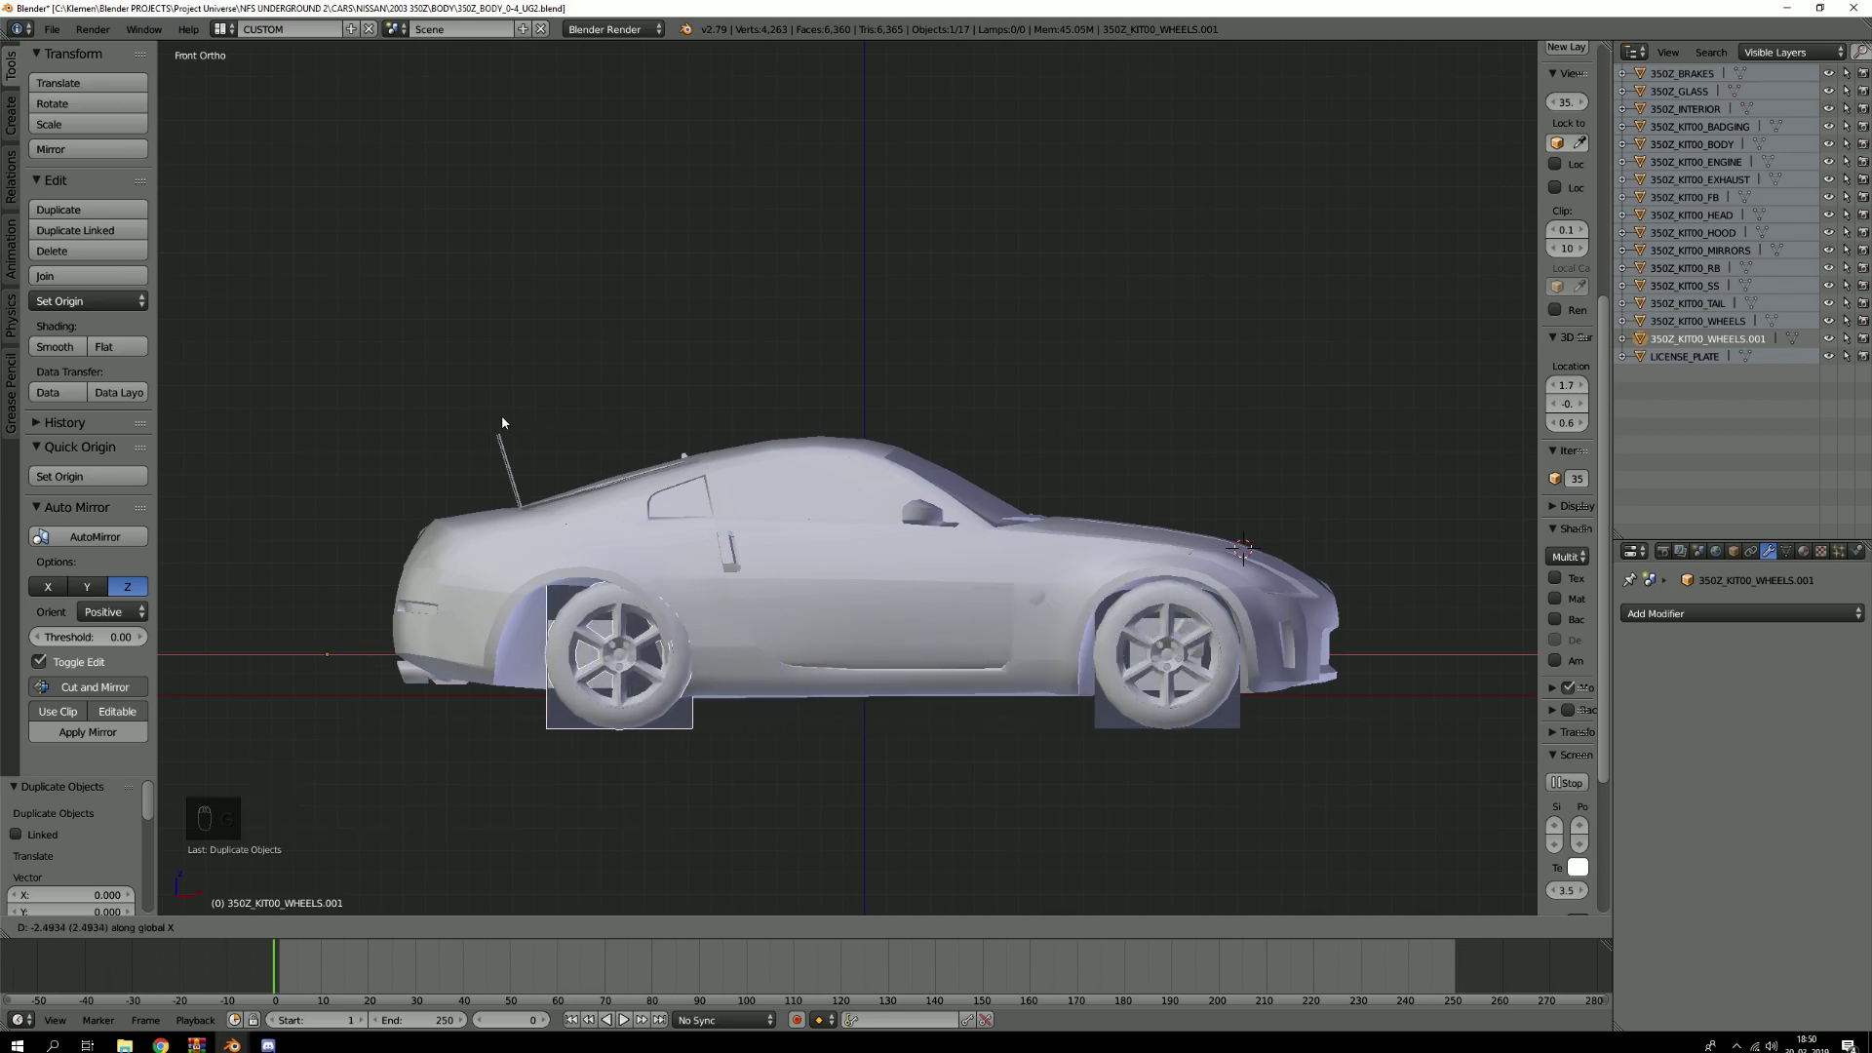
pyautogui.click(478, 419)
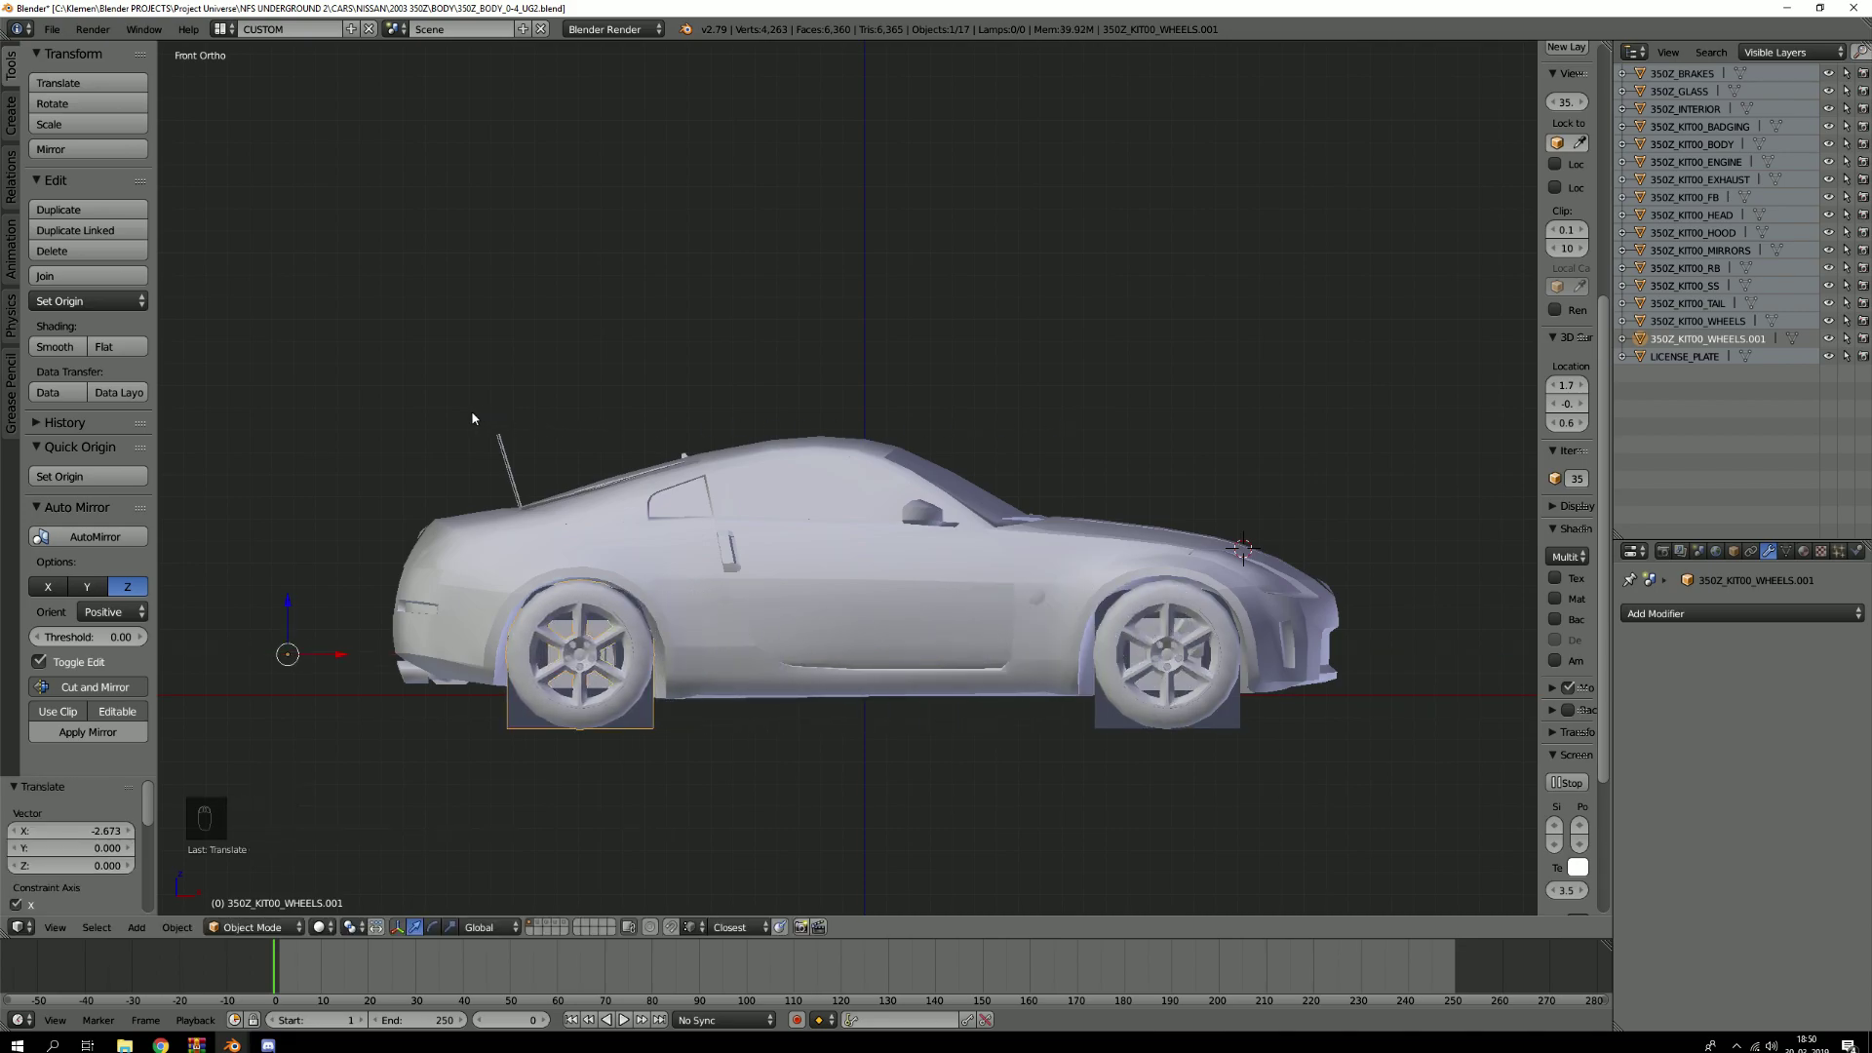
pyautogui.scroll(5, 606, 682)
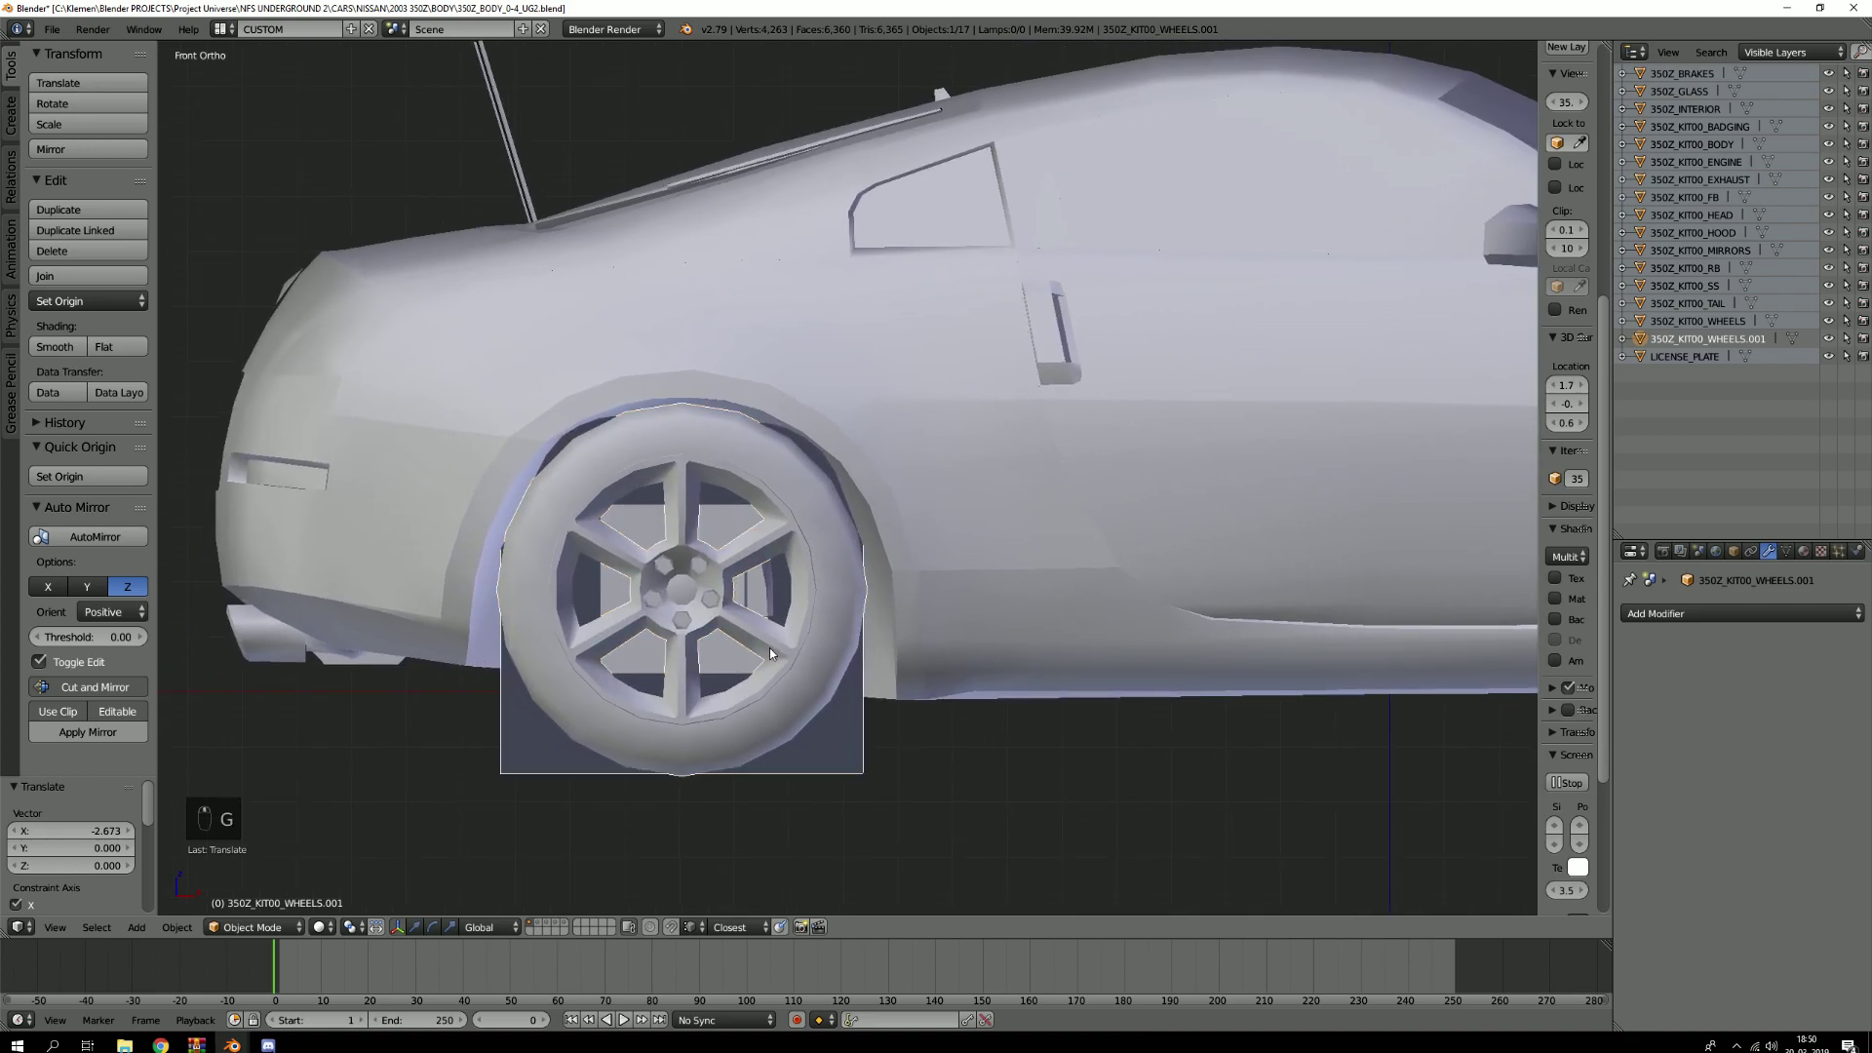
# Nudge the copied rear wheel -0.001 along X to centre it in the rear wheel arch
pyautogui.press('g')
pyautogui.press('x')
pyautogui.click(771, 653)
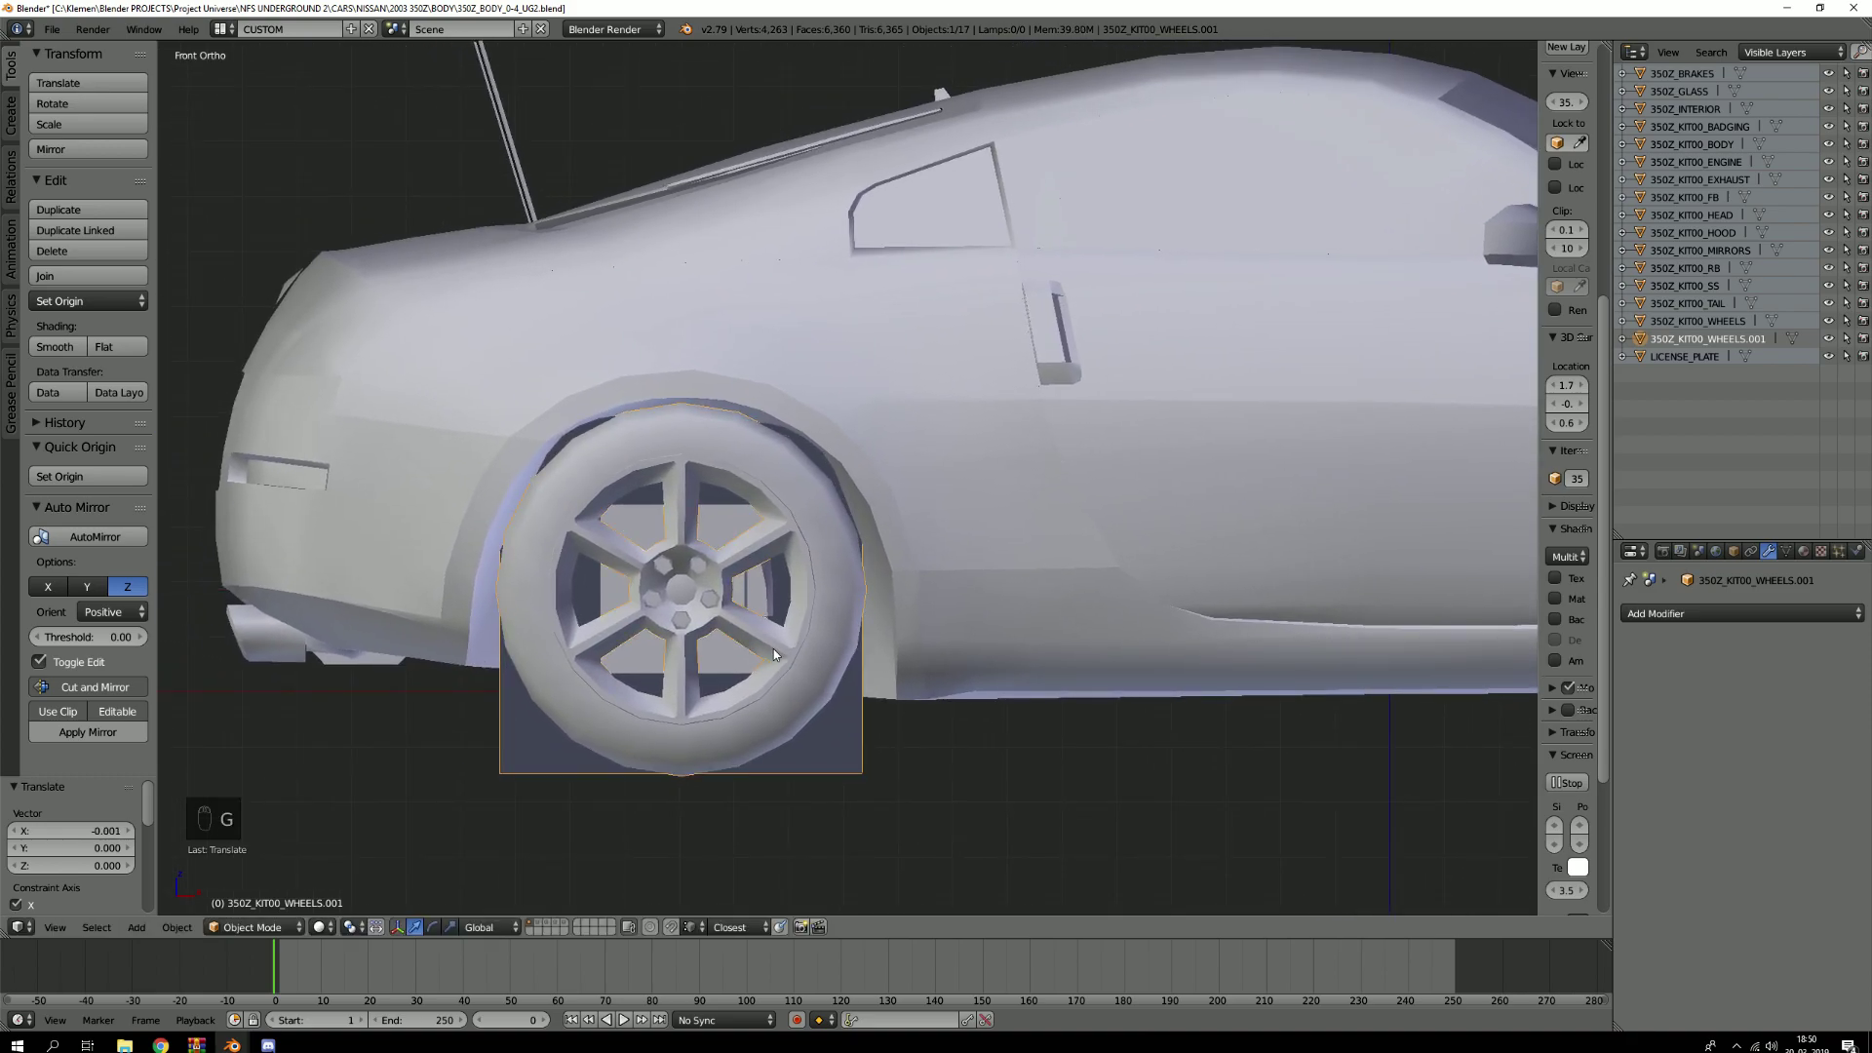
pyautogui.scroll(-6, 767, 626)
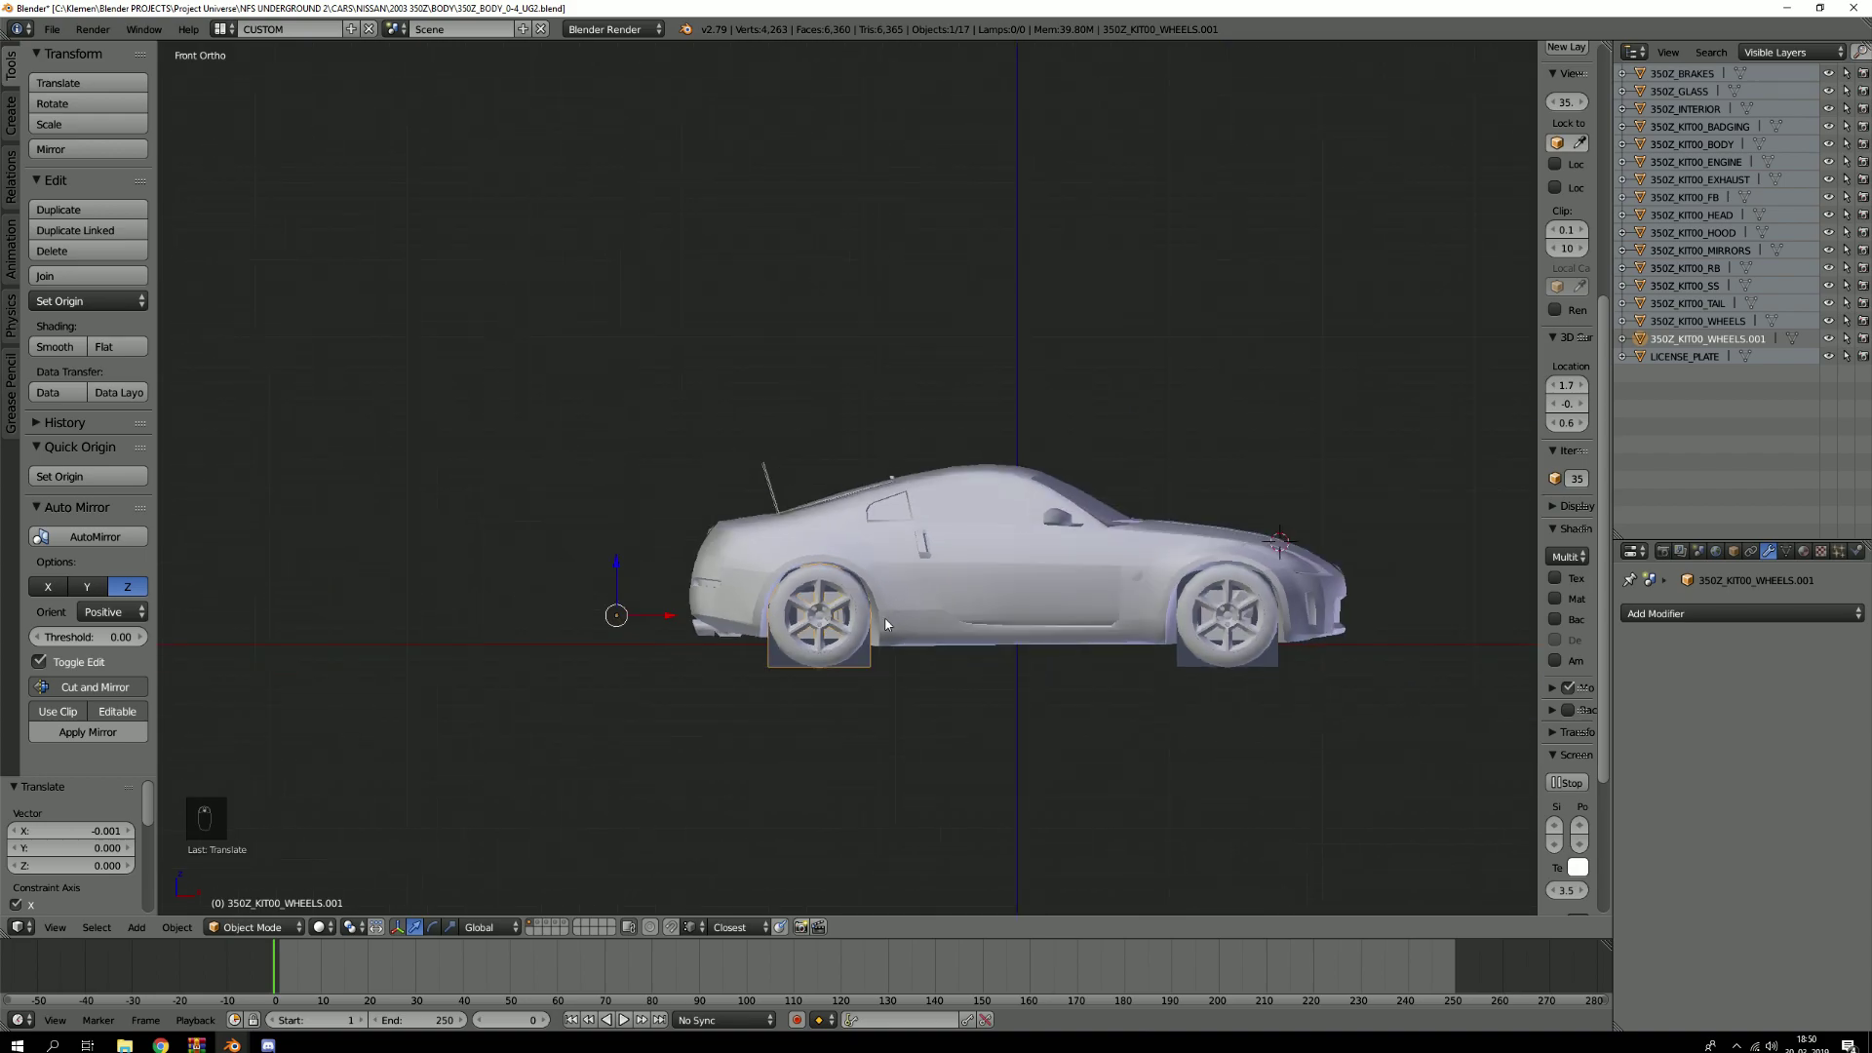
# Deselect everything and examine how the rear wheel sits in its arch relative to the front wheel from several angles
pyautogui.press('KP_3')
pyautogui.scroll(6, 888, 620)
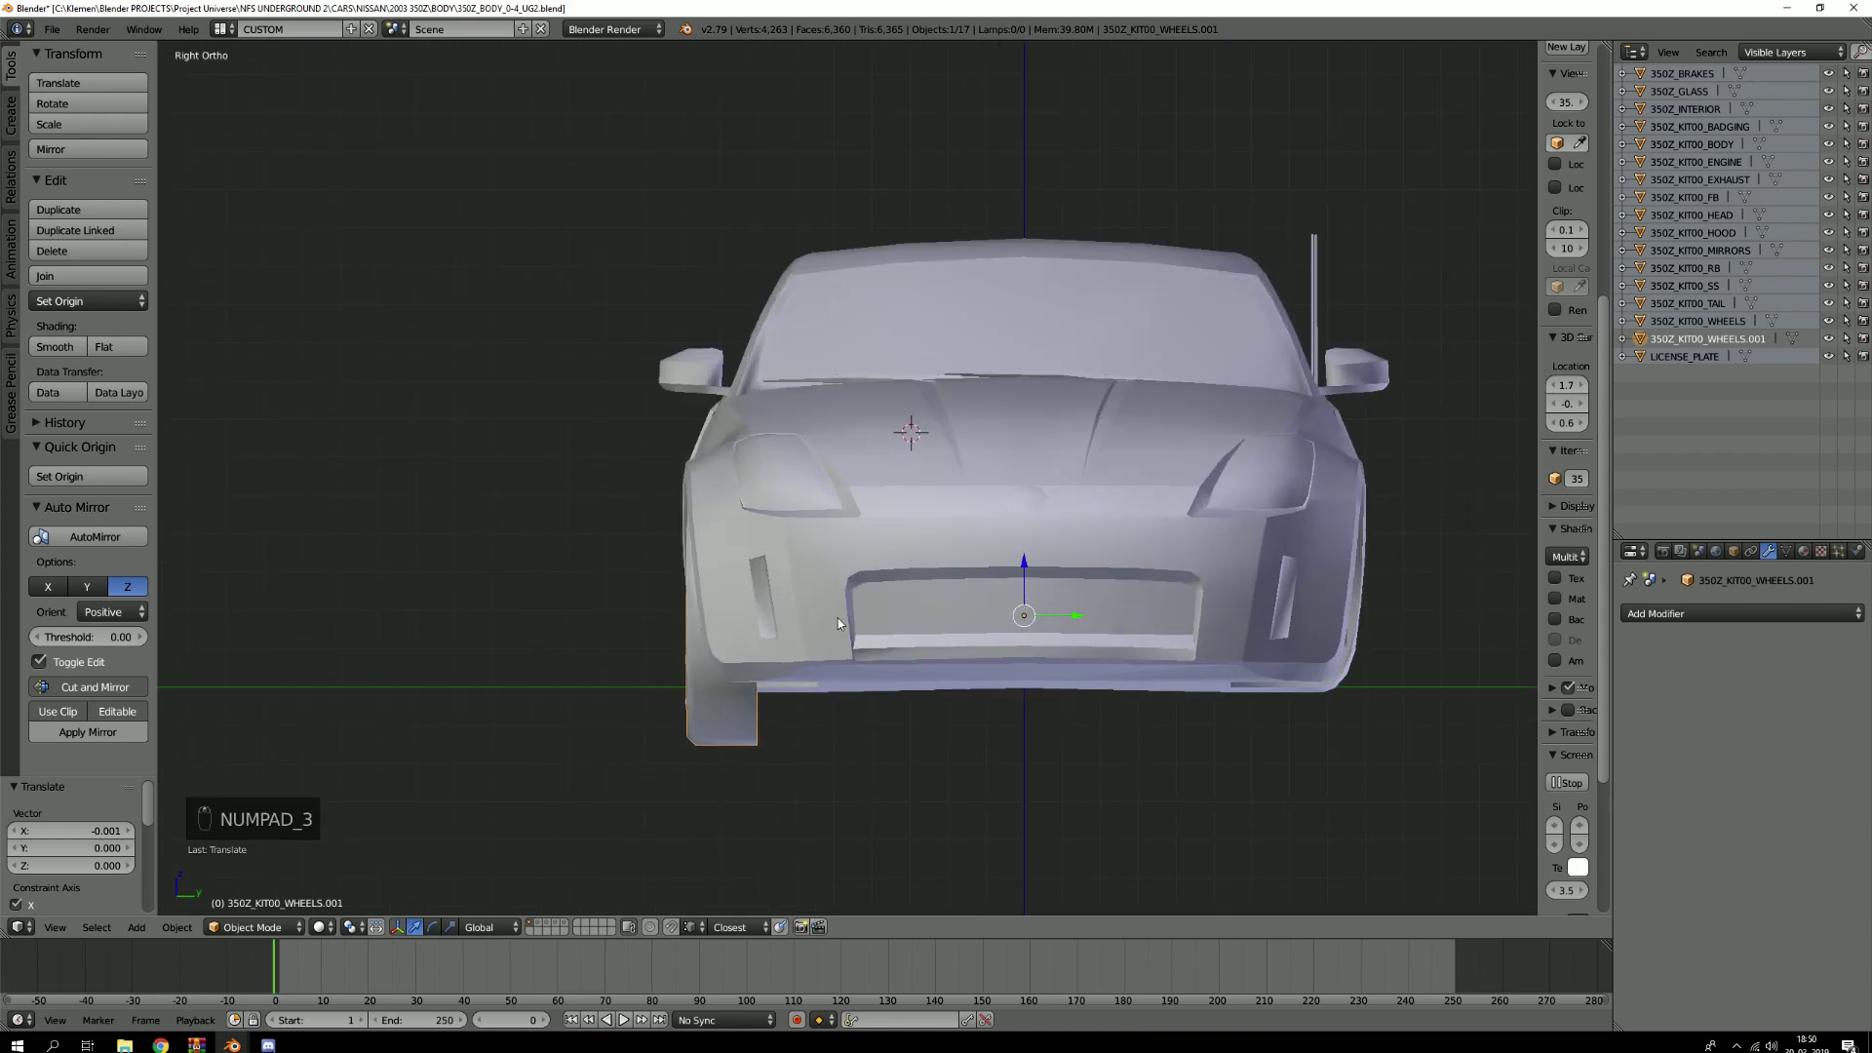
pyautogui.press('KP_9')
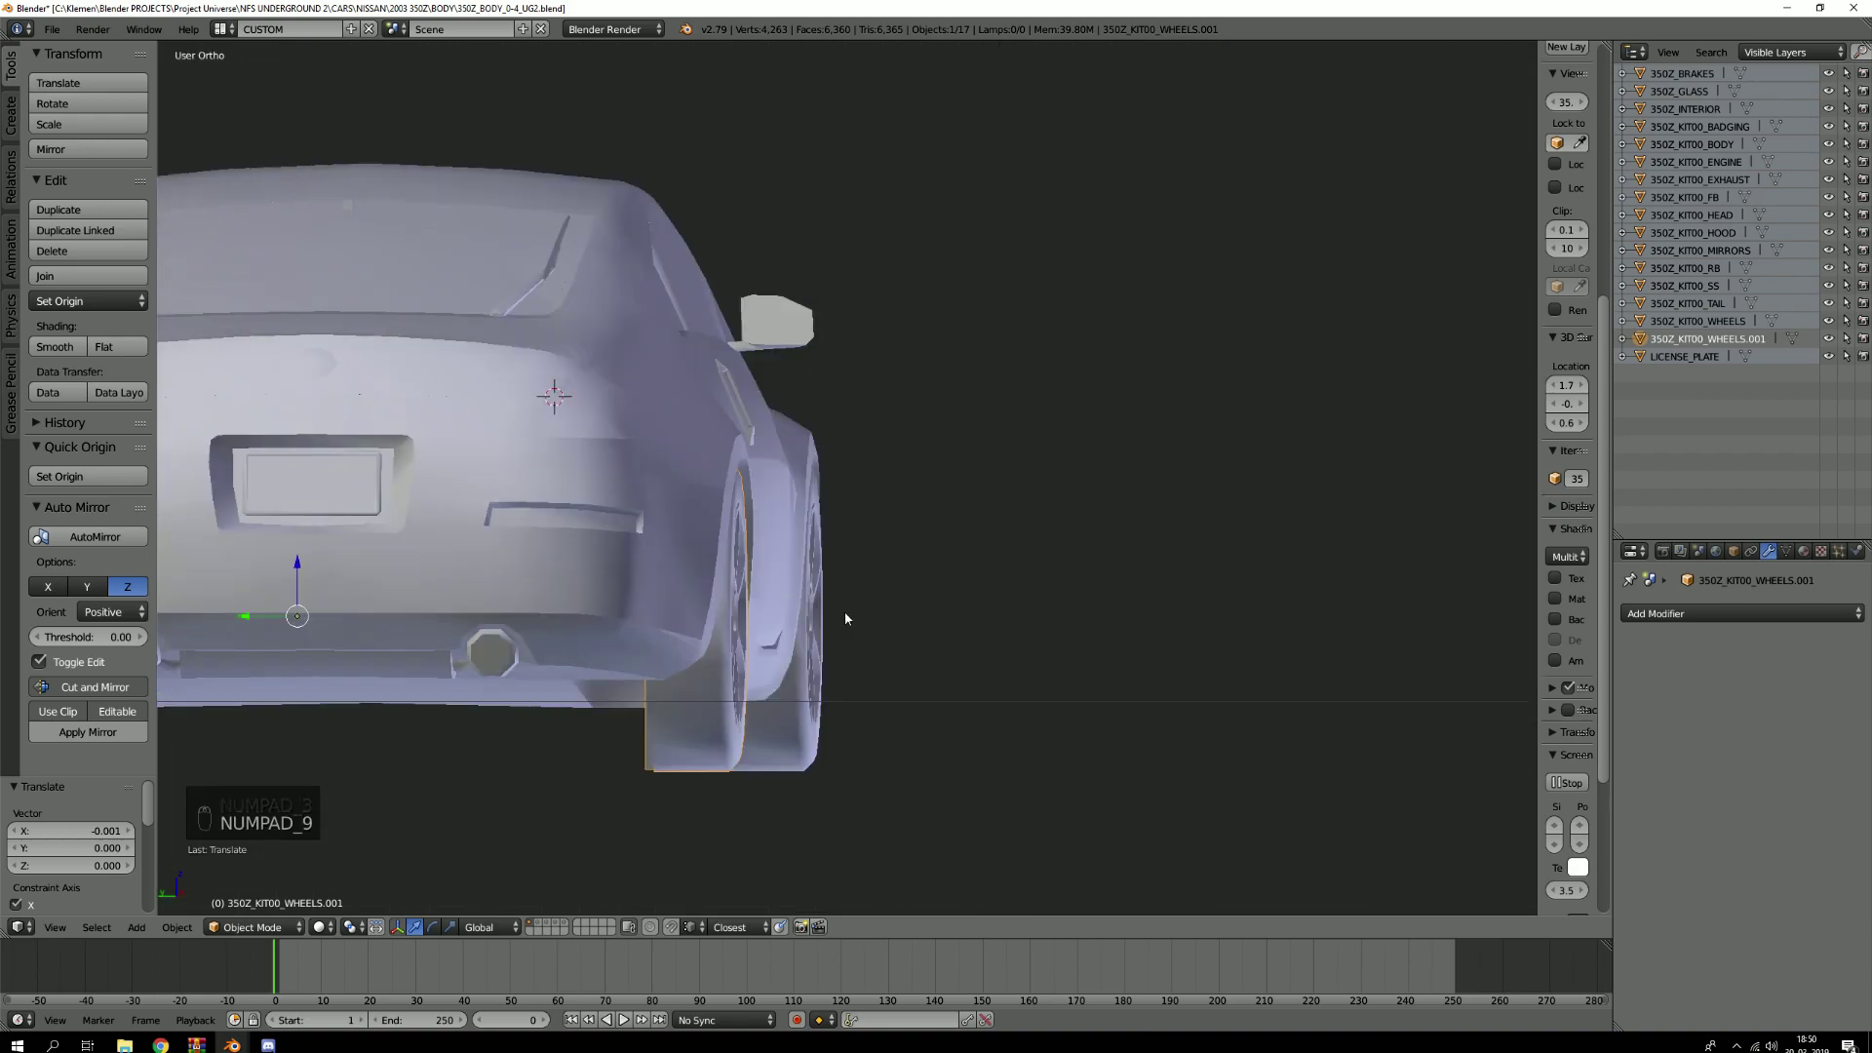
pyautogui.scroll(3, 829, 706)
pyautogui.press('a')
pyautogui.press('a')
pyautogui.moveTo(865, 722); pyautogui.dragTo(820, 619, button='middle')
pyautogui.scroll(-3, 870, 717)
# Join the front wheel and the copied rear wheel into one object and test-move it, cancelling the moves
pyautogui.rightClick(941, 638)
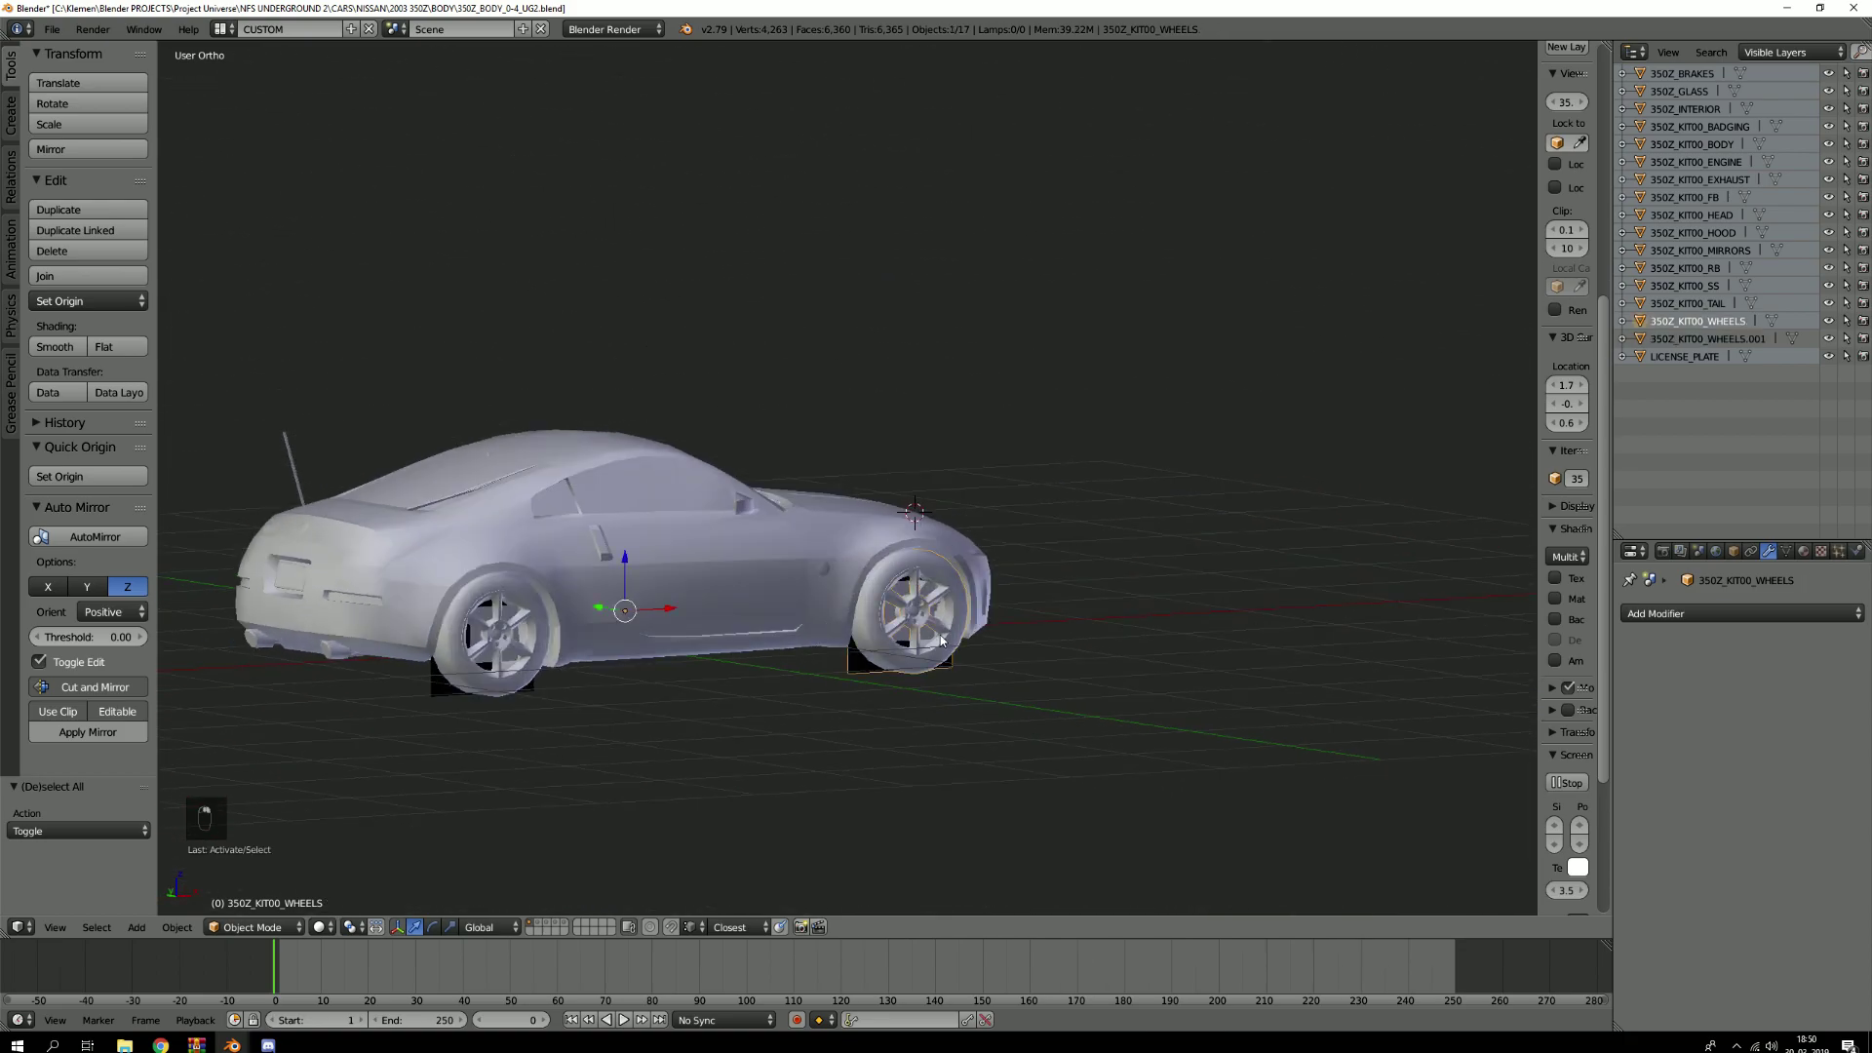
pyautogui.press('g')
pyautogui.rightClick(922, 555)
pyautogui.keyDown('shift'); pyautogui.rightClick(525, 683); pyautogui.keyUp('shift')
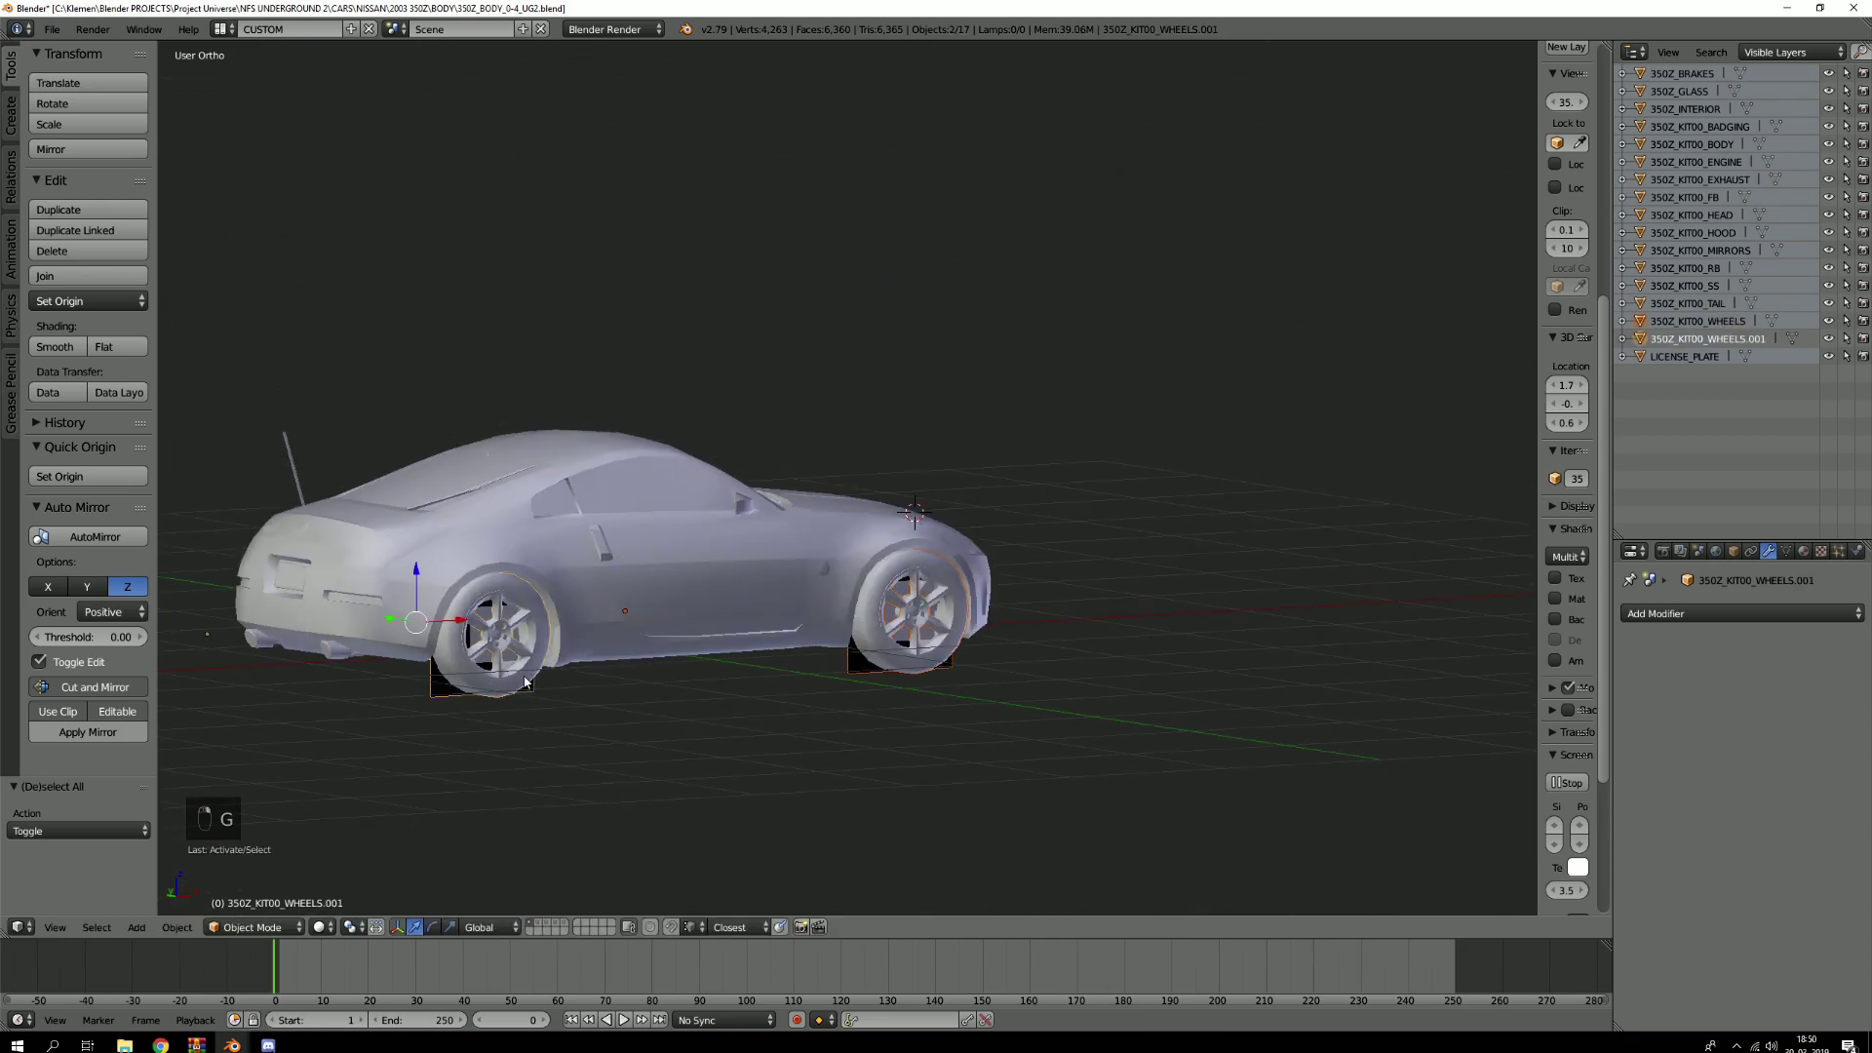
pyautogui.hotkey('ctrl', 'j')
pyautogui.press('g')
pyautogui.rightClick(629, 630)
pyautogui.keyDown('shift'); pyautogui.moveTo(629, 630); pyautogui.dragTo(971, 667, button='middle'); pyautogui.keyUp('shift')
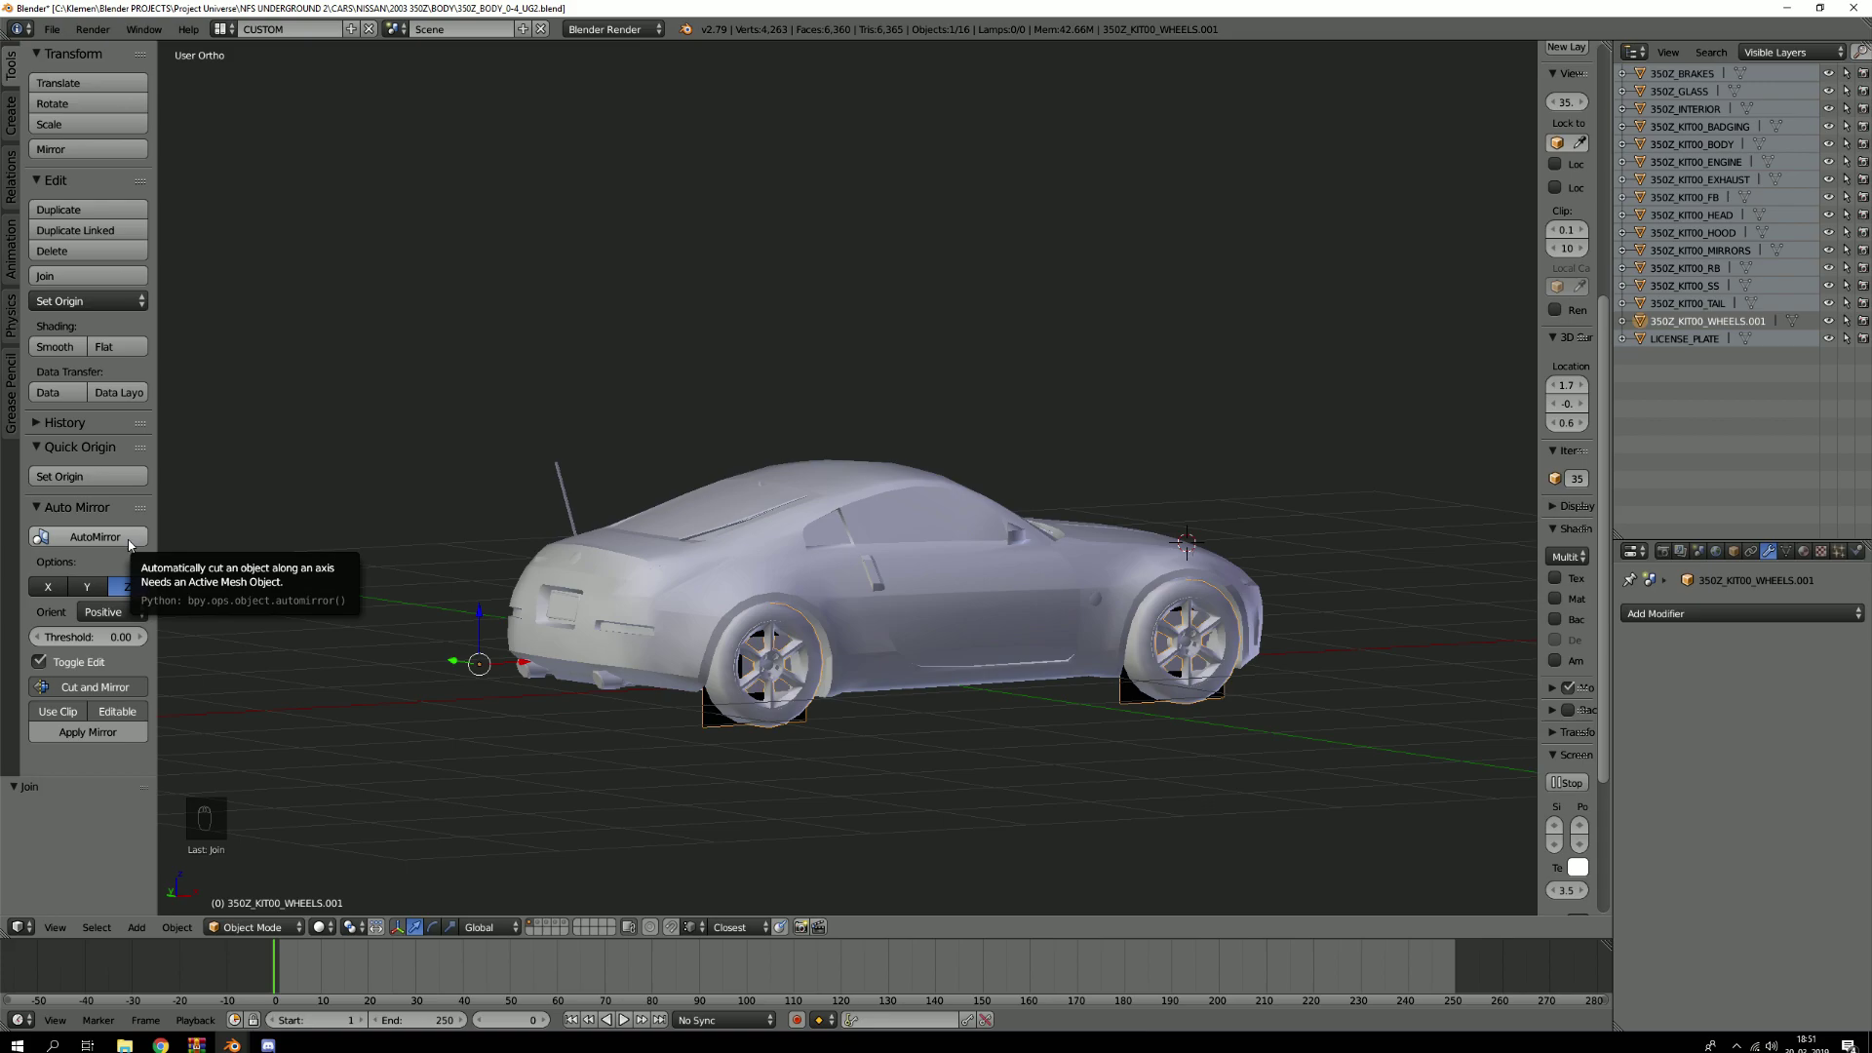
pyautogui.press('g')
pyautogui.press('g')
pyautogui.rightClick(1101, 652)
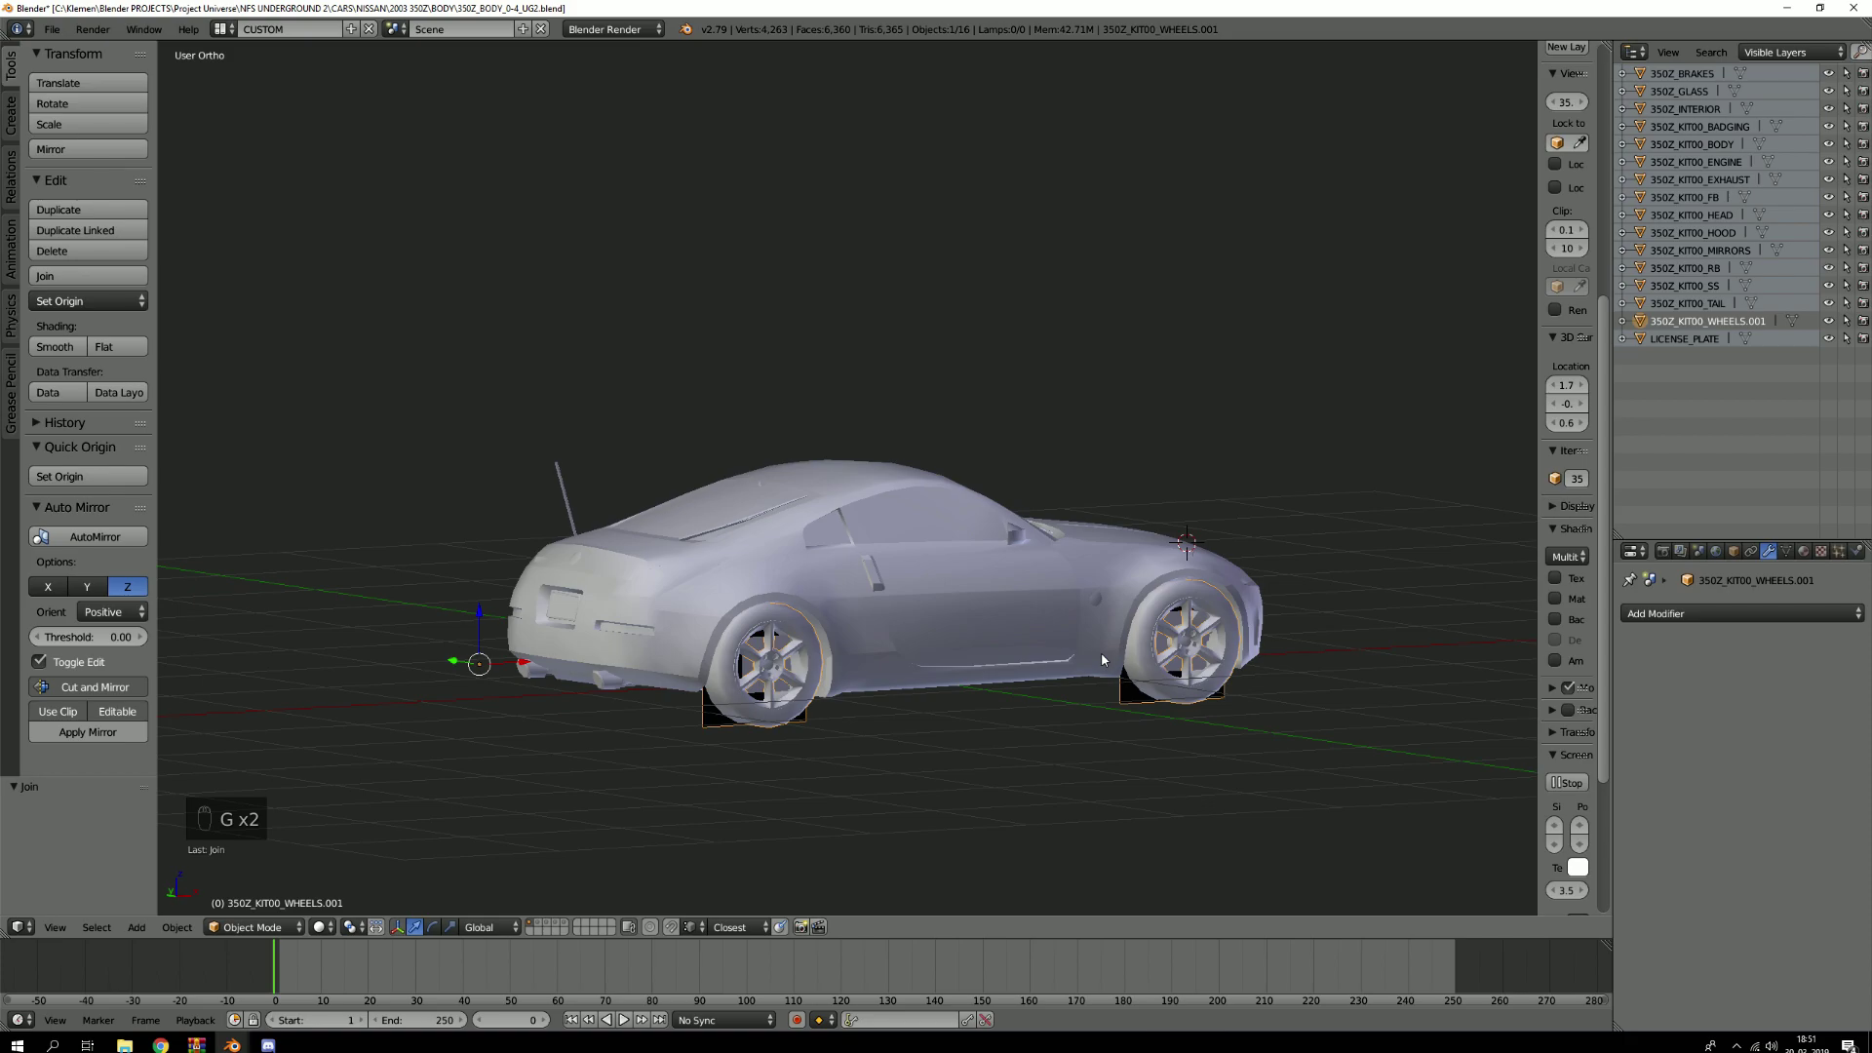
# Reset the 3D cursor to the scene origin and try AutoMirror along Z on the joined wheels, removing its Mirror modifier
pyautogui.hotkey('shift', 'c')
pyautogui.moveTo(982, 628); pyautogui.dragTo(809, 542, button='middle')
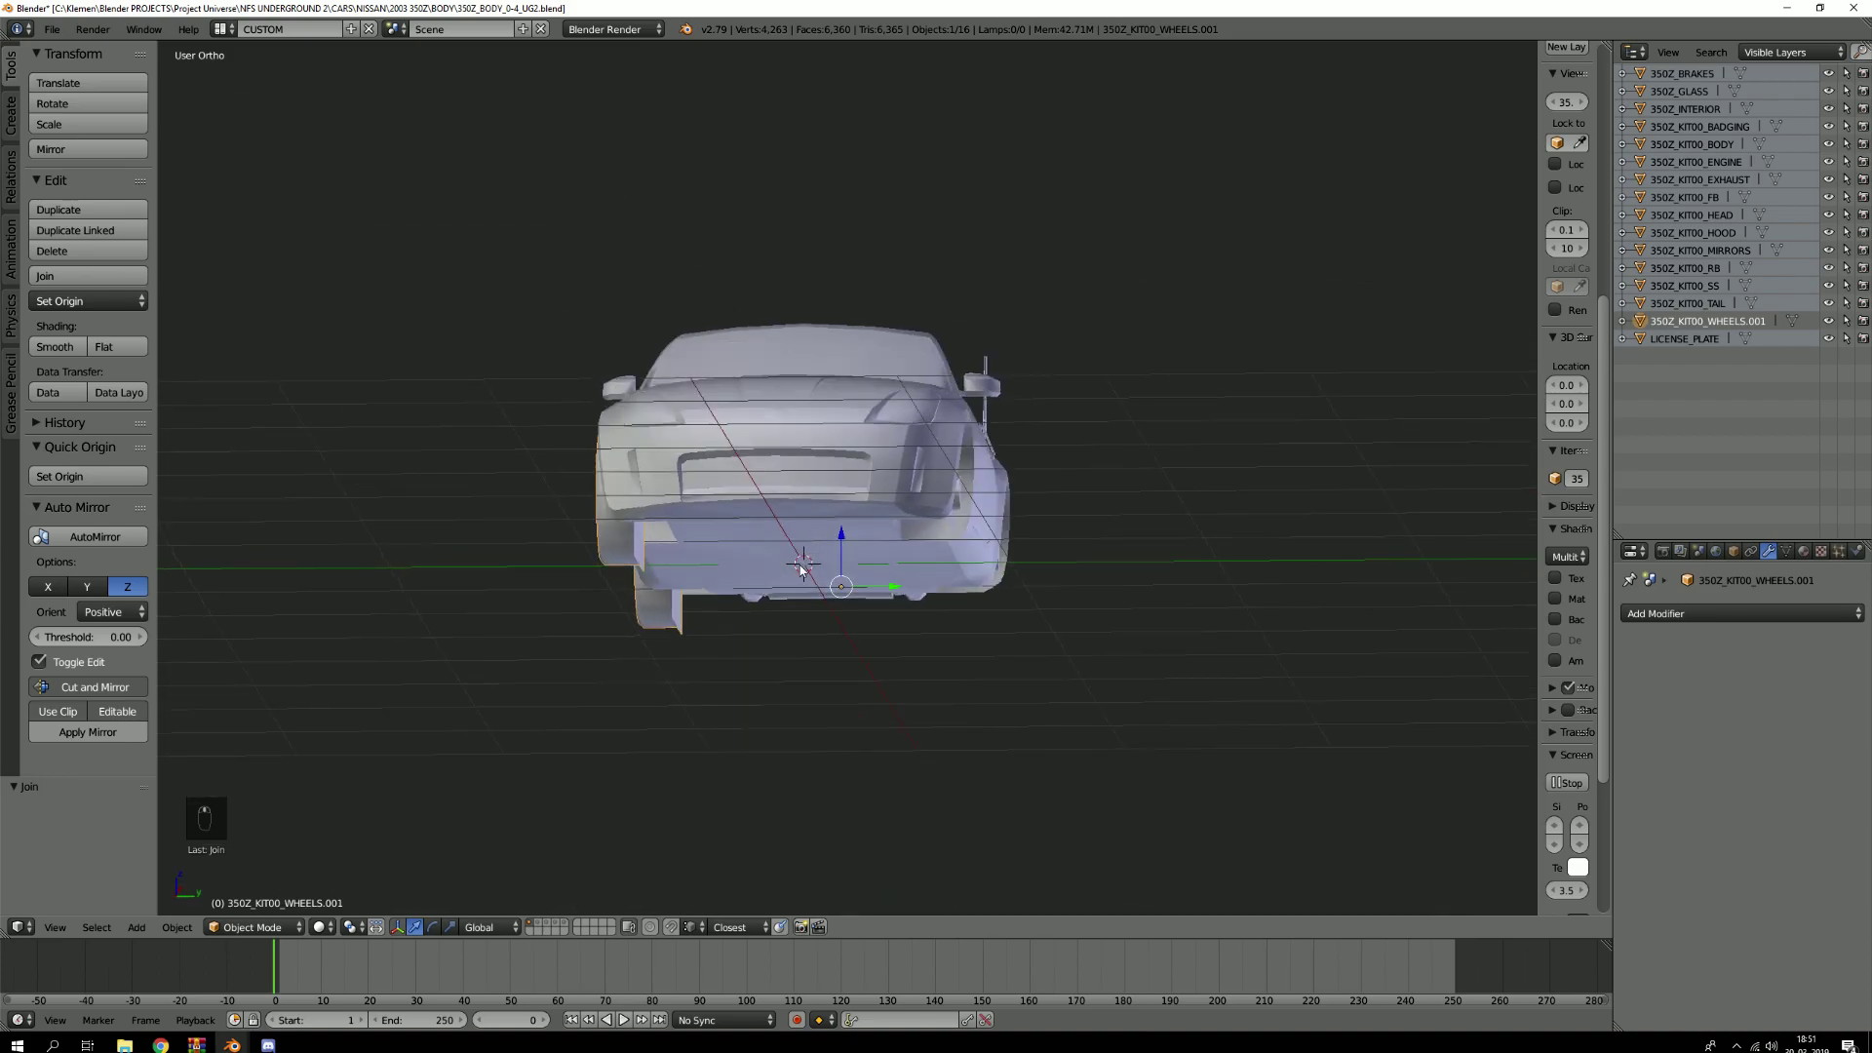
pyautogui.hotkey('shift', 'c')
pyautogui.scroll(2, 784, 564)
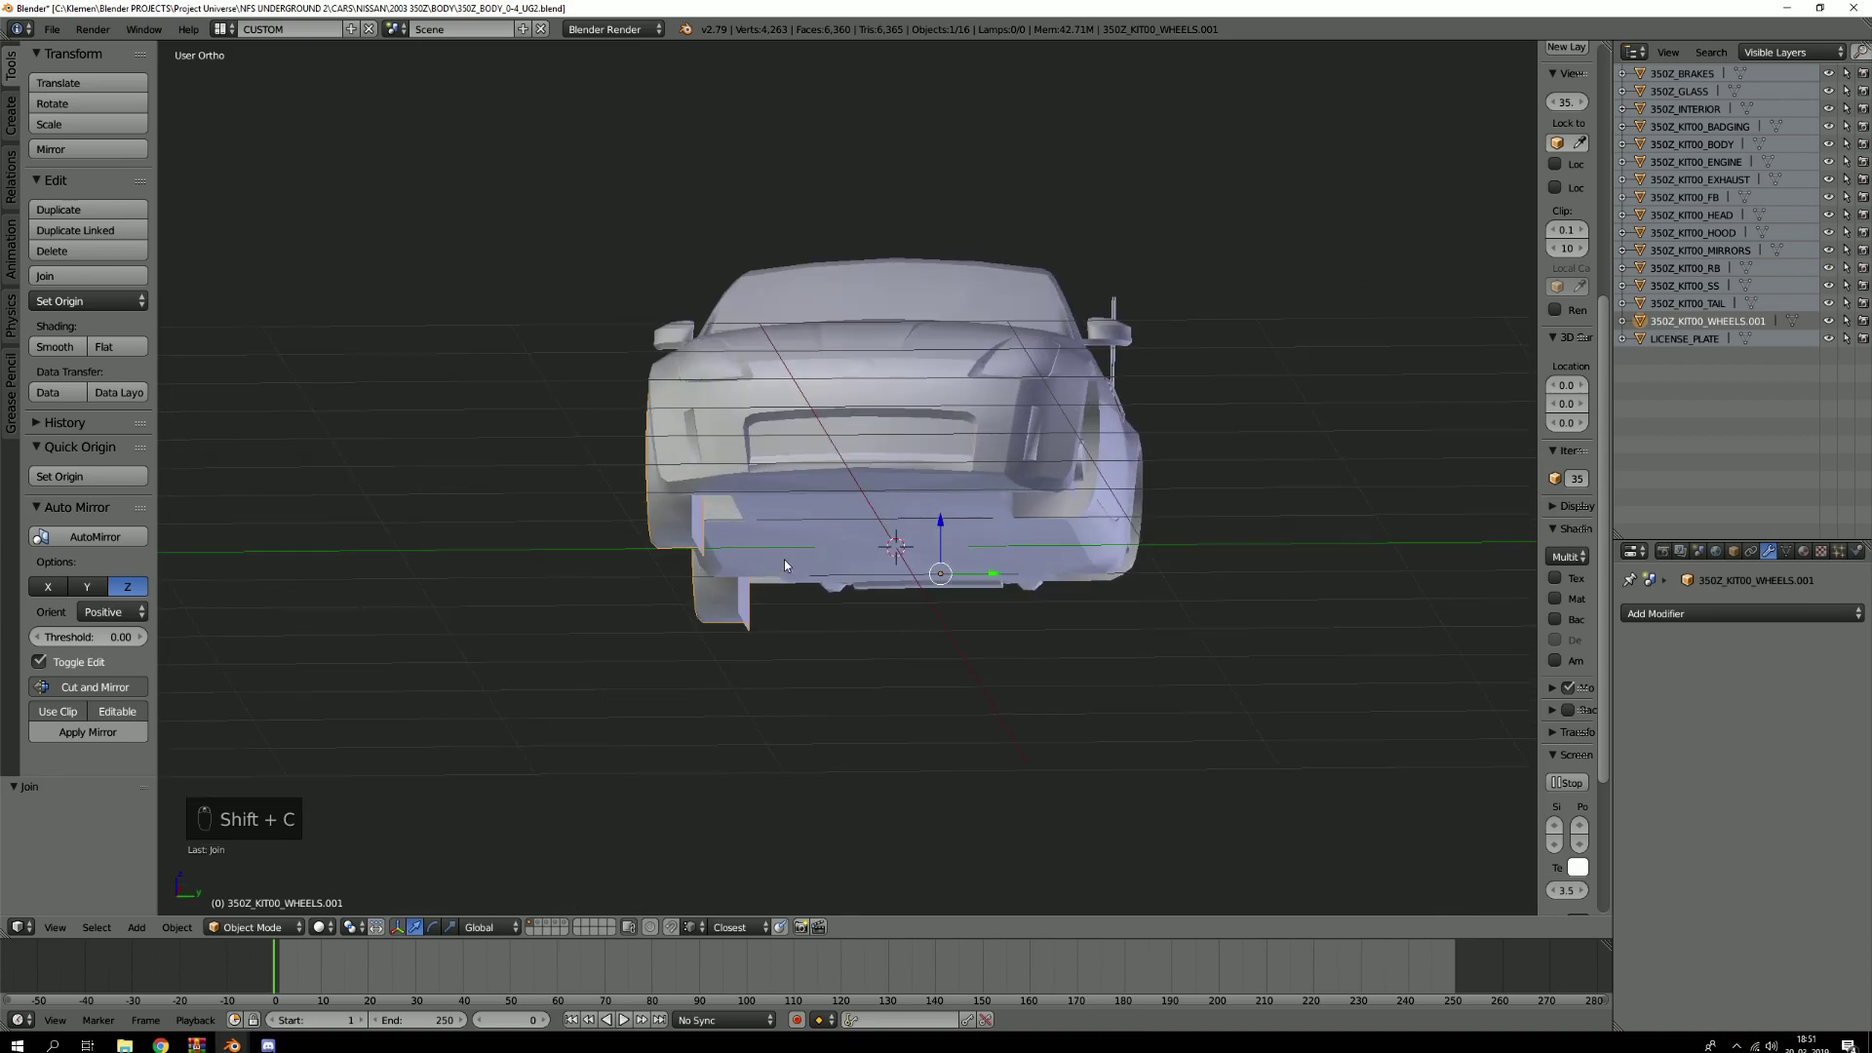
pyautogui.press('g')
pyautogui.rightClick(823, 529)
pyautogui.hotkey('shift', 'c')
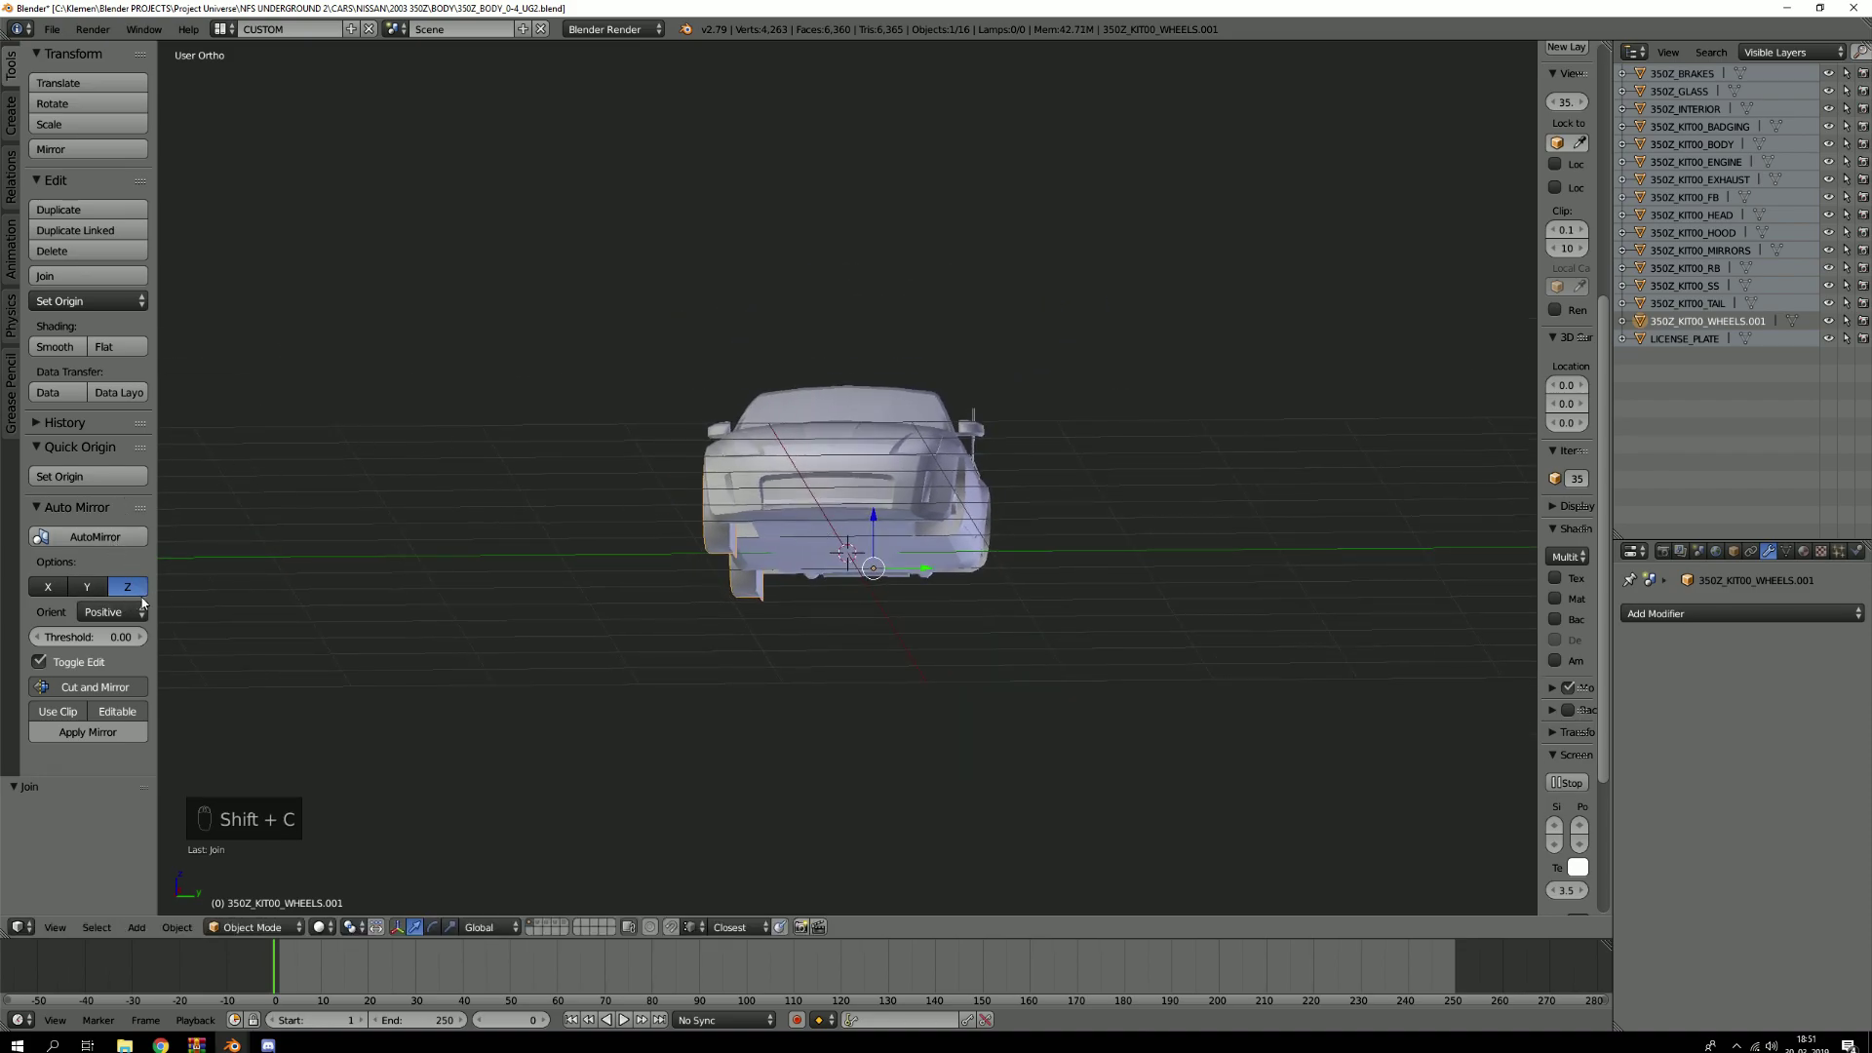
pyautogui.click(93, 539)
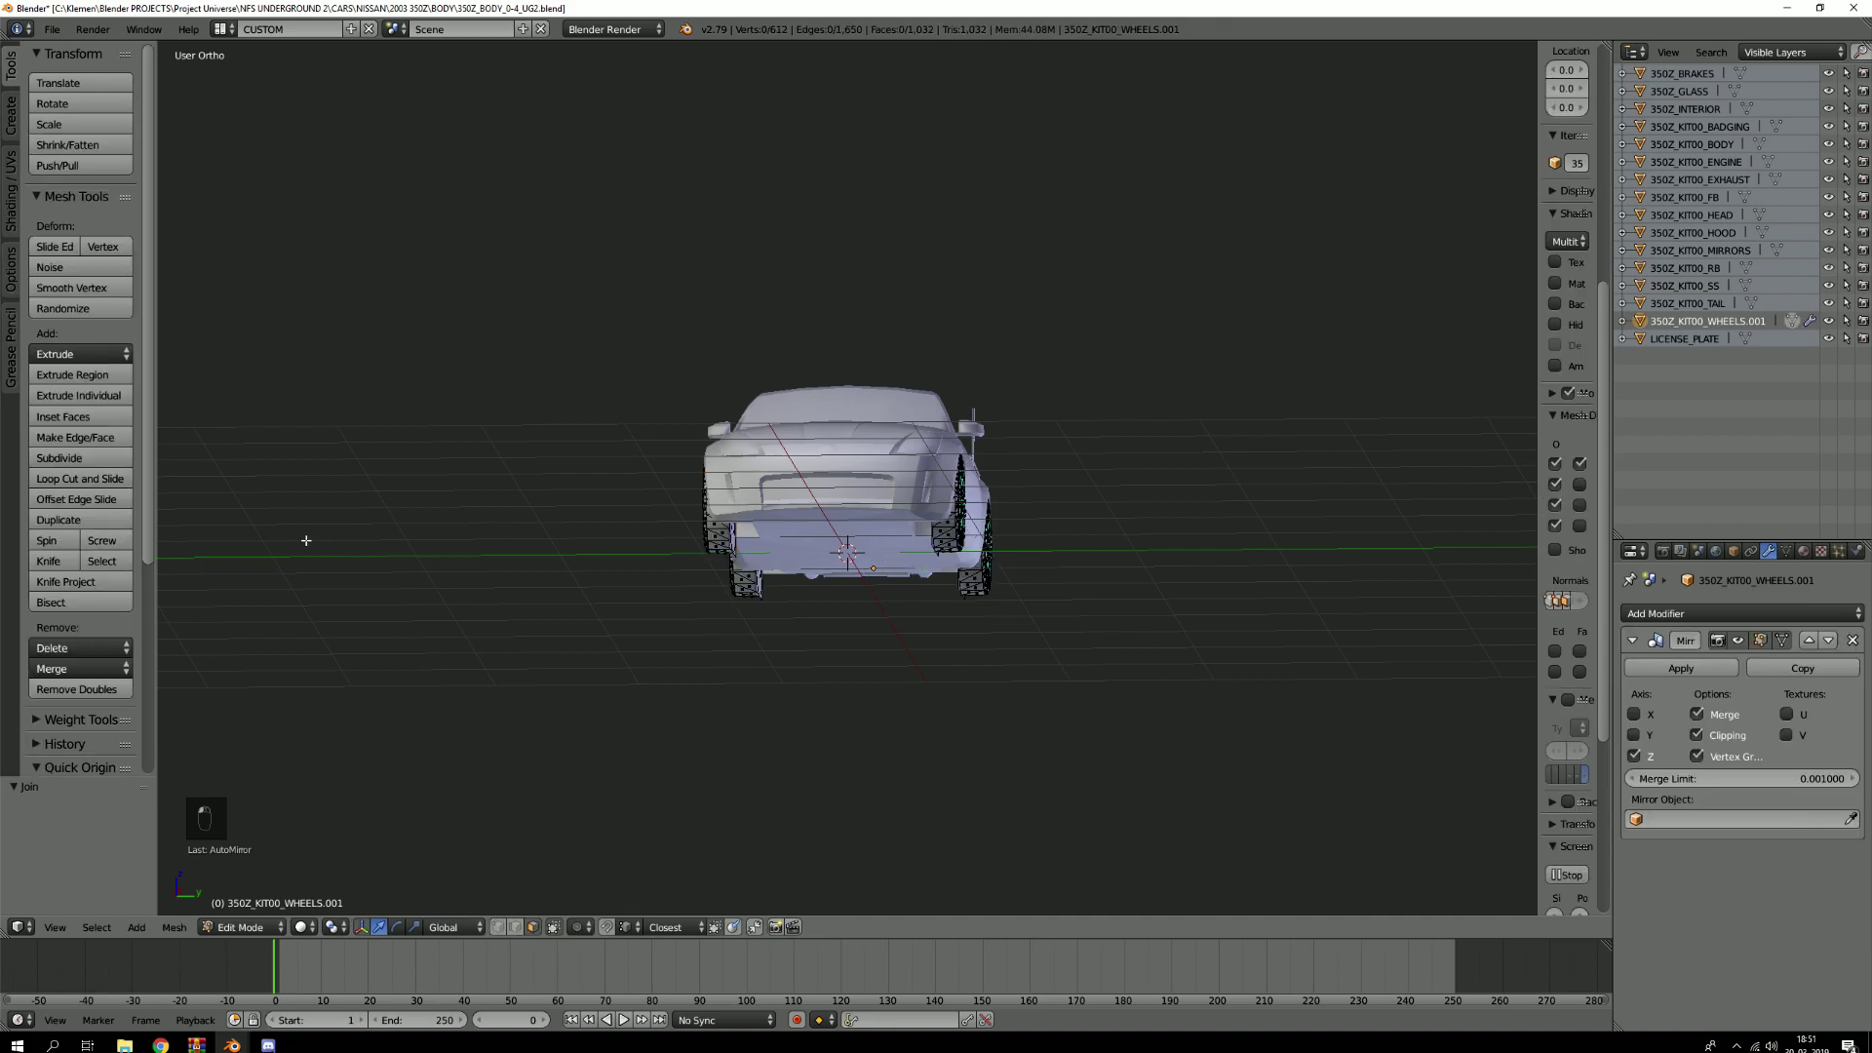
pyautogui.click(1853, 641)
# Try AutoMirror along X on the joined wheels, remove its Mirror modifier, and undo the attempt back in Object Mode
pyautogui.scroll(-6, 97, 694)
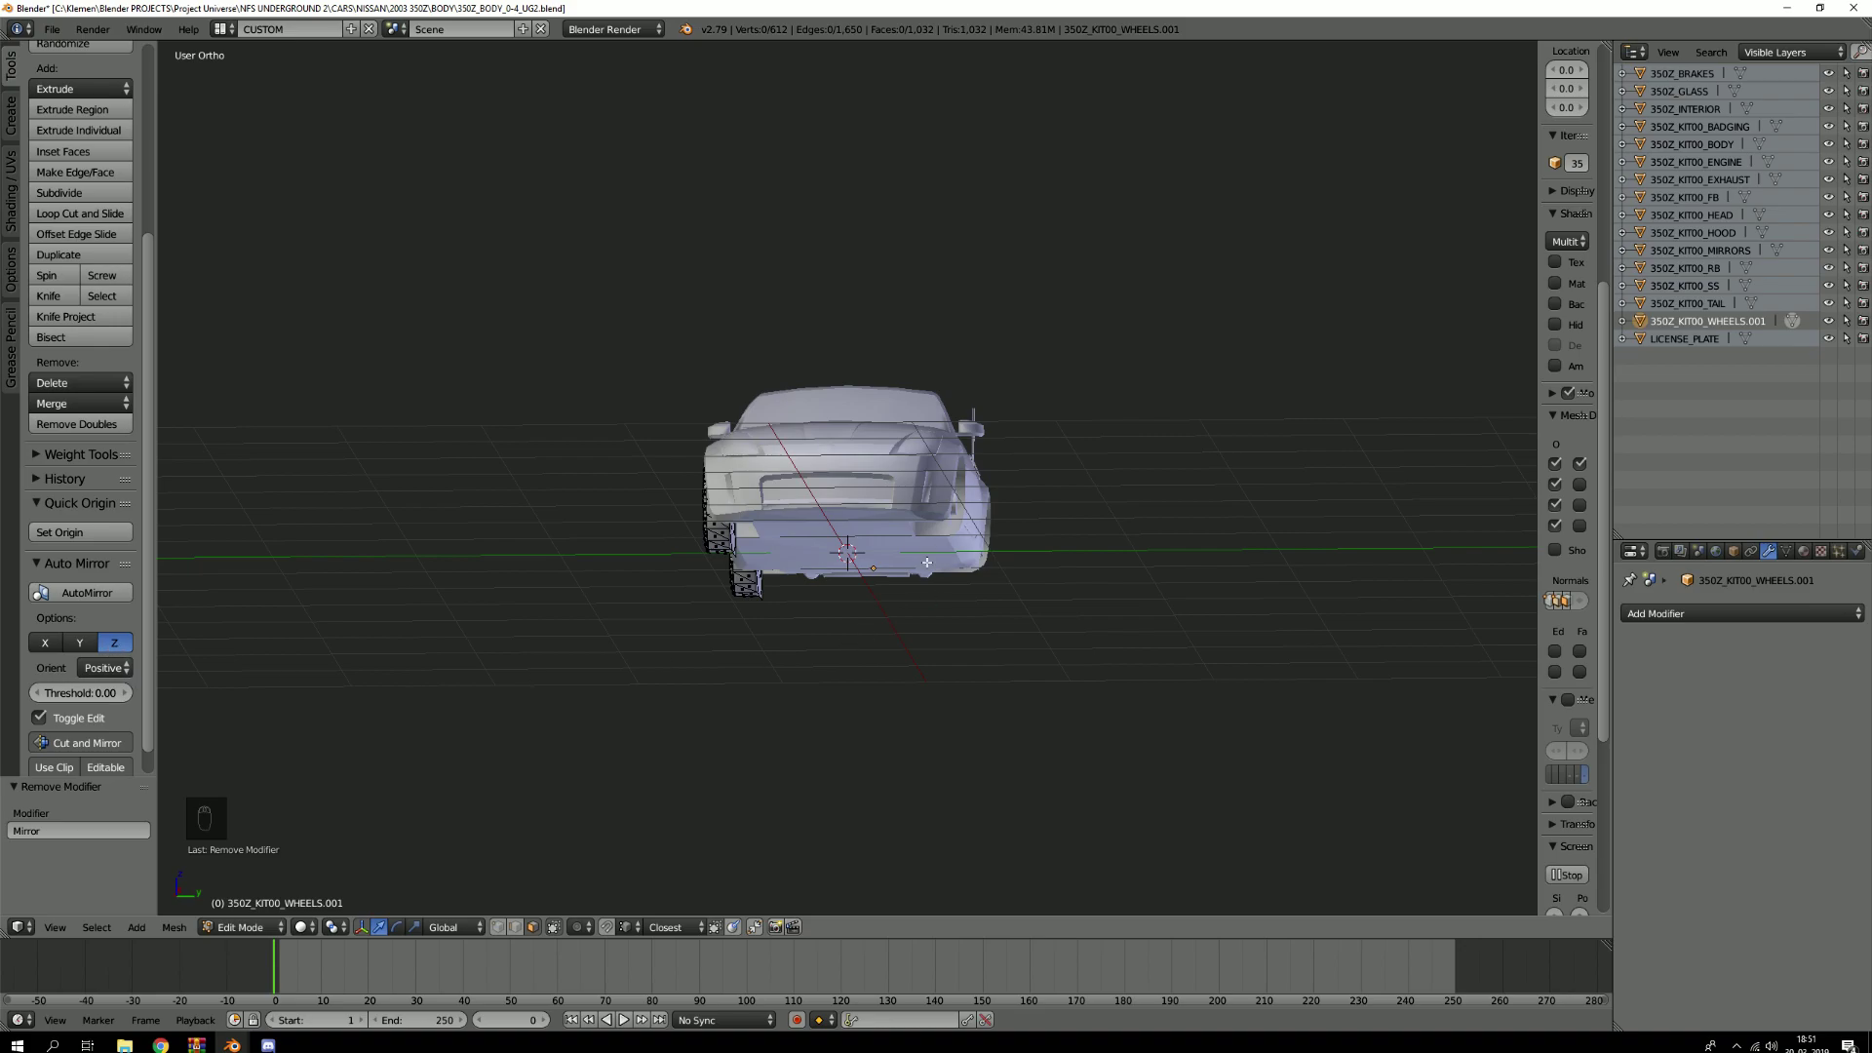
pyautogui.scroll(2, 710, 617)
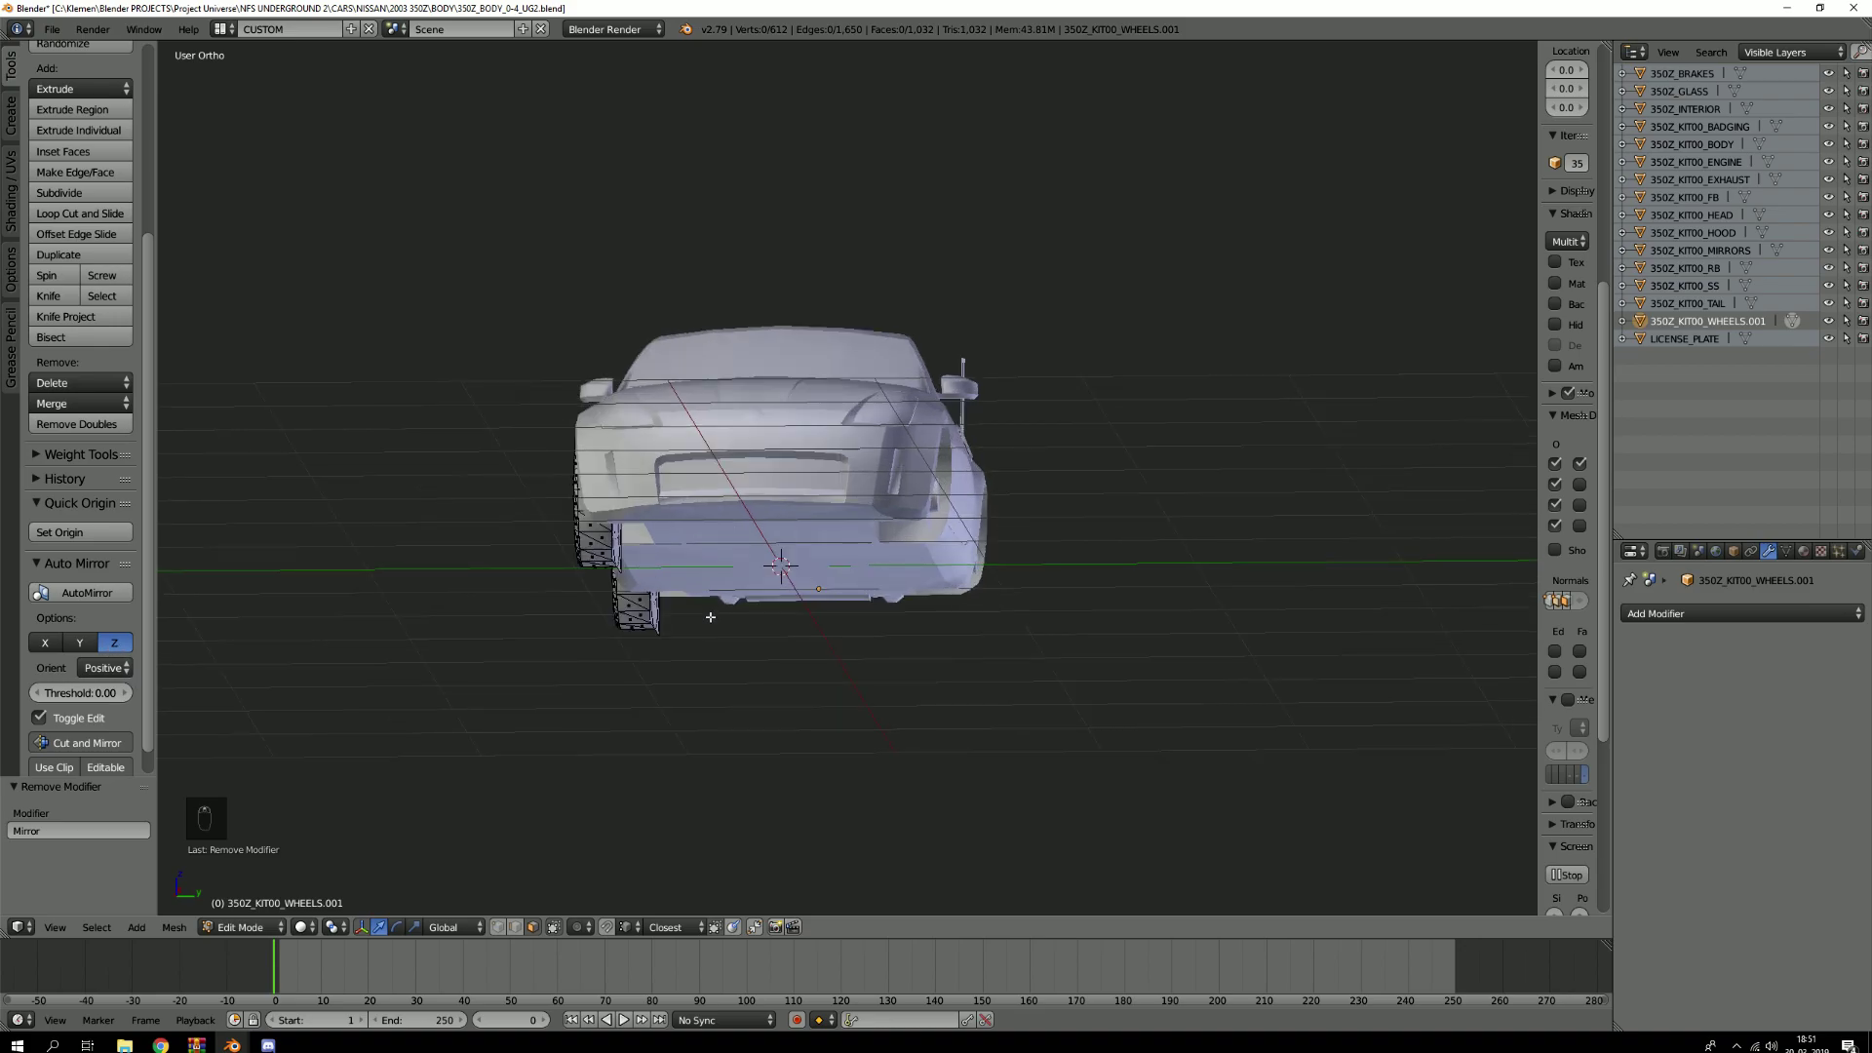
pyautogui.click(45, 641)
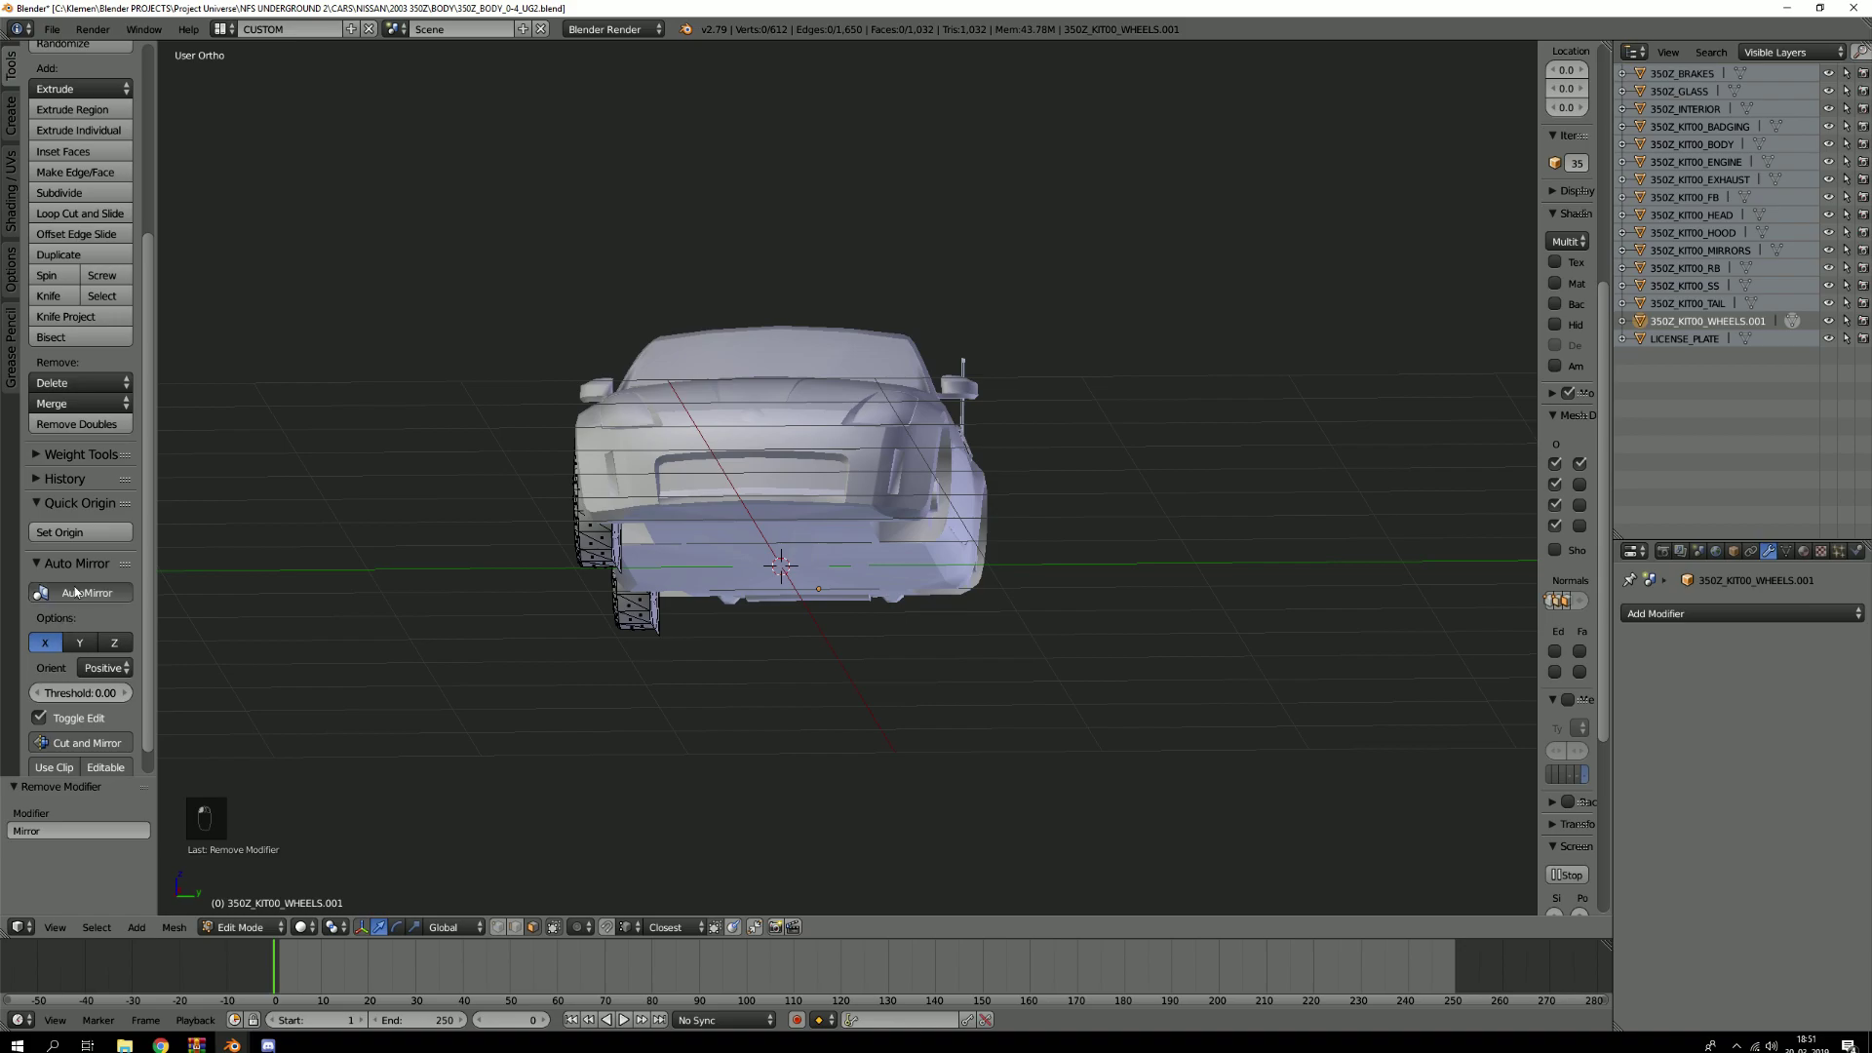
pyautogui.click(85, 592)
pyautogui.moveTo(752, 649); pyautogui.dragTo(854, 676, button='middle')
pyautogui.scroll(-3, 854, 675)
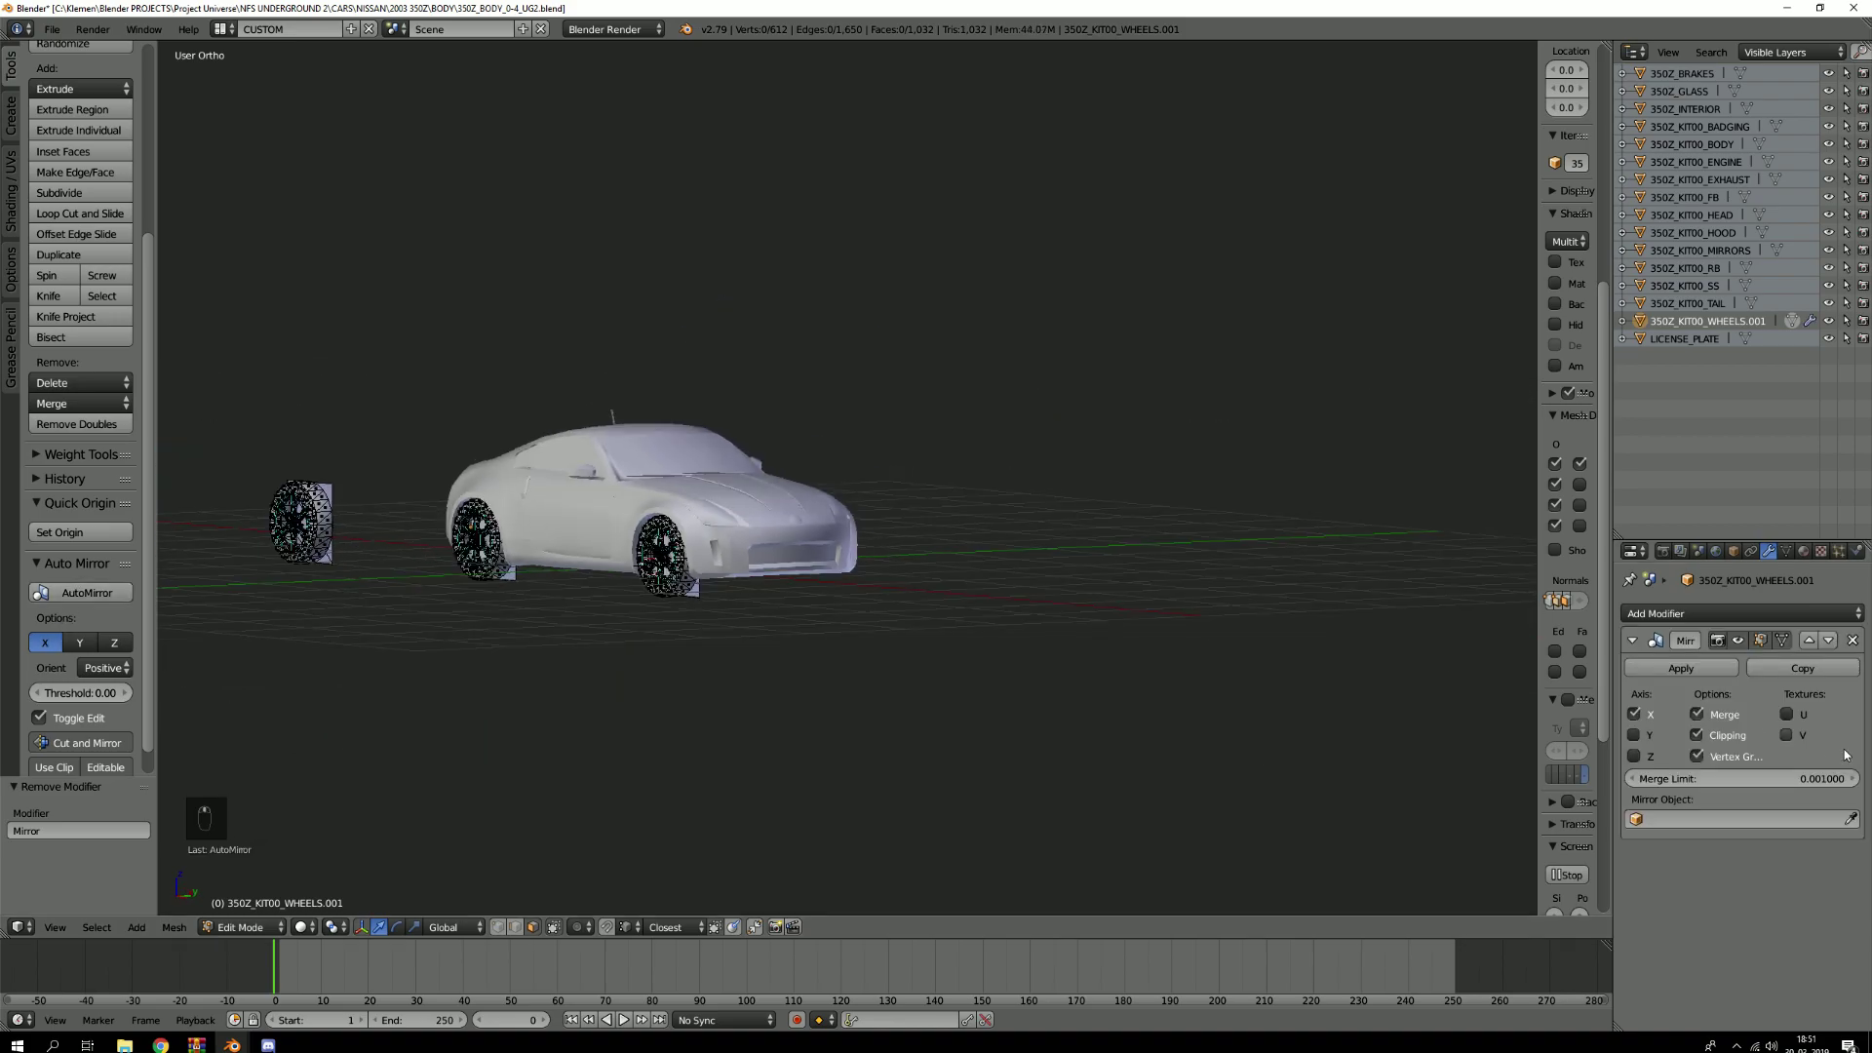
pyautogui.click(1852, 641)
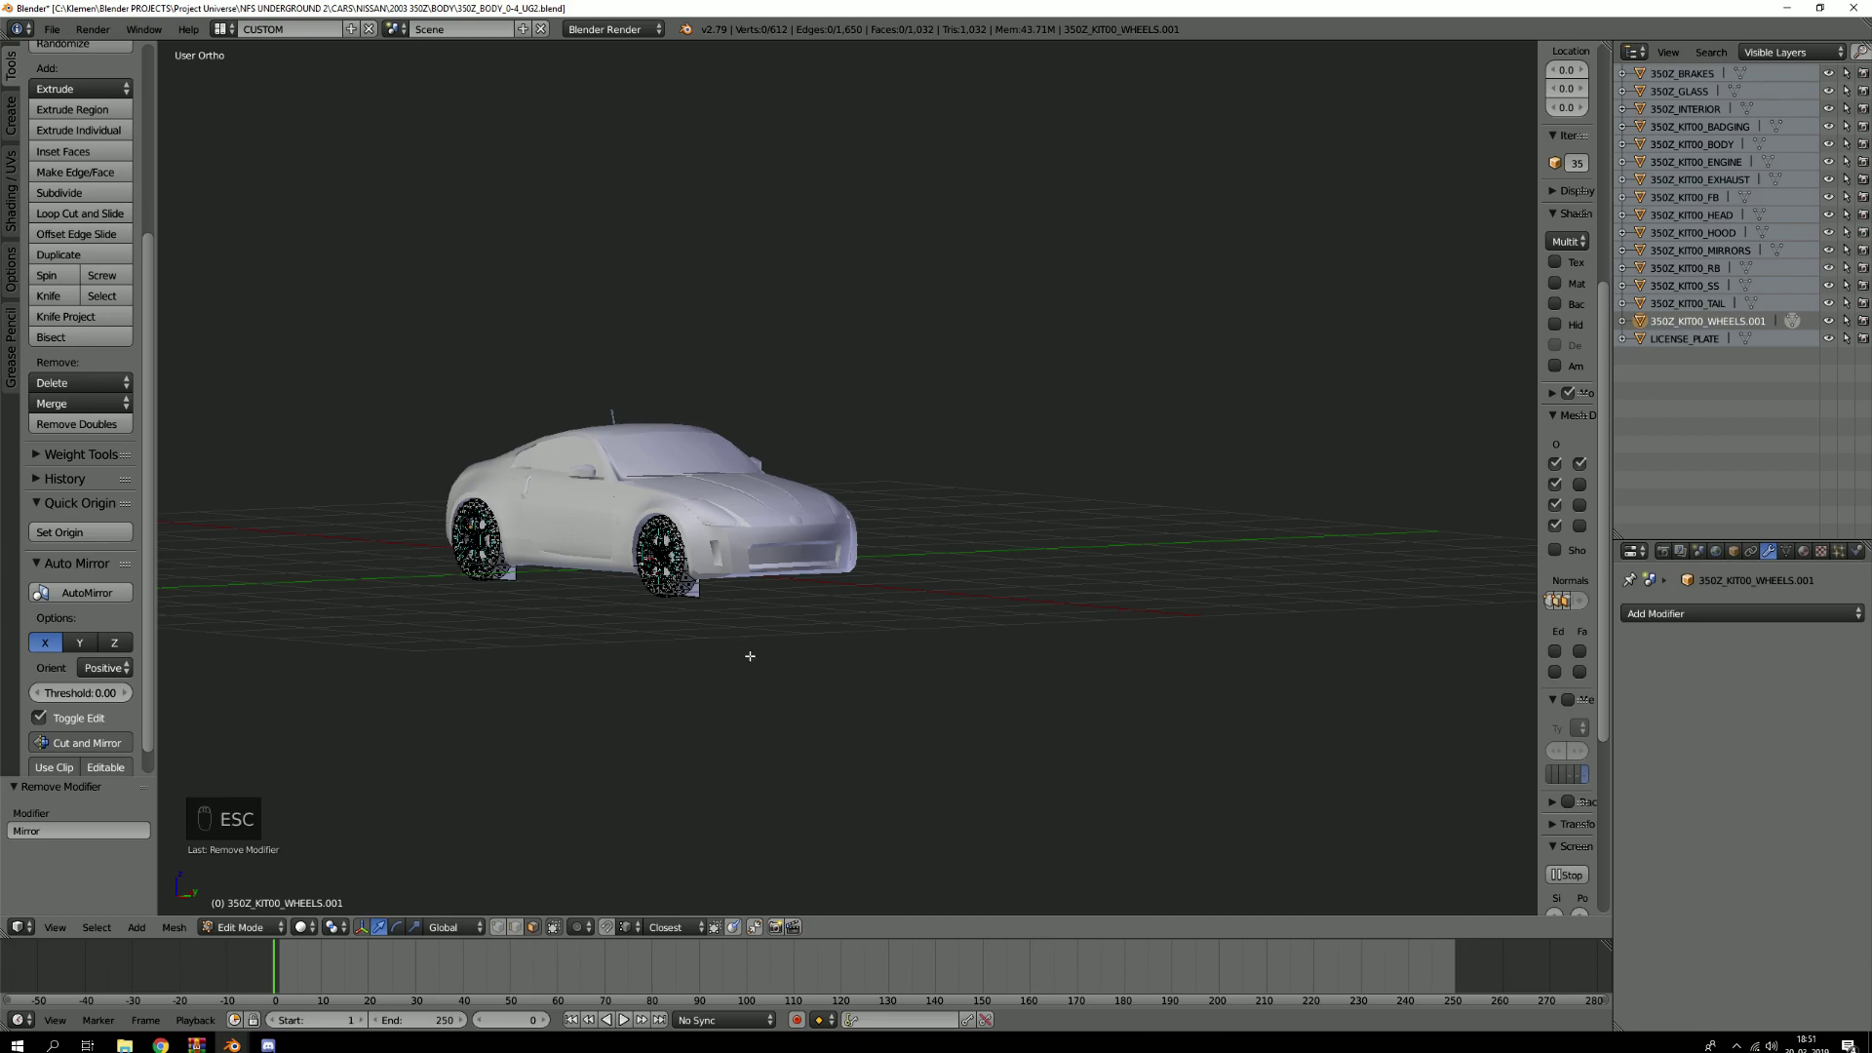
pyautogui.press('Tab')
pyautogui.hotkey('ctrl', 'z')
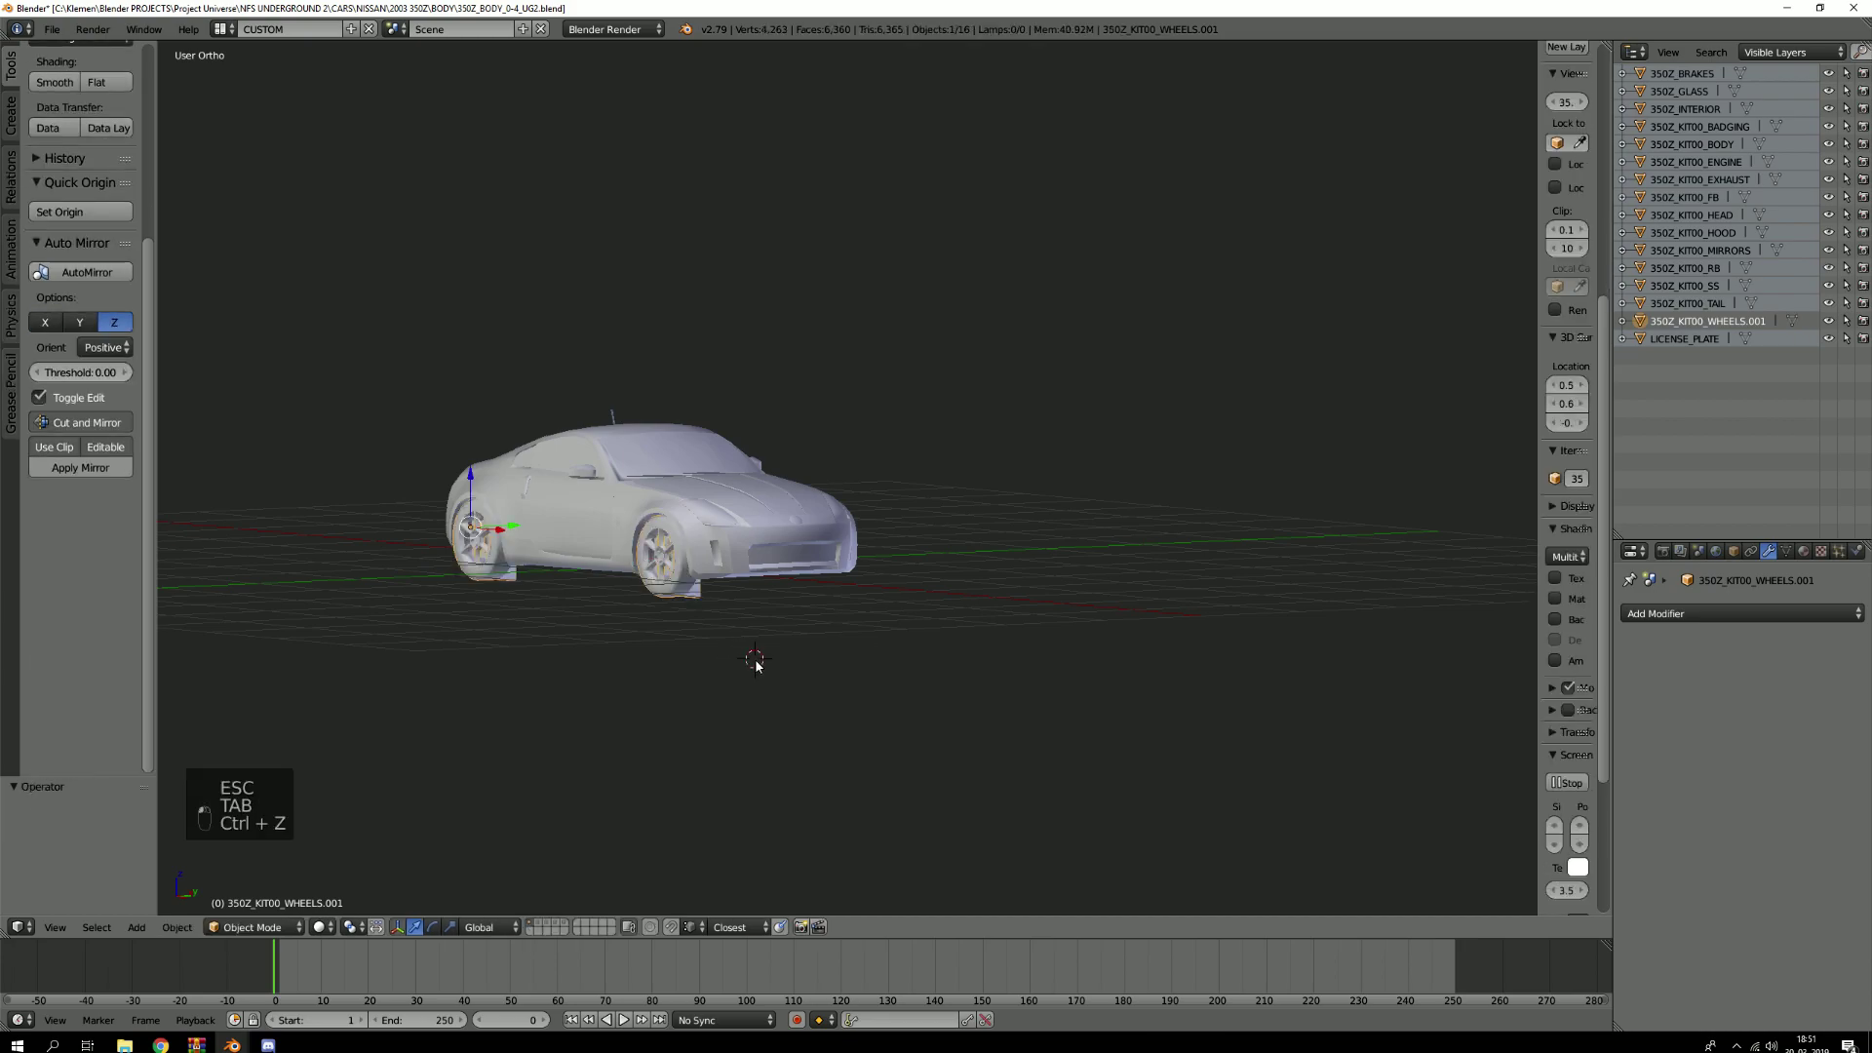
# Try AutoMirror along Y on the joined wheels, remove its Mirror modifier, and undo the attempt
pyautogui.scroll(3, 768, 652)
pyautogui.keyDown('shift'); pyautogui.moveTo(677, 462); pyautogui.dragTo(946, 515, button='middle'); pyautogui.keyUp('shift')
pyautogui.moveTo(945, 515); pyautogui.dragTo(901, 524, button='middle')
pyautogui.moveTo(444, 543); pyautogui.dragTo(312, 419, button='middle')
pyautogui.click(80, 322)
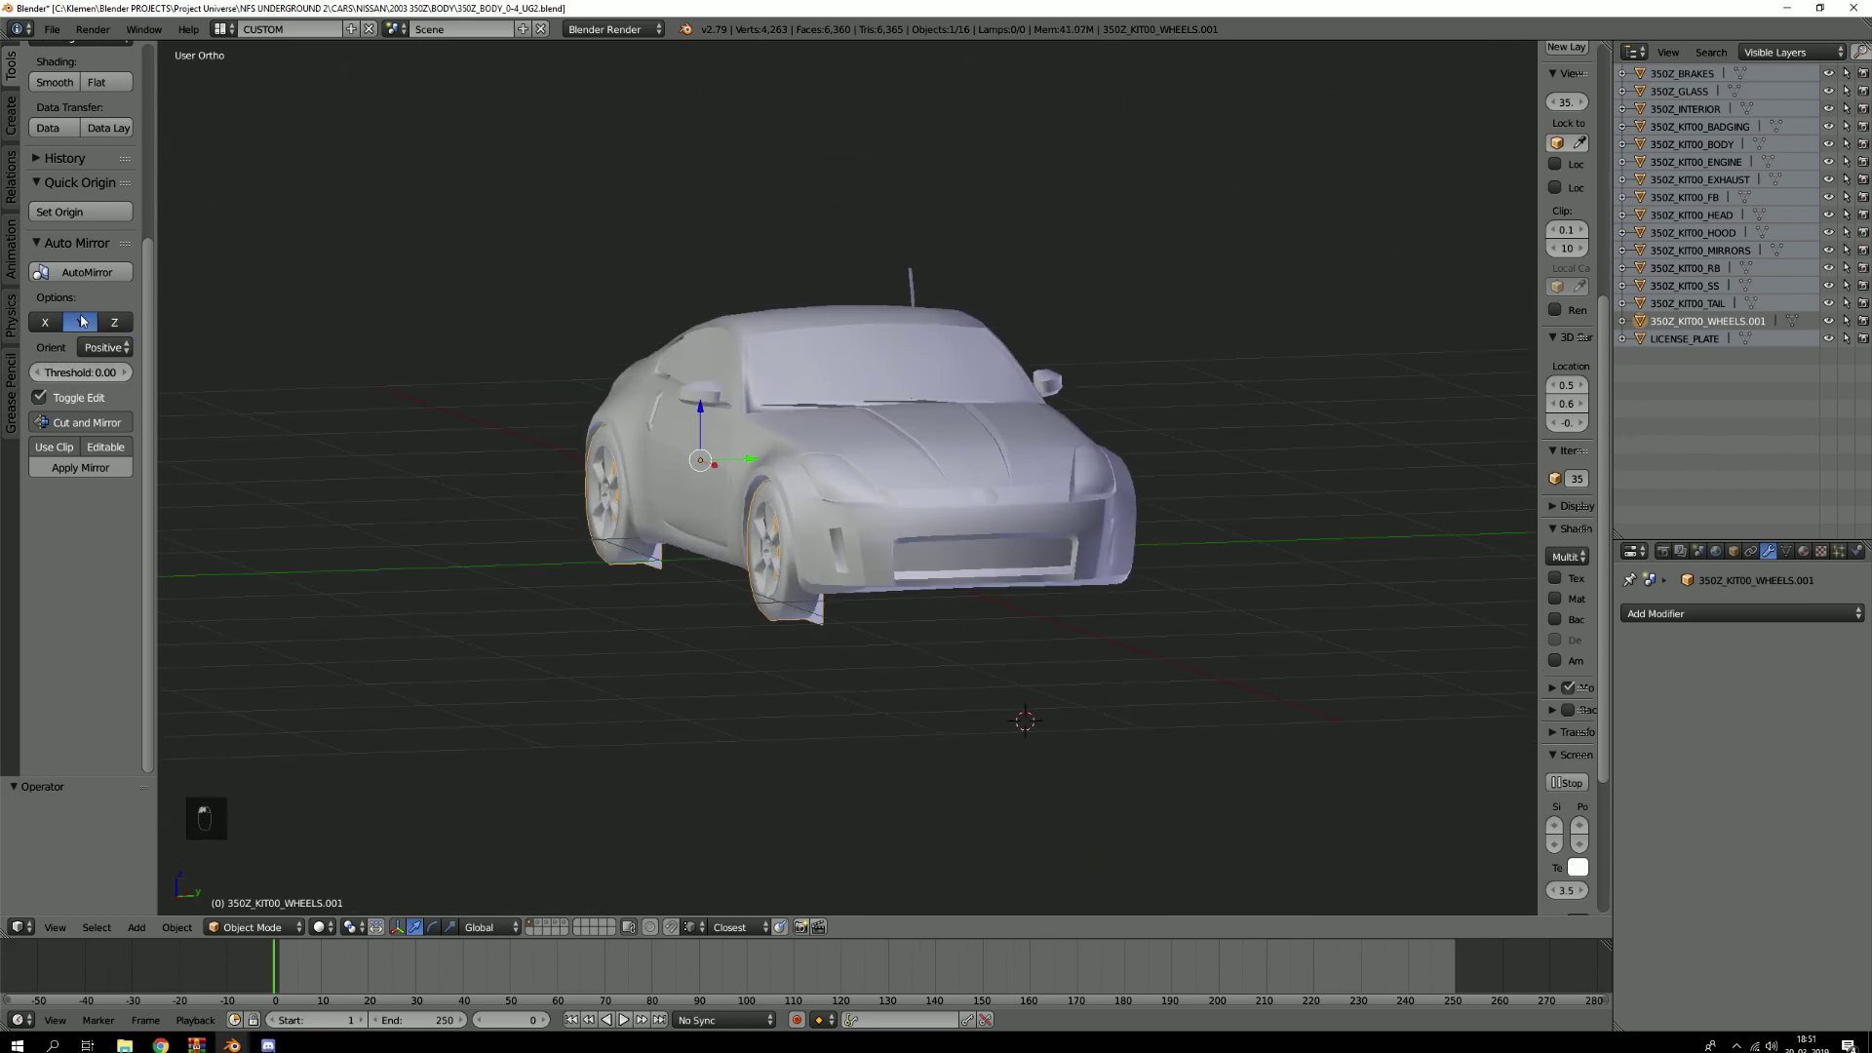
pyautogui.hotkey('shift', 'c')
pyautogui.scroll(3, 757, 506)
pyautogui.scroll(1, 756, 506)
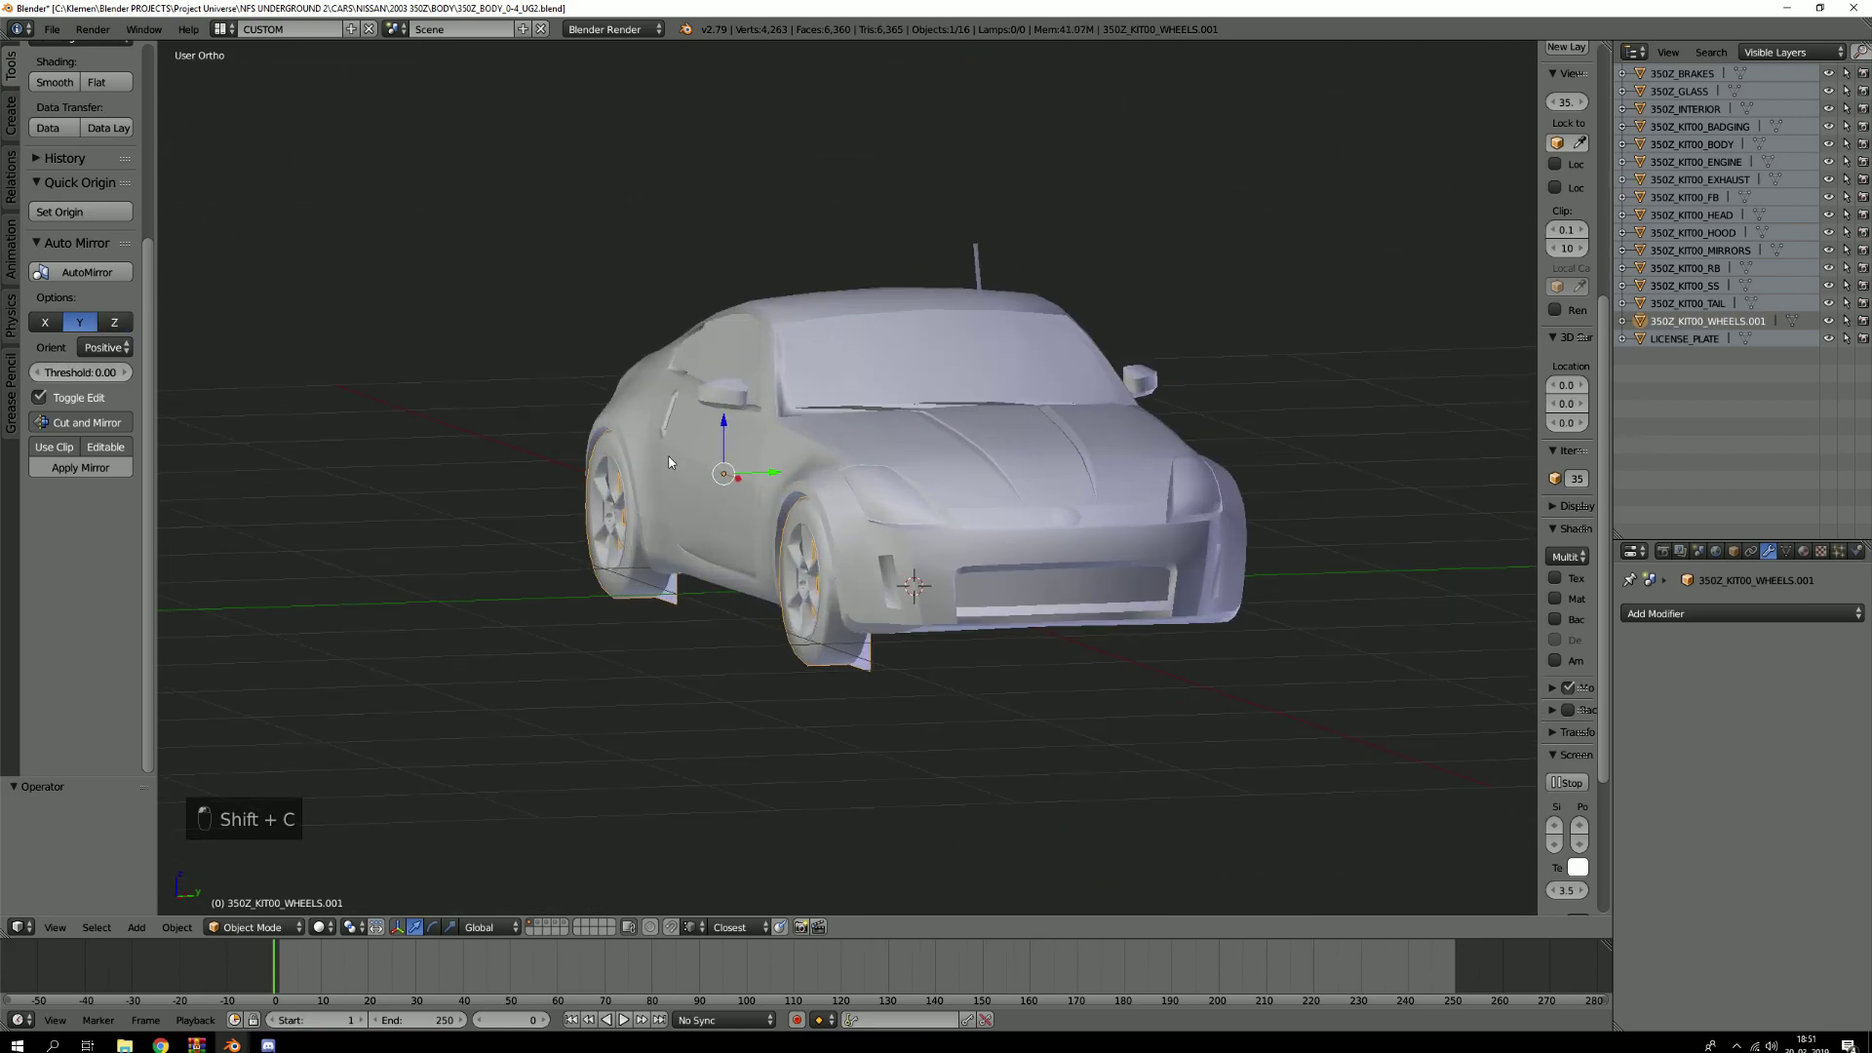
pyautogui.click(68, 274)
pyautogui.moveTo(602, 537); pyautogui.dragTo(541, 605, button='middle')
pyautogui.click(1851, 640)
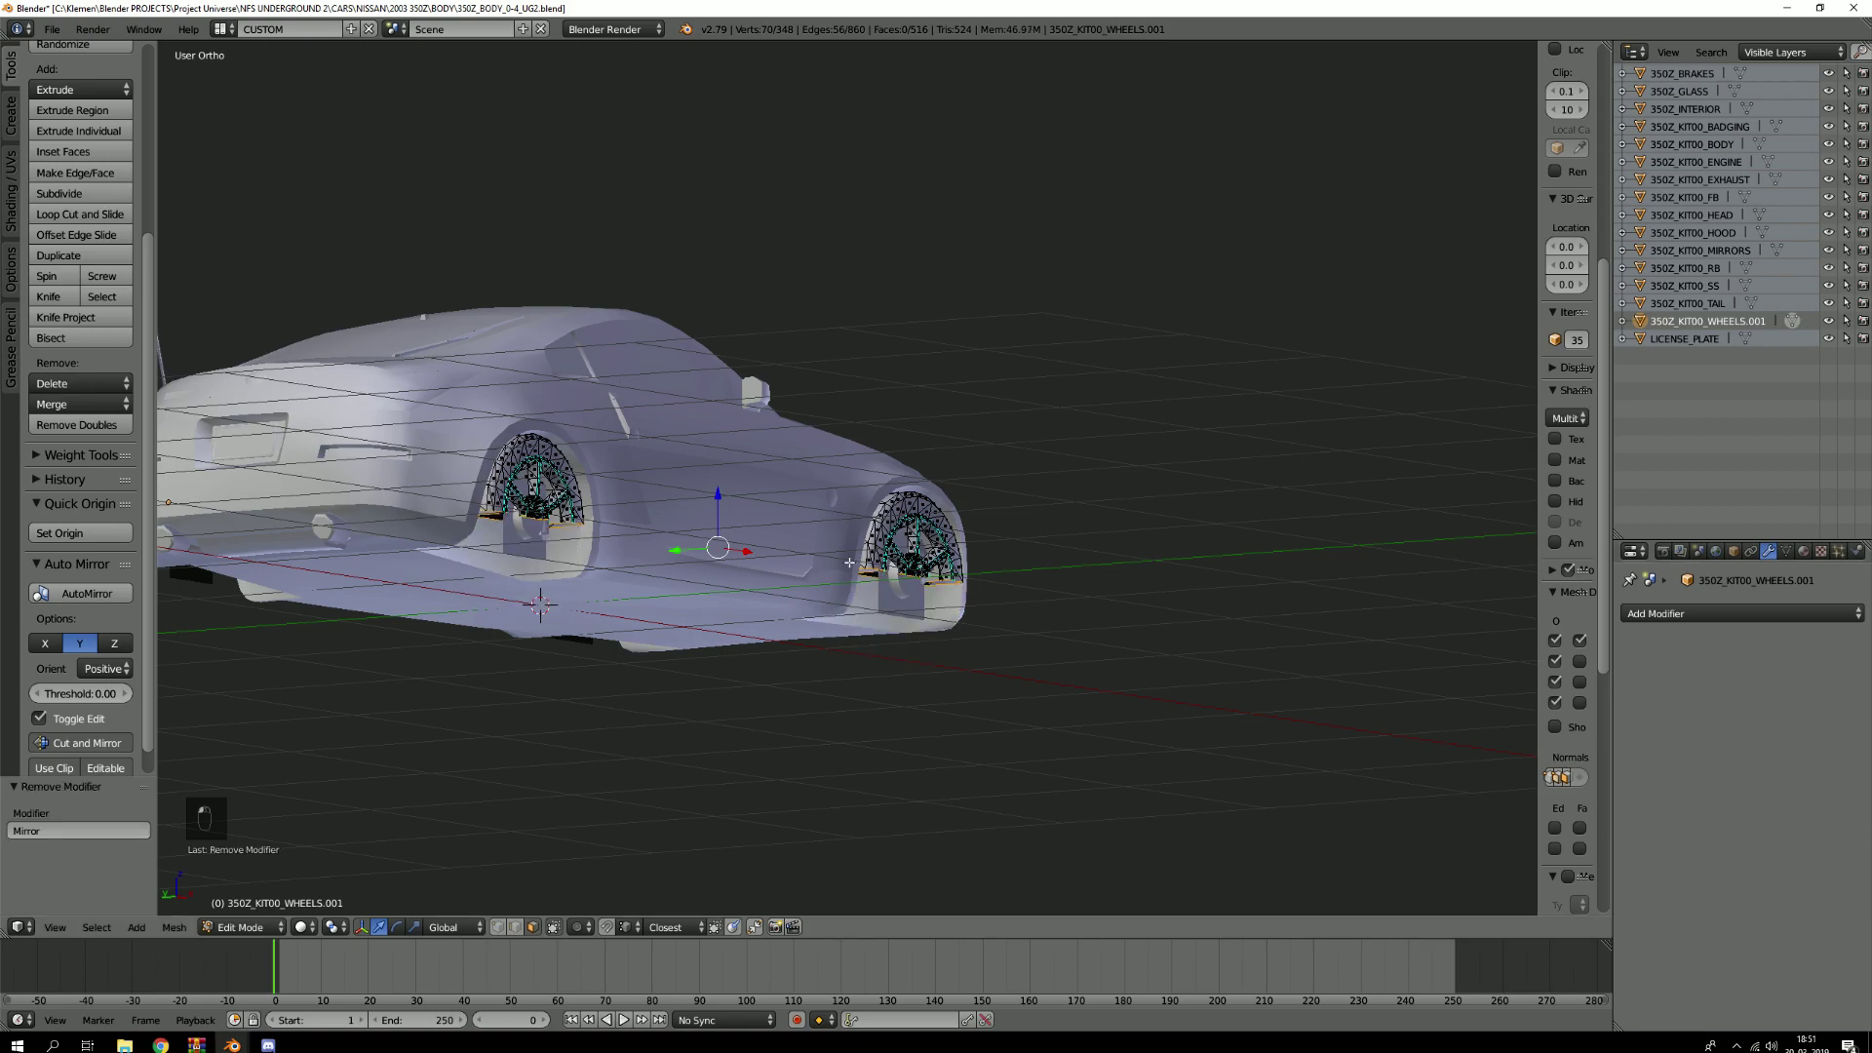
pyautogui.press('Tab')
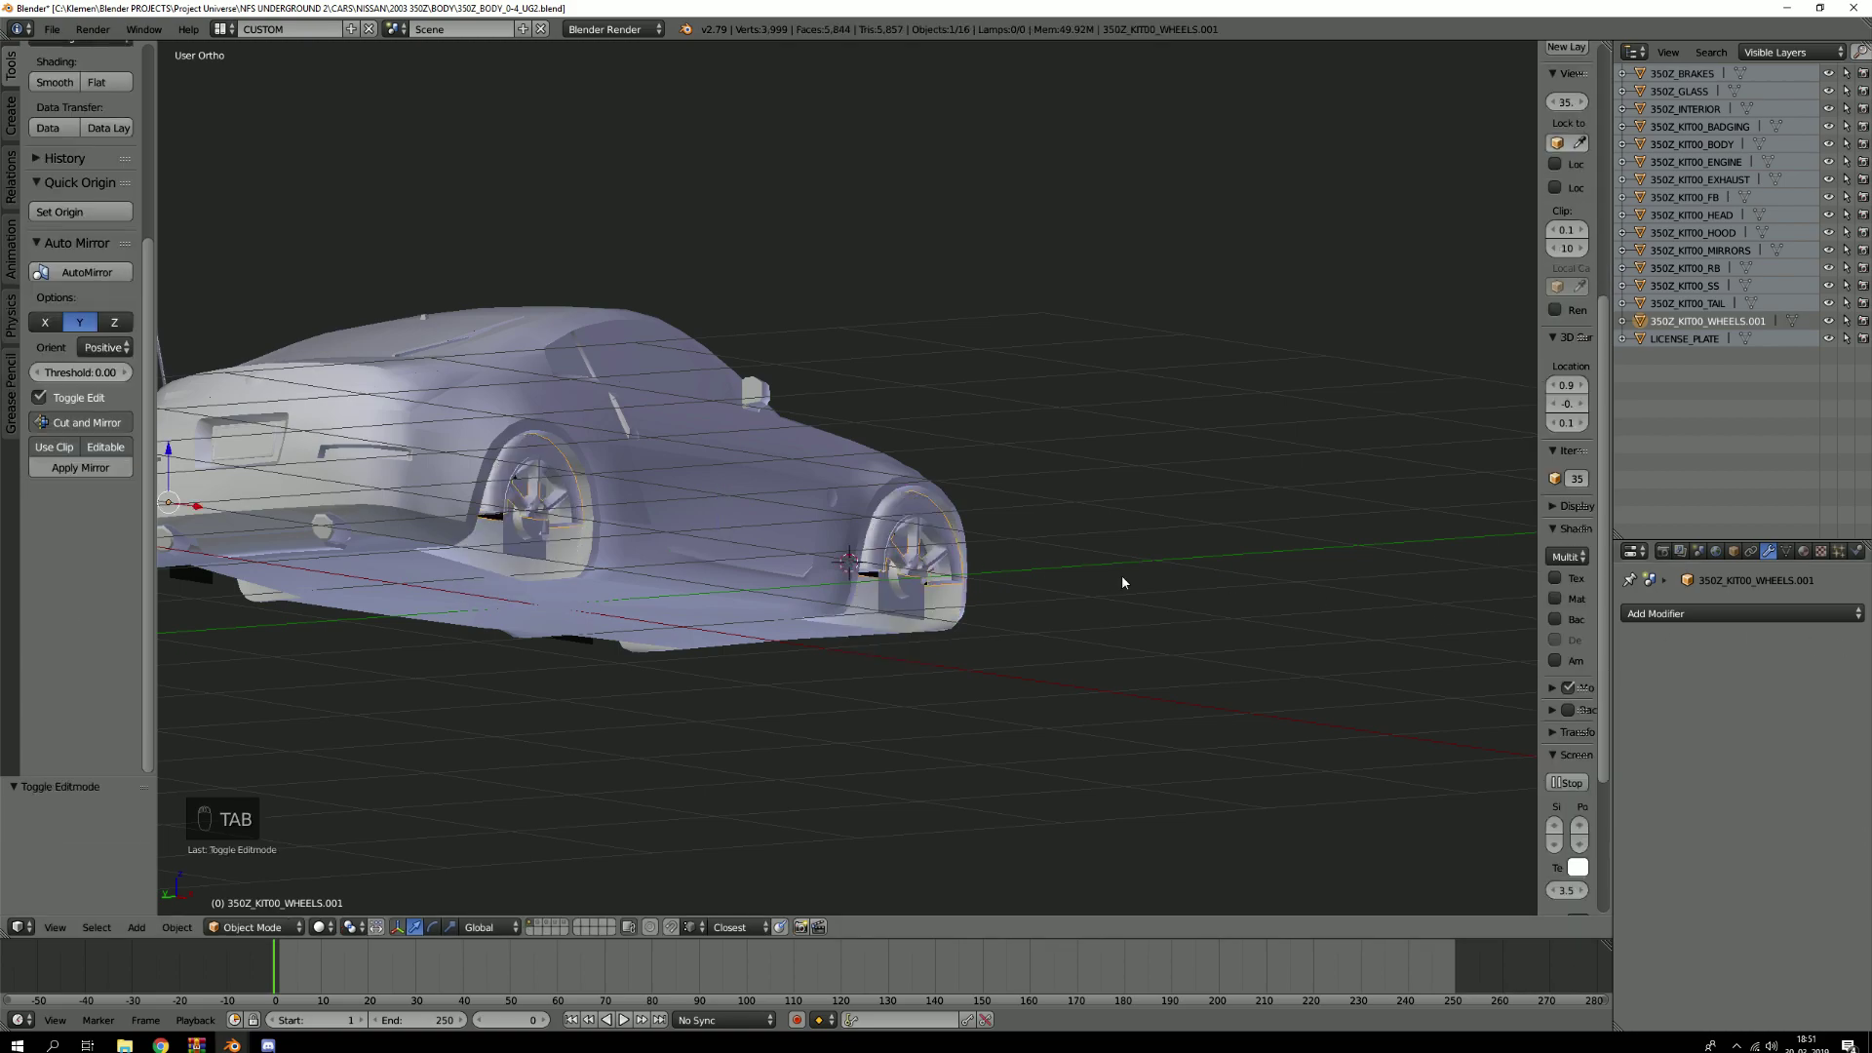
pyautogui.hotkey('ctrl', 'z')
# Mirror the joined wheels to the car's other side with AutoMirror along Z and apply the Mirror modifier in Object Mode
pyautogui.moveTo(1121, 582); pyautogui.dragTo(416, 367, button='middle')
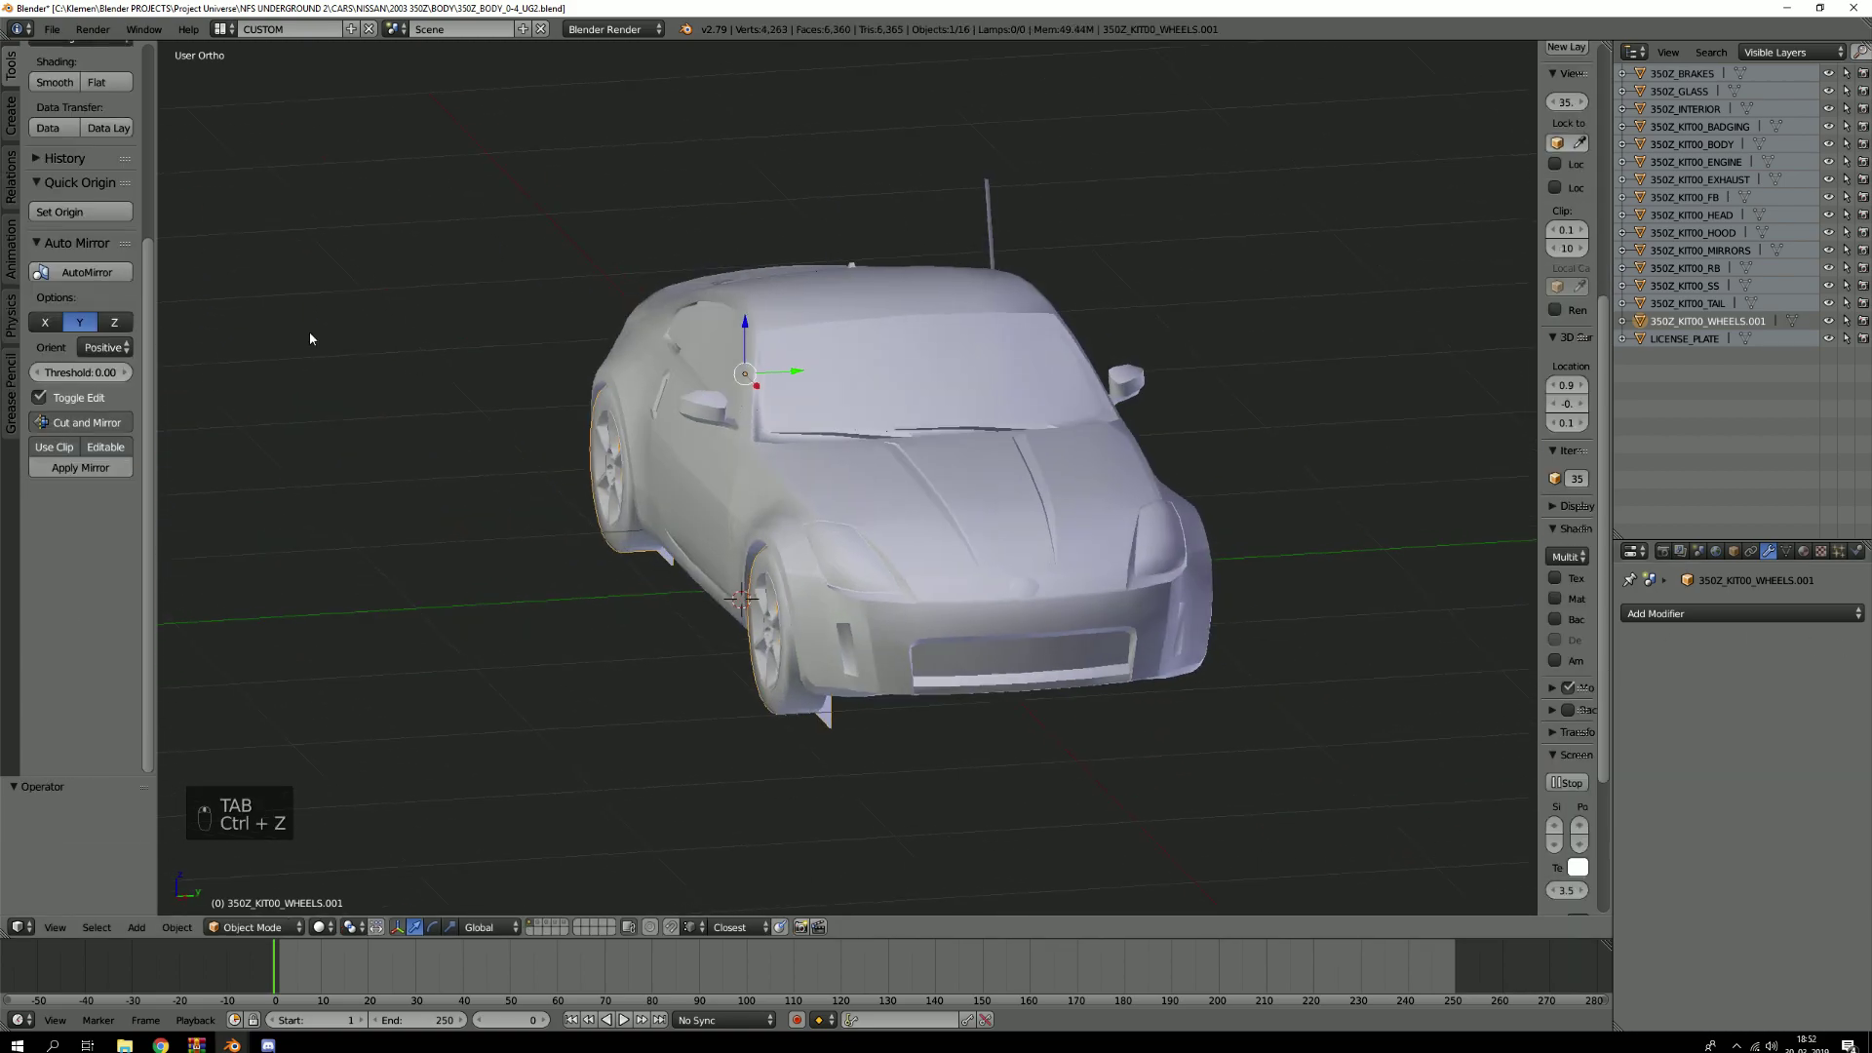
pyautogui.click(114, 322)
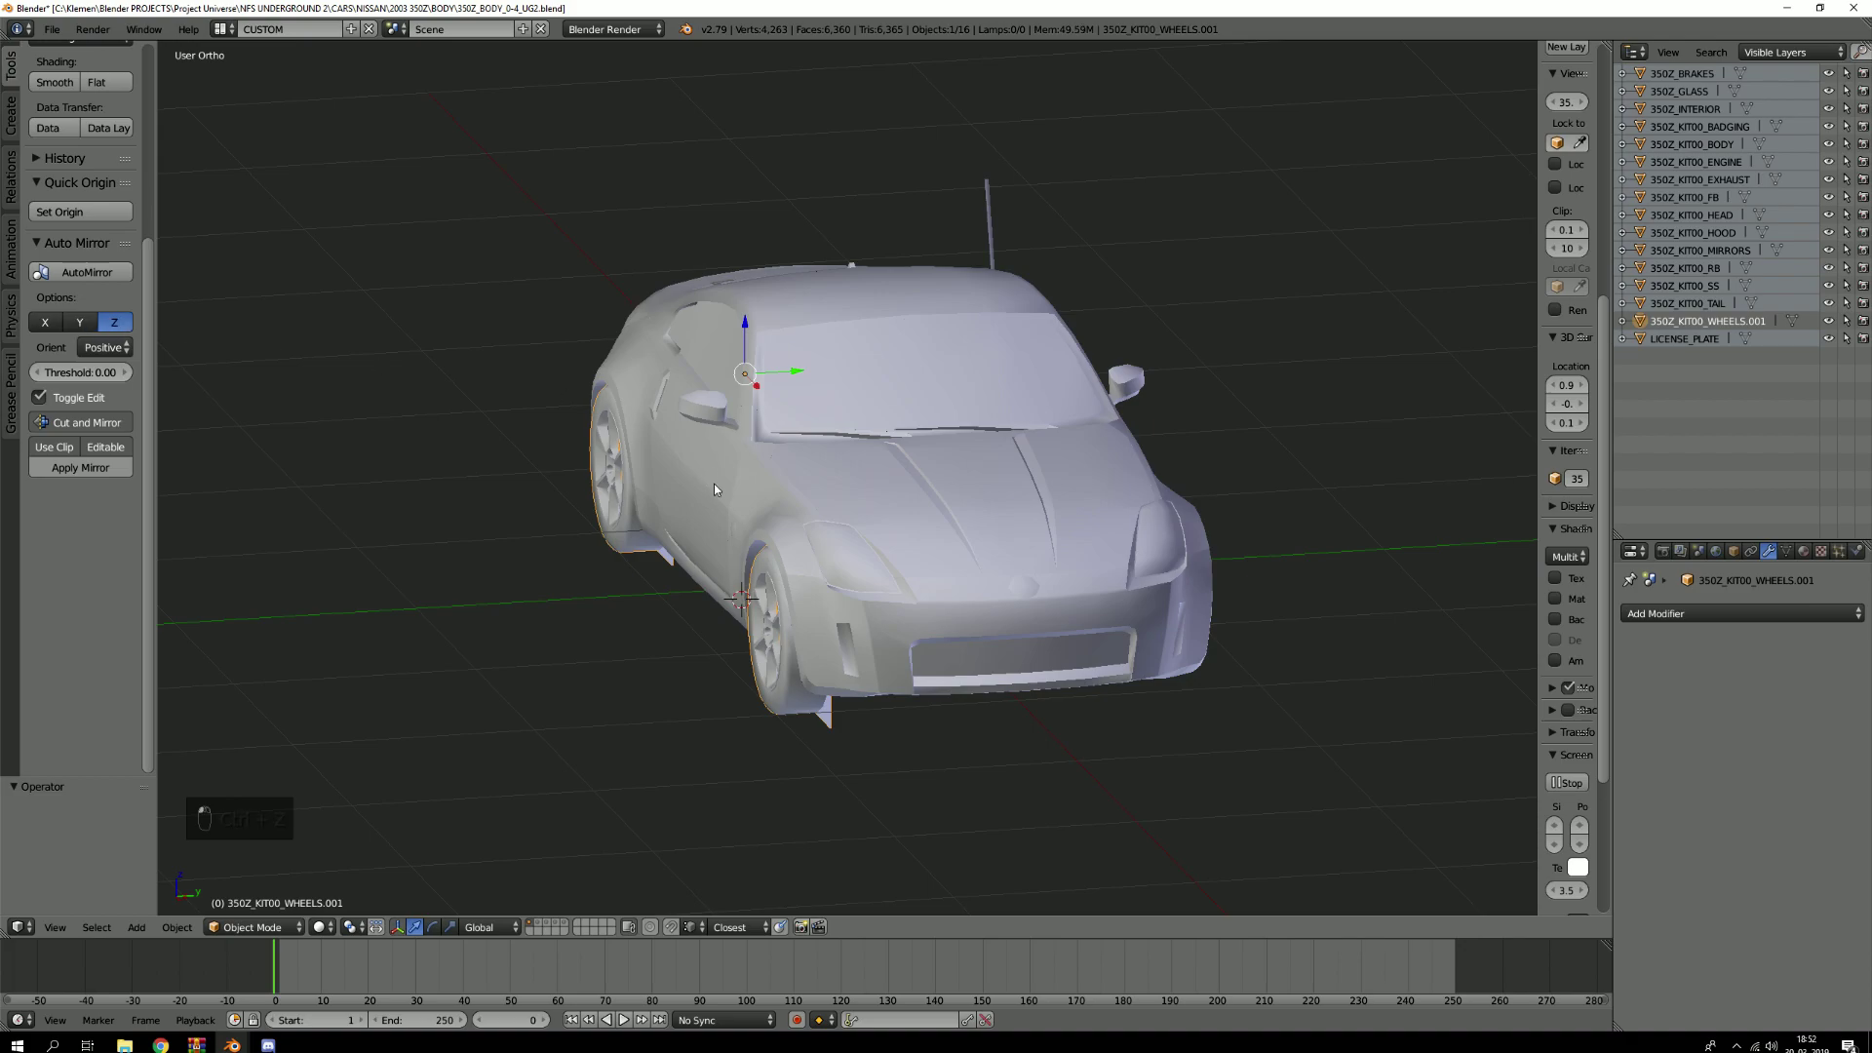
pyautogui.hotkey('shift', 'c')
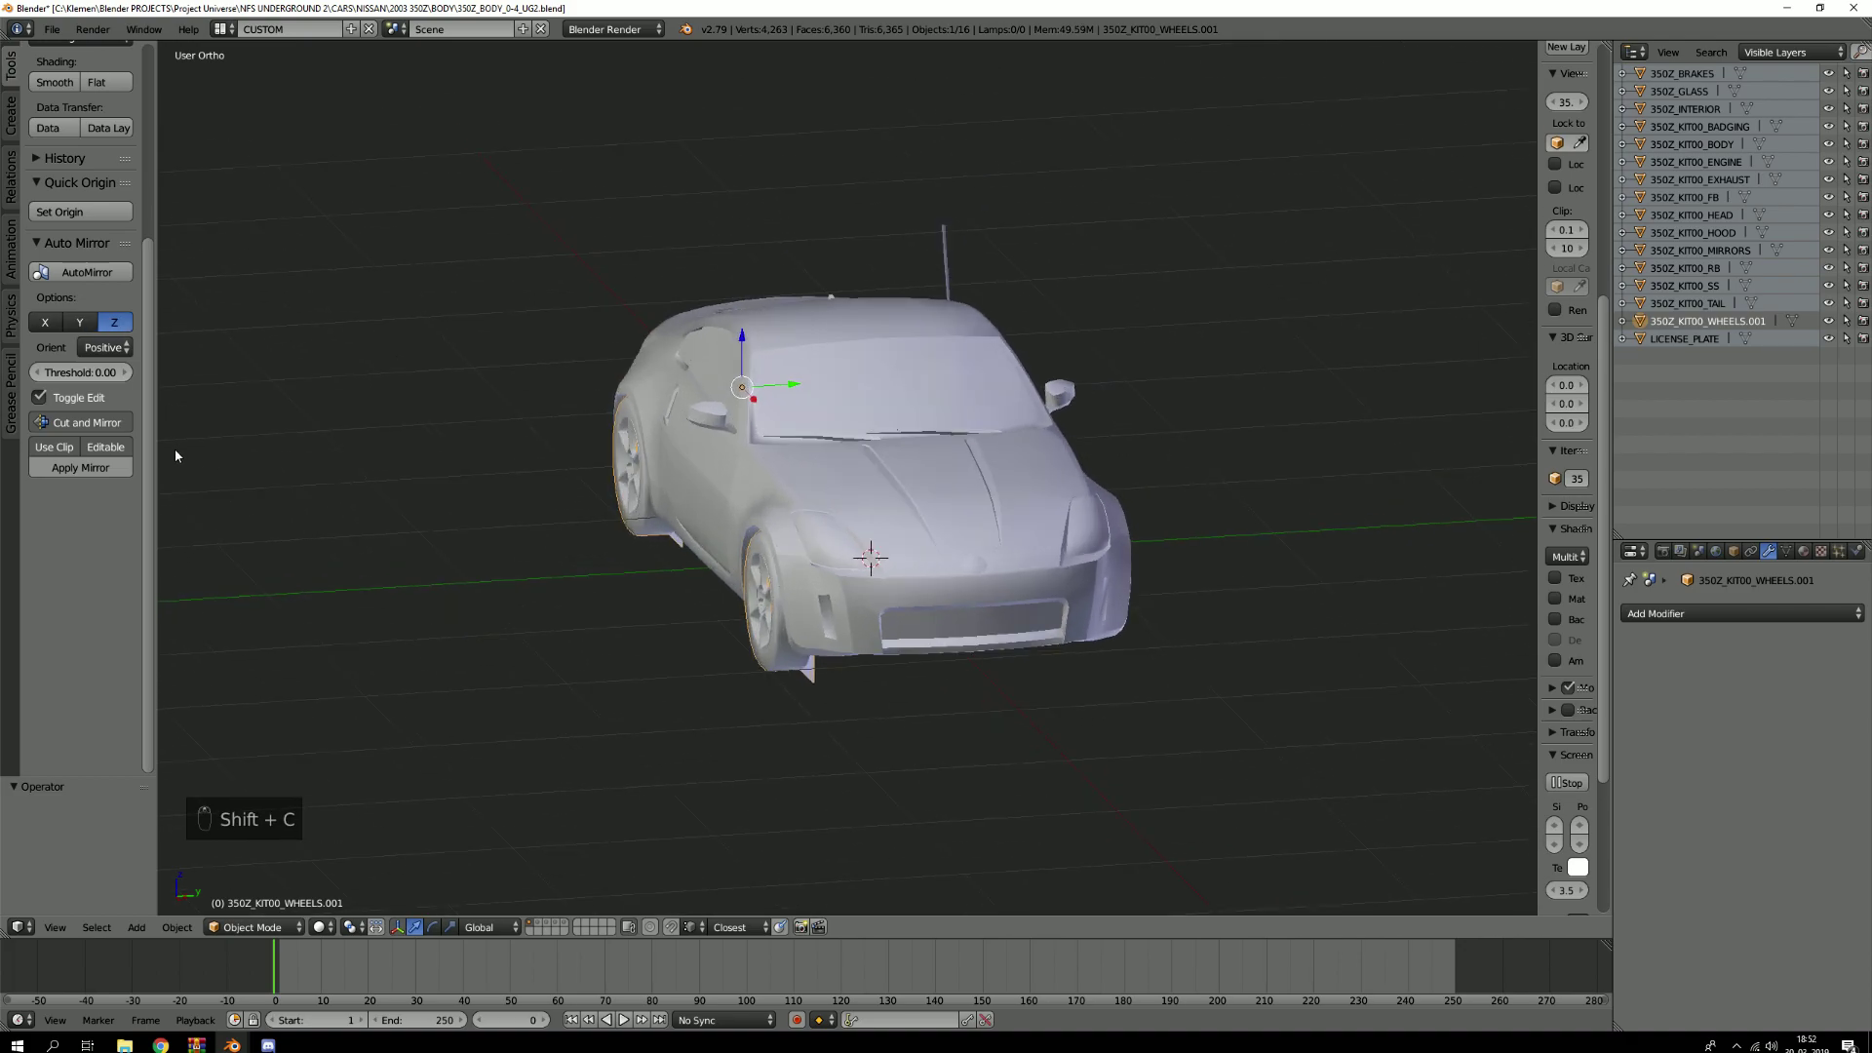
pyautogui.click(106, 347)
pyautogui.click(119, 329)
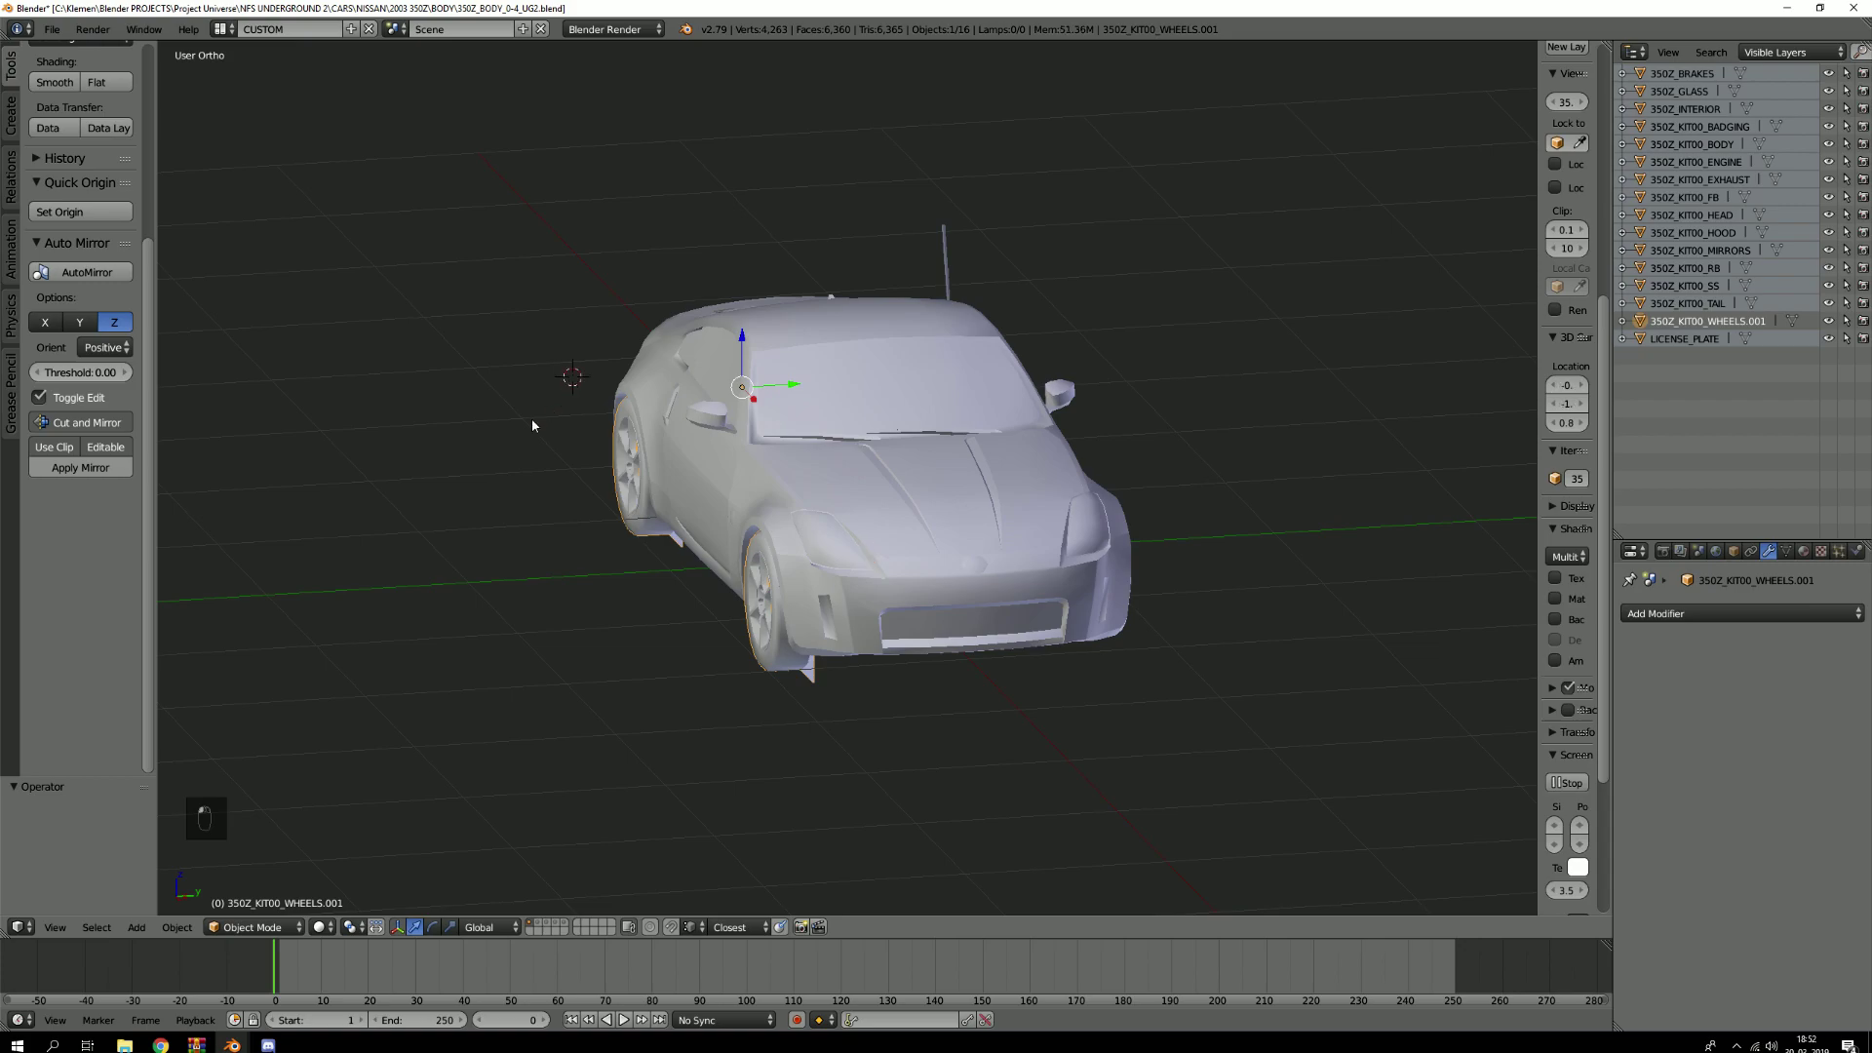
pyautogui.hotkey('shift', 'c')
pyautogui.scroll(2, 780, 585)
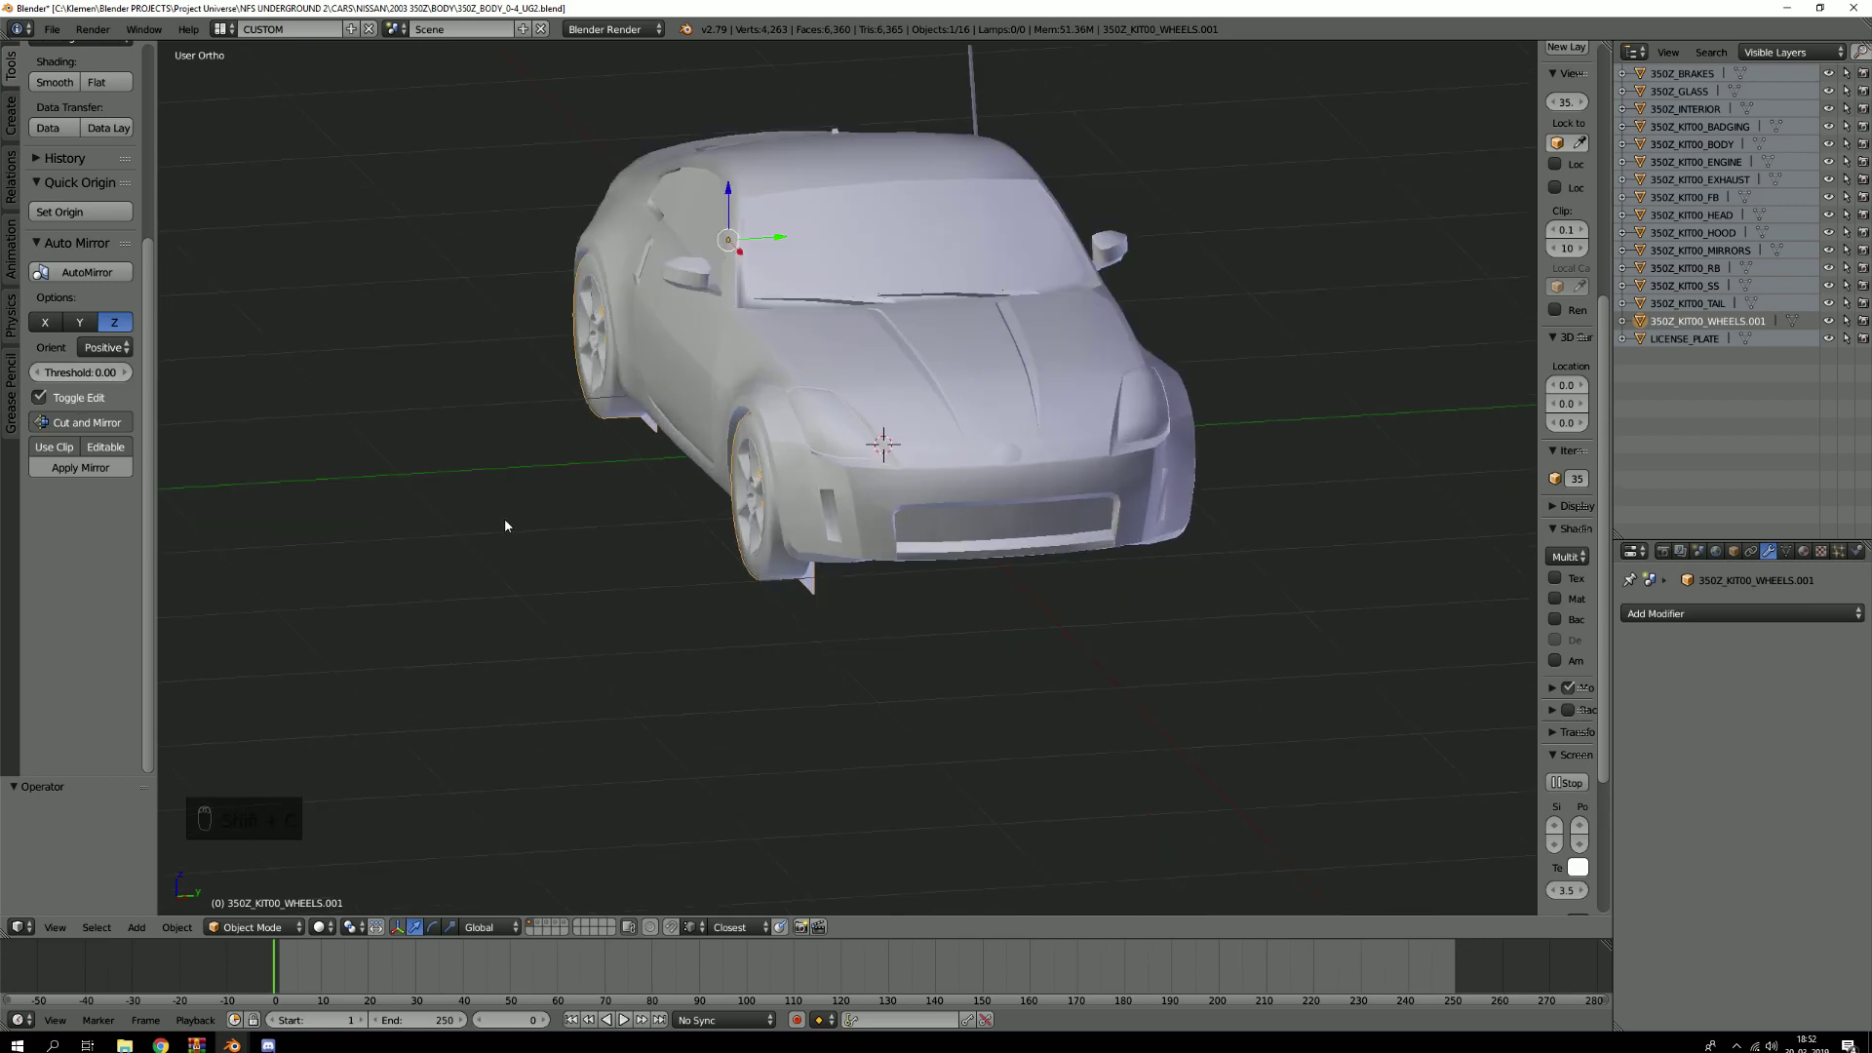
pyautogui.click(87, 272)
pyautogui.moveTo(293, 334); pyautogui.dragTo(945, 554, button='middle')
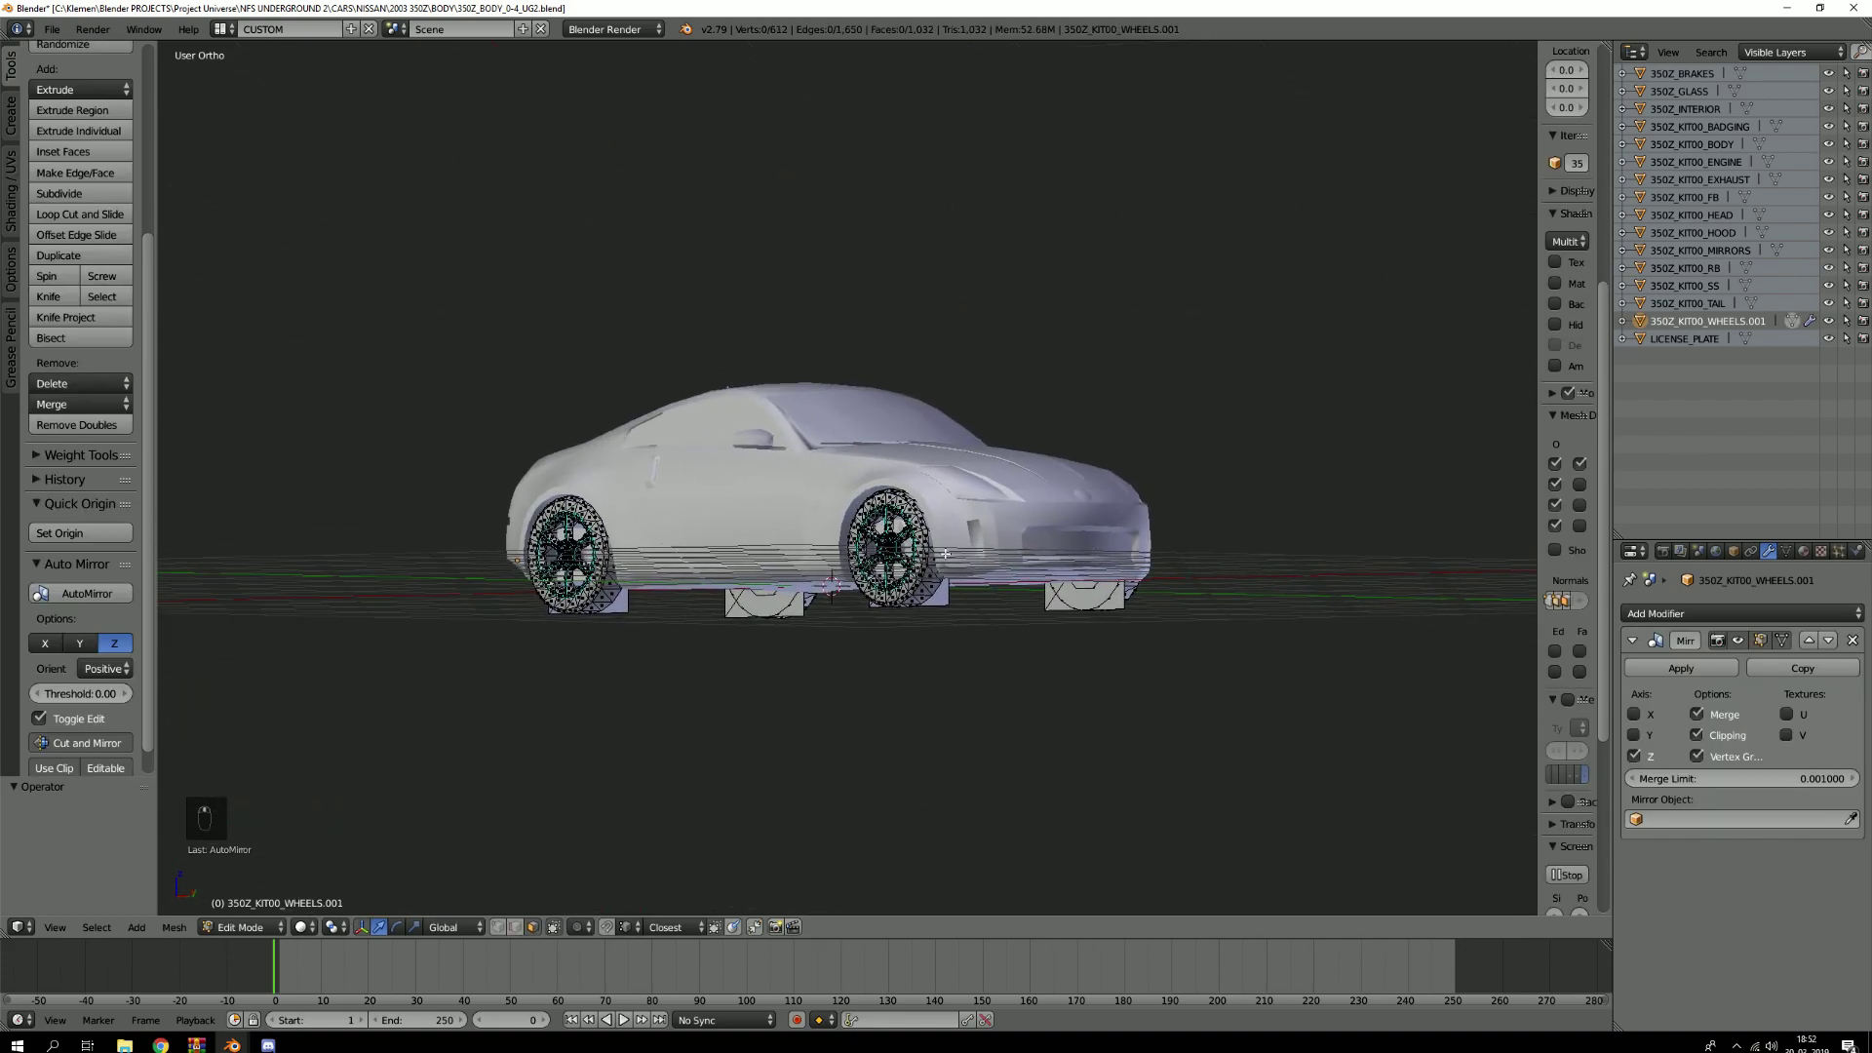
pyautogui.scroll(2, 944, 554)
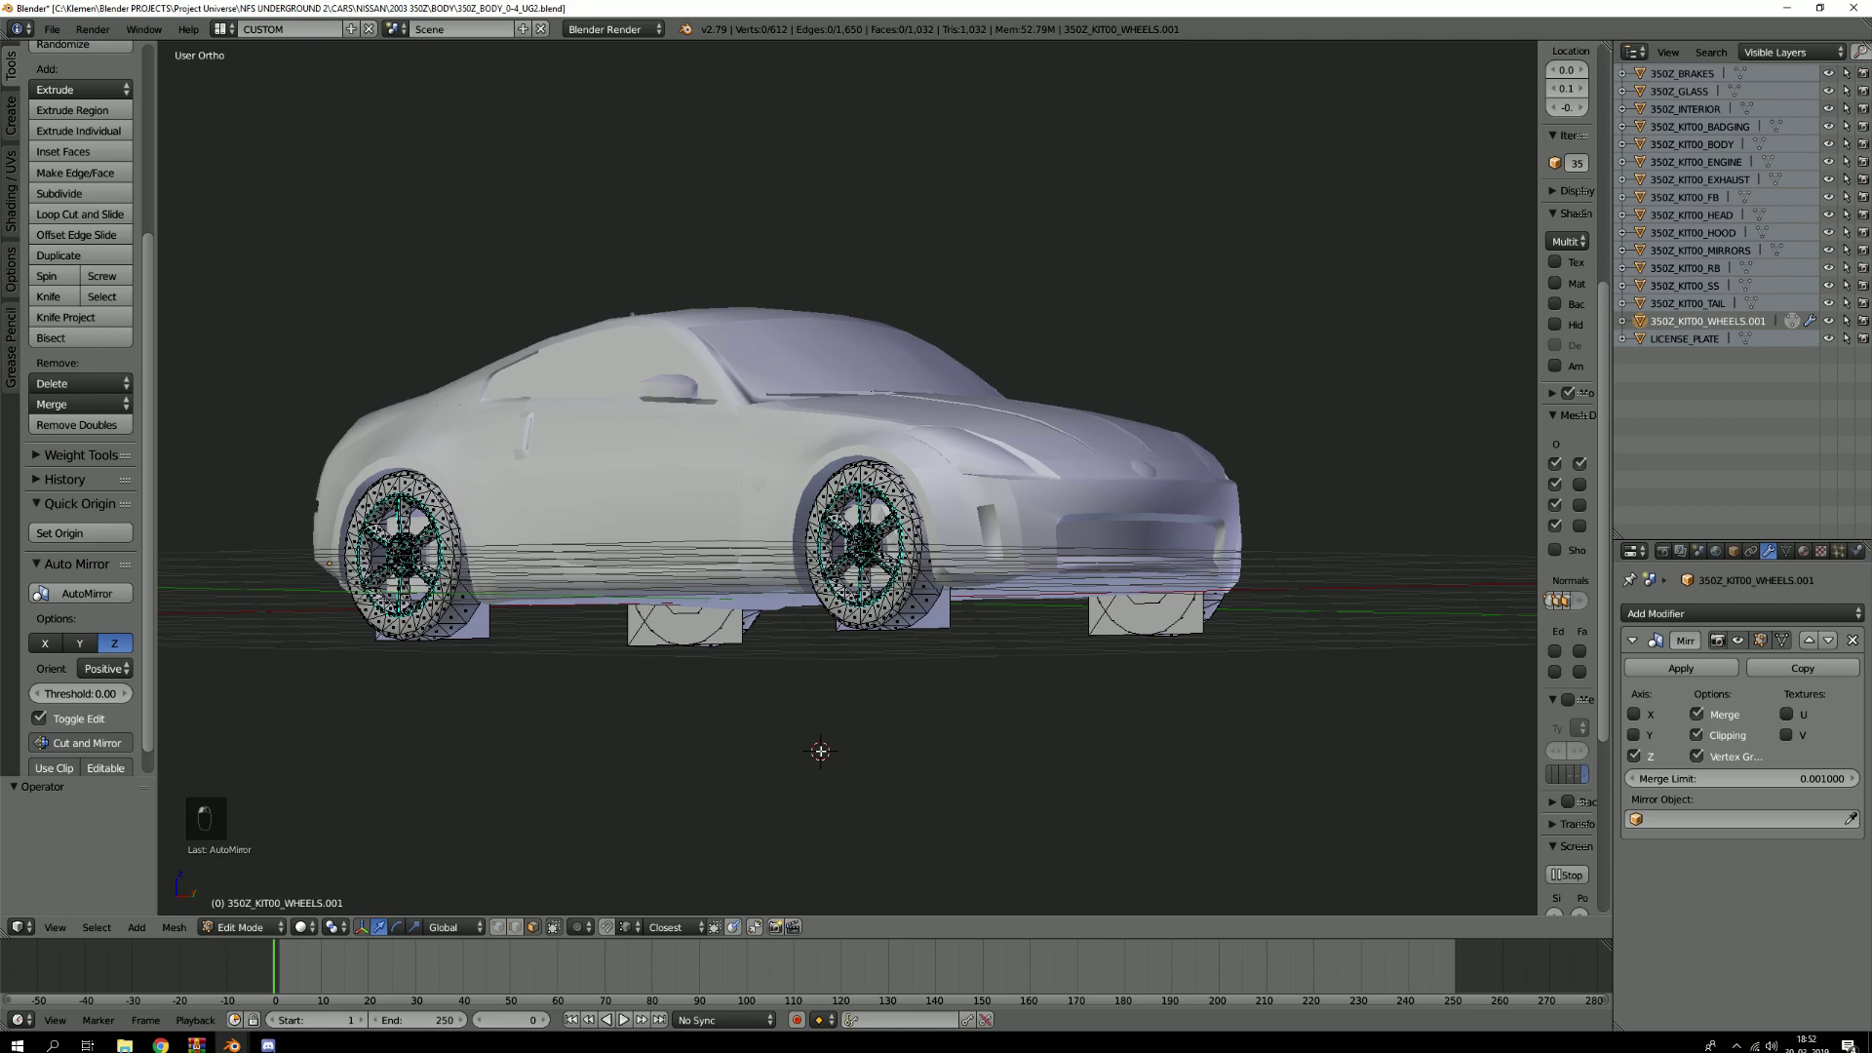
pyautogui.press('Tab')
pyautogui.click(1680, 668)
# Select two parts on the car in turn and test-move each one, cancelling both moves
pyautogui.scroll(-2, 803, 429)
pyautogui.moveTo(803, 429); pyautogui.dragTo(727, 409, button='middle')
pyautogui.rightClick(721, 407)
pyautogui.press('g')
pyautogui.rightClick(850, 307)
pyautogui.rightClick(719, 593)
pyautogui.press('g')
pyautogui.rightClick(821, 459)
# View the car's opposite side, inspect a selected part in Edit Mode, and test-move parts there, cancelling every move
pyautogui.moveTo(684, 558); pyautogui.dragTo(717, 529, button='middle')
pyautogui.rightClick(954, 514)
pyautogui.press('Tab')
pyautogui.press('Tab')
pyautogui.scroll(3, 708, 570)
pyautogui.press('g')
pyautogui.rightClick(979, 498)
pyautogui.press('g')
pyautogui.rightClick(844, 508)
pyautogui.press('g')
pyautogui.rightClick(1110, 422)
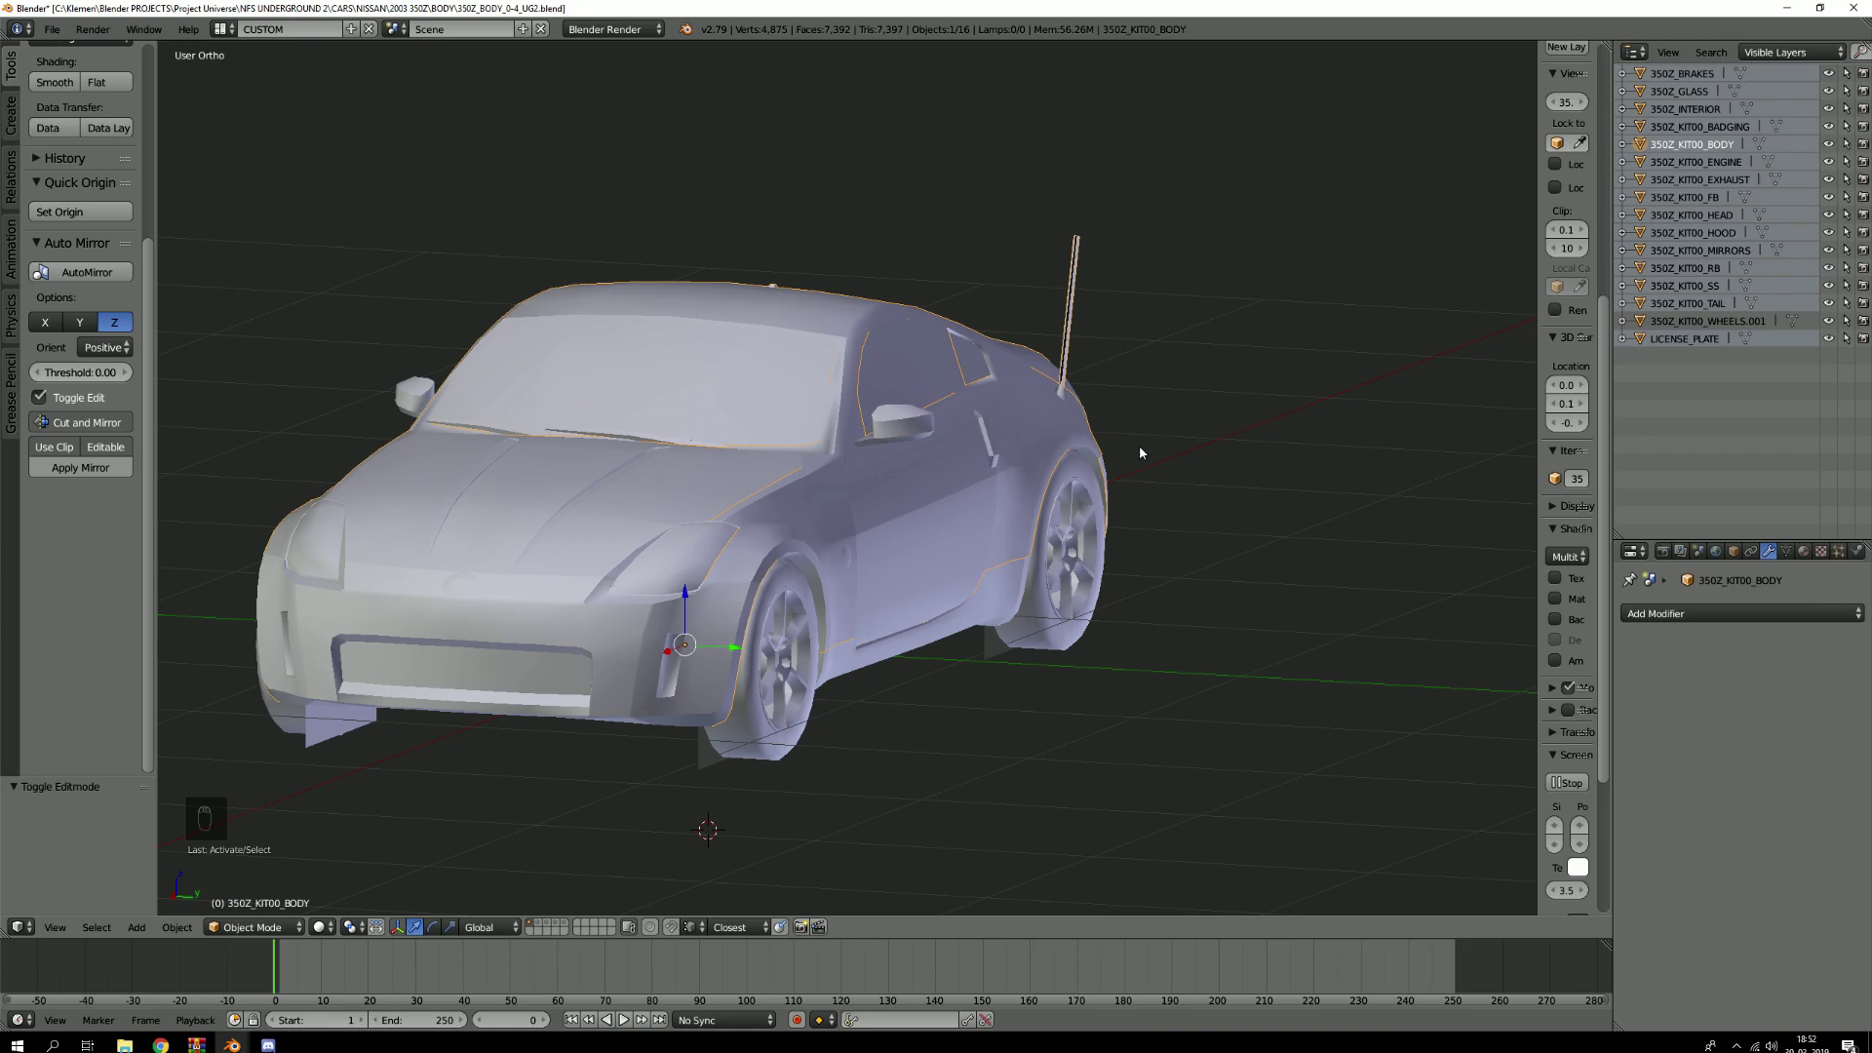
# Expand 350Z_KIT00_MIRRORS to view its mesh and materials, then select the object and test-move it, cancelling the moves
pyautogui.rightClick(1053, 471)
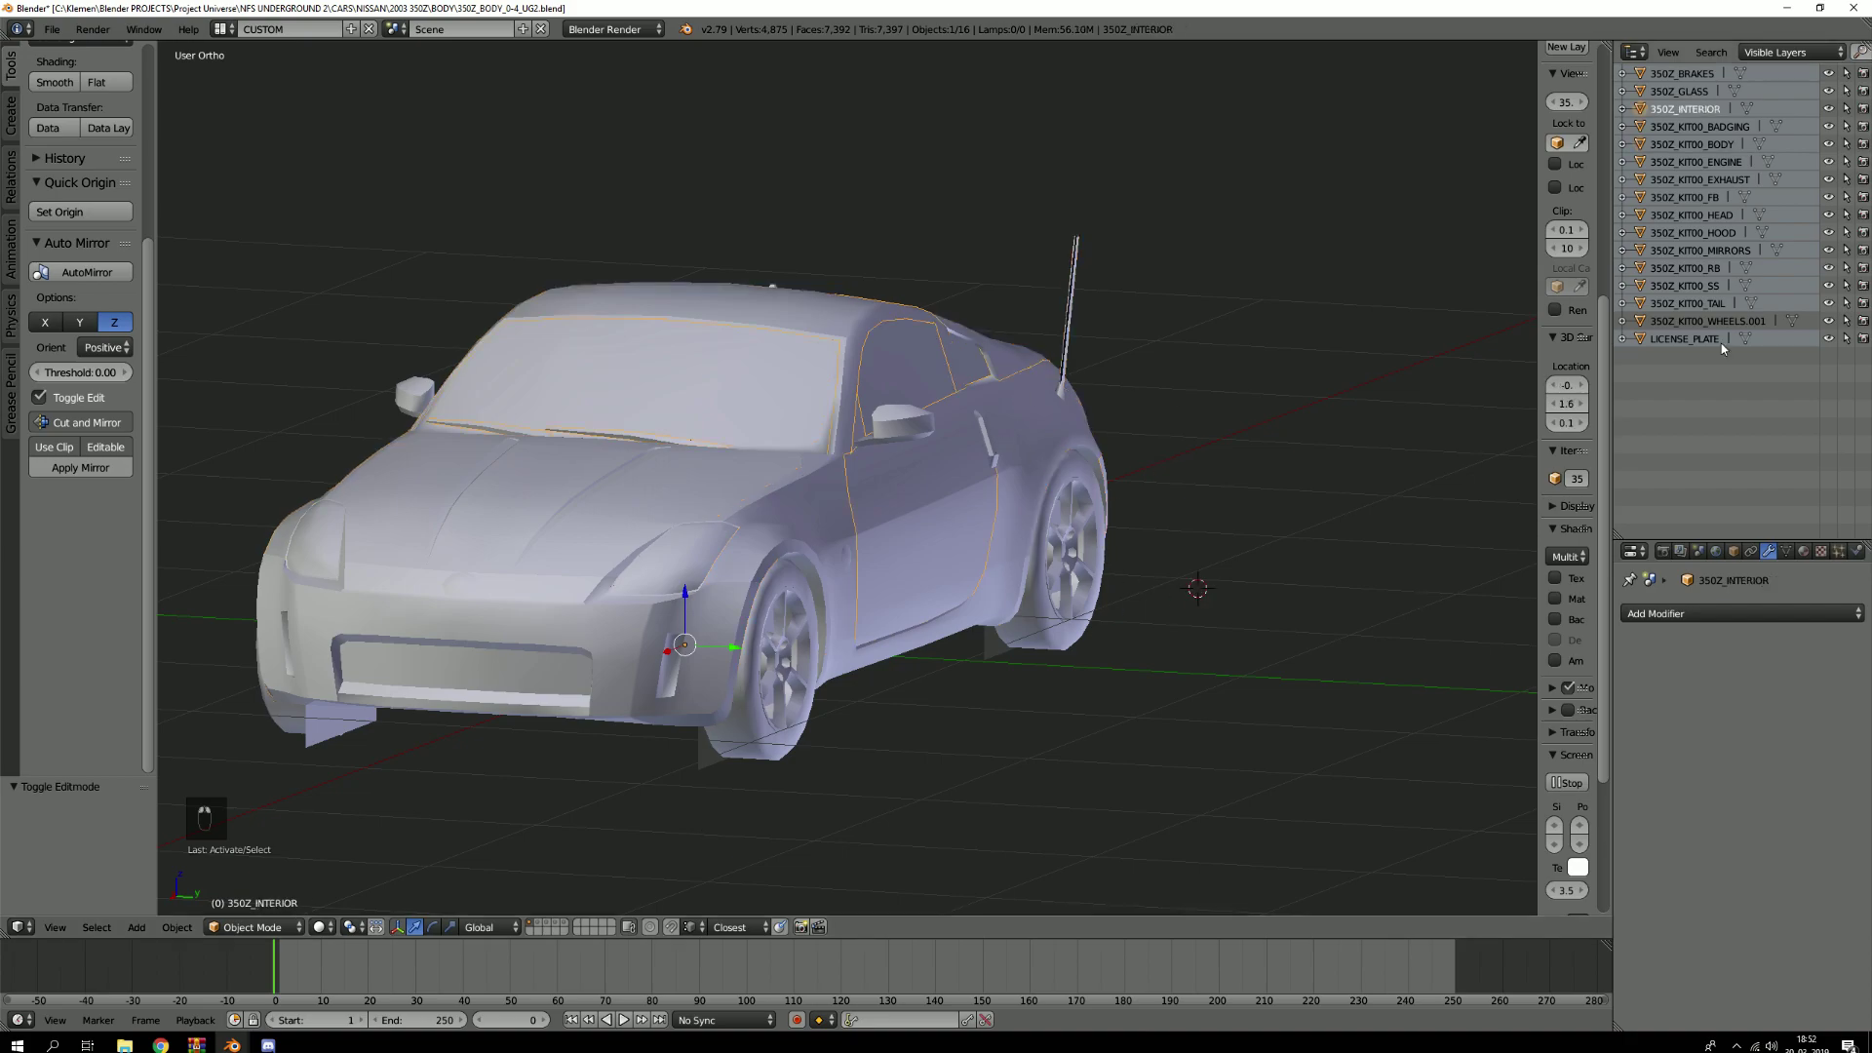
pyautogui.click(1622, 250)
pyautogui.click(1639, 268)
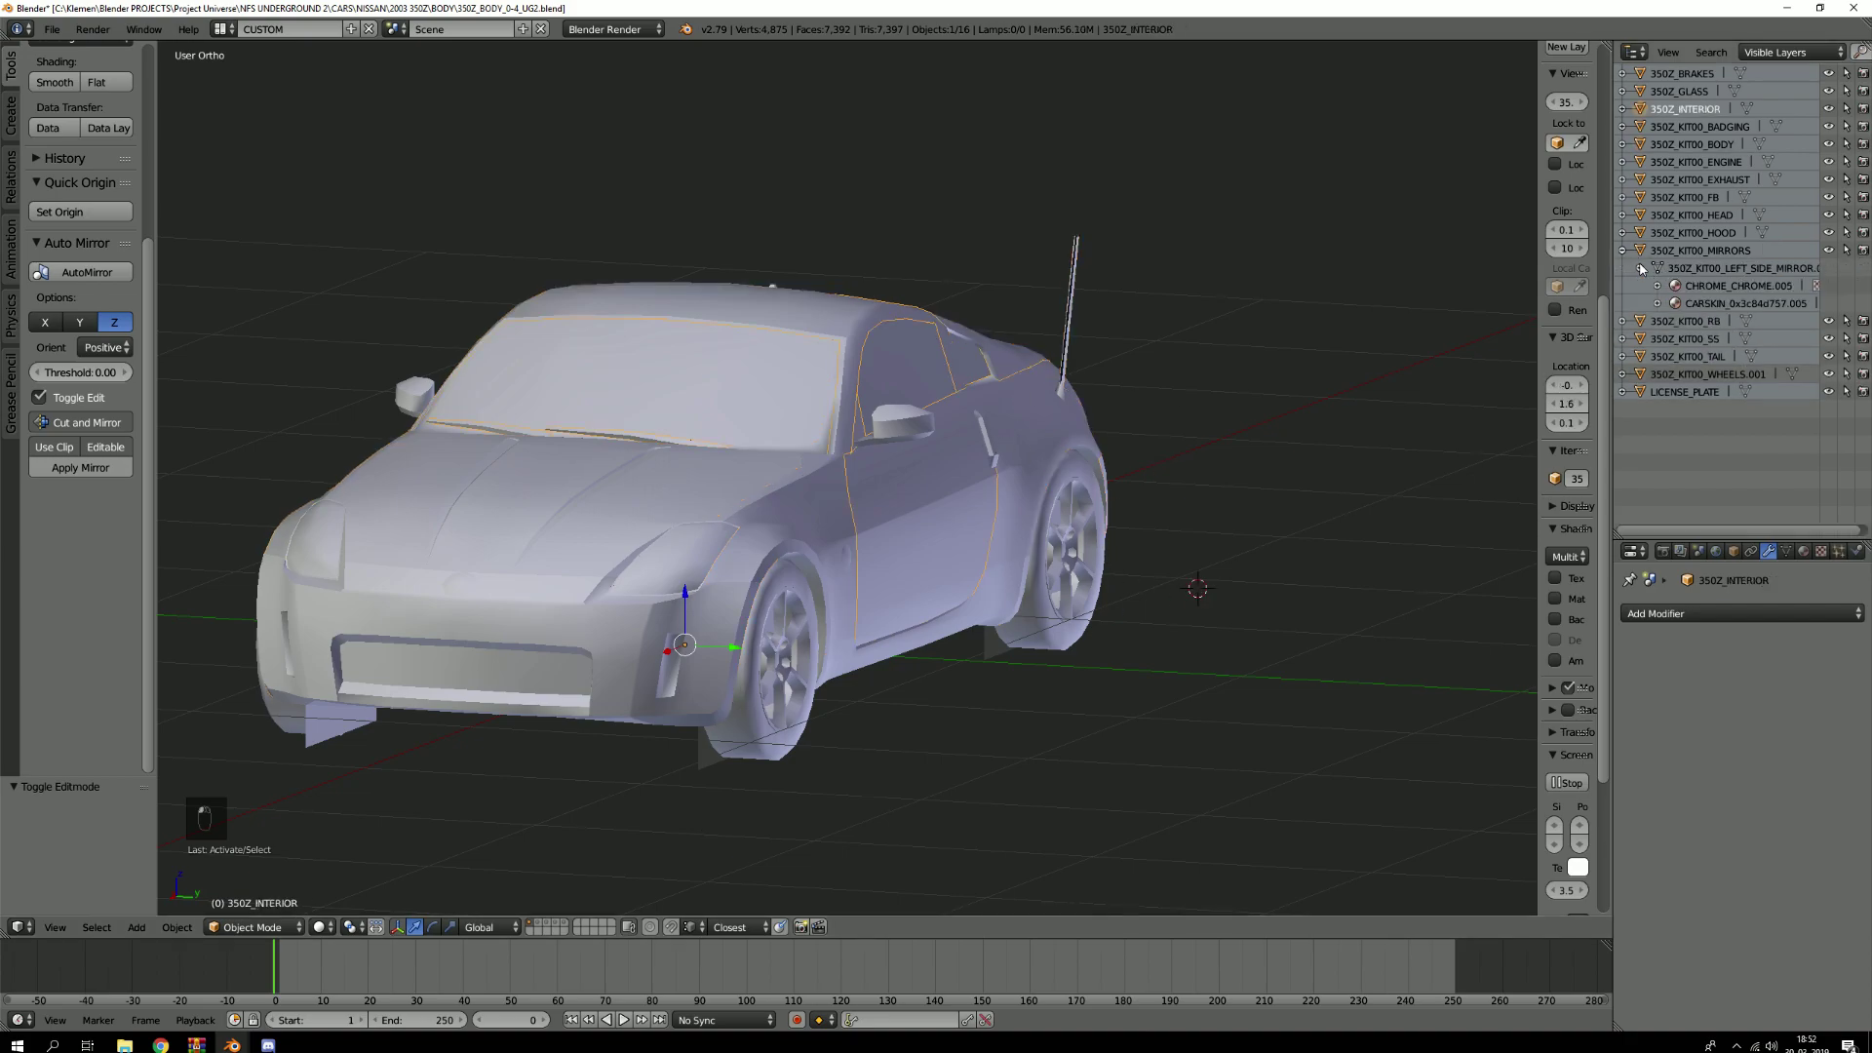
pyautogui.click(1715, 252)
pyautogui.press('g')
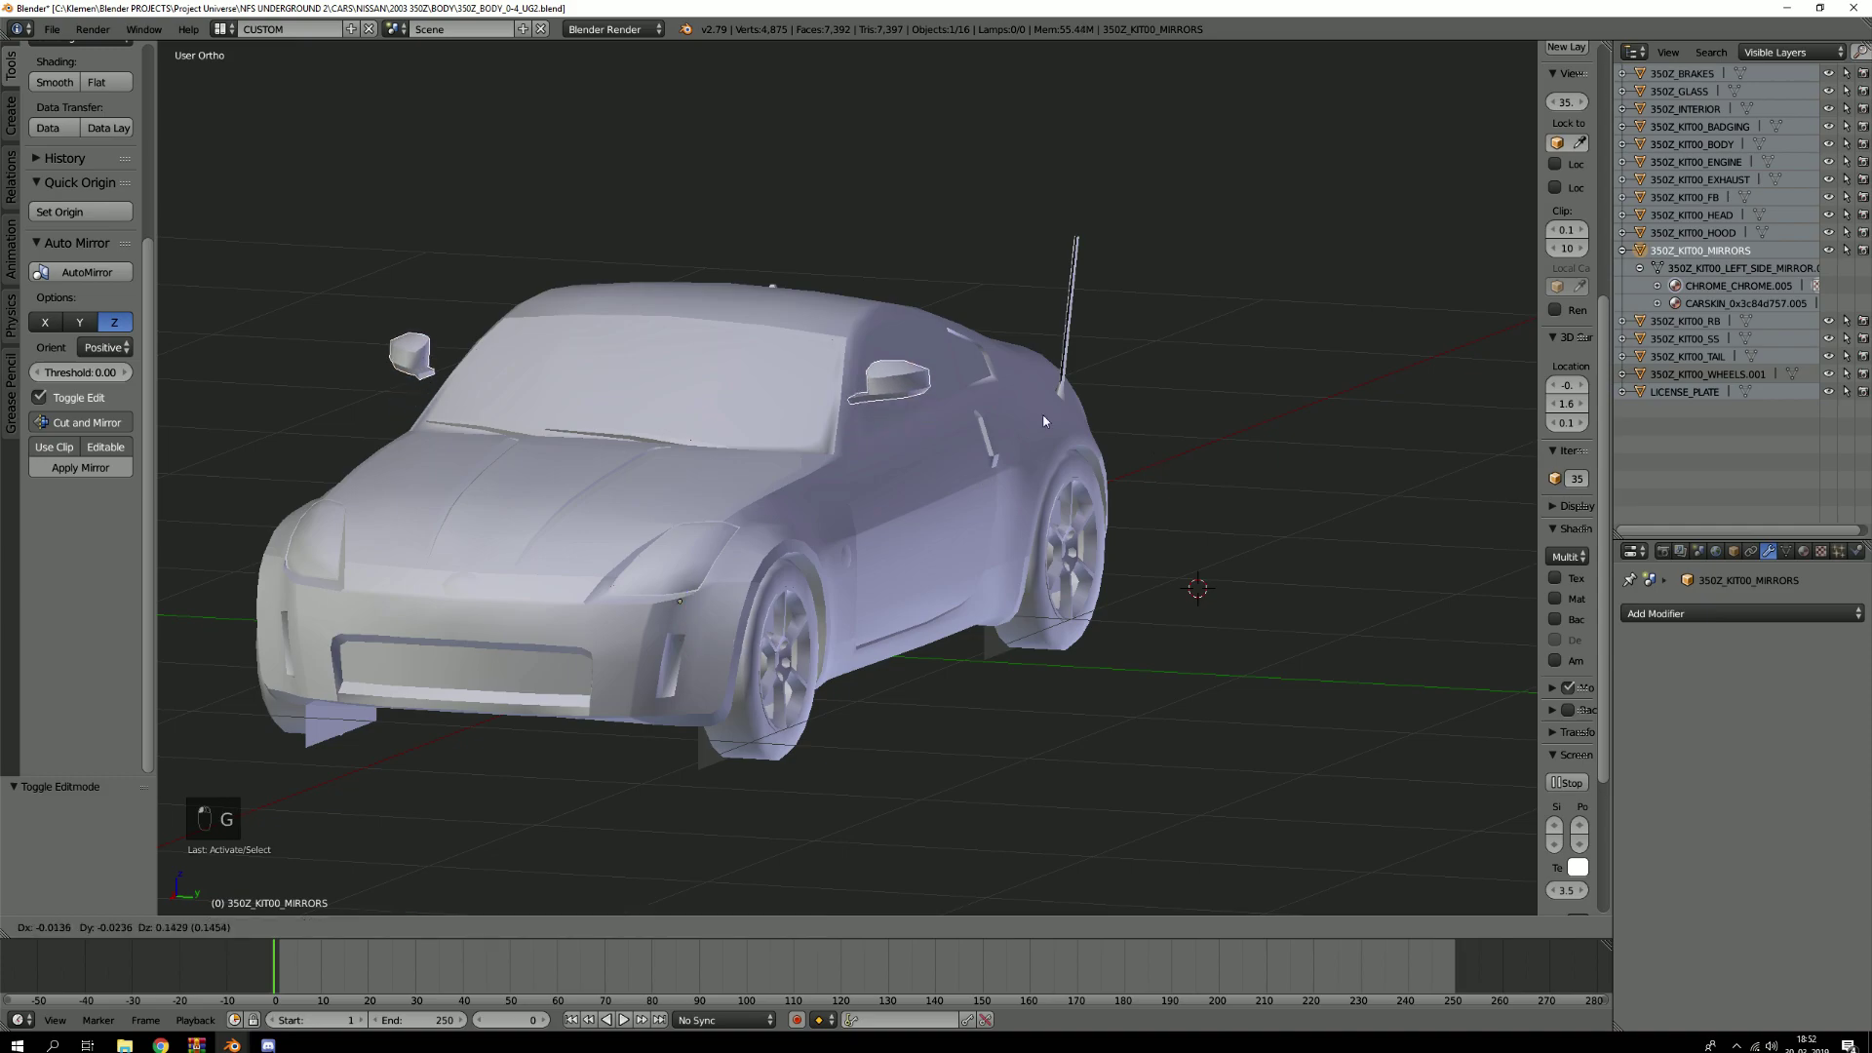
pyautogui.rightClick(1051, 367)
pyautogui.press('g')
pyautogui.rightClick(1137, 329)
# Select 350Z_KIT00_BODY and test-move it, cancelling the move
pyautogui.rightClick(982, 464)
pyautogui.press('g')
pyautogui.rightClick(1131, 315)
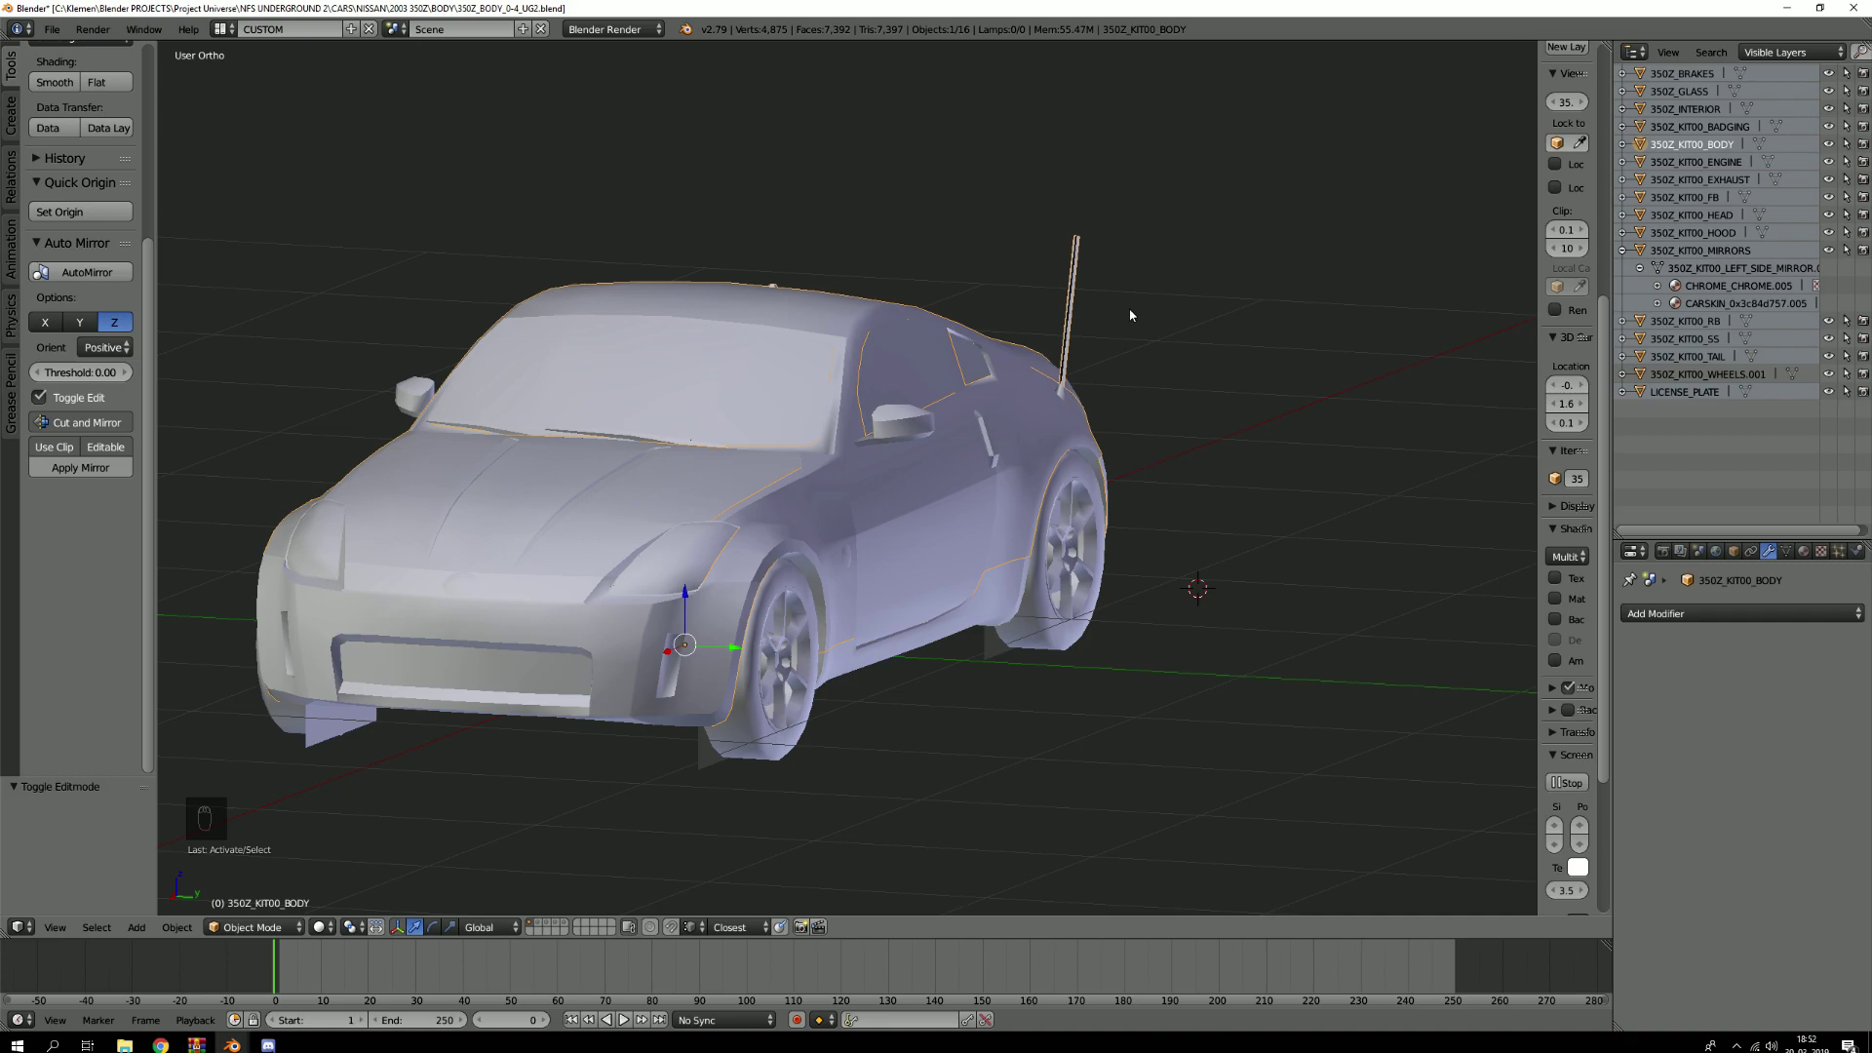
pyautogui.hotkey('alt', 'F4')
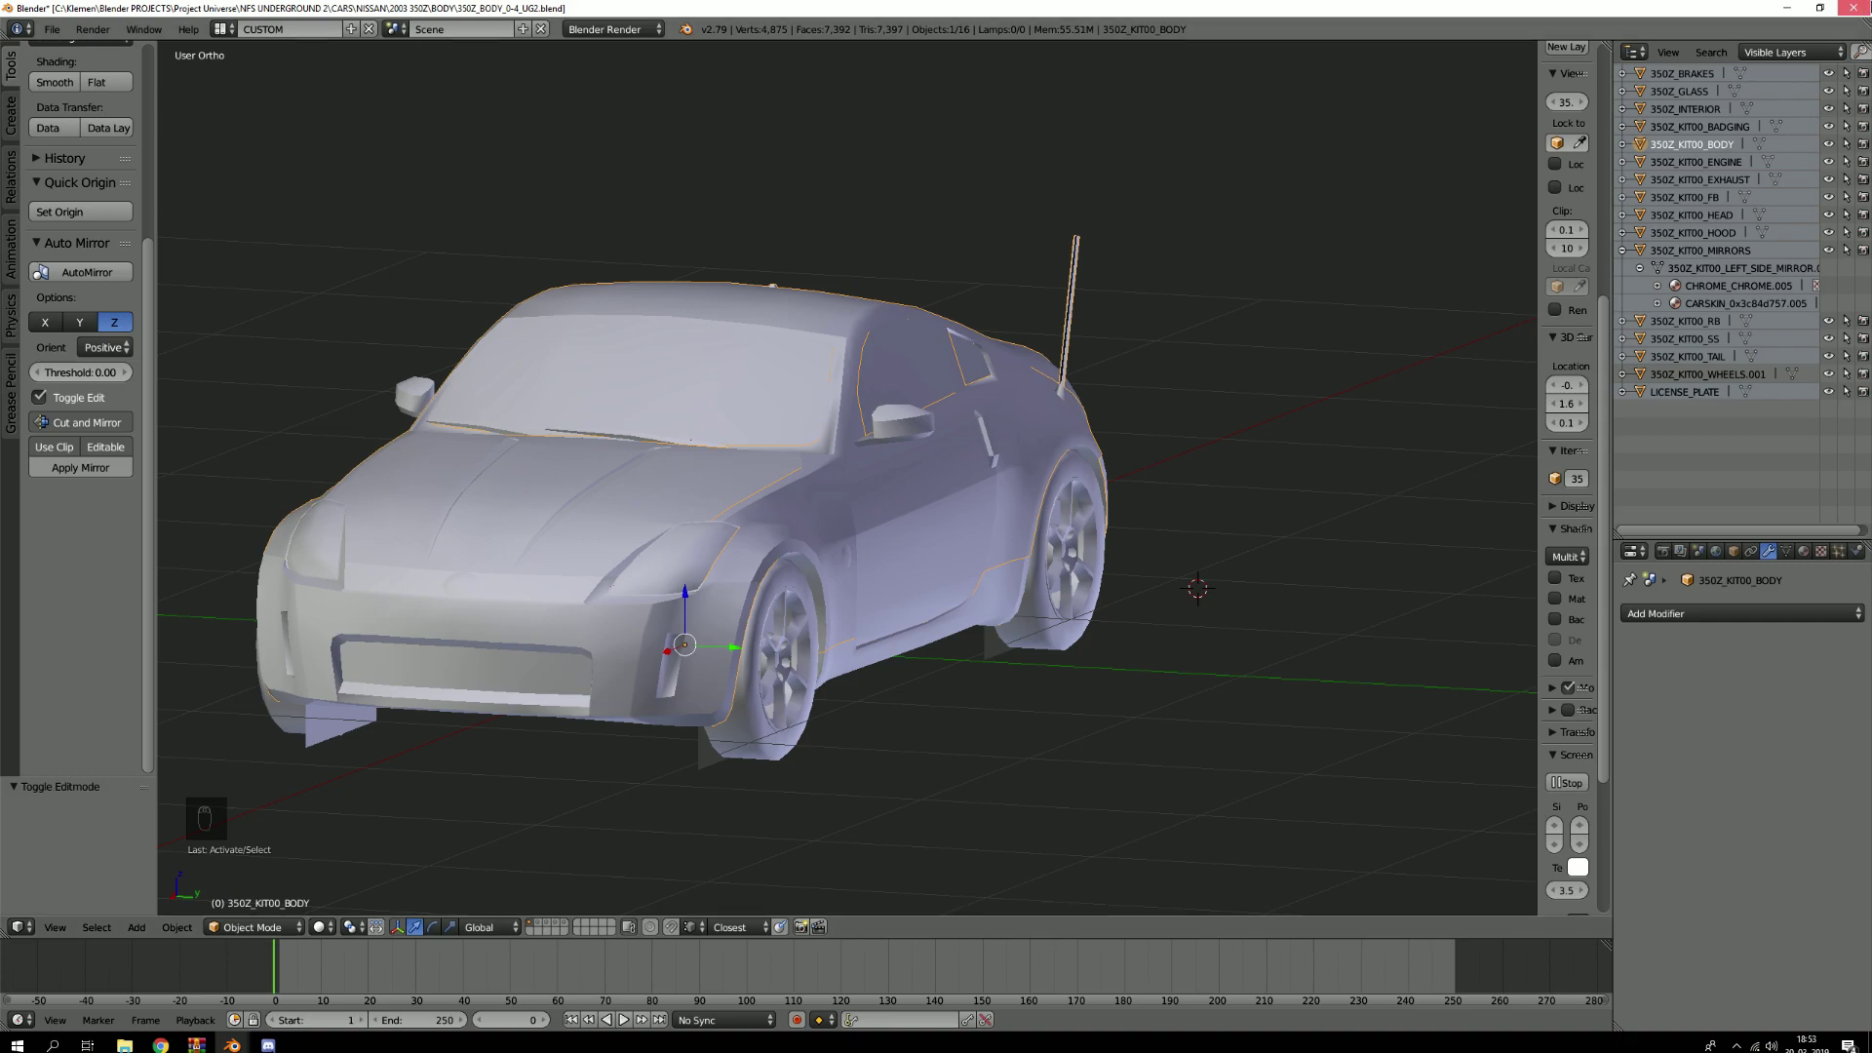
# Switch to the Honda Civic Blender file and view the car versions on layers 4 and 6
pyautogui.click(931, 575)
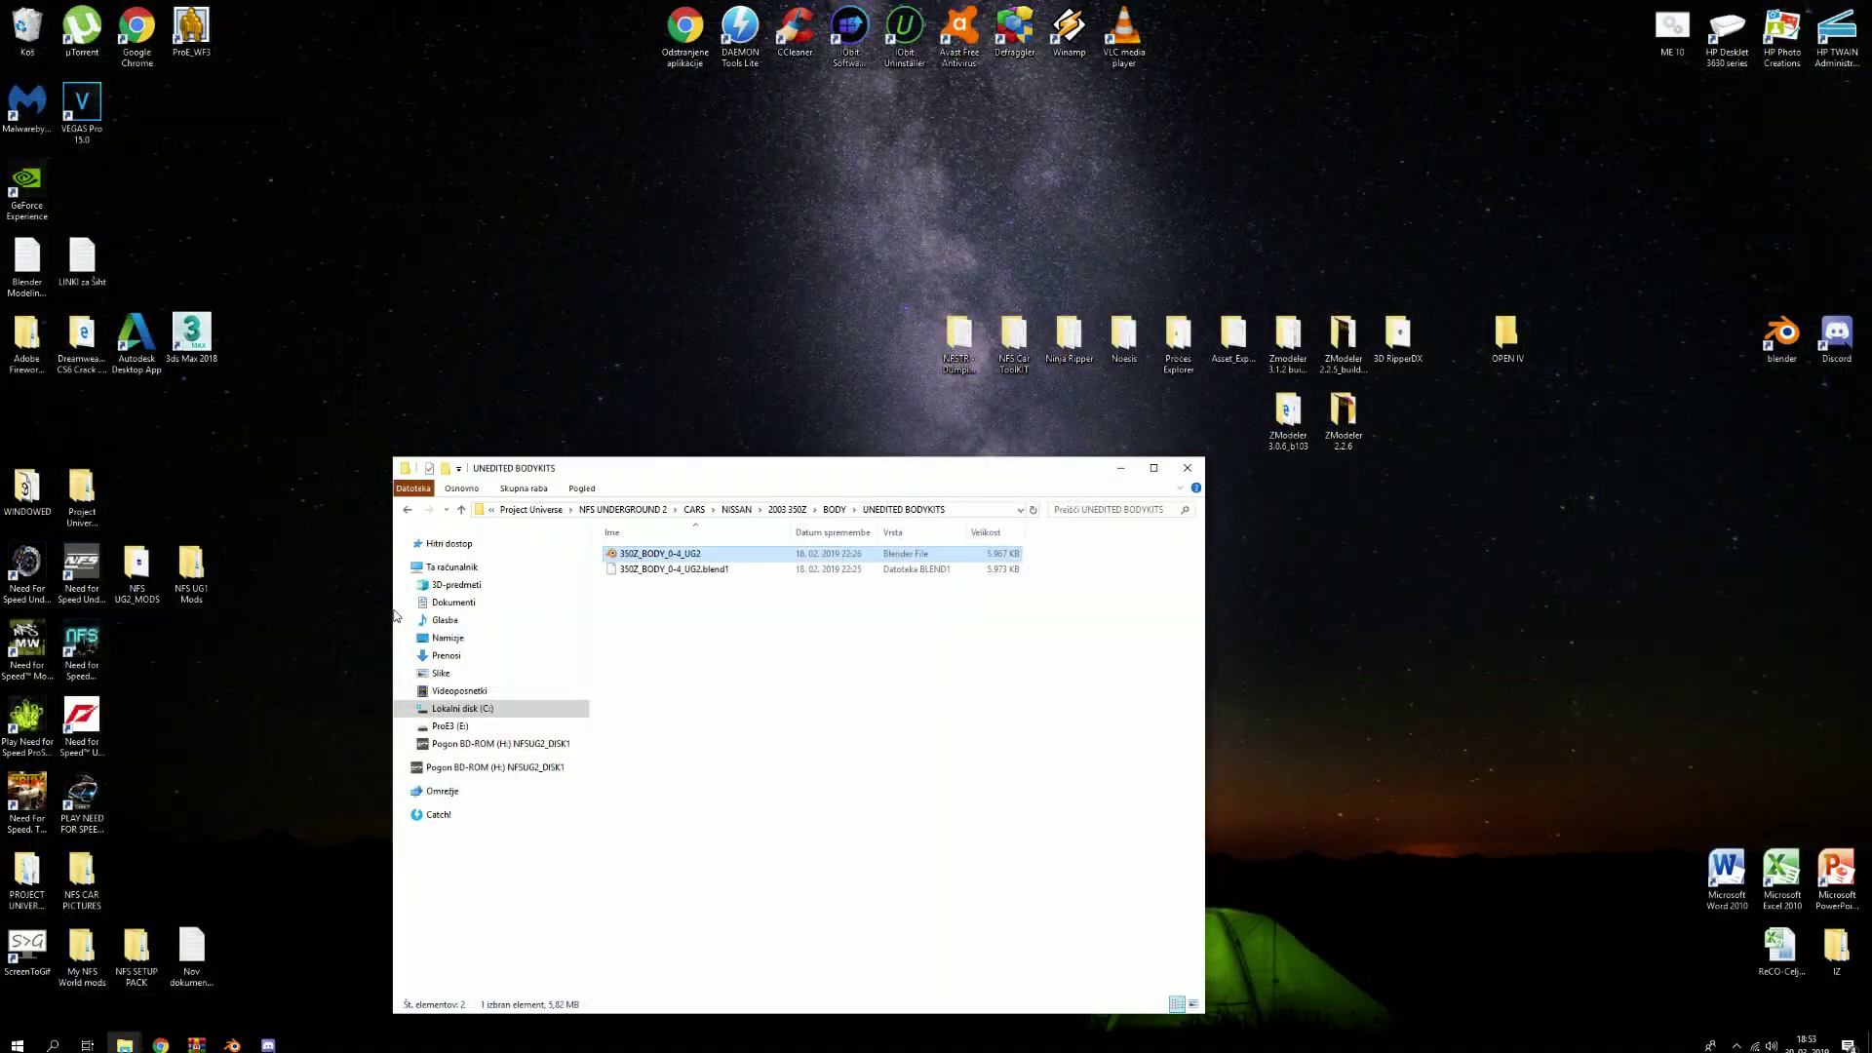
pyautogui.click(803, 731)
pyautogui.moveTo(232, 1043)
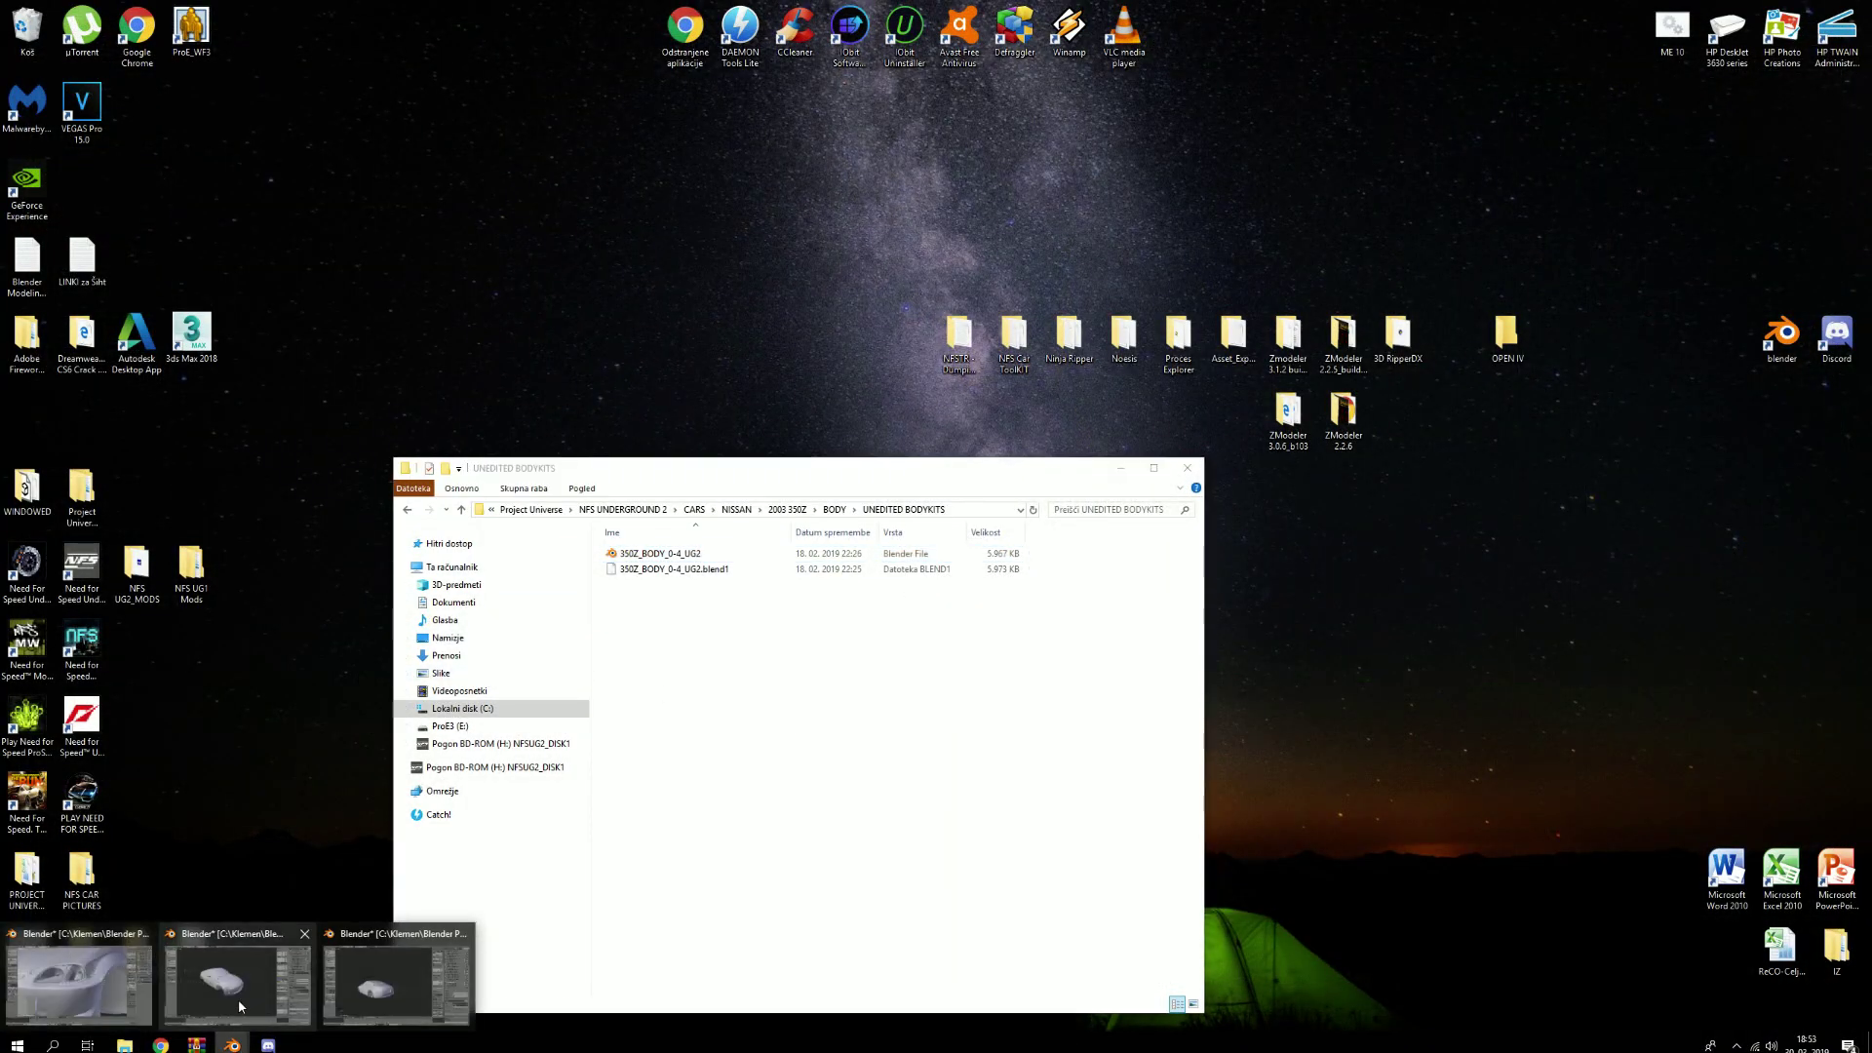
pyautogui.click(108, 981)
pyautogui.scroll(-8, 670, 659)
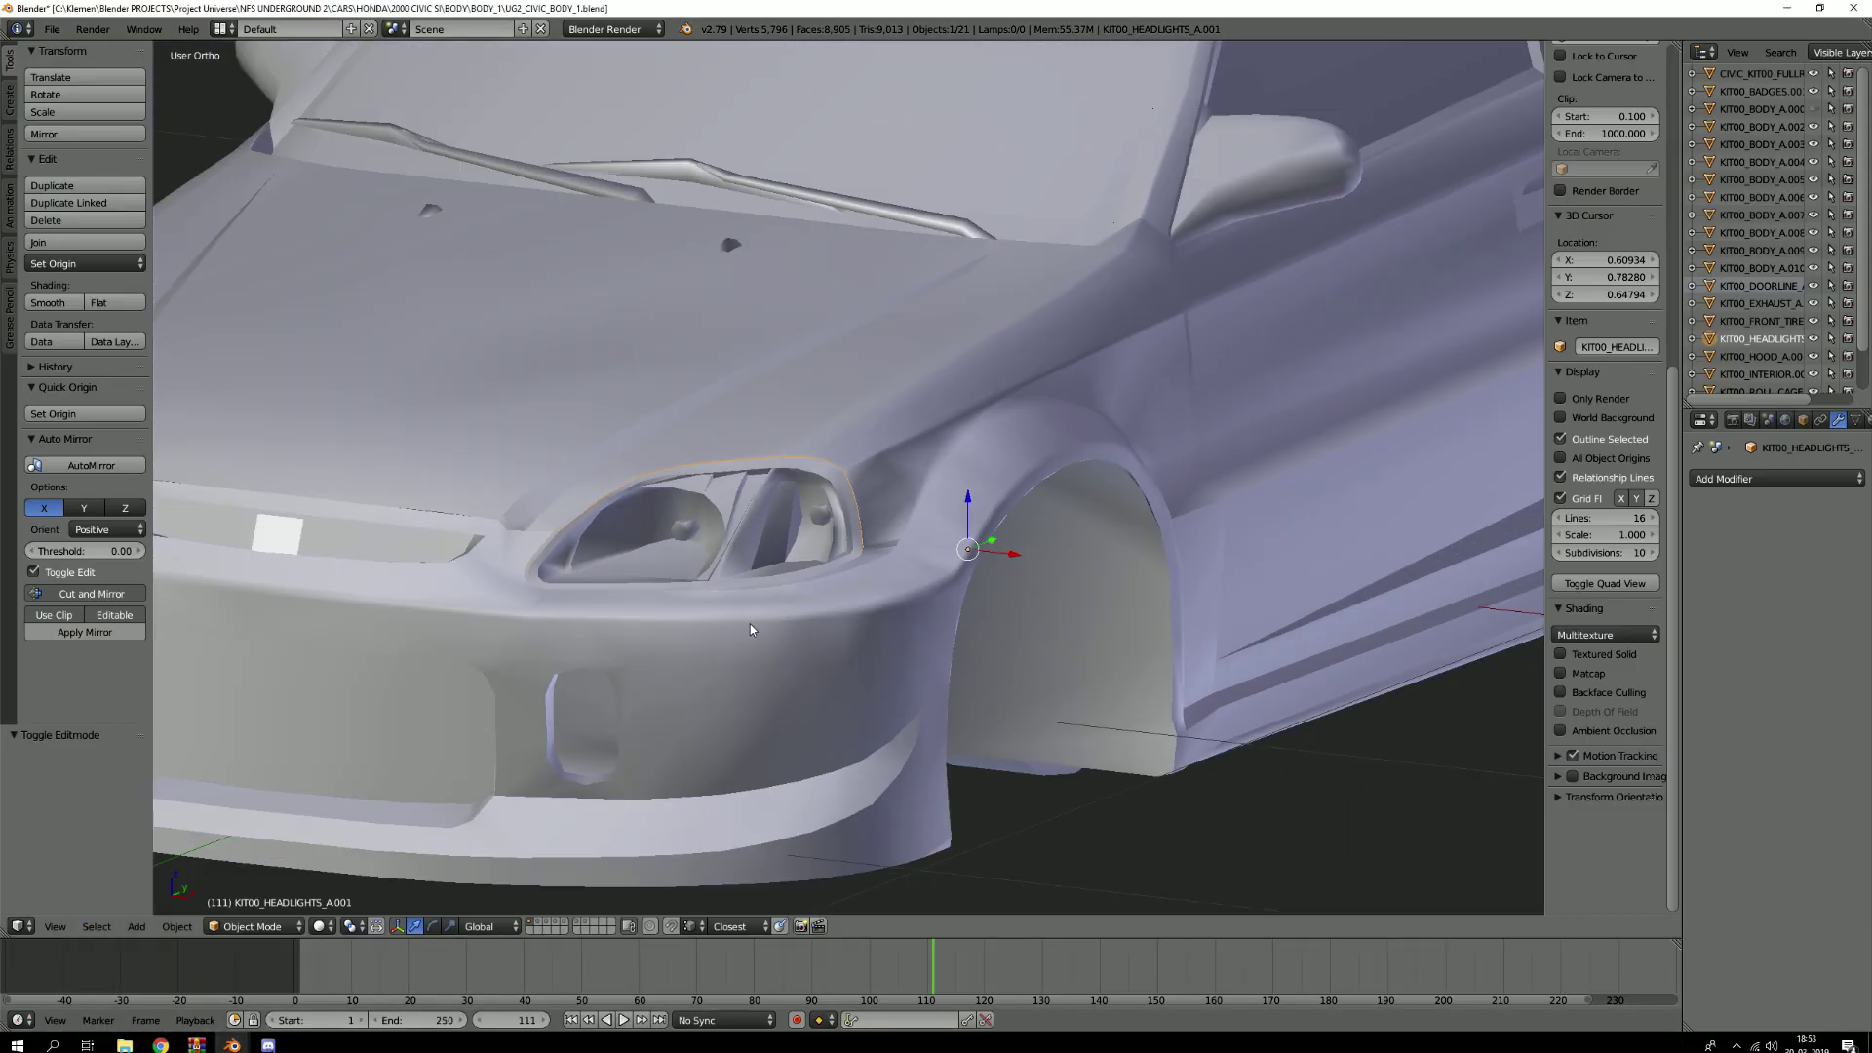
pyautogui.press('4')
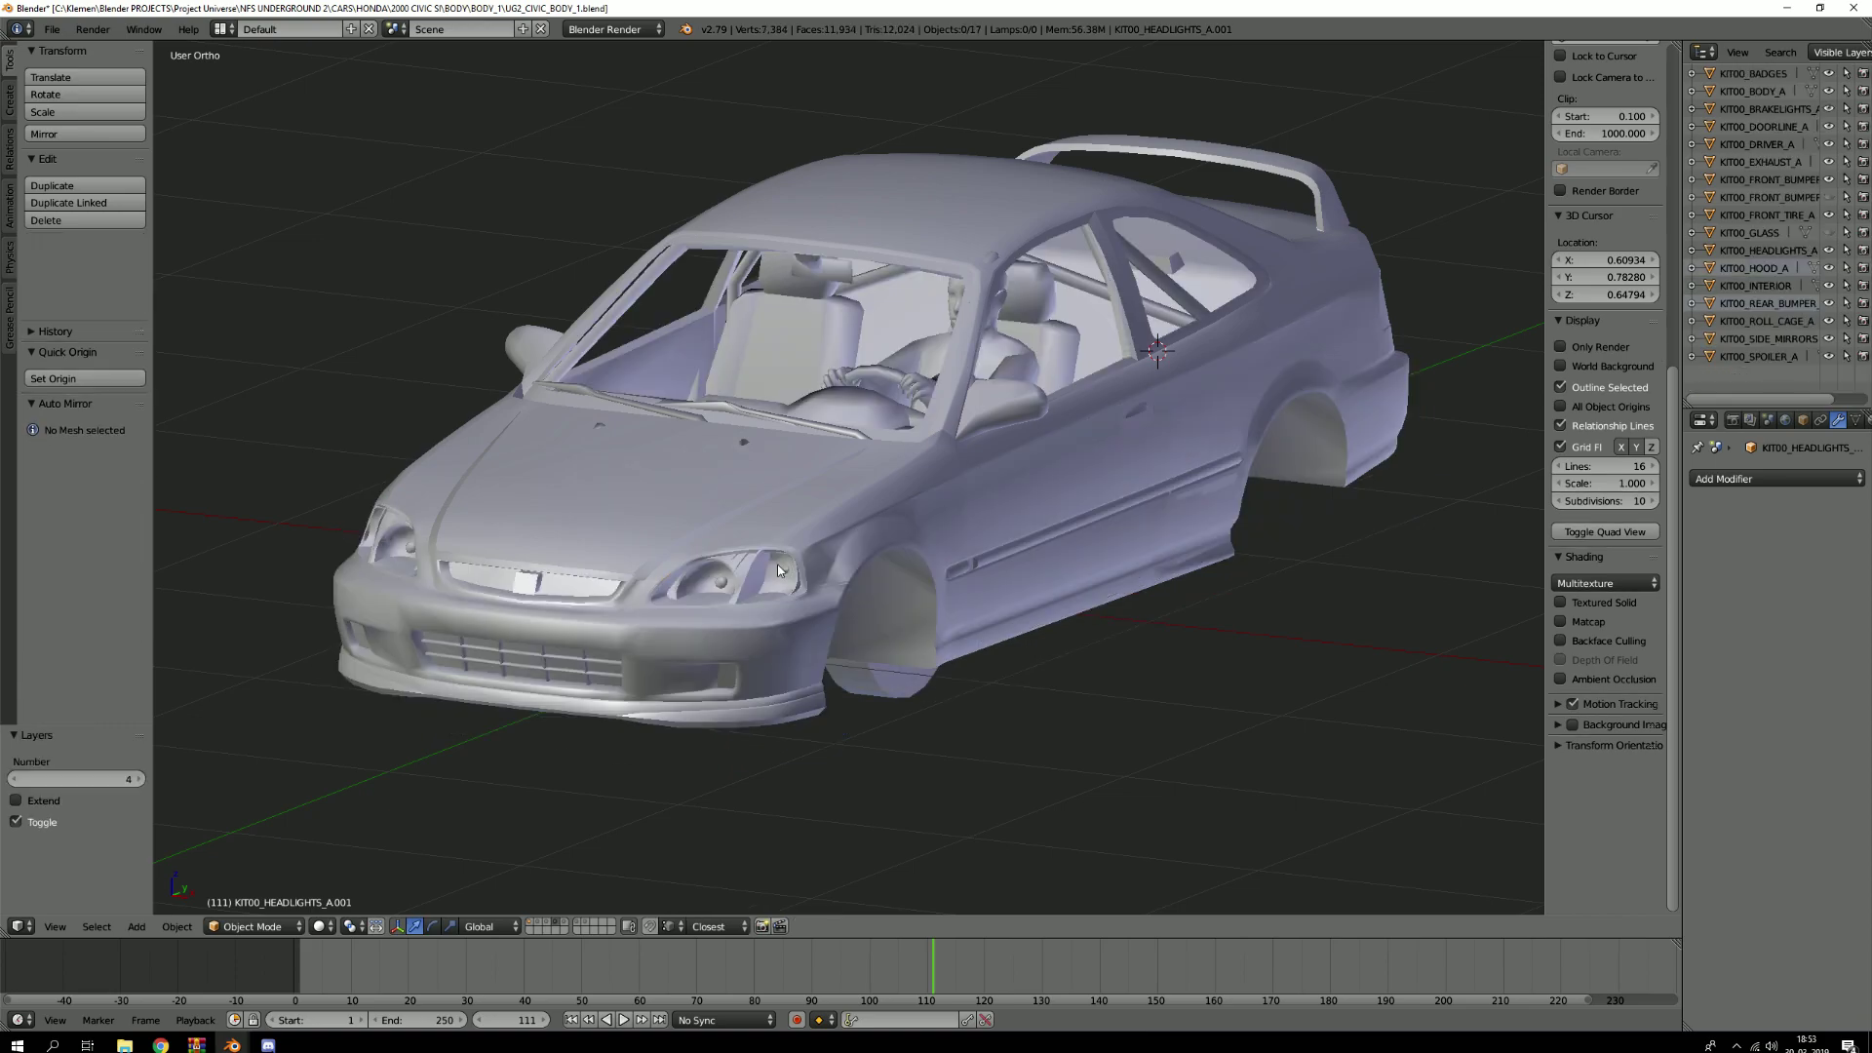
pyautogui.press('6')
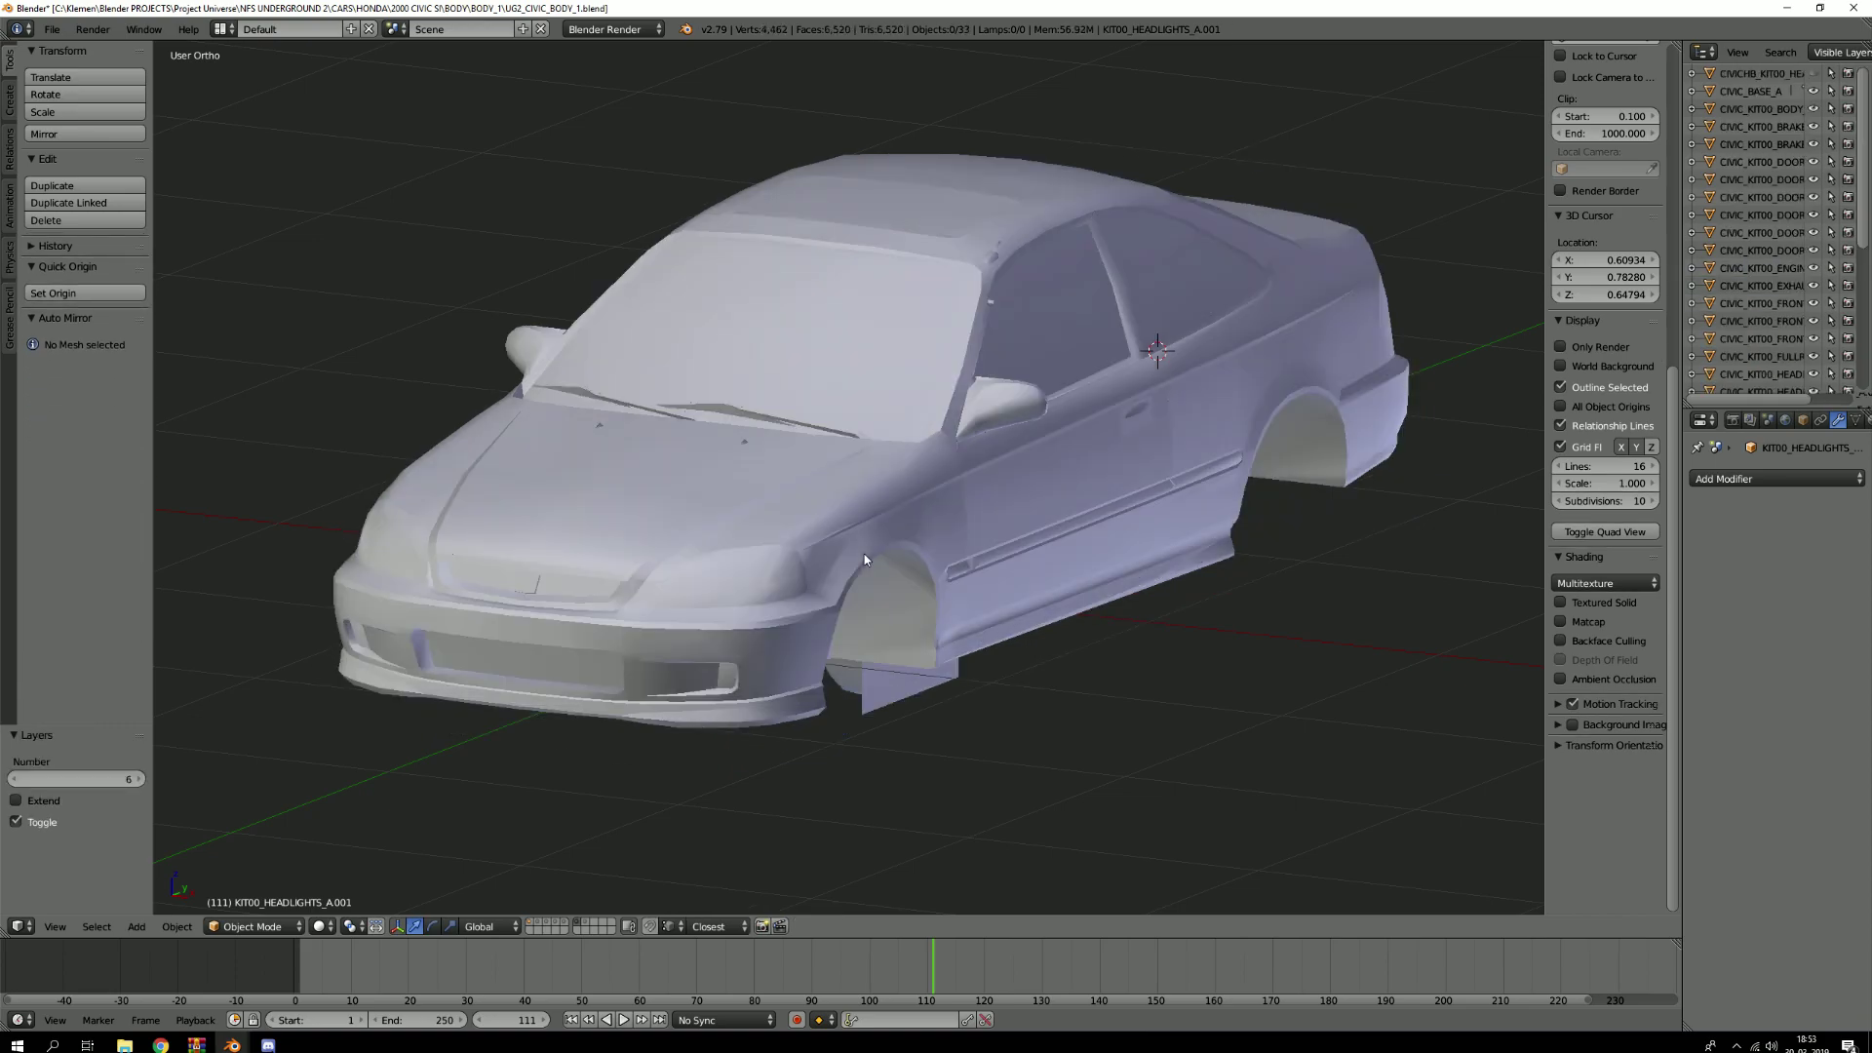
# Test-move two parts of the layer 6 Civic in turn, cancelling both moves
pyautogui.click(1039, 491)
pyautogui.moveTo(1038, 490); pyautogui.dragTo(1102, 415, button='right')
pyautogui.rightClick(1101, 416)
pyautogui.moveTo(835, 357); pyautogui.dragTo(1281, 242, button='right')
pyautogui.rightClick(1281, 242)
# Show layer 5, test-move the windshield with the move cancelled, and hide the windshield, side windows and rear window
pyautogui.press('5')
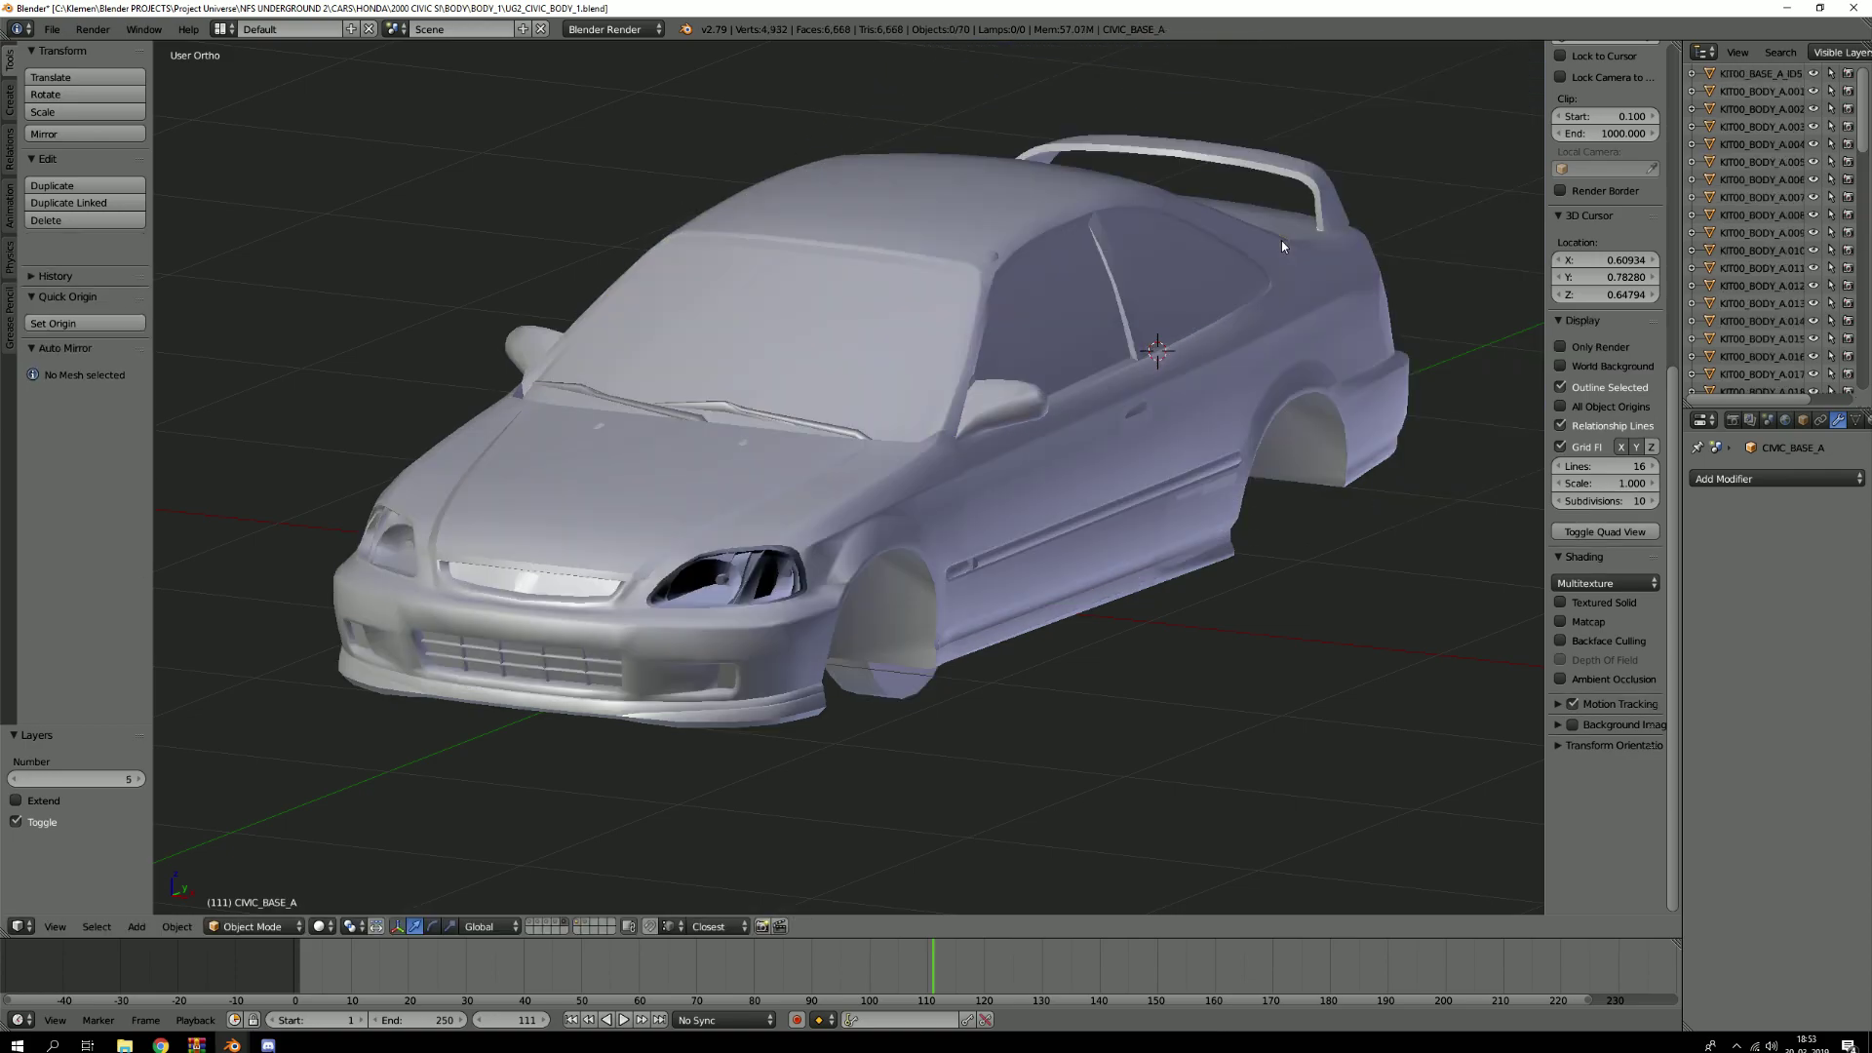
pyautogui.moveTo(832, 322); pyautogui.dragTo(963, 230, button='right')
pyautogui.rightClick(964, 230)
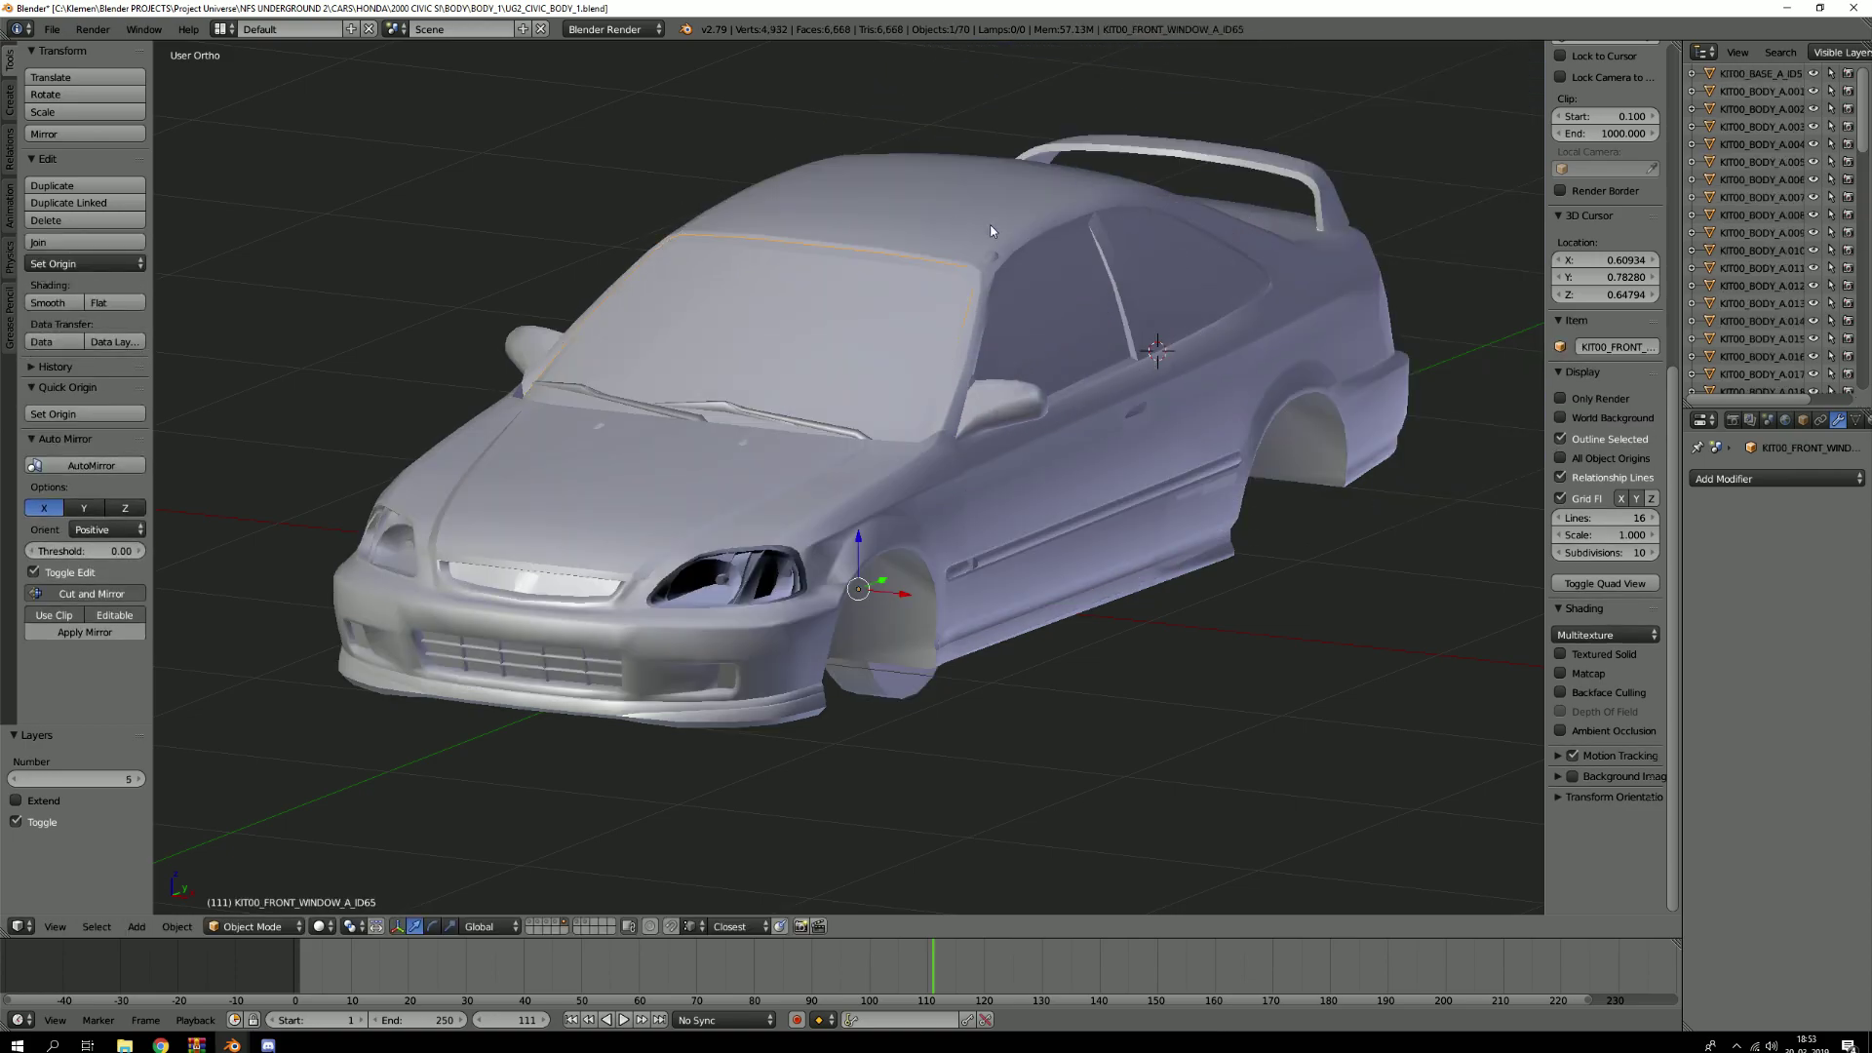
pyautogui.press('h')
pyautogui.rightClick(1076, 304)
pyautogui.press('h')
pyautogui.rightClick(1180, 251)
pyautogui.press('h')
pyautogui.moveTo(776, 277); pyautogui.dragTo(1000, 300, button='middle')
pyautogui.rightClick(1185, 206)
pyautogui.press('h')
pyautogui.keyDown('shift'); pyautogui.moveTo(1301, 250); pyautogui.dragTo(753, 148, button='middle'); pyautogui.keyUp('shift')
# Return to layer 6 and inspect the left door and hood meshes in Edit Mode
pyautogui.scroll(-4, 752, 148)
pyautogui.moveTo(980, 253); pyautogui.dragTo(787, 168, button='middle')
pyautogui.keyDown('shift'); pyautogui.moveTo(788, 168); pyautogui.dragTo(449, 392, button='middle'); pyautogui.keyUp('shift')
pyautogui.moveTo(829, 392); pyautogui.dragTo(728, 393, button='middle')
pyautogui.scroll(3, 729, 365)
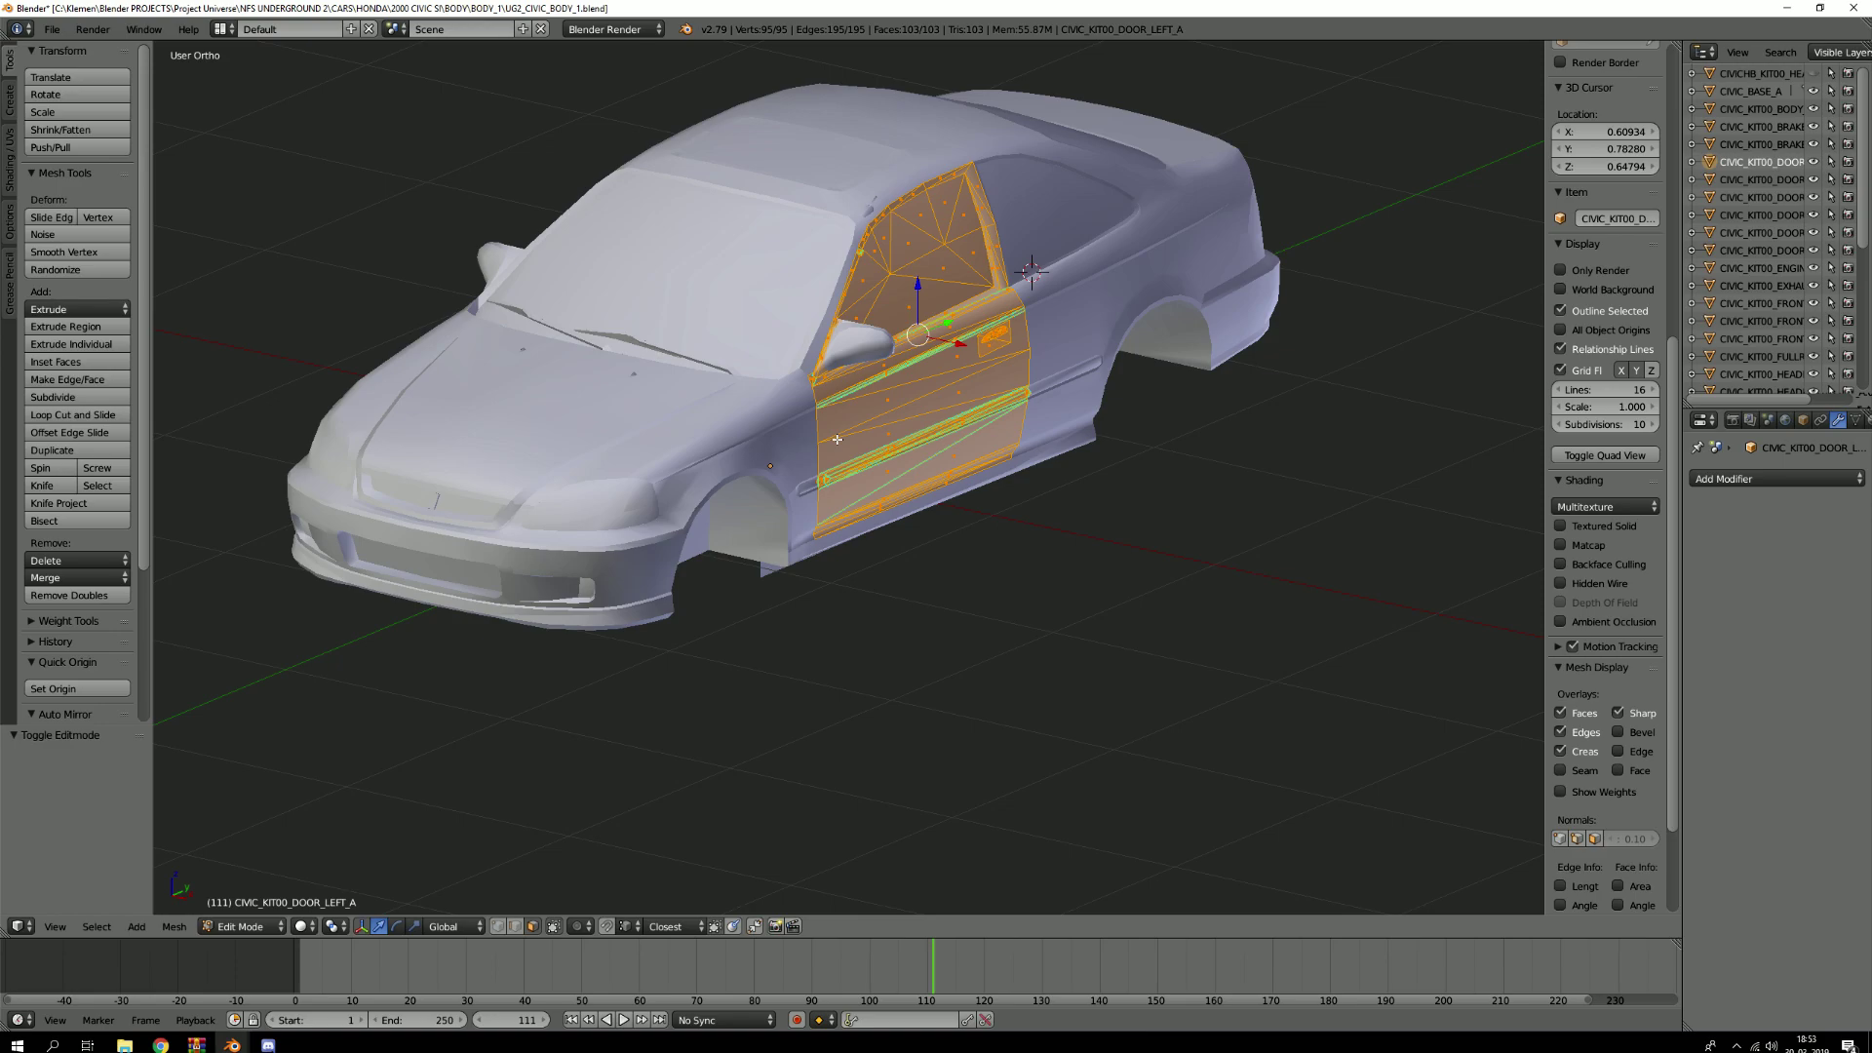
pyautogui.press('Tab')
pyautogui.rightClick(587, 441)
pyautogui.press('Tab')
pyautogui.press('Tab')
# Select CIVIC_KIT00_HEADLIGHT_LEFT_A.002, test-move it with the move cancelled, and hide it
pyautogui.scroll(3, 687, 530)
pyautogui.keyDown('shift'); pyautogui.moveTo(687, 529); pyautogui.dragTo(718, 531, button='middle'); pyautogui.keyUp('shift')
pyautogui.scroll(-2, 718, 531)
pyautogui.rightClick(711, 499)
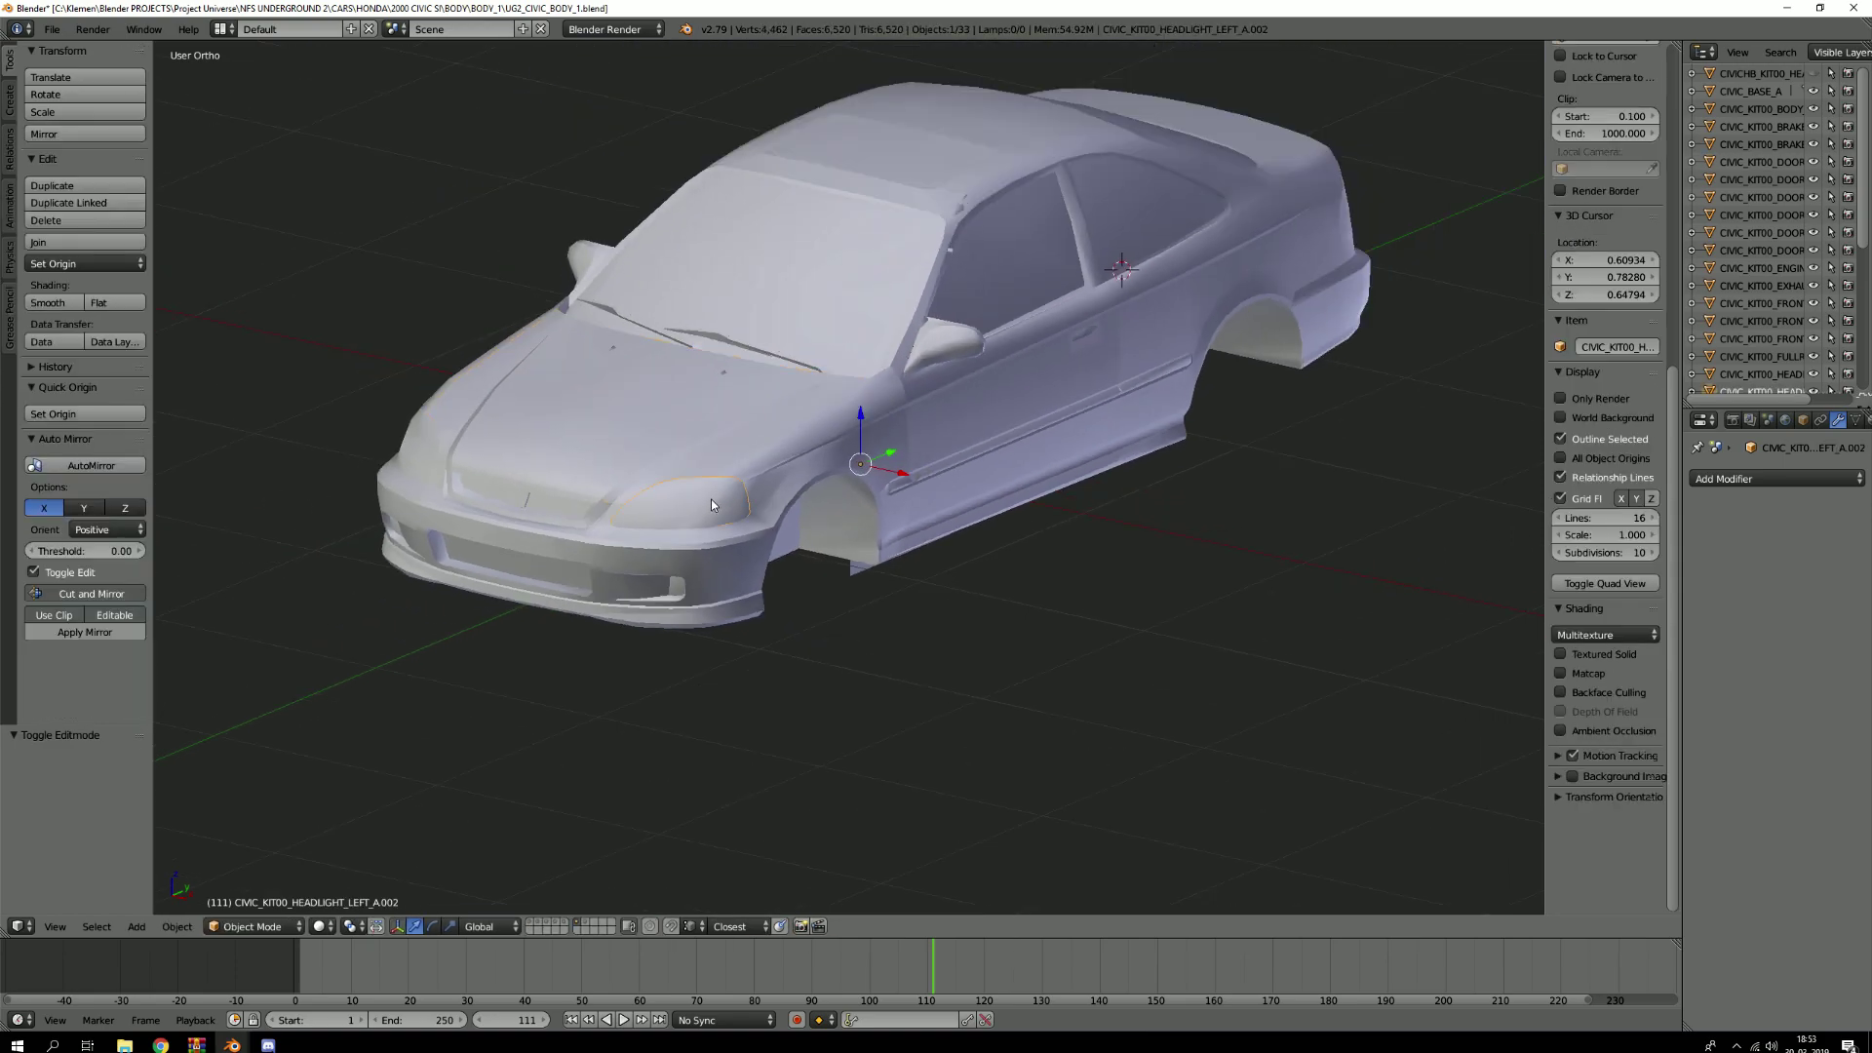
pyautogui.scroll(-1, 710, 499)
pyautogui.press('g')
pyautogui.rightClick(882, 427)
pyautogui.press('h')
# Hide the windshield of the layer 6 Civic
pyautogui.scroll(4, 662, 499)
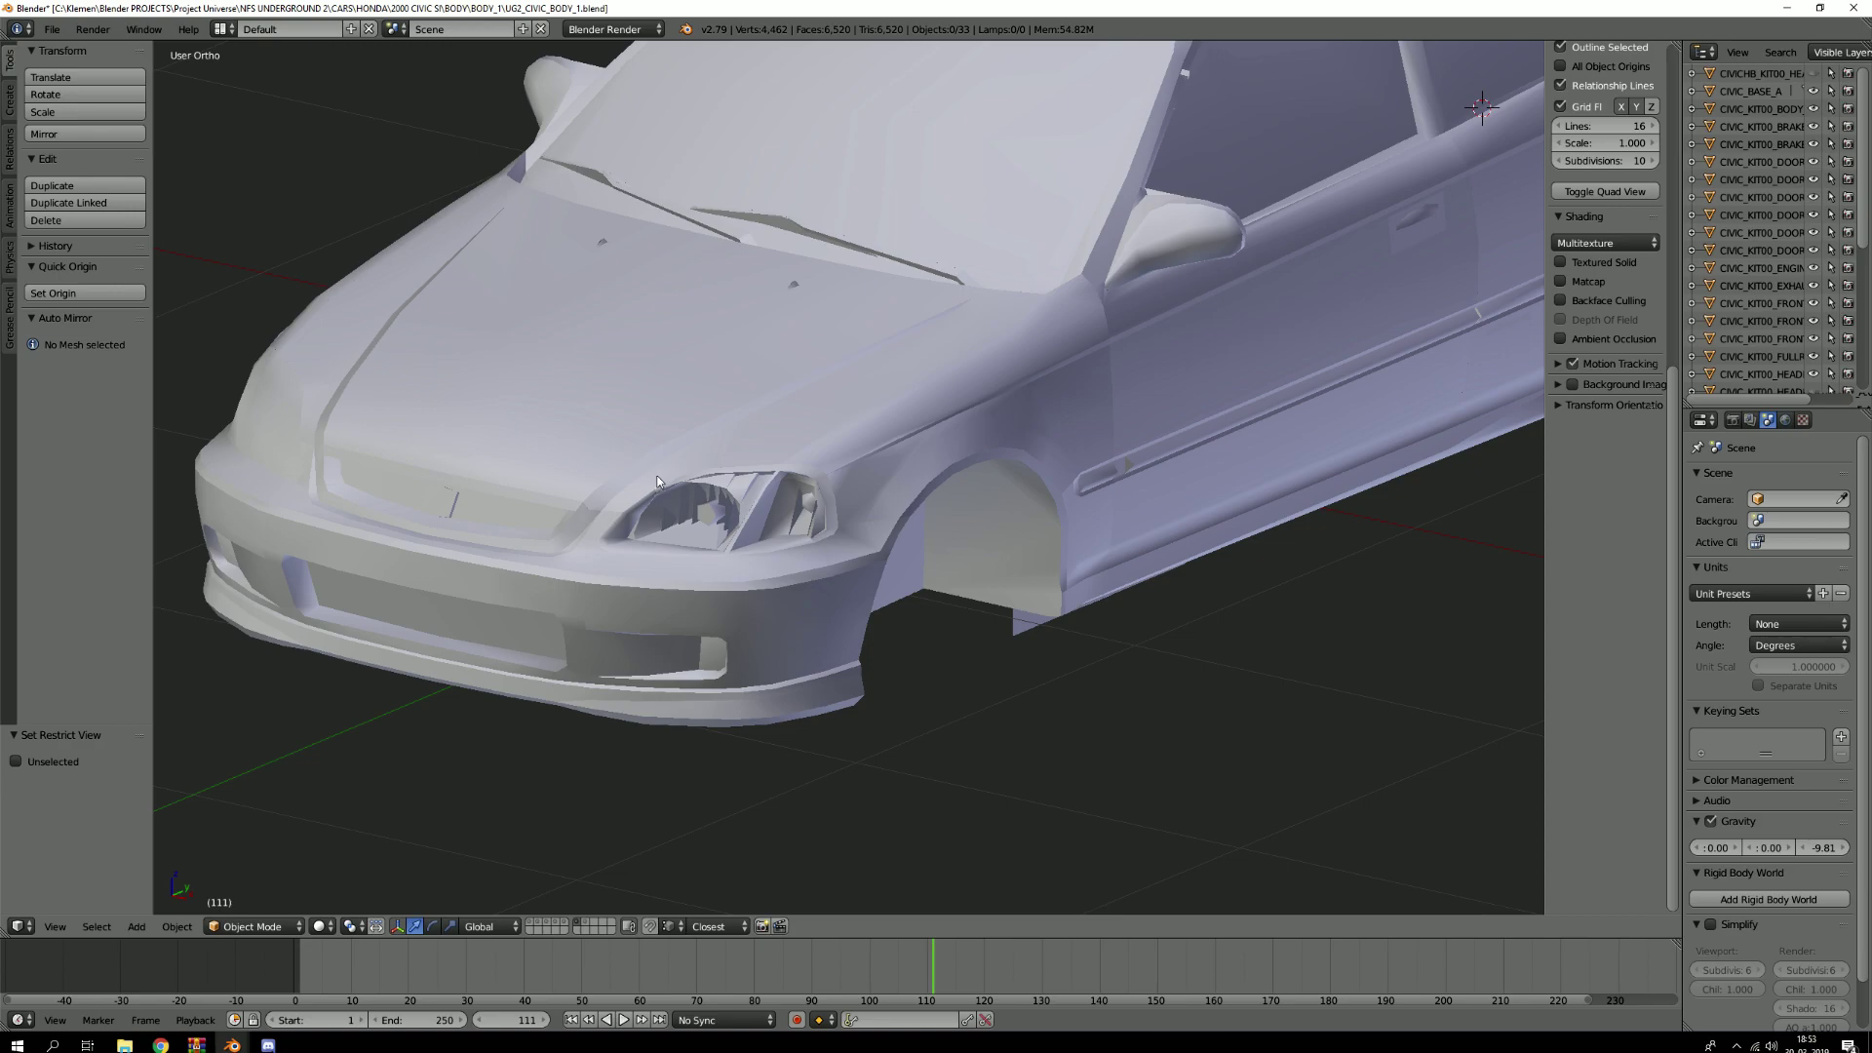
pyautogui.moveTo(662, 499); pyautogui.dragTo(718, 443, button='middle')
pyautogui.rightClick(806, 126)
pyautogui.press('h')
pyautogui.moveTo(806, 127); pyautogui.dragTo(783, 199, button='middle')
# Inspect the front fender and wheel arch mesh of CIVIC_KIT00_BODY_A in Edit Mode
pyautogui.rightClick(657, 359)
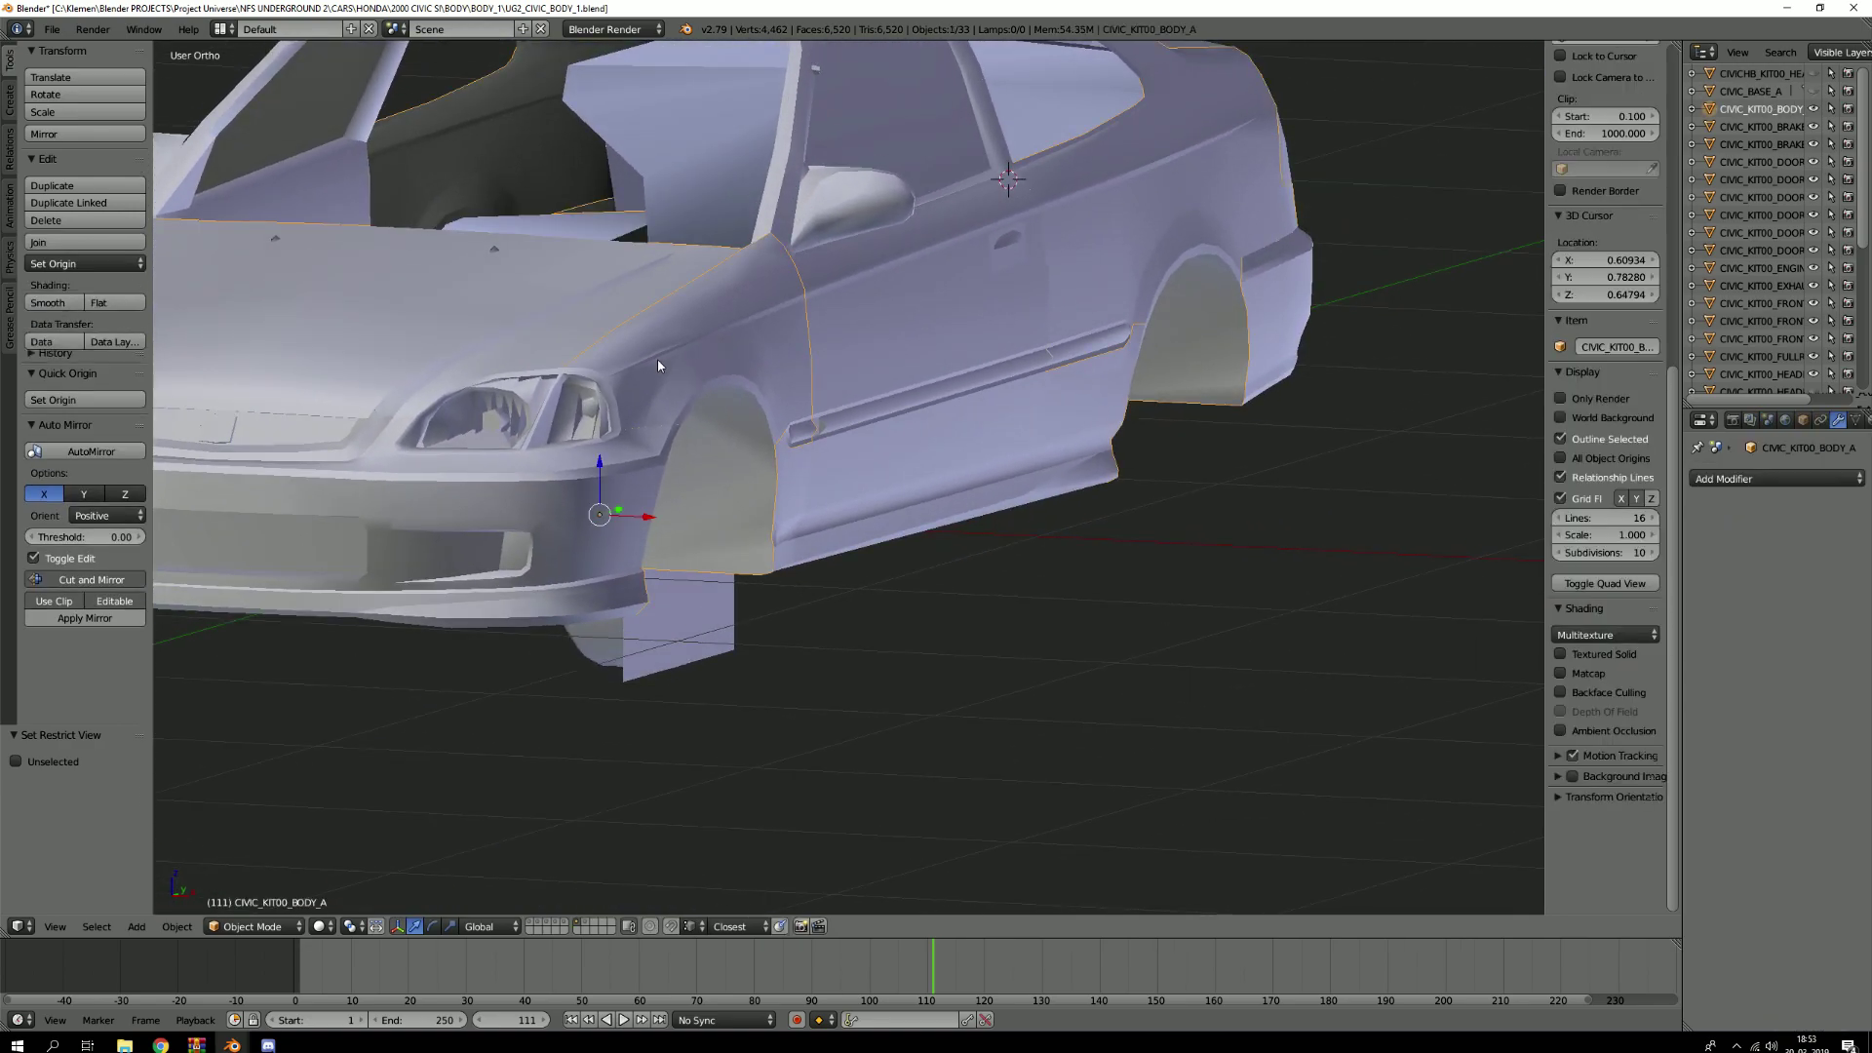
pyautogui.press('Tab')
pyautogui.scroll(2, 644, 374)
pyautogui.moveTo(642, 376); pyautogui.dragTo(594, 364, button='middle')
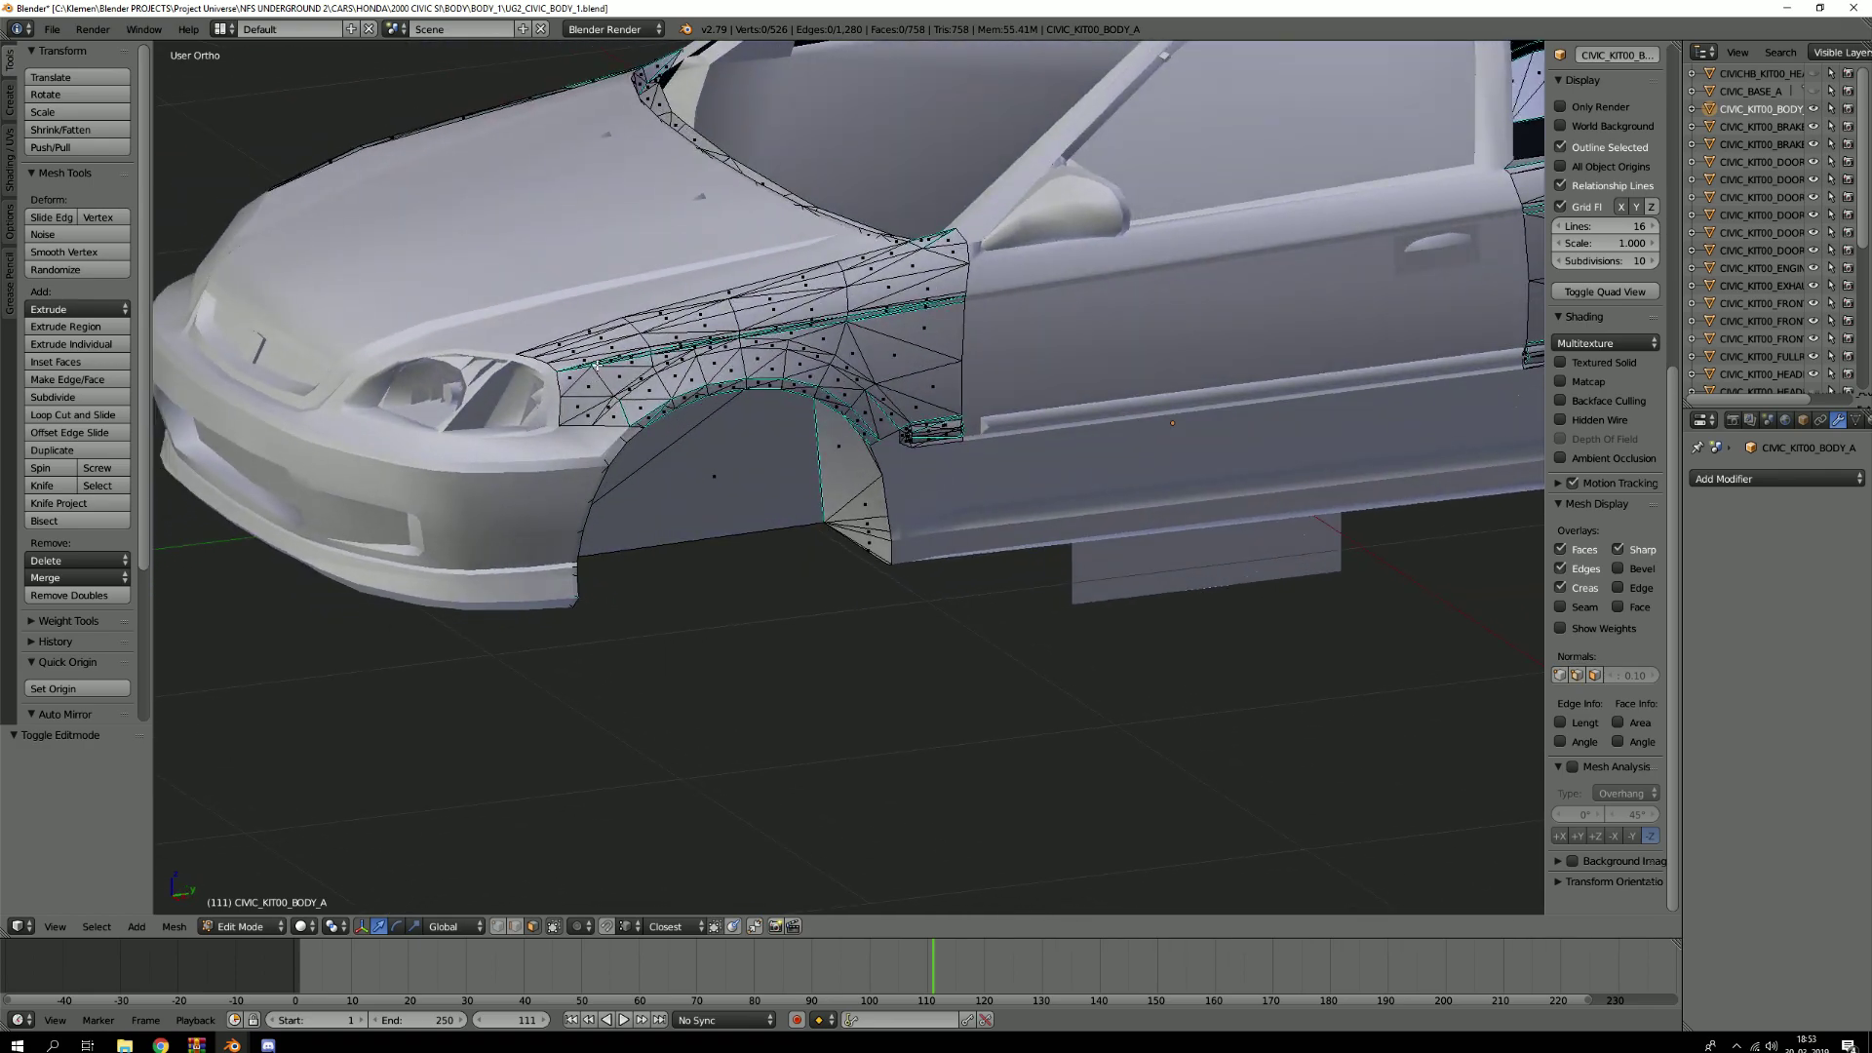
pyautogui.scroll(3, 685, 422)
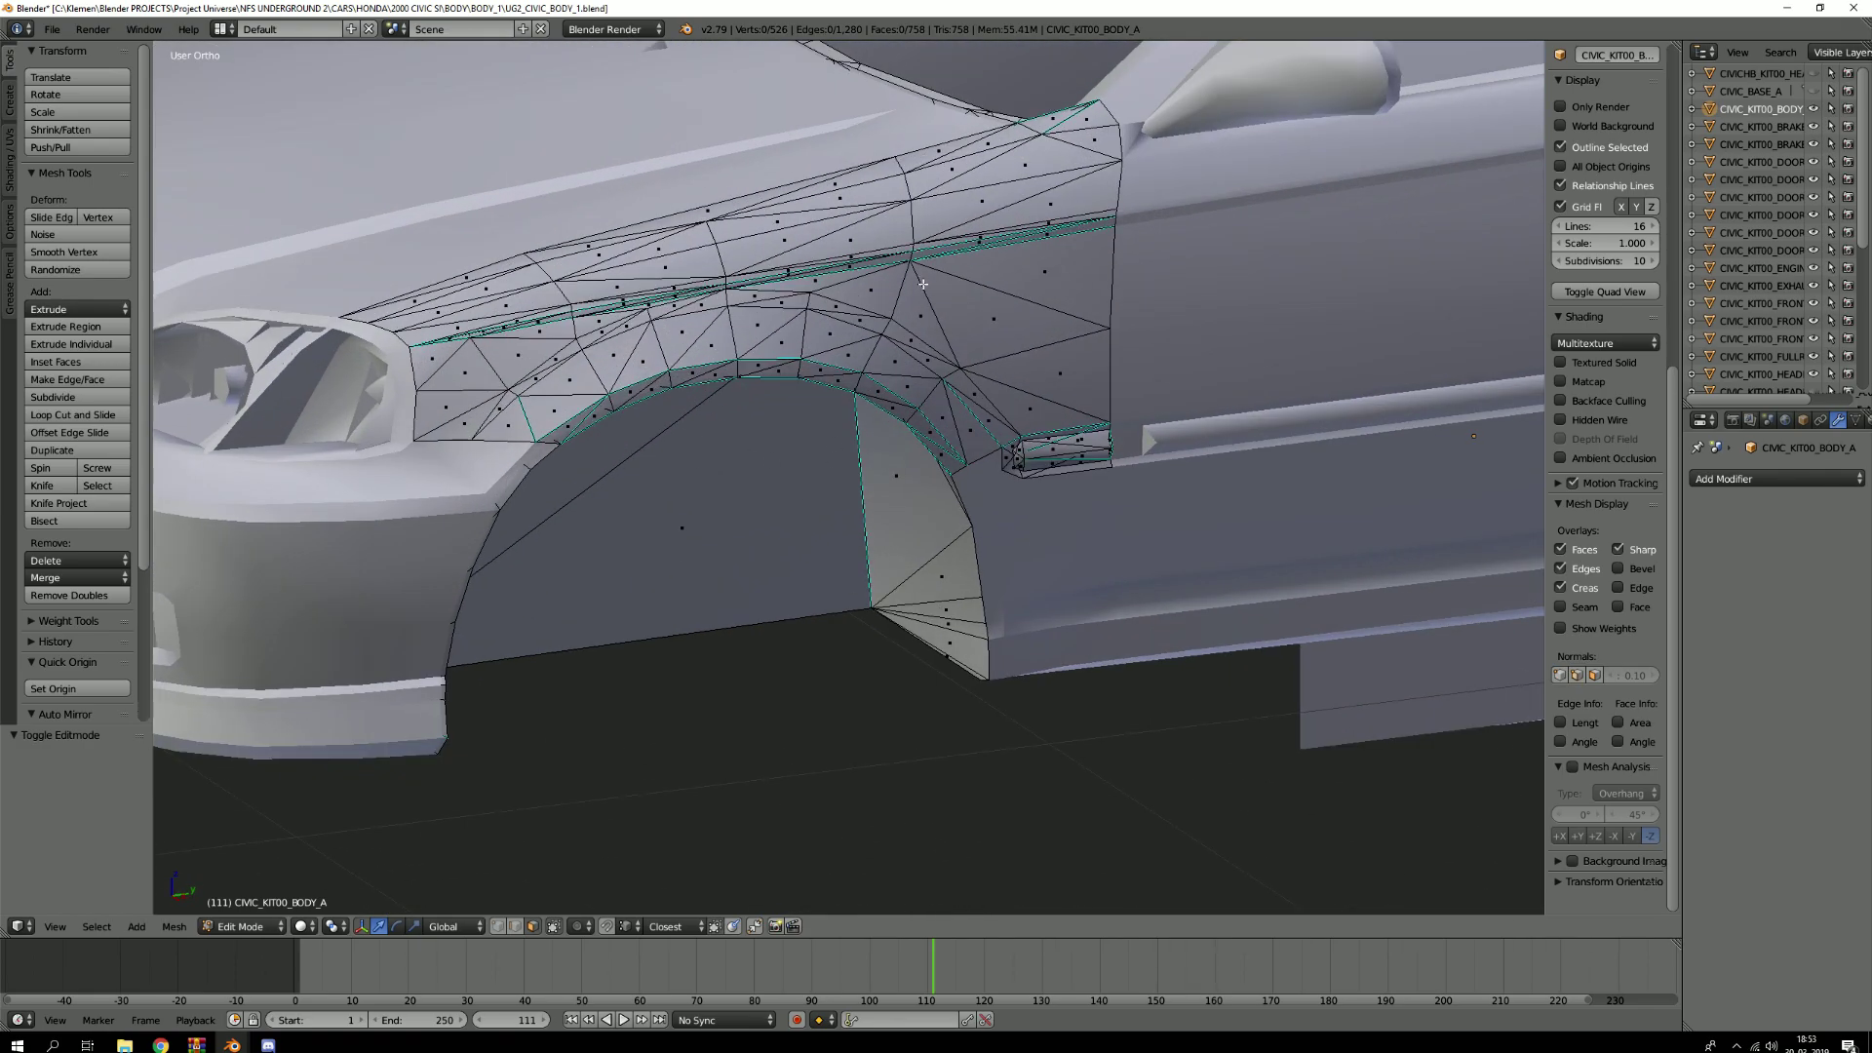
pyautogui.scroll(-2, 896, 330)
# Check another part along the Civic's side in Edit Mode, then inspect the CIVIC_KIT00_BODY_A mesh from the front
pyautogui.press('Tab')
pyautogui.rightClick(1267, 310)
pyautogui.press('Tab')
pyautogui.moveTo(1267, 310); pyautogui.dragTo(862, 463, button='middle')
pyautogui.scroll(-3, 732, 387)
pyautogui.press('Tab')
pyautogui.rightClick(953, 429)
pyautogui.press('Tab')
pyautogui.scroll(3, 741, 405)
pyautogui.scroll(-2, 735, 400)
pyautogui.moveTo(613, 339); pyautogui.dragTo(866, 273, button='middle')
pyautogui.scroll(6, 728, 454)
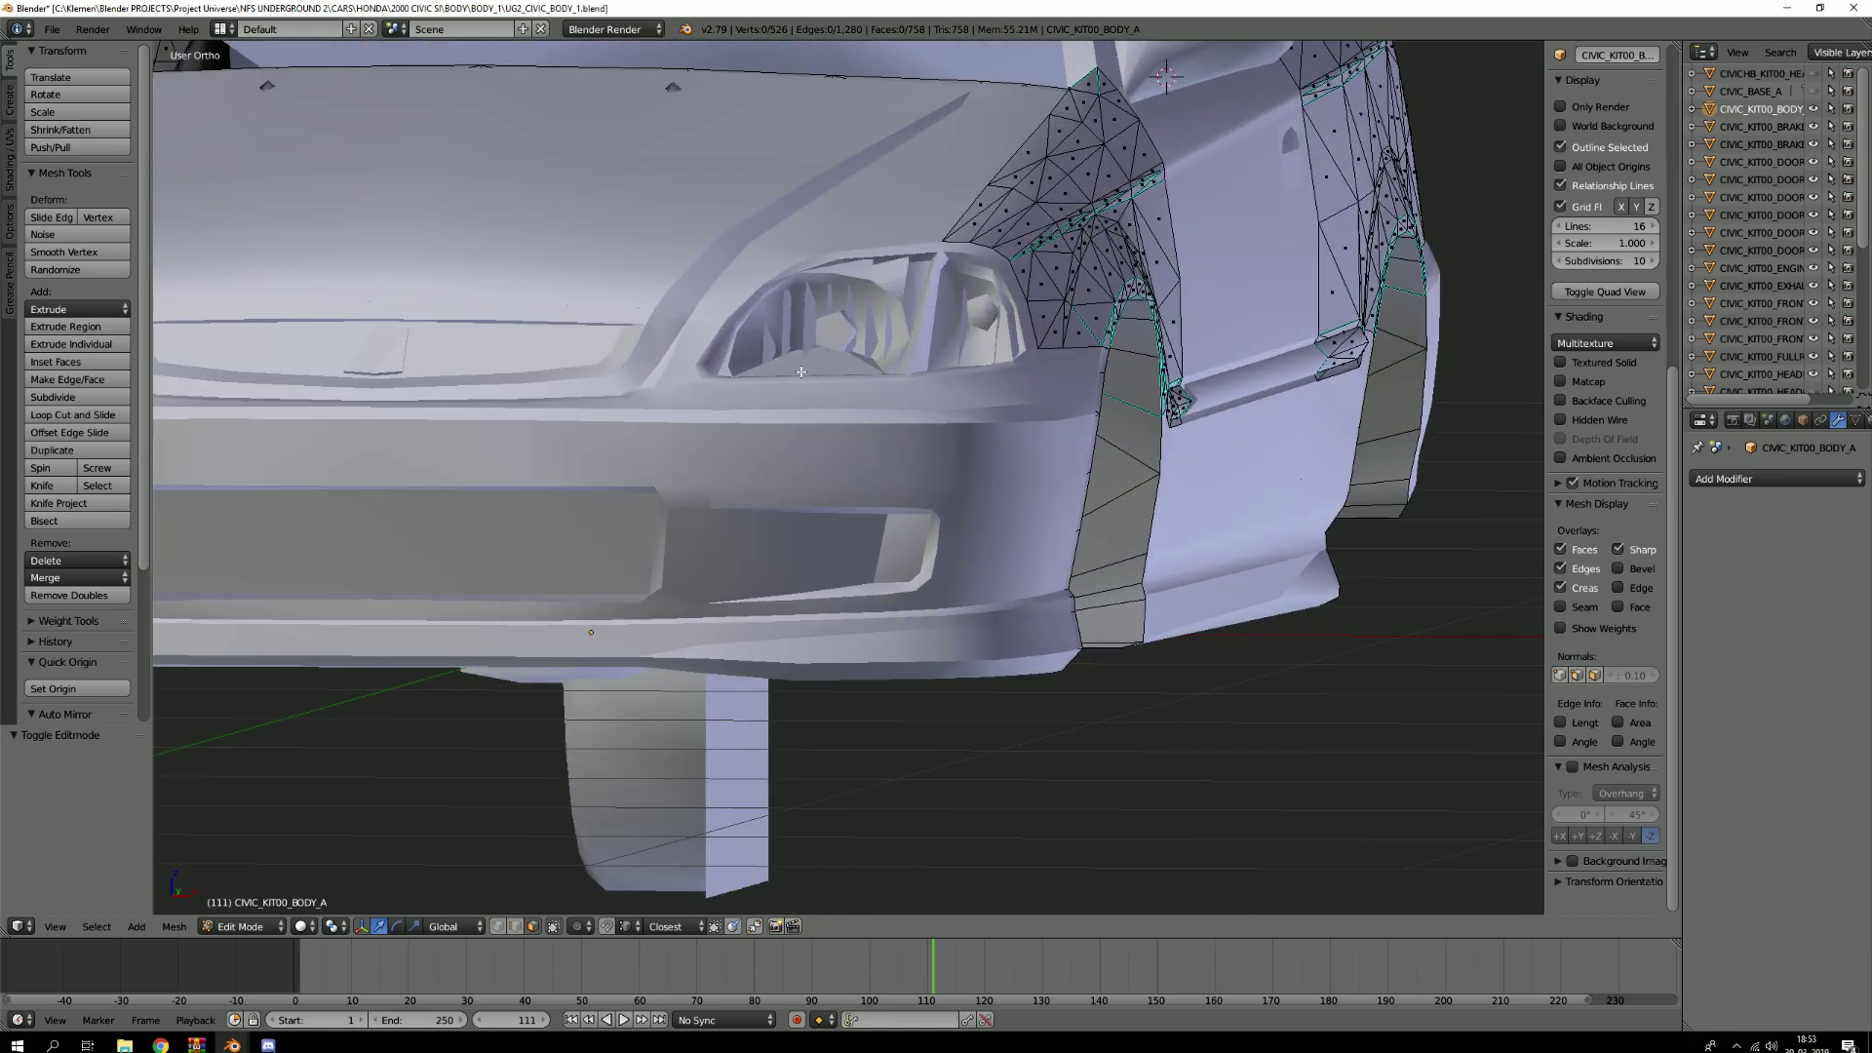
# Inspect CIVIC_KIT00_FRONT_BUMPER_A in Edit Mode and return to Object Mode
pyautogui.press('Tab')
pyautogui.rightClick(728, 459)
pyautogui.press('Tab')
pyautogui.press('Tab')
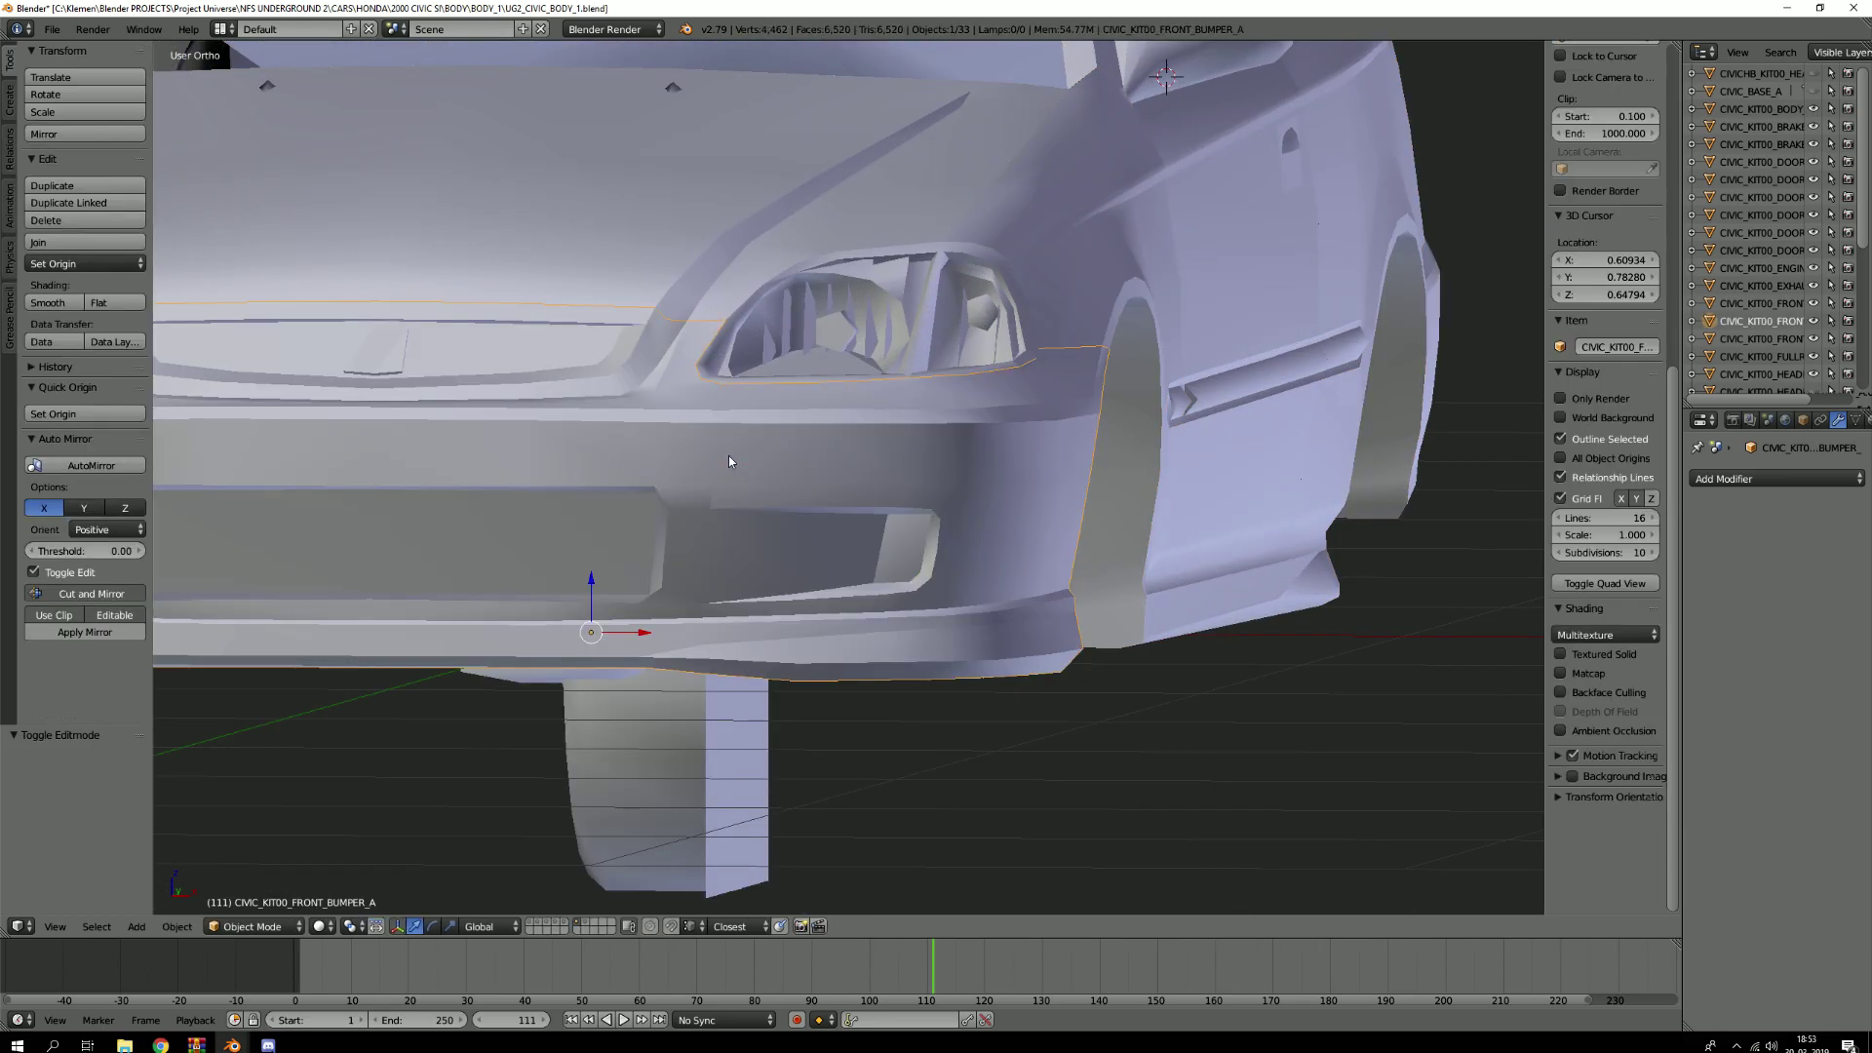
# Show layer 5 and inspect its front bumper mesh in Edit Mode with everything deselected
pyautogui.press('5')
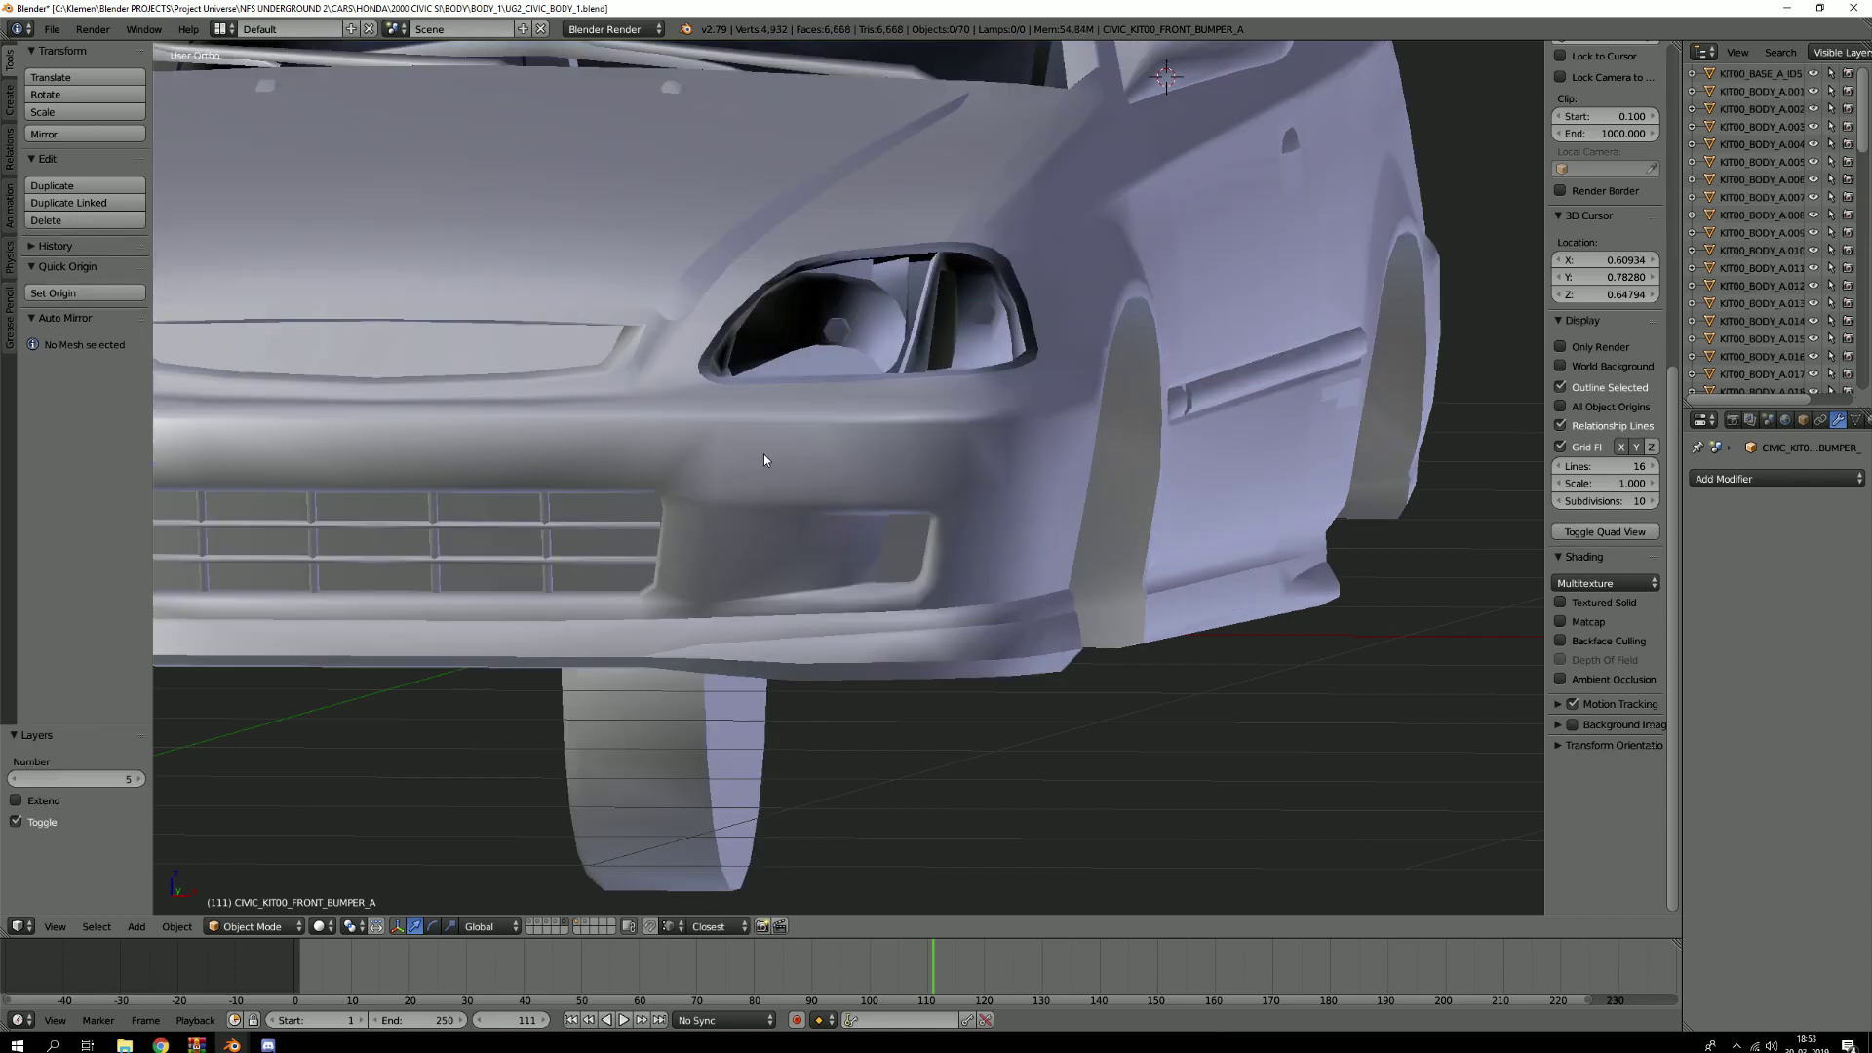
pyautogui.scroll(-4, 751, 437)
pyautogui.rightClick(751, 442)
pyautogui.press('Tab')
pyautogui.scroll(2, 938, 539)
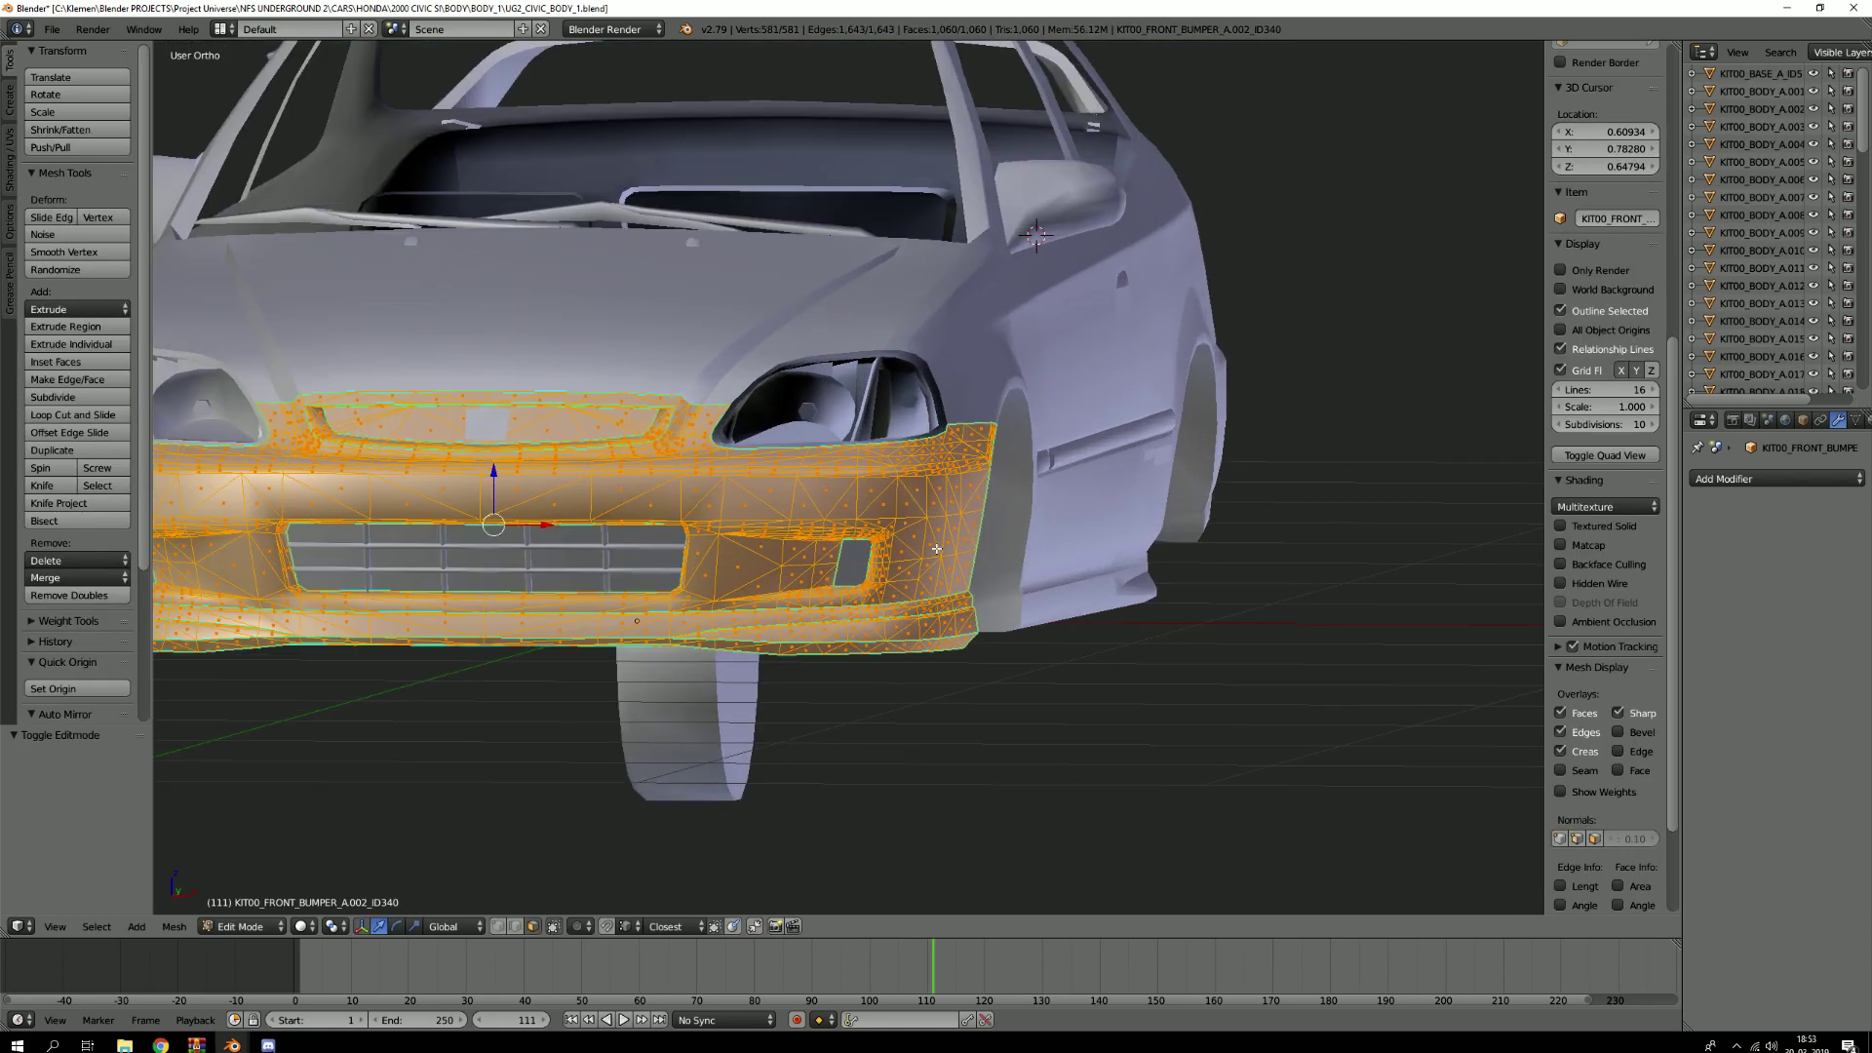
pyautogui.press('a')
pyautogui.press('1')
pyautogui.scroll(2, 938, 539)
pyautogui.moveTo(810, 506); pyautogui.dragTo(712, 548, button='middle')
pyautogui.scroll(-4, 1012, 510)
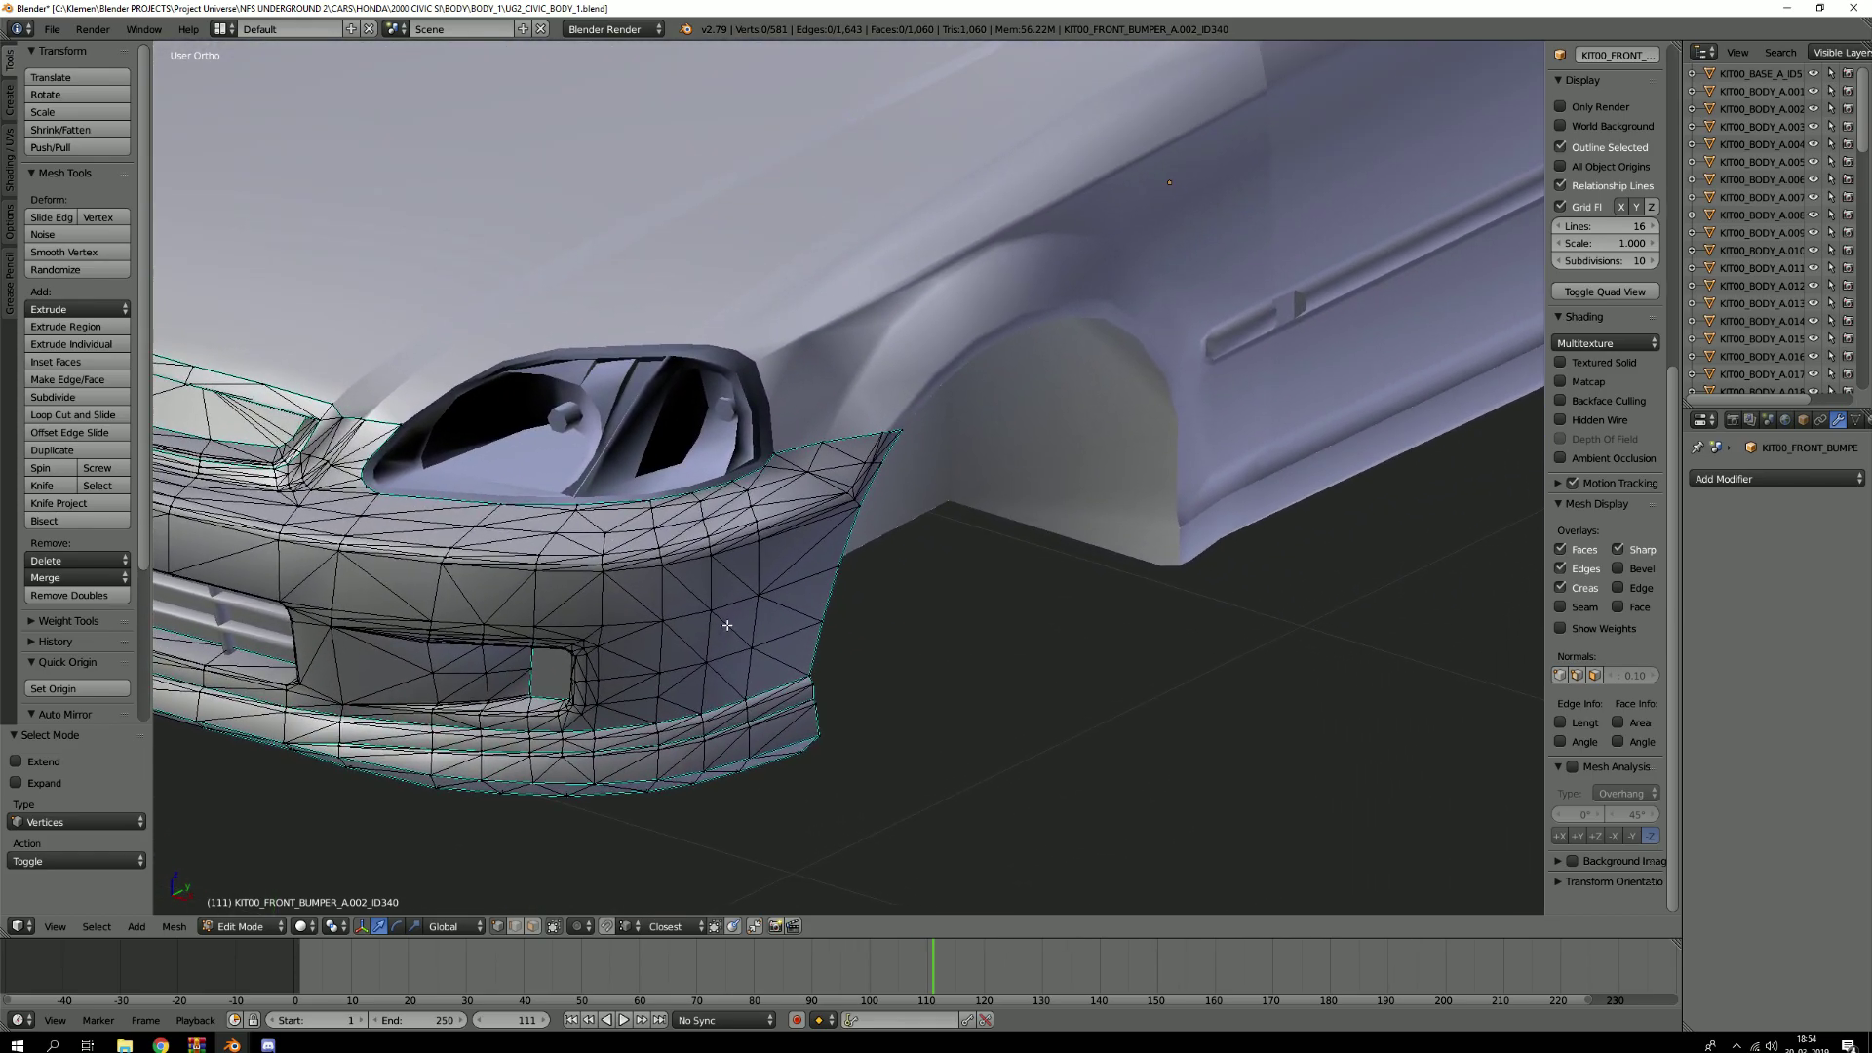
# Inspect the layer 5 hood and left headlight meshes in turn in Edit Mode
pyautogui.press('Tab')
pyautogui.rightClick(581, 273)
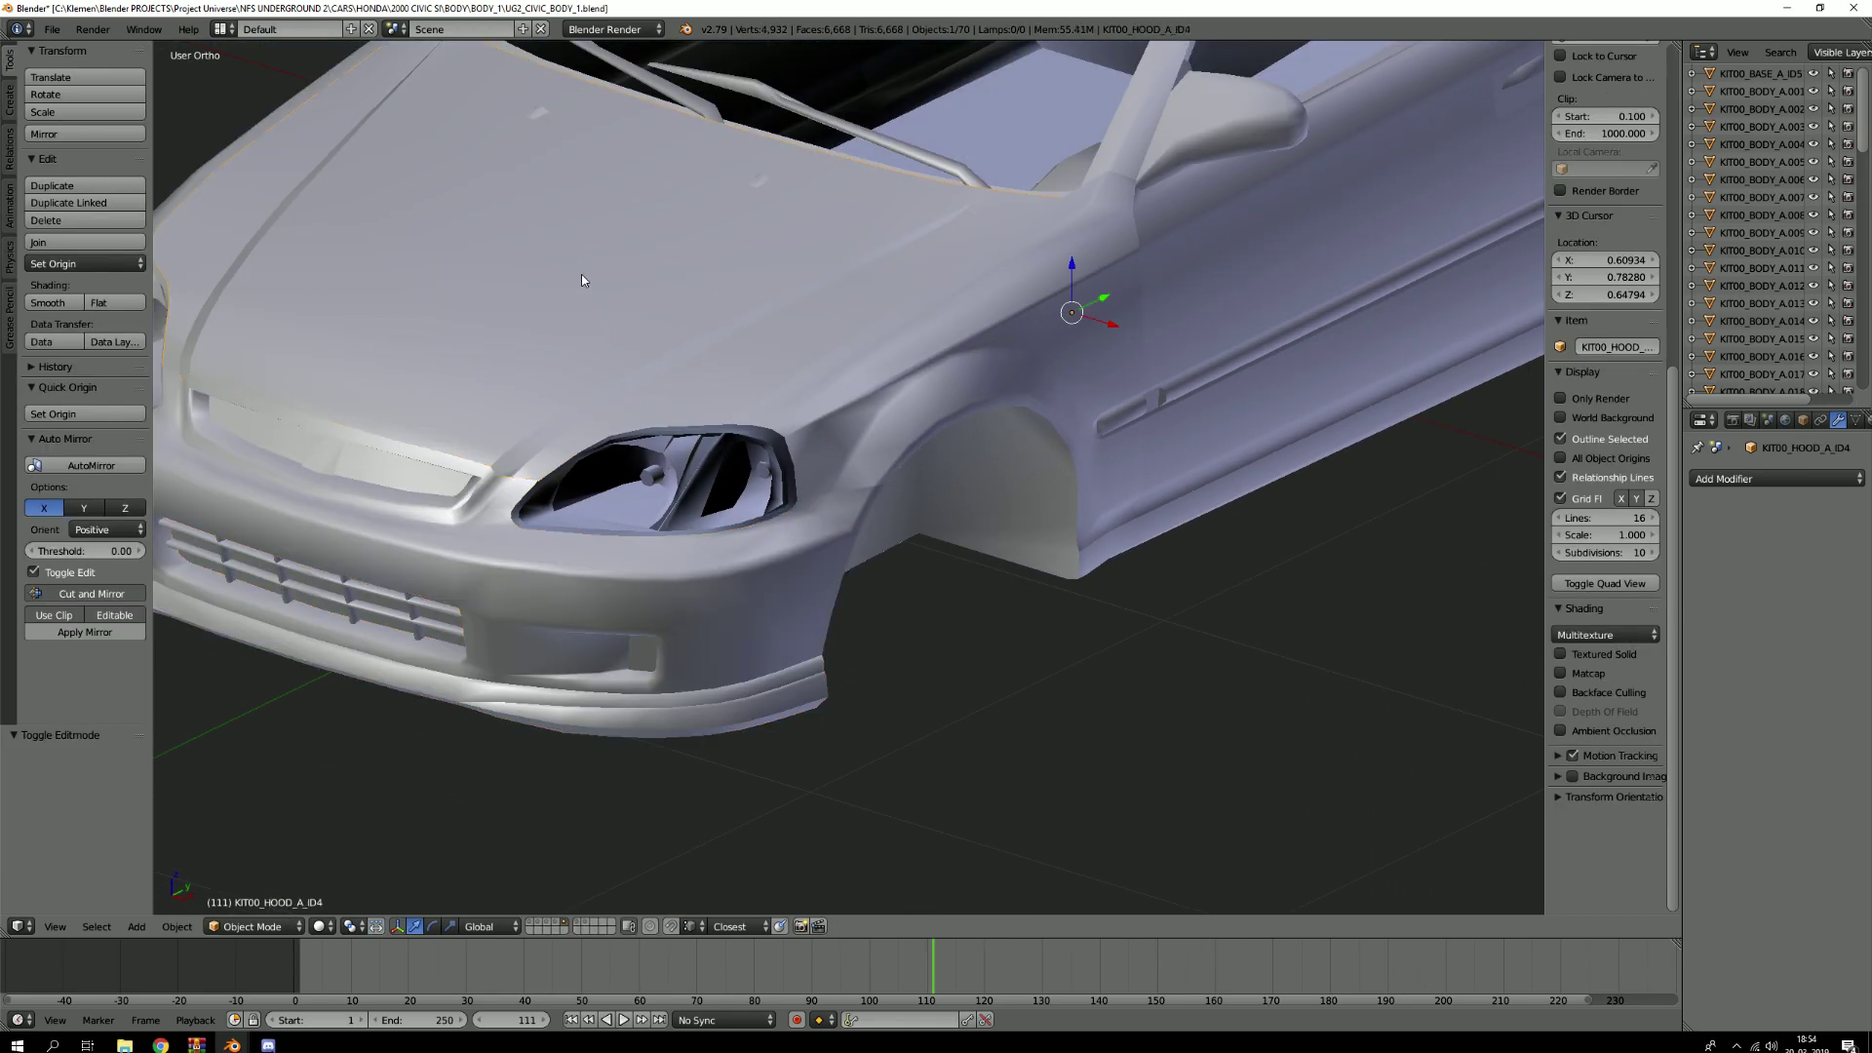
pyautogui.press('Tab')
pyautogui.press('Tab')
pyautogui.rightClick(742, 483)
pyautogui.press('Tab')
pyautogui.scroll(5, 706, 478)
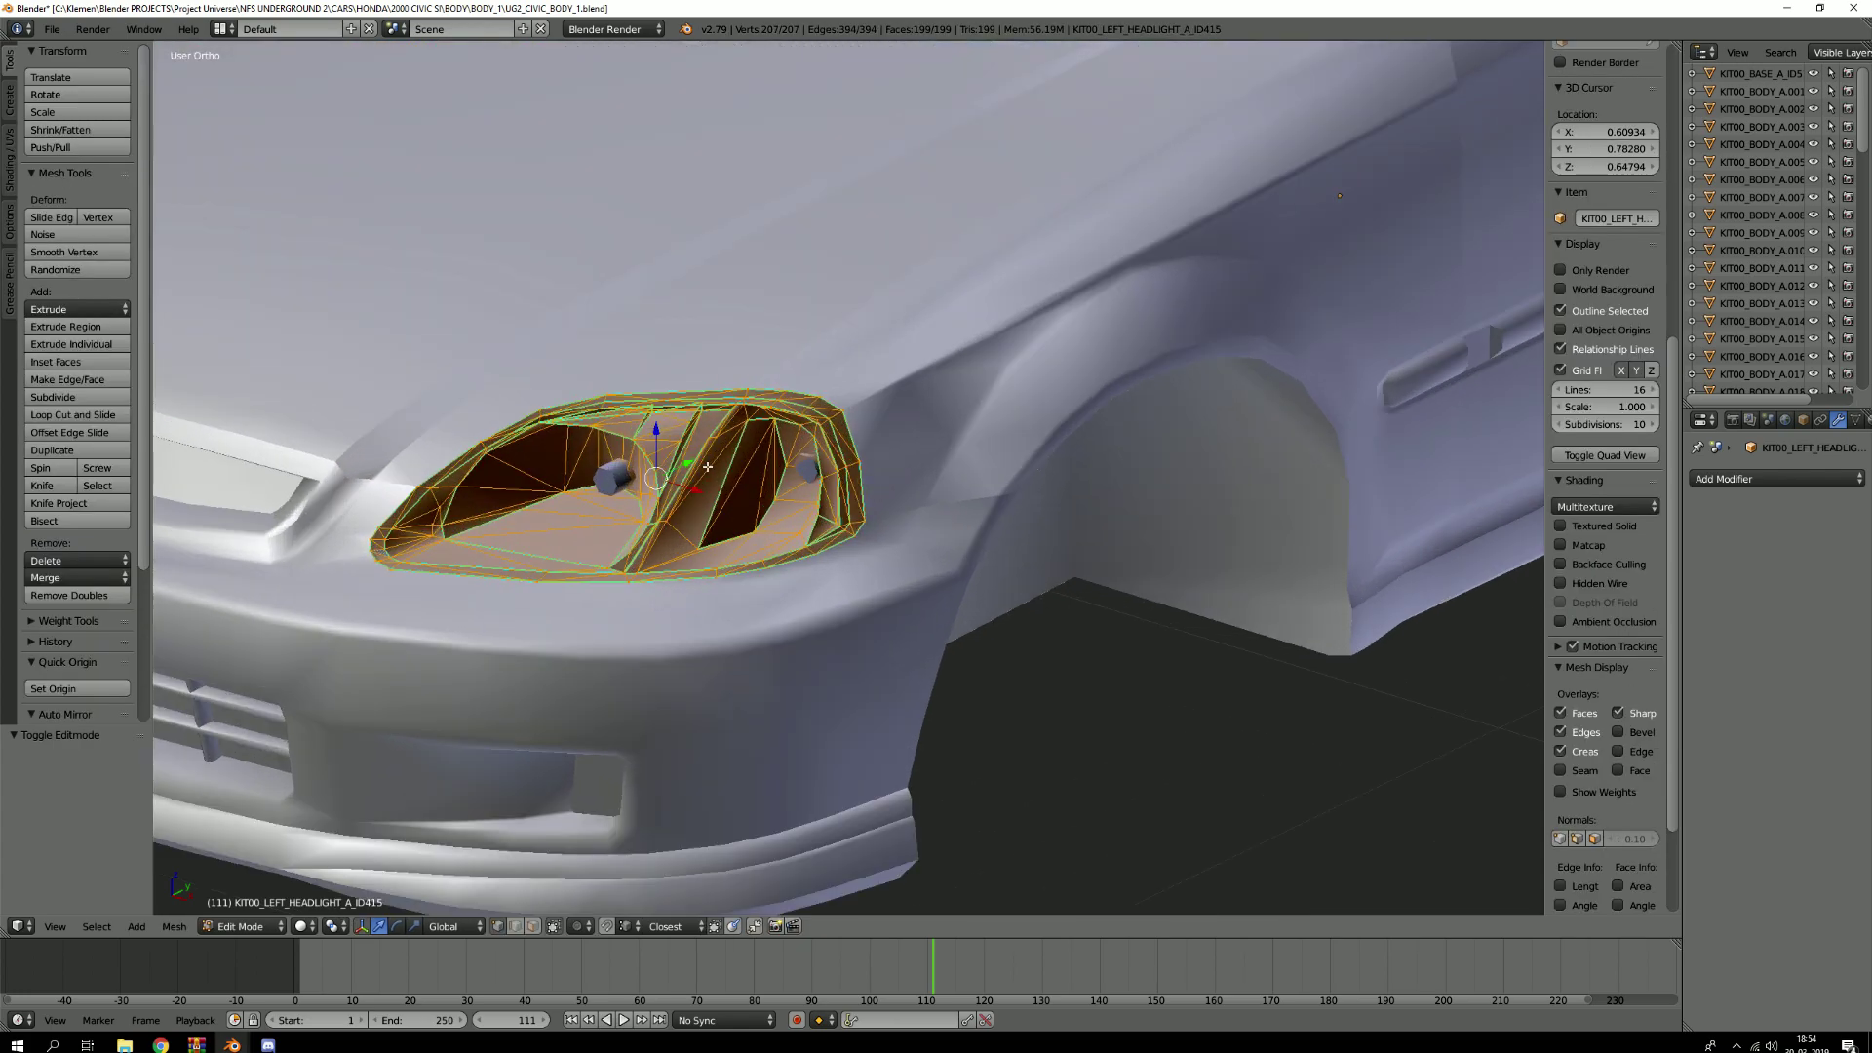
# Inspect the layer 5 body mesh around the front wheel arch in Edit Mode with everything deselected
pyautogui.press('Tab')
pyautogui.scroll(-4, 715, 475)
pyautogui.scroll(-4, 714, 476)
pyautogui.moveTo(940, 412); pyautogui.dragTo(746, 530, button='middle')
pyautogui.scroll(6, 759, 458)
pyautogui.rightClick(760, 460)
pyautogui.press('Tab')
pyautogui.scroll(-4, 904, 472)
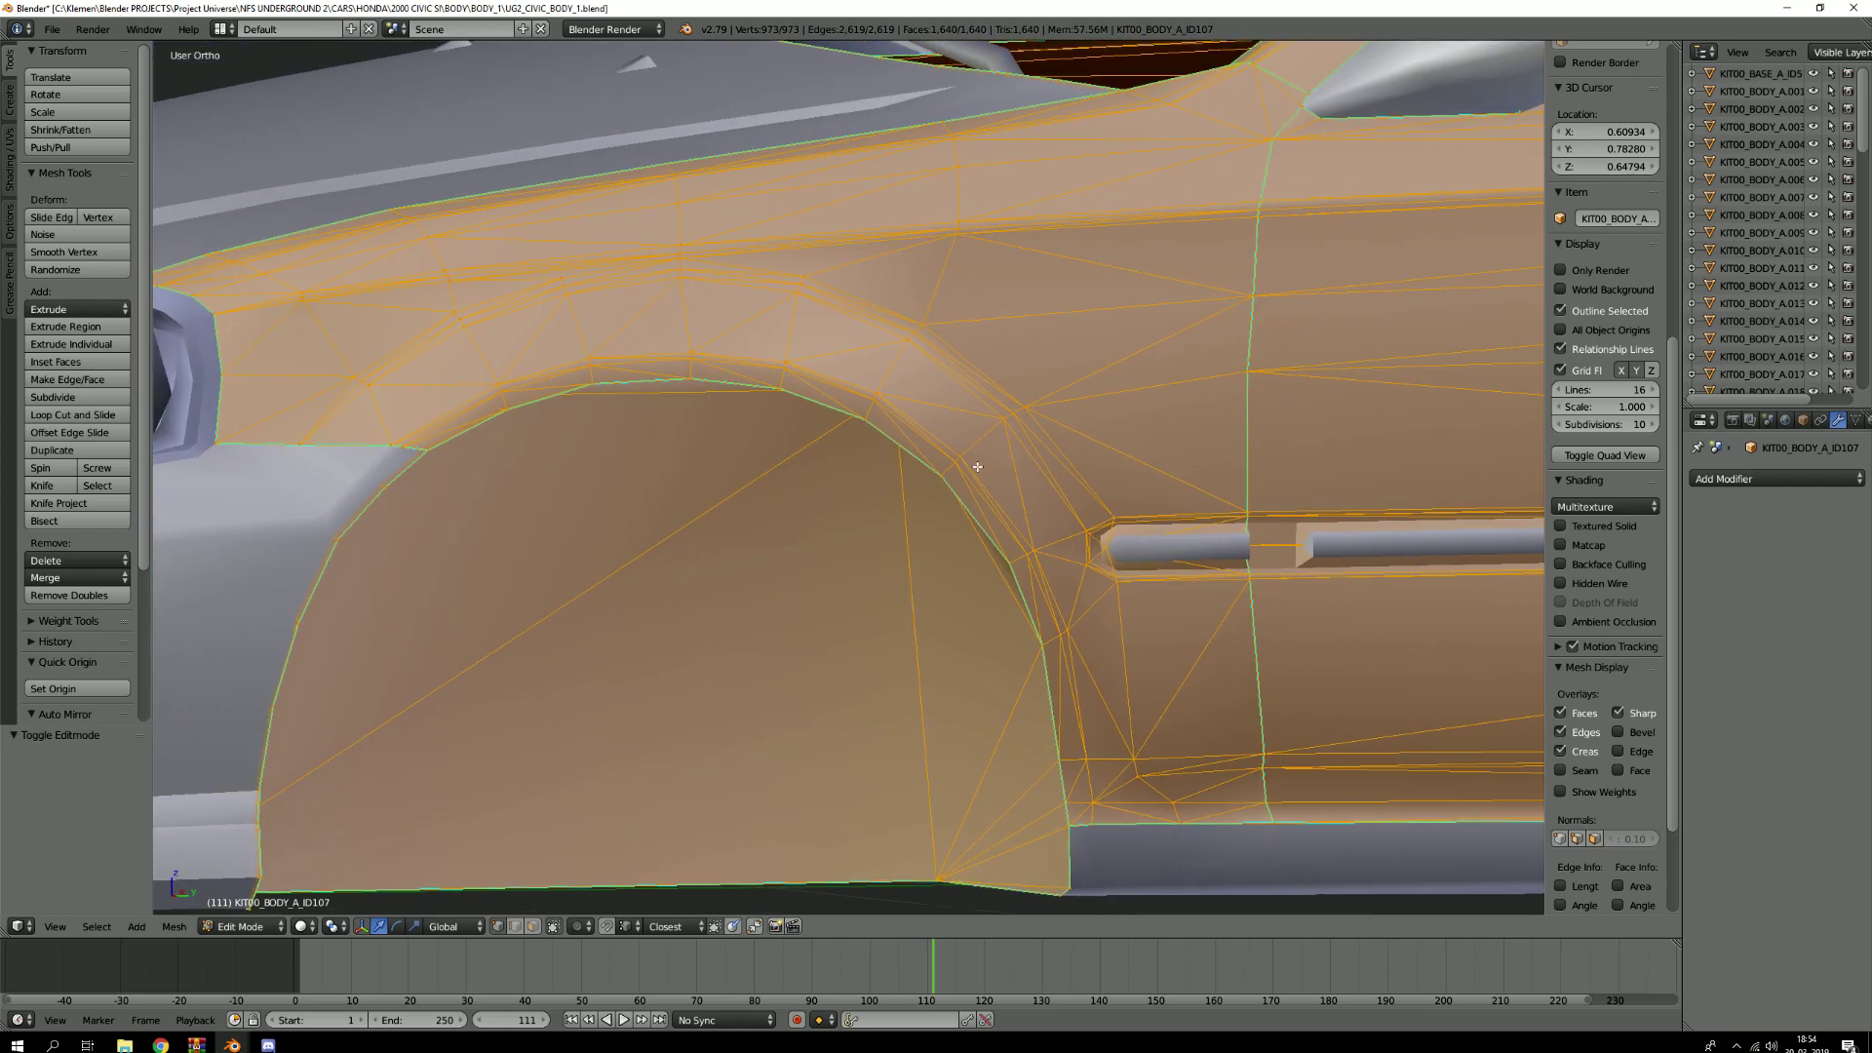
pyautogui.press('a')
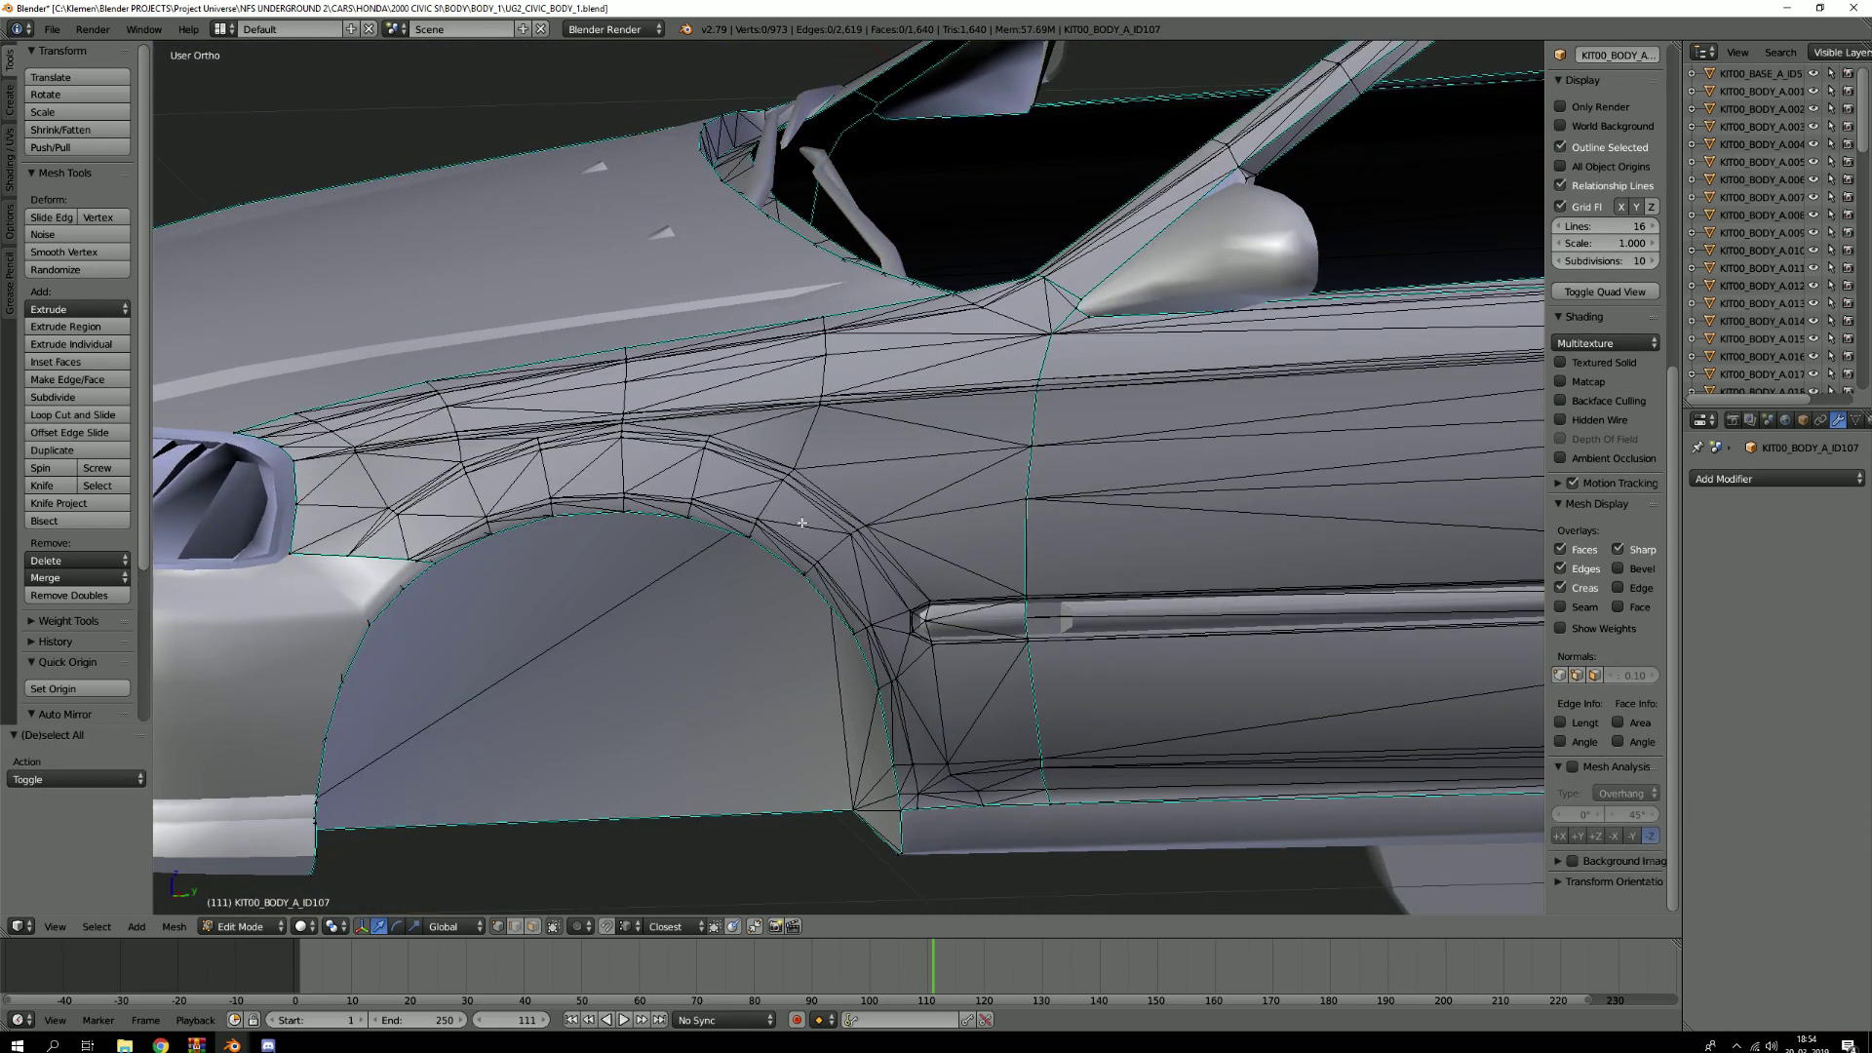
pyautogui.scroll(2, 799, 522)
pyautogui.scroll(-6, 819, 514)
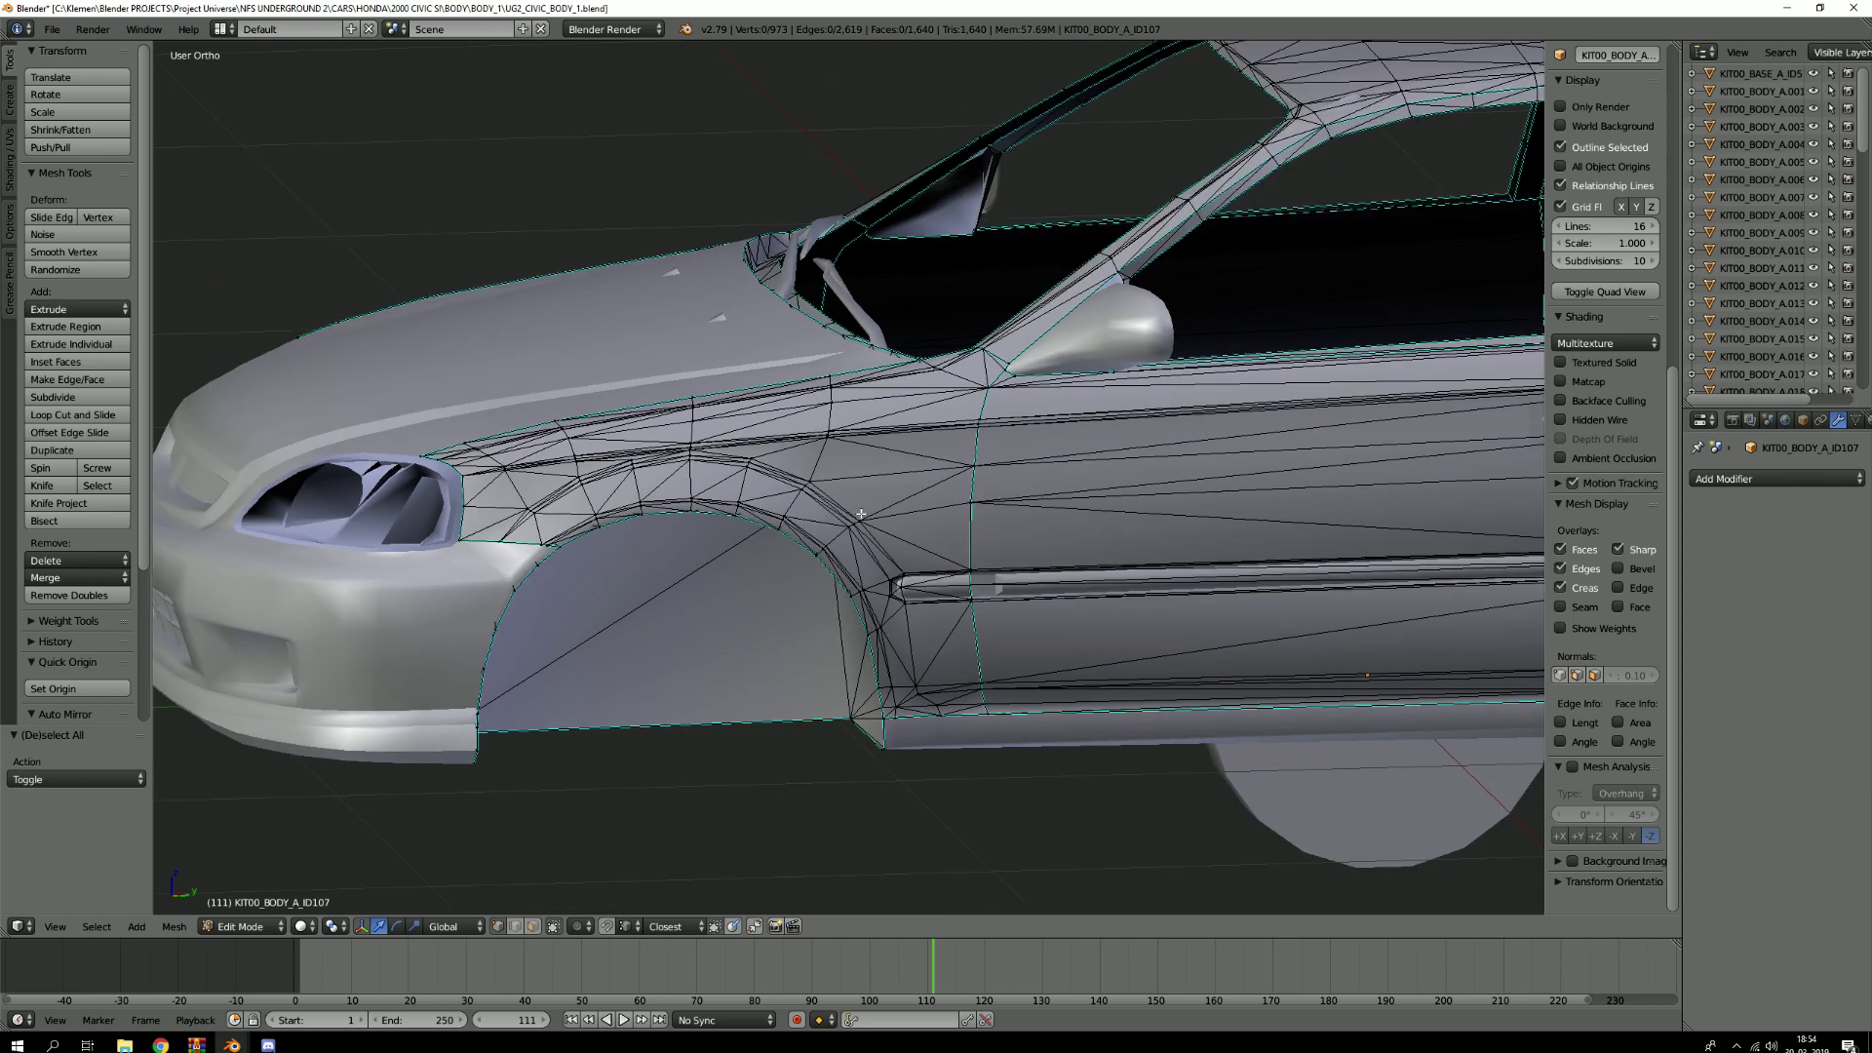
# Inspect the layer 5 body mesh along the side and rear quarter in Edit Mode, then return to Object Mode
pyautogui.press('Tab')
pyautogui.keyDown('shift'); pyautogui.moveTo(1321, 509); pyautogui.dragTo(722, 505, button='middle'); pyautogui.keyUp('shift')
pyautogui.rightClick(1143, 453)
pyautogui.press('Tab')
pyautogui.moveTo(1167, 452); pyautogui.dragTo(1118, 466, button='middle')
pyautogui.press('Tab')
pyautogui.rightClick(1081, 442)
pyautogui.press('Tab')
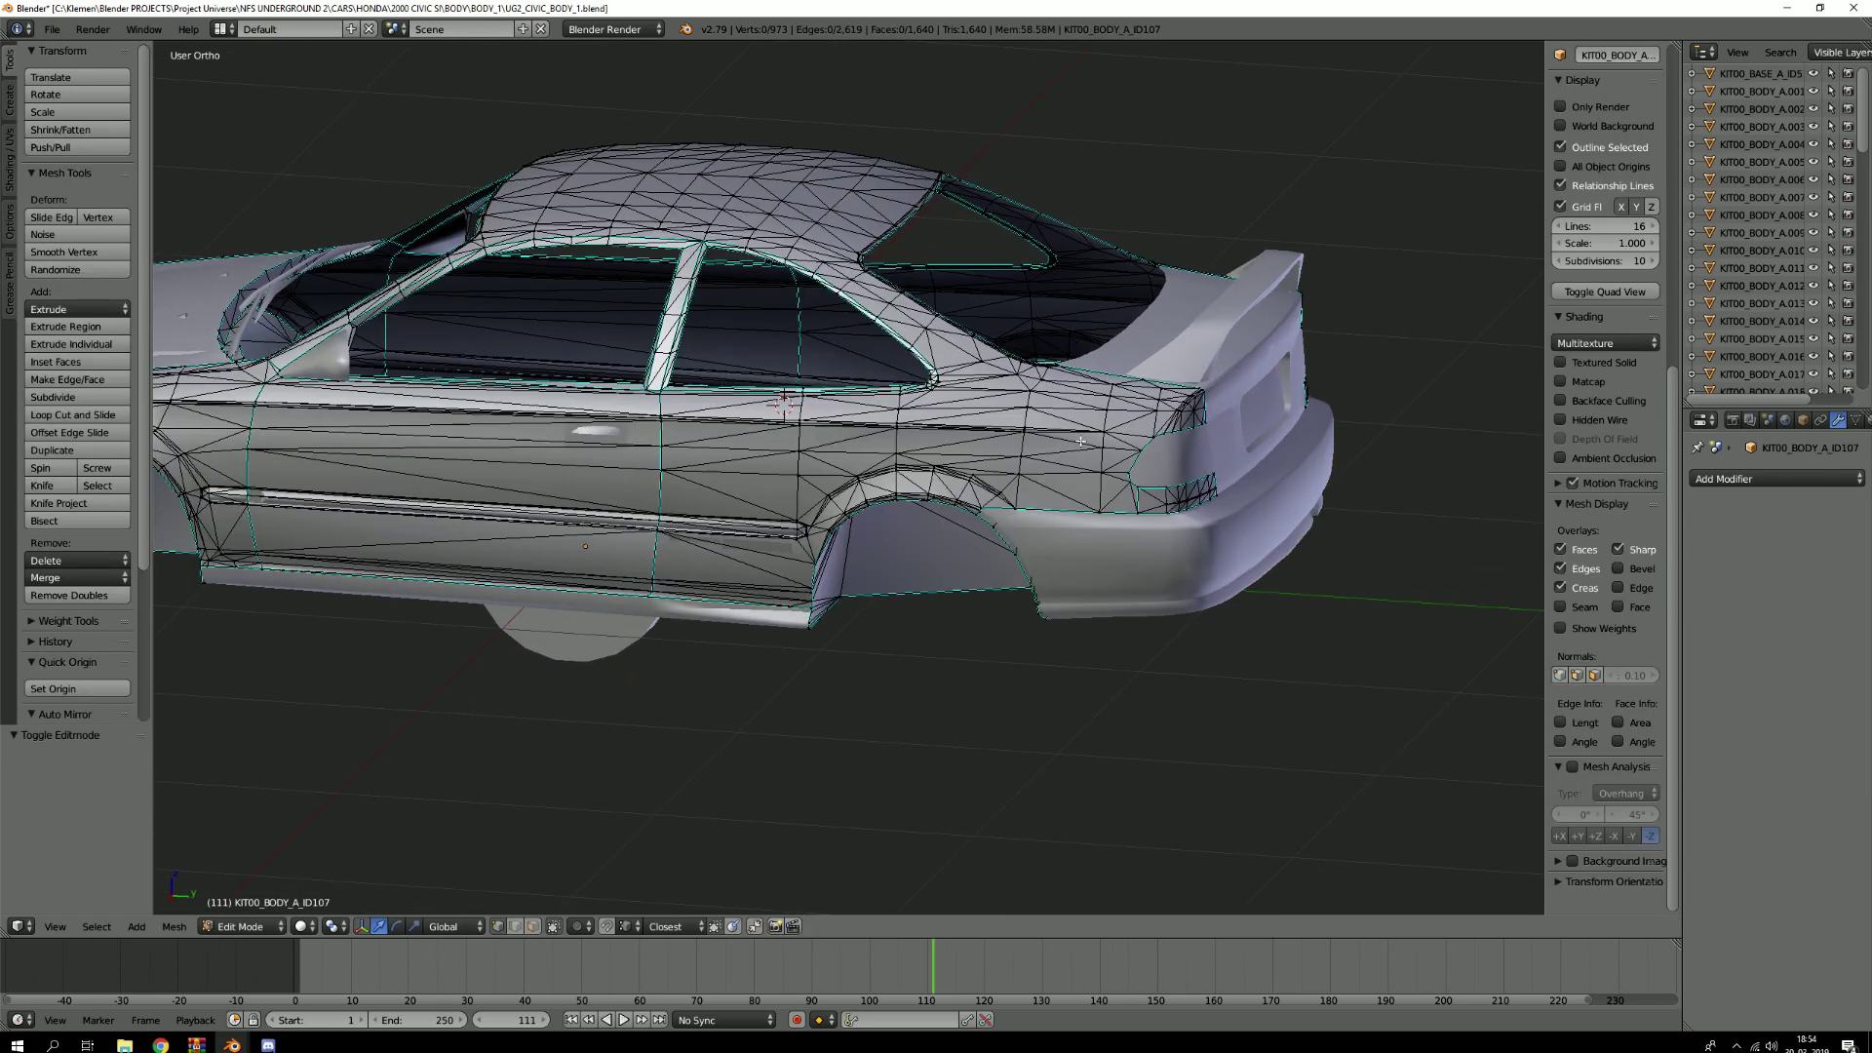
pyautogui.press('Tab')
pyautogui.moveTo(670, 460); pyautogui.dragTo(941, 473, button='middle')
# Show layer 4 and view the Civic from the side and through the rear window opening
pyautogui.press('4')
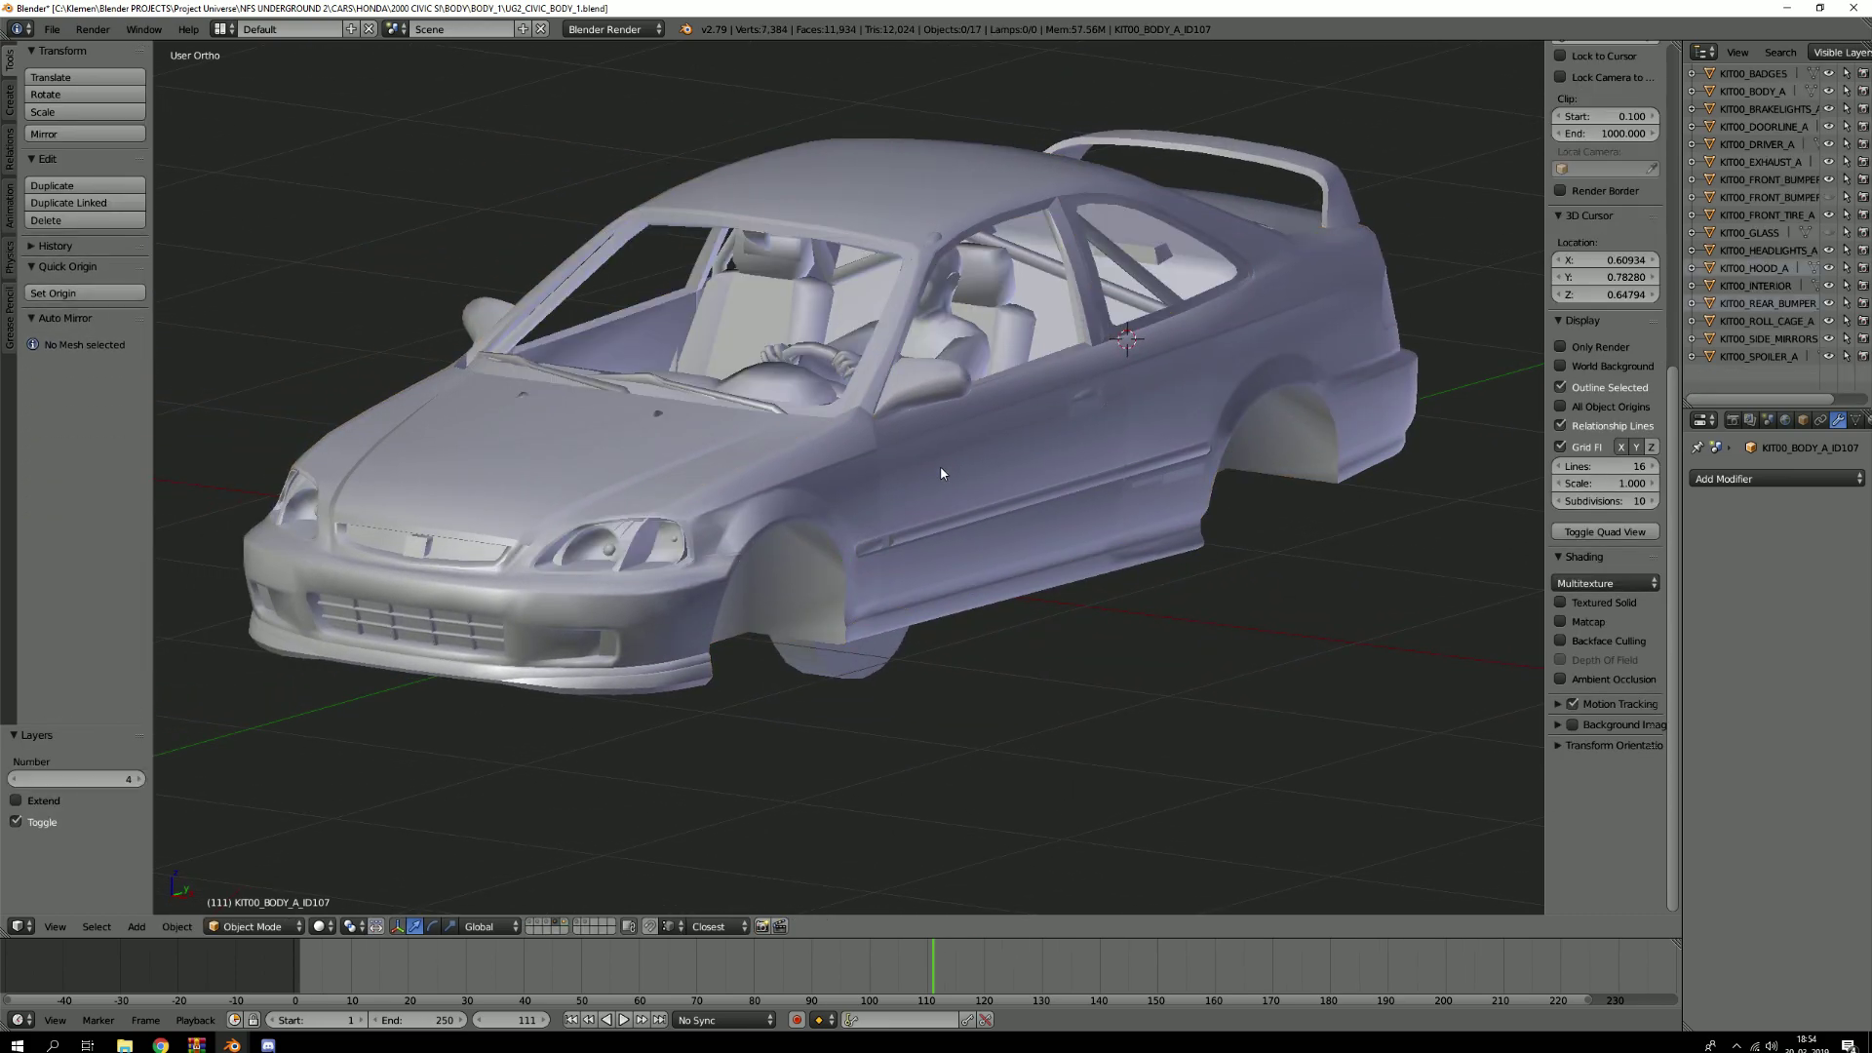
pyautogui.moveTo(797, 465); pyautogui.dragTo(688, 435, button='middle')
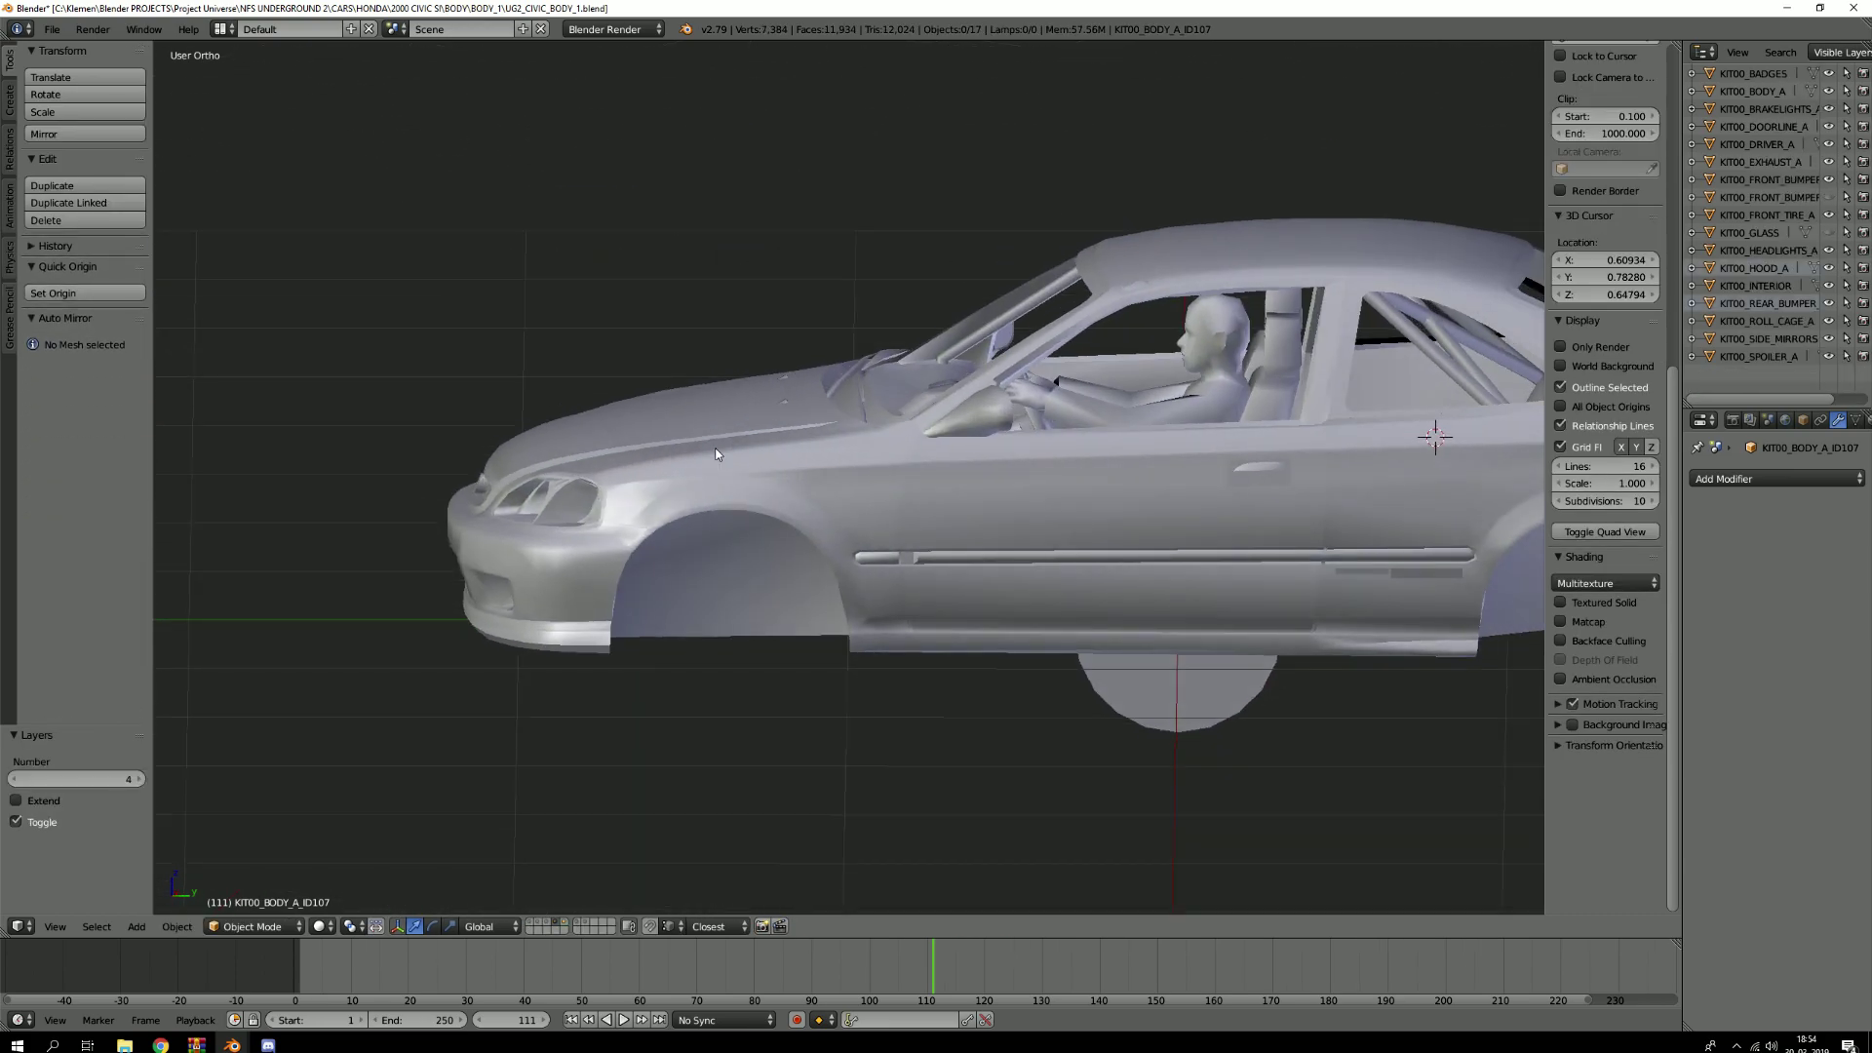
pyautogui.scroll(-3, 1170, 443)
pyautogui.keyDown('shift'); pyautogui.moveTo(1170, 448); pyautogui.dragTo(636, 579, button='middle'); pyautogui.keyUp('shift')
pyautogui.scroll(4, 653, 574)
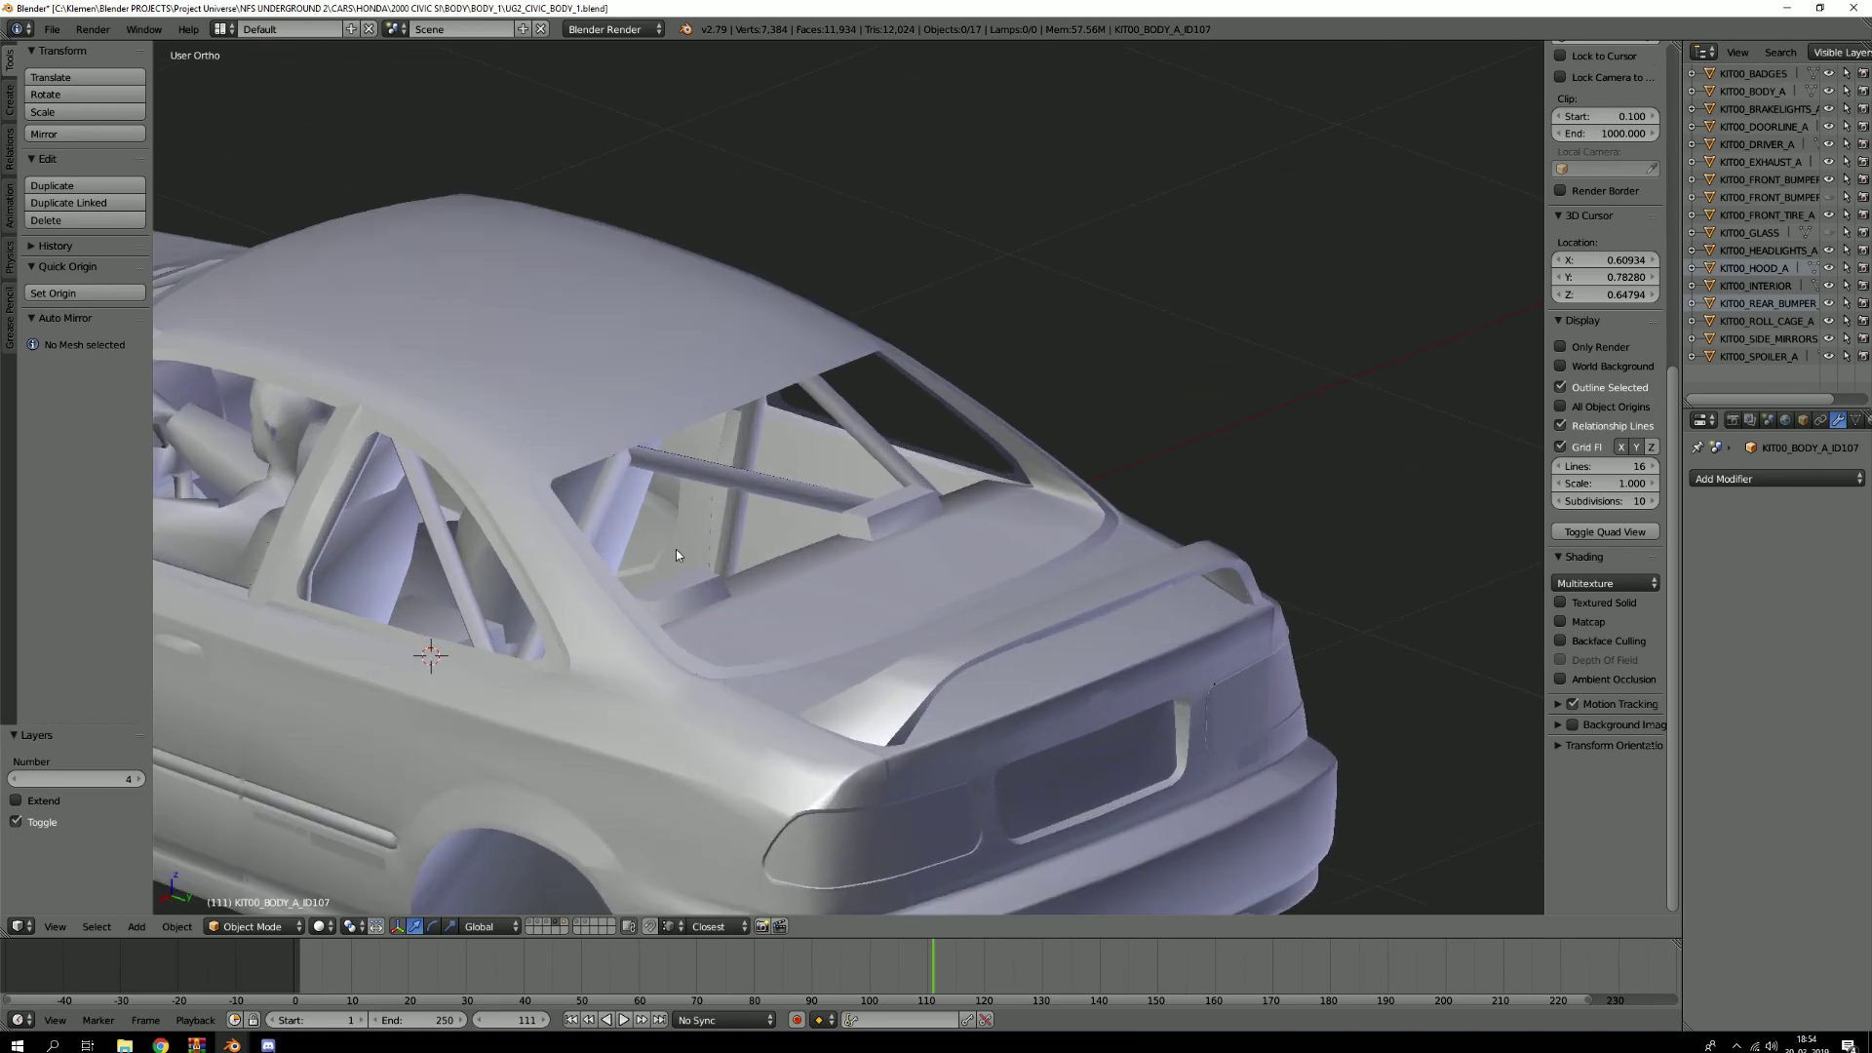
# Isolate KIT00_INTERIOR in local view, inspect its mesh in Edit Mode, and restore the full scene view
pyautogui.rightClick(750, 603)
pyautogui.keyDown('shift'); pyautogui.moveTo(750, 604); pyautogui.dragTo(790, 526, button='middle'); pyautogui.keyUp('shift')
pyautogui.press('KP_Divide')
pyautogui.press('Tab')
pyautogui.scroll(4, 991, 375)
pyautogui.scroll(-3, 743, 501)
pyautogui.press('KP_Divide')
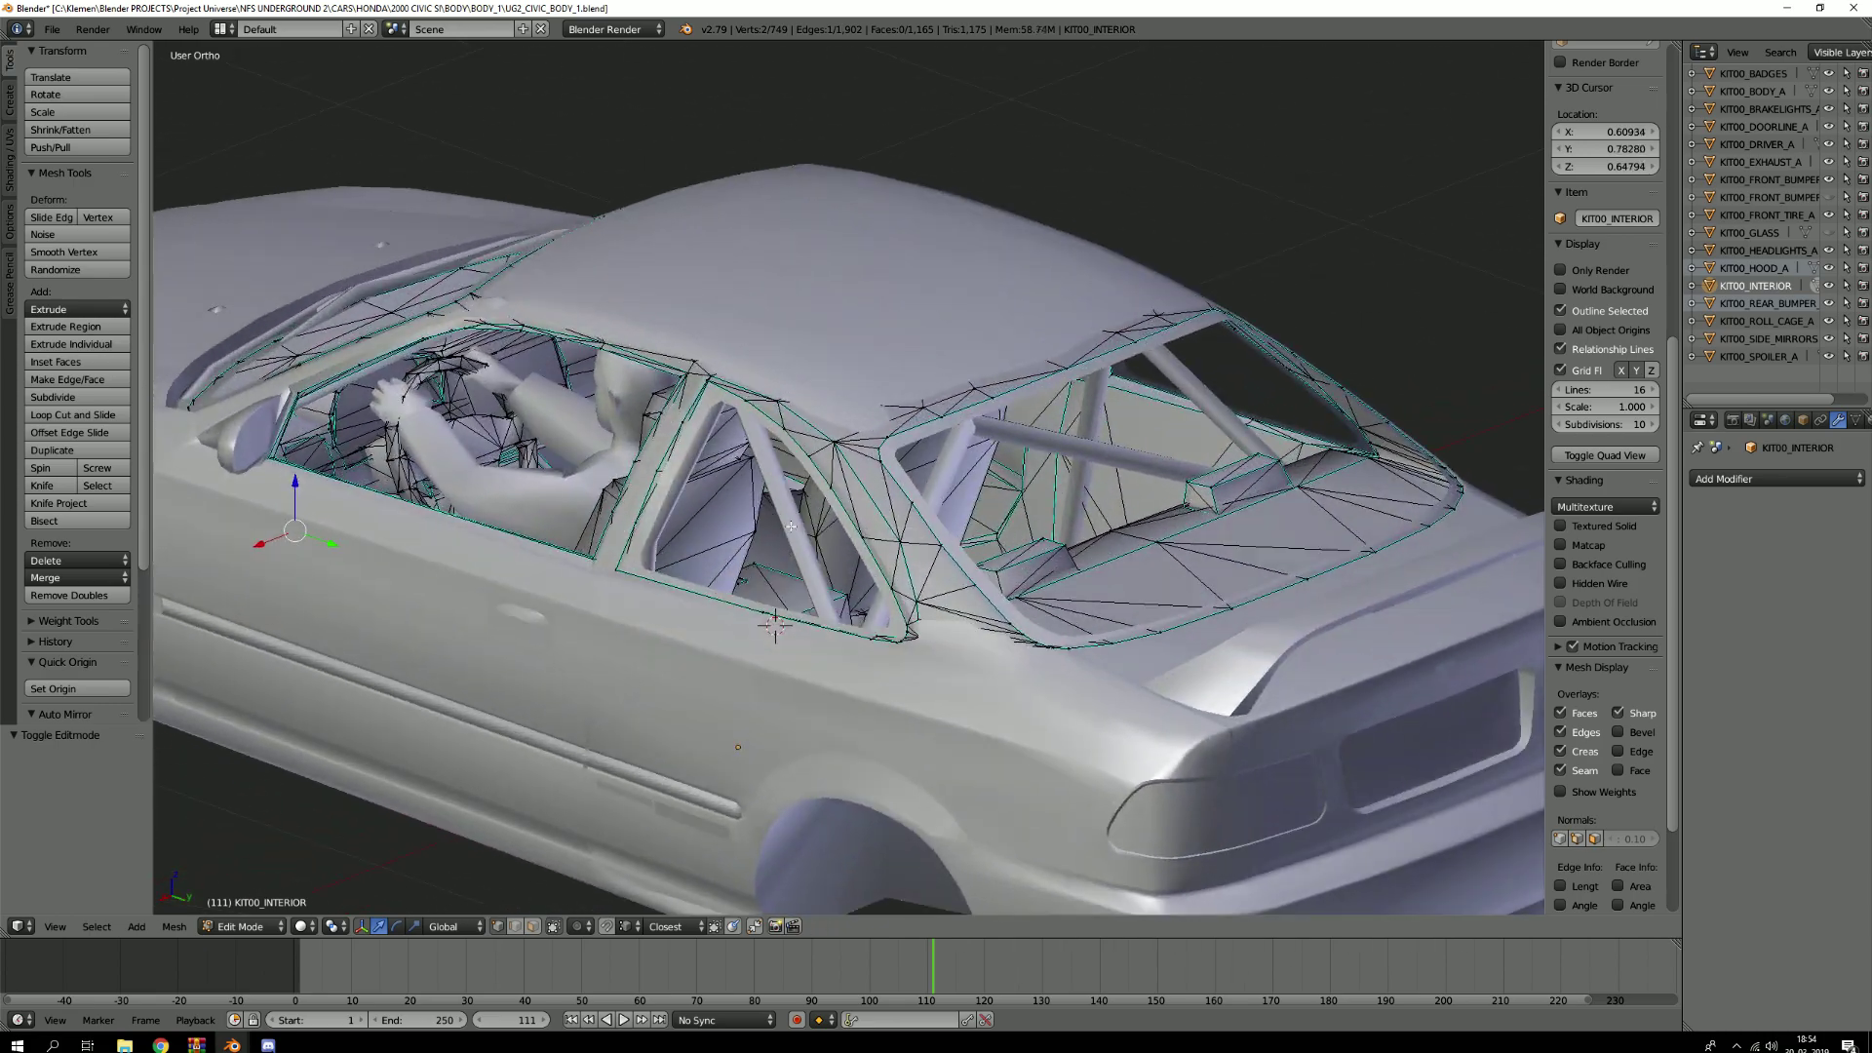
# Examine the interior's far door edge close up through the windshield opening, checking the mesh in Edit Mode
pyautogui.press('Tab')
pyautogui.scroll(-2, 945, 571)
pyautogui.scroll(3, 945, 571)
pyautogui.moveTo(945, 571); pyautogui.dragTo(945, 559, button='middle')
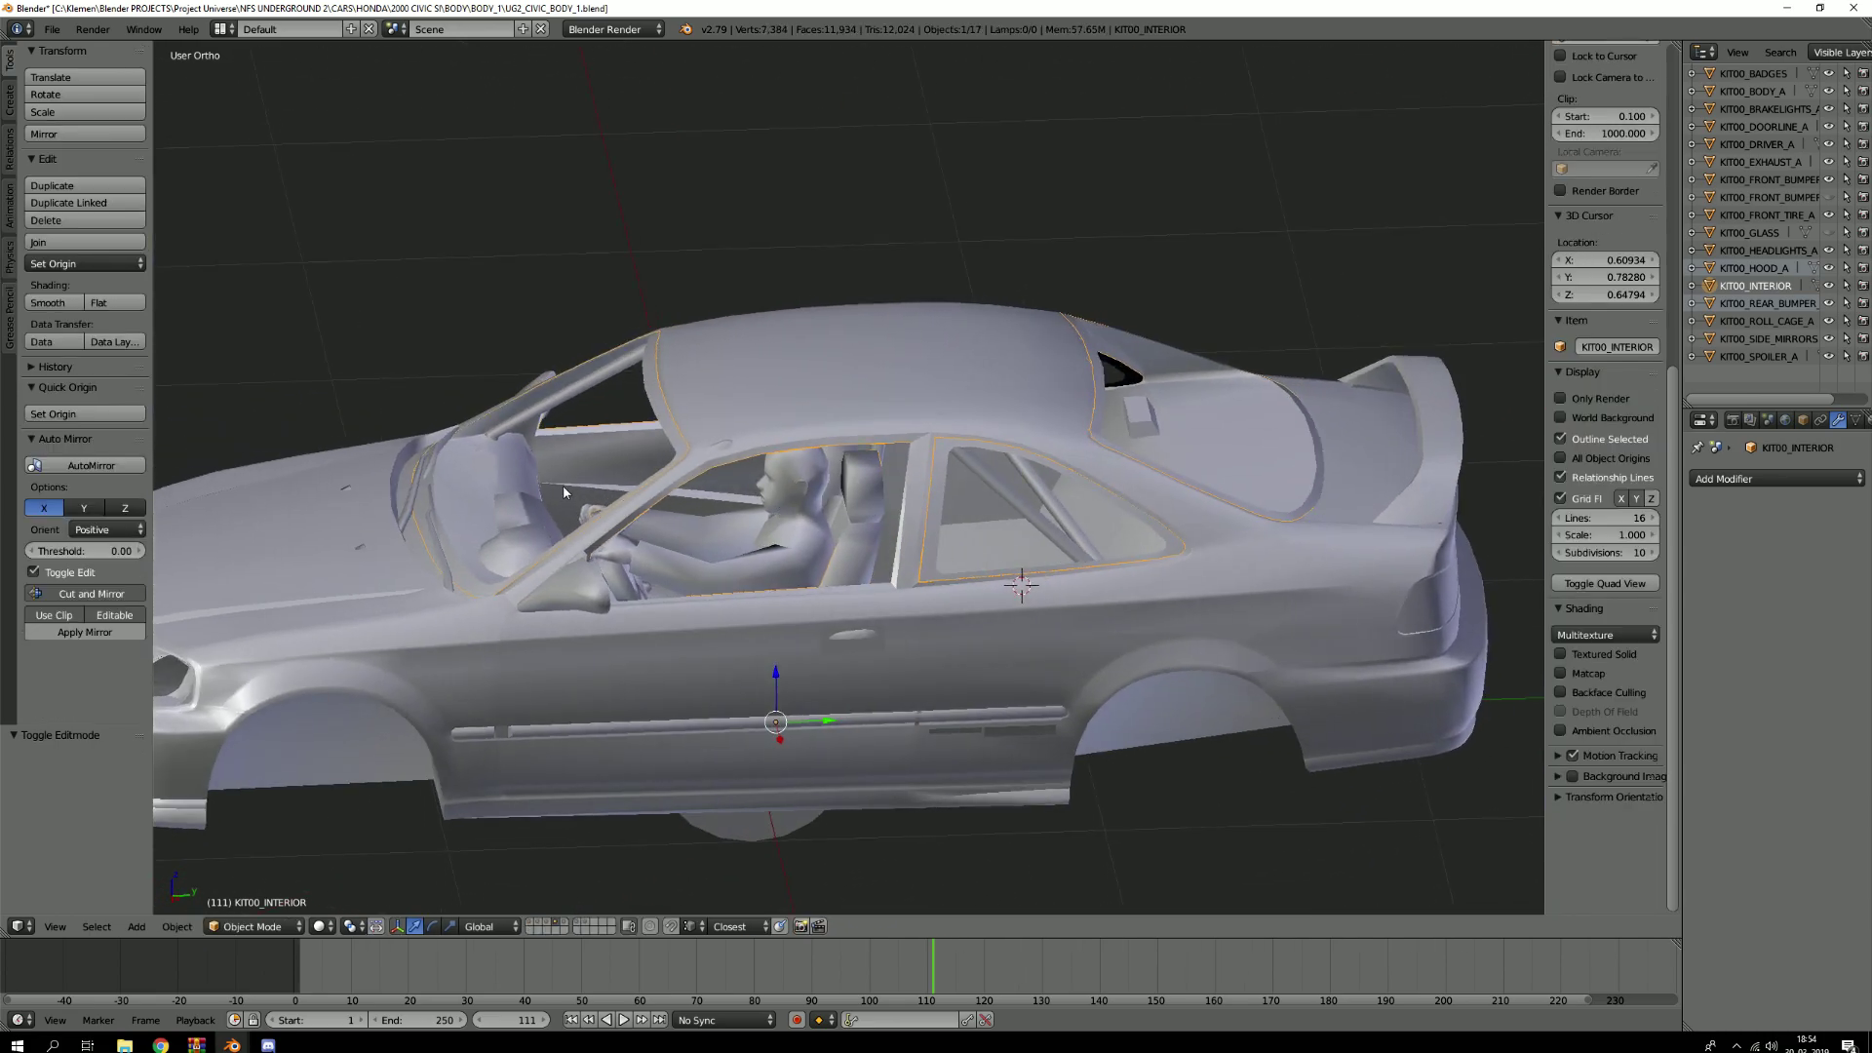
pyautogui.scroll(8, 563, 486)
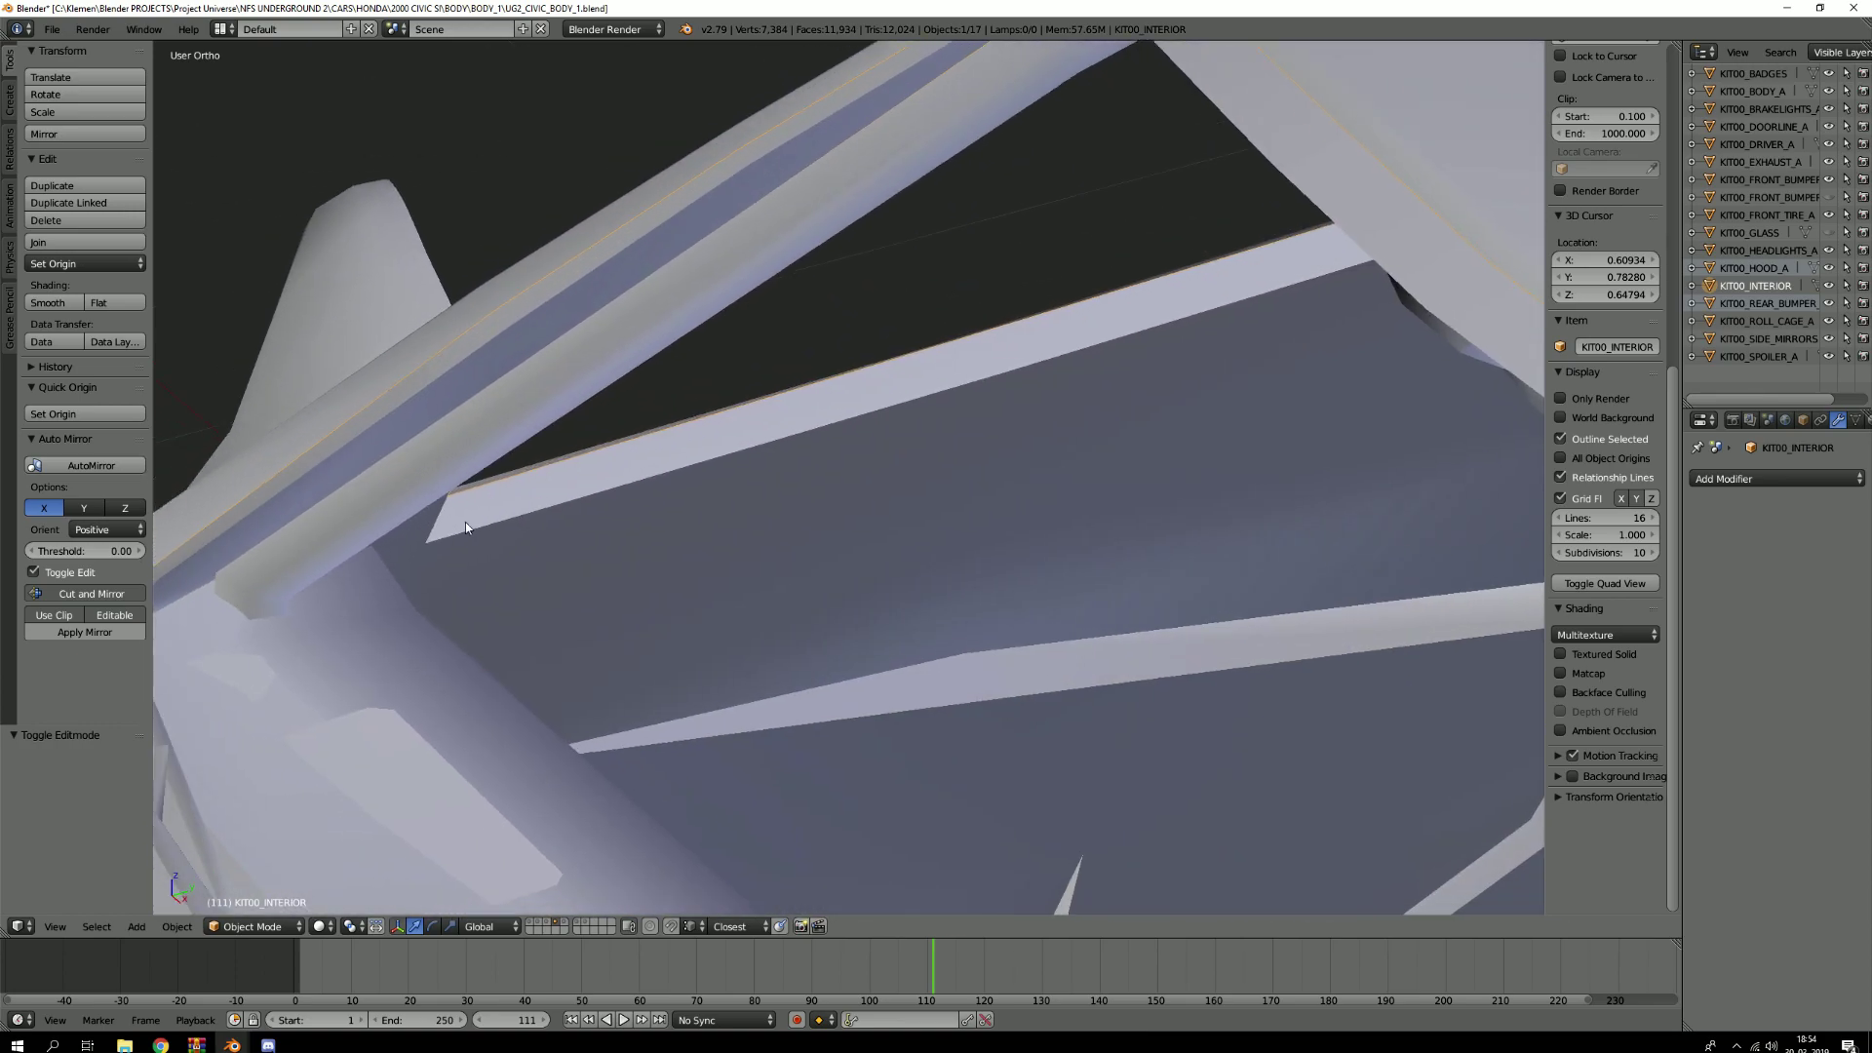
pyautogui.scroll(-2, 468, 556)
pyautogui.rightClick(472, 588)
pyautogui.press('Tab')
pyautogui.press('Tab')
pyautogui.scroll(-2, 420, 513)
# Hide the 3D view's properties sidebar
pyautogui.rightClick(1623, 77)
pyautogui.rightClick(1336, 220)
pyautogui.scroll(-4, 1337, 220)
pyautogui.keyDown('shift'); pyautogui.moveTo(1333, 305); pyautogui.dragTo(996, 298, button='middle'); pyautogui.keyUp('shift')
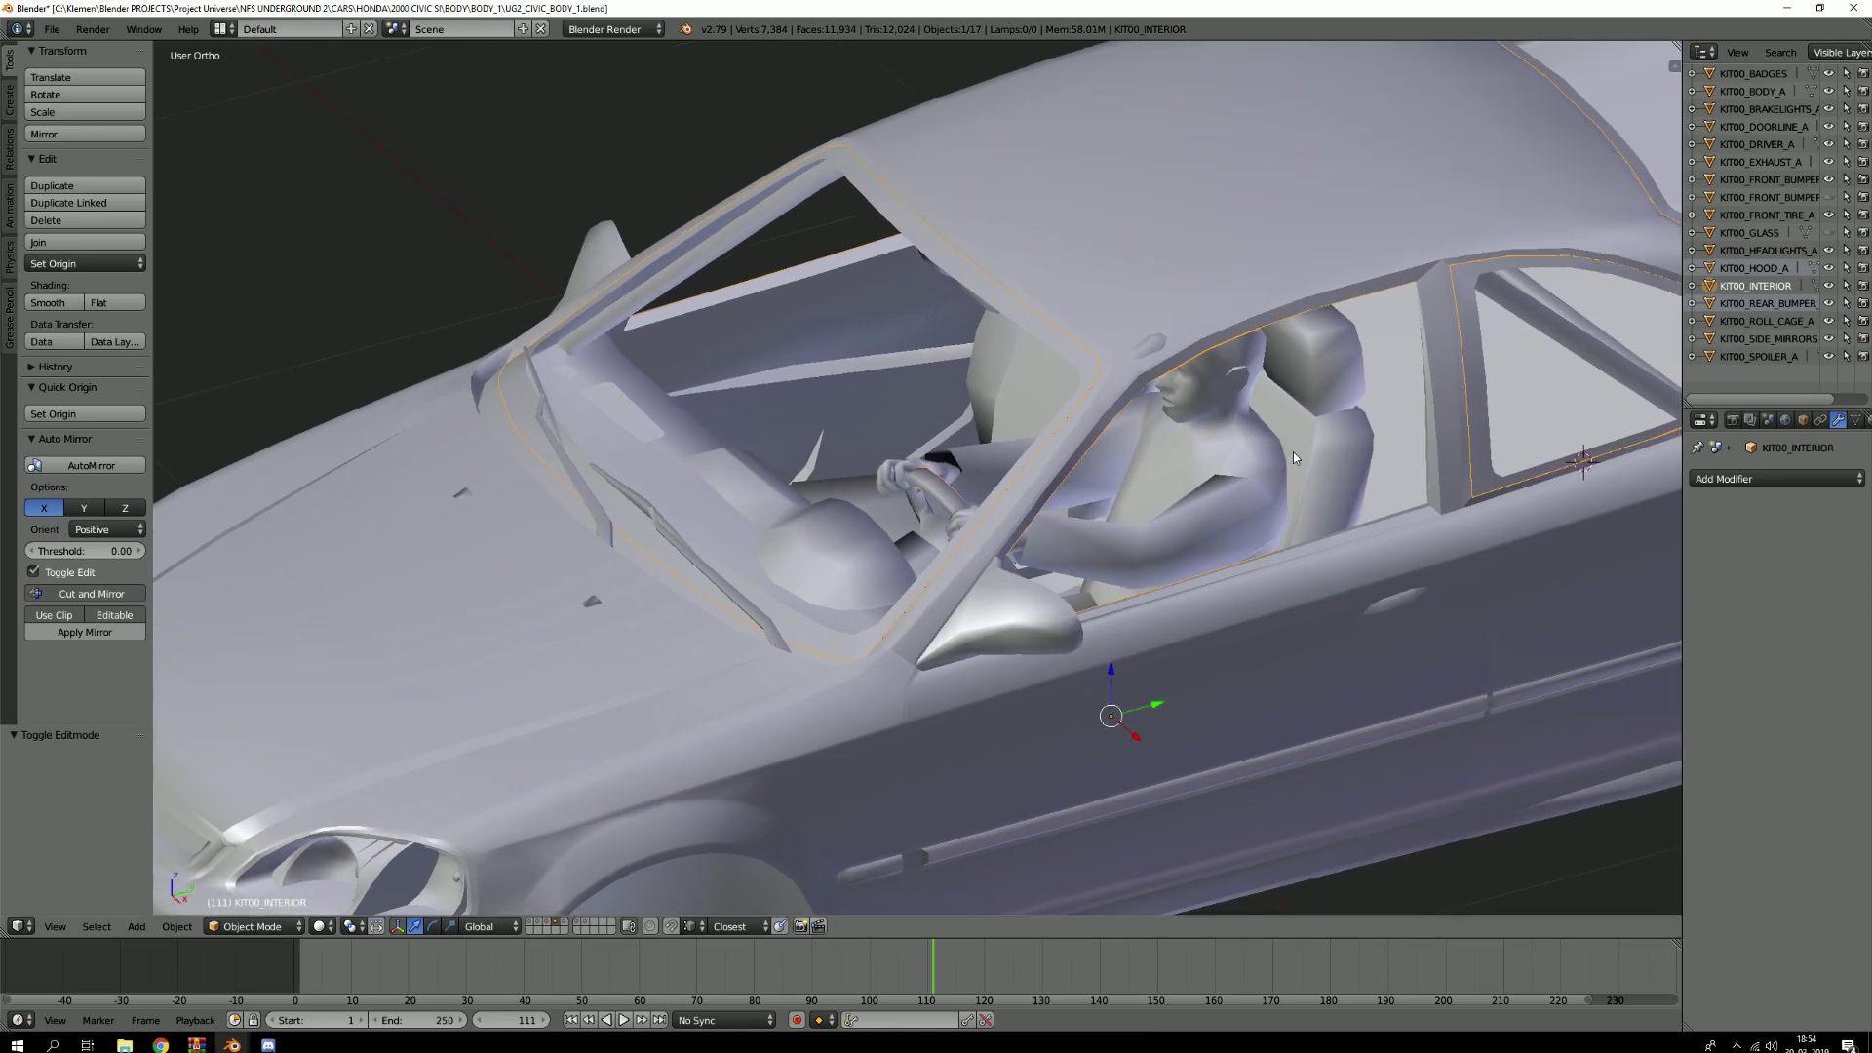
pyautogui.press('n')
# Select the layer 4 hood, then isolate KIT00_HEADLIGHTS_A in local view and inspect its mesh in Edit Mode
pyautogui.scroll(-5, 1015, 390)
pyautogui.moveTo(1035, 340); pyautogui.dragTo(1051, 384, button='middle')
pyautogui.rightClick(941, 462)
pyautogui.scroll(4, 999, 521)
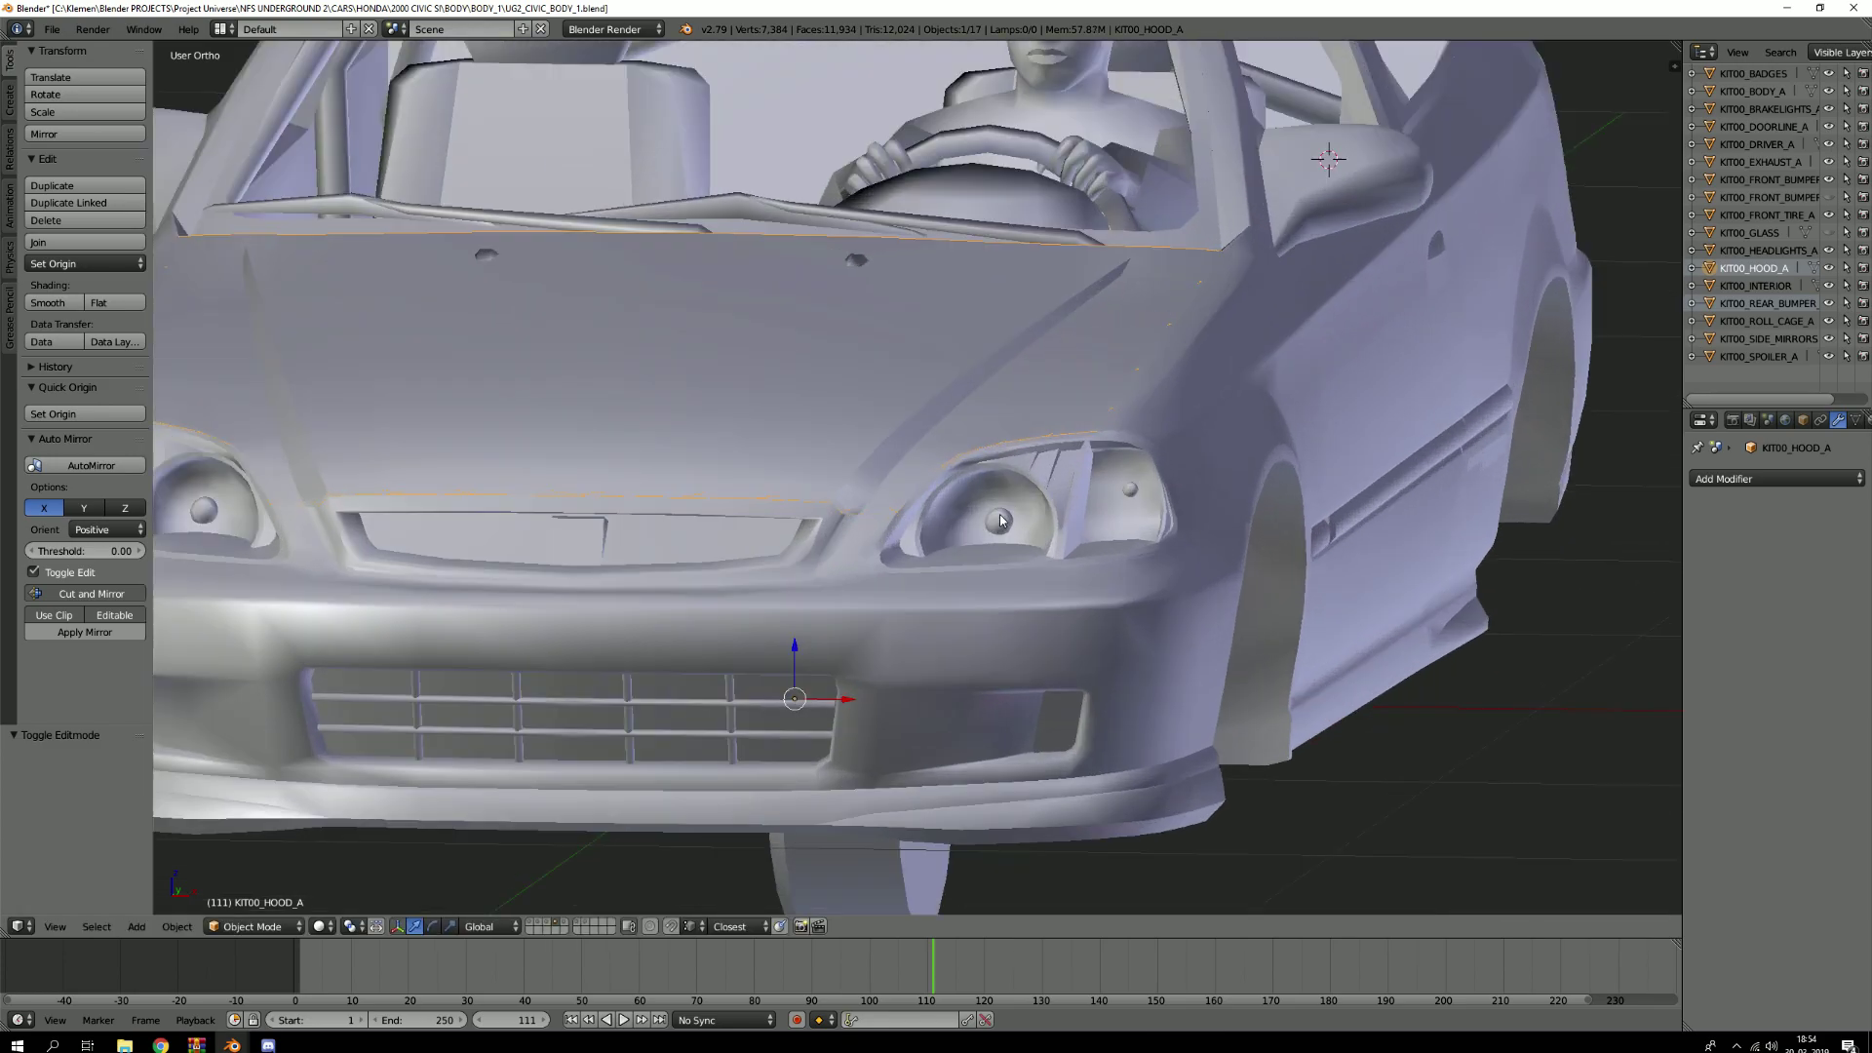
pyautogui.scroll(3, 999, 522)
pyautogui.rightClick(1158, 409)
pyautogui.press('KP_Divide')
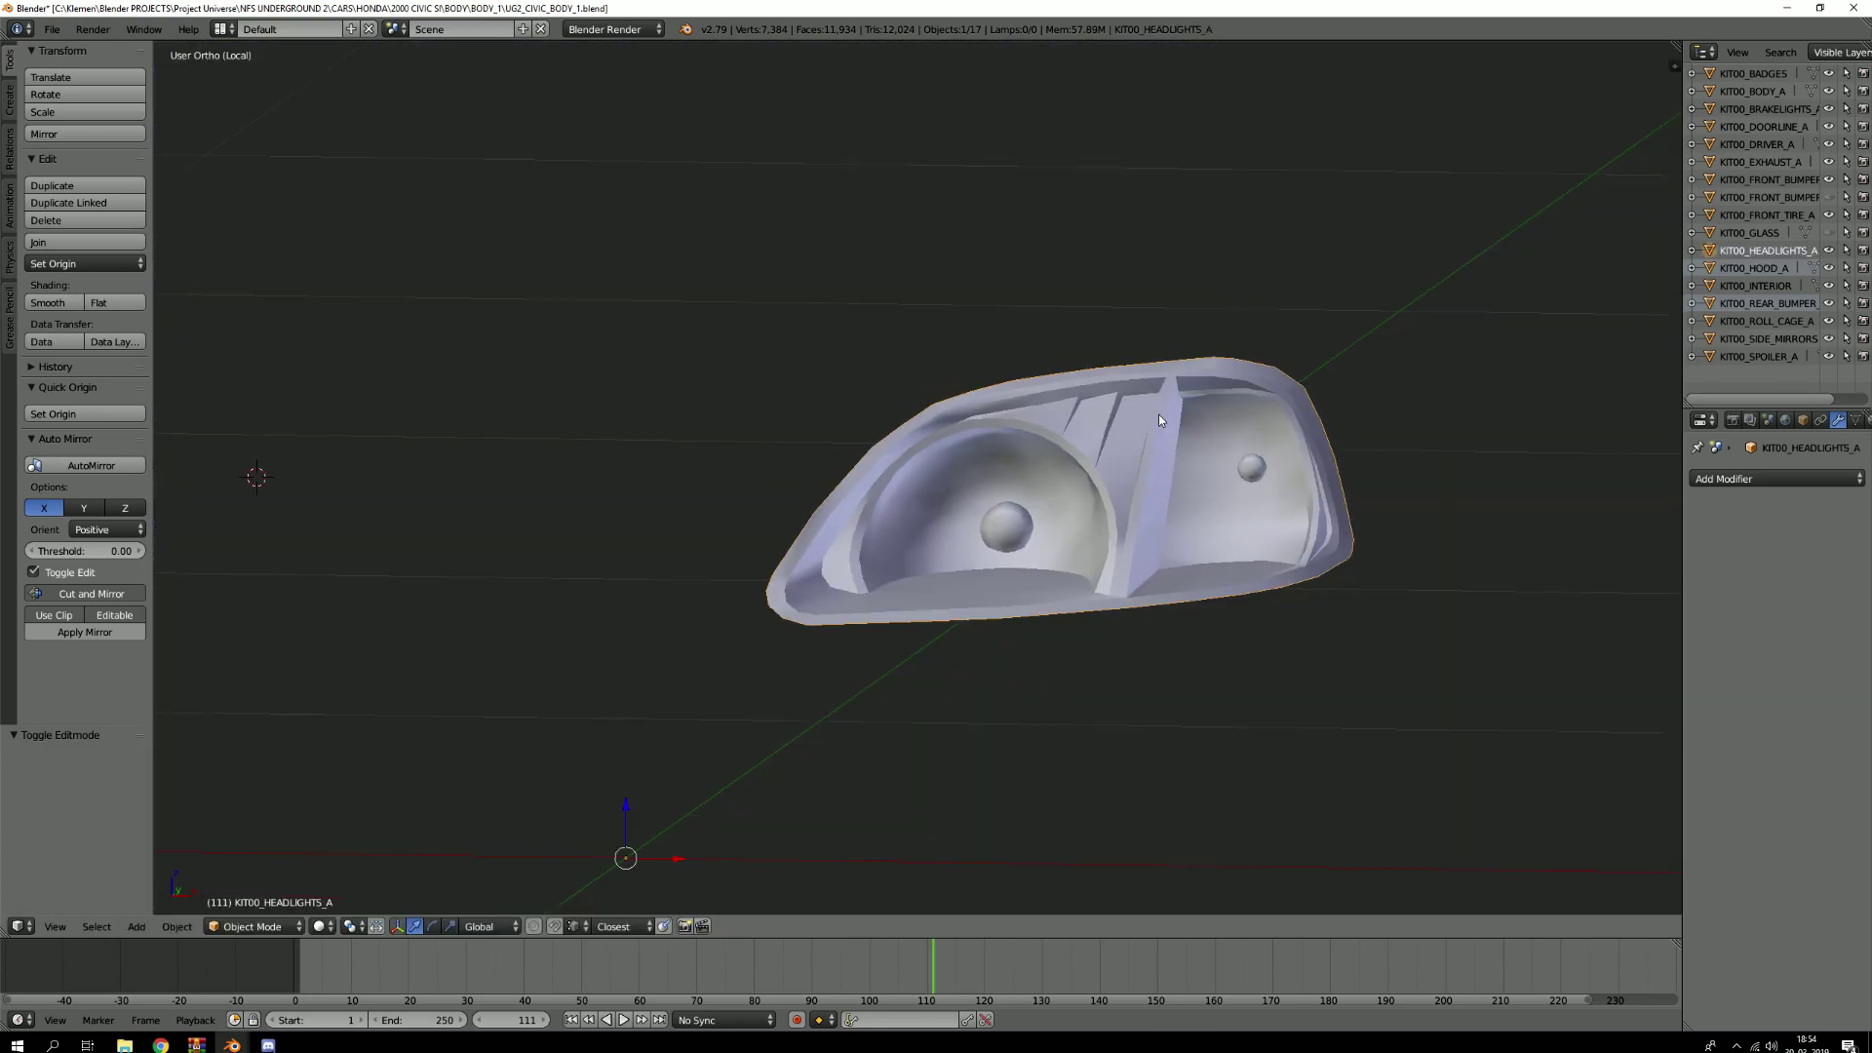
pyautogui.press('Tab')
pyautogui.scroll(6, 1090, 508)
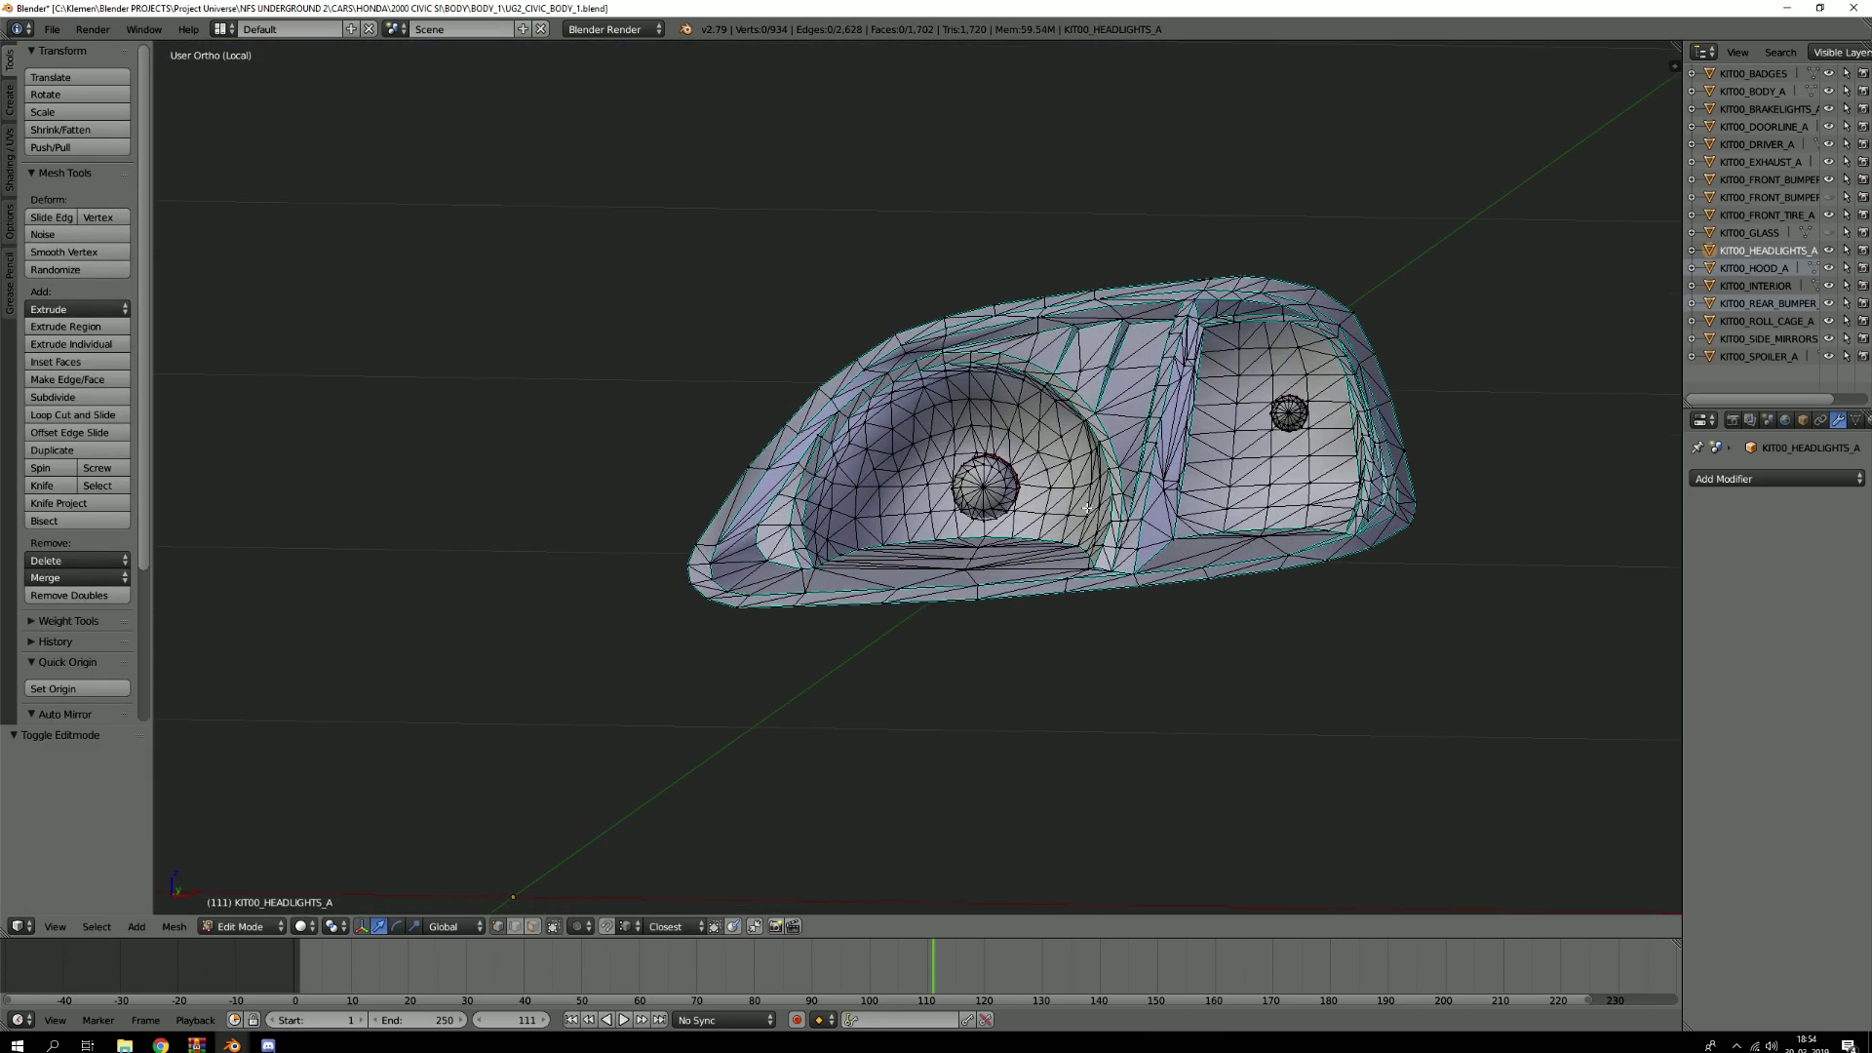
pyautogui.moveTo(1070, 510); pyautogui.dragTo(999, 520, button='middle')
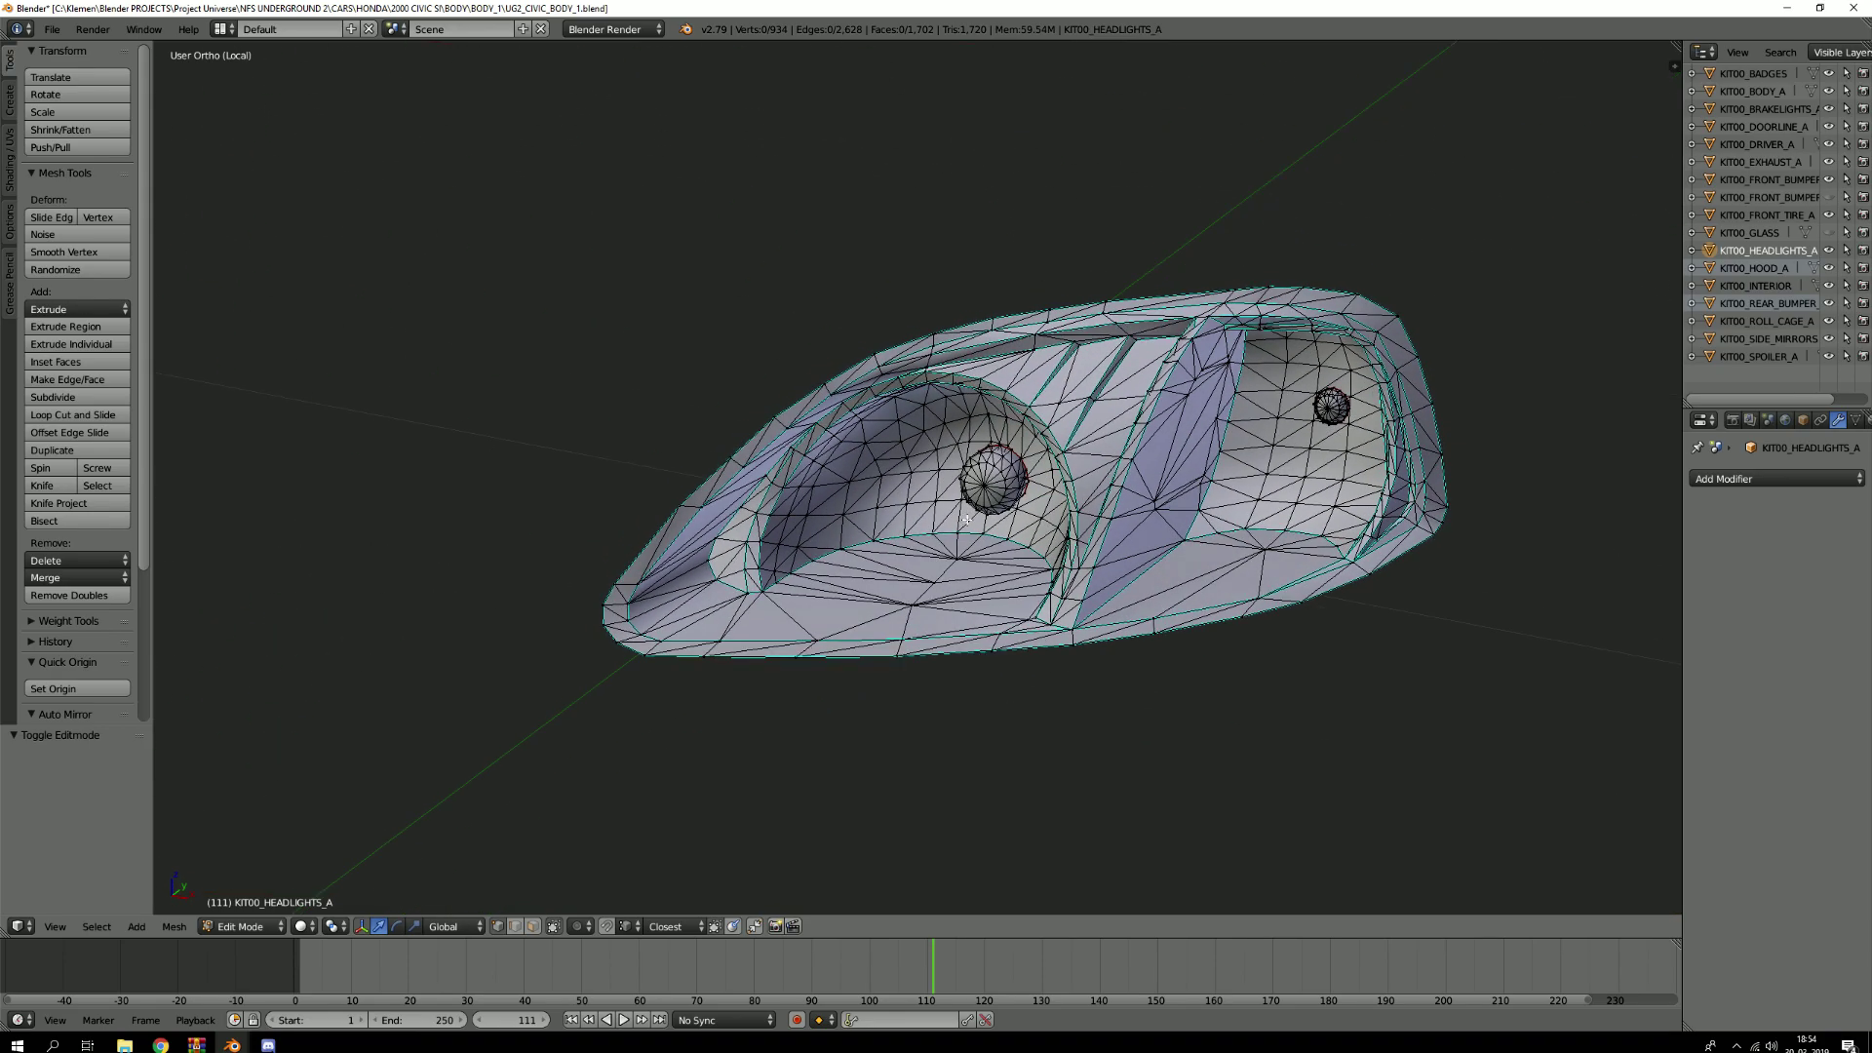
# Restore the full scene in Object Mode and compare the left headlight versions on layers 6 and 5
pyautogui.press('KP_Divide')
pyautogui.press('Tab')
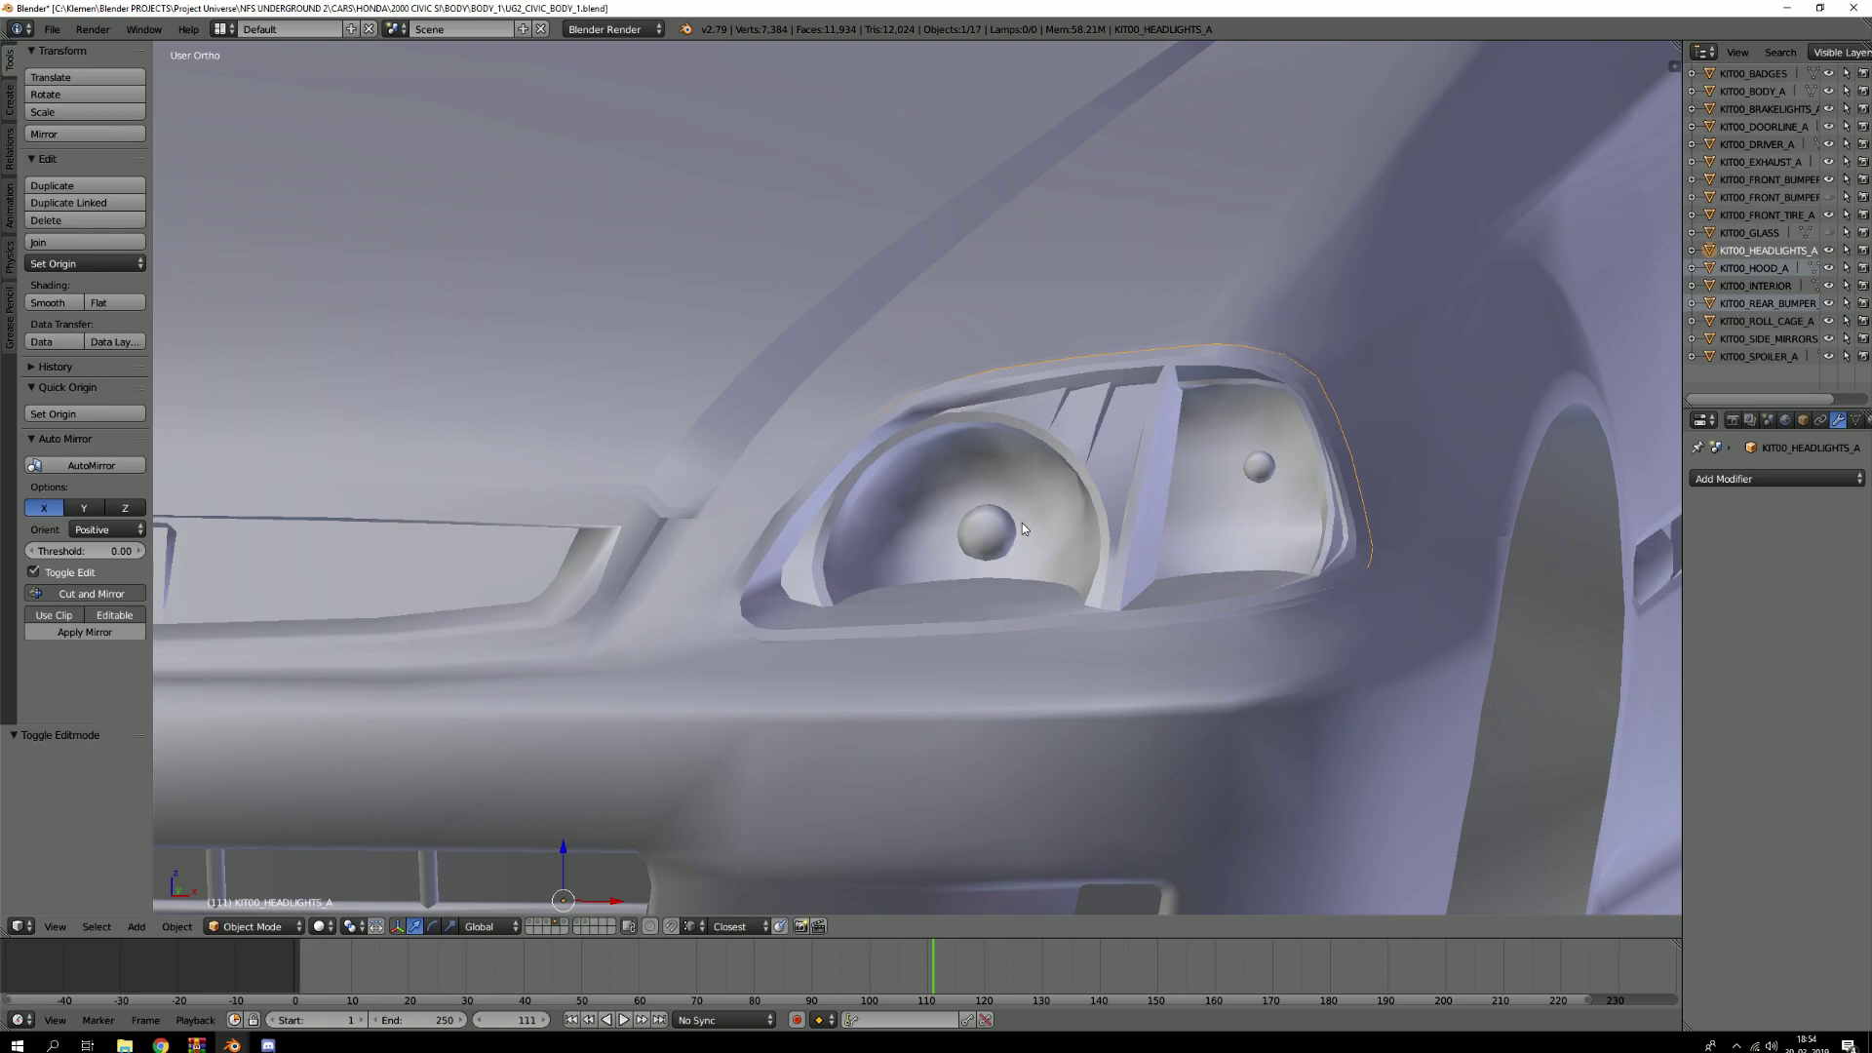
pyautogui.press('6')
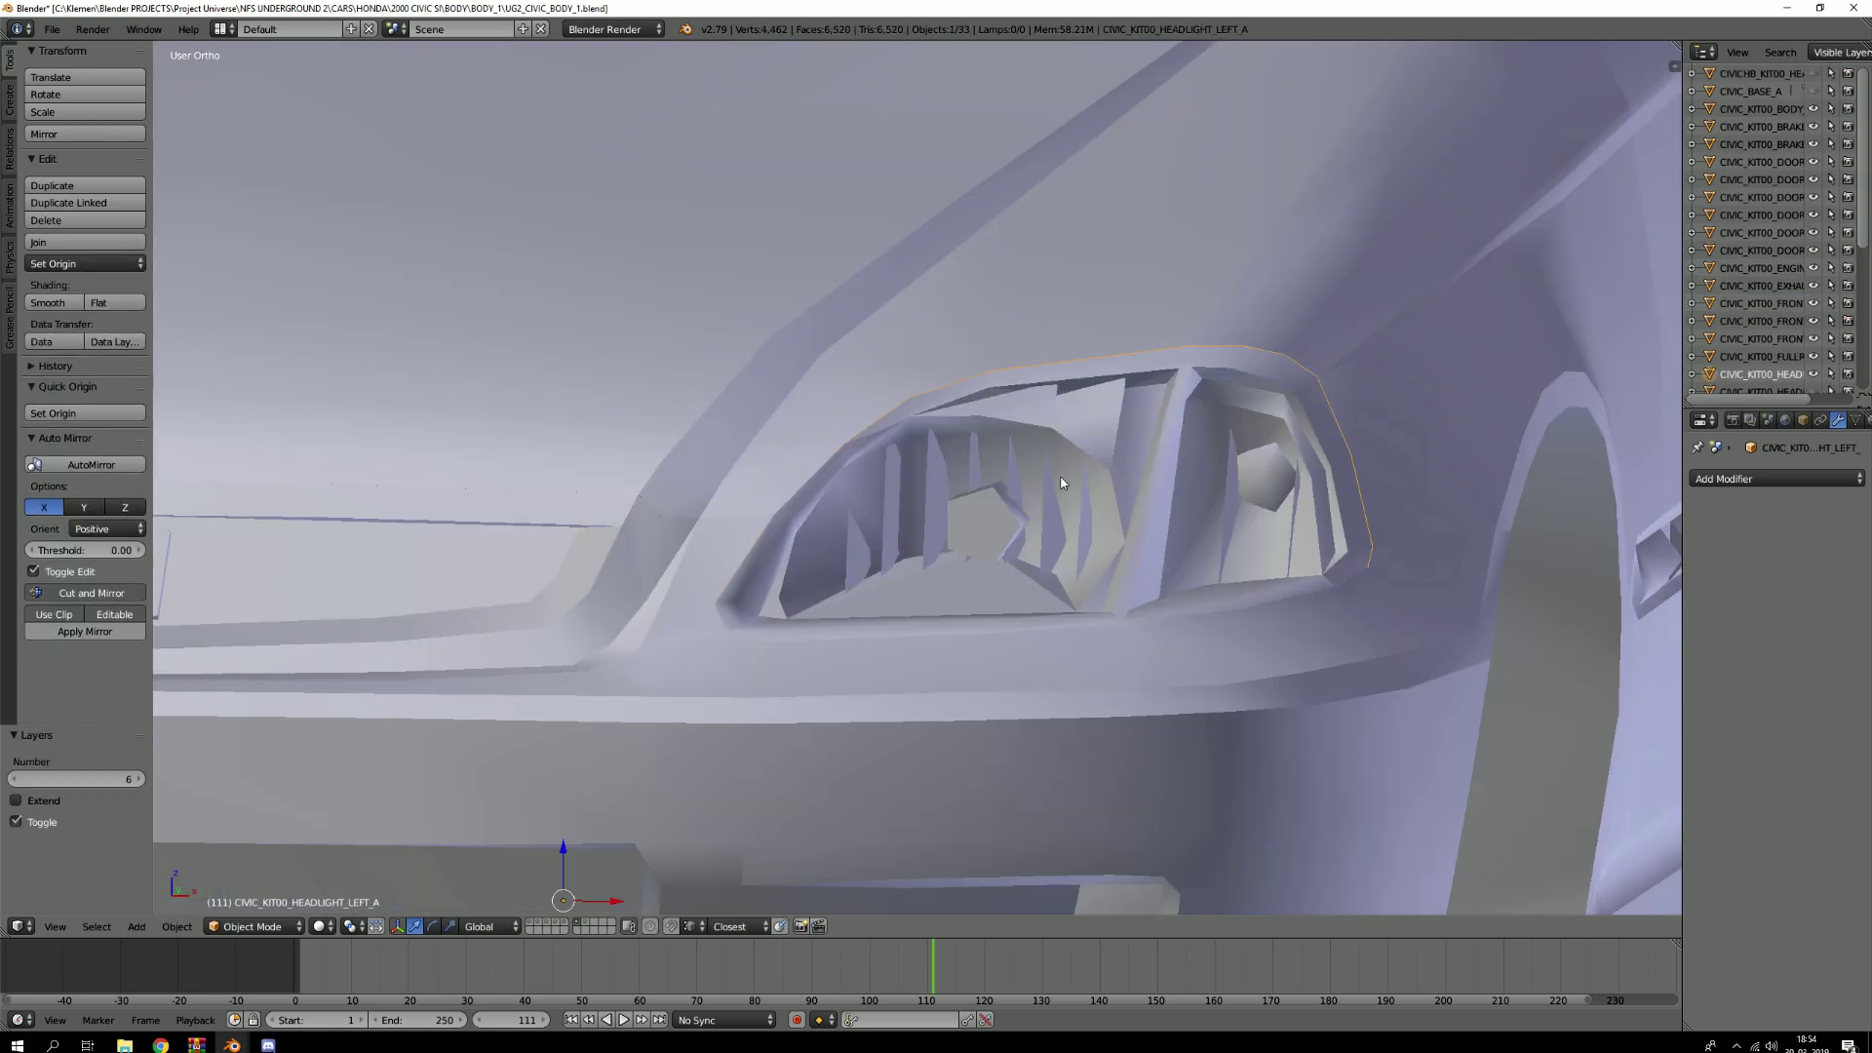
pyautogui.press('5')
pyautogui.rightClick(1074, 481)
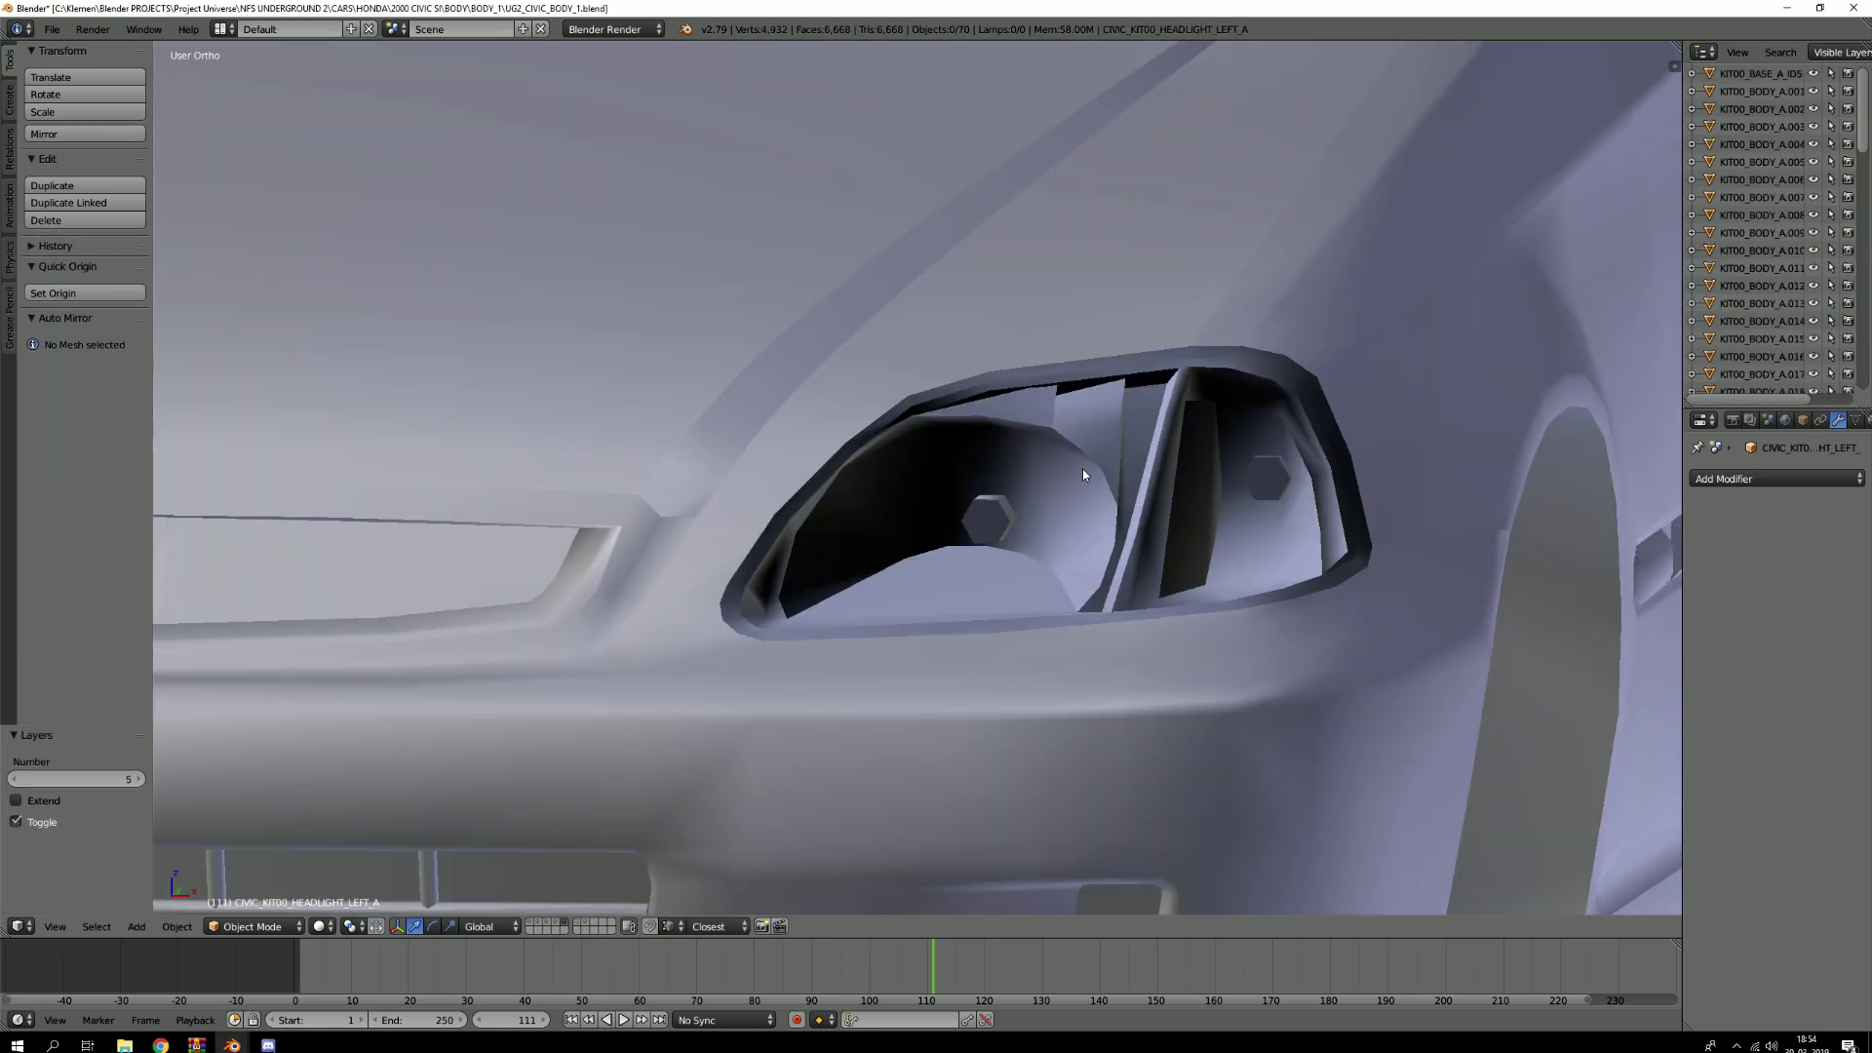
pyautogui.press('6')
pyautogui.rightClick(1123, 487)
pyautogui.press('5')
pyautogui.rightClick(1099, 477)
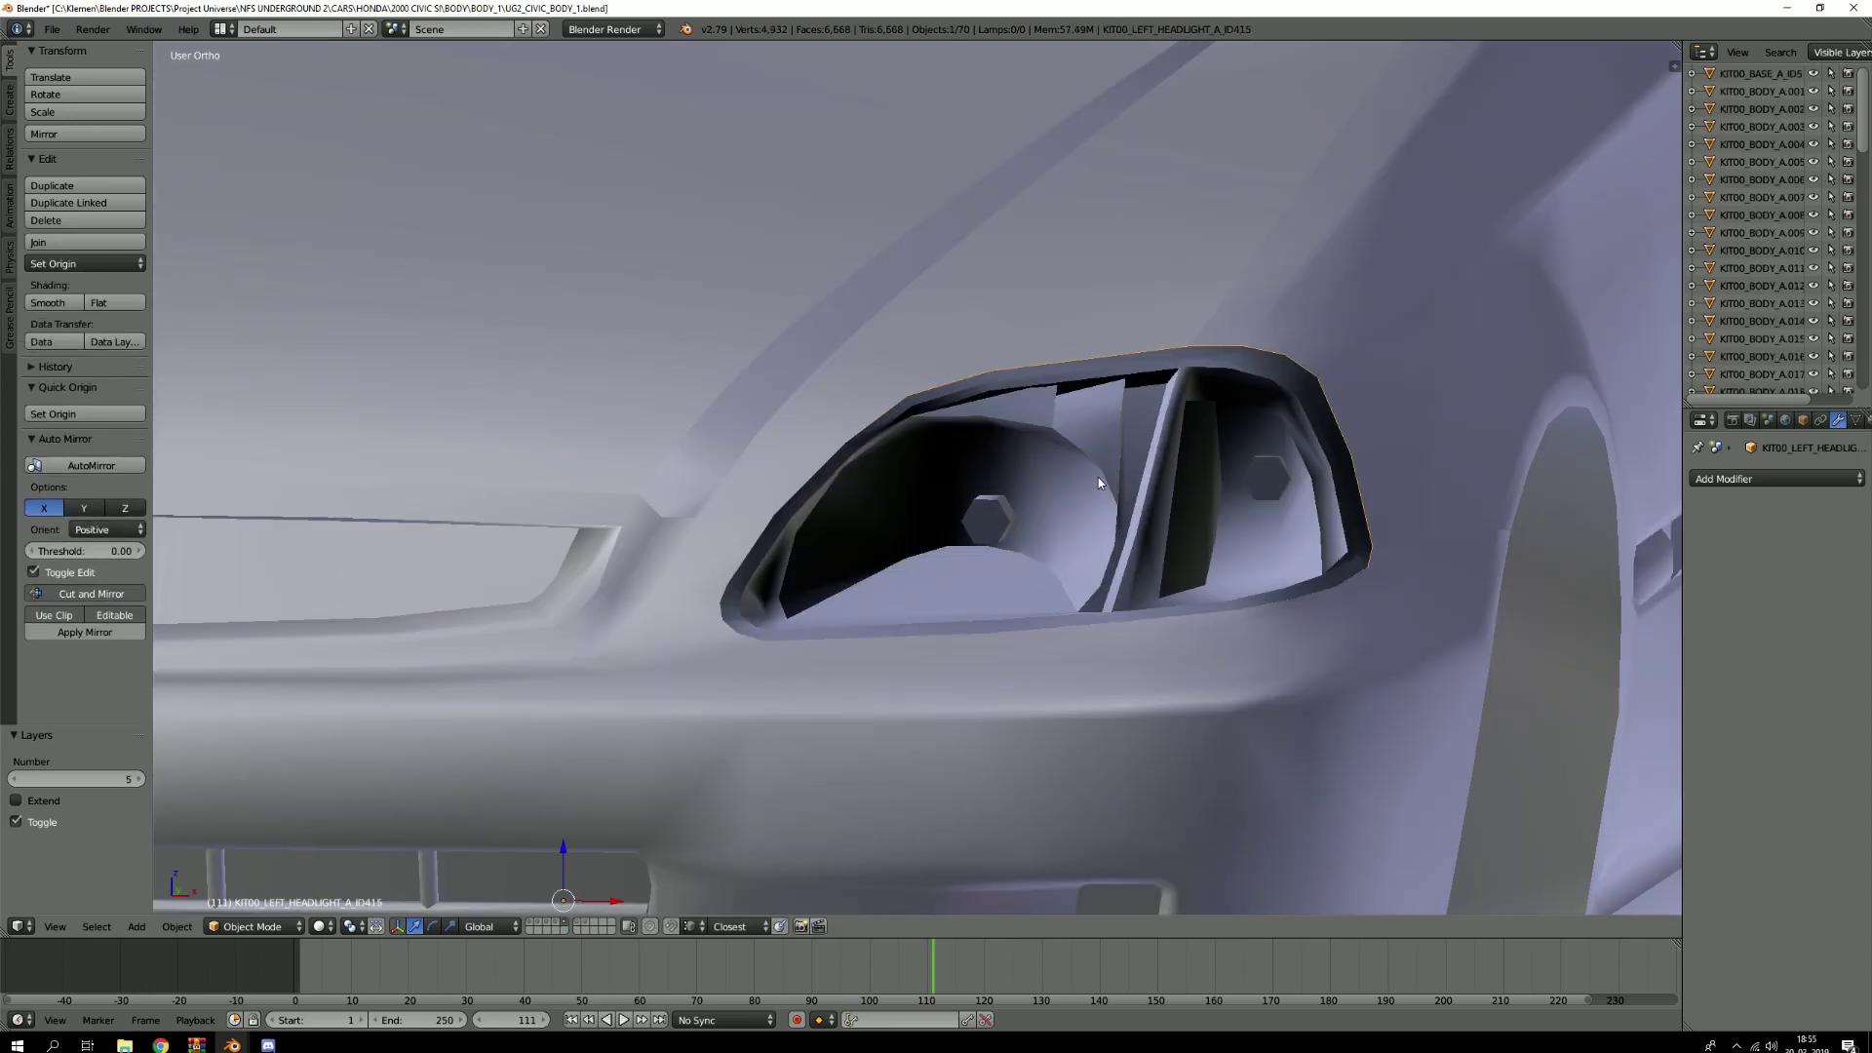
pyautogui.press('6')
pyautogui.rightClick(1105, 478)
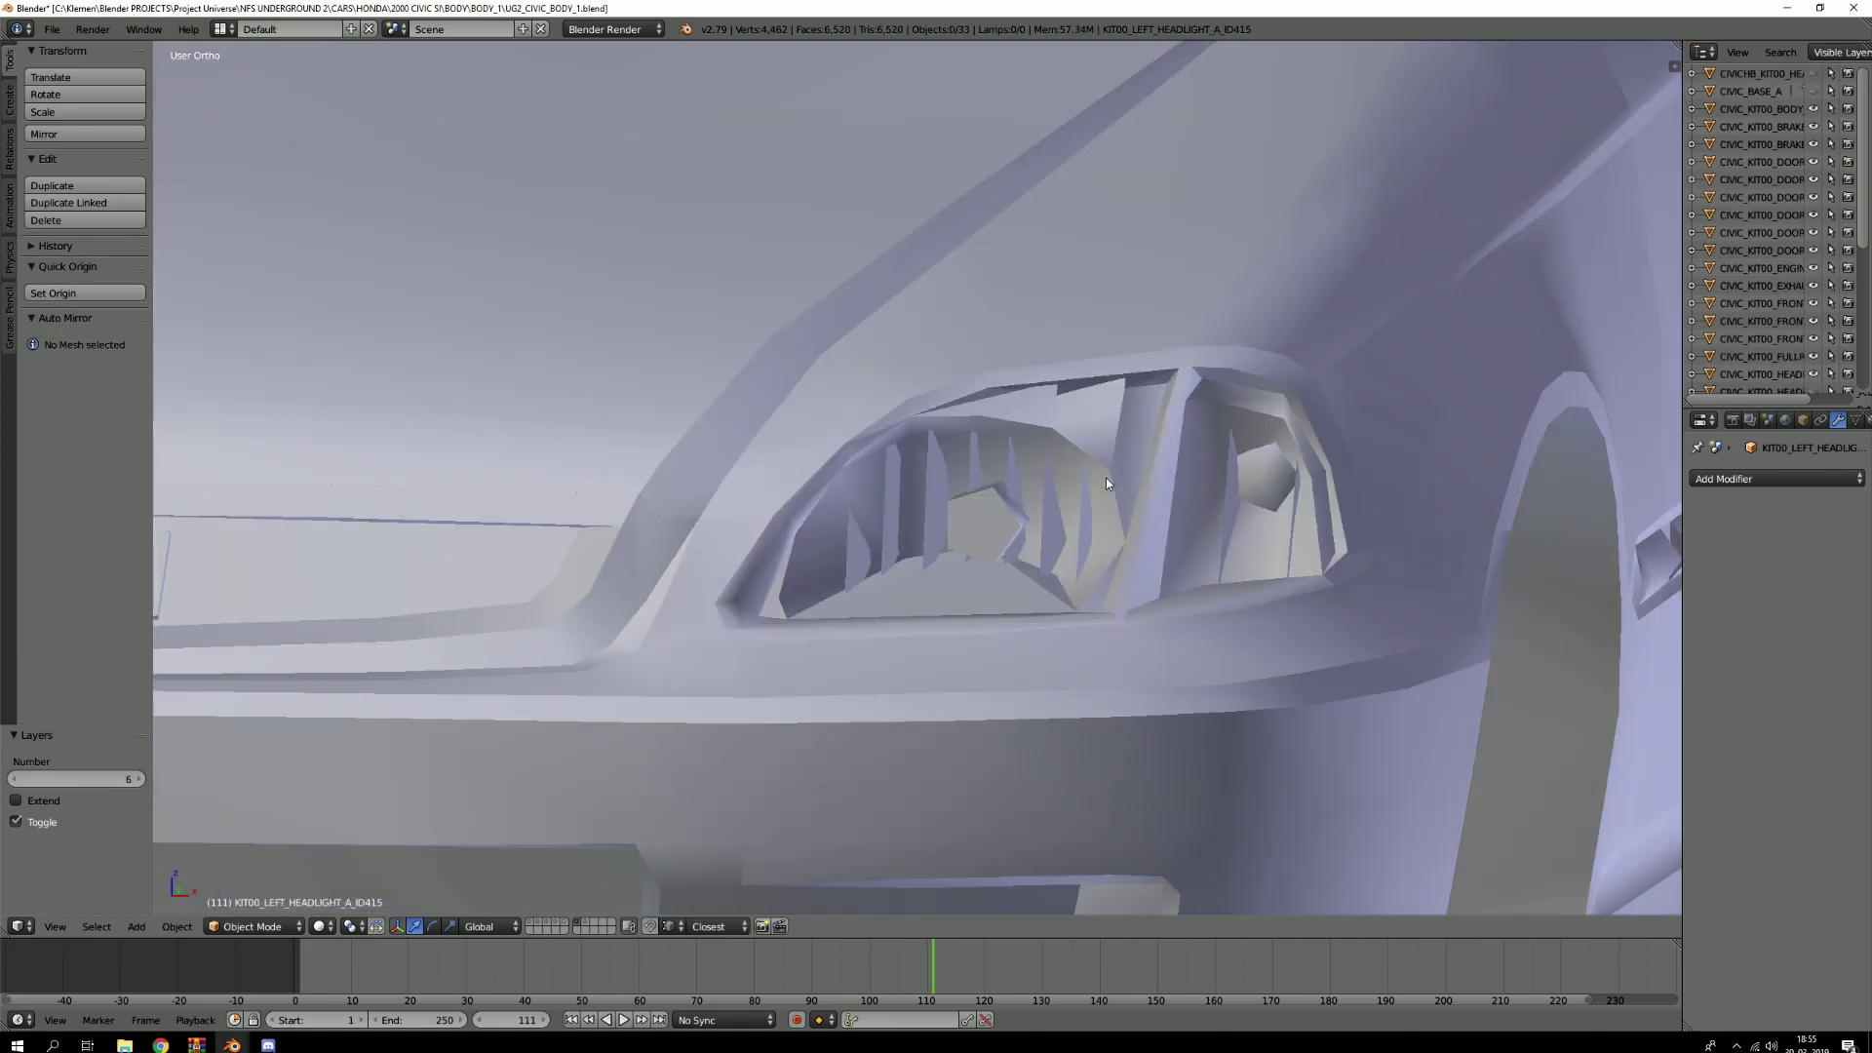
# Inspect the mesh of layer 6's CIVIC_KIT00_HEADLIGHT_LEFT_A up close in Edit Mode, with its selection cleared
pyautogui.press('Tab')
pyautogui.press('KP_Decimal')
pyautogui.press('a')
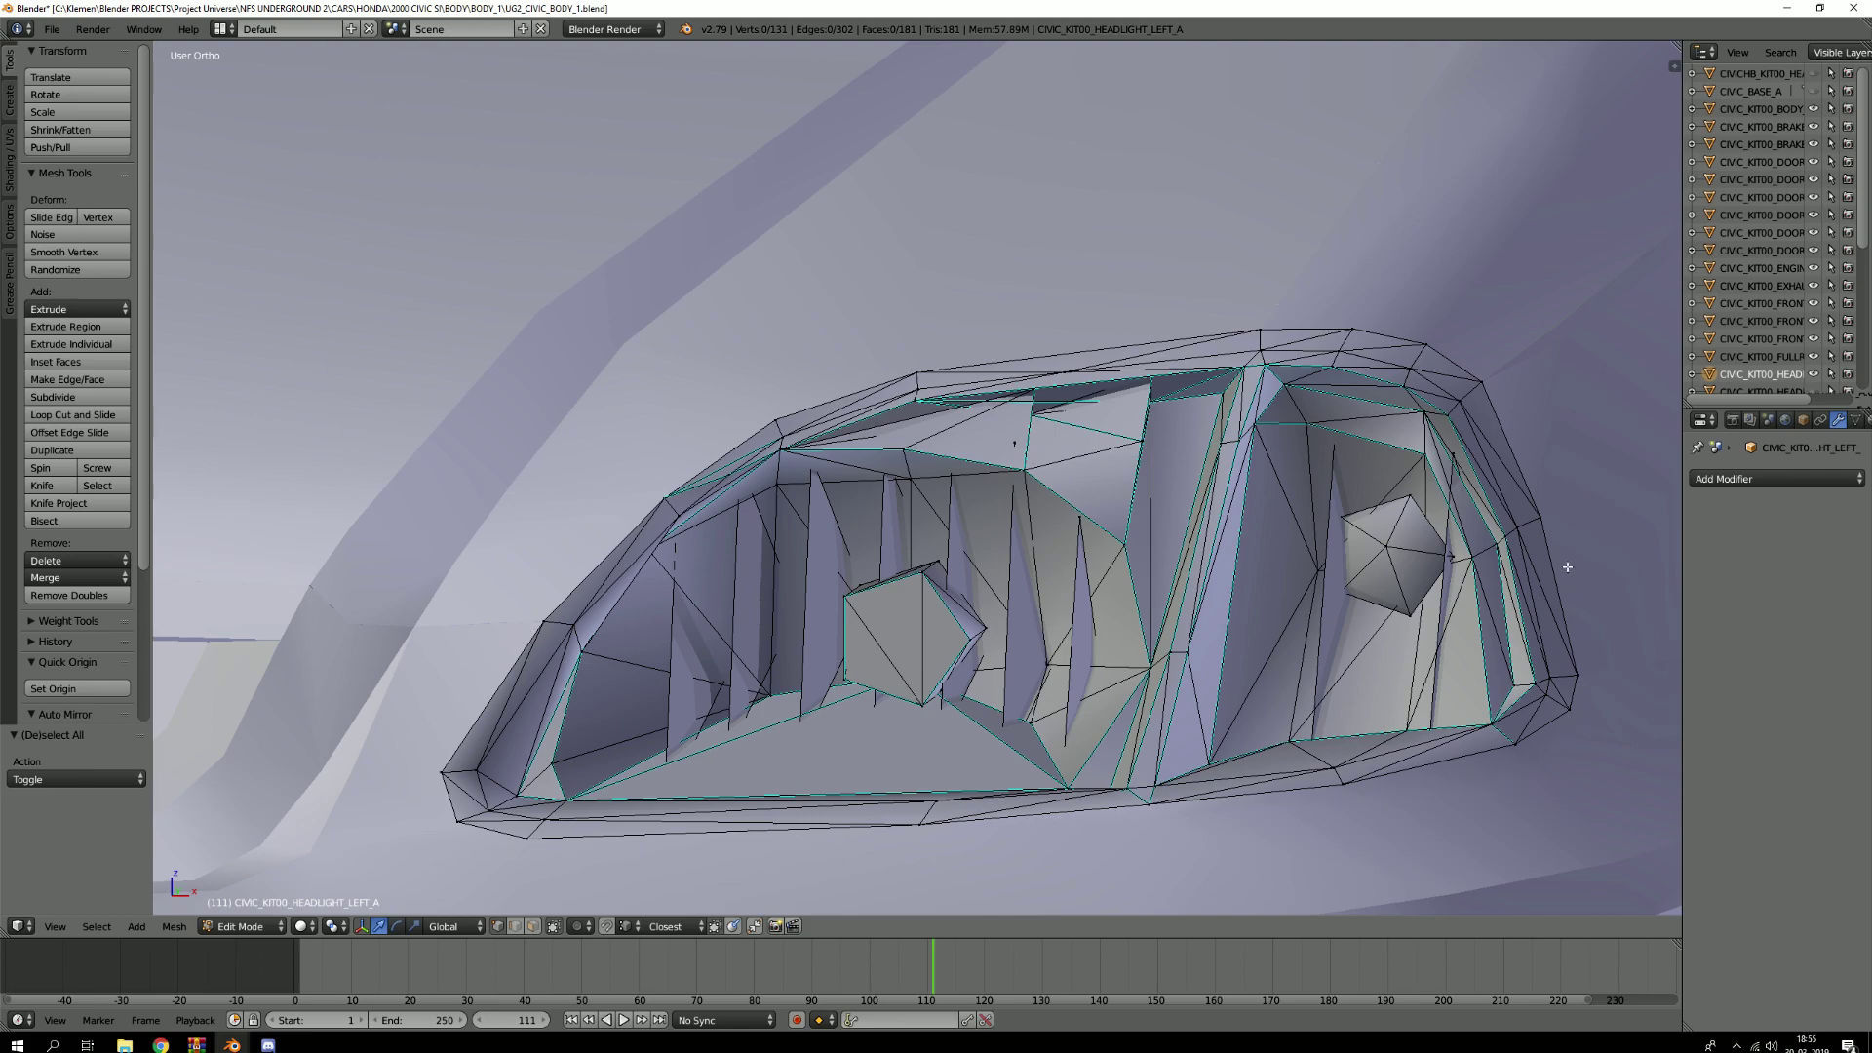
pyautogui.press('Tab')
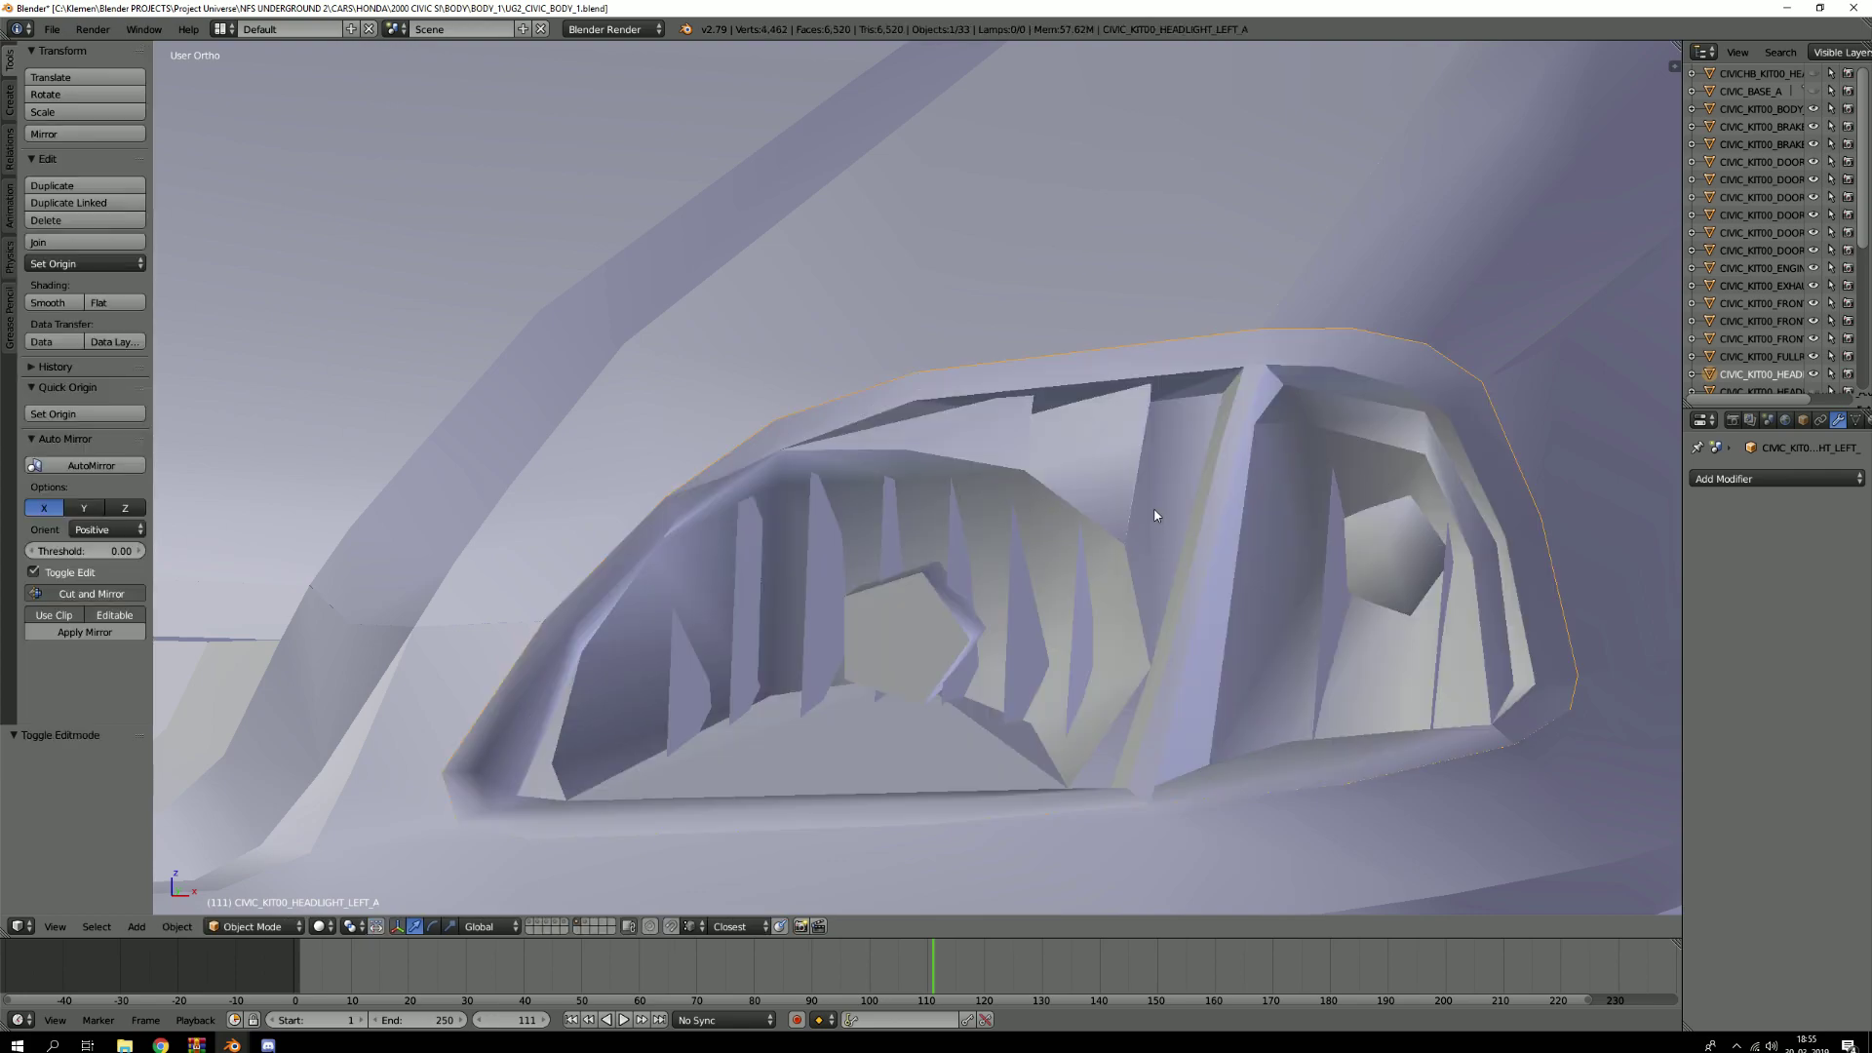
# Return to the layer 5 left headlight and inspect its mesh and outer rim in Edit Mode
pyautogui.hotkey('ctrl', 'z')
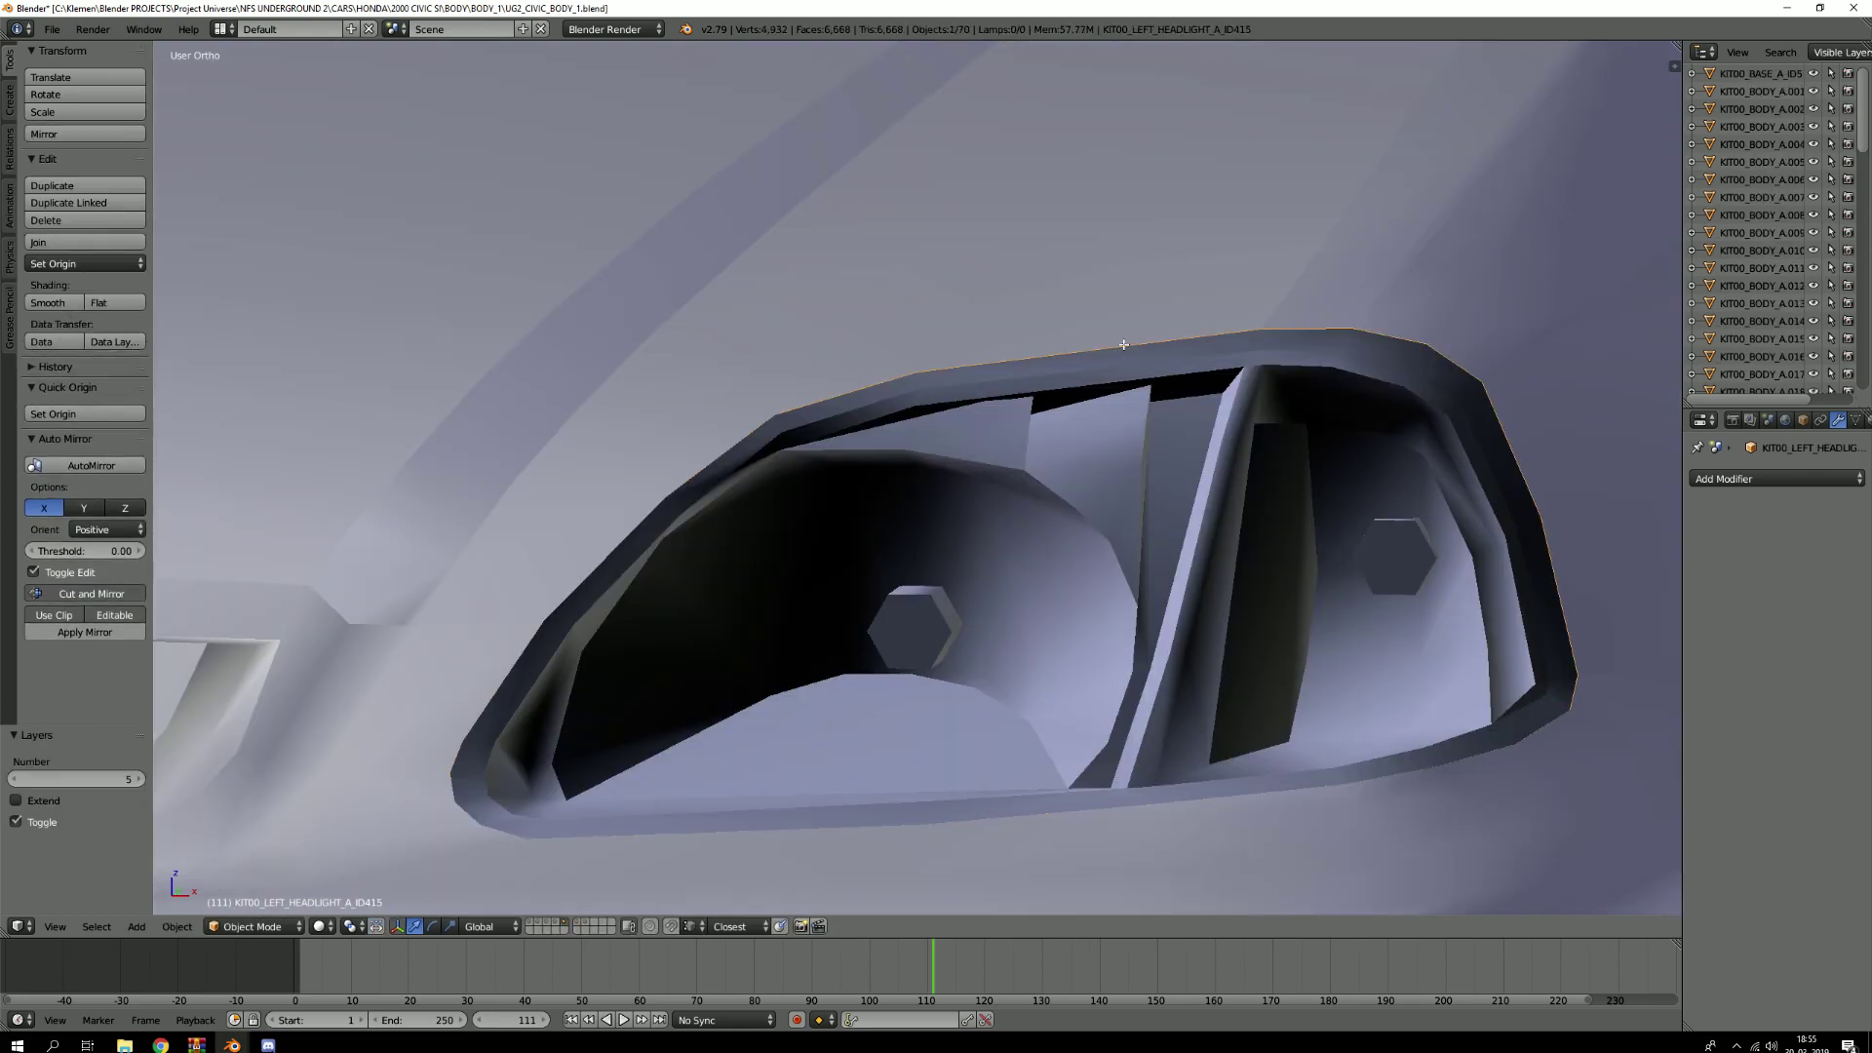
pyautogui.press('Tab')
pyautogui.press('a')
pyautogui.scroll(5, 456, 814)
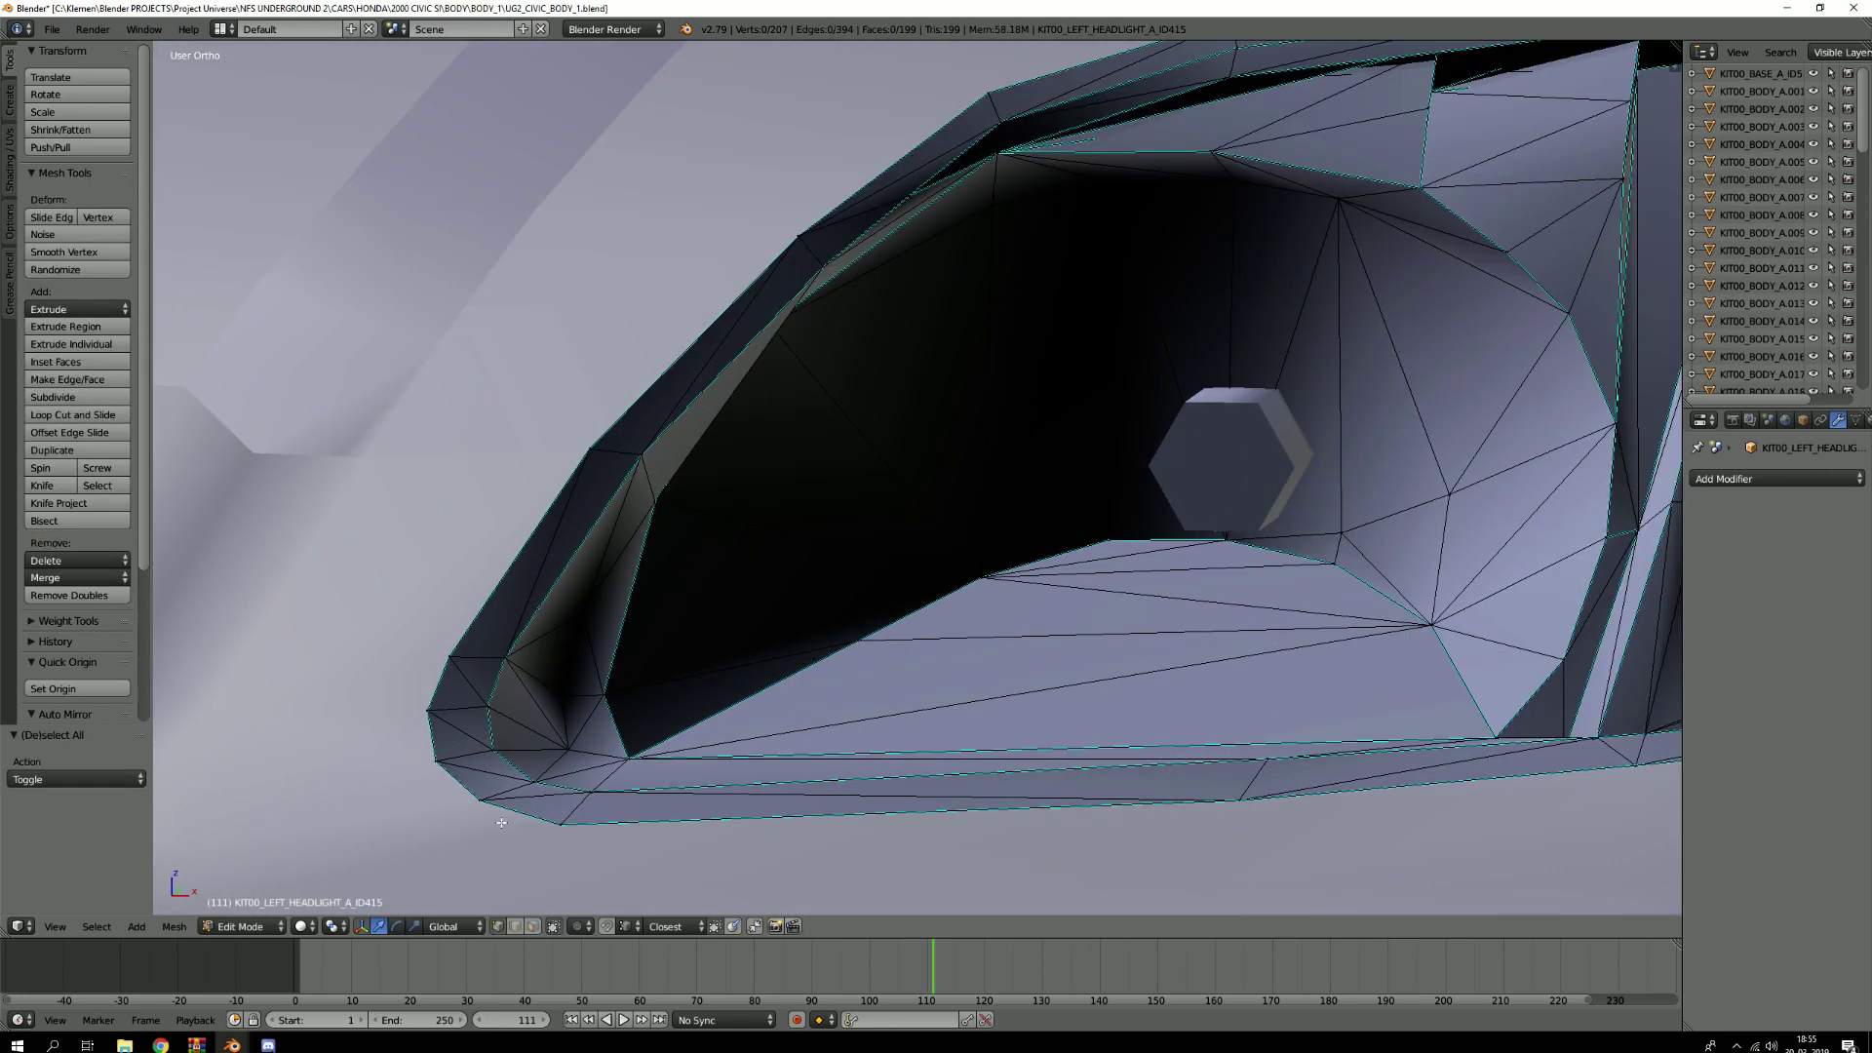
pyautogui.scroll(-5, 457, 826)
pyautogui.moveTo(457, 826); pyautogui.dragTo(1011, 687, button='middle')
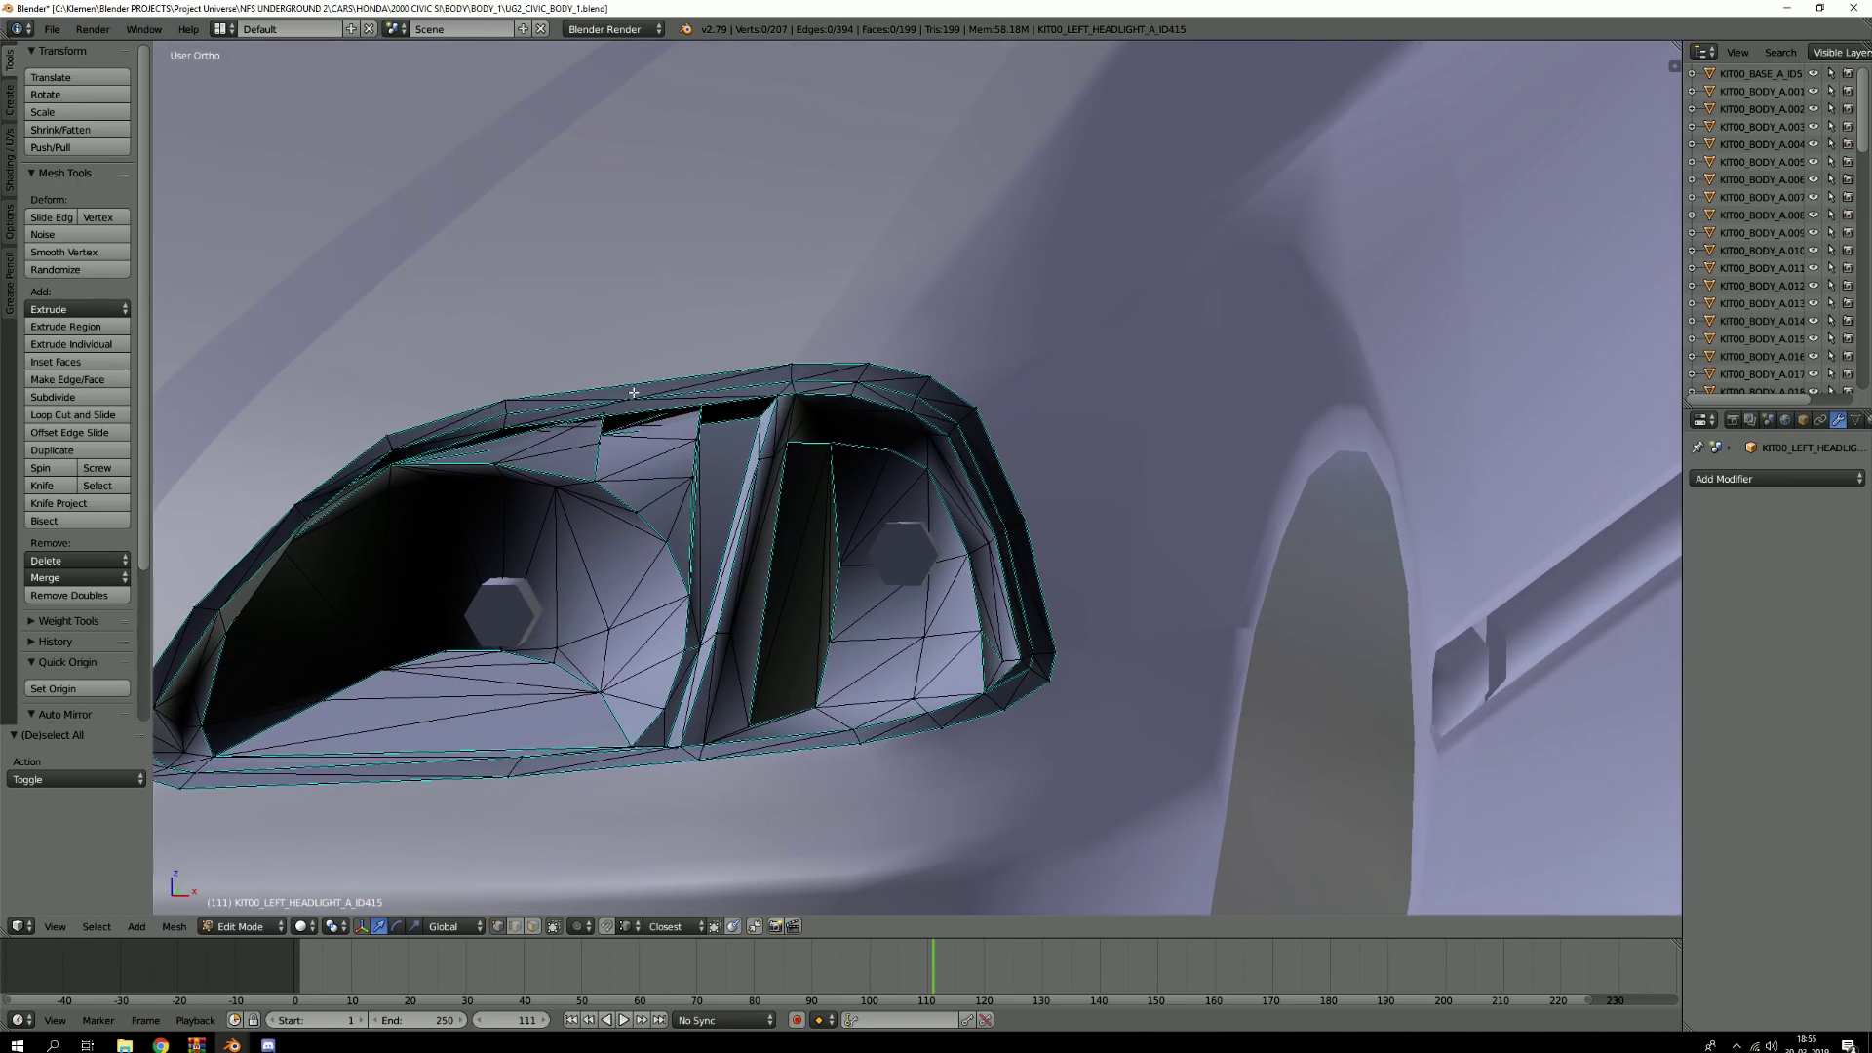
pyautogui.keyDown('shift'); pyautogui.moveTo(494, 589); pyautogui.dragTo(689, 607, button='middle'); pyautogui.keyUp('shift')
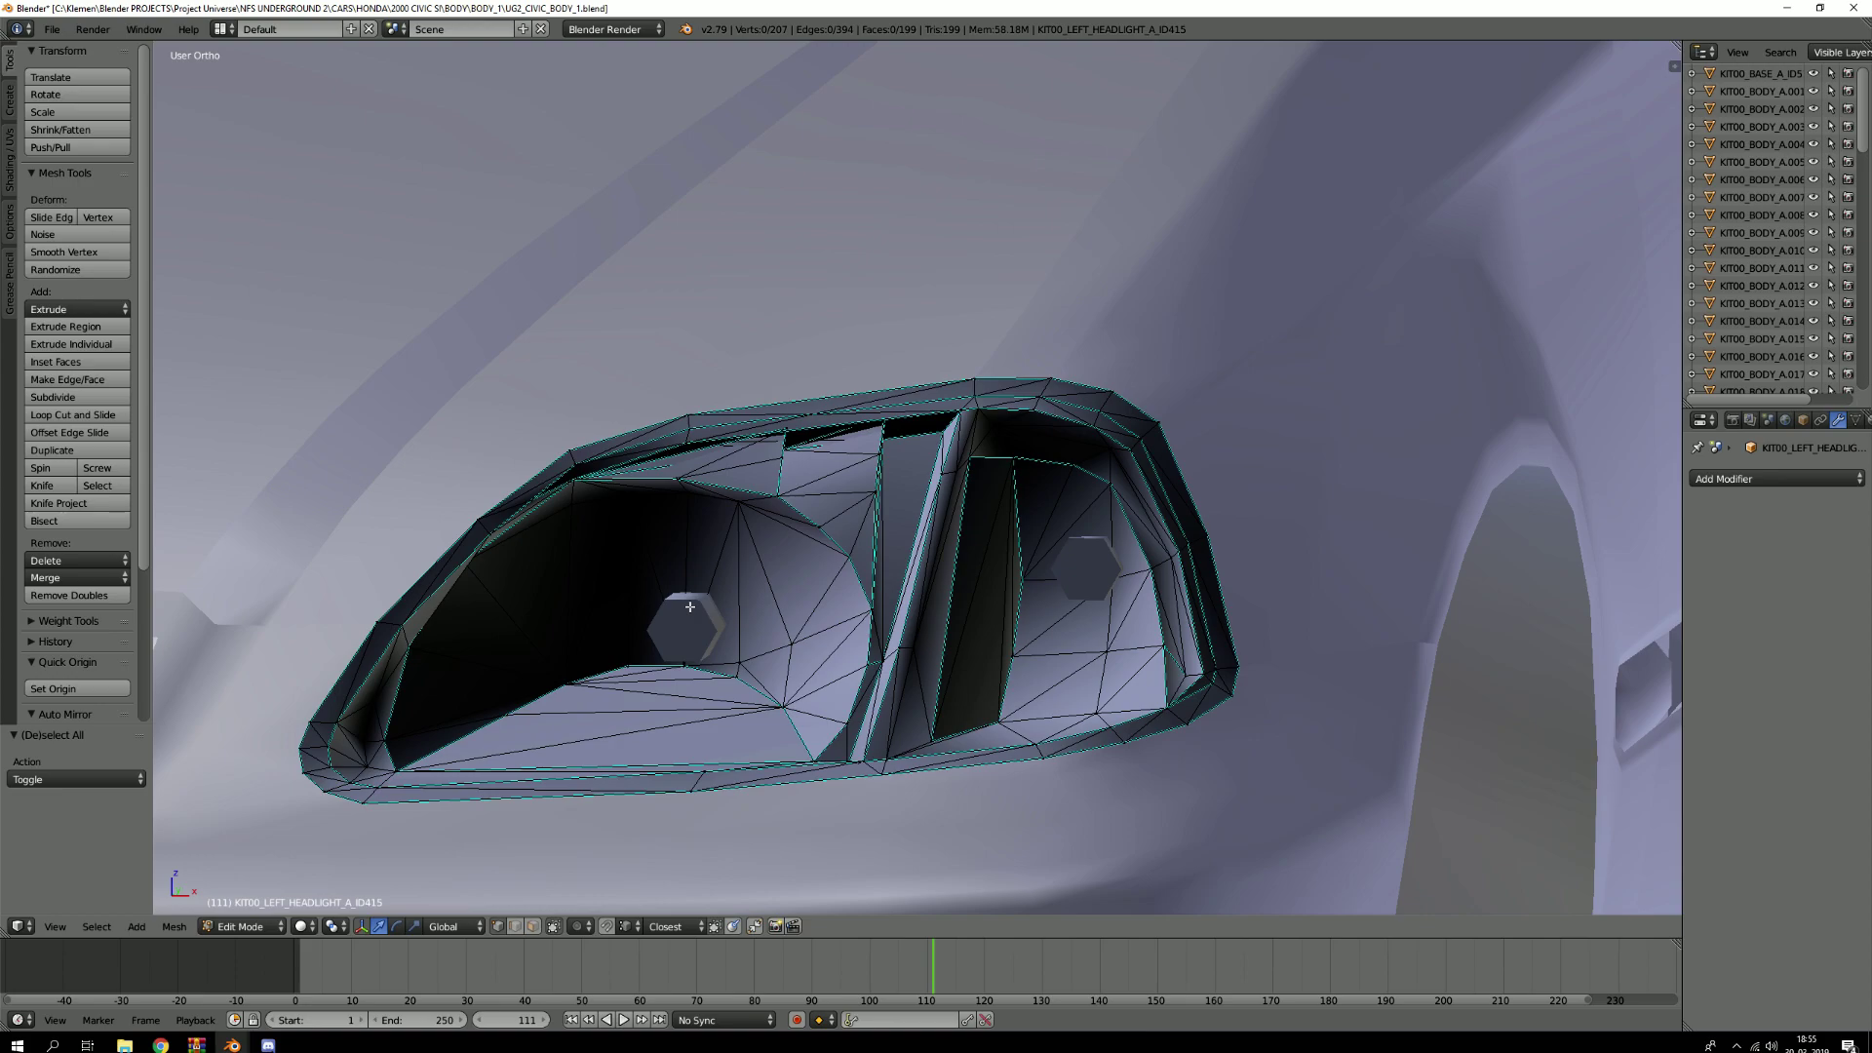
pyautogui.press('Tab')
# Compare the left headlight versions on layers 4, 5 and 7, ending close up on layer 7
pyautogui.press('4')
pyautogui.press('5')
pyautogui.press('4')
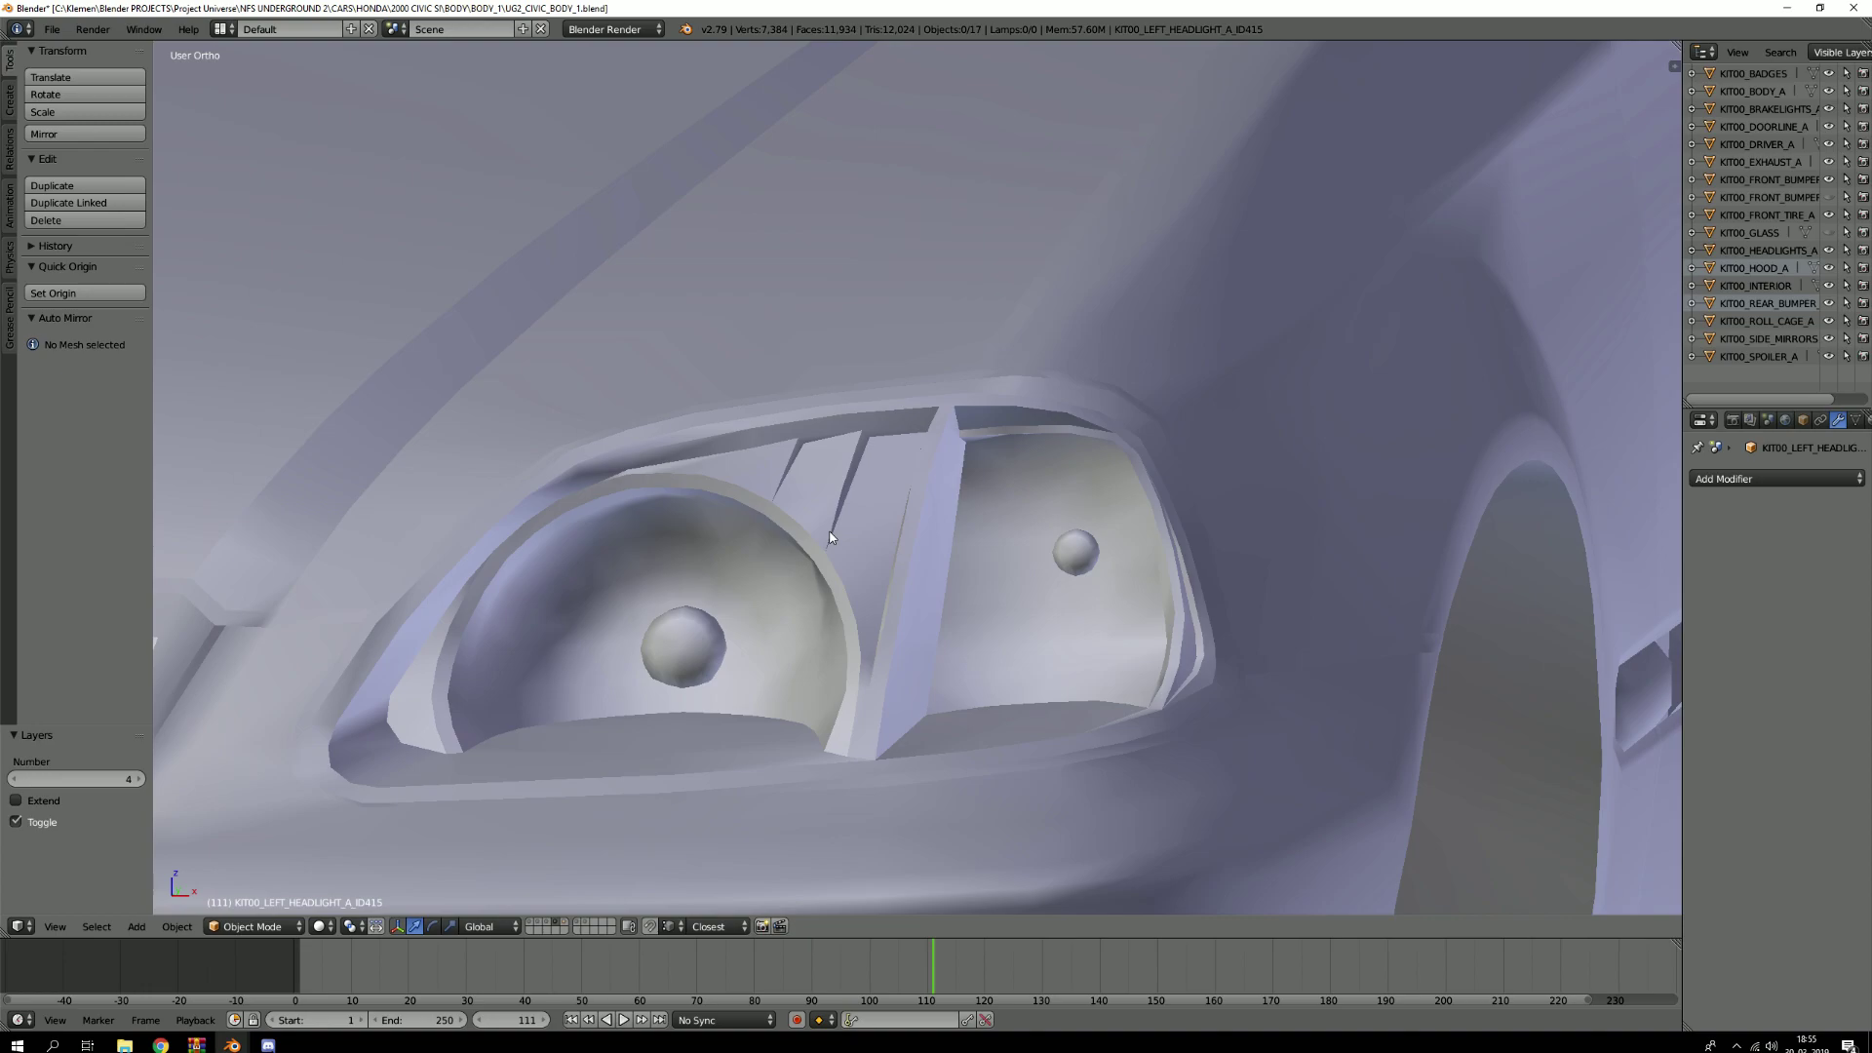
pyautogui.press('7')
pyautogui.scroll(-8, 829, 537)
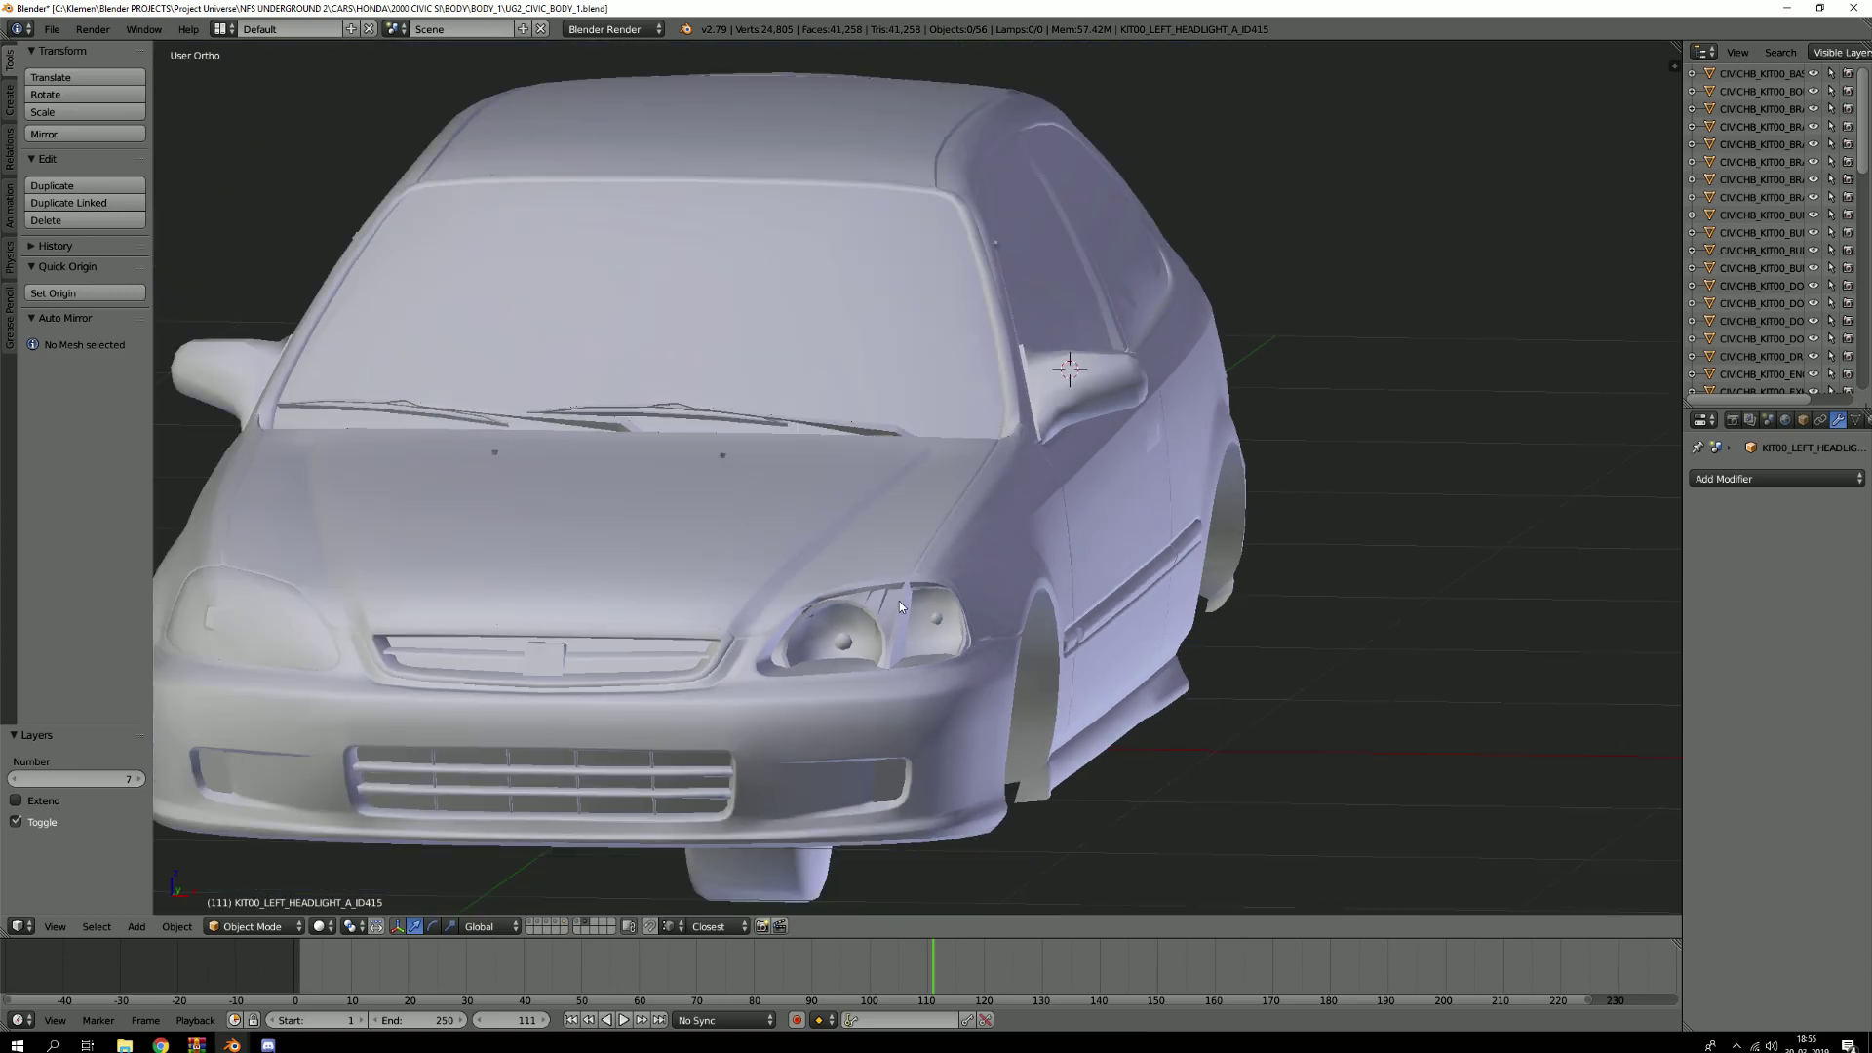
pyautogui.scroll(-4, 1245, 430)
pyautogui.moveTo(1245, 430)
pyautogui.mouseDown(button='middle')
pyautogui.moveTo(1026, 413)
pyautogui.moveTo(1245, 437)
pyautogui.mouseUp(button='middle')
pyautogui.scroll(10, 1033, 663)
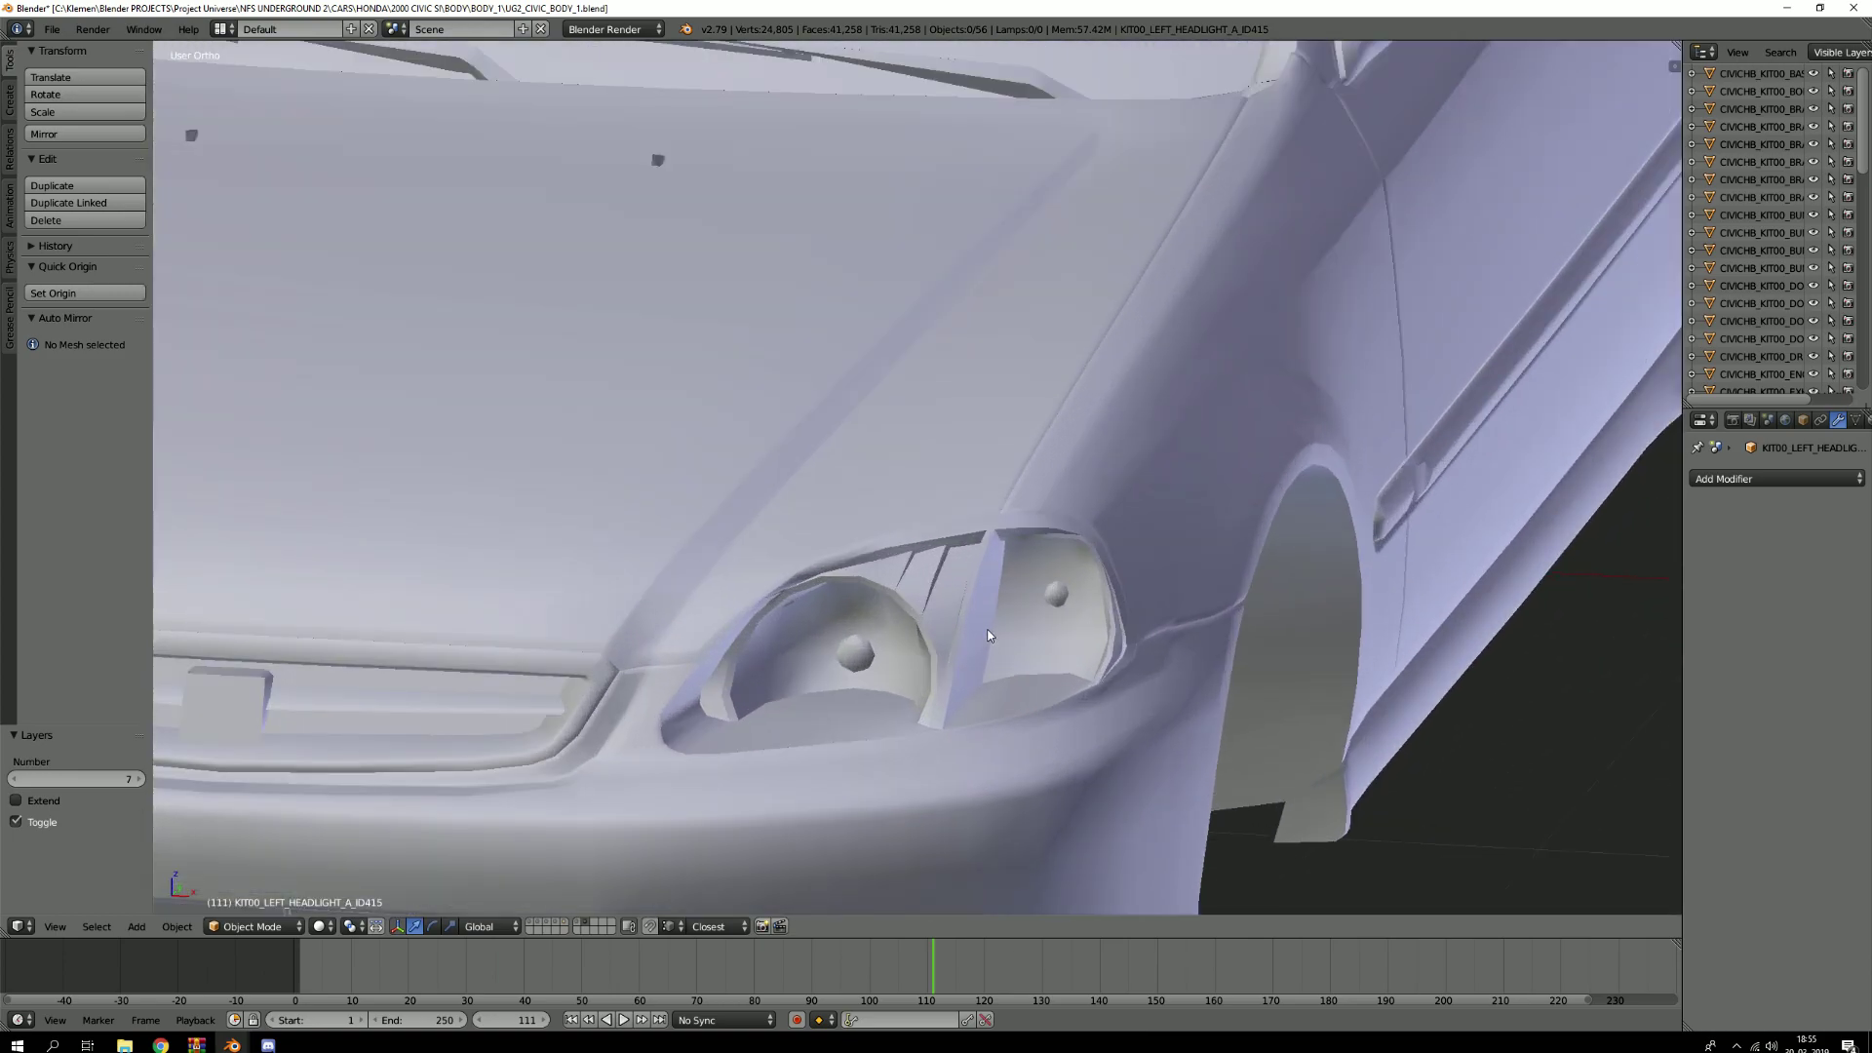
pyautogui.scroll(-1, 984, 587)
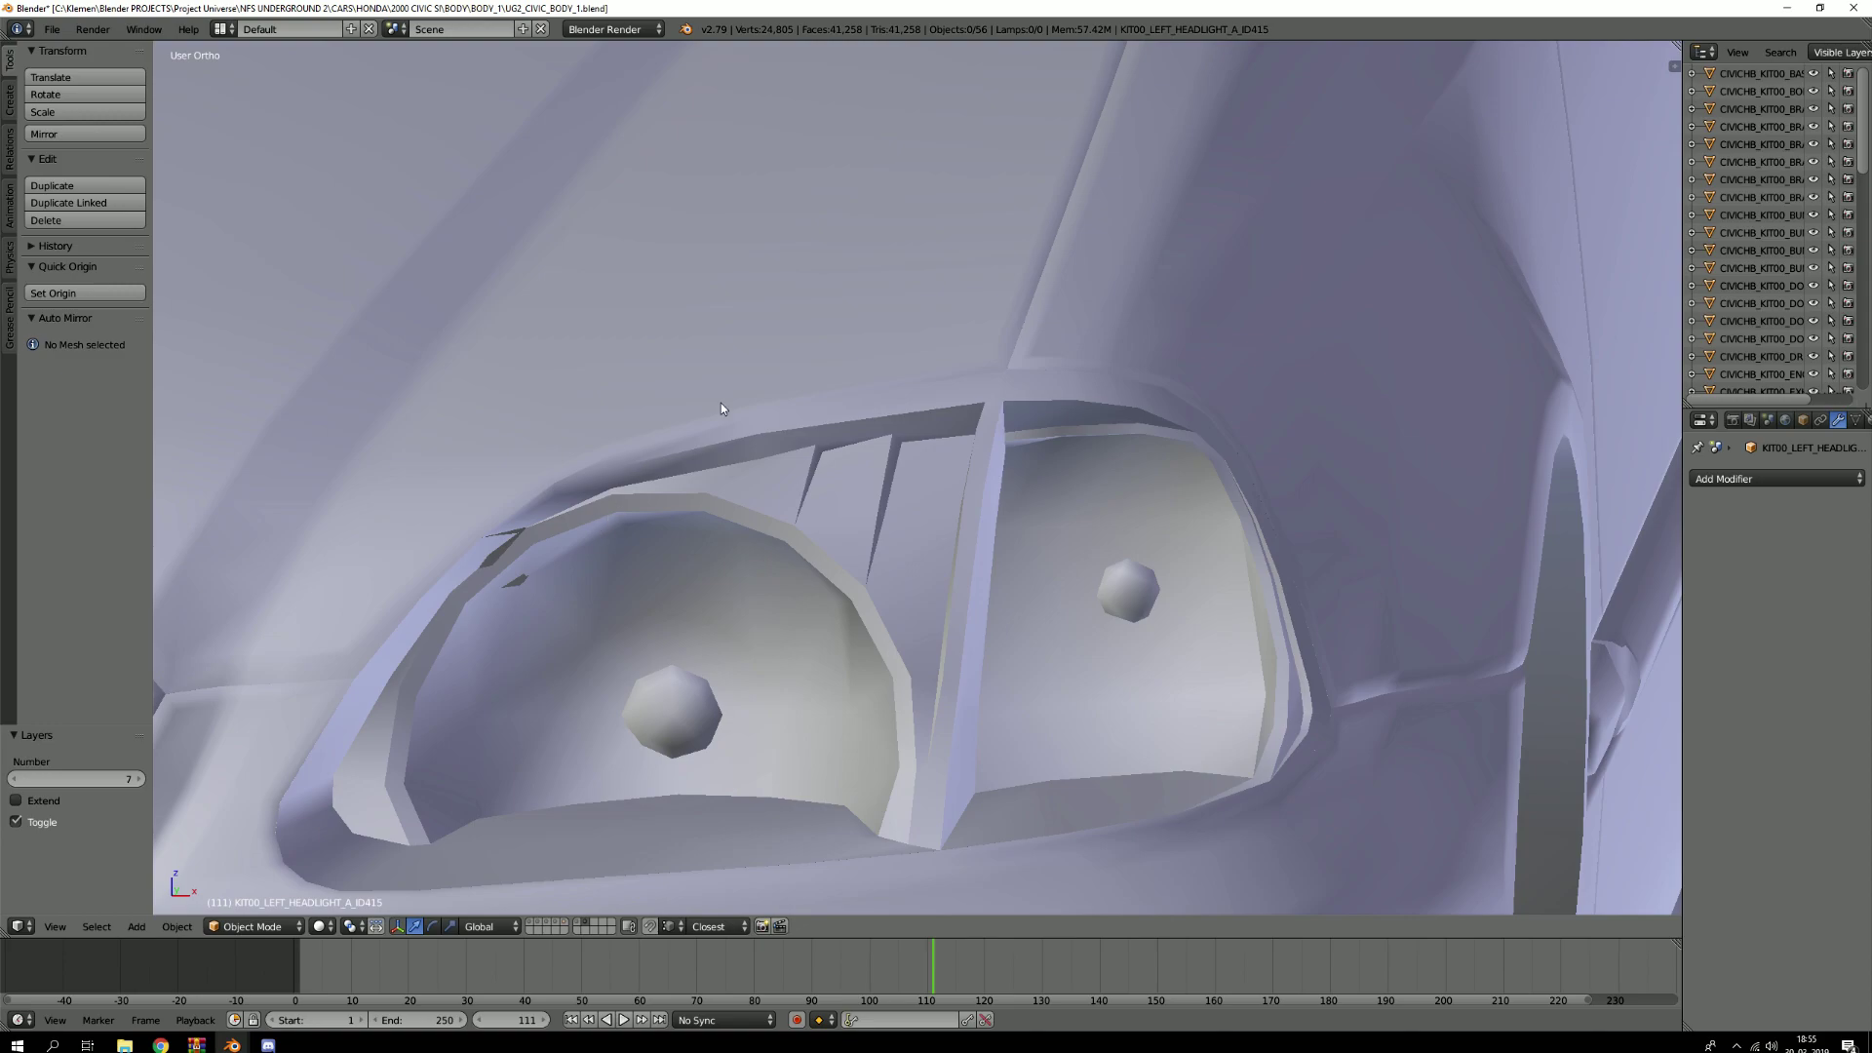
# Select CIVICHB_KIT00_HEADLIGHT_LEFT_A and inspect its mesh in Edit Mode
pyautogui.rightClick(872, 467)
pyautogui.press('Tab')
pyautogui.press('Tab')
pyautogui.press('Tab')
pyautogui.keyDown('shift'); pyautogui.moveTo(935, 505); pyautogui.dragTo(944, 426, button='middle'); pyautogui.keyUp('shift')
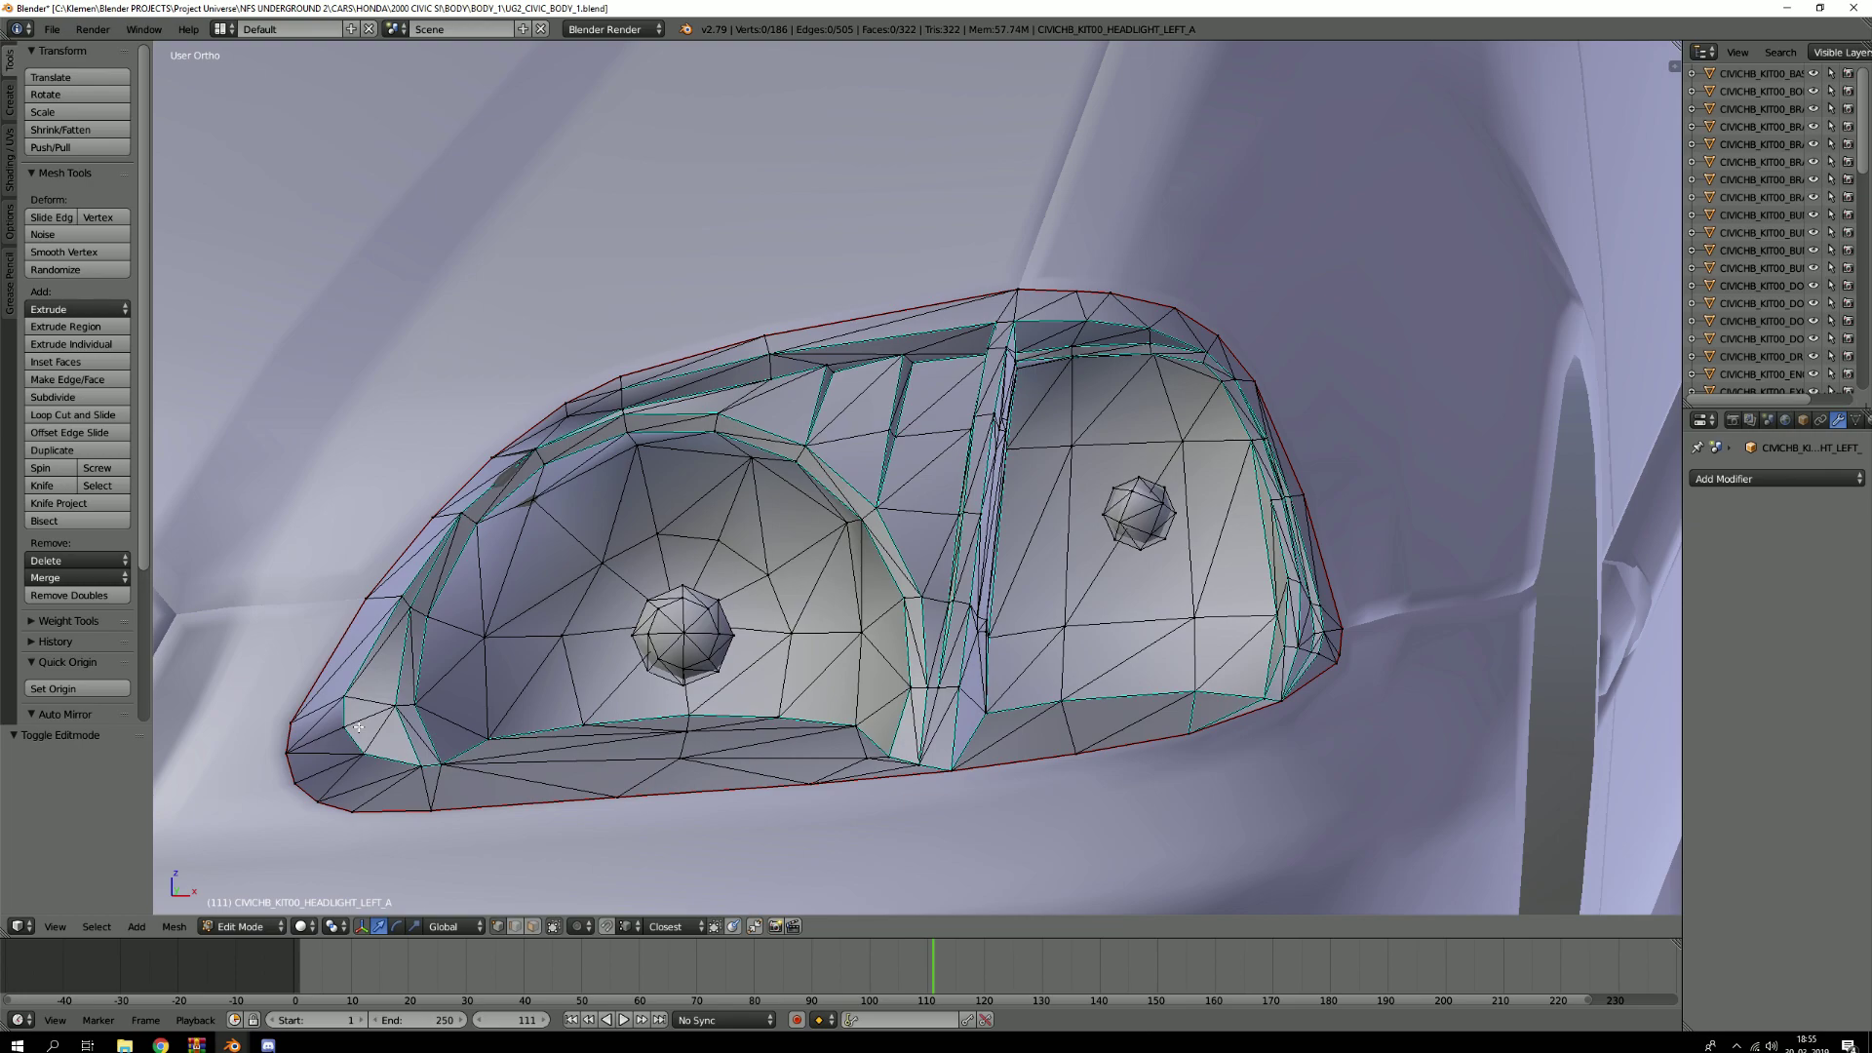
pyautogui.press('Tab')
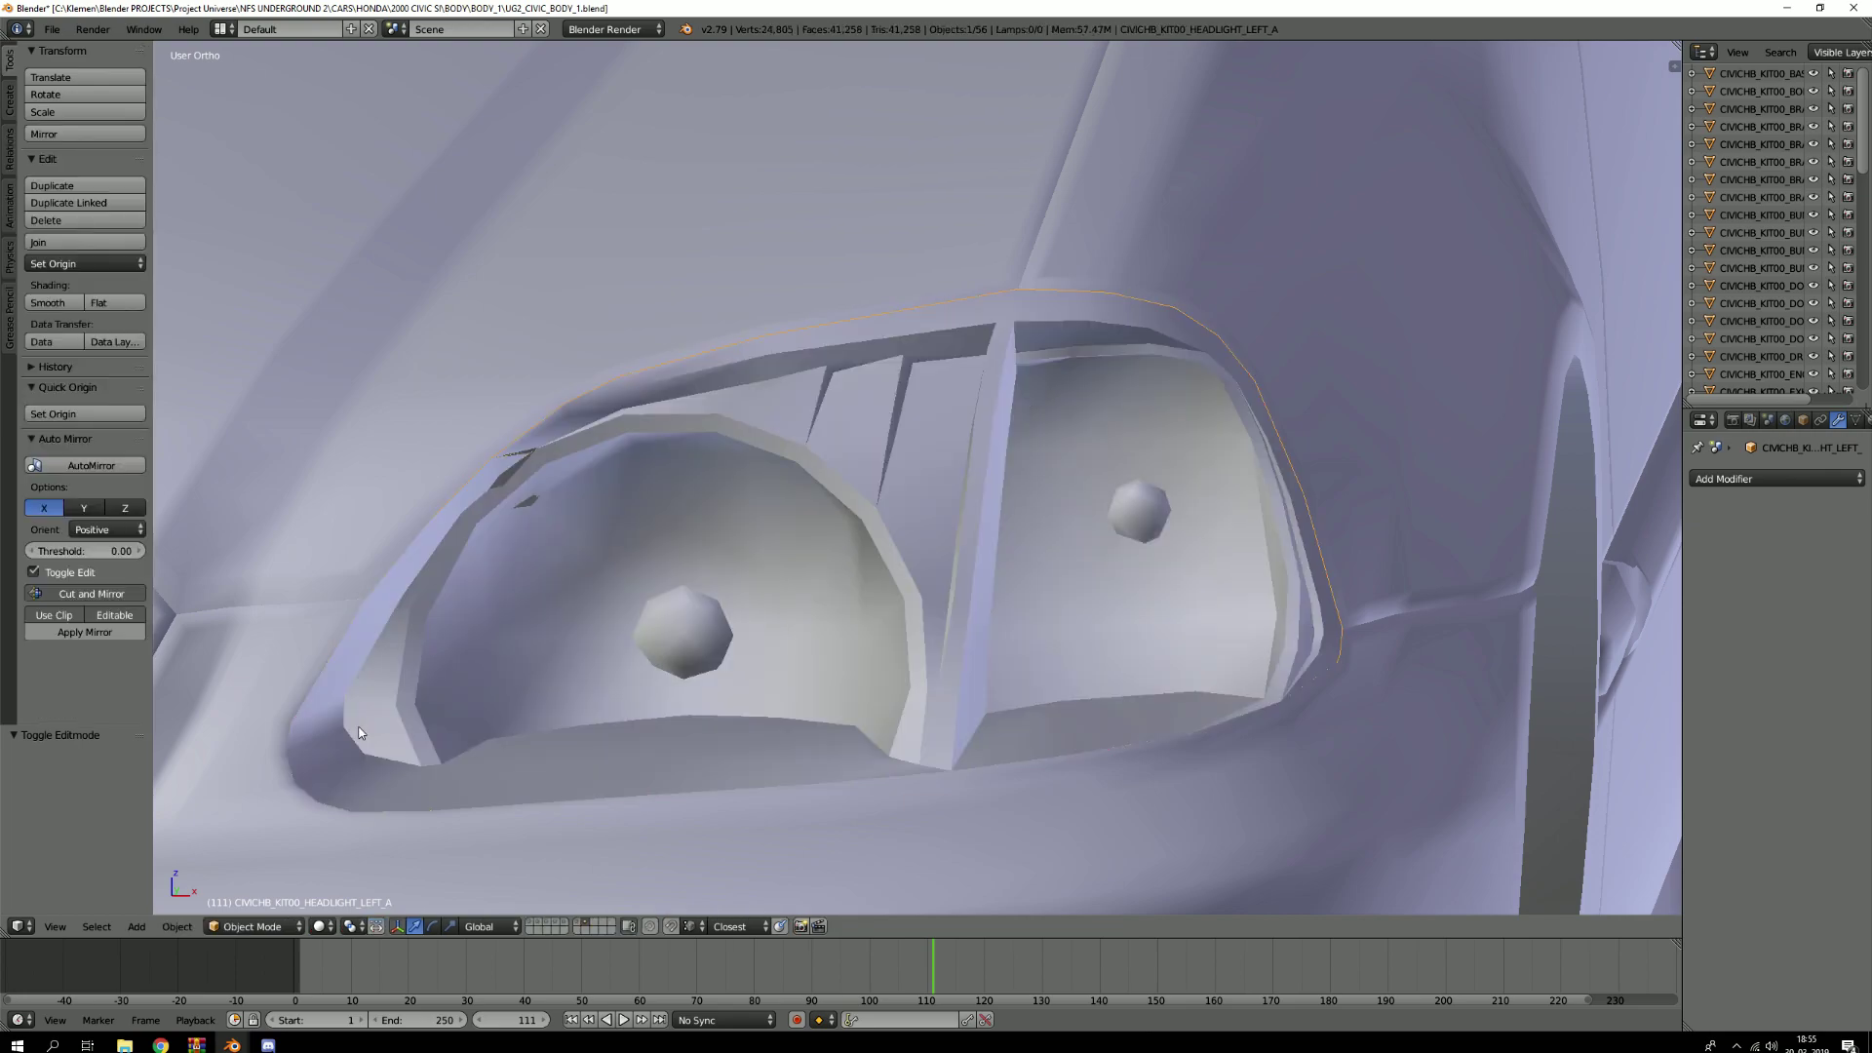
# Compare the car's front end across layers 3, 4 and 7, ending with a side view of layer 4
pyautogui.press('4')
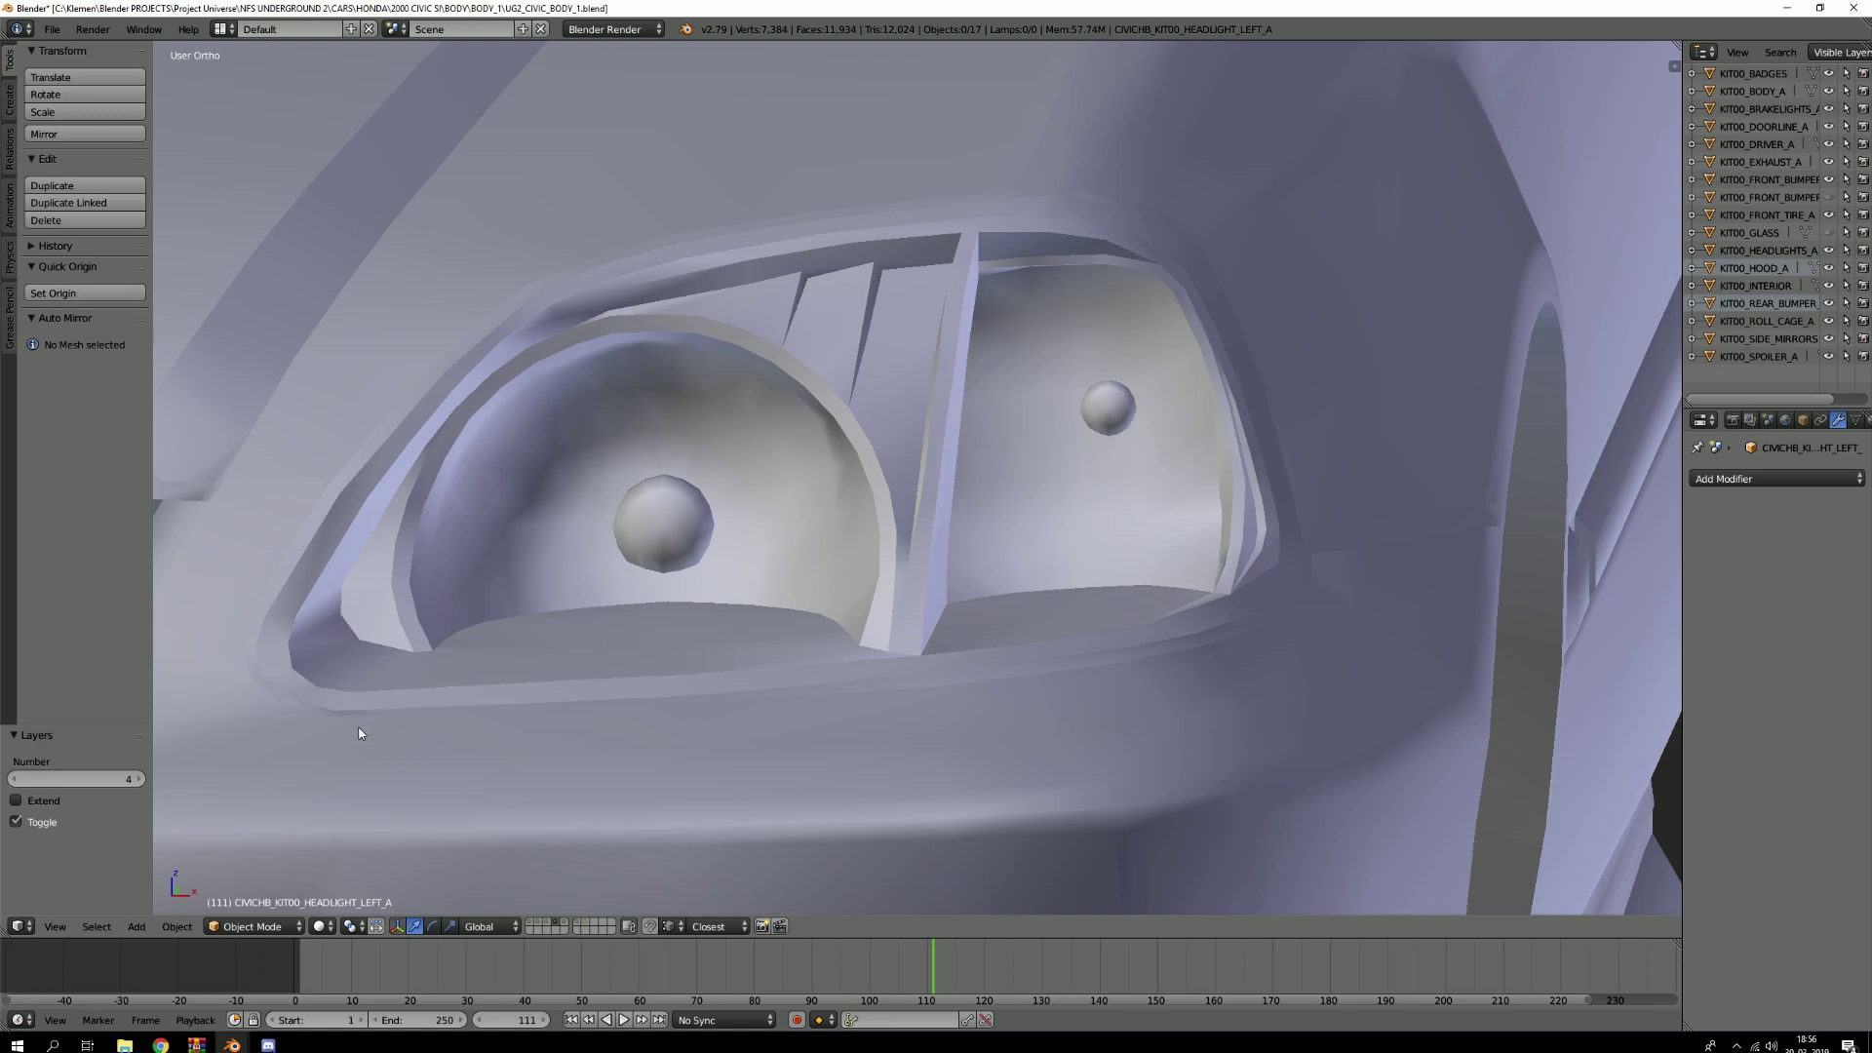
pyautogui.press('3')
pyautogui.press('4')
pyautogui.press('7')
pyautogui.scroll(-8, 786, 519)
pyautogui.press('4')
pyautogui.moveTo(992, 446); pyautogui.dragTo(831, 453, button='middle')
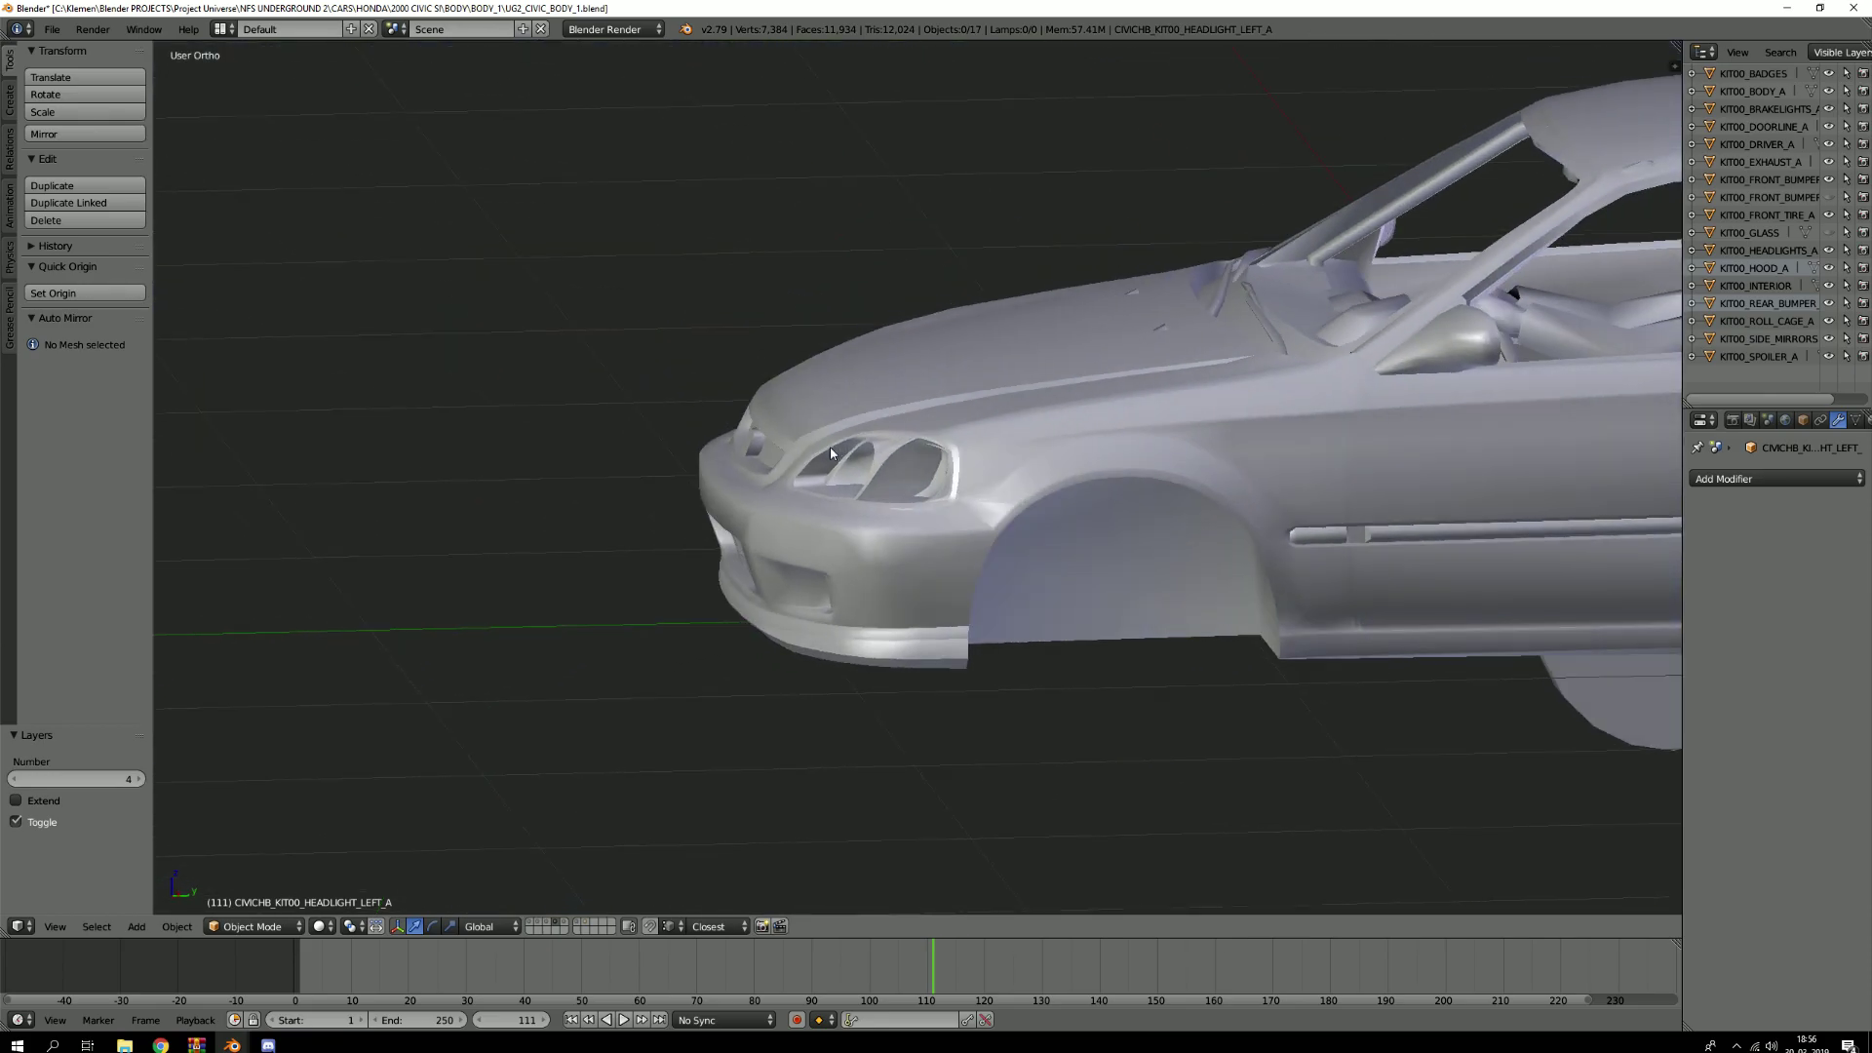
pyautogui.moveTo(1179, 444); pyautogui.dragTo(871, 447, button='middle')
# Select KIT00_BODY_A on layer 4 and inspect its mesh around the front fender in Edit Mode
pyautogui.scroll(2, 871, 448)
pyautogui.rightClick(885, 452)
pyautogui.press('Tab')
pyautogui.press('Tab')
pyautogui.press('Tab')
pyautogui.scroll(2, 896, 439)
pyautogui.press('a')
pyautogui.scroll(2, 975, 420)
pyautogui.moveTo(1030, 407); pyautogui.dragTo(772, 313, button='middle')
pyautogui.press('Tab')
pyautogui.scroll(-4, 974, 381)
pyautogui.press('Tab')
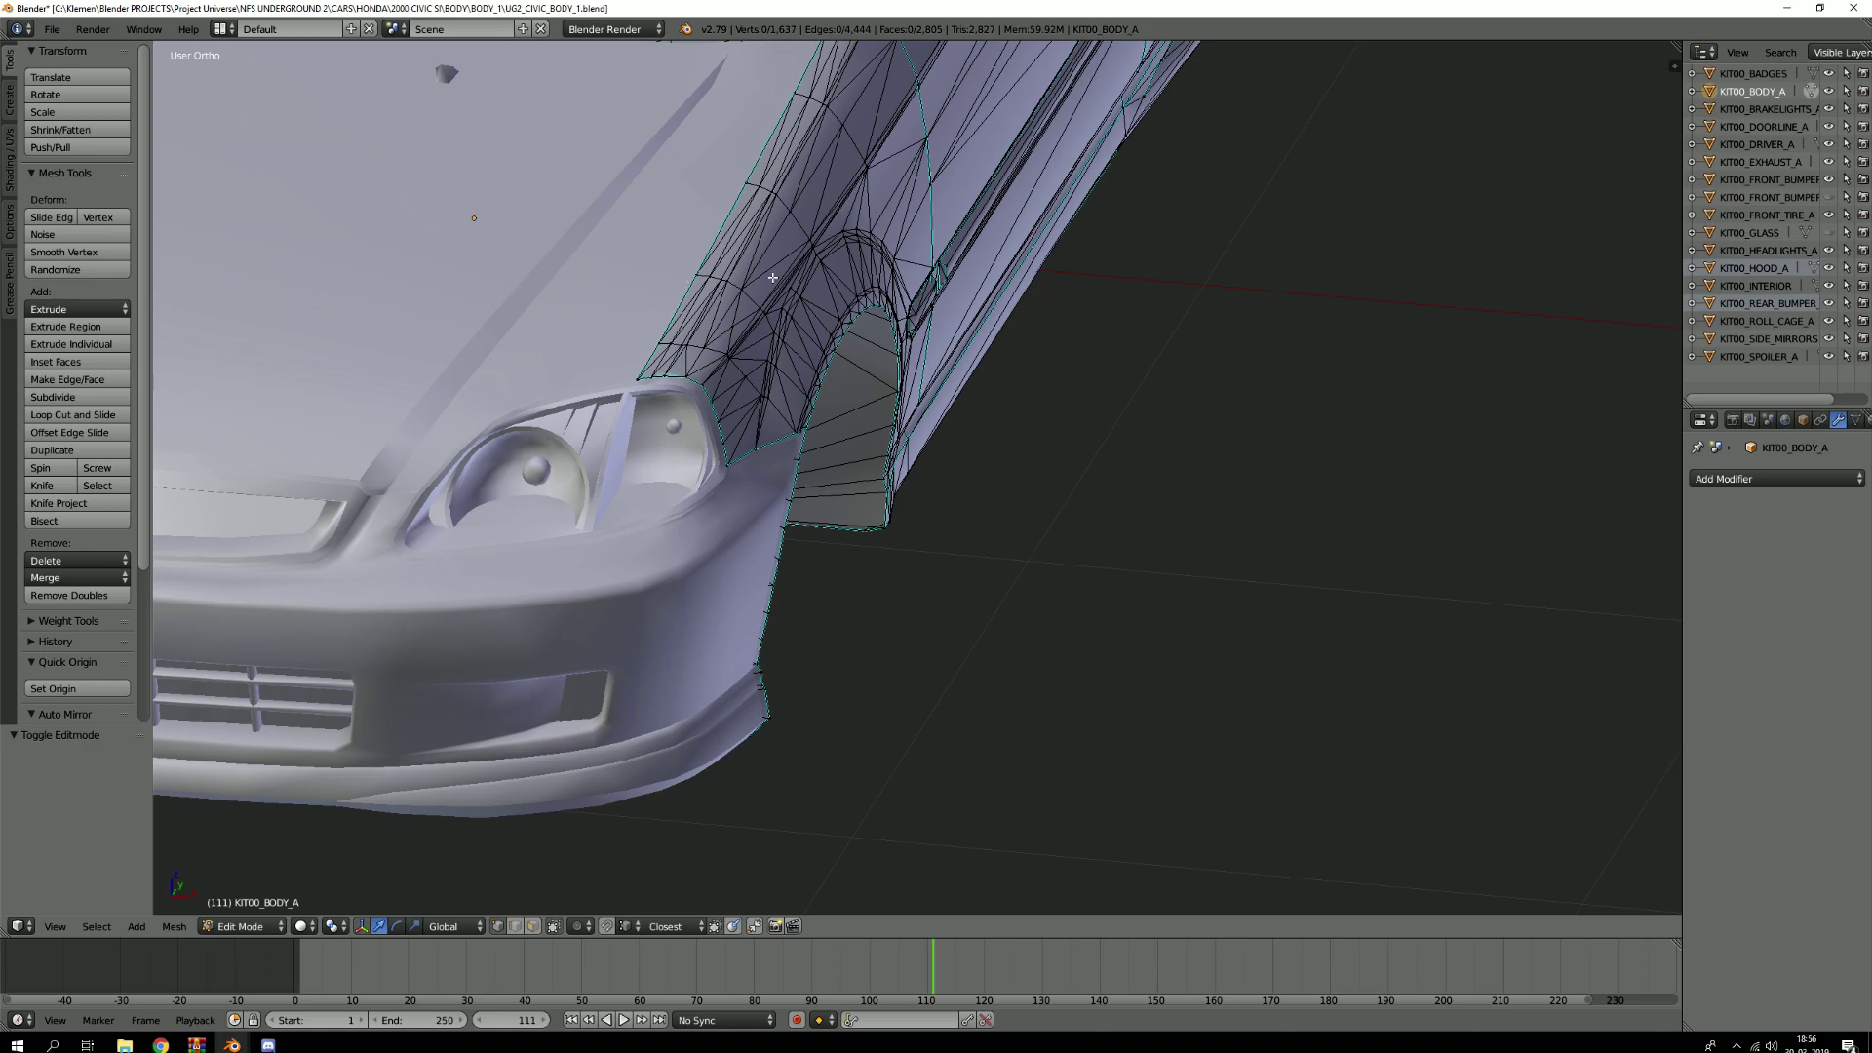
pyautogui.press('Tab')
# Show layer 7, check the front left fender's mesh in Edit Mode, and view its edge close up
pyautogui.press('7')
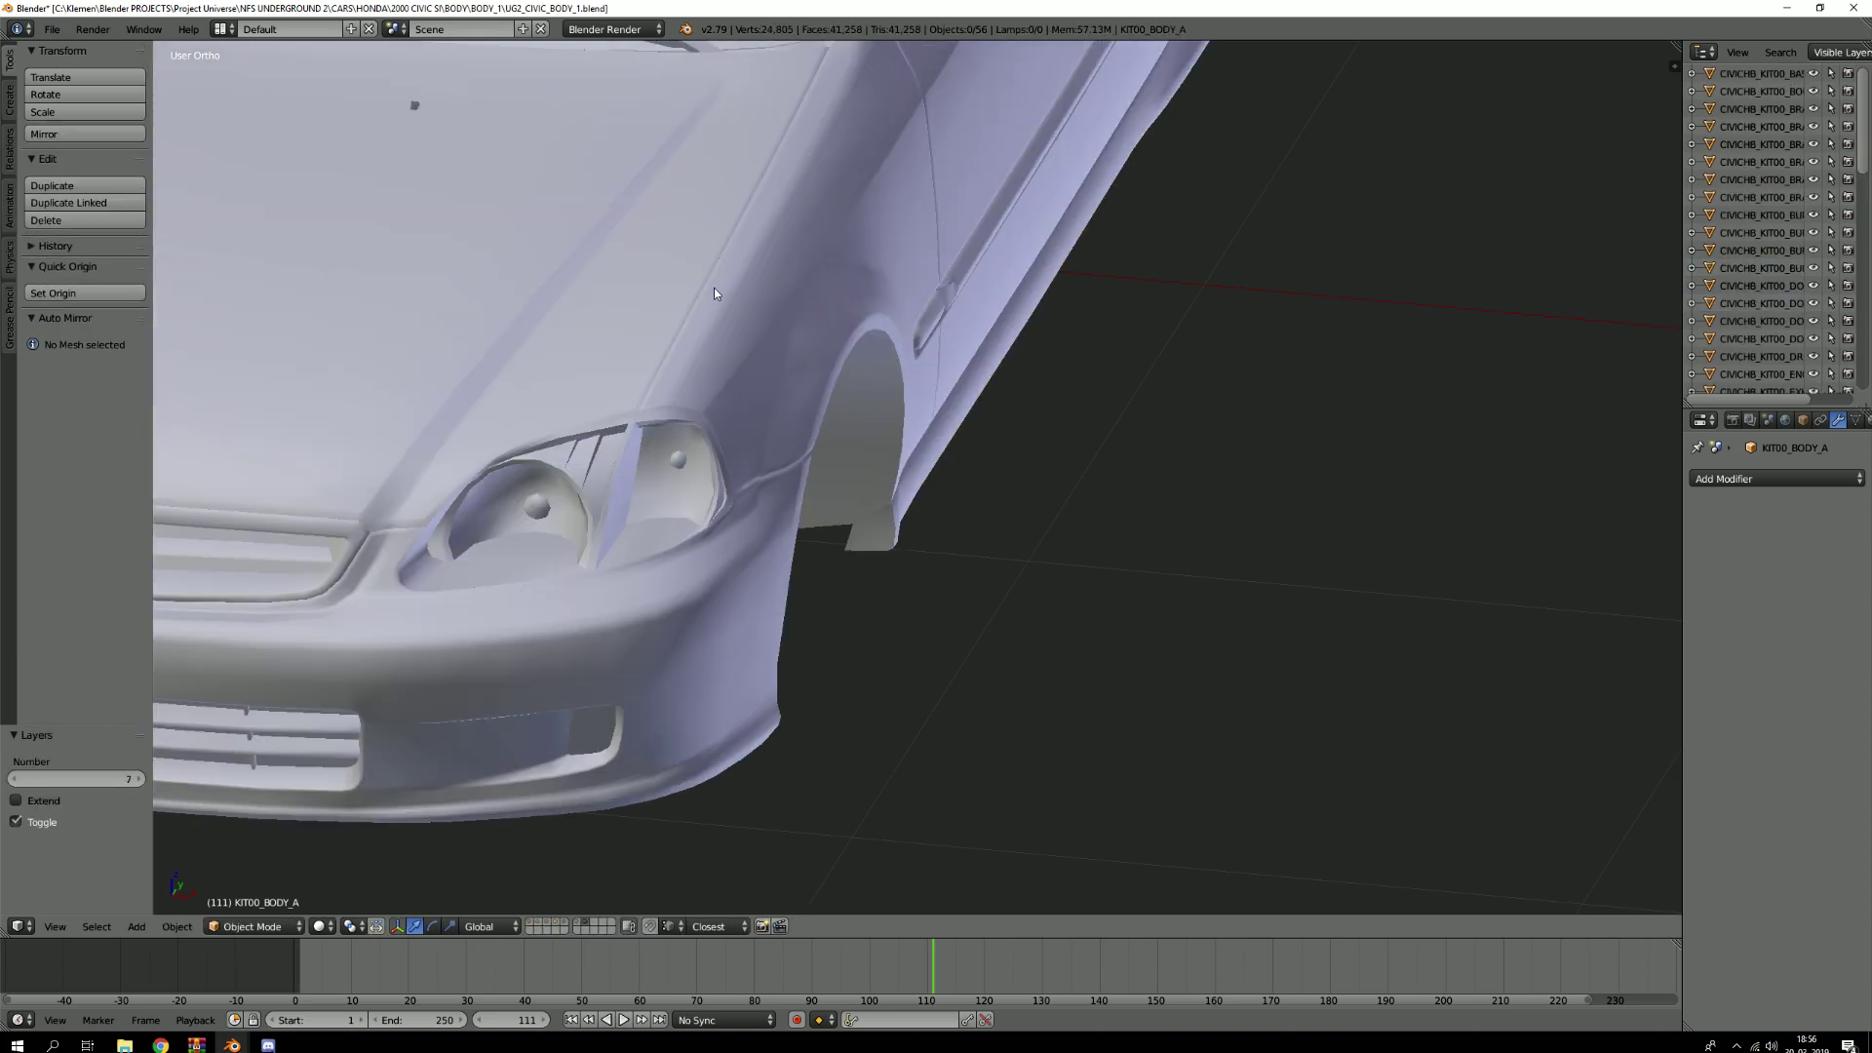
pyautogui.scroll(3, 716, 293)
pyautogui.rightClick(714, 293)
pyautogui.press('Tab')
pyautogui.moveTo(296, 167); pyautogui.dragTo(184, 326, button='middle')
pyautogui.scroll(4, 638, 381)
pyautogui.moveTo(638, 381); pyautogui.dragTo(612, 342, button='middle')
pyautogui.press('Tab')
pyautogui.scroll(5, 580, 575)
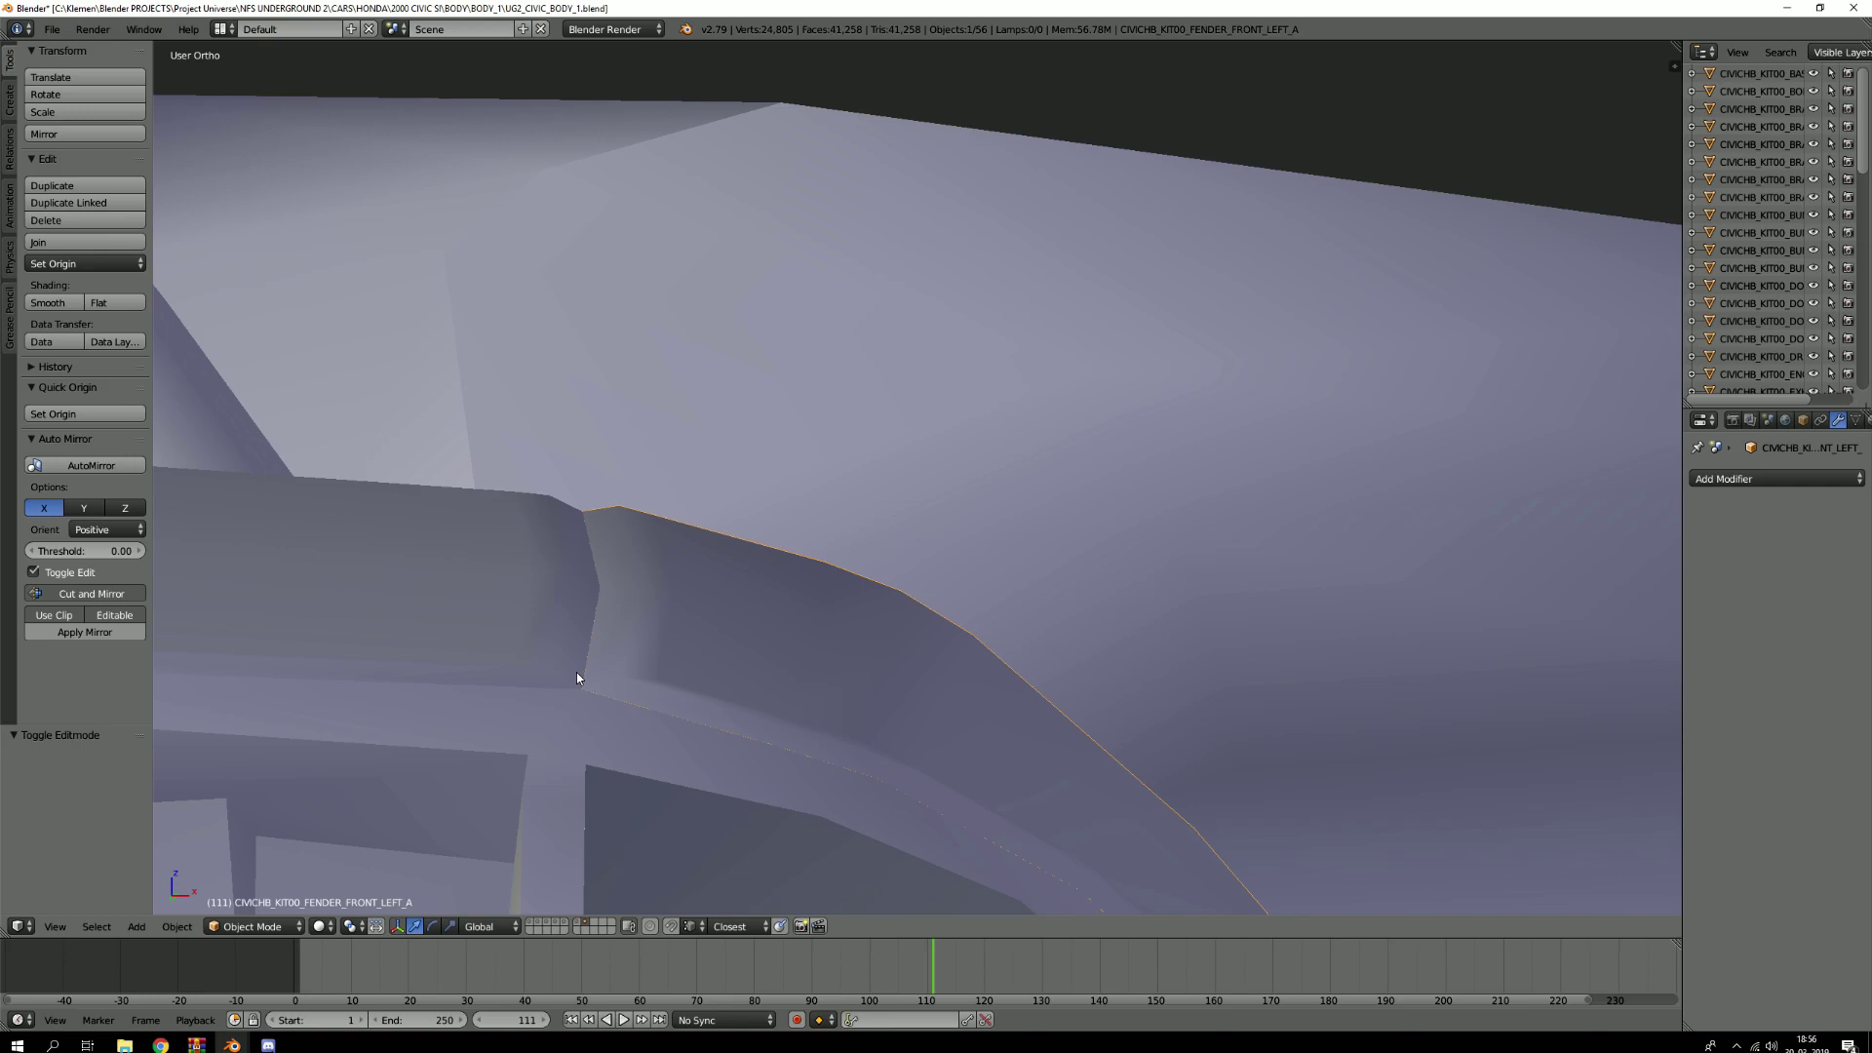
# Show layer 4 and select KIT00_DOORLINE_A along the hood's edge
pyautogui.press('4')
pyautogui.scroll(-5, 576, 678)
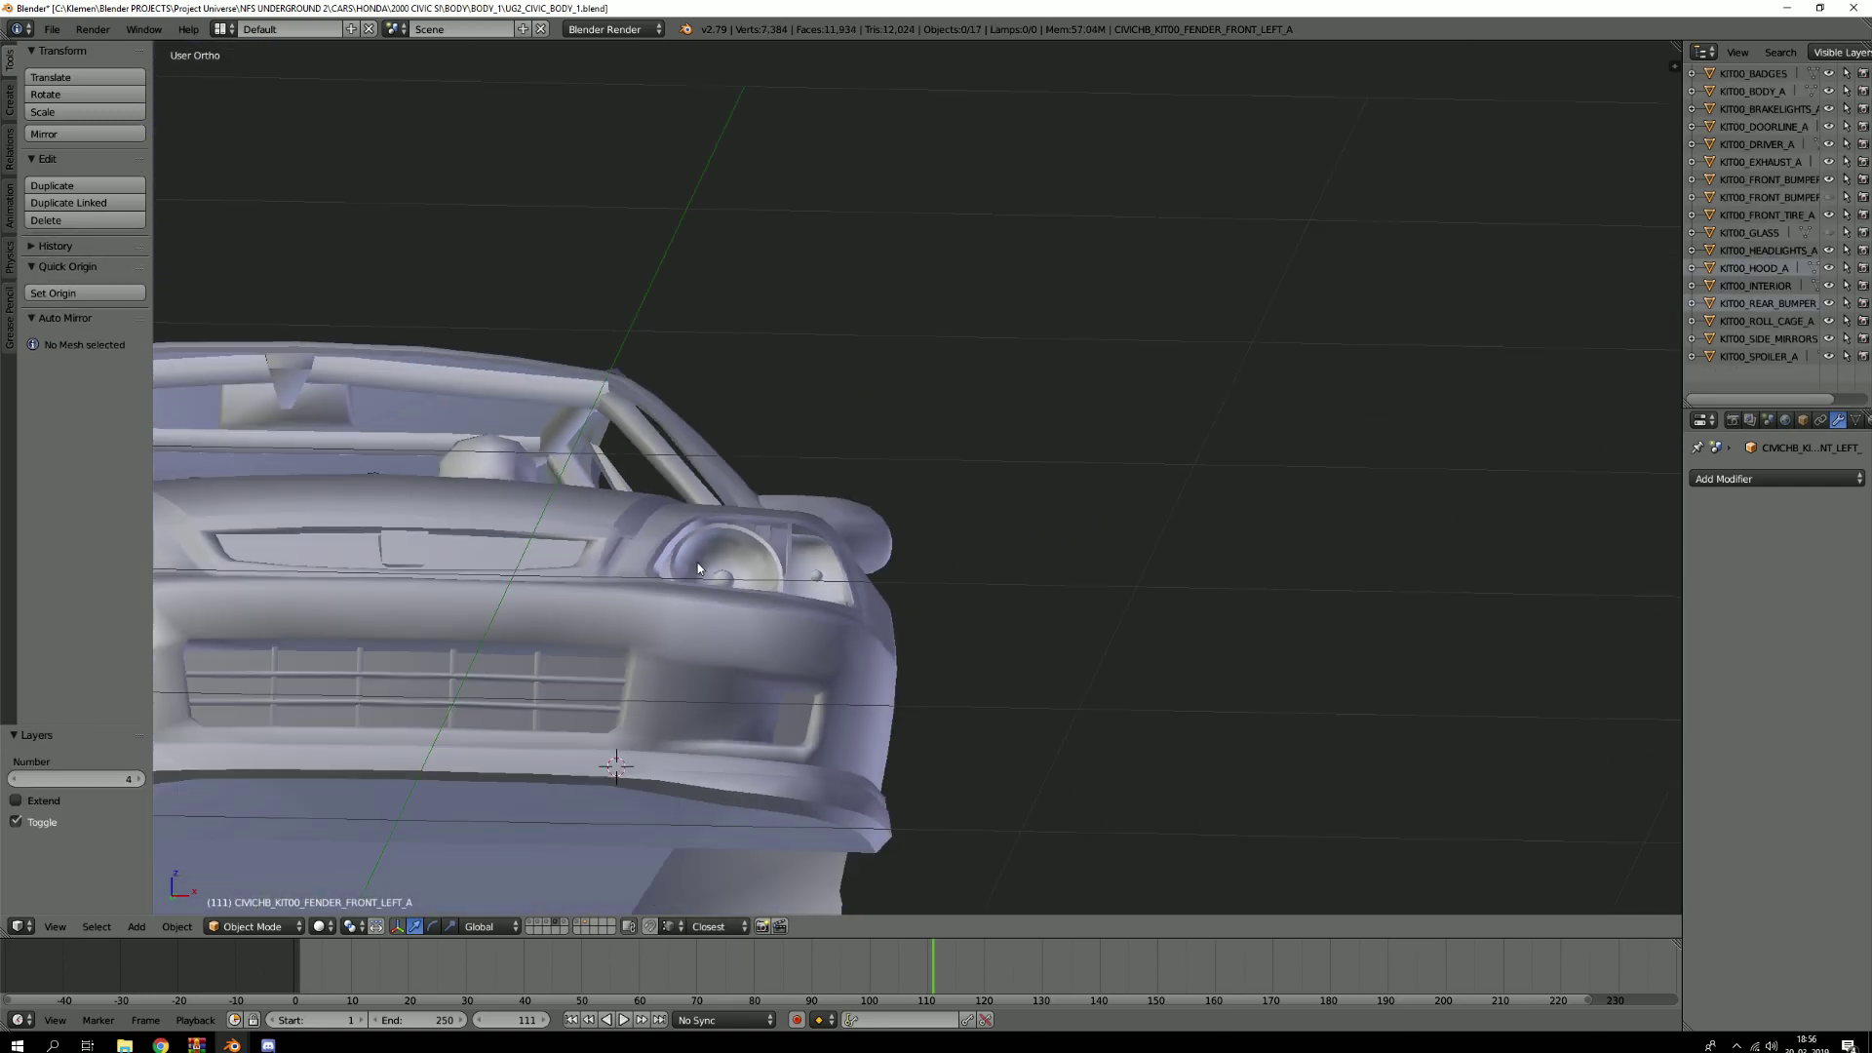
pyautogui.moveTo(698, 569); pyautogui.dragTo(657, 671, button='middle')
pyautogui.scroll(3, 762, 515)
pyautogui.moveTo(762, 512); pyautogui.dragTo(926, 403, button='middle')
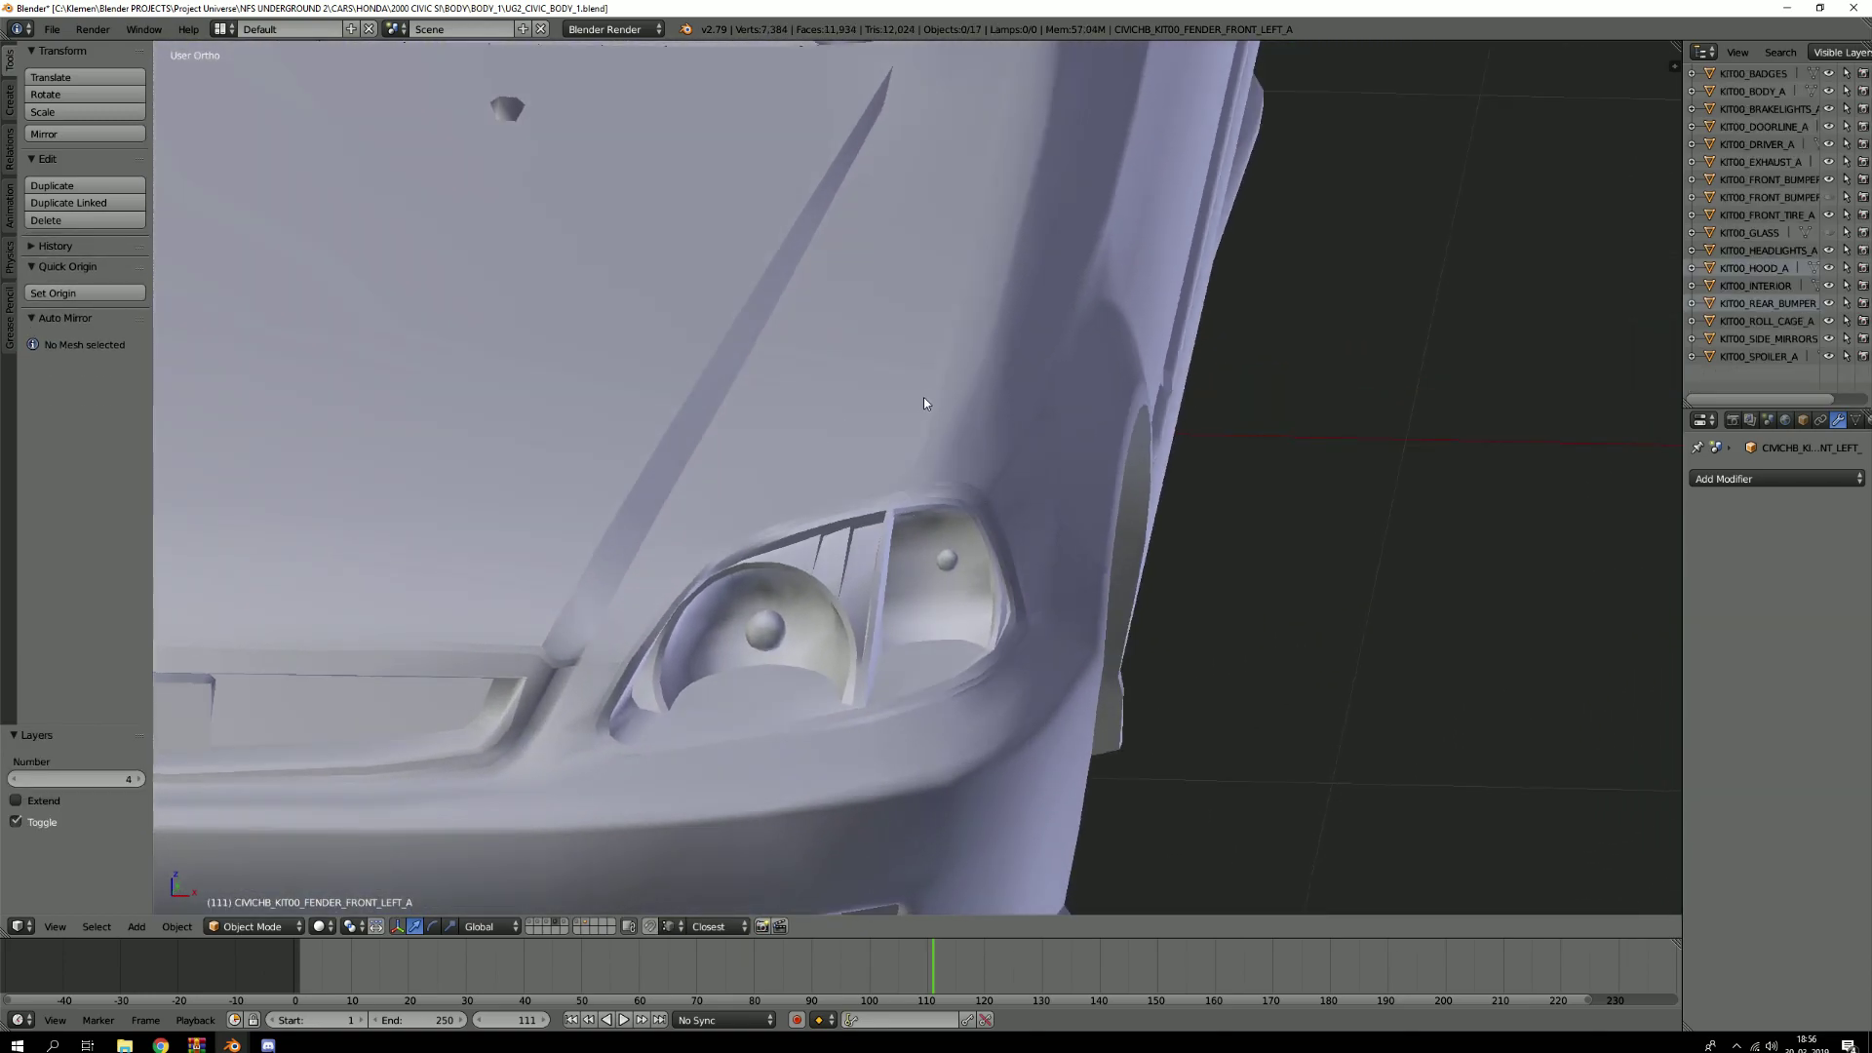
pyautogui.rightClick(925, 403)
pyautogui.scroll(-4, 946, 351)
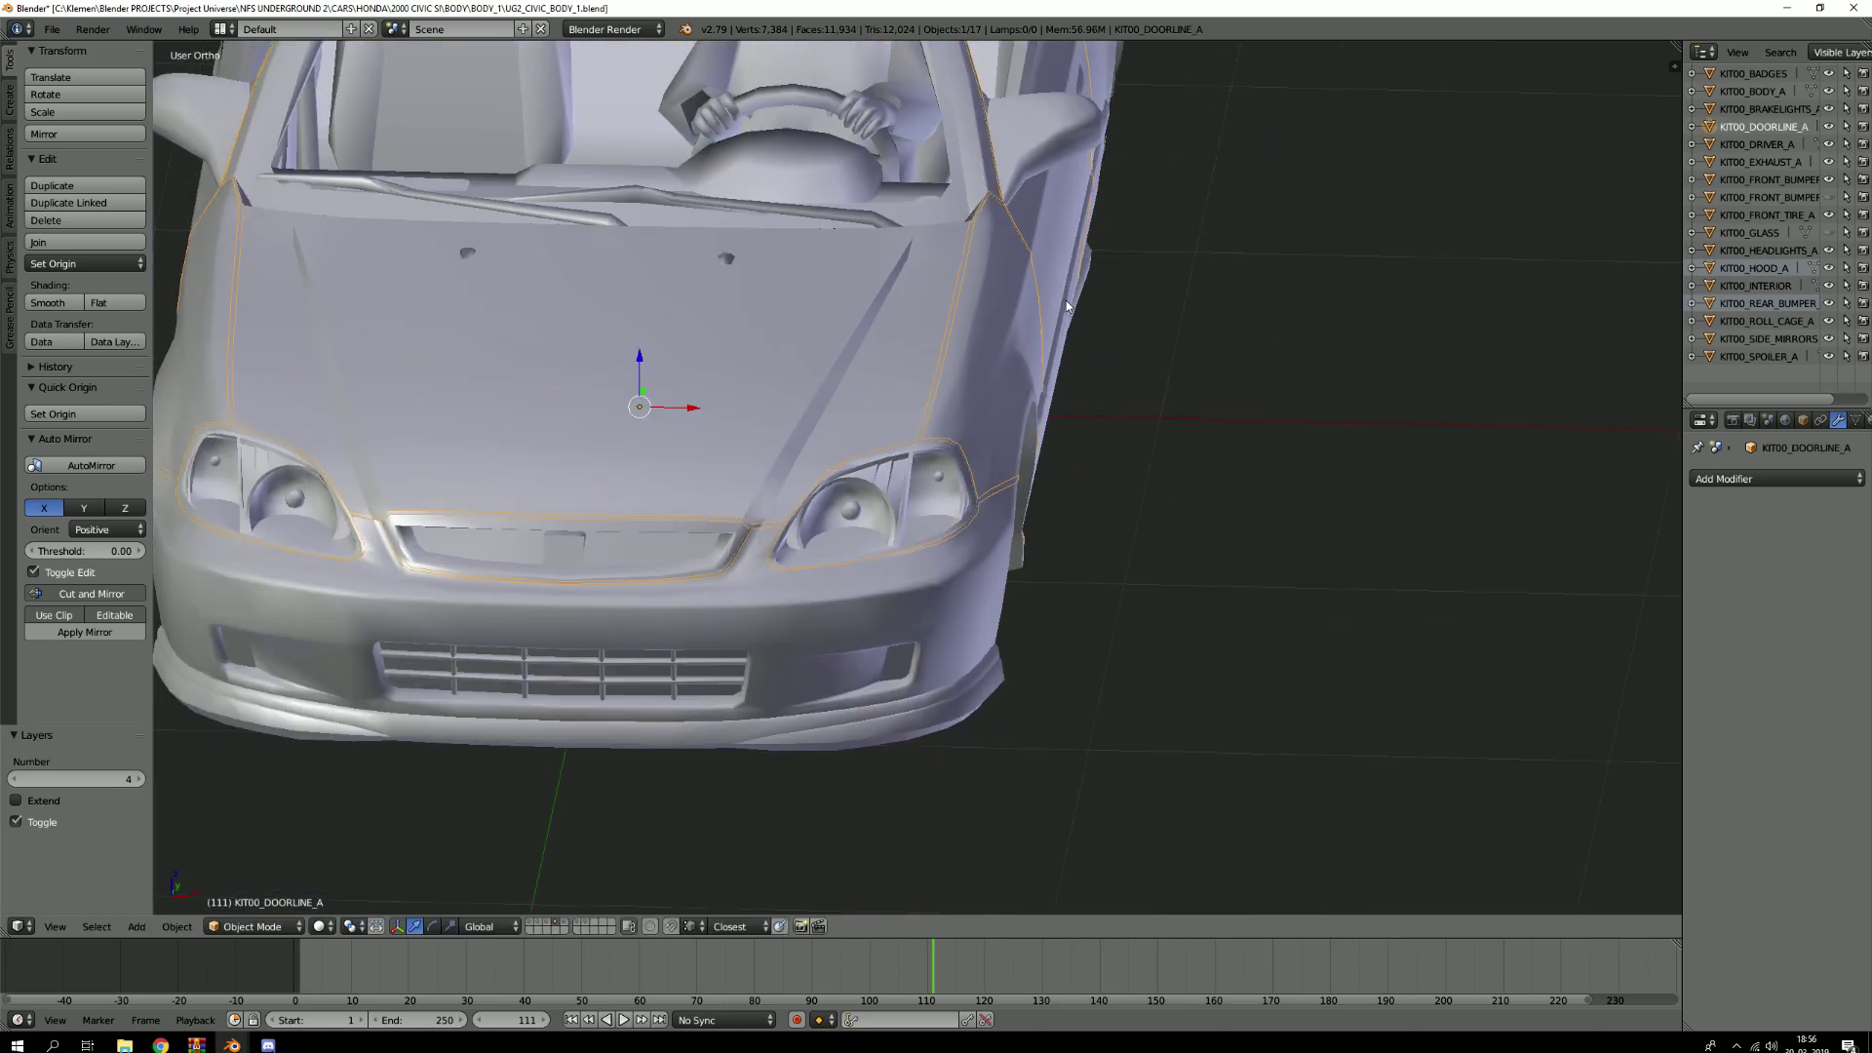
# Isolate KIT00_DOORLINE_A in local view, inspect its line mesh in Edit Mode, and restore the full scene
pyautogui.press('KP_Divide')
pyautogui.scroll(4, 944, 647)
pyautogui.press('Tab')
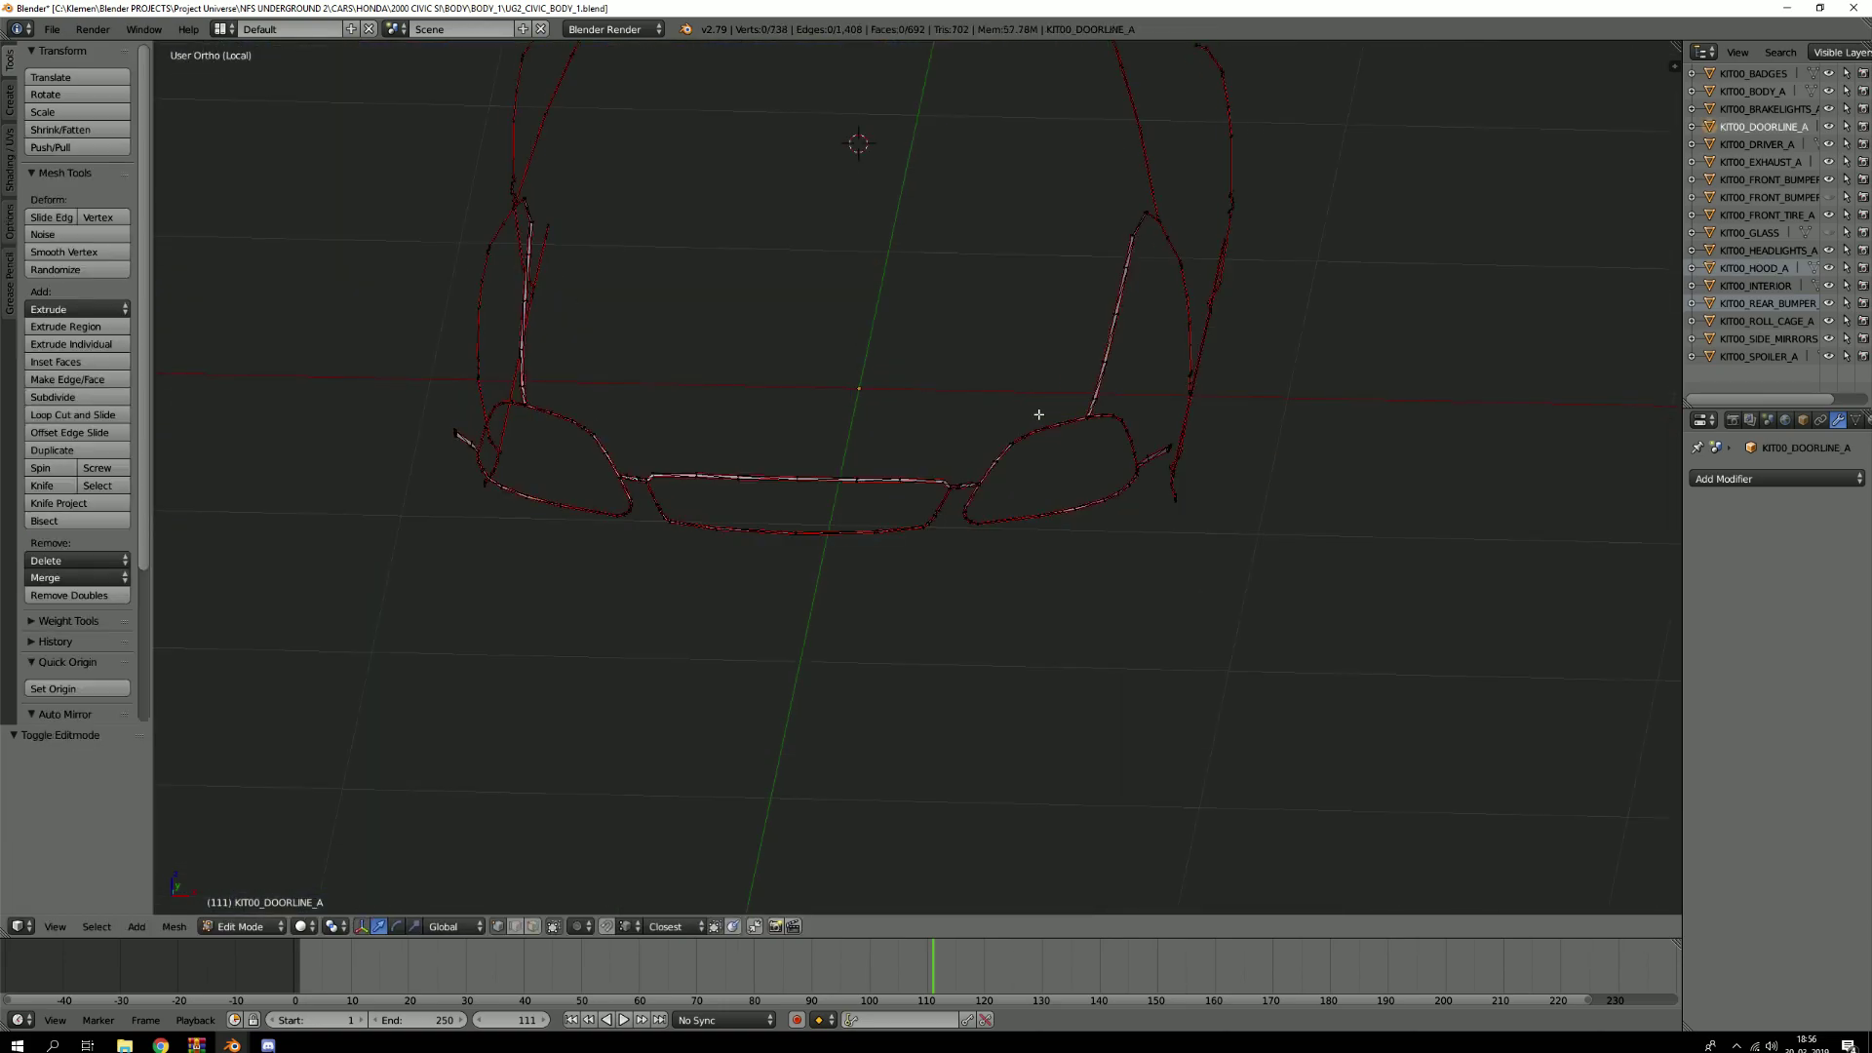
pyautogui.moveTo(1098, 364); pyautogui.dragTo(936, 631, button='middle')
pyautogui.scroll(7, 898, 409)
pyautogui.scroll(-3, 877, 595)
pyautogui.keyDown('shift'); pyautogui.moveTo(819, 572); pyautogui.dragTo(814, 626, button='middle'); pyautogui.keyUp('shift')
pyautogui.press('KP_Divide')
pyautogui.press('Tab')
pyautogui.scroll(3, 904, 564)
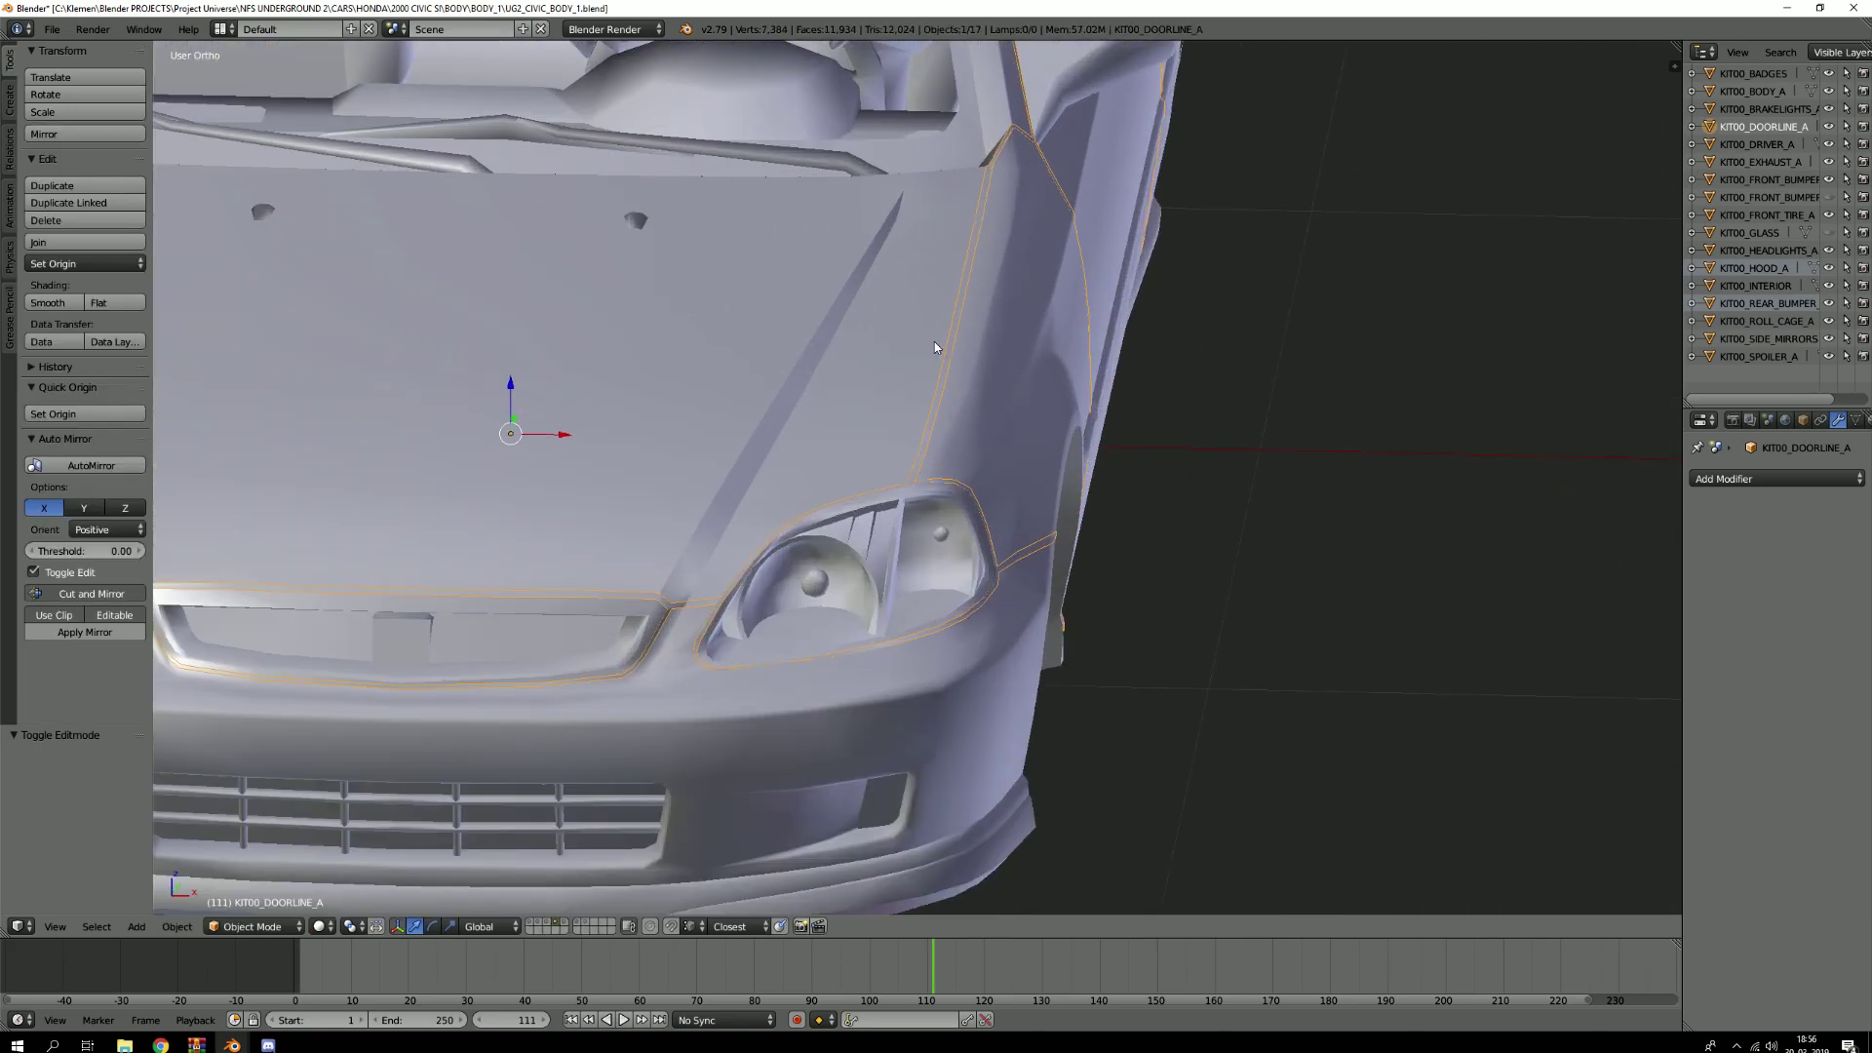
# Show layer 7 again and open CIVICHB_KIT00_FENDER_FRONT_LEFT_A in Edit Mode
pyautogui.press('7')
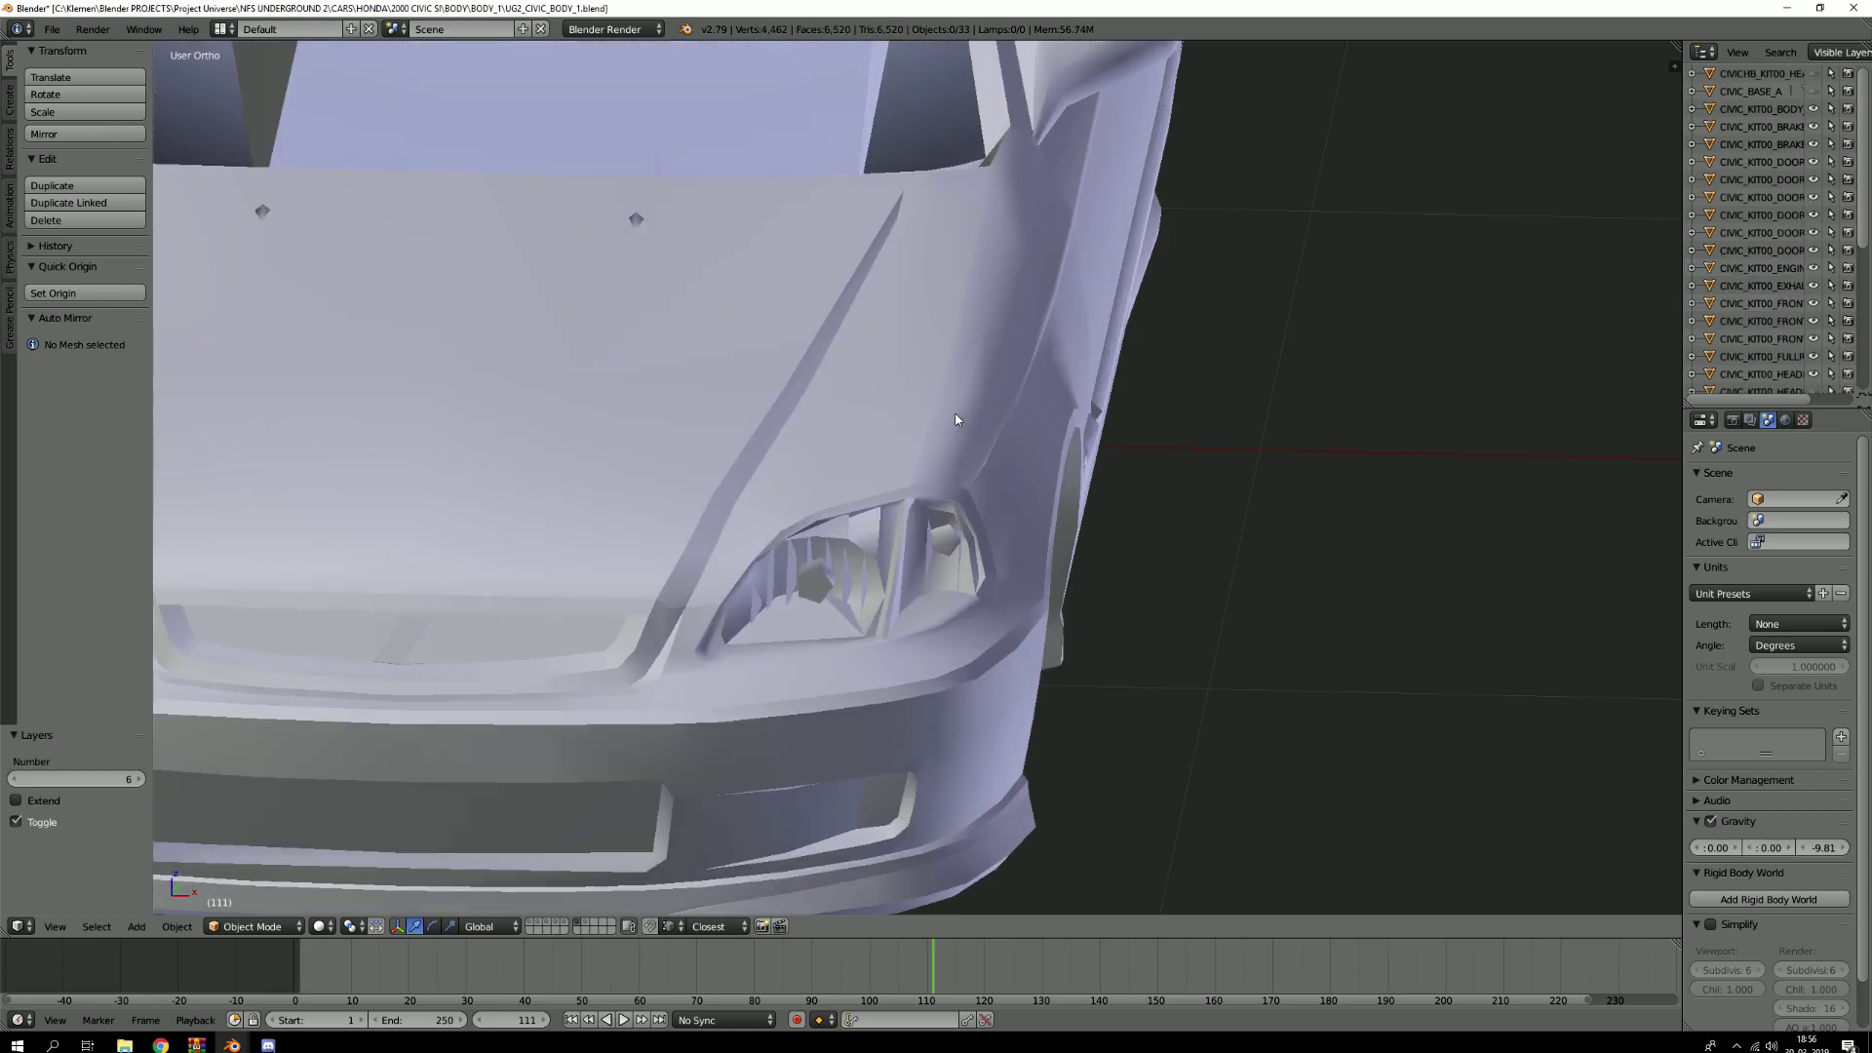
pyautogui.scroll(2, 971, 422)
pyautogui.rightClick(922, 465)
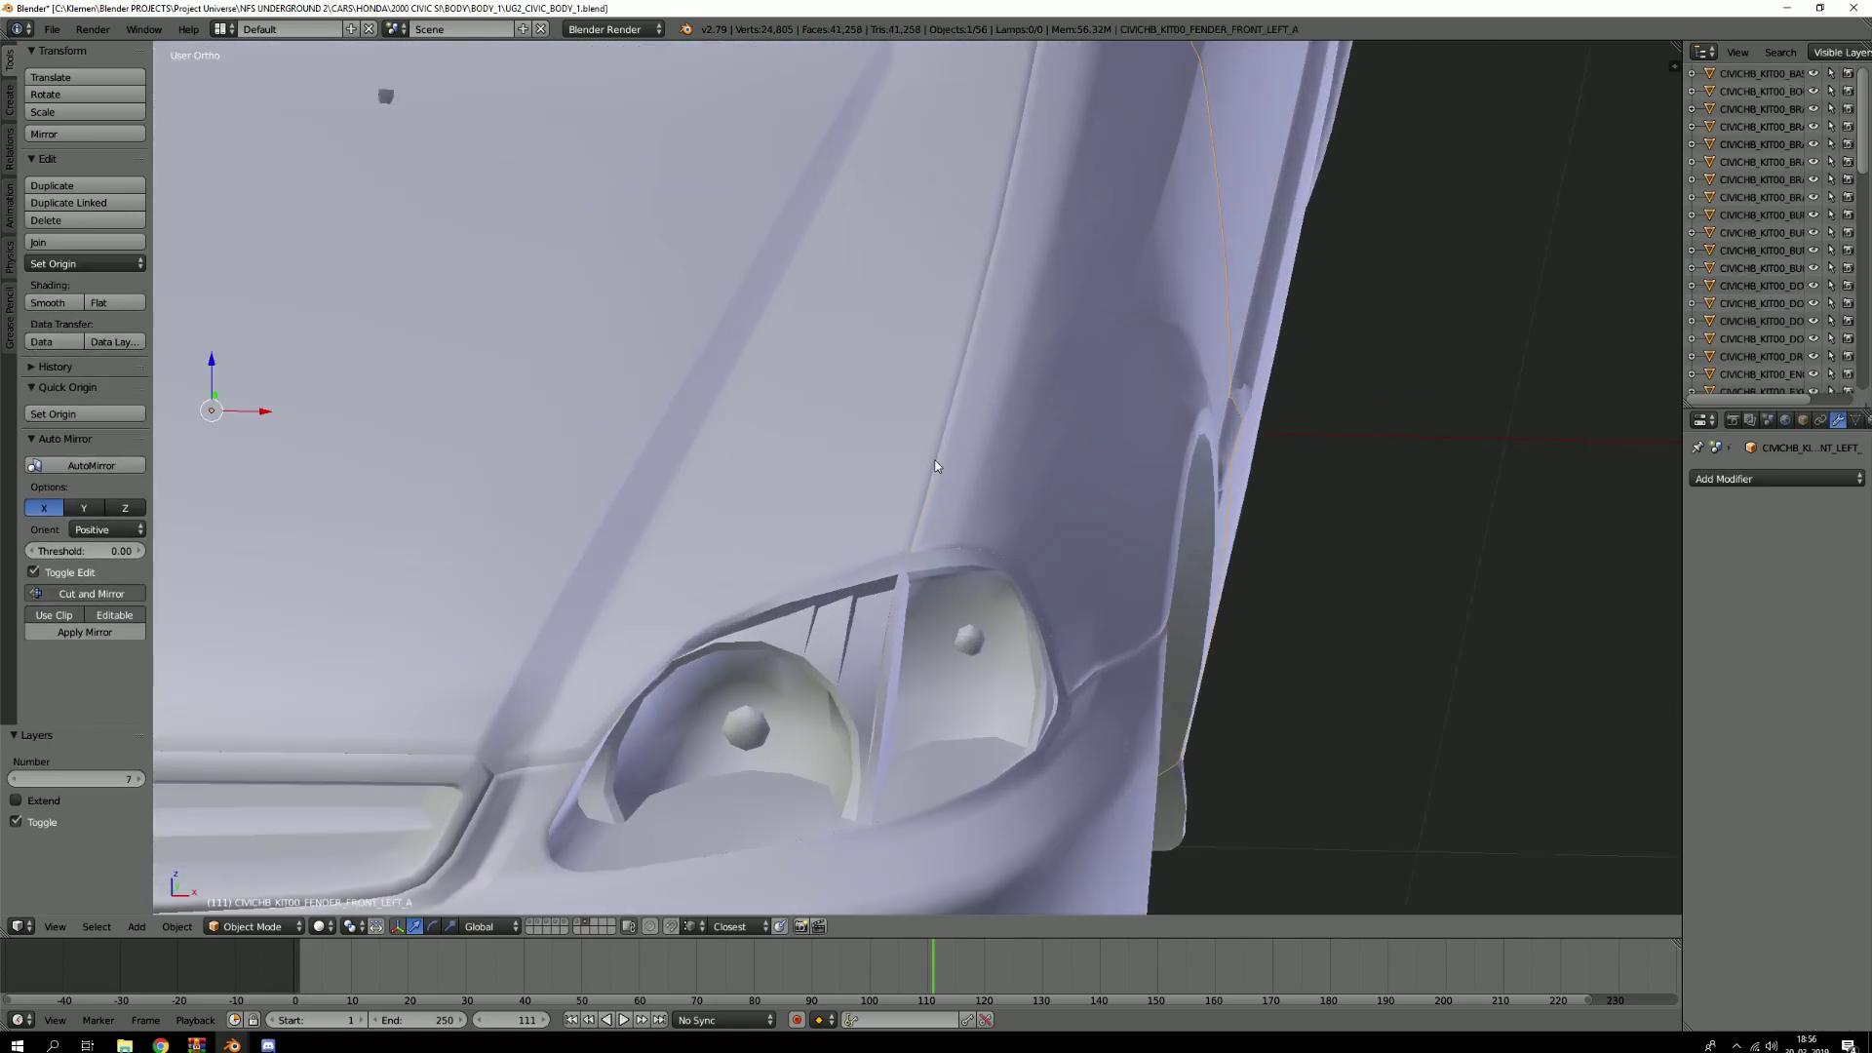
pyautogui.moveTo(977, 453); pyautogui.dragTo(1262, 342, button='right')
pyautogui.rightClick(1181, 309)
pyautogui.press('Tab')
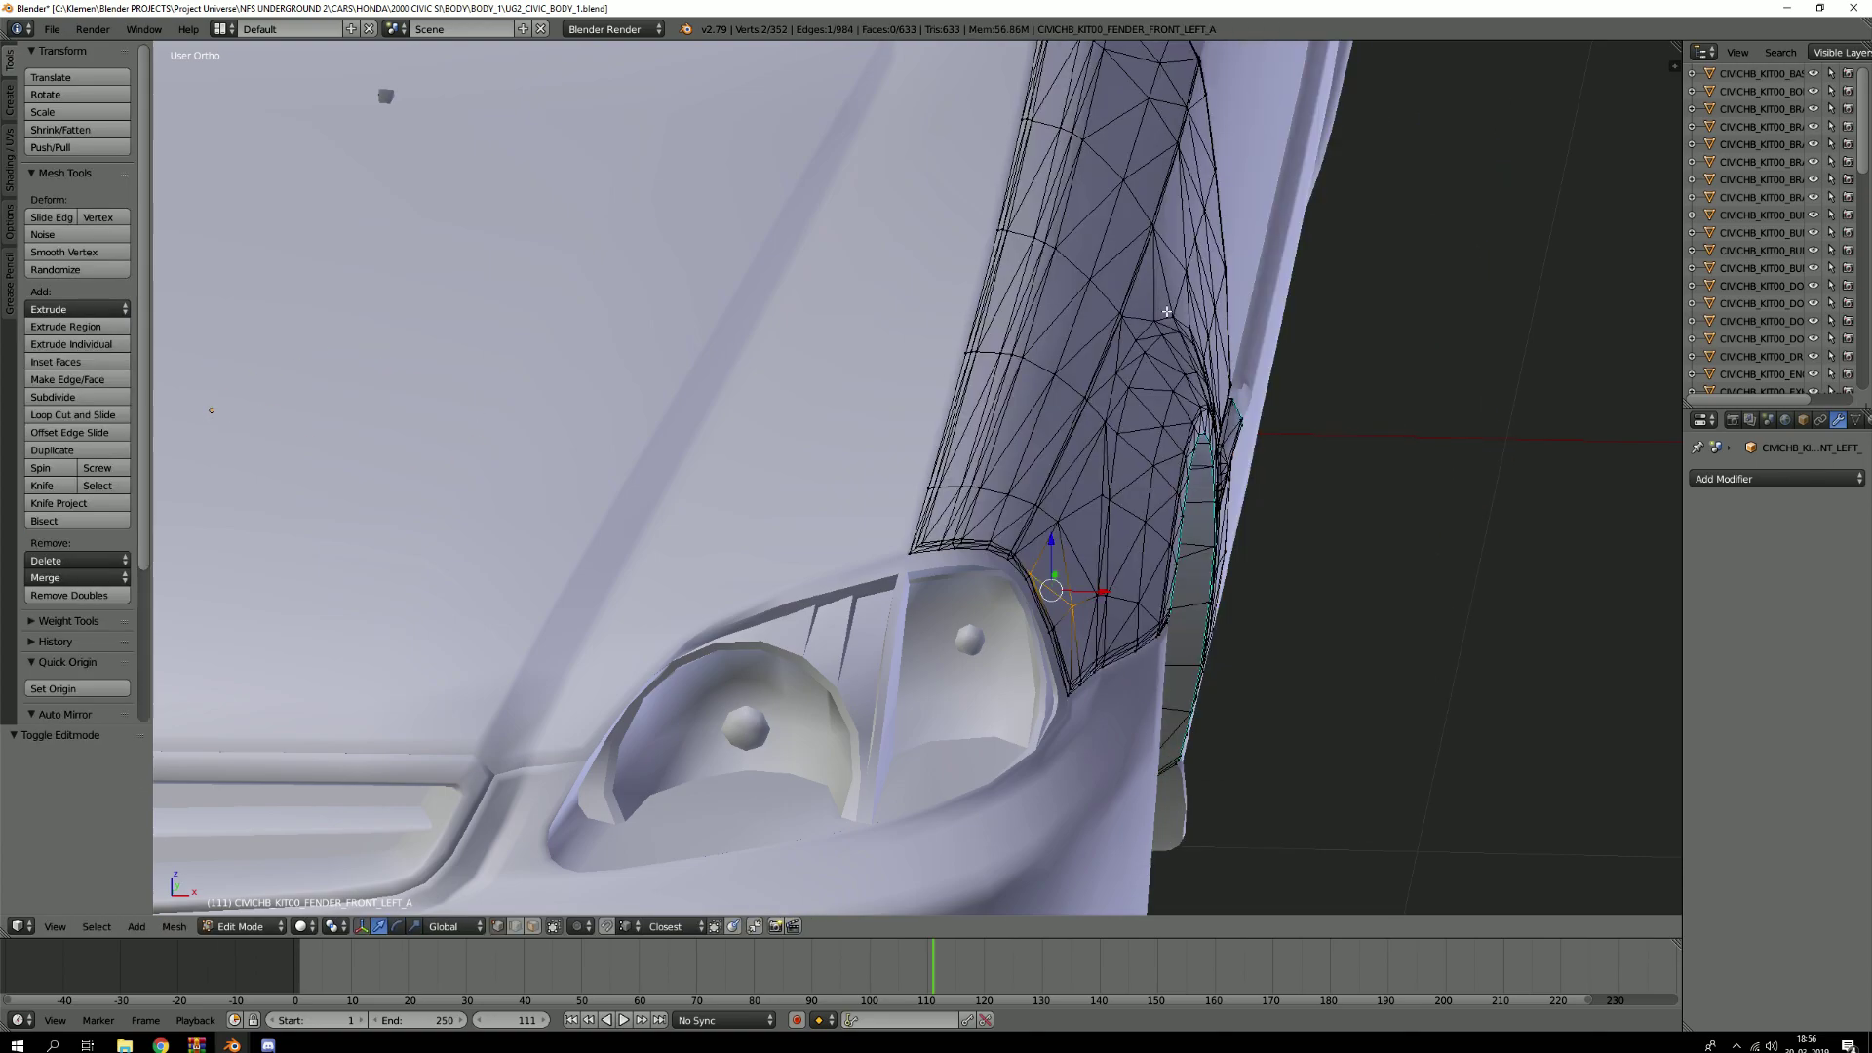
# Examine the fender mesh's edges beside the hood and headlight up close, and leave Edit Mode
pyautogui.scroll(5, 1001, 378)
pyautogui.moveTo(999, 360); pyautogui.dragTo(962, 416, button='middle')
pyautogui.scroll(-4, 962, 416)
pyautogui.moveTo(844, 387); pyautogui.dragTo(815, 426, button='middle')
pyautogui.scroll(2, 815, 426)
pyautogui.moveTo(1067, 521); pyautogui.dragTo(942, 529, button='middle')
pyautogui.press('Tab')
pyautogui.scroll(-3, 1034, 557)
pyautogui.scroll(1, 942, 528)
# Check layer 4, then show layer 1 and open KIT00_BODY_A.010 in Edit Mode with nothing selected
pyautogui.press('4')
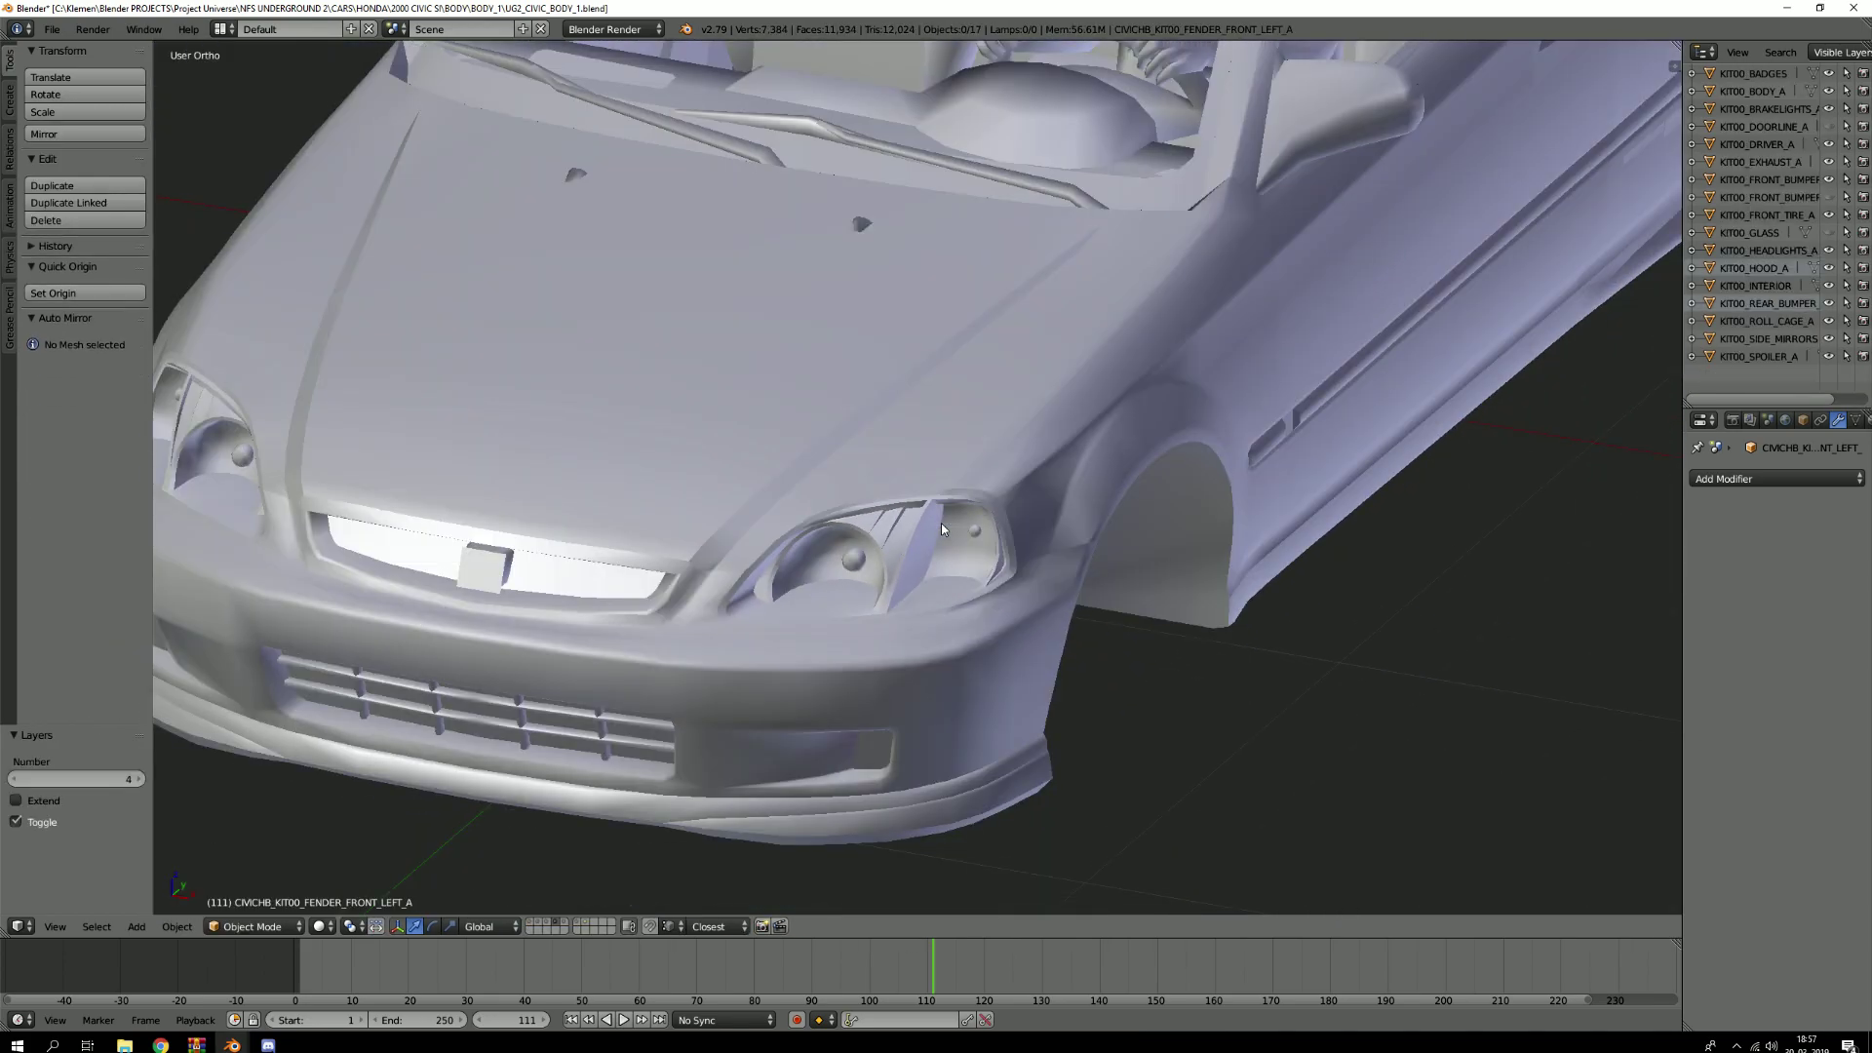
pyautogui.press('1')
pyautogui.scroll(-5, 1004, 525)
pyautogui.moveTo(1241, 425); pyautogui.dragTo(928, 485, button='middle')
pyautogui.scroll(4, 1120, 530)
pyautogui.moveTo(1016, 528); pyautogui.dragTo(961, 531, button='middle')
pyautogui.rightClick(864, 495)
pyautogui.press('g')
pyautogui.rightClick(967, 426)
pyautogui.press('Tab')
pyautogui.press('a')
pyautogui.press('a')
pyautogui.keyDown('shift'); pyautogui.moveTo(911, 489); pyautogui.dragTo(1148, 468, button='middle'); pyautogui.keyUp('shift')
# Examine KIT00_BODY_A.010's mesh around the front bumper, wheel arch and headlight opening from several angles
pyautogui.moveTo(343, 528); pyautogui.dragTo(459, 573, button='middle')
pyautogui.keyDown('shift'); pyautogui.moveTo(409, 571); pyautogui.dragTo(877, 551, button='middle'); pyautogui.keyUp('shift')
pyautogui.scroll(3, 684, 571)
pyautogui.moveTo(684, 572); pyautogui.dragTo(766, 573, button='middle')
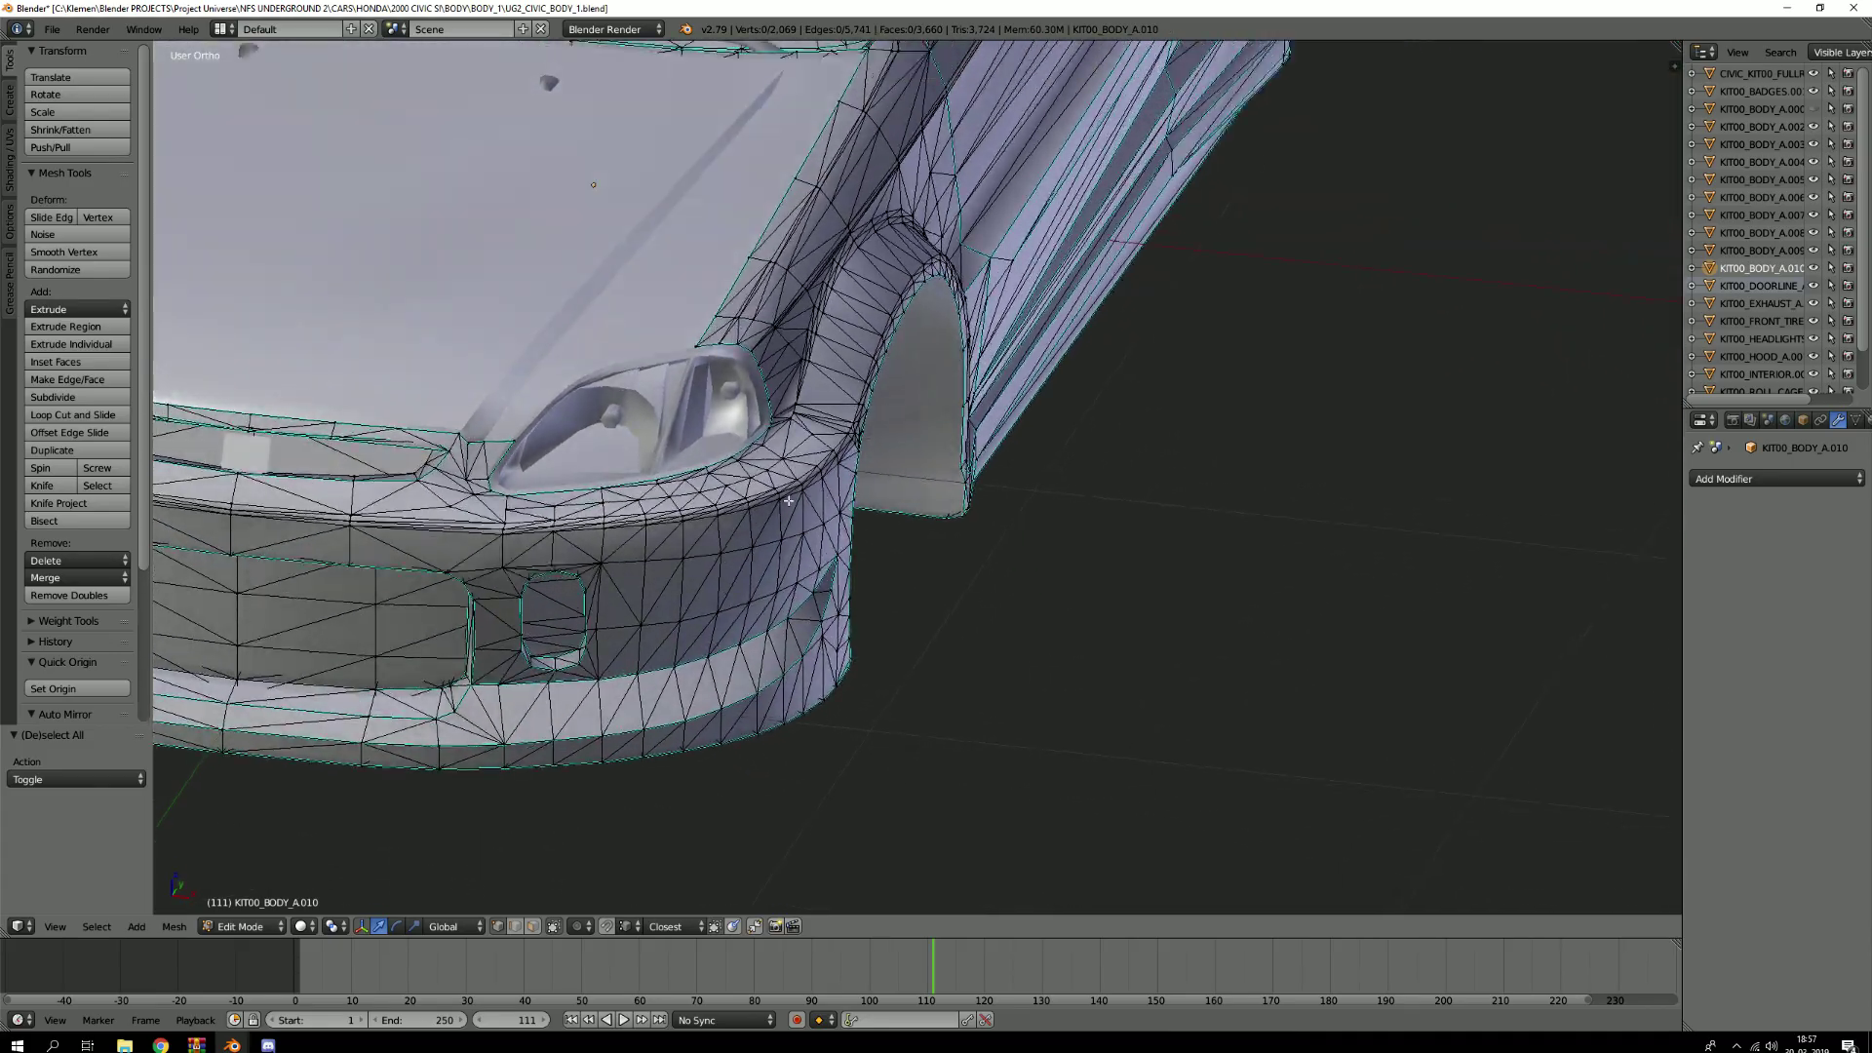
pyautogui.scroll(6, 809, 472)
pyautogui.scroll(-2, 847, 447)
pyautogui.keyDown('shift'); pyautogui.moveTo(846, 447); pyautogui.dragTo(624, 721, button='middle'); pyautogui.keyUp('shift')
pyautogui.moveTo(868, 375); pyautogui.dragTo(655, 323, button='middle')
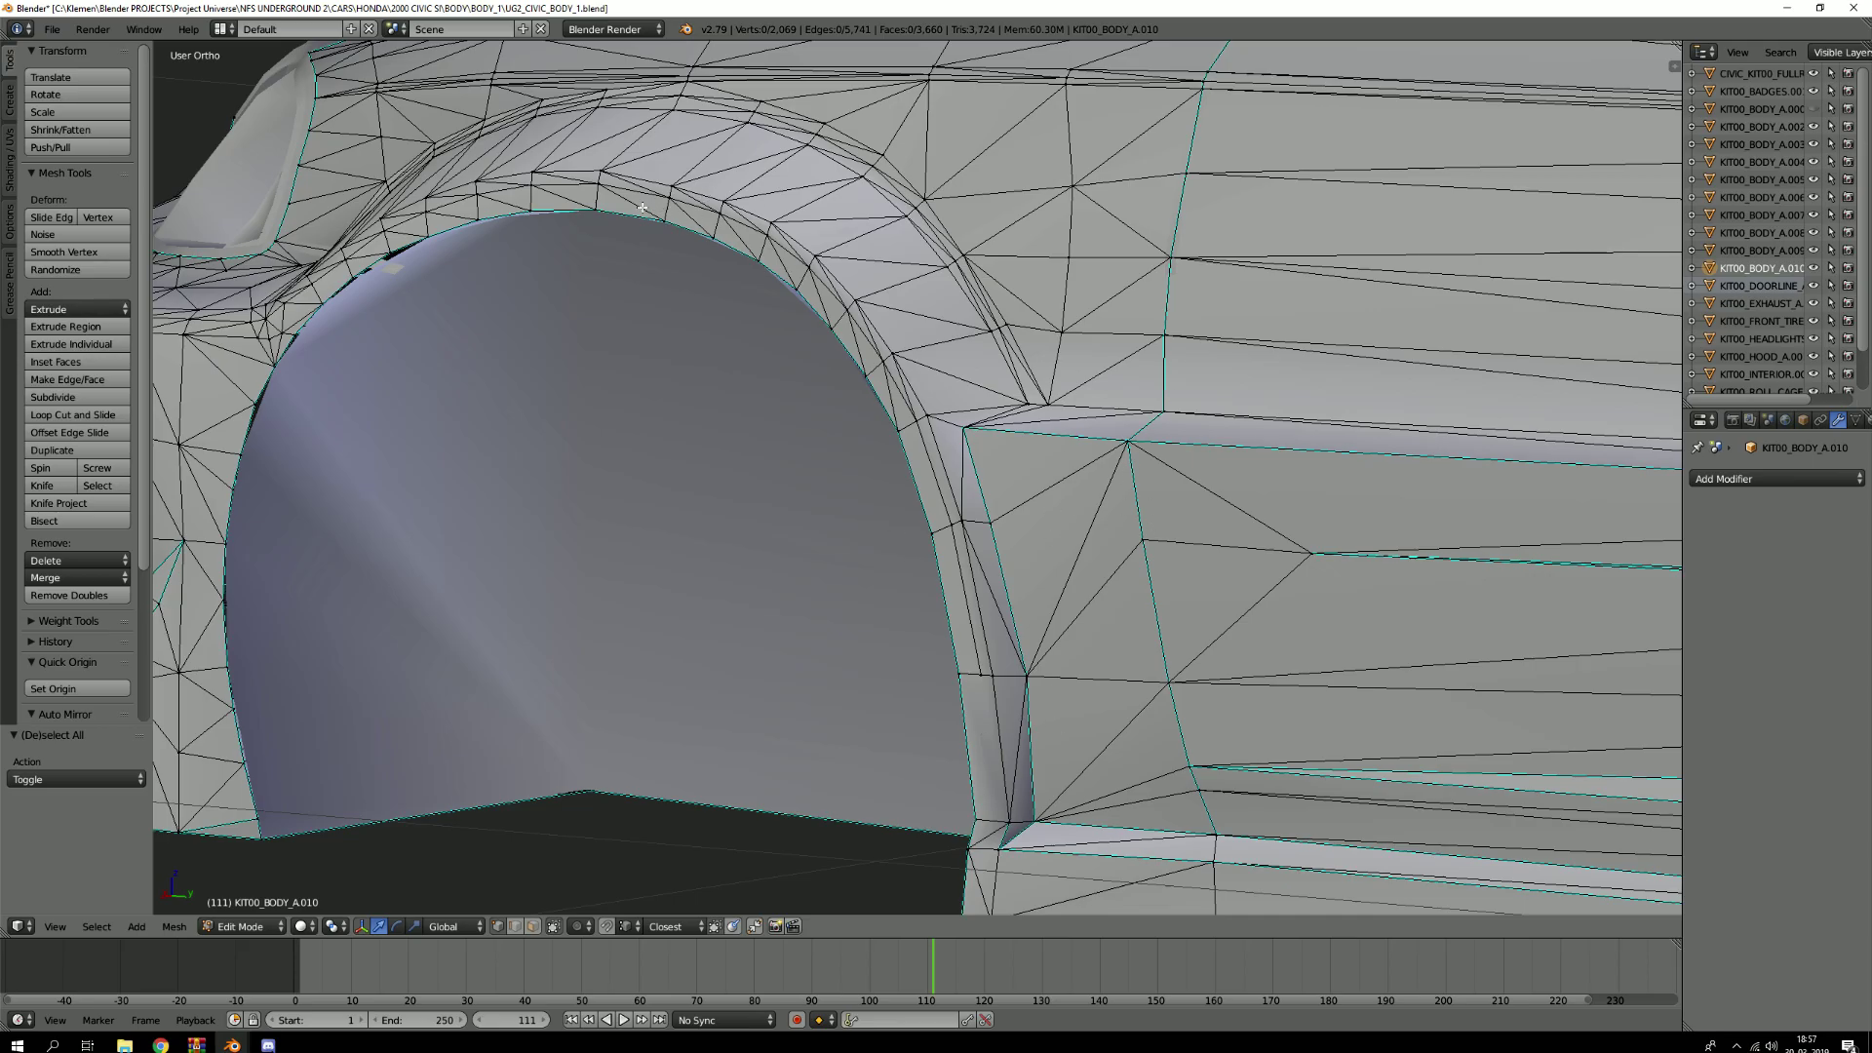
pyautogui.moveTo(530, 152); pyautogui.dragTo(559, 176, button='middle')
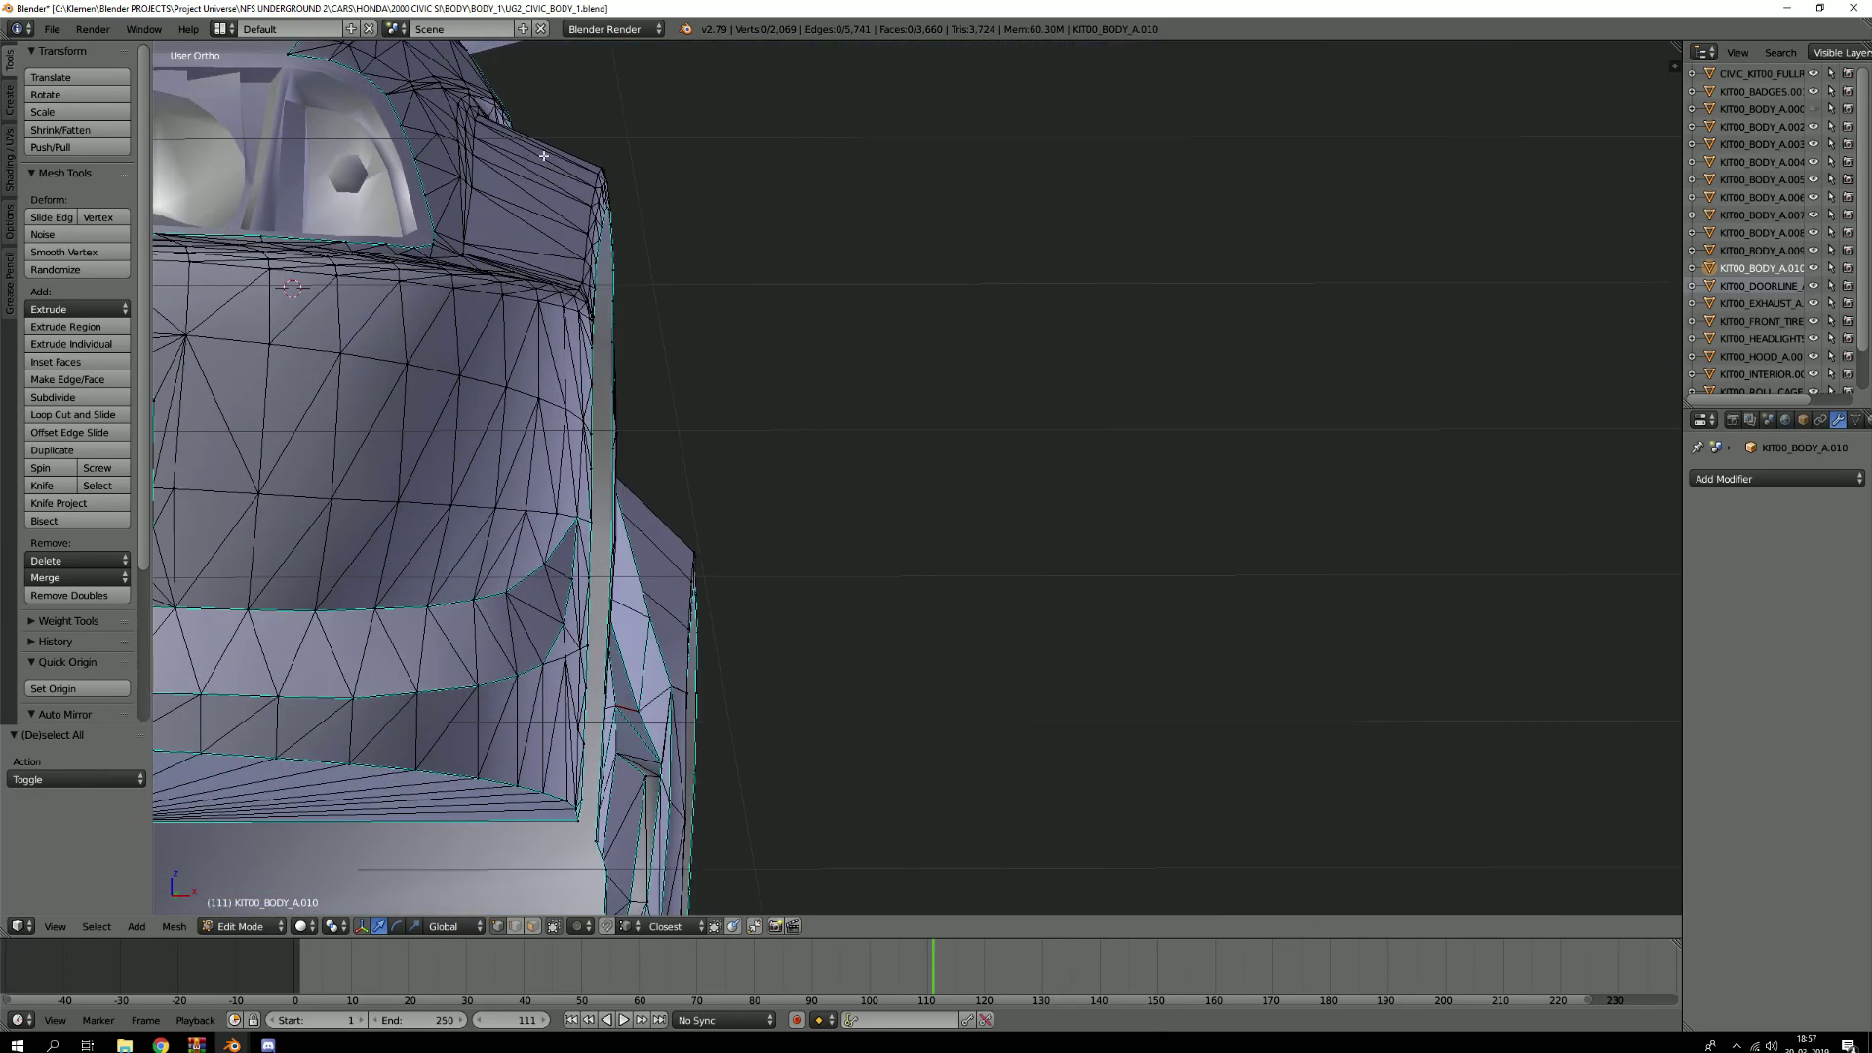
pyautogui.moveTo(549, 133); pyautogui.dragTo(558, 138, button='middle')
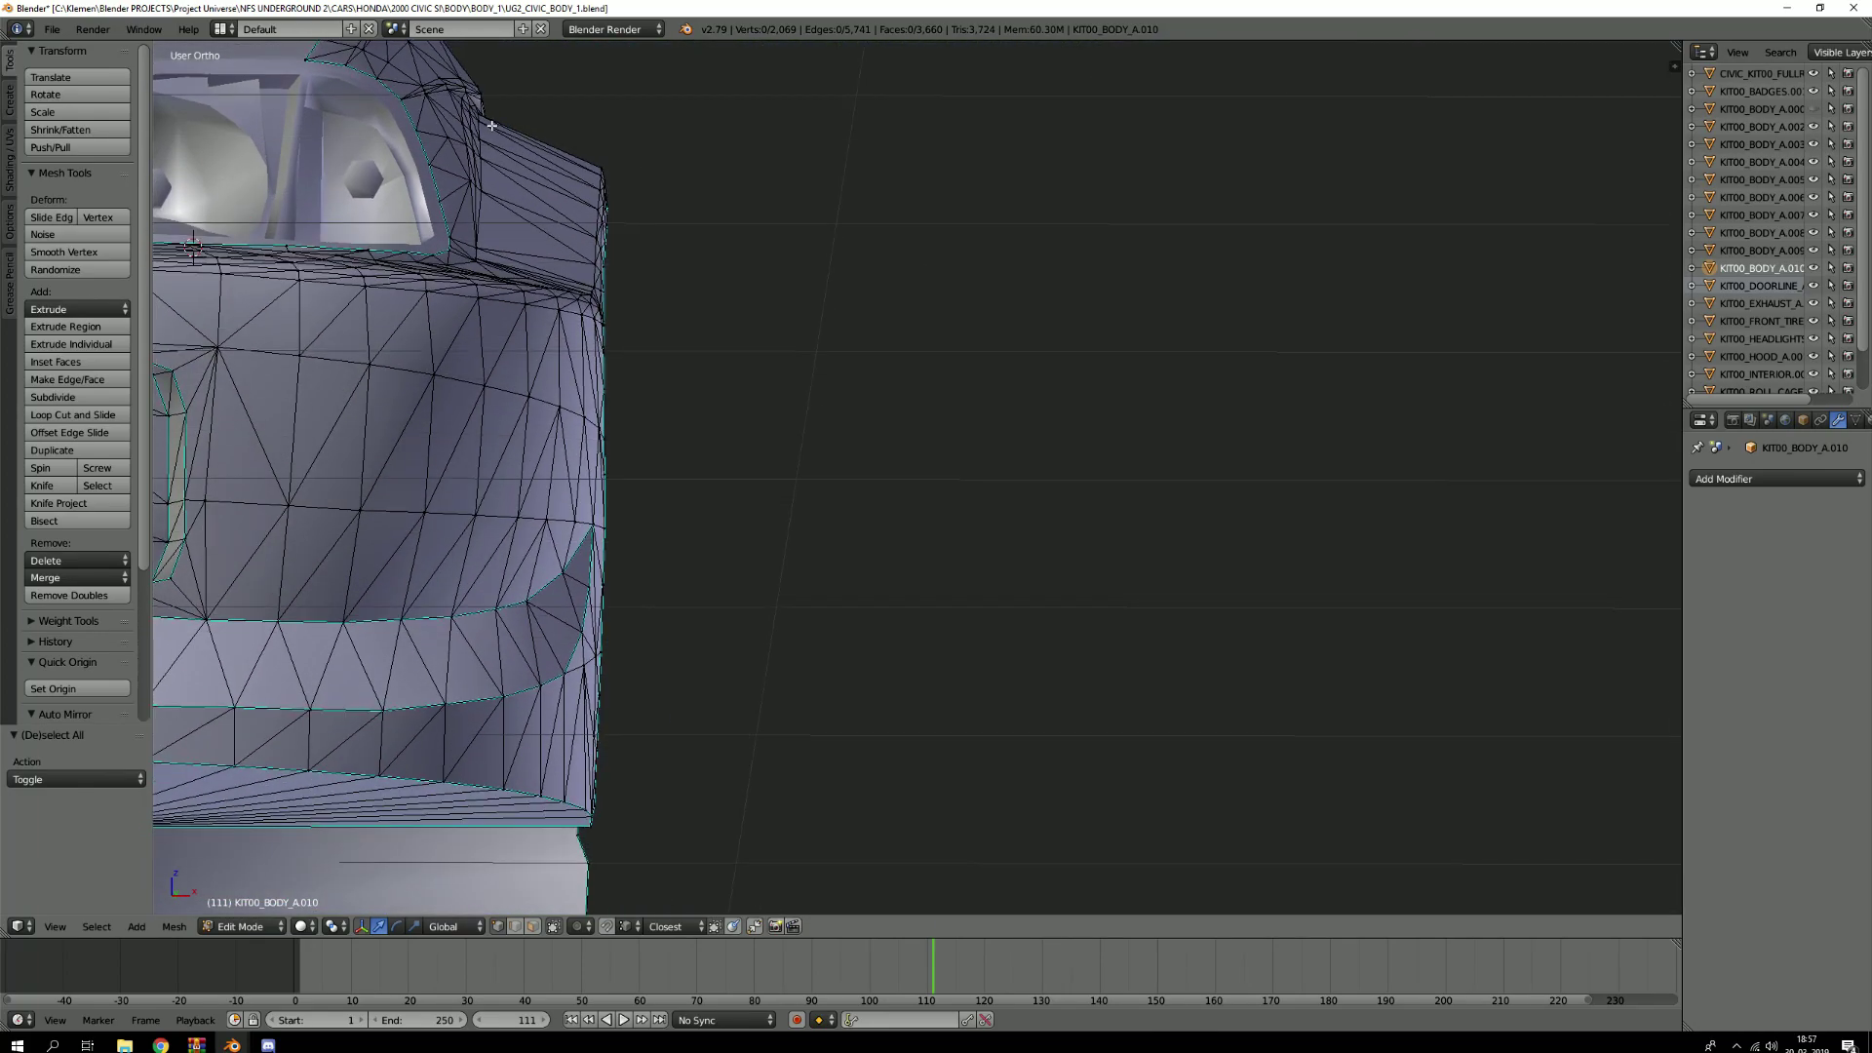
# Examine KIT00_BODY_A.010's mesh around the wheel arch, front bumper and headlight opening, and leave Edit Mode
pyautogui.moveTo(598, 182); pyautogui.dragTo(708, 211, button='middle')
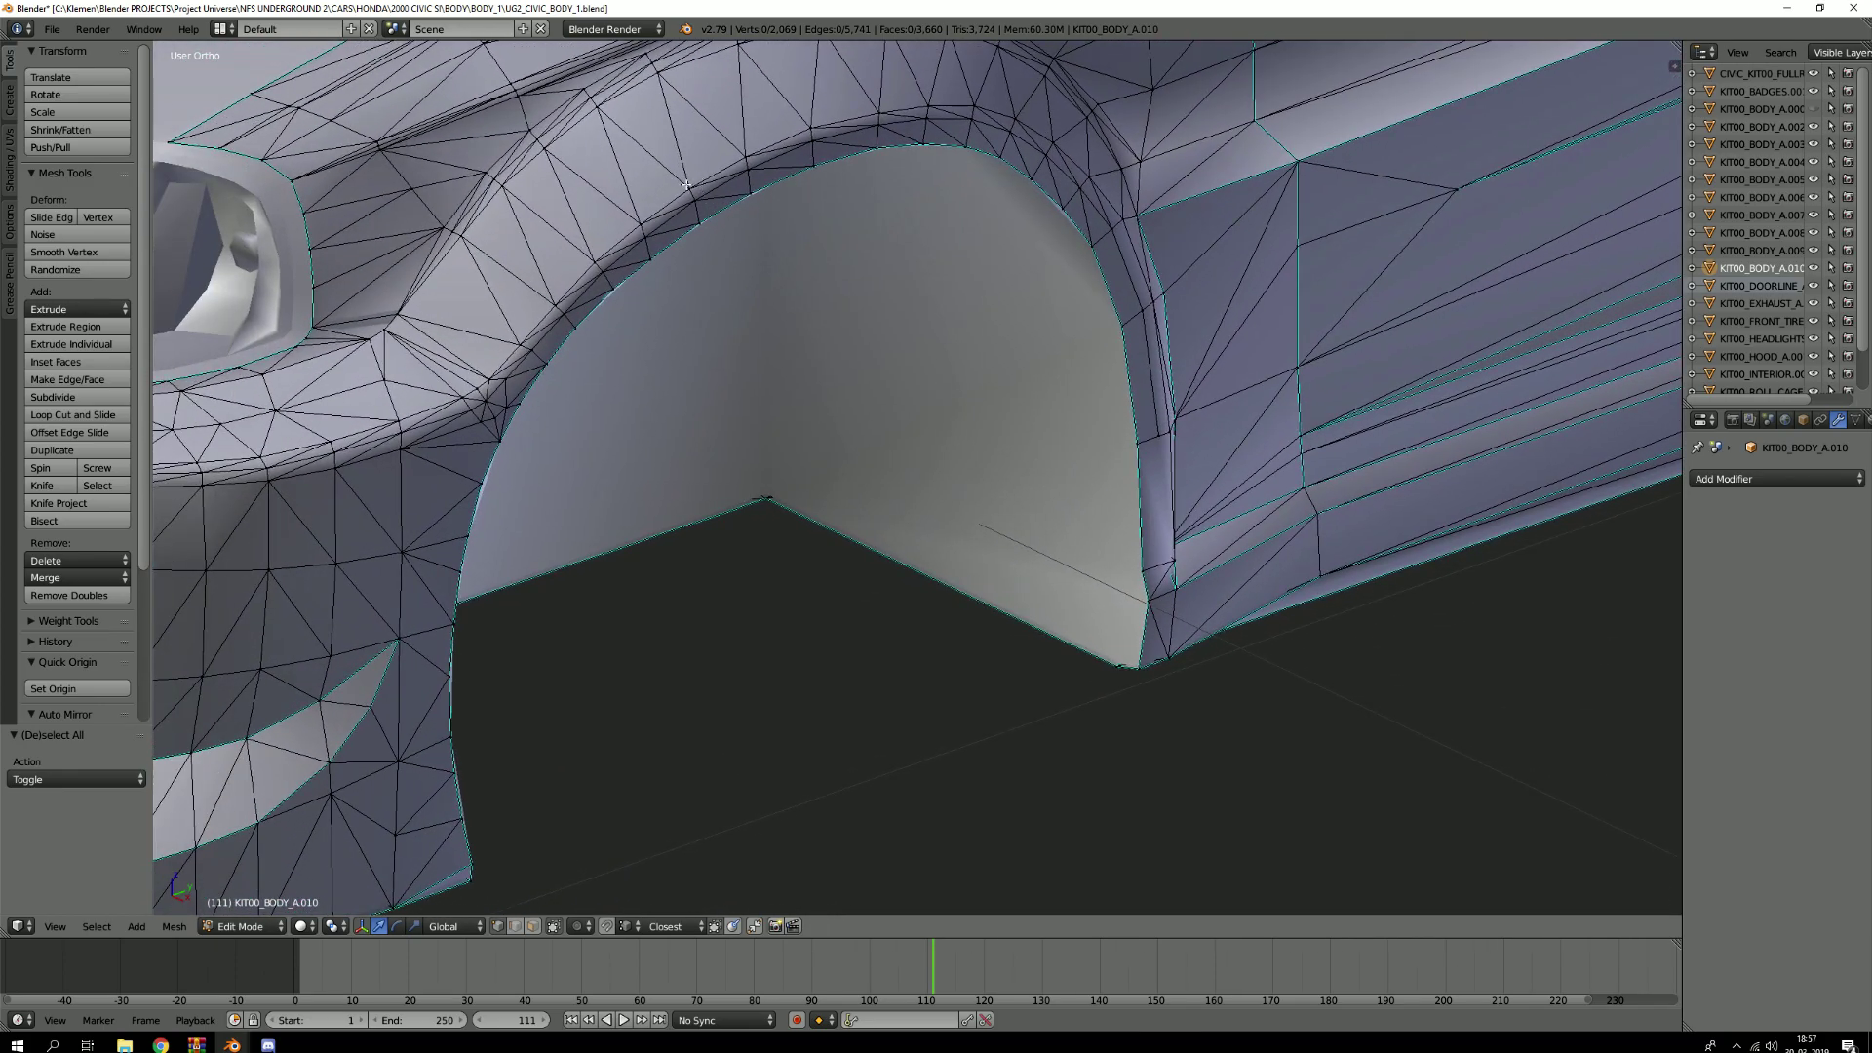
pyautogui.moveTo(344, 454); pyautogui.dragTo(663, 558, button='middle')
pyautogui.scroll(3, 664, 559)
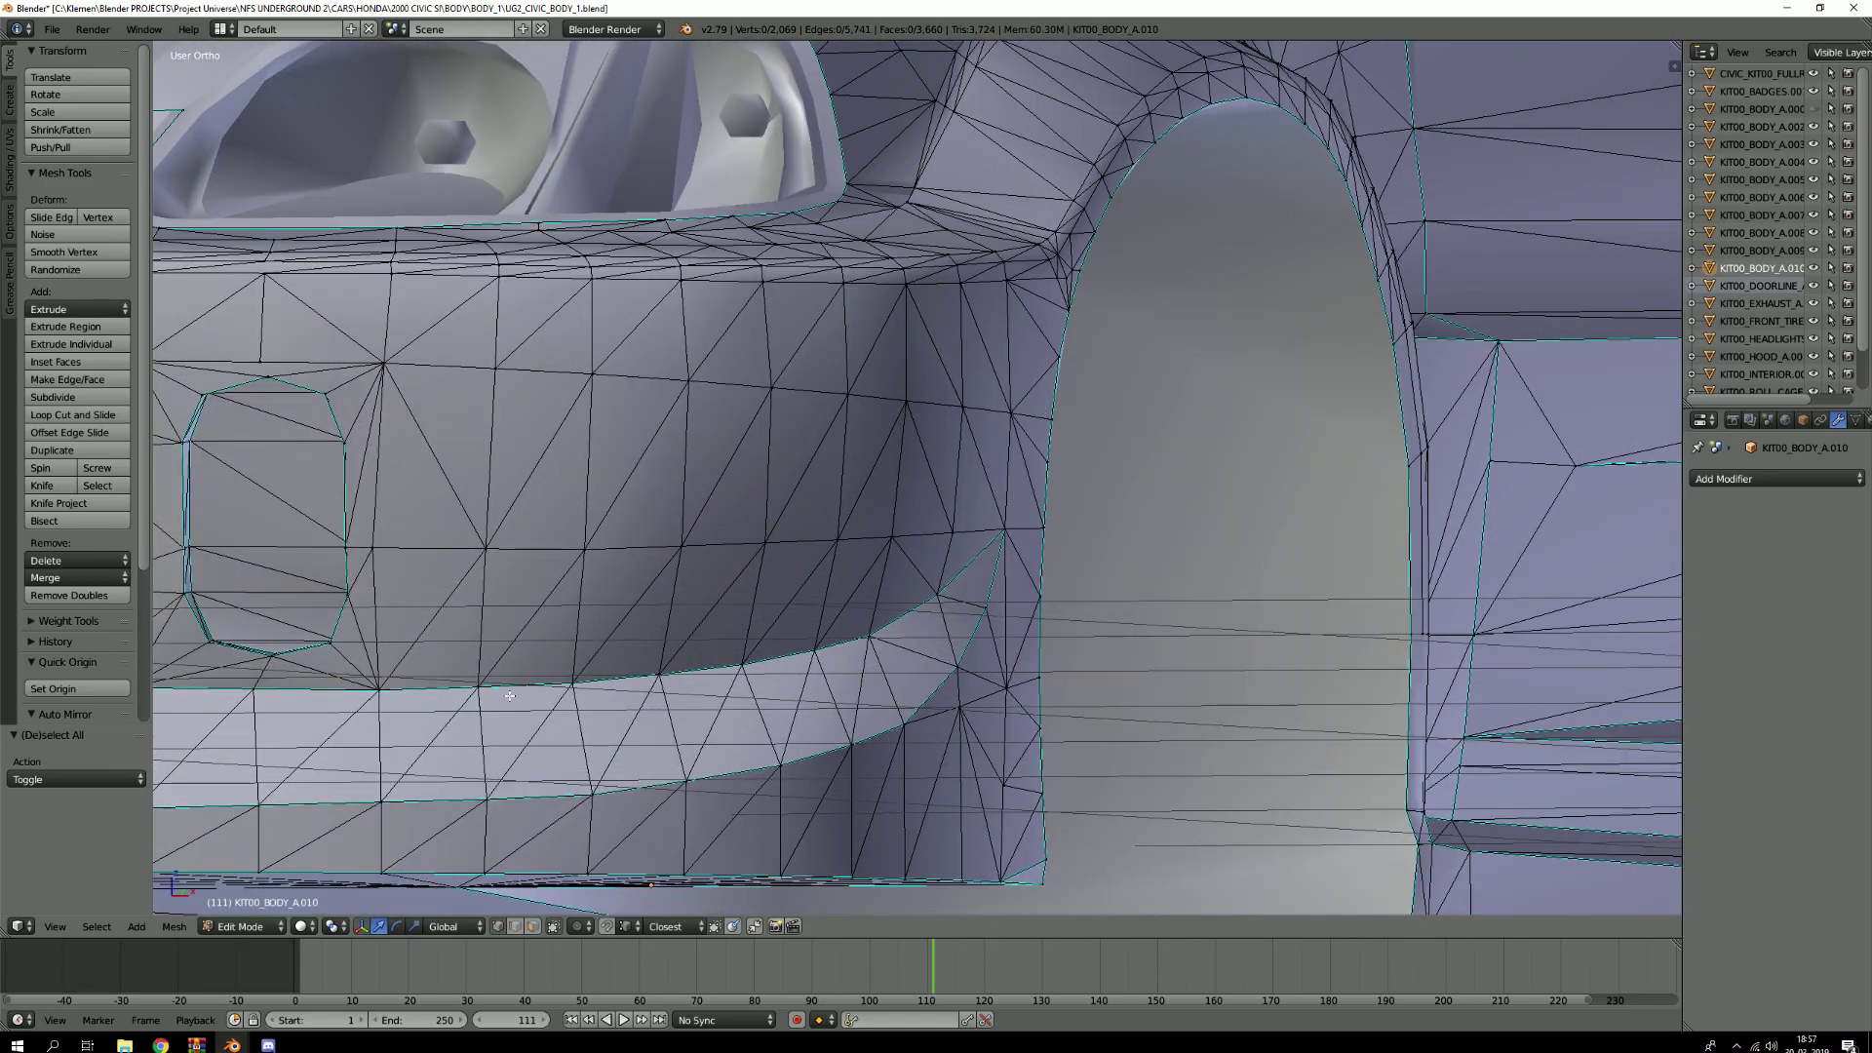
pyautogui.moveTo(655, 284); pyautogui.dragTo(714, 471, button='middle')
pyautogui.scroll(-4, 652, 313)
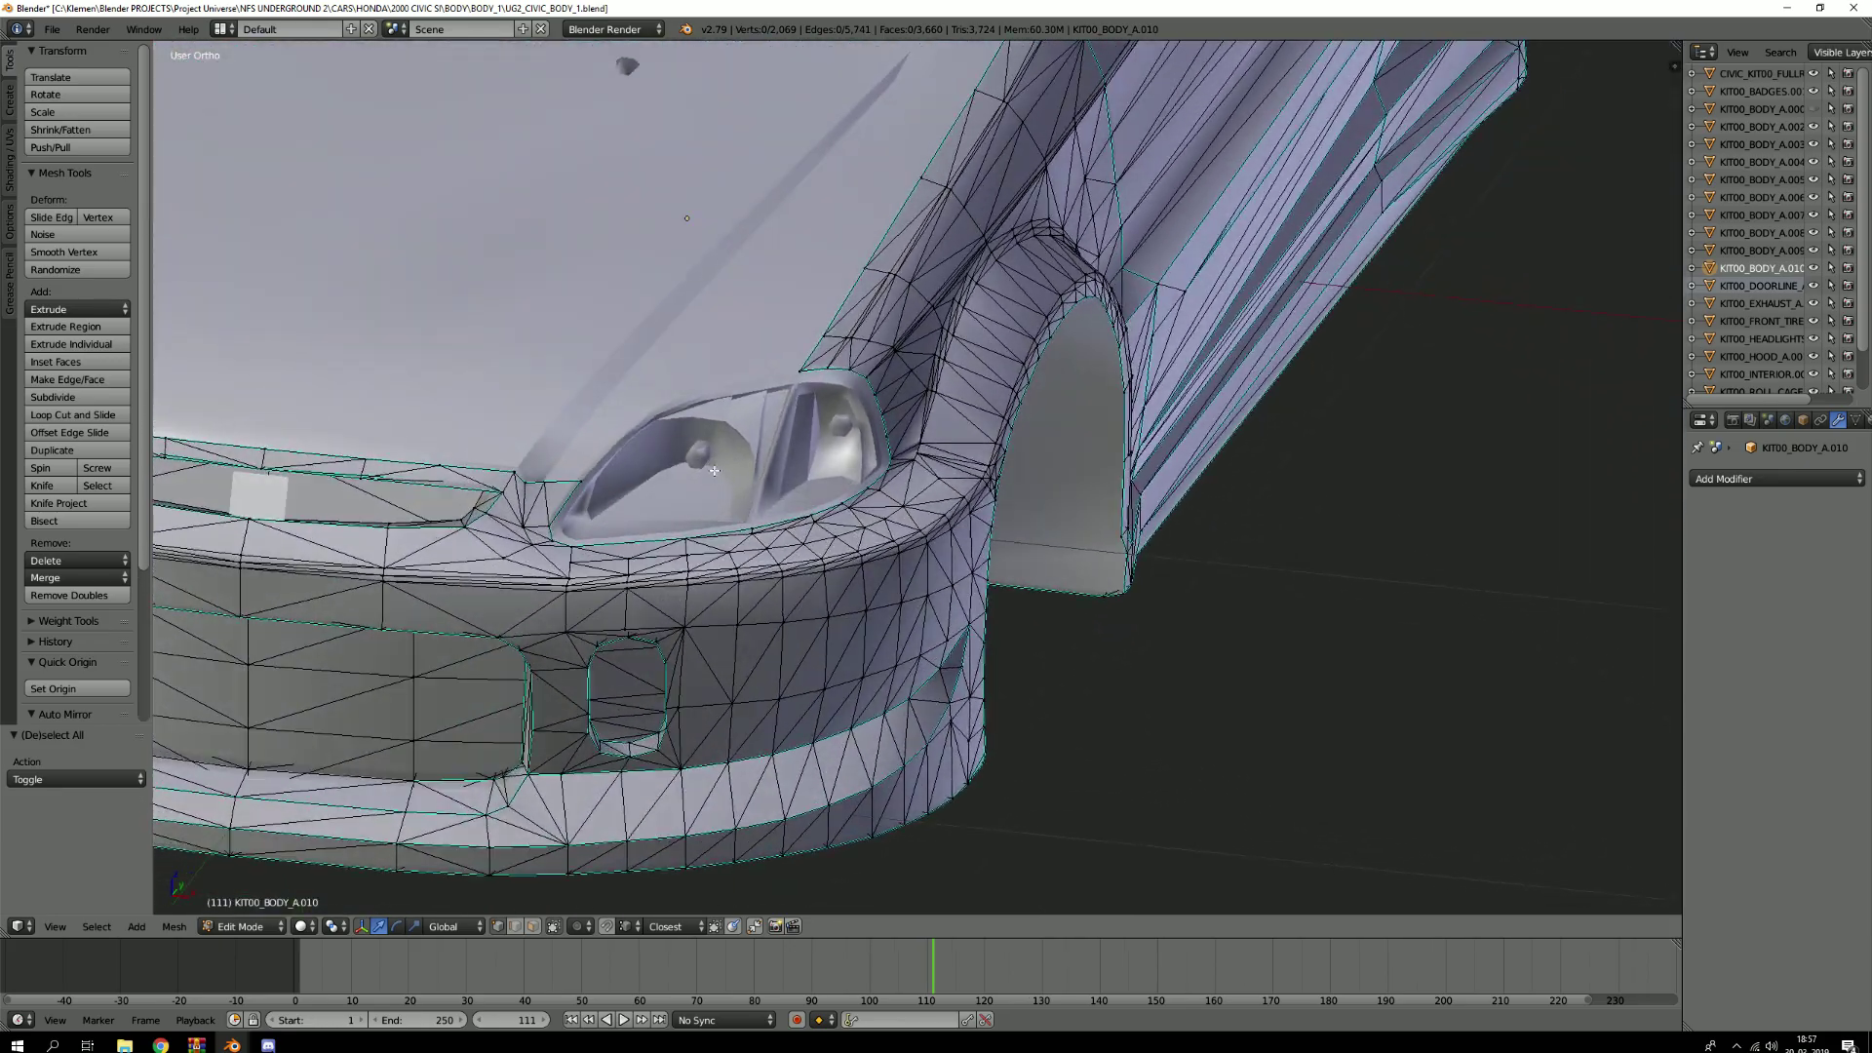
pyautogui.scroll(5, 713, 471)
pyautogui.press('Tab')
pyautogui.moveTo(800, 415); pyautogui.dragTo(809, 407, button='middle')
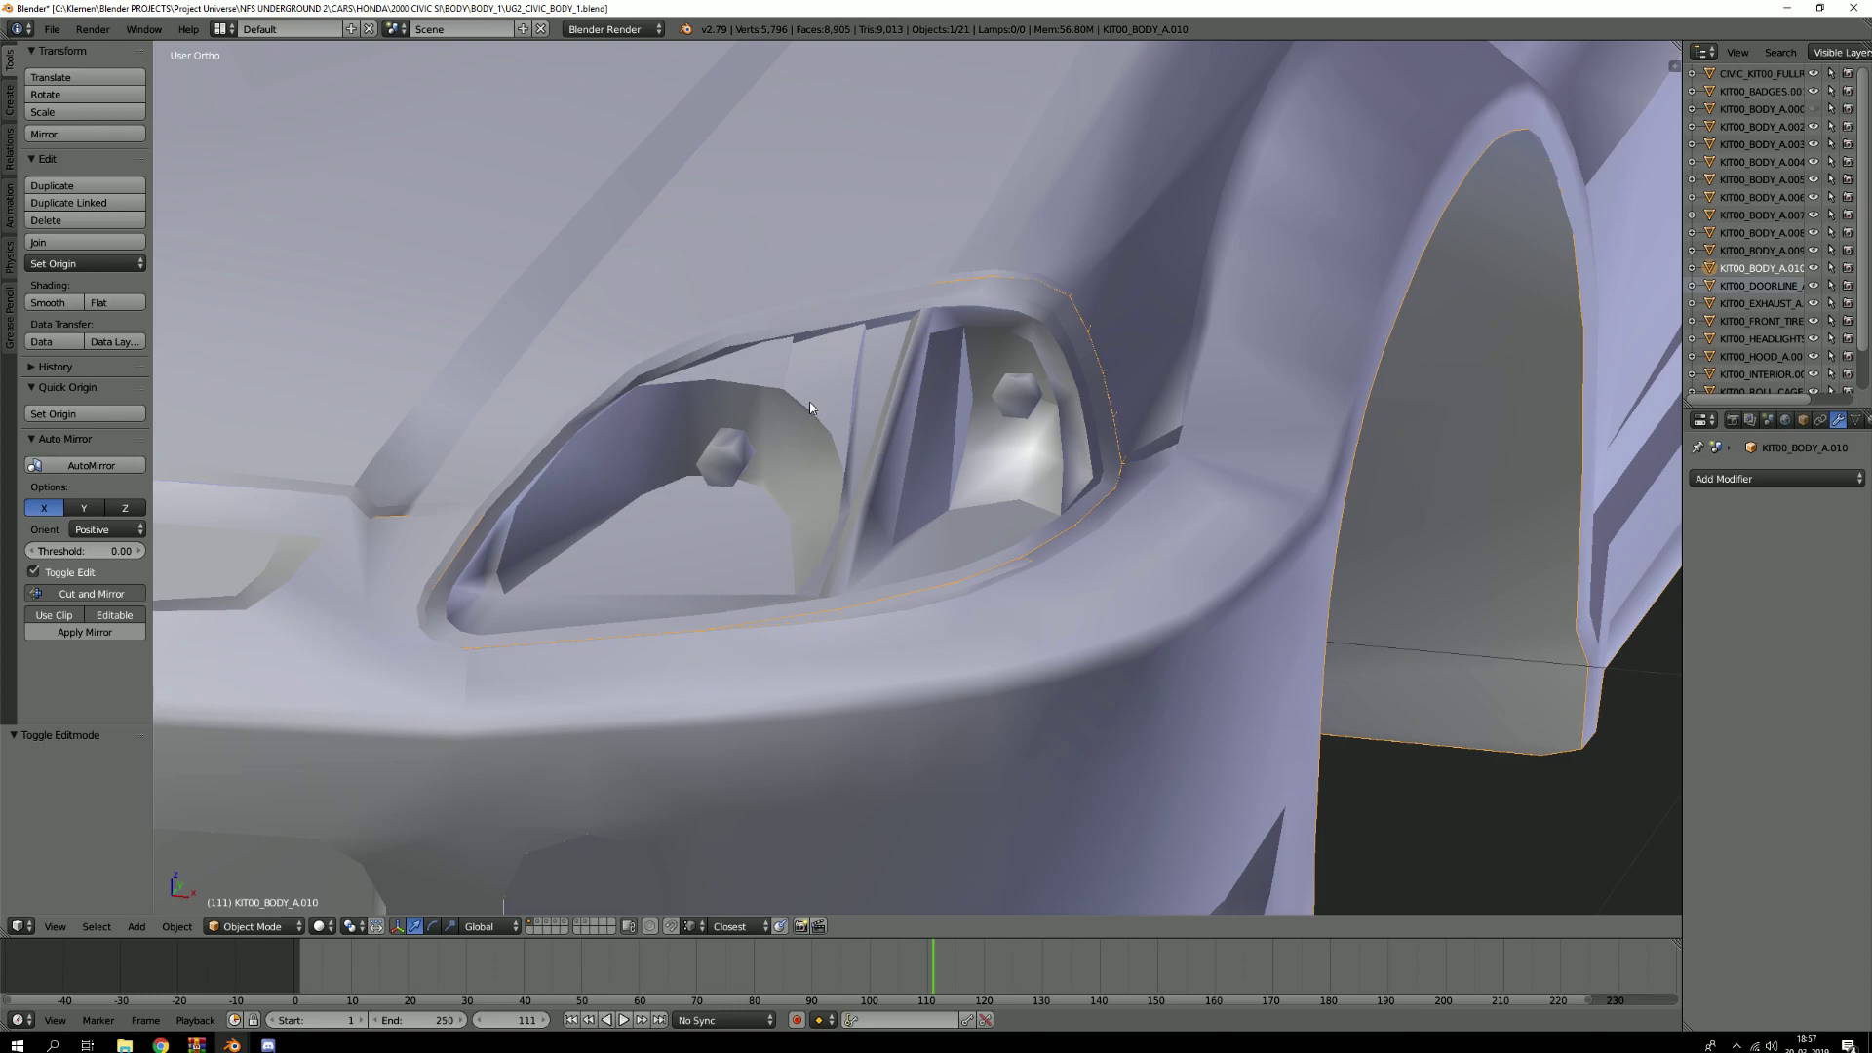
# Compare the headlight and surrounding bodywork by alternating between layers 4 and 1, ending on layer 4
pyautogui.press('4')
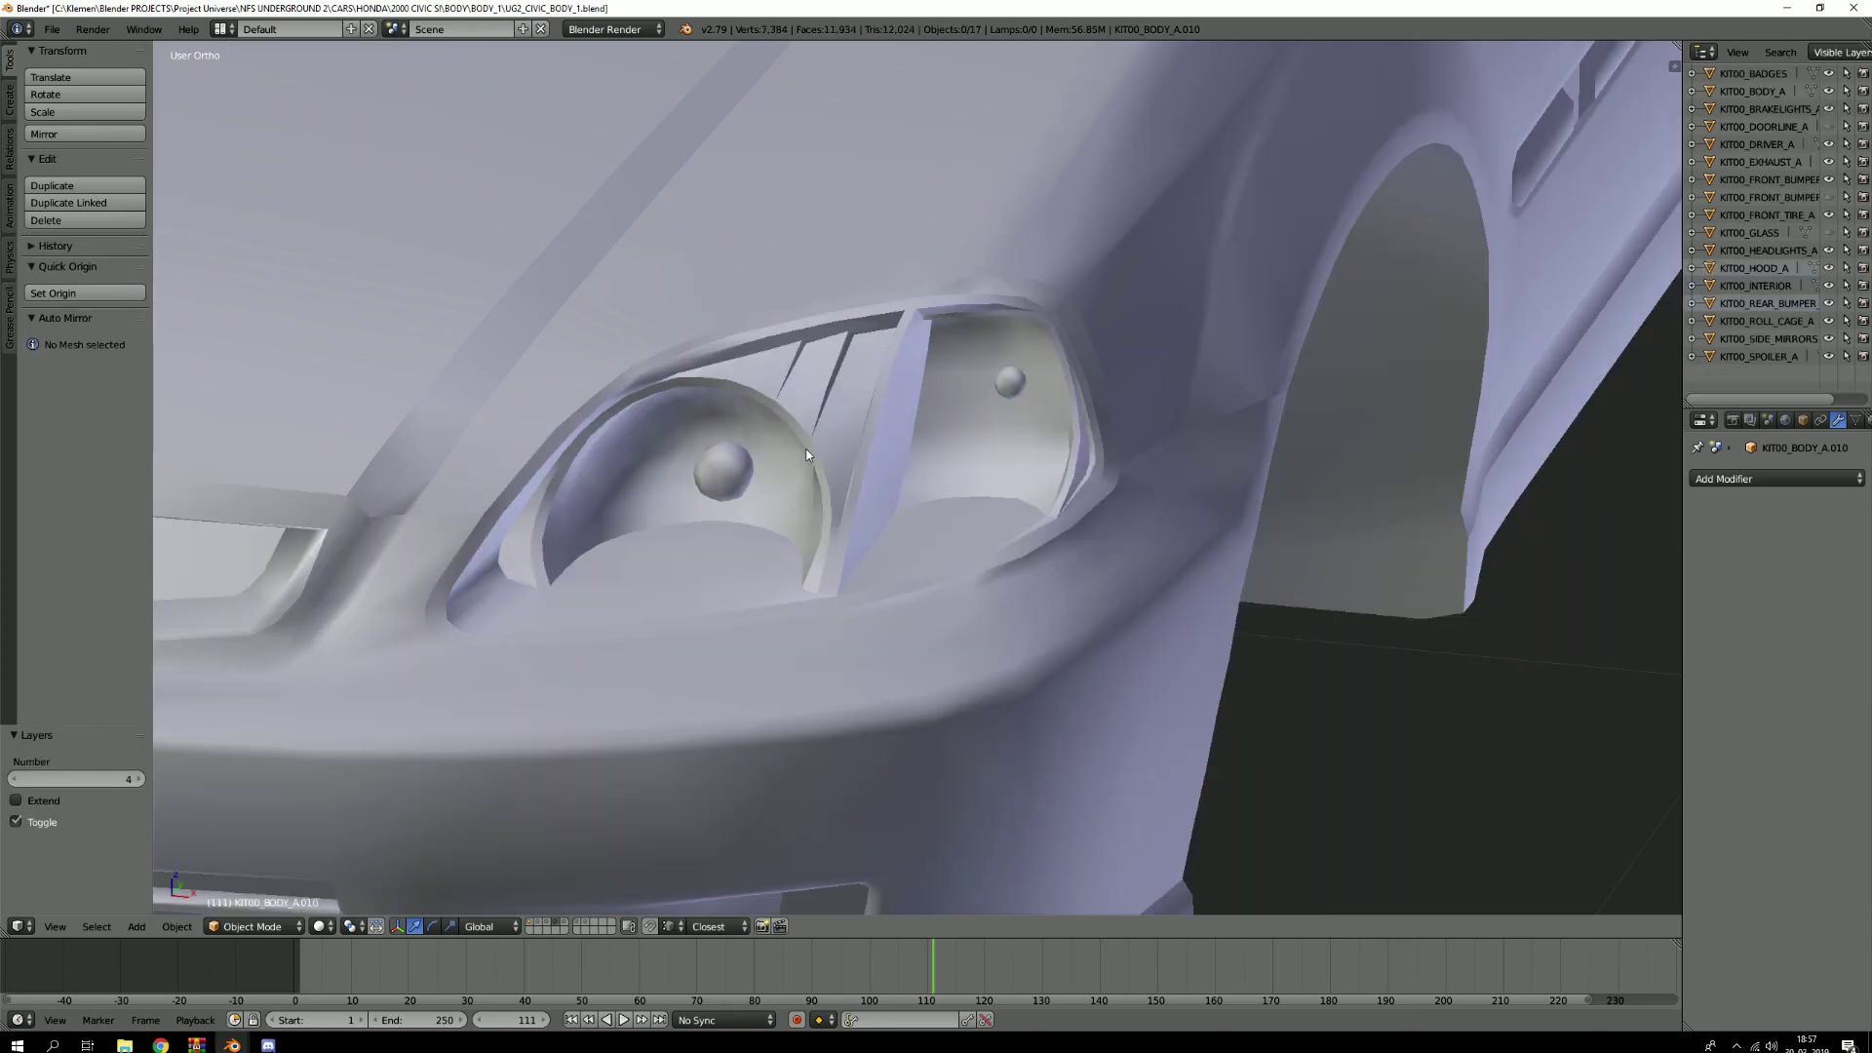
pyautogui.press('1')
pyautogui.press('4')
pyautogui.press('1')
pyautogui.press('4')
# Inspect the mesh of KIT00_HEADLIGHTS_A in Edit Mode and return to Object Mode
pyautogui.rightClick(852, 442)
pyautogui.press('Tab')
pyautogui.scroll(2, 875, 413)
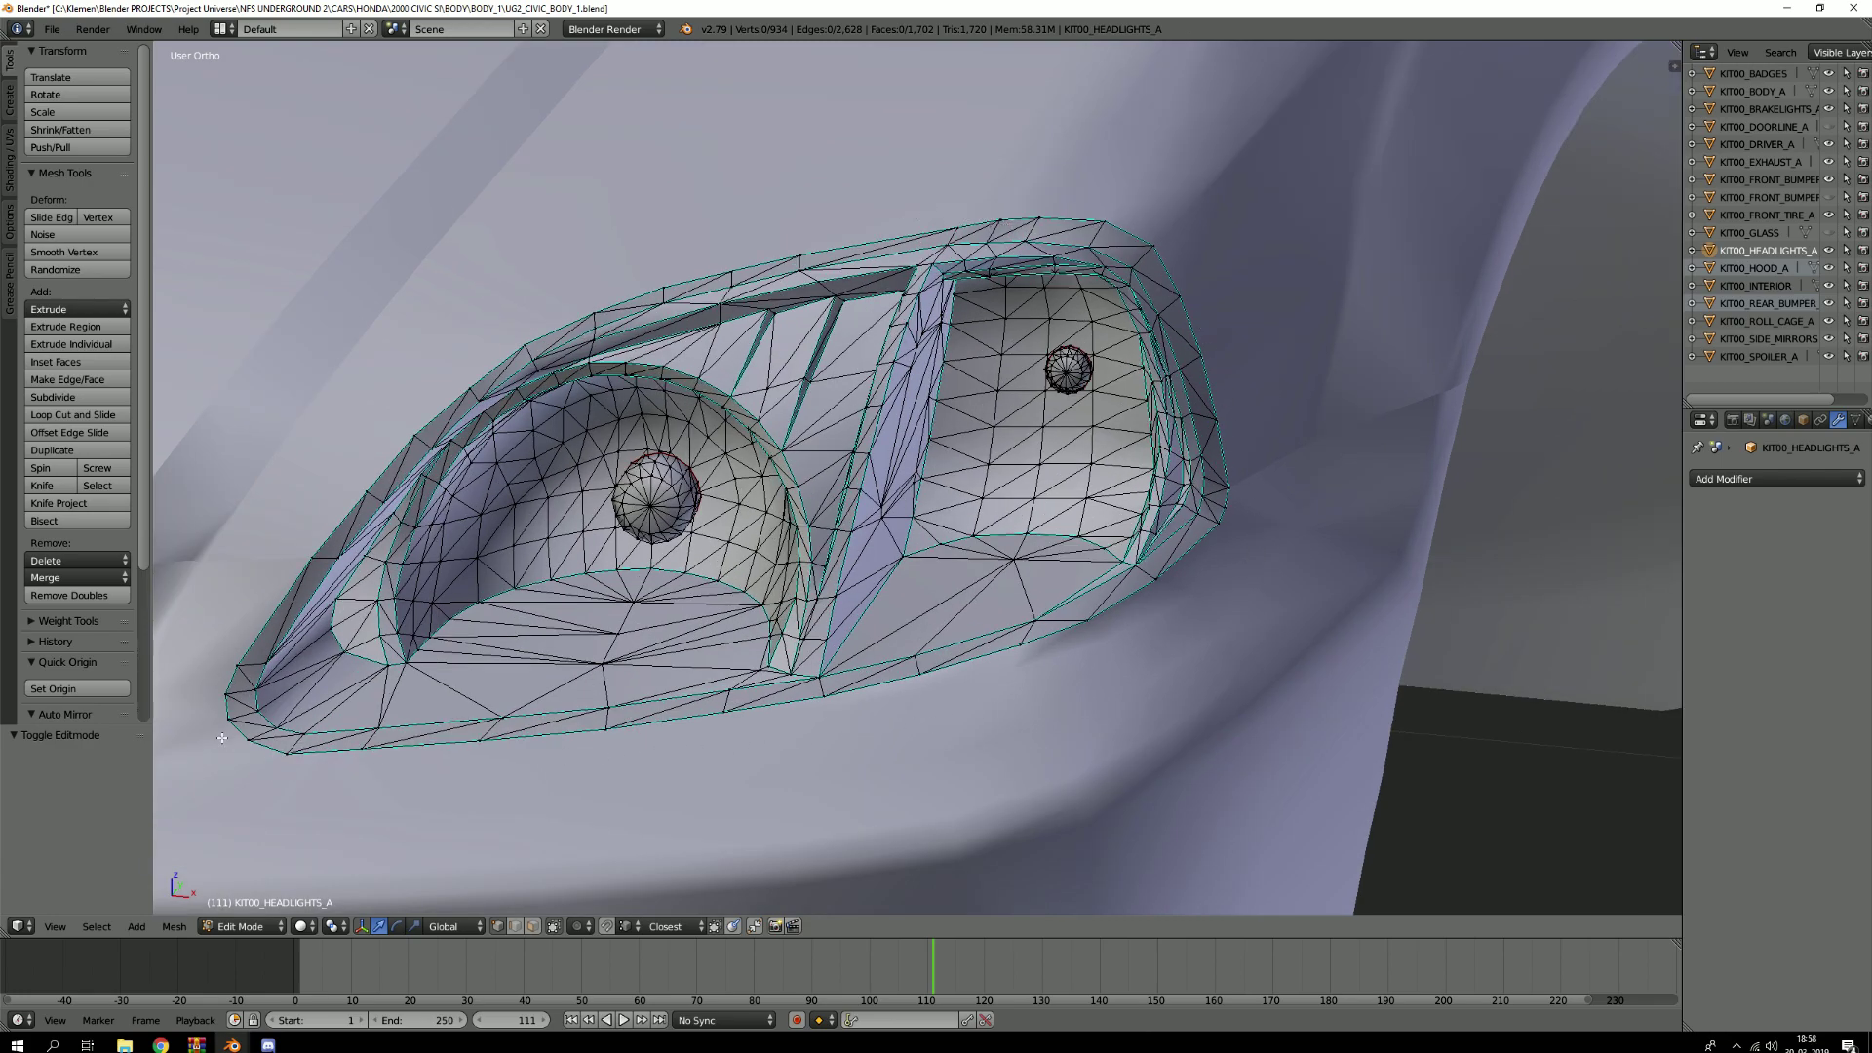
pyautogui.press('Tab')
# Check layer 3, then show layer 1 and inspect KIT00_HEADLIGHTS_A.001's mesh in Edit Mode before leaving it
pyautogui.press('3')
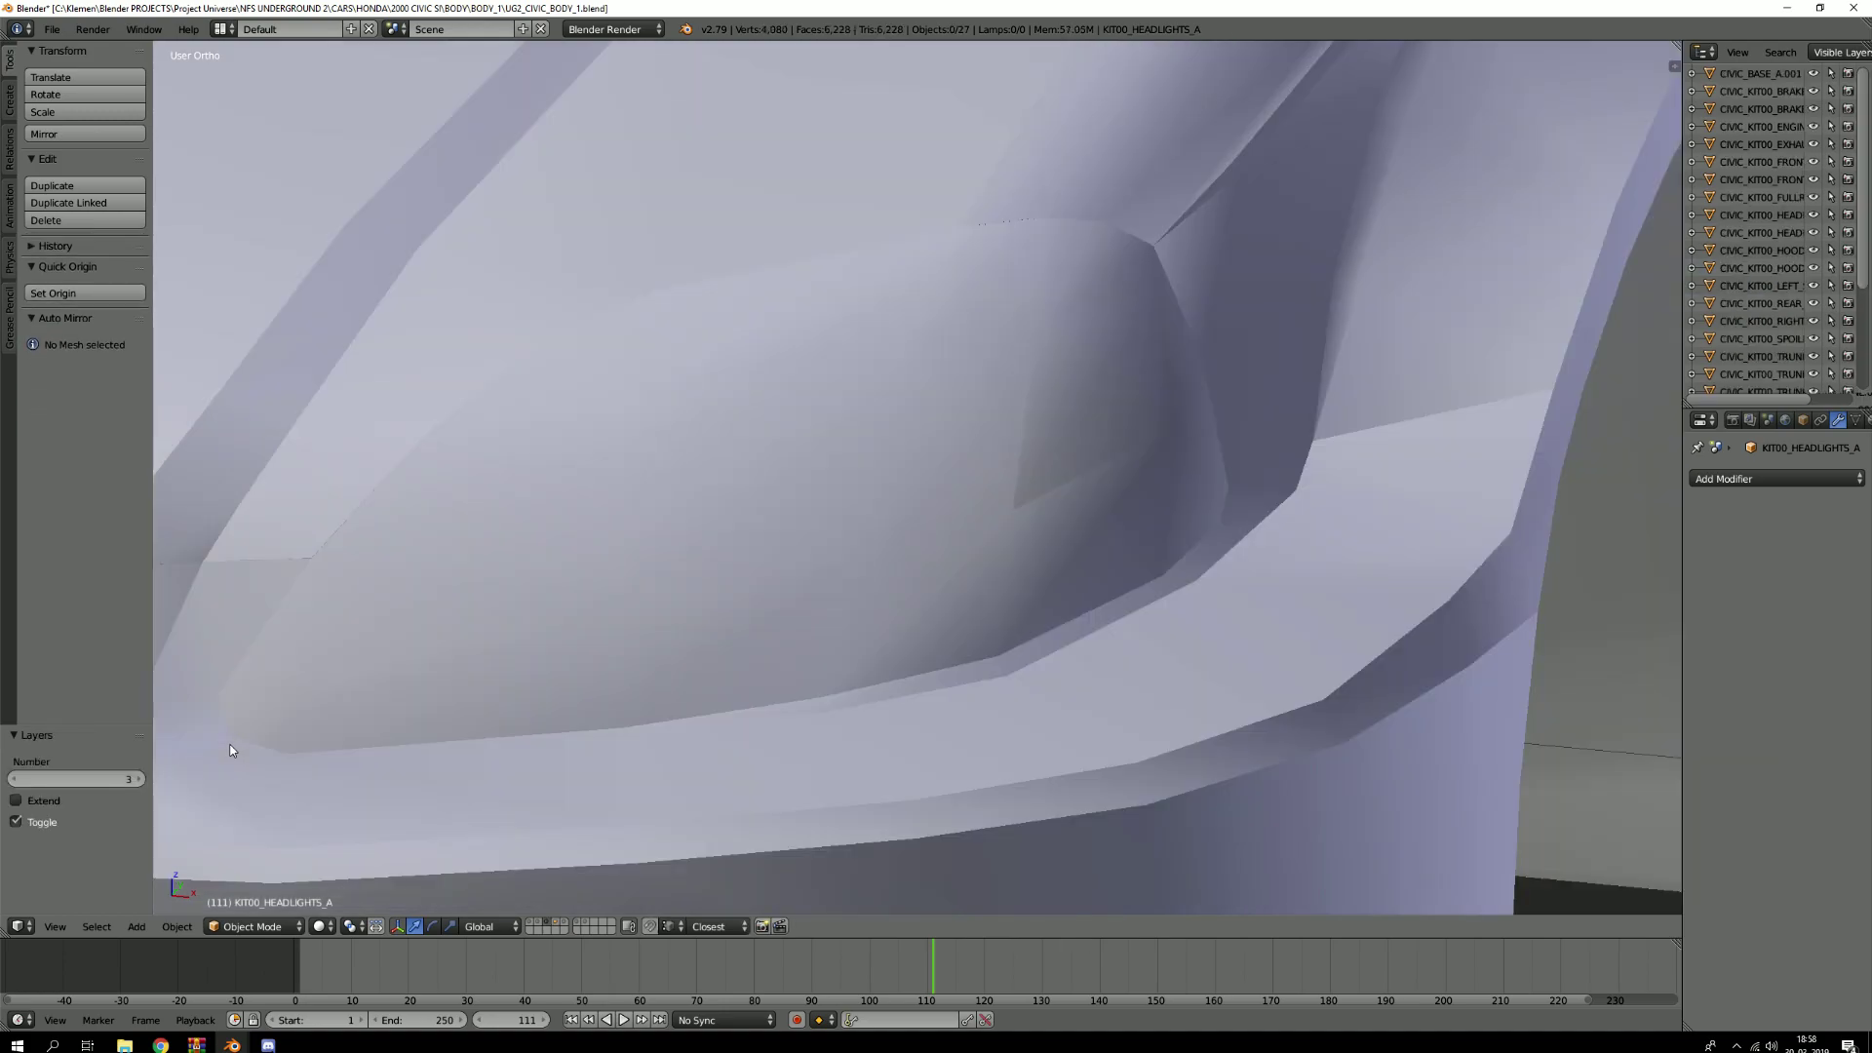
pyautogui.press('1')
pyautogui.rightClick(787, 318)
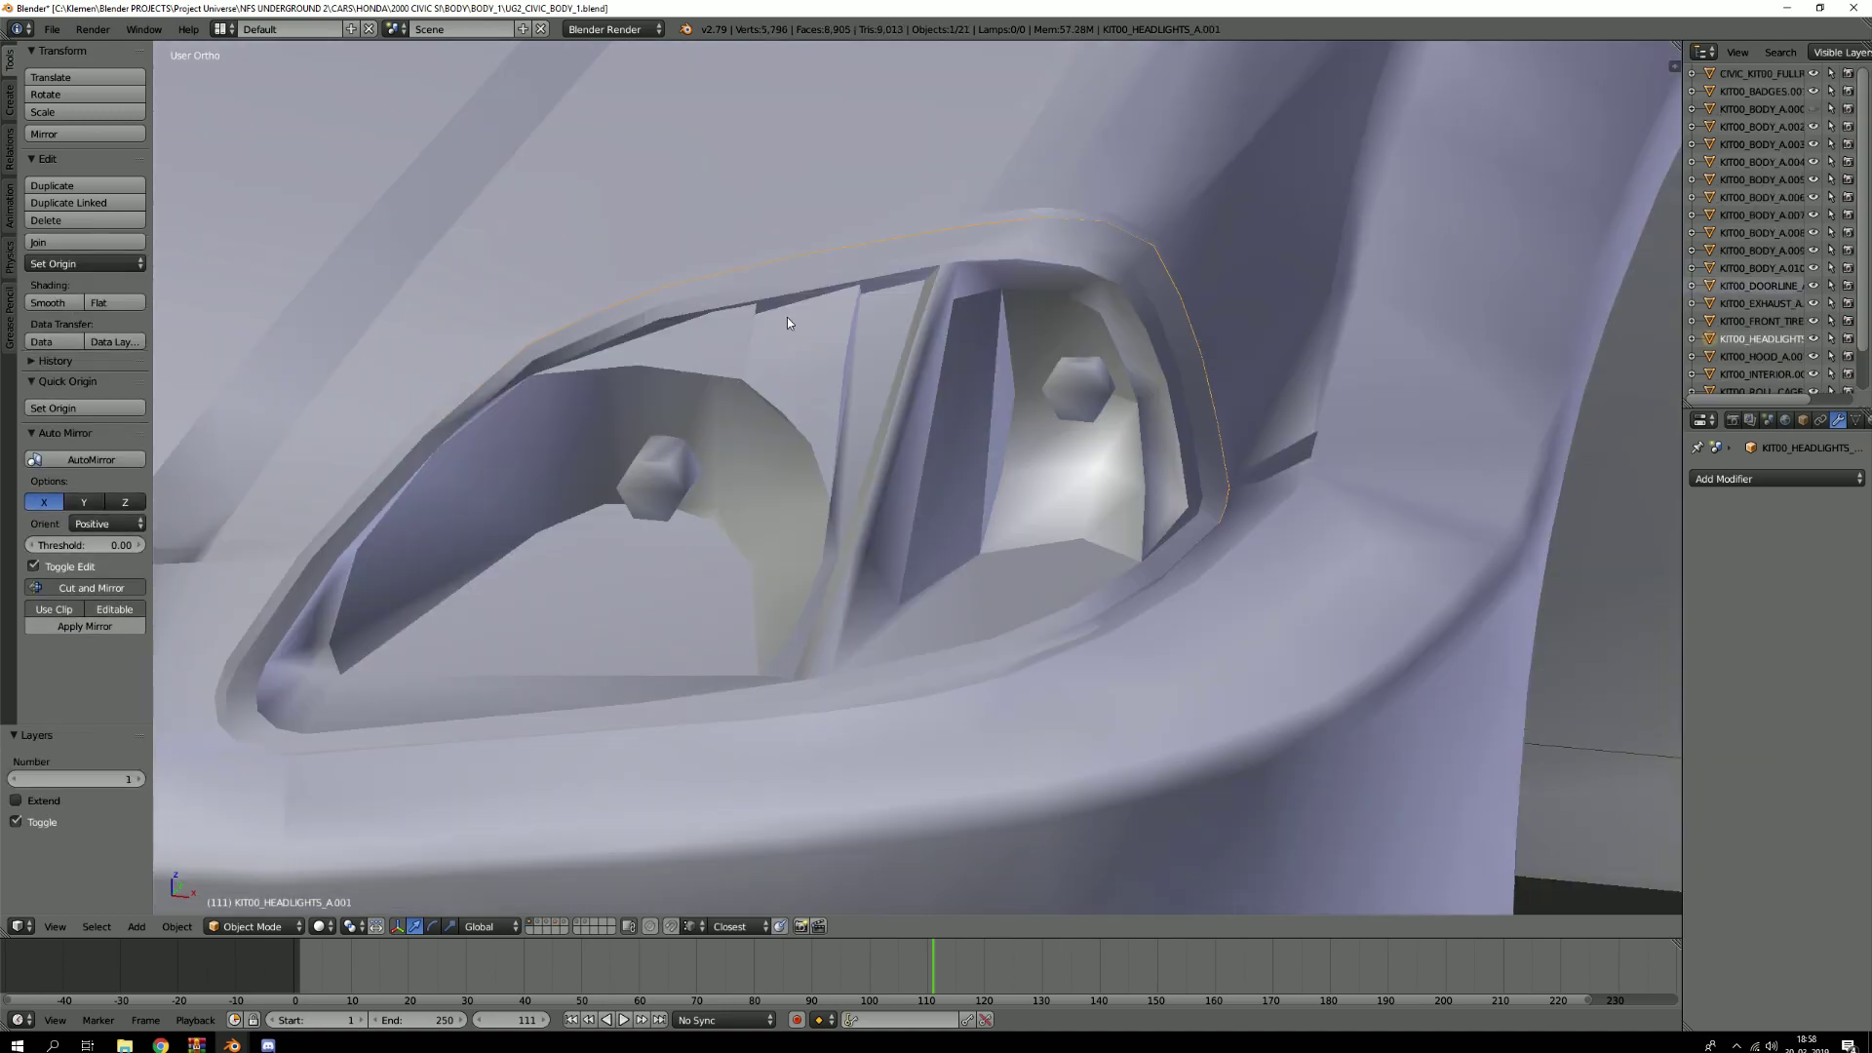
pyautogui.press('Tab')
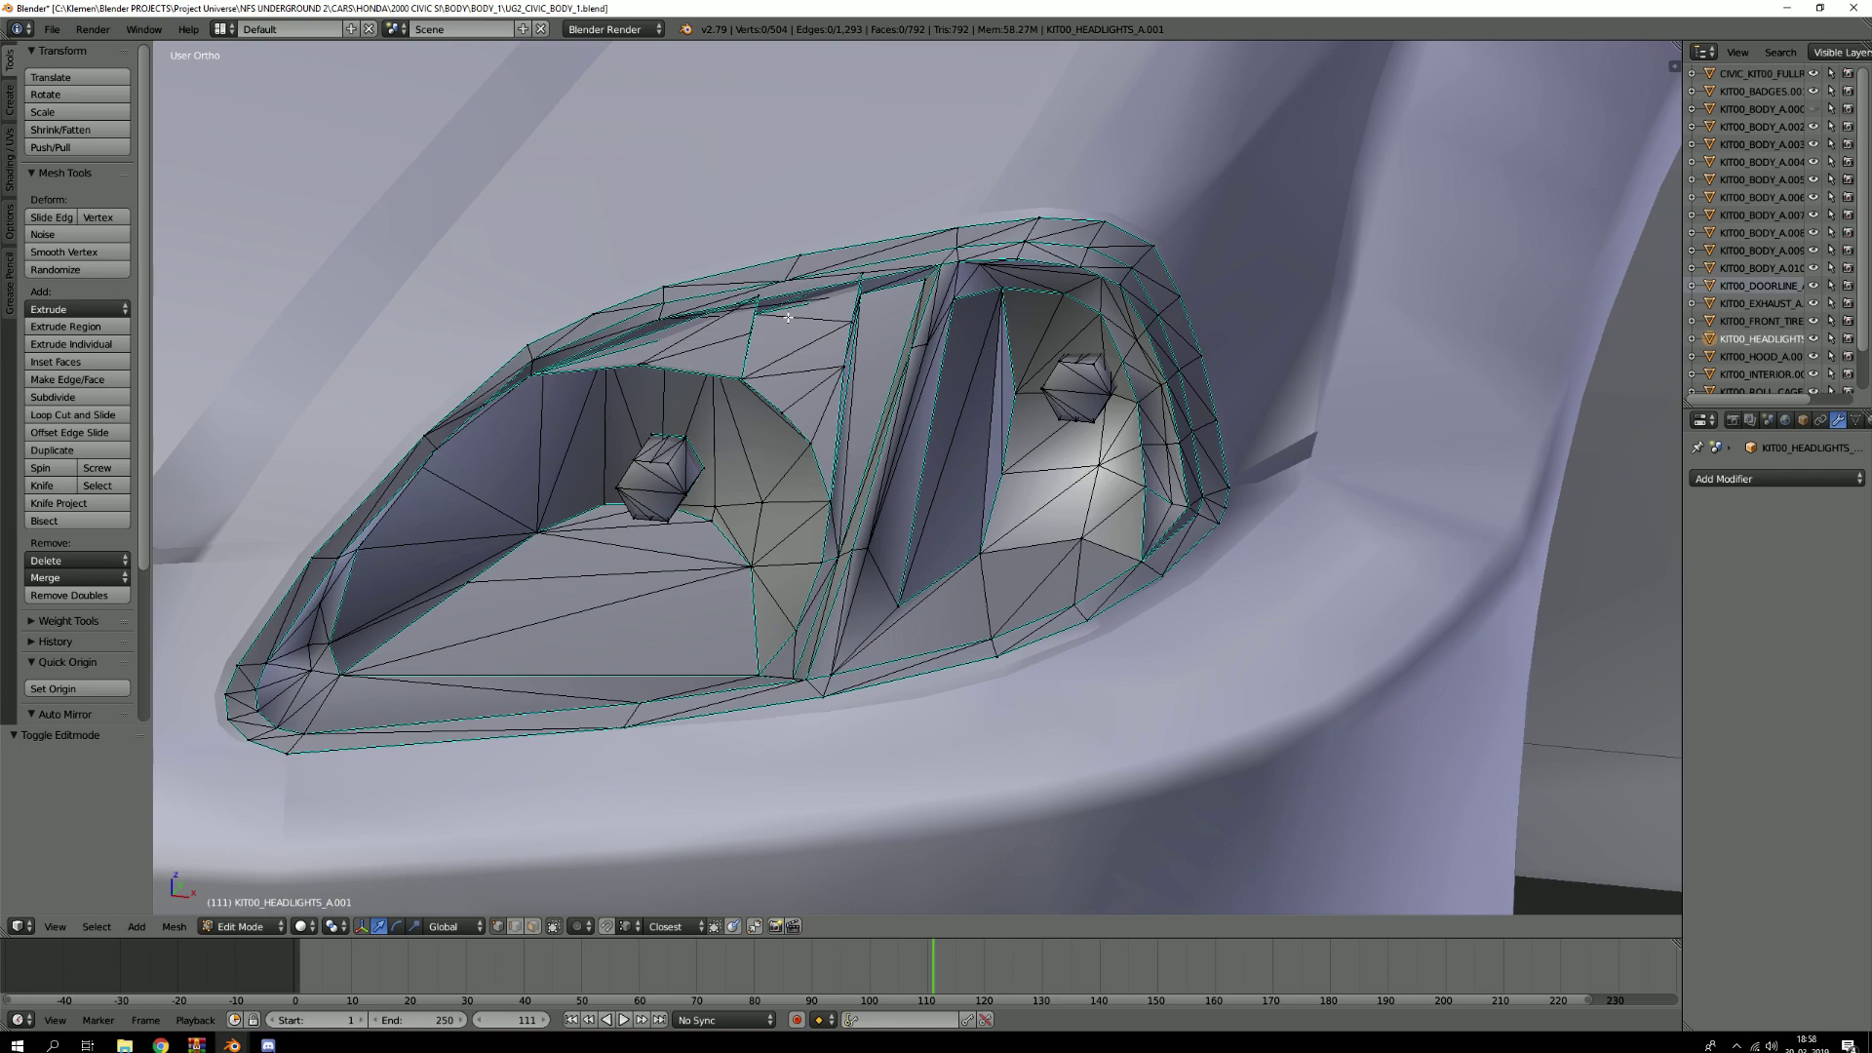
pyautogui.scroll(-5, 998, 76)
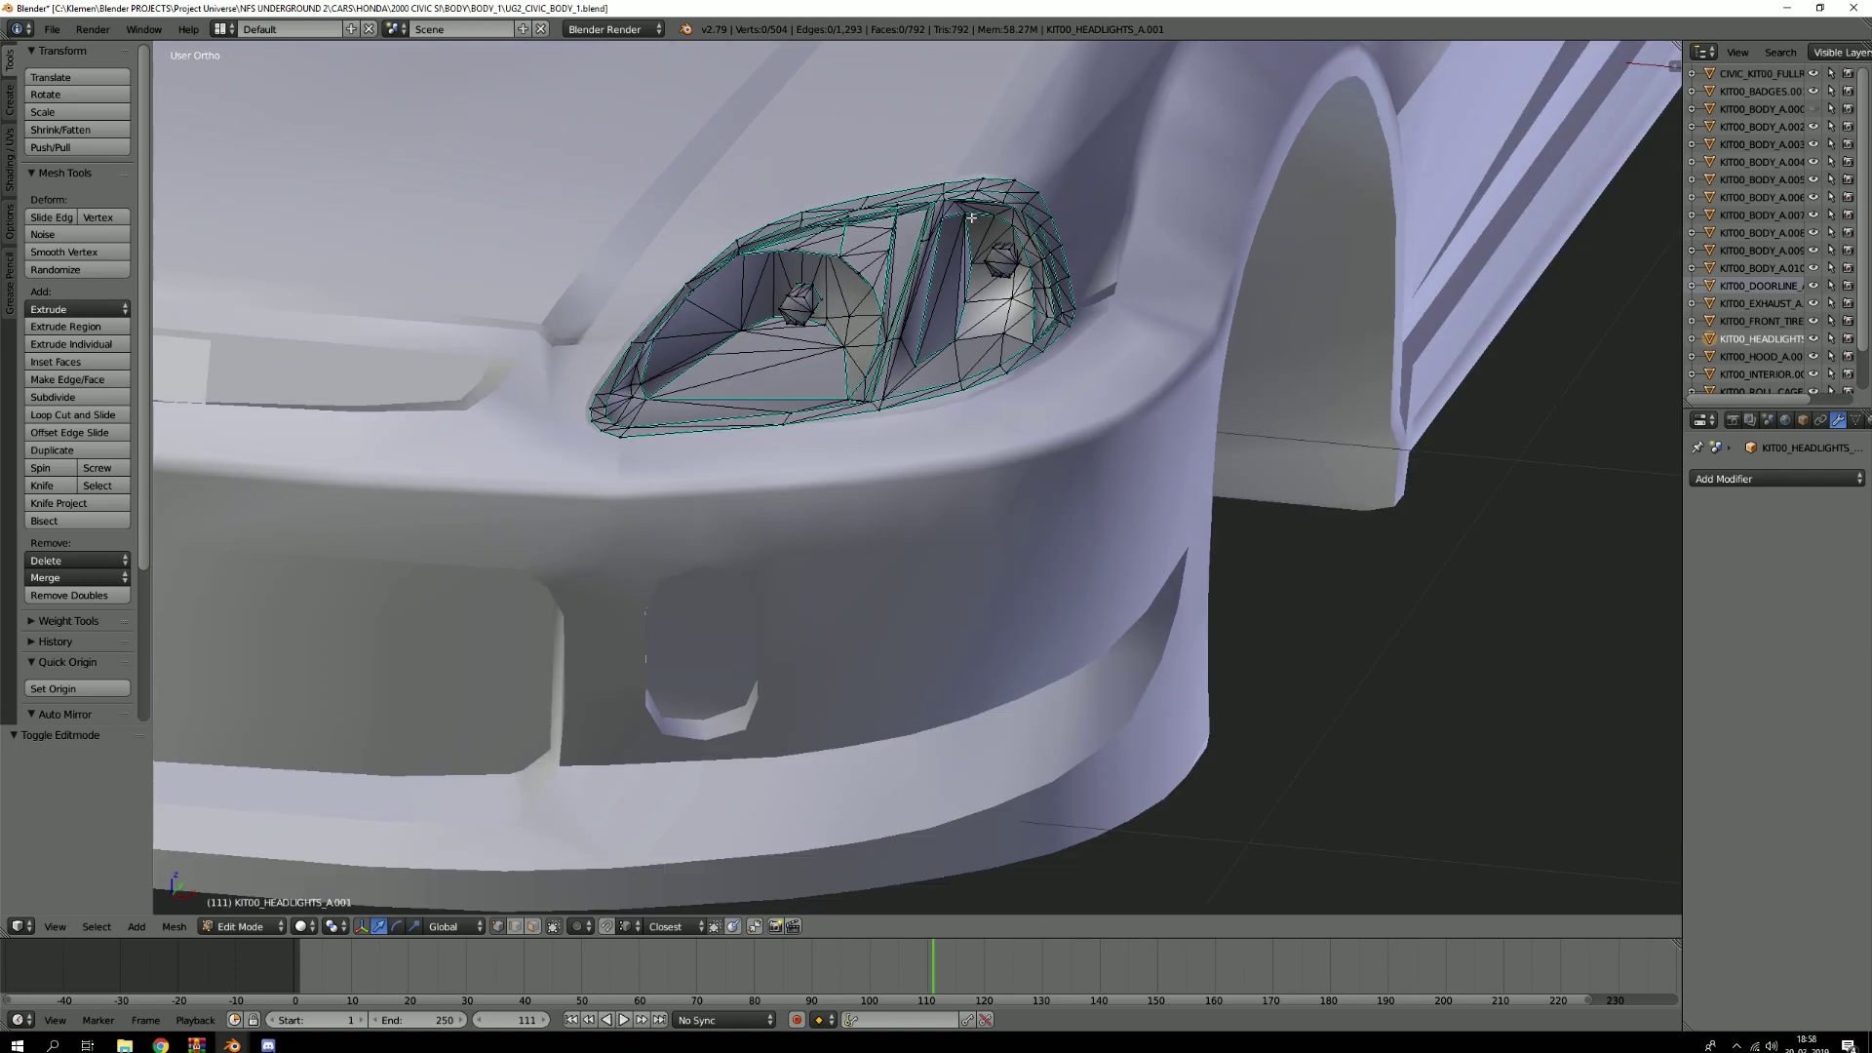
pyautogui.press('Tab')
# Inspect KIT00_BODY_A.010's front mesh in Edit Mode and return to Object Mode
pyautogui.rightClick(940, 455)
pyautogui.press('Tab')
pyautogui.scroll(-2, 952, 483)
pyautogui.keyDown('shift'); pyautogui.moveTo(952, 484); pyautogui.dragTo(1058, 531, button='middle'); pyautogui.keyUp('shift')
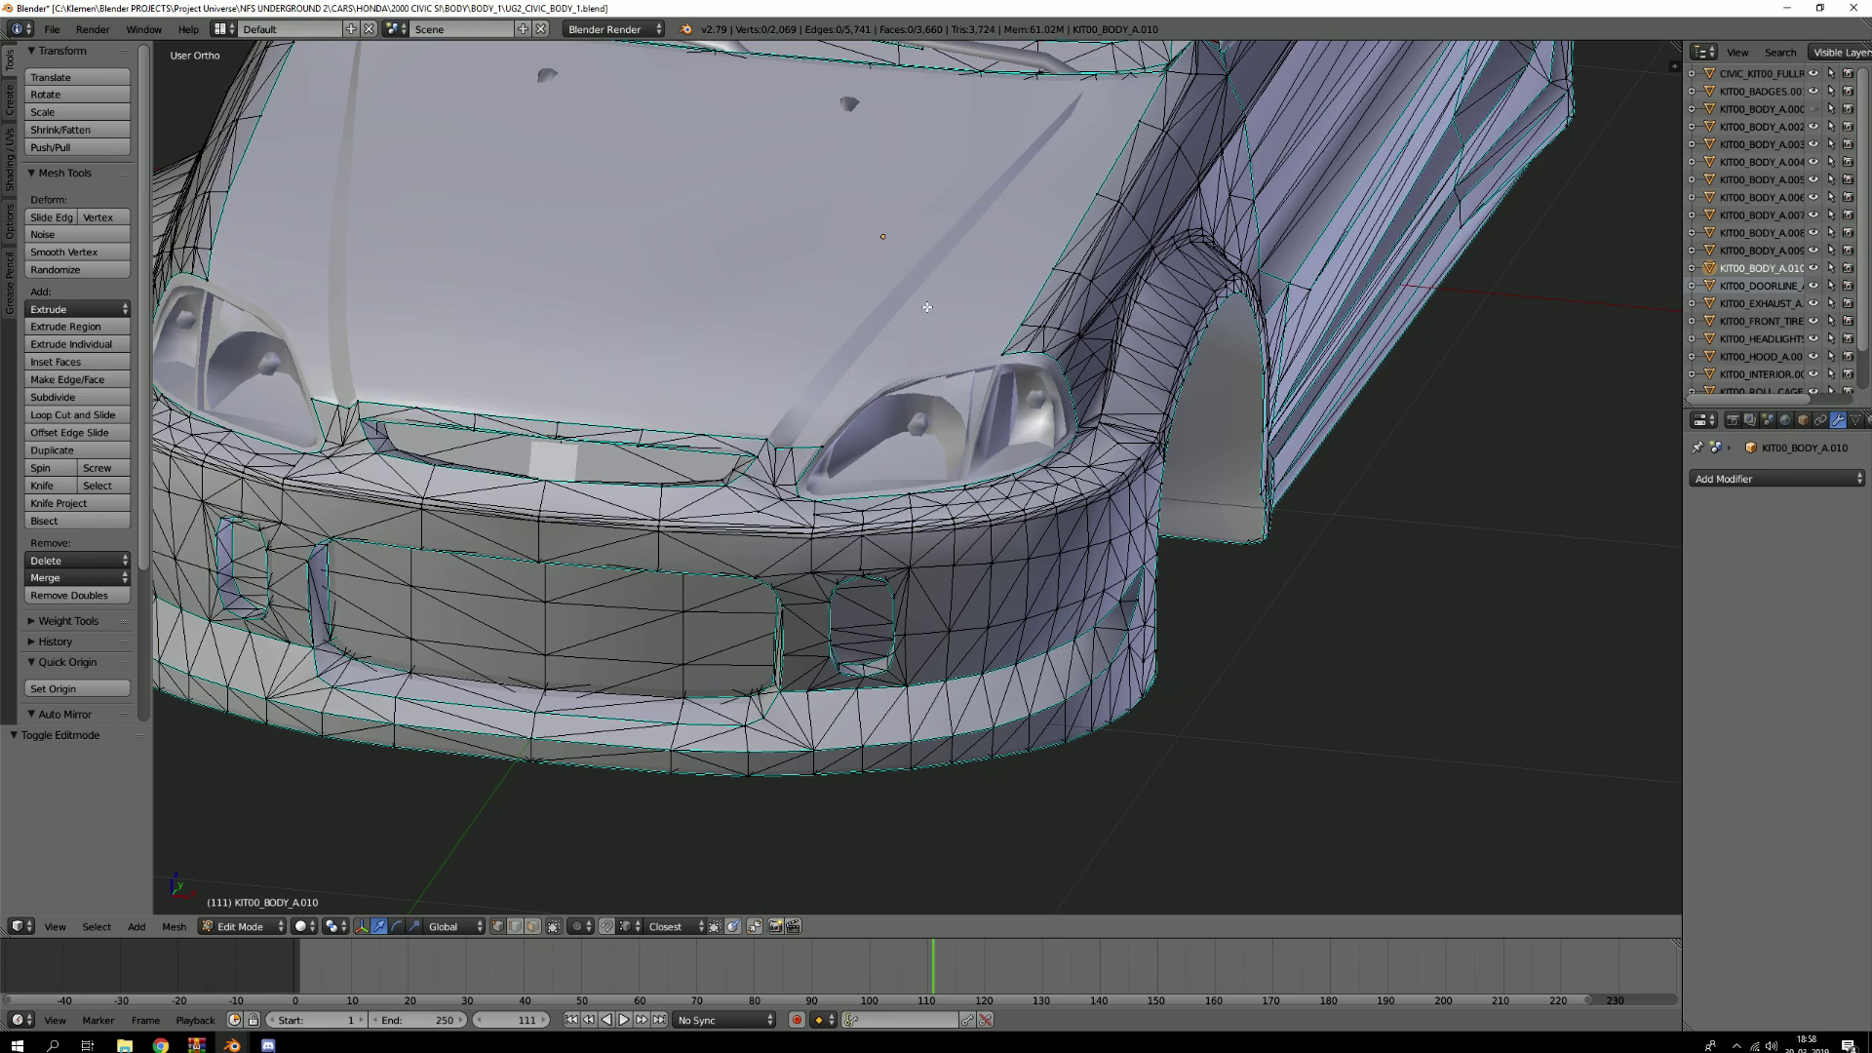
pyautogui.press('Tab')
# Check the mesh of KIT00_HOOD_A.001 briefly in Edit Mode and view the car's front corner in Object Mode
pyautogui.rightClick(898, 318)
pyautogui.press('Tab')
pyautogui.press('Tab')
pyautogui.scroll(-3, 898, 318)
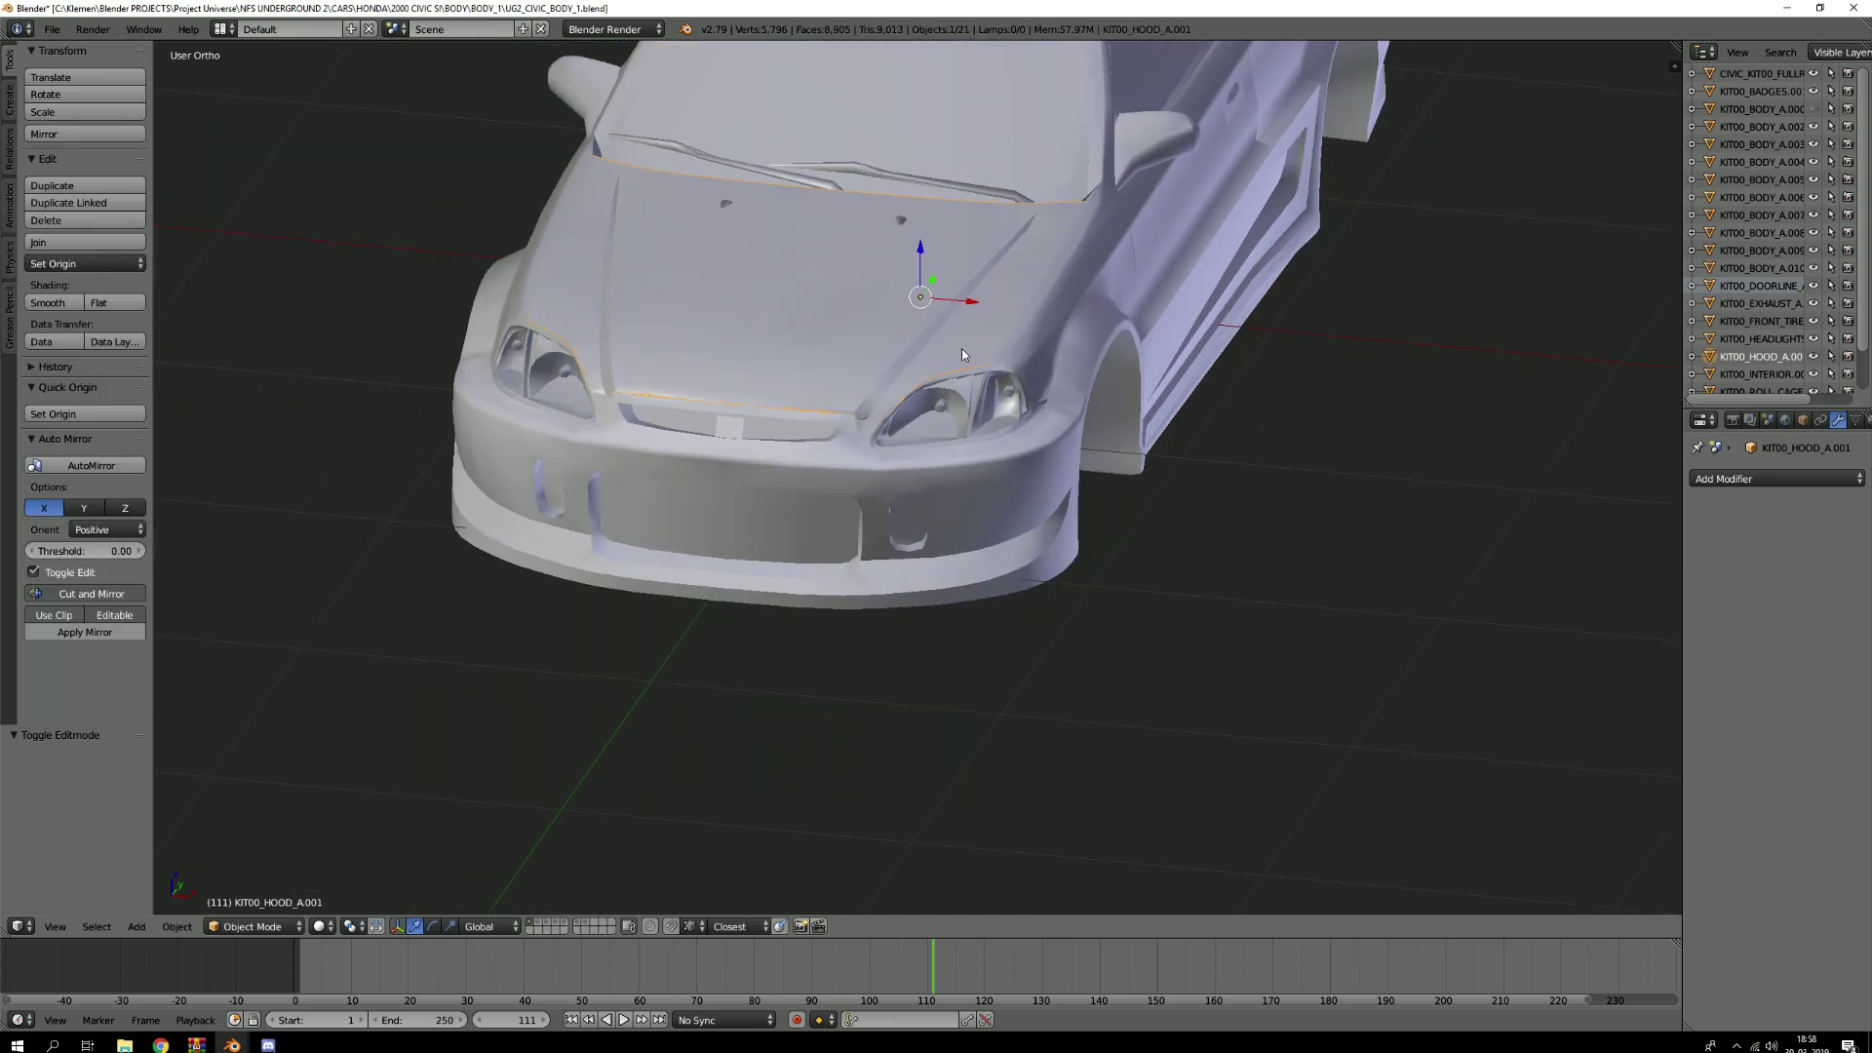
pyautogui.moveTo(962, 348); pyautogui.dragTo(987, 399, button='middle')
pyautogui.scroll(5, 1008, 430)
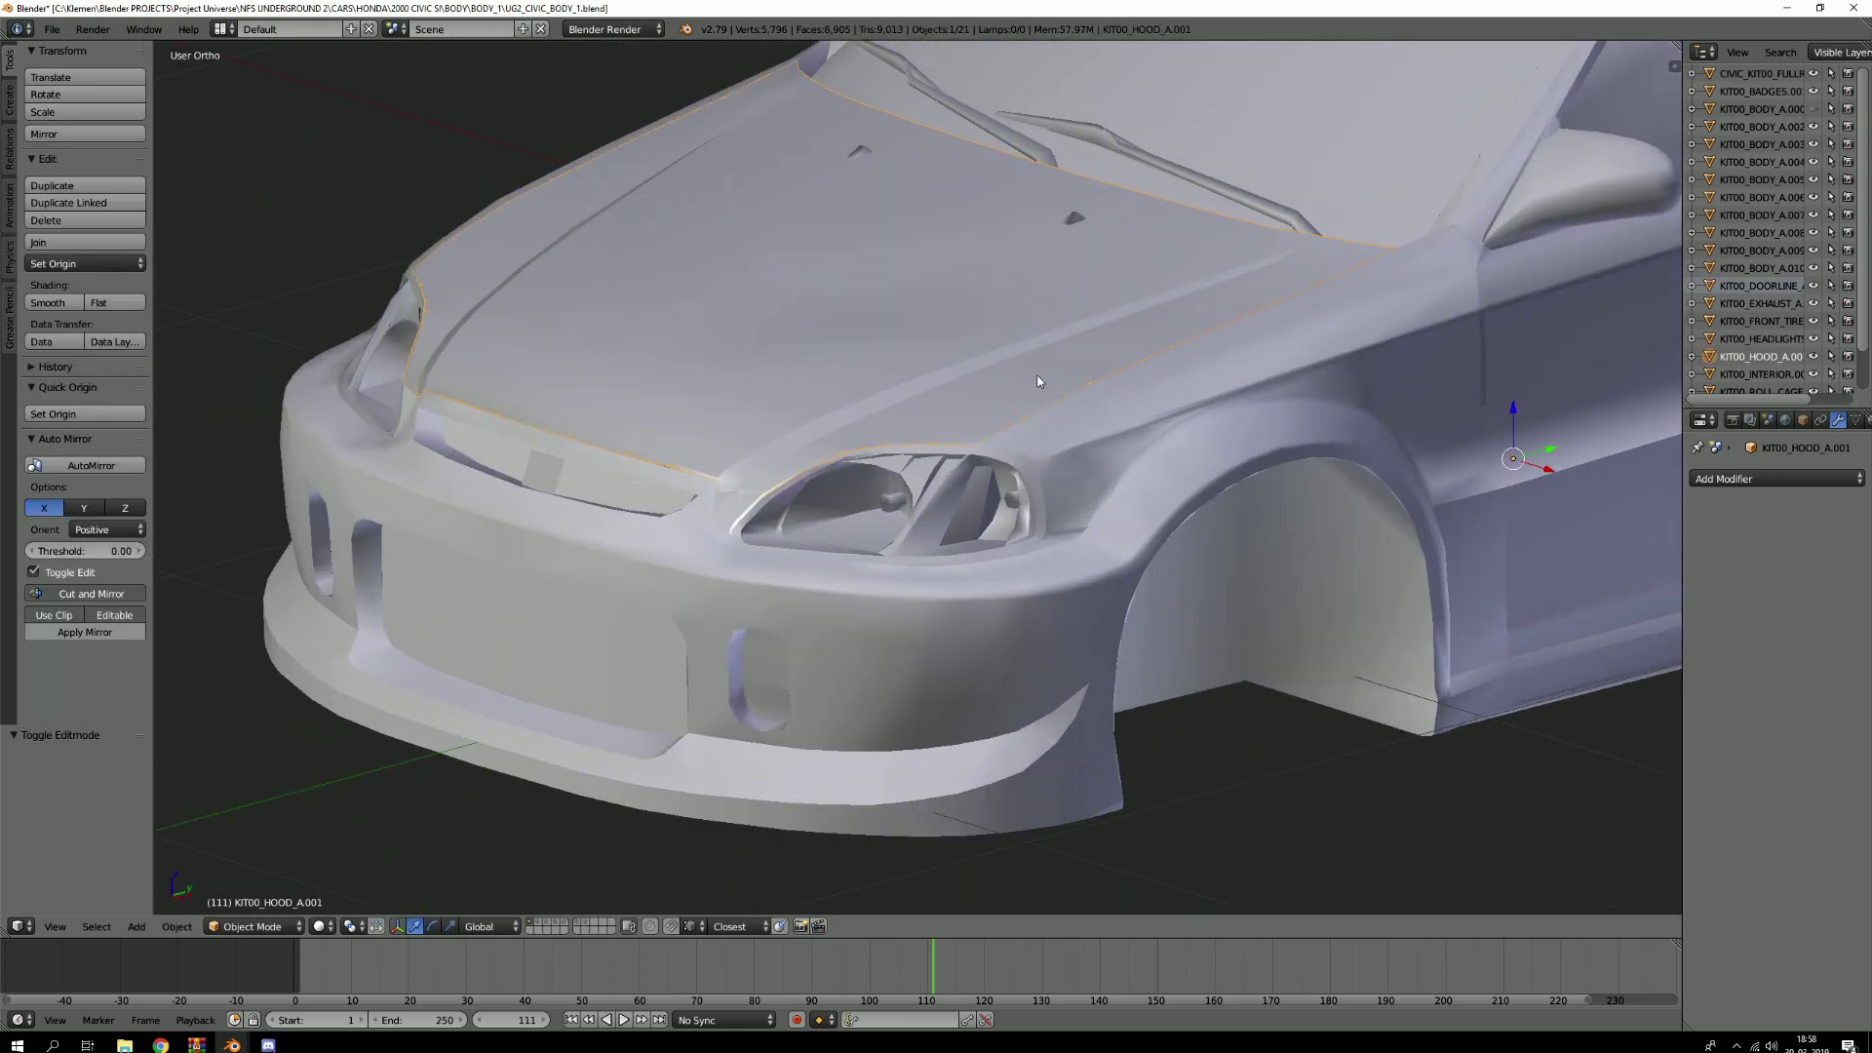
# Join the hood KIT00_HOOD_A.001 into KIT00_BODY_A.010
pyautogui.keyDown('shift'); pyautogui.rightClick(1137, 398); pyautogui.keyUp('shift')
pyautogui.keyDown('shift'); pyautogui.rightClick(946, 675); pyautogui.keyUp('shift')
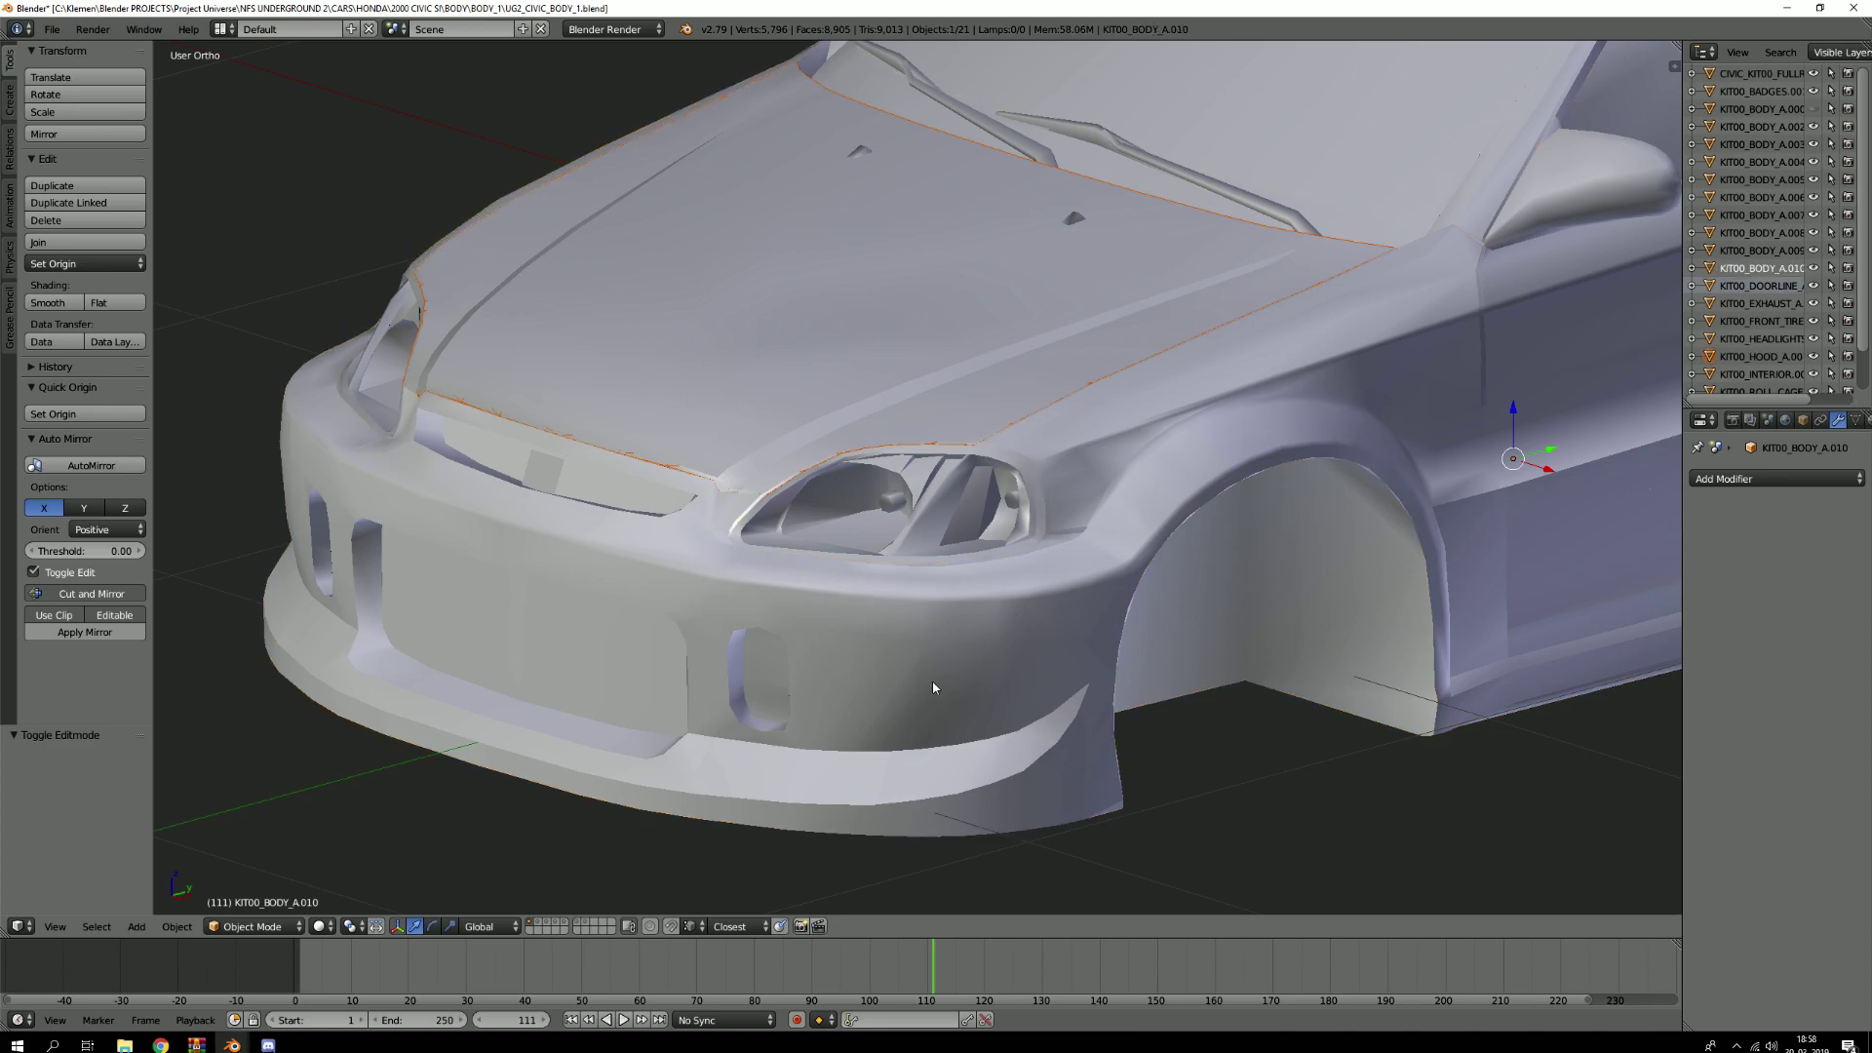
pyautogui.hotkey('ctrl', 'j')
pyautogui.press('g')
pyautogui.rightClick(1147, 461)
pyautogui.keyDown('shift'); pyautogui.rightClick(1147, 462); pyautogui.keyUp('shift')
pyautogui.hotkey('ctrl', 'j')
pyautogui.press('KP_Divide')
pyautogui.press('KP_Divide')
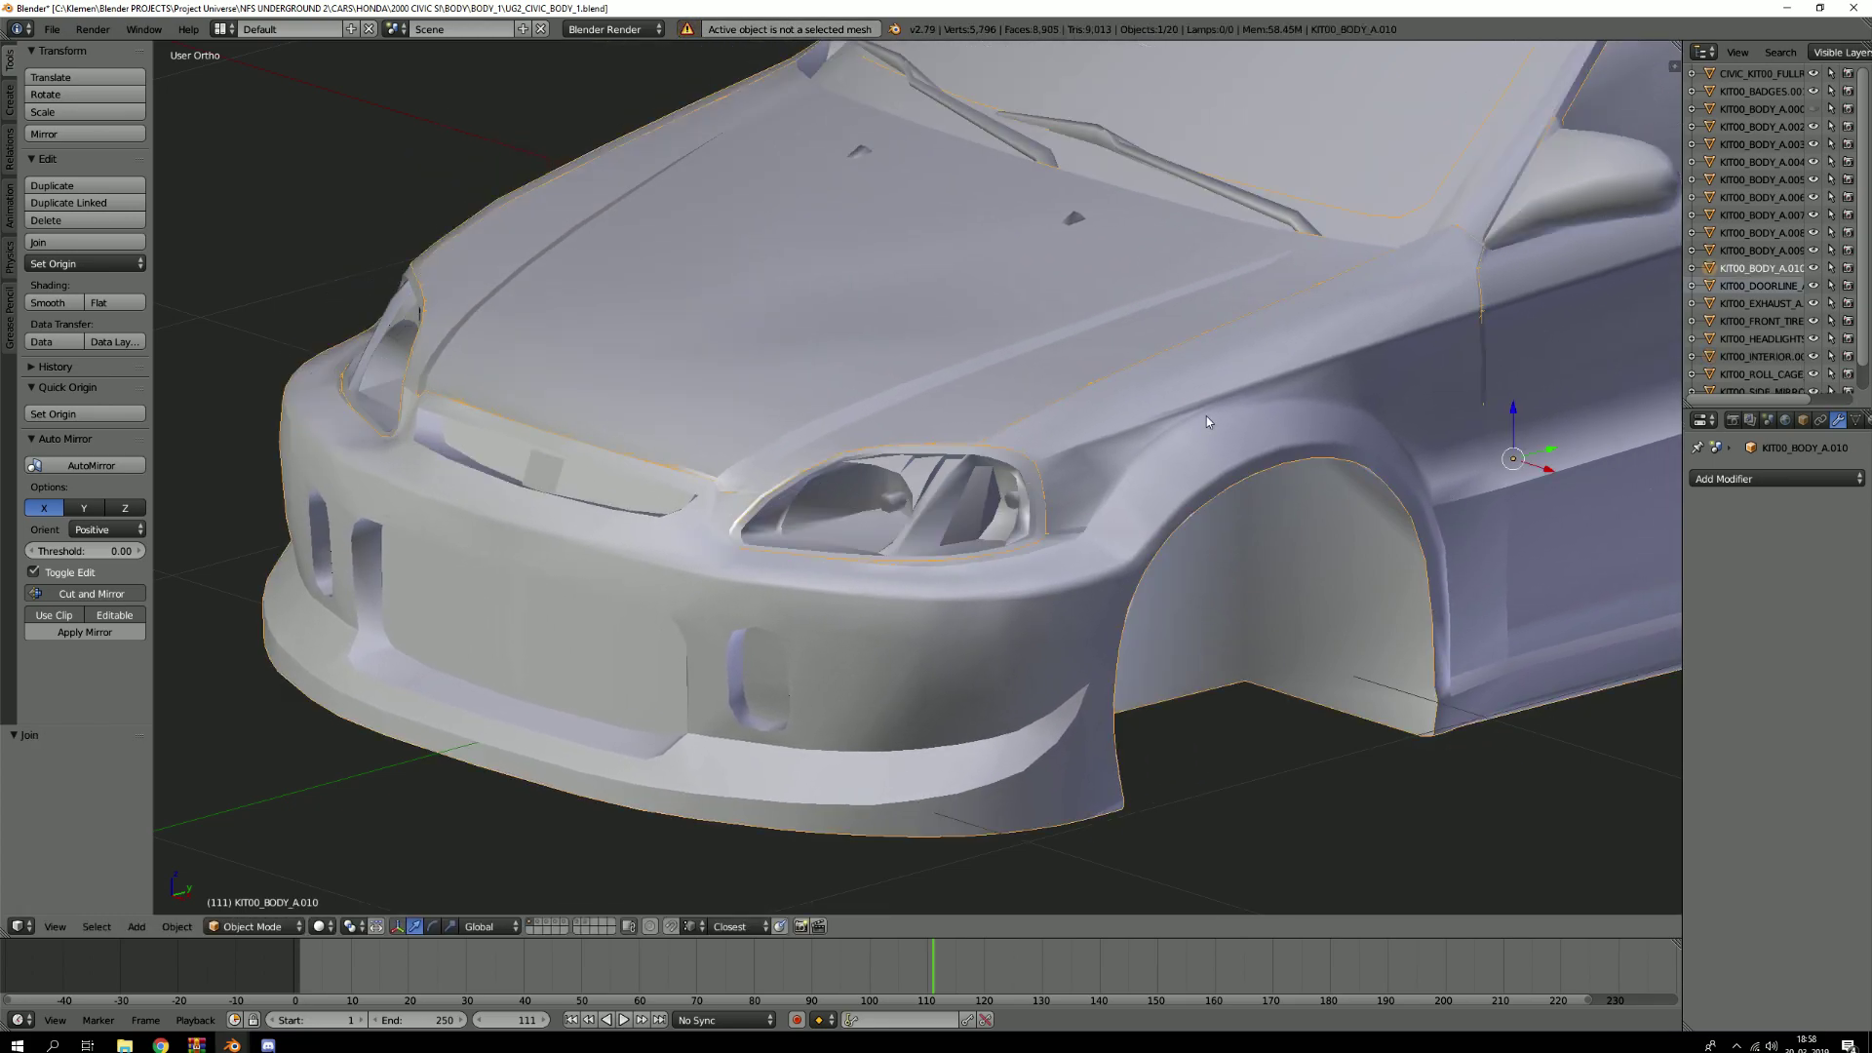
# Isolate the joined body in local view and, in face select mode, select its linked faces delimited by seams
pyautogui.press('KP_Divide')
pyautogui.press('Tab')
pyautogui.scroll(8, 932, 498)
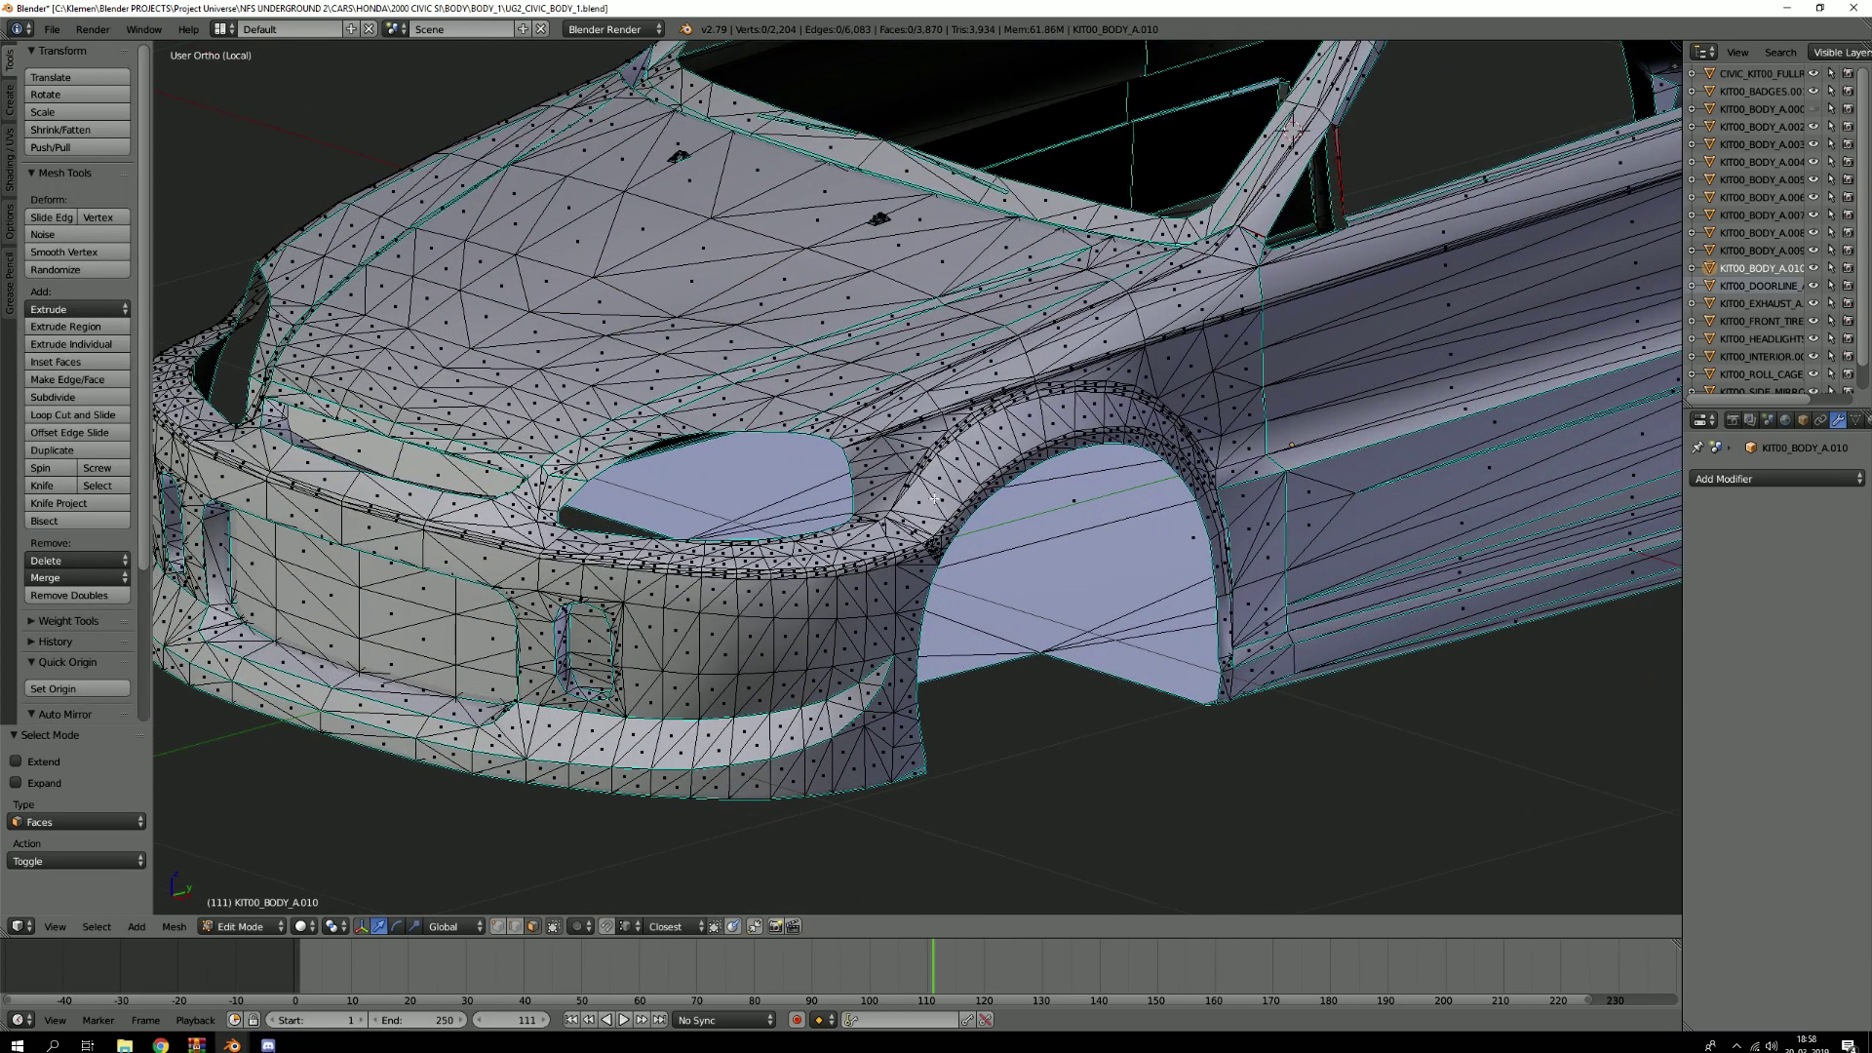
pyautogui.press('l')
pyautogui.press('l')
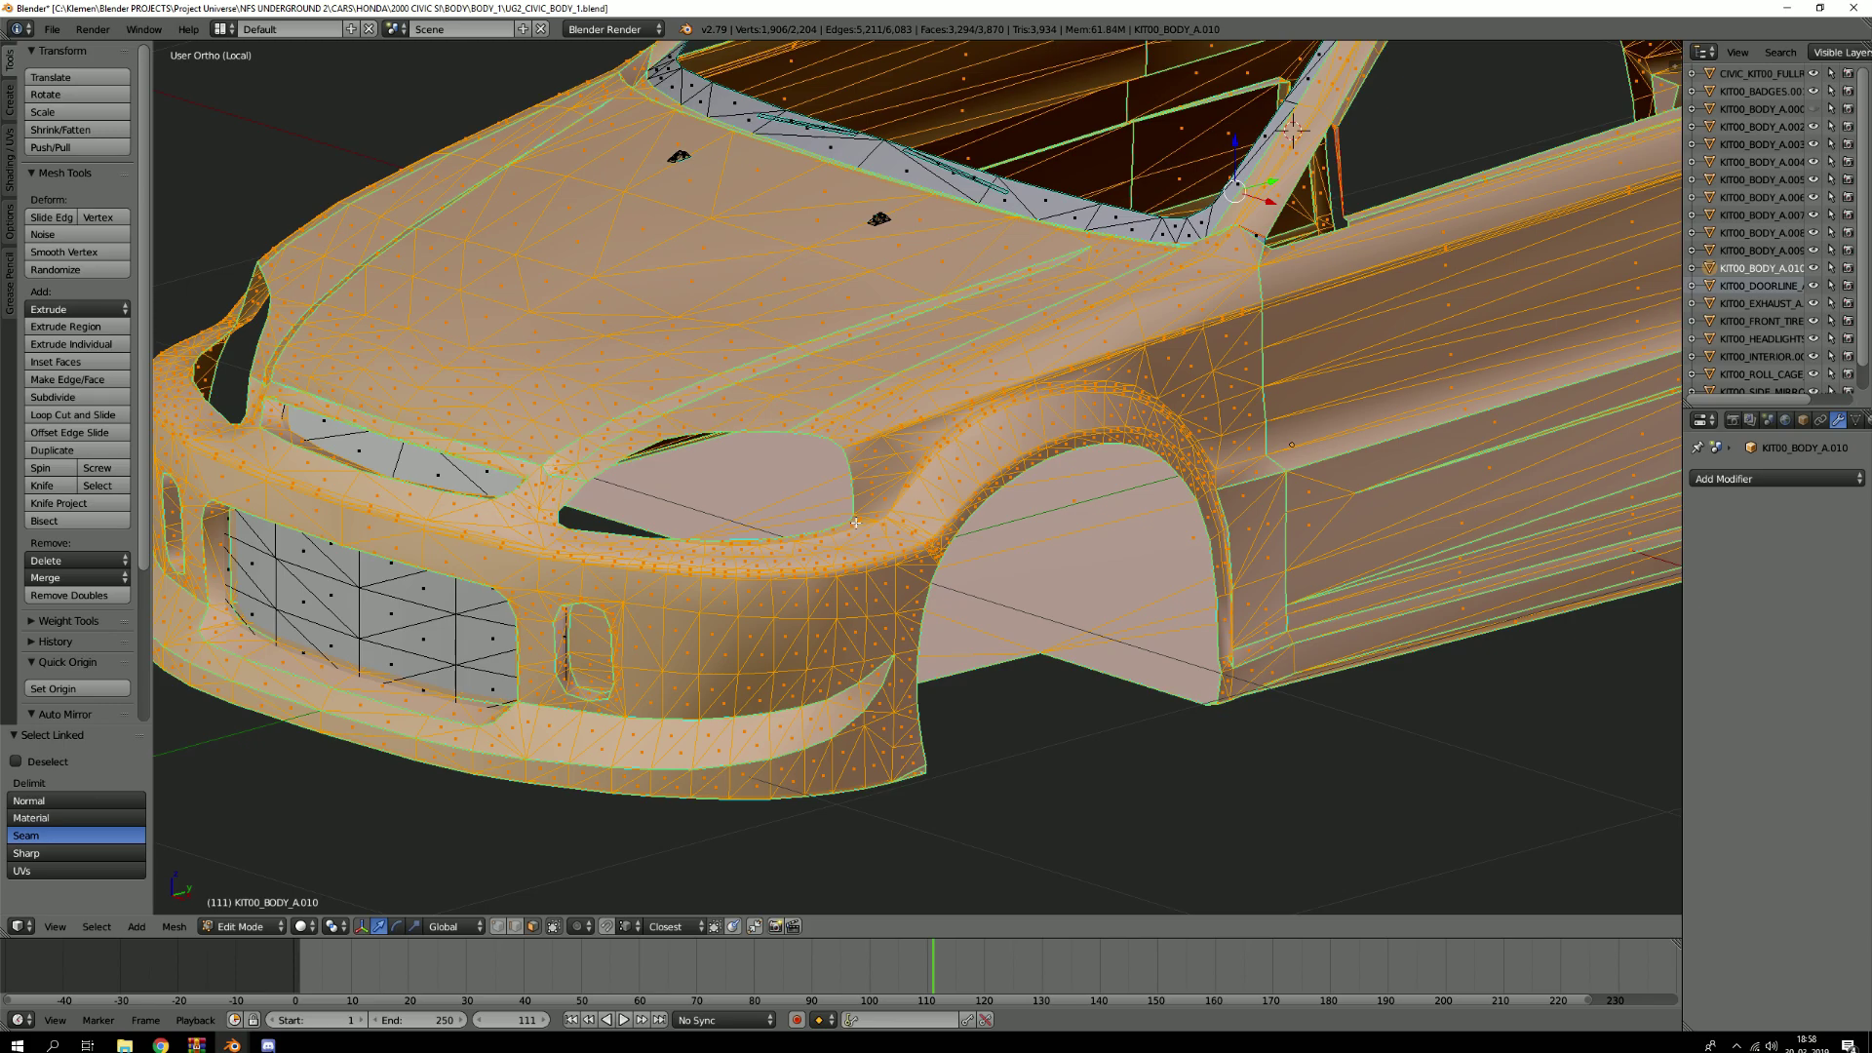
# Examine the body mesh around the headlight opening and hood edge, and leave local view and Edit Mode
pyautogui.press('Tab')
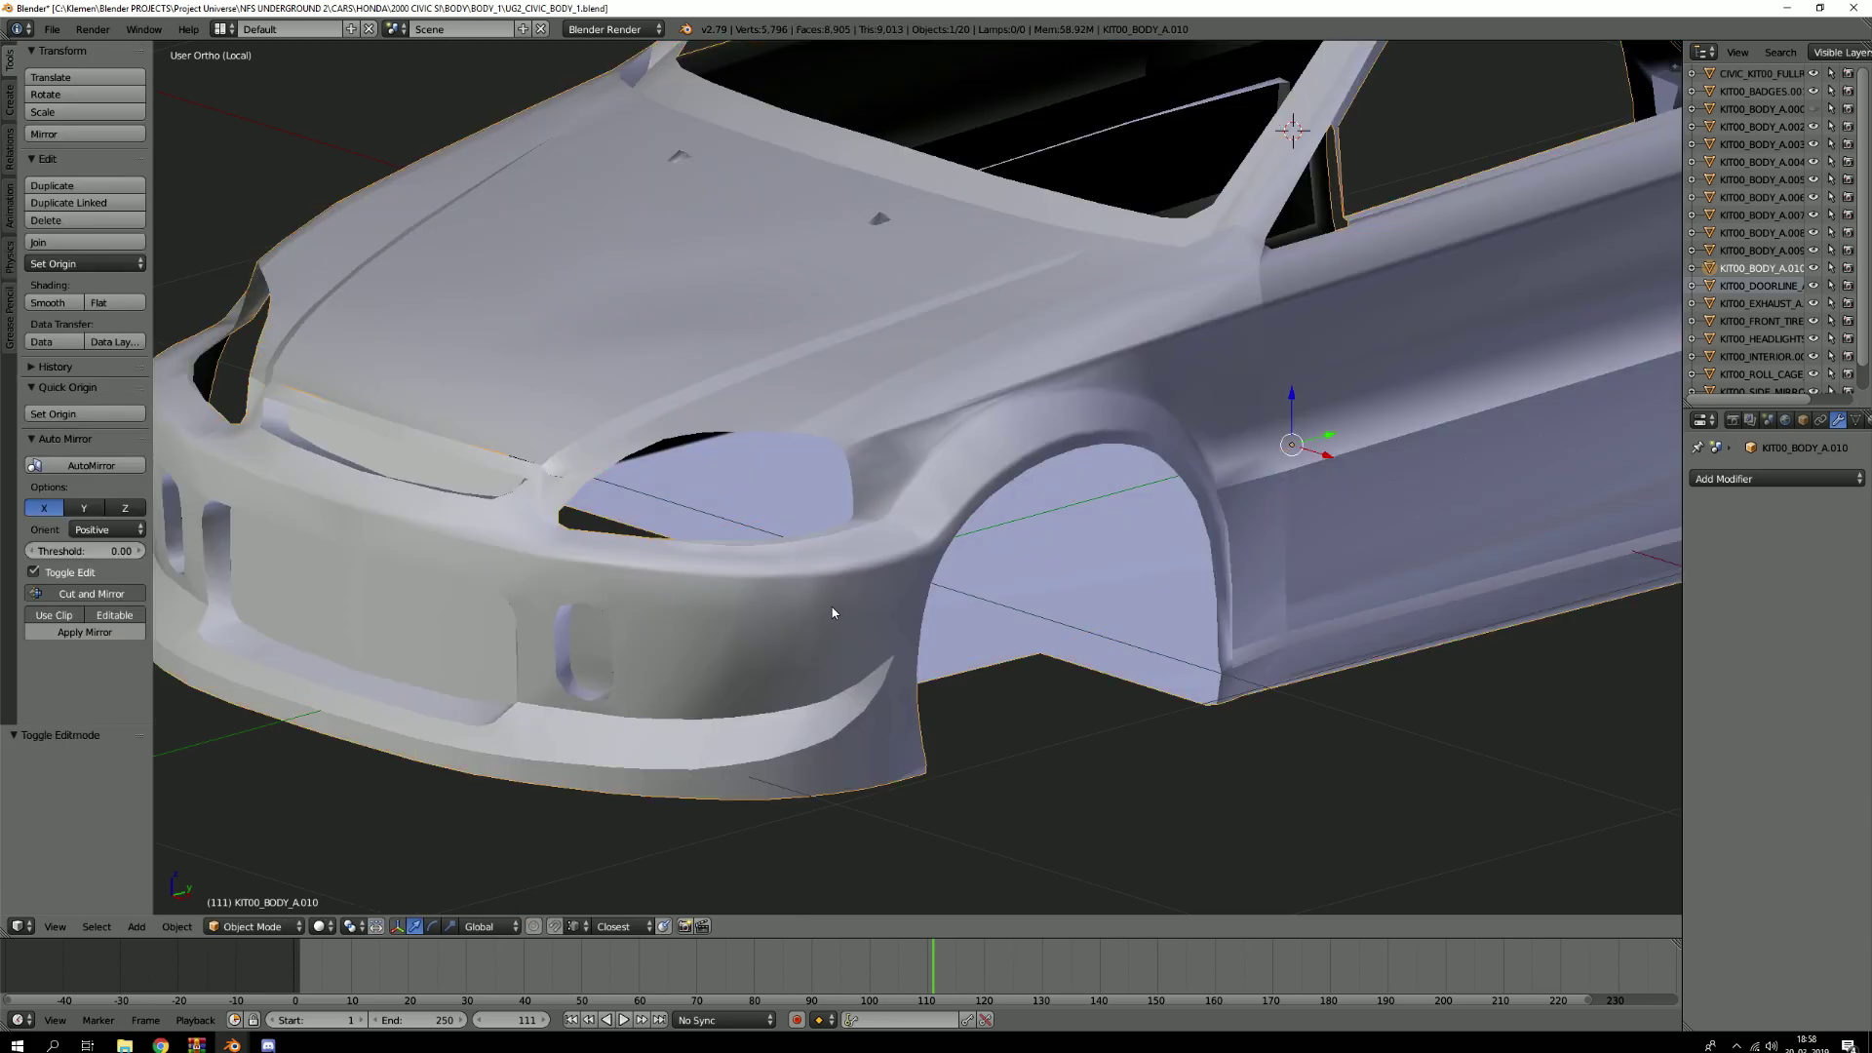
pyautogui.press('Tab')
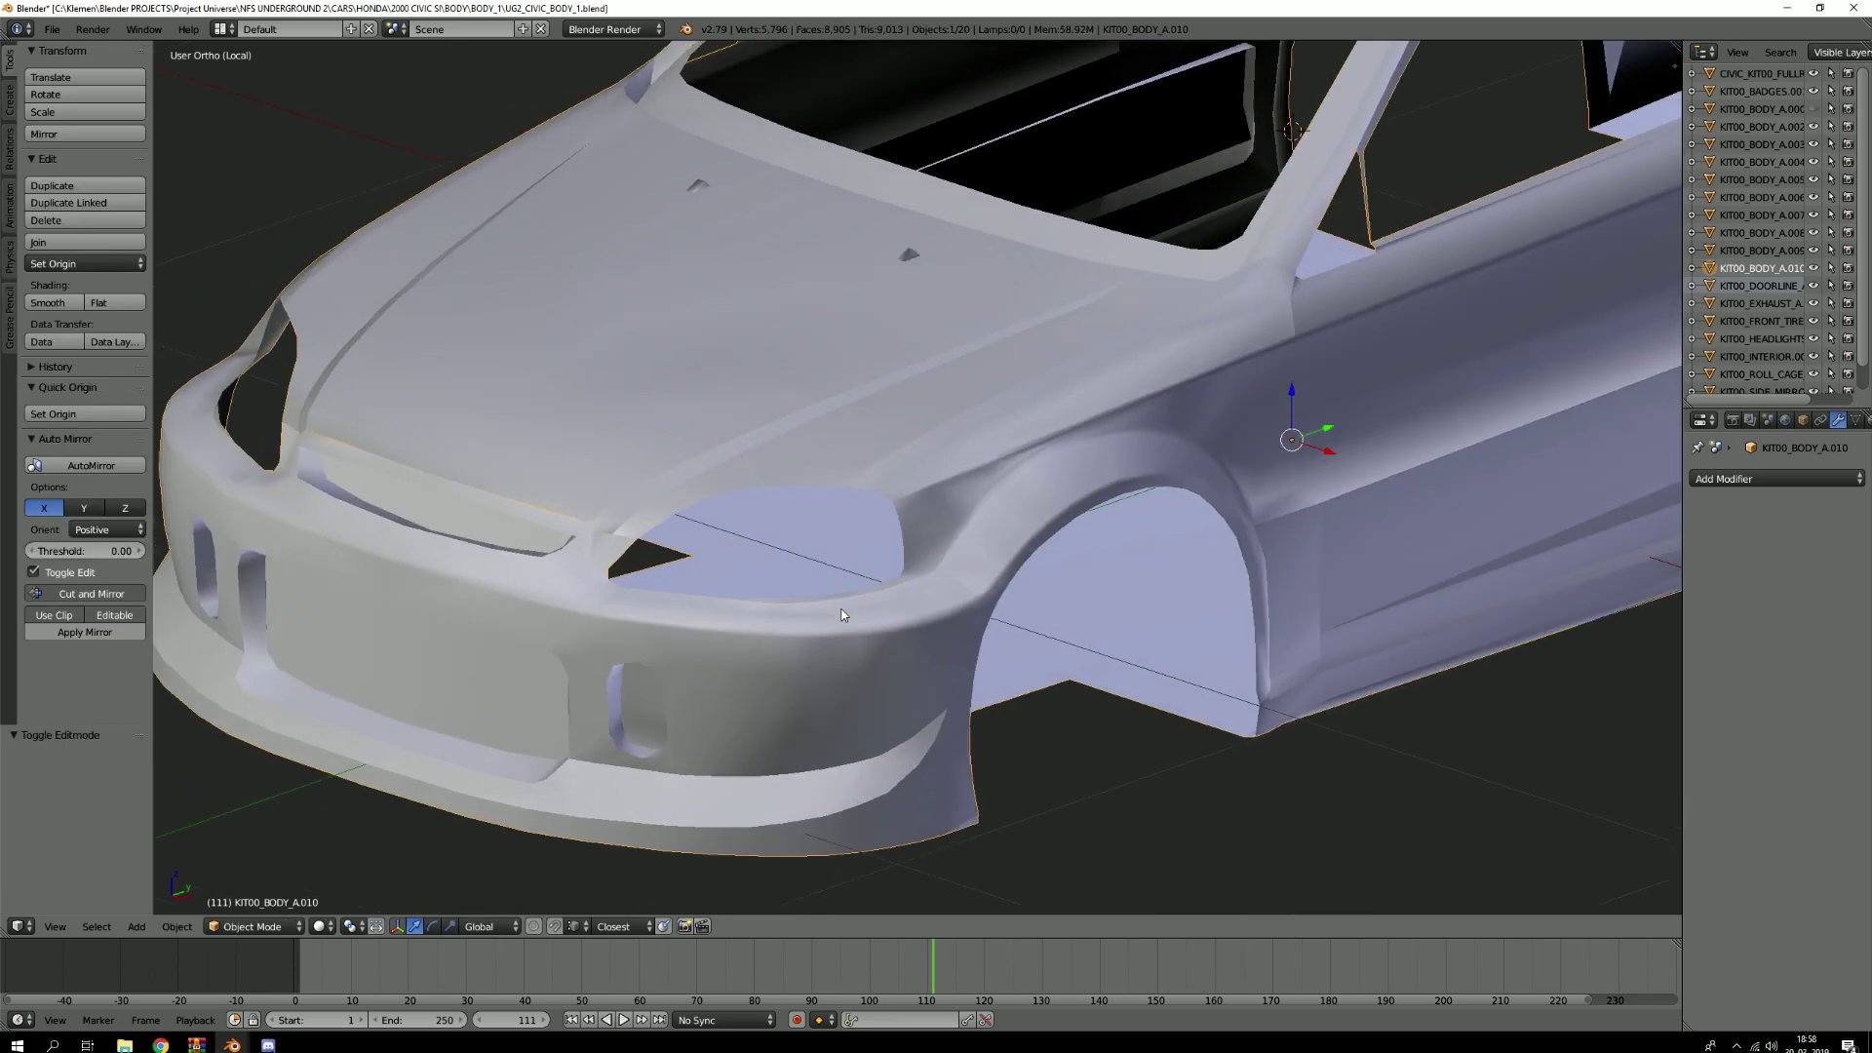
pyautogui.scroll(3, 848, 615)
pyautogui.scroll(5, 612, 422)
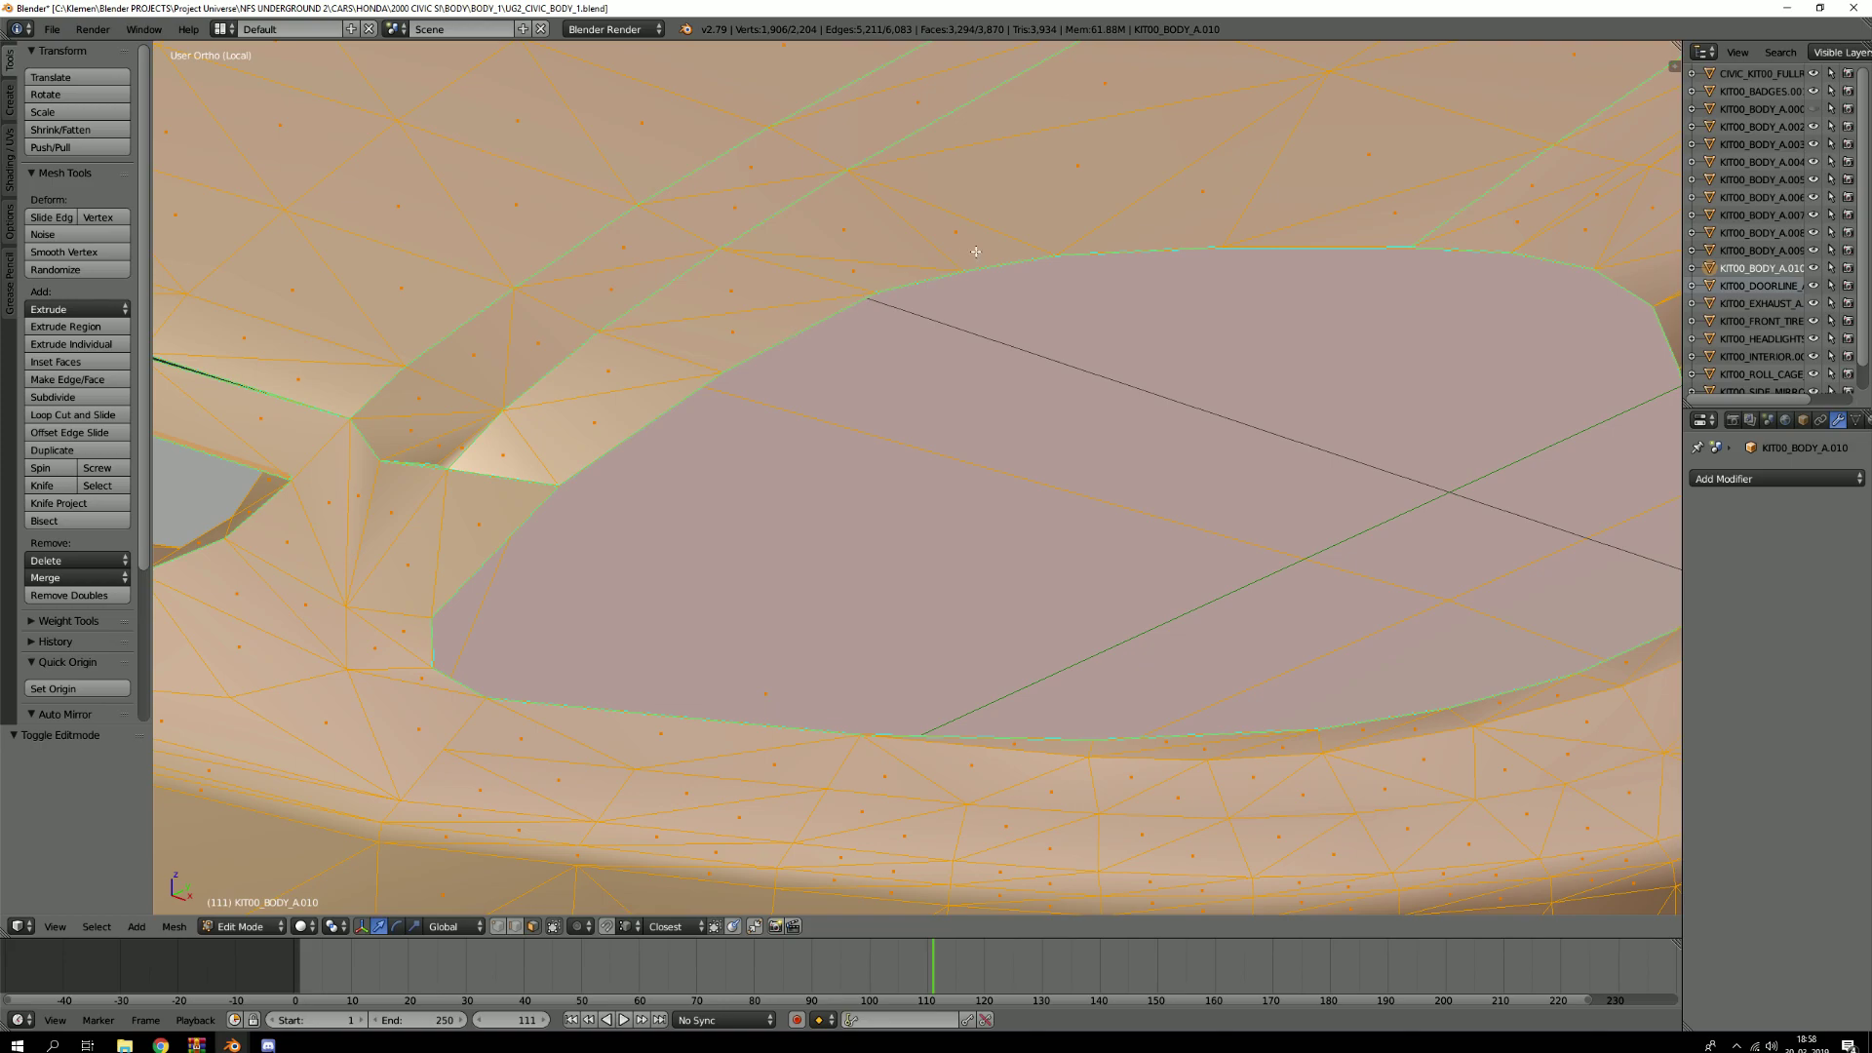
pyautogui.scroll(-3, 576, 520)
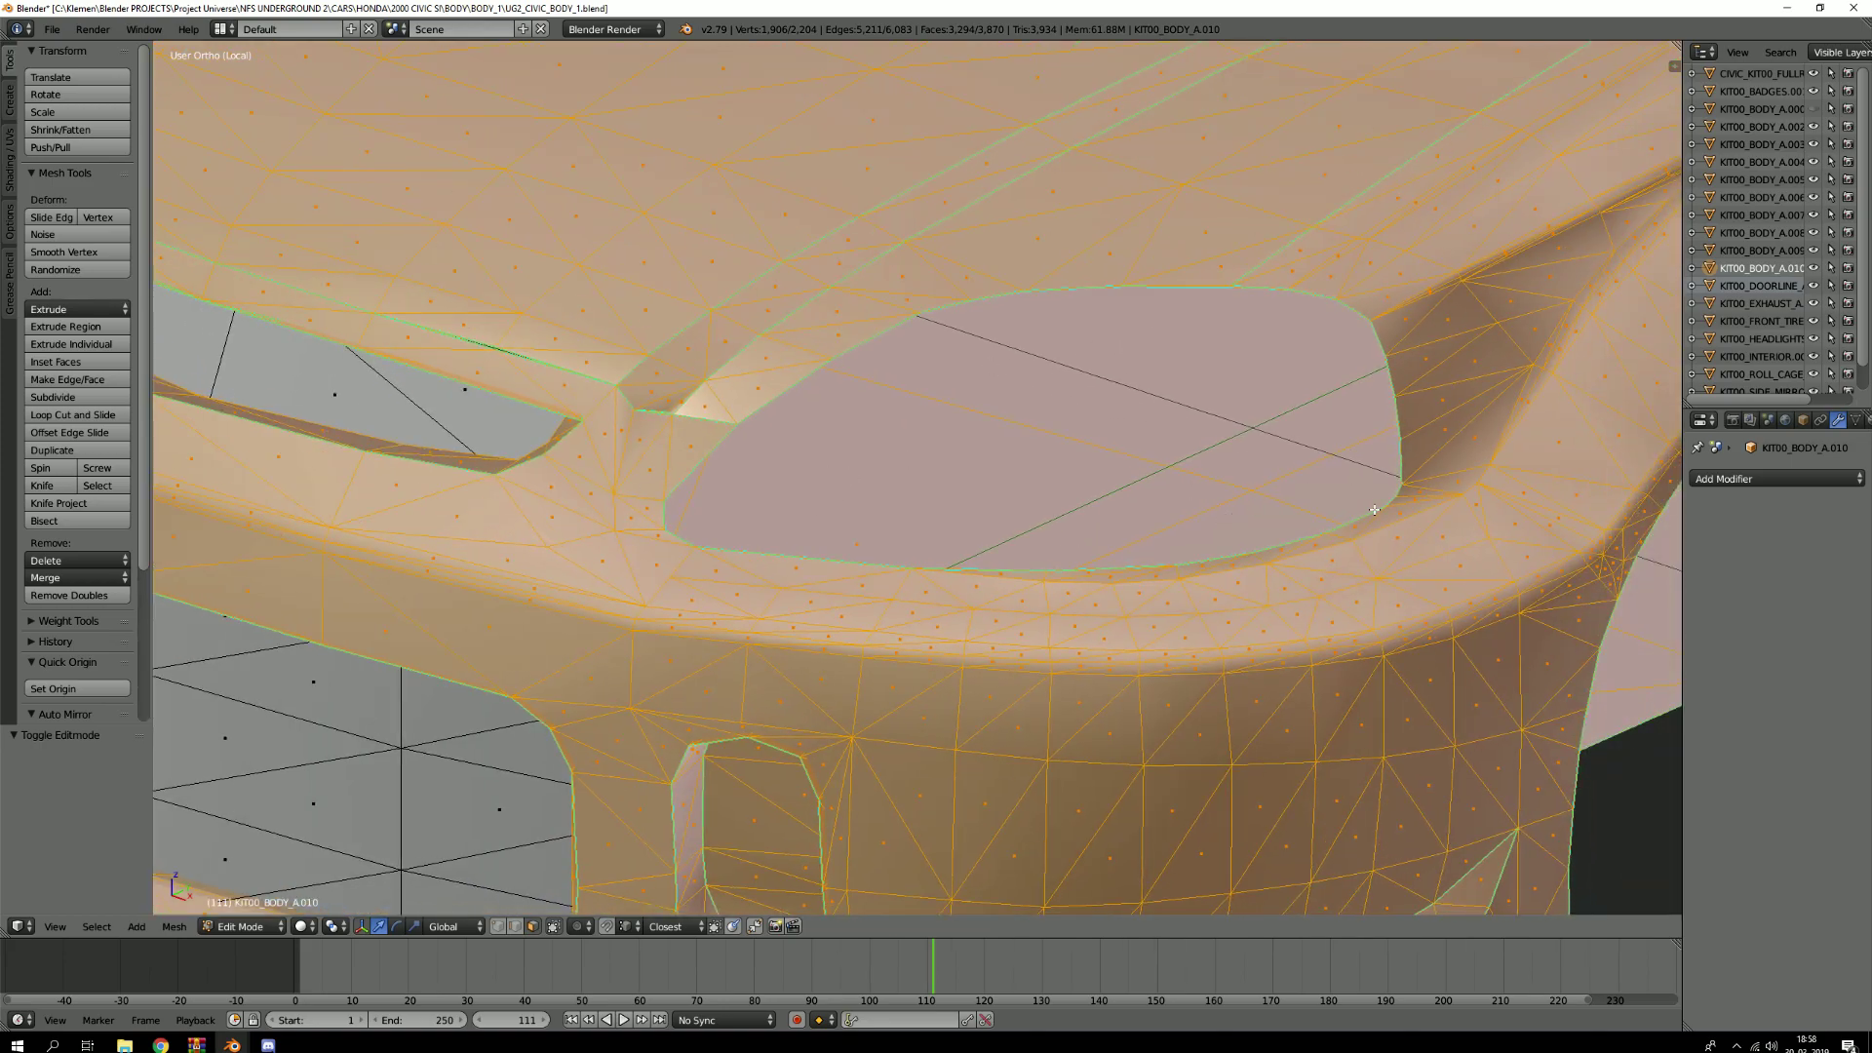
pyautogui.scroll(3, 1393, 393)
pyautogui.scroll(-2, 1401, 414)
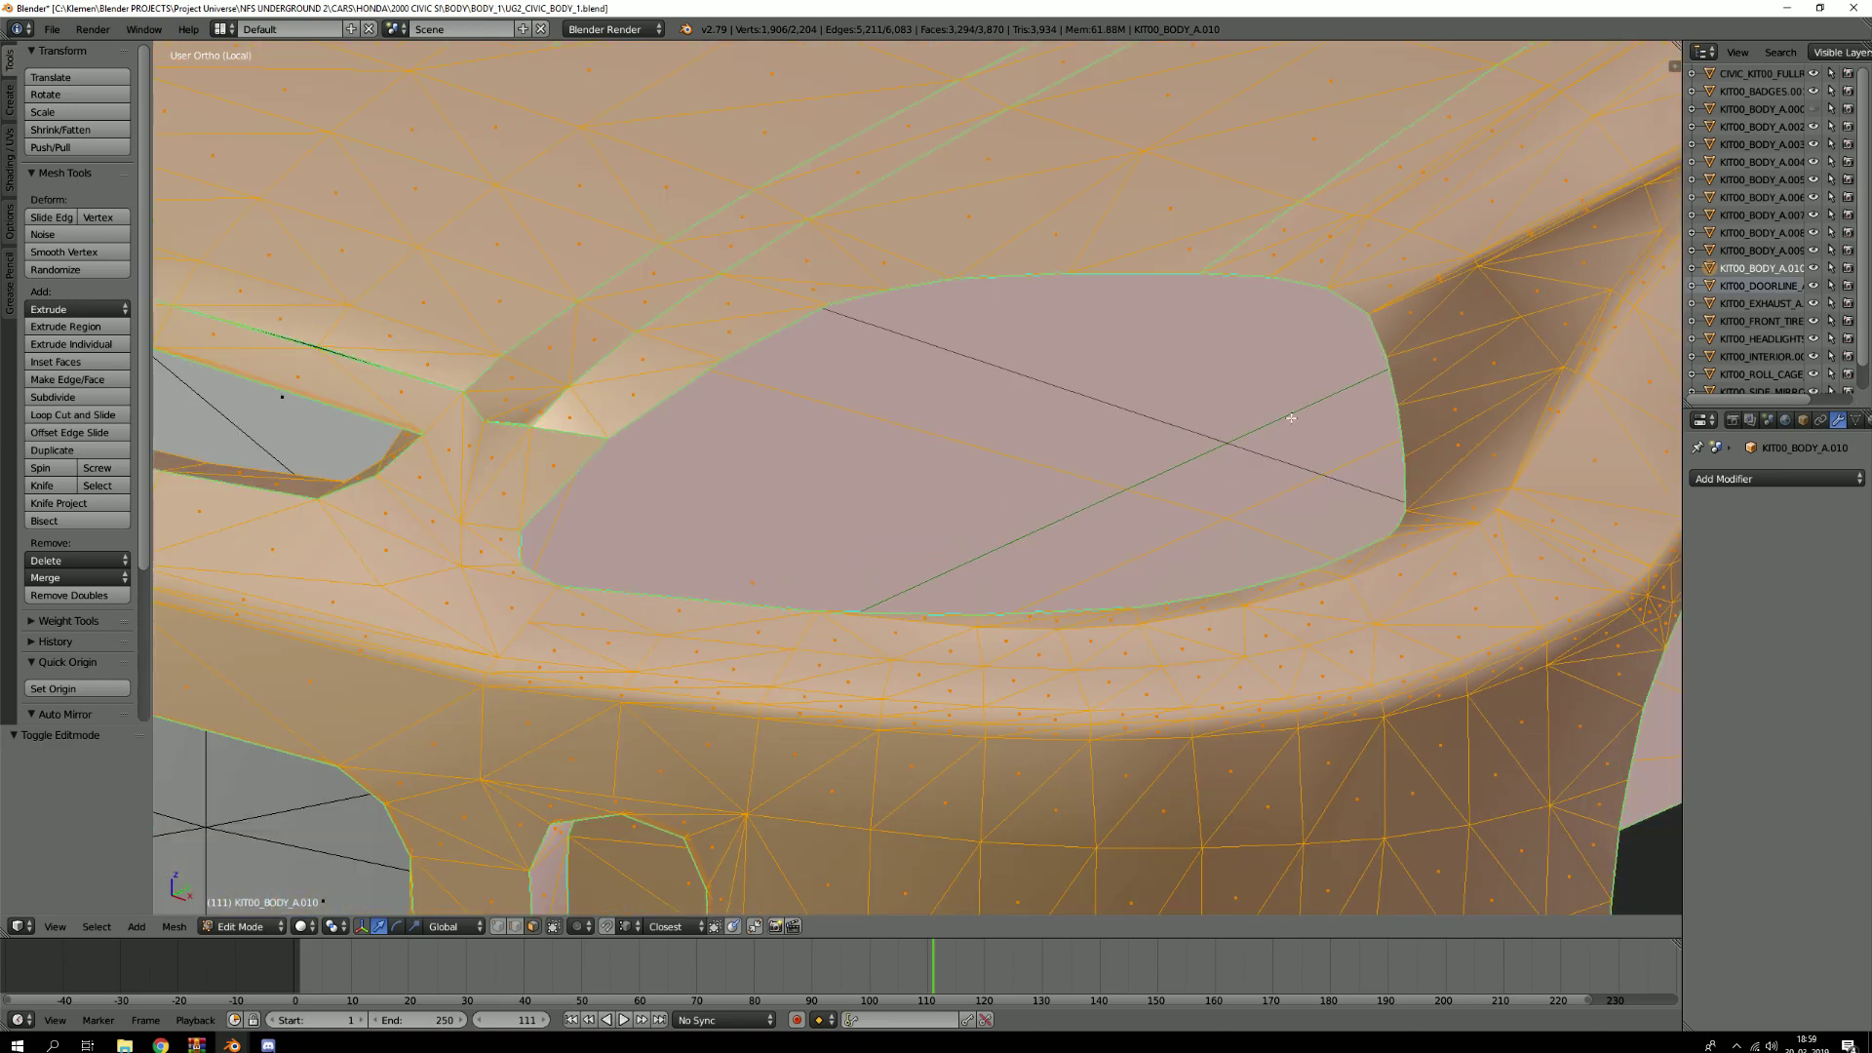
pyautogui.press('KP_Divide')
pyautogui.press('Tab')
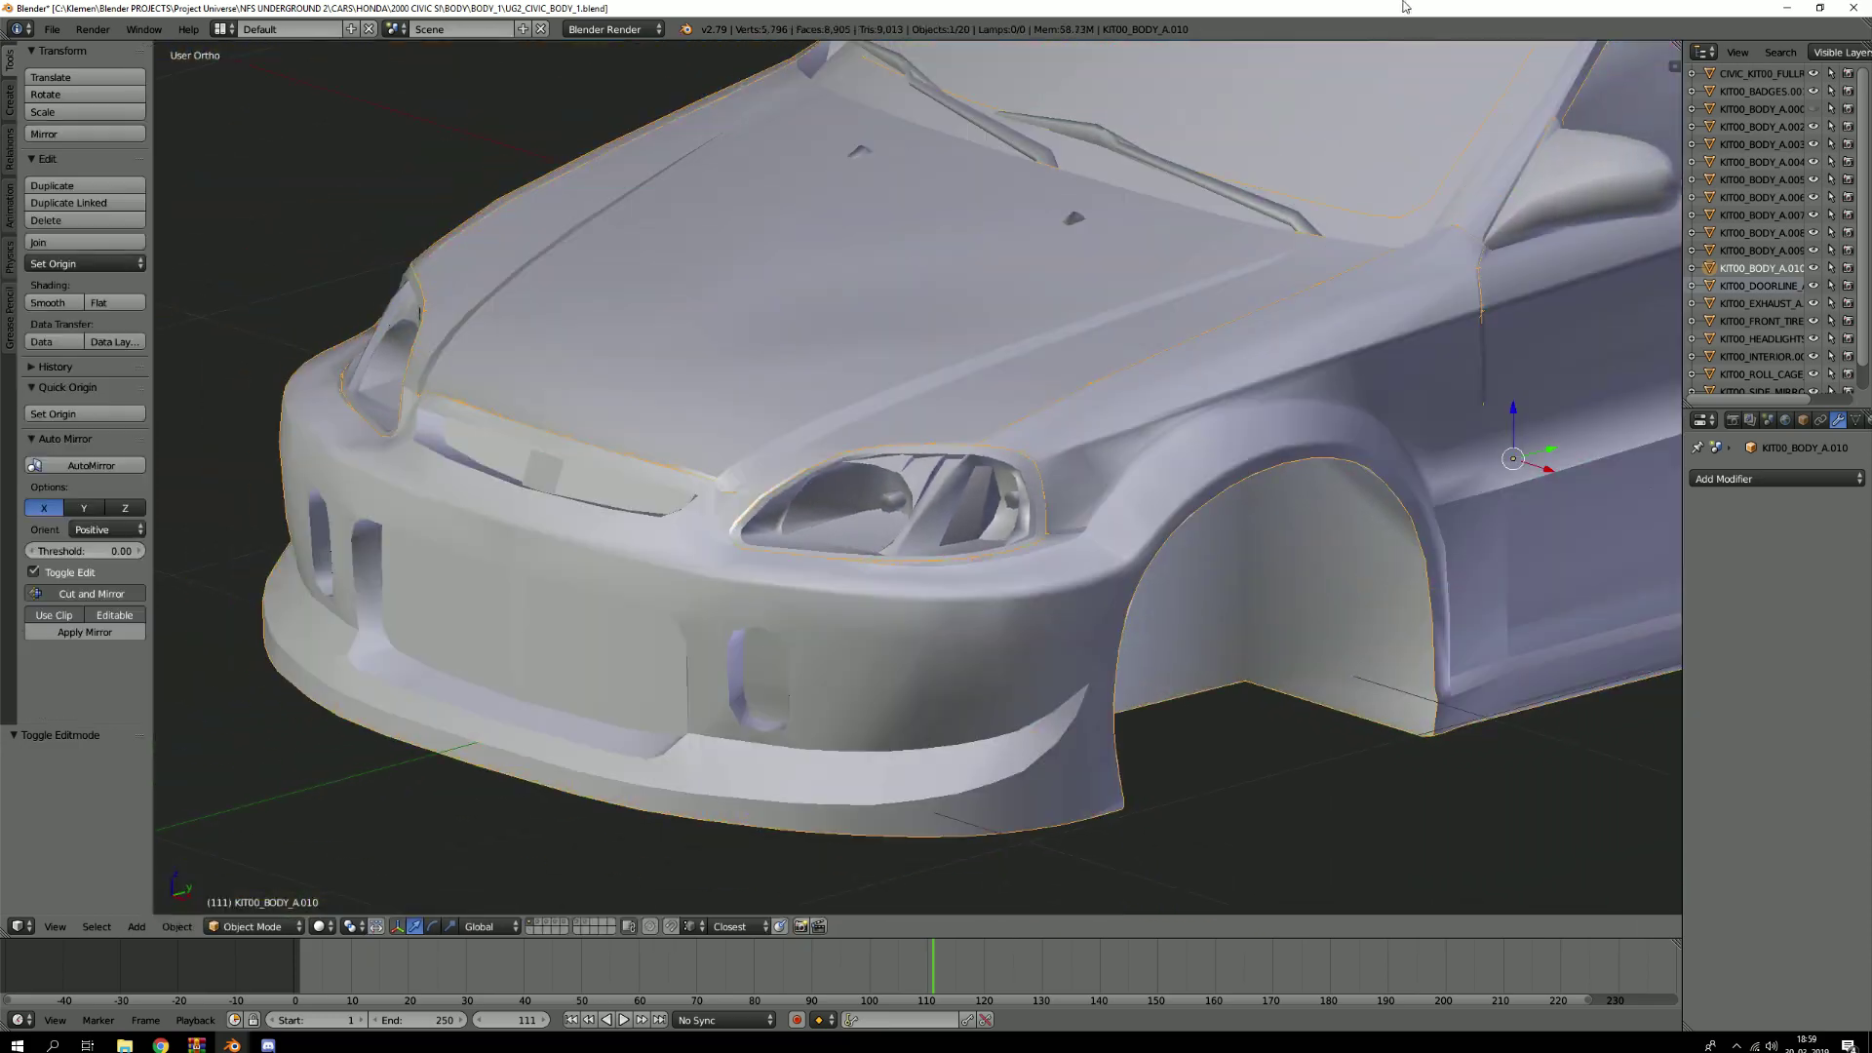
# Try moving KIT00_HEADLIGHTS_A.001 out of the headlight opening and cancel the move
pyautogui.scroll(5, 863, 541)
pyautogui.rightClick(1097, 525)
pyautogui.press('g')
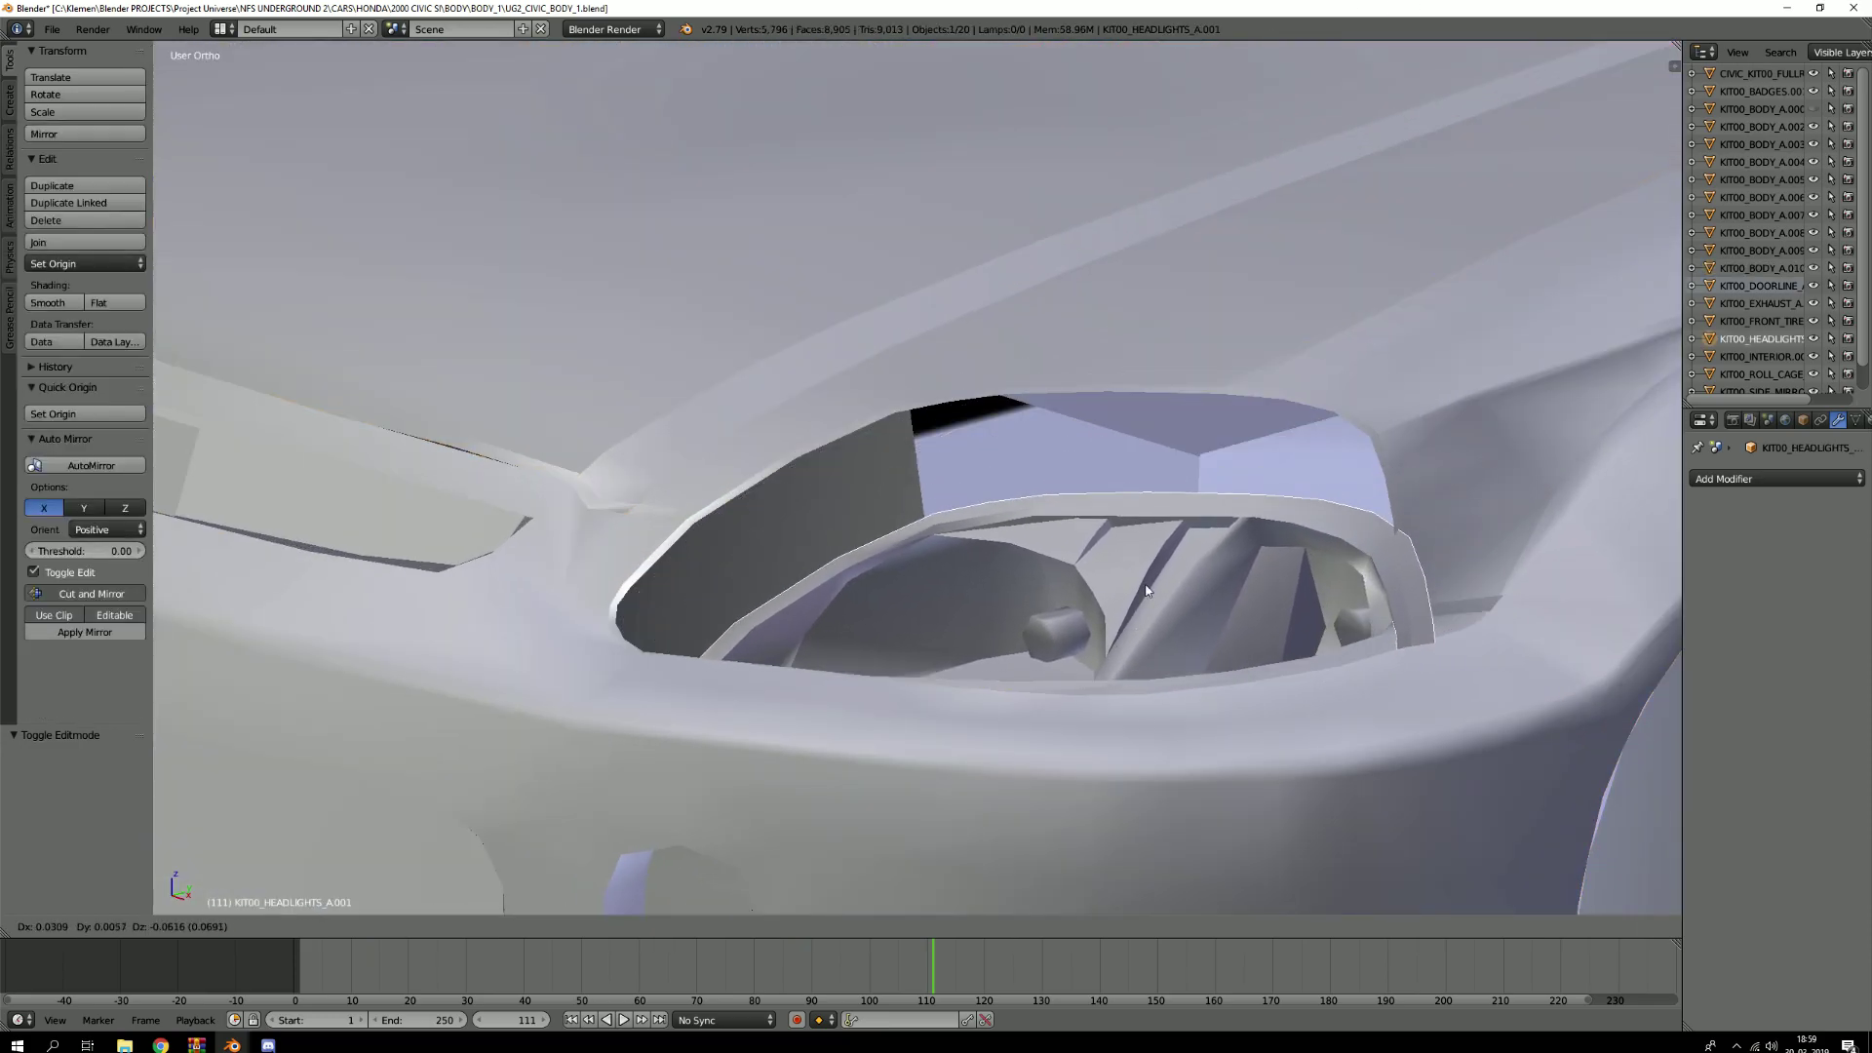
pyautogui.rightClick(1141, 575)
pyautogui.scroll(3, 1057, 448)
pyautogui.scroll(-7, 982, 438)
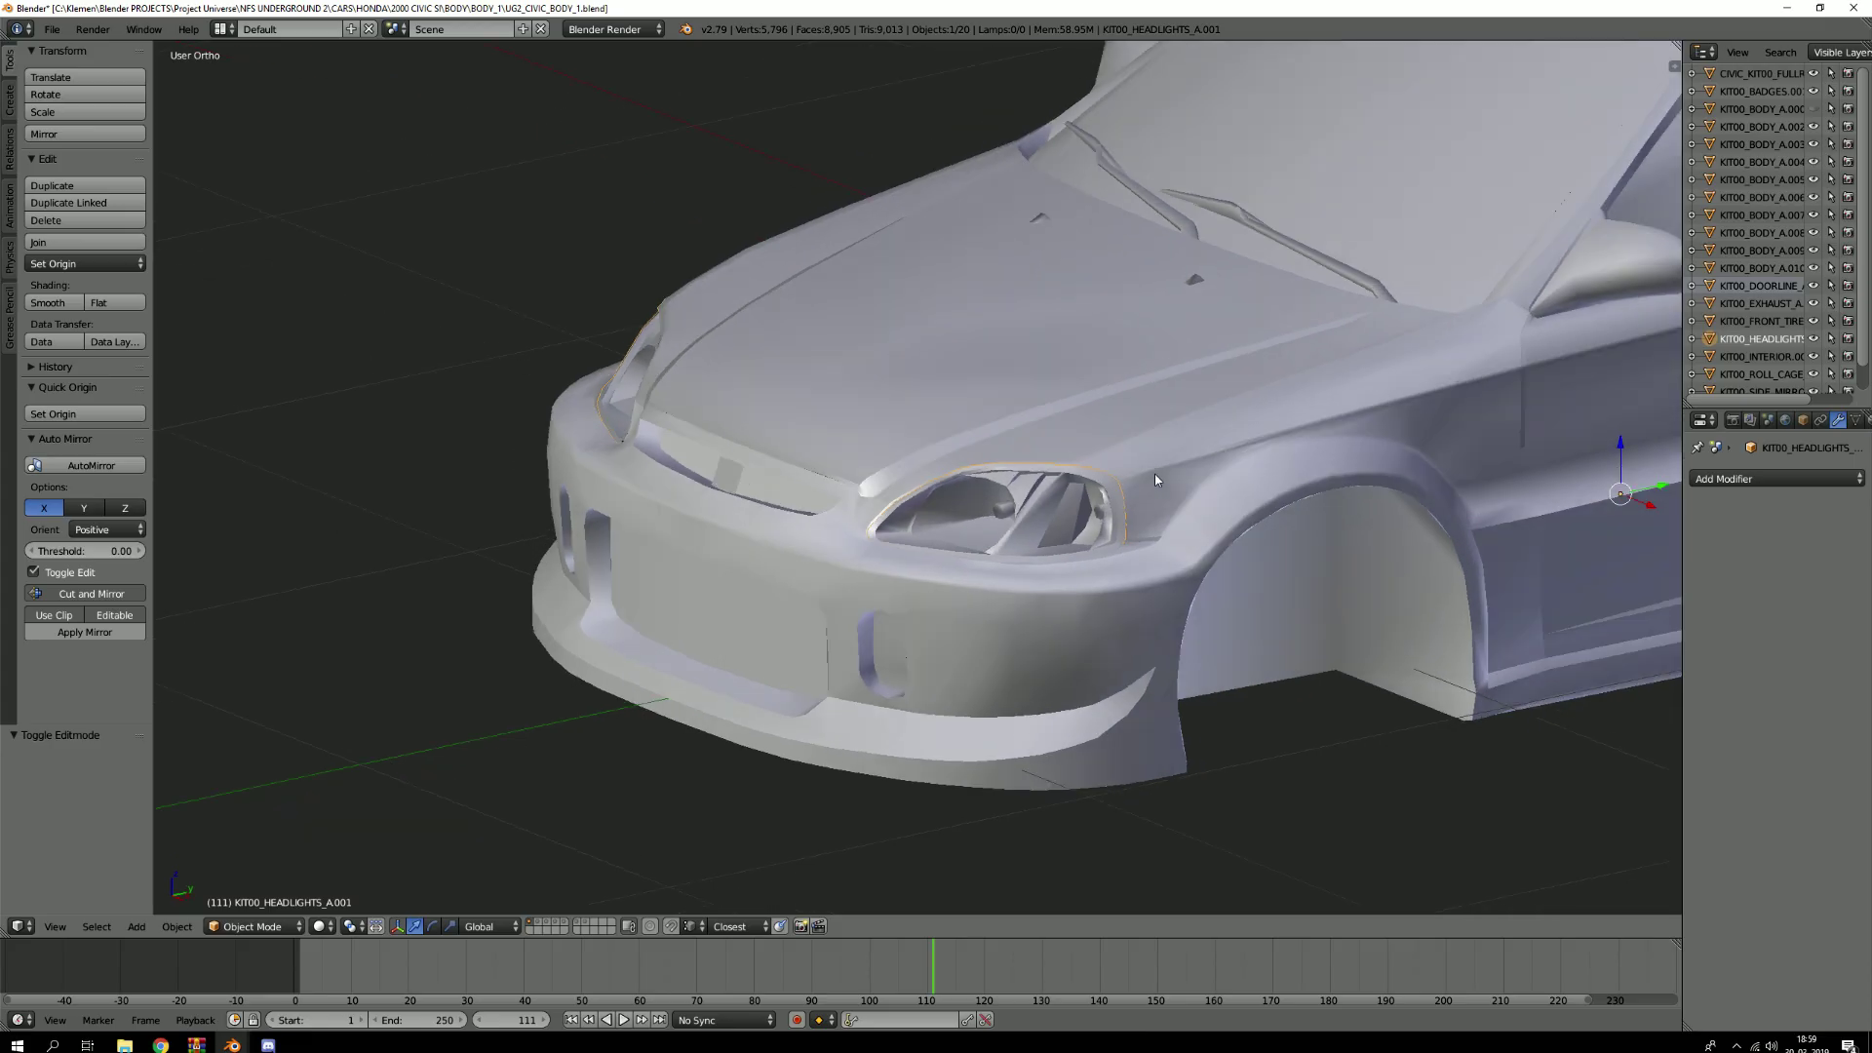
# Open KIT00_BODY_A.010 in Edit Mode and clear the mesh selection
pyautogui.scroll(-6, 1155, 479)
pyautogui.keyDown('shift'); pyautogui.moveTo(1130, 487); pyautogui.dragTo(983, 489, button='middle'); pyautogui.keyUp('shift')
pyautogui.rightClick(905, 517)
pyautogui.press('Tab')
pyautogui.scroll(8, 905, 517)
pyautogui.press('a')
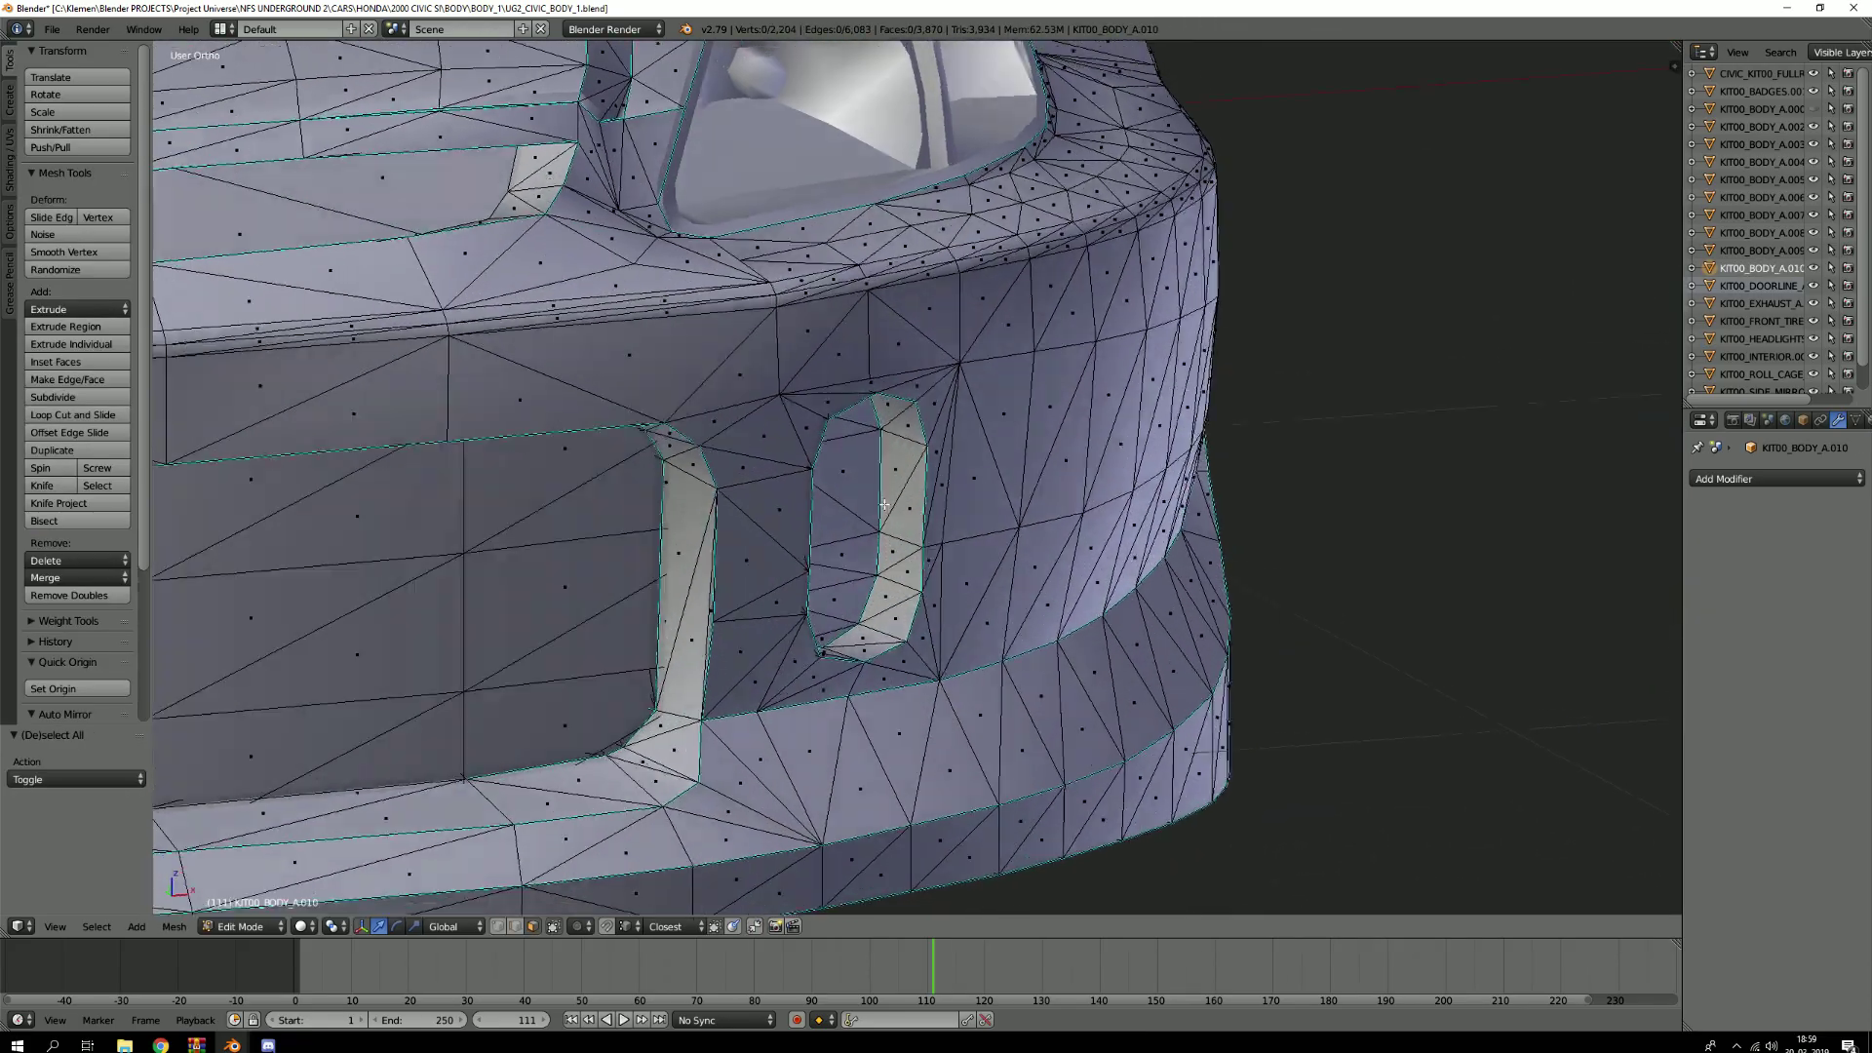
# Examine the faces around the small oval opening in the front bumper from close up and farther away
pyautogui.moveTo(884, 504); pyautogui.dragTo(803, 484, button='middle')
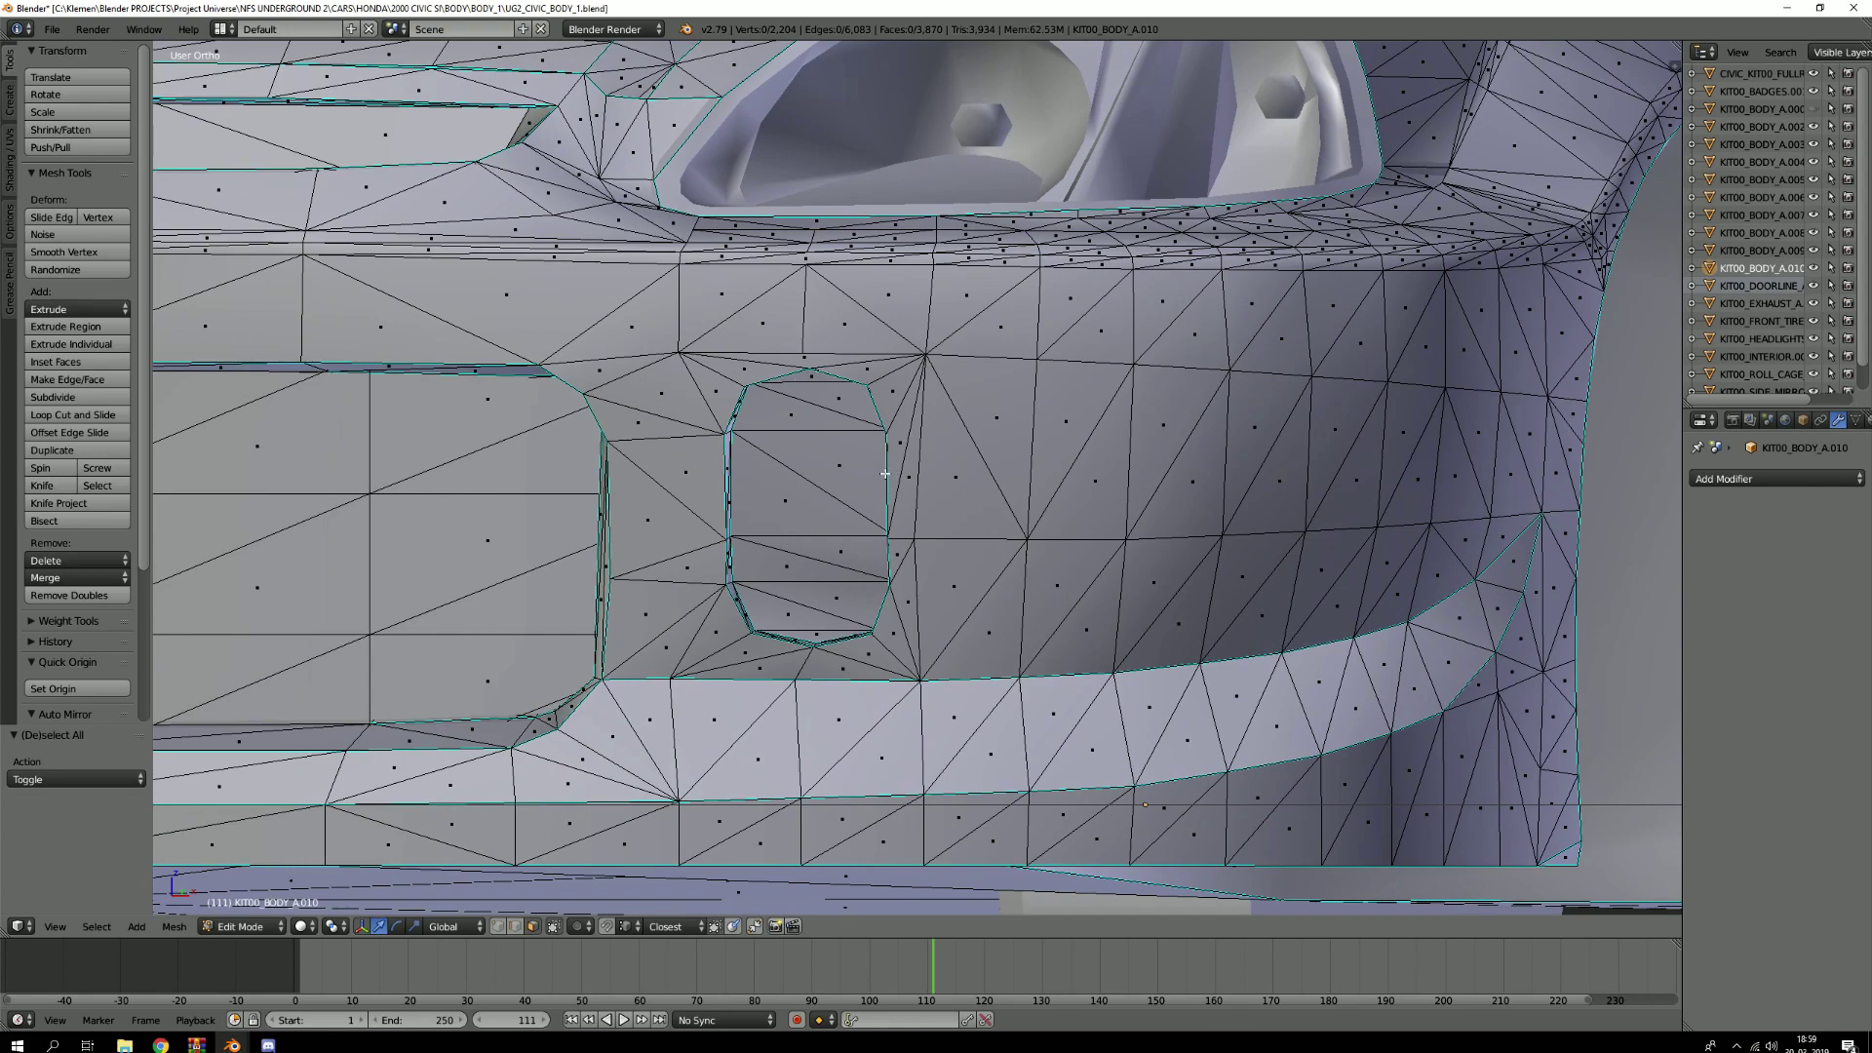
pyautogui.scroll(3, 718, 481)
pyautogui.moveTo(718, 482); pyautogui.dragTo(720, 467, button='middle')
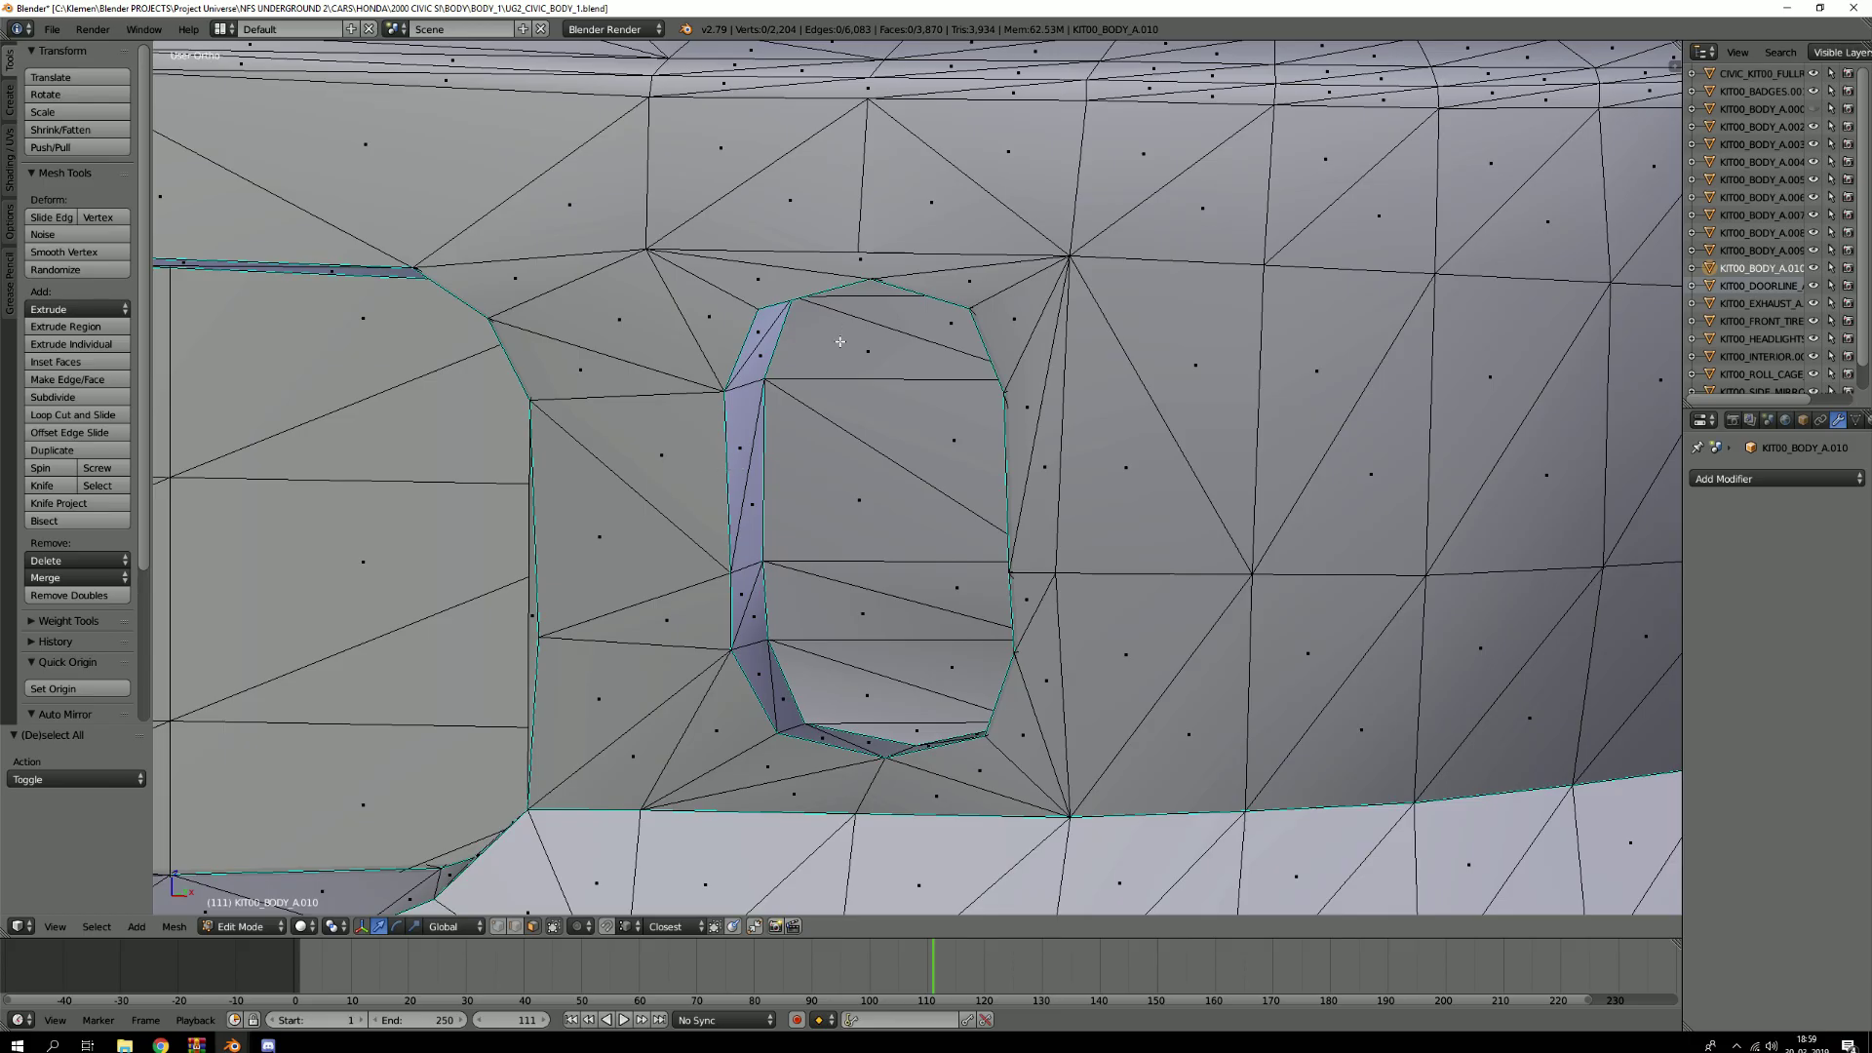
pyautogui.scroll(-5, 840, 342)
pyautogui.moveTo(861, 358); pyautogui.dragTo(778, 402, button='middle')
pyautogui.scroll(-4, 862, 424)
pyautogui.scroll(-2, 861, 424)
# Switch to edge select mode and examine the body's side mesh from the front wheel arch to the rear
pyautogui.keyDown('shift'); pyautogui.moveTo(1105, 285); pyautogui.dragTo(796, 284, button='middle'); pyautogui.keyUp('shift')
pyautogui.hotkey('ctrl', 'Tab')
pyautogui.click(792, 389)
pyautogui.scroll(5, 755, 308)
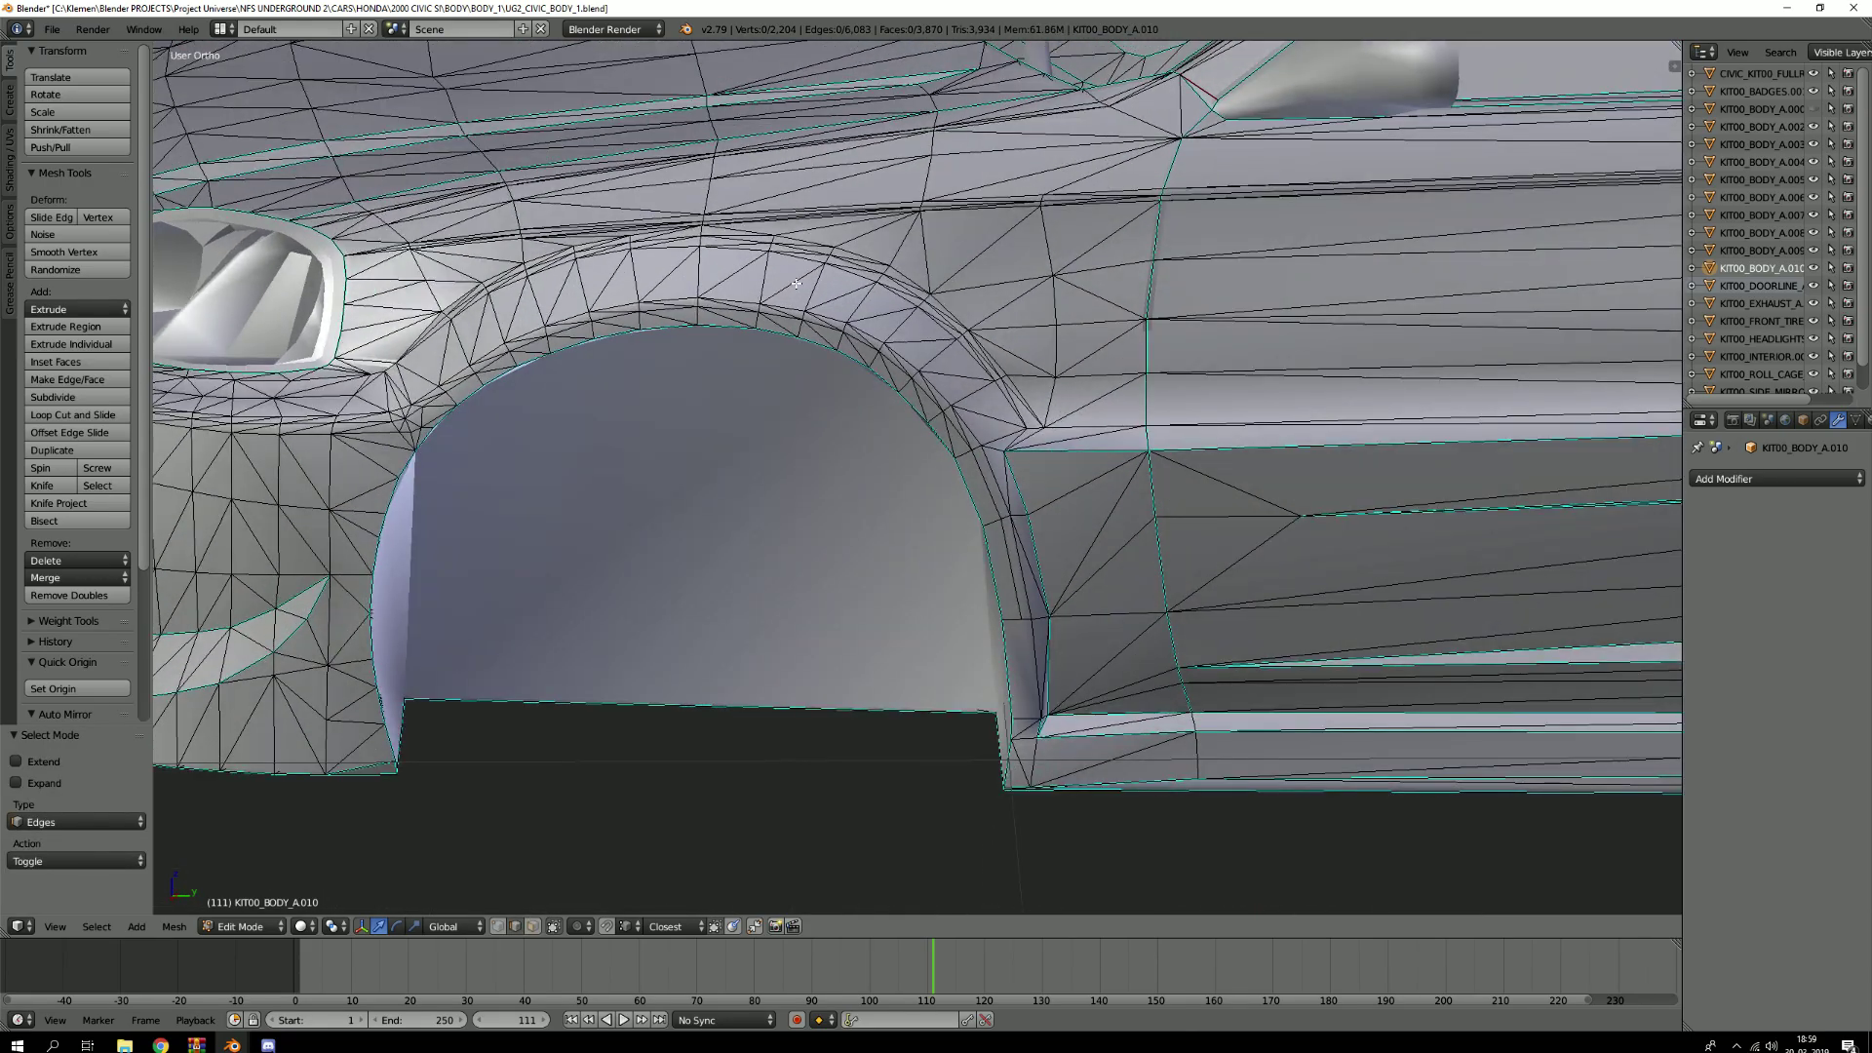
pyautogui.scroll(-2, 813, 296)
pyautogui.keyDown('shift'); pyautogui.moveTo(1286, 222); pyautogui.dragTo(575, 261, button='middle'); pyautogui.keyUp('shift')
pyautogui.keyDown('shift'); pyautogui.moveTo(1365, 244); pyautogui.dragTo(641, 282, button='middle'); pyautogui.keyUp('shift')
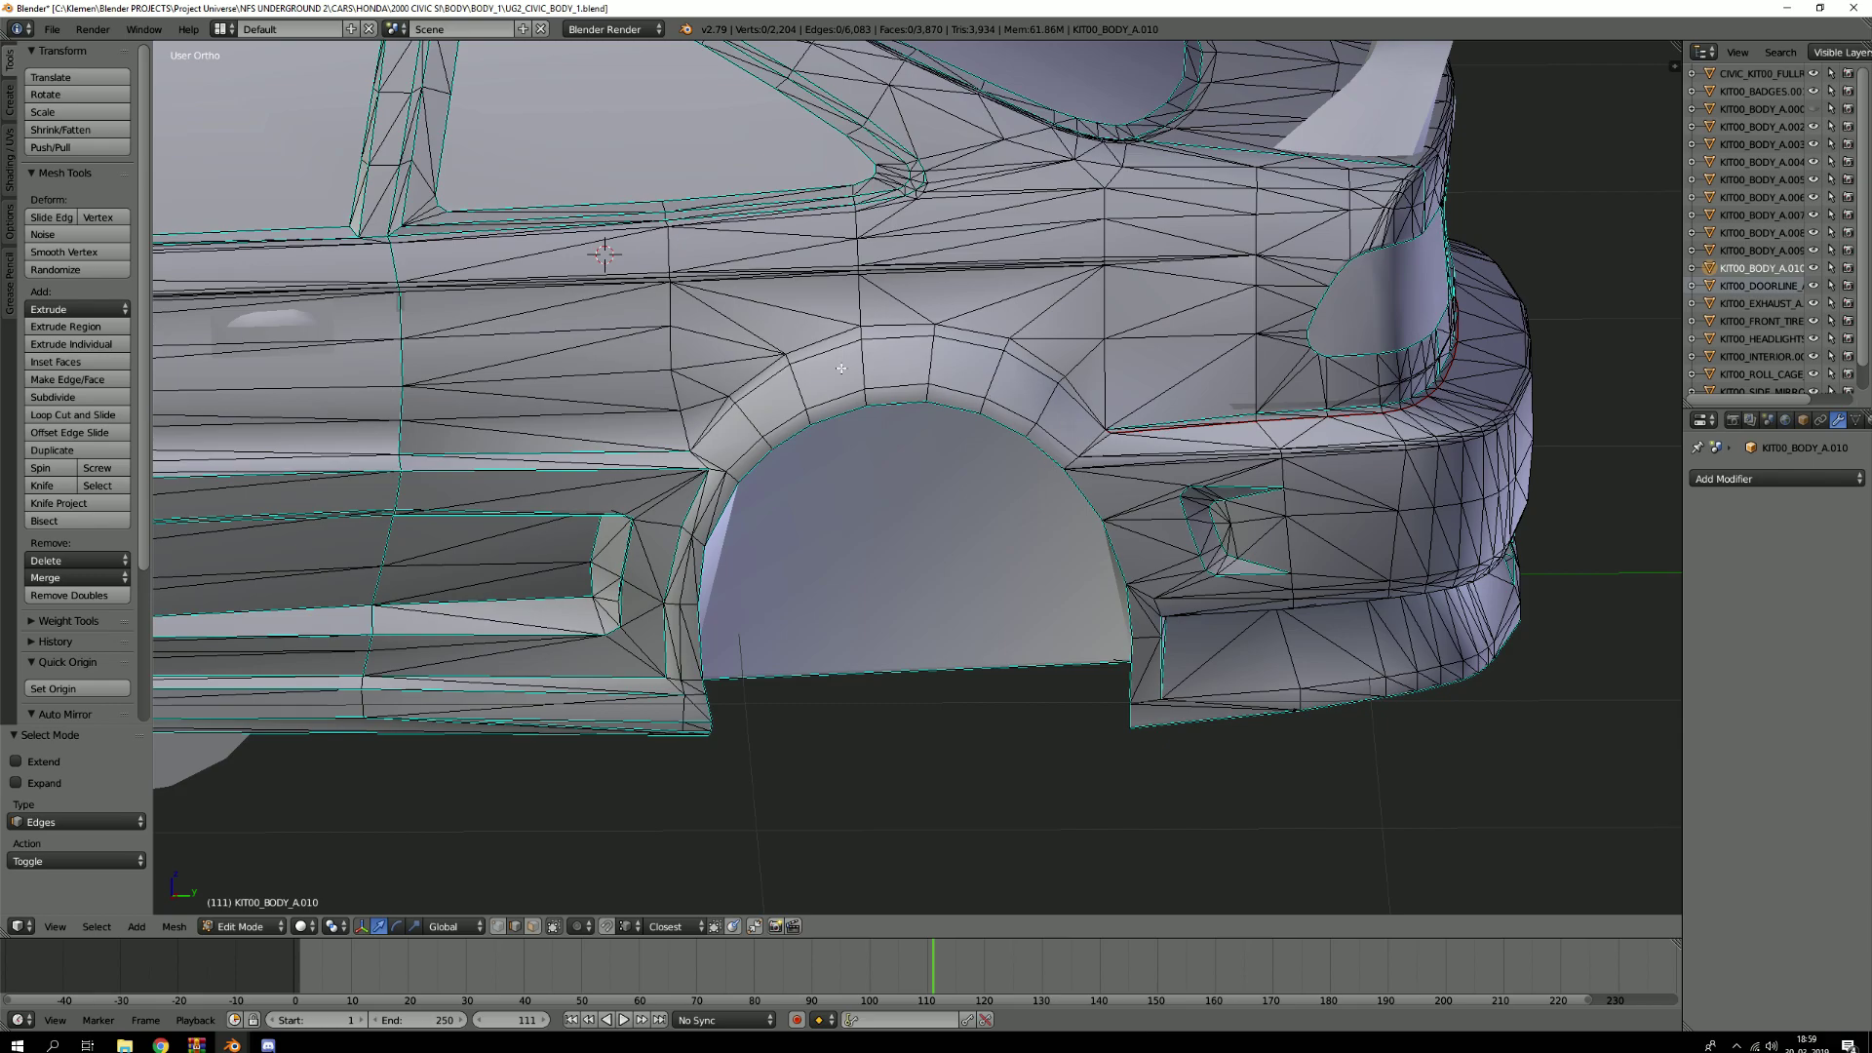
# Examine the body mesh around the taillight opening, rear bumper corner and spoiler from several angles
pyautogui.moveTo(1063, 423); pyautogui.dragTo(1378, 459, button='middle')
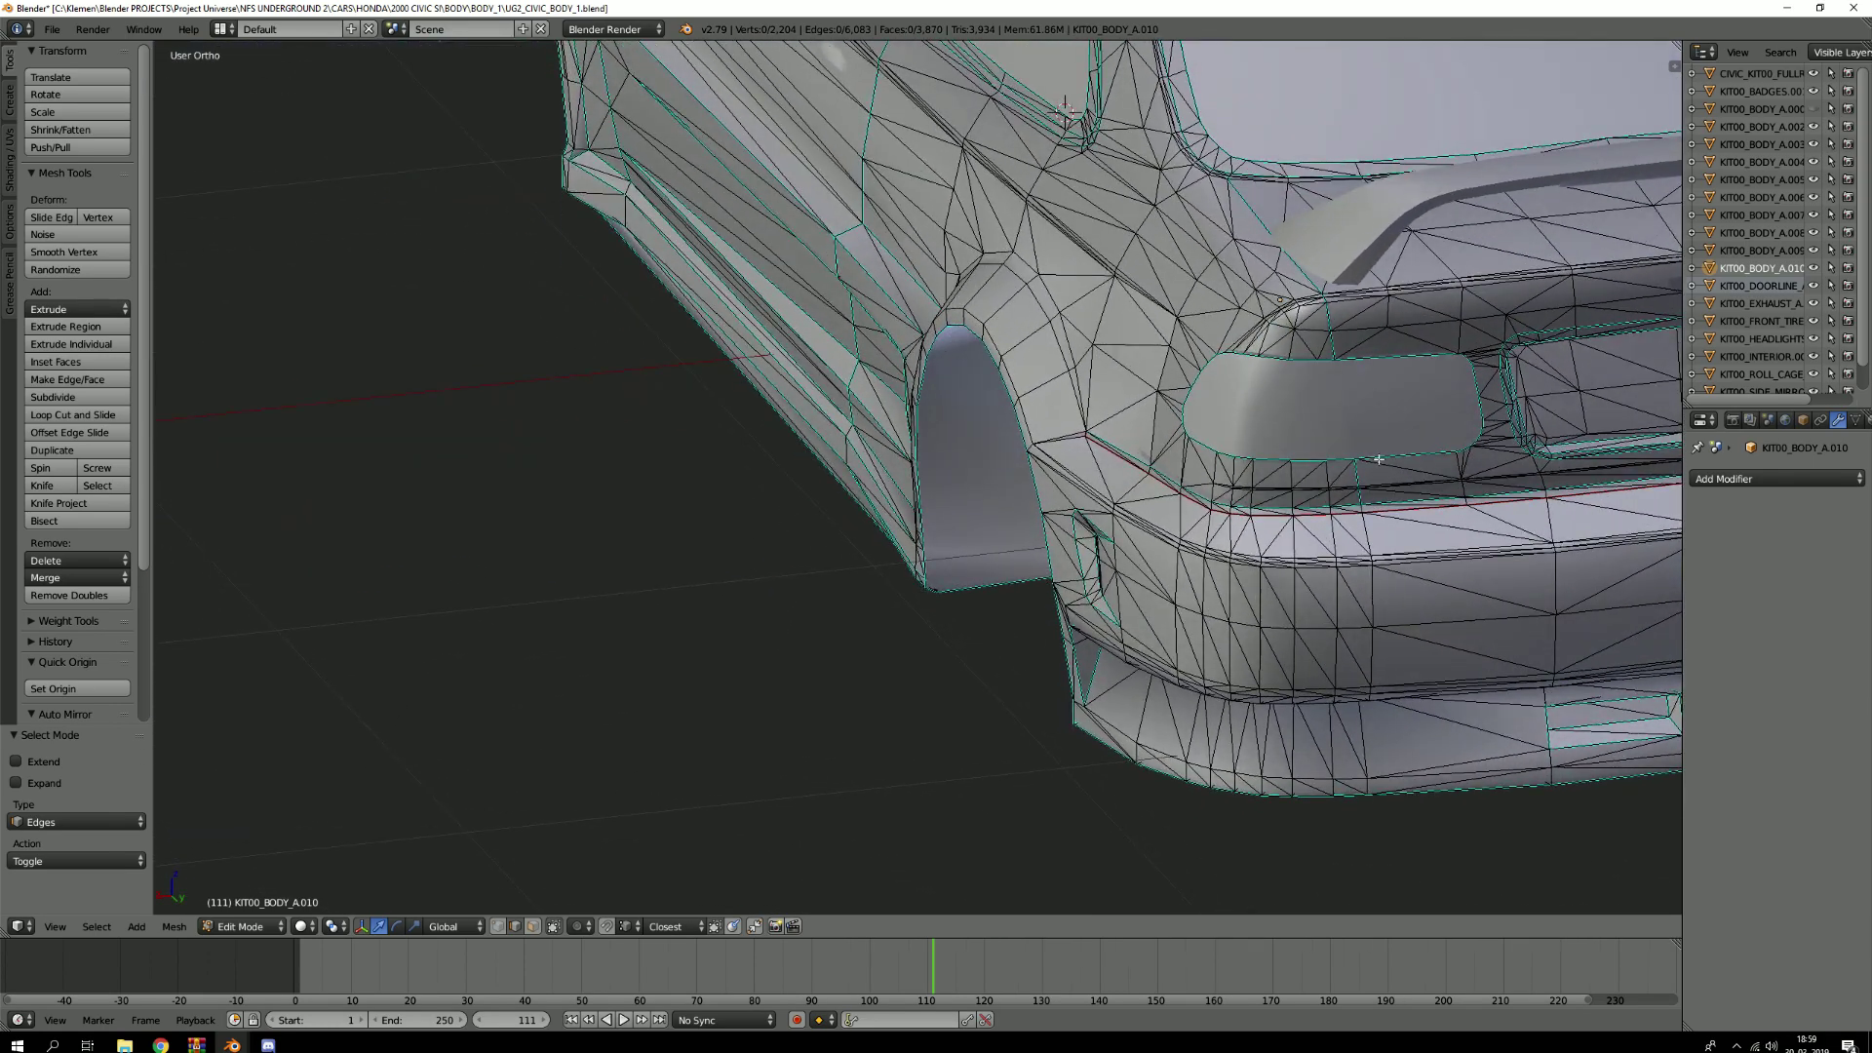
pyautogui.scroll(8, 1378, 459)
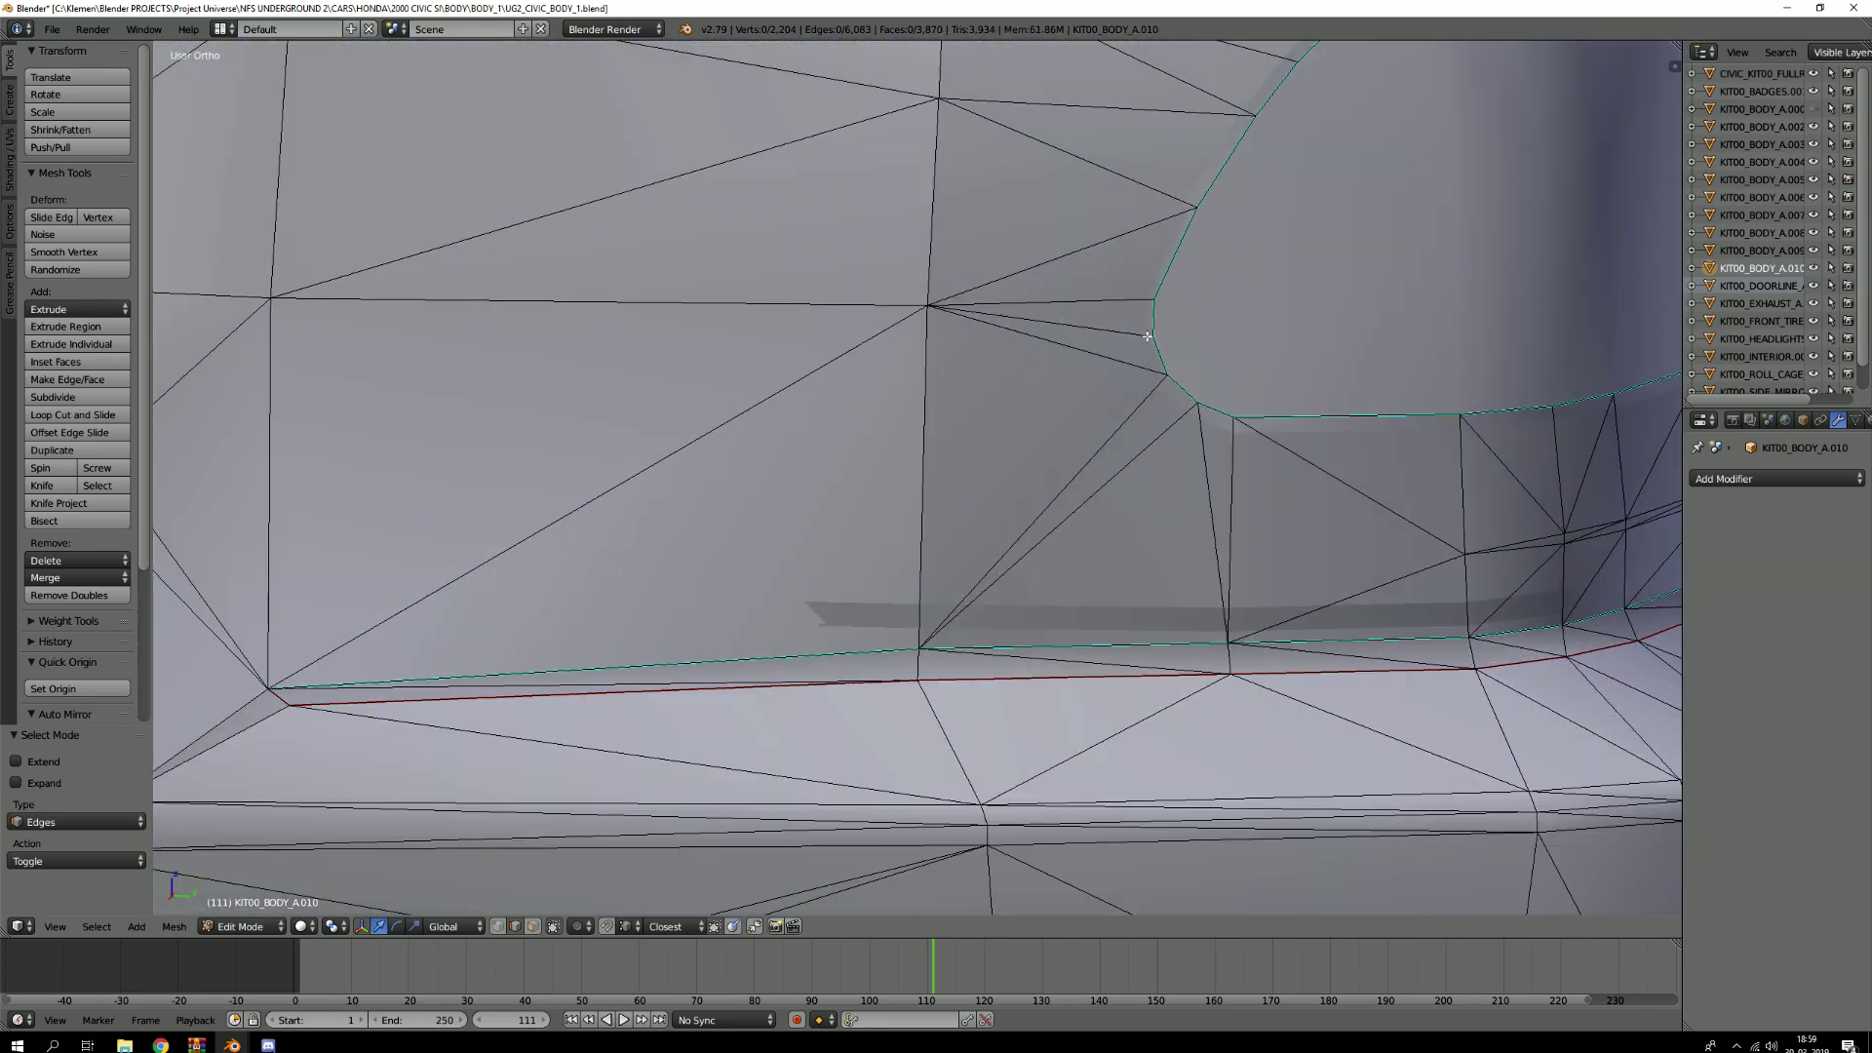
pyautogui.scroll(-10, 1211, 426)
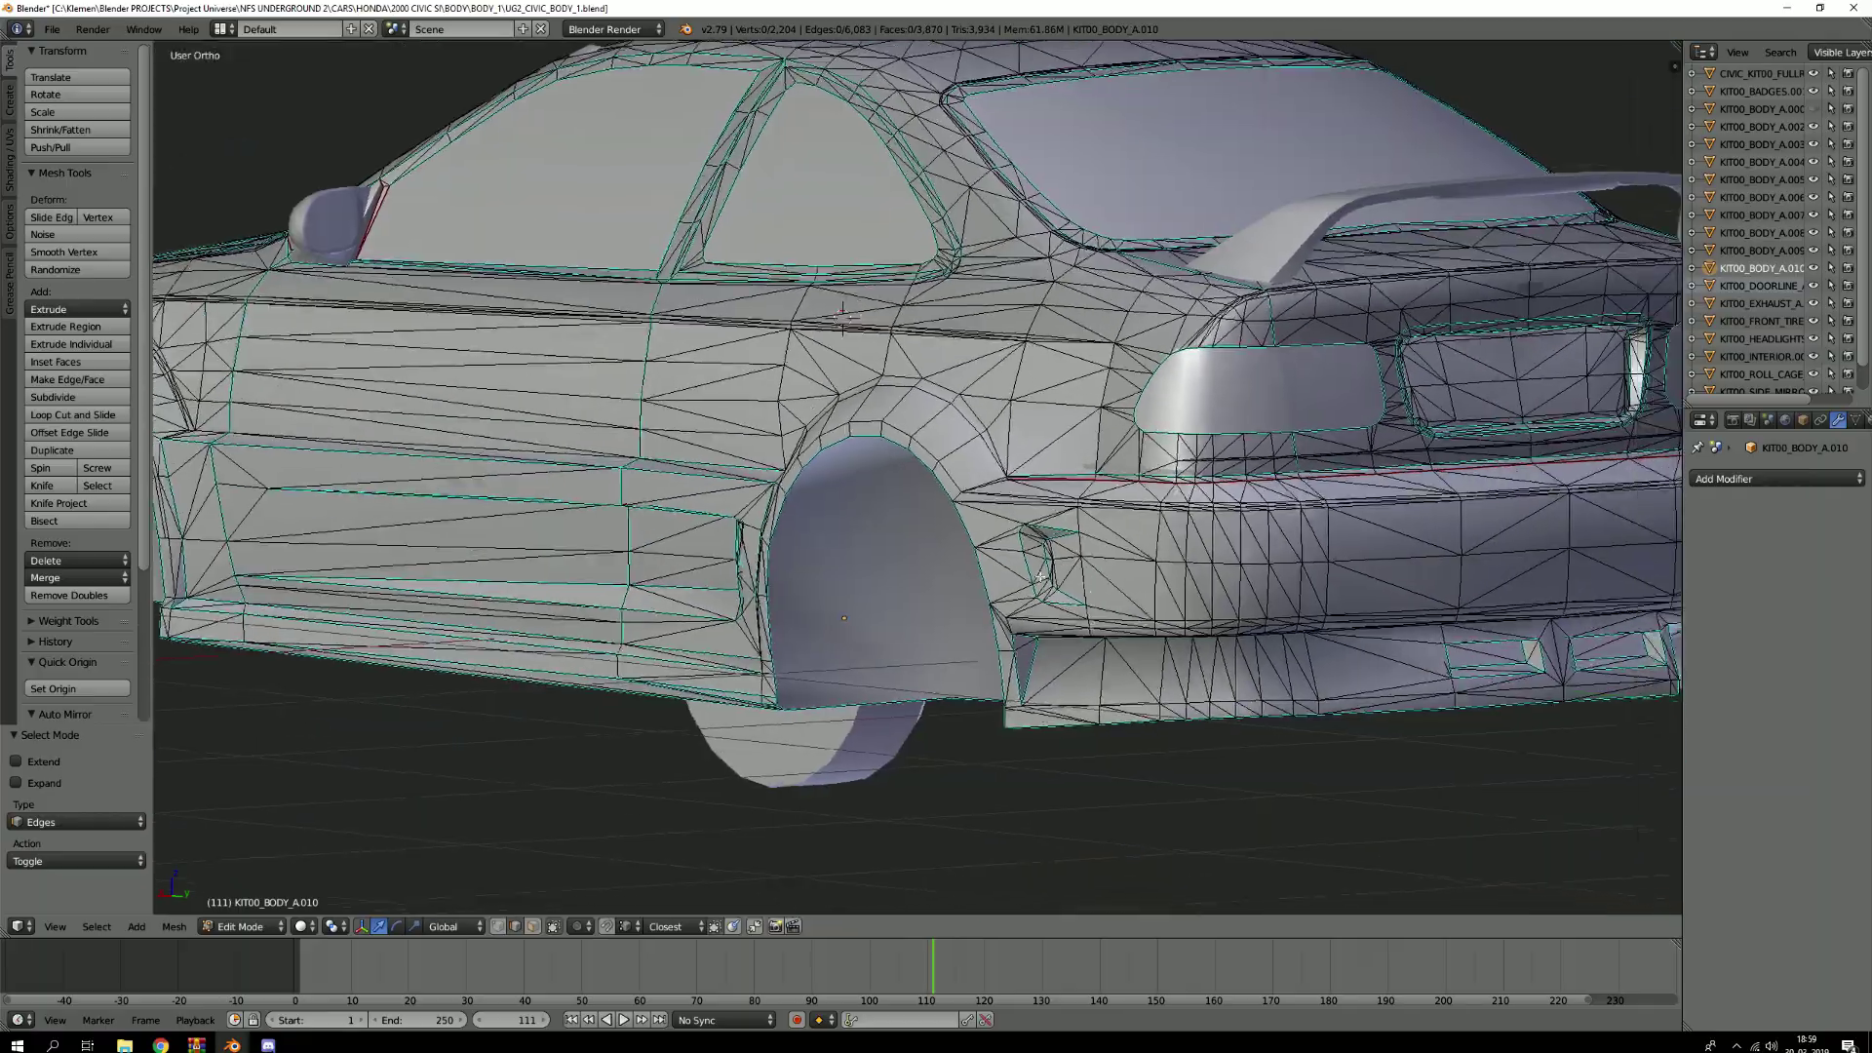
pyautogui.keyDown('shift'); pyautogui.moveTo(1040, 577); pyautogui.dragTo(612, 527, button='middle'); pyautogui.keyUp('shift')
pyautogui.moveTo(780, 565); pyautogui.dragTo(850, 589, button='middle')
pyautogui.scroll(8, 850, 590)
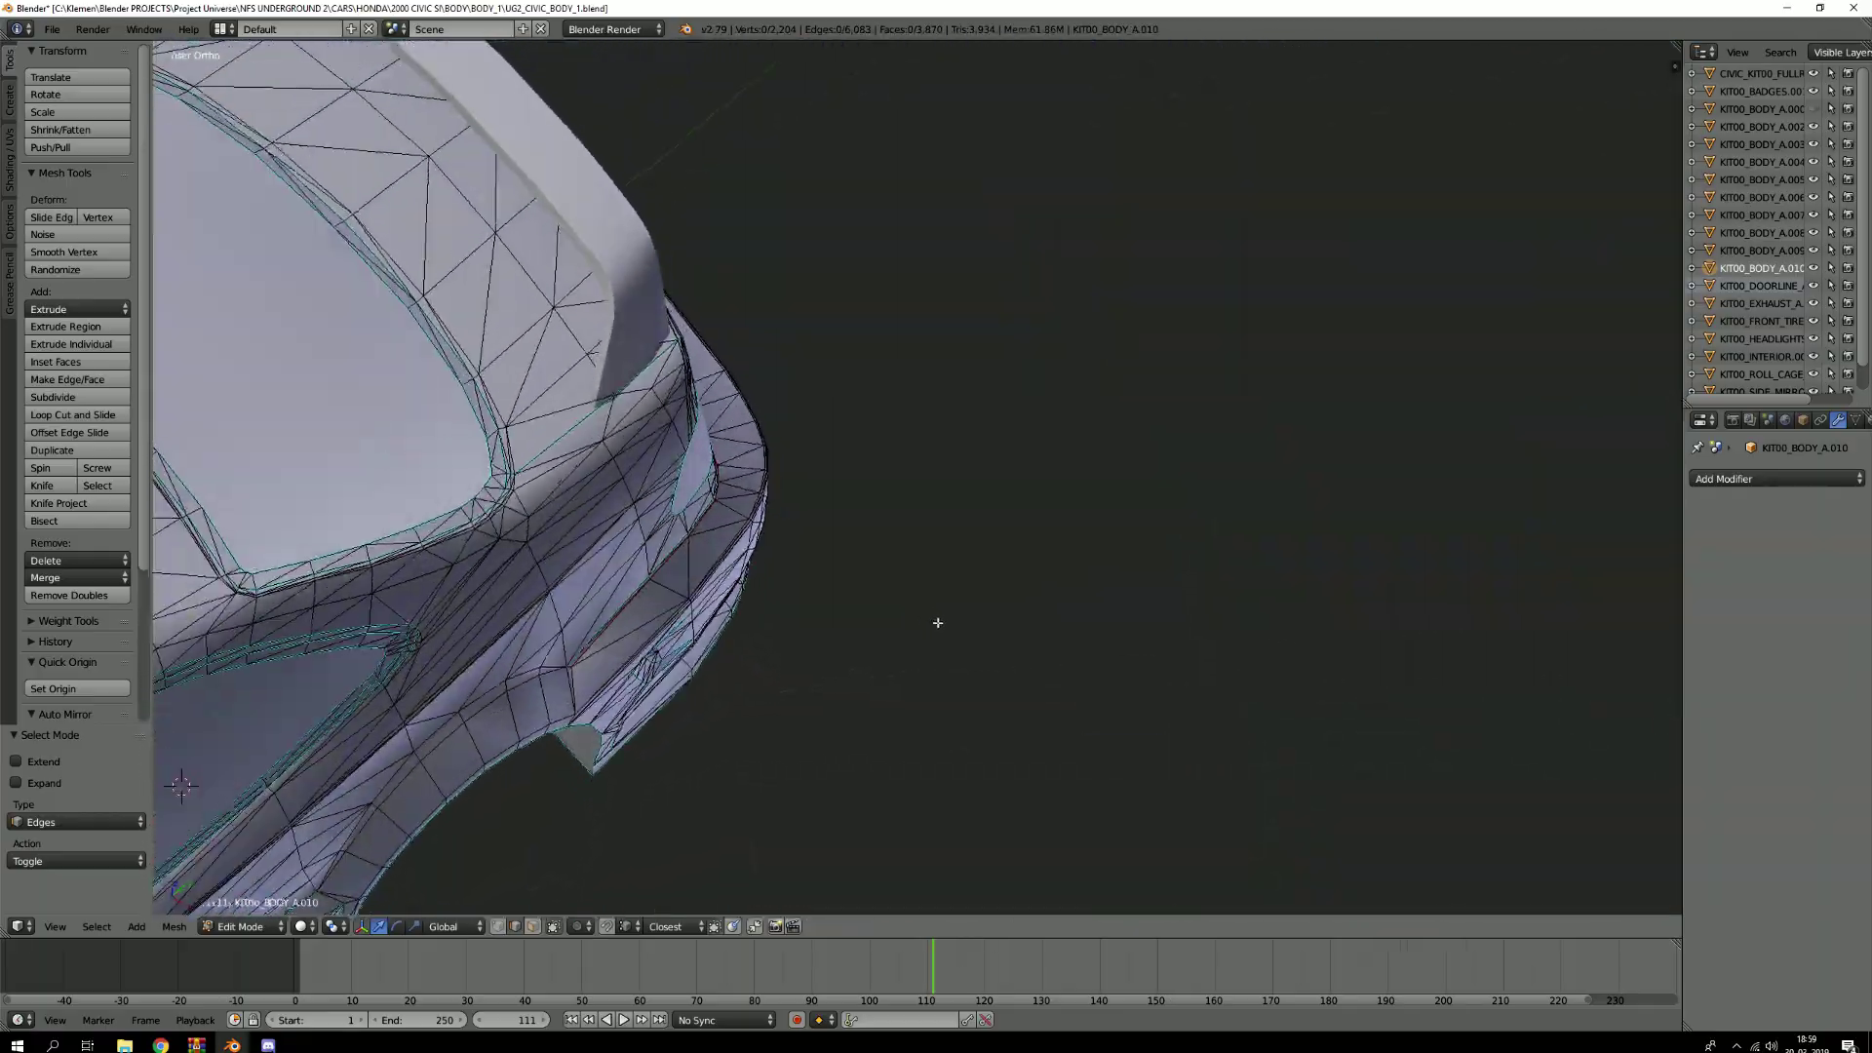
pyautogui.scroll(-10, 685, 455)
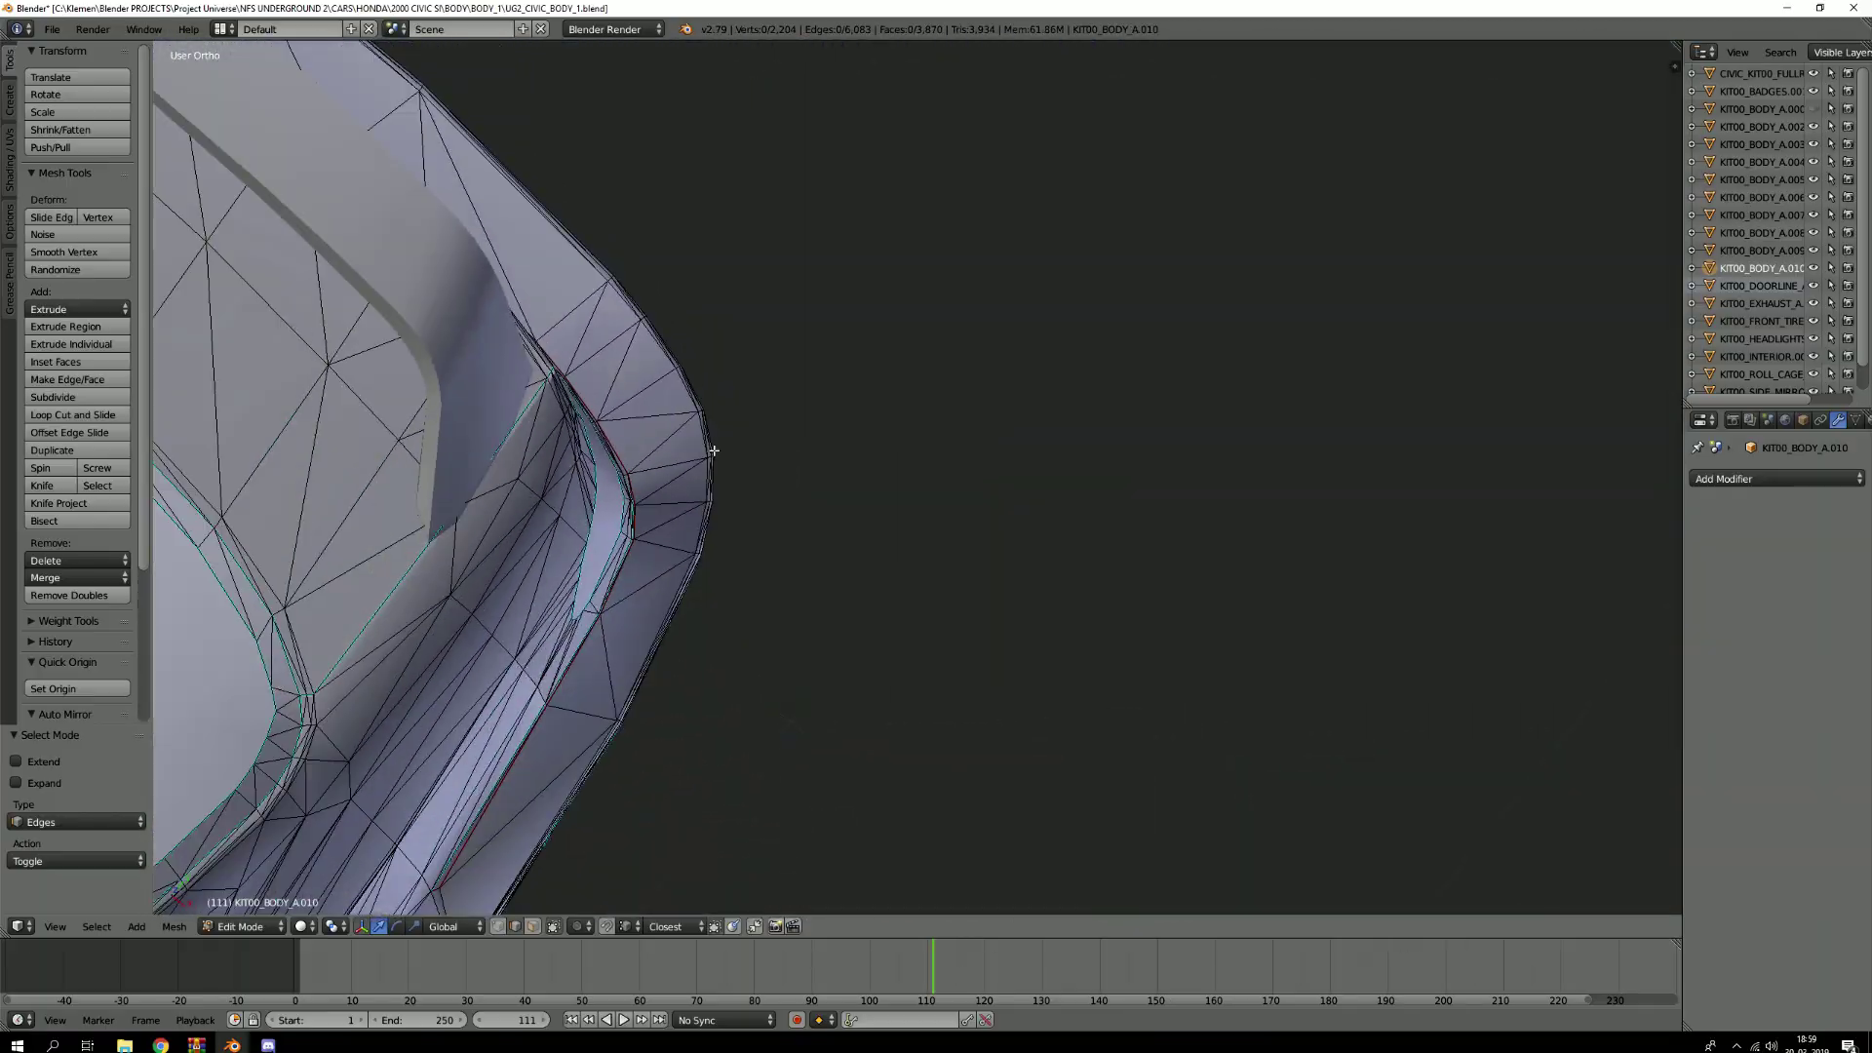
# Return to Object Mode, clear the selection and examine the body's shading around the rear bumper, taillights and quarter panel
pyautogui.press('Tab')
pyautogui.moveTo(718, 485); pyautogui.dragTo(900, 48, button='middle')
pyautogui.moveTo(936, 961)
pyautogui.mouseDown(button='middle')
pyautogui.moveTo(851, 960)
pyautogui.moveTo(927, 960)
pyautogui.mouseUp(button='middle')
pyautogui.scroll(-2, 943, 519)
pyautogui.moveTo(944, 519); pyautogui.dragTo(735, 451, button='middle')
pyautogui.scroll(4, 735, 451)
pyautogui.scroll(3, 736, 452)
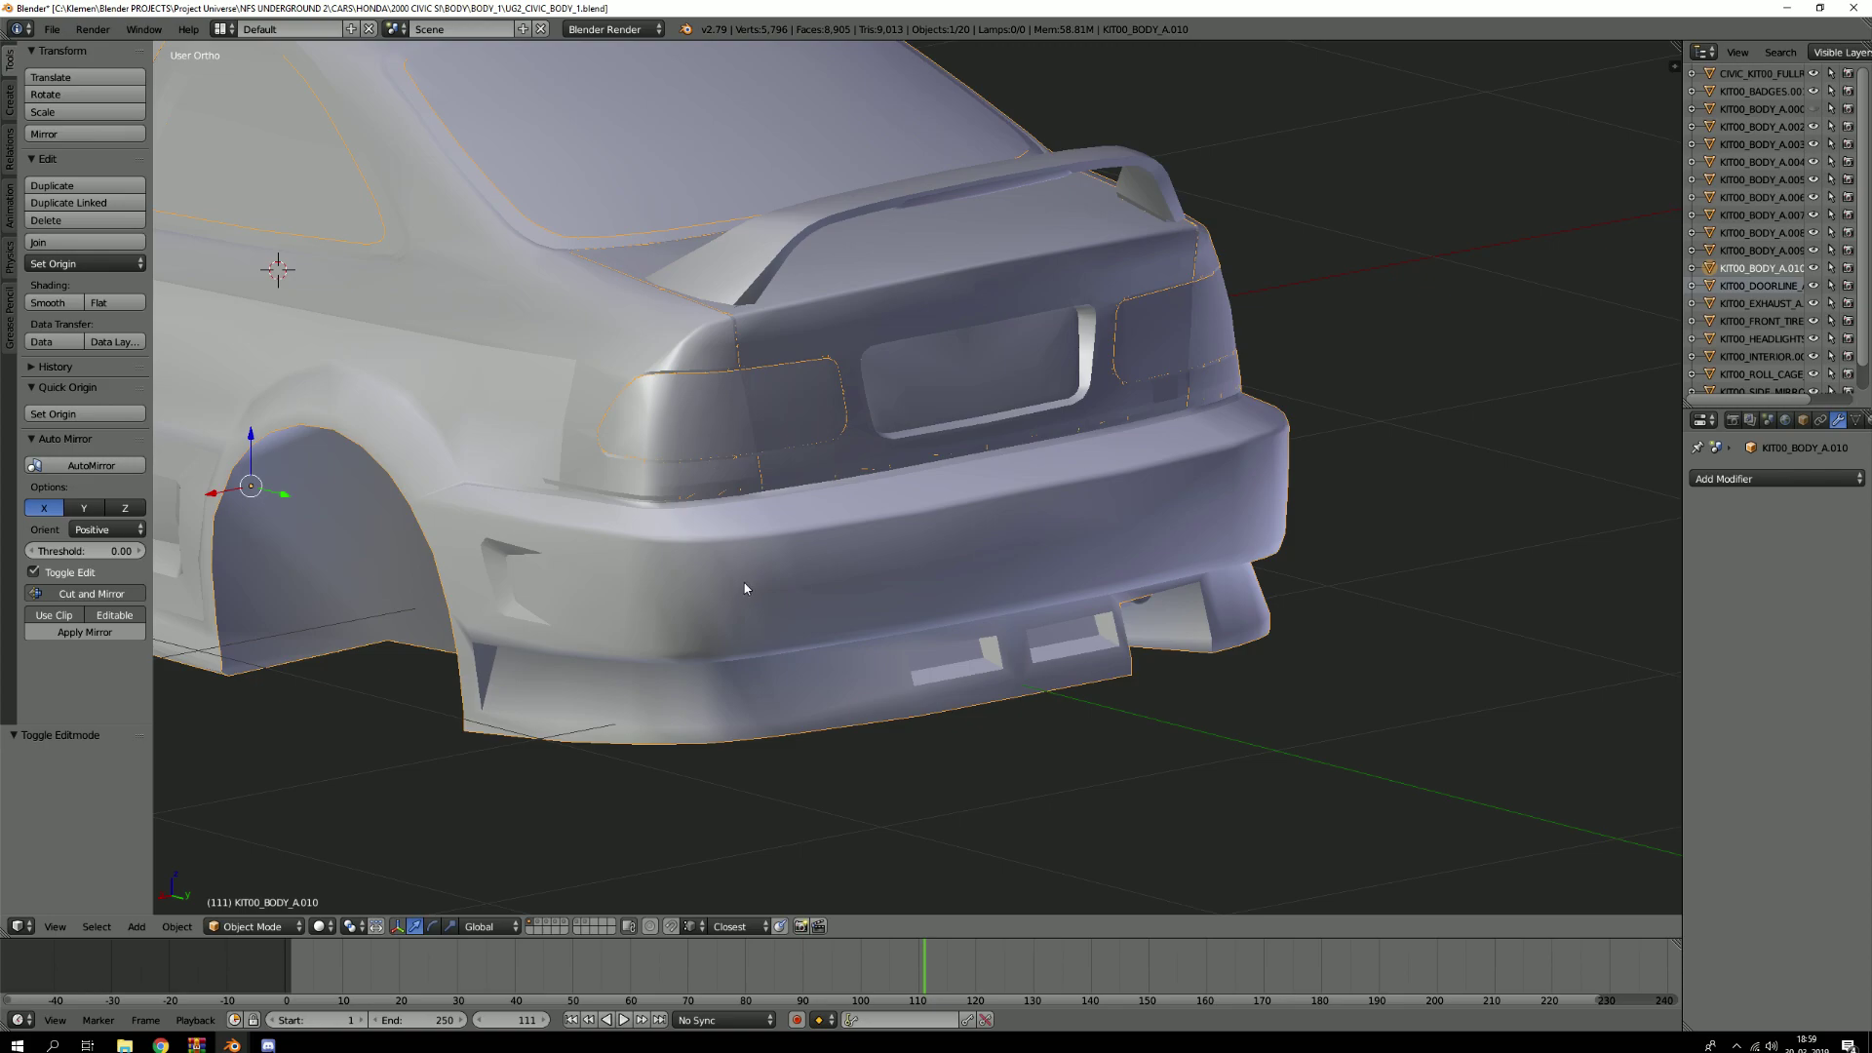
pyautogui.scroll(2, 741, 579)
pyautogui.press('a')
pyautogui.scroll(-4, 741, 579)
pyautogui.moveTo(659, 501); pyautogui.dragTo(838, 478, button='middle')
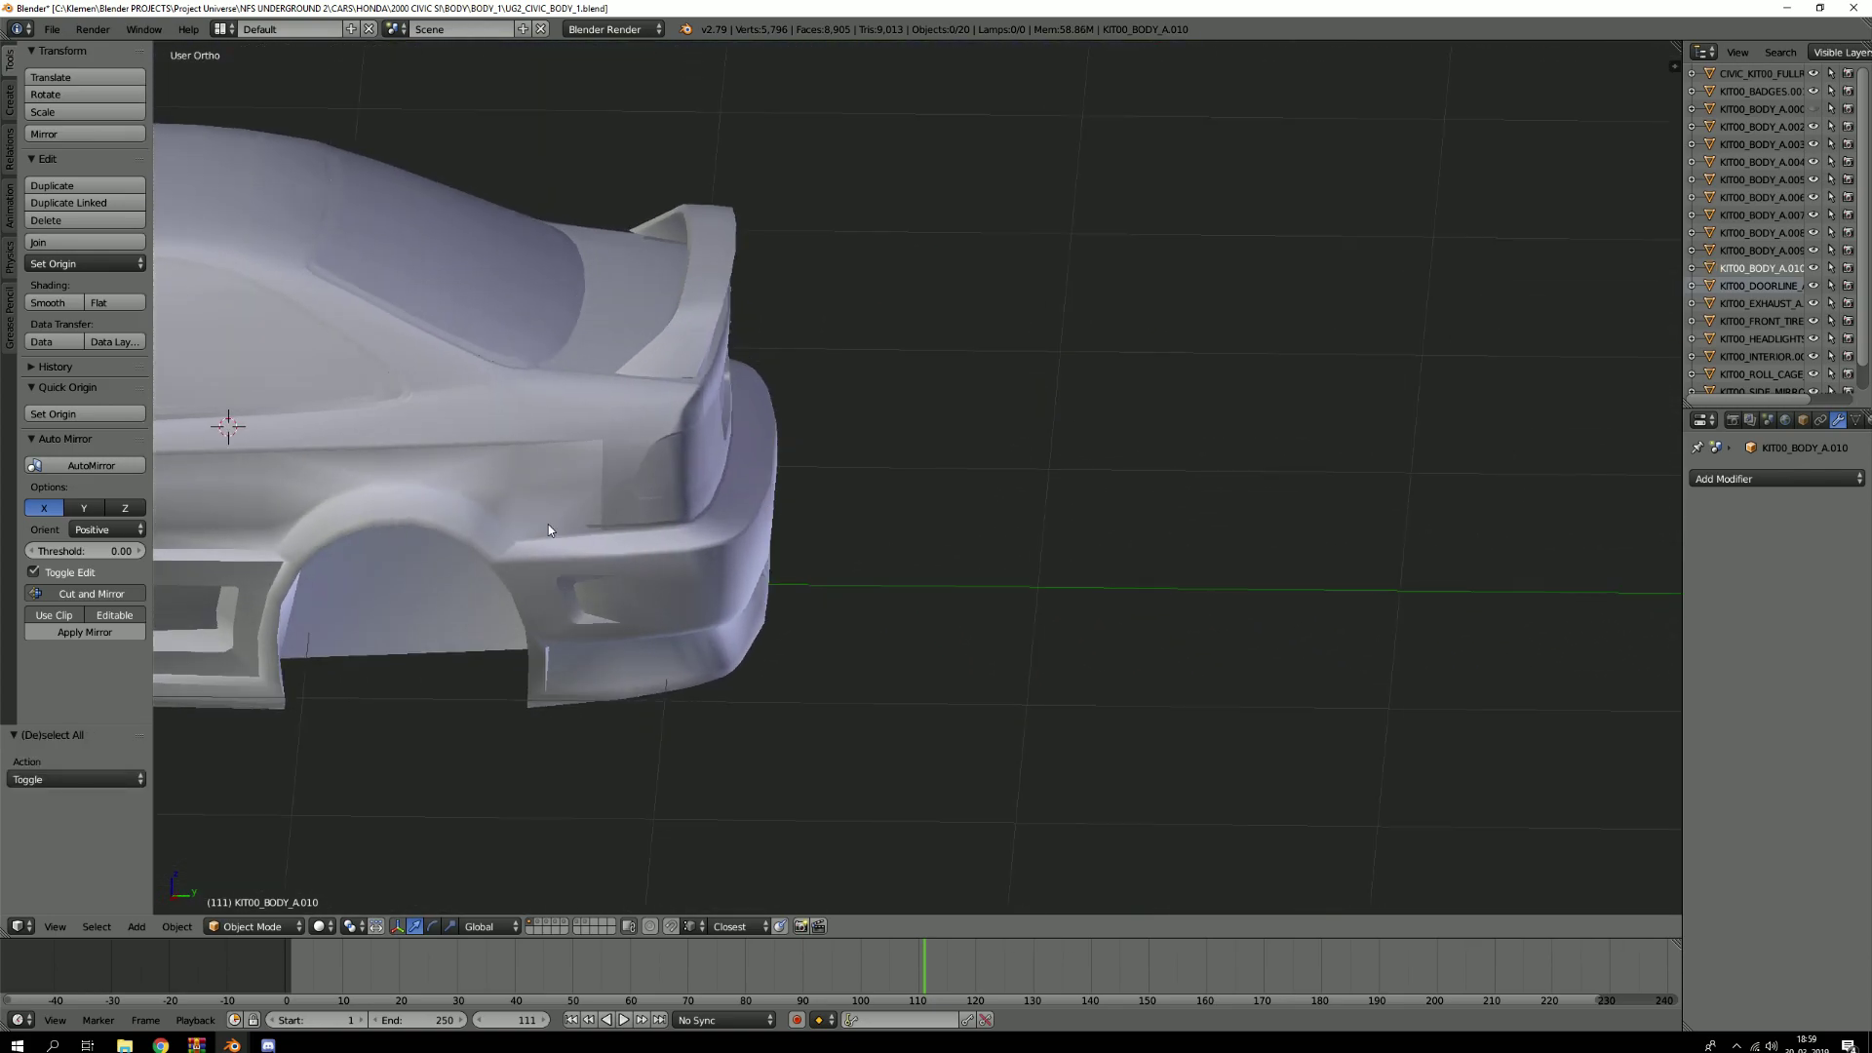
pyautogui.keyDown('shift'); pyautogui.moveTo(548, 525); pyautogui.dragTo(1044, 476, button='middle'); pyautogui.keyUp('shift')
pyautogui.scroll(5, 1039, 472)
# Open KIT00_BODY_A.010 in Edit Mode with face select and briefly mark the quarter panel faces behind the rear wheel arch
pyautogui.rightClick(977, 522)
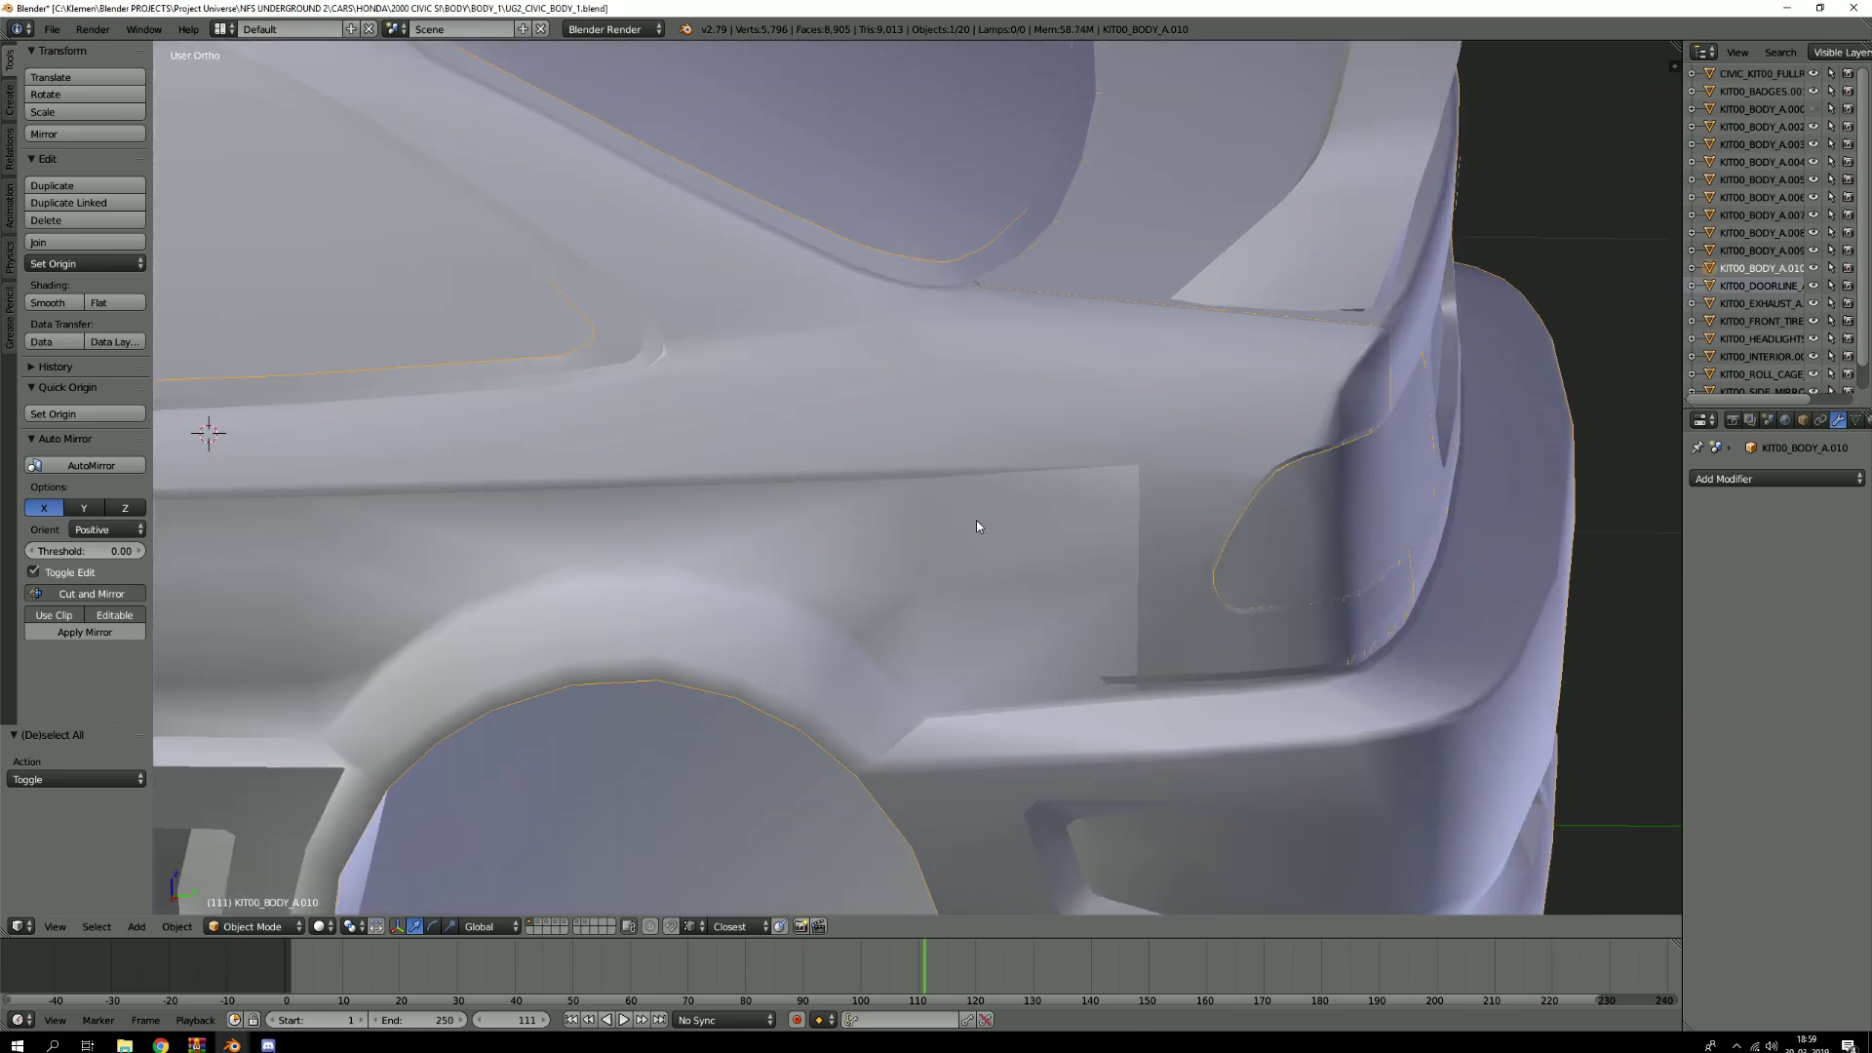
pyautogui.press('Tab')
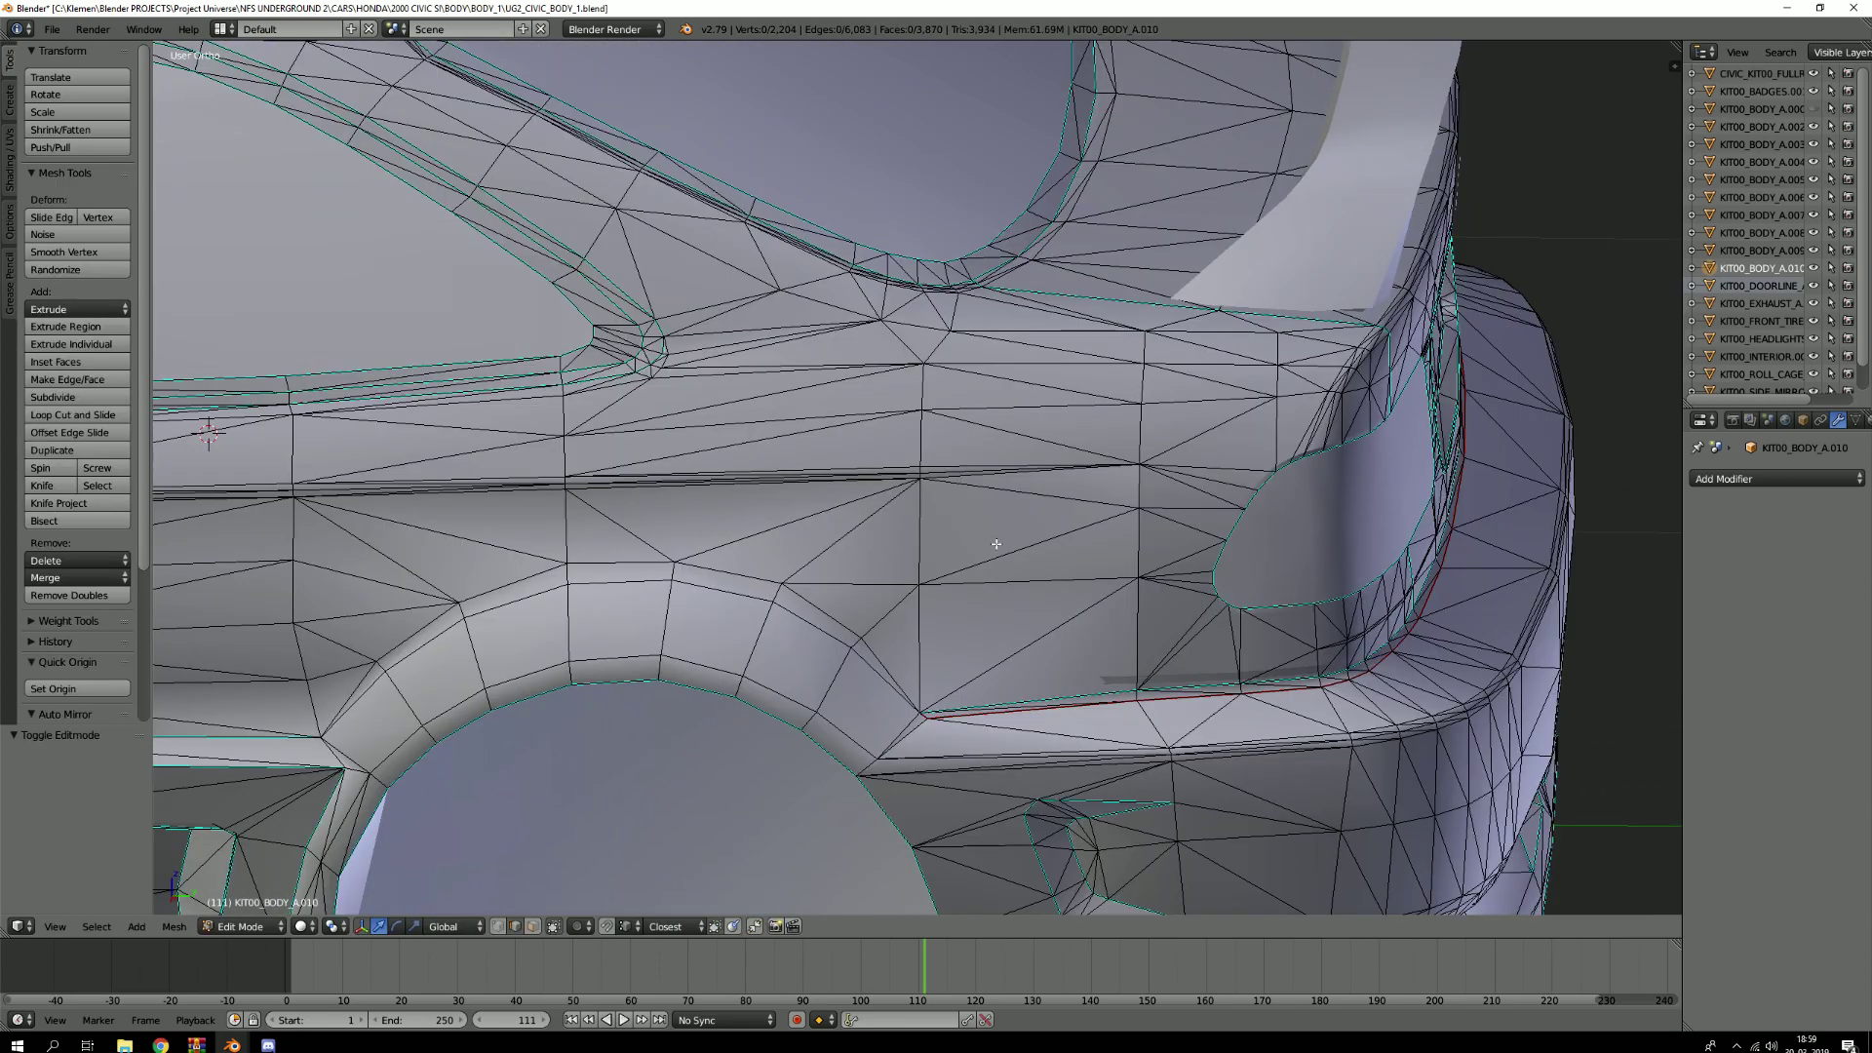
pyautogui.press('a')
pyautogui.press('a')
pyautogui.press('3')
pyautogui.press('c')
pyautogui.moveTo(1024, 647)
pyautogui.mouseDown()
pyautogui.moveTo(890, 535)
pyautogui.moveTo(892, 633)
pyautogui.mouseUp()
pyautogui.rightClick(1007, 614)
pyautogui.press('a')
# Circle-select the quarter panel faces above the side crease towards the taillight, and return to Object Mode
pyautogui.moveTo(885, 414)
pyautogui.mouseDown()
pyautogui.moveTo(1224, 426)
pyautogui.moveTo(1246, 530)
pyautogui.mouseUp()
pyautogui.rightClick(1246, 524)
pyautogui.press('Tab')
# Examine the shading breaks along the body's side from the rear quarter panel and door to the whole car
pyautogui.moveTo(1175, 509); pyautogui.dragTo(1244, 494, button='middle')
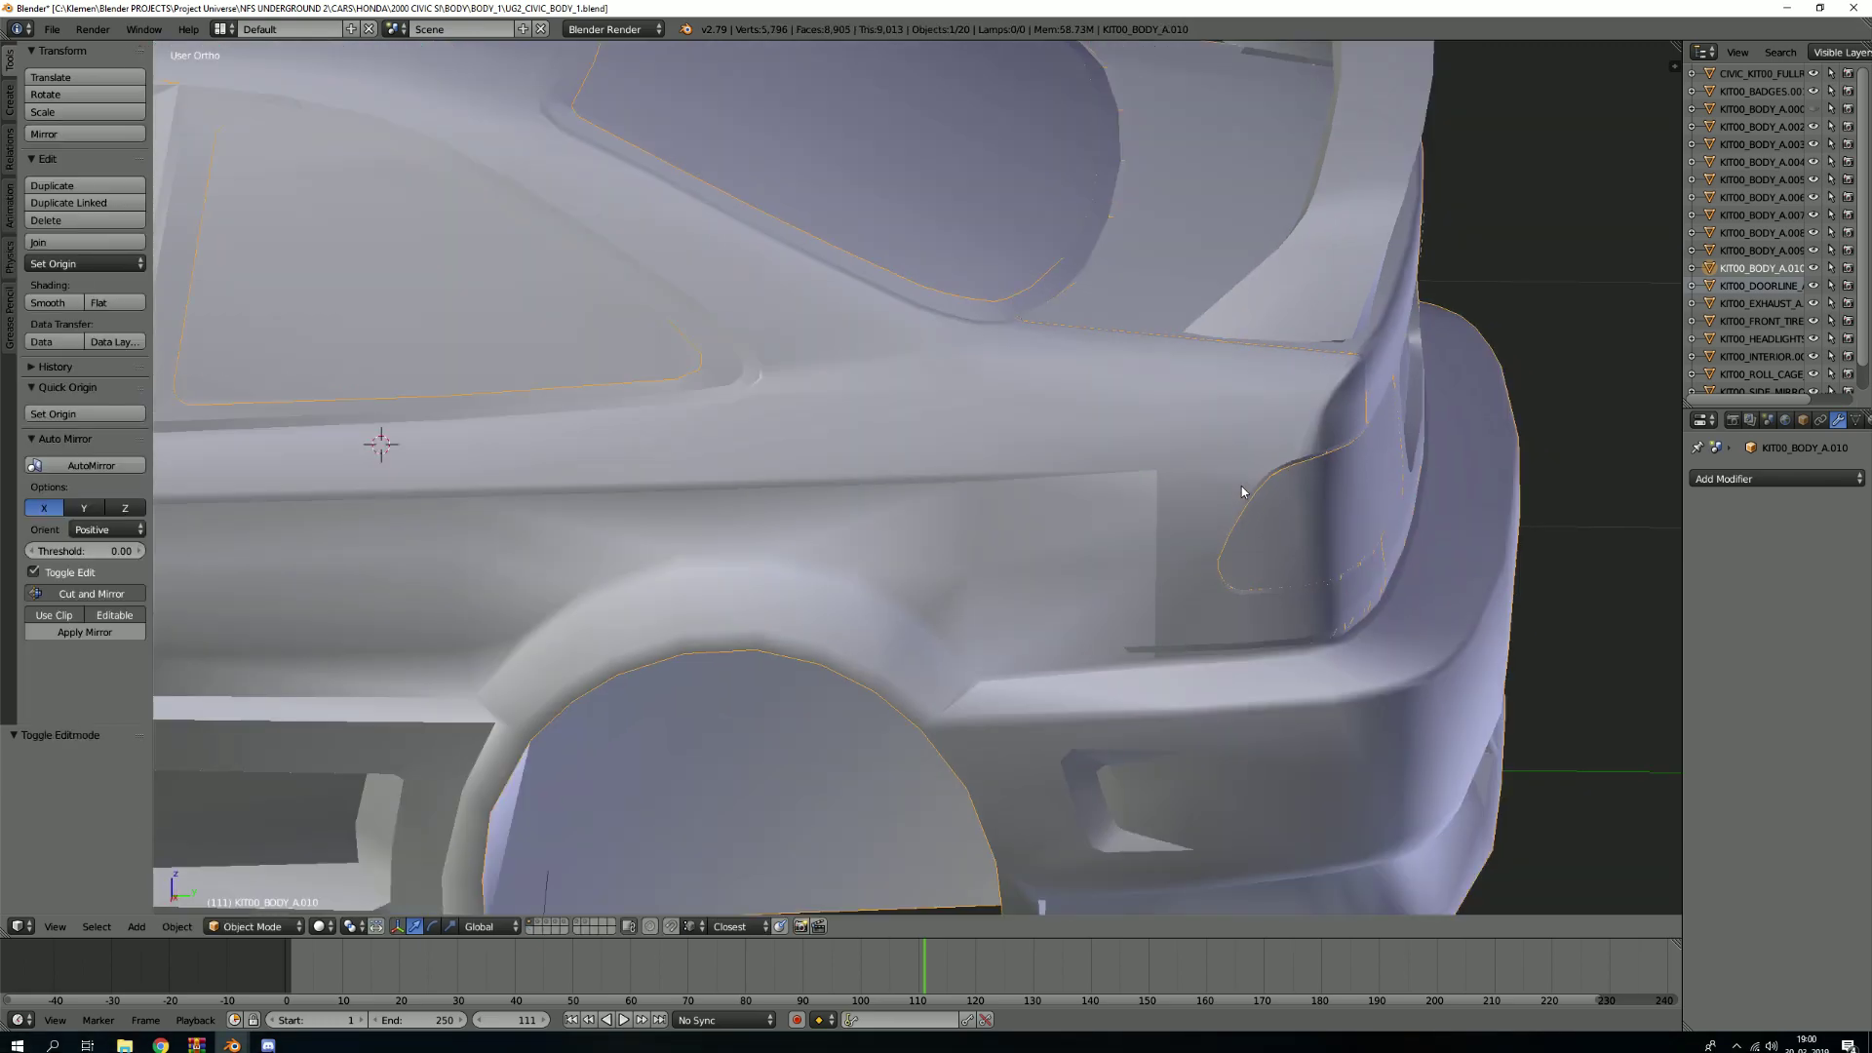
pyautogui.scroll(-3, 1244, 493)
pyautogui.moveTo(886, 472); pyautogui.dragTo(535, 464, button='middle')
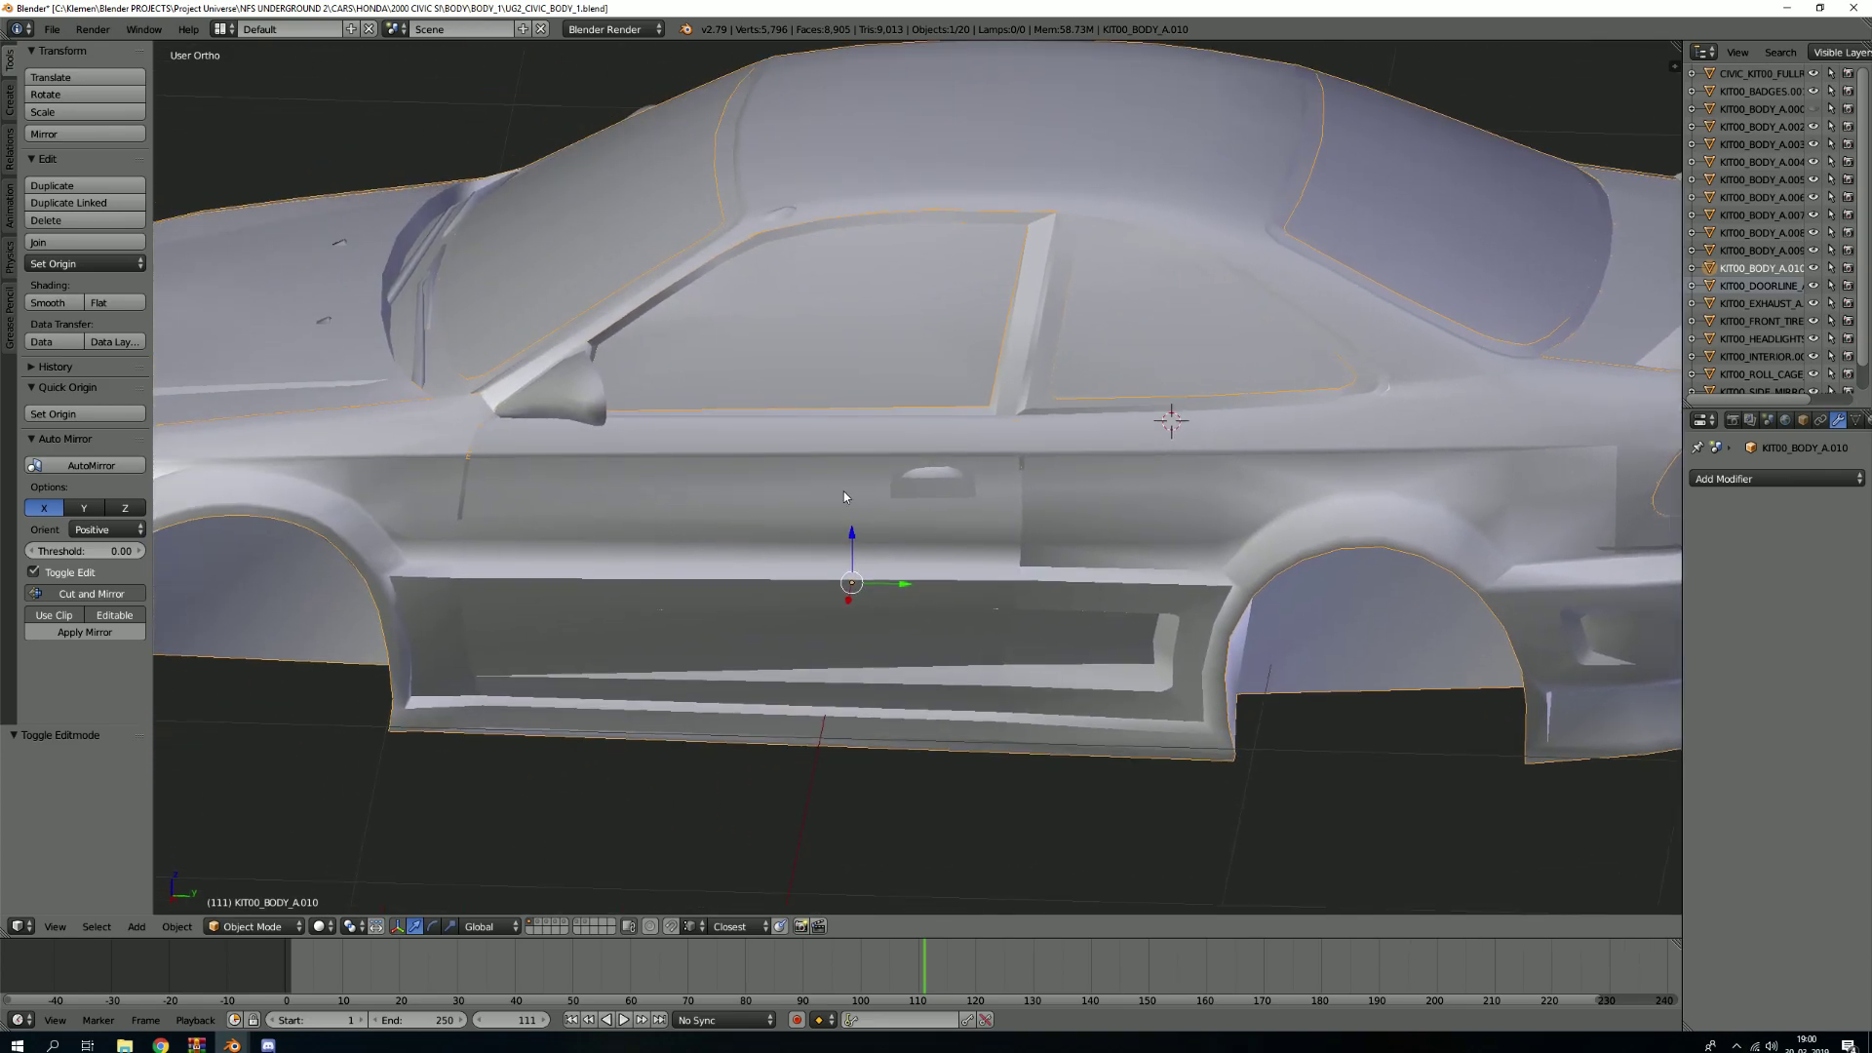
pyautogui.moveTo(879, 495); pyautogui.dragTo(1041, 132, button='middle')
pyautogui.moveTo(259, 374); pyautogui.dragTo(951, 483, button='middle')
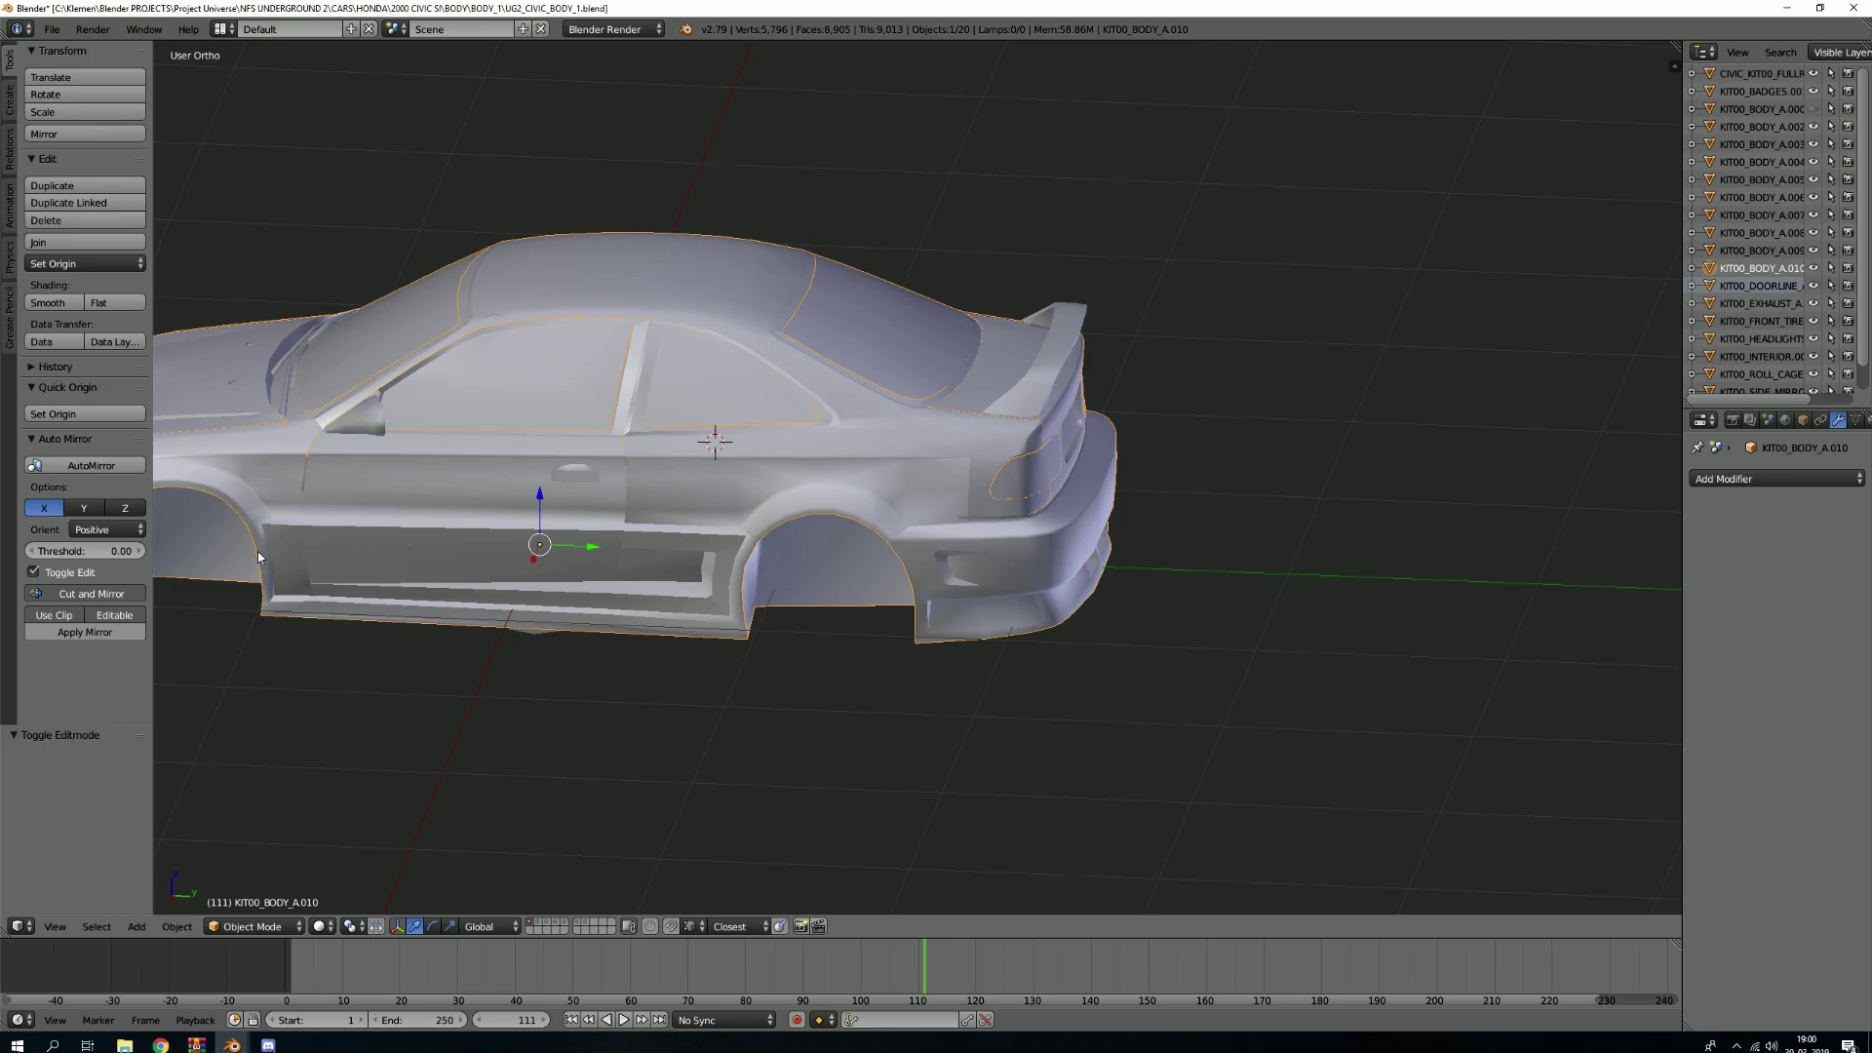
pyautogui.keyDown('shift'); pyautogui.moveTo(507, 571); pyautogui.dragTo(911, 624, button='middle'); pyautogui.keyUp('shift')
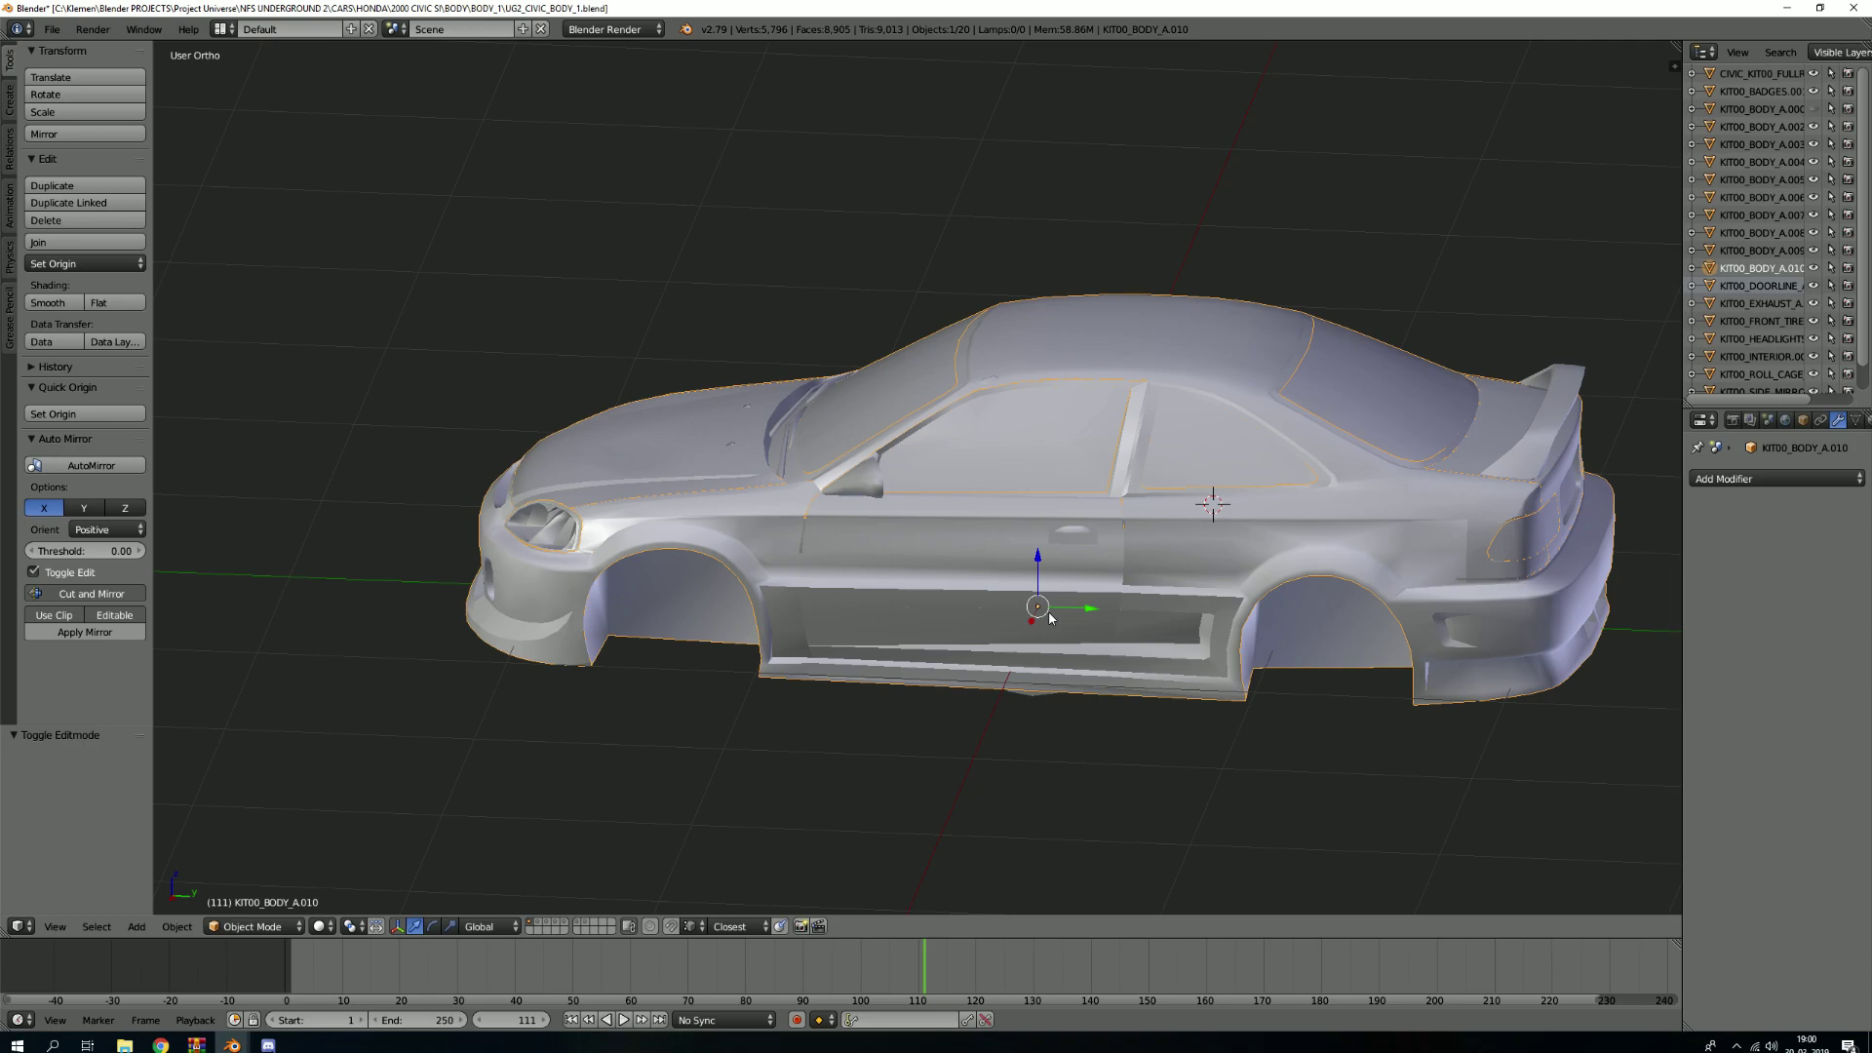
# Compare the rear quarter panel's mesh in Edit Mode with its shading in Object Mode around the wheel arch and taillight
pyautogui.press('Tab')
pyautogui.scroll(6, 1218, 555)
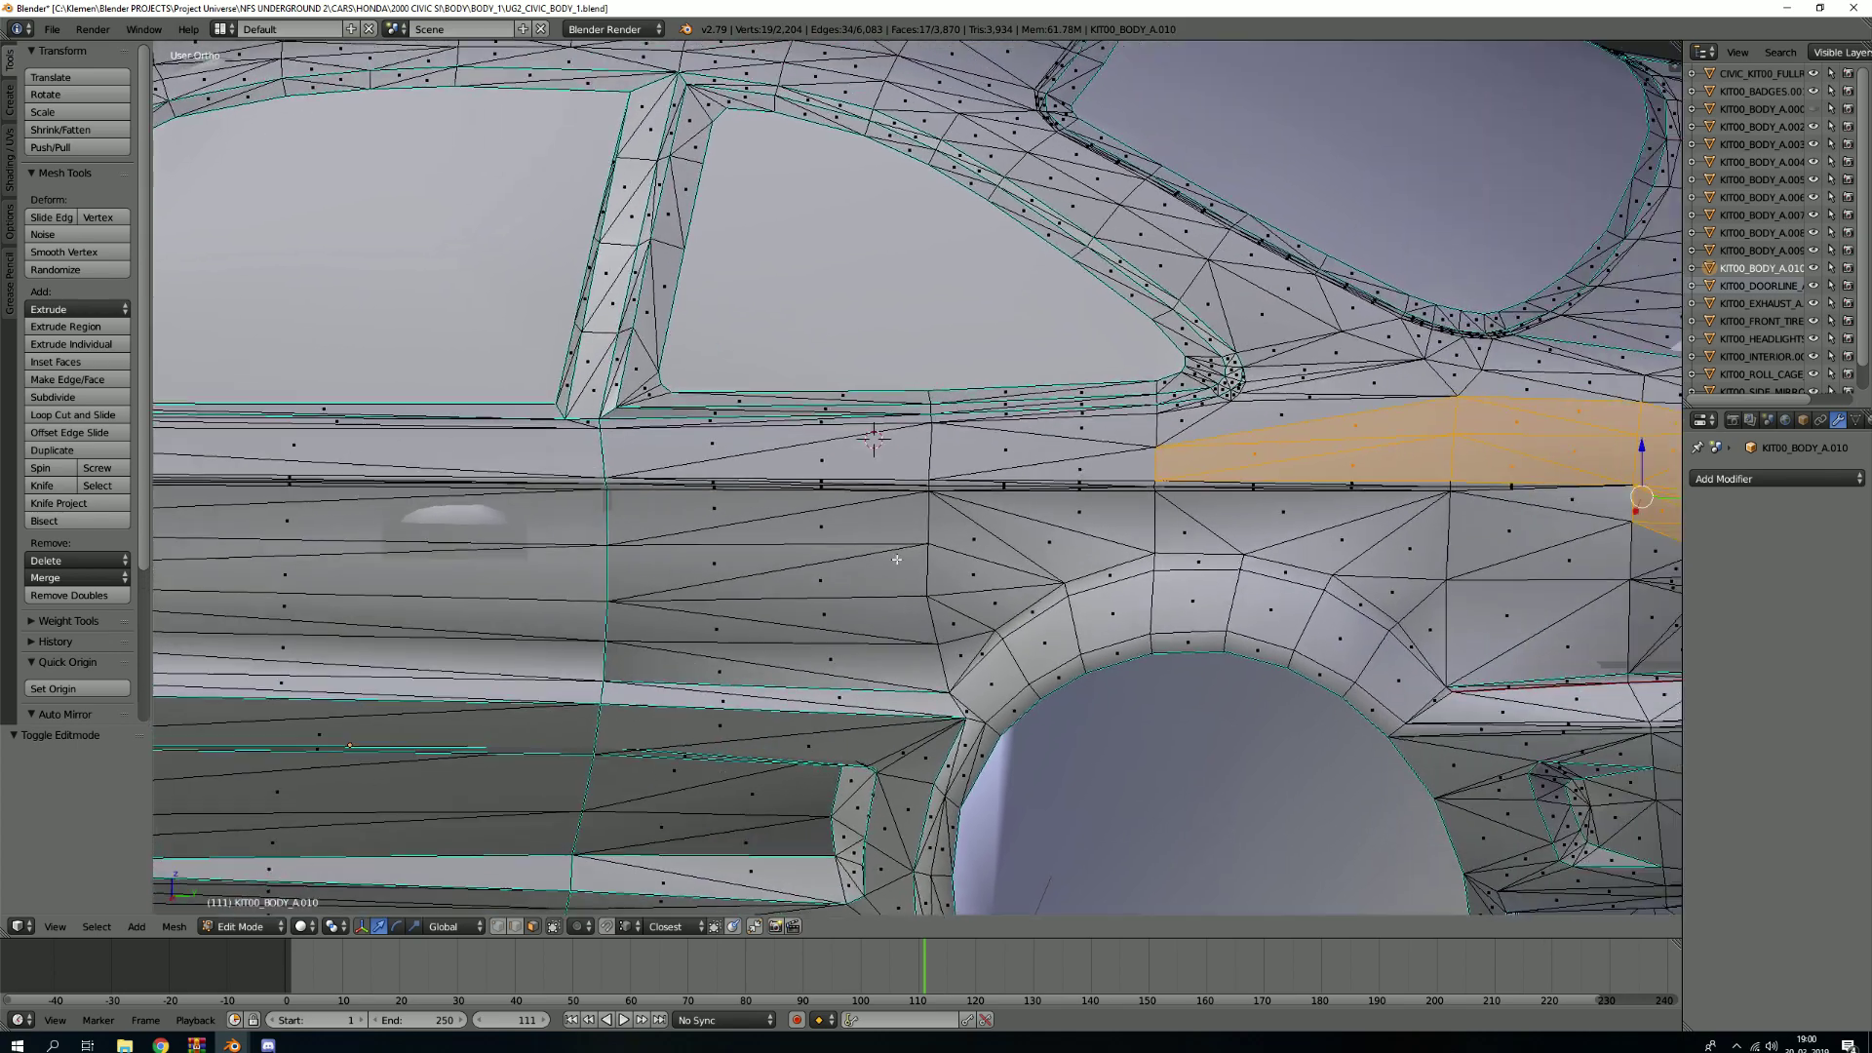
pyautogui.scroll(-1, 1280, 511)
pyautogui.scroll(-1, 1280, 511)
pyautogui.press('Tab')
pyautogui.moveTo(1350, 535); pyautogui.dragTo(1150, 634, button='middle')
pyautogui.scroll(5, 1150, 629)
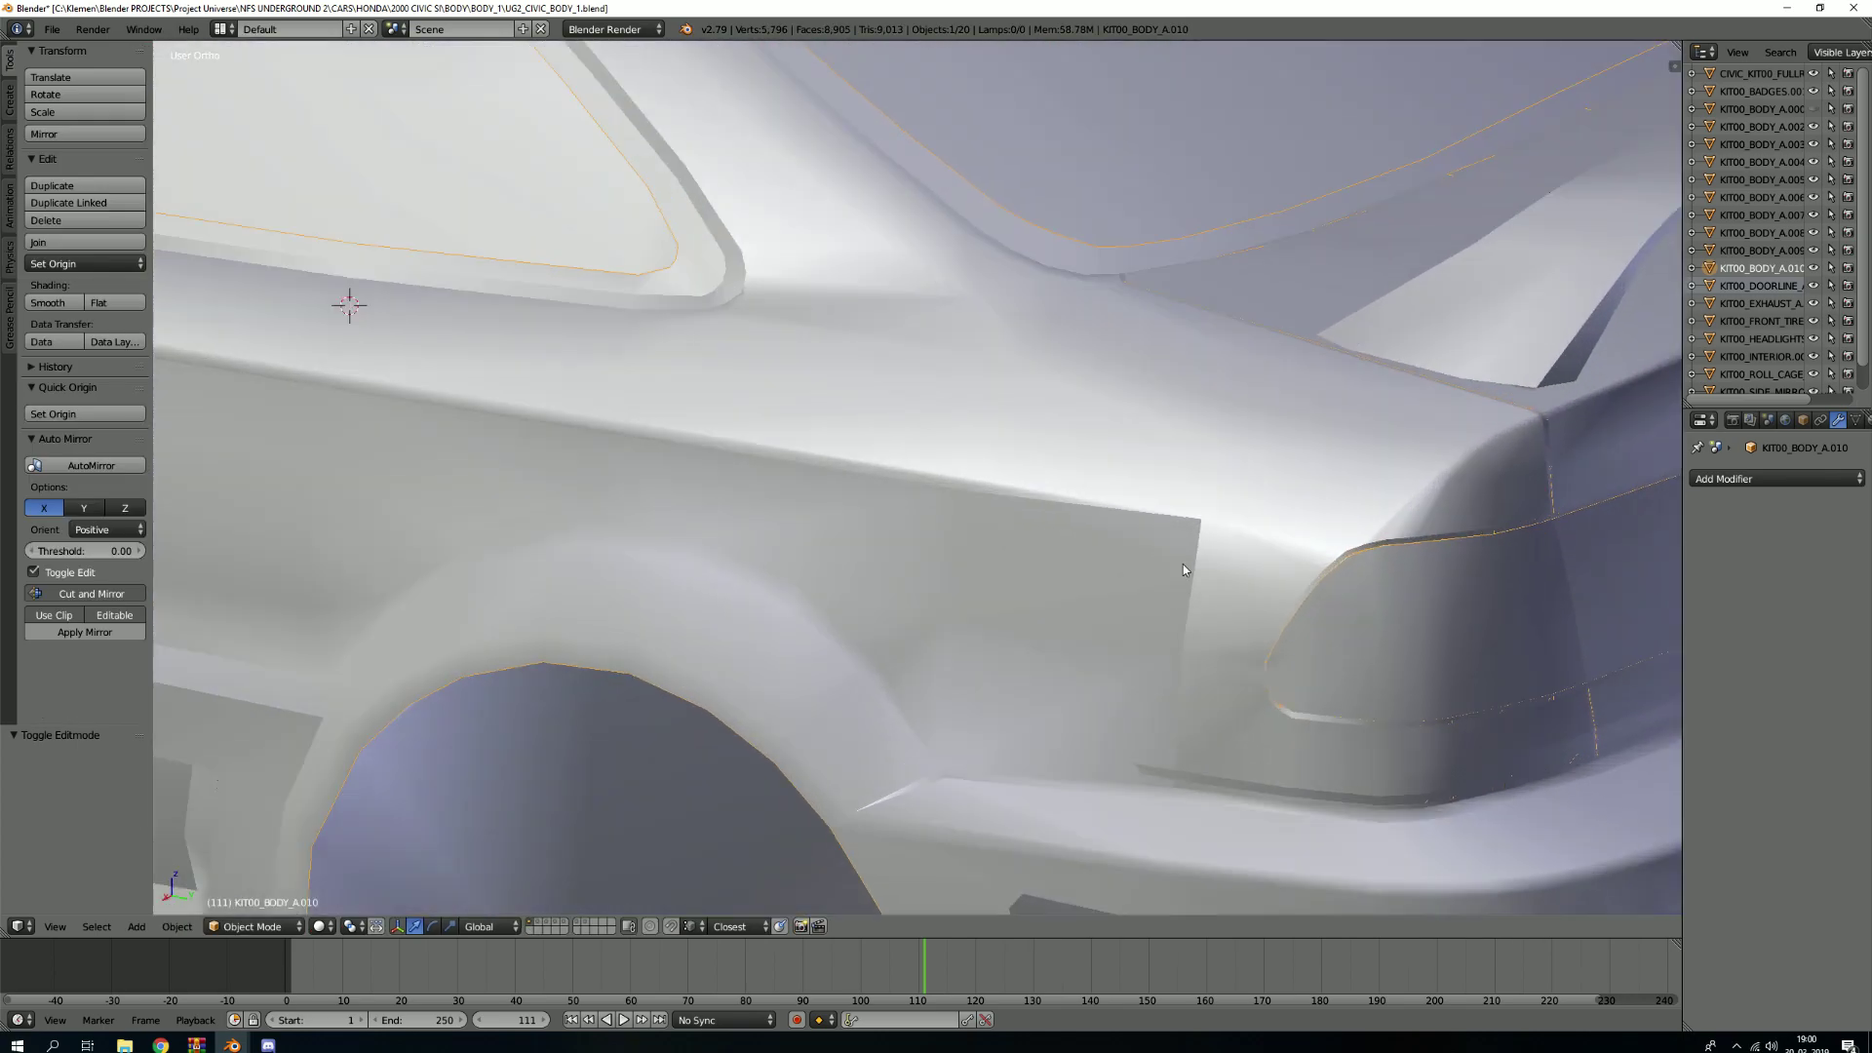
pyautogui.scroll(-3, 1170, 700)
pyautogui.press('Tab')
pyautogui.scroll(3, 1097, 602)
pyautogui.moveTo(1096, 603)
pyautogui.mouseDown(button='middle')
pyautogui.moveTo(954, 581)
pyautogui.moveTo(1142, 615)
pyautogui.moveTo(1025, 567)
pyautogui.moveTo(1125, 579)
pyautogui.mouseUp(button='middle')
pyautogui.scroll(-5, 1143, 615)
pyautogui.press('Tab')
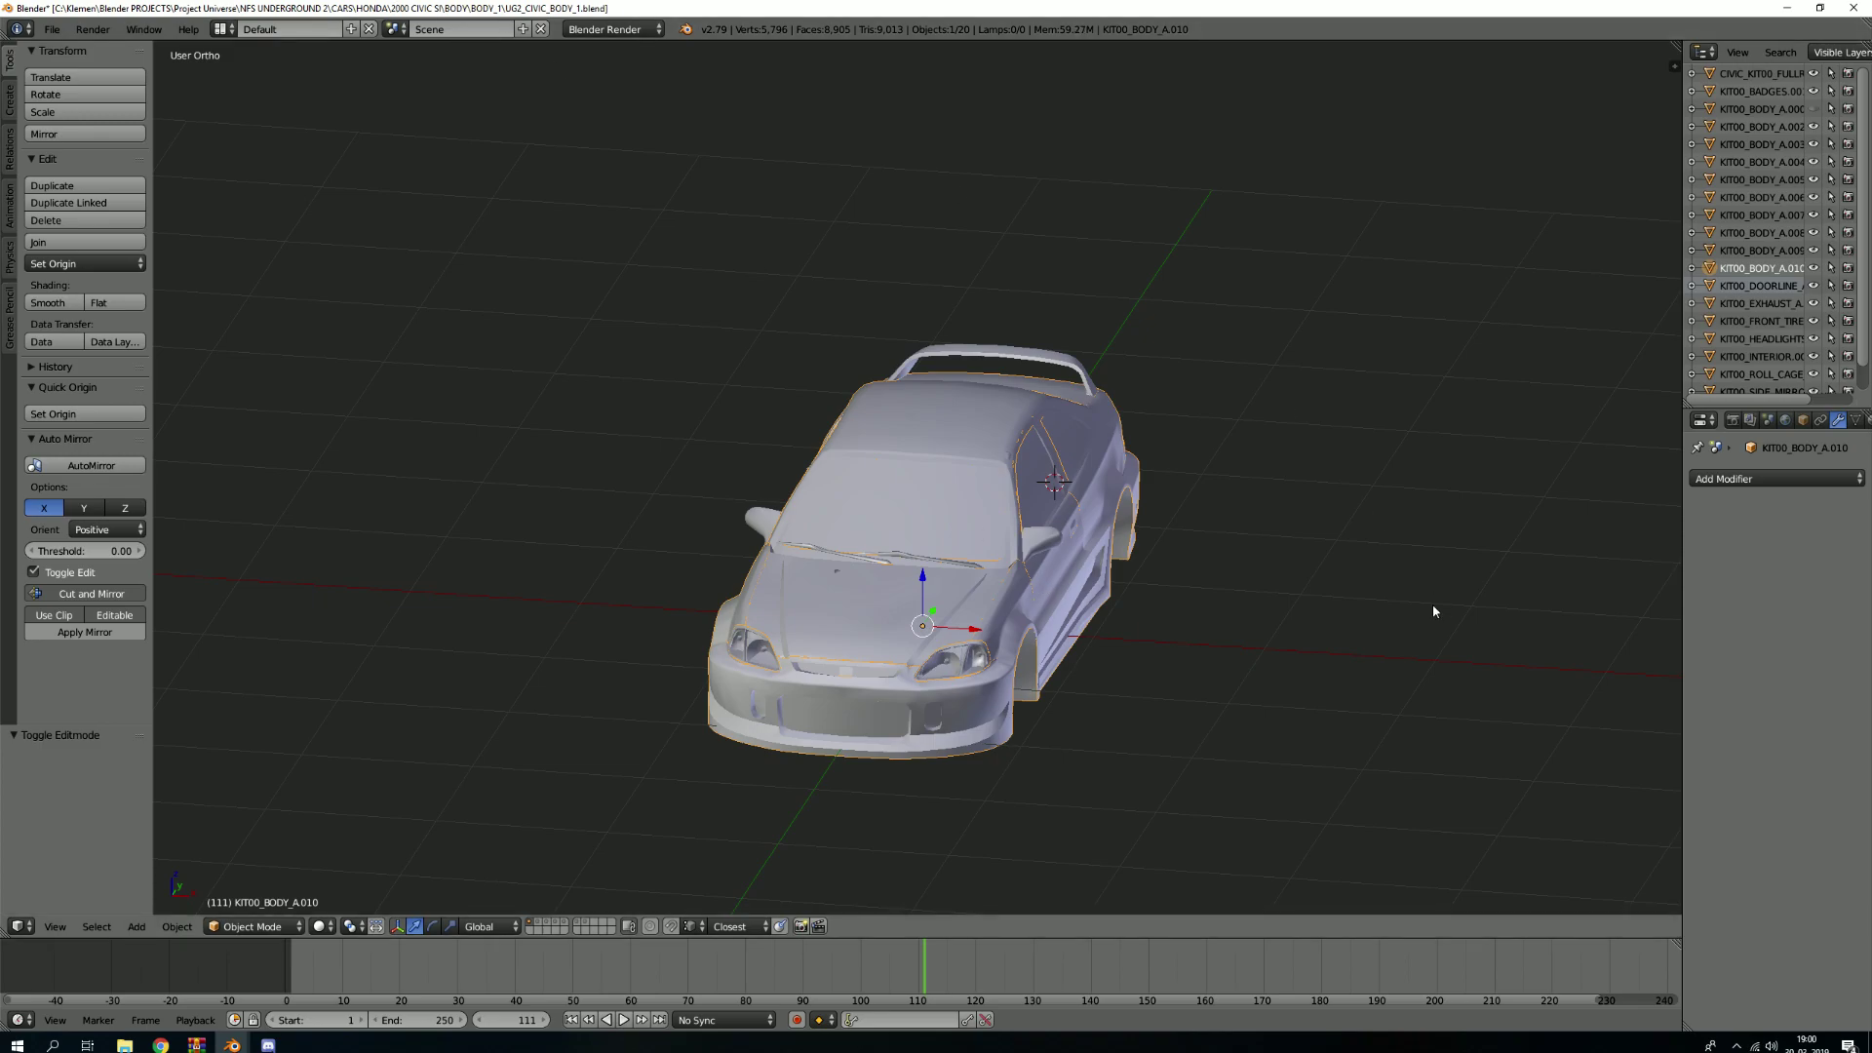
# Examine the headlight opening from close up and the car's front end from farther away
pyautogui.scroll(8, 973, 606)
pyautogui.scroll(3, 839, 636)
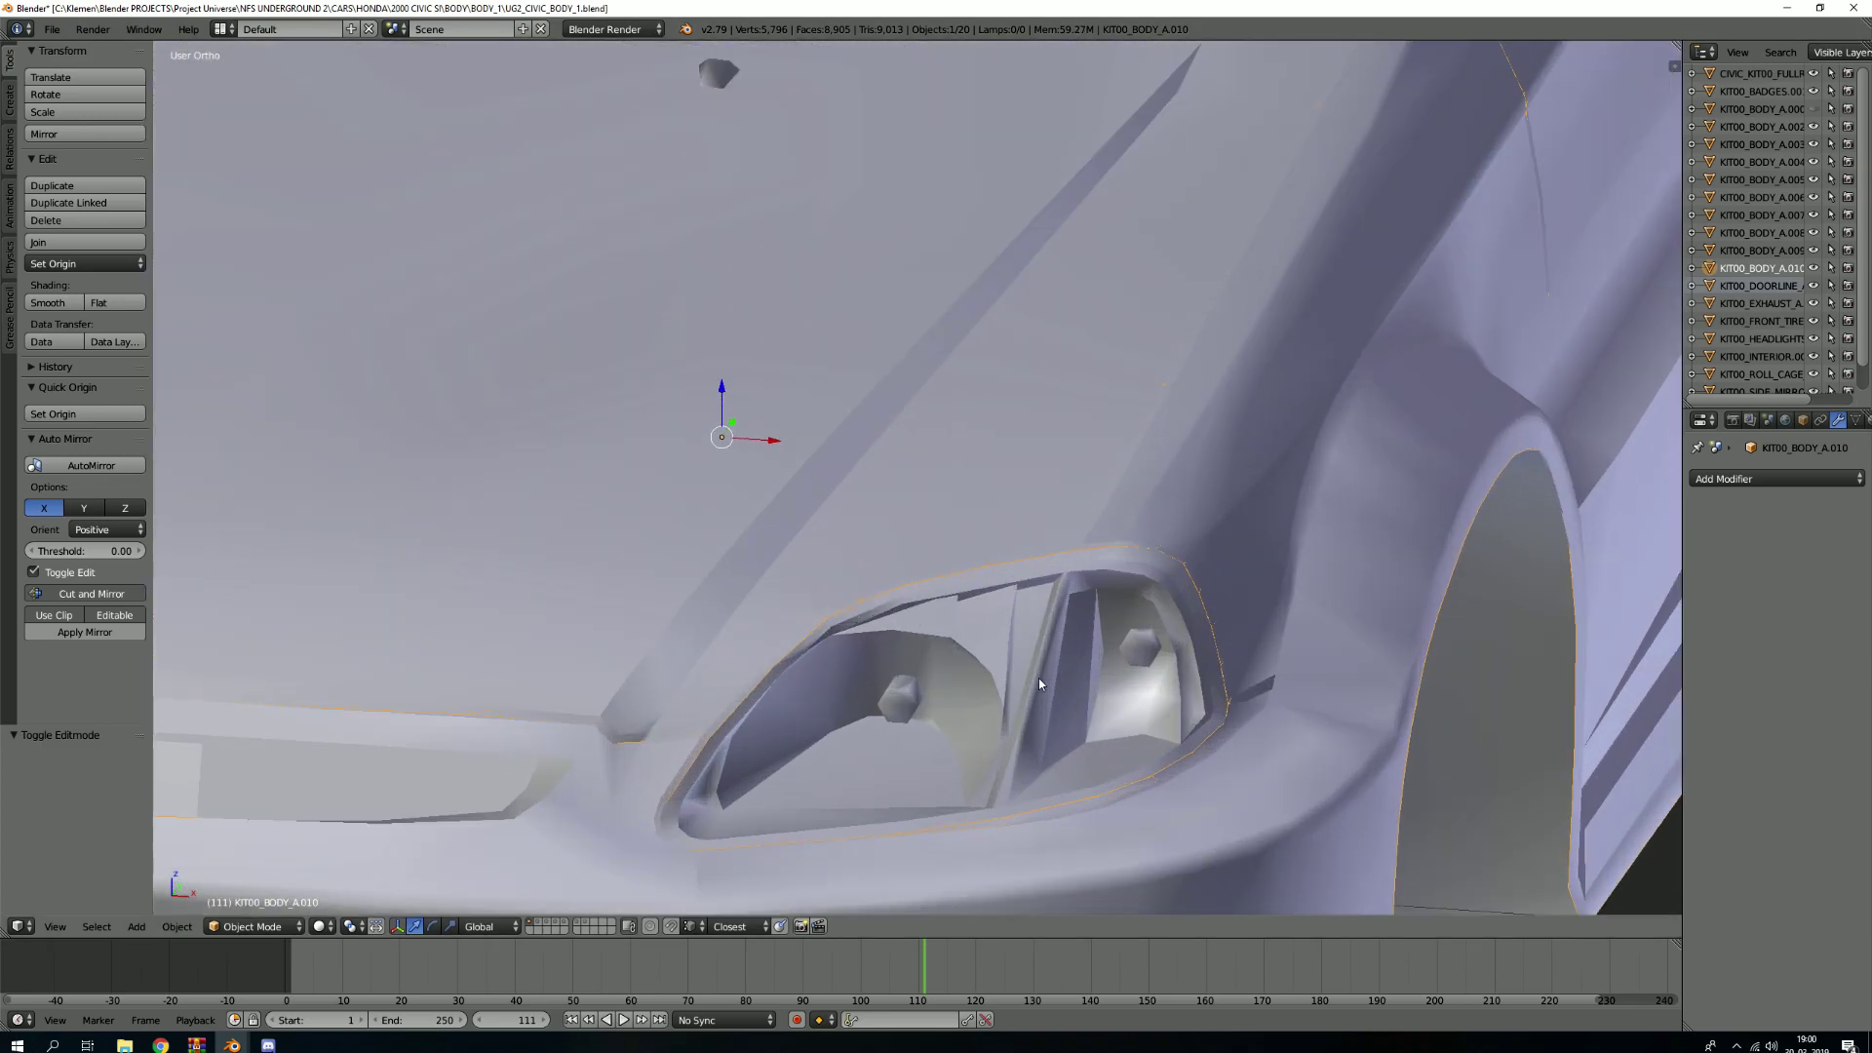
pyautogui.scroll(-10, 798, 696)
pyautogui.moveTo(823, 582)
pyautogui.mouseDown(button='middle')
pyautogui.moveTo(910, 511)
pyautogui.moveTo(1248, 525)
pyautogui.moveTo(936, 546)
pyautogui.moveTo(897, 507)
pyautogui.moveTo(813, 544)
pyautogui.moveTo(868, 544)
pyautogui.moveTo(766, 546)
pyautogui.moveTo(833, 552)
pyautogui.mouseUp(button='middle')
pyautogui.scroll(5, 832, 552)
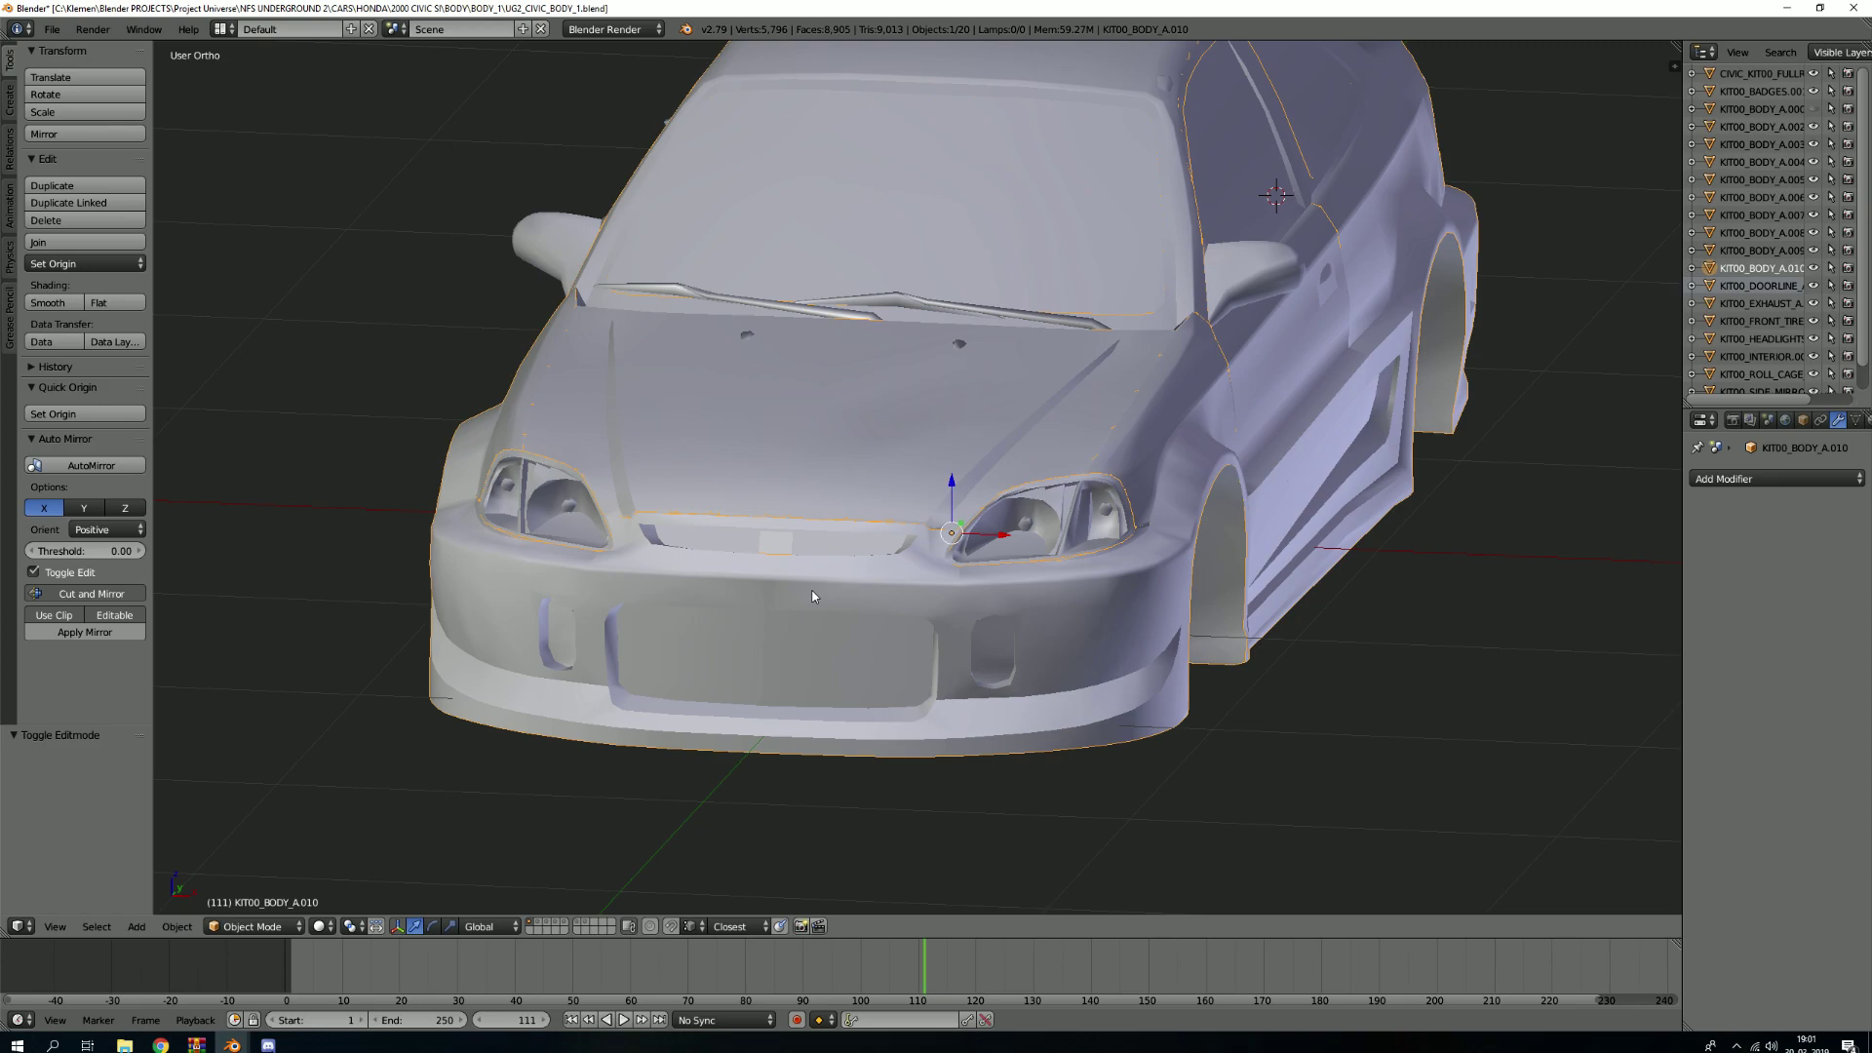
# Switch to Discord, view the general channel of the Project Universe CARS server, and return to Blender
pyautogui.click(268, 1044)
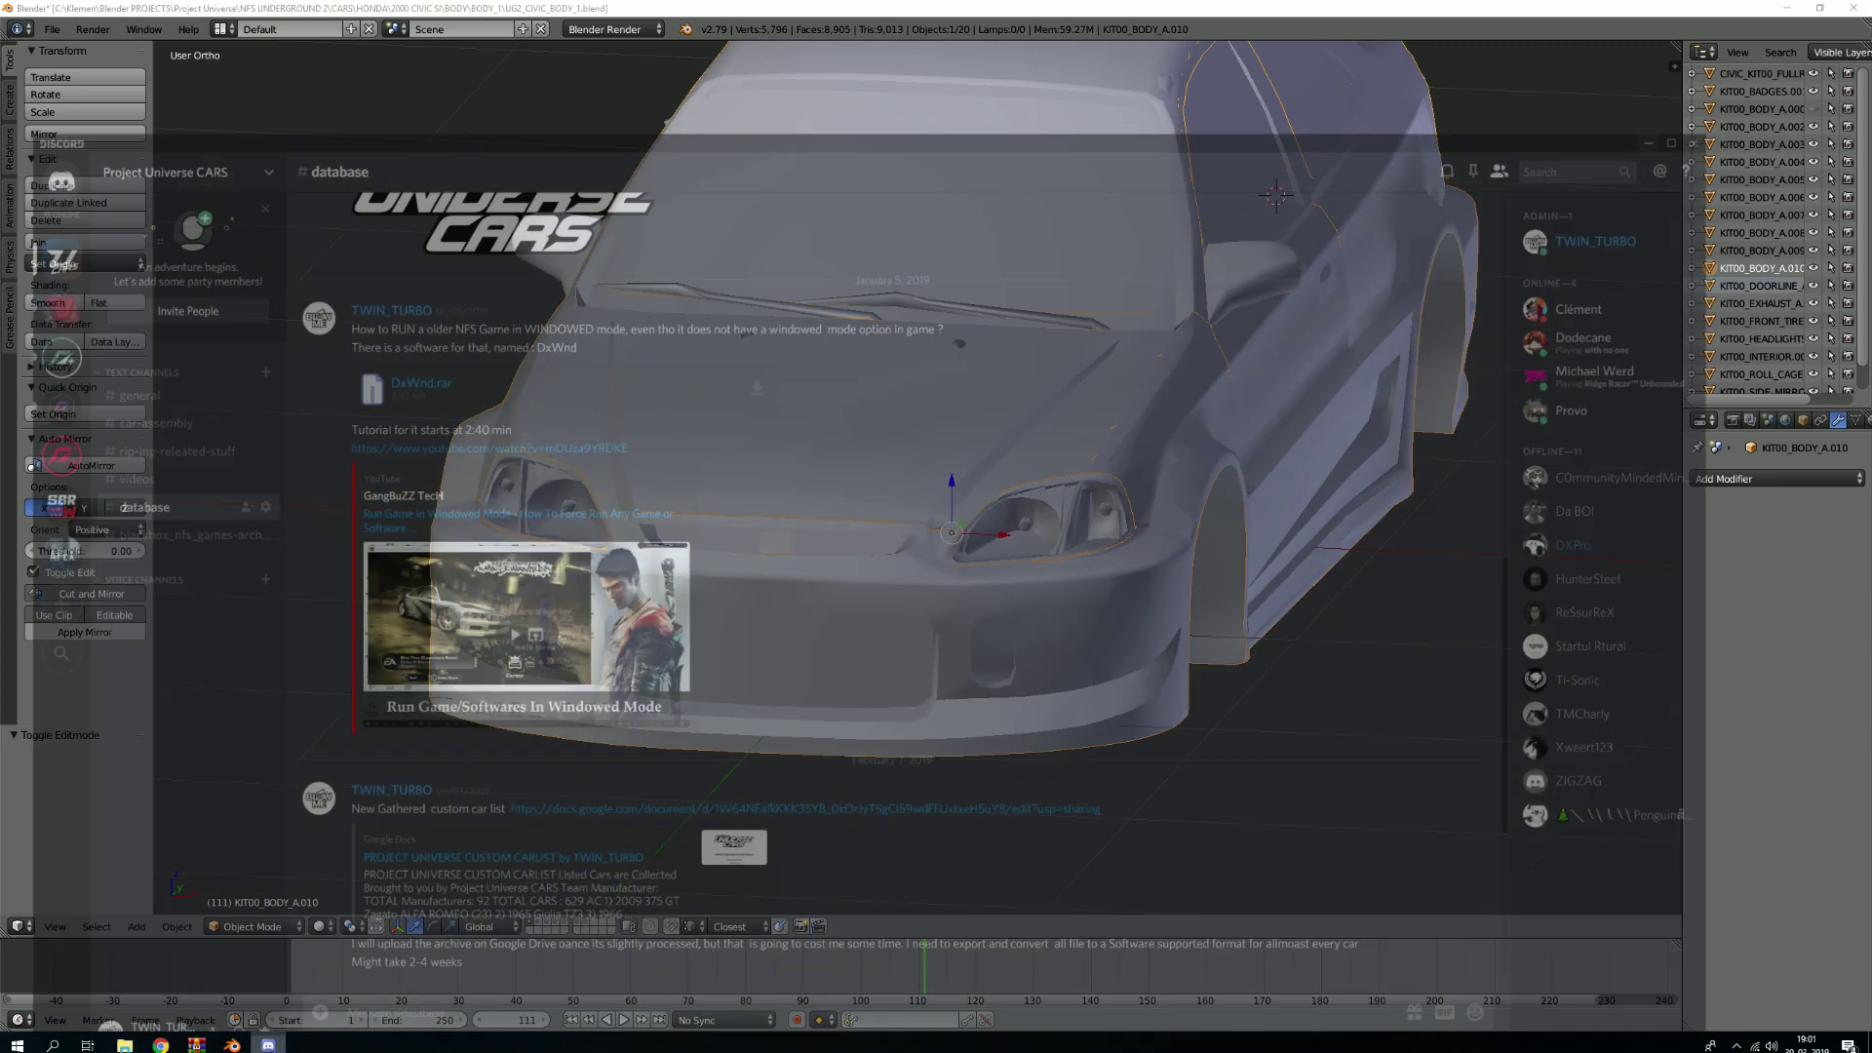
pyautogui.click(135, 292)
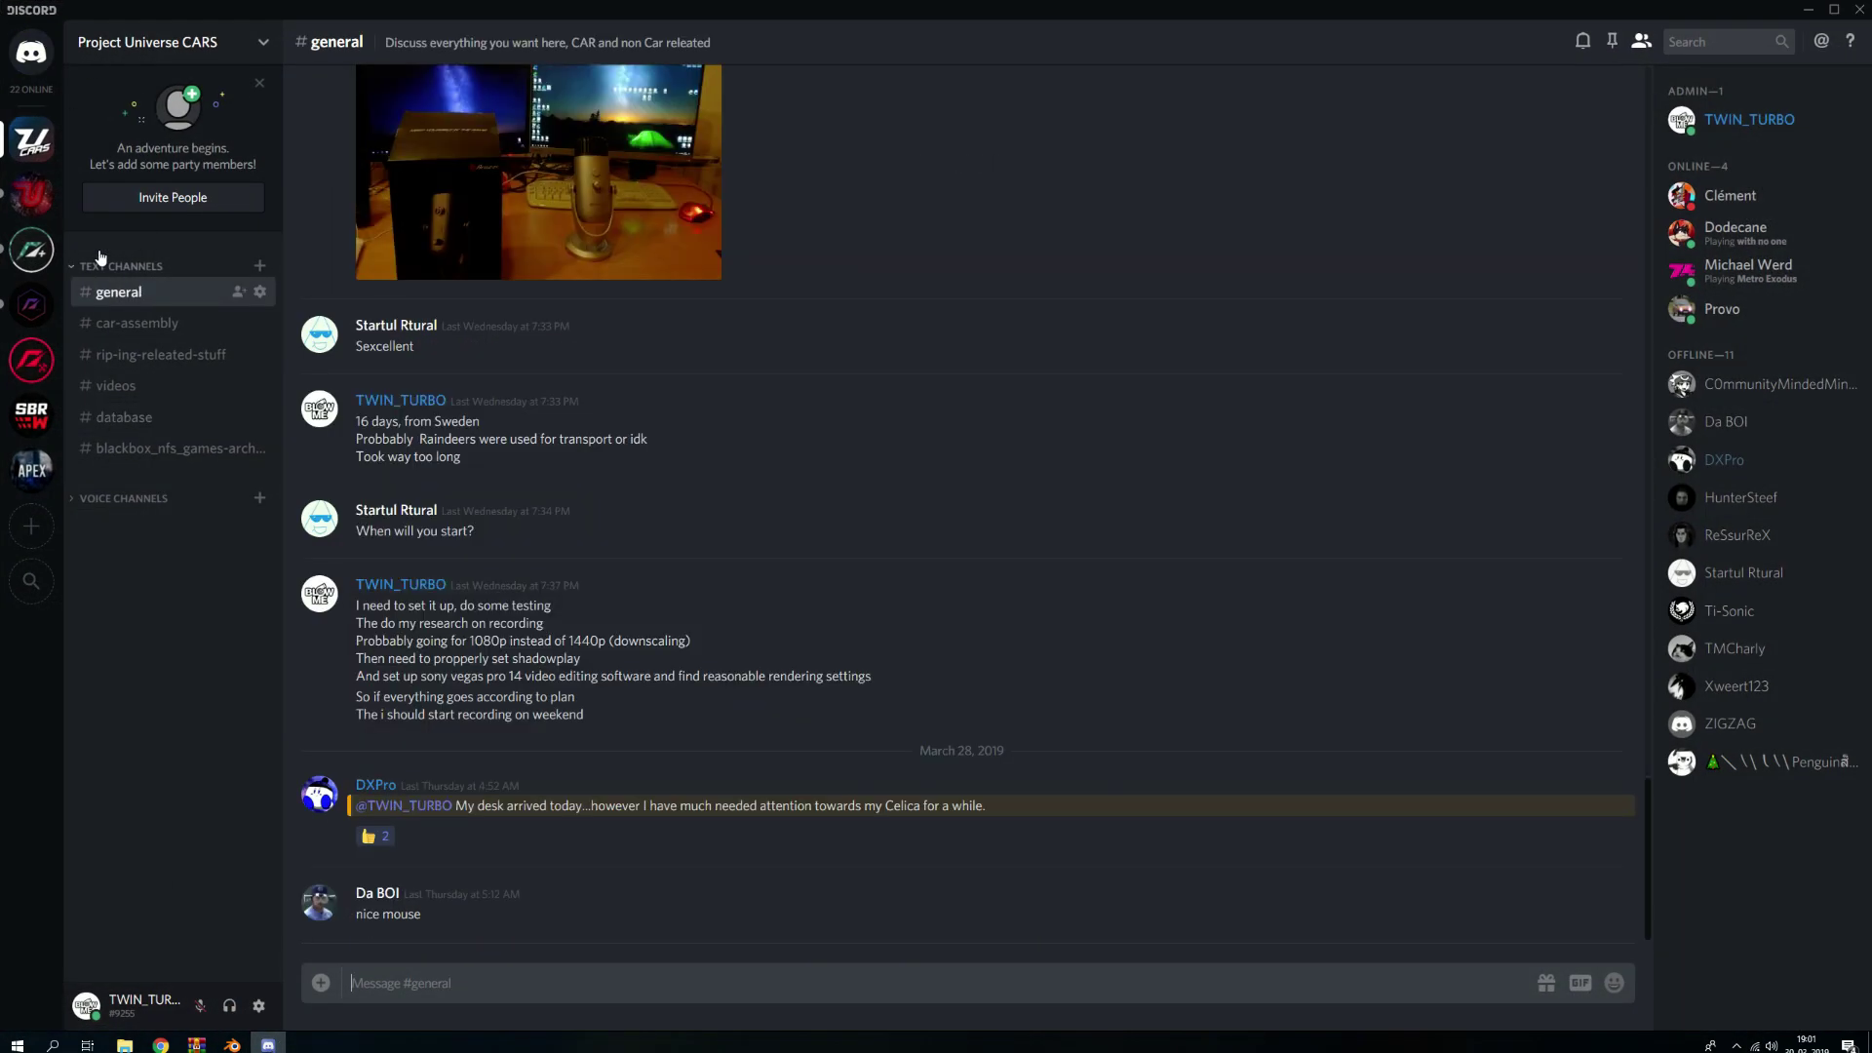
pyautogui.click(1815, 10)
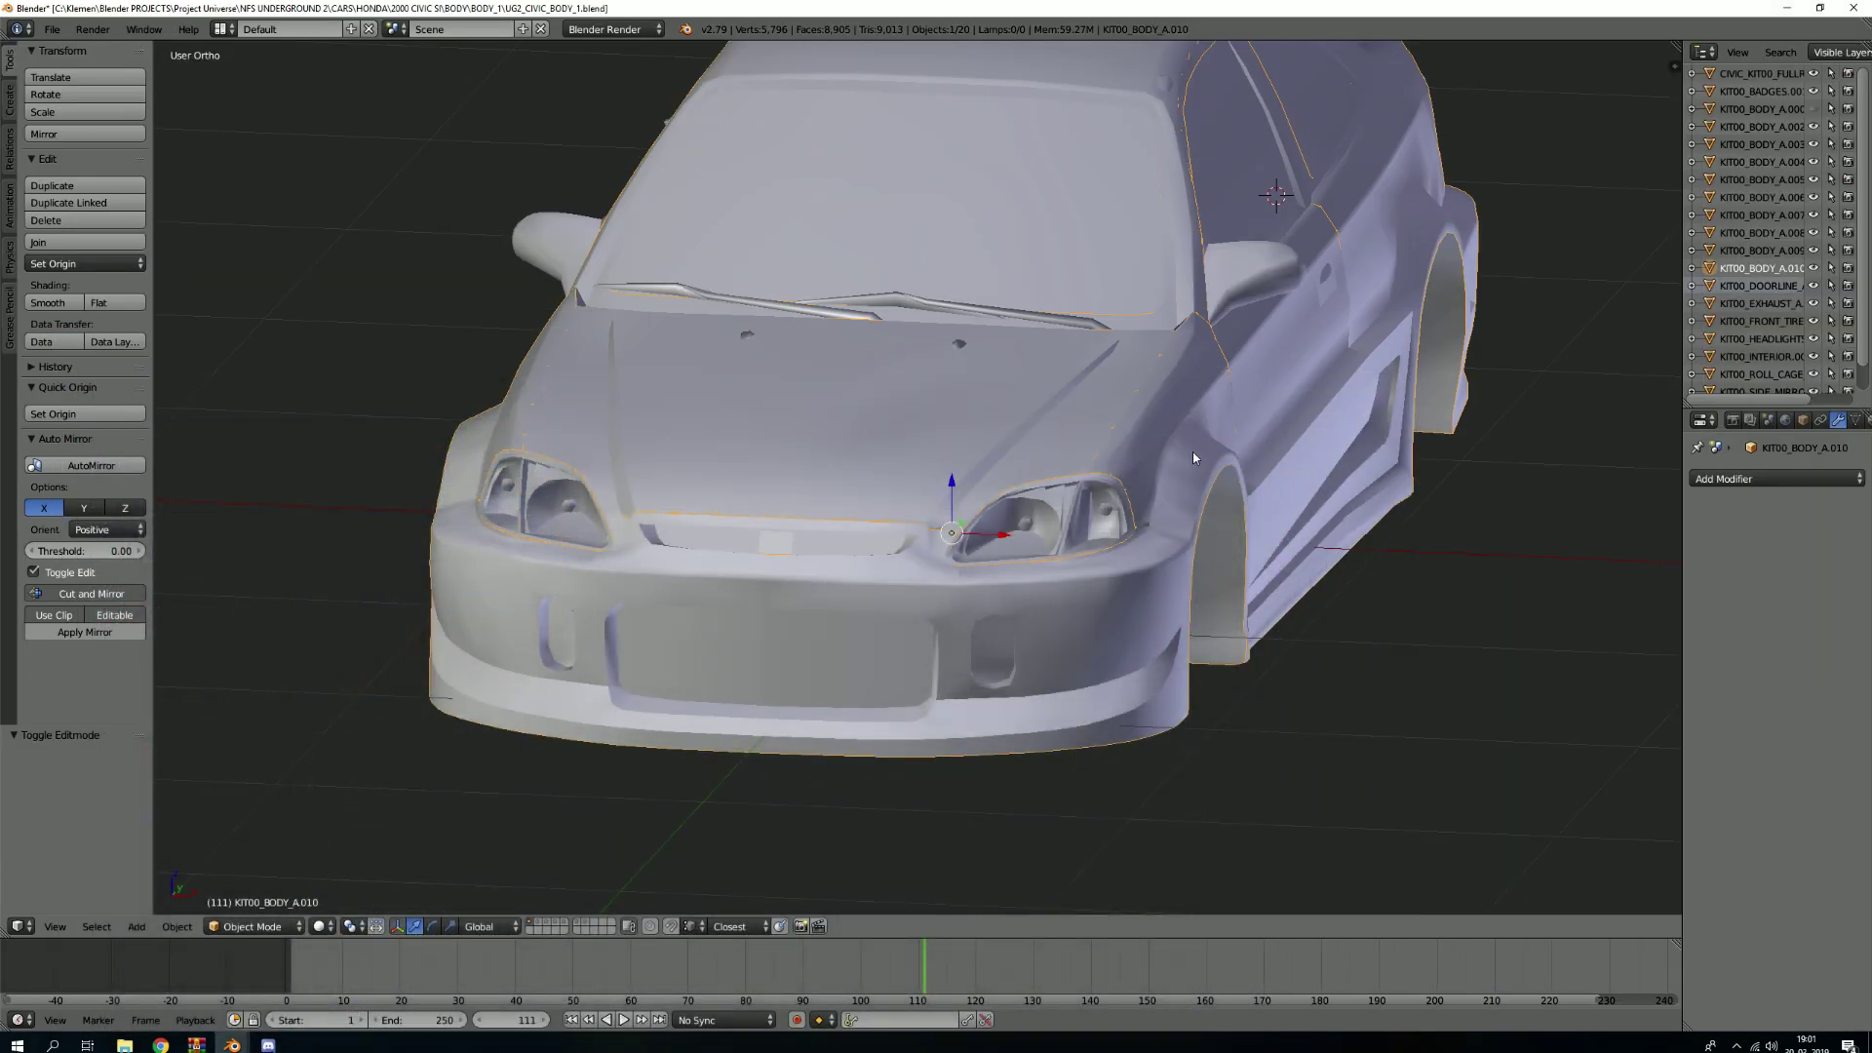